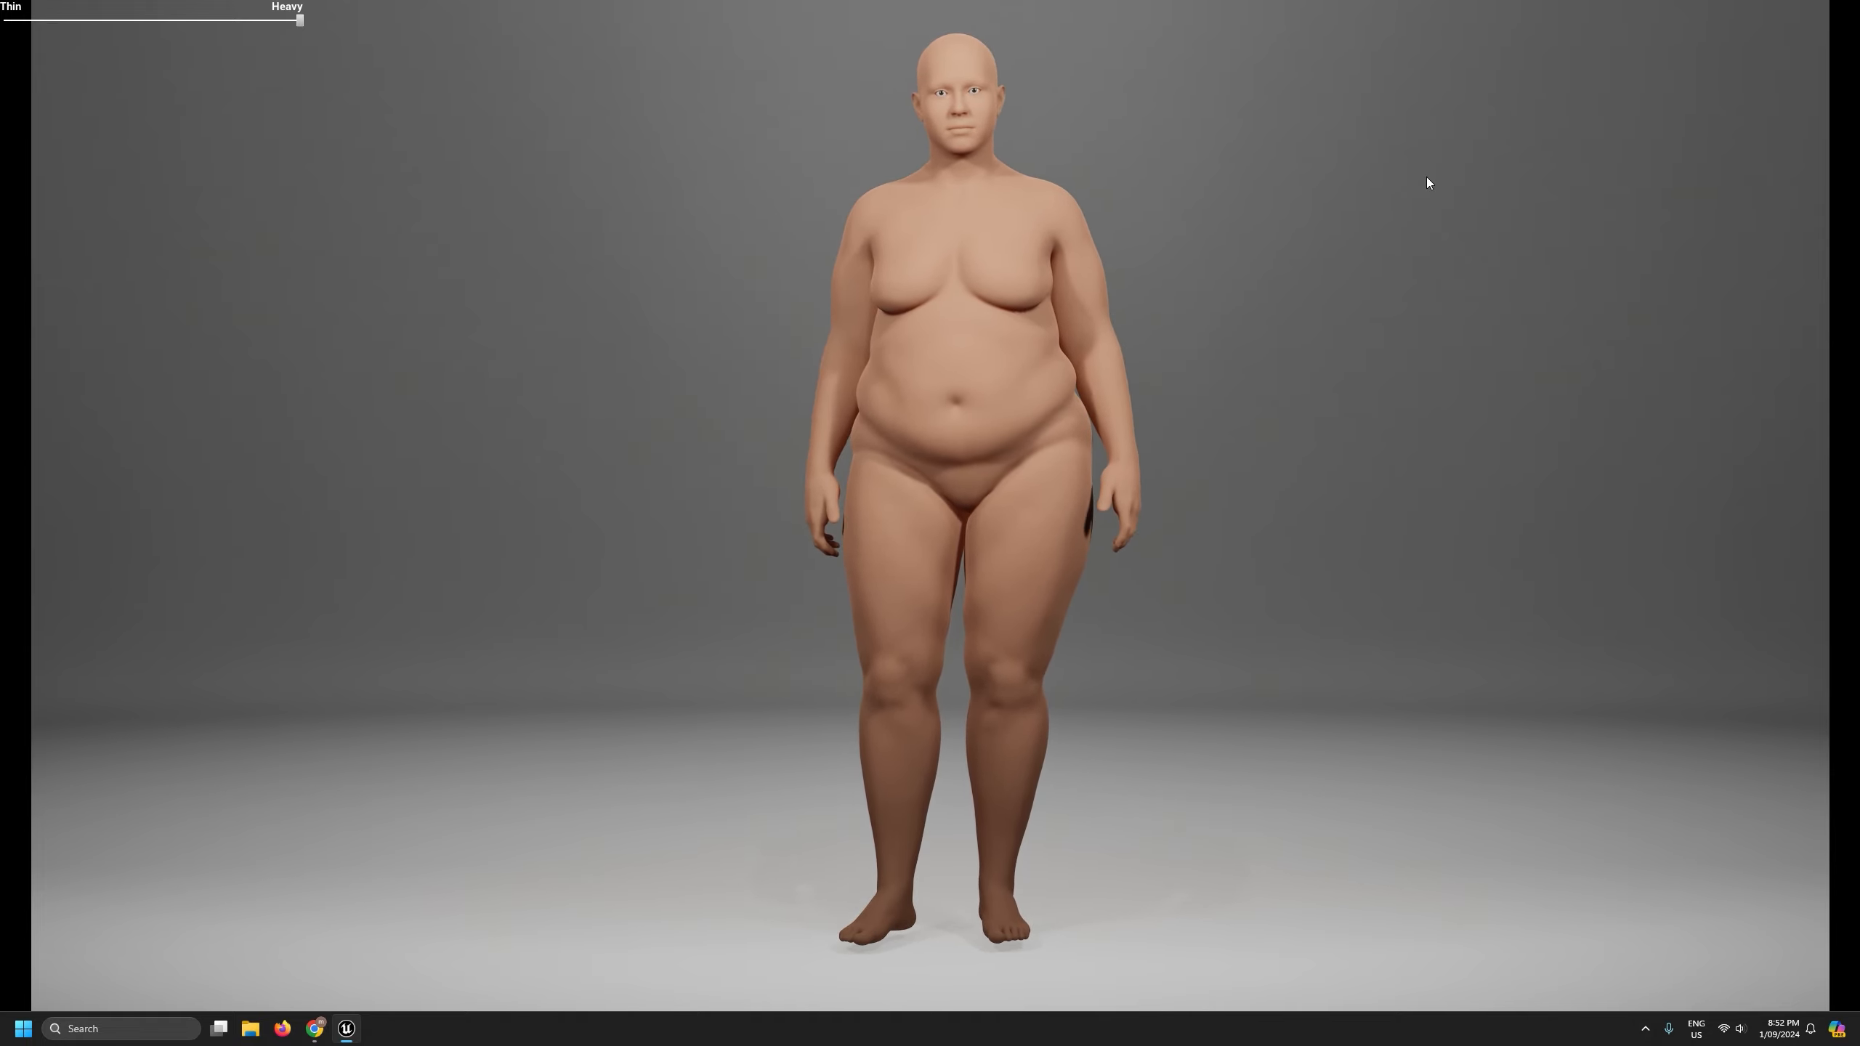
# - Test the Thin–Heavy body slider across its range in the running level and end the play session
pyautogui.press('F11')
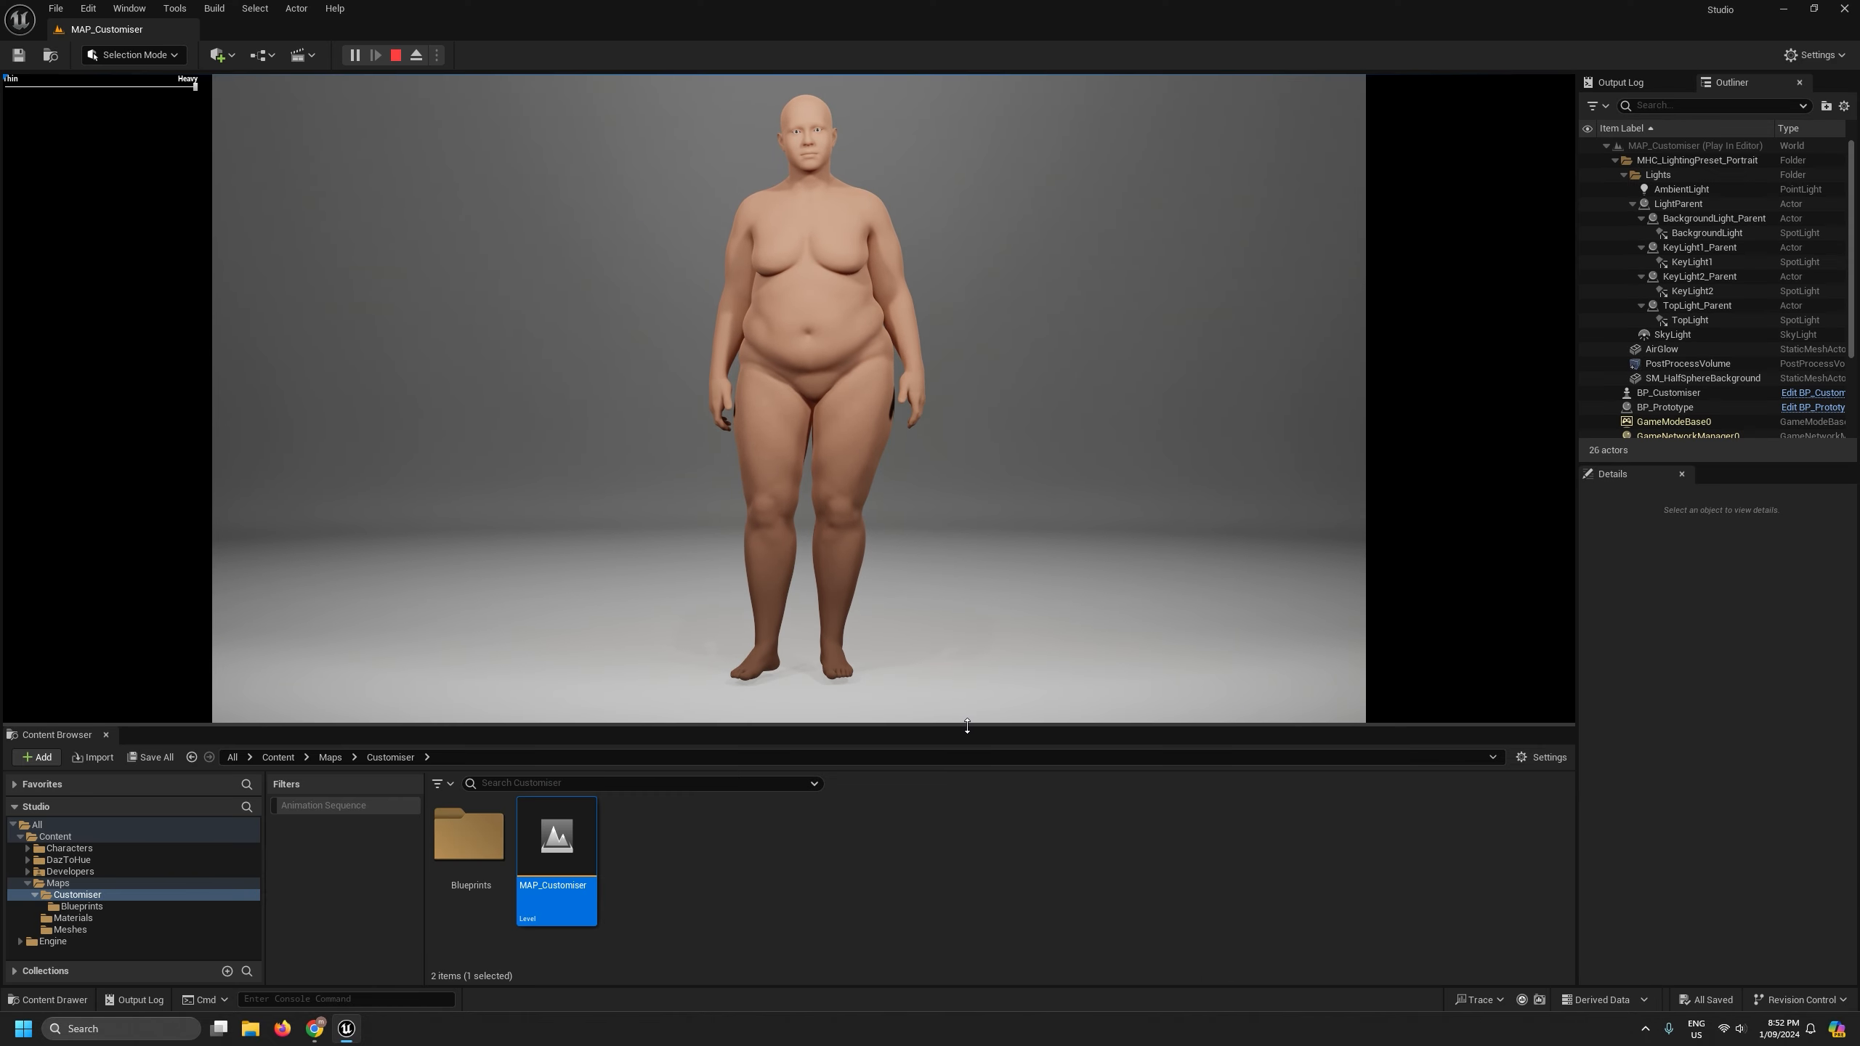
pyautogui.moveTo(962, 723); pyautogui.dragTo(972, 636)
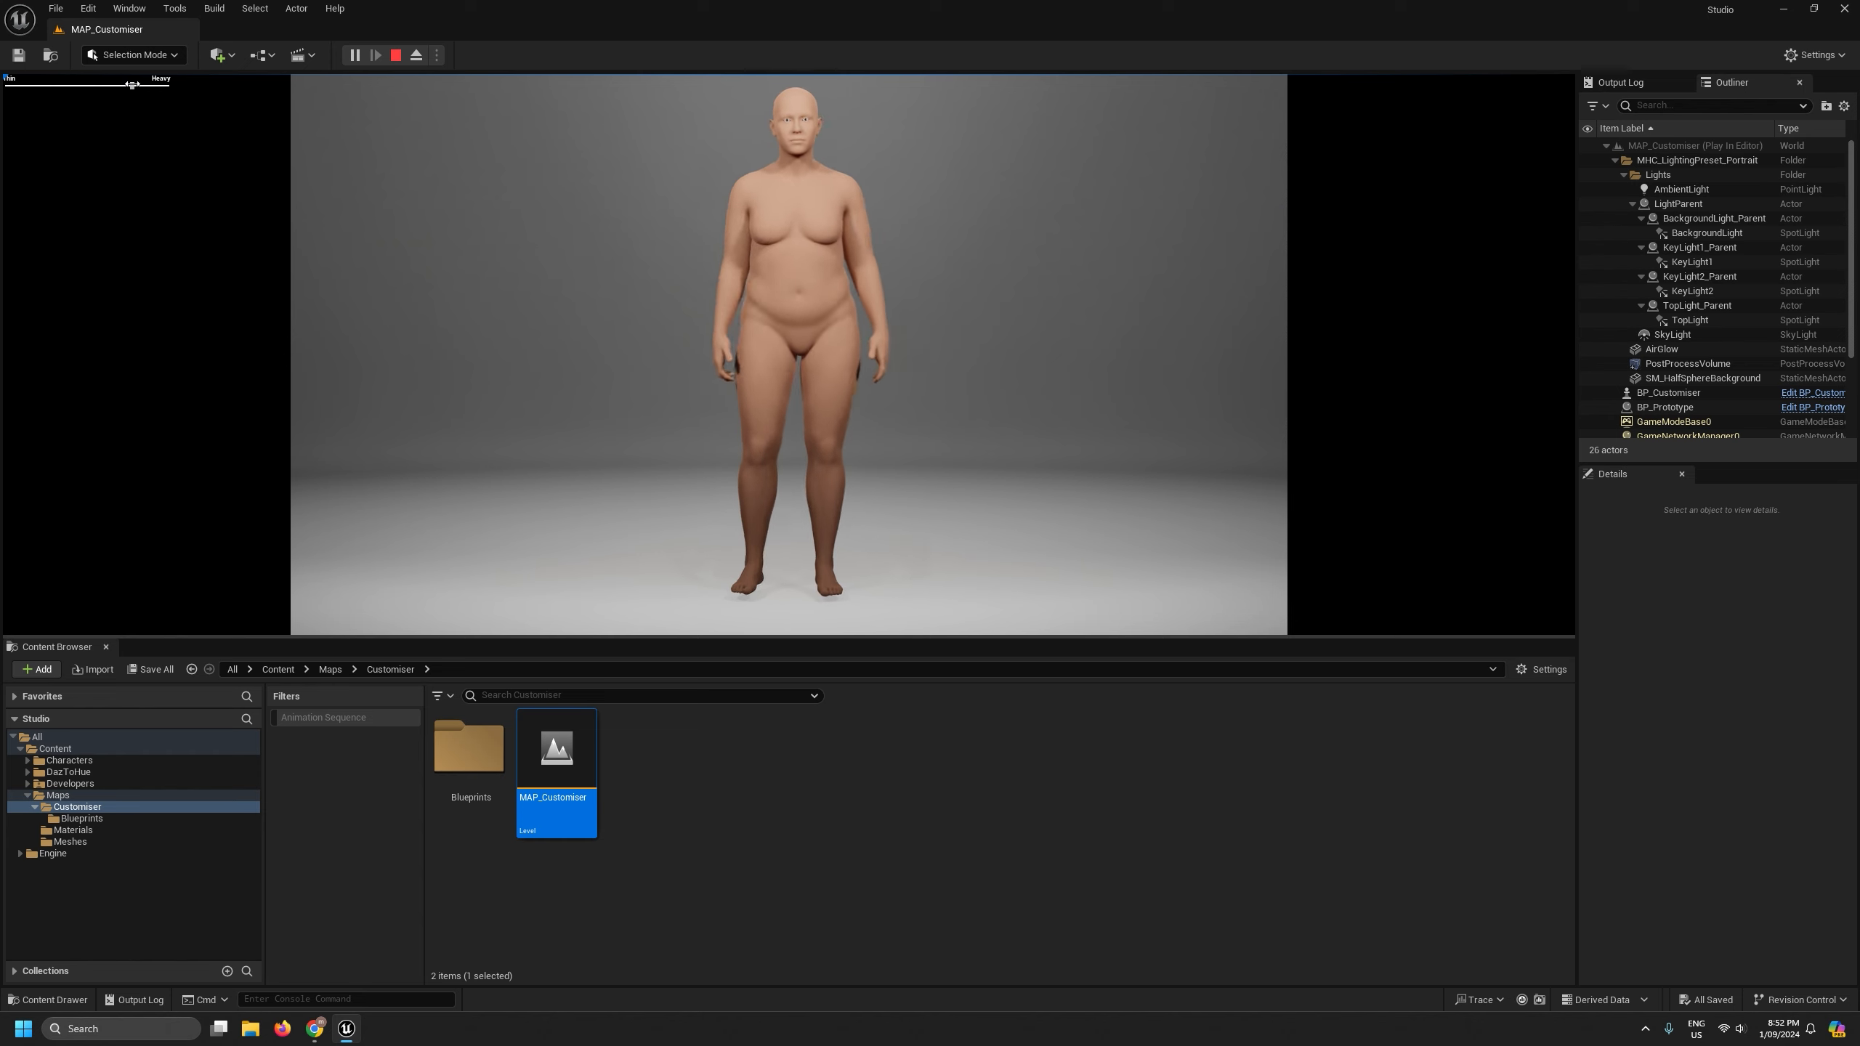
pyautogui.moveTo(12, 85)
pyautogui.mouseDown()
pyautogui.moveTo(147, 85)
pyautogui.moveTo(27, 87)
pyautogui.mouseUp()
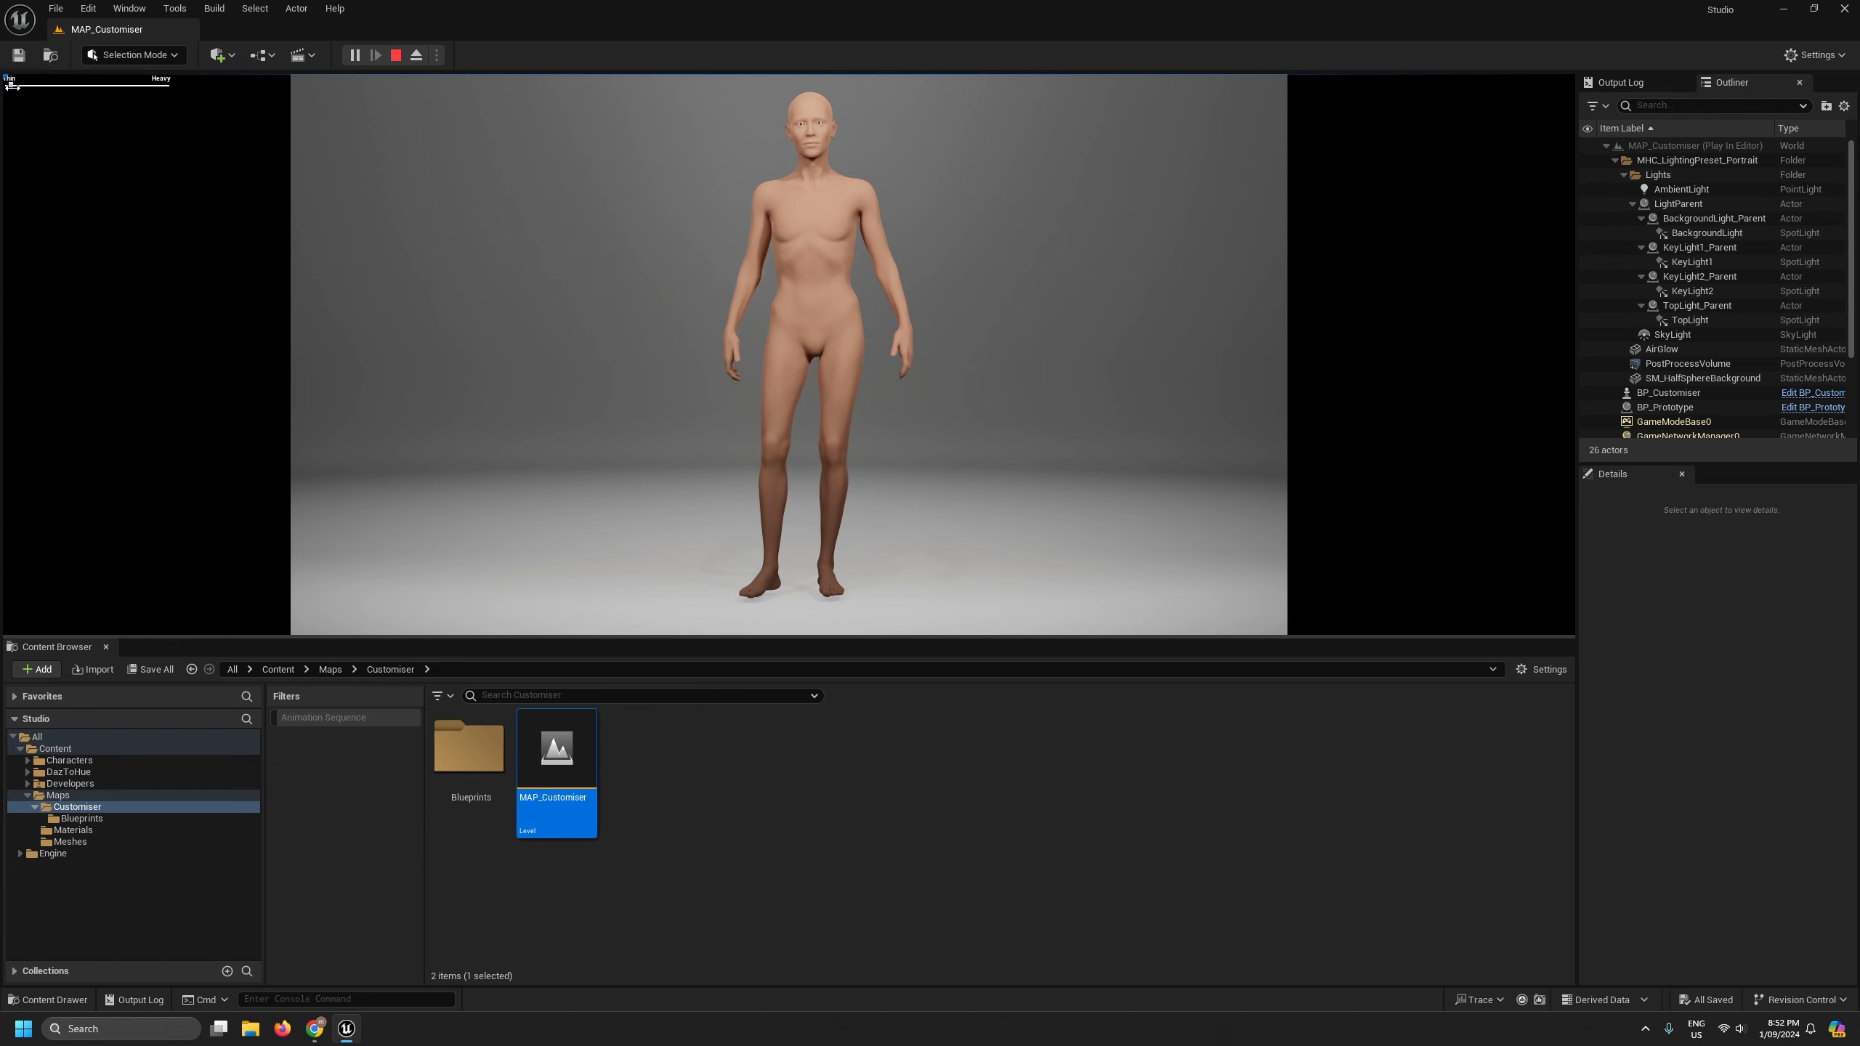
pyautogui.moveTo(11, 85); pyautogui.dragTo(77, 100)
pyautogui.click(395, 55)
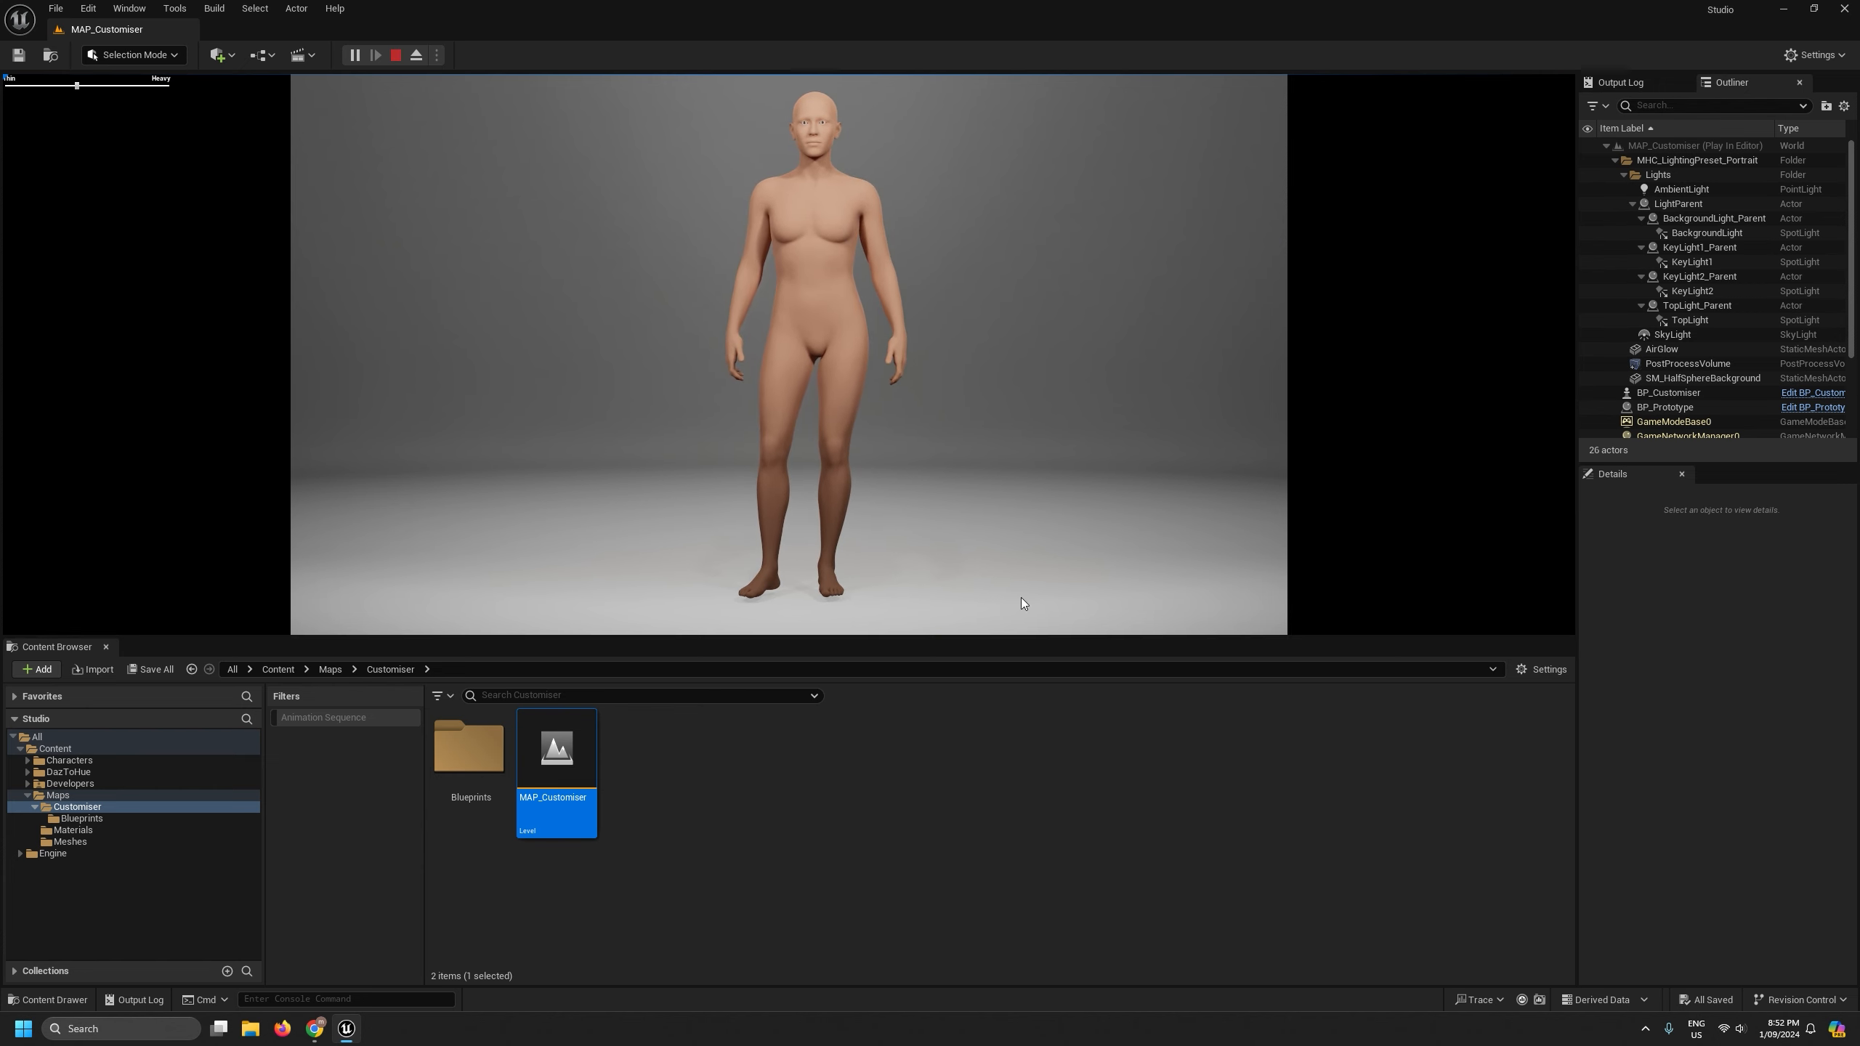
# - Collapse the Maps folder and open the Blueprints folder under Characters/Prototype in the project content
pyautogui.moveTo(1132, 637); pyautogui.dragTo(952, 540)
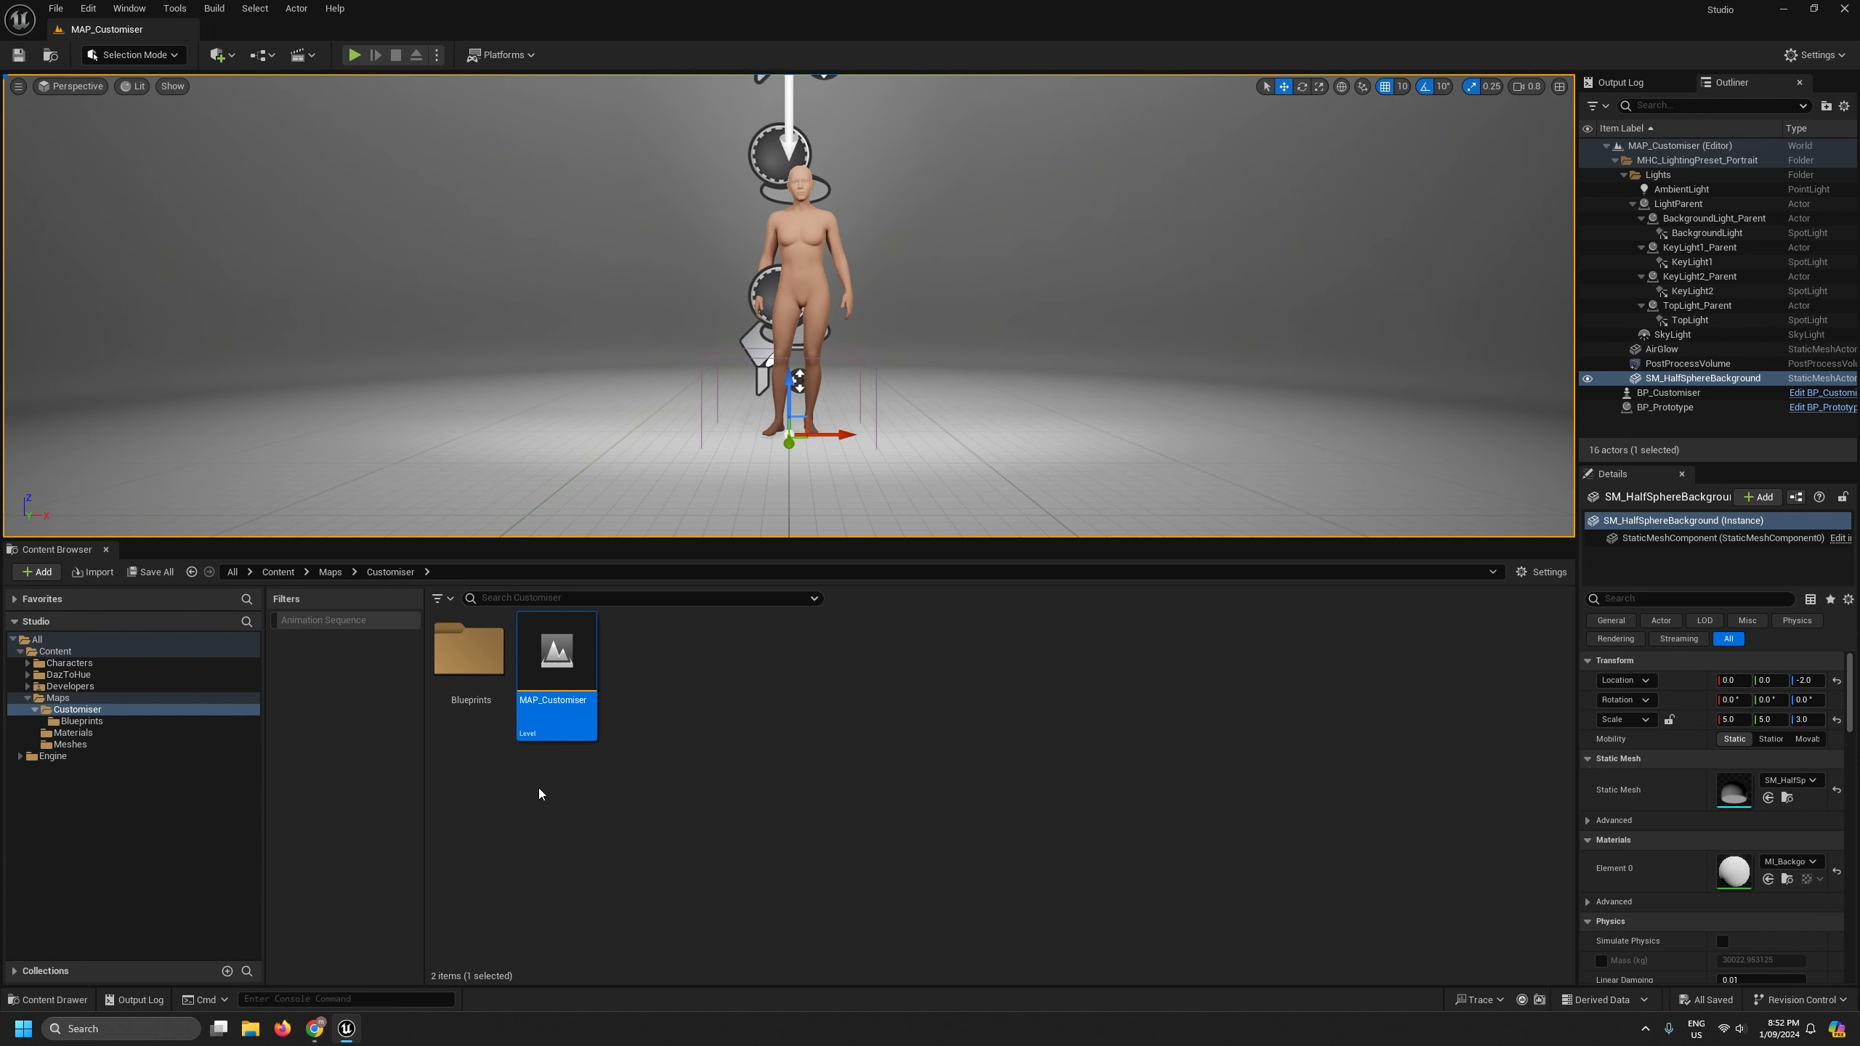
pyautogui.click(27, 698)
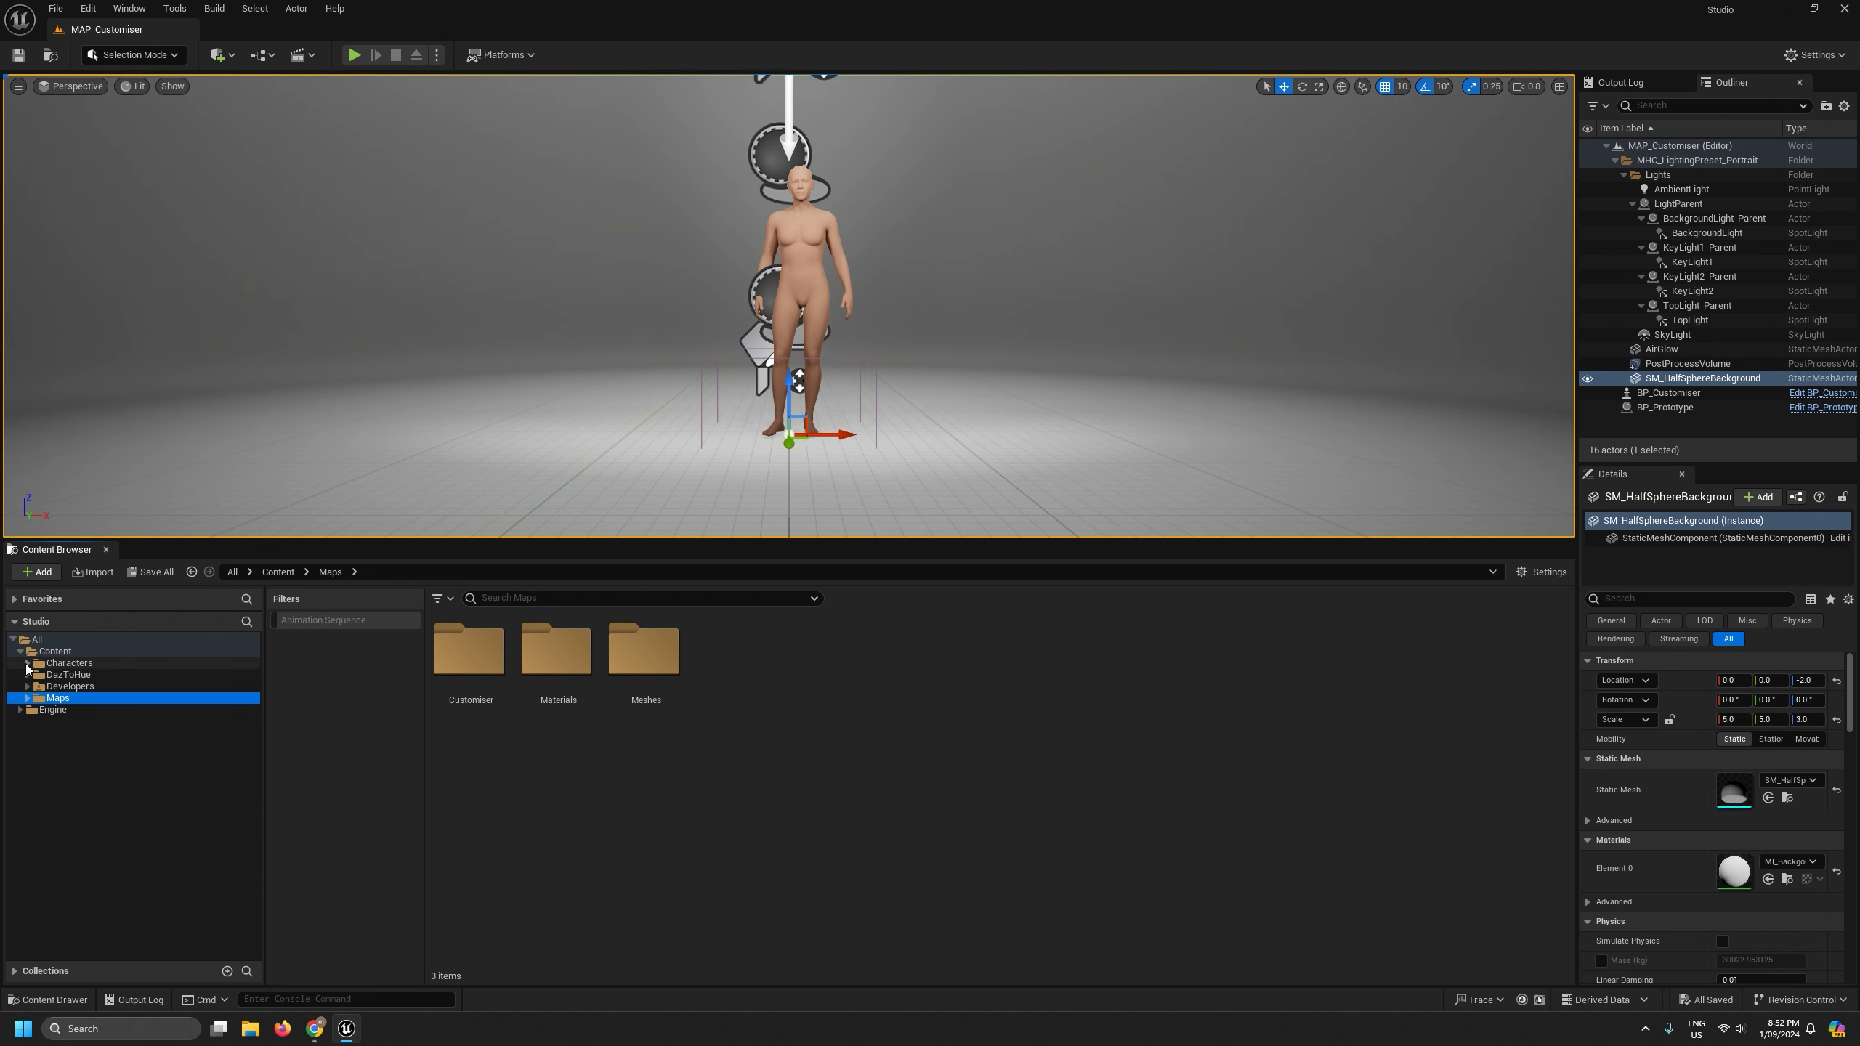
pyautogui.click(27, 663)
pyautogui.click(34, 674)
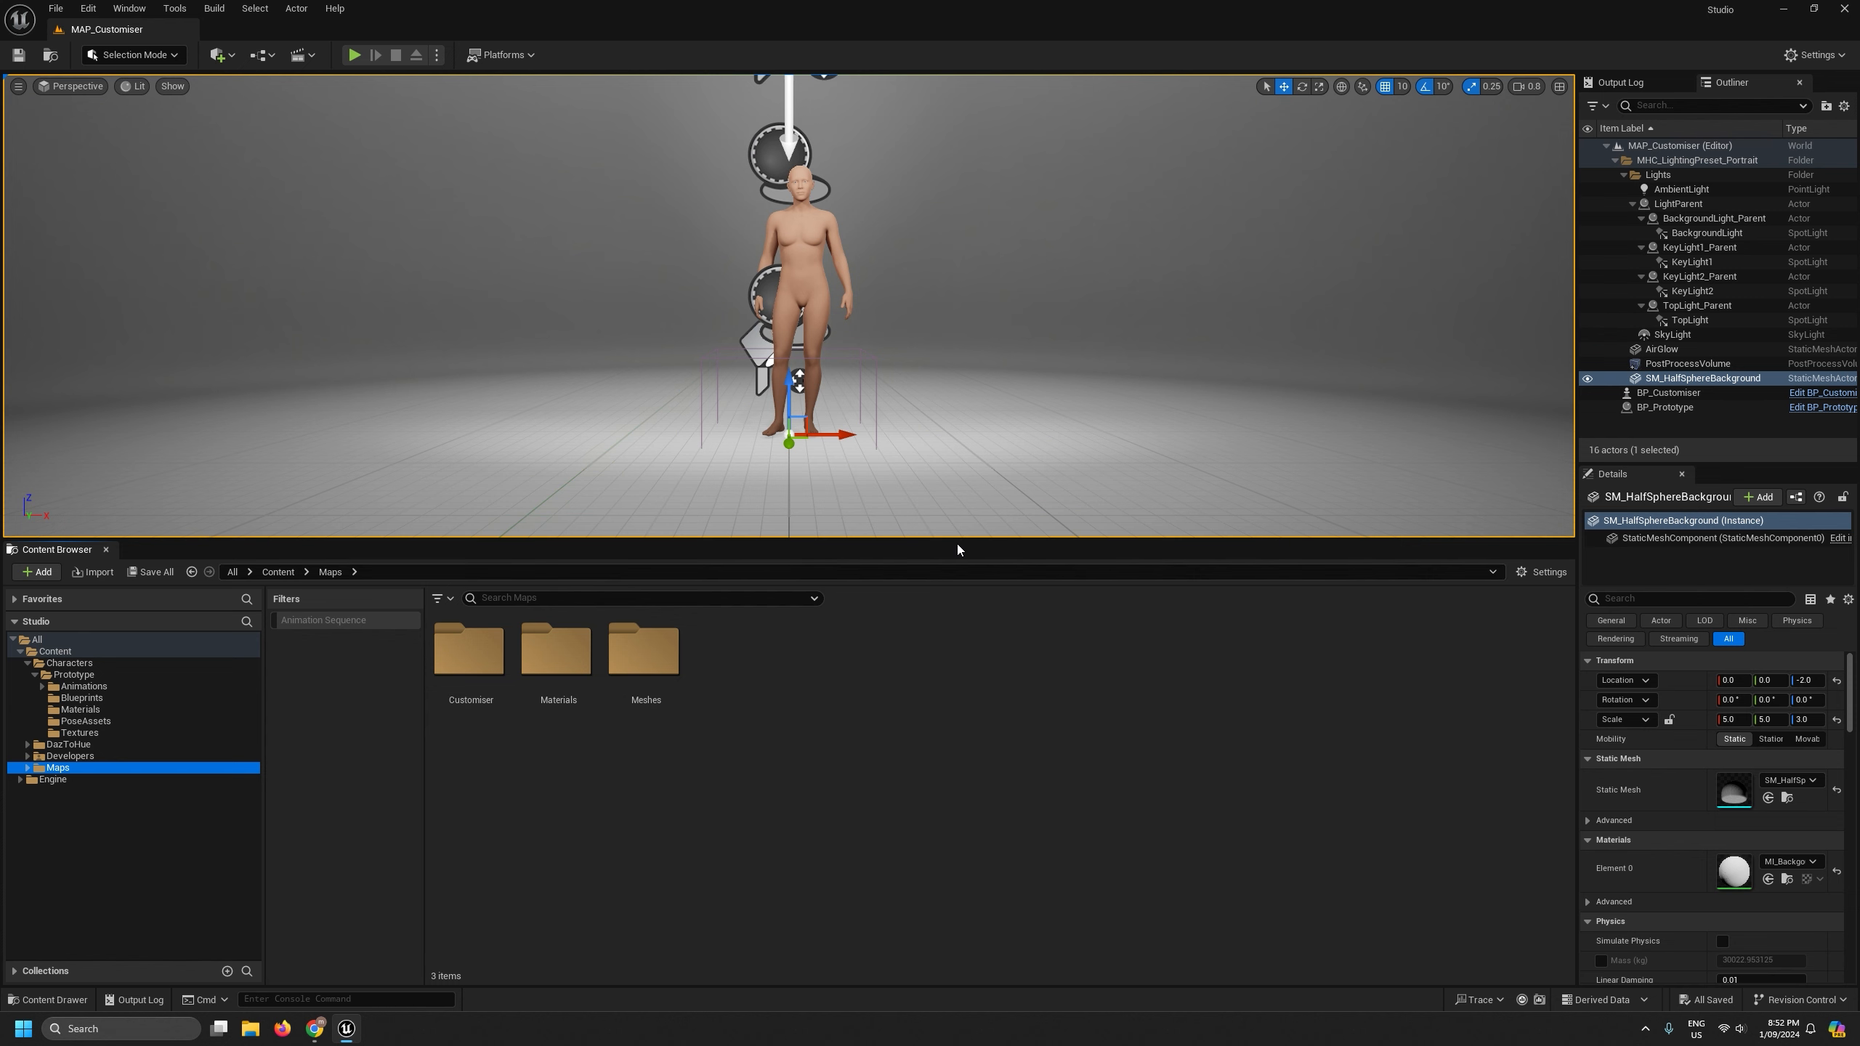
pyautogui.moveTo(956, 544); pyautogui.dragTo(956, 650)
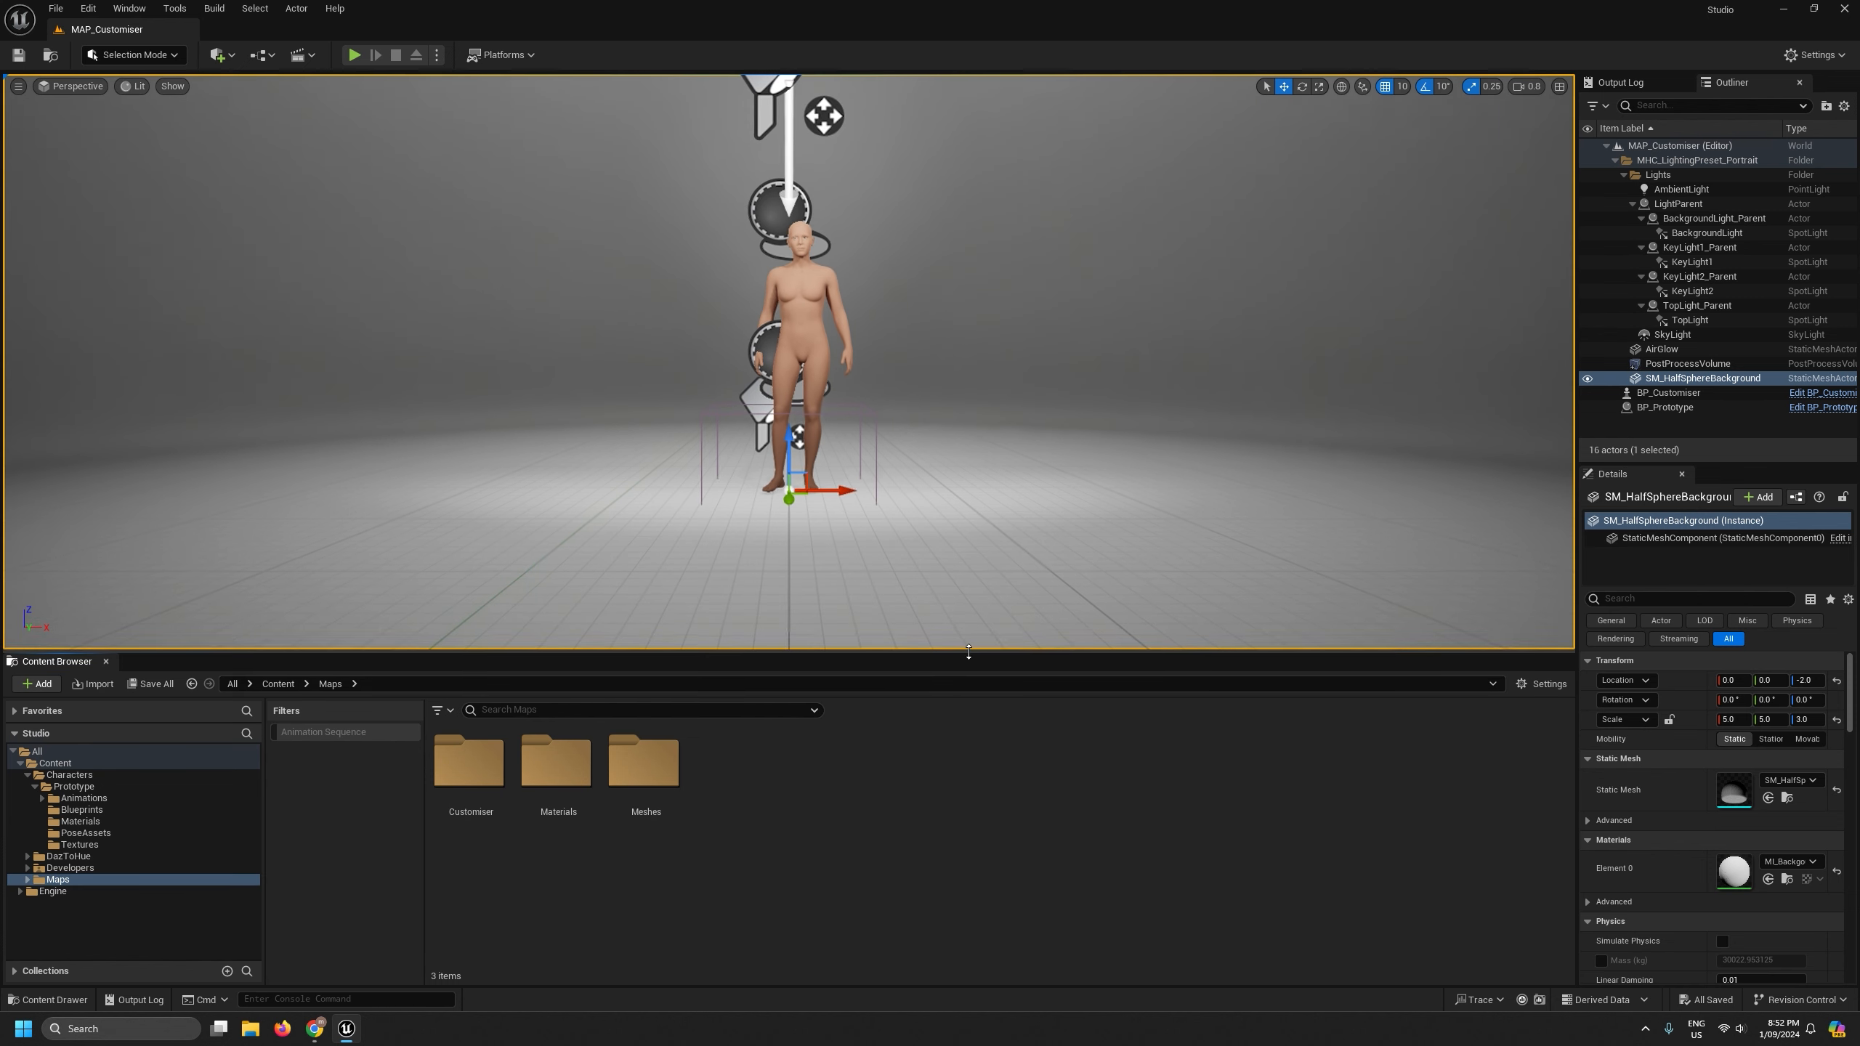
pyautogui.click(107, 811)
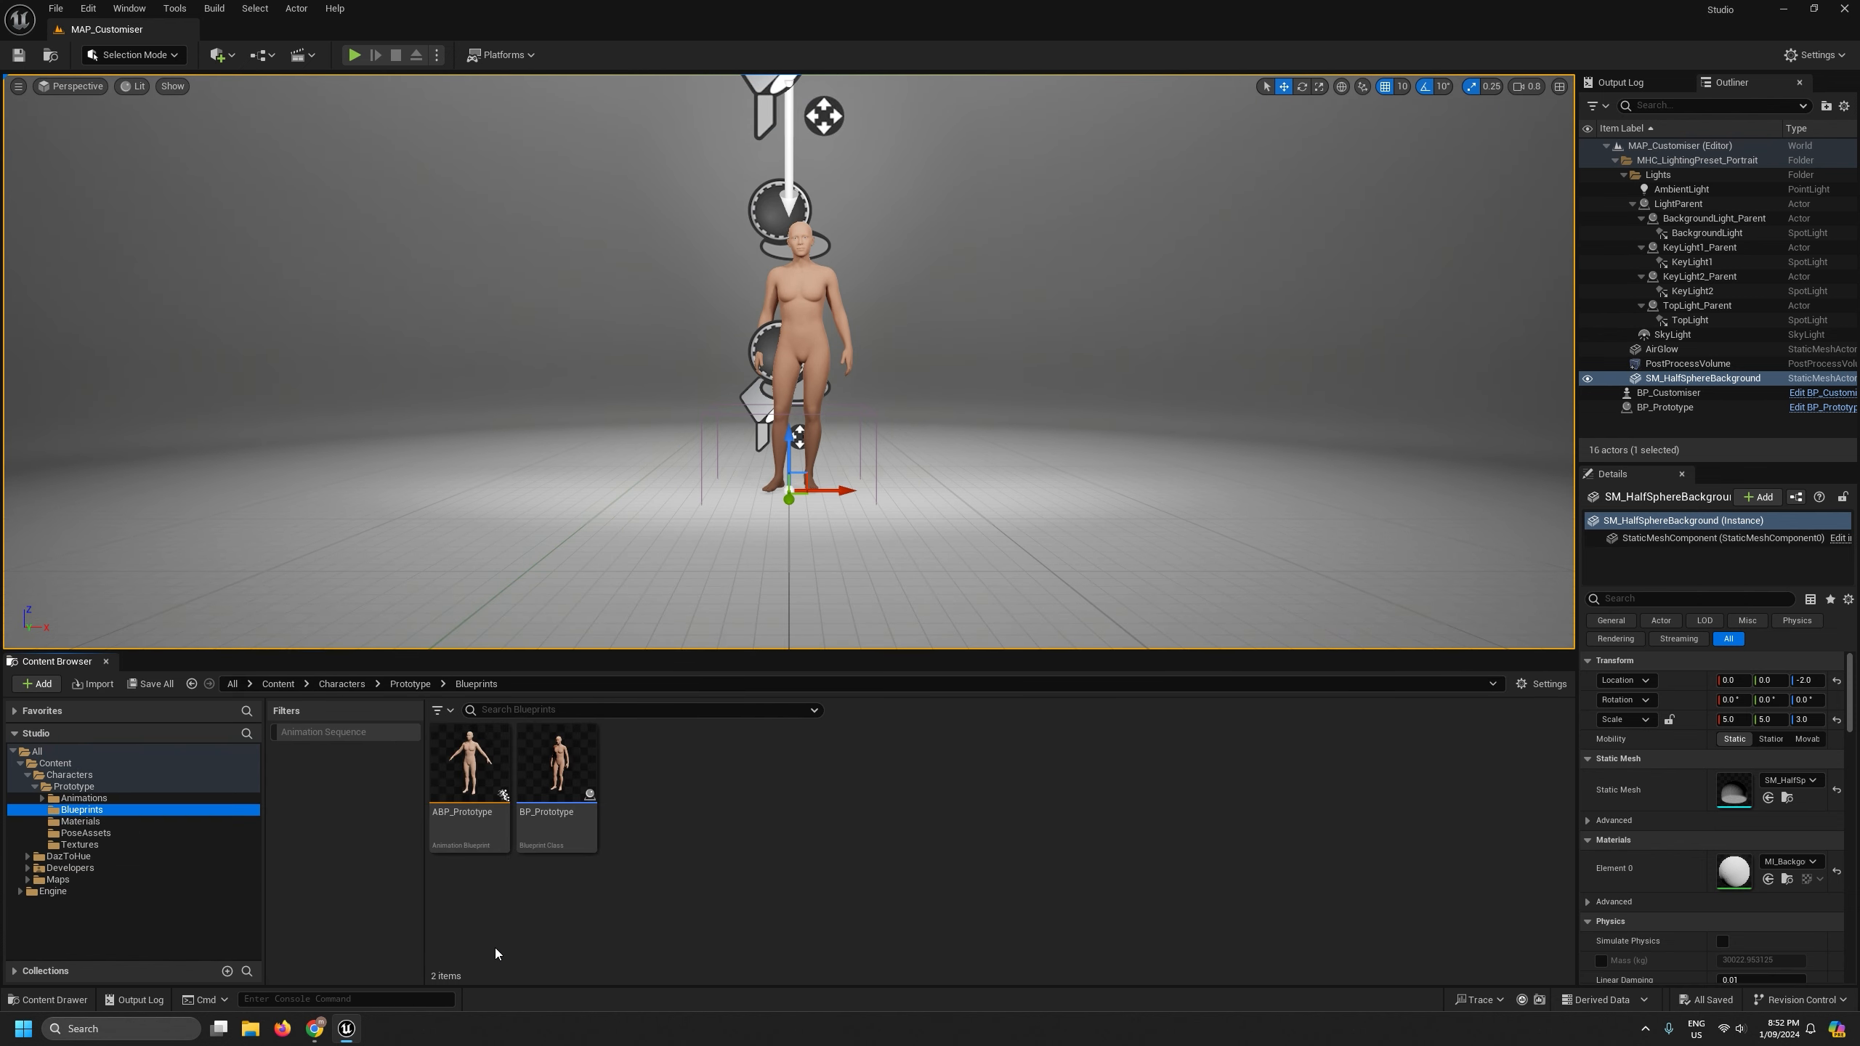
# - Switch to File Explorer and browse to the Phys folder in Desktop/Tutorial/Exports/Prototype/Pose Drivers
pyautogui.press('super+e')
pyautogui.click(806, 399)
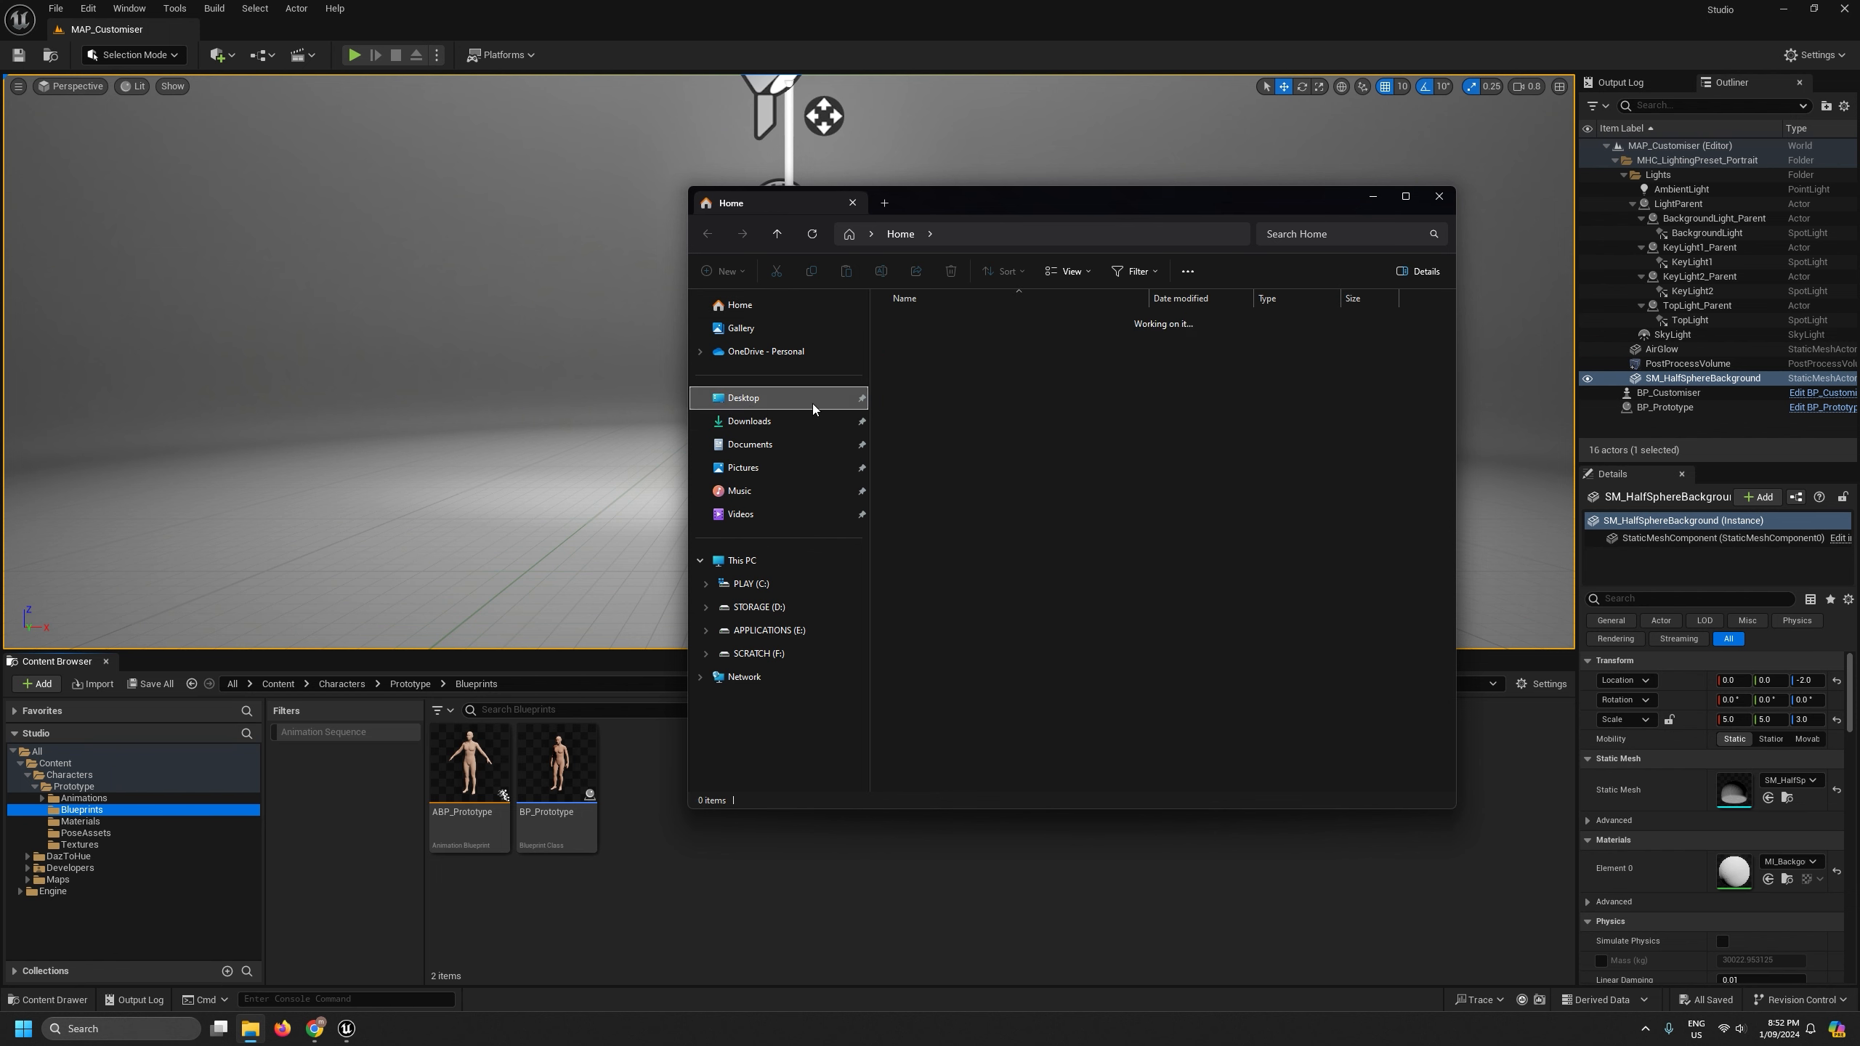
pyautogui.doubleClick(933, 523)
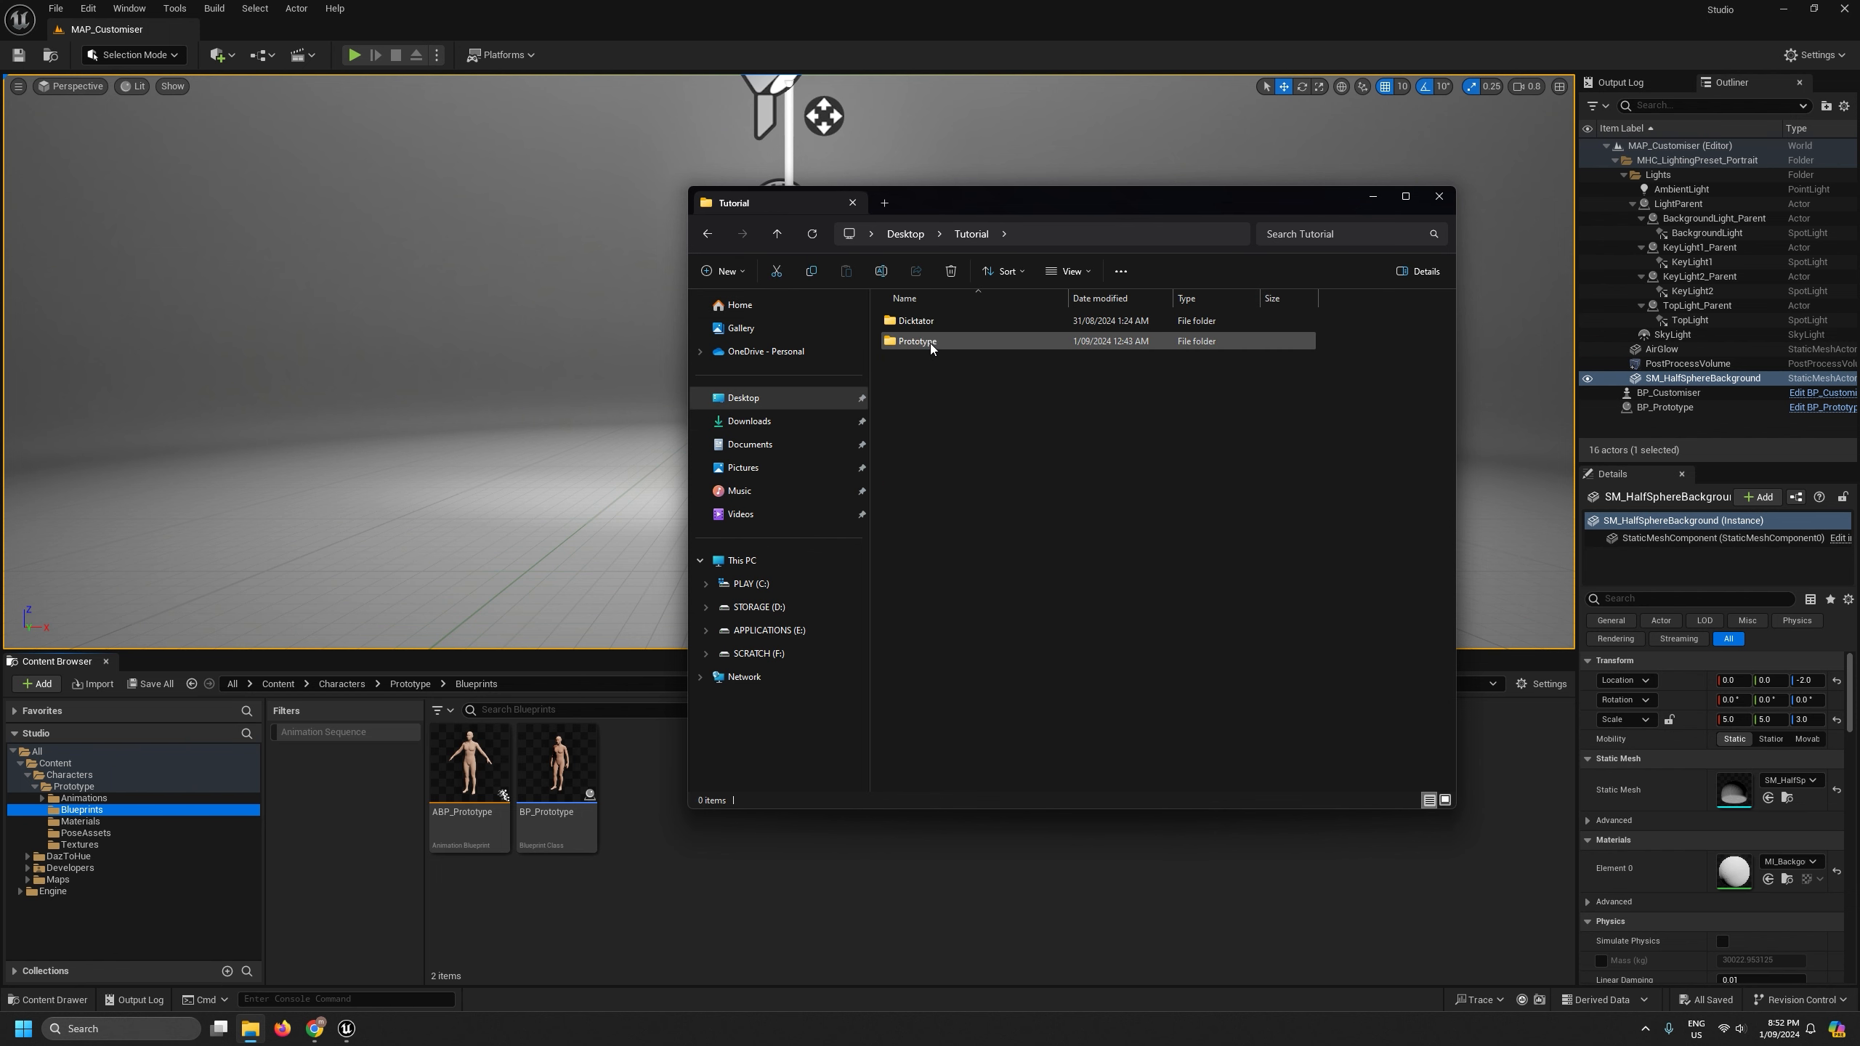
pyautogui.doubleClick(929, 342)
pyautogui.click(934, 339)
pyautogui.doubleClick(934, 338)
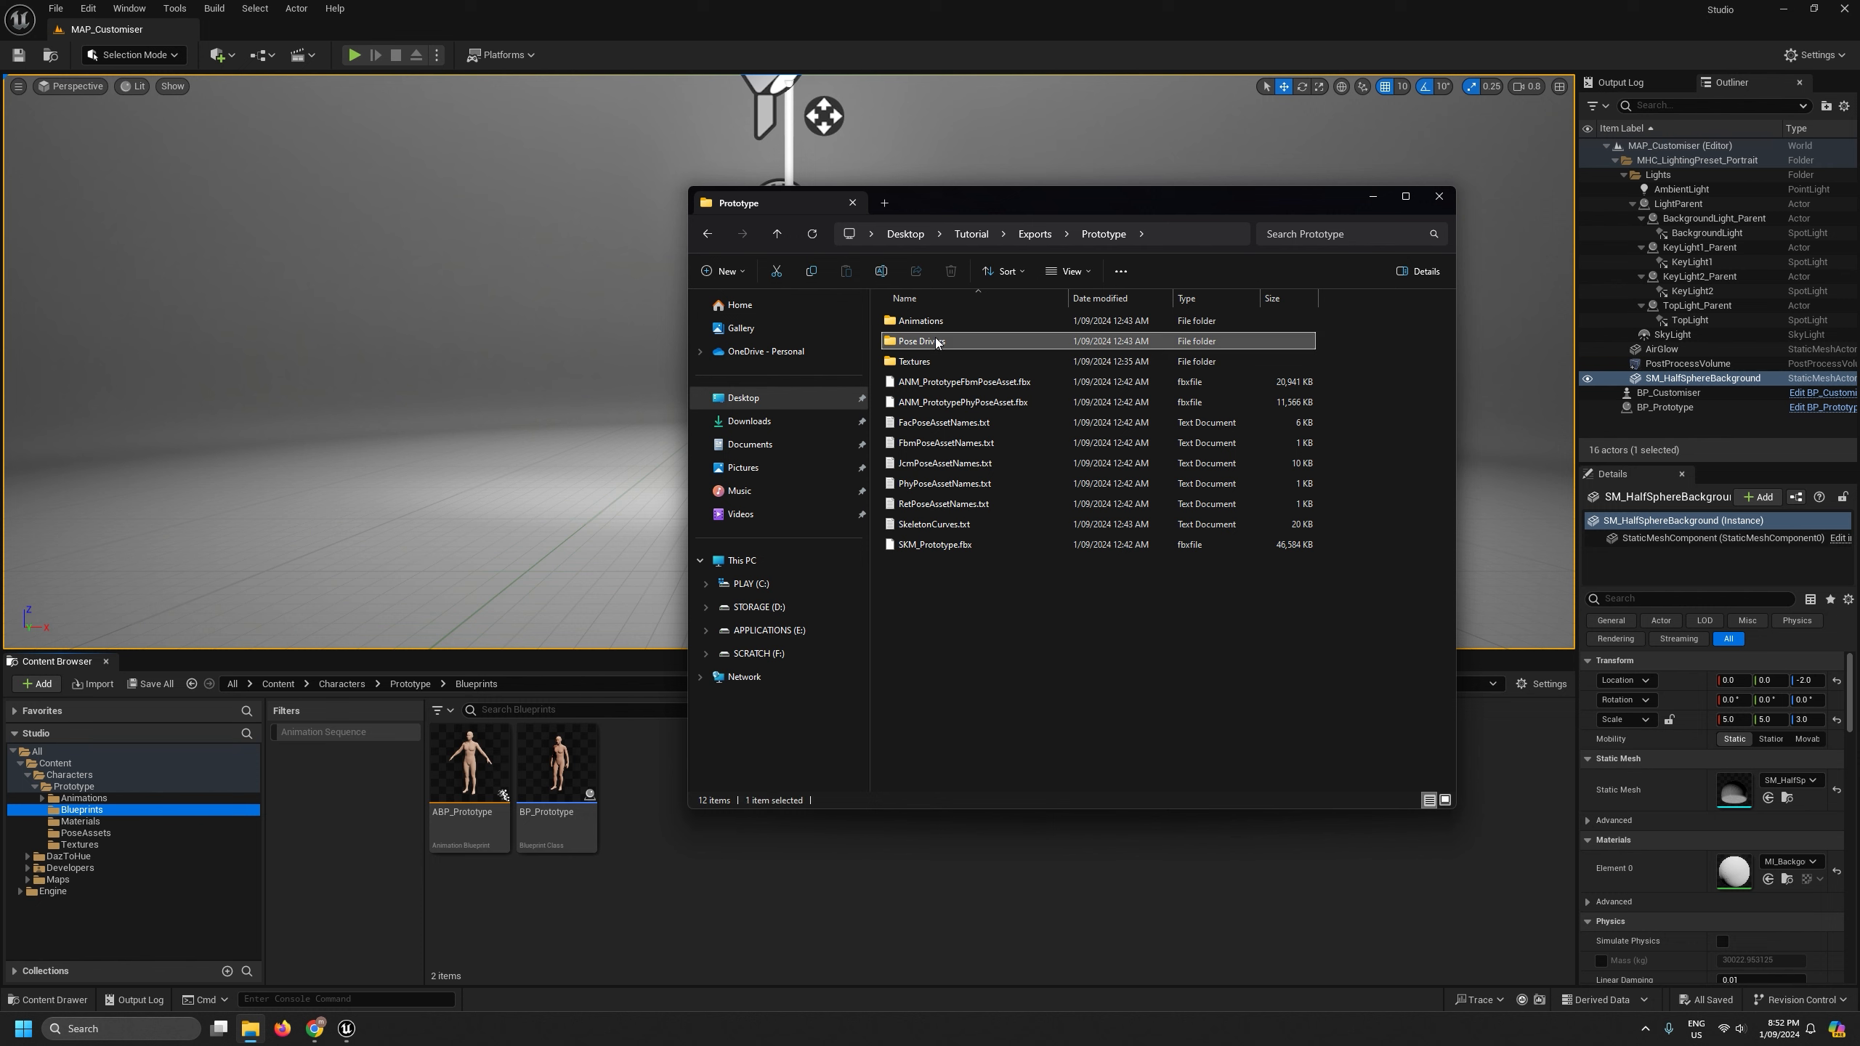
pyautogui.doubleClick(936, 340)
pyautogui.click(936, 342)
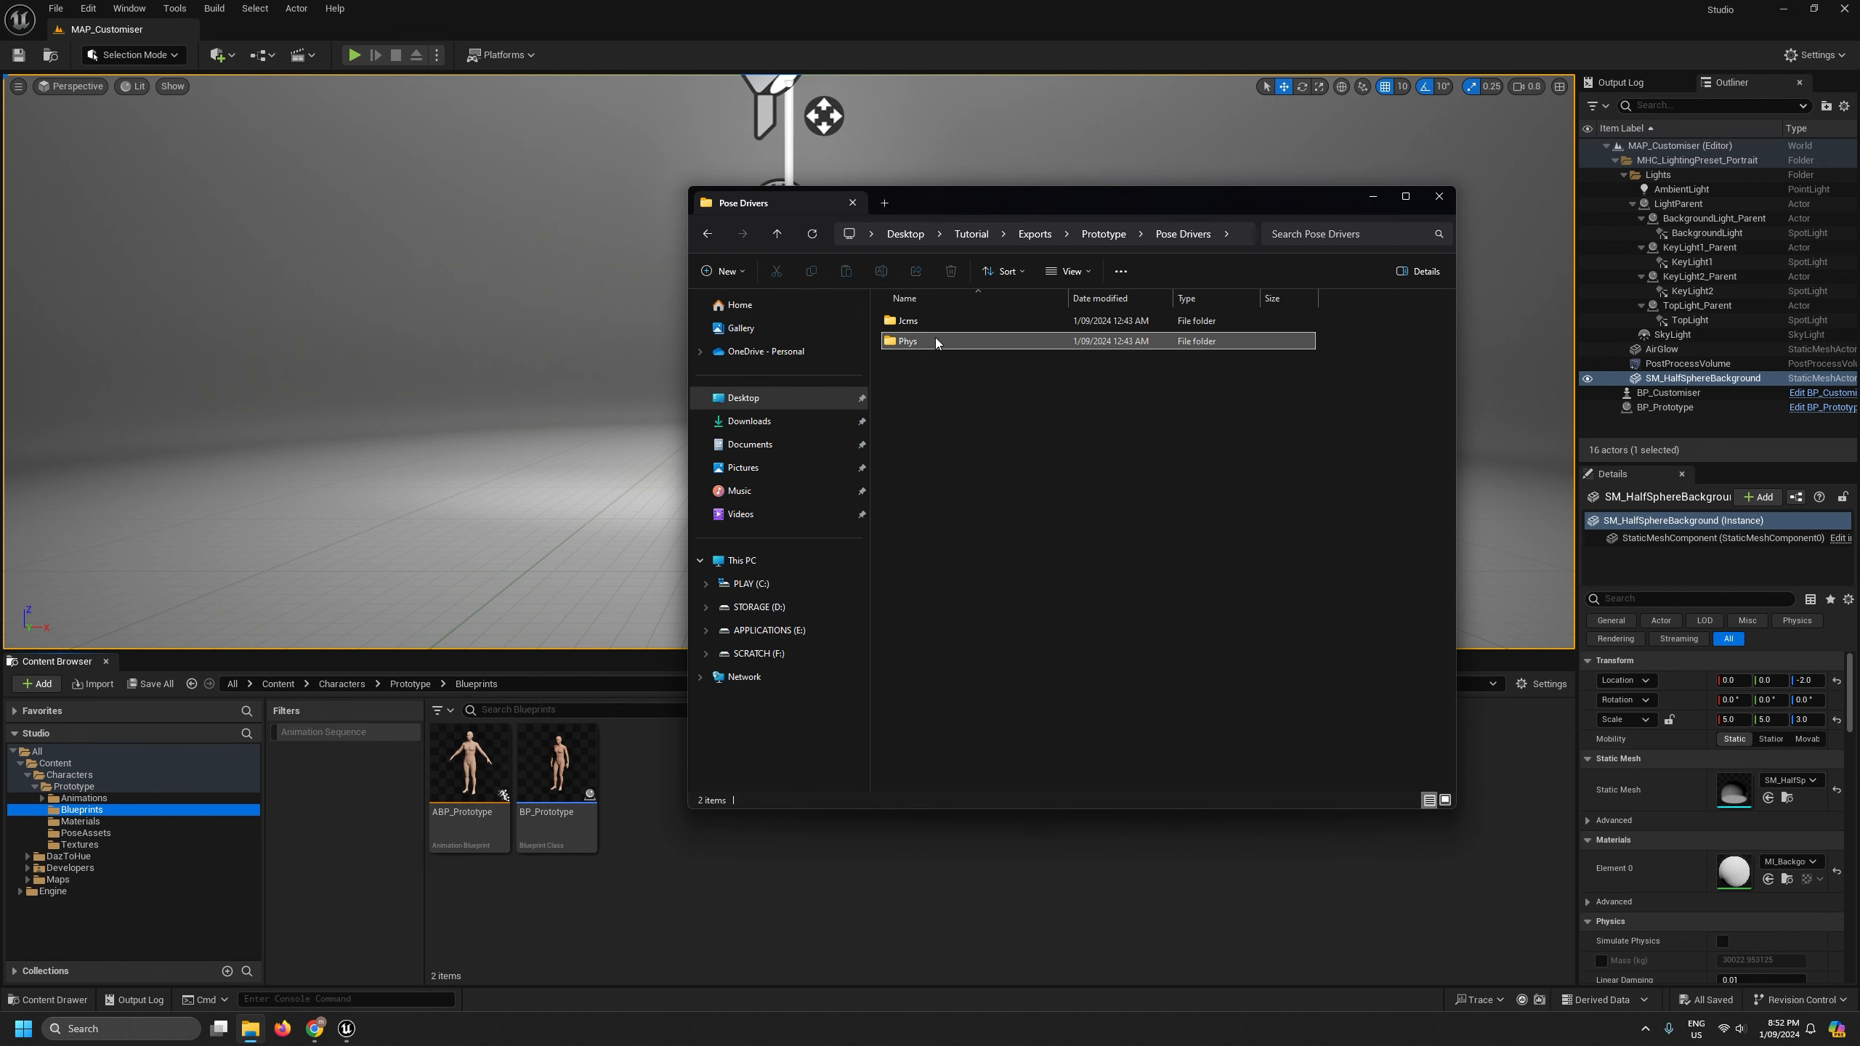
# - Open the PAS_Prototype_Phy pose asset from Unreal's PoseAssets folder, test the pasPhyBreastOutUp_l weight and close the asset
pyautogui.click(84, 833)
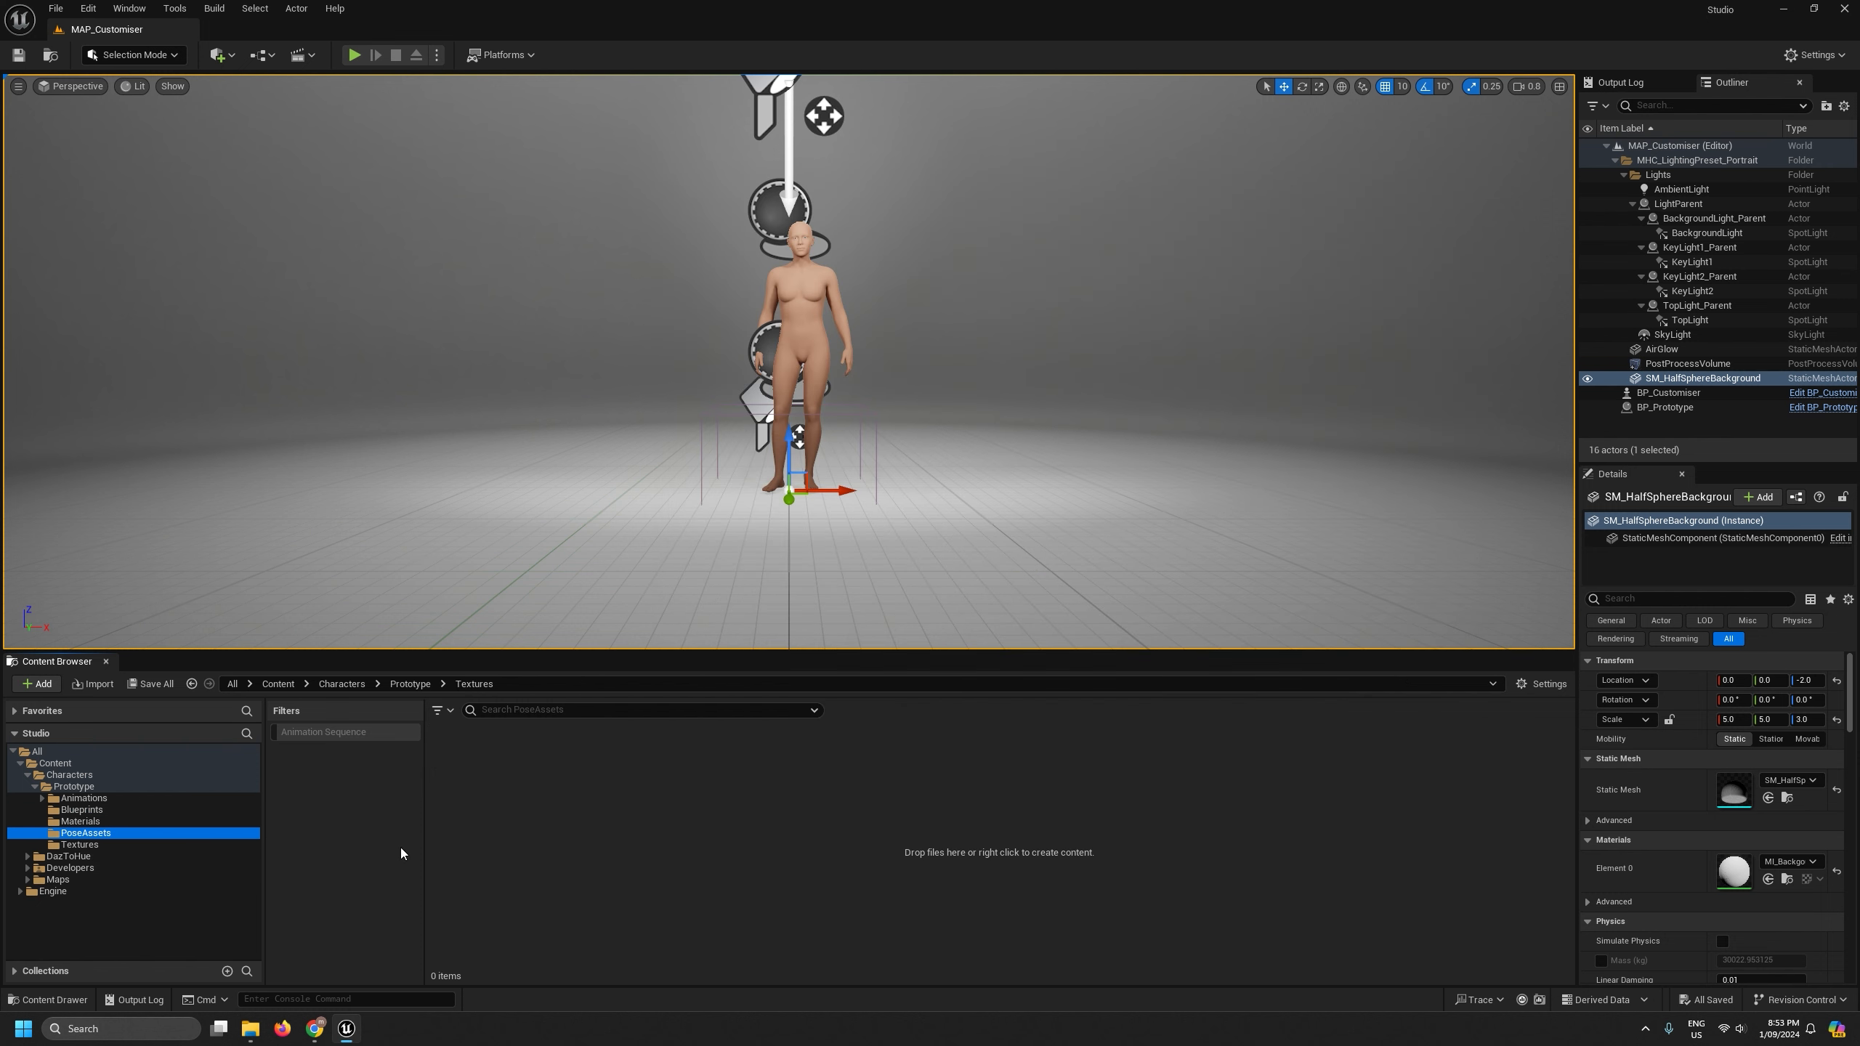
pyautogui.doubleClick(635, 790)
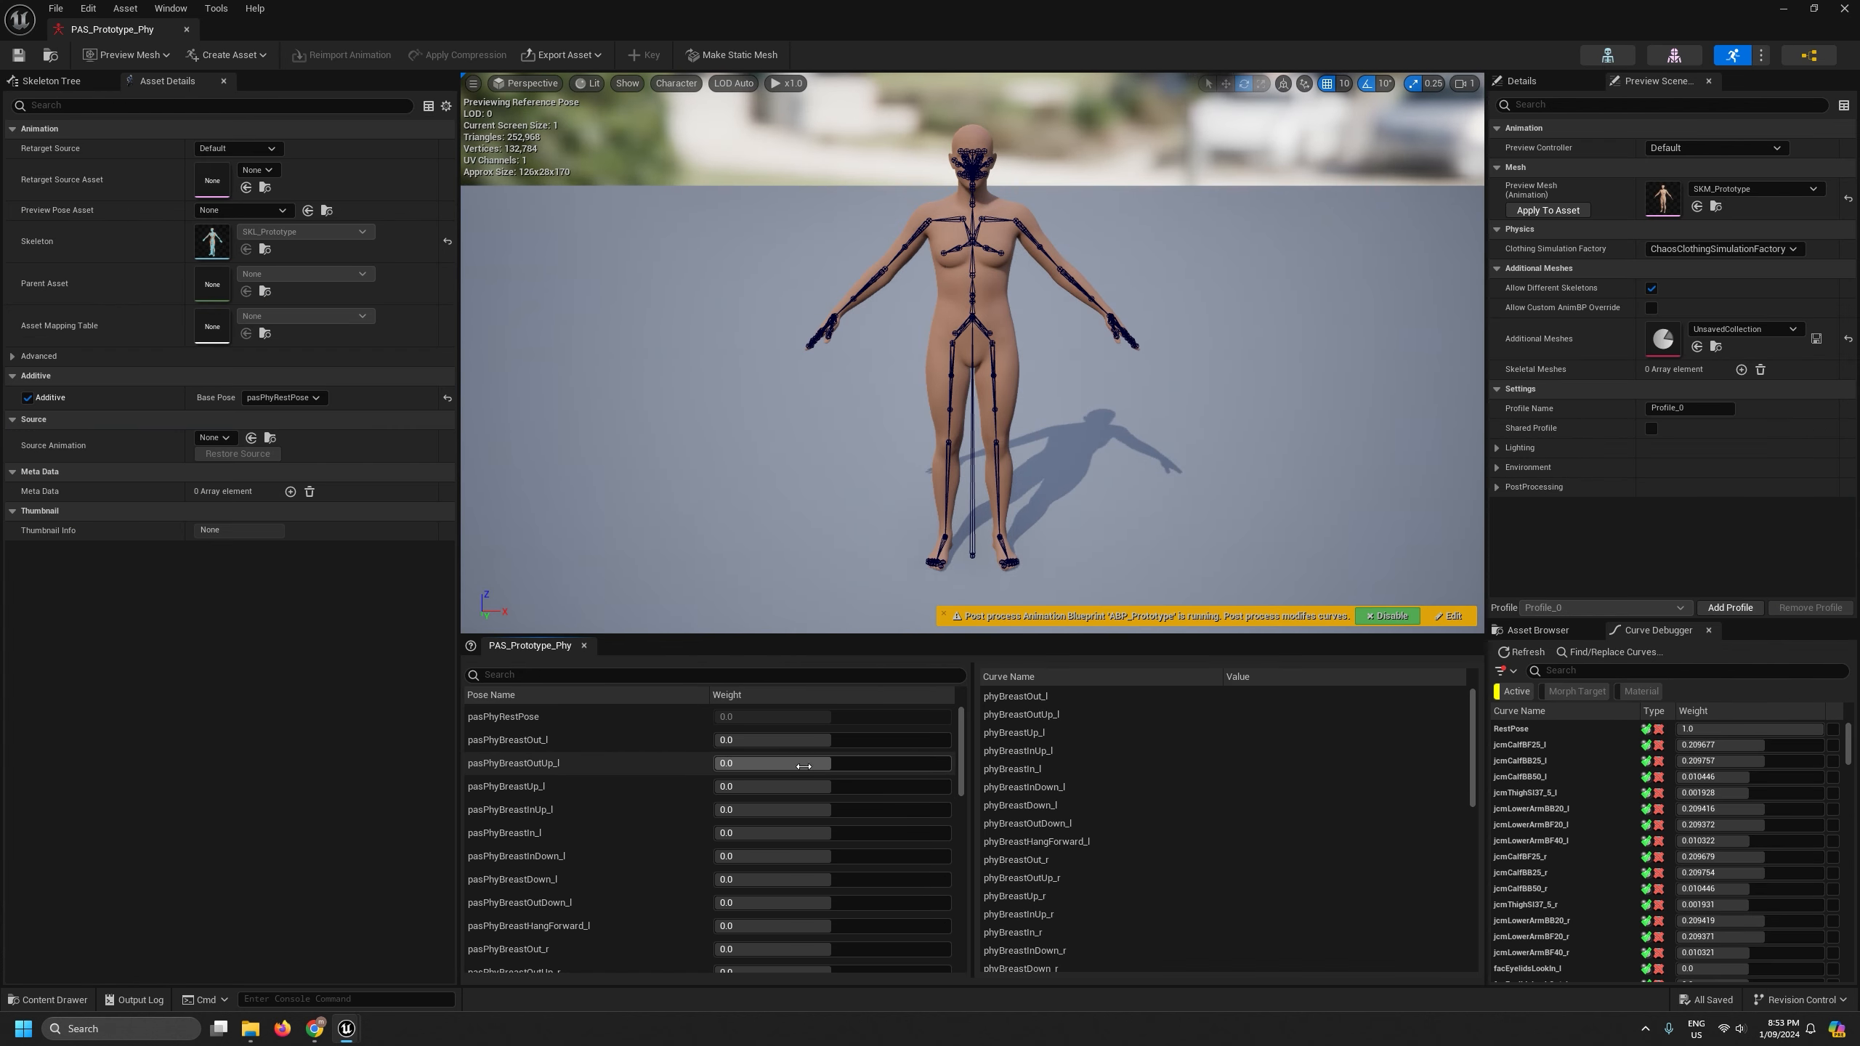
pyautogui.moveTo(828, 762); pyautogui.dragTo(839, 762)
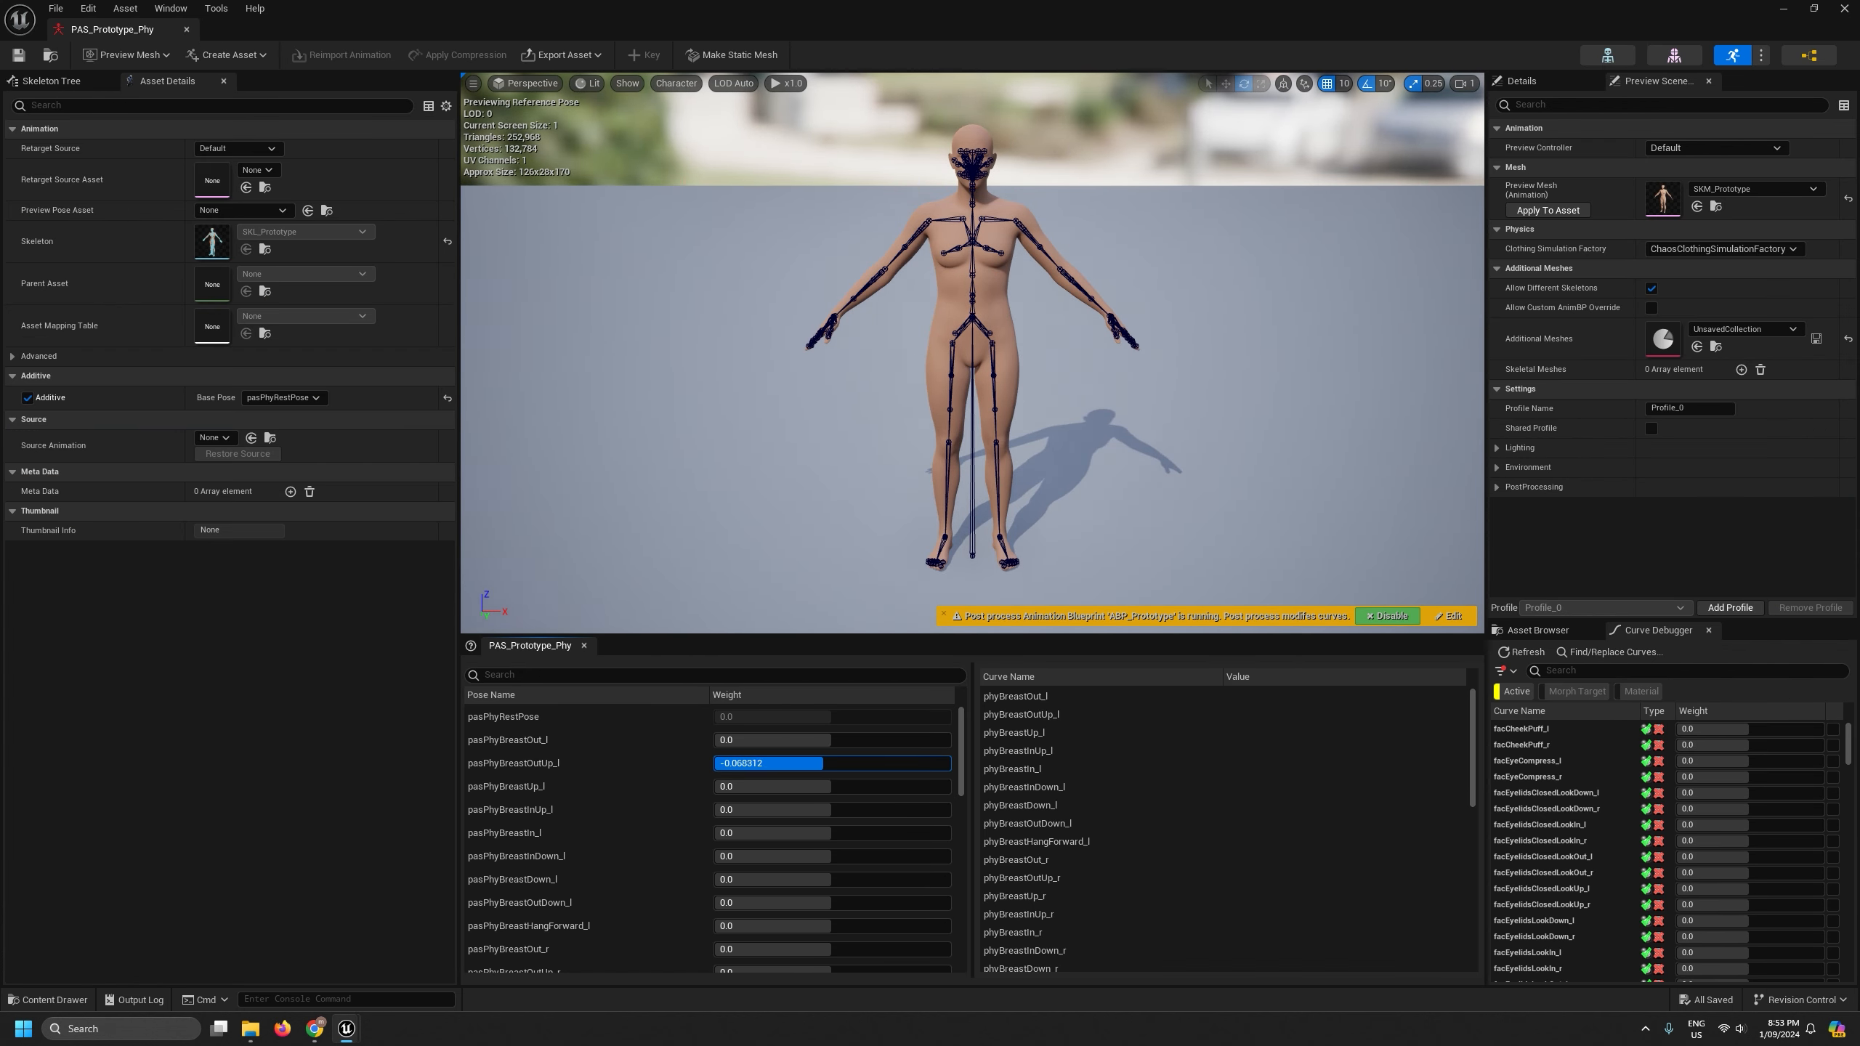
pyautogui.click(186, 29)
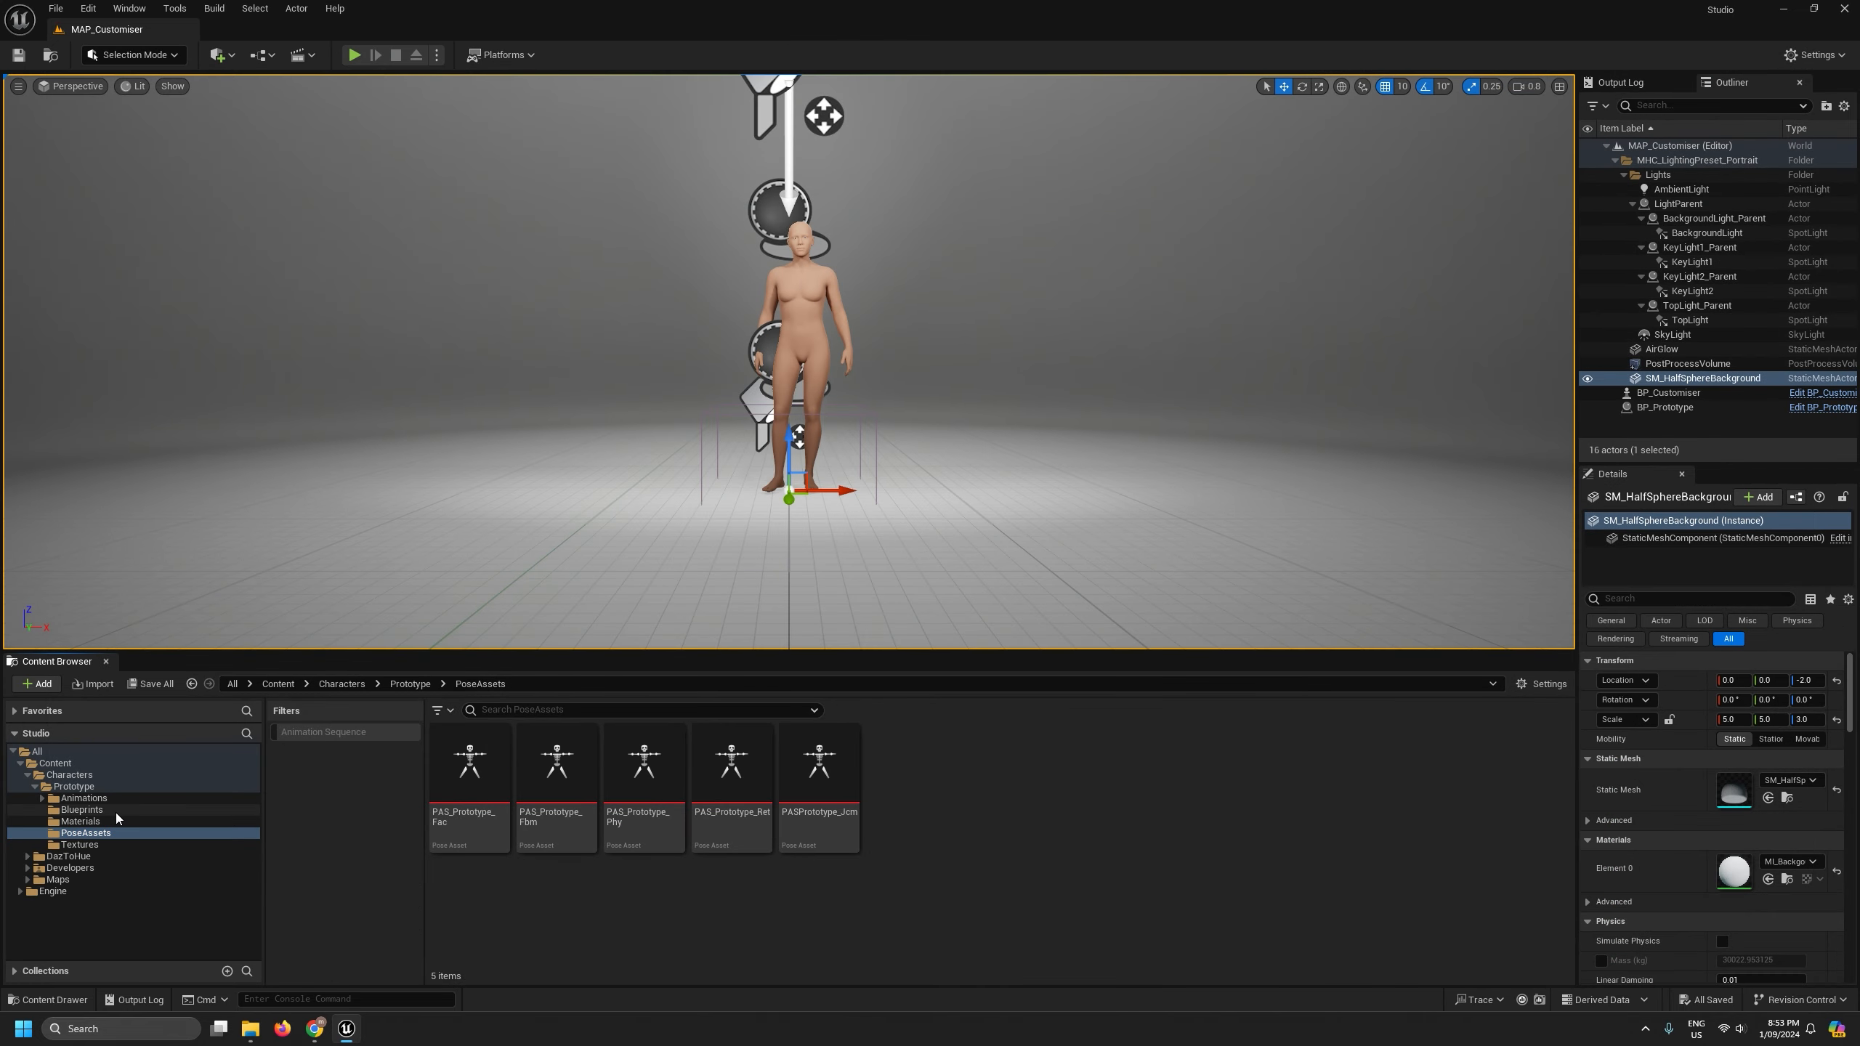
# - Open the ABP_Prototype animation blueprint from the Prototype character's Blueprints folder
pyautogui.click(83, 797)
pyautogui.click(82, 810)
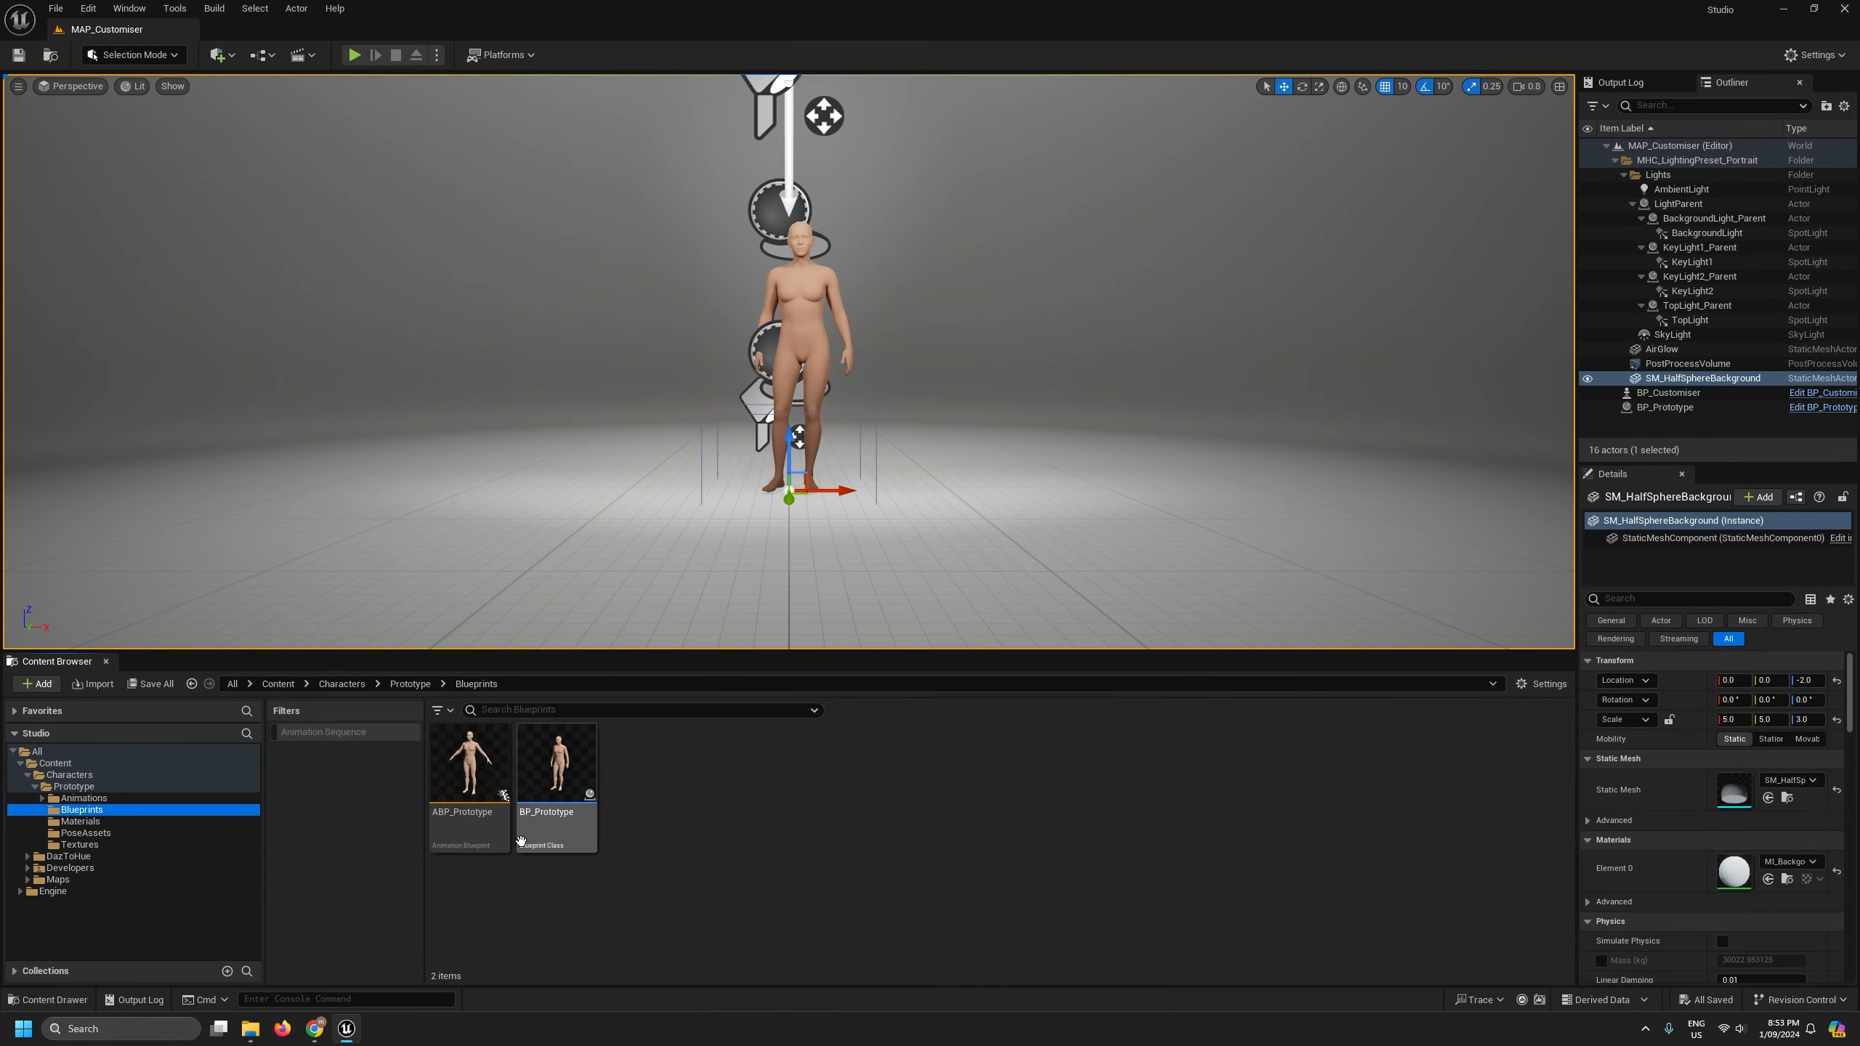
pyautogui.doubleClick(468, 766)
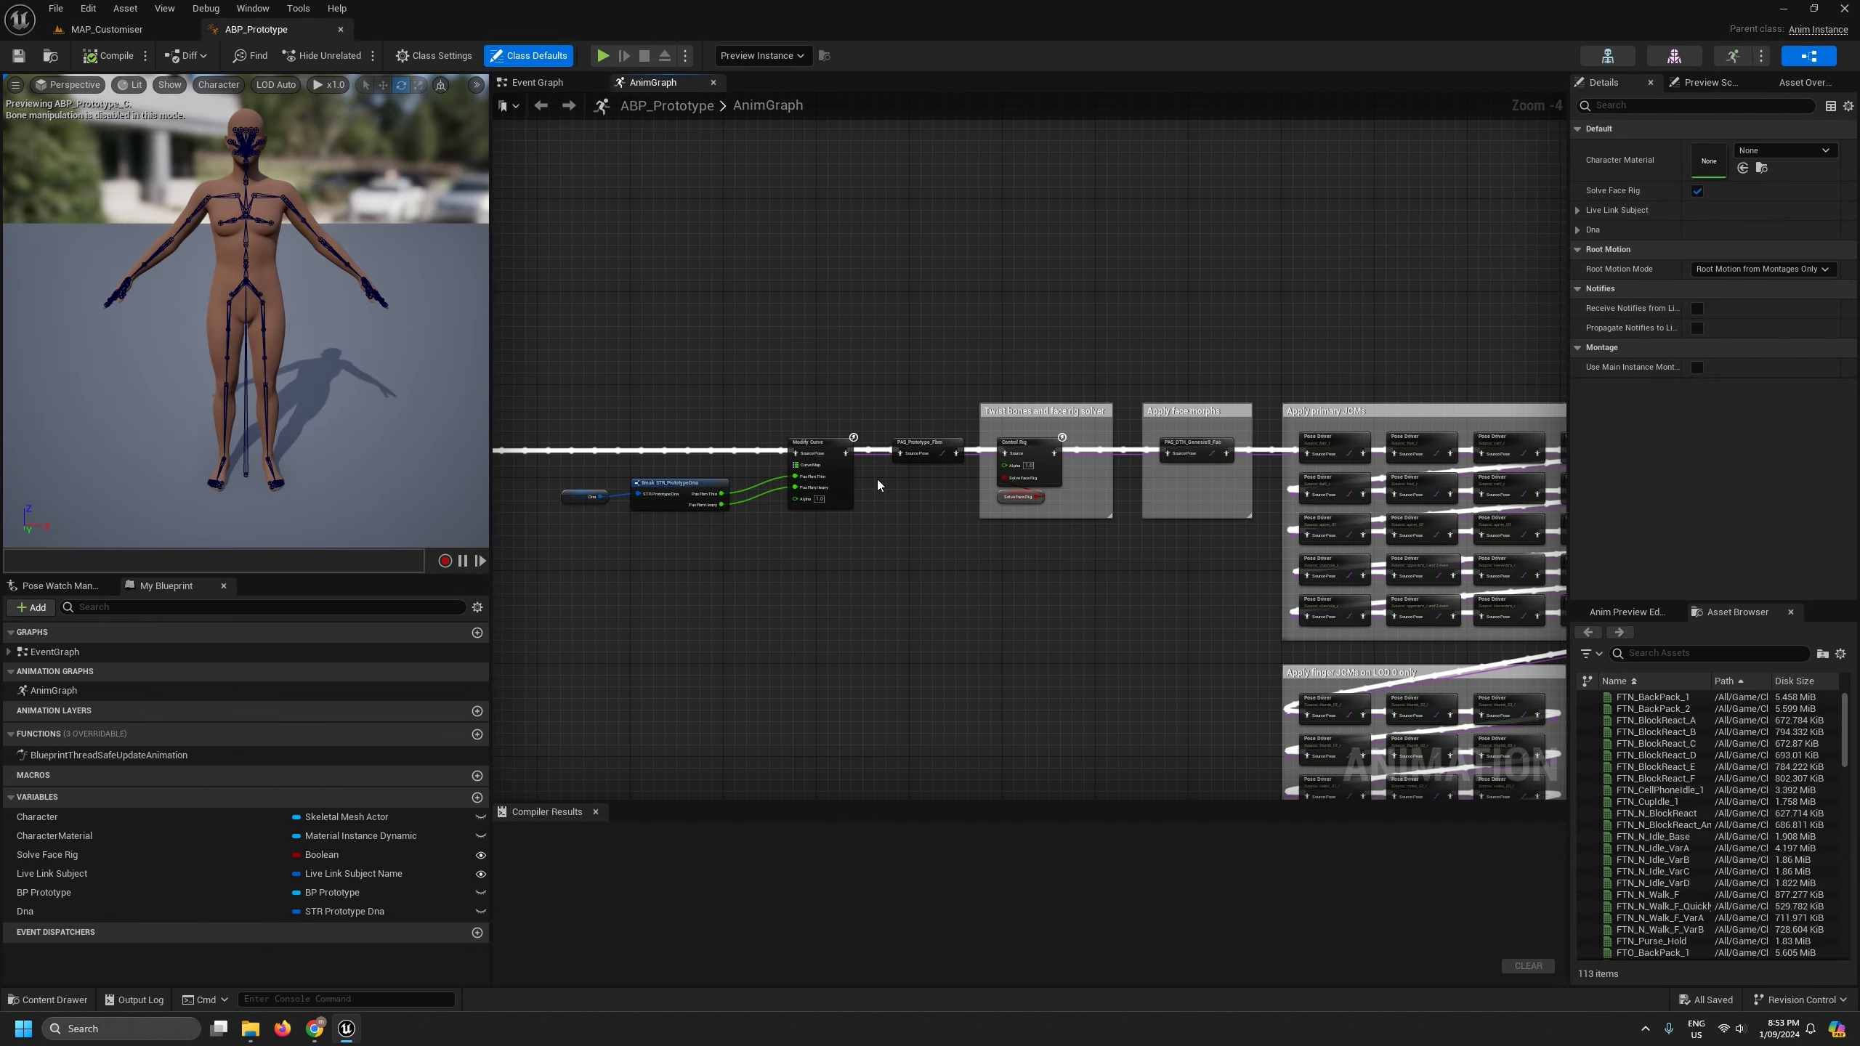
# - Move the Output Pose node well away from the pose driver groups in the AnimGraph to make room for new nodes
pyautogui.scroll(-3, 893, 561)
pyautogui.moveTo(878, 578); pyautogui.dragTo(647, 411, button='right')
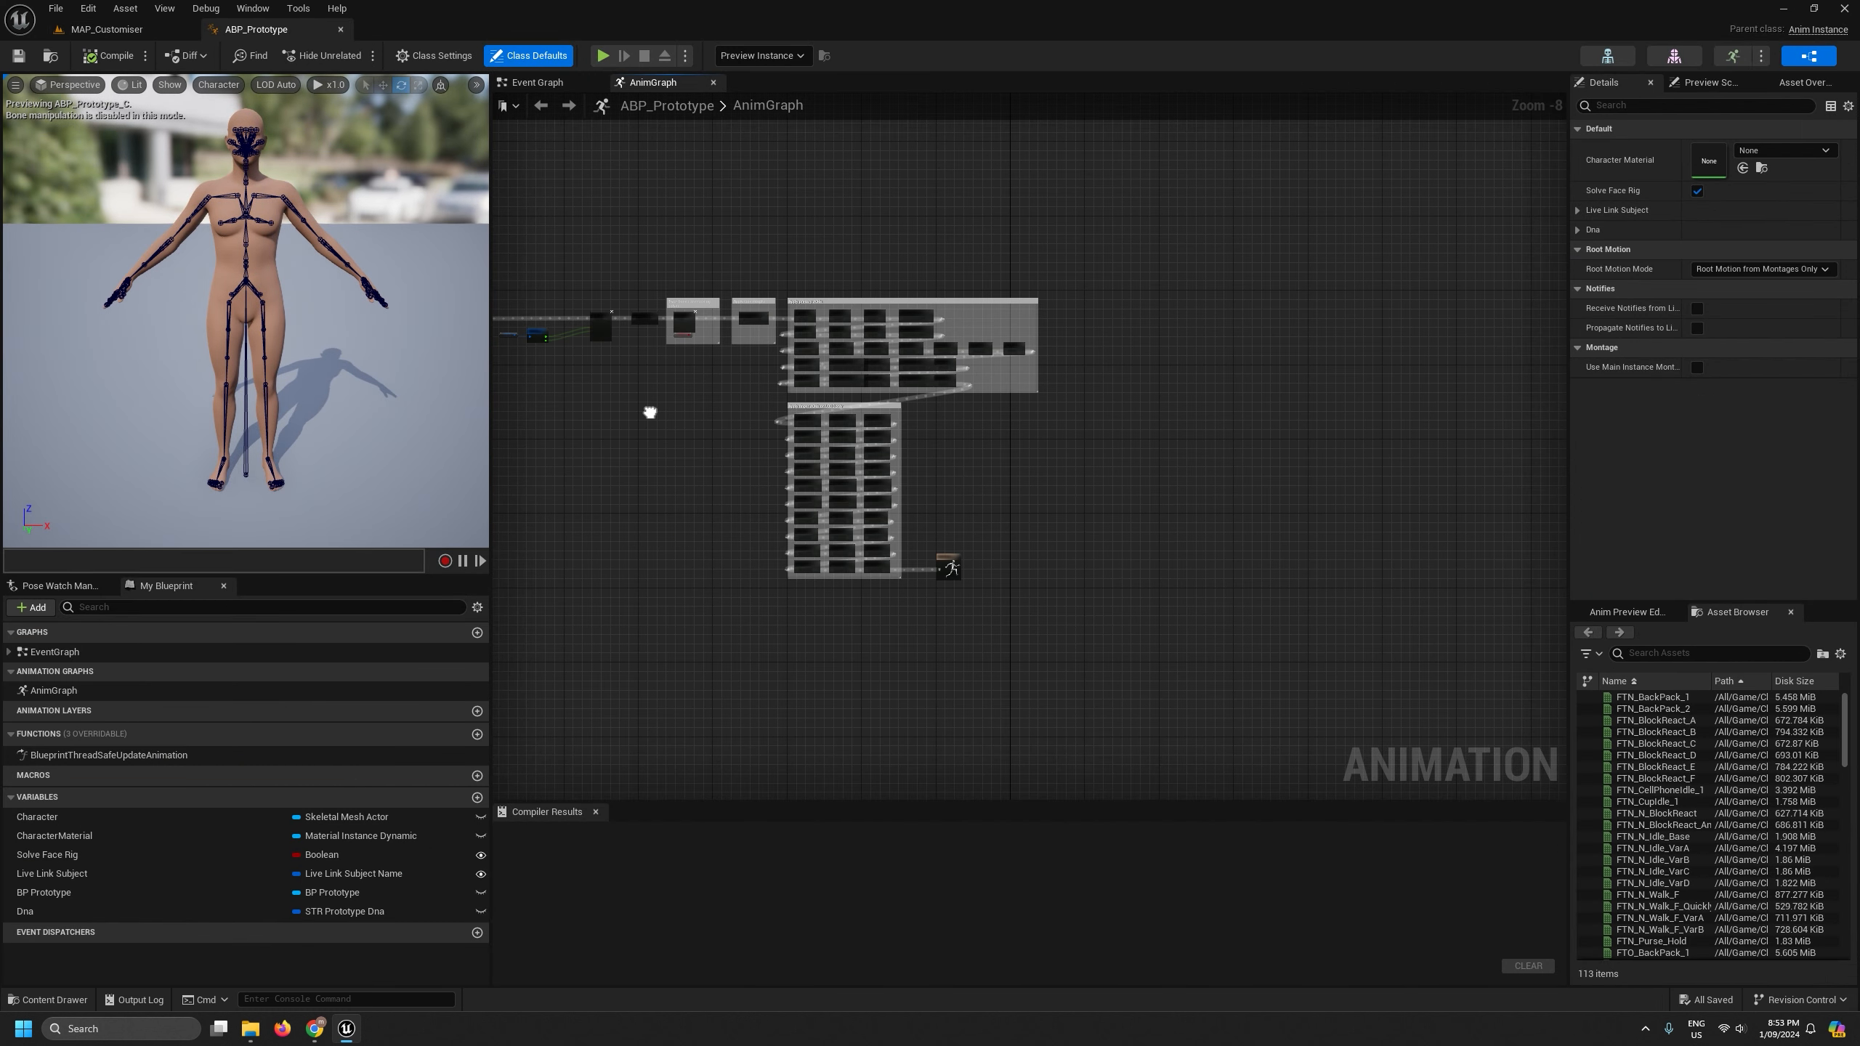
pyautogui.scroll(-1, 796, 447)
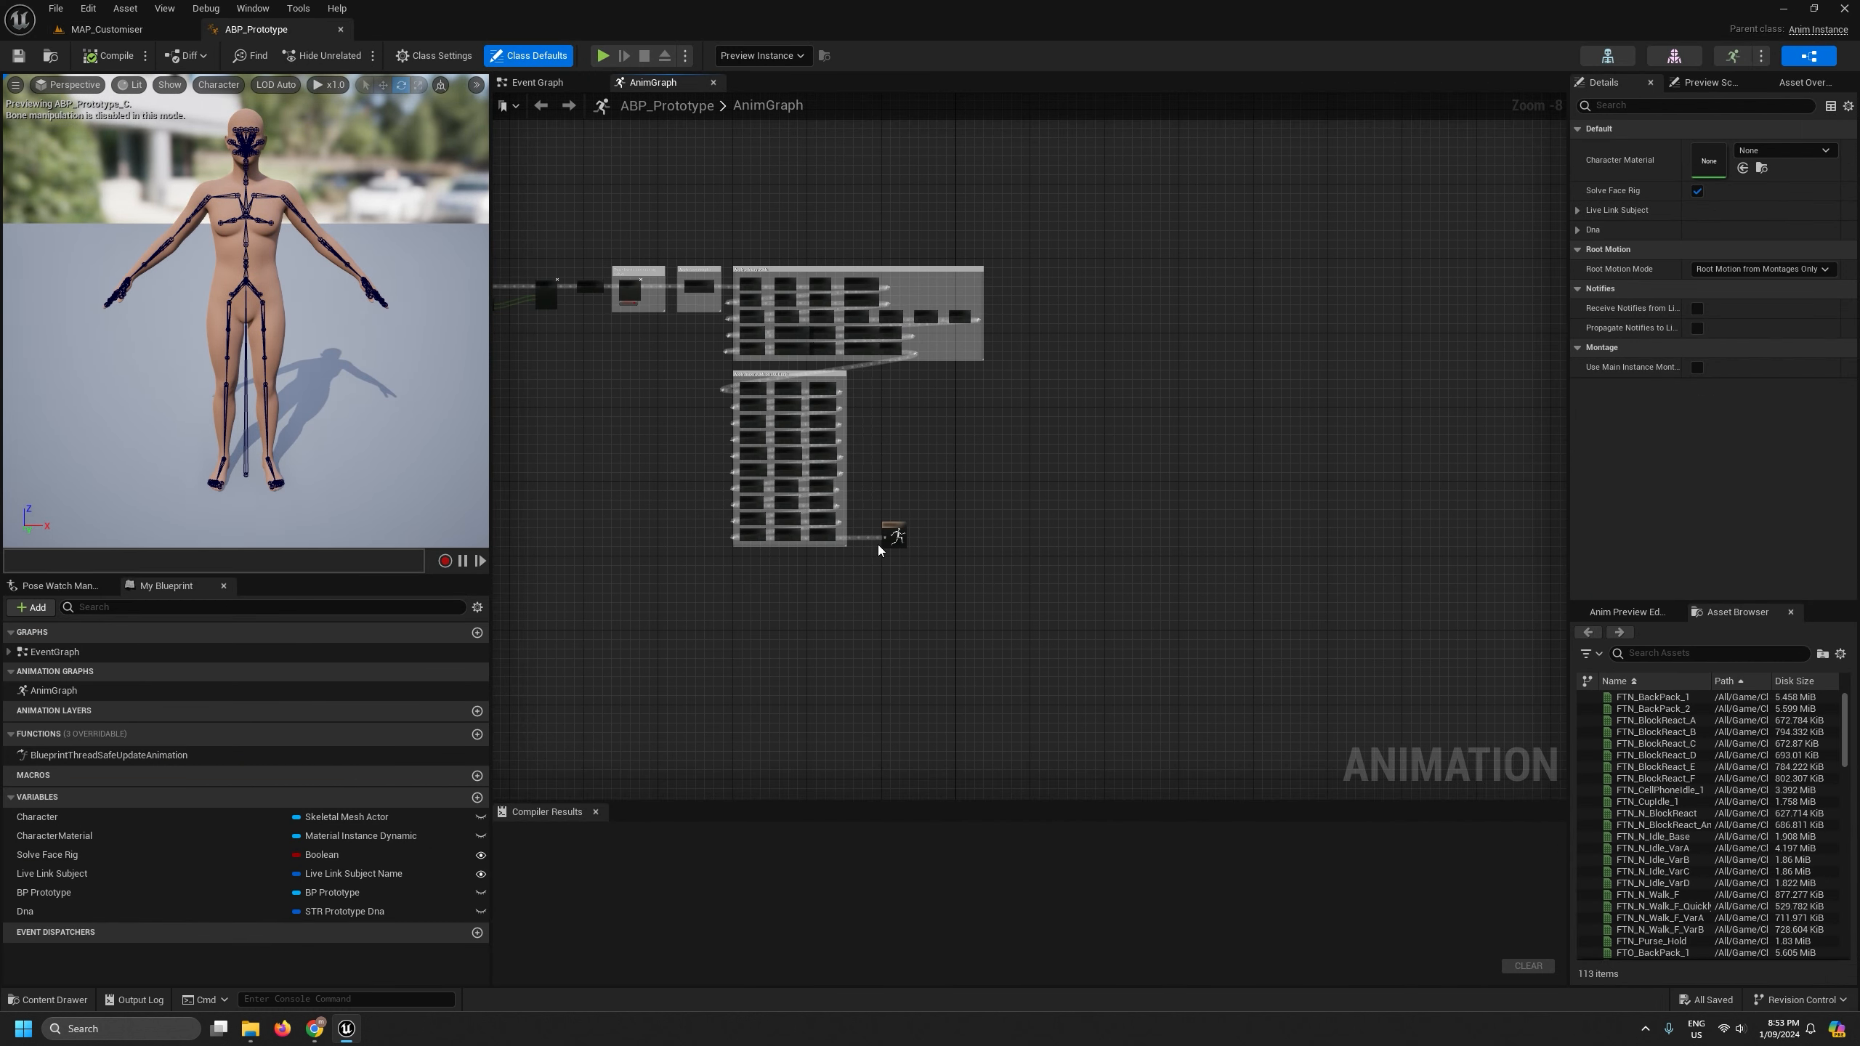
pyautogui.click(900, 535)
pyautogui.moveTo(899, 535); pyautogui.dragTo(1194, 531)
pyautogui.scroll(4, 1017, 567)
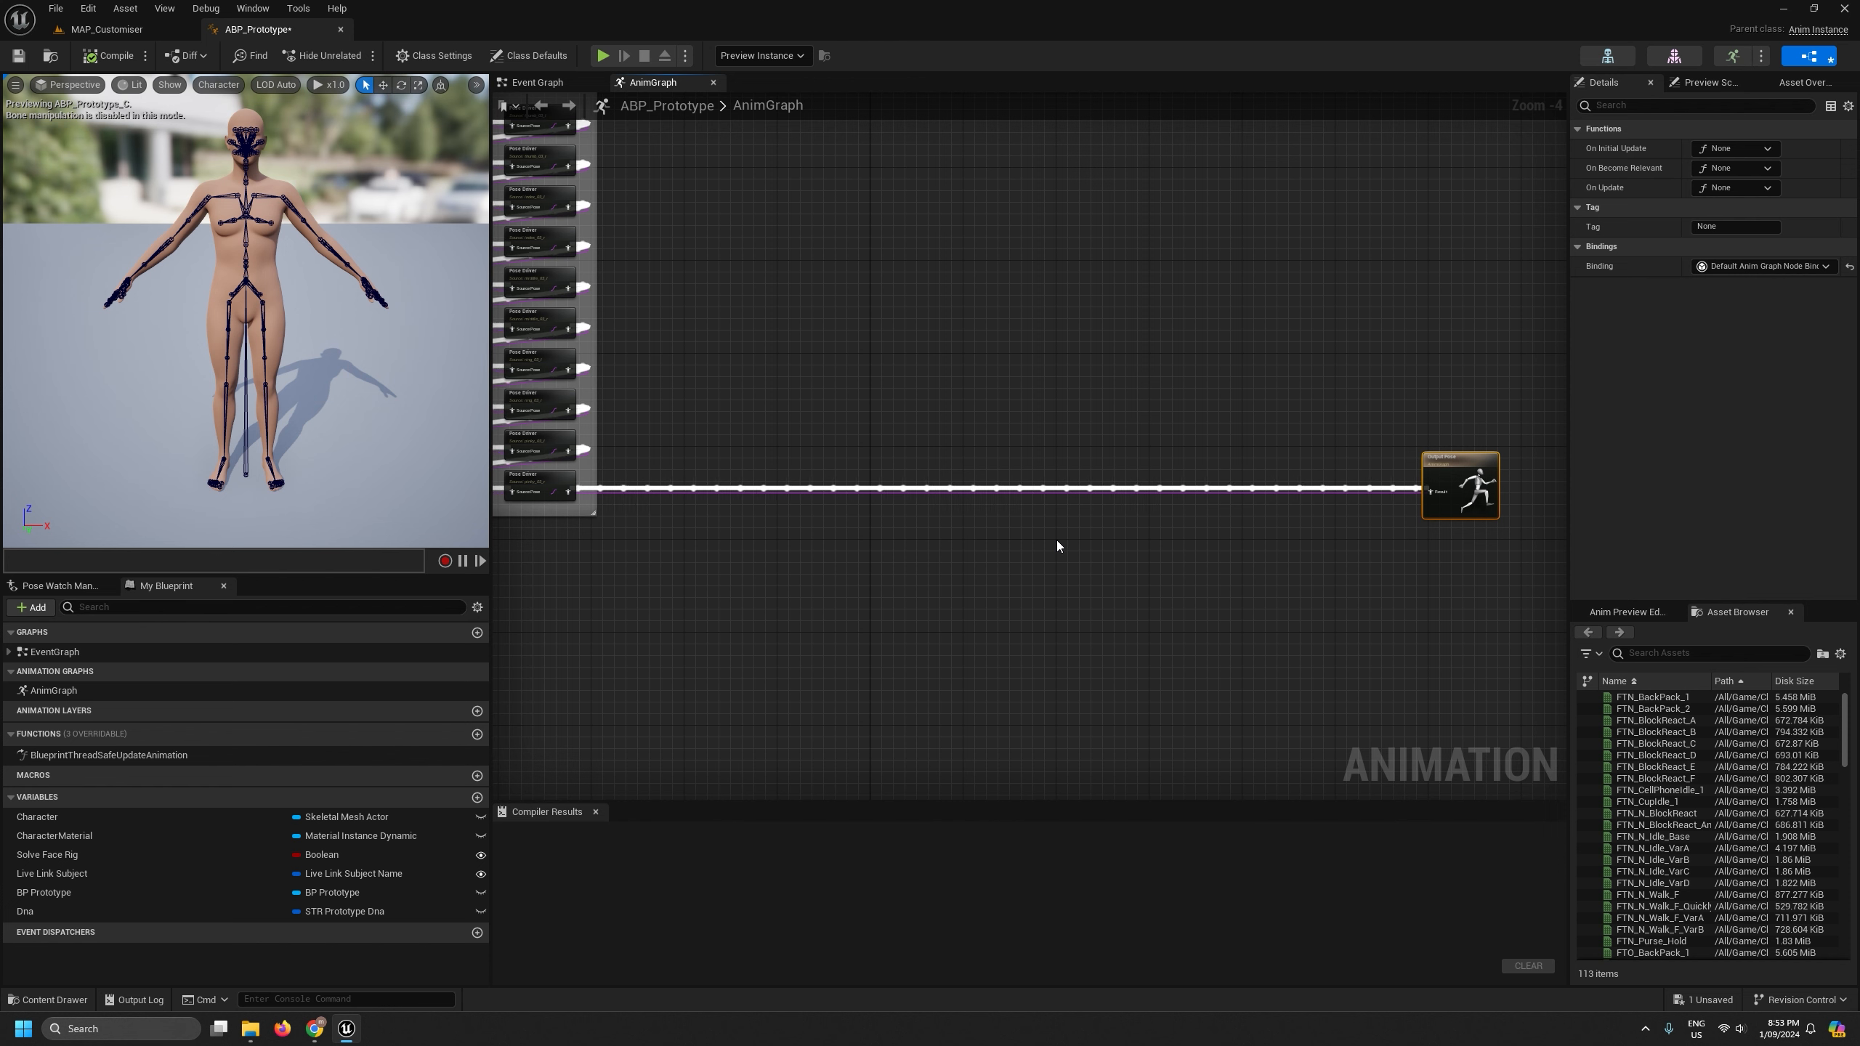
pyautogui.moveTo(1026, 522); pyautogui.dragTo(1057, 532, button='right')
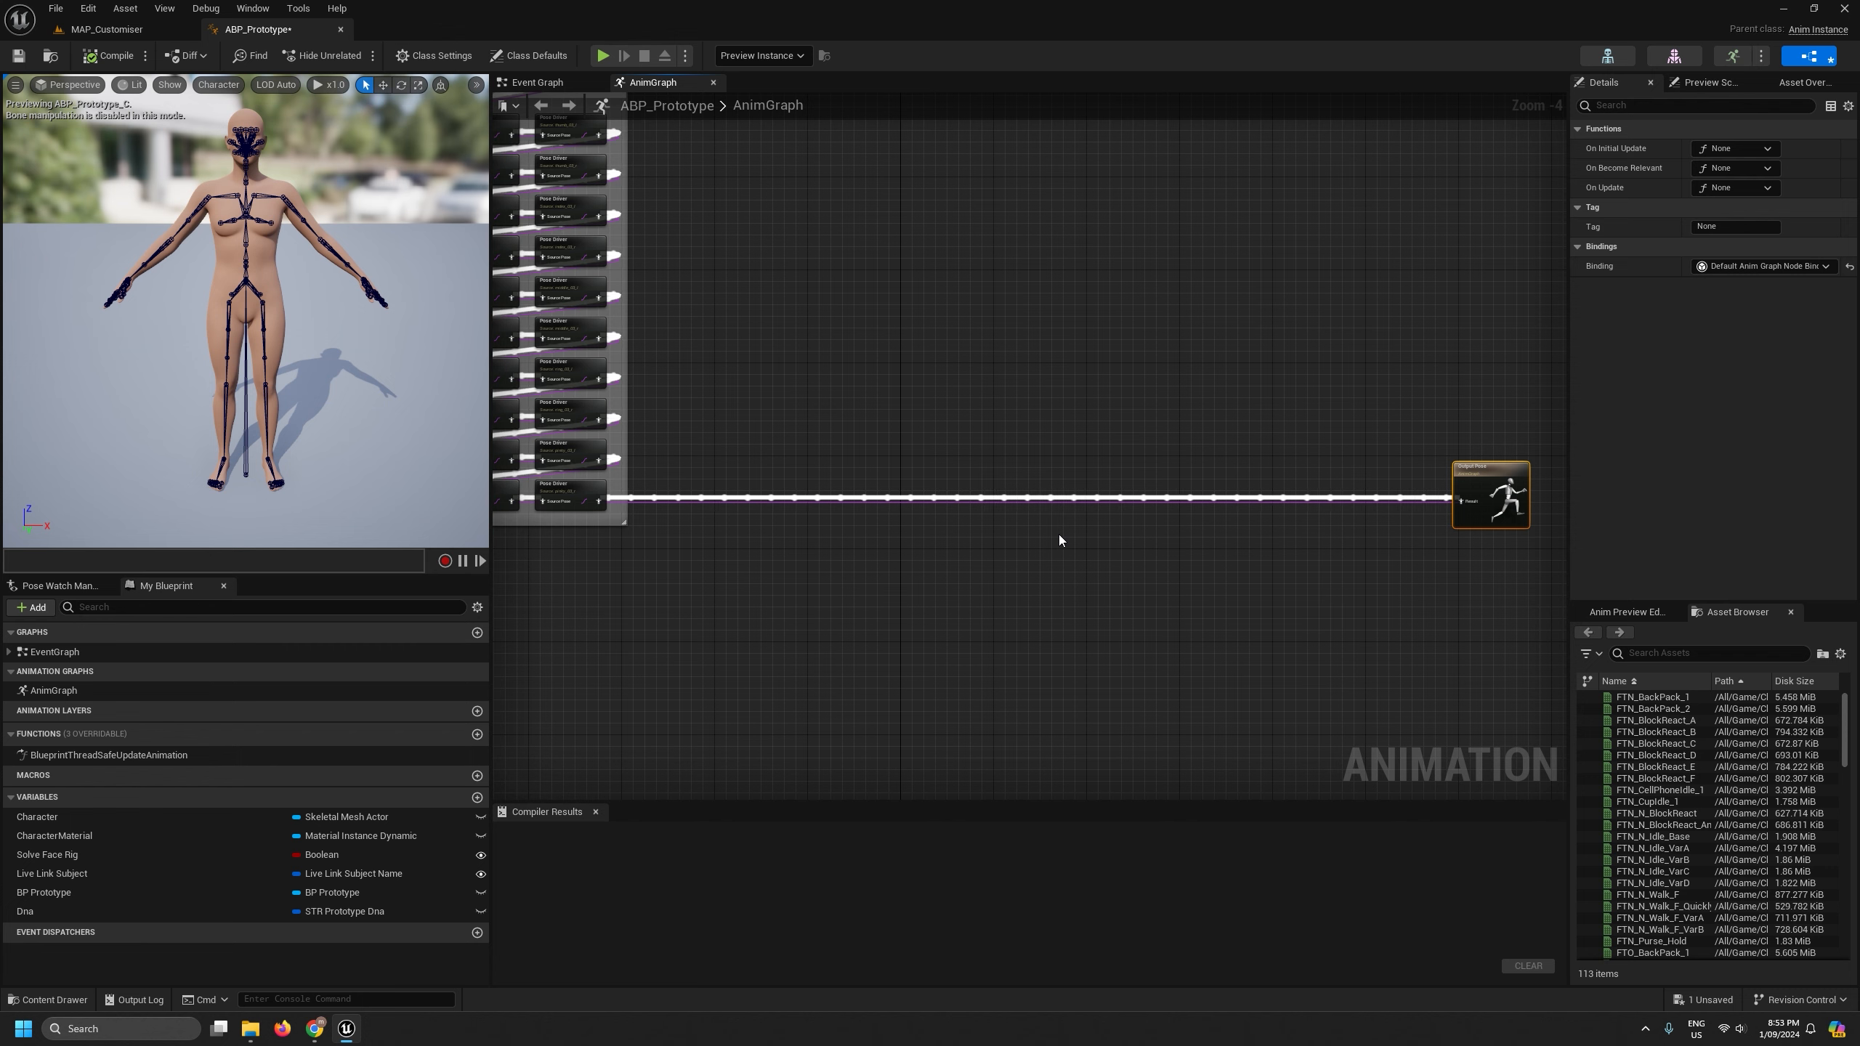
pyautogui.scroll(1, 1054, 532)
pyautogui.scroll(-1, 1013, 524)
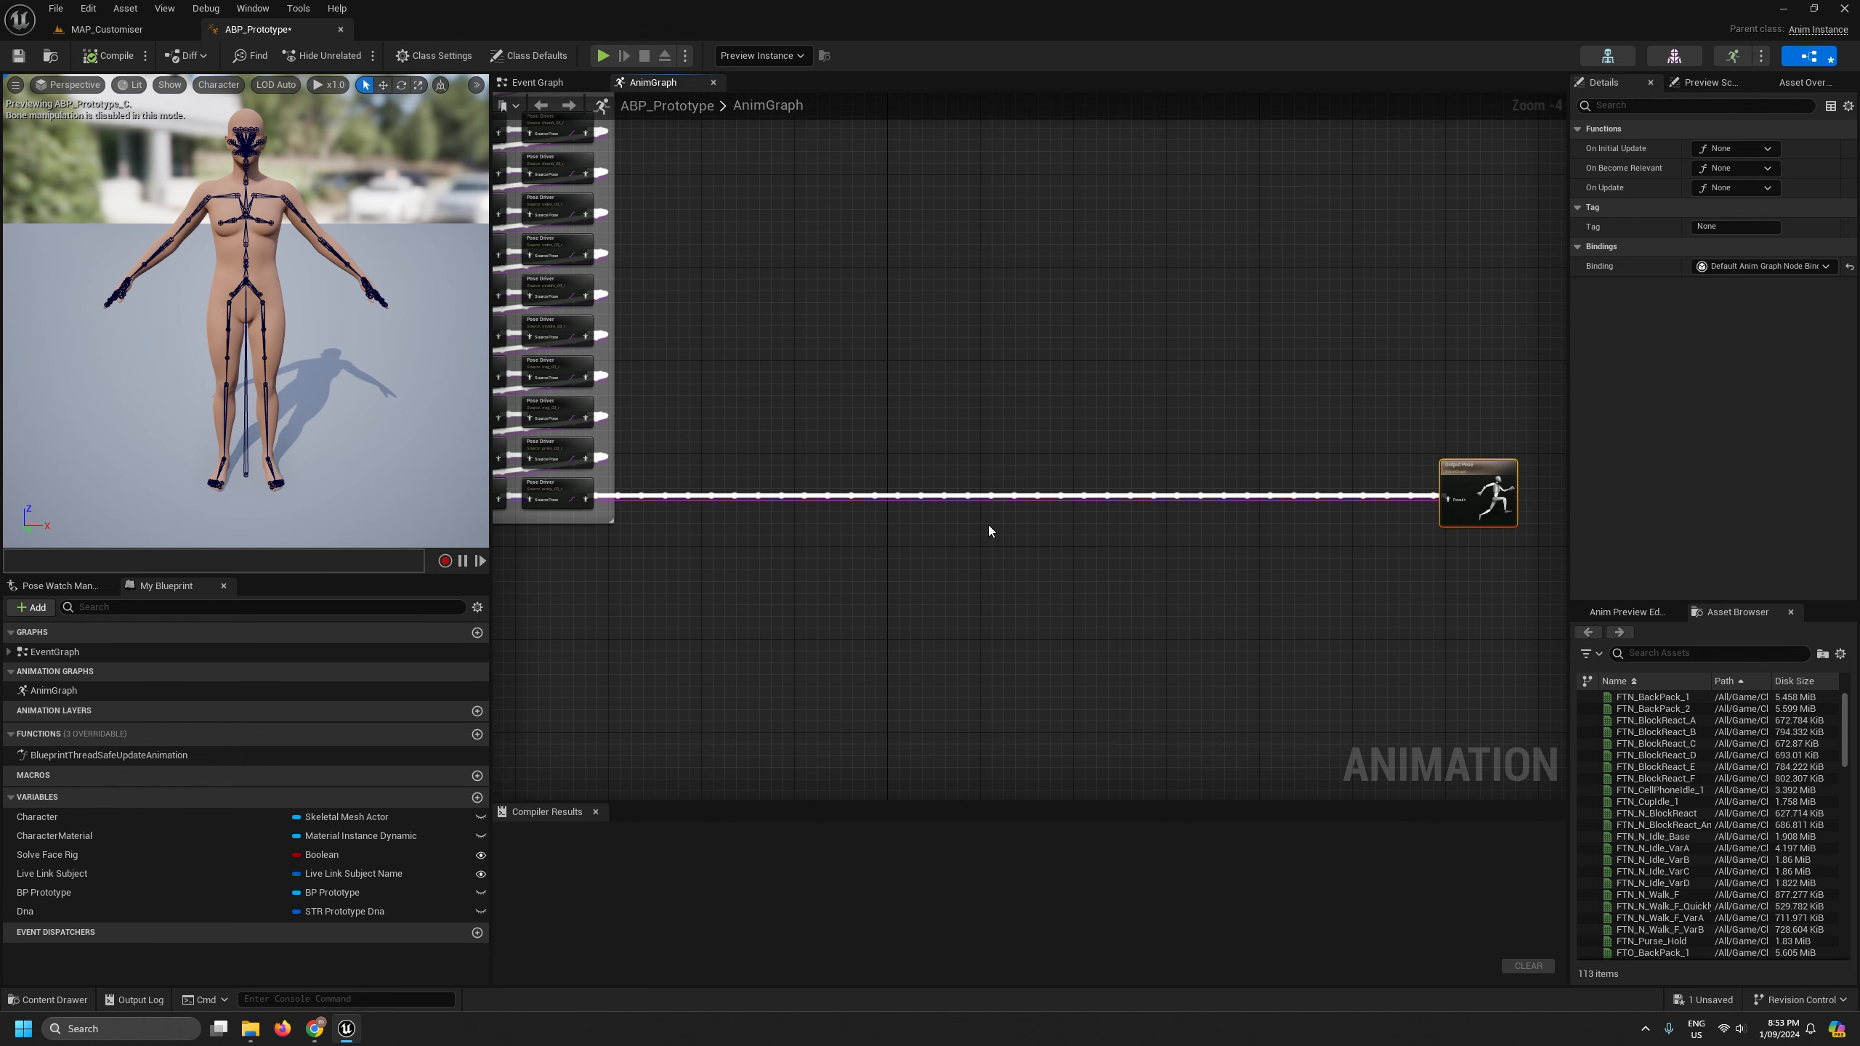
# - Add a Spring controller node to the AnimGraph and place it in line with the wire leading to the Output Pose
pyautogui.rightClick(993, 530)
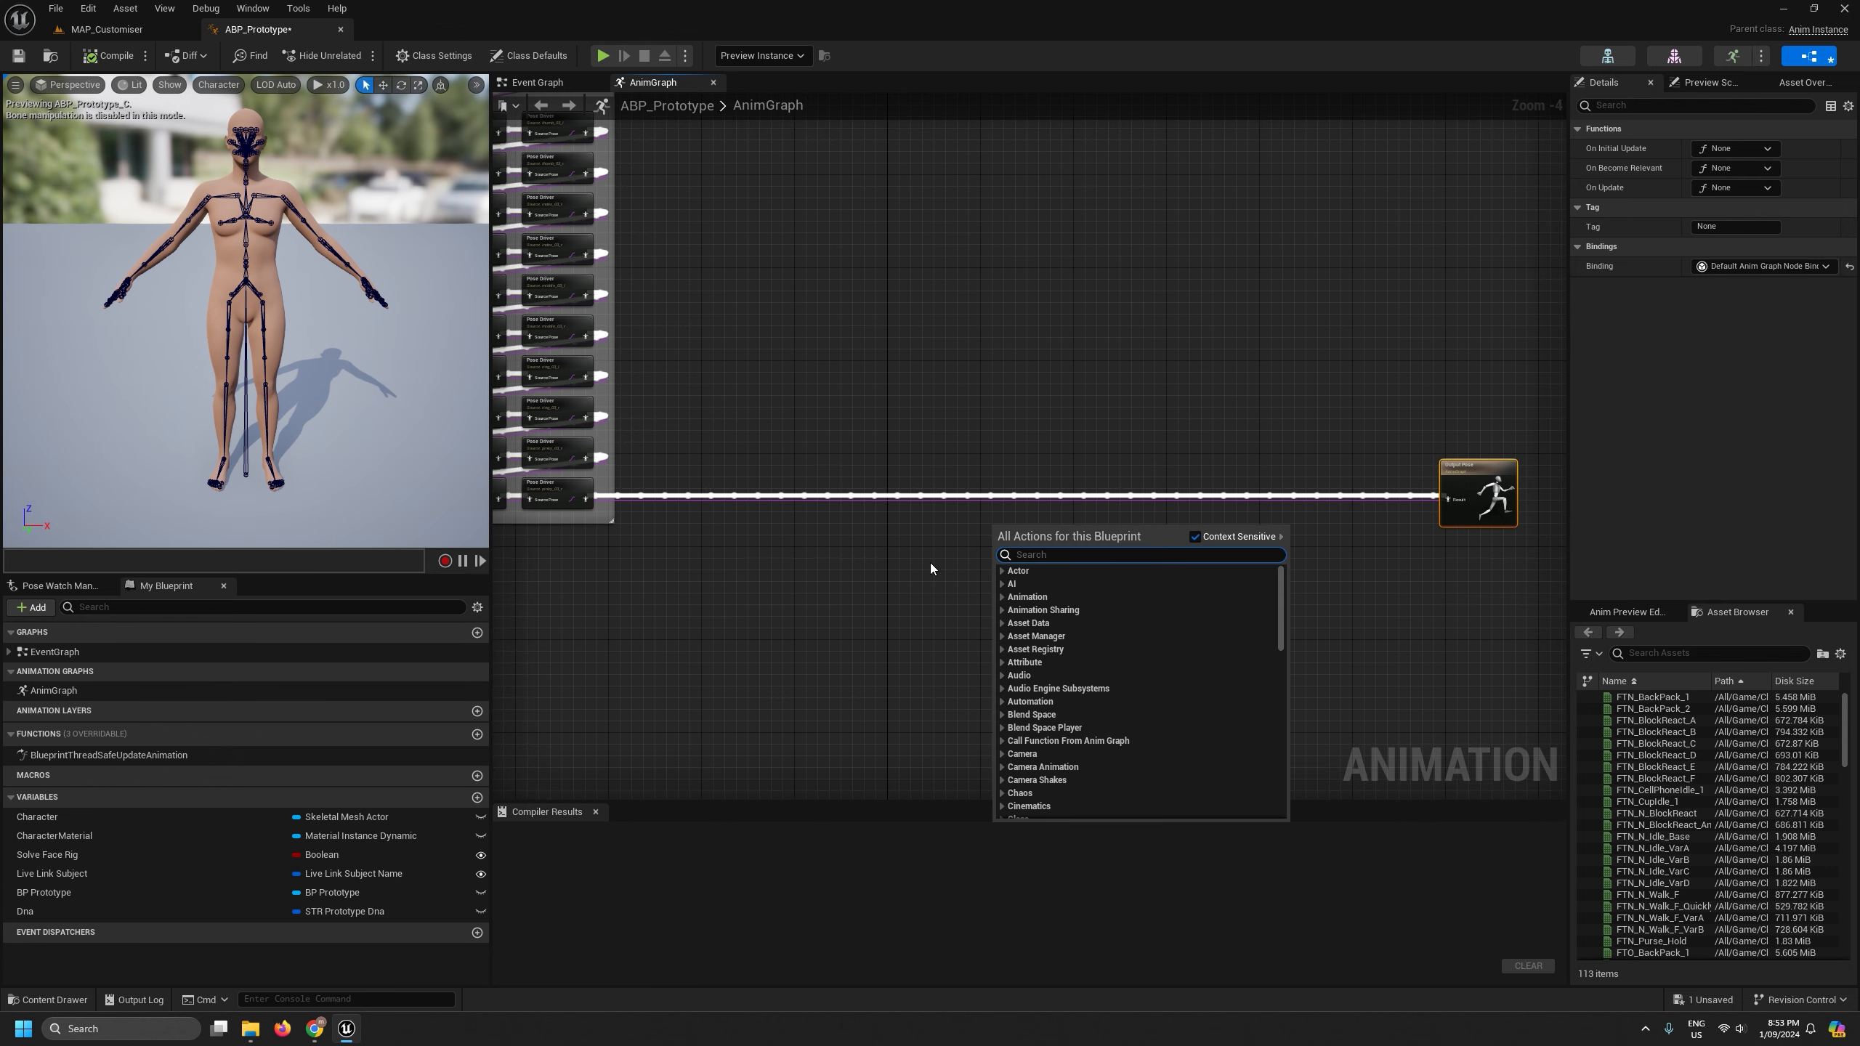
pyautogui.write('sp')
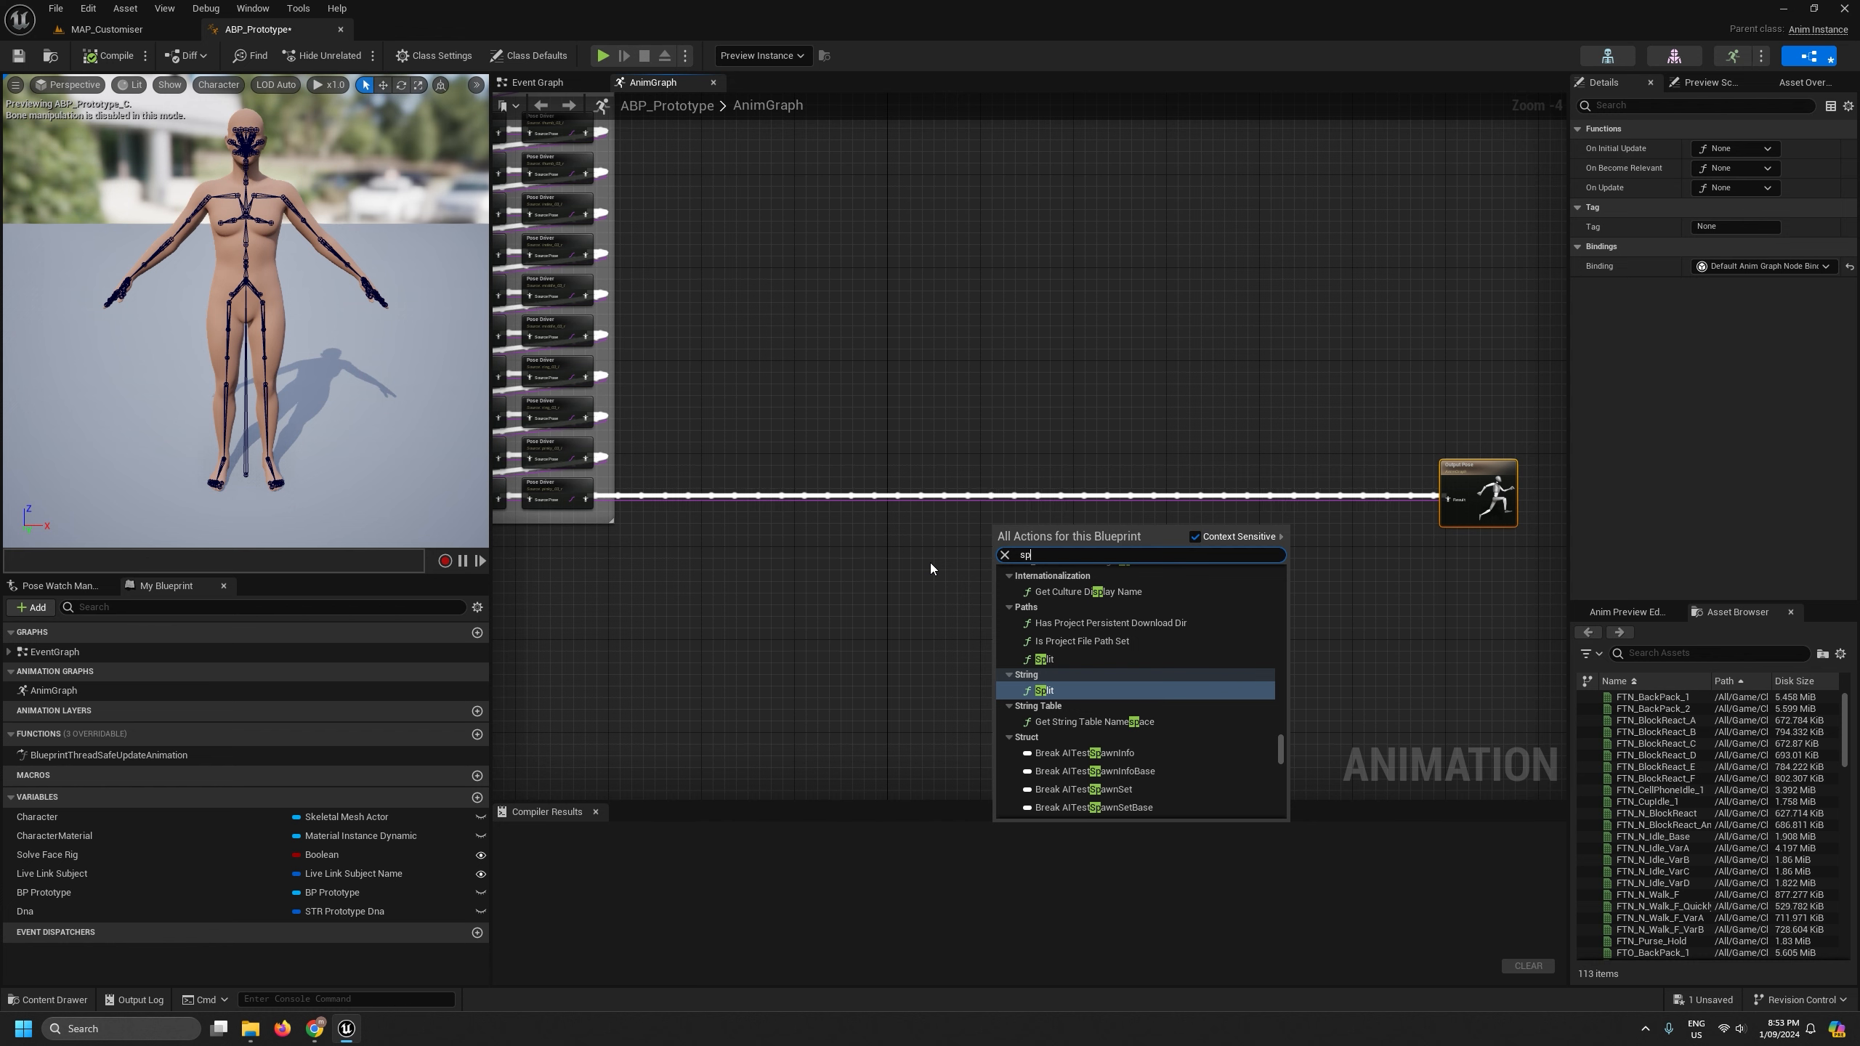
pyautogui.write('ring')
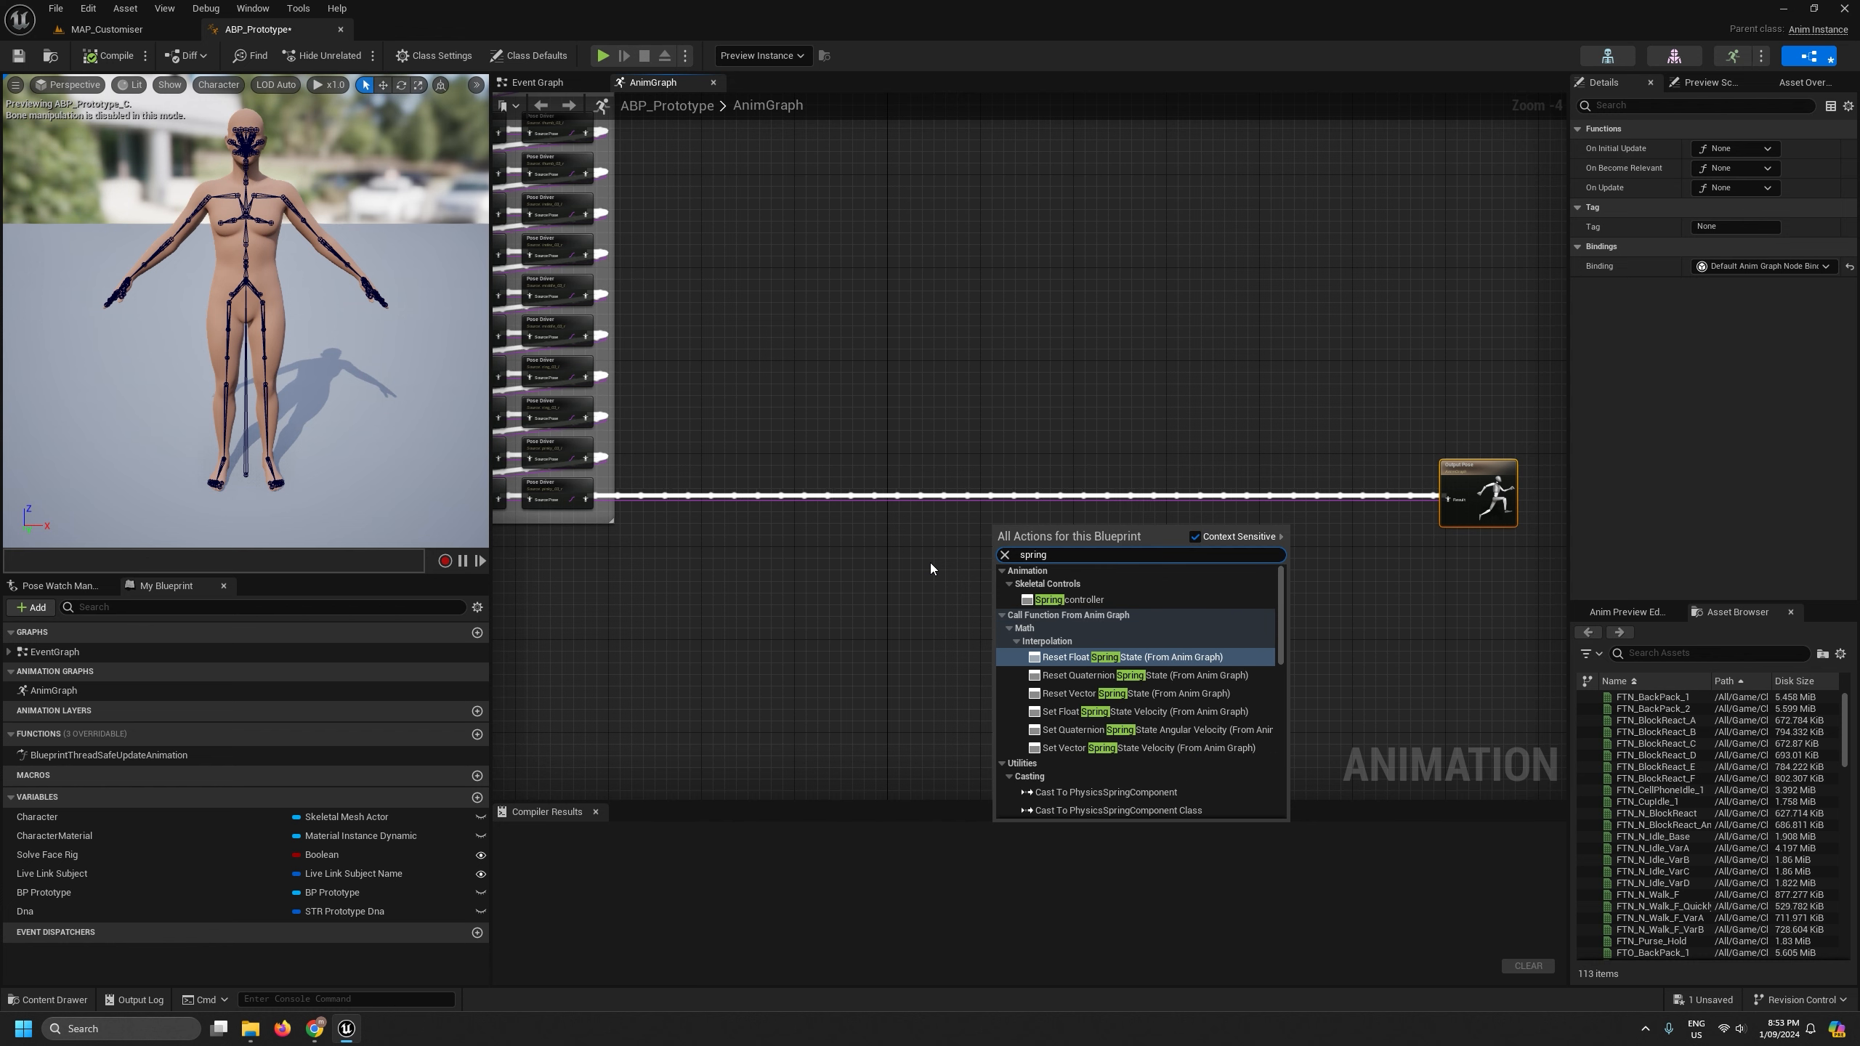
pyautogui.click(1050, 599)
pyautogui.scroll(4, 1051, 596)
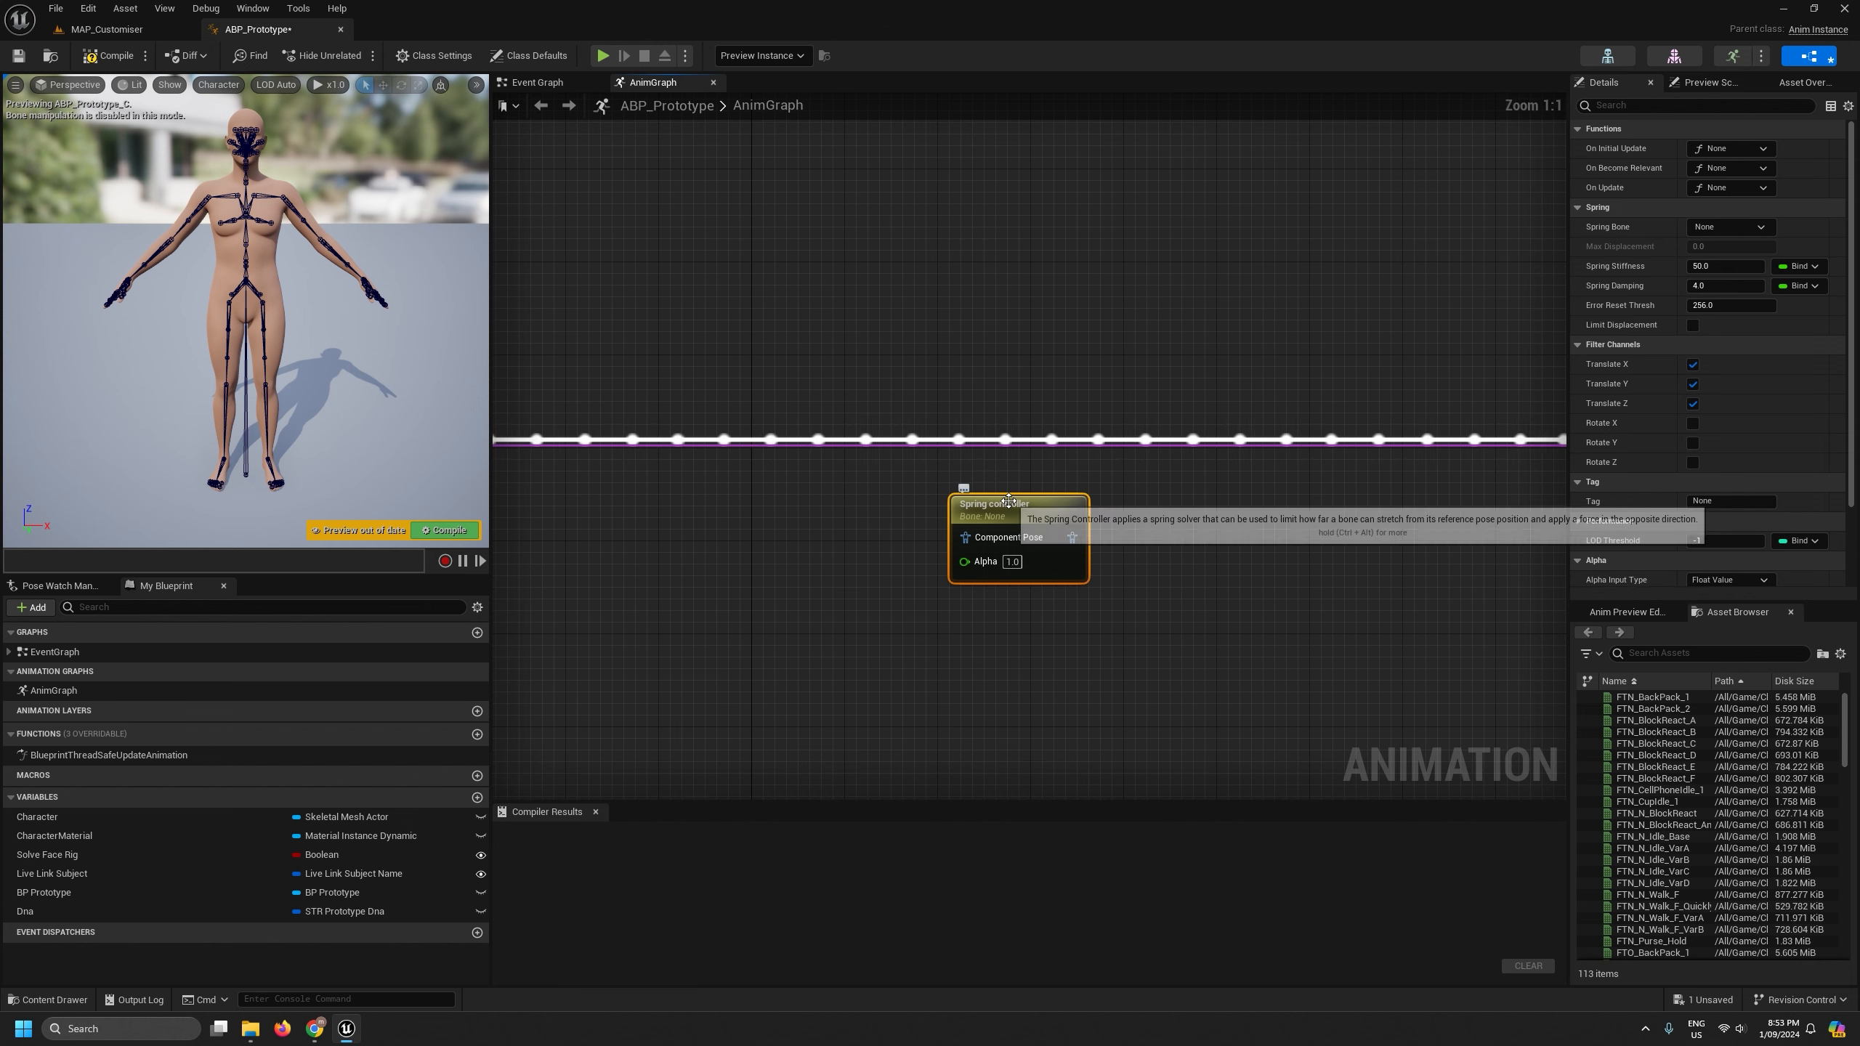
pyautogui.moveTo(999, 515); pyautogui.dragTo(999, 424)
# - Connect the last Pose Driver to the Spring controller through a Local To Component node and arrange the two new nodes close together
pyautogui.scroll(-7, 999, 423)
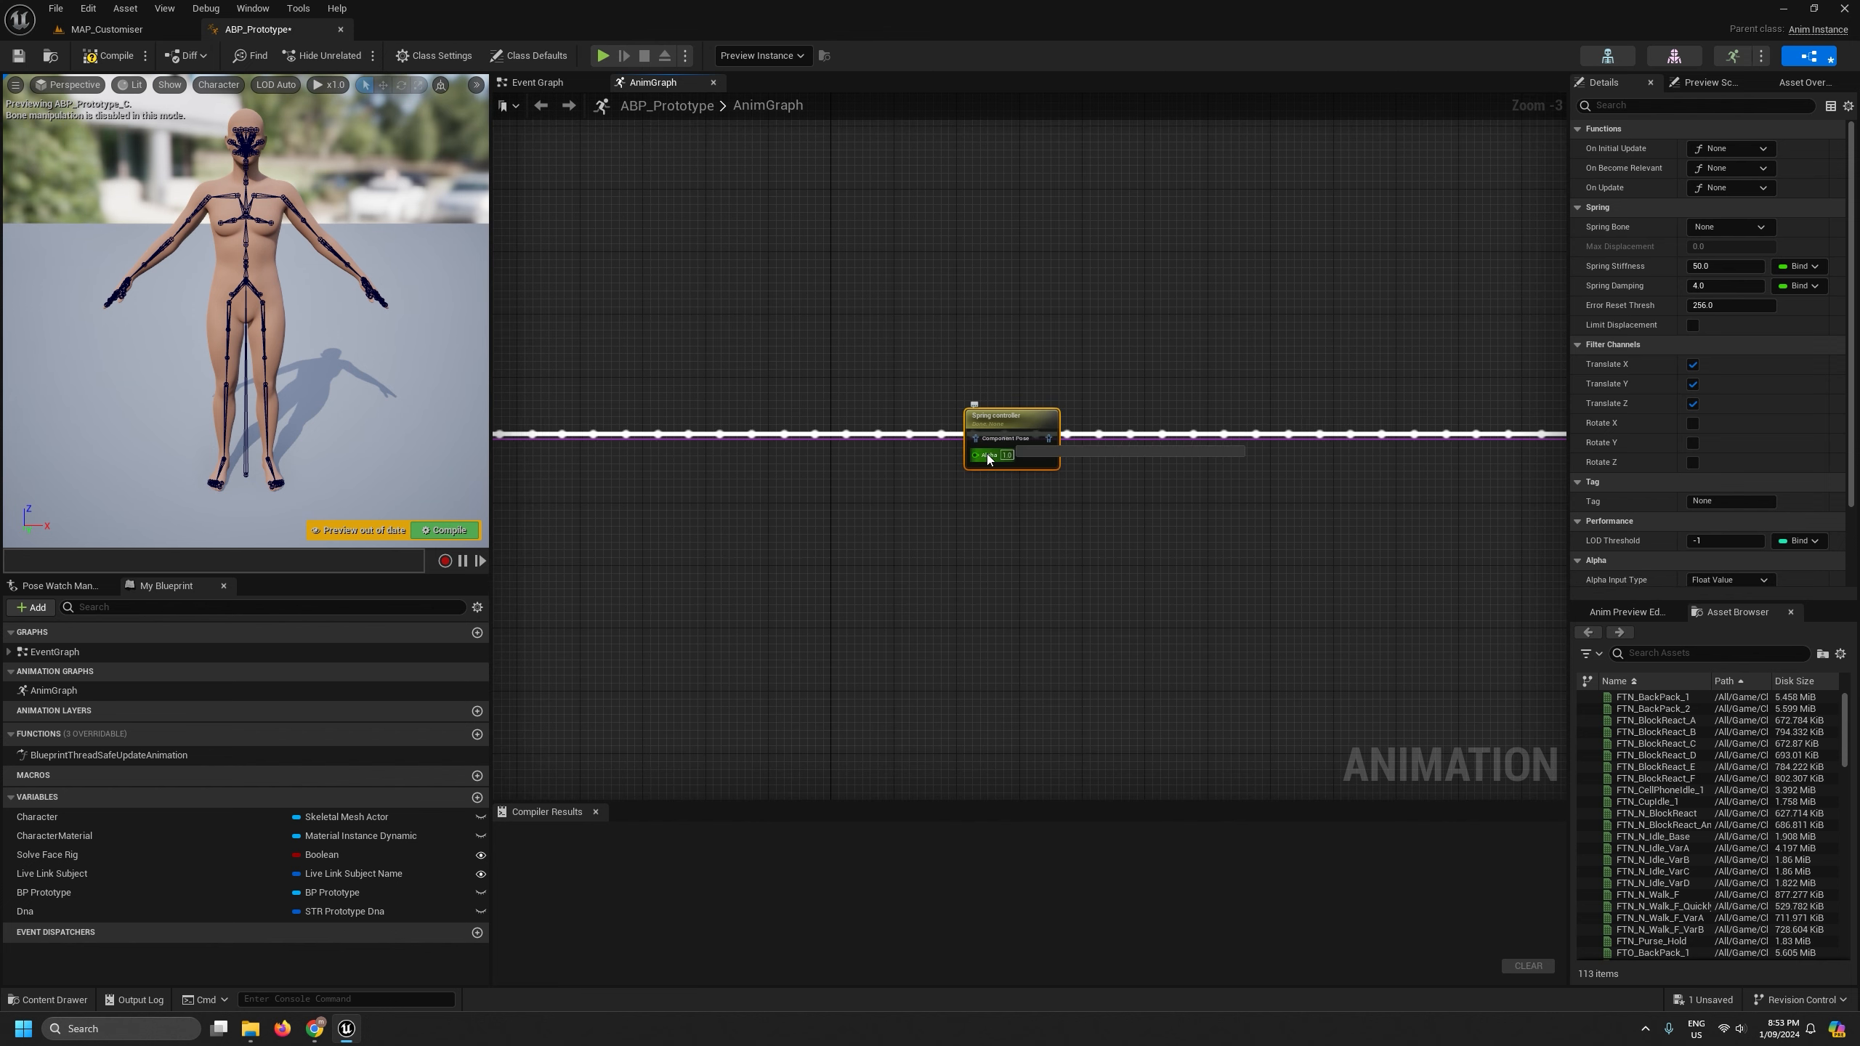
pyautogui.scroll(3, 784, 461)
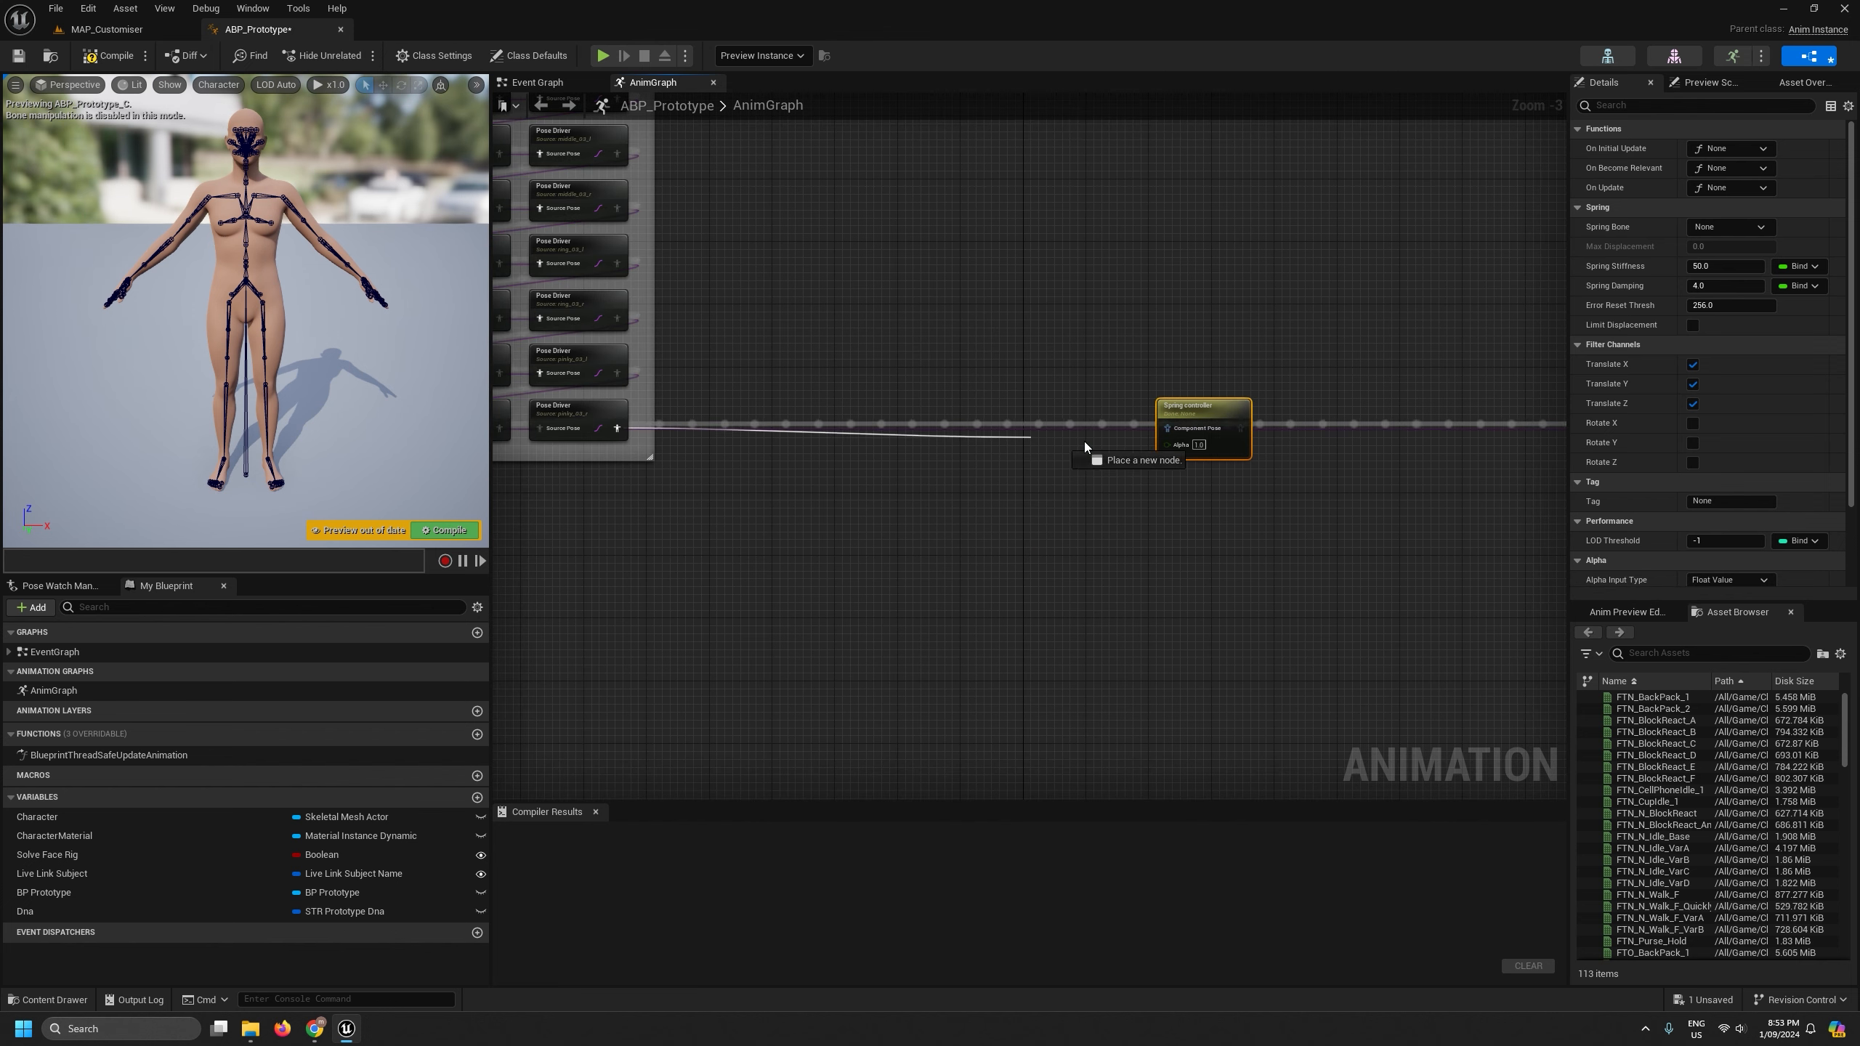
pyautogui.moveTo(871, 409); pyautogui.dragTo(801, 419)
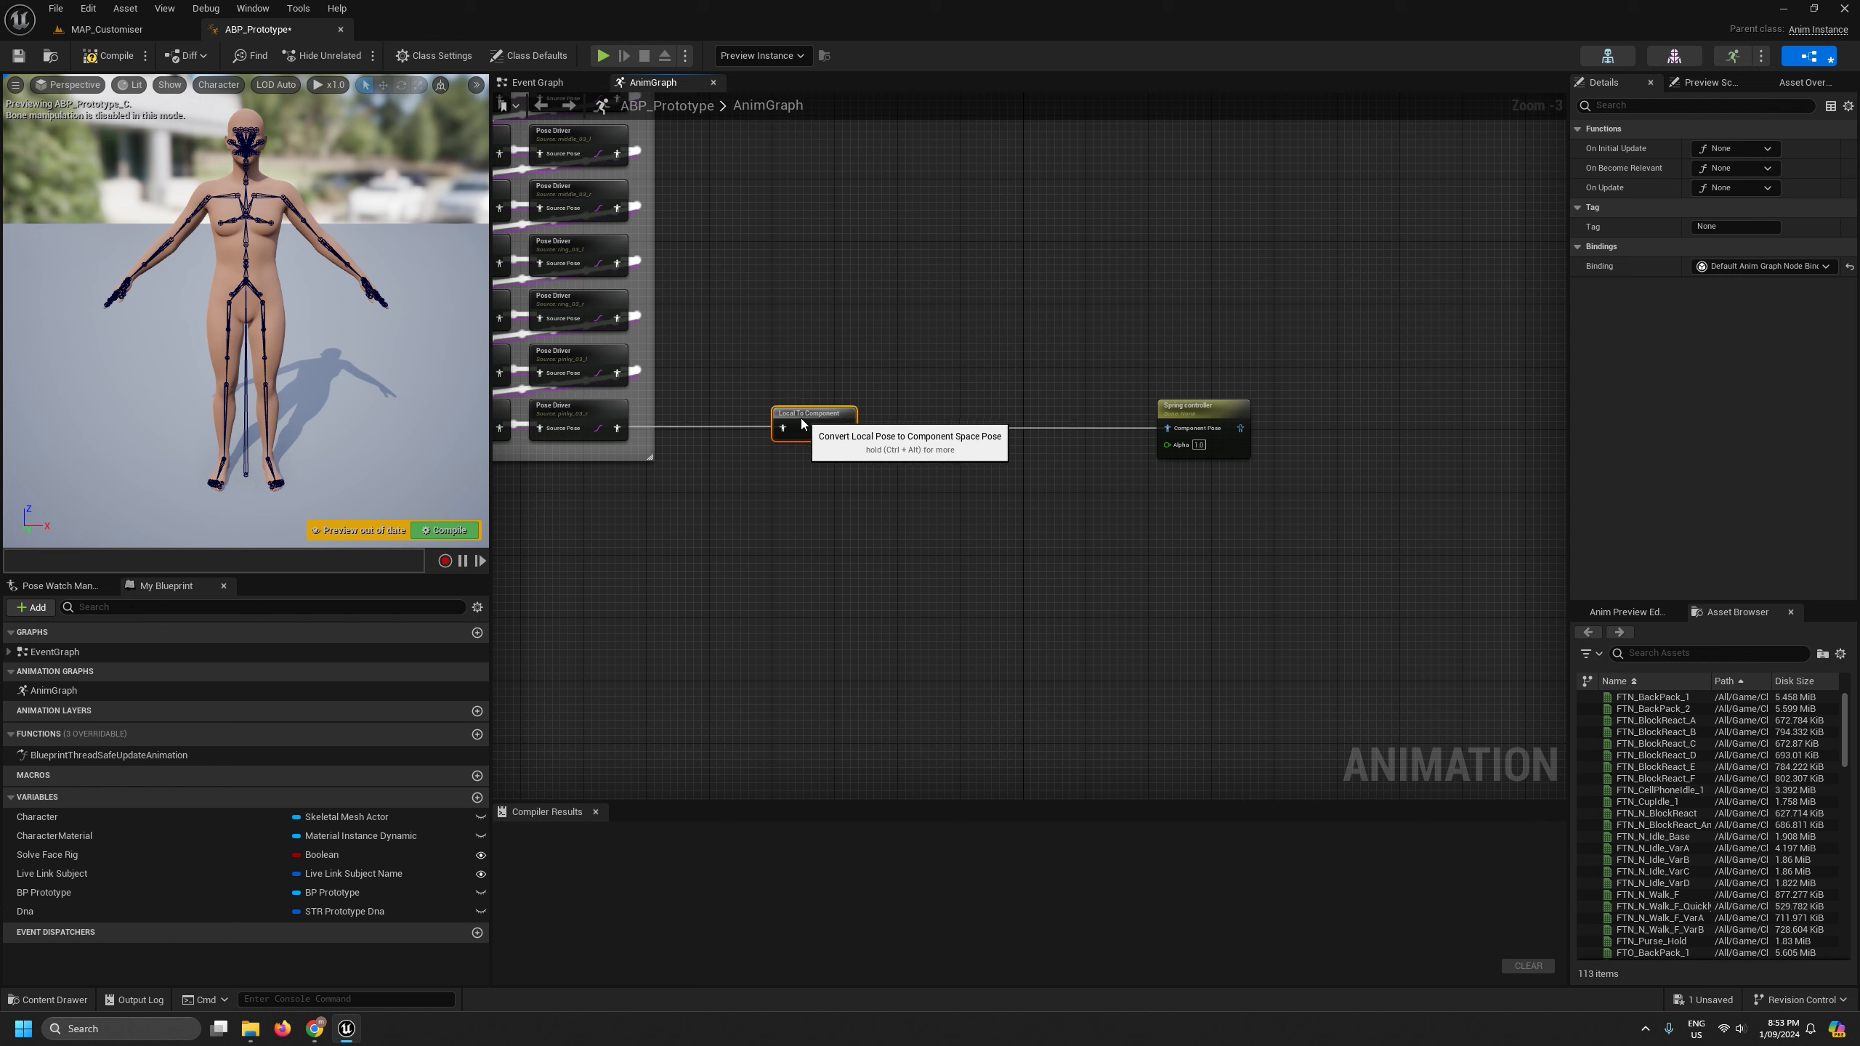
pyautogui.moveTo(1175, 424); pyautogui.dragTo(918, 418)
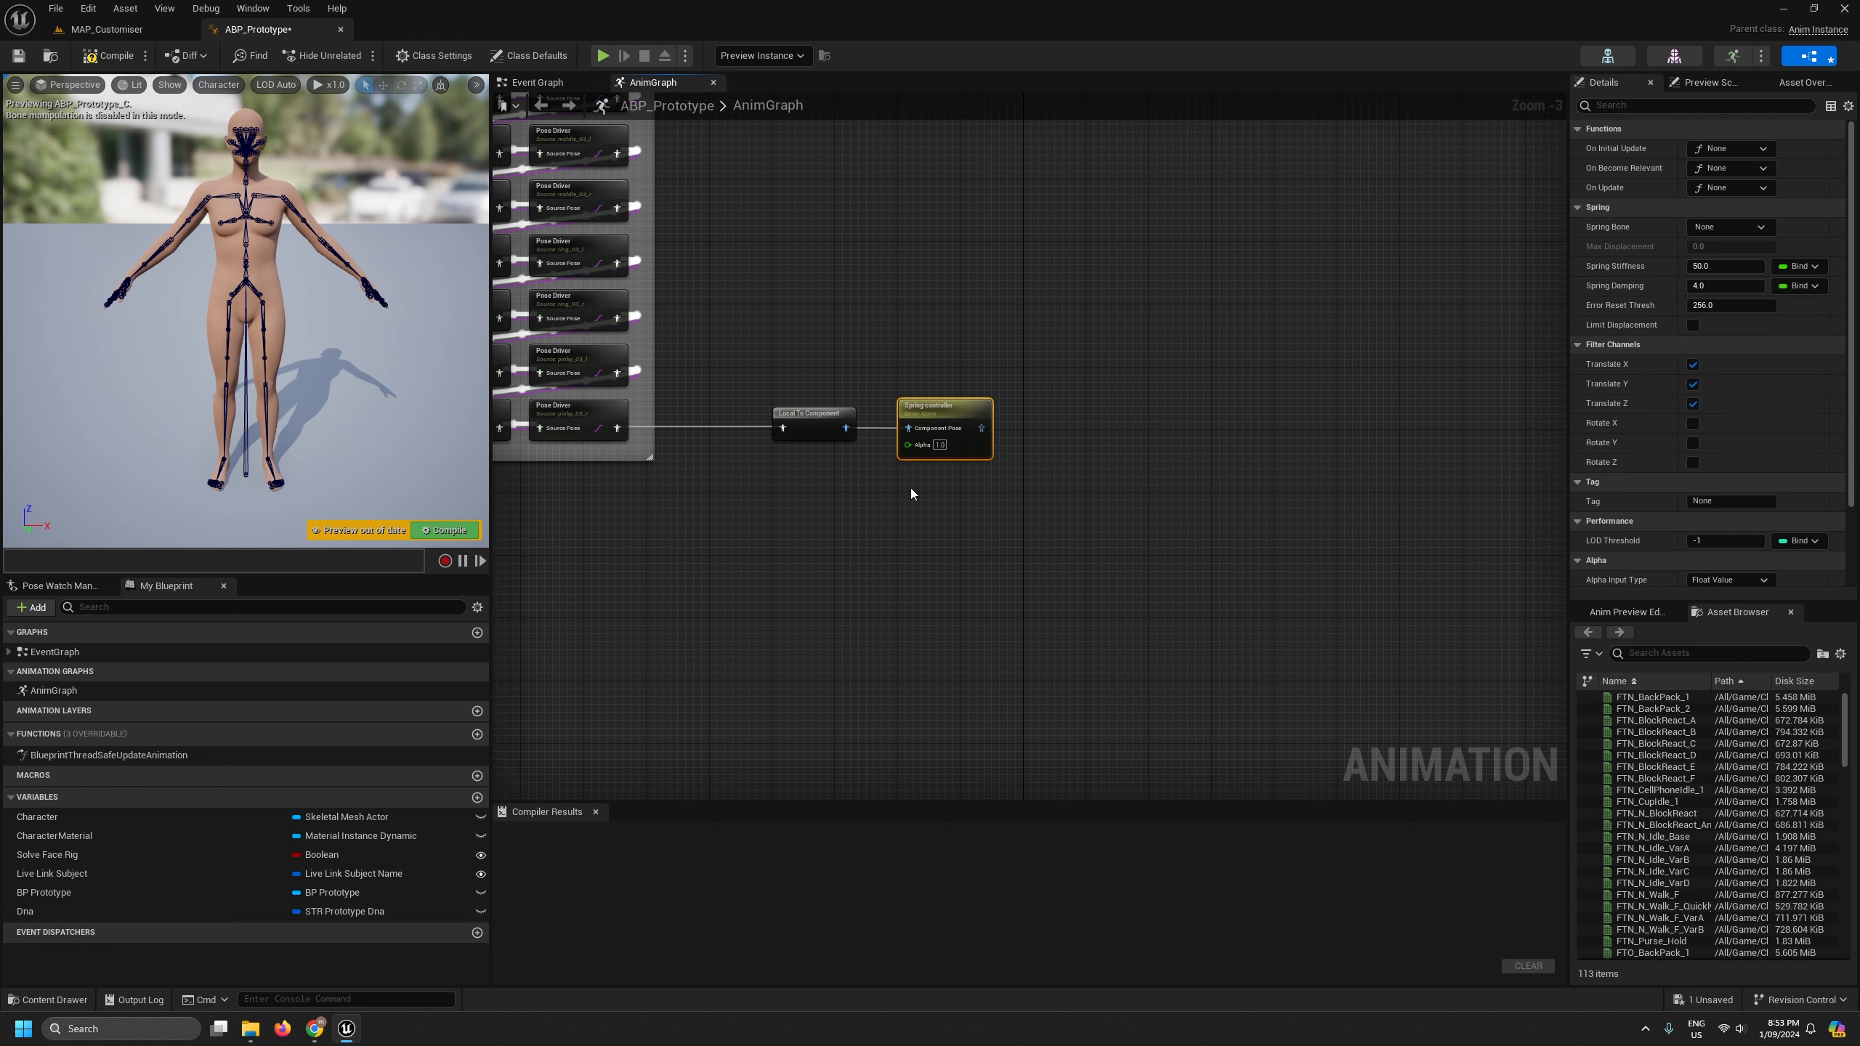
pyautogui.moveTo(796, 465); pyautogui.dragTo(949, 406)
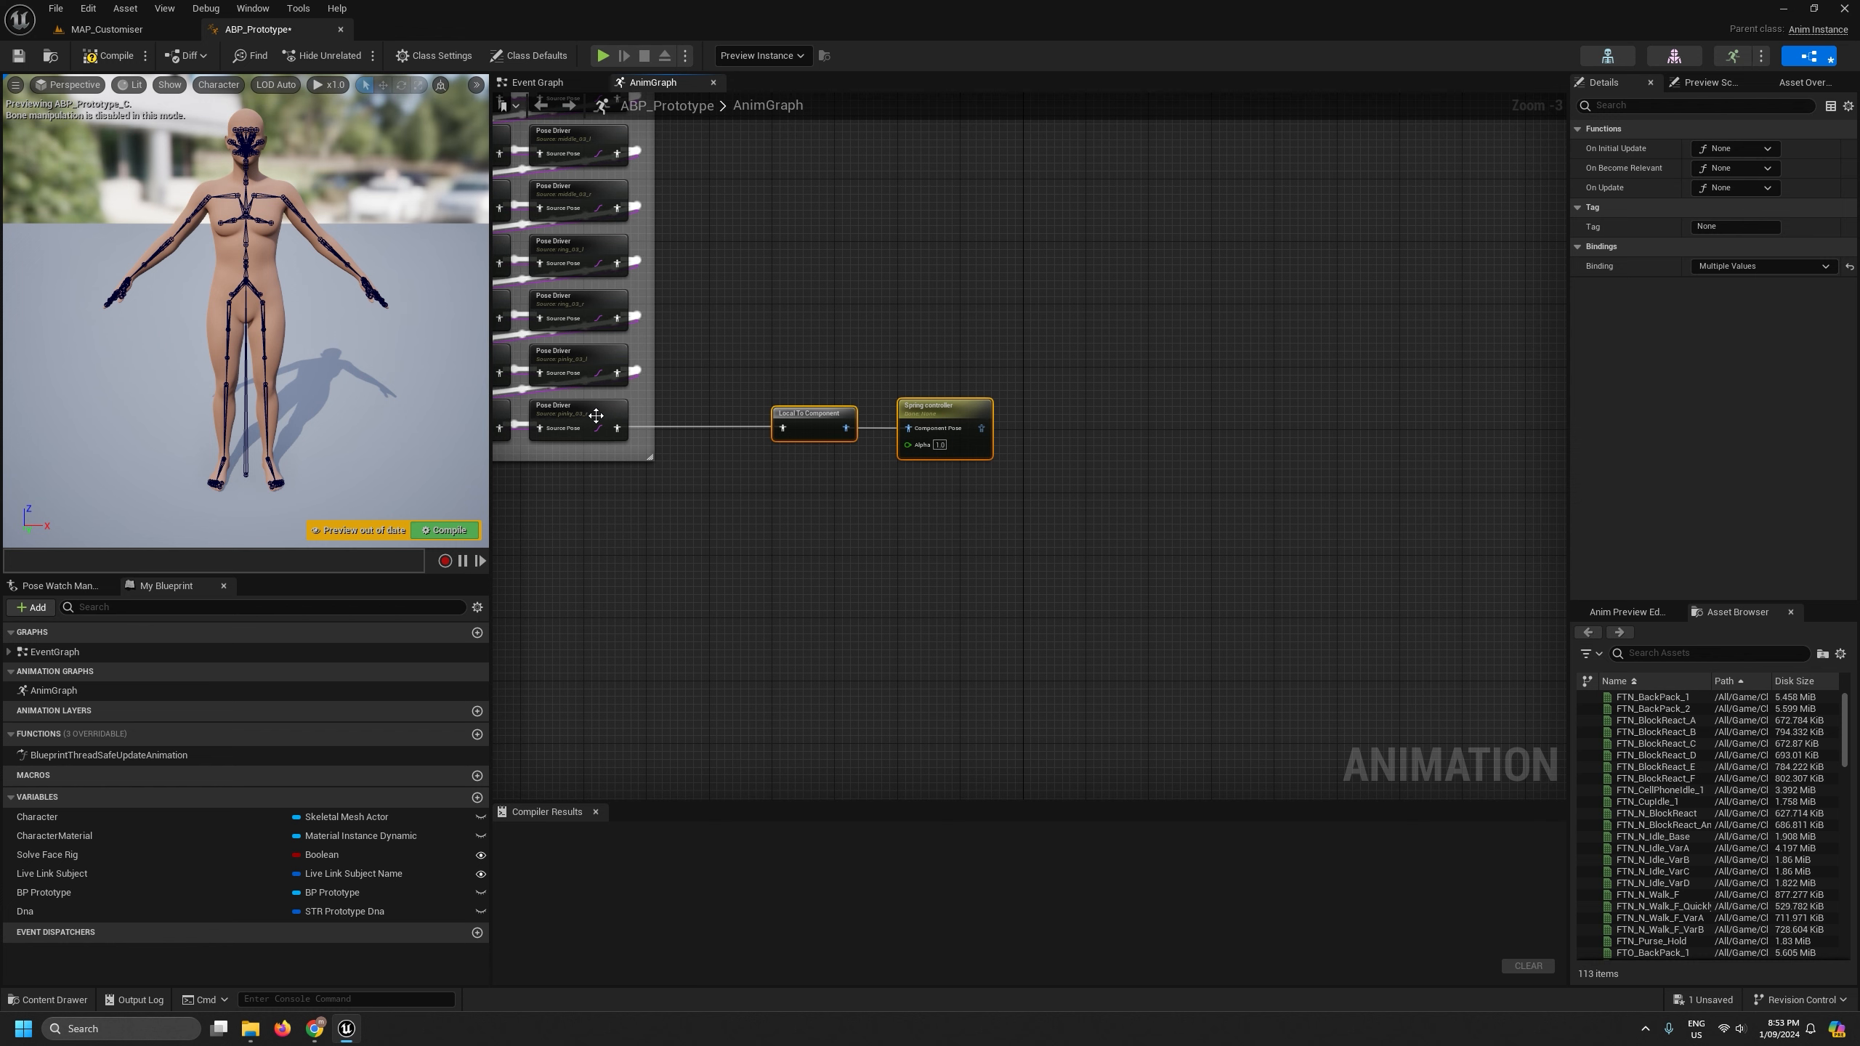
pyautogui.scroll(-2, 928, 489)
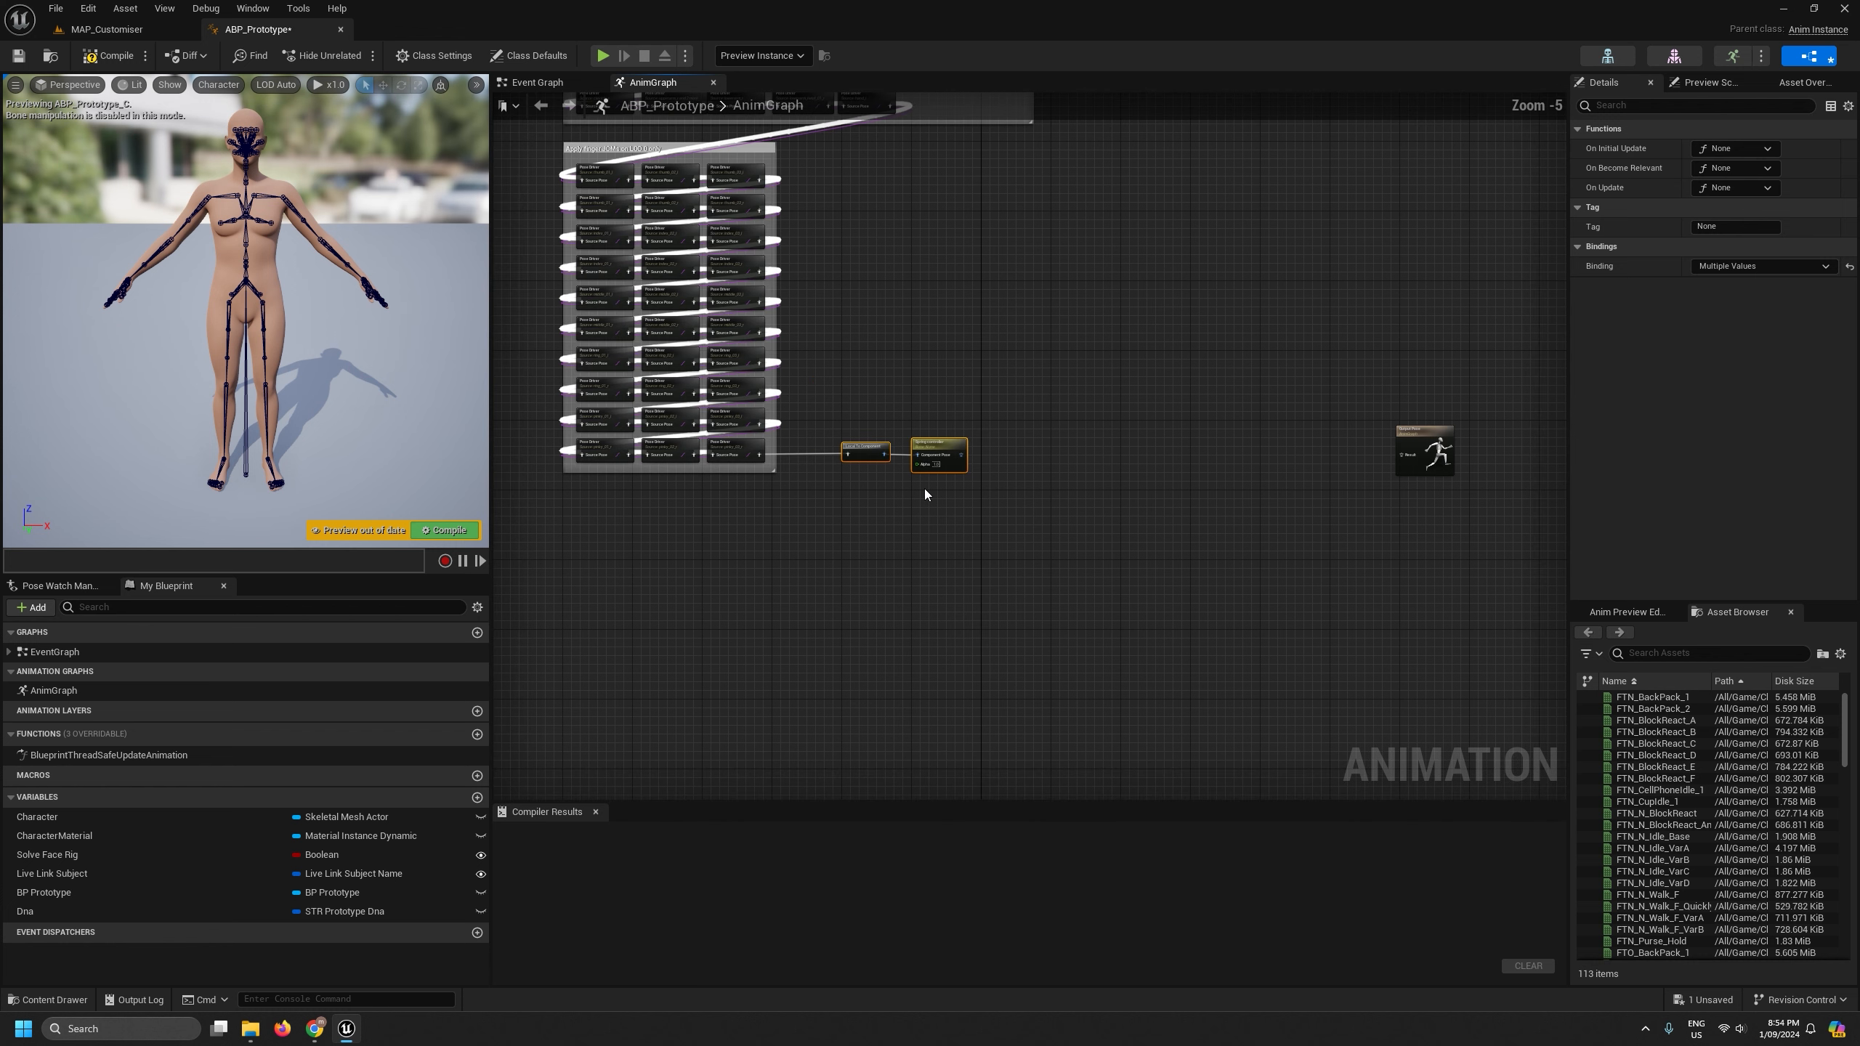
pyautogui.moveTo(930, 489); pyautogui.dragTo(839, 499, button='right')
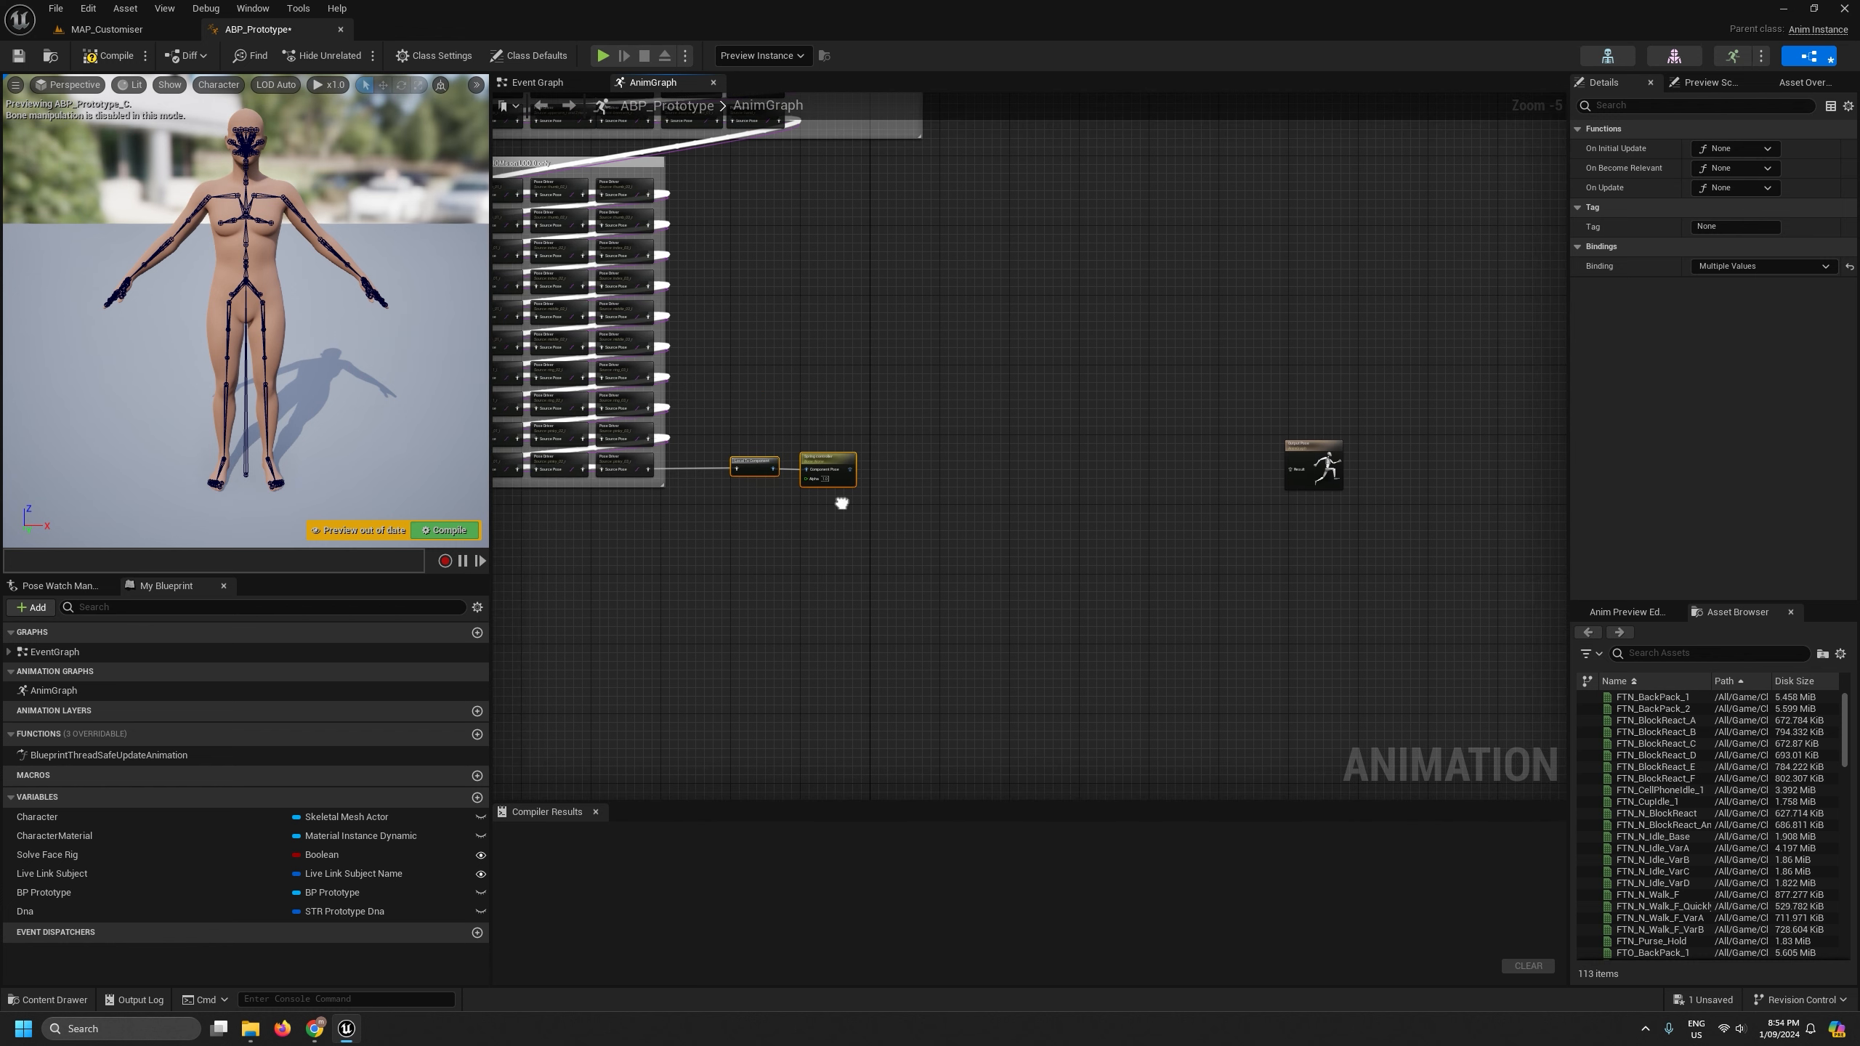
# - Move the Output Pose node farther away from the Spring controller along the same line
pyautogui.click(848, 457)
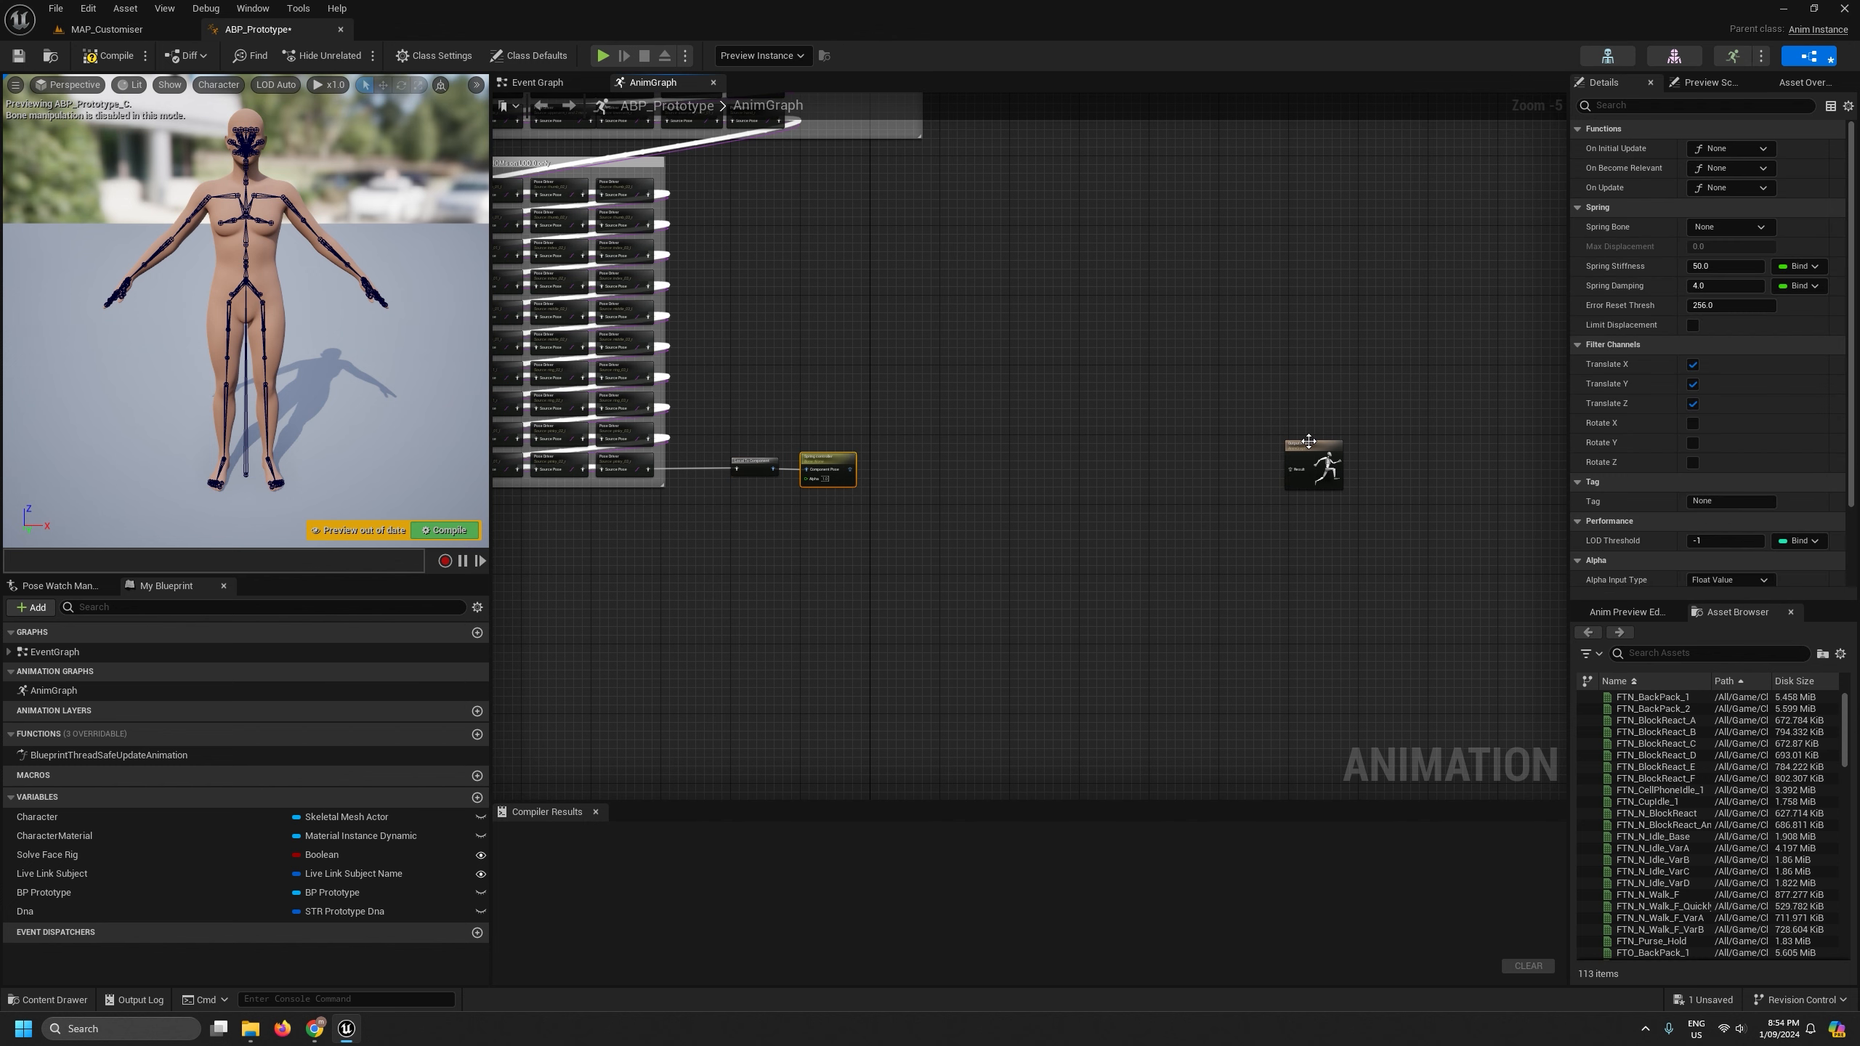
pyautogui.moveTo(1308, 440); pyautogui.dragTo(1458, 449)
pyautogui.scroll(3, 1469, 466)
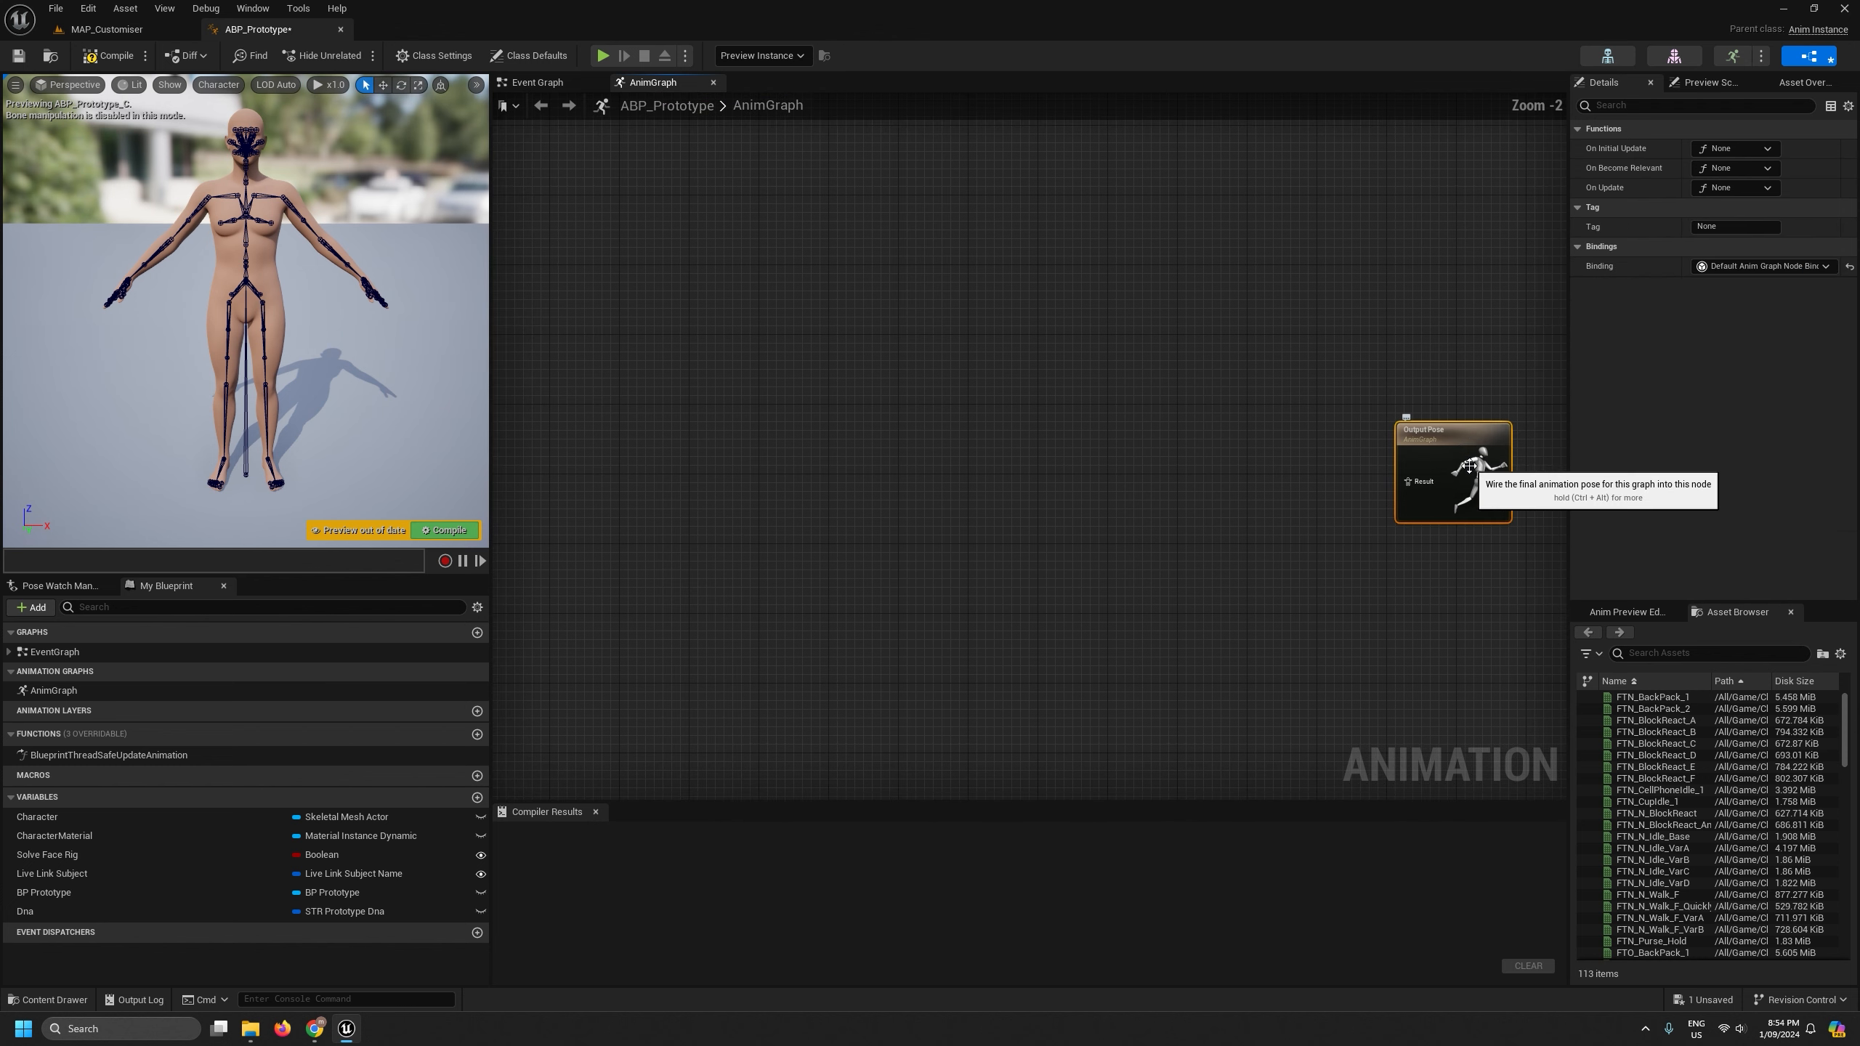
pyautogui.scroll(-4, 1467, 439)
pyautogui.scroll(4, 1016, 444)
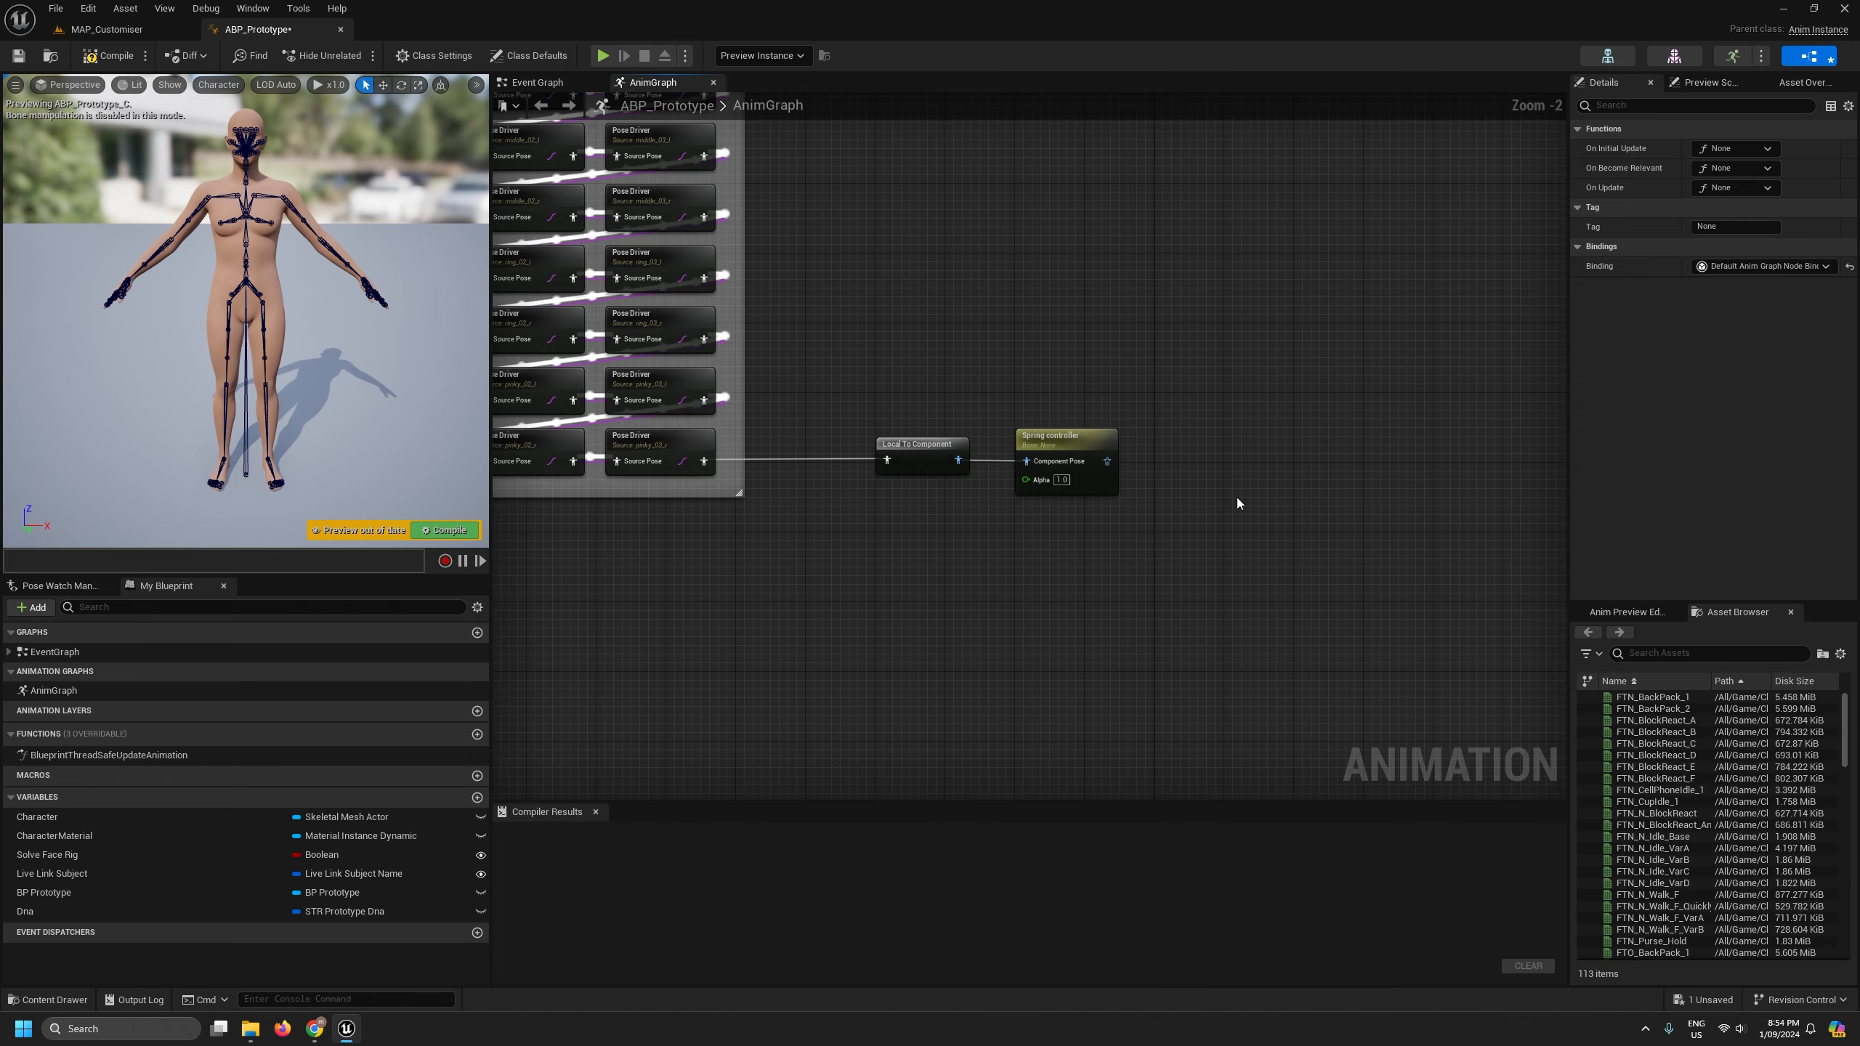
# - Widen the node's property area and set the Spring controller's Spring Bone to breast_l
pyautogui.moveTo(1236, 497); pyautogui.dragTo(852, 501, button='right')
pyautogui.click(677, 440)
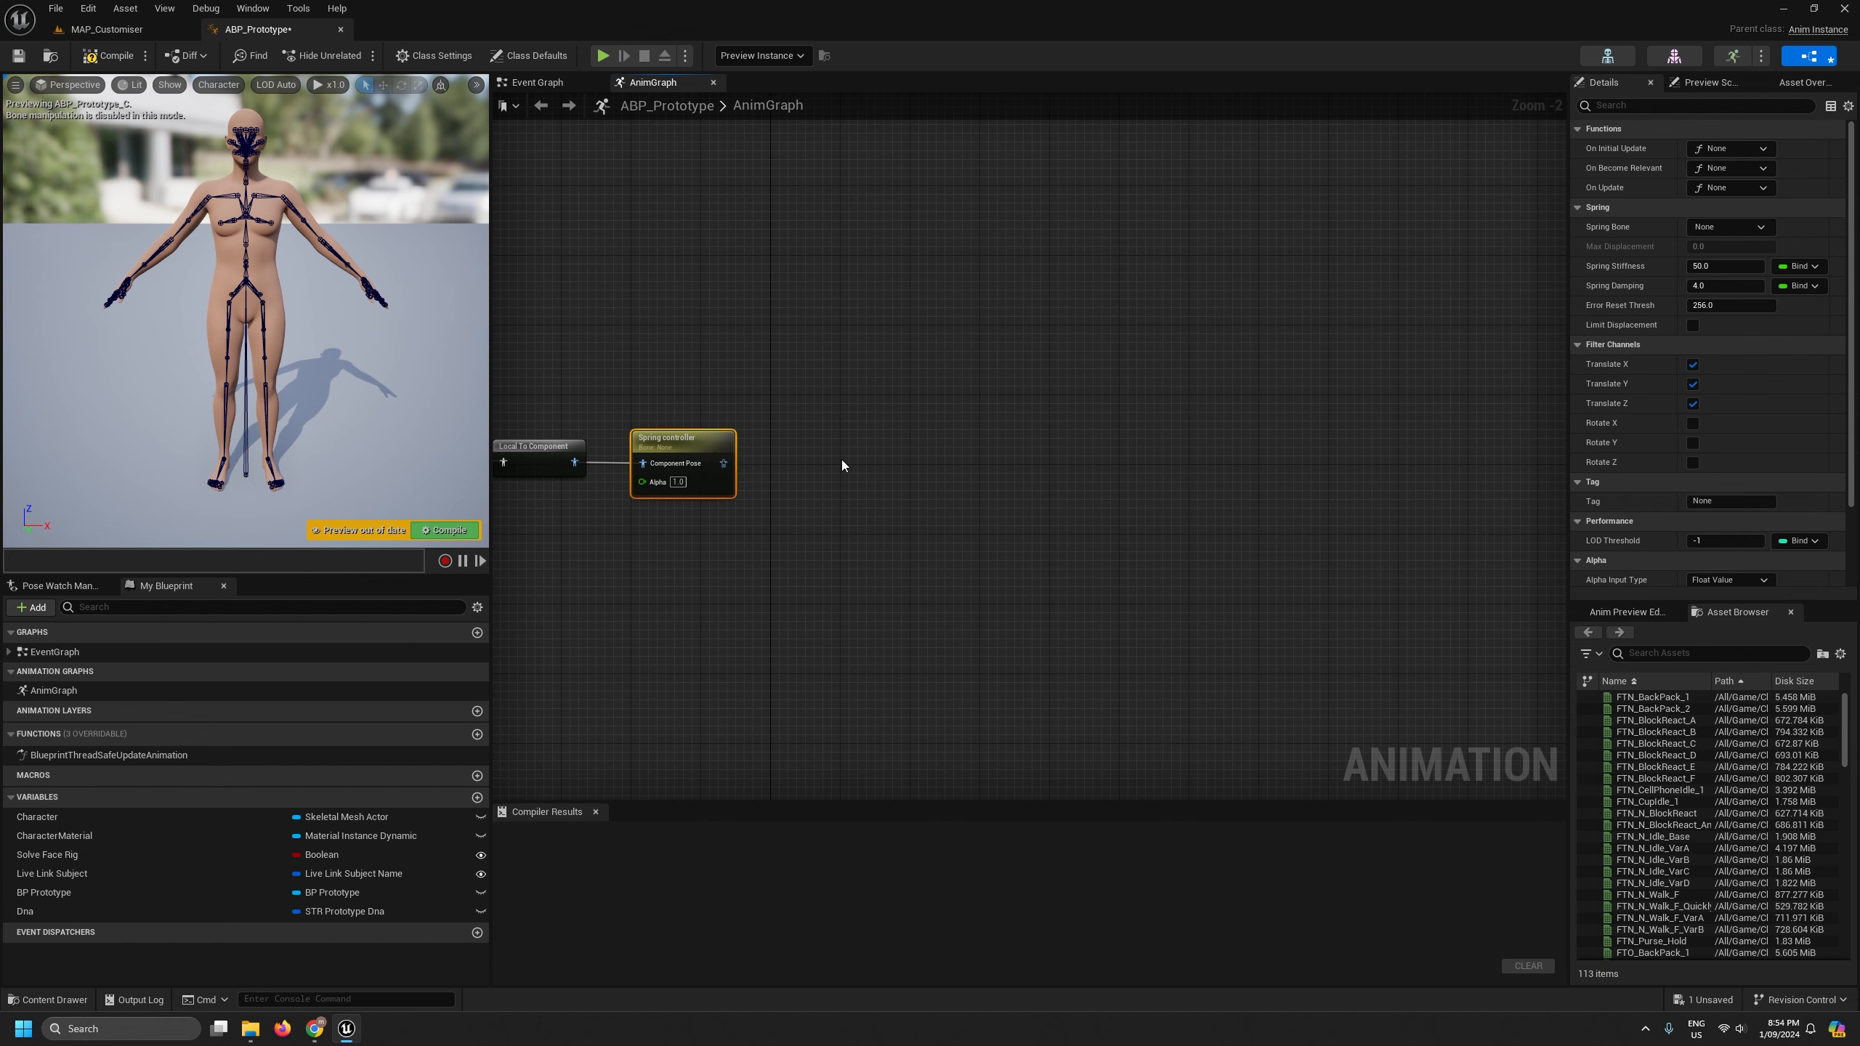
pyautogui.scroll(1, 841, 459)
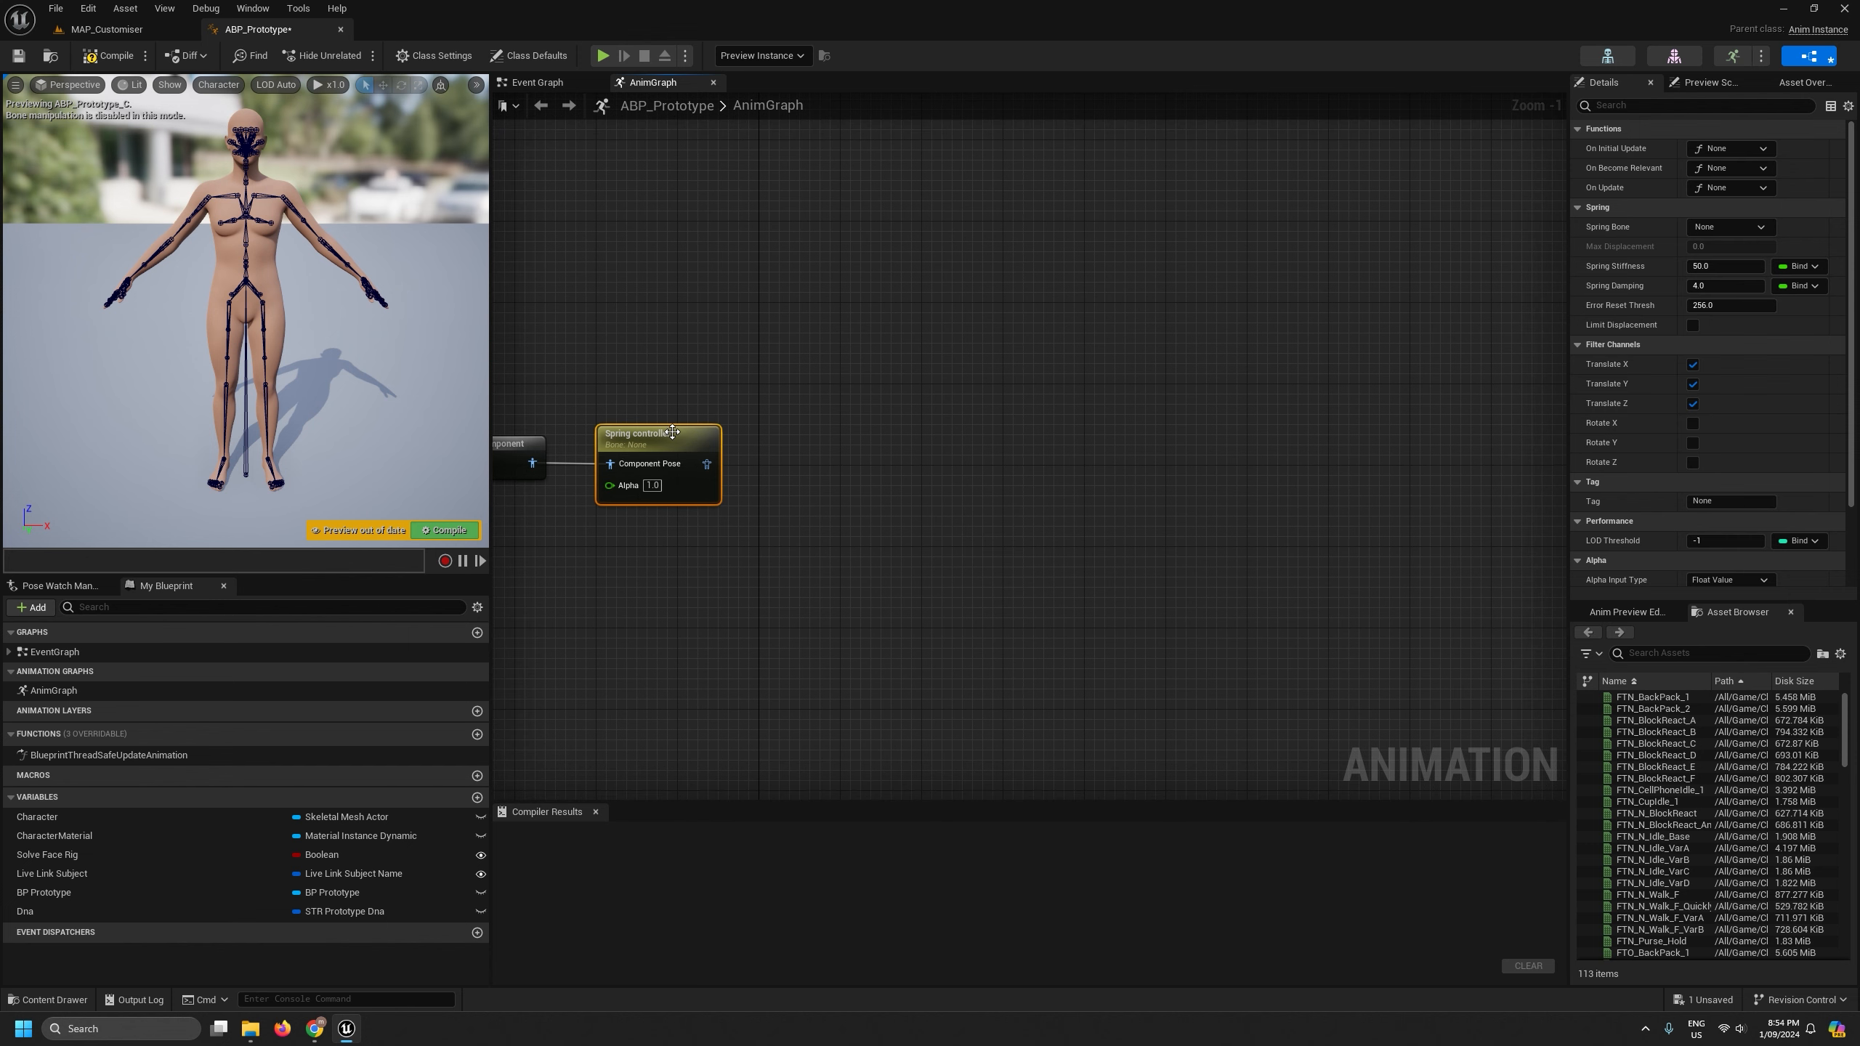
pyautogui.moveTo(1567, 177); pyautogui.dragTo(1345, 176)
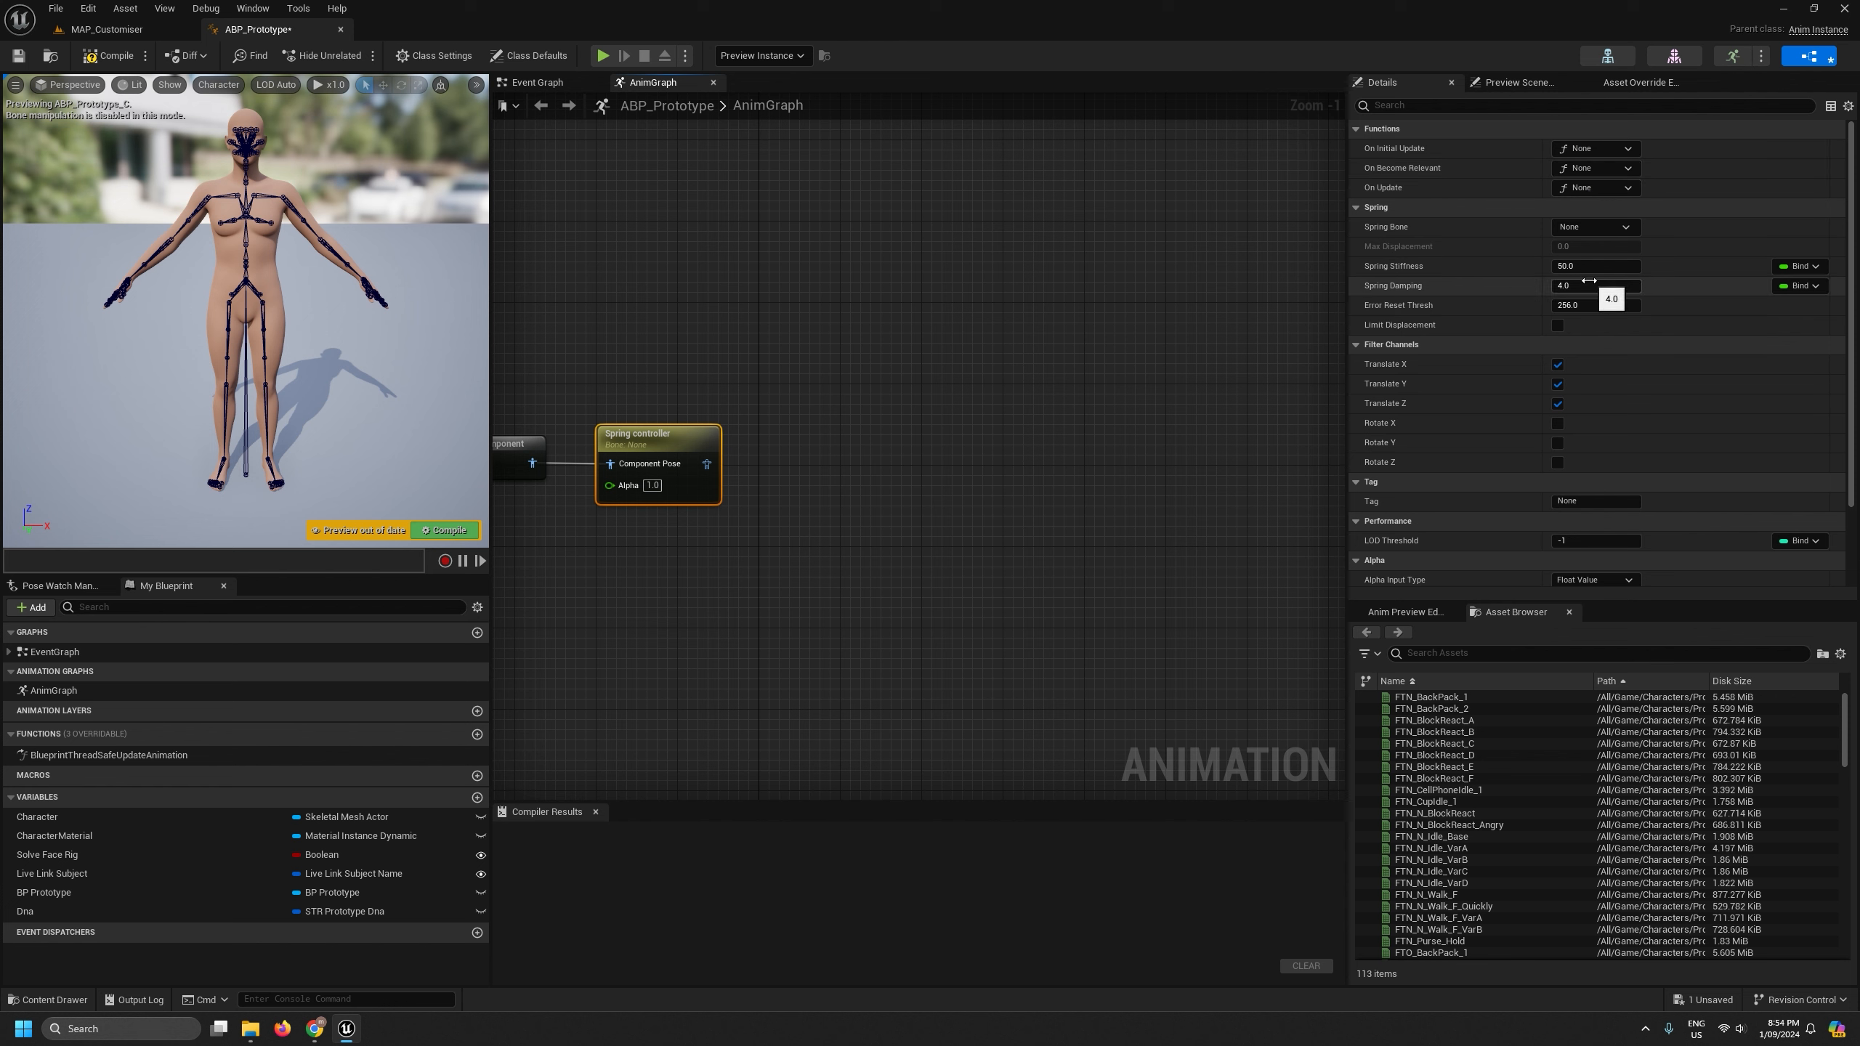
pyautogui.click(1619, 228)
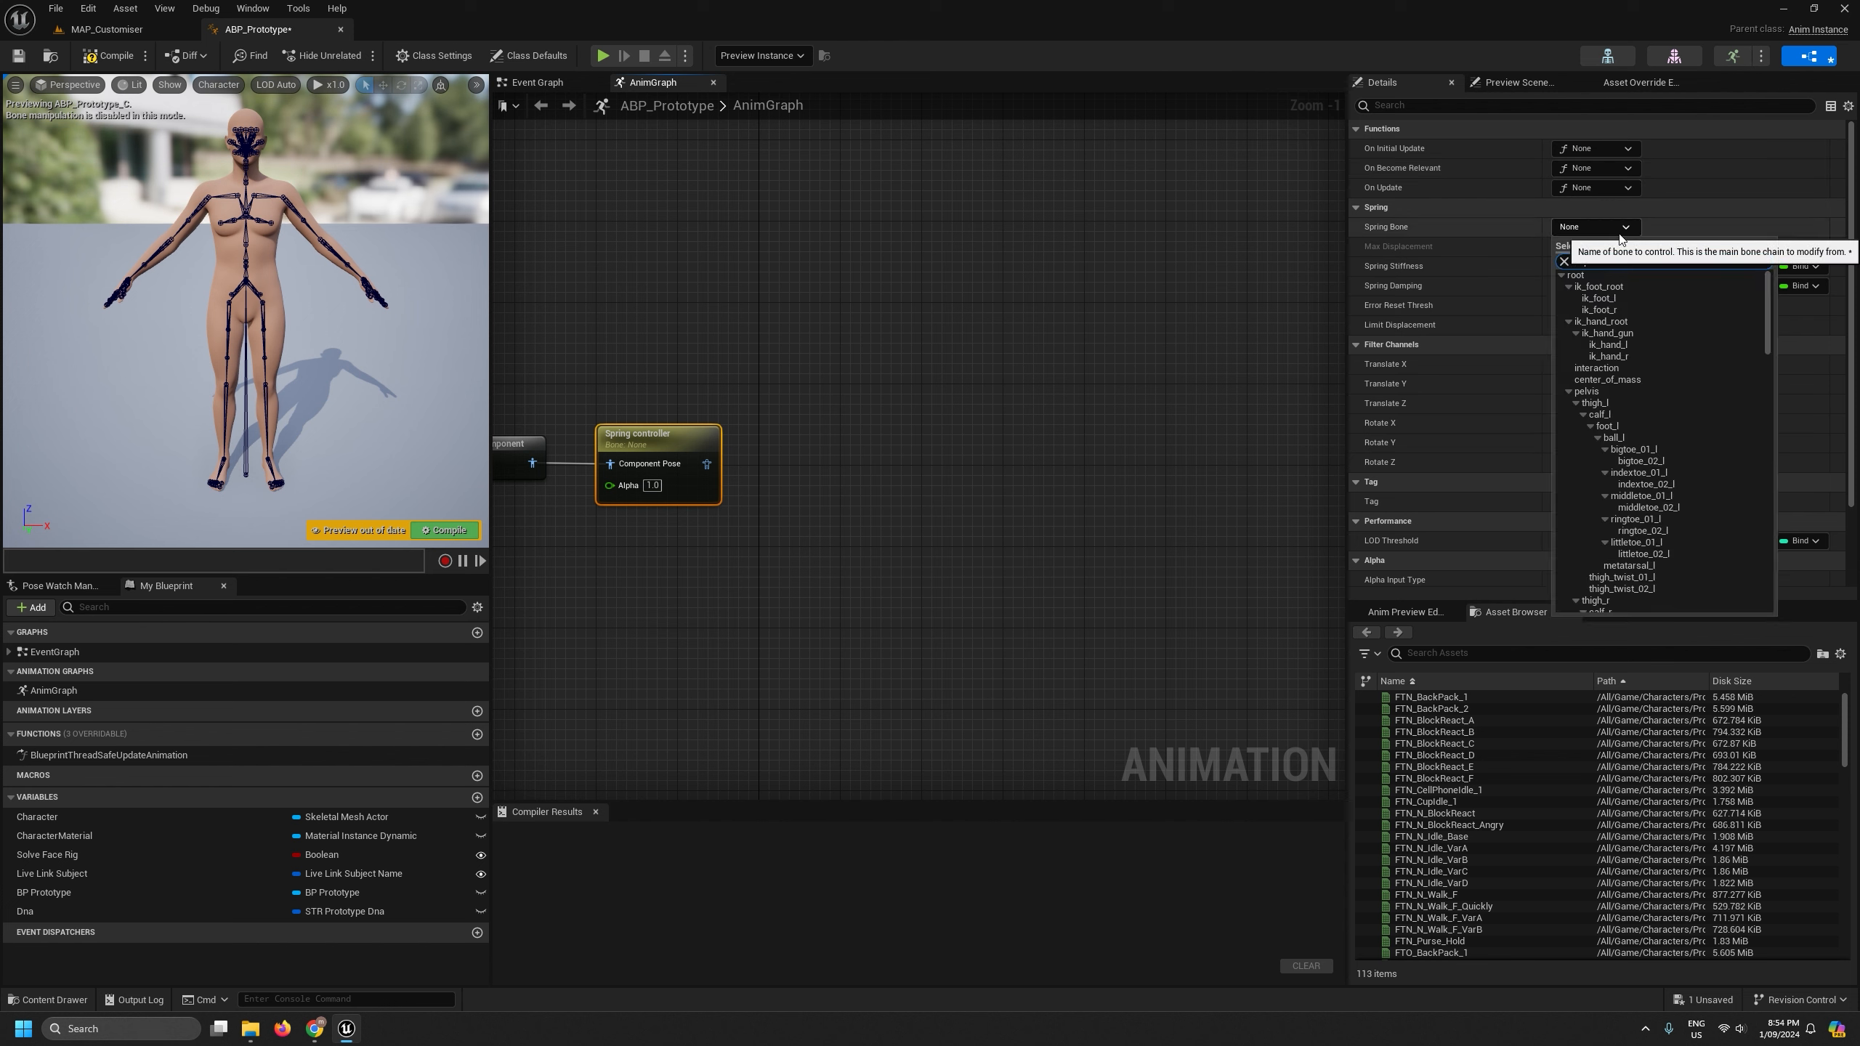
pyautogui.write('breast')
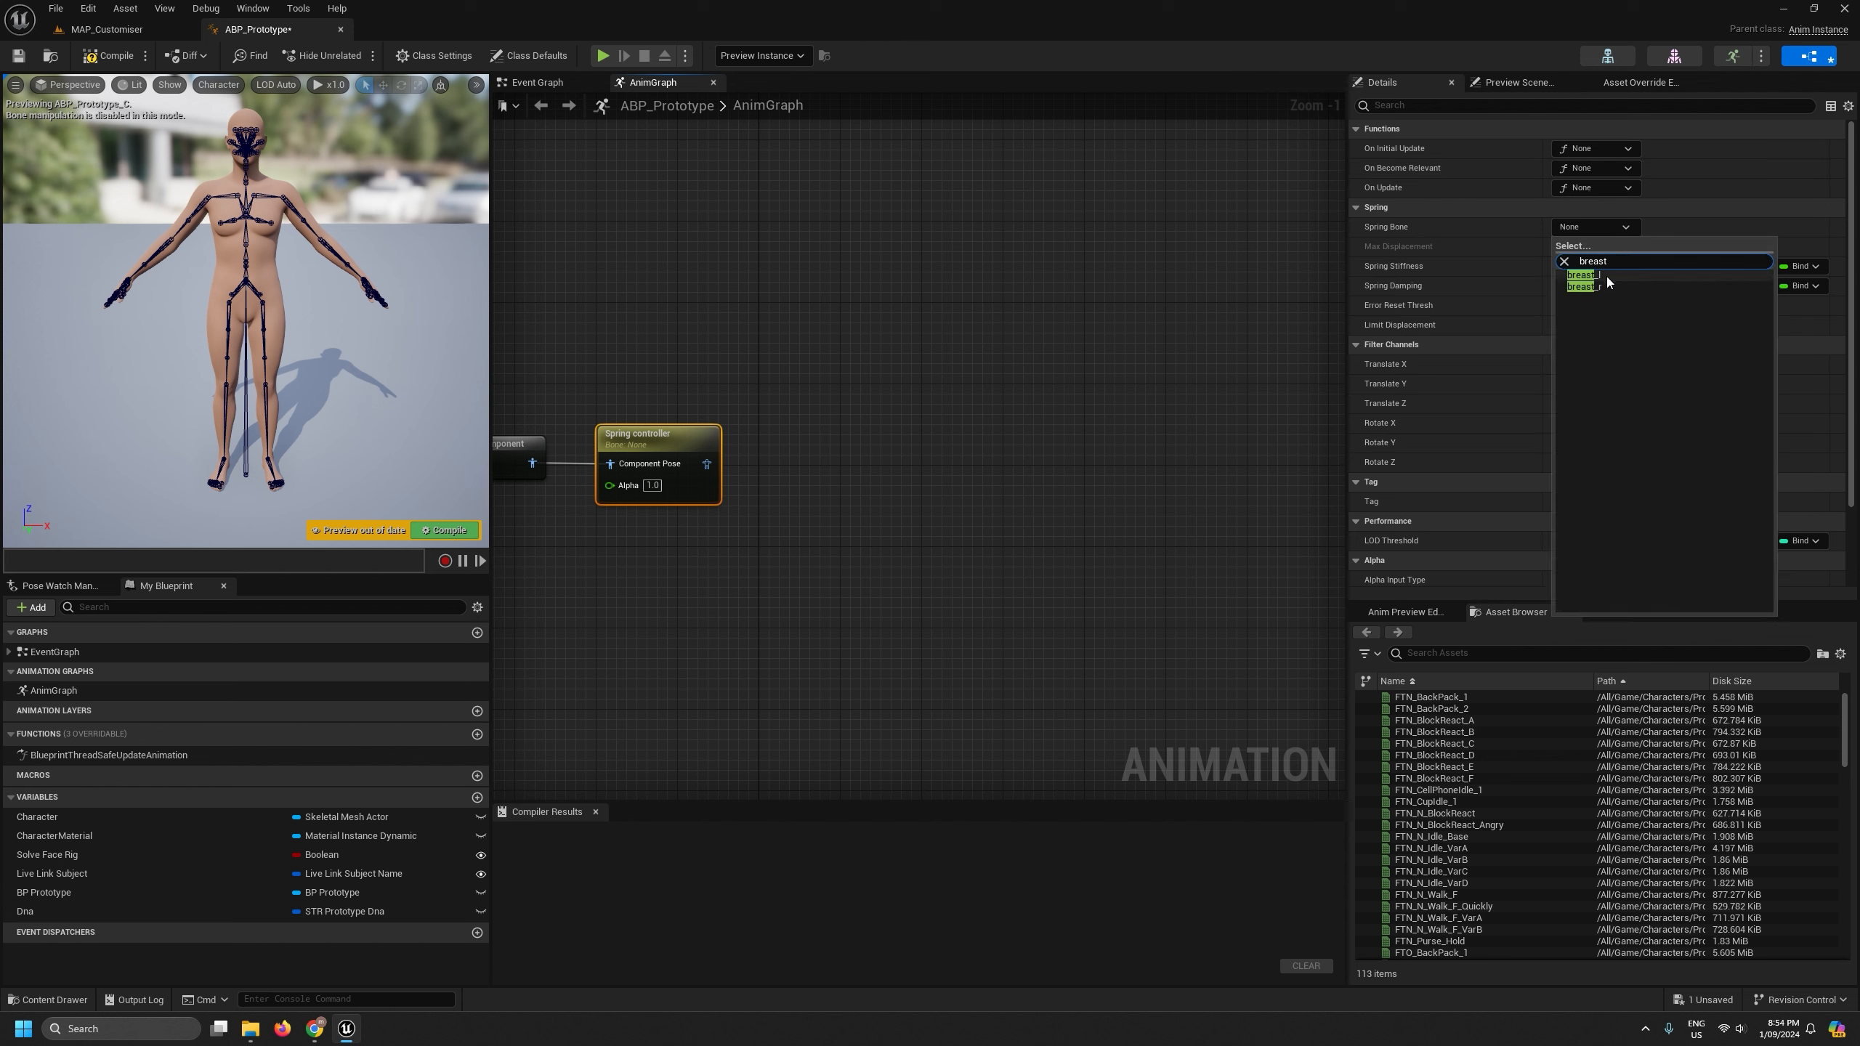
pyautogui.click(1607, 276)
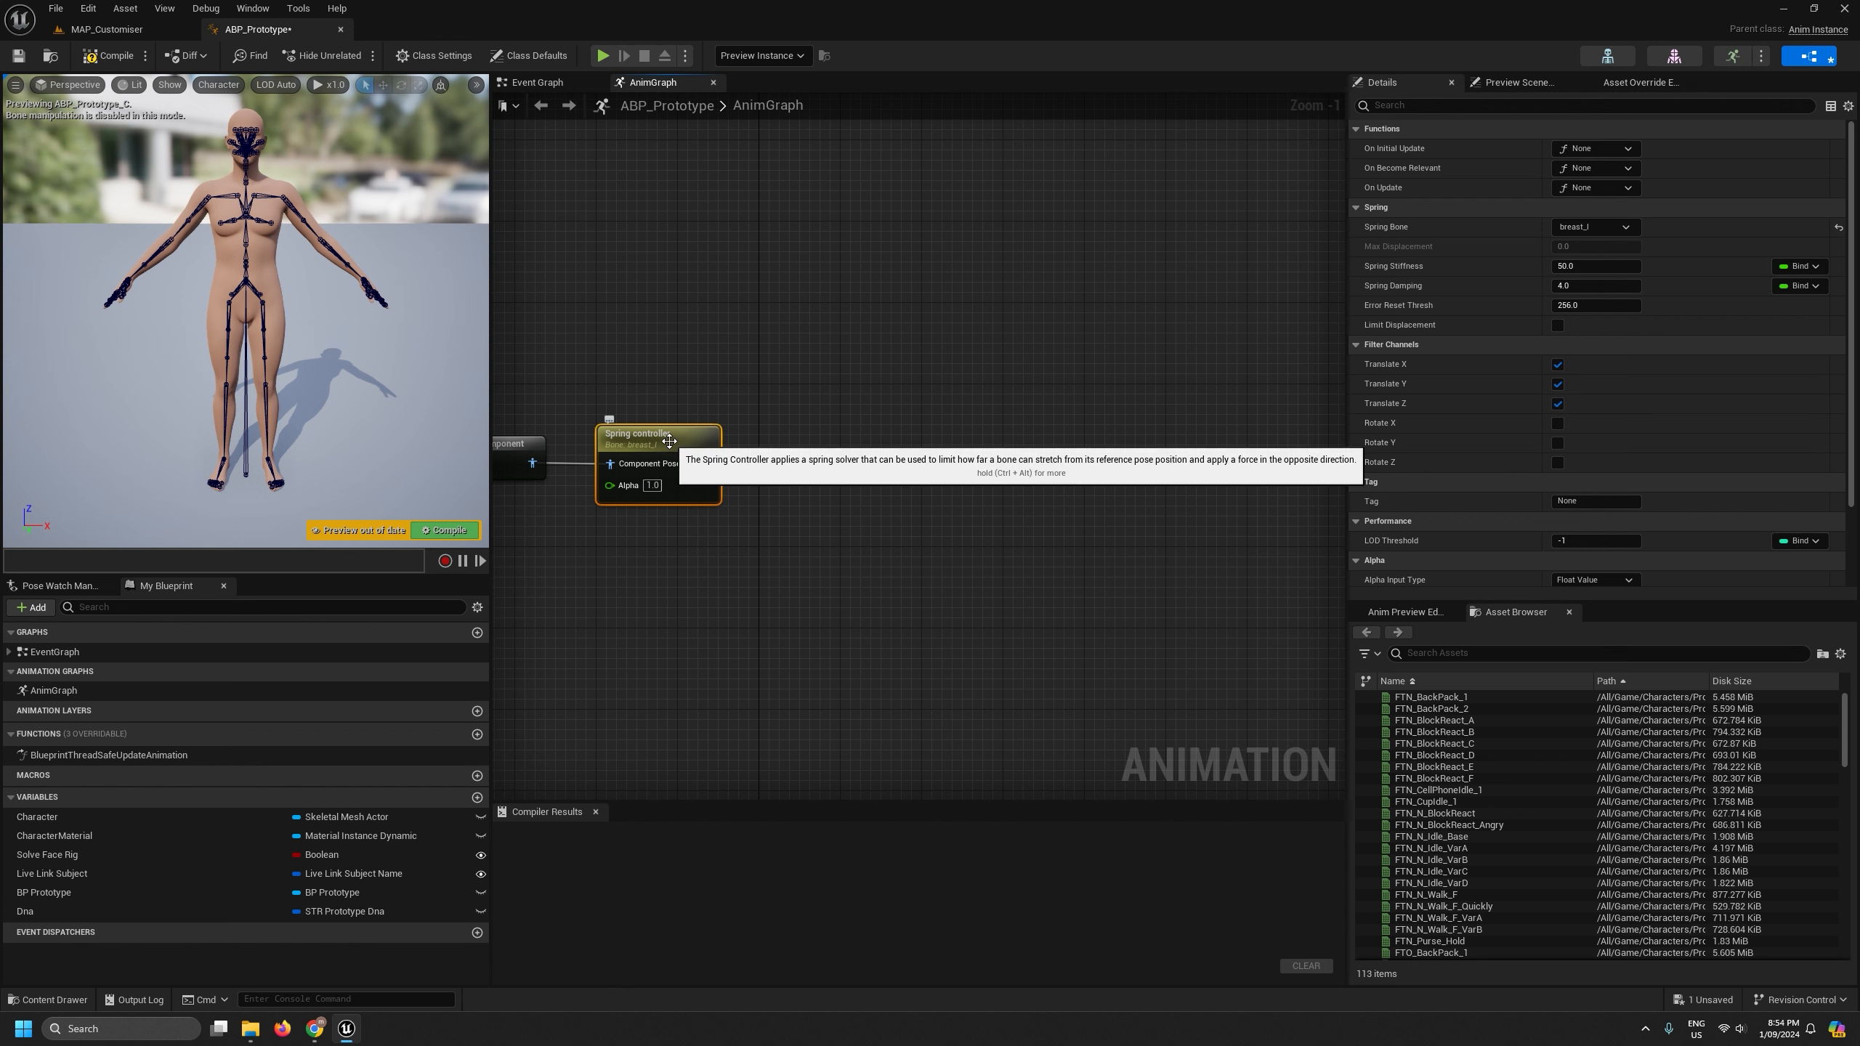
# - Duplicate the Spring controller beside the original and set the copy's Spring Bone to breast_r
pyautogui.moveTo(669, 442); pyautogui.dragTo(828, 436)
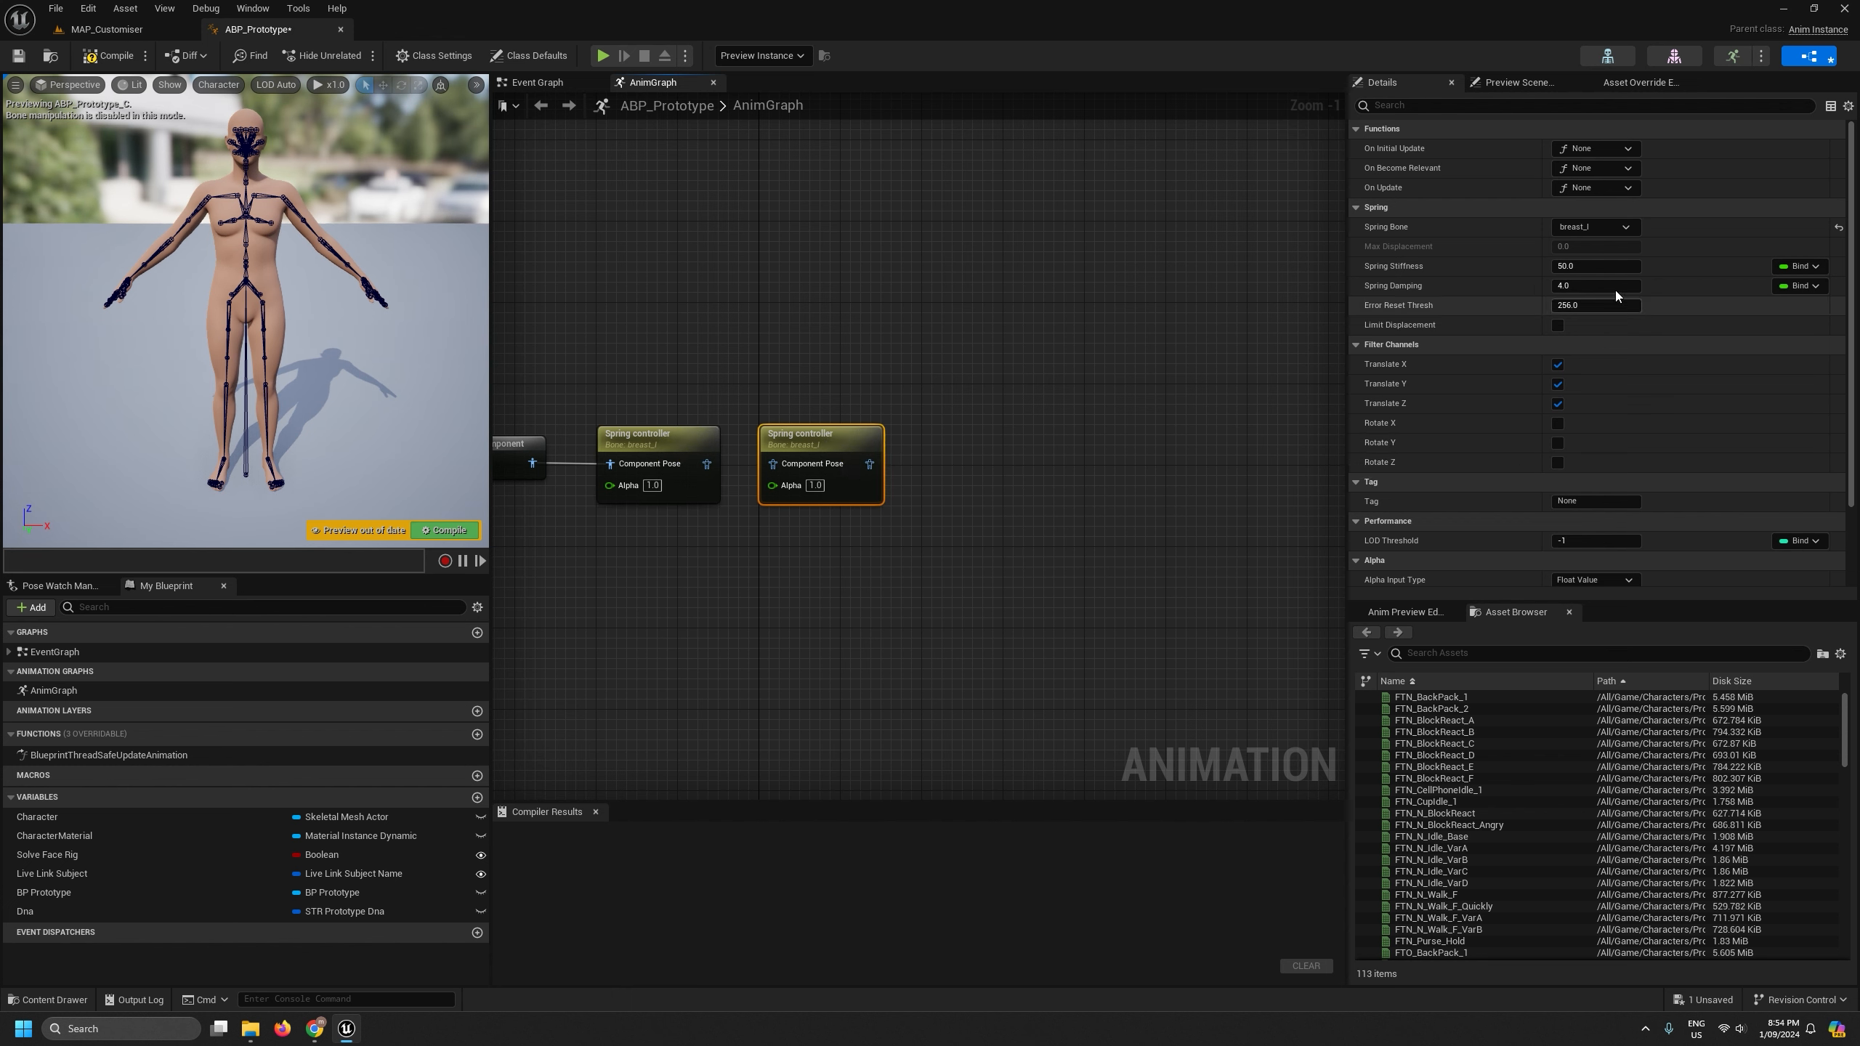
pyautogui.click(1614, 229)
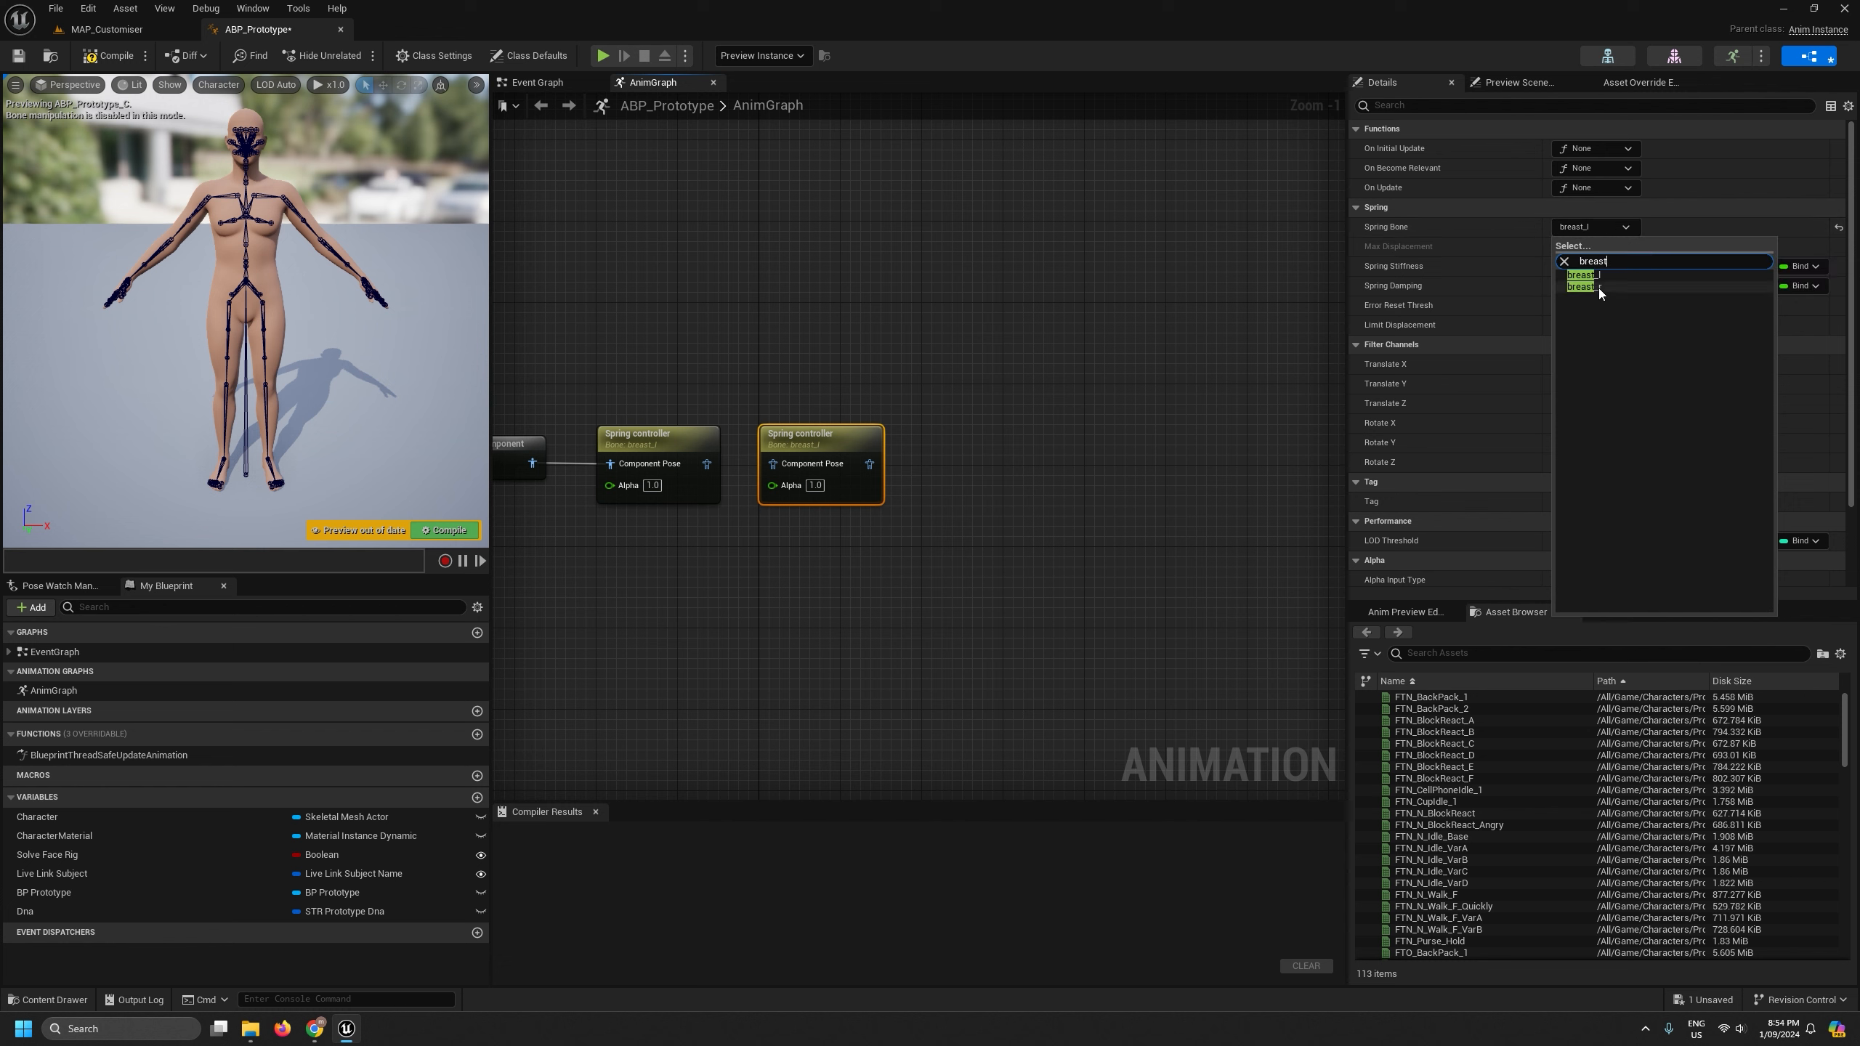
pyautogui.click(1598, 288)
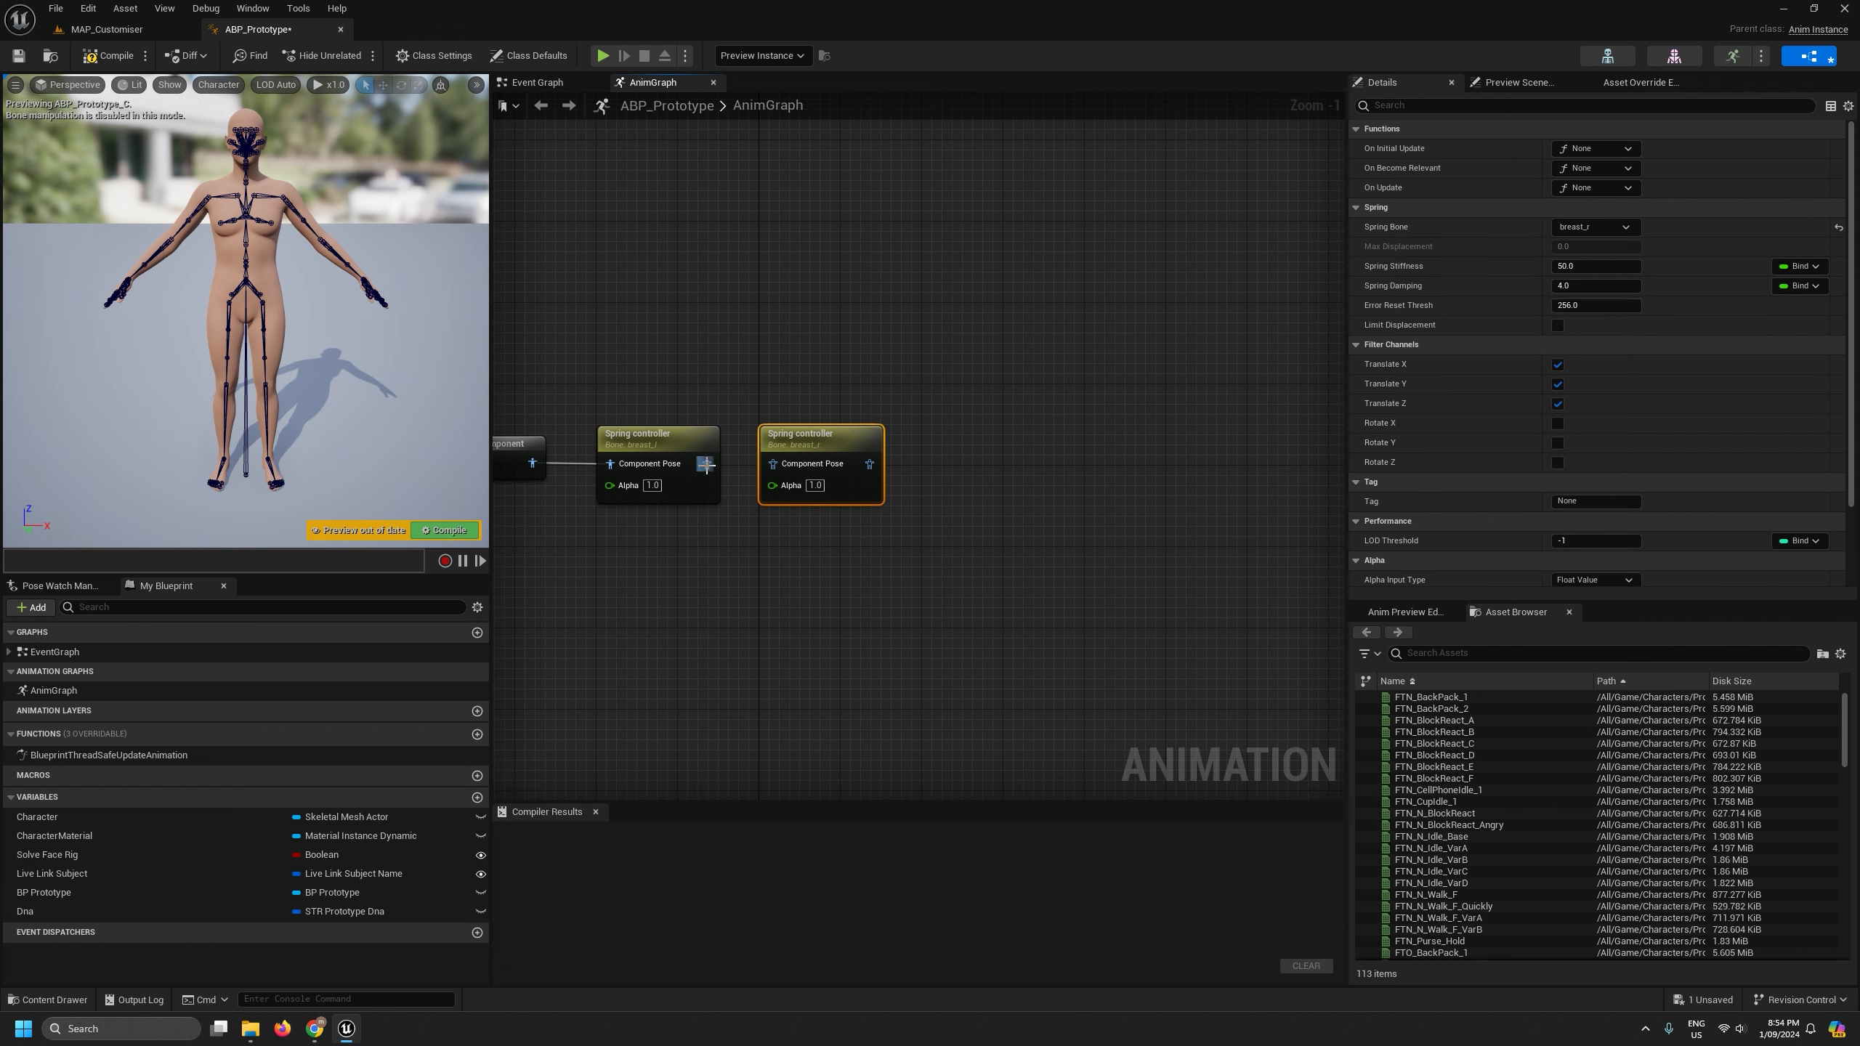
# - Chain both Spring controllers into the Output Pose through a Component To Local node, line up the nodes and compile the blueprint
pyautogui.scroll(-3, 911, 473)
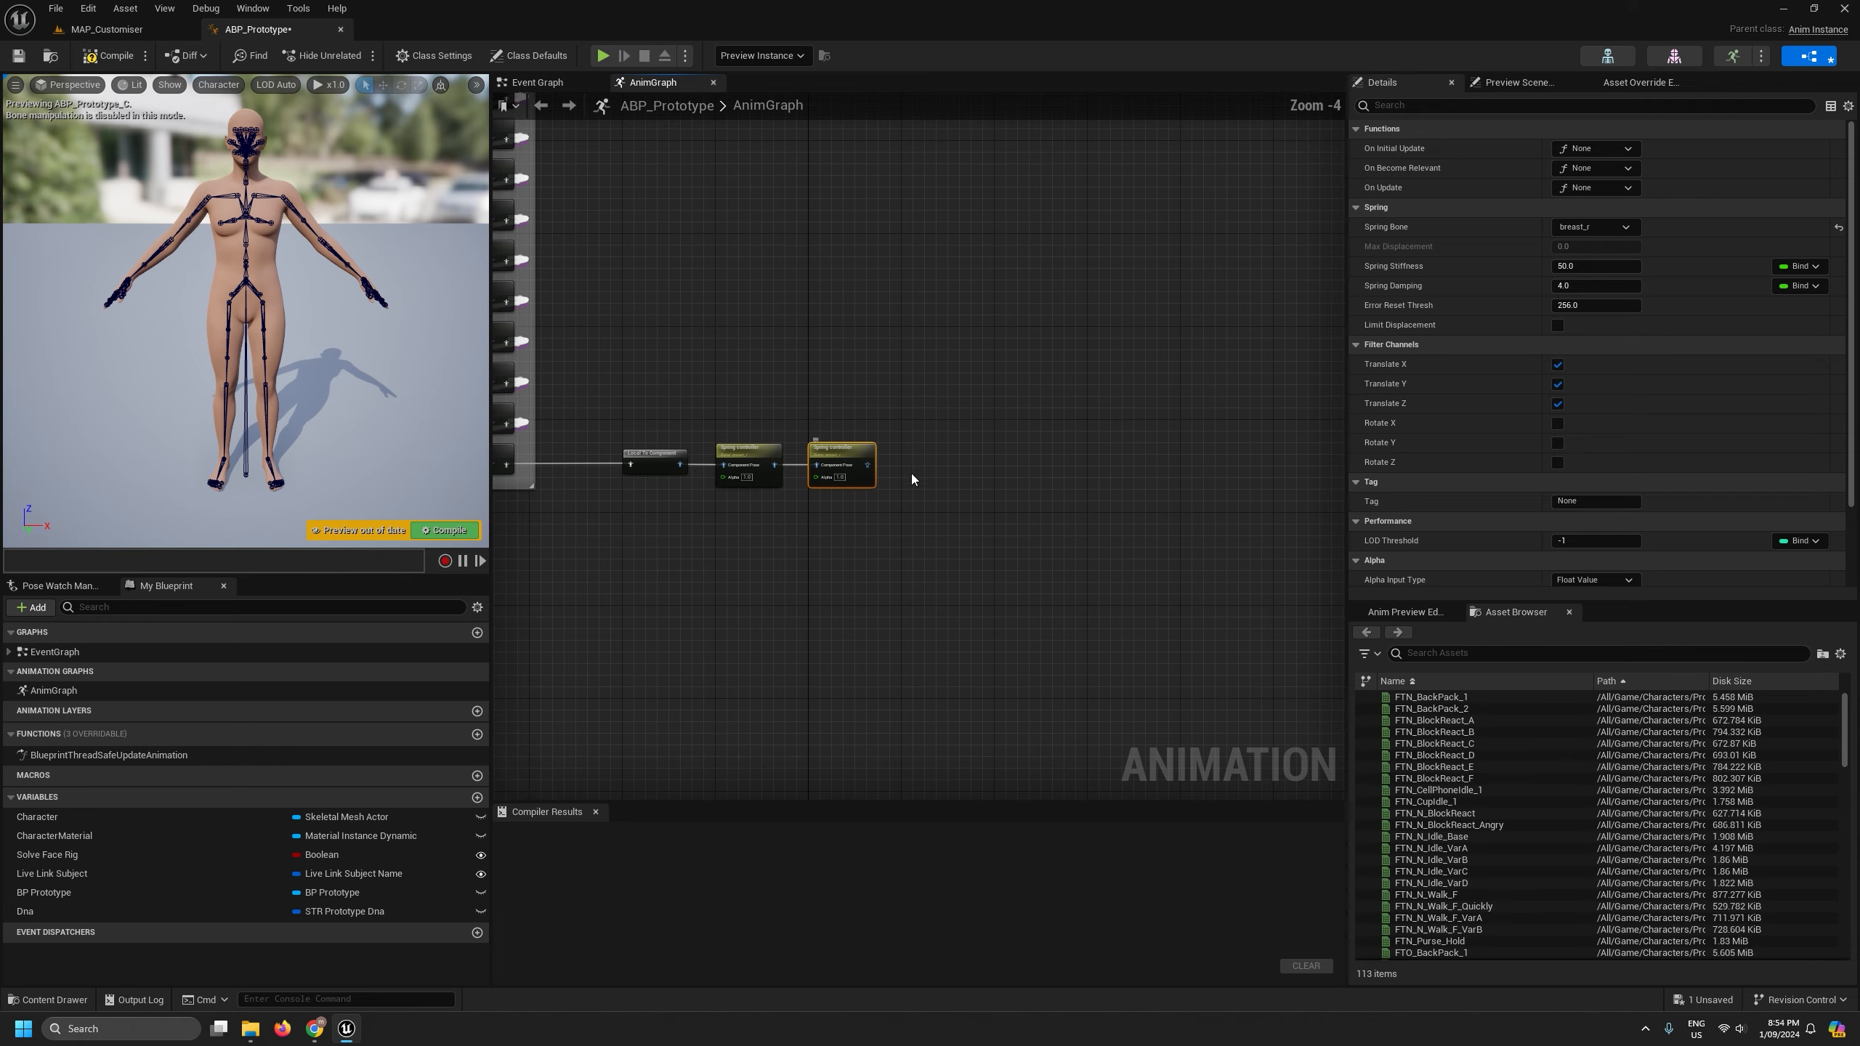
pyautogui.scroll(-2, 985, 472)
pyautogui.moveTo(1179, 466); pyautogui.dragTo(1133, 386)
pyautogui.scroll(5, 821, 476)
pyautogui.moveTo(962, 417); pyautogui.dragTo(1015, 436)
pyautogui.click(1177, 394)
pyautogui.scroll(-3, 1075, 430)
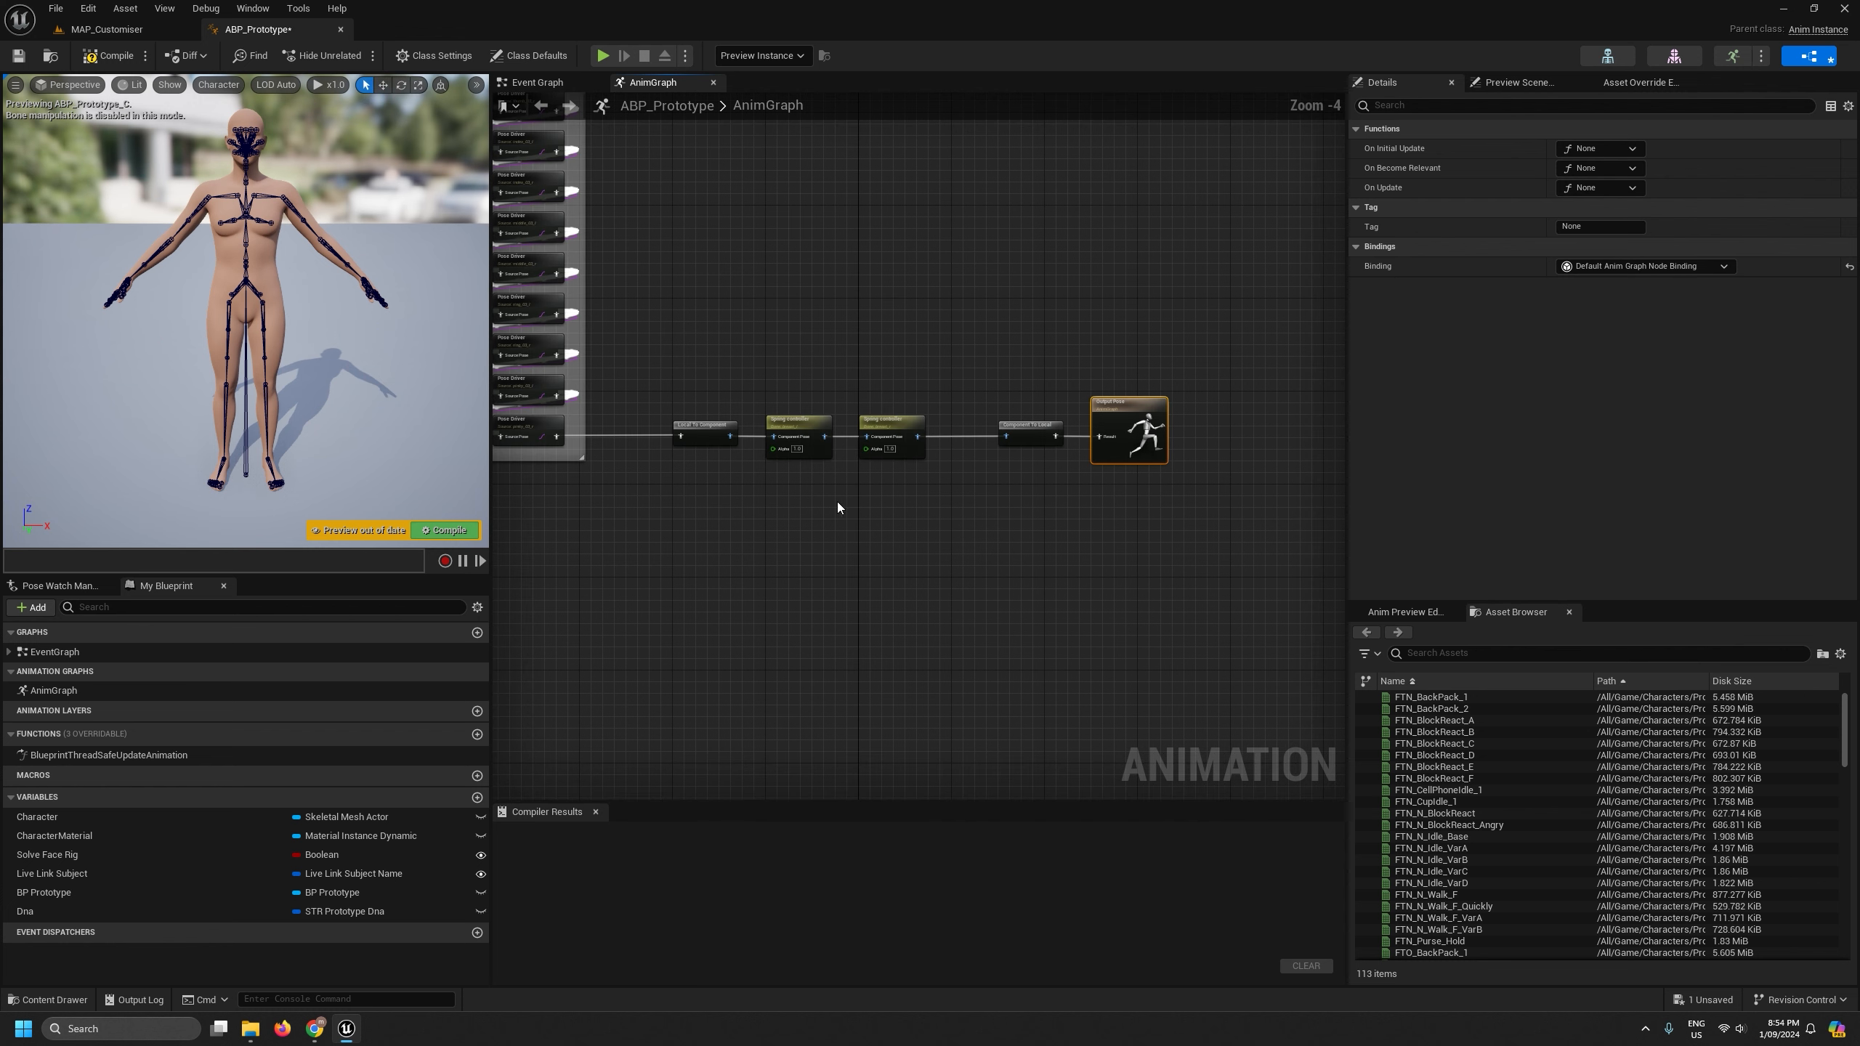
pyautogui.moveTo(837, 502); pyautogui.dragTo(804, 509, button='right')
pyautogui.click(131, 55)
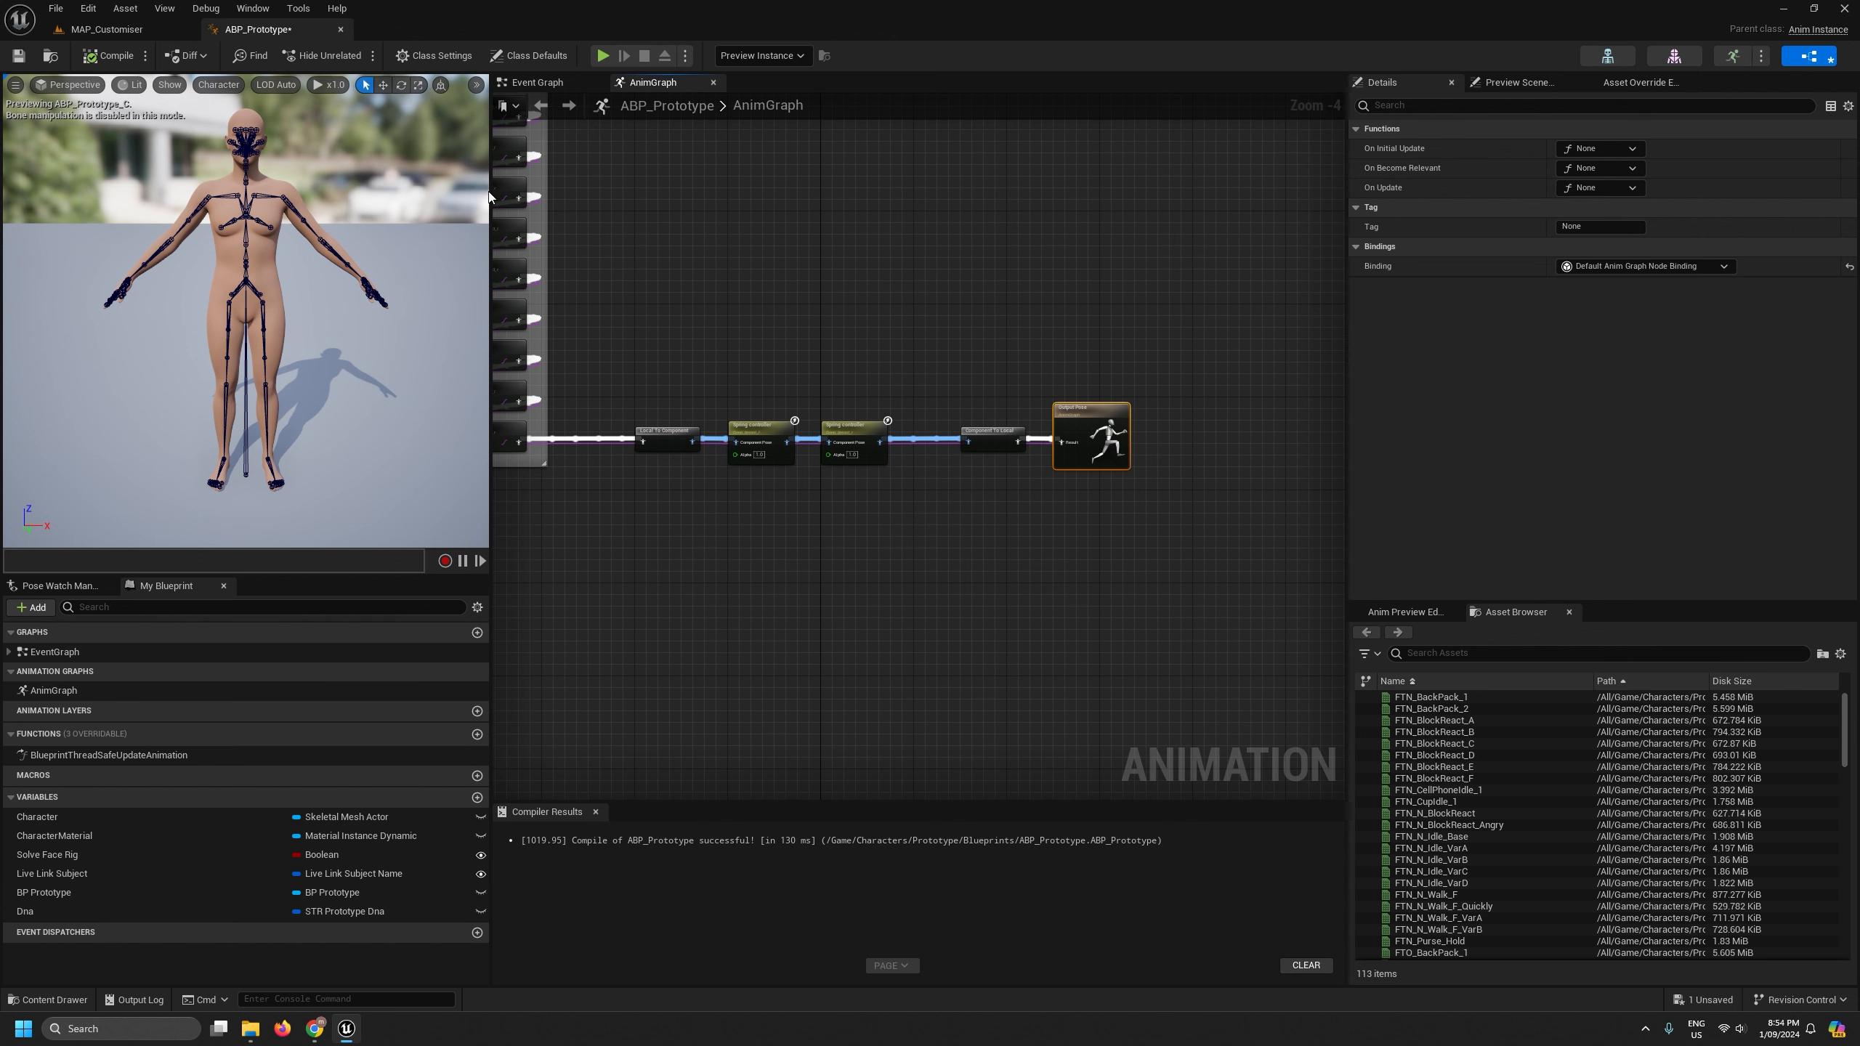
# - On both Spring controllers set Spring Stiffness 350, Spring Damping 6, Limit Displacement on and Max Displacement 5, and compile
pyautogui.moveTo(491, 220); pyautogui.dragTo(510, 221)
pyautogui.scroll(3, 840, 345)
pyautogui.moveTo(731, 448); pyautogui.dragTo(895, 591)
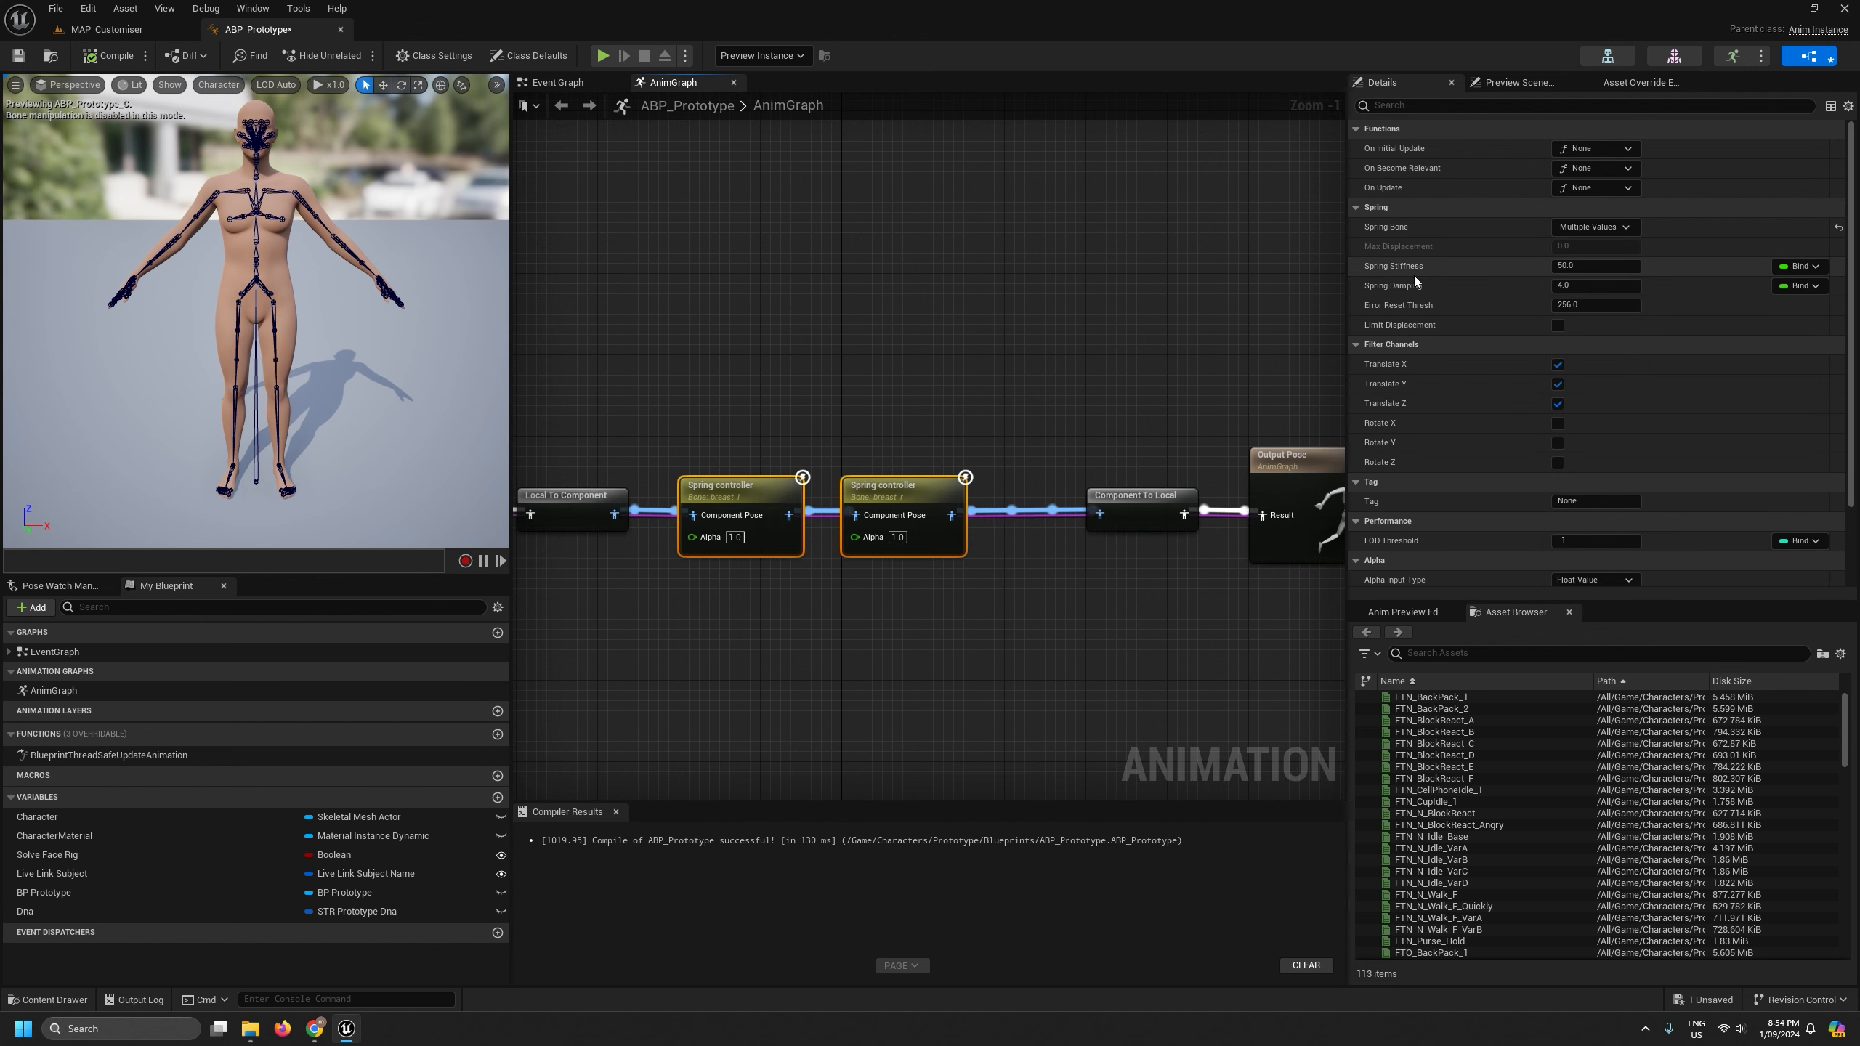
pyautogui.click(1595, 268)
pyautogui.write('350')
pyautogui.press('Return')
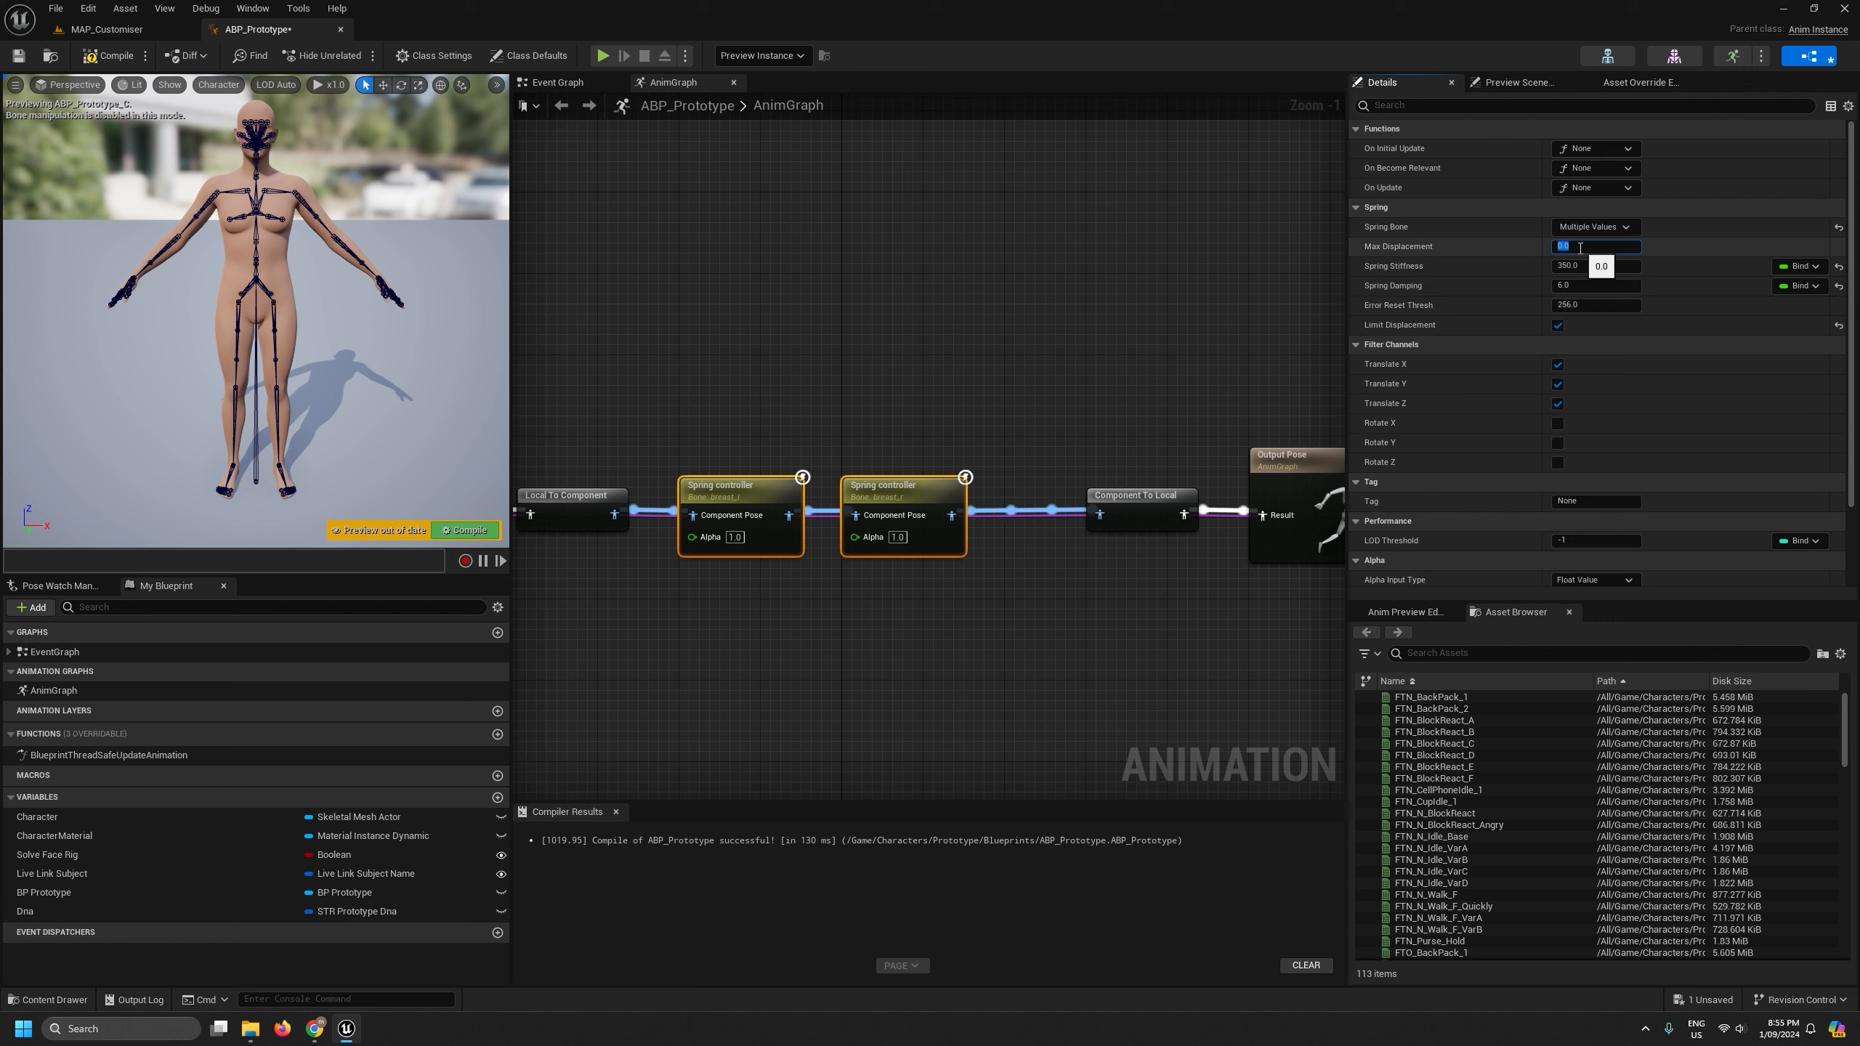
pyautogui.write('5')
pyautogui.press('Return')
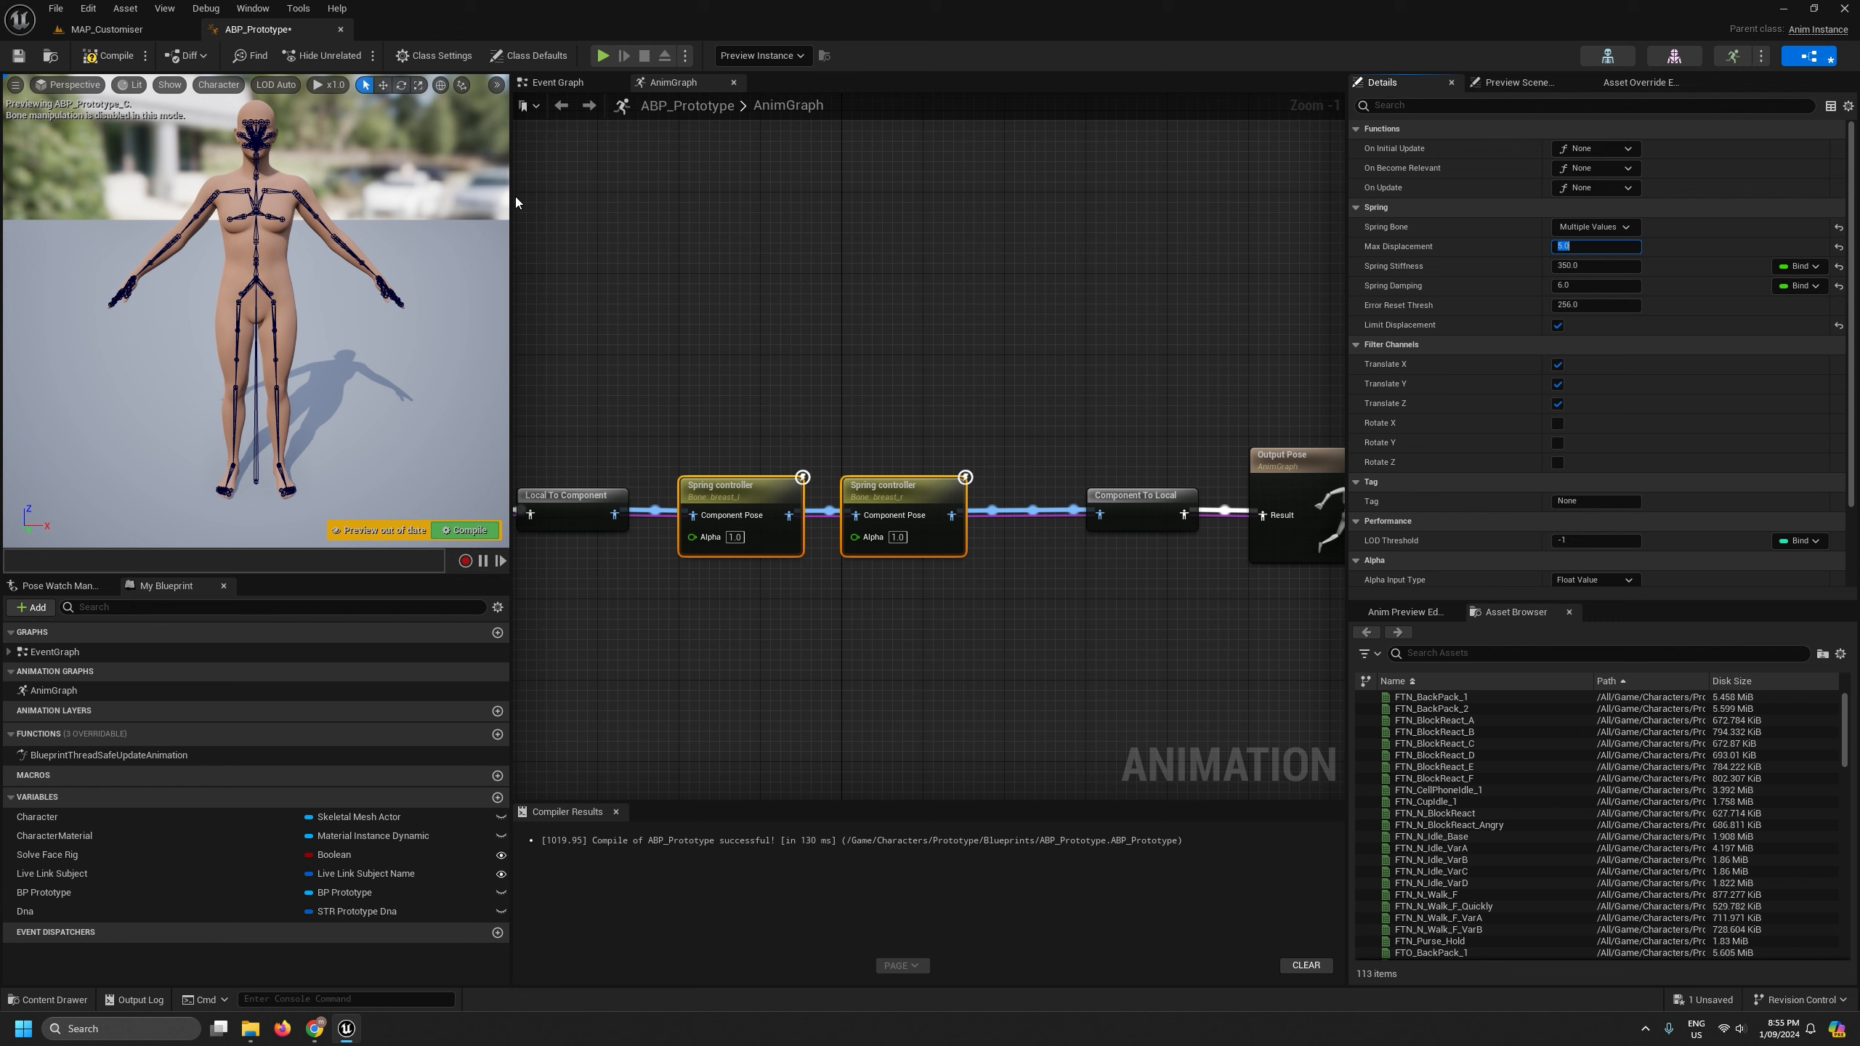
pyautogui.click(109, 56)
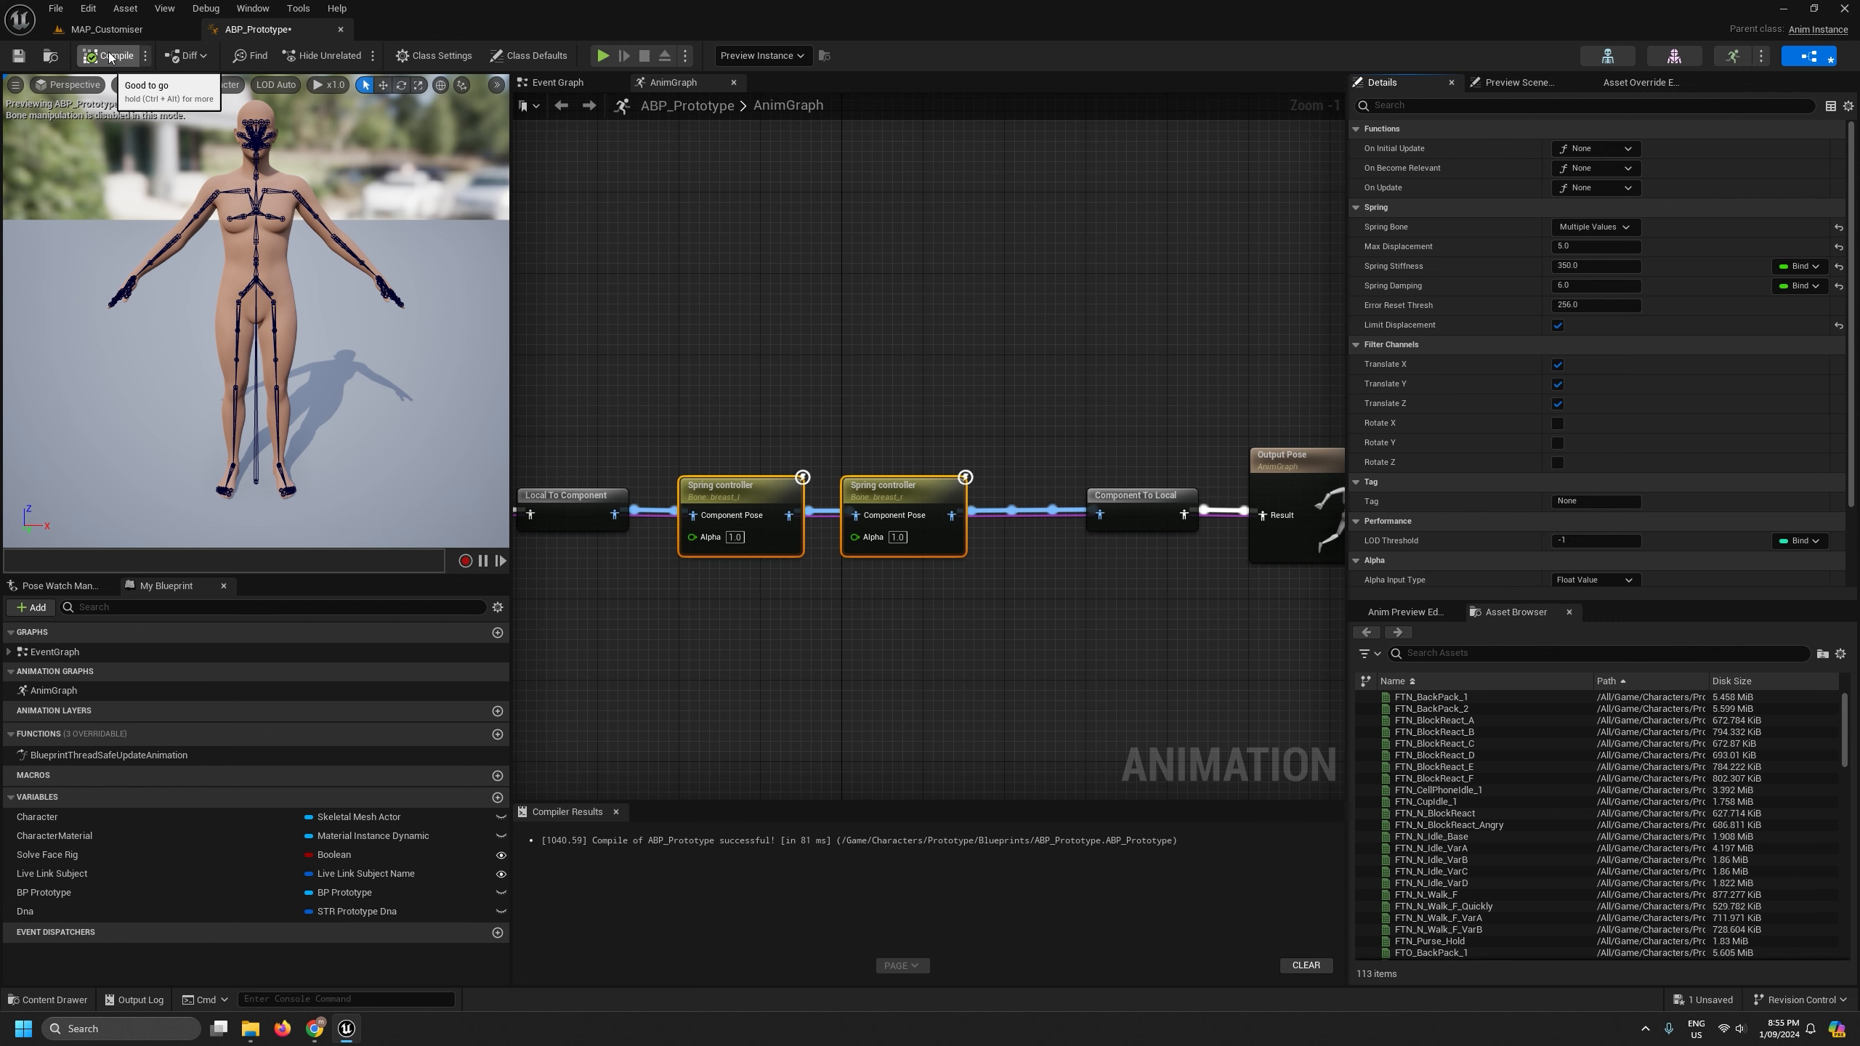
# - Move Component To Local and Output Pose farther out and place copies of both Spring controllers in line after the originals
pyautogui.scroll(-3, 769, 384)
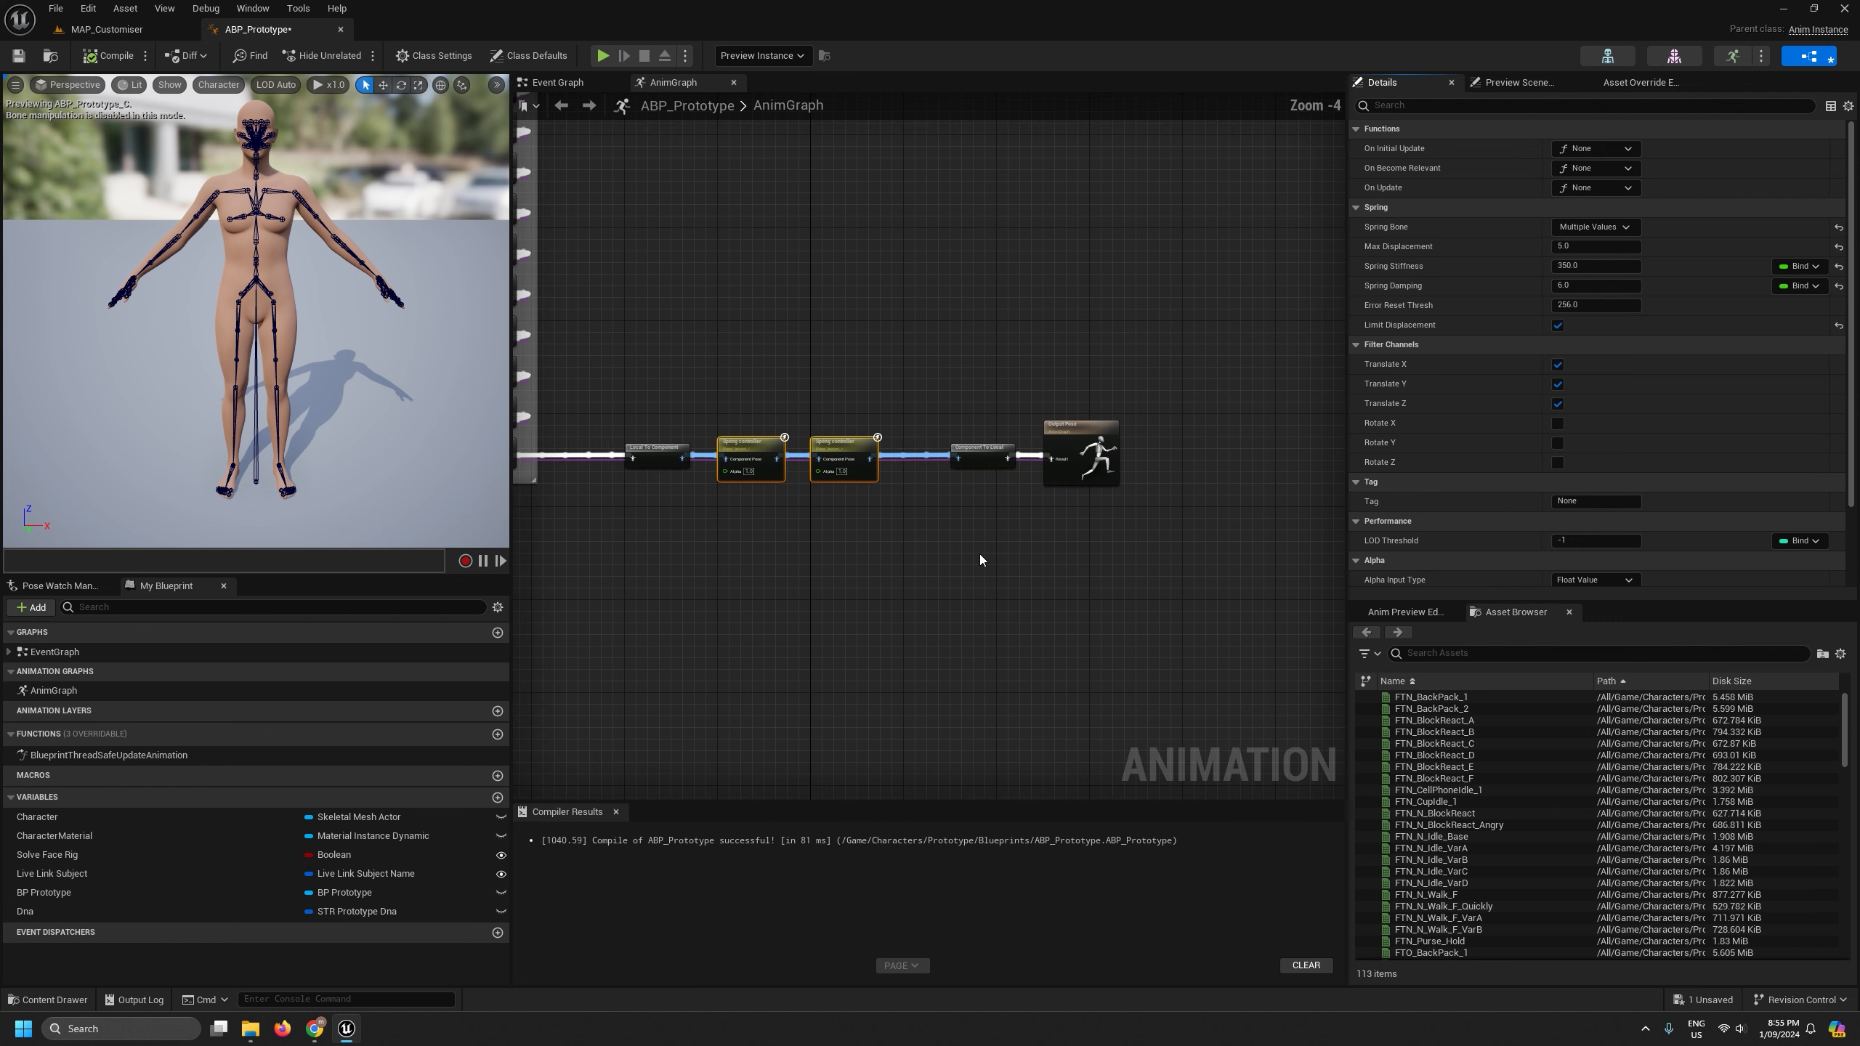
pyautogui.moveTo(1198, 546); pyautogui.dragTo(1293, 449)
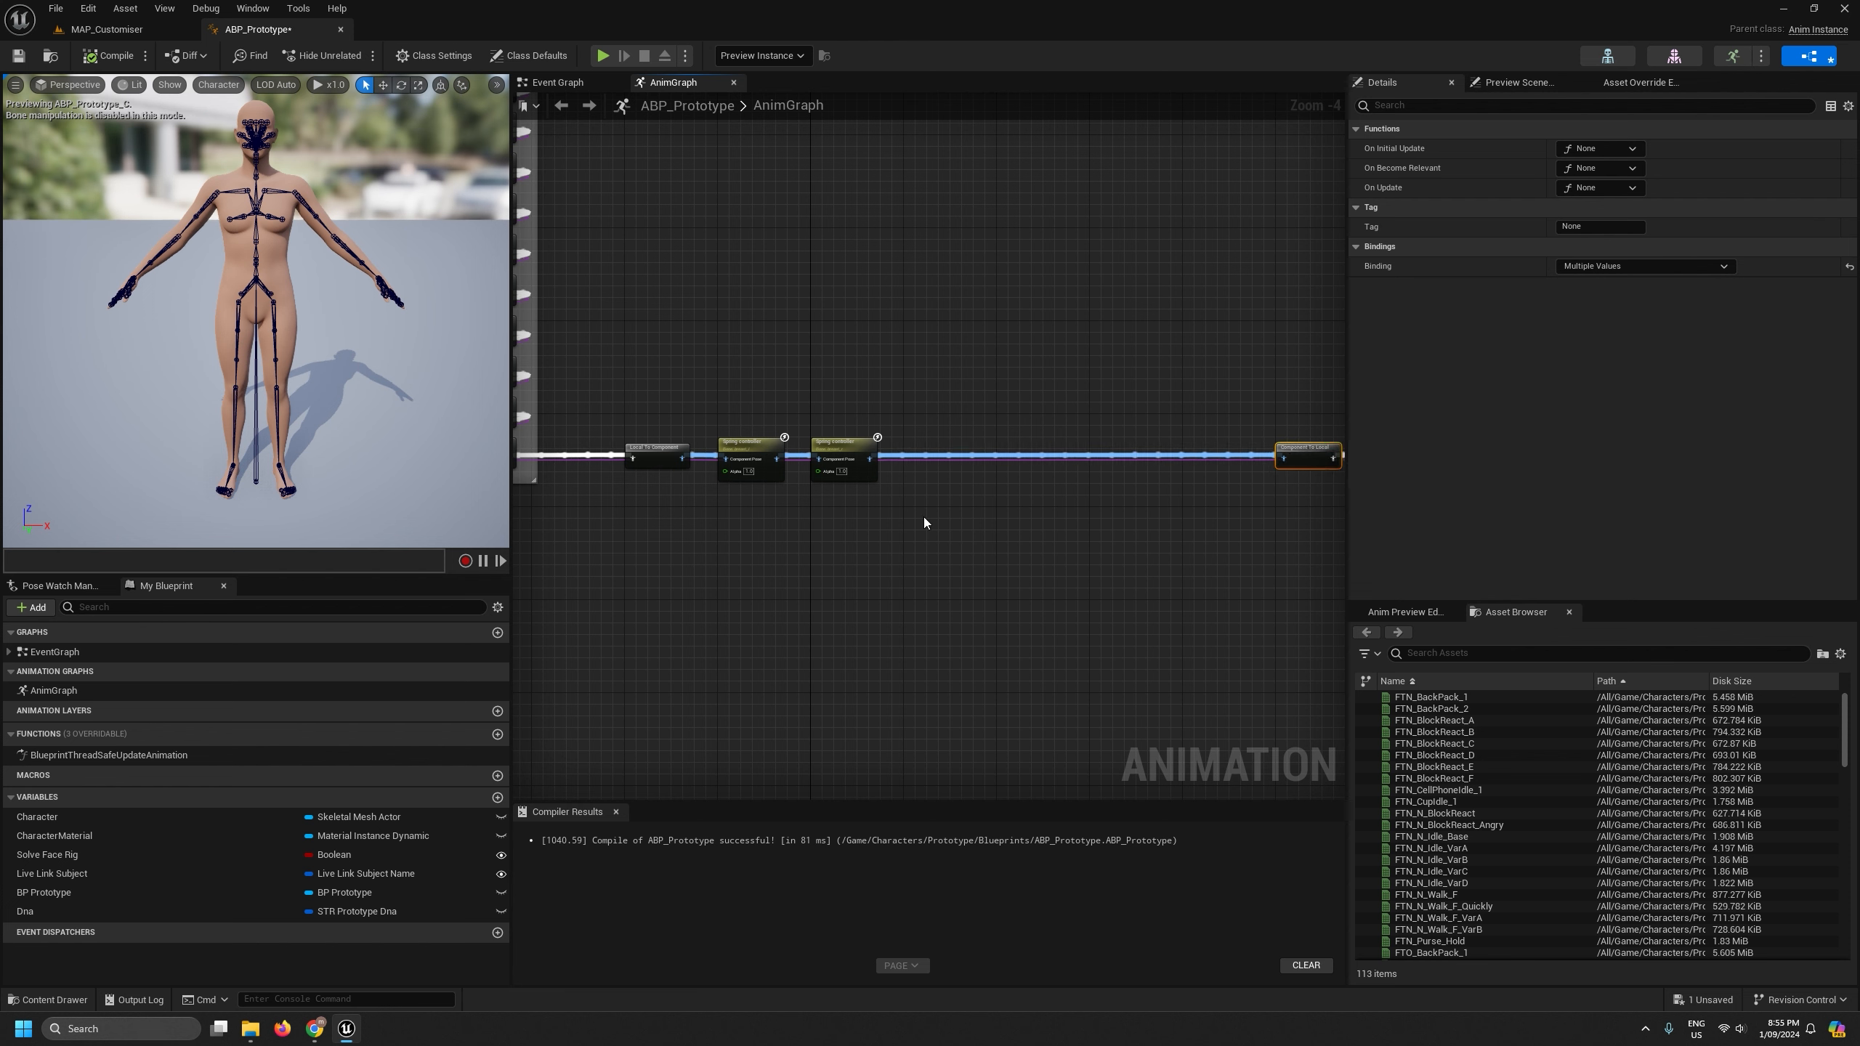
pyautogui.moveTo(924, 517); pyautogui.dragTo(741, 440)
pyautogui.hotkey('ctrl', 'c')
pyautogui.hotkey('ctrl', 'v')
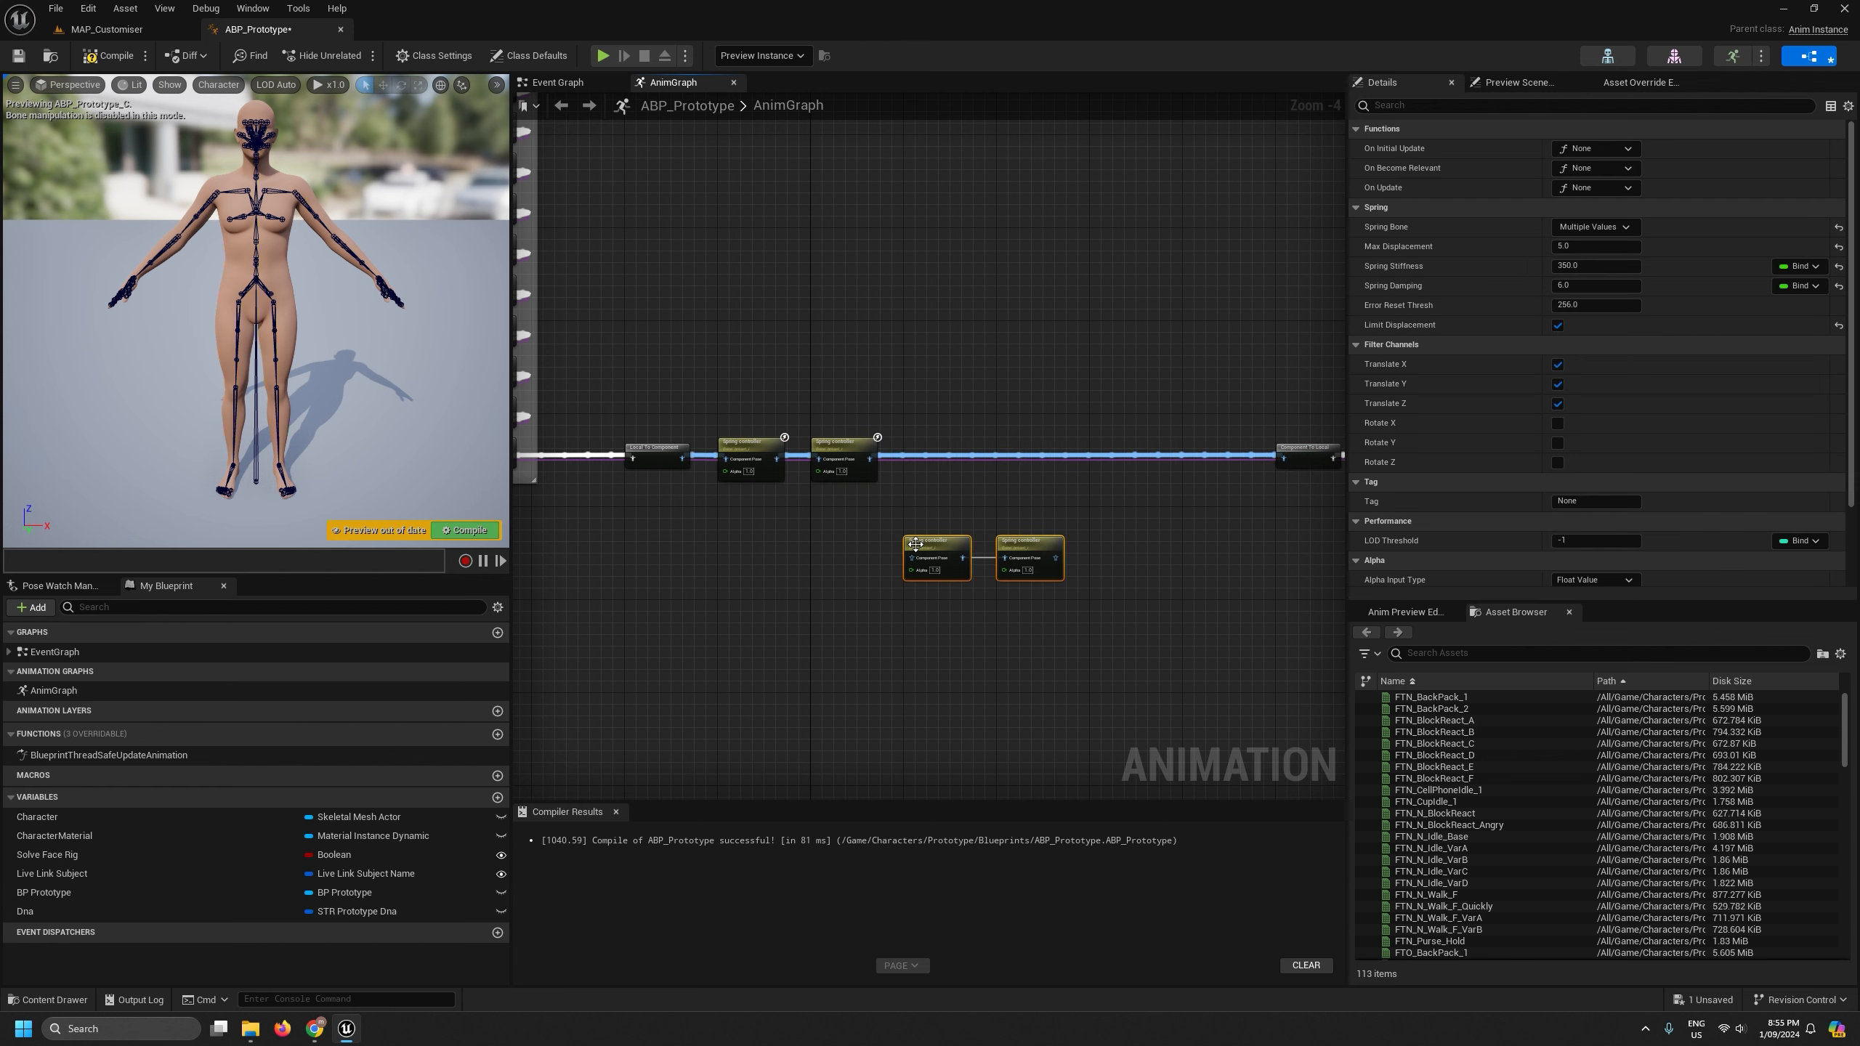
pyautogui.moveTo(916, 551); pyautogui.dragTo(921, 448)
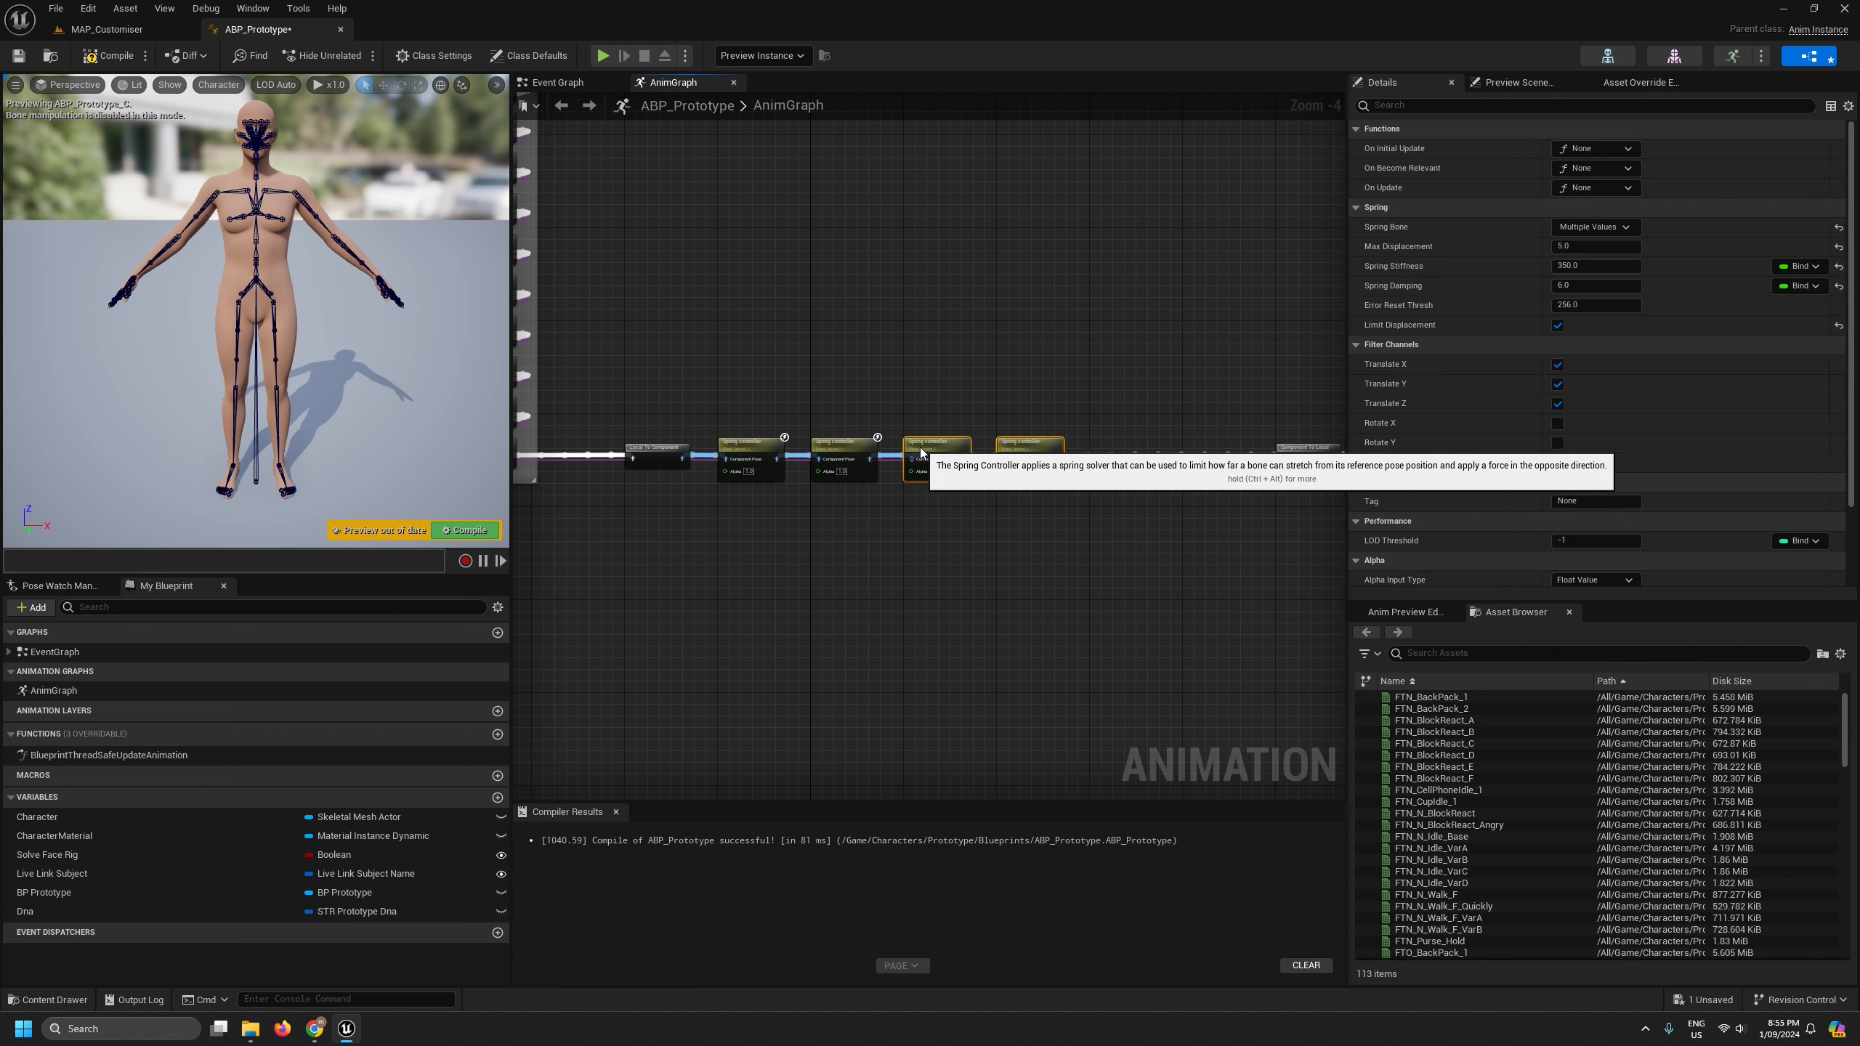
# - Add one more Spring controller copy at the end of the row and wire the copied controllers into the chain
pyautogui.click(1028, 502)
pyautogui.click(1012, 448)
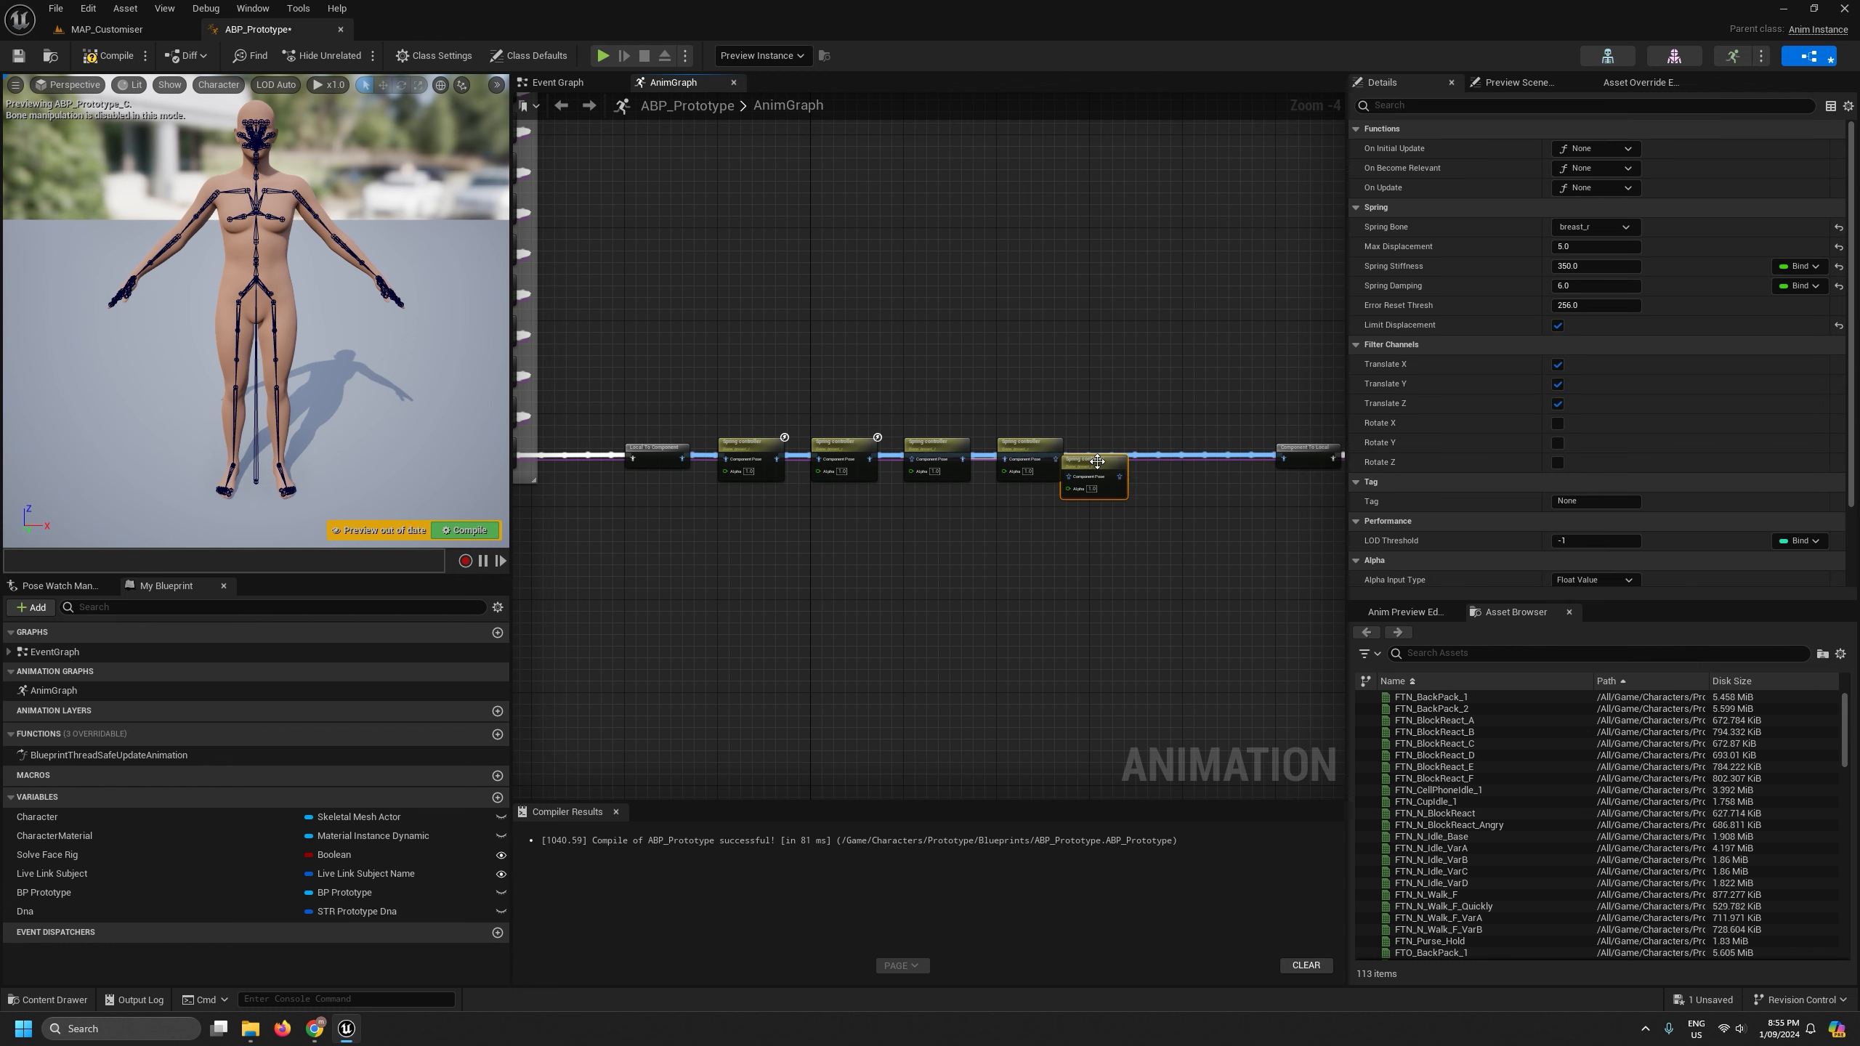
pyautogui.moveTo(1097, 461); pyautogui.dragTo(1123, 445)
pyautogui.scroll(2, 979, 460)
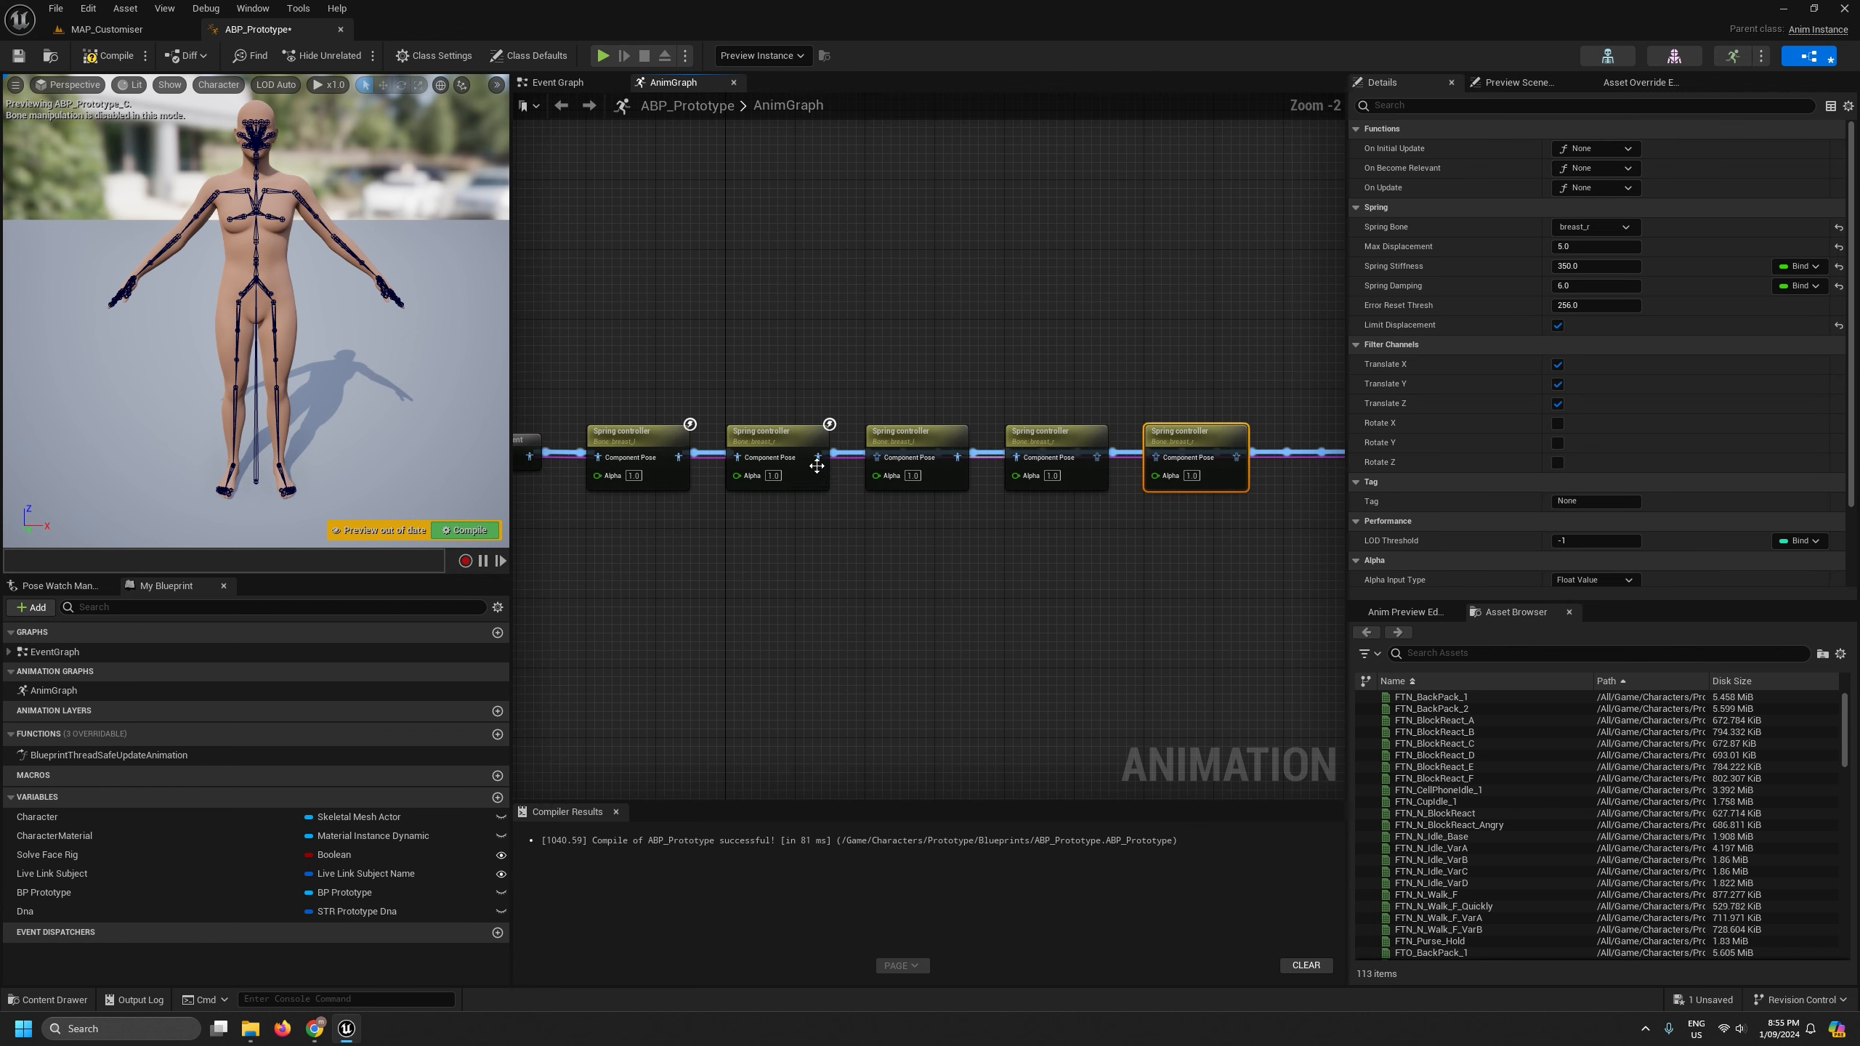
pyautogui.moveTo(817, 465); pyautogui.dragTo(849, 459)
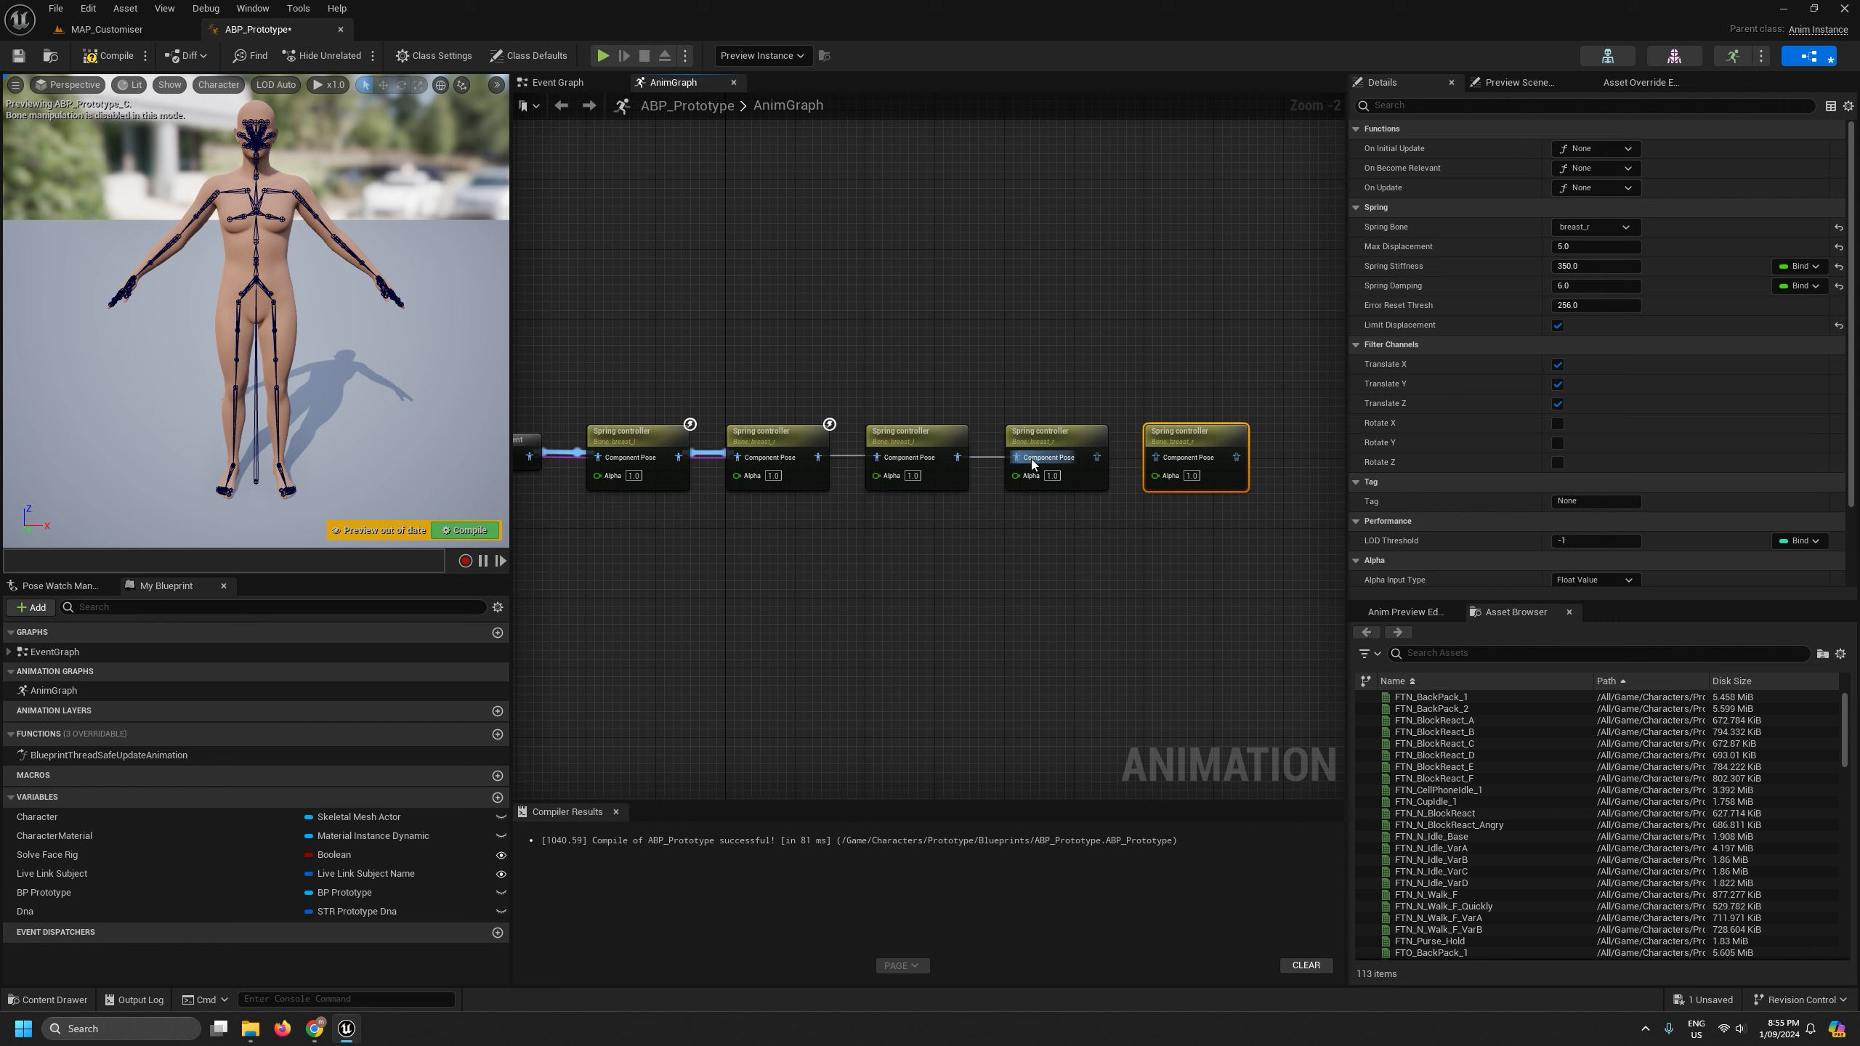
# - Set the Spring Bone of the third Spring controller to glute_l and of the fourth to glute_r
pyautogui.click(908, 436)
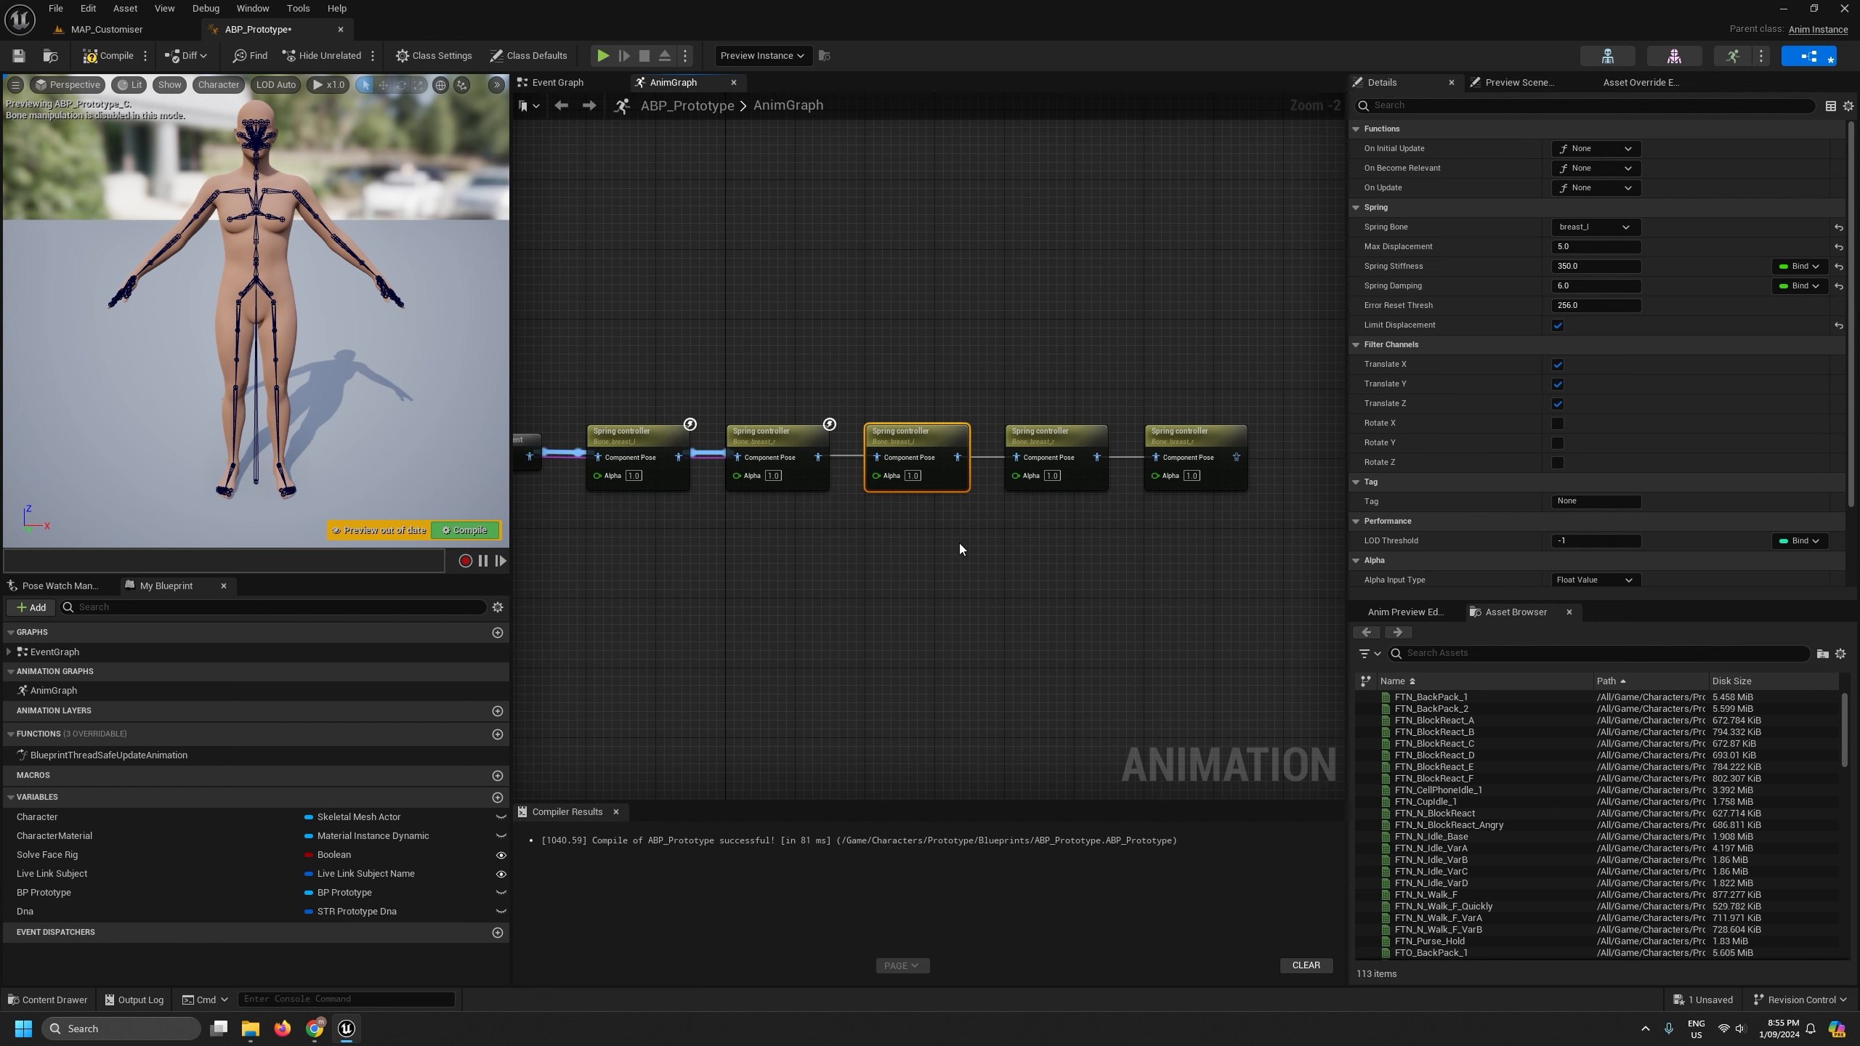
pyautogui.click(1587, 227)
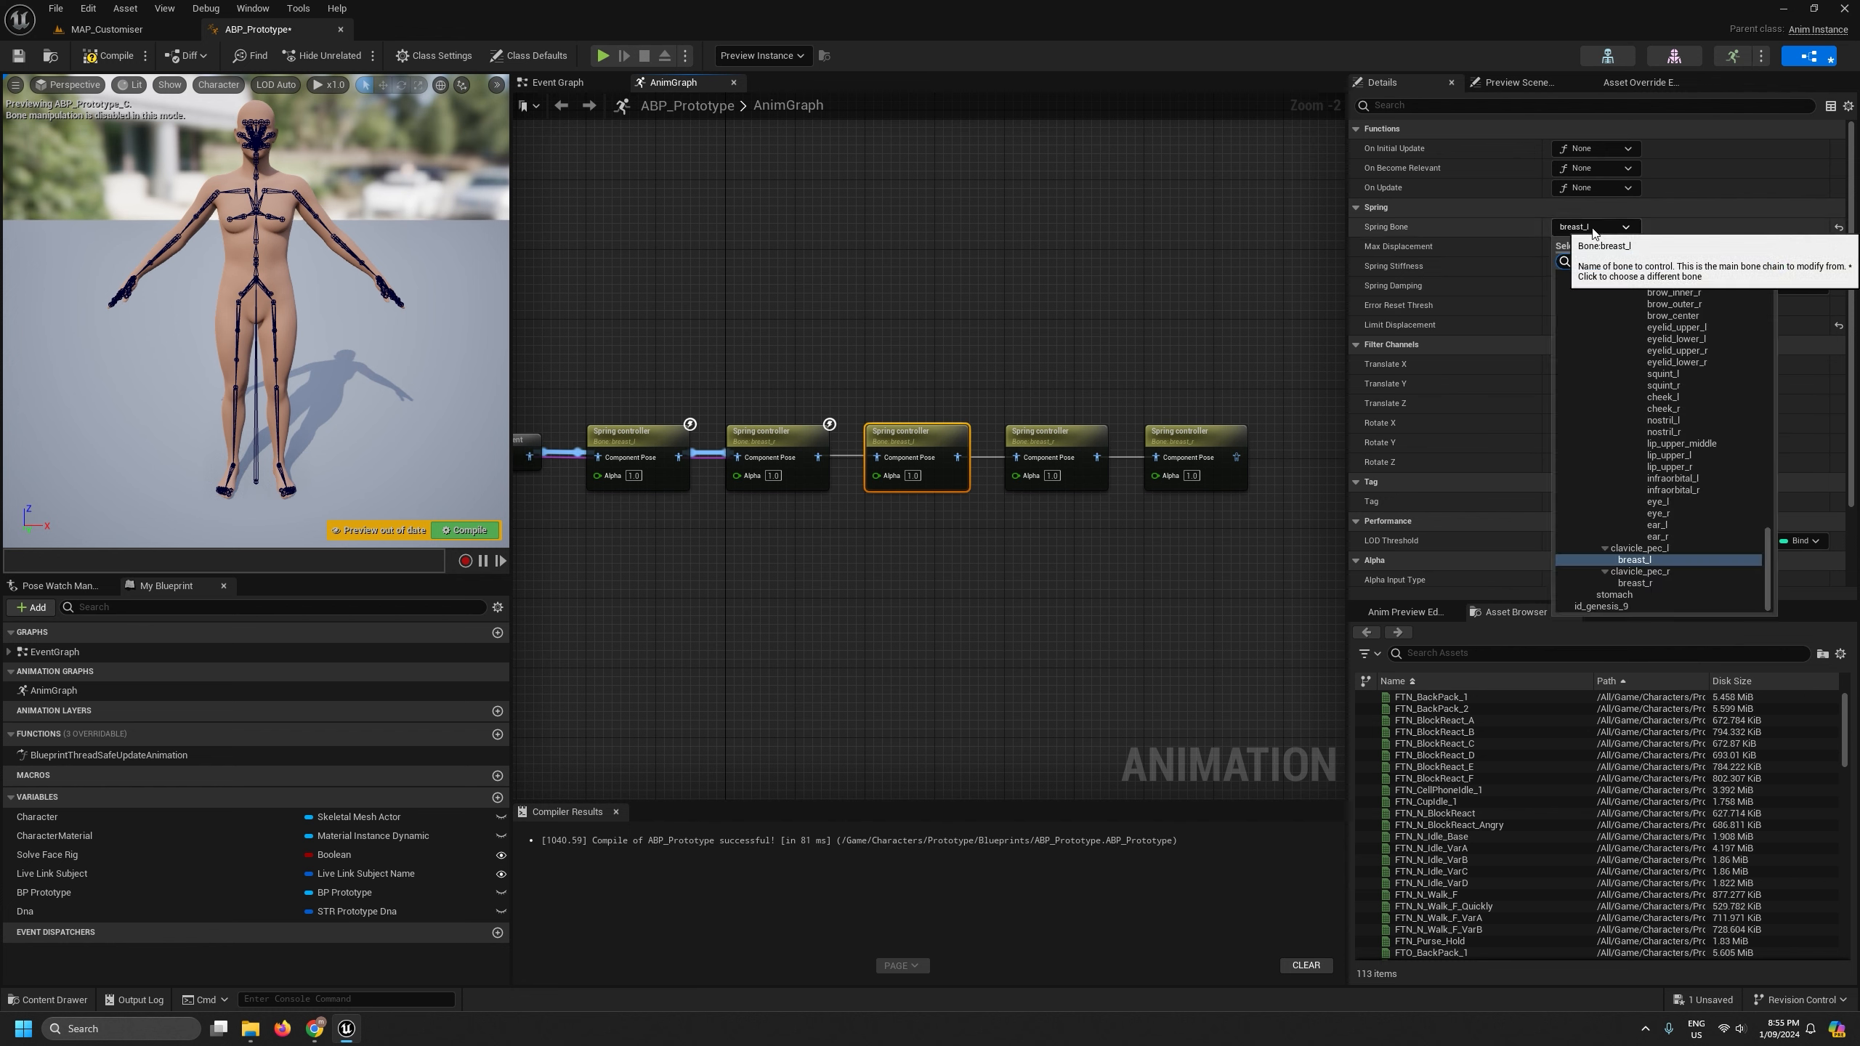
pyautogui.write('glute')
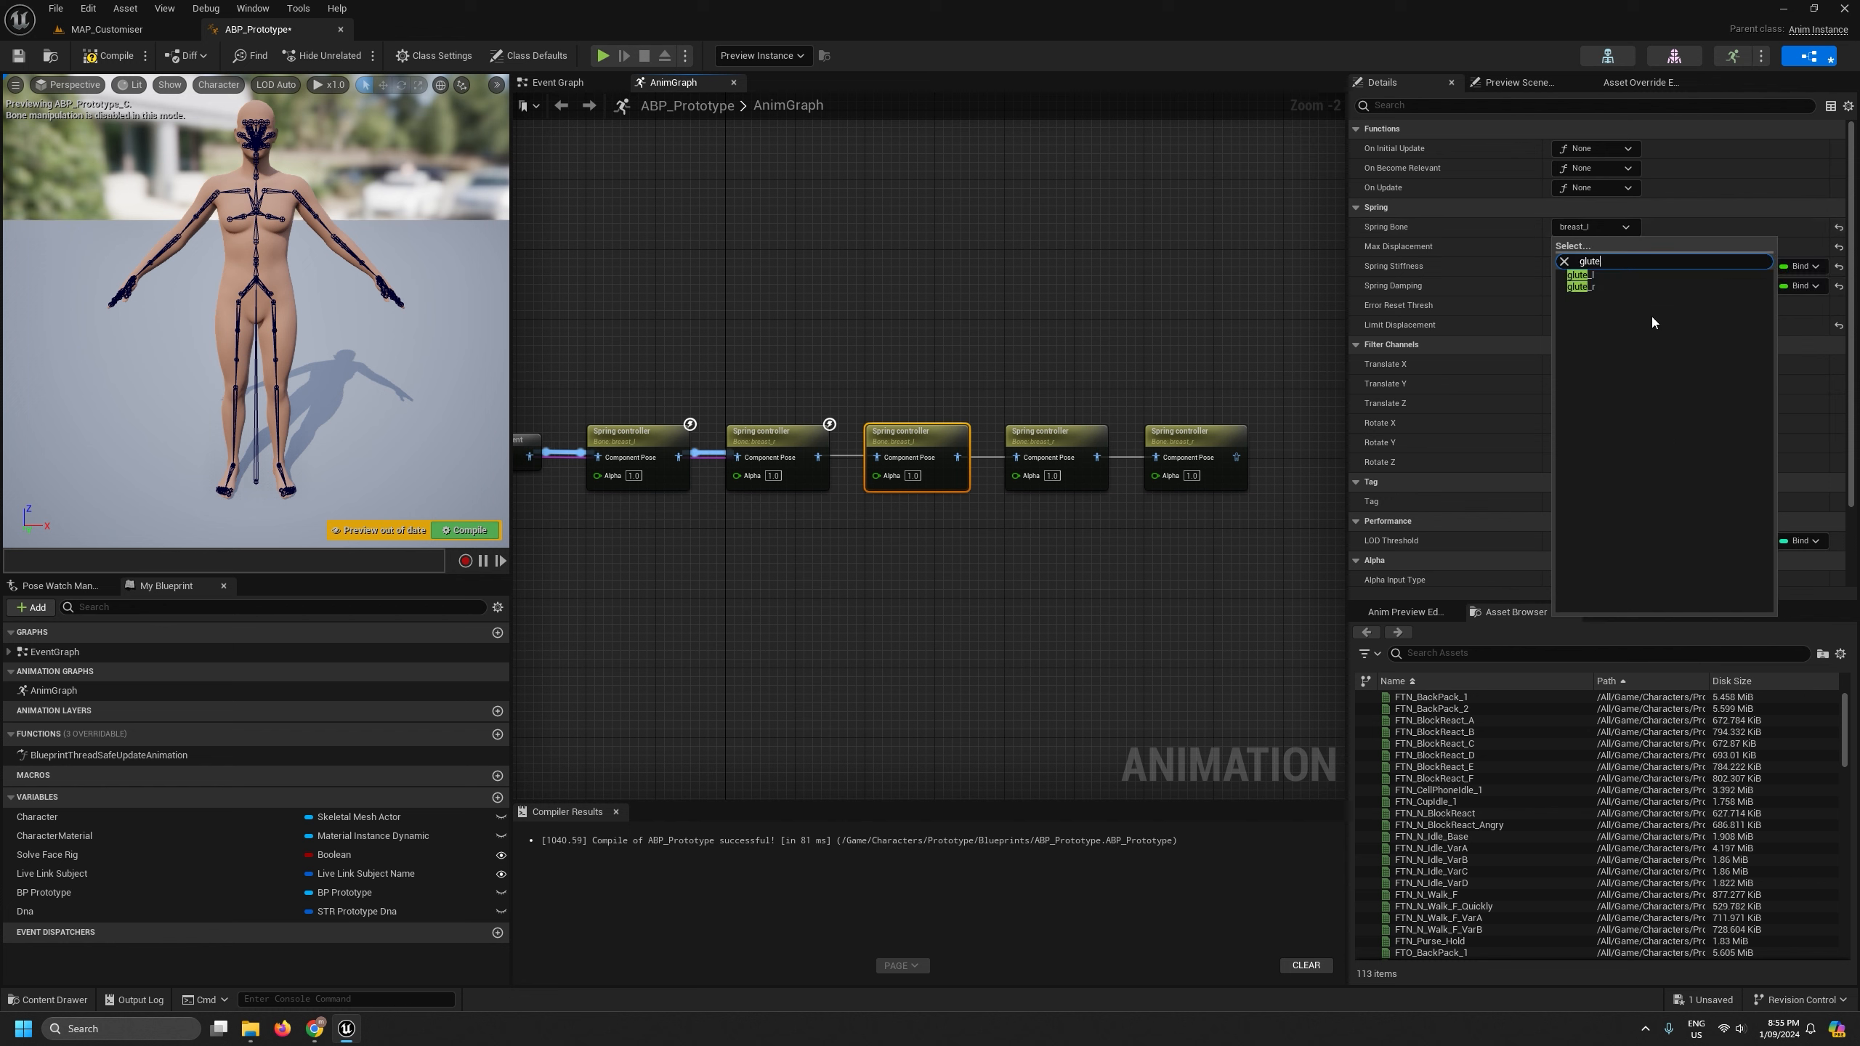
pyautogui.click(1596, 276)
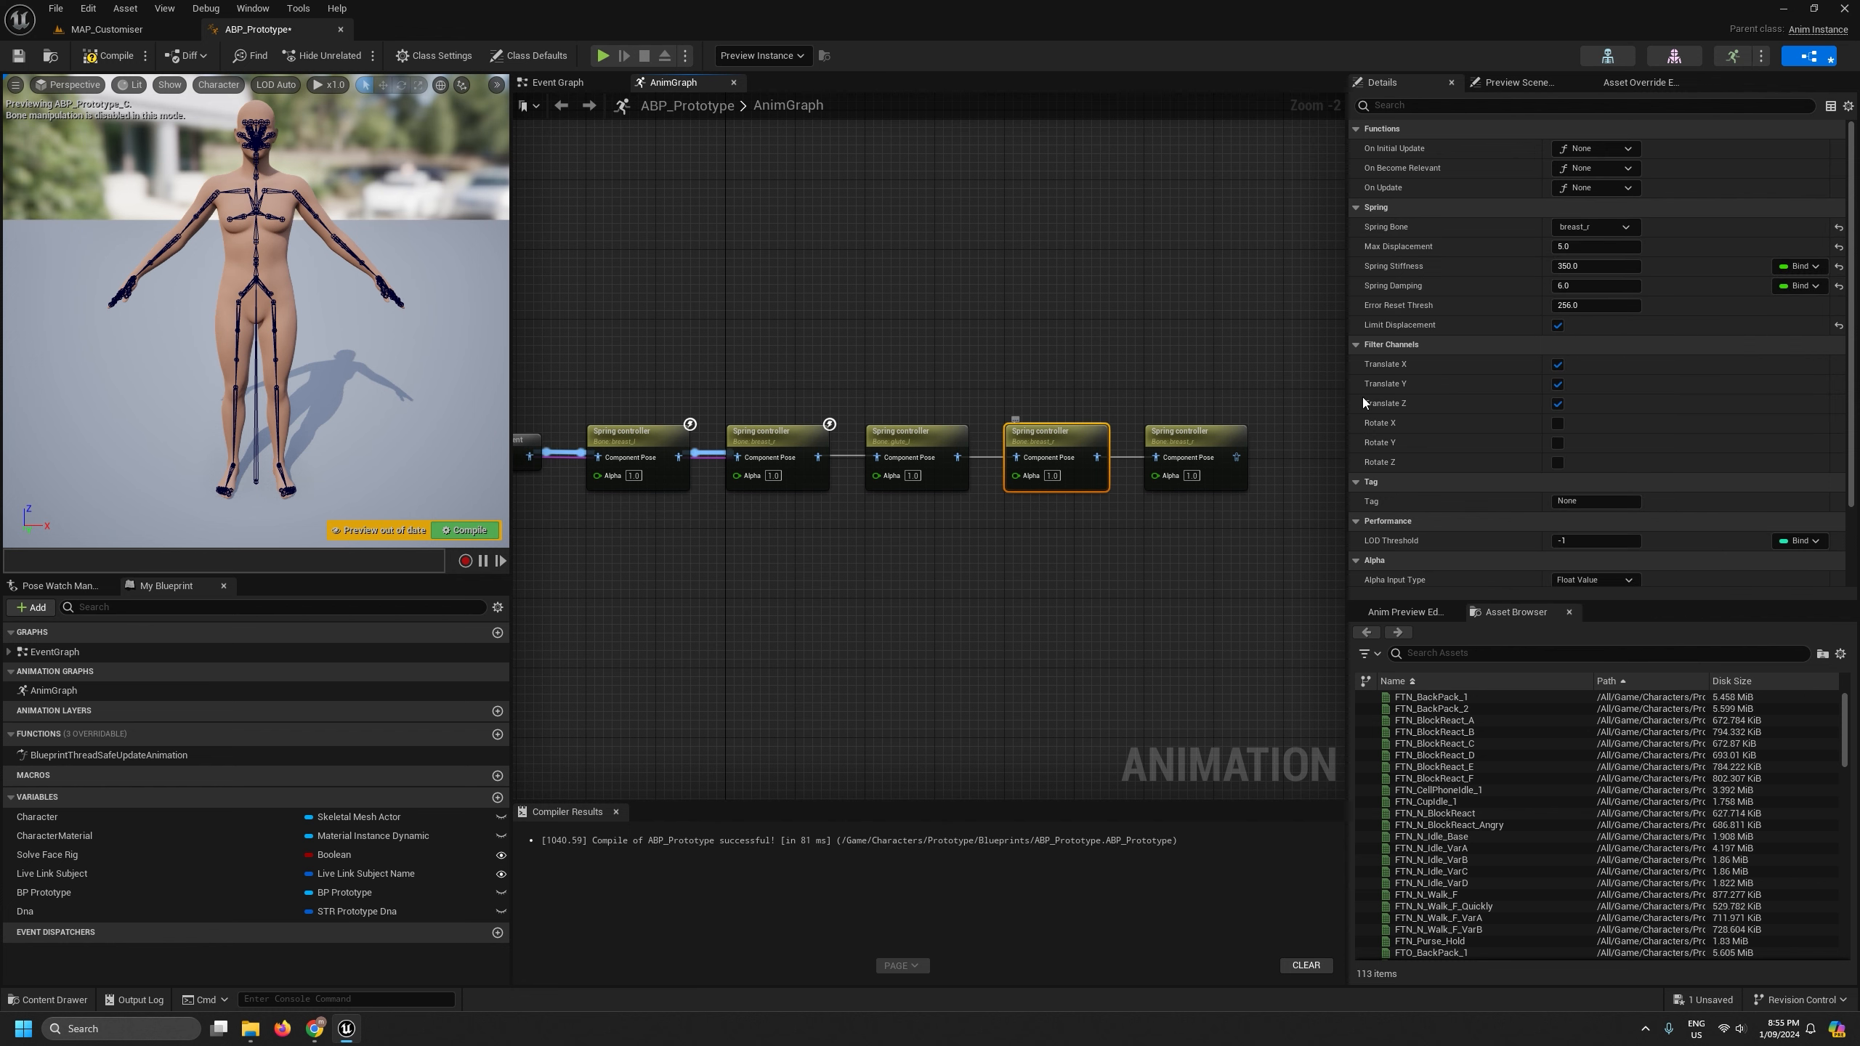
pyautogui.click(1594, 228)
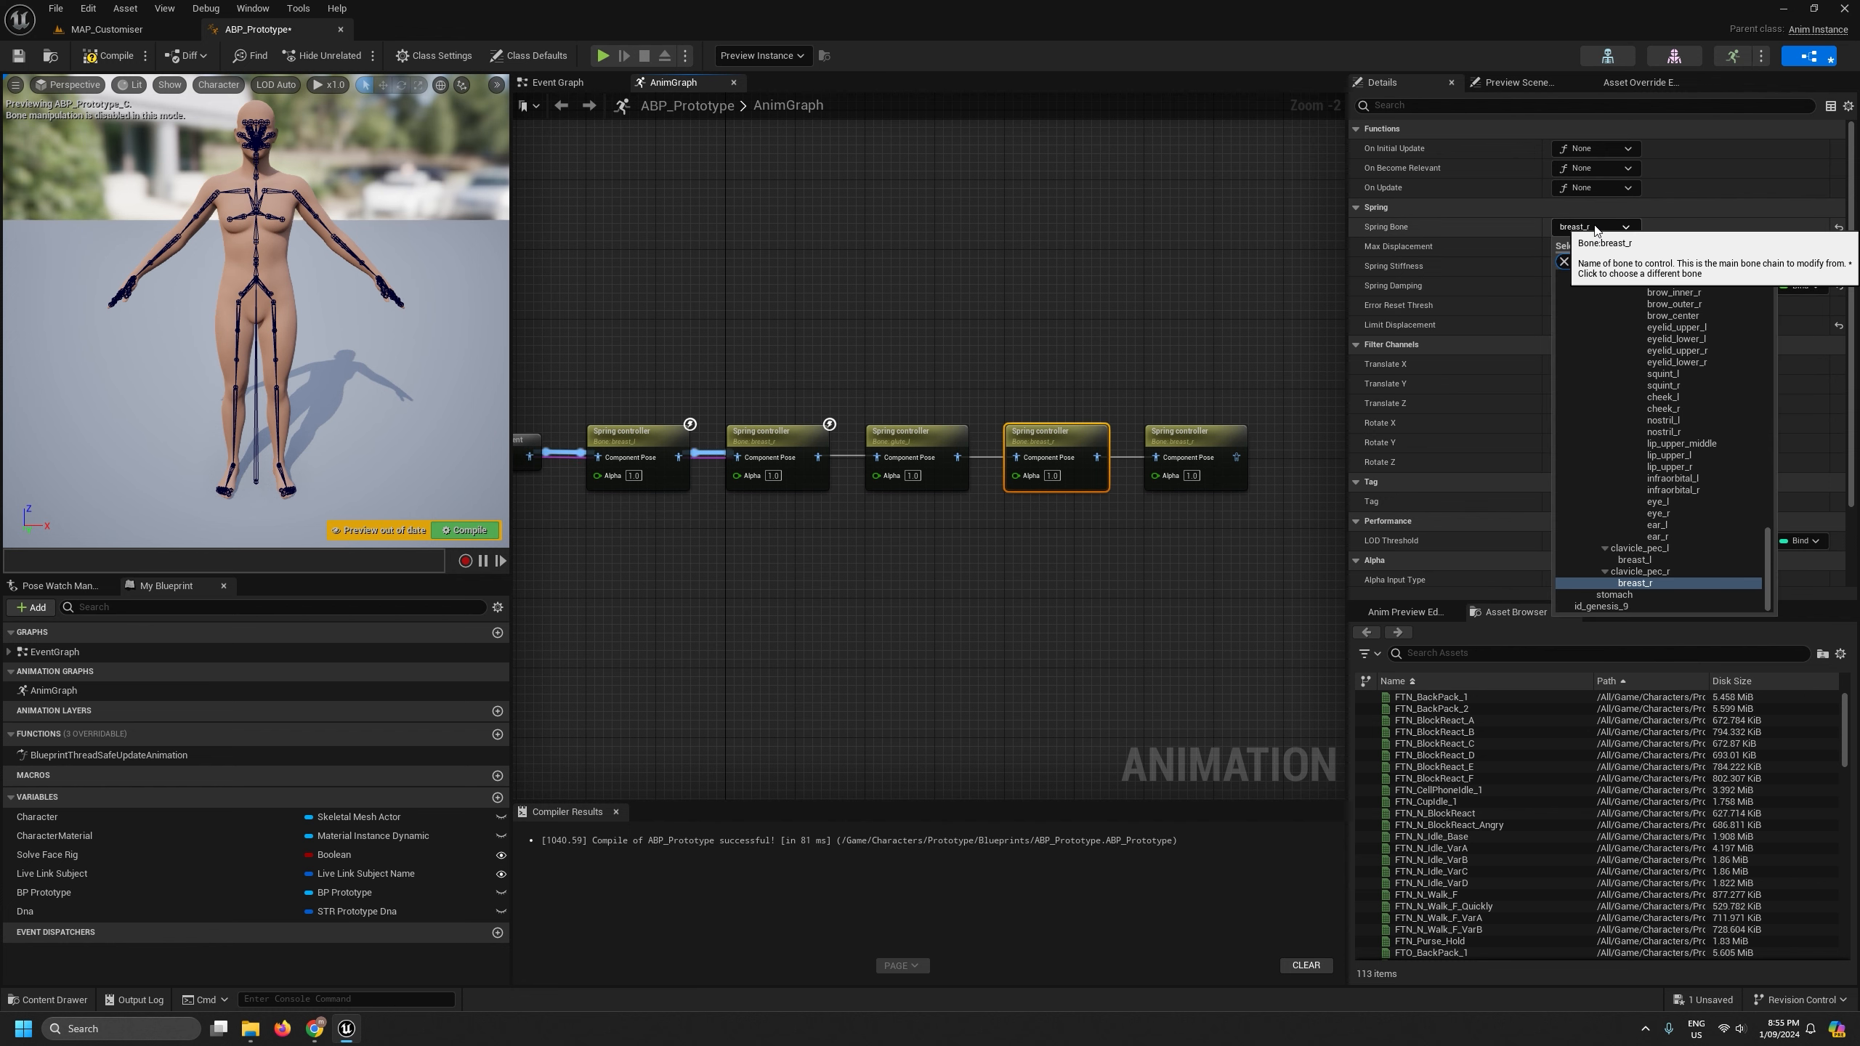
pyautogui.write('glute')
pyautogui.click(1600, 290)
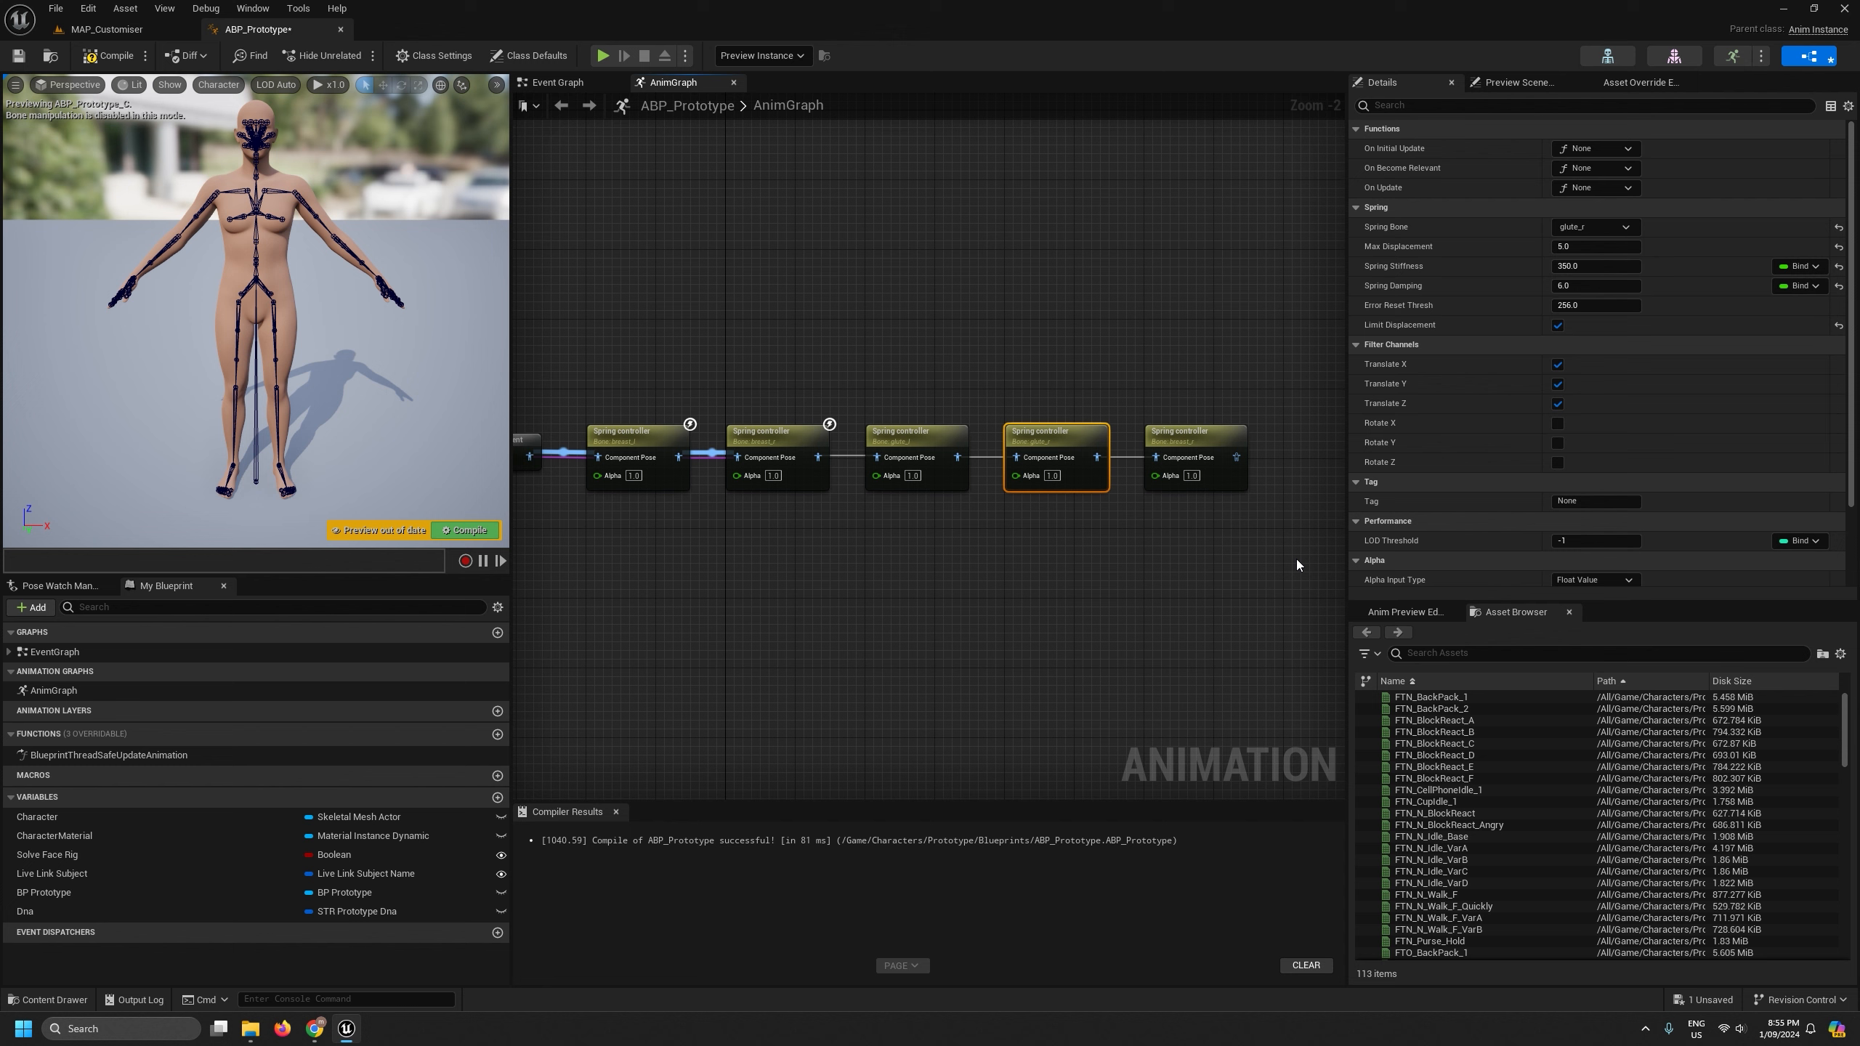
# - Set the Spring Bone of the fifth, last Spring controller in the chain to stomach
pyautogui.click(1178, 441)
pyautogui.click(1596, 227)
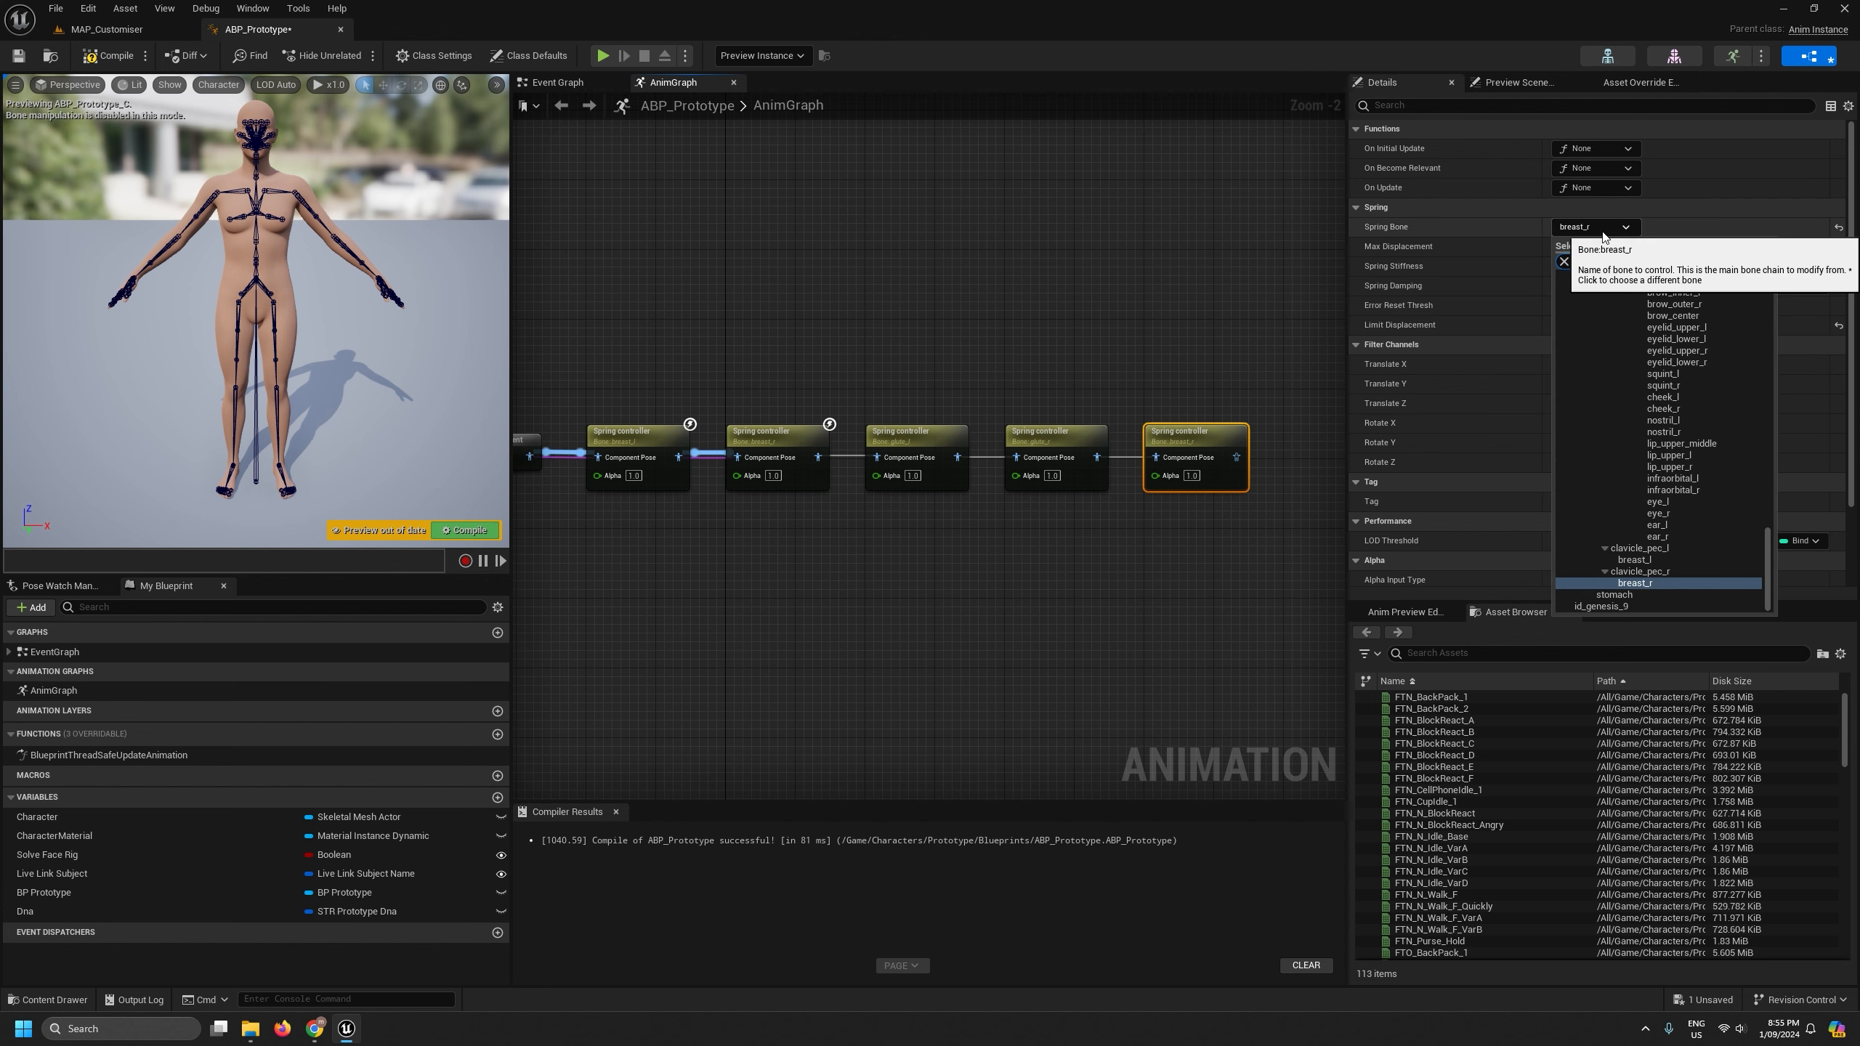
pyautogui.write('stomach')
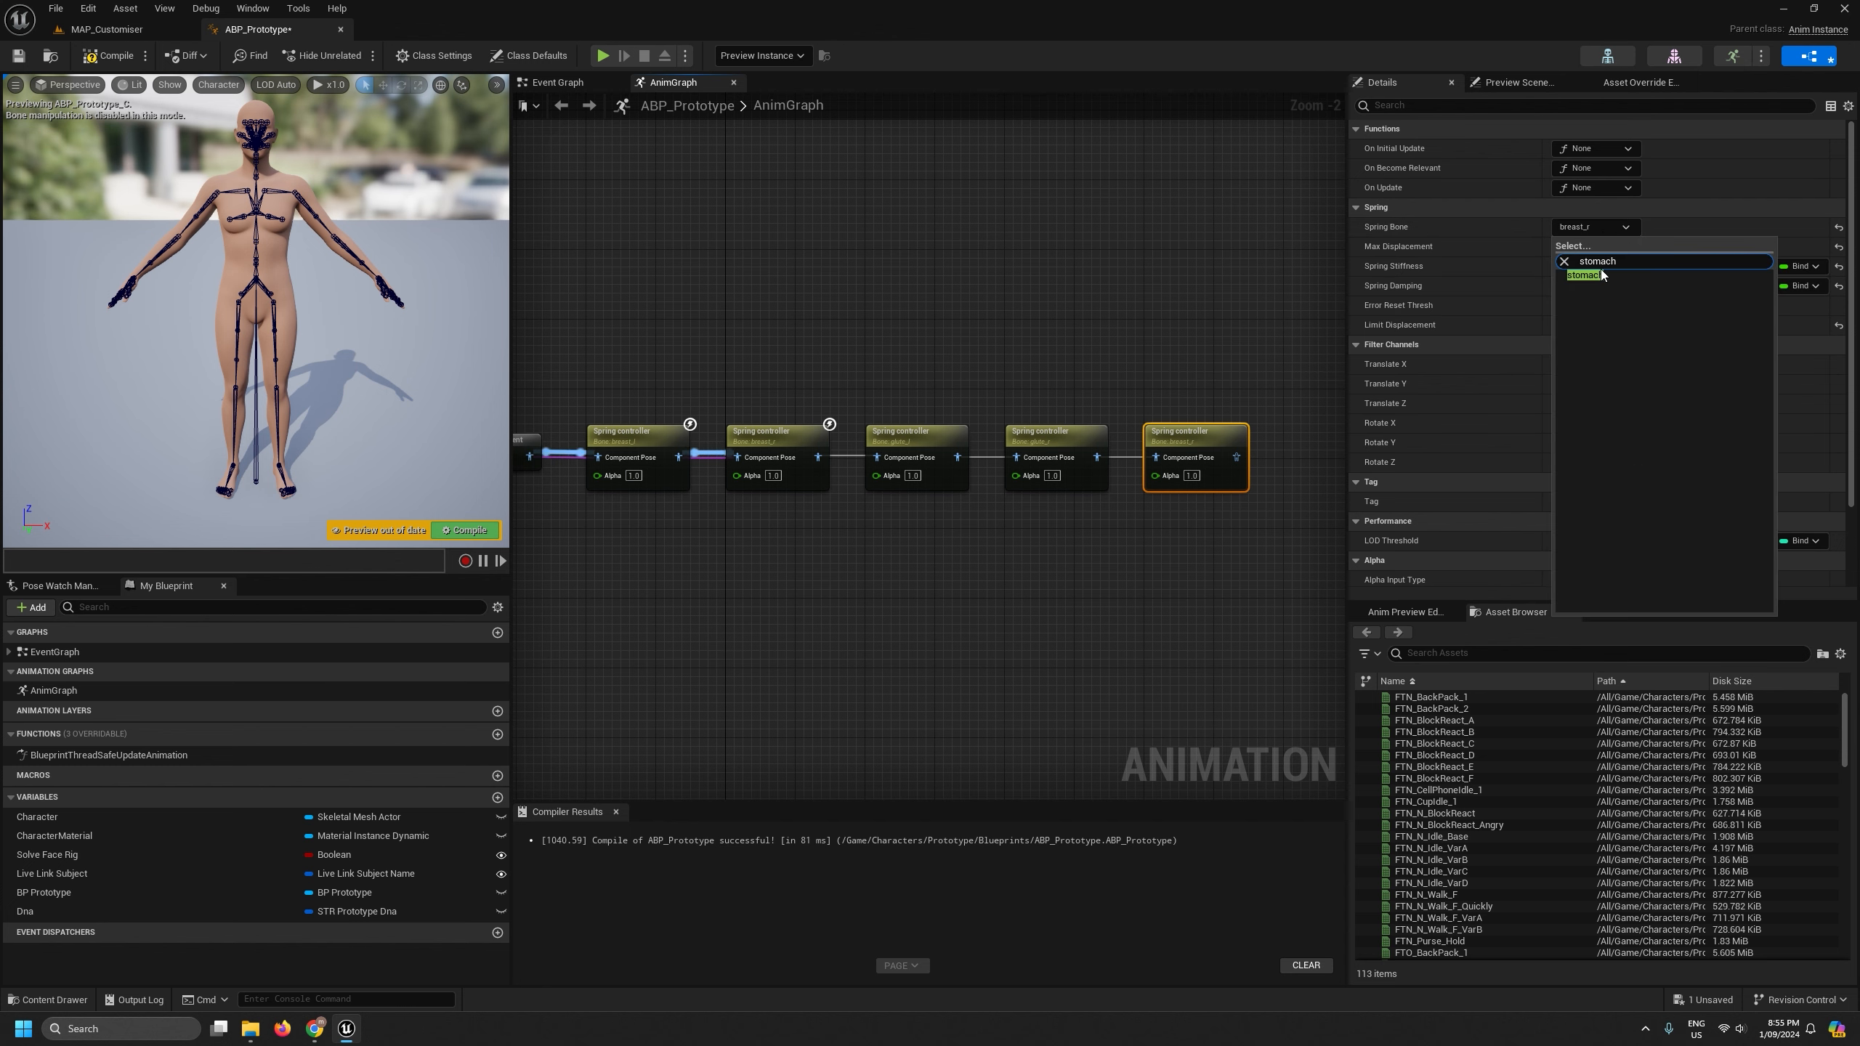
pyautogui.click(1601, 271)
pyautogui.scroll(-4, 1246, 541)
pyautogui.moveTo(1246, 540); pyautogui.dragTo(1146, 565, button='right')
pyautogui.scroll(3, 1145, 565)
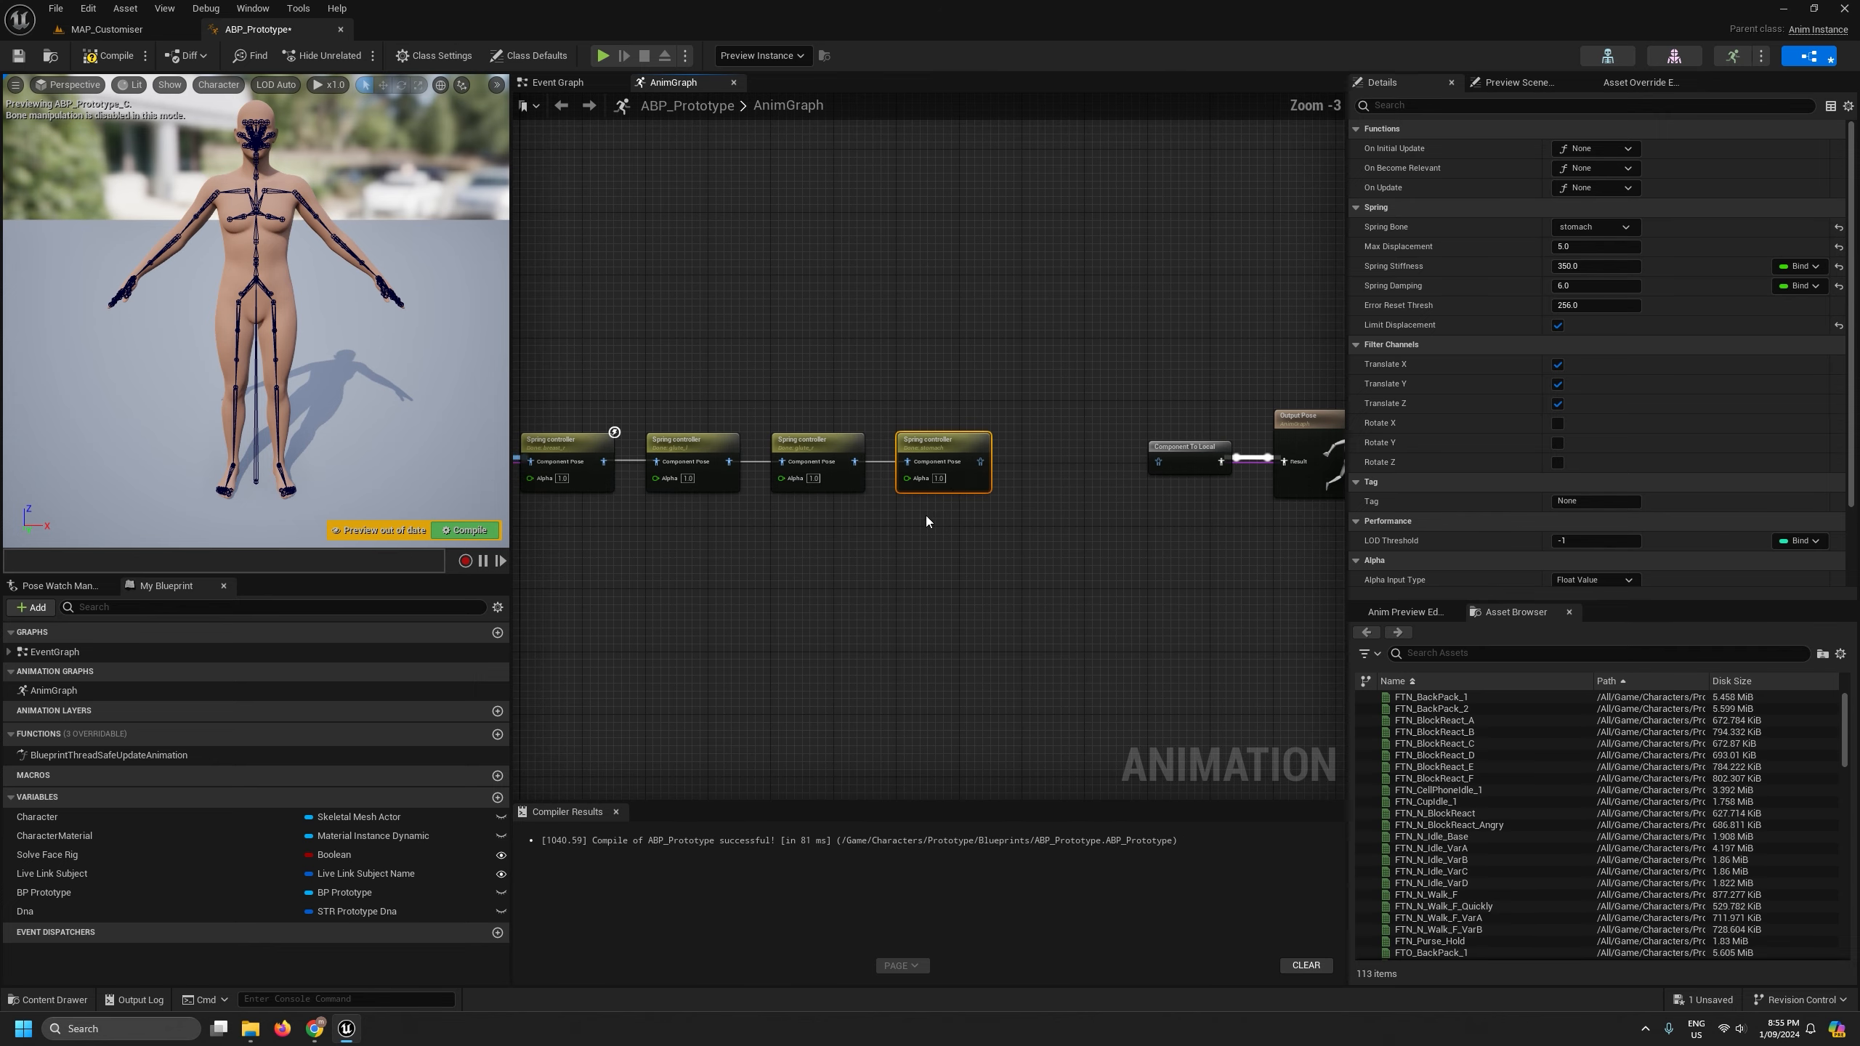
# - Connect the stomach Spring controller to Component To Local, placed right beside it, and compile the animation blueprint
pyautogui.click(1160, 518)
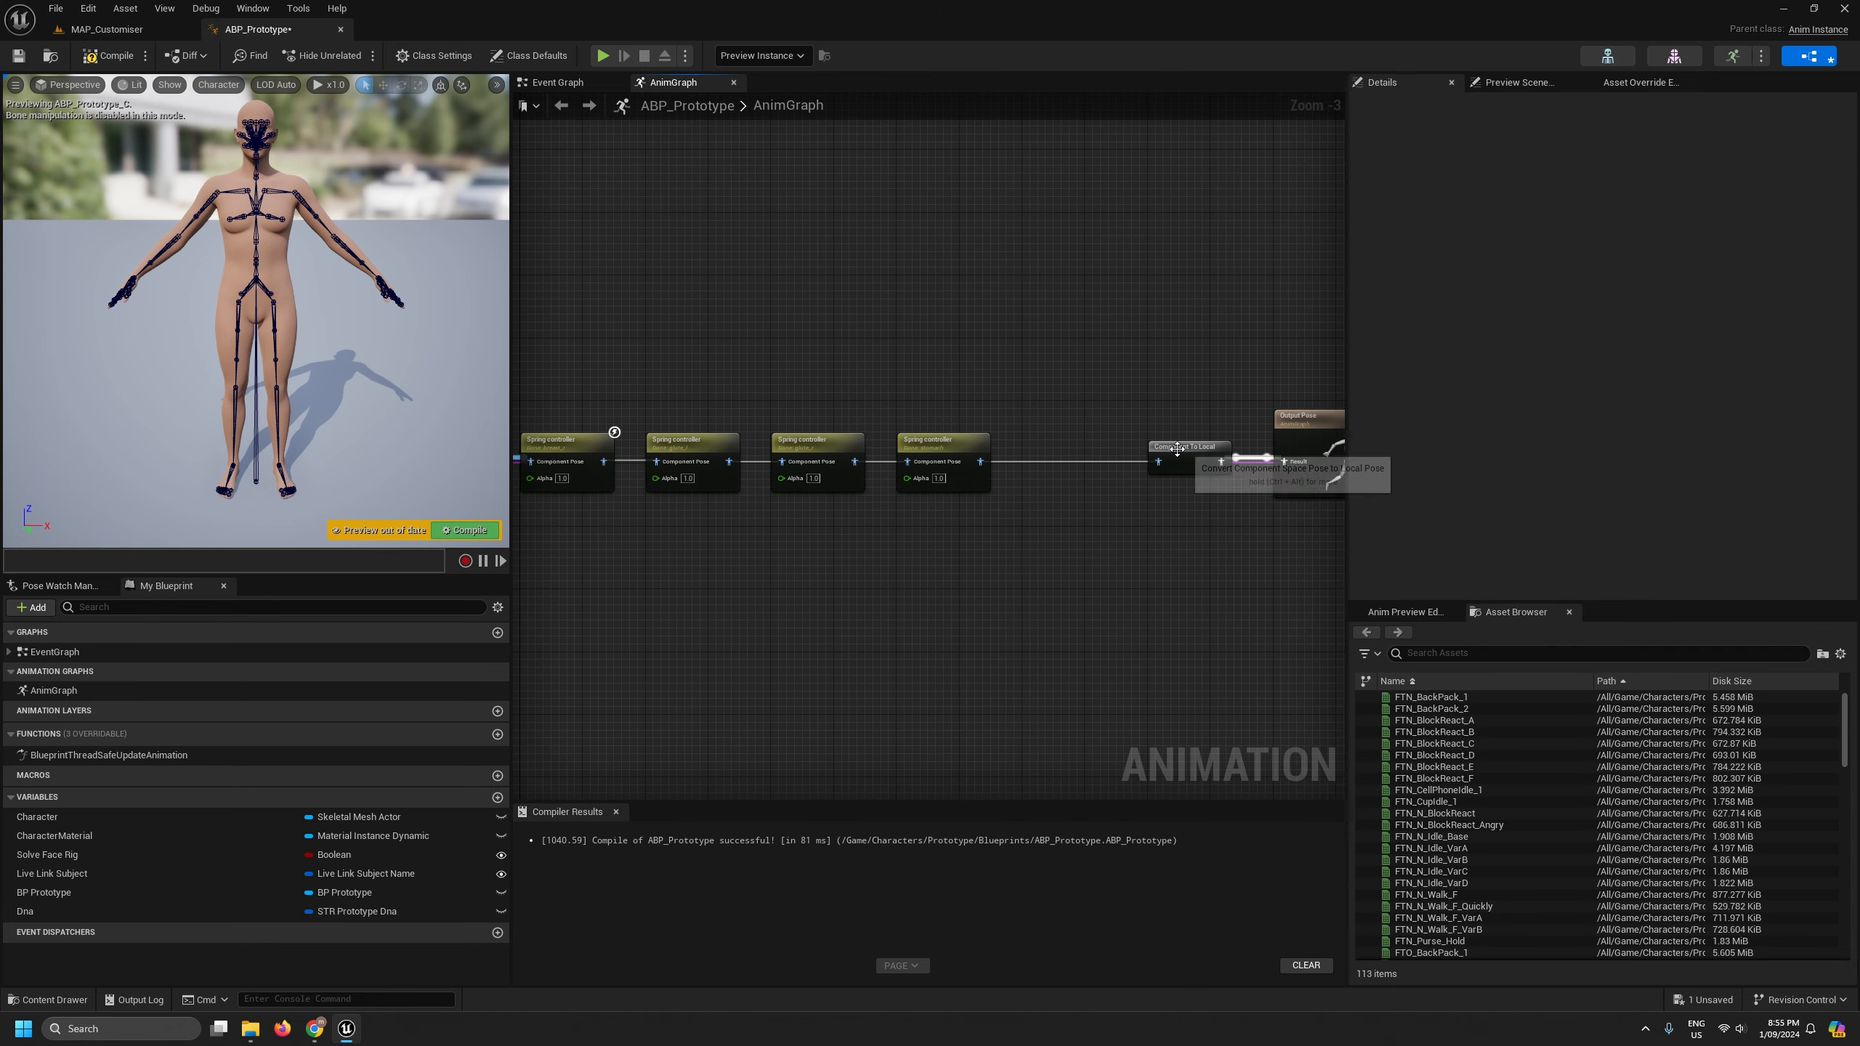
pyautogui.moveTo(1177, 449); pyautogui.dragTo(1049, 449)
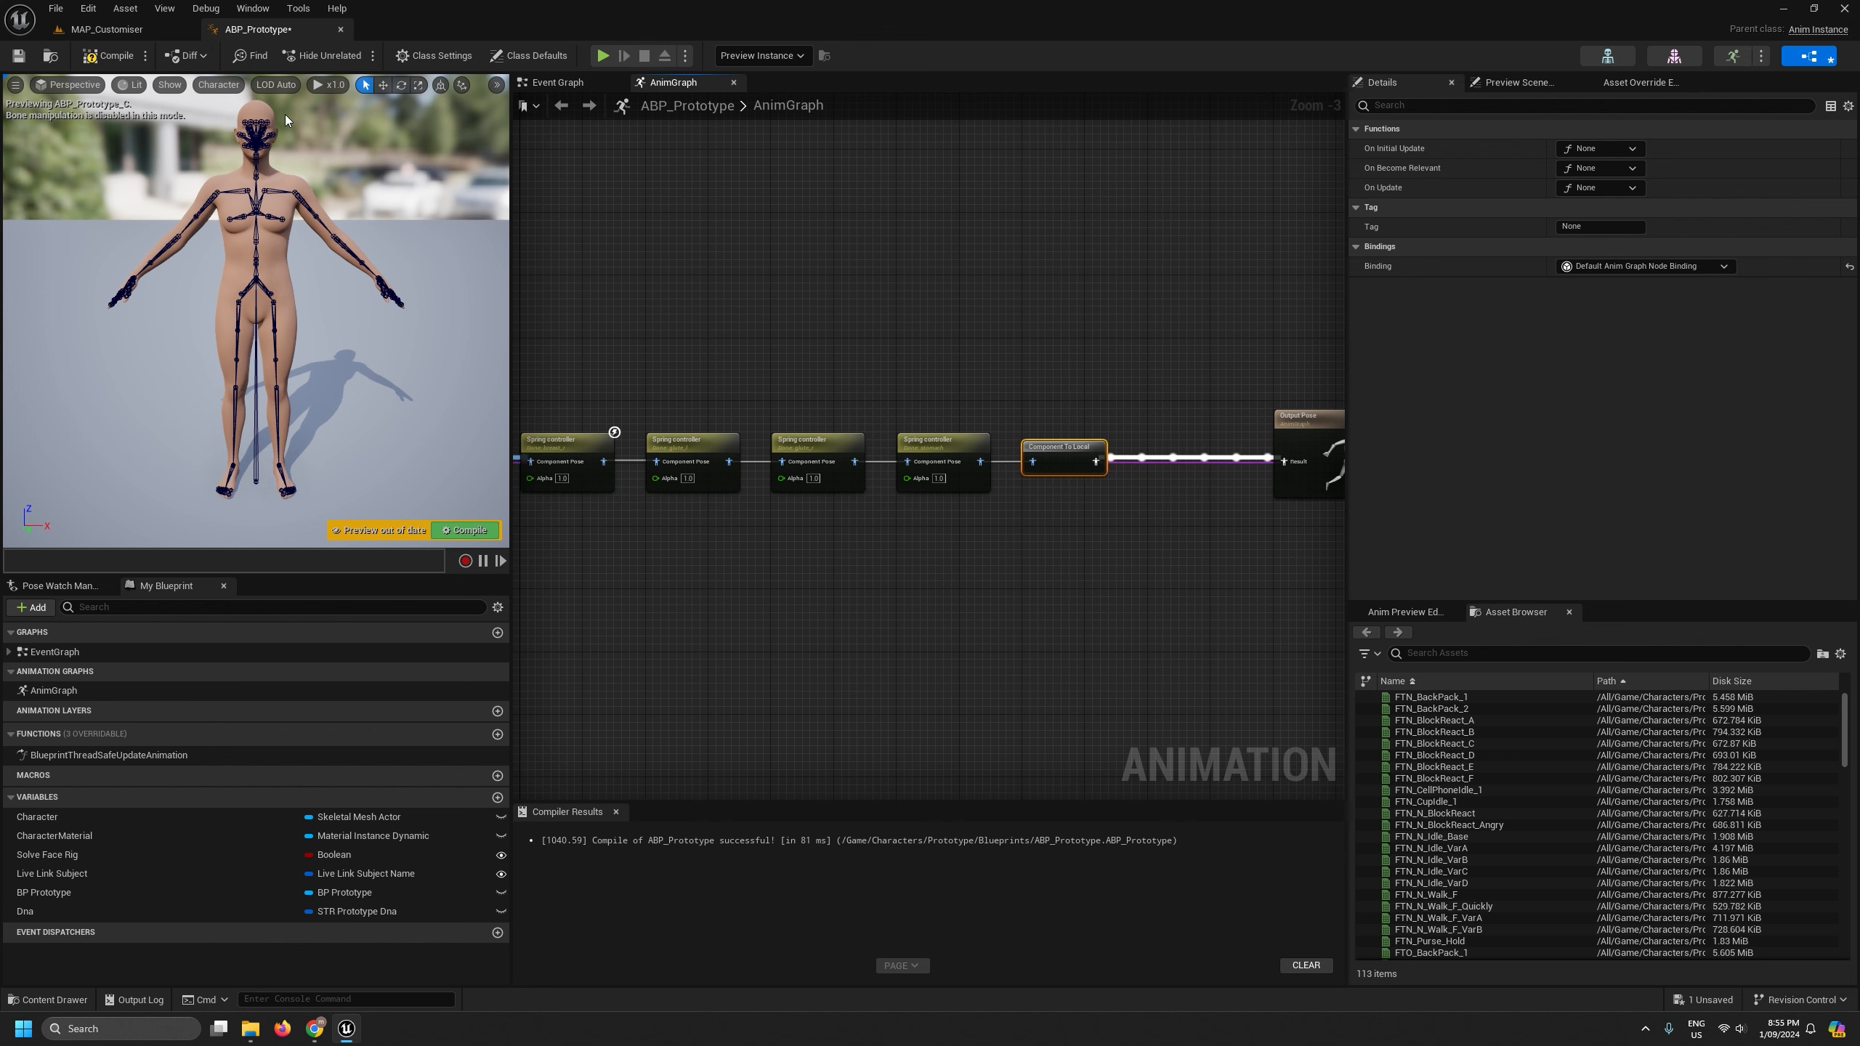
pyautogui.click(110, 56)
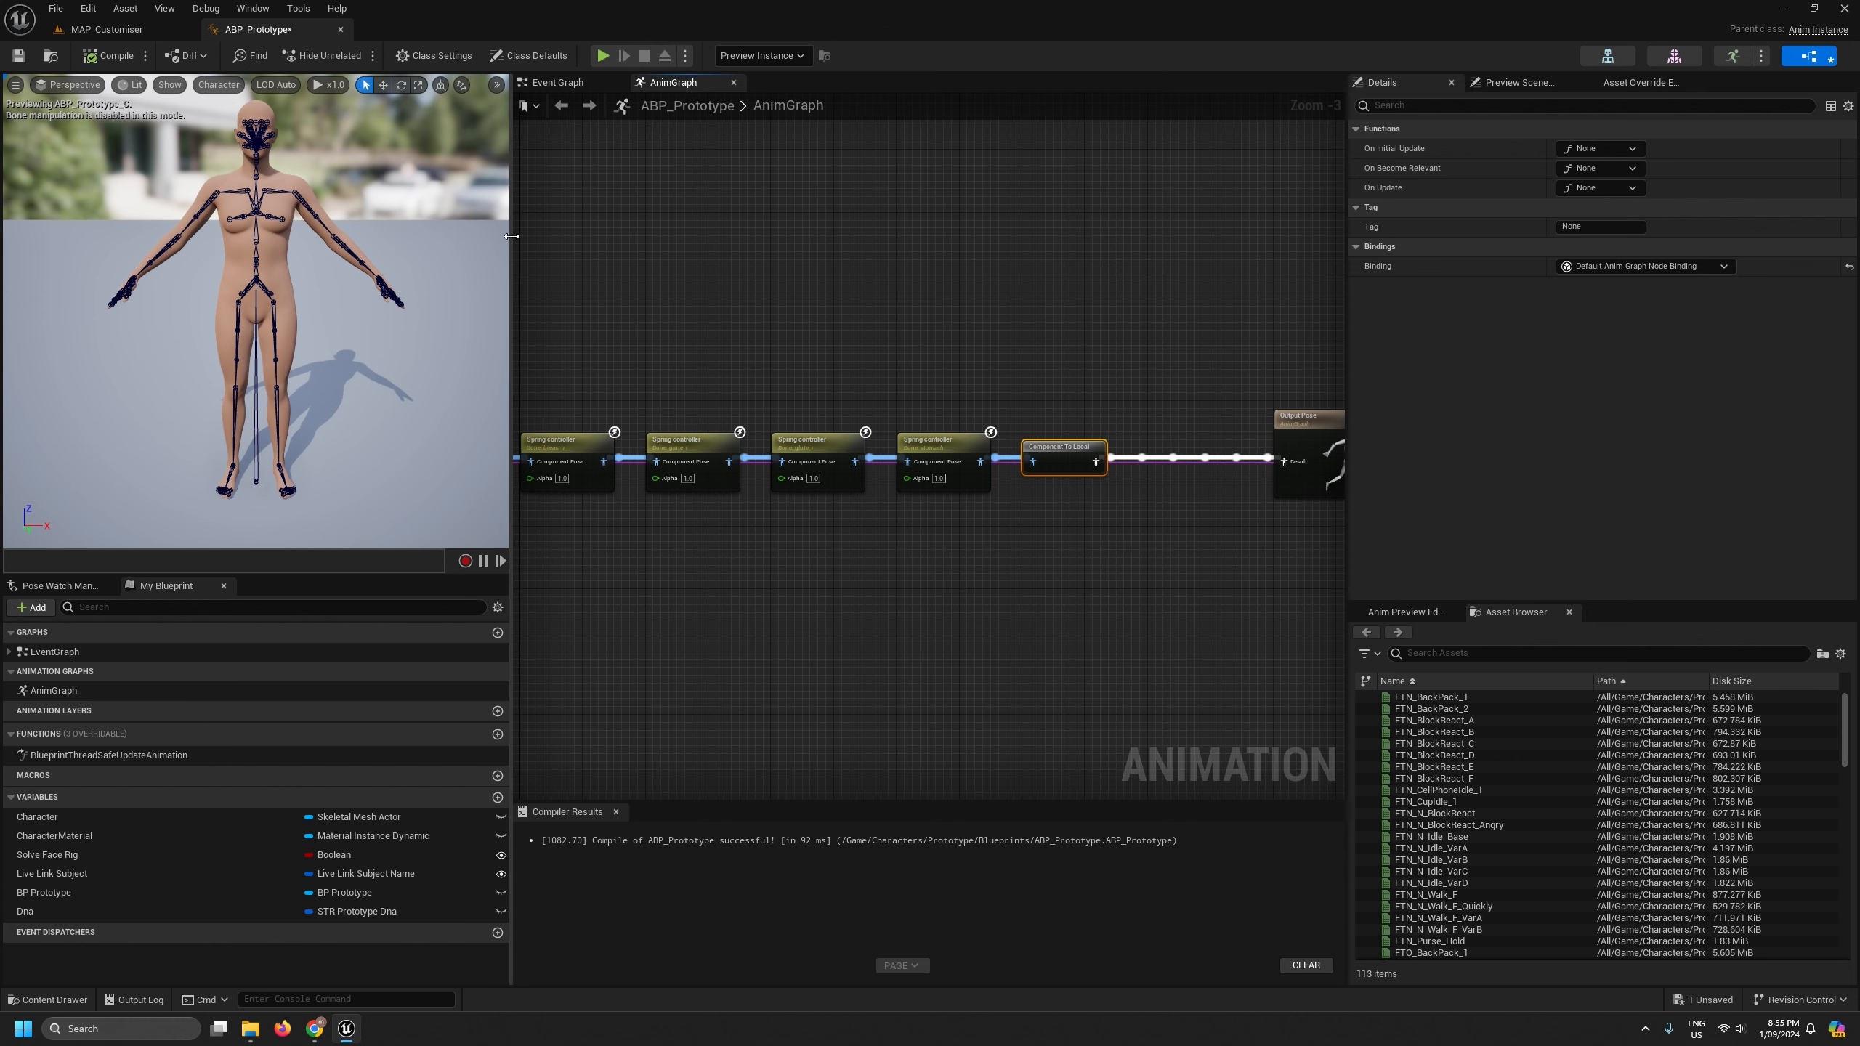
# - Move the Output Pose node much farther away from Component To Local to make room for more nodes
pyautogui.moveTo(511, 238); pyautogui.dragTo(666, 252)
pyautogui.moveTo(623, 257); pyautogui.dragTo(489, 268, button='right')
pyautogui.scroll(-3, 1024, 561)
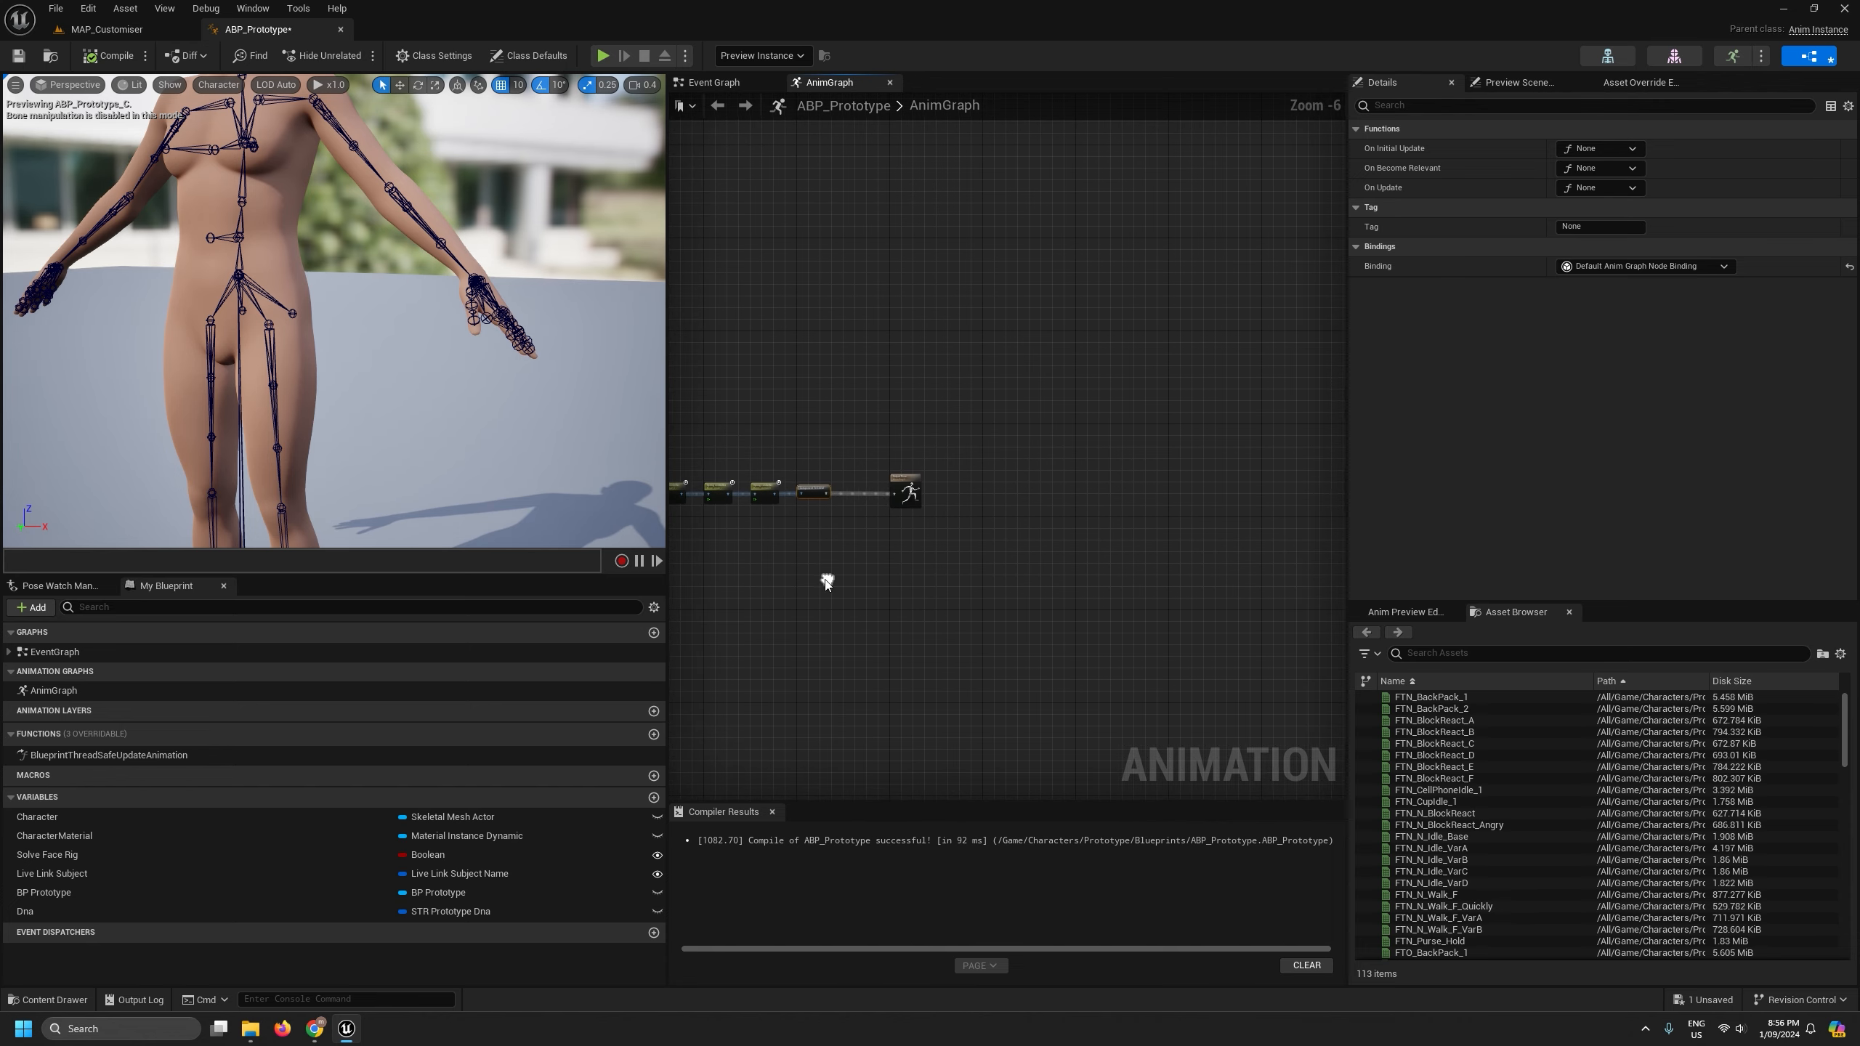
pyautogui.scroll(3, 920, 512)
pyautogui.moveTo(878, 396); pyautogui.dragTo(1318, 393)
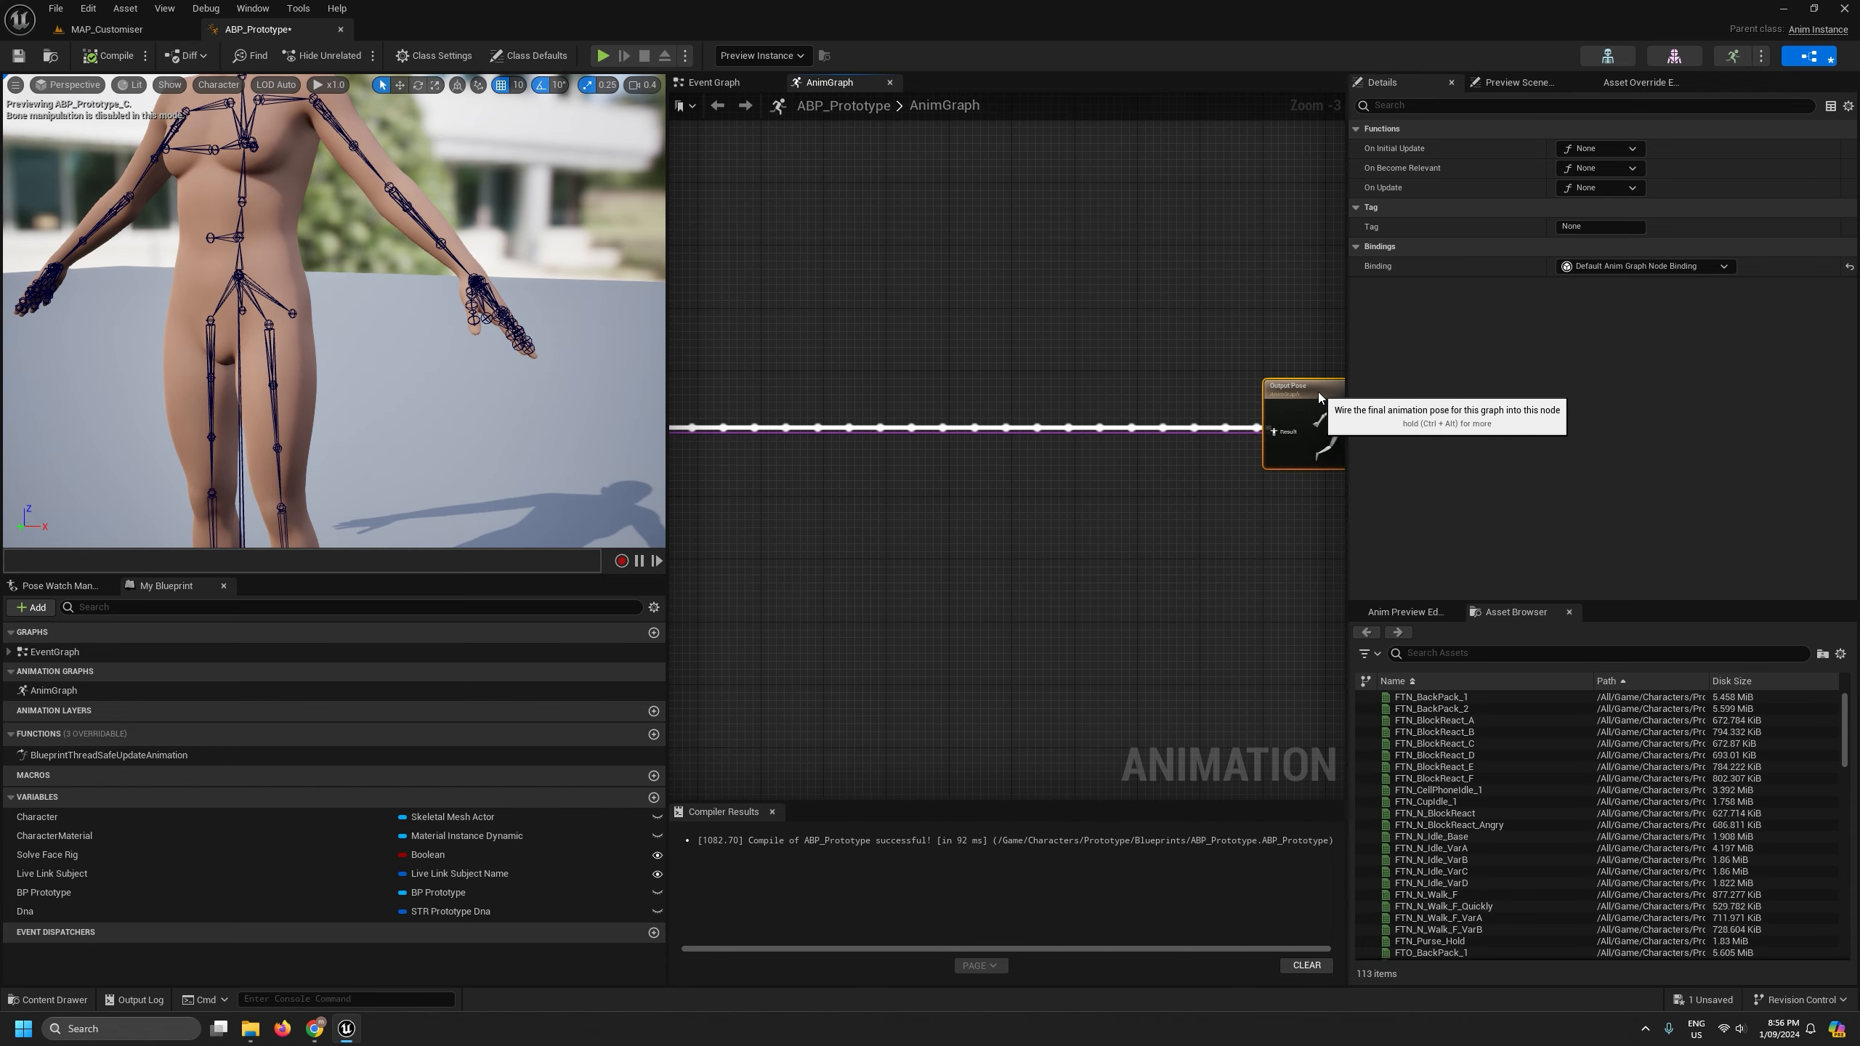
pyautogui.moveTo(669, 504); pyautogui.dragTo(359, 499)
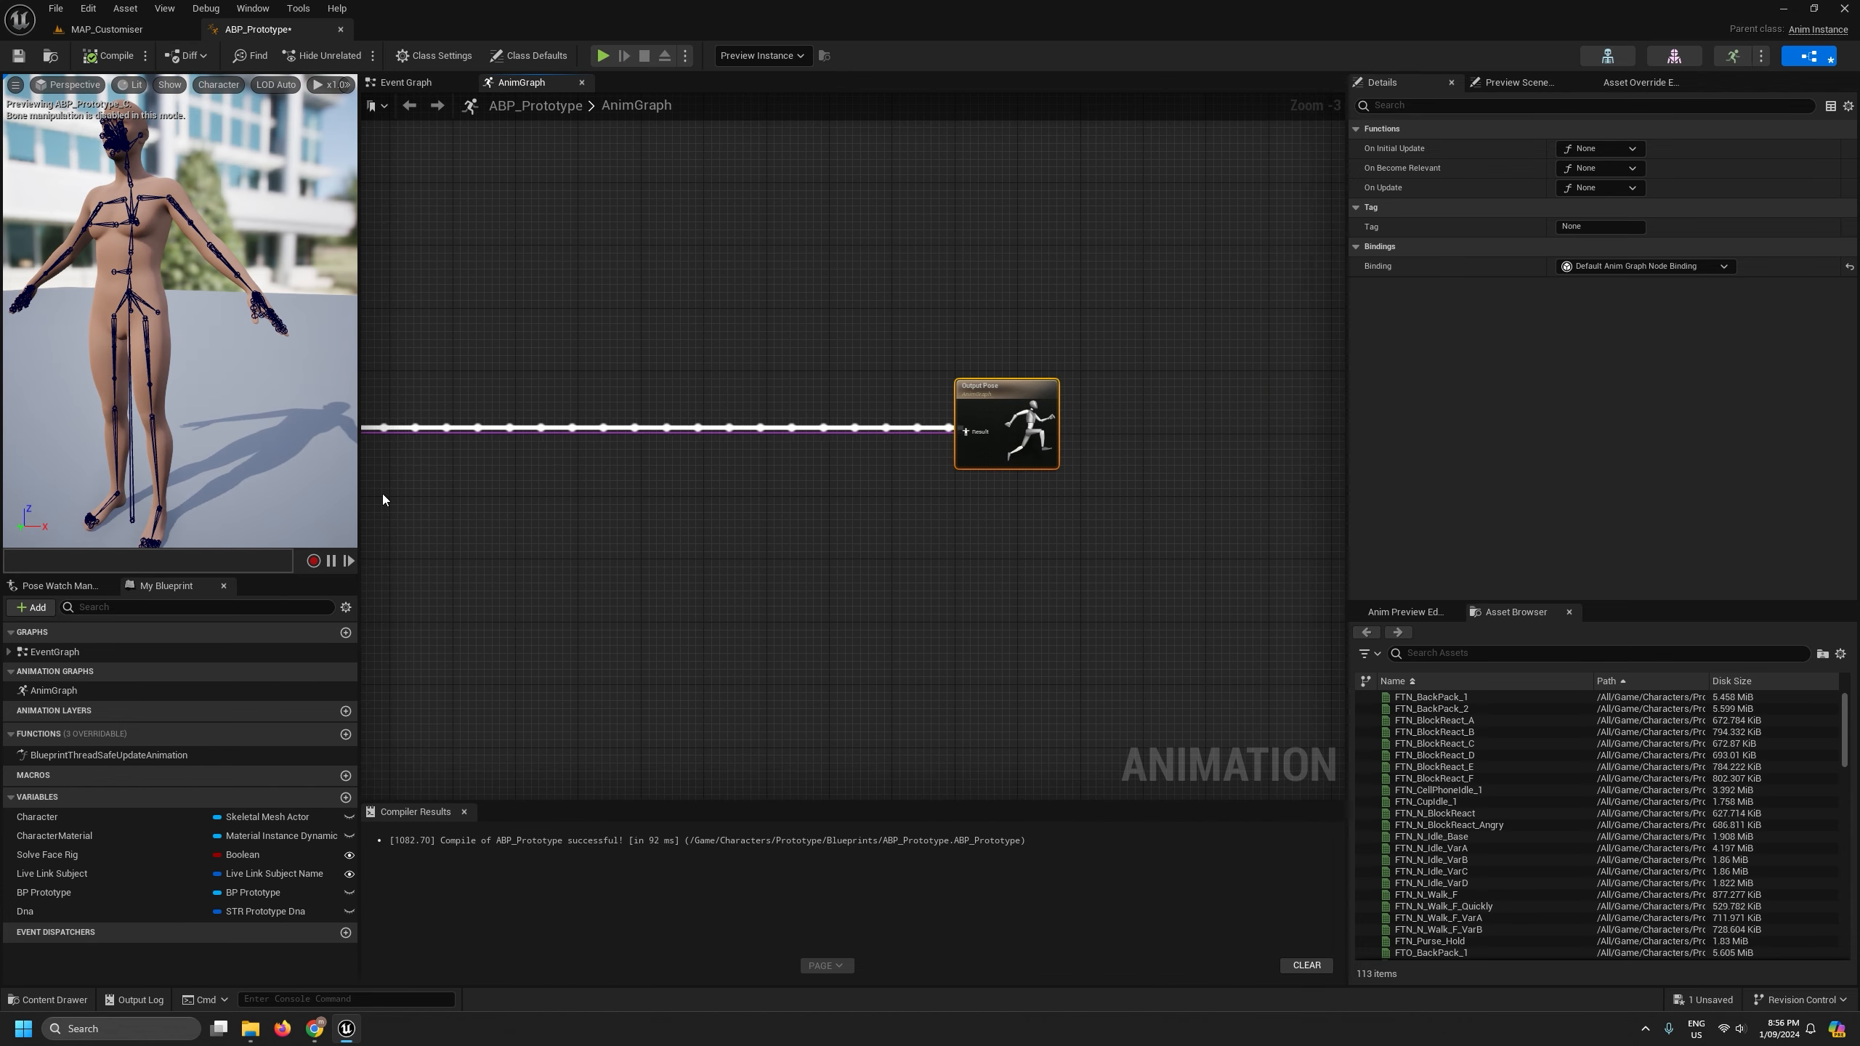
pyautogui.scroll(-2, 761, 540)
pyautogui.moveTo(734, 543); pyautogui.dragTo(828, 517, button='right')
# - Copy the full text of phy_breast_l_0.txt from the Phys folder and paste it into the AnimGraph as a Pose Driver
pyautogui.click(250, 1028)
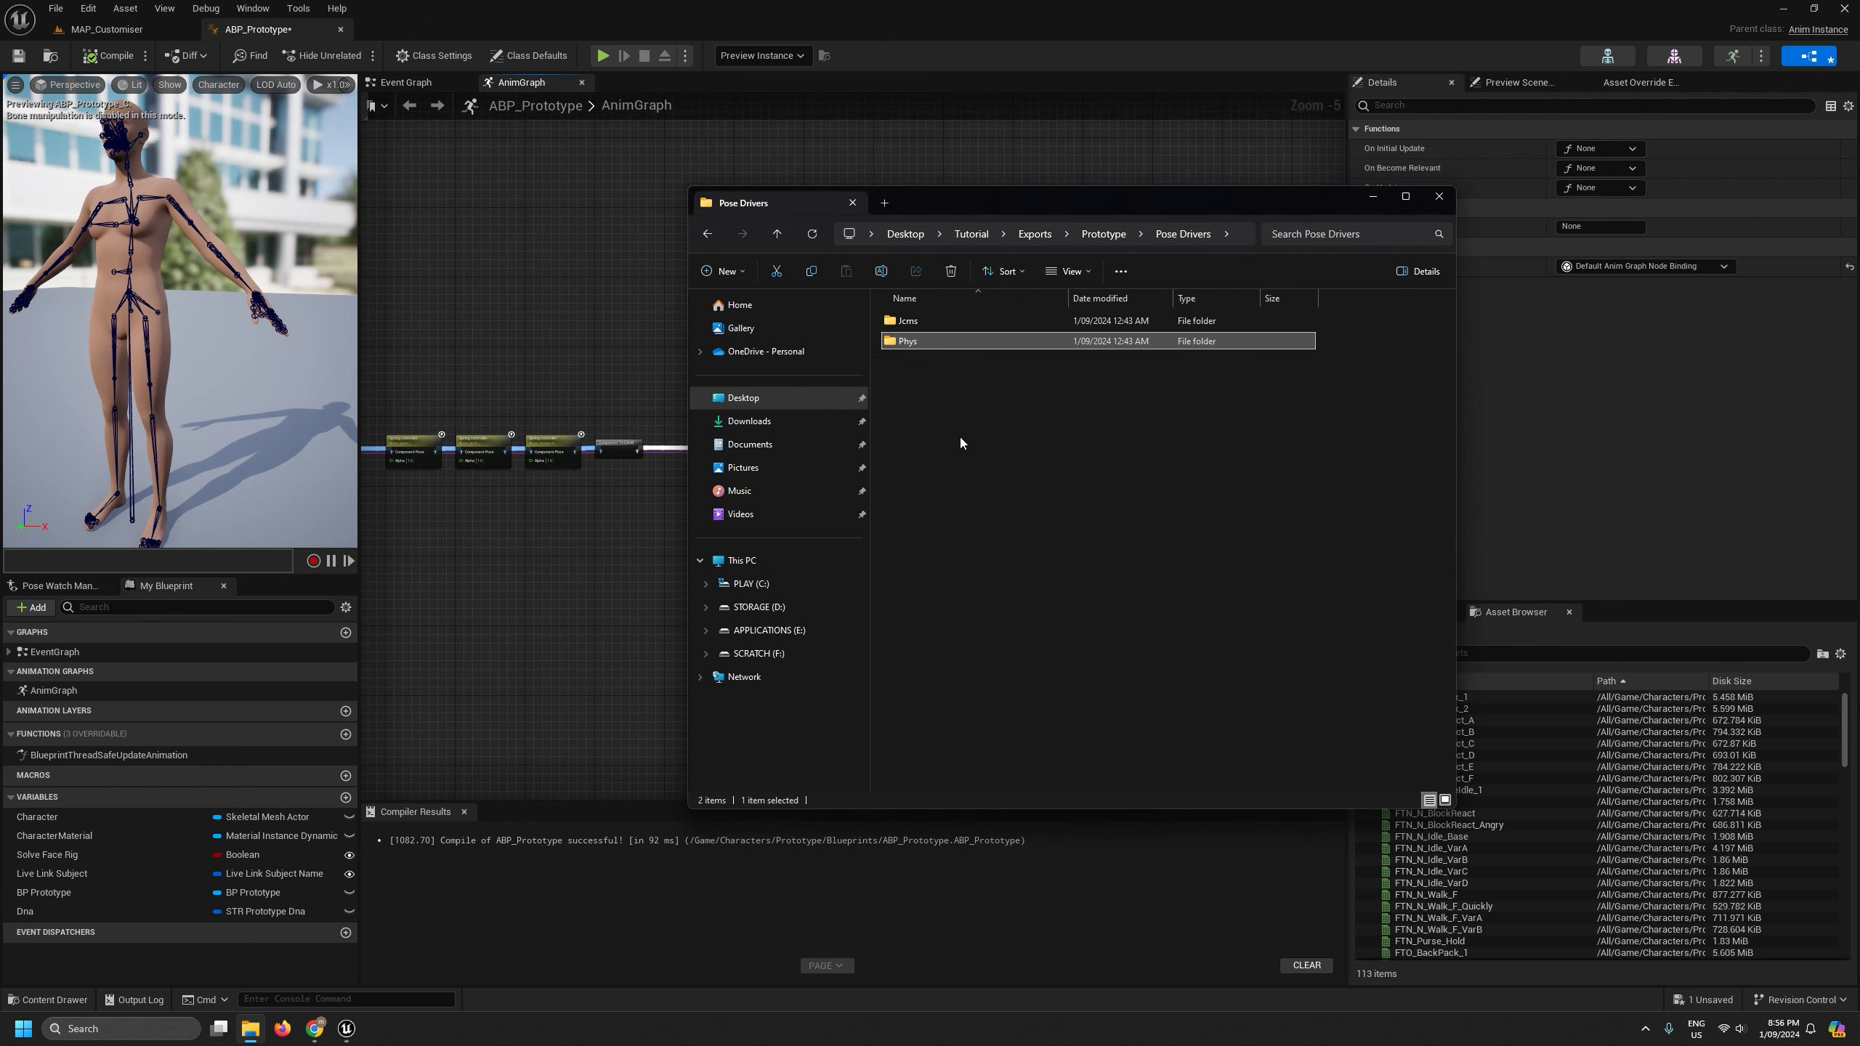
pyautogui.doubleClick(916, 346)
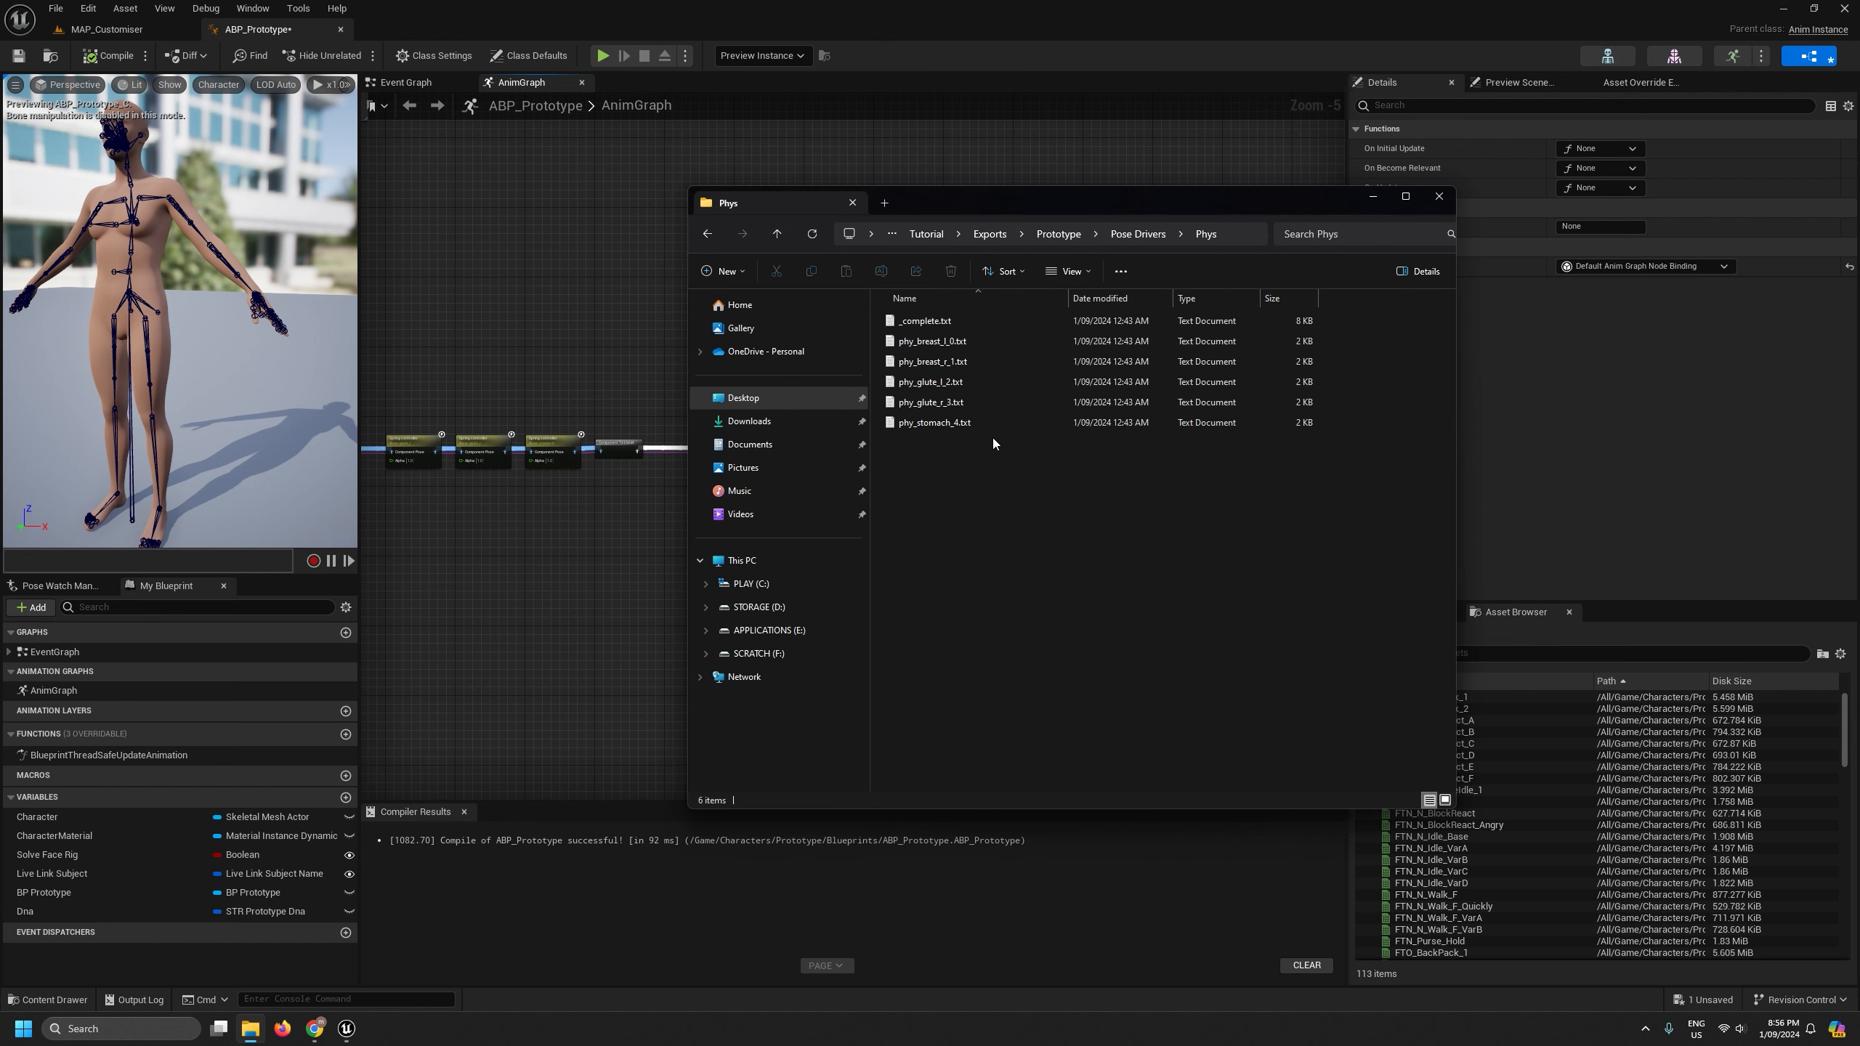
pyautogui.doubleClick(942, 346)
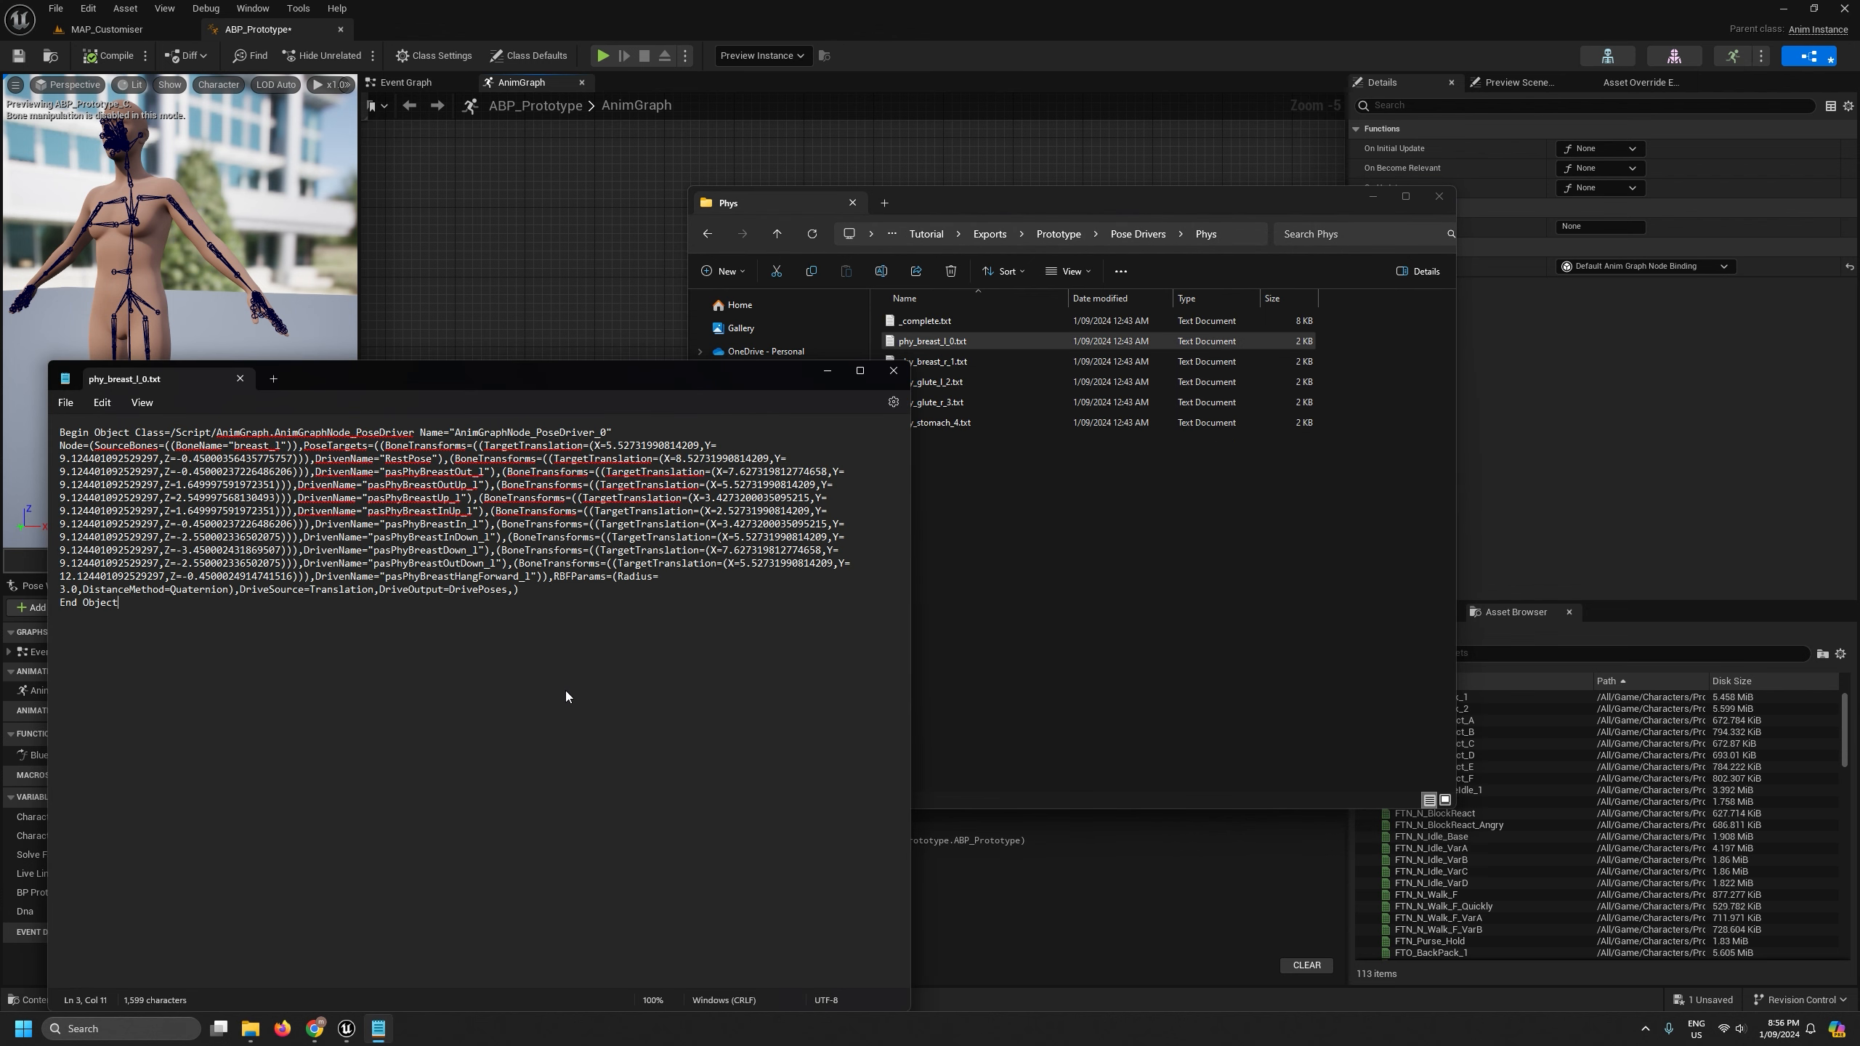
pyautogui.hotkey('ctrl', 'a')
pyautogui.hotkey('ctrl', 'c')
pyautogui.hotkey('alt', 'Tab')
pyautogui.click(695, 523)
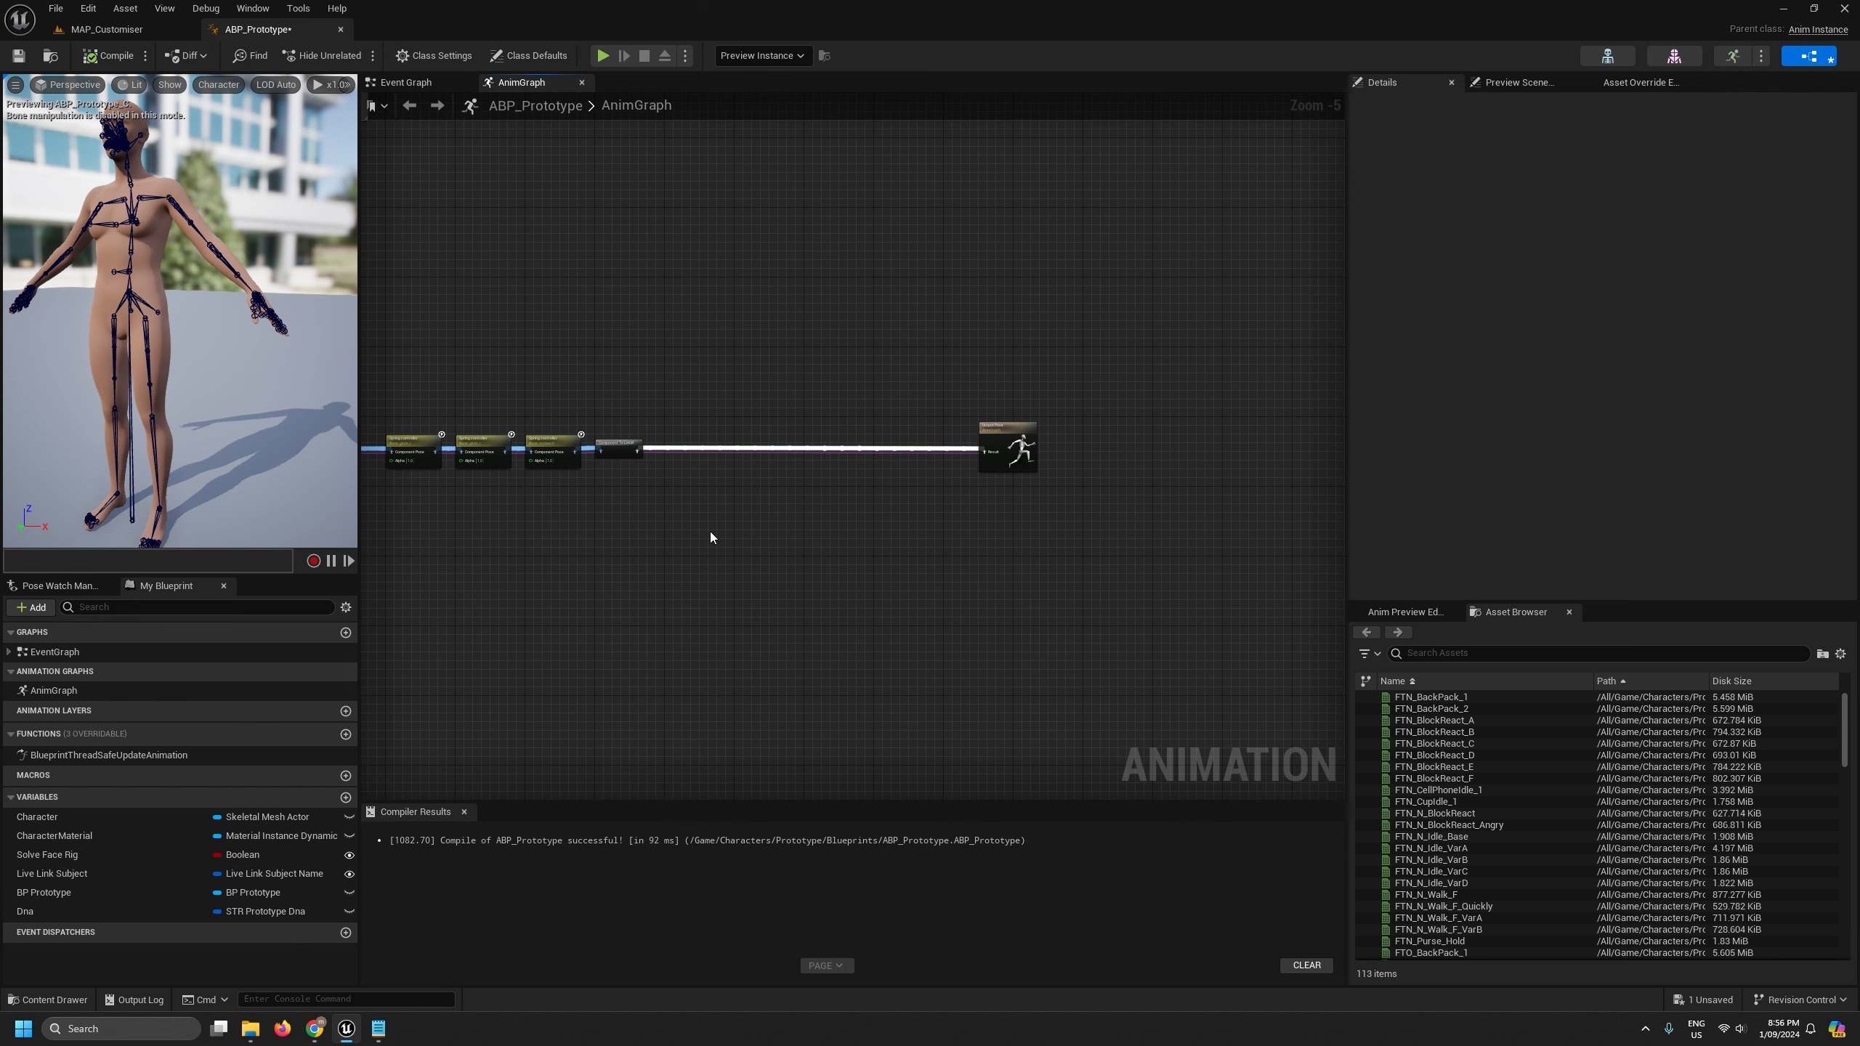
pyautogui.hotkey('ctrl', 'v')
pyautogui.scroll(4, 709, 537)
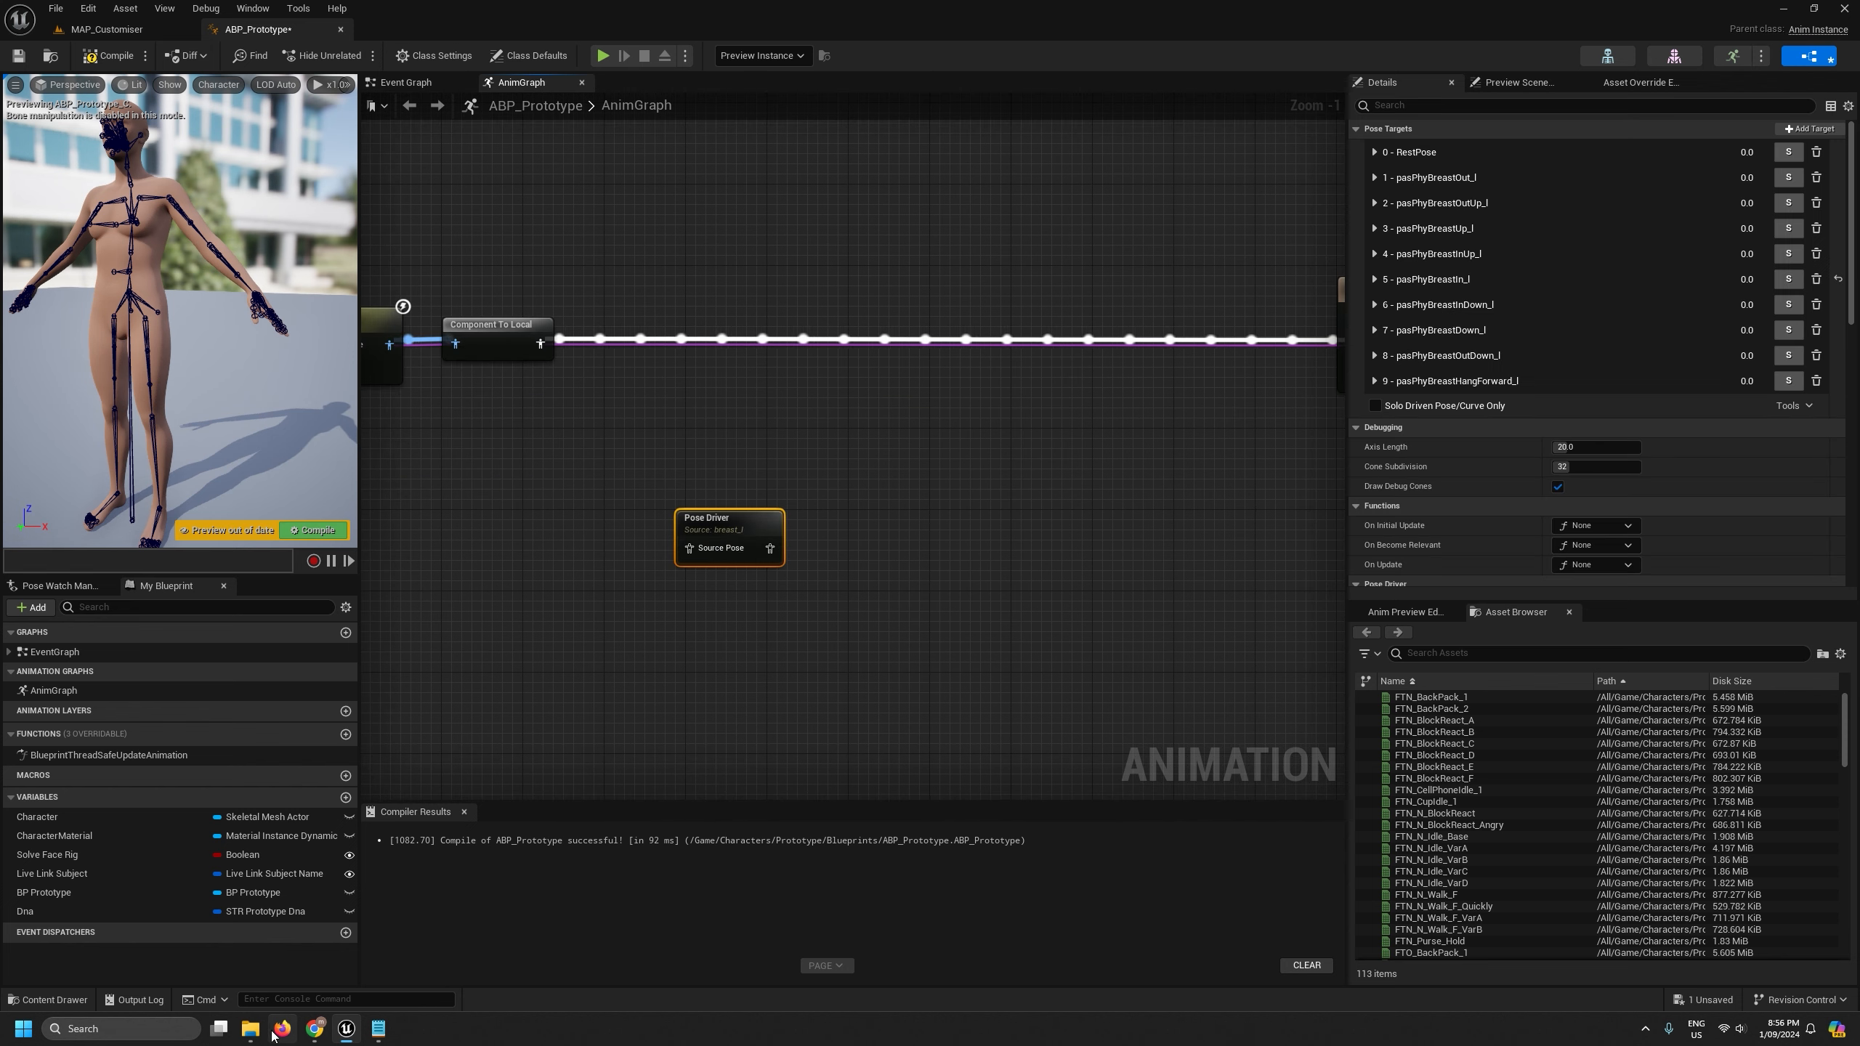
# - Paste the contents of phy_breast_r_1.txt into the AnimGraph as a second Pose Driver beside the breast_l one
pyautogui.click(250, 1028)
pyautogui.doubleClick(975, 359)
pyautogui.hotkey('ctrl', 'a')
pyautogui.click(692, 610)
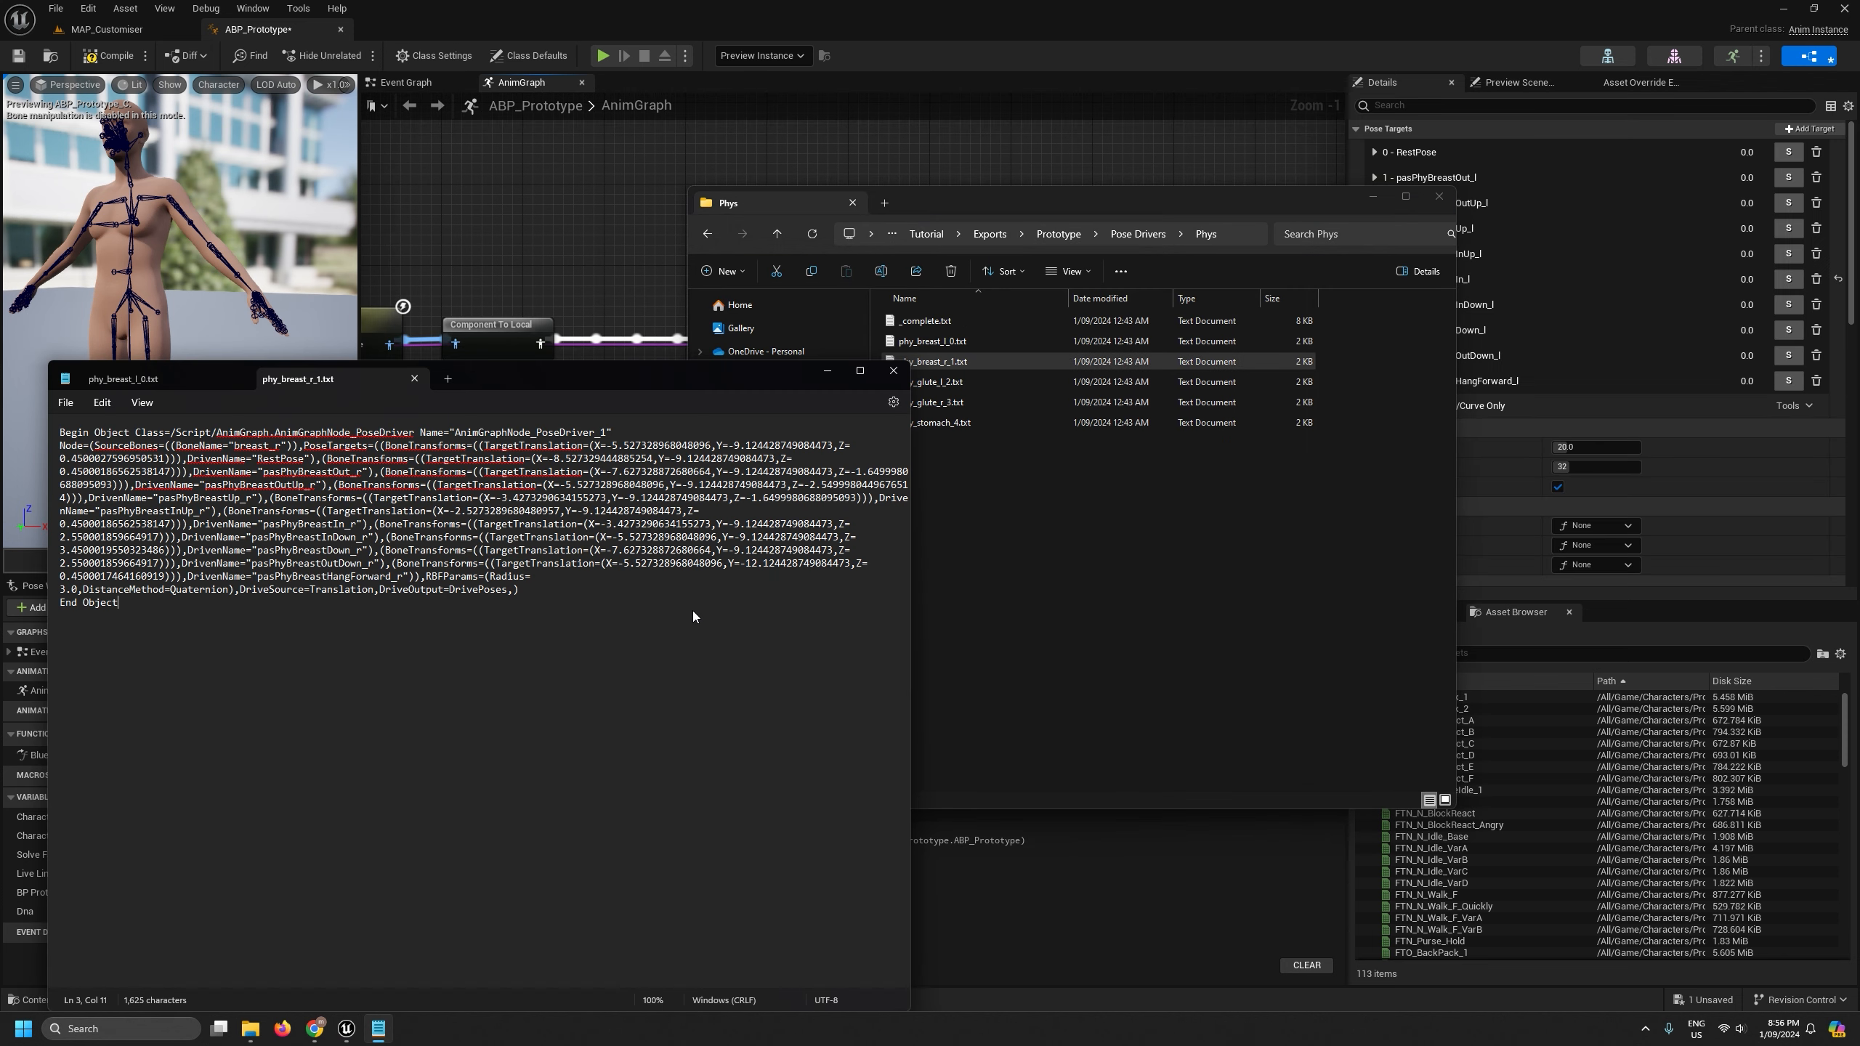
pyautogui.hotkey('ctrl', 'a')
pyautogui.hotkey('ctrl', 'c')
pyautogui.hotkey('alt', 'Tab')
pyautogui.click(808, 459)
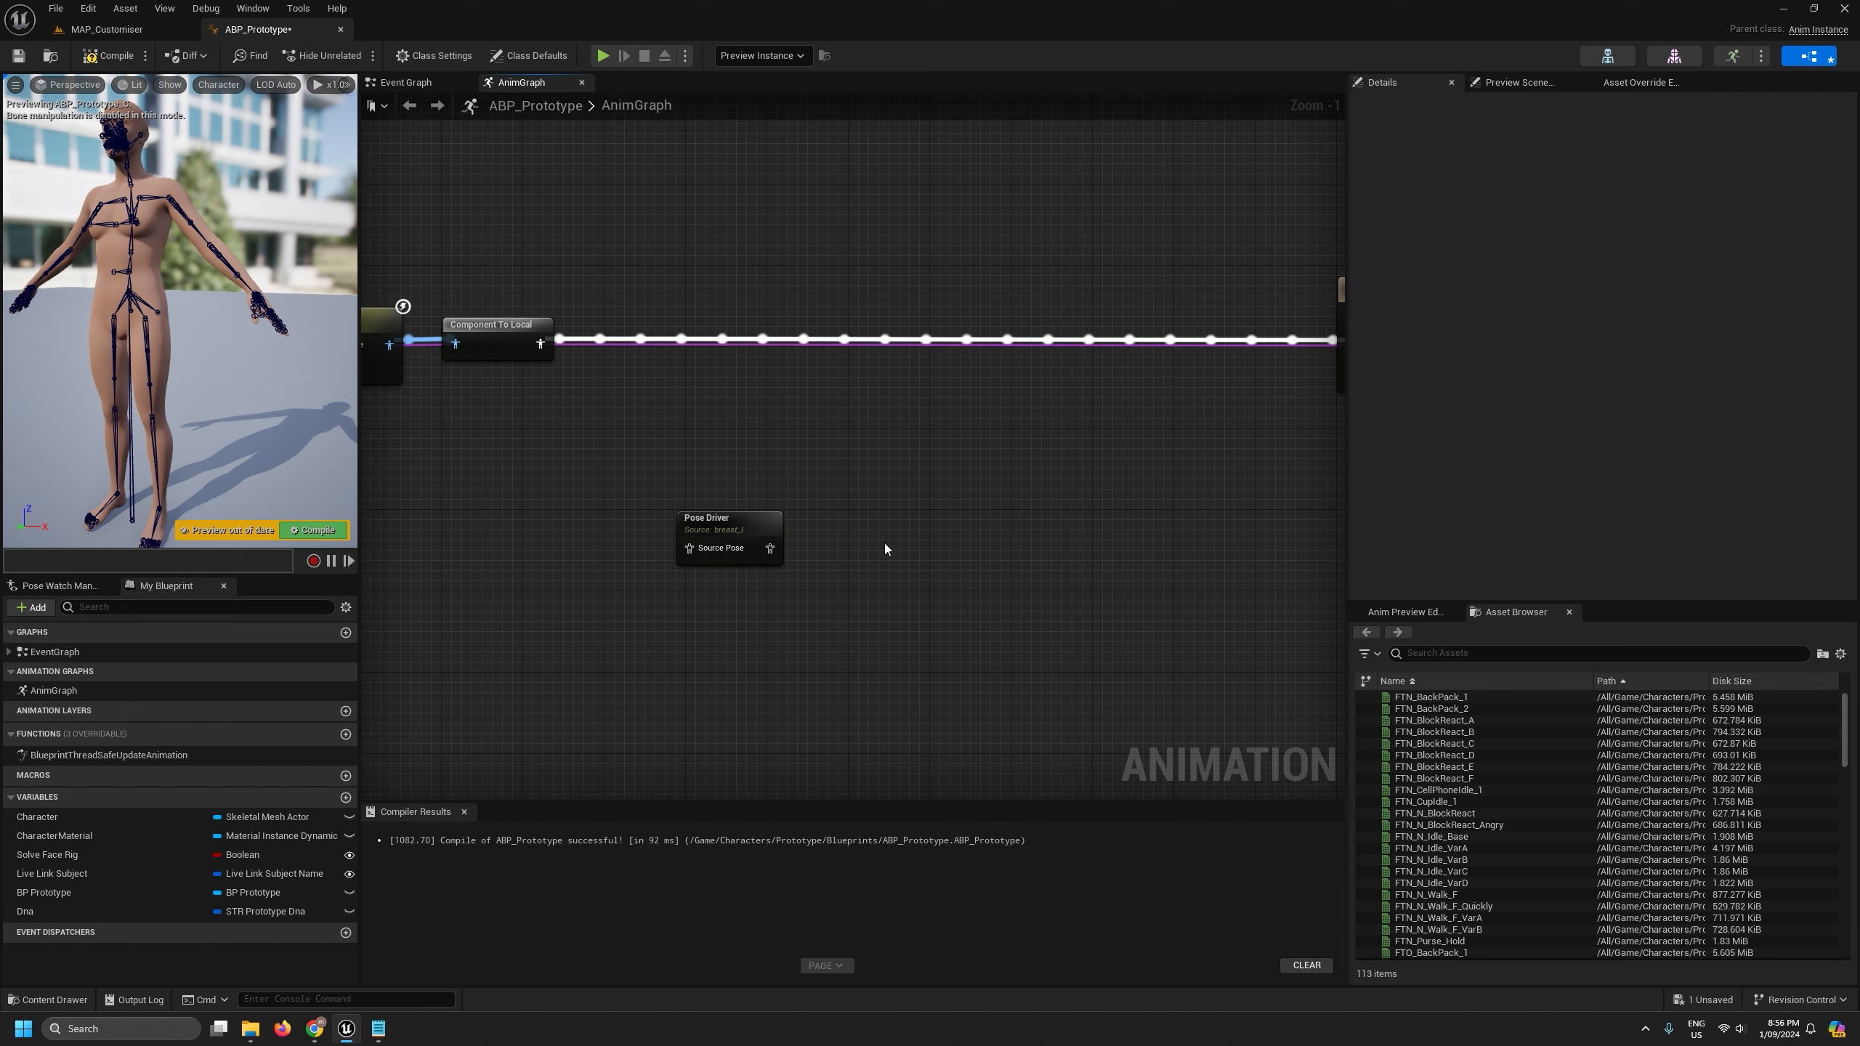
pyautogui.hotkey('ctrl', 'v')
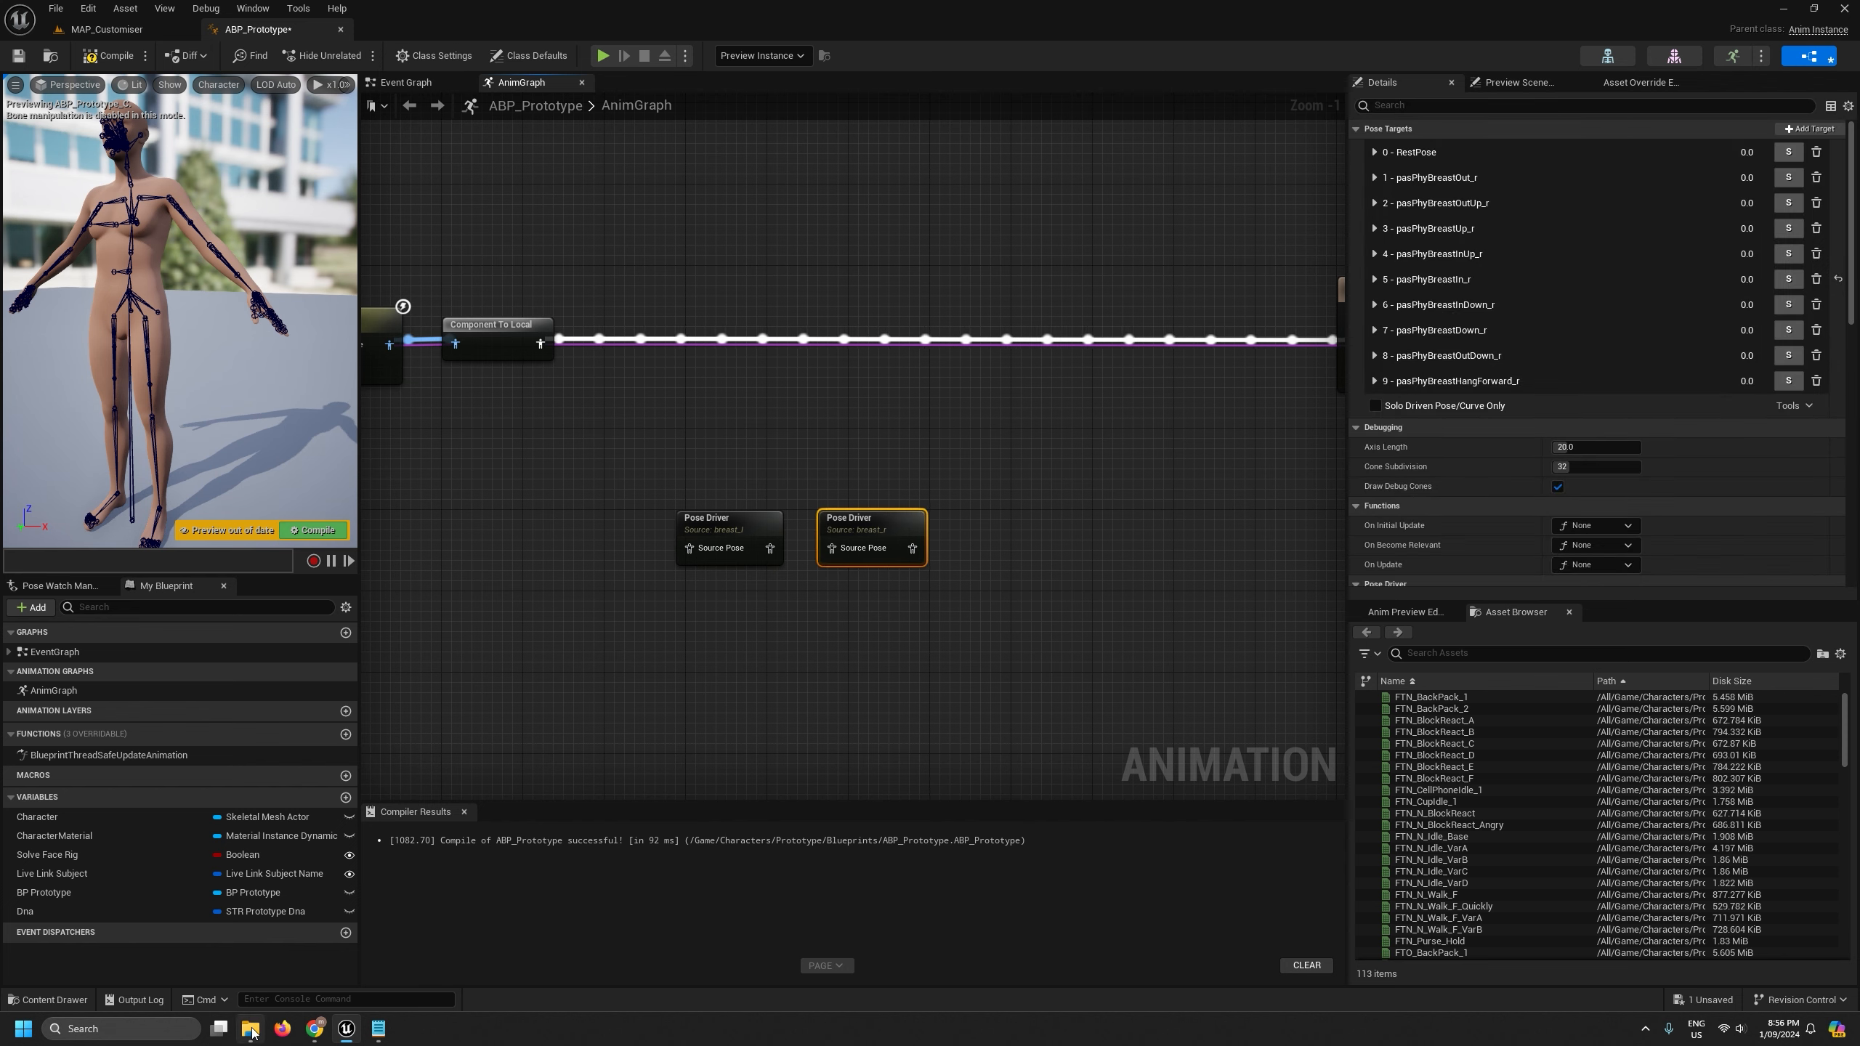
# - Copy all text of phy_glute_l_2.txt and paste it into the AnimGraph as the third Pose Driver
pyautogui.click(250, 1028)
pyautogui.doubleClick(921, 381)
pyautogui.hotkey('ctrl', 'a')
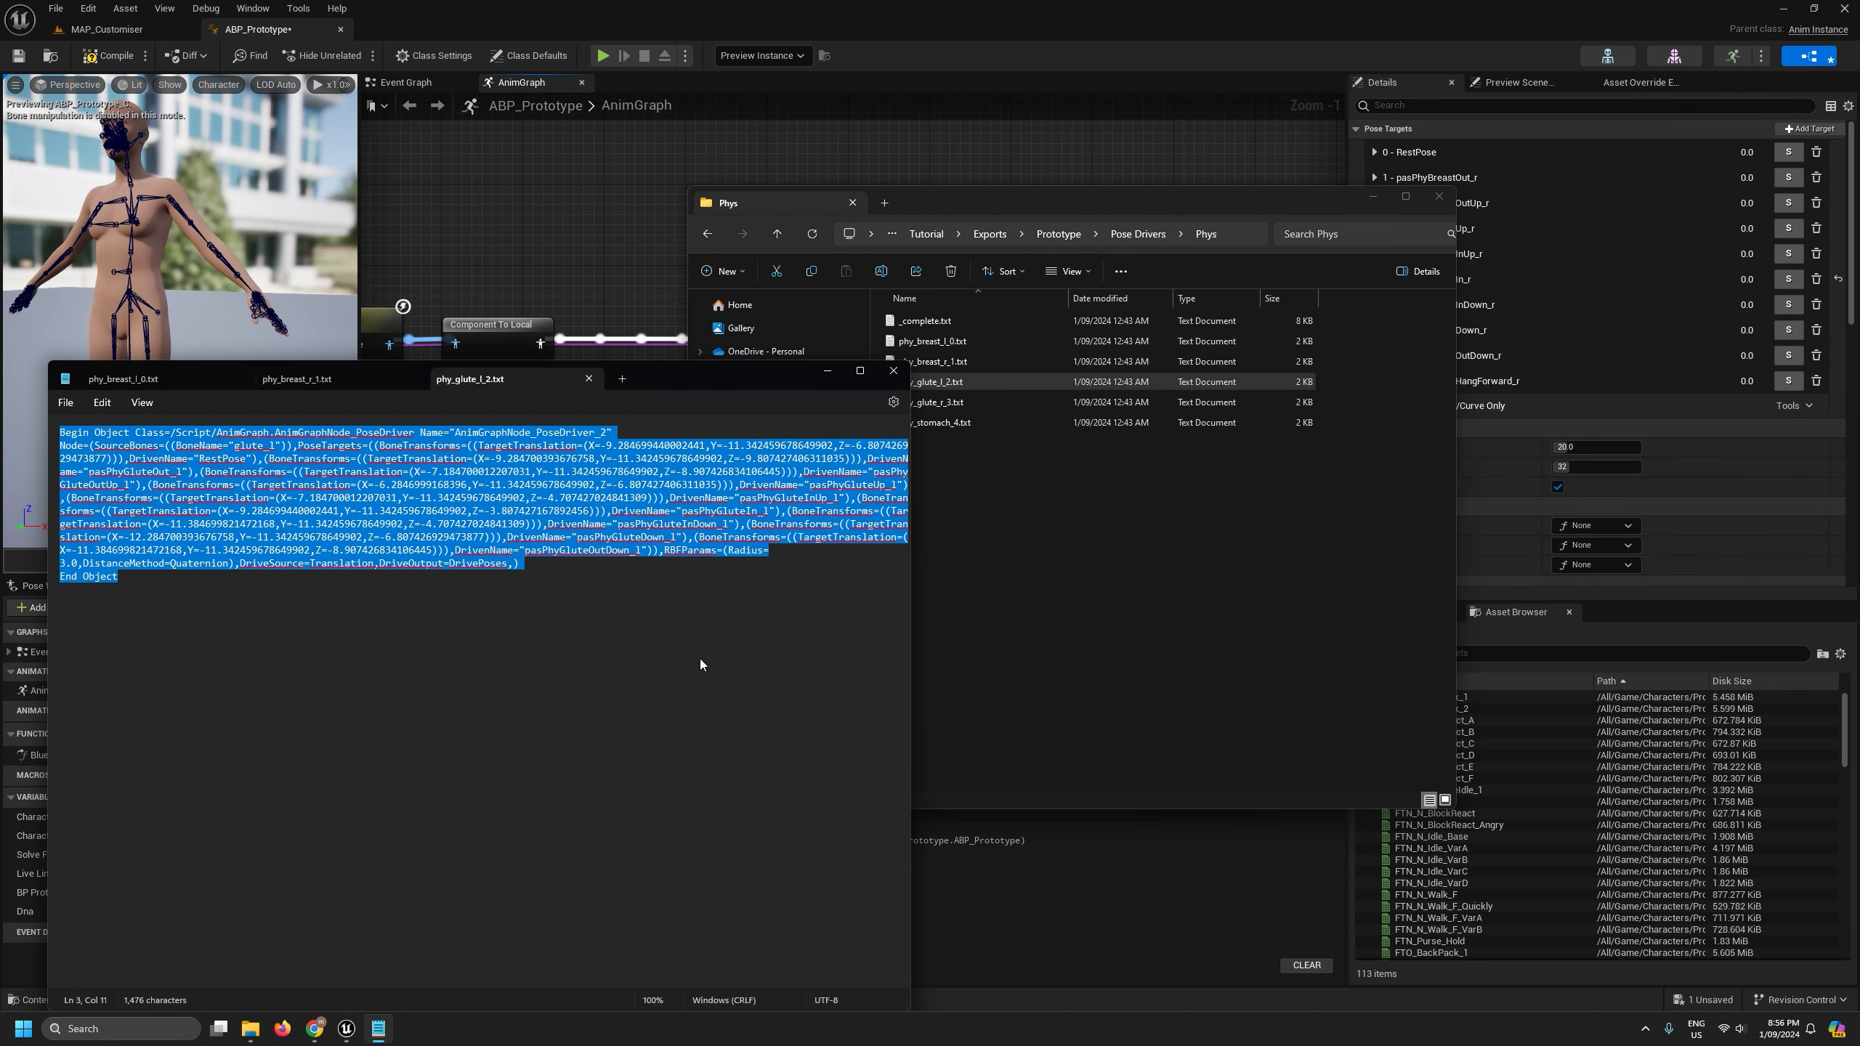
pyautogui.hotkey('ctrl', 'c')
pyautogui.click(616, 250)
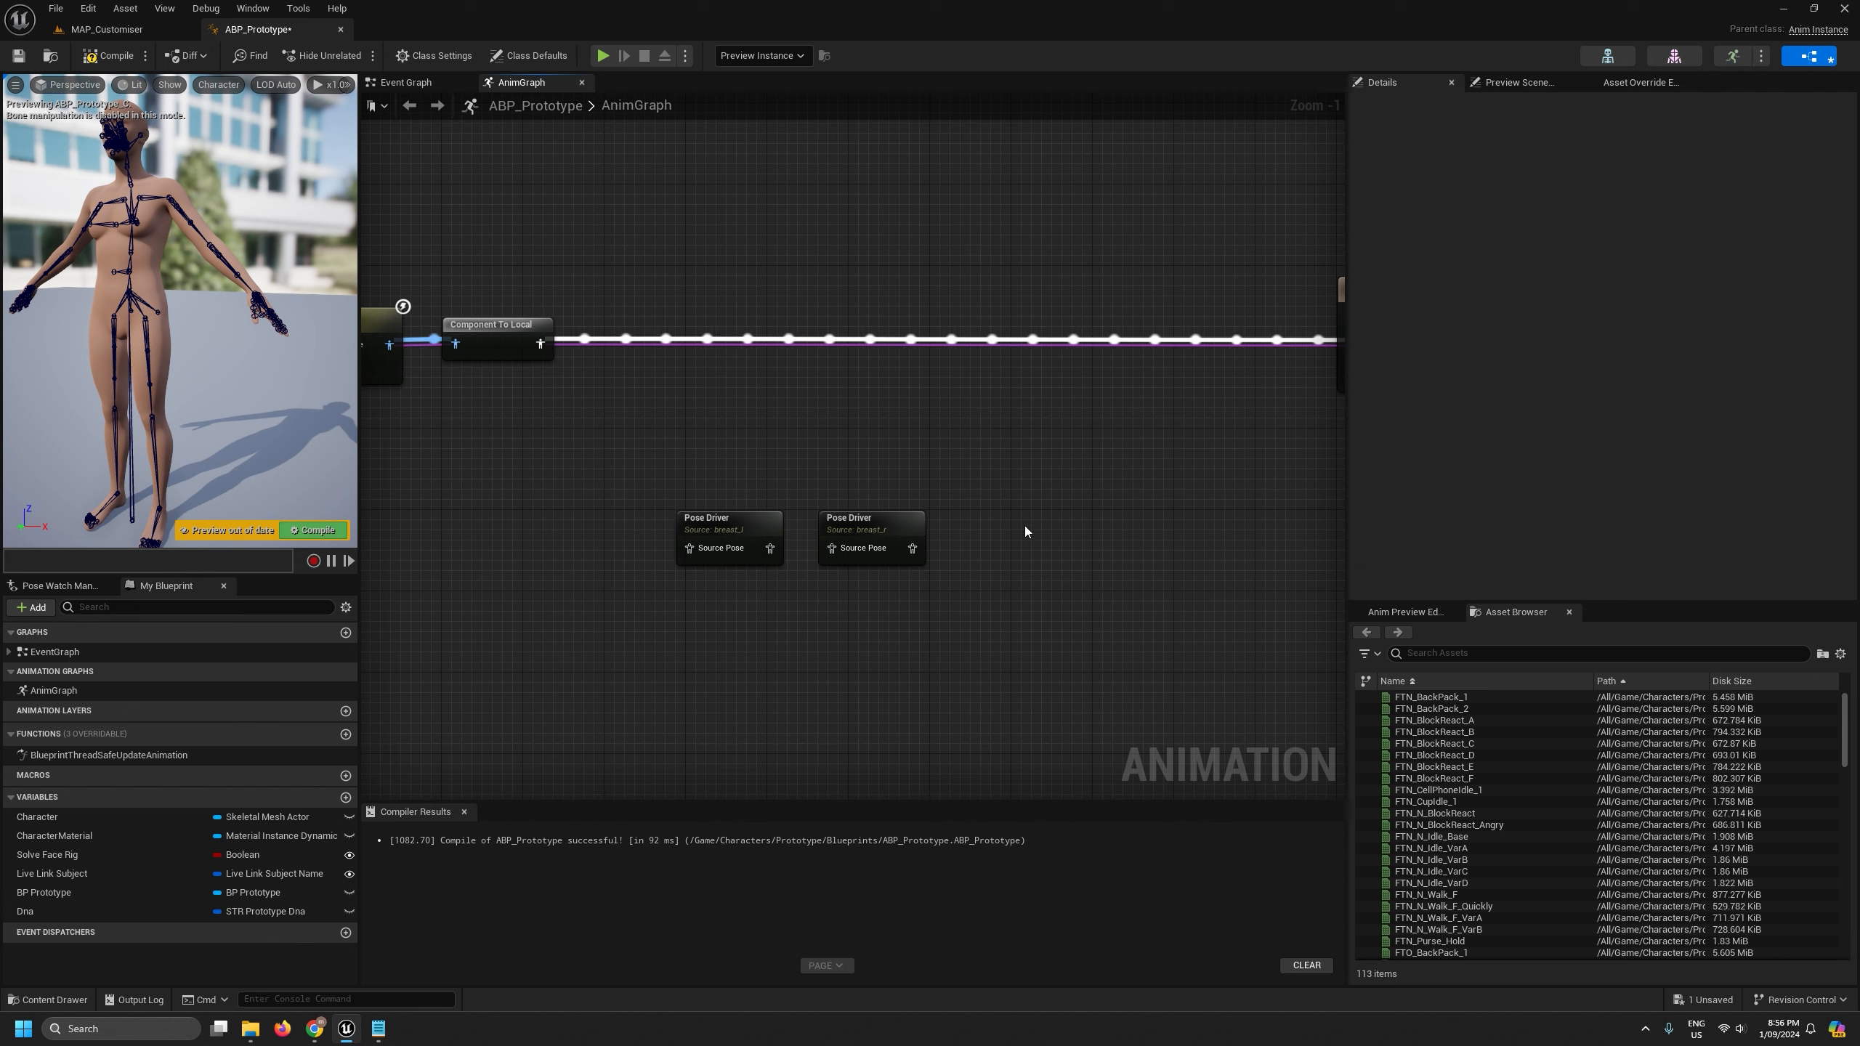
pyautogui.hotkey('ctrl', 'v')
# - Copy the phy_glute_r_3.txt text and paste it into the AnimGraph as the fourth Pose Driver
pyautogui.click(250, 1029)
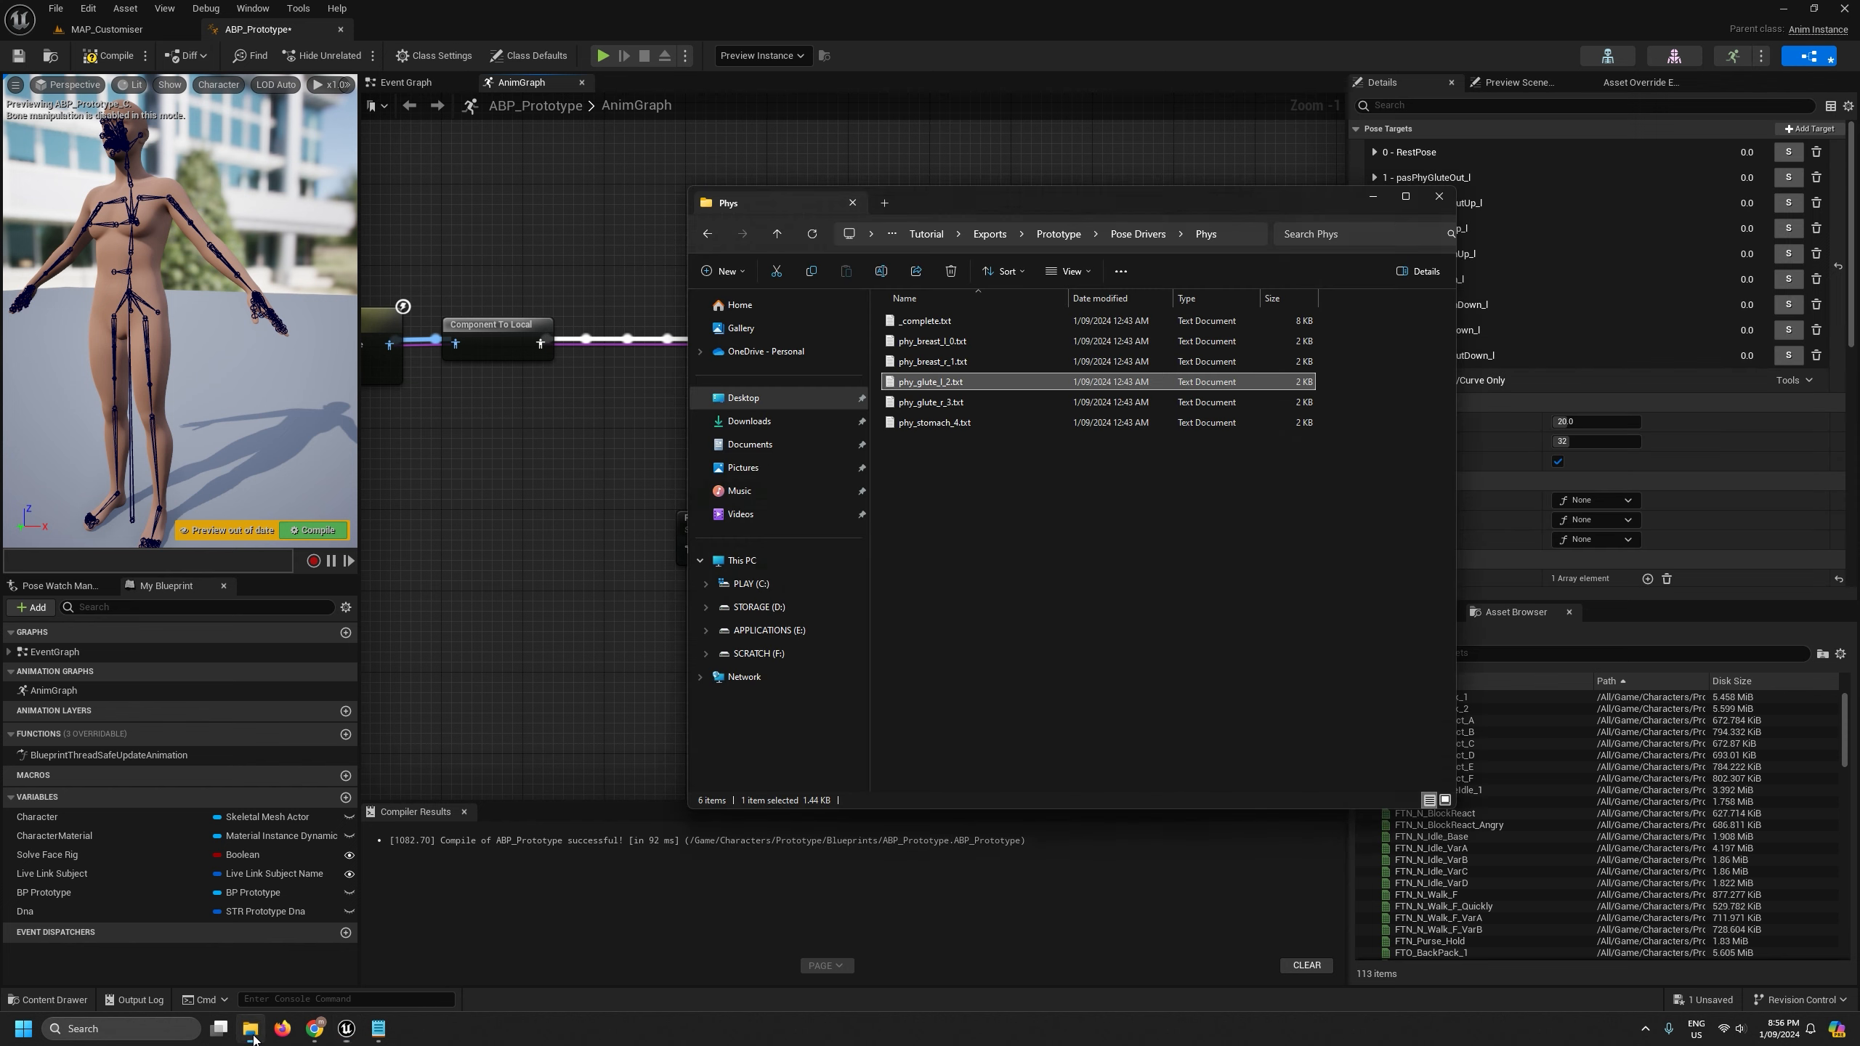
pyautogui.click(921, 403)
pyautogui.doubleClick(919, 404)
pyautogui.hotkey('ctrl', 'a')
pyautogui.hotkey('ctrl', 'c')
pyautogui.click(602, 240)
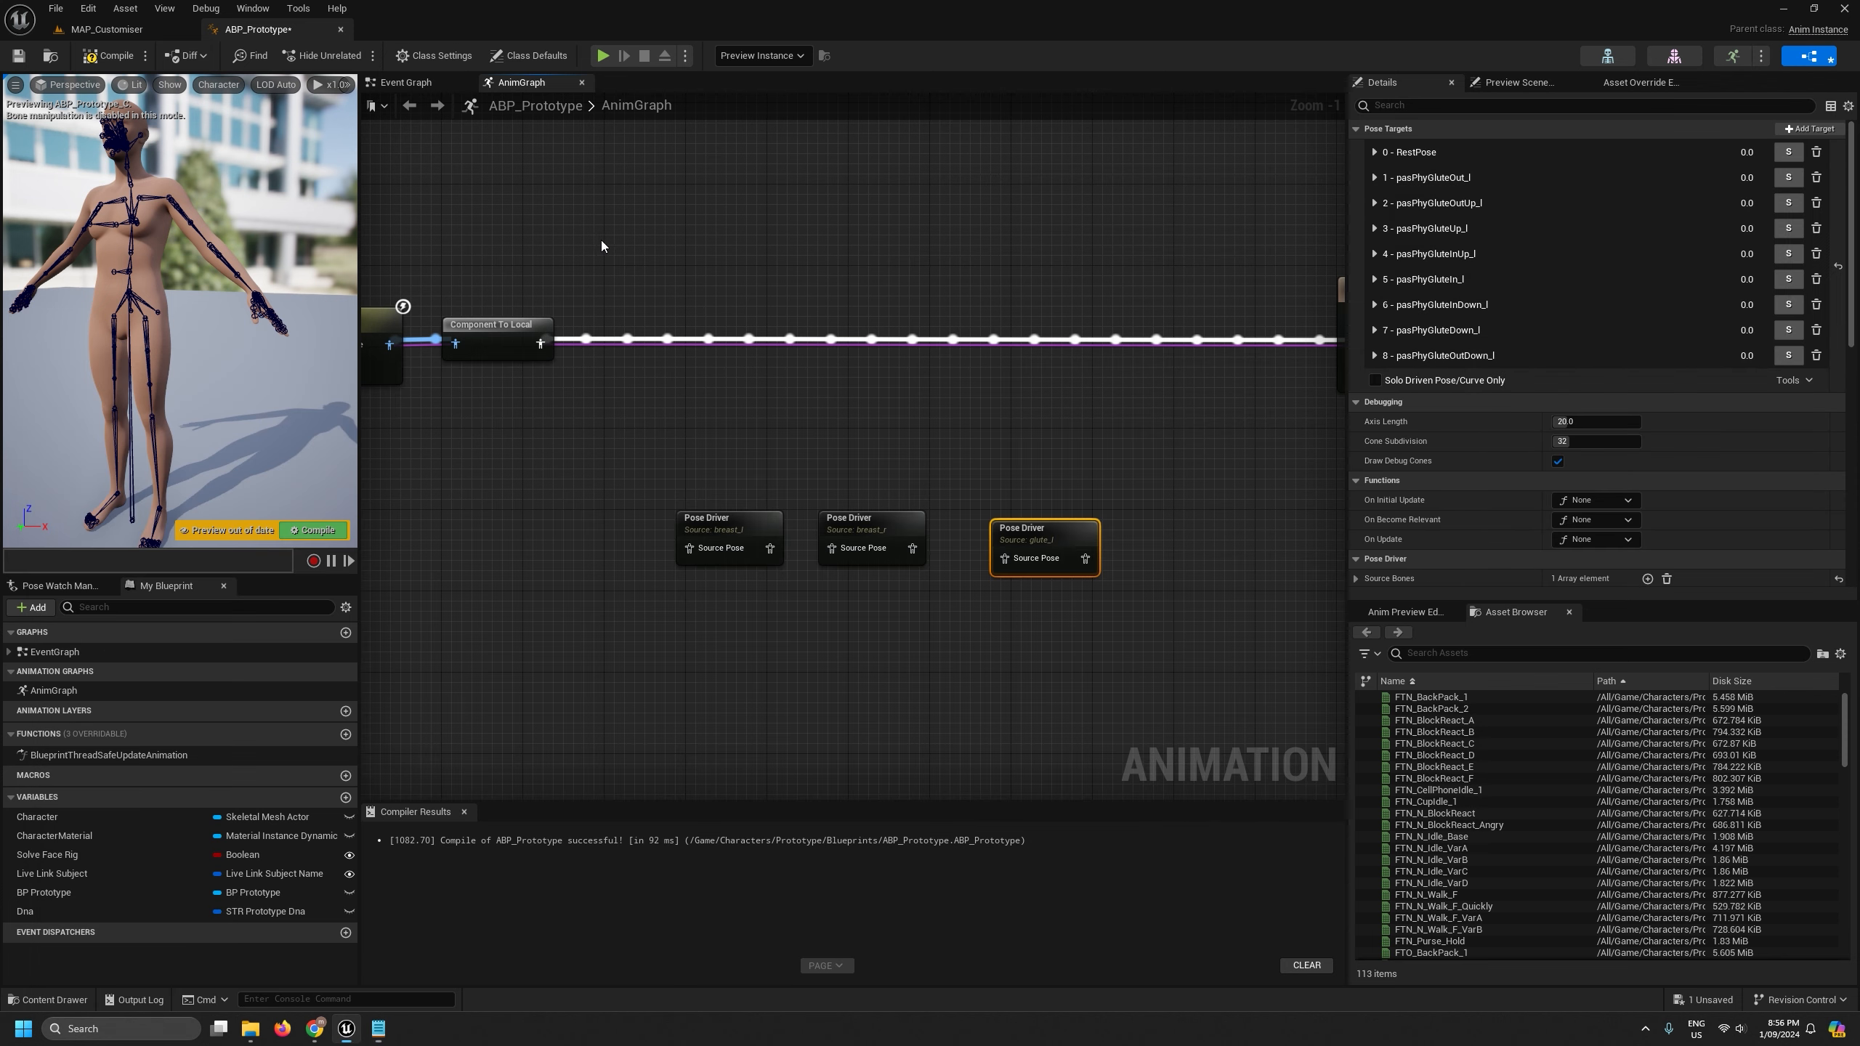
pyautogui.moveTo(601, 240); pyautogui.dragTo(1158, 543)
pyautogui.hotkey('ctrl', 'v')
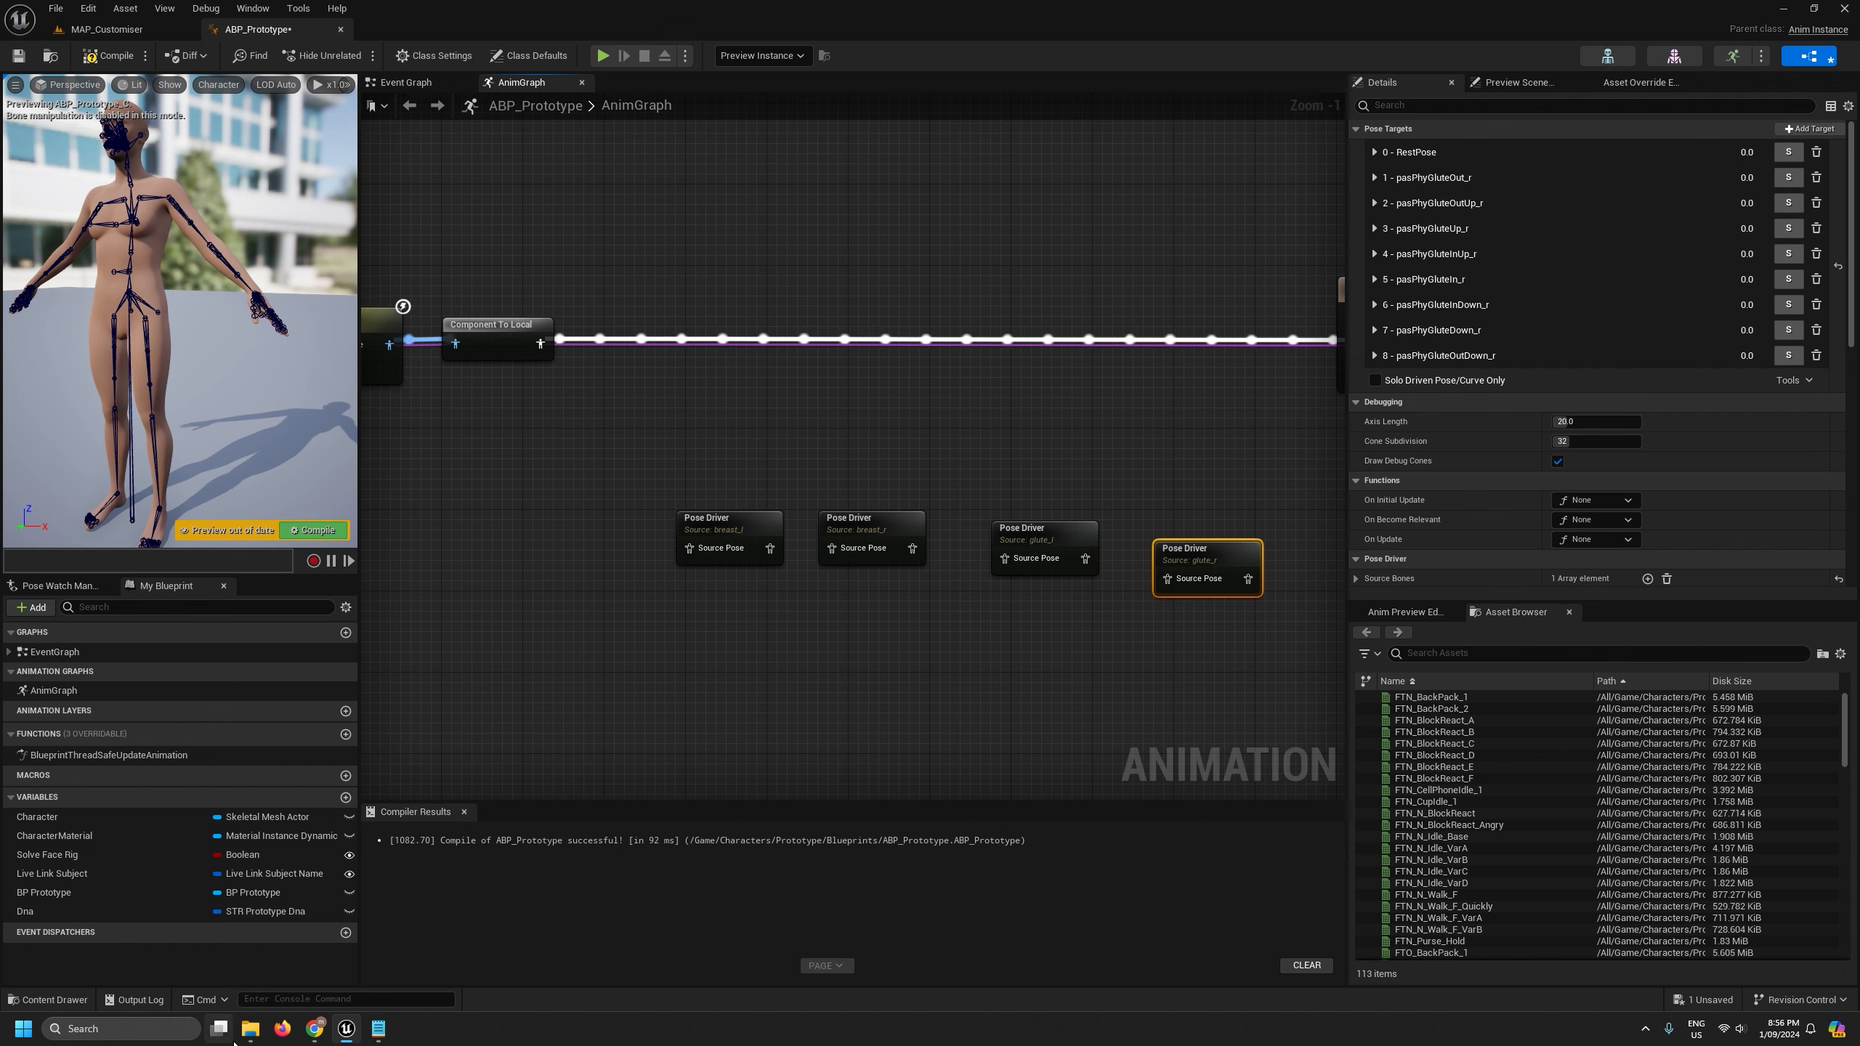
# - Copy the phy_stomach_4.txt text, close the text editor, and paste it as the fifth Pose Driver below Output Pose
pyautogui.click(250, 1028)
pyautogui.doubleClick(926, 424)
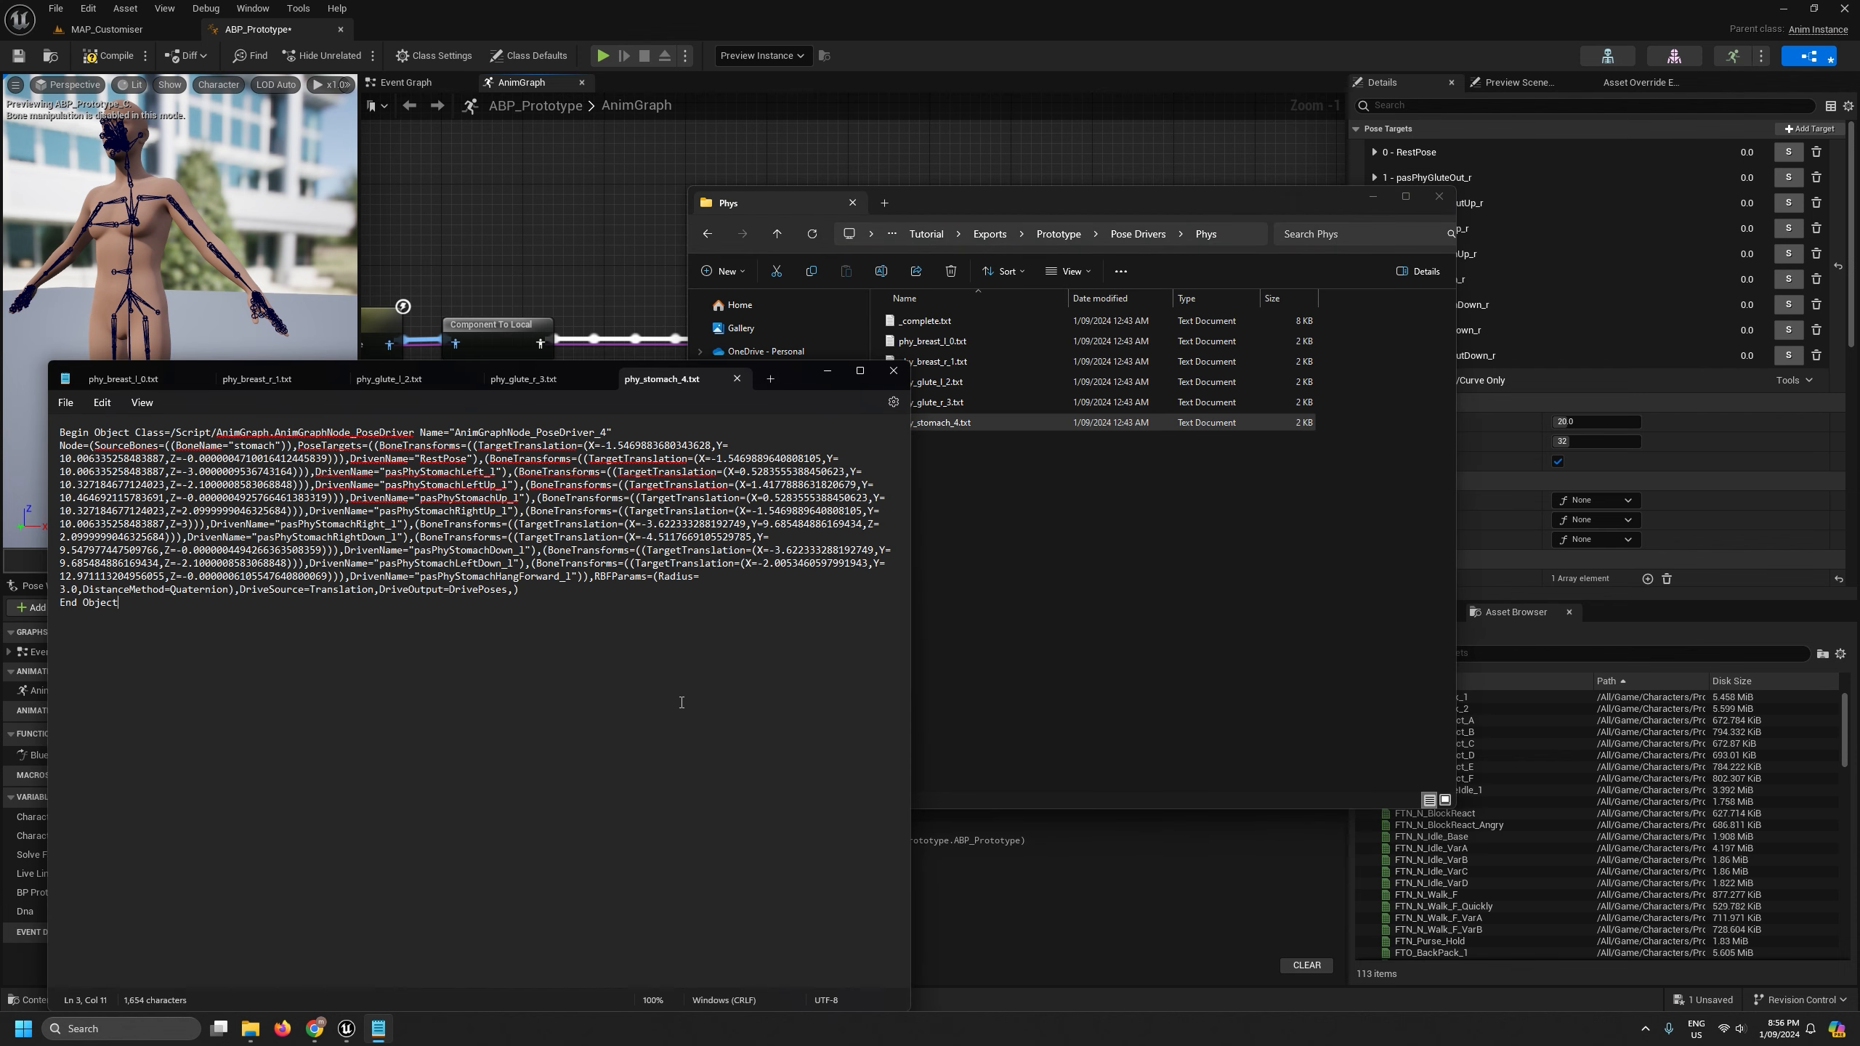
pyautogui.hotkey('ctrl', 'a')
pyautogui.click(898, 375)
pyautogui.moveTo(651, 544); pyautogui.dragTo(951, 636)
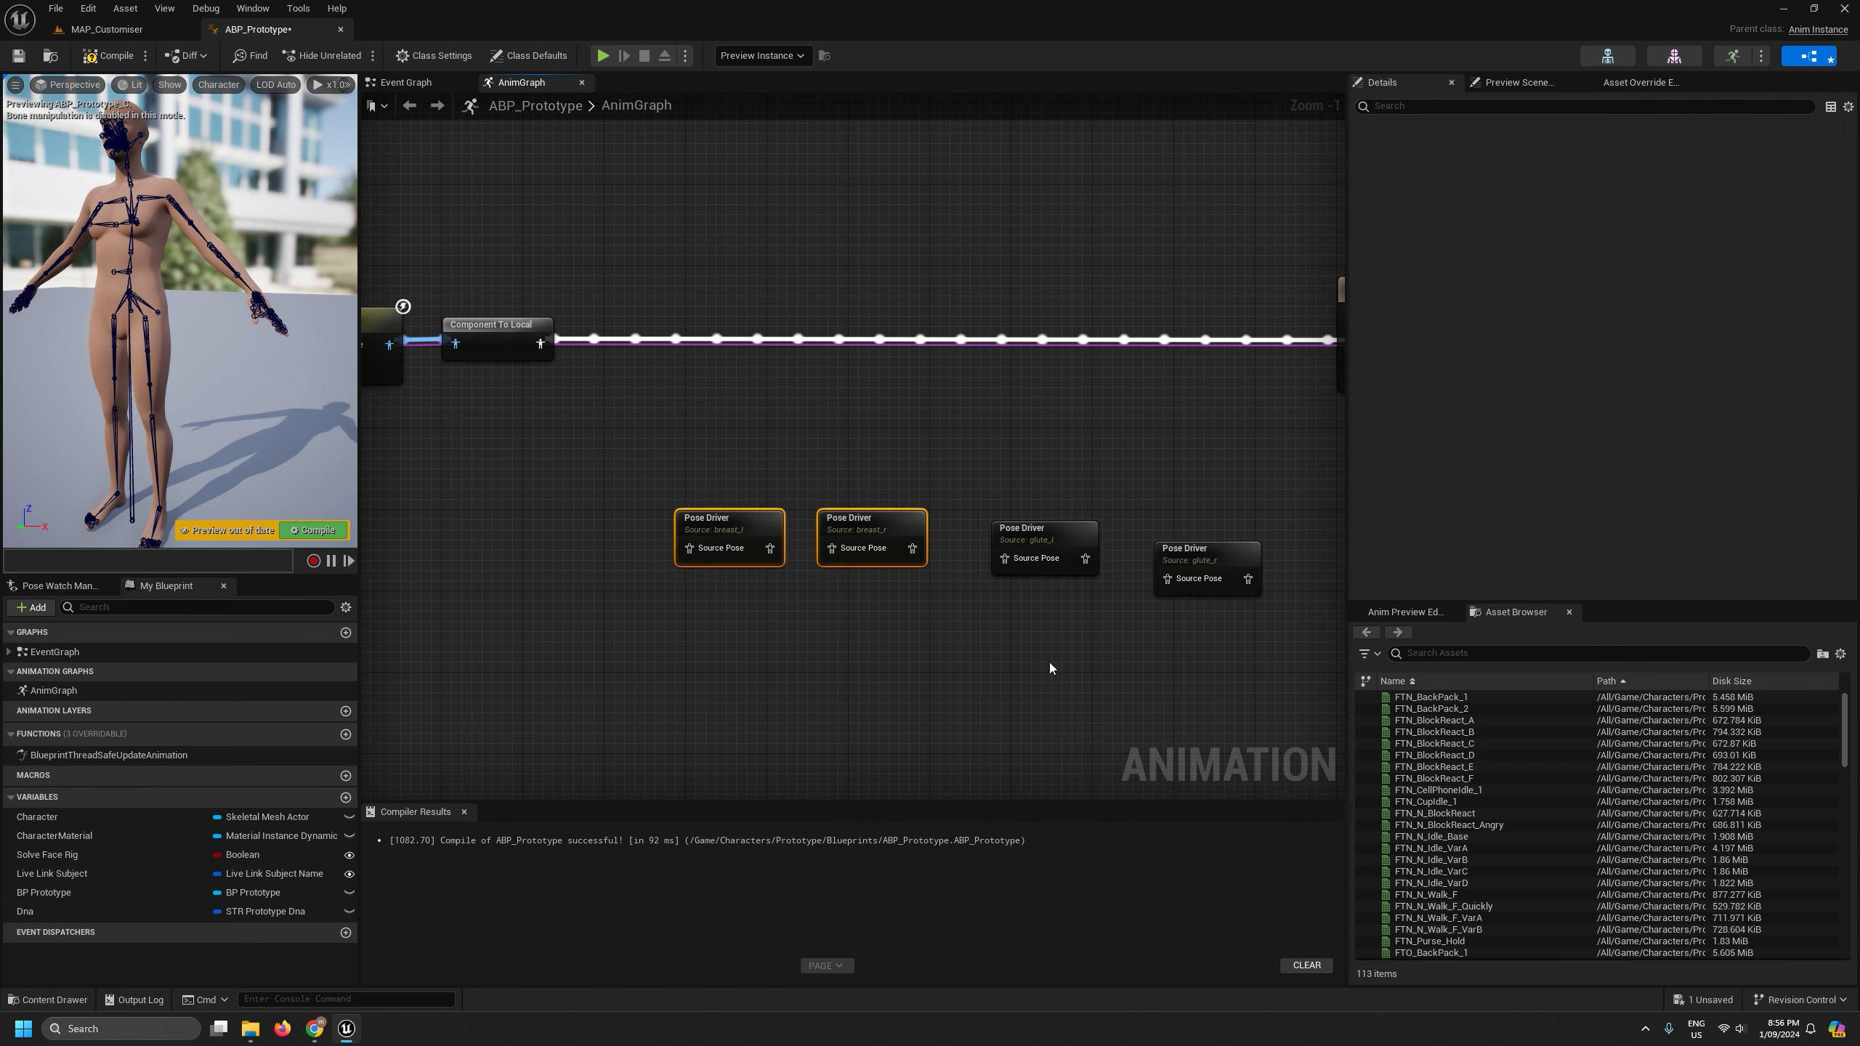
pyautogui.moveTo(1050, 669); pyautogui.dragTo(562, 600, button='right')
pyautogui.click(754, 522)
pyautogui.click(886, 492)
pyautogui.hotkey('ctrl', 'v')
pyautogui.scroll(-3, 892, 543)
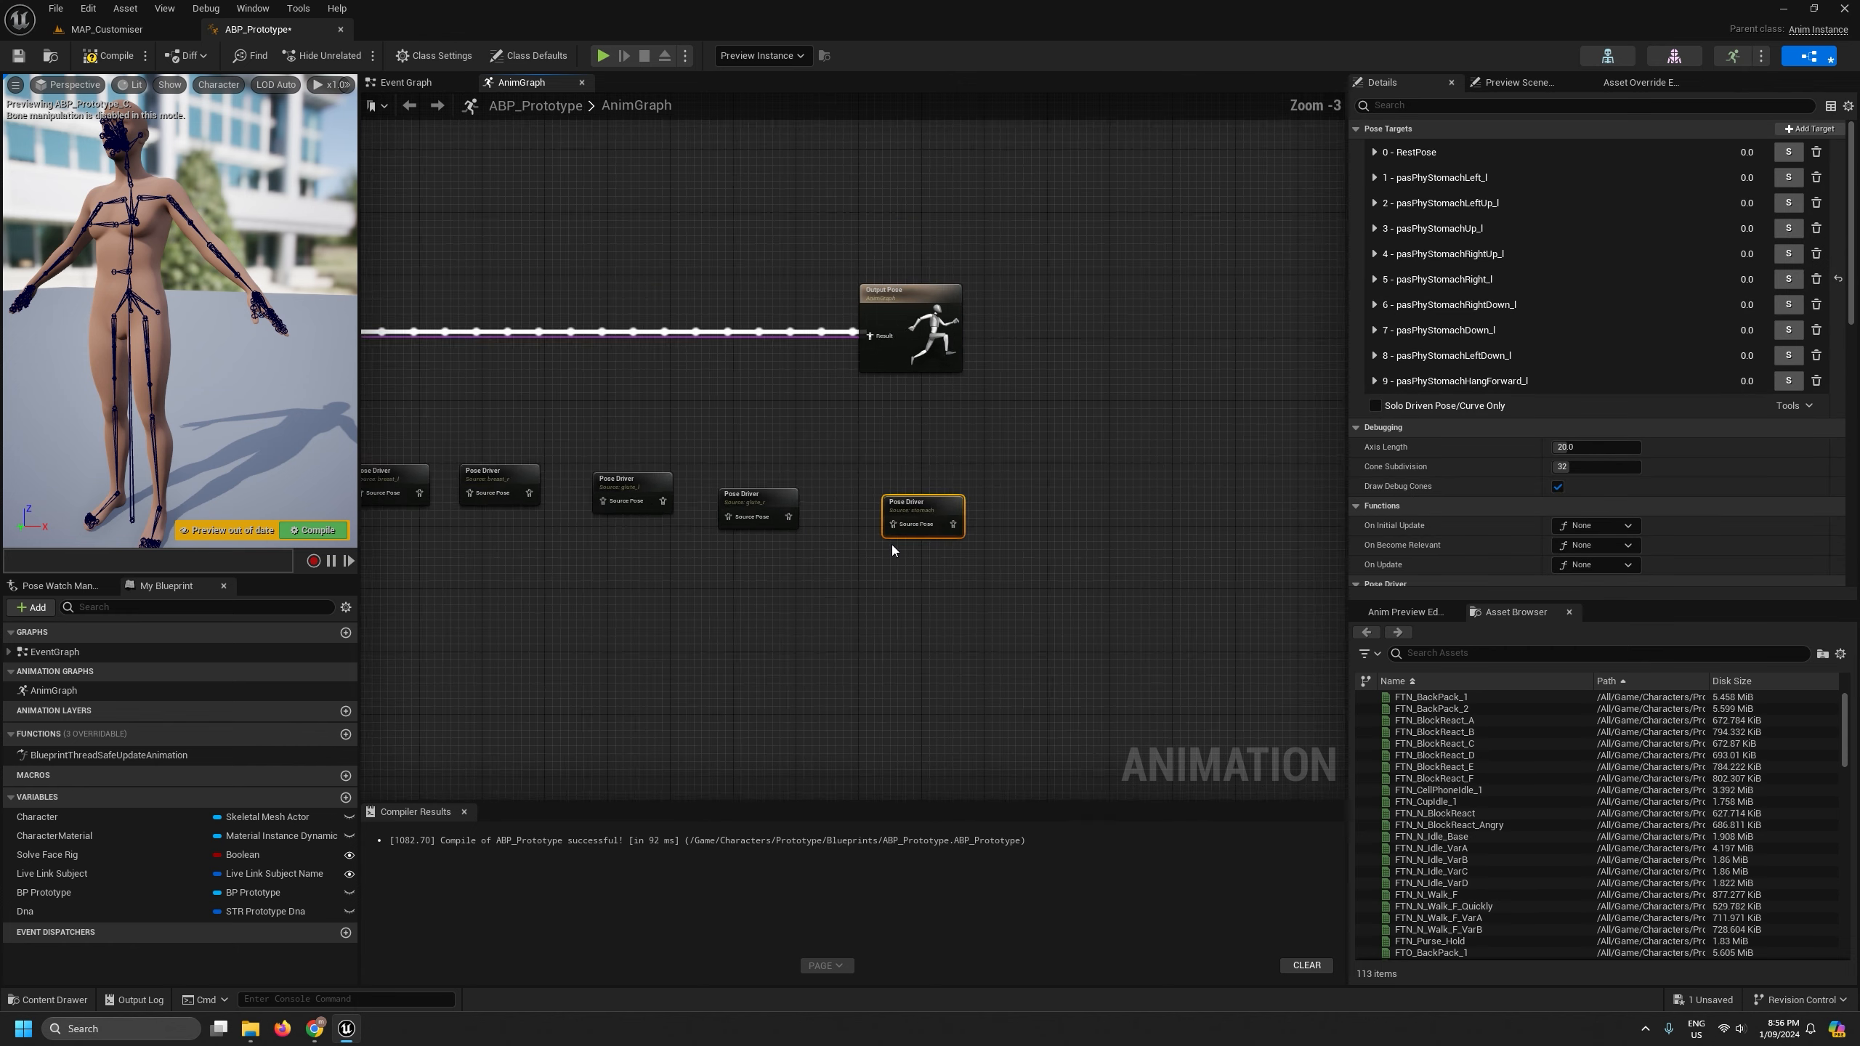
# - Line up the breast_l, breast_r, glute_l and glute_r Pose Drivers after Component To Local and wire them in series
pyautogui.moveTo(814, 601); pyautogui.dragTo(974, 650, button='right')
pyautogui.scroll(2, 642, 512)
pyautogui.scroll(1, 642, 512)
pyautogui.moveTo(687, 559); pyautogui.dragTo(608, 383)
pyautogui.moveTo(831, 564); pyautogui.dragTo(810, 409)
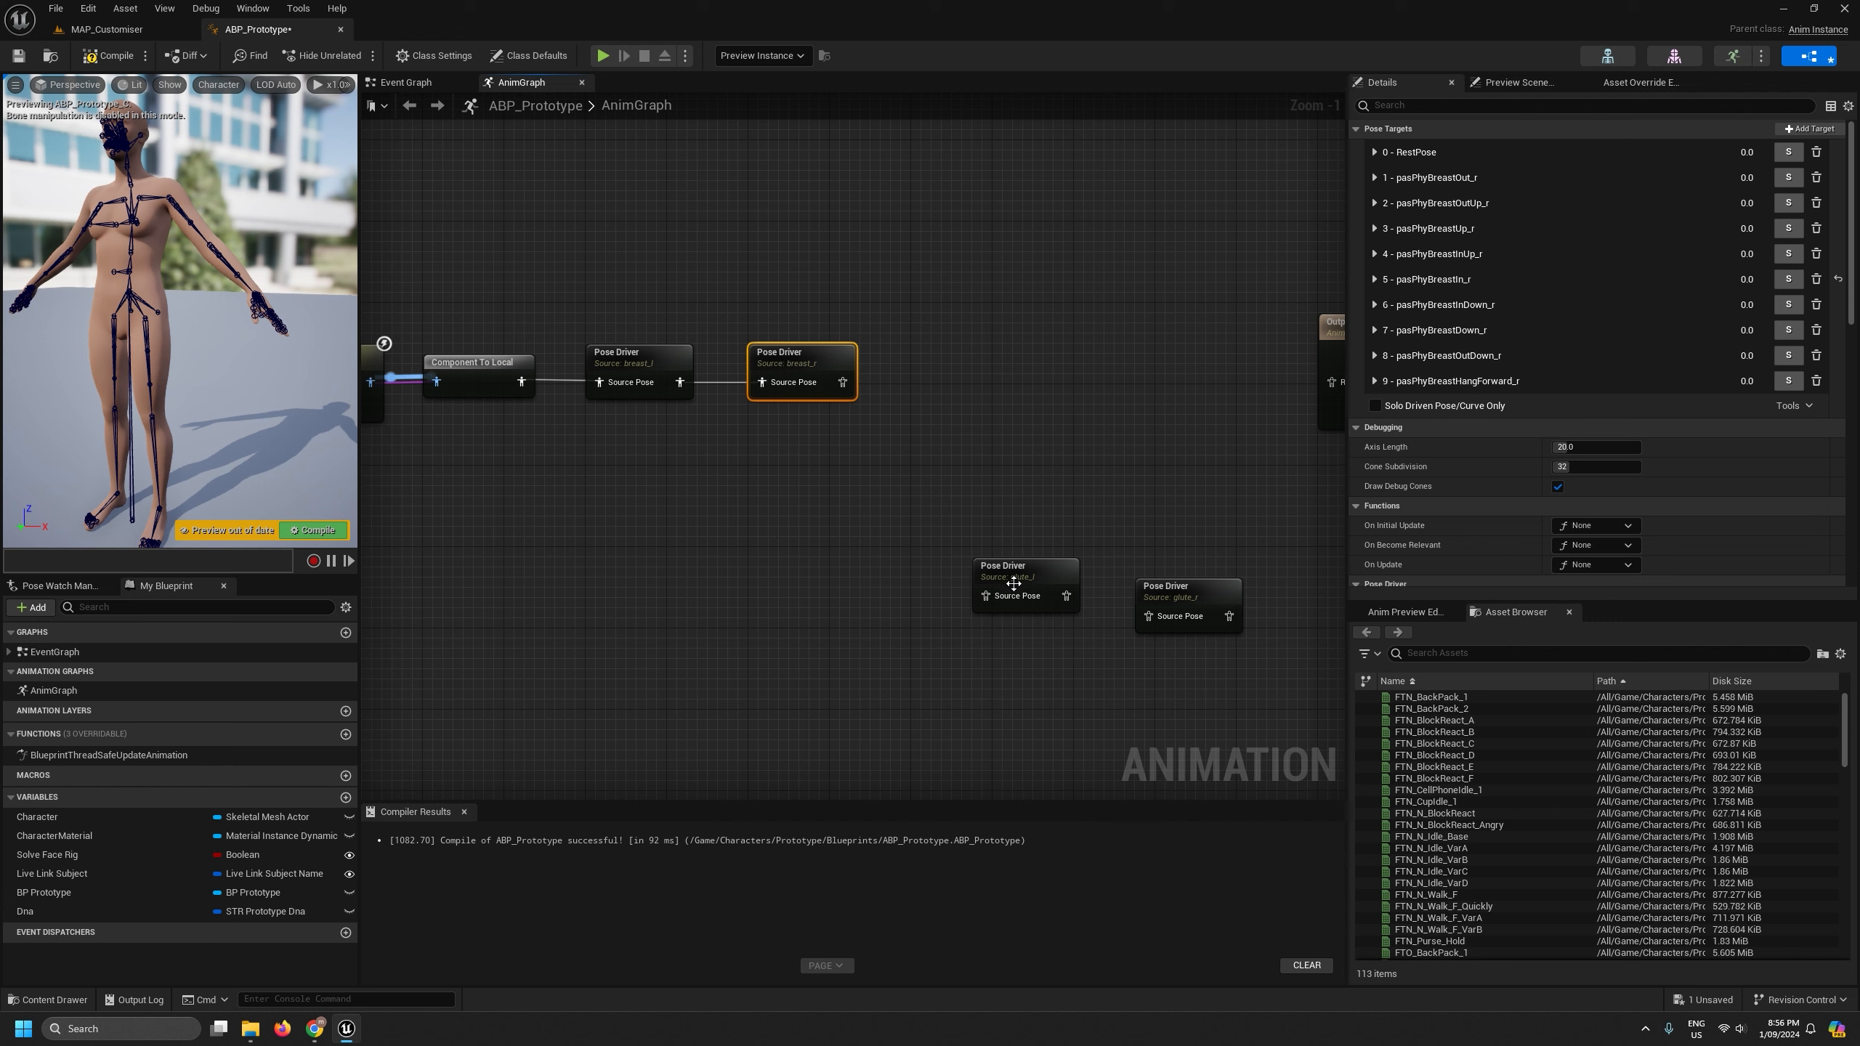
pyautogui.moveTo(1012, 584); pyautogui.dragTo(951, 374)
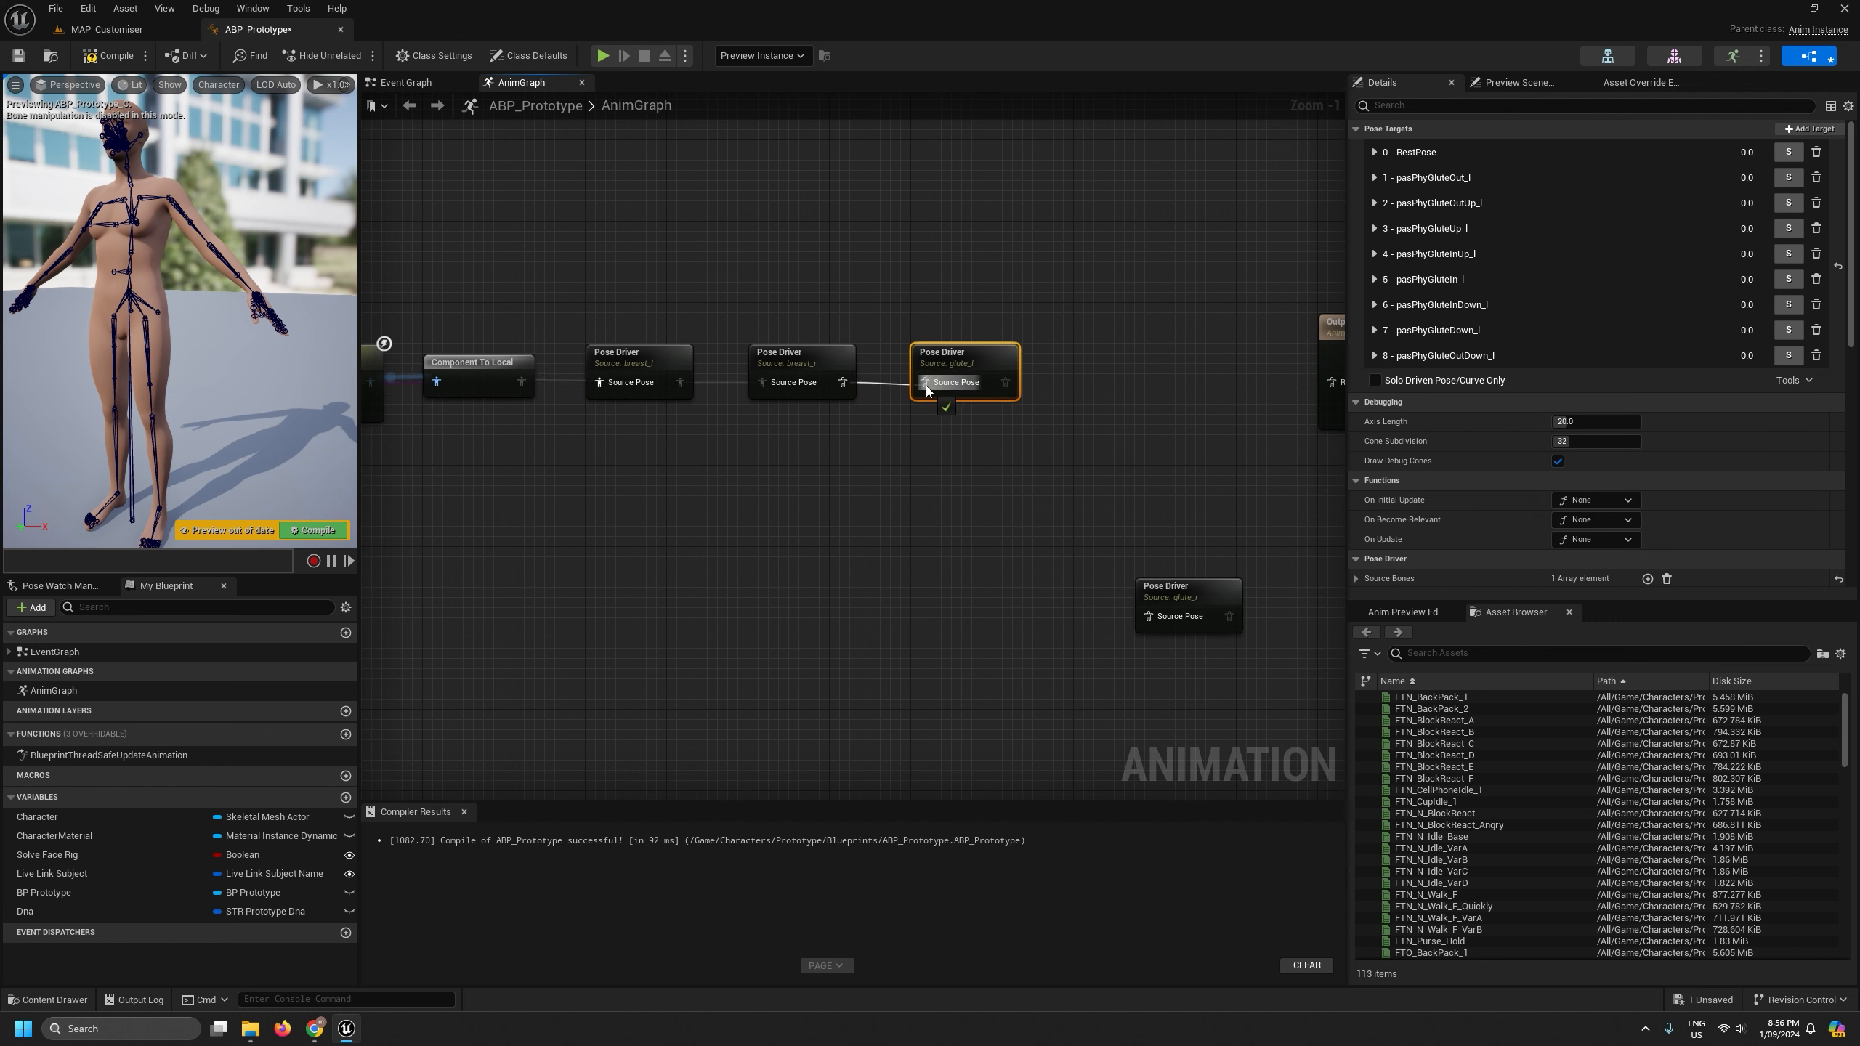
pyautogui.moveTo(1179, 590); pyautogui.dragTo(1006, 382)
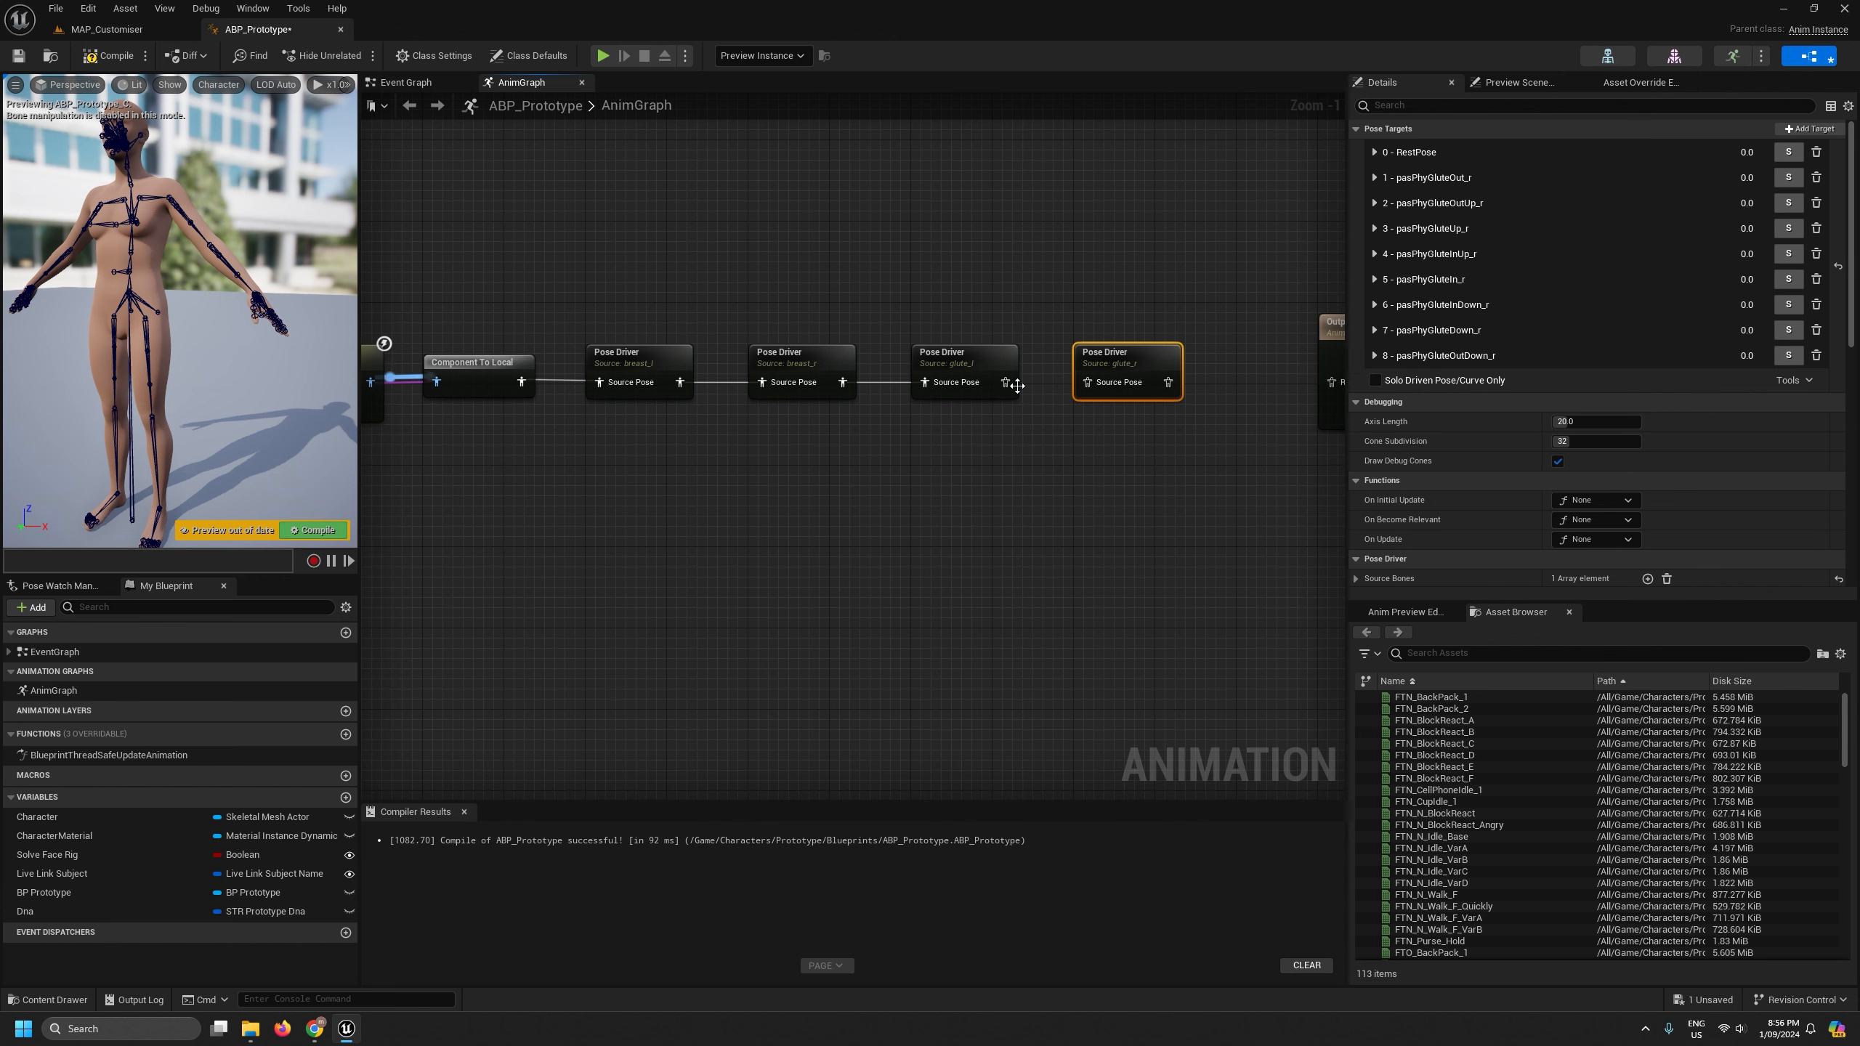
# - Shift Output Pose farther out and wire the stomach Pose Driver in line between the glute_r Pose Driver and Output Pose
pyautogui.scroll(-3, 1190, 439)
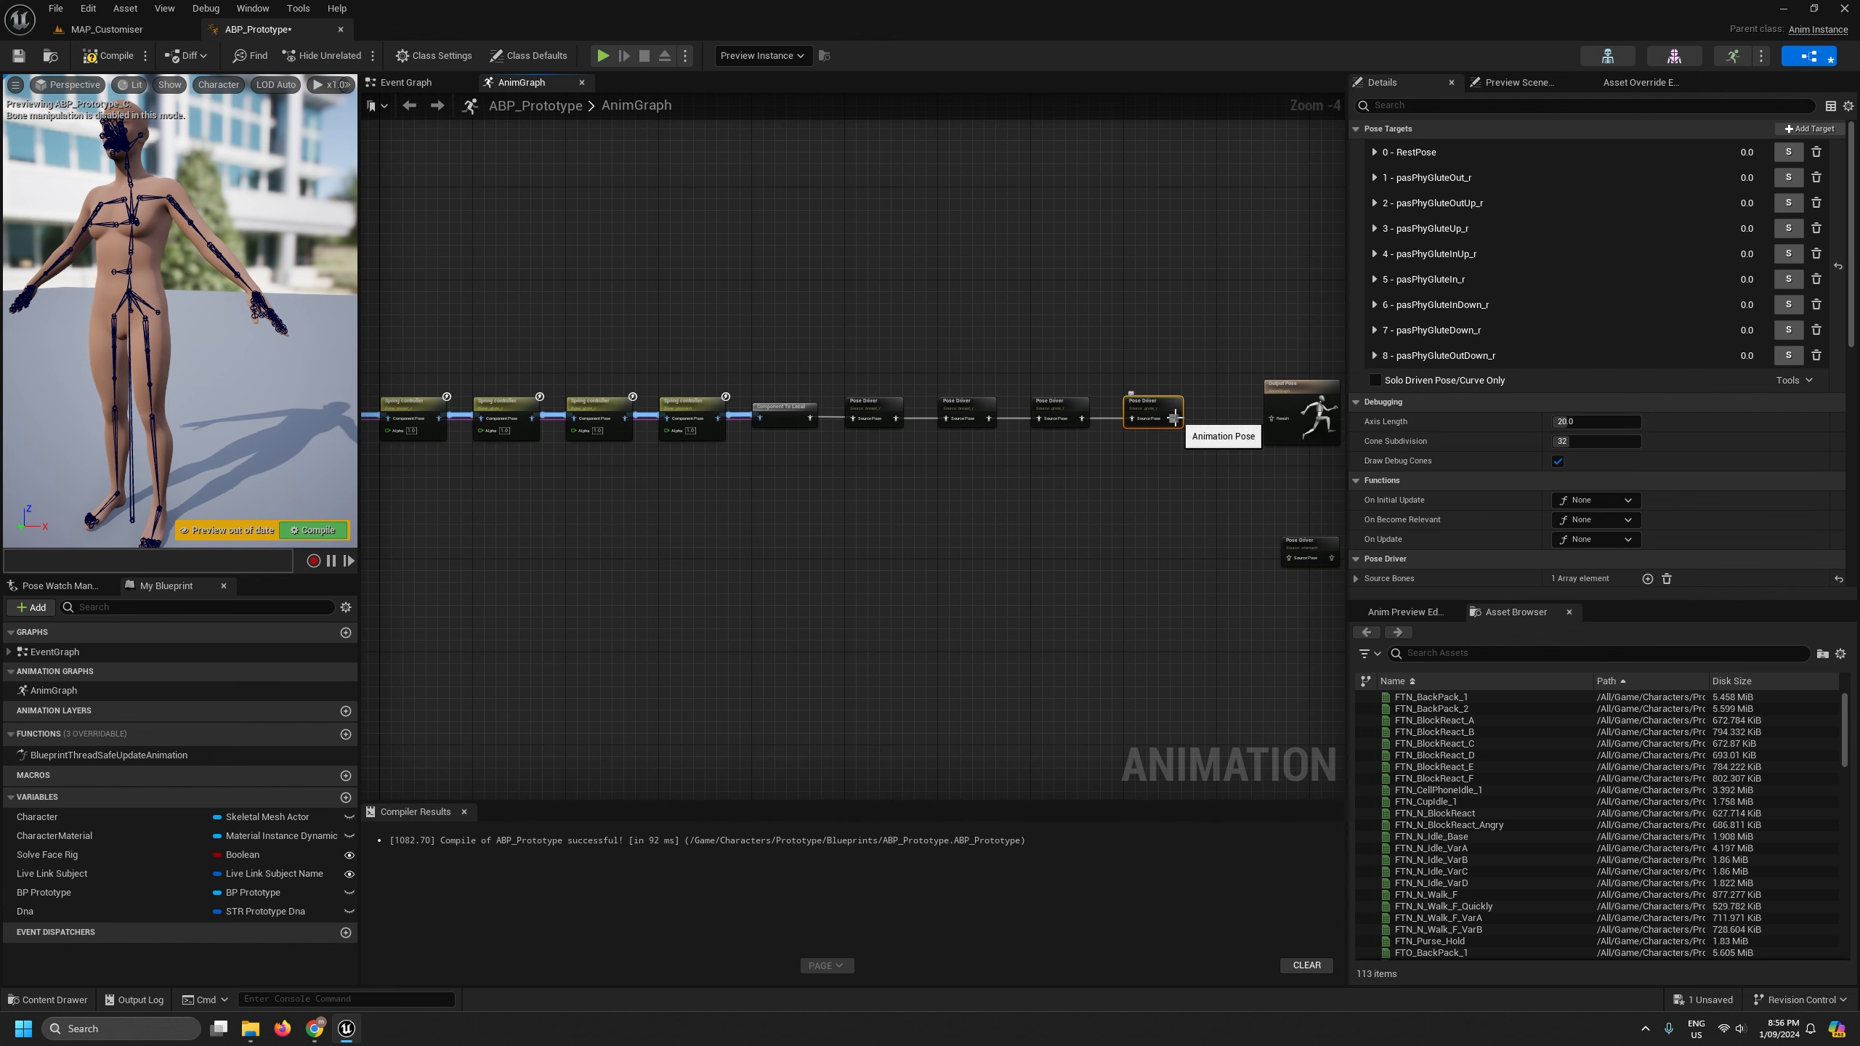
pyautogui.moveTo(1178, 490); pyautogui.dragTo(758, 491, button='right')
pyautogui.moveTo(879, 391); pyautogui.dragTo(1056, 391)
pyautogui.scroll(2, 896, 487)
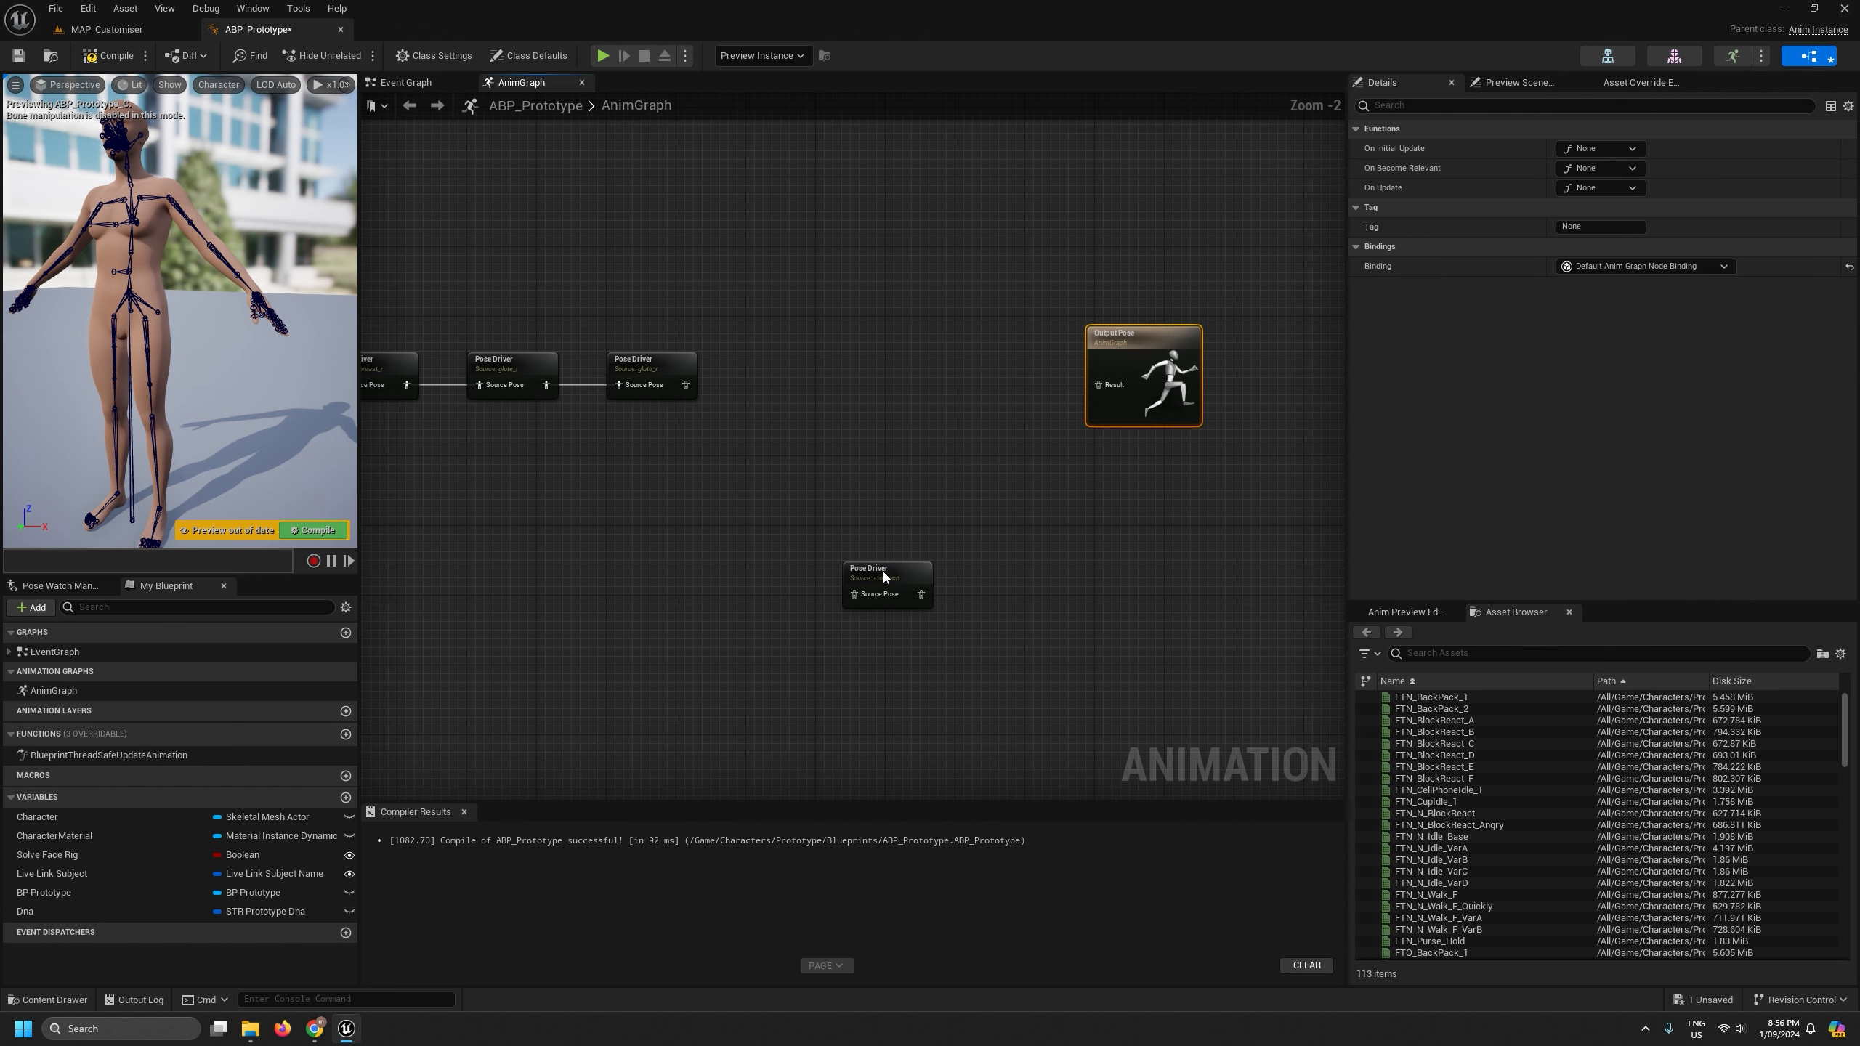
pyautogui.moveTo(883, 571); pyautogui.dragTo(787, 360)
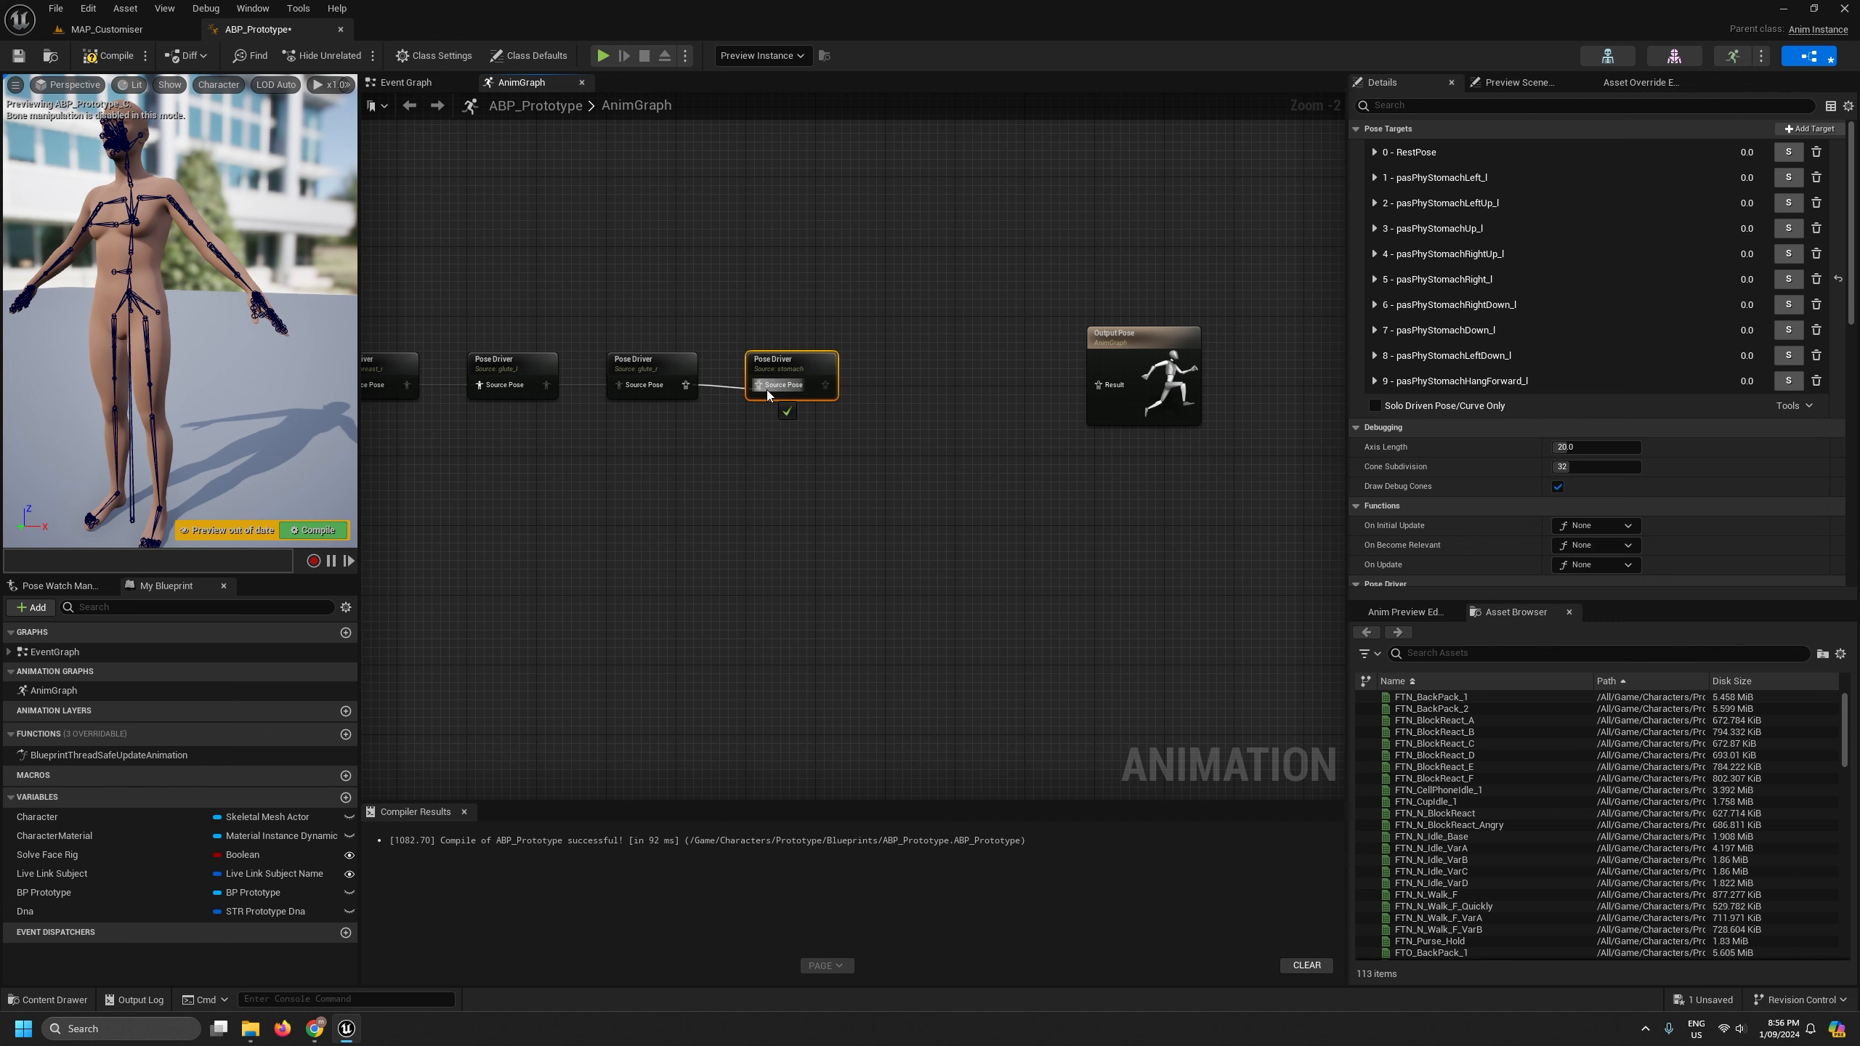
pyautogui.scroll(-2, 1065, 434)
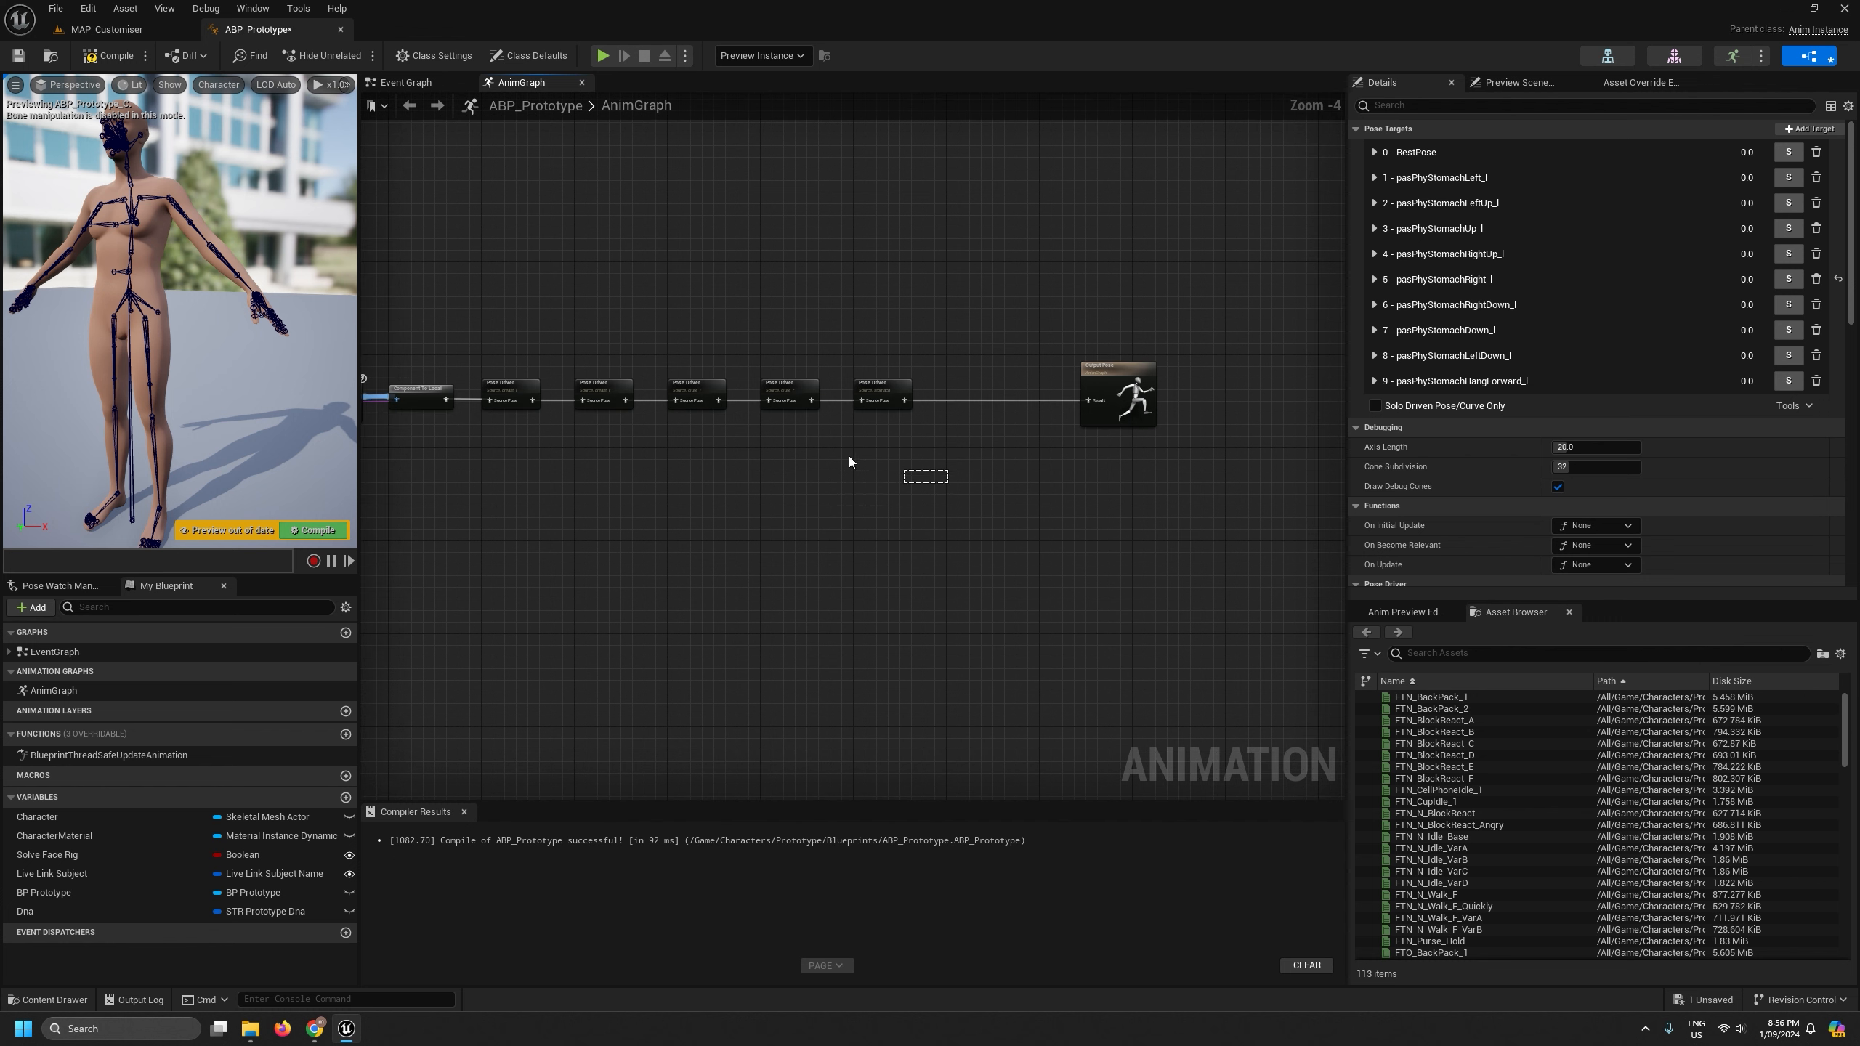
# - Set the Pose Asset of all five Pose Drivers to PAS_Prototype_Phy, compile the blueprint, and enlarge the character preview
pyautogui.moveTo(848, 462); pyautogui.dragTo(470, 361)
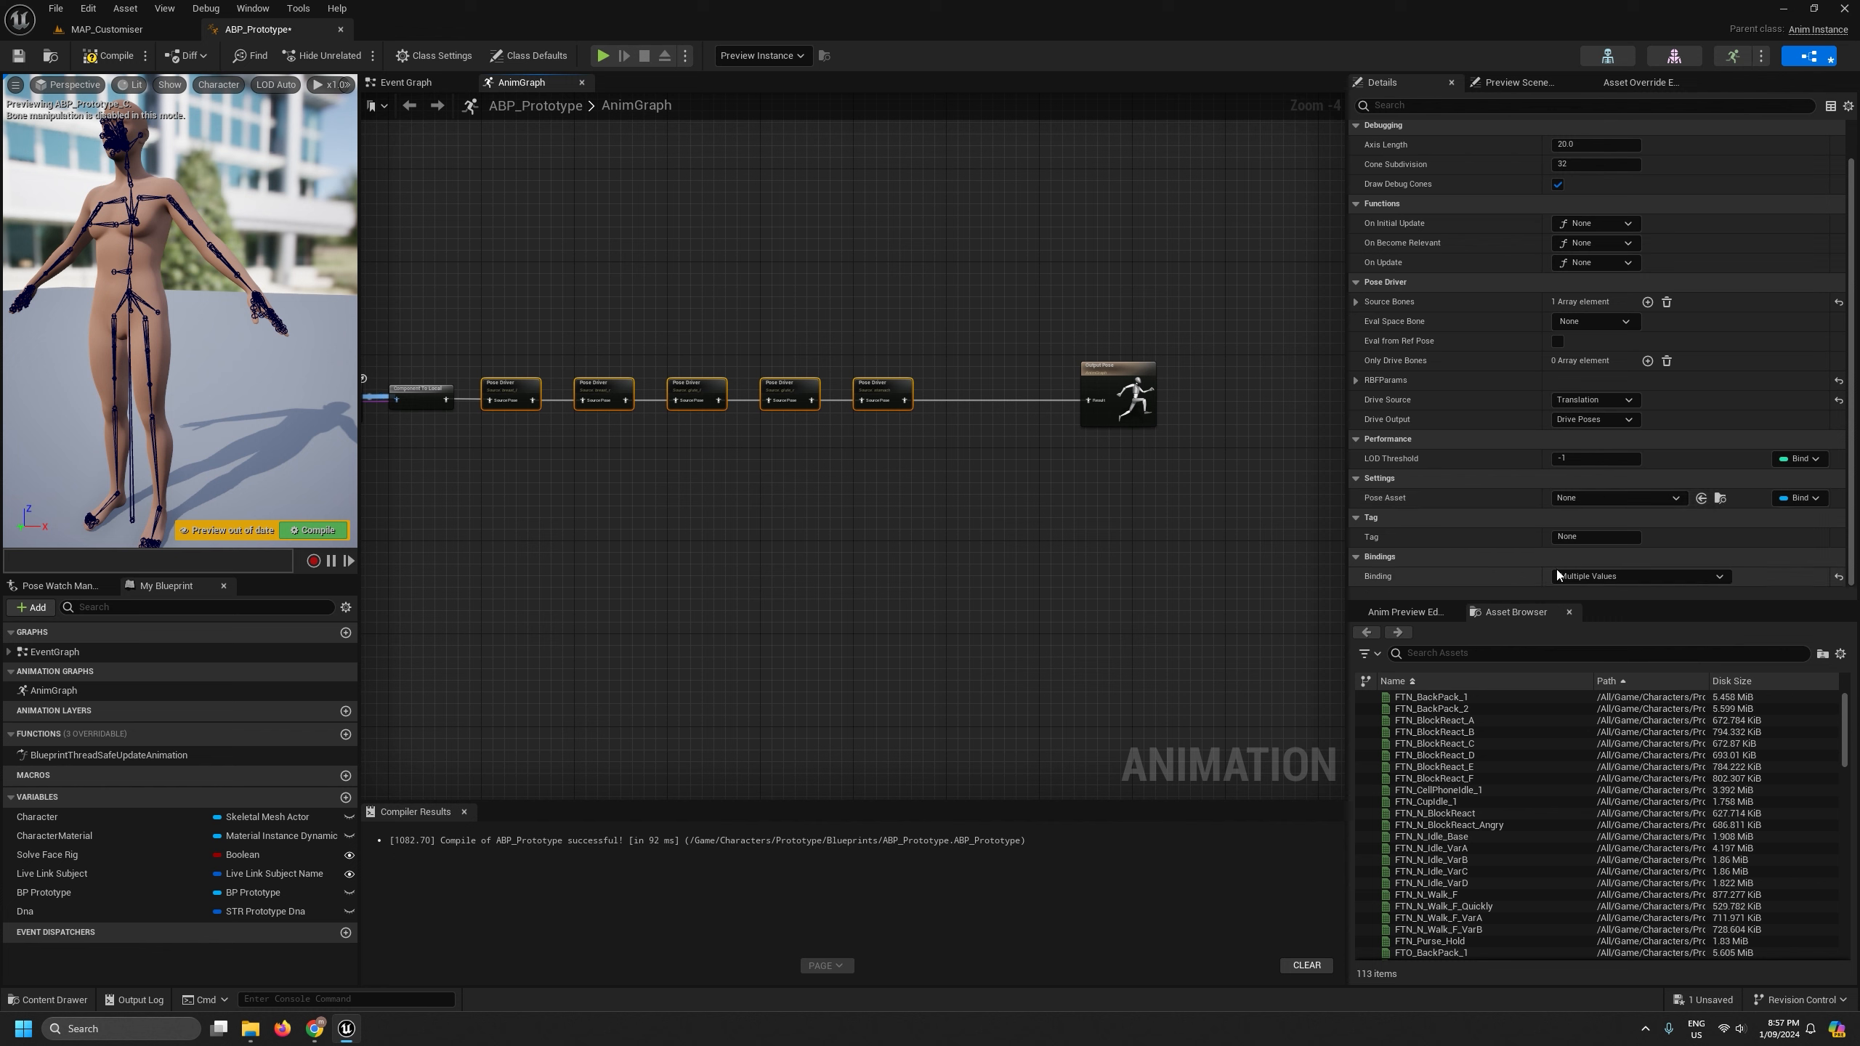
pyautogui.click(1603, 499)
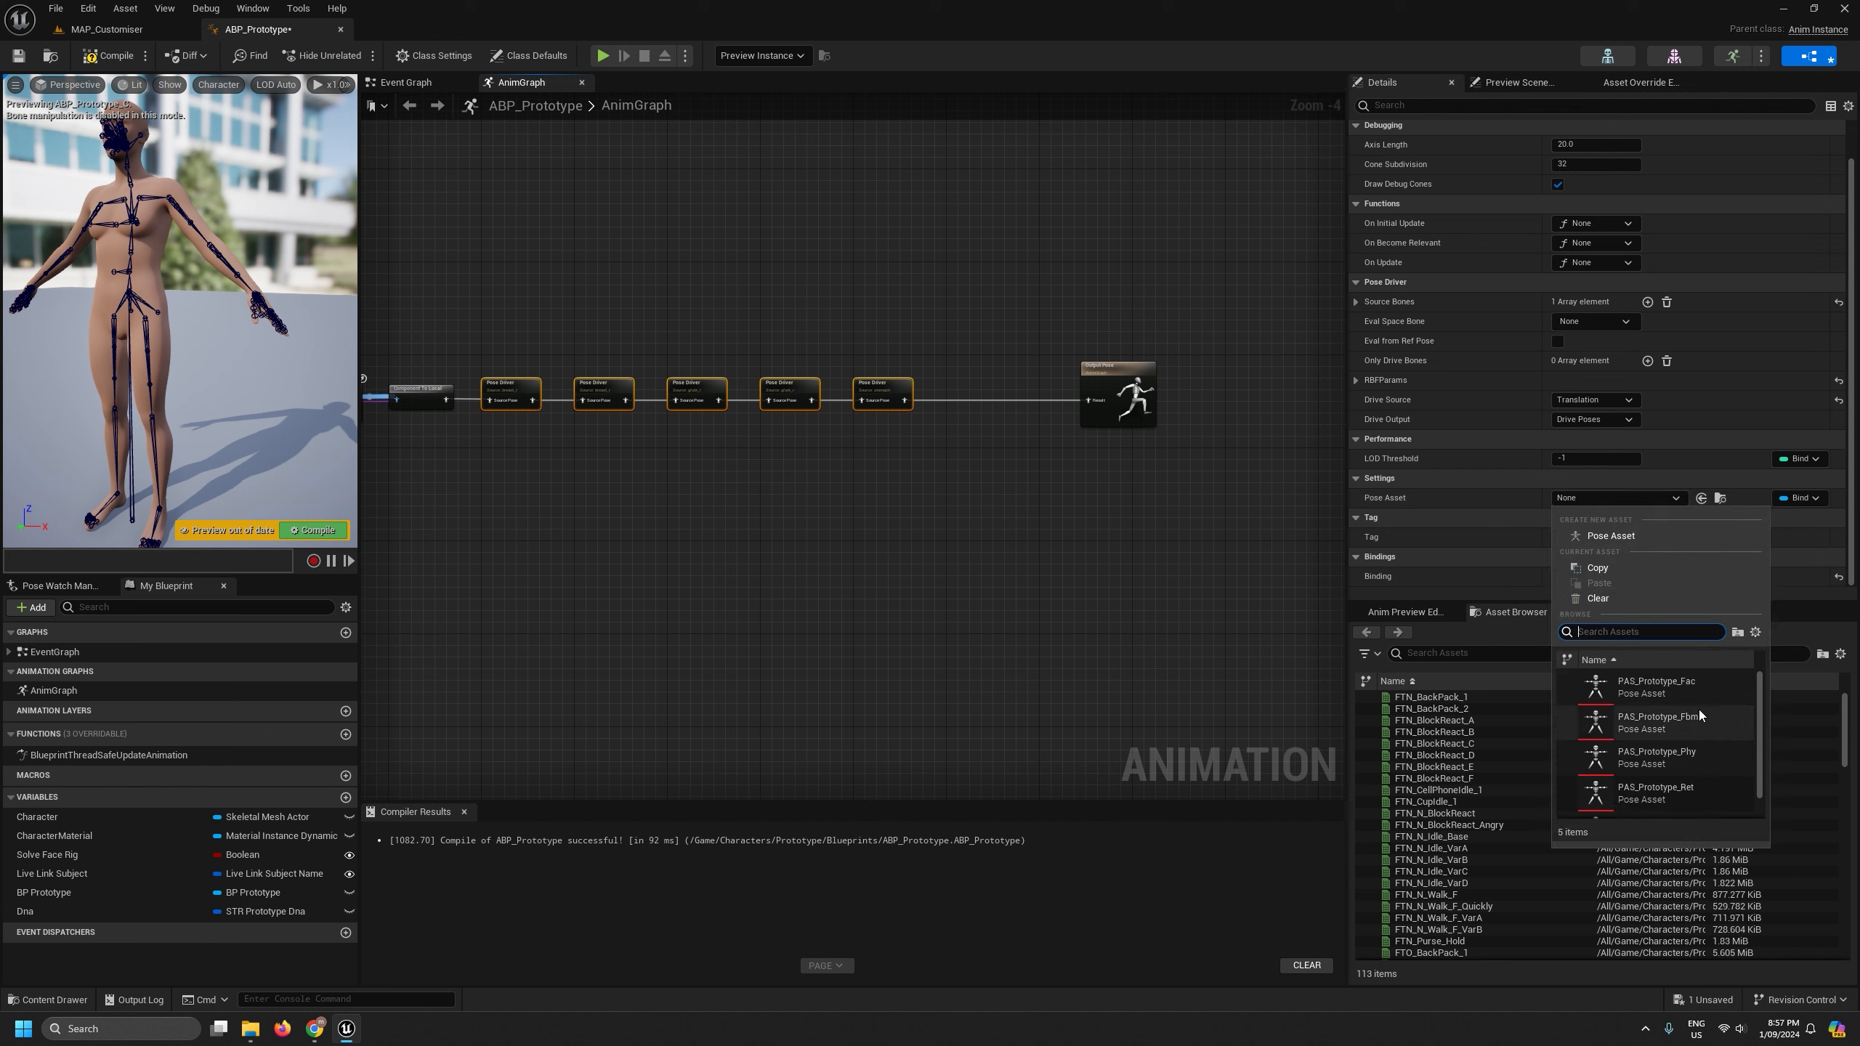
pyautogui.click(1688, 746)
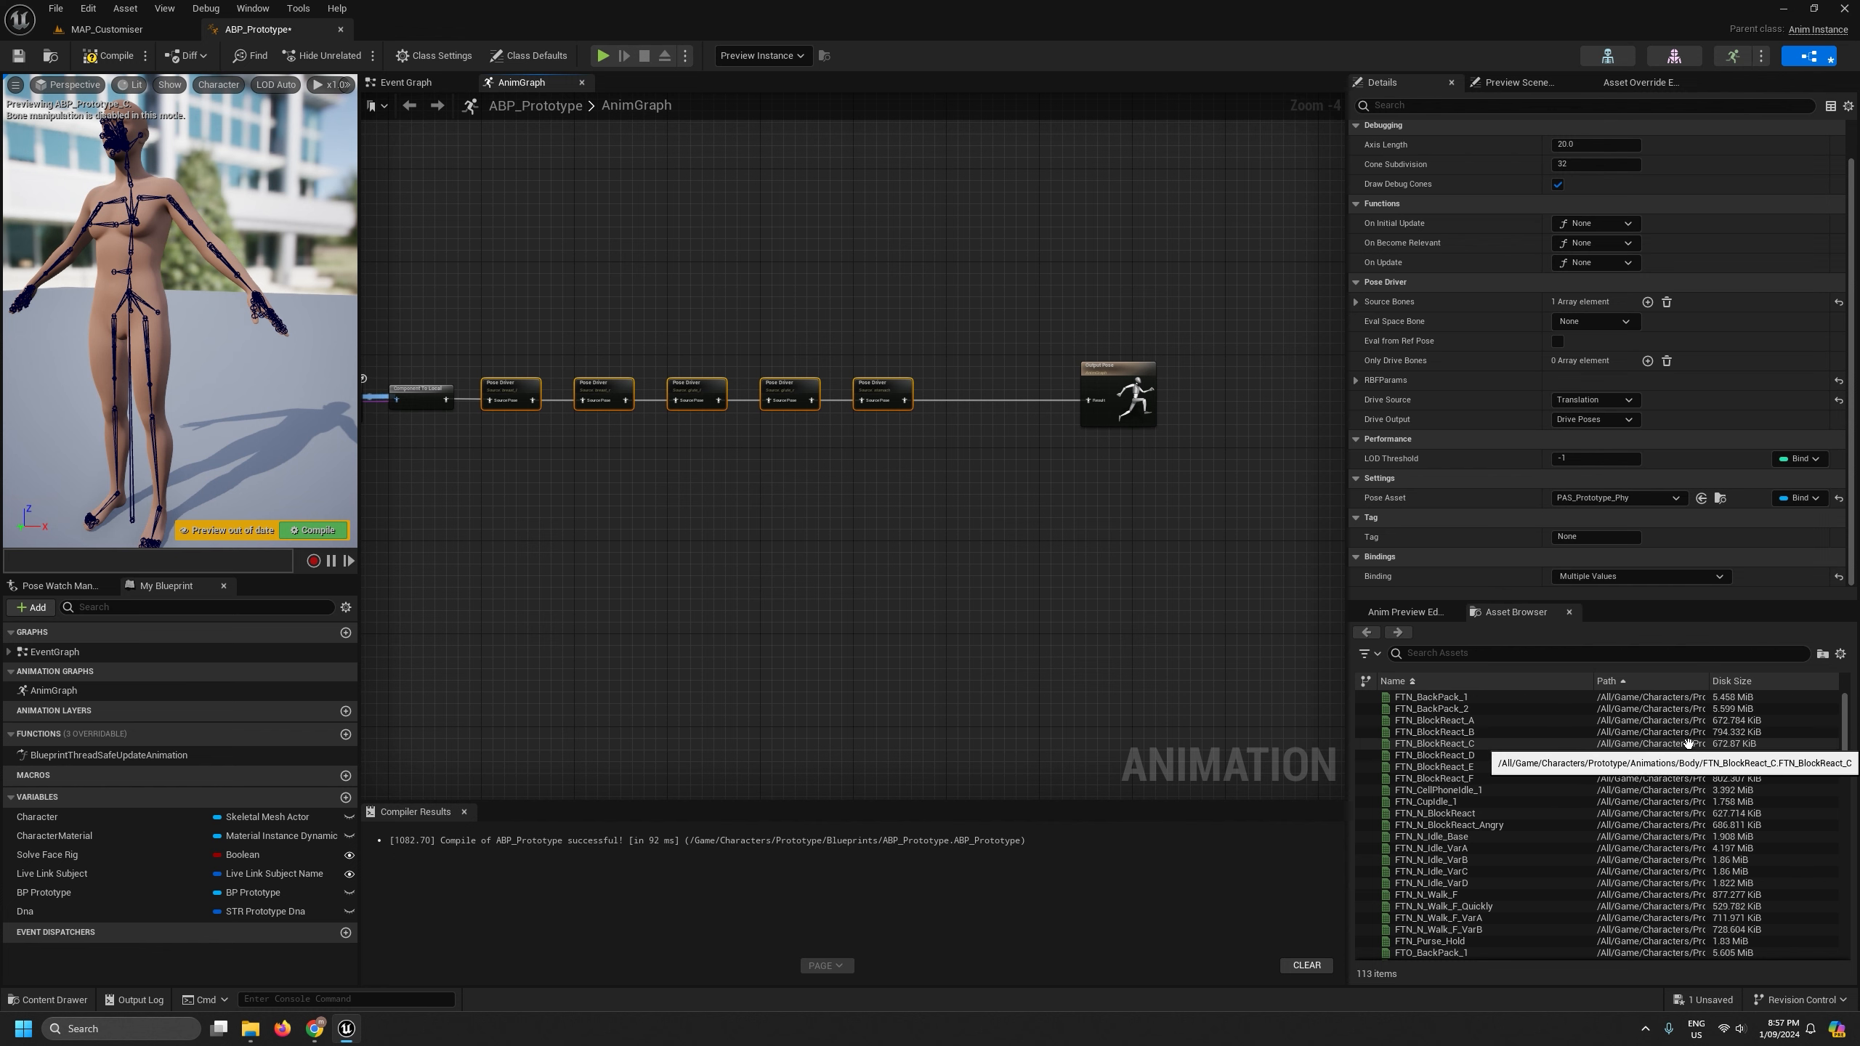
pyautogui.click(108, 56)
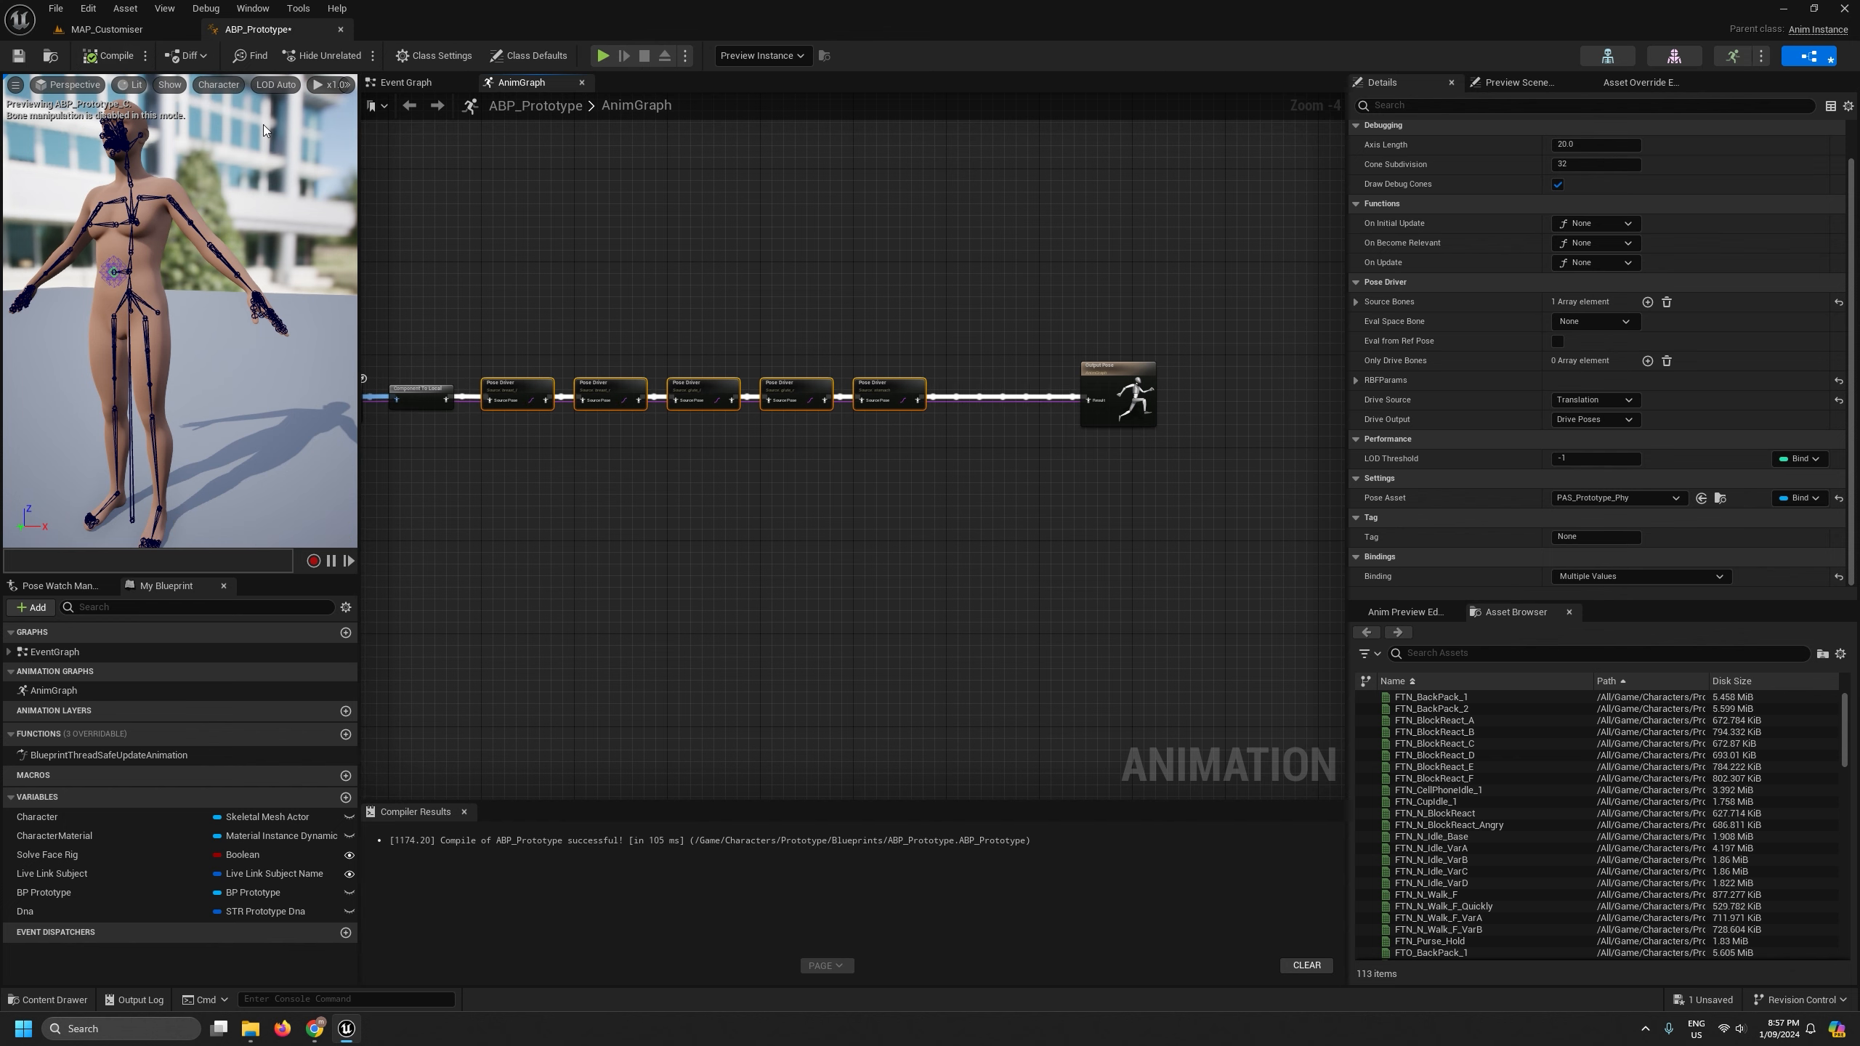
pyautogui.moveTo(363, 151); pyautogui.dragTo(702, 212)
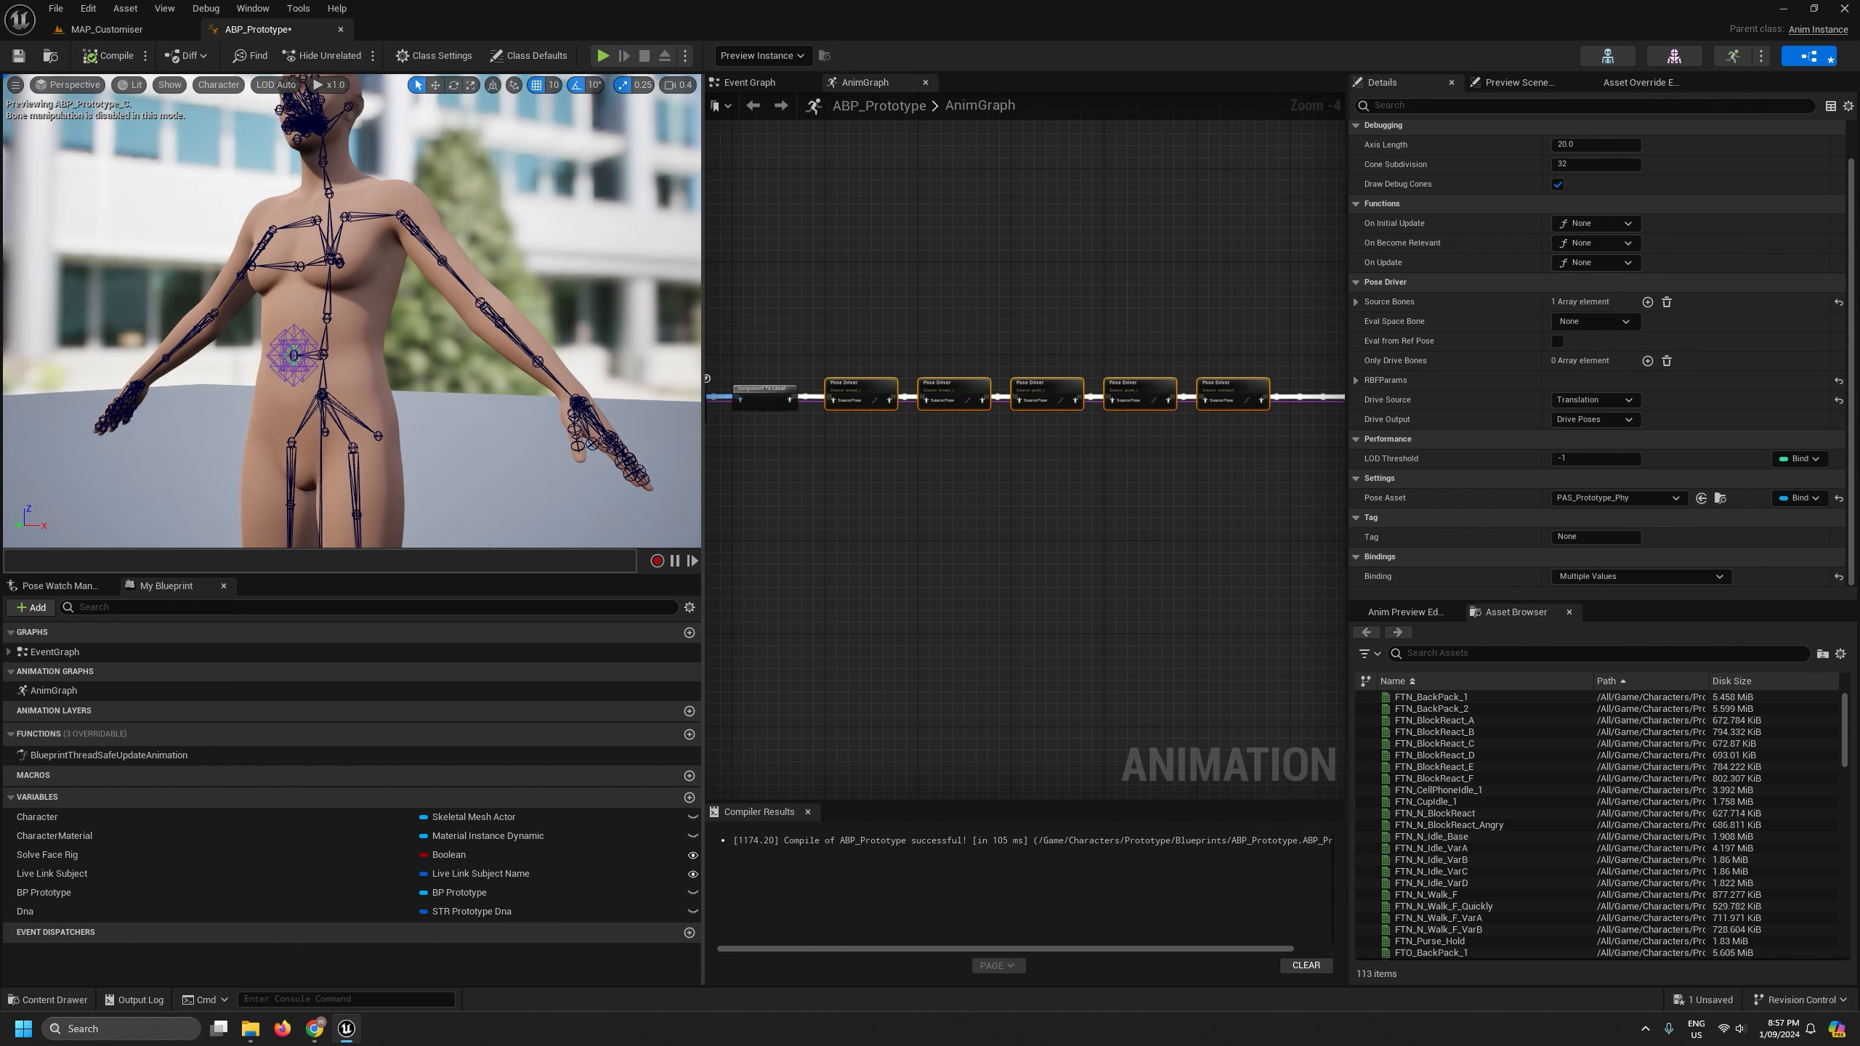
pyautogui.click(108, 56)
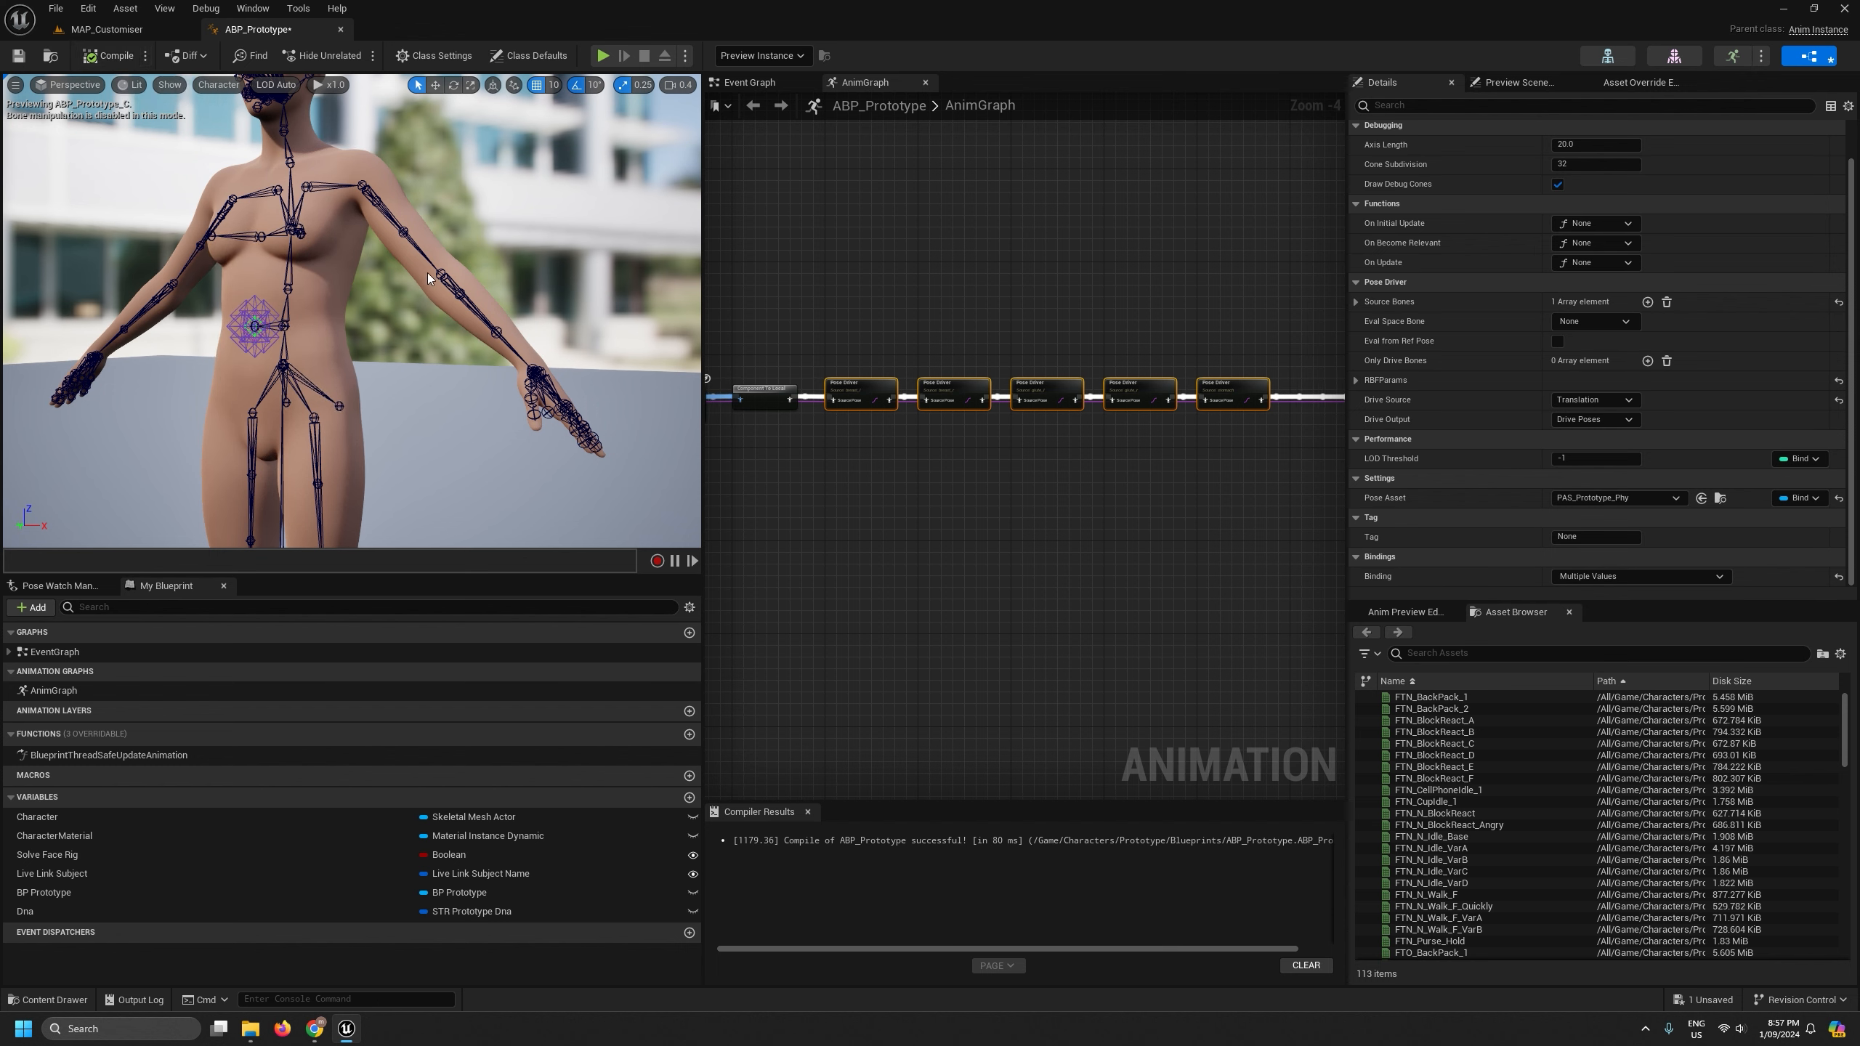
# - Play the MAP_Customiser level full screen, slide the character's body shape to Heavy to watch the spring physics, and stop playing
pyautogui.moveTo(430, 279); pyautogui.dragTo(457, 316, button='right')
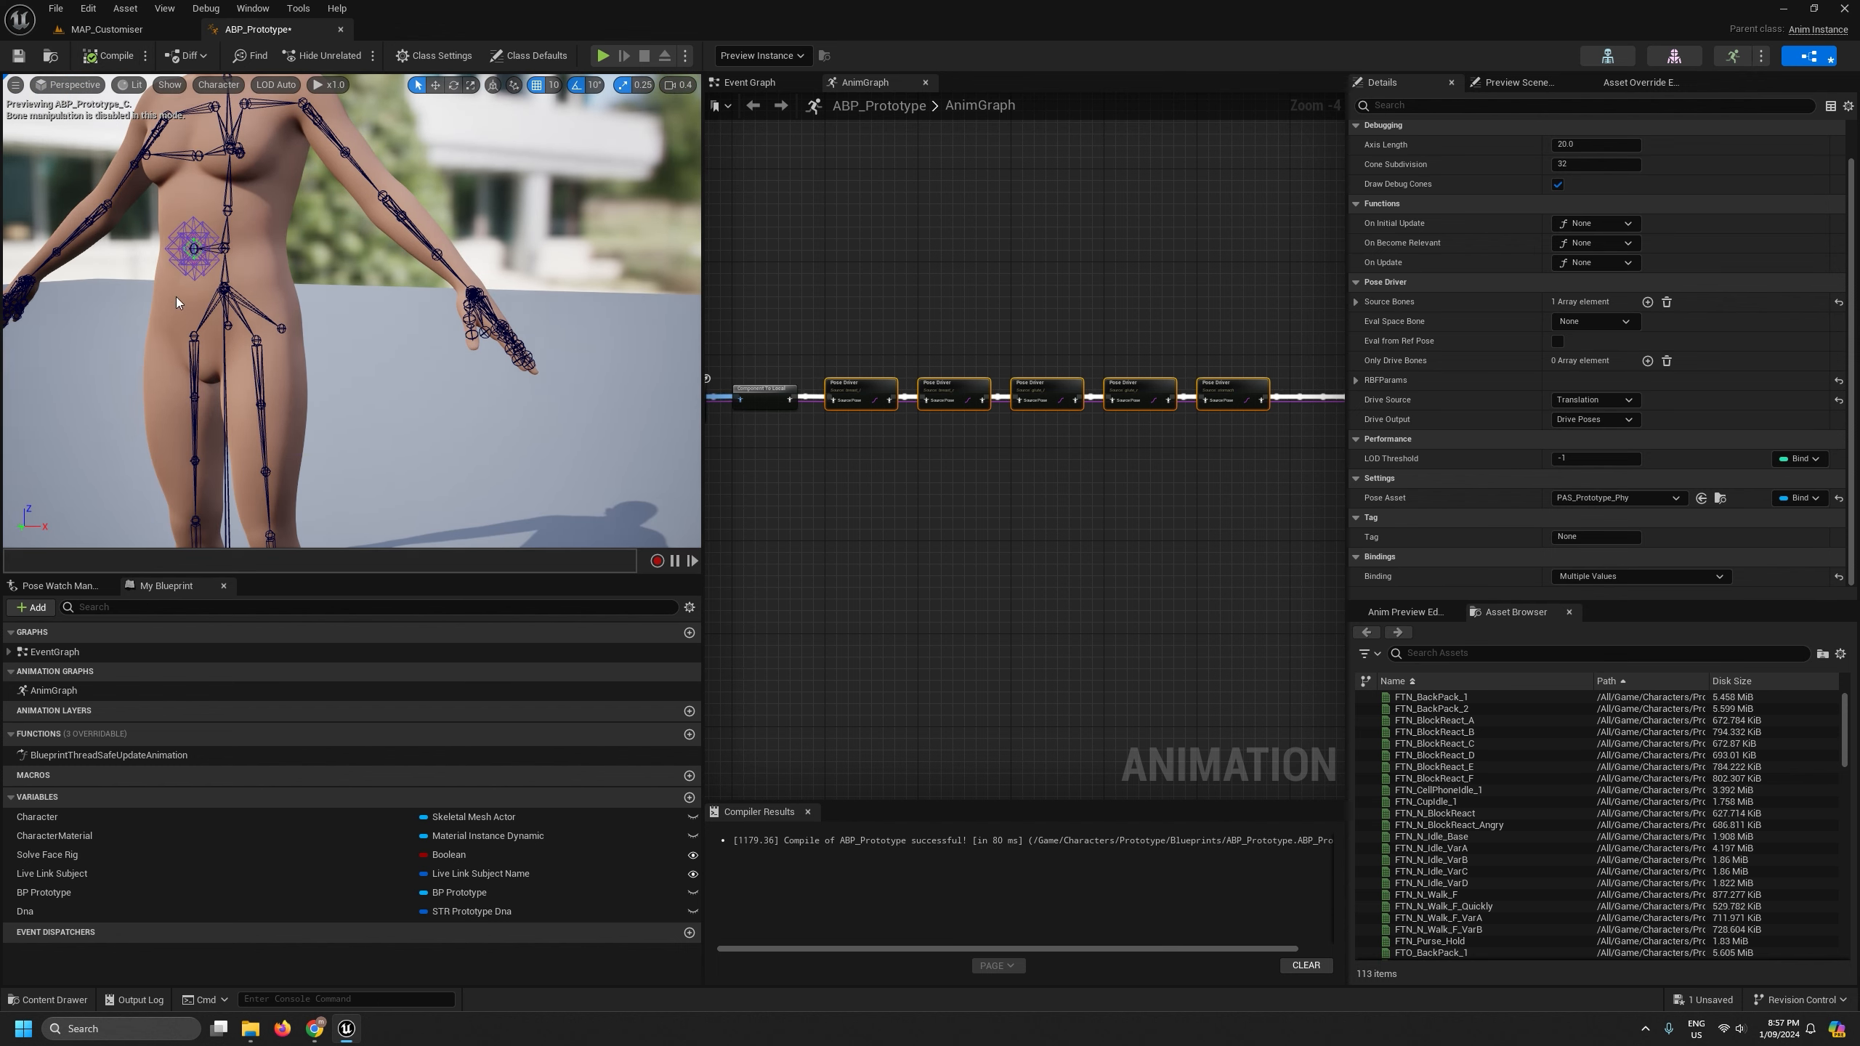
pyautogui.click(110, 29)
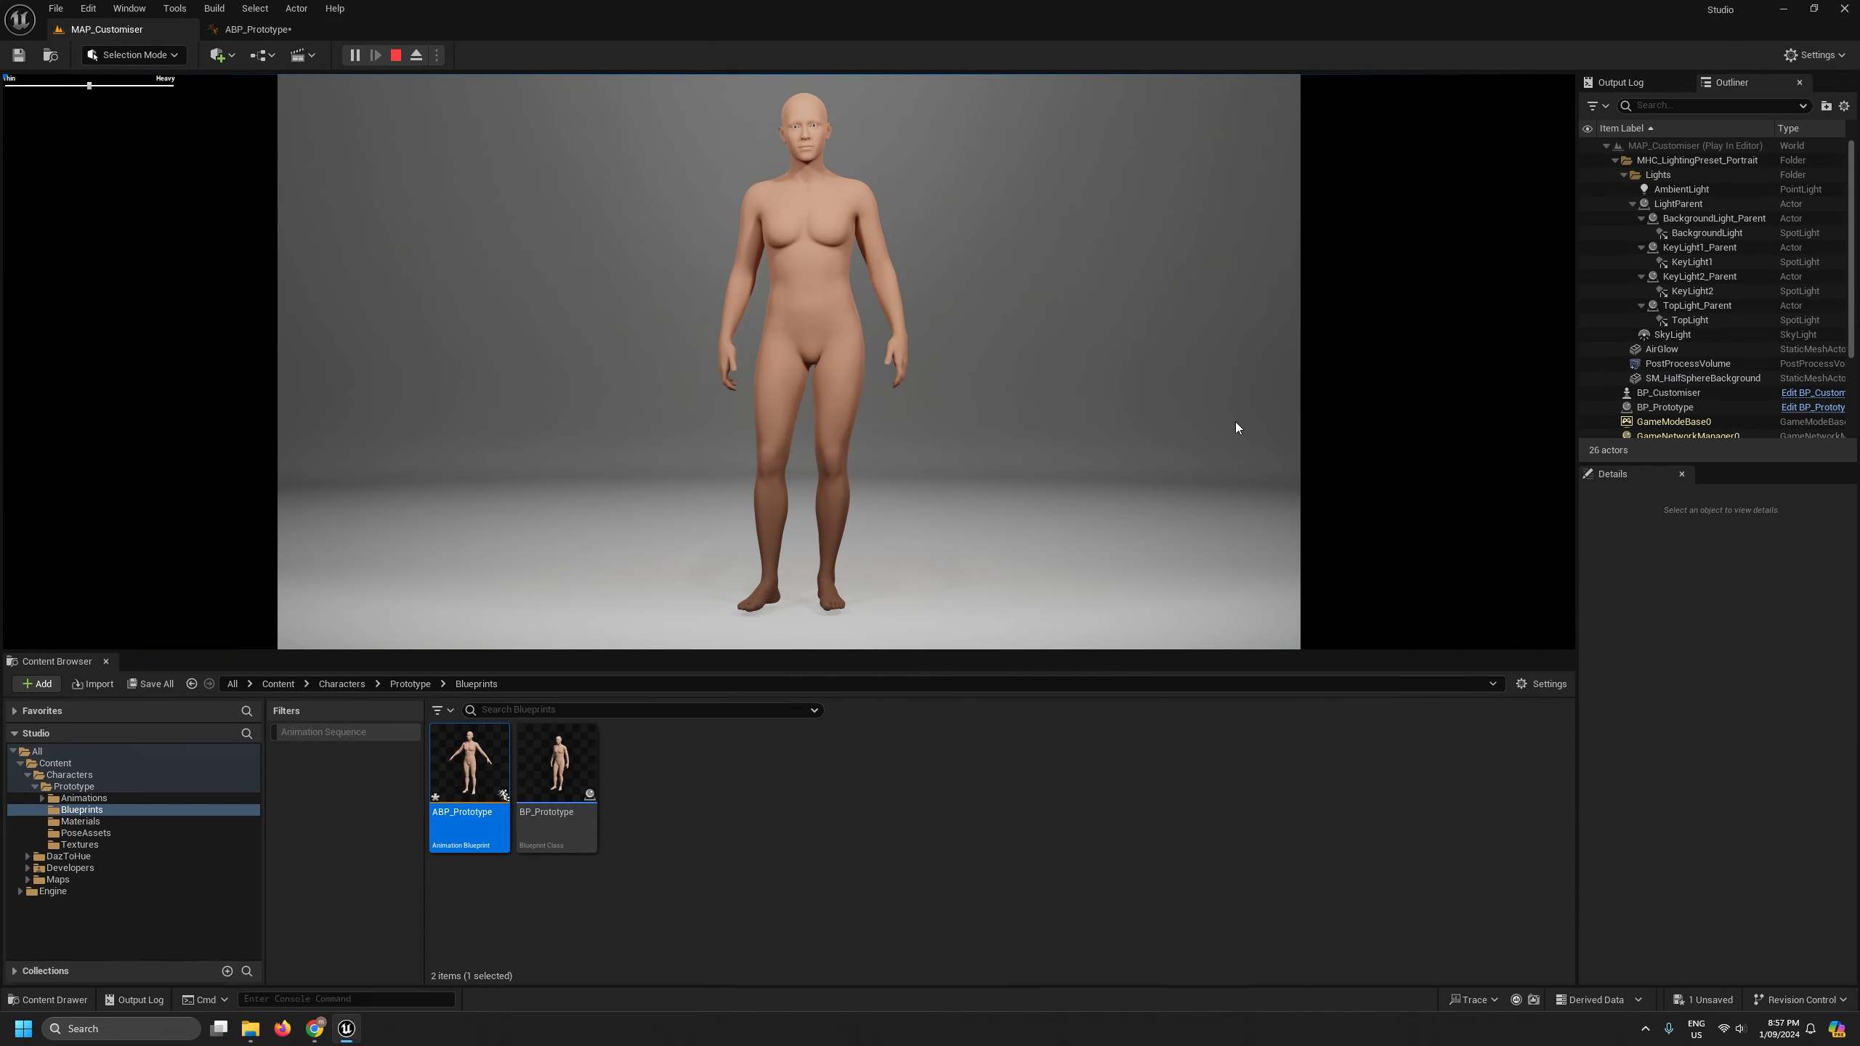
pyautogui.press('F11')
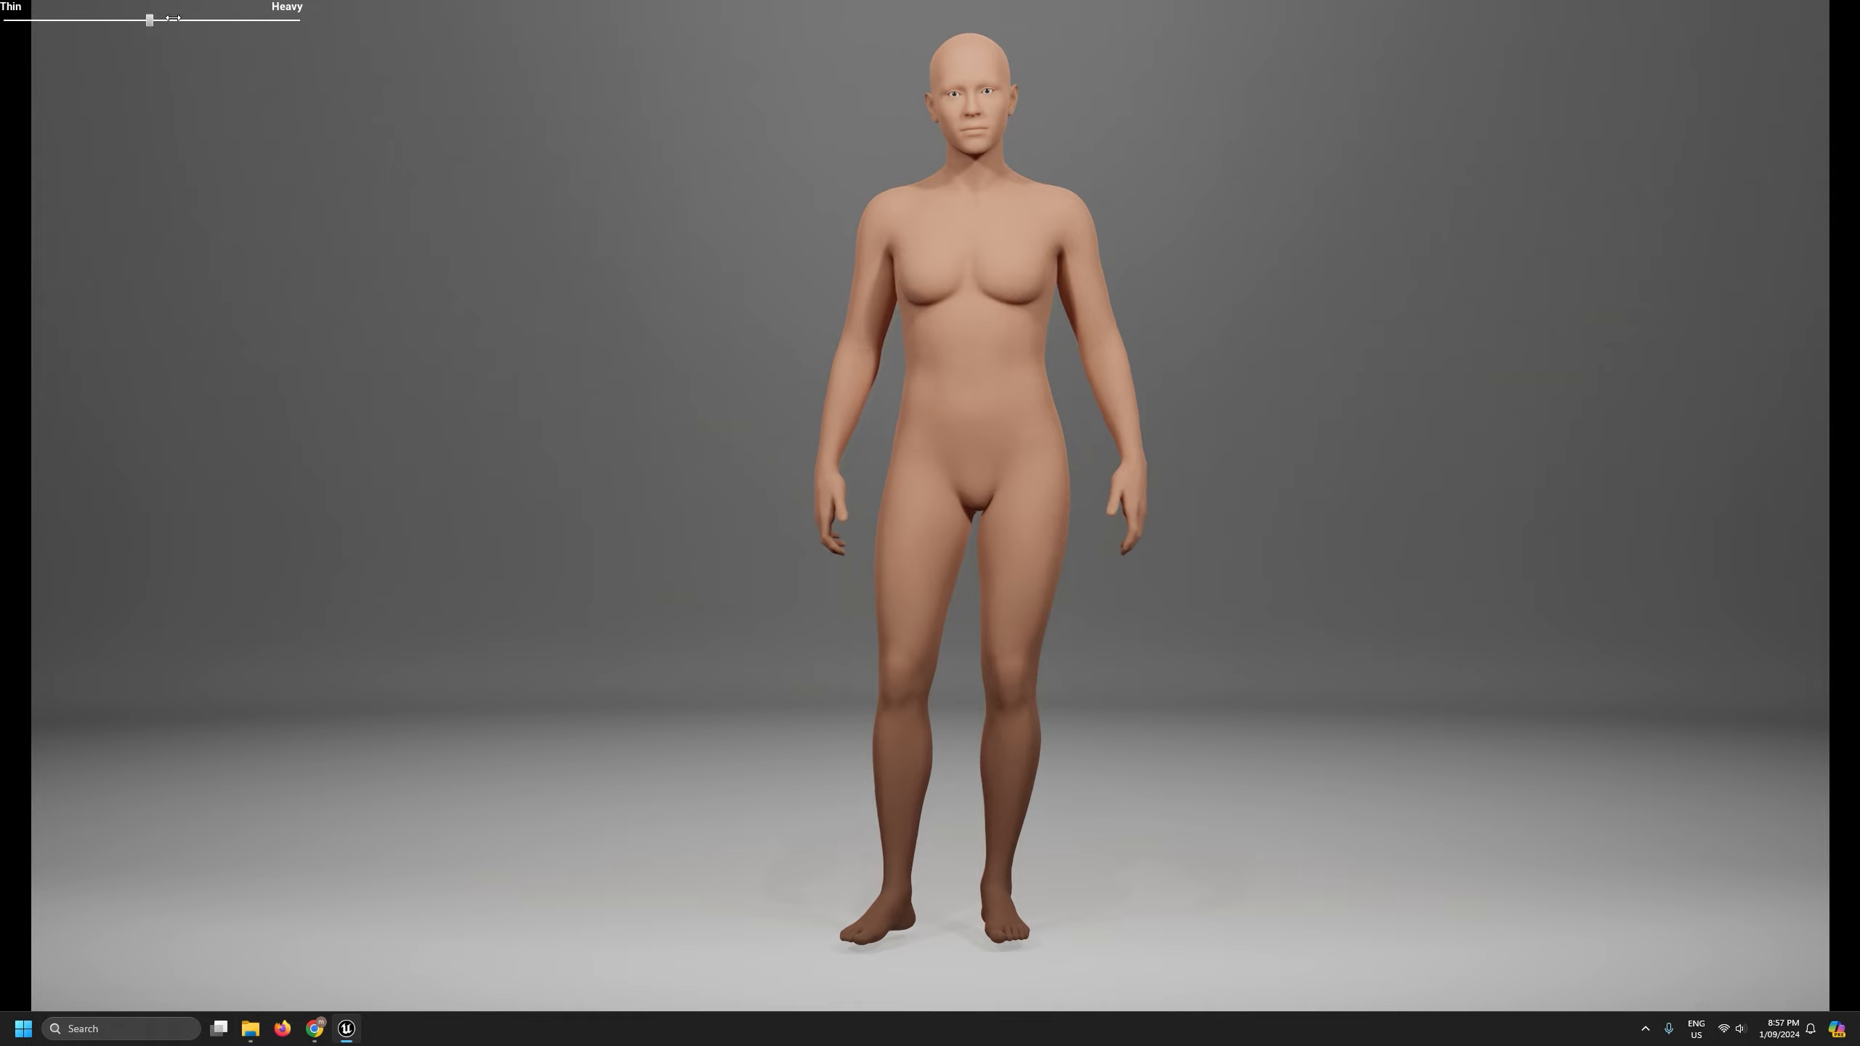
pyautogui.moveTo(152, 19); pyautogui.dragTo(413, 16)
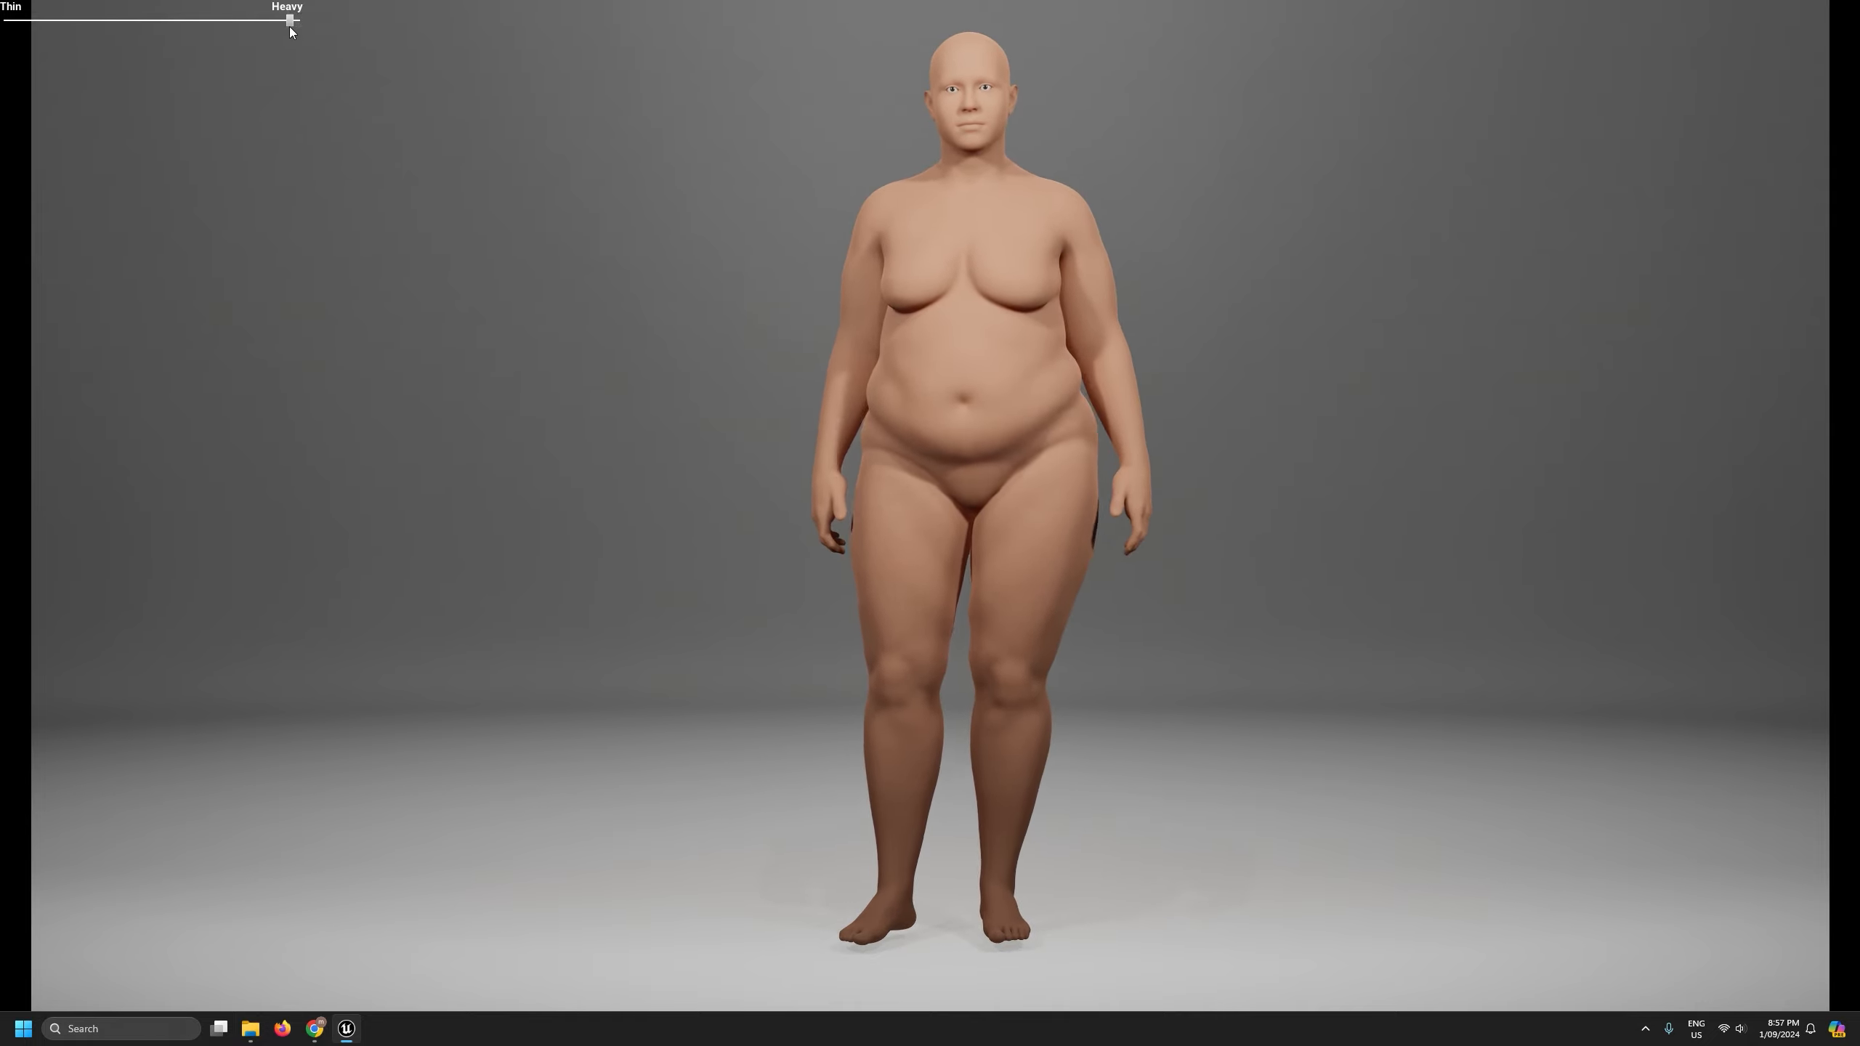
pyautogui.moveTo(291, 28); pyautogui.dragTo(365, 54)
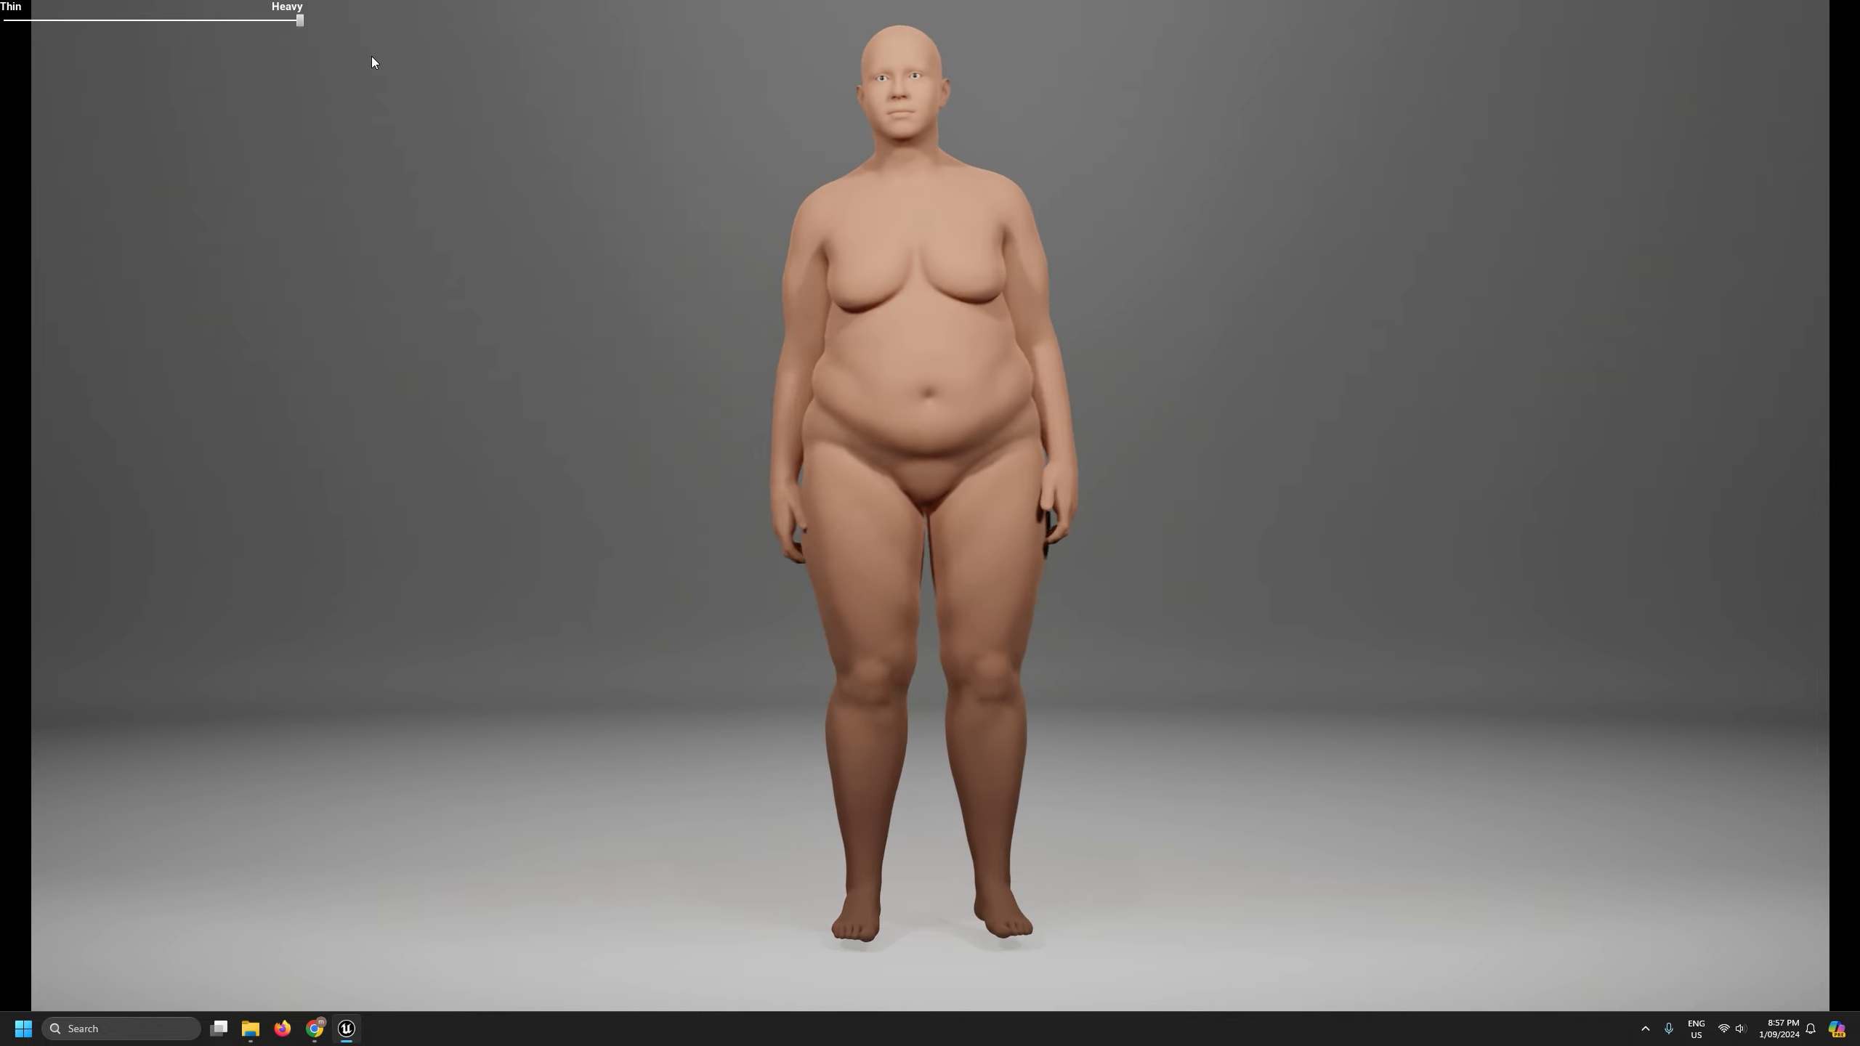
pyautogui.moveTo(297, 22); pyautogui.dragTo(510, 22)
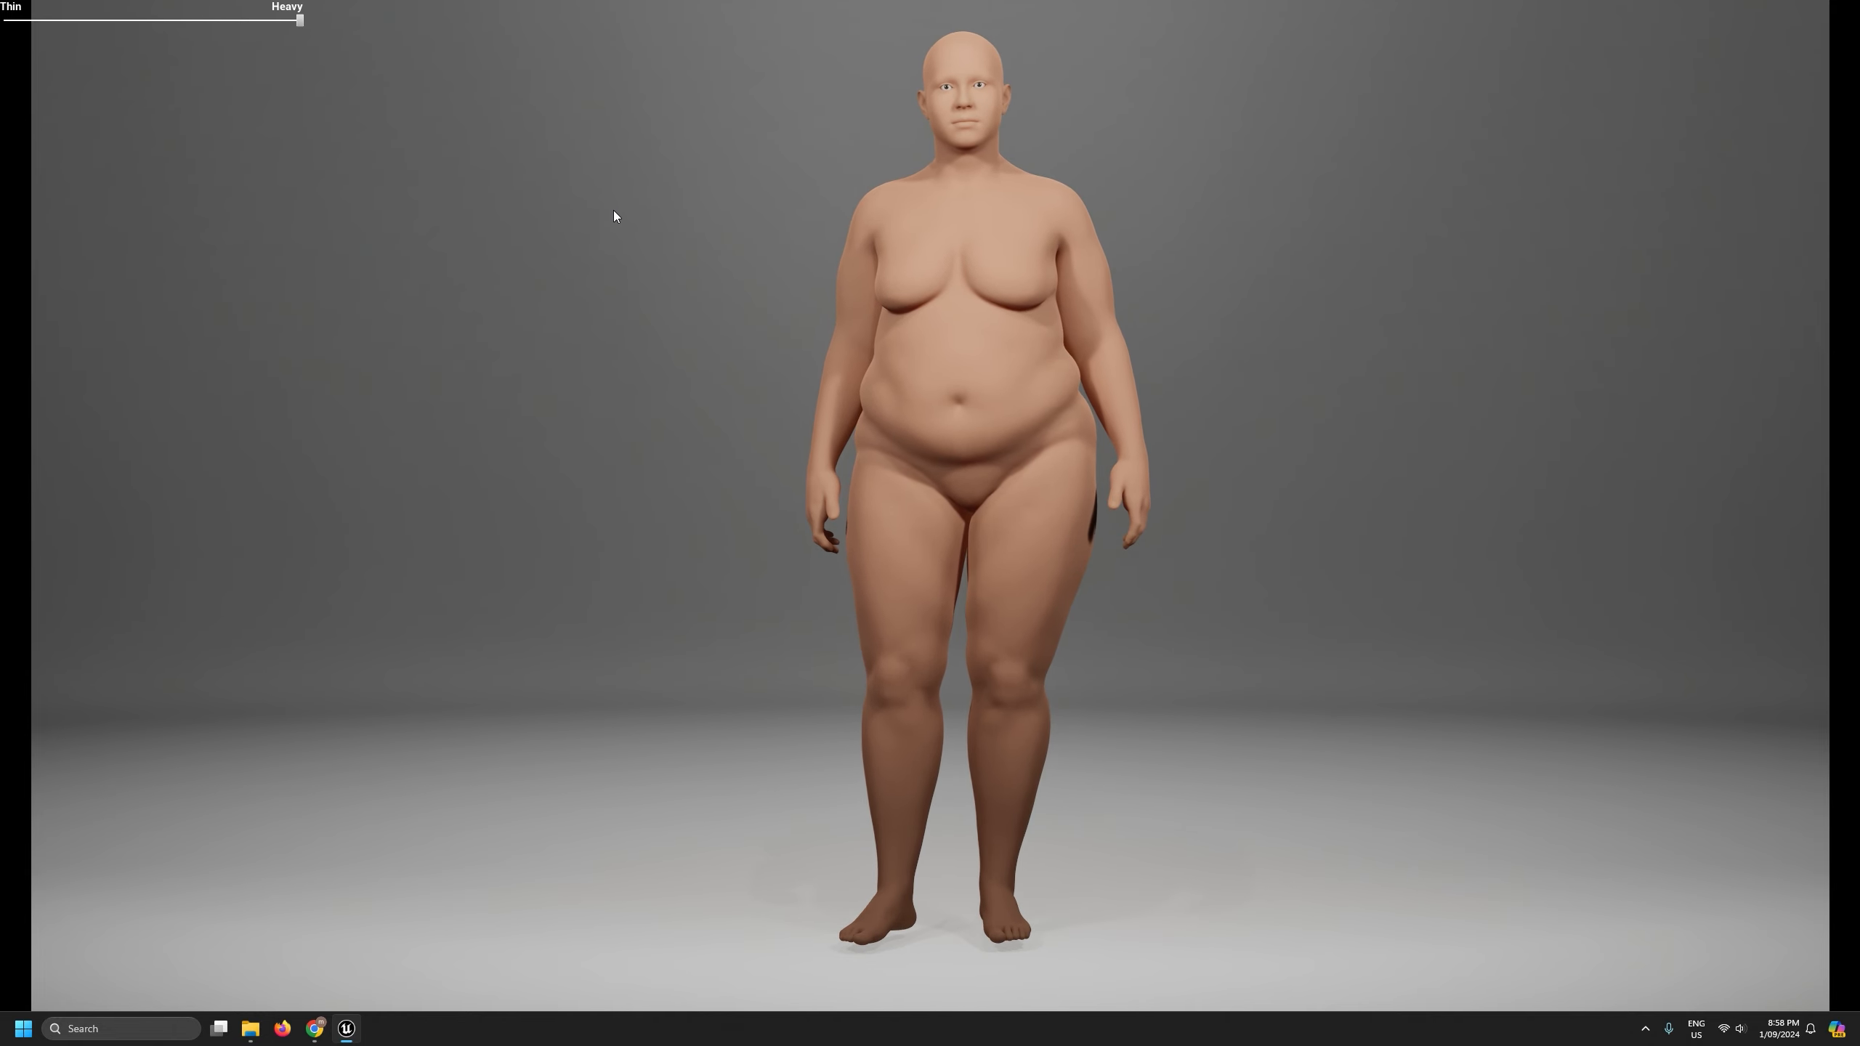
pyautogui.press('F11')
pyautogui.click(395, 55)
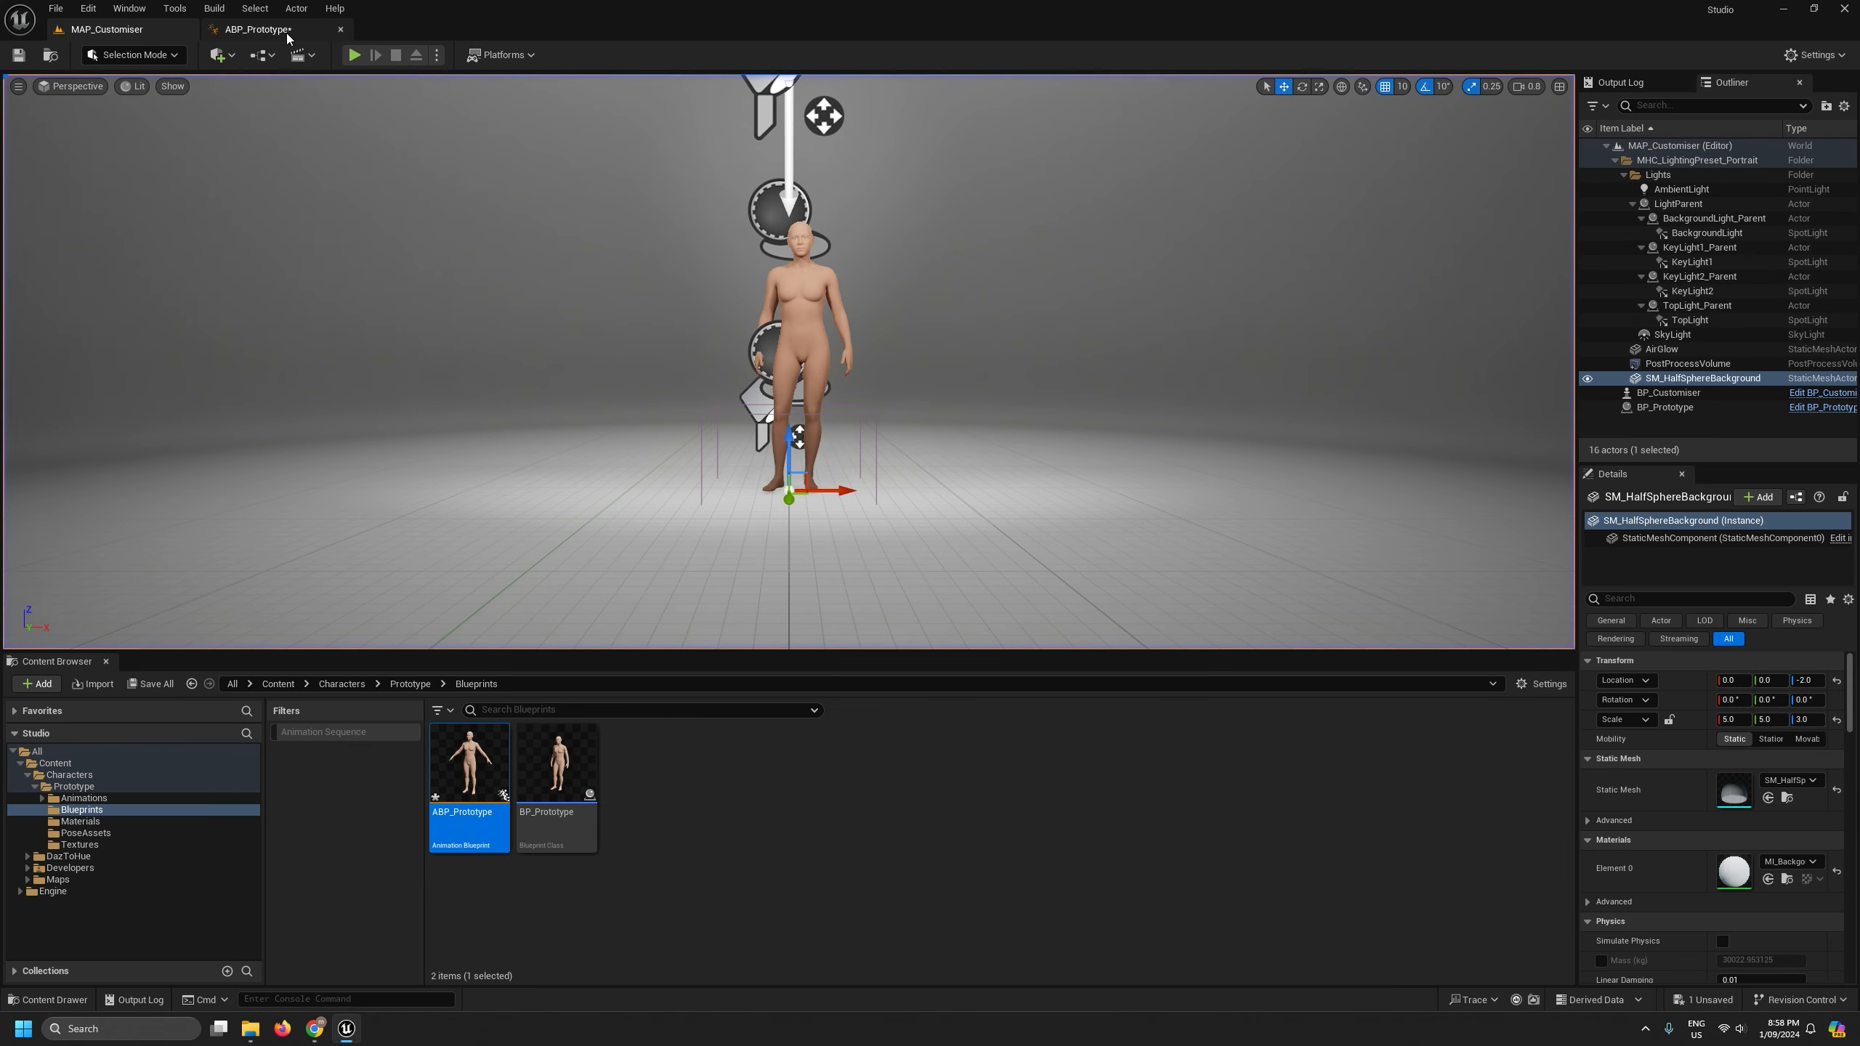
# - Select the five Spring Controllers in ABP_Prototype's AnimGraph, set their Max Displacement to 5, then compile and save the blueprint
pyautogui.click(286, 33)
pyautogui.moveTo(828, 450); pyautogui.dragTo(1179, 496, button='right')
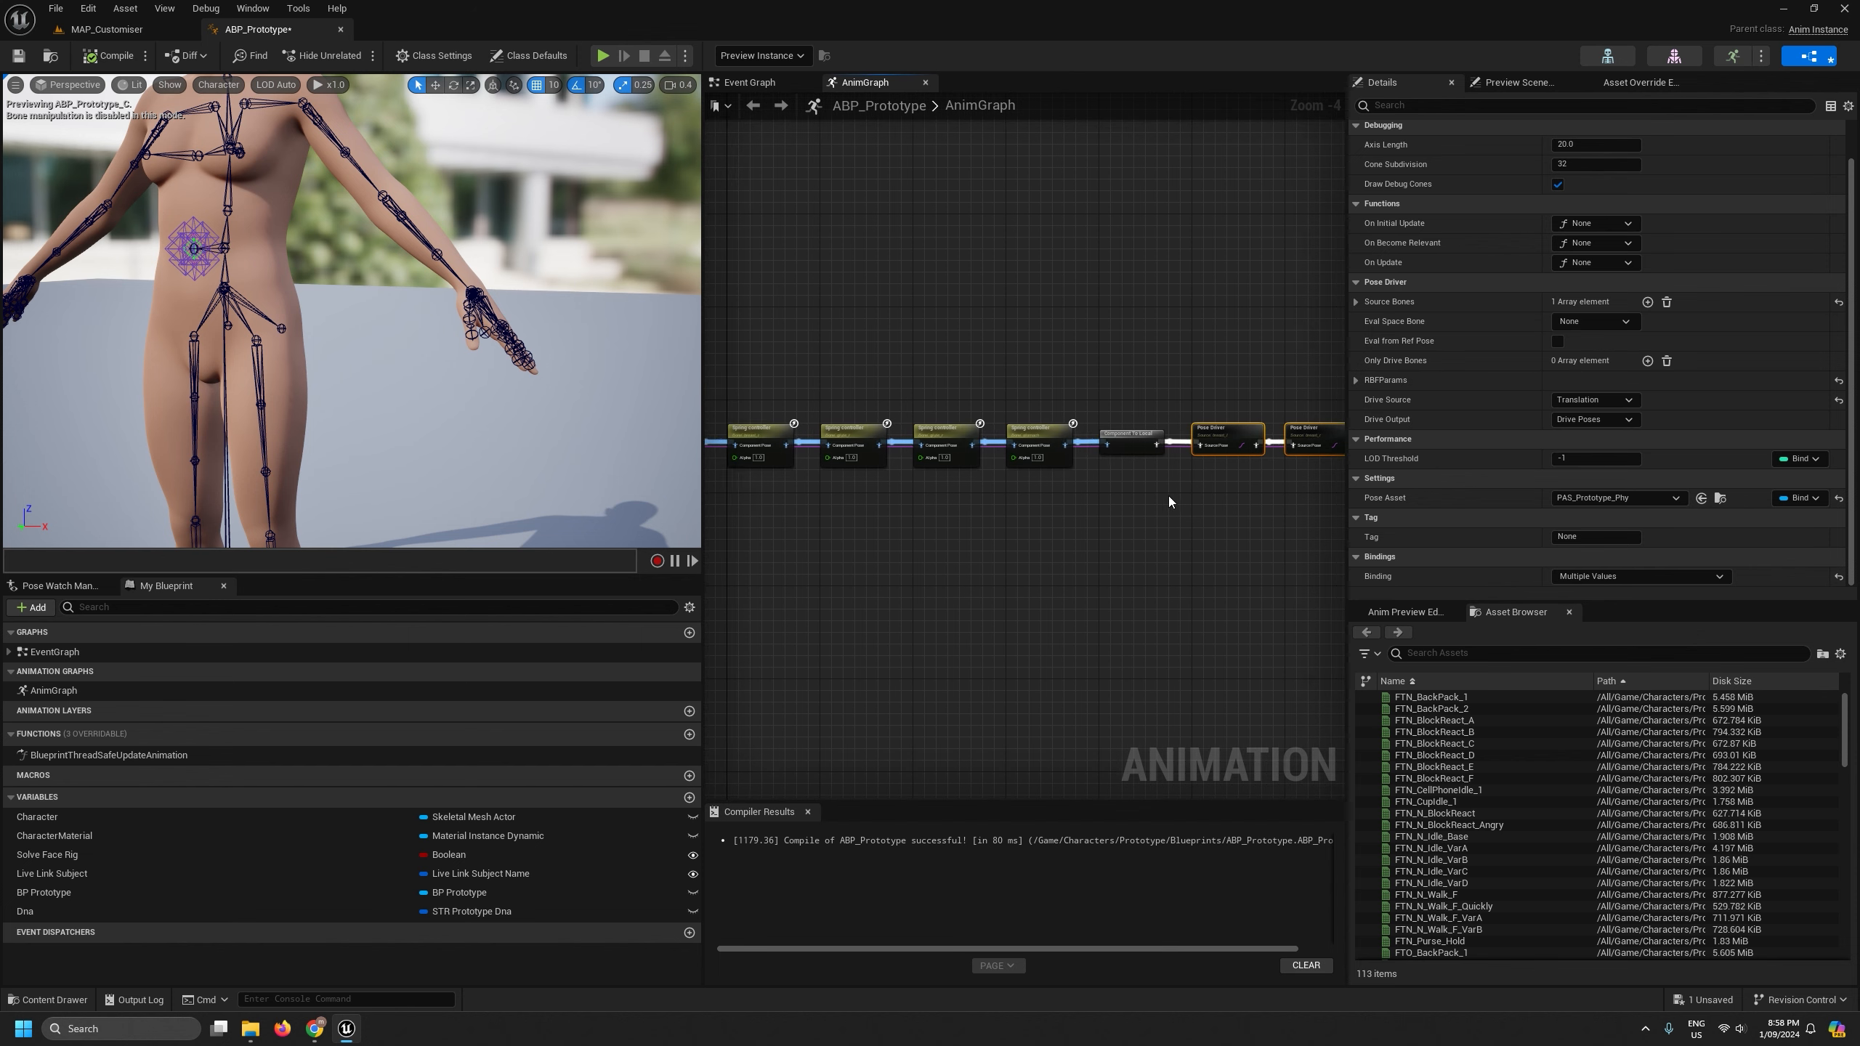
pyautogui.scroll(-1, 1040, 502)
pyautogui.moveTo(857, 526); pyautogui.dragTo(931, 555, button='right')
pyautogui.moveTo(1101, 501); pyautogui.dragTo(1107, 505)
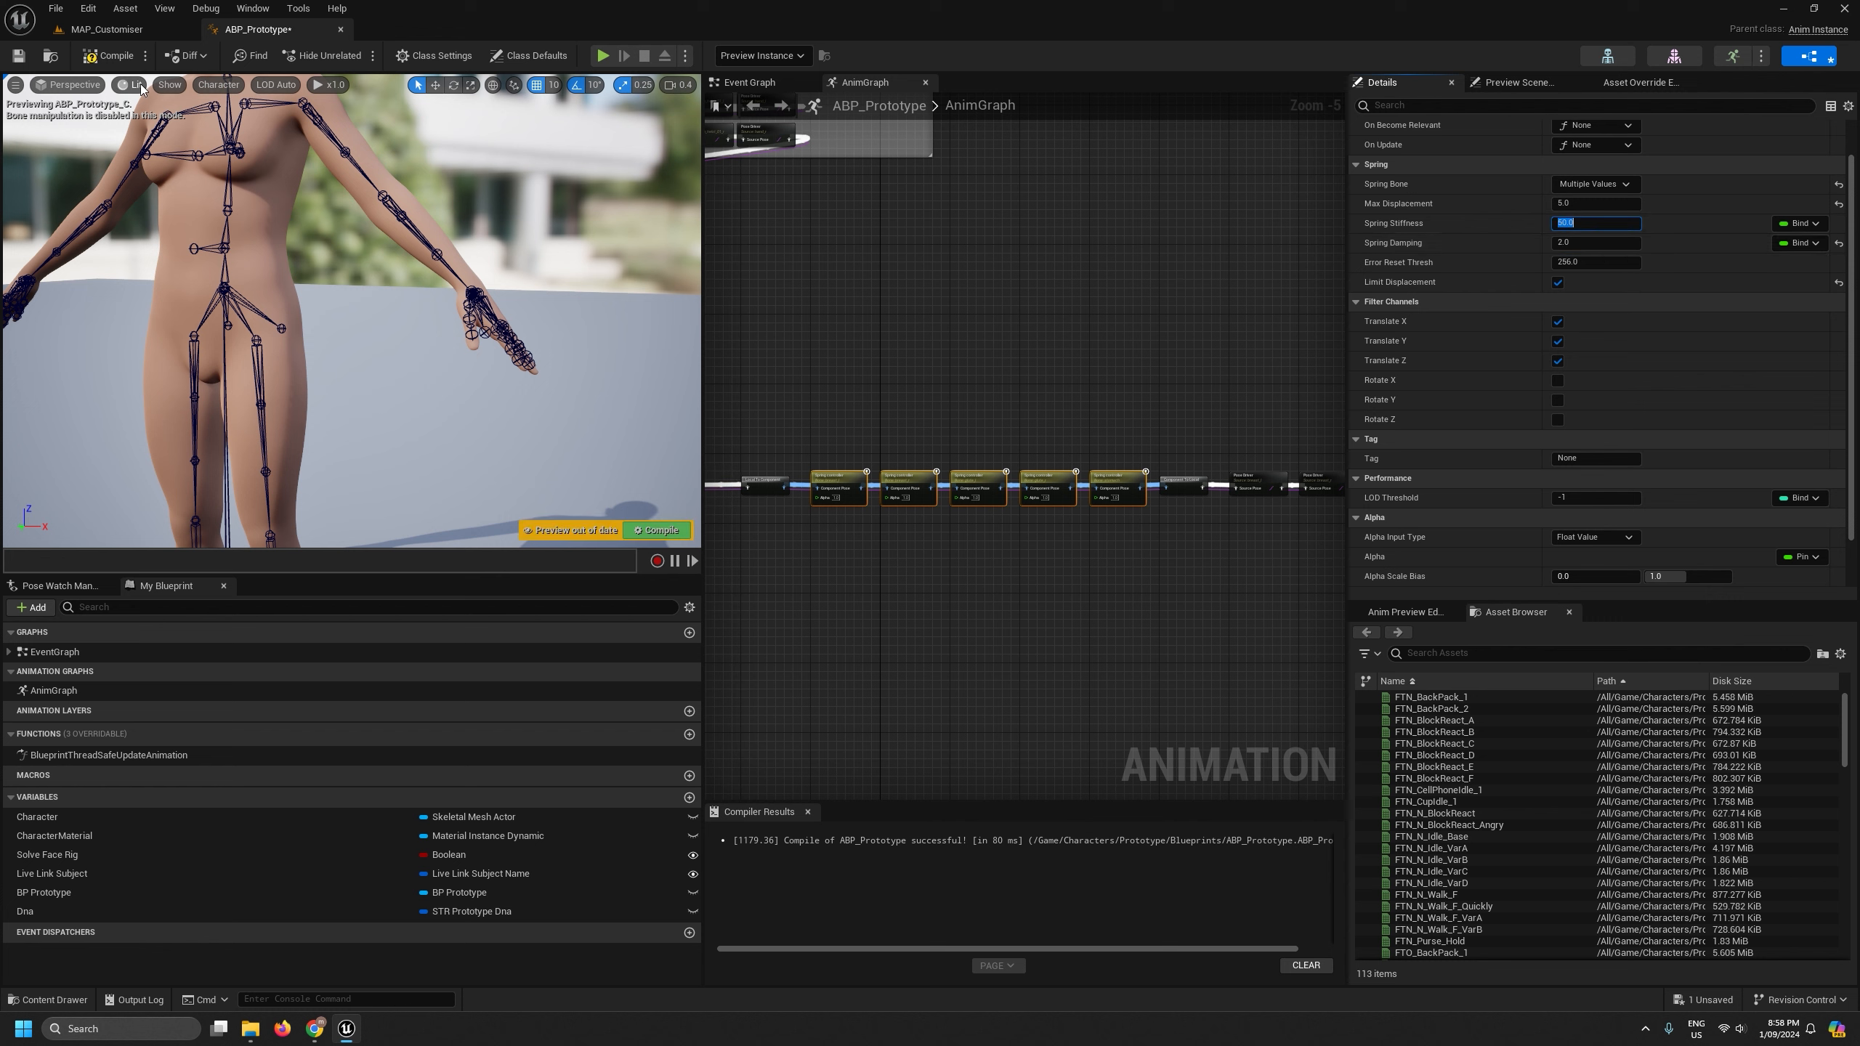
pyautogui.click(110, 56)
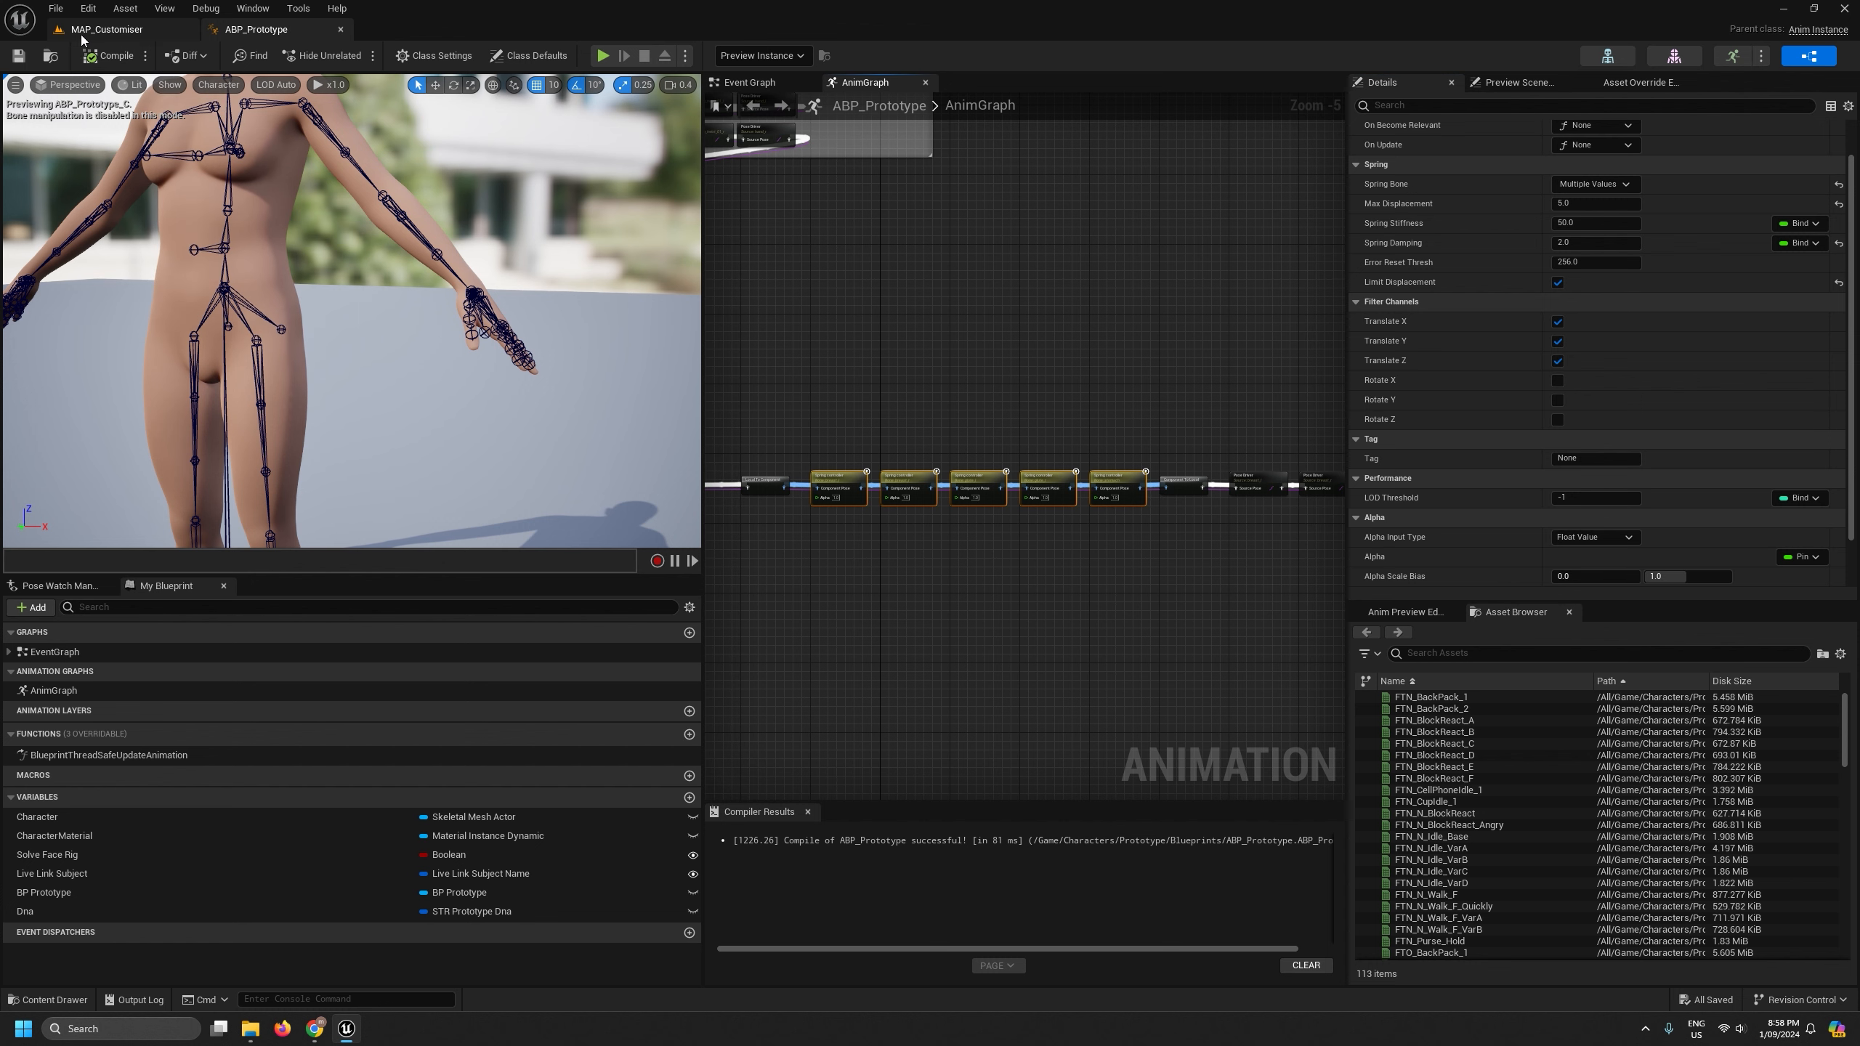
# - Replay MAP_Customiser full screen with the body slider at Heavy to examine the motion under the limited displacement, and stop playing
pyautogui.click(176, 31)
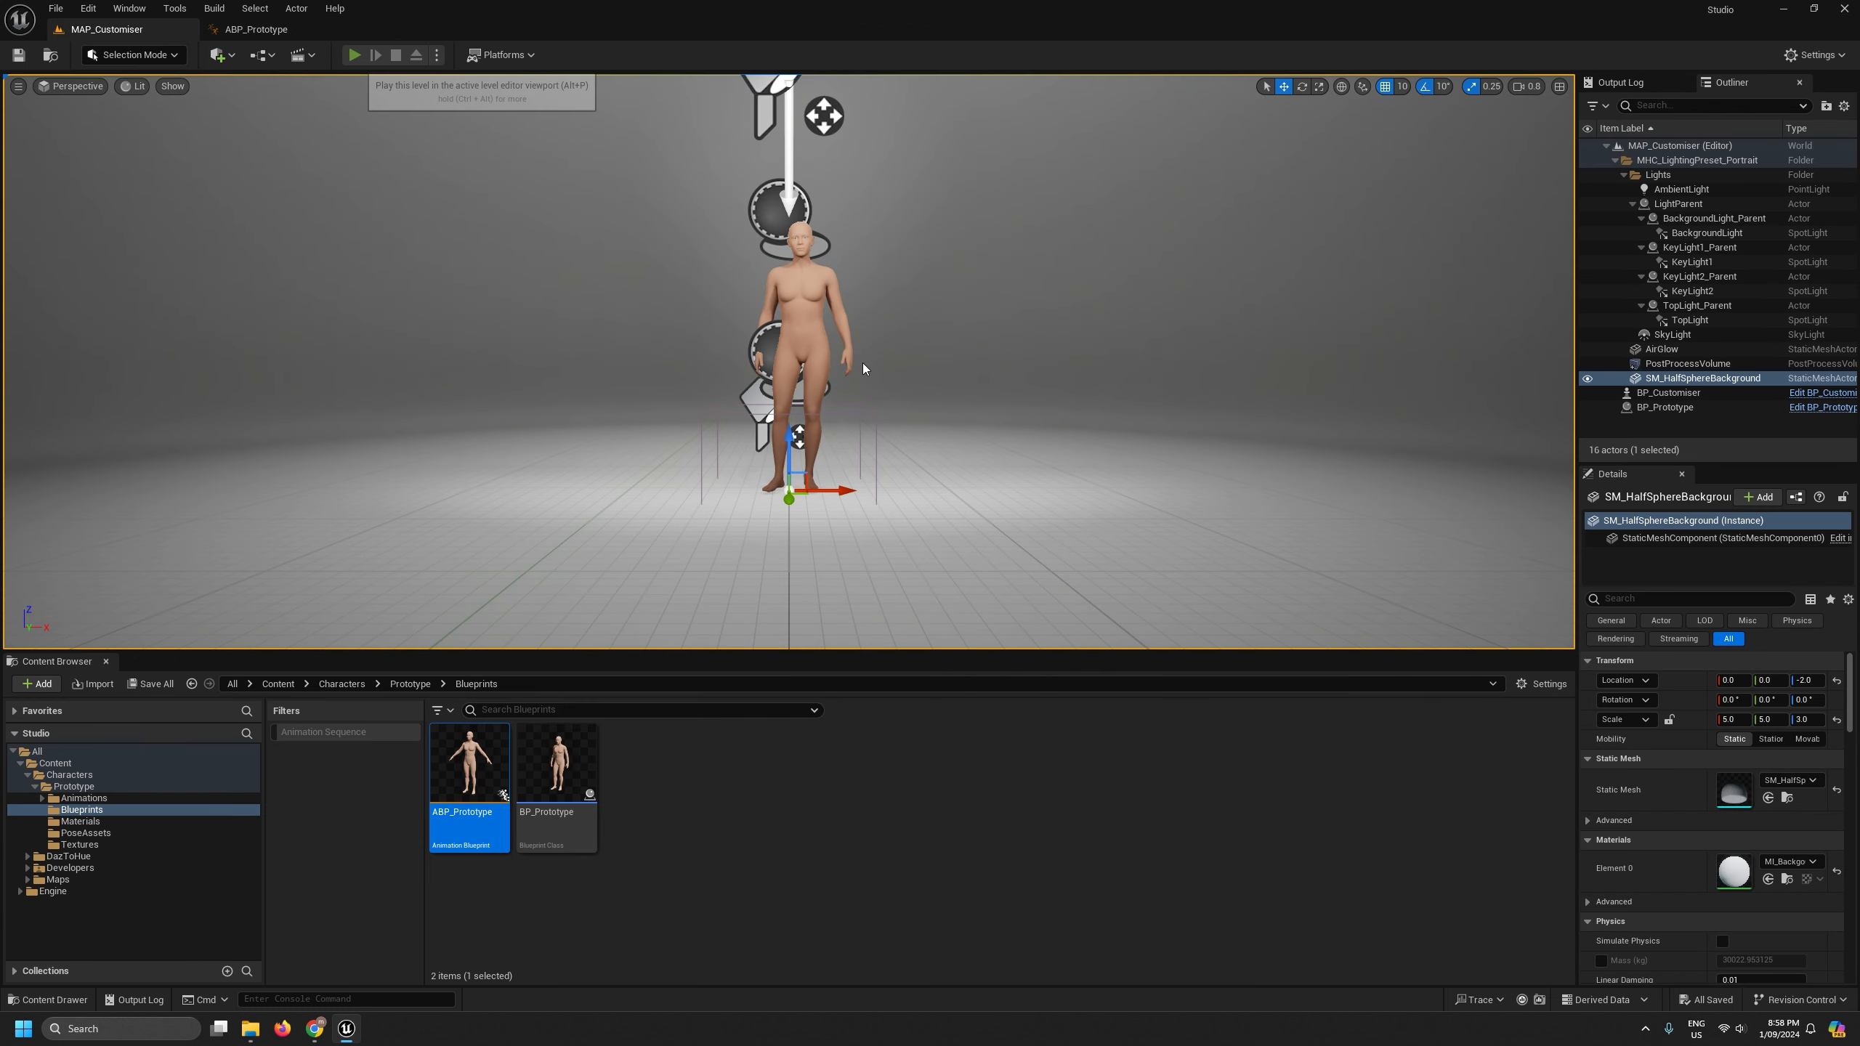
pyautogui.hotkey('alt', 'p')
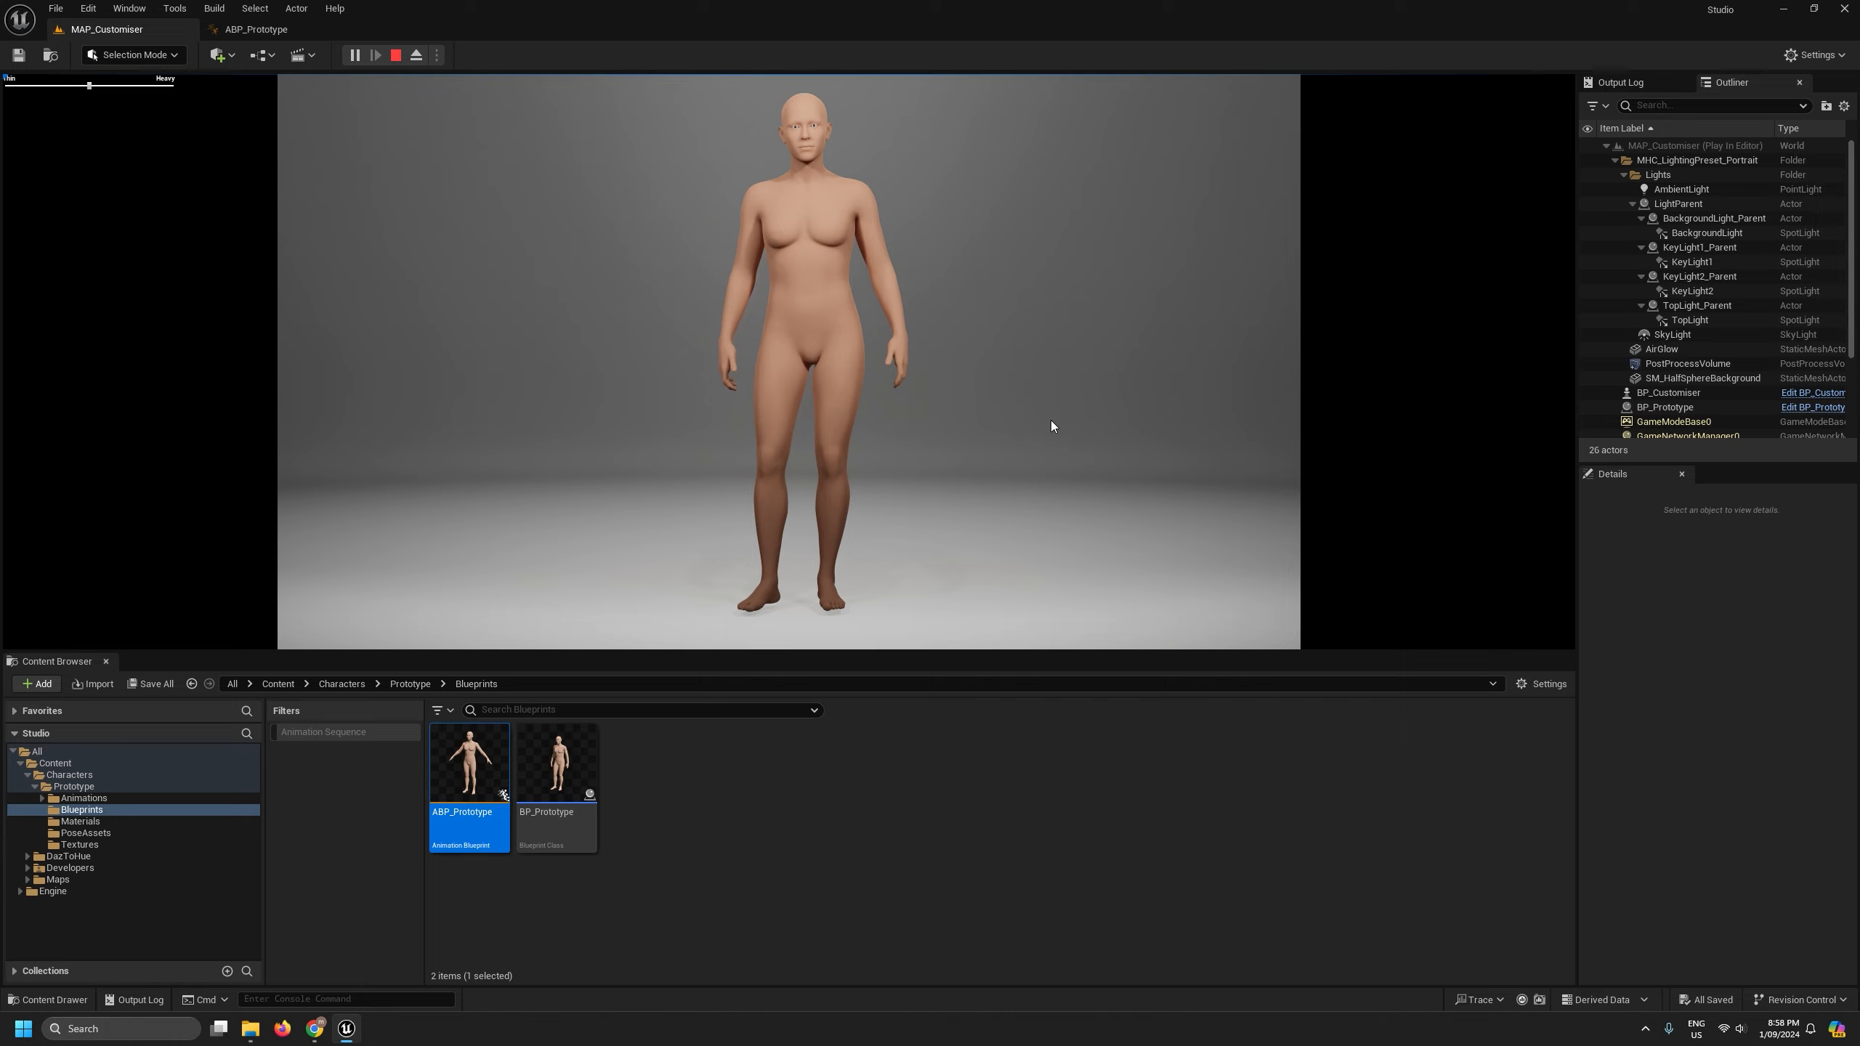
pyautogui.press('F11')
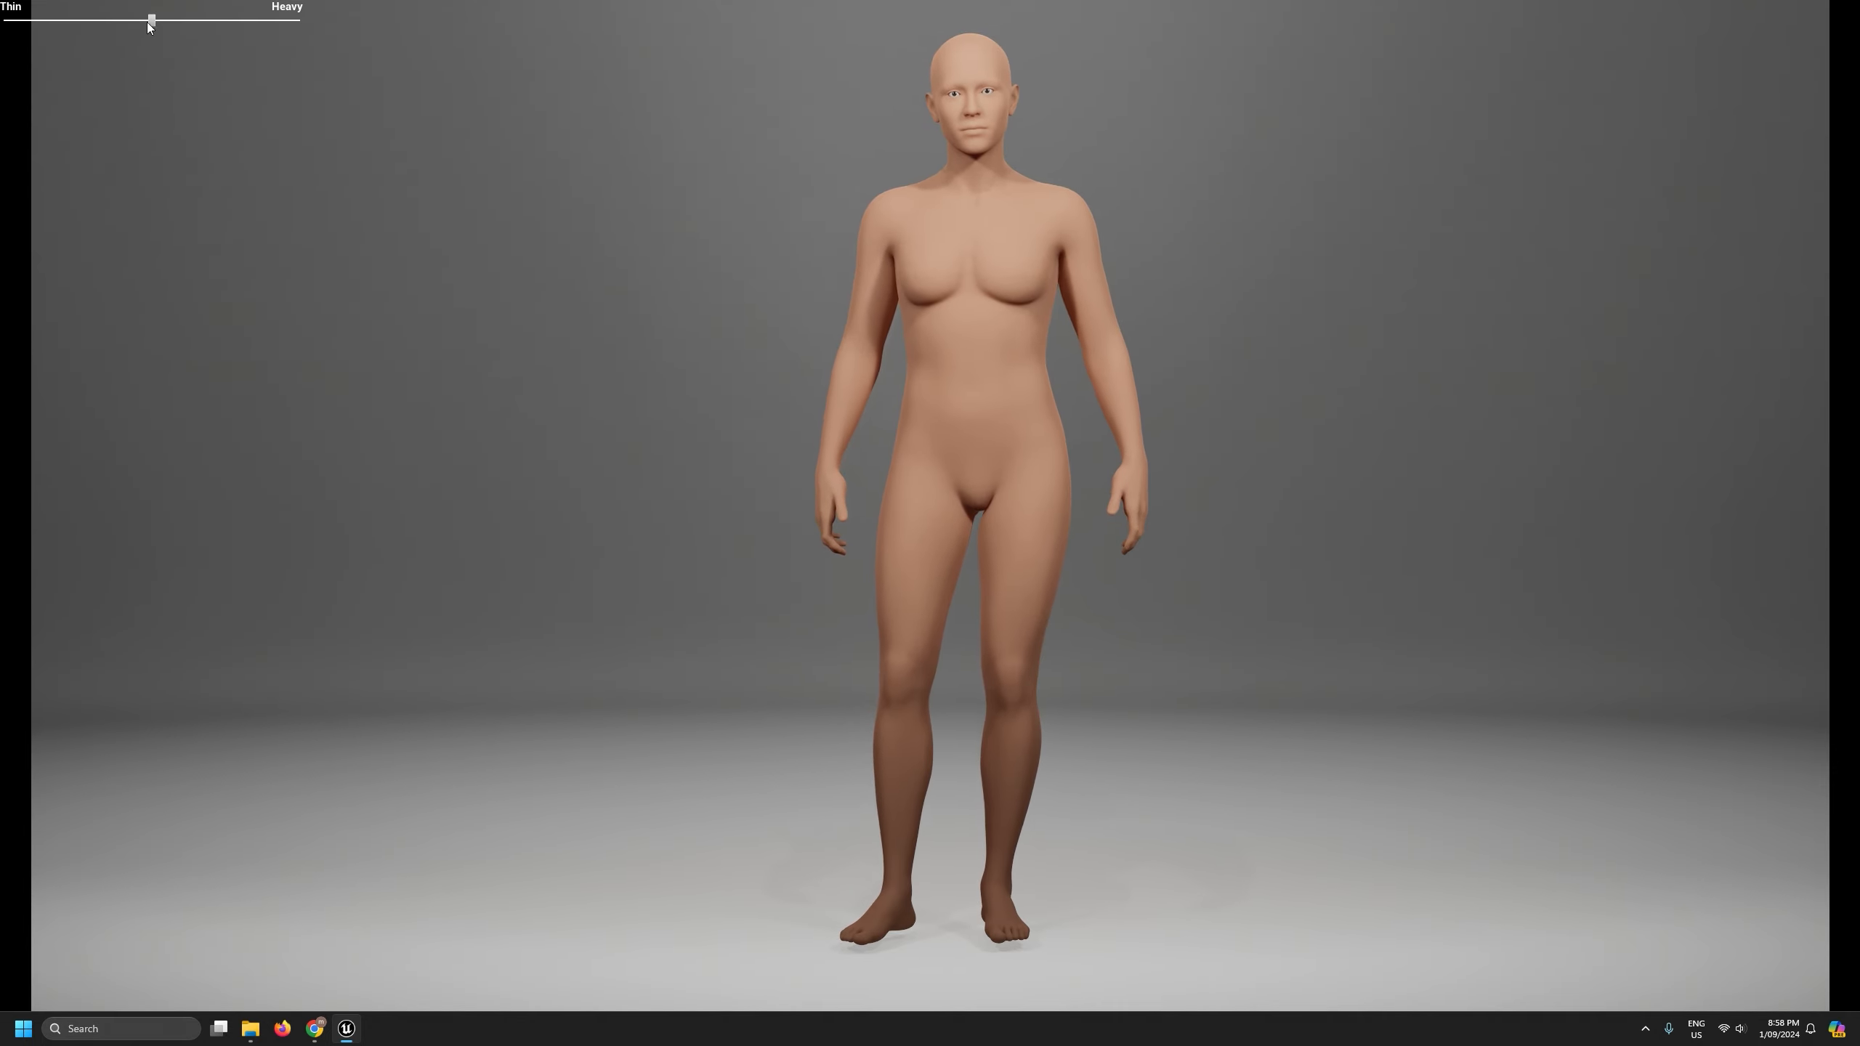
pyautogui.moveTo(152, 20); pyautogui.dragTo(397, 40)
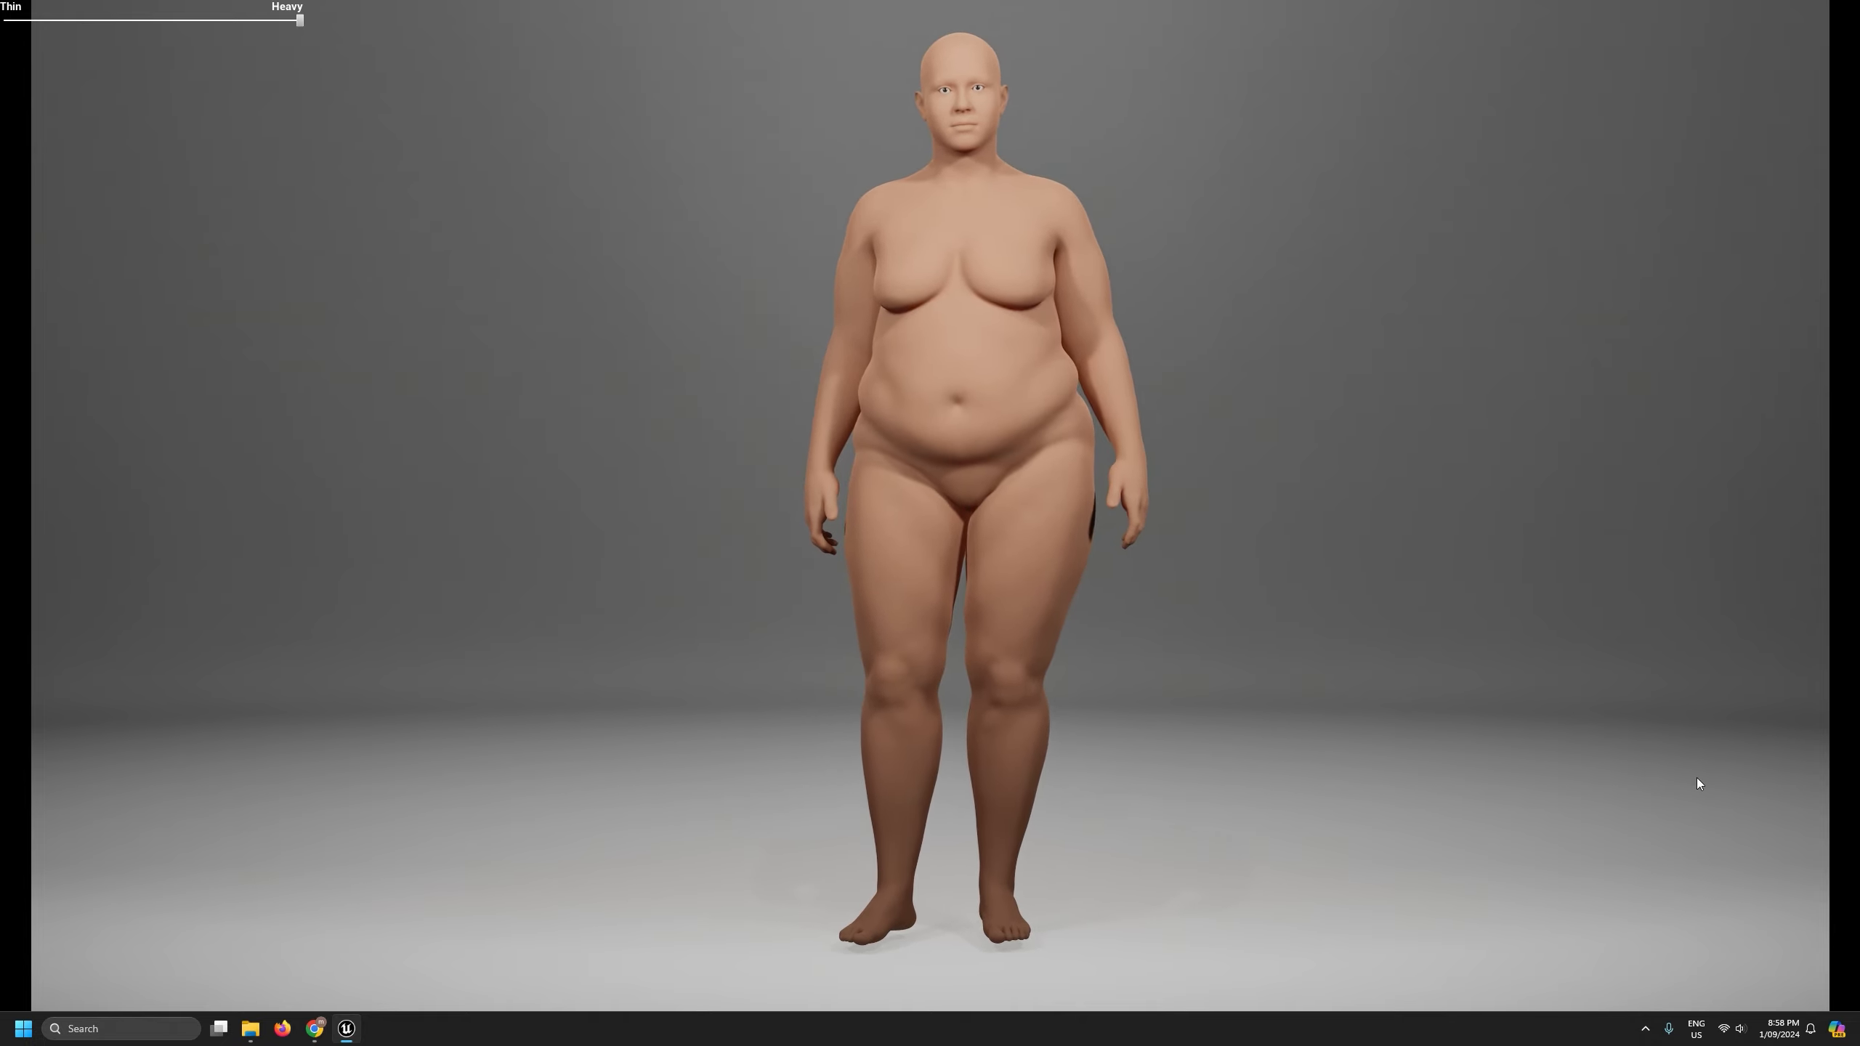
pyautogui.press('F11')
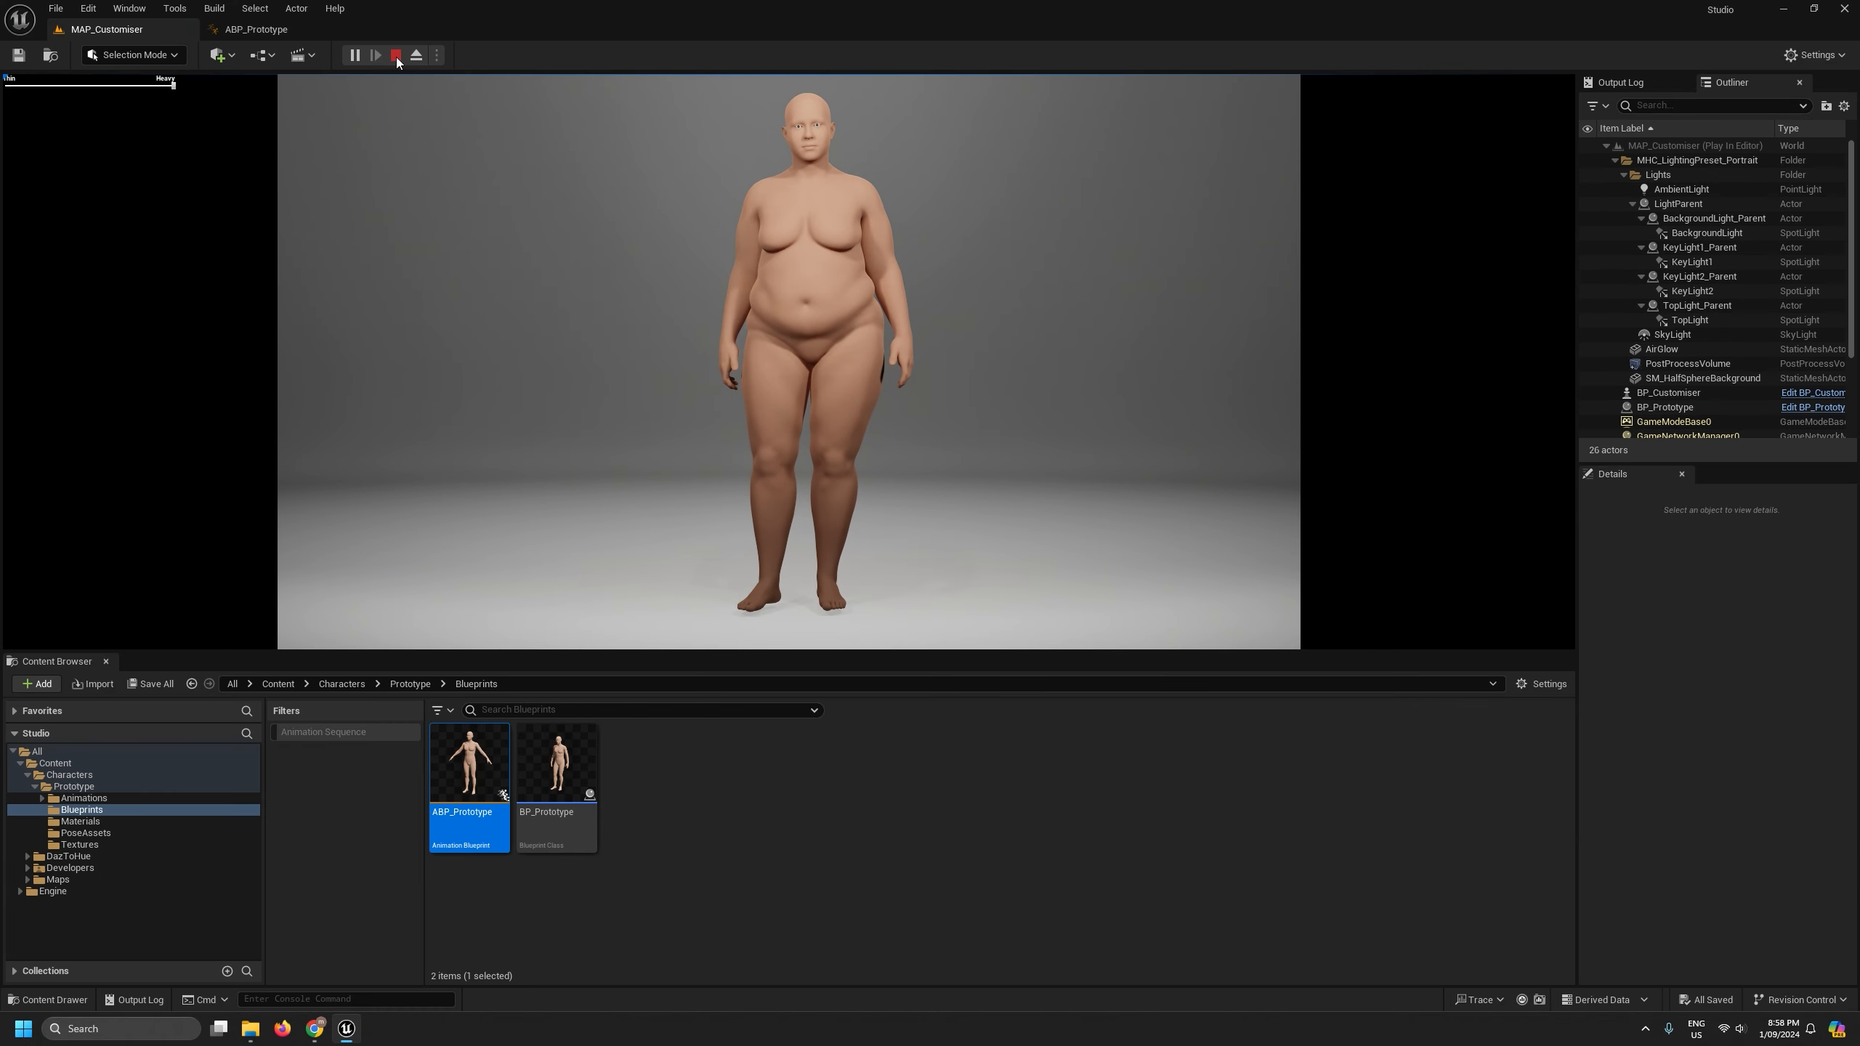
# - Set the five Spring Controllers in ABP_Prototype to Max Displacement 5 and Spring Stiffness 350, then compile and save the blueprint
pyautogui.click(280, 32)
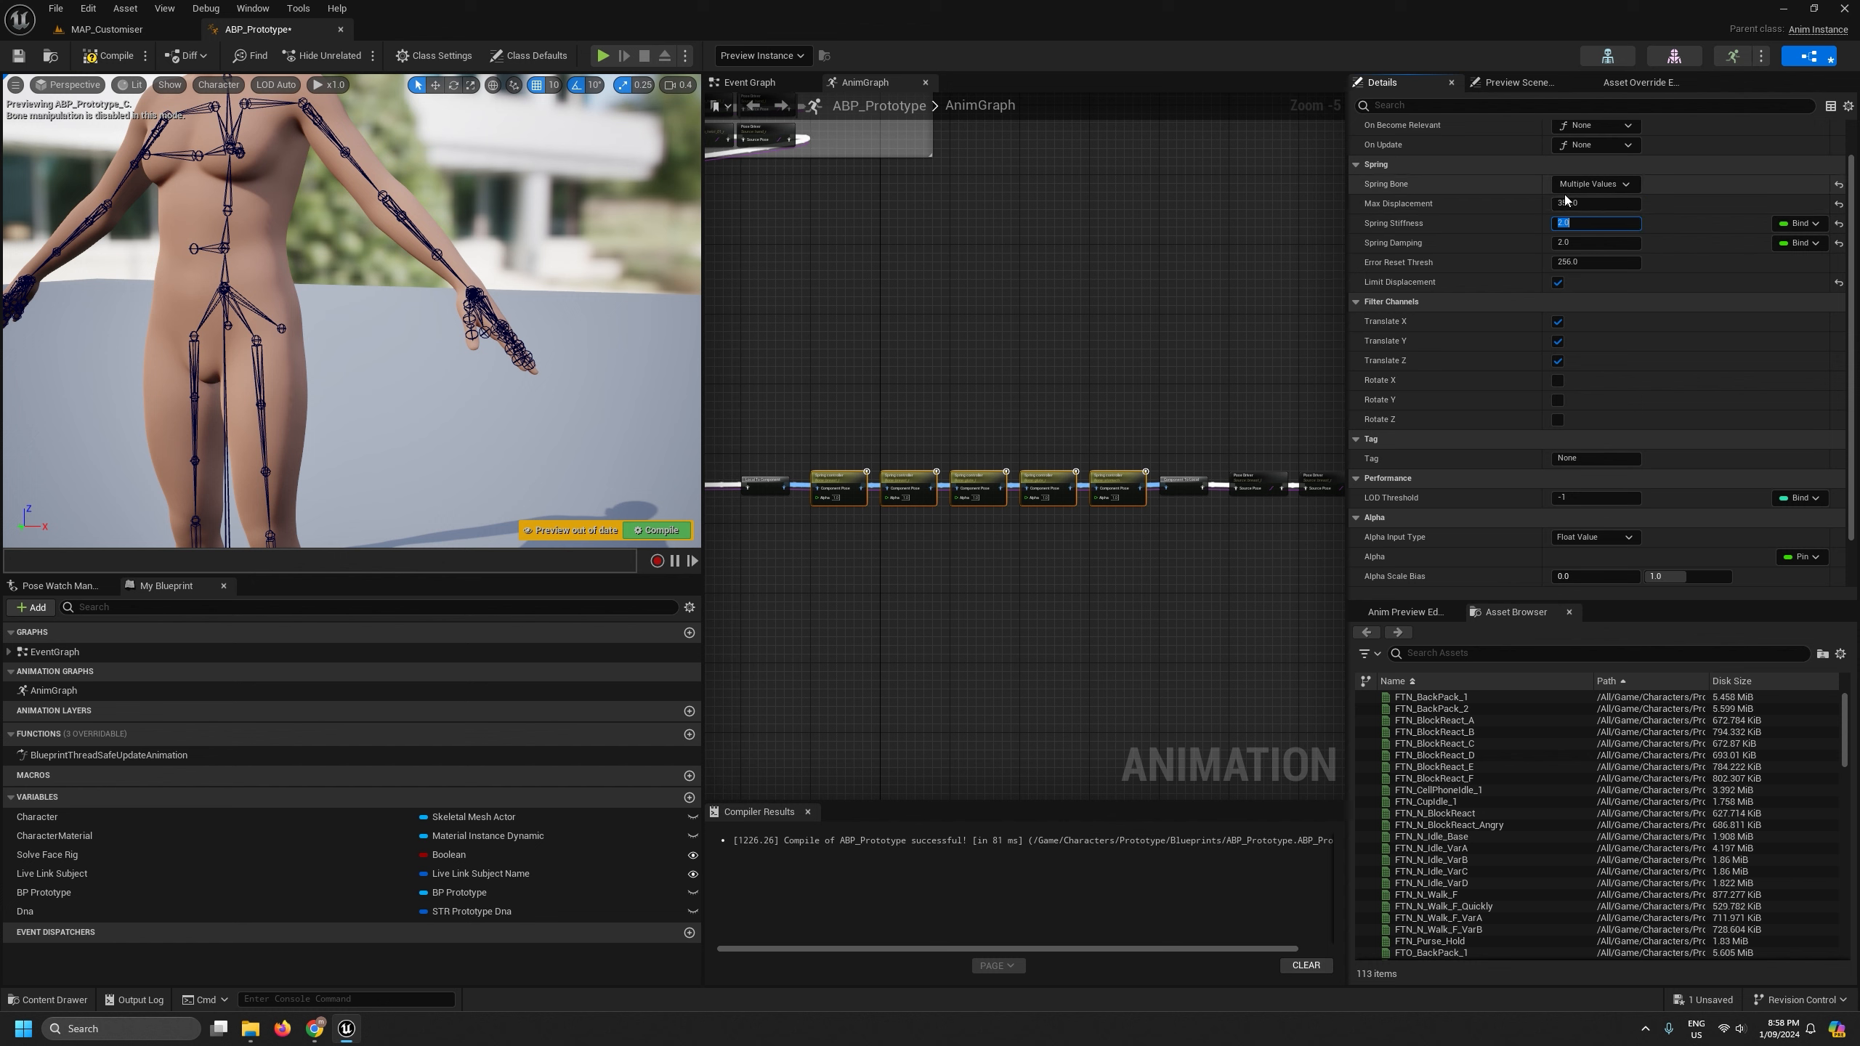
pyautogui.click(111, 59)
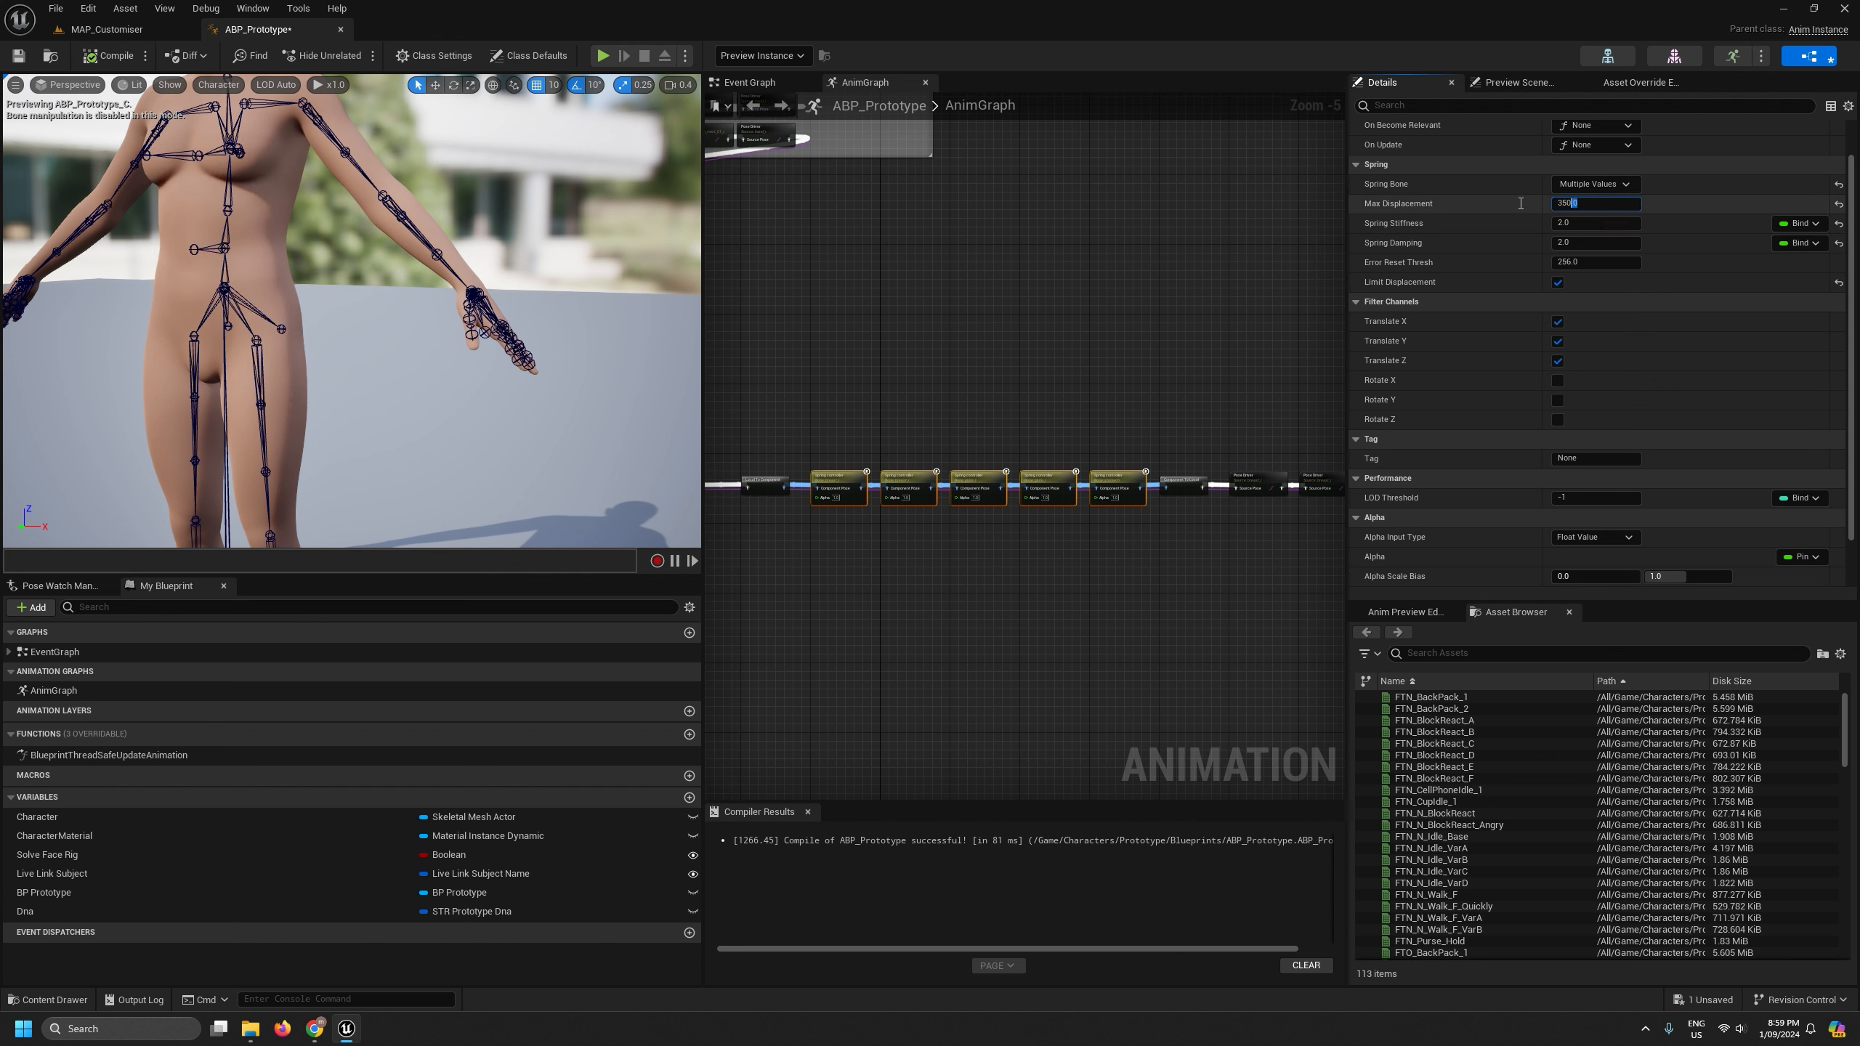
pyautogui.write('5')
pyautogui.press('Tab')
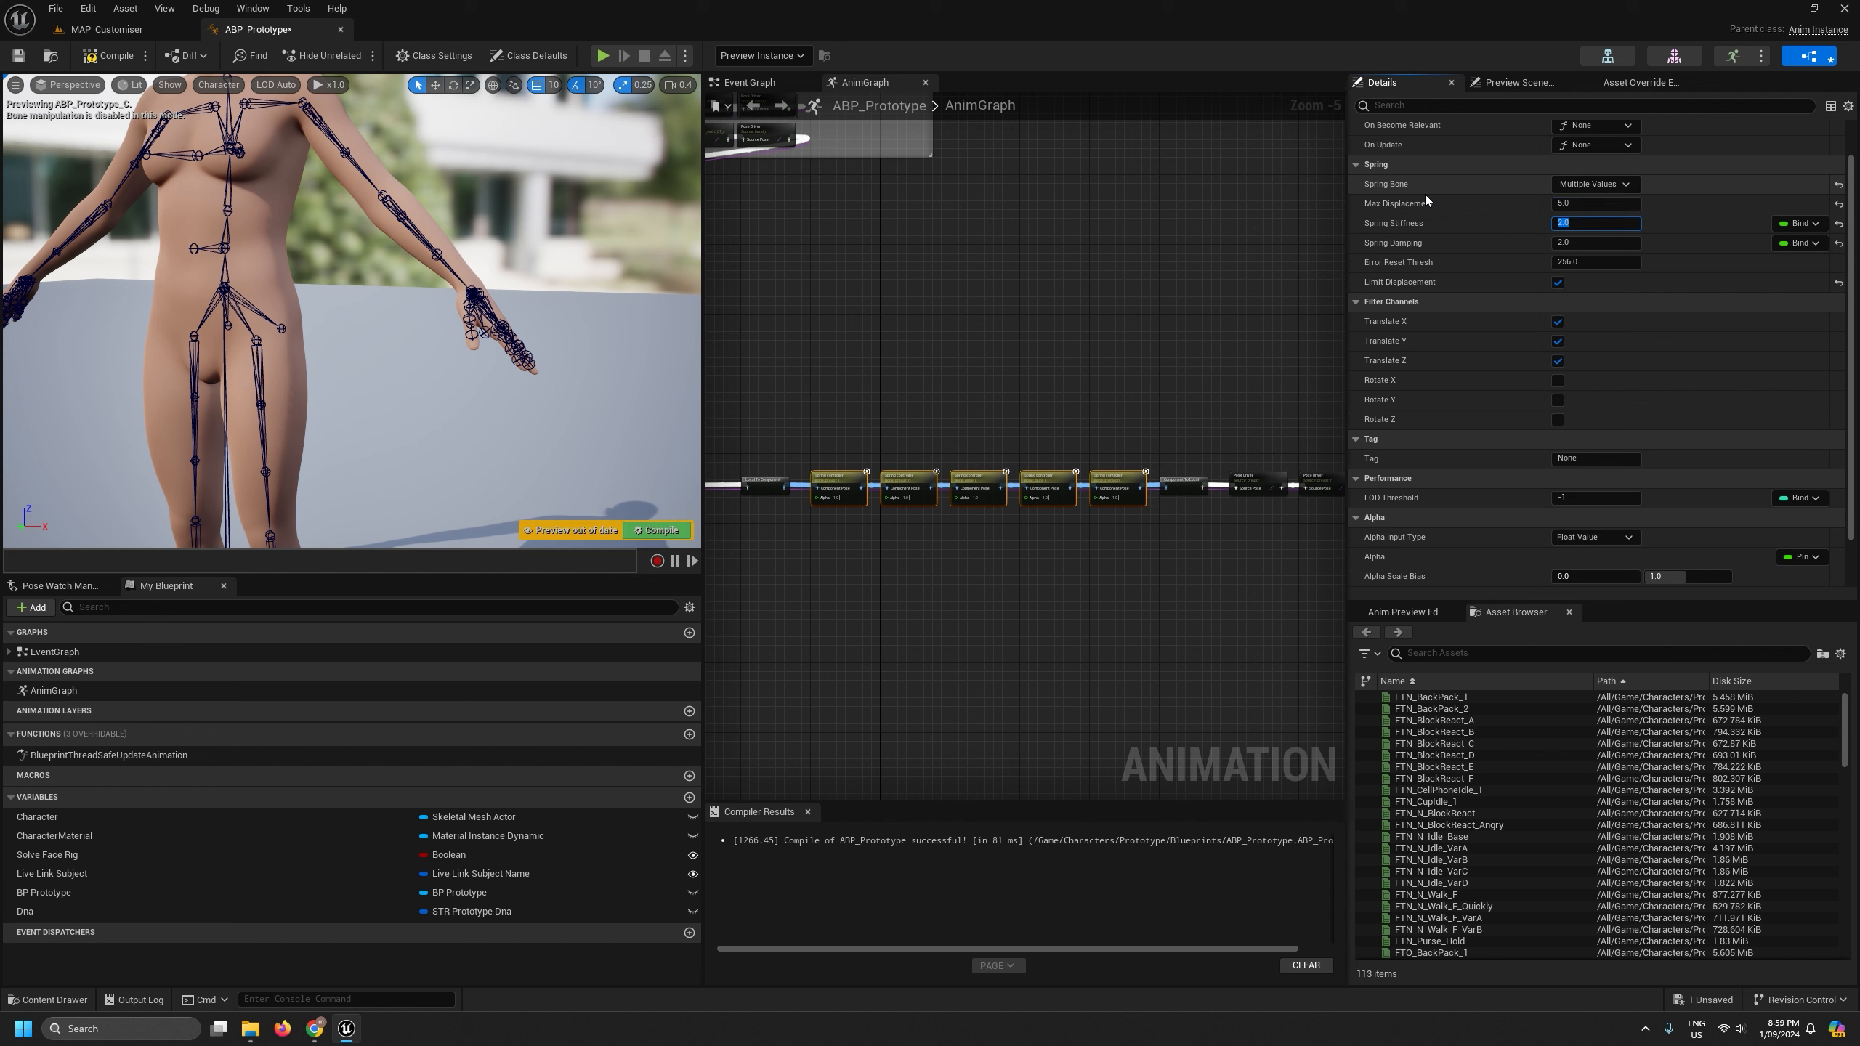
pyautogui.write('350')
pyautogui.press('Tab')
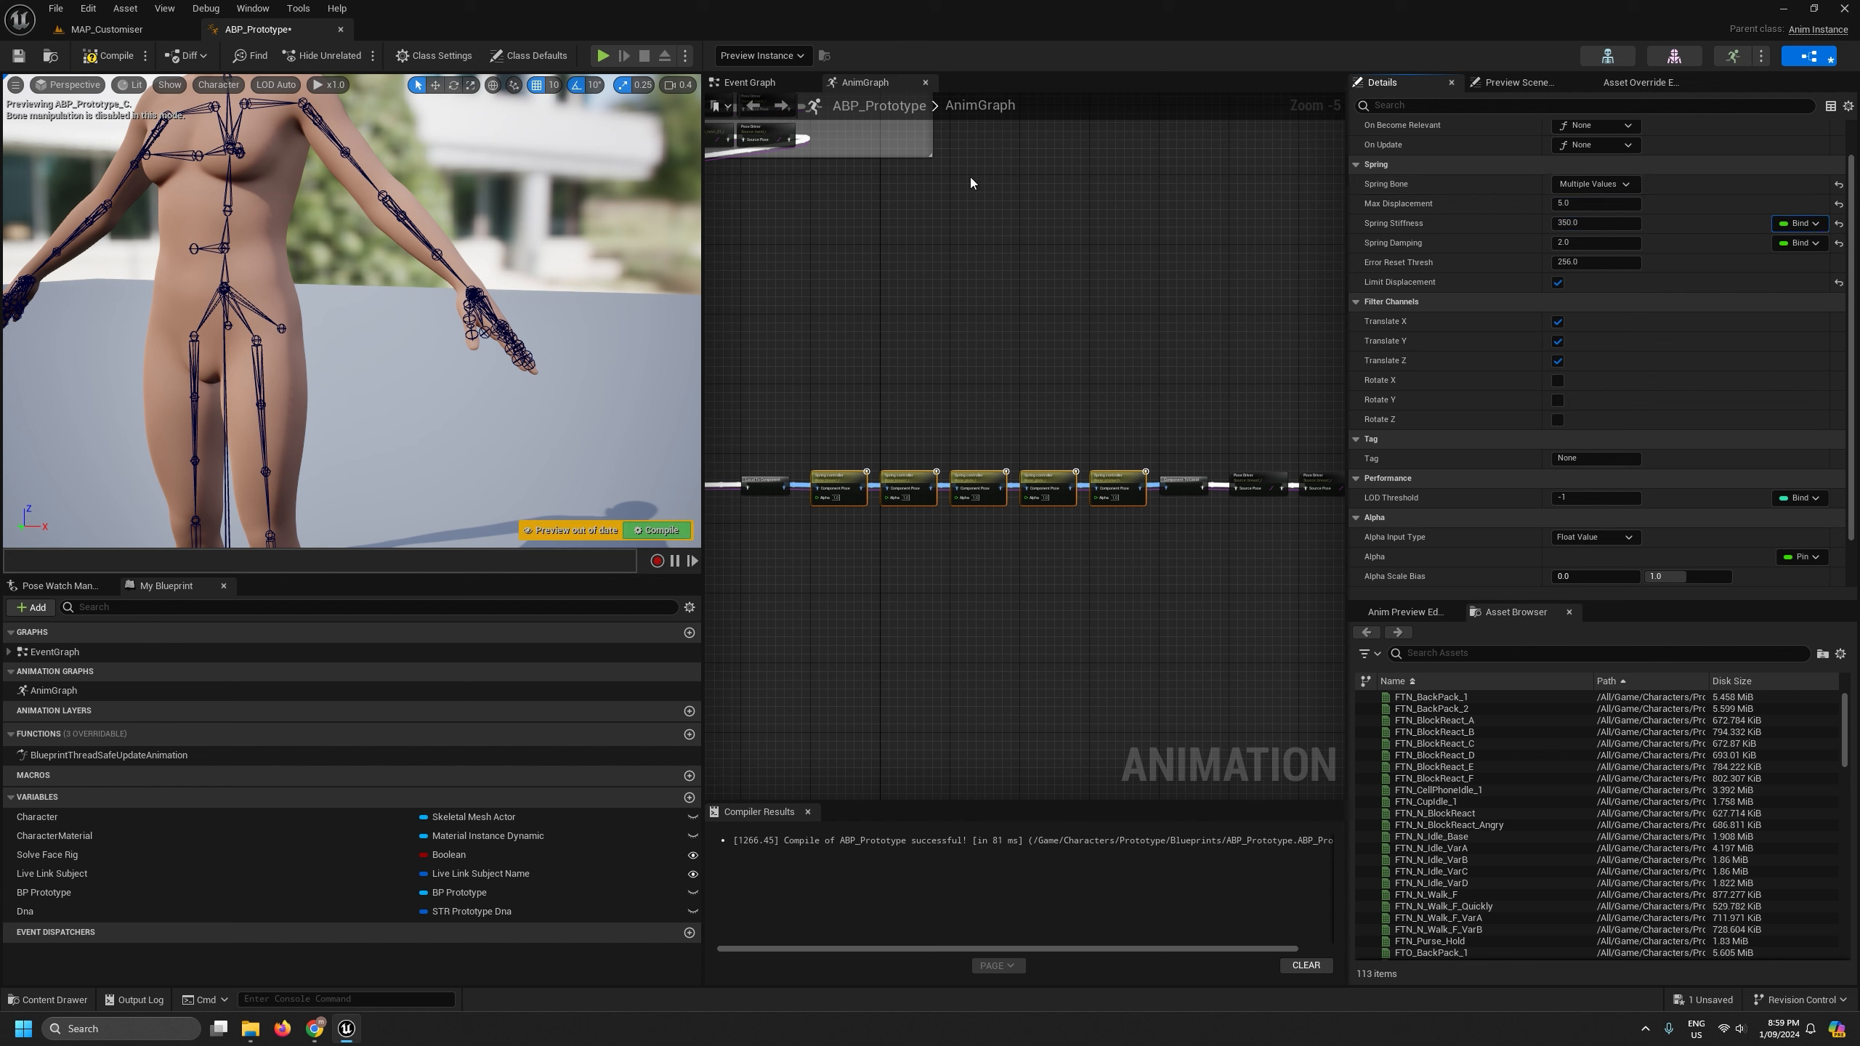
pyautogui.click(115, 59)
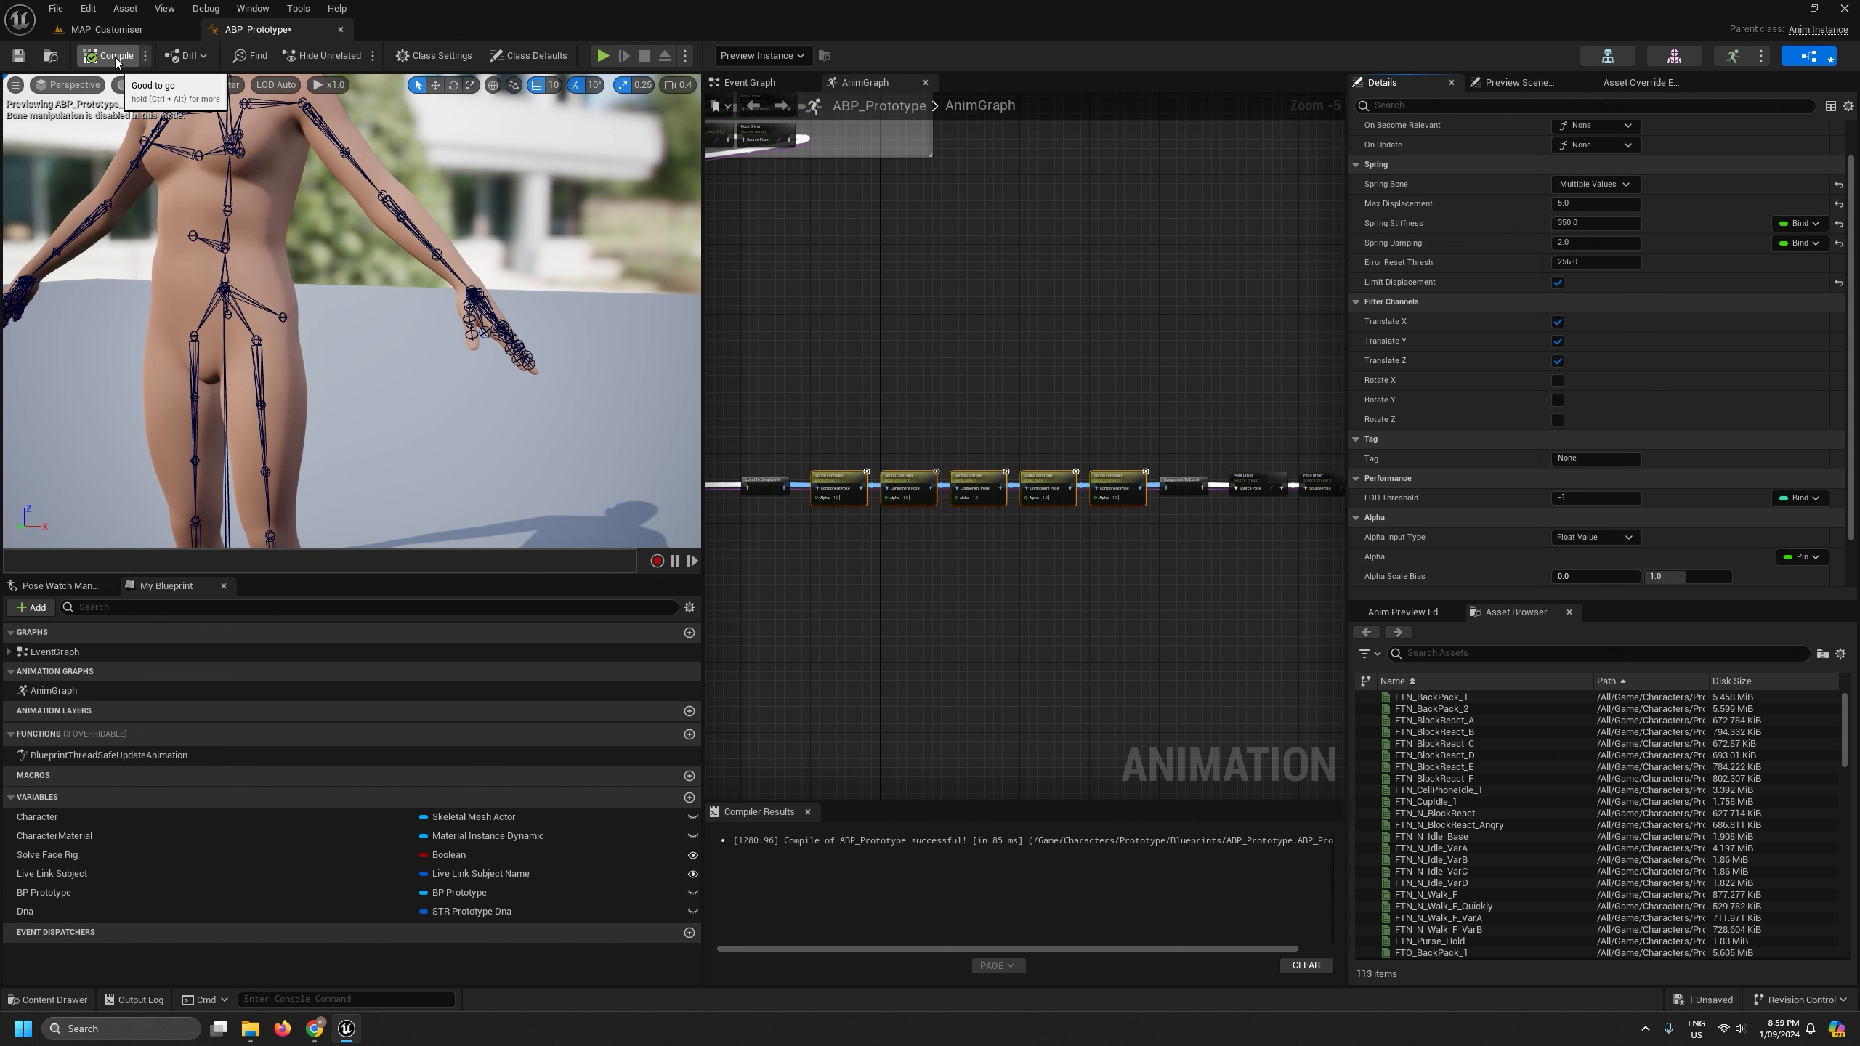
pyautogui.click(19, 57)
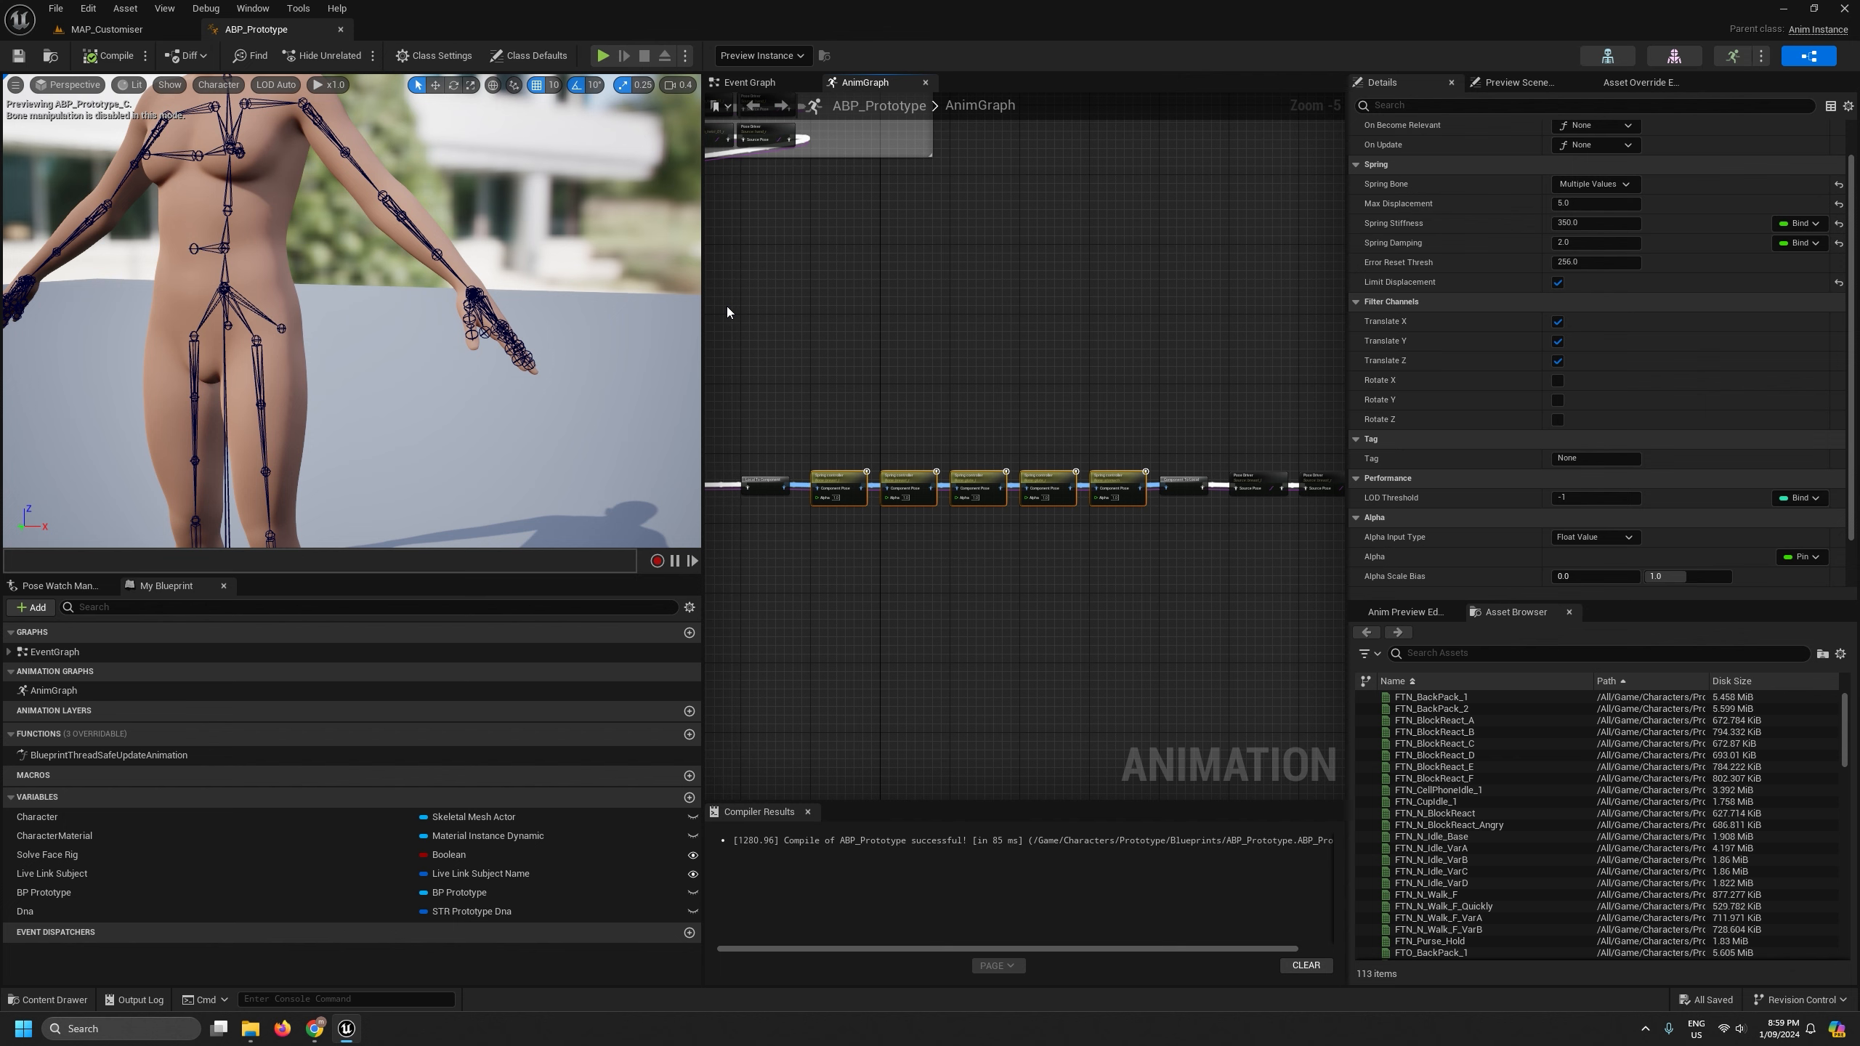
# - Play MAP_Customiser full screen and set the body slider to Heavy to examine the motion with the stiffer springs
pyautogui.click(93, 29)
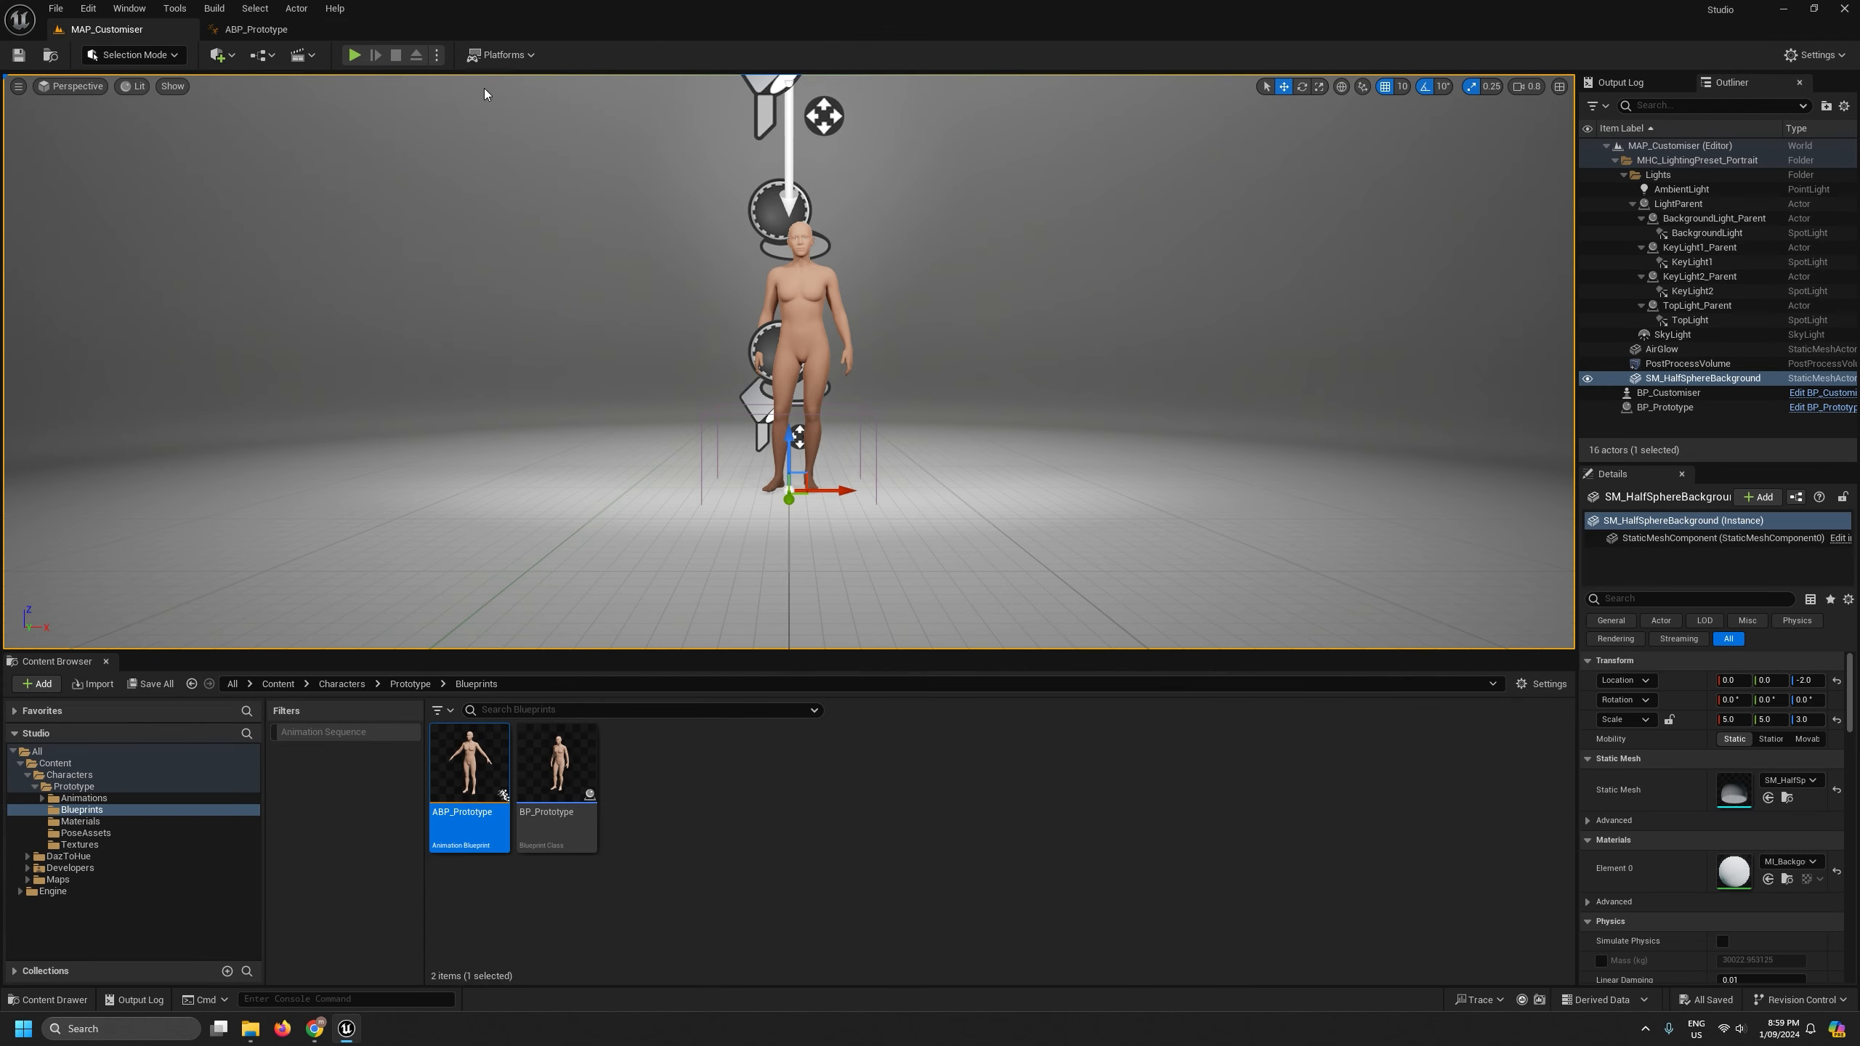
pyautogui.click(362, 55)
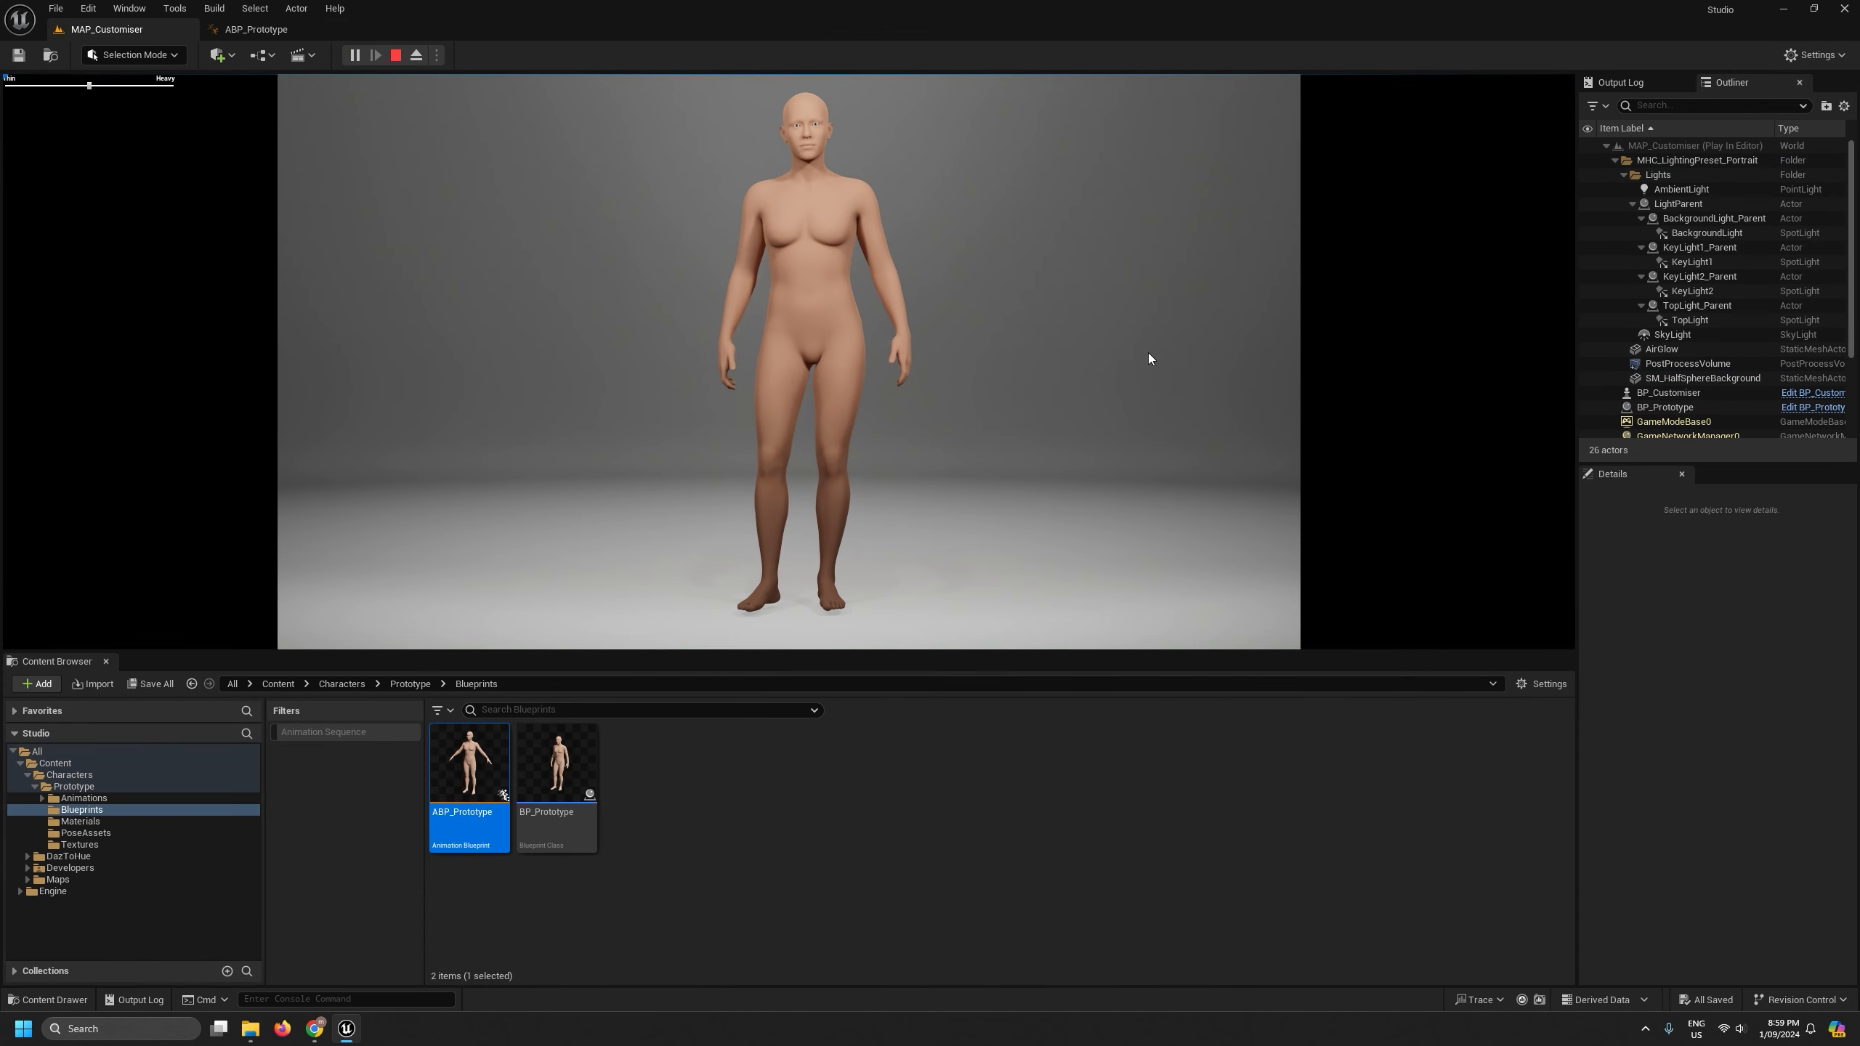
pyautogui.press('F11')
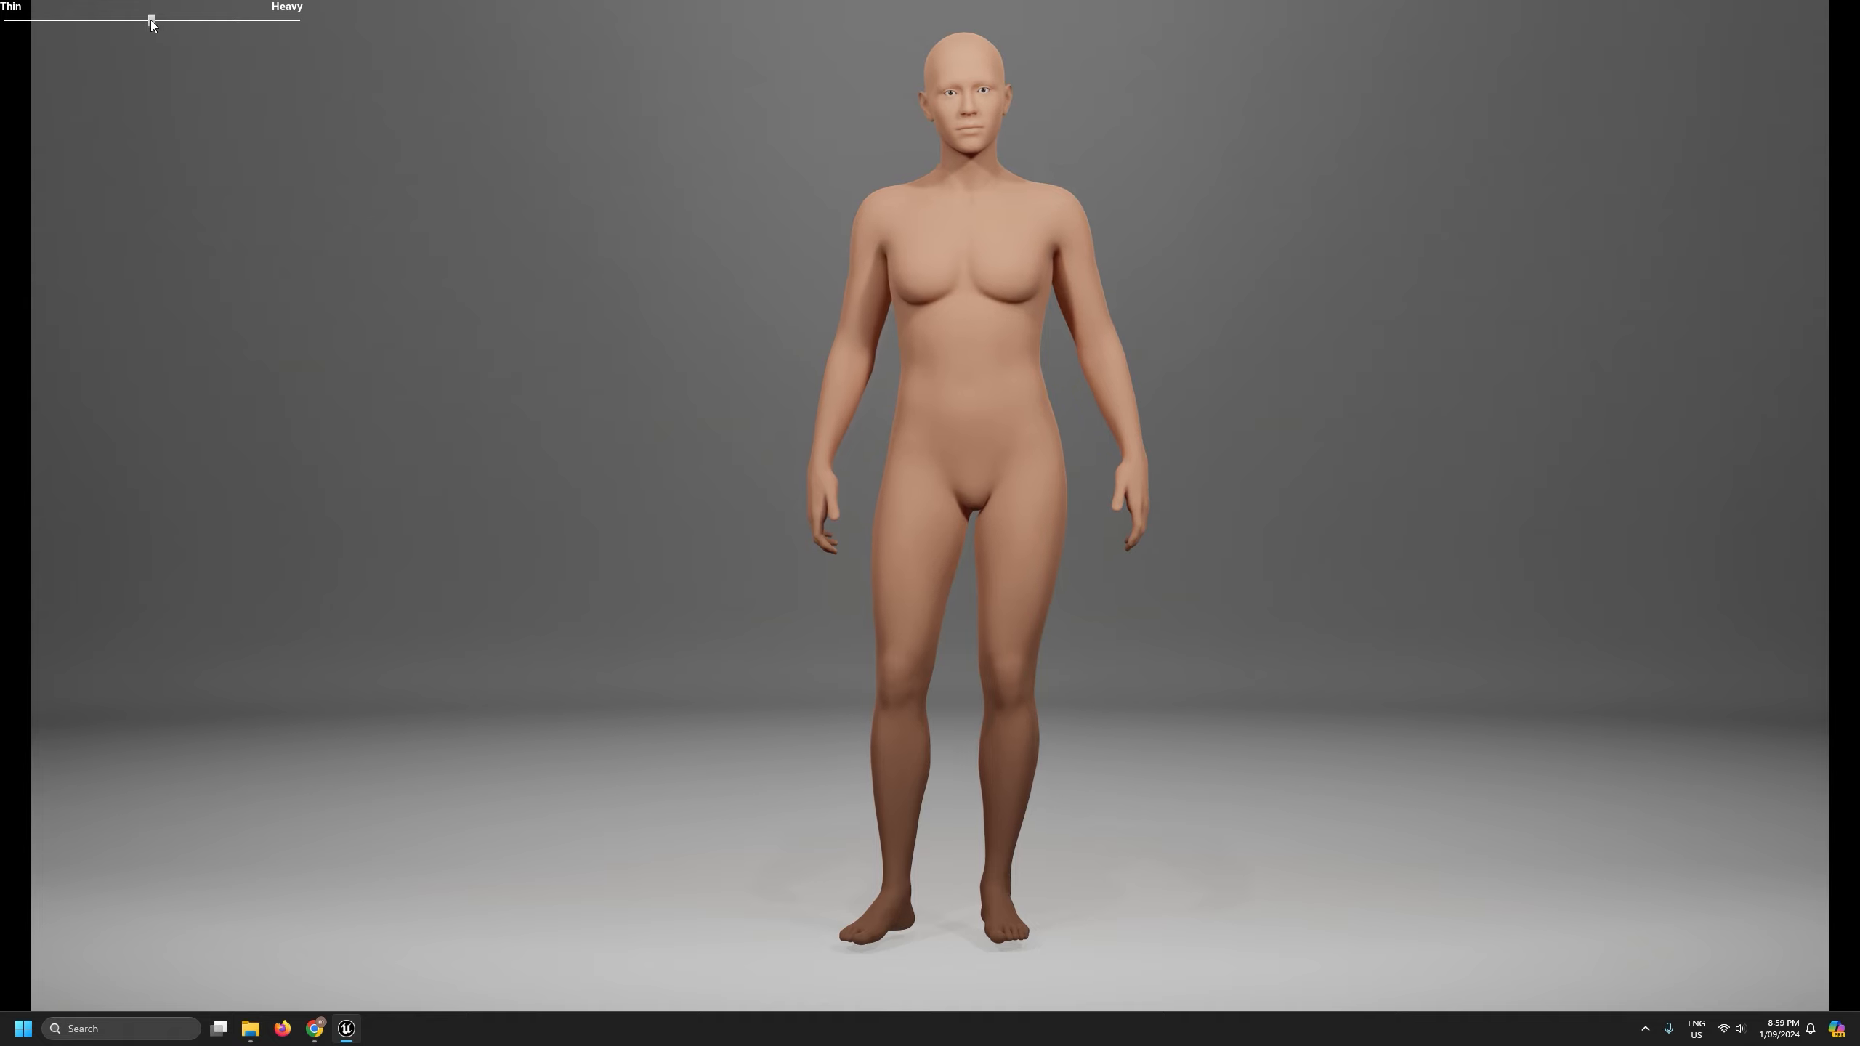
pyautogui.moveTo(152, 20); pyautogui.dragTo(571, 51)
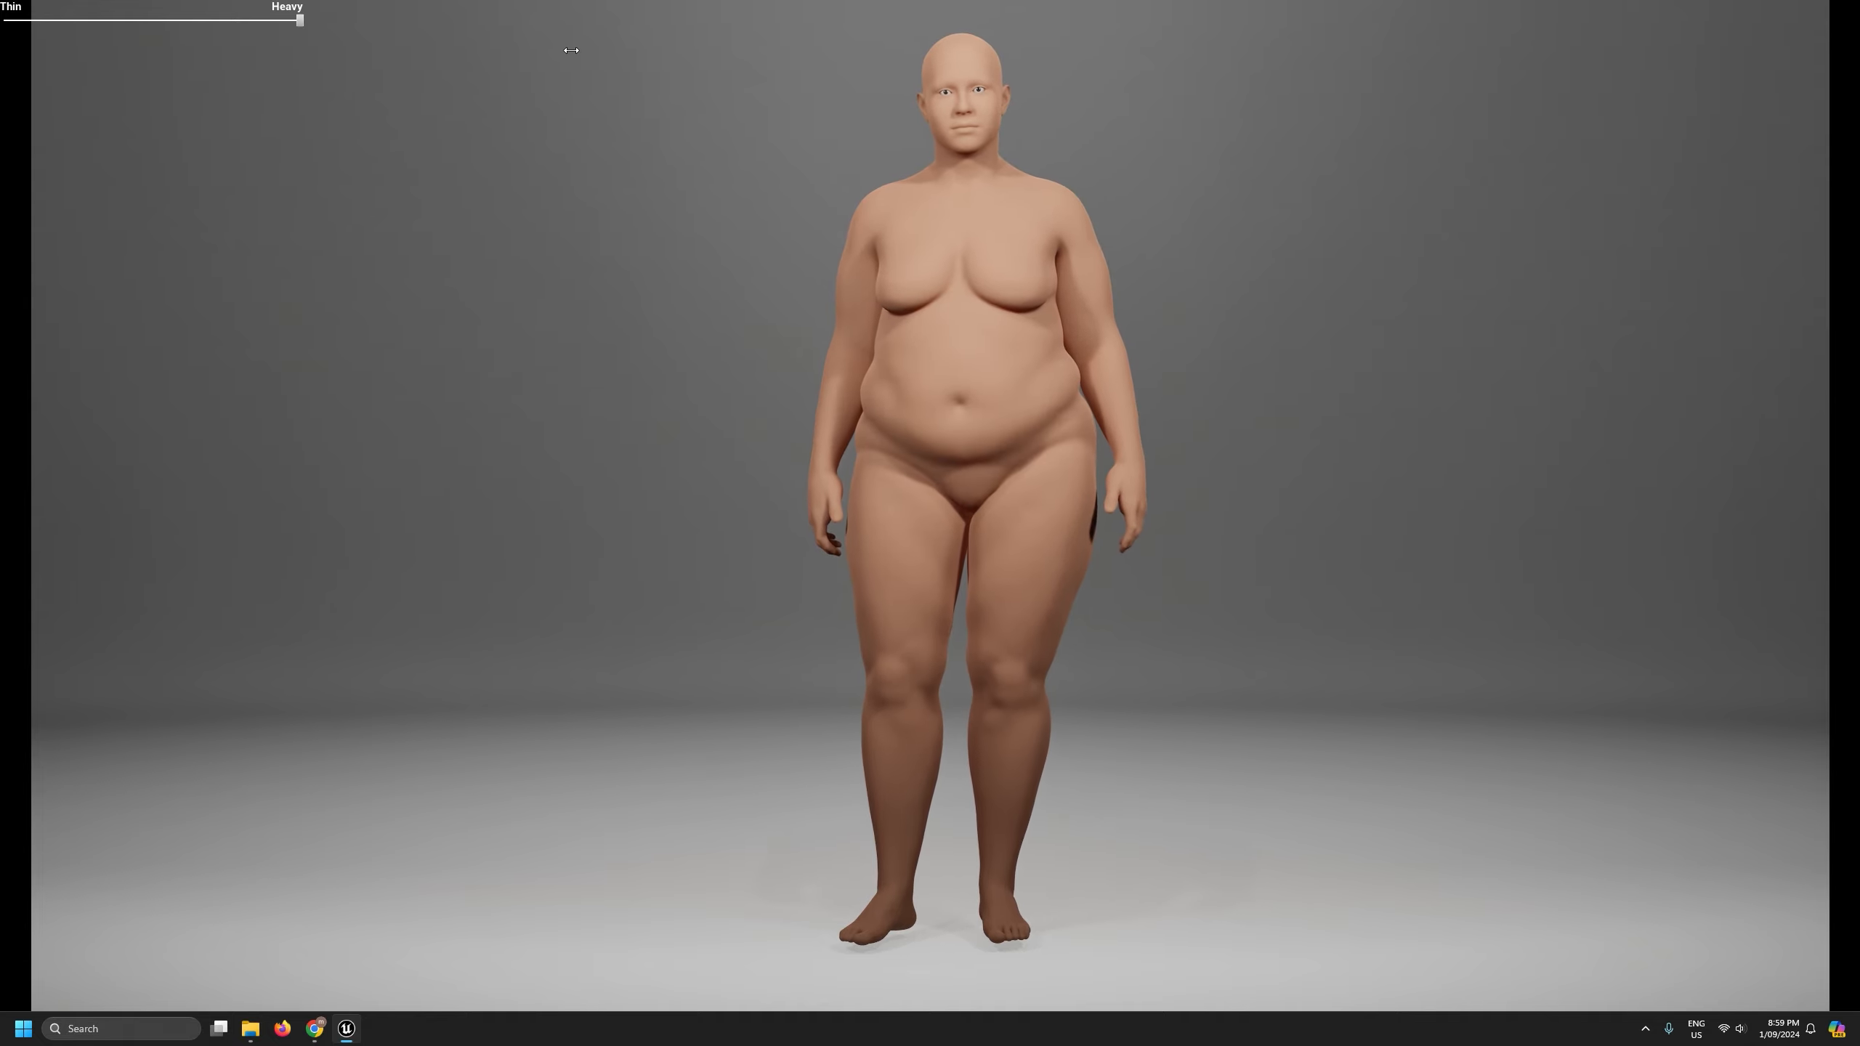
pyautogui.moveTo(571, 50); pyautogui.dragTo(498, 105)
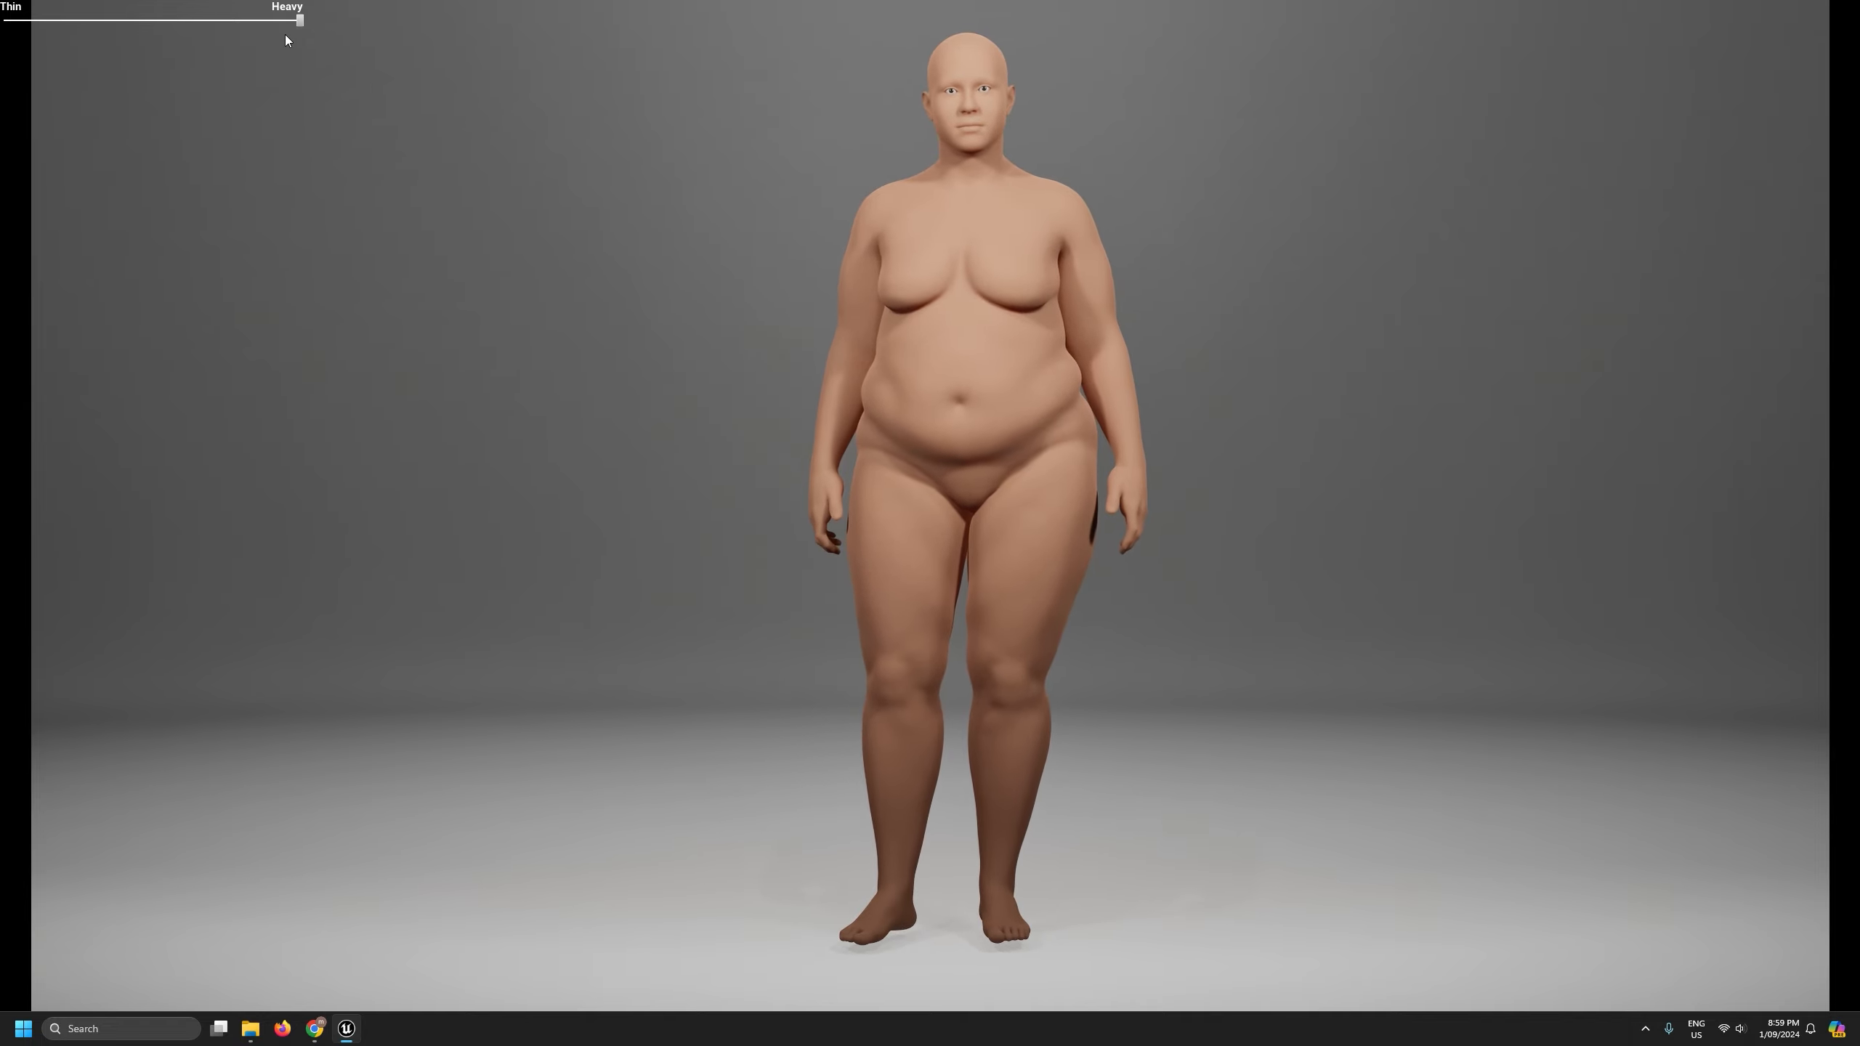
# - Sweep the body slider between Thin and Heavy to compare the physics across body shapes, finishing at Heavy, and end the full-screen play session
pyautogui.moveTo(297, 24); pyautogui.dragTo(4, 23)
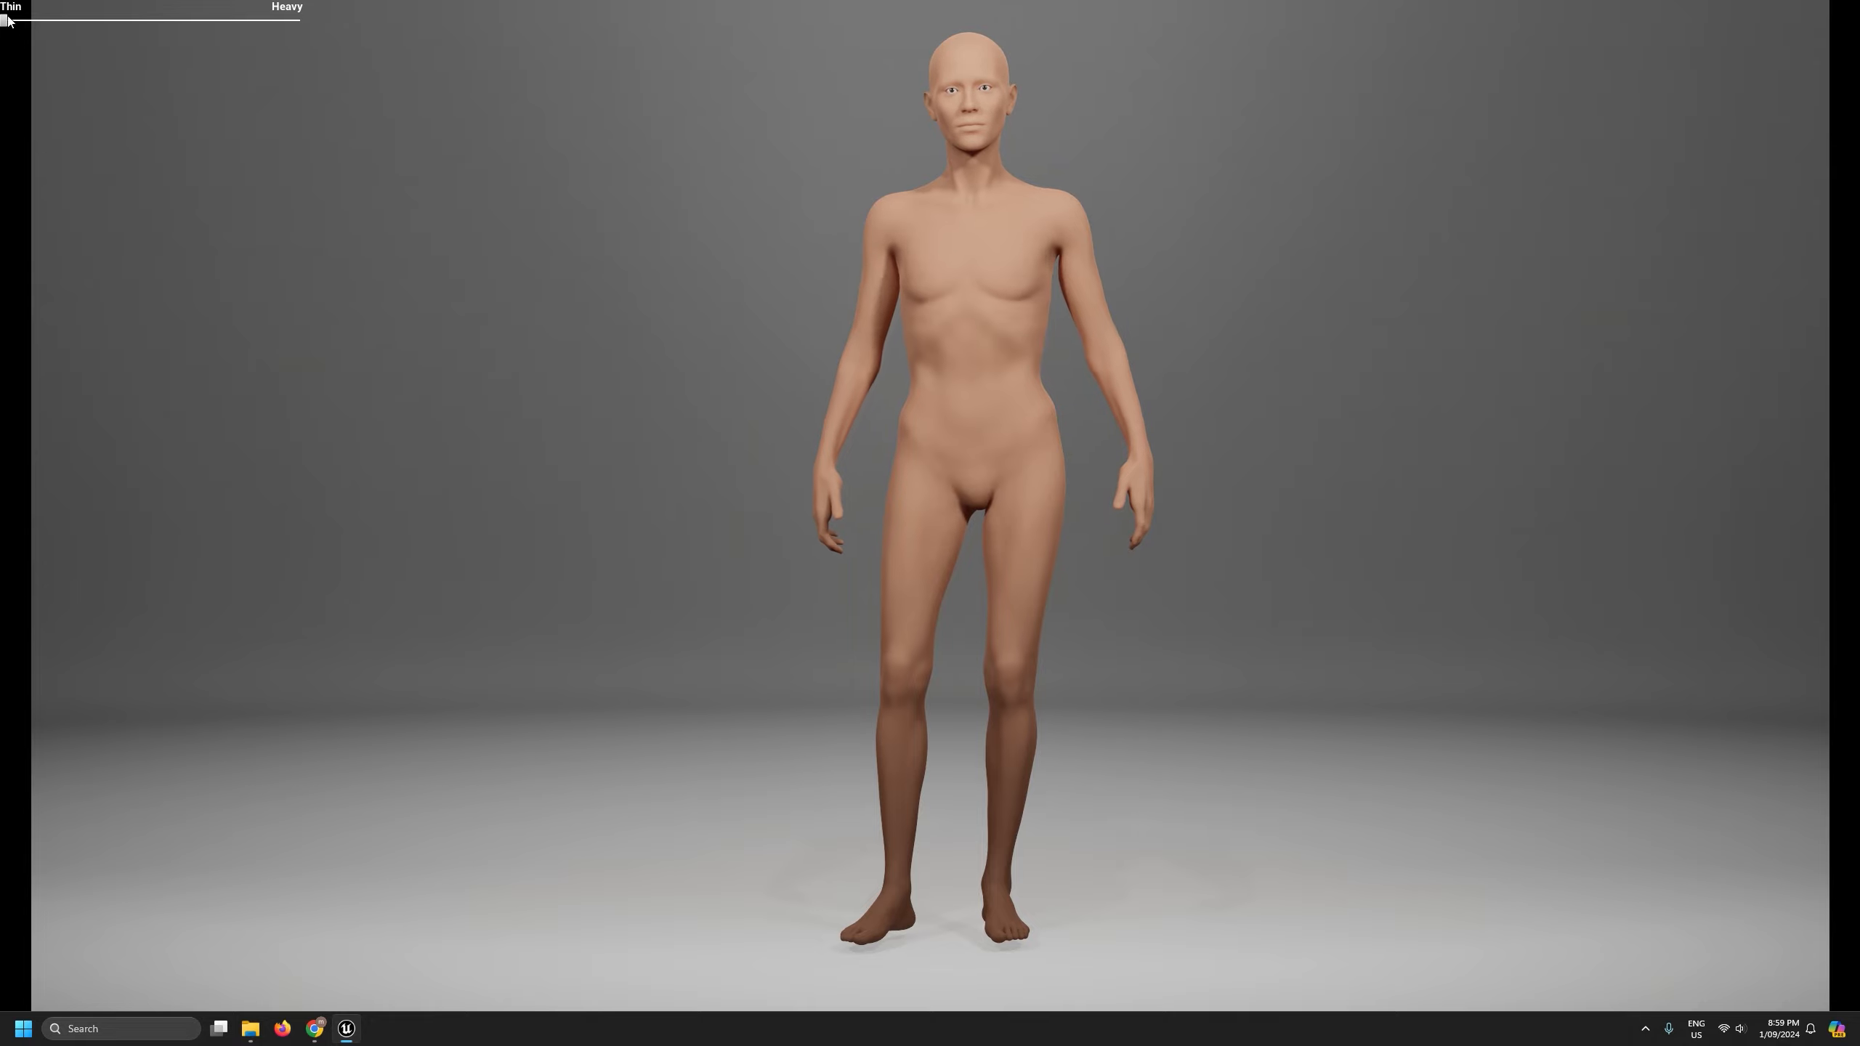
pyautogui.moveTo(177, 21); pyautogui.dragTo(341, 32)
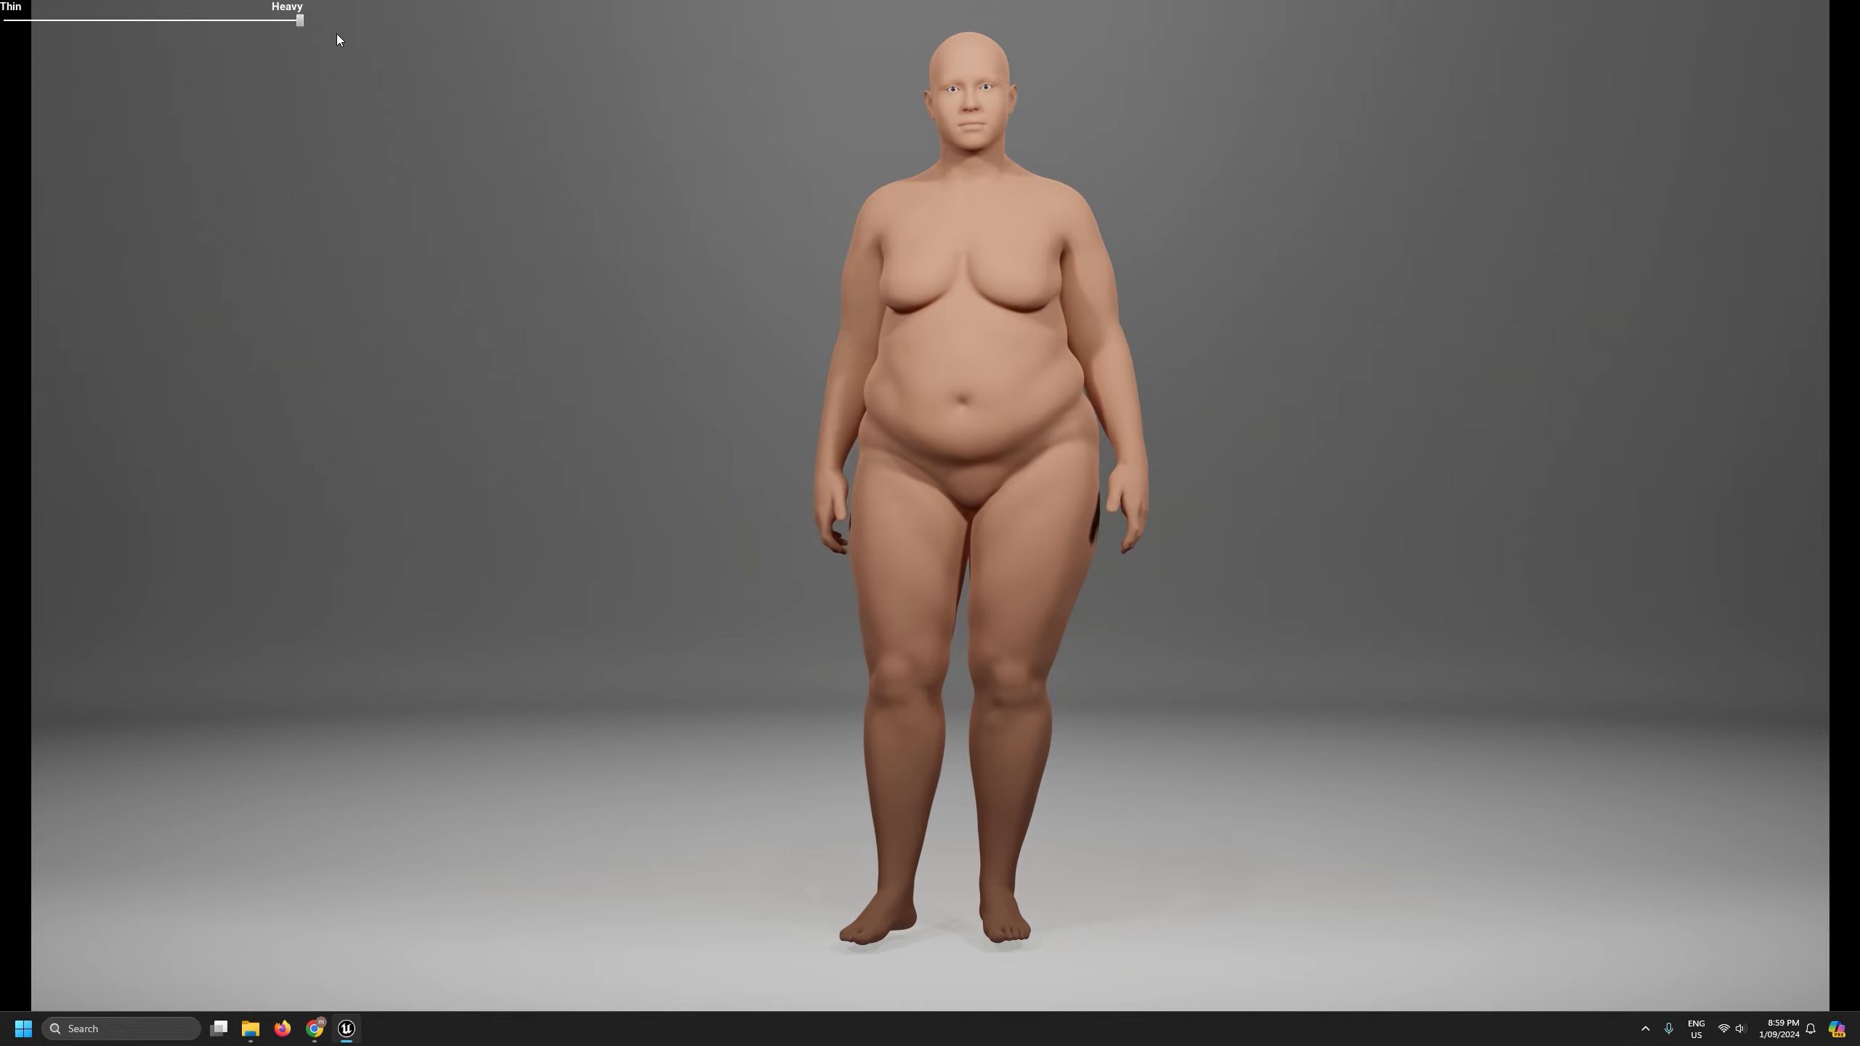
pyautogui.moveTo(297, 20)
pyautogui.mouseDown()
pyautogui.moveTo(189, 36)
pyautogui.moveTo(299, 46)
pyautogui.mouseUp()
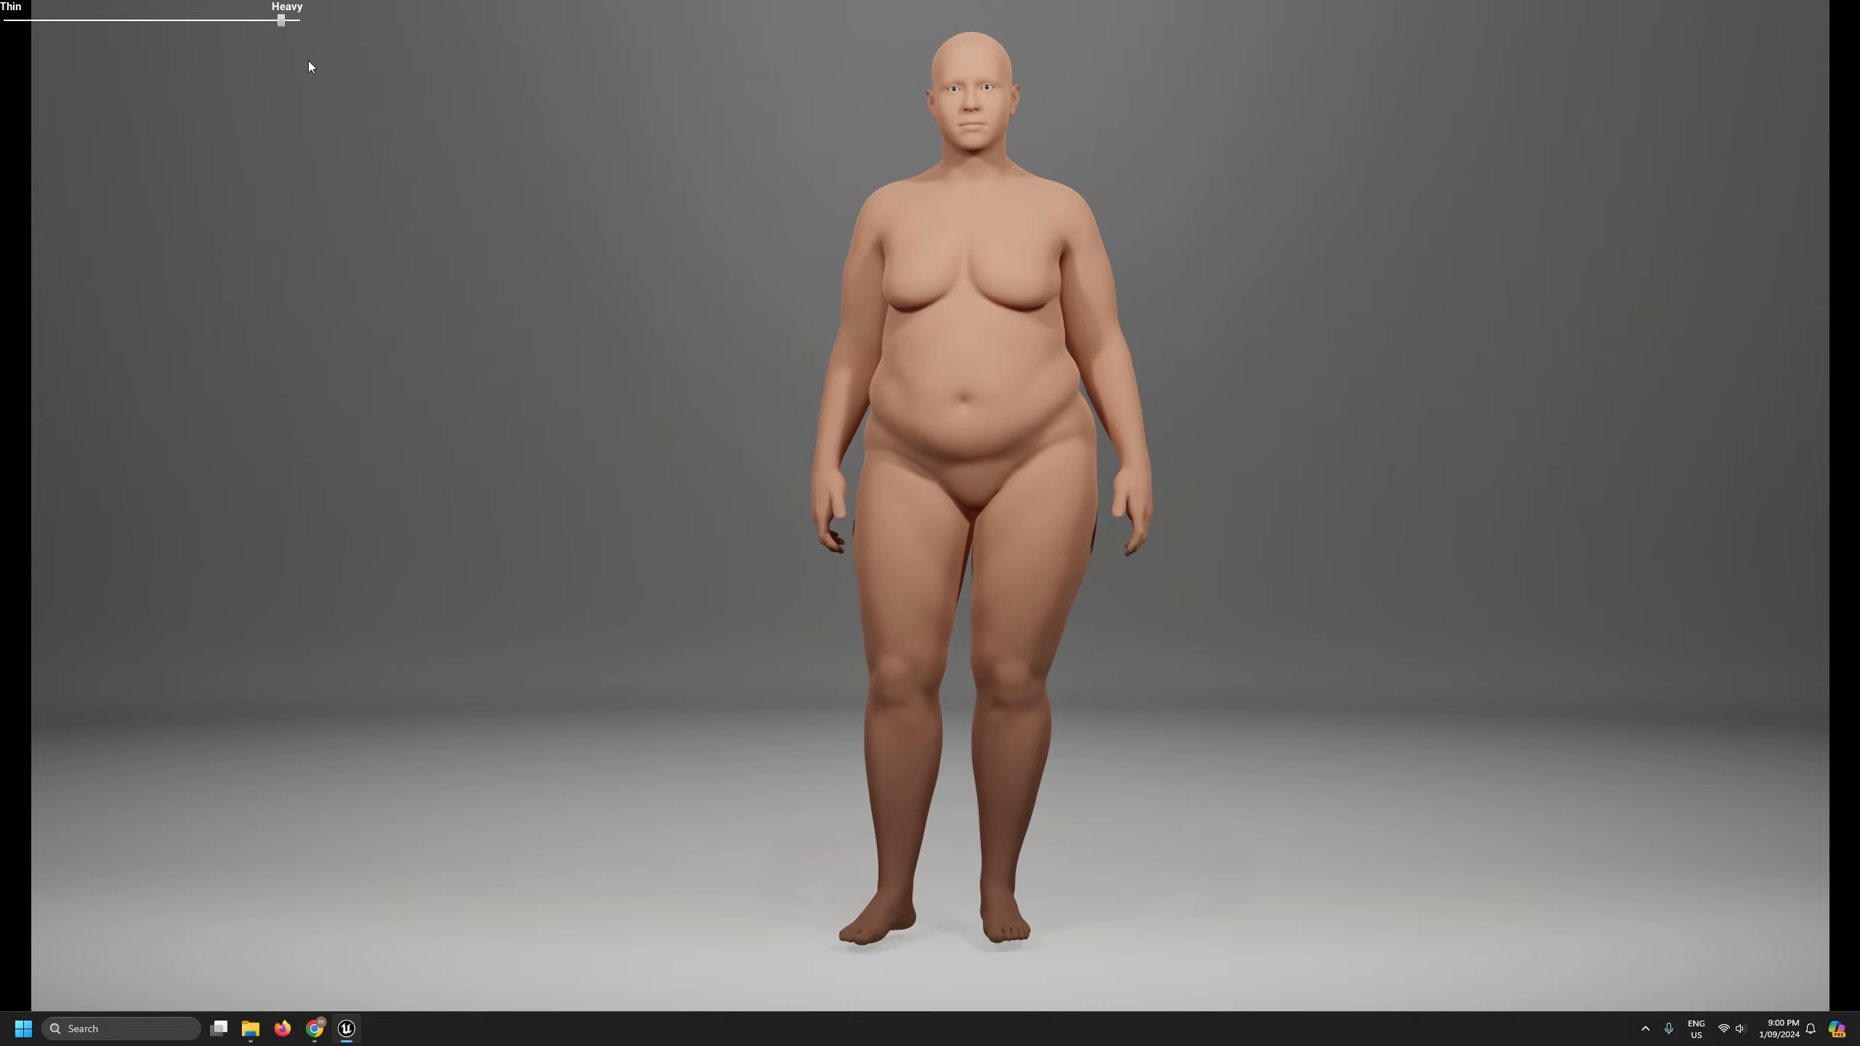
pyautogui.moveTo(279, 23); pyautogui.dragTo(153, 35)
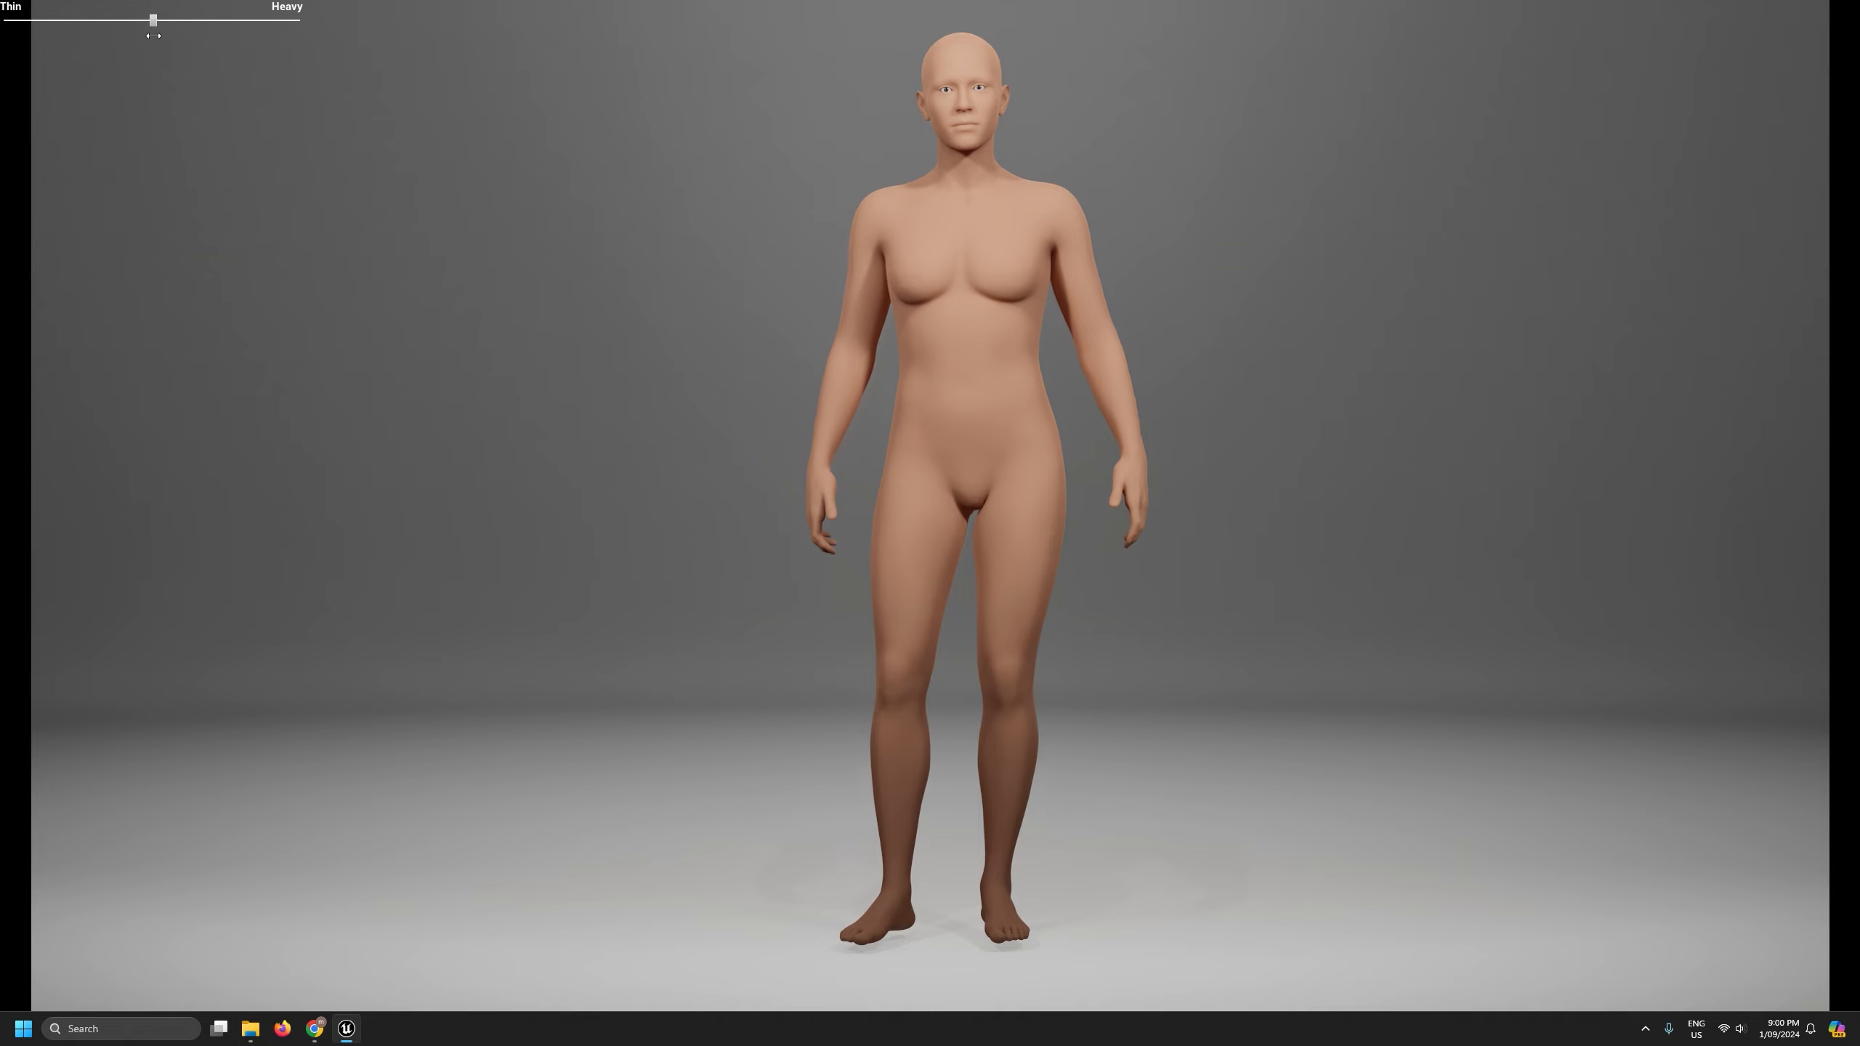
pyautogui.moveTo(126, 37); pyautogui.dragTo(342, 37)
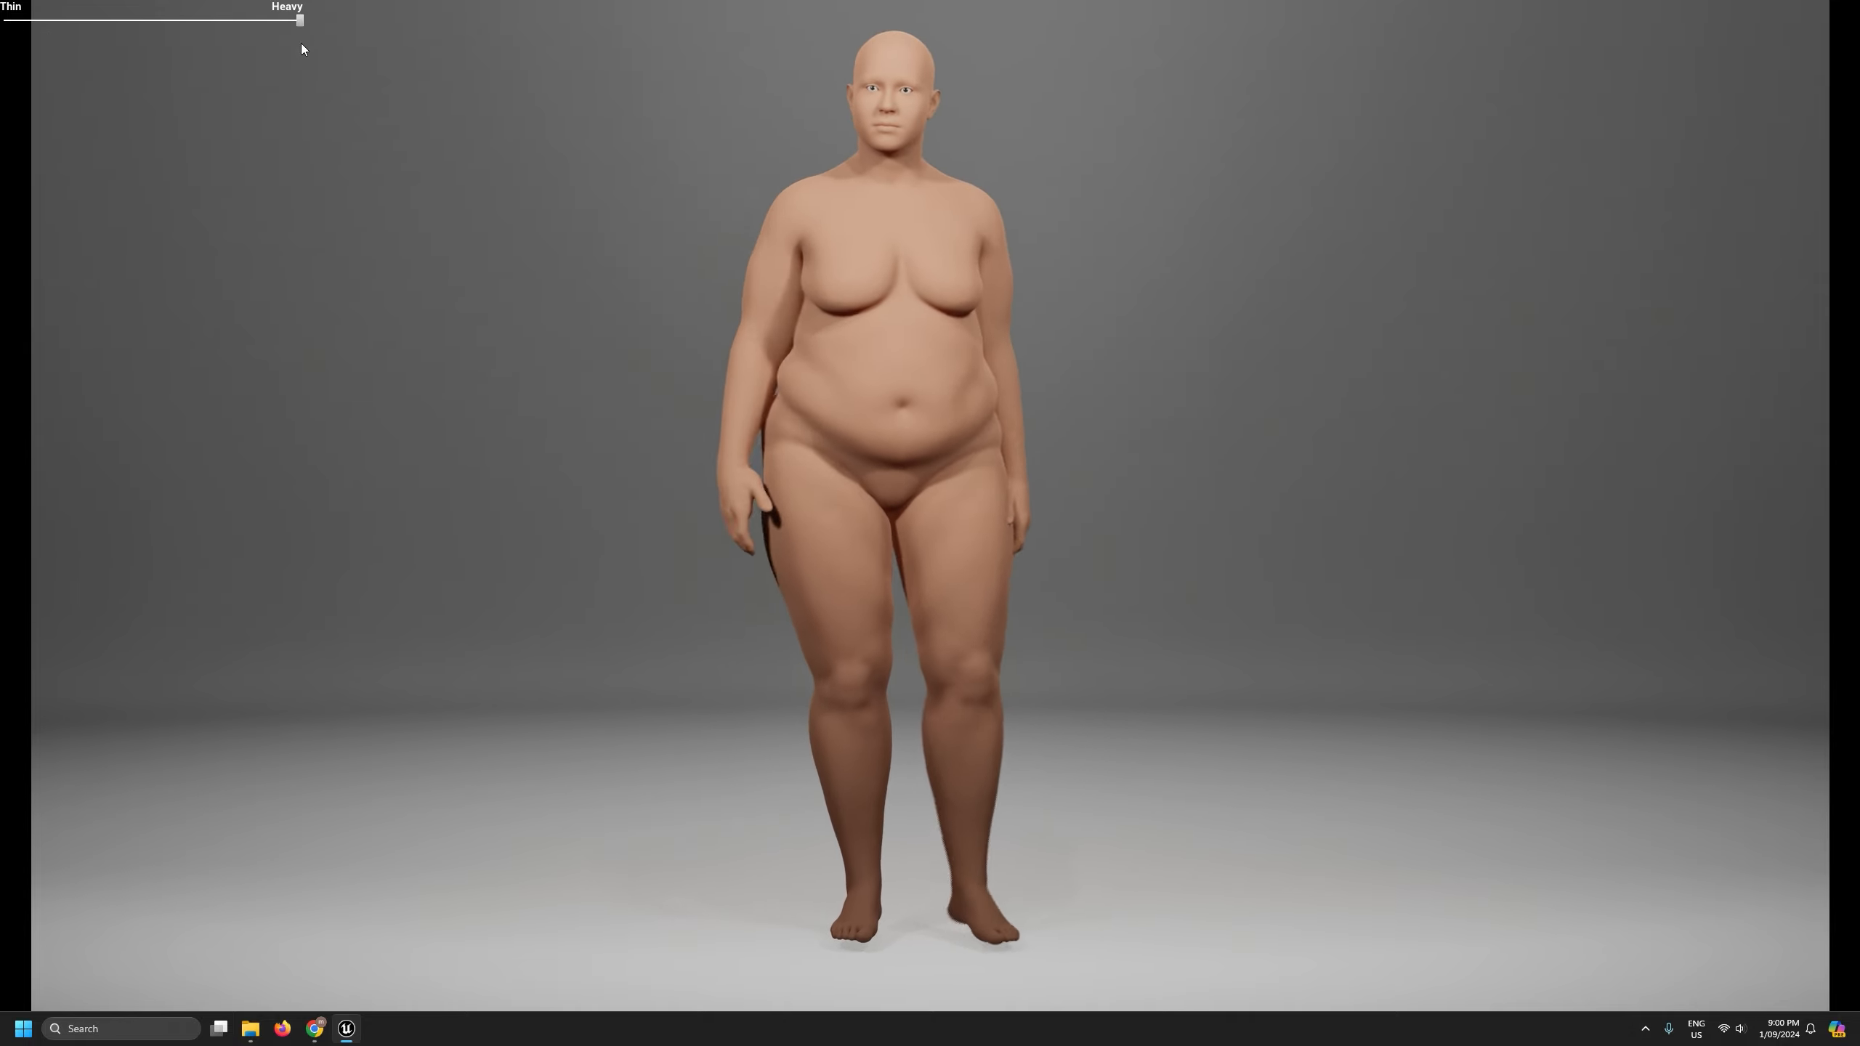
pyautogui.press('Escape')
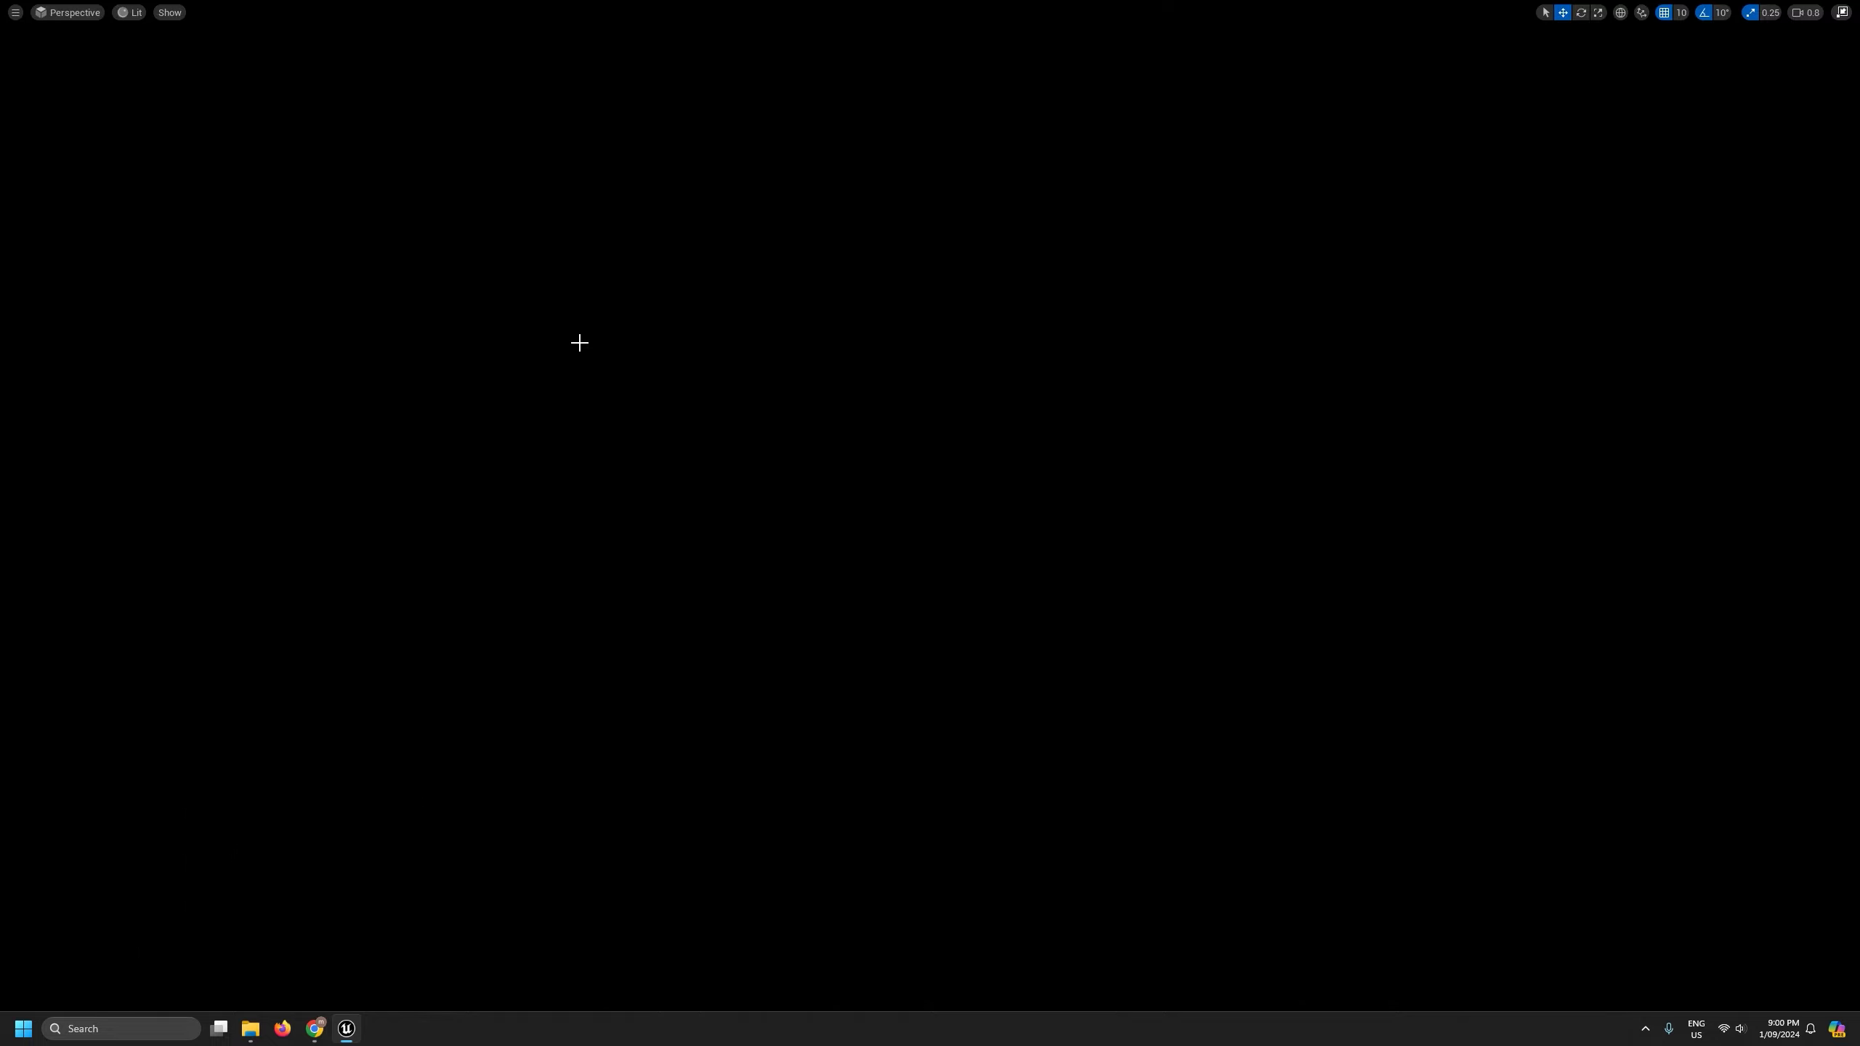
pyautogui.press('F11')
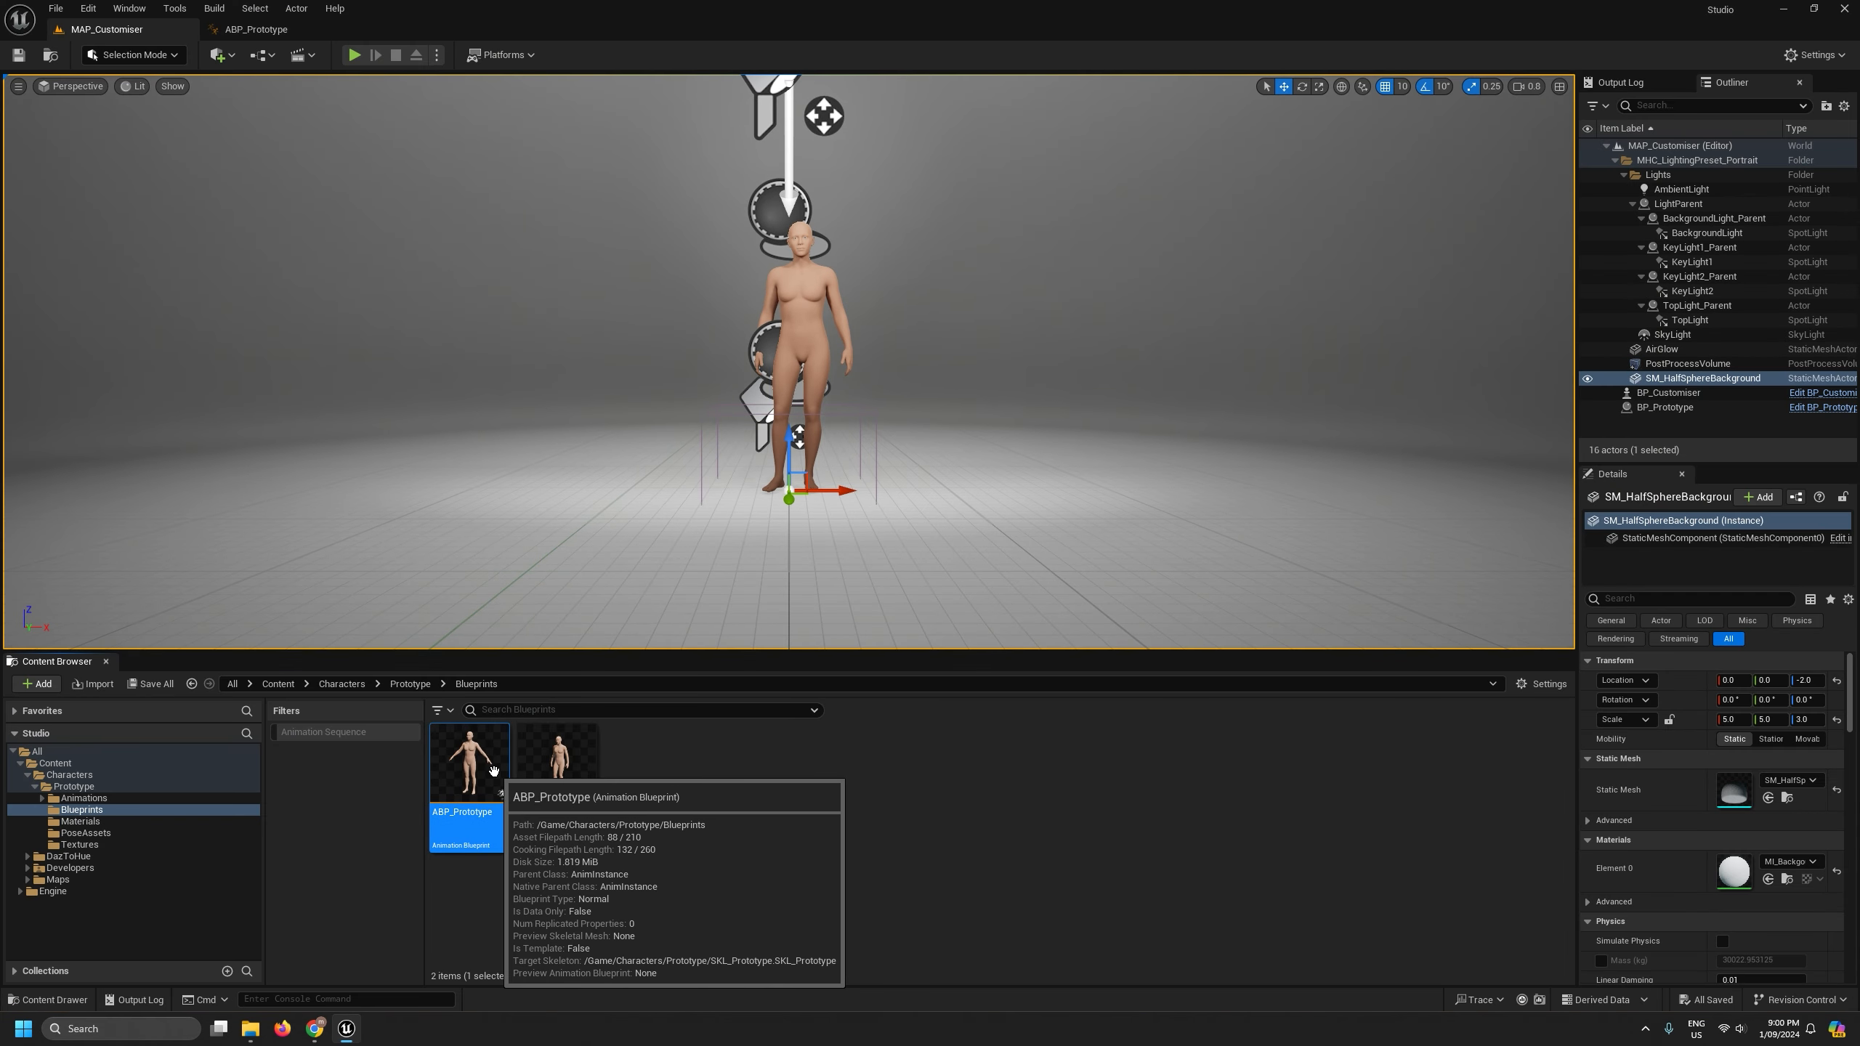
# - Reopen ABP_Prototype and enlarge the AnimGraph area by narrowing the character preview and the node details
pyautogui.doubleClick(468, 813)
pyautogui.moveTo(702, 356); pyautogui.dragTo(461, 378)
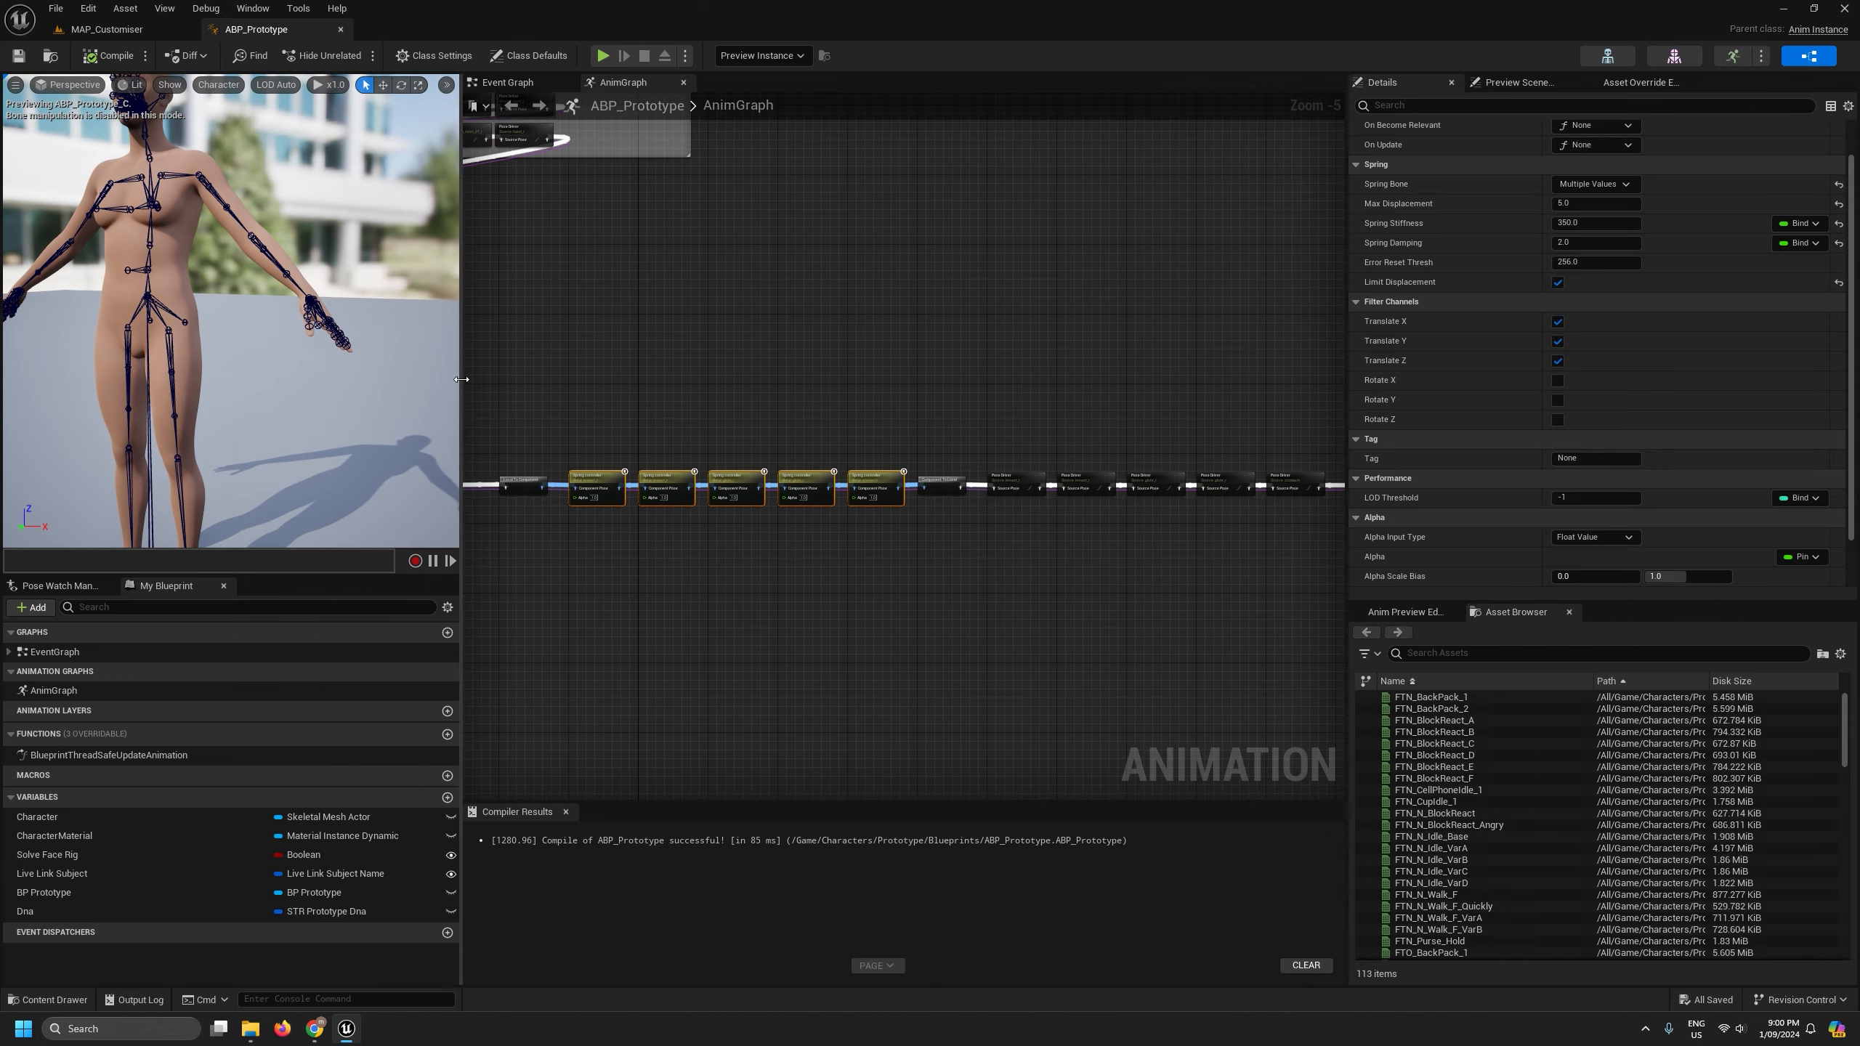
pyautogui.moveTo(1347, 419); pyautogui.dragTo(1478, 418)
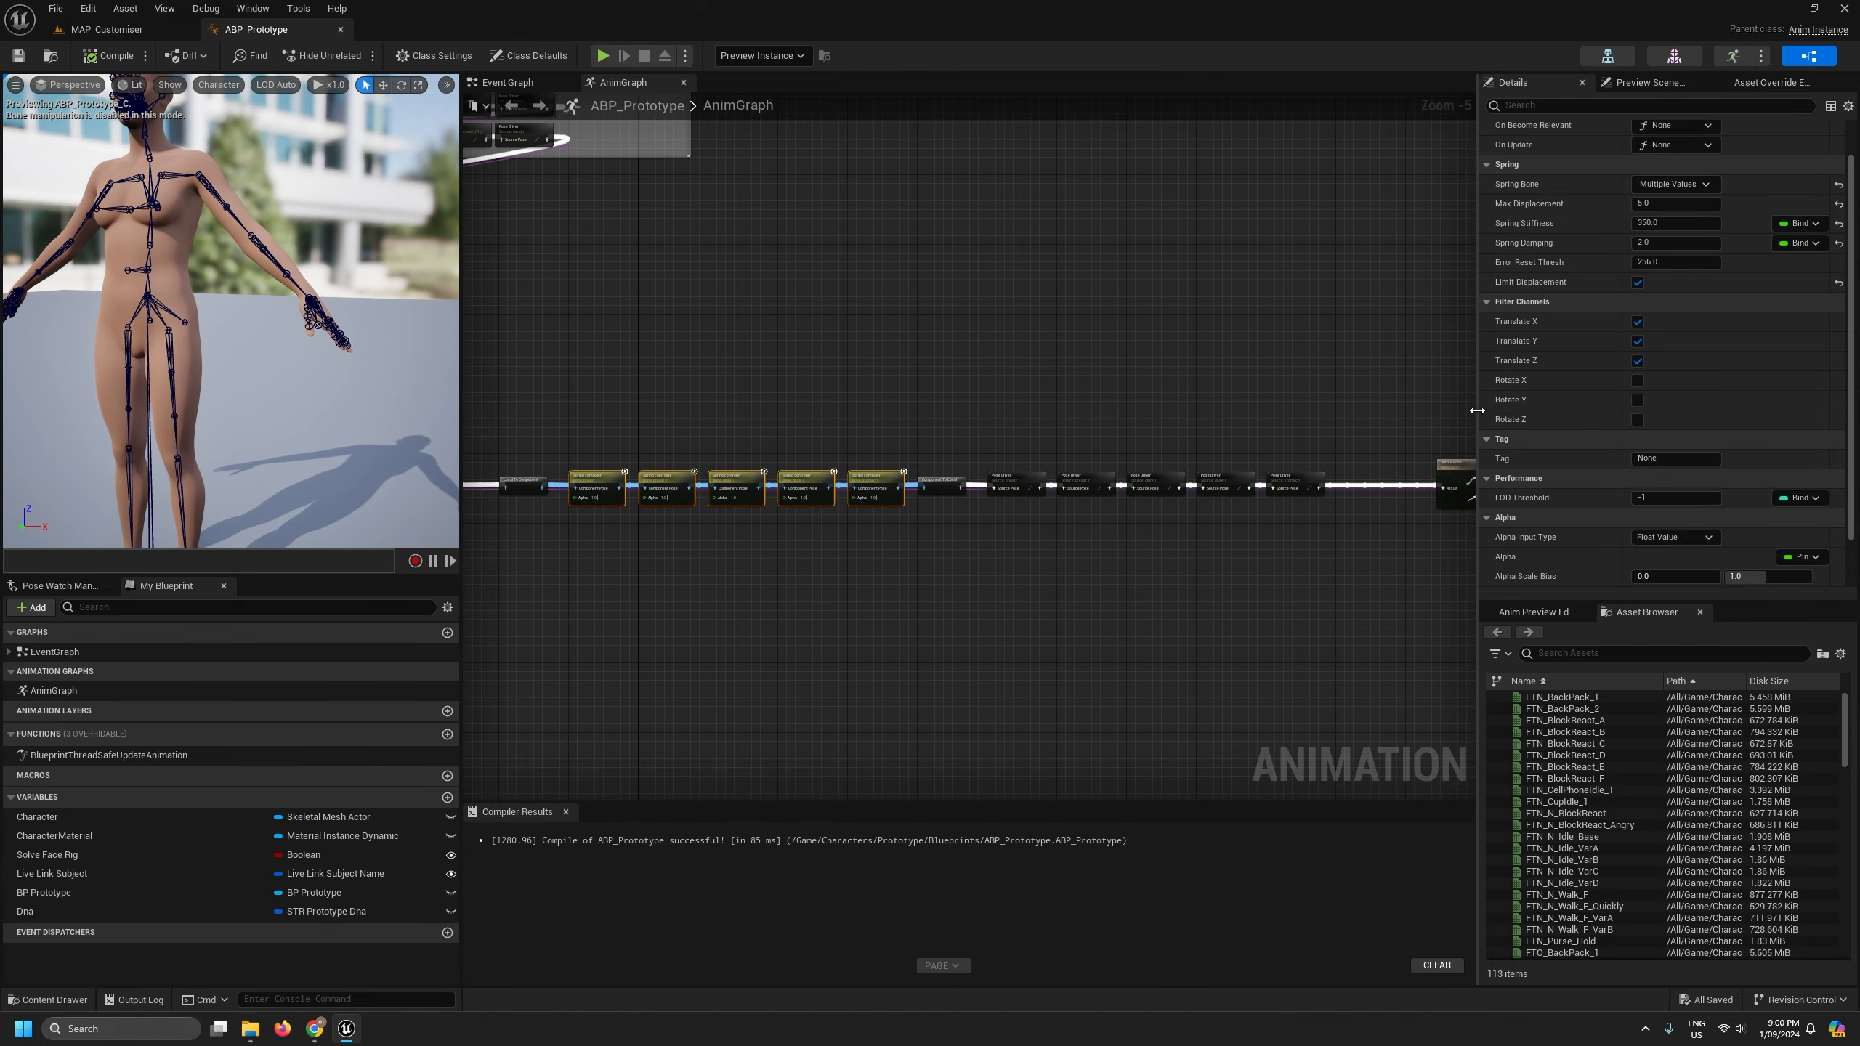
# - Widen the AnimGraph by narrowing the node details, and examine the Spring Controller chain and its Alpha inputs
pyautogui.scroll(5, 597, 523)
pyautogui.click(598, 520)
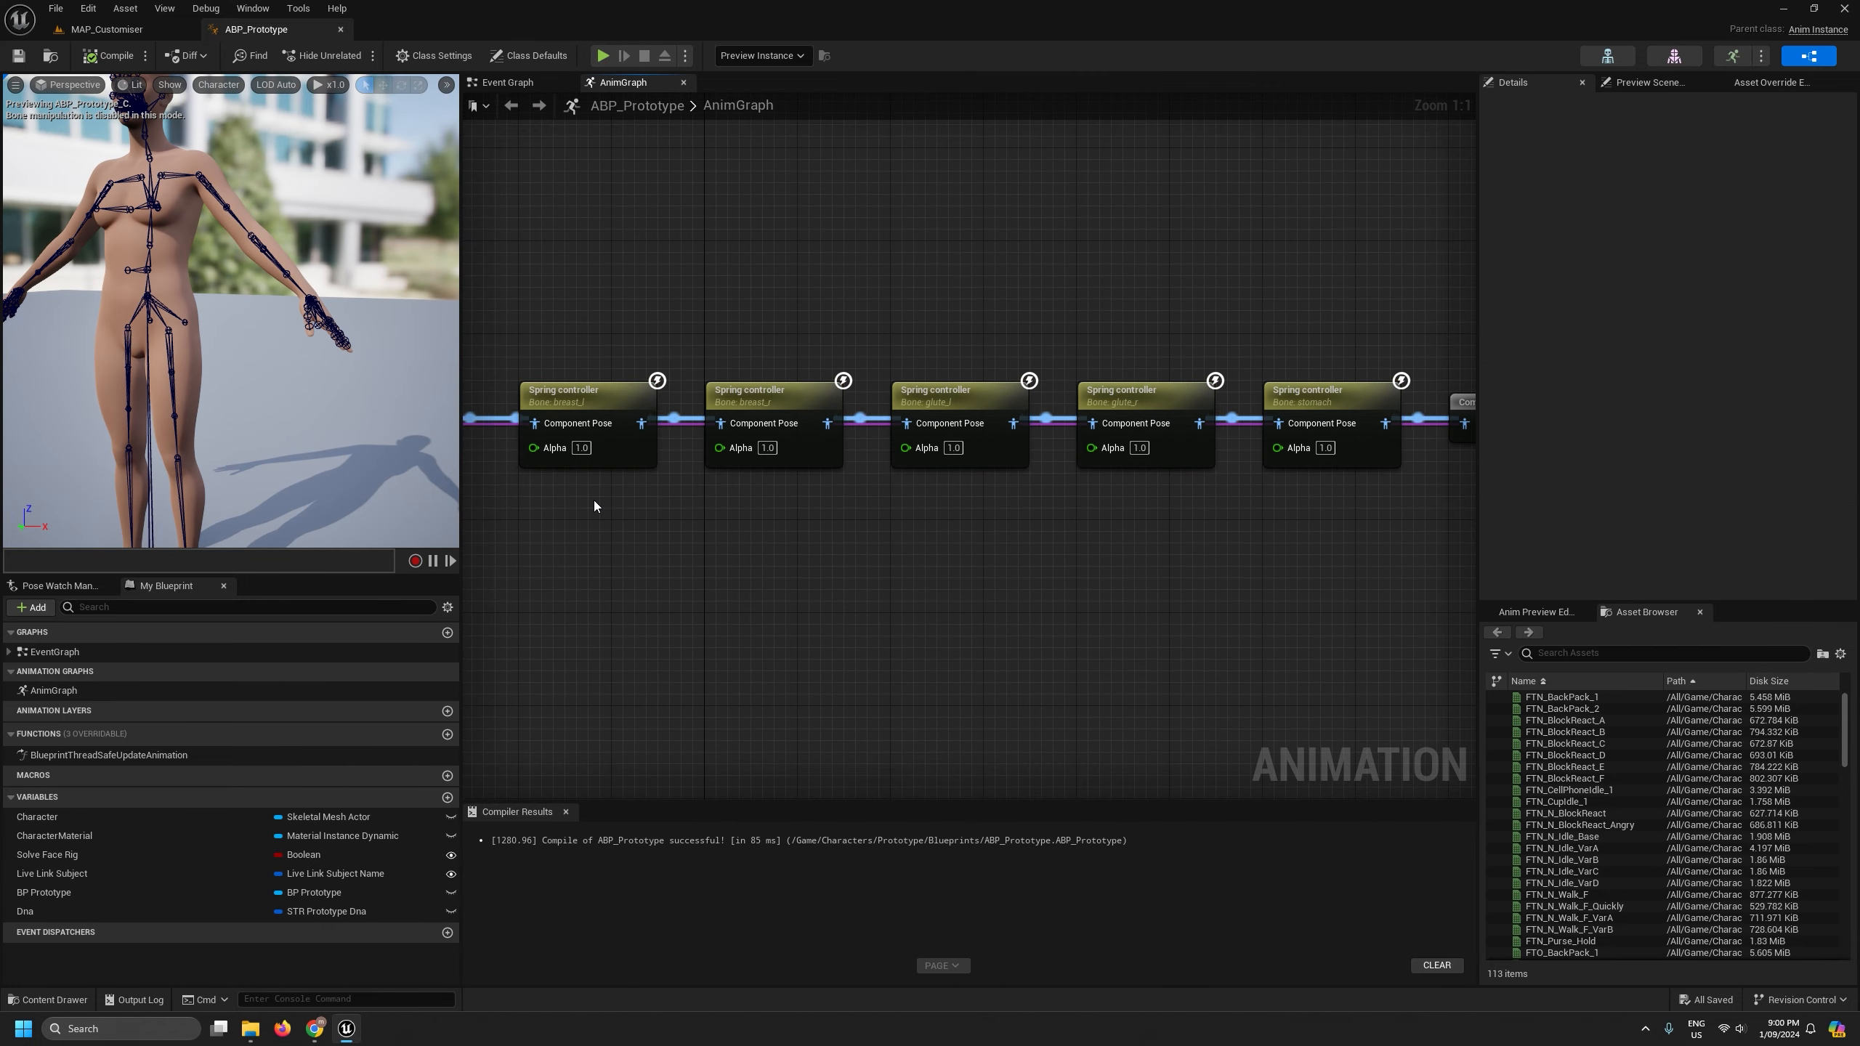
pyautogui.scroll(-1, 571, 491)
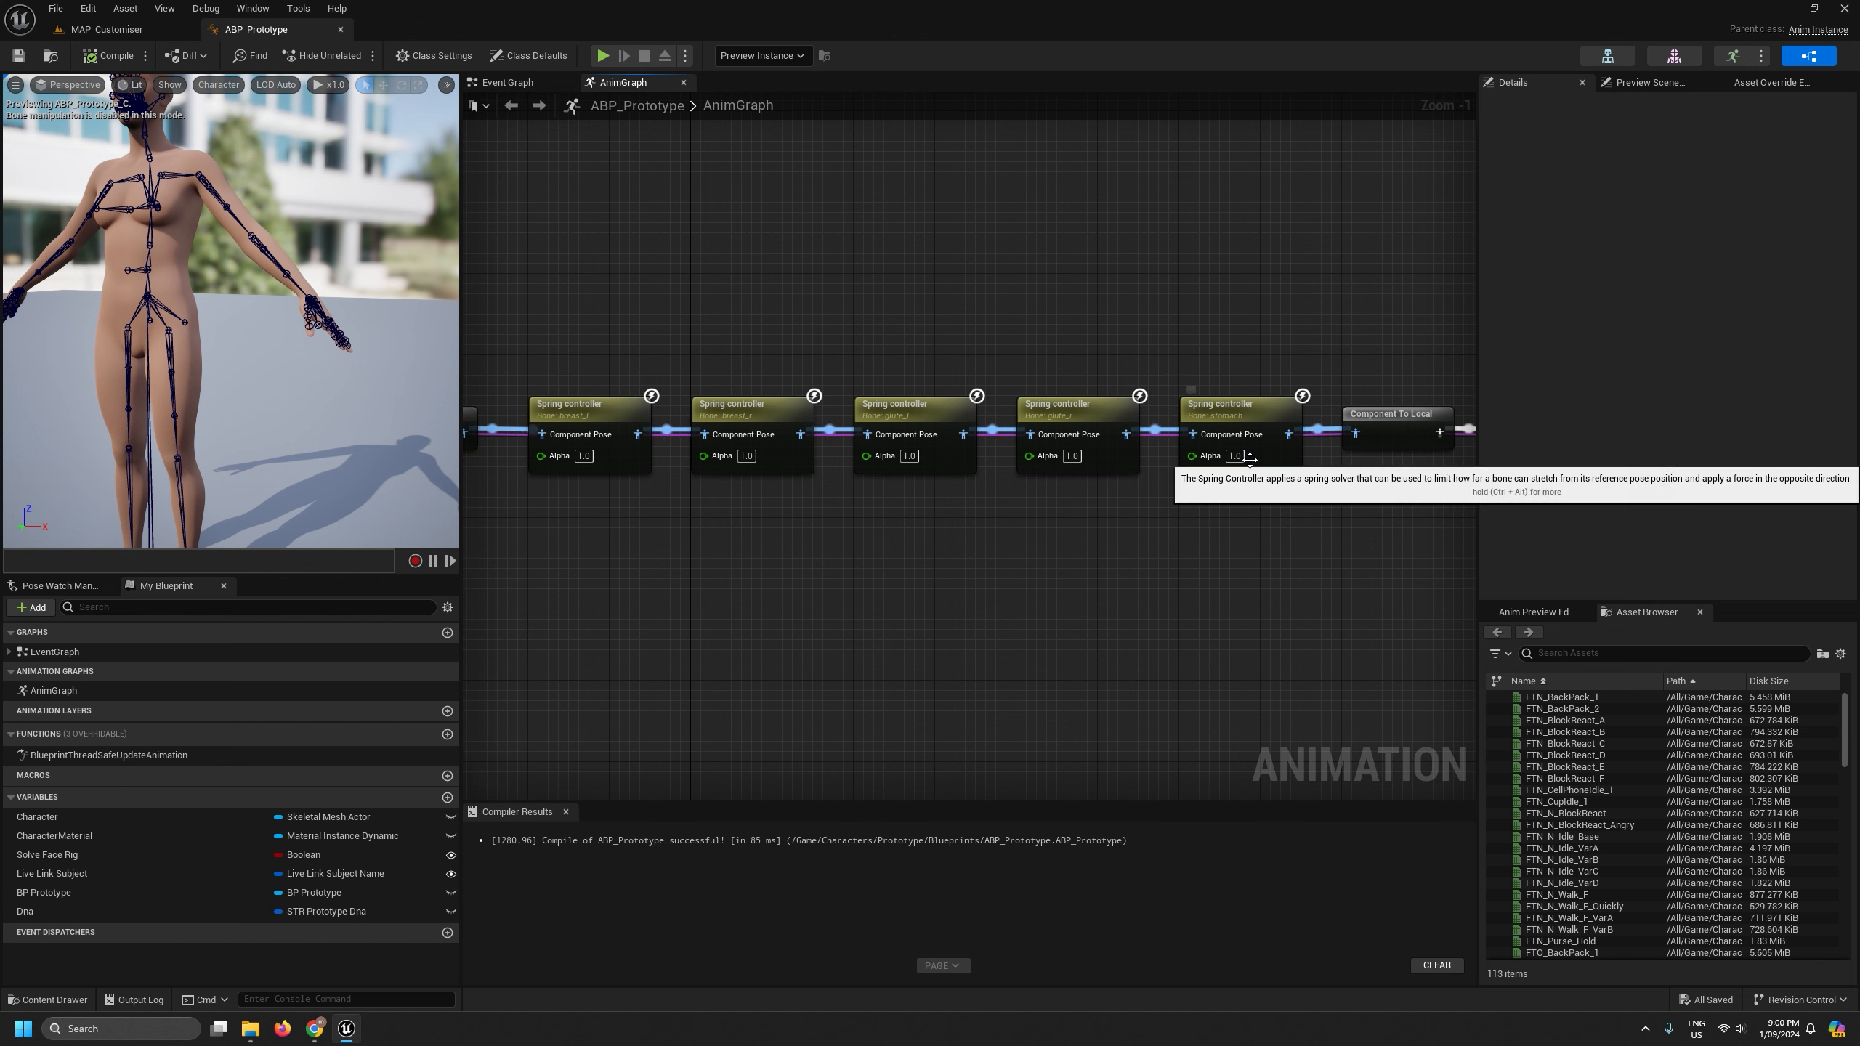
pyautogui.moveTo(1476, 377); pyautogui.dragTo(1678, 376)
pyautogui.scroll(-3, 1484, 533)
pyautogui.scroll(-3, 1484, 538)
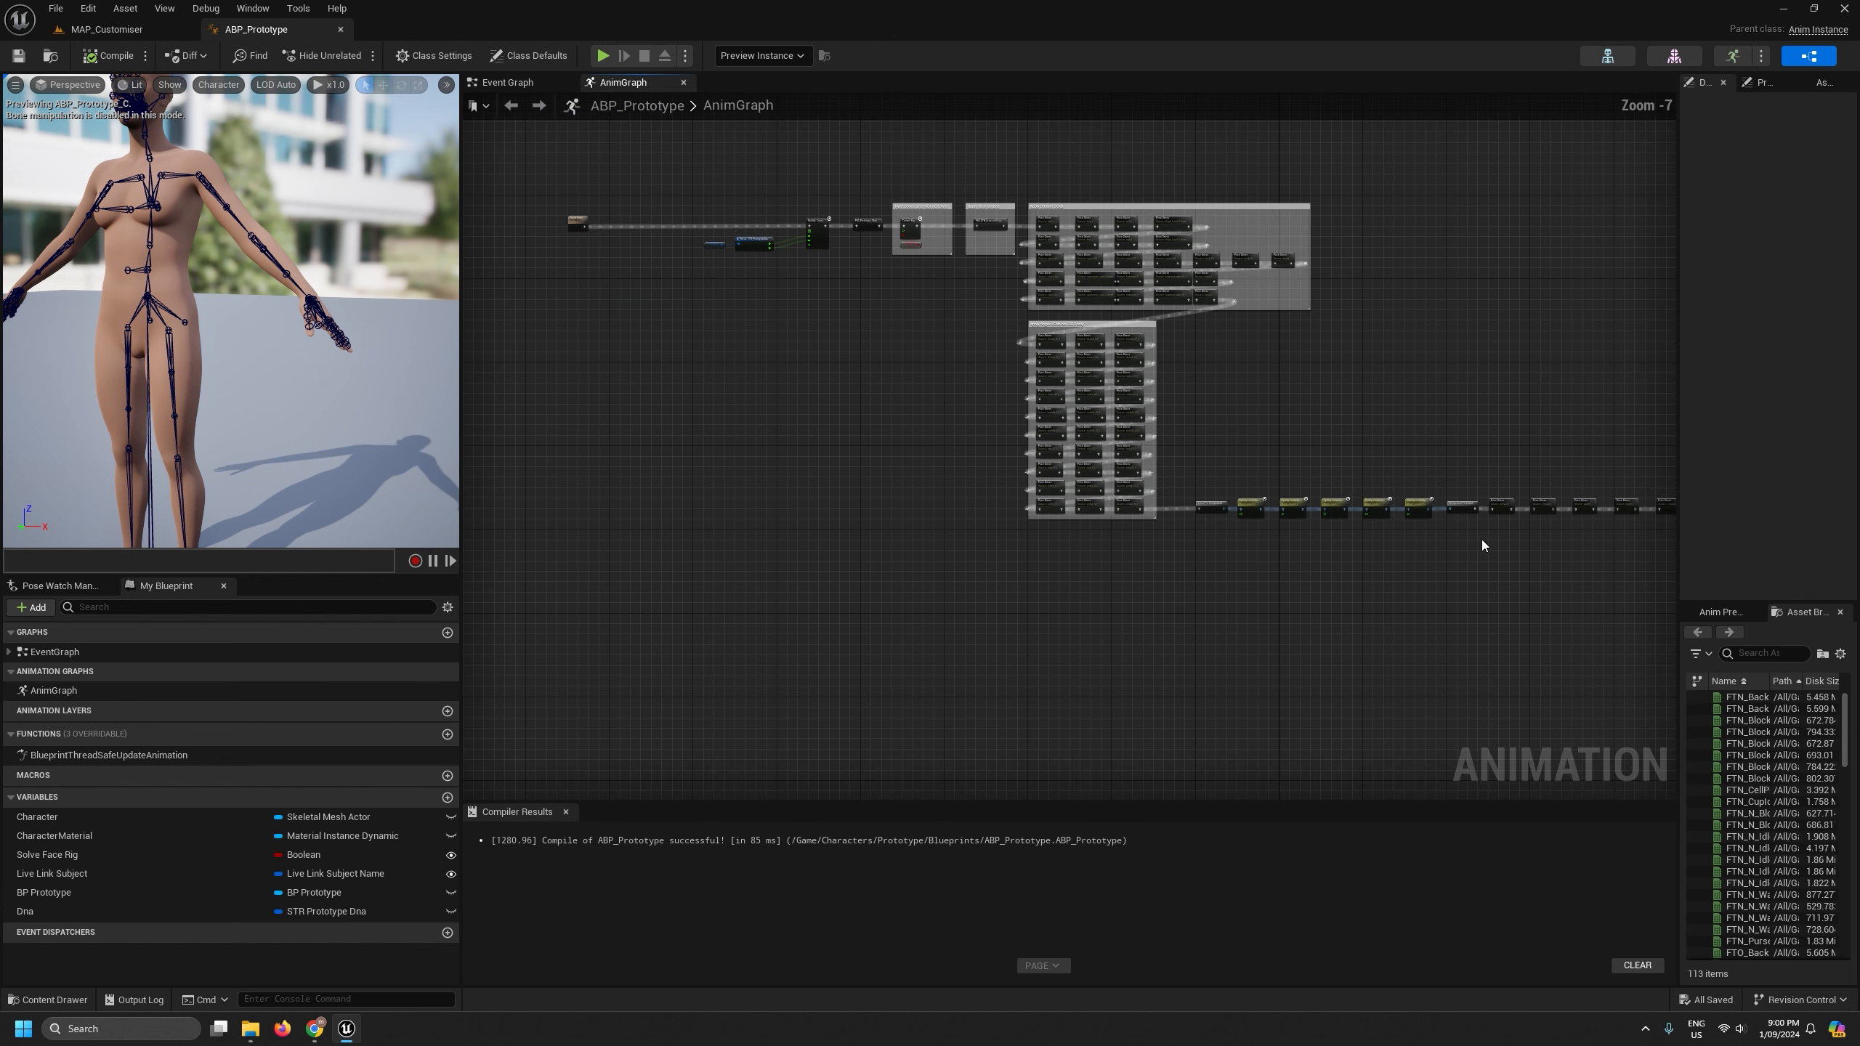
pyautogui.moveTo(1043, 562); pyautogui.dragTo(628, 523, button='right')
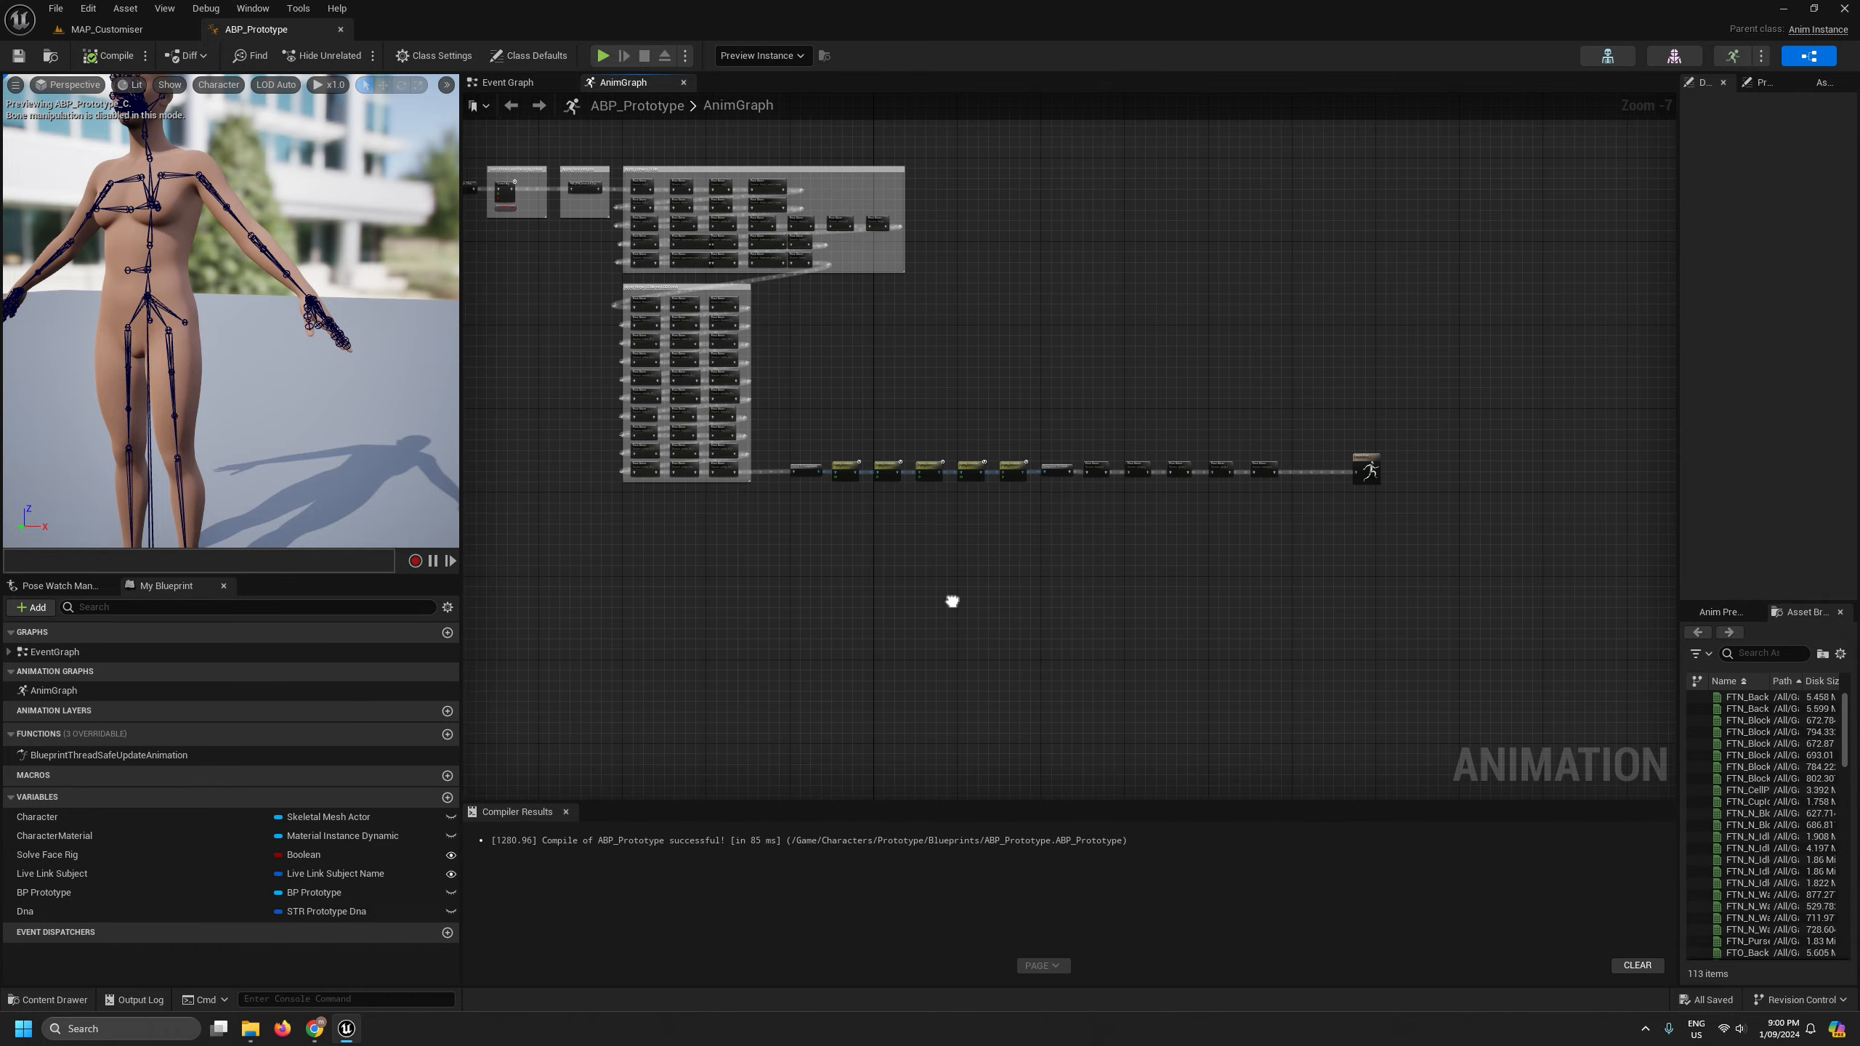
pyautogui.scroll(4, 872, 531)
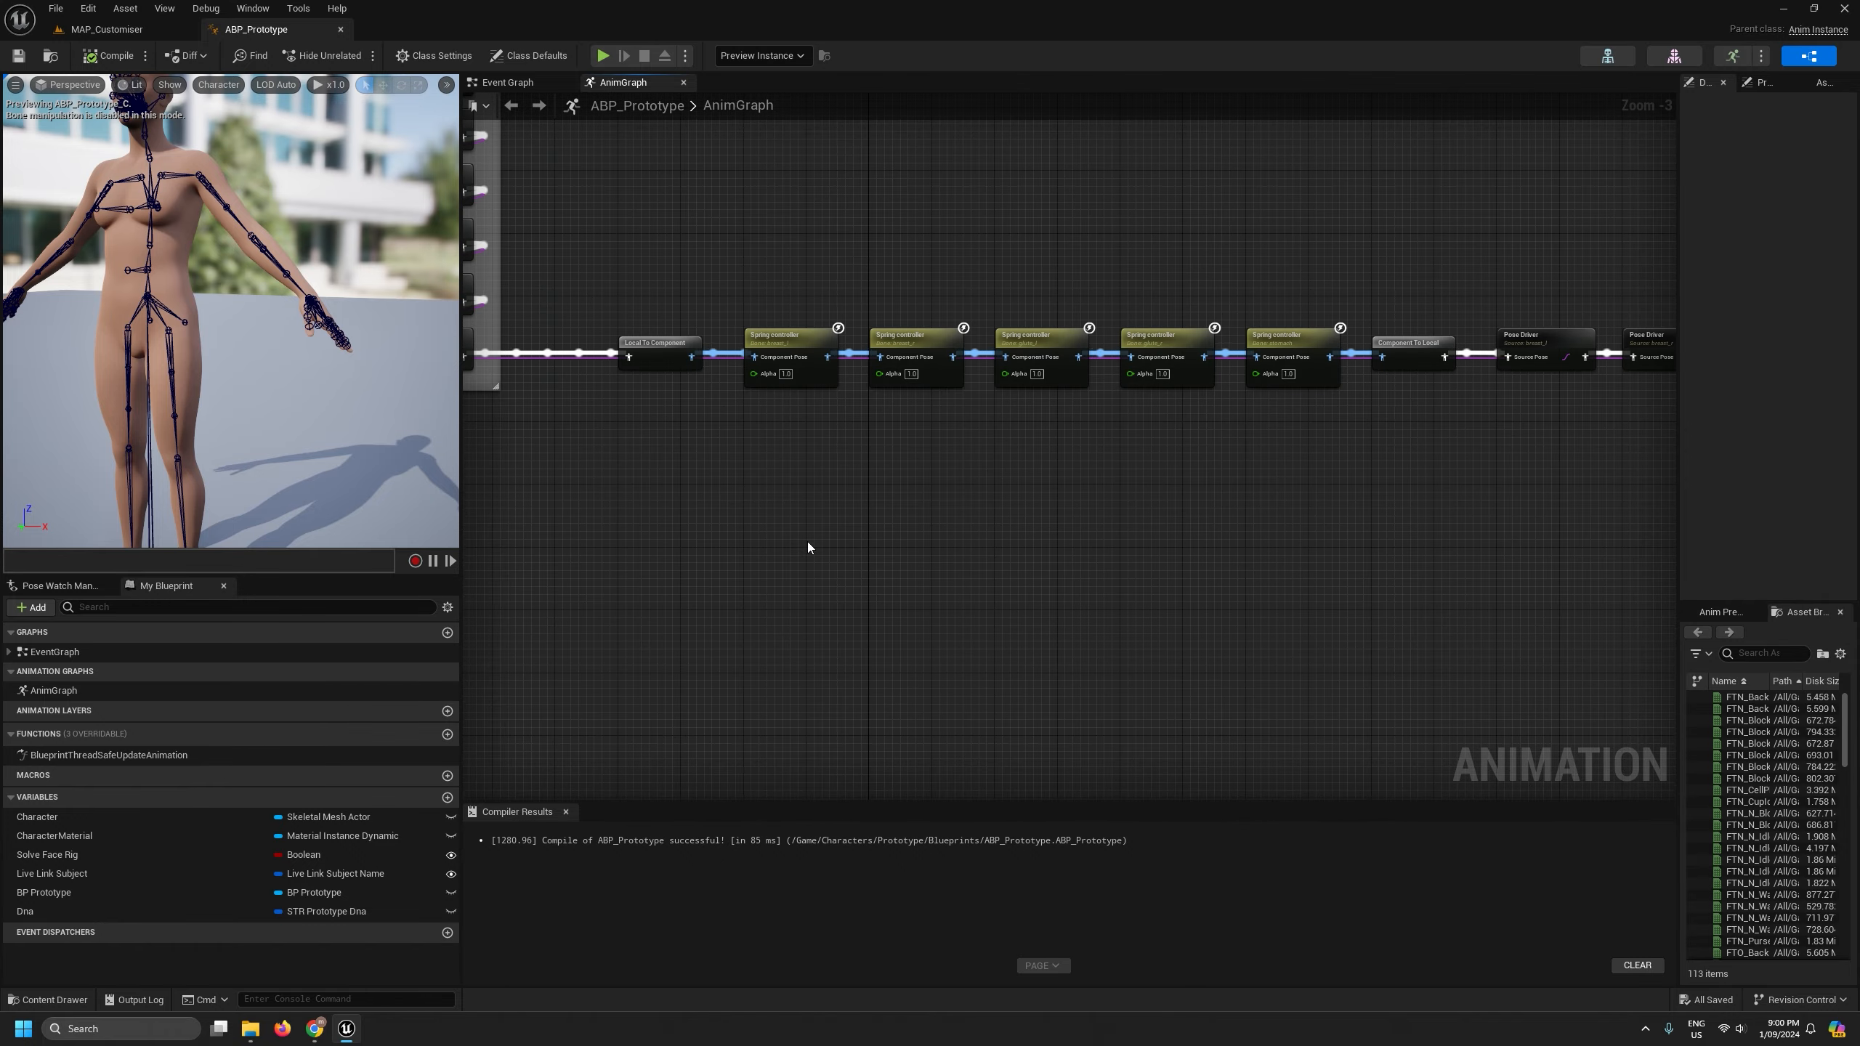
pyautogui.scroll(-4, 718, 573)
pyautogui.moveTo(691, 591); pyautogui.dragTo(1054, 720, button='right')
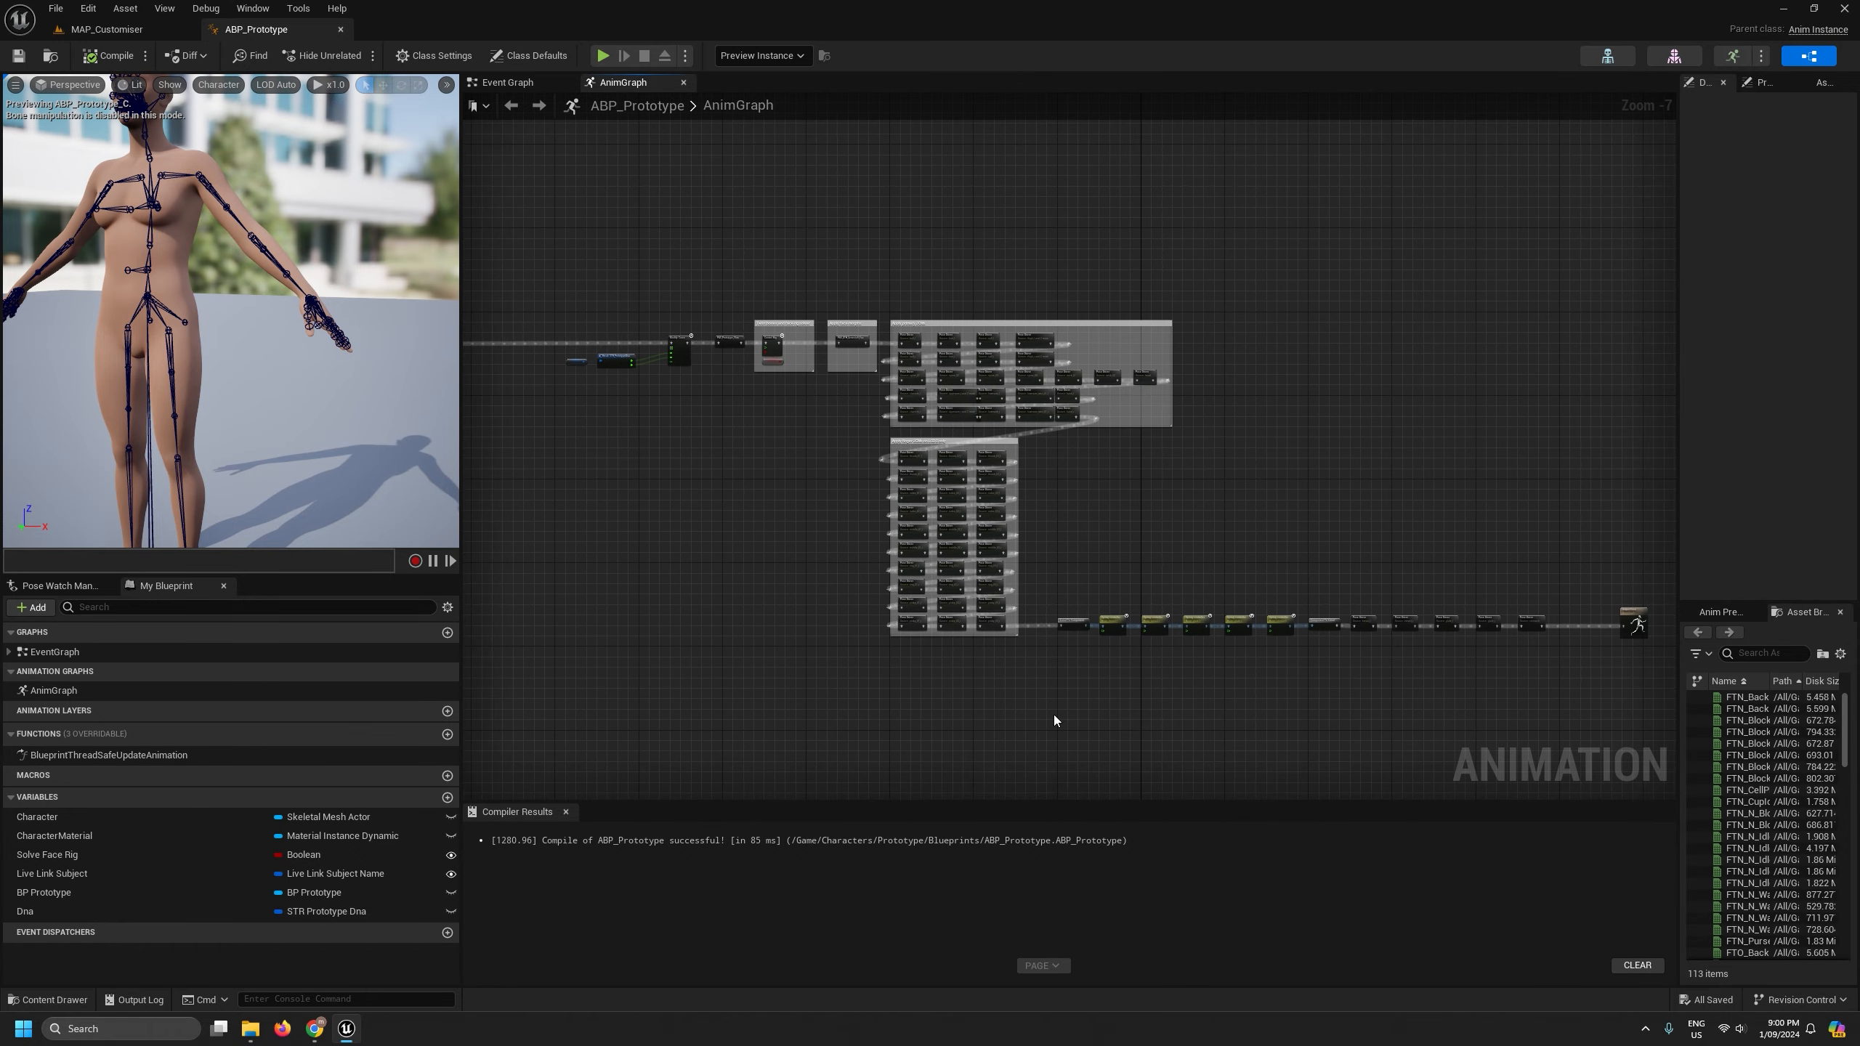
# - Copy the Dna and Break STR_PrototypeDna nodes feeding Modify Curve and paste them below the Spring Controller chain
pyautogui.scroll(7, 607, 323)
pyautogui.click(792, 568)
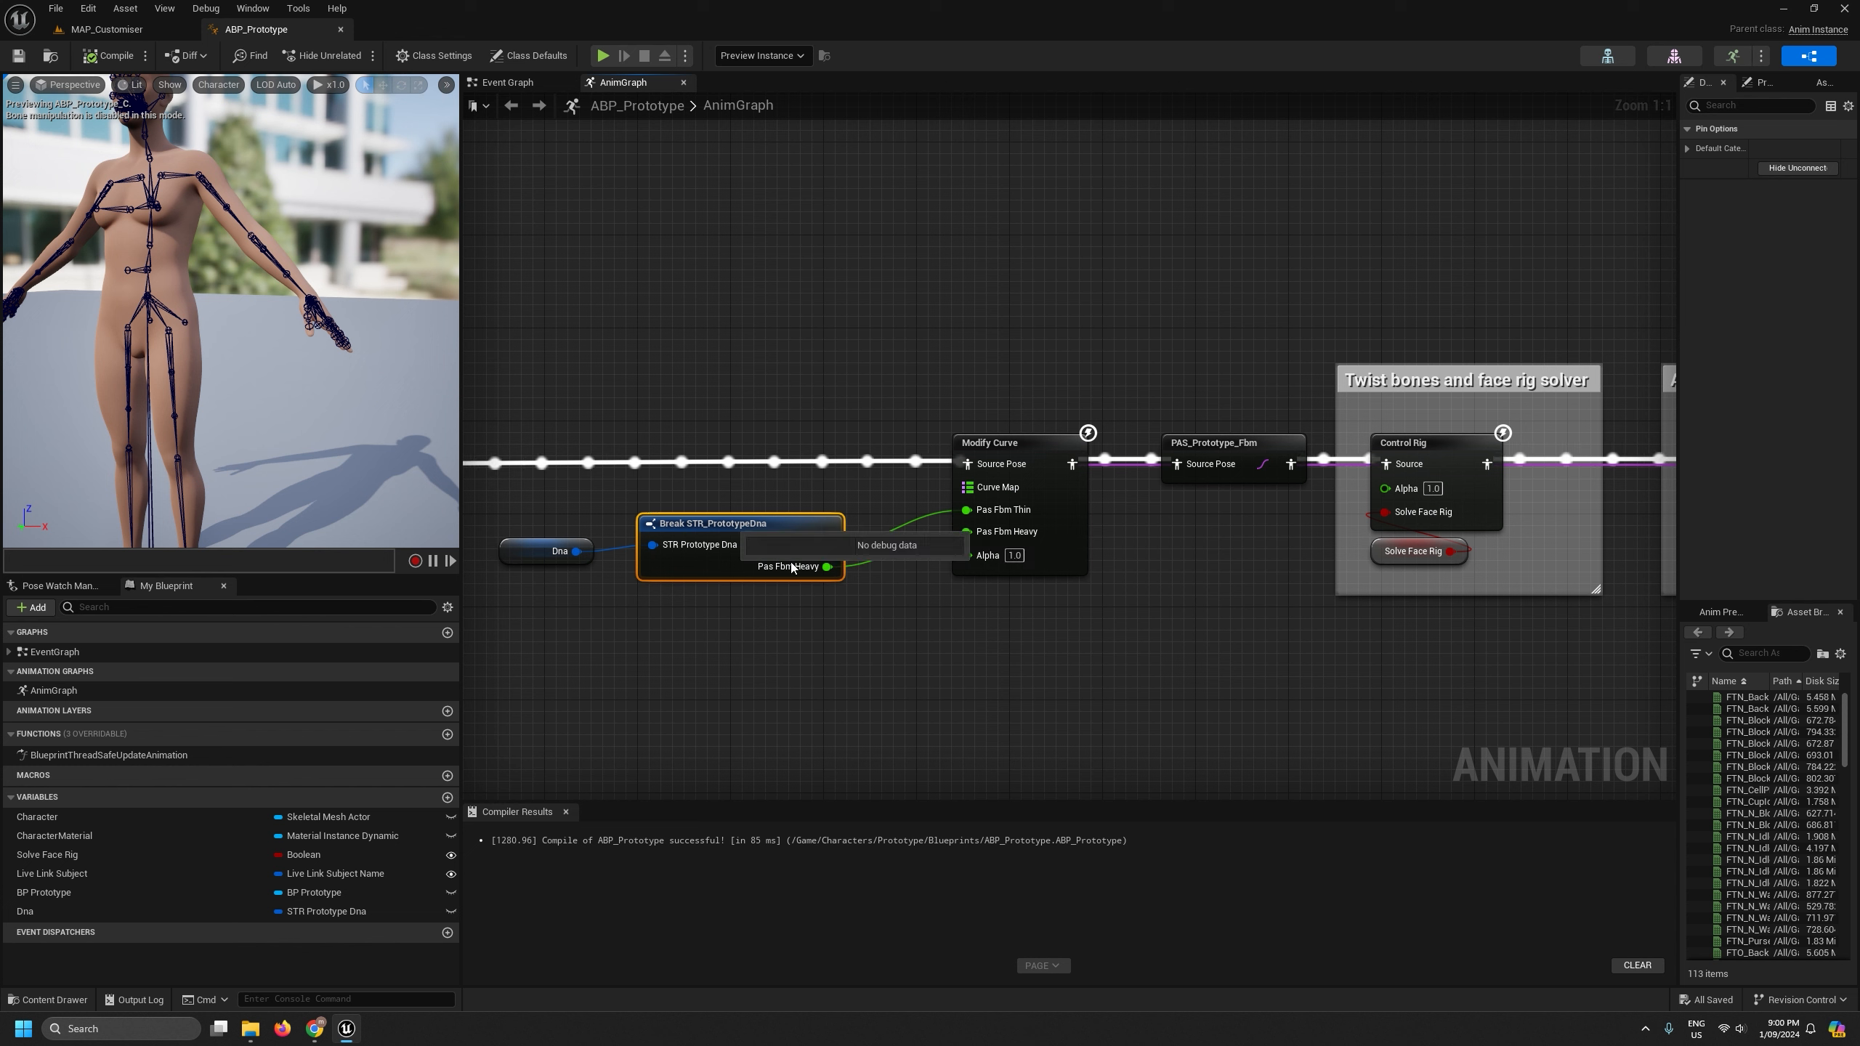
pyautogui.moveTo(820, 570)
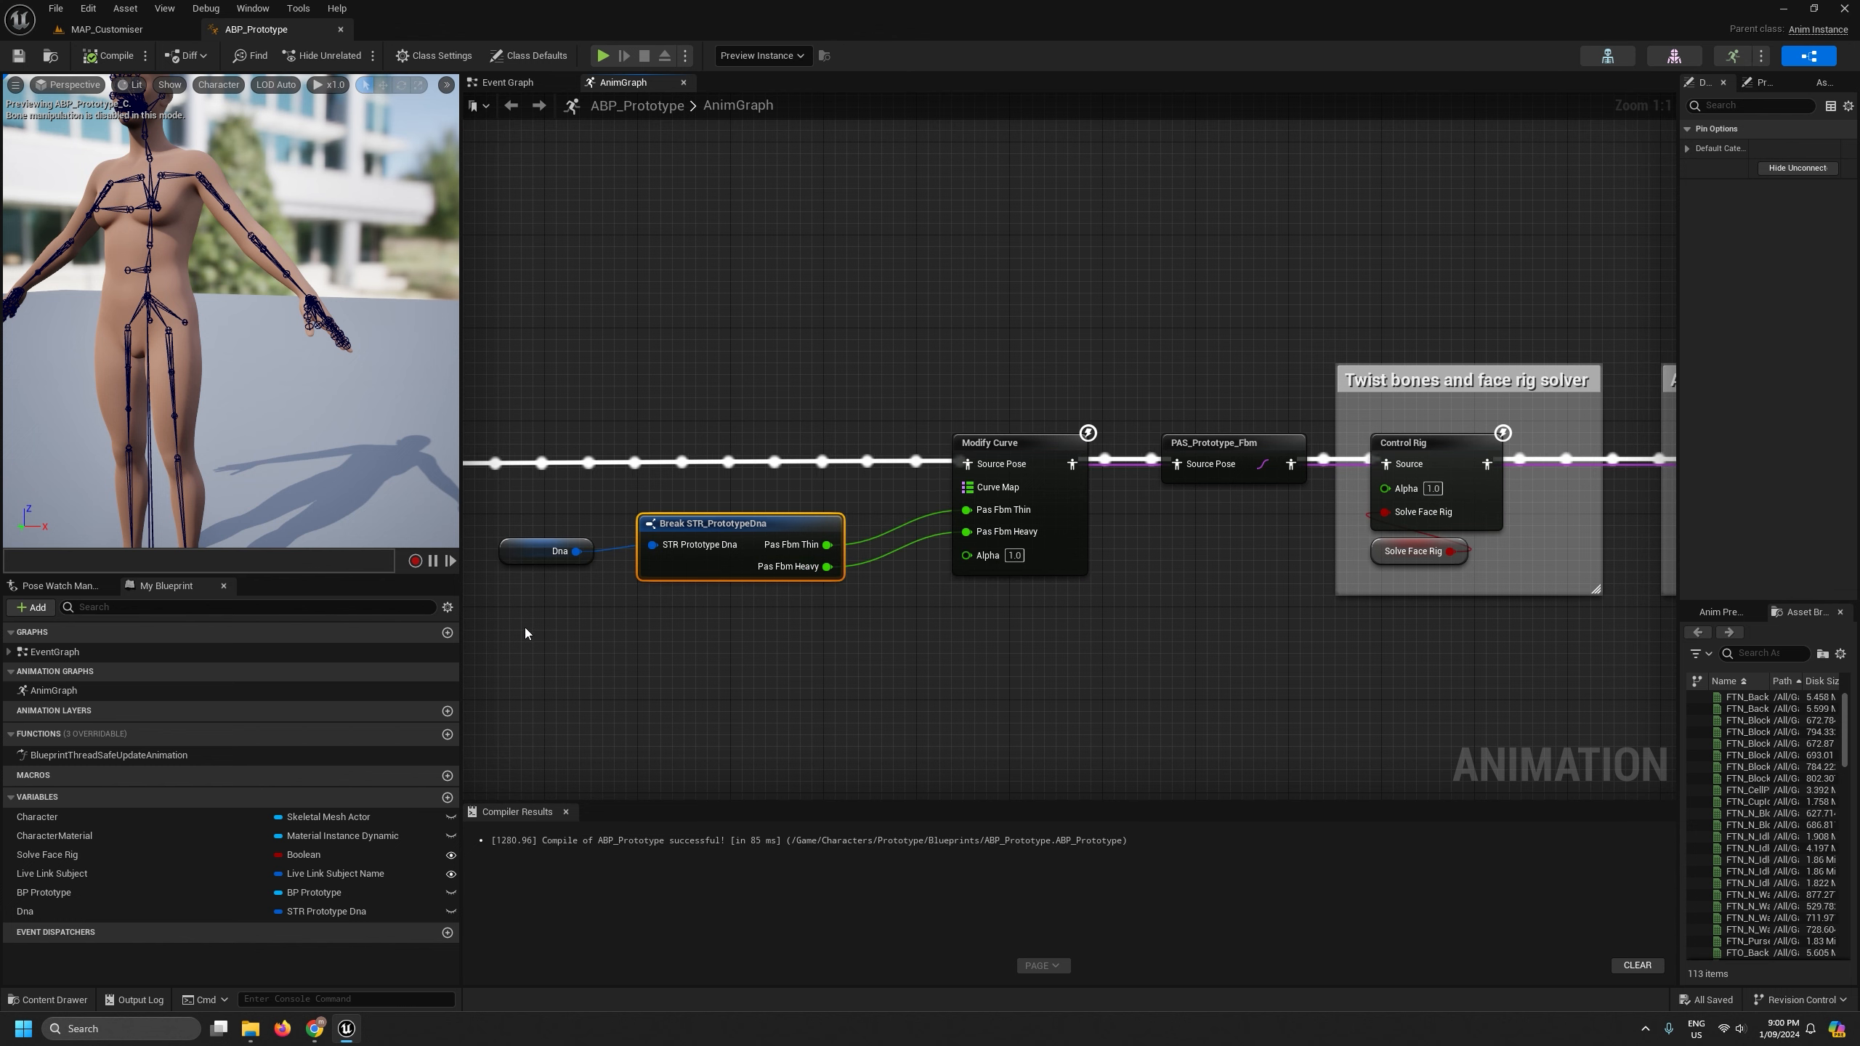
pyautogui.moveTo(525, 628); pyautogui.dragTo(847, 519)
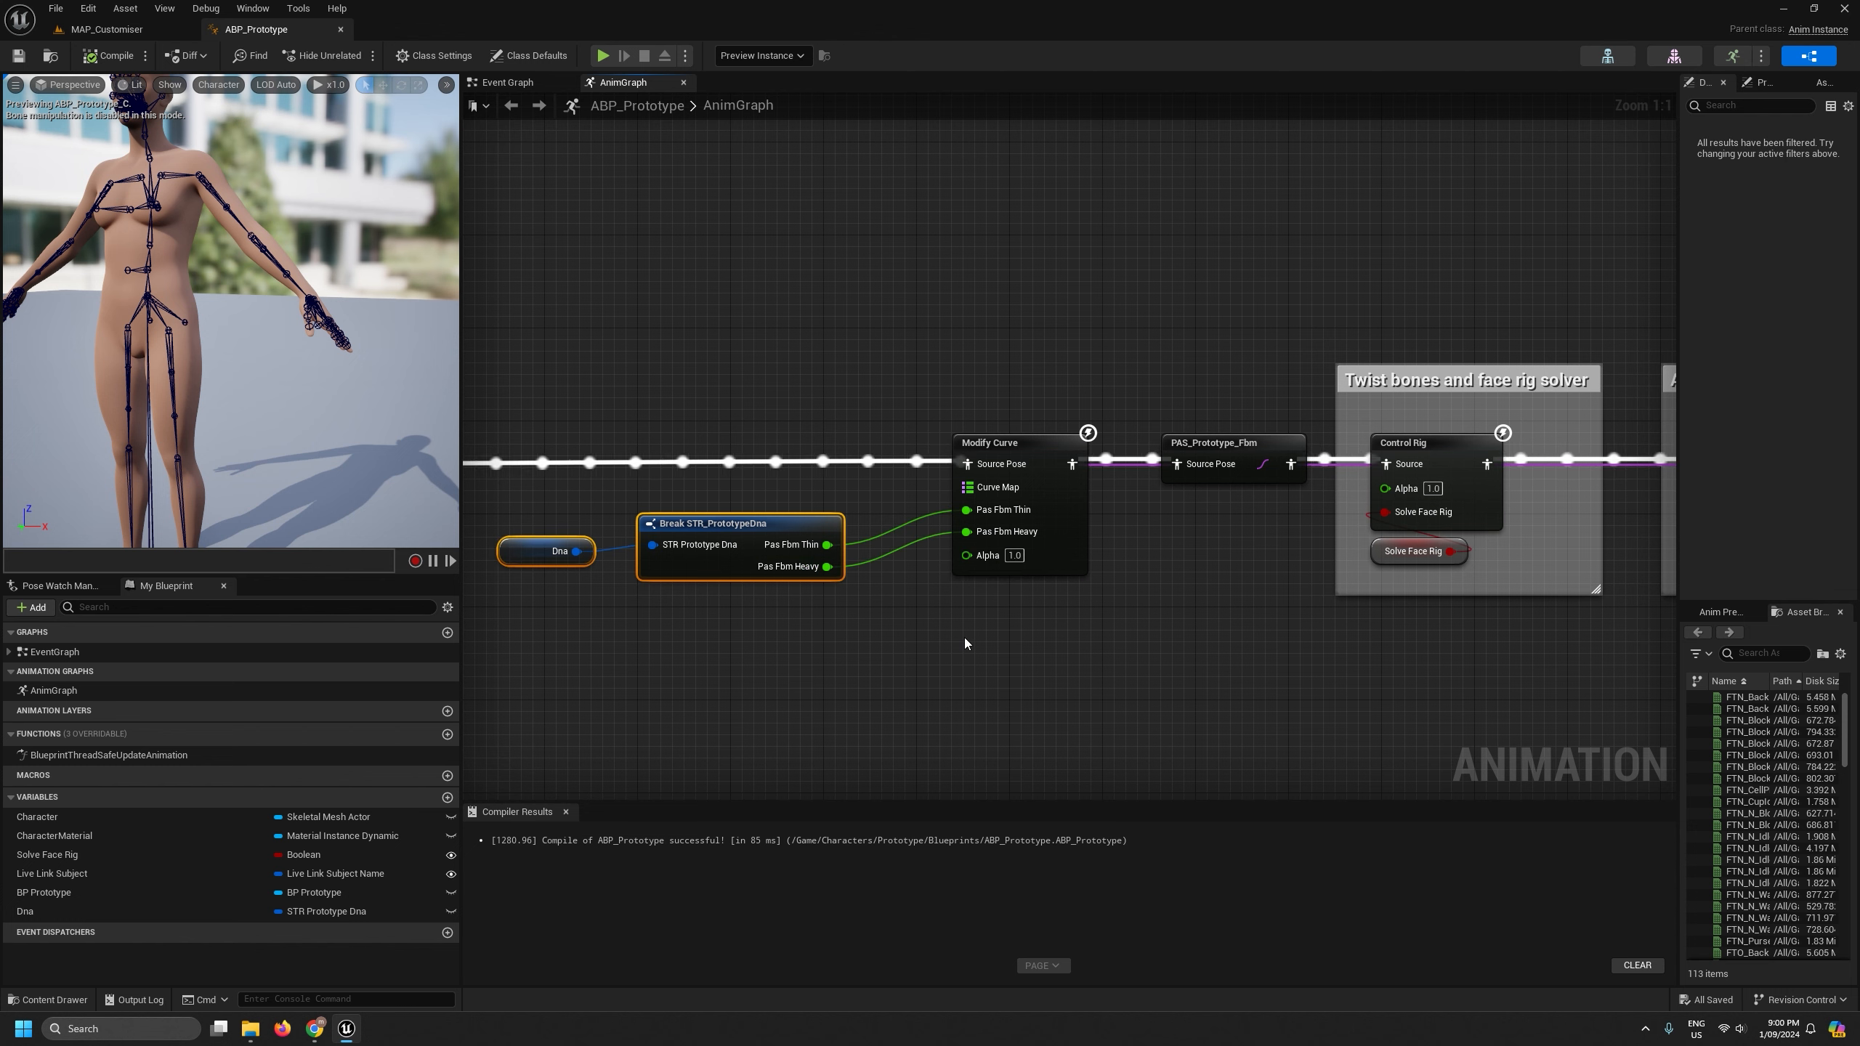
pyautogui.scroll(-8, 966, 637)
pyautogui.moveTo(971, 637); pyautogui.dragTo(347, 303, button='right')
pyautogui.scroll(7, 904, 529)
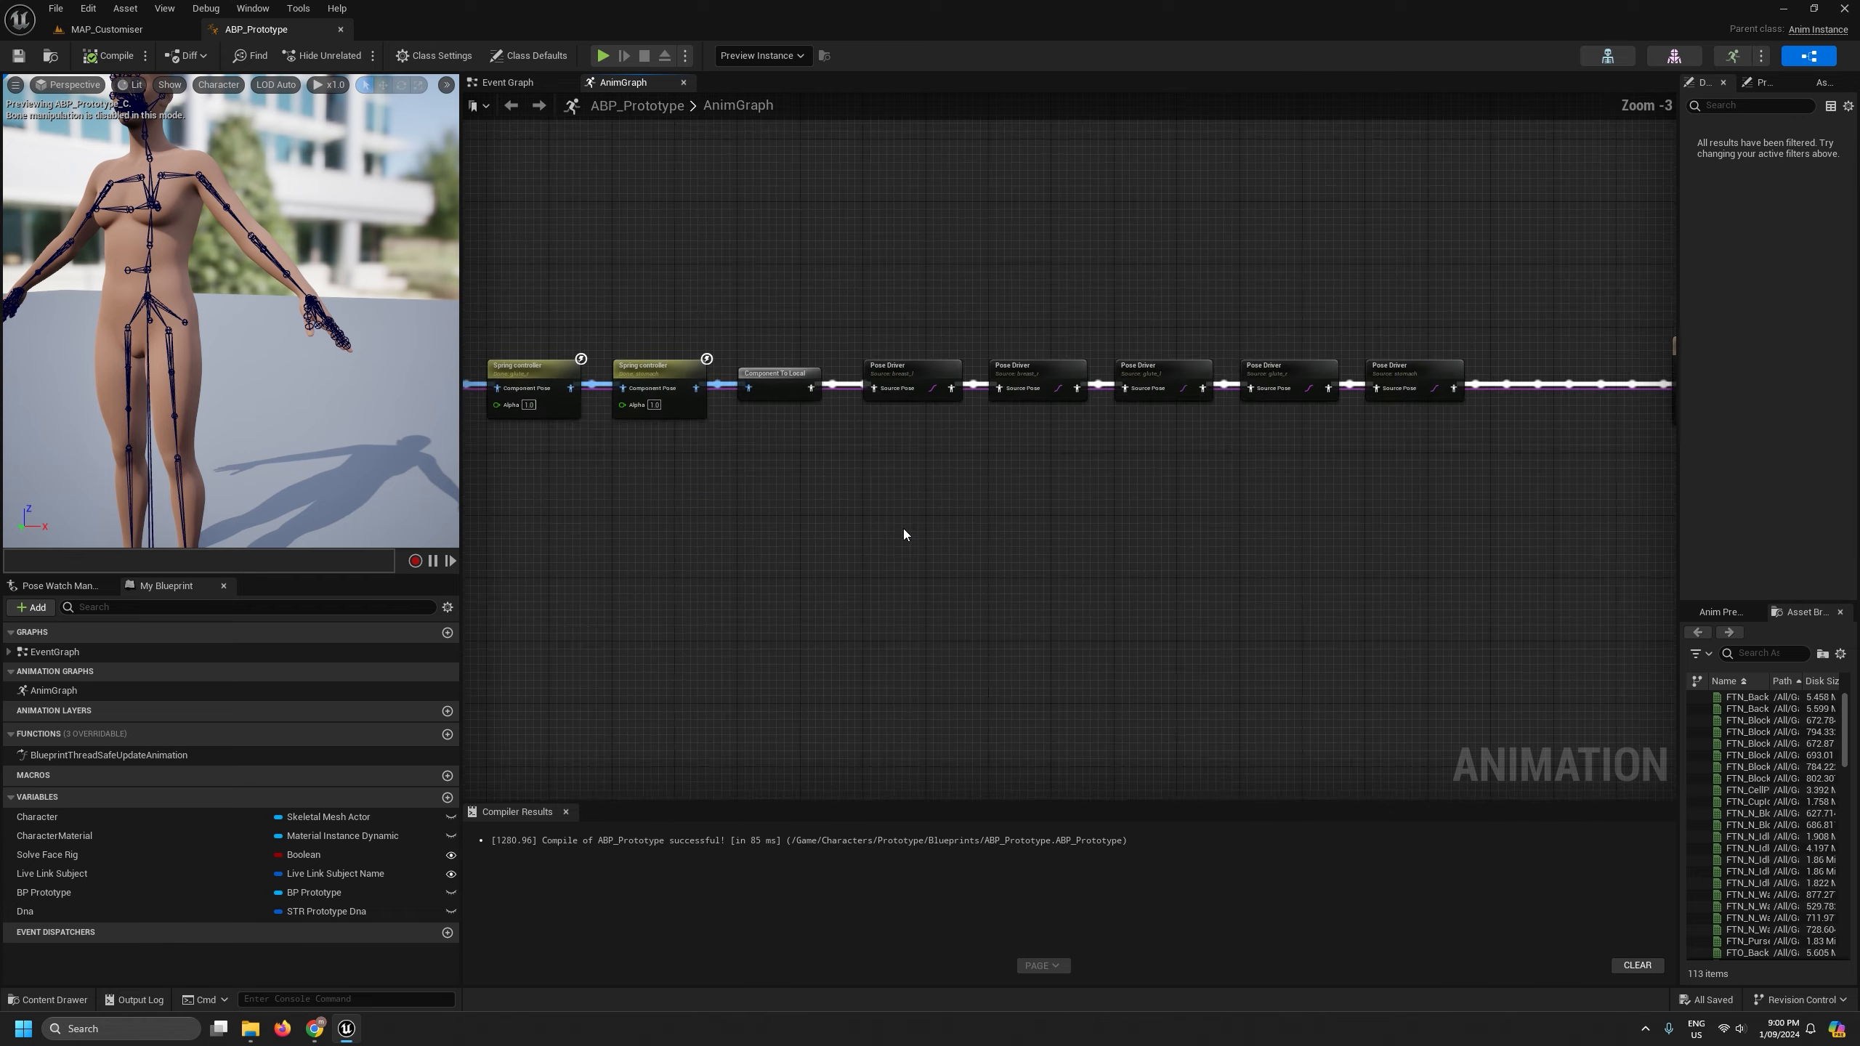
pyautogui.moveTo(761, 501); pyautogui.dragTo(1453, 514, button='right')
pyautogui.moveTo(743, 570); pyautogui.dragTo(999, 597, button='right')
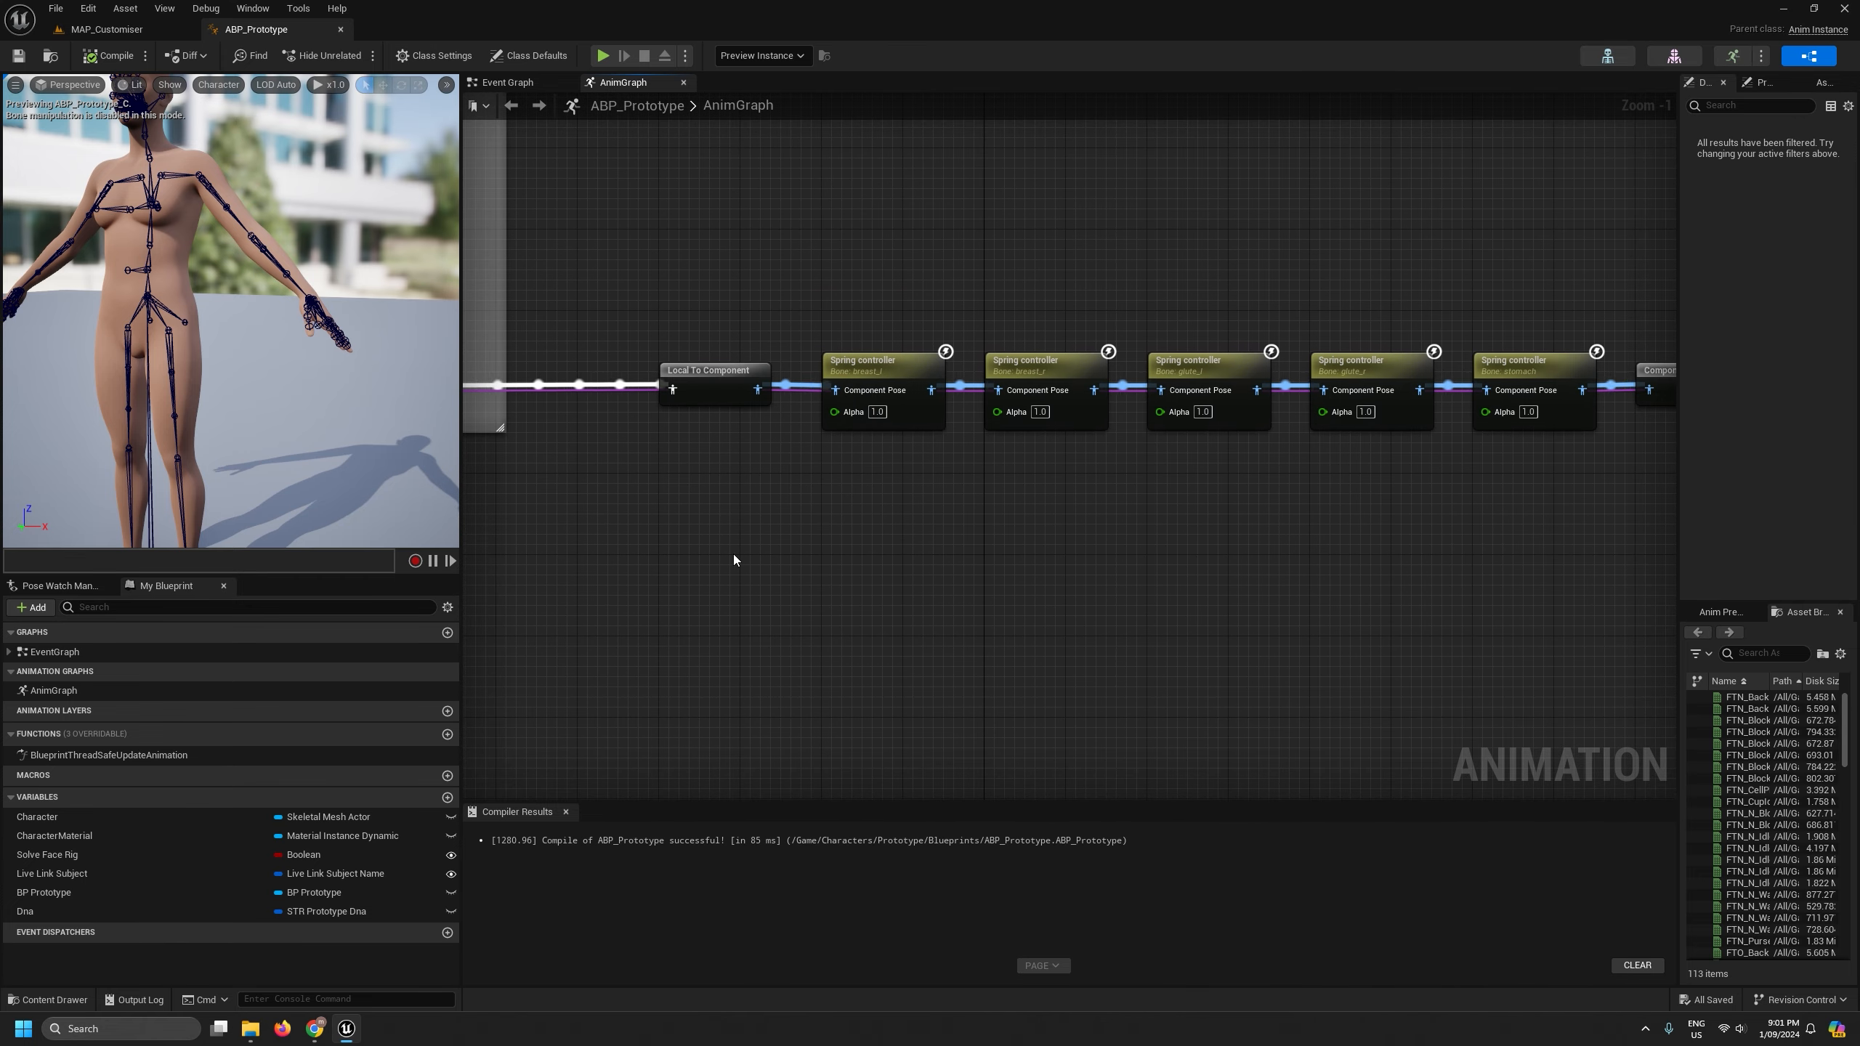
pyautogui.hotkey('ctrl', 'v')
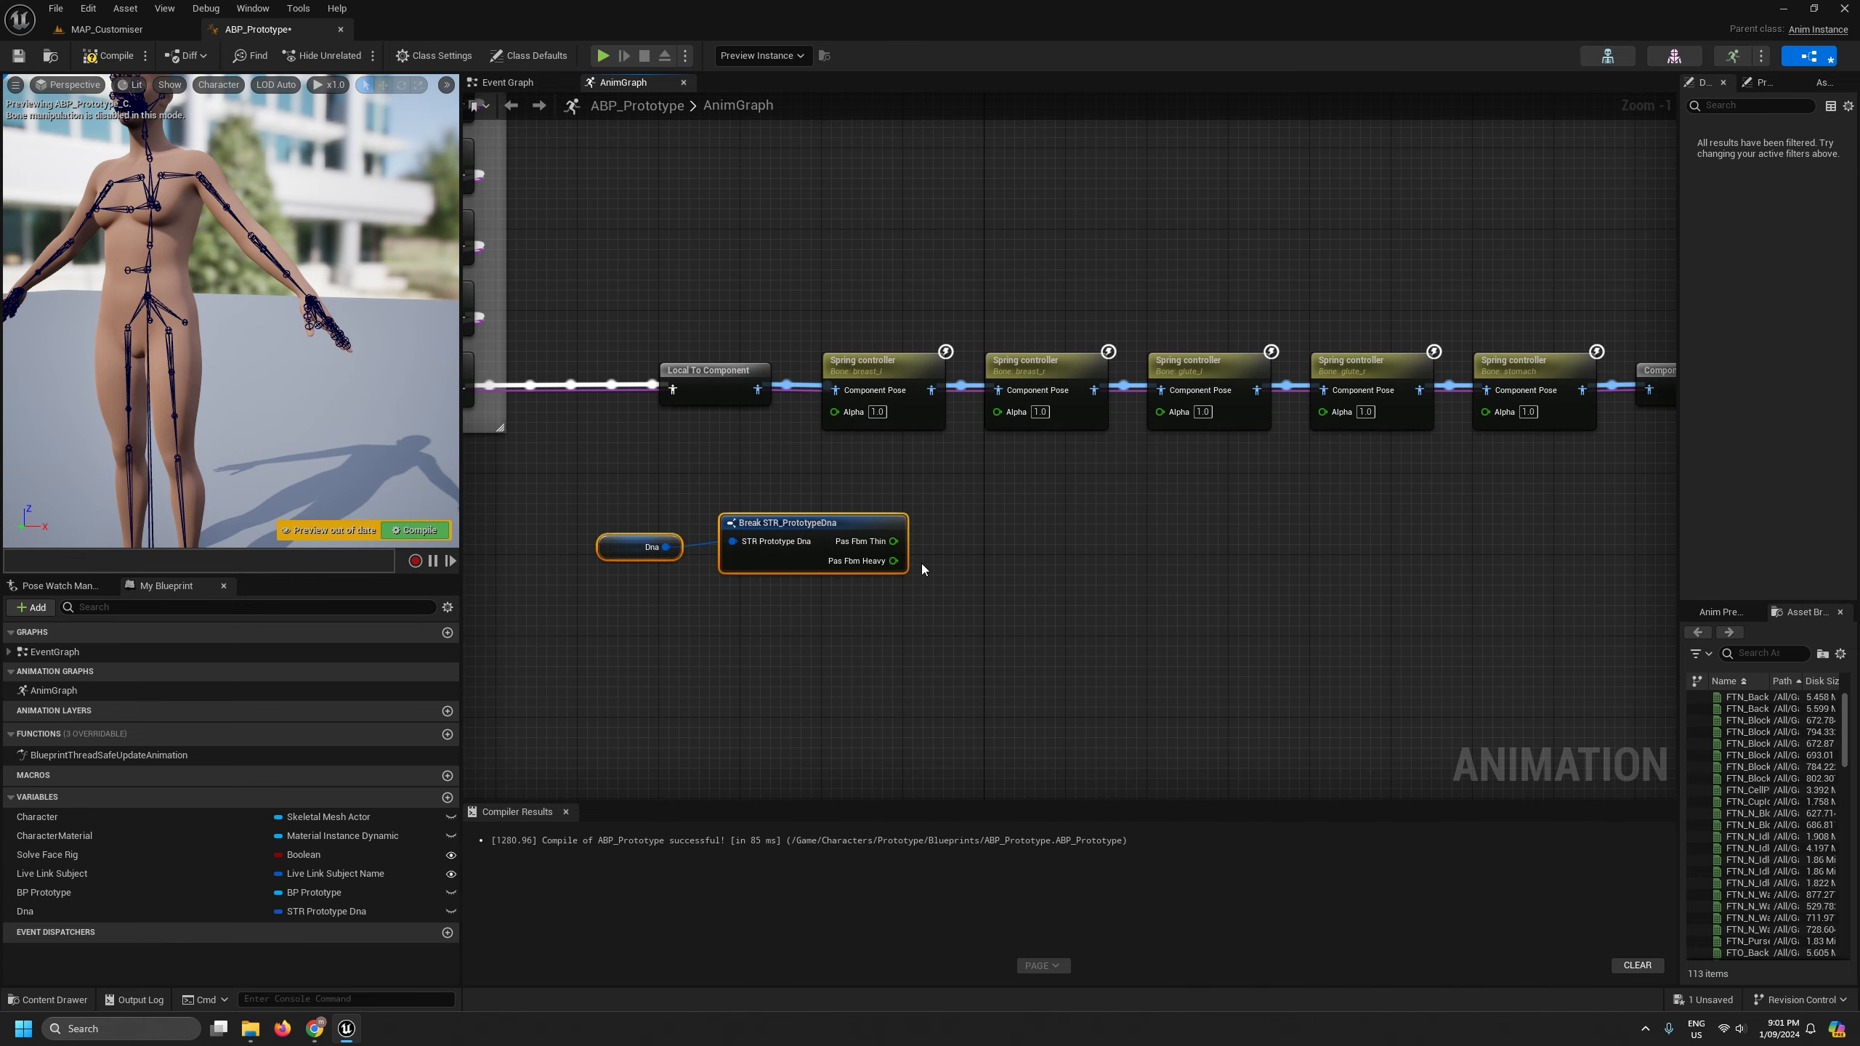
# - Move the pasted Dna and Break STR_PrototypeDna nodes together to just below the Local To Component node
pyautogui.click(845, 540)
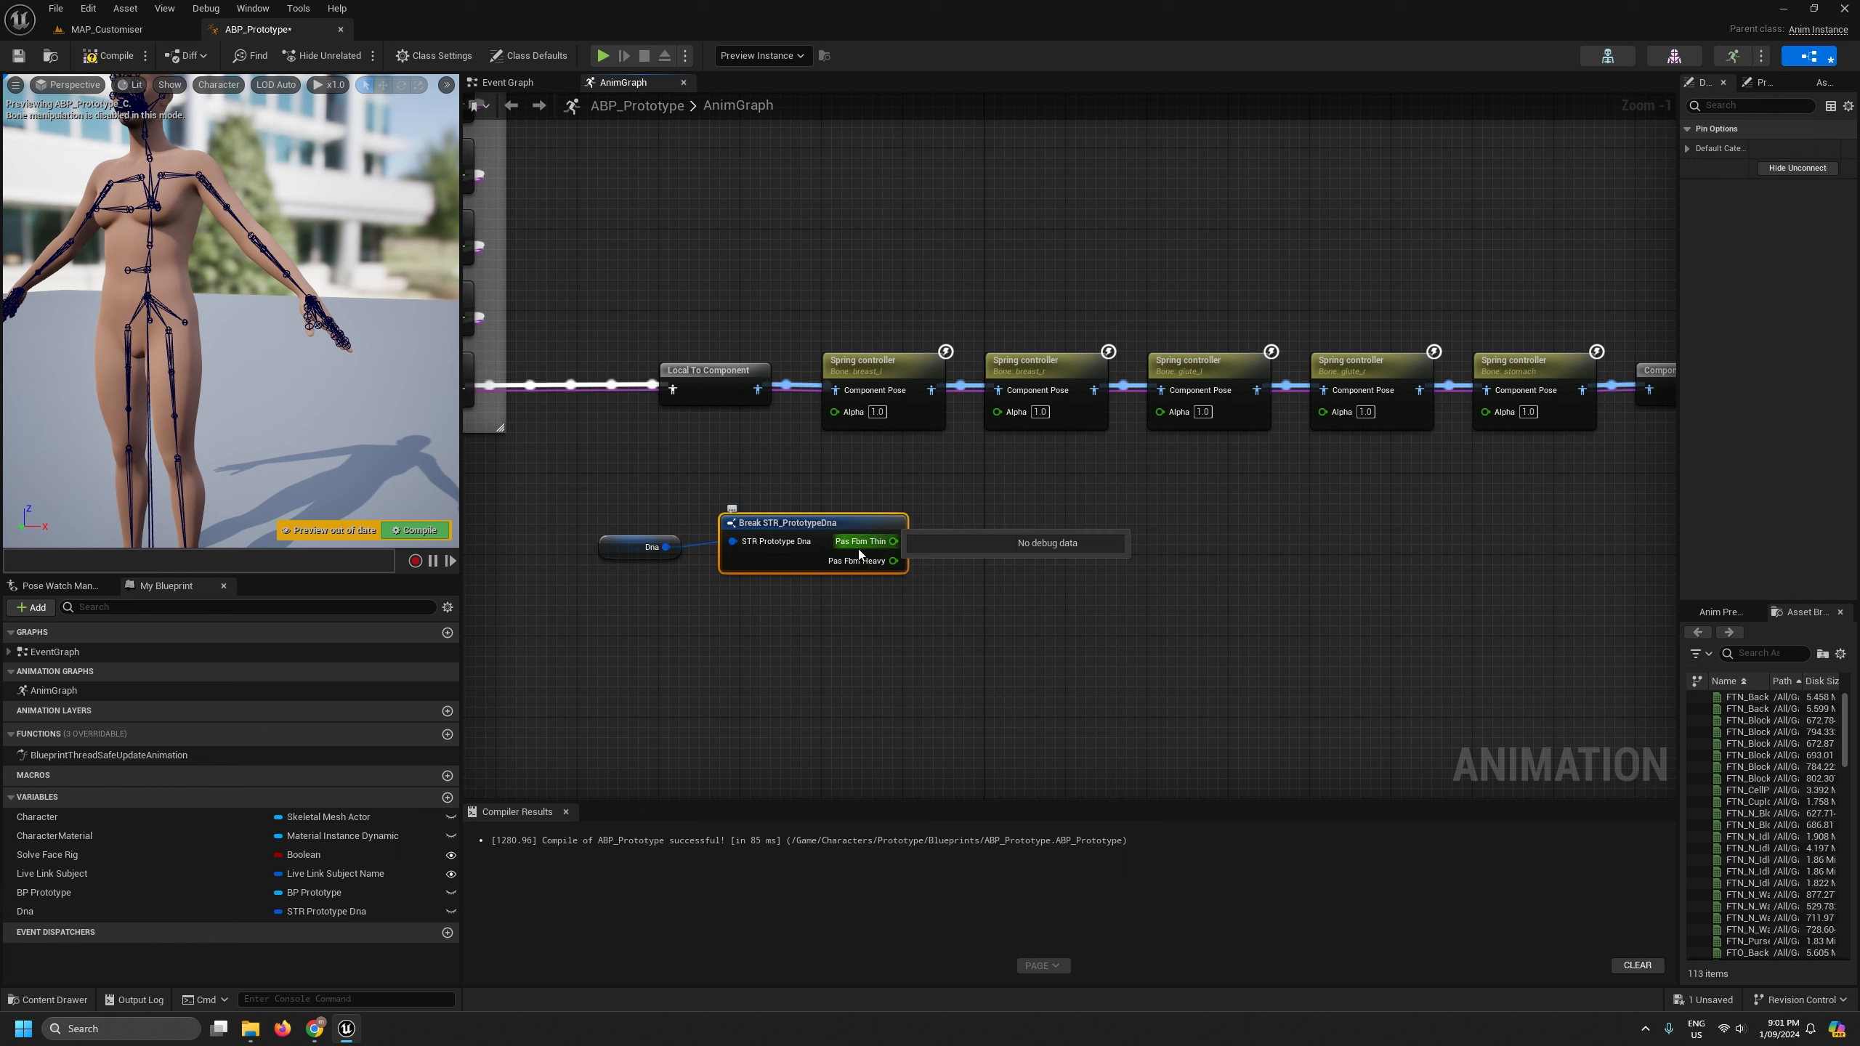
pyautogui.rightClick(859, 547)
pyautogui.click(836, 602)
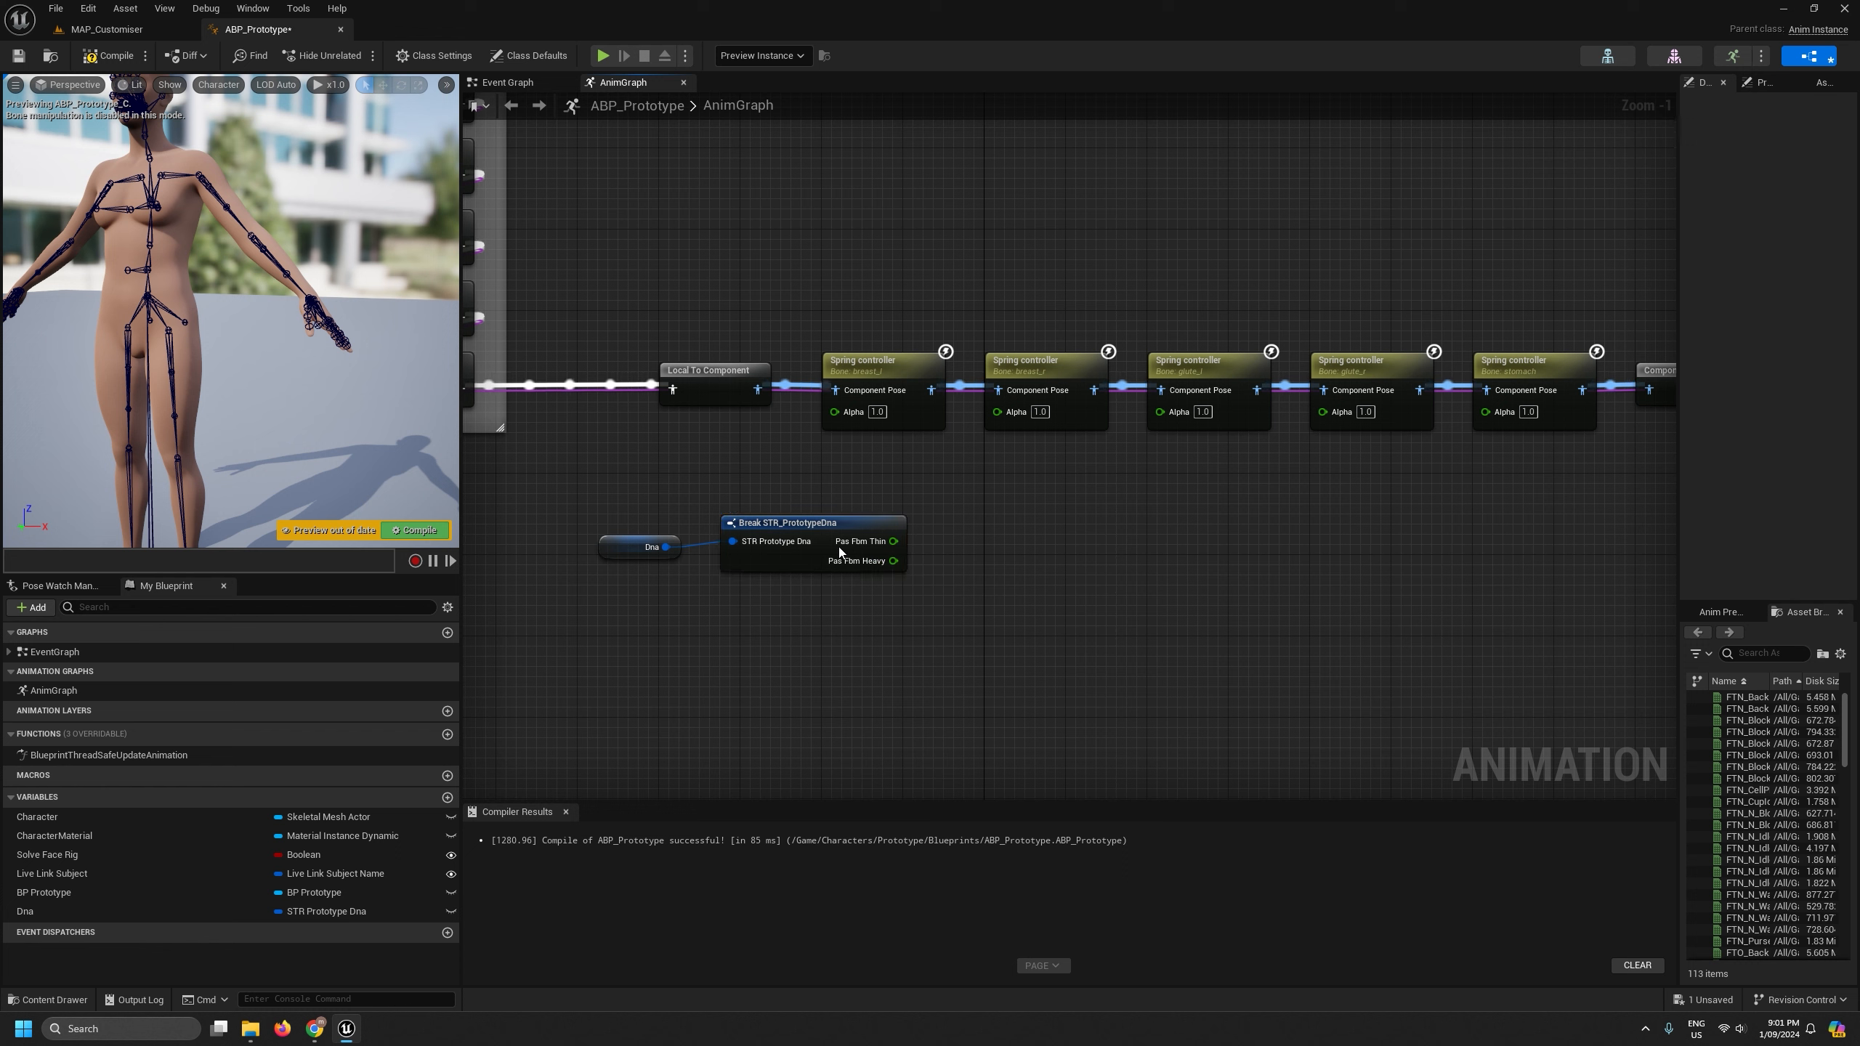
pyautogui.click(846, 522)
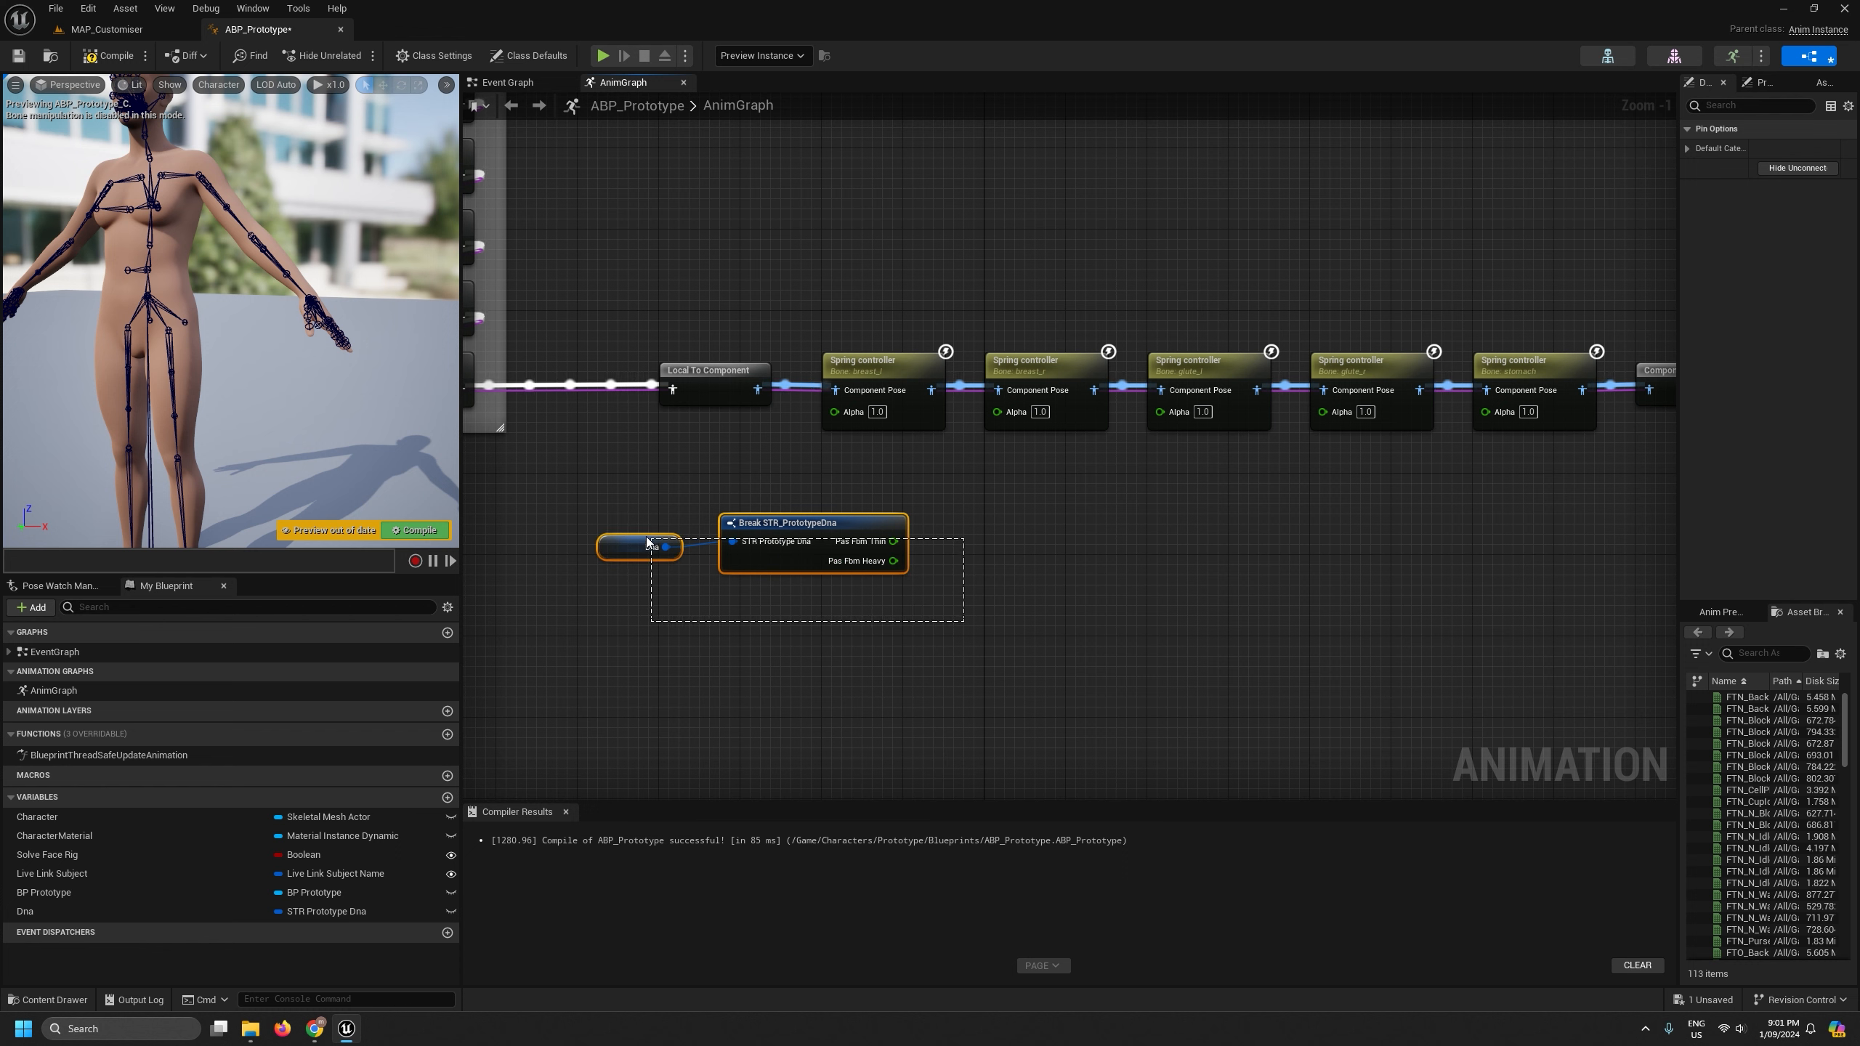
pyautogui.moveTo(647, 538); pyautogui.dragTo(644, 537)
pyautogui.moveTo(796, 524); pyautogui.dragTo(745, 483)
pyautogui.moveTo(950, 616); pyautogui.dragTo(1305, 630, button='right')
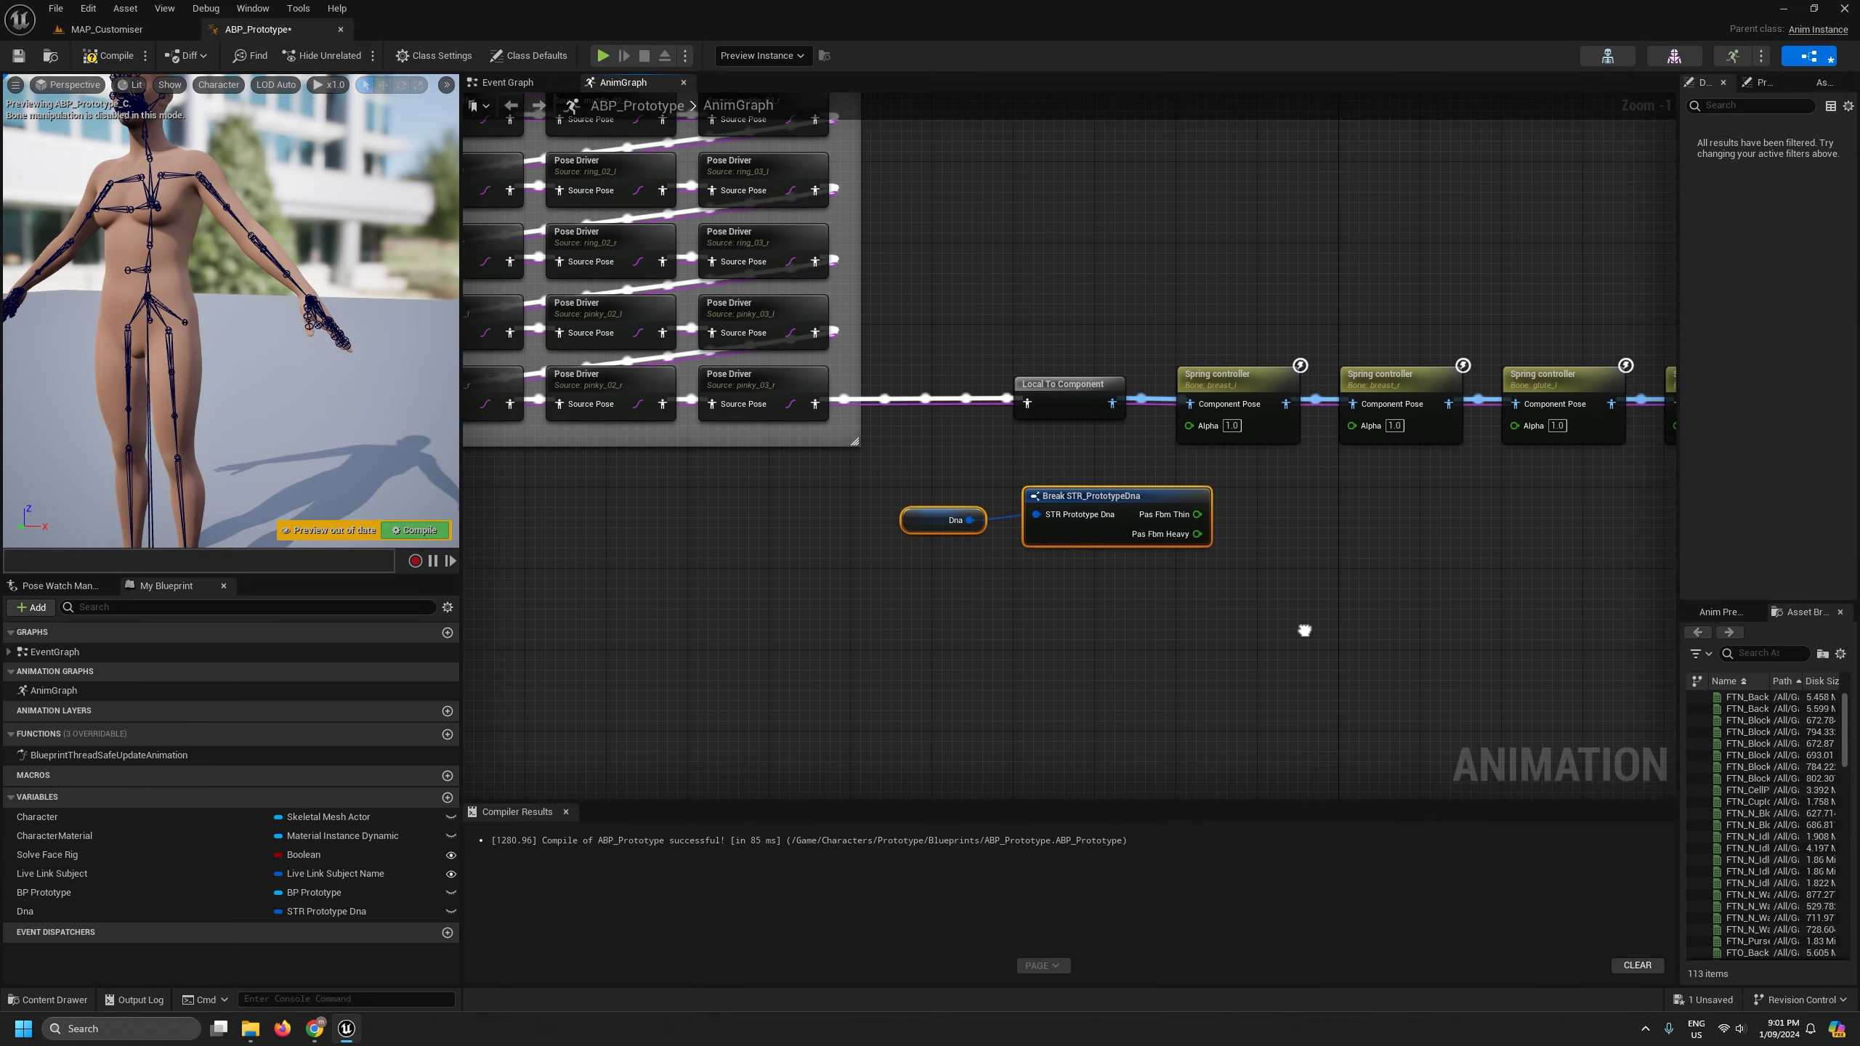
pyautogui.moveTo(1047, 506); pyautogui.dragTo(954, 507)
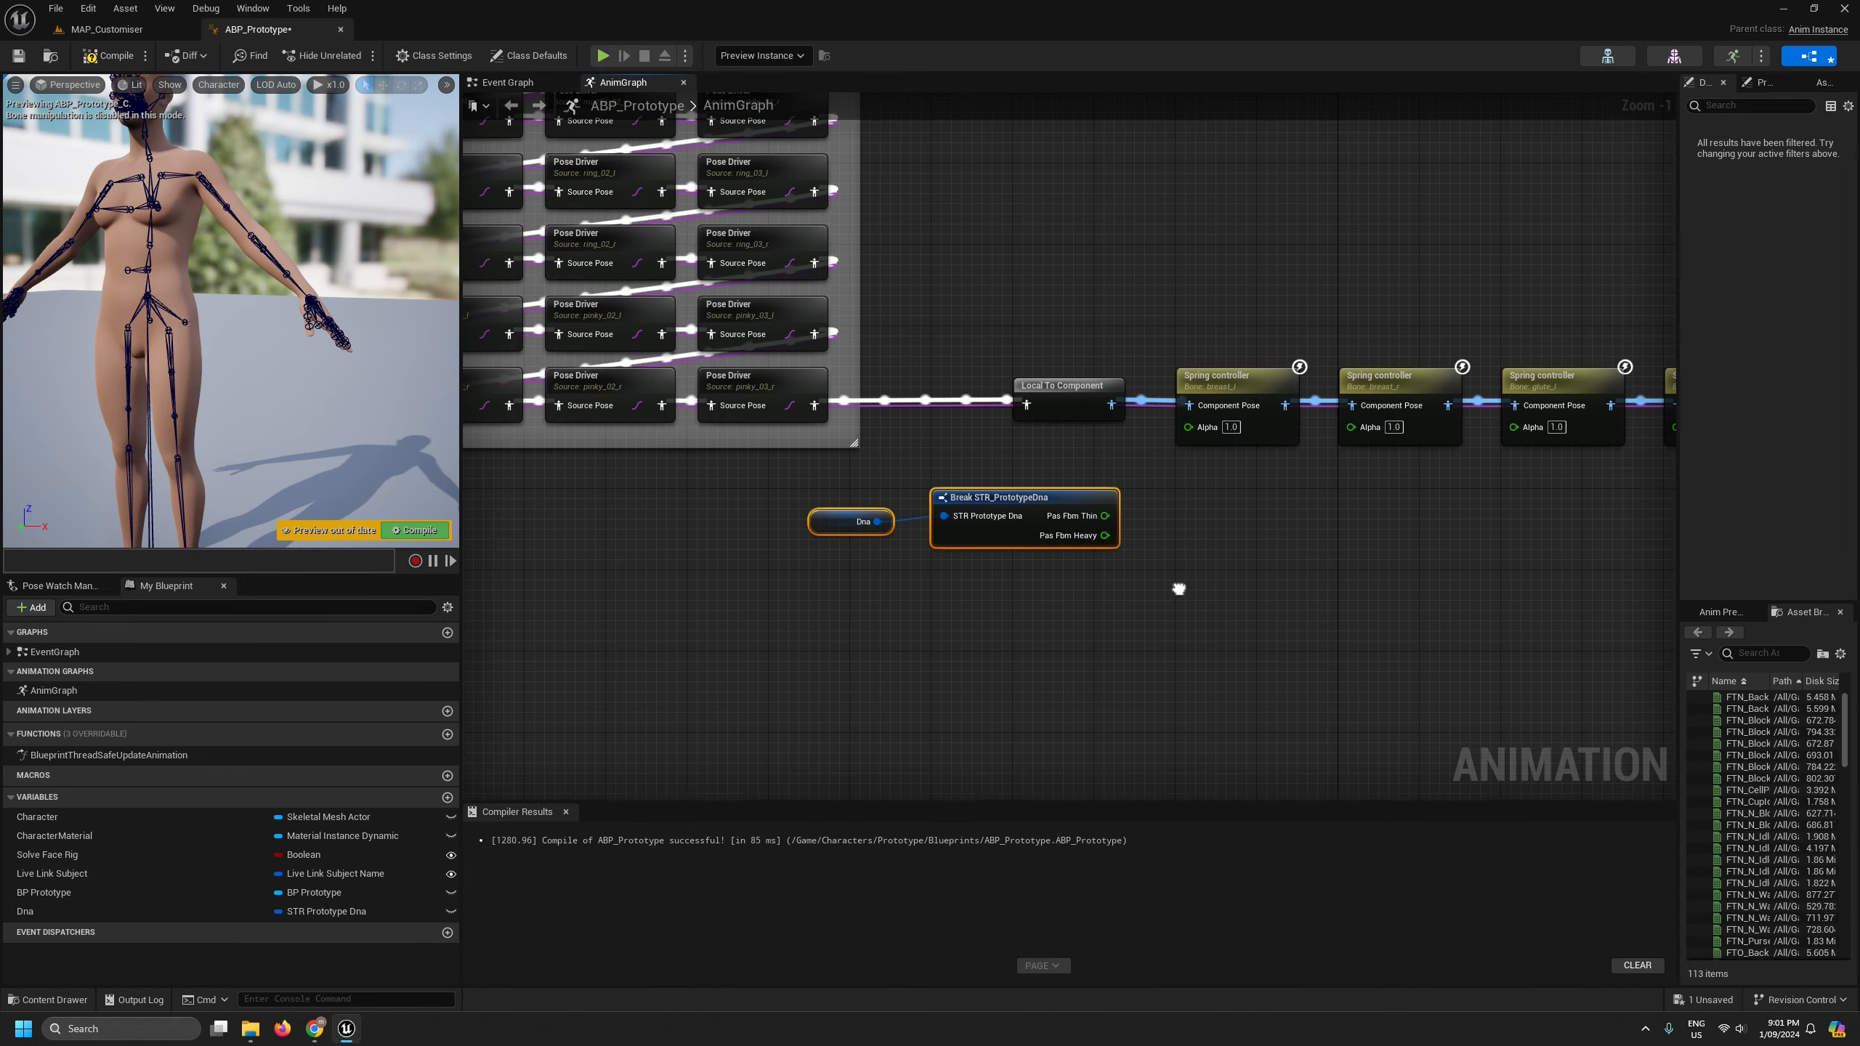
pyautogui.moveTo(1178, 588); pyautogui.dragTo(977, 642, button='right')
pyautogui.click(1011, 635)
# - Connect the pasted Break node's Pas Fbm Heavy output to the Alpha of all five Spring Controllers, then compile and save the blueprint
pyautogui.scroll(-5, 882, 648)
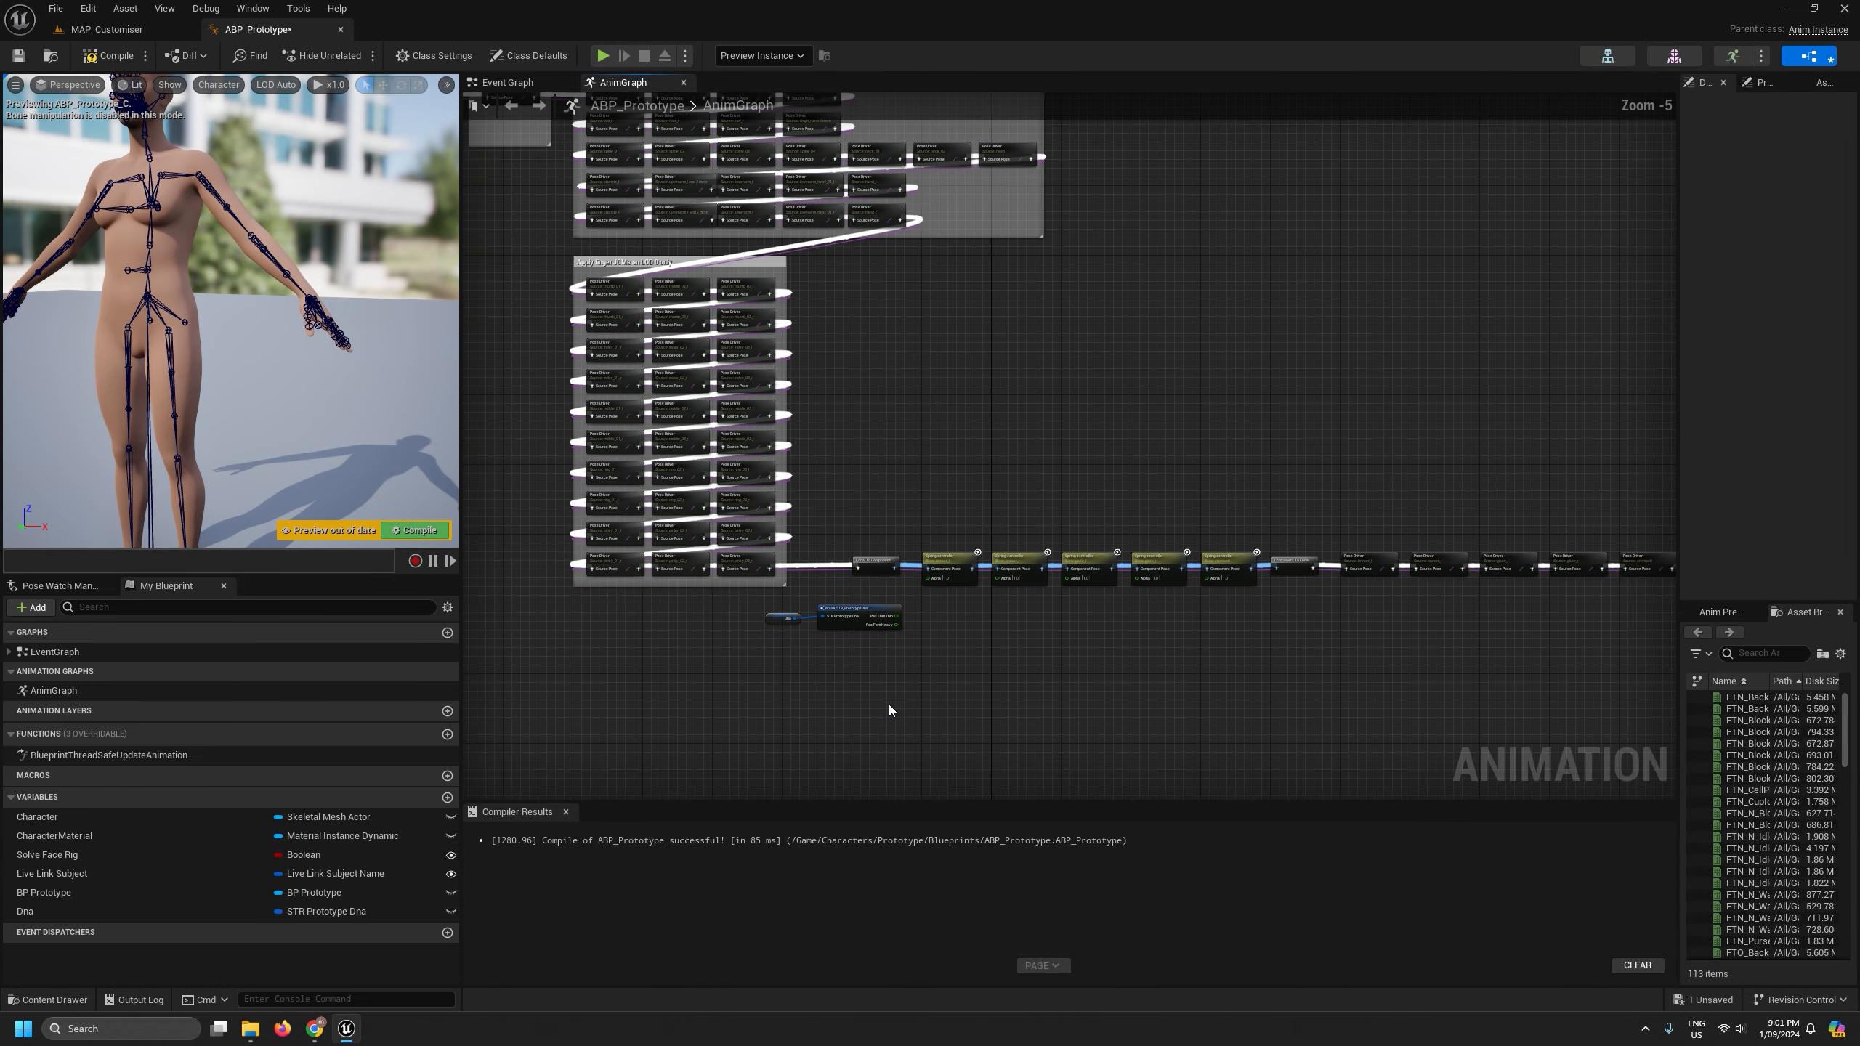
pyautogui.scroll(6, 893, 641)
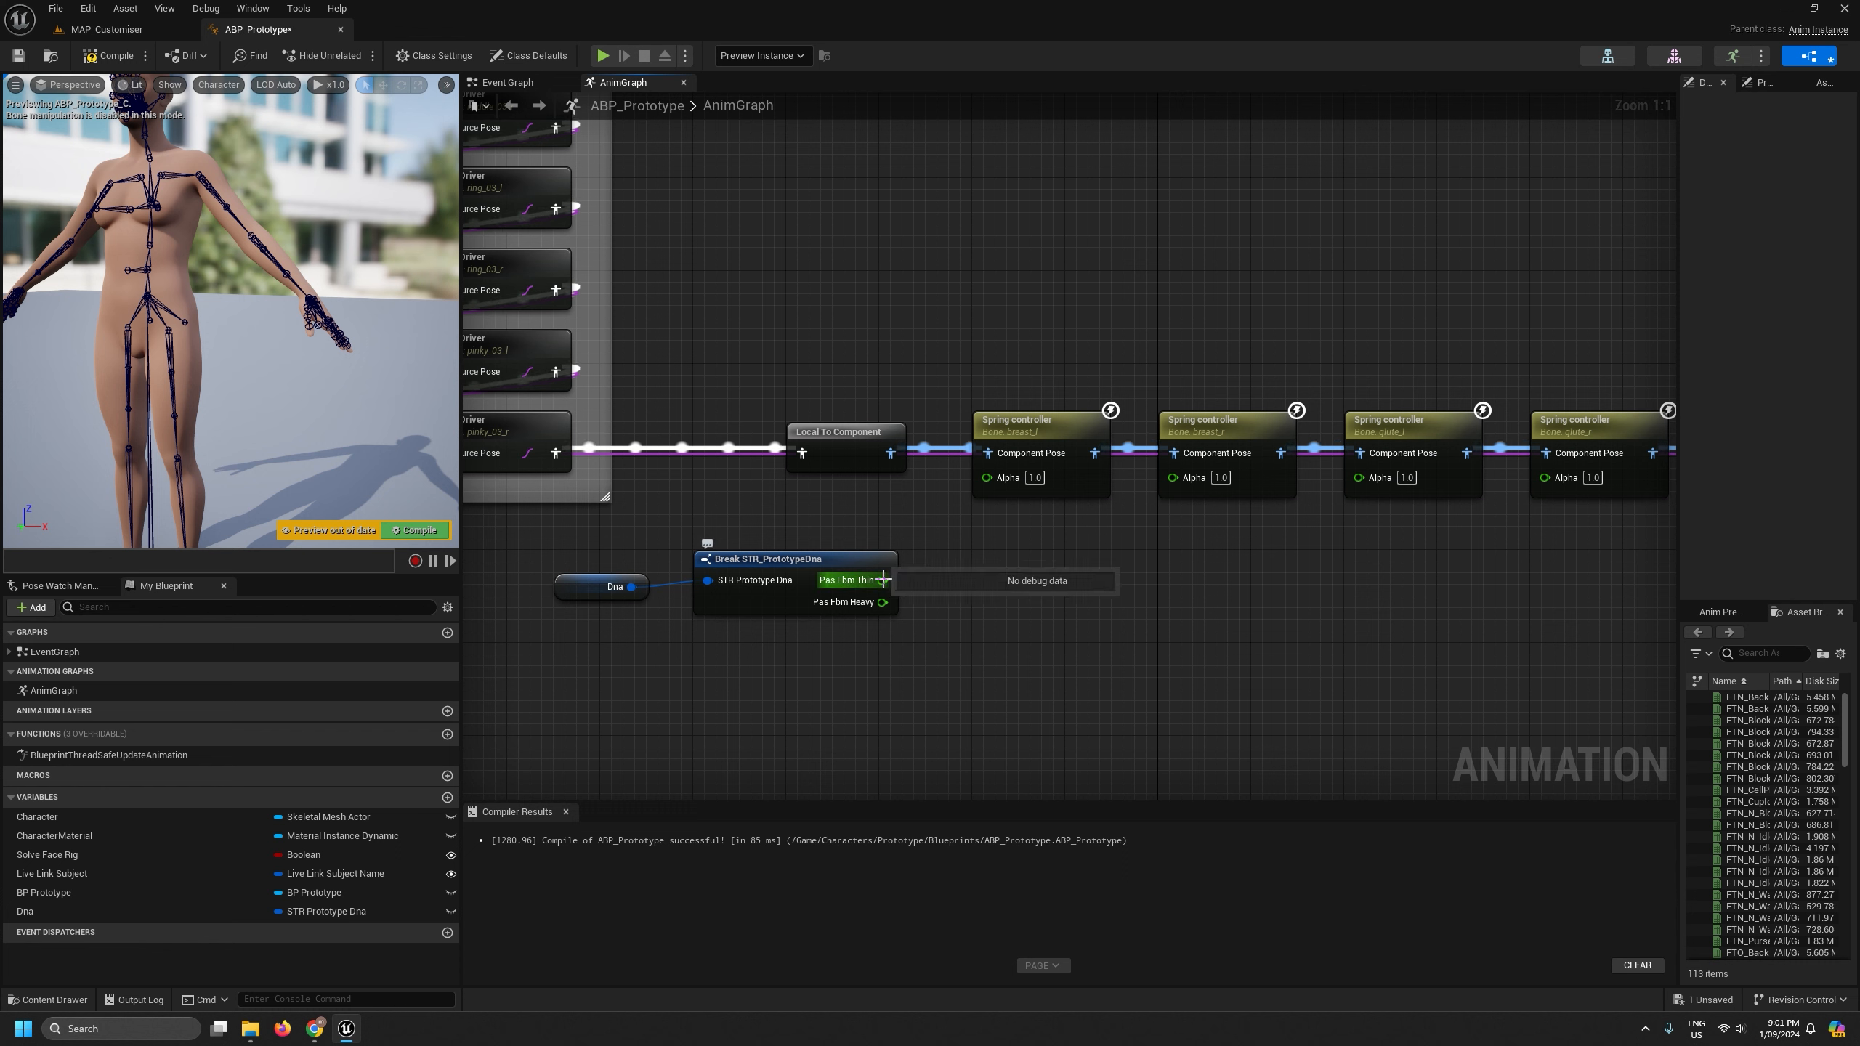
pyautogui.moveTo(882, 600); pyautogui.dragTo(1359, 478)
pyautogui.scroll(-2, 1282, 569)
pyautogui.moveTo(1283, 570); pyautogui.dragTo(1022, 579, button='right')
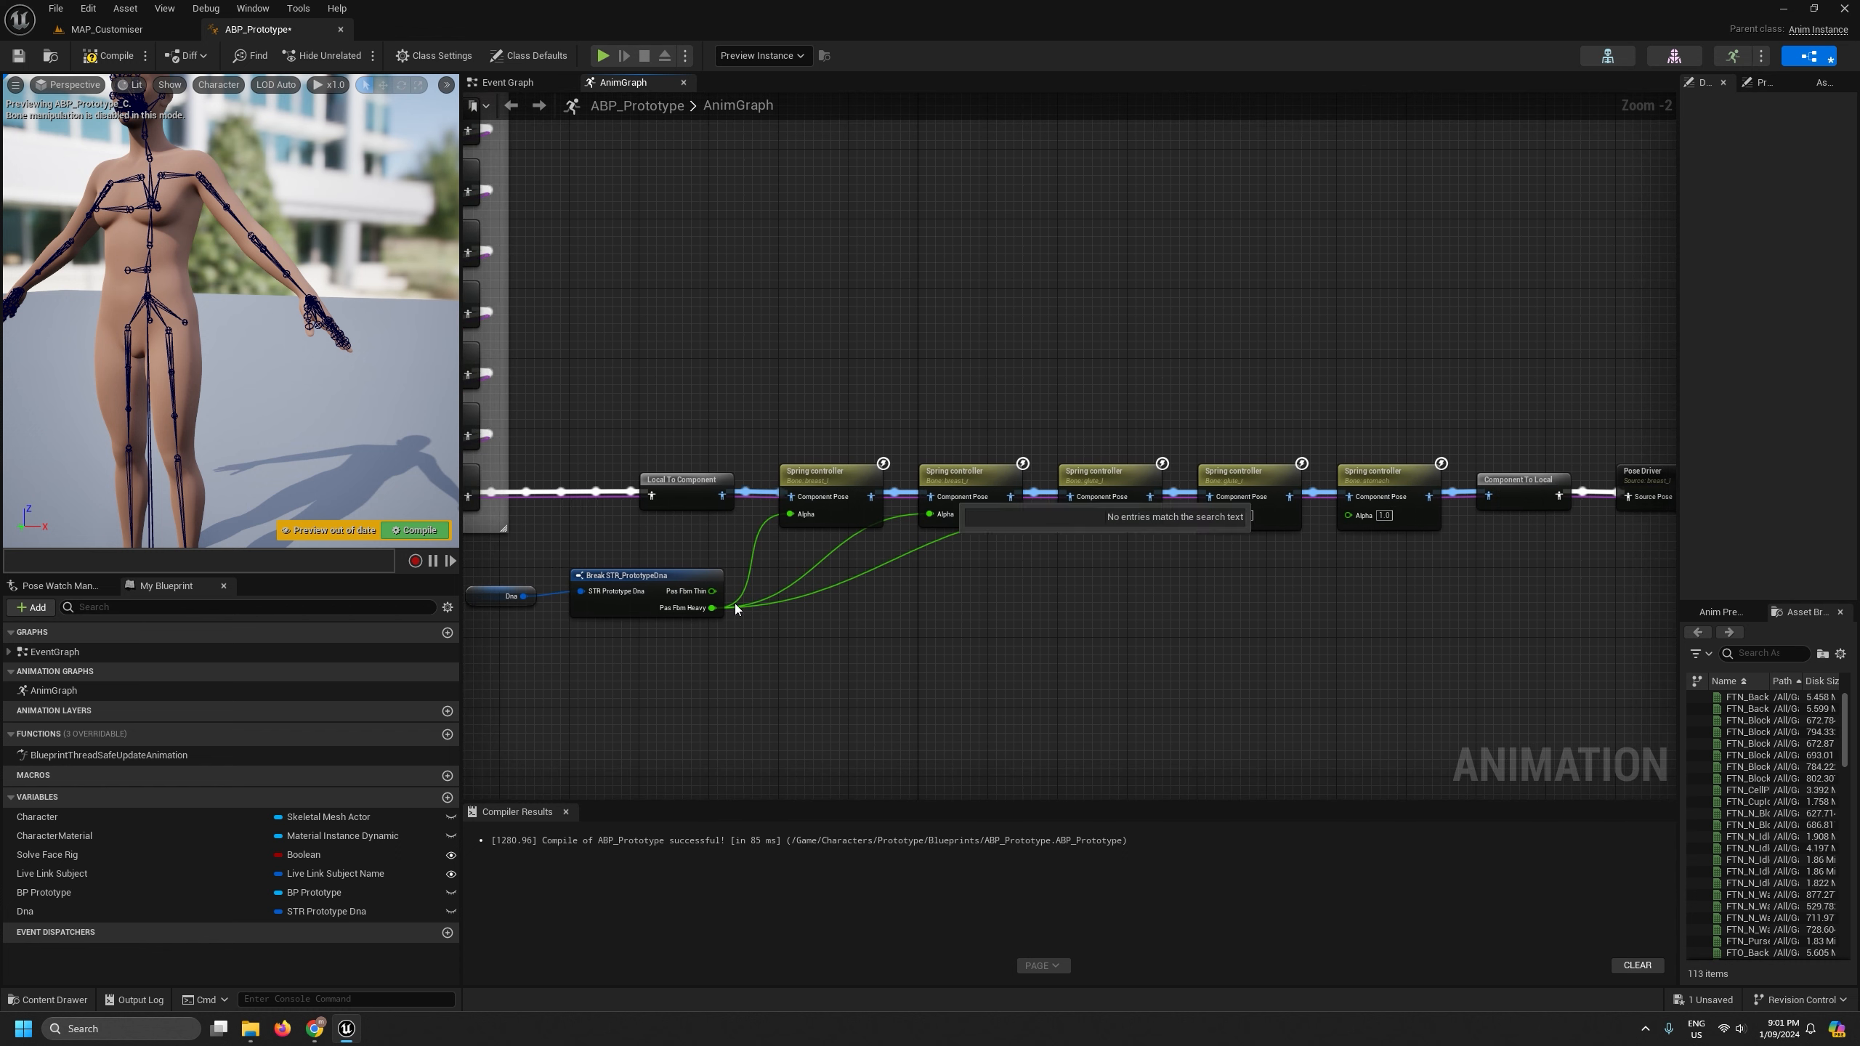
pyautogui.moveTo(712, 607); pyautogui.dragTo(1208, 515)
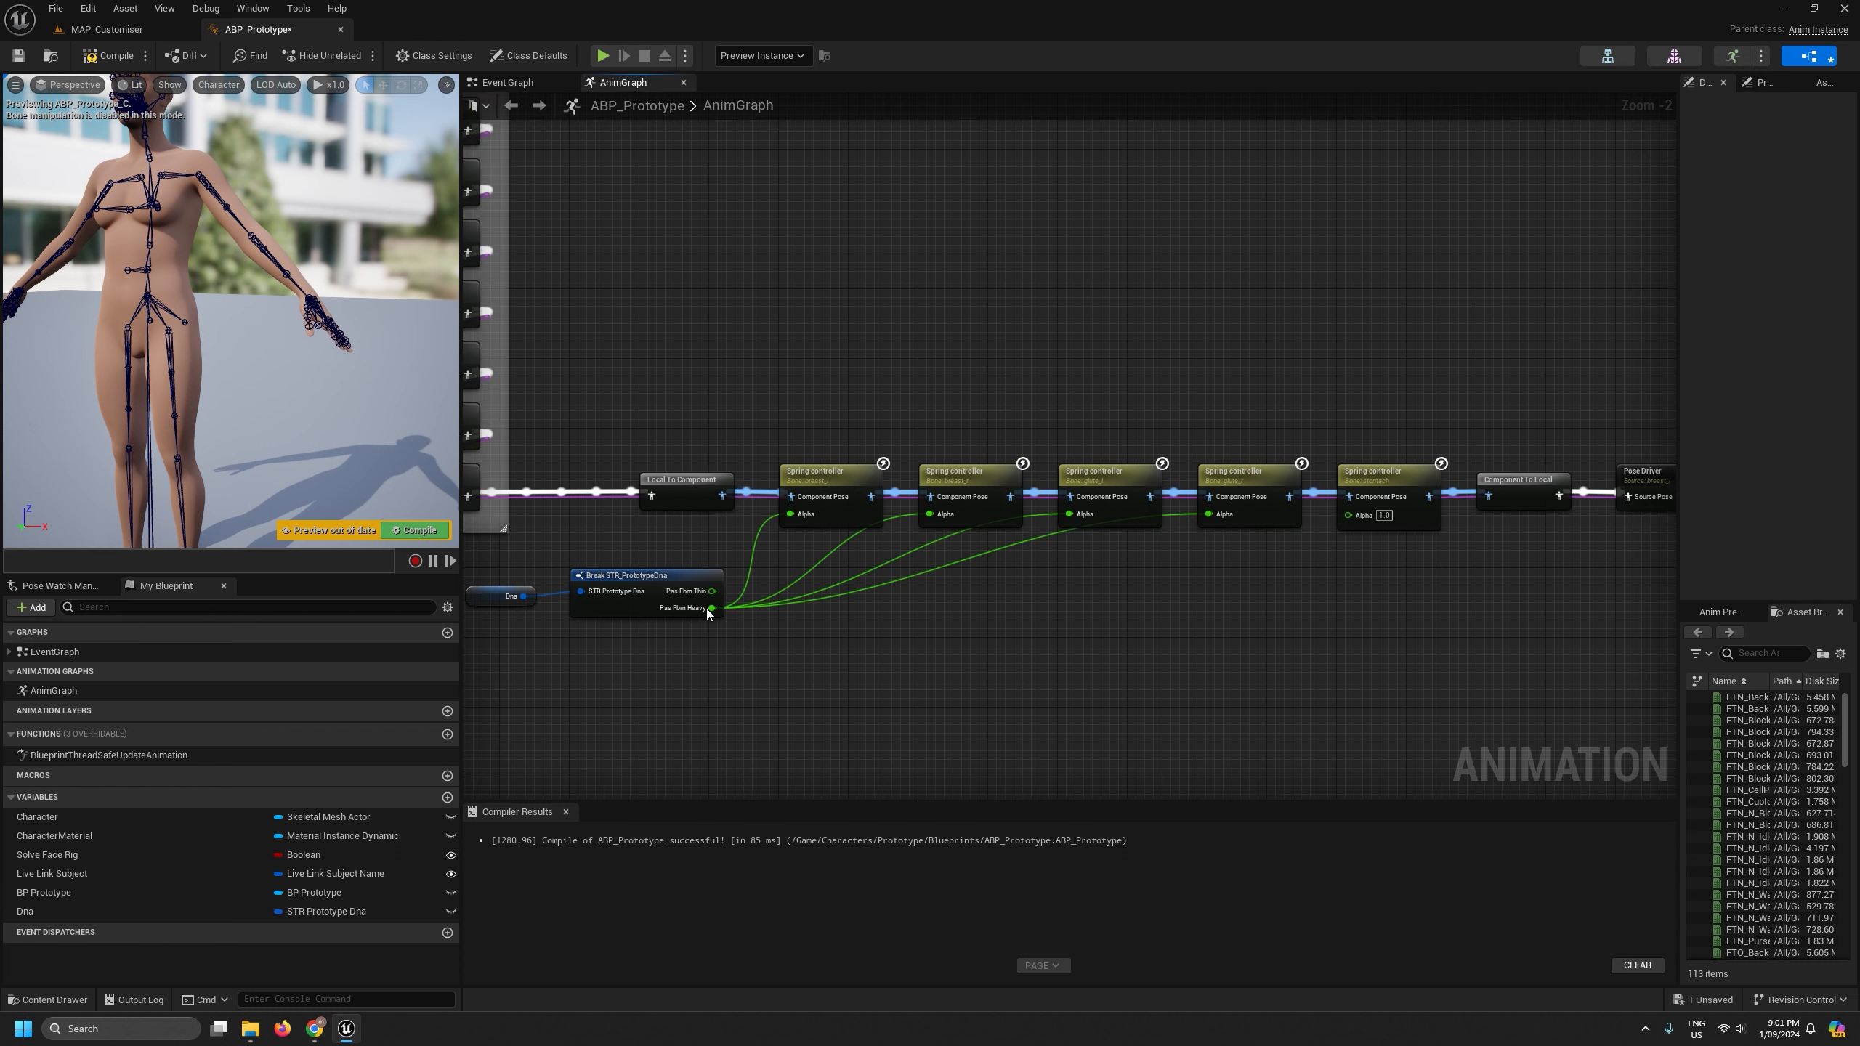
pyautogui.moveTo(1328, 514); pyautogui.dragTo(1347, 515)
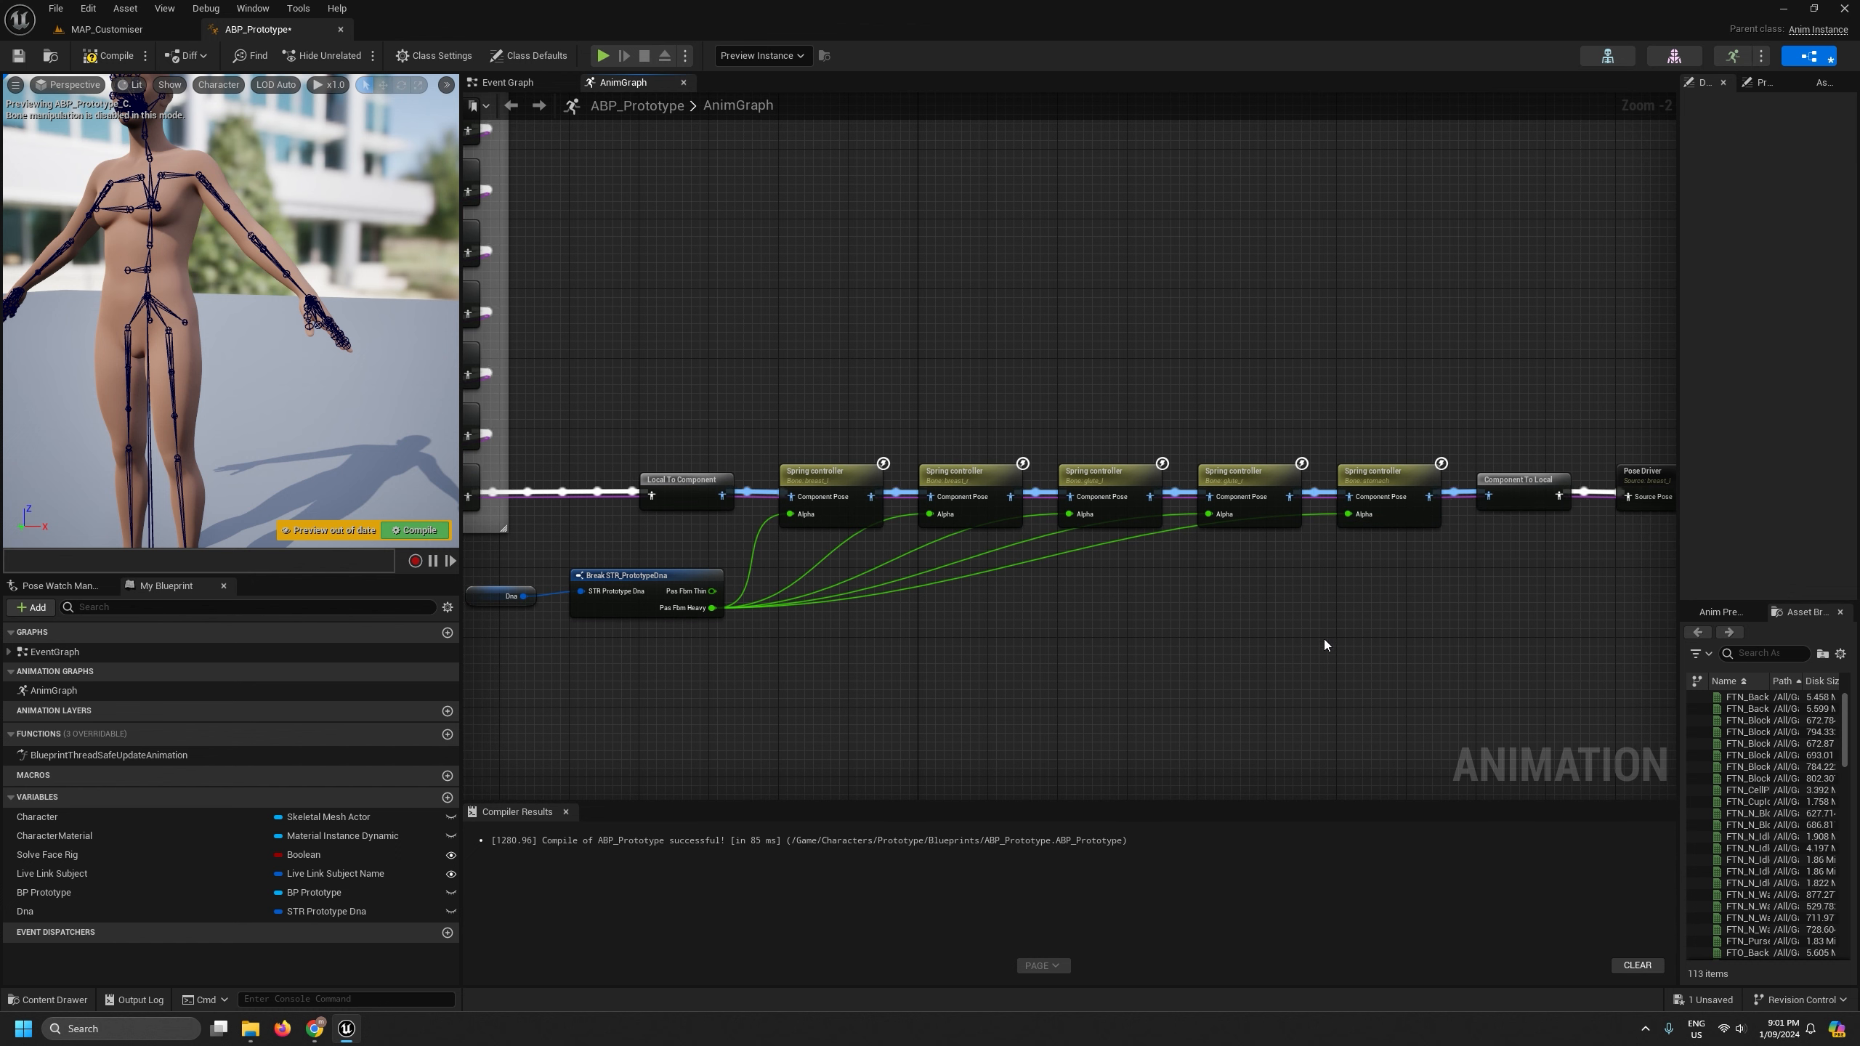
pyautogui.click(116, 62)
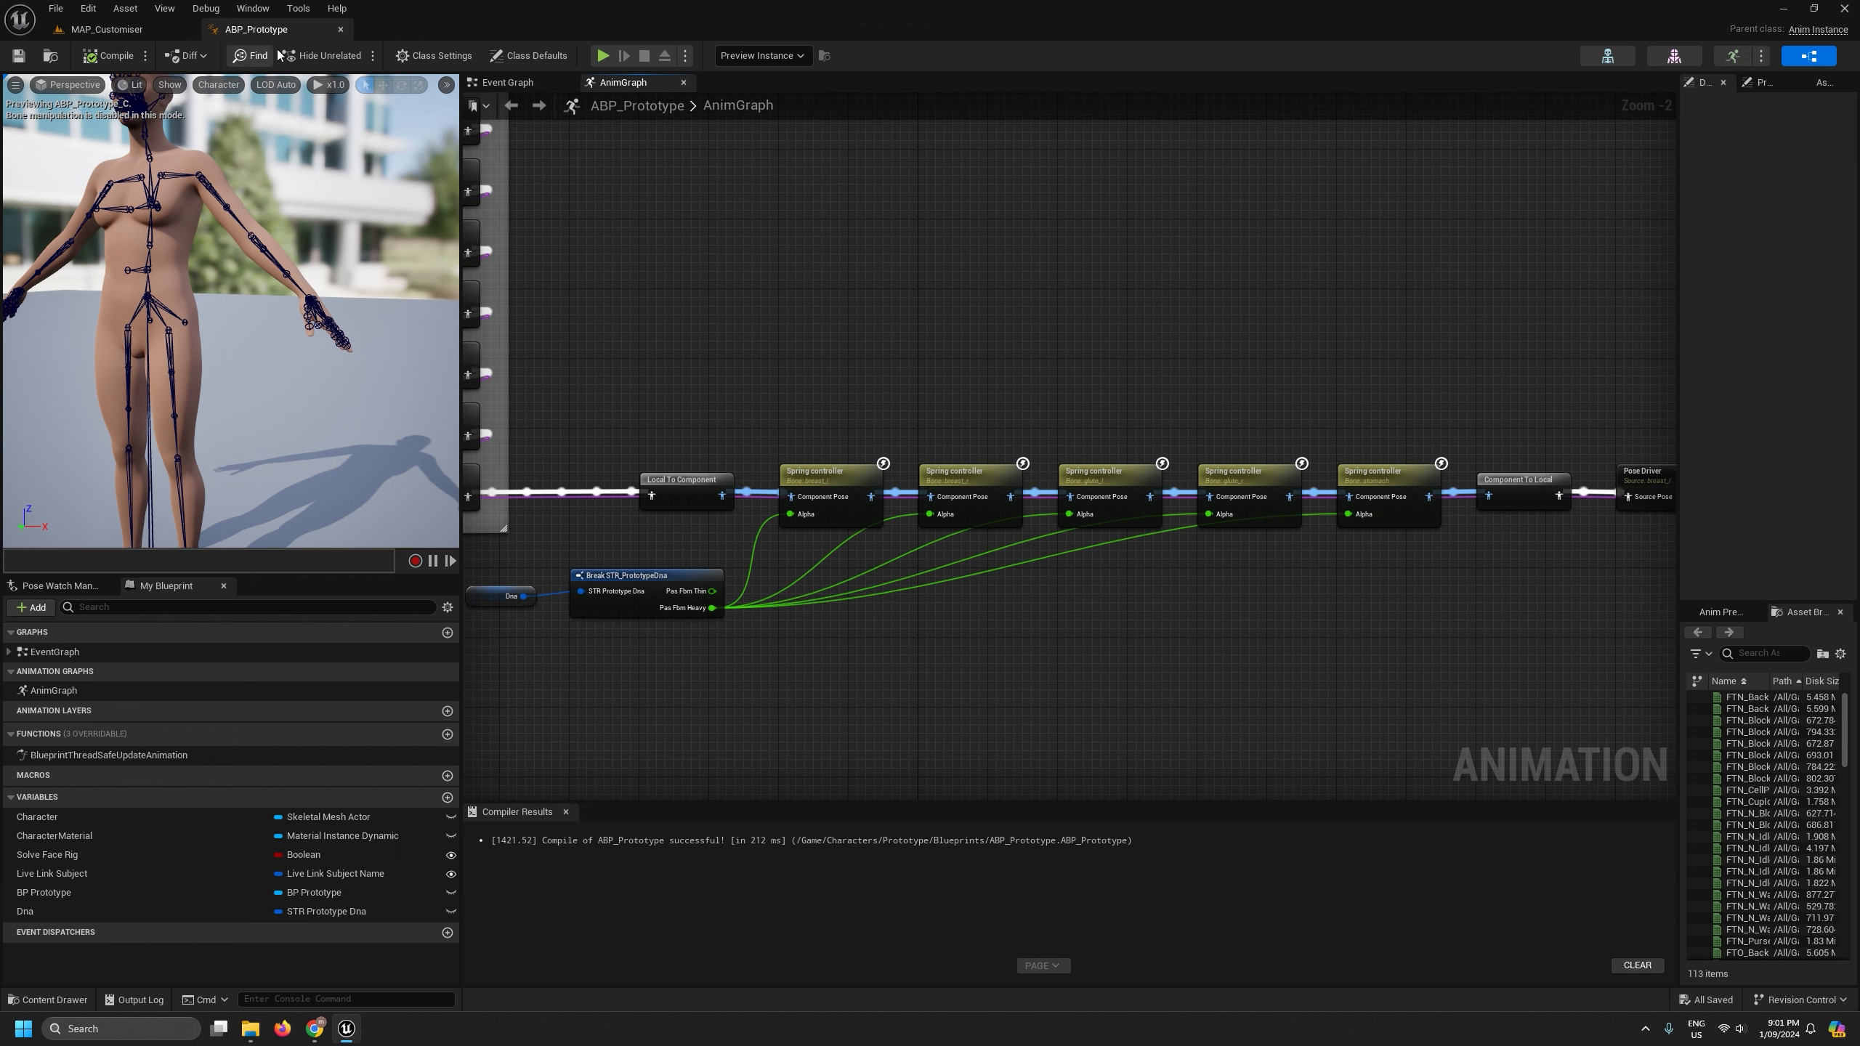
# - Close ABP_Prototype and open BP_Prototype from the Blueprints folder, showing its Viewport
pyautogui.click(340, 32)
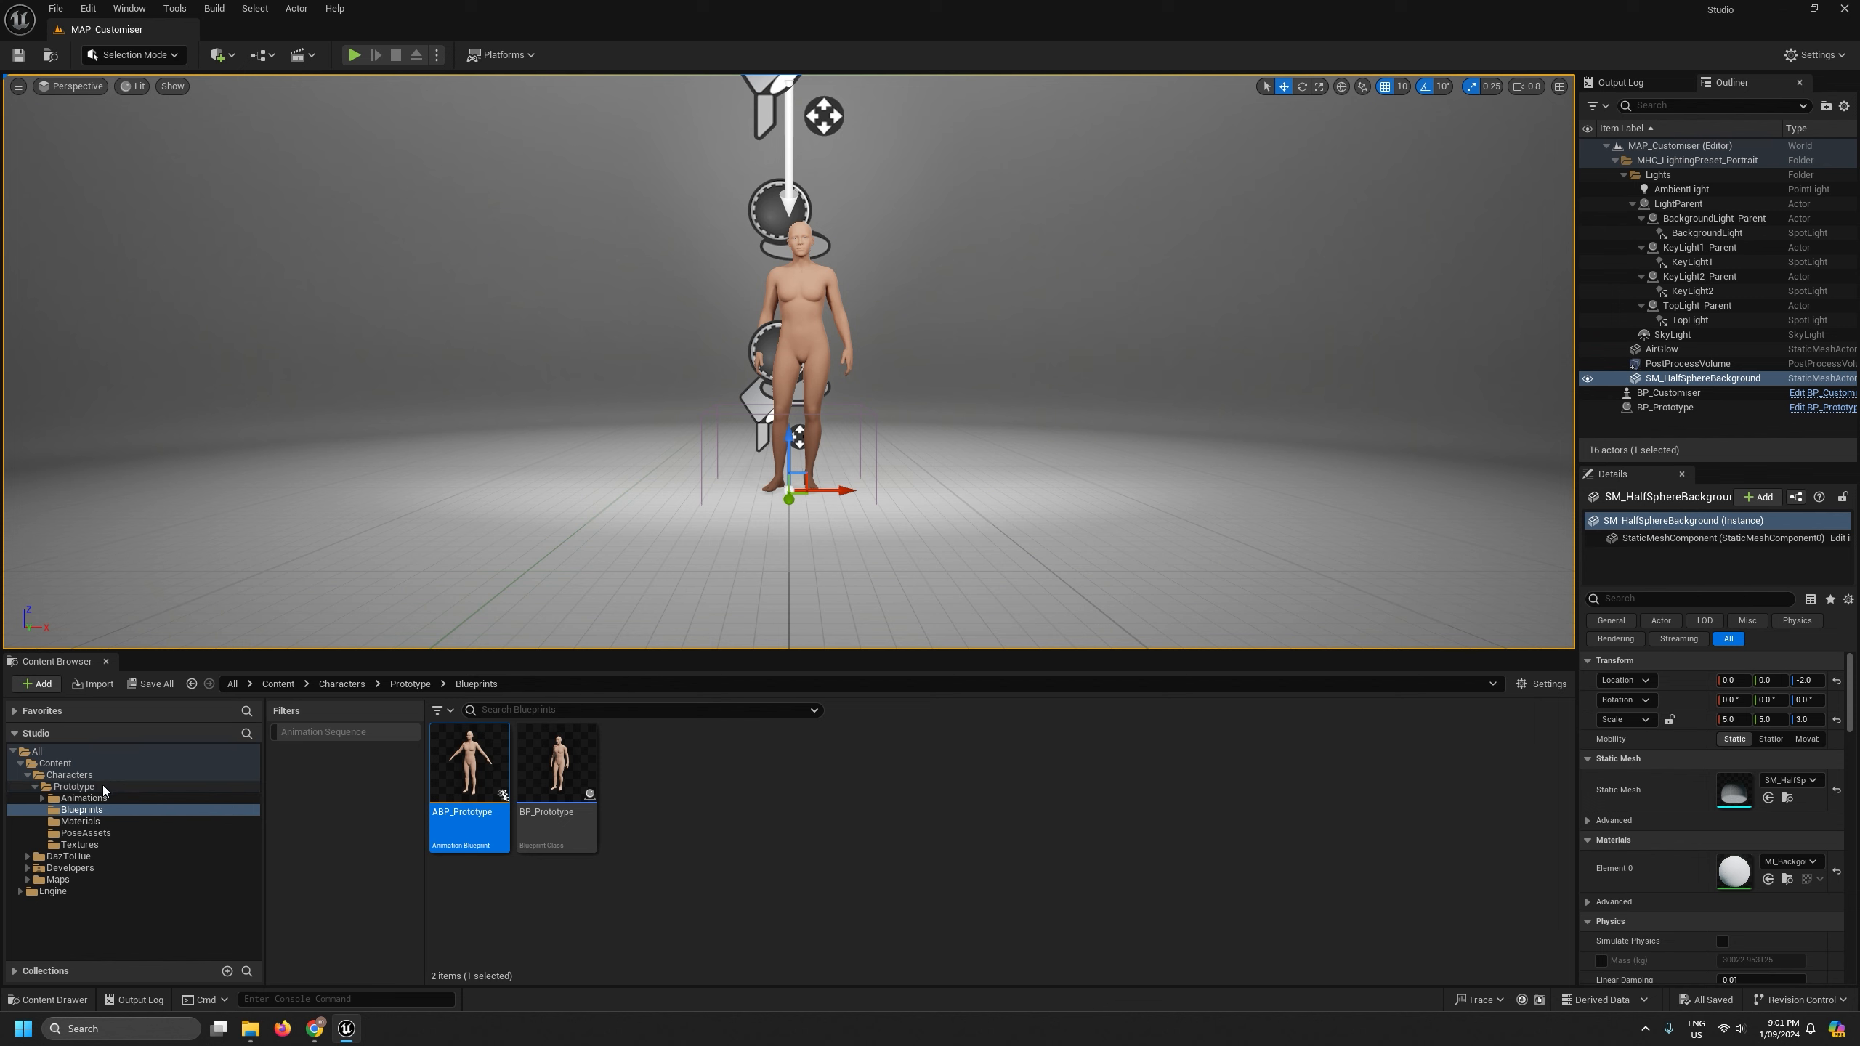
pyautogui.doubleClick(553, 775)
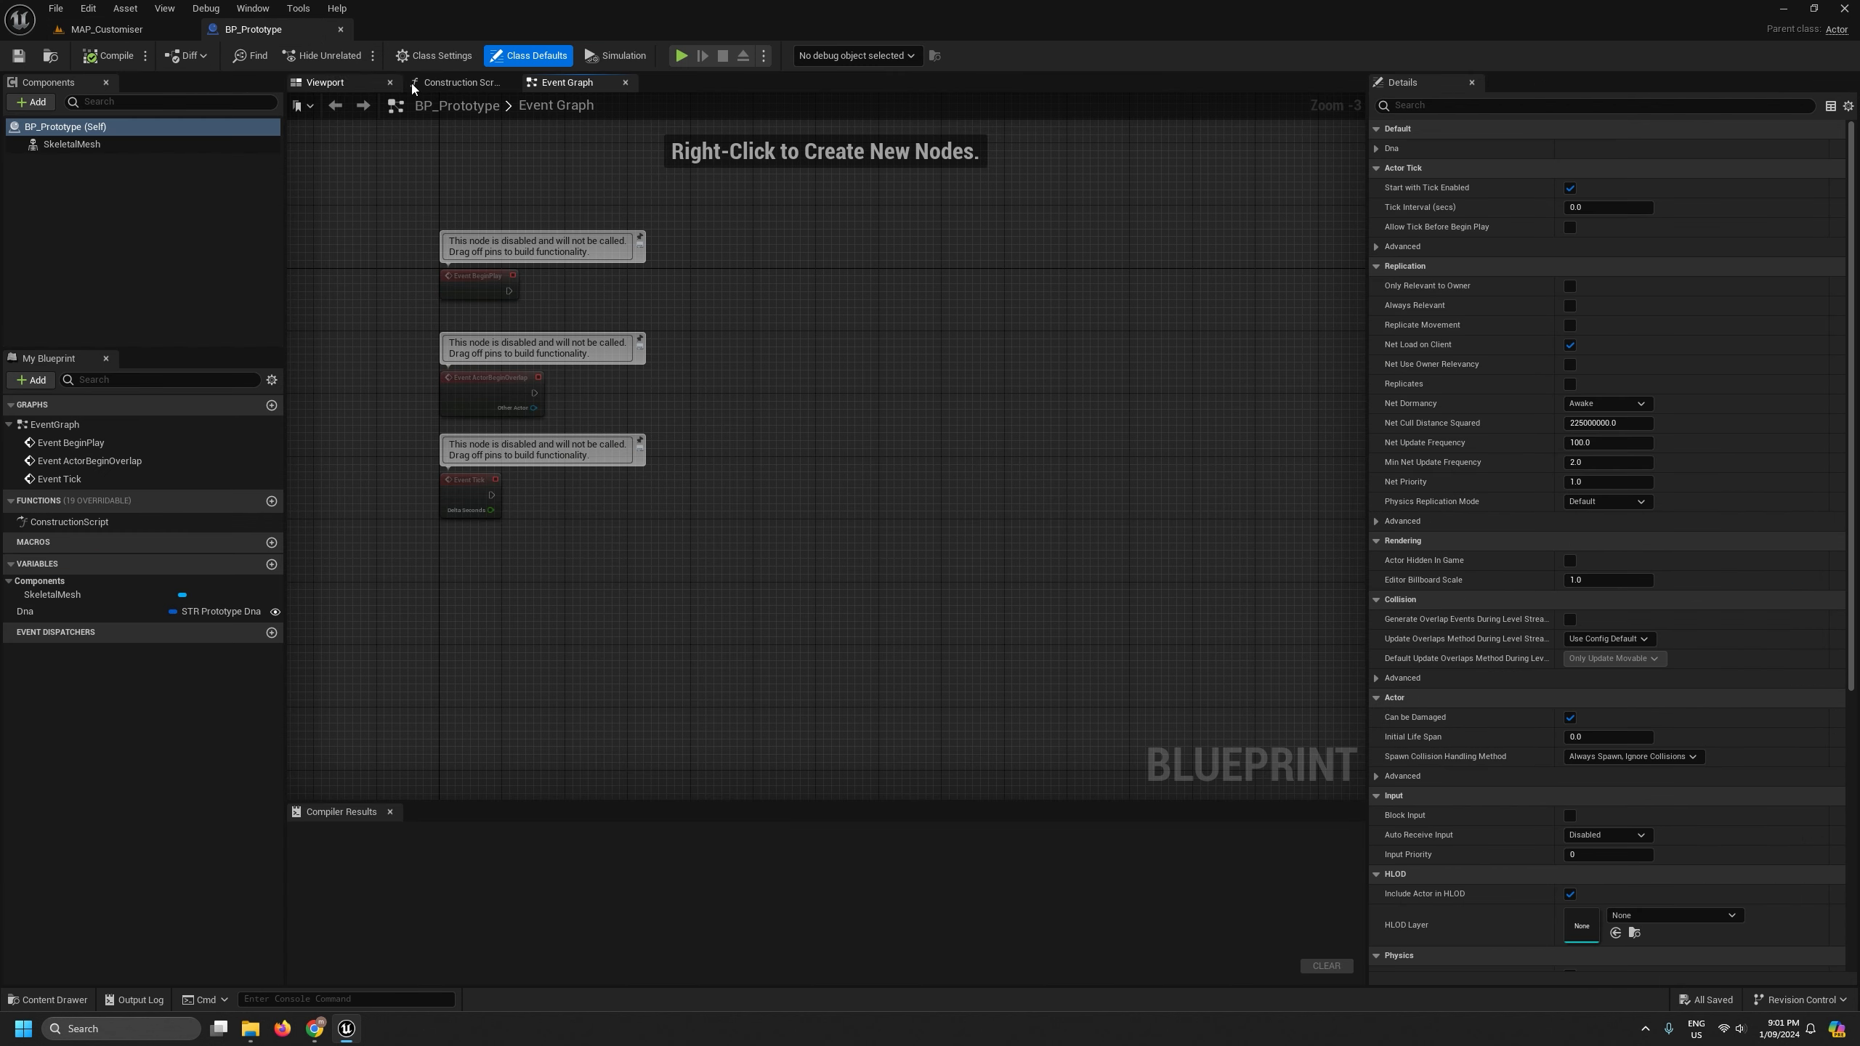
pyautogui.click(349, 86)
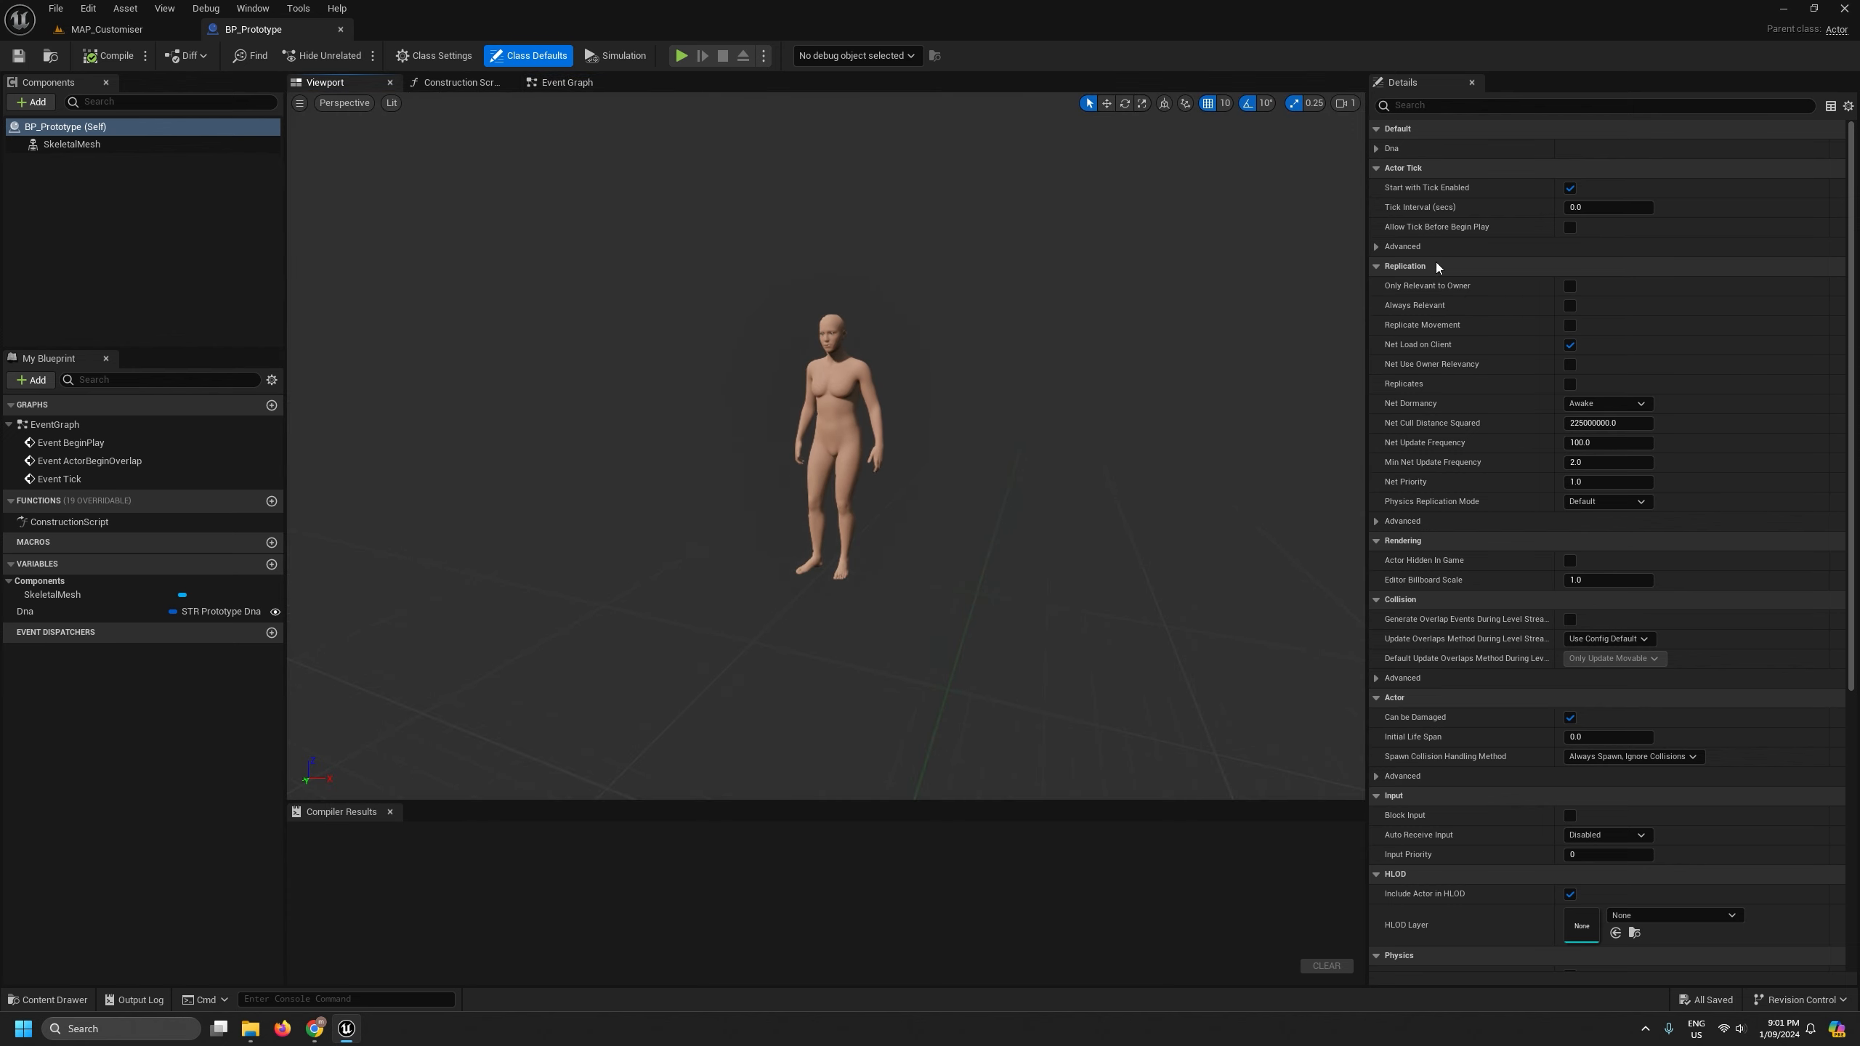
# - Search the animations for "walk" and set the SkeletalMesh component's Anim to Play to FTN_N_Walk_F_Quickly
pyautogui.click(100, 146)
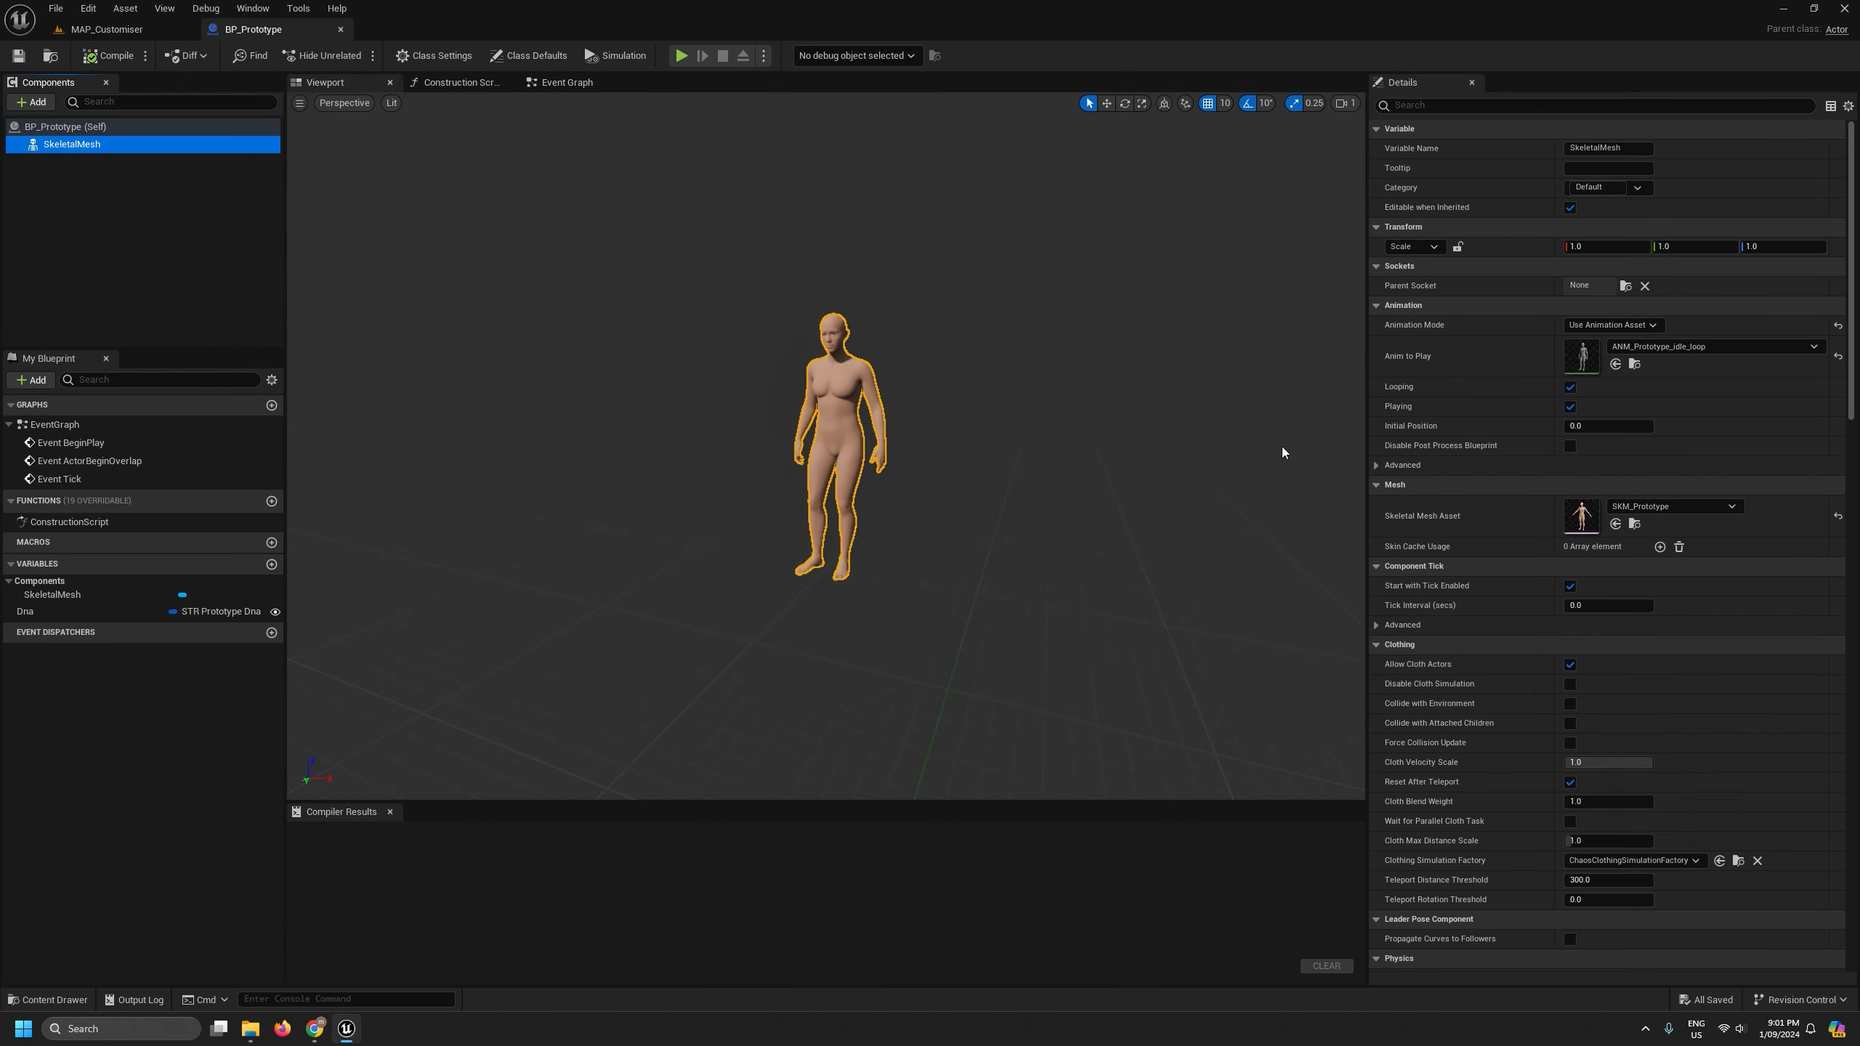
pyautogui.click(1706, 347)
pyautogui.scroll(-3, 1764, 669)
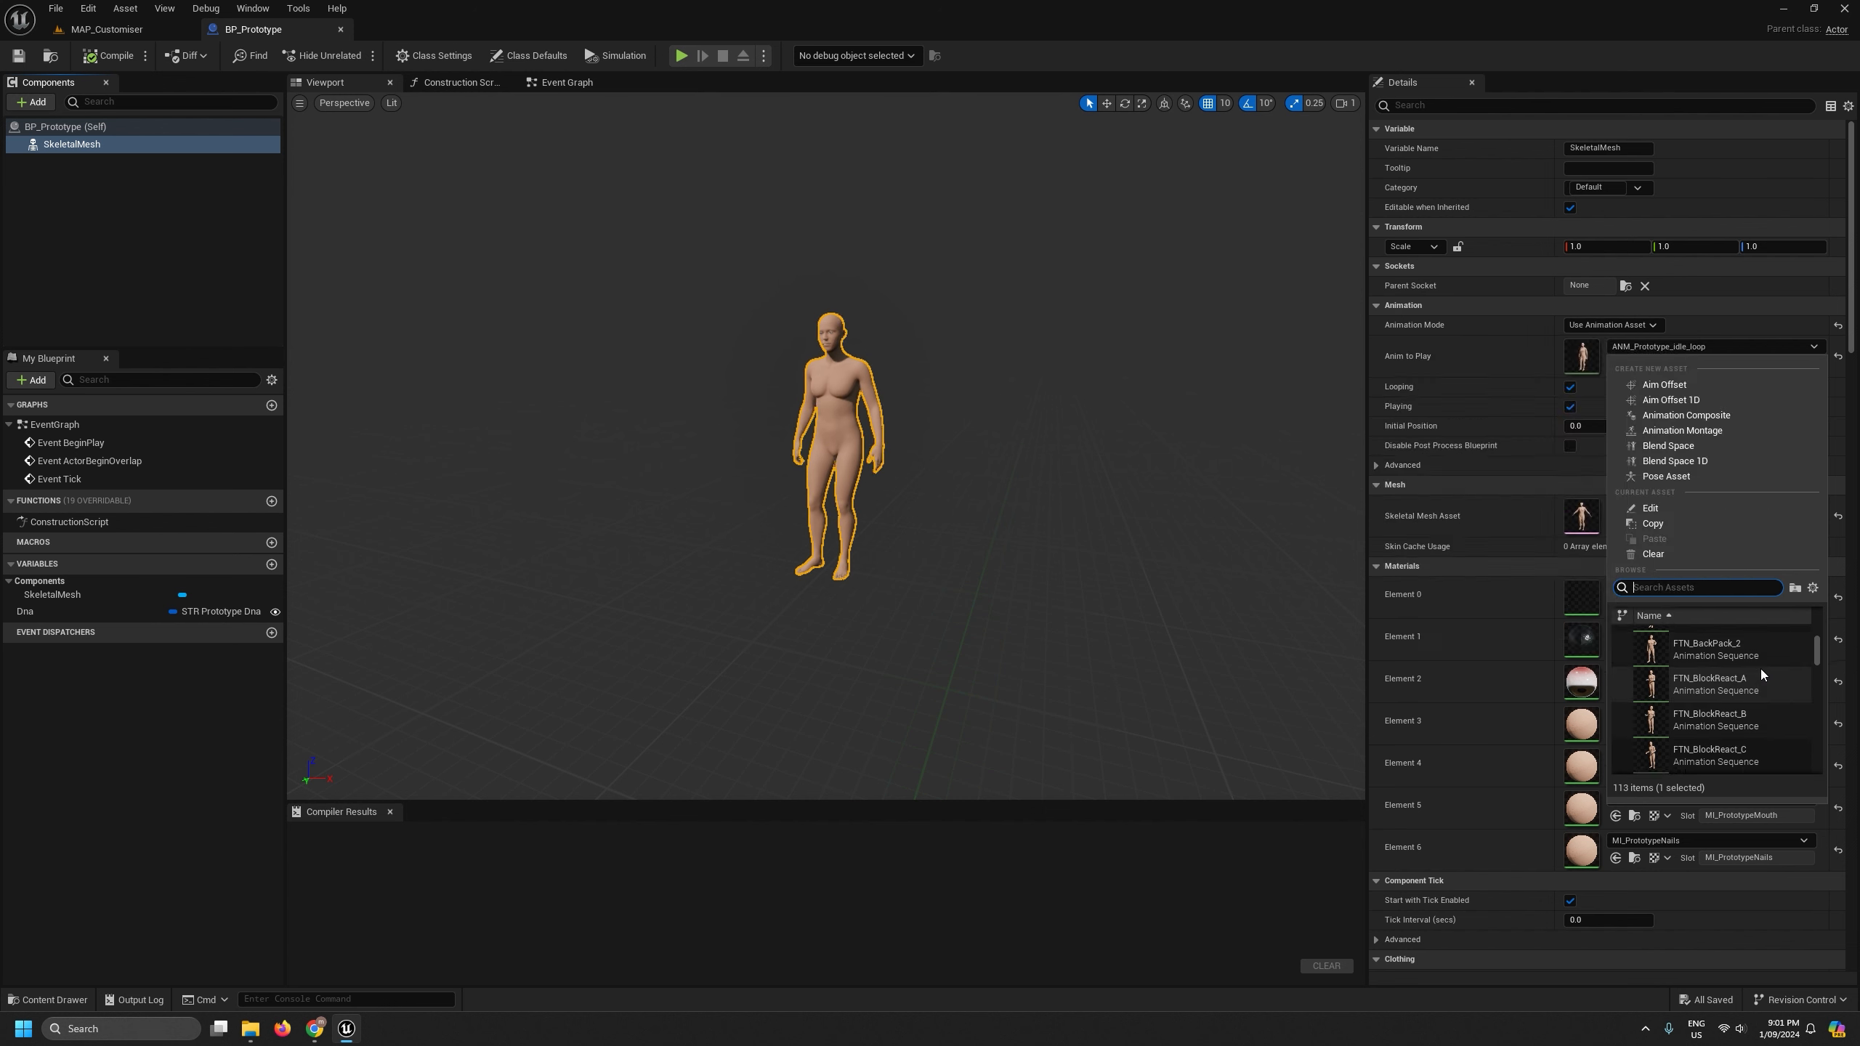
pyautogui.scroll(-2, 1758, 675)
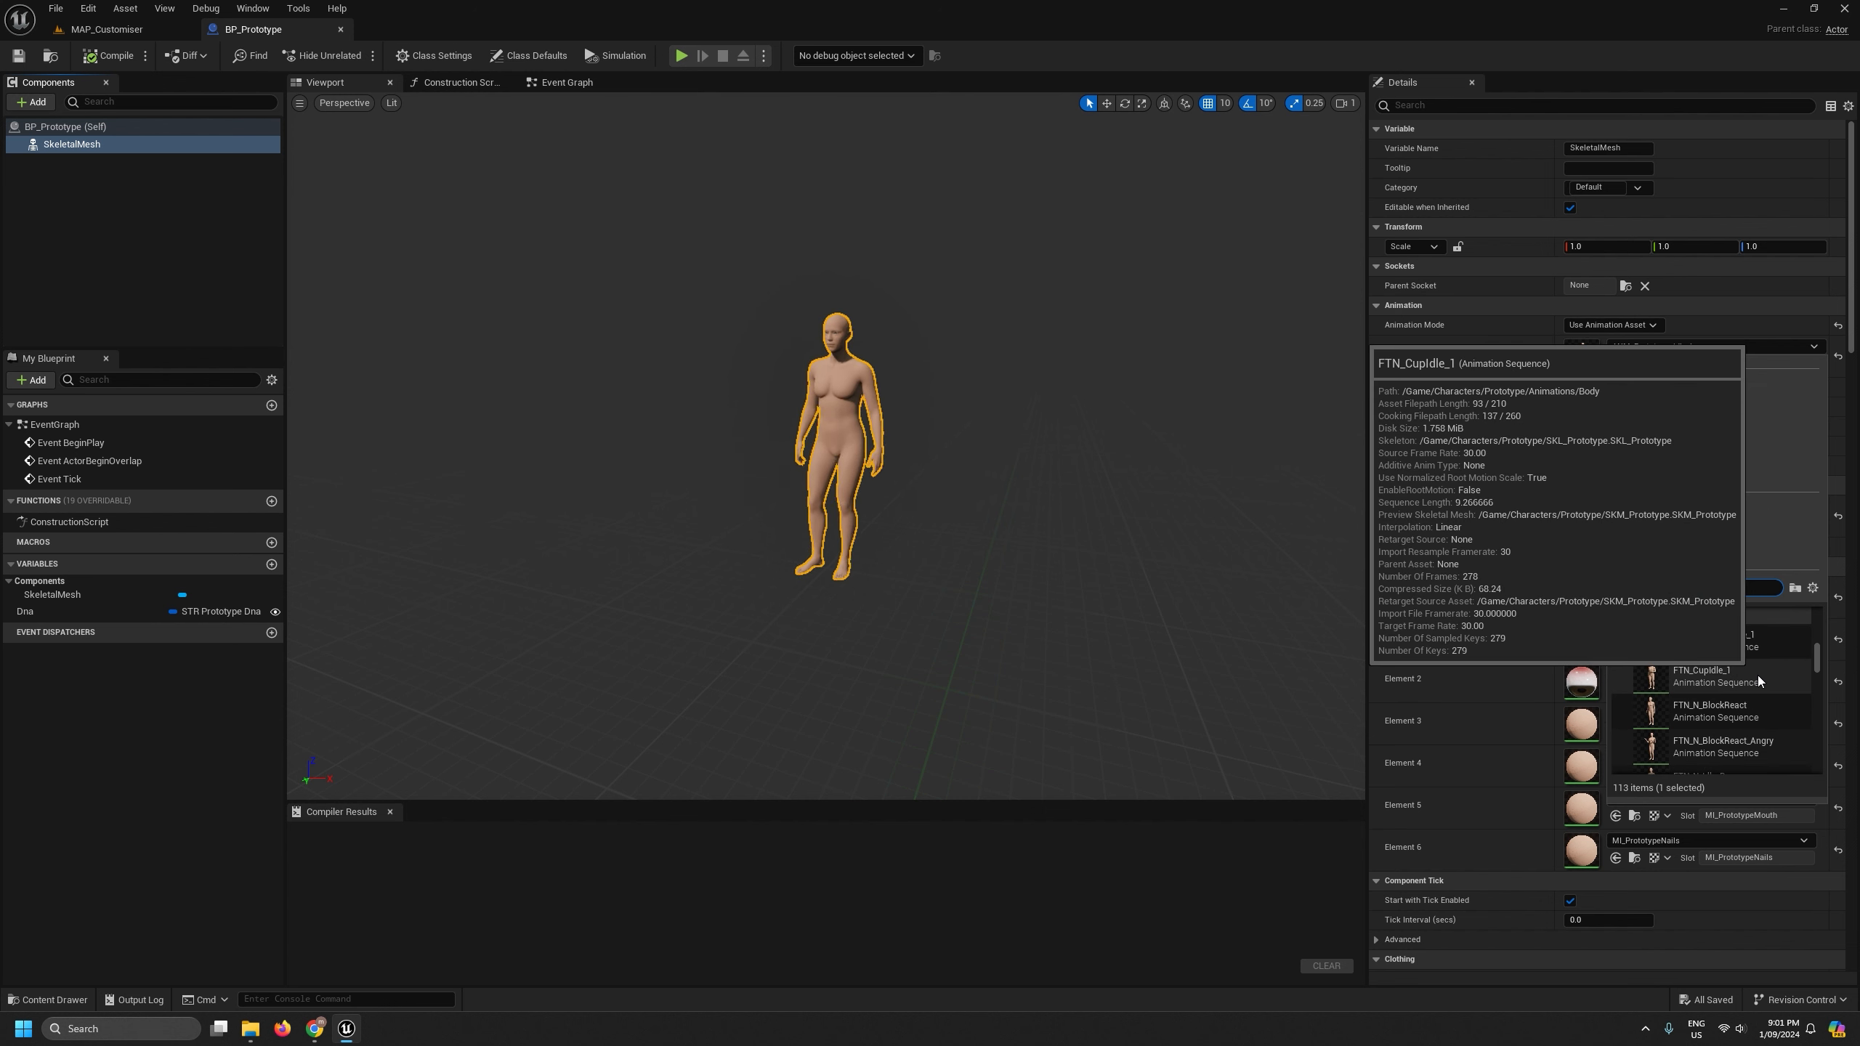
pyautogui.write('walk')
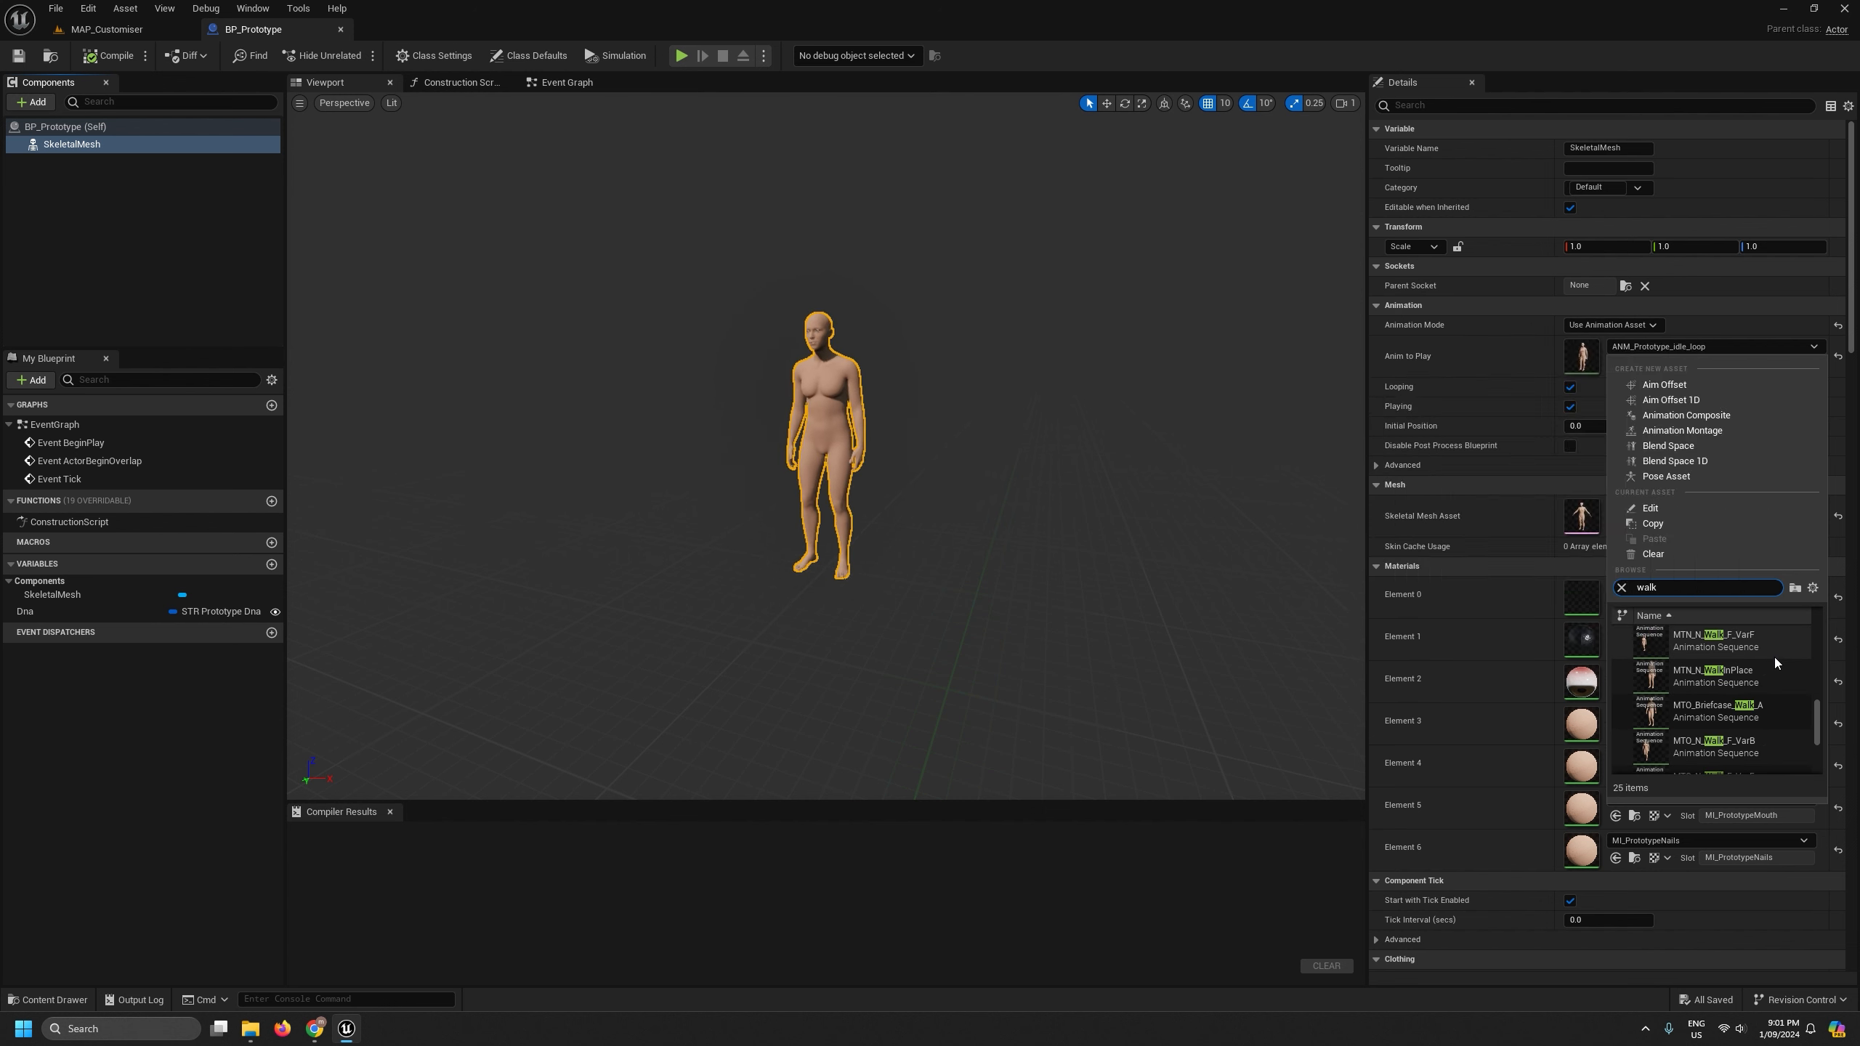
pyautogui.scroll(-2, 1774, 655)
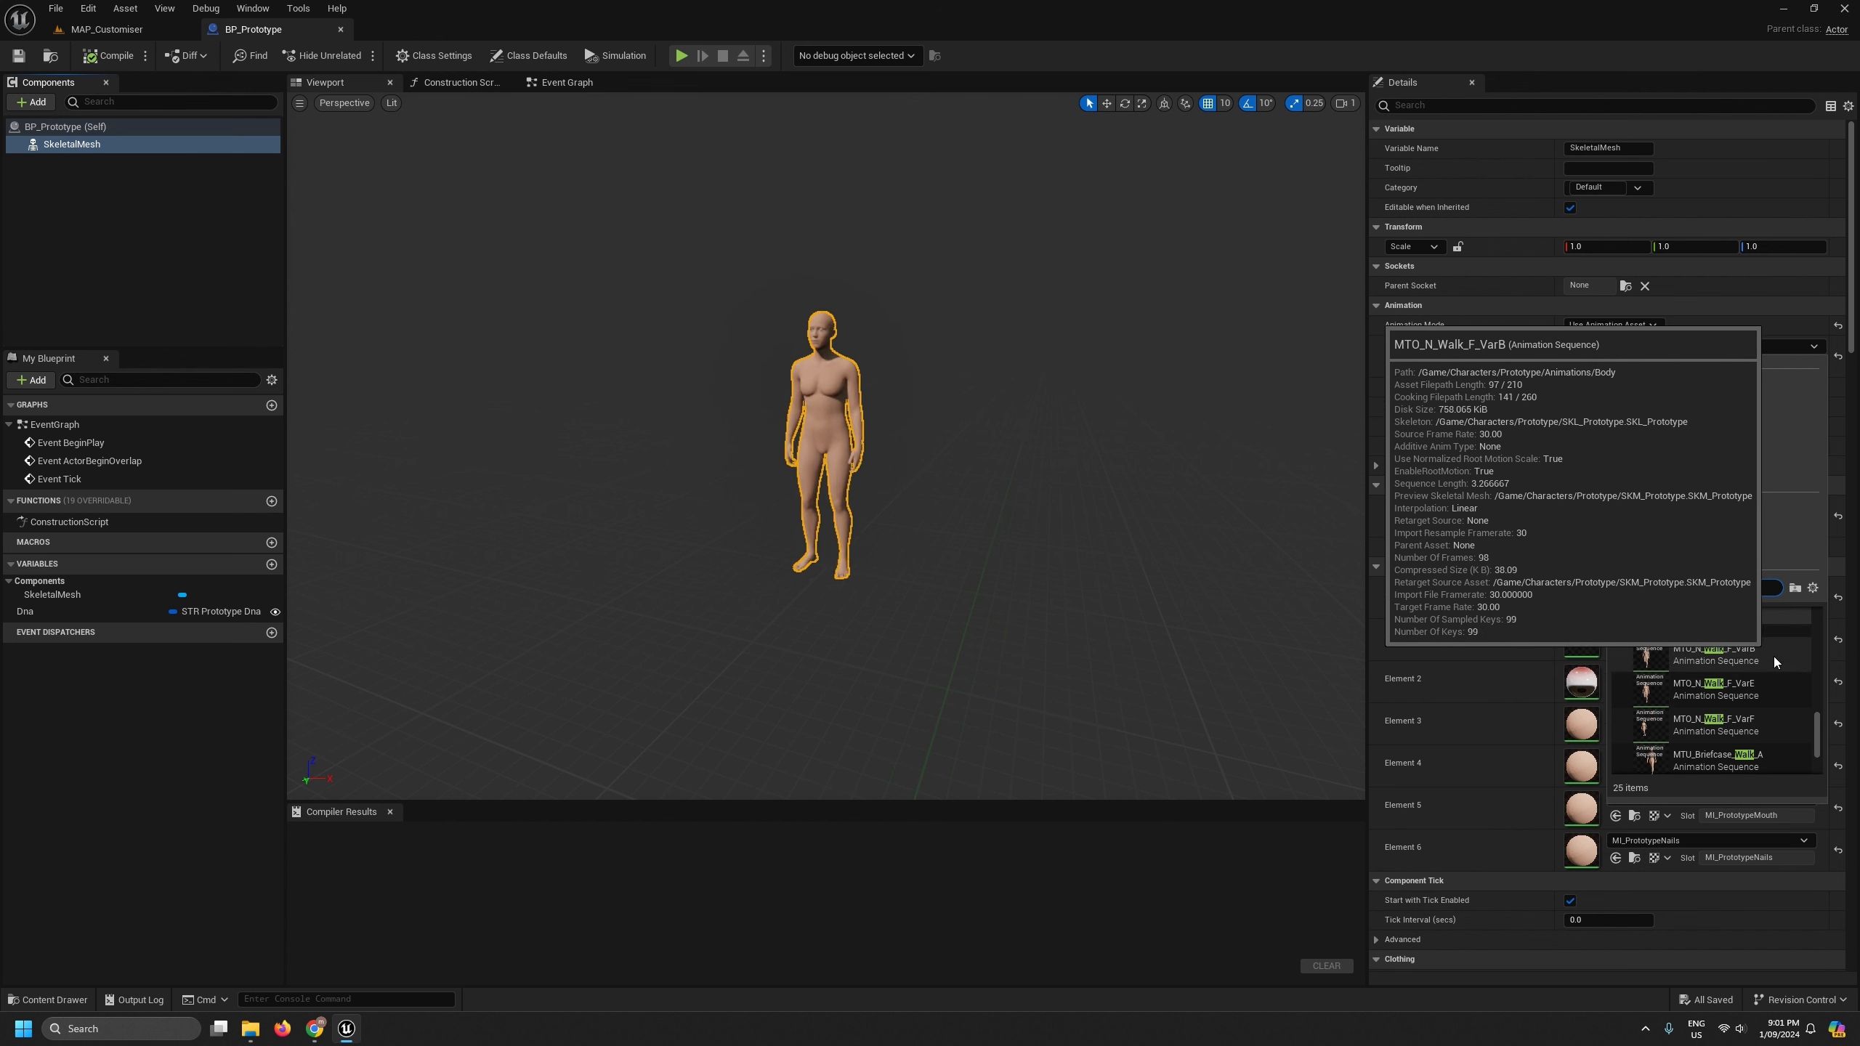
pyautogui.scroll(2, 1773, 658)
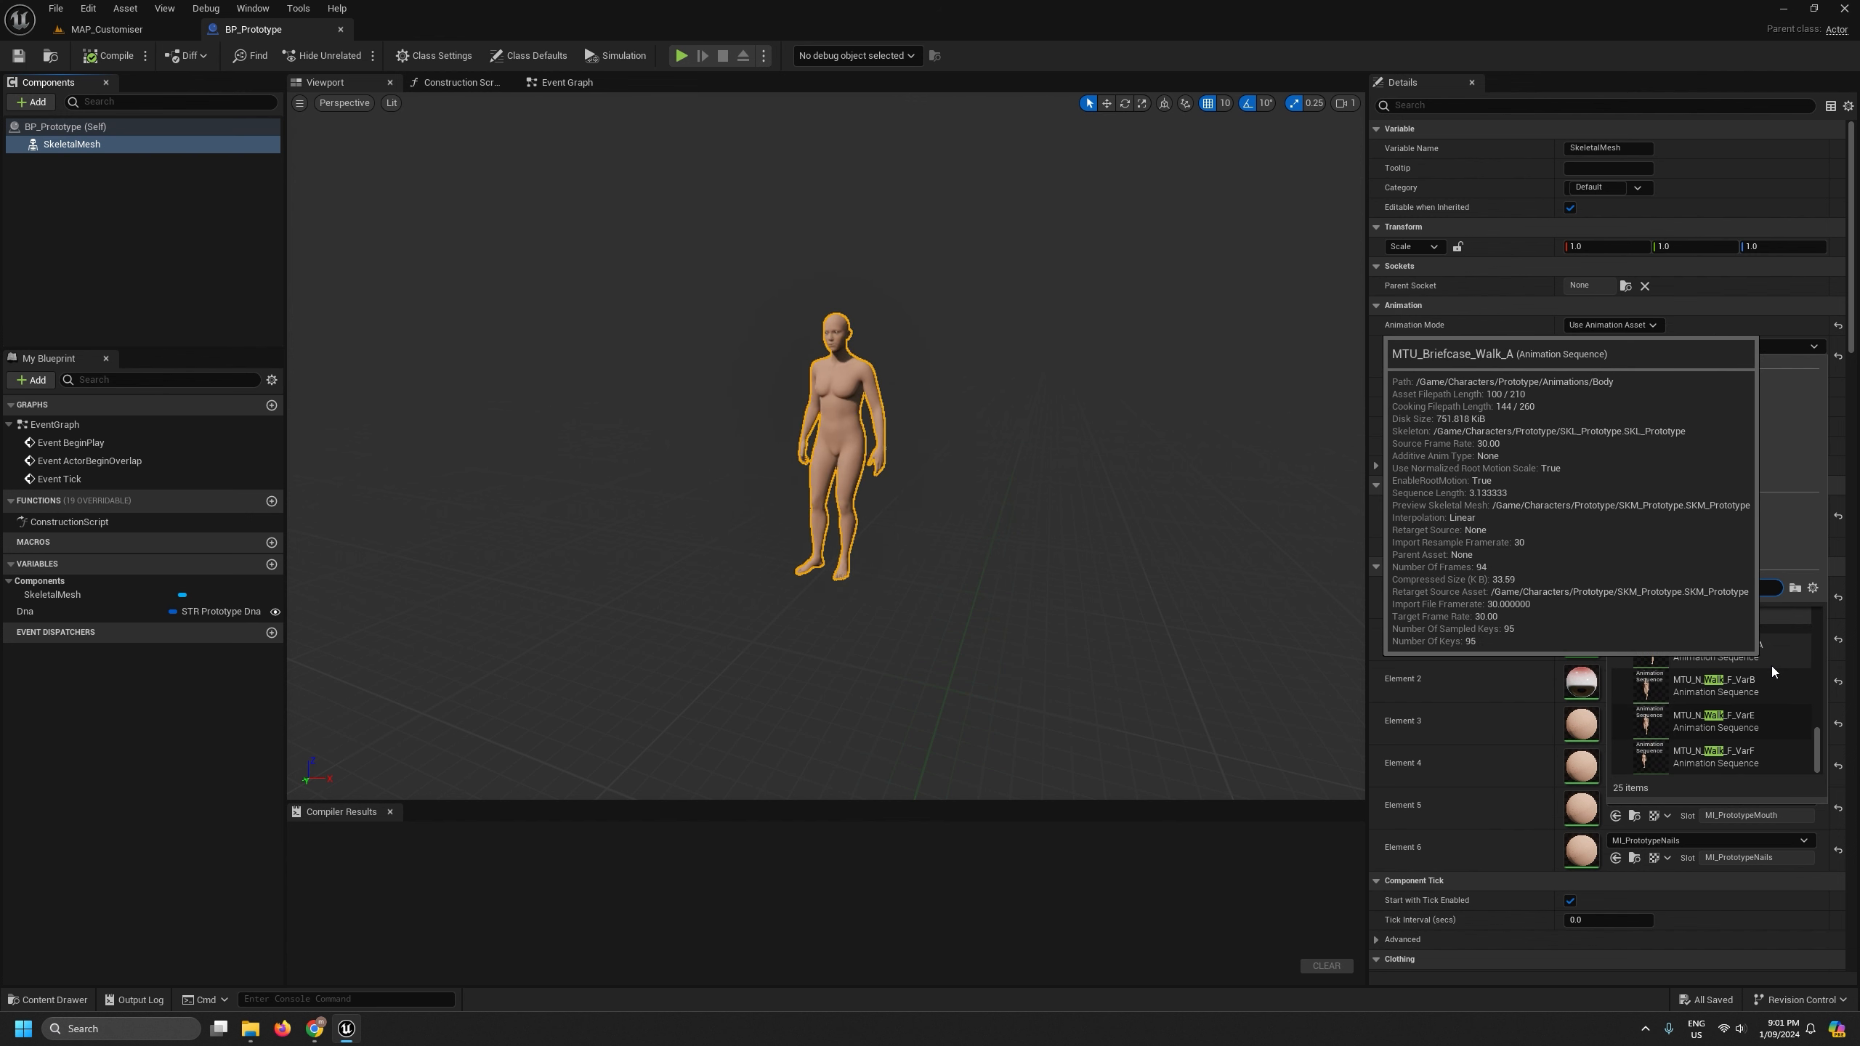
pyautogui.scroll(2, 1772, 666)
pyautogui.scroll(5, 1772, 706)
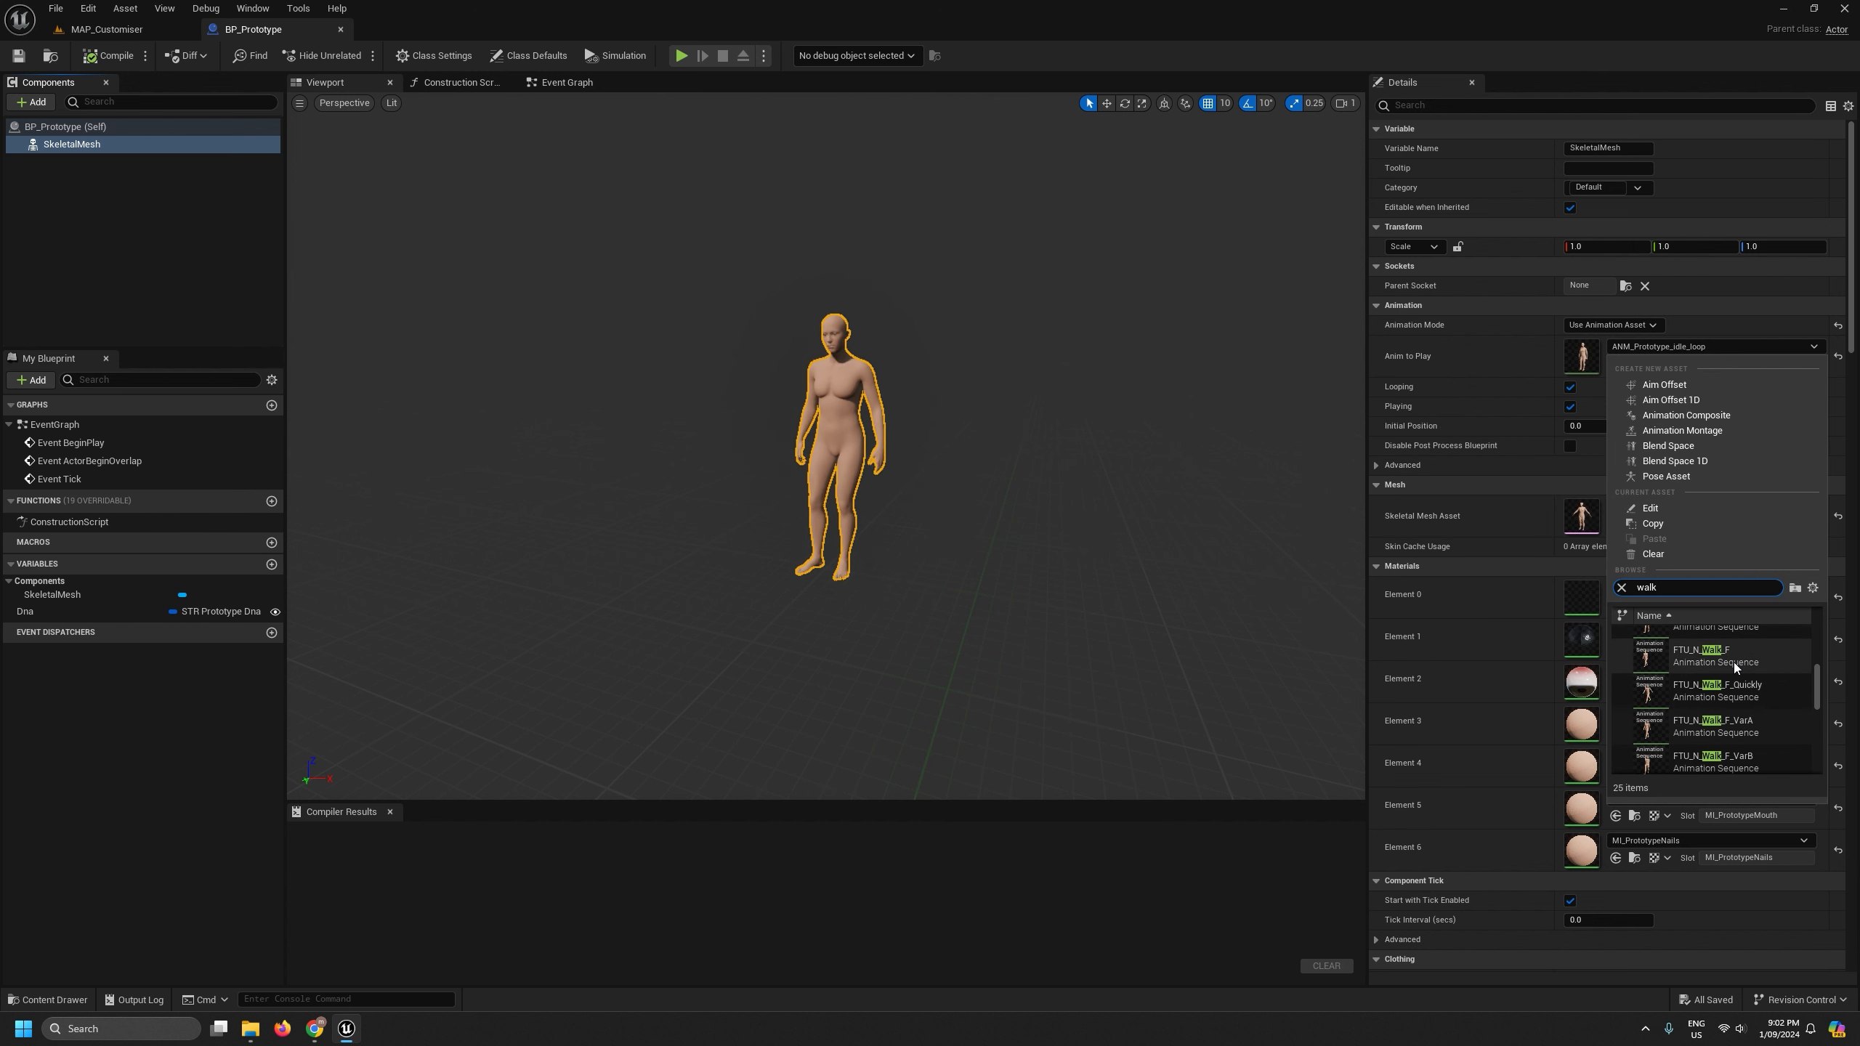
pyautogui.scroll(4, 1771, 693)
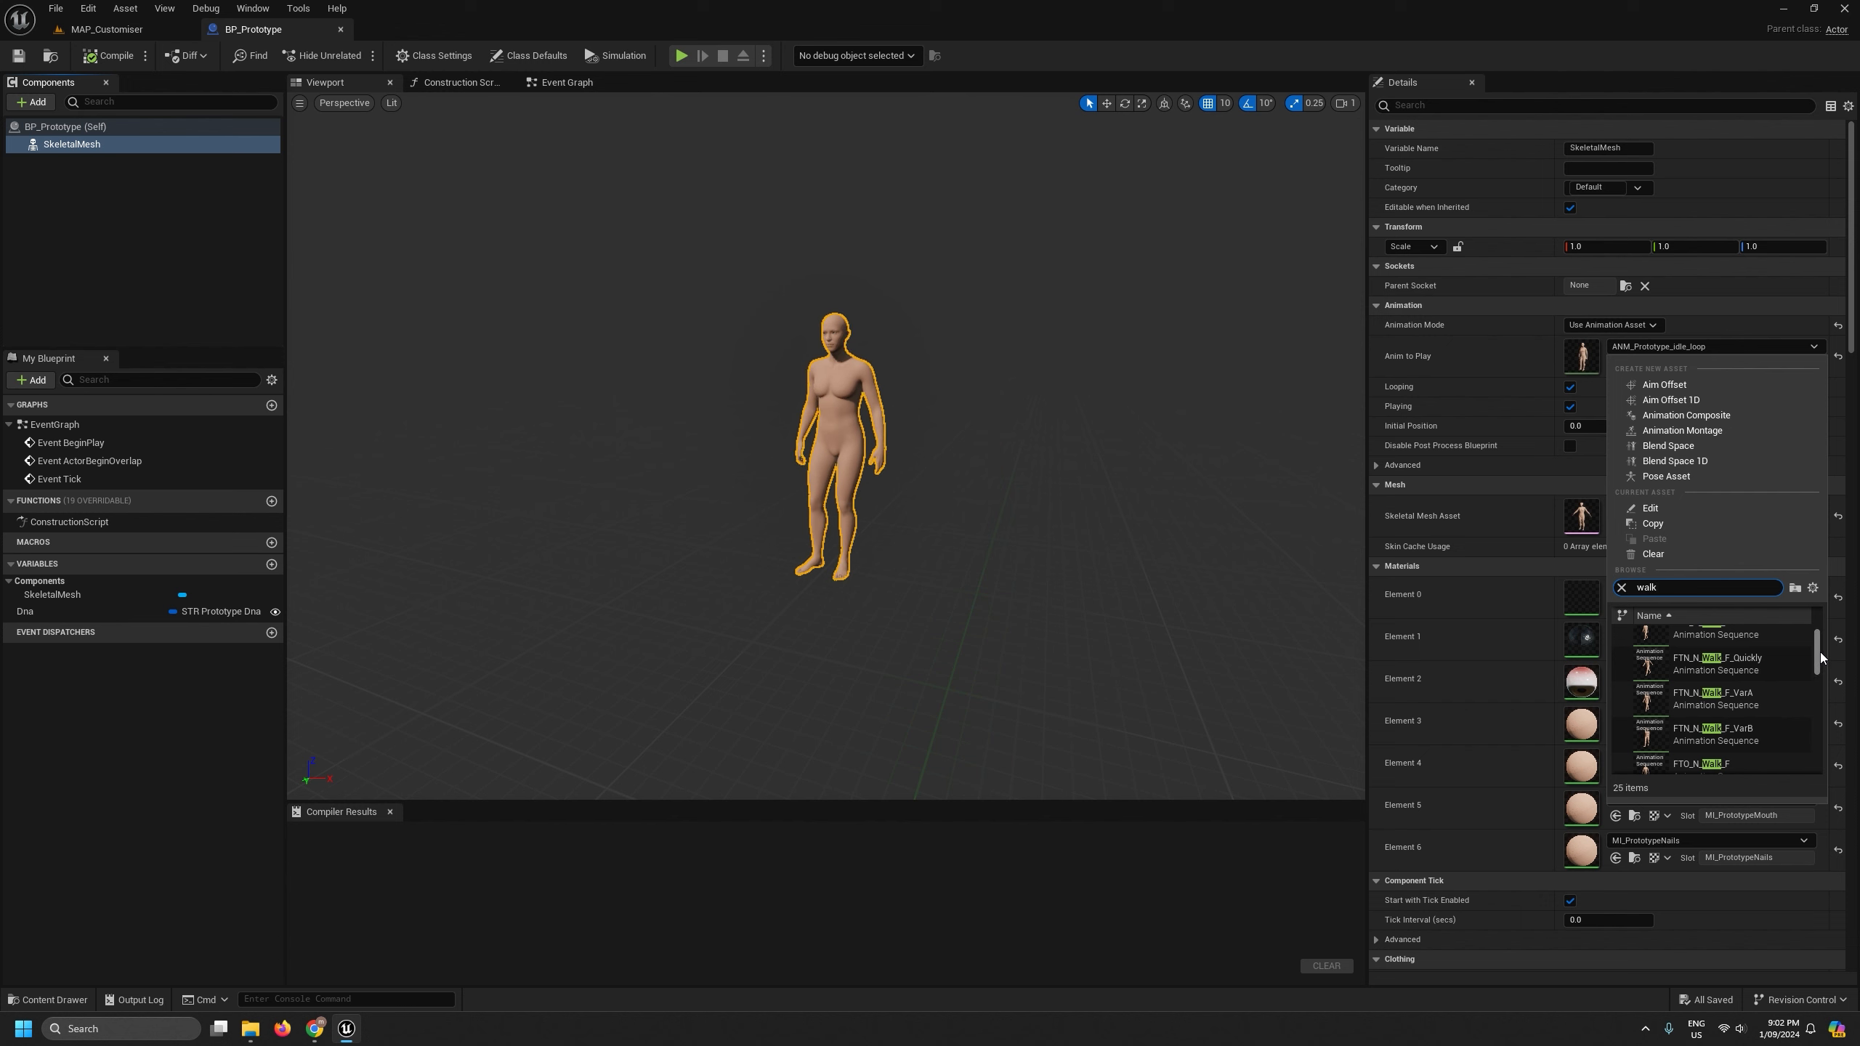
pyautogui.click(1742, 662)
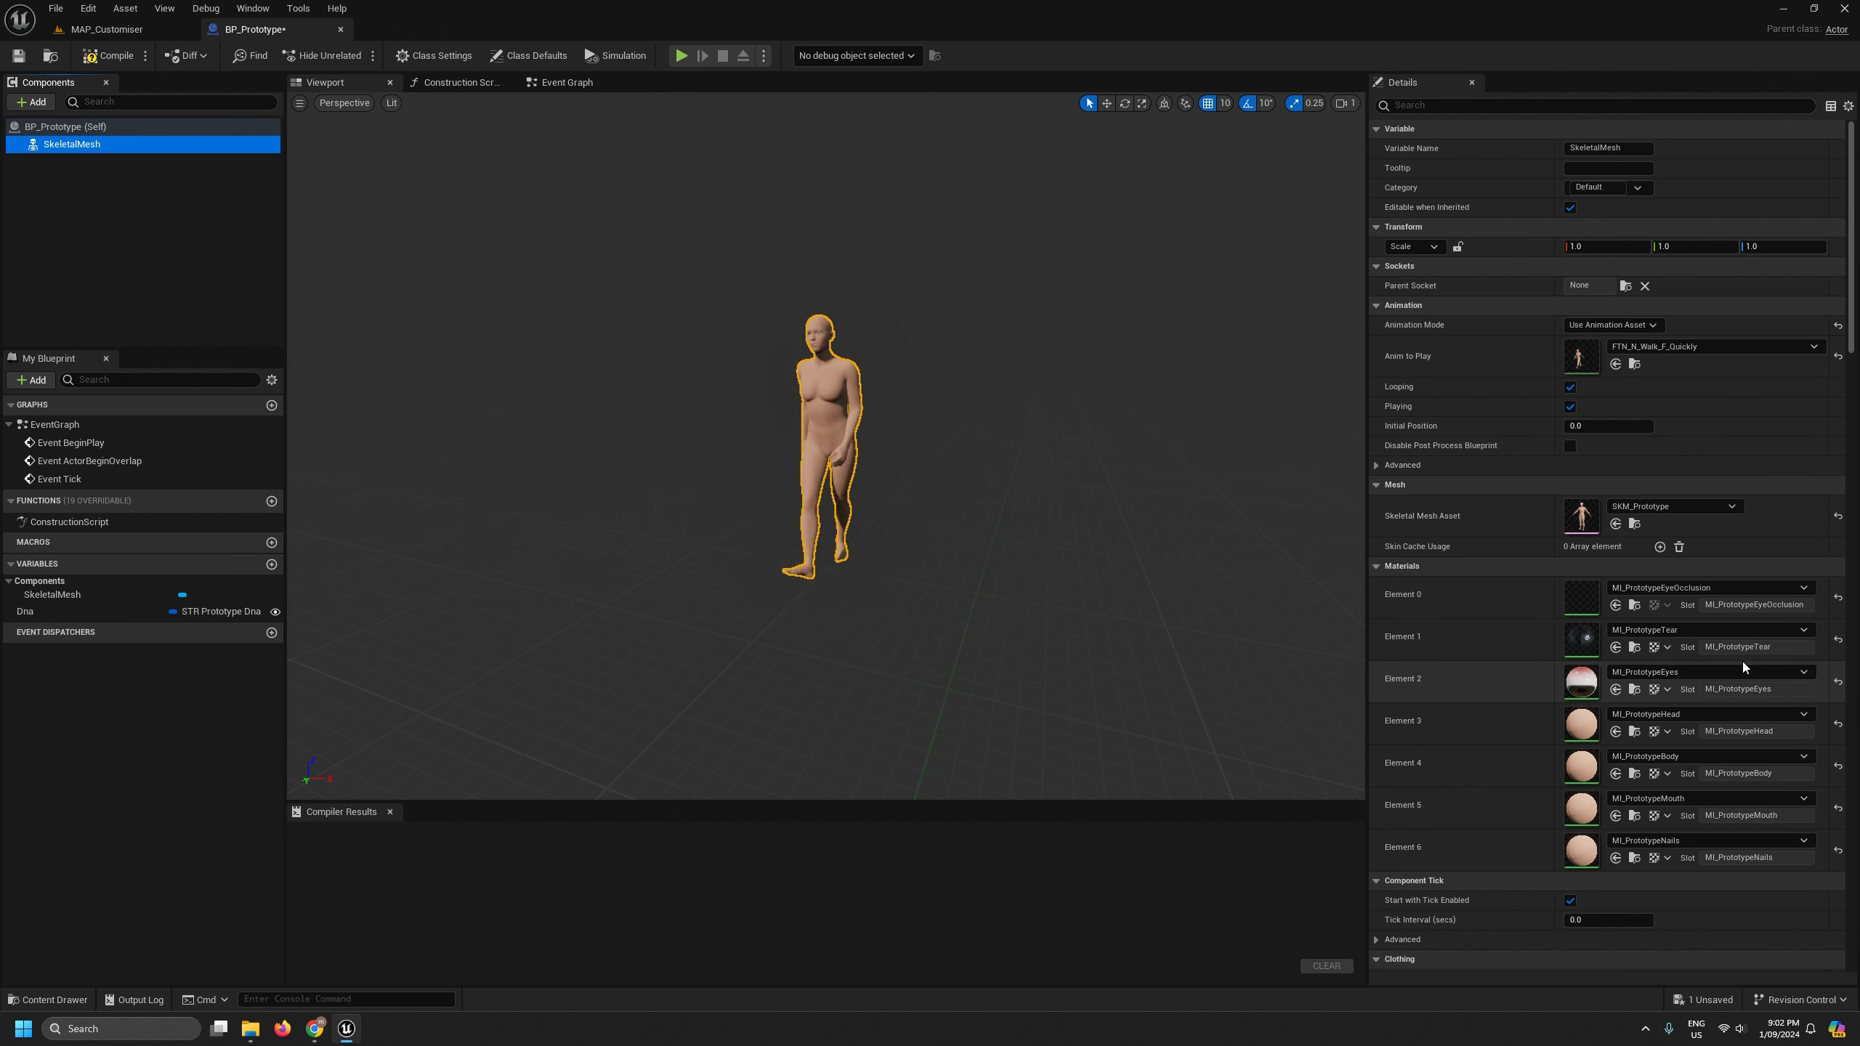
# - Save and compile the BP_Prototype blueprint and close its editor
pyautogui.click(19, 59)
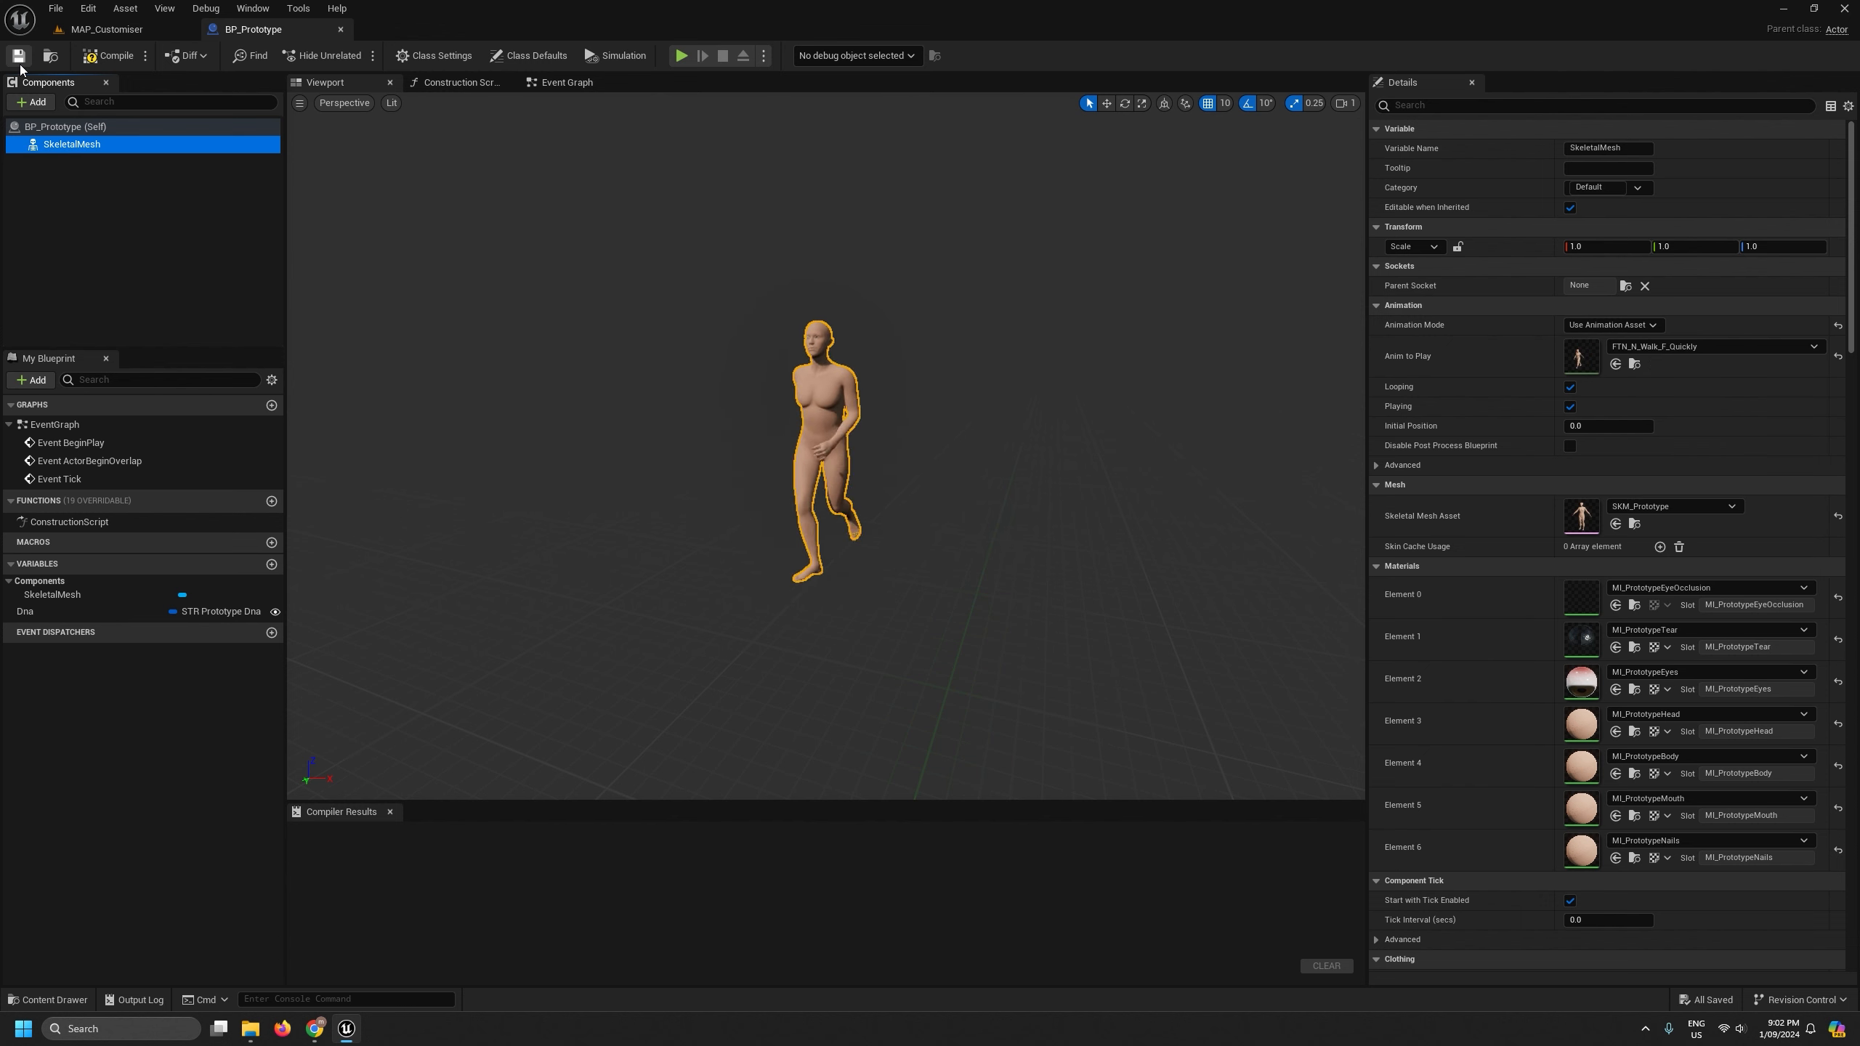
pyautogui.click(108, 56)
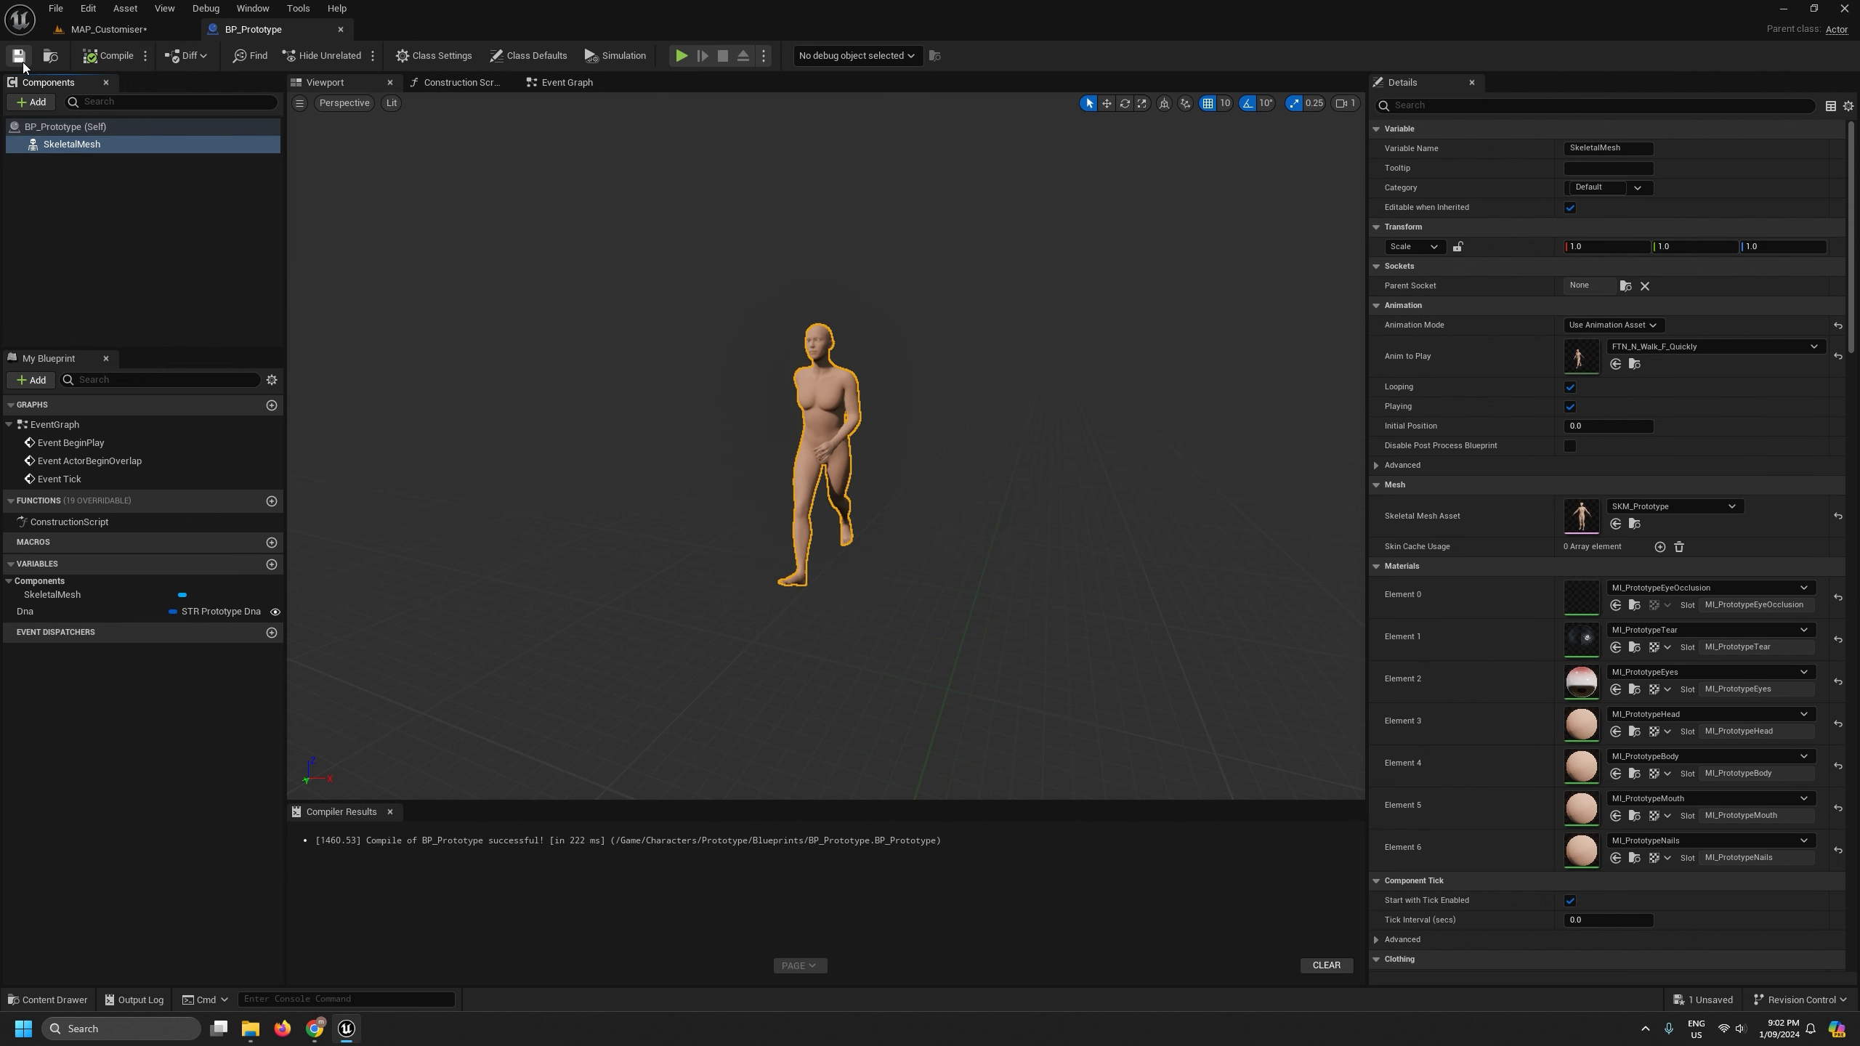
pyautogui.click(341, 31)
# - Play the level in full screen and test the walk at full Heavy and at a moderately heavy body setting, ending the play session
pyautogui.hotkey('alt', 'p')
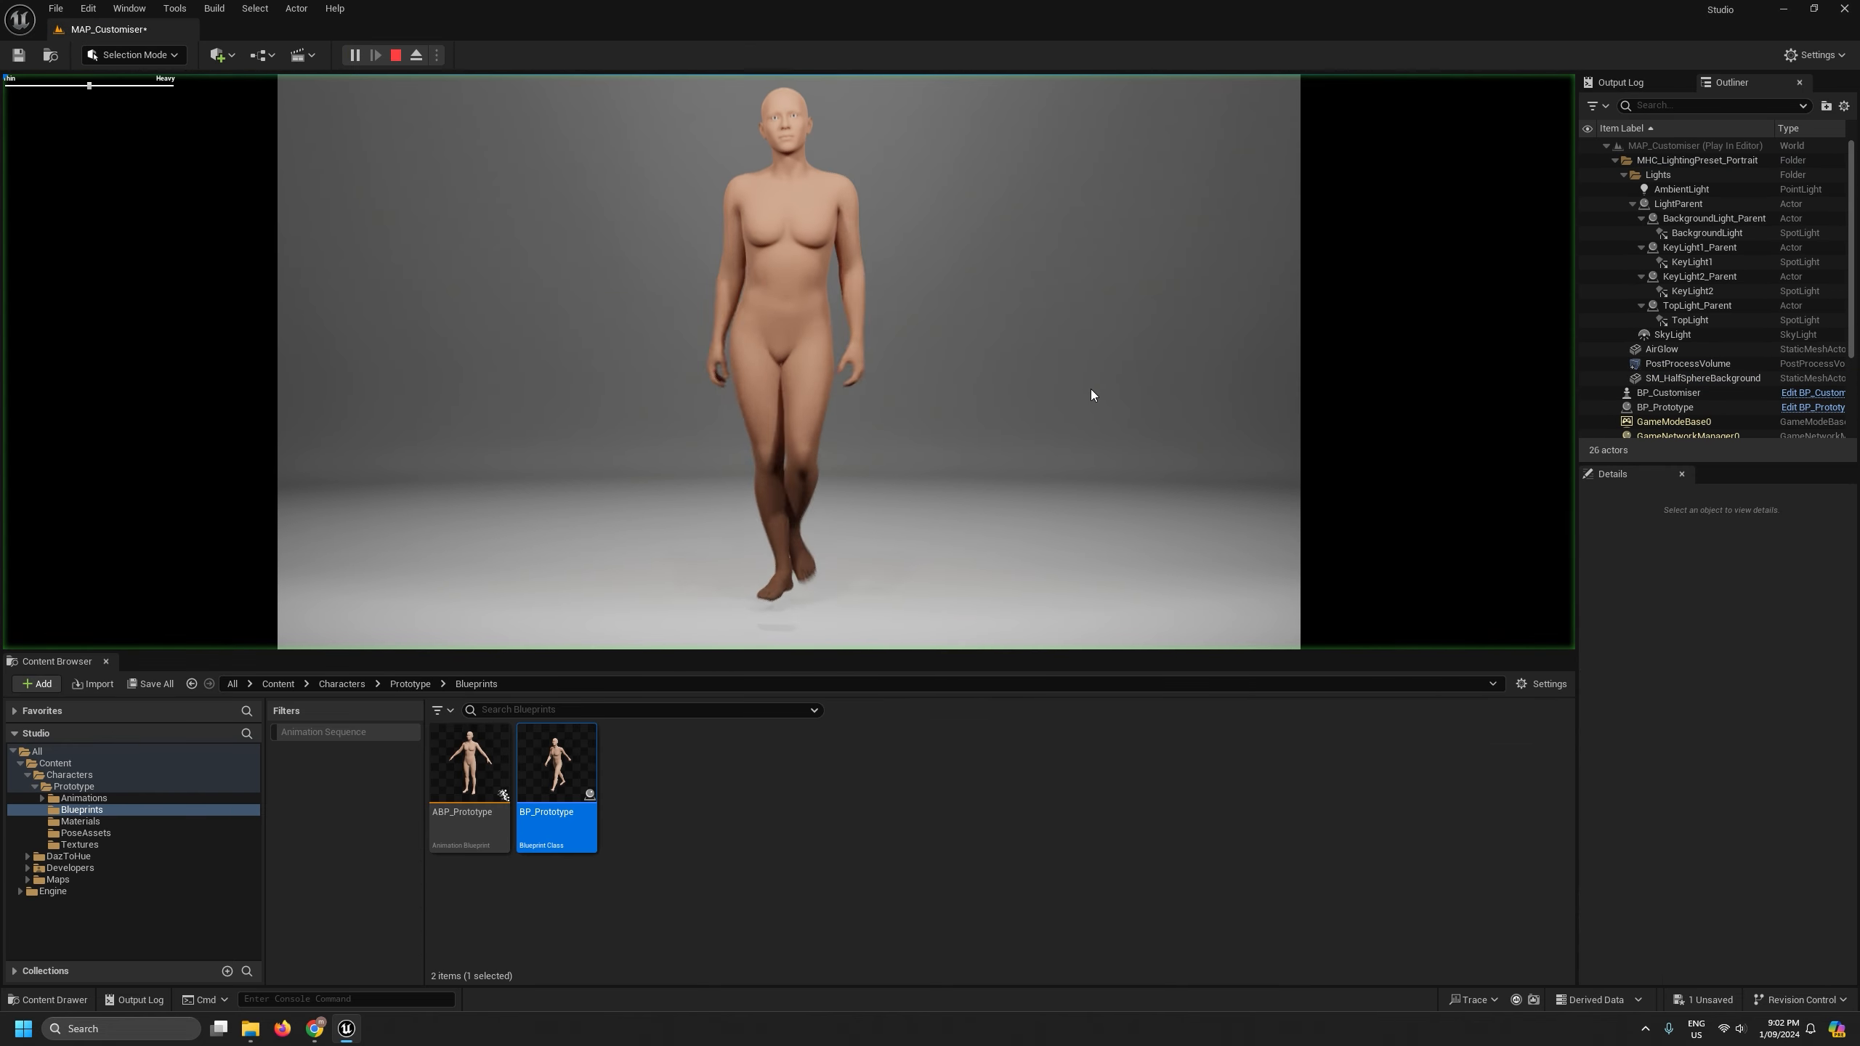
pyautogui.press('F11')
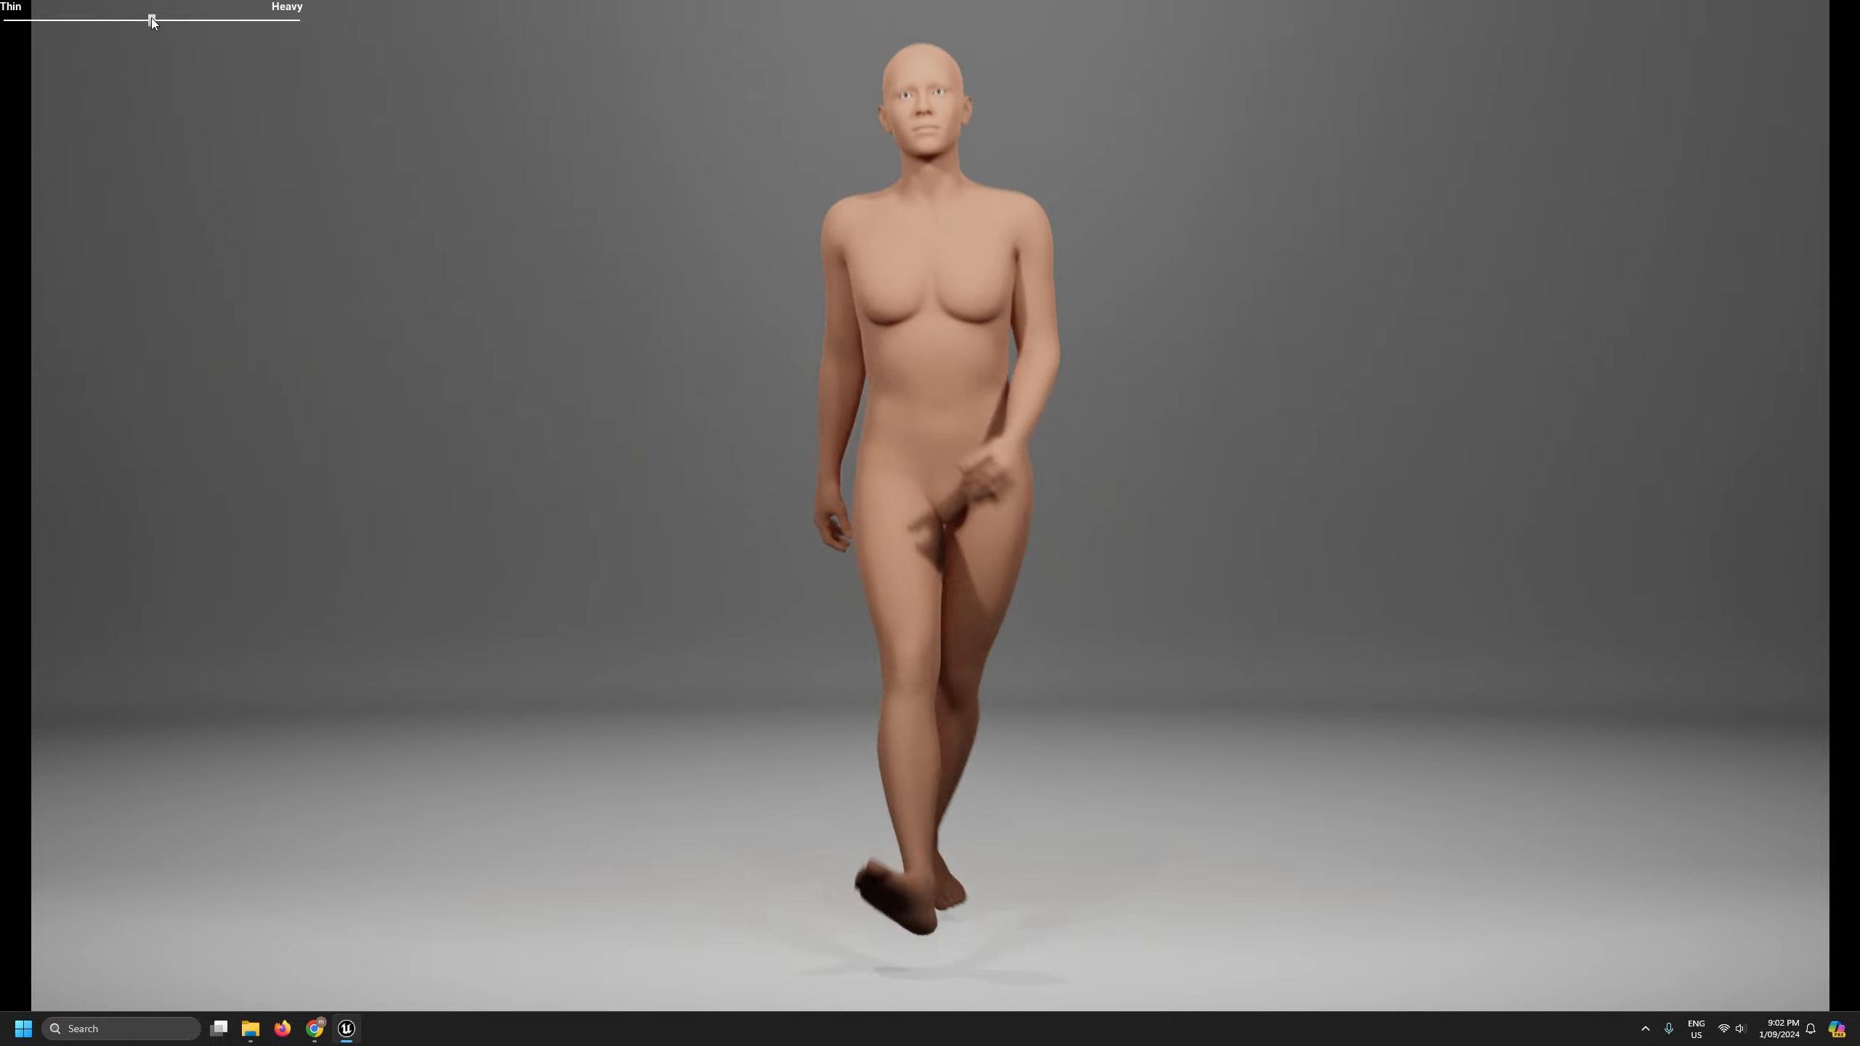
pyautogui.moveTo(152, 19); pyautogui.dragTo(303, 47)
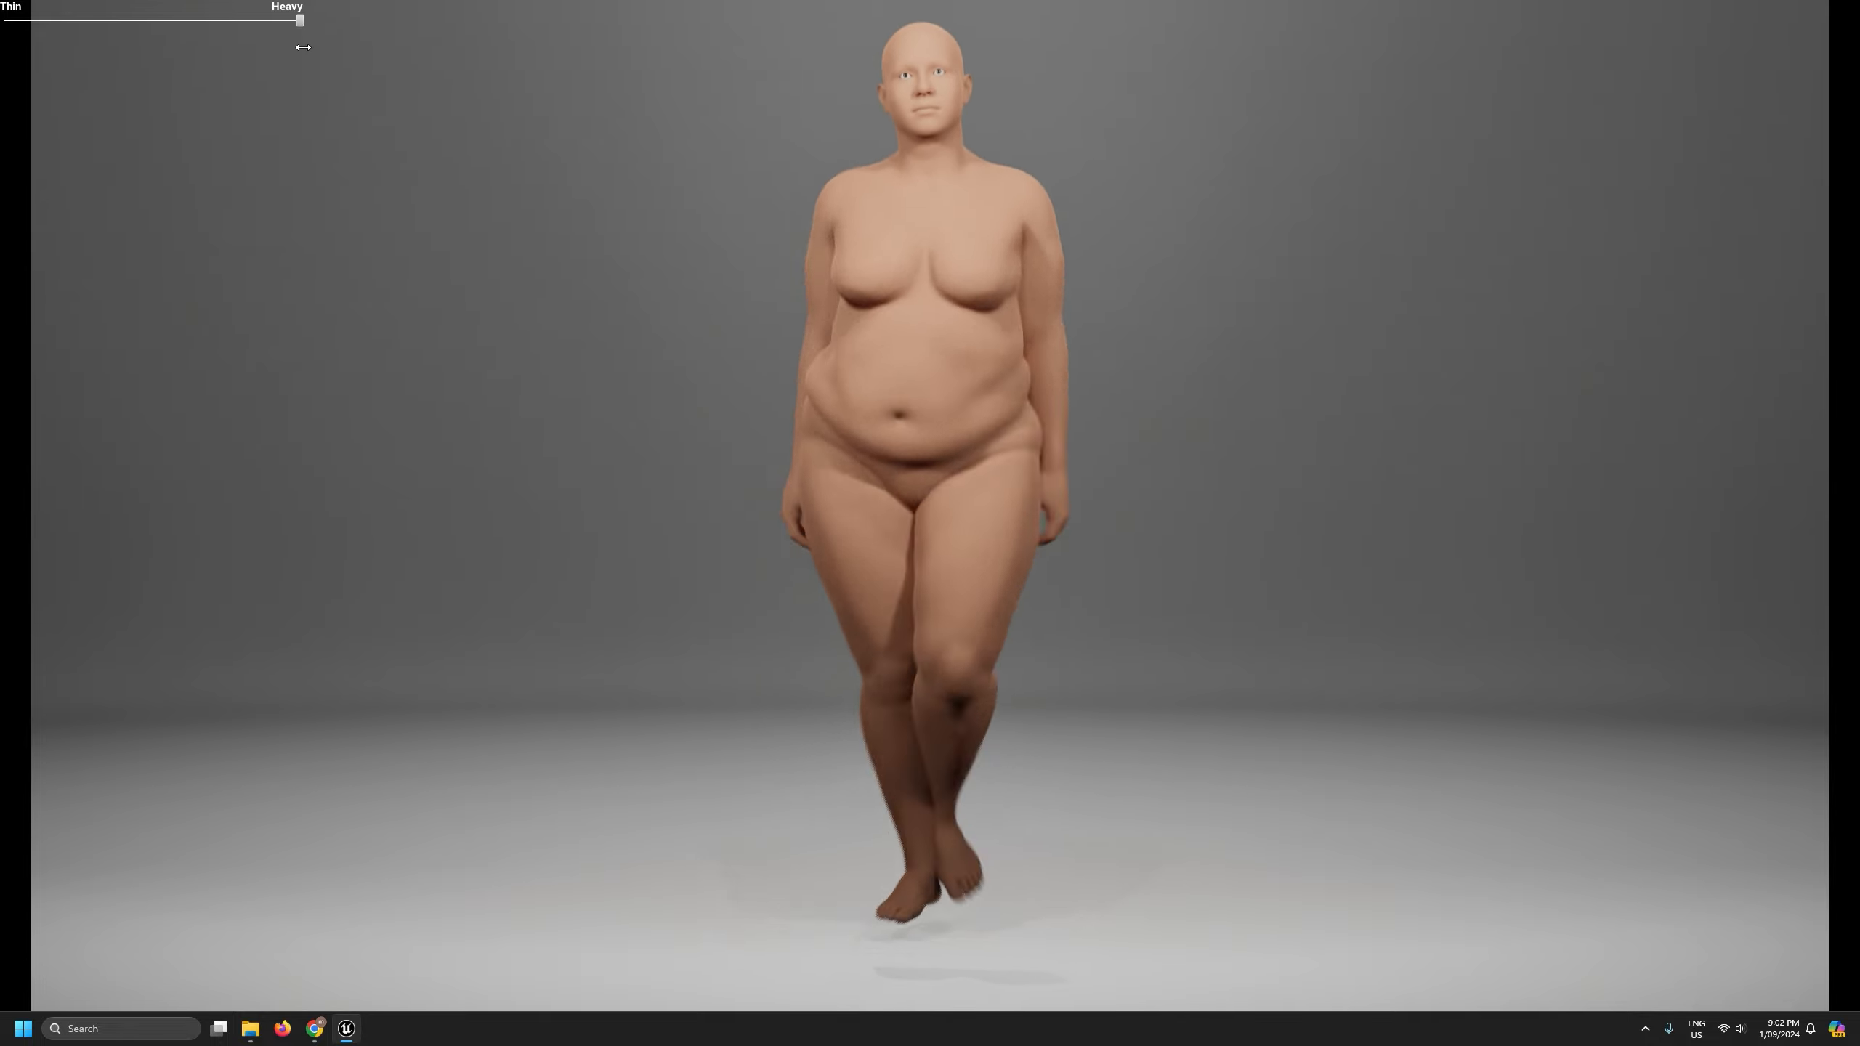
pyautogui.moveTo(256, 52); pyautogui.dragTo(211, 55)
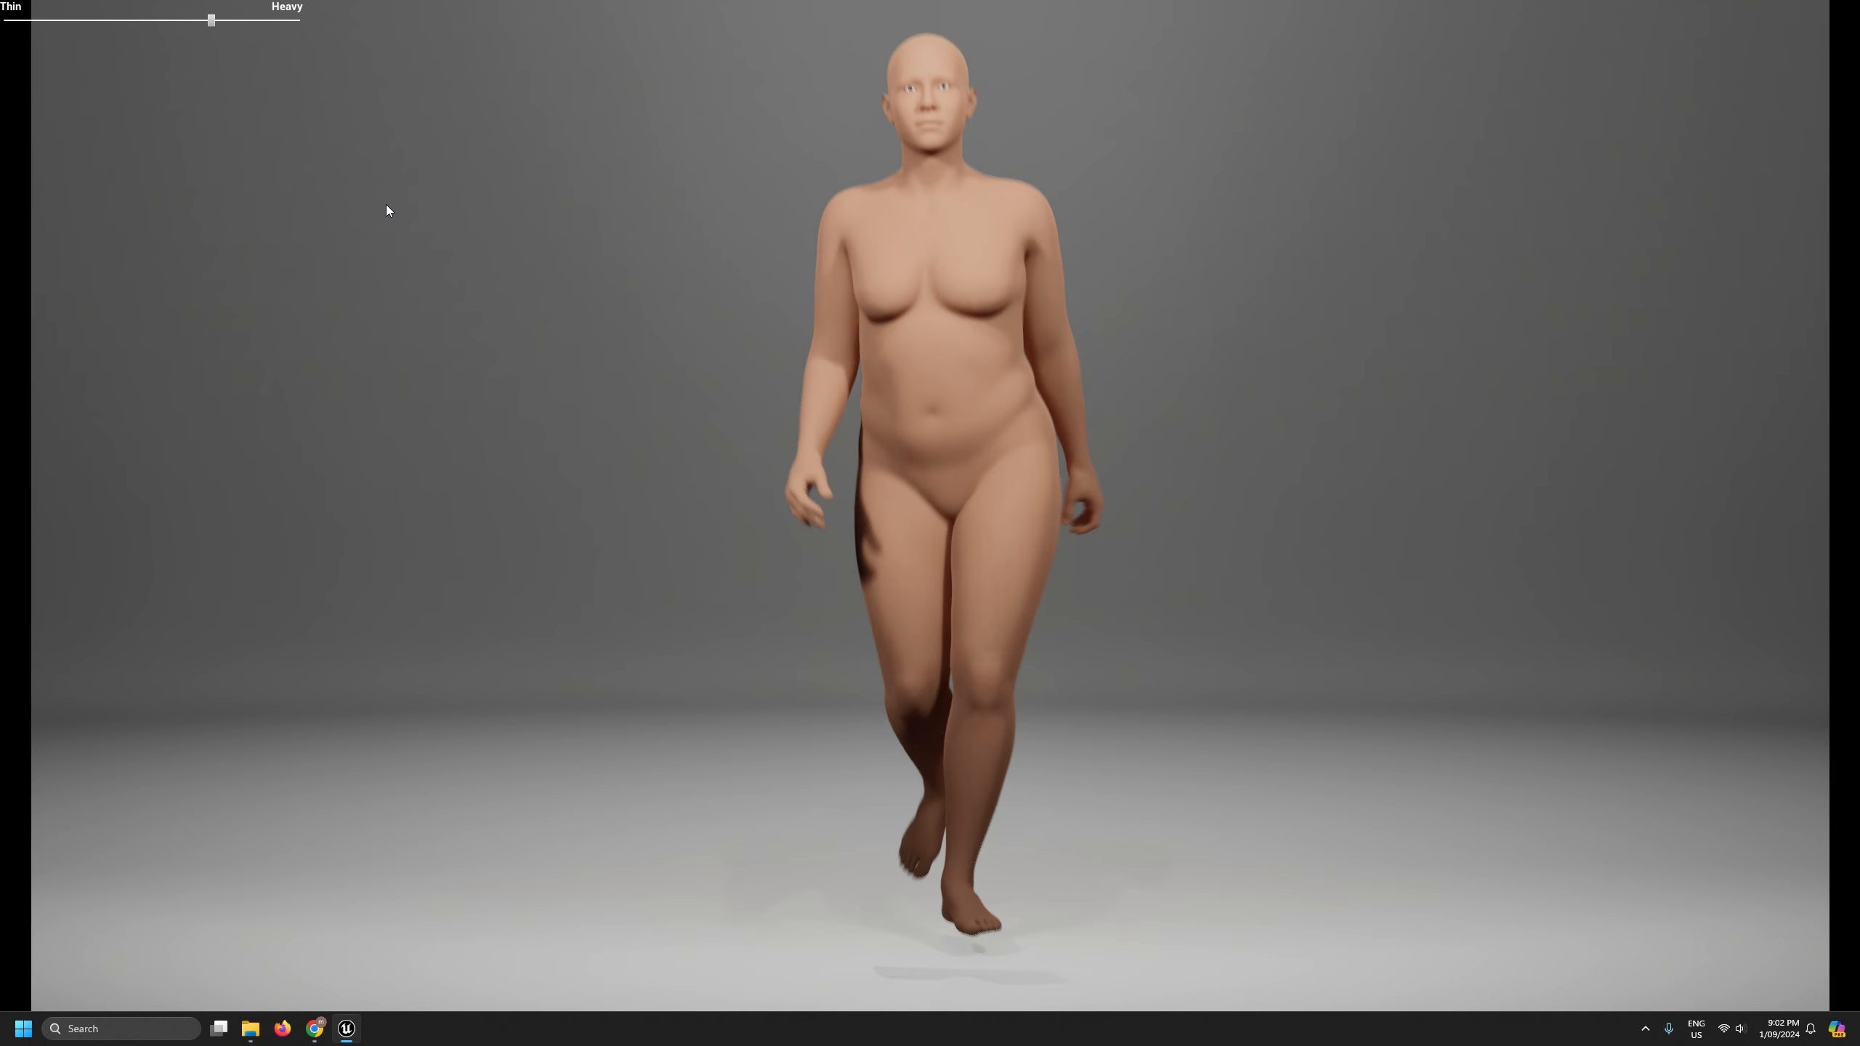
pyautogui.press('F11')
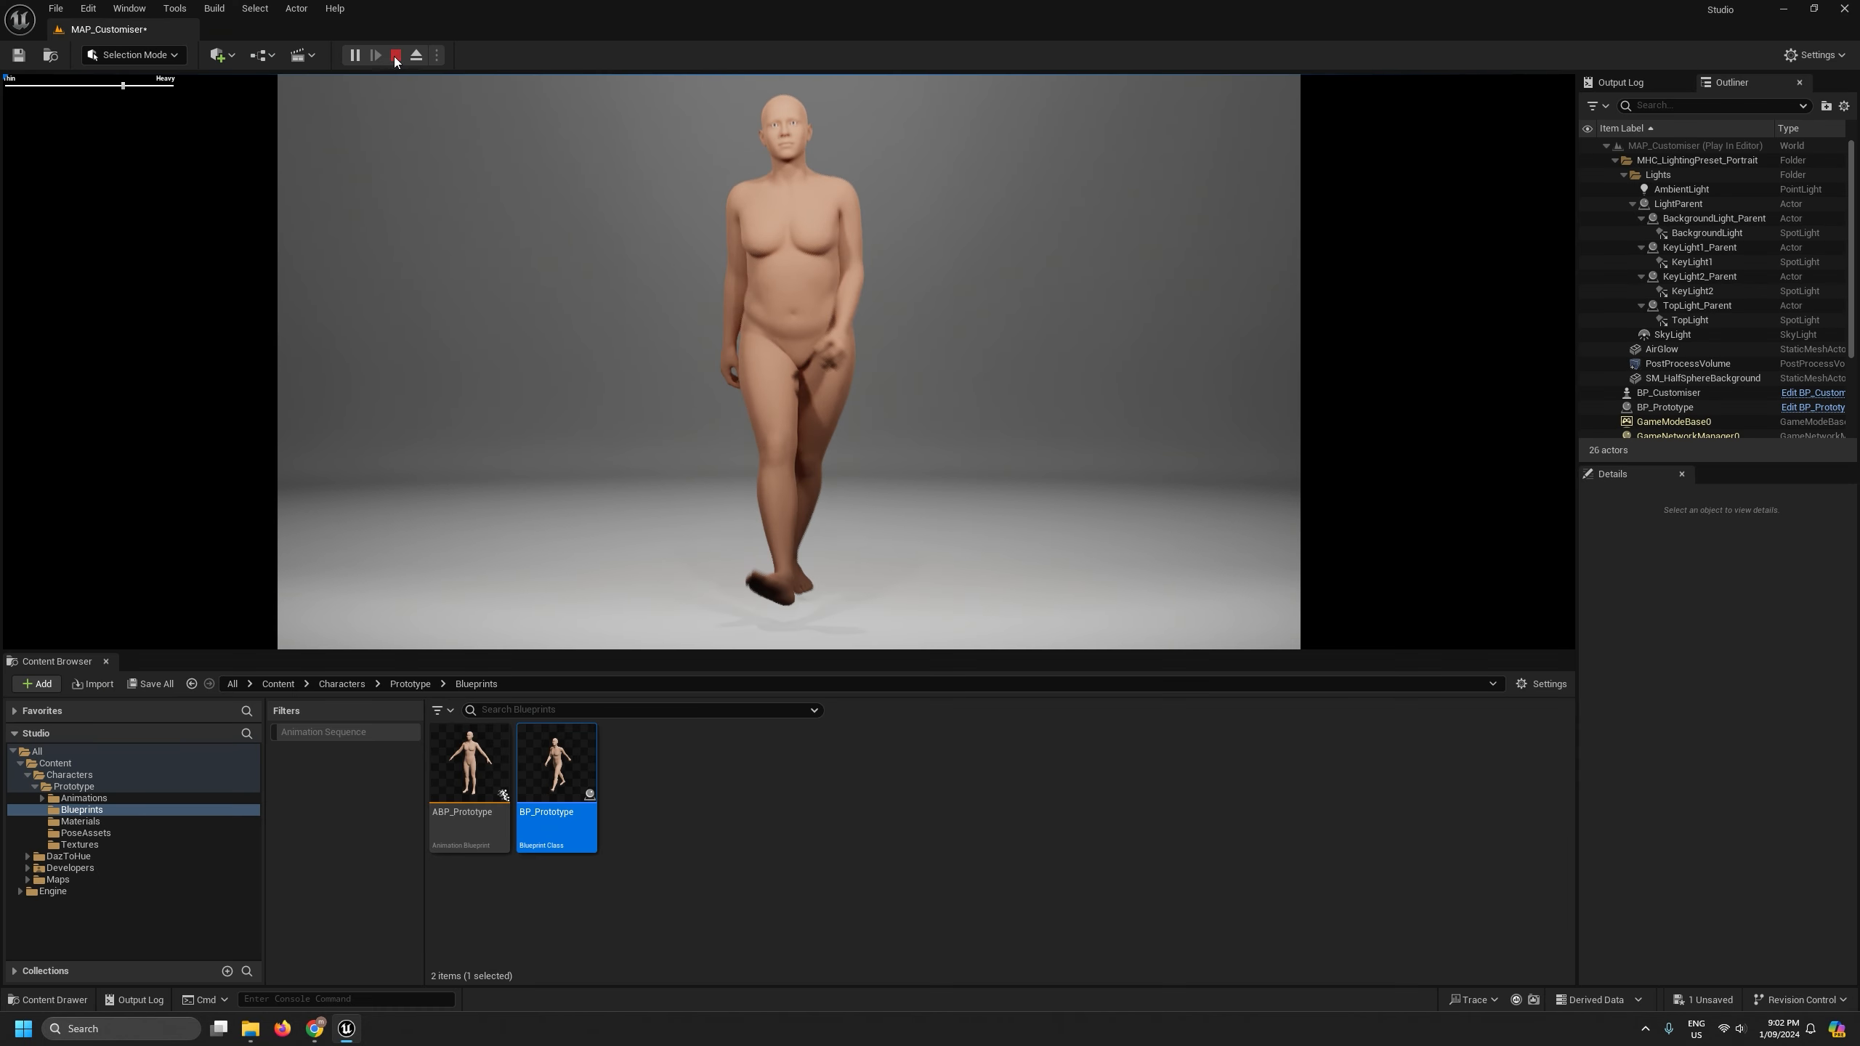
pyautogui.press('Escape')
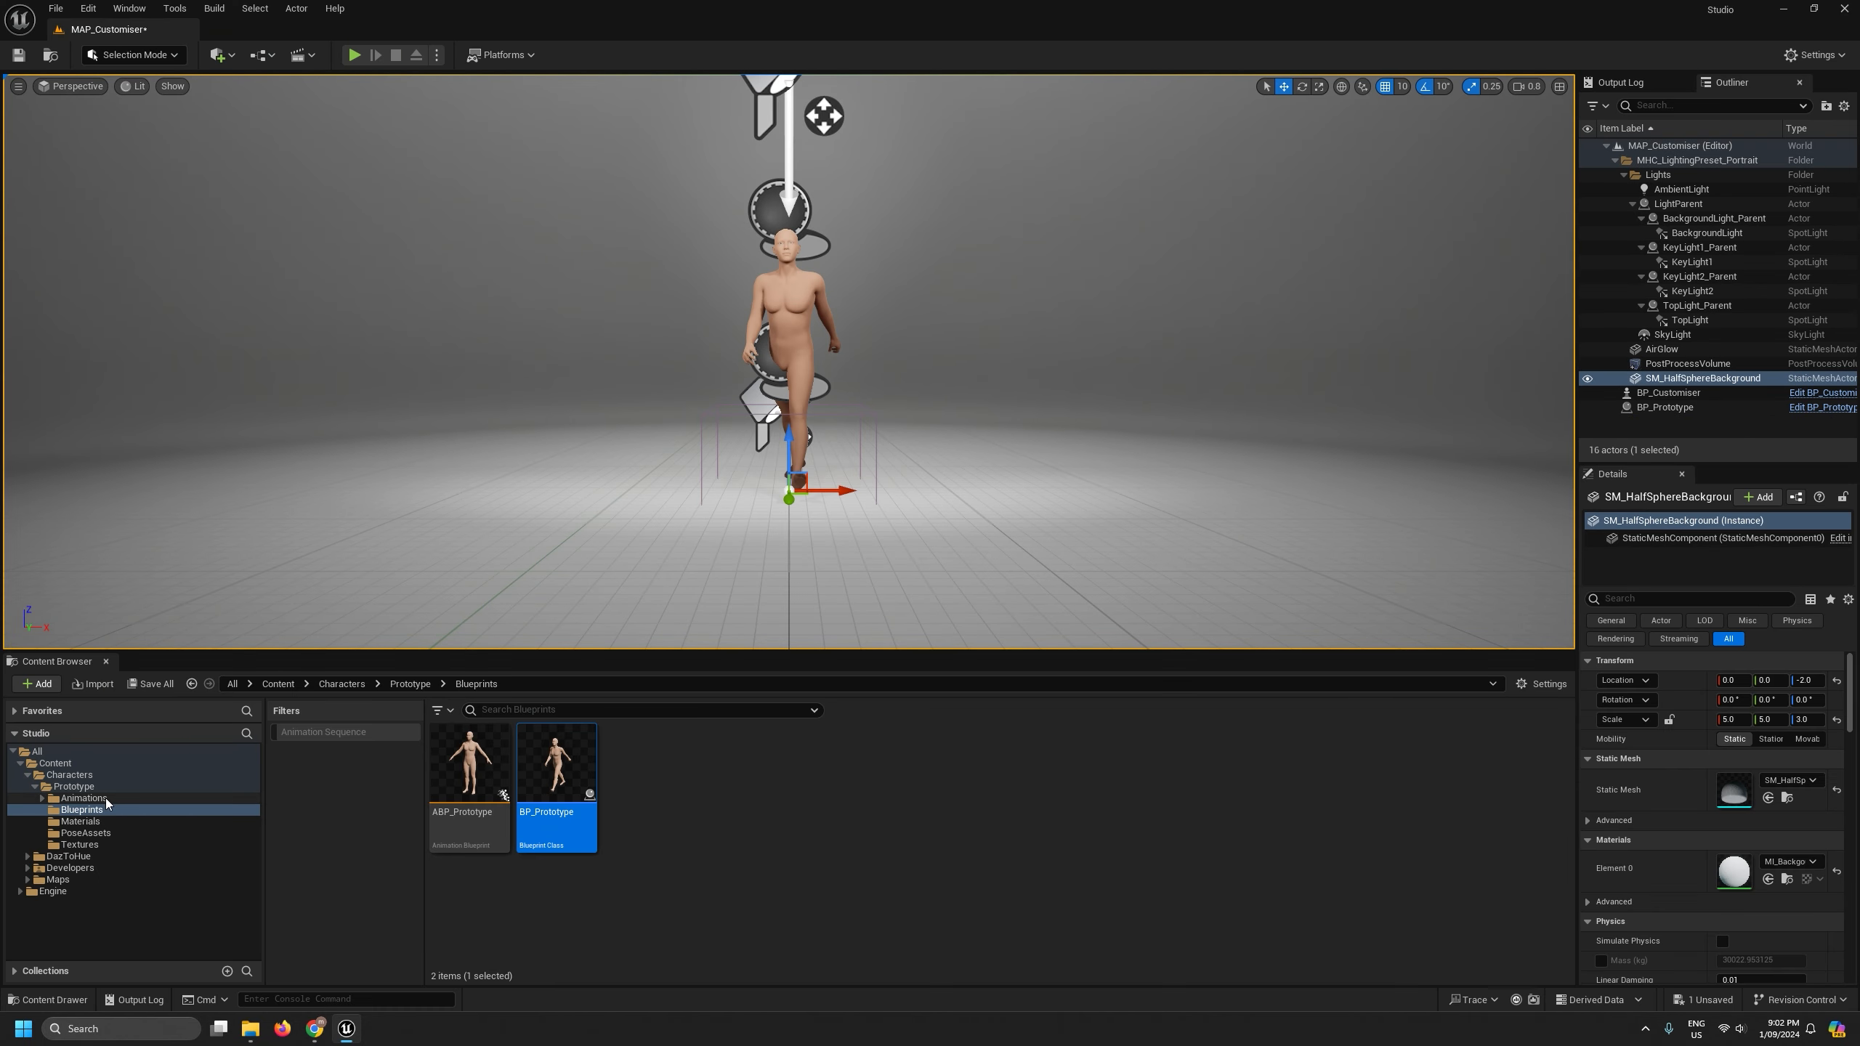
# - Open ABP_Prototype and move the Input Pose node closer to Modify Curve, just above the Dna variable node
pyautogui.doubleClick(468, 762)
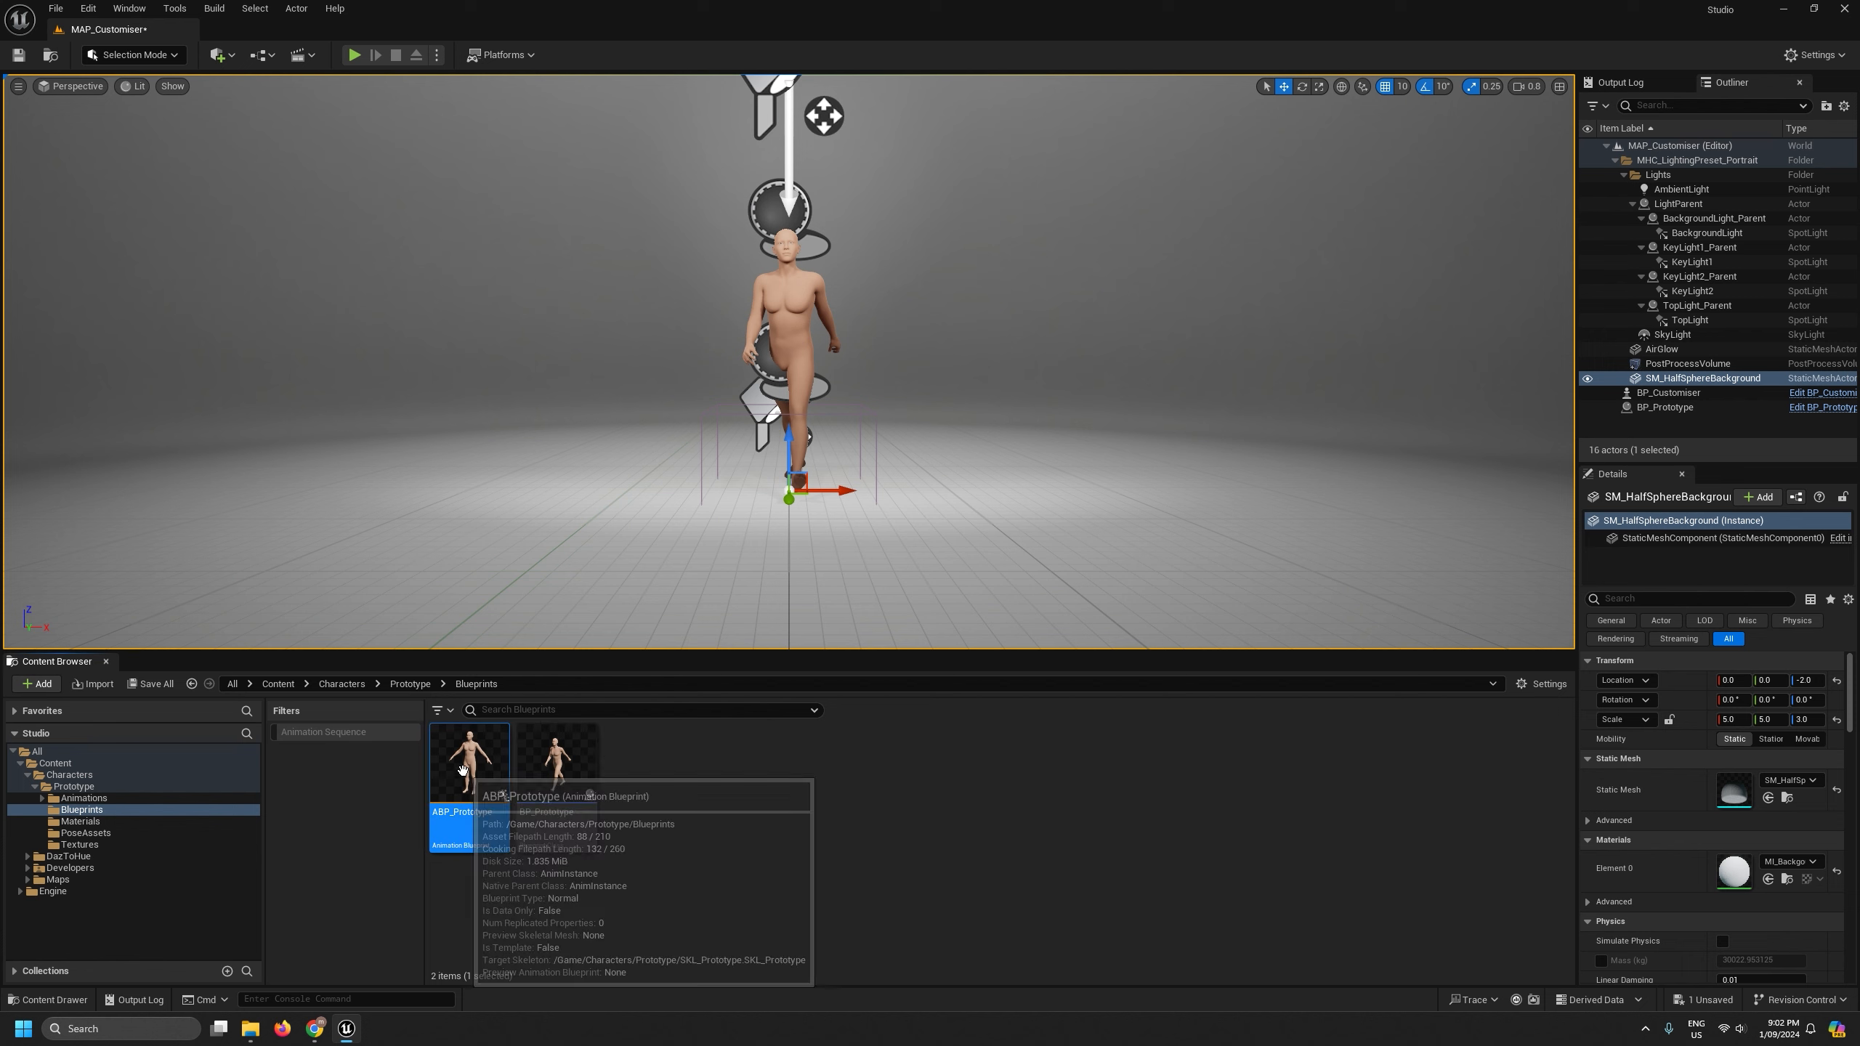
pyautogui.scroll(-4, 1206, 649)
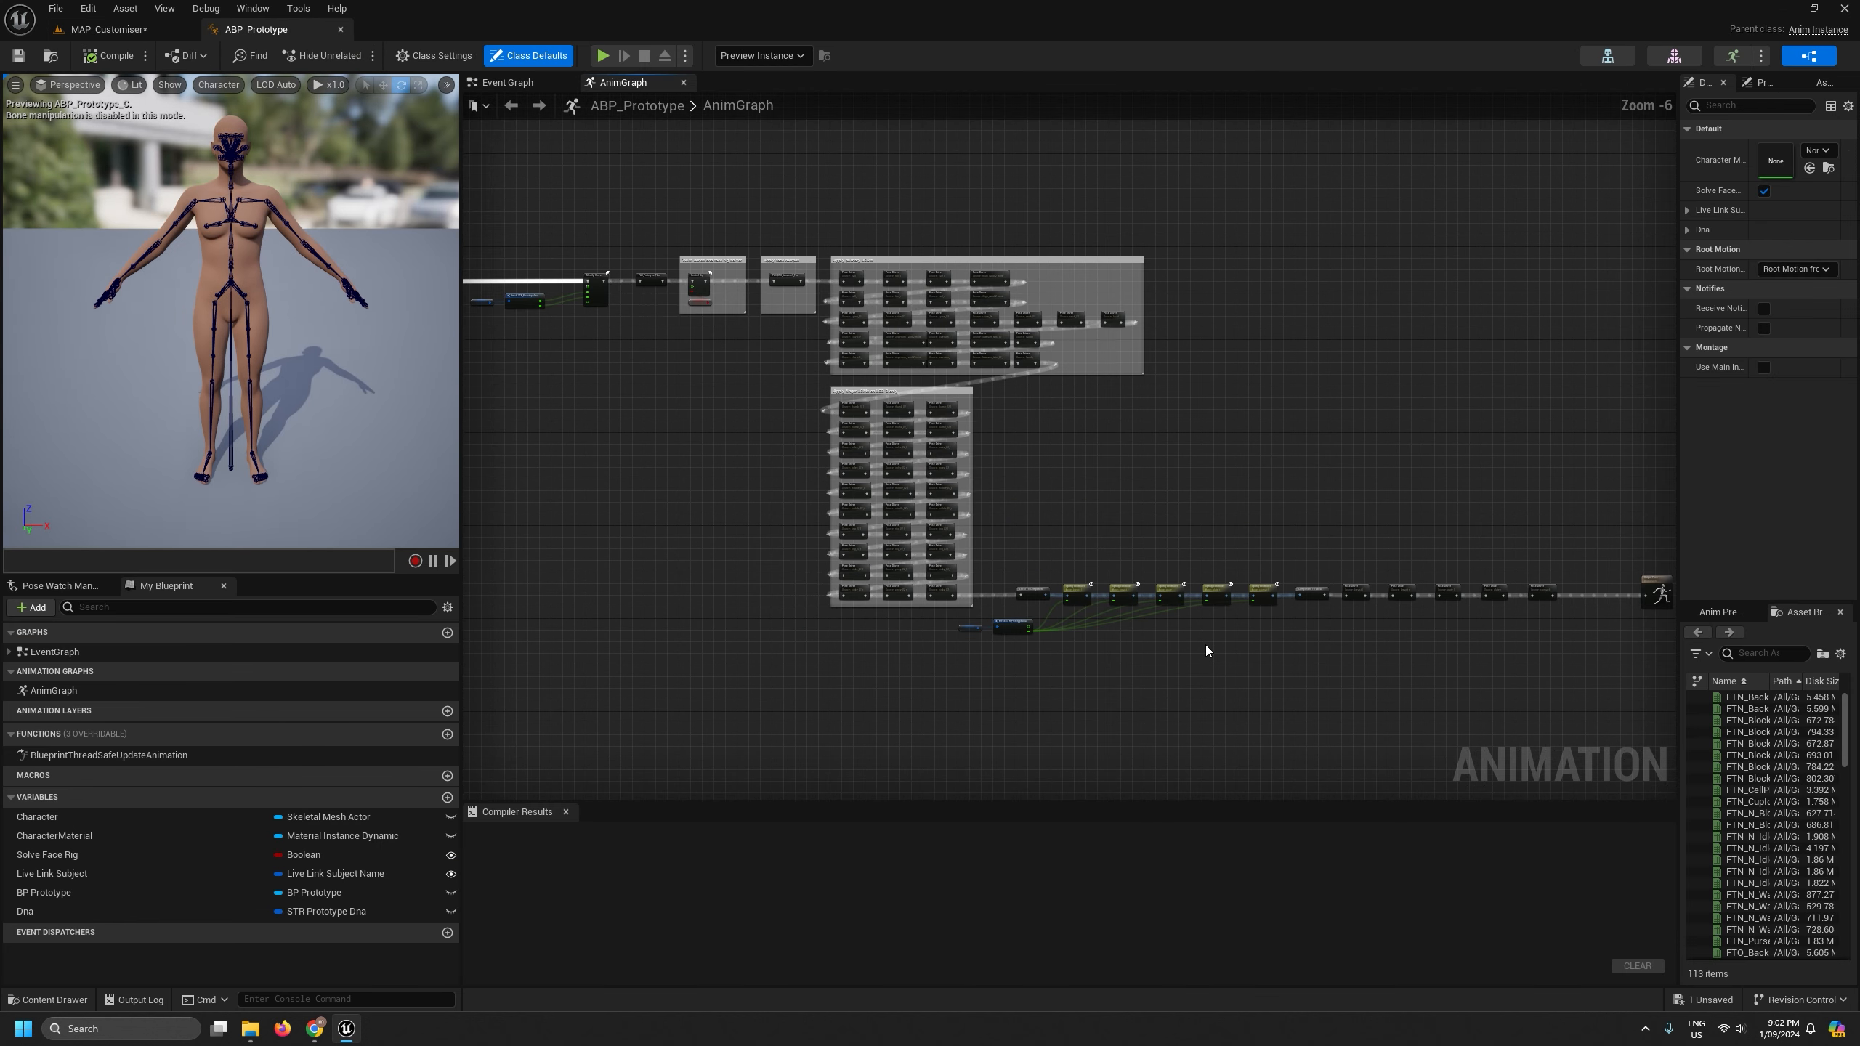
pyautogui.scroll(3, 645, 432)
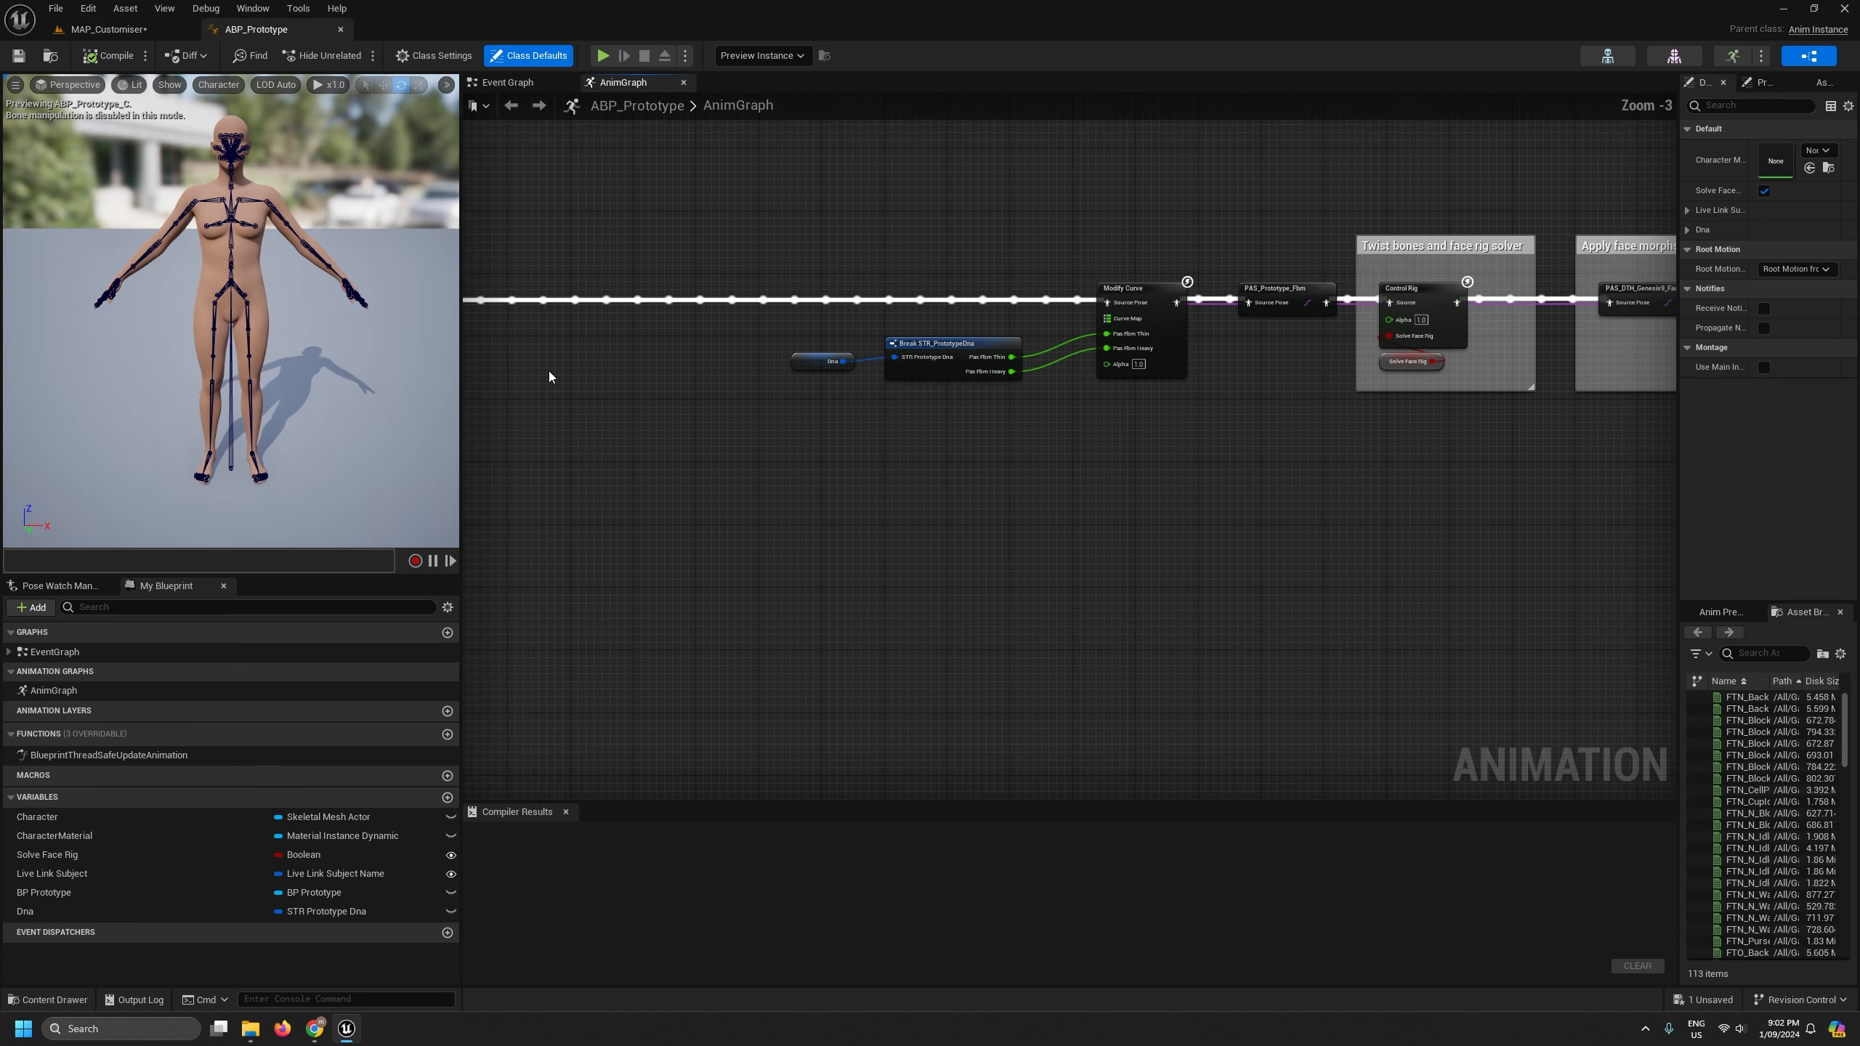
pyautogui.moveTo(549, 376); pyautogui.dragTo(660, 508, button='right')
pyautogui.moveTo(534, 424); pyautogui.dragTo(955, 445)
pyautogui.scroll(3, 956, 447)
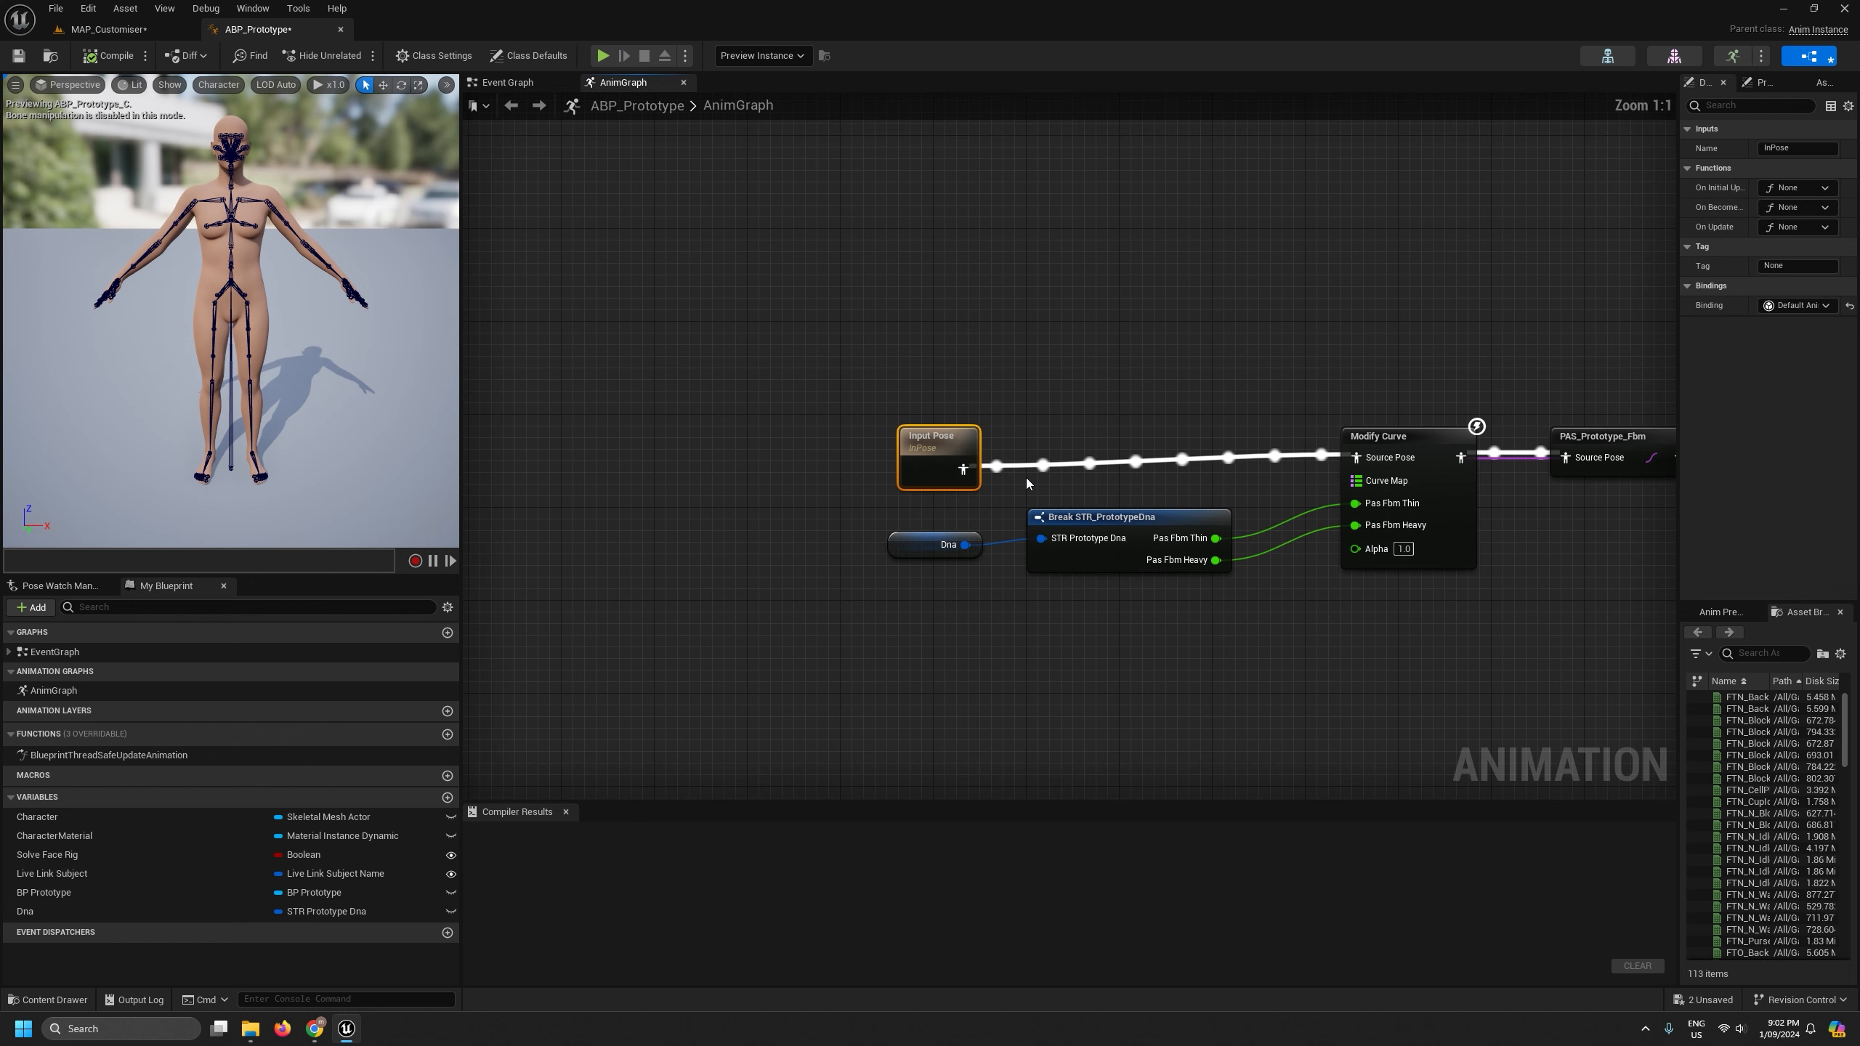
# - Widen the AnimGraph area by narrowing the preview viewport beside it
pyautogui.scroll(-10, 1076, 528)
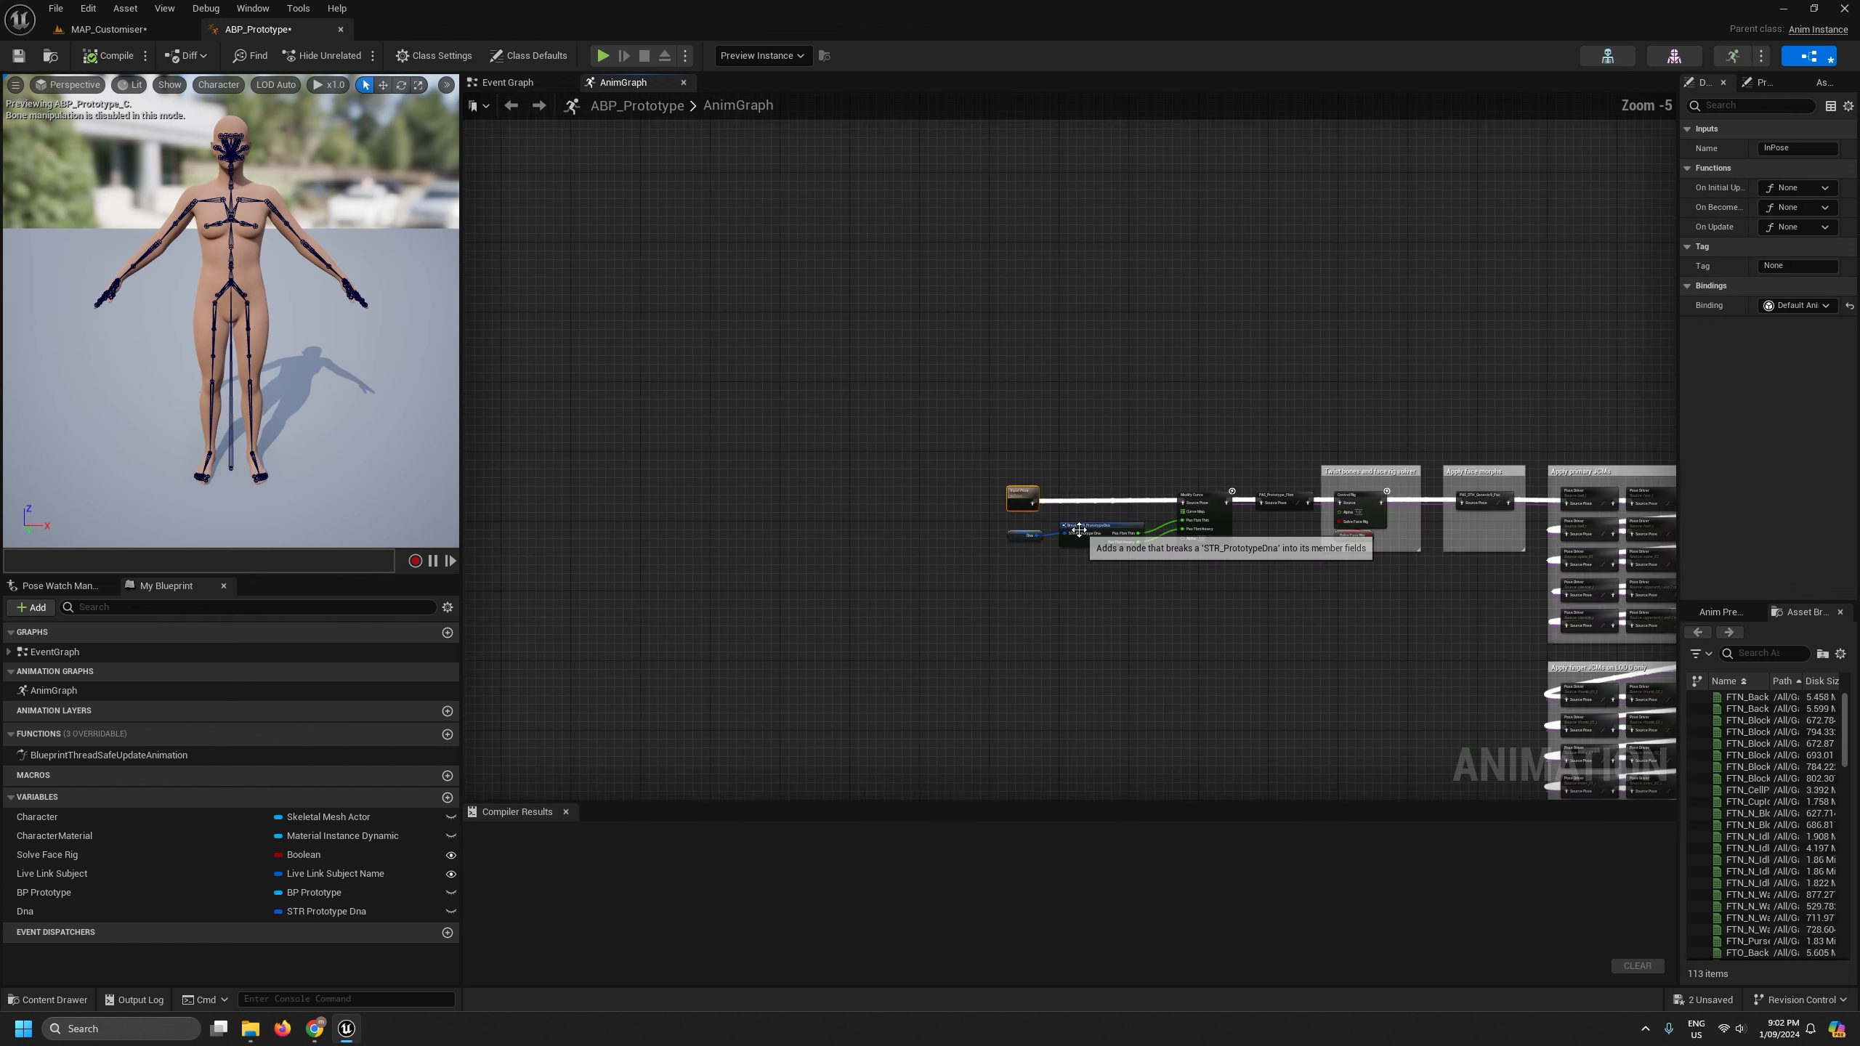
pyautogui.moveTo(1188, 663); pyautogui.dragTo(715, 462, button='right')
pyautogui.scroll(3, 951, 513)
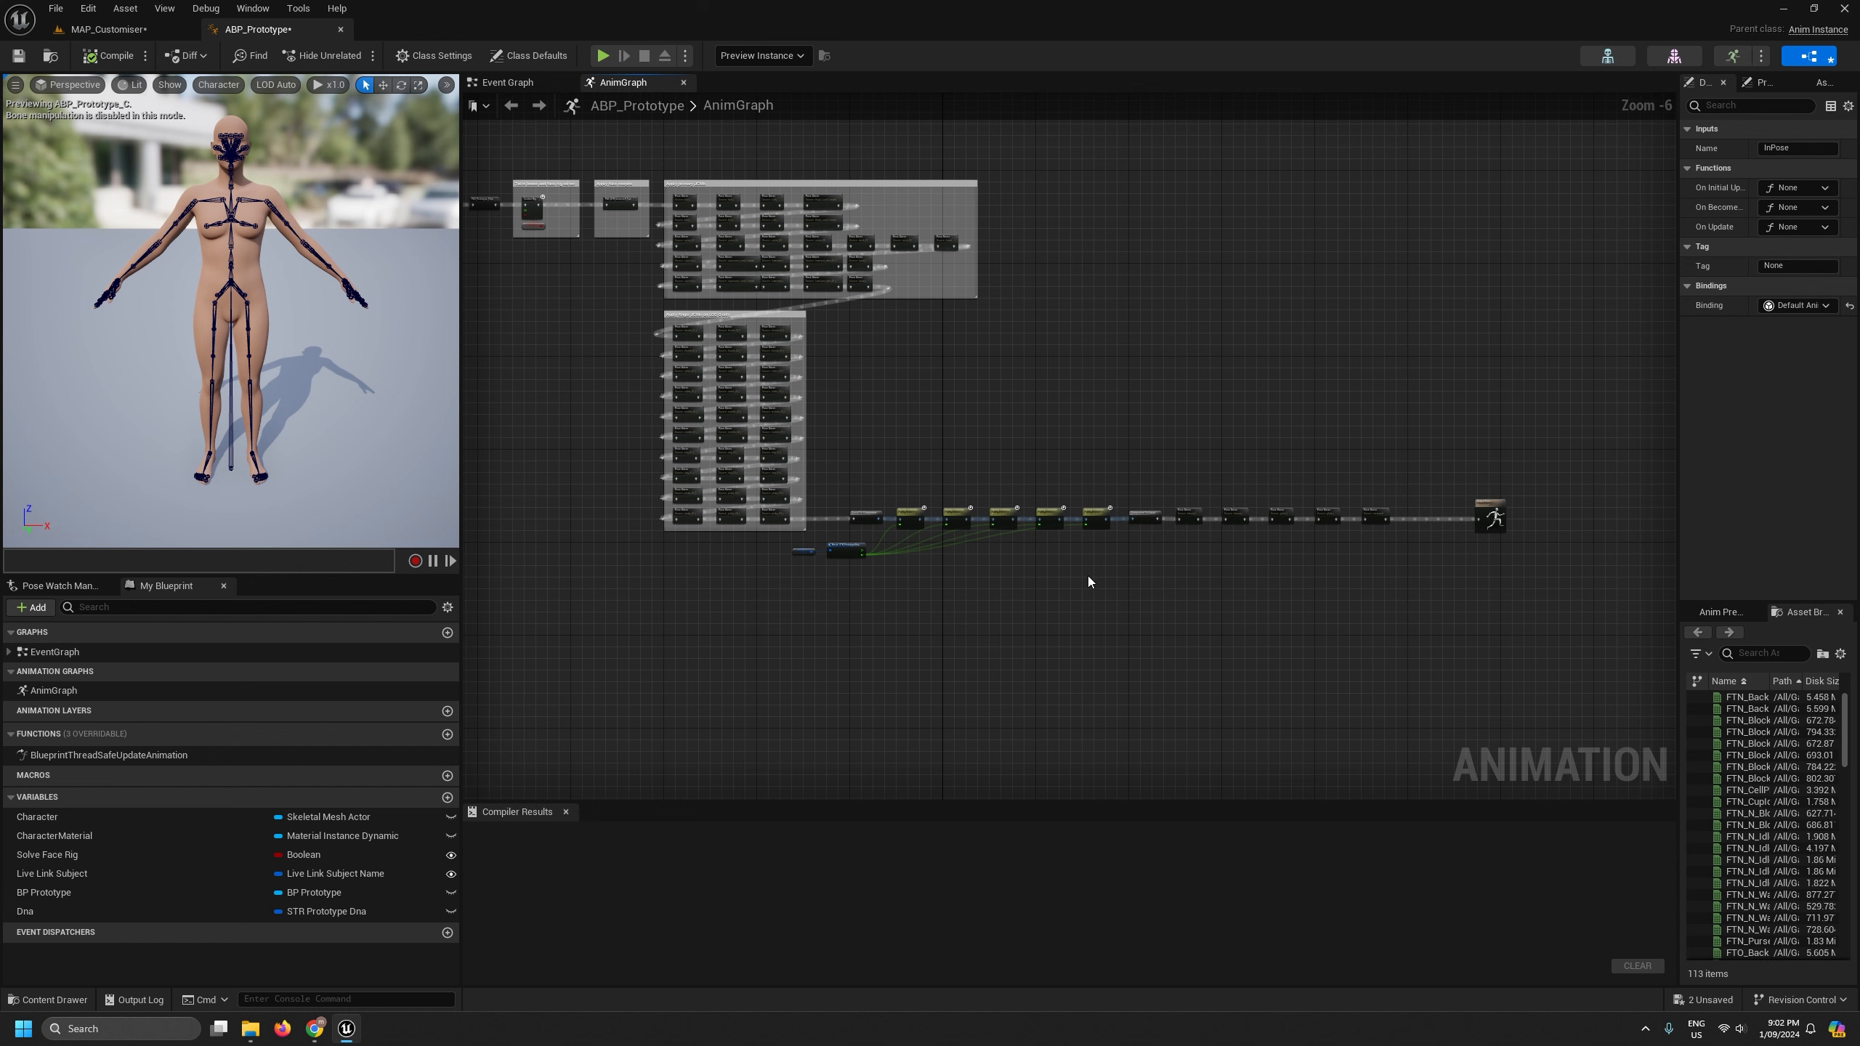
pyautogui.scroll(1, 1381, 601)
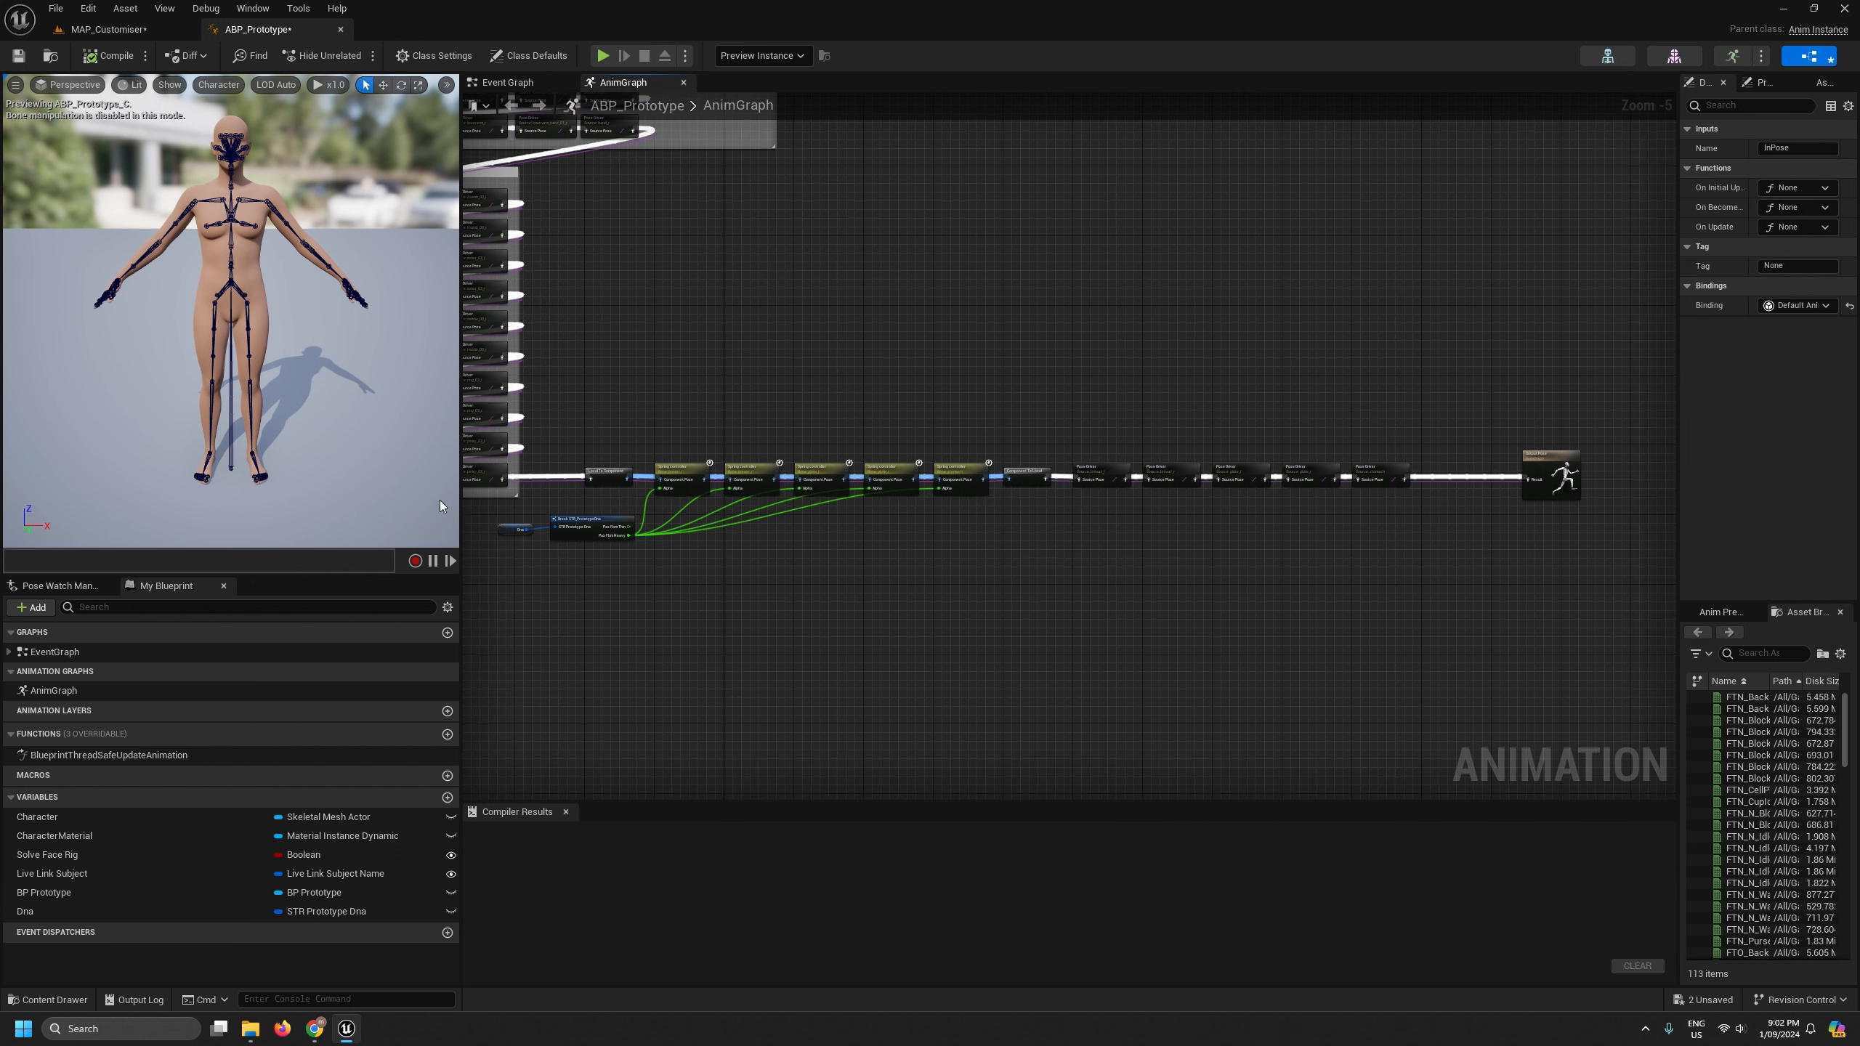
pyautogui.moveTo(462, 510); pyautogui.dragTo(332, 517)
pyautogui.scroll(-3, 741, 617)
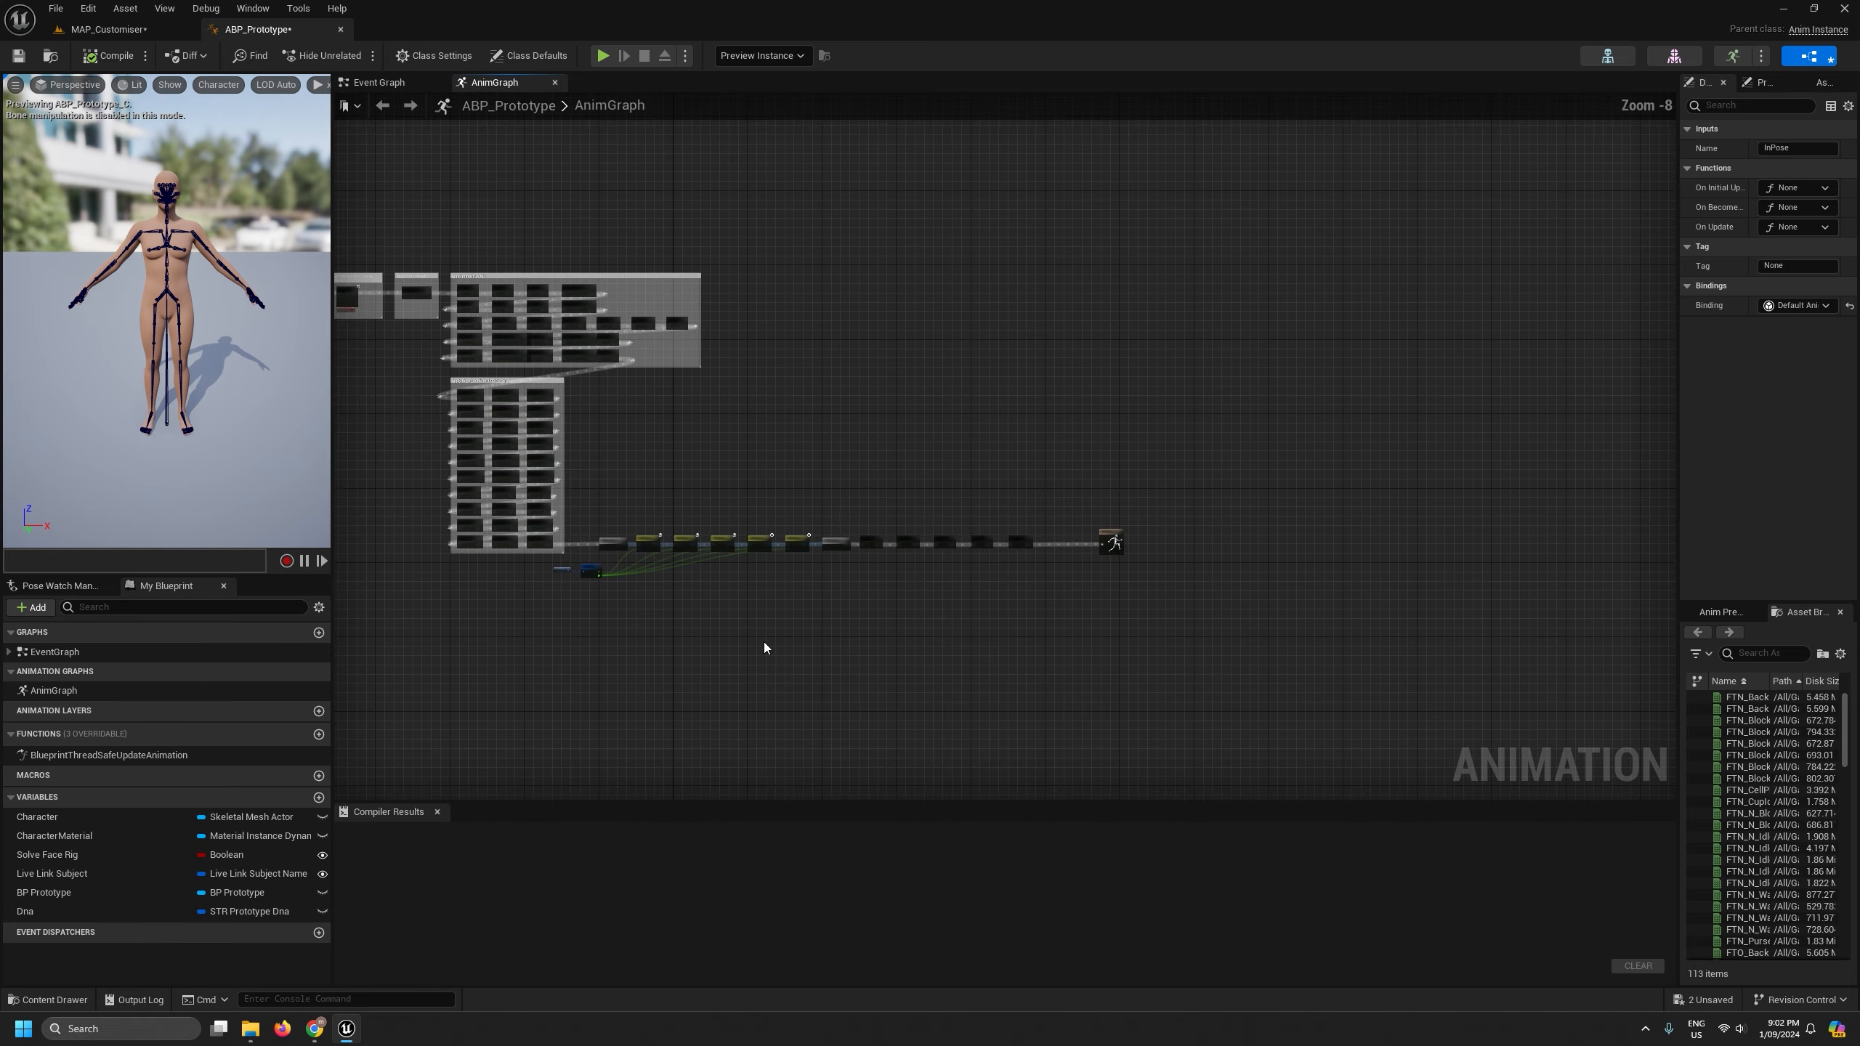
# - Examine the Break STR_PrototypeDna node feeding Modify Curve and the one driving the Spring Controllers' Alpha inputs
pyautogui.moveTo(764, 642); pyautogui.dragTo(1209, 727, button='right')
pyautogui.scroll(8, 671, 405)
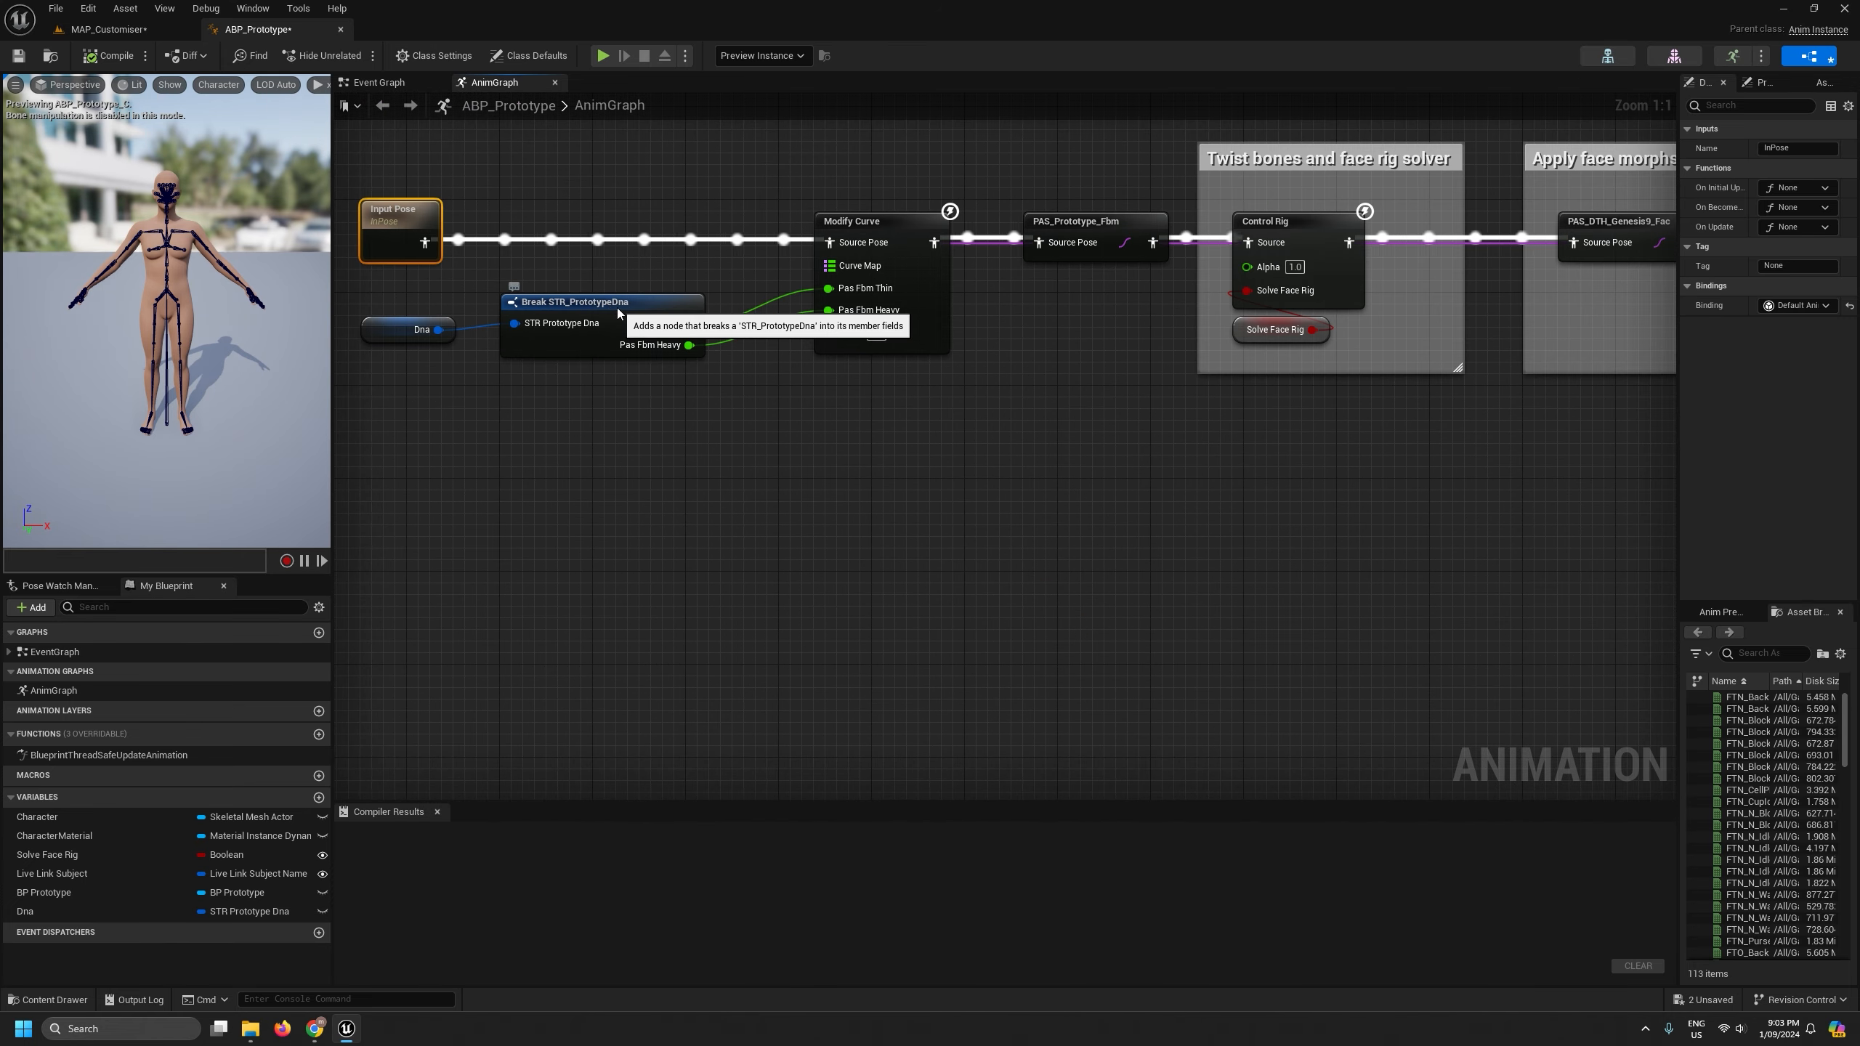
pyautogui.click(616, 308)
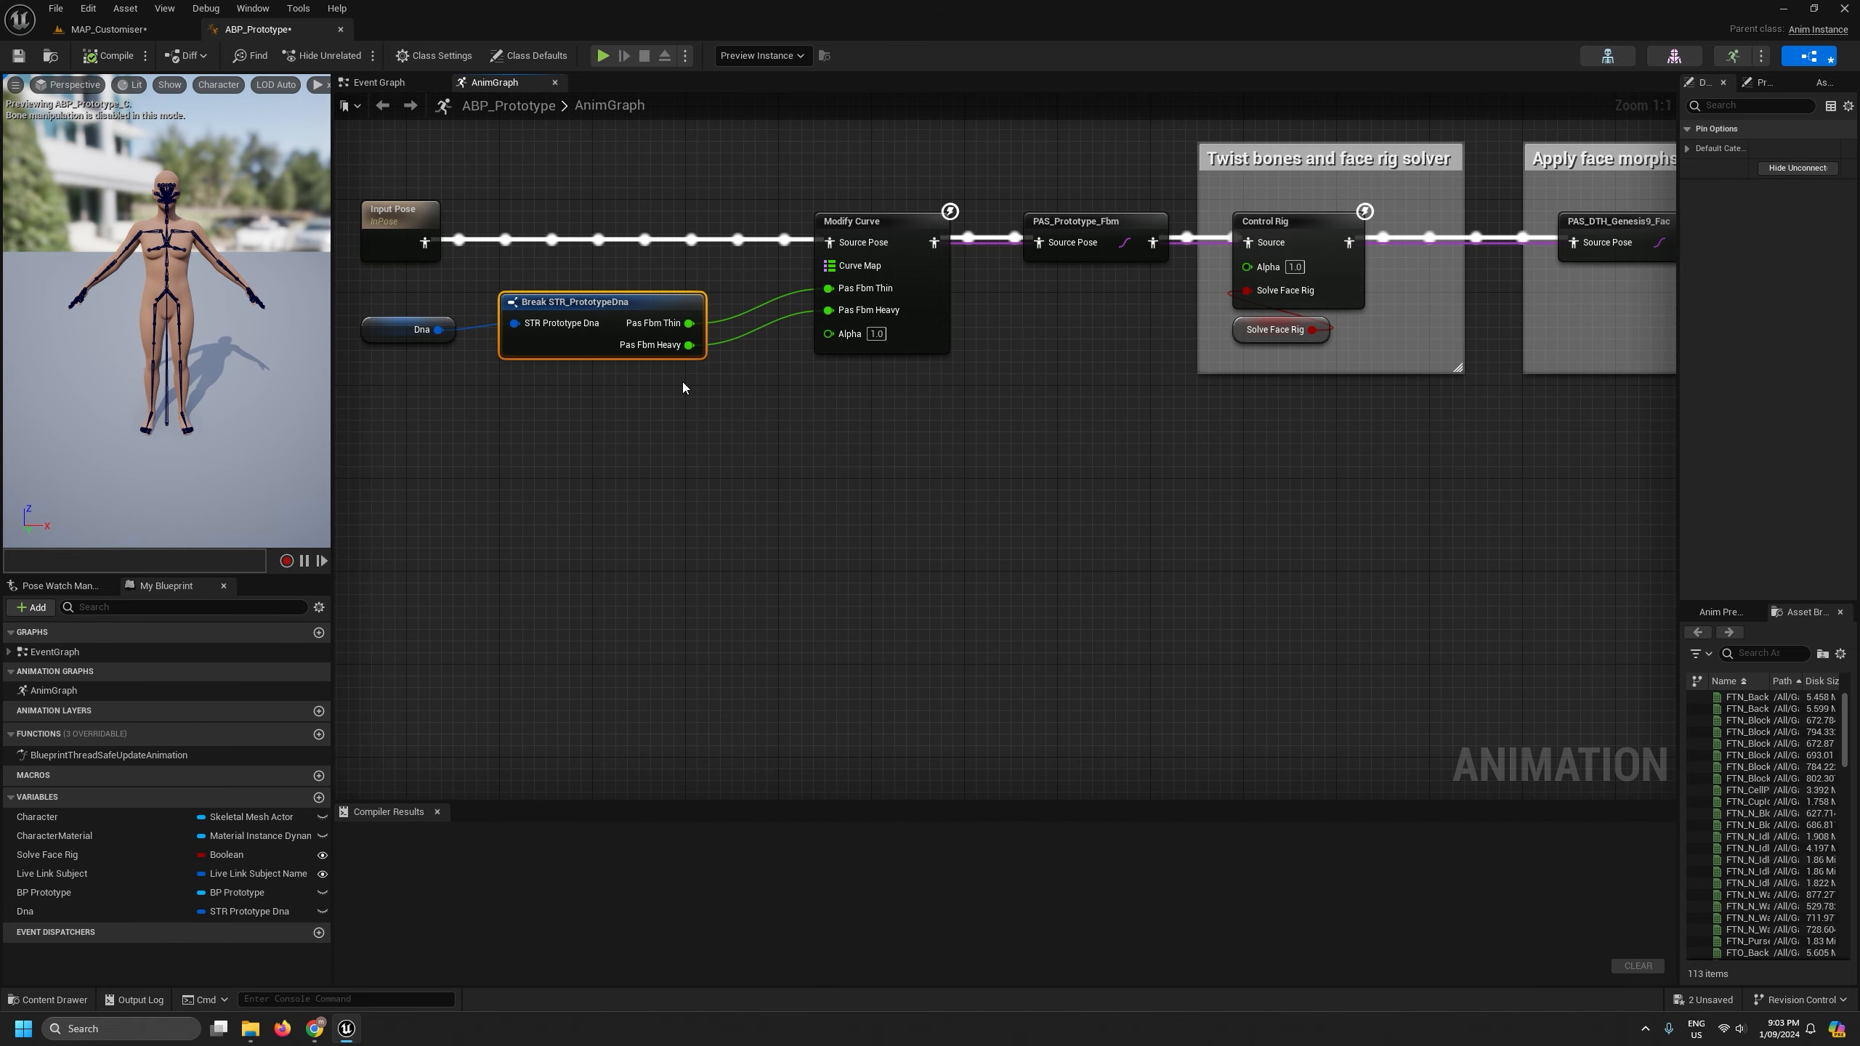
pyautogui.scroll(-5, 947, 470)
pyautogui.moveTo(1025, 549); pyautogui.dragTo(510, 403, button='right')
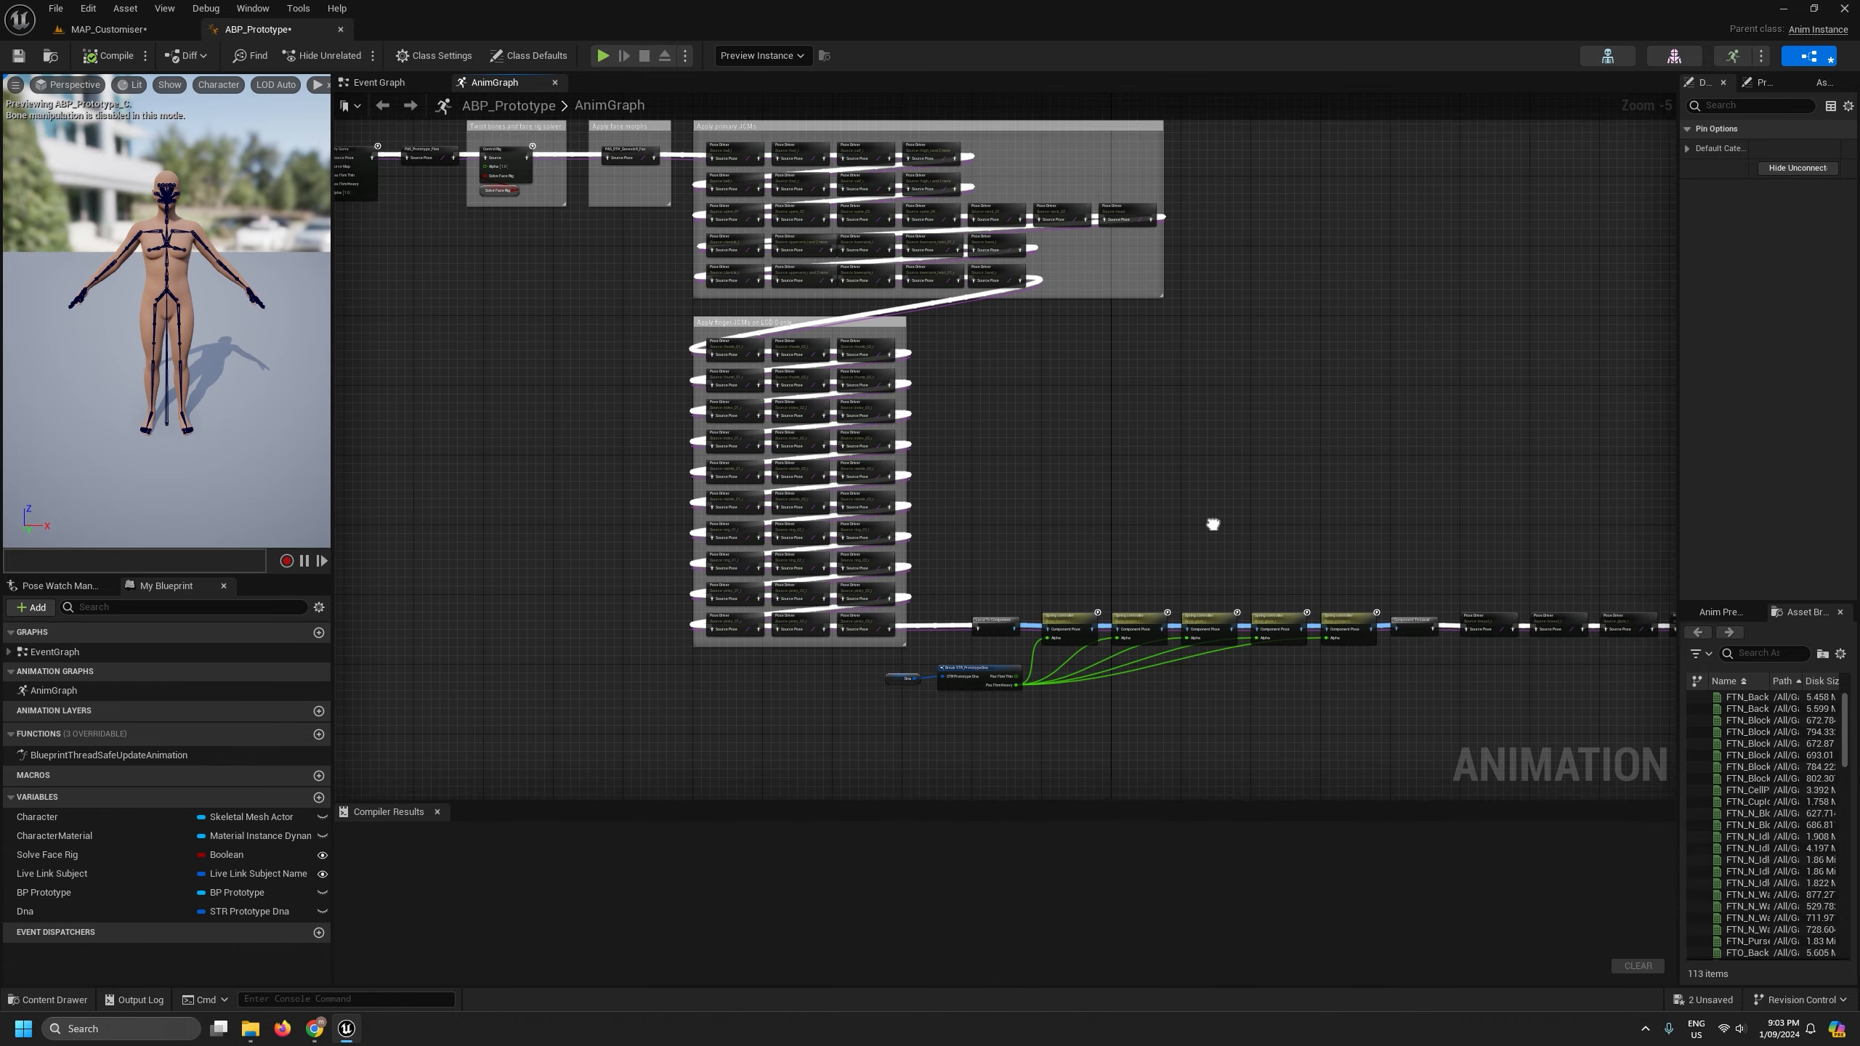
pyautogui.scroll(4, 922, 560)
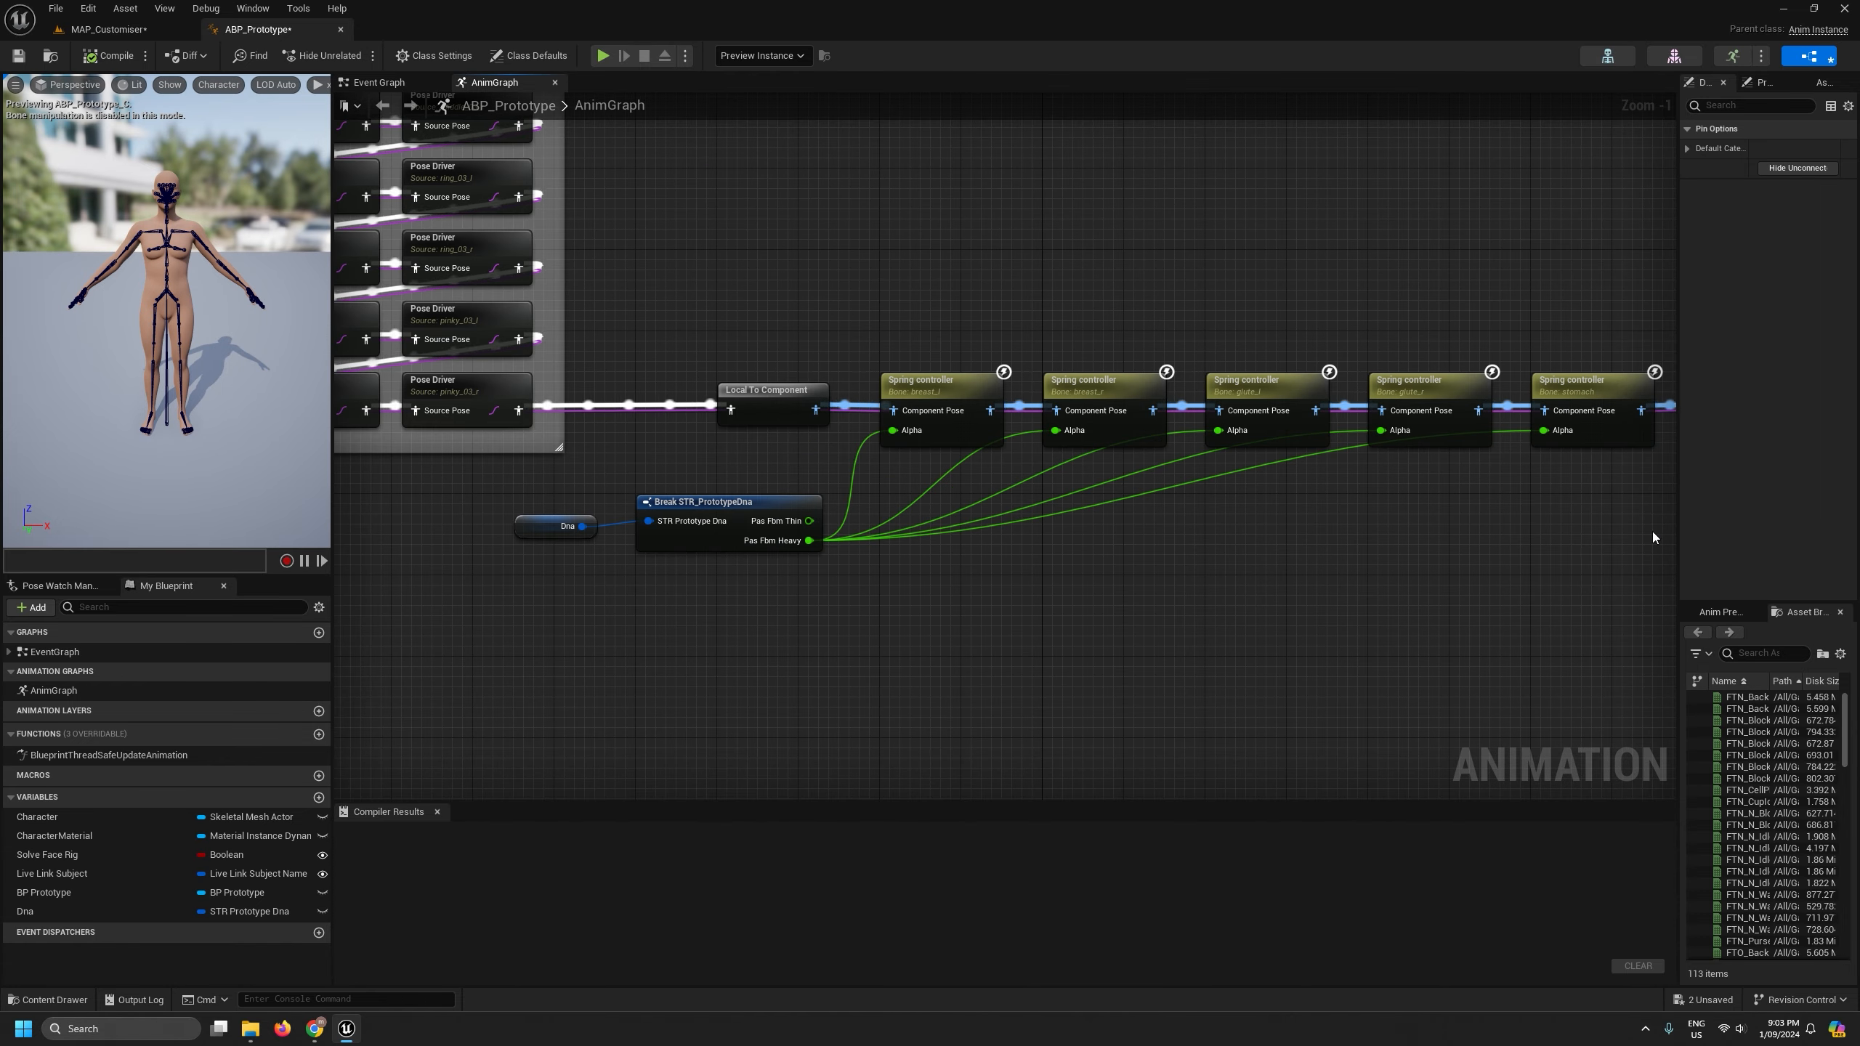
pyautogui.moveTo(1438, 551); pyautogui.dragTo(1211, 649, button='right')
pyautogui.scroll(-1, 1302, 552)
pyautogui.scroll(-5, 1215, 547)
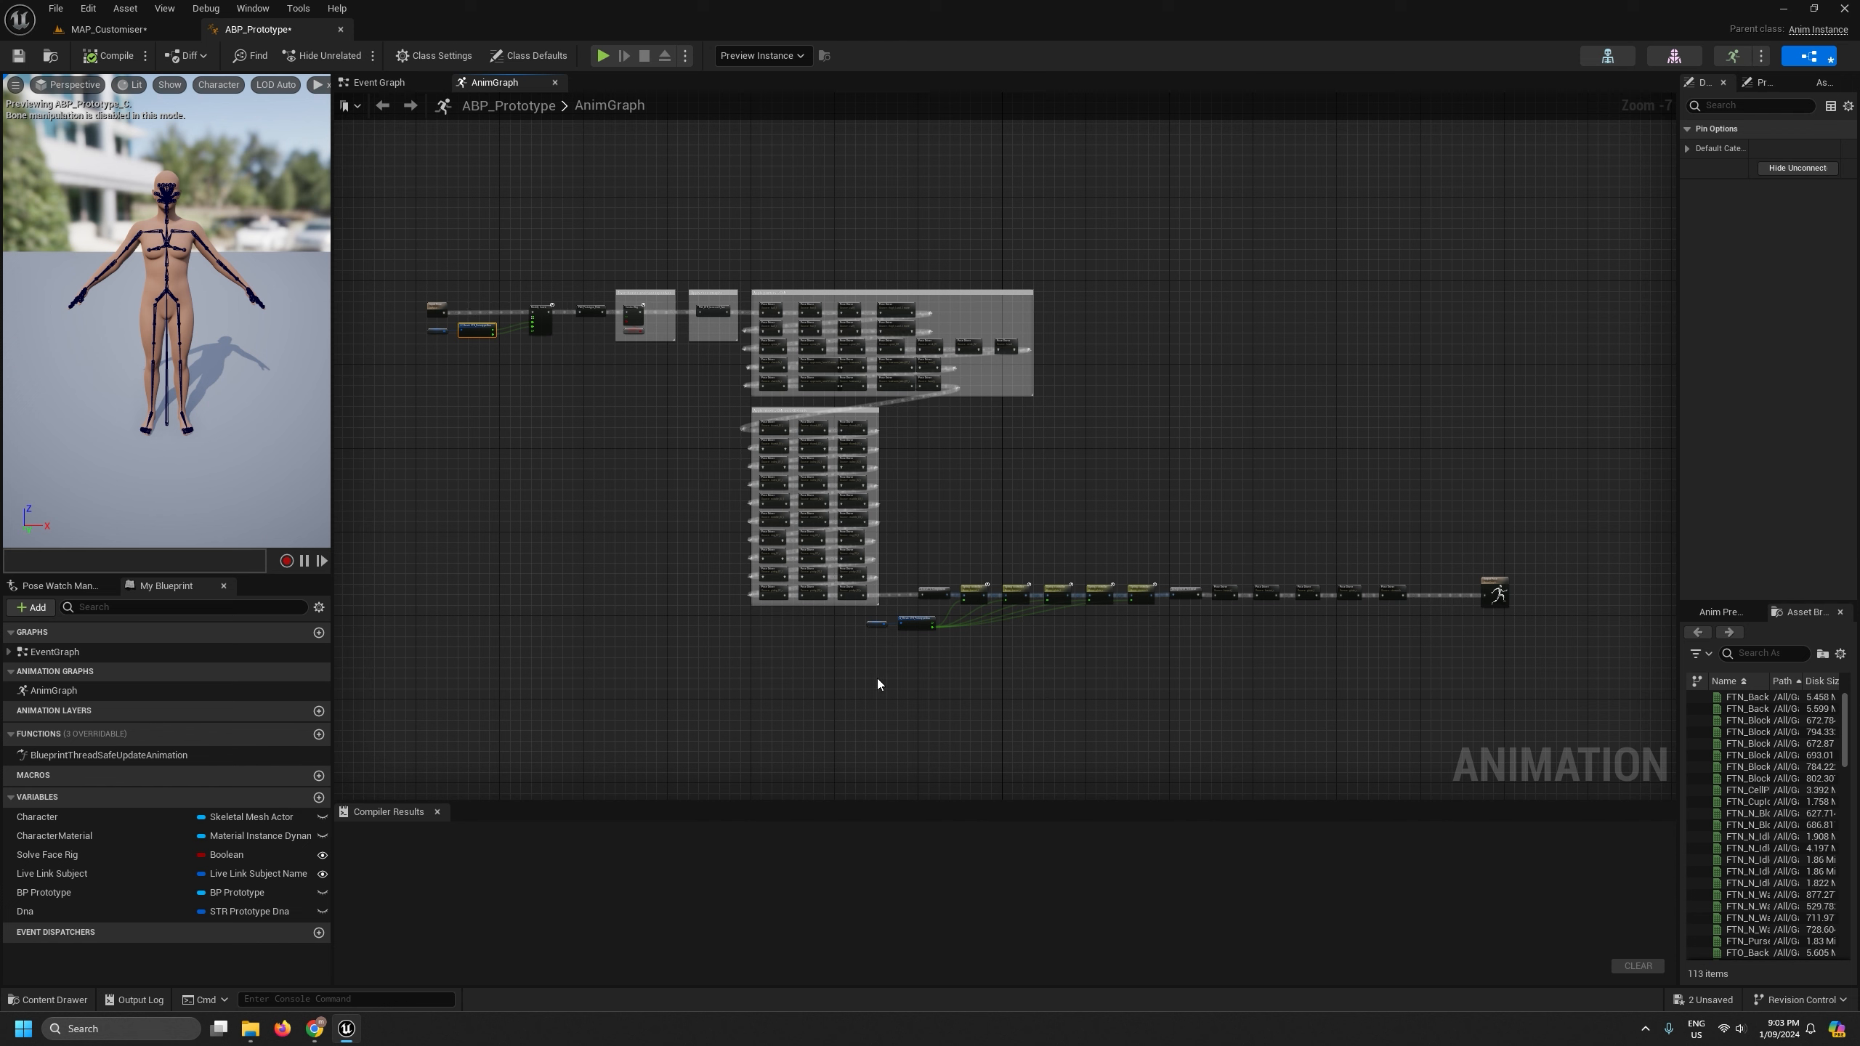
pyautogui.moveTo(1347, 559); pyautogui.dragTo(1409, 565)
pyautogui.rightClick(1395, 584)
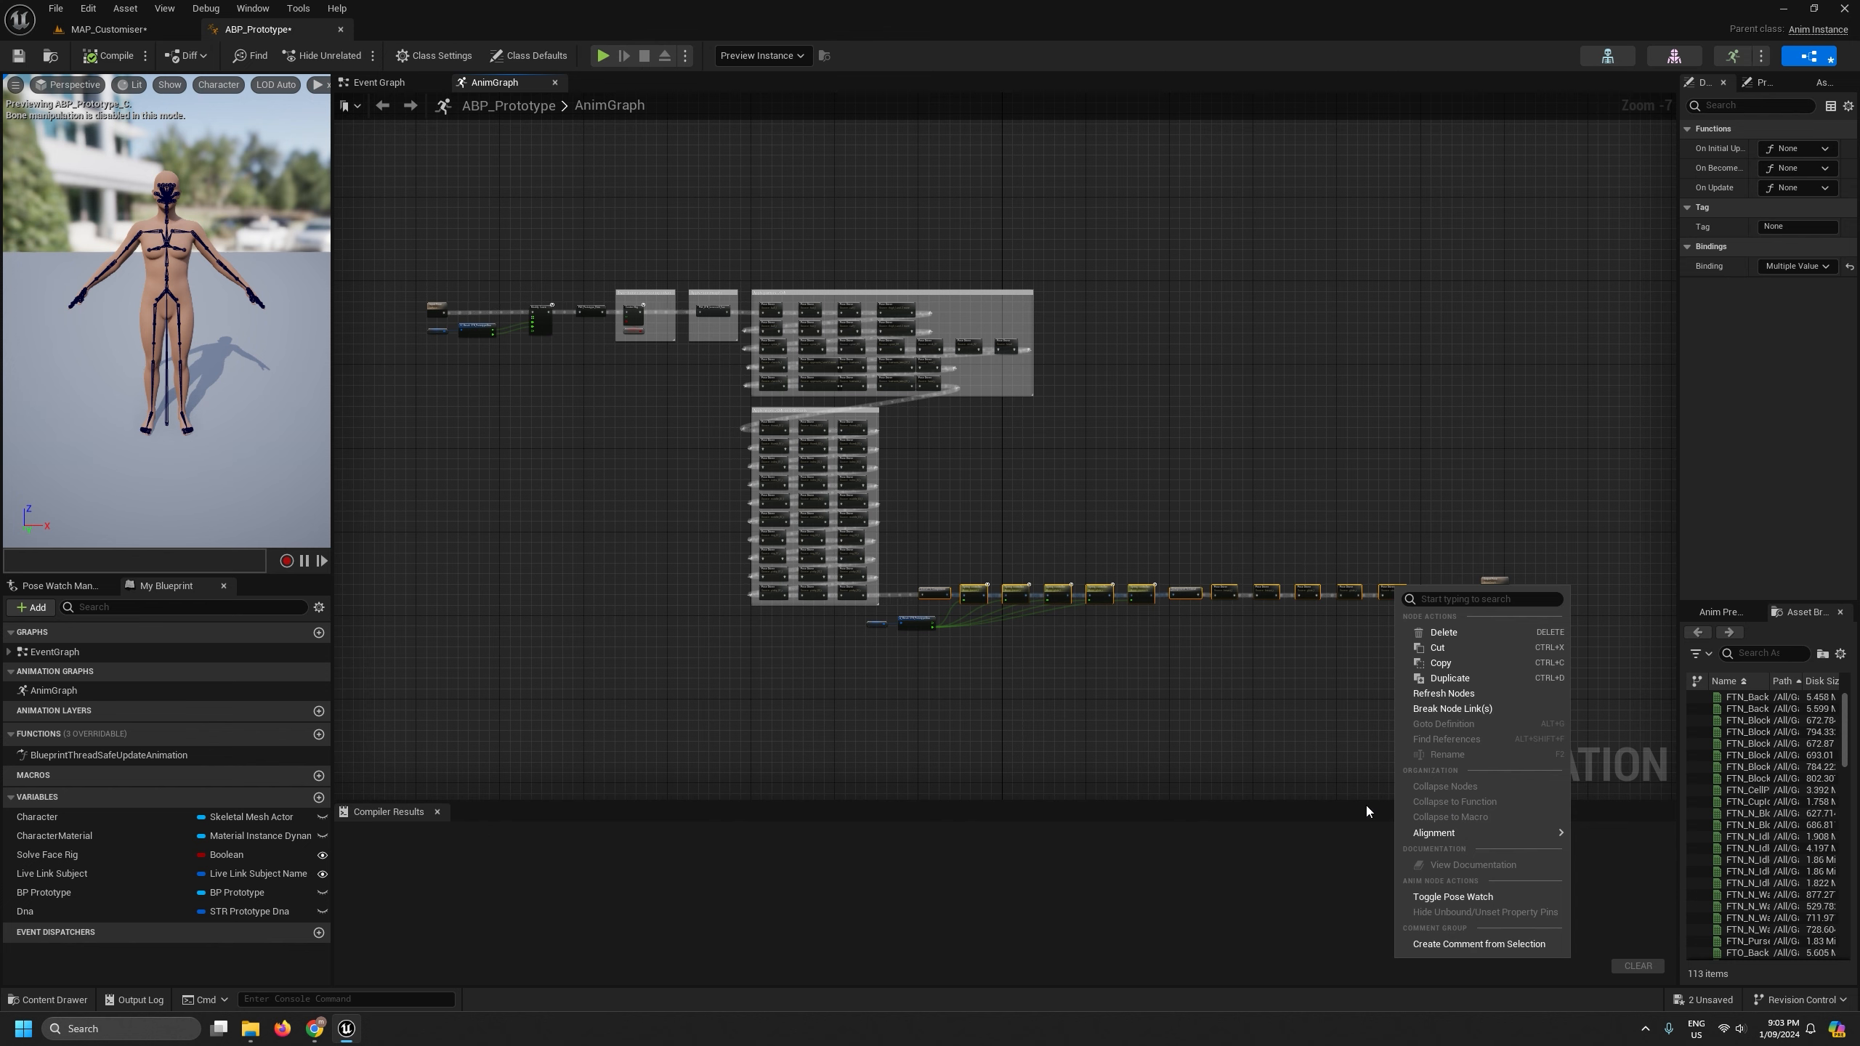
pyautogui.click(996, 701)
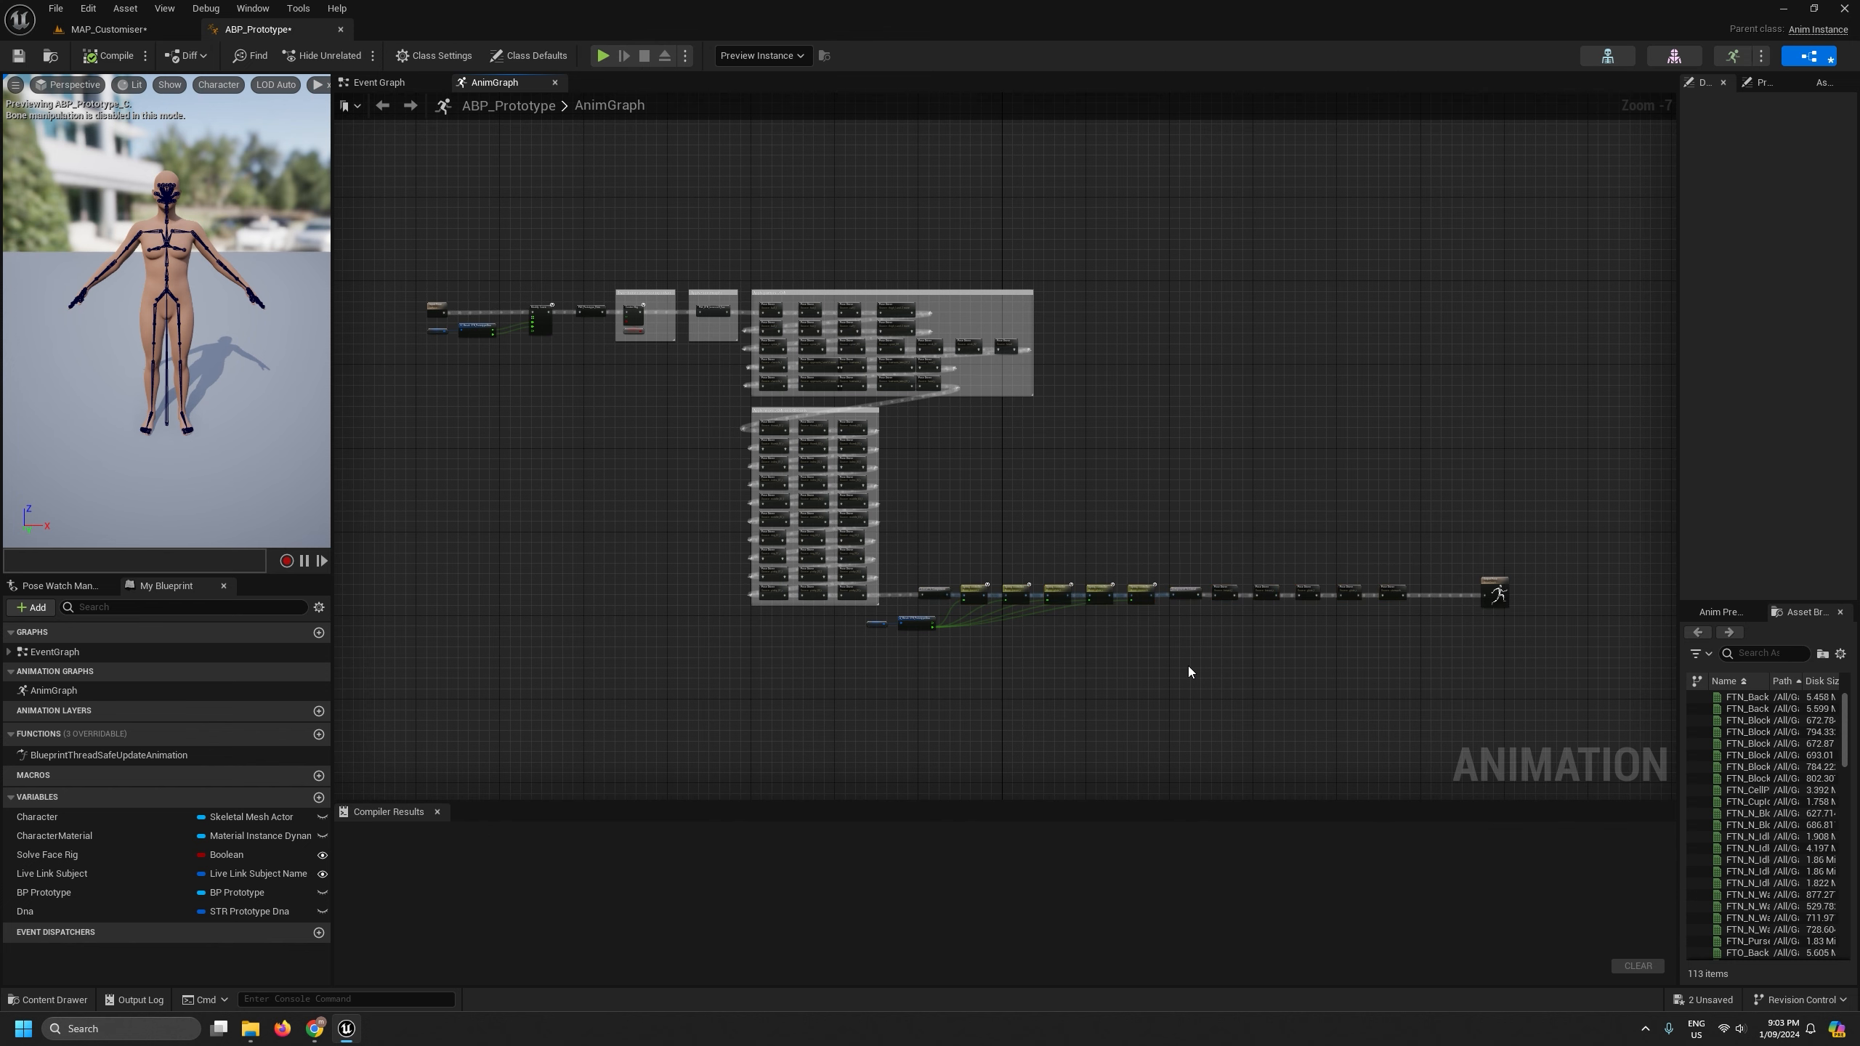
# - Review the whole AnimGraph chain from Input Pose through the Pose Drivers and Spring Controllers to Output Pose, and close ABP_Prototype
pyautogui.scroll(1, 1058, 645)
pyautogui.scroll(-1, 1057, 645)
pyautogui.scroll(3, 910, 643)
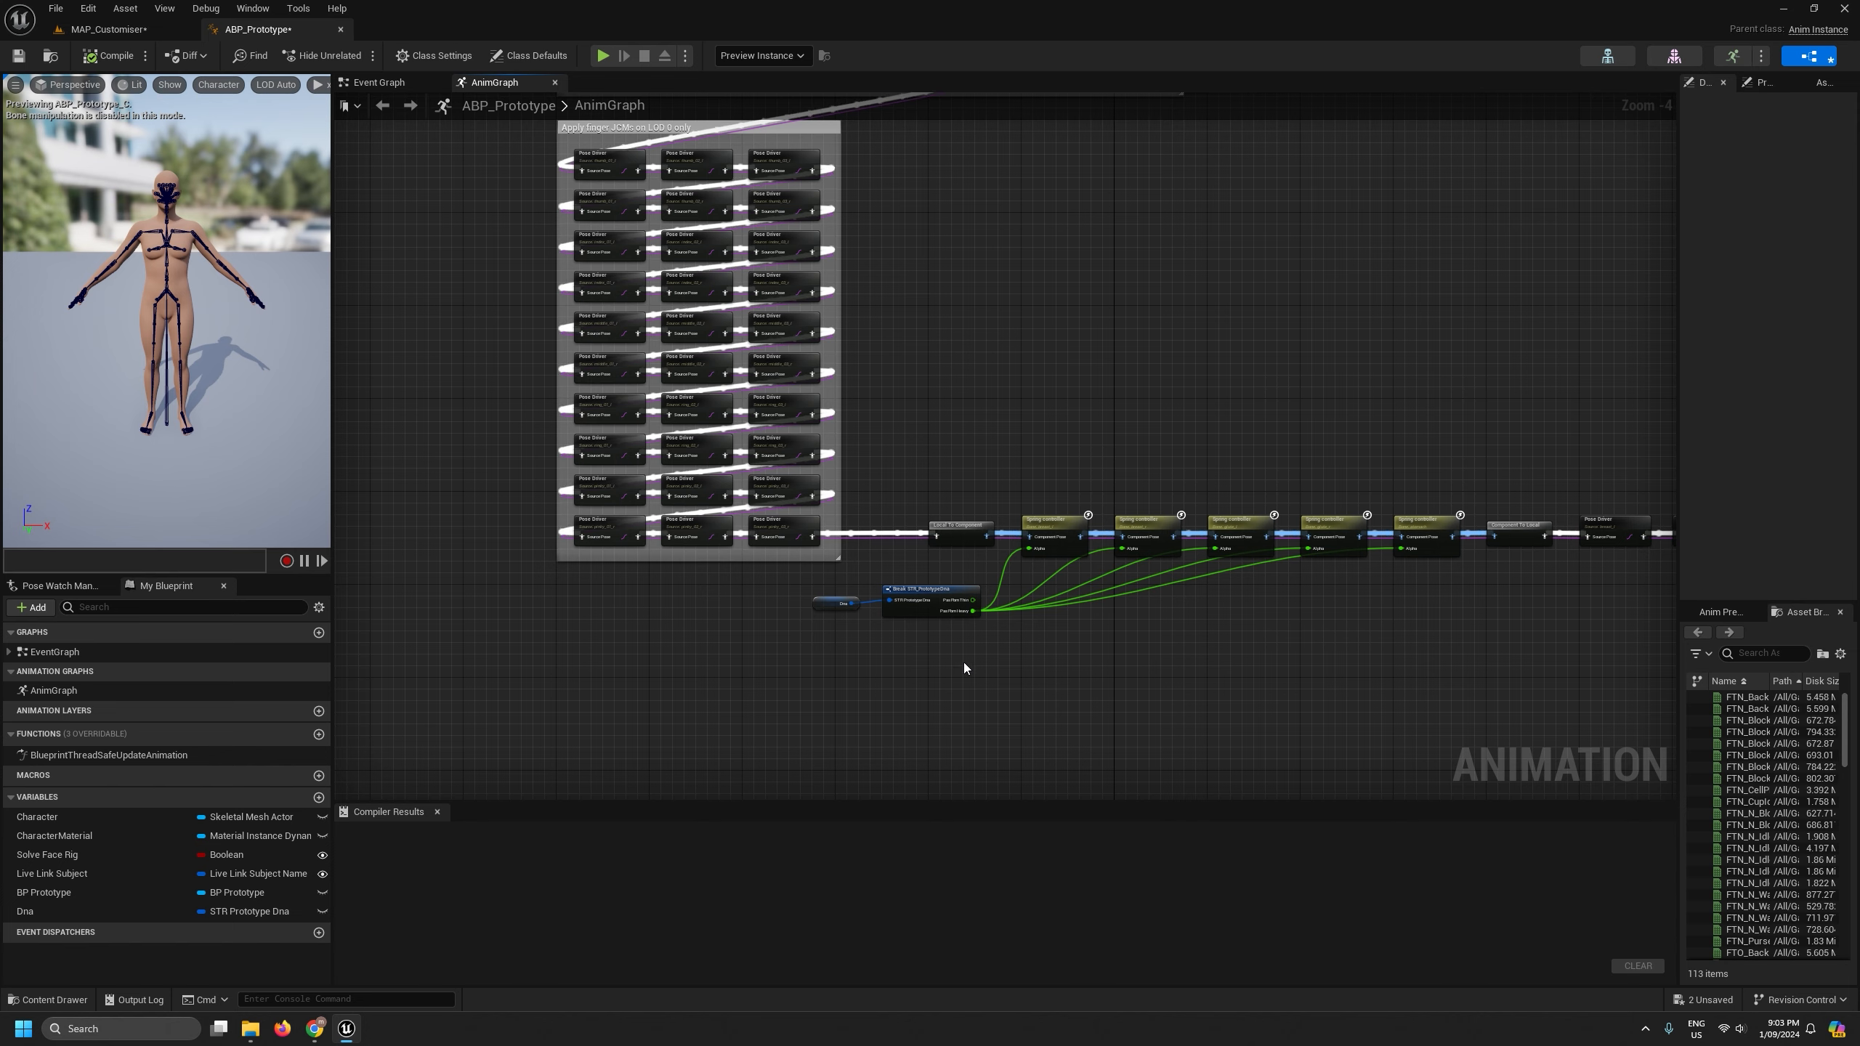
pyautogui.scroll(-2, 963, 663)
pyautogui.scroll(3, 1000, 597)
pyautogui.scroll(-2, 999, 596)
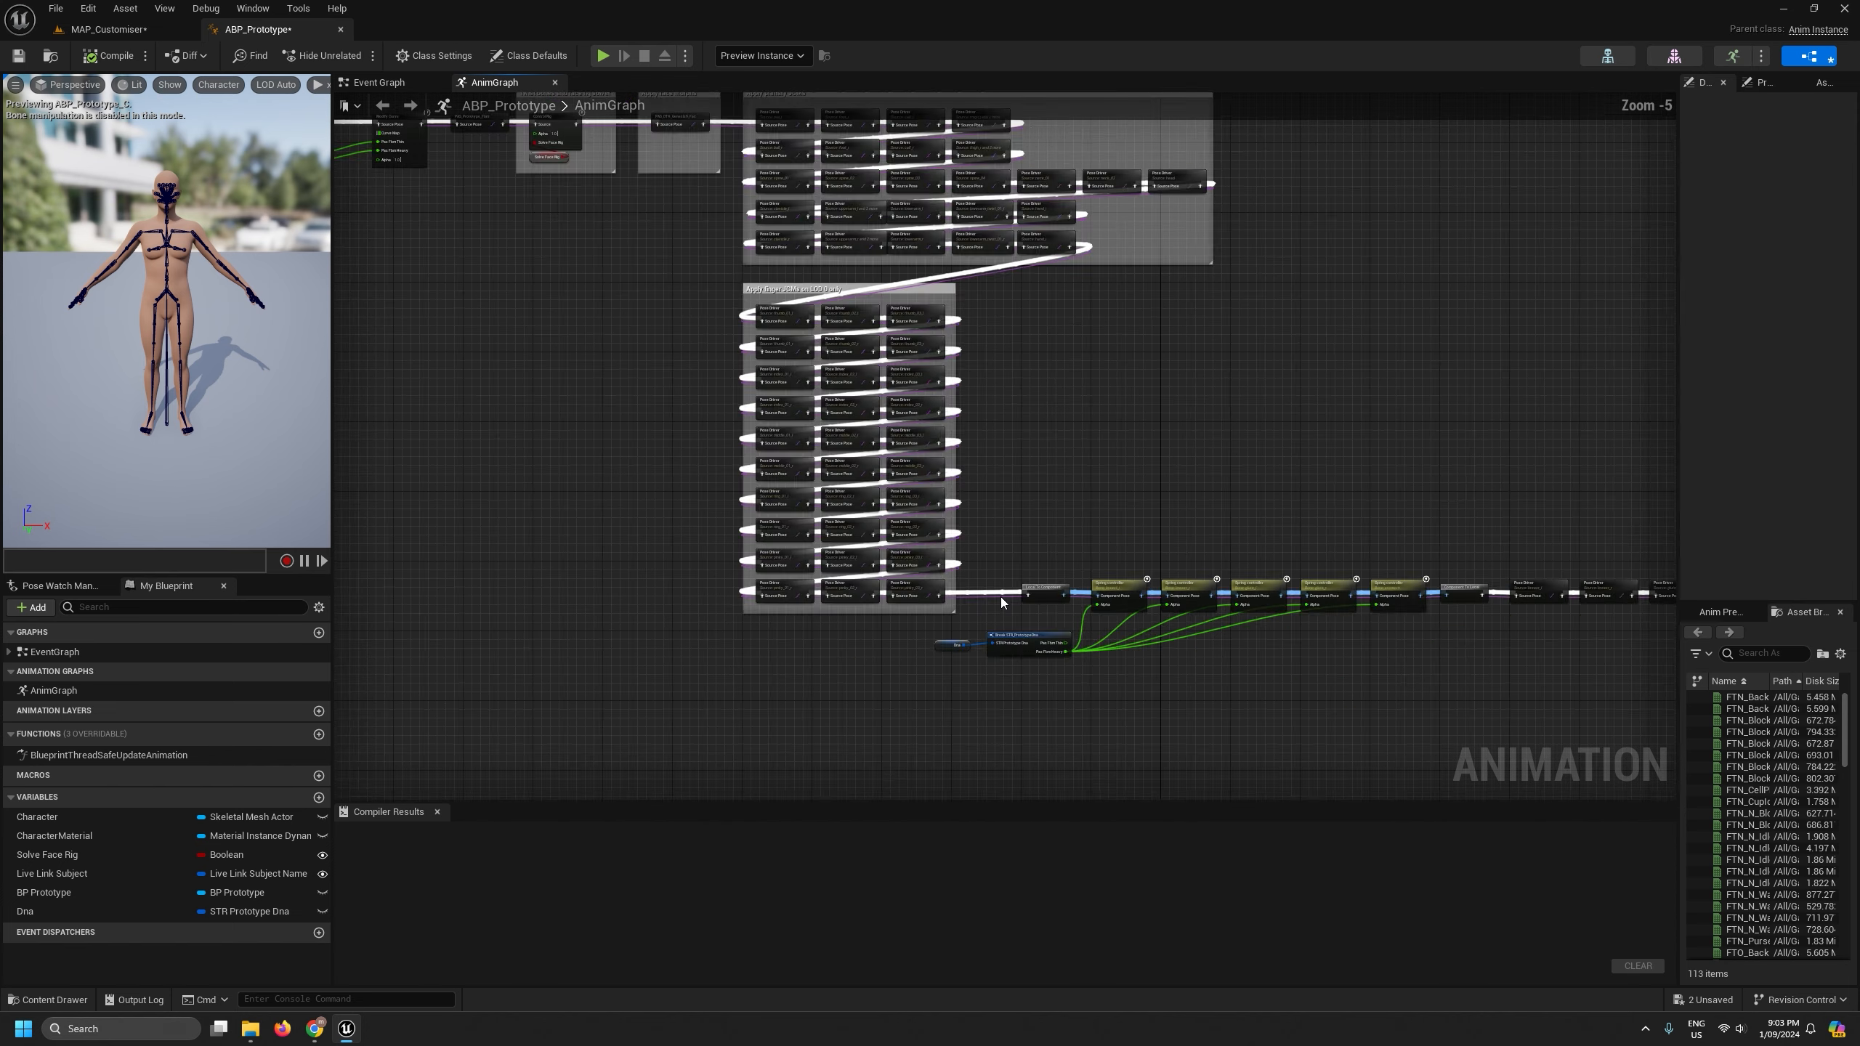
pyautogui.scroll(-5, 999, 596)
pyautogui.moveTo(997, 606); pyautogui.dragTo(909, 506, button='right')
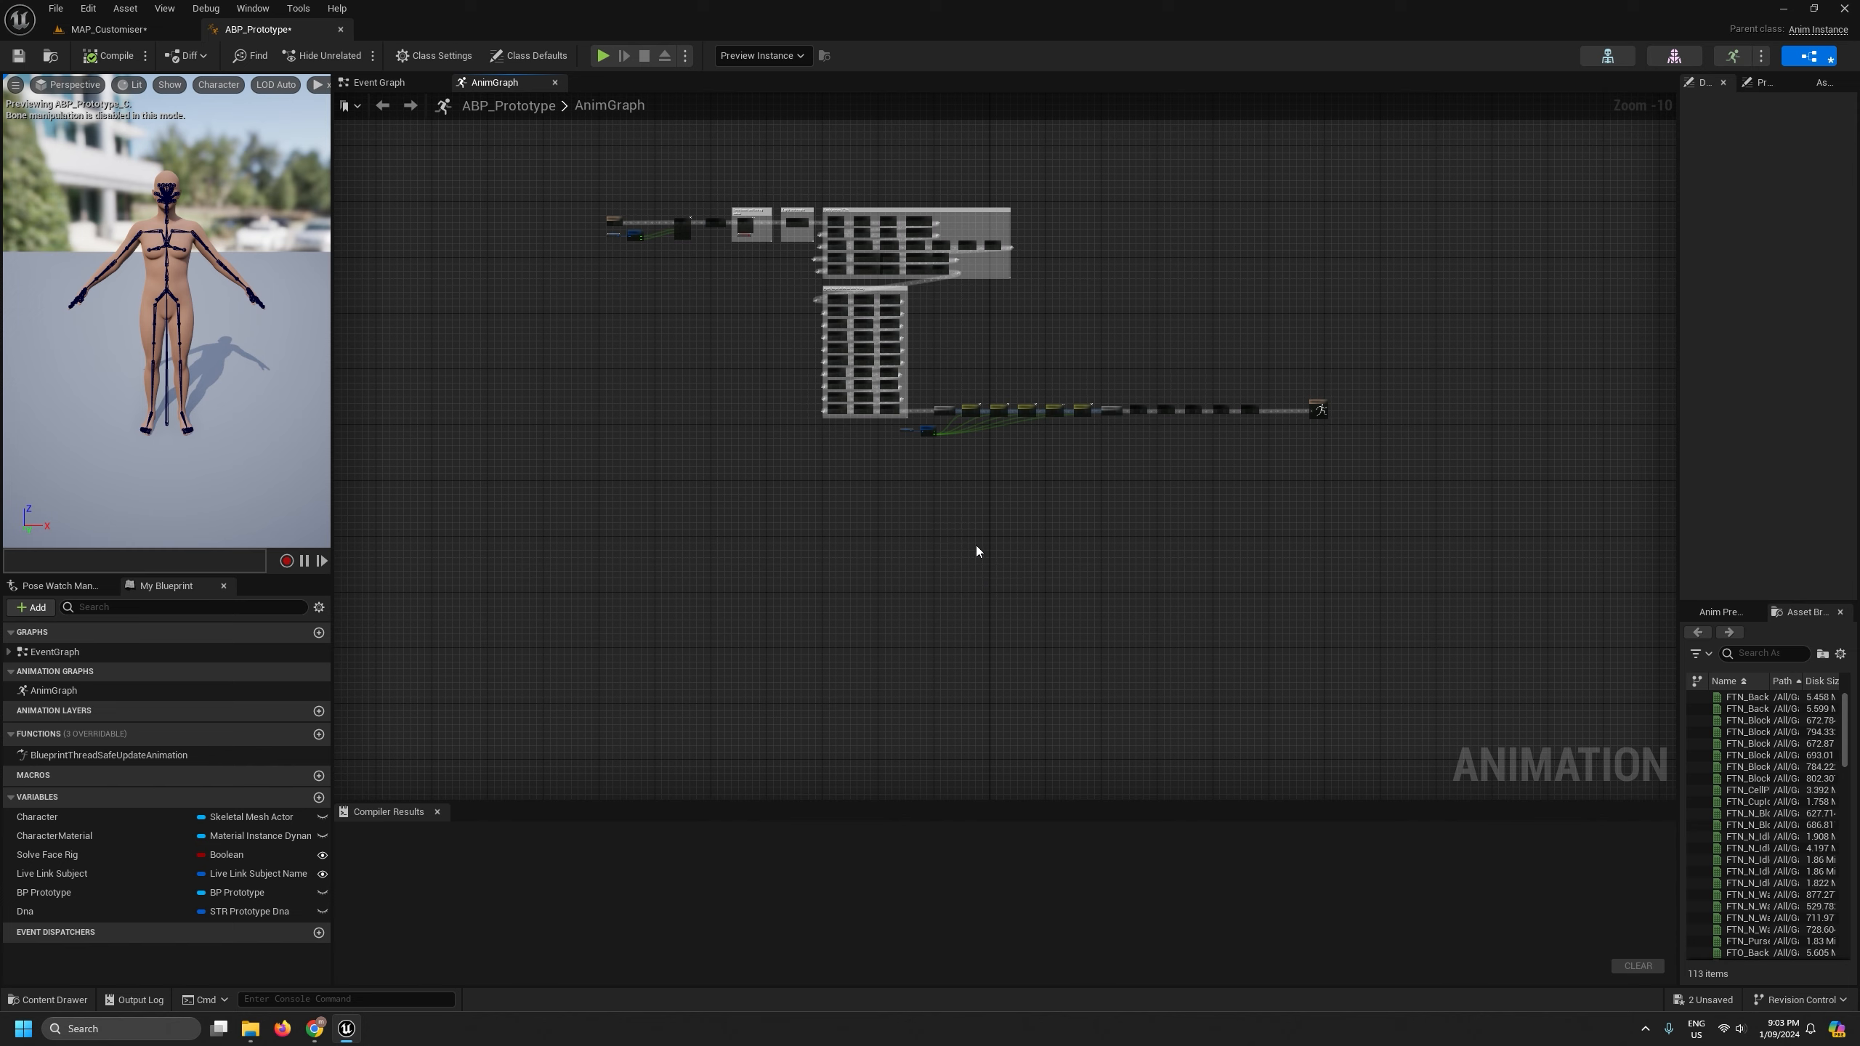
pyautogui.scroll(4, 1032, 489)
pyautogui.moveTo(1031, 489); pyautogui.dragTo(1025, 665, button='right')
pyautogui.scroll(-3, 1058, 709)
pyautogui.scroll(1, 1200, 669)
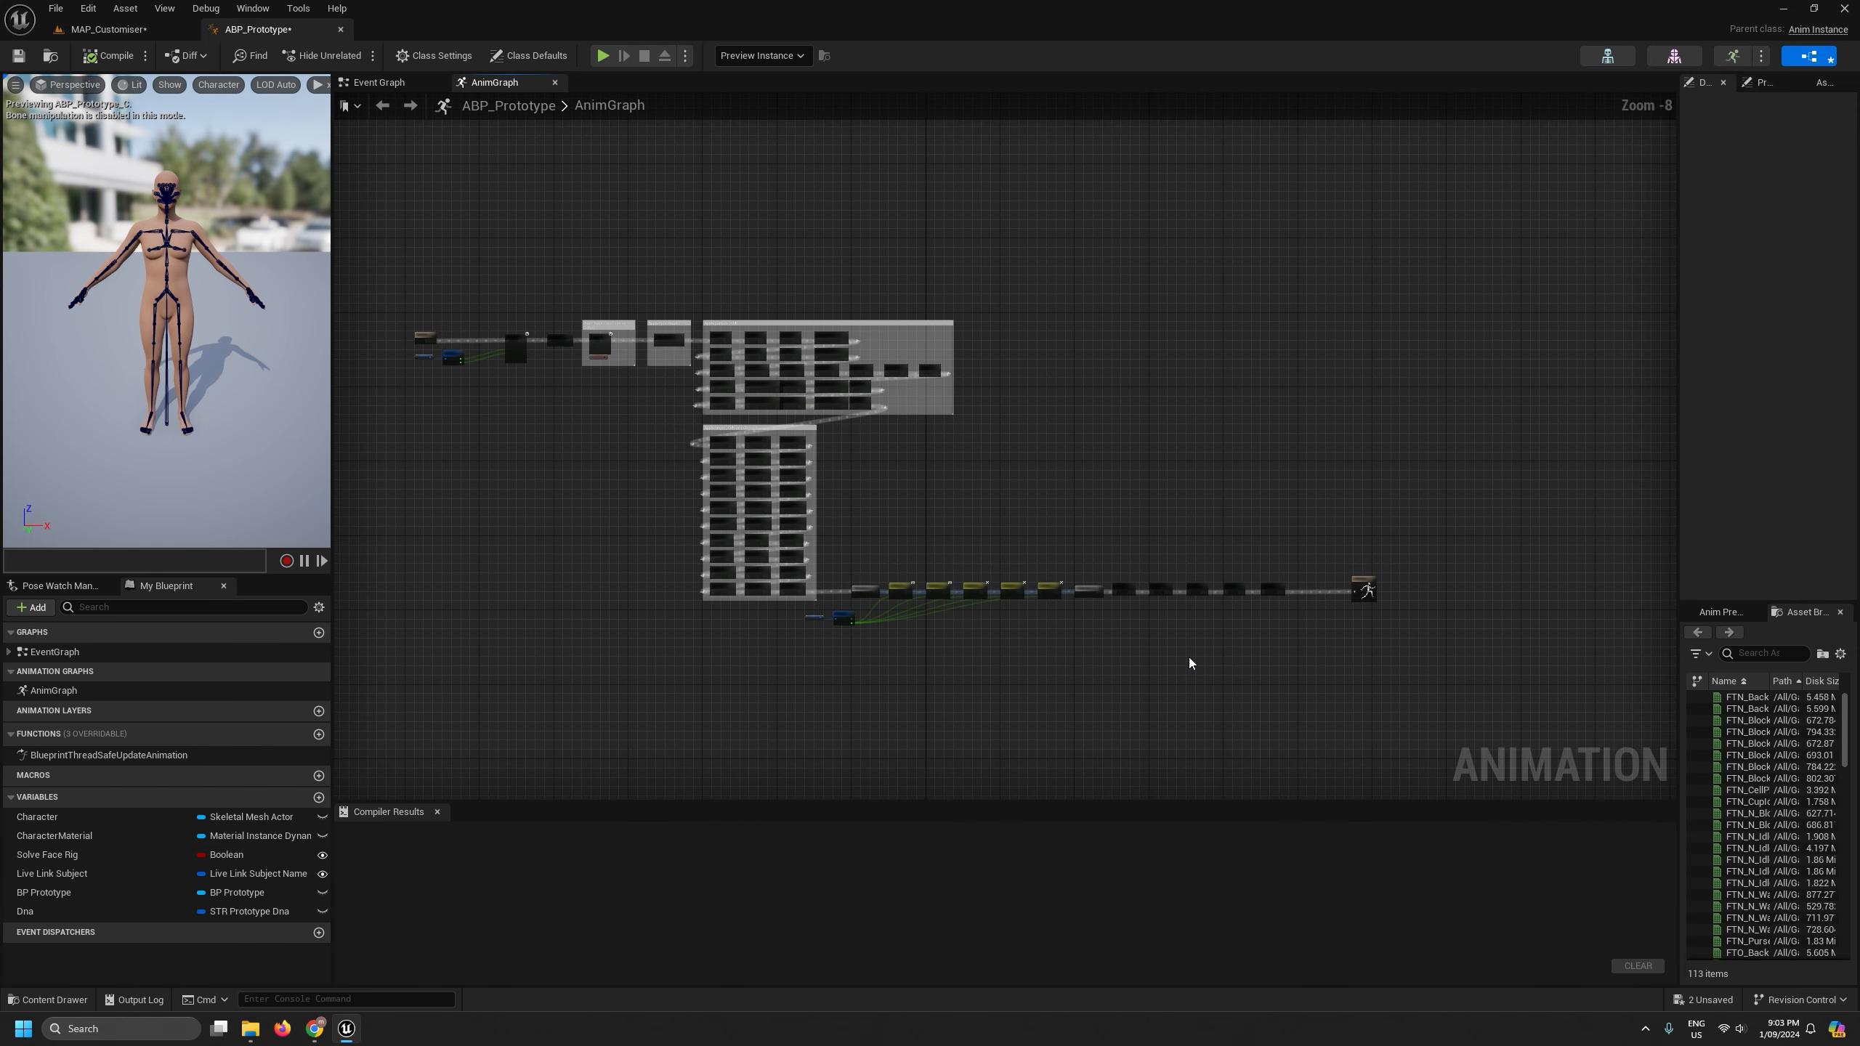
pyautogui.scroll(4, 1225, 616)
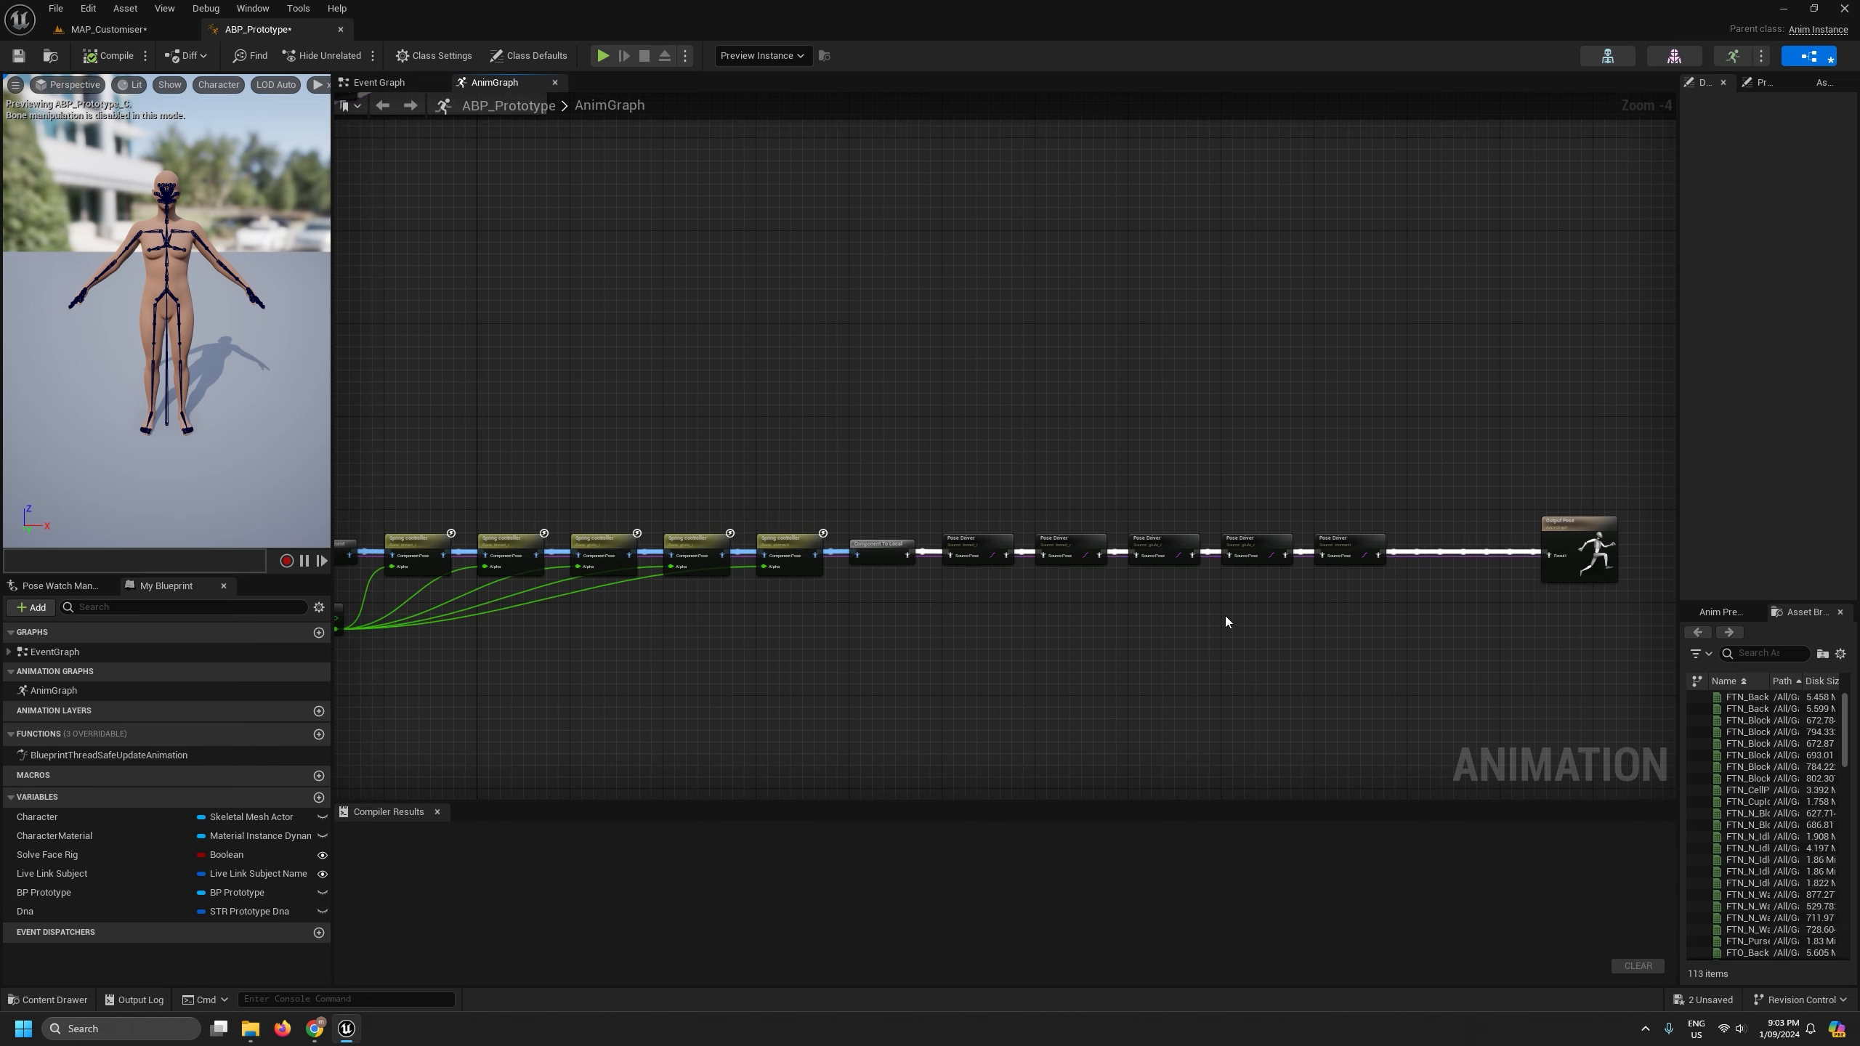
pyautogui.scroll(-4, 1227, 620)
pyautogui.moveTo(619, 532); pyautogui.dragTo(803, 566, button='right')
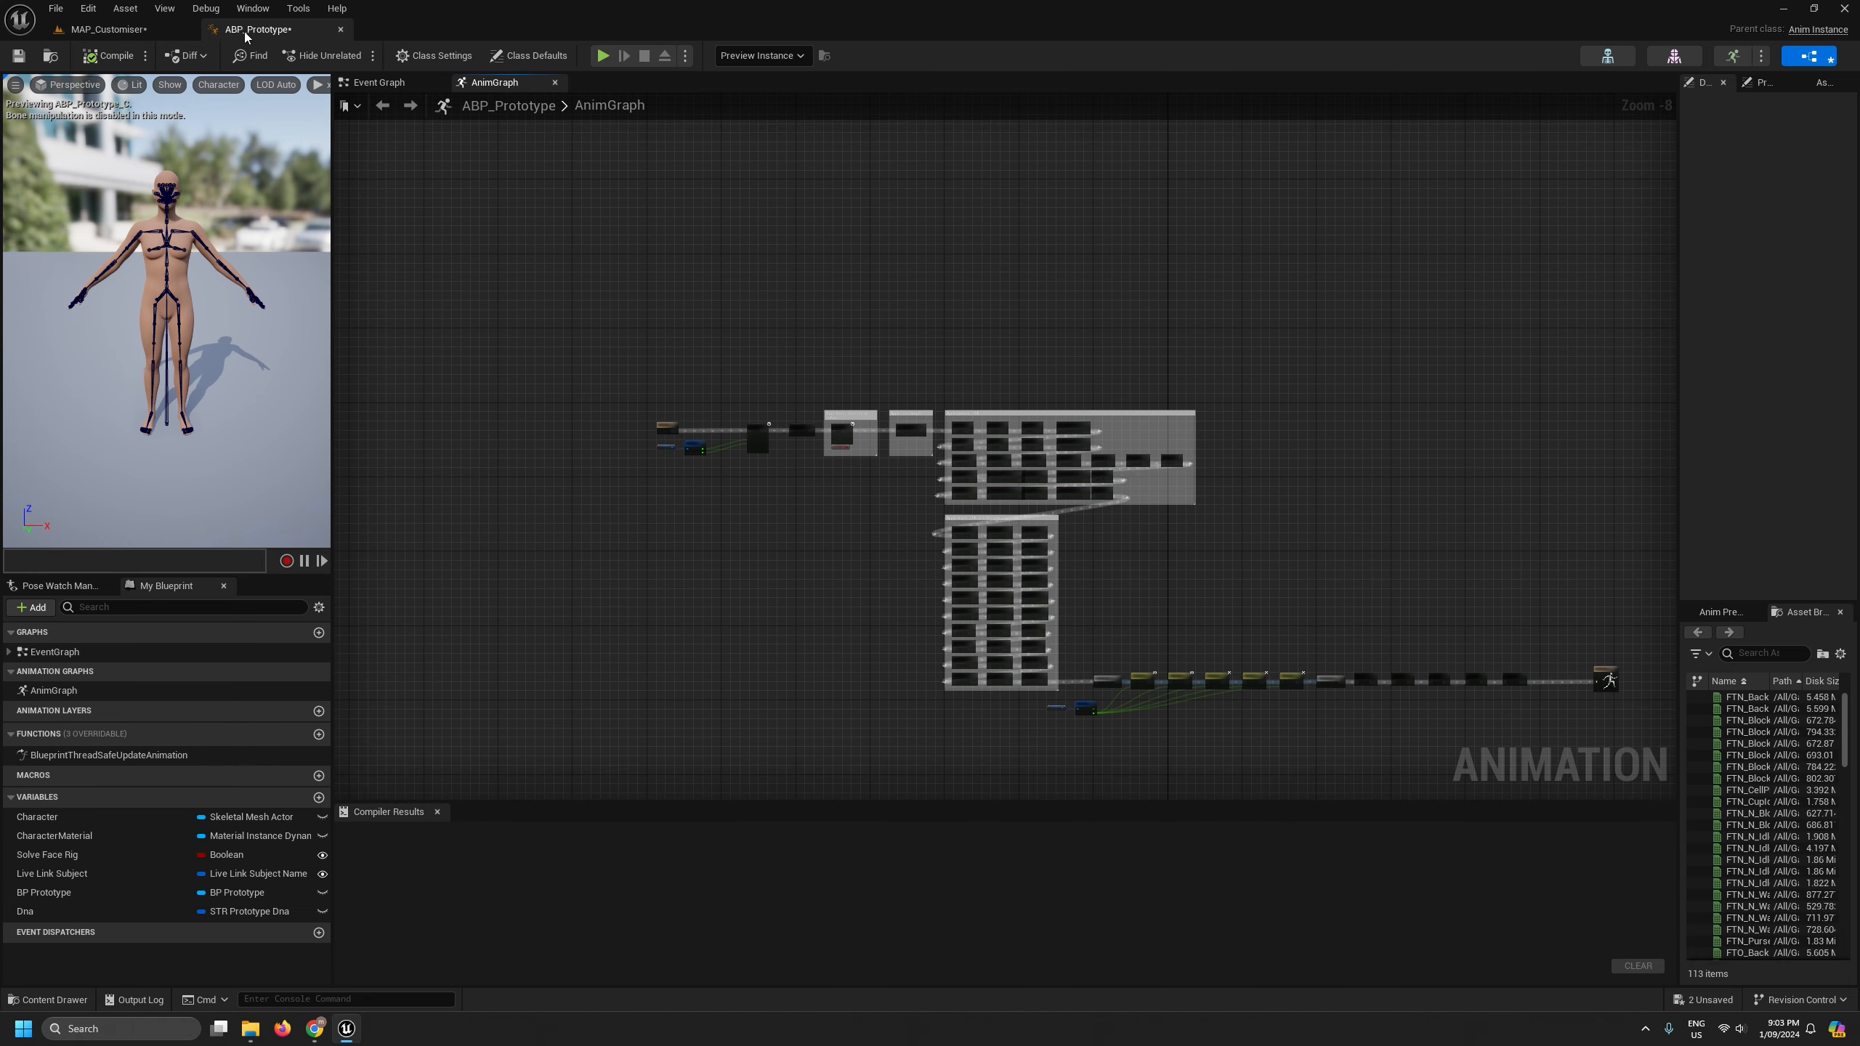
pyautogui.click(341, 29)
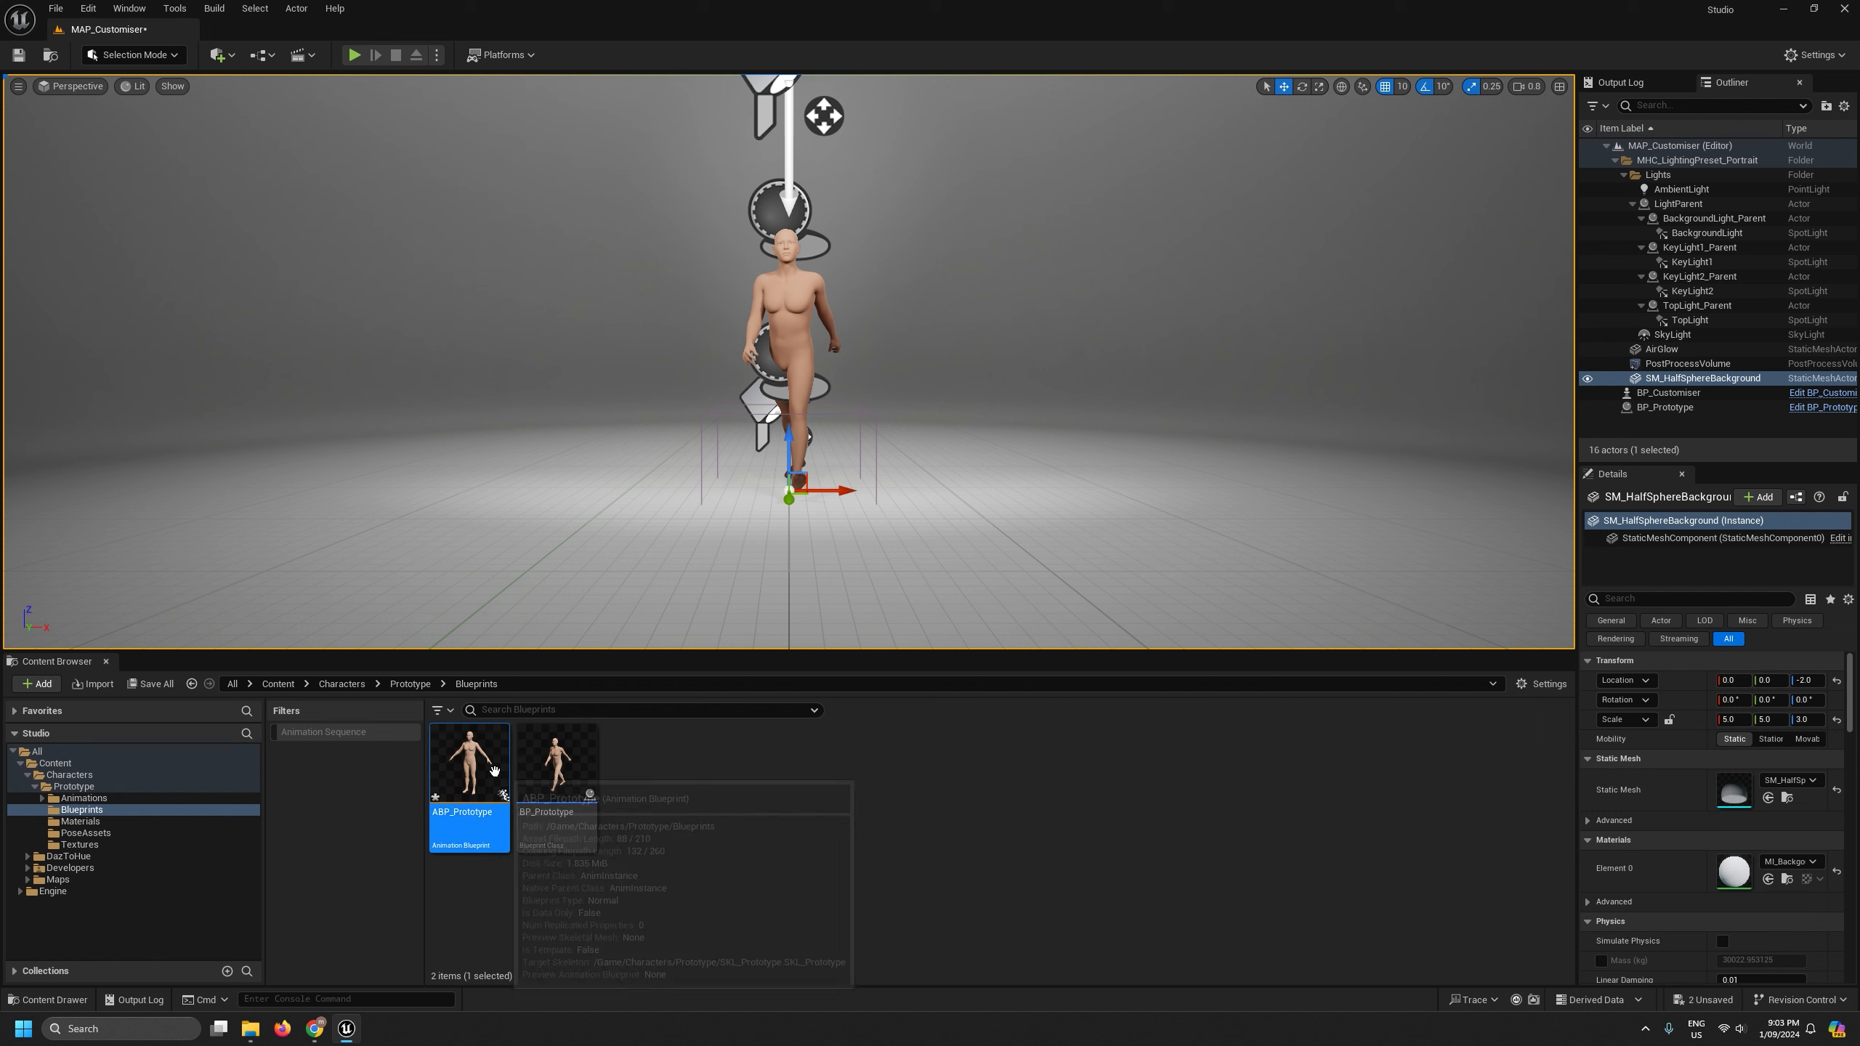
# - Open the STR_PrototypeDna structure from the Maps/Customiser/Blueprints folder and dock its editor beside MAP_Customiser
pyautogui.click(557, 766)
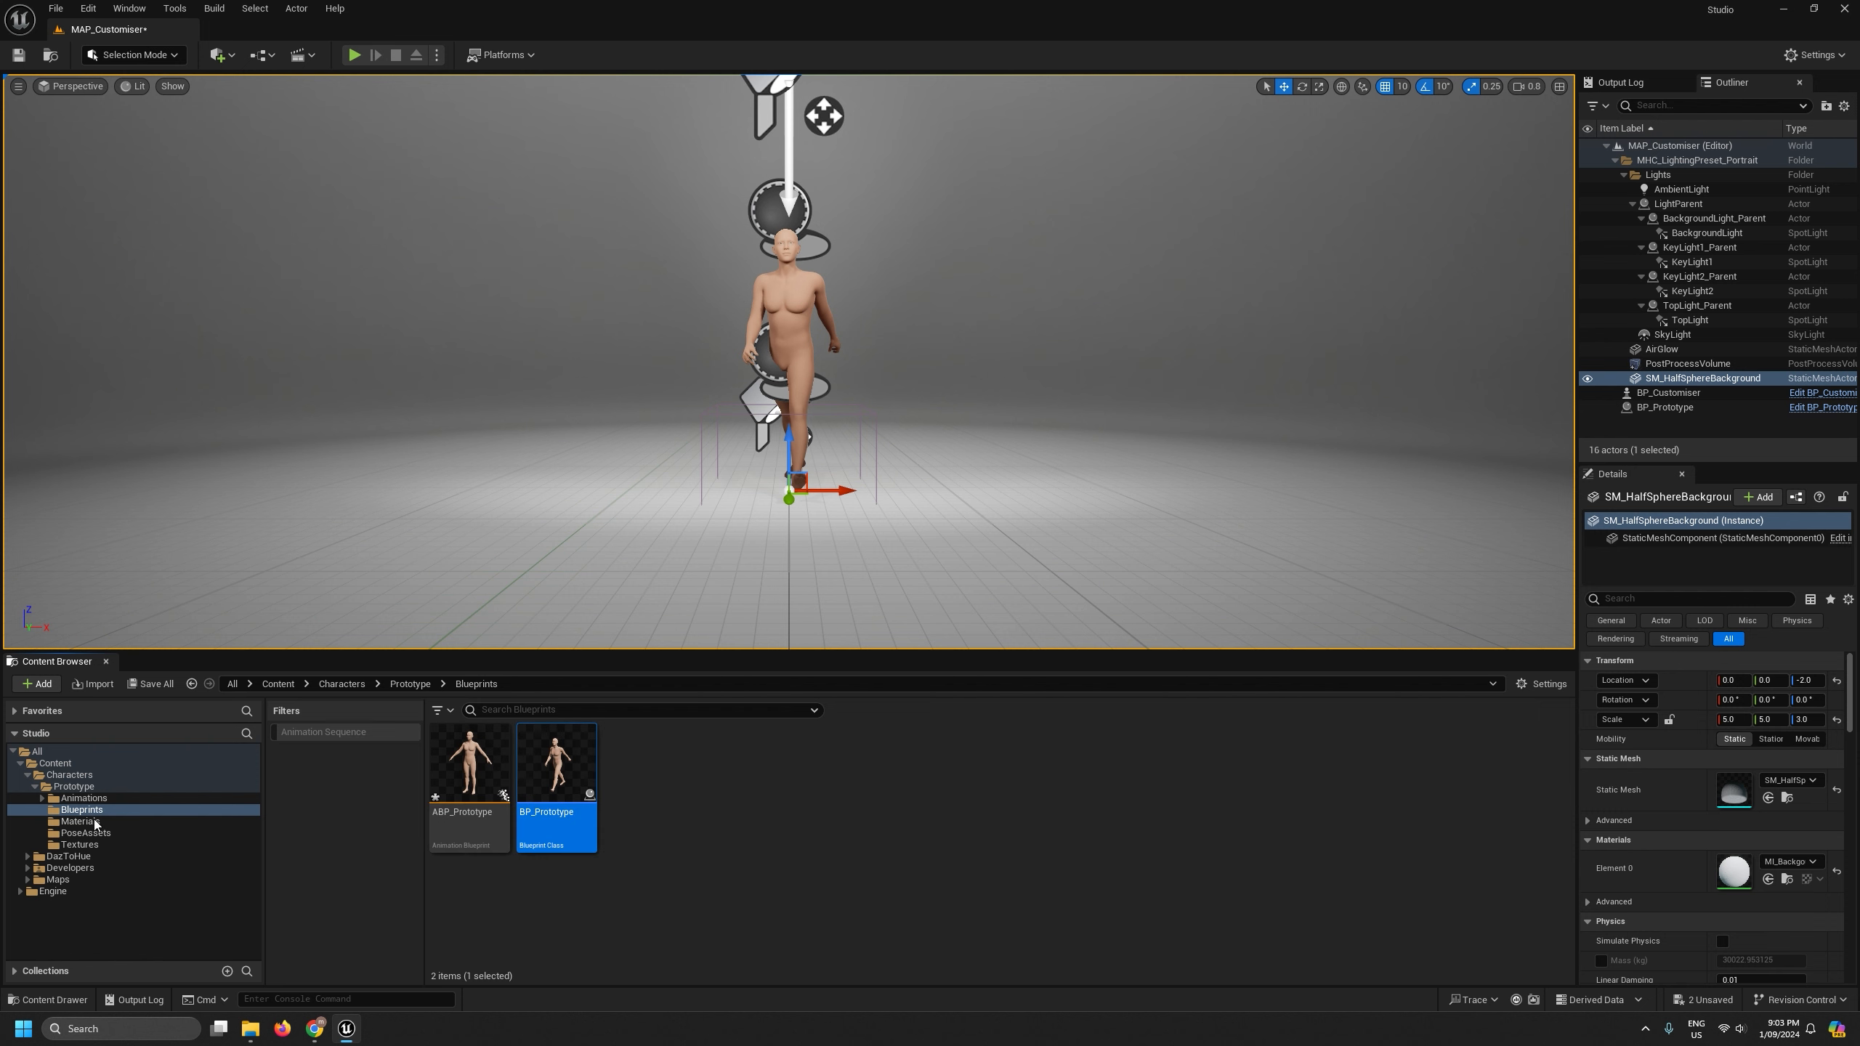
pyautogui.click(29, 879)
pyautogui.click(37, 902)
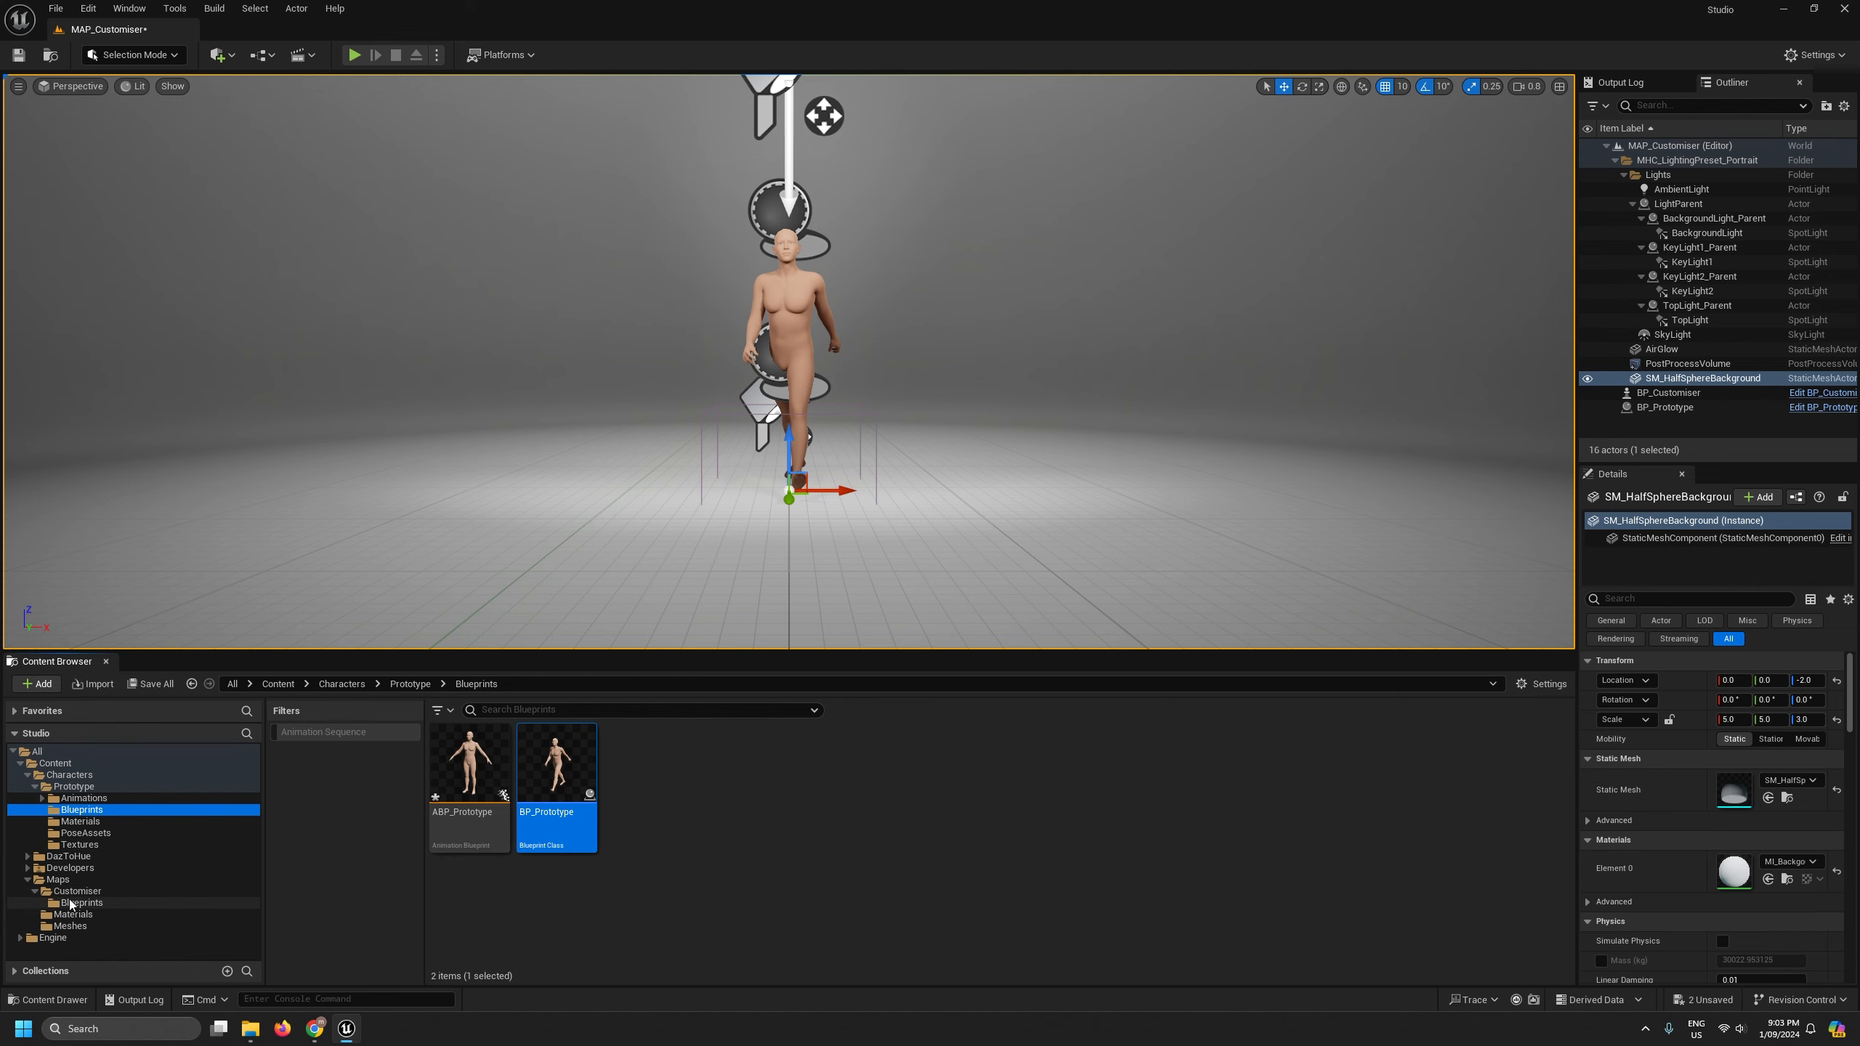
pyautogui.doubleClick(553, 769)
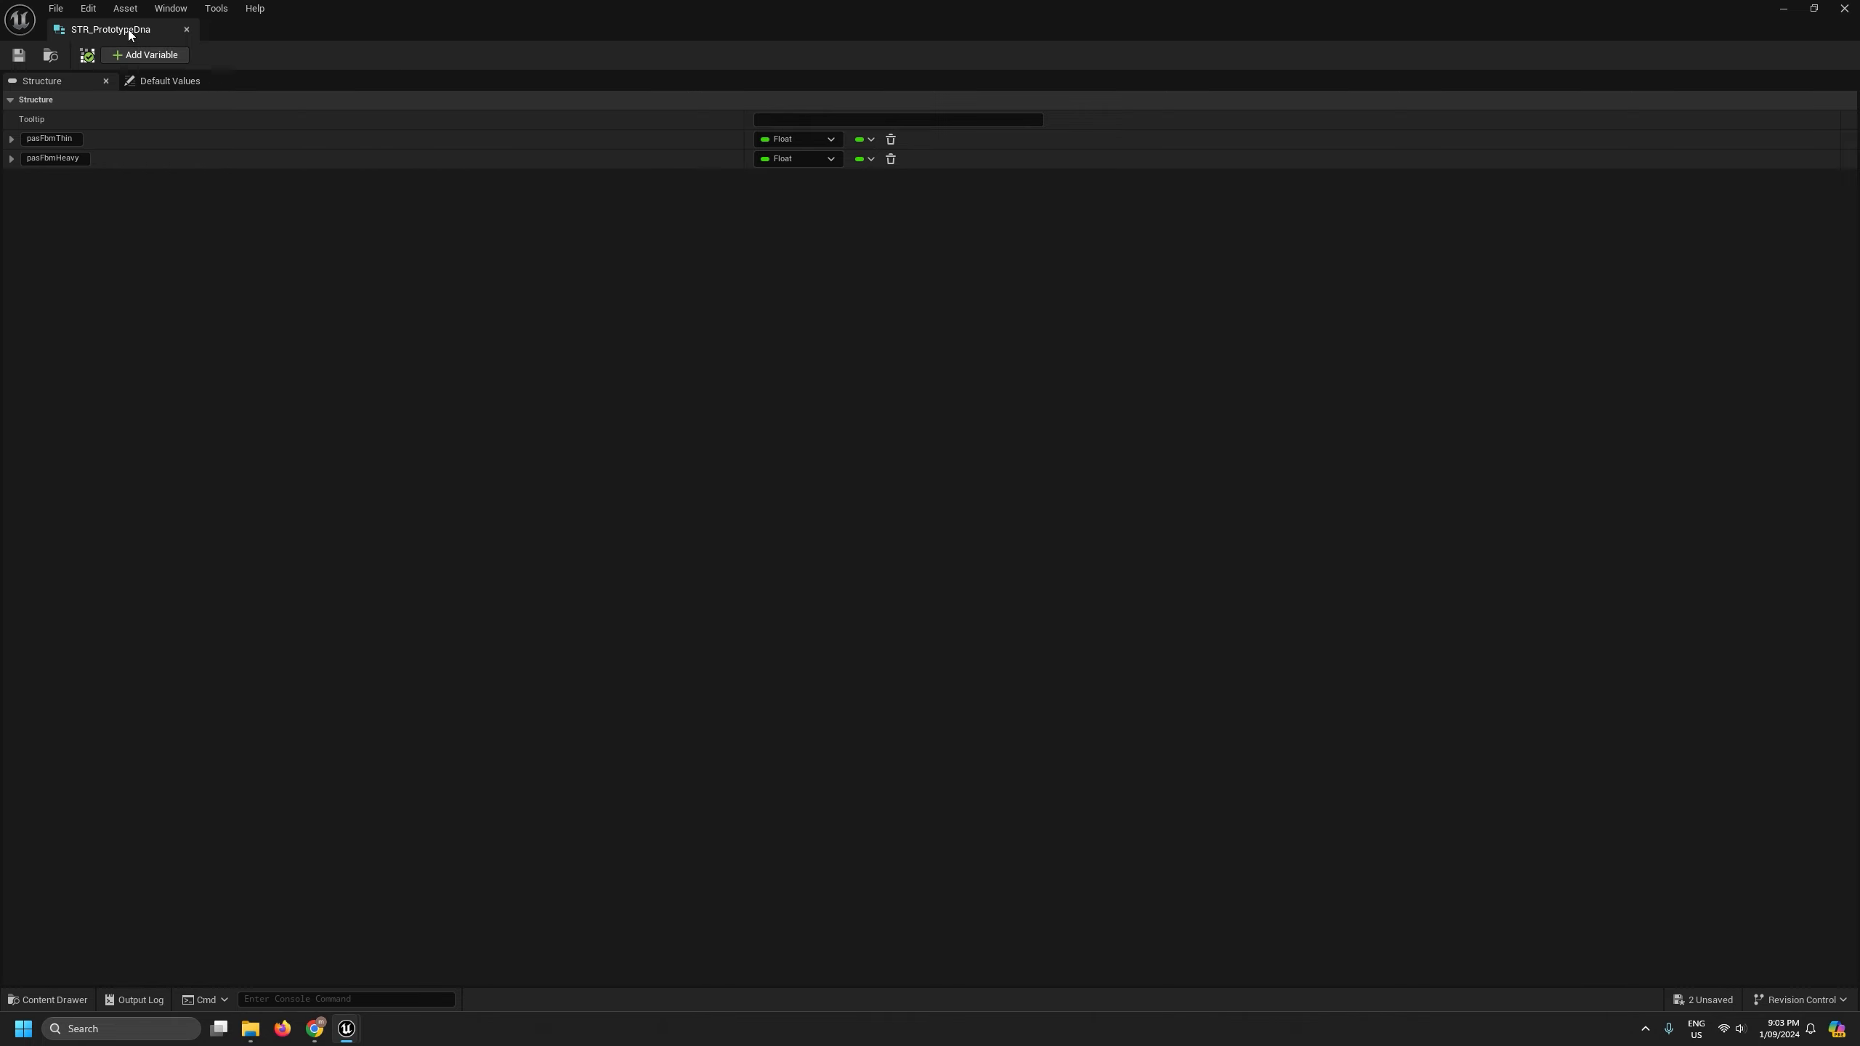
pyautogui.moveTo(124, 29); pyautogui.dragTo(362, 162)
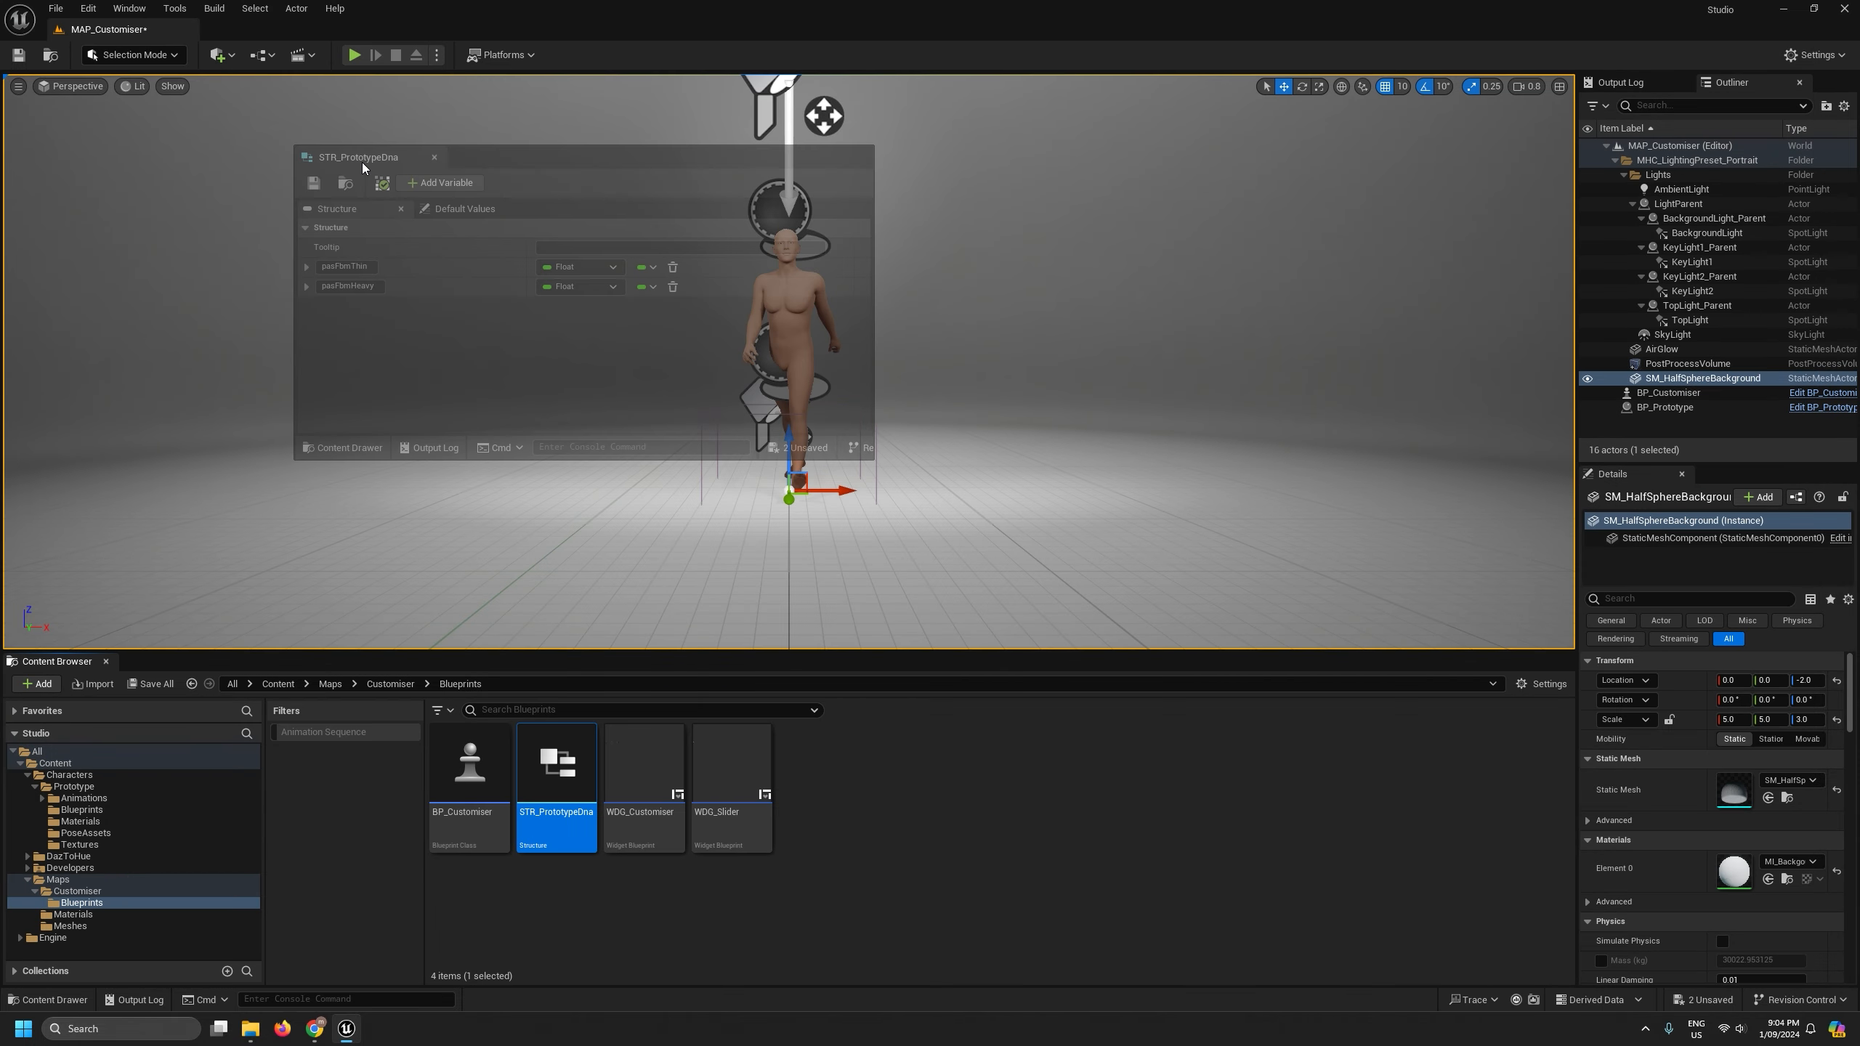
pyautogui.moveTo(361, 163); pyautogui.dragTo(287, 35)
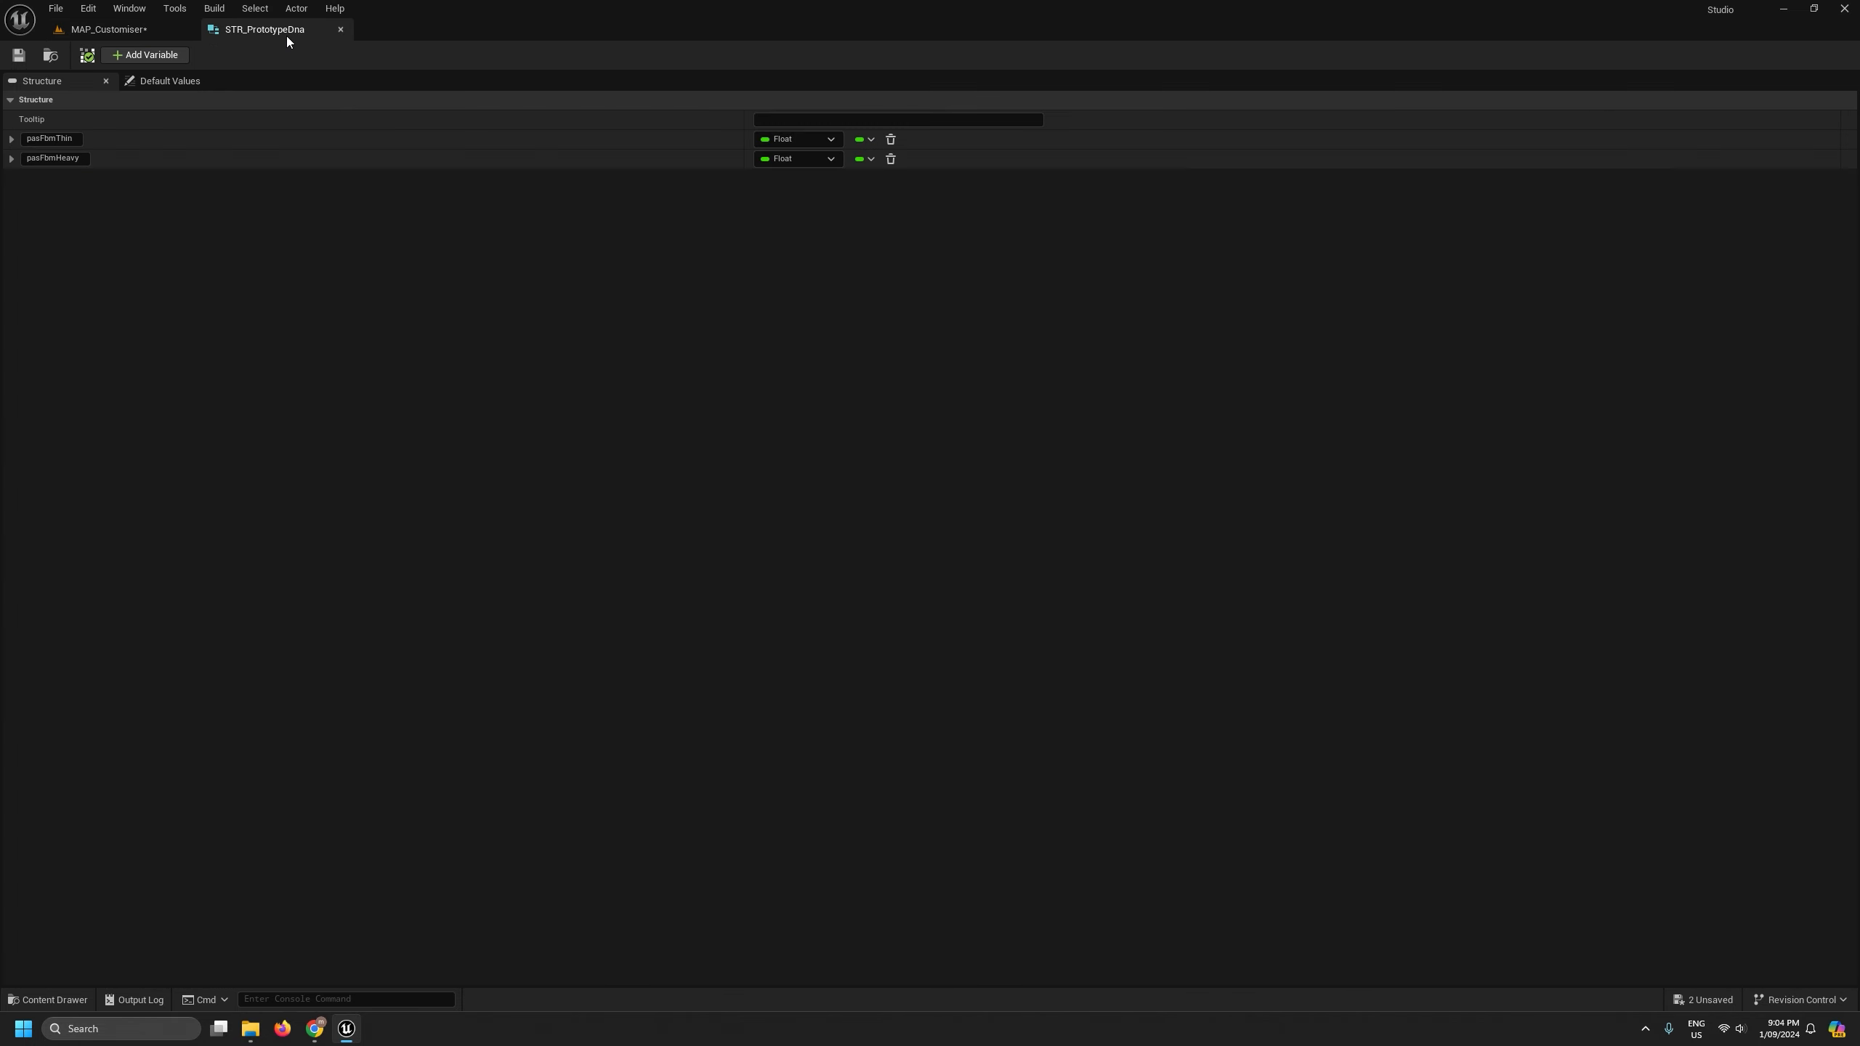
# - Add a Float variable named pasArmOffset to the structure, then save it and close its editor
pyautogui.click(147, 55)
pyautogui.click(53, 178)
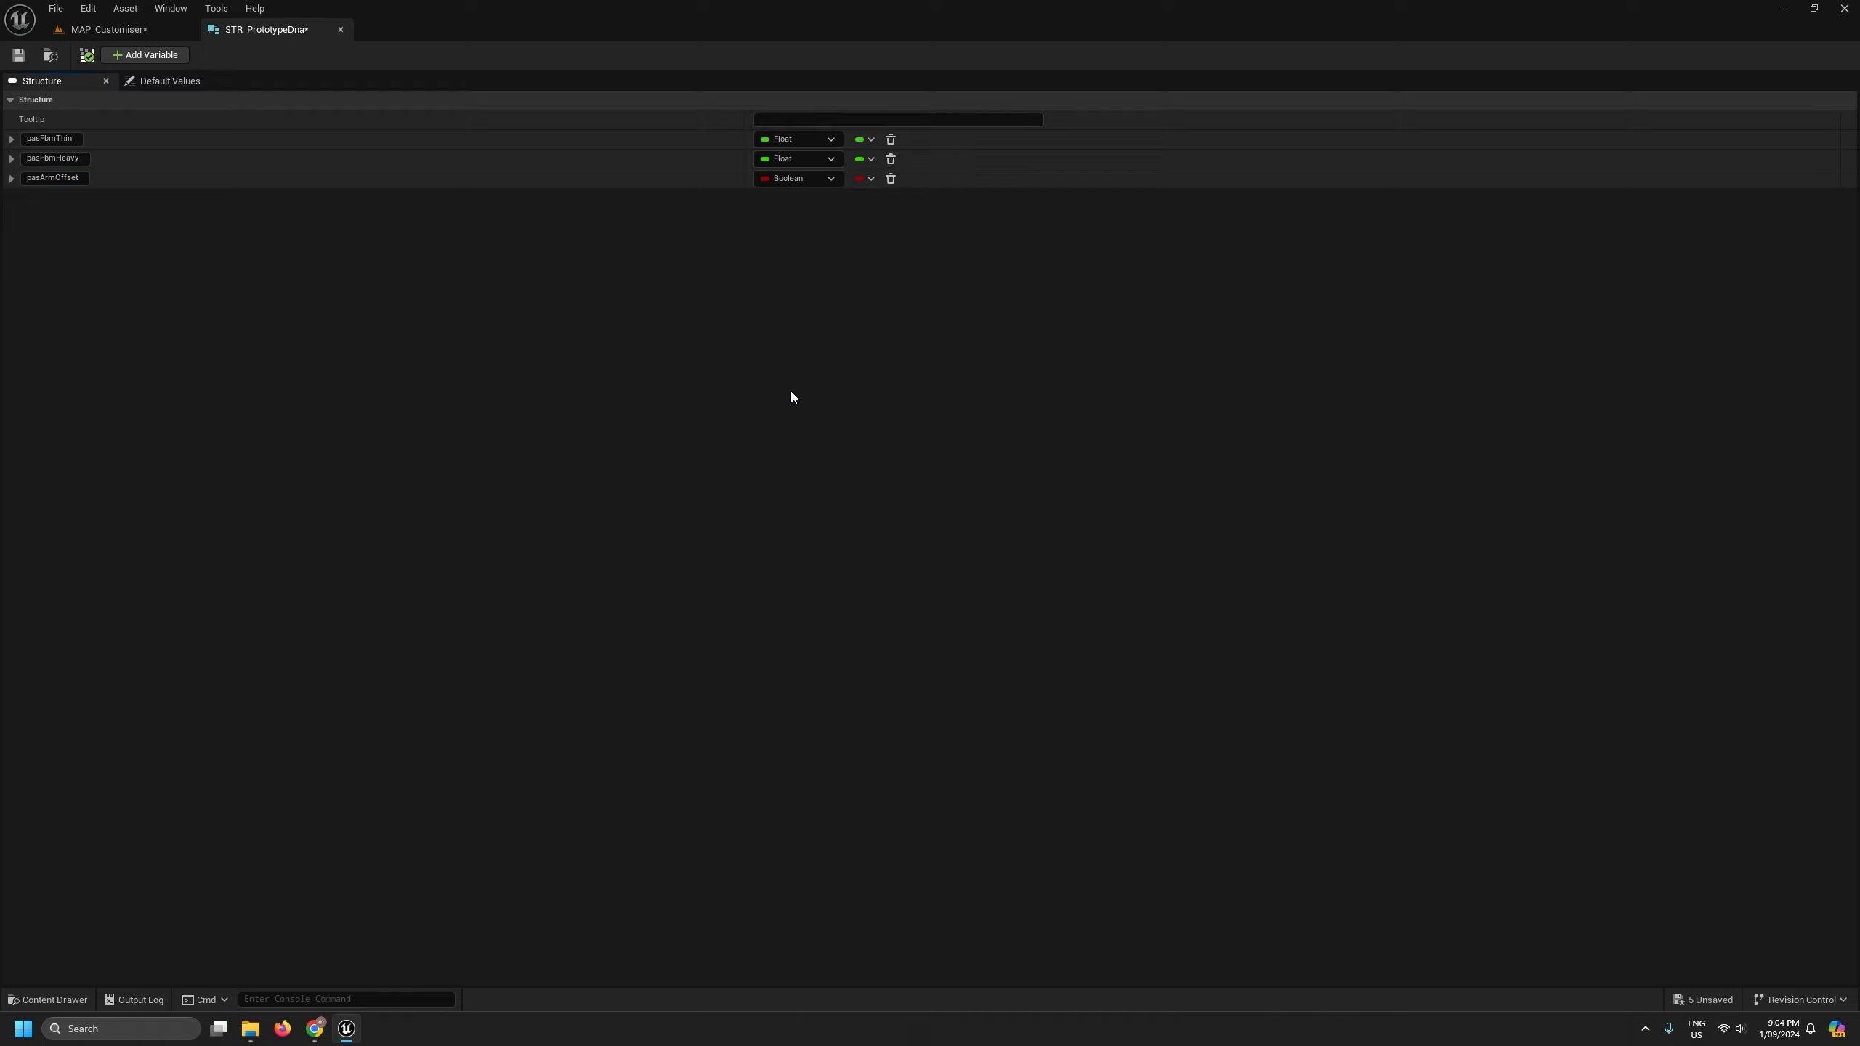
pyautogui.click(799, 178)
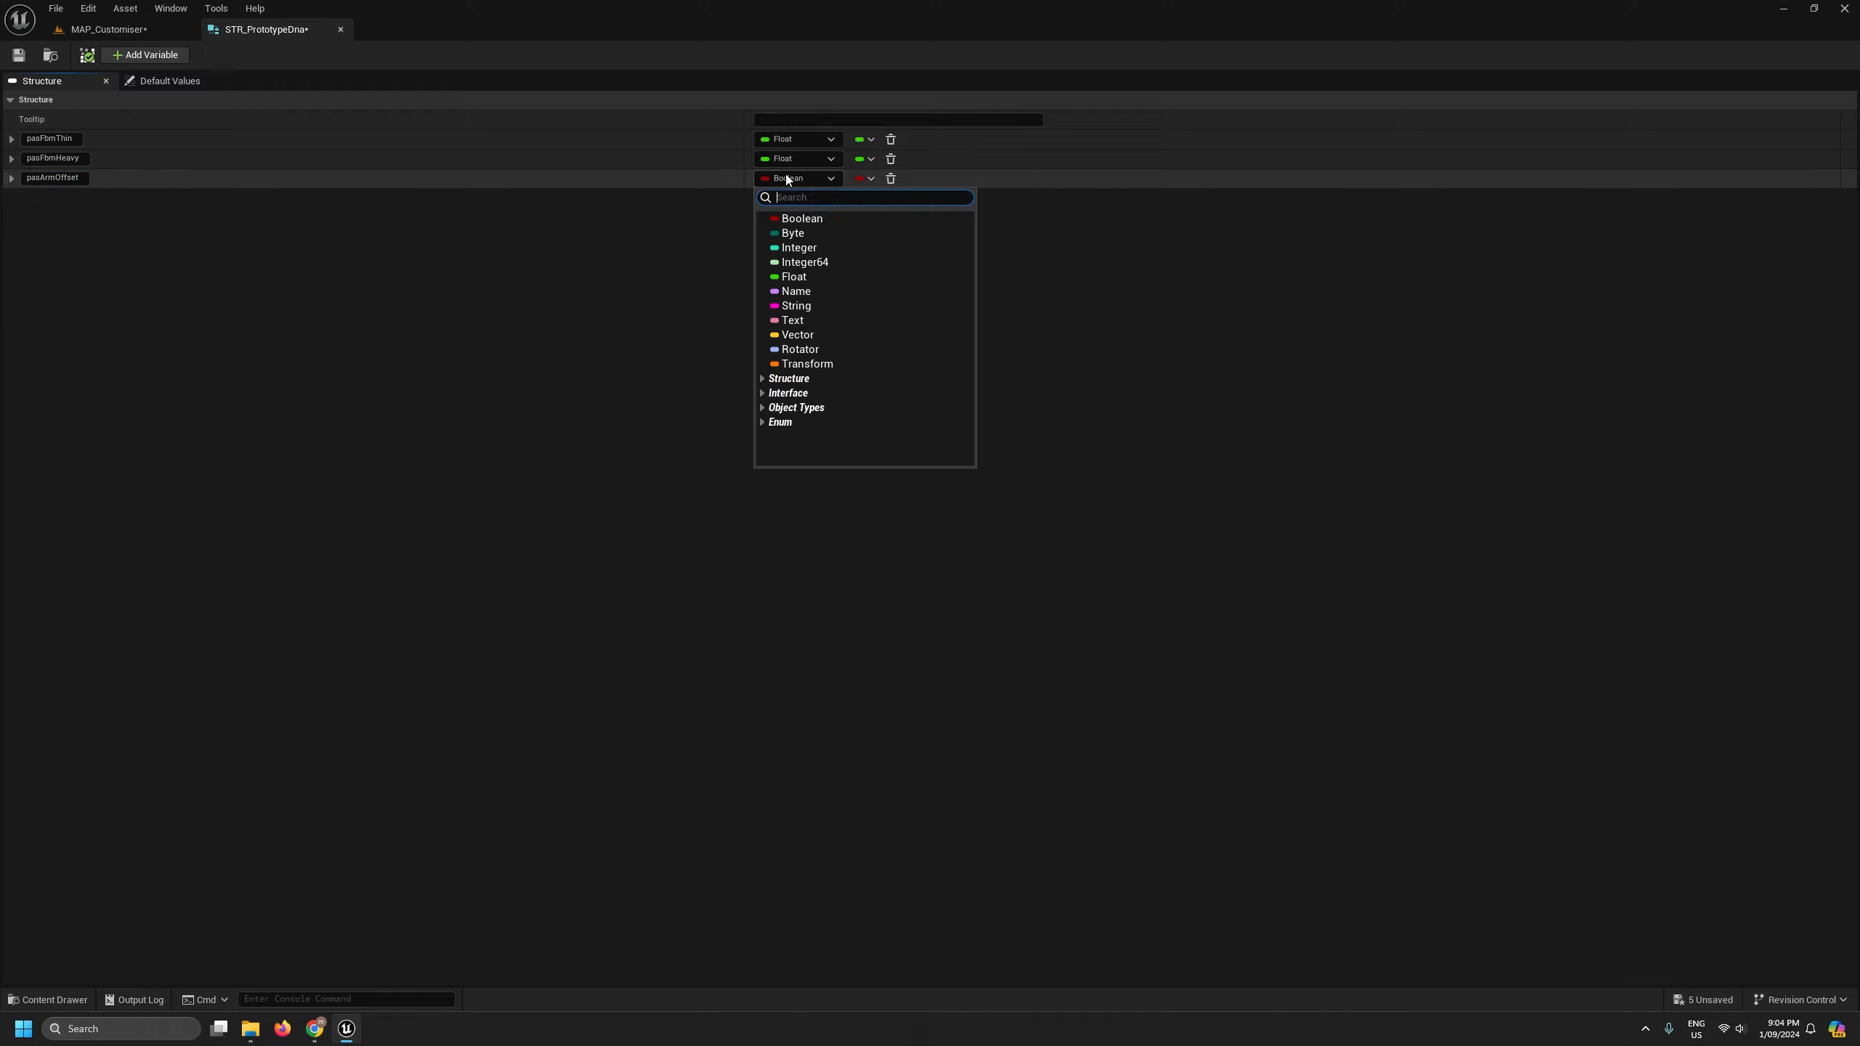
pyautogui.click(802, 277)
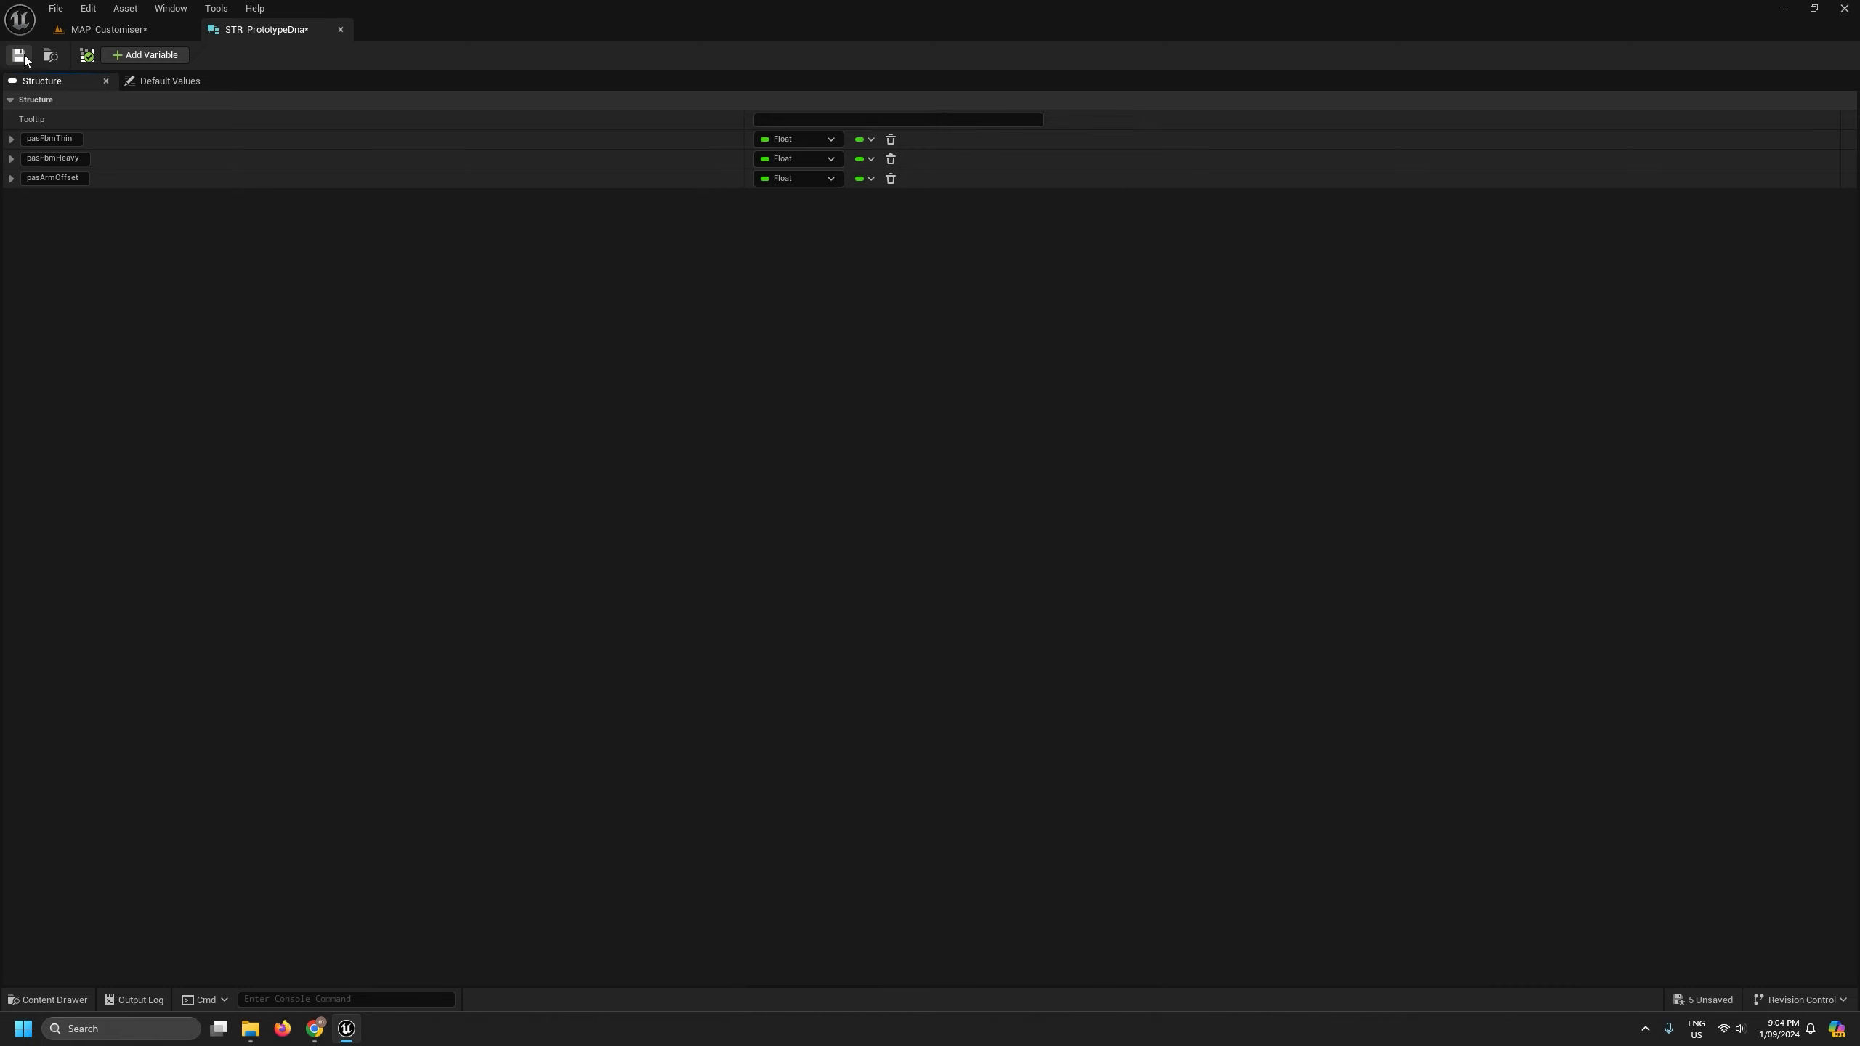
pyautogui.click(340, 30)
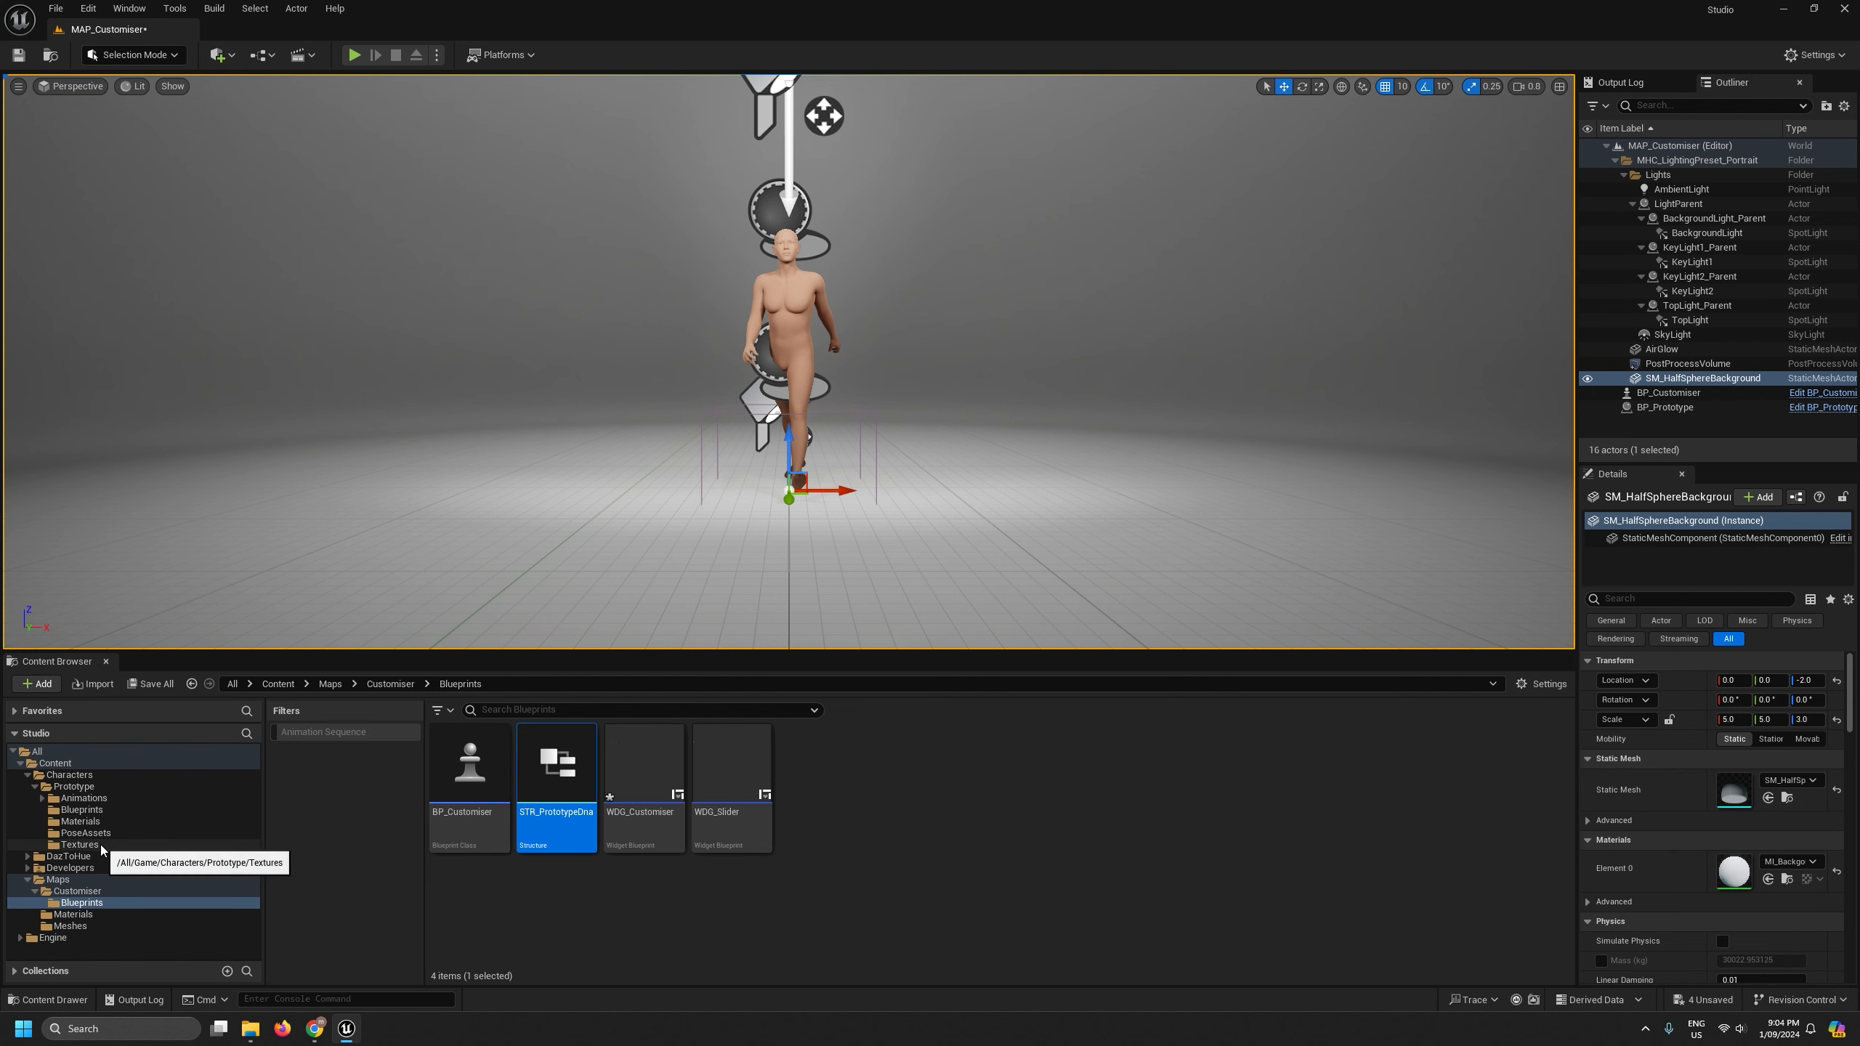
# - Open the ABP_Prototype animation blueprint from the Characters/Prototype/Blueprints folder
pyautogui.click(86, 798)
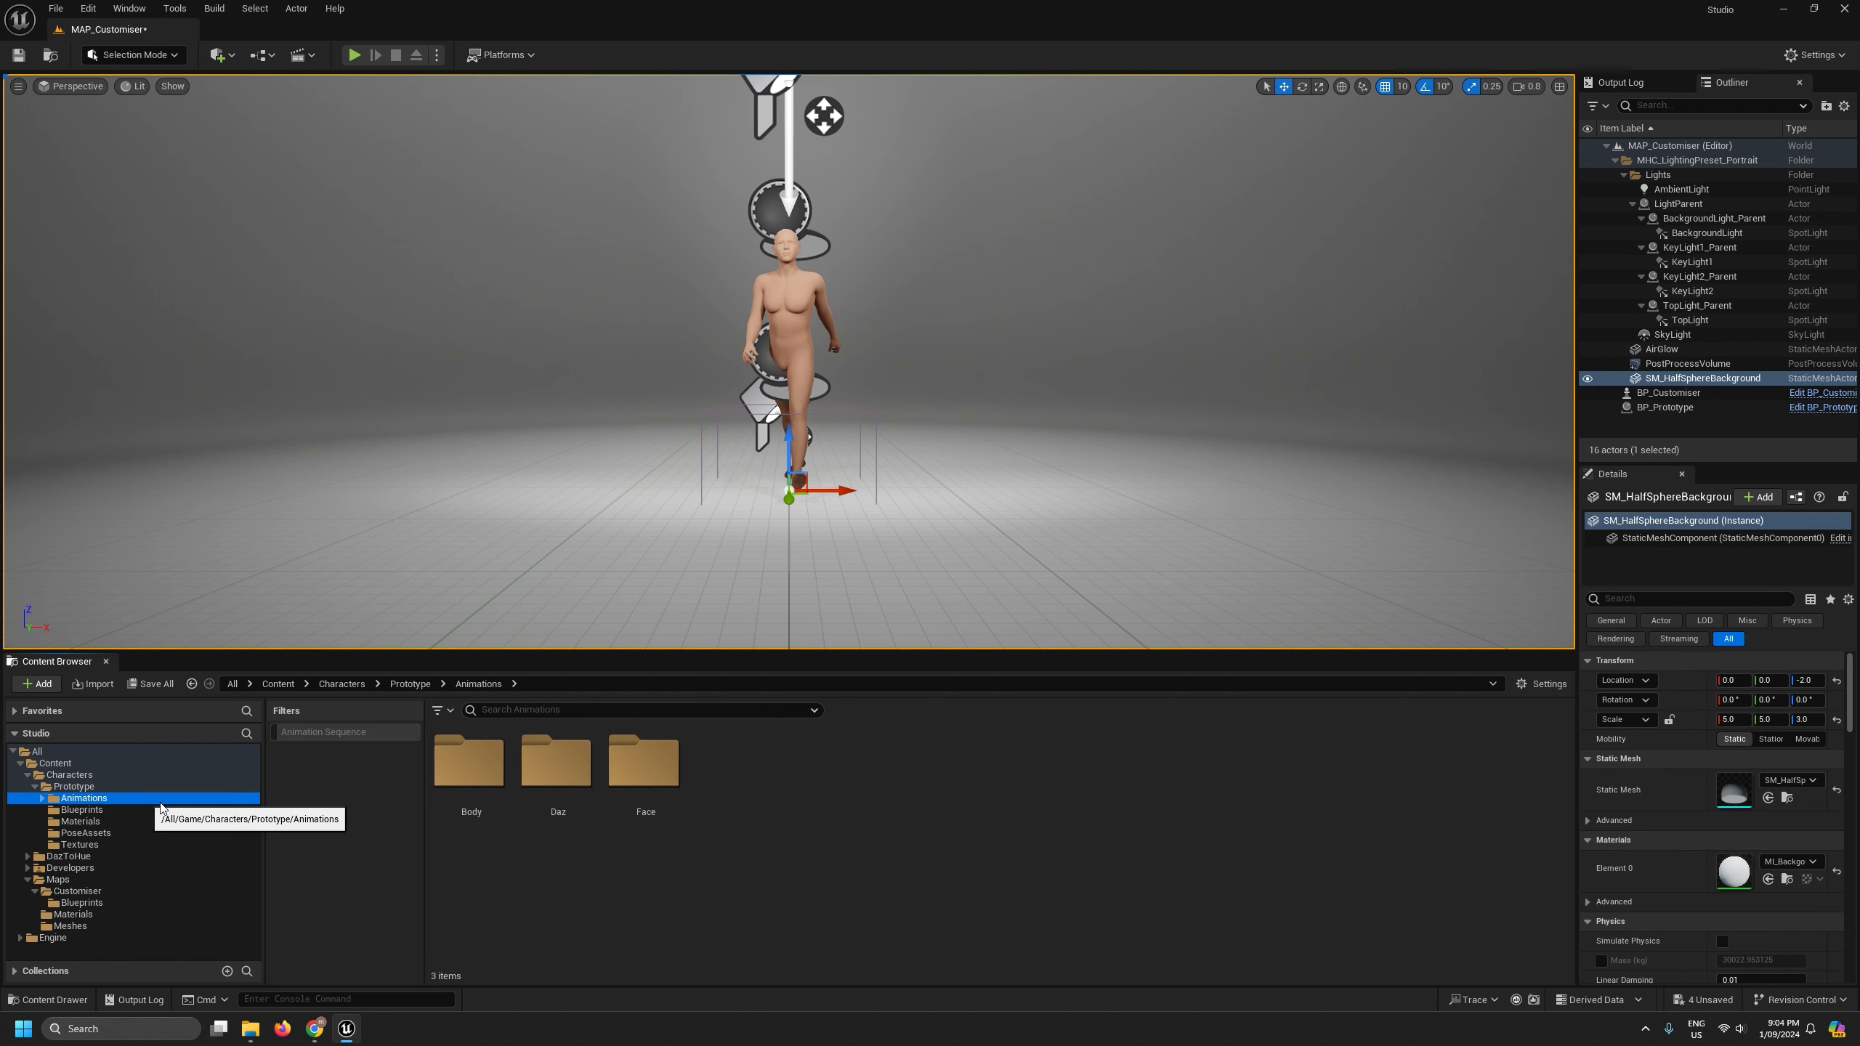
pyautogui.click(81, 809)
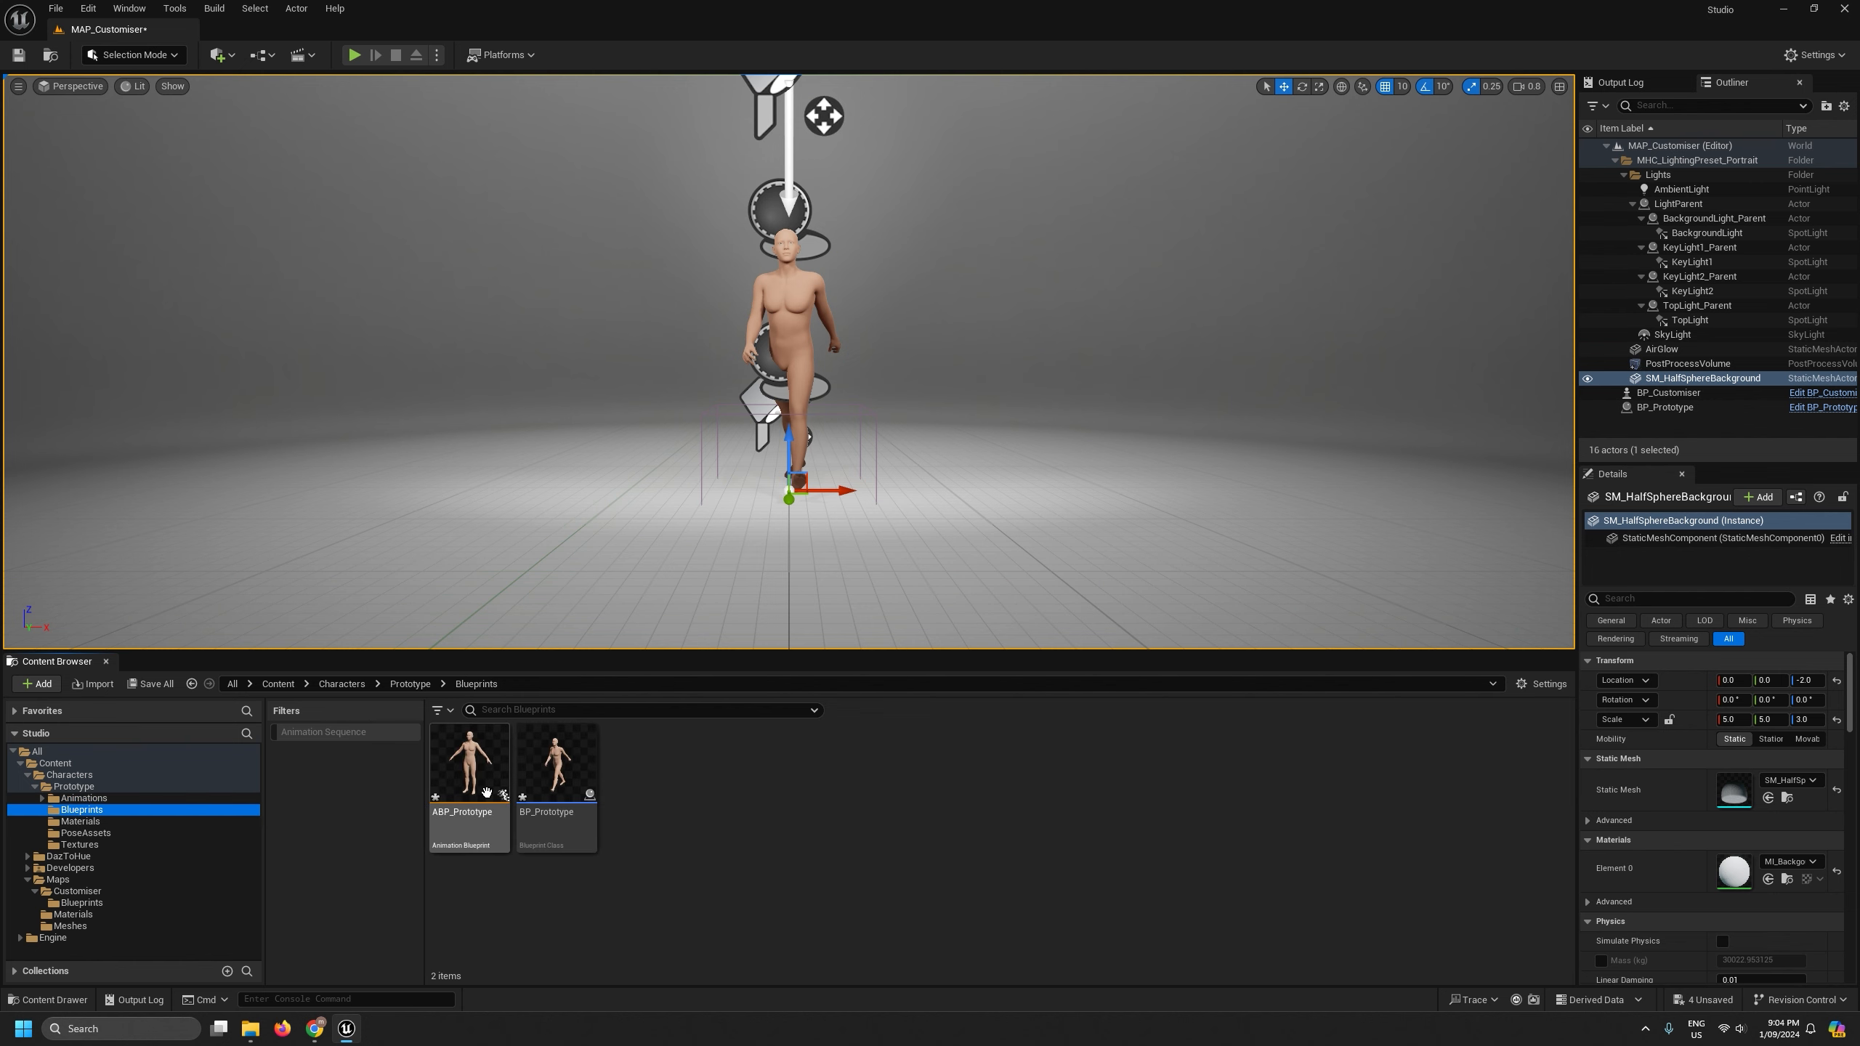
pyautogui.click(468, 762)
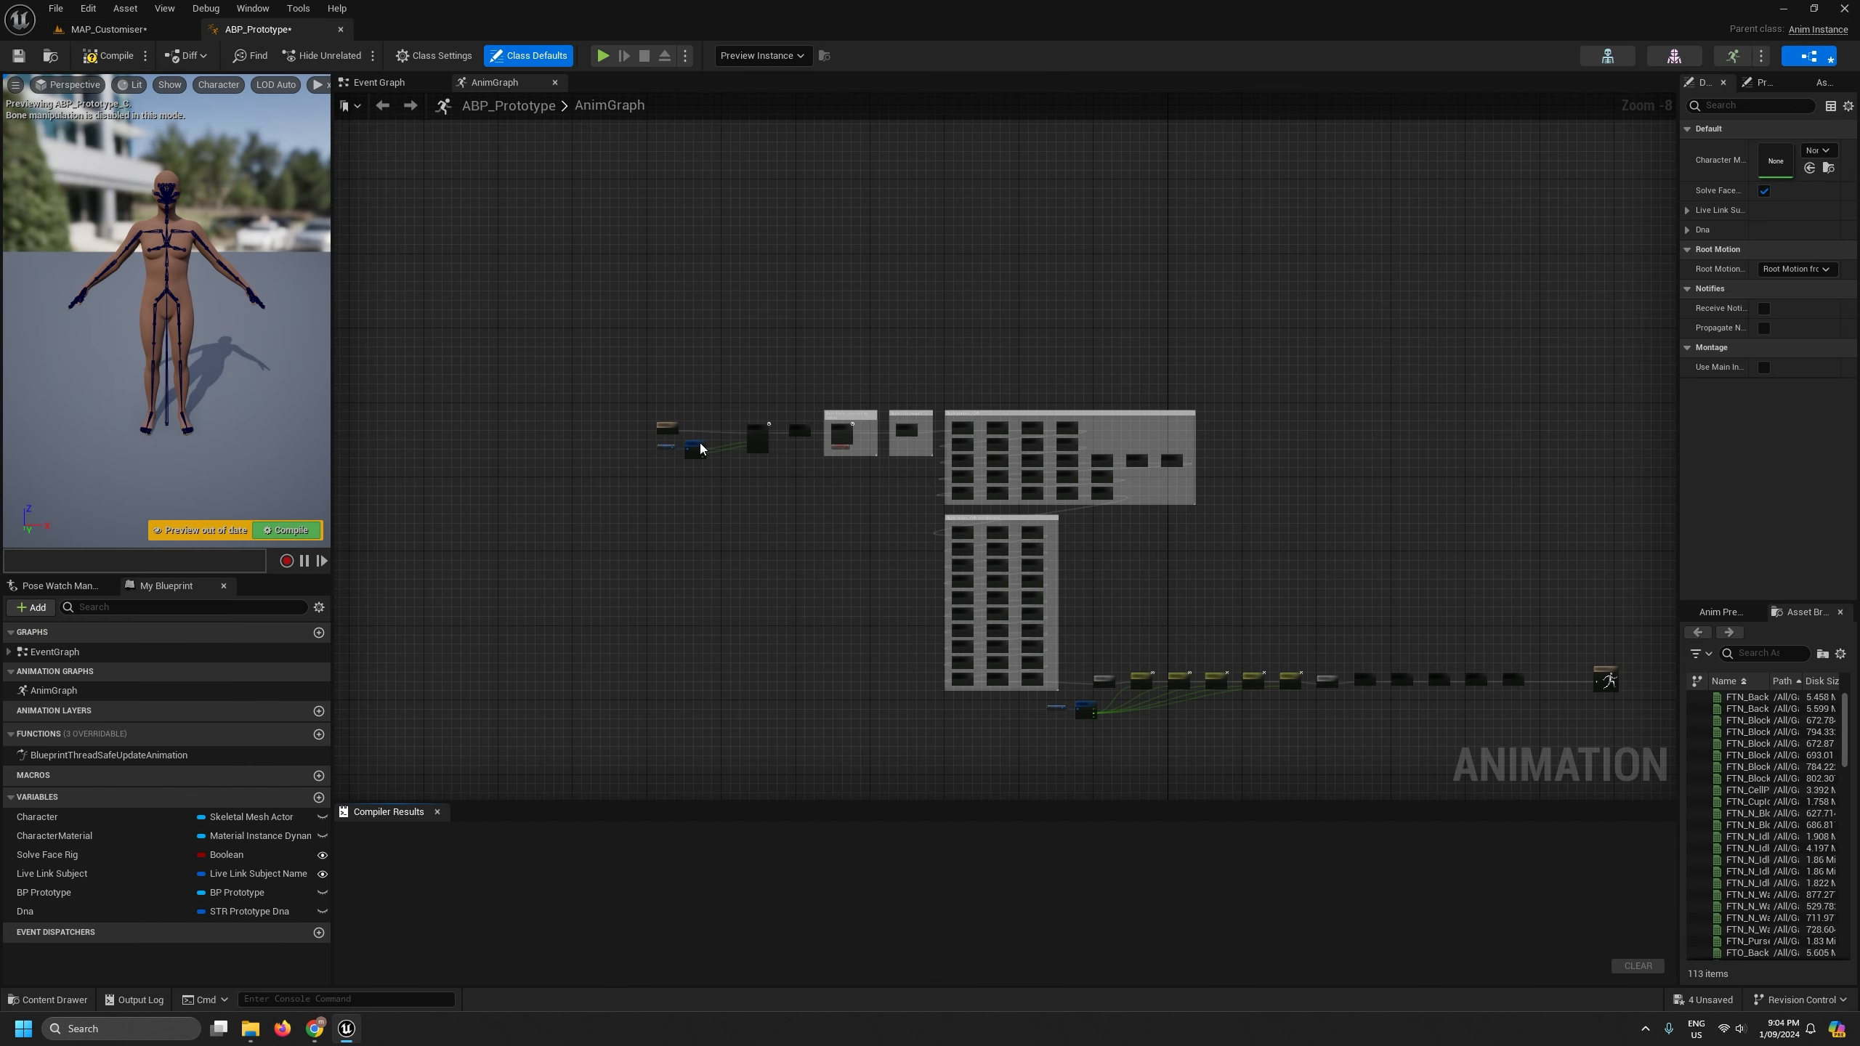
# - Add a pasFbmArmOffset curve pin to Modify Curve, connect Pas Arm Offset from Break STR_PrototypeDna to it, and compile
pyautogui.scroll(8, 700, 449)
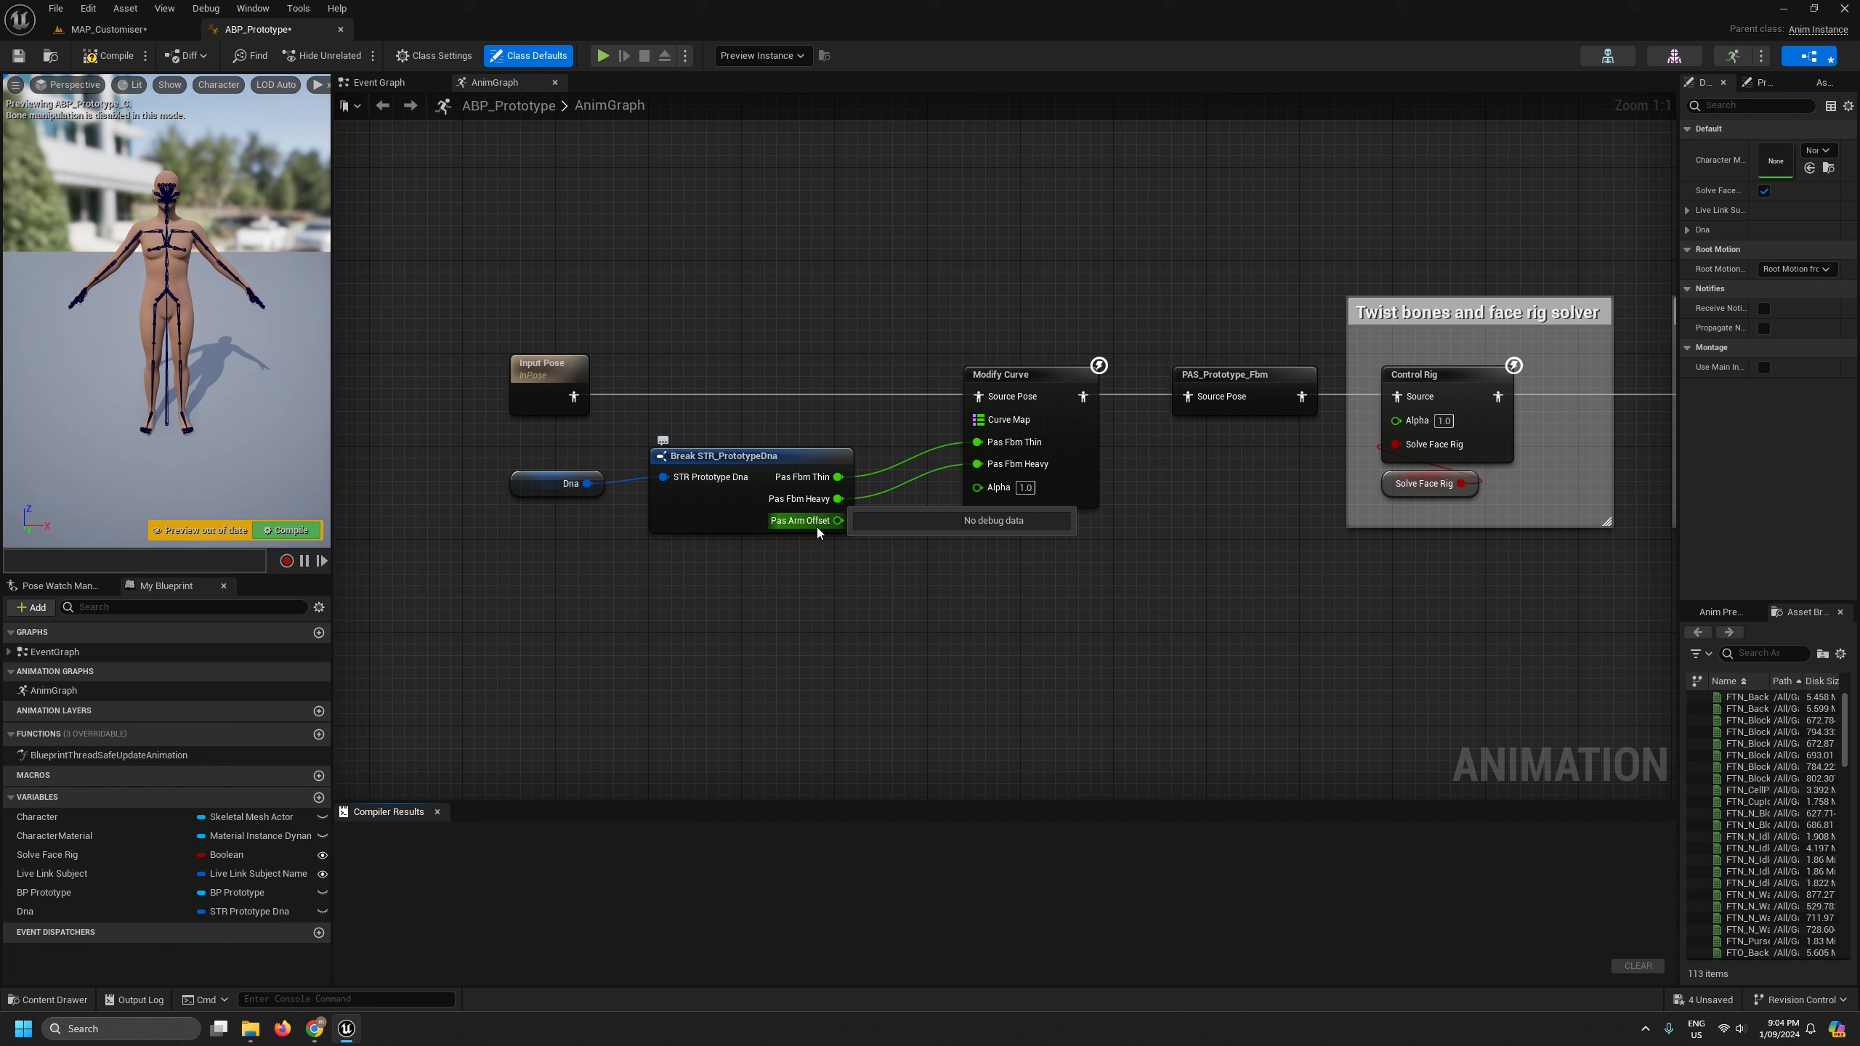
pyautogui.rightClick(1002, 422)
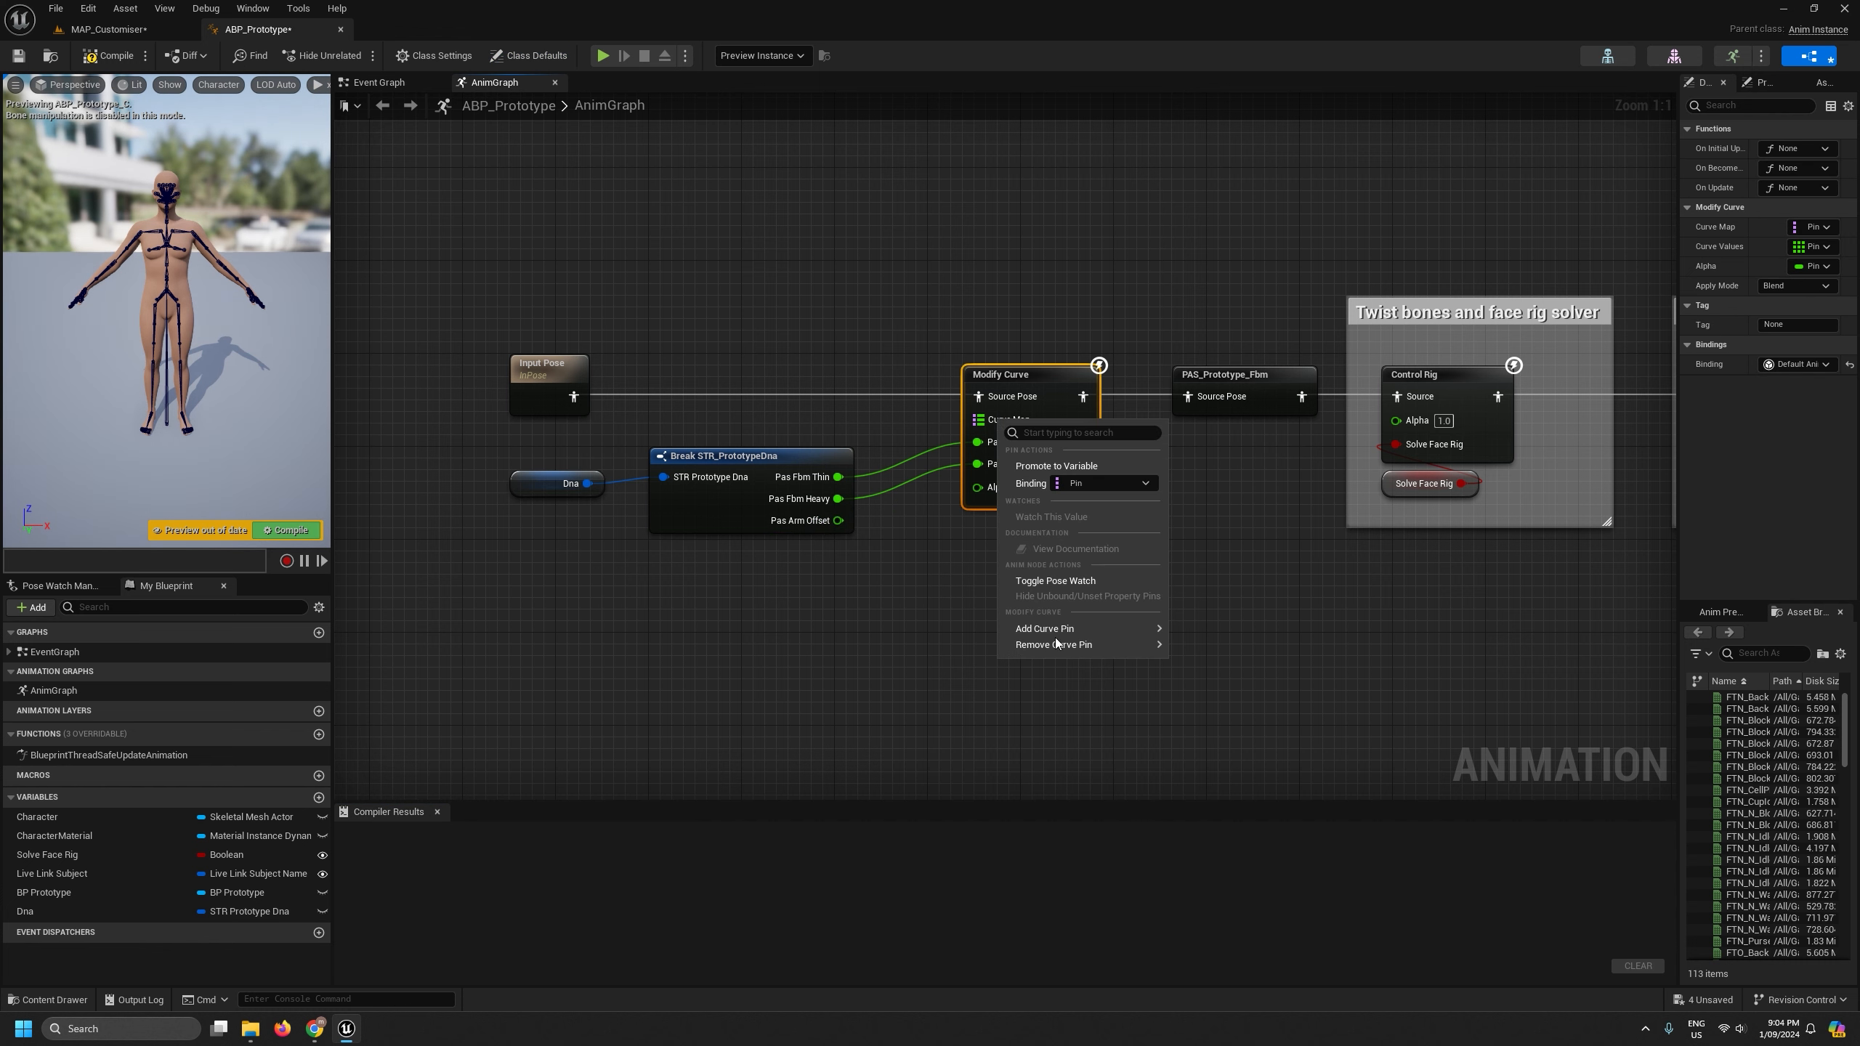
pyautogui.moveTo(1054, 629)
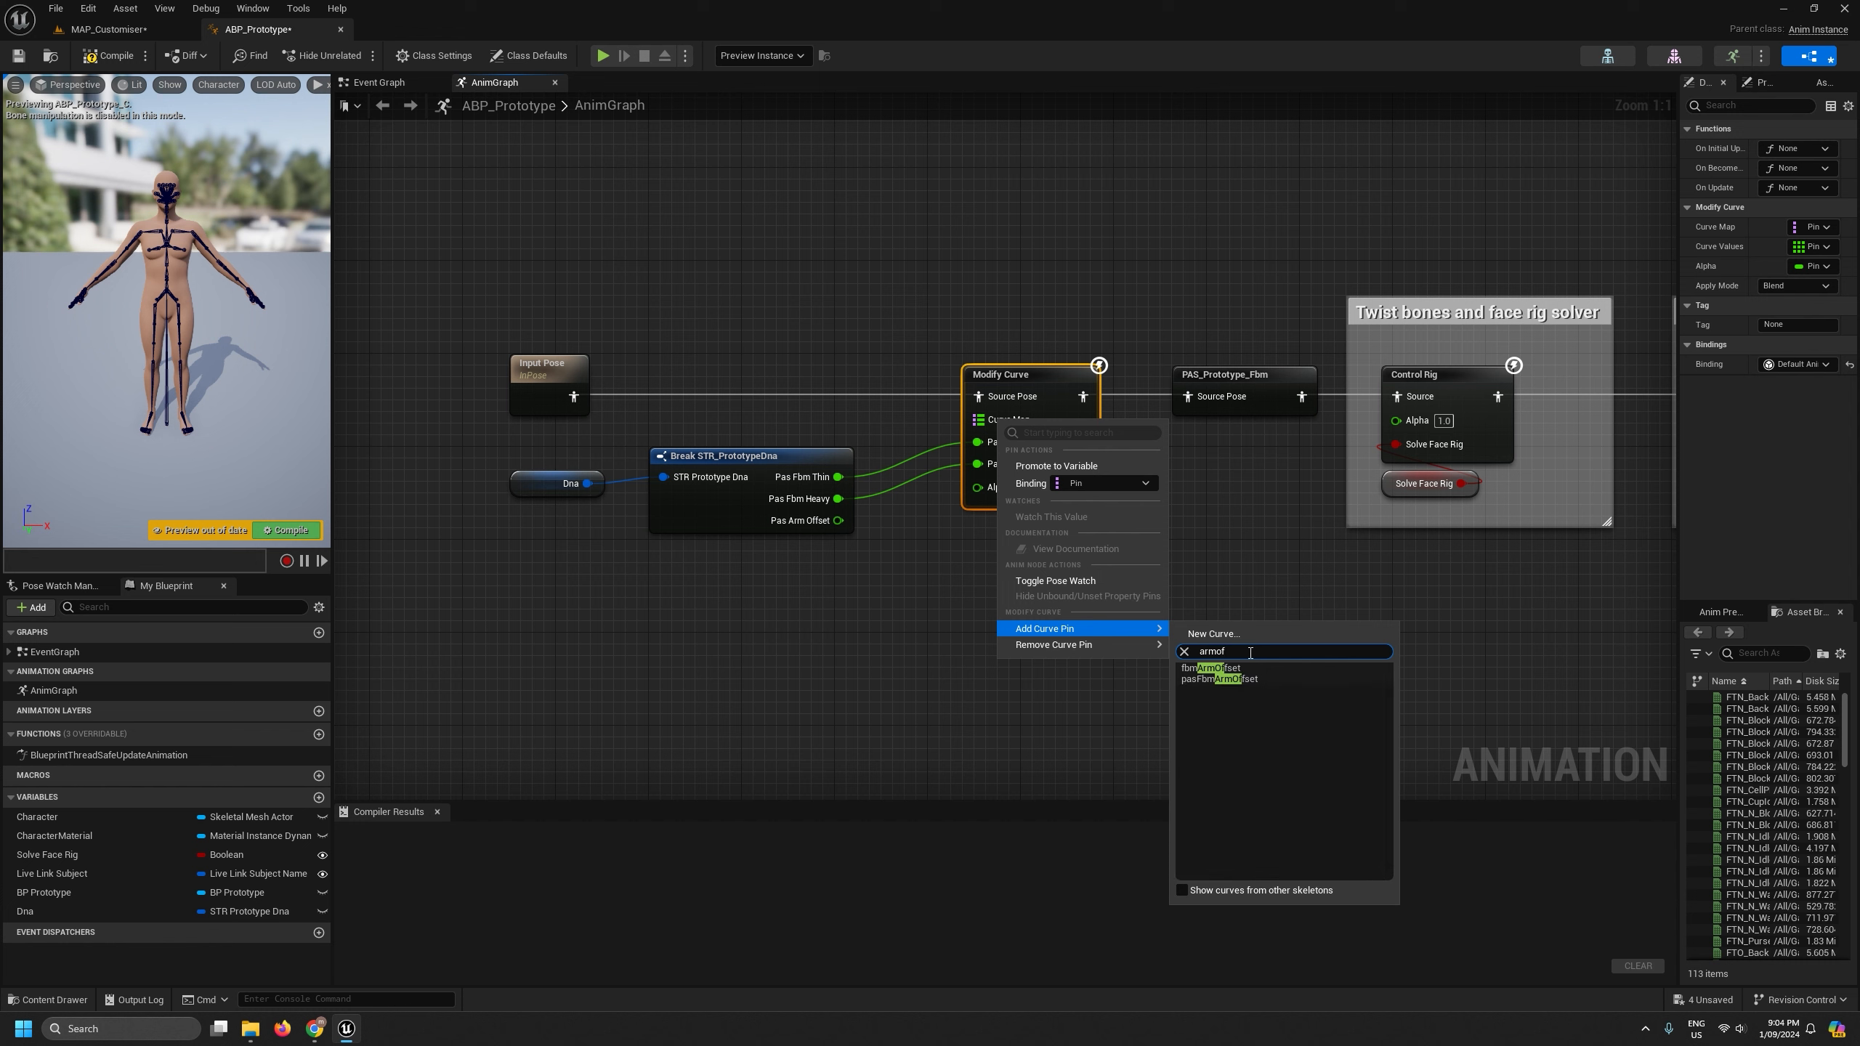
pyautogui.click(1220, 678)
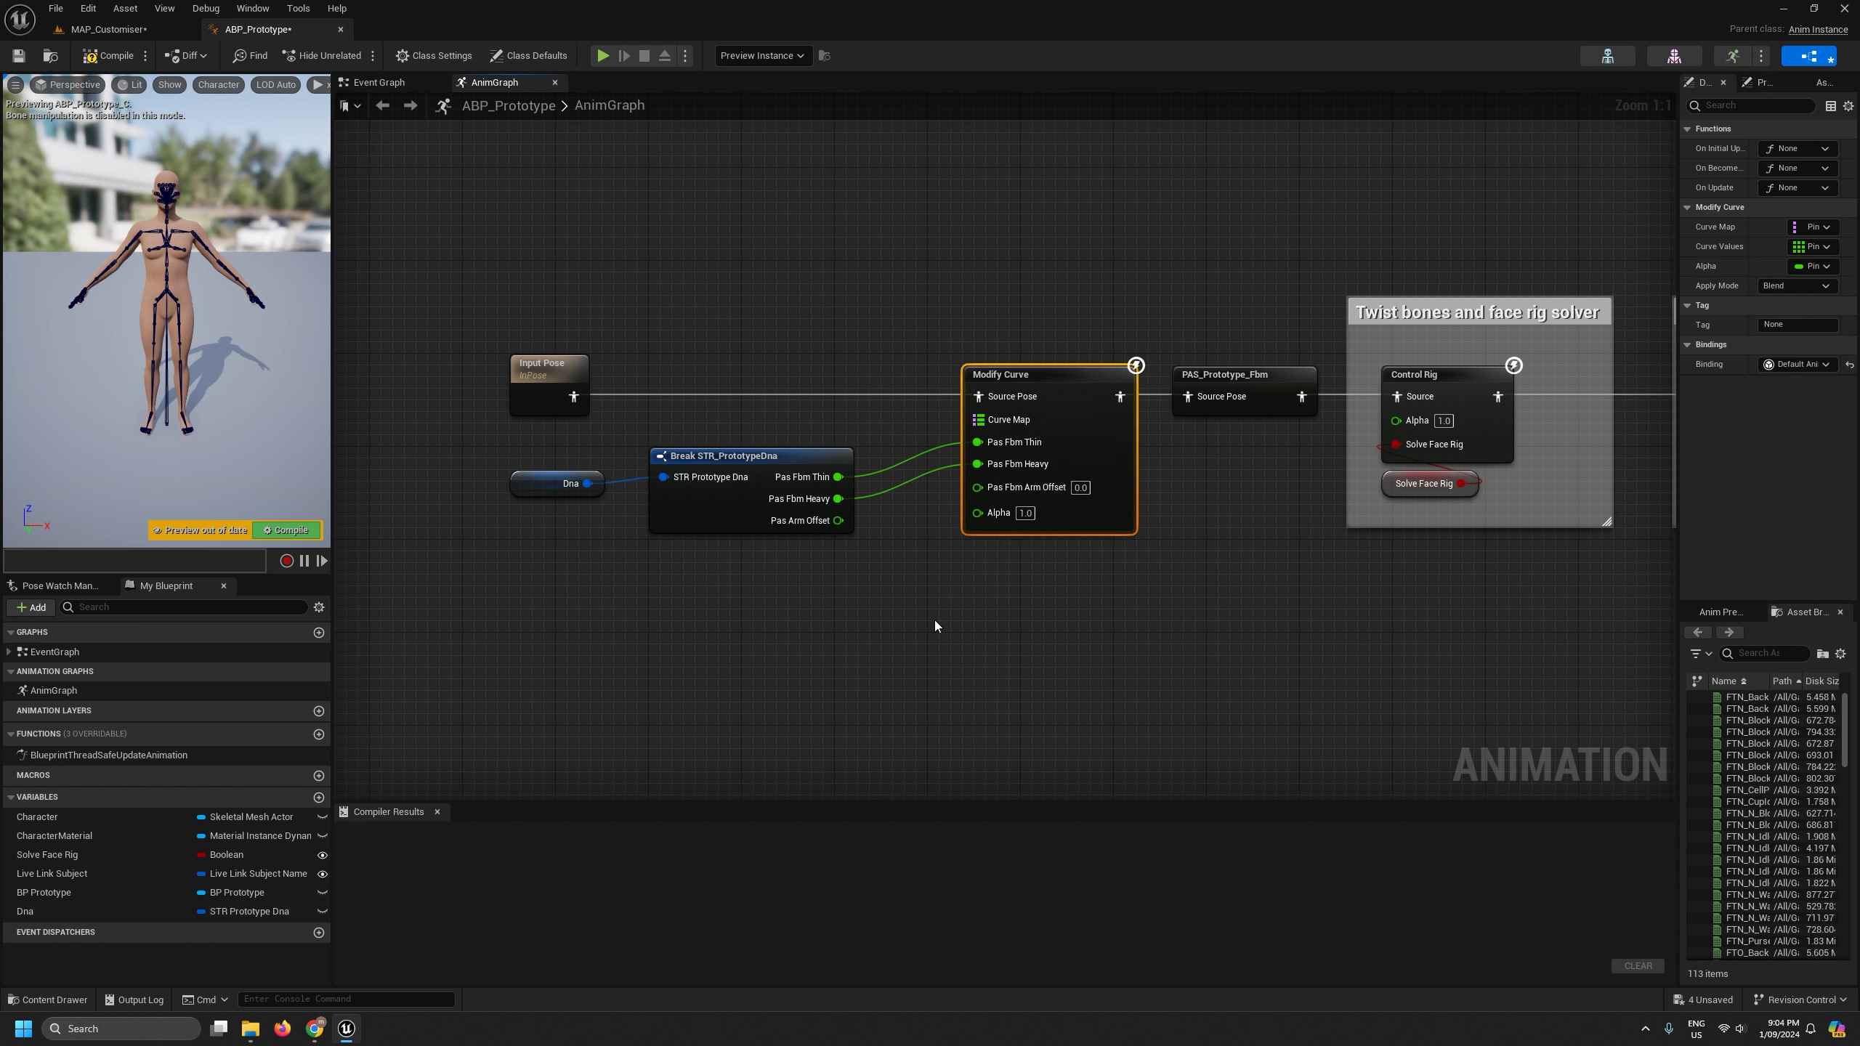
pyautogui.moveTo(844, 524); pyautogui.dragTo(977, 486)
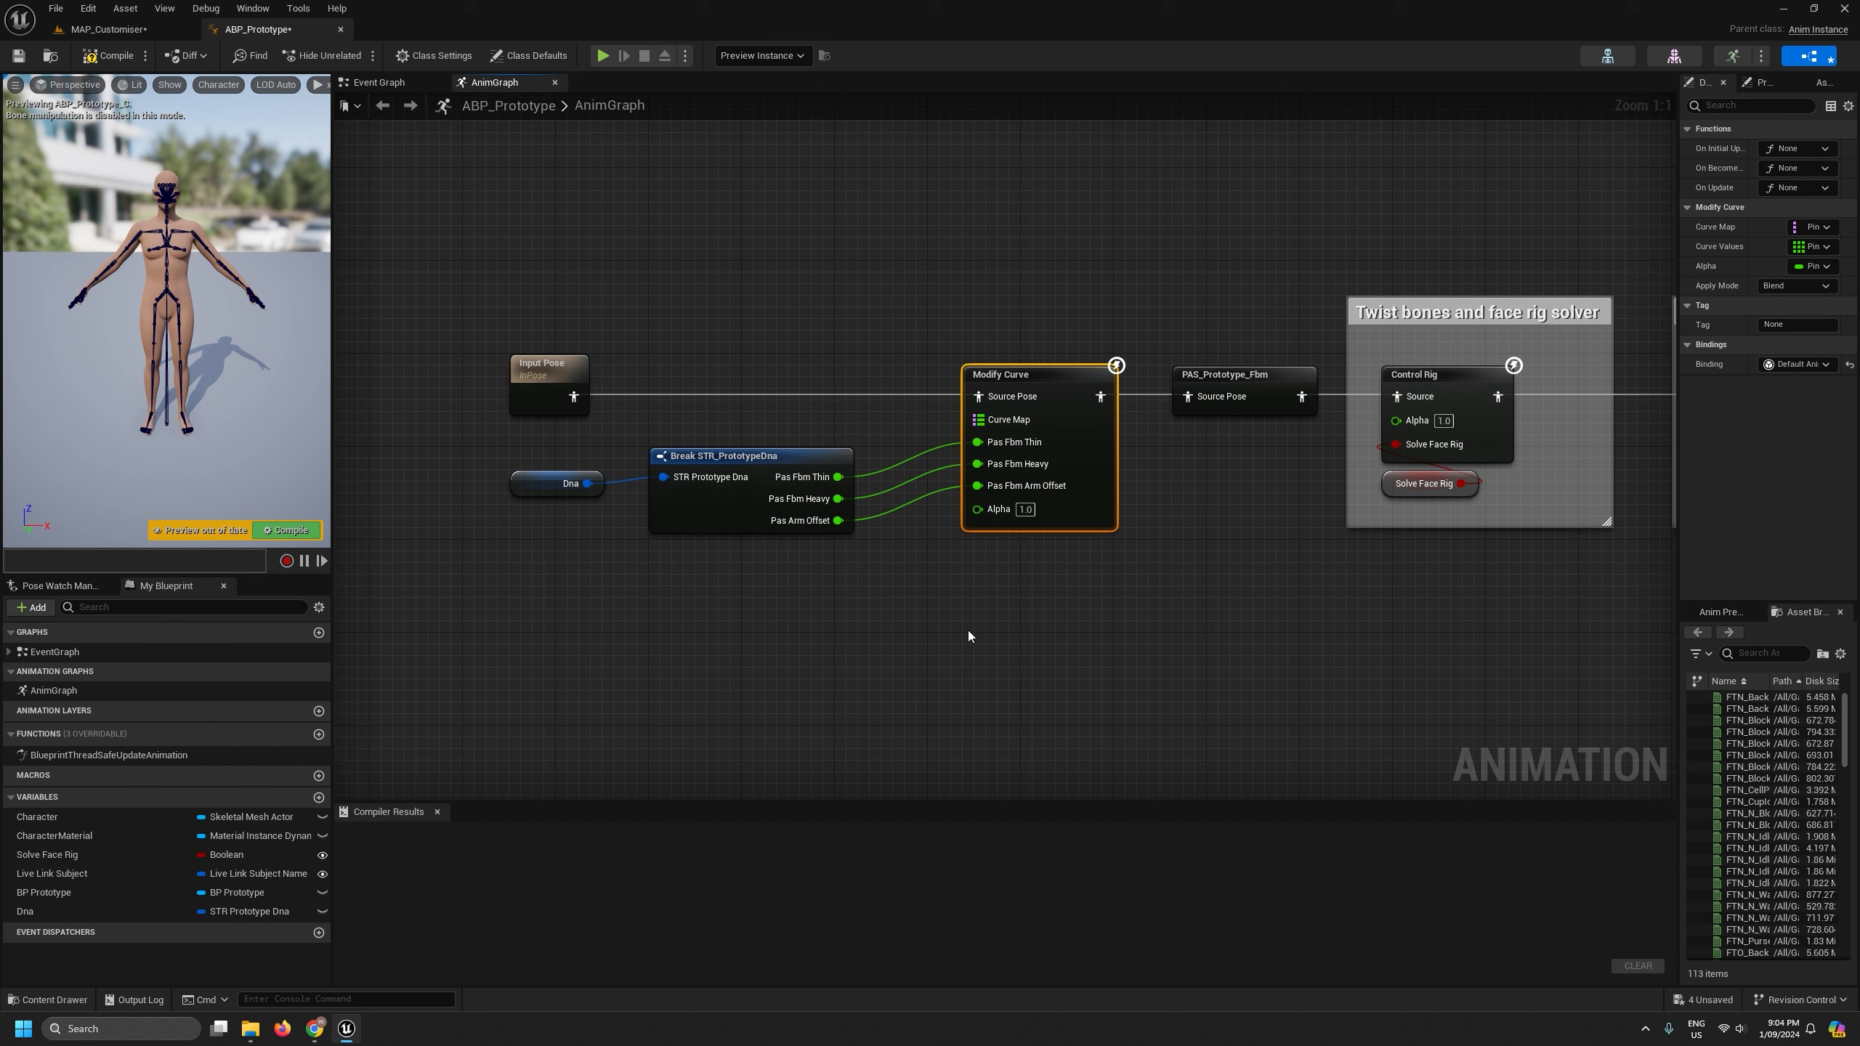
pyautogui.click(108, 59)
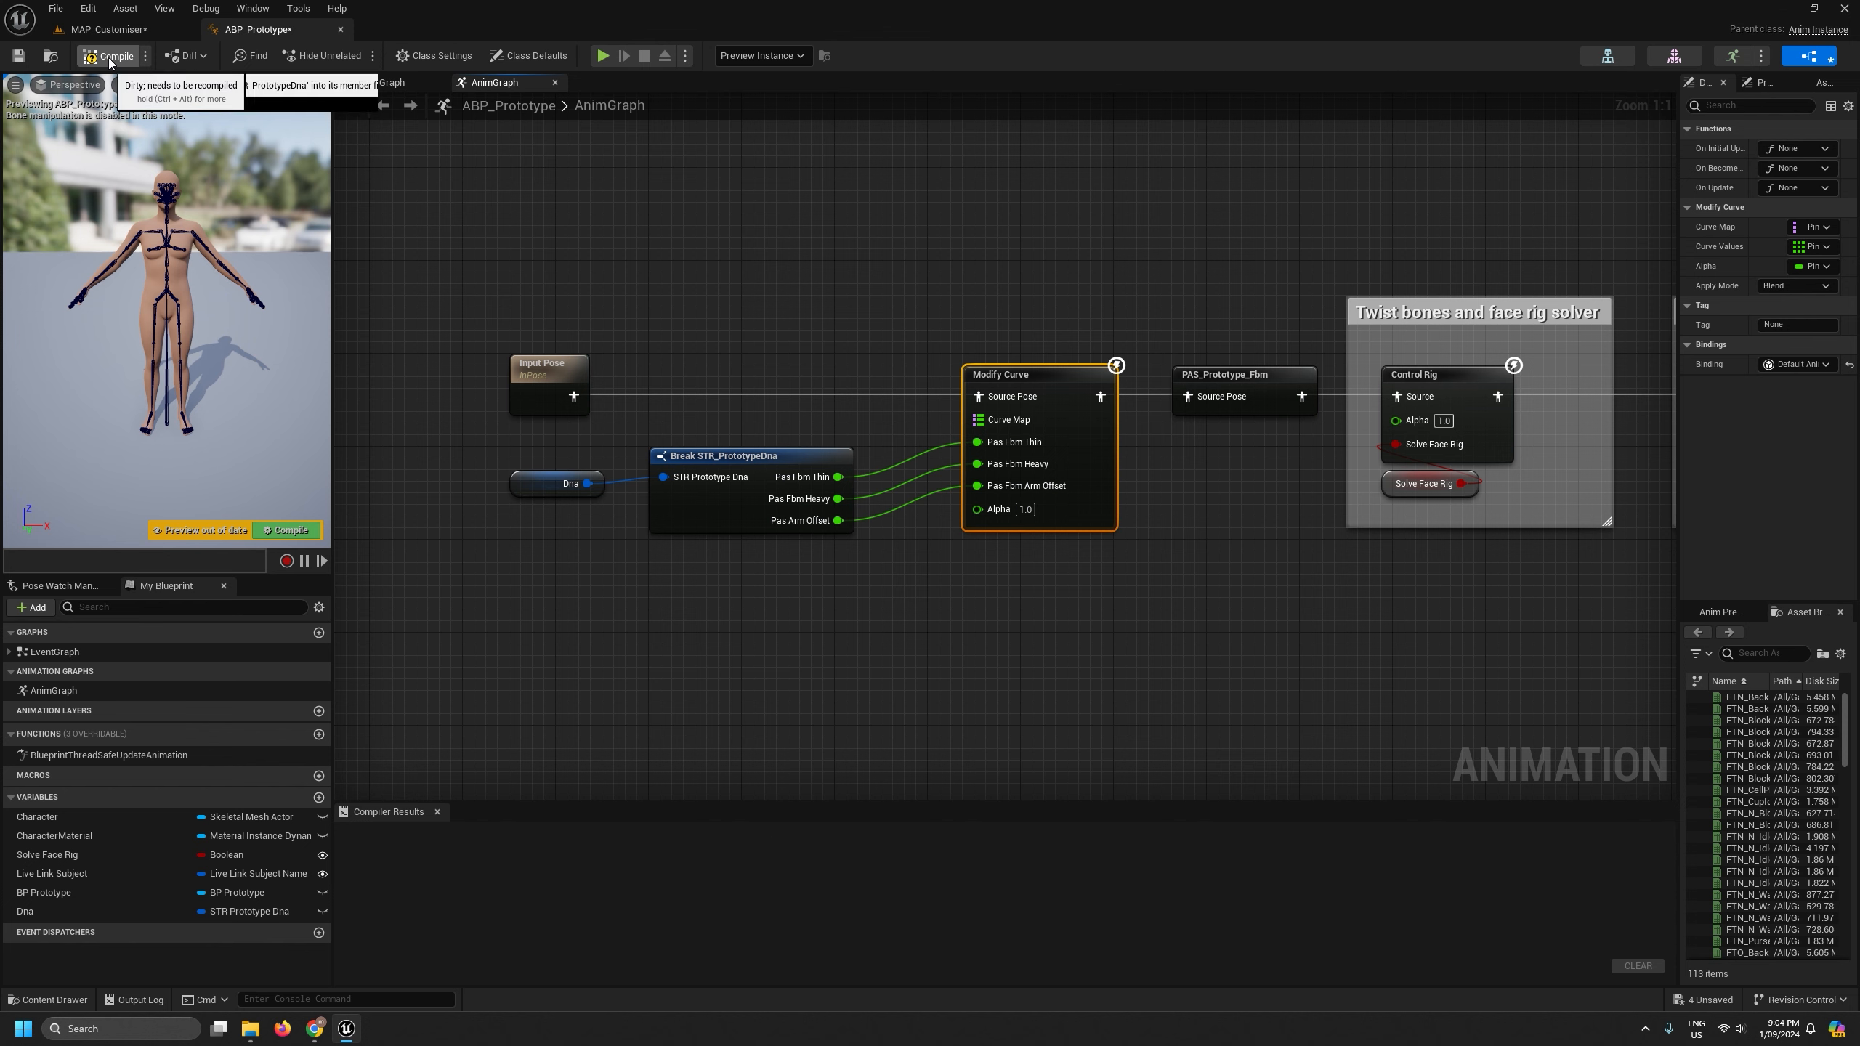
pyautogui.scroll(-4, 707, 345)
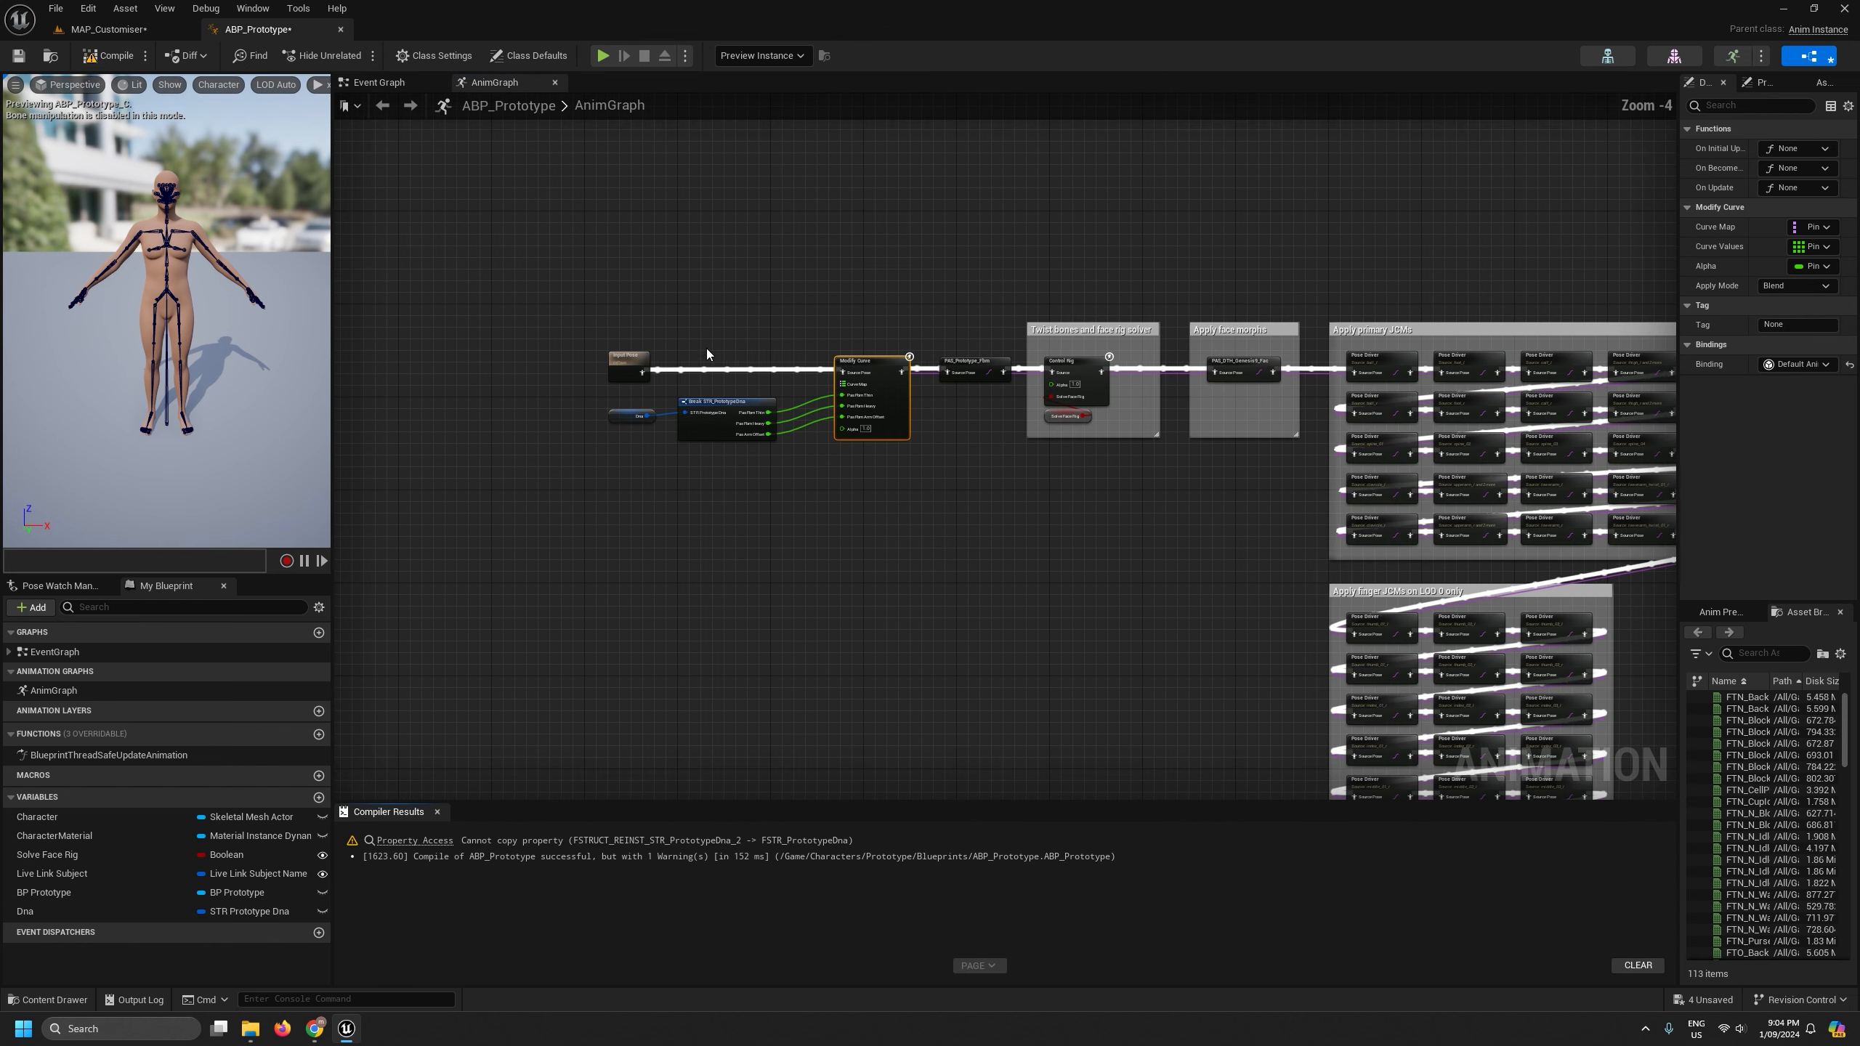
pyautogui.scroll(3, 753, 477)
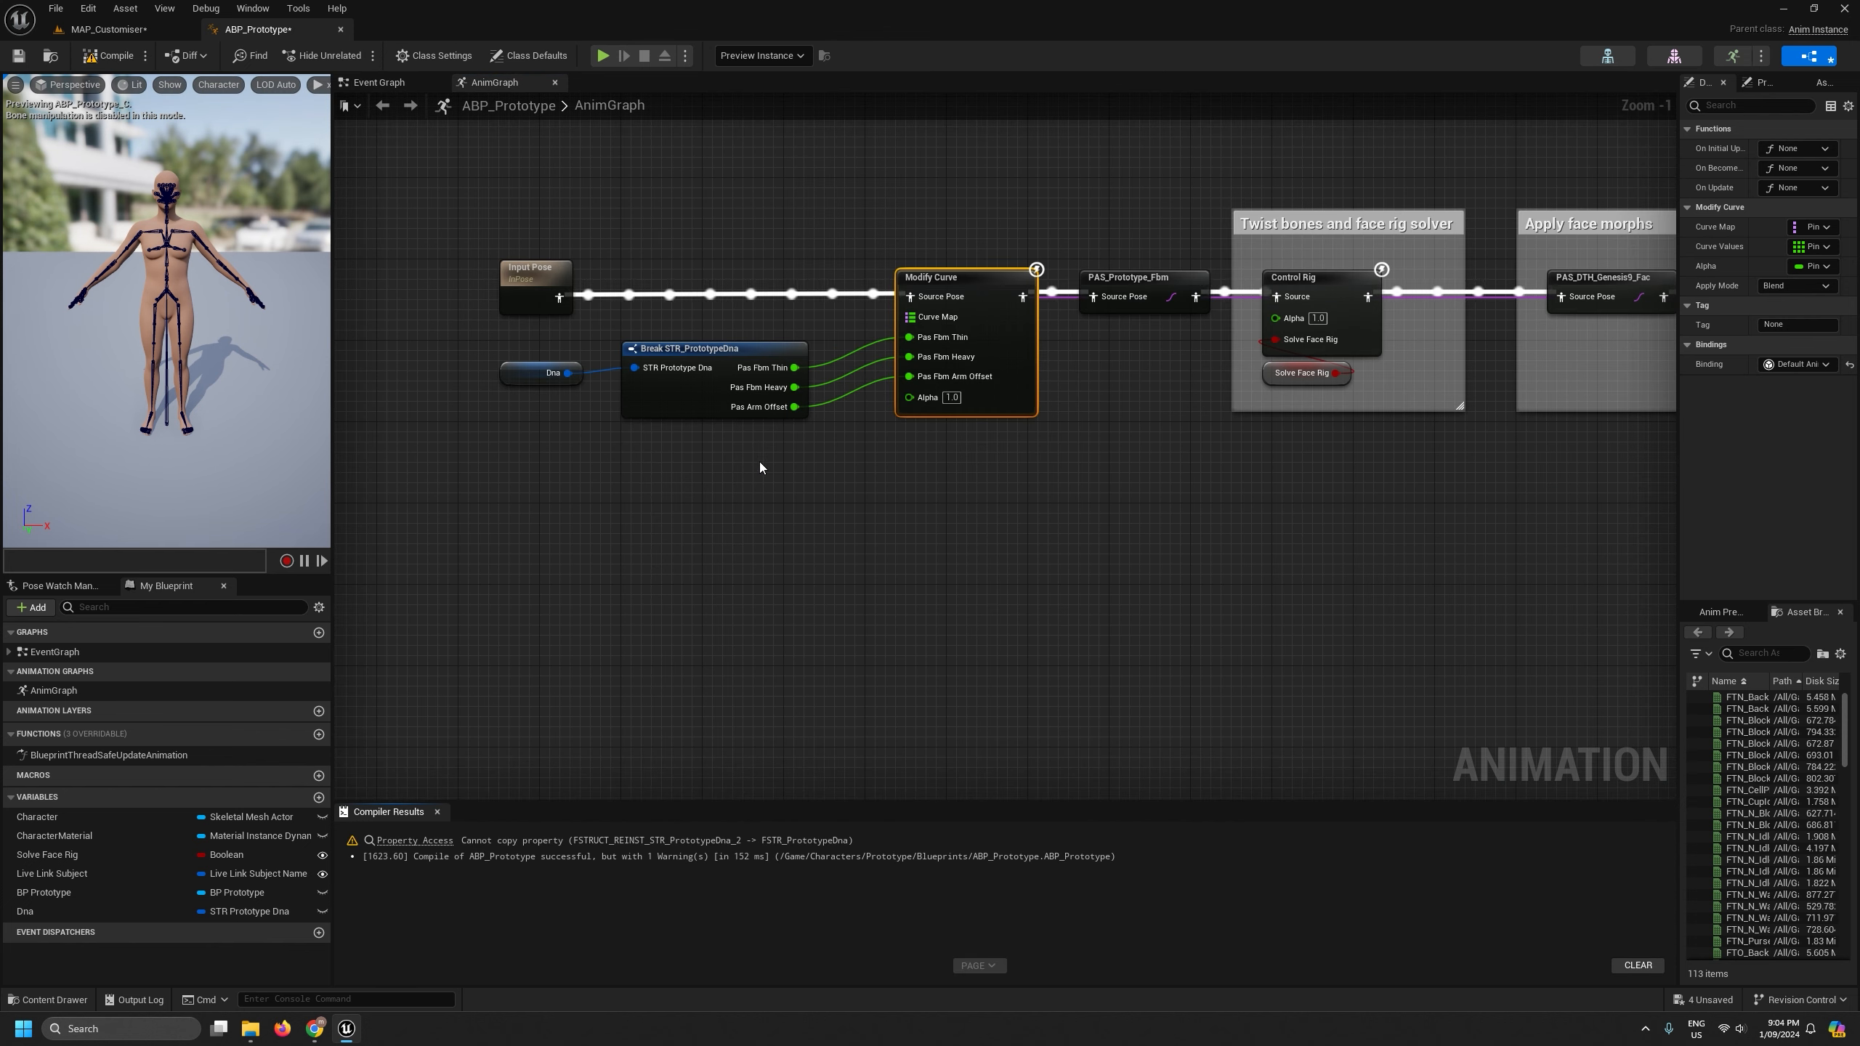
pyautogui.scroll(1, 758, 462)
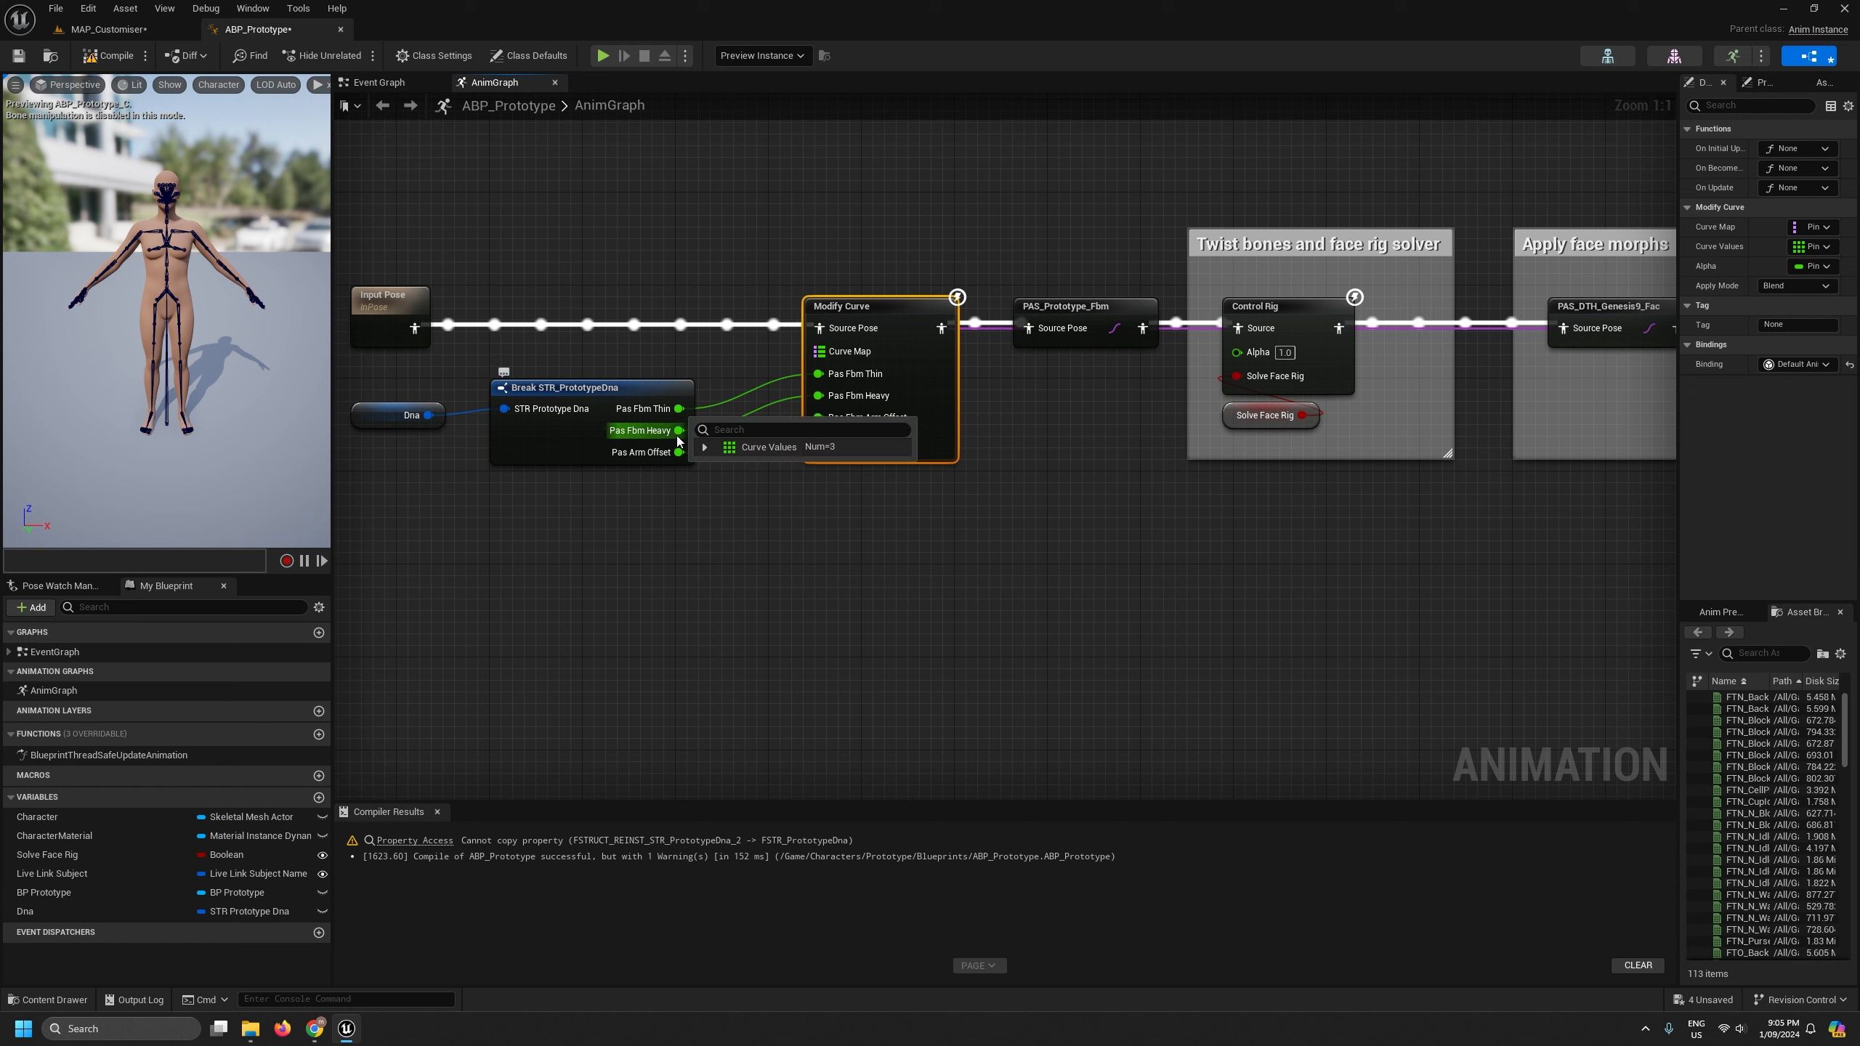
pyautogui.rightClick(815, 418)
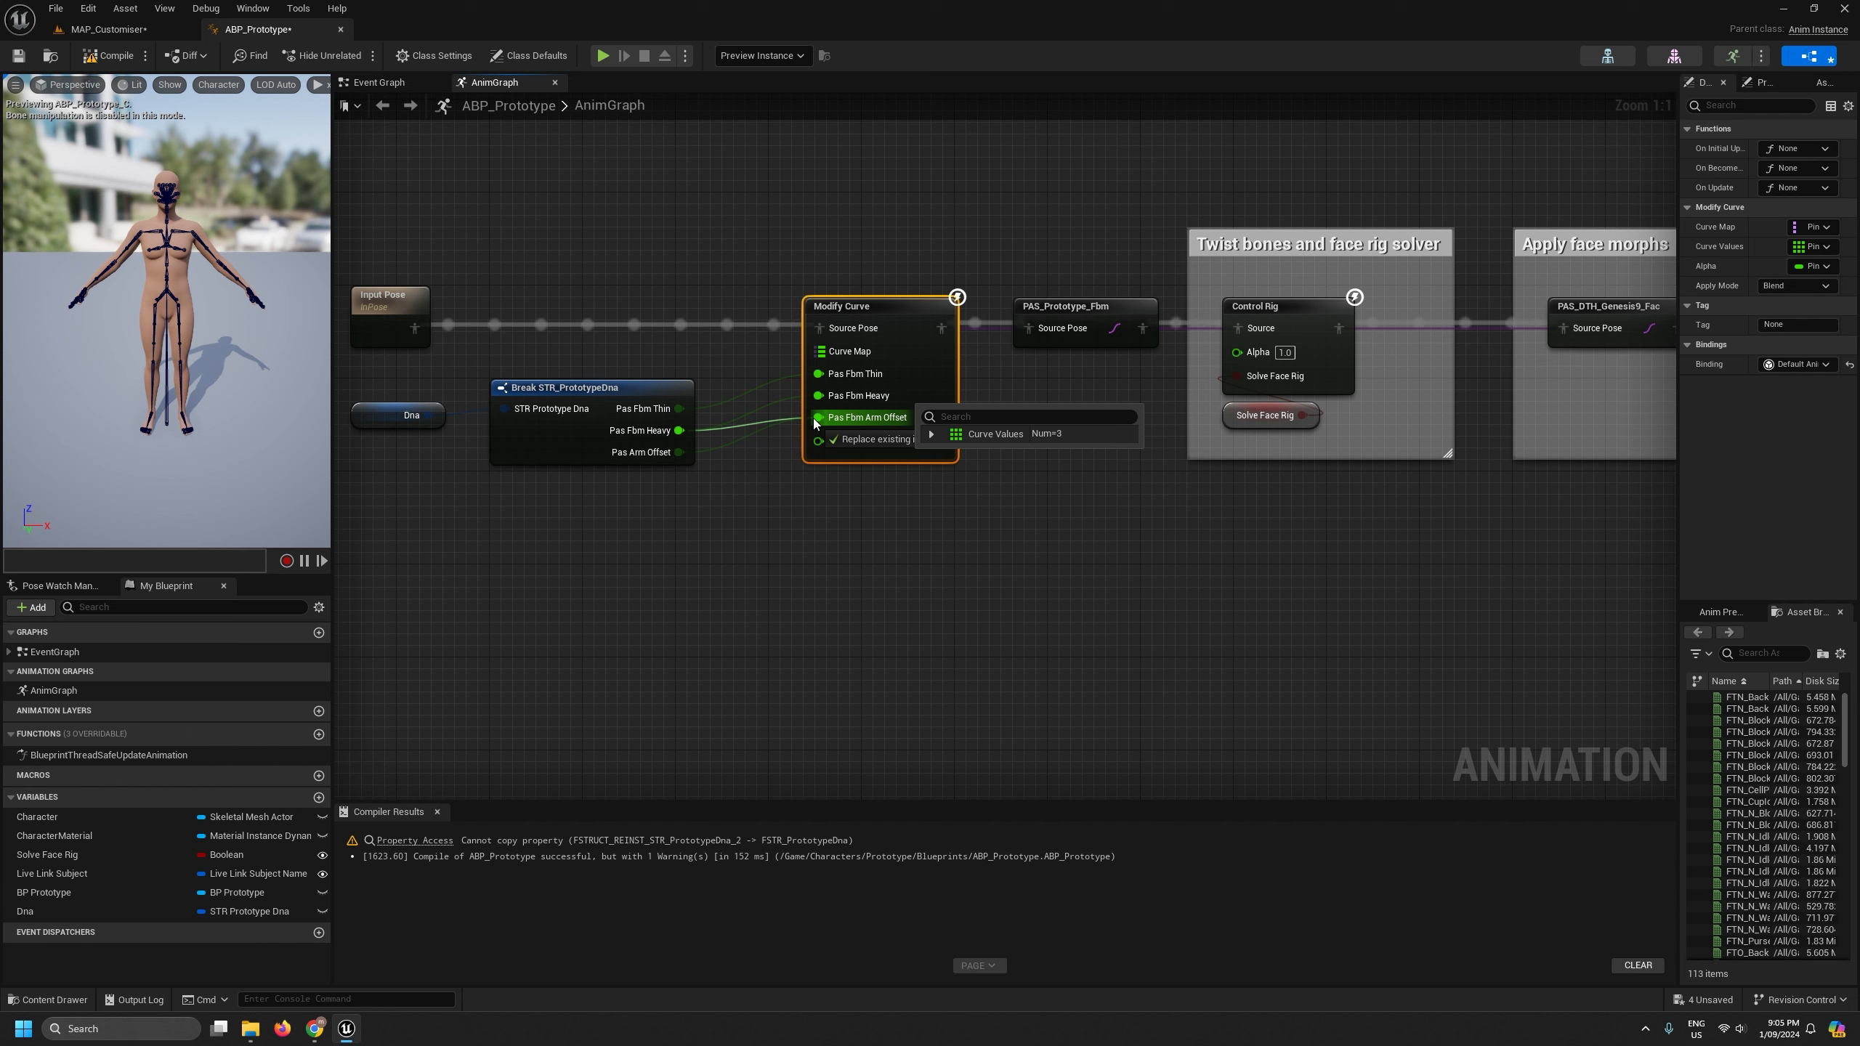
pyautogui.moveTo(814, 419); pyautogui.dragTo(704, 419)
pyautogui.click(714, 374)
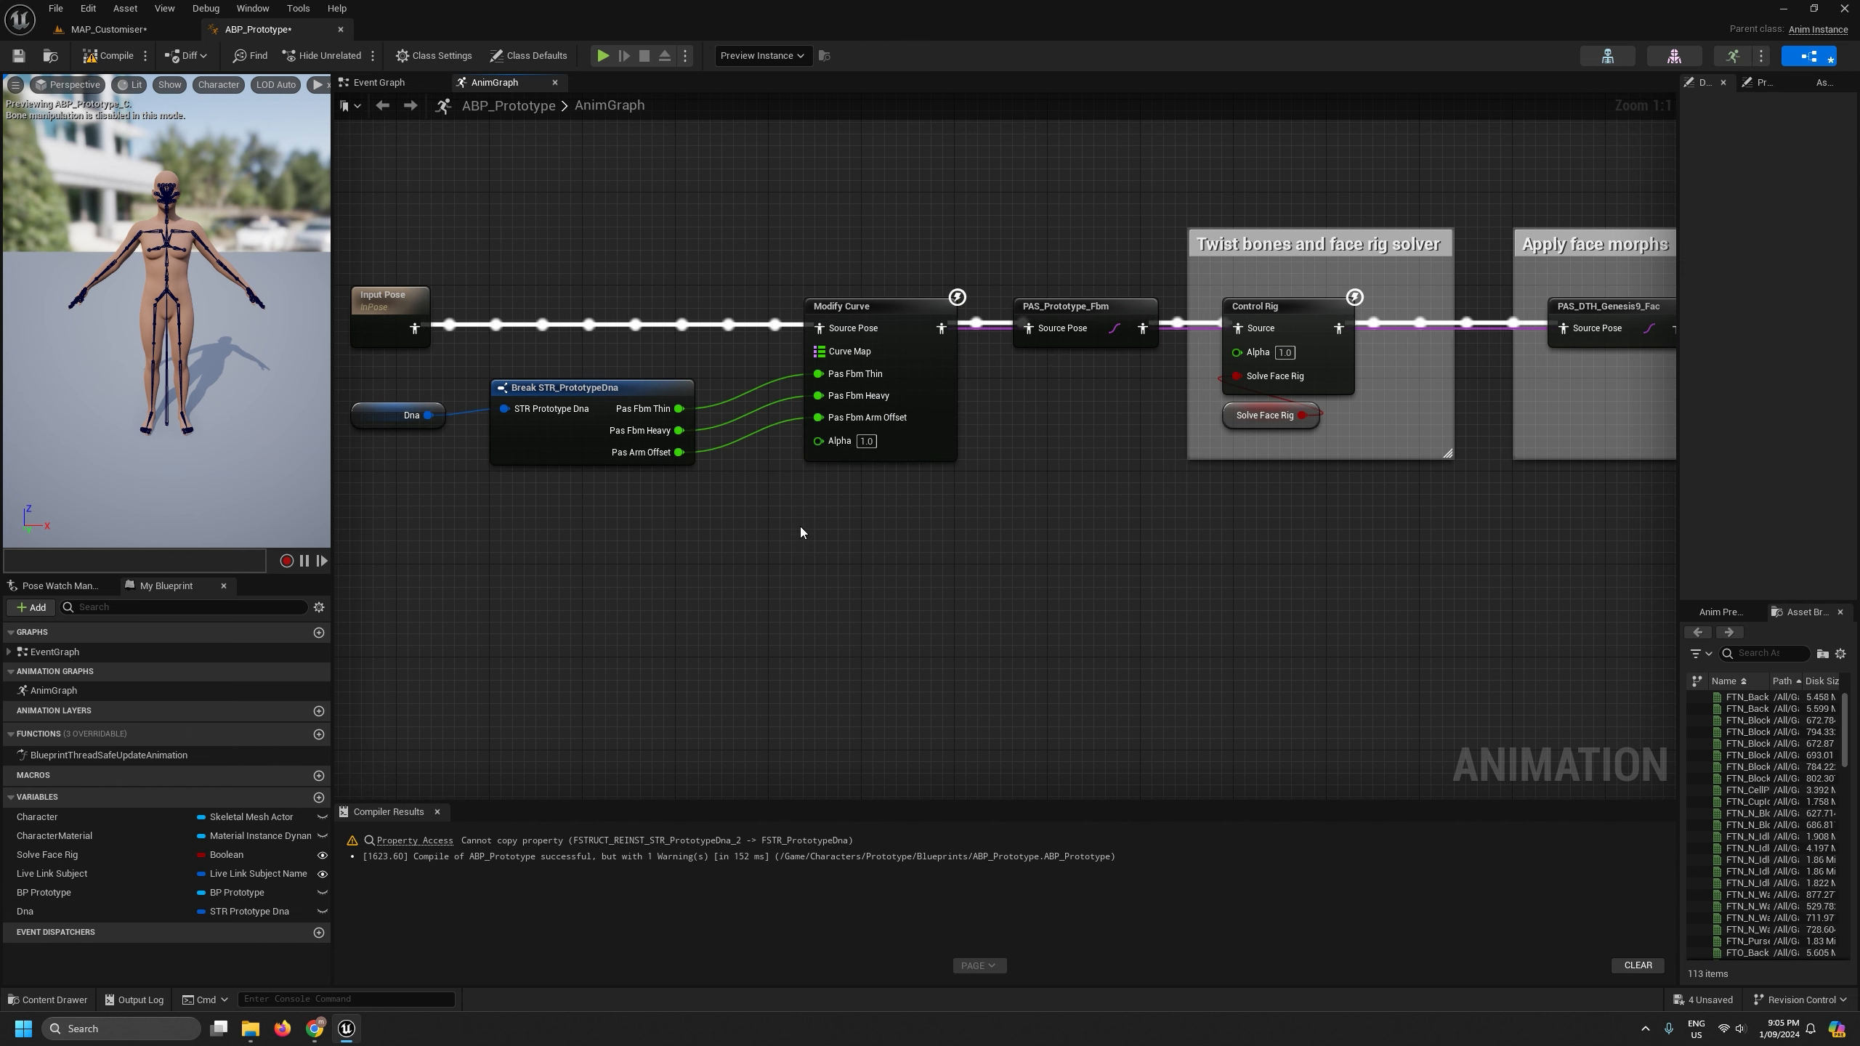
# - Recompile ABP_Prototype, check the Dna assignment in the BlueprintThreadSafeUpdateAnimation function, and close the blueprint
pyautogui.click(121, 62)
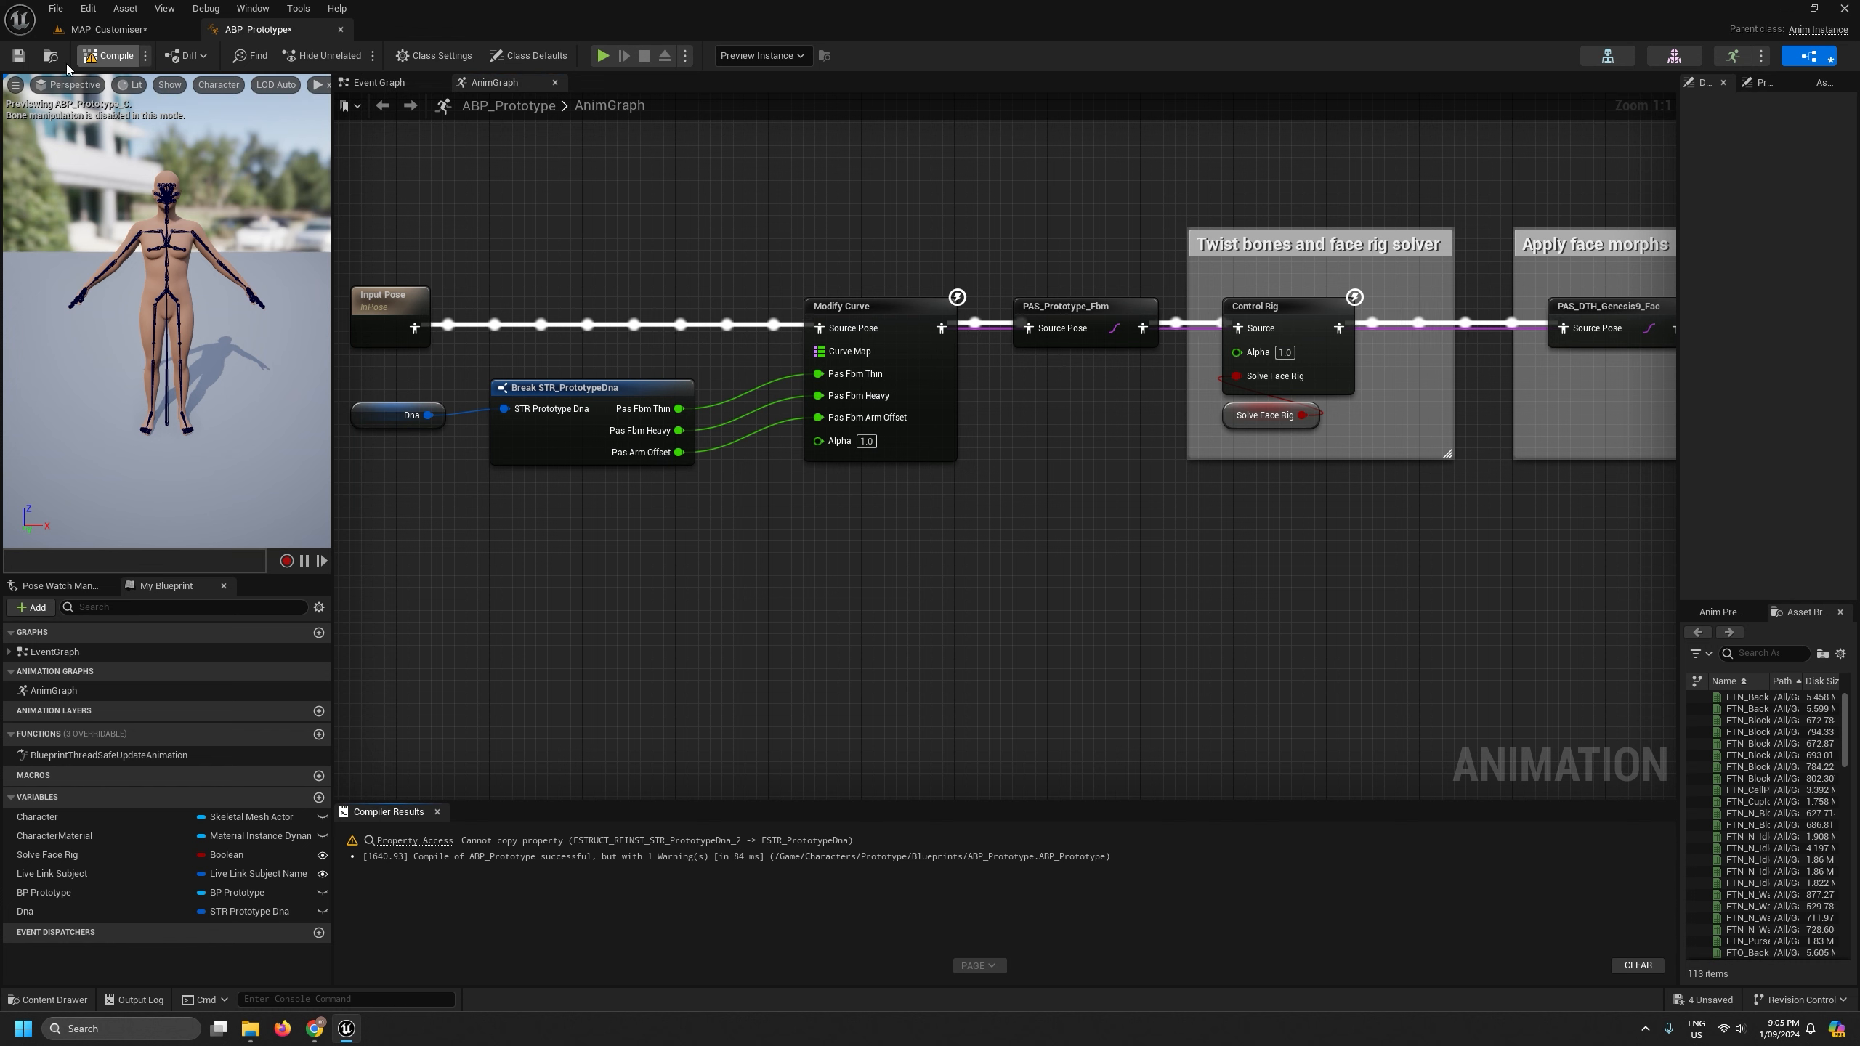
pyautogui.moveTo(617, 511); pyautogui.dragTo(783, 559, button='right')
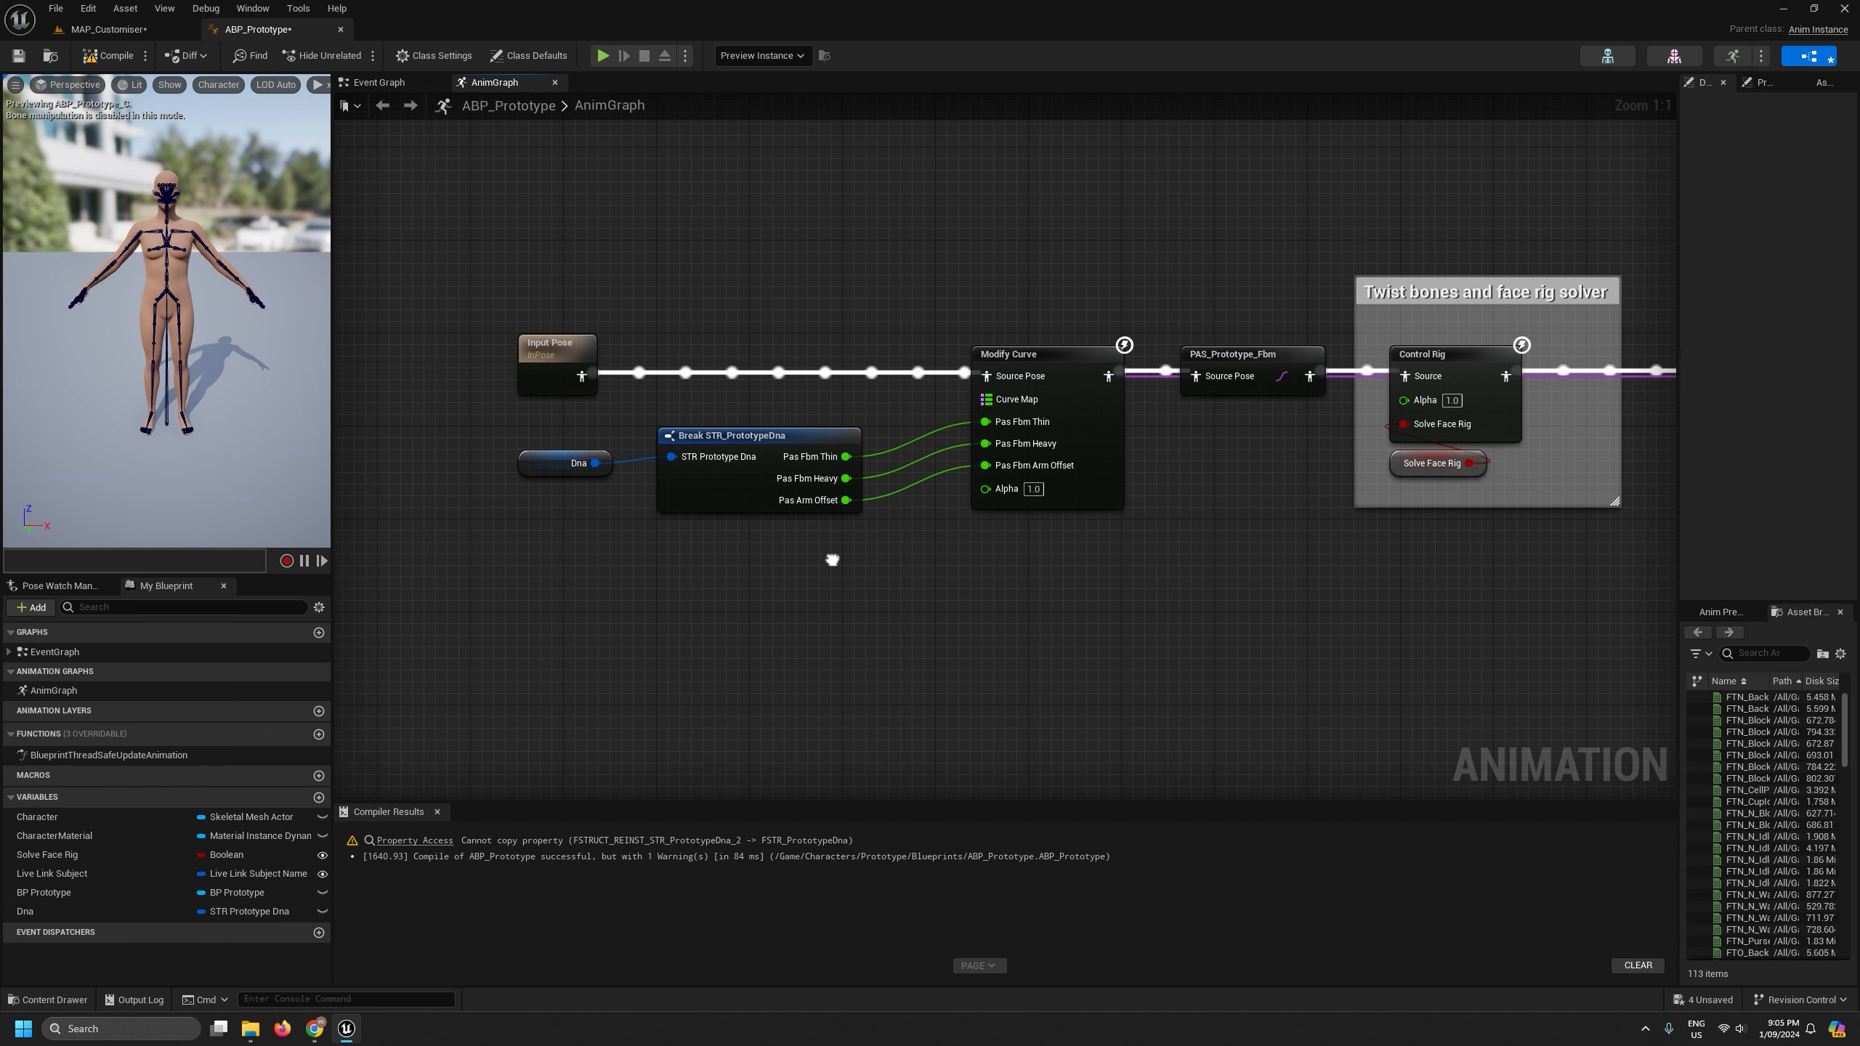
pyautogui.click(767, 436)
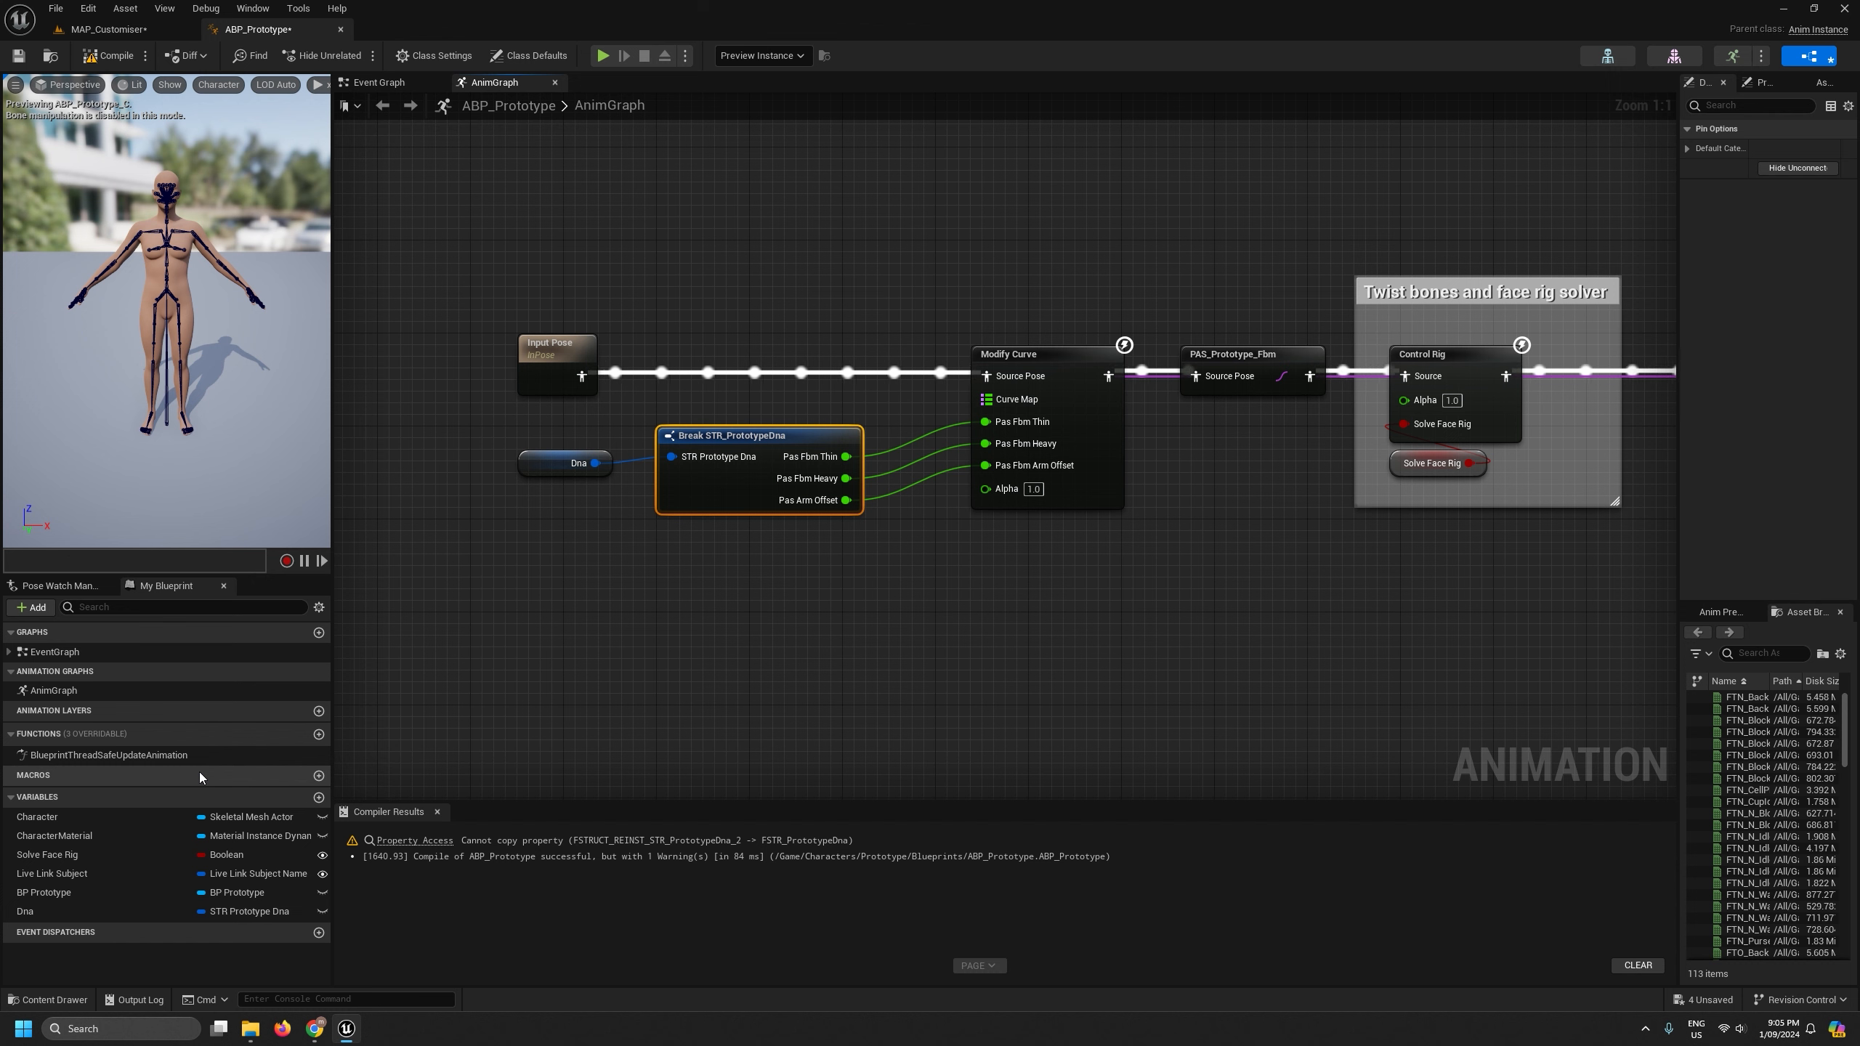
pyautogui.doubleClick(79, 755)
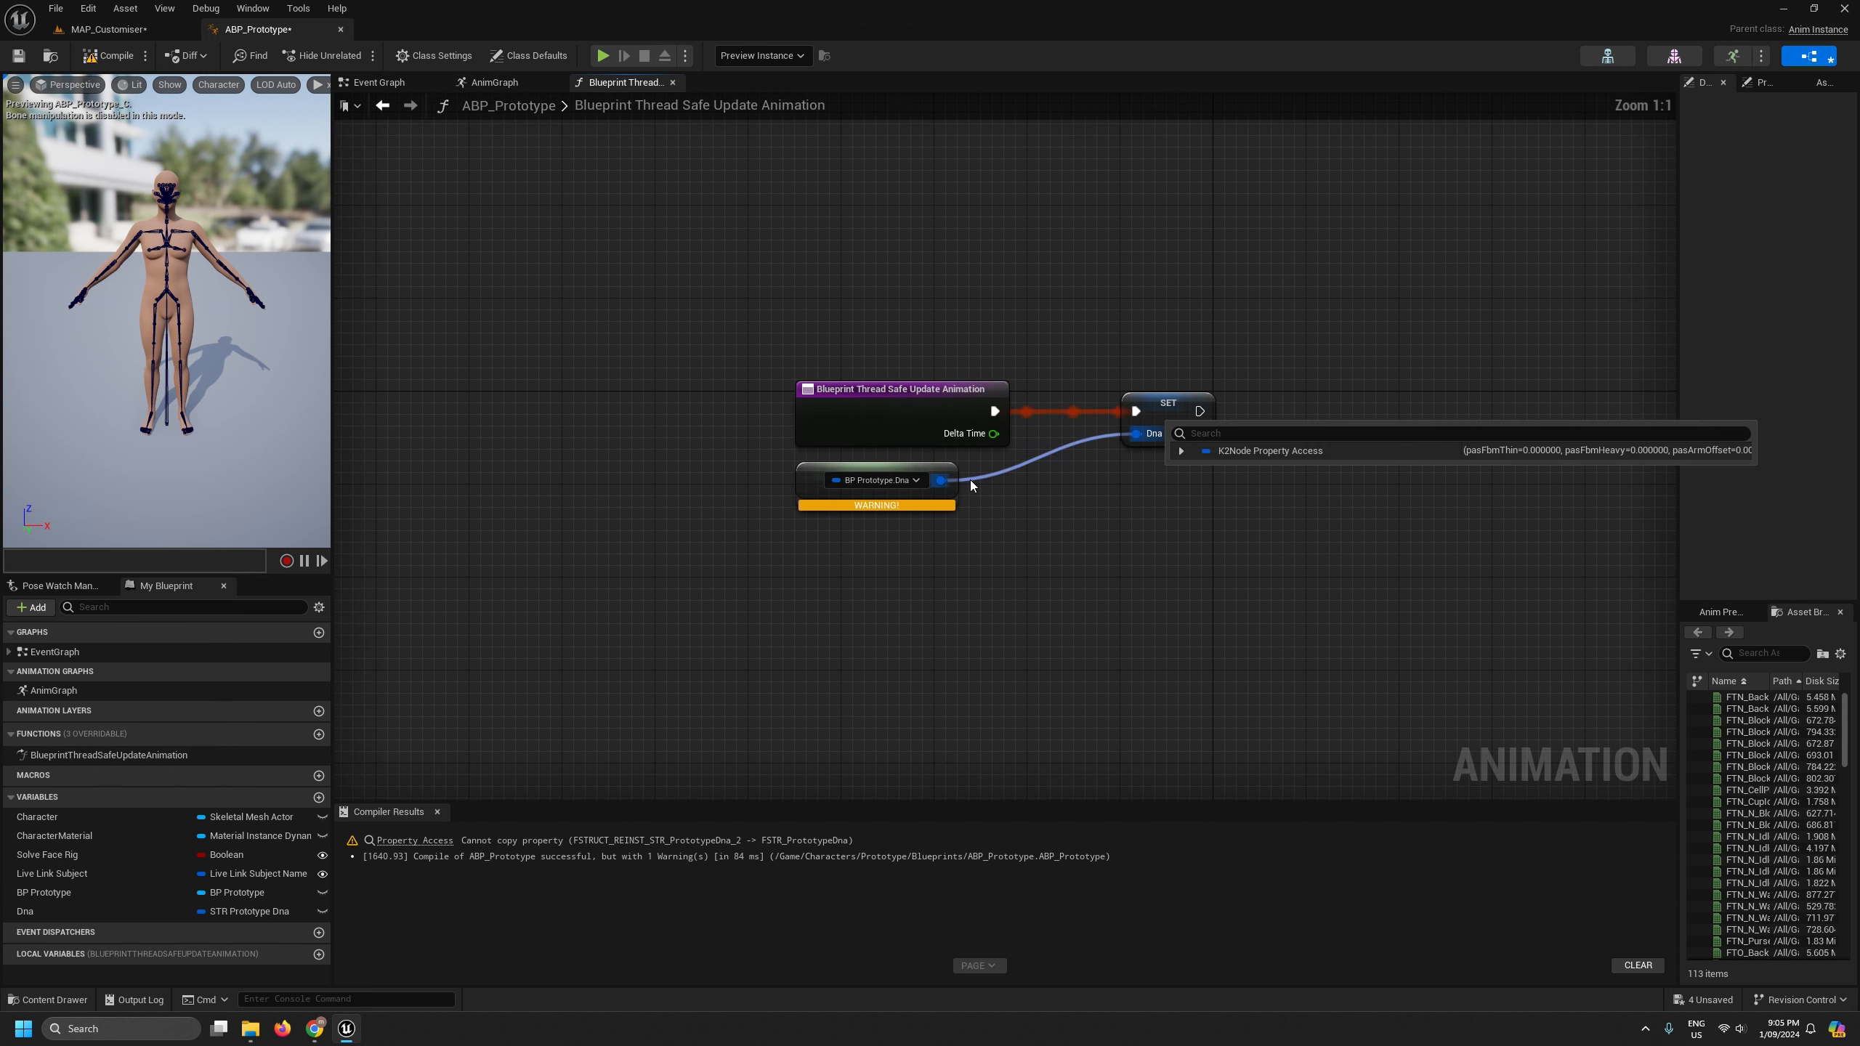
pyautogui.click(343, 29)
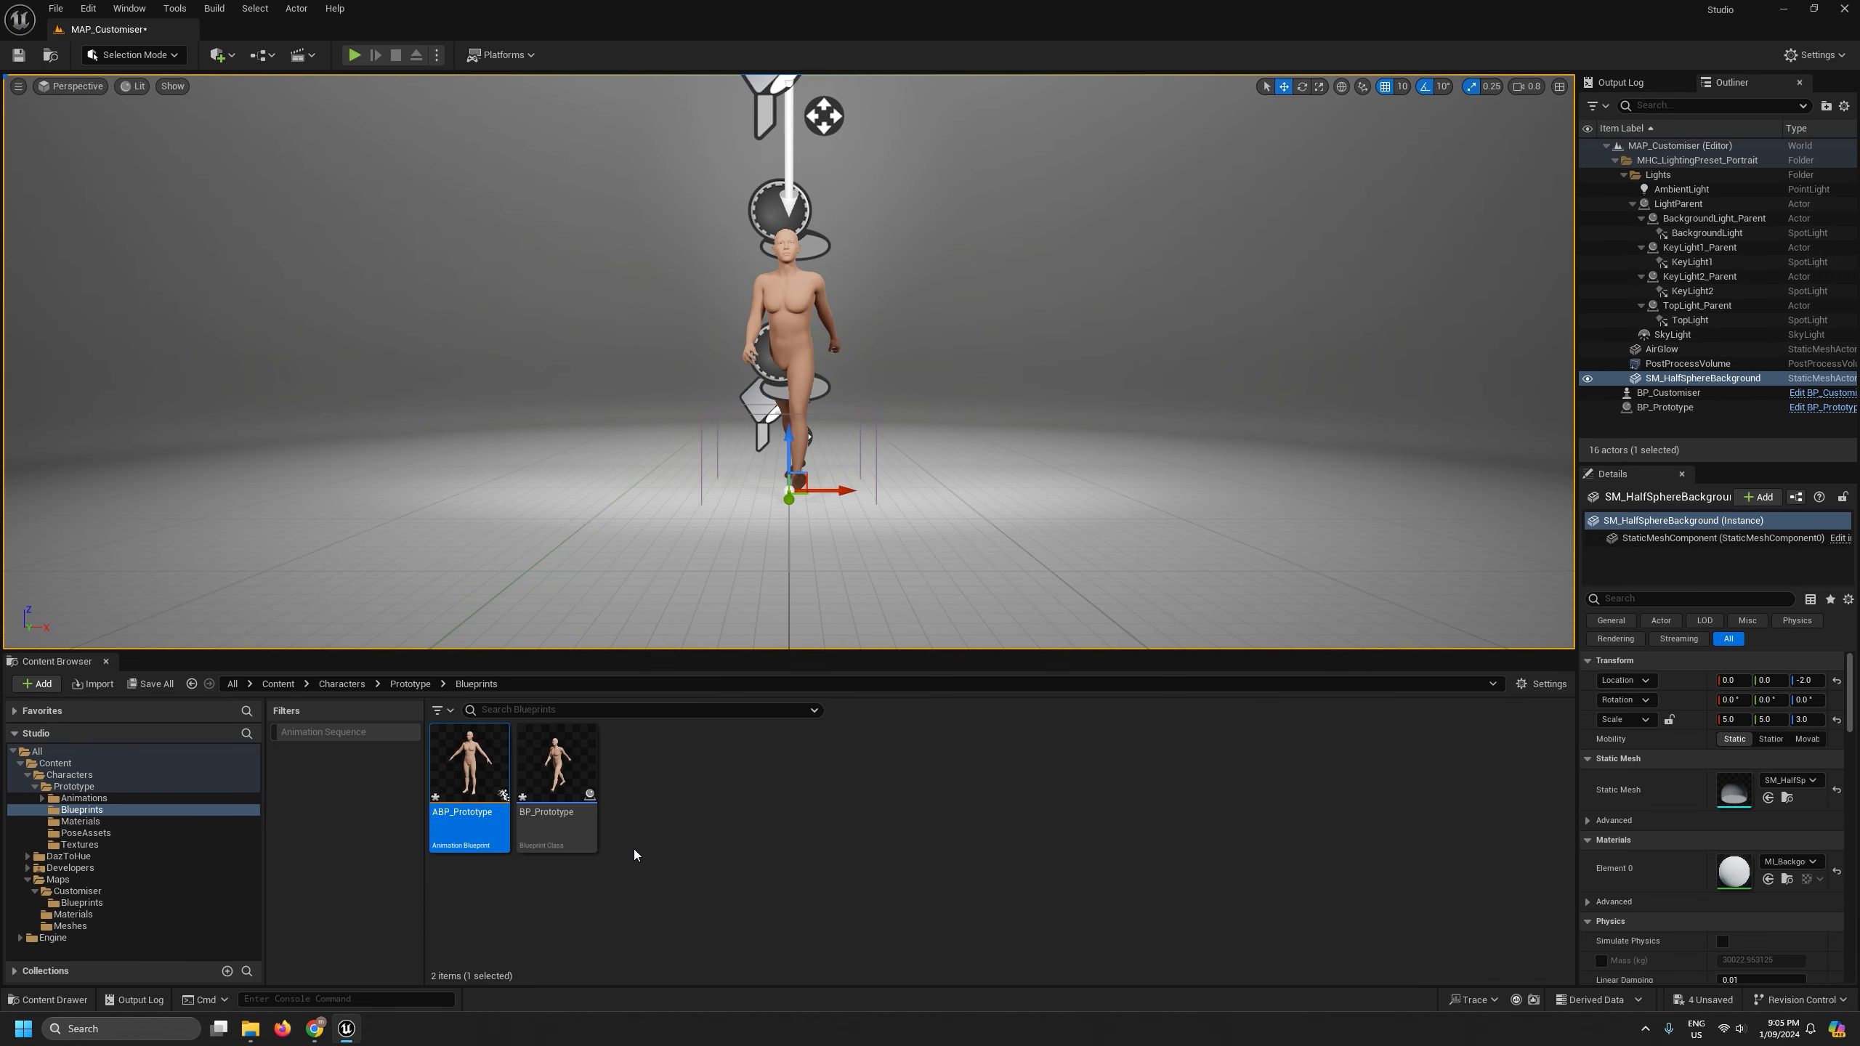
# - Open WDG_Customiser from the Maps/Customiser/Blueprints folder and show its Event Graph
pyautogui.click(110, 834)
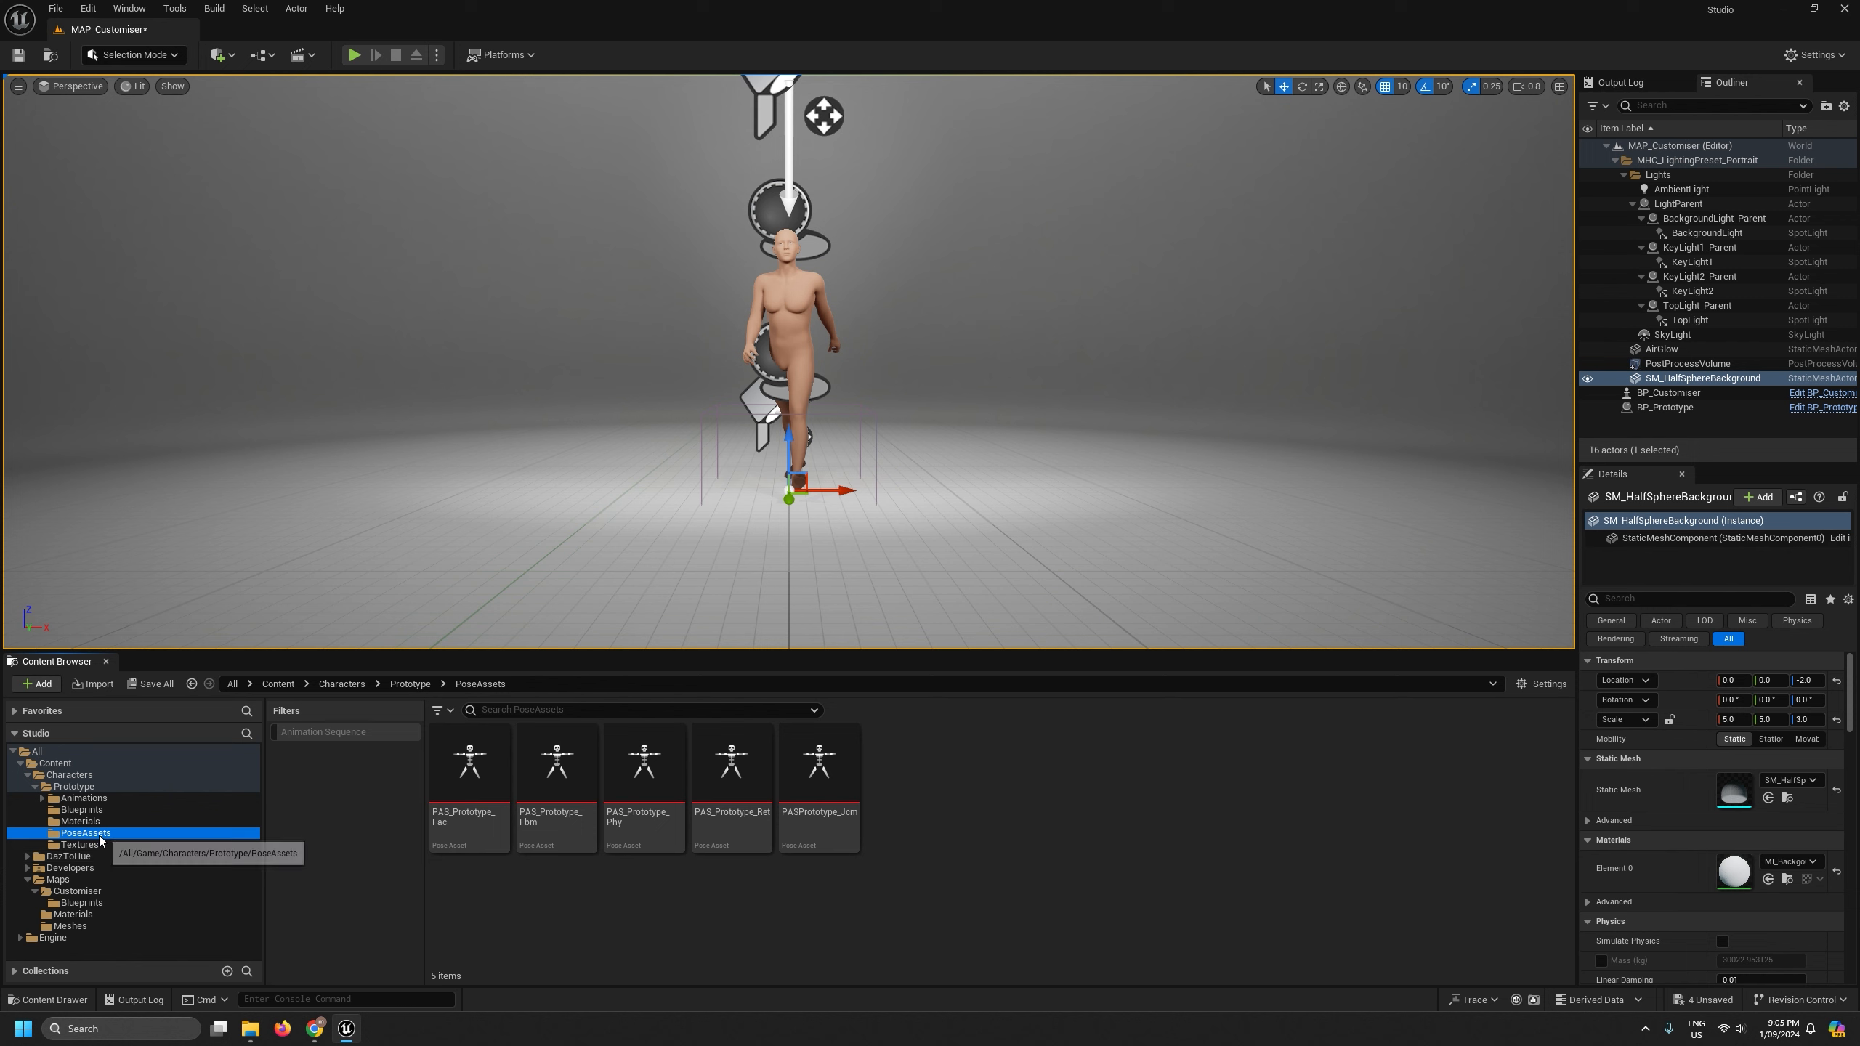
pyautogui.click(77, 891)
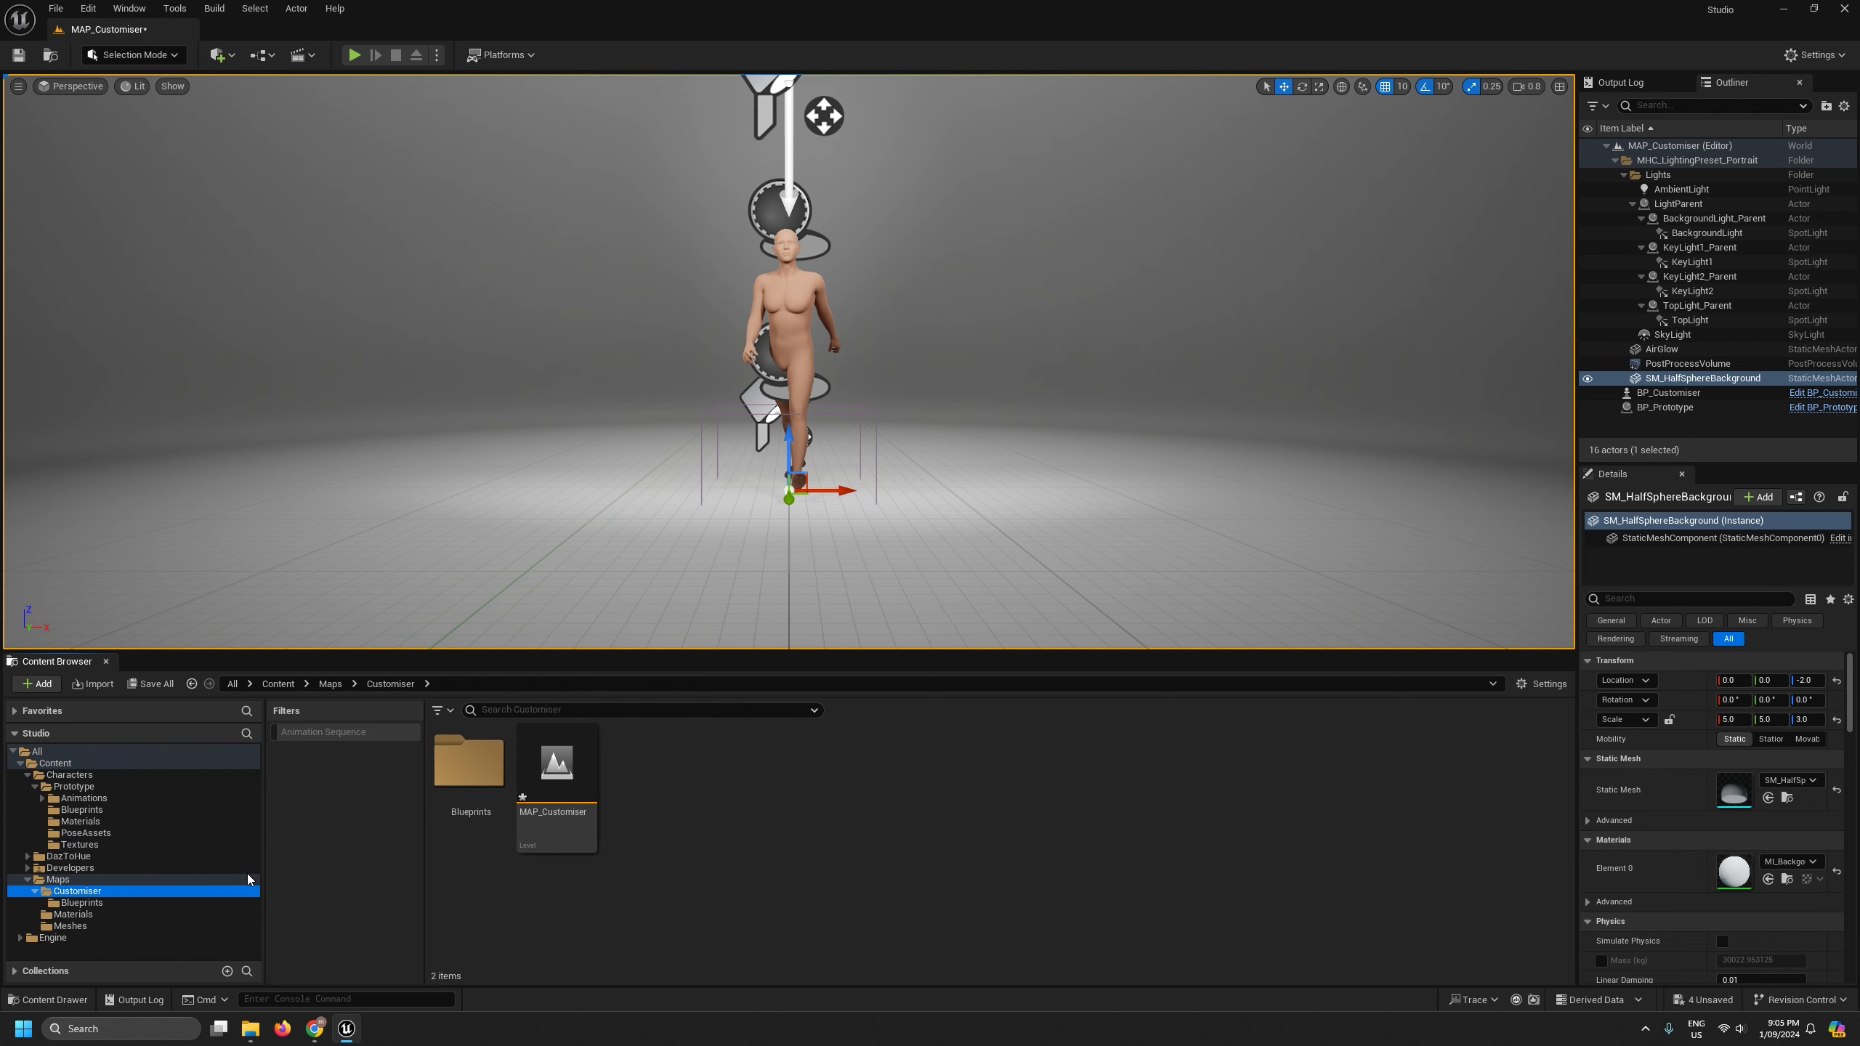
pyautogui.click(86, 903)
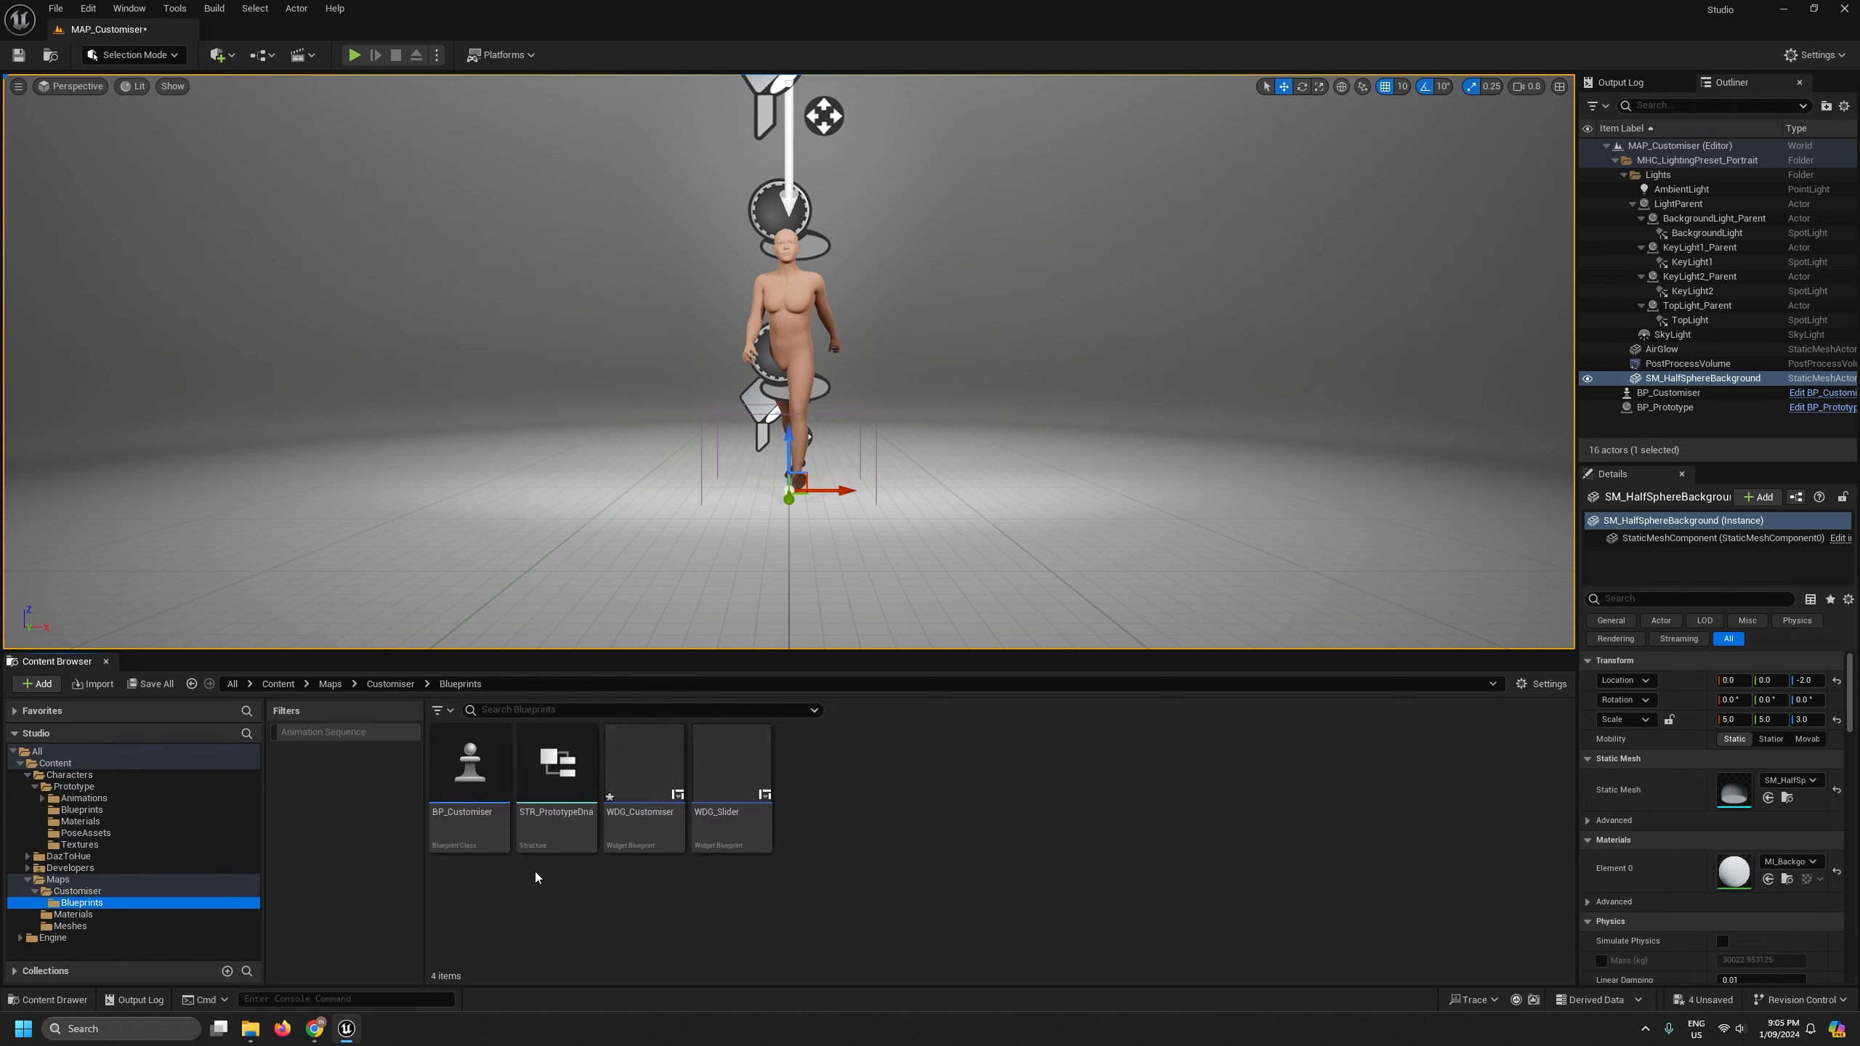
pyautogui.doubleClick(641, 769)
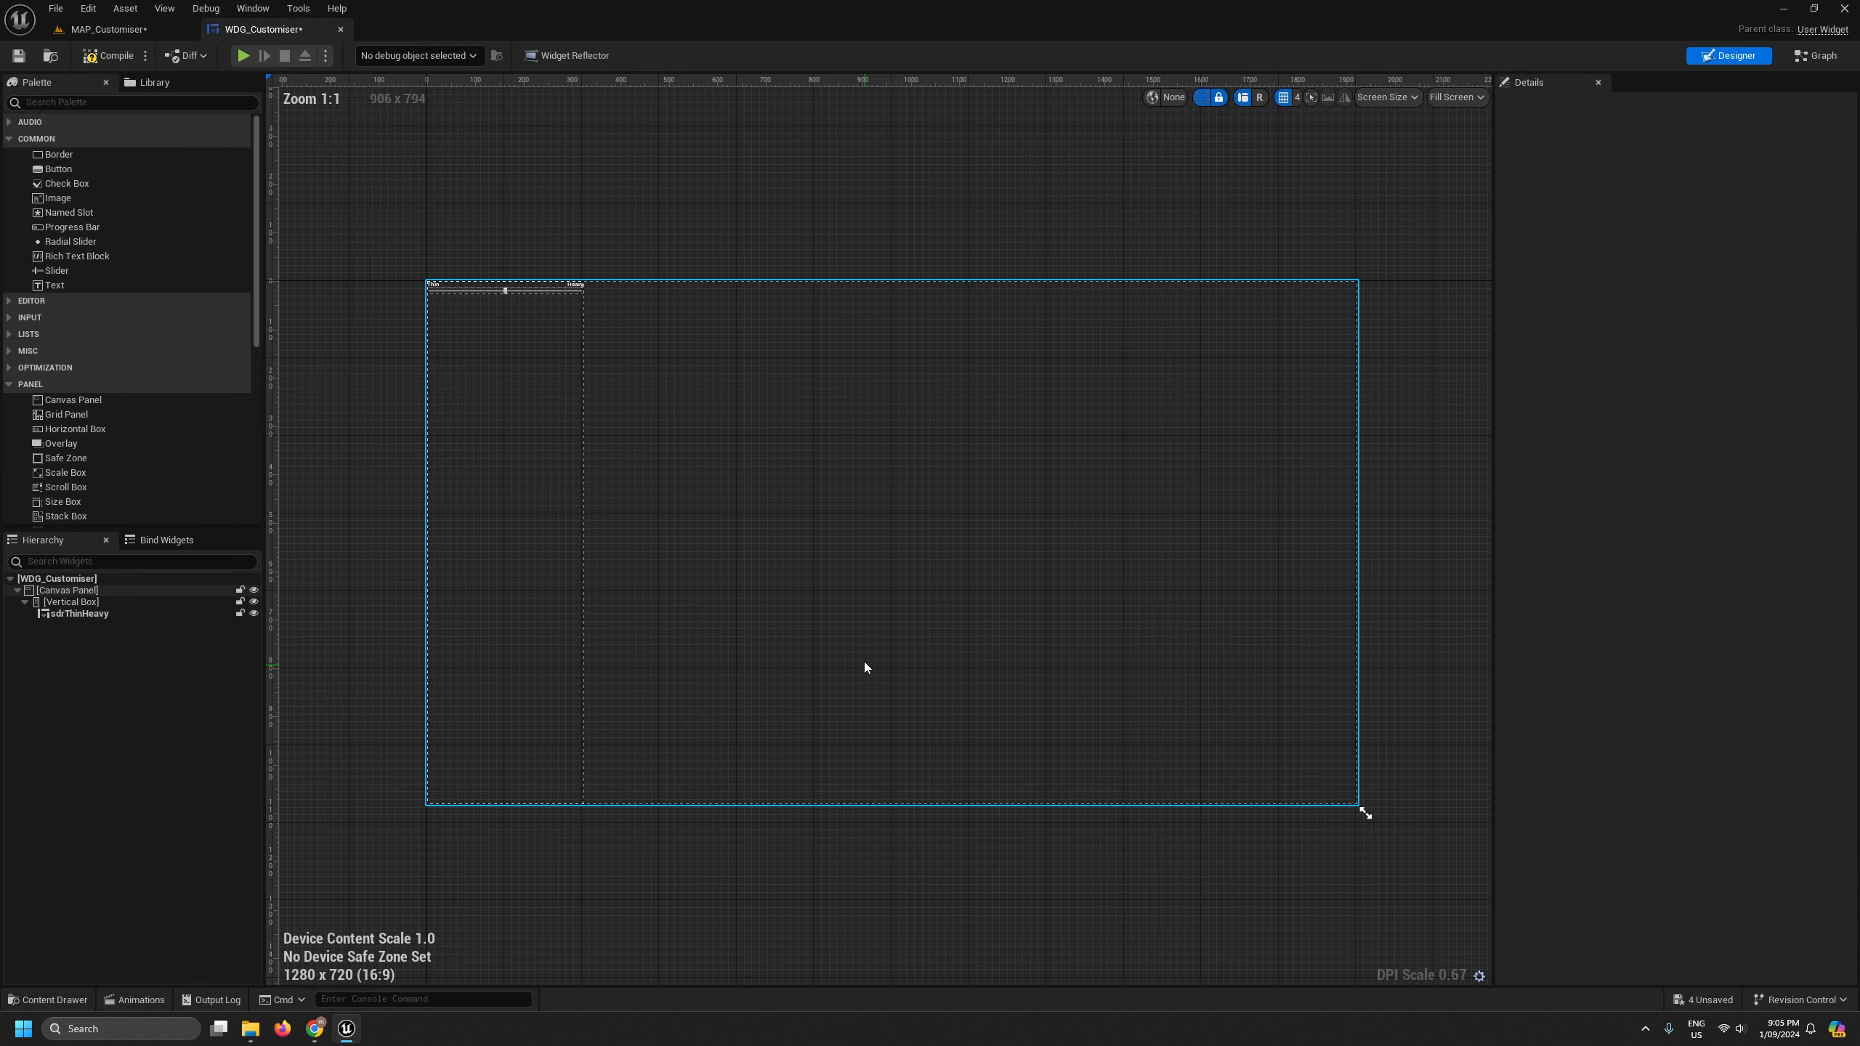
pyautogui.click(1815, 59)
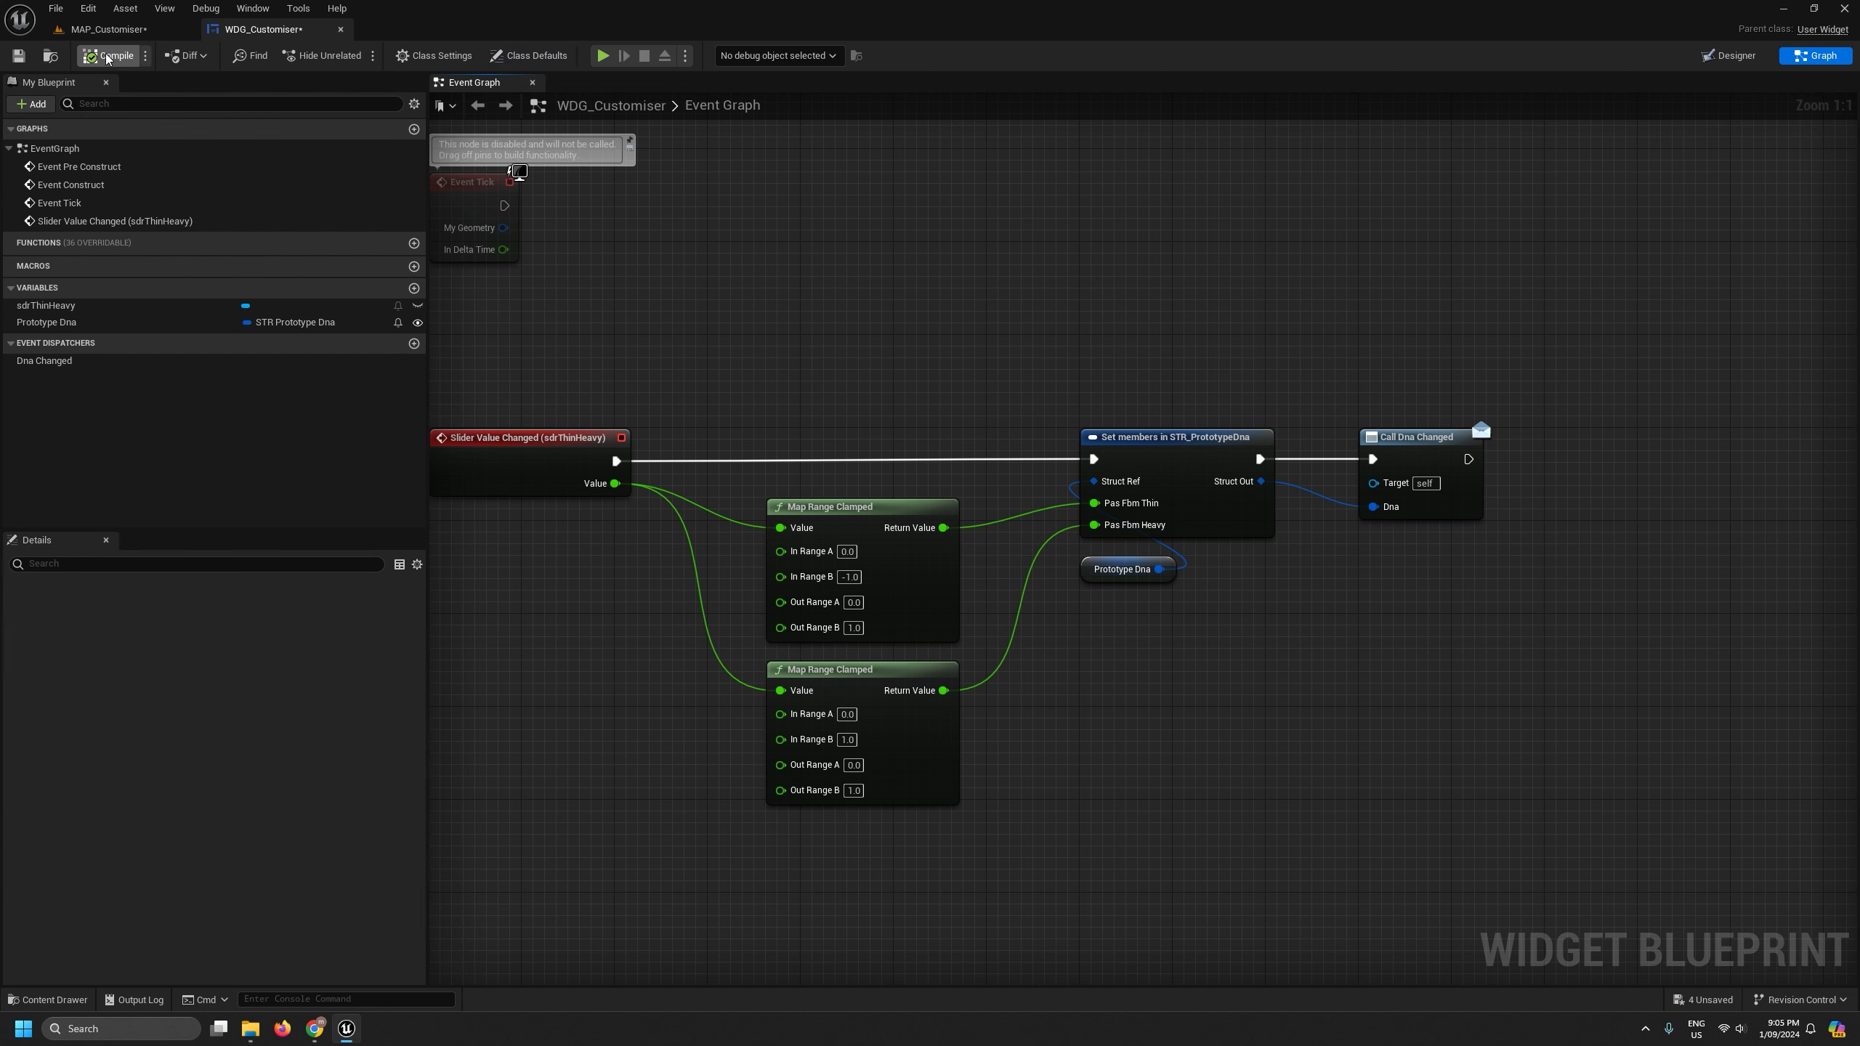
# - Expose the pasArmOffset pin on the Set members in STR_PrototypeDna node and move the Prototype Dna variable node clear below it
pyautogui.click(1186, 437)
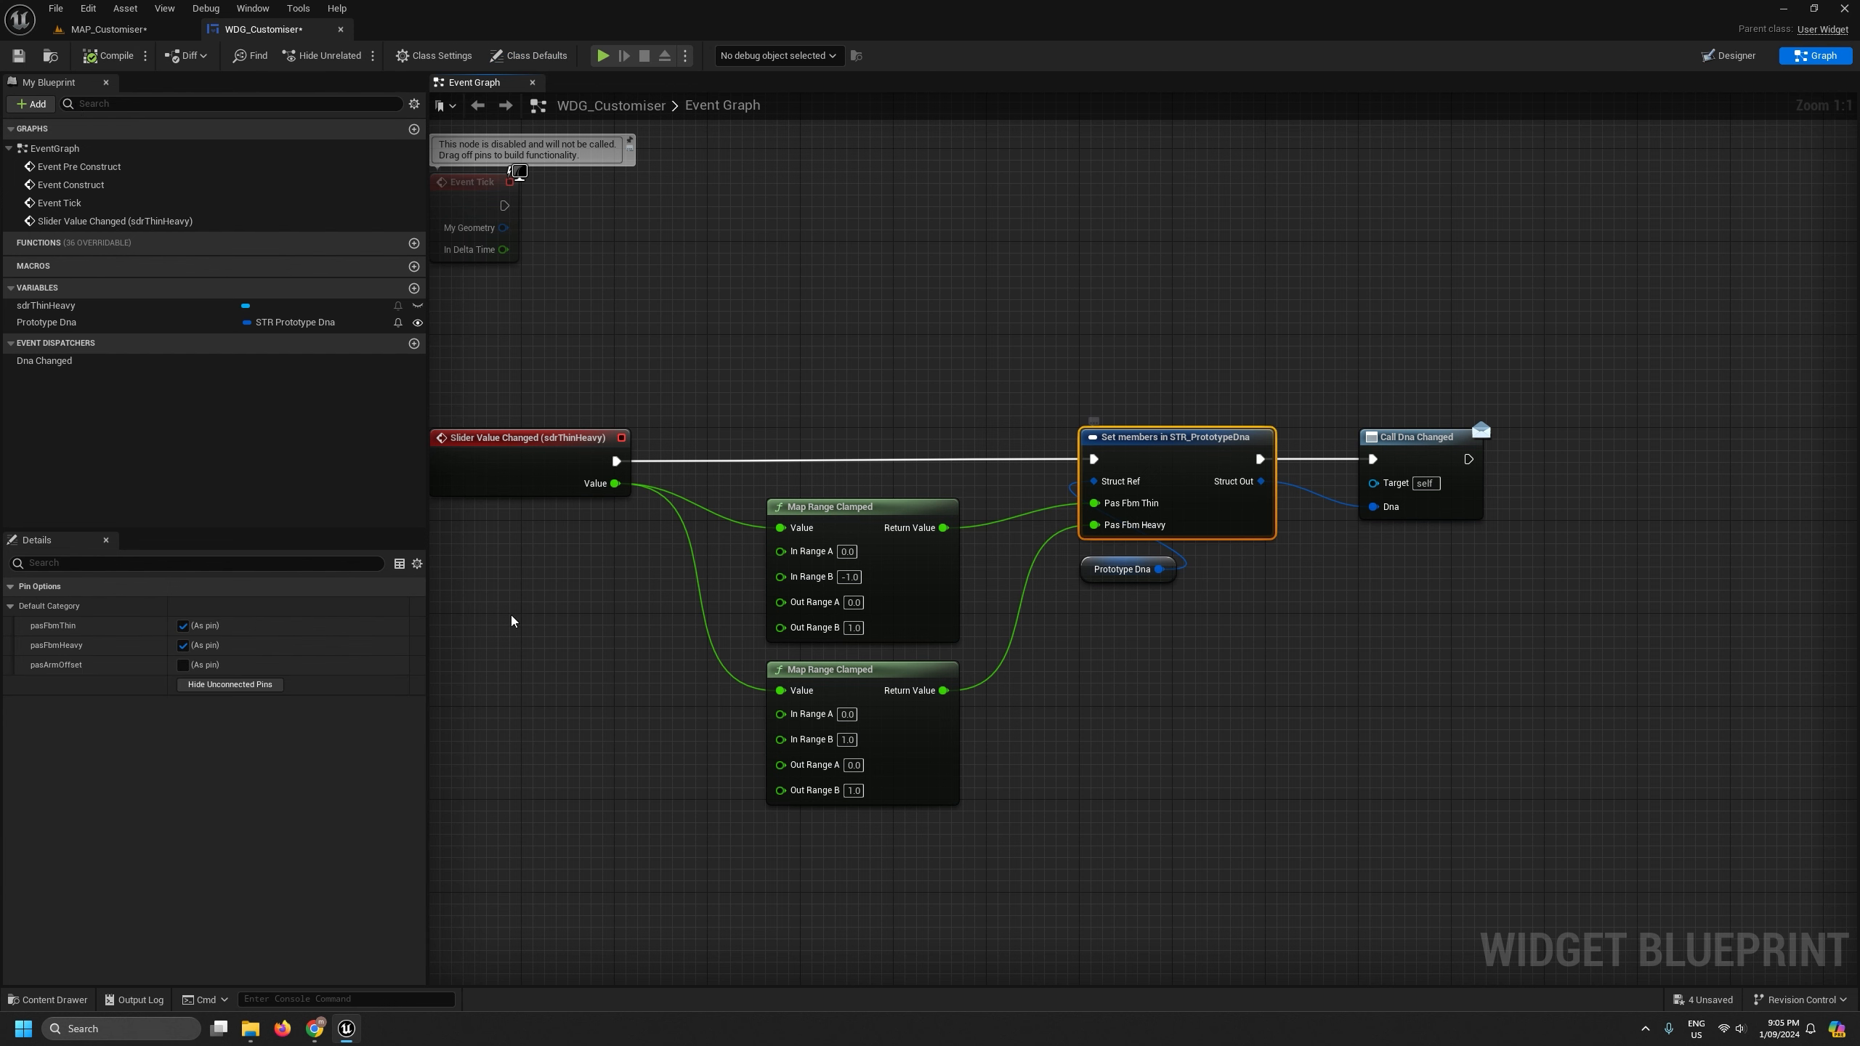
pyautogui.click(196, 667)
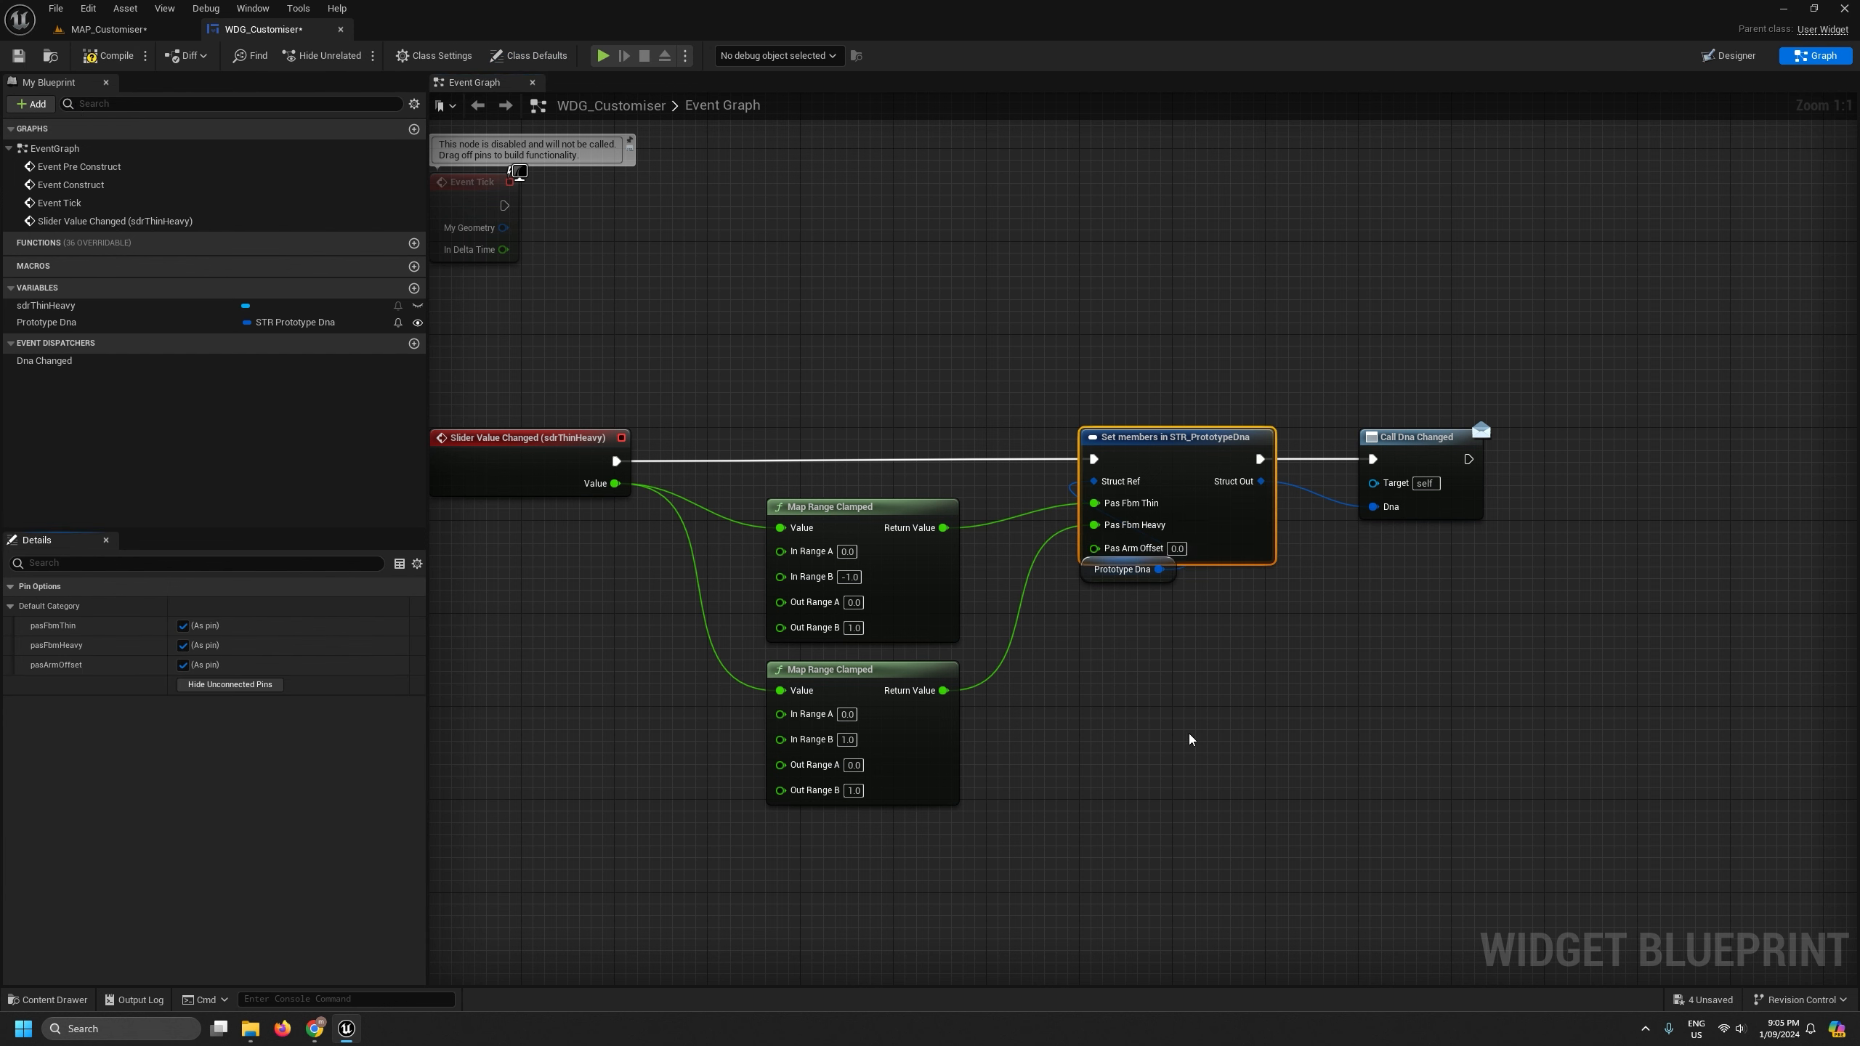
pyautogui.click(1123, 570)
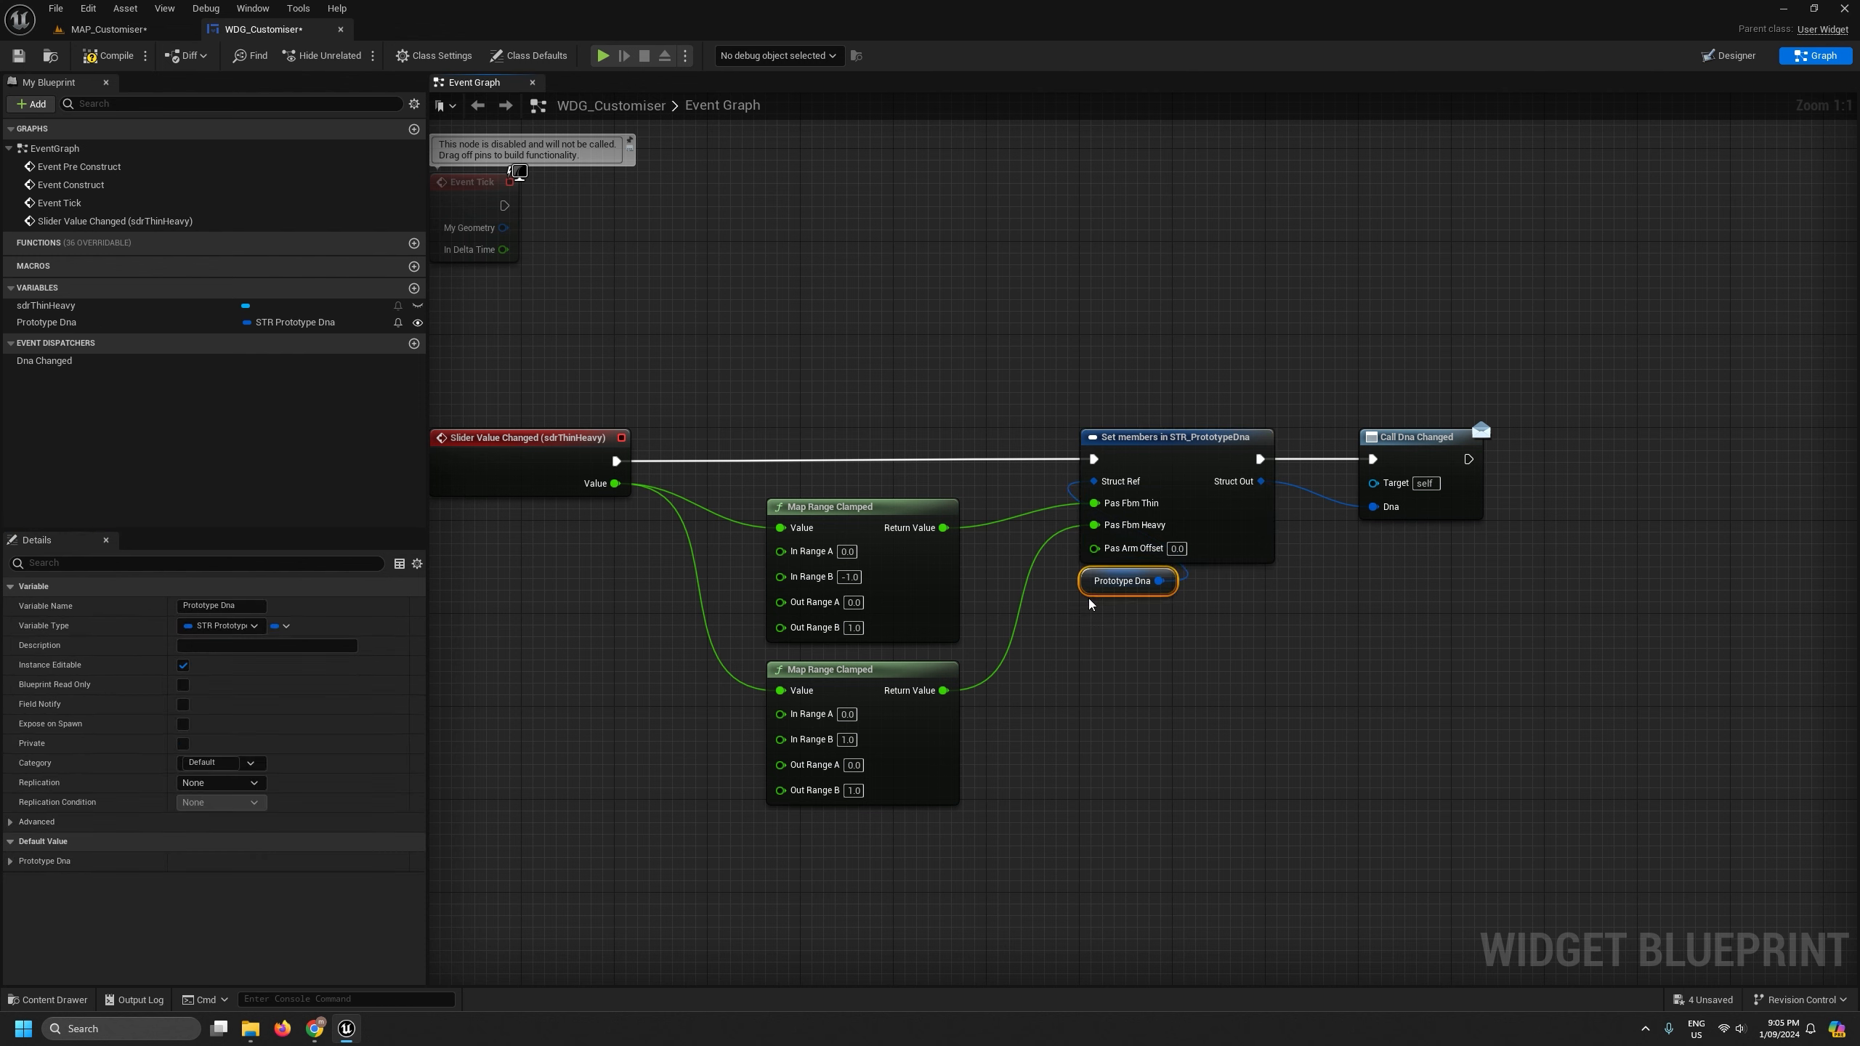
# - Move the Set members, Prototype Dna and Call Dna Changed nodes farther away from the Map Range Clamped nodes
pyautogui.scroll(-1, 1165, 634)
pyautogui.moveTo(1460, 696); pyautogui.dragTo(1273, 467)
pyautogui.moveTo(1174, 775); pyautogui.dragTo(1084, 682, button='right')
pyautogui.scroll(1, 1025, 680)
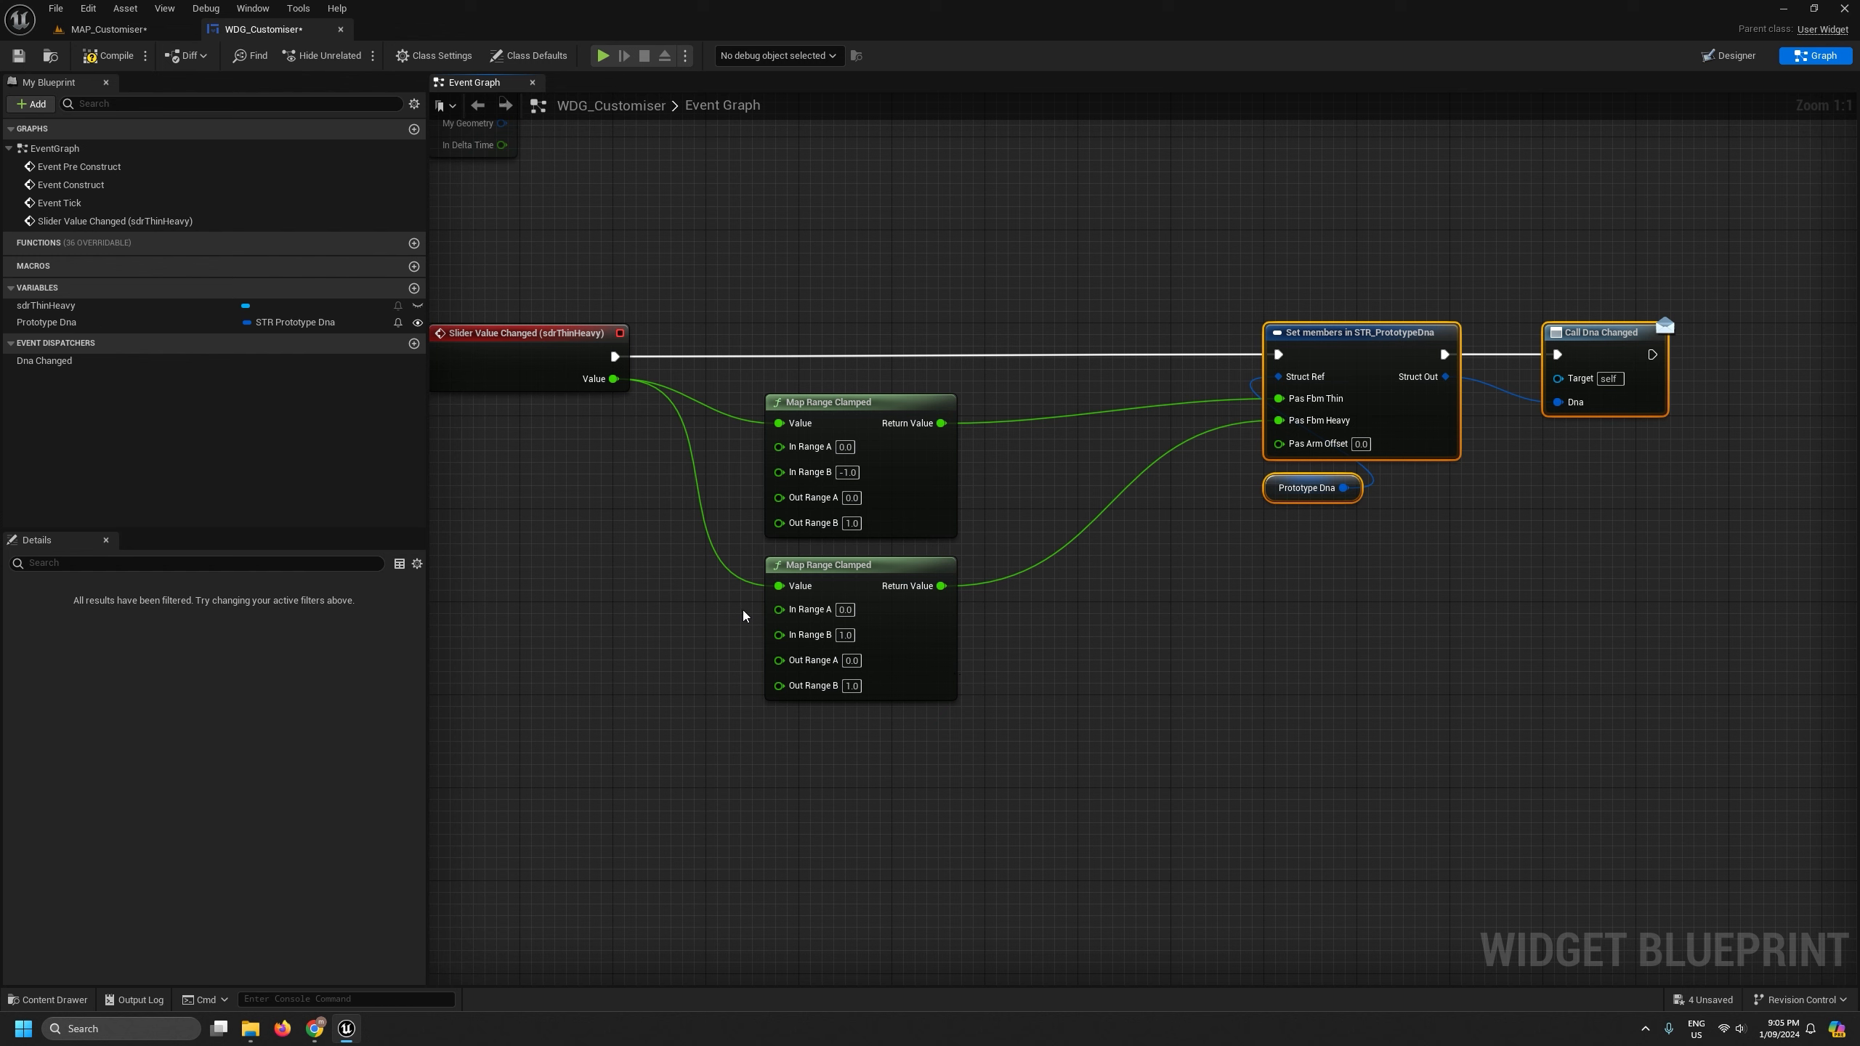
# - Duplicate the Heavy branch's Map Range Clamped node, place the copy beneath it, and connect the sdrThinHeavy slider's Value to its Value input
pyautogui.click(829, 565)
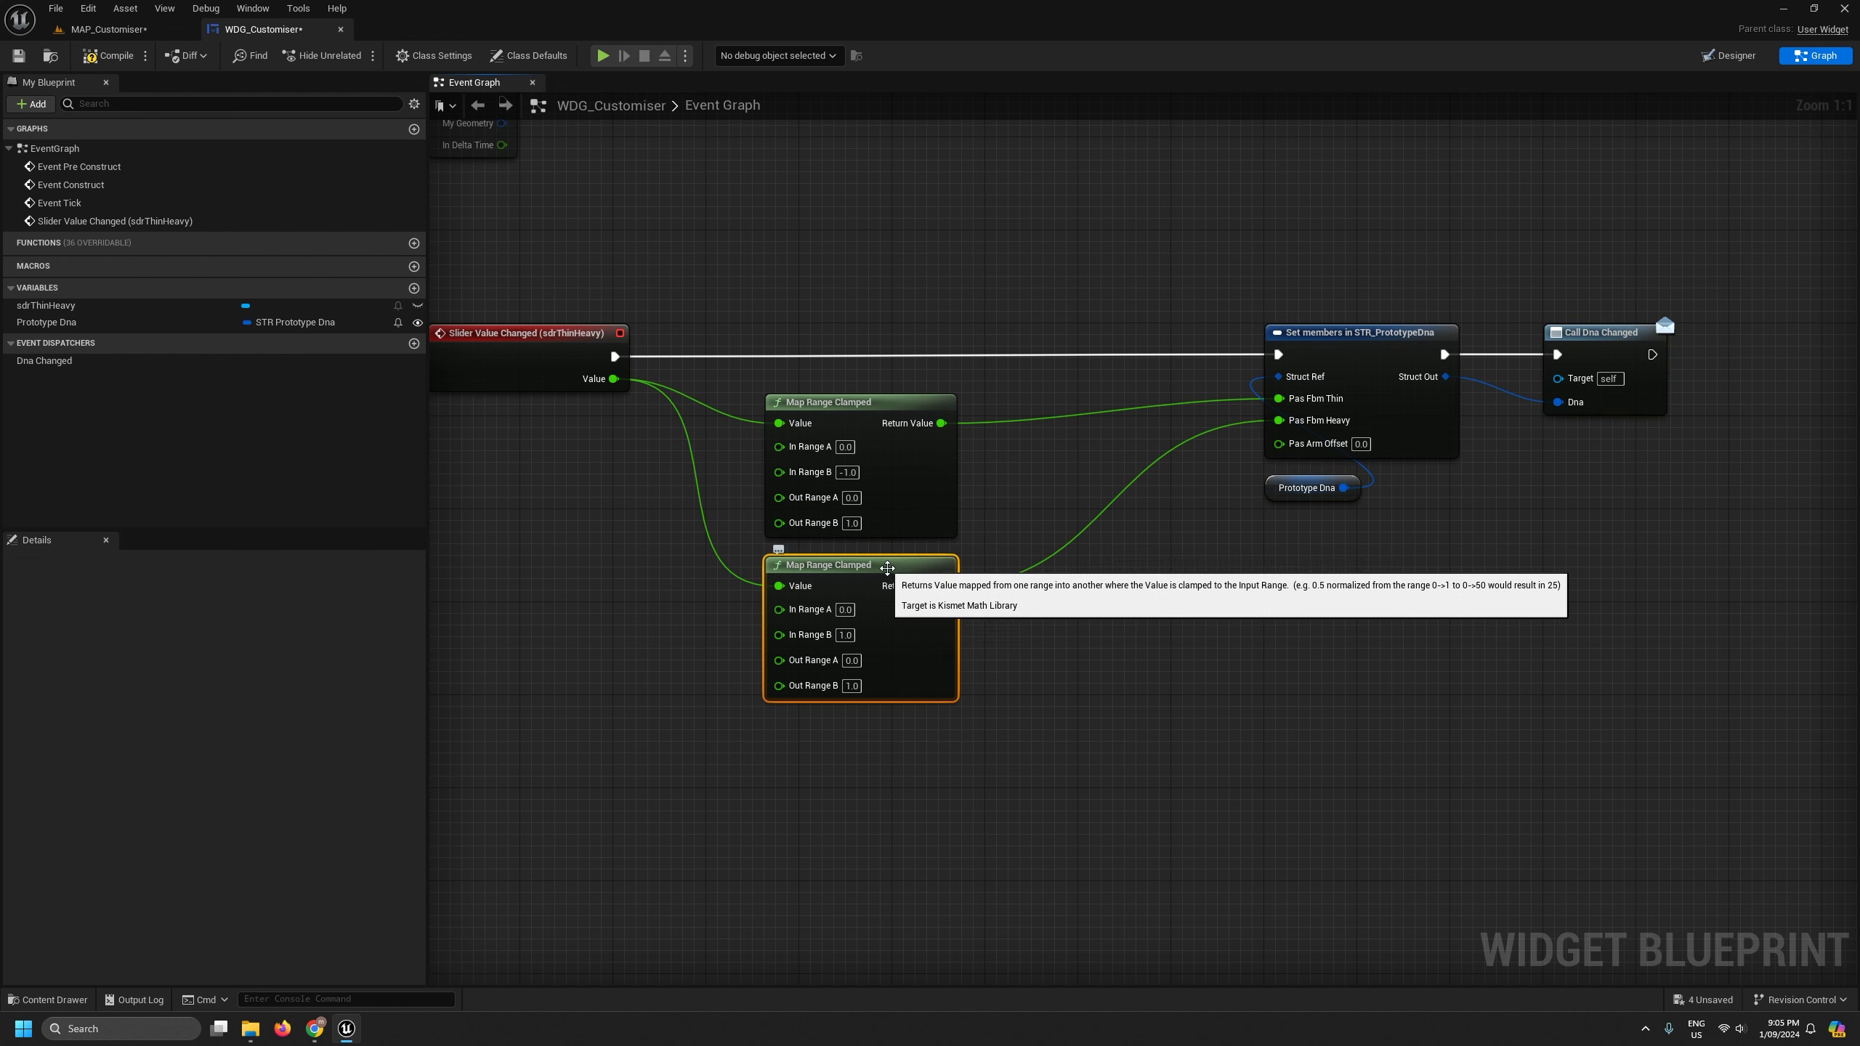
pyautogui.hotkey('ctrl', 'd')
pyautogui.moveTo(968, 590); pyautogui.dragTo(823, 728)
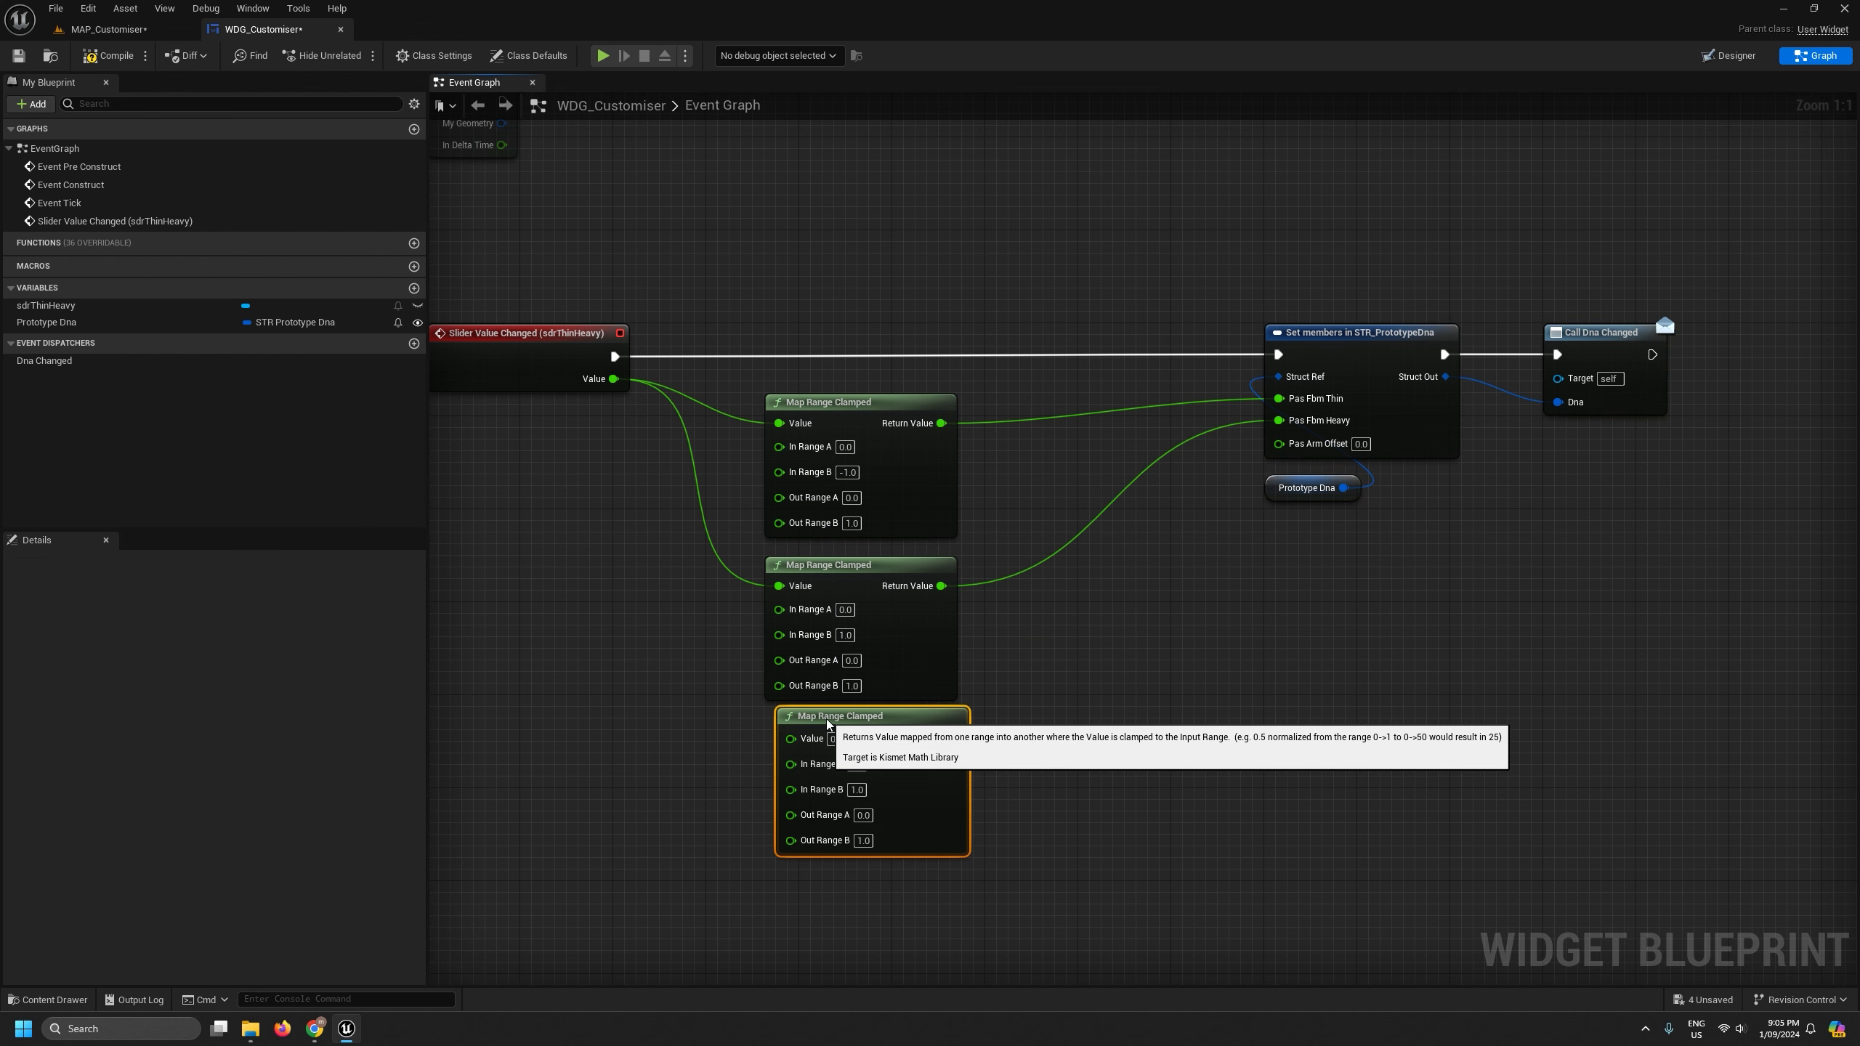
pyautogui.click(730, 514)
pyautogui.moveTo(616, 379); pyautogui.dragTo(779, 749)
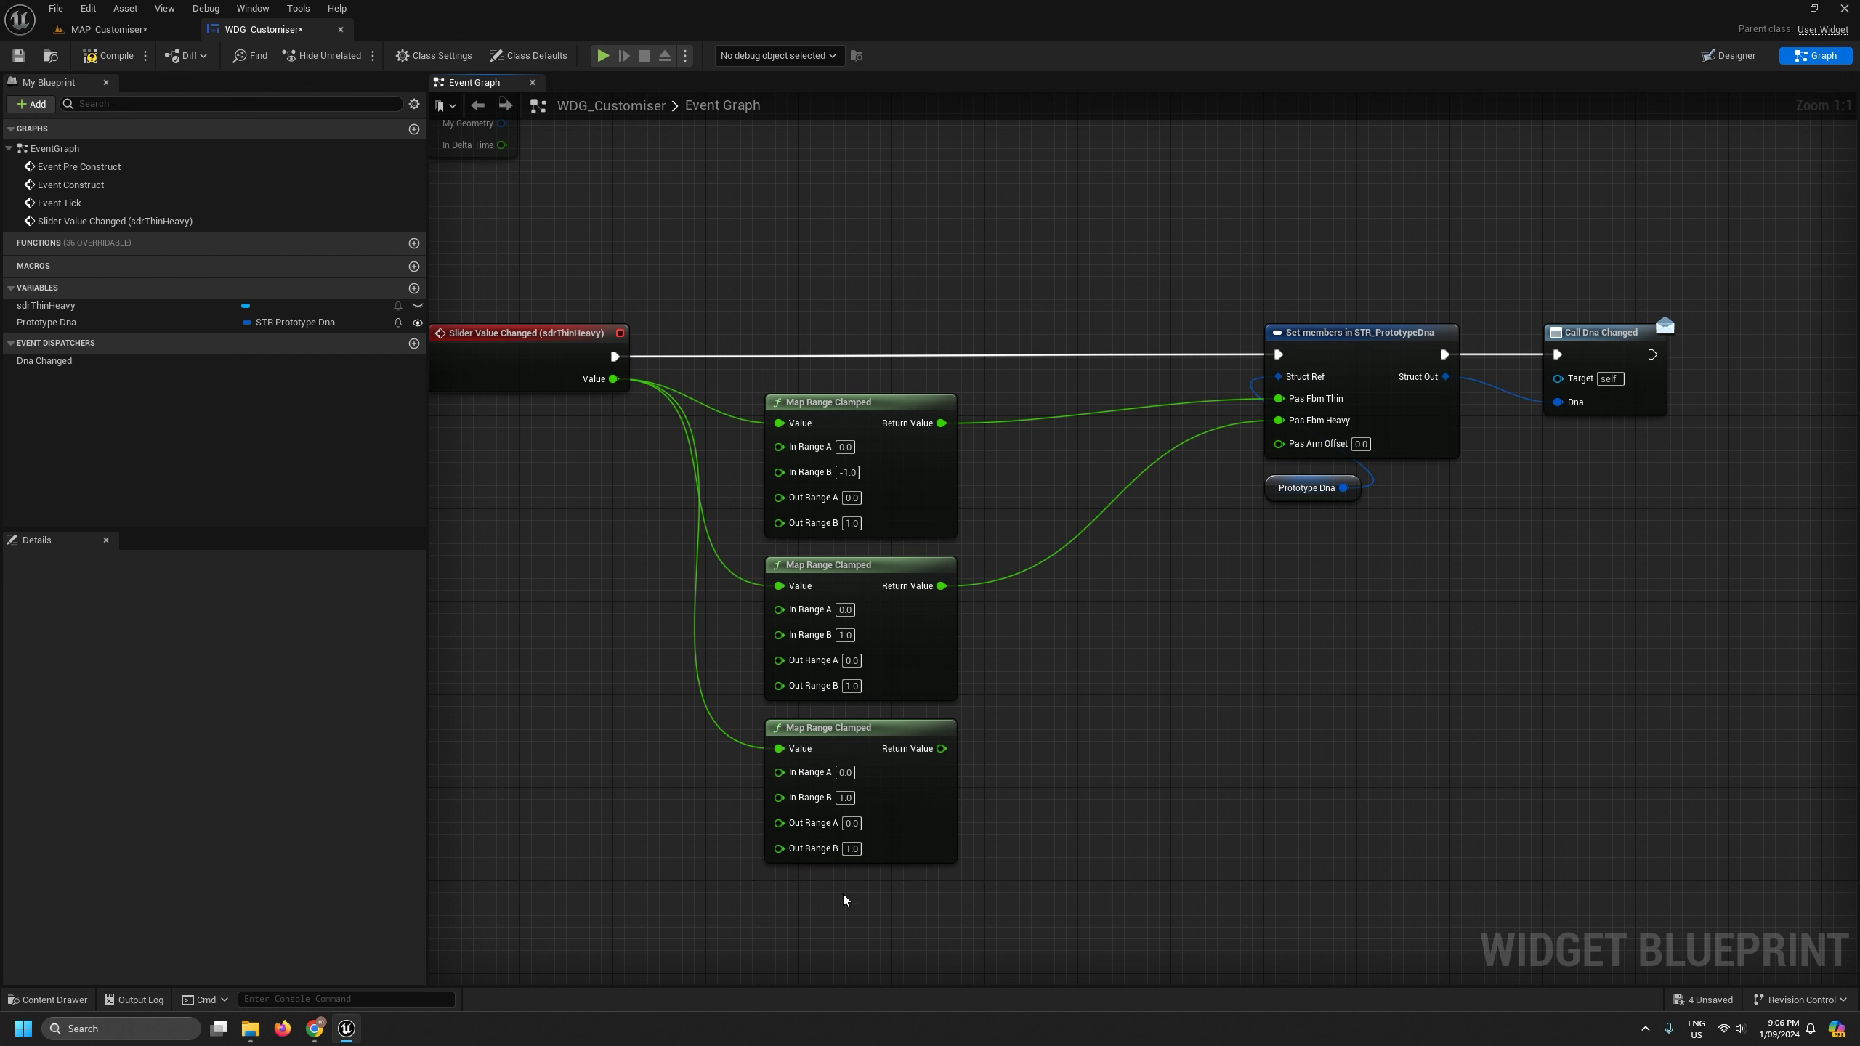
# - Connect the third Map Range Clamped node's Return Value to Pas Arm Offset, compile and save WDG_Customiser, and close it
pyautogui.moveTo(847, 898); pyautogui.dragTo(842, 833, button='right')
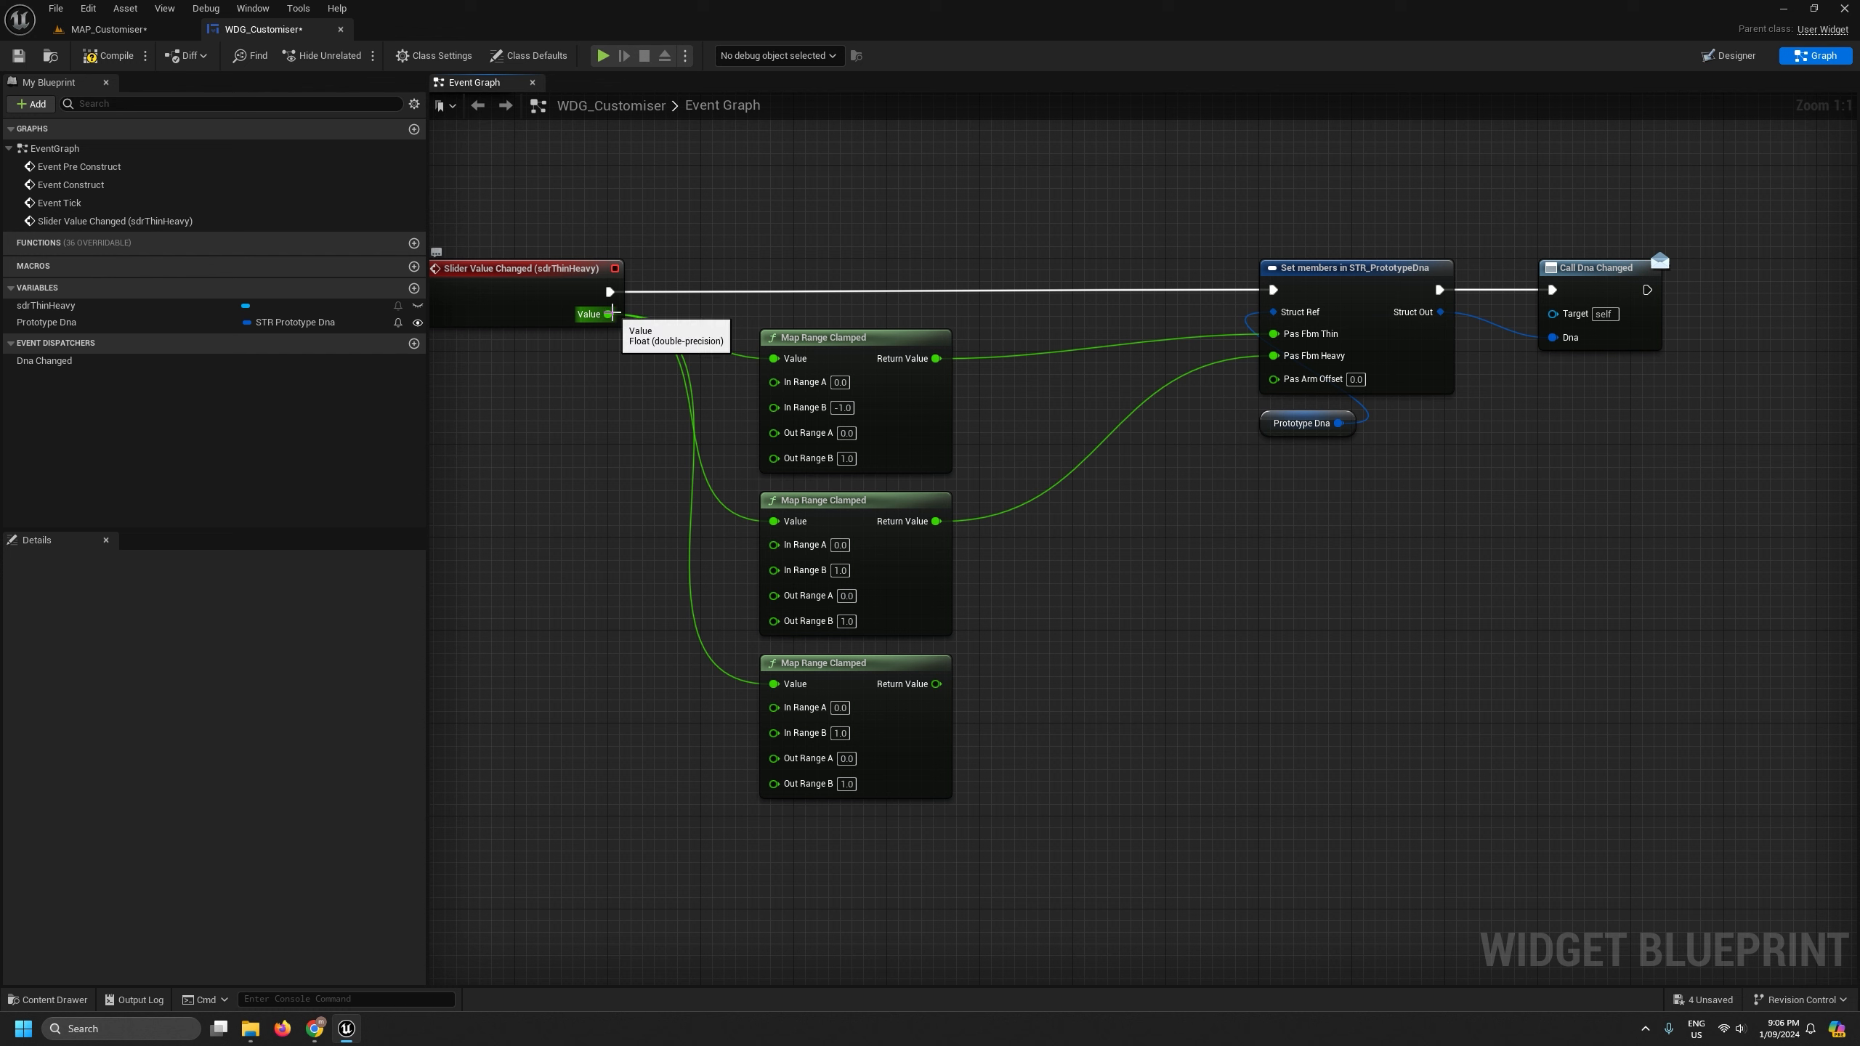
pyautogui.click(875, 669)
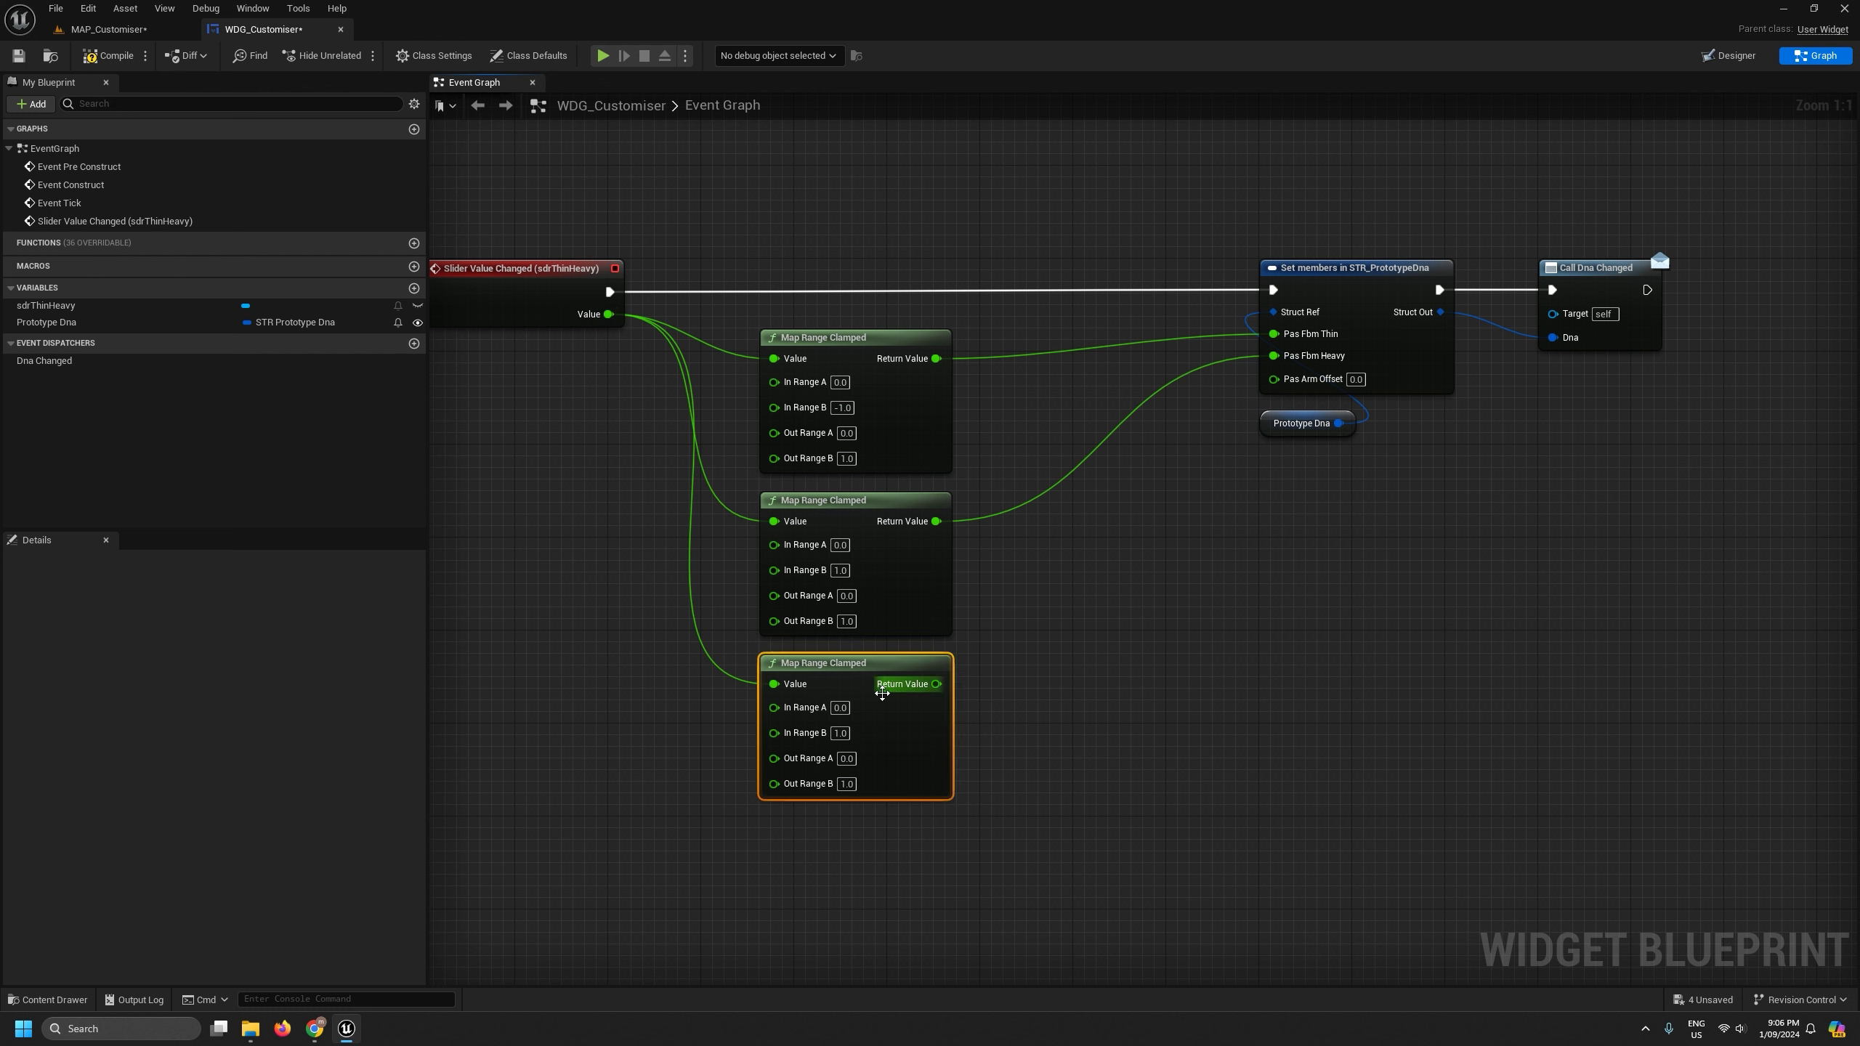
pyautogui.moveTo(936, 683); pyautogui.dragTo(1269, 429)
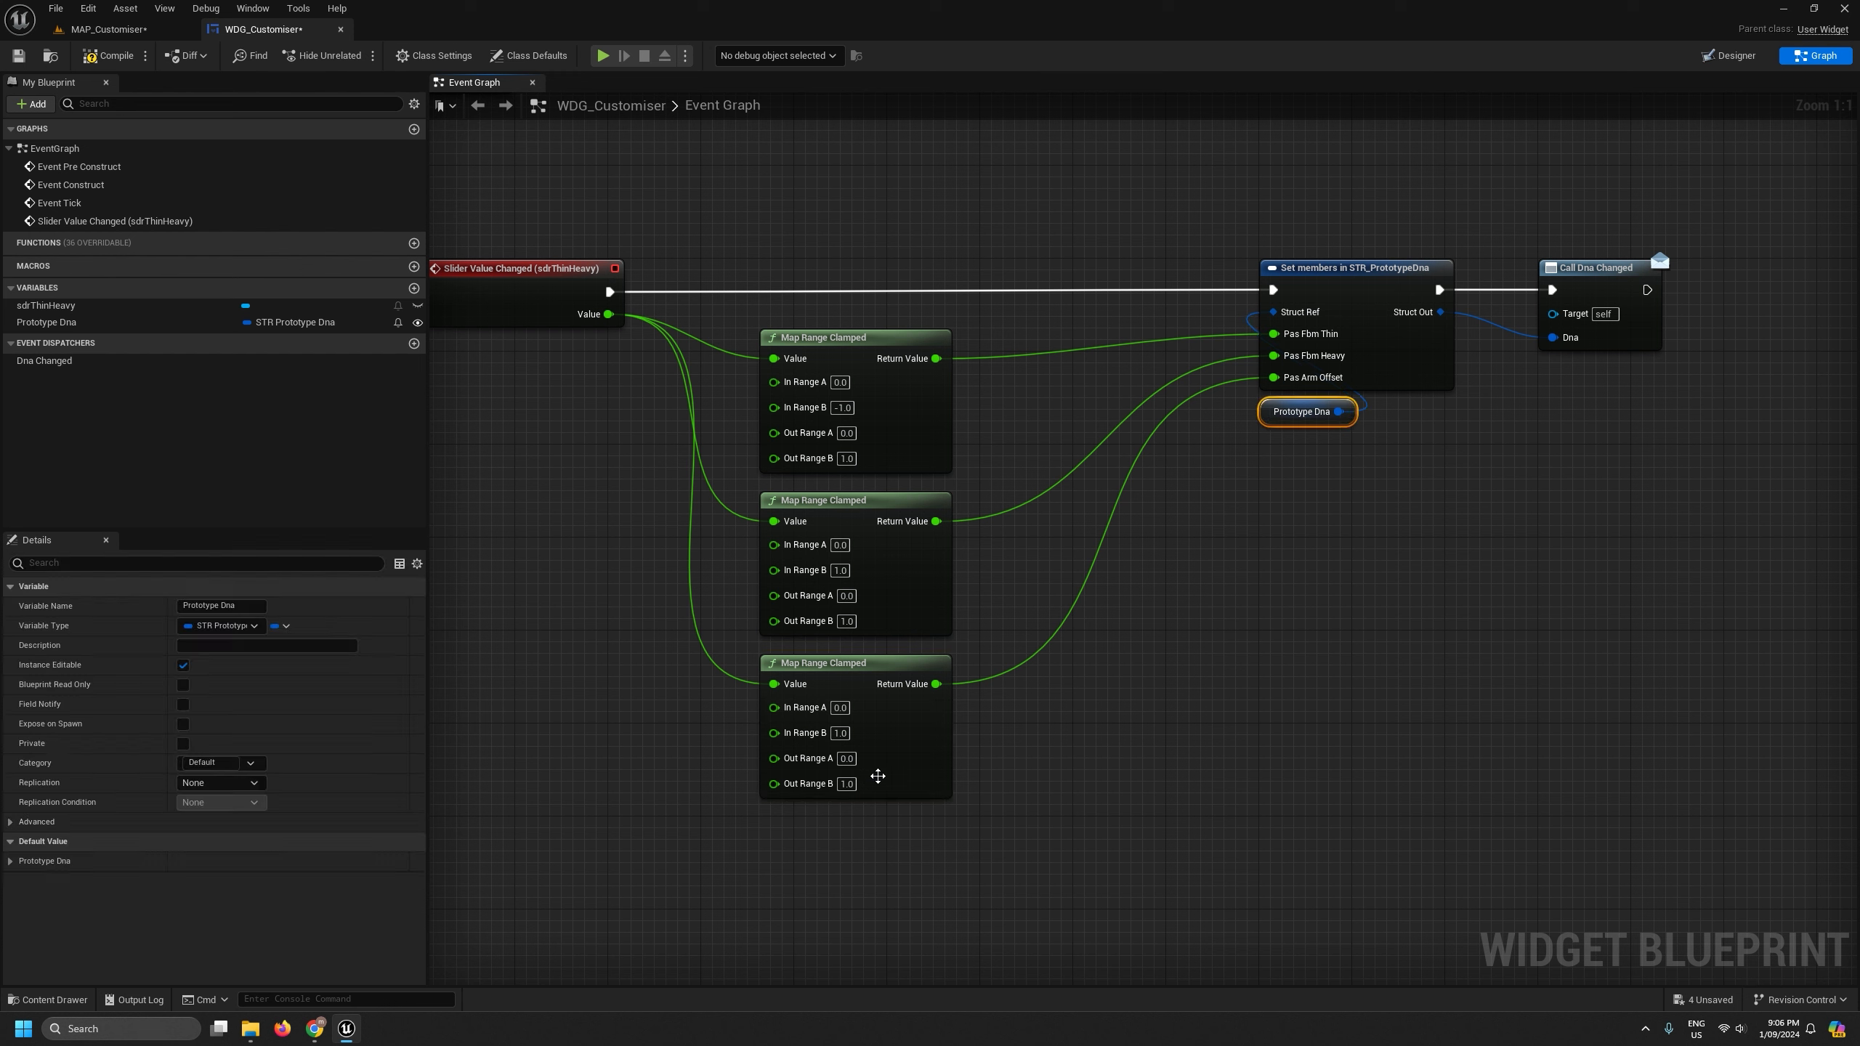
pyautogui.click(877, 776)
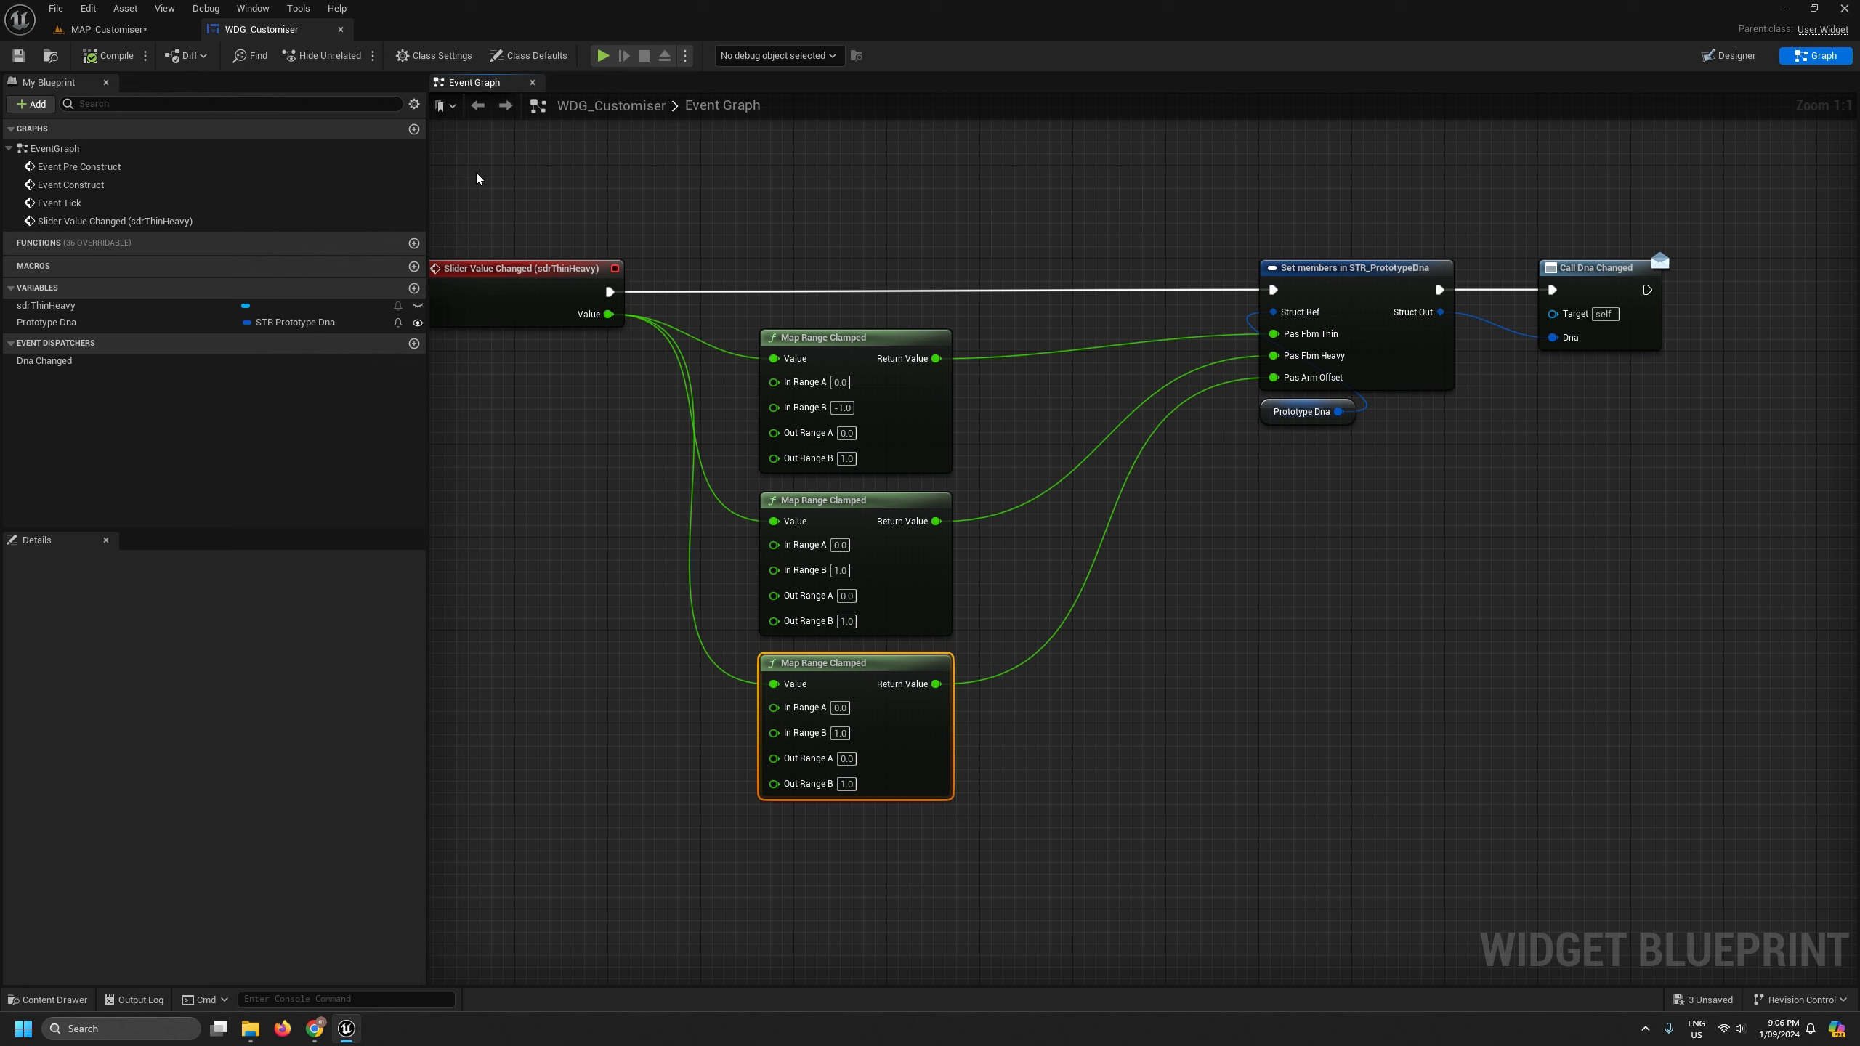
pyautogui.click(341, 30)
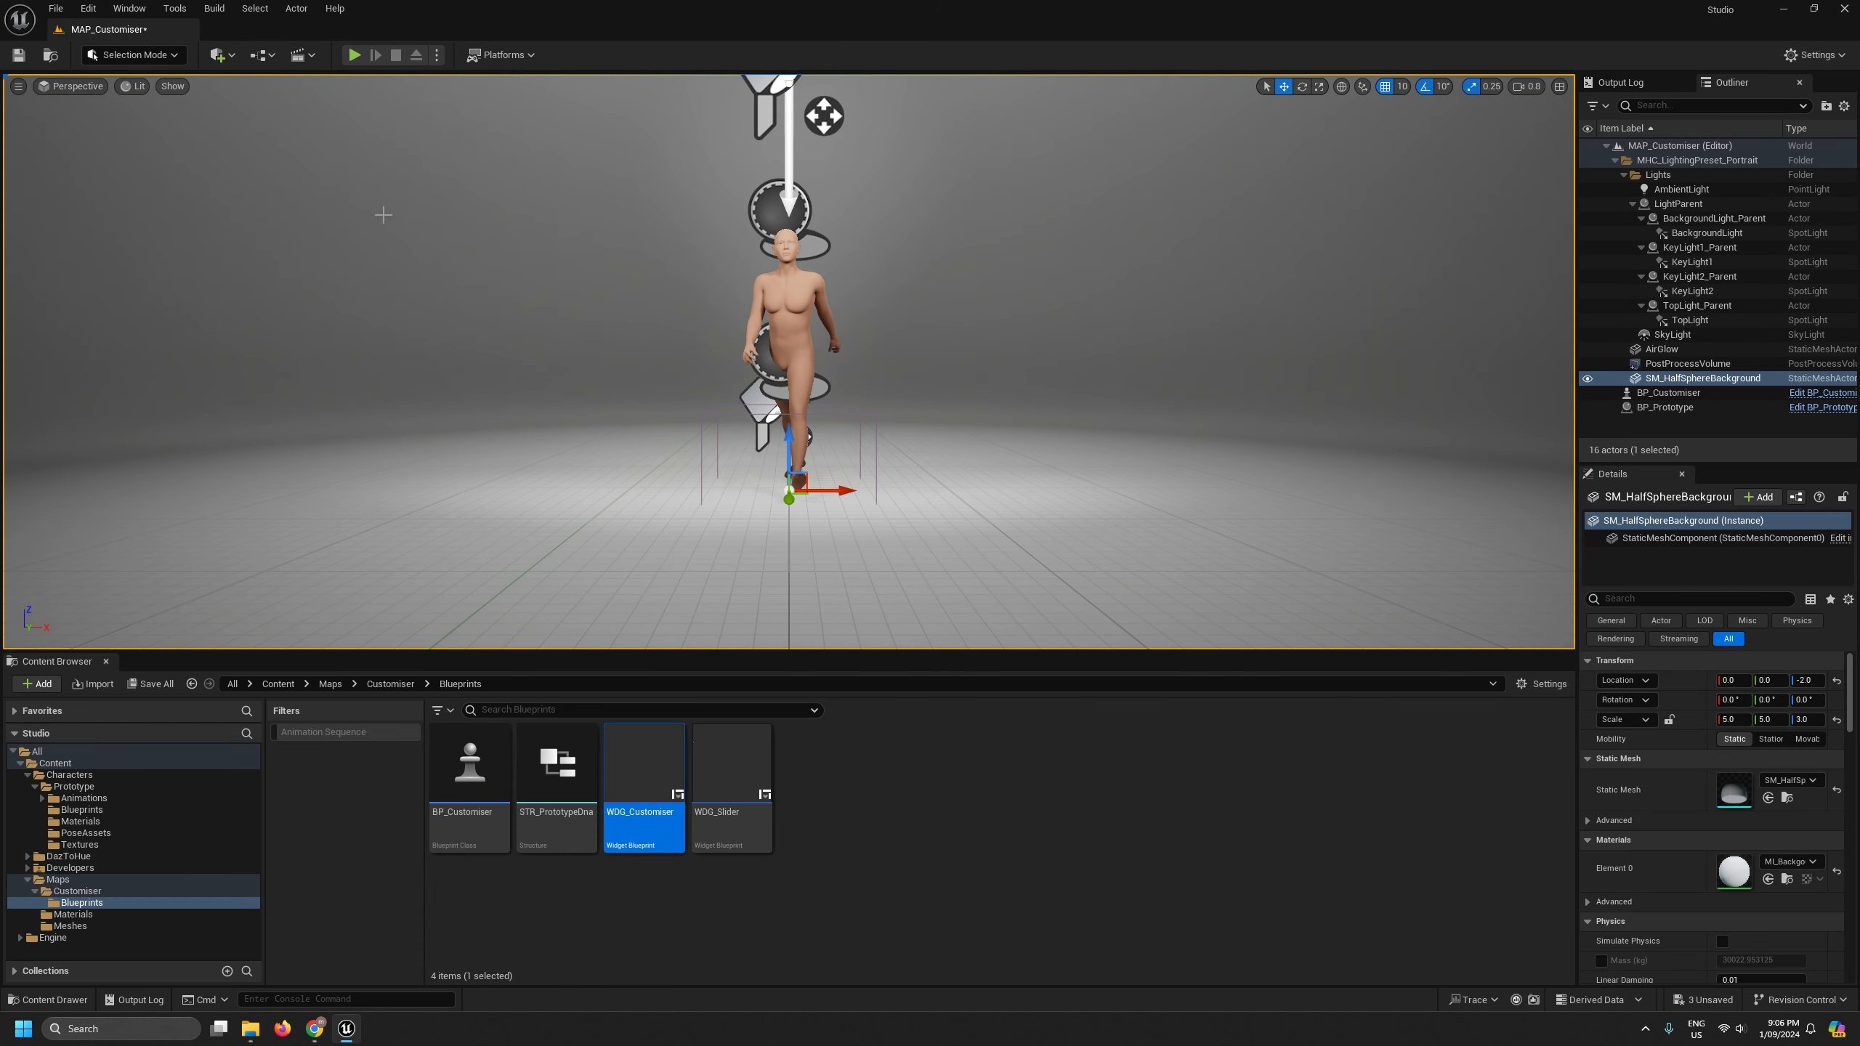
# - Open the MAP_Customiser level blueprint, compile and save it, and close it
pyautogui.click(301, 56)
pyautogui.click(263, 55)
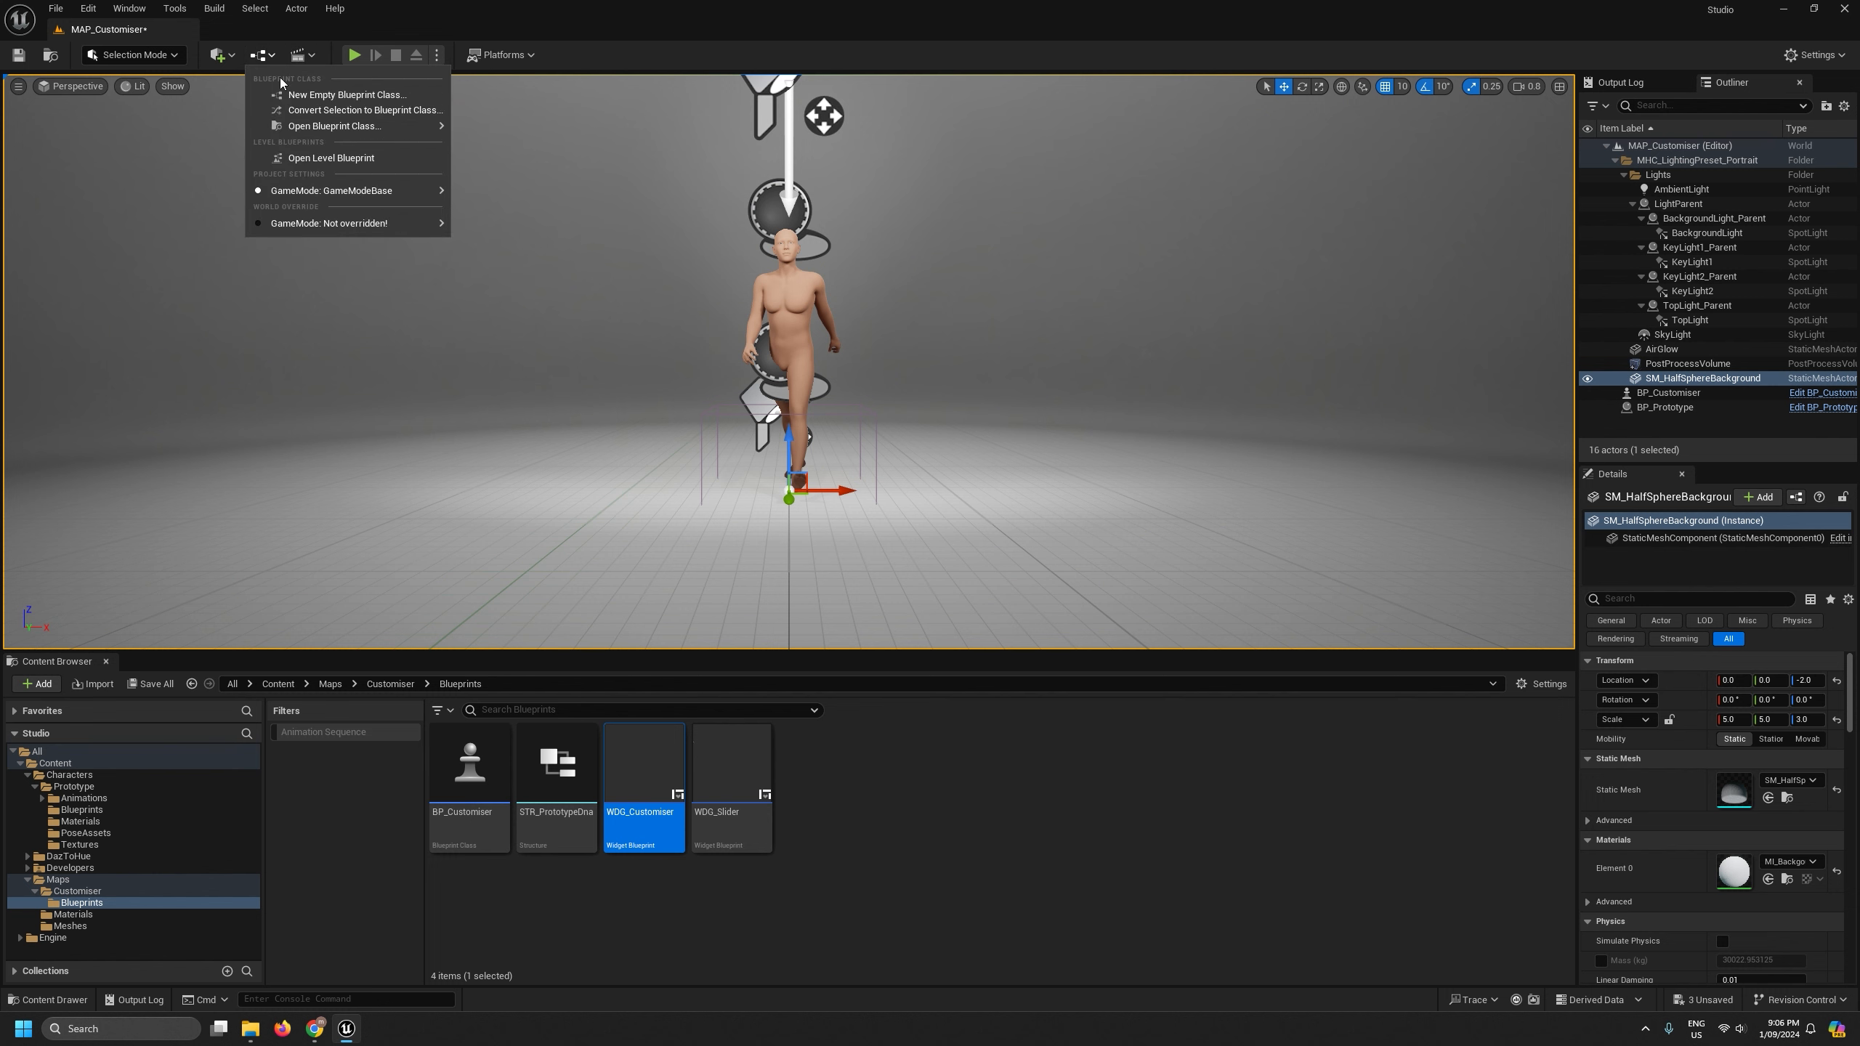
pyautogui.click(295, 159)
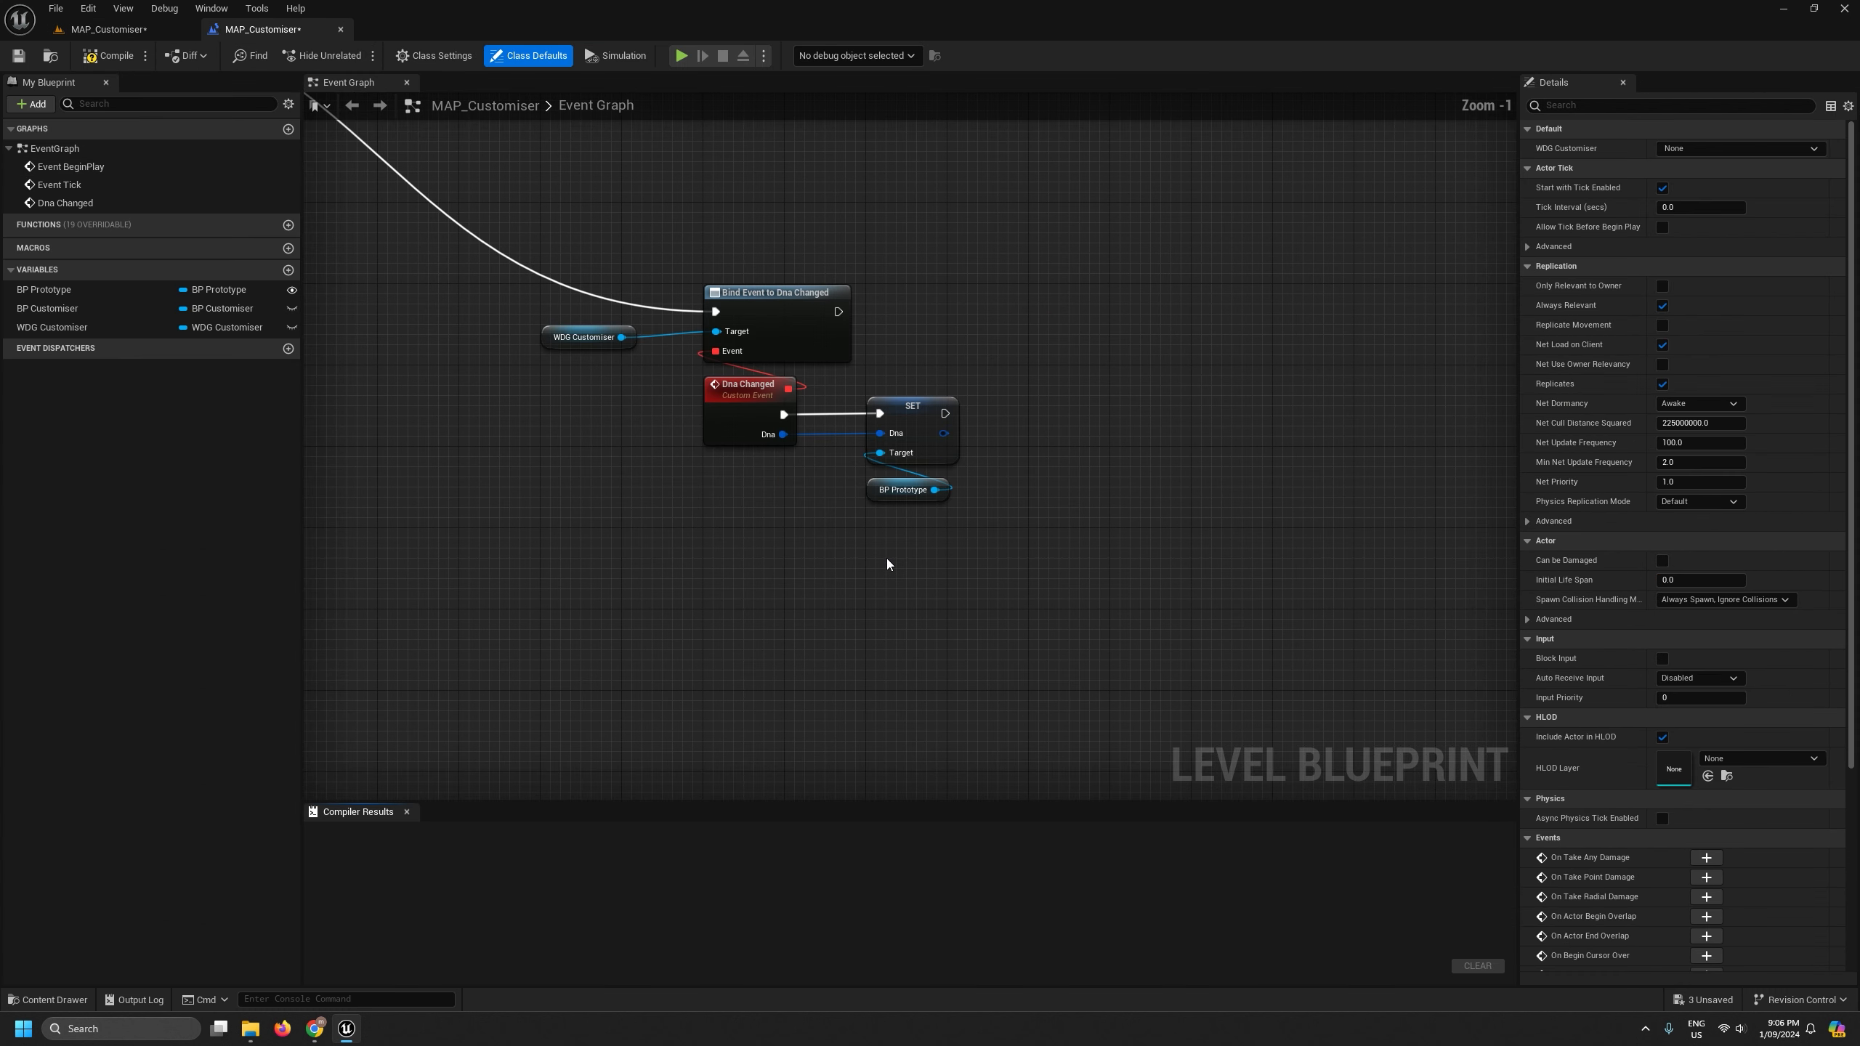
pyautogui.click(108, 55)
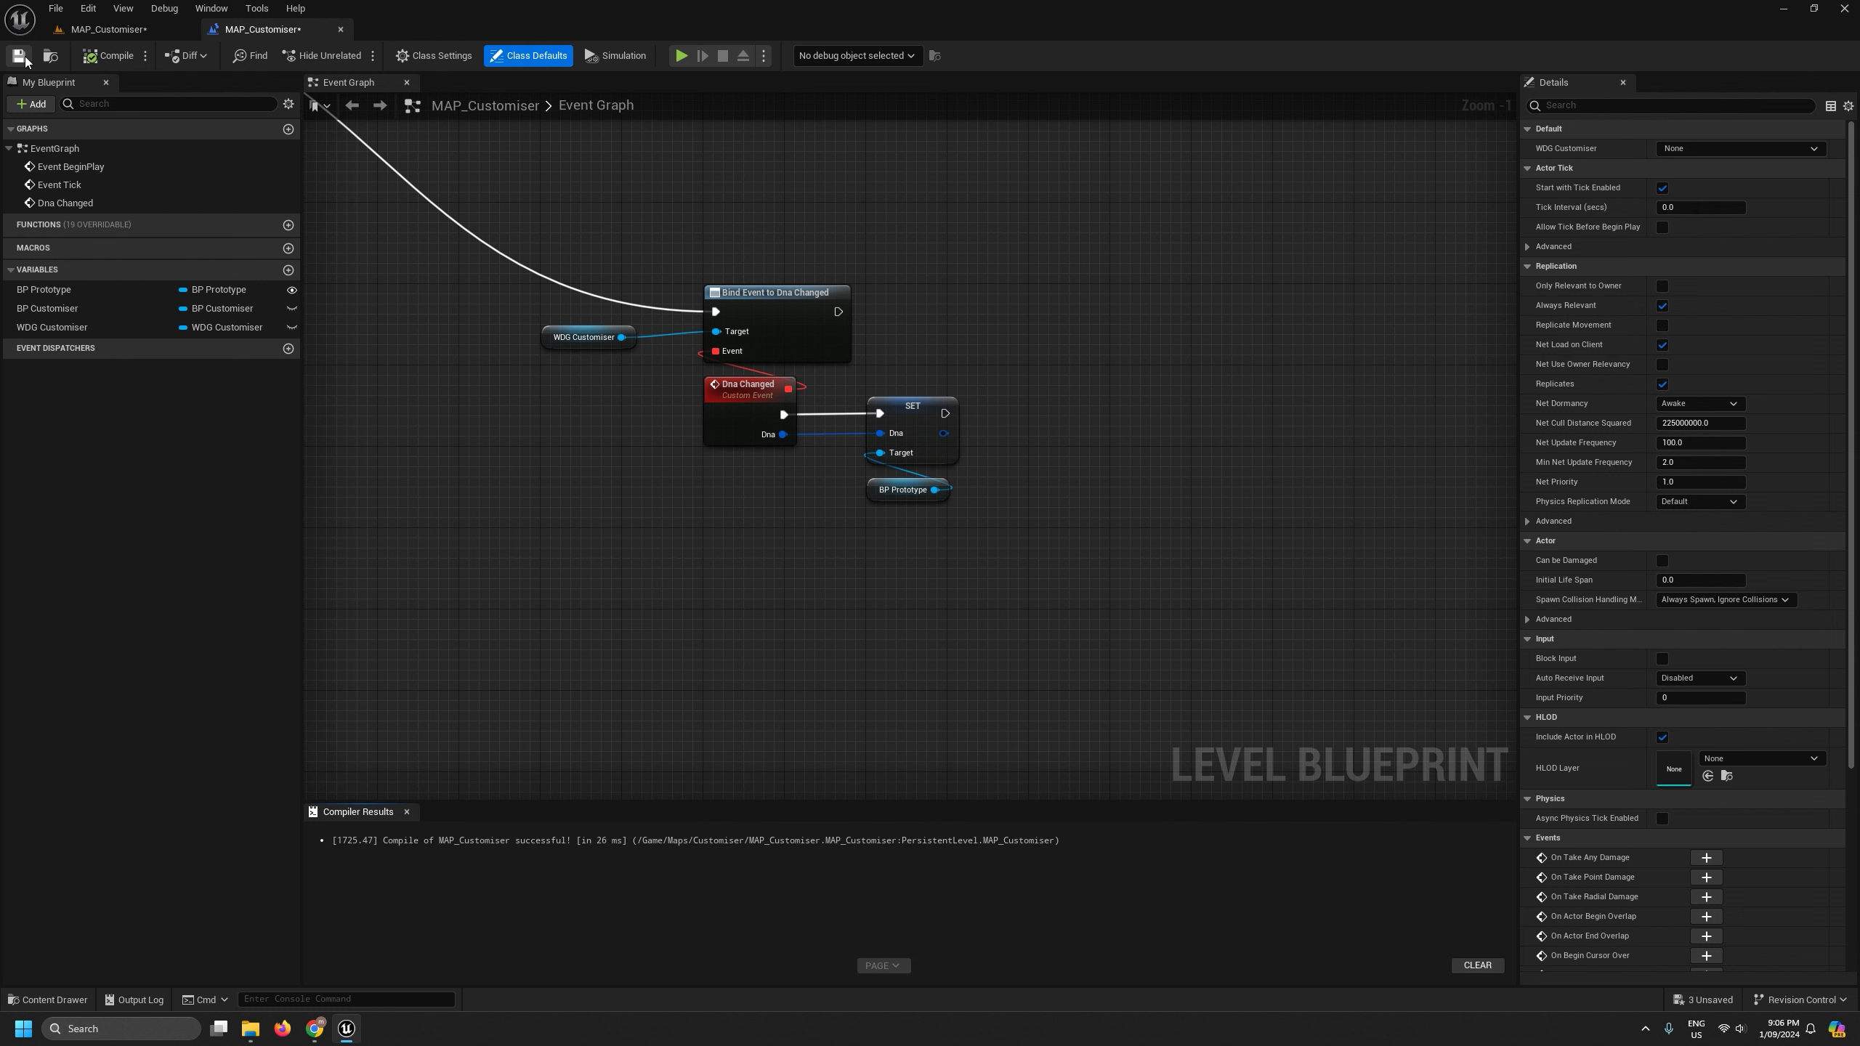
pyautogui.click(341, 29)
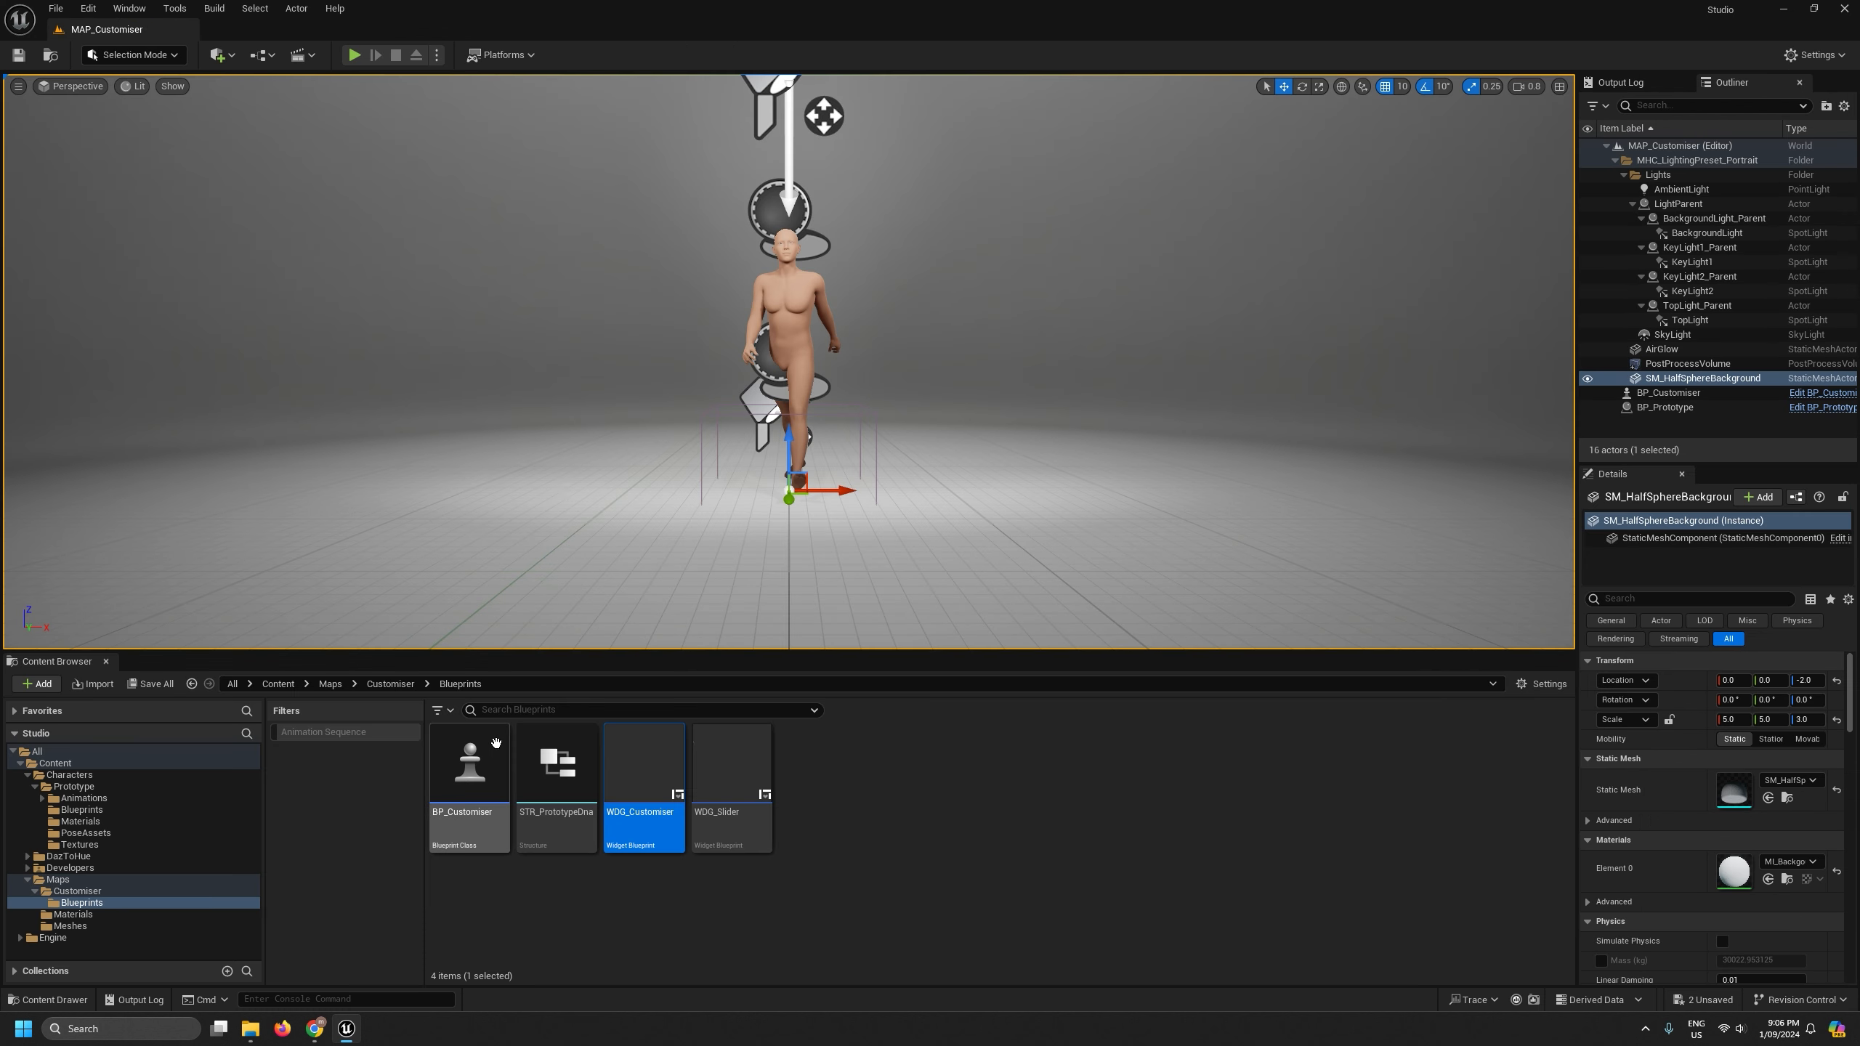
# - Open BP_Prototype from the Characters/Prototype/Blueprints folder, compile and save it, and close it
pyautogui.click(89, 809)
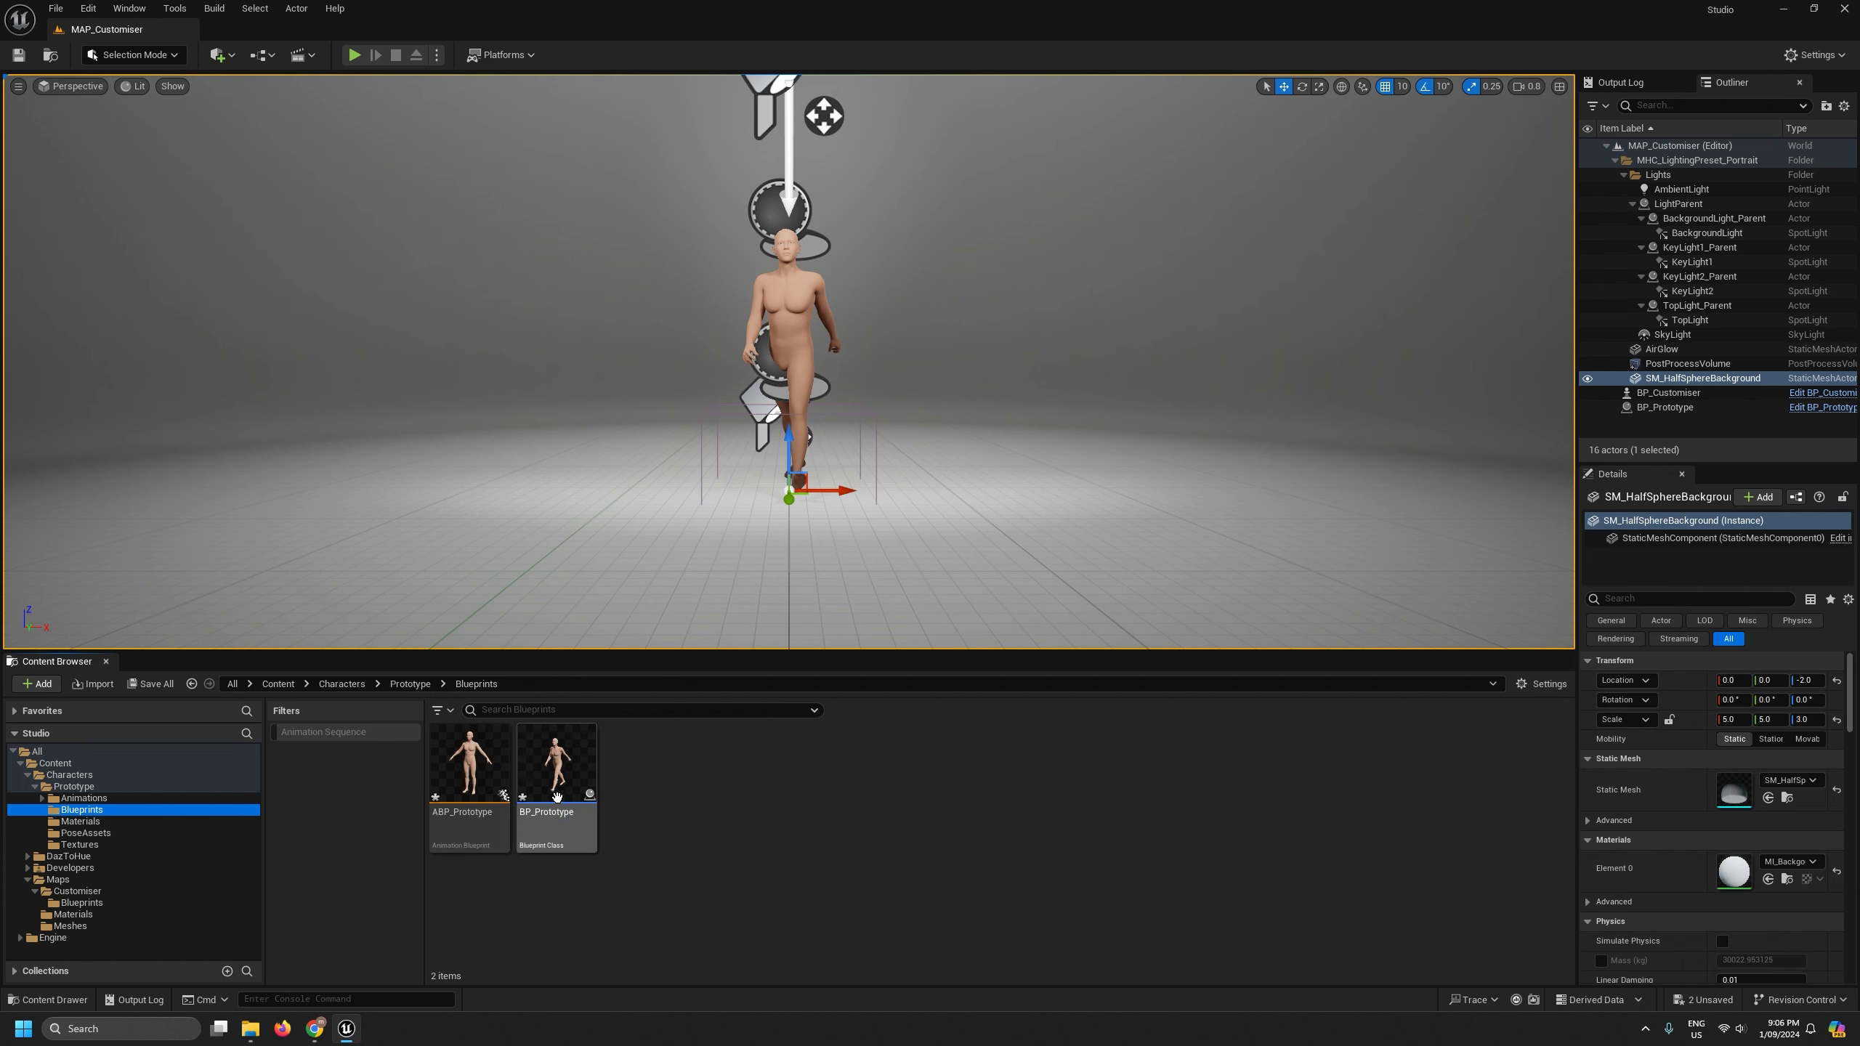
pyautogui.doubleClick(556, 769)
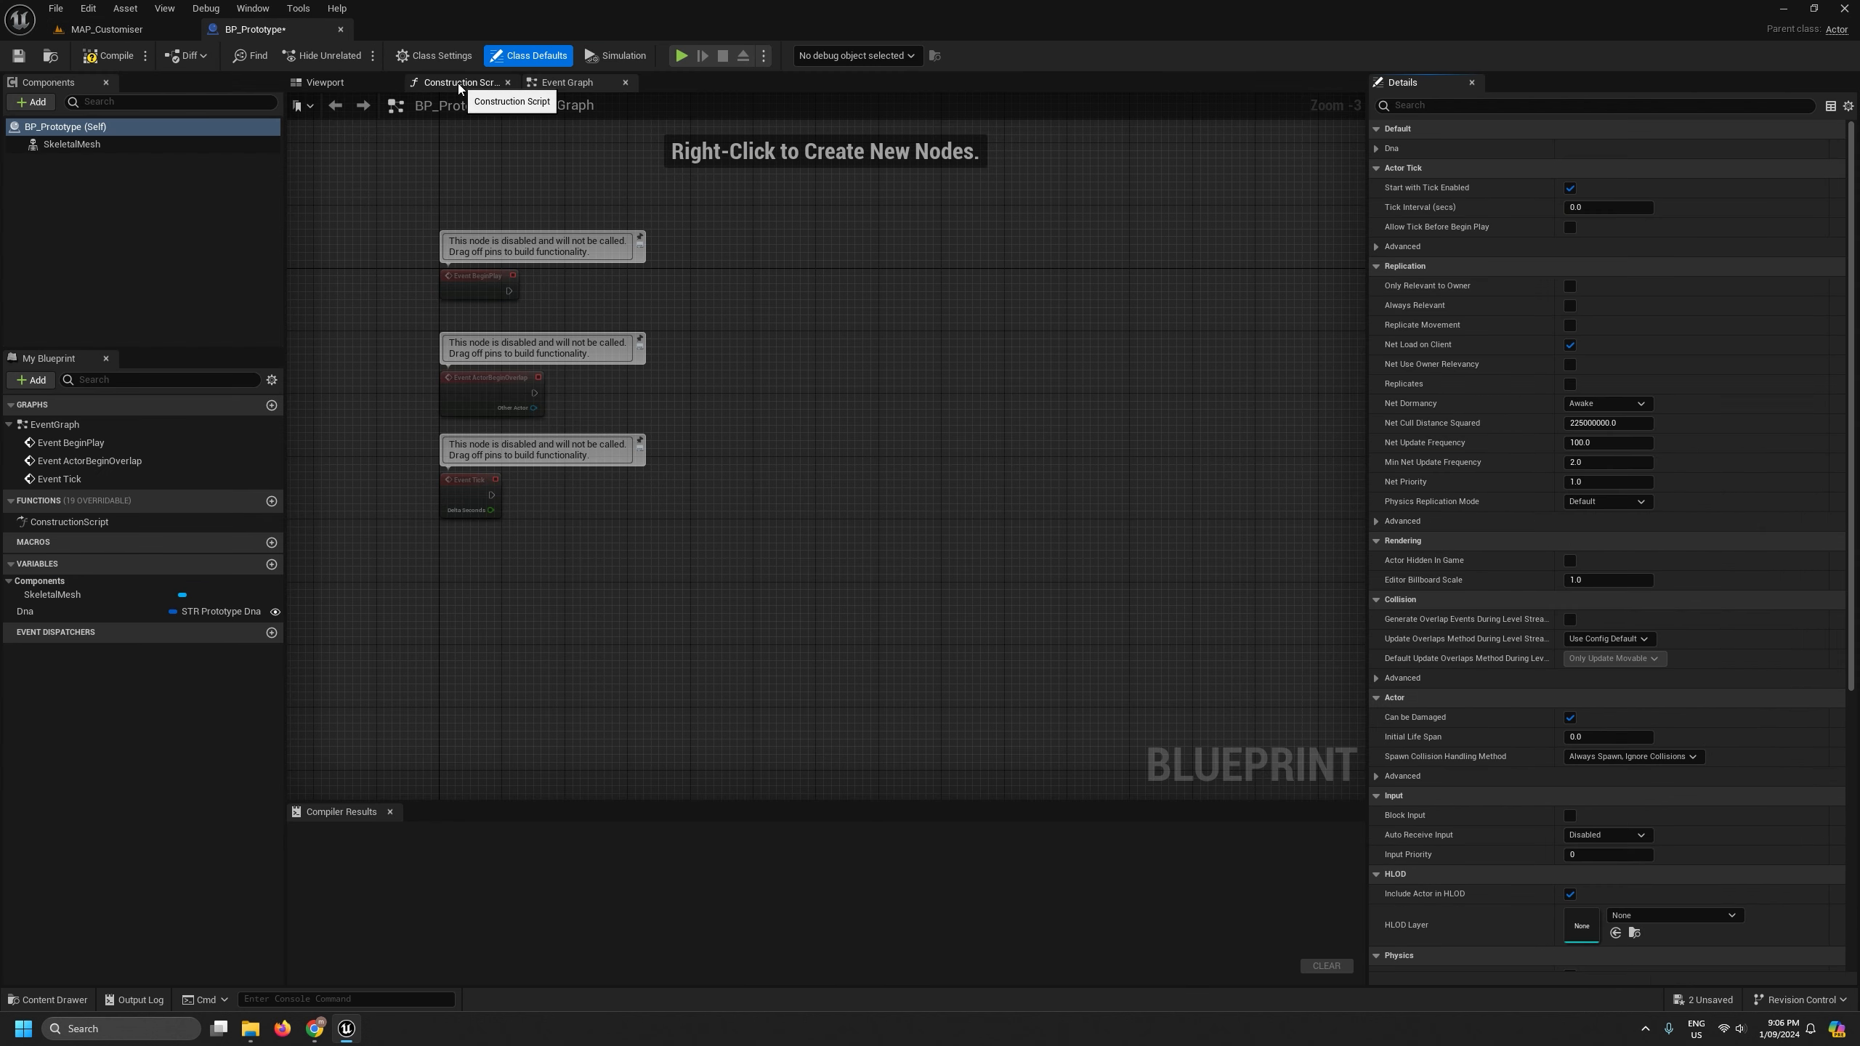
pyautogui.click(29, 612)
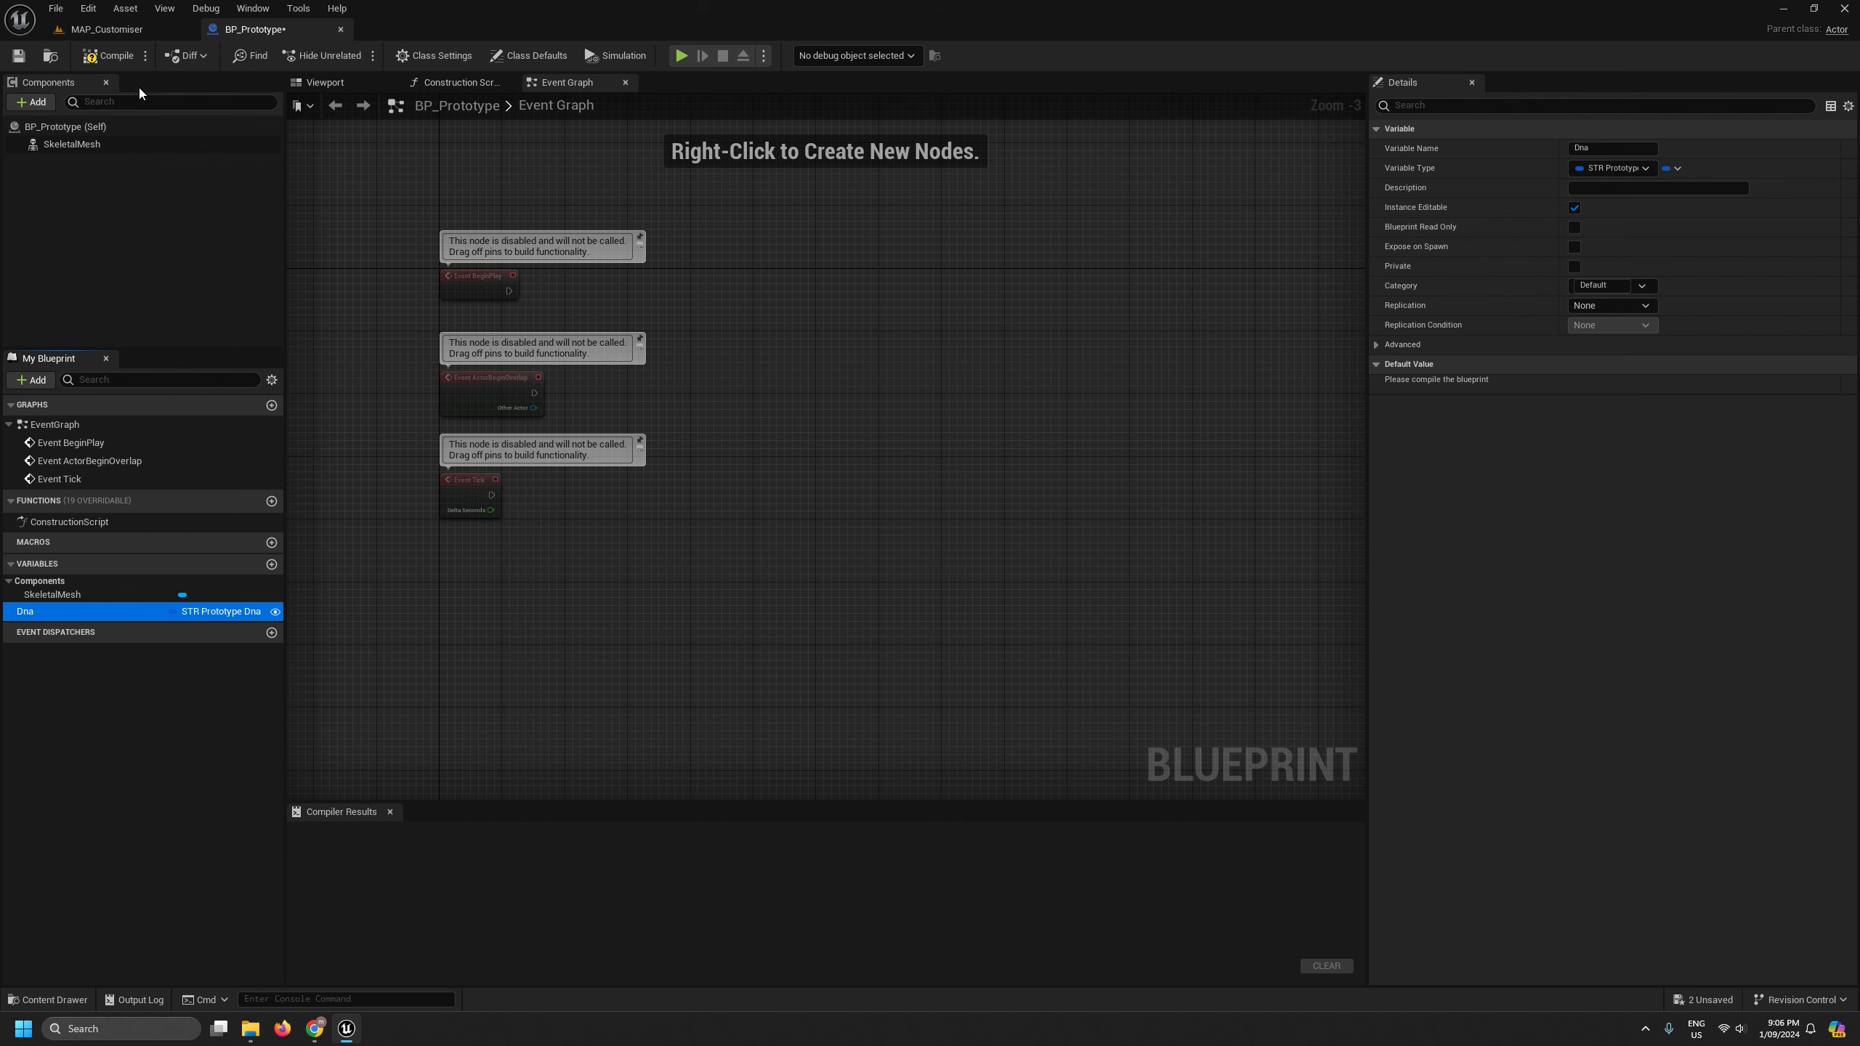
pyautogui.click(108, 55)
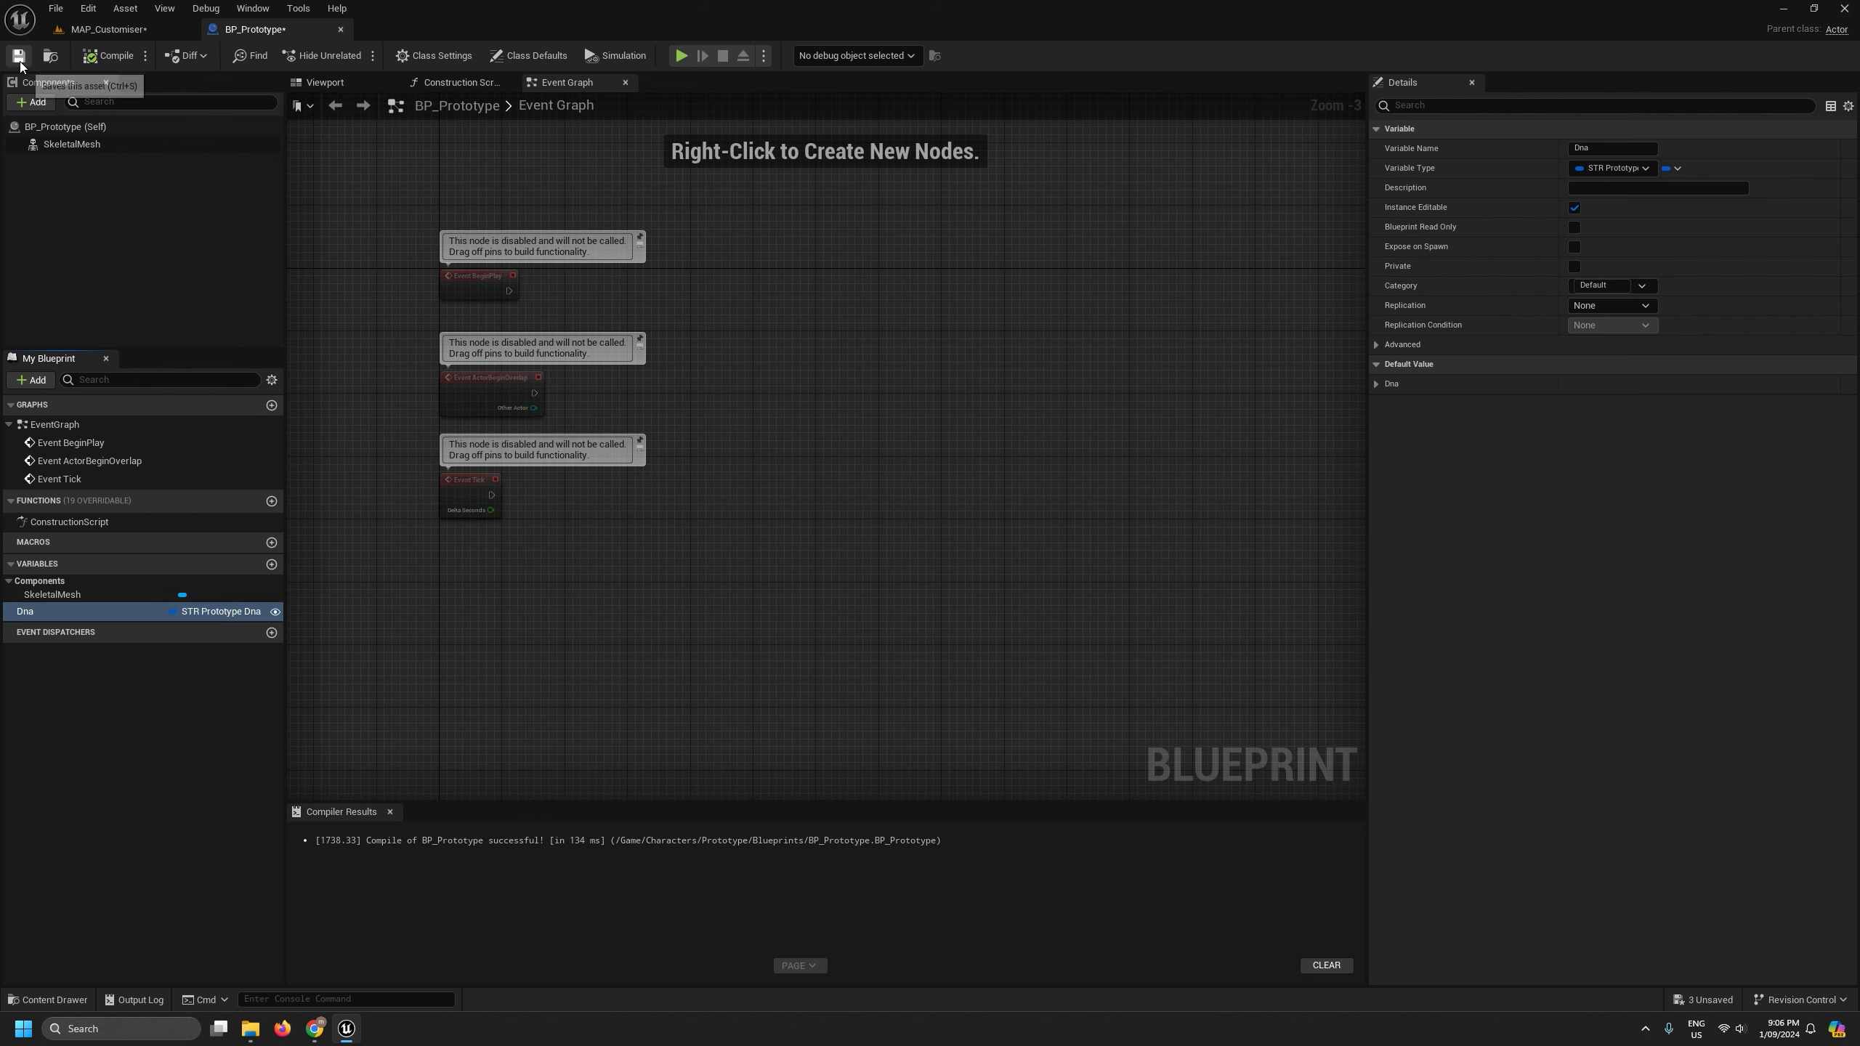
pyautogui.click(341, 29)
# - Open ABP_Prototype, delete the BP Prototype.Dna property access node with the warning from Blueprint Thread Safe Update Animation, and compile
pyautogui.doubleClick(461, 766)
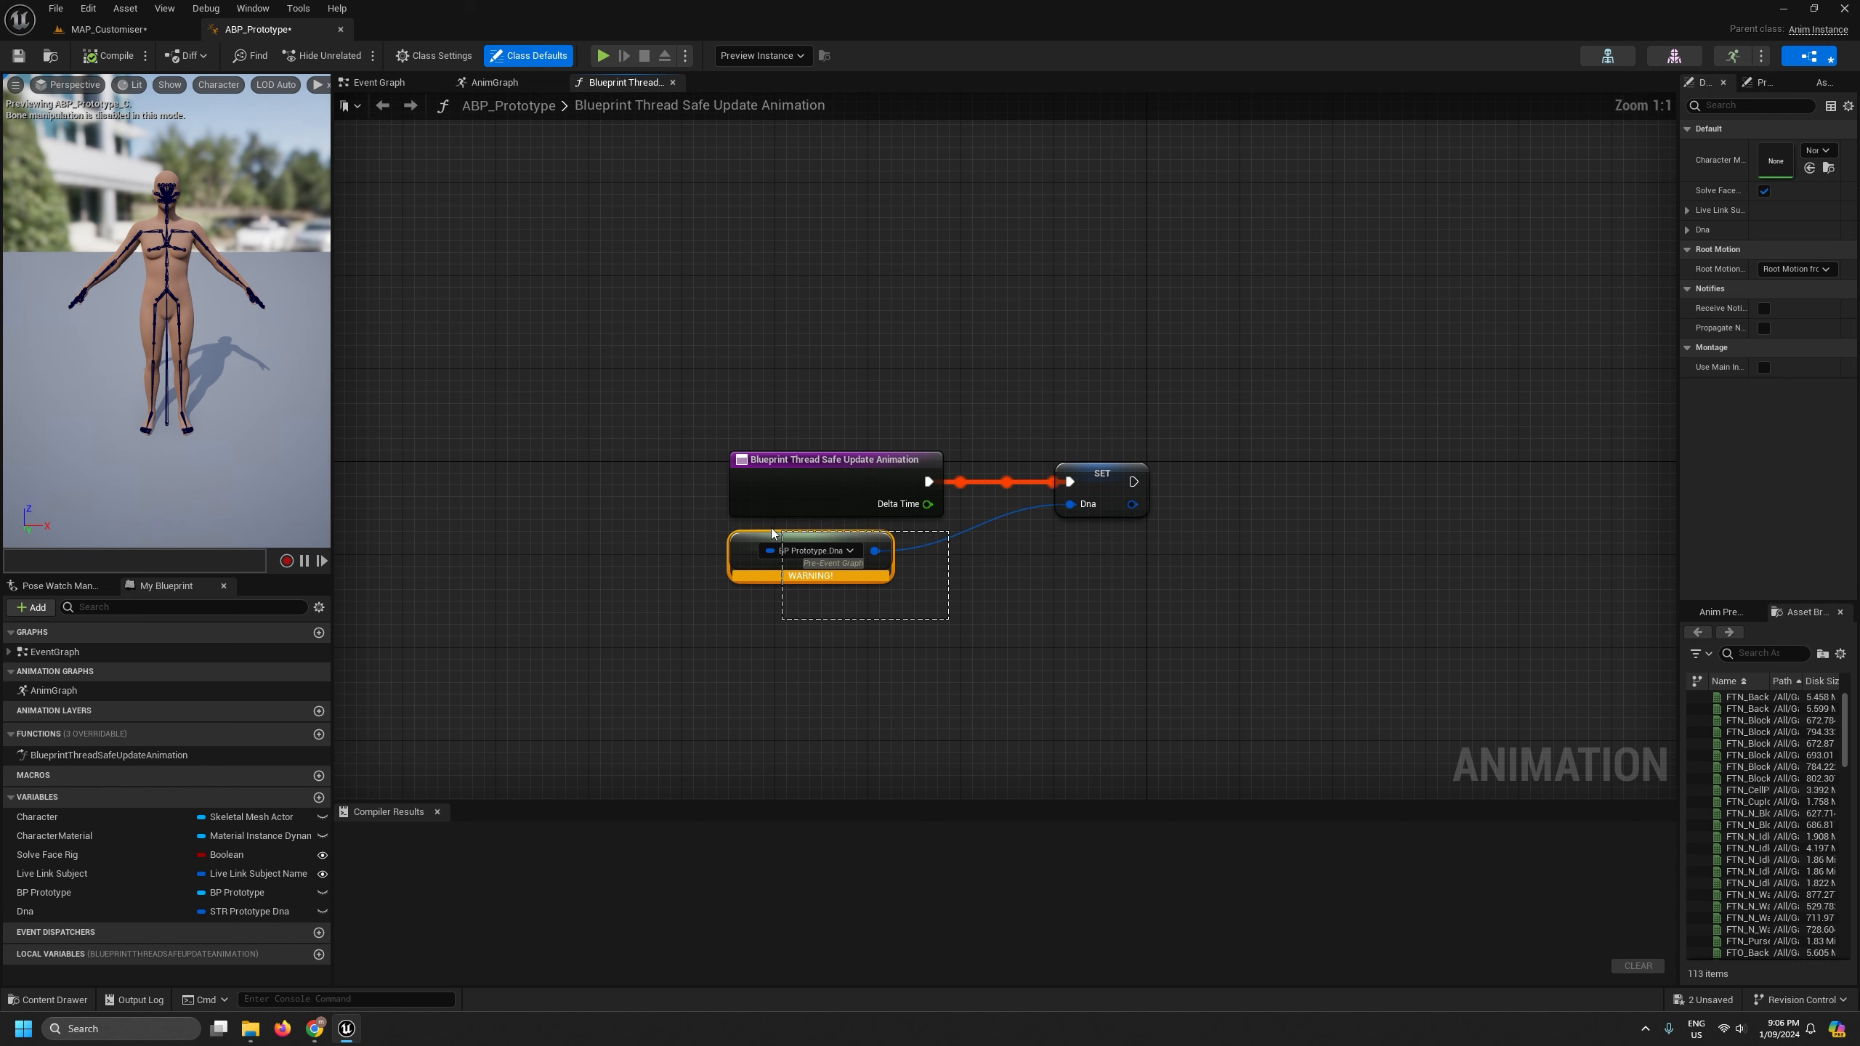
pyautogui.moveTo(772, 533); pyautogui.dragTo(776, 536)
pyautogui.press('Delete')
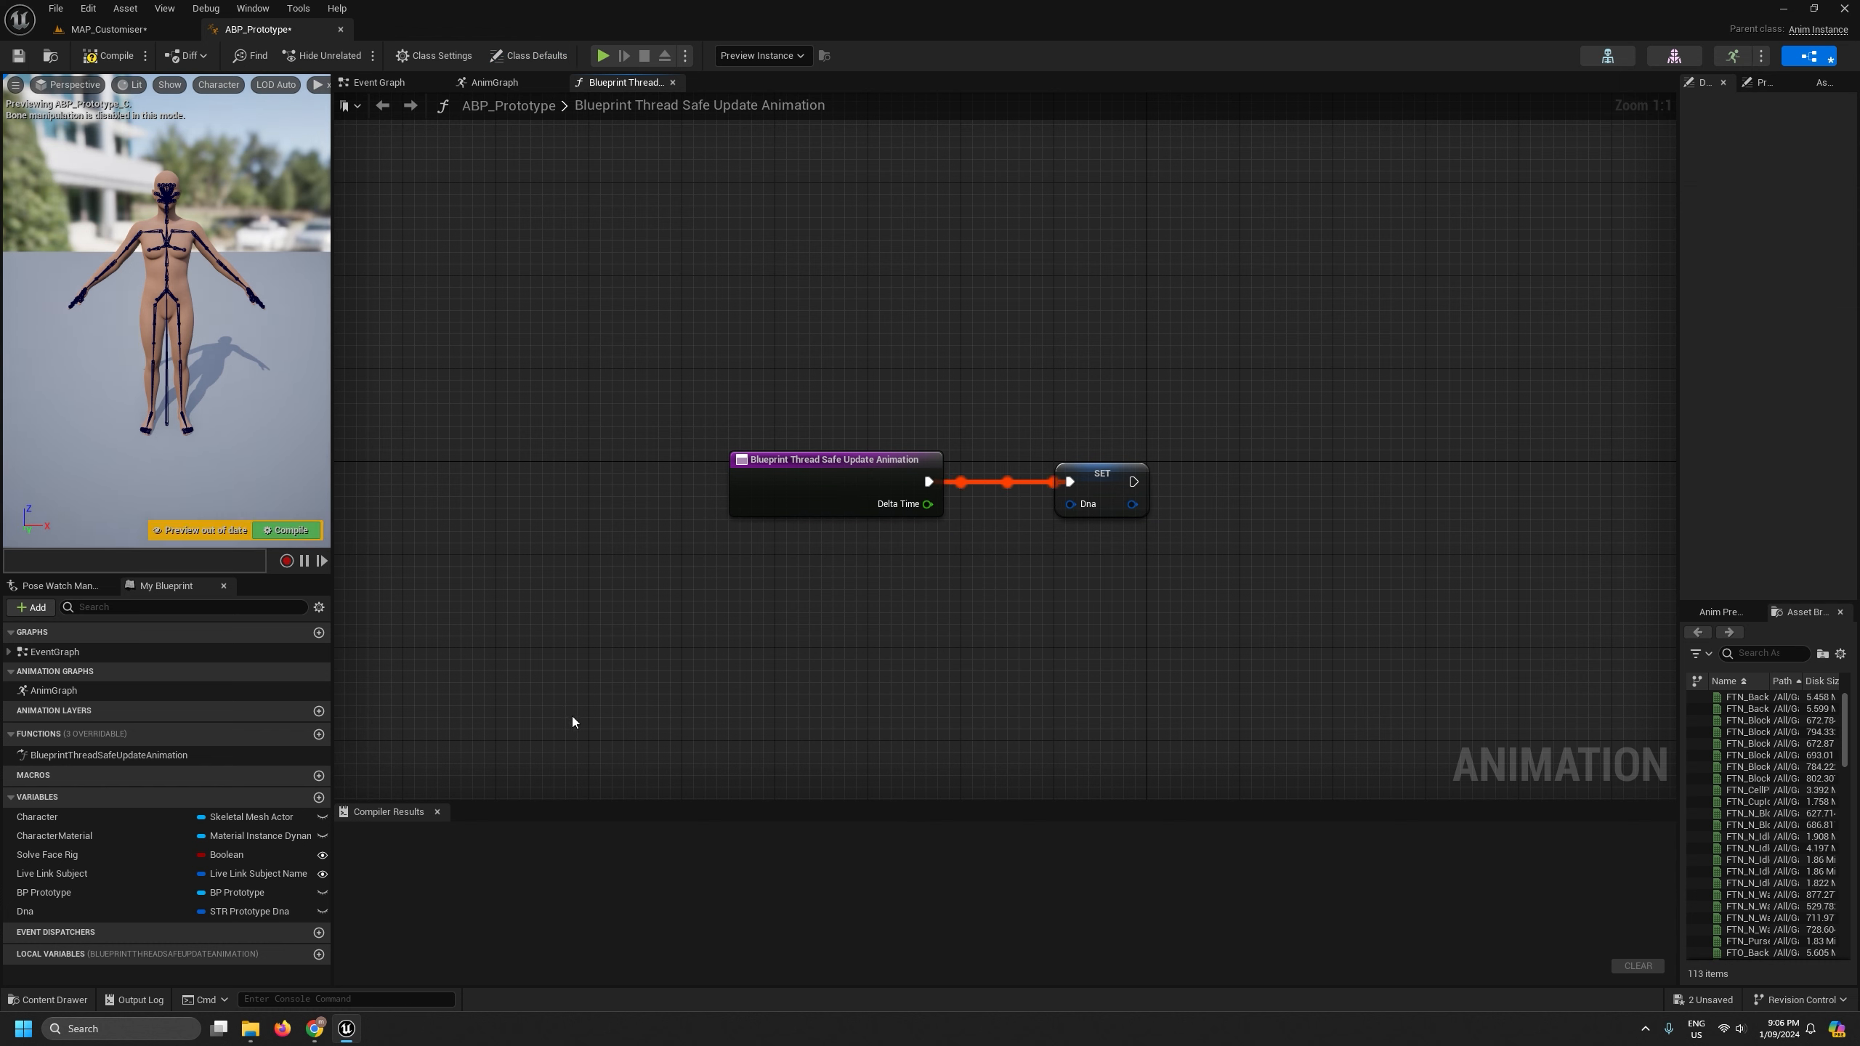
pyautogui.click(108, 57)
# - Add a Property Access node below the Blueprint Thread Safe Update Animation node and bind it to BP Prototype.Dna
pyautogui.rightClick(791, 573)
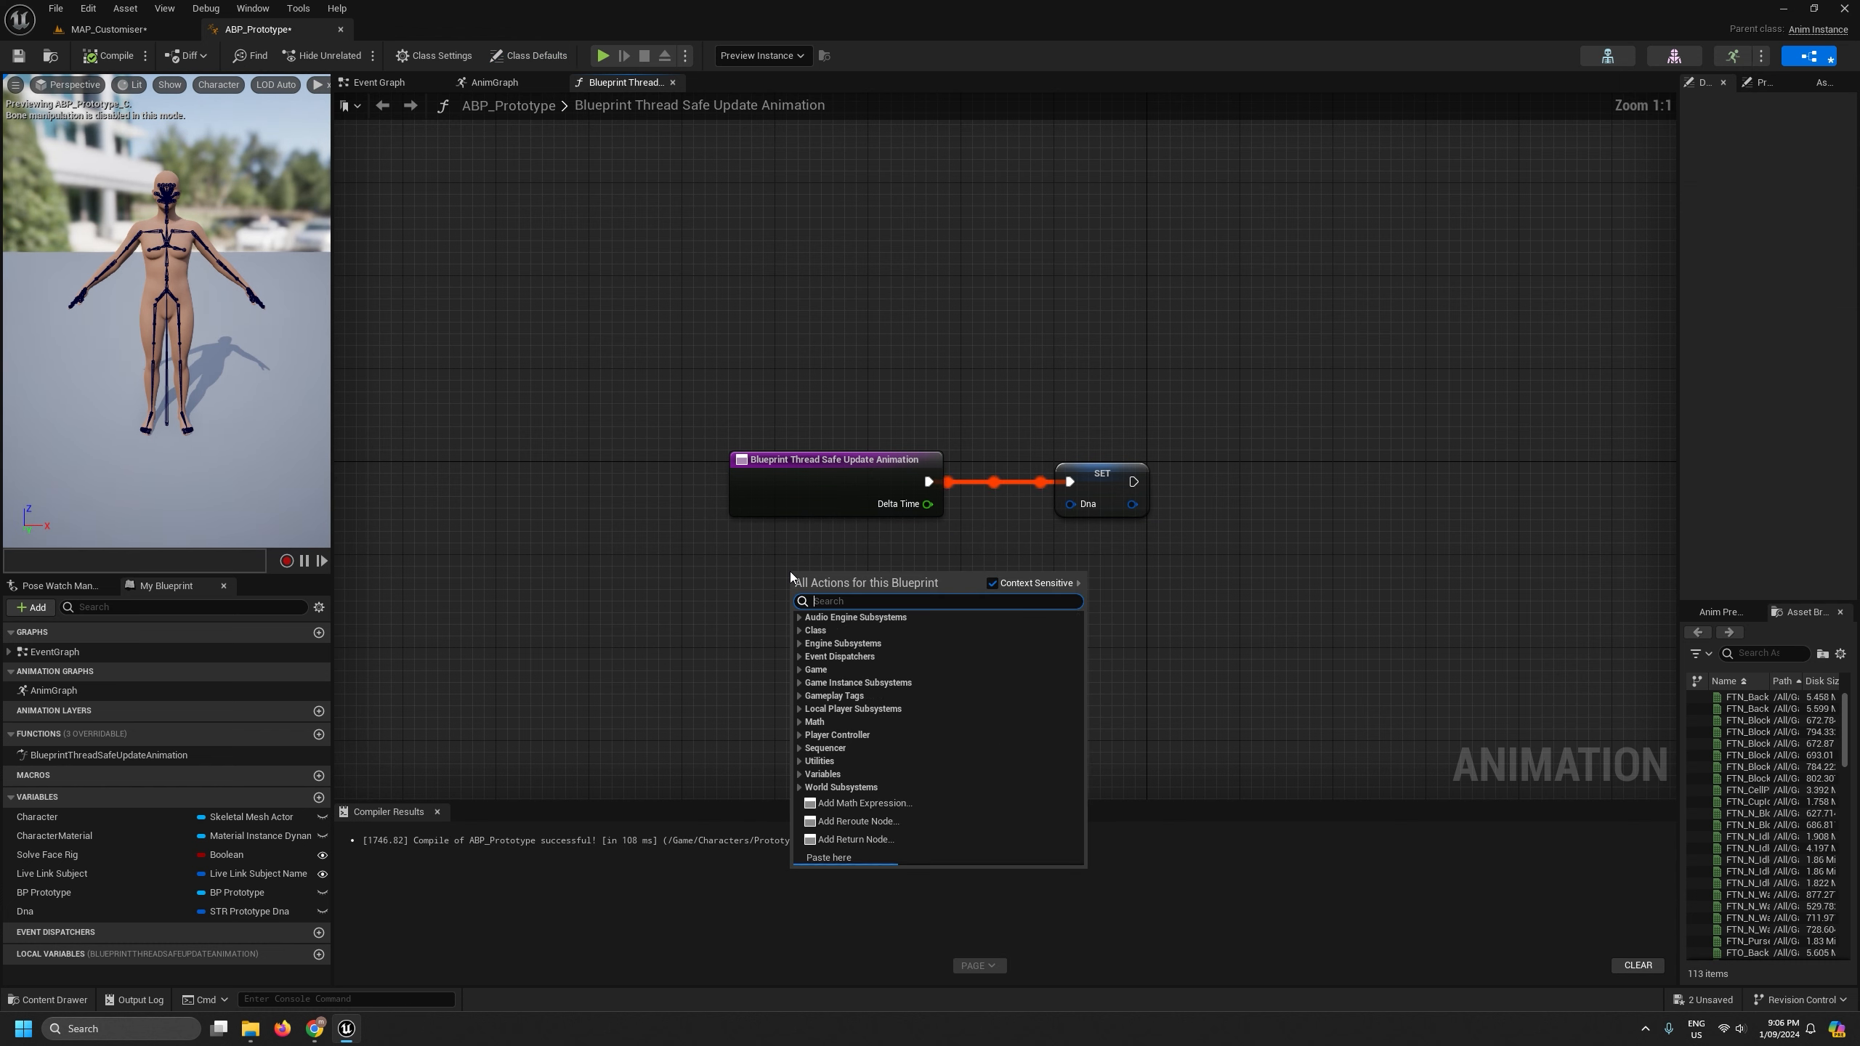
pyautogui.write('prop')
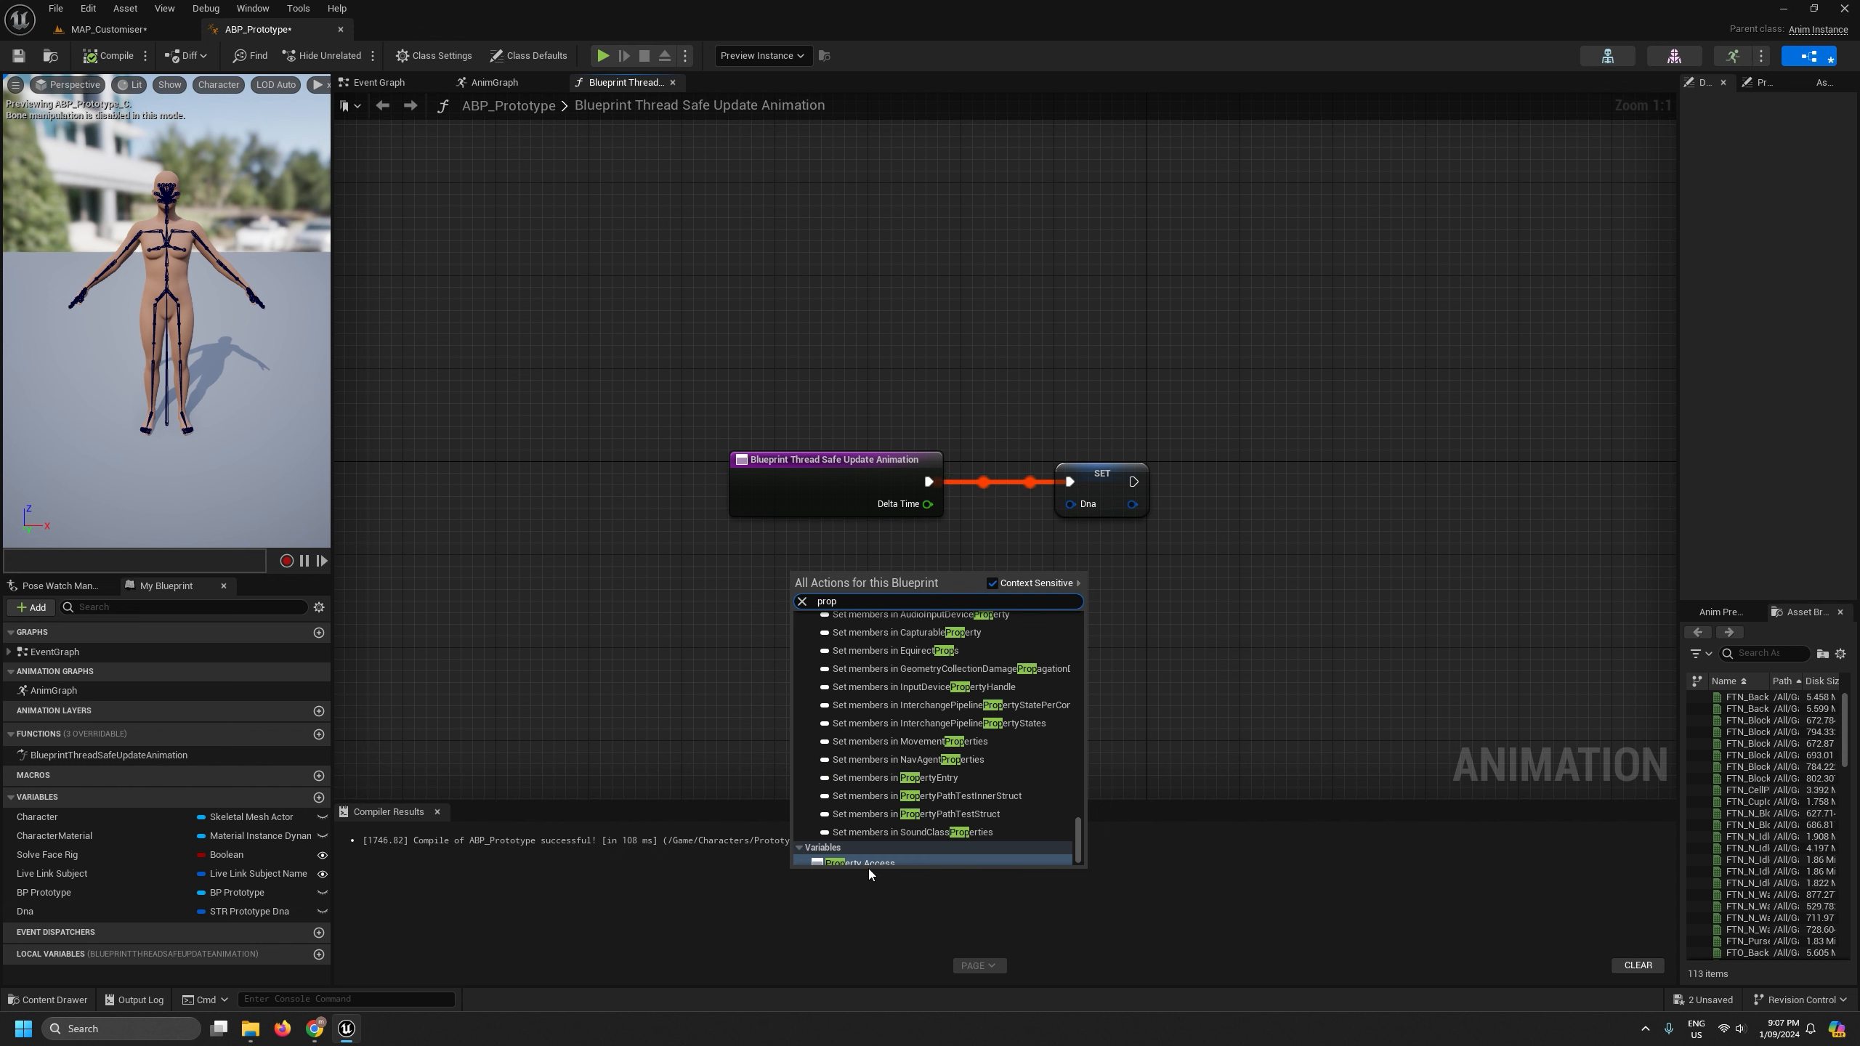
pyautogui.click(867, 864)
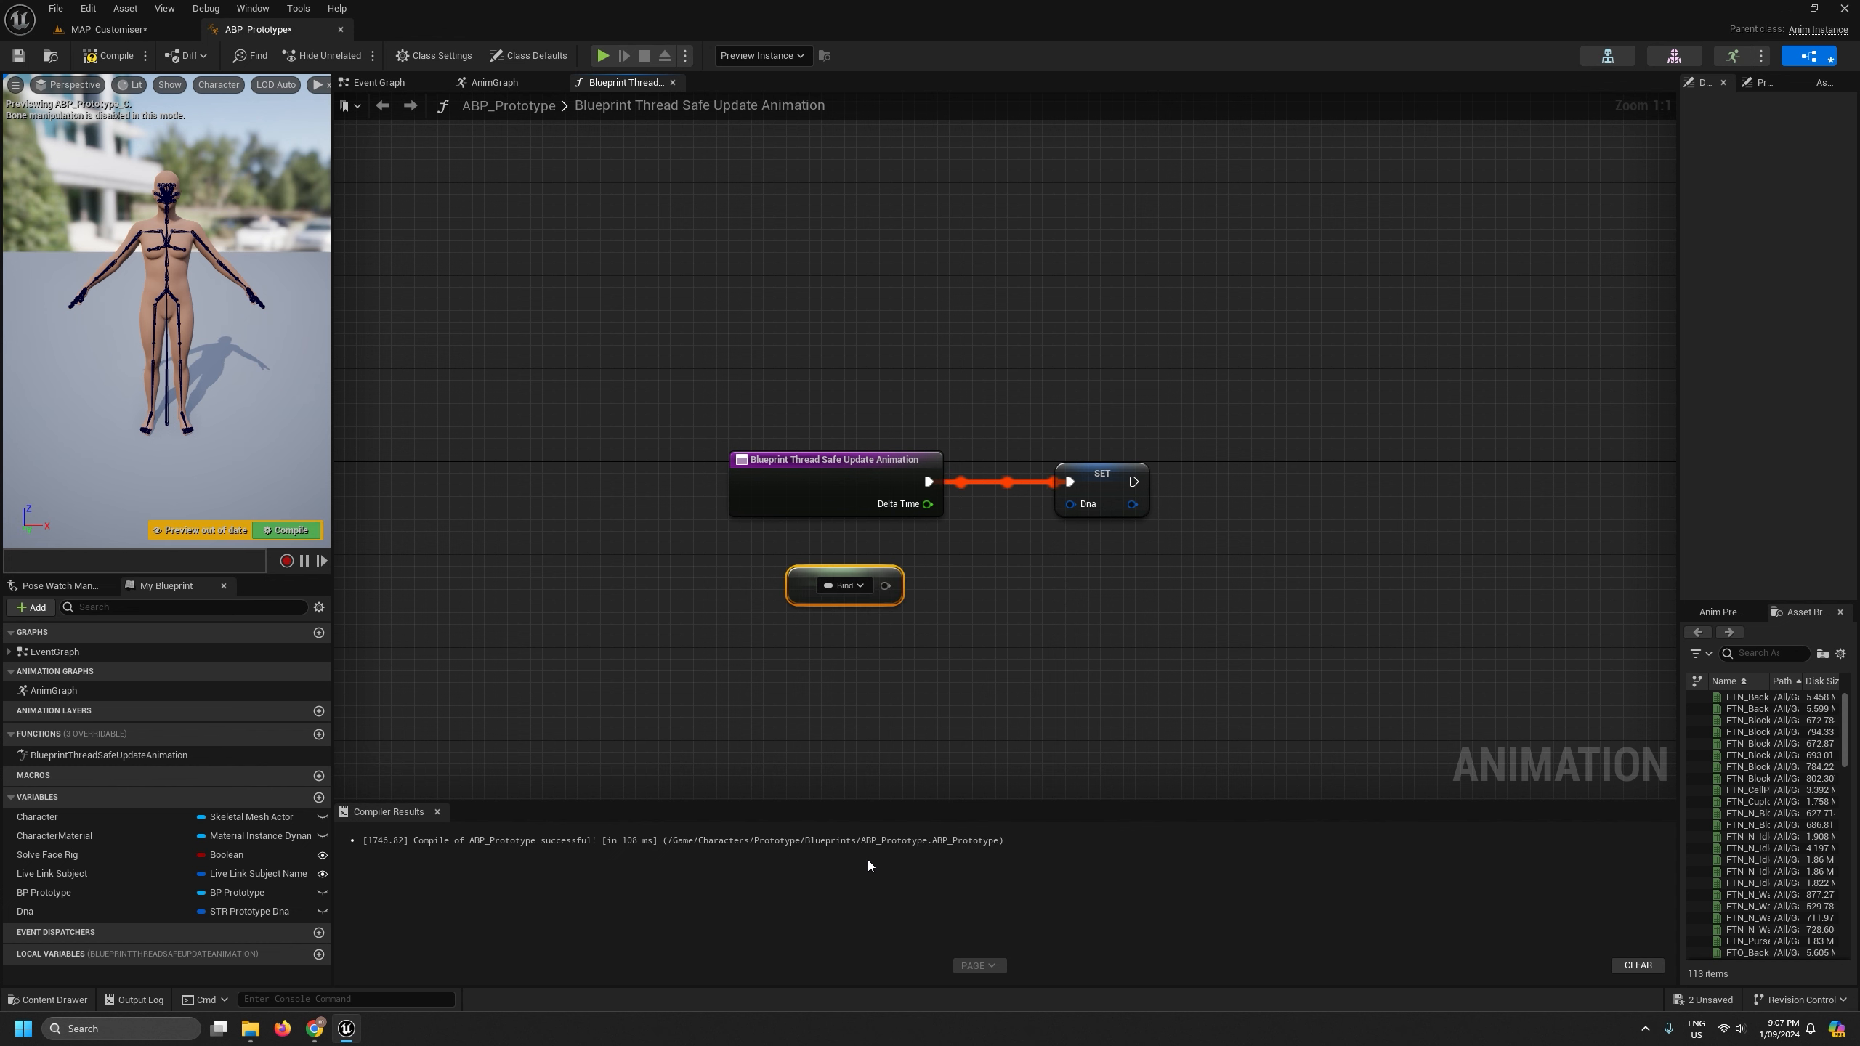
pyautogui.click(861, 586)
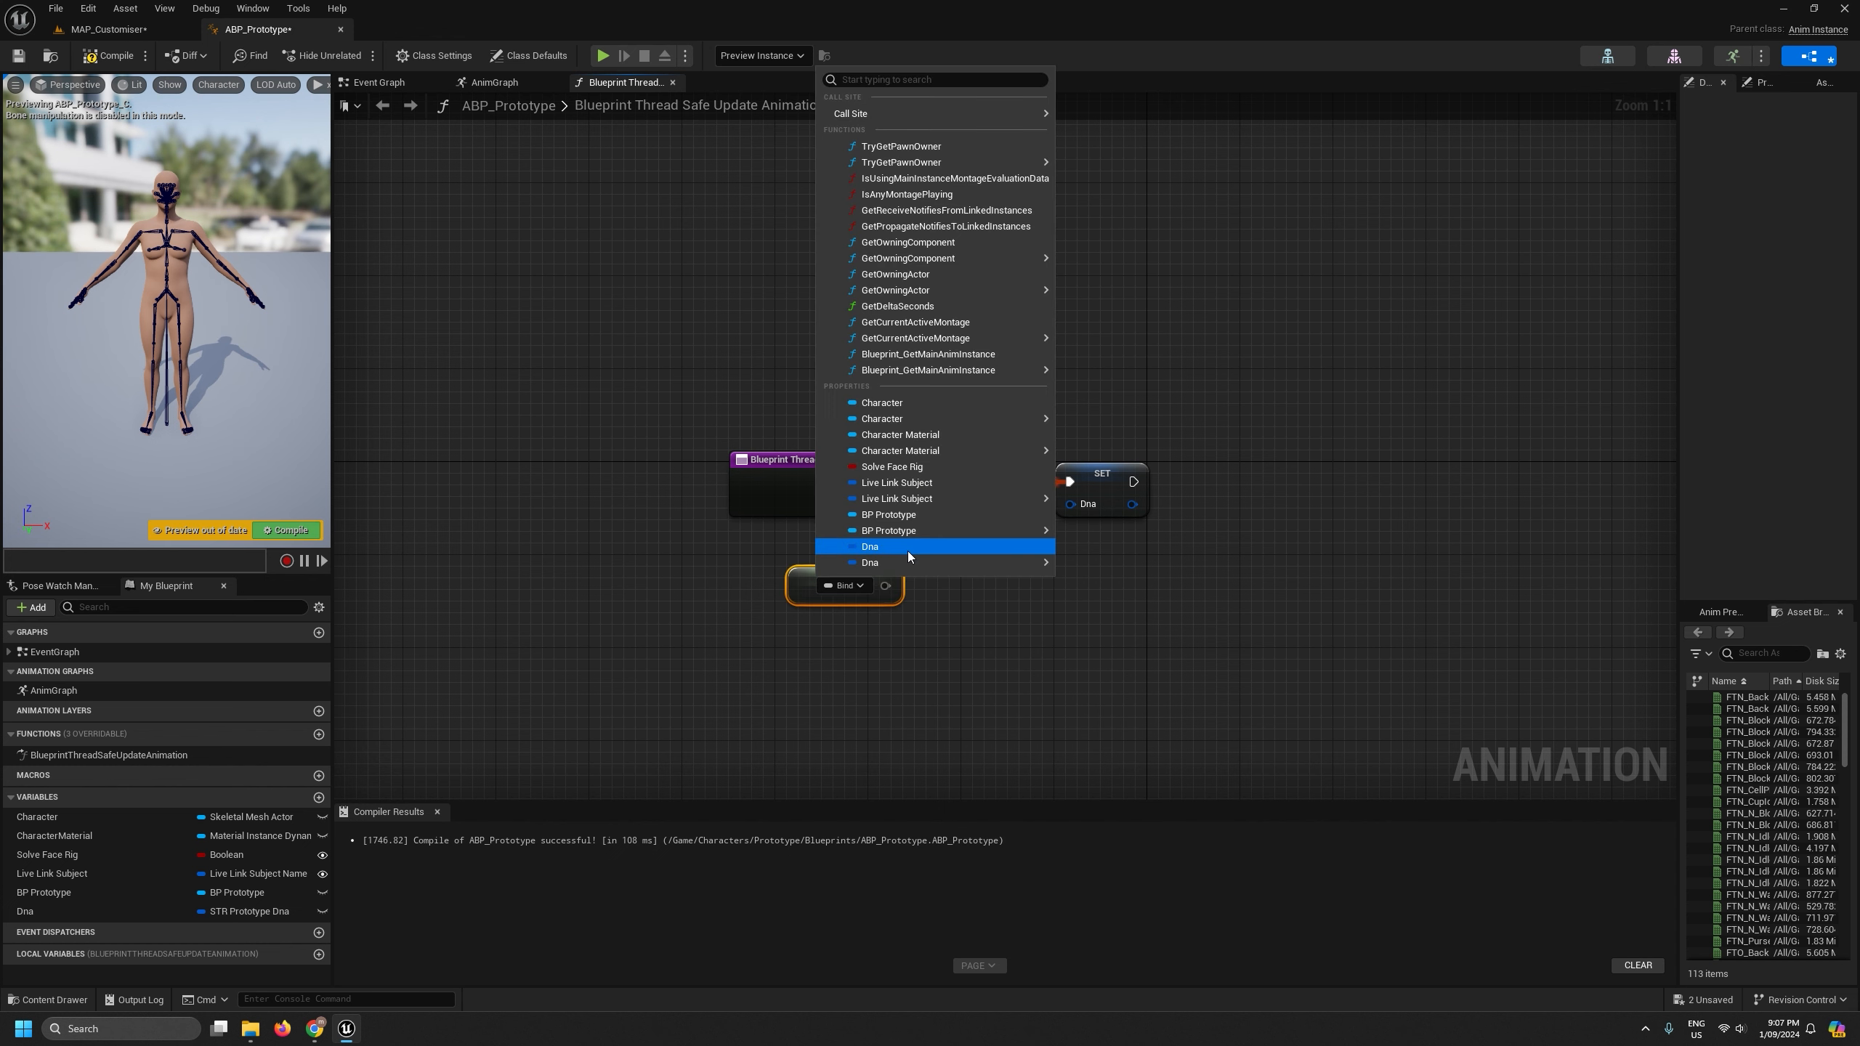
pyautogui.moveTo(1021, 532)
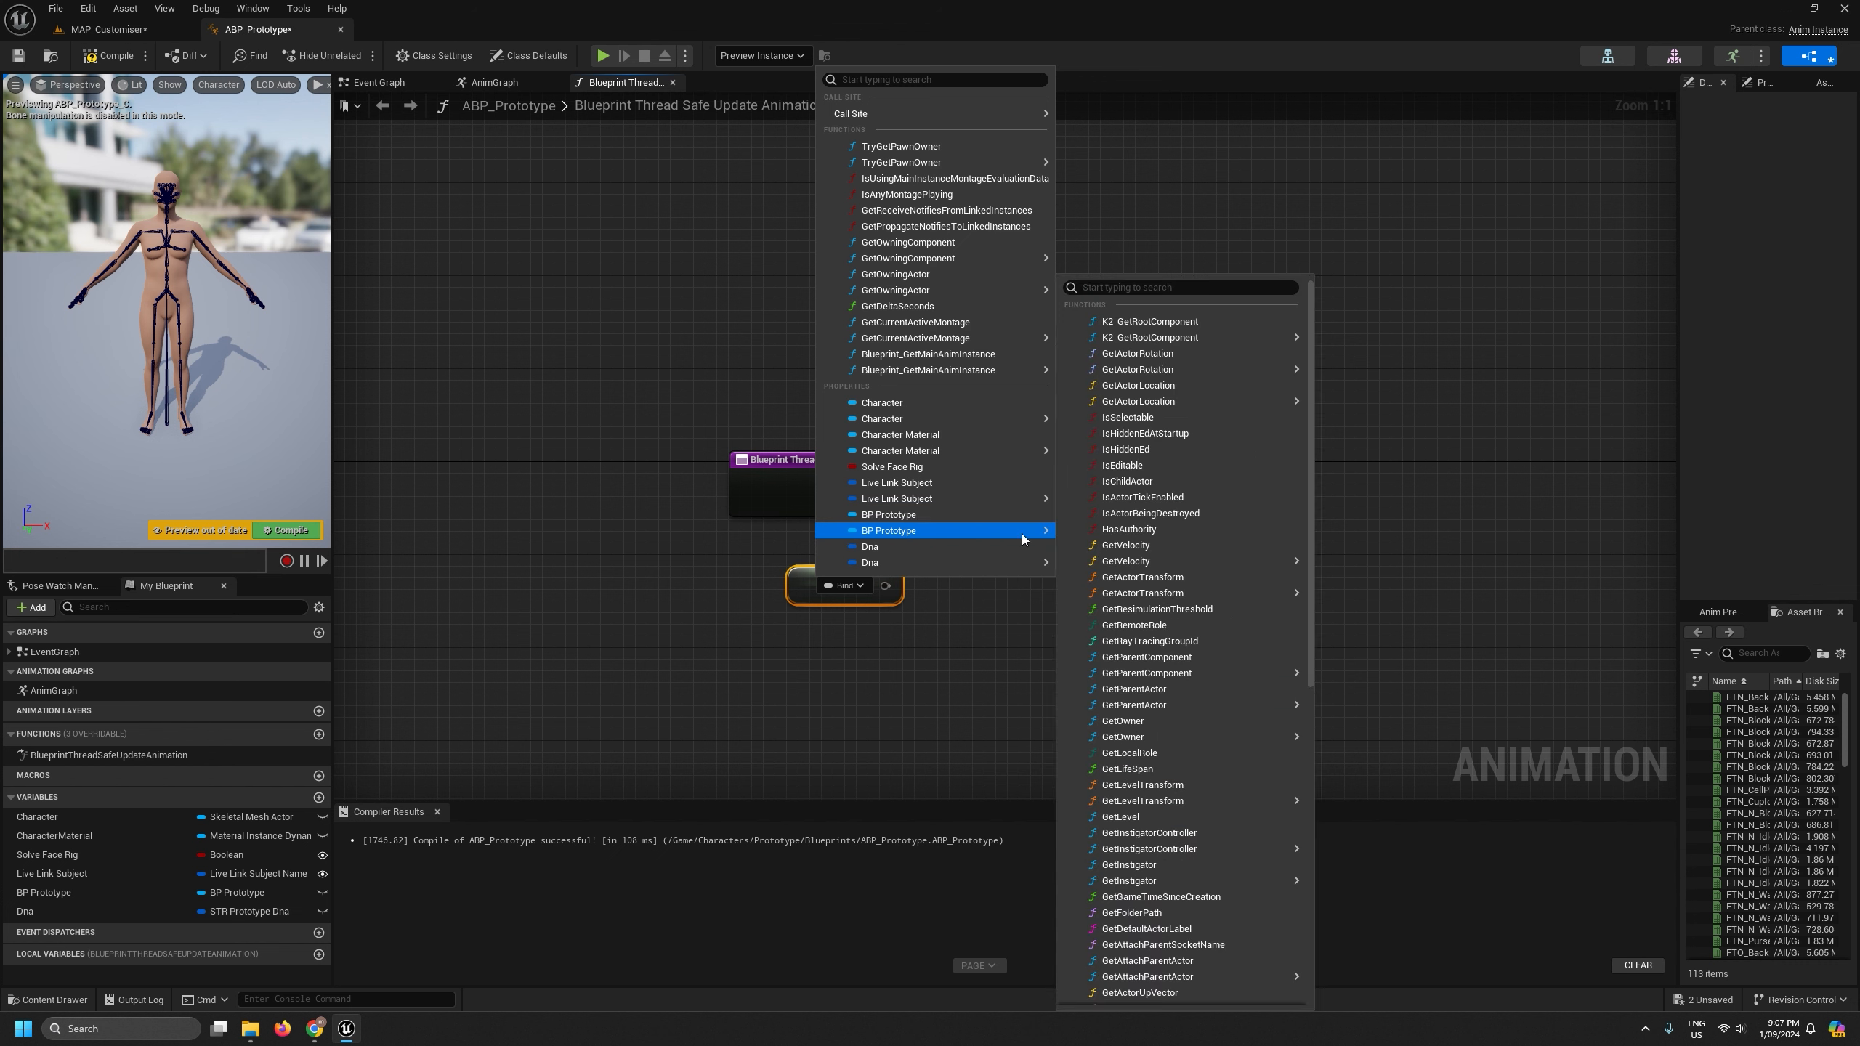
pyautogui.scroll(-1, 1165, 827)
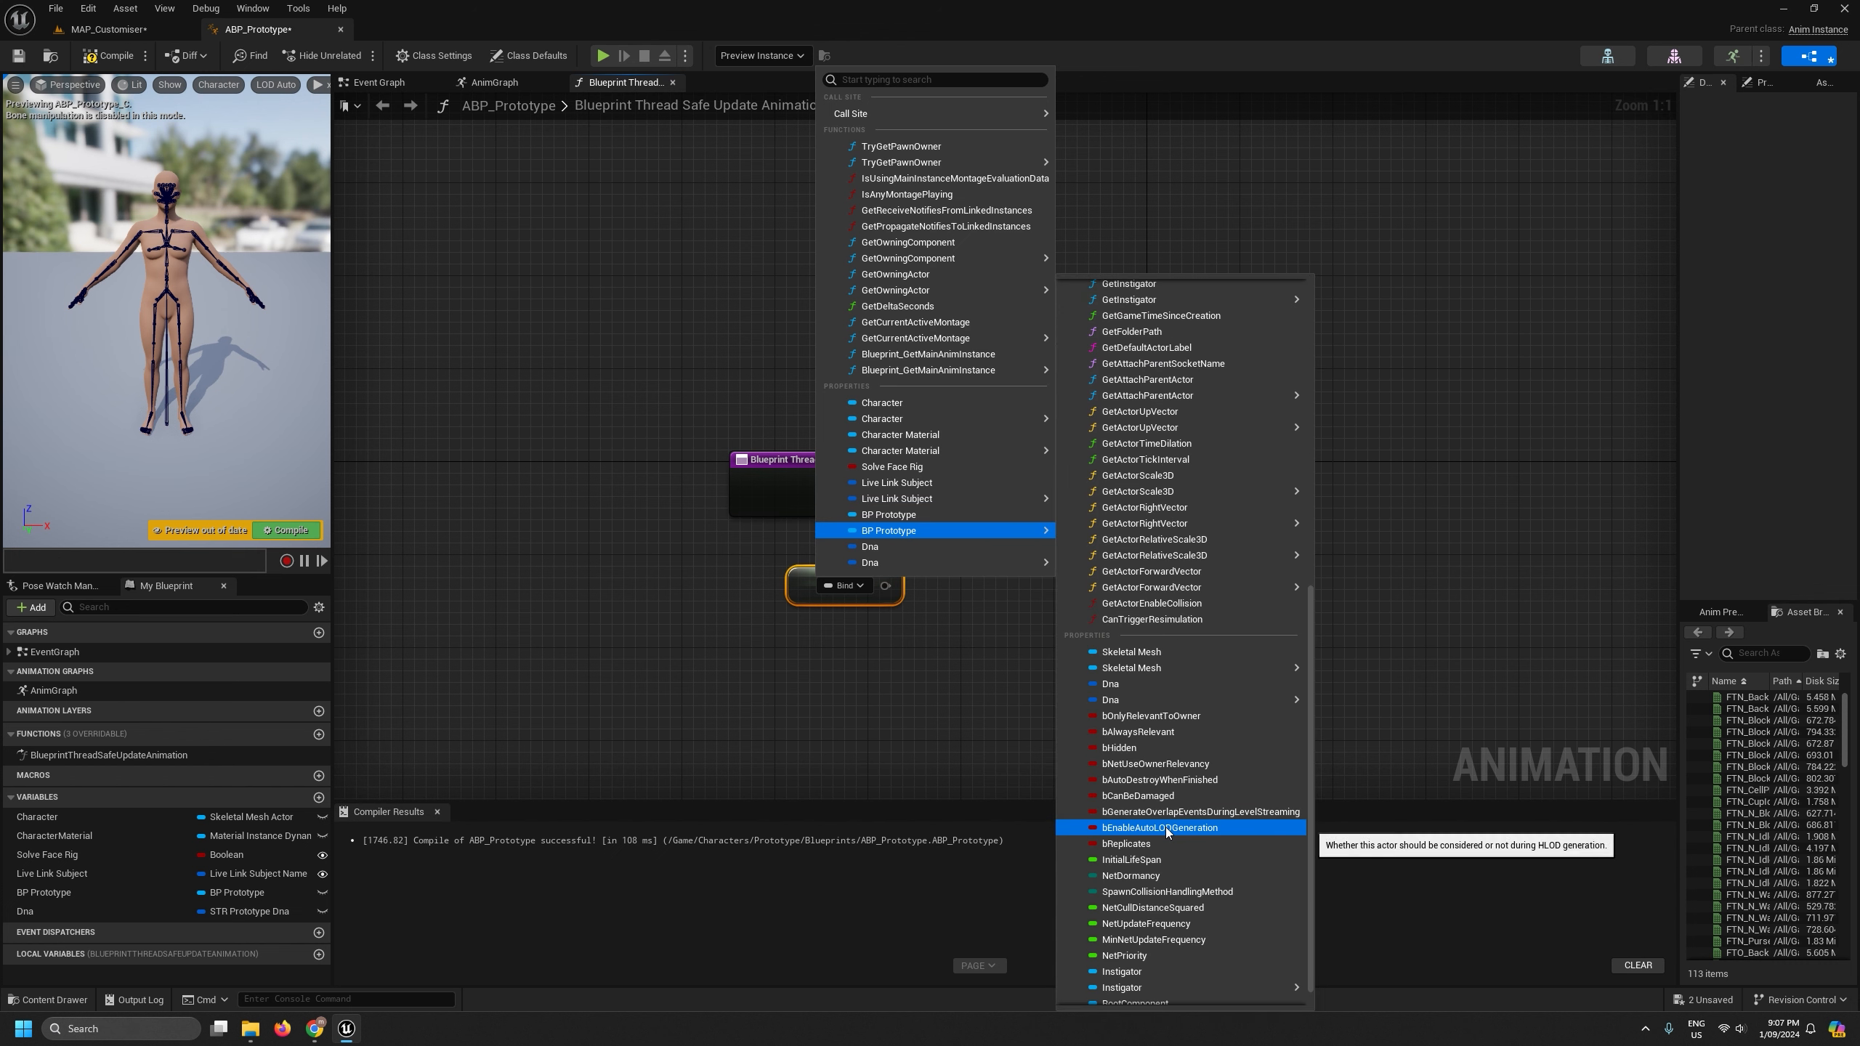
pyautogui.click(1195, 688)
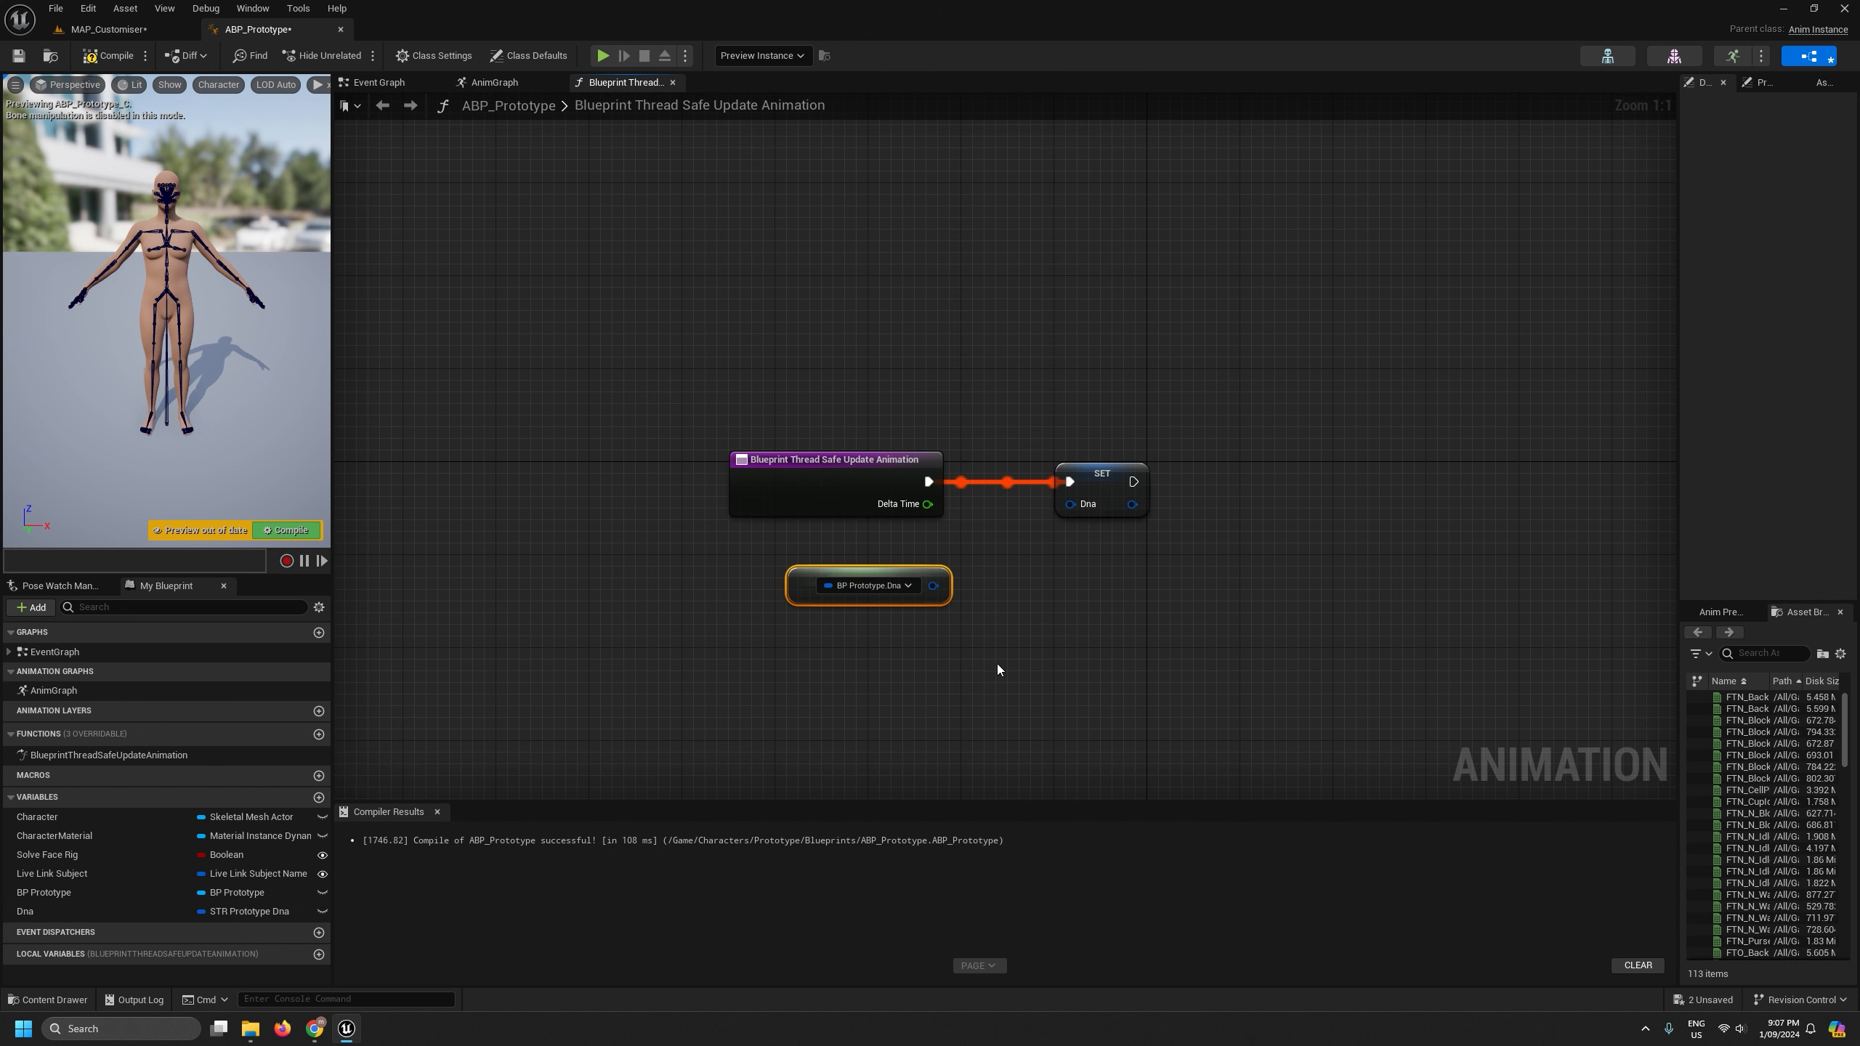
# - Position the new BP Prototype.Dna node, connect it to the SET node's Dna input, compile and save ABP_Prototype, and close it
pyautogui.moveTo(876, 596); pyautogui.dragTo(1067, 507)
pyautogui.click(106, 58)
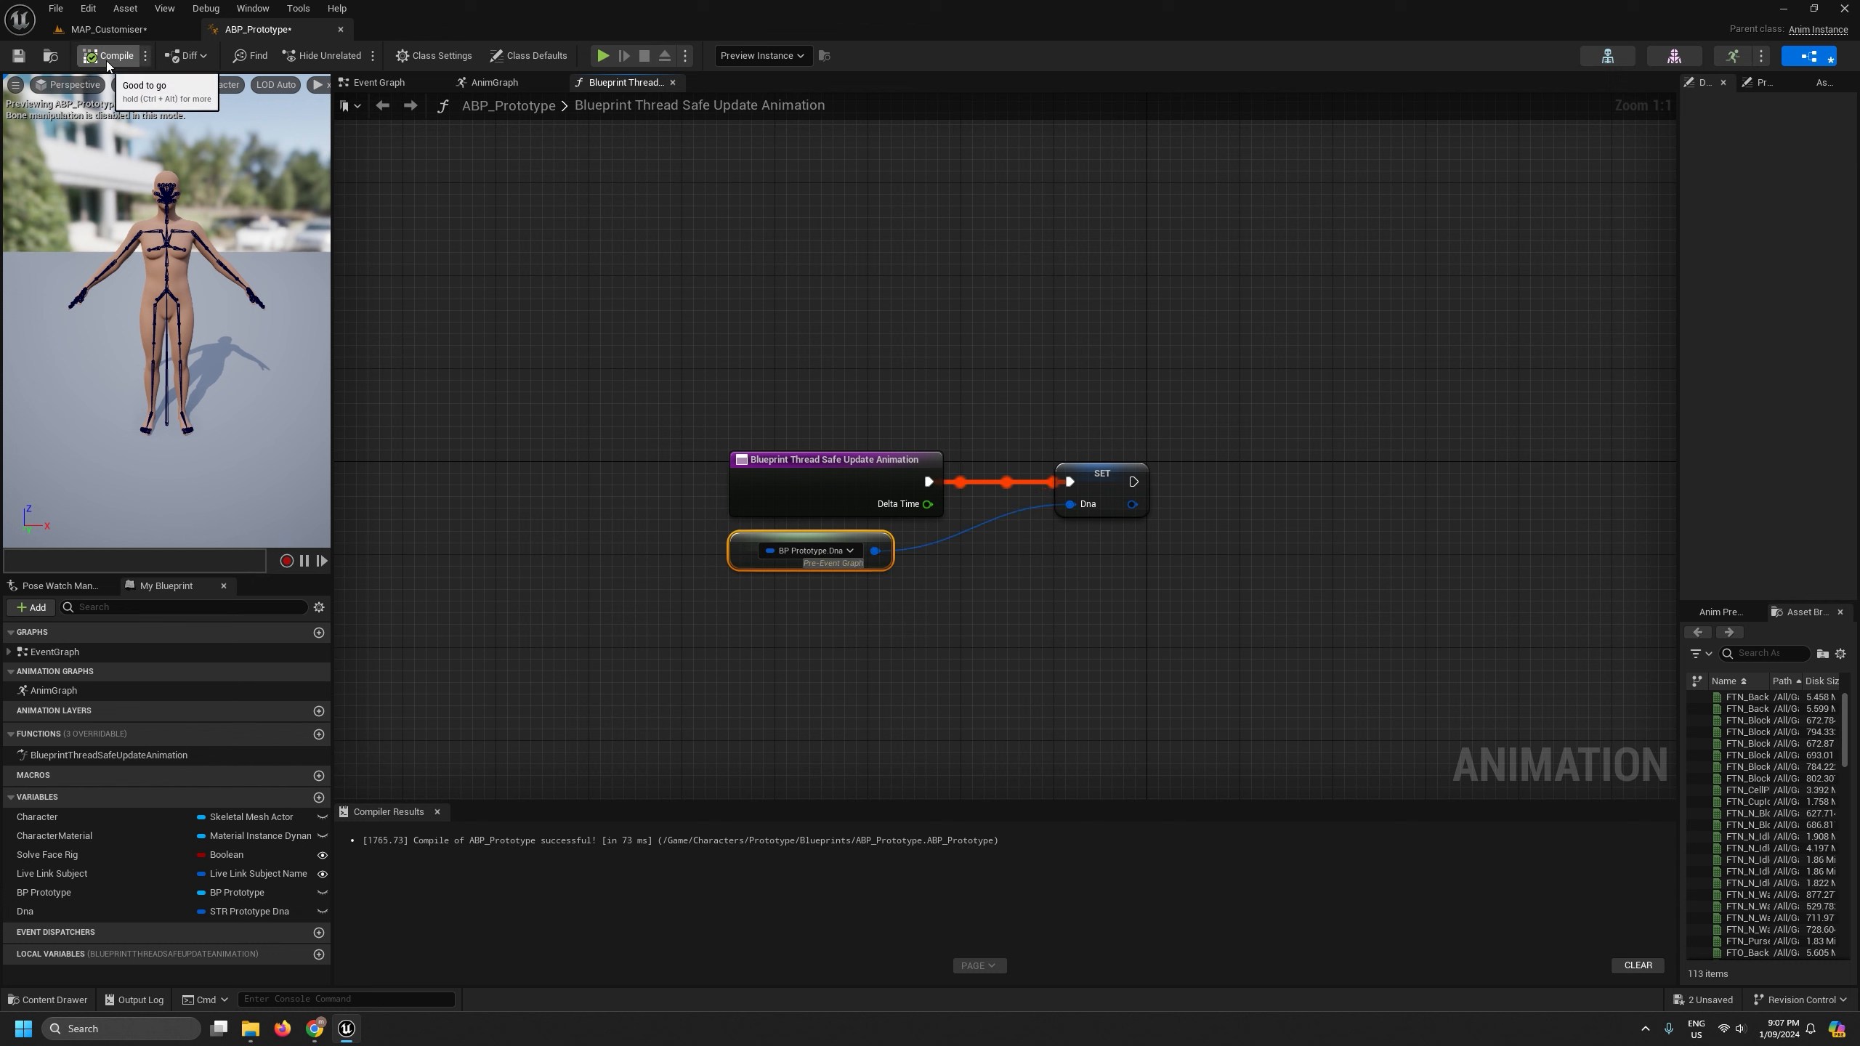
pyautogui.click(17, 57)
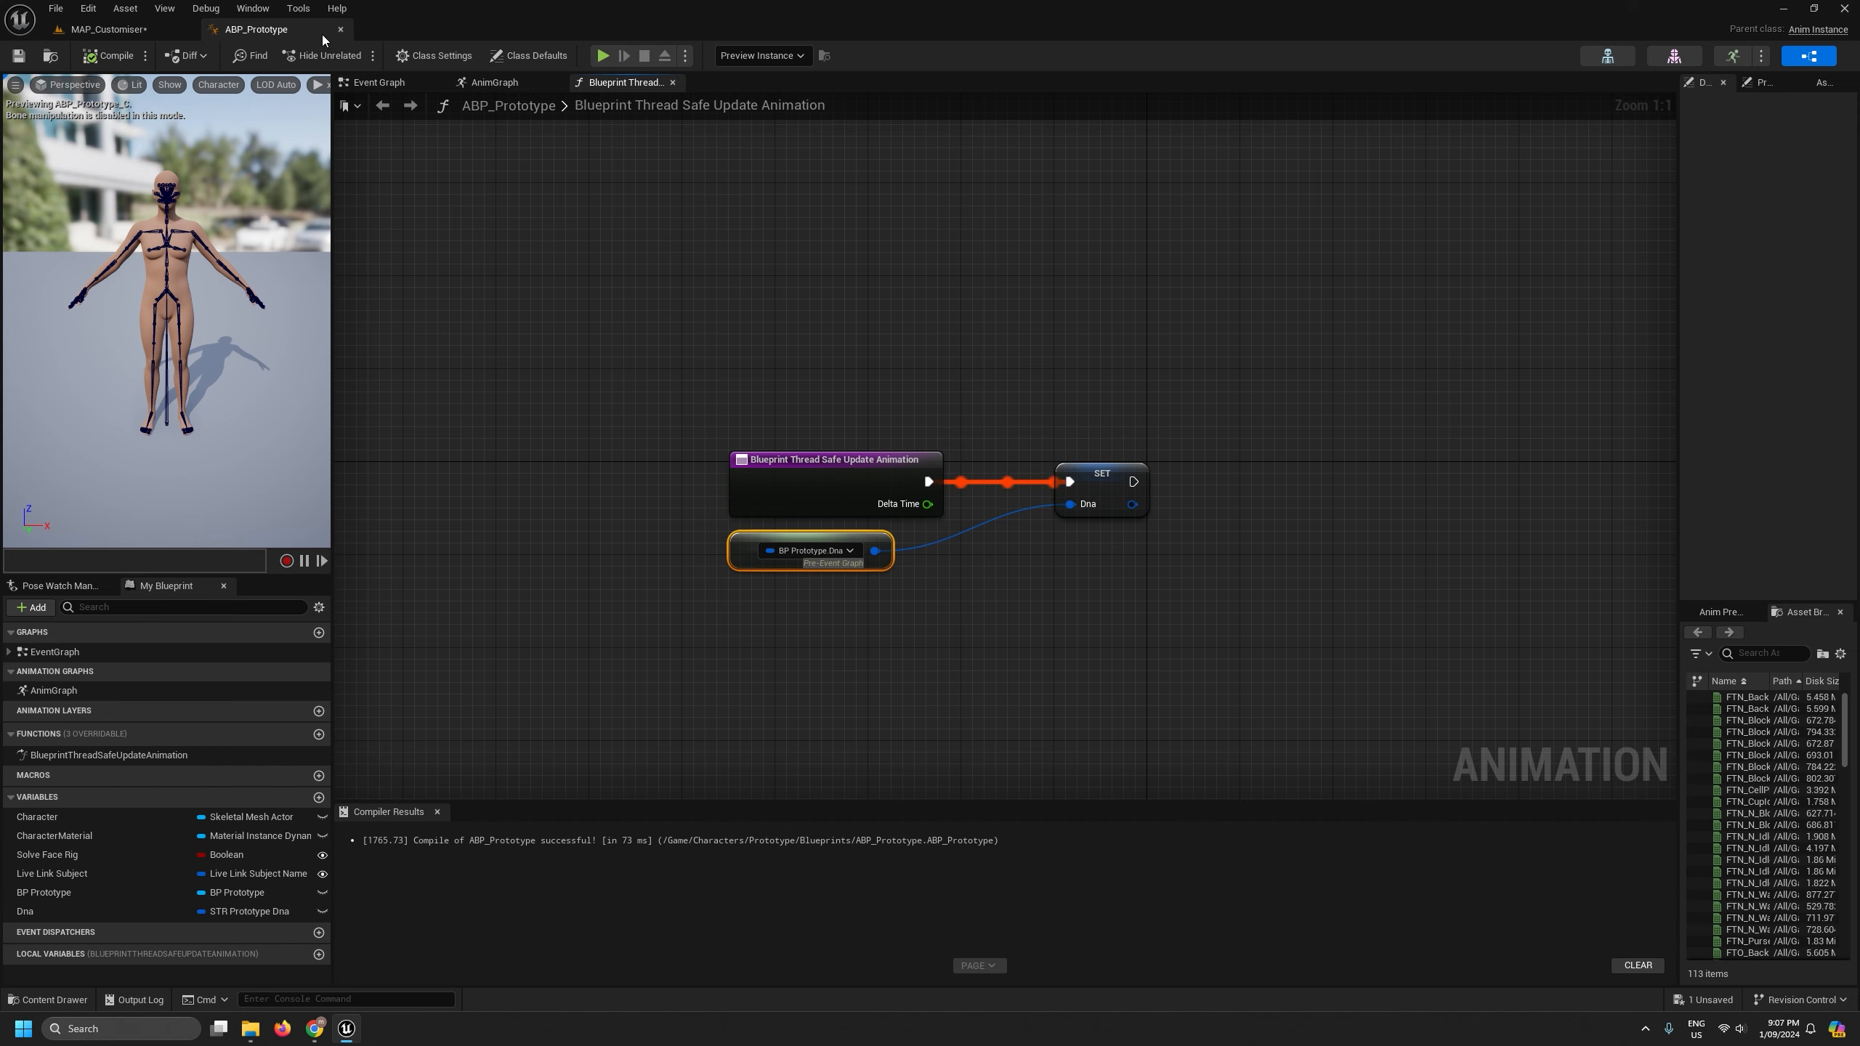
pyautogui.click(342, 30)
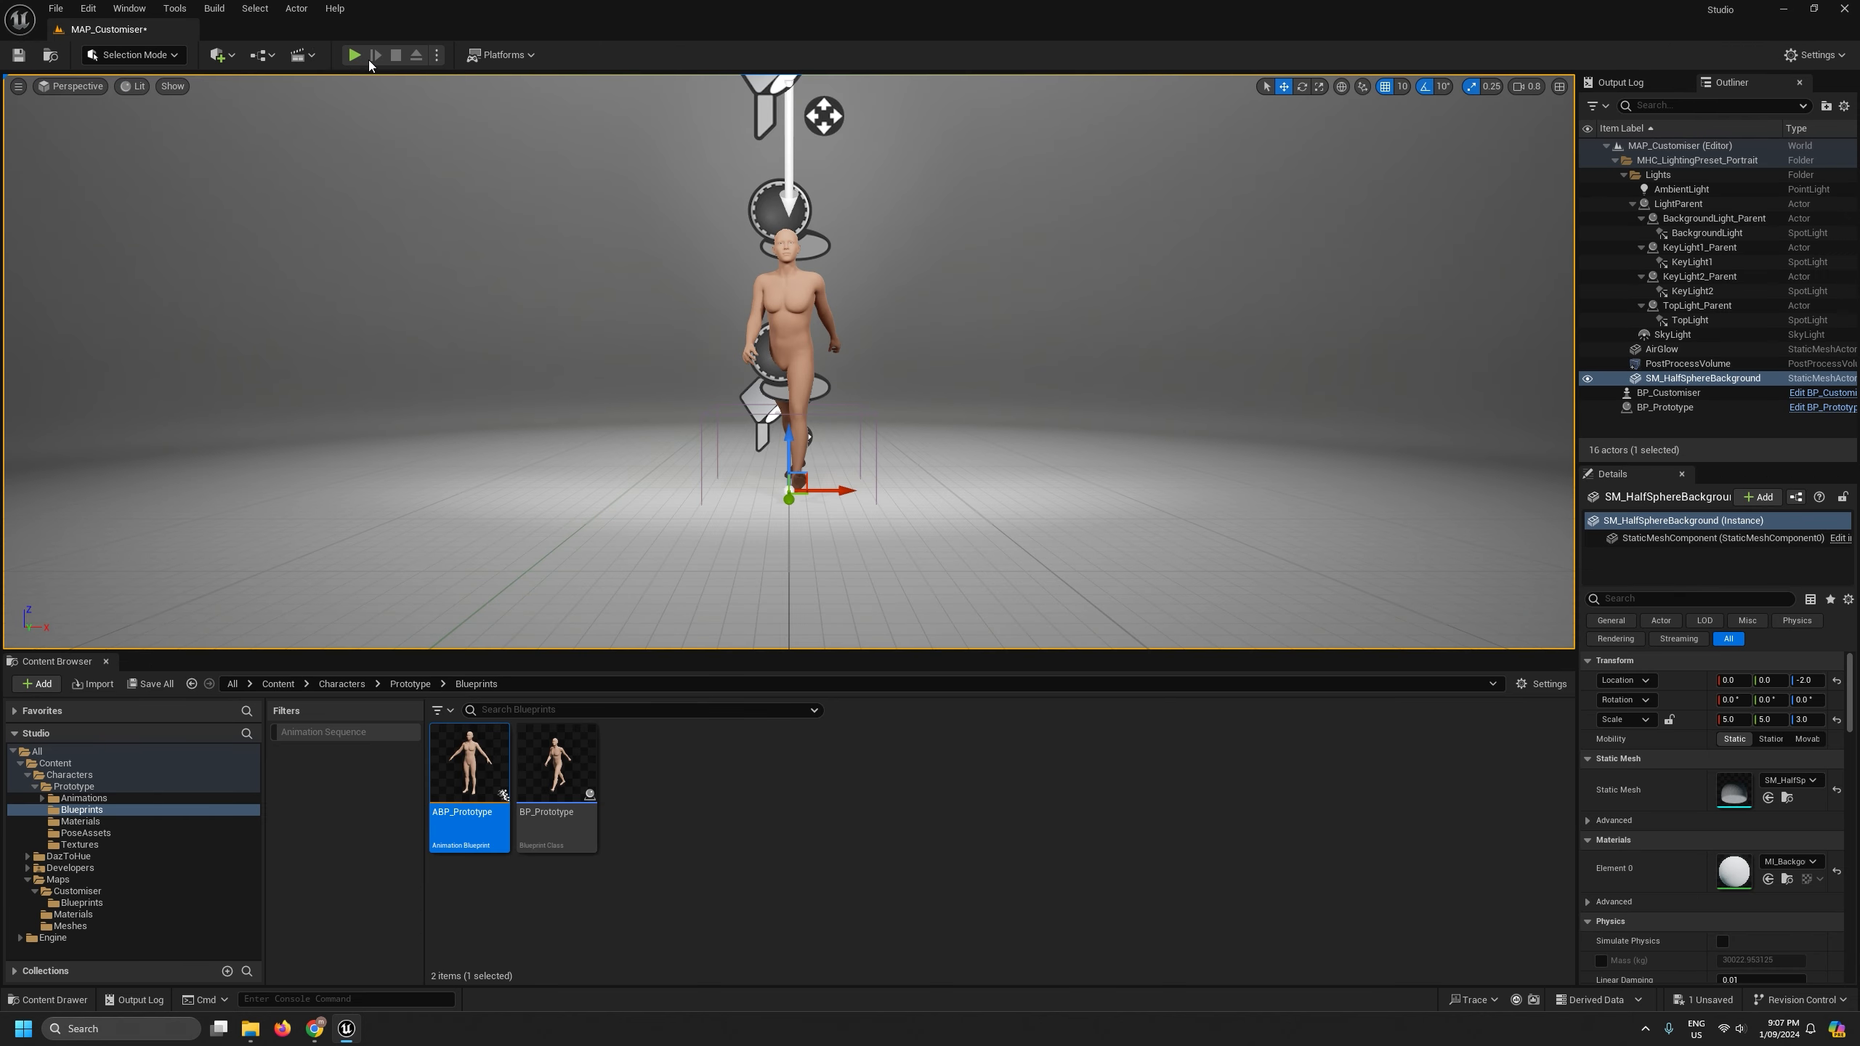
# - Save the MAP_Customiser level
pyautogui.click(56, 8)
pyautogui.click(324, 67)
pyautogui.hotkey('ctrl', 's')
# - Play the level, move the Thin/Heavy slider to full Heavy, enlarge the viewport to examine the character's arms, and stop playing
pyautogui.hotkey('alt', 'p')
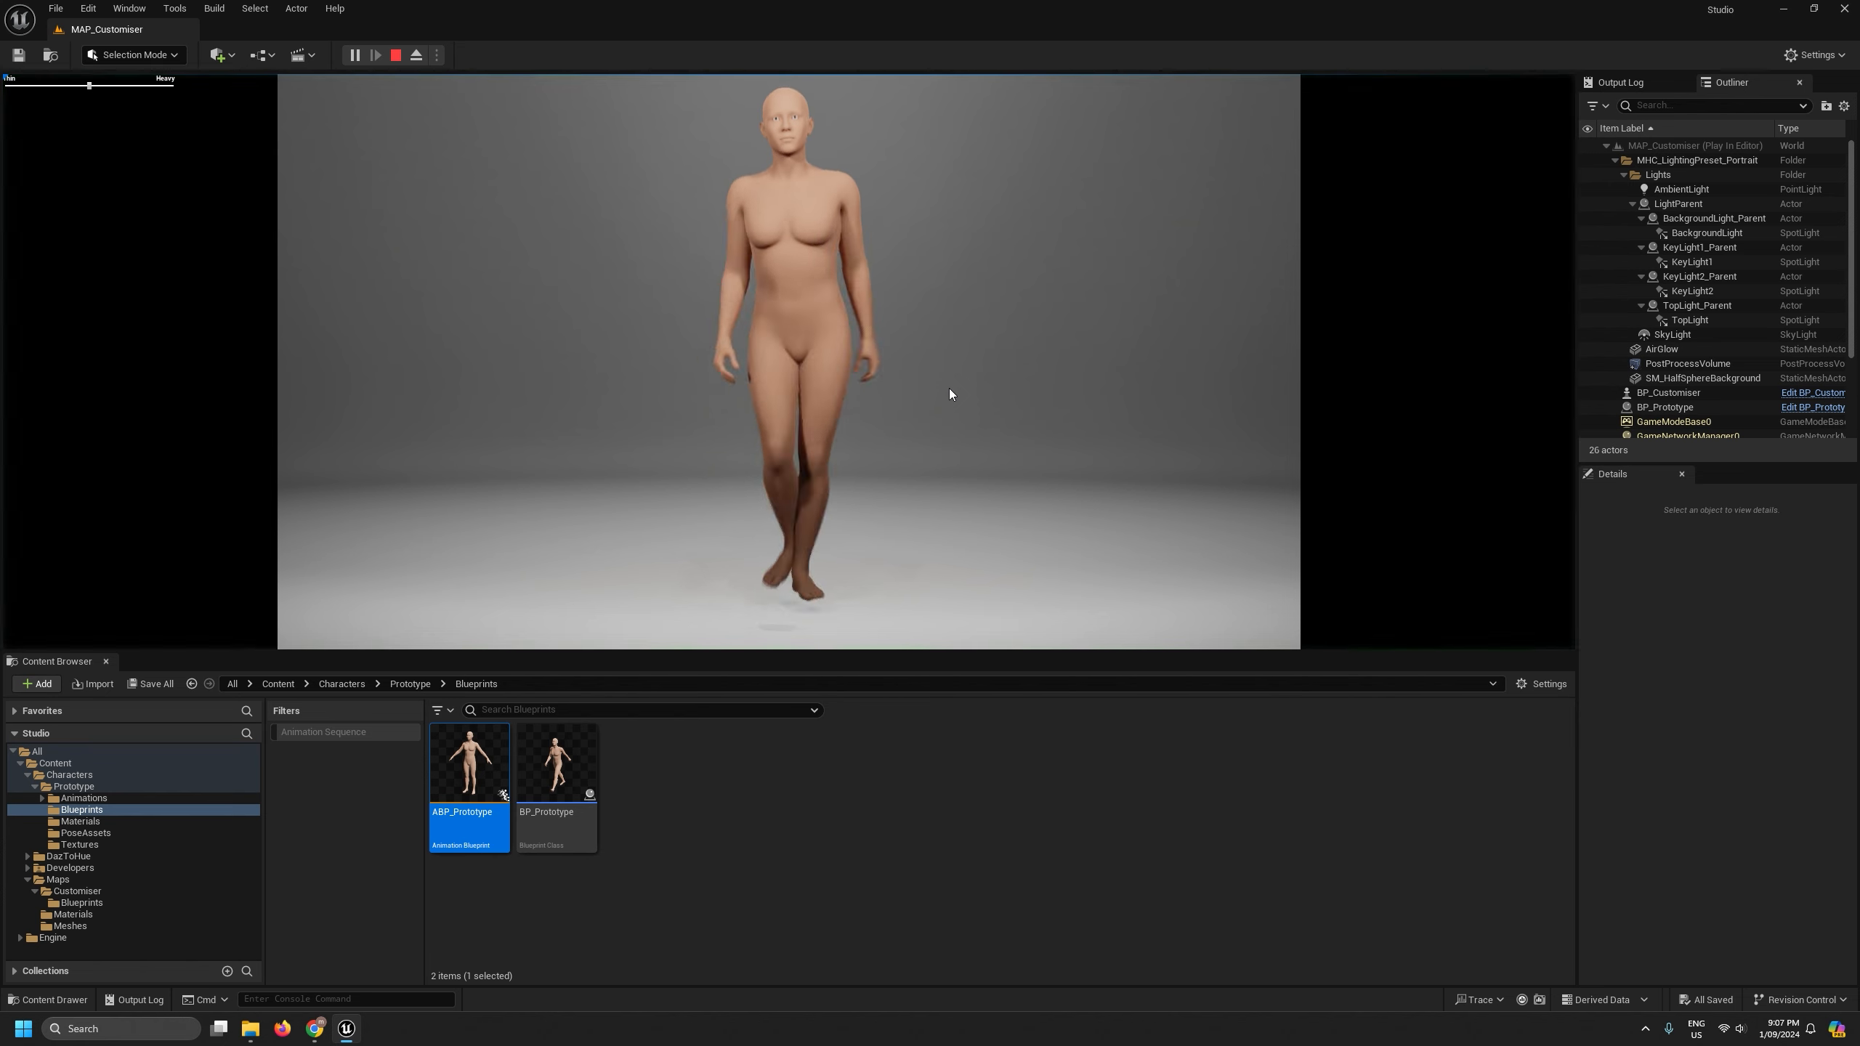
pyautogui.moveTo(89, 86); pyautogui.dragTo(225, 113)
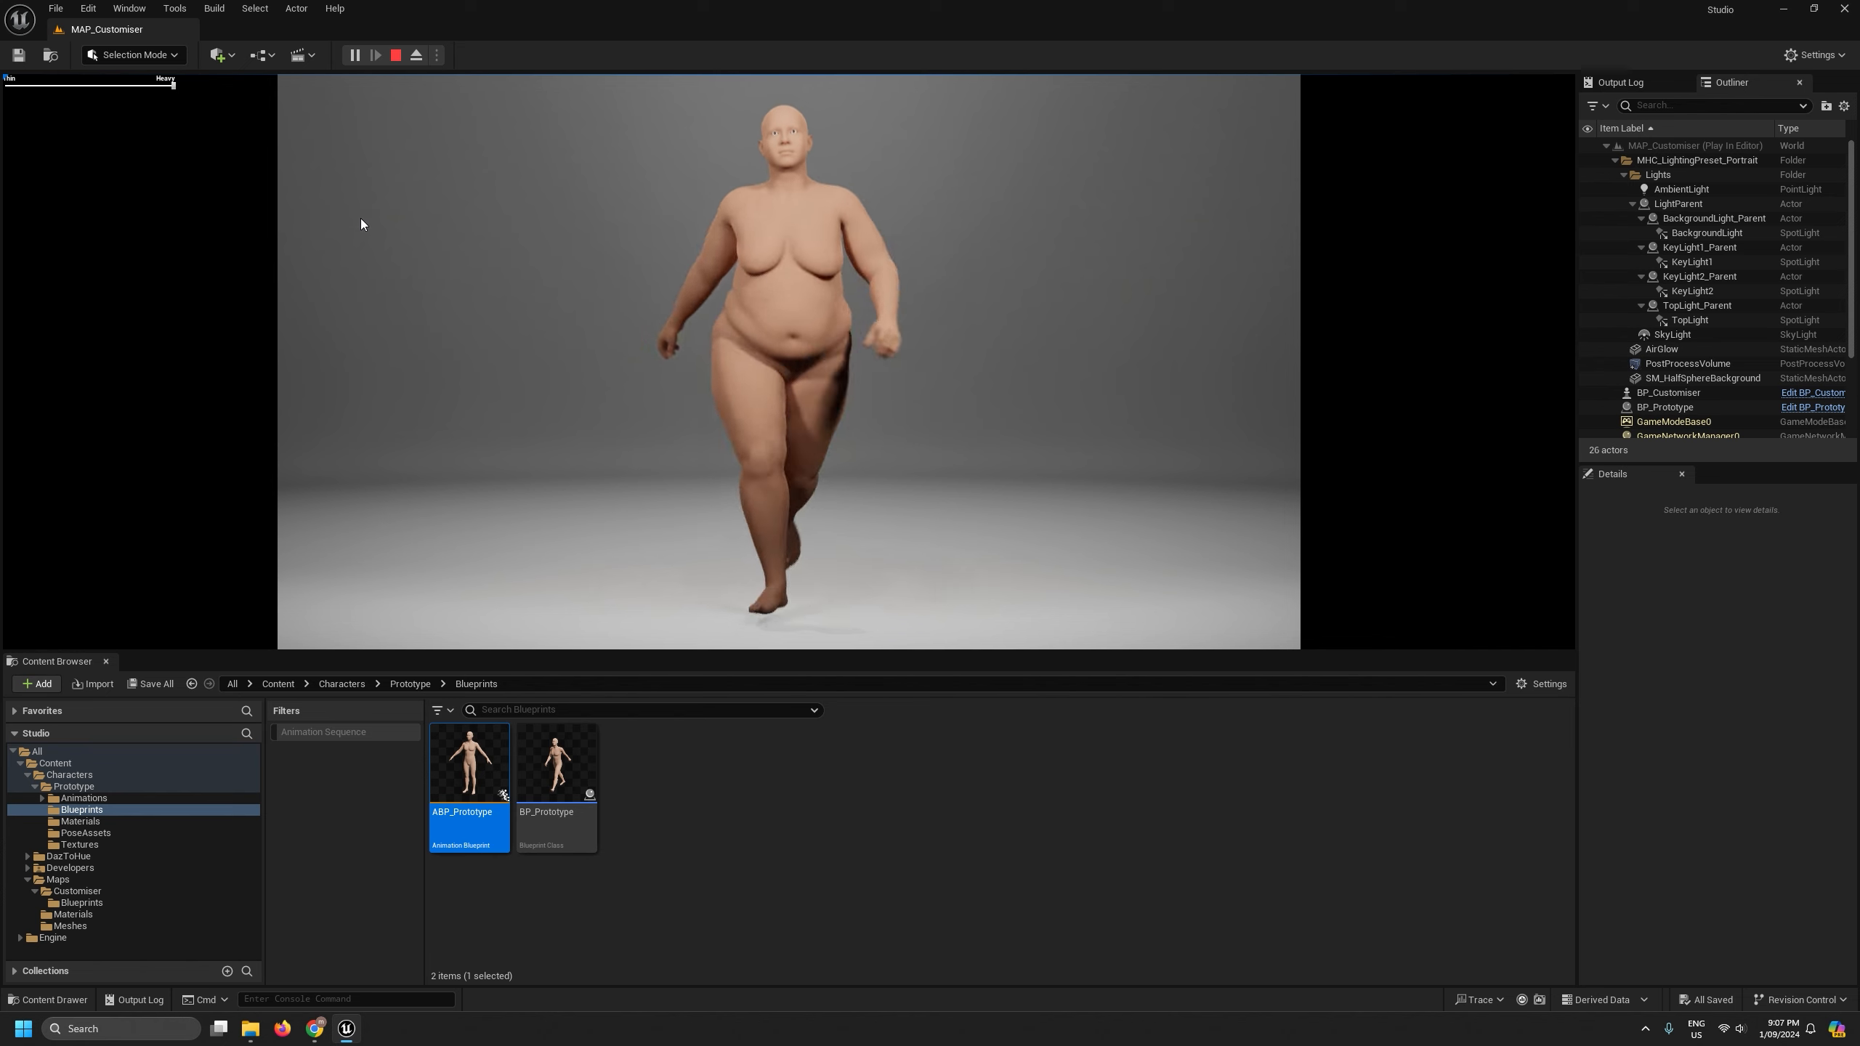
pyautogui.moveTo(169, 86); pyautogui.dragTo(219, 103)
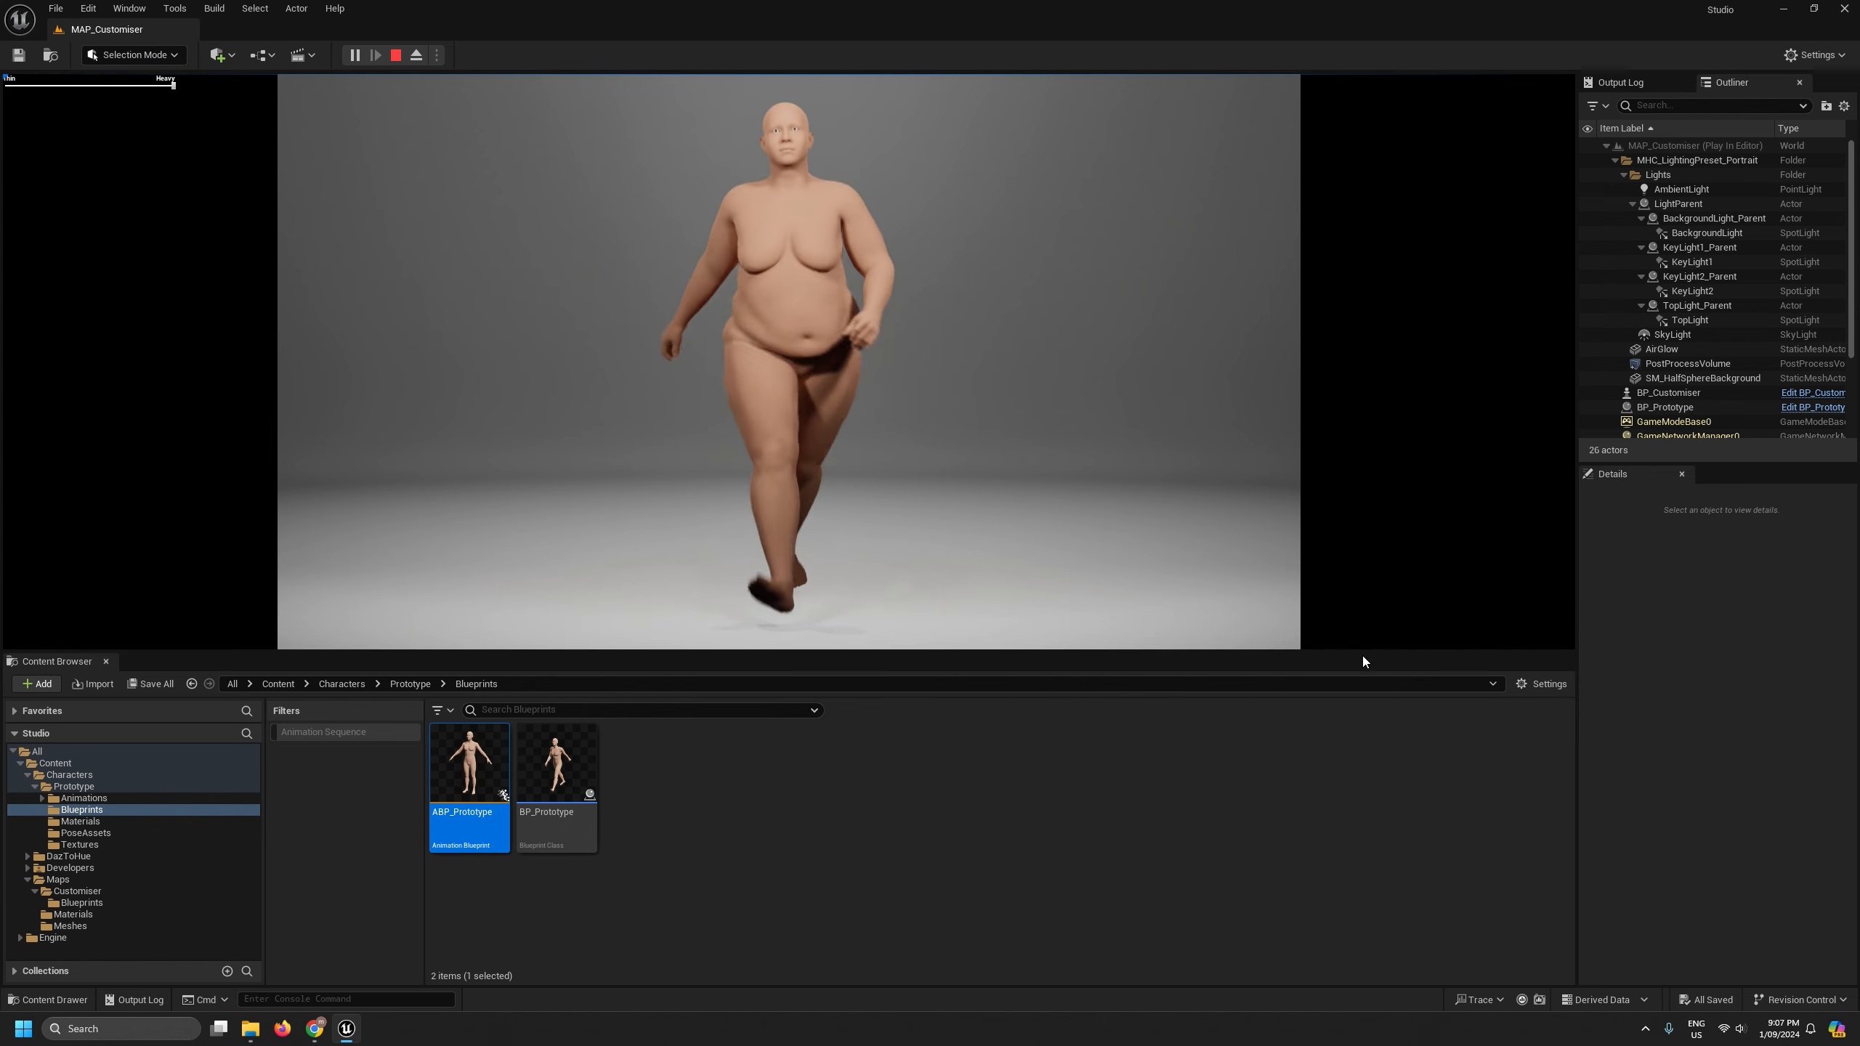
pyautogui.moveTo(1362, 652); pyautogui.dragTo(1355, 714)
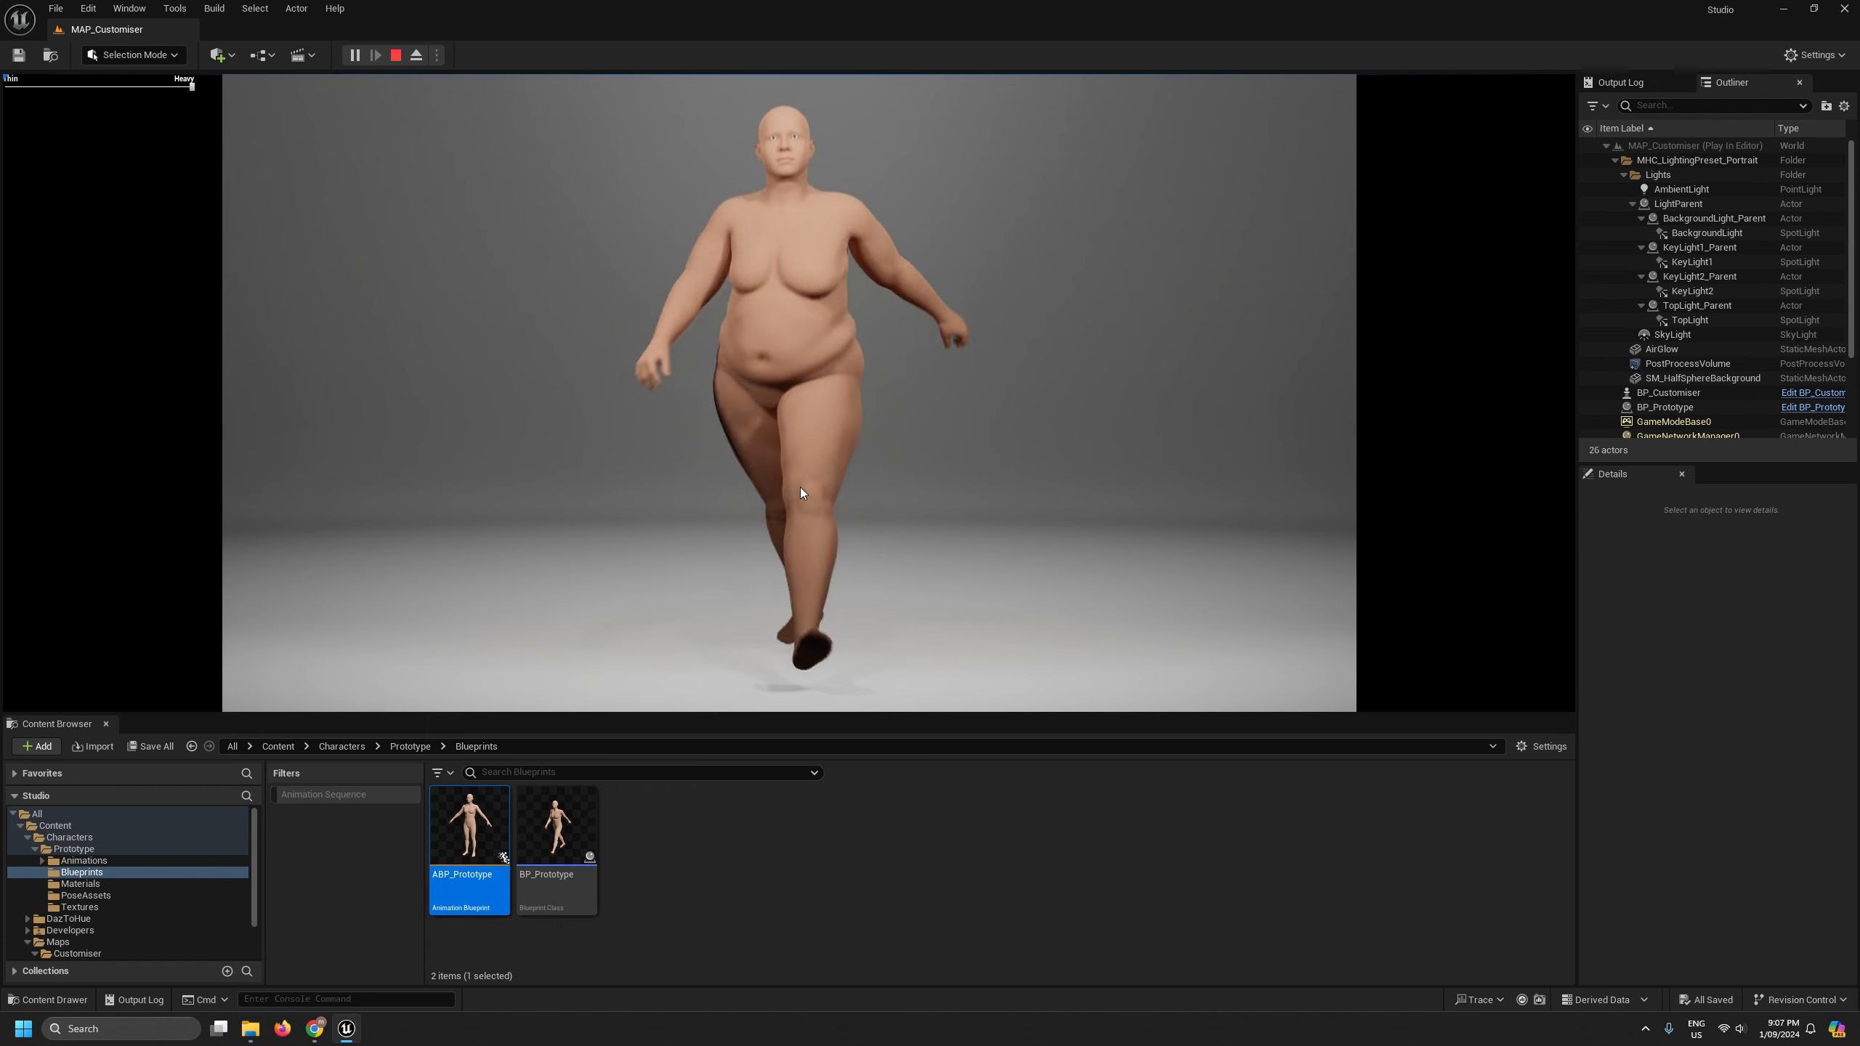
pyautogui.click(397, 57)
# - In WDG_Customiser's Event Graph, set the third Map Range Clamped node's Out Range B to 0.5, compile and save, and return to MAP_Customiser
pyautogui.scroll(-2, 189, 872)
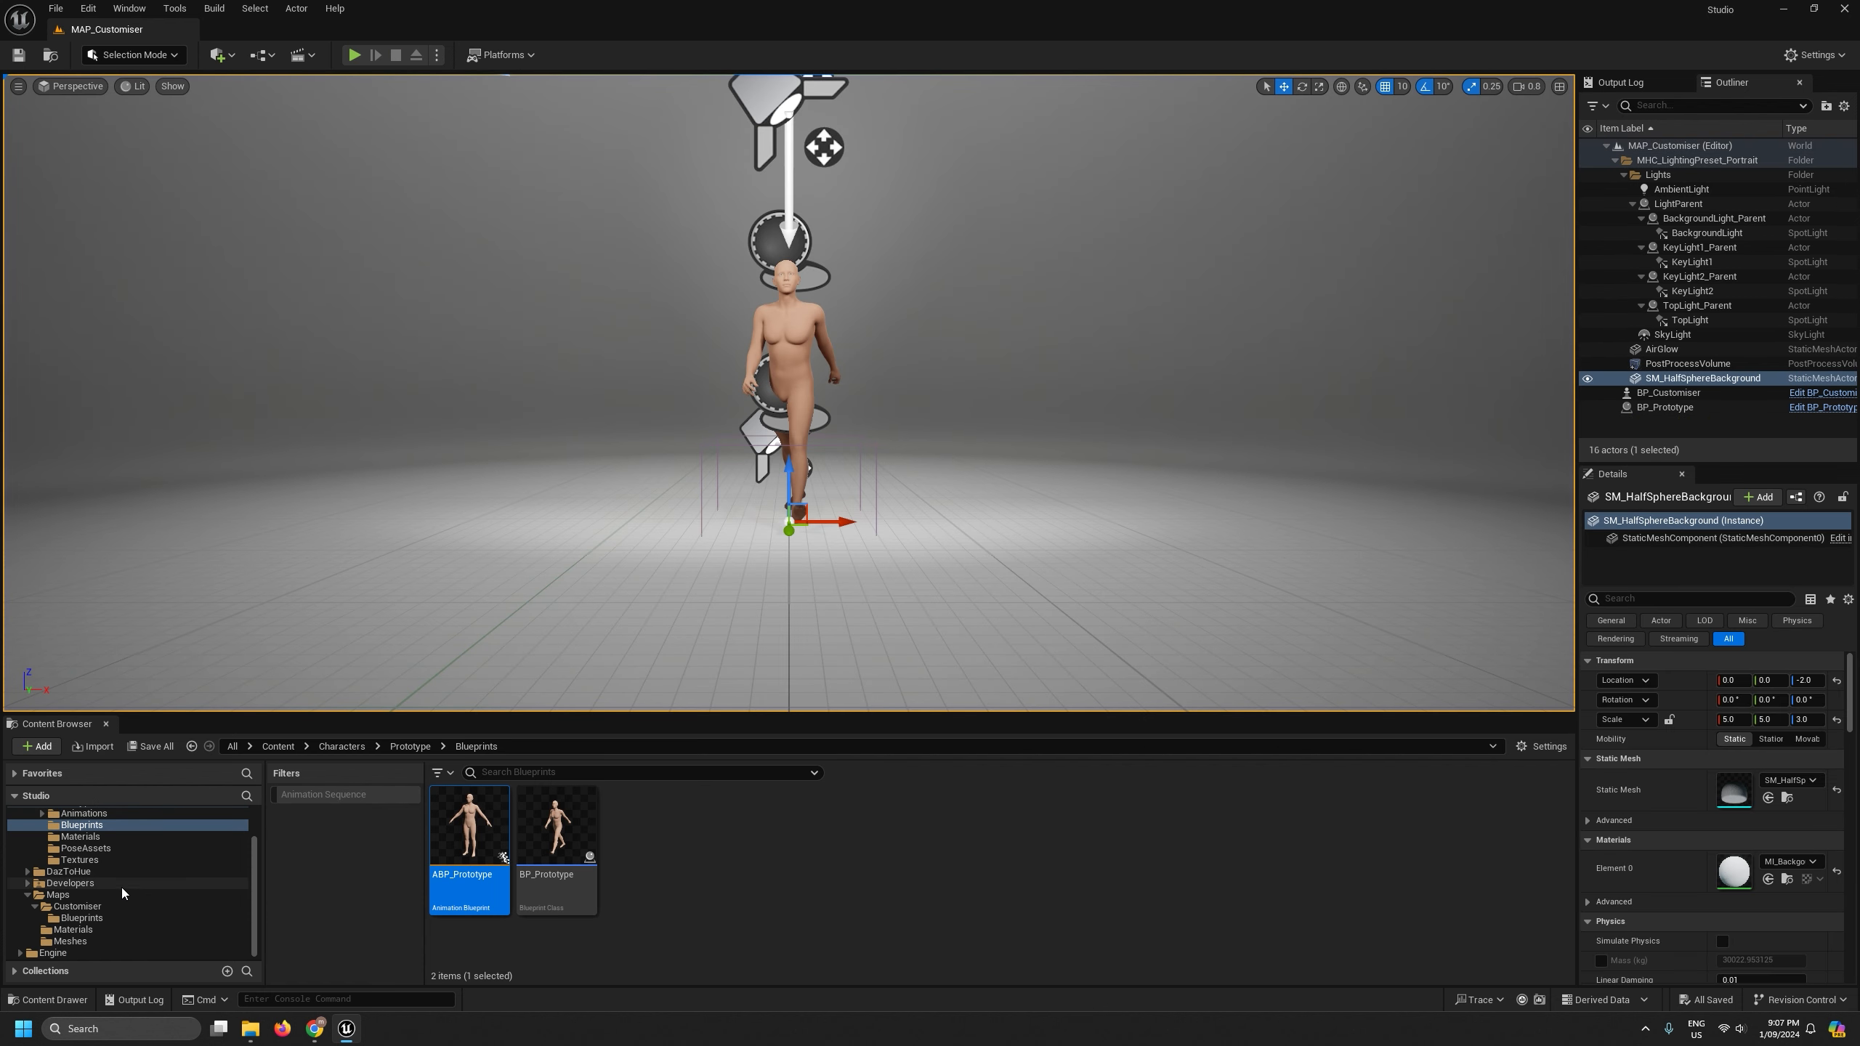
pyautogui.click(94, 916)
pyautogui.doubleClick(483, 834)
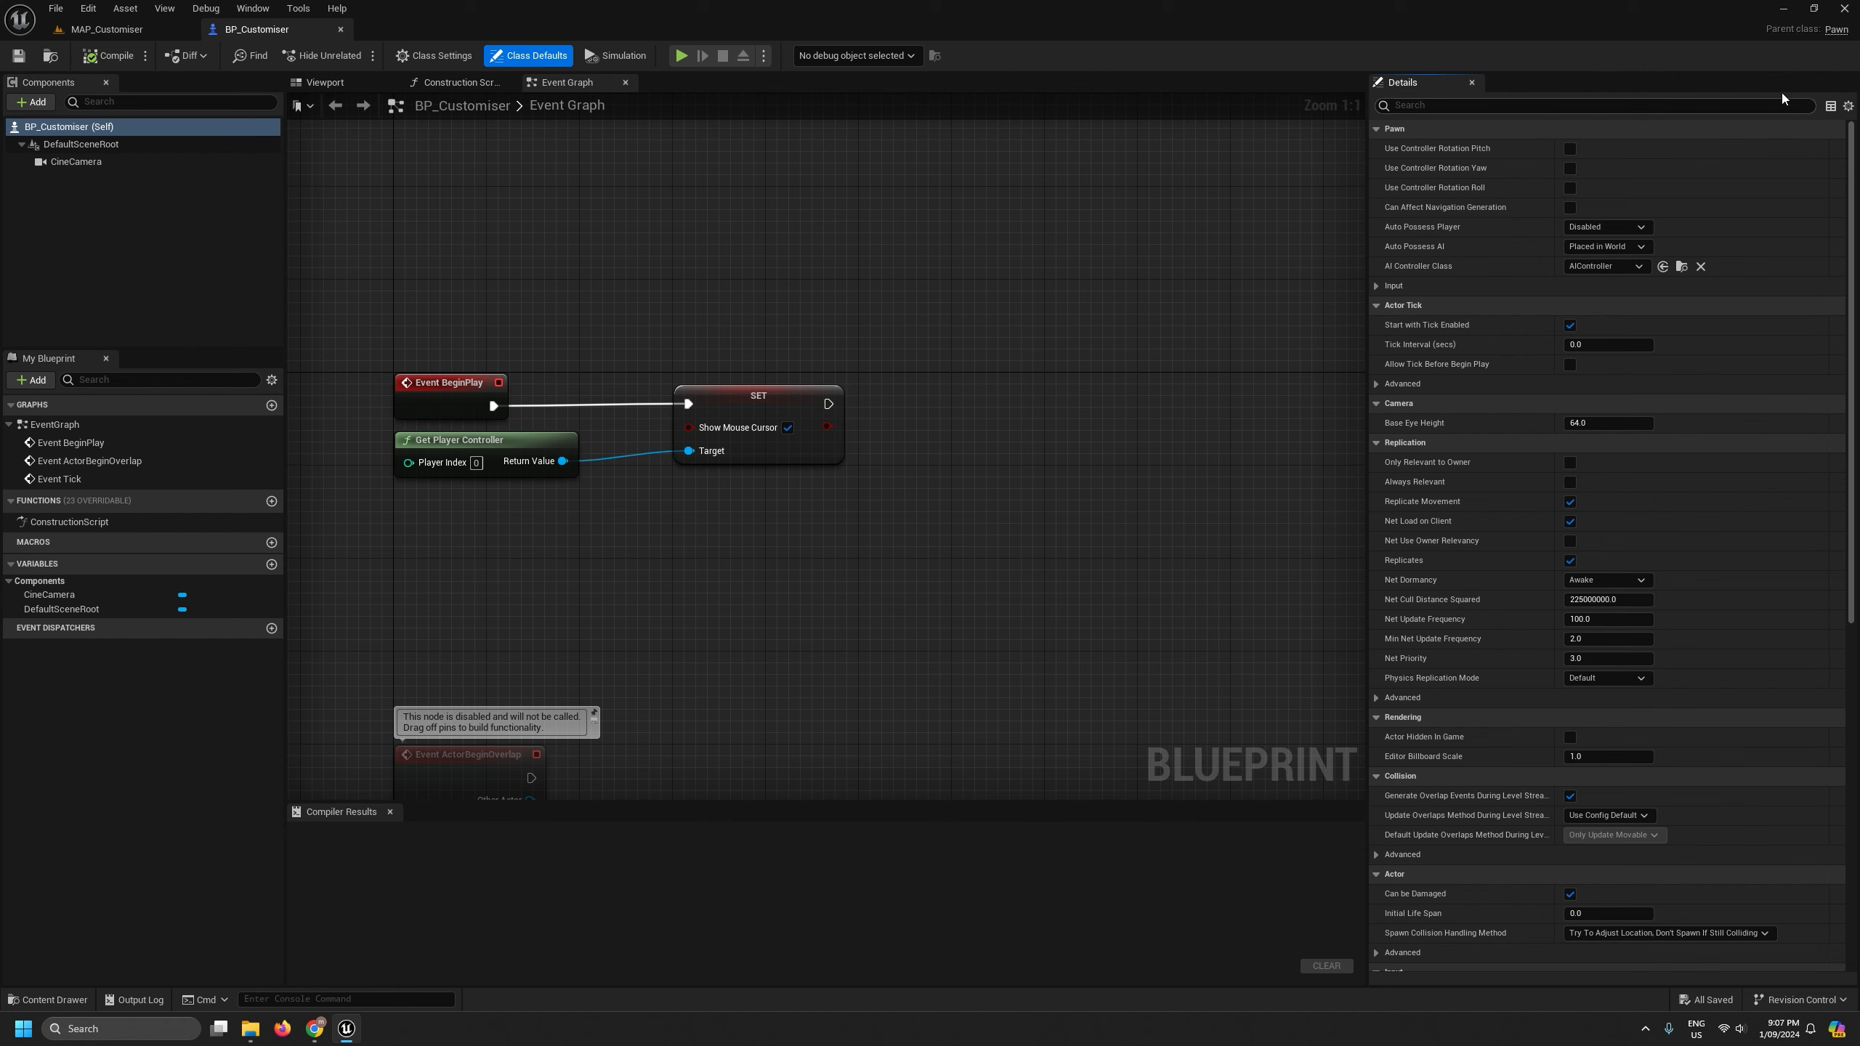
pyautogui.click(341, 29)
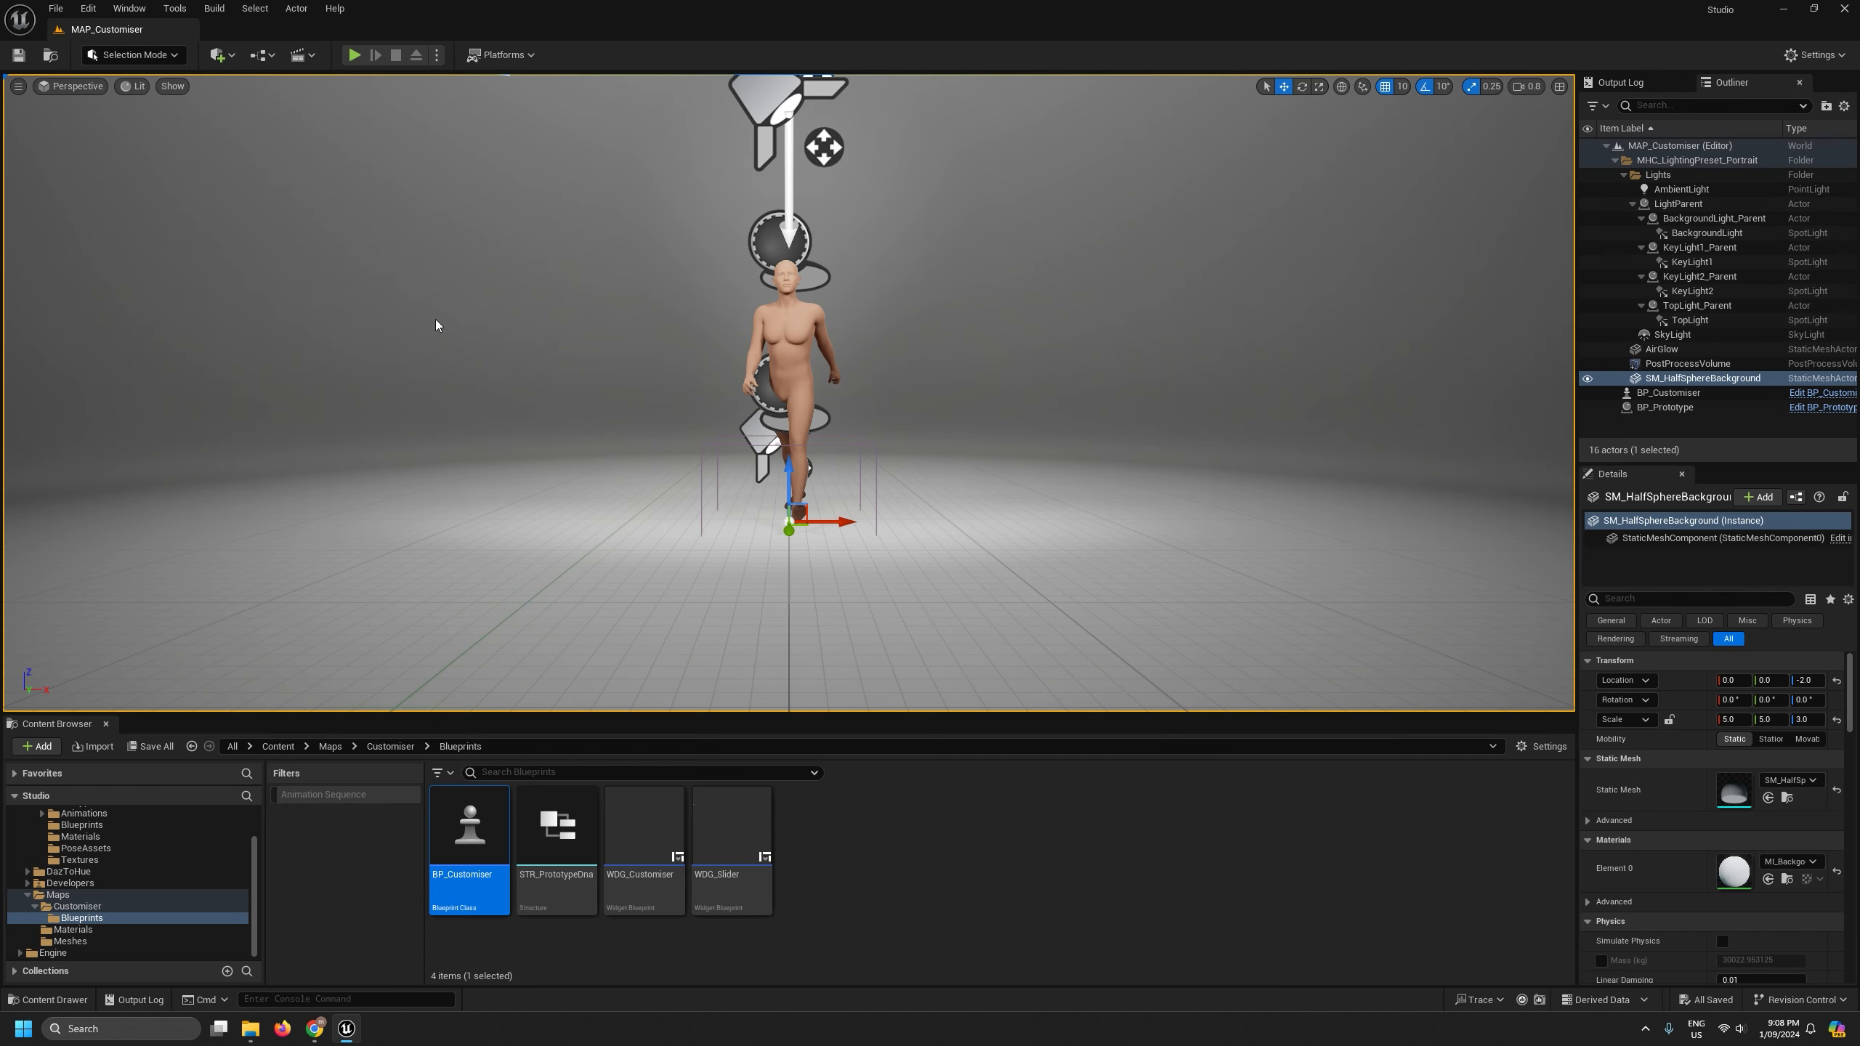
pyautogui.doubleClick(645, 843)
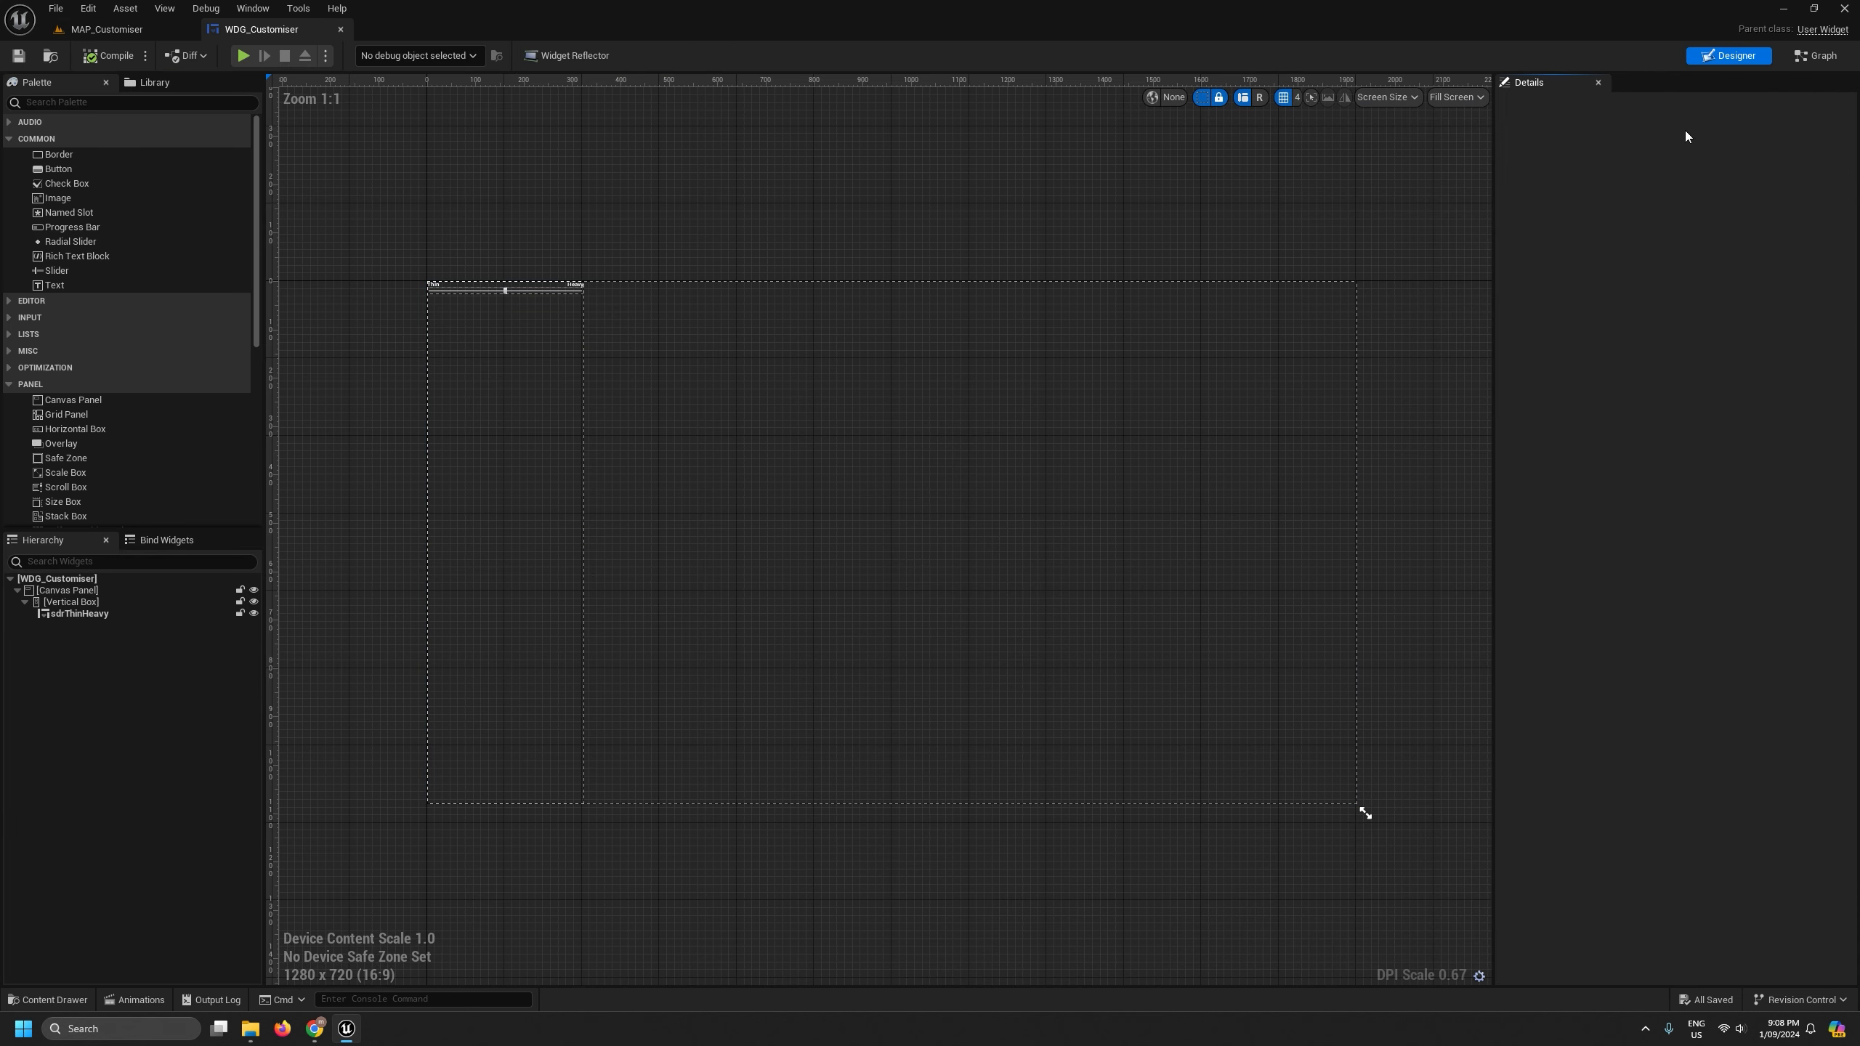
pyautogui.click(1818, 56)
pyautogui.click(846, 783)
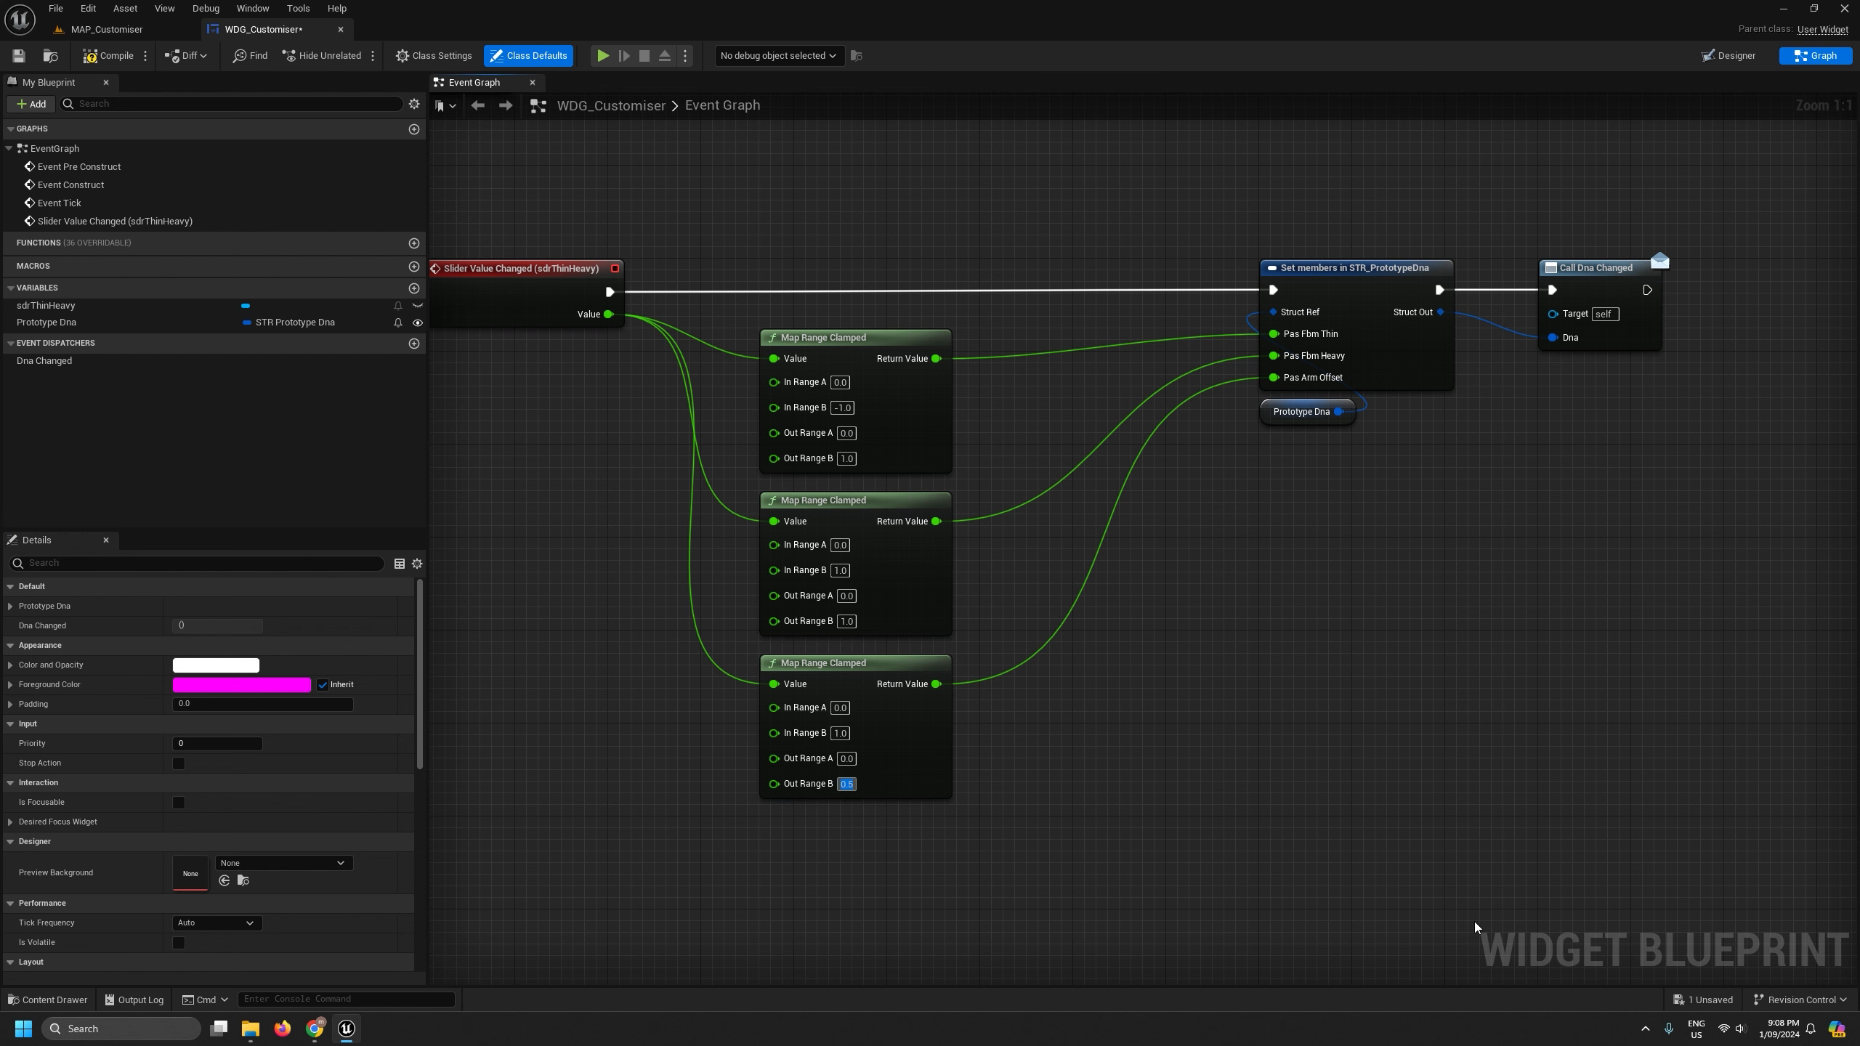
pyautogui.click(96, 31)
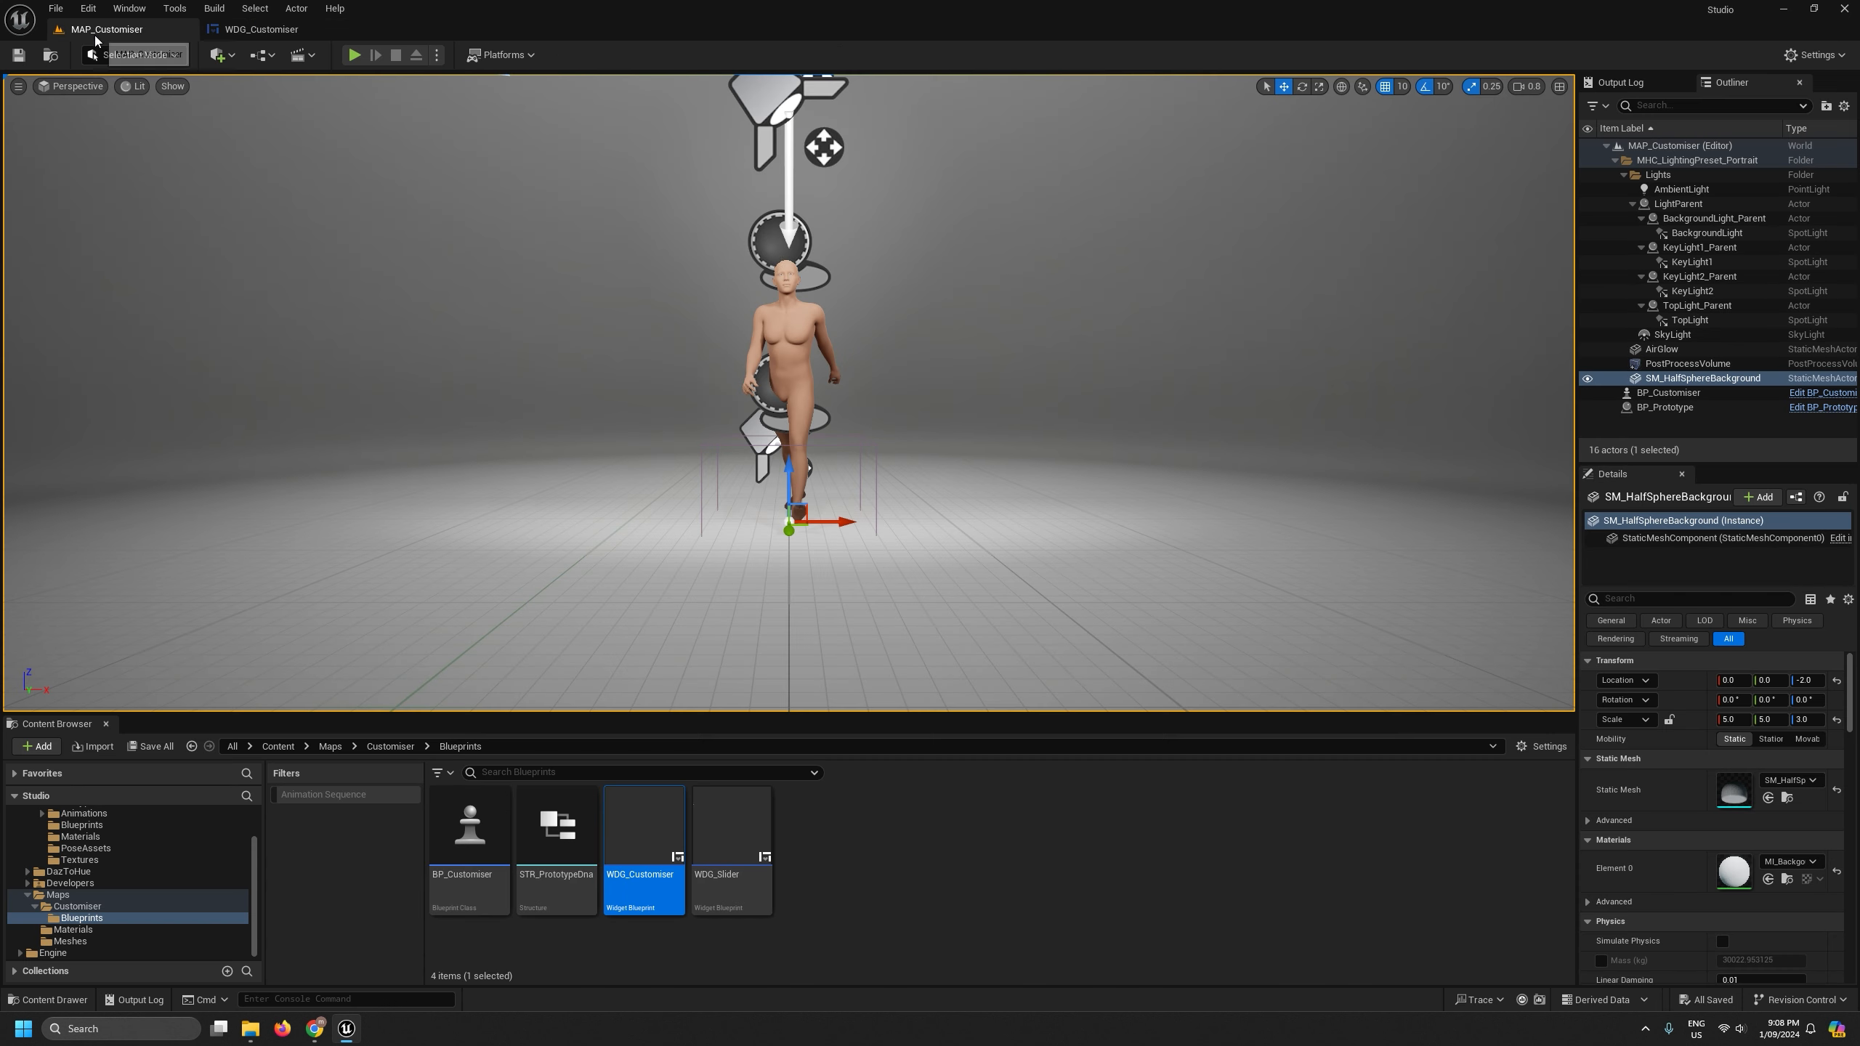
# - Play the level, move the Thin/Heavy slider to full Heavy to check the walking character's arms and body, and stop playing
pyautogui.click(353, 55)
pyautogui.moveTo(99, 86); pyautogui.dragTo(191, 87)
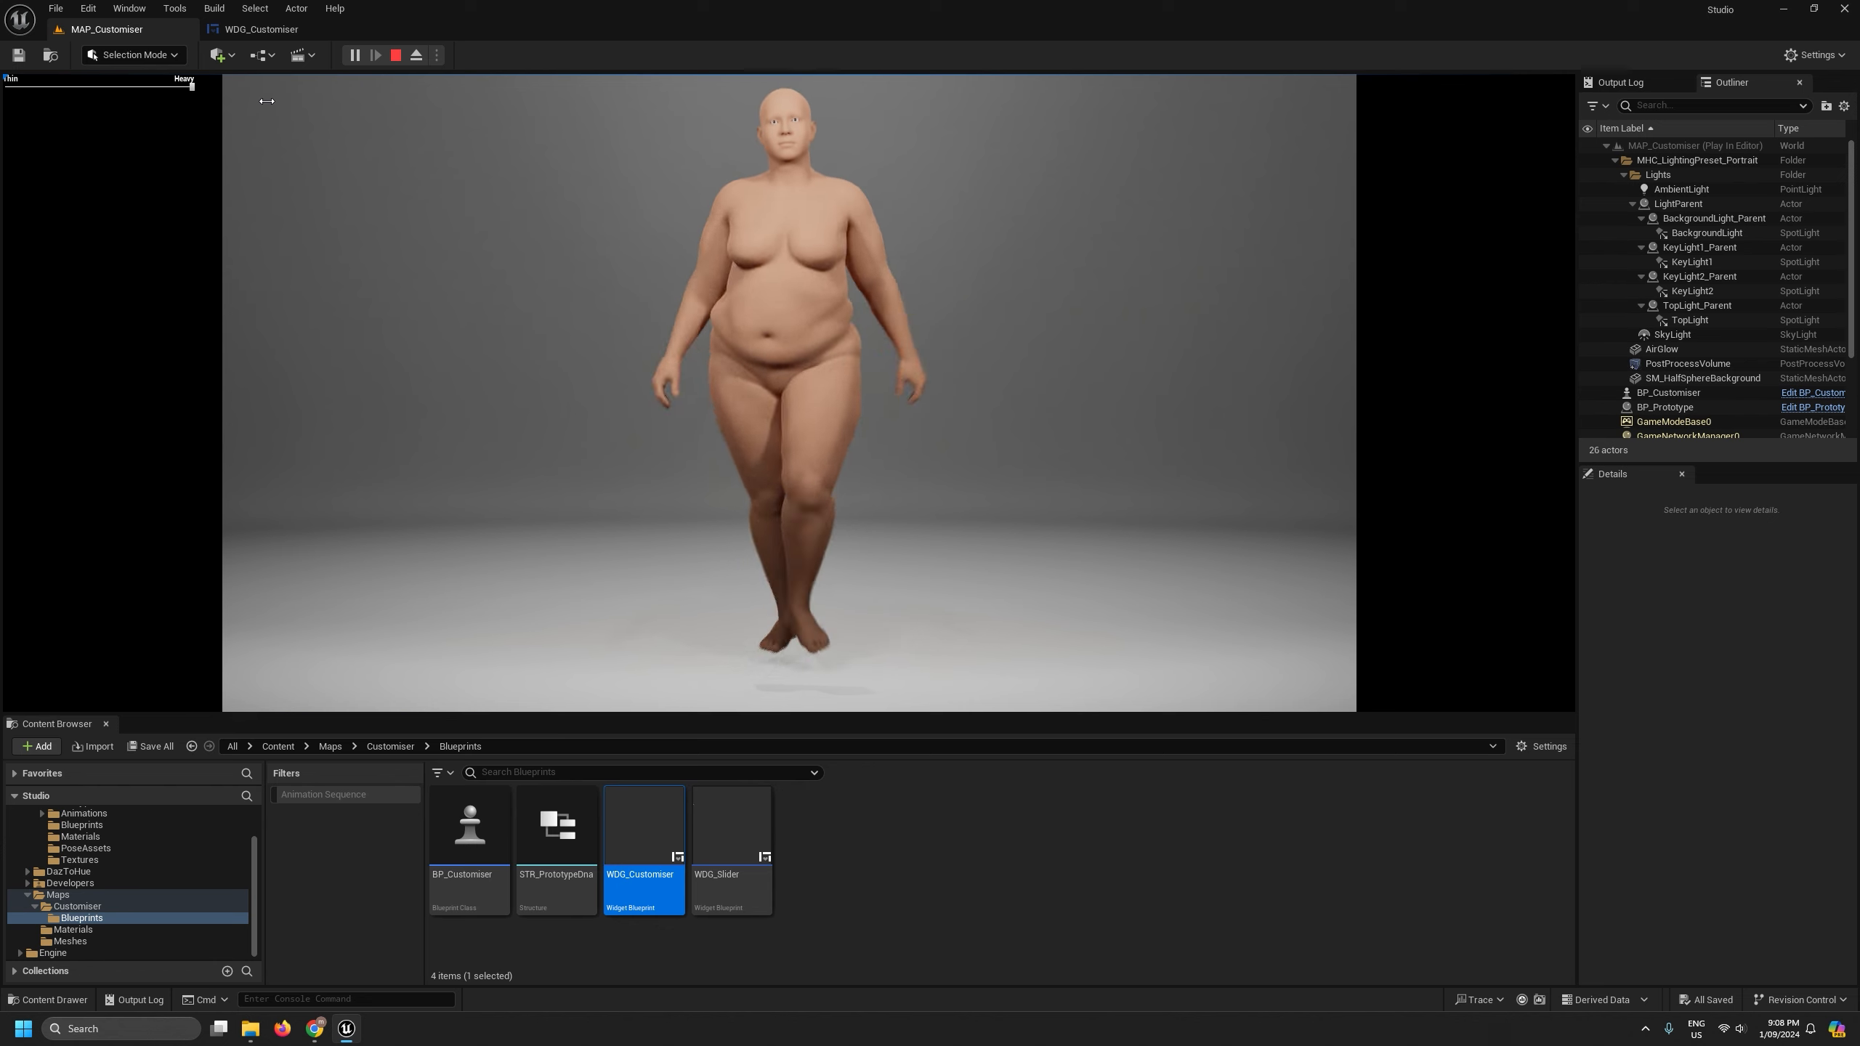
pyautogui.moveTo(191, 87)
pyautogui.mouseDown()
pyautogui.moveTo(40, 87)
pyautogui.moveTo(192, 86)
pyautogui.mouseUp()
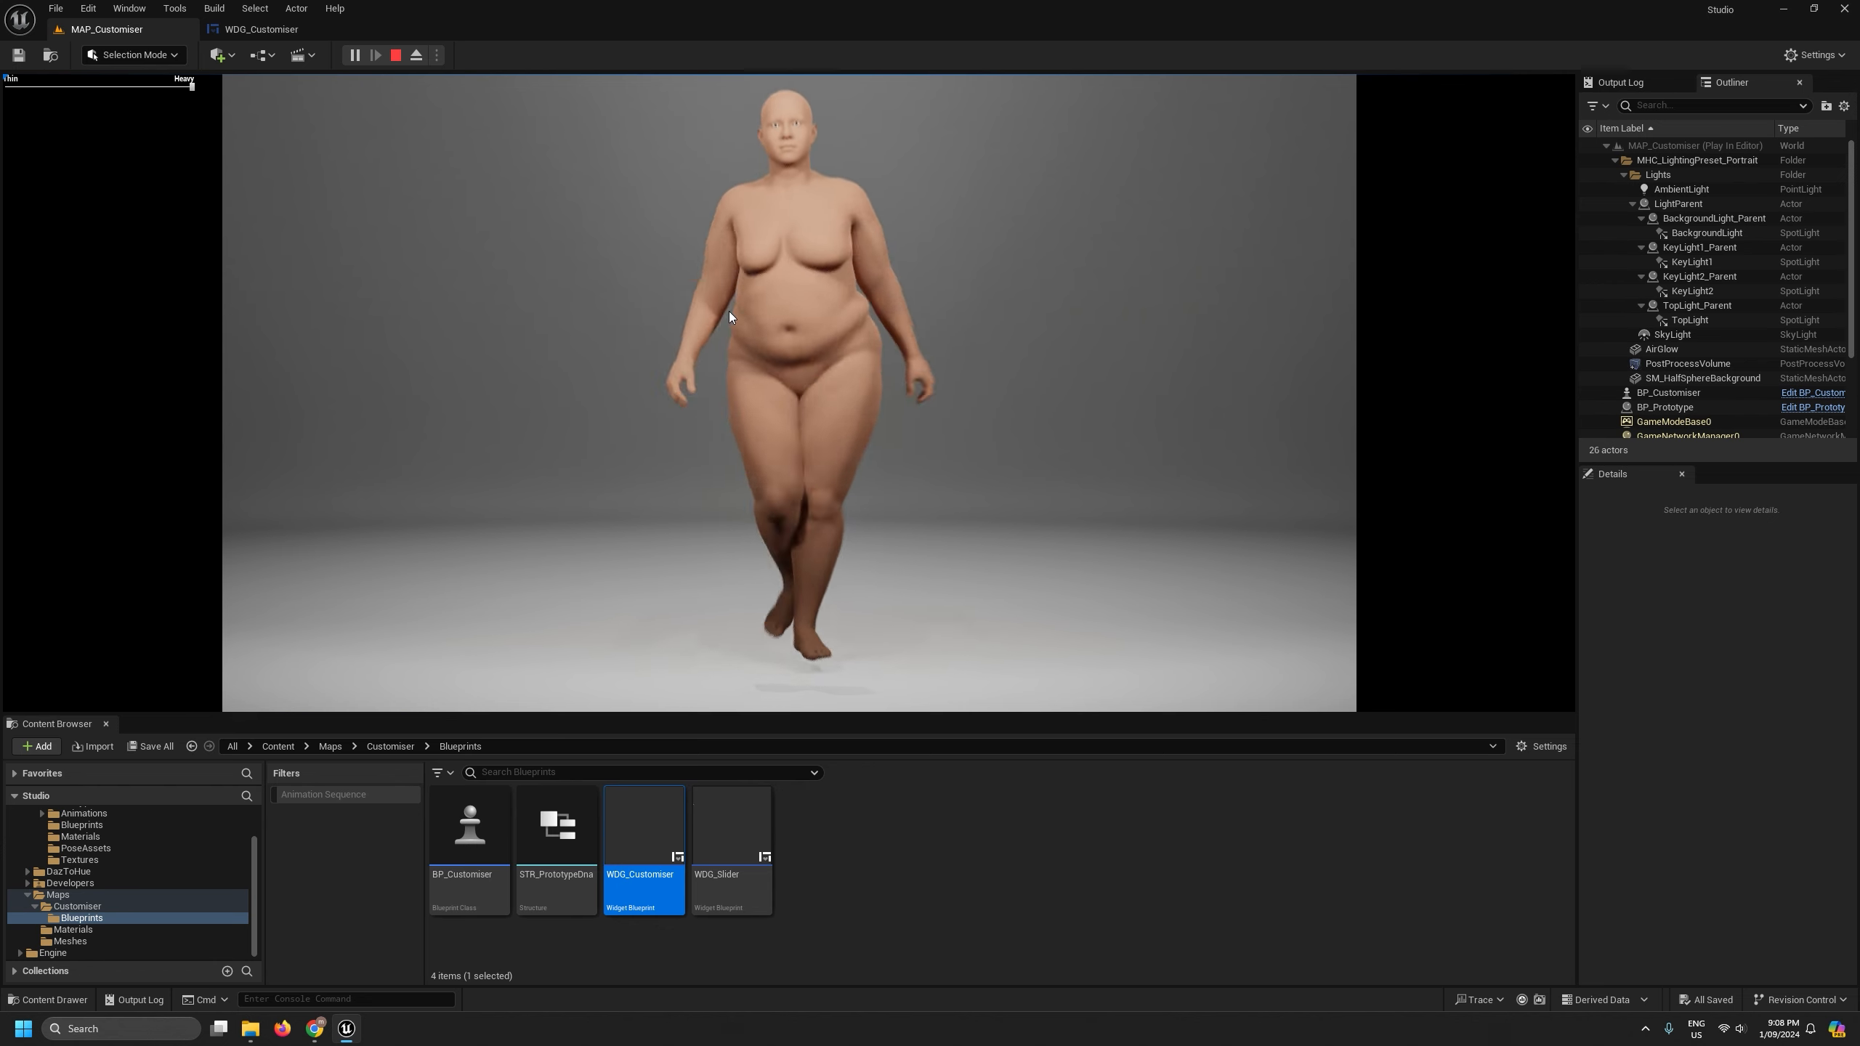
pyautogui.press('Escape')
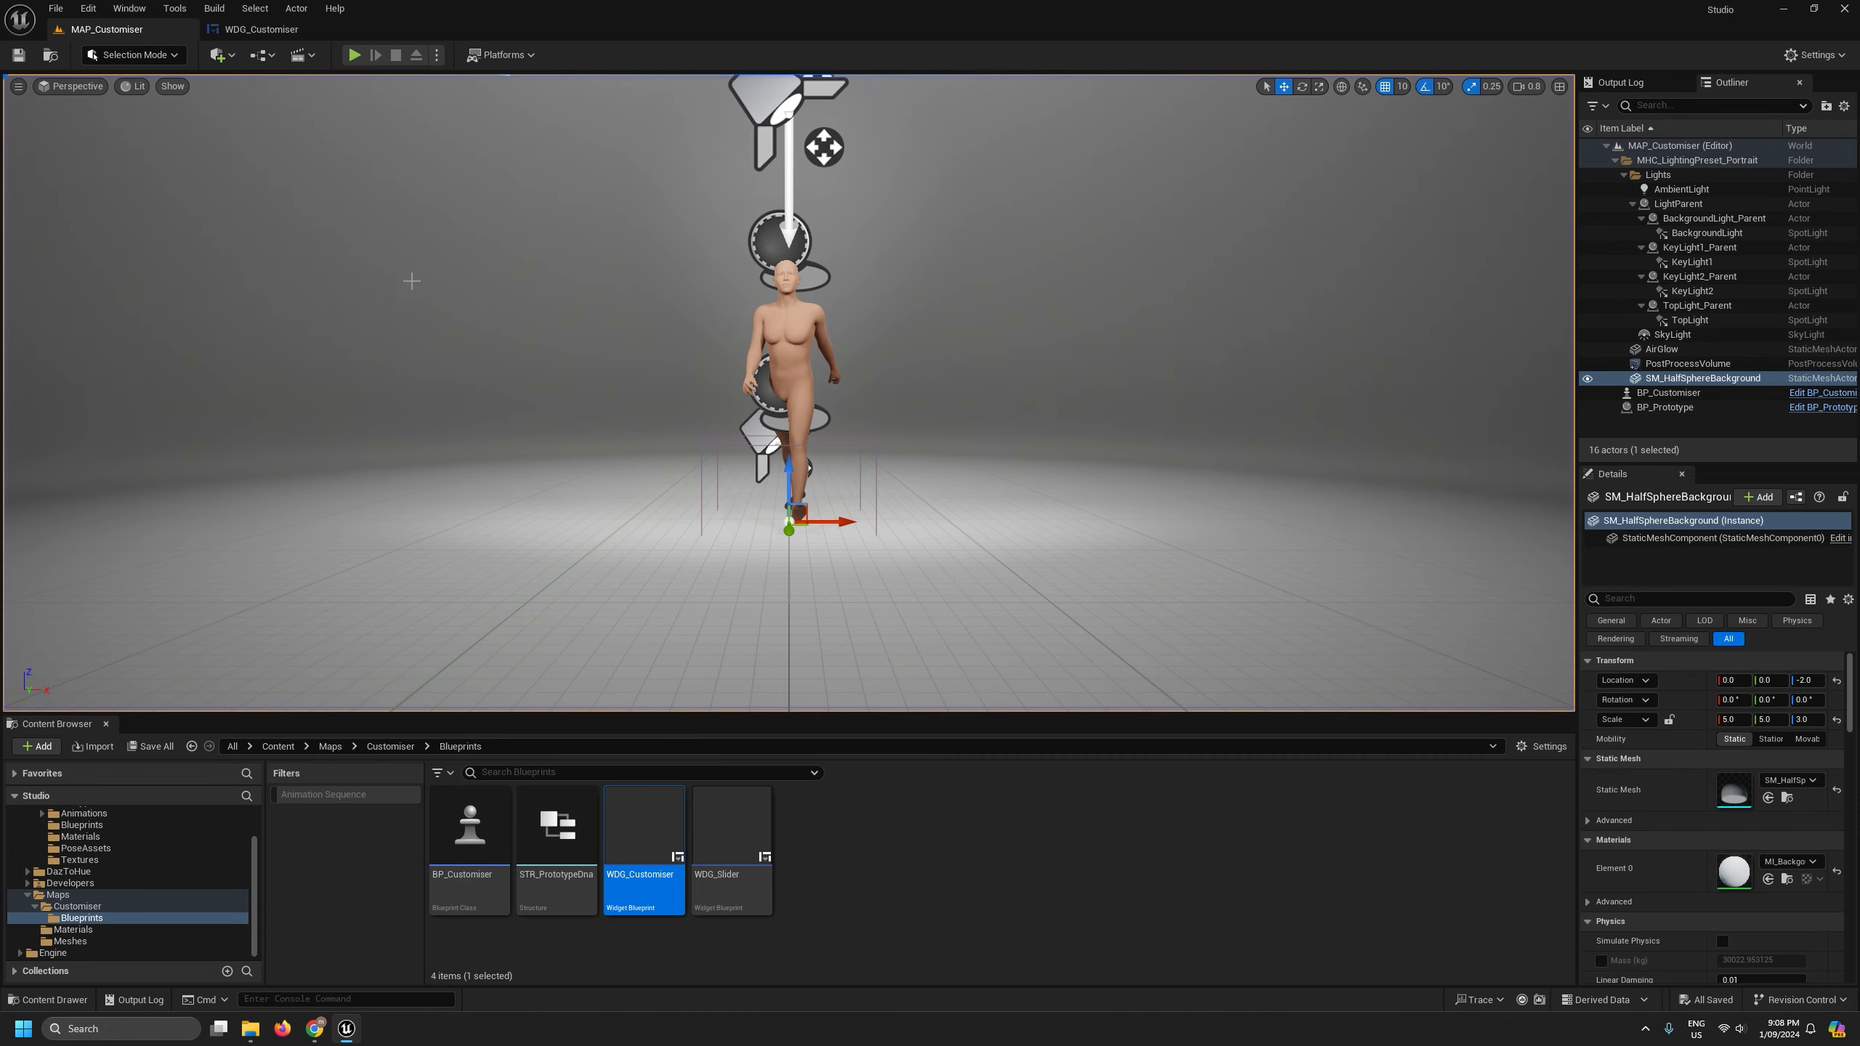
# - Open ABP_Prototype from the Prototype character's Blueprints folder and locate the chain of five spring controller nodes in its AnimGraph
pyautogui.scroll(3, 153, 822)
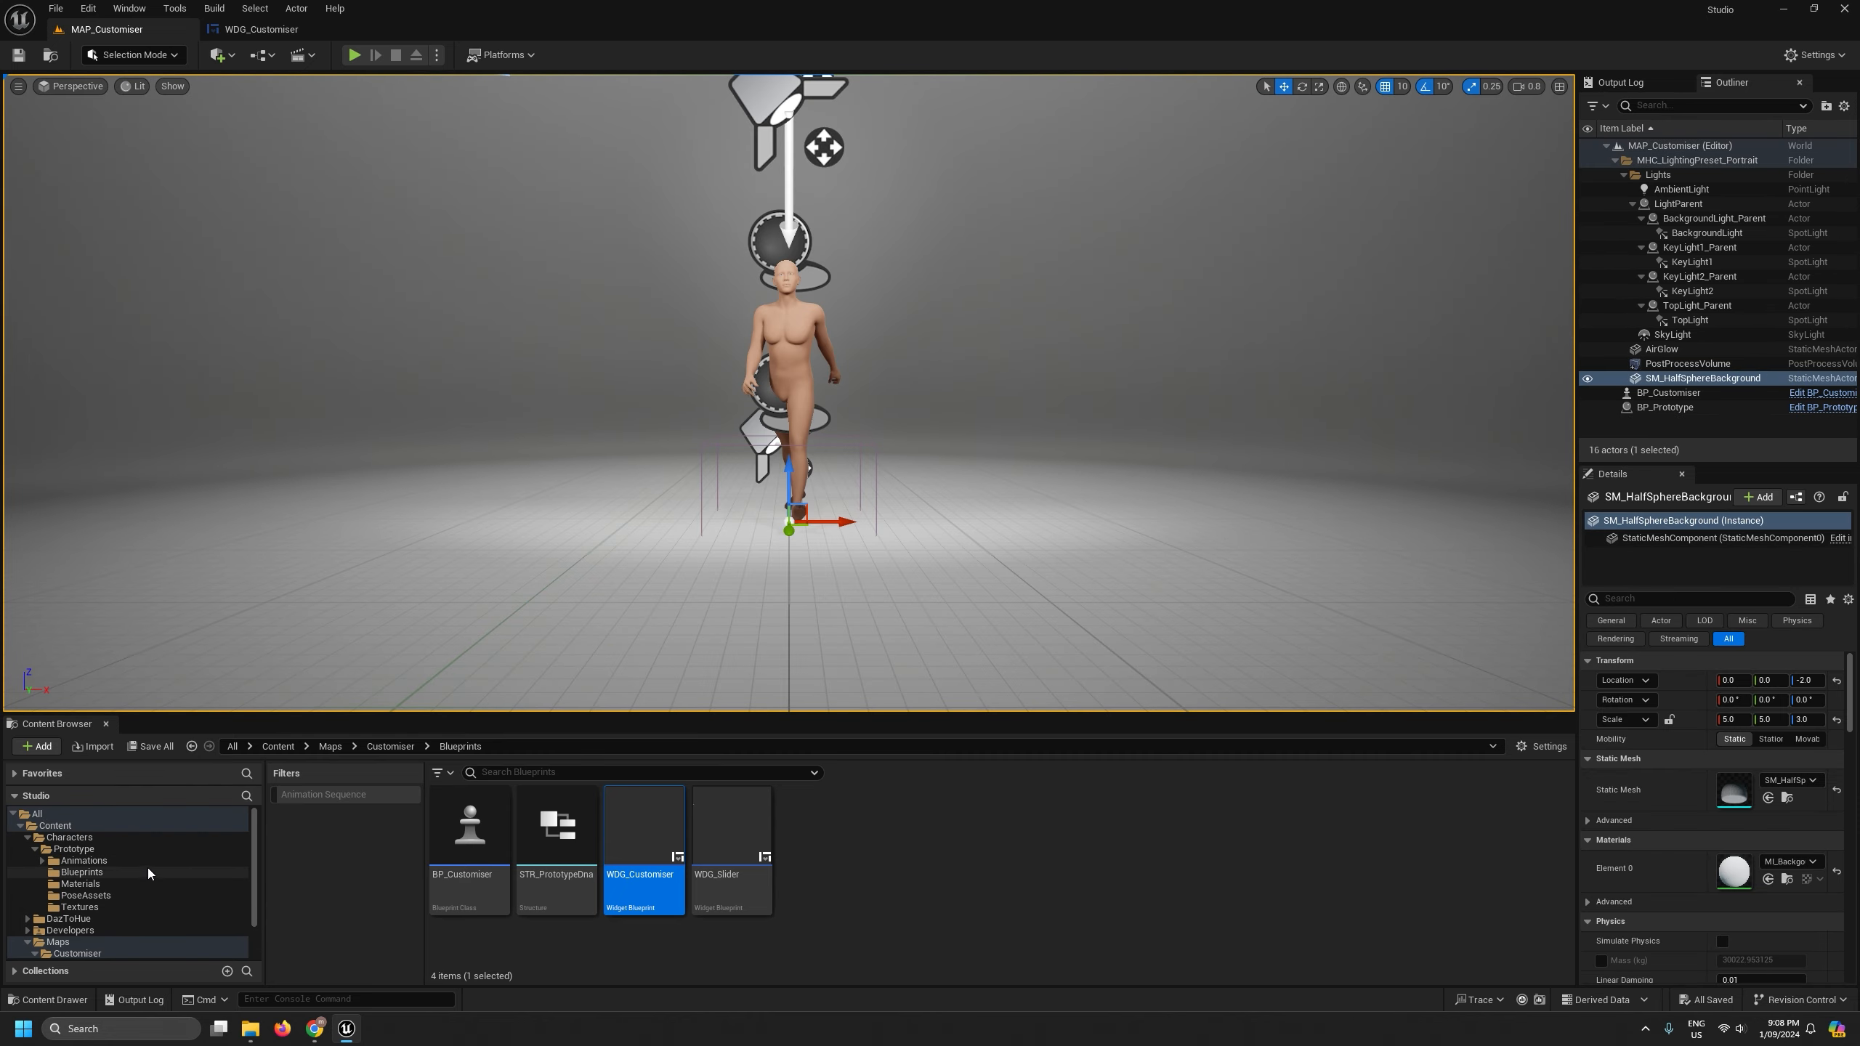
pyautogui.click(100, 869)
pyautogui.doubleClick(472, 850)
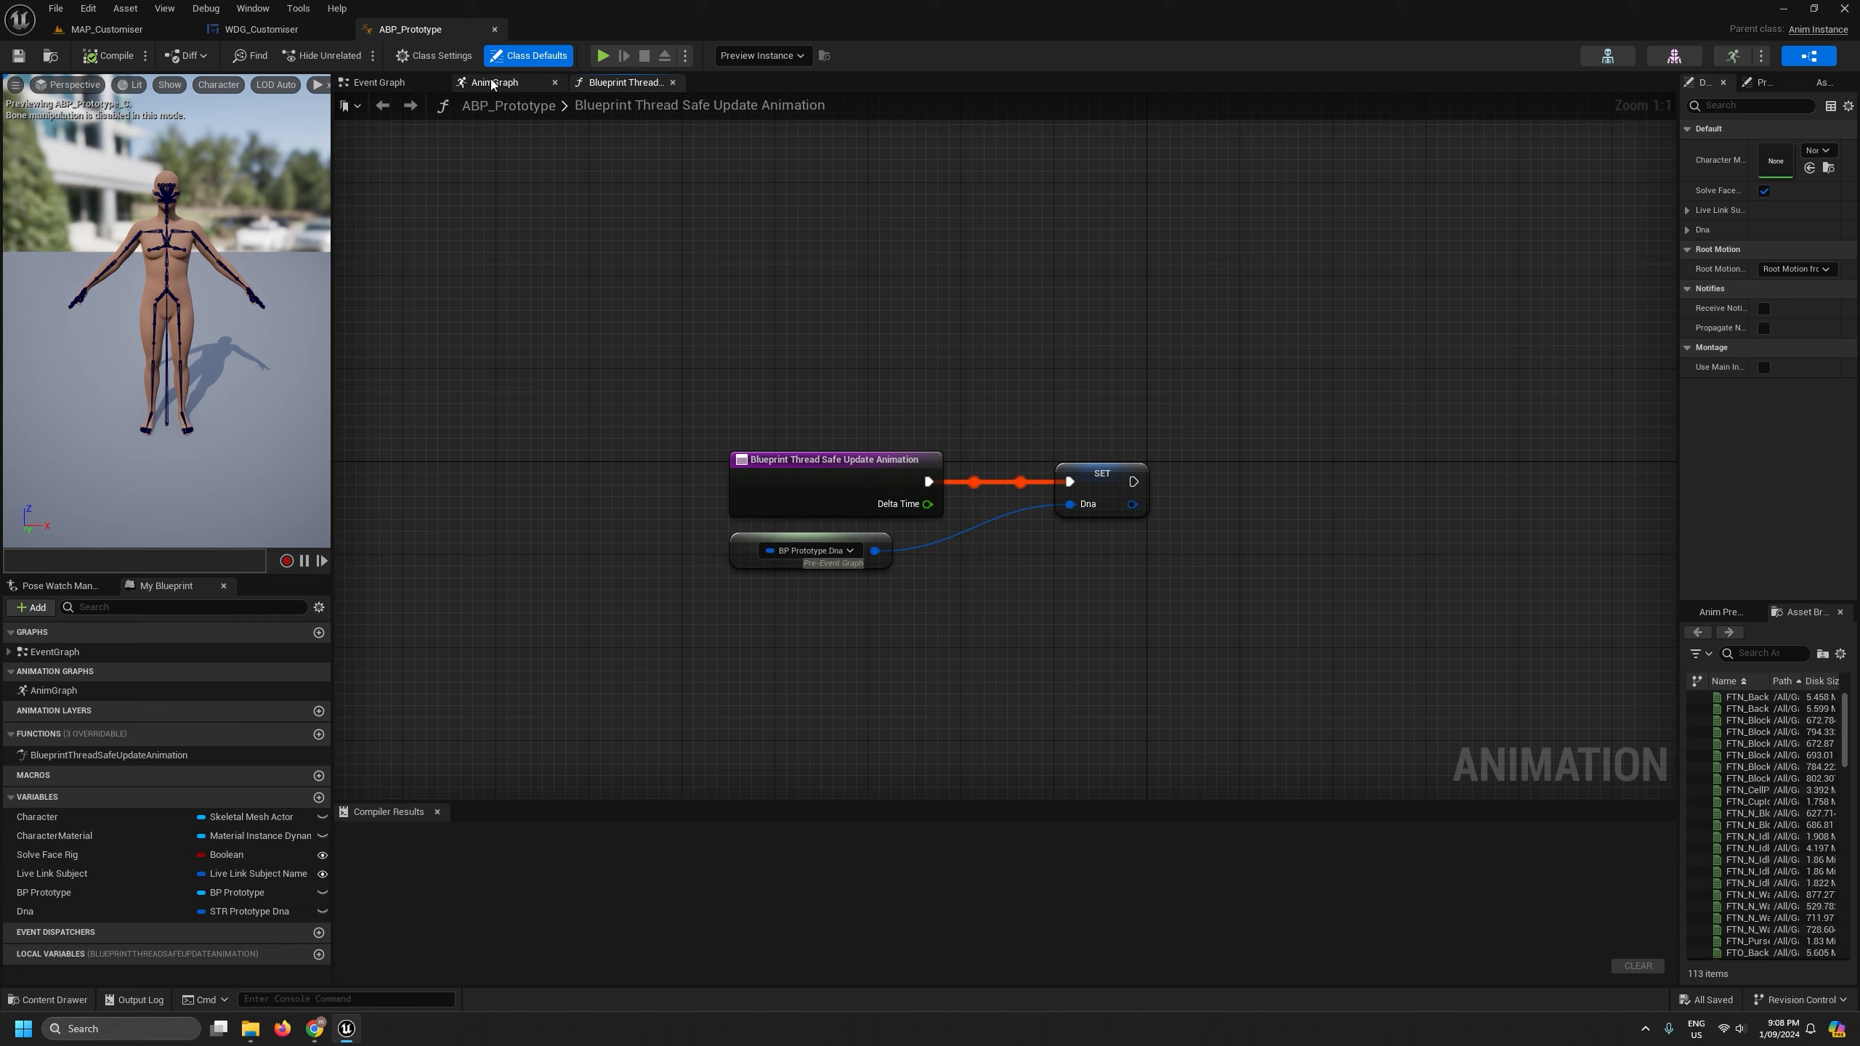
pyautogui.click(491, 84)
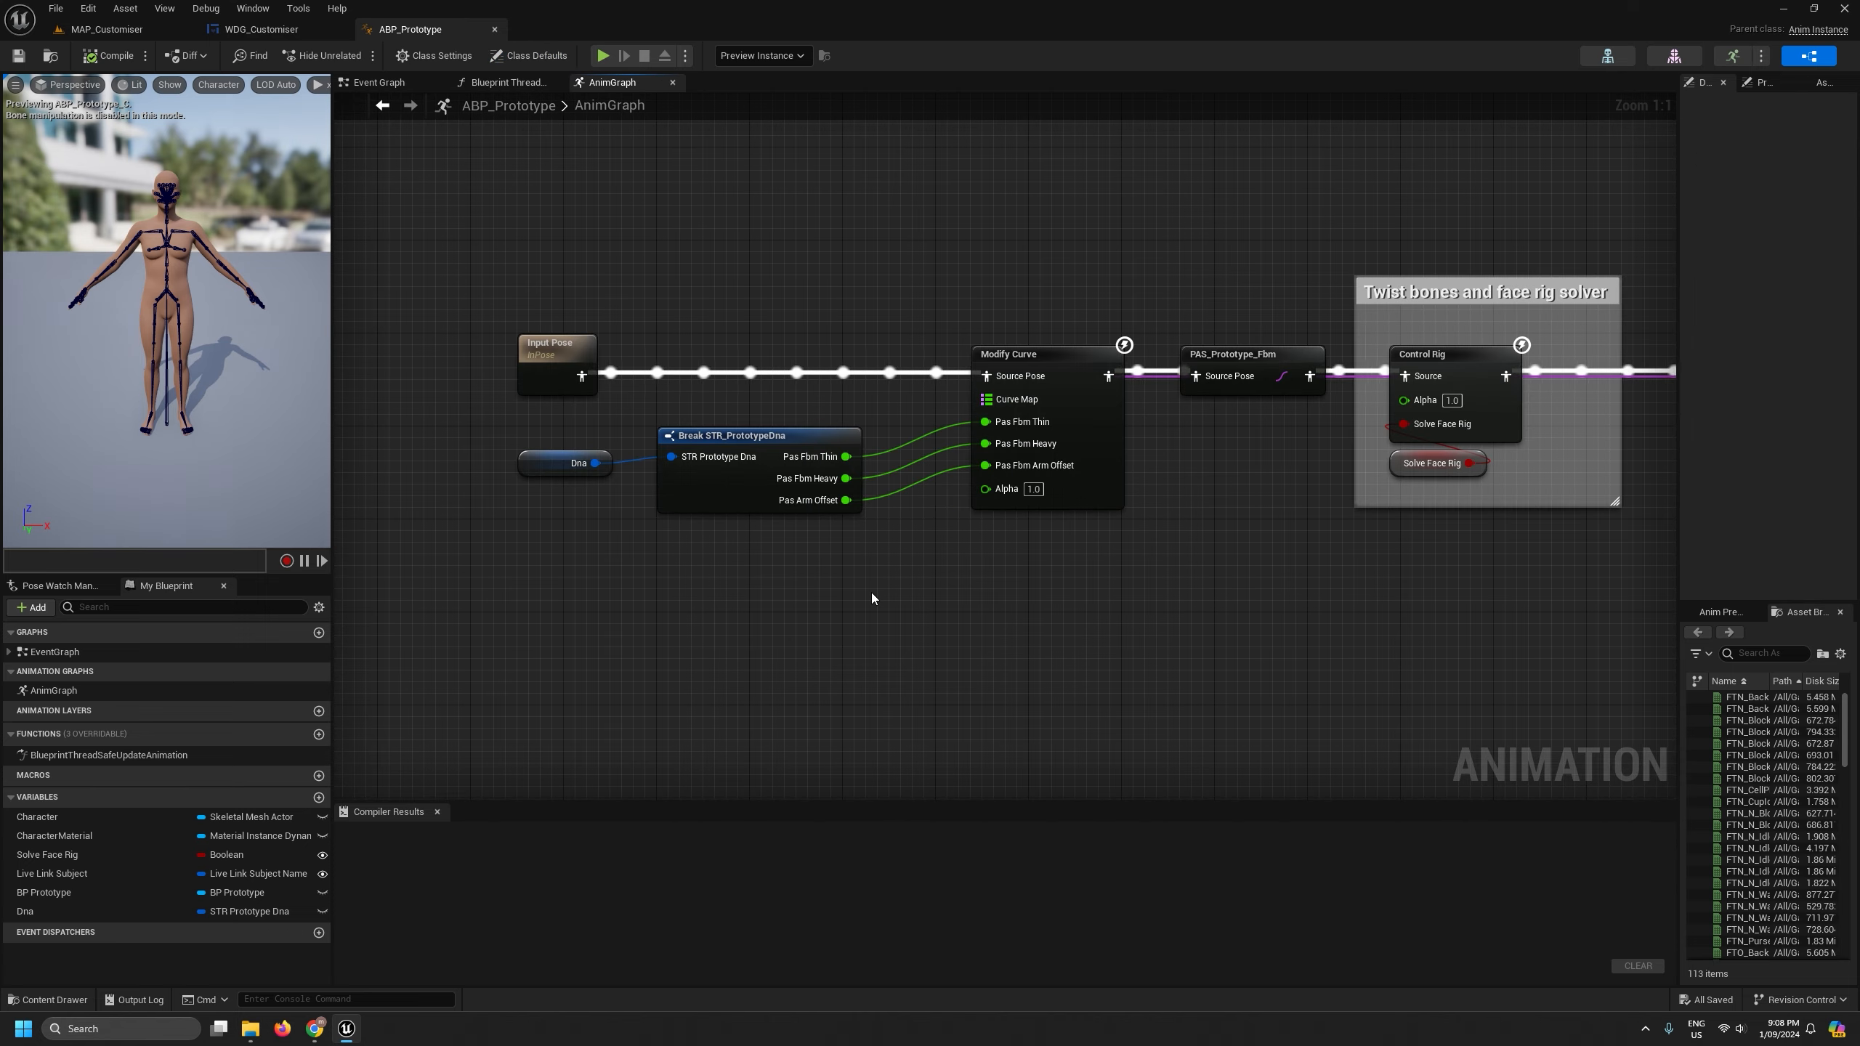
pyautogui.scroll(-10, 871, 594)
pyautogui.scroll(6, 977, 612)
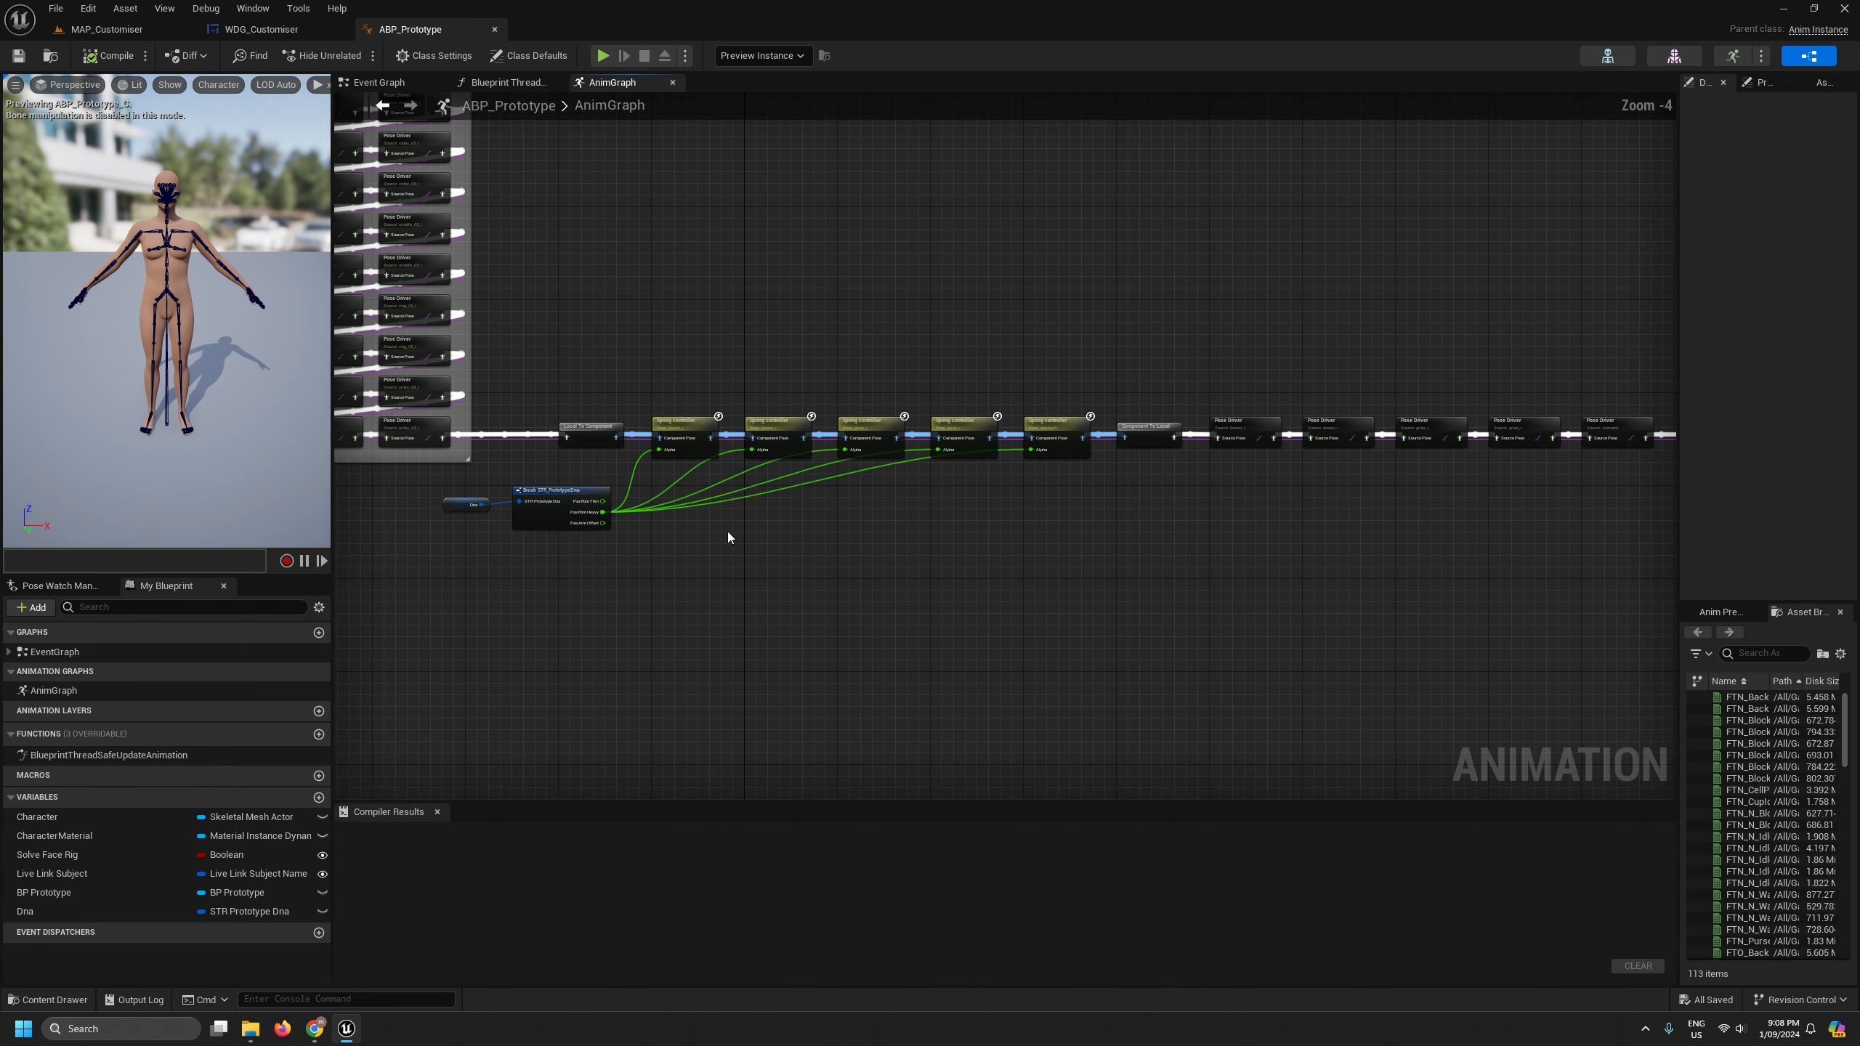
# - Select the five spring controller nodes together, set their Spring Stiffness to 350, and compile and save ABP_Prototype
pyautogui.moveTo(644, 359); pyautogui.dragTo(1040, 488)
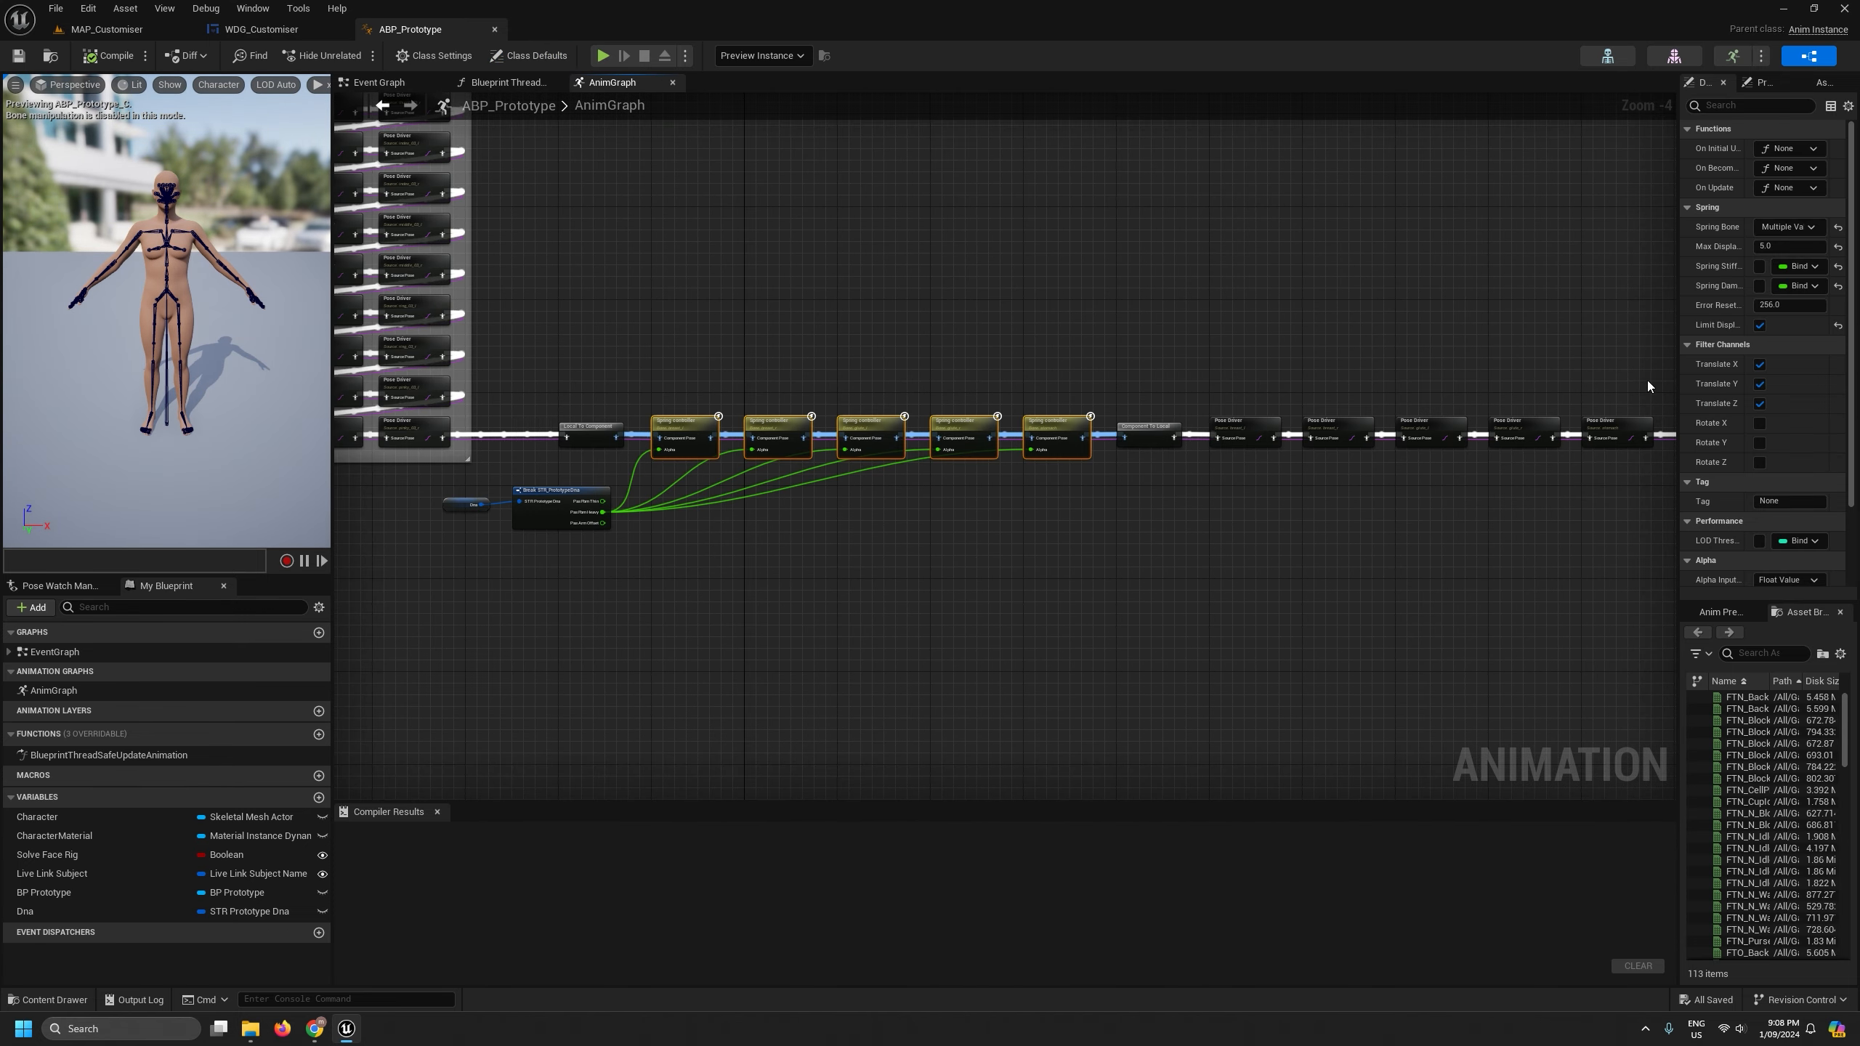
pyautogui.moveTo(1678, 333); pyautogui.dragTo(1355, 334)
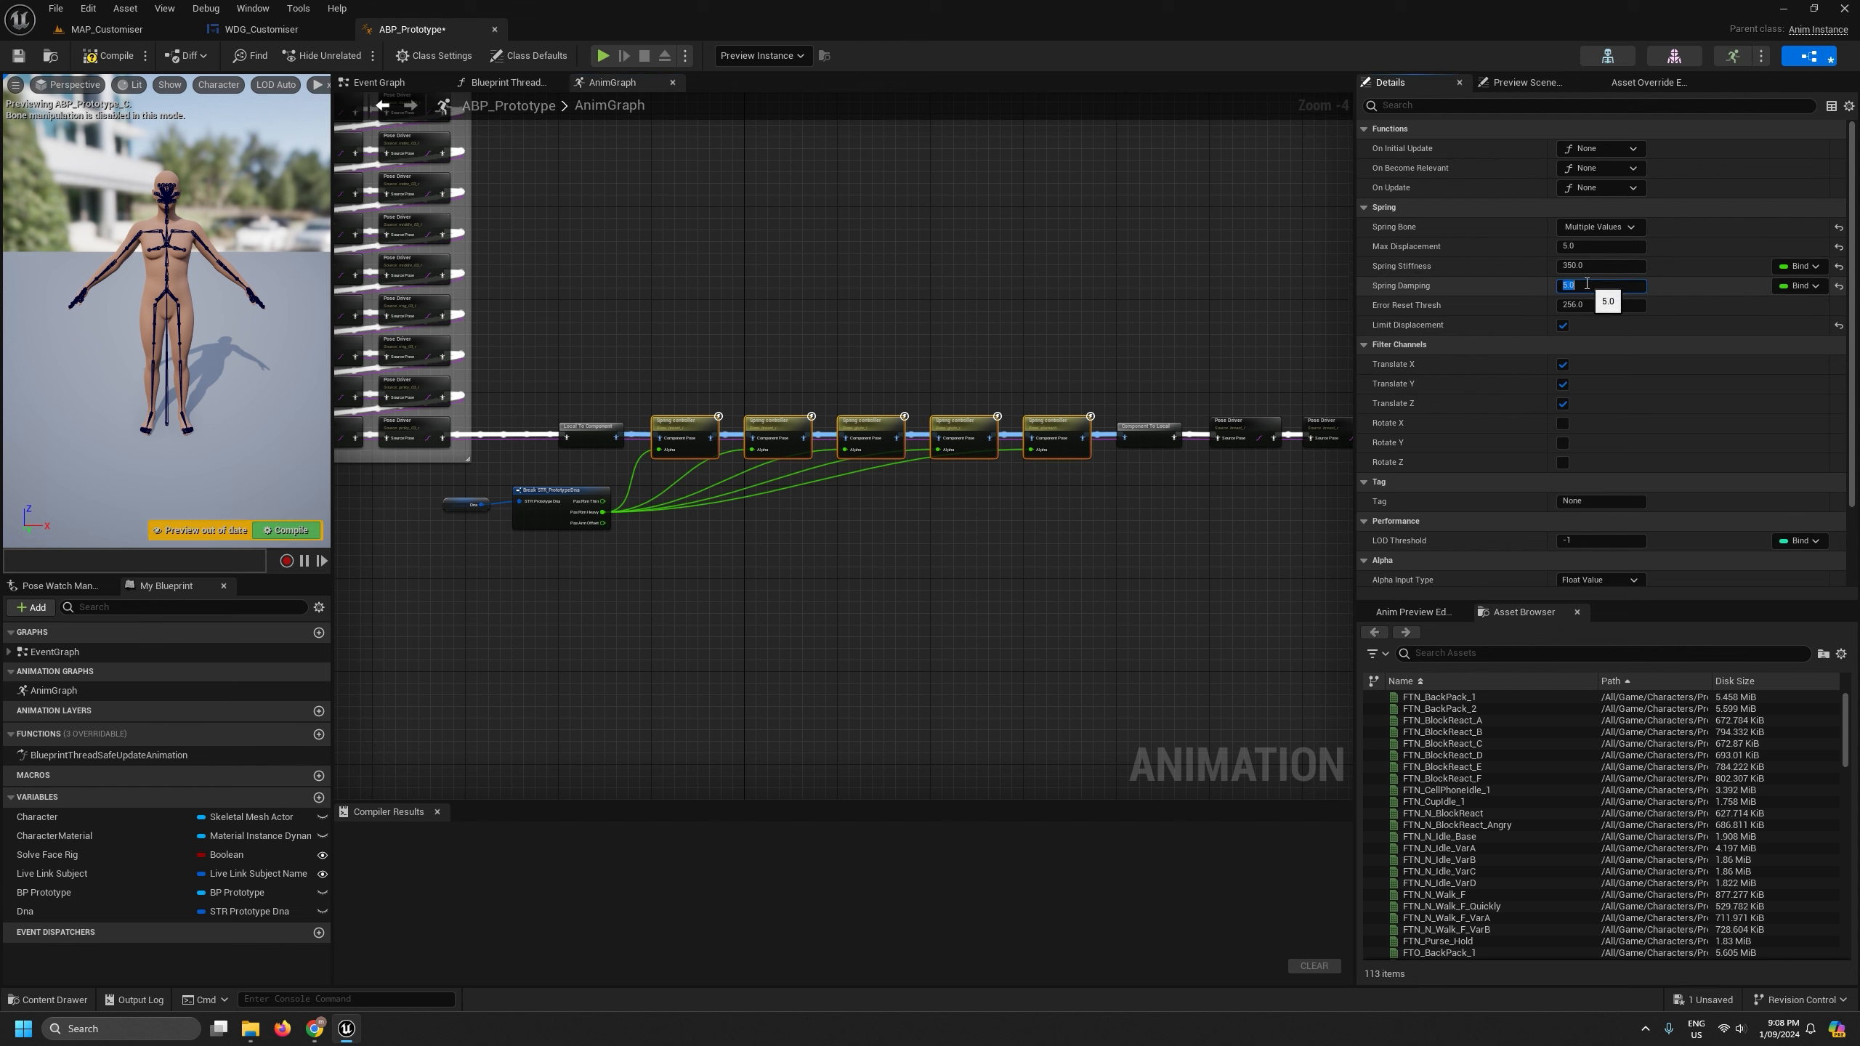
pyautogui.click(108, 56)
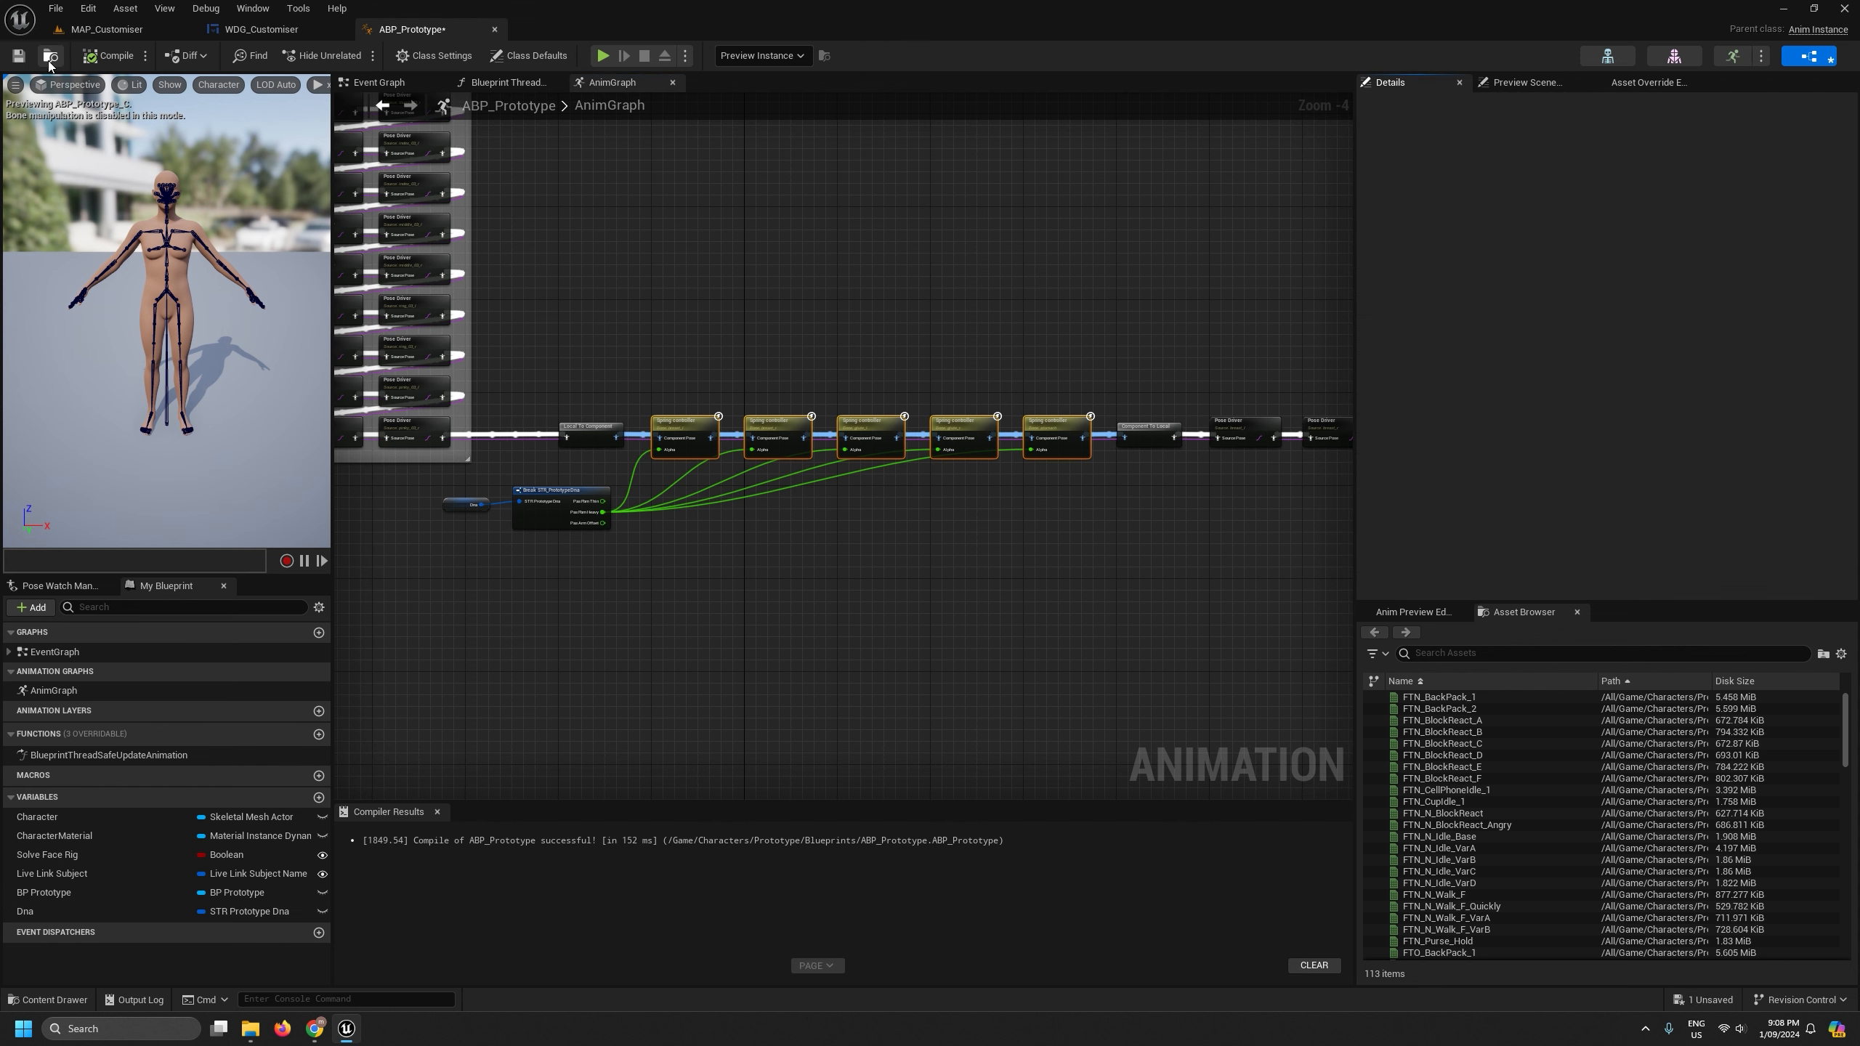
# - Return to MAP_Customiser and play the level to test the adjusted spring settings on the character
pyautogui.click(150, 35)
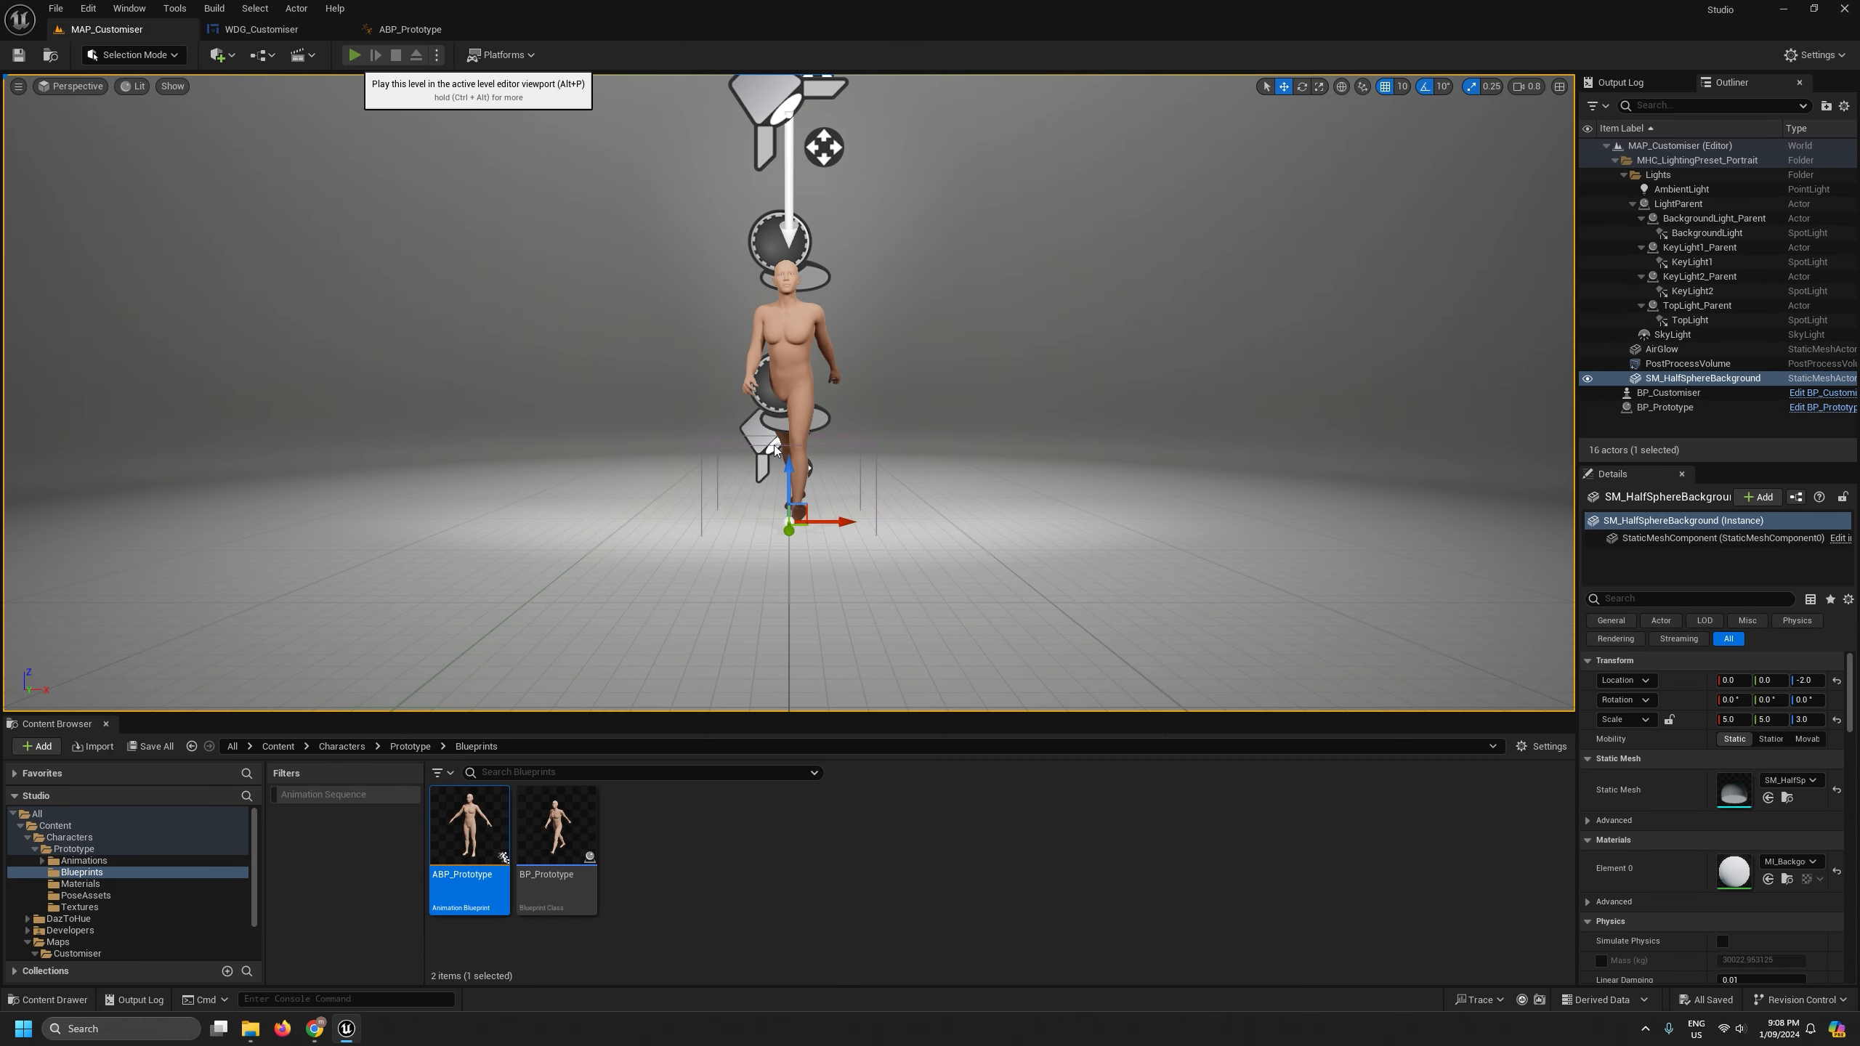
pyautogui.hotkey('alt', 'p')
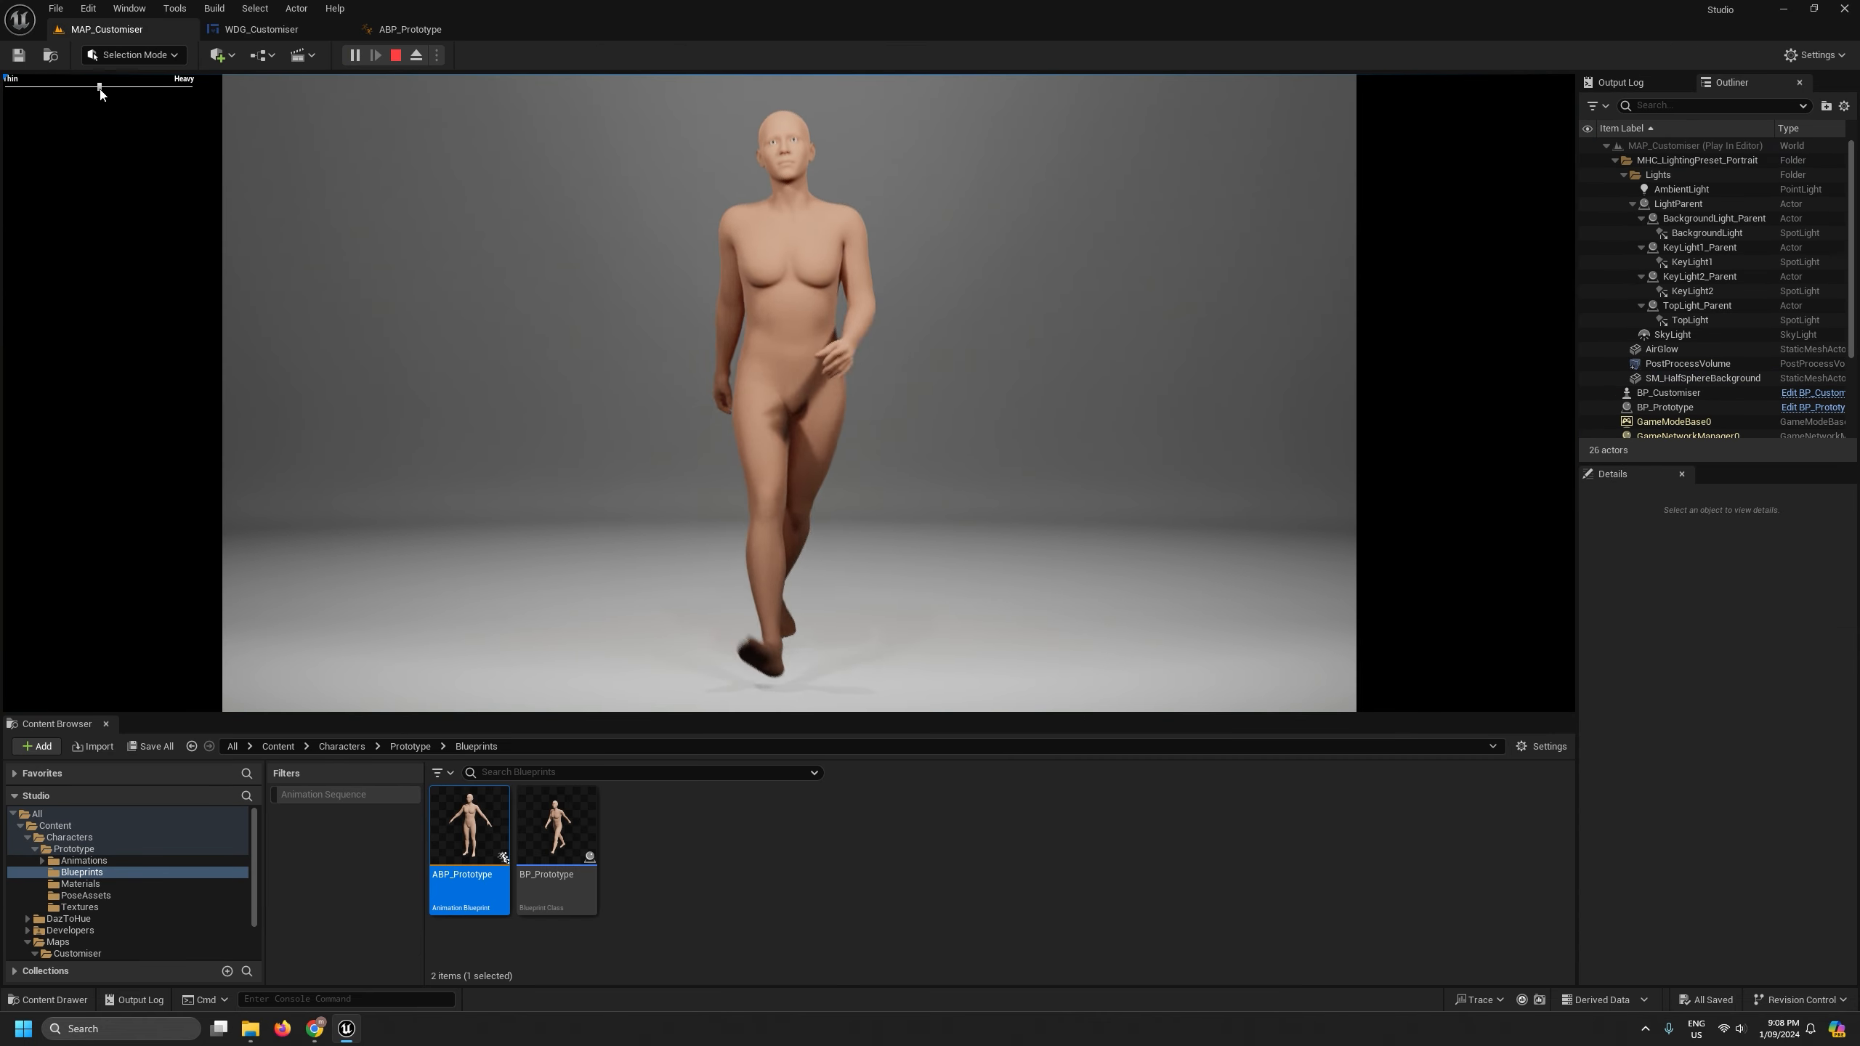
# - Preview the walking character at the heavy end of the Thin–Heavy slider, shift it back toward thin, and end the play session
pyautogui.moveTo(98, 86); pyautogui.dragTo(274, 110)
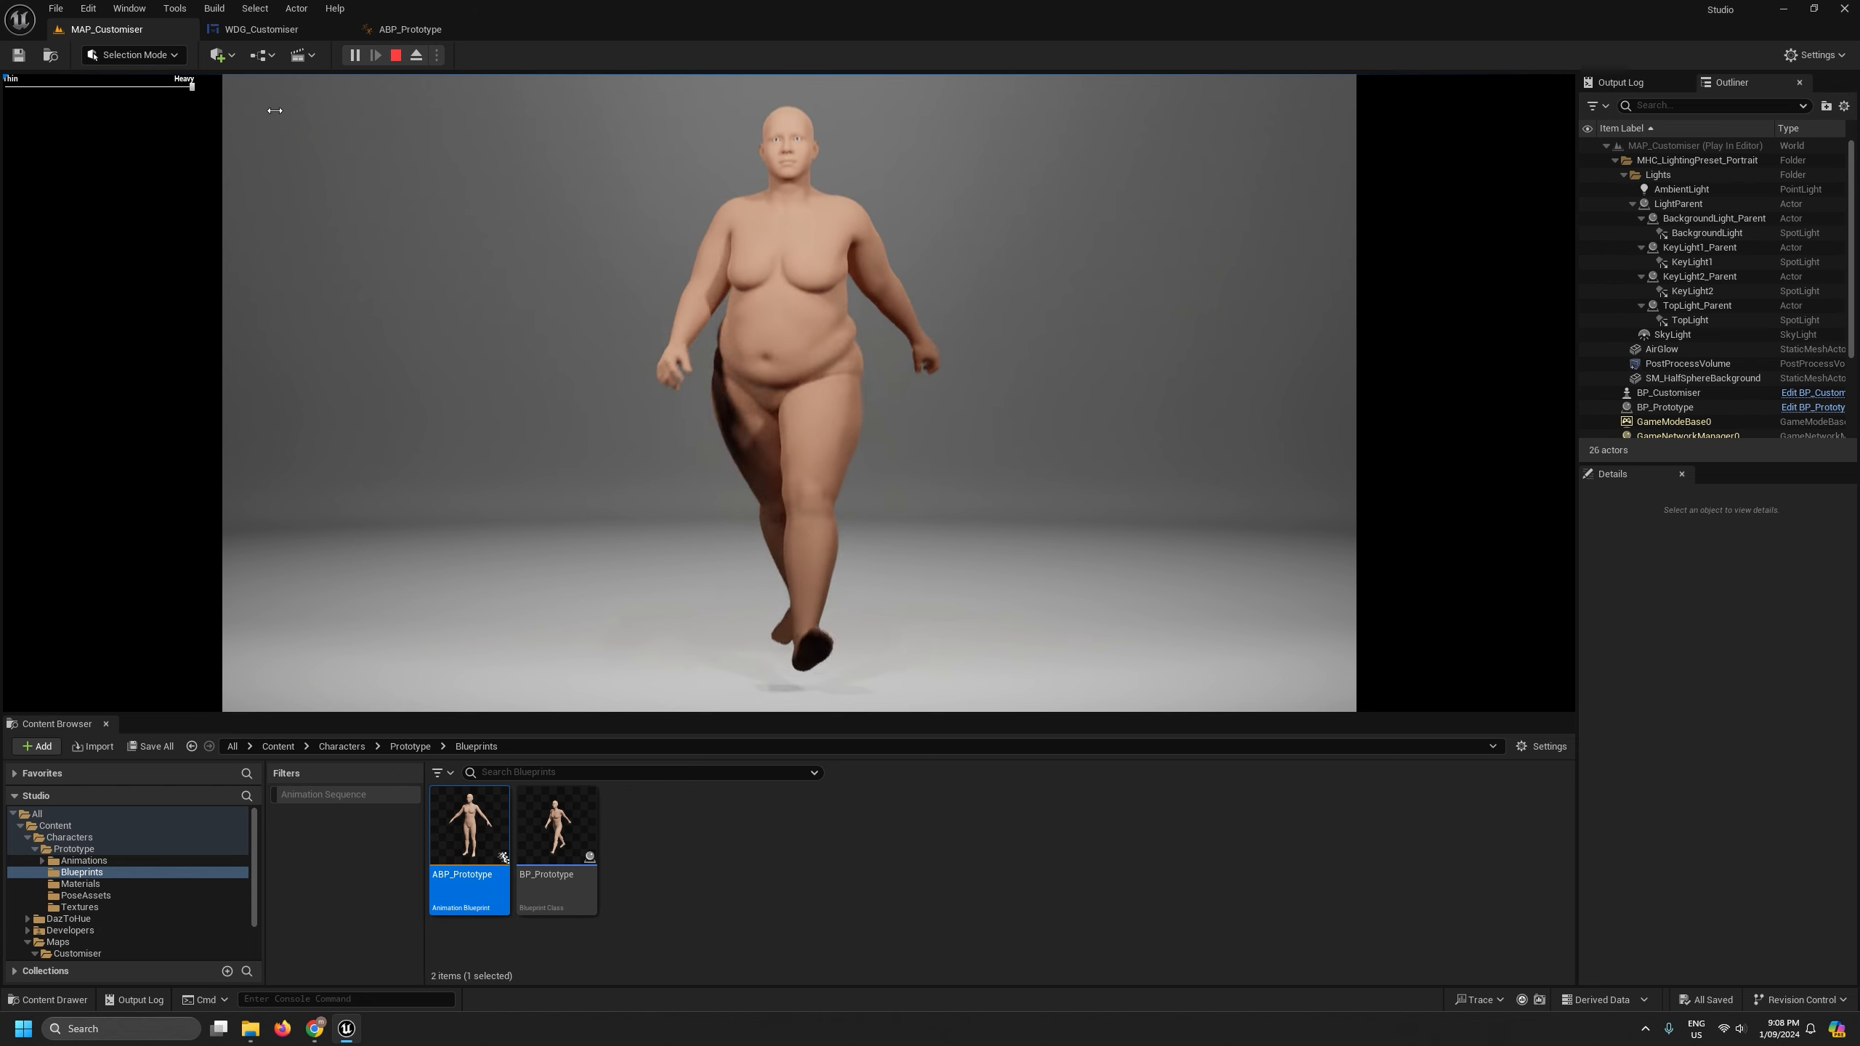
pyautogui.moveTo(274, 110); pyautogui.dragTo(157, 108)
pyautogui.click(395, 56)
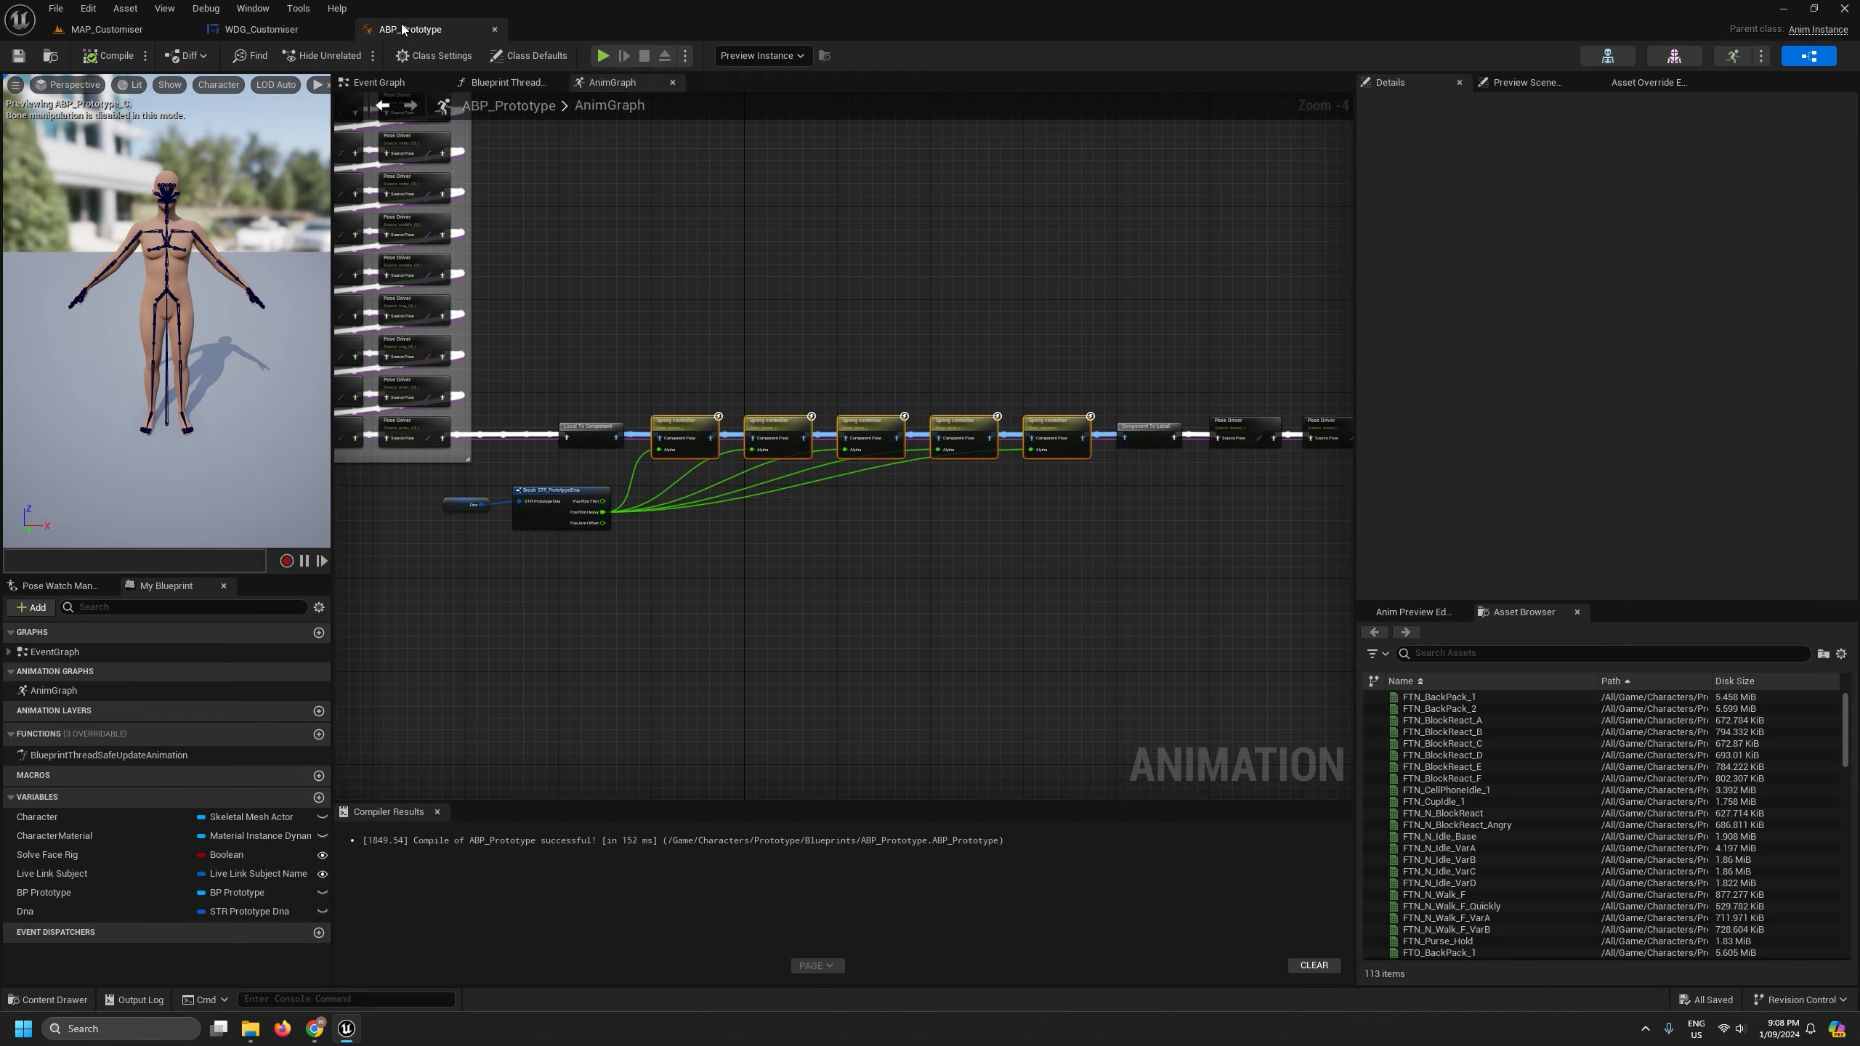
# - Set Spring Damping to 6.0 on the five selected spring controller nodes in ABP_Prototype's AnimGraph, then compile and save the blueprint
pyautogui.moveTo(676, 337); pyautogui.dragTo(1068, 526)
pyautogui.click(1600, 286)
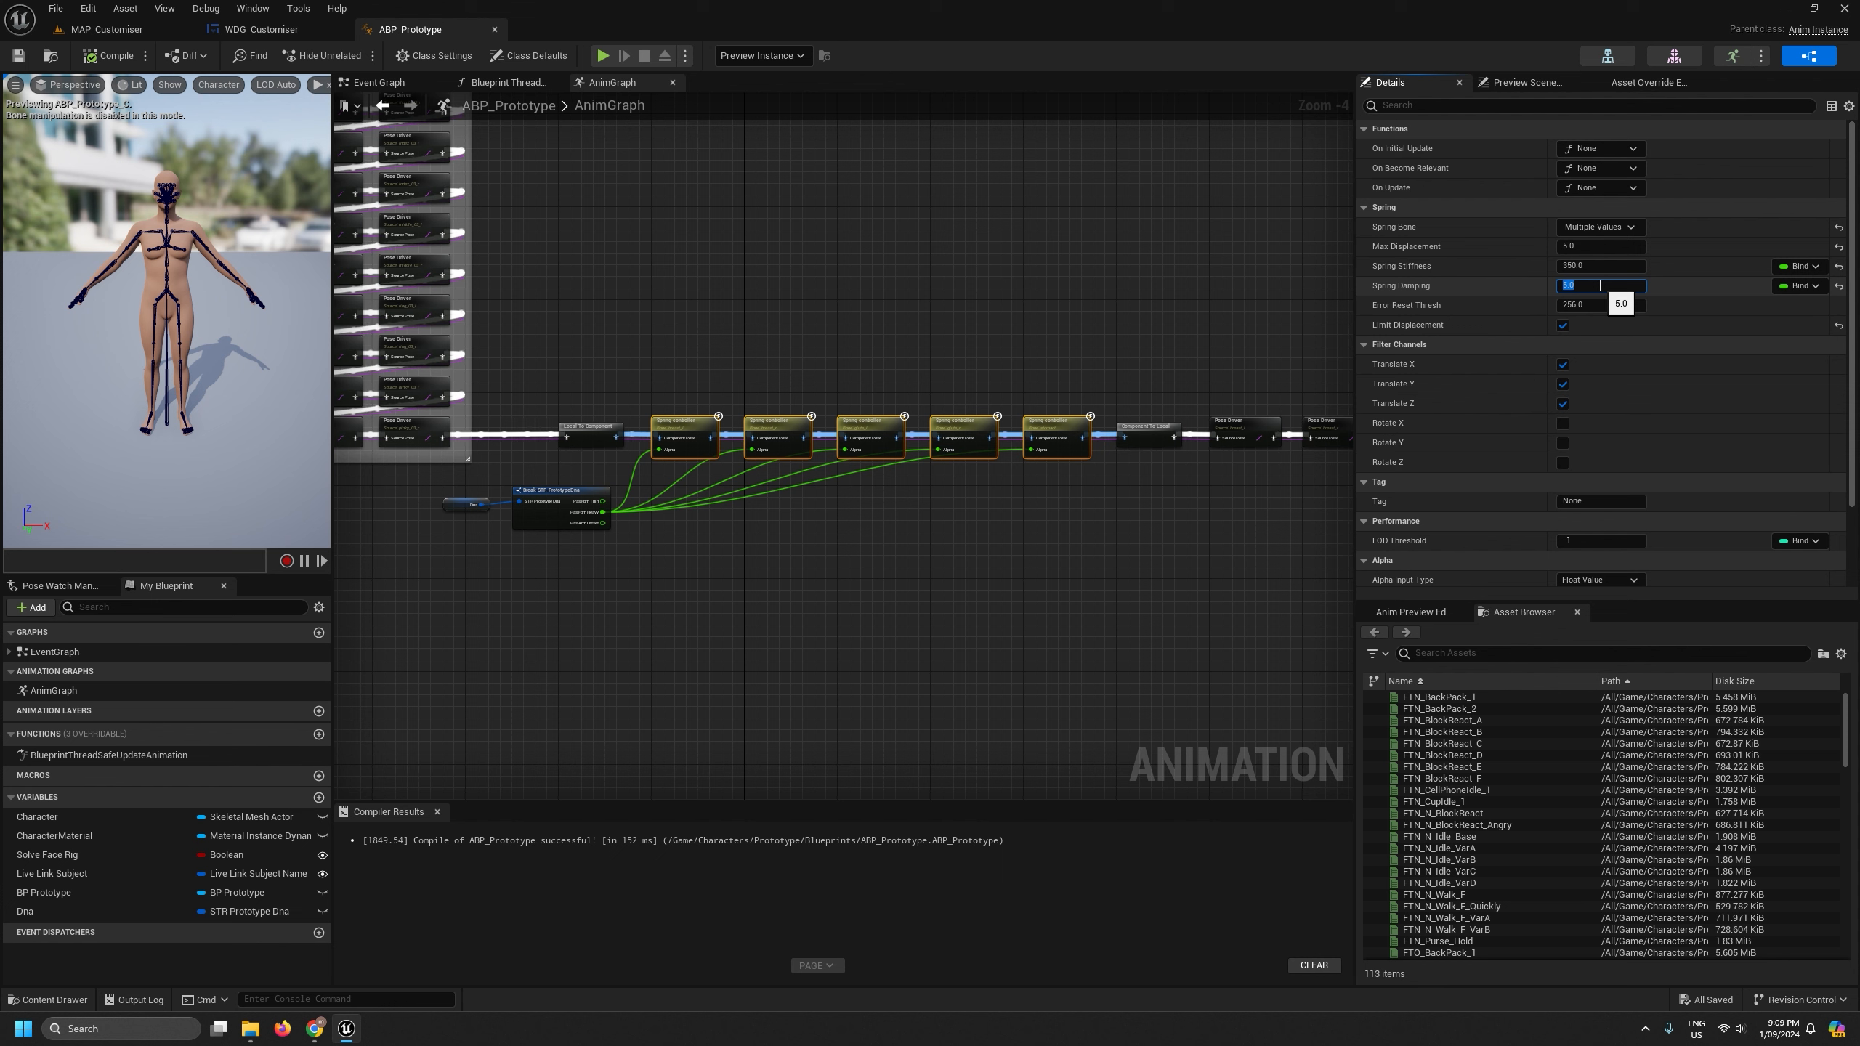
pyautogui.write('6')
pyautogui.press('Return')
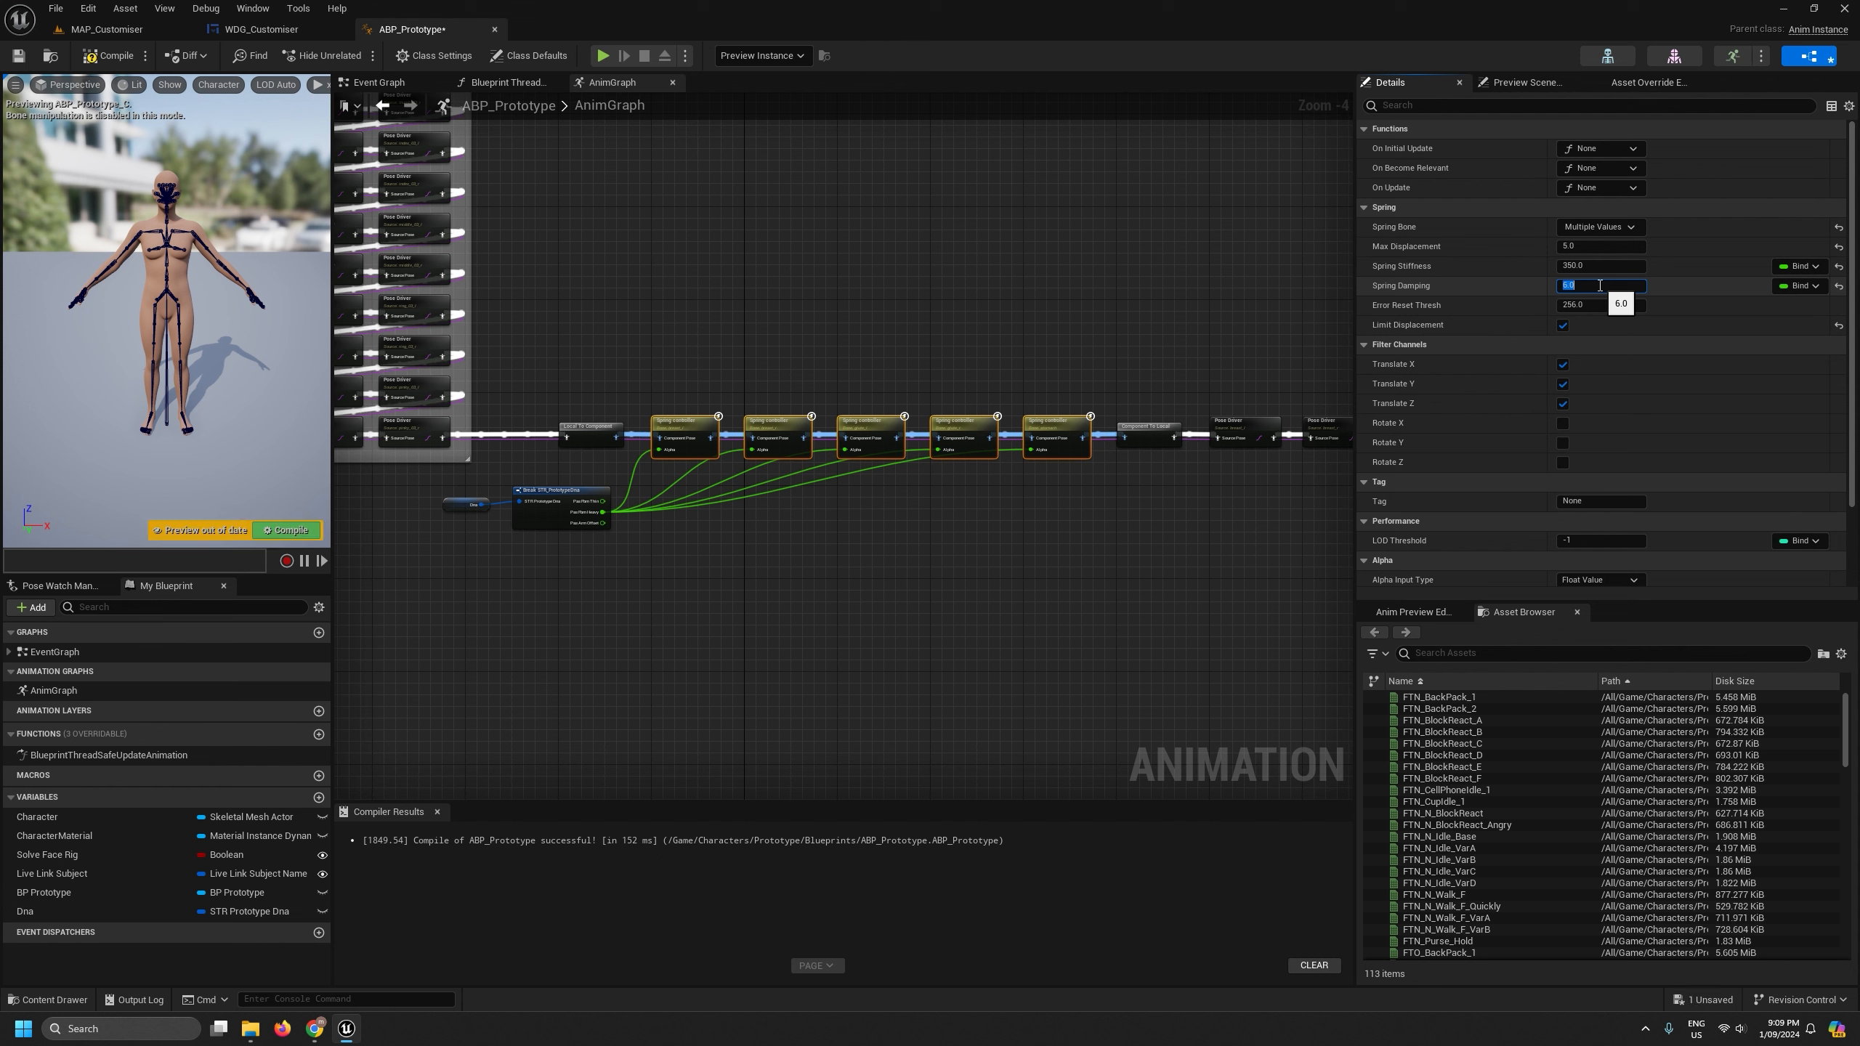
pyautogui.click(100, 57)
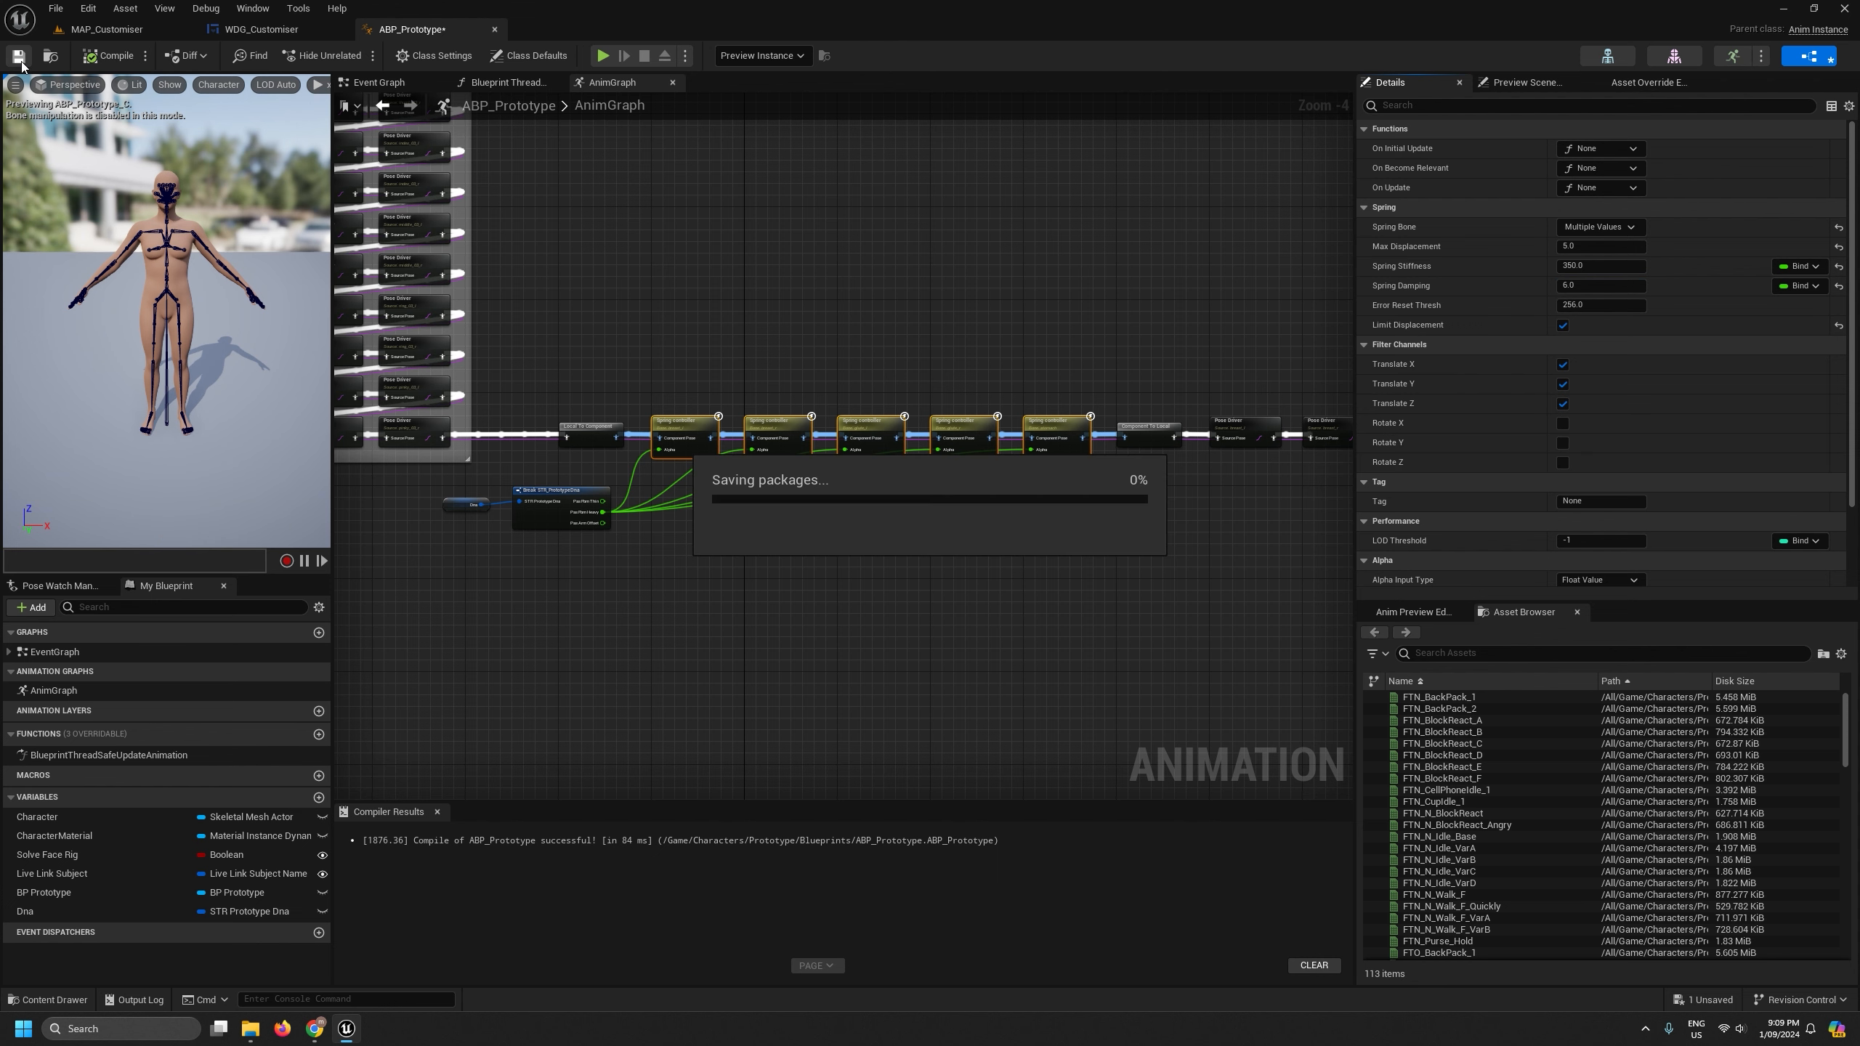
# - Close the ABP_Prototype and WDG_Customiser editors
pyautogui.scroll(-3, 711, 323)
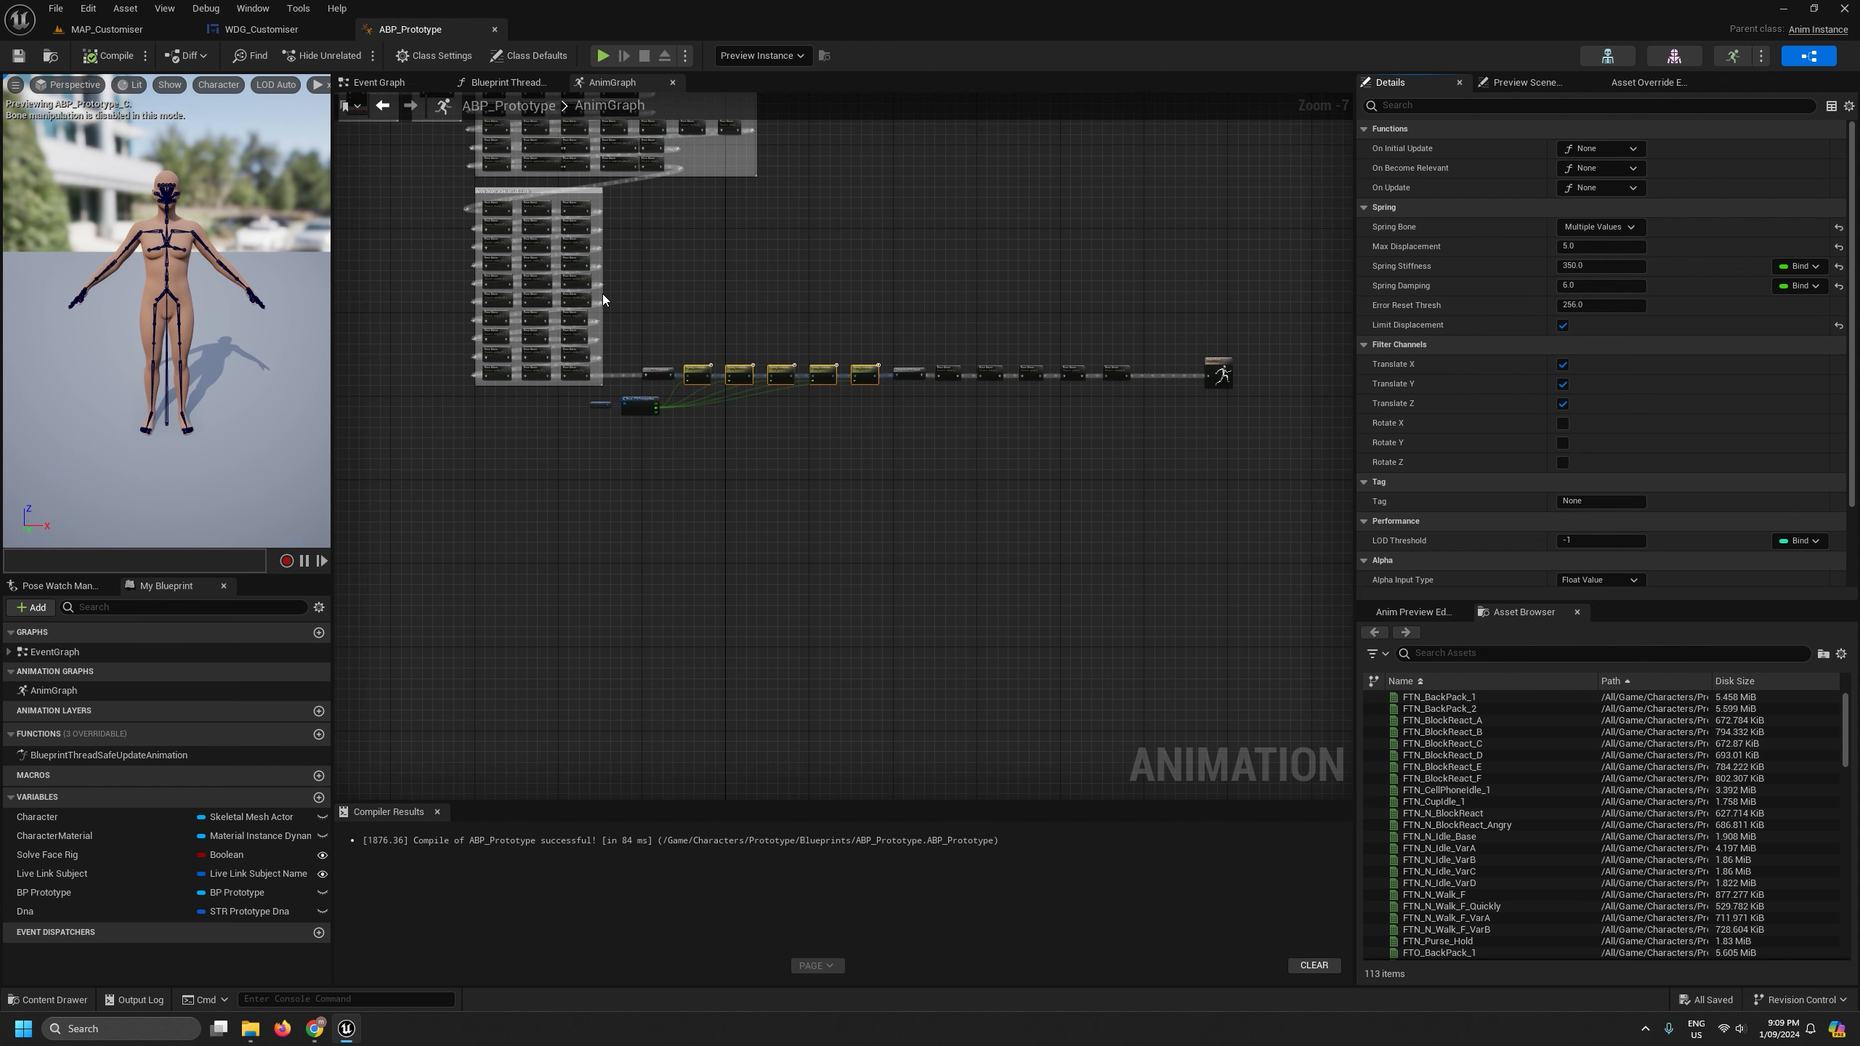
pyautogui.click(494, 29)
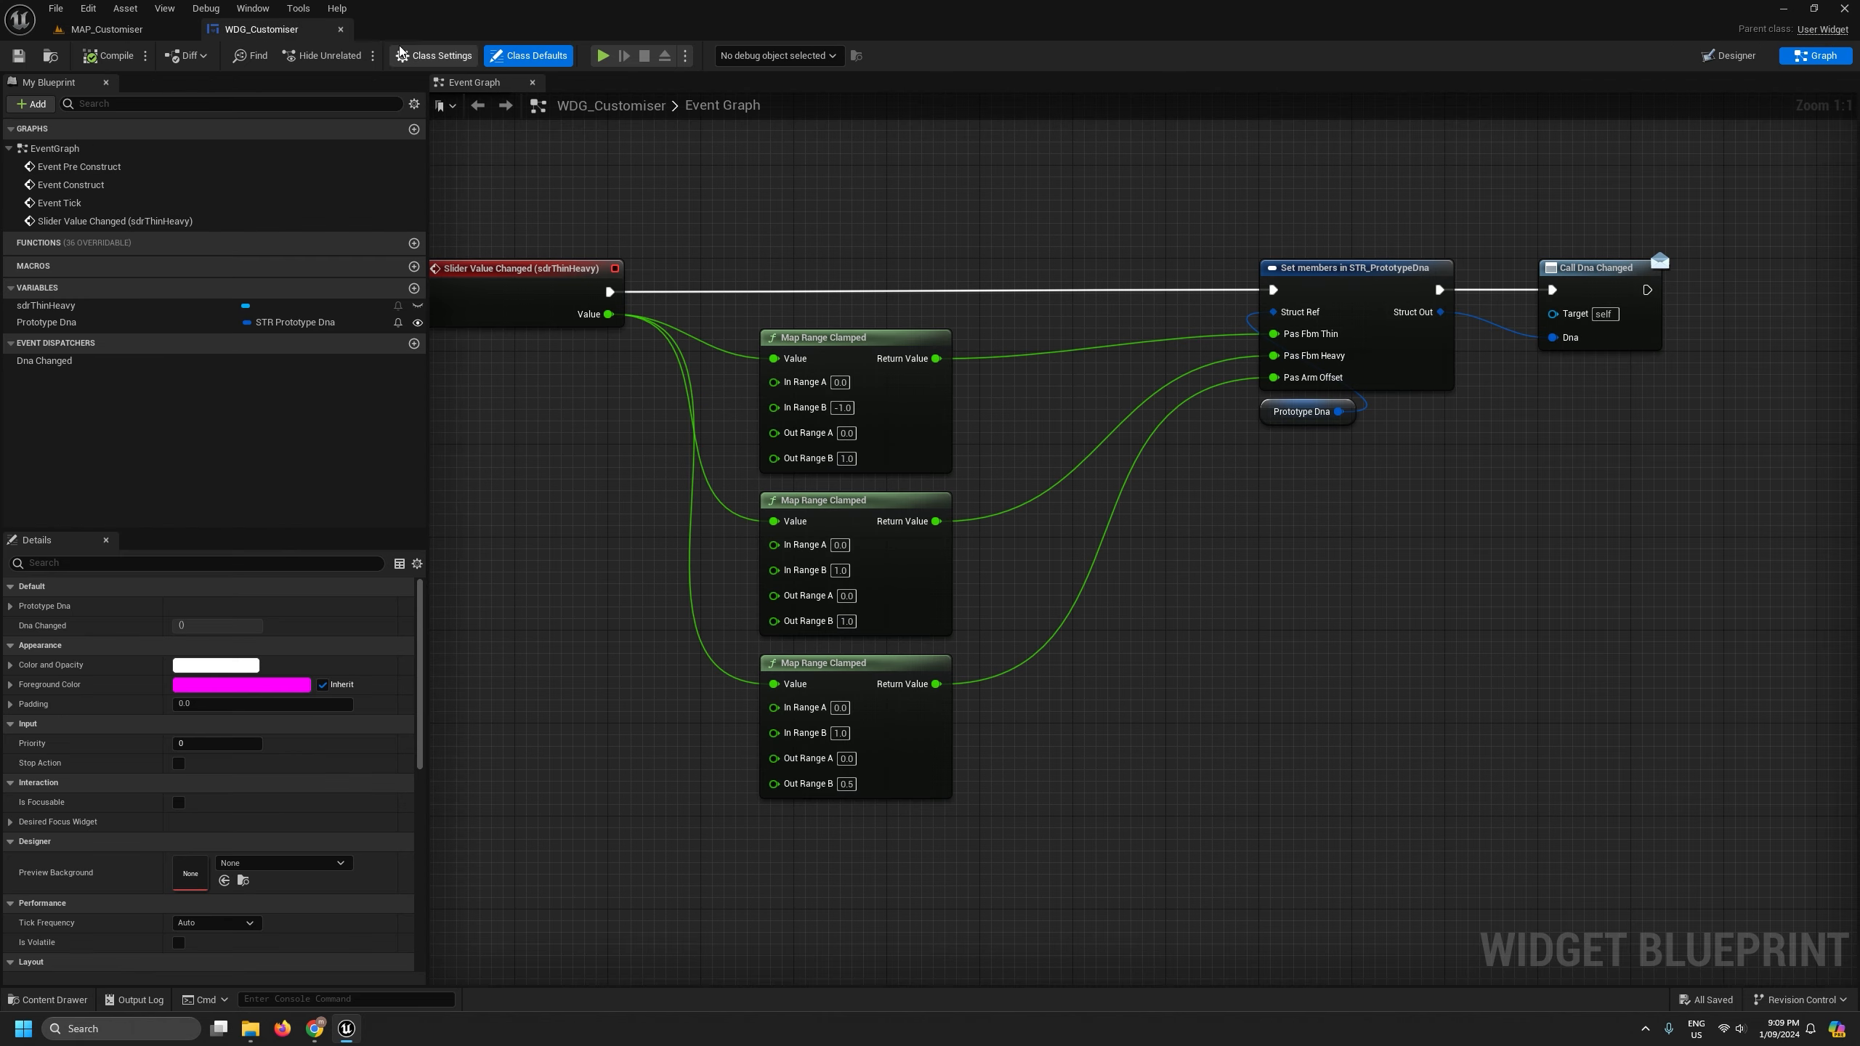
pyautogui.click(341, 29)
# - Play MAP_Customiser, test the Thin–Heavy slider slightly toward Thin on the walking character, and stop the session
pyautogui.click(355, 55)
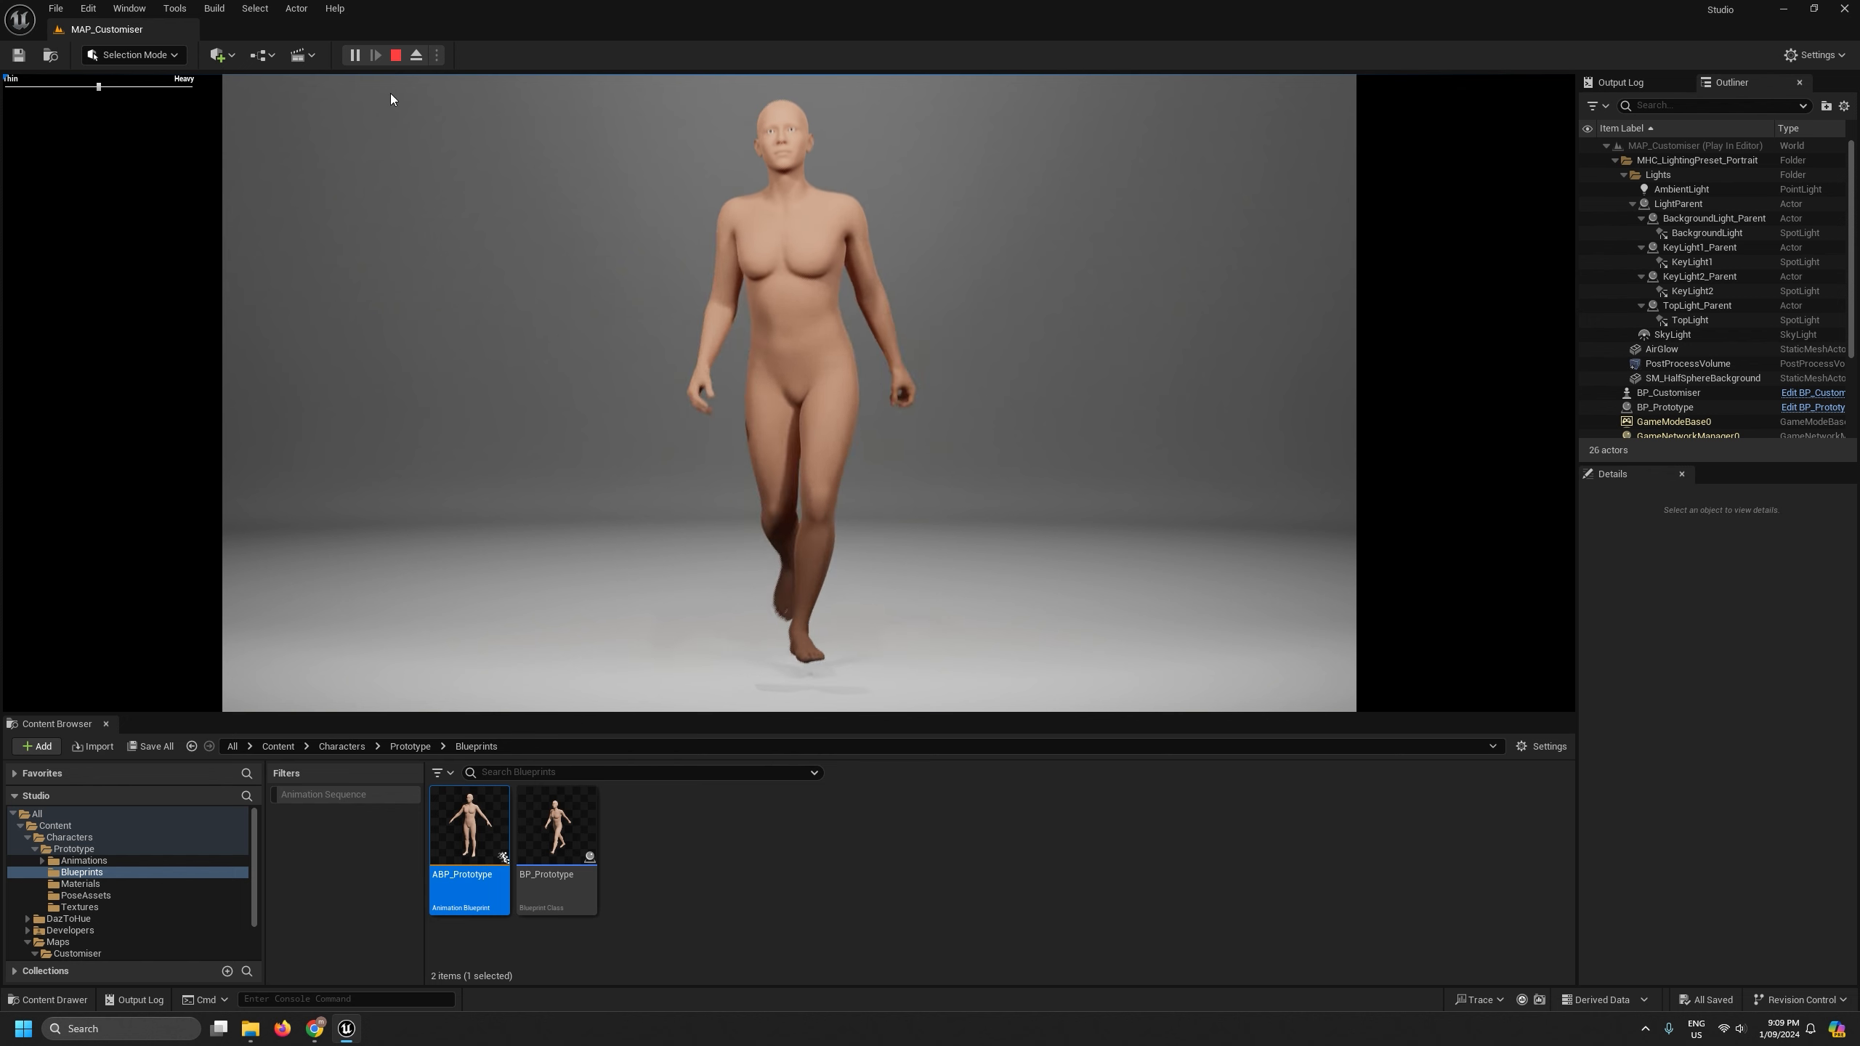
pyautogui.moveTo(98, 86)
pyautogui.mouseDown()
pyautogui.moveTo(176, 91)
pyautogui.moveTo(90, 92)
pyautogui.mouseUp()
pyautogui.click(395, 55)
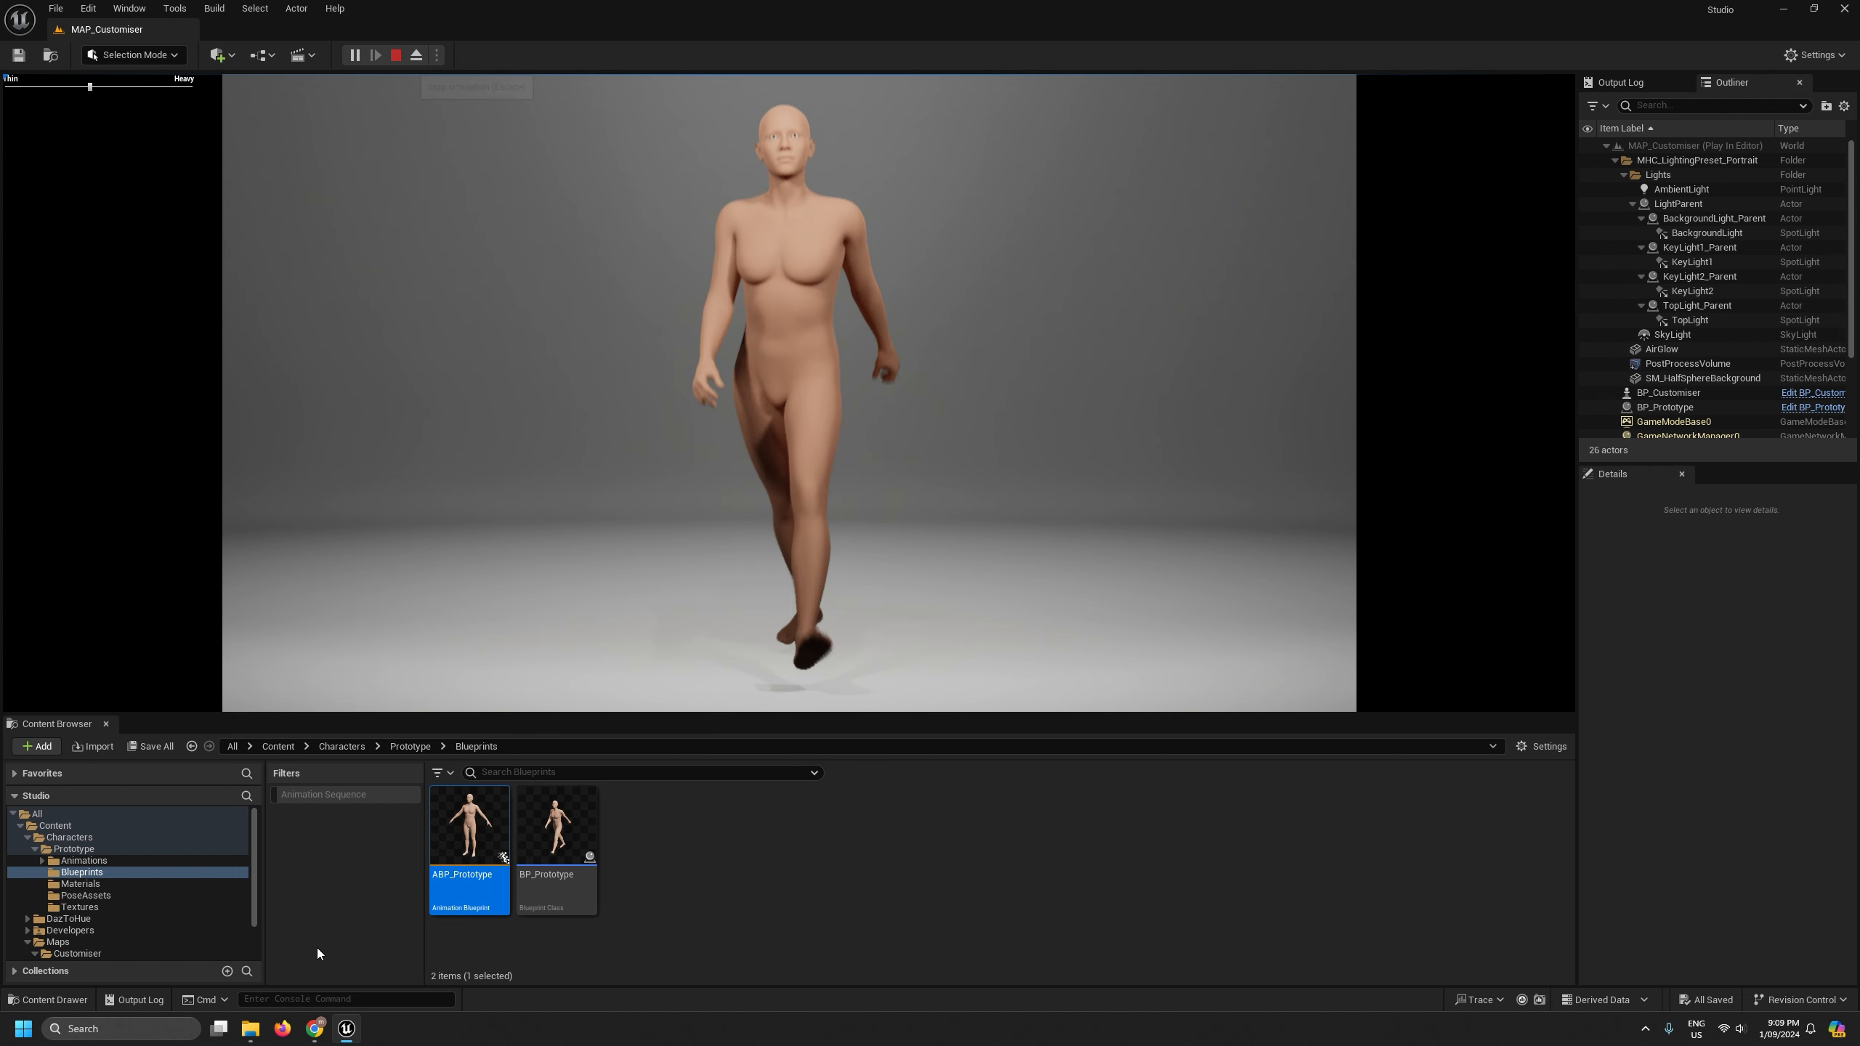
# - Open FbmPoseAssetNames.txt from the Exports > Prototype folder in a text editor and close the file browser
pyautogui.click(250, 1028)
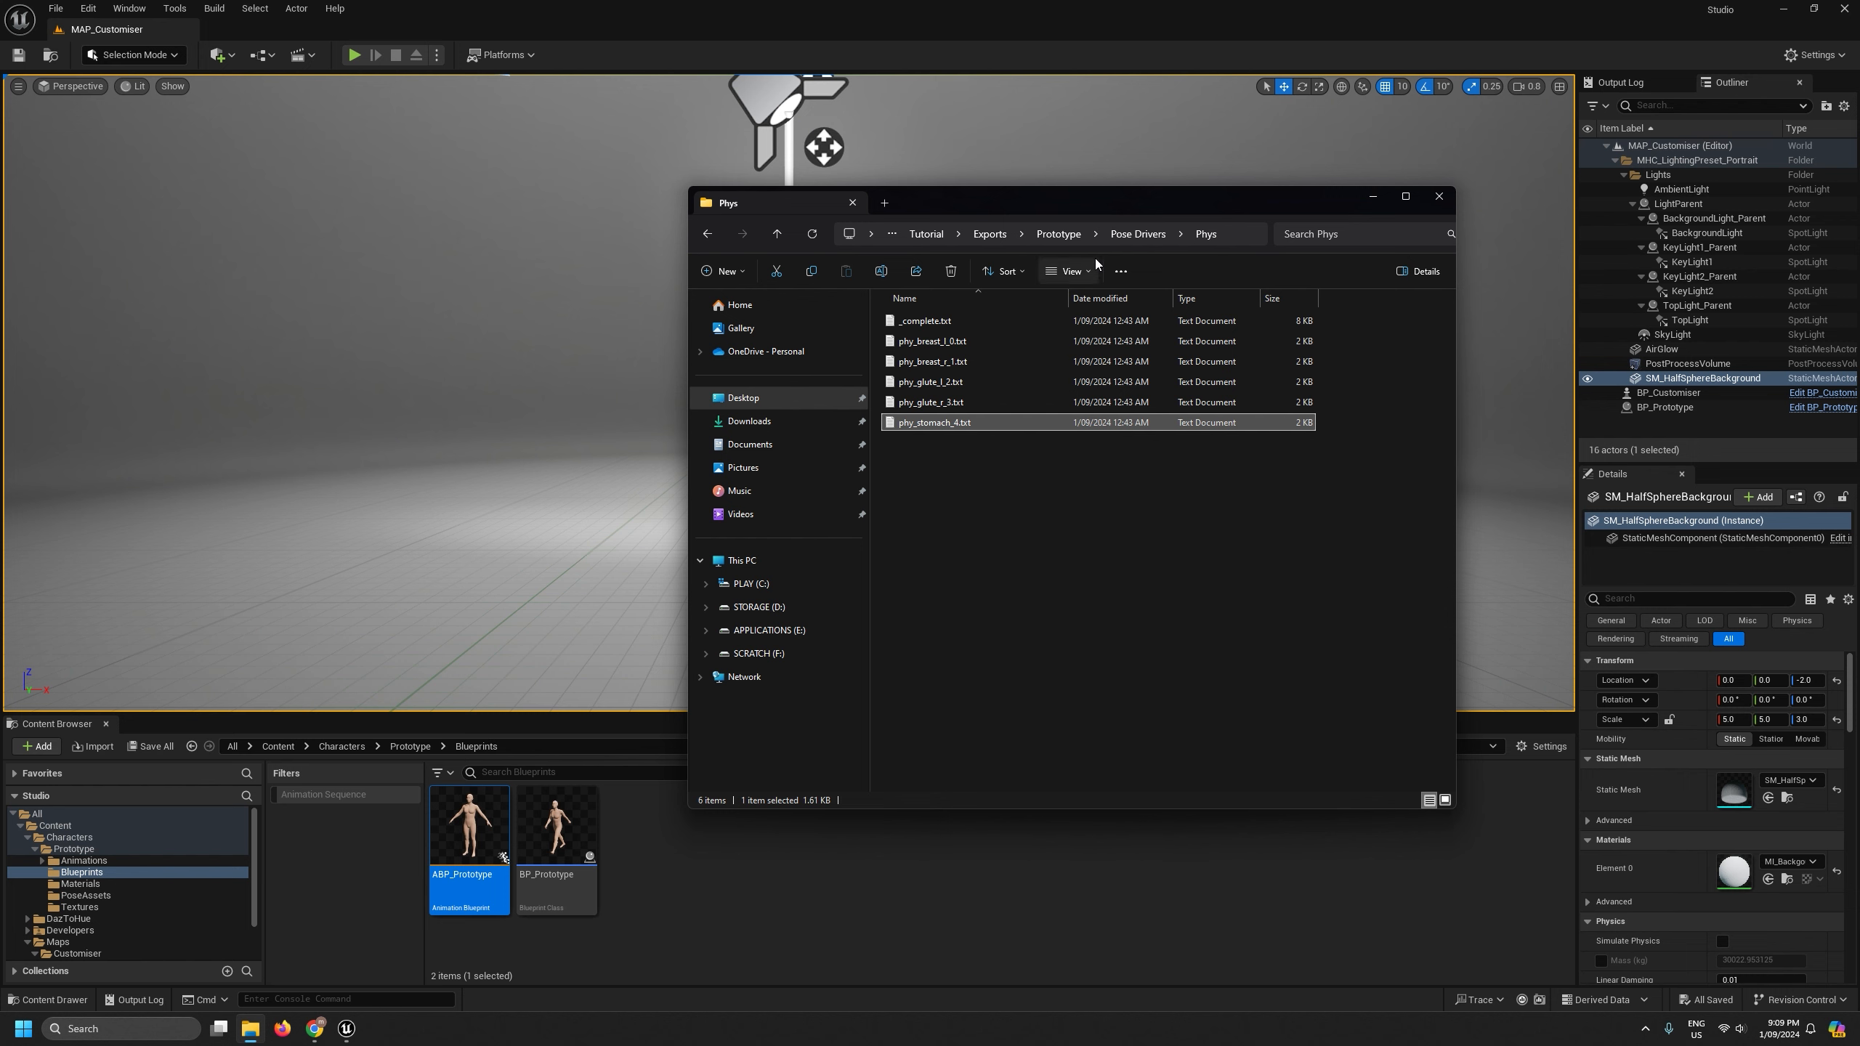
pyautogui.click(1057, 234)
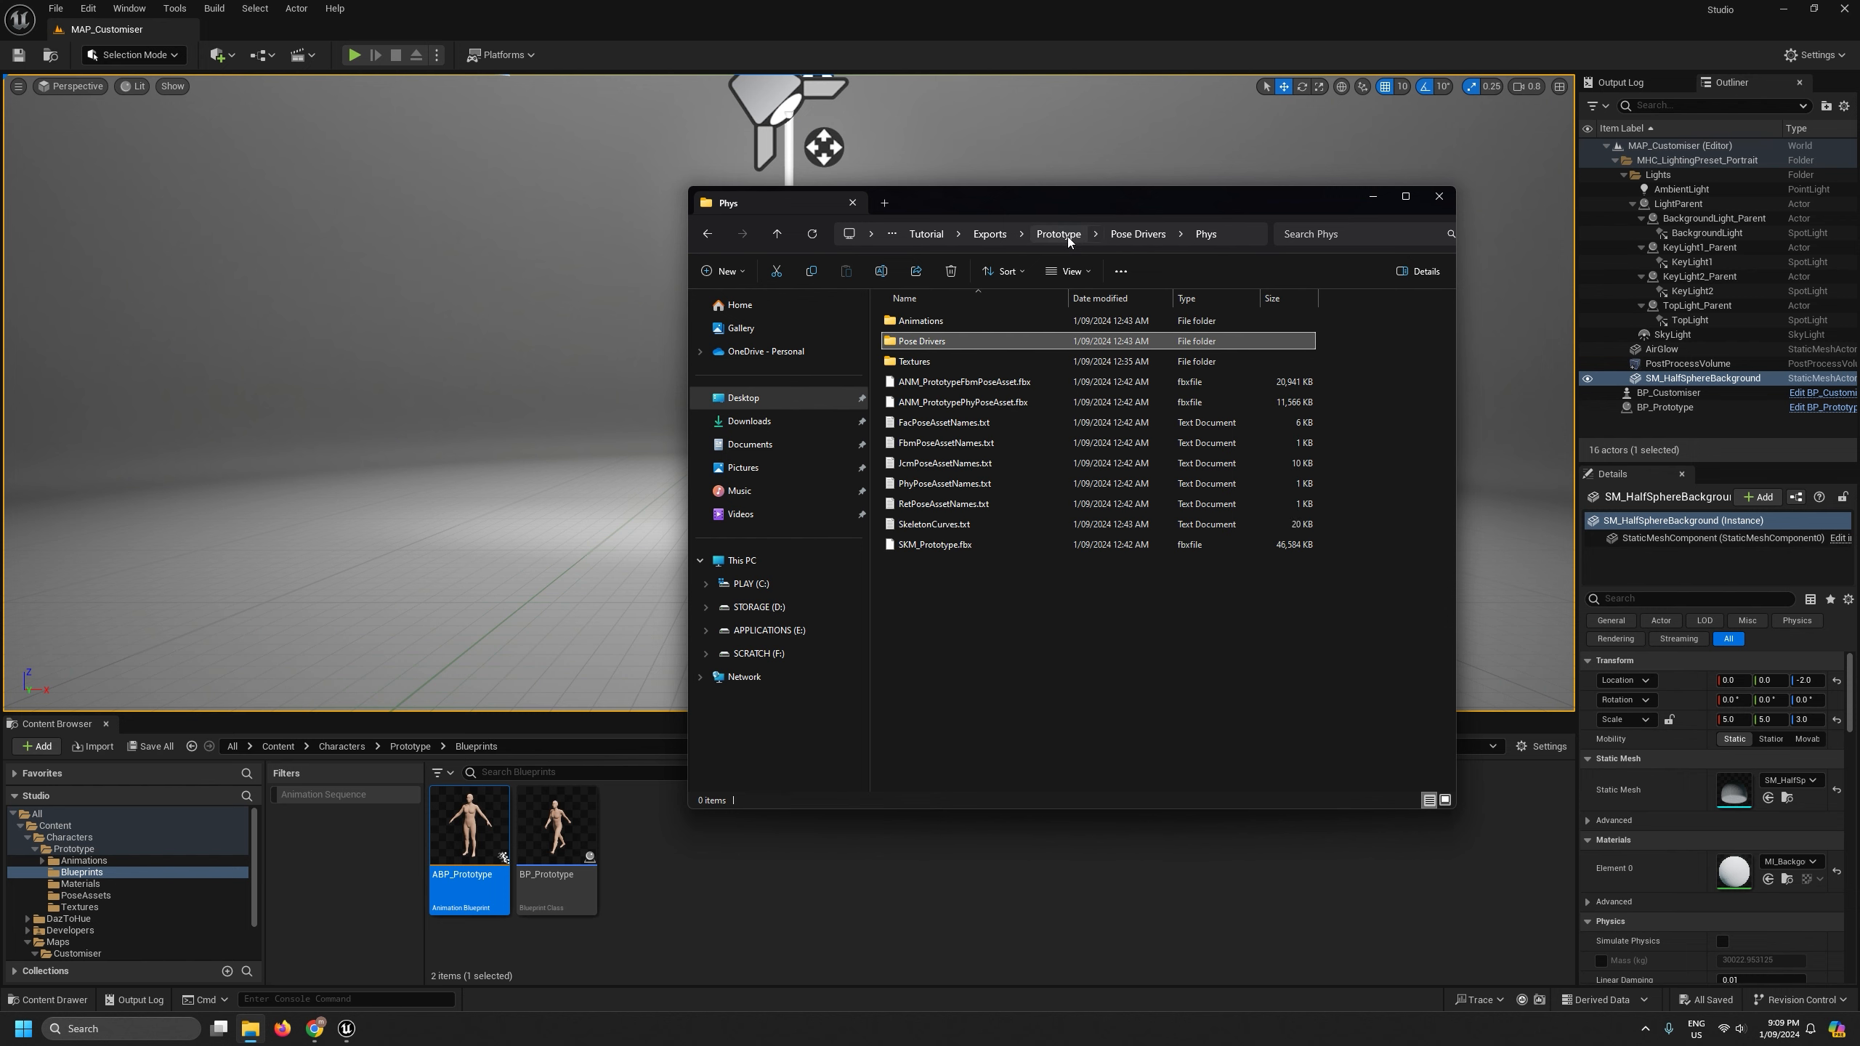
pyautogui.click(959, 443)
pyautogui.doubleClick(959, 443)
pyautogui.moveTo(344, 385); pyautogui.dragTo(1264, 405)
pyautogui.click(1438, 196)
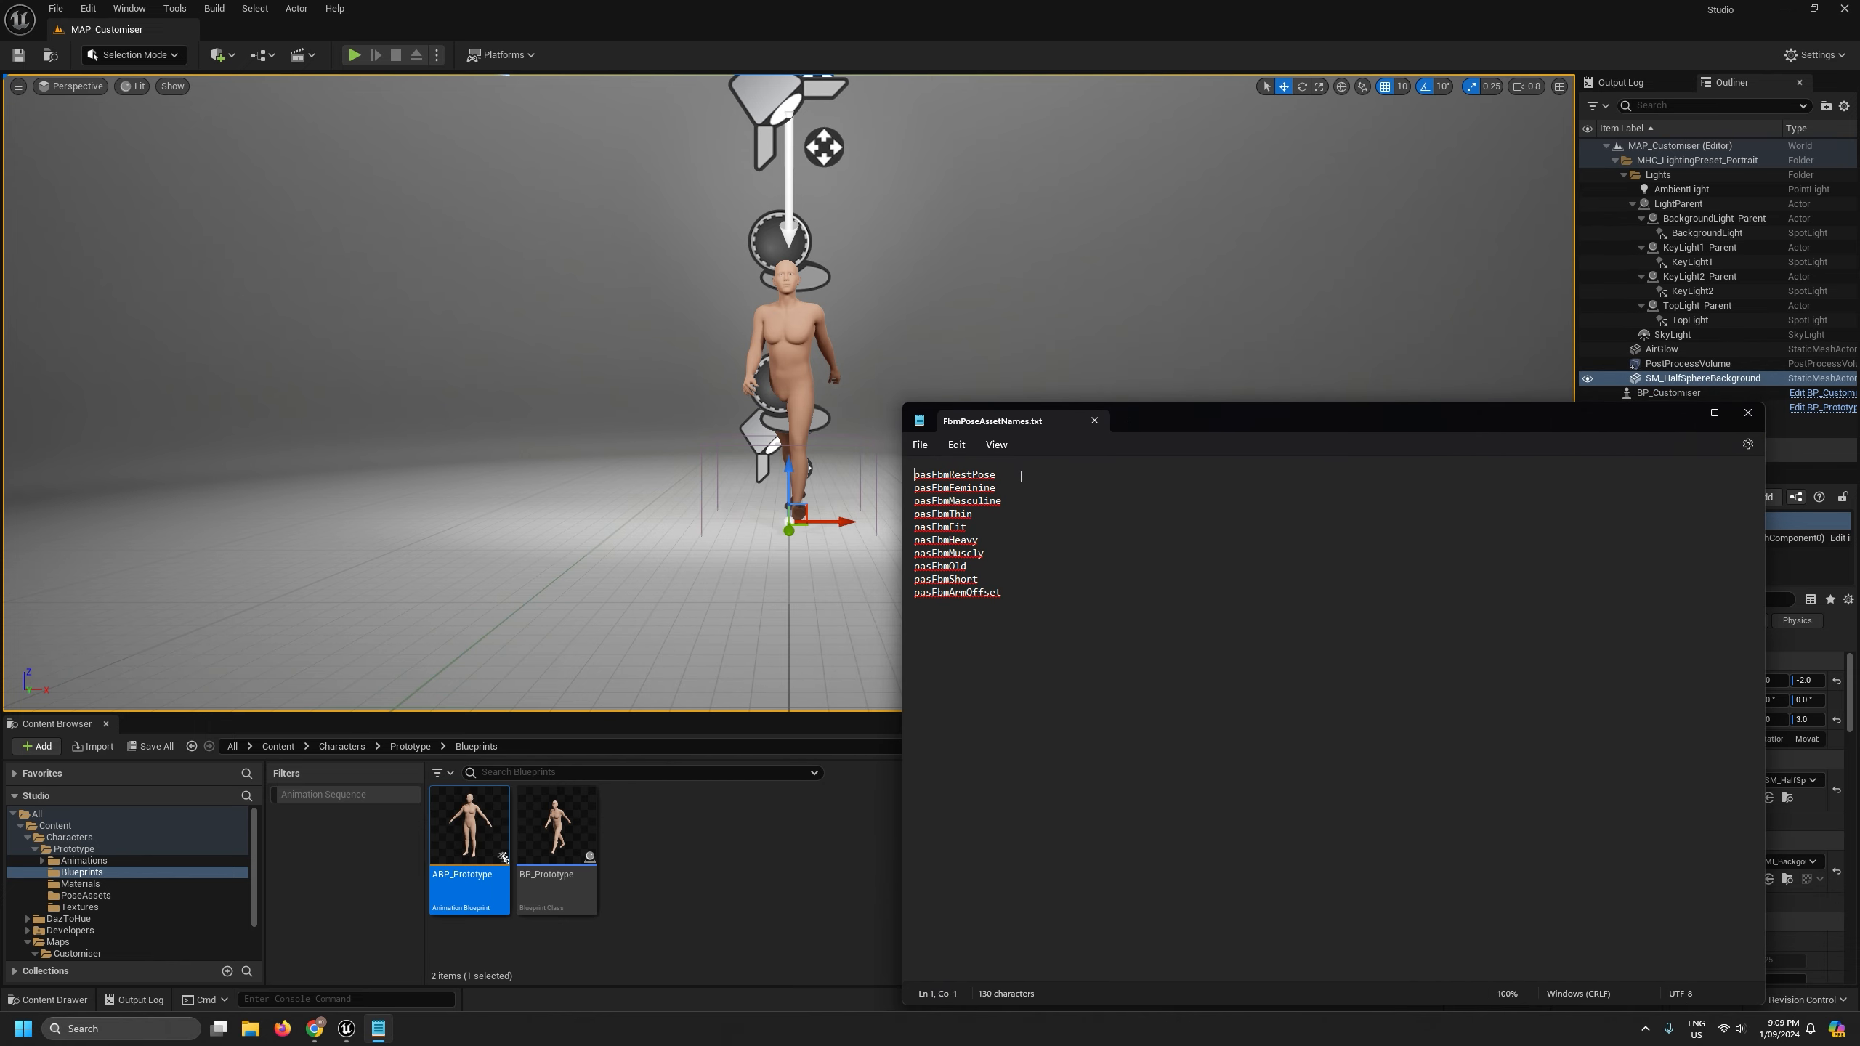
# - Open the WDG_Customiser widget blueprint from the Maps/Customiser/Blueprints folder
pyautogui.click(709, 889)
pyautogui.scroll(-2, 162, 878)
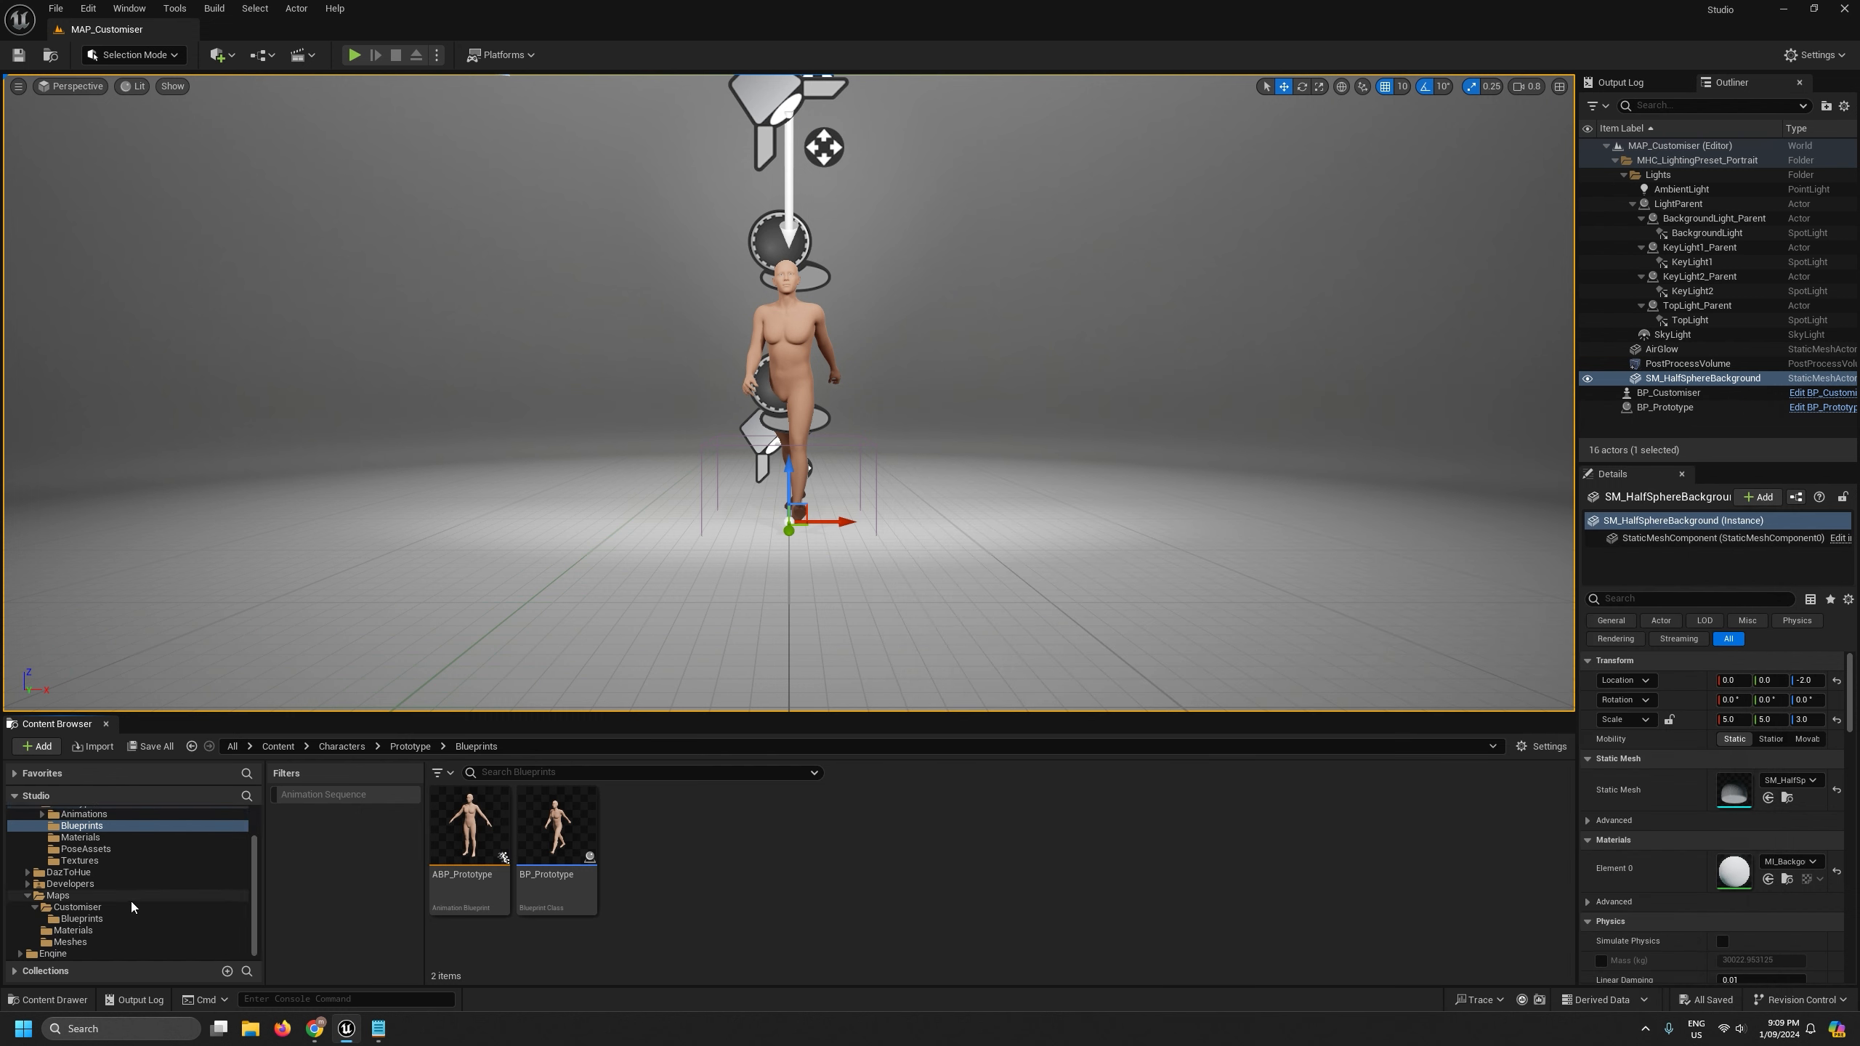
pyautogui.click(96, 920)
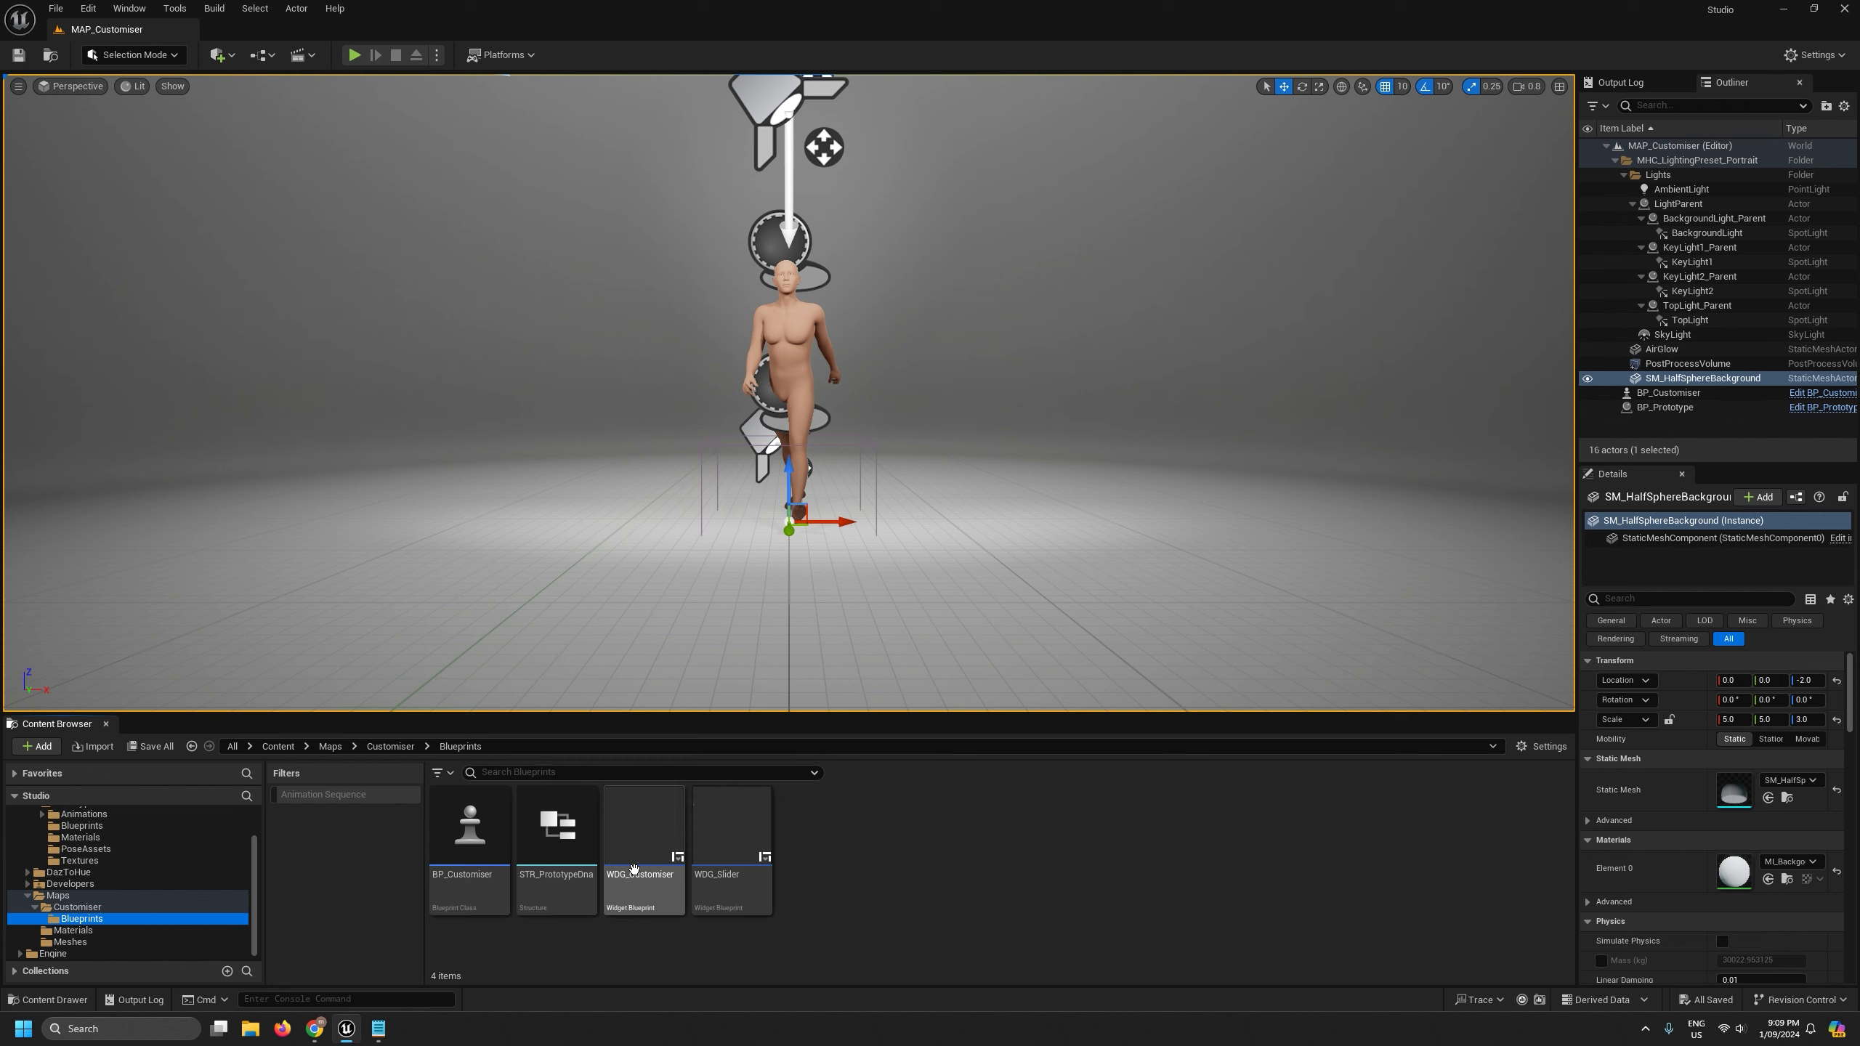
pyautogui.doubleClick(643, 832)
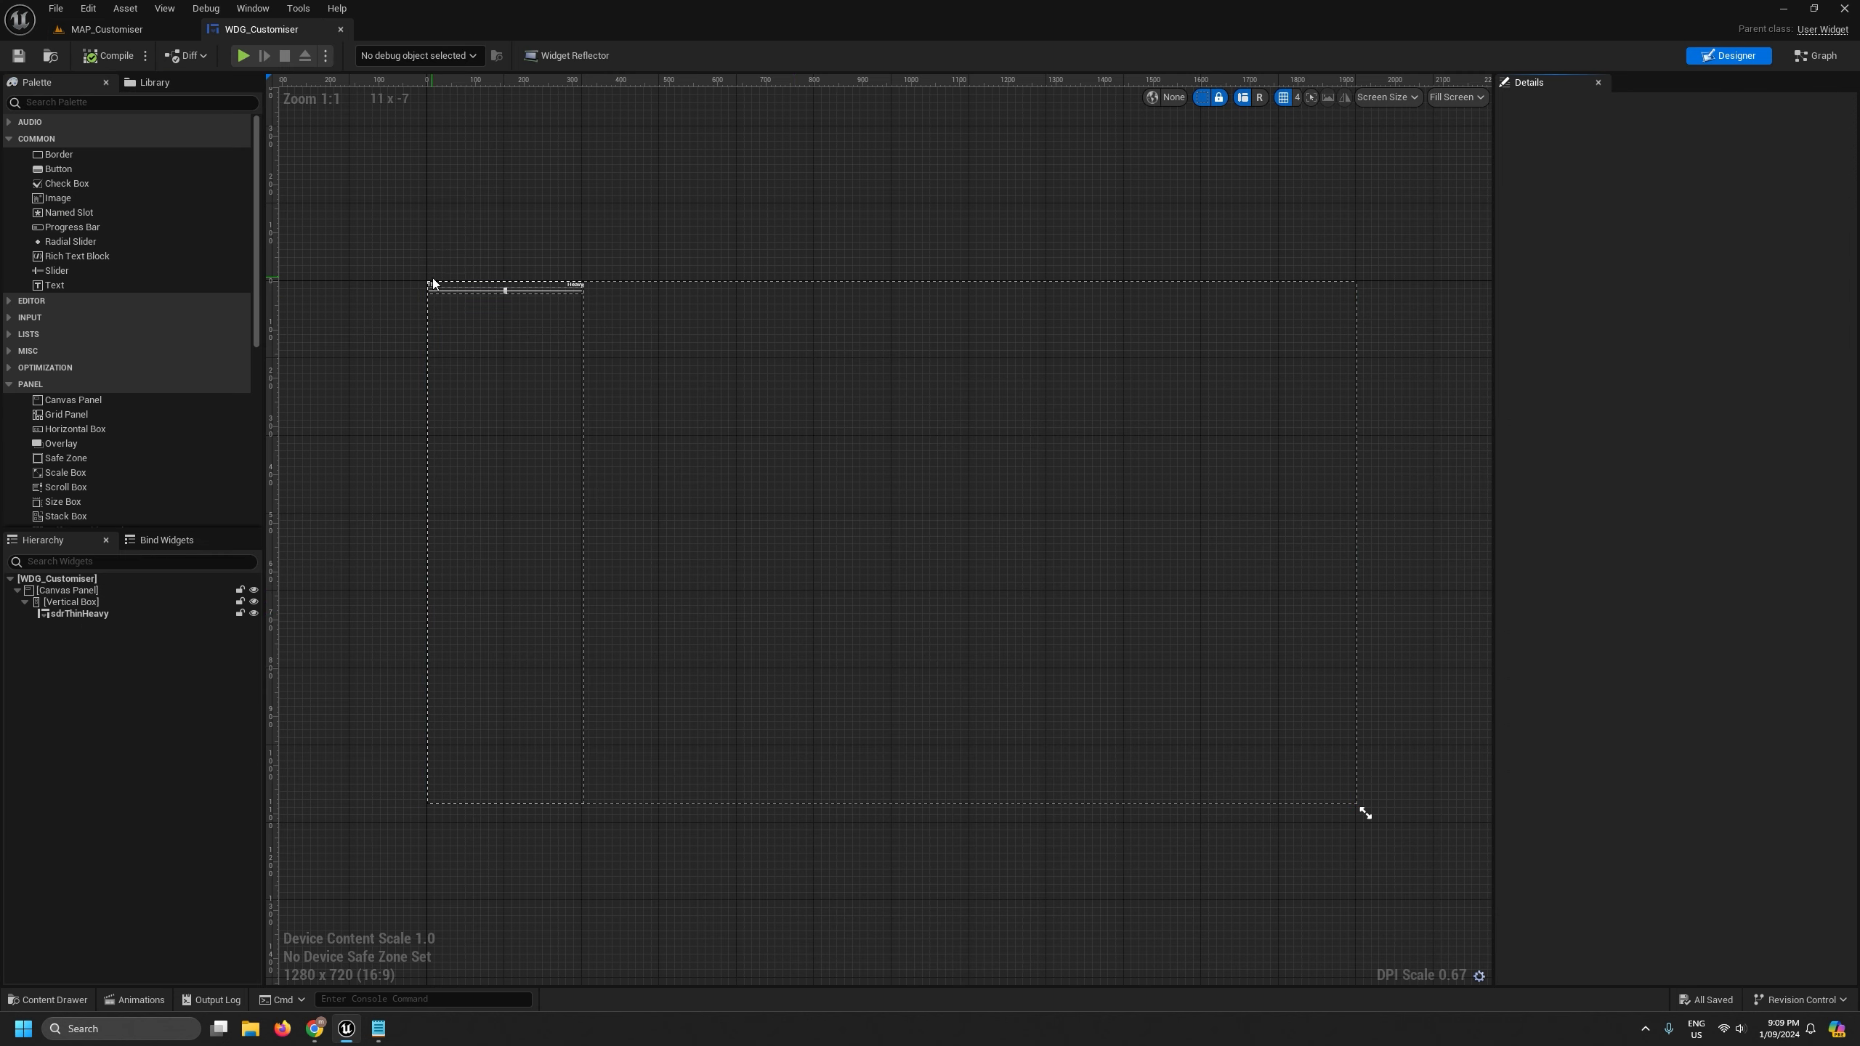
# - Add a WDG Slider widget to the Vertical Box above sdrThinHeavy
pyautogui.scroll(7, 434, 282)
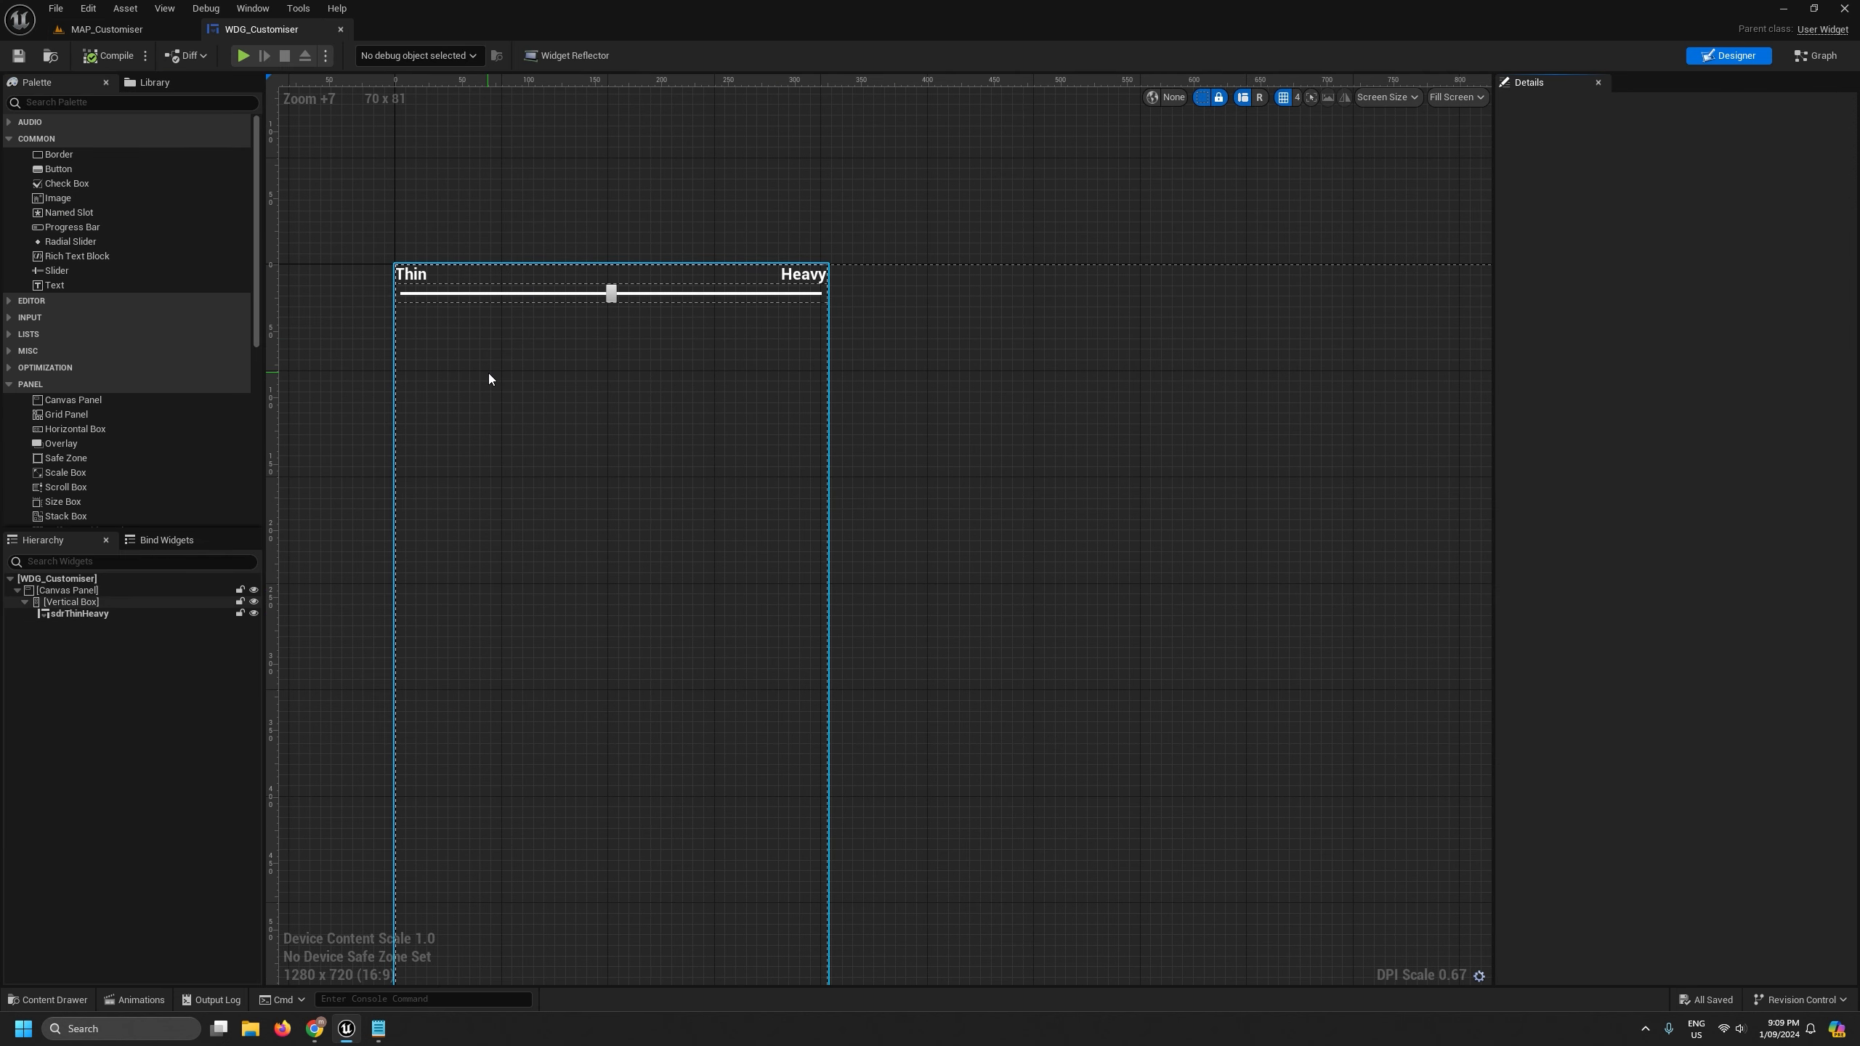
pyautogui.scroll(1, 489, 375)
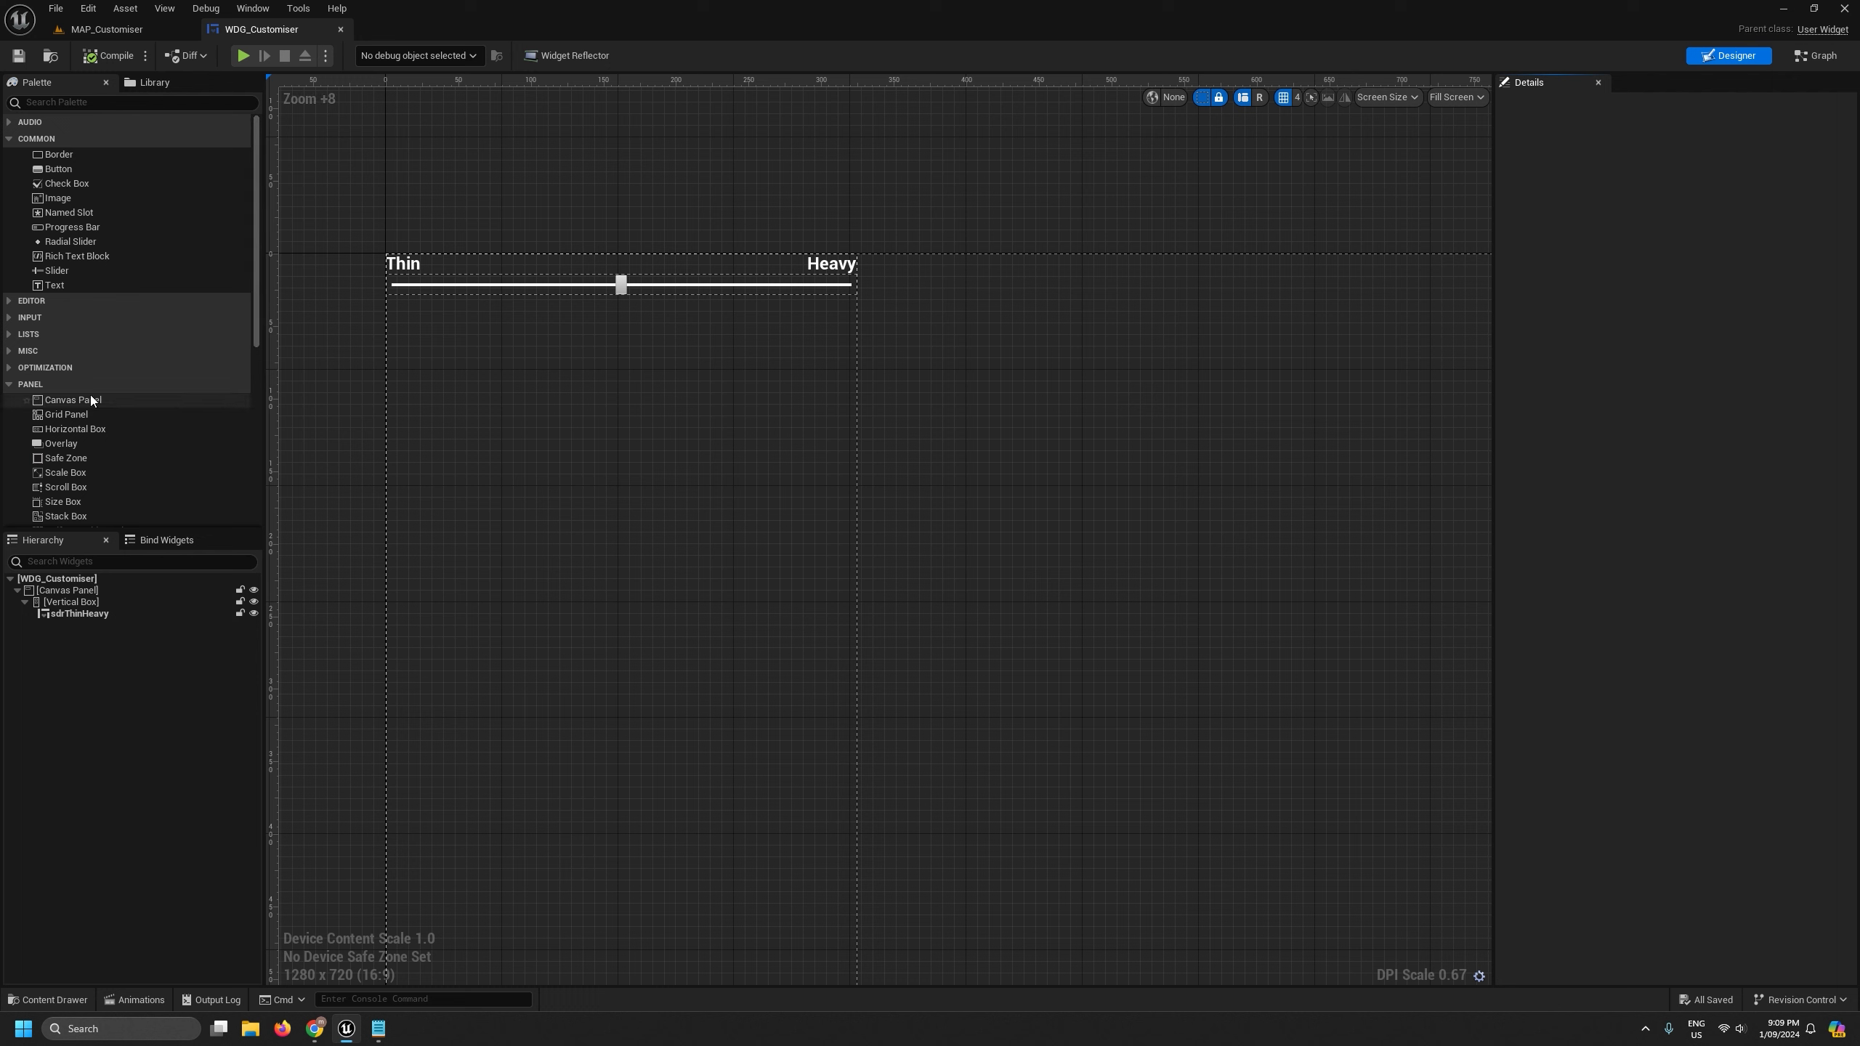
pyautogui.scroll(-2, 65, 417)
pyautogui.scroll(-2, 62, 440)
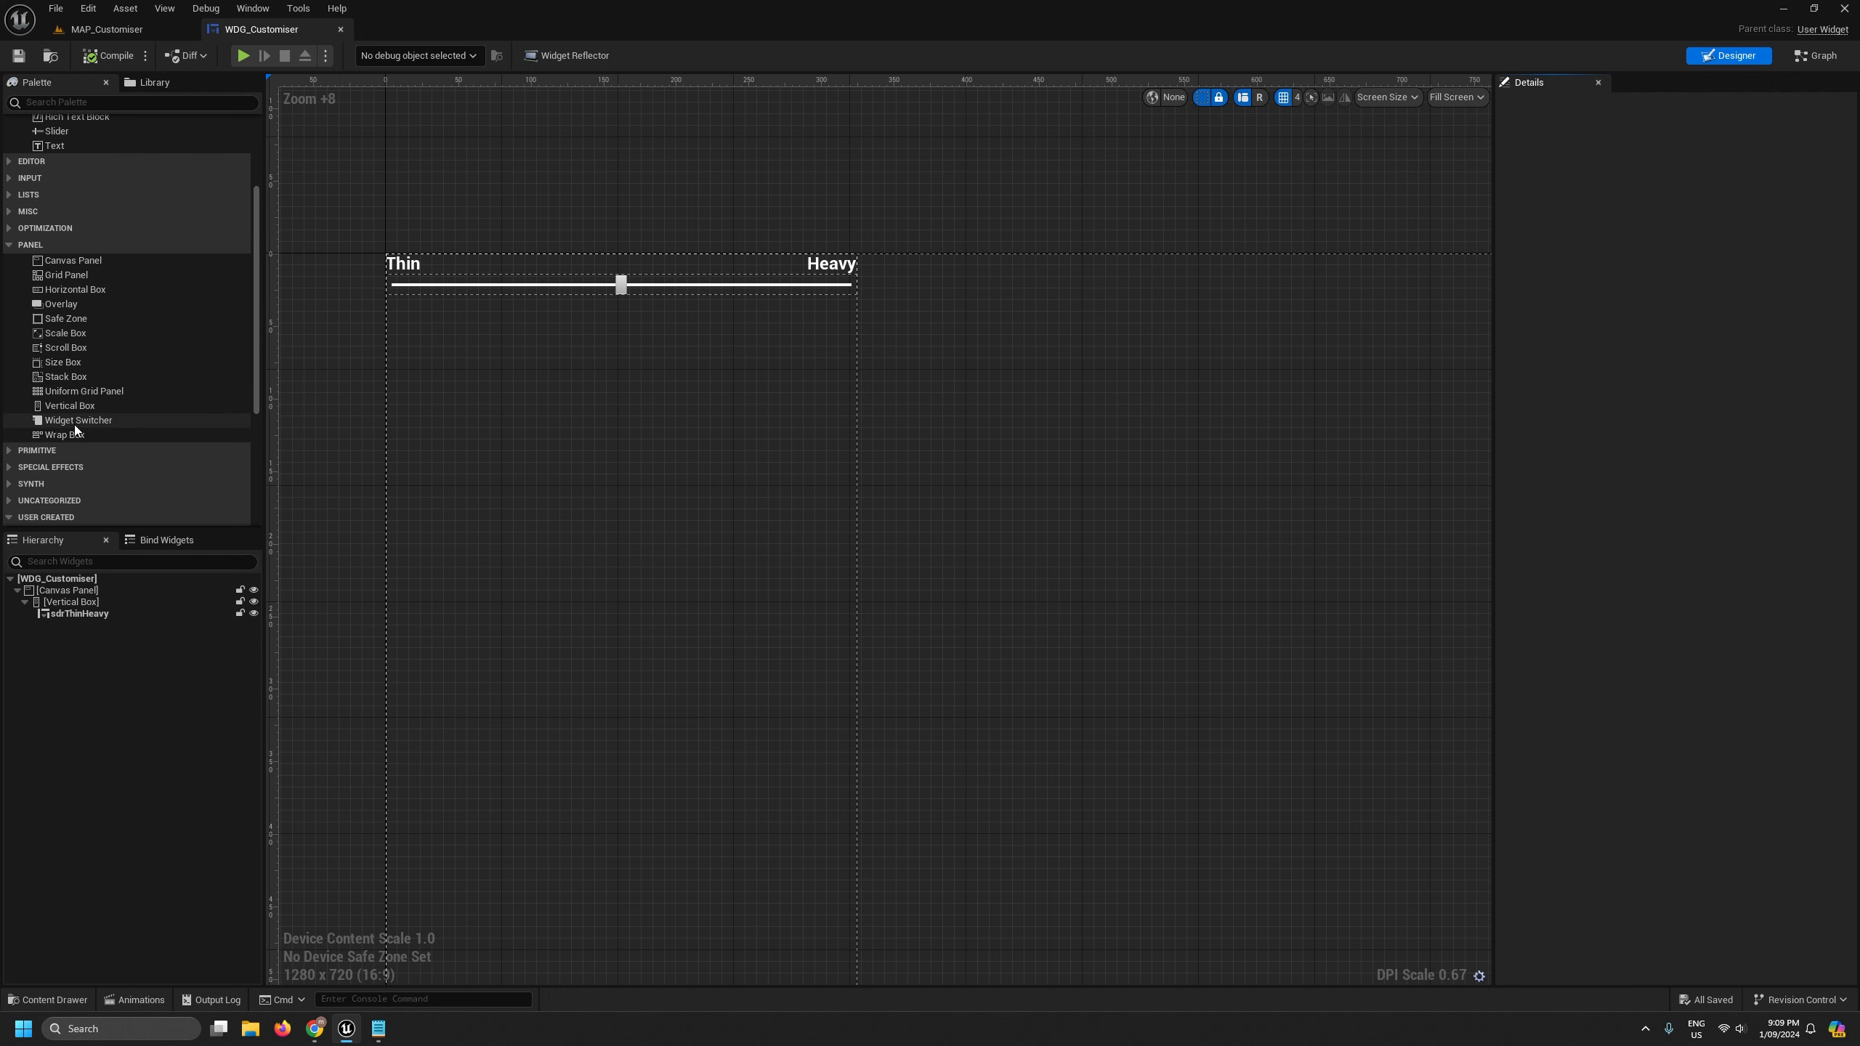
pyautogui.scroll(-6, 80, 420)
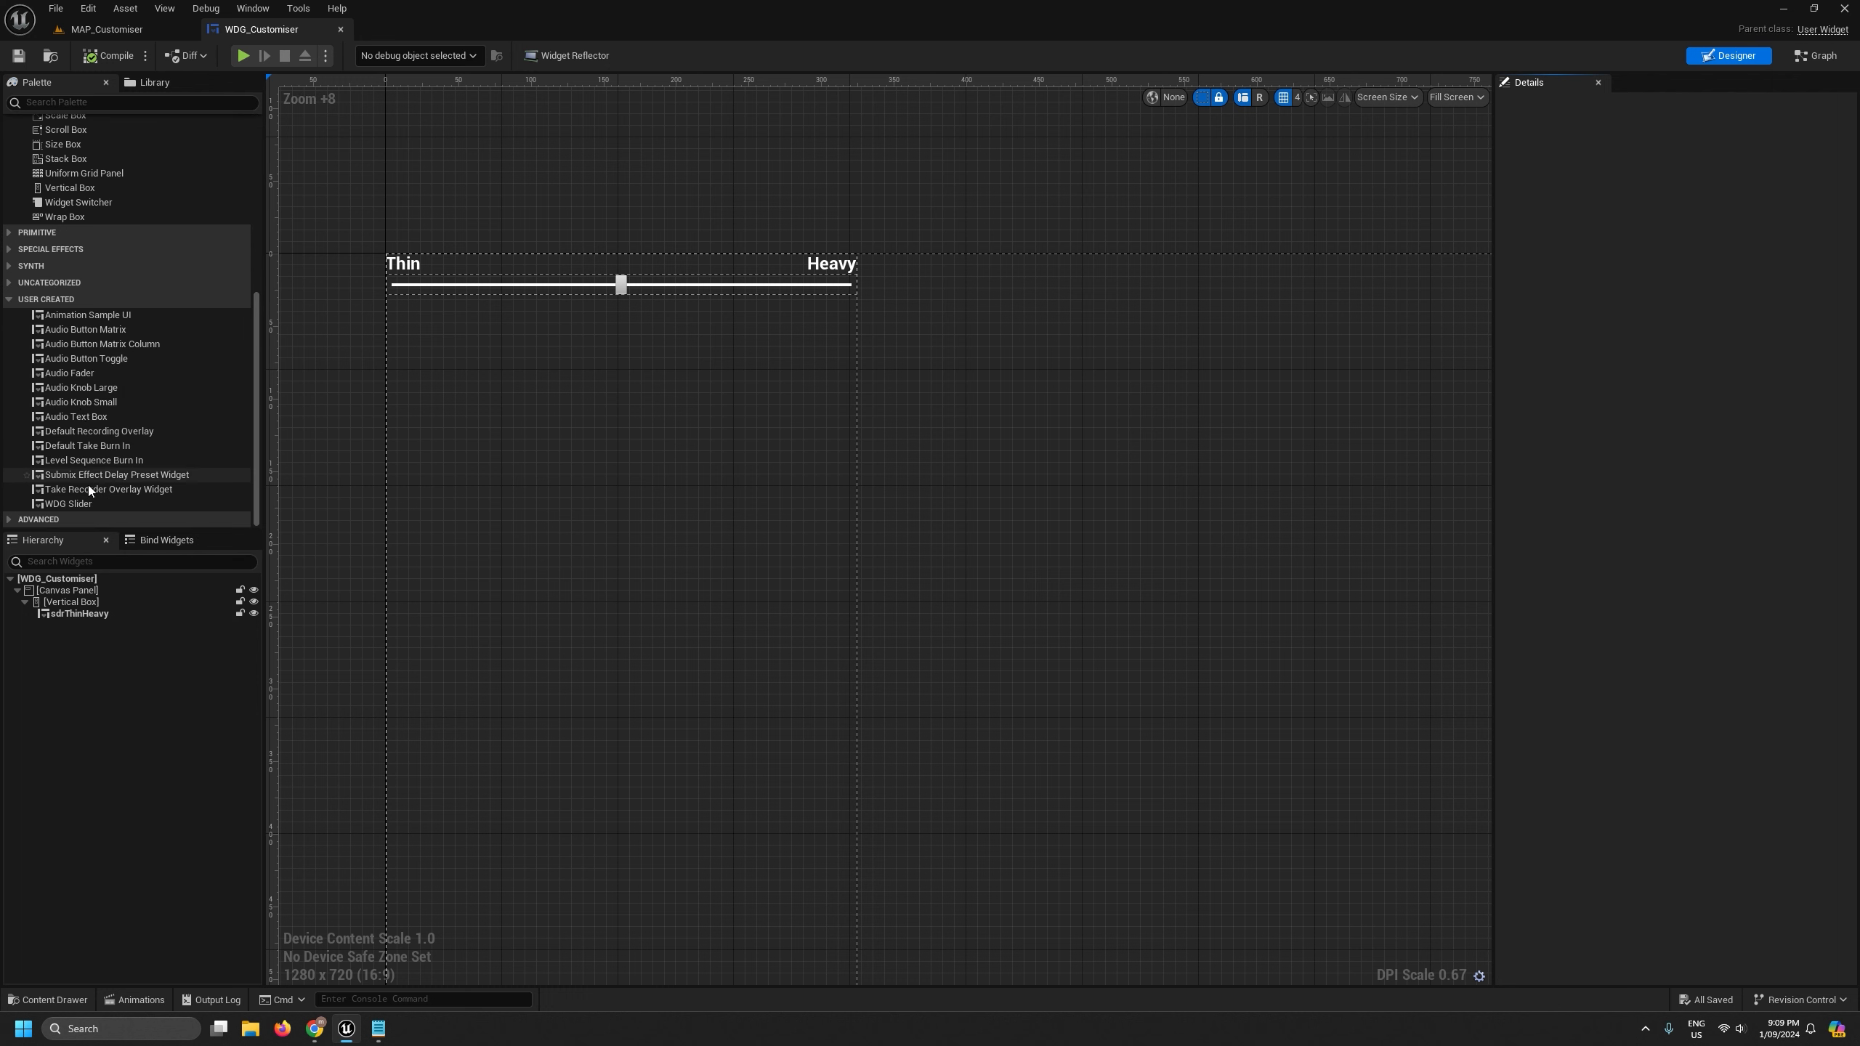
pyautogui.moveTo(84, 500); pyautogui.dragTo(85, 606)
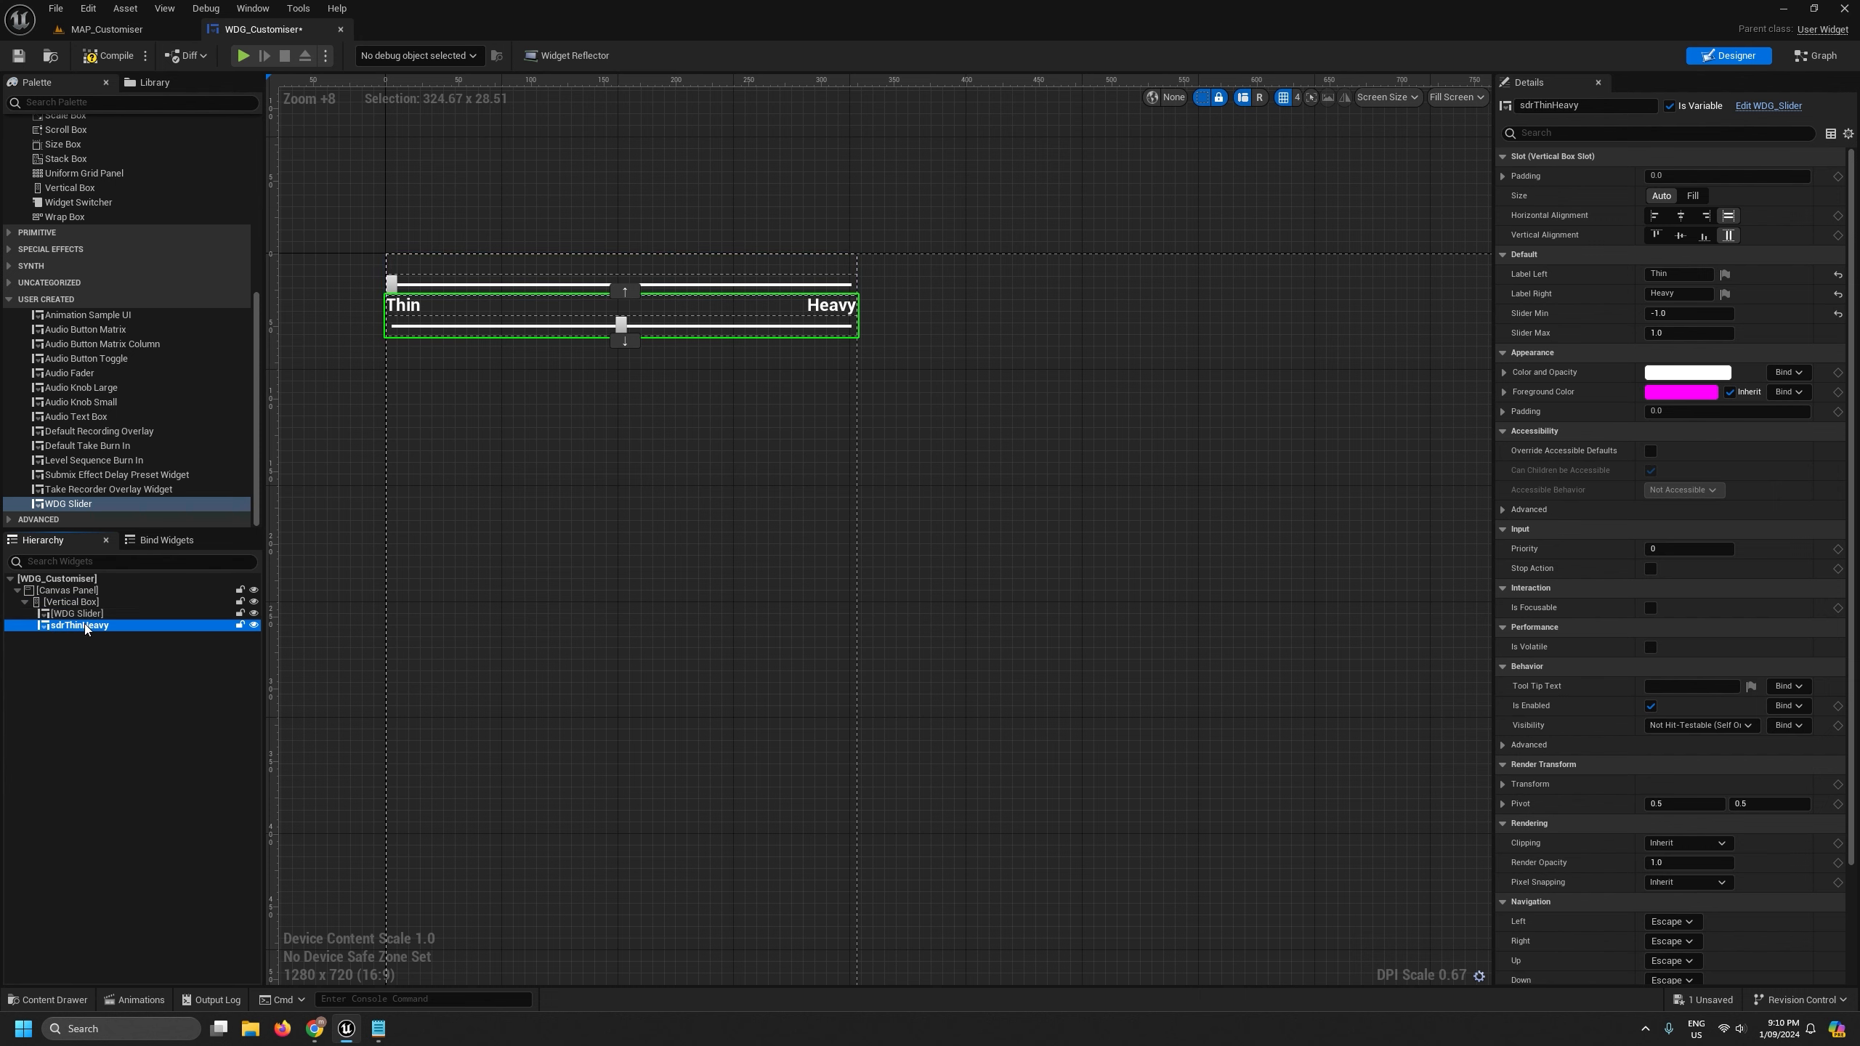
# - Rename the new slider sdrFeminineMasculine, reusing the sdr prefix from sdrThinHeavy
pyautogui.click(84, 624)
pyautogui.click(1611, 104)
pyautogui.click(1610, 104)
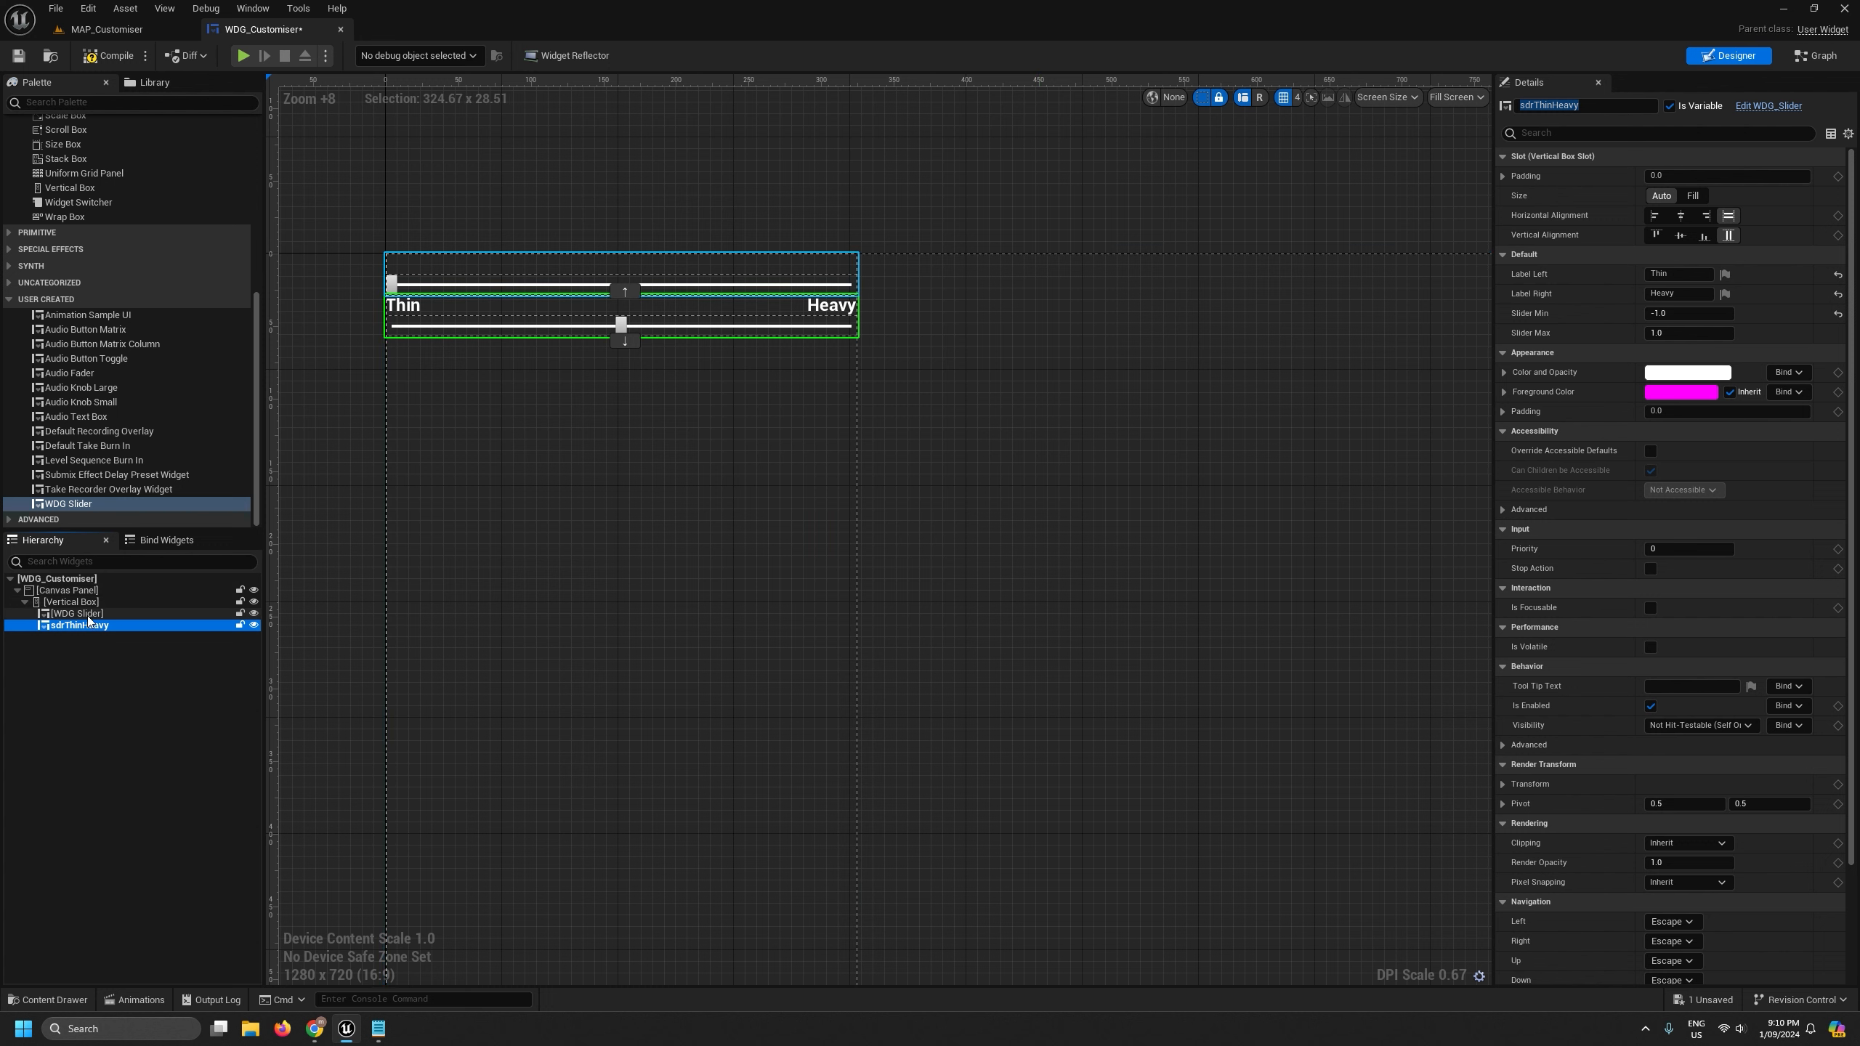
pyautogui.click(1540, 106)
pyautogui.hotkey('ctrl', 'c')
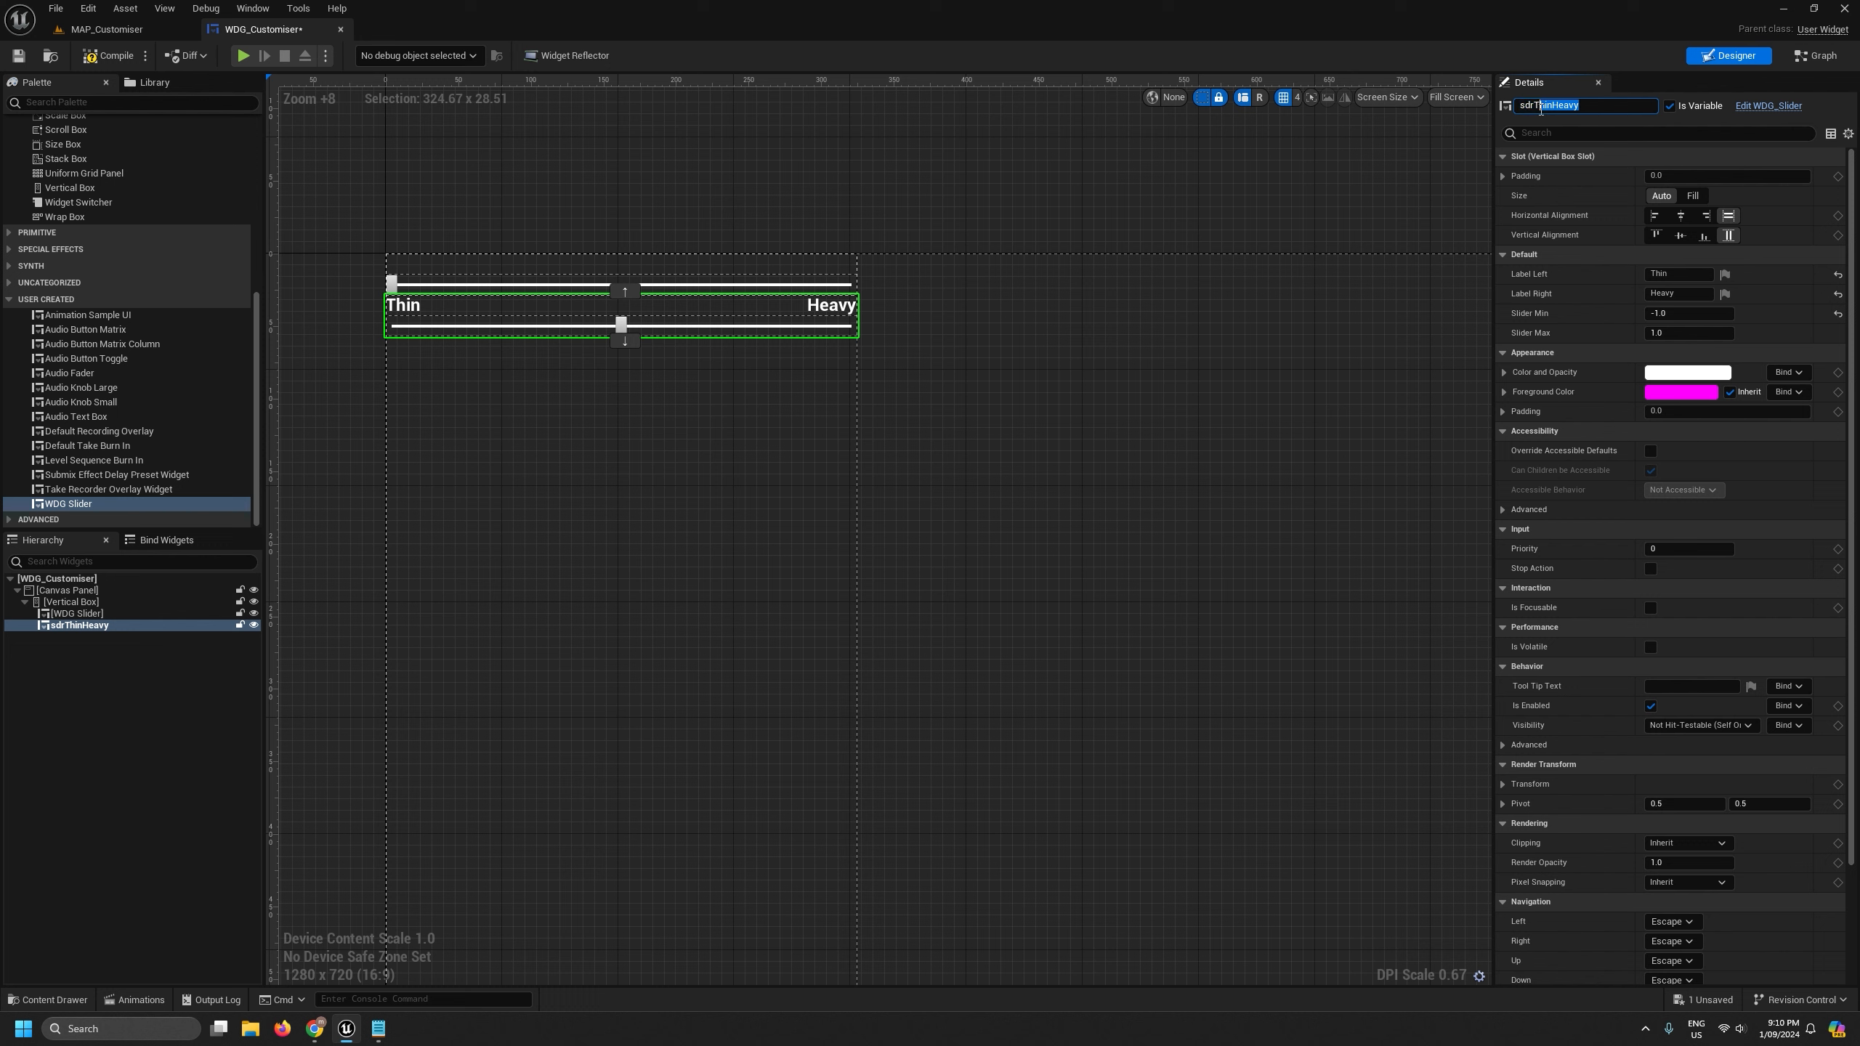
pyautogui.click(77, 613)
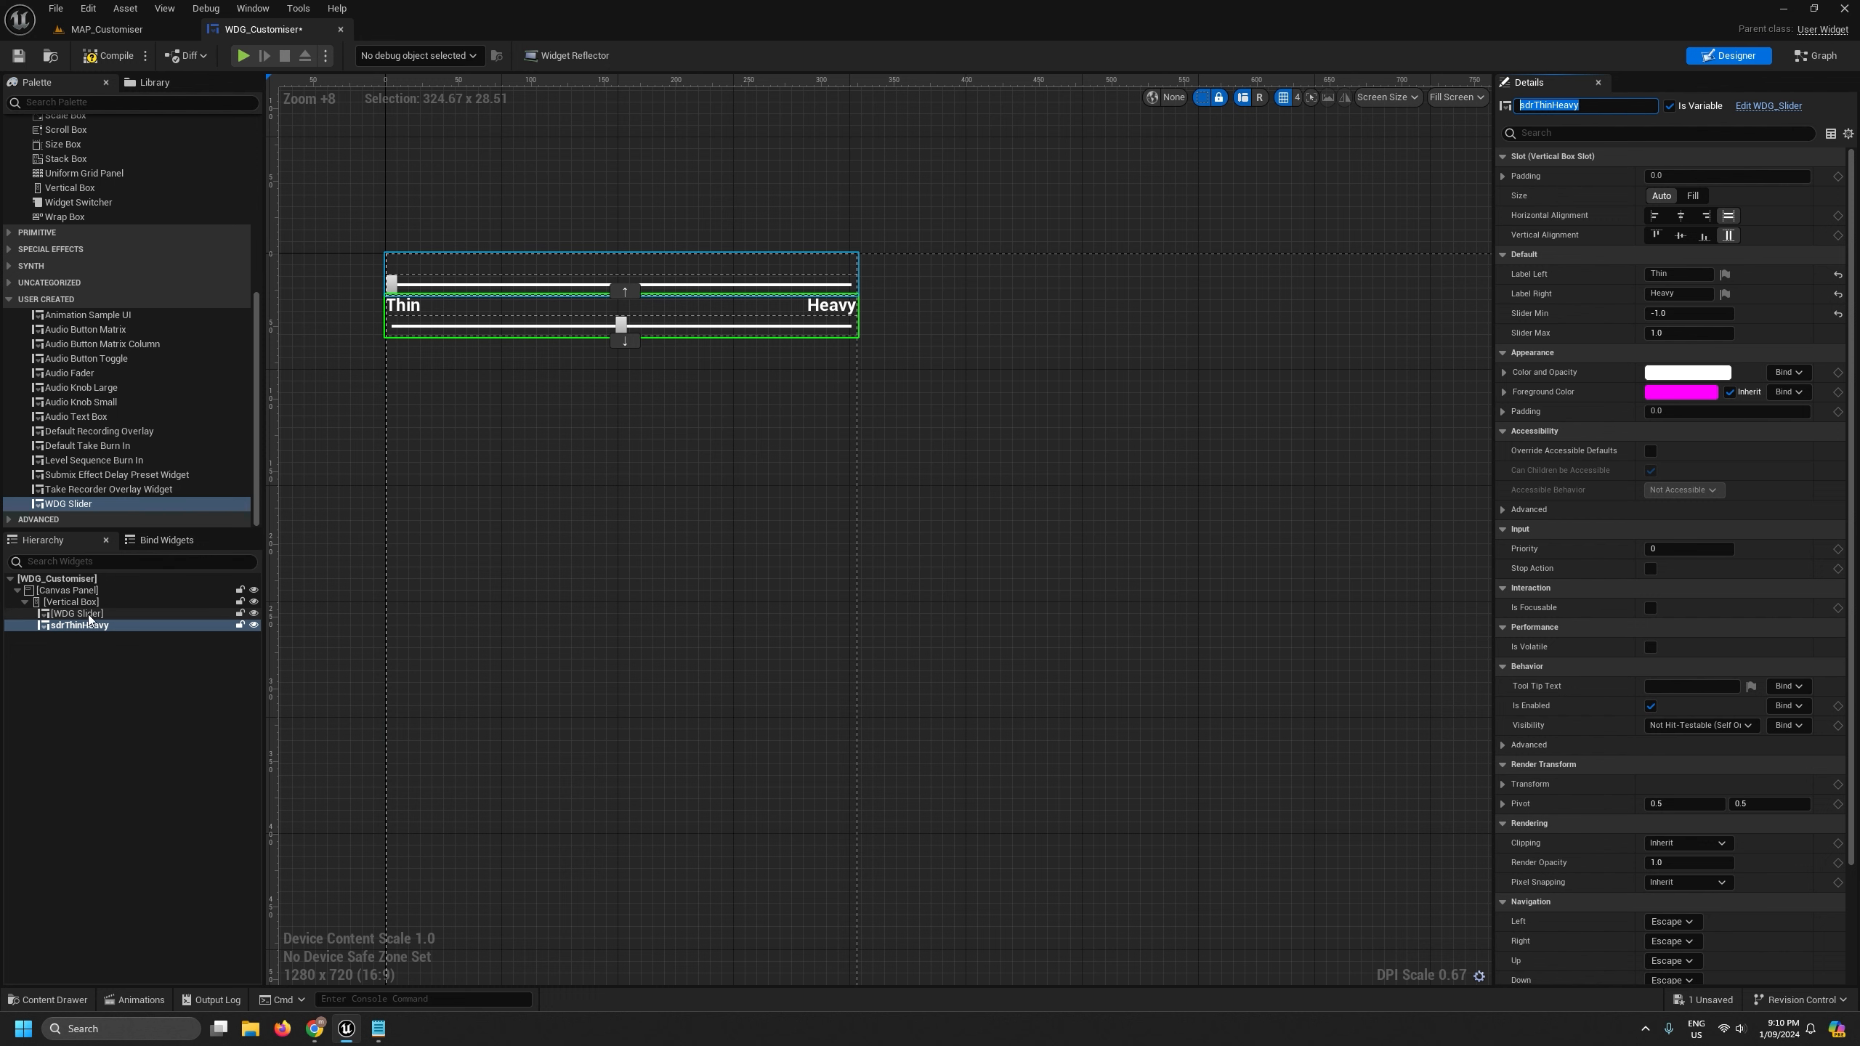
pyautogui.click(1574, 104)
pyautogui.hotkey('ctrl', 'v')
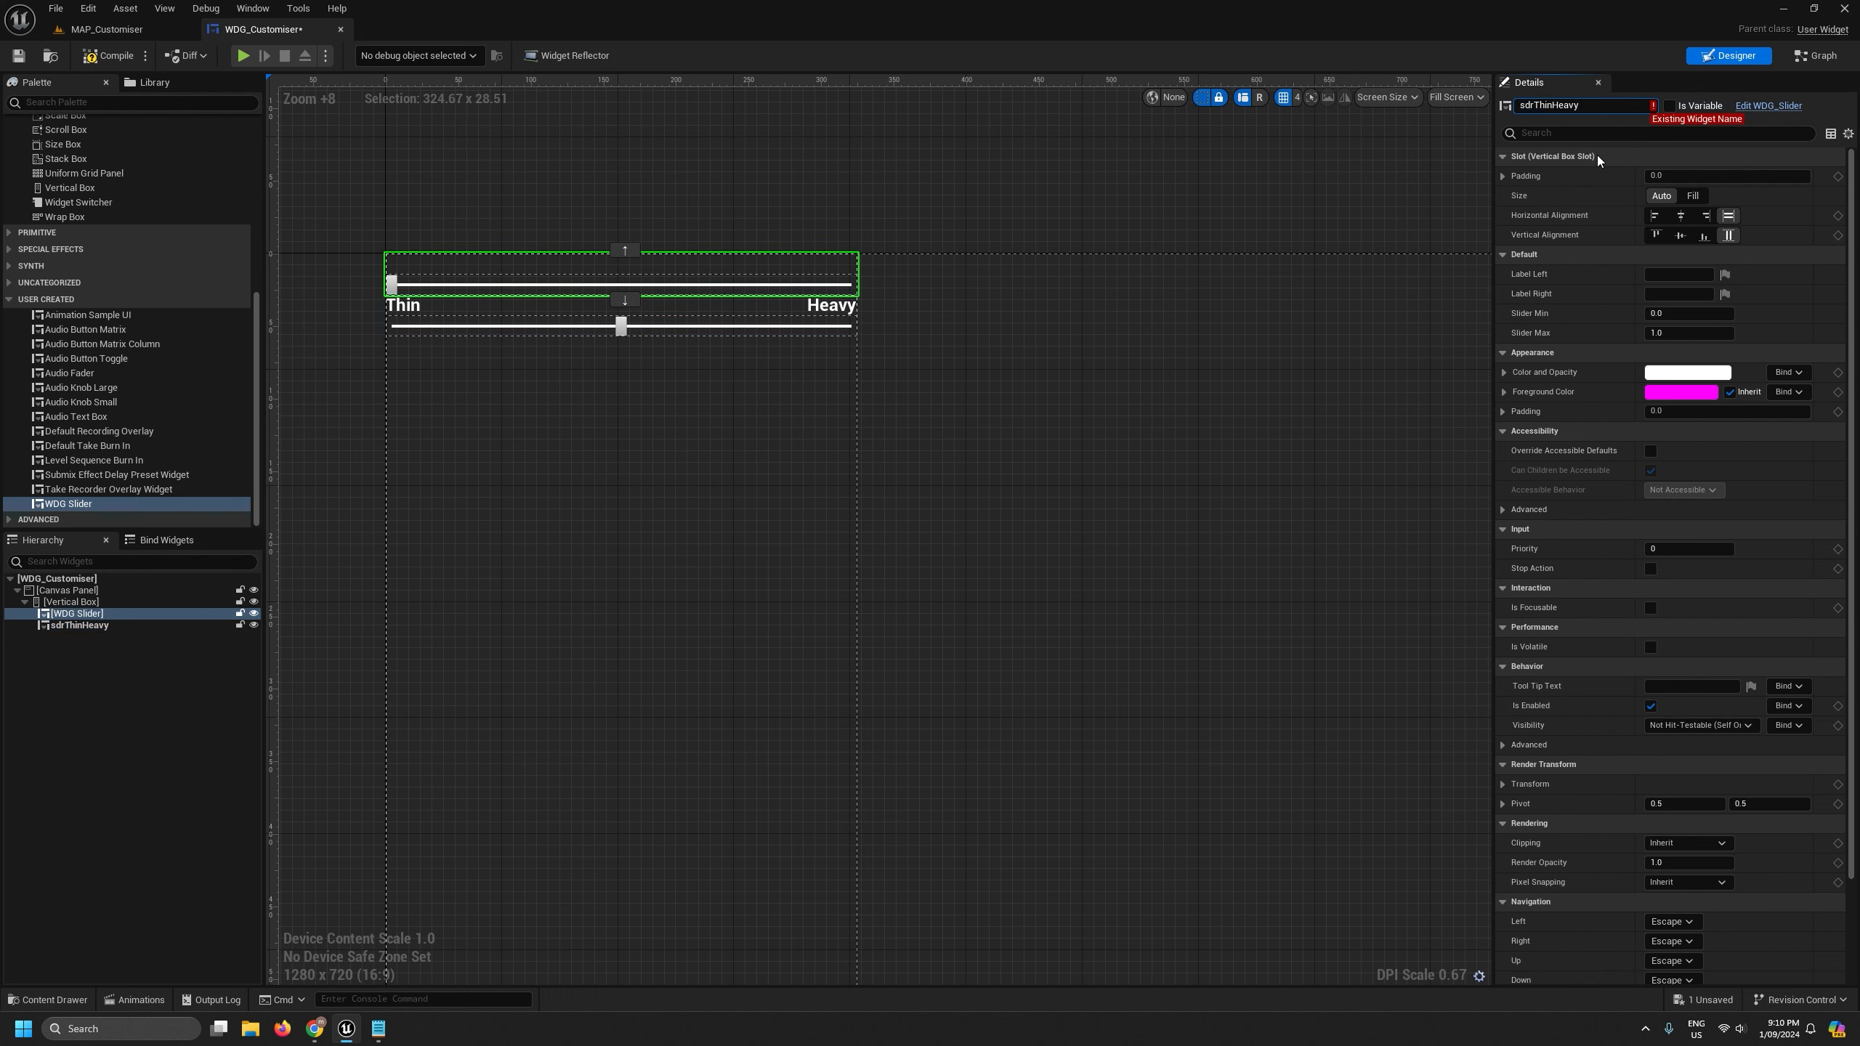
pyautogui.hotkey('shift', 'End')
pyautogui.write('FeminineMasculine')
pyautogui.press('Return')
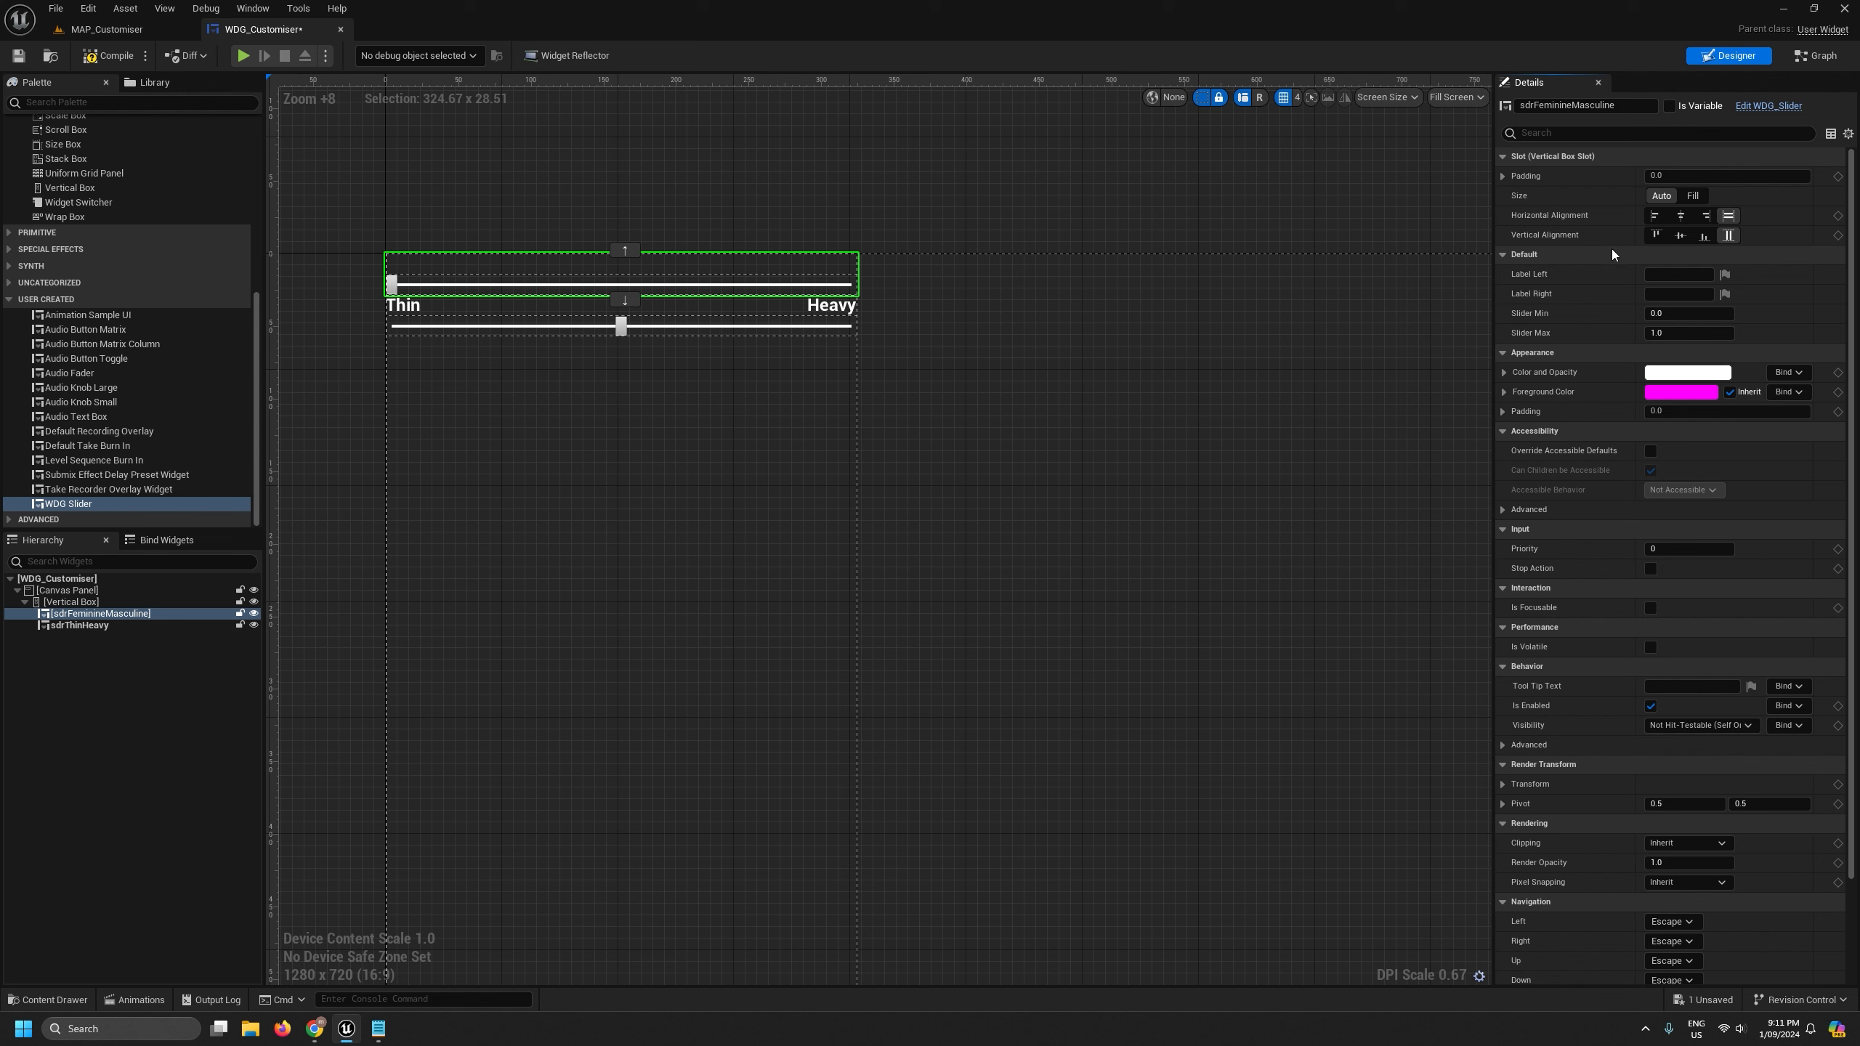
# - Label the sdrFeminineMasculine slider Feminine on its left end and Masculine on its right end, then save the widget blueprint
pyautogui.click(1661, 274)
pyautogui.write('Feminine')
pyautogui.press('Return')
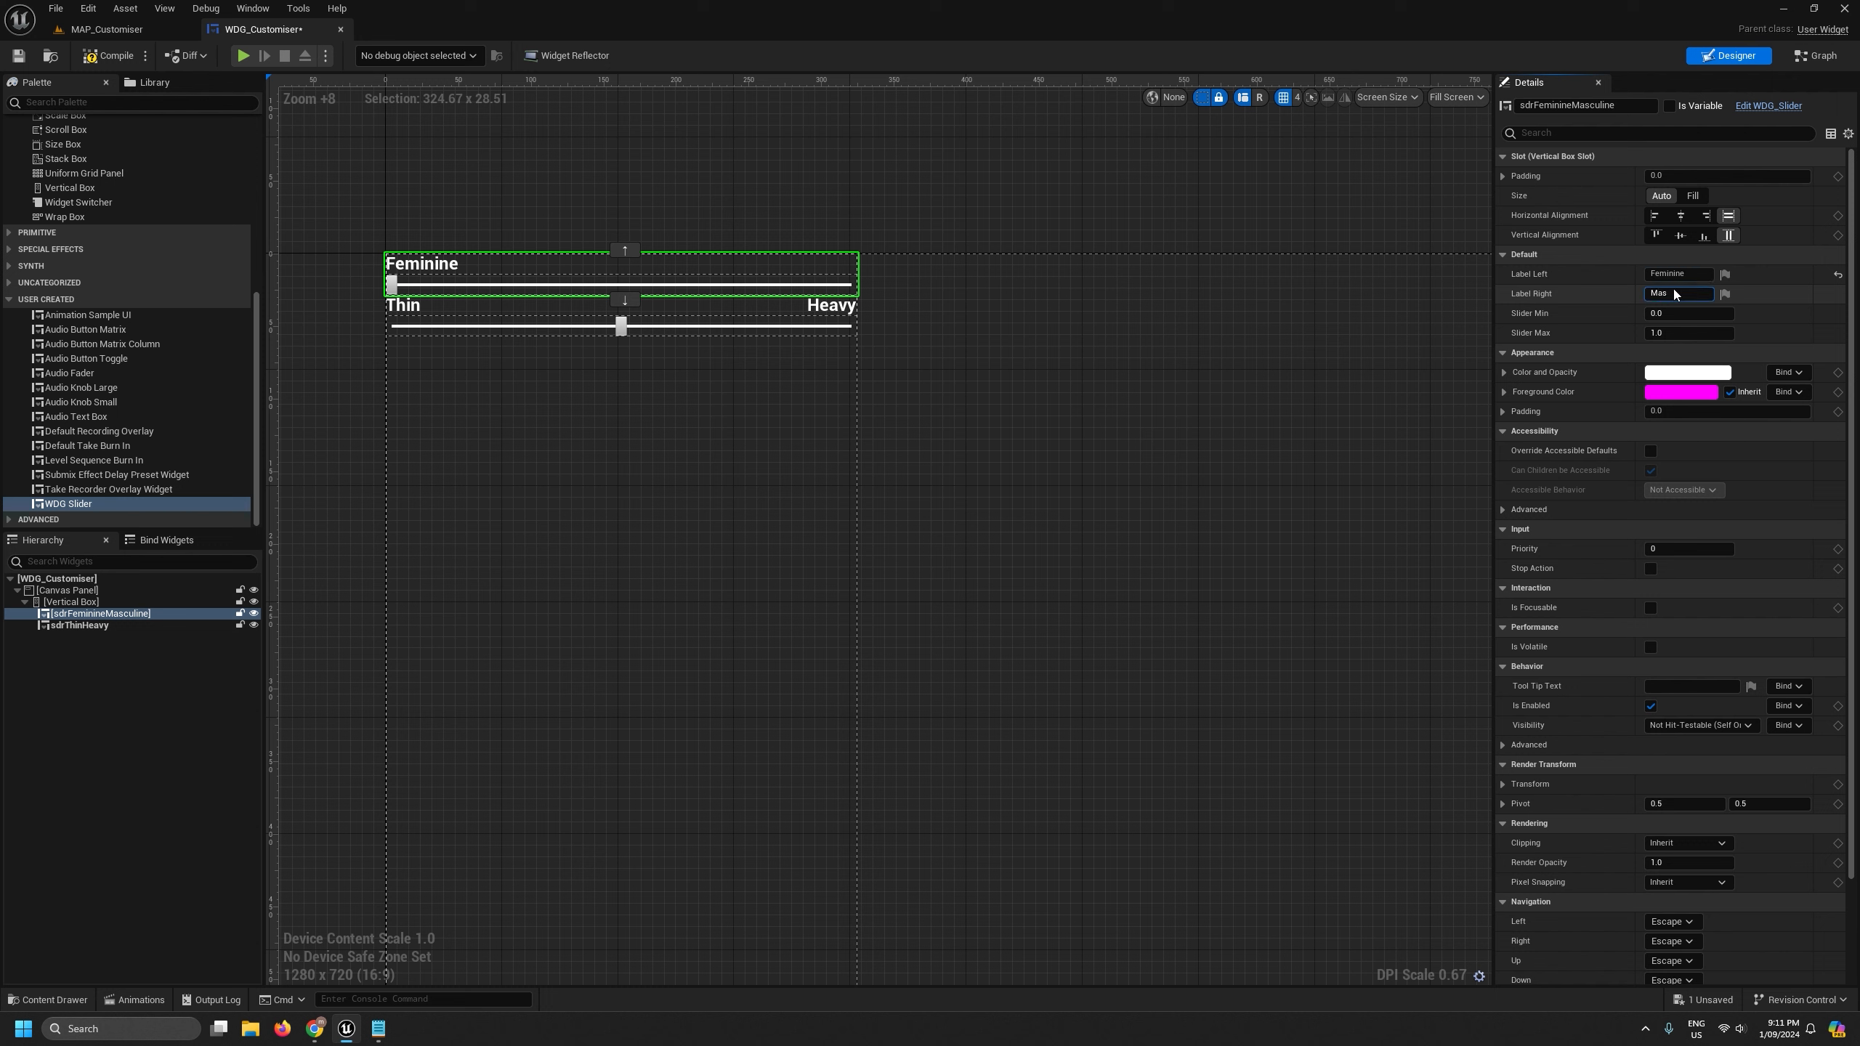
pyautogui.click(1674, 293)
pyautogui.write('Masculine')
pyautogui.press('Return')
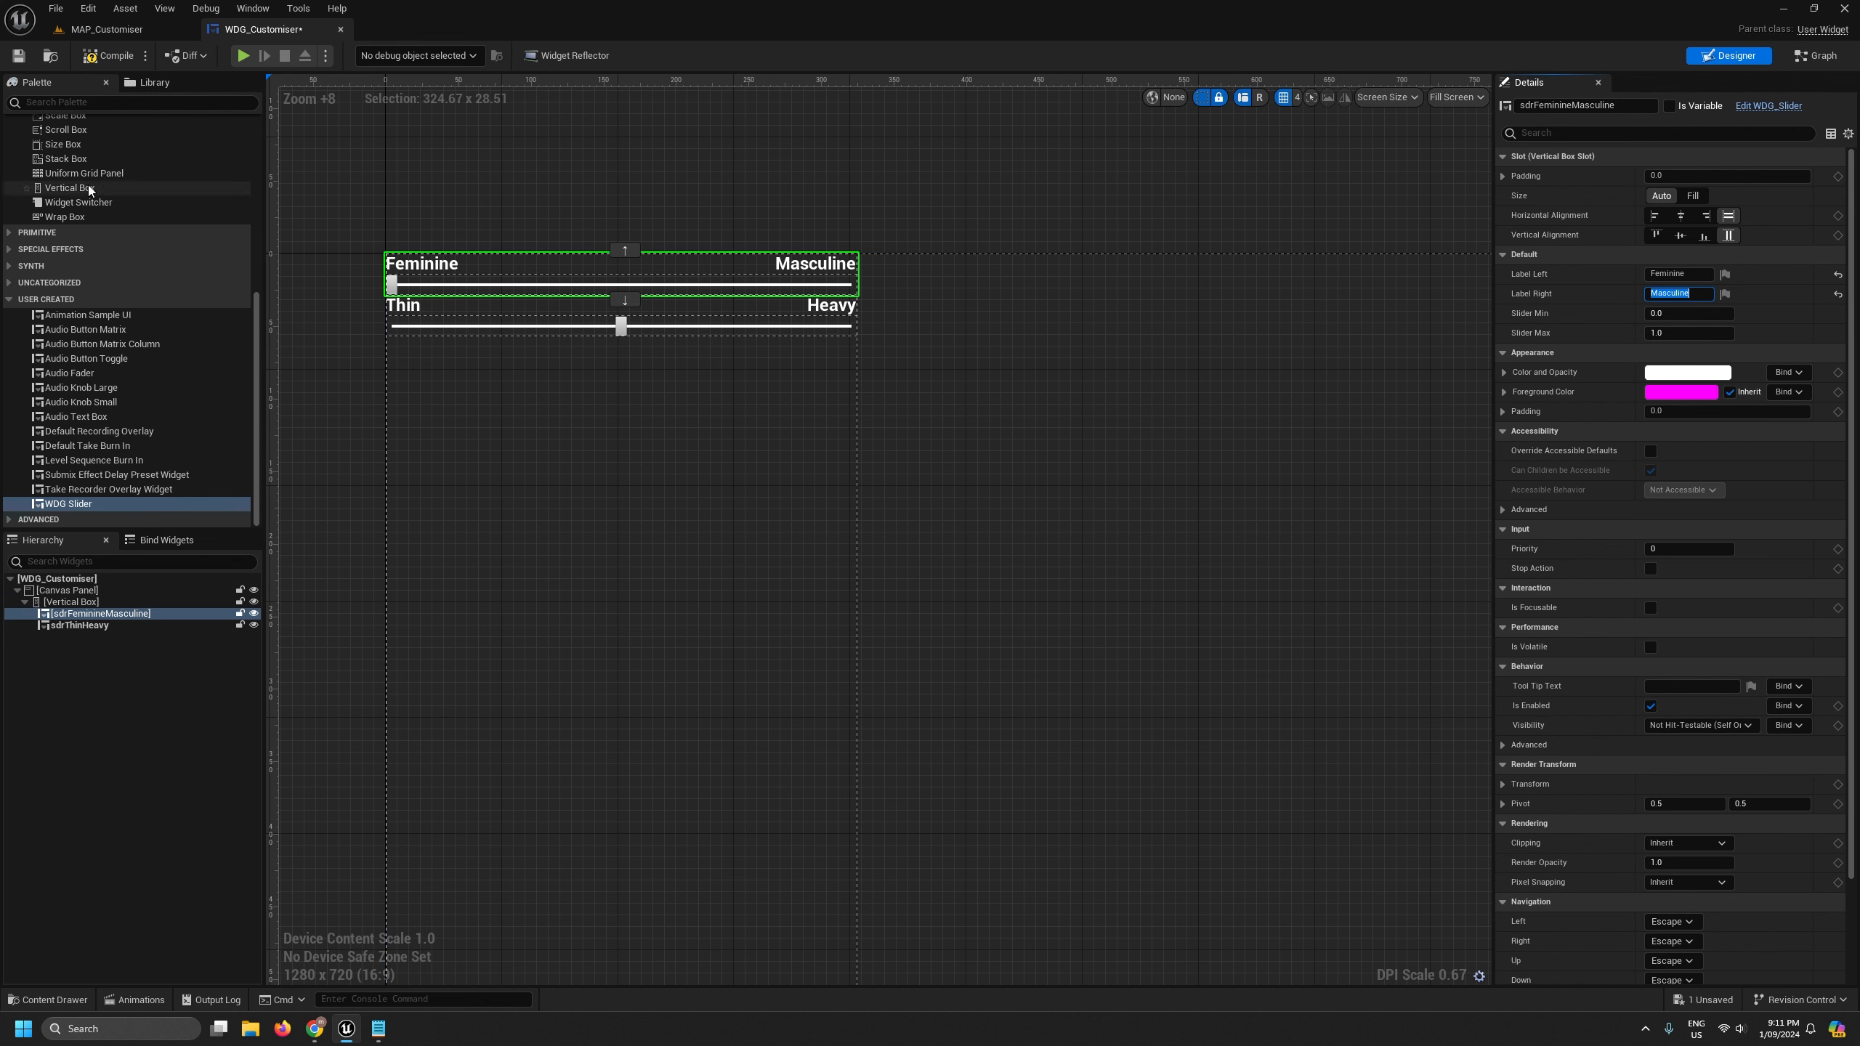
pyautogui.click(21, 59)
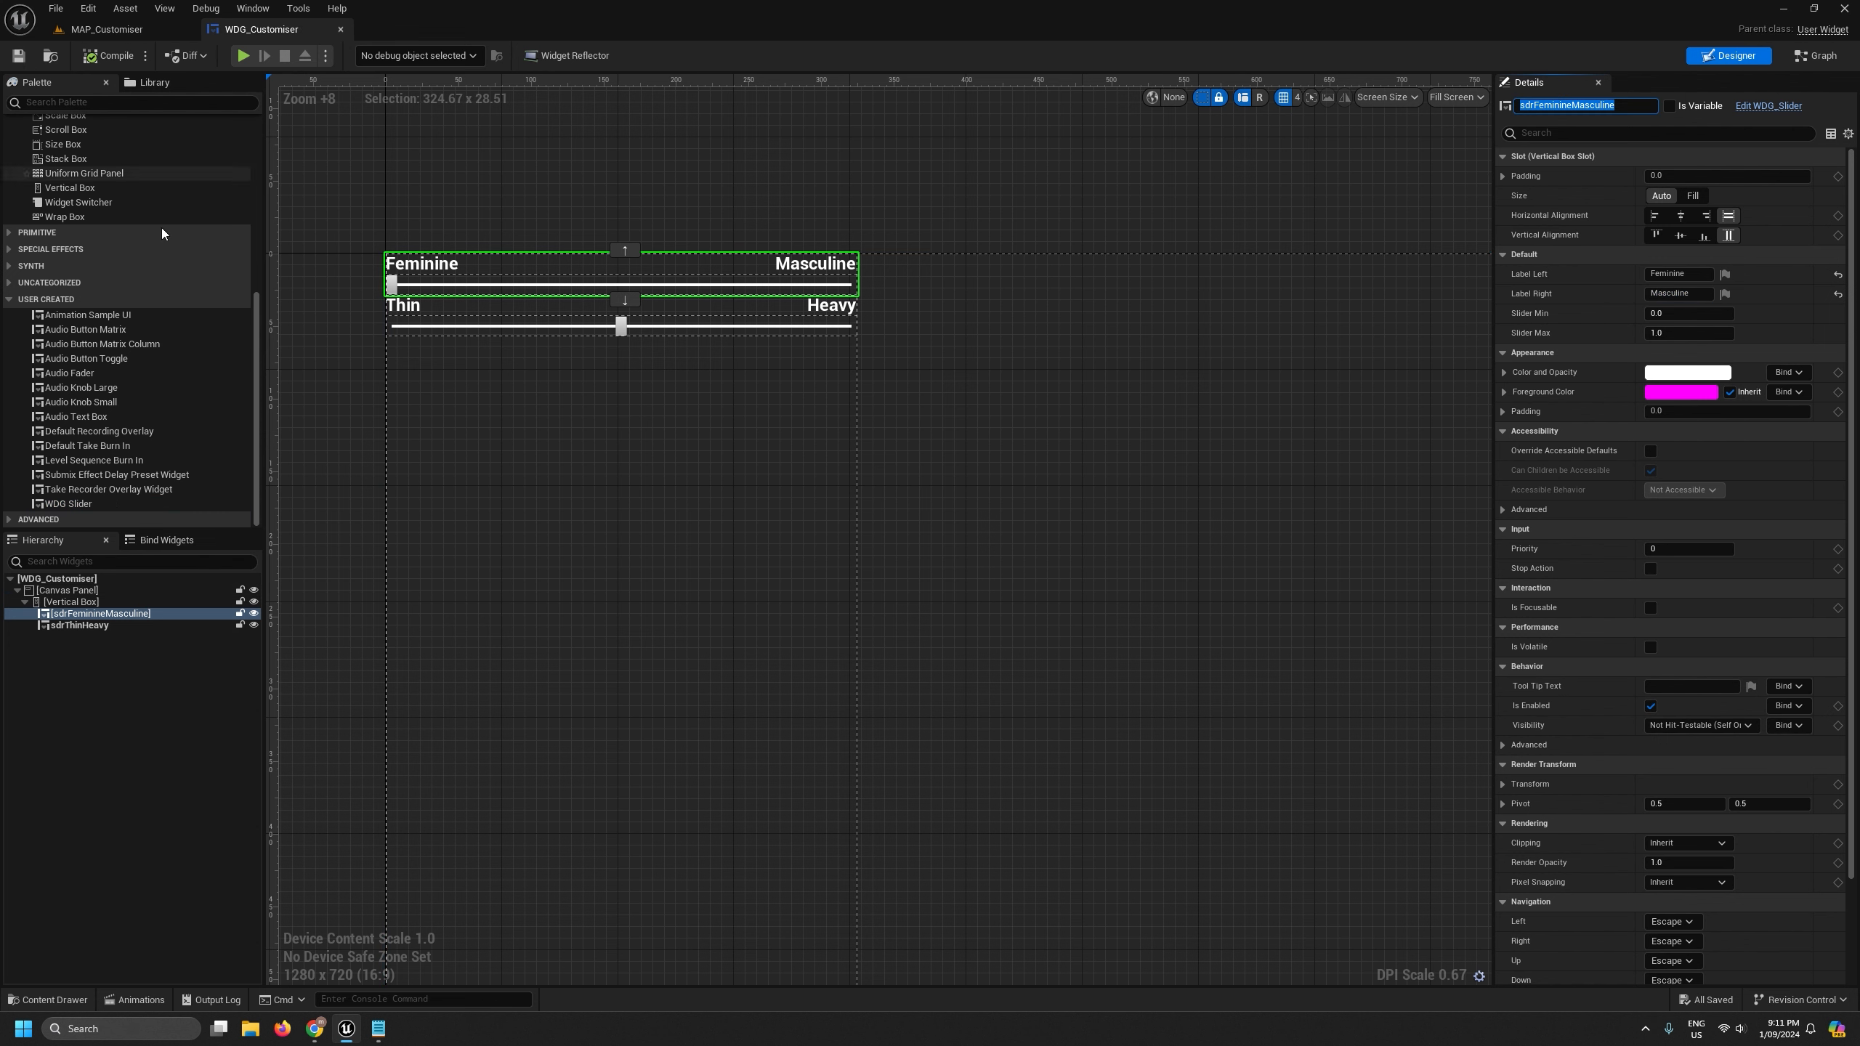
# - In FbmPoseAssetNames.txt, set pasFbmFeminine and pasFbmMasculine apart as their own group using blank lines before and after them
pyautogui.click(378, 1029)
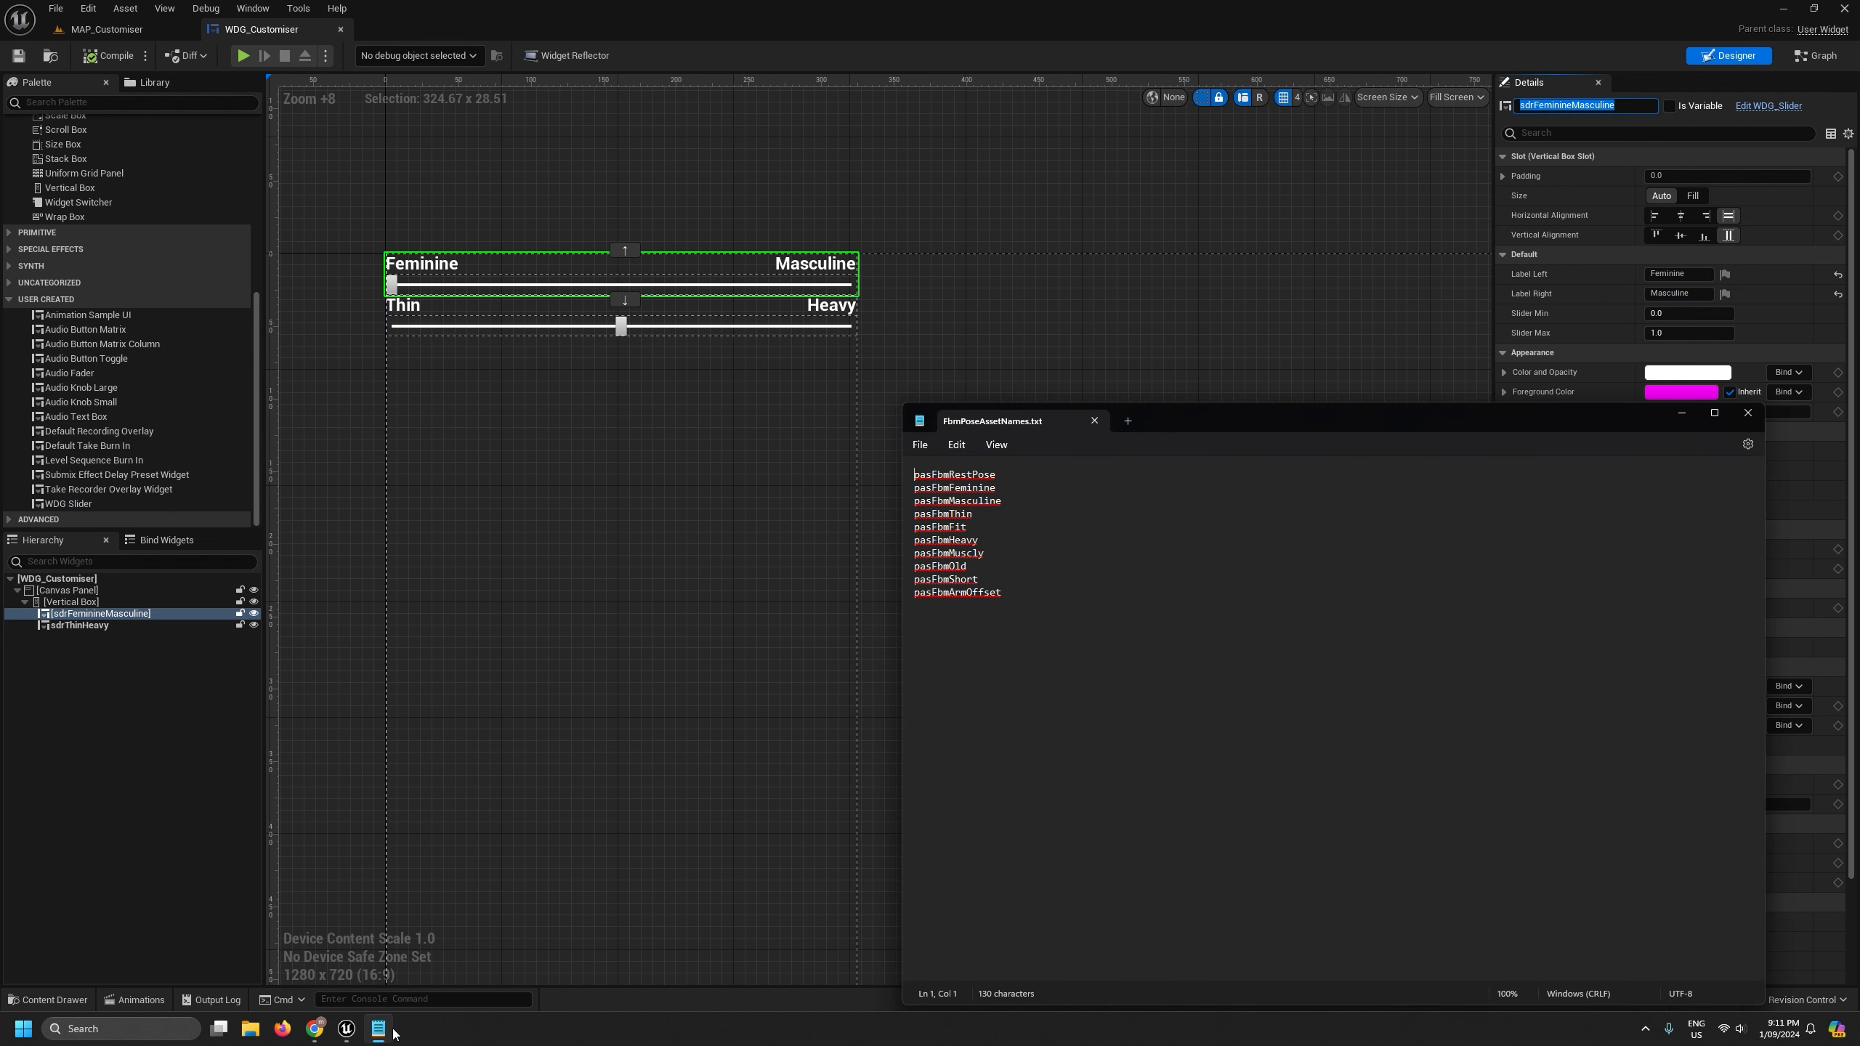
pyautogui.click(992, 518)
pyautogui.click(1010, 476)
pyautogui.press('Return')
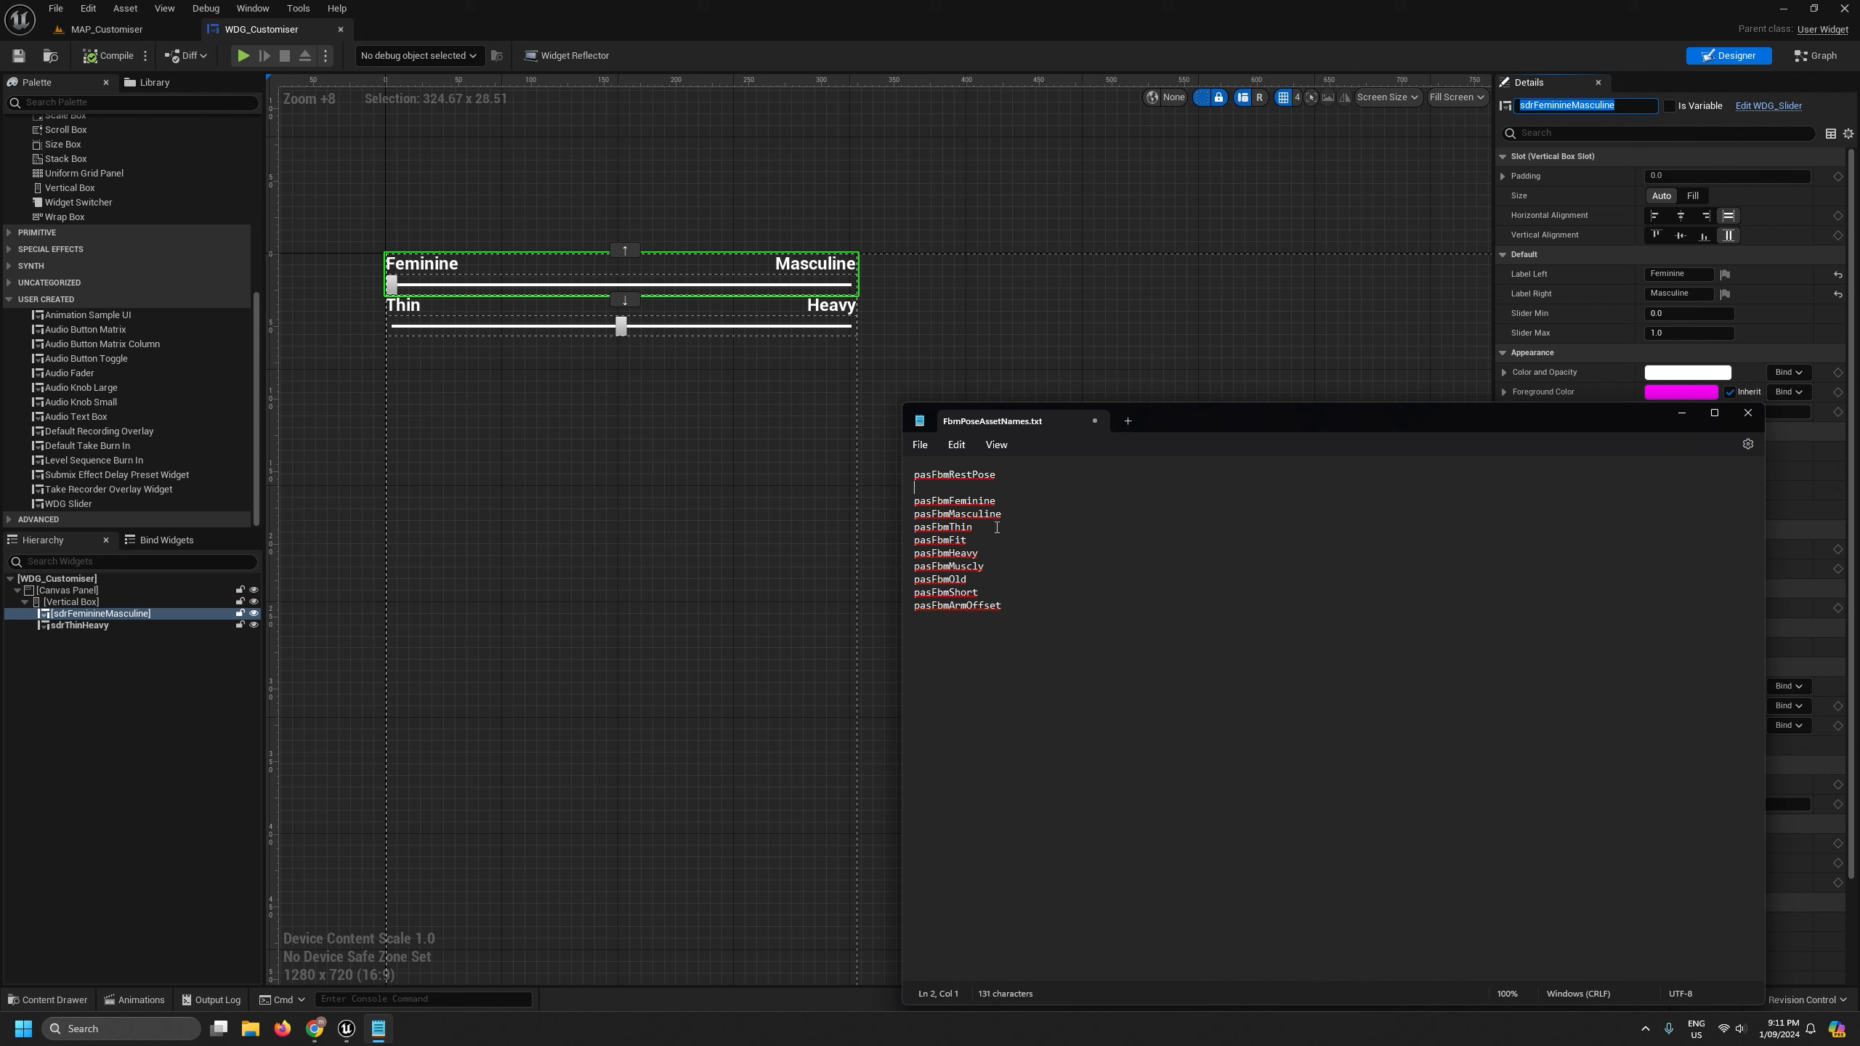
pyautogui.press('Return')
pyautogui.press('Return')
pyautogui.press('Return')
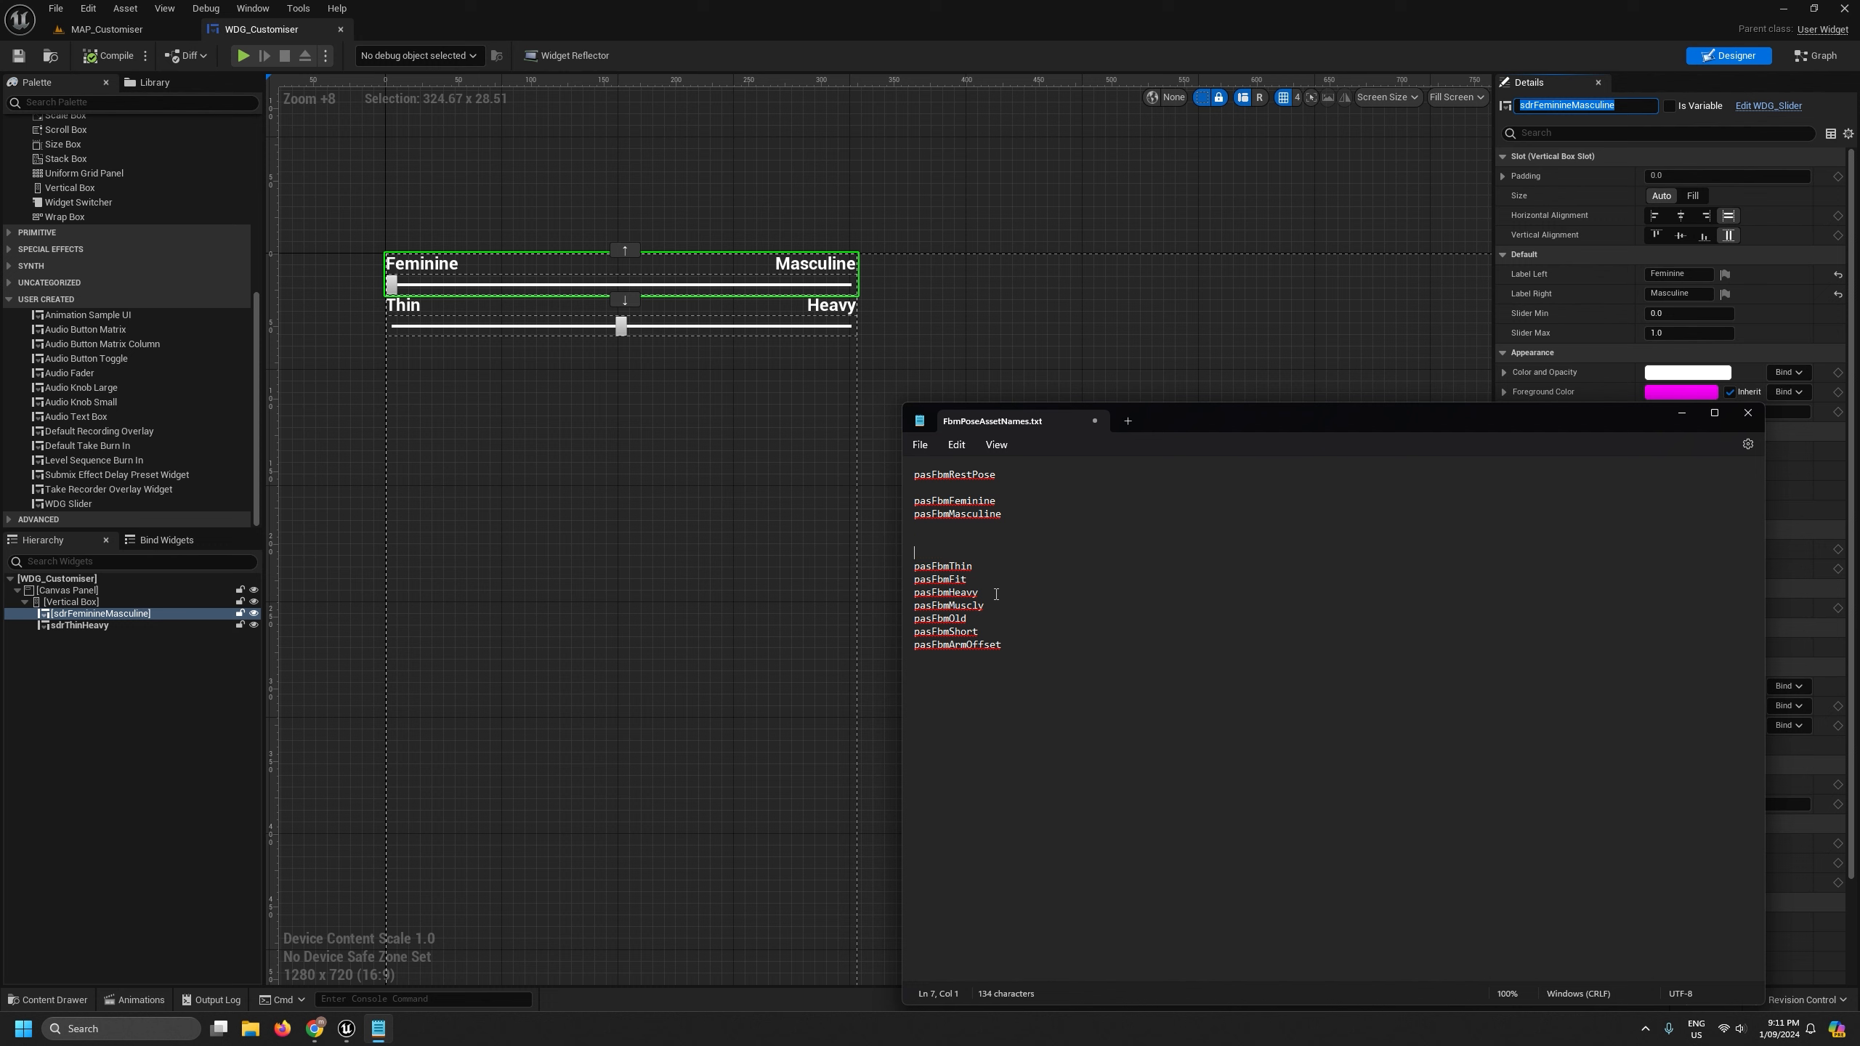
# - Move pasFbmHeavy directly under pasFbmThin and pair pasFbmFit with pasFbmMuscly, separating the groups with blank lines
pyautogui.doubleClick(917, 592)
pyautogui.press('BackSpace')
pyautogui.press('Return')
pyautogui.write('pasFbmHeavy')
pyautogui.press('Return')
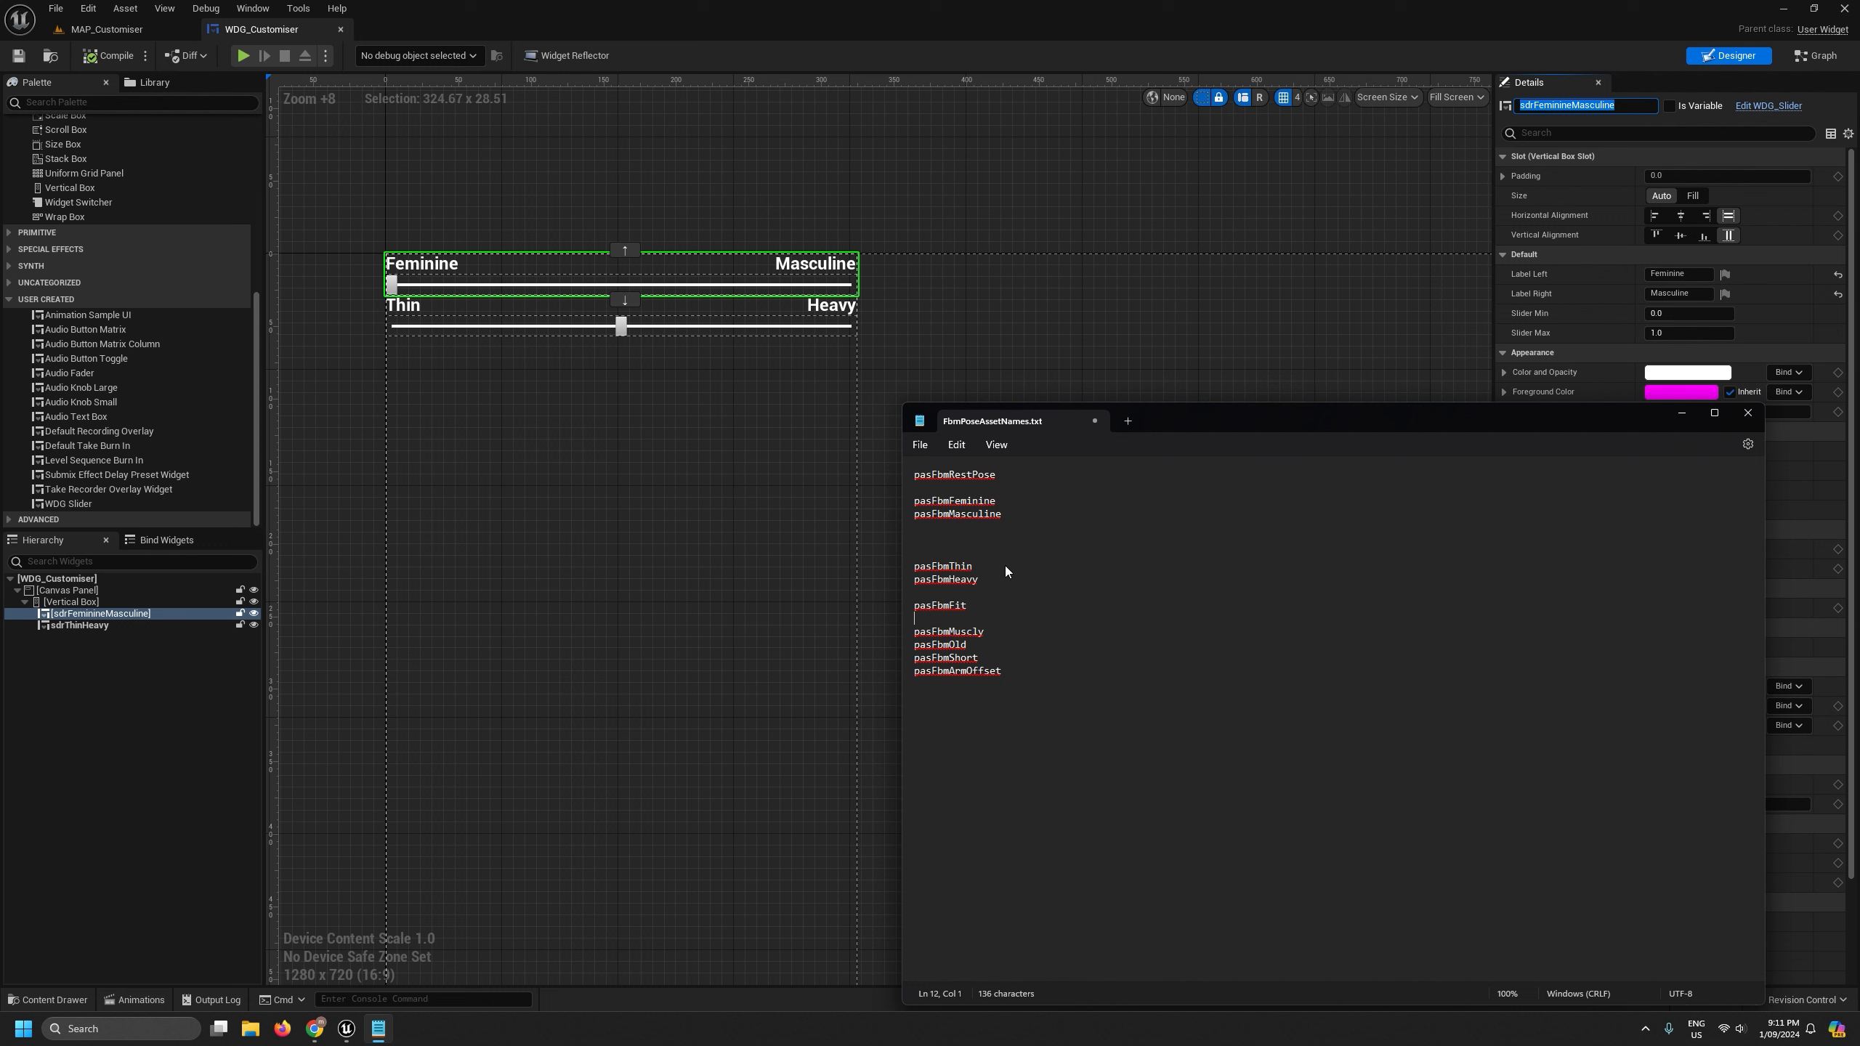
pyautogui.press('Delete')
pyautogui.press('Return')
# - Move pasFbmArmOffset from the end of the list to below pasFbmHeavy and add blank lines after that group
pyautogui.hotkey('shift', 'Down')
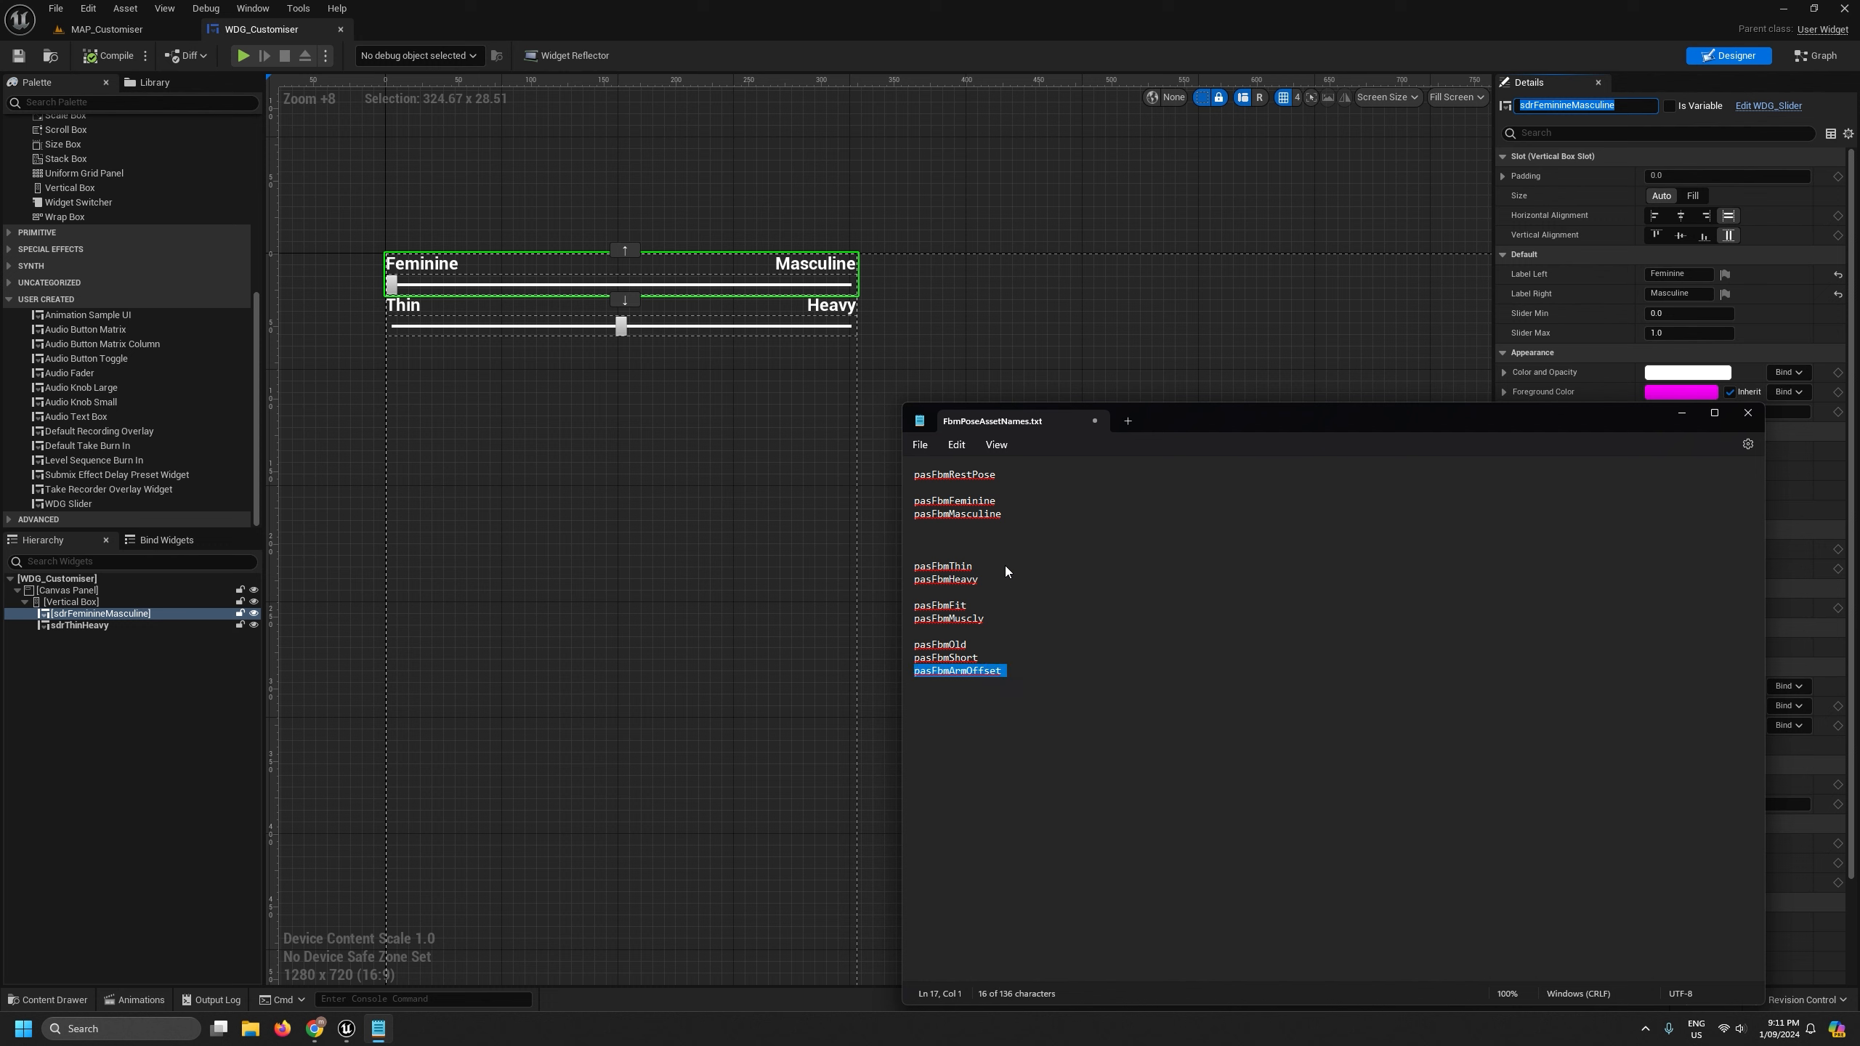
pyautogui.hotkey('ctrl', 'x')
pyautogui.press('Up')
pyautogui.press('Up')
pyautogui.press('Up')
pyautogui.press('Up')
pyautogui.press('Up')
pyautogui.press('Up')
pyautogui.hotkey('ctrl', 'v')
pyautogui.press('Return')
pyautogui.press('Return')
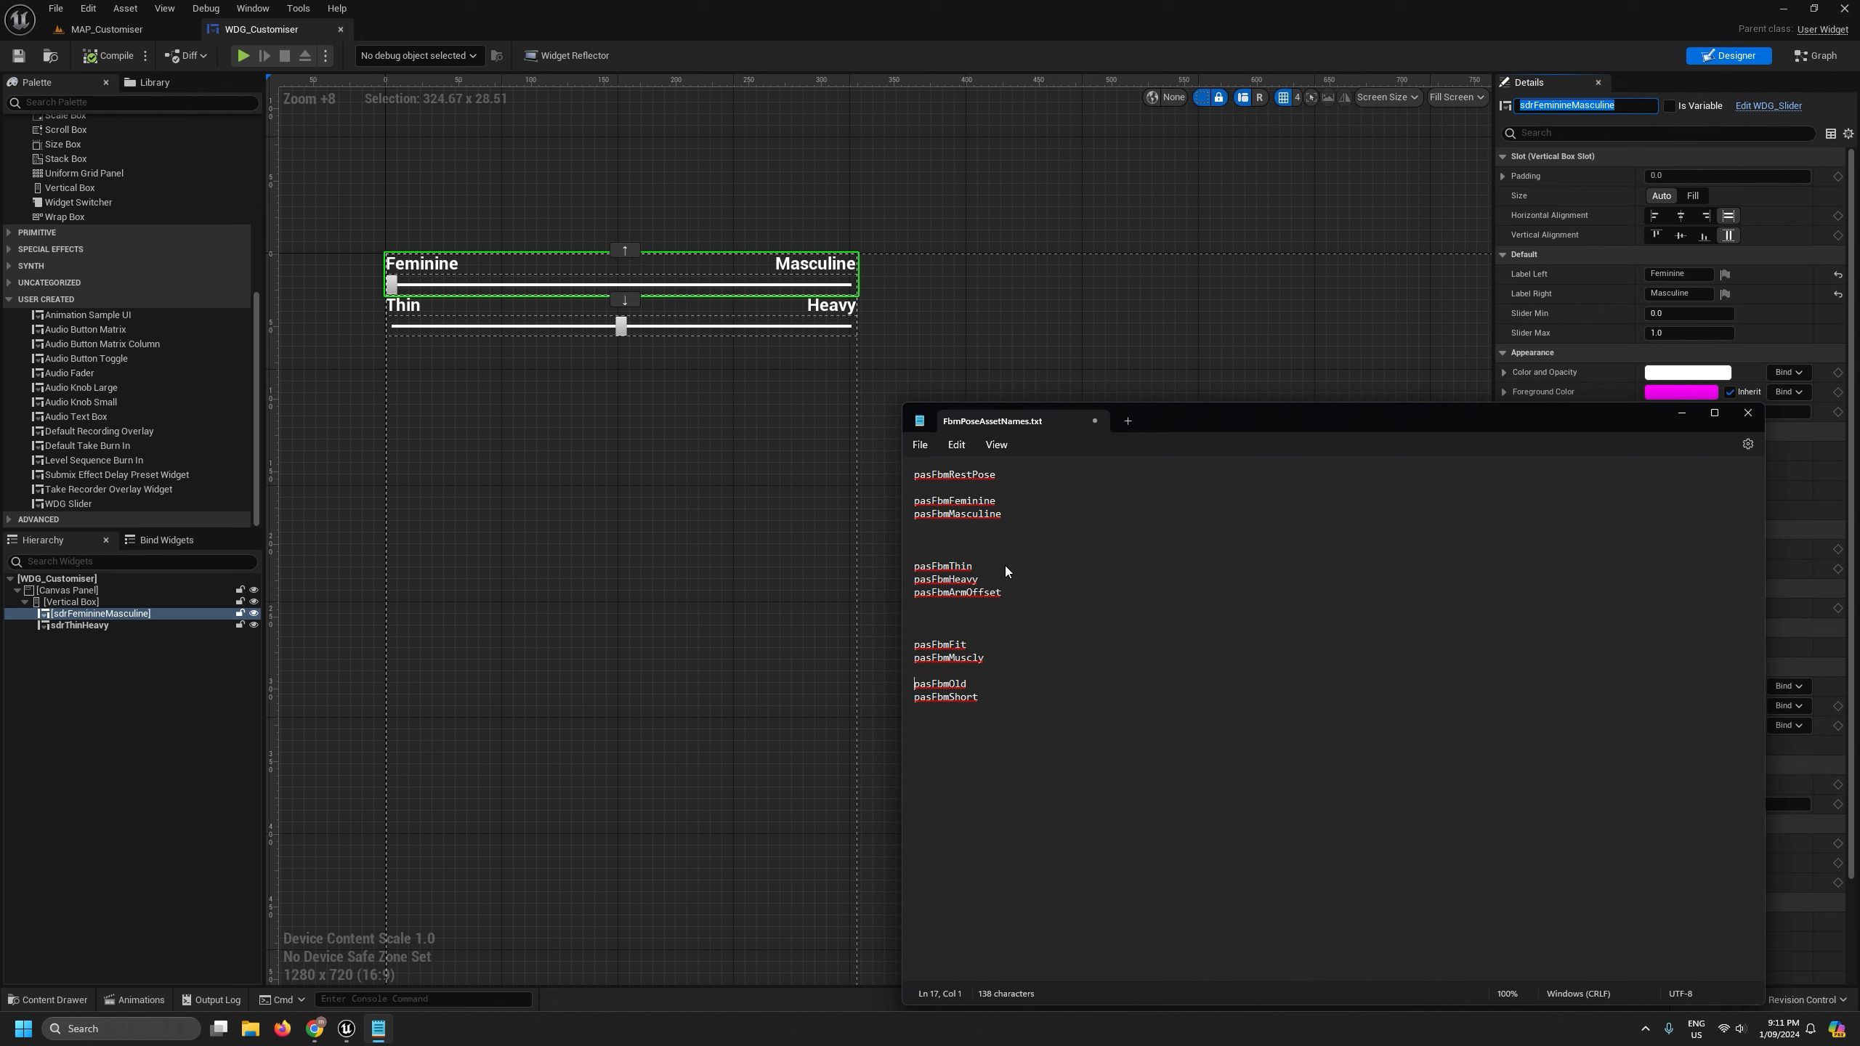
# - Reorder the last two names so pasFbmShort precedes pasFbmOld, and add blank lines above them
pyautogui.click(975, 682)
pyautogui.doubleClick(916, 697)
pyautogui.press('Delete')
pyautogui.press('Return')
pyautogui.press('Up')
pyautogui.hotkey('ctrl', 'v')
pyautogui.press('Up')
pyautogui.press('Return')
pyautogui.press('Return')
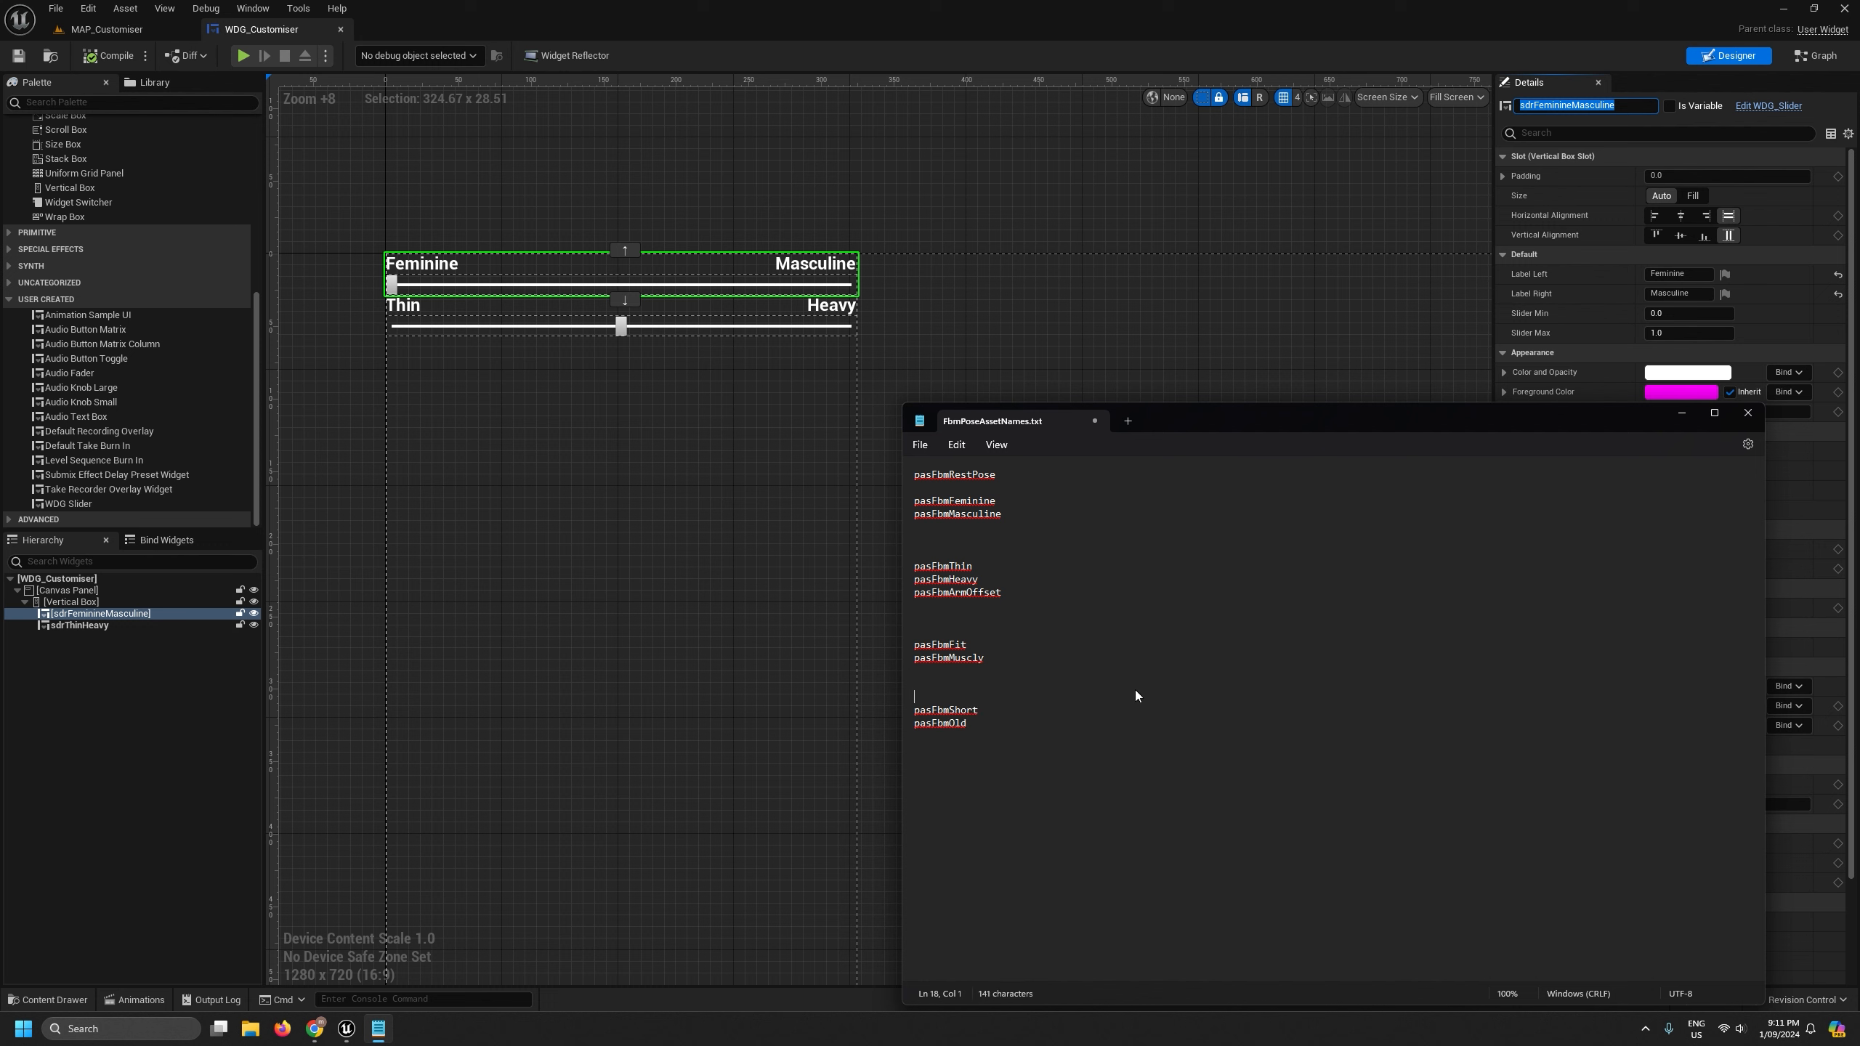
pyautogui.click(957, 646)
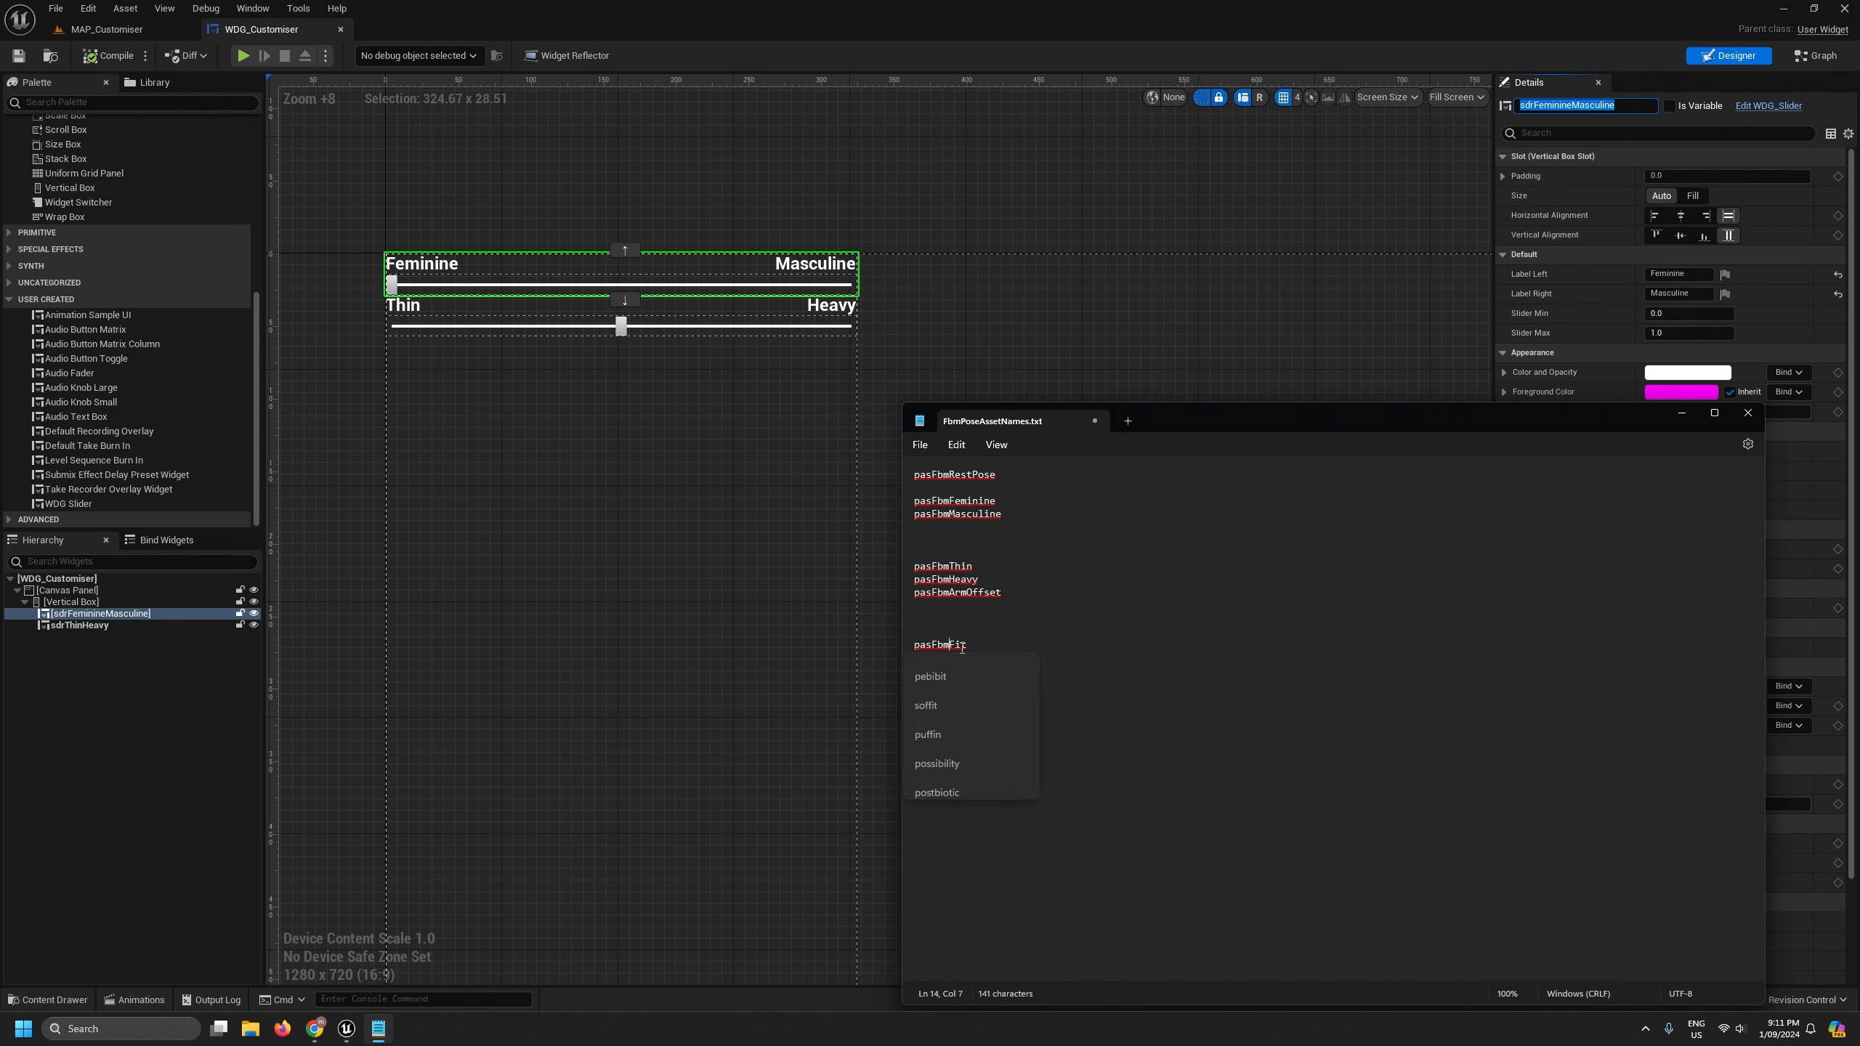
pyautogui.click(999, 622)
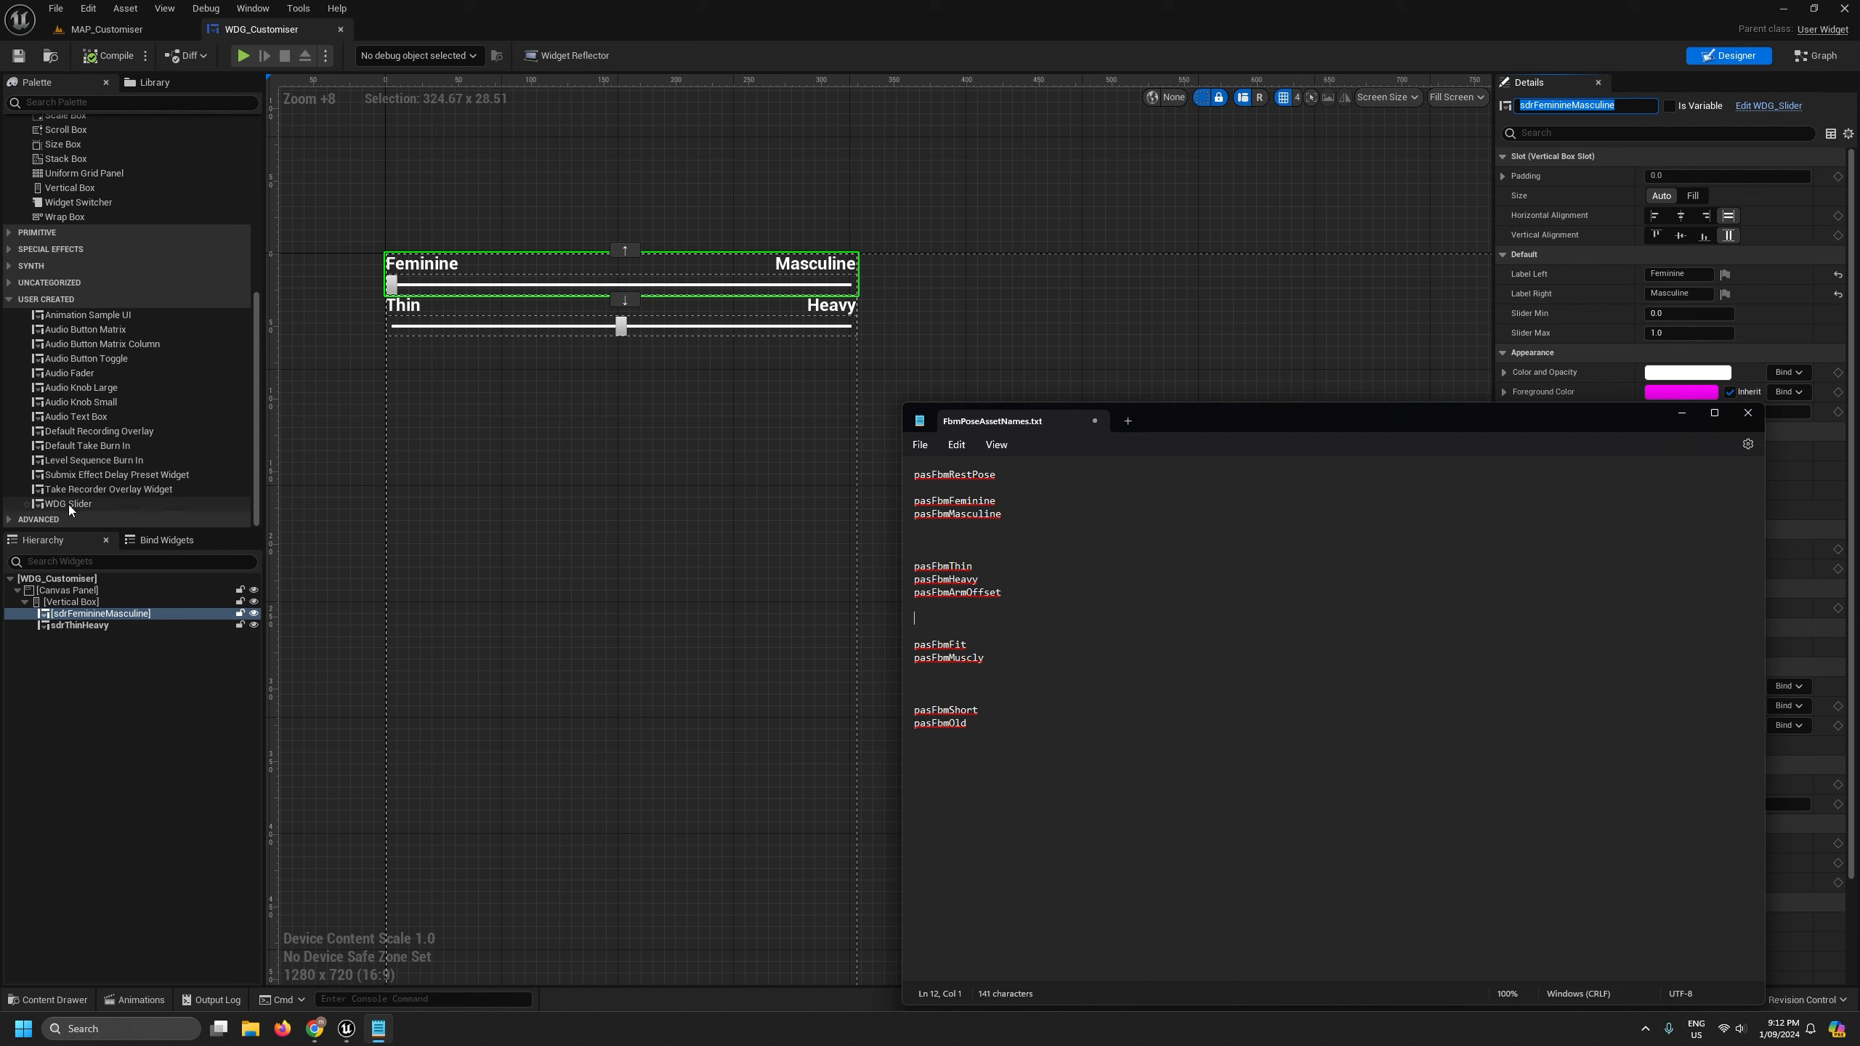
# - Add a WDG Slider to the Vertical Box below sdrThinHeavy and rename it sdrFitMuscly
pyautogui.click(74, 549)
pyautogui.moveTo(69, 503); pyautogui.dragTo(81, 602)
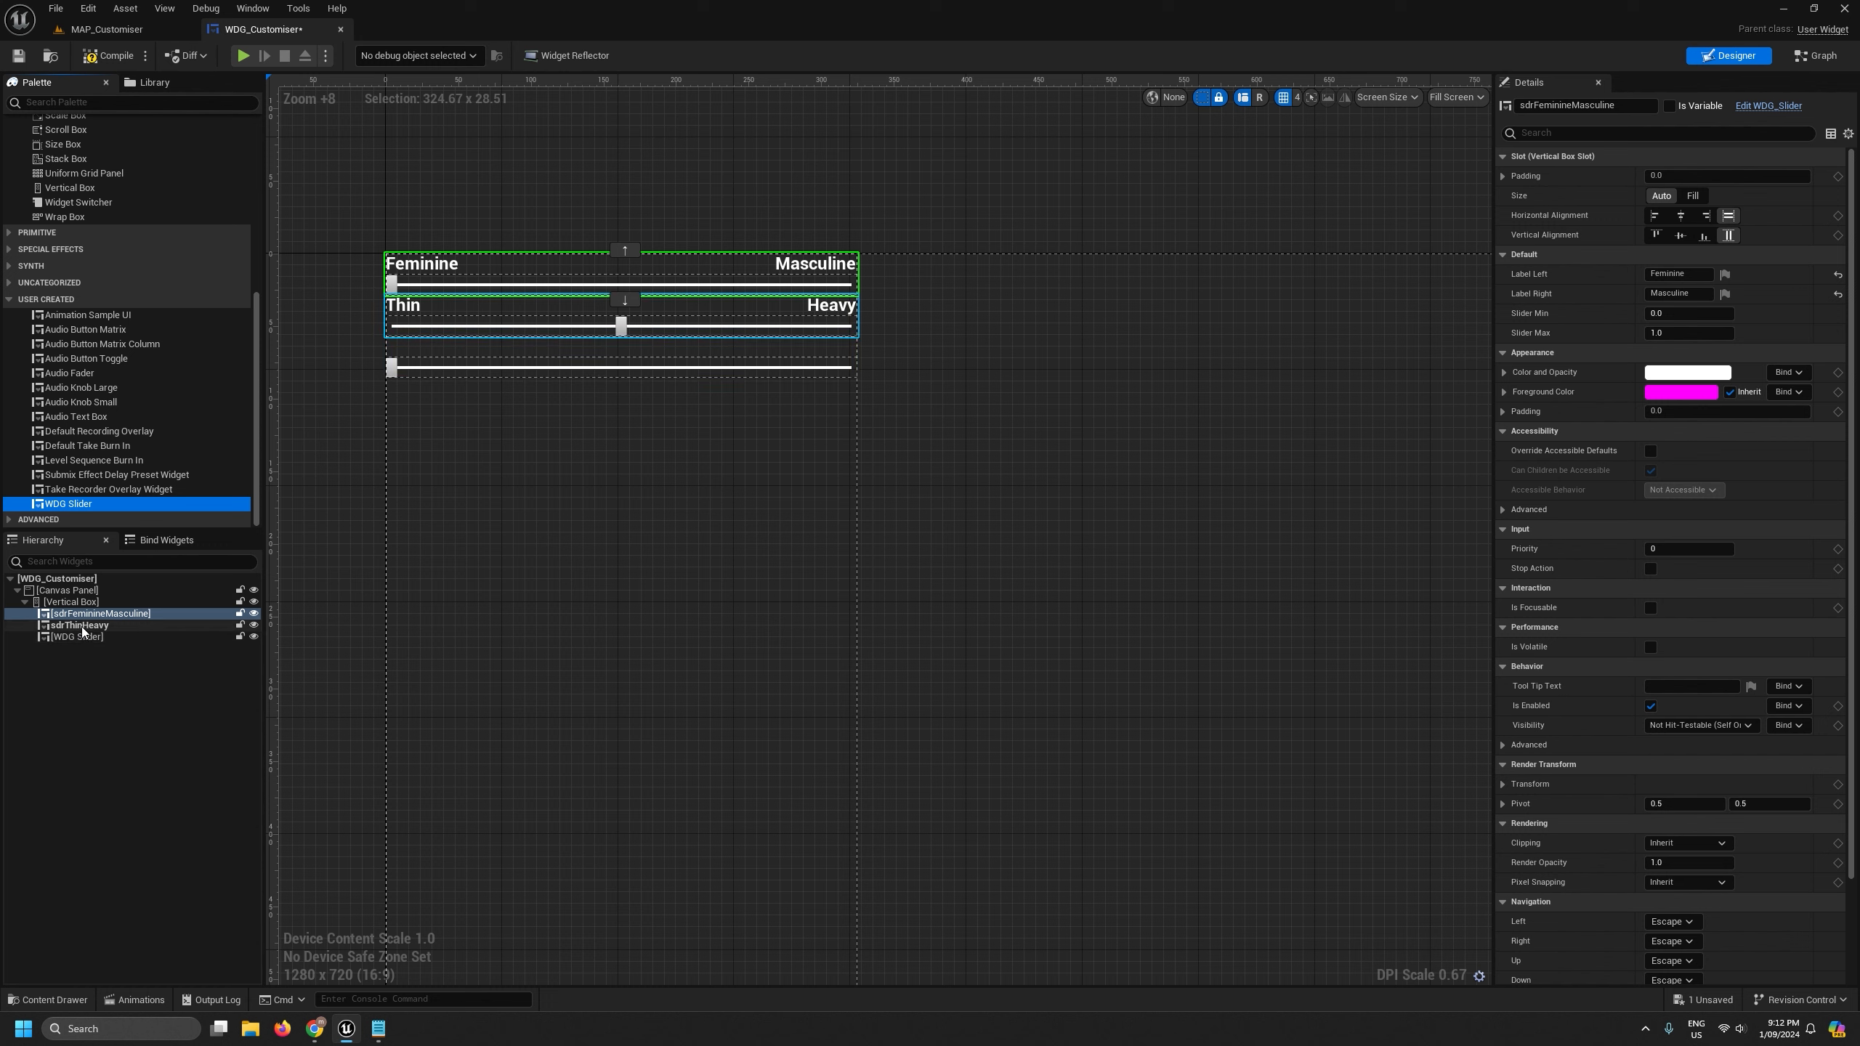
pyautogui.click(82, 626)
pyautogui.click(64, 637)
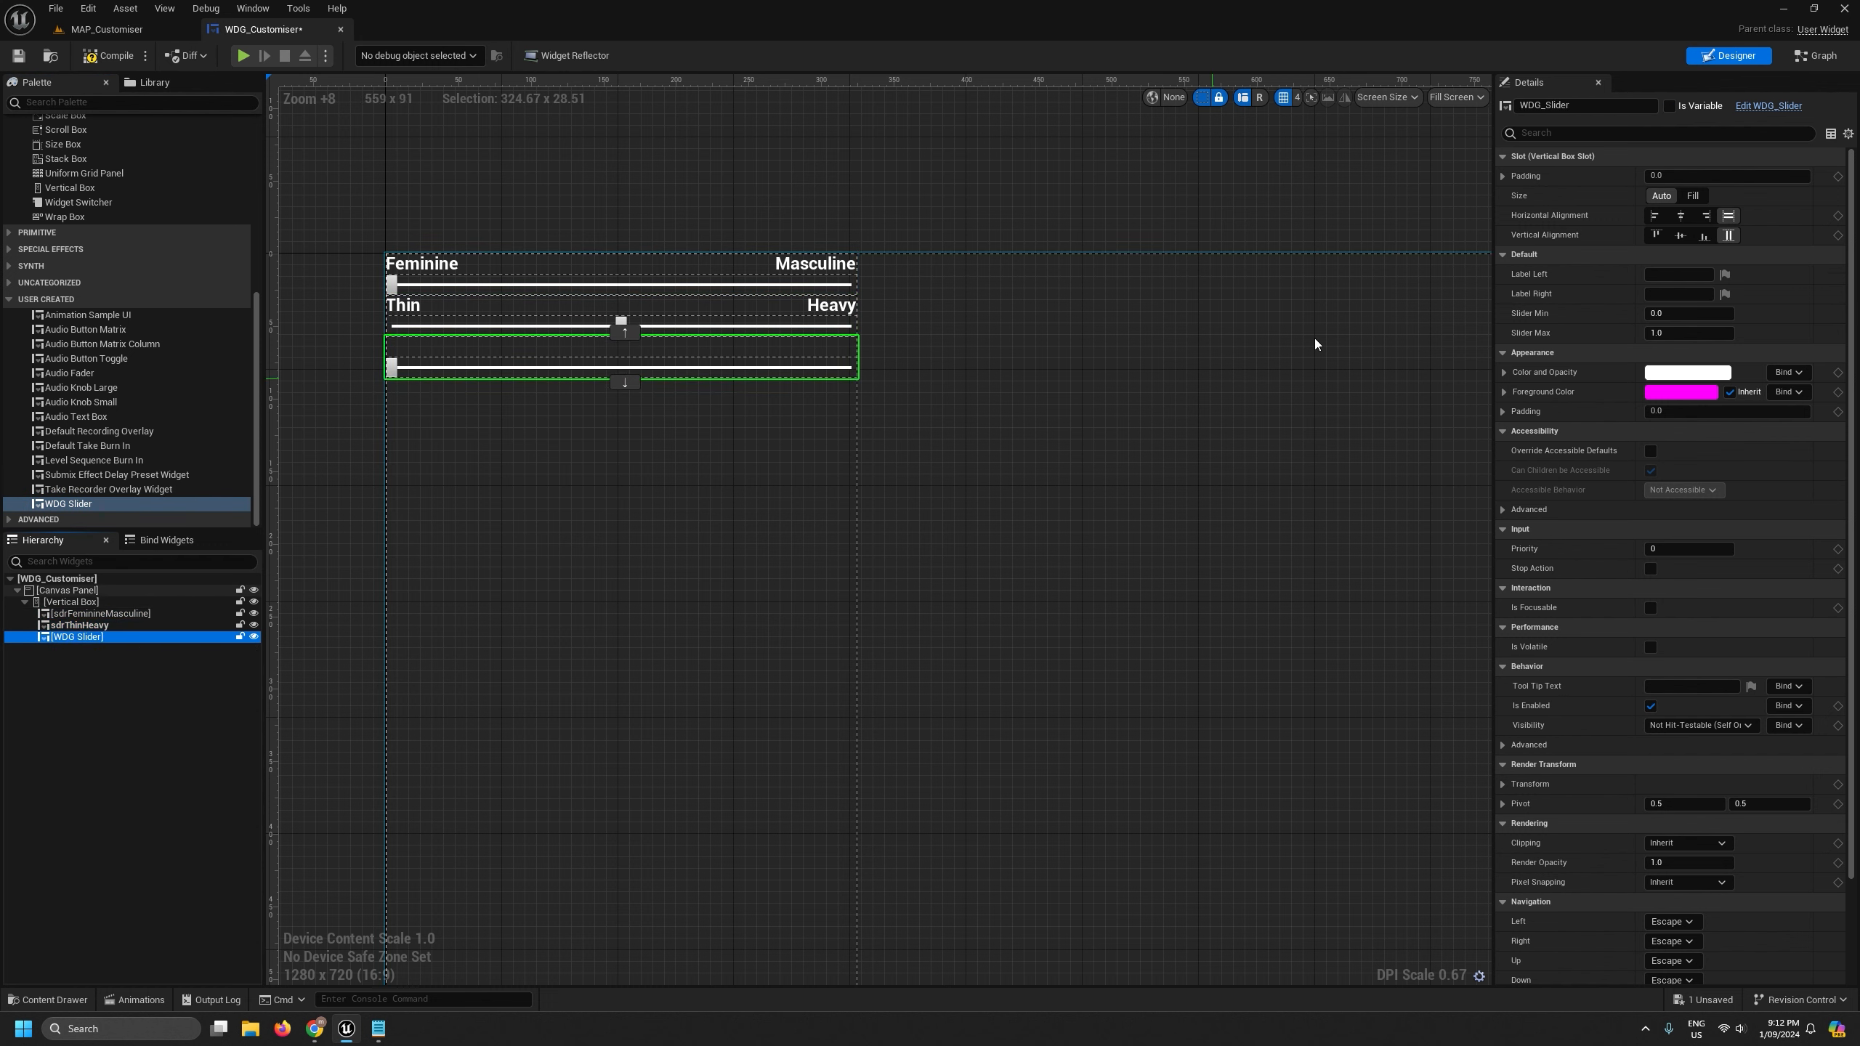
pyautogui.click(1574, 109)
pyautogui.write('s')
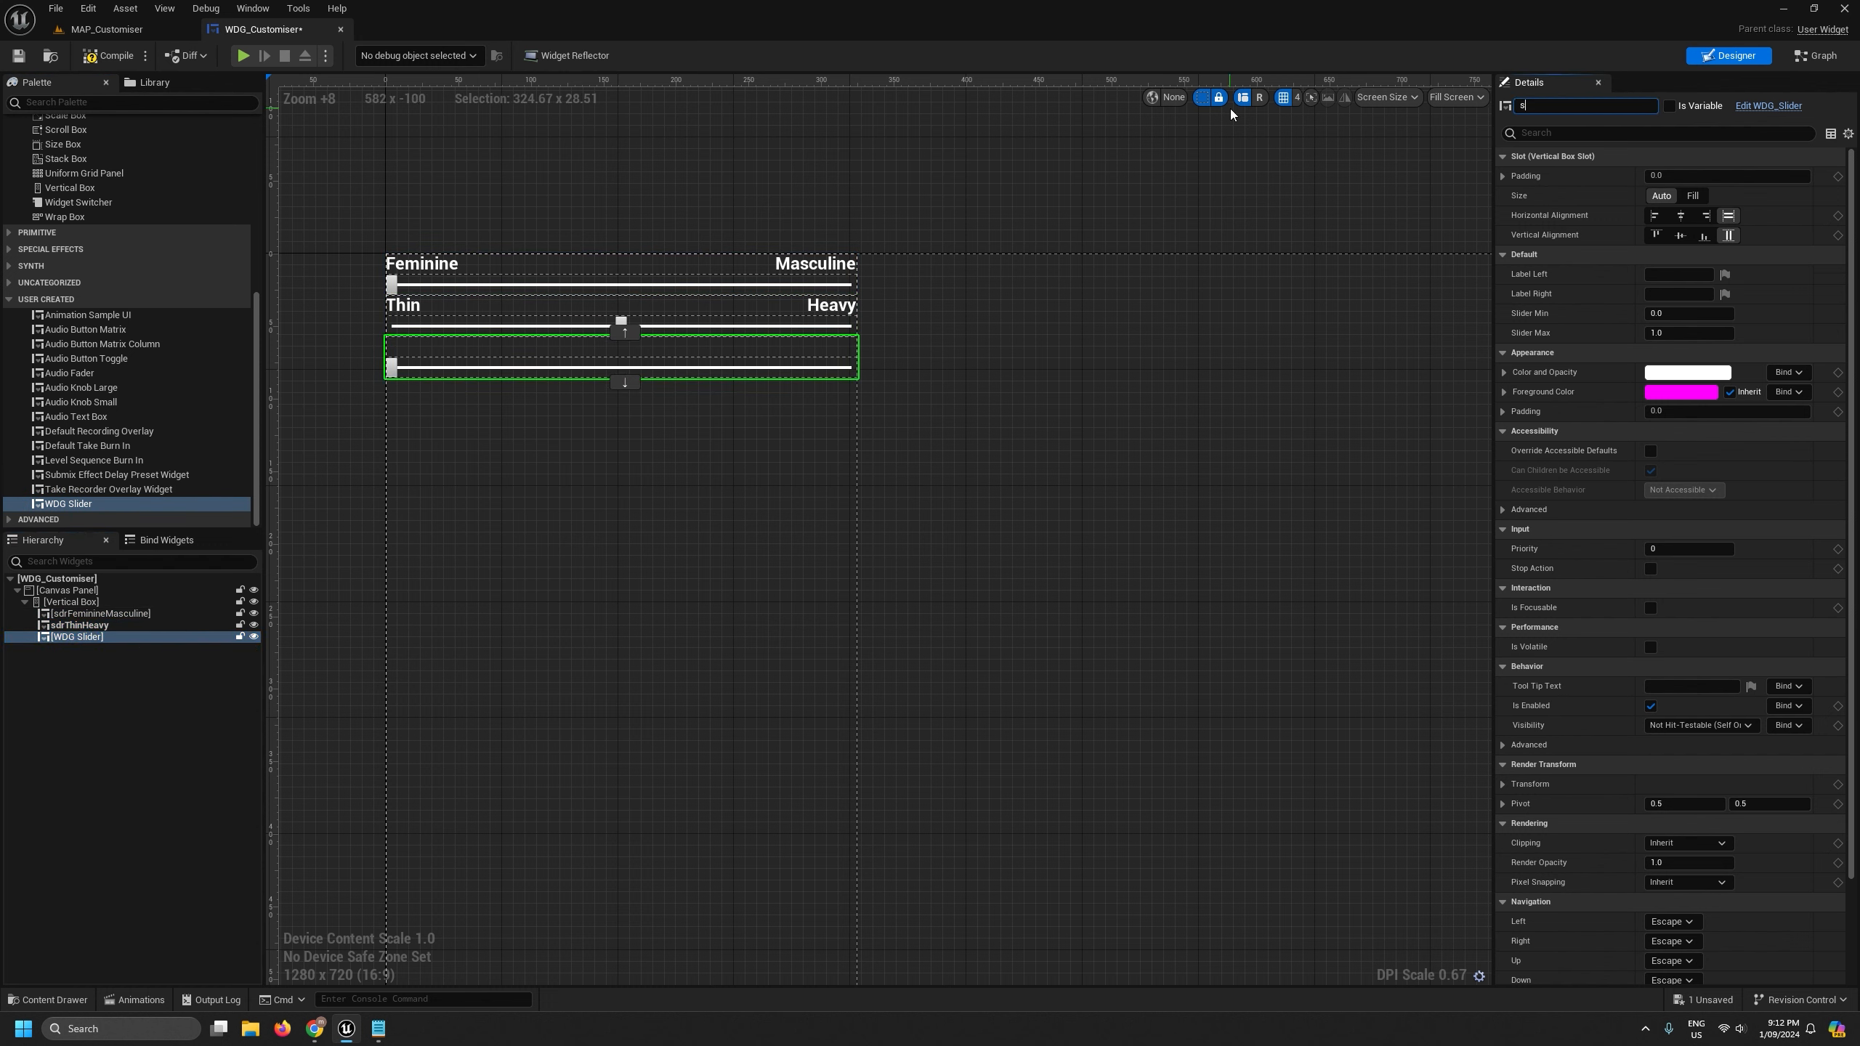
pyautogui.write('drFitMuscly')
pyautogui.press('Return')
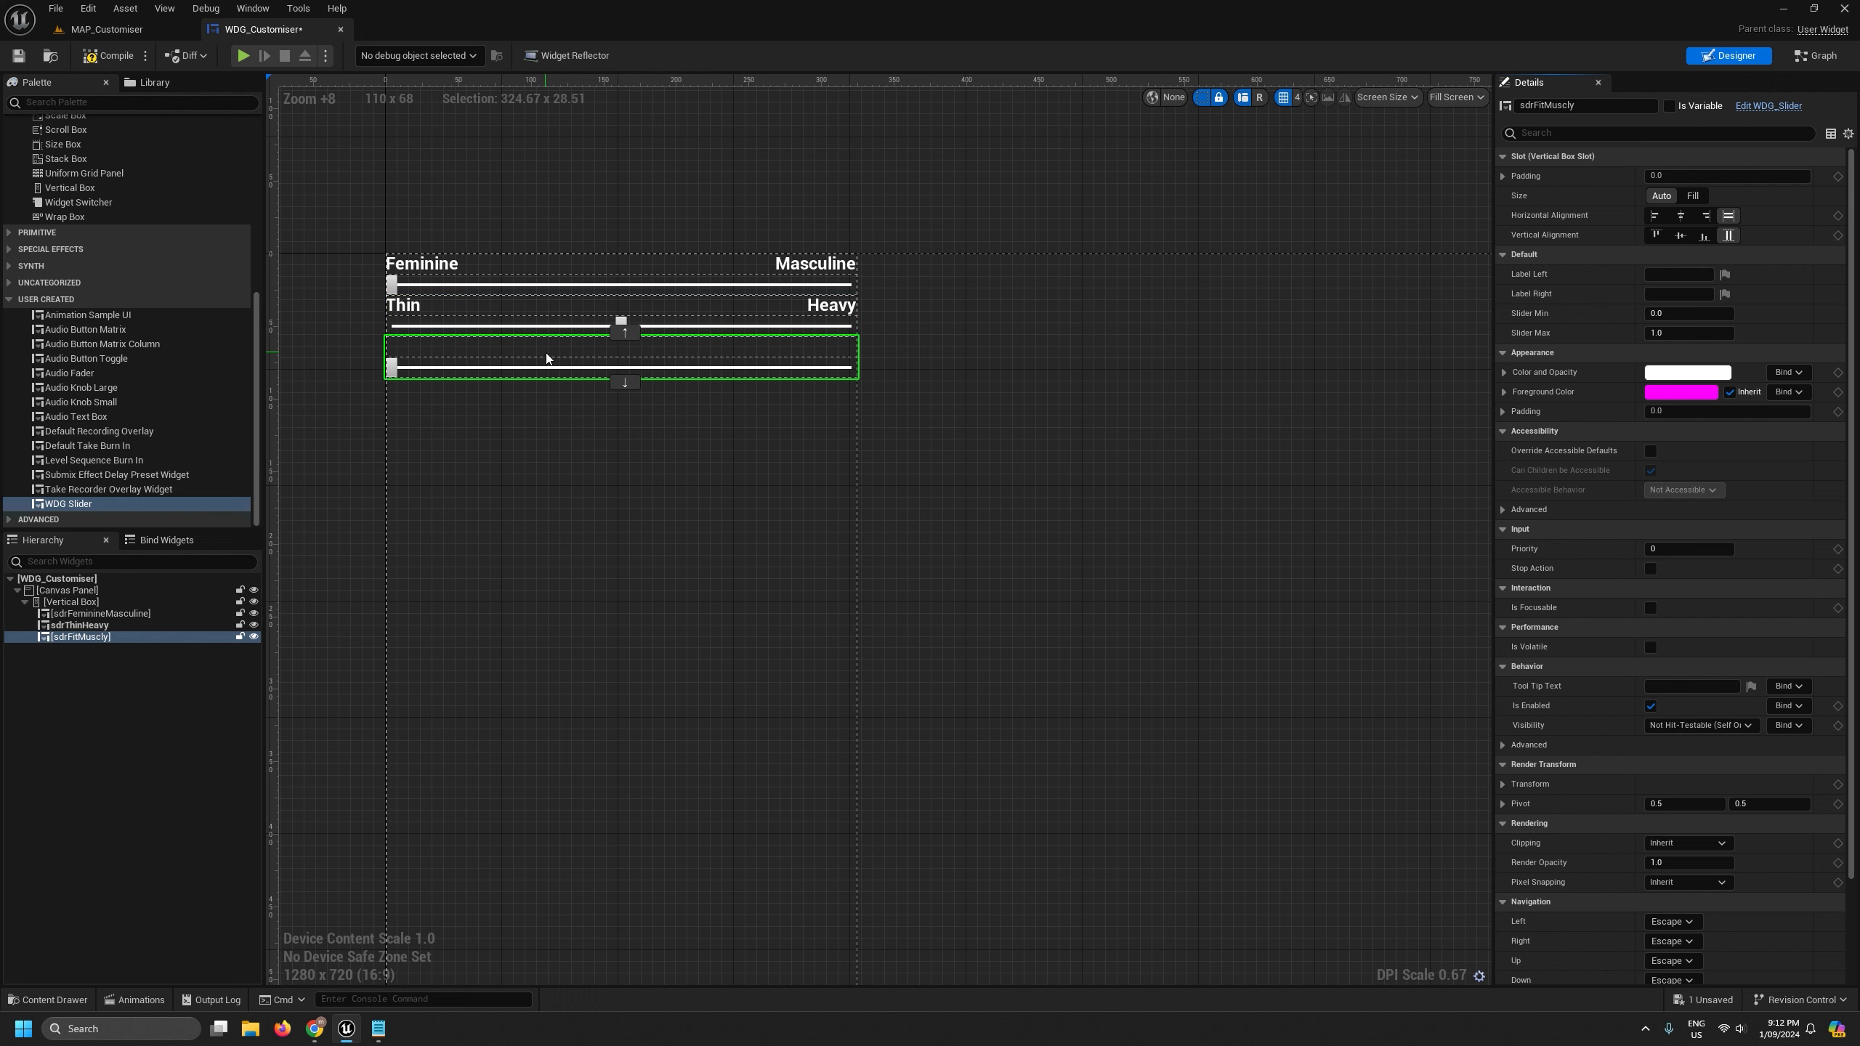
# - Set the sdrFitMuscly slider's left label to Fit and its right label to Muscly
pyautogui.click(558, 285)
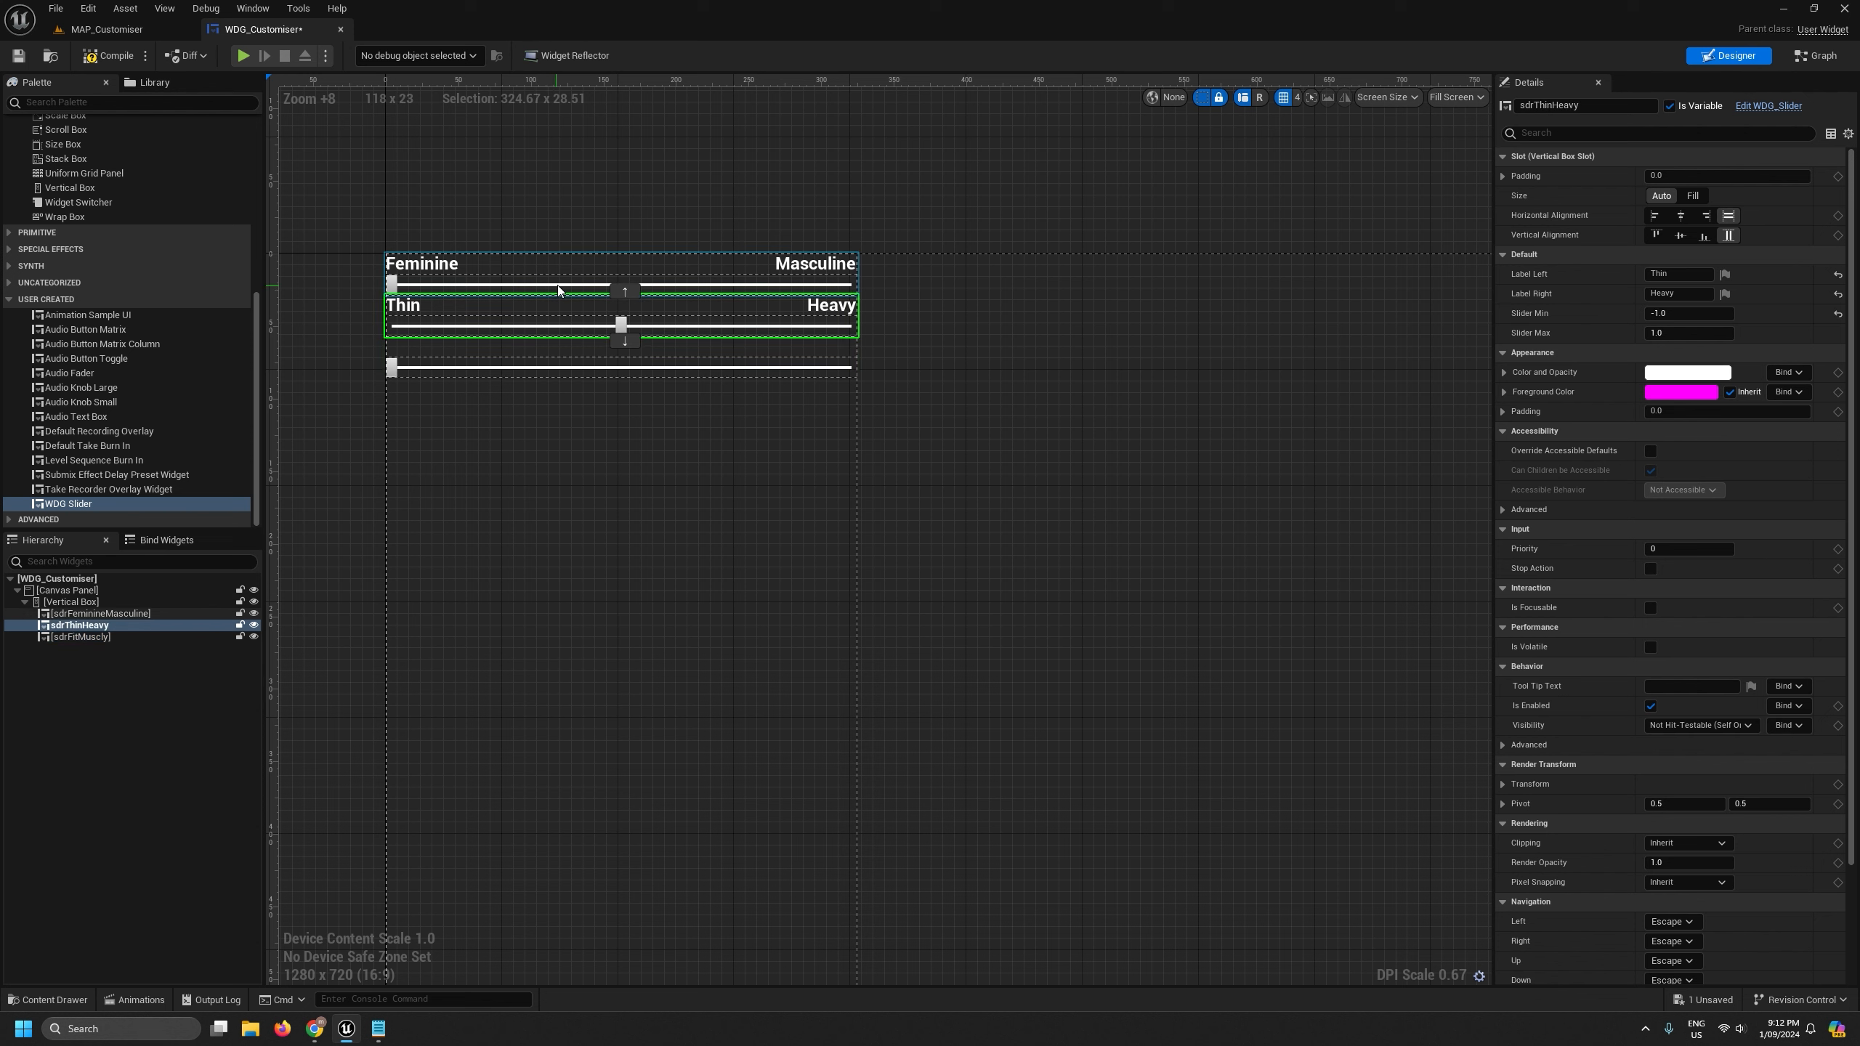
pyautogui.click(480, 307)
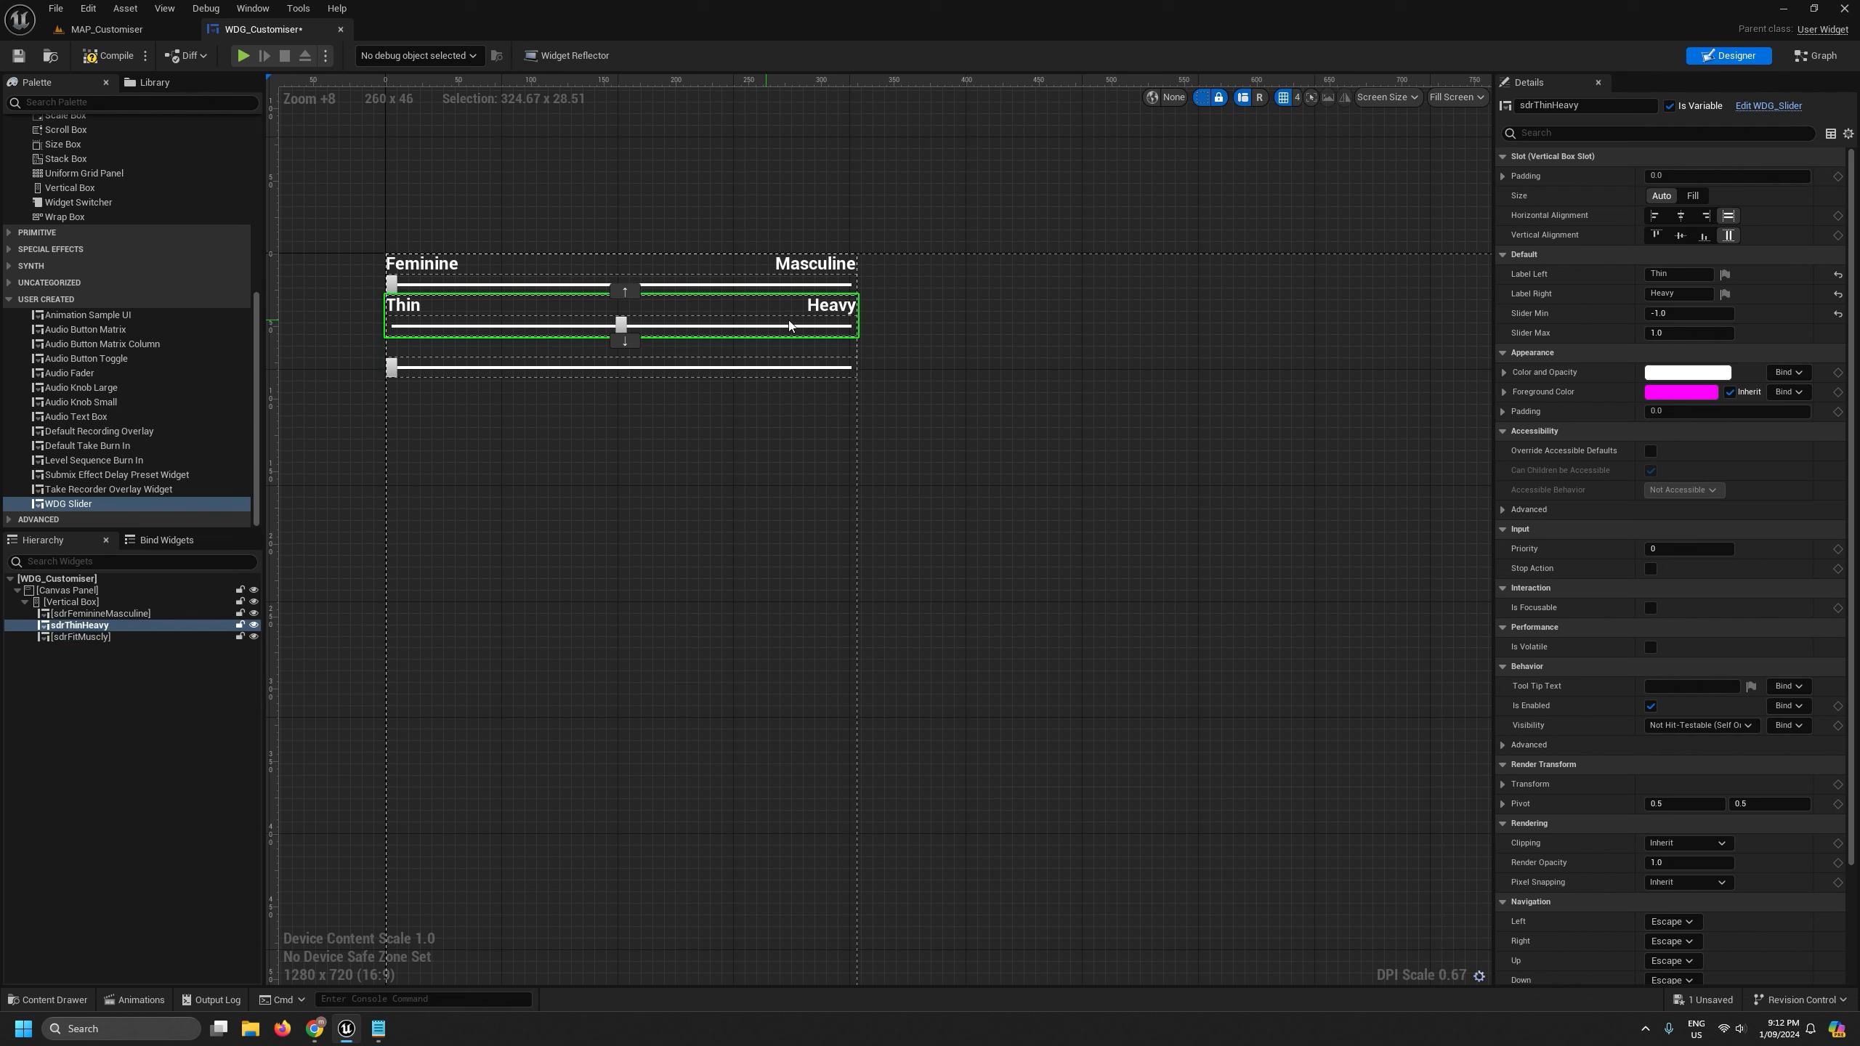
pyautogui.click(524, 342)
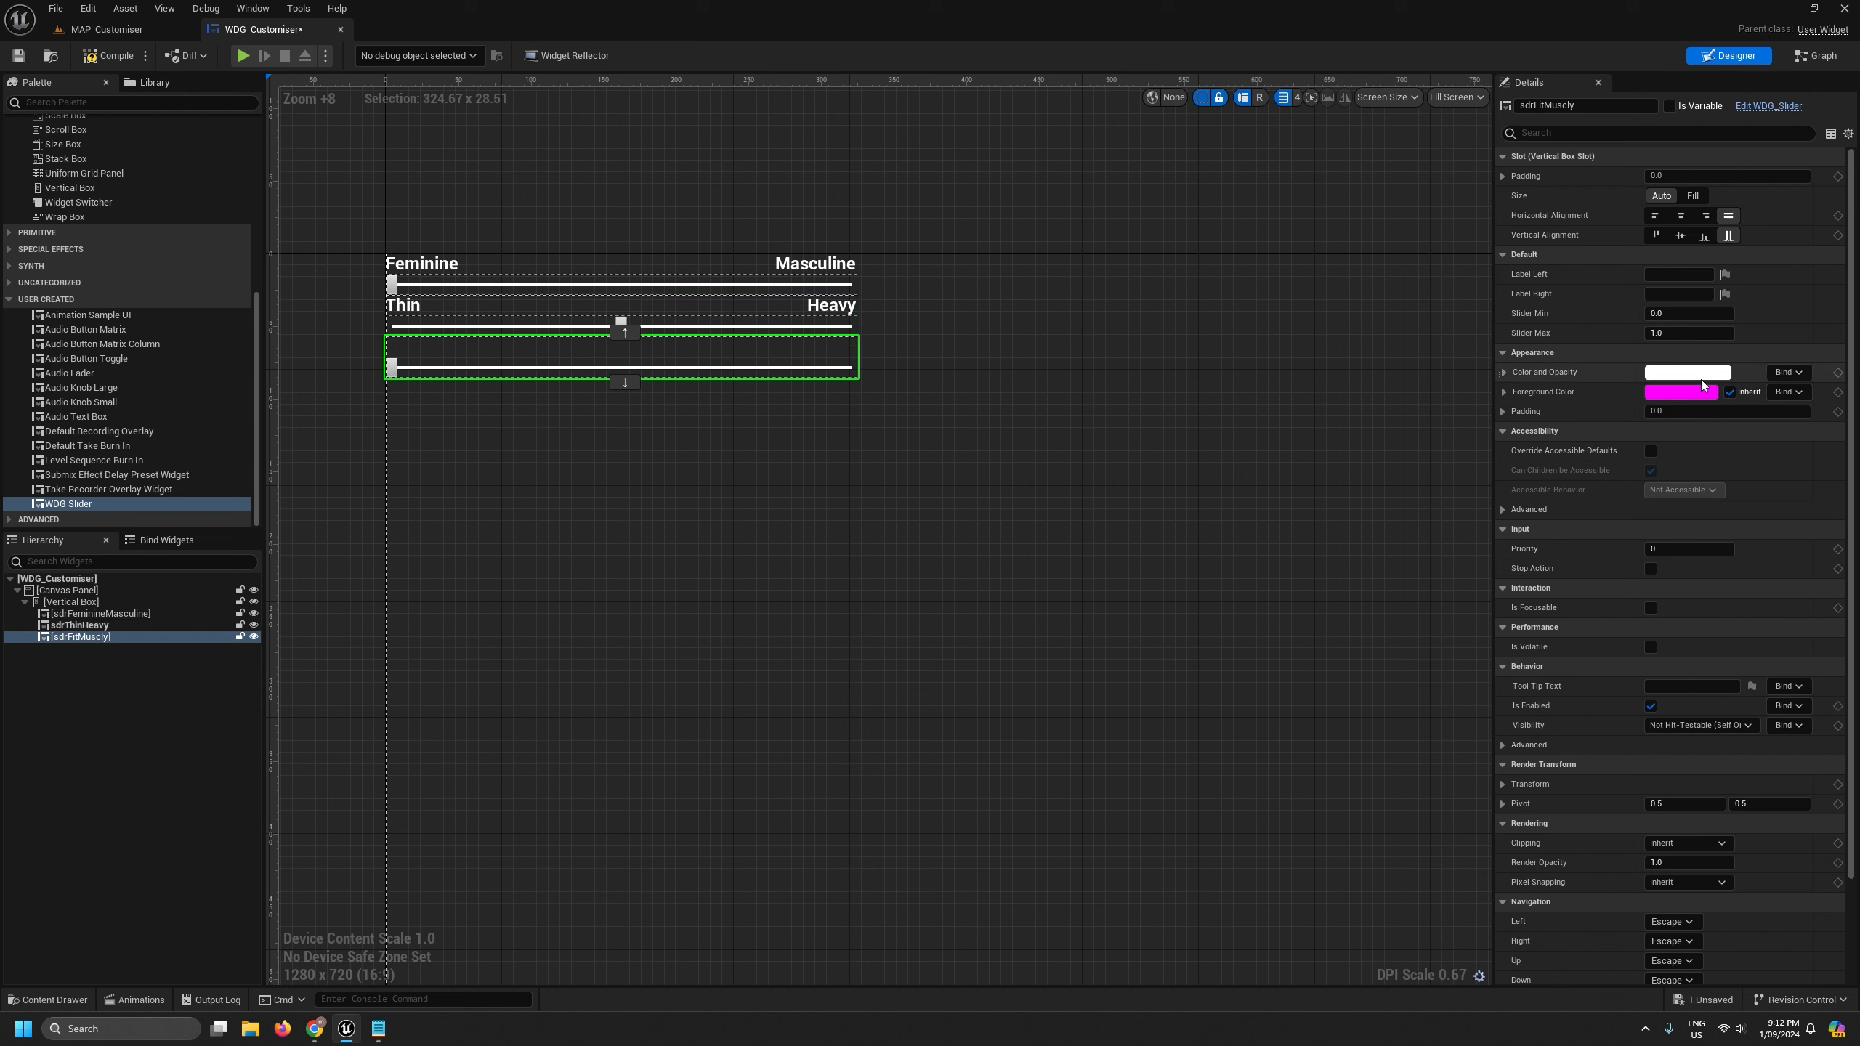
pyautogui.click(1679, 274)
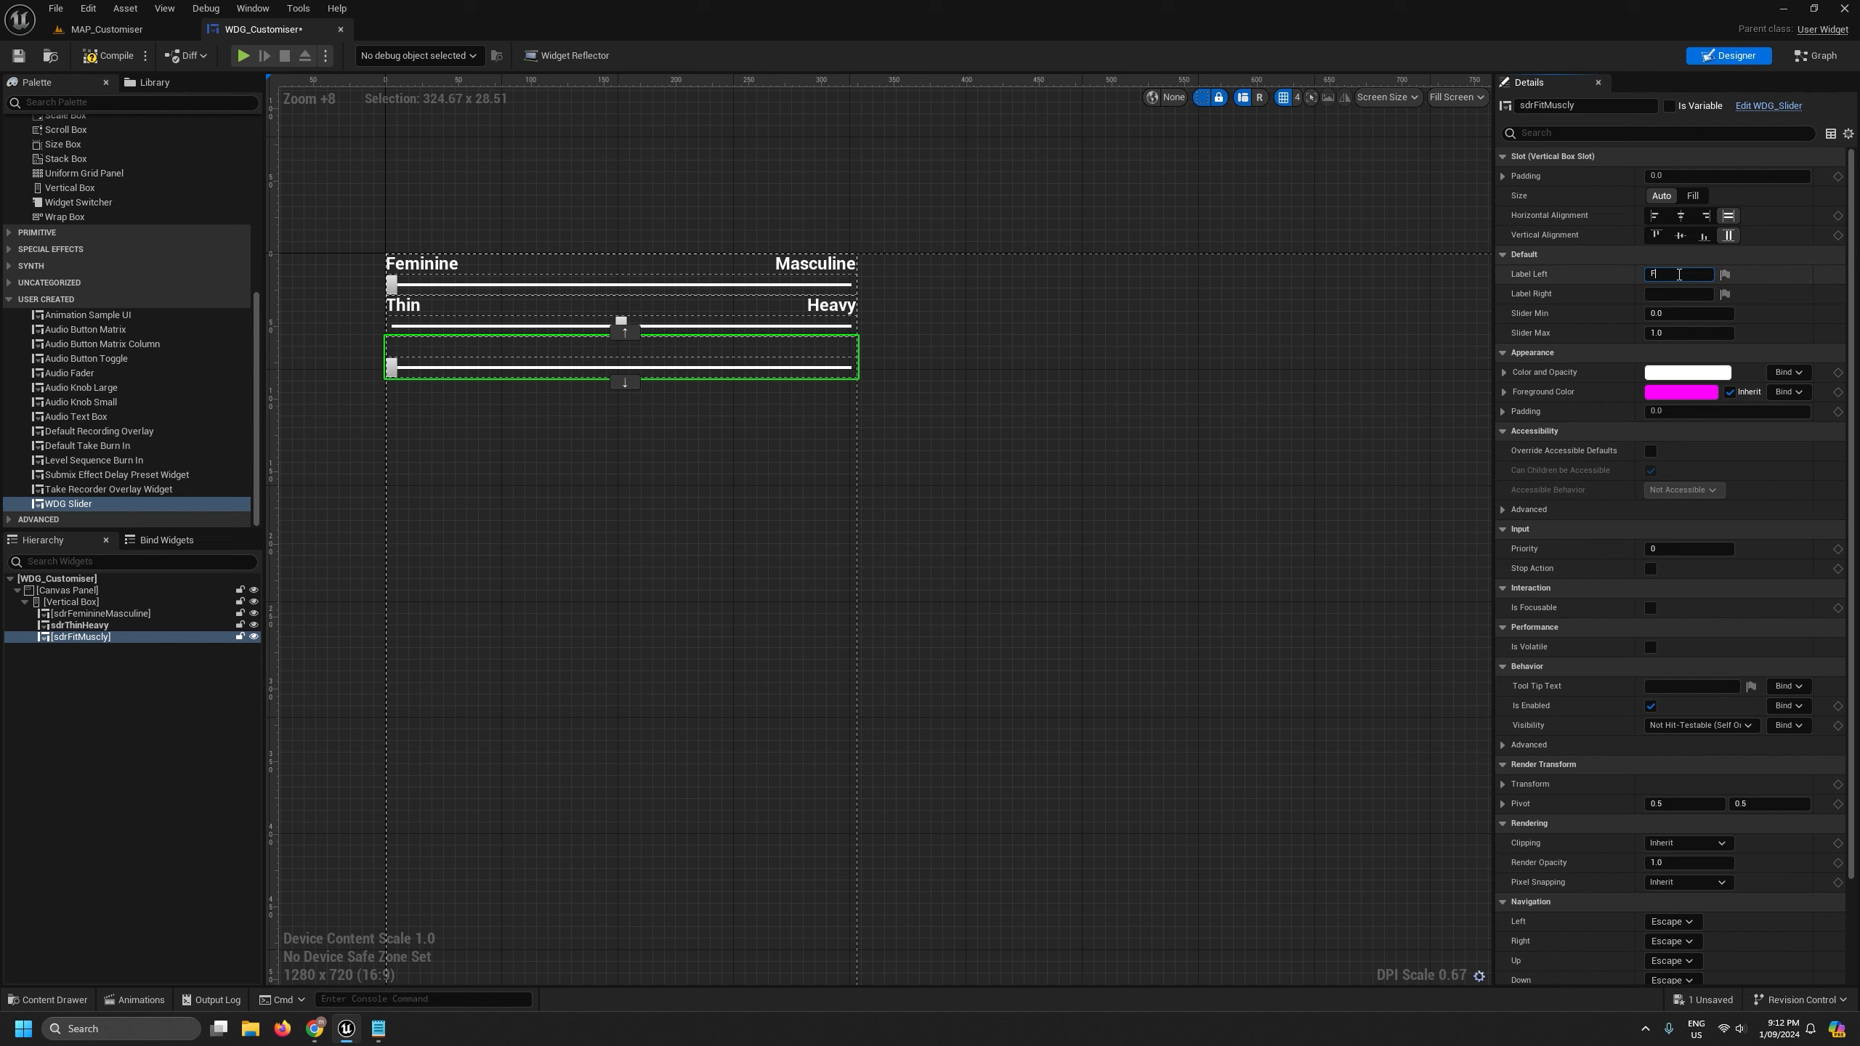
pyautogui.write('Fit')
pyautogui.press('Return')
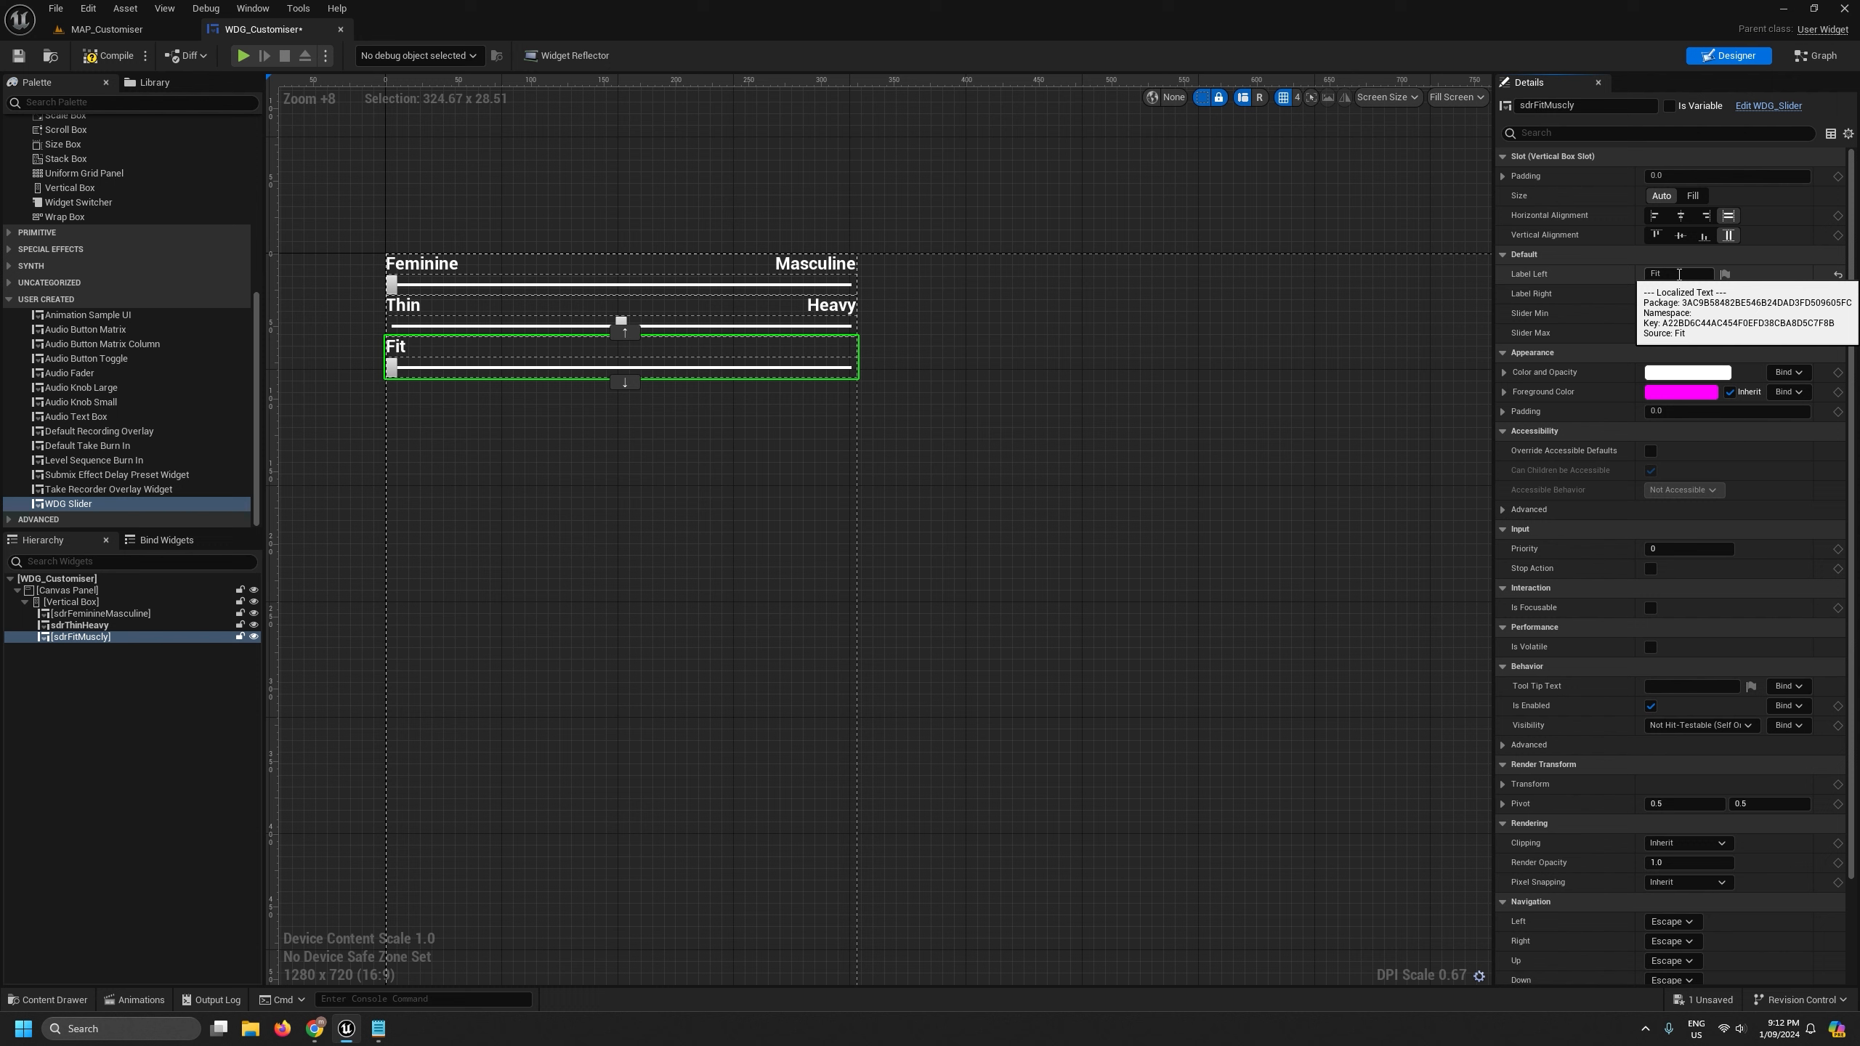
pyautogui.press('Tab')
pyautogui.write('Muscly')
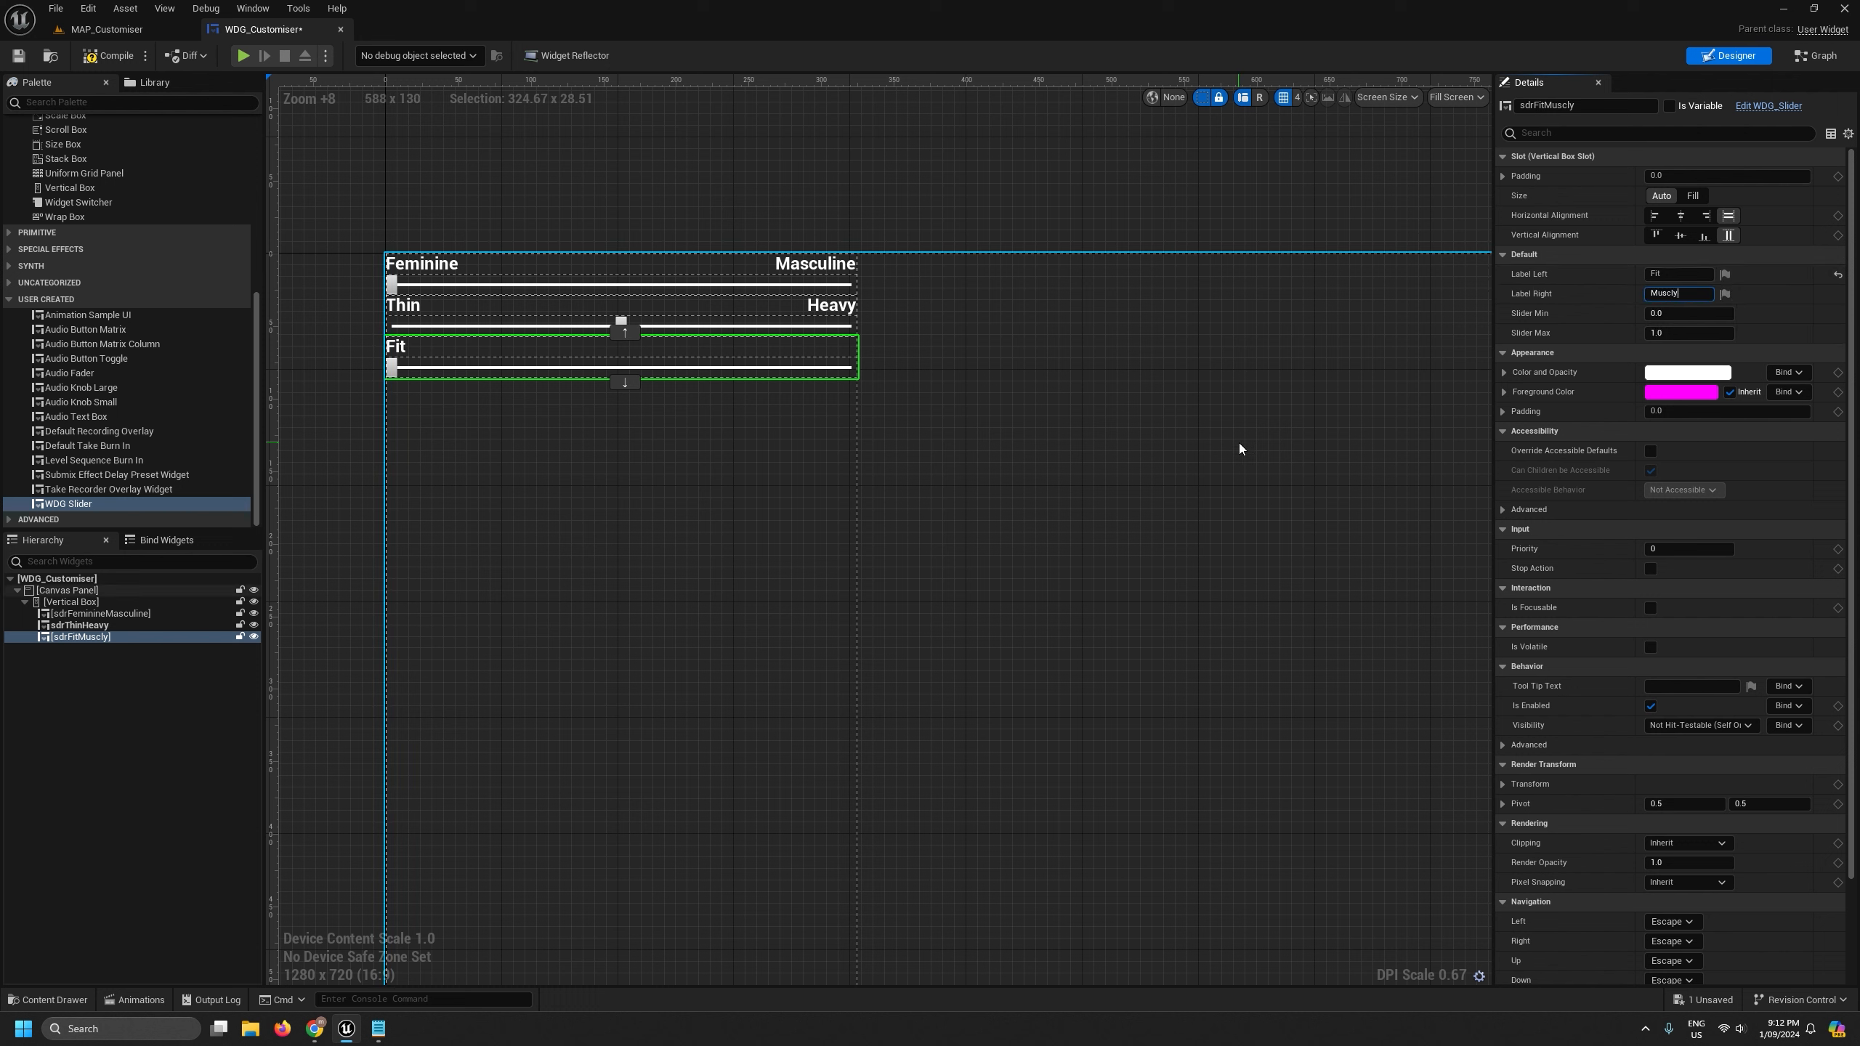
pyautogui.press('Return')
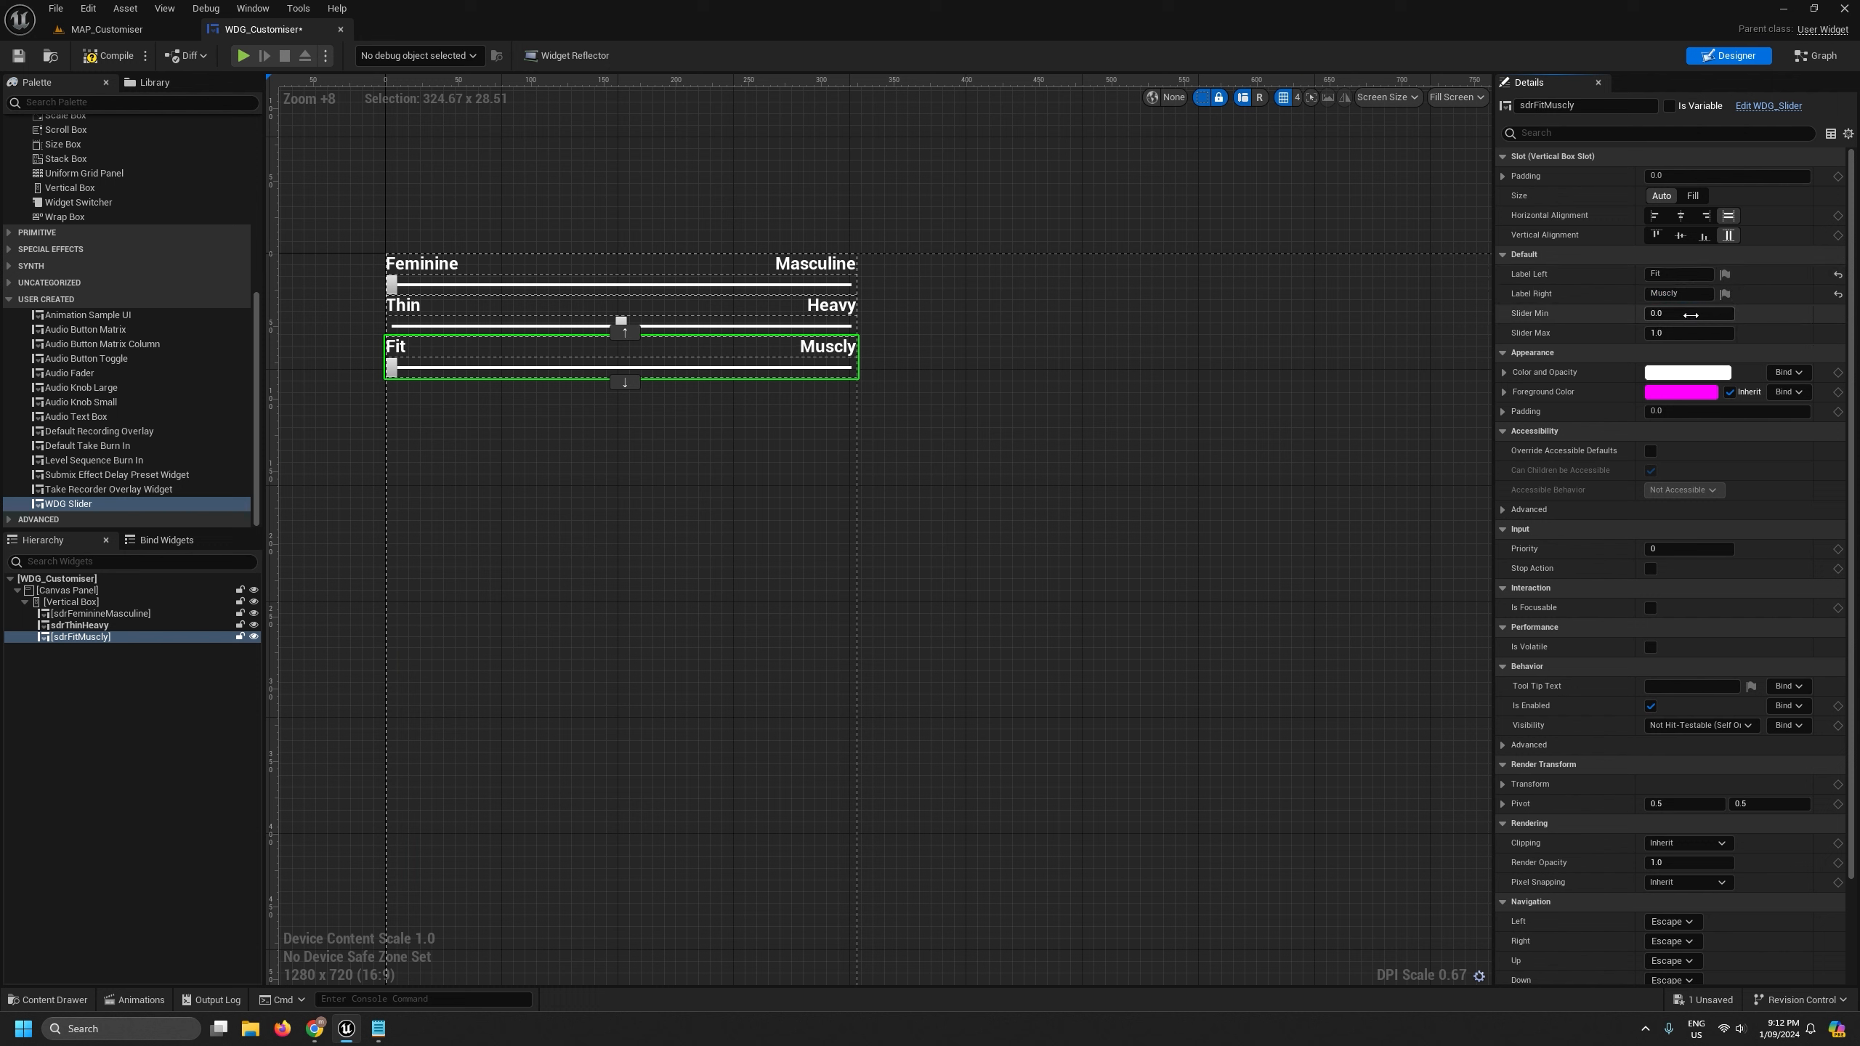
# - Set Slider Min to -1 on both sdrFitMuscly and sdrFeminineMasculine, and compile and save the widget
pyautogui.click(1691, 315)
pyautogui.write('-1')
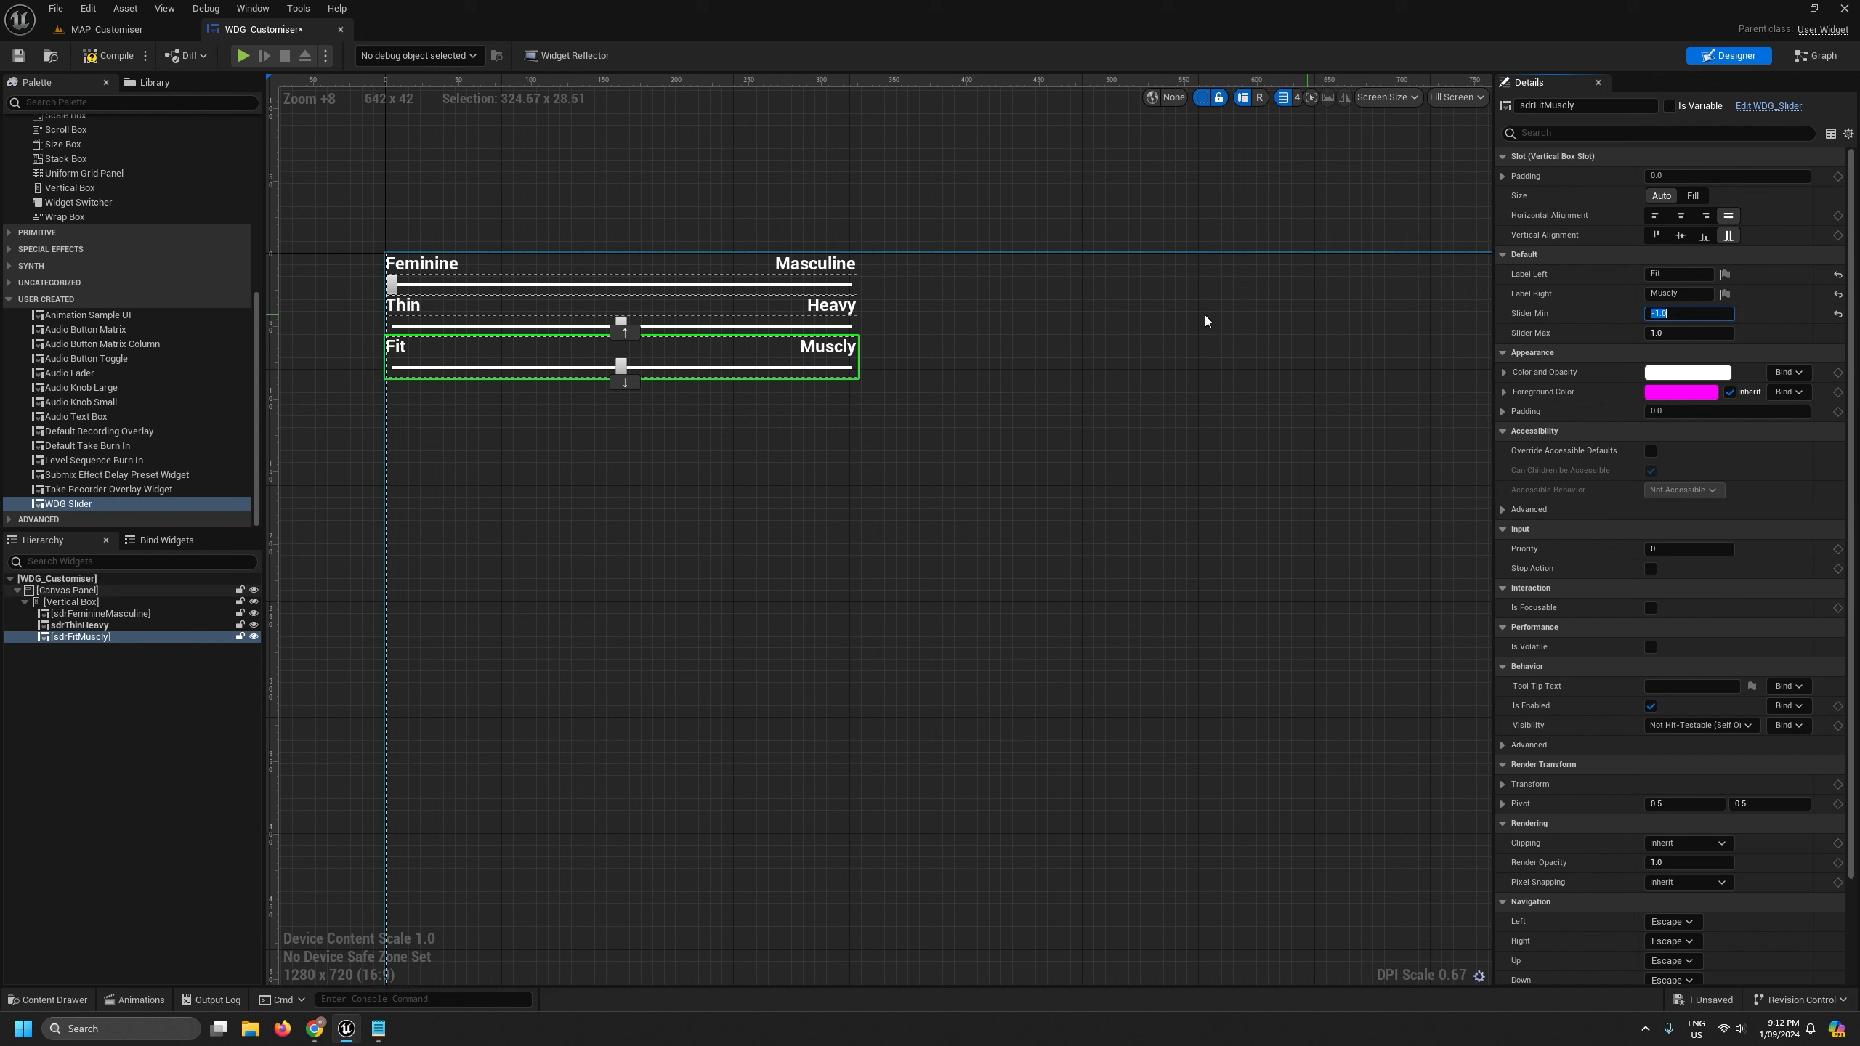
pyautogui.click(567, 317)
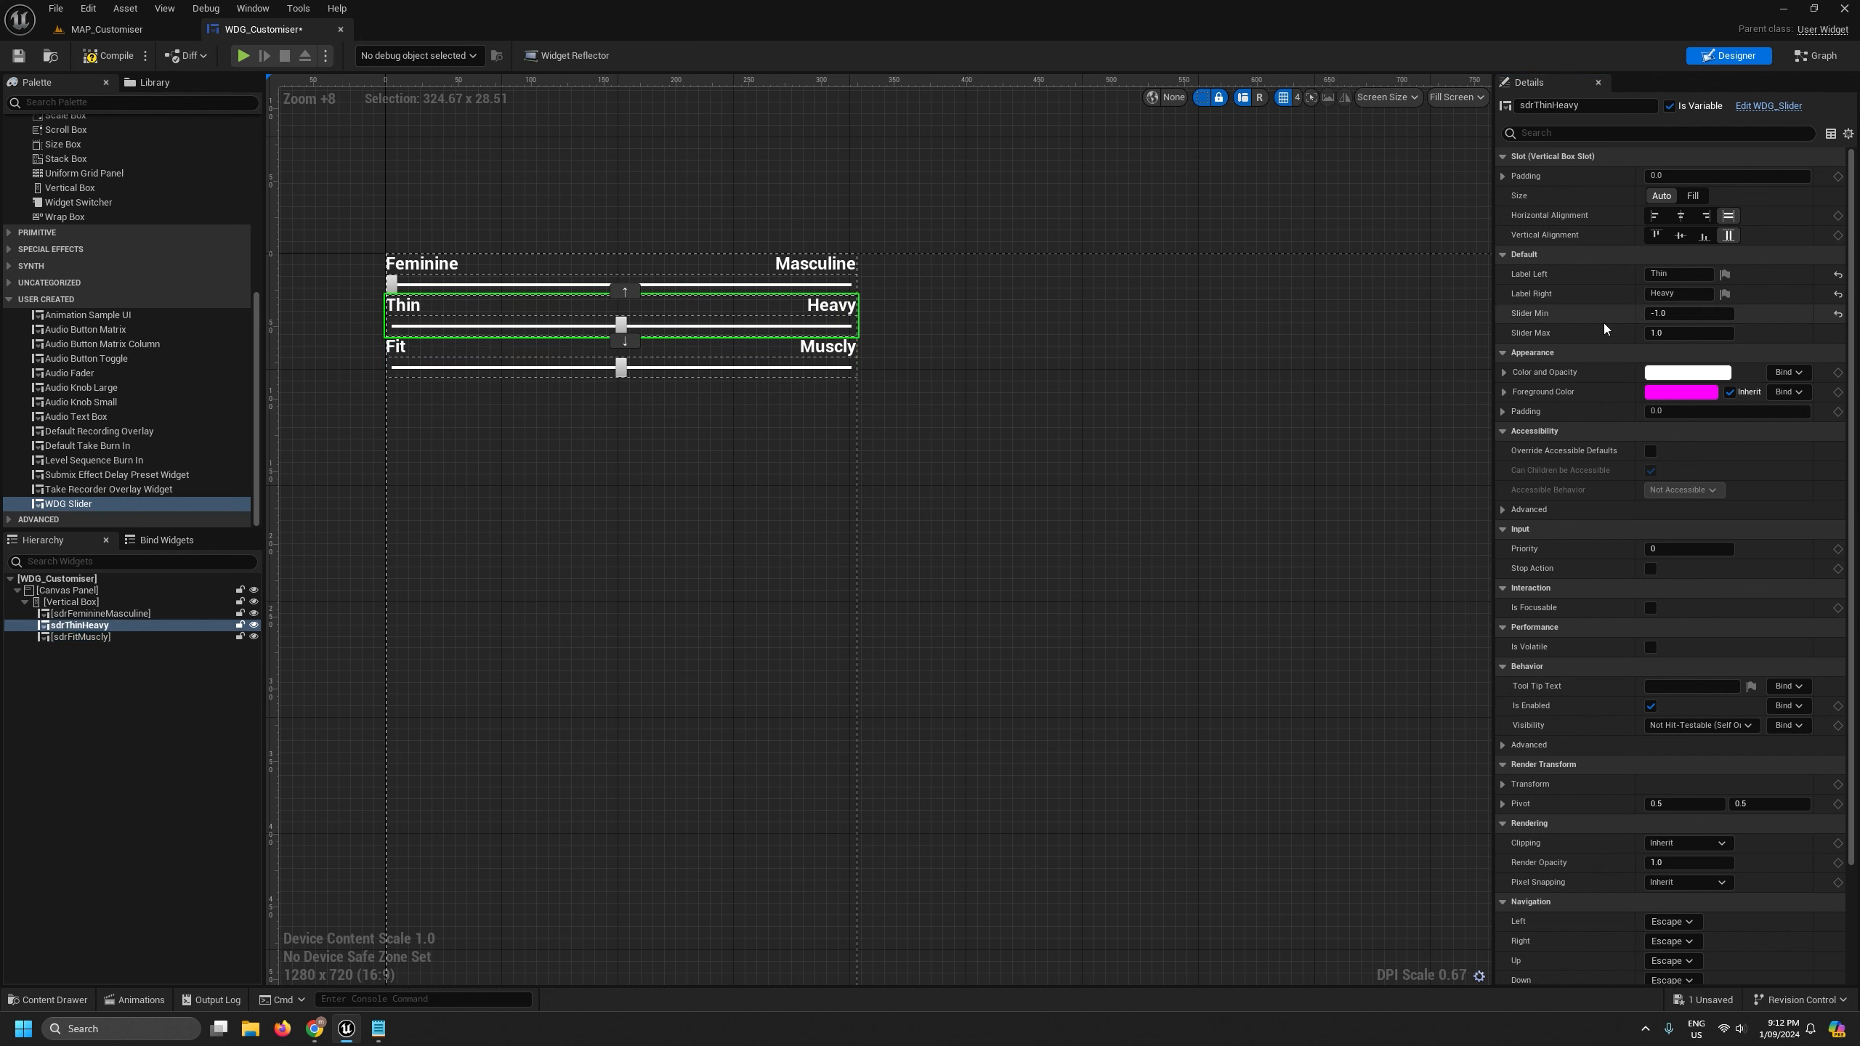
pyautogui.click(517, 274)
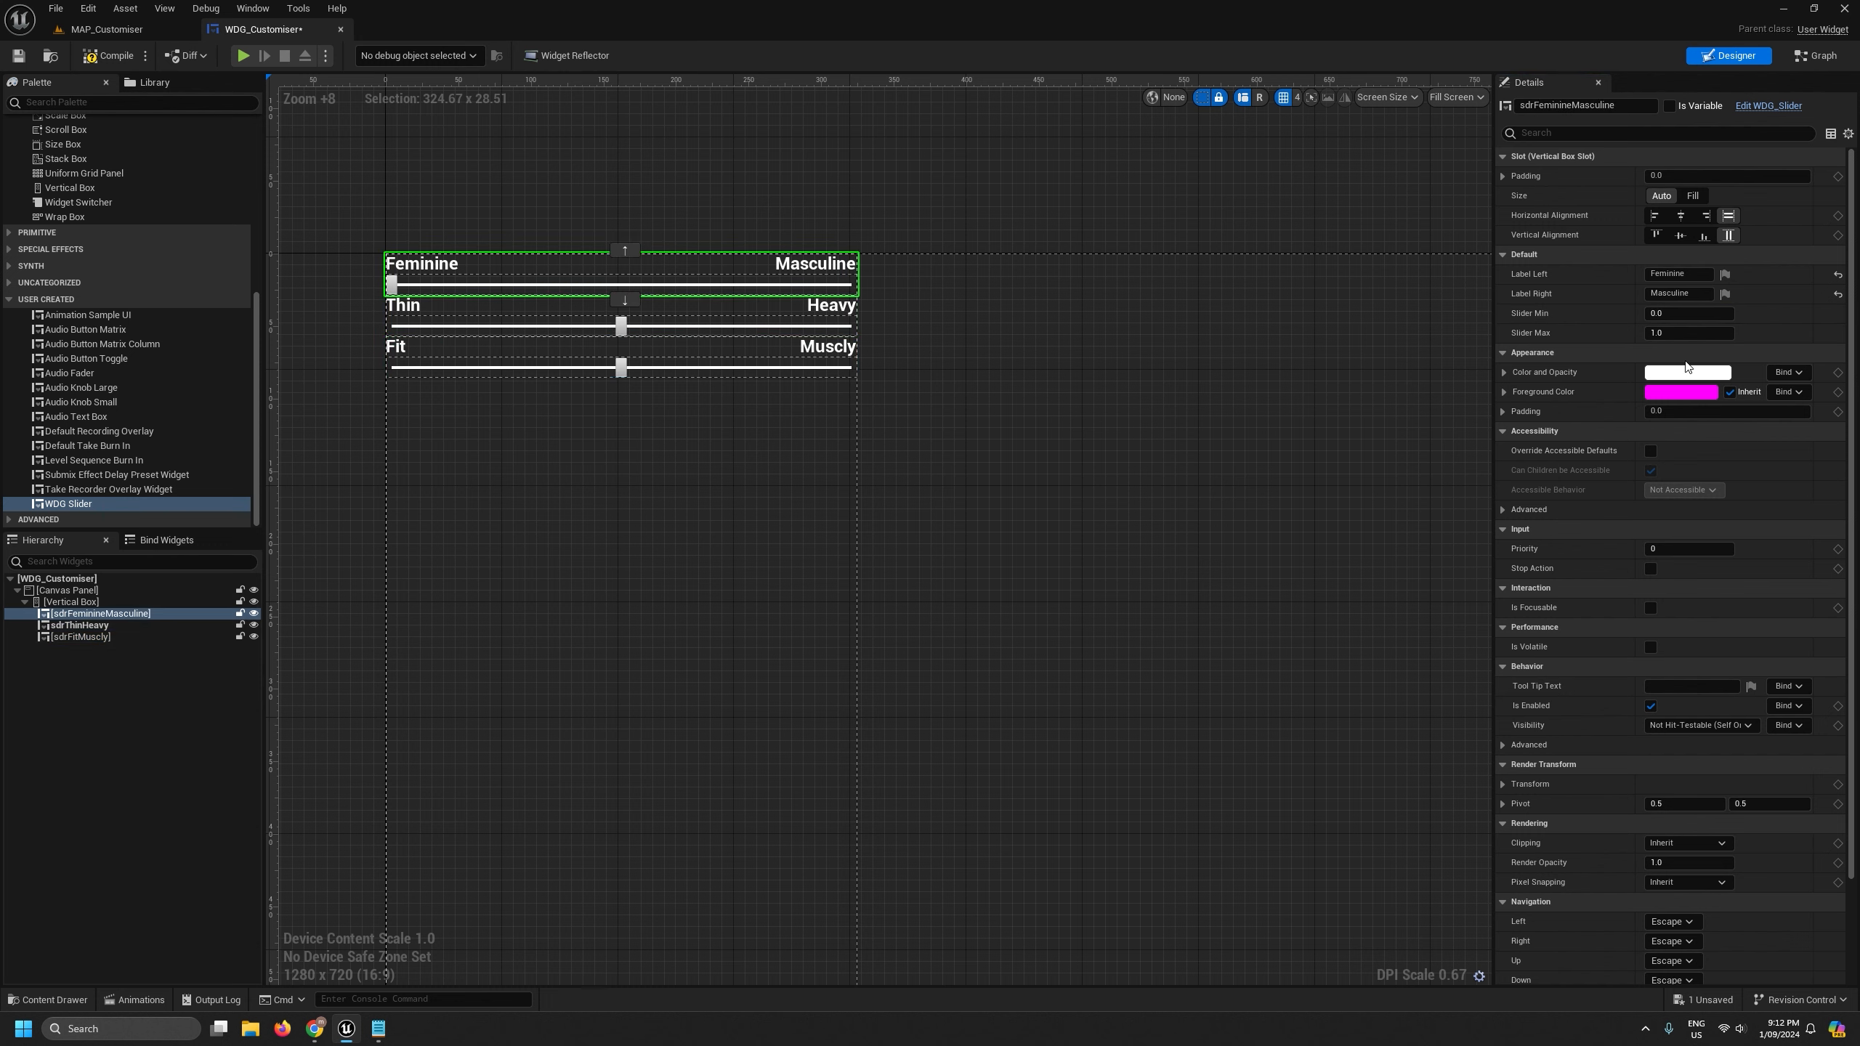
pyautogui.click(1694, 314)
pyautogui.write('-1')
pyautogui.press('Return')
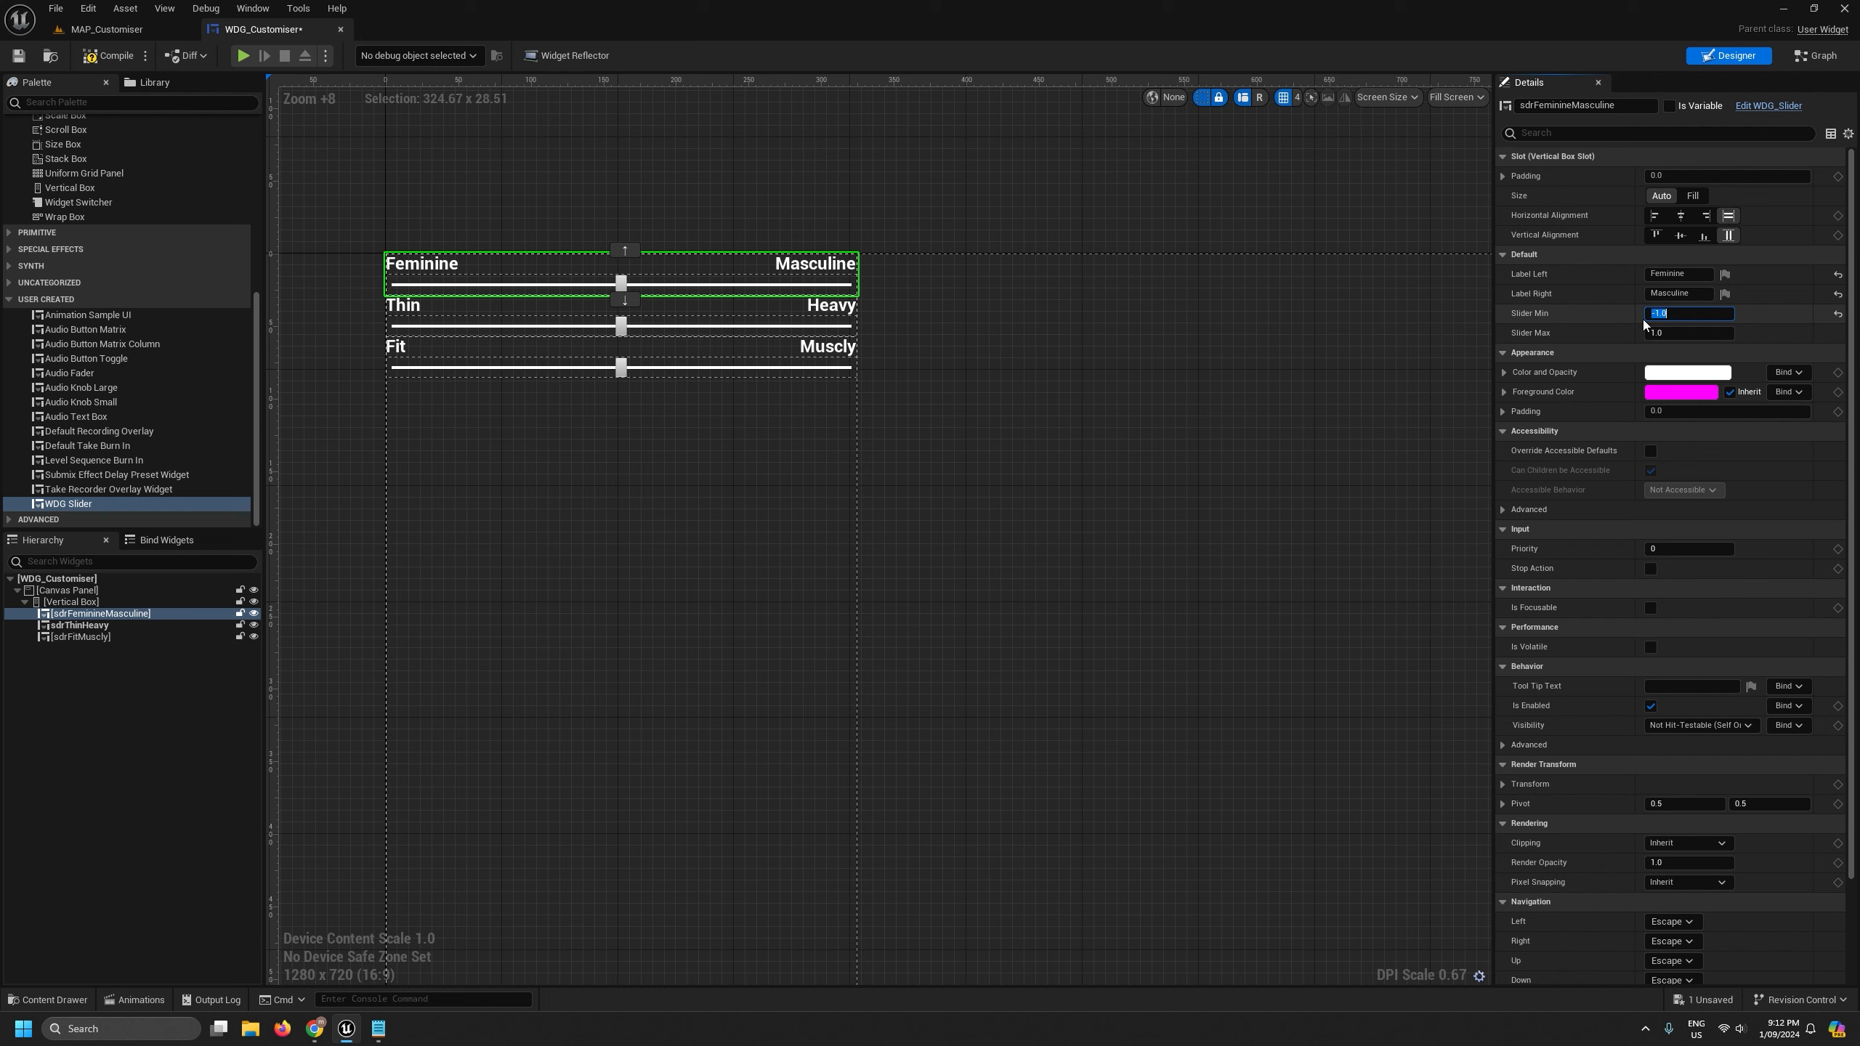
pyautogui.click(97, 63)
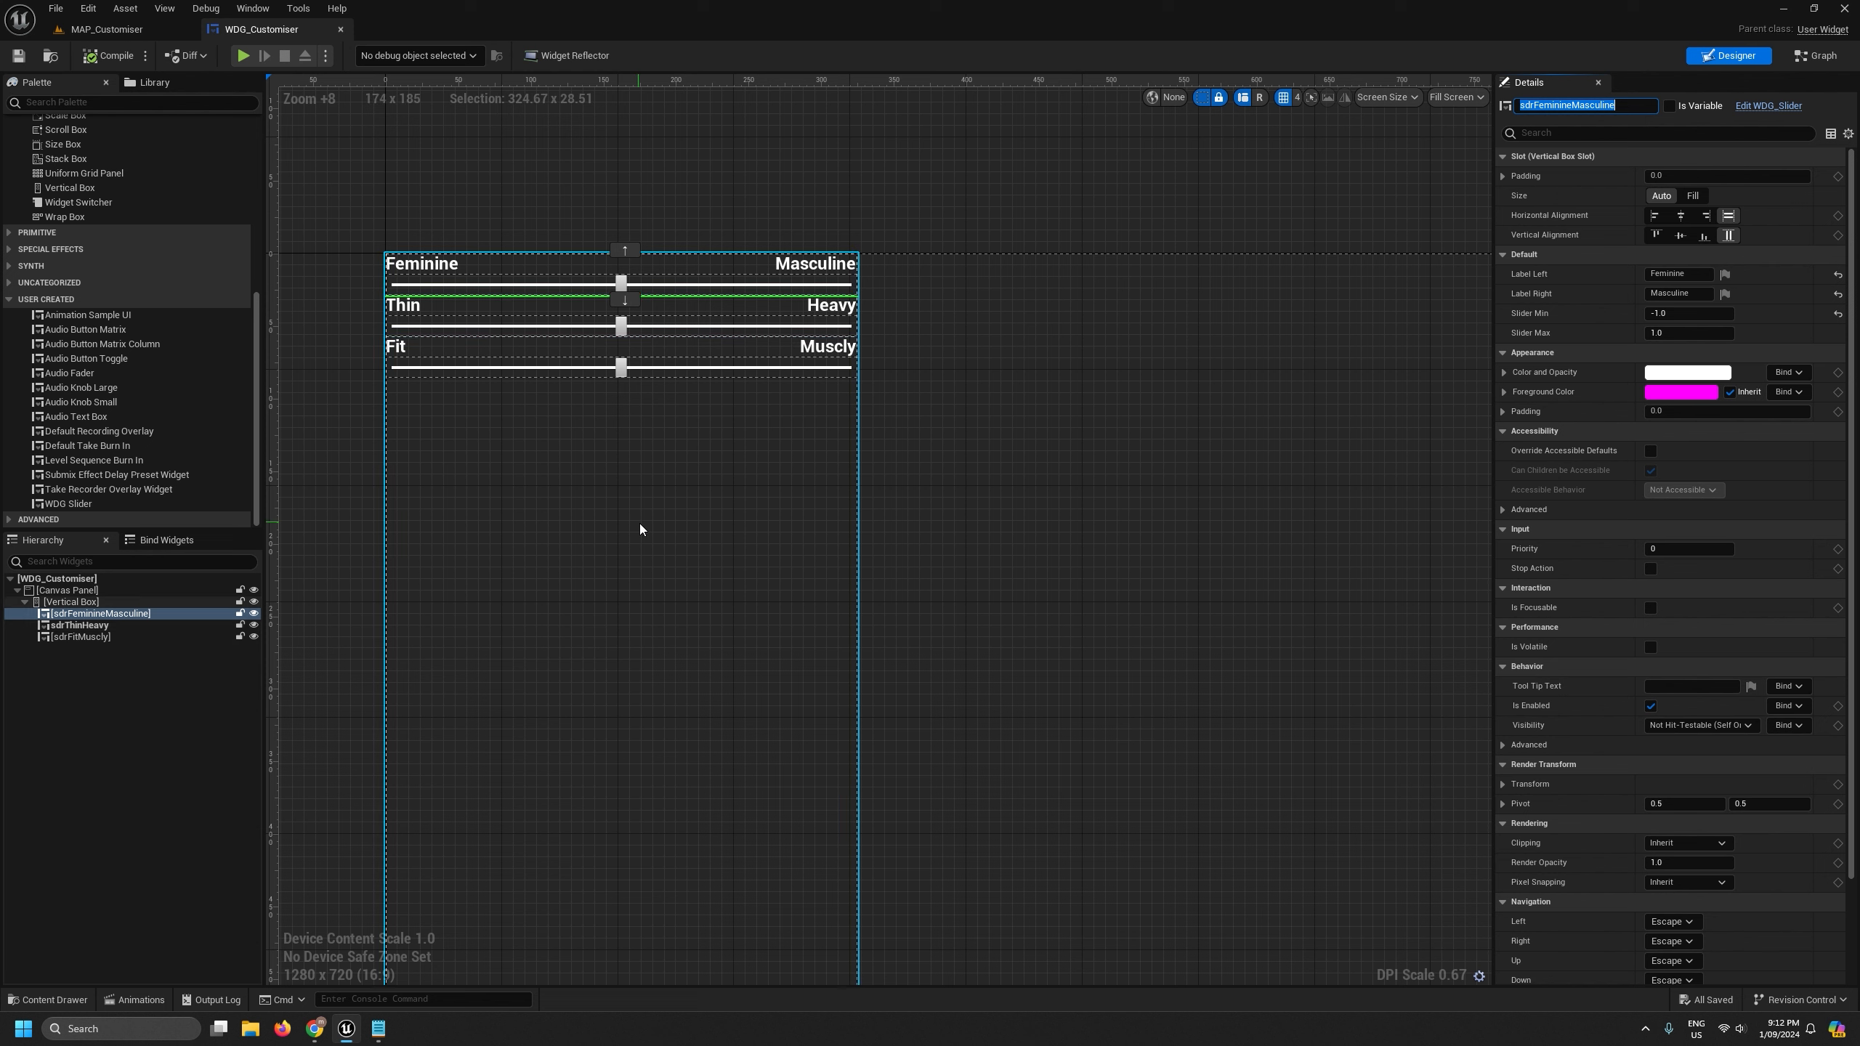
# - Expose the sdrFeminineMasculine and sdrFitMuscly sliders as variables
pyautogui.click(498, 317)
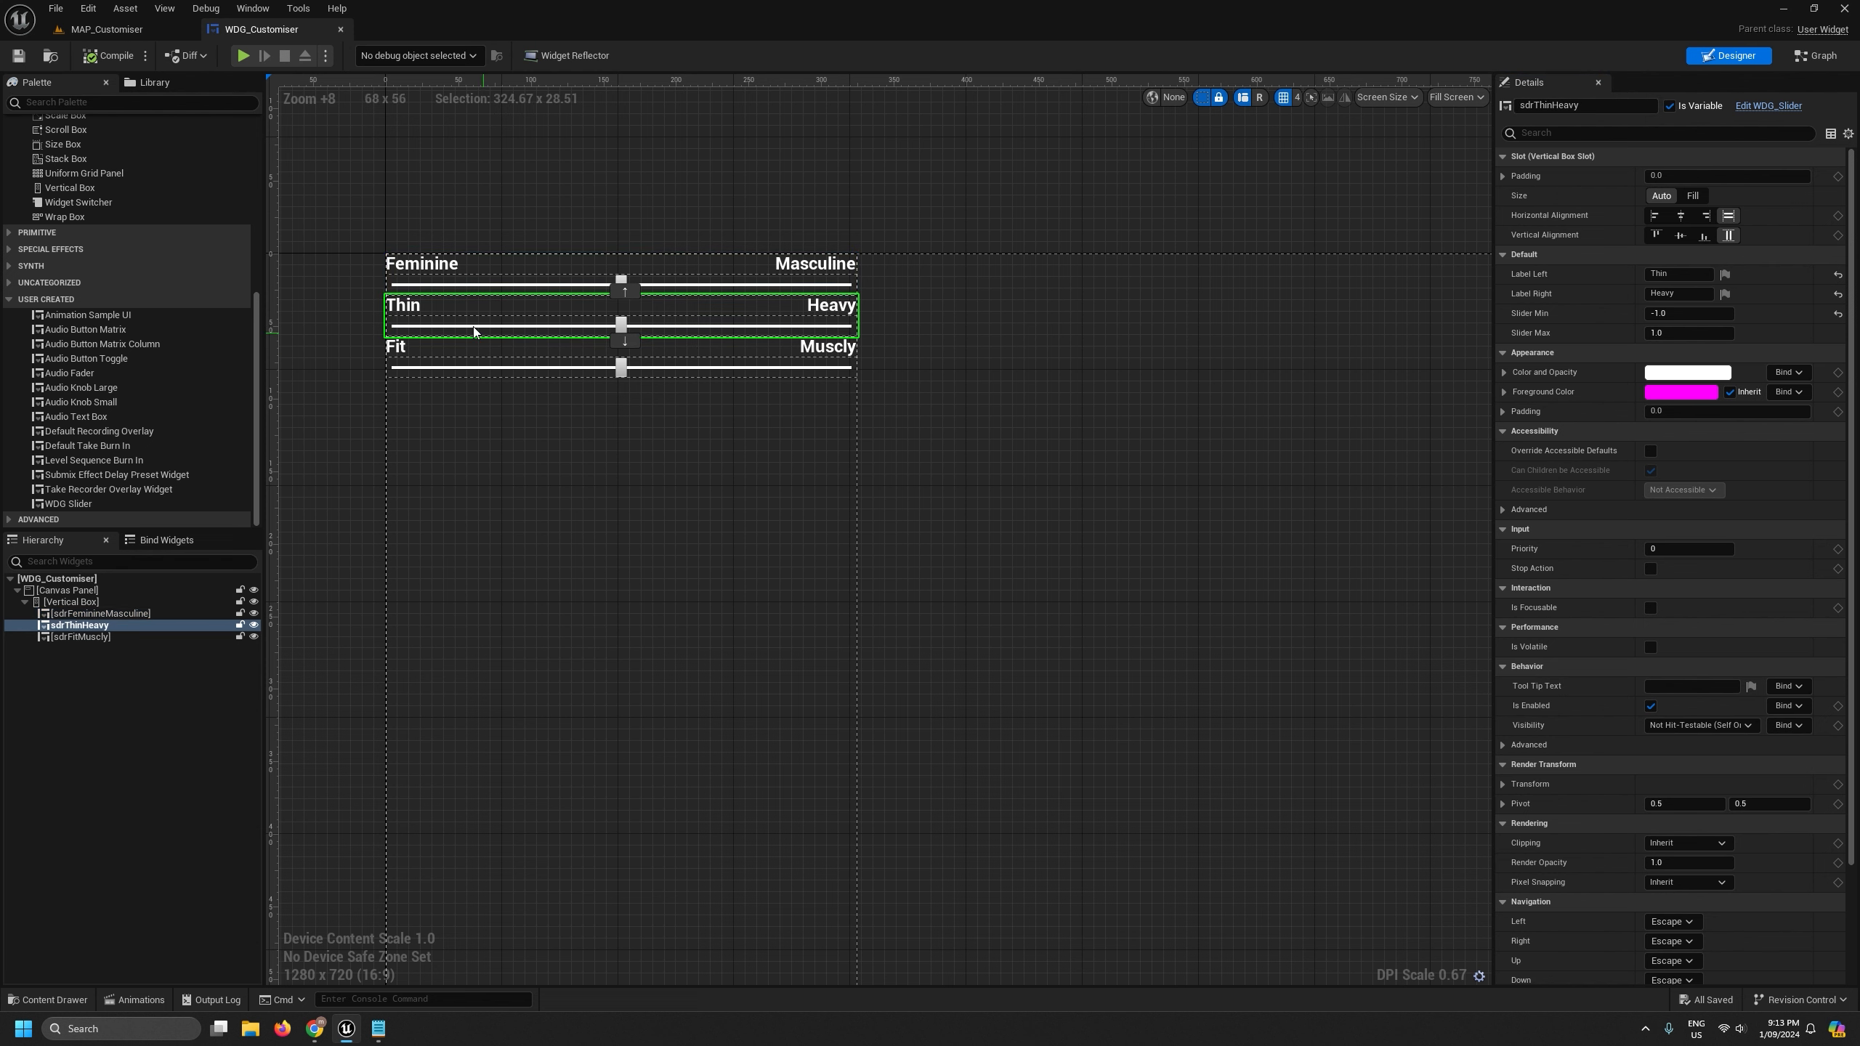
pyautogui.click(462, 278)
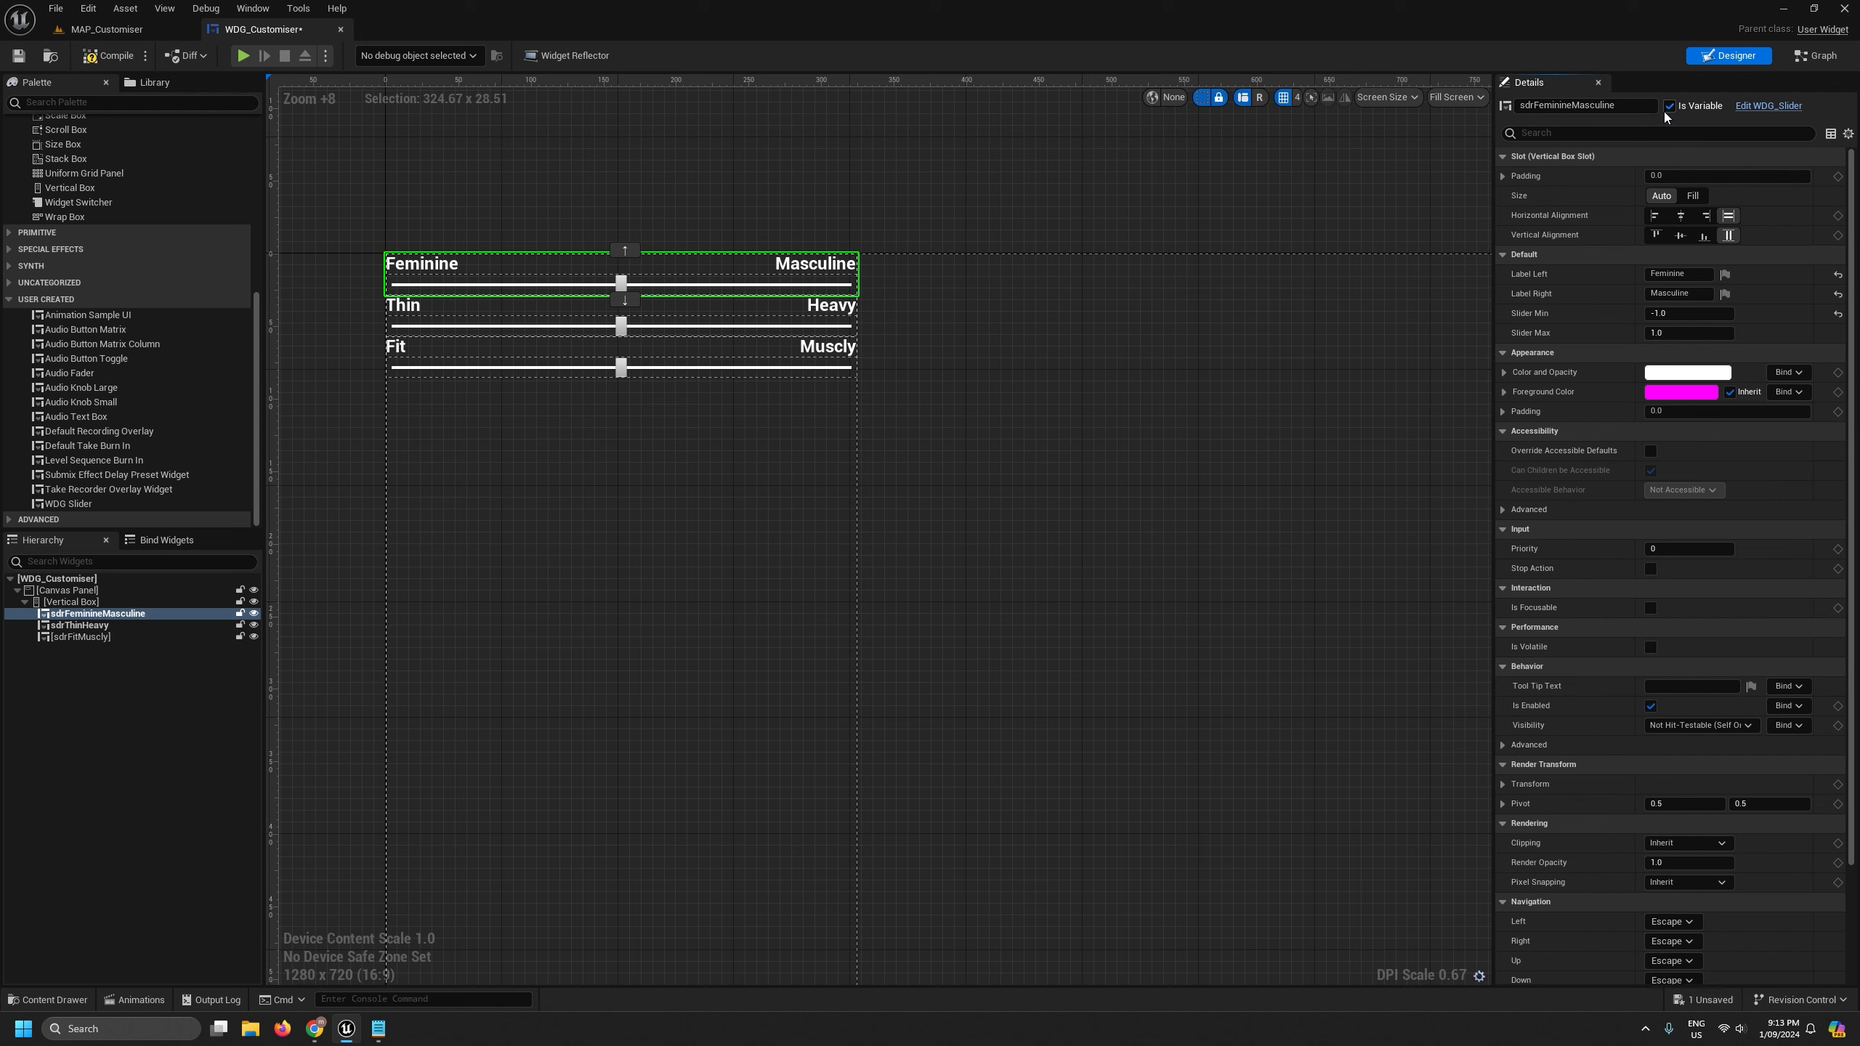
pyautogui.click(540, 348)
pyautogui.click(1670, 106)
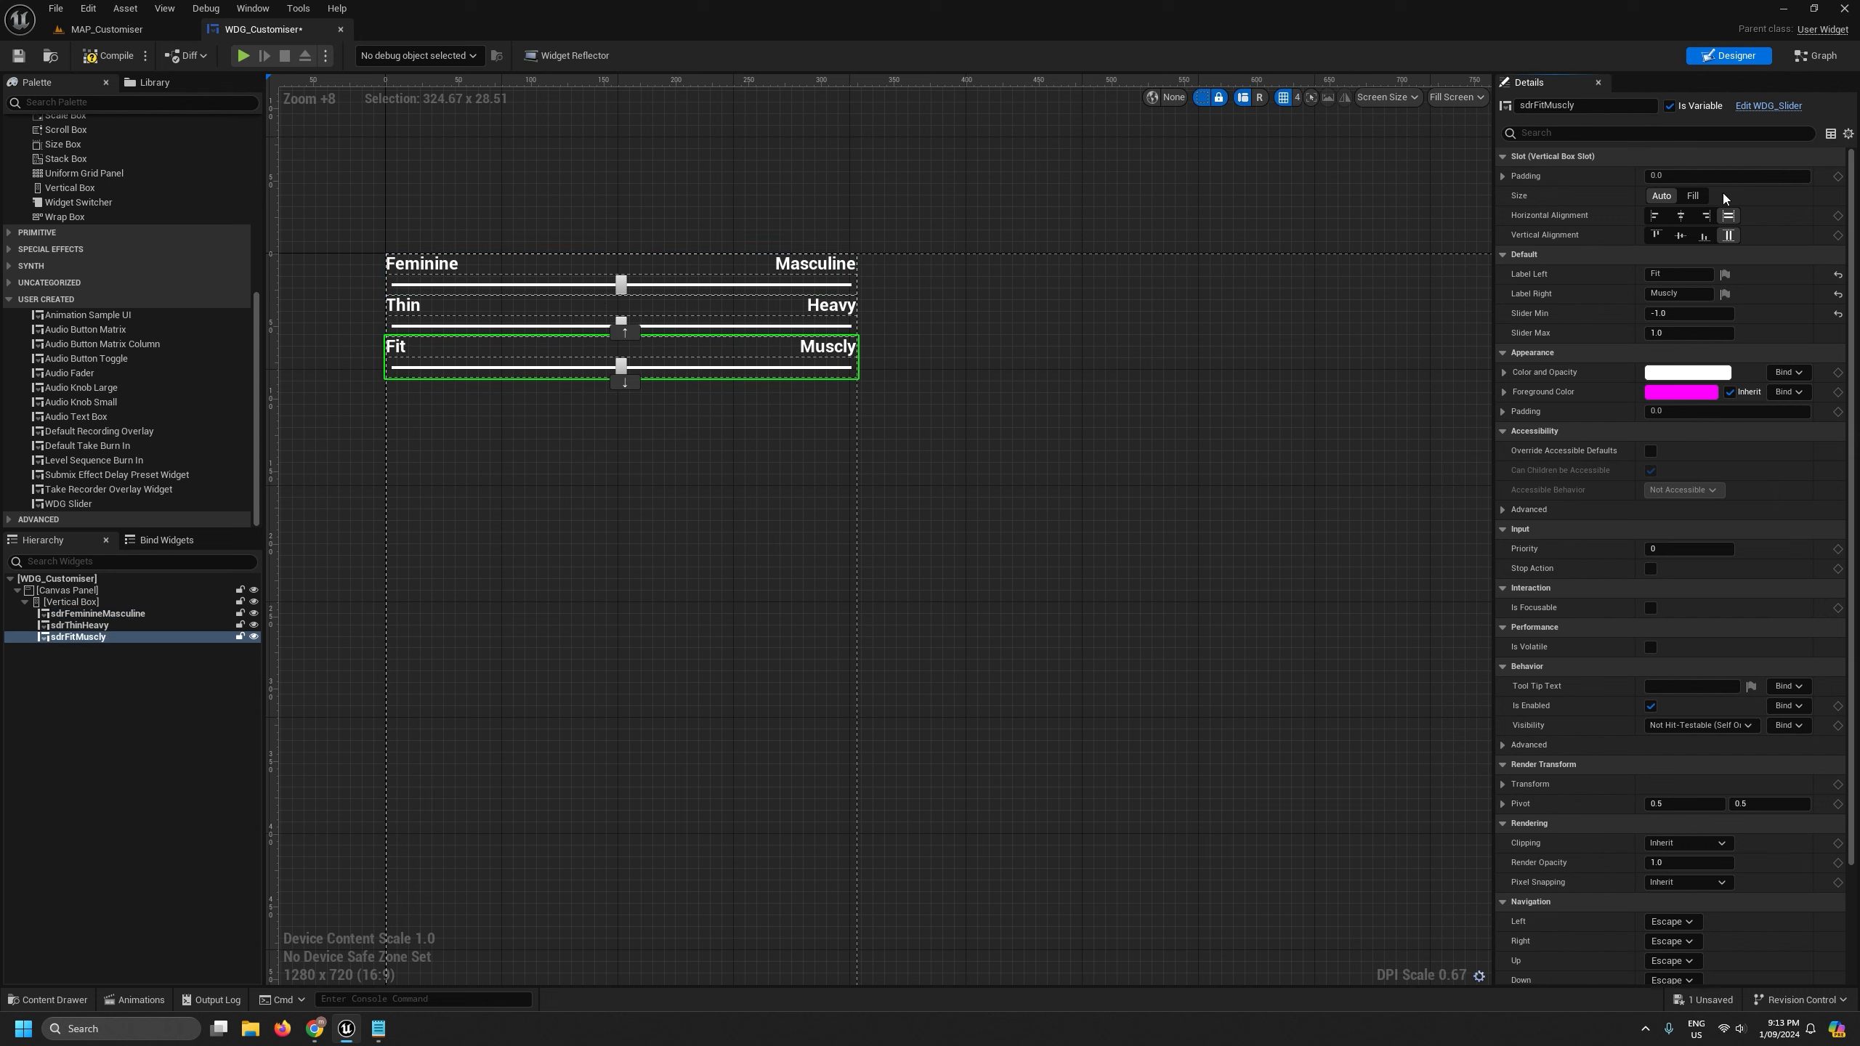
# - Add a Slider Value Changed event for sdrFeminineMasculine and move its node further below the sdrThinHeavy node chain
pyautogui.scroll(-4, 1821, 598)
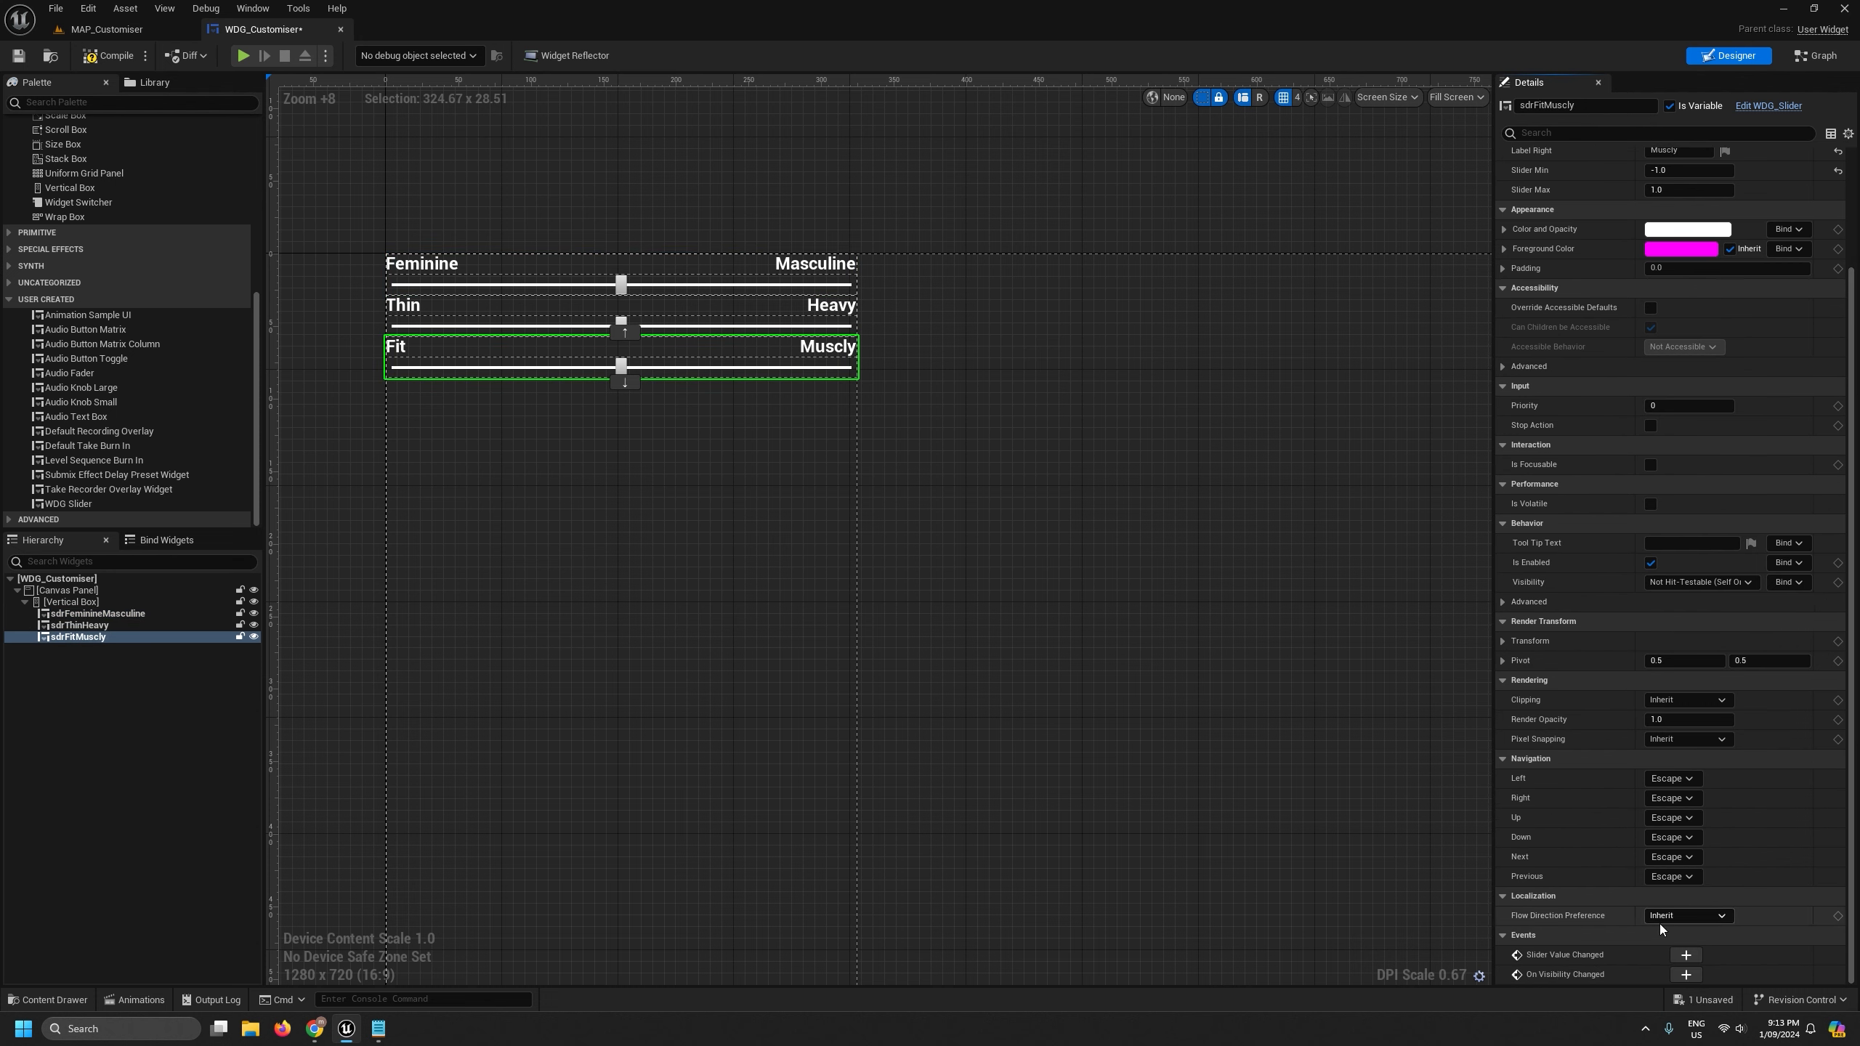
pyautogui.click(529, 273)
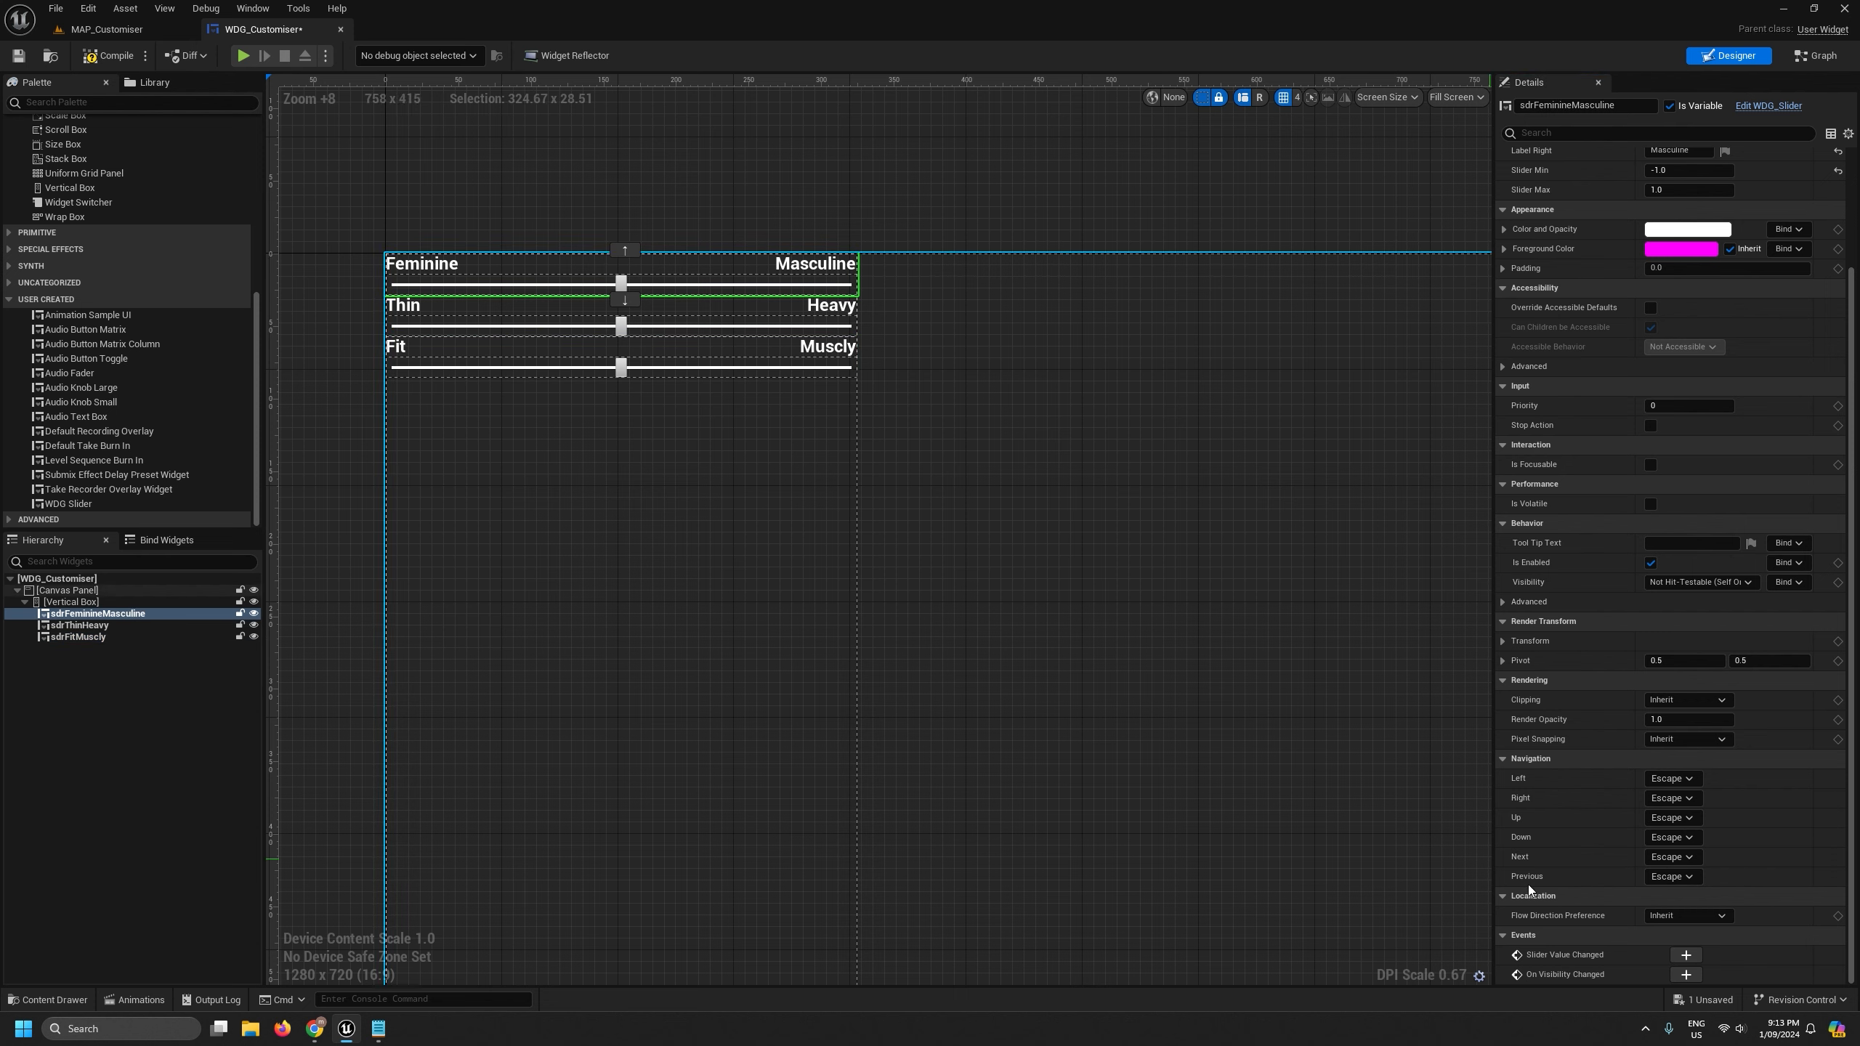
pyautogui.click(1685, 955)
pyautogui.scroll(-6, 1439, 836)
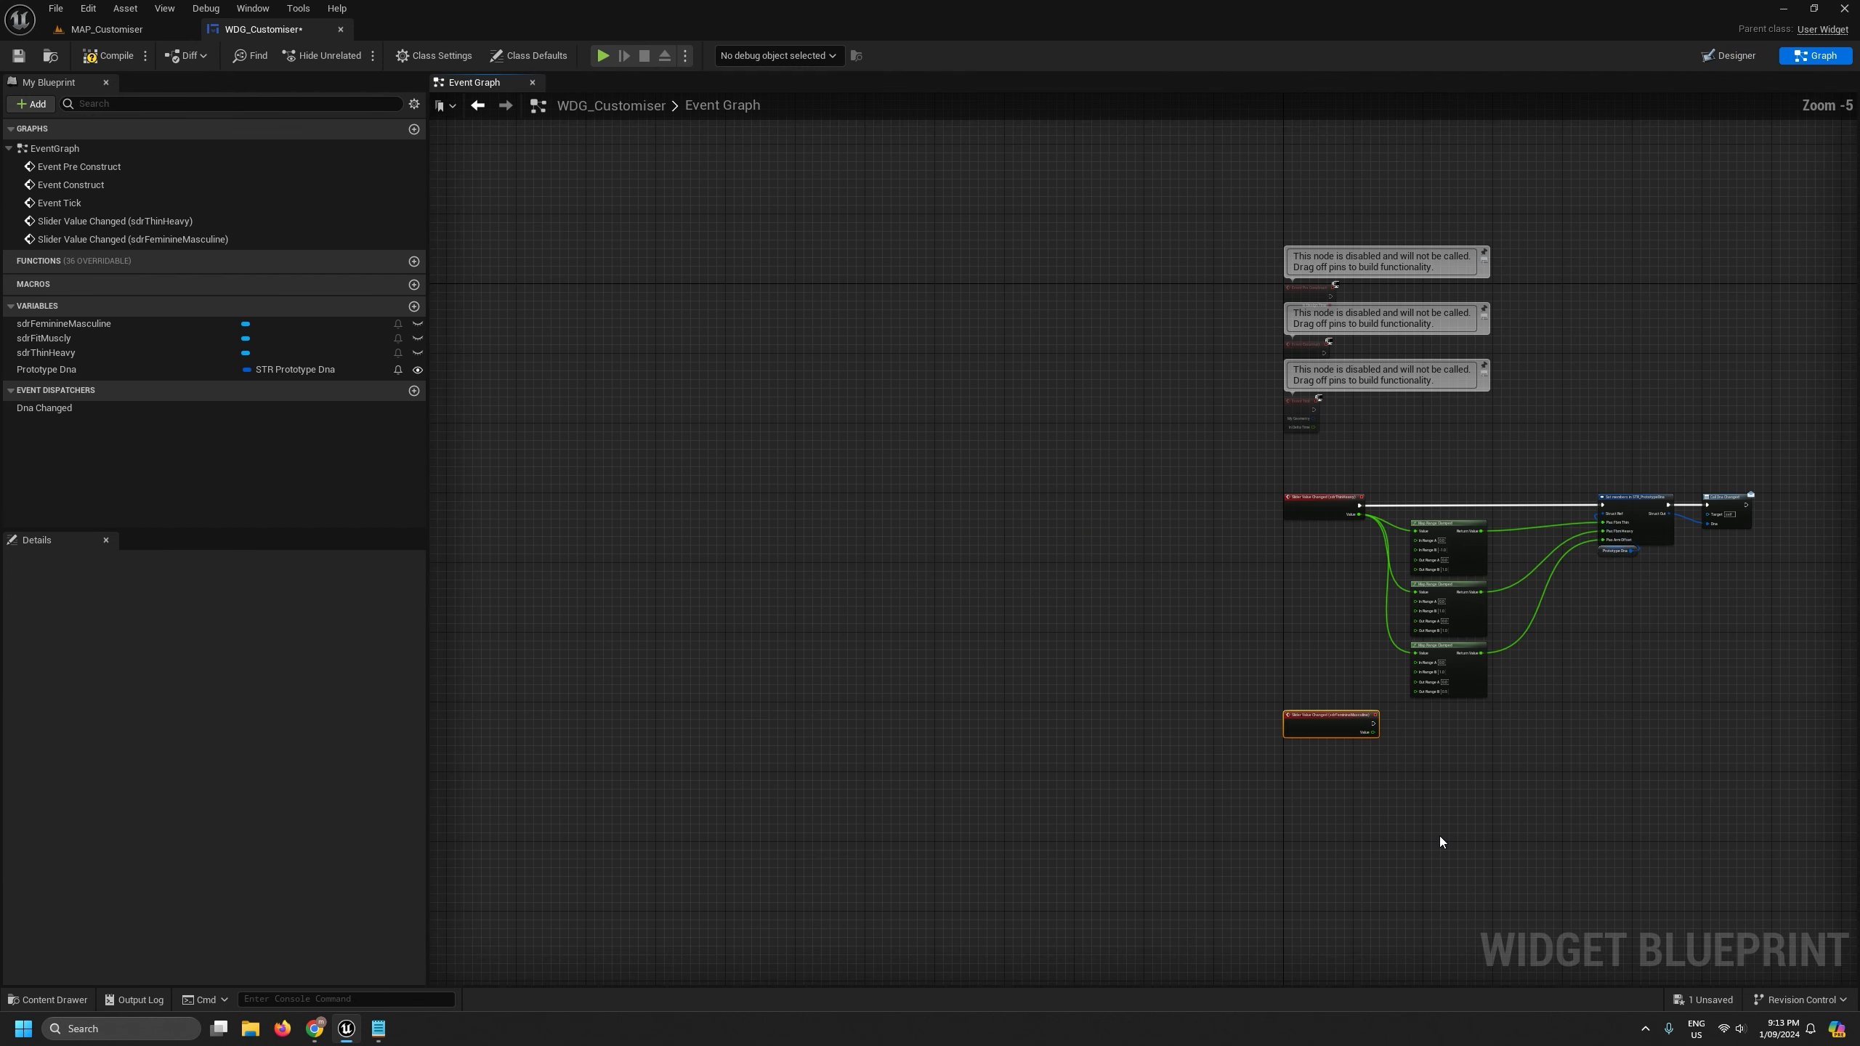
pyautogui.moveTo(863, 616); pyautogui.dragTo(863, 669)
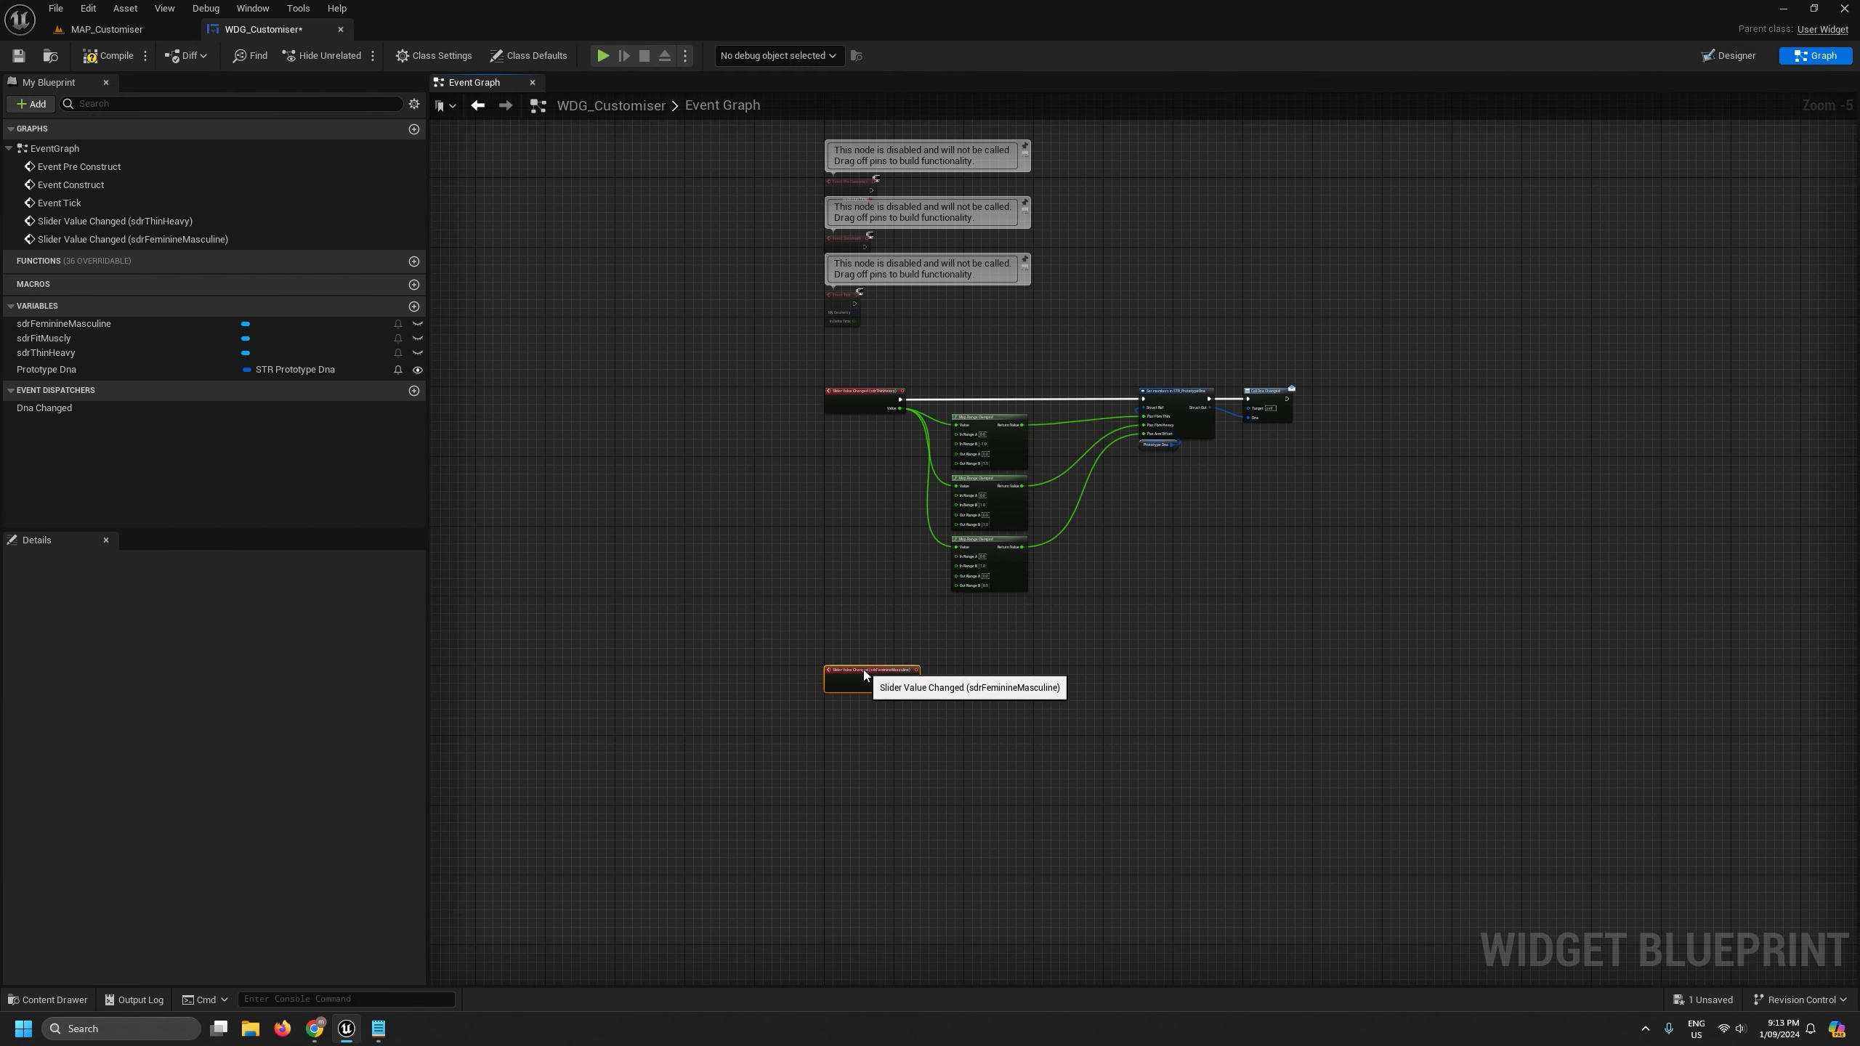
pyautogui.scroll(2, 1076, 650)
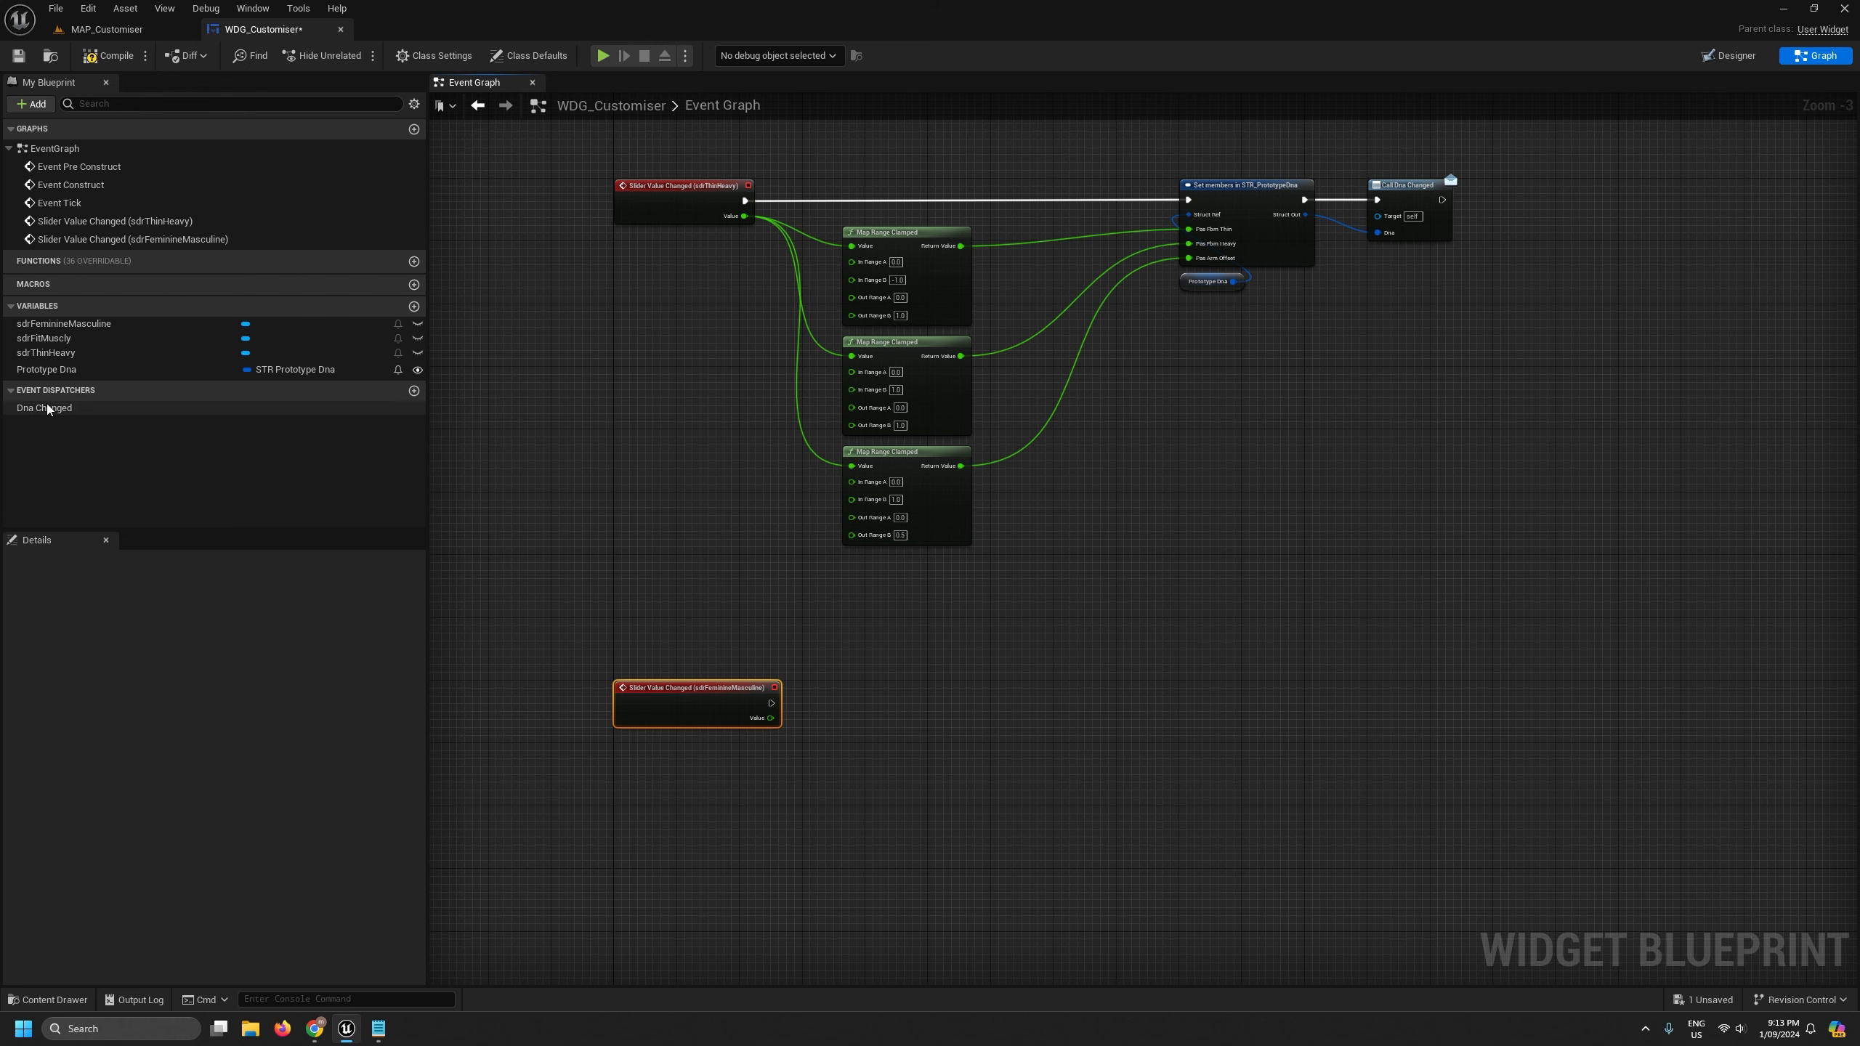
# - Examine the sdrThinHeavy chain's Map Range Clamped, Set members in STR_PrototypeDna and Call Dna Changed nodes
pyautogui.moveTo(43, 408)
pyautogui.mouseDown()
pyautogui.moveTo(621, 571)
pyautogui.moveTo(154, 457)
pyautogui.moveTo(73, 416)
pyautogui.mouseUp()
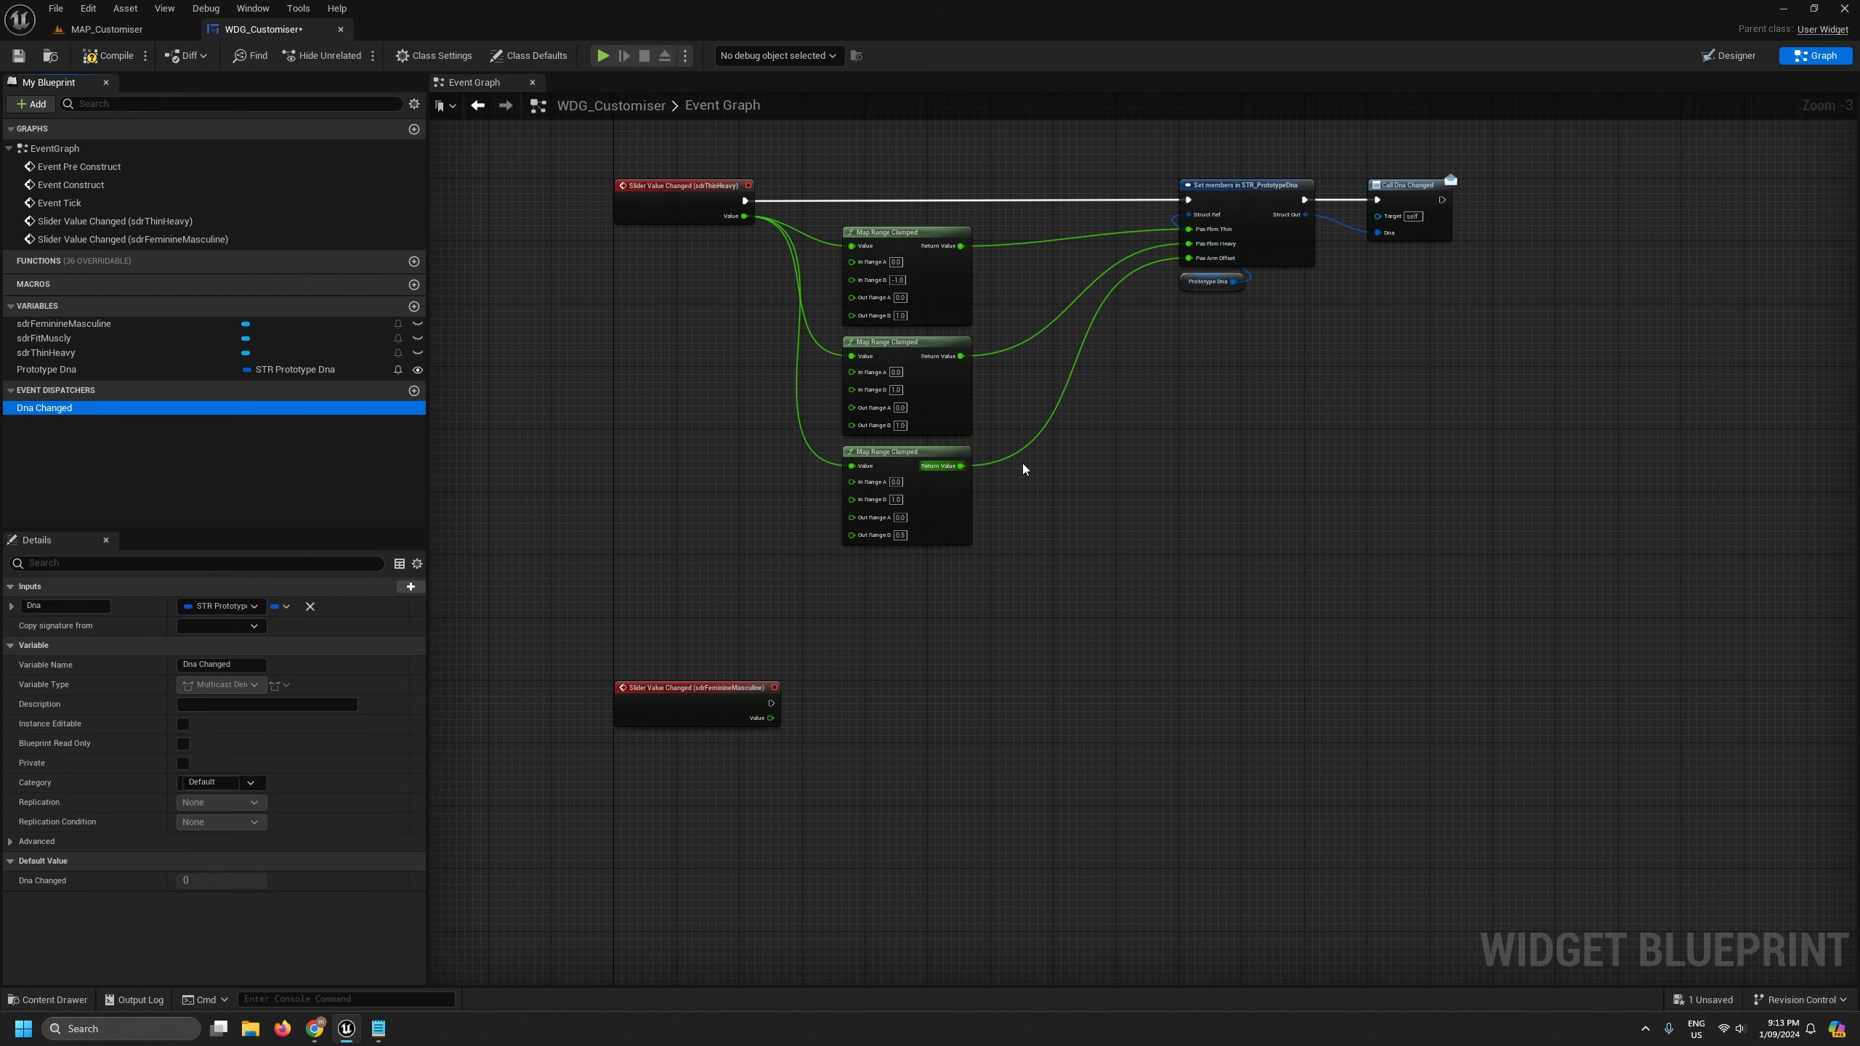
pyautogui.scroll(3, 1208, 224)
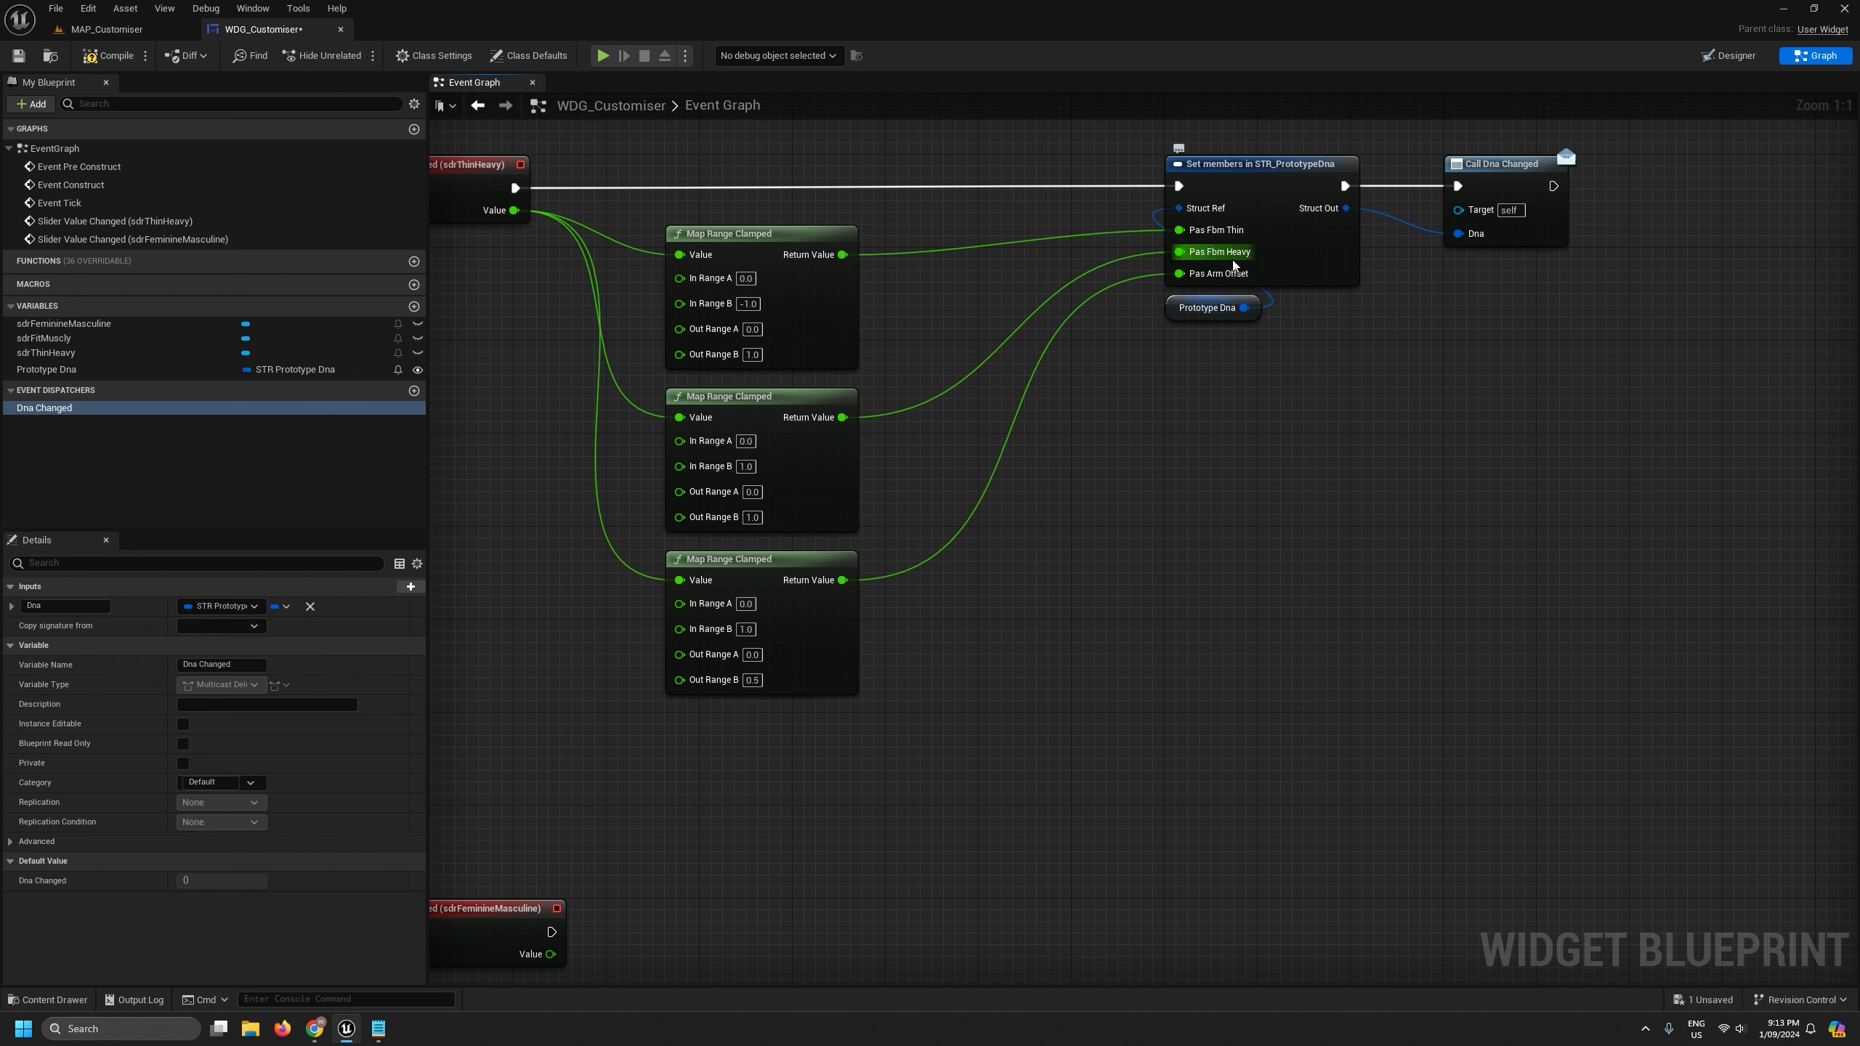
pyautogui.scroll(-1, 1362, 388)
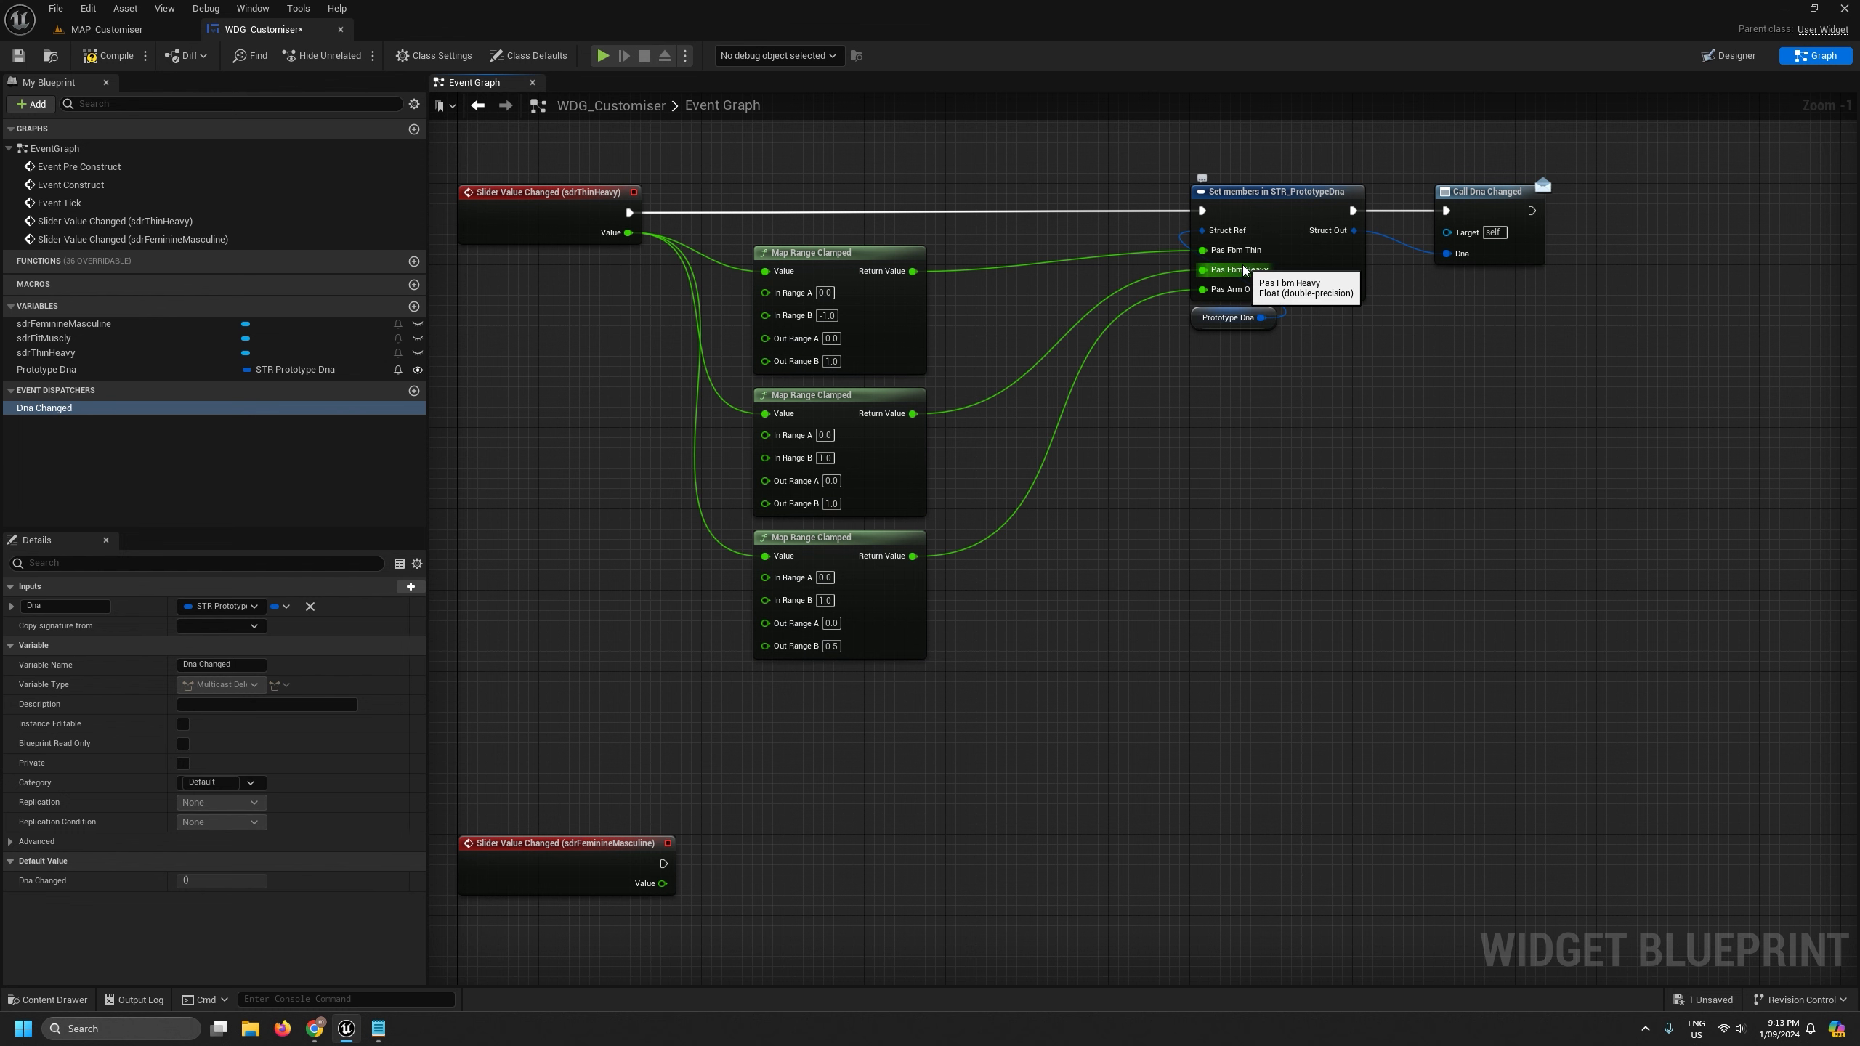
pyautogui.scroll(1, 1242, 262)
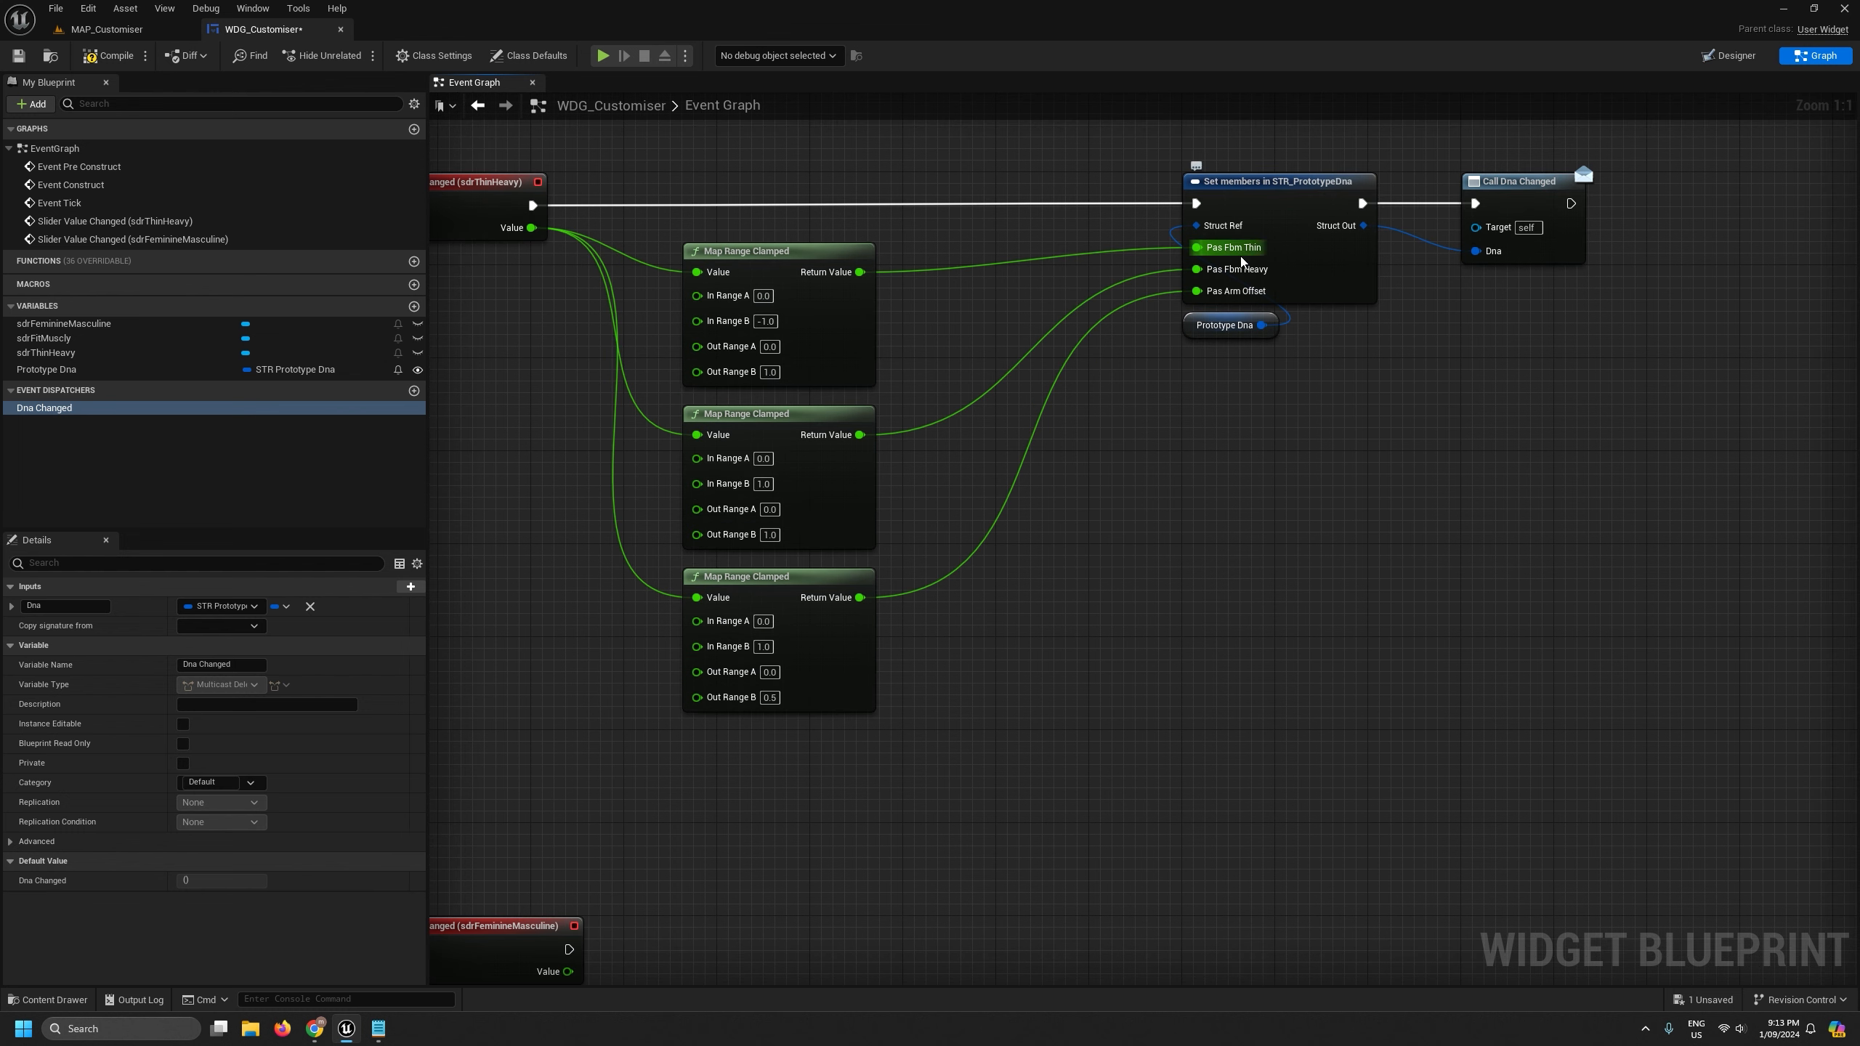
pyautogui.scroll(-4, 1142, 403)
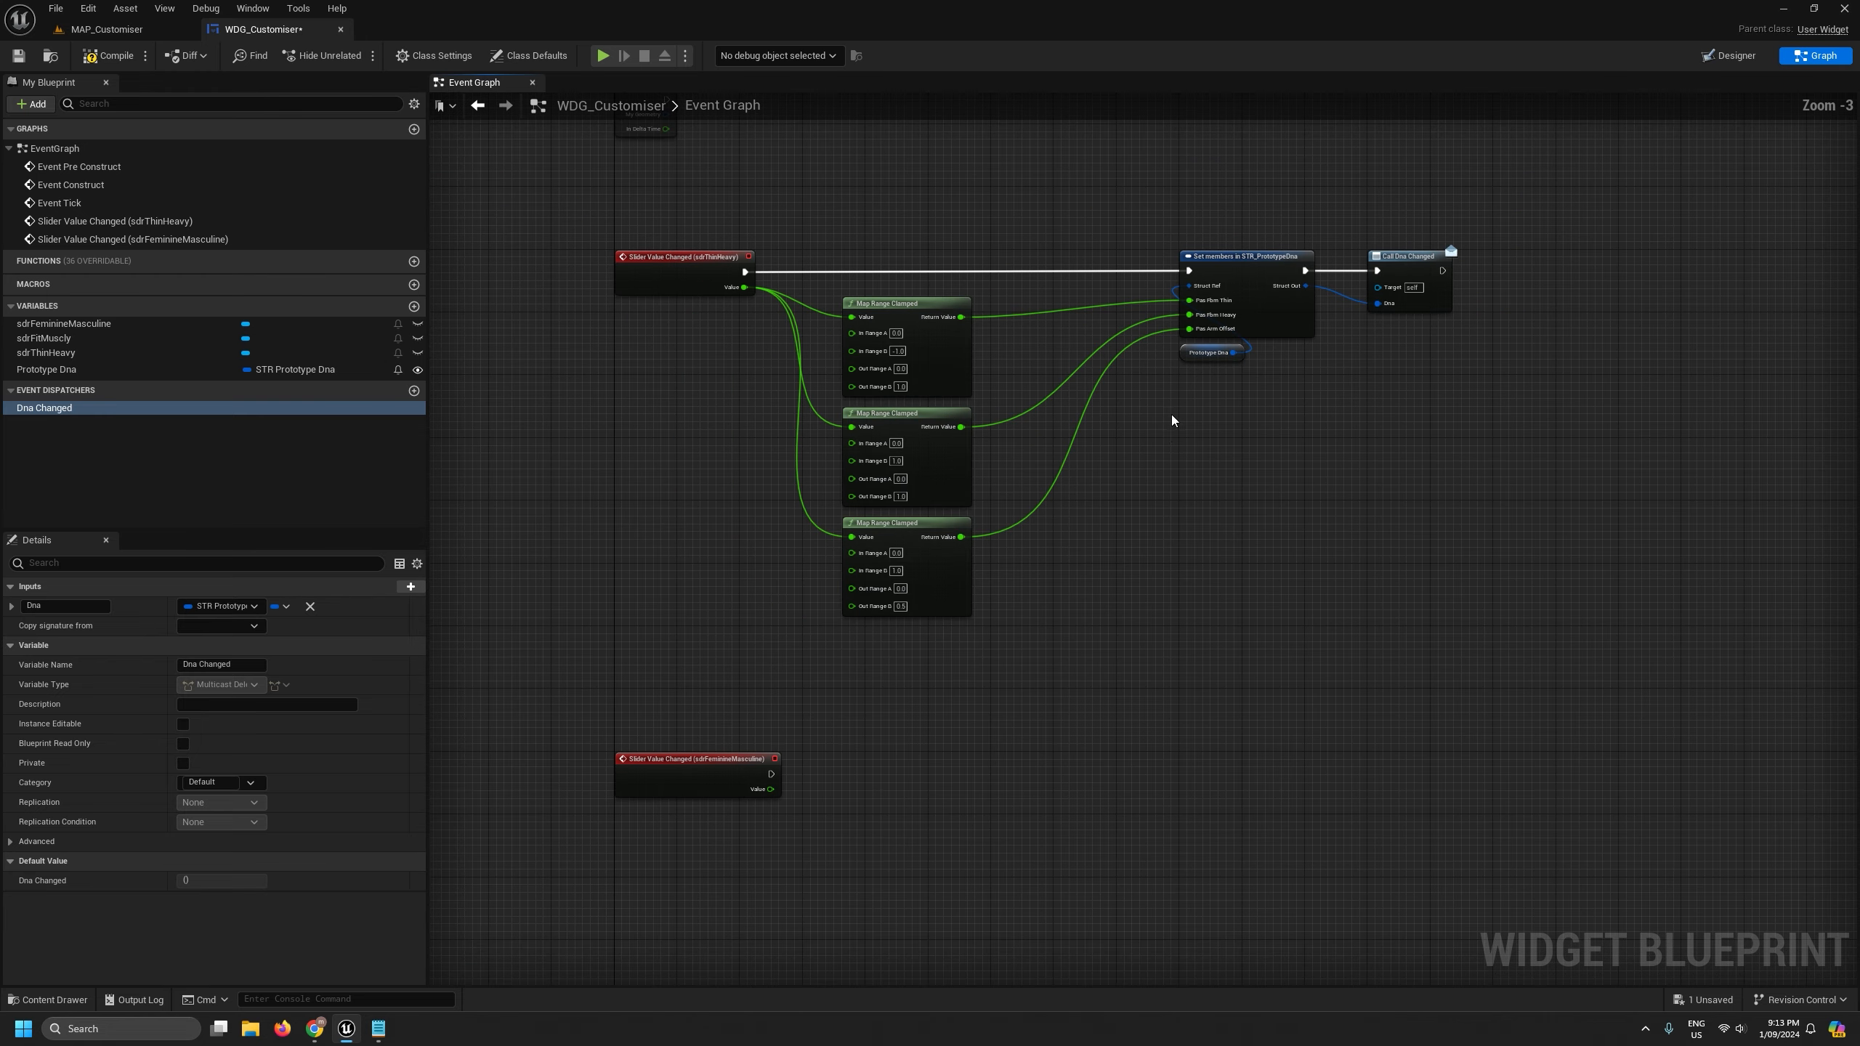
pyautogui.moveTo(1485, 658); pyautogui.dragTo(931, 227)
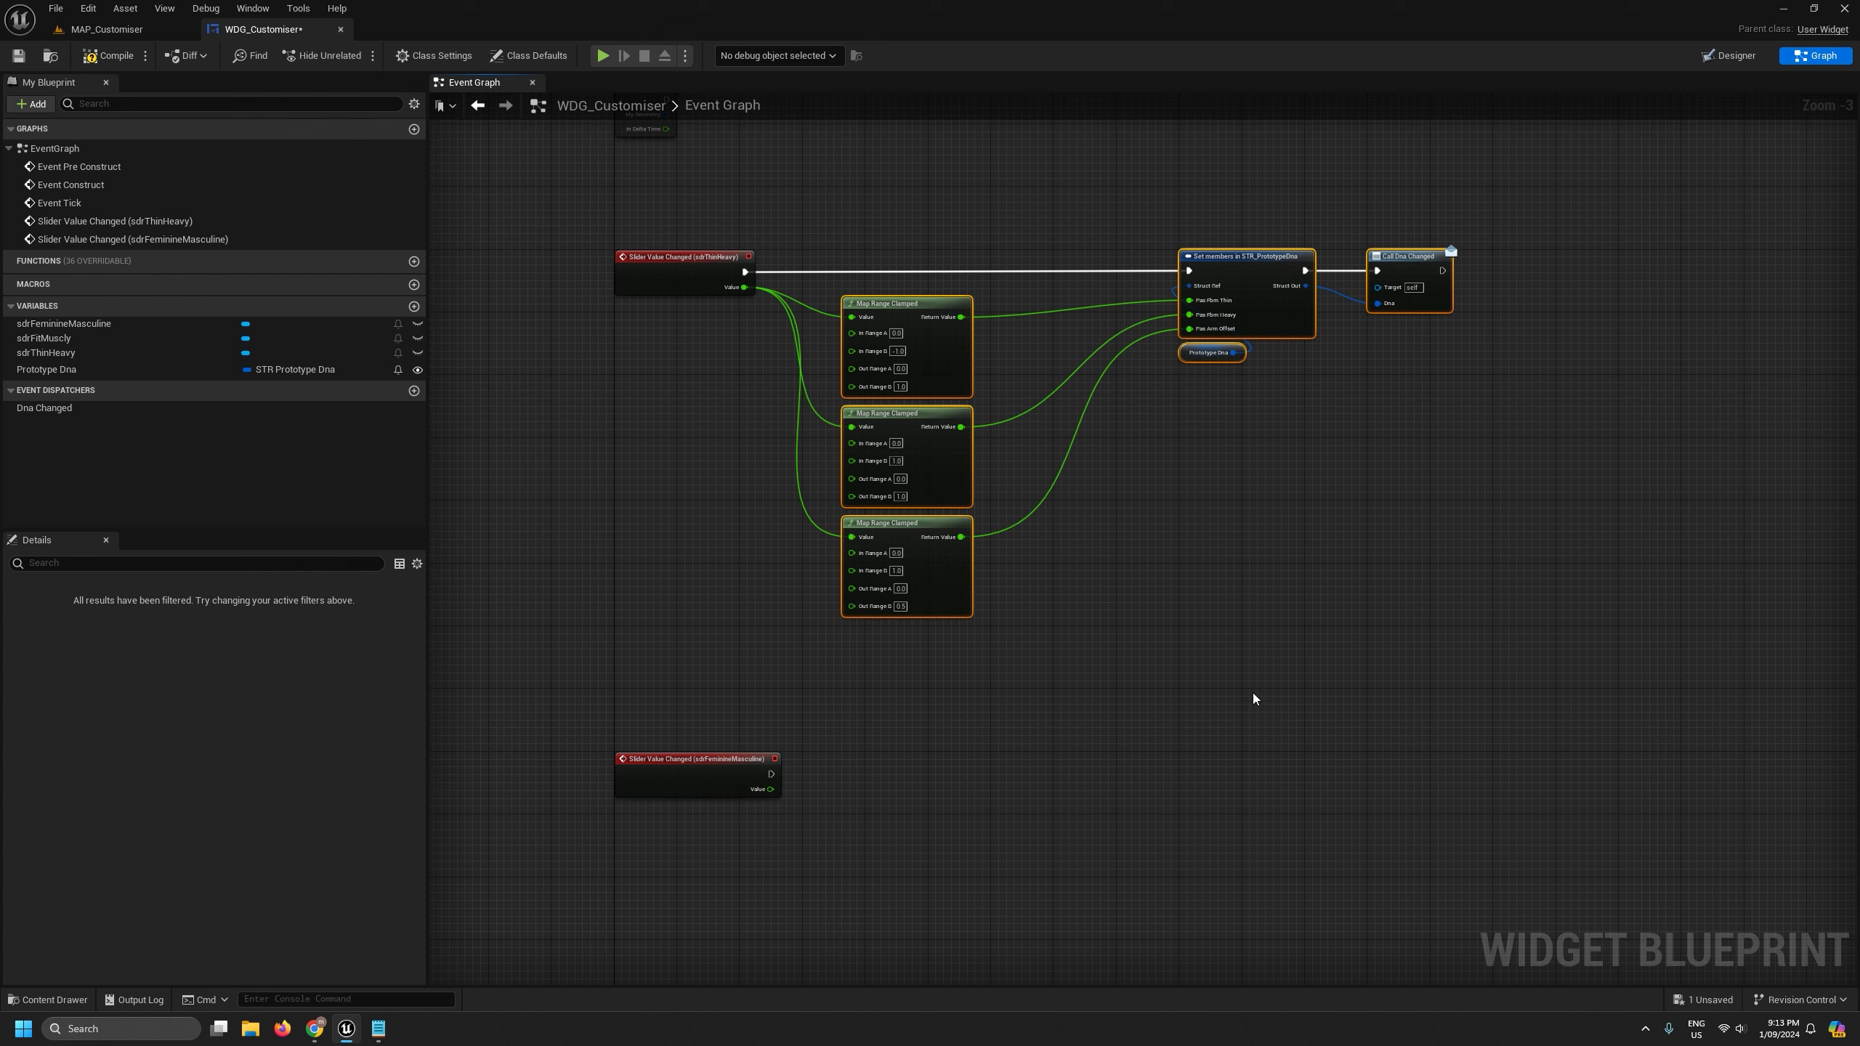
pyautogui.moveTo(1582, 448); pyautogui.dragTo(1121, 262)
pyautogui.scroll(3, 1175, 247)
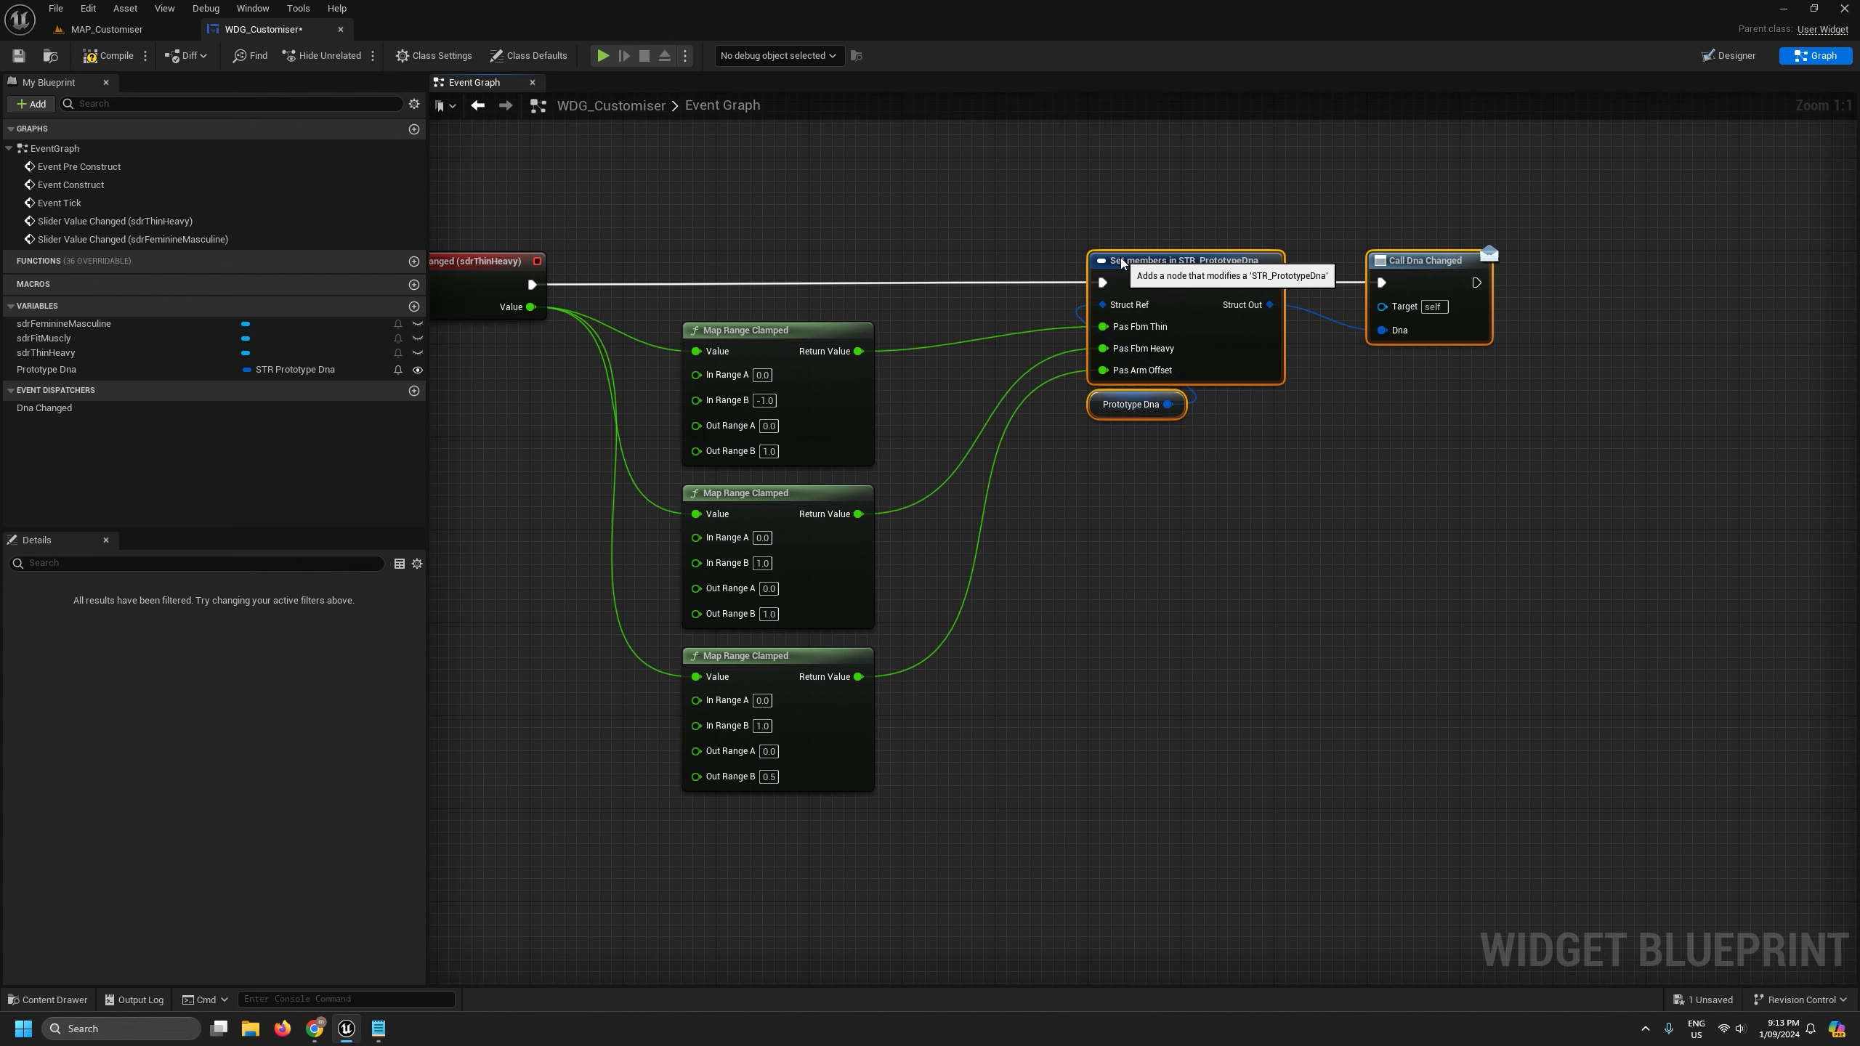
pyautogui.scroll(-2, 1216, 467)
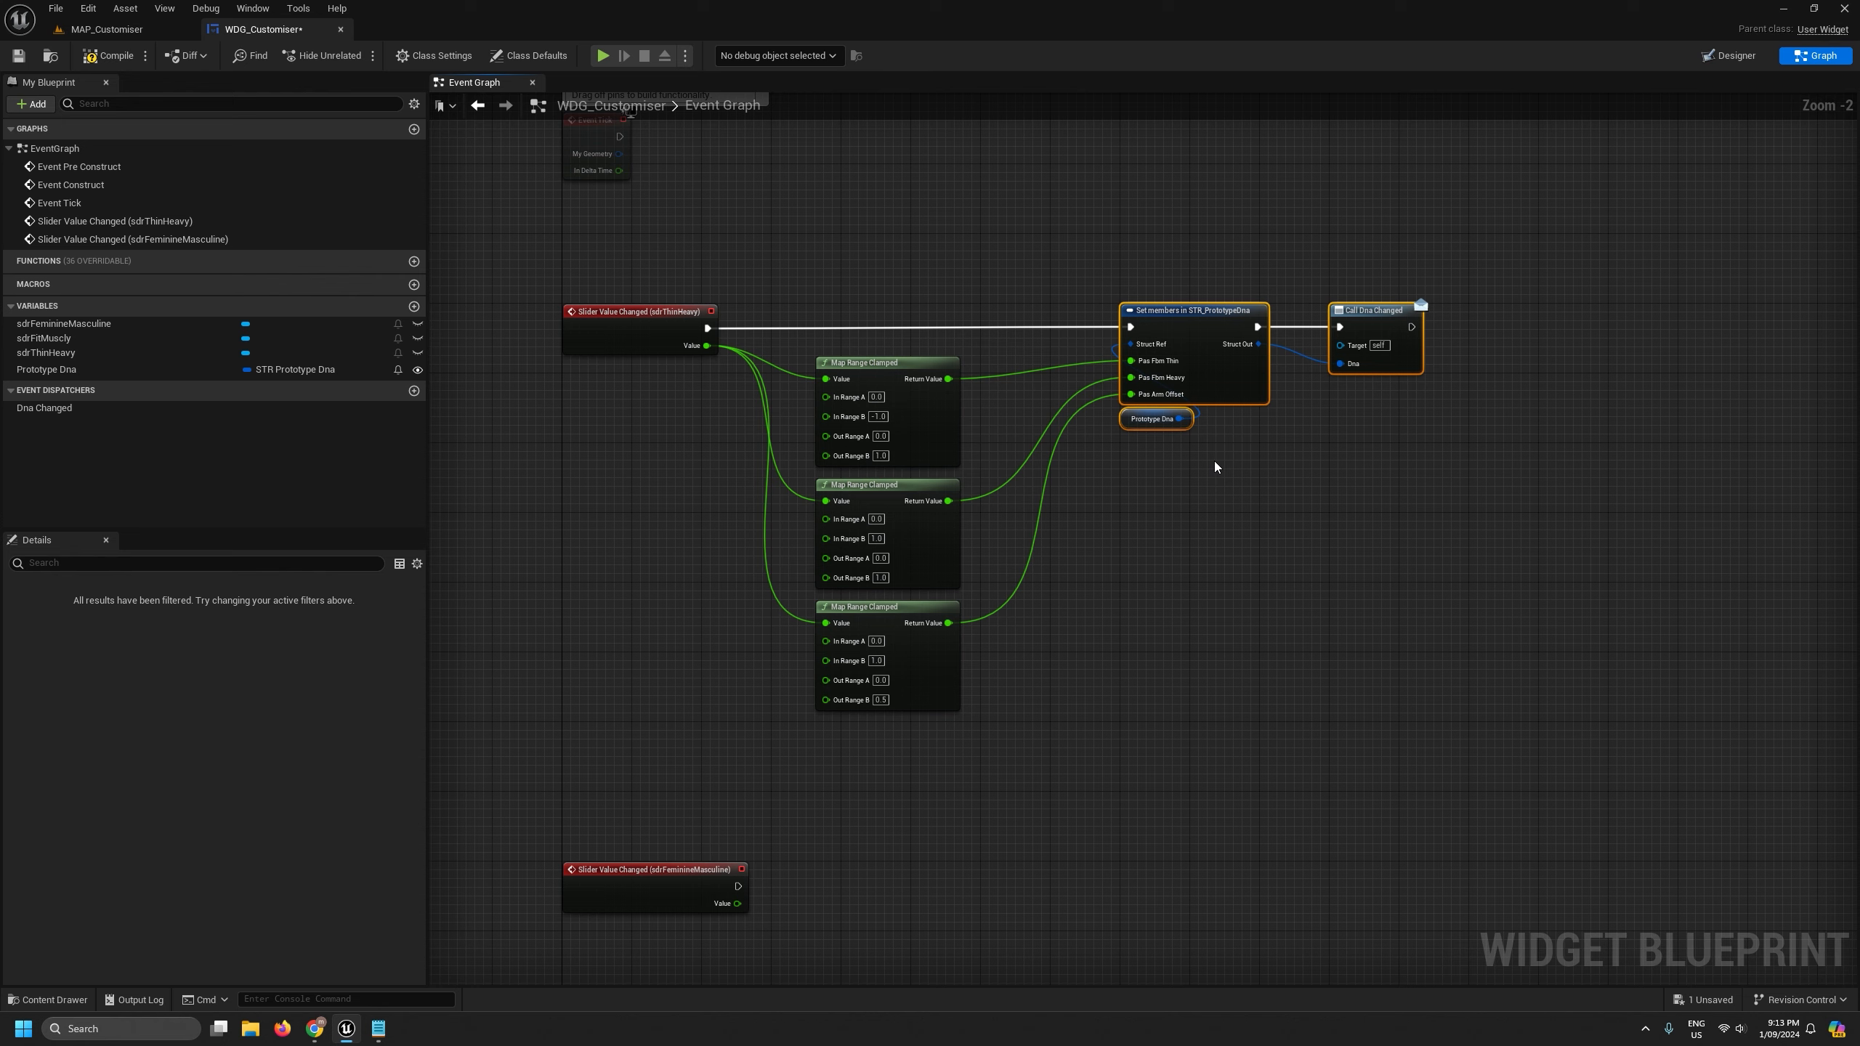
pyautogui.scroll(-2, 1215, 466)
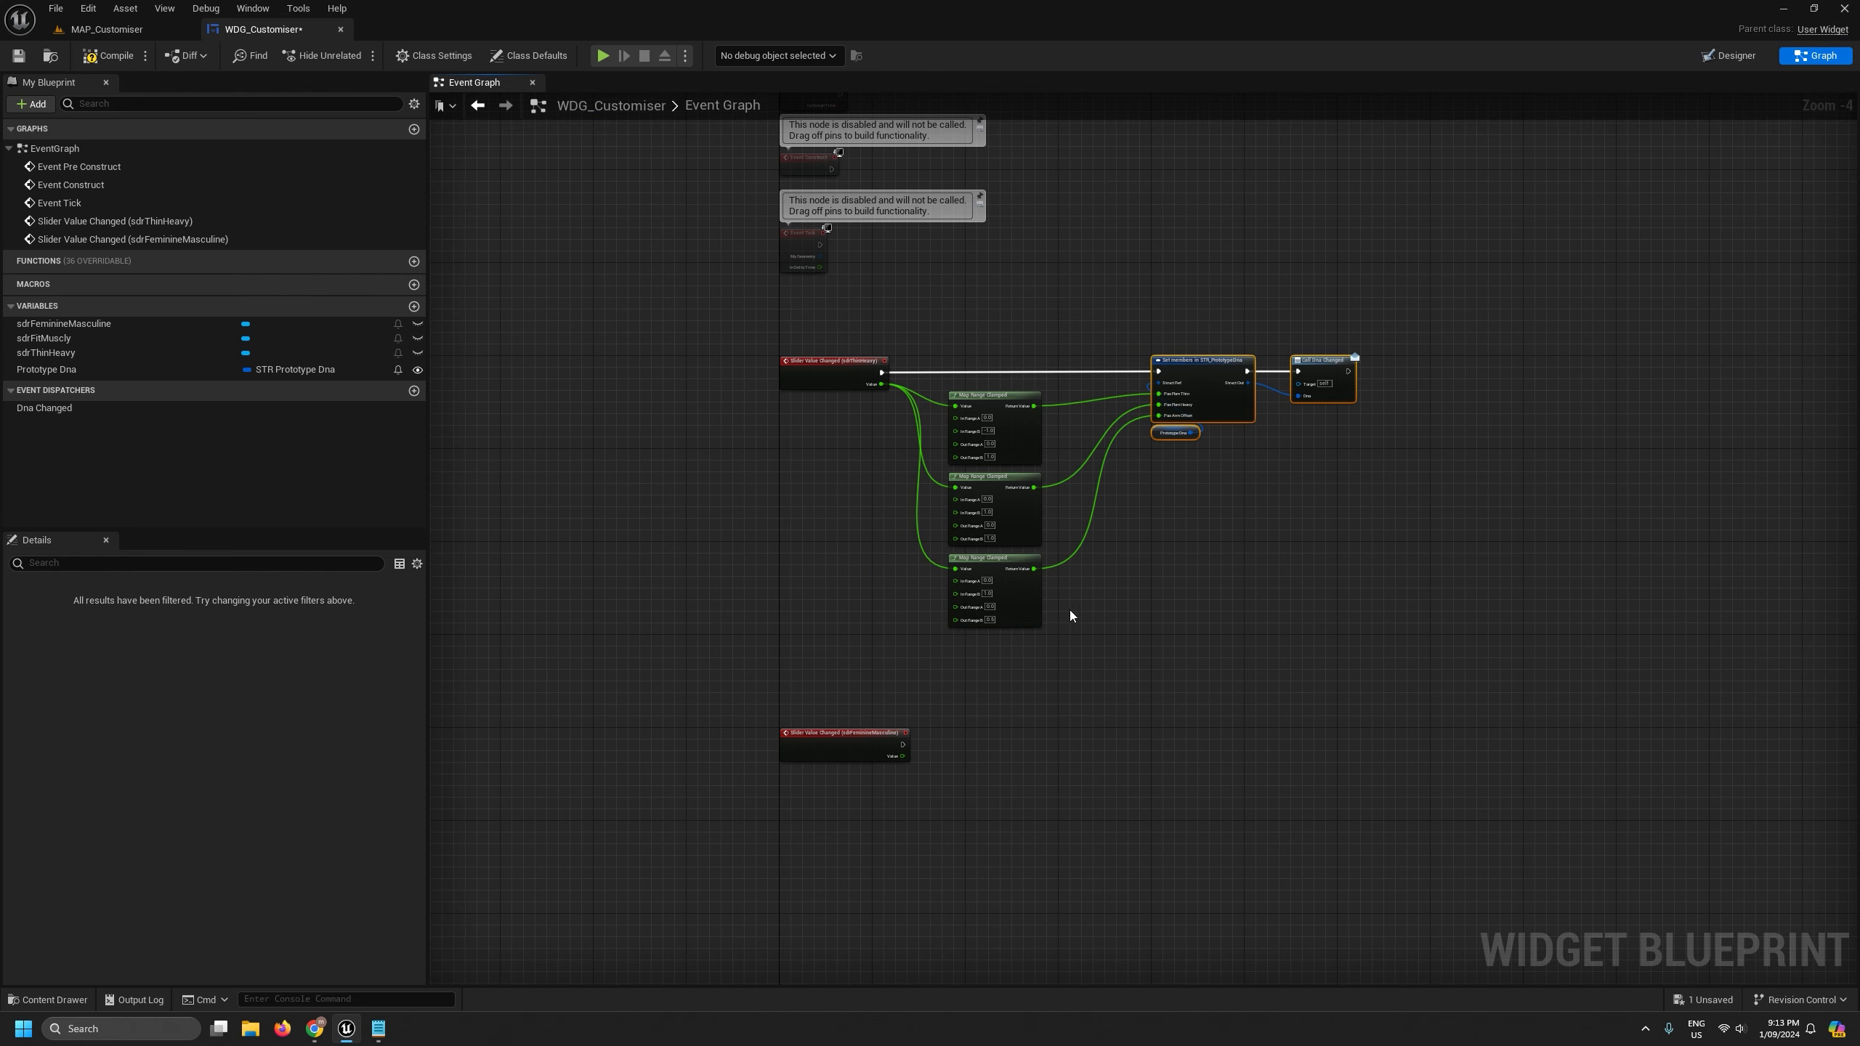
pyautogui.scroll(2, 1068, 615)
pyautogui.moveTo(1050, 739); pyautogui.dragTo(942, 291)
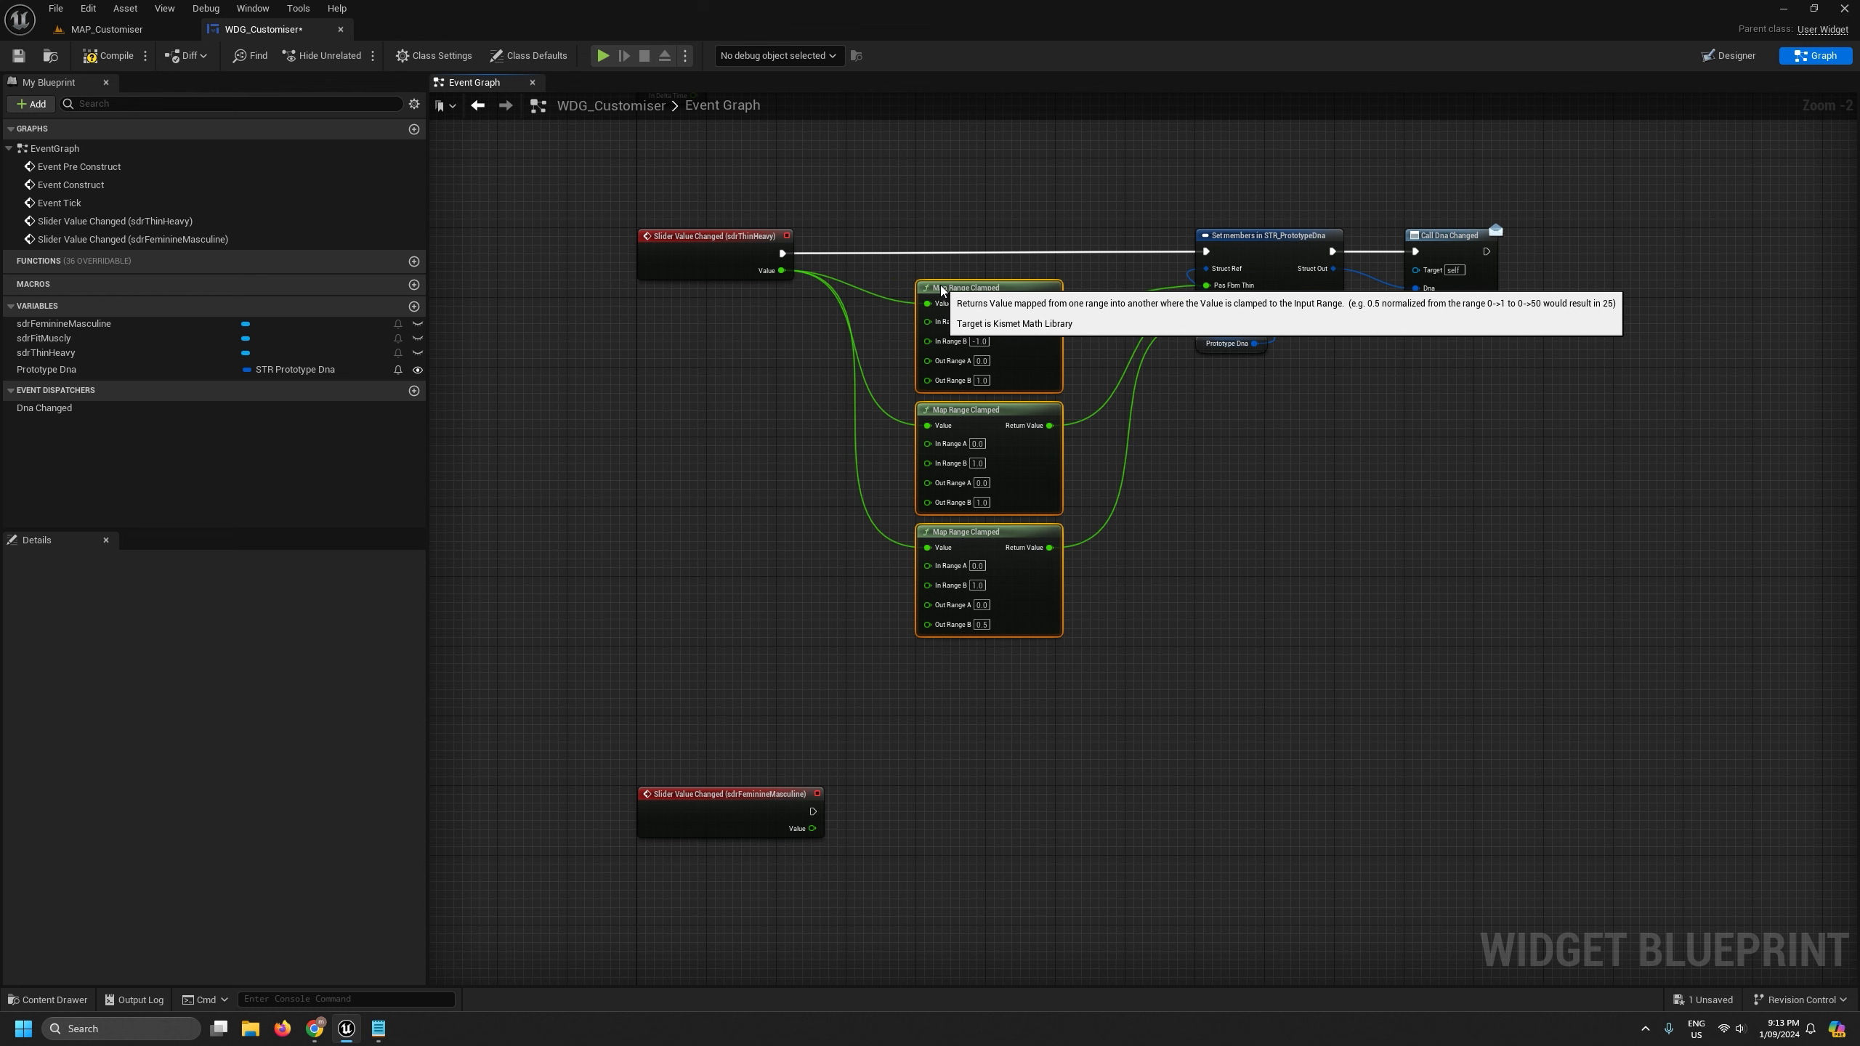
pyautogui.scroll(-3, 1230, 486)
pyautogui.scroll(2, 1167, 495)
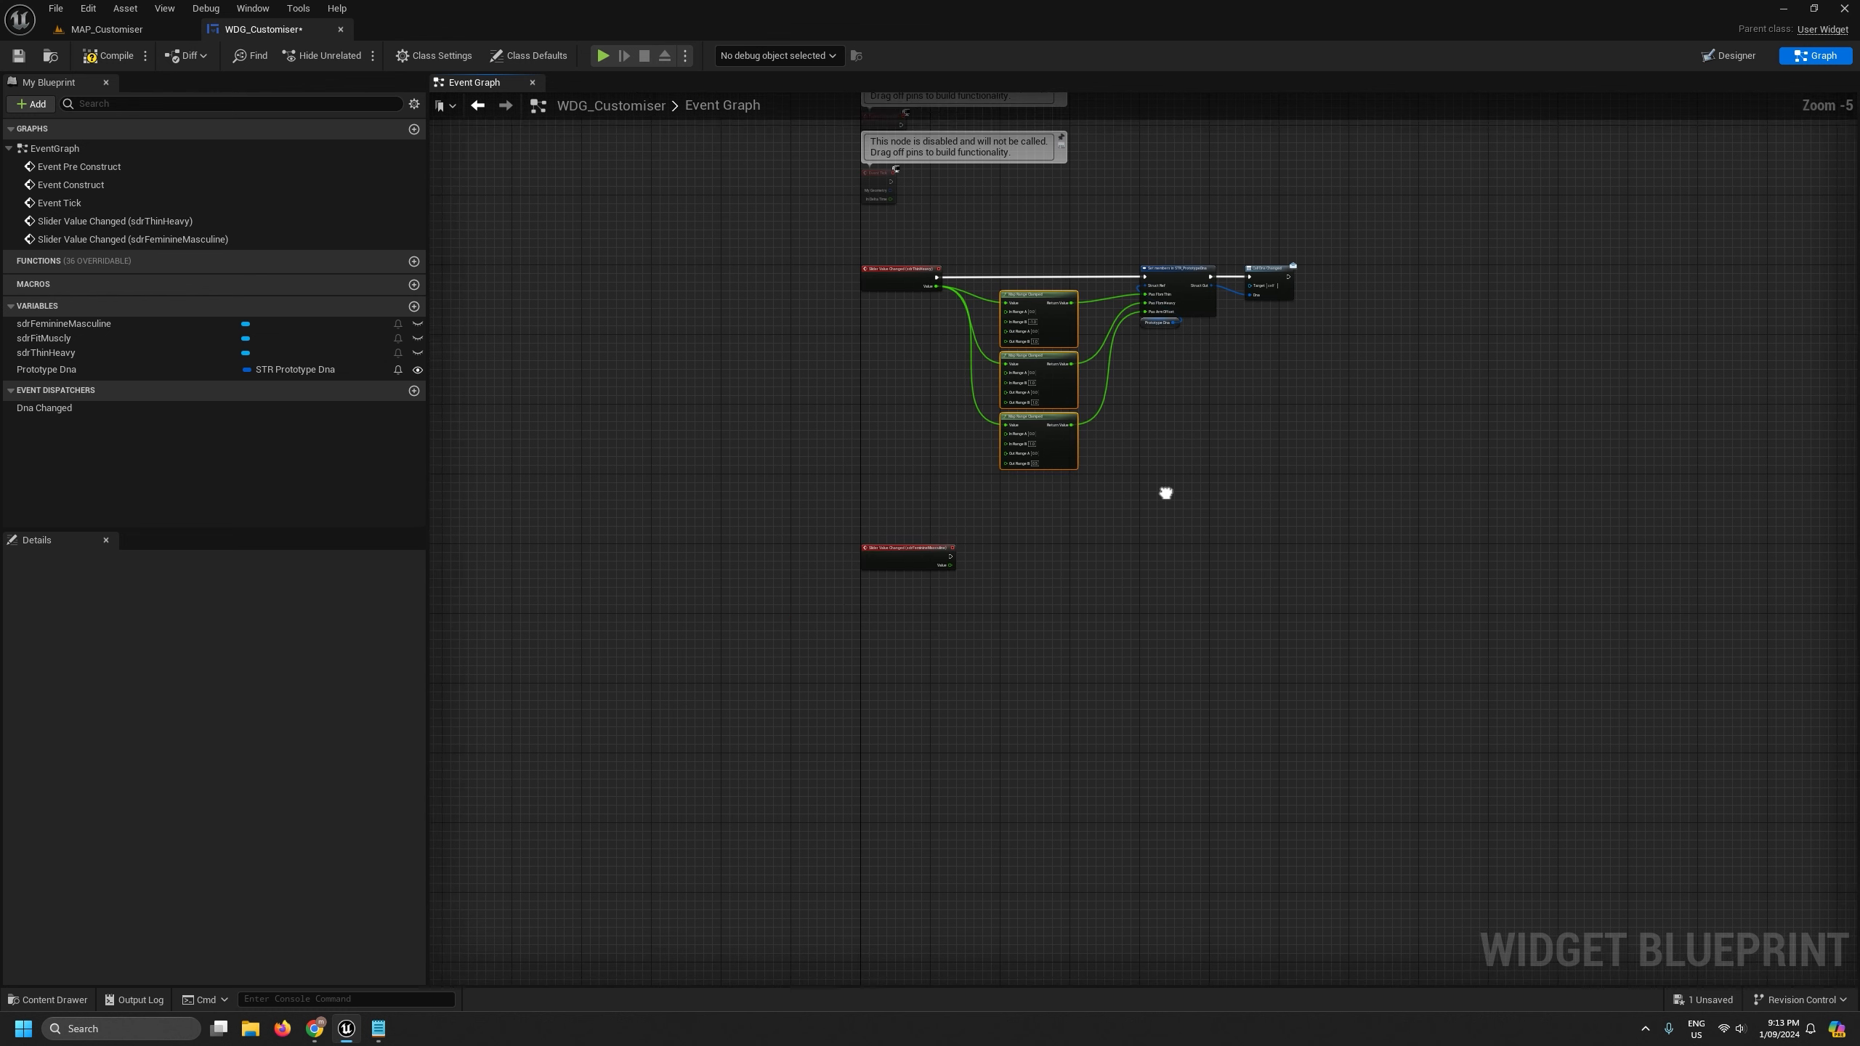
pyautogui.moveTo(1167, 555); pyautogui.dragTo(1108, 513, button='right')
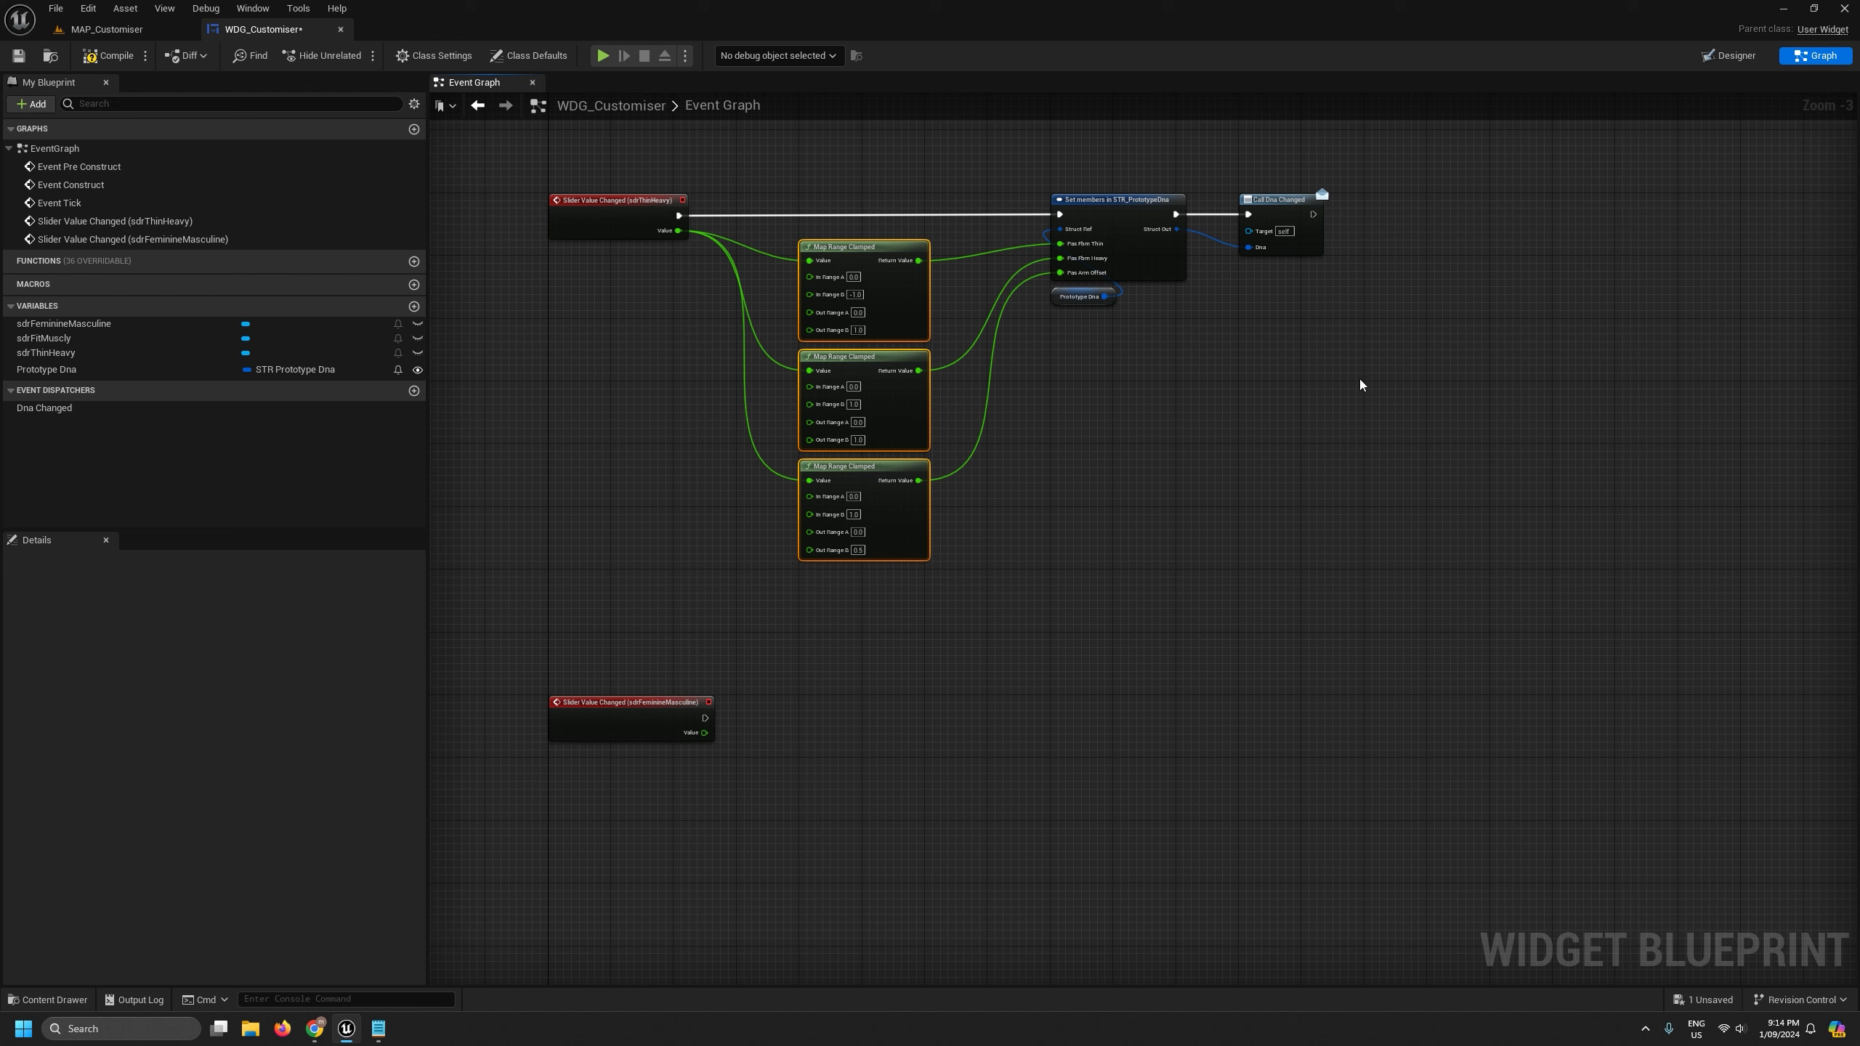
# - Duplicate the first two Map Range Clamped nodes, Set members, Prototype Dna and Call Dna Changed beside the sdrFeminineMasculine event and connect its execution to Set members
pyautogui.moveTo(1535, 421); pyautogui.dragTo(736, 192)
pyautogui.hotkey('ctrl', 'c')
pyautogui.hotkey('ctrl', 'v')
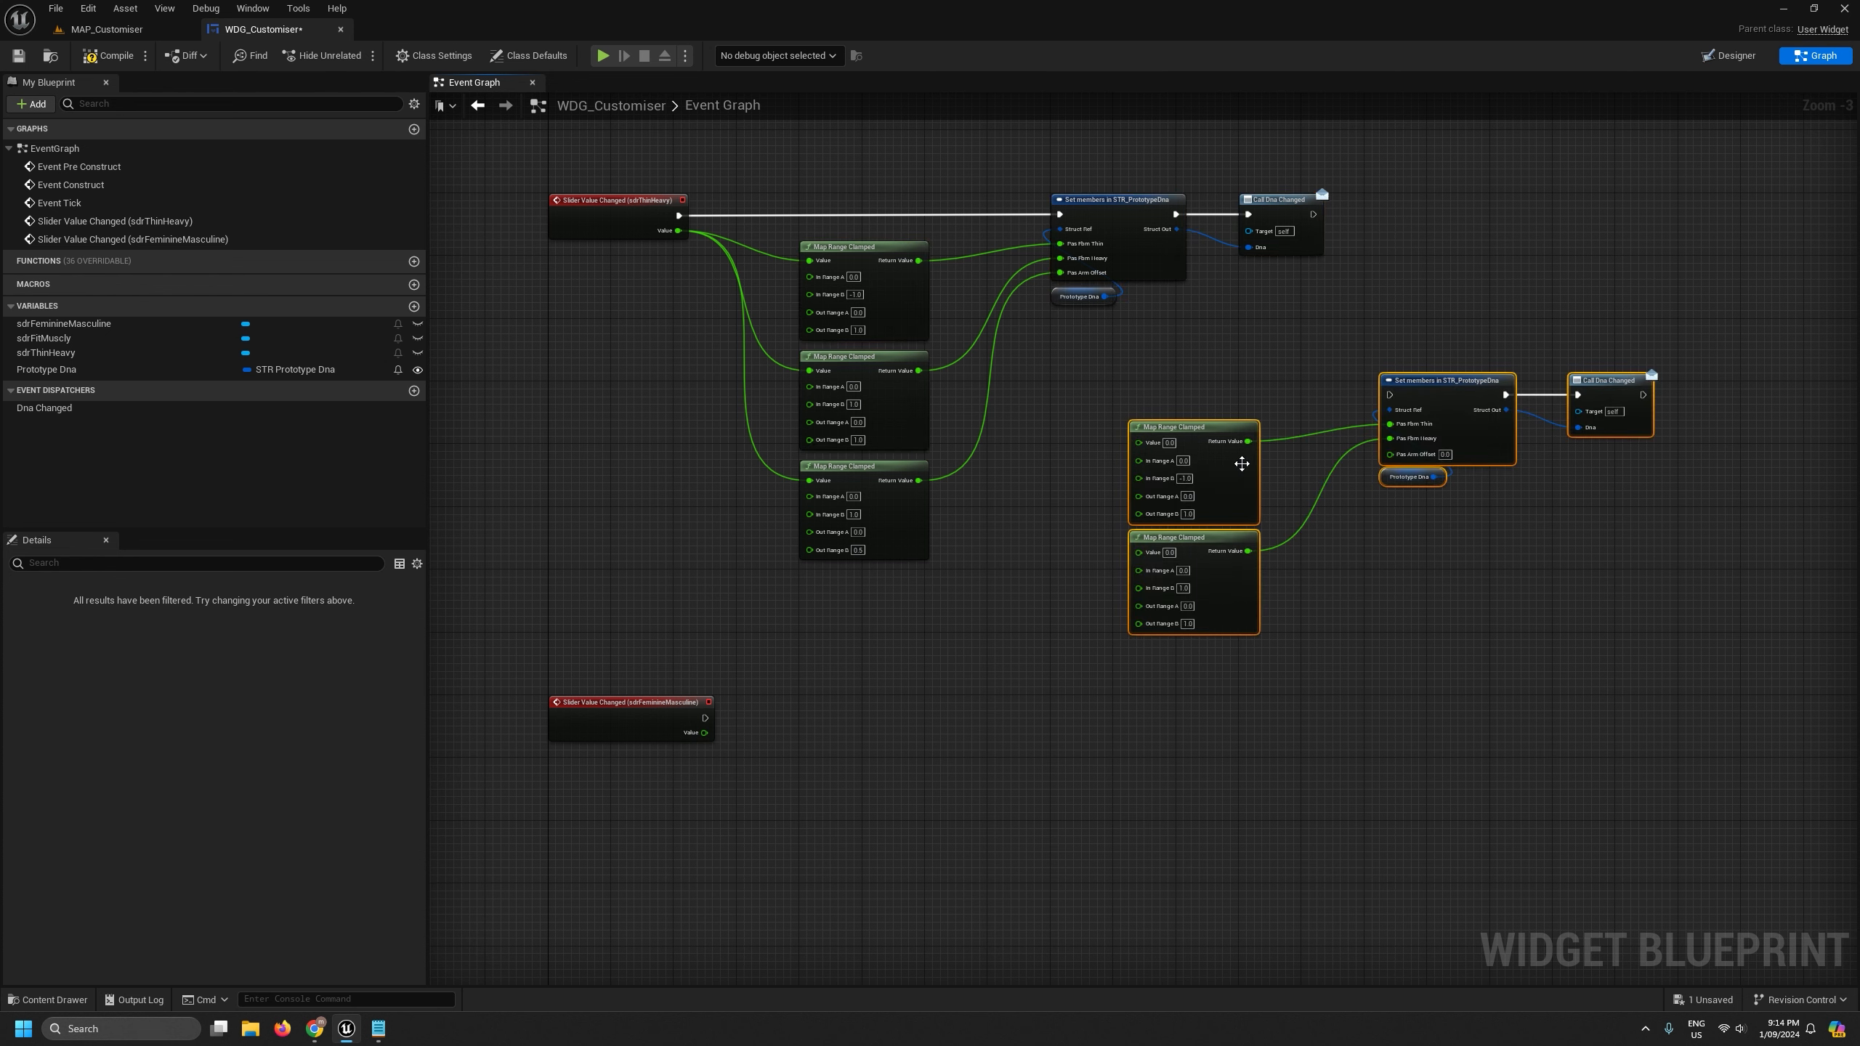
pyautogui.moveTo(1187, 431); pyautogui.dragTo(865, 741)
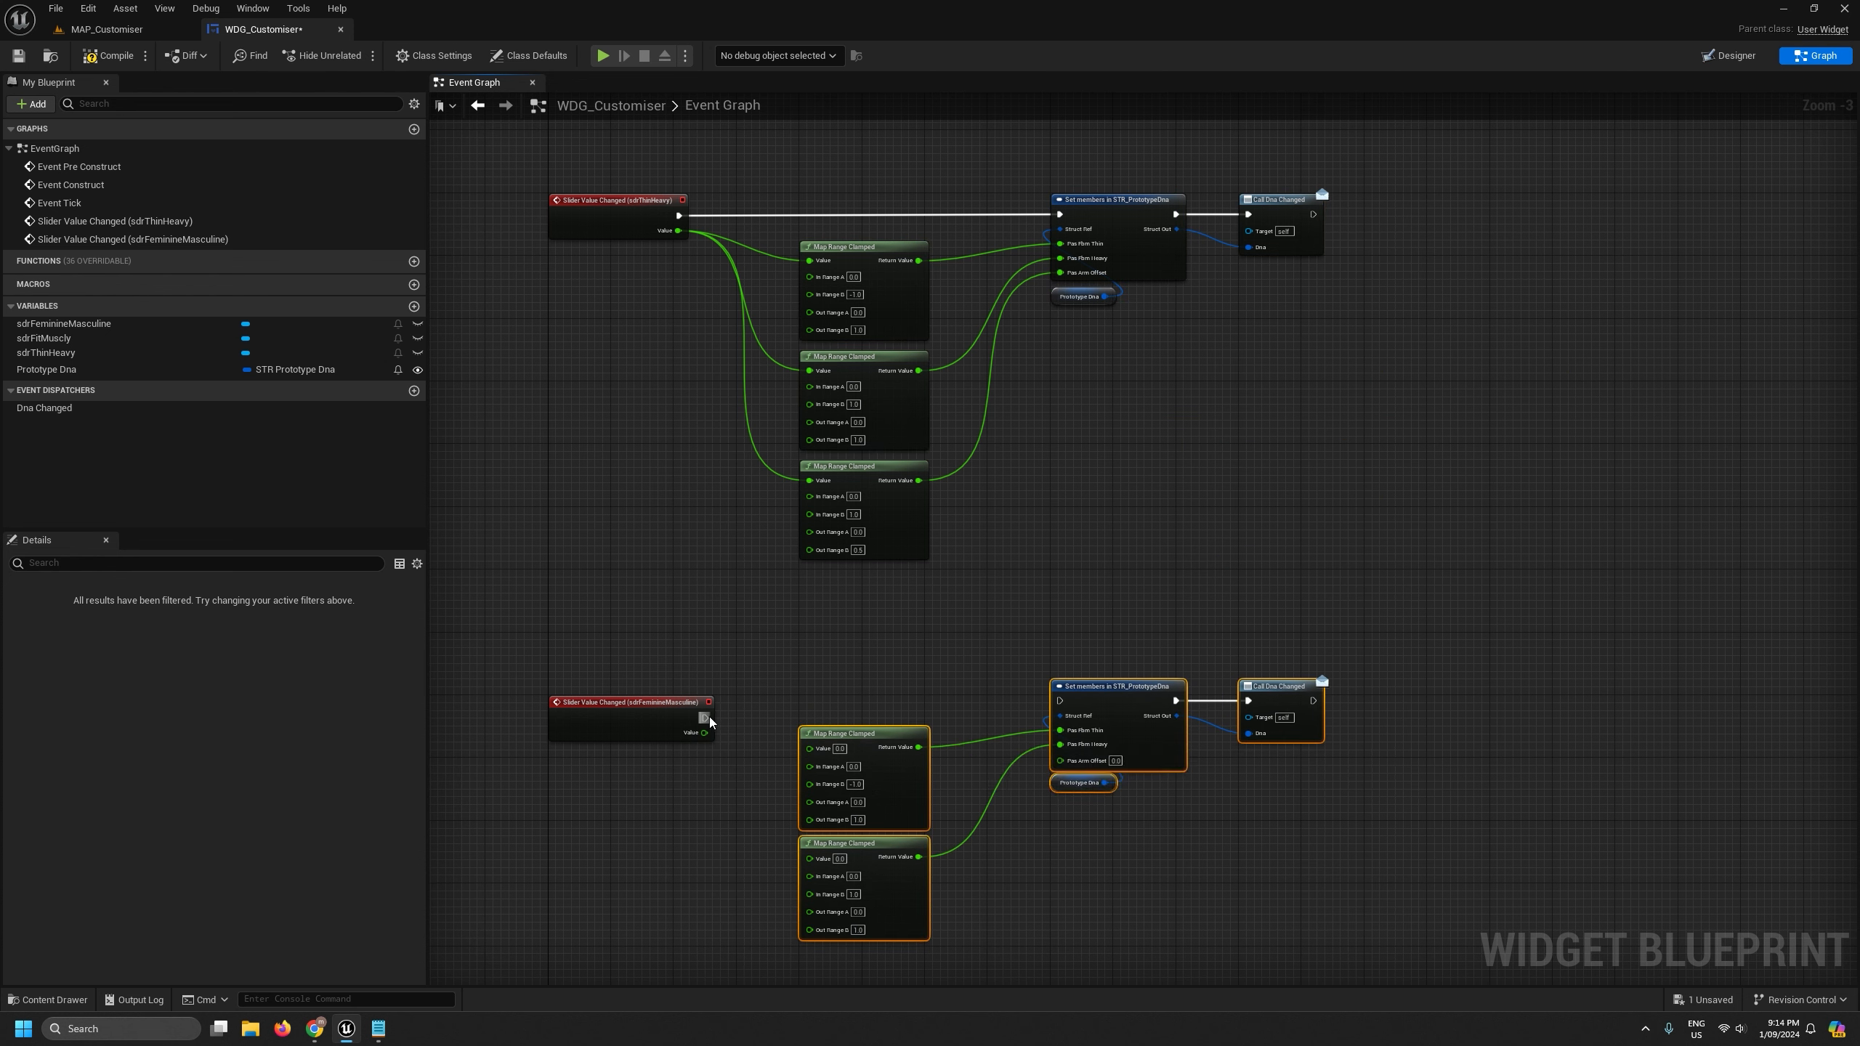
pyautogui.moveTo(705, 718); pyautogui.dragTo(1077, 697)
pyautogui.moveTo(969, 676); pyautogui.dragTo(964, 535, button='right')
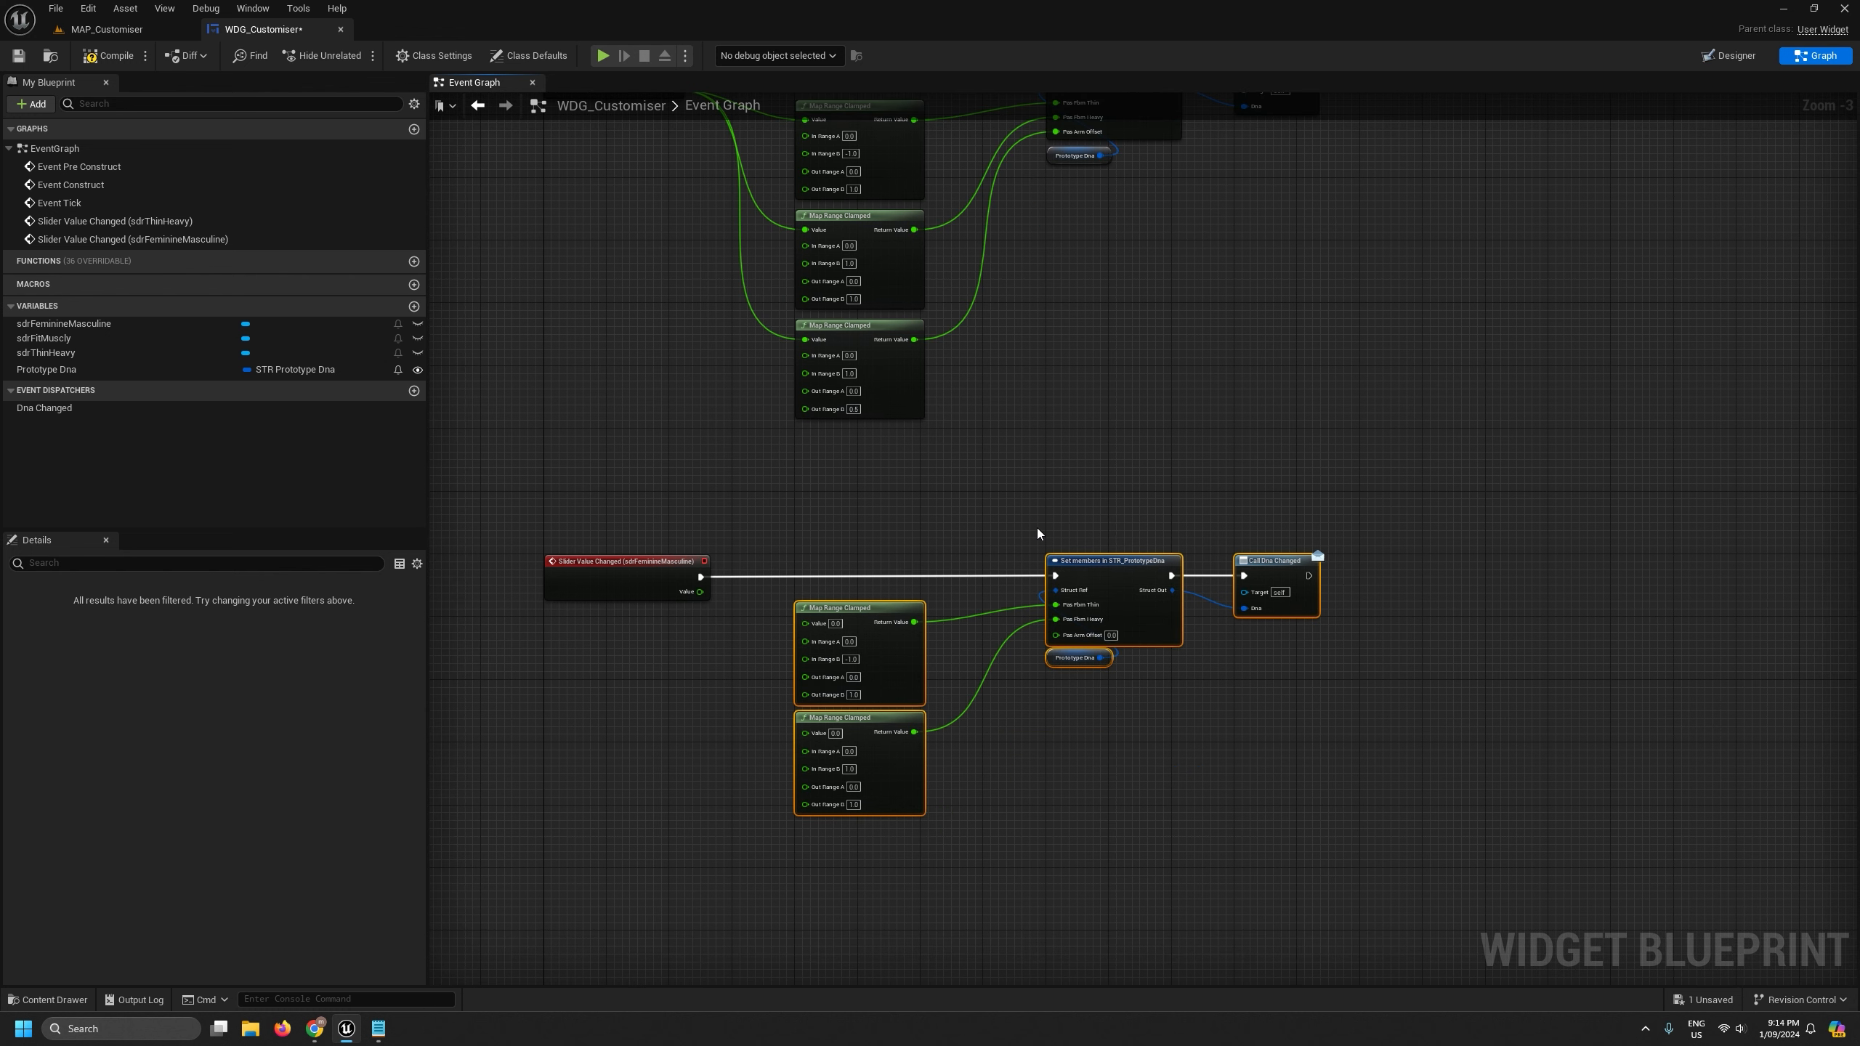
# - Break the Pas Fbm Thin and Pas Fbm Heavy links on the sdrFeminineMasculine chain's Set members node
pyautogui.scroll(1, 1039, 542)
pyautogui.click(1199, 739)
pyautogui.rightClick(1063, 619)
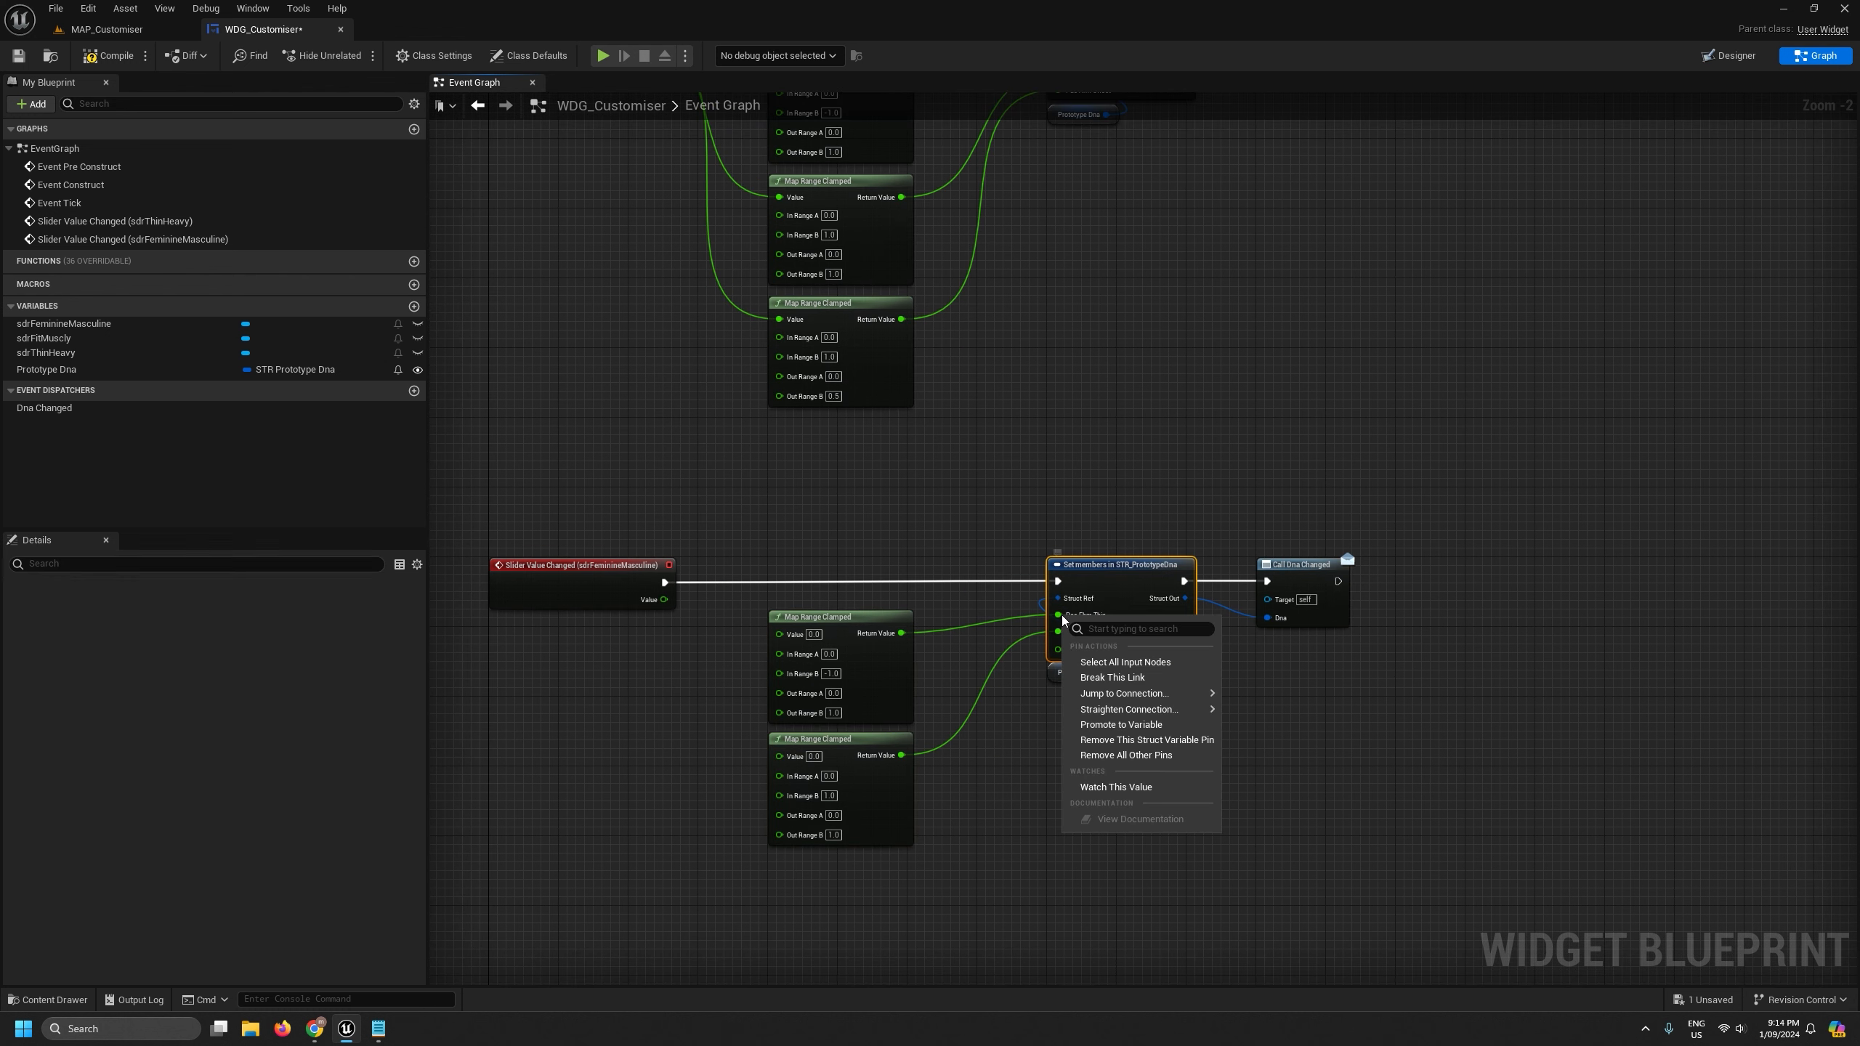
pyautogui.click(1112, 677)
pyautogui.rightClick(1061, 636)
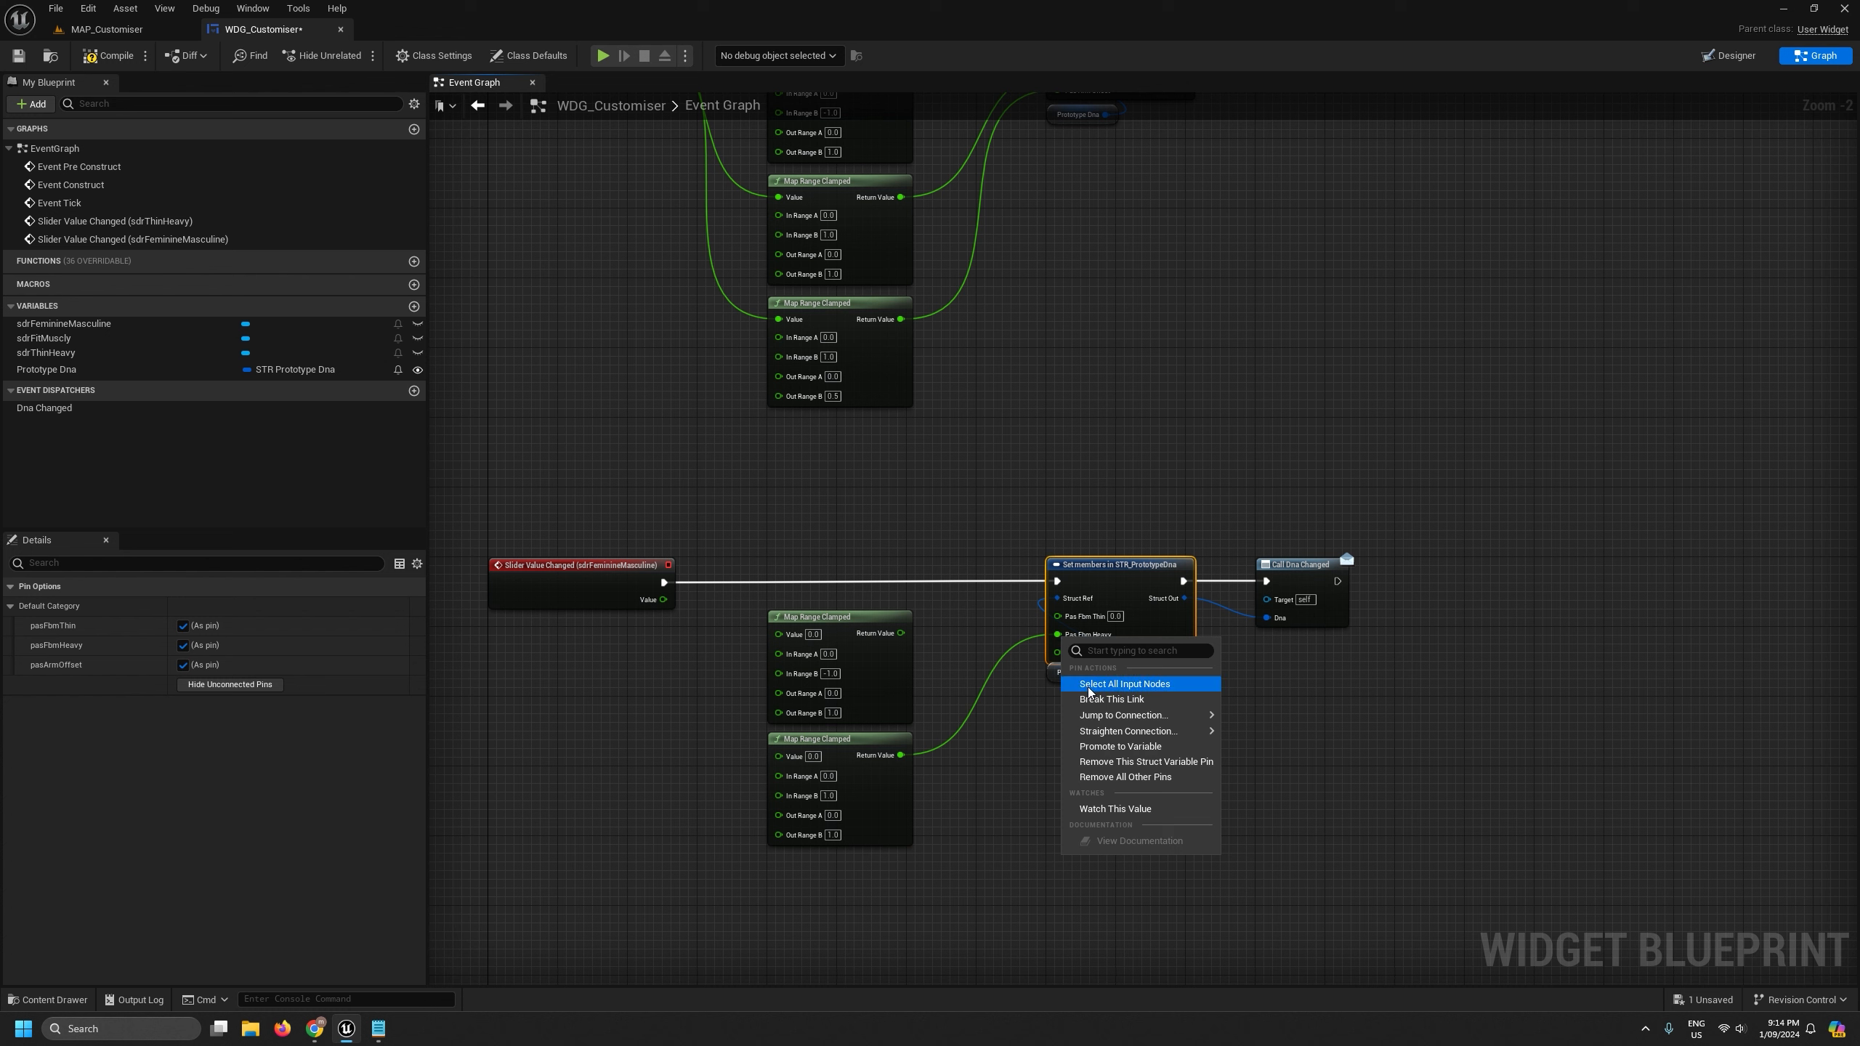
pyautogui.click(1107, 699)
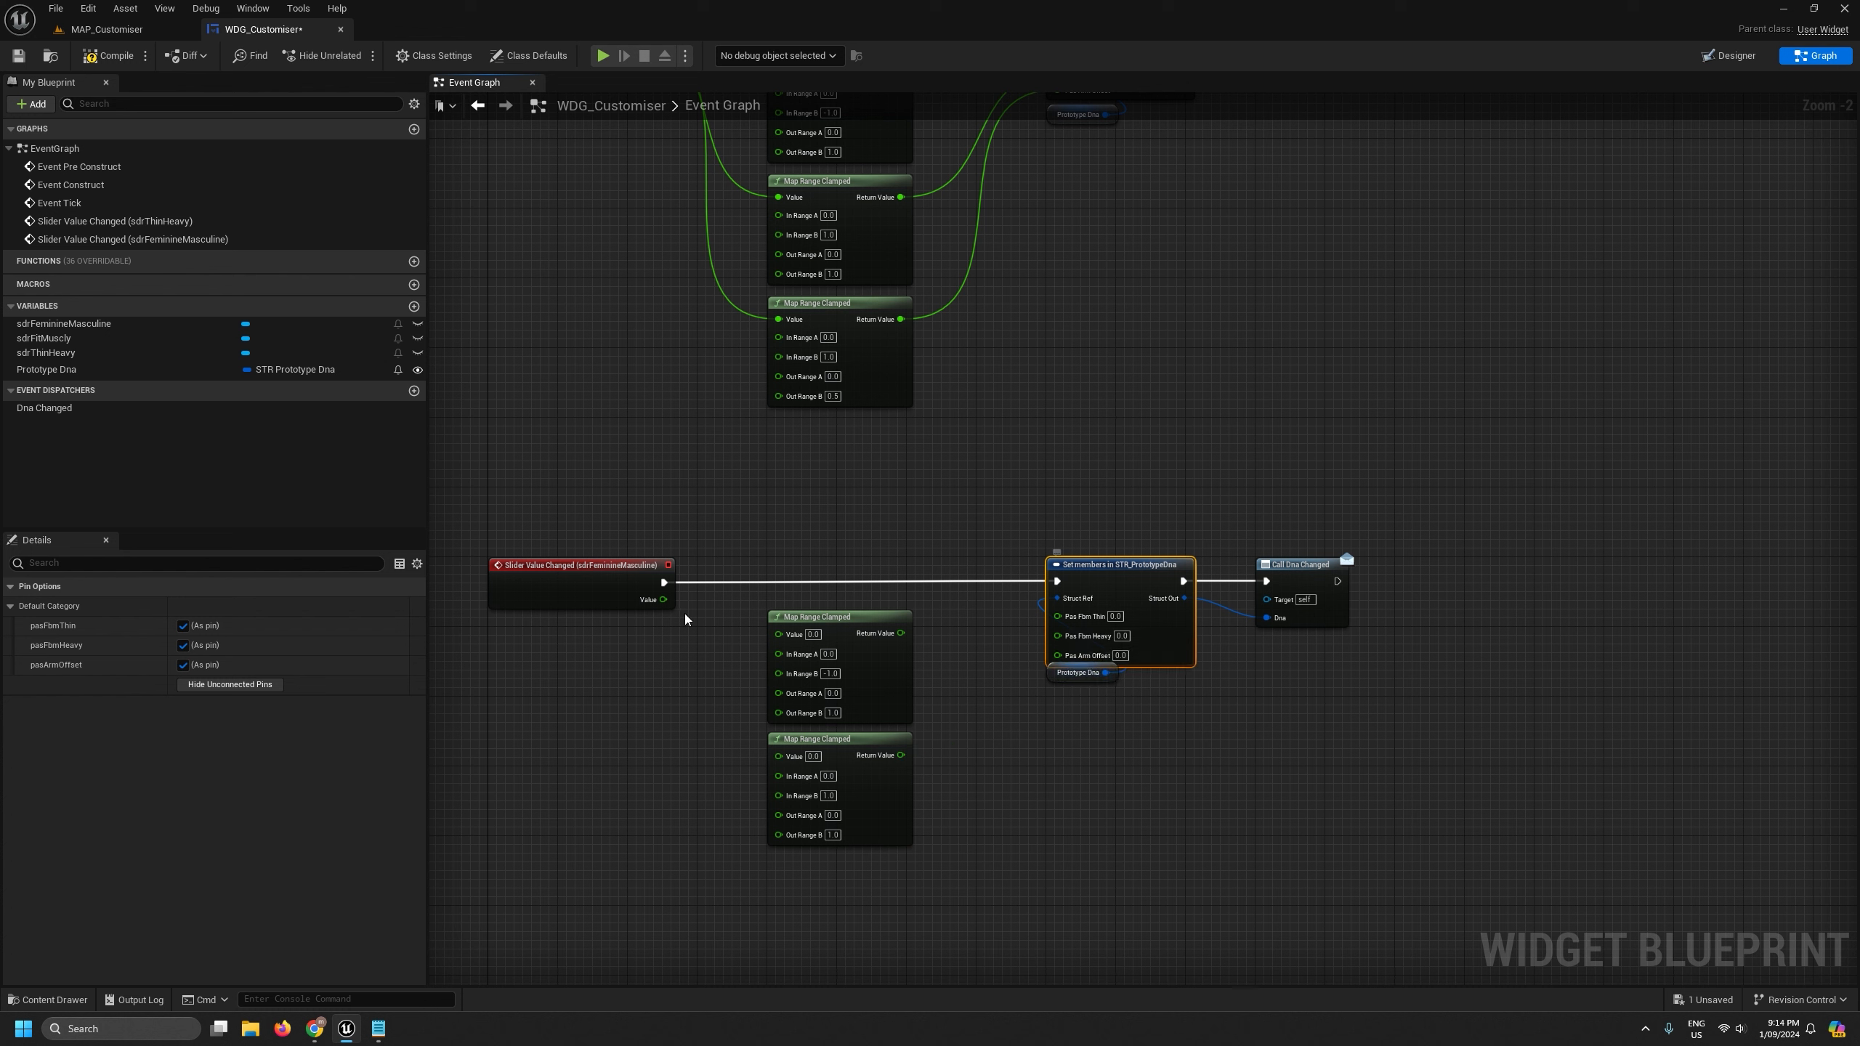
# - Hide the pasFbmThin, pasFbmHeavy and pasArmOffset pins on the duplicated Set members node and save the widget
pyautogui.click(183, 645)
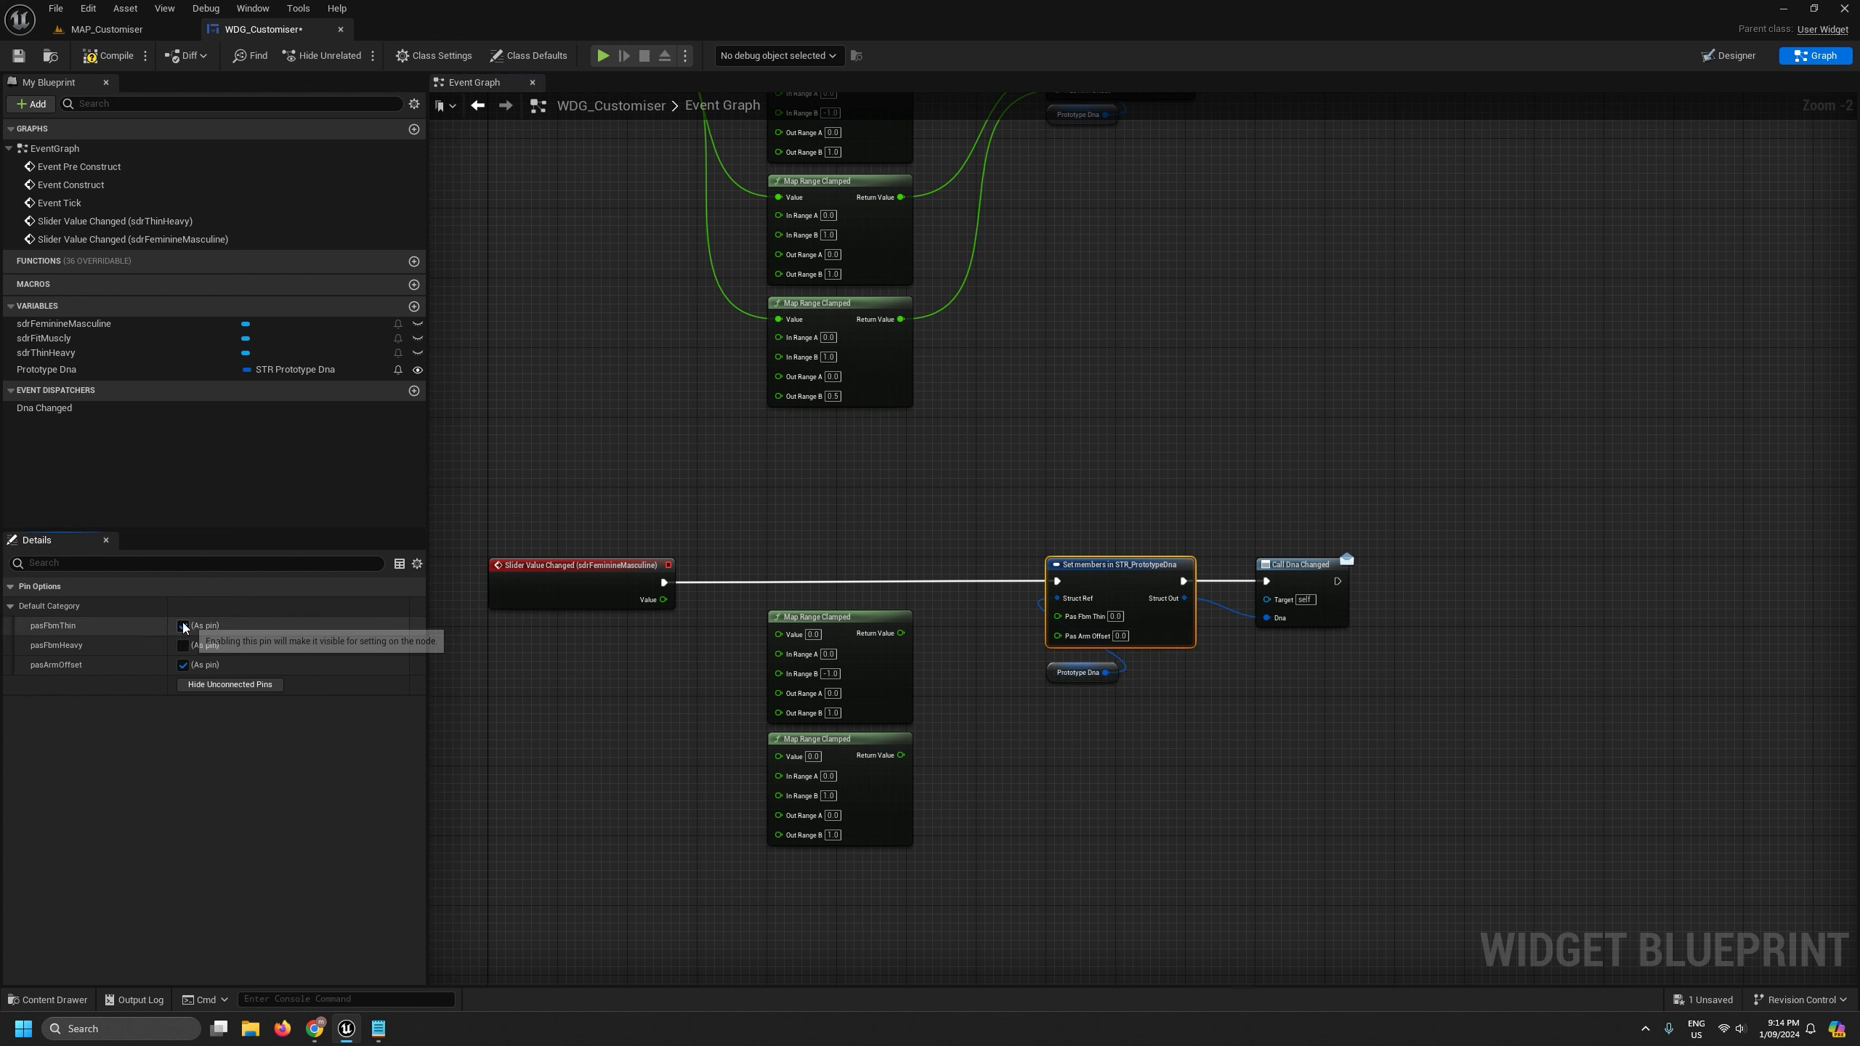
pyautogui.click(183, 626)
pyautogui.click(183, 665)
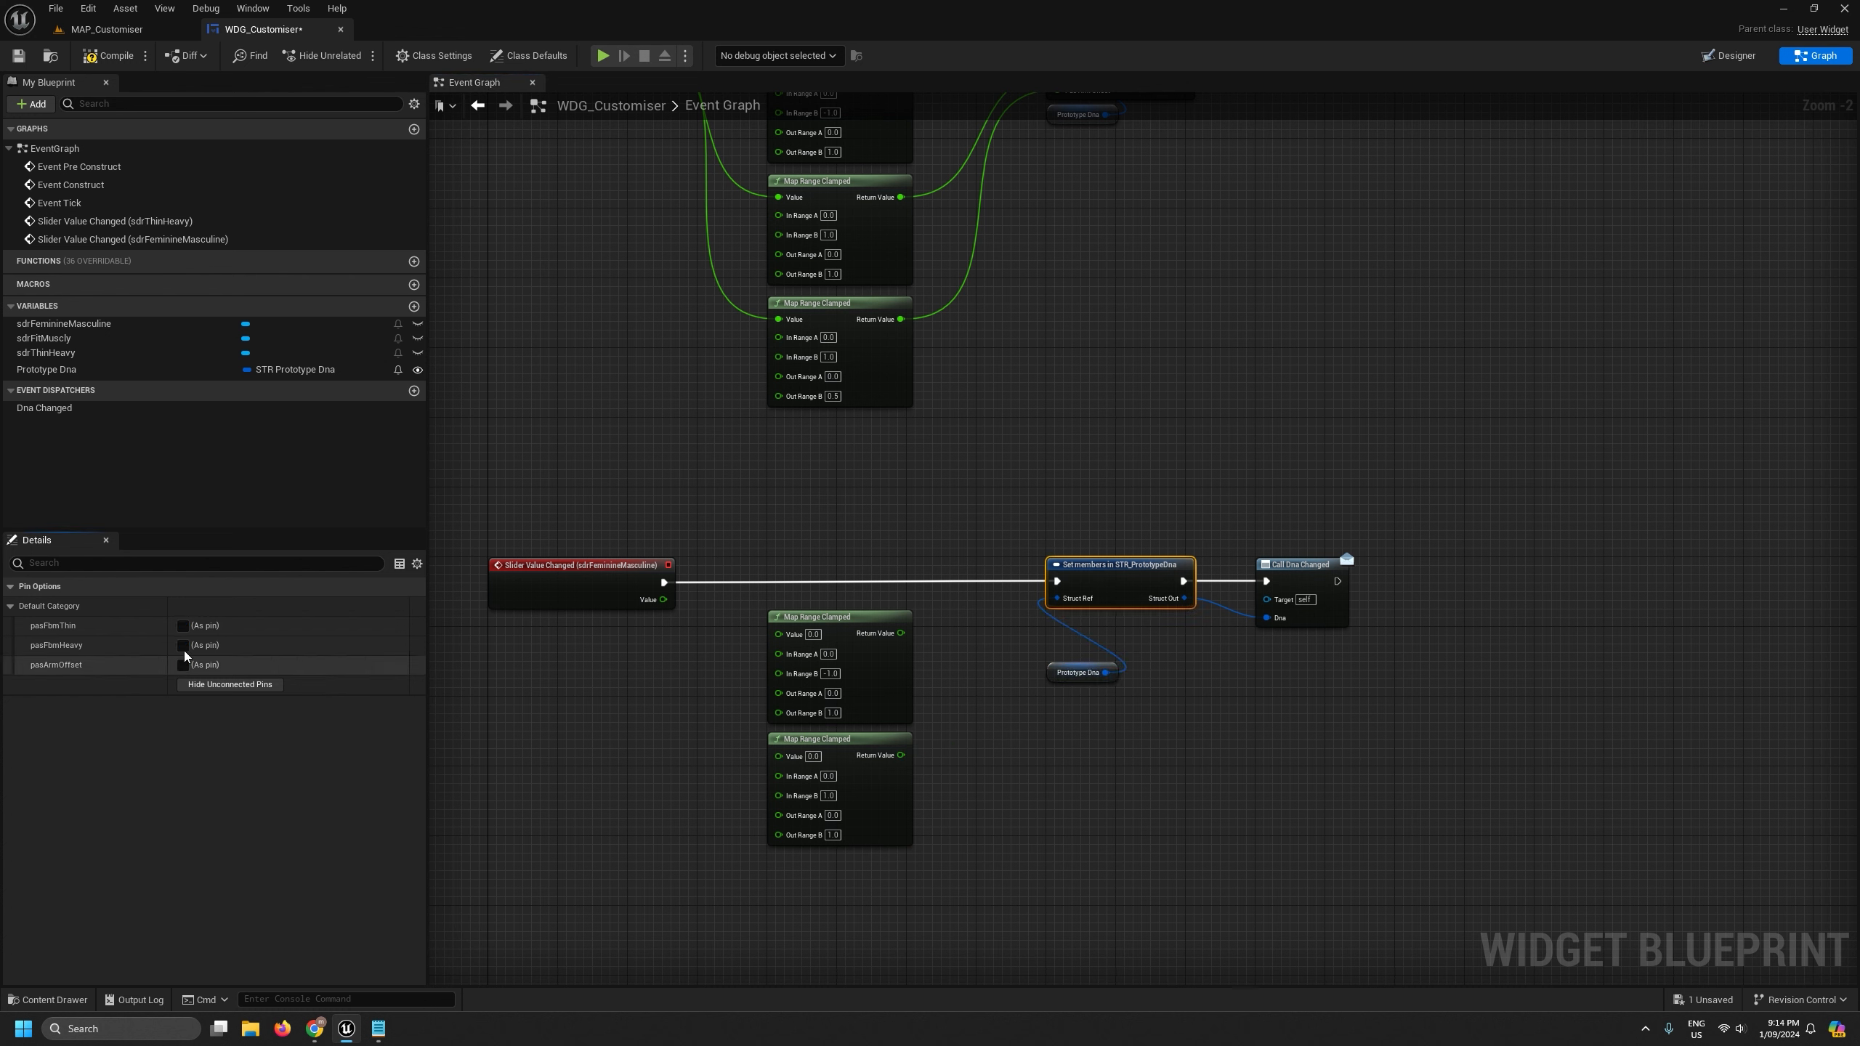
pyautogui.click(18, 56)
# - Open the STR_PrototypeDna structure from the Customiser Blueprints folder and add a variable named pasFbmFeminine
pyautogui.click(107, 29)
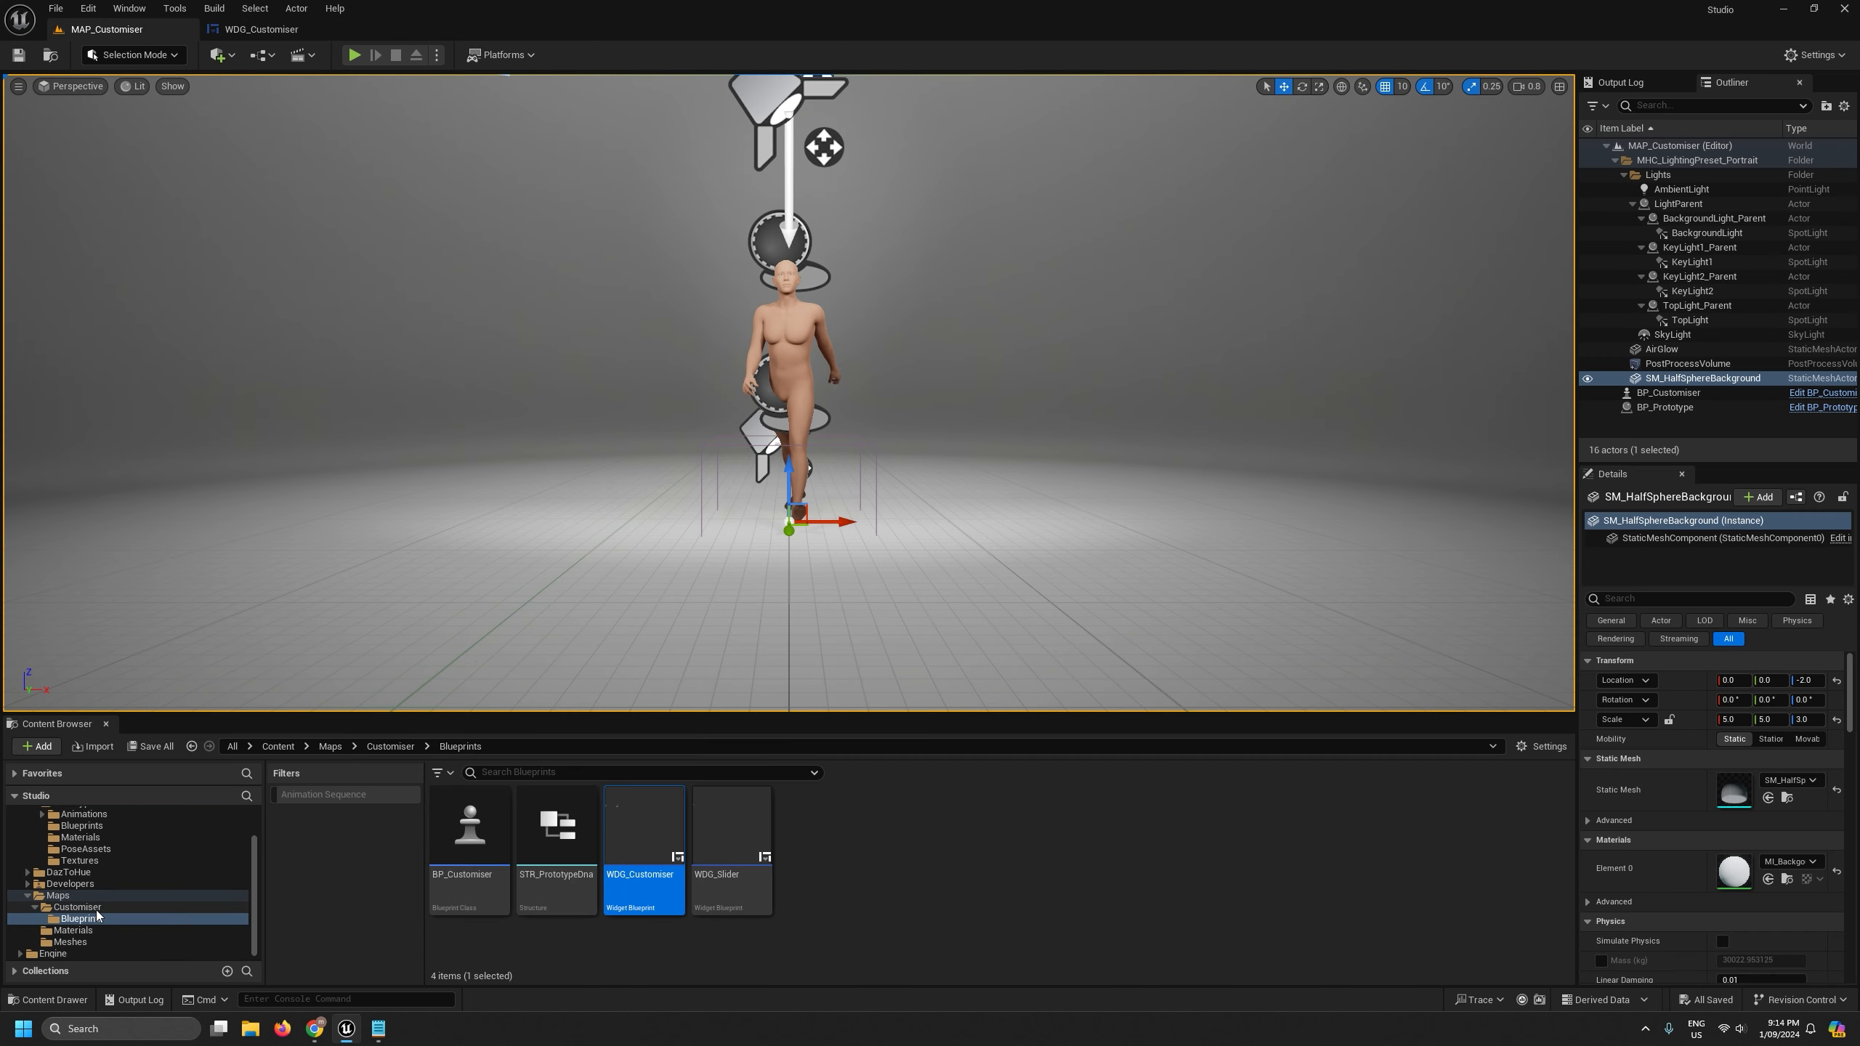
pyautogui.doubleClick(556, 828)
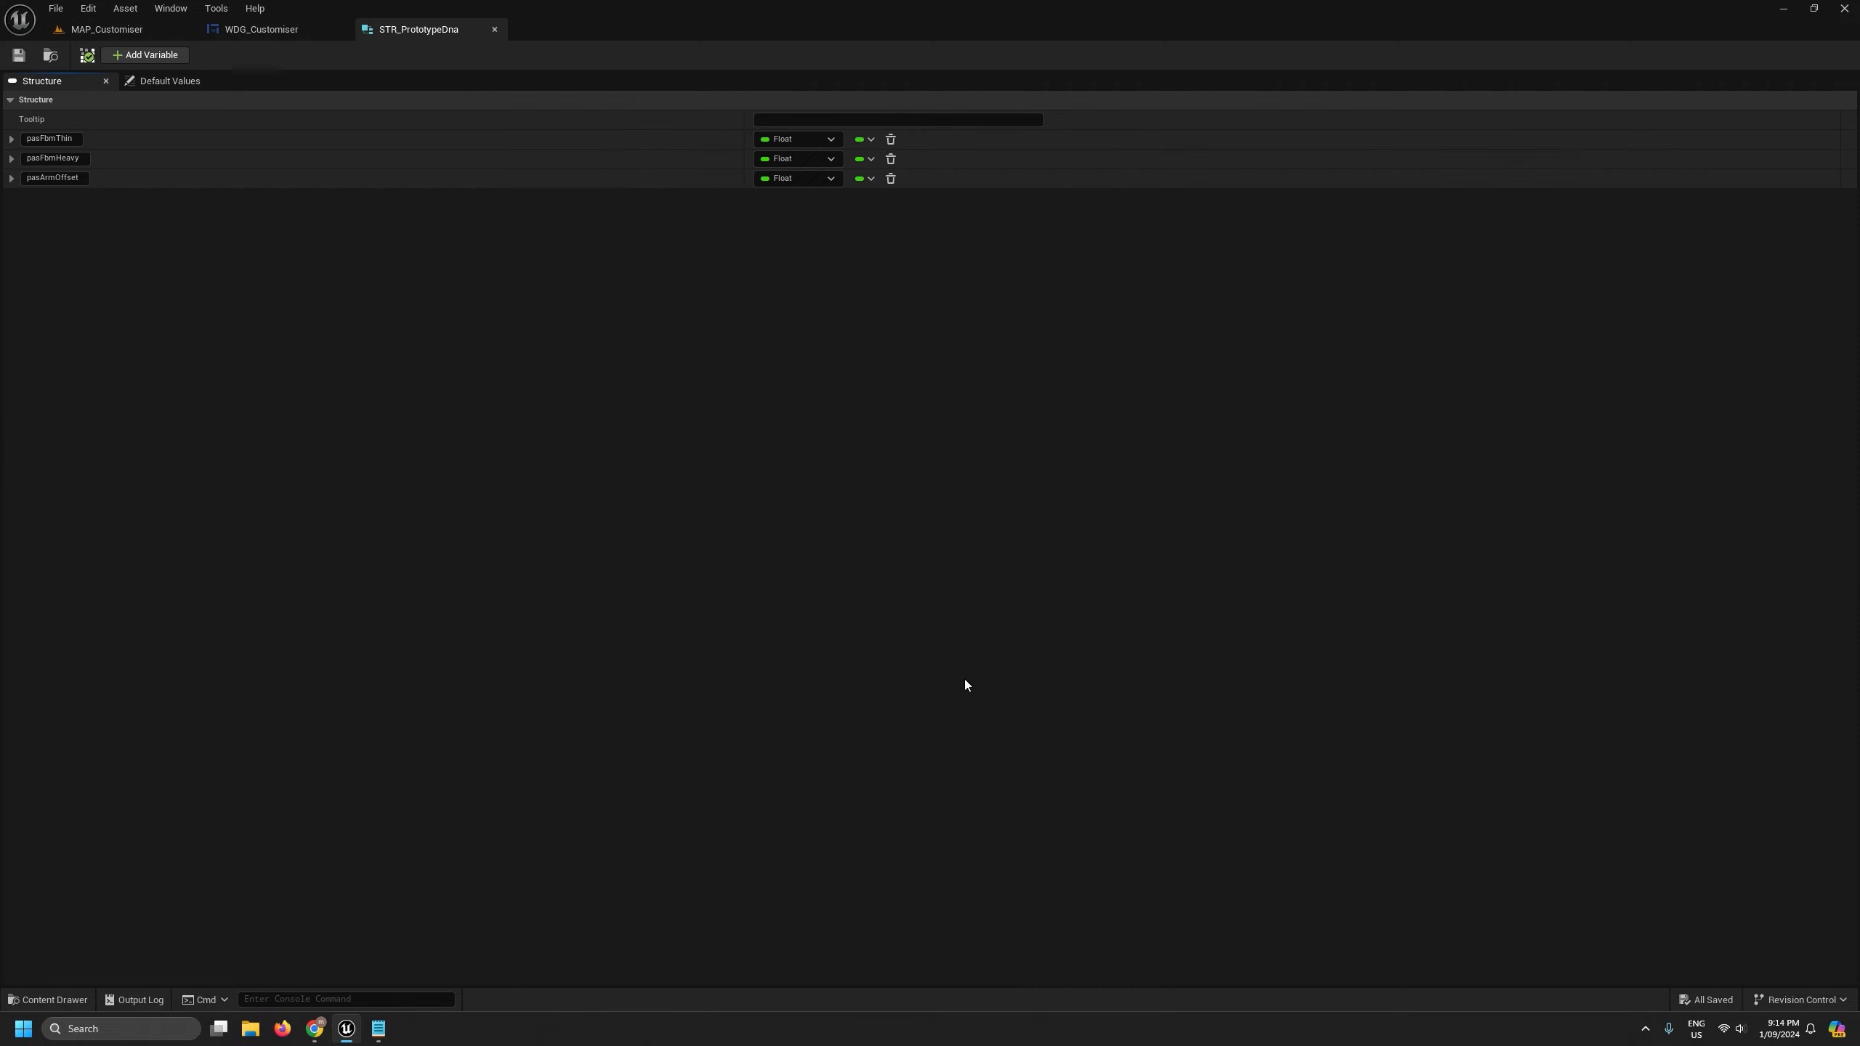
pyautogui.click(148, 58)
pyautogui.click(55, 197)
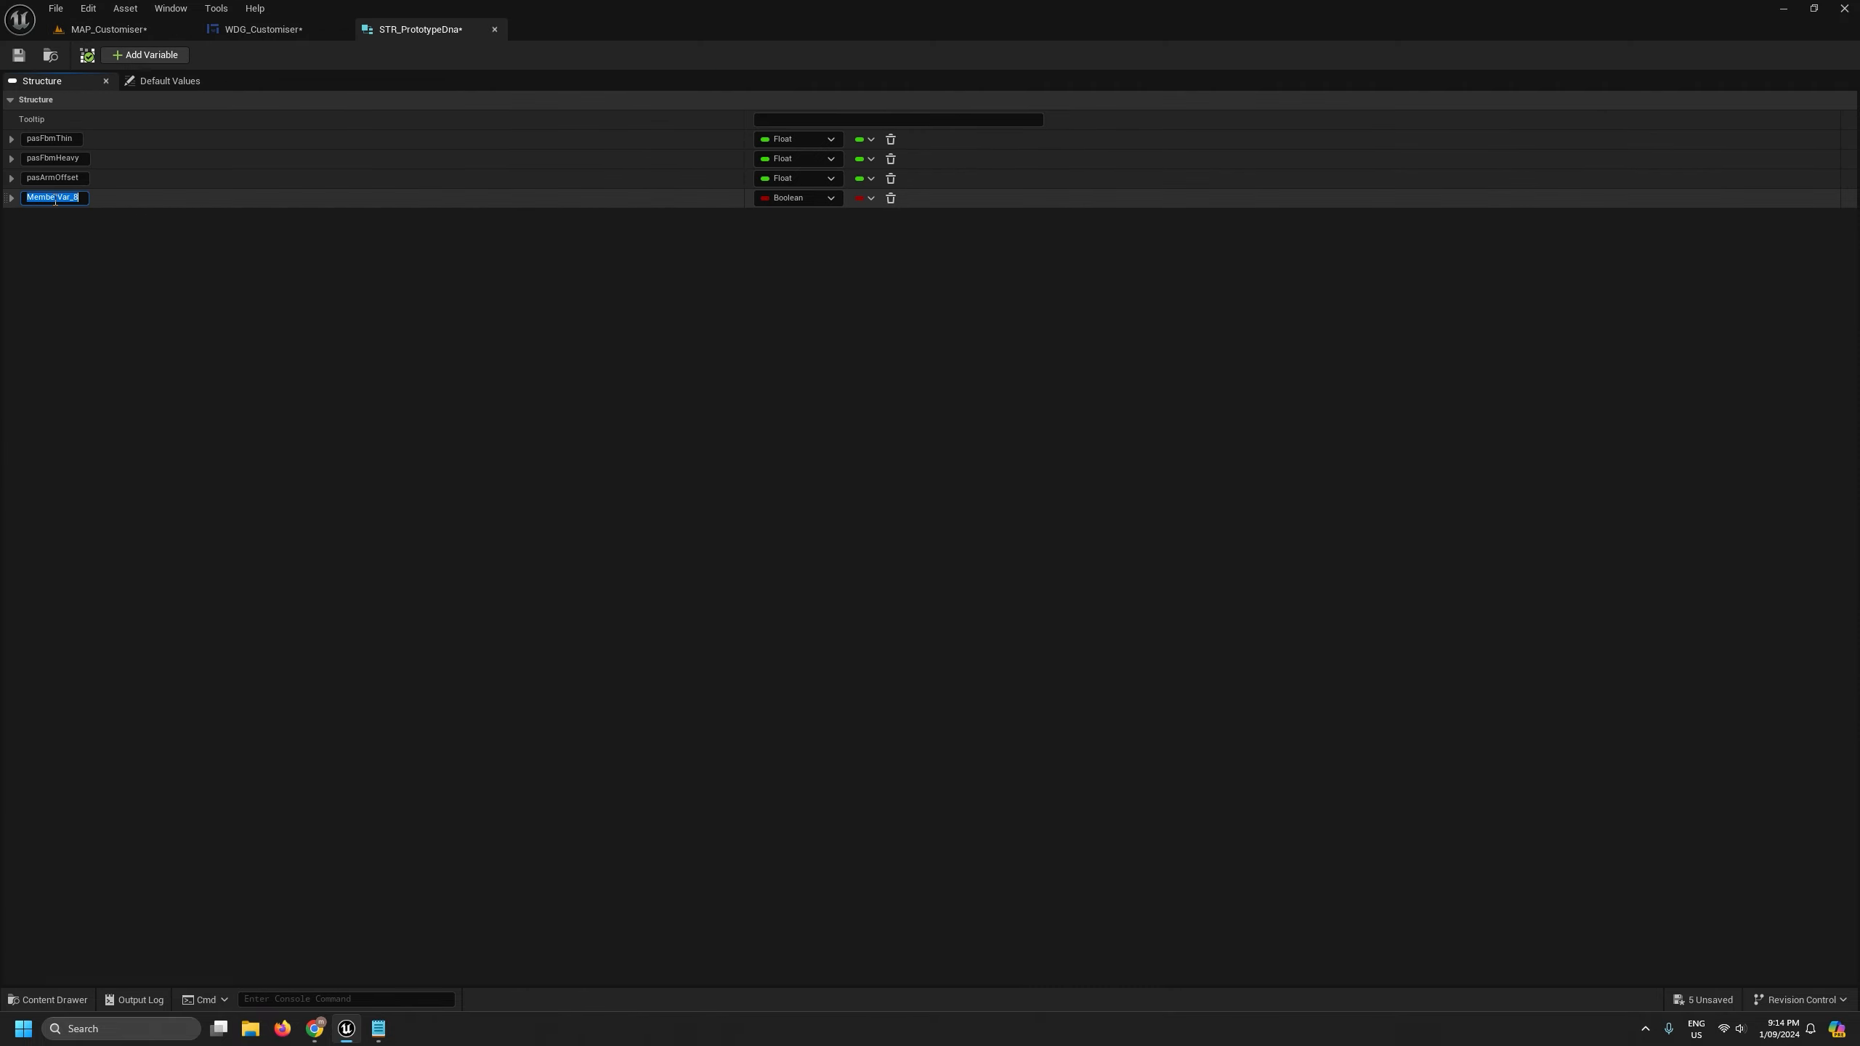
pyautogui.write('pasF')
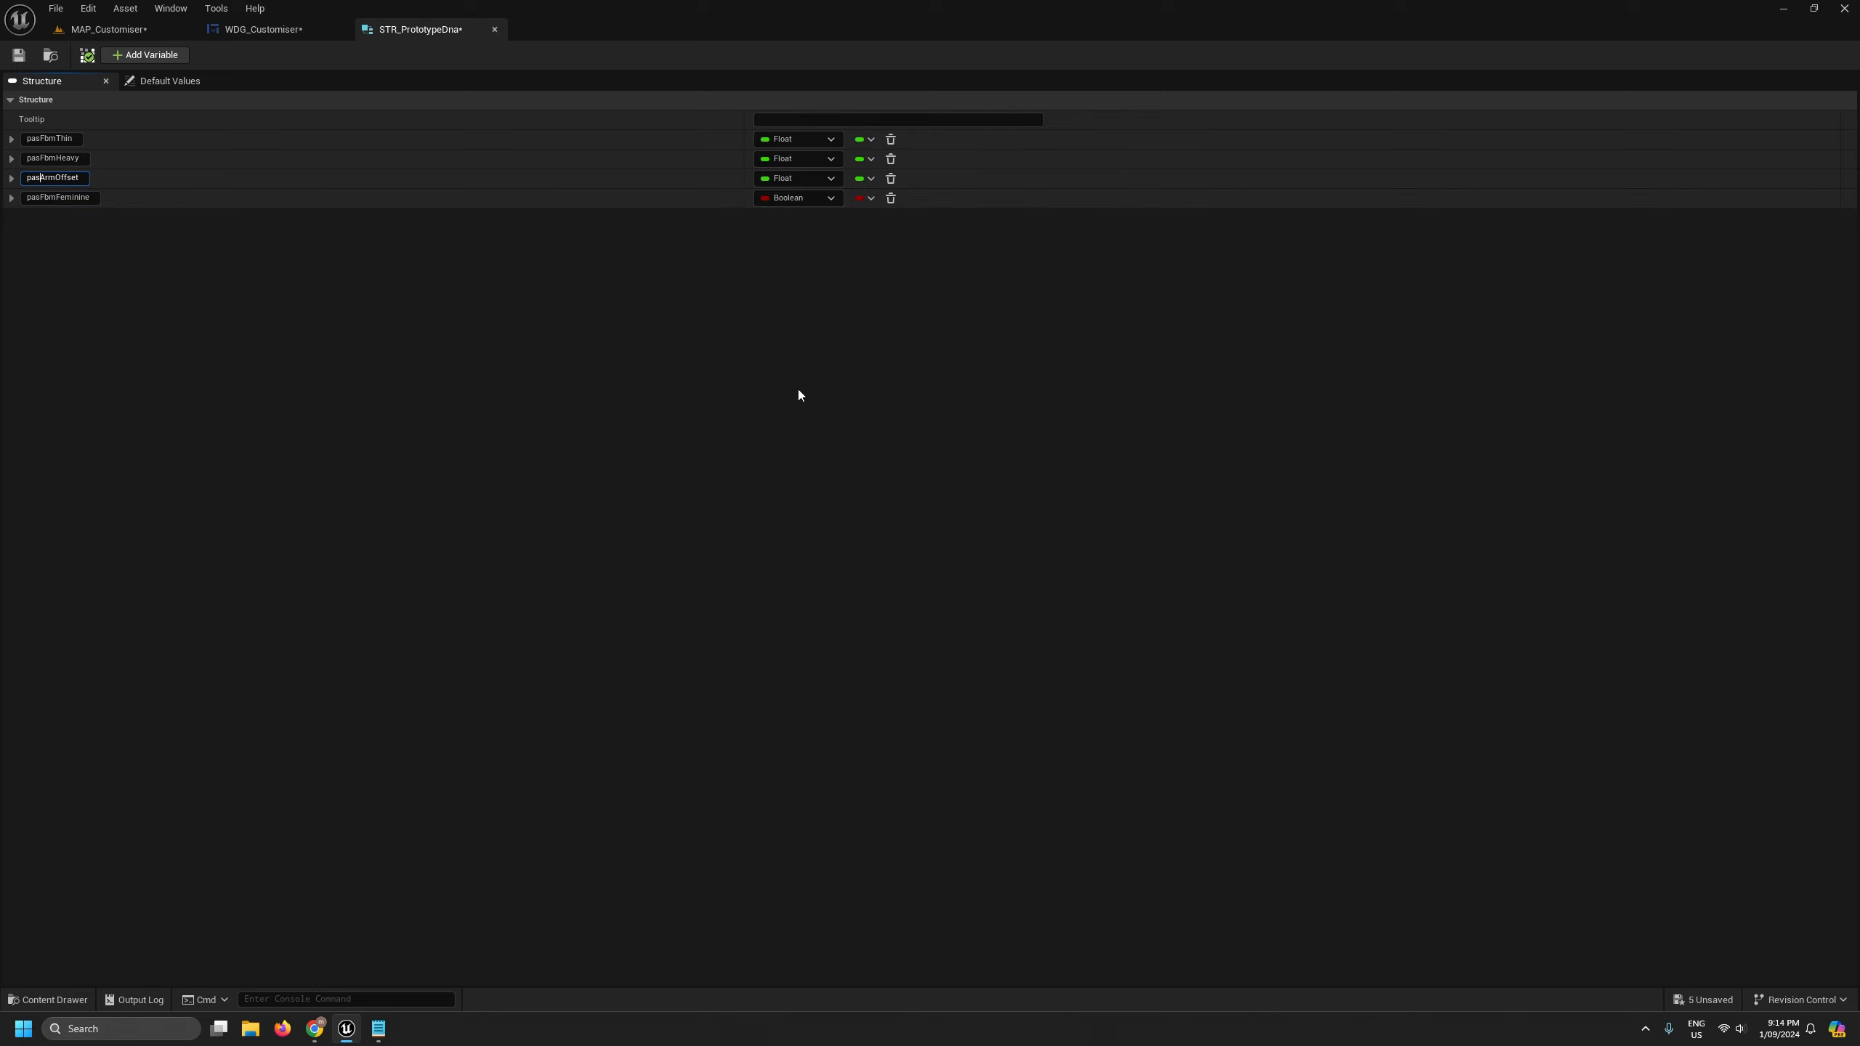
# - Rename the pasArmOffset variable to pasFbmArmOffset, add another variable below pasFbmFeminine and open its name for editing
pyautogui.write('bm')
pyautogui.press('Return')
pyautogui.click(151, 58)
pyautogui.click(46, 219)
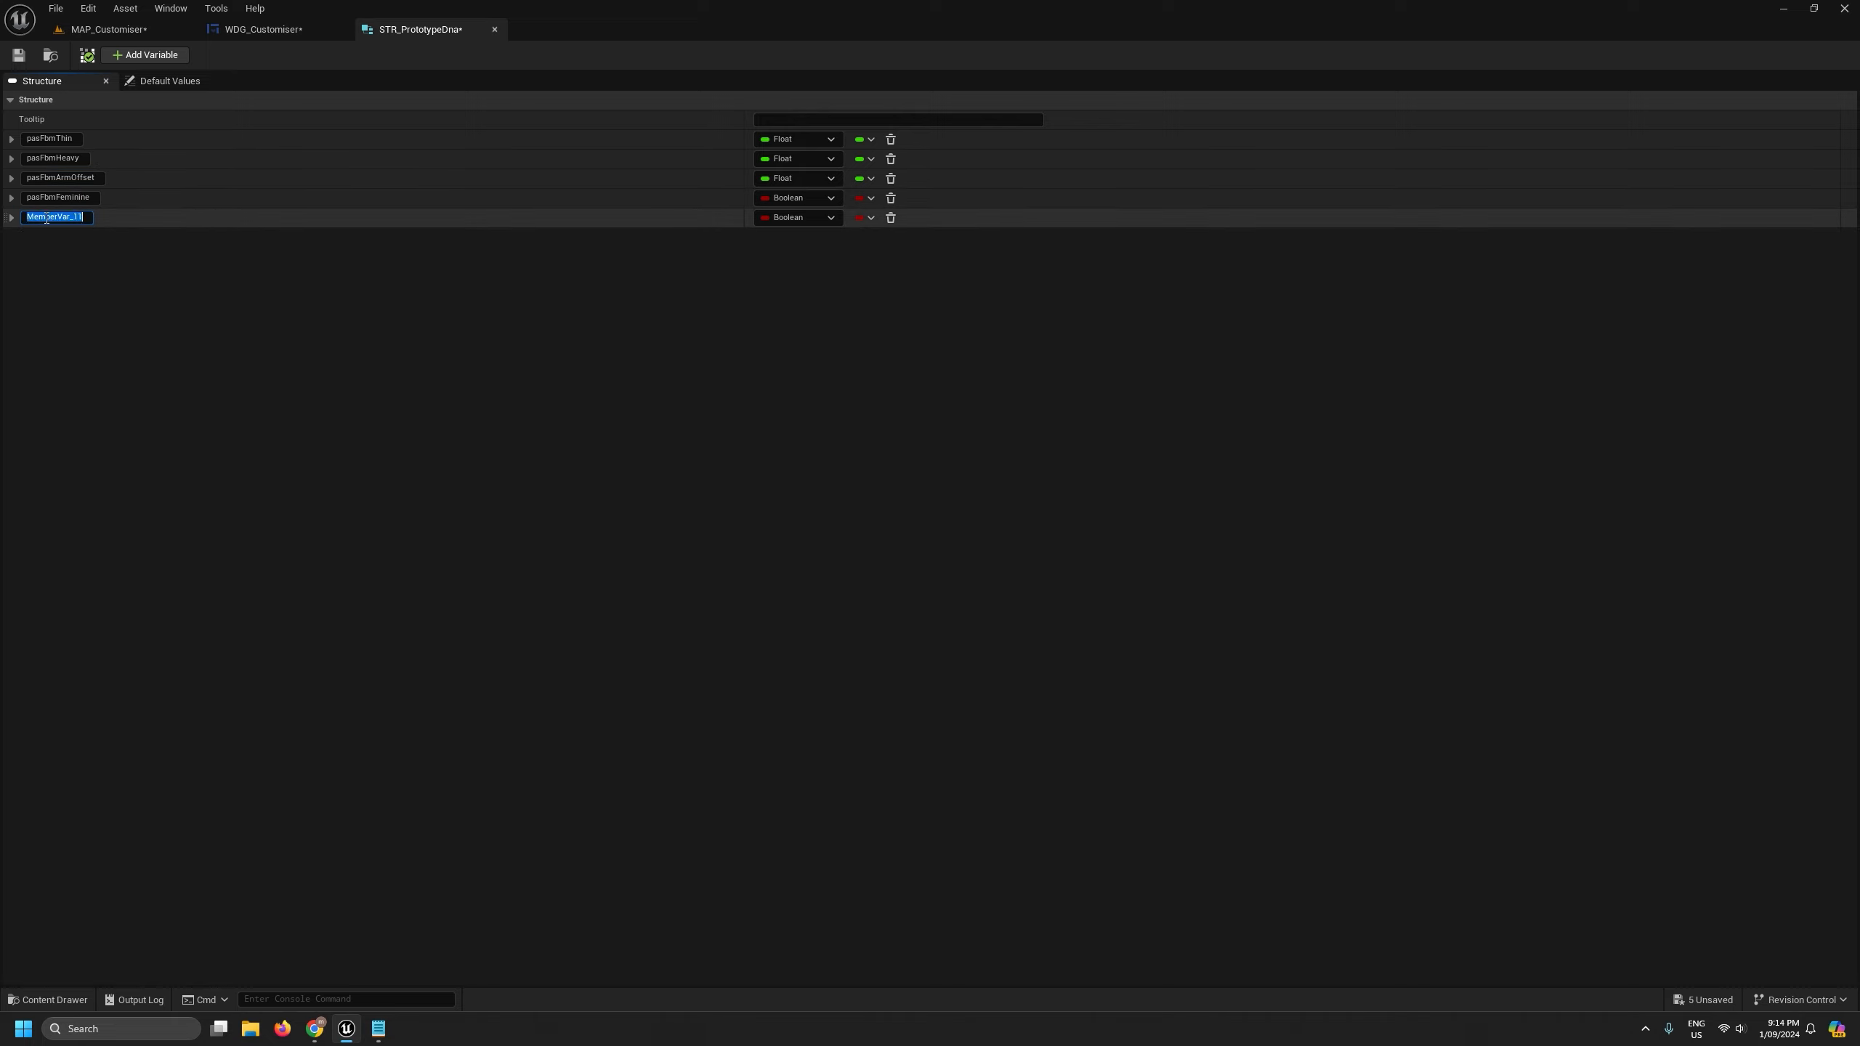
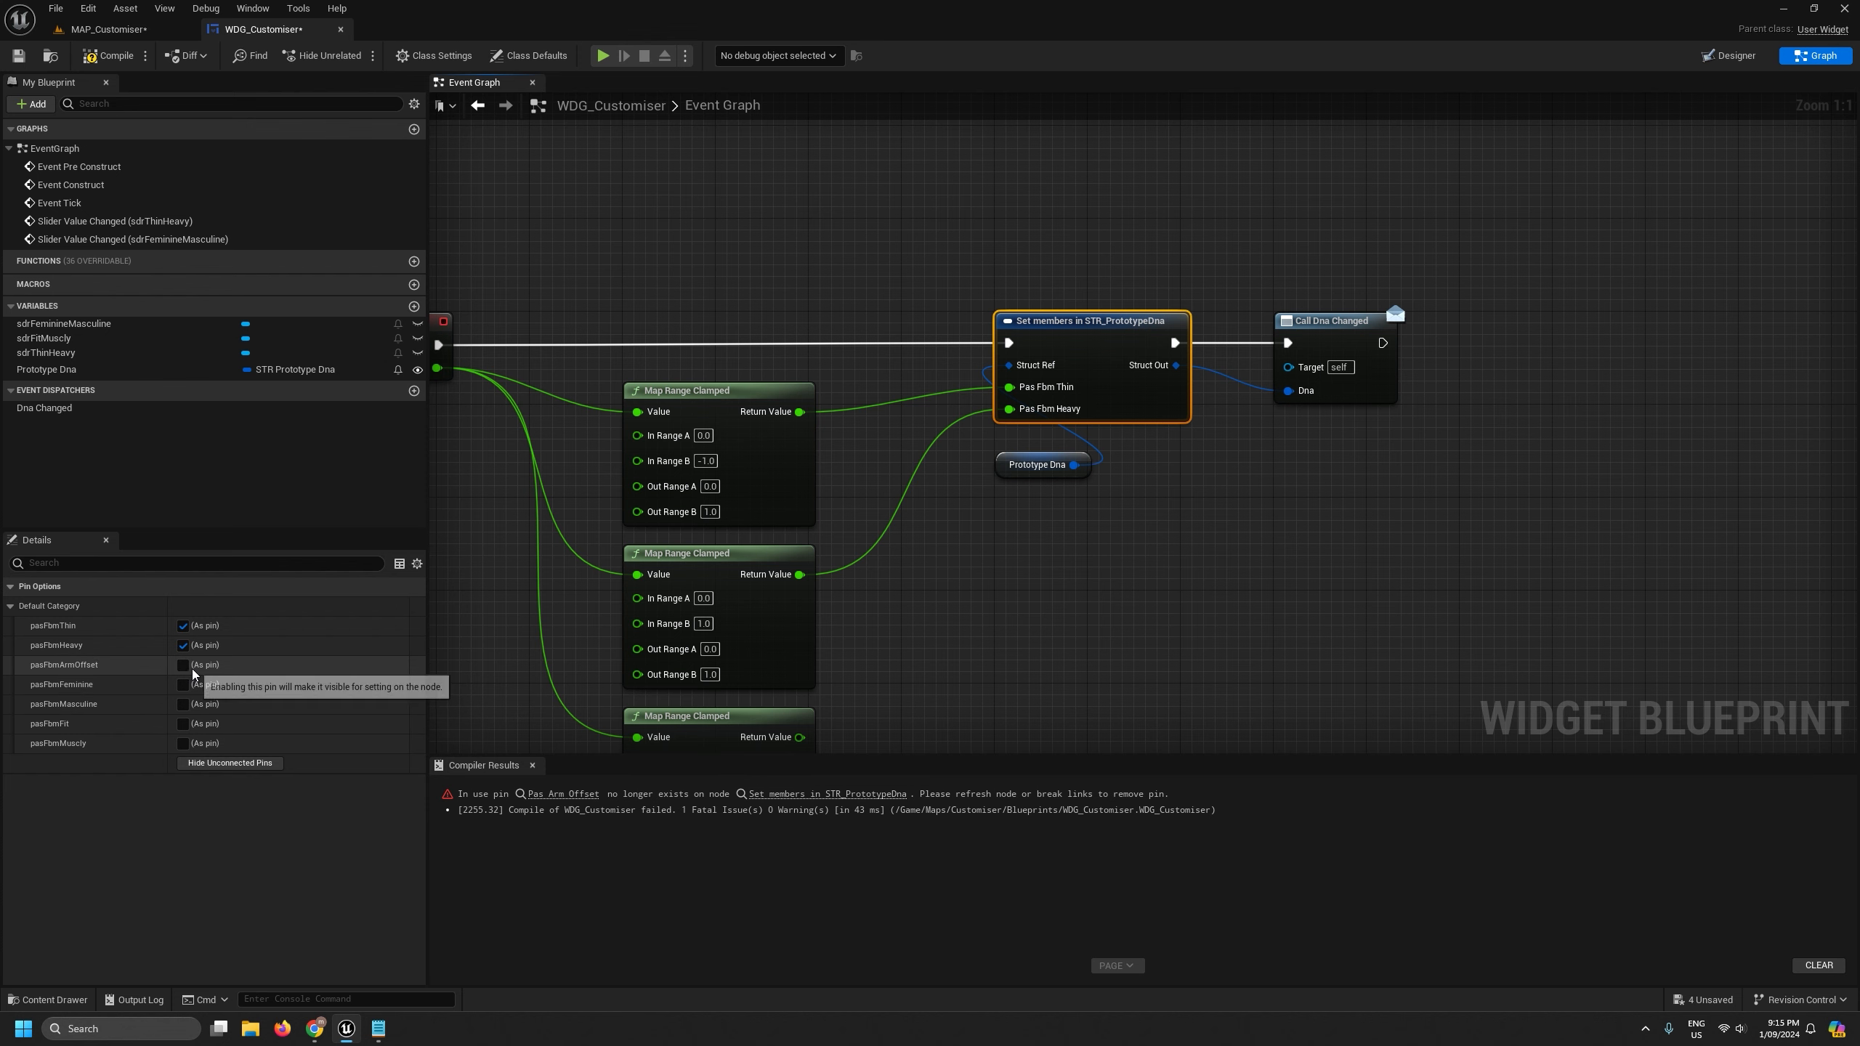
# - Show the pasFbmArmOffset pin on the sdrThinHeavy chain's Set members node and connect the third Map Range Clamped return value to it
pyautogui.click(183, 665)
pyautogui.moveTo(830, 731); pyautogui.dragTo(759, 600, button='right')
pyautogui.moveTo(728, 604); pyautogui.dragTo(937, 300)
# - Show the pasFbmFeminine and pasFbmMasculine pins on the sdrFeminineMasculine chain's Set members node
pyautogui.scroll(-3, 937, 300)
pyautogui.moveTo(970, 540); pyautogui.dragTo(1022, 233, button='right')
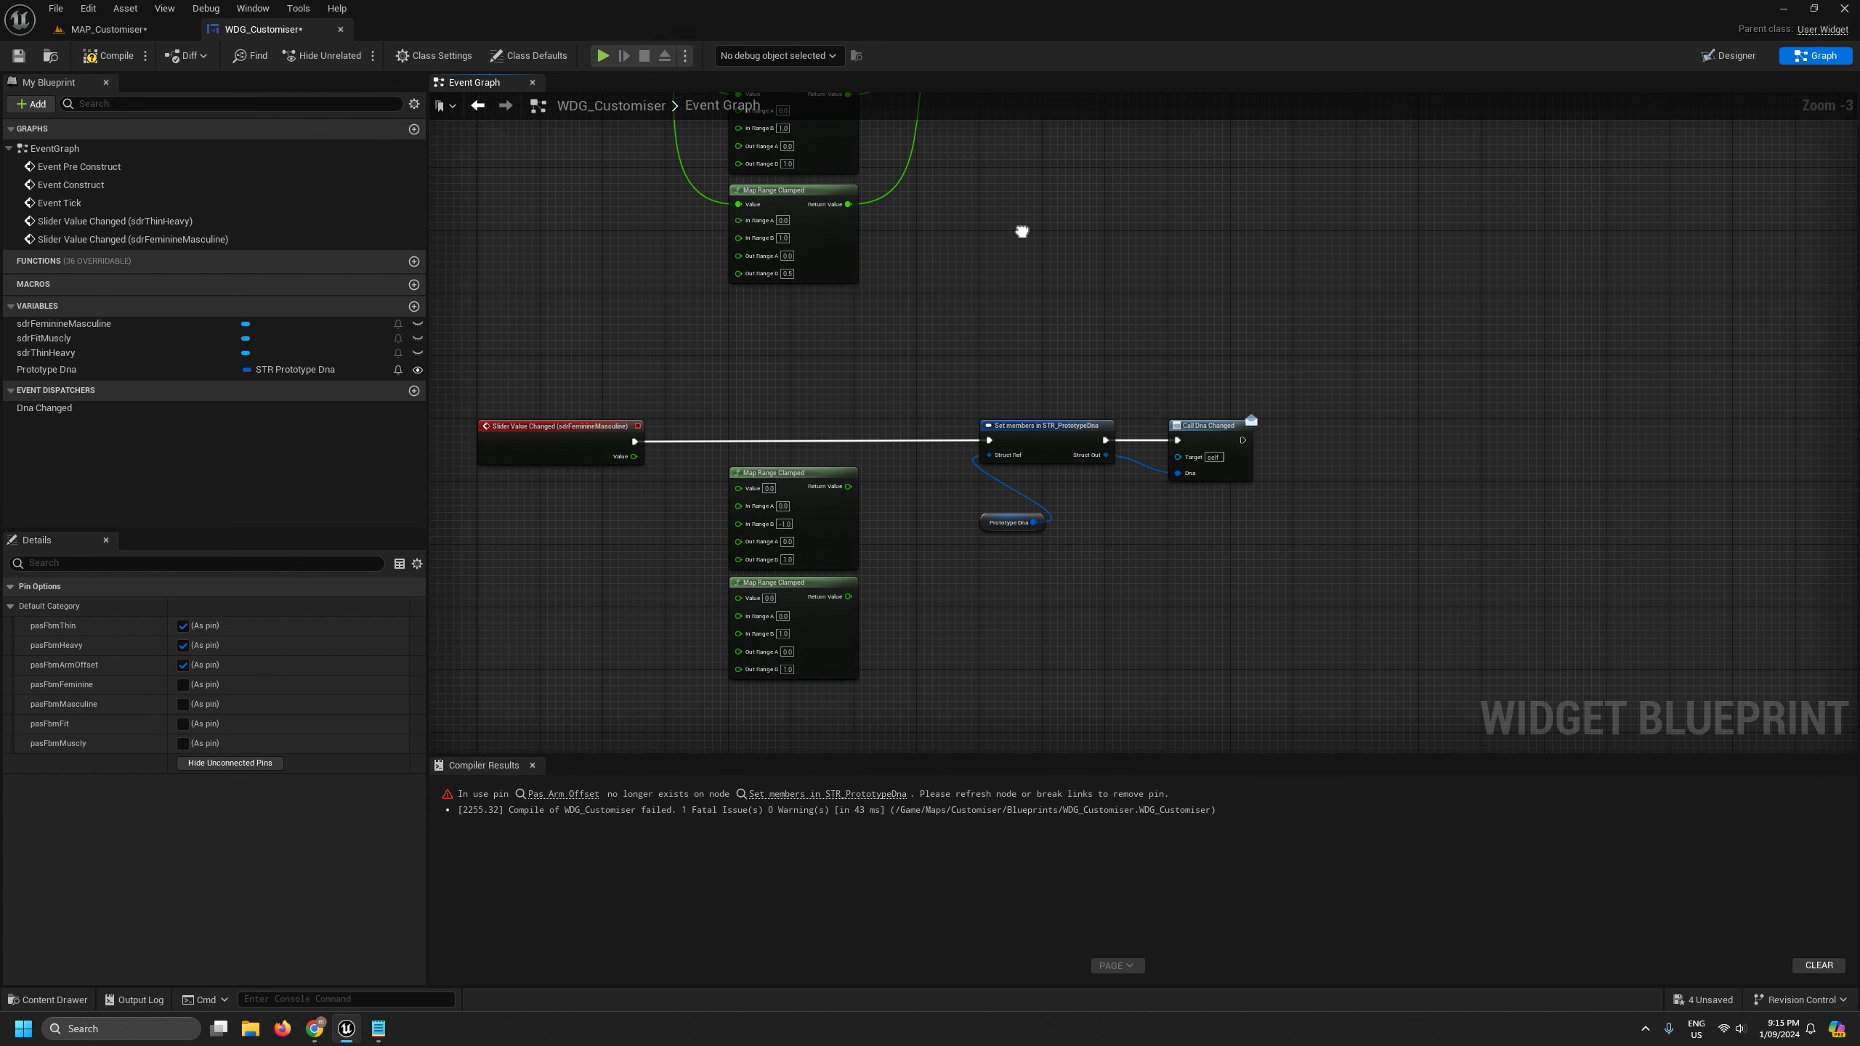
pyautogui.scroll(2, 920, 558)
pyautogui.click(1053, 394)
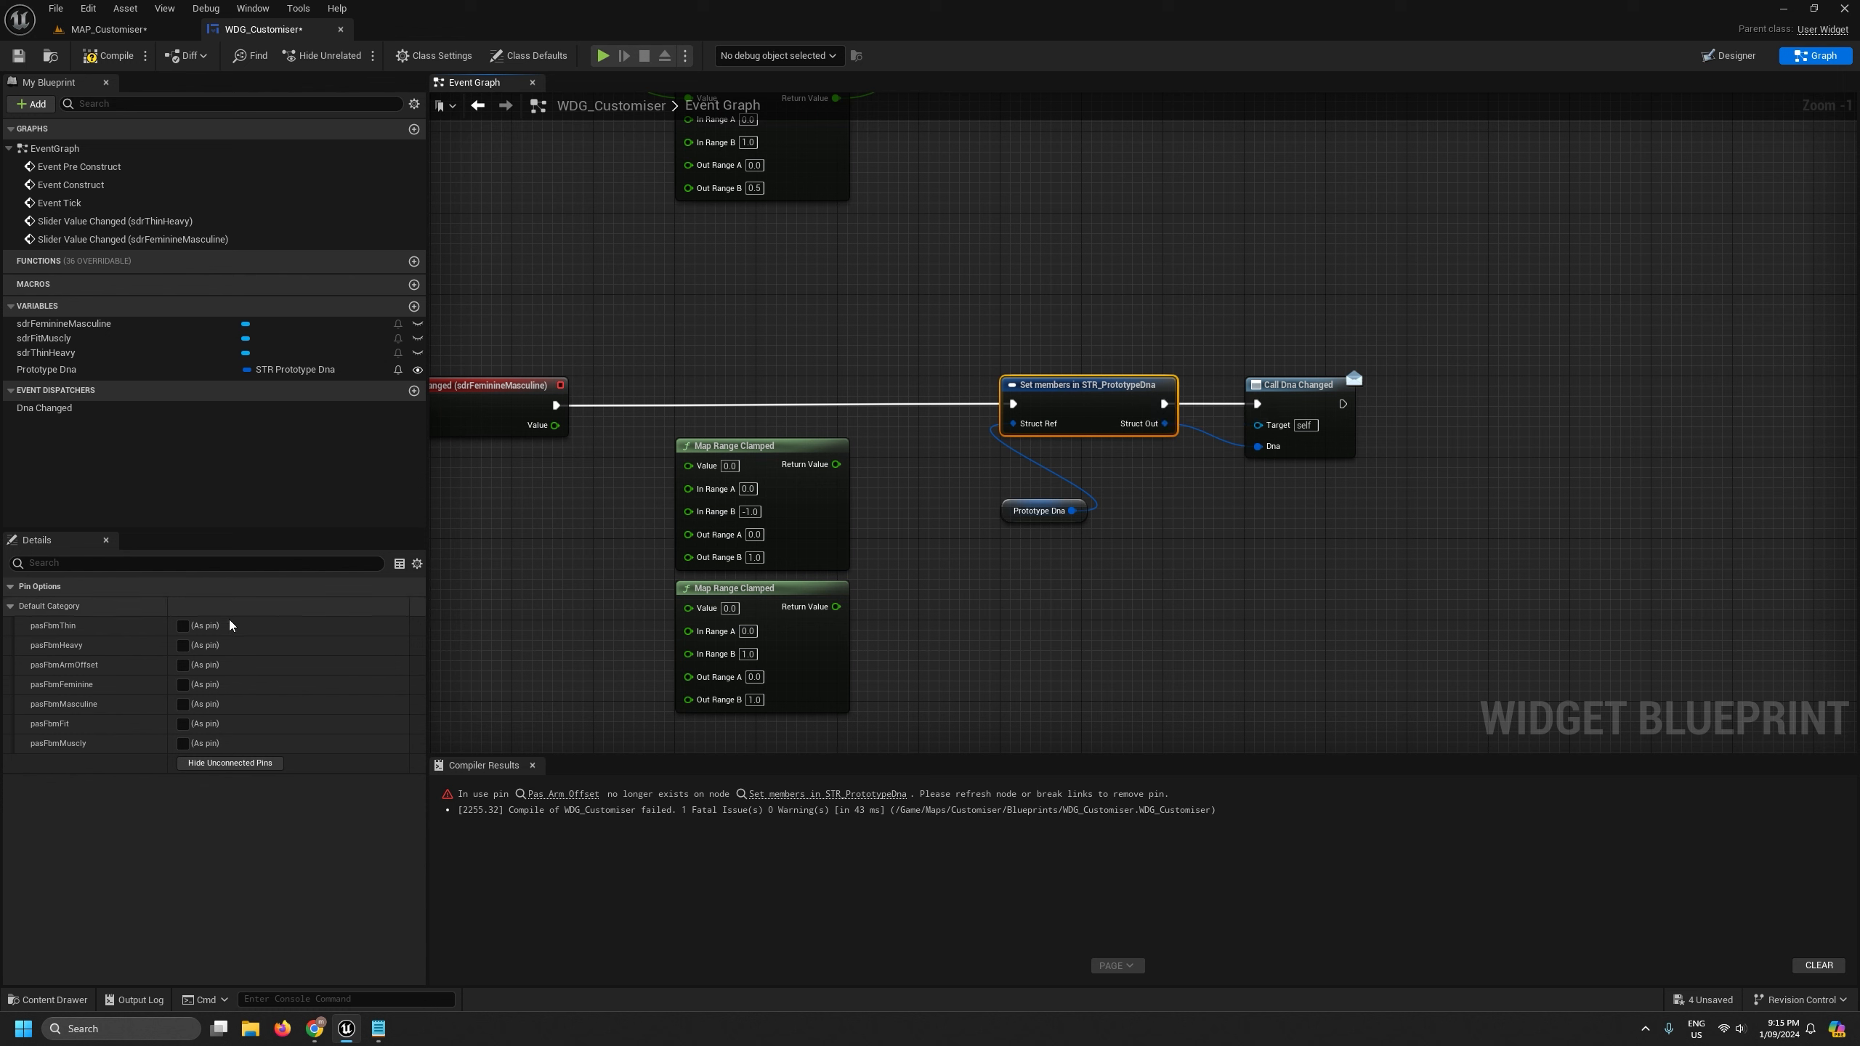
pyautogui.click(183, 684)
pyautogui.click(183, 704)
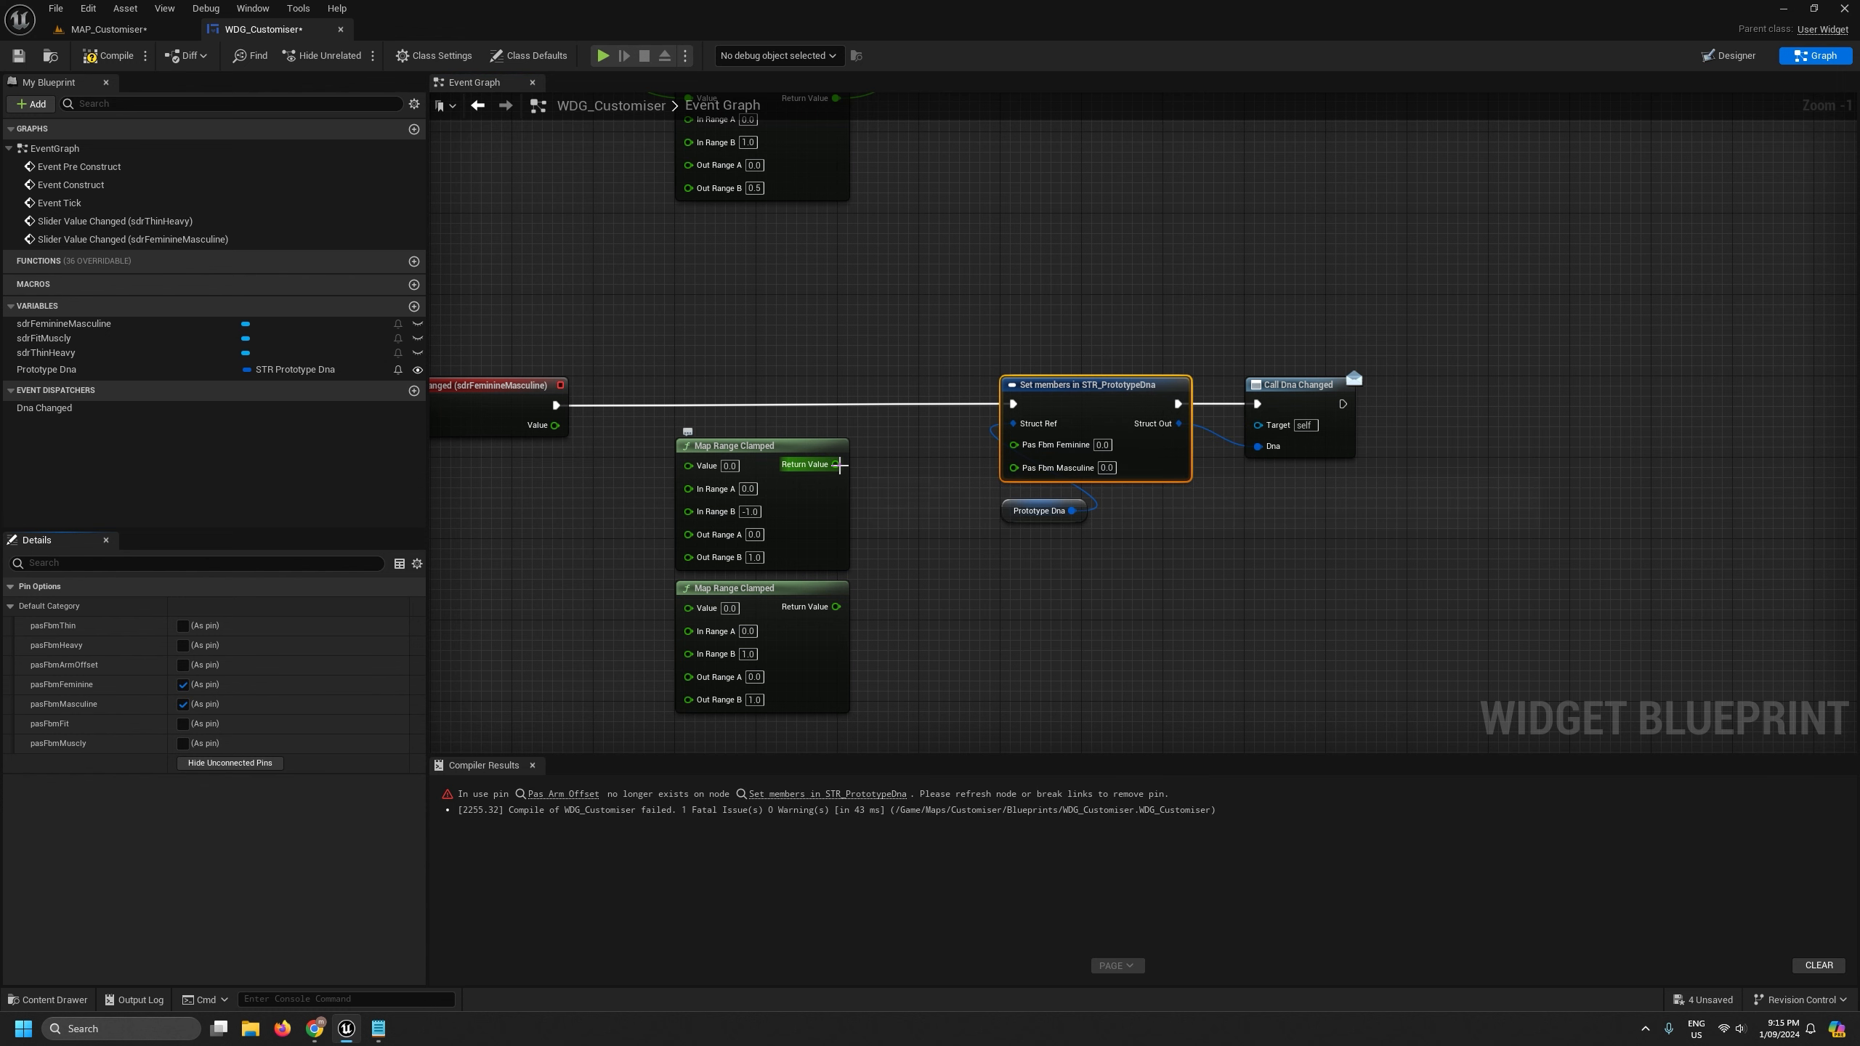
# - Connect the upper Map Range Clamped return value to Pas Fbm Feminine and the lower one to Pas Fbm Masculine, and compile the widget
pyautogui.moveTo(835, 464); pyautogui.dragTo(1013, 444)
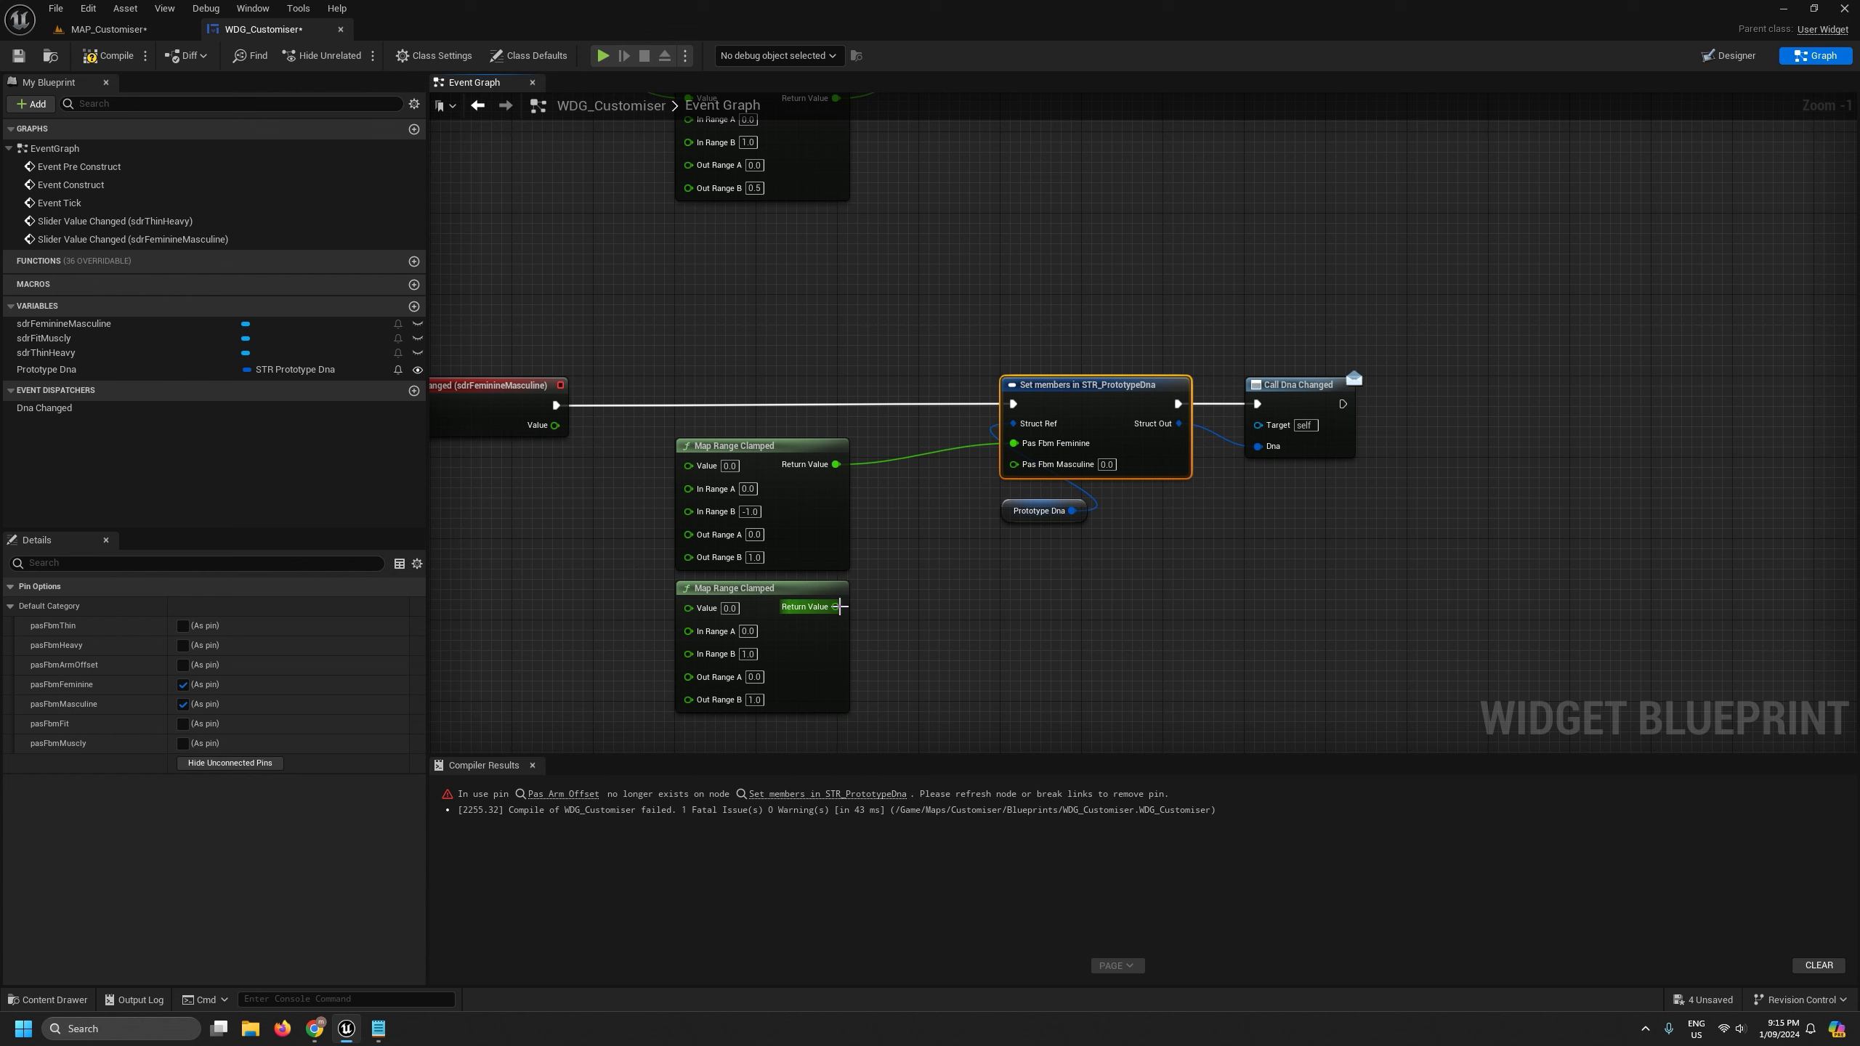
pyautogui.moveTo(840, 606); pyautogui.dragTo(1013, 464)
pyautogui.scroll(-3, 1016, 464)
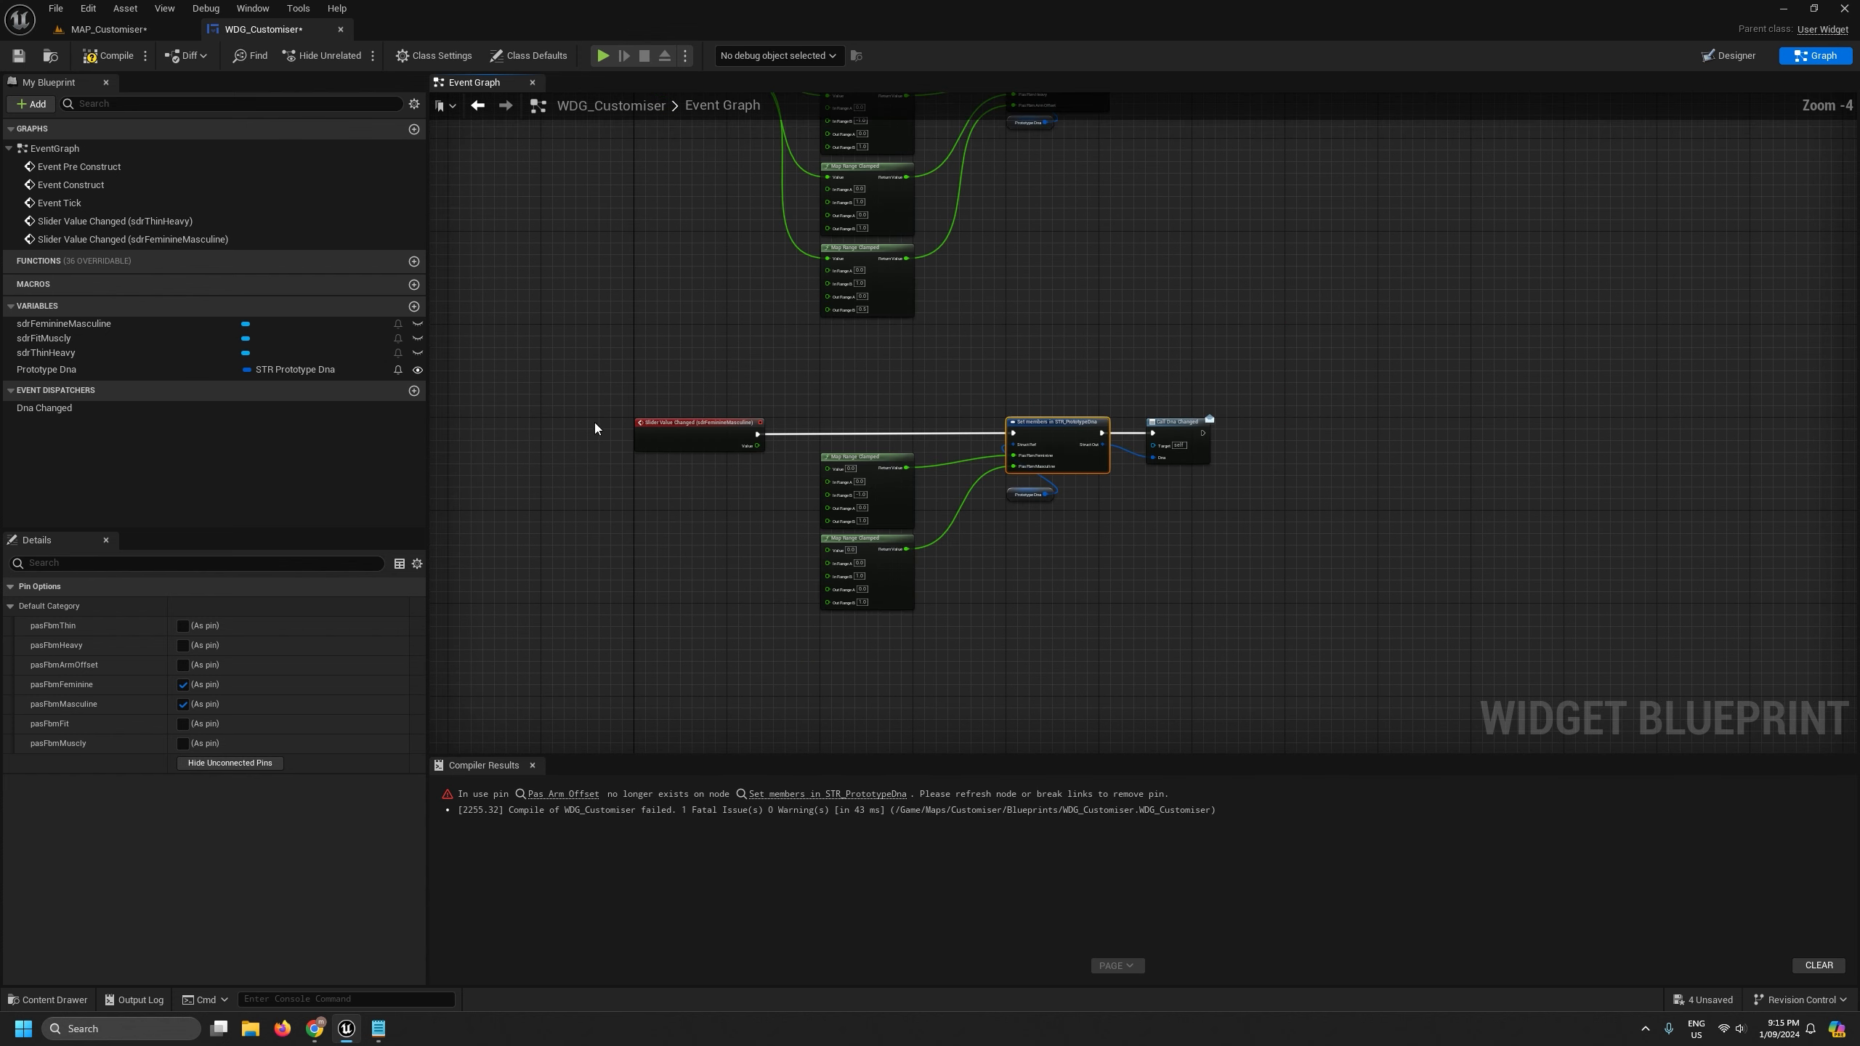
pyautogui.click(111, 56)
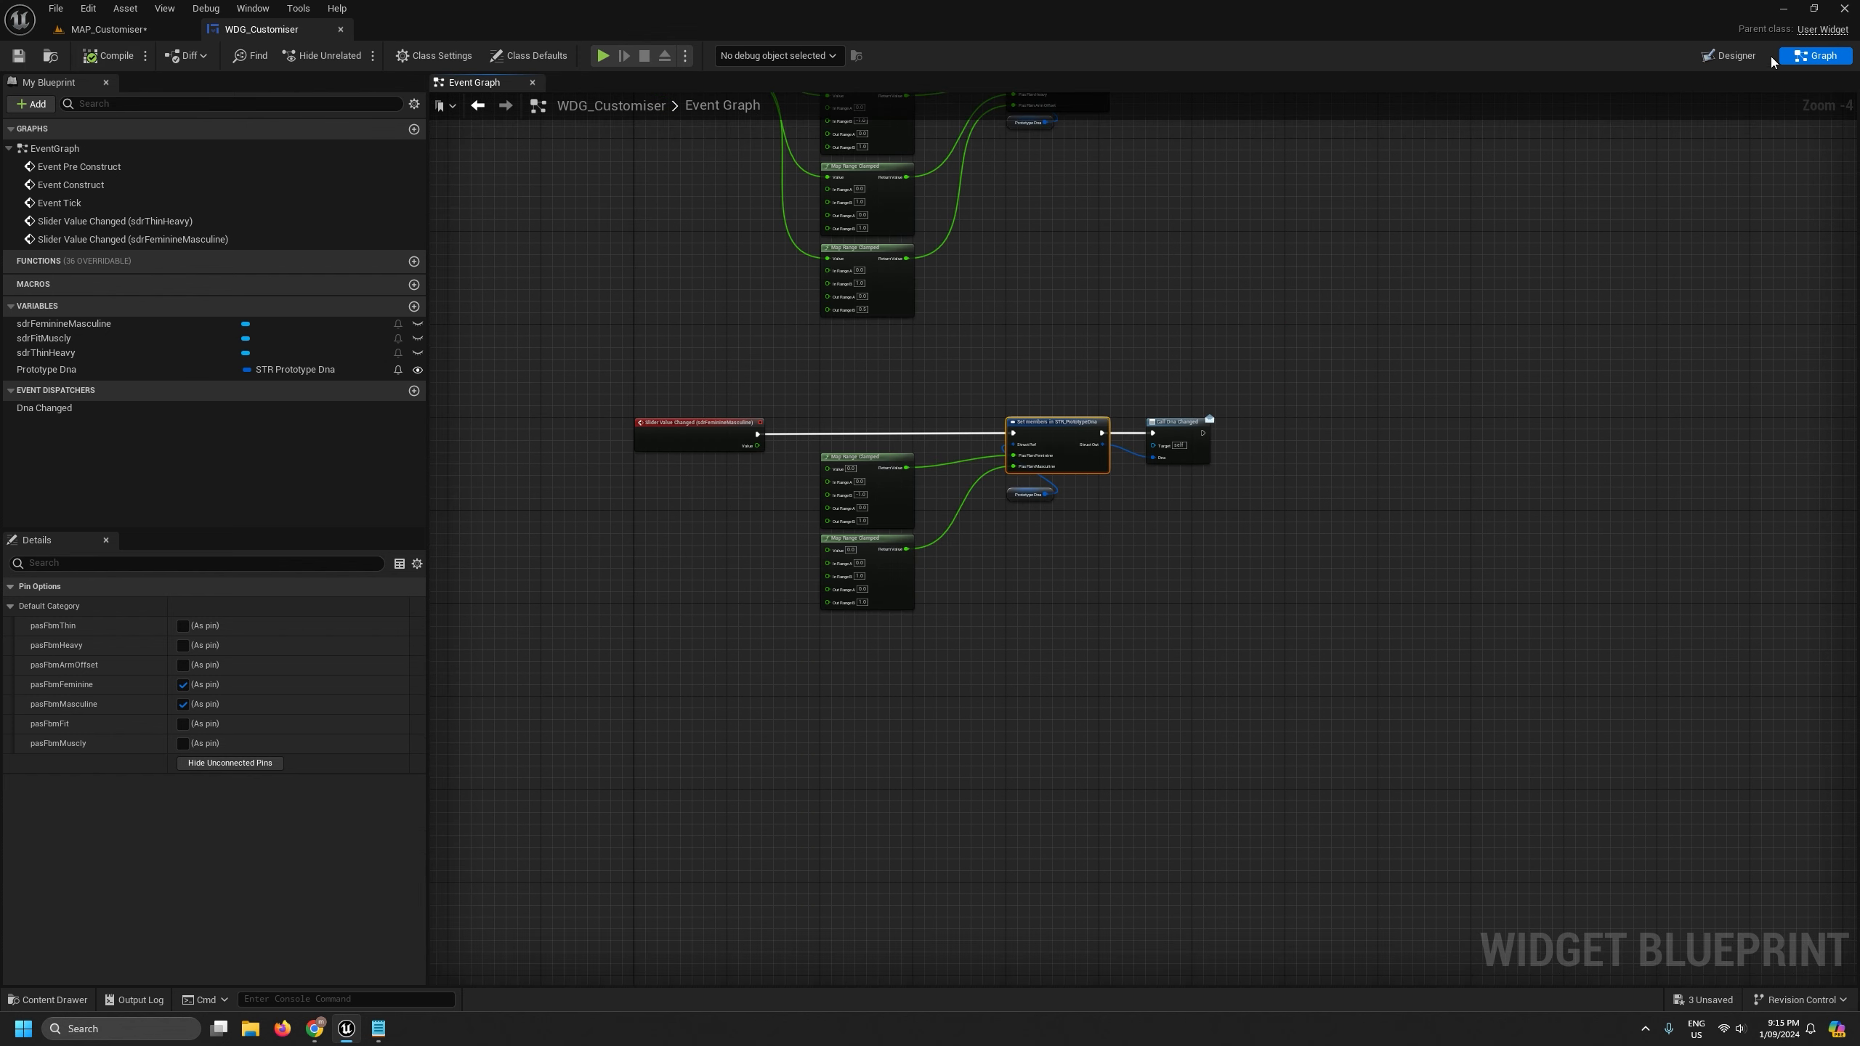
# - Add a Slider Value Changed event for sdrFitMuscly and move its node below the sdrFeminineMasculine node chain
pyautogui.click(1739, 56)
pyautogui.scroll(4, 489, 325)
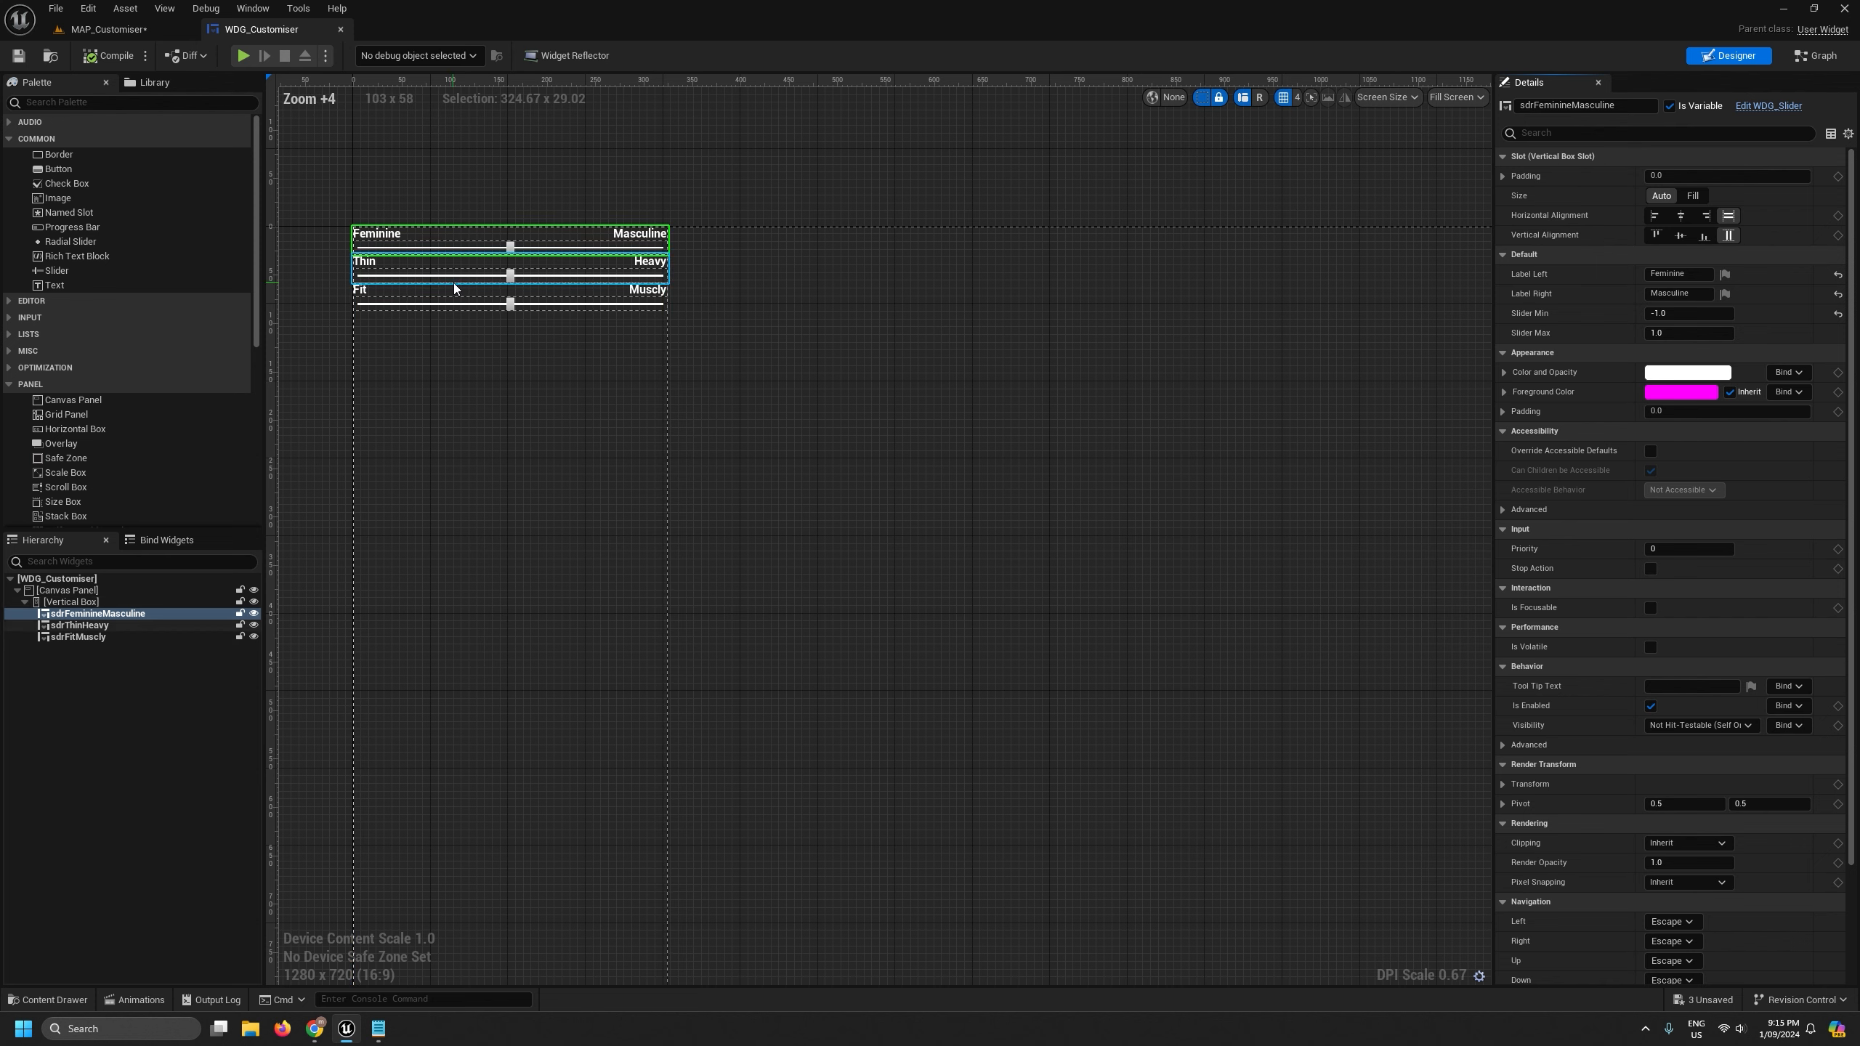
pyautogui.click(463, 297)
pyautogui.scroll(-5, 1598, 738)
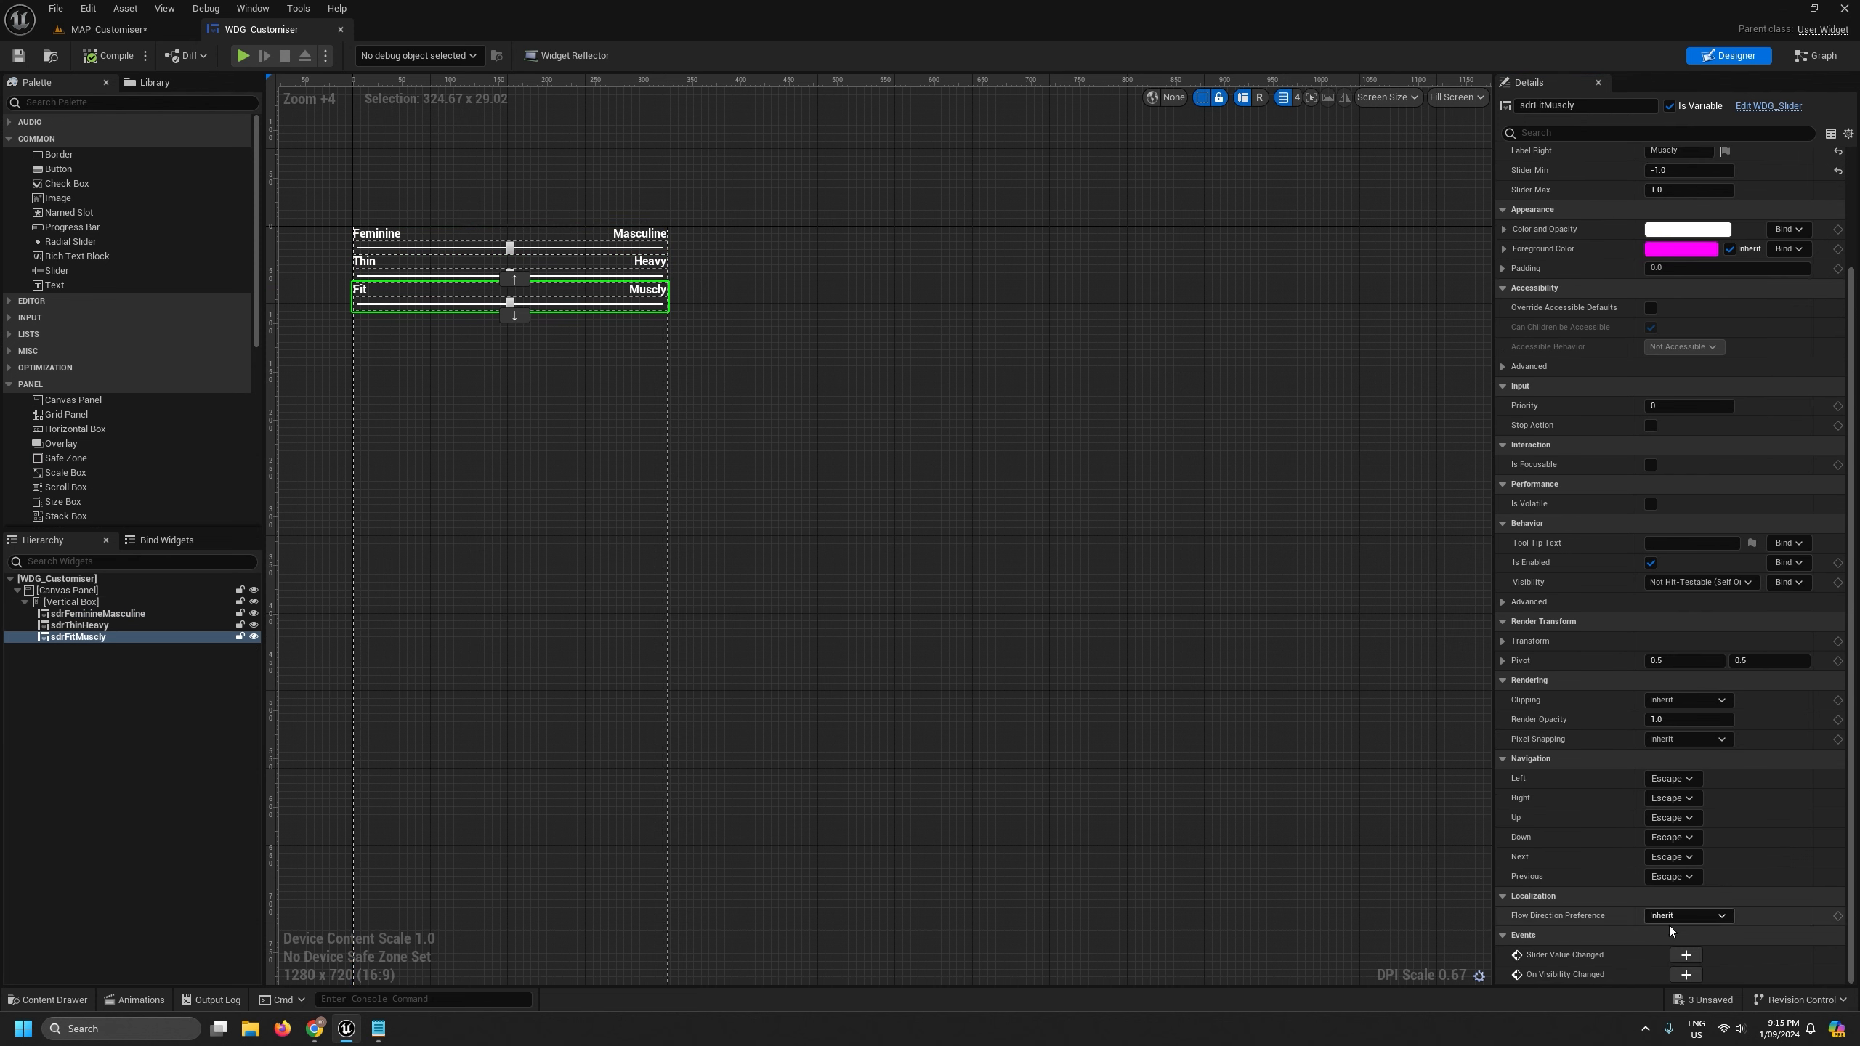
pyautogui.click(1685, 954)
pyautogui.moveTo(1352, 660); pyautogui.dragTo(935, 749, button='right')
pyautogui.scroll(-3, 933, 746)
pyautogui.moveTo(788, 649); pyautogui.dragTo(788, 743)
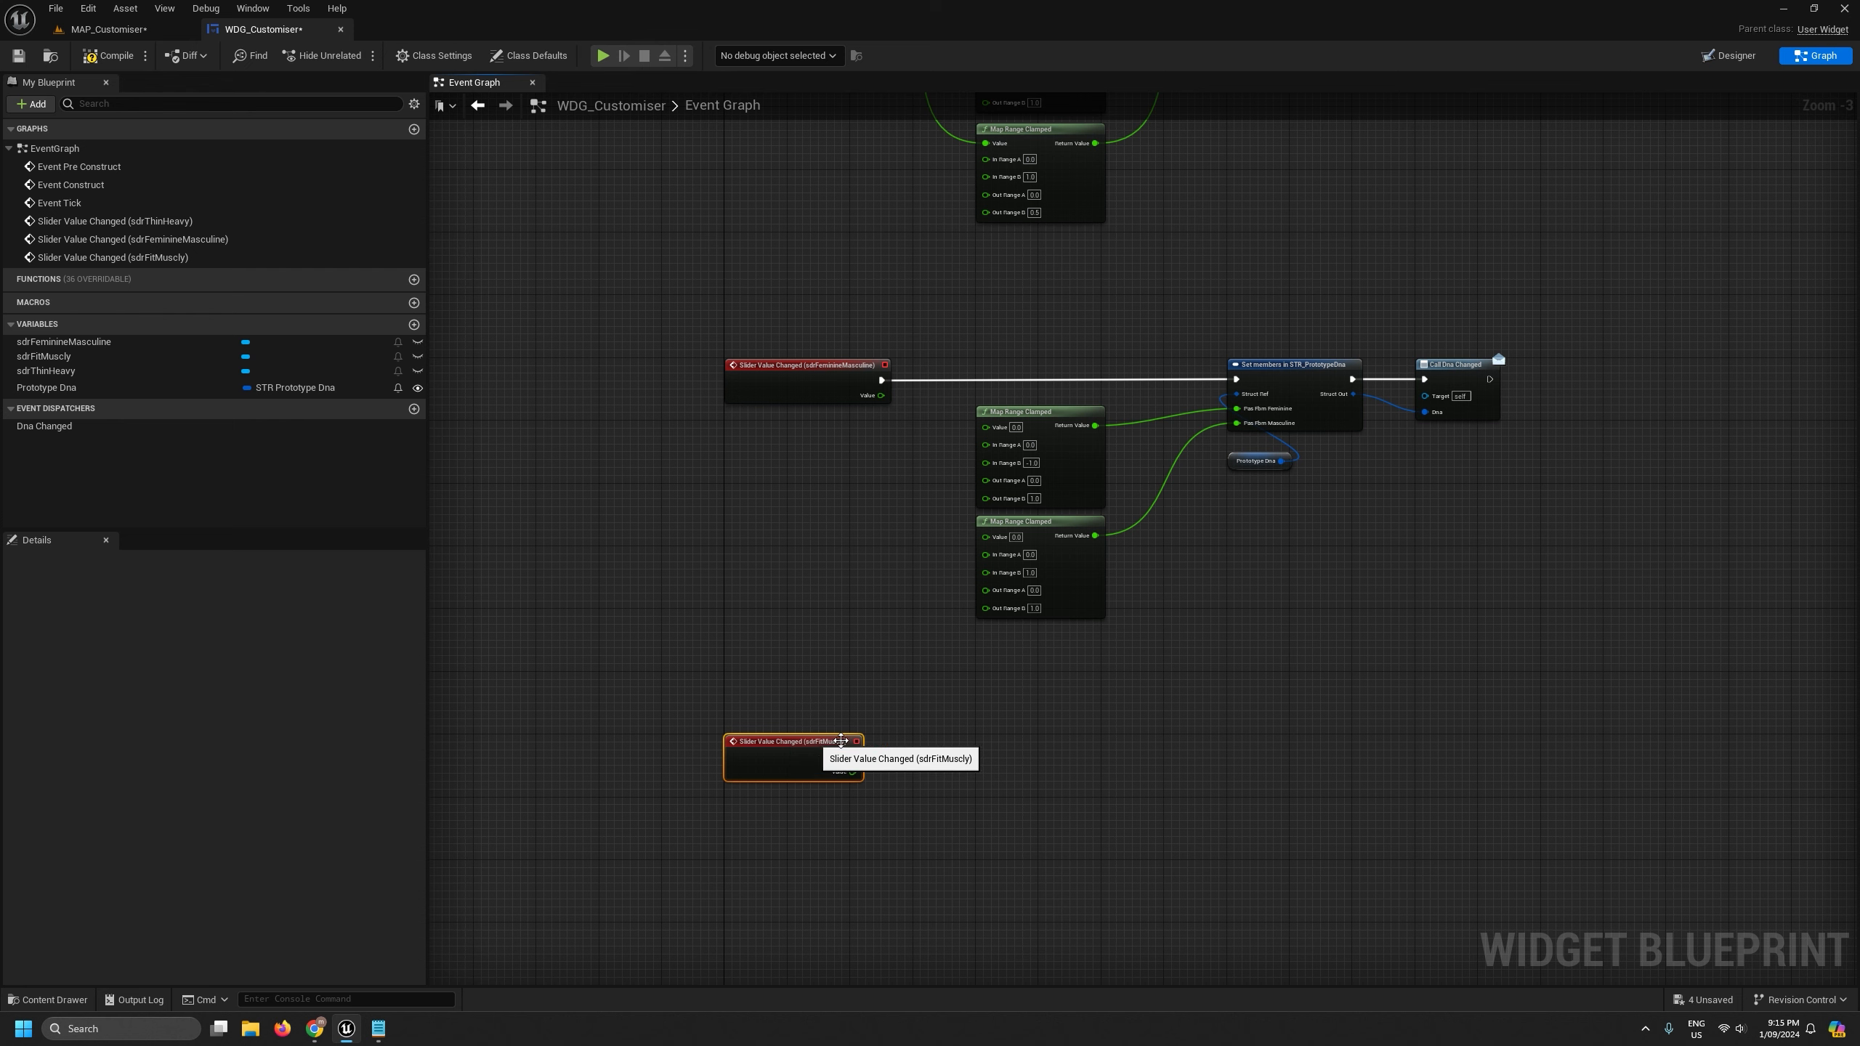
# - Duplicate the sdrFeminineMasculine chain's Map Range, Set members, Prototype Dna and Call Dna Changed nodes beside the sdrFitMuscly event and connect its execution to Set members
pyautogui.moveTo(1568, 681); pyautogui.dragTo(1017, 352)
pyautogui.hotkey('ctrl', 'c')
pyautogui.moveTo(1229, 755); pyautogui.dragTo(1157, 601, button='right')
pyautogui.hotkey('ctrl', 'v')
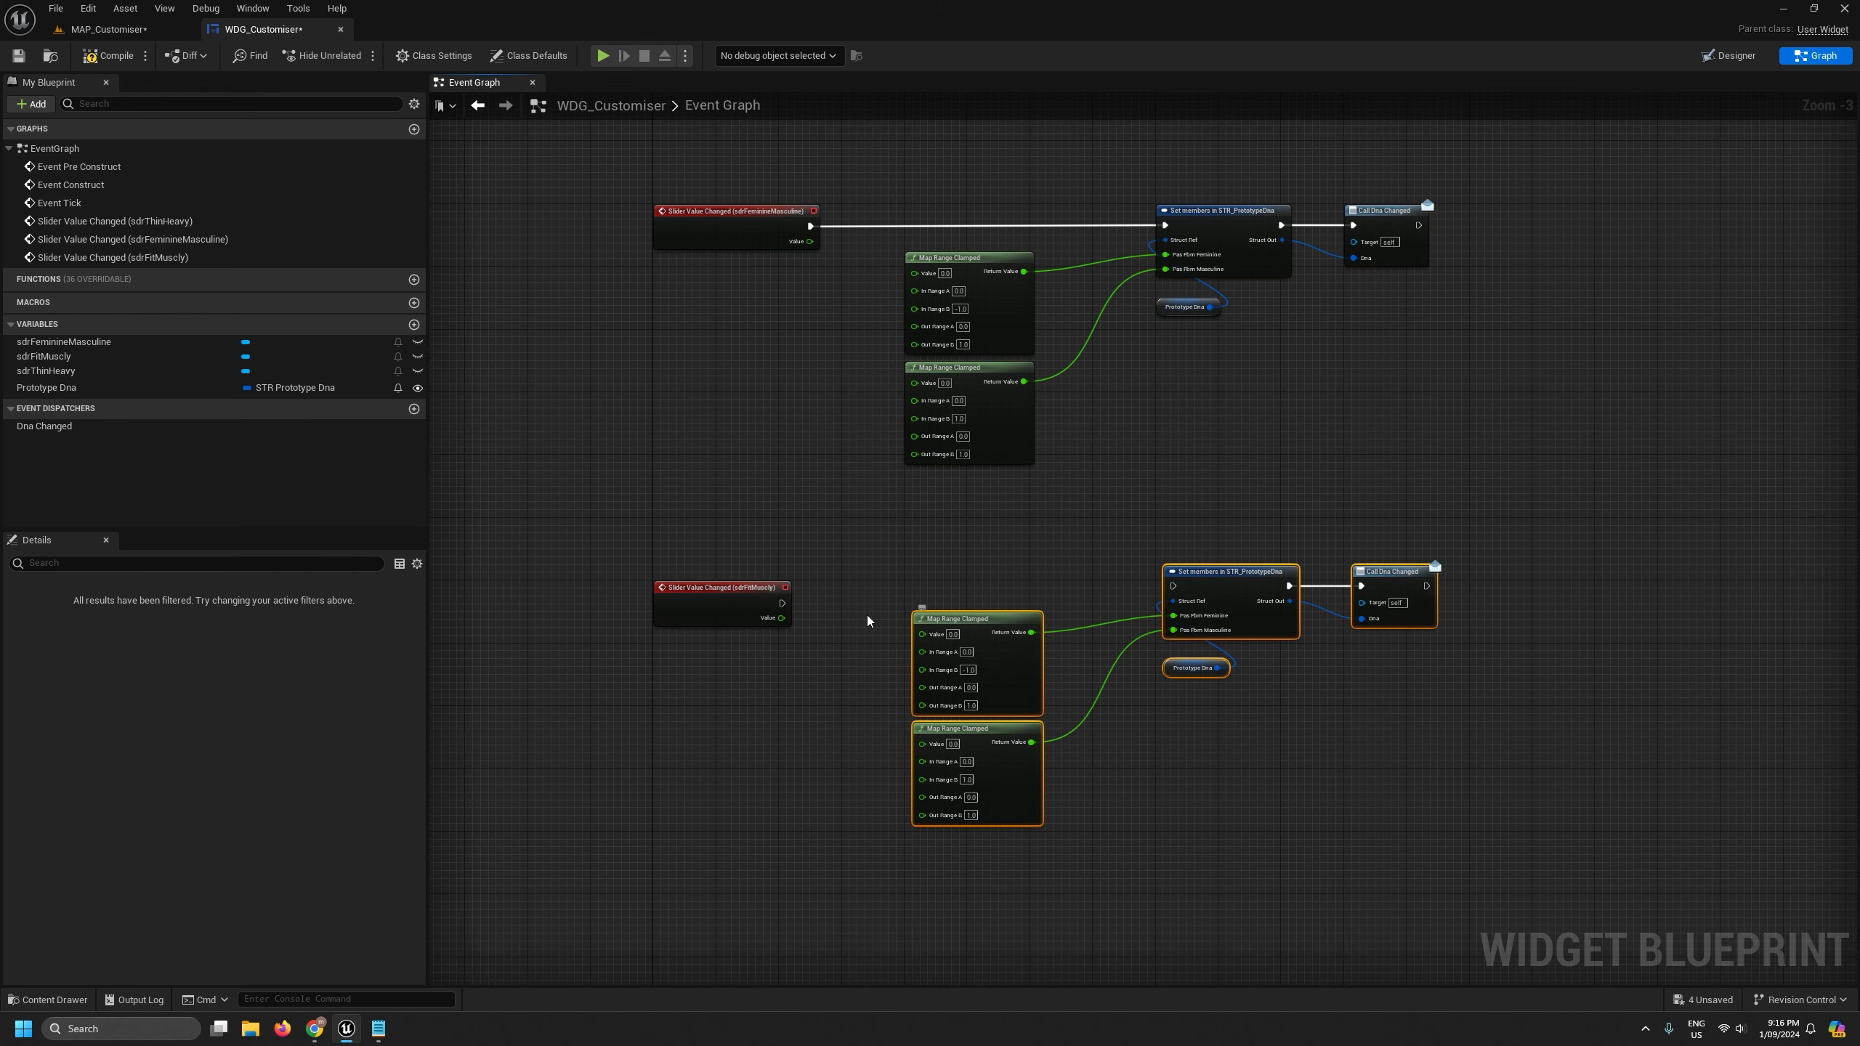
pyautogui.moveTo(782, 603); pyautogui.dragTo(1174, 586)
pyautogui.scroll(2, 940, 619)
pyautogui.moveTo(940, 619); pyautogui.dragTo(930, 640)
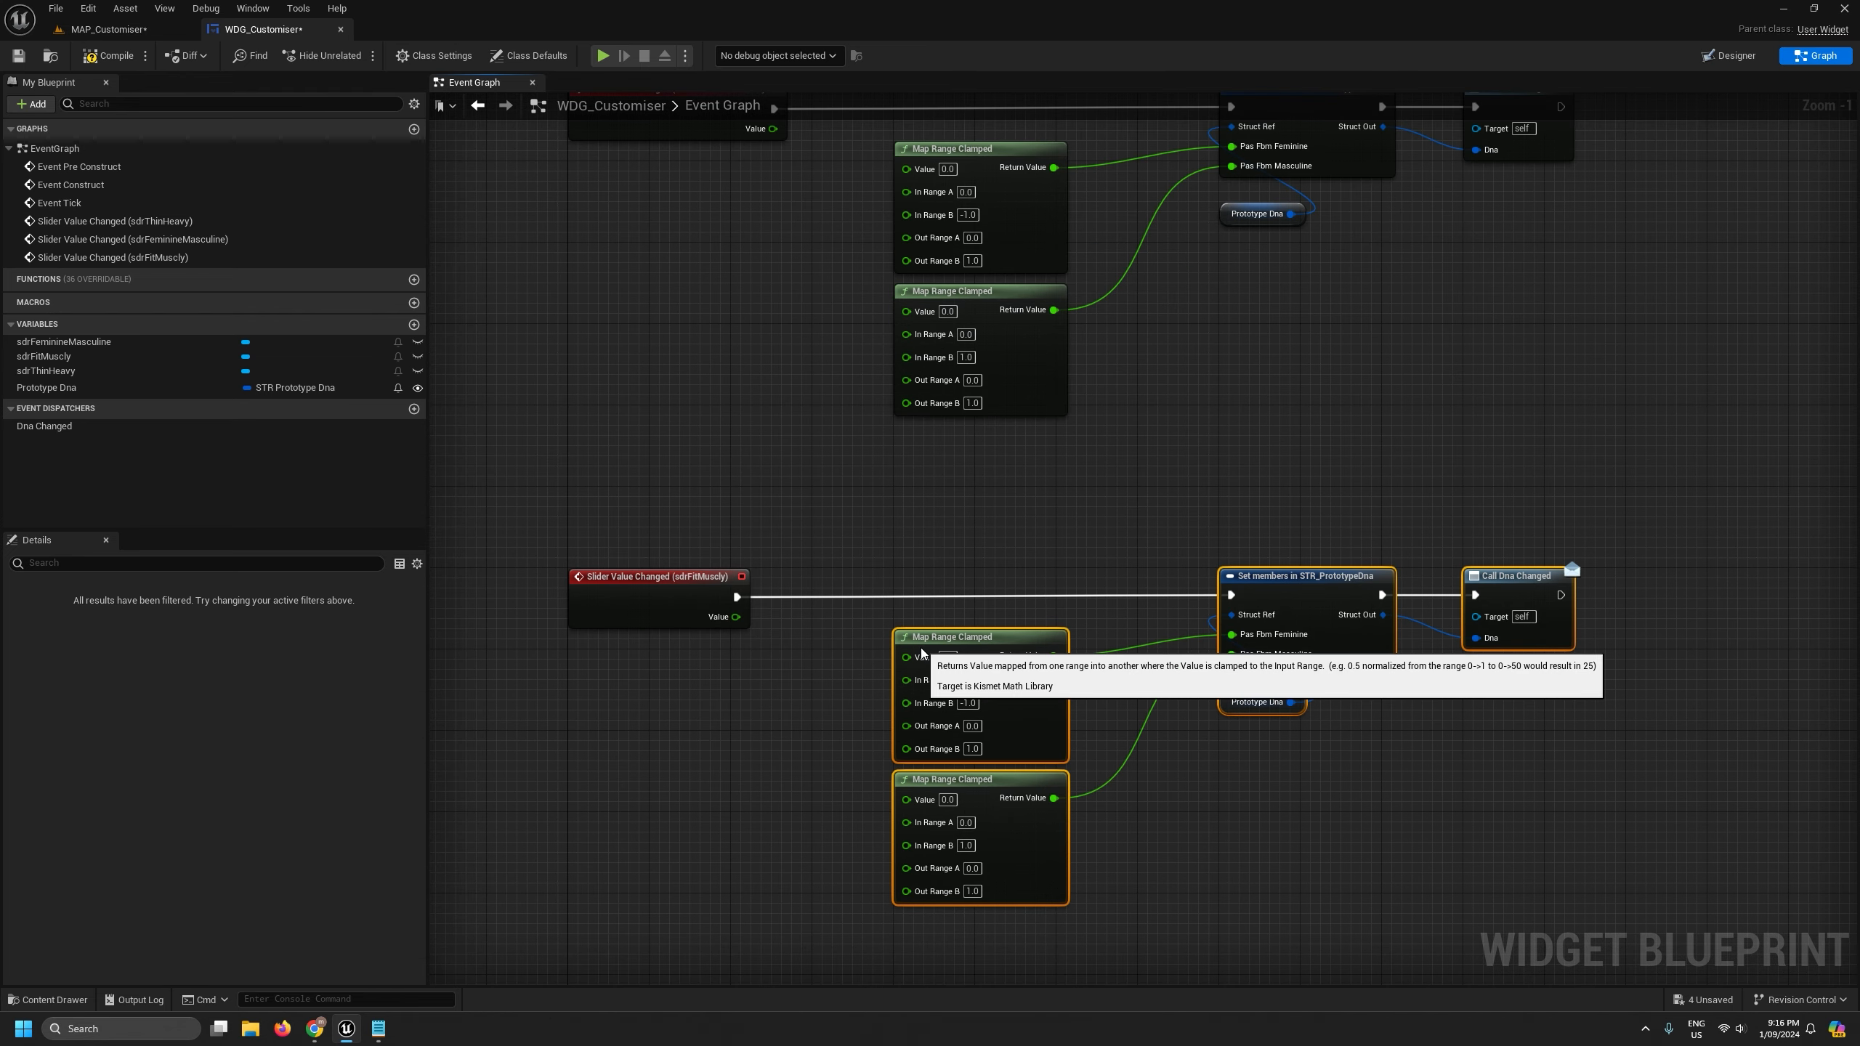
pyautogui.click(982, 595)
# - On the sdrFitMuscly chain's Set members node, replace the pasFbmFeminine and pasFbmMasculine pins with pasFbmFit and pasFbmMuscly
pyautogui.scroll(-3, 1055, 515)
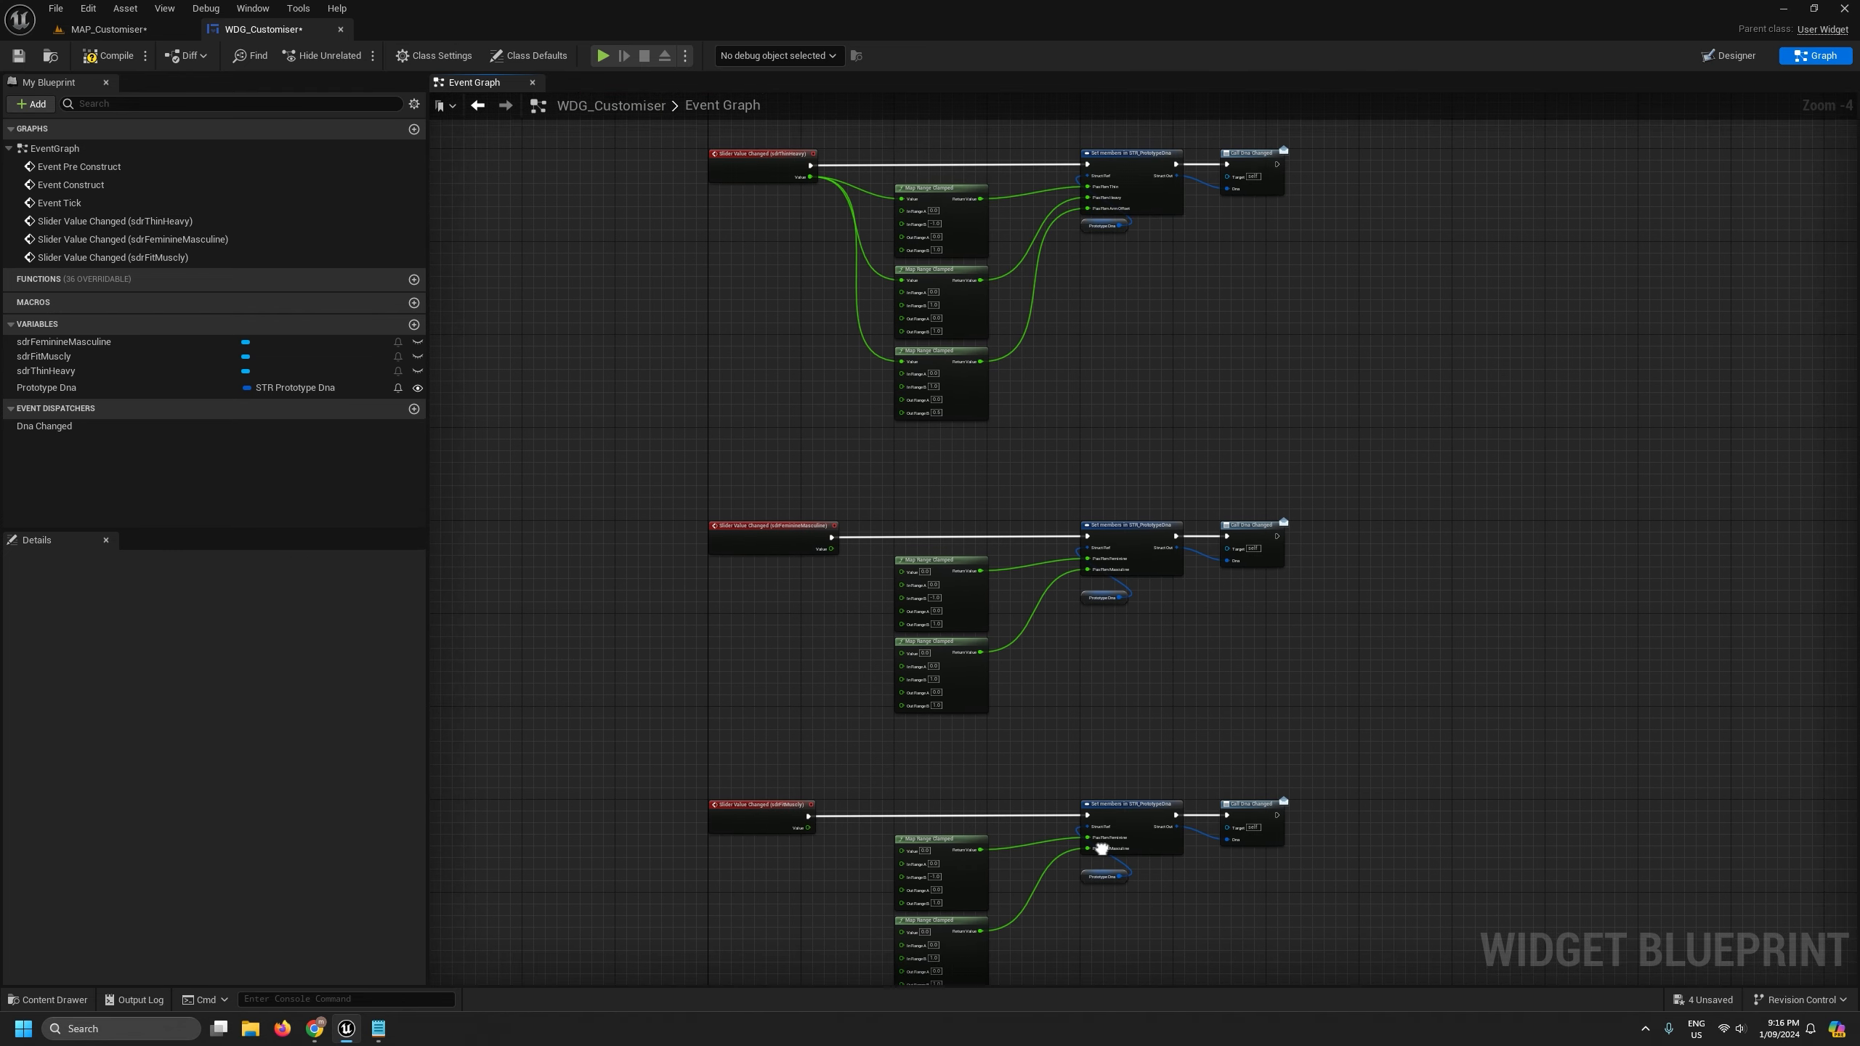
pyautogui.scroll(3, 1124, 639)
pyautogui.click(1104, 598)
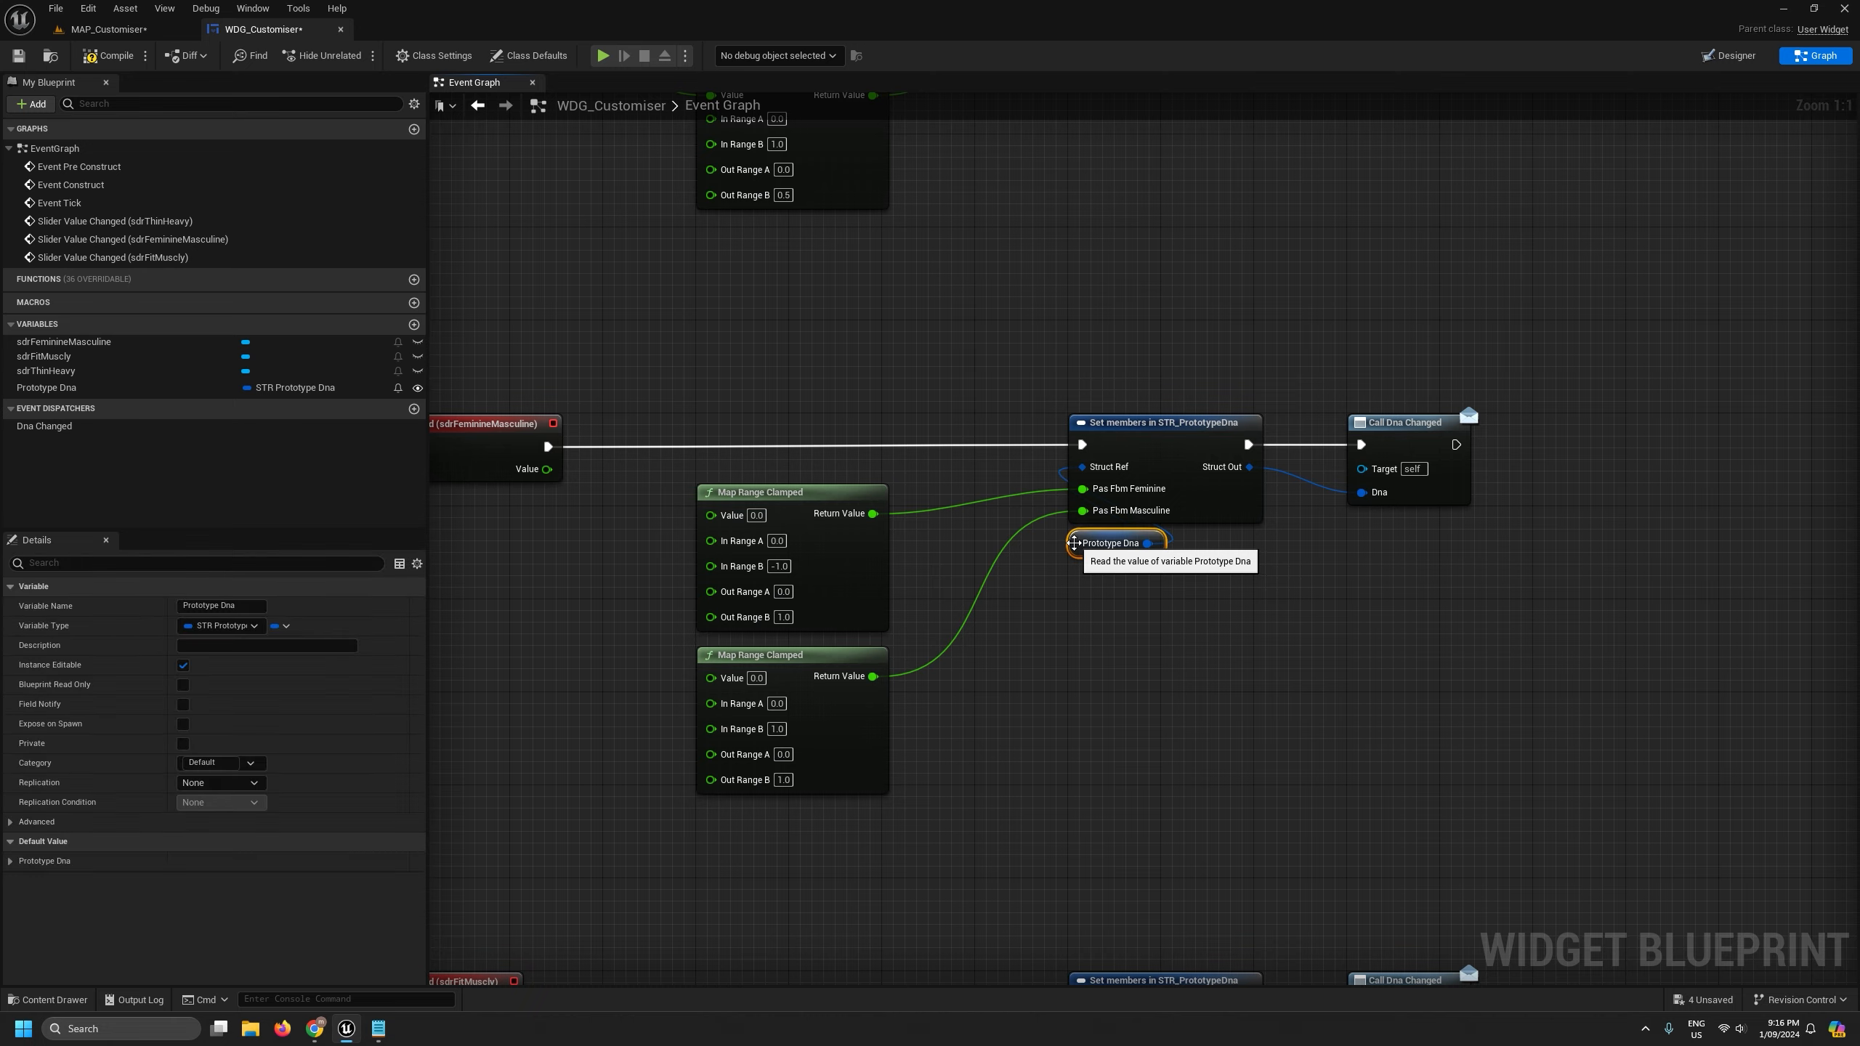
pyautogui.scroll(-3, 1095, 557)
pyautogui.moveTo(1042, 680); pyautogui.dragTo(1065, 460, button='right')
pyautogui.scroll(4, 1073, 609)
pyautogui.click(1172, 488)
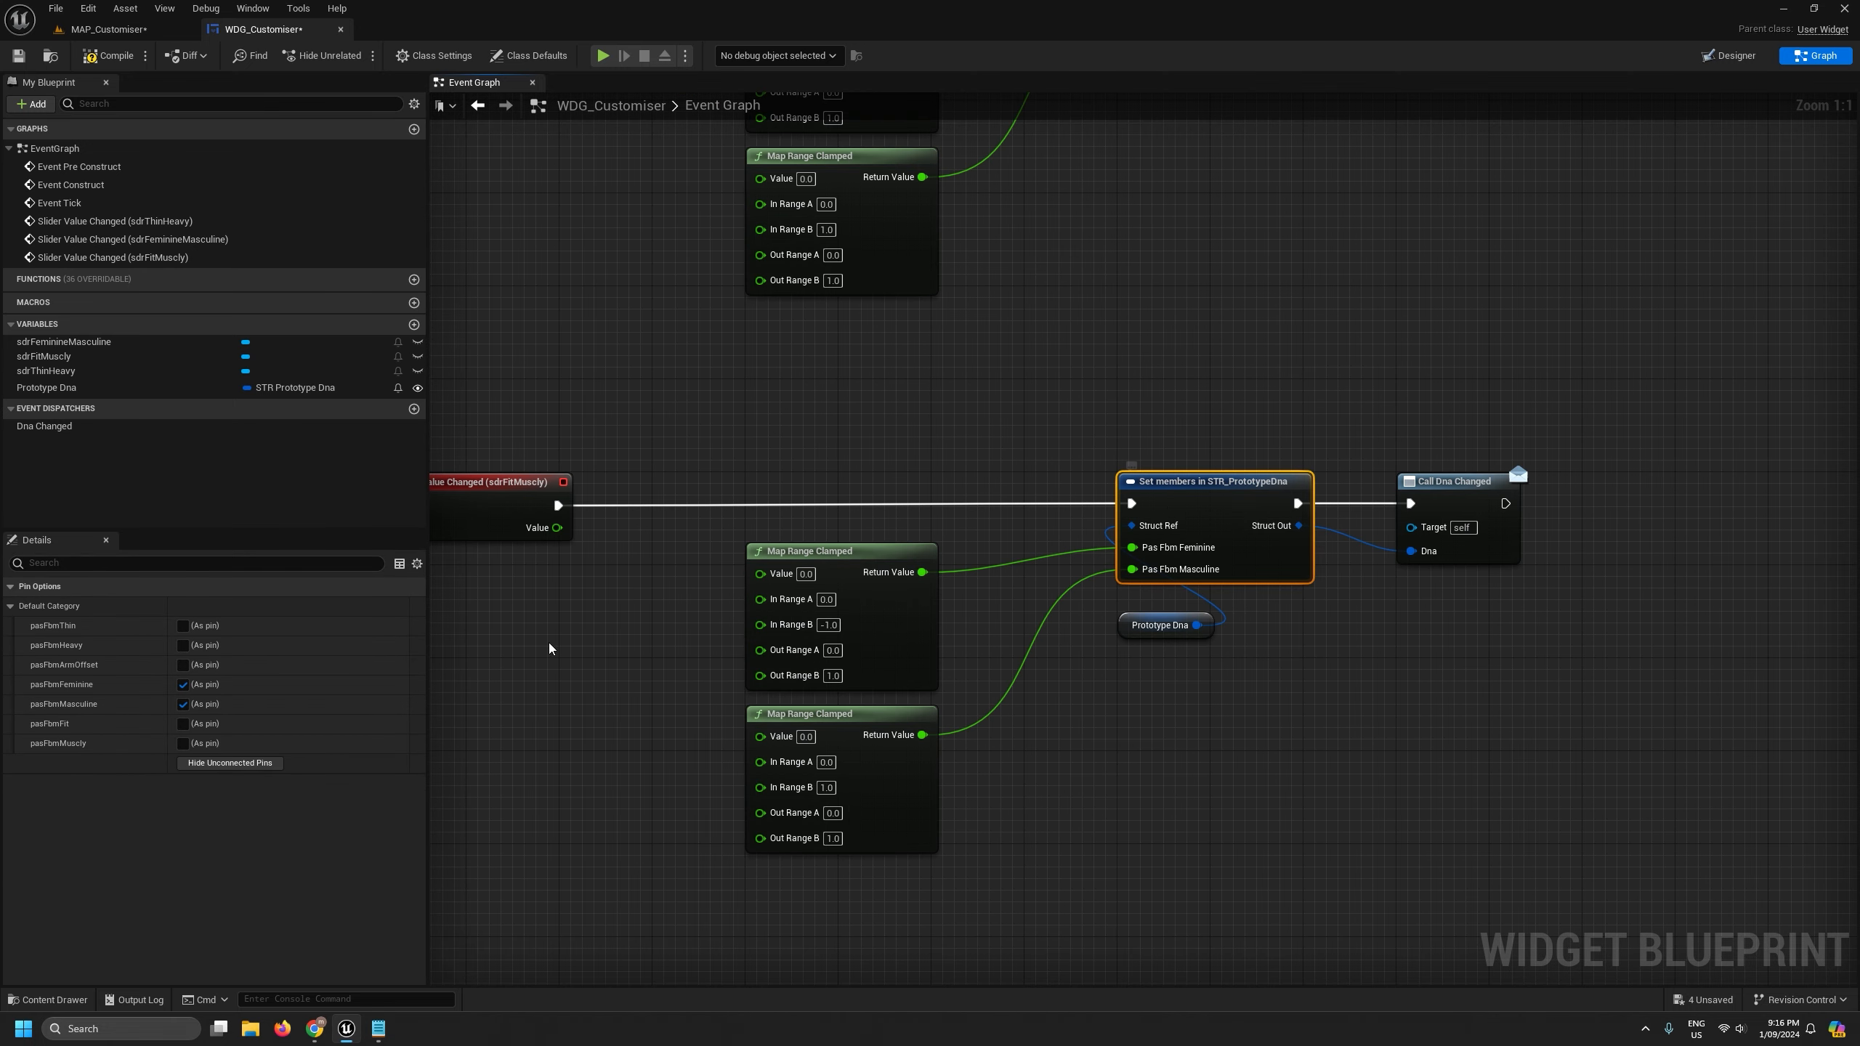
pyautogui.click(183, 685)
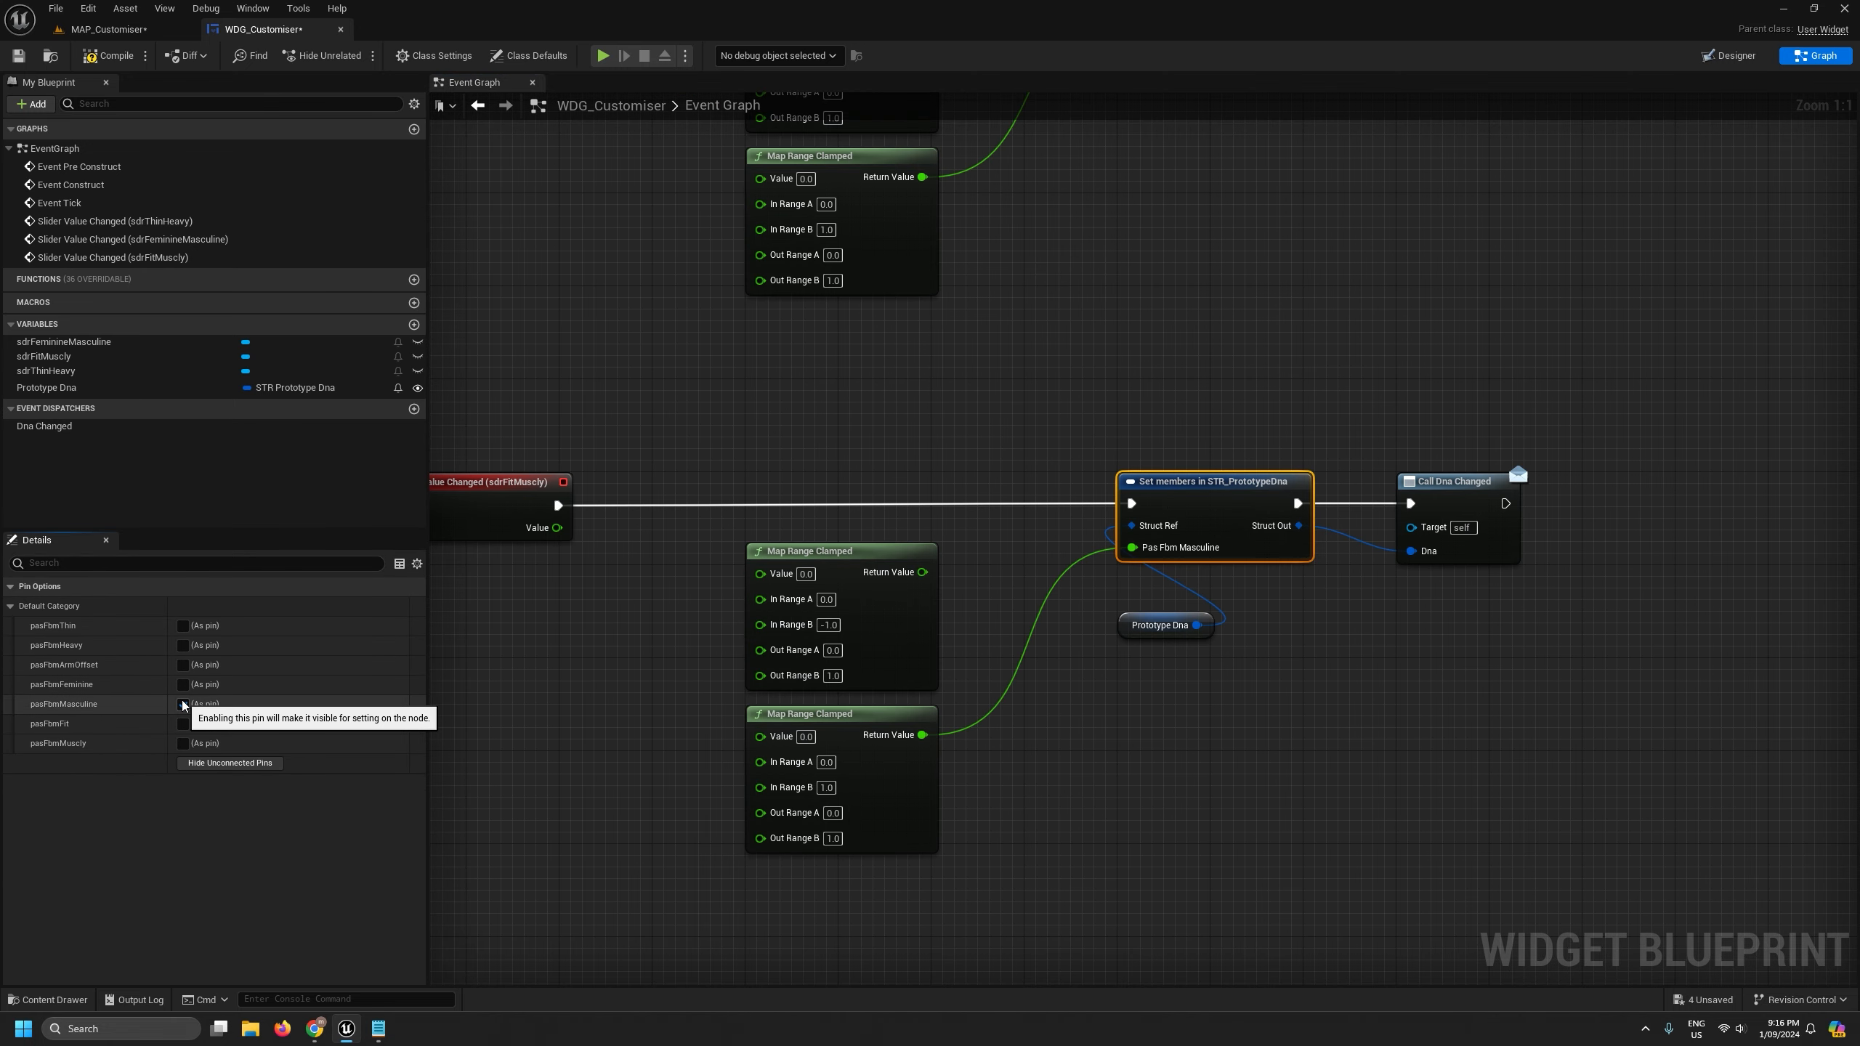
pyautogui.click(183, 704)
pyautogui.click(183, 723)
pyautogui.click(183, 743)
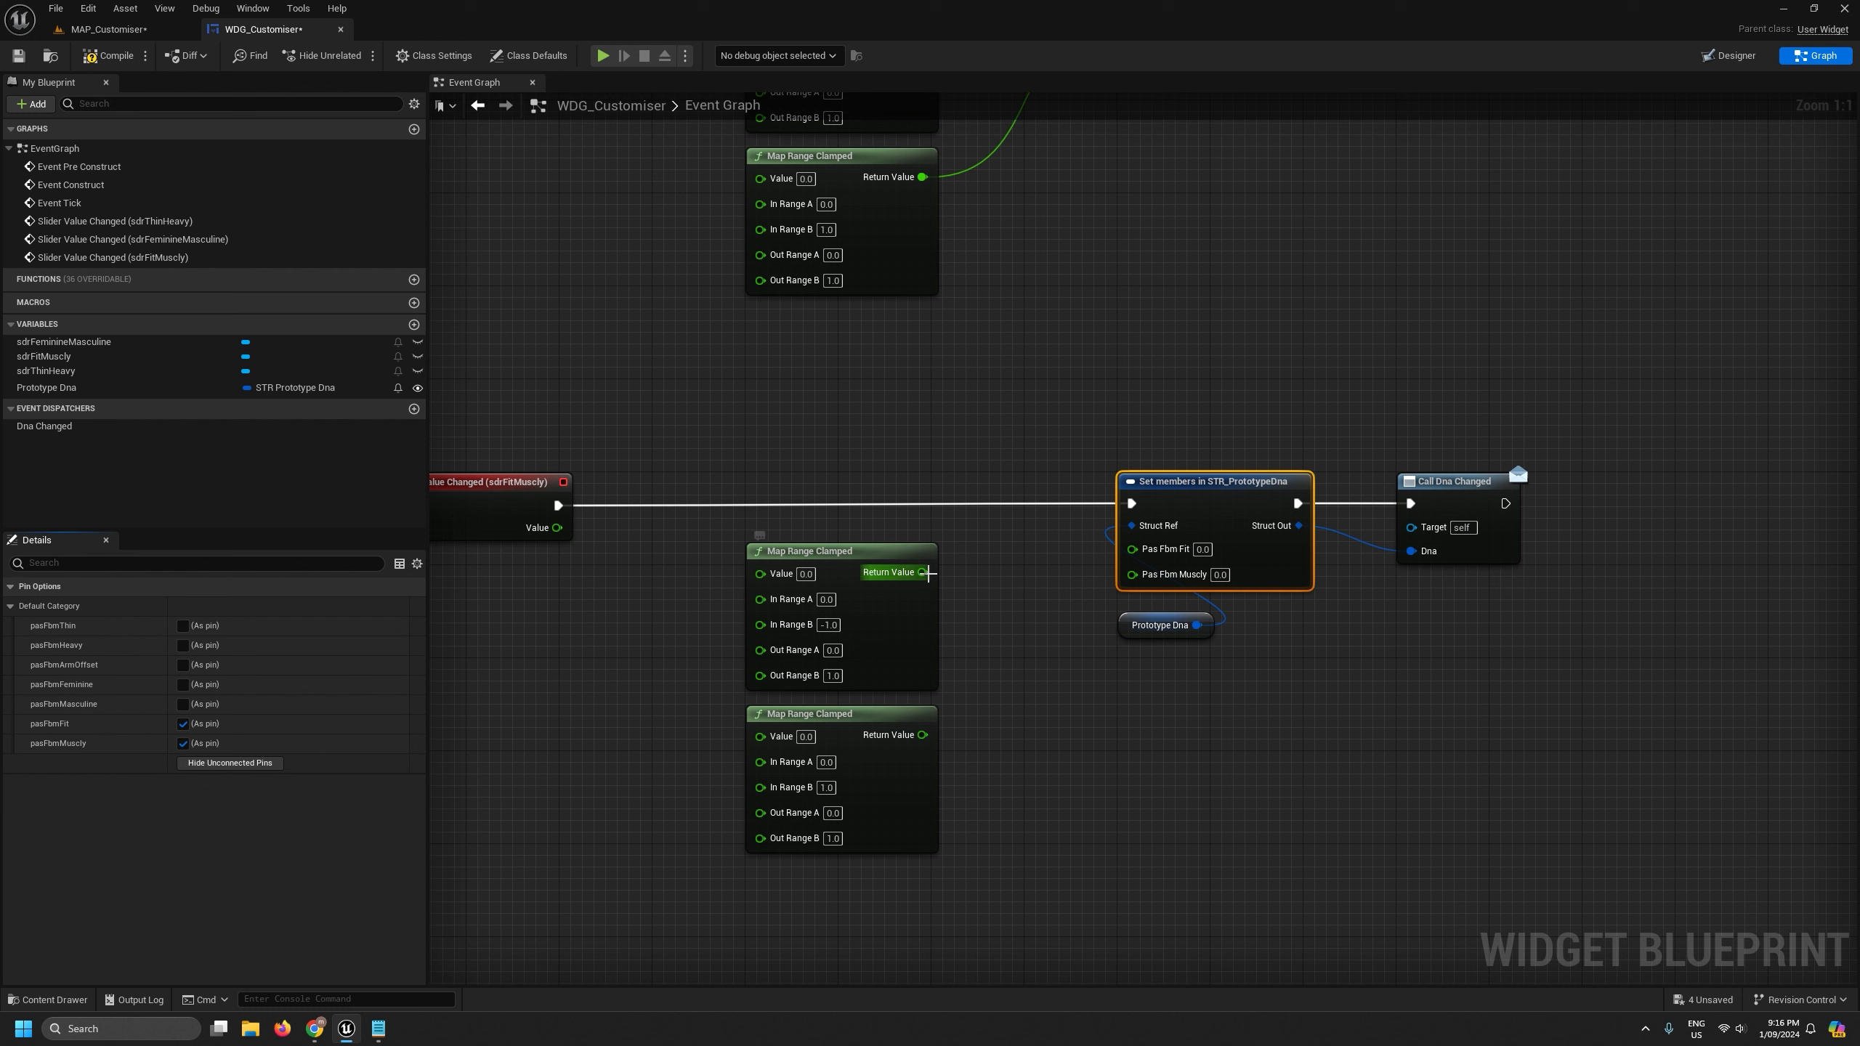
# - Connect sdrFitMuscly's Value to its Map Range Clamped nodes, the upper feeding Pas Fbm Fit and the lower Pas Fbm Muscly
pyautogui.moveTo(922, 573); pyautogui.dragTo(1139, 562)
pyautogui.moveTo(922, 734); pyautogui.dragTo(1130, 619)
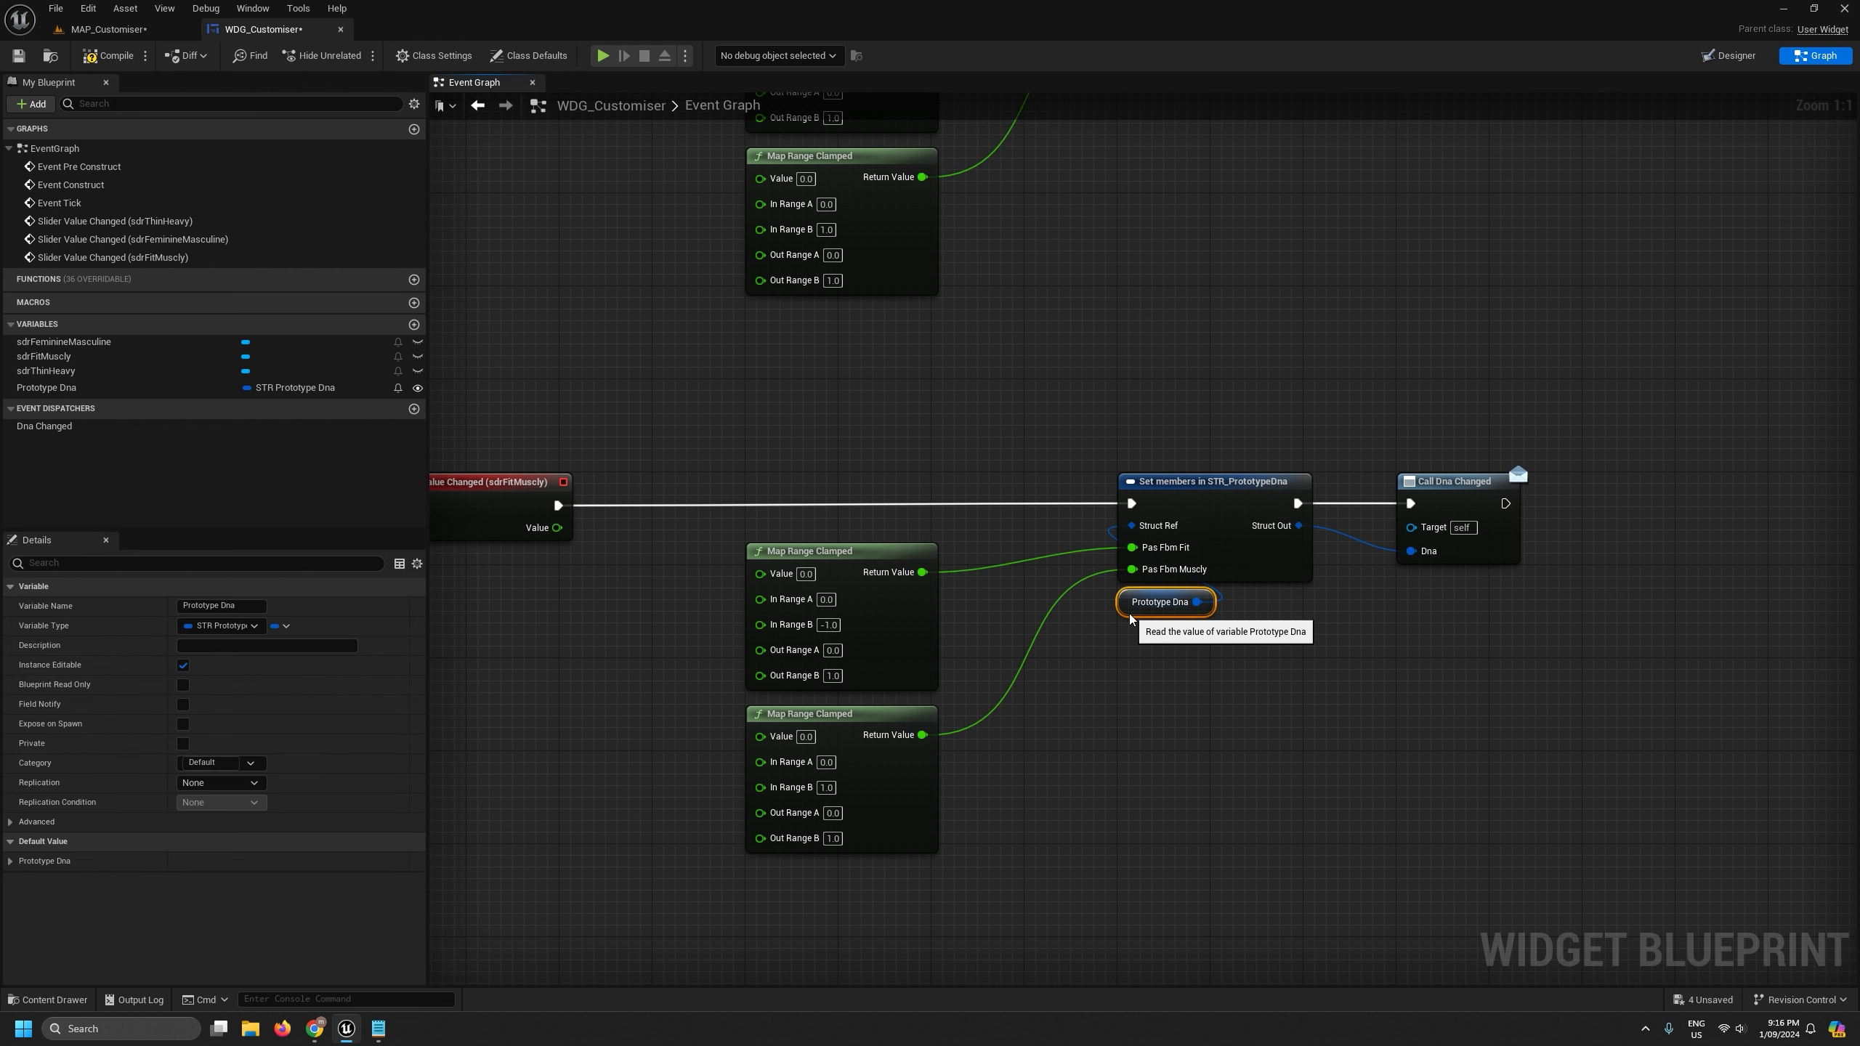
pyautogui.moveTo(551, 535); pyautogui.dragTo(759, 736)
# - Connect the sdrFeminineMasculine event's Value to both of its Map Range Clamped nodes, then save and close the customiser widget
pyautogui.scroll(-3, 759, 736)
pyautogui.moveTo(778, 549); pyautogui.dragTo(785, 746, button='right')
pyautogui.scroll(3, 684, 491)
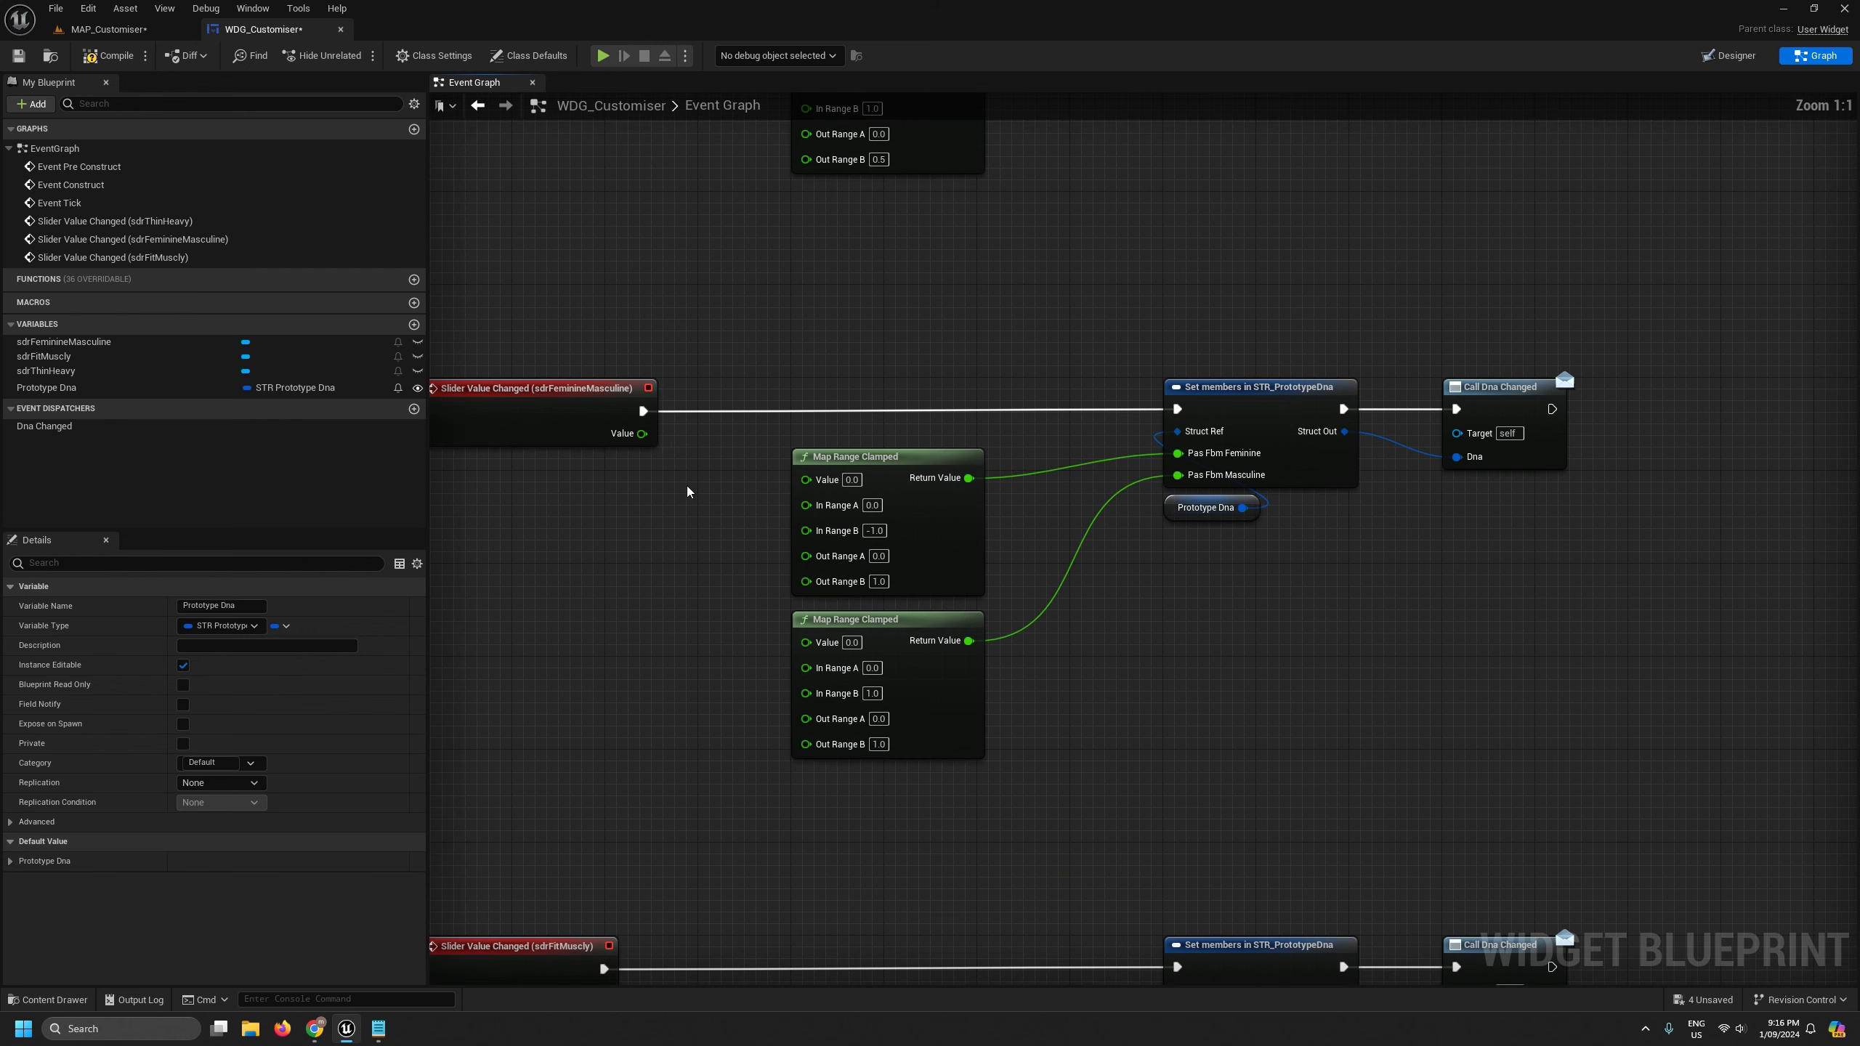
pyautogui.moveTo(643, 433); pyautogui.dragTo(806, 642)
pyautogui.scroll(-5, 805, 643)
pyautogui.moveTo(931, 672); pyautogui.dragTo(970, 632, button='right')
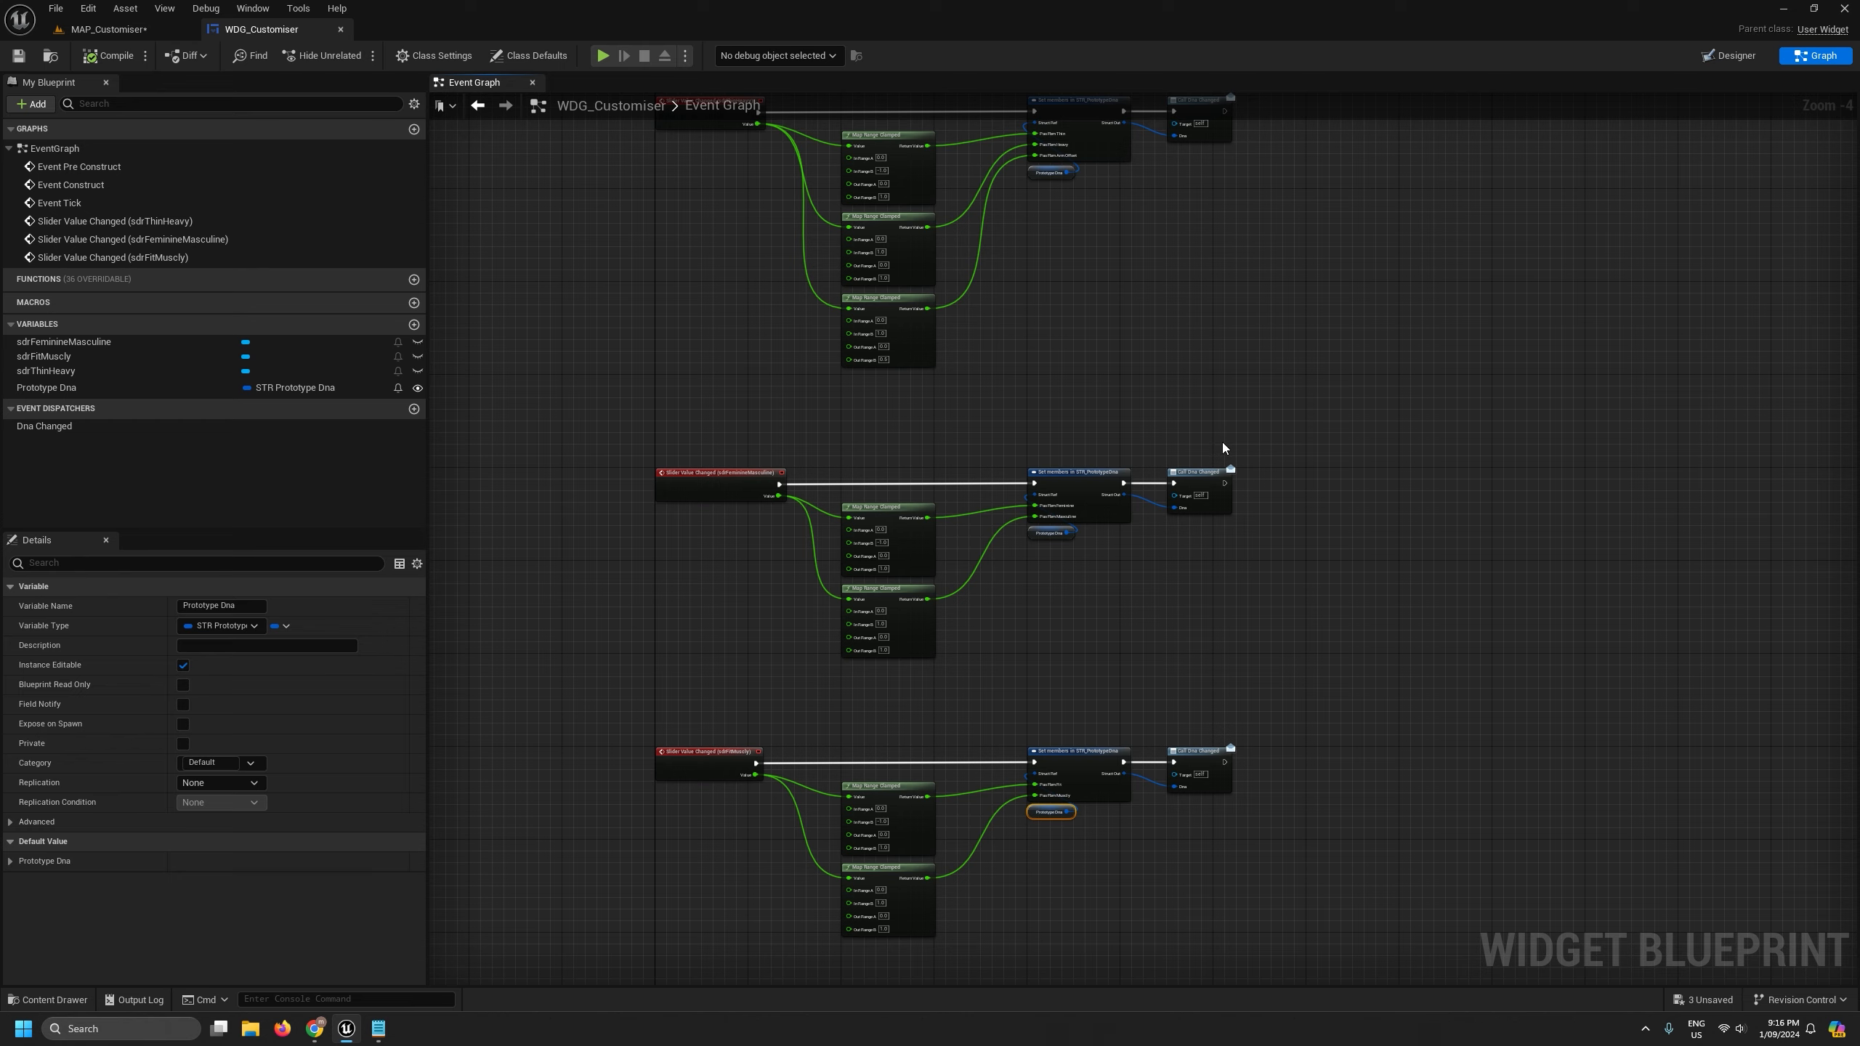
pyautogui.scroll(3, 1113, 681)
pyautogui.moveTo(1113, 682); pyautogui.dragTo(1179, 649, button='right')
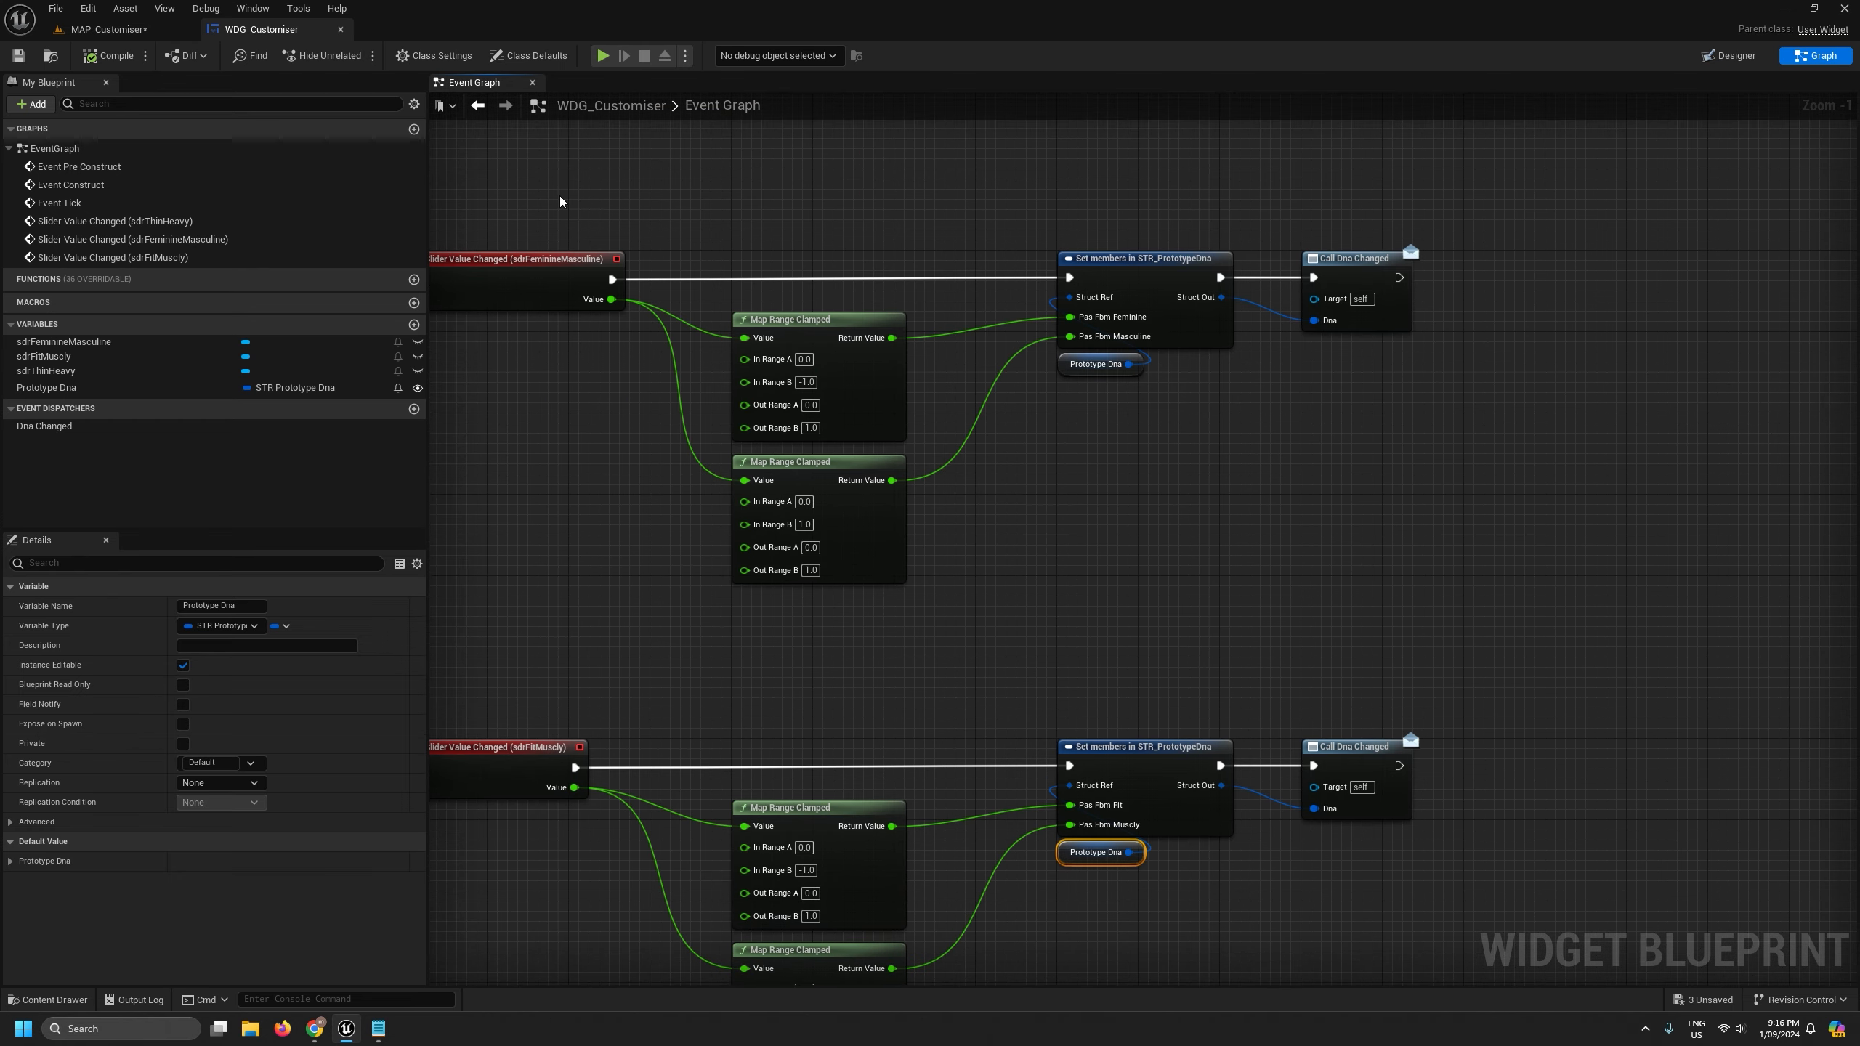
pyautogui.click(342, 28)
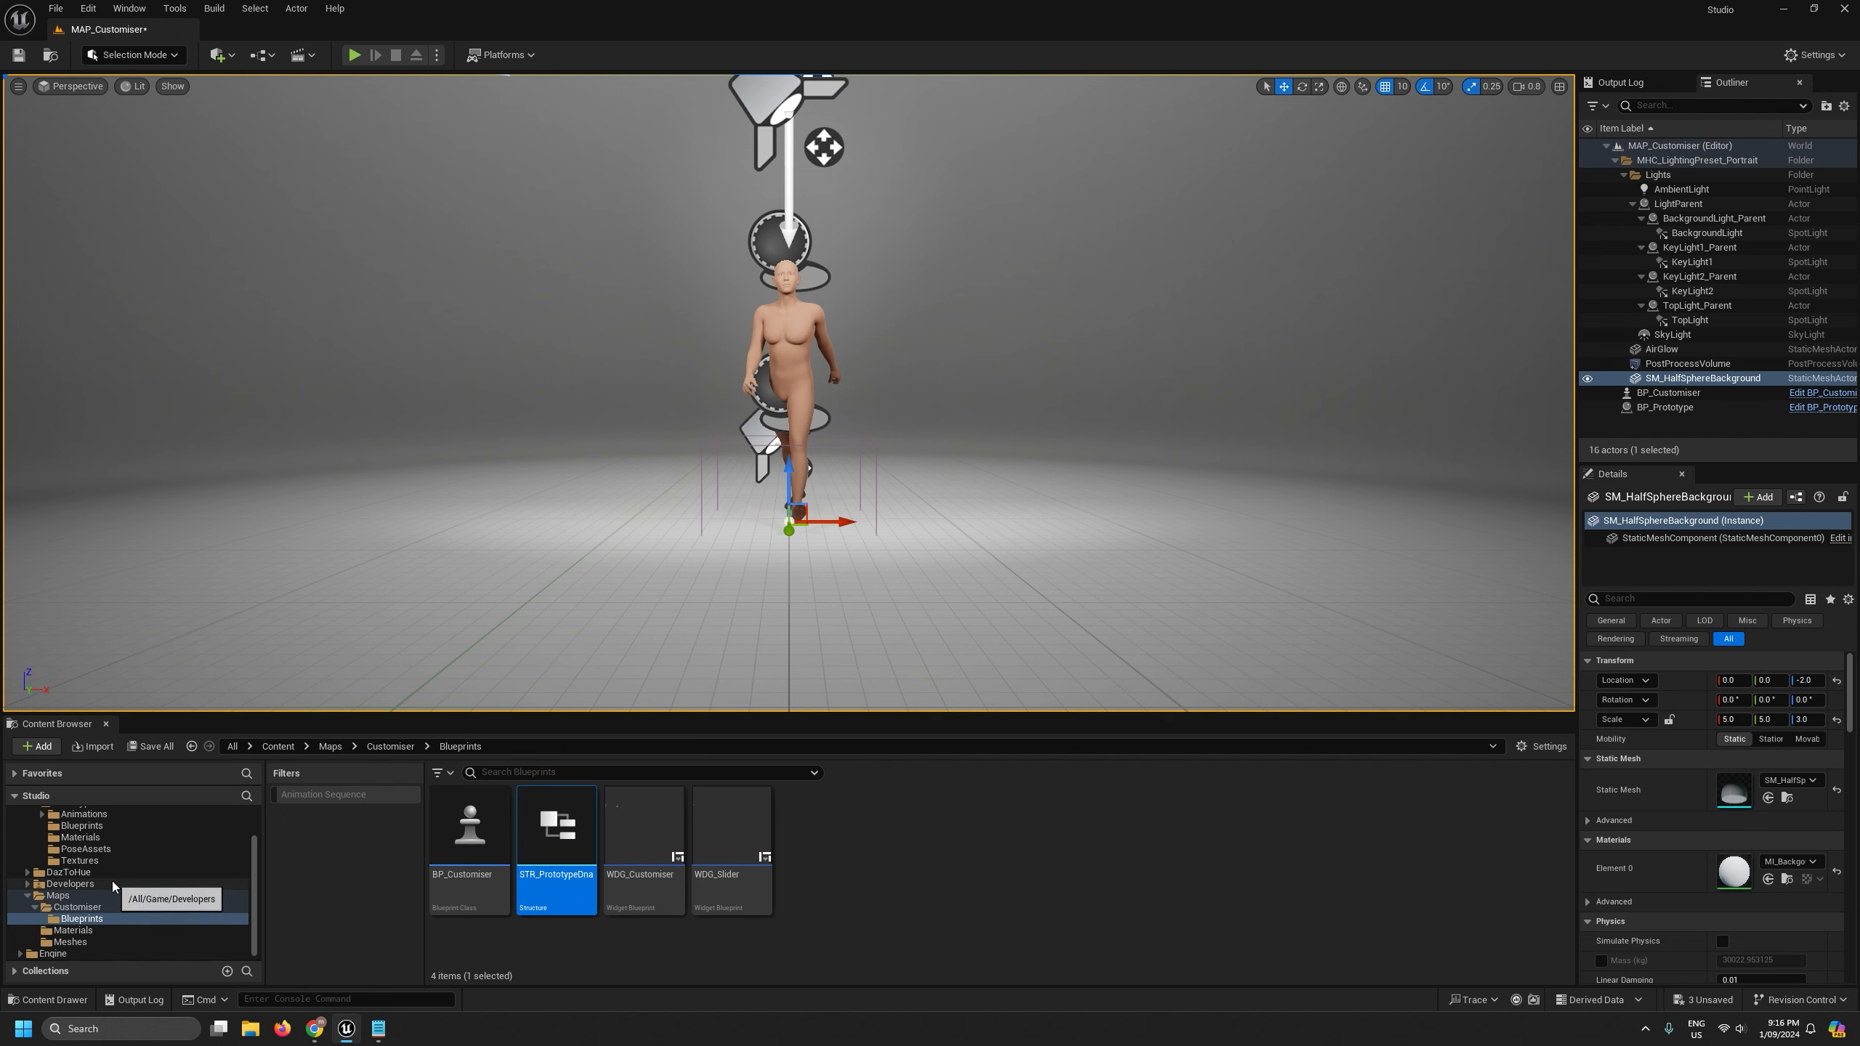
# - Open ABP_Prototype from the Prototype character's Blueprints folder, show its Blueprint Thread Safe Update Animation function and compile it
pyautogui.scroll(2, 111, 881)
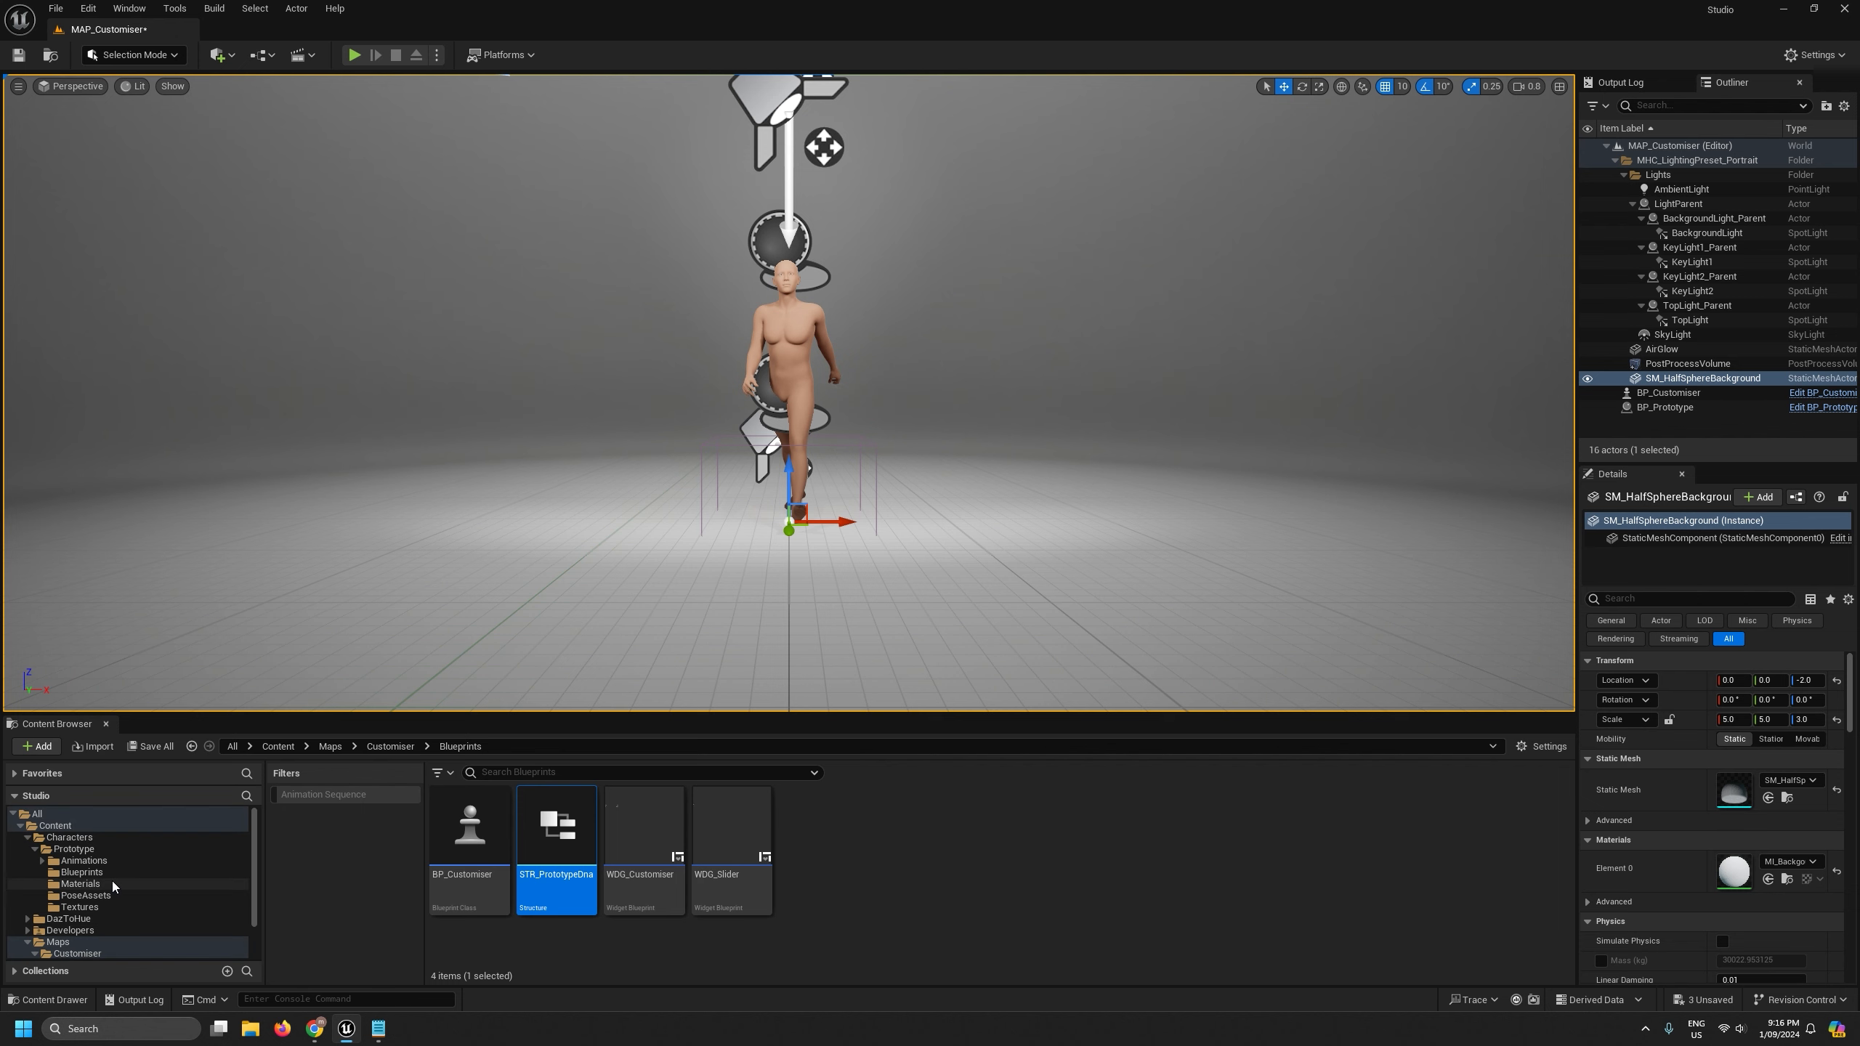
pyautogui.click(74, 872)
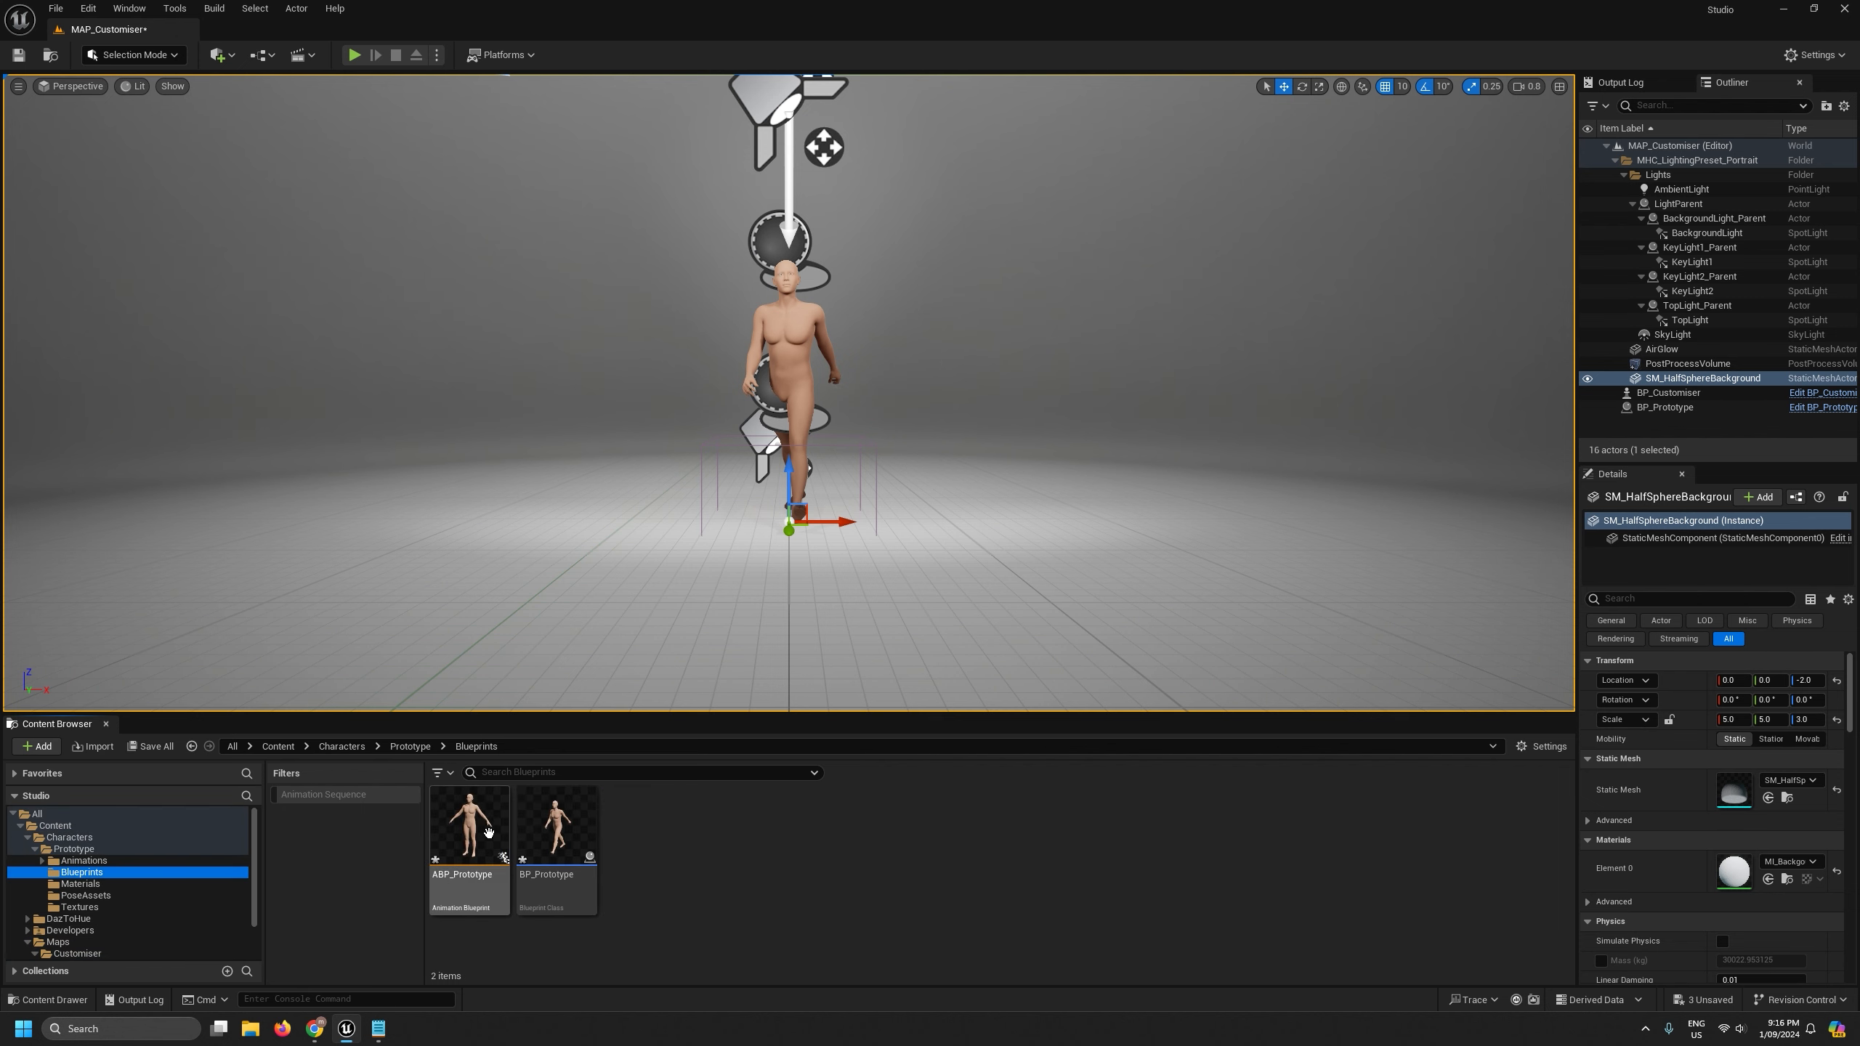
pyautogui.doubleClick(488, 831)
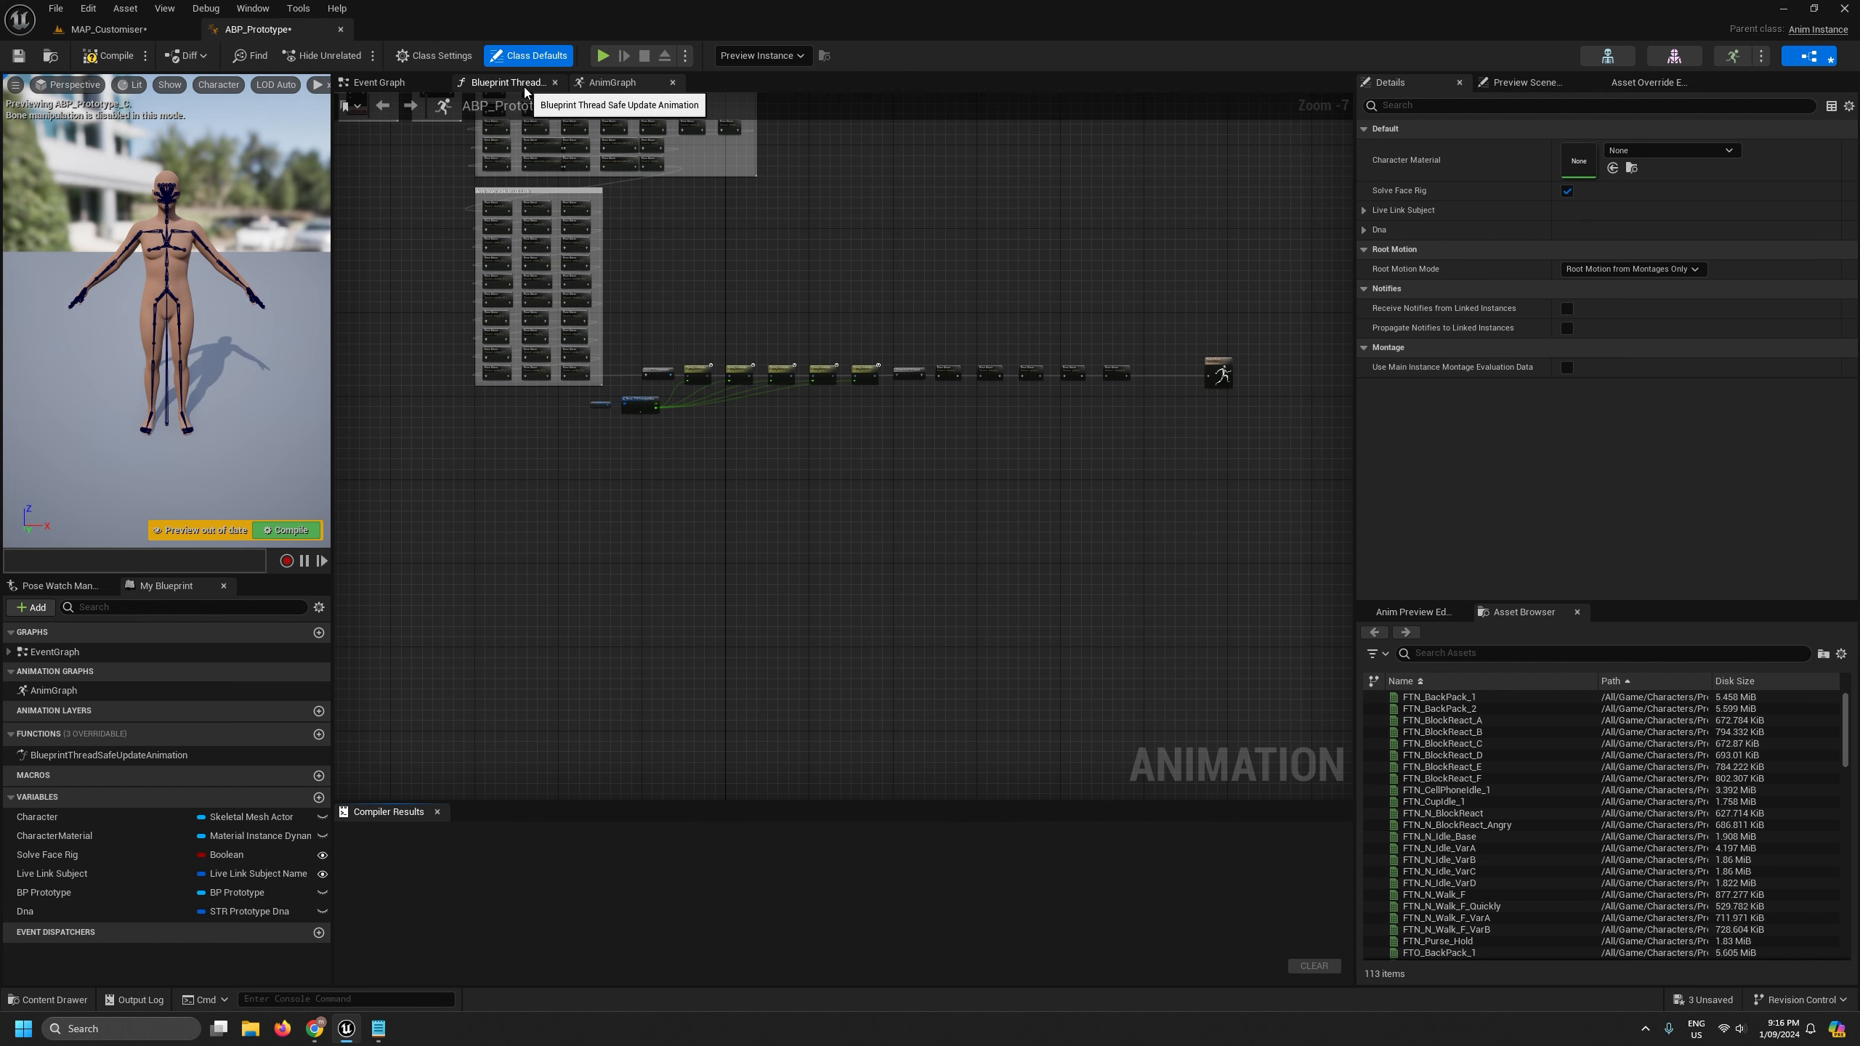
pyautogui.click(523, 87)
pyautogui.click(109, 56)
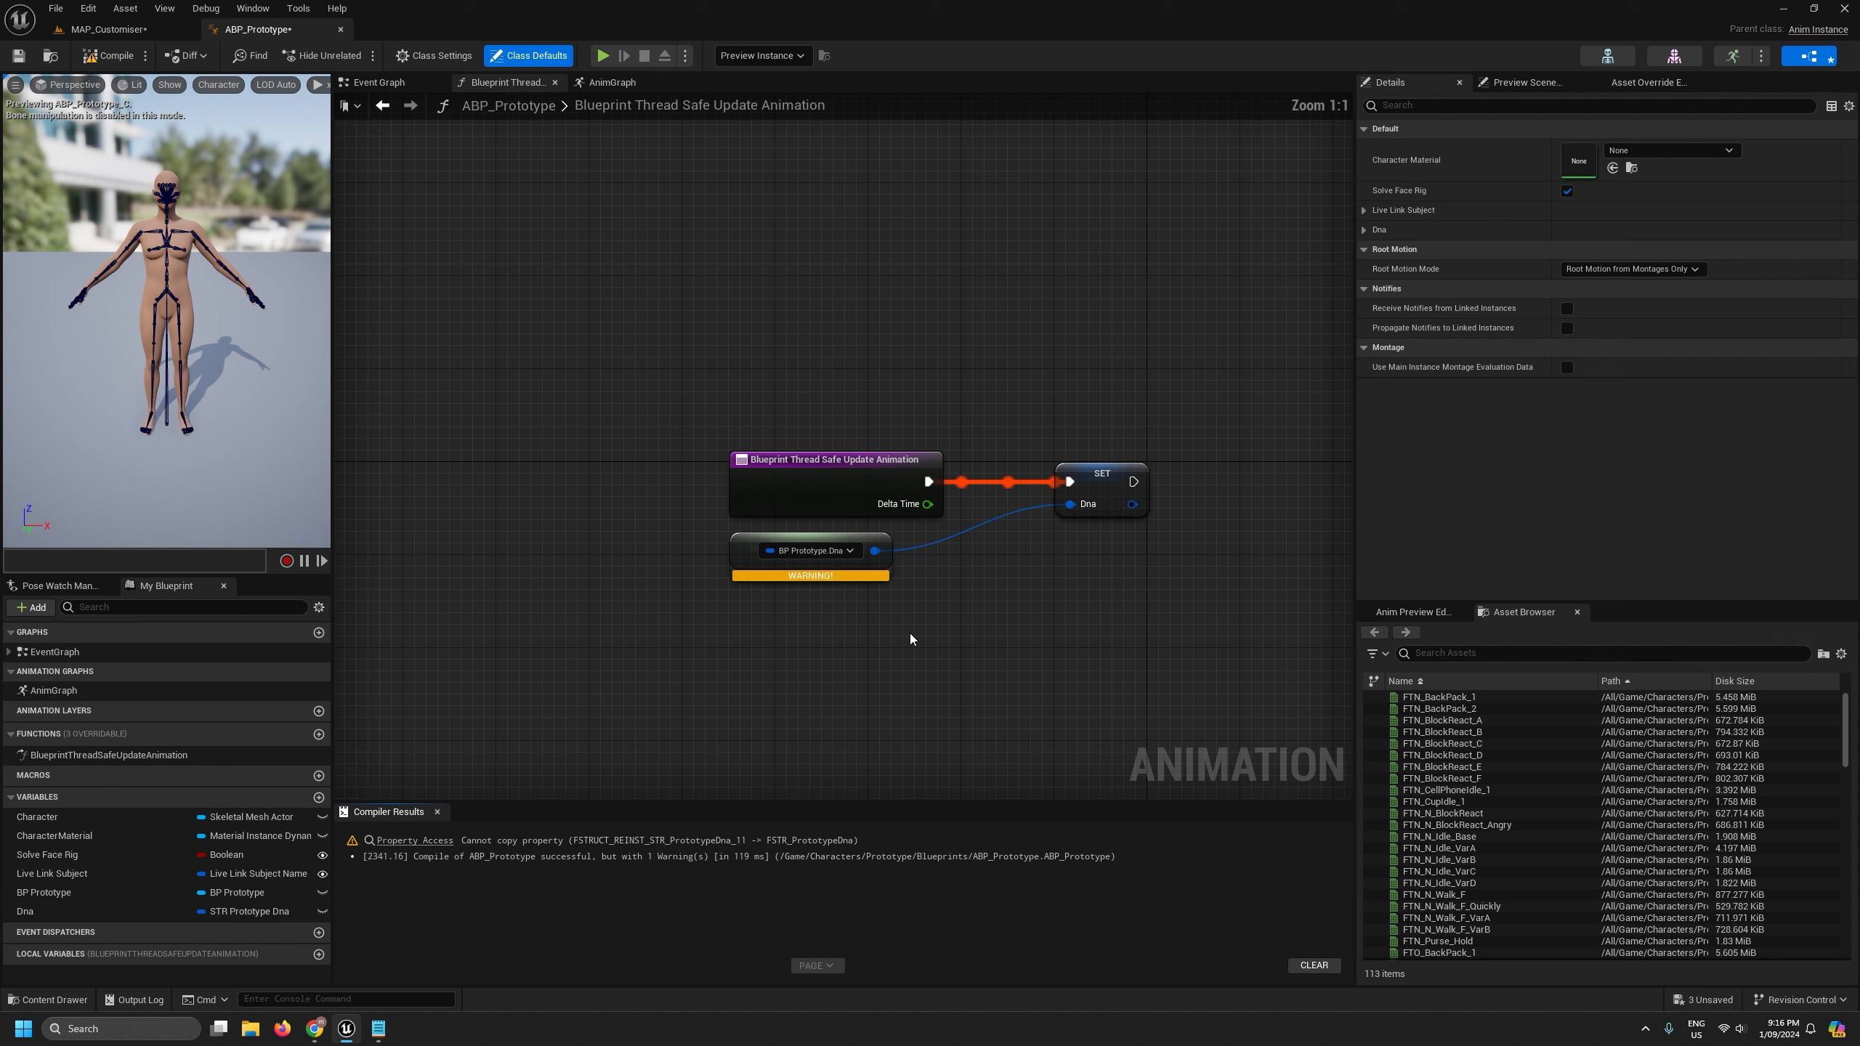
# - Delete the BP Prototype.Dna property access node flagged by the compiler and add a new Property Access node in its place
pyautogui.click(828, 576)
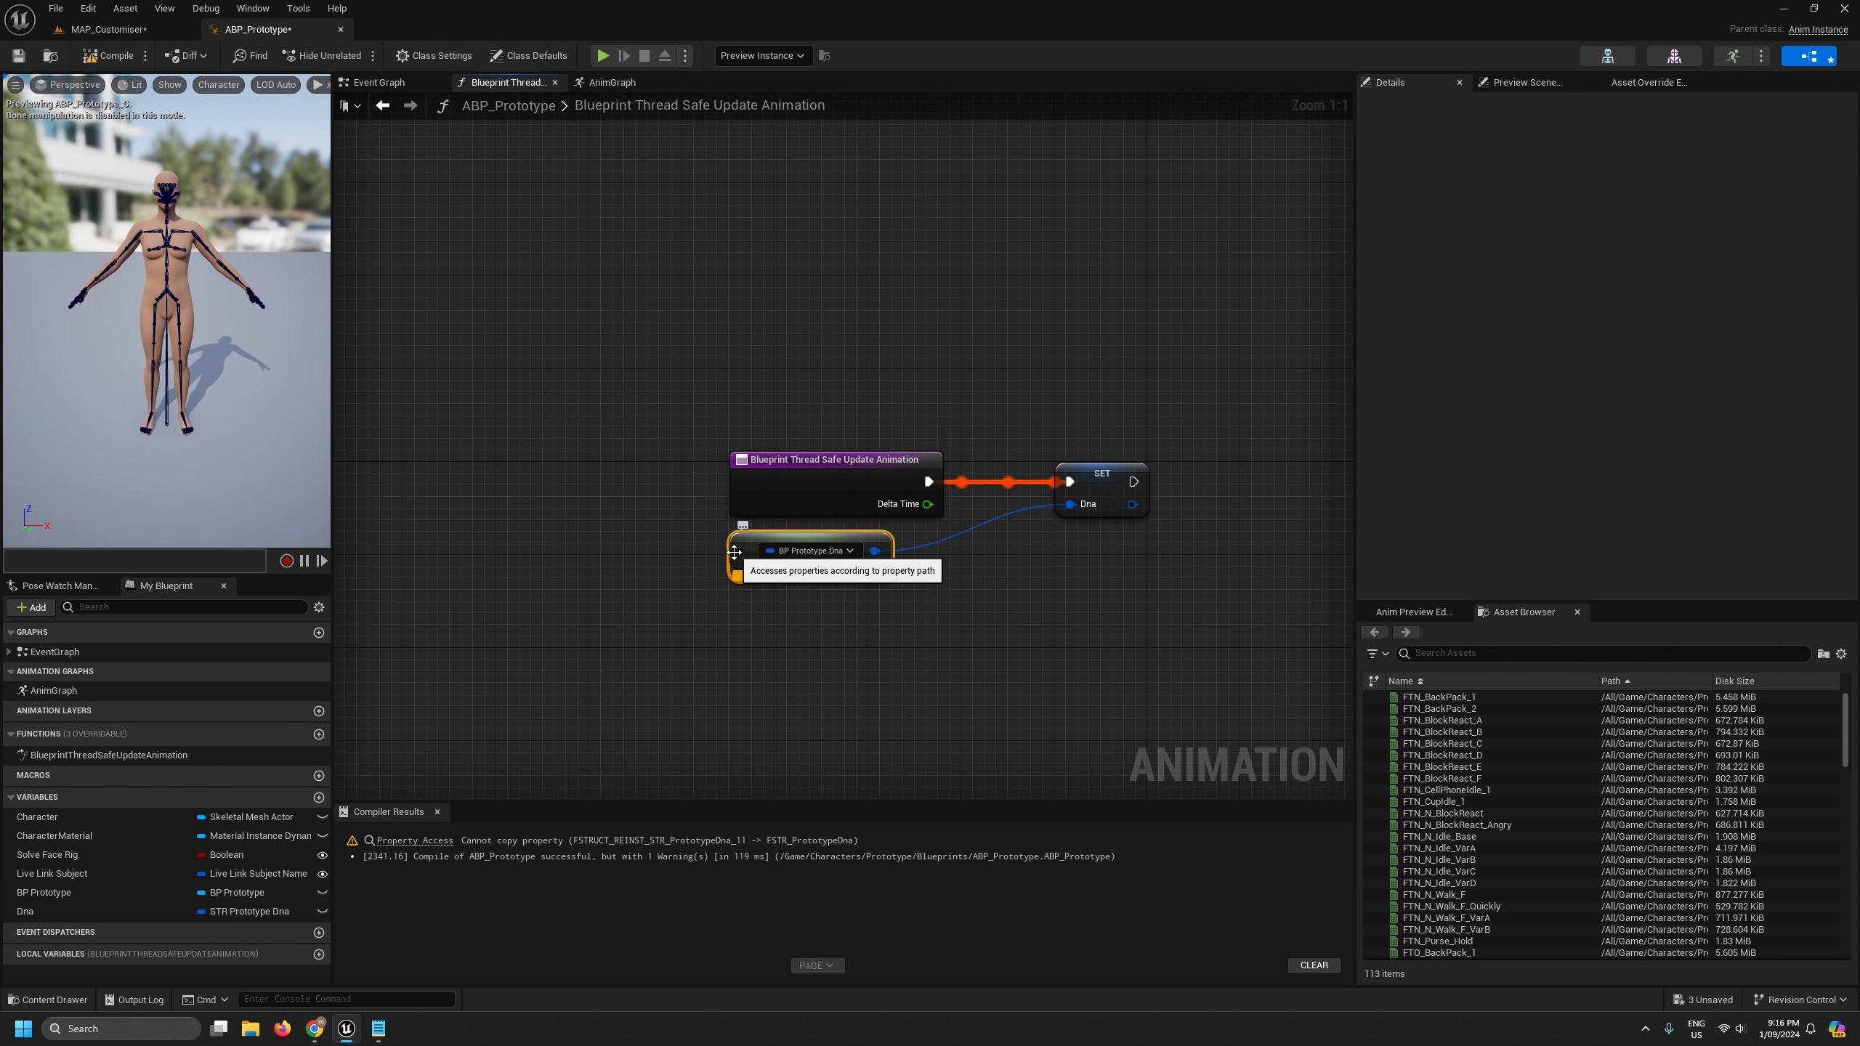
pyautogui.press('Delete')
pyautogui.rightClick(757, 575)
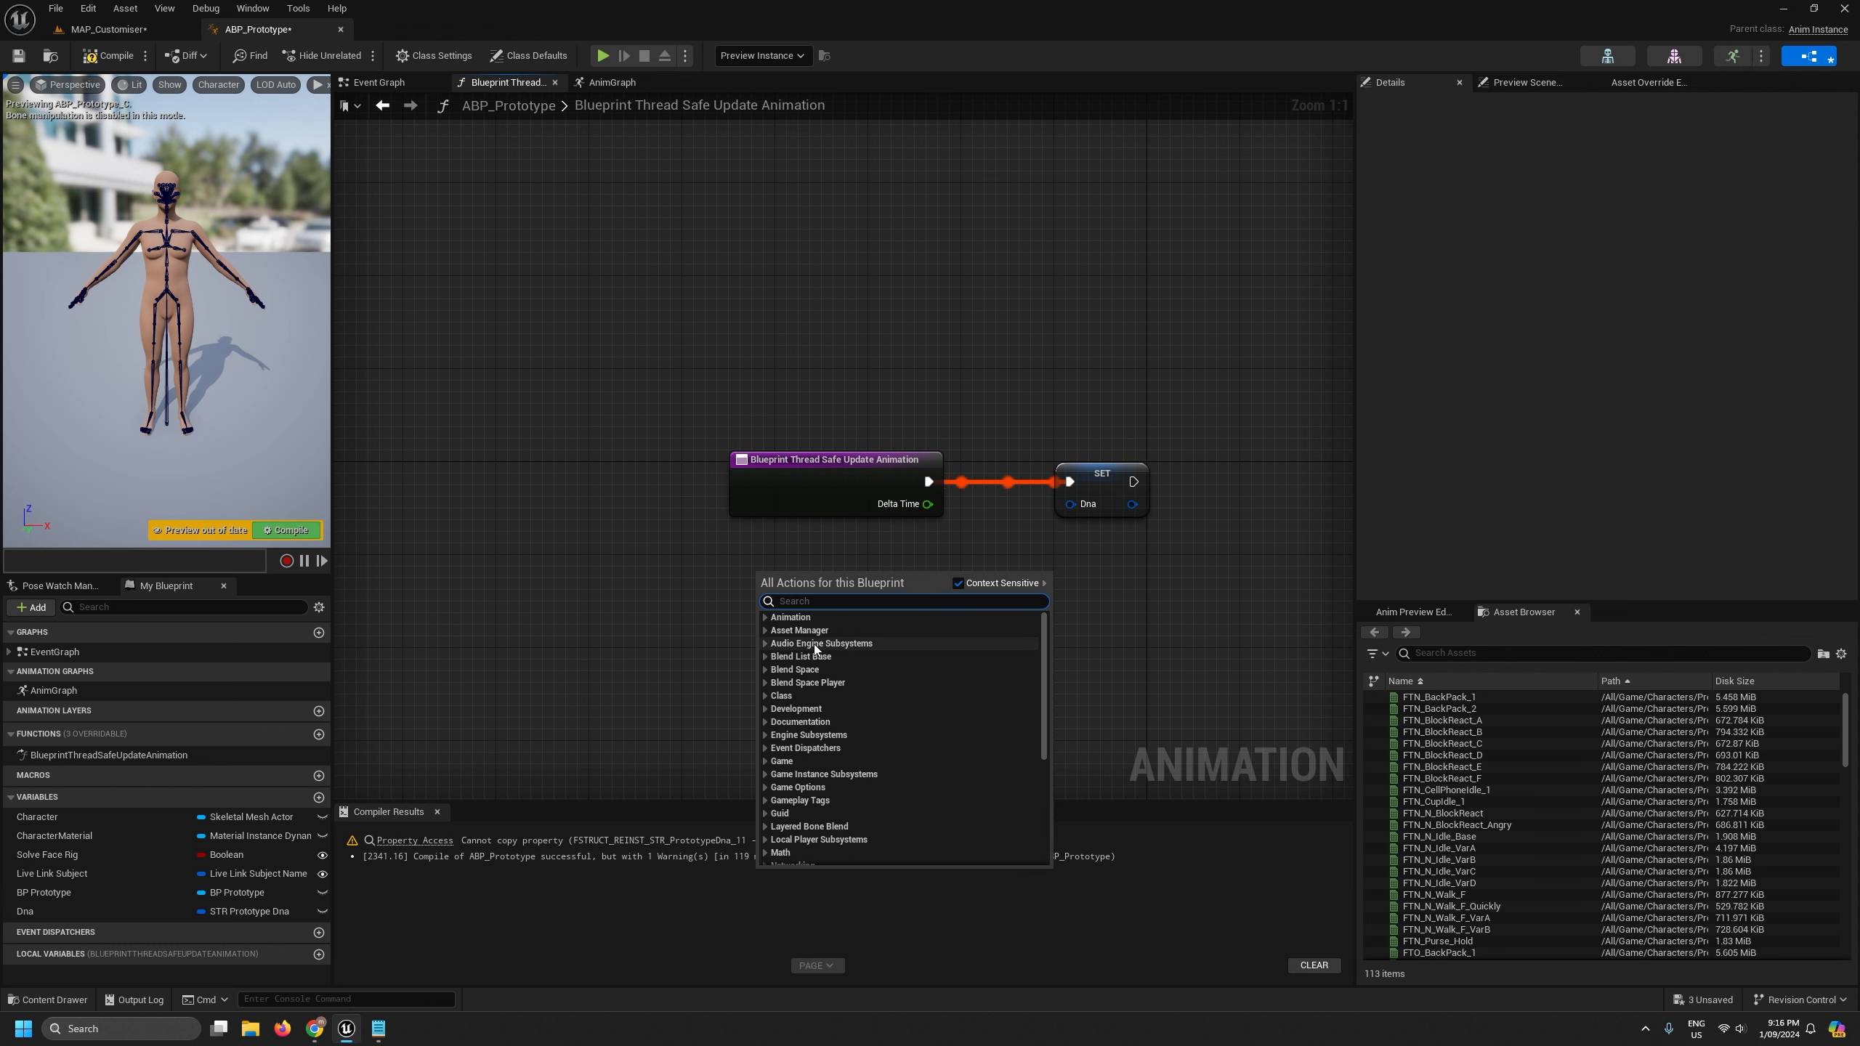
pyautogui.write('prop')
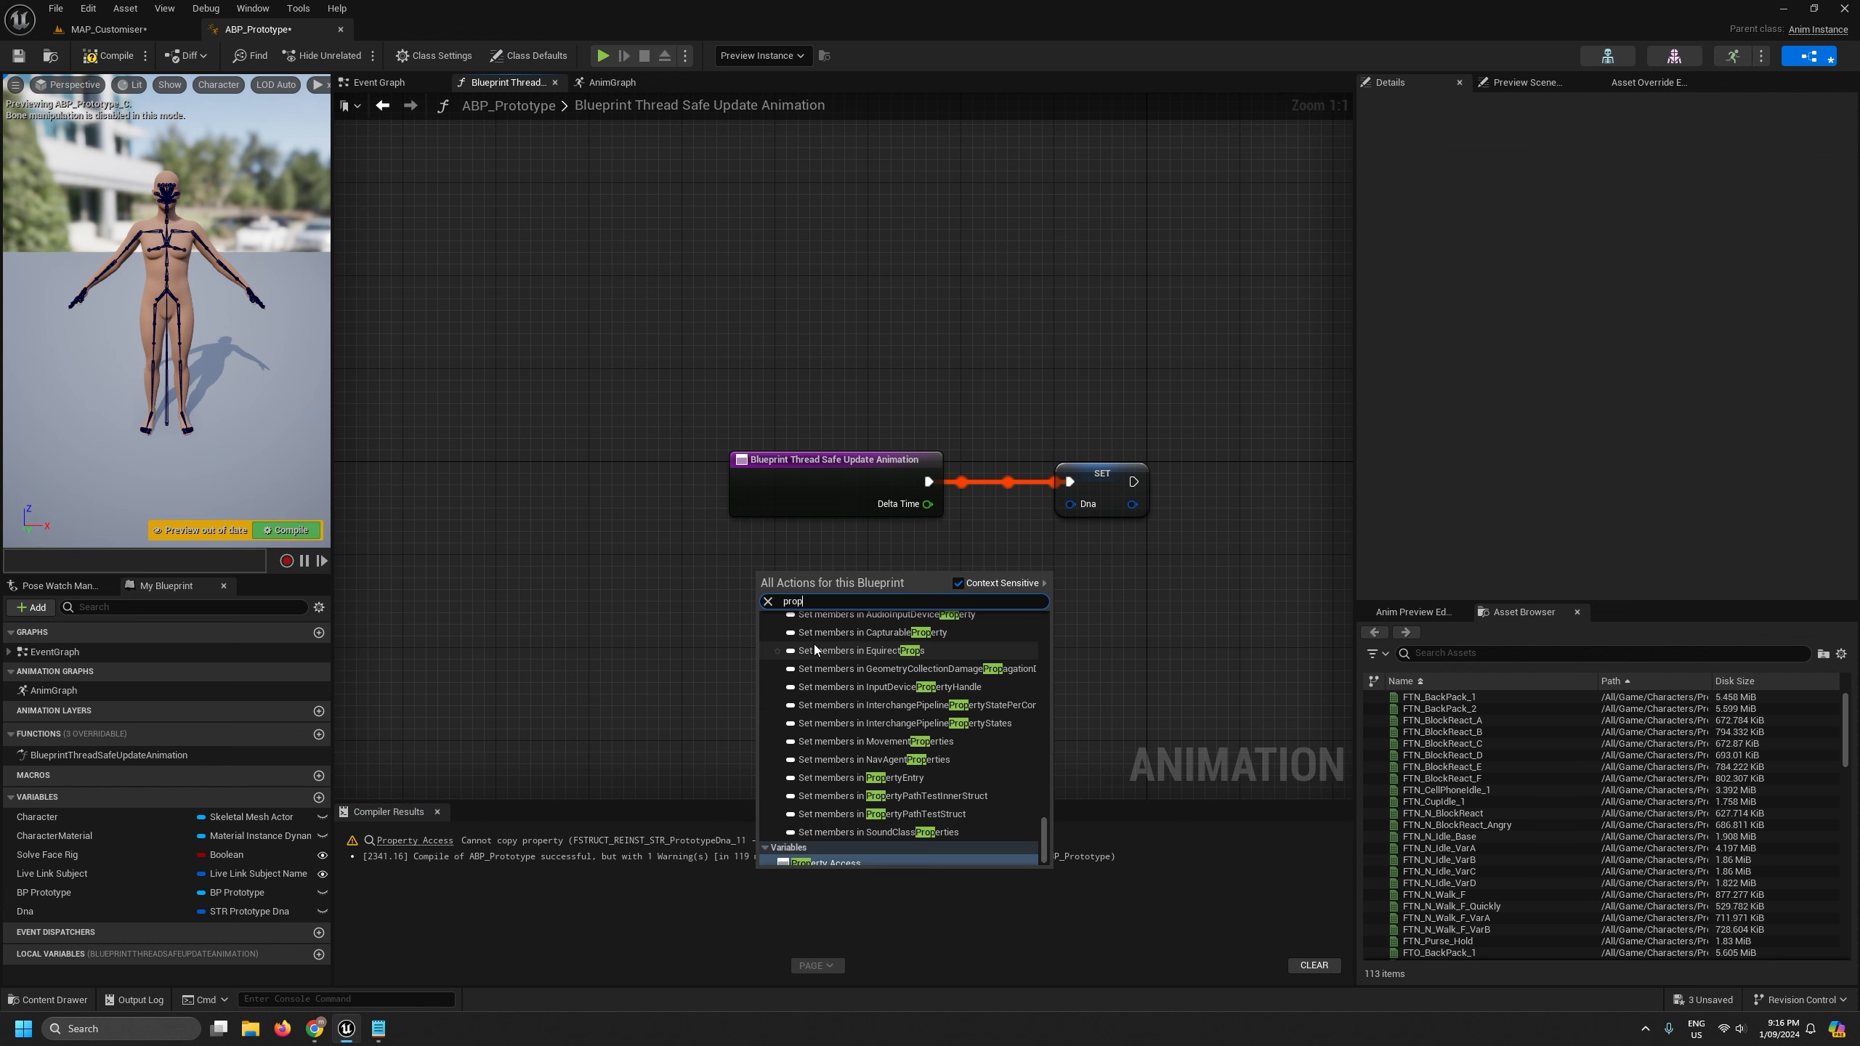
pyautogui.click(832, 861)
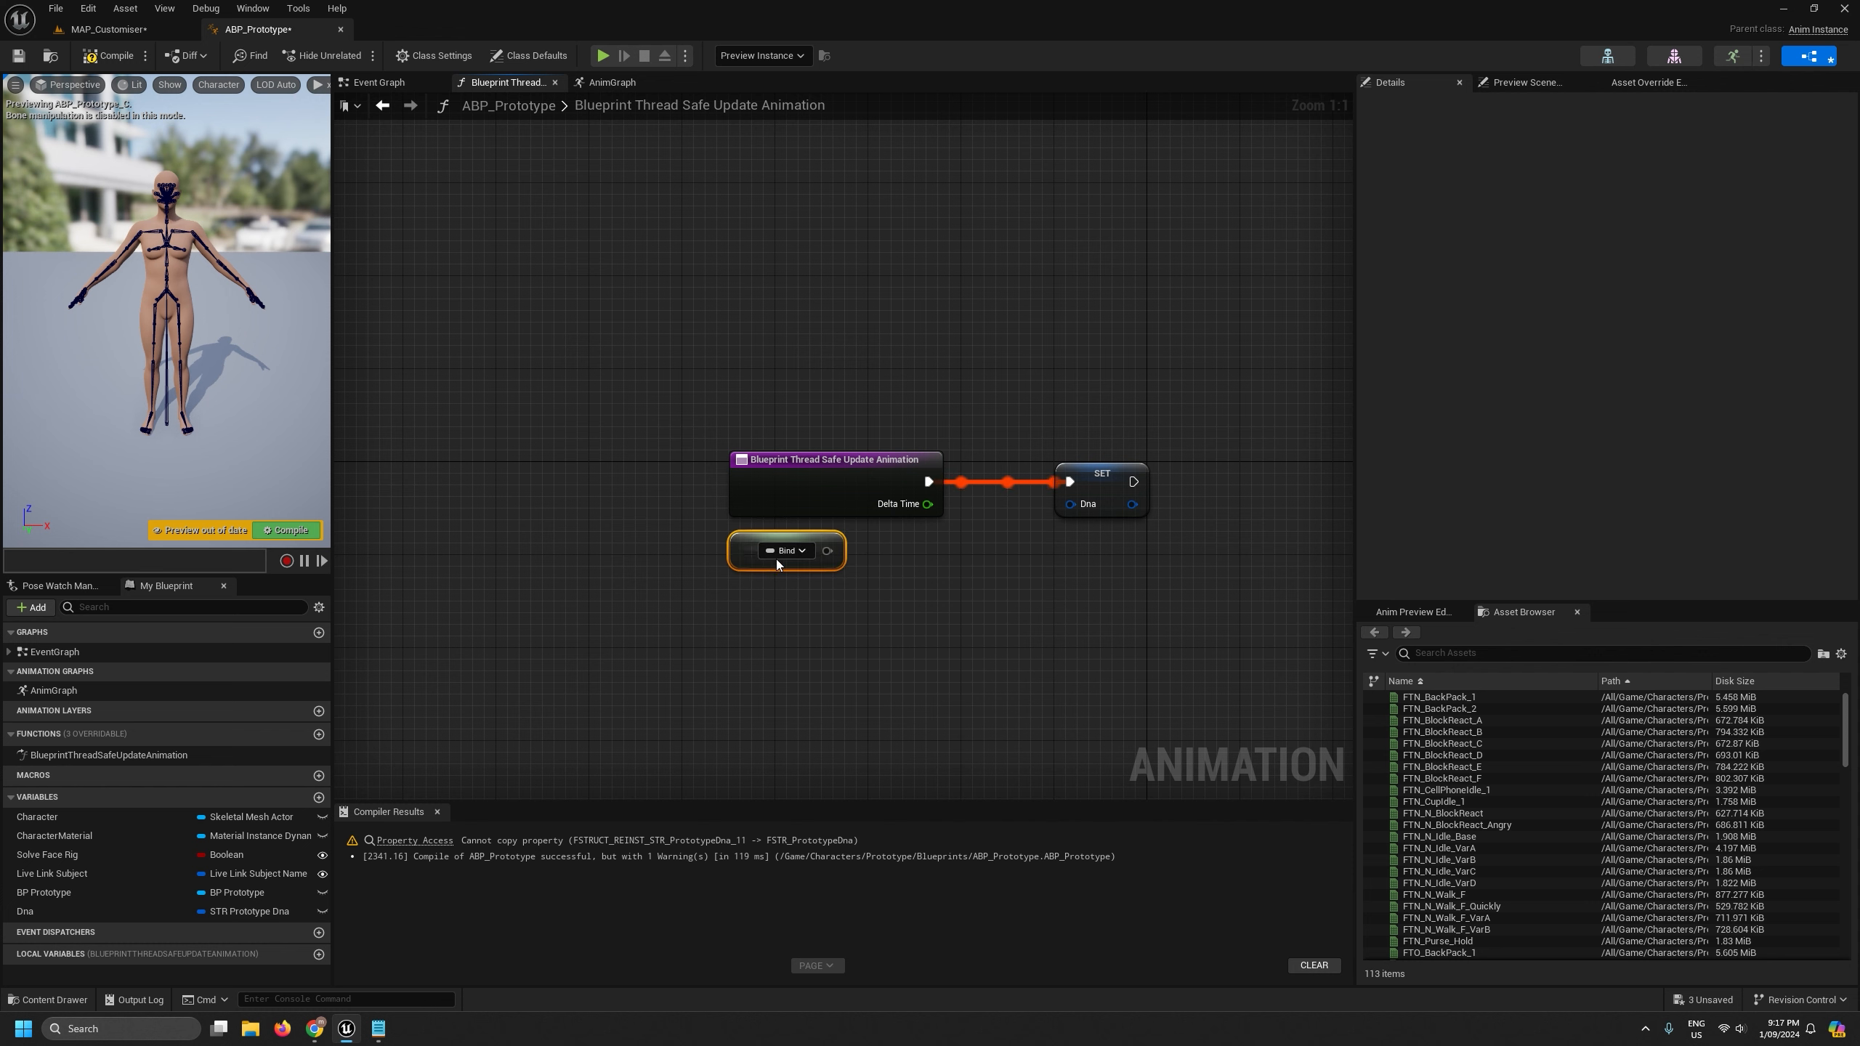
# - Bind the new Property Access node to BP Prototype.Dna, connect it to the SET node's Dna input and compile
pyautogui.click(780, 555)
pyautogui.moveTo(820, 501)
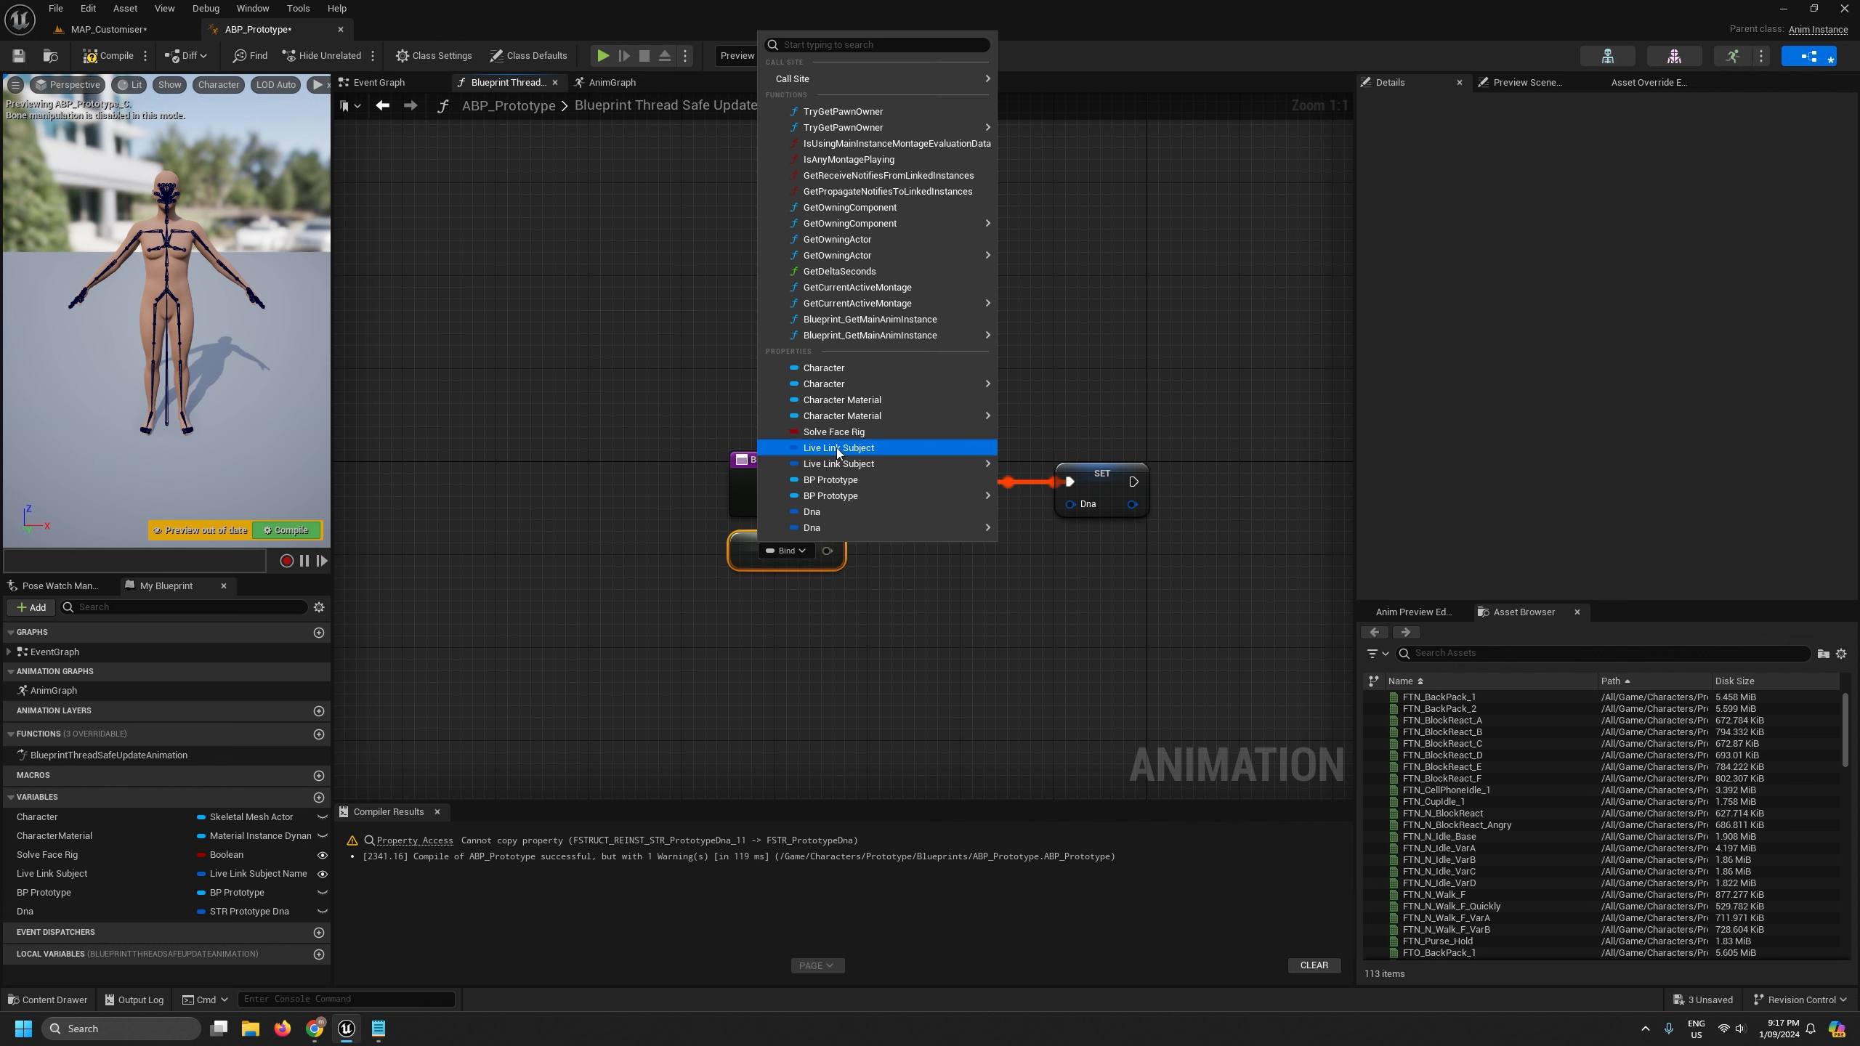
pyautogui.scroll(-8, 1113, 613)
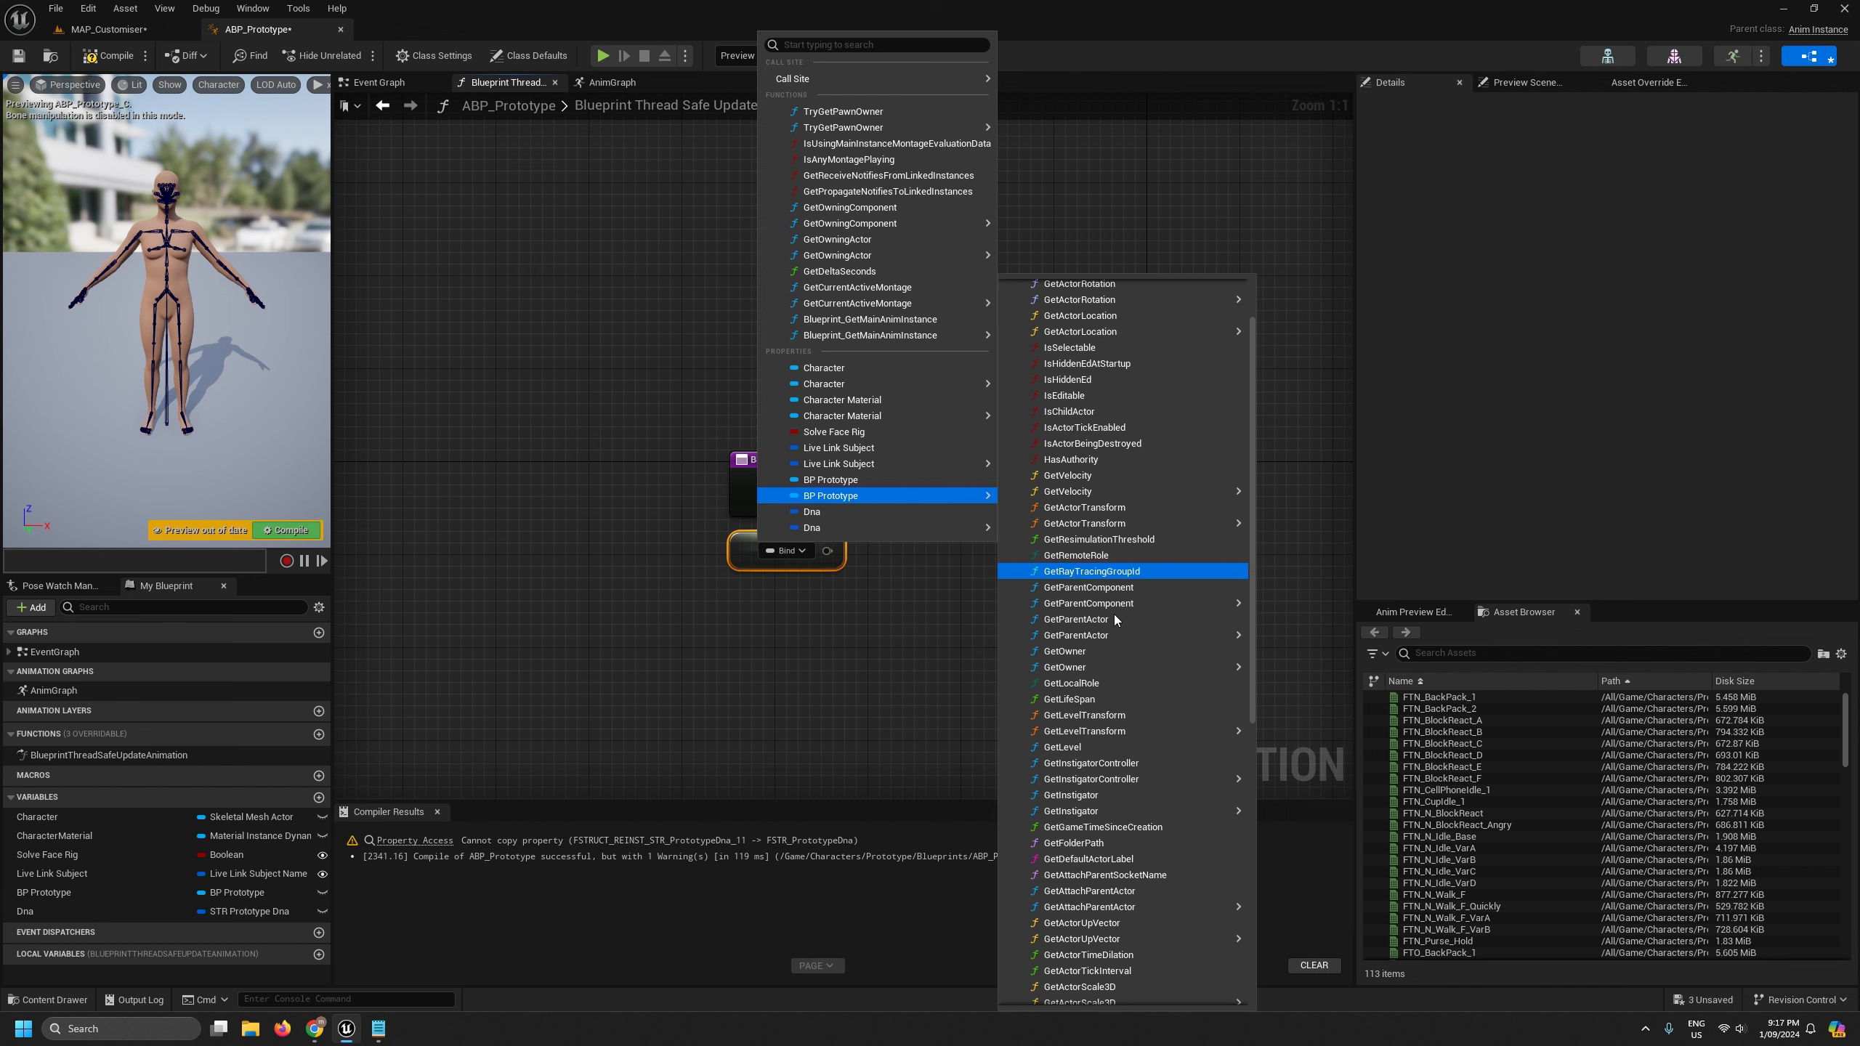
pyautogui.click(1116, 662)
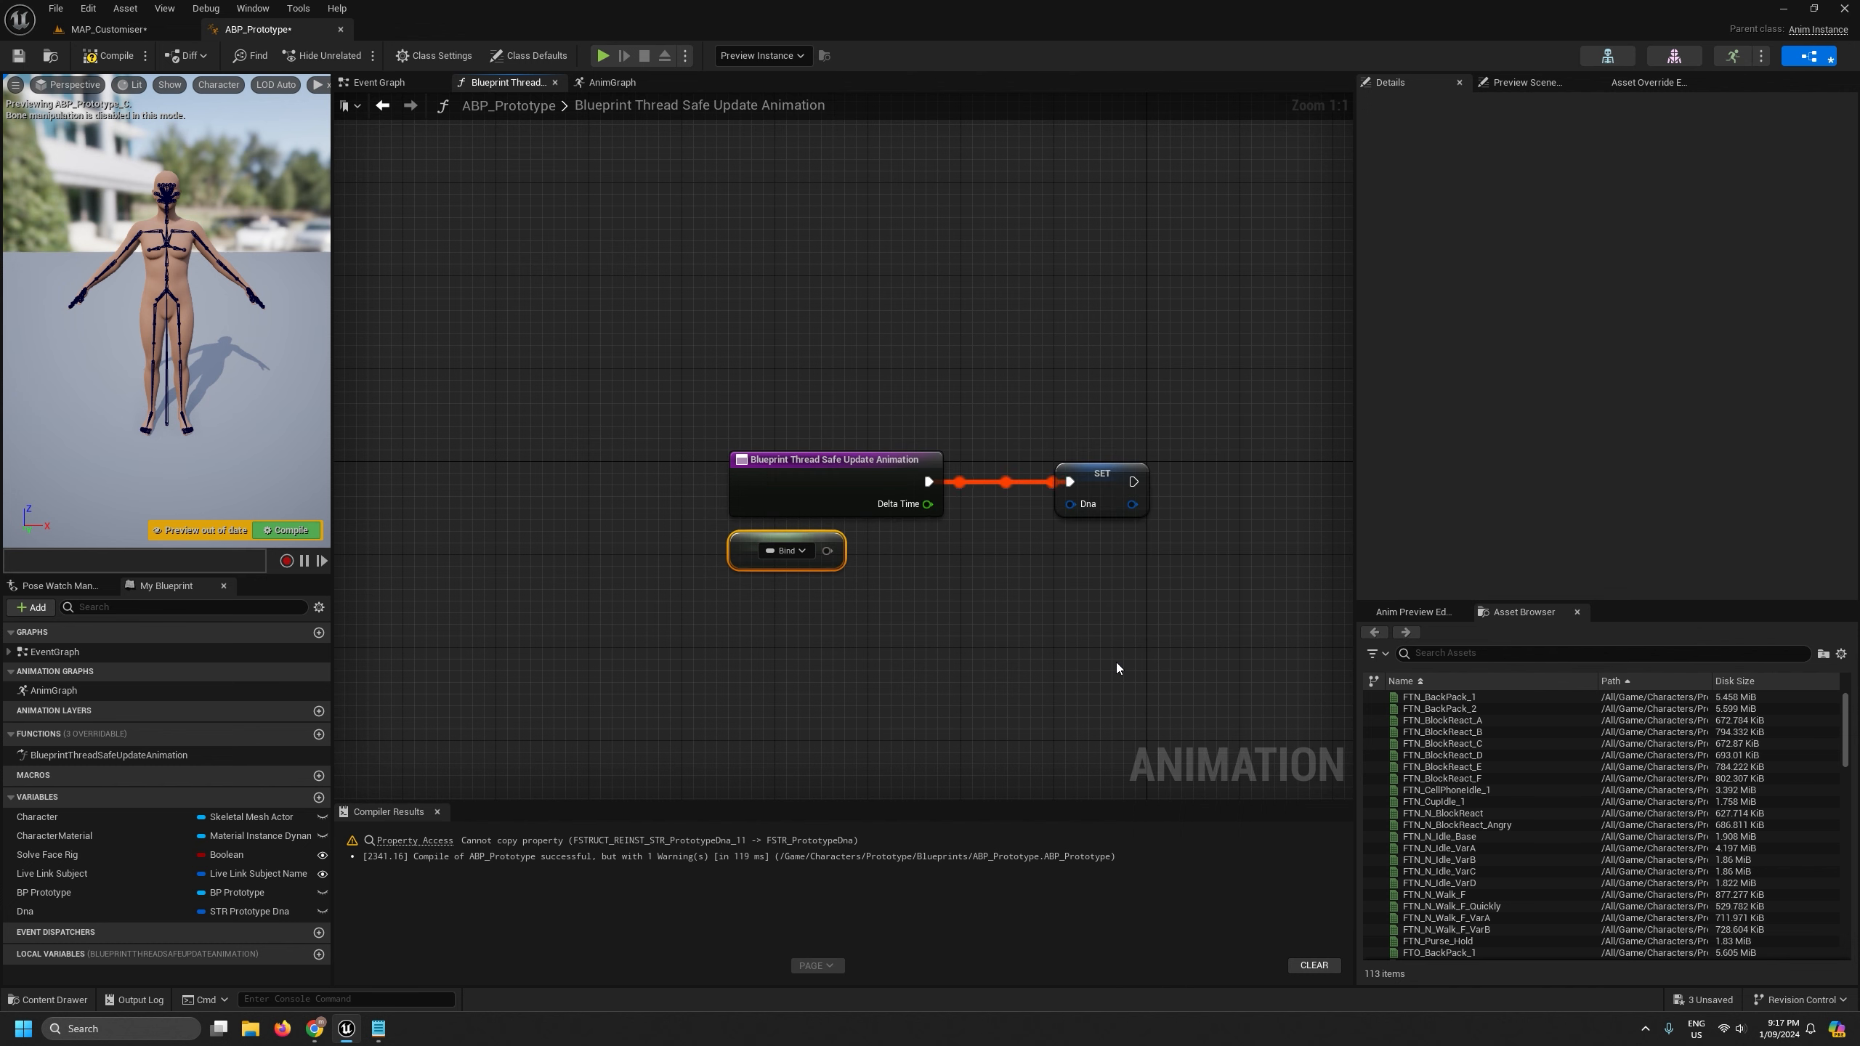
pyautogui.moveTo(876, 550); pyautogui.dragTo(1069, 506)
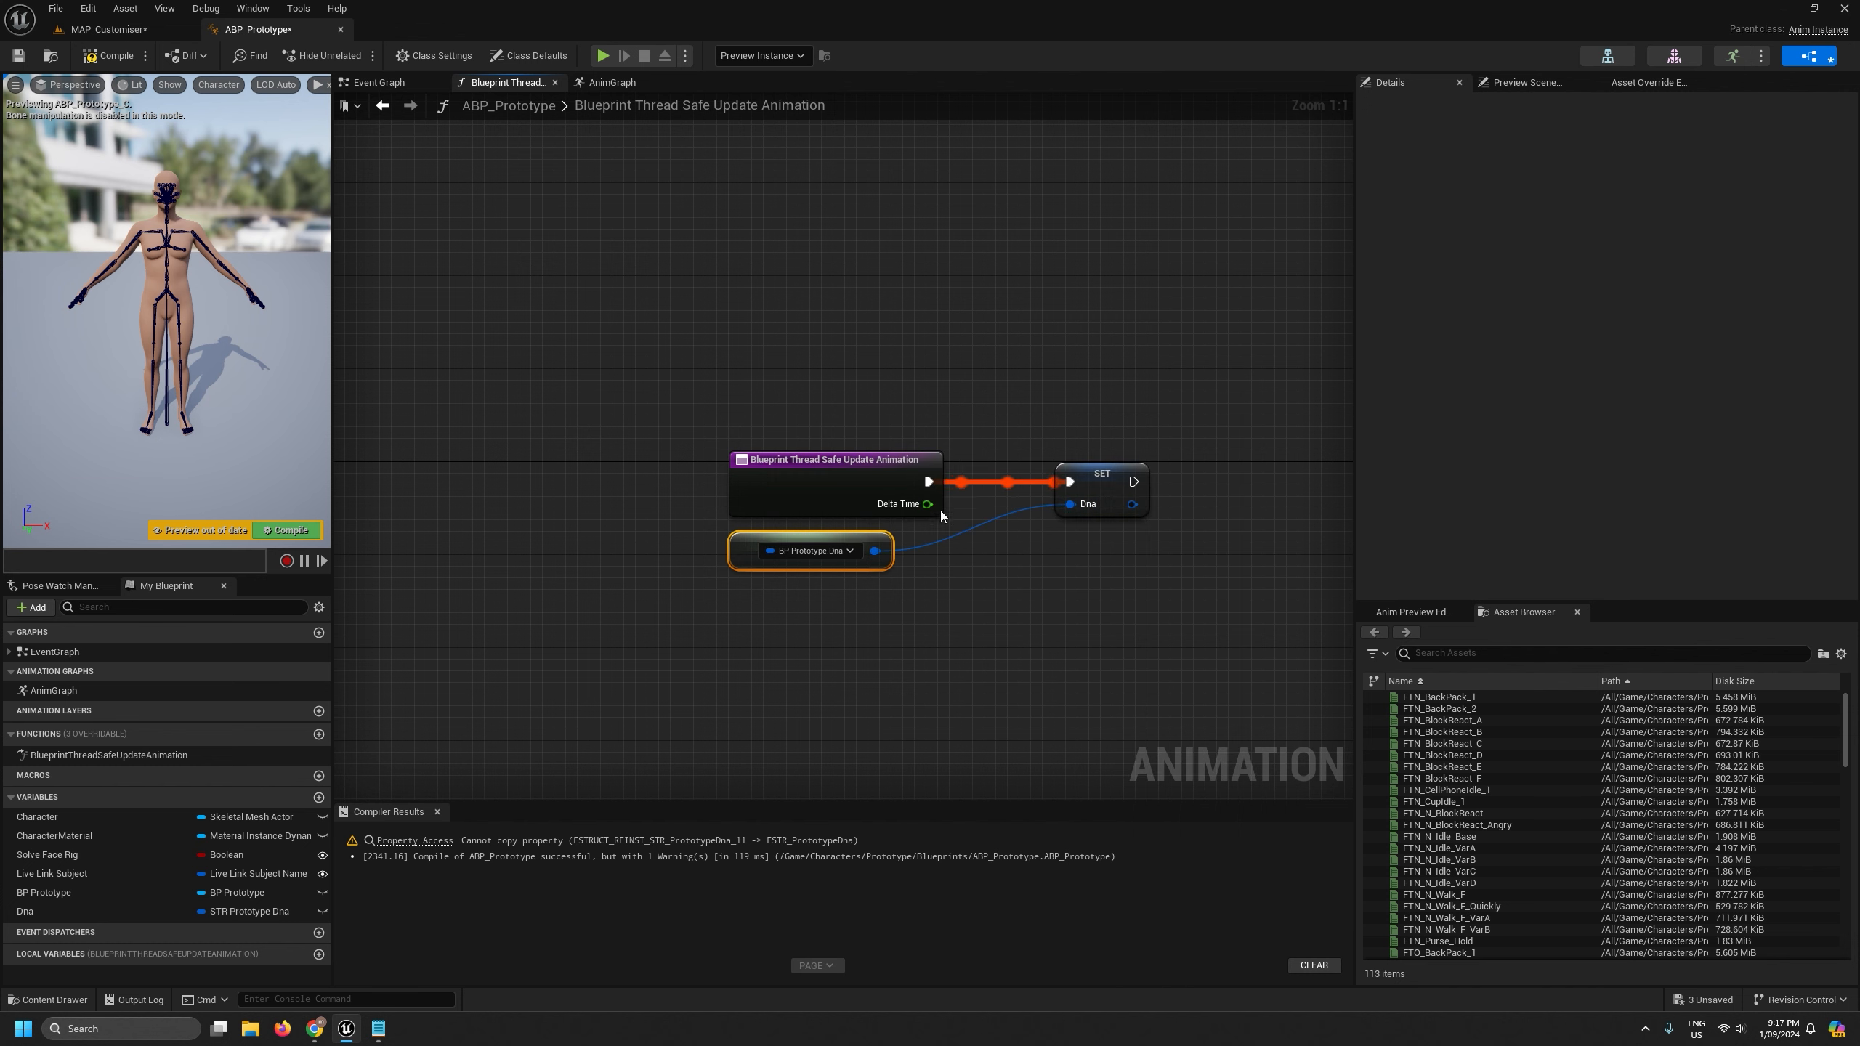
pyautogui.click(114, 62)
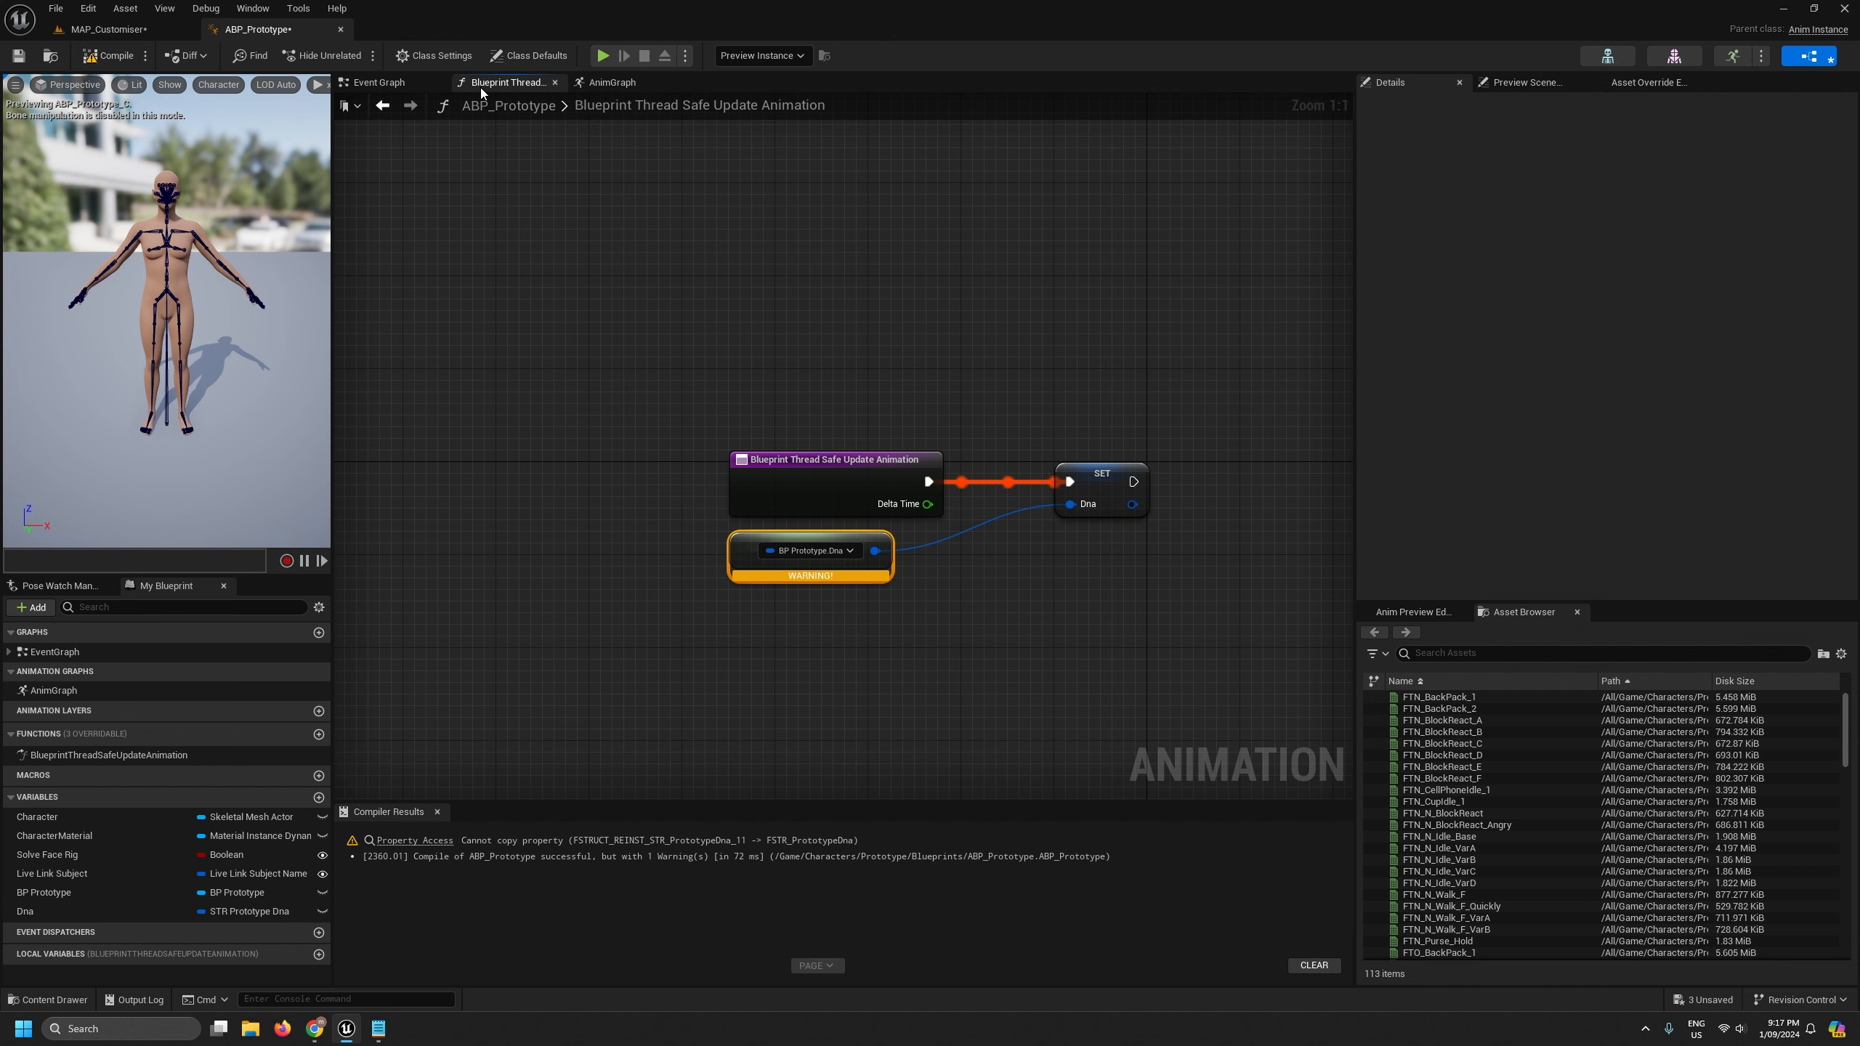
# - Bring up the AnimGraph's Break STR_PrototypeDna and Modify Curve nodes, recompile ABP_Prototype and close it
pyautogui.click(603, 83)
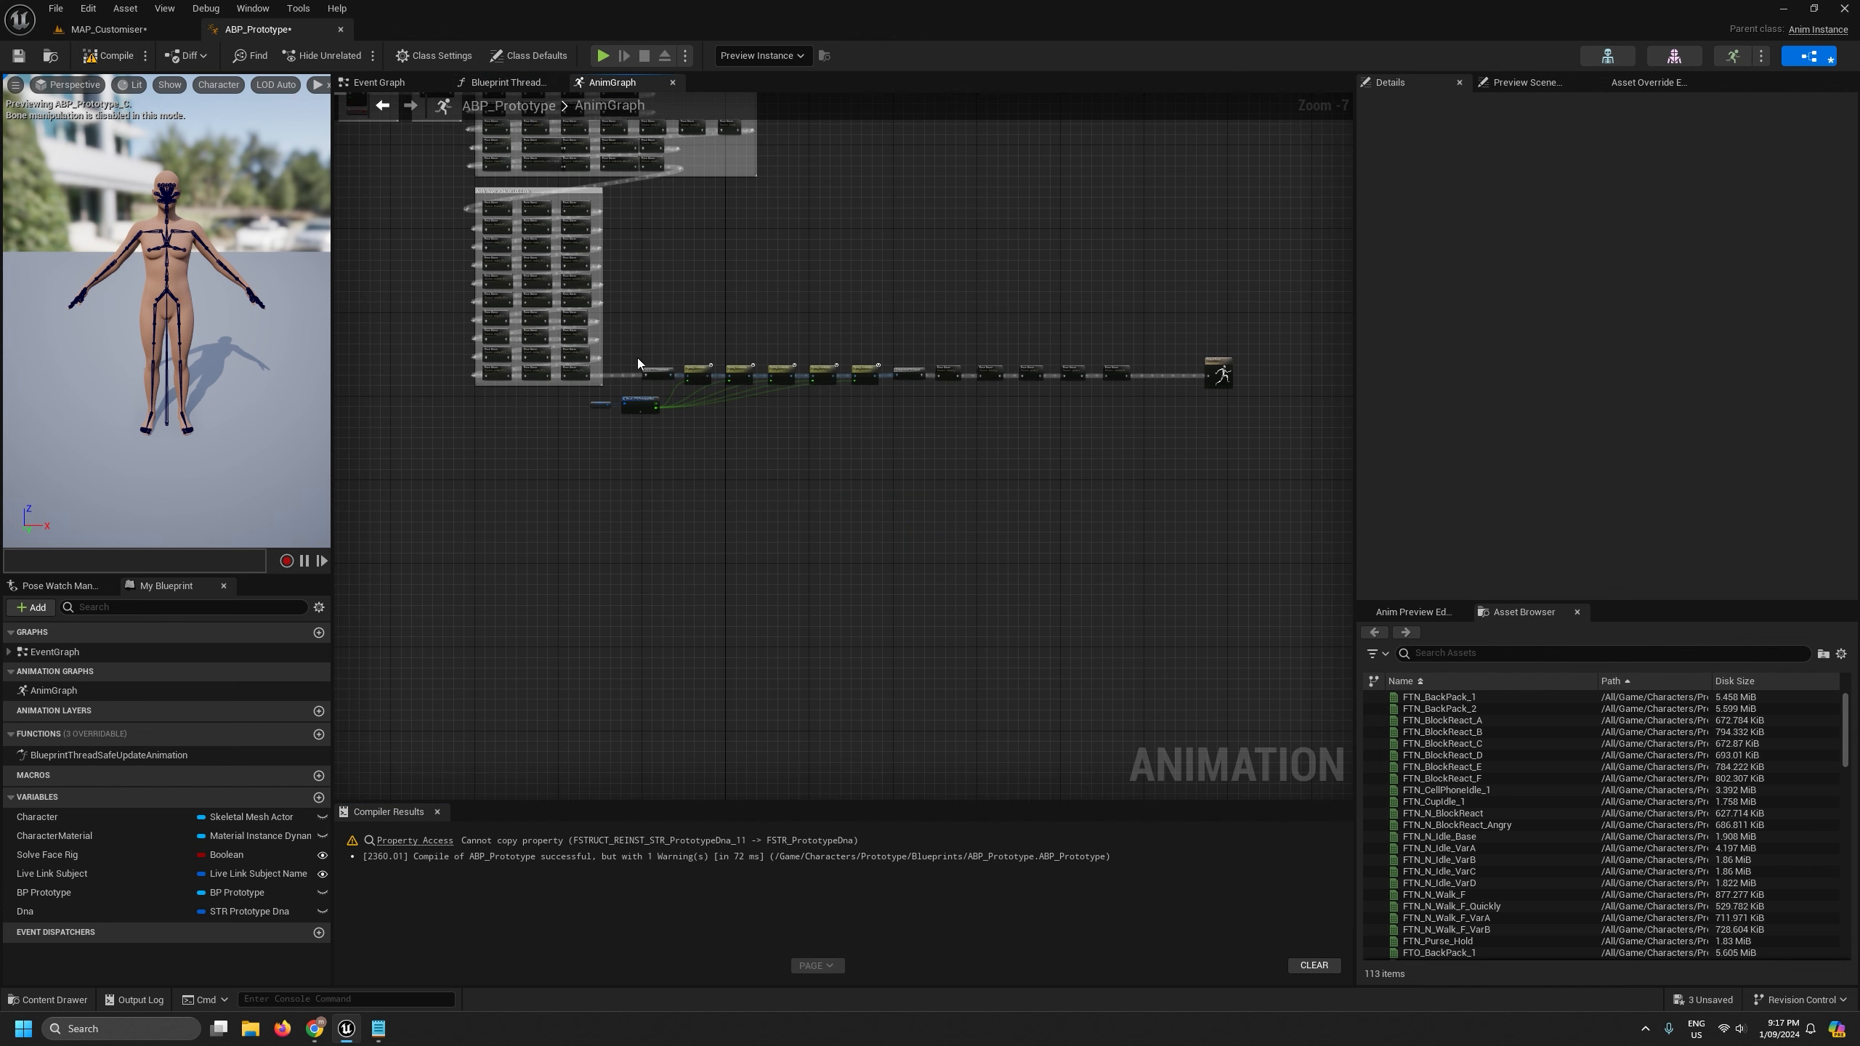
pyautogui.moveTo(400, 244); pyautogui.dragTo(885, 688, button='right')
pyautogui.scroll(8, 766, 592)
pyautogui.moveTo(744, 559); pyautogui.dragTo(873, 616, button='right')
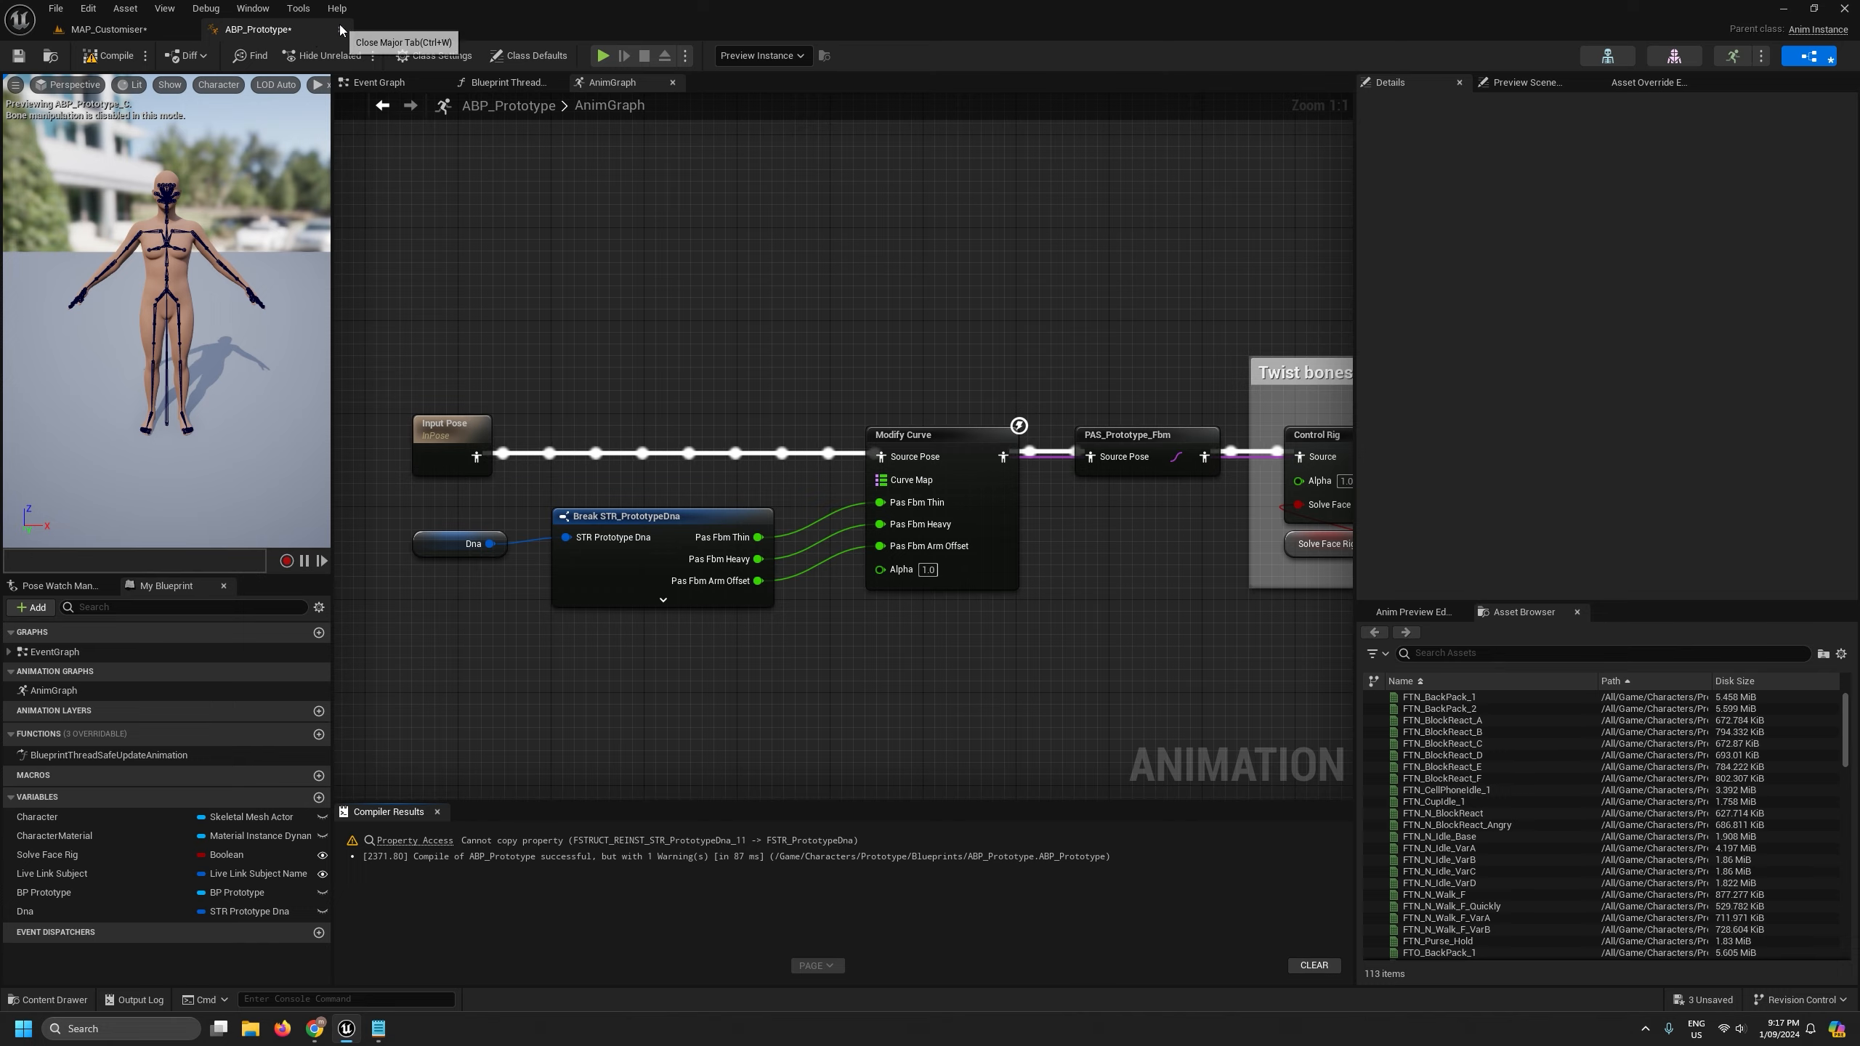
pyautogui.click(108, 29)
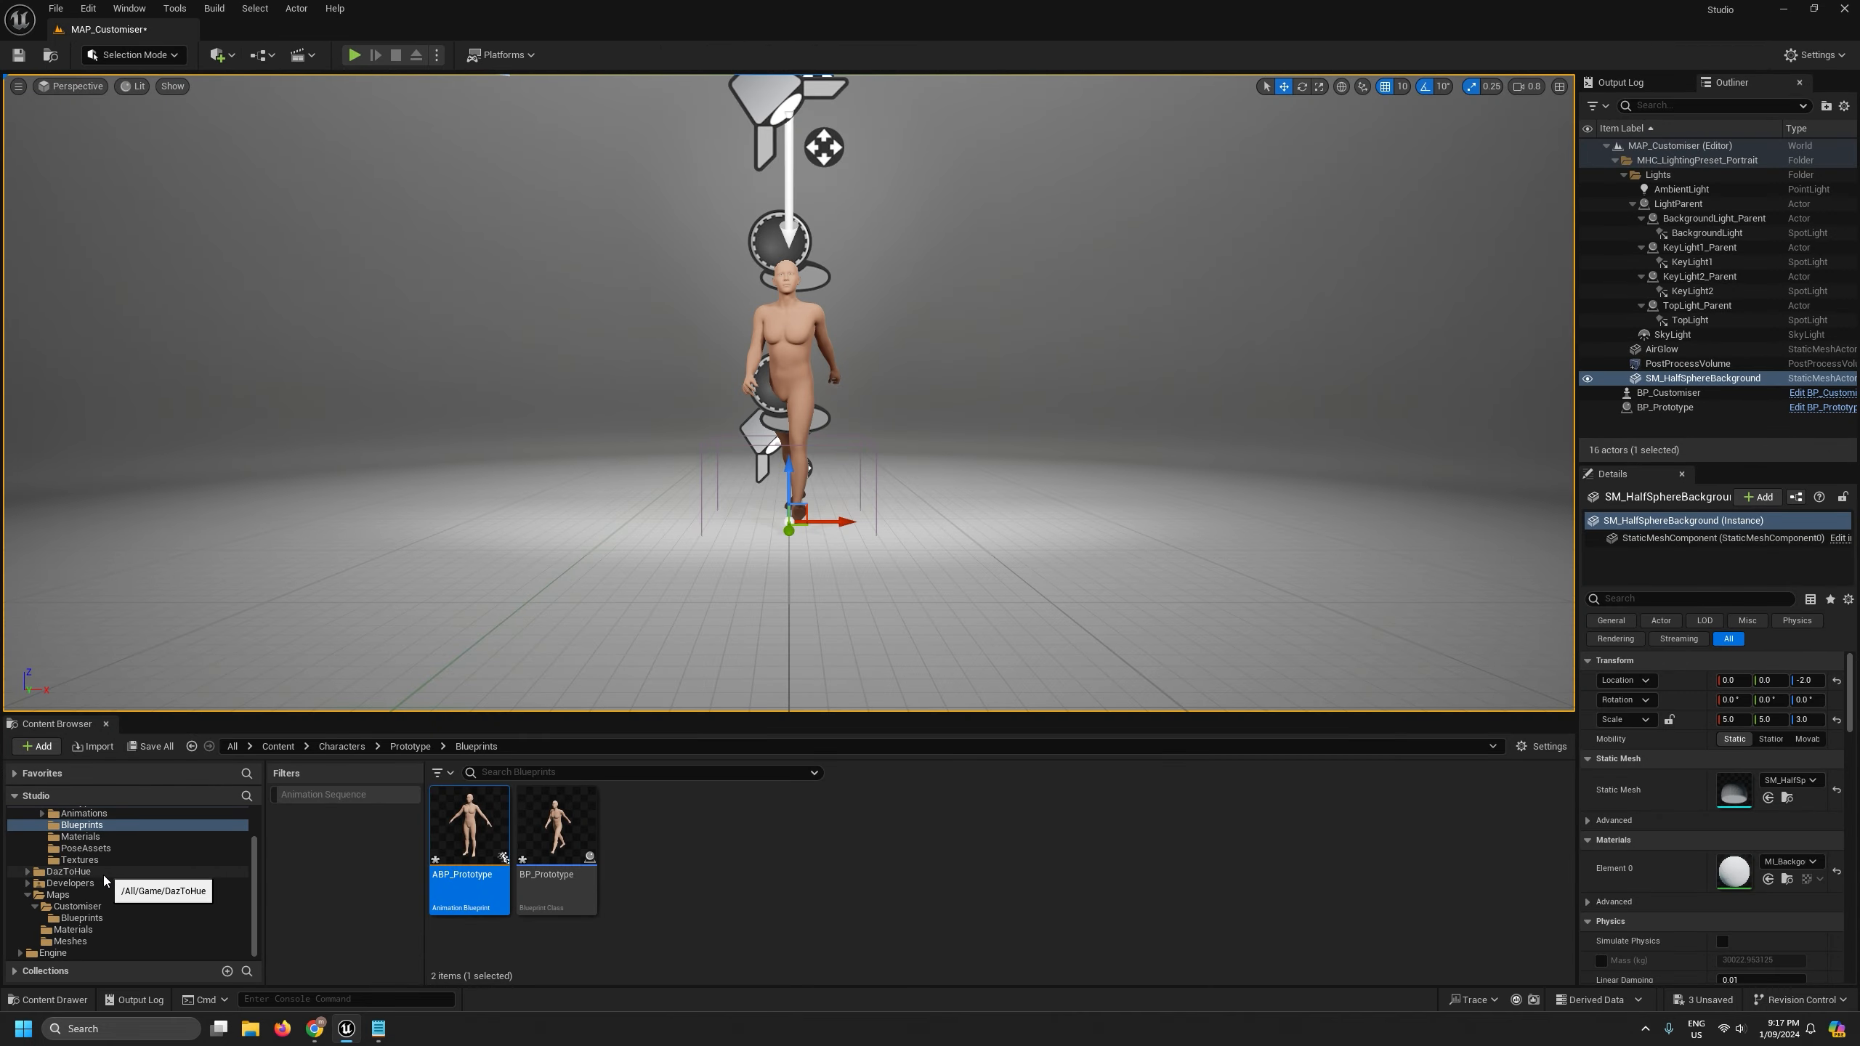
# - Open the MAP_Customiser level blueprint, compile and save it, and close it
pyautogui.scroll(-2, 104, 876)
pyautogui.click(77, 907)
pyautogui.click(80, 919)
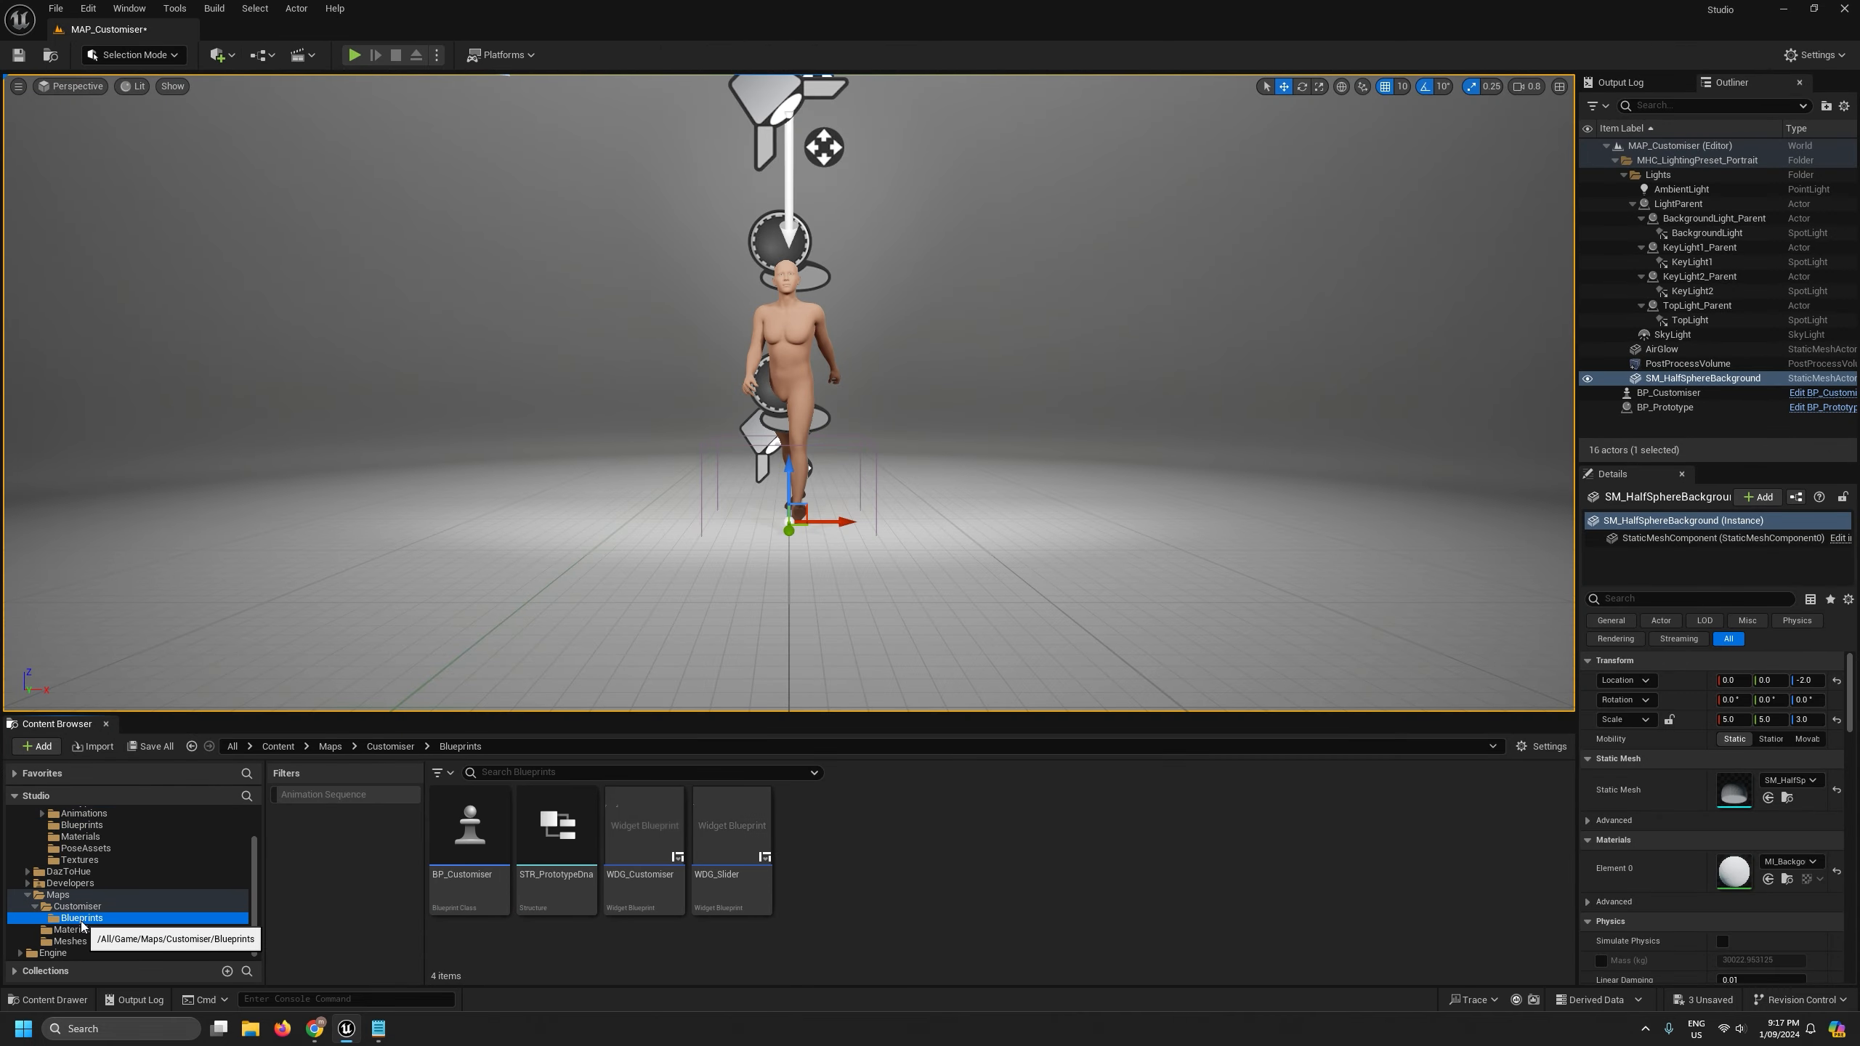
pyautogui.click(262, 55)
pyautogui.click(331, 159)
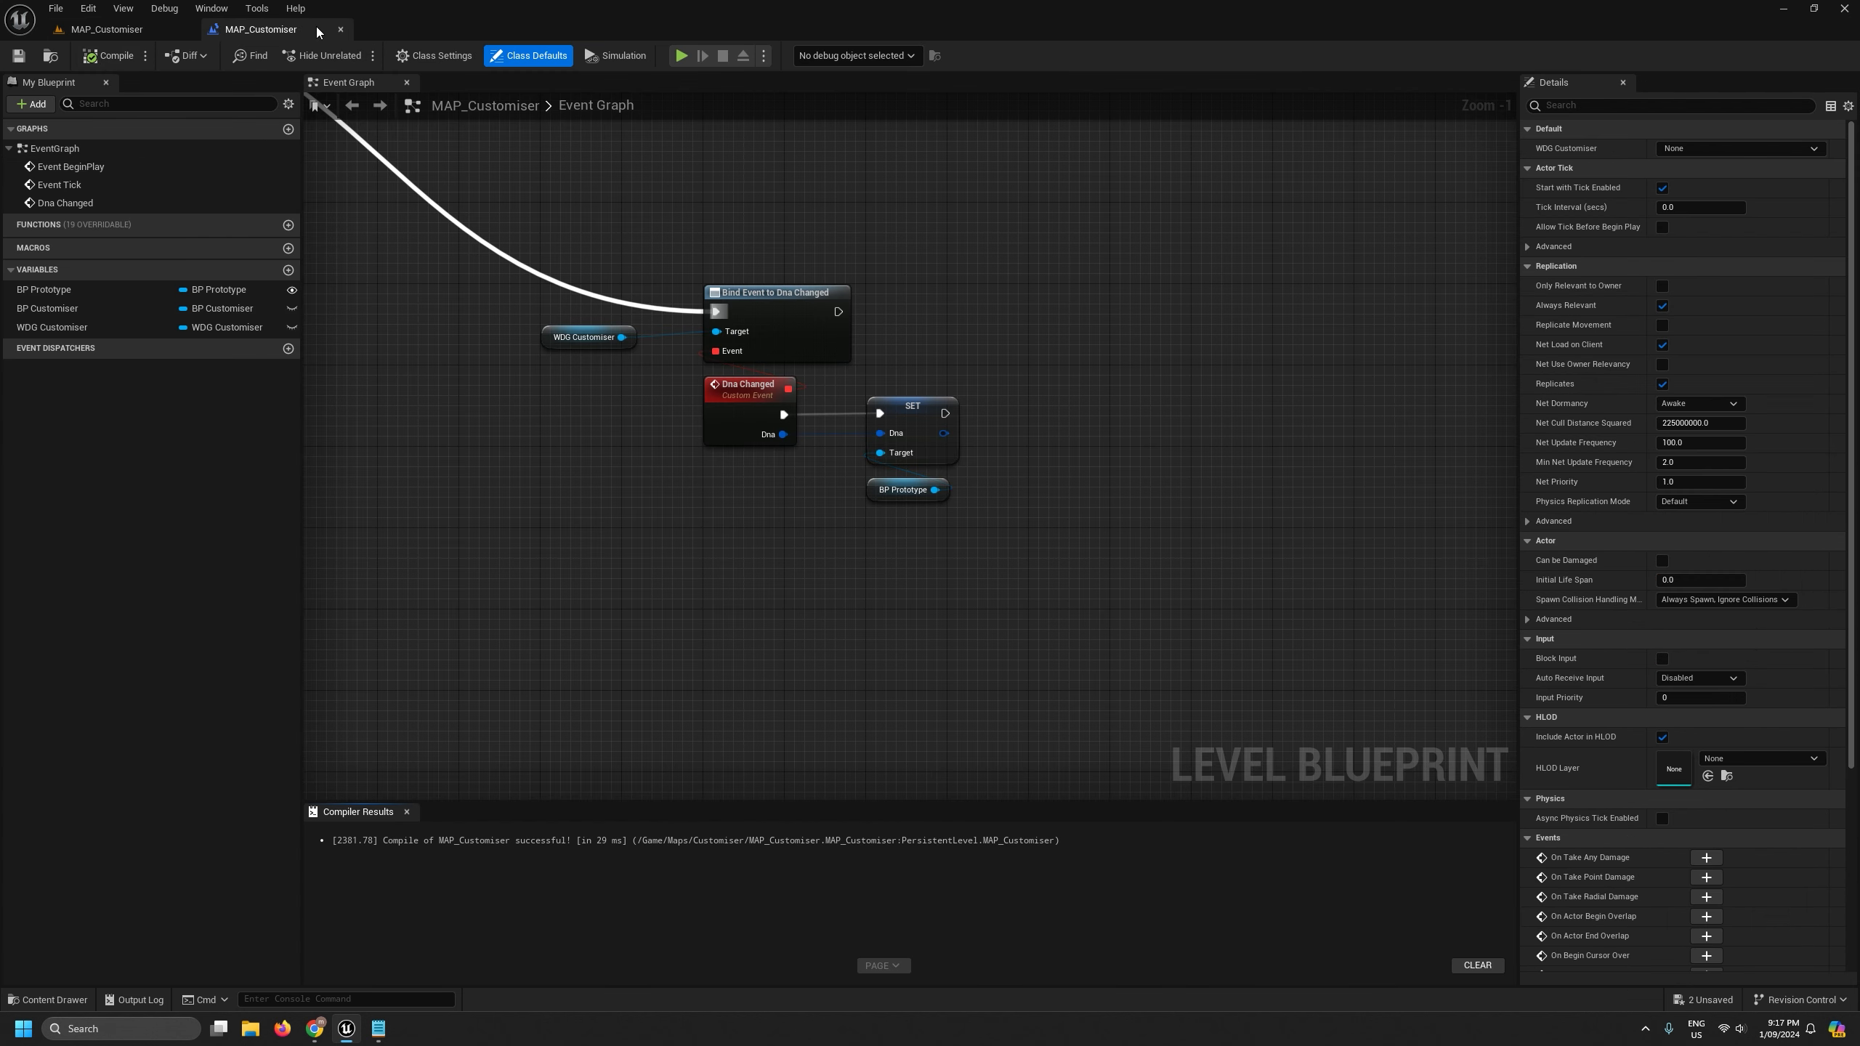
pyautogui.click(340, 29)
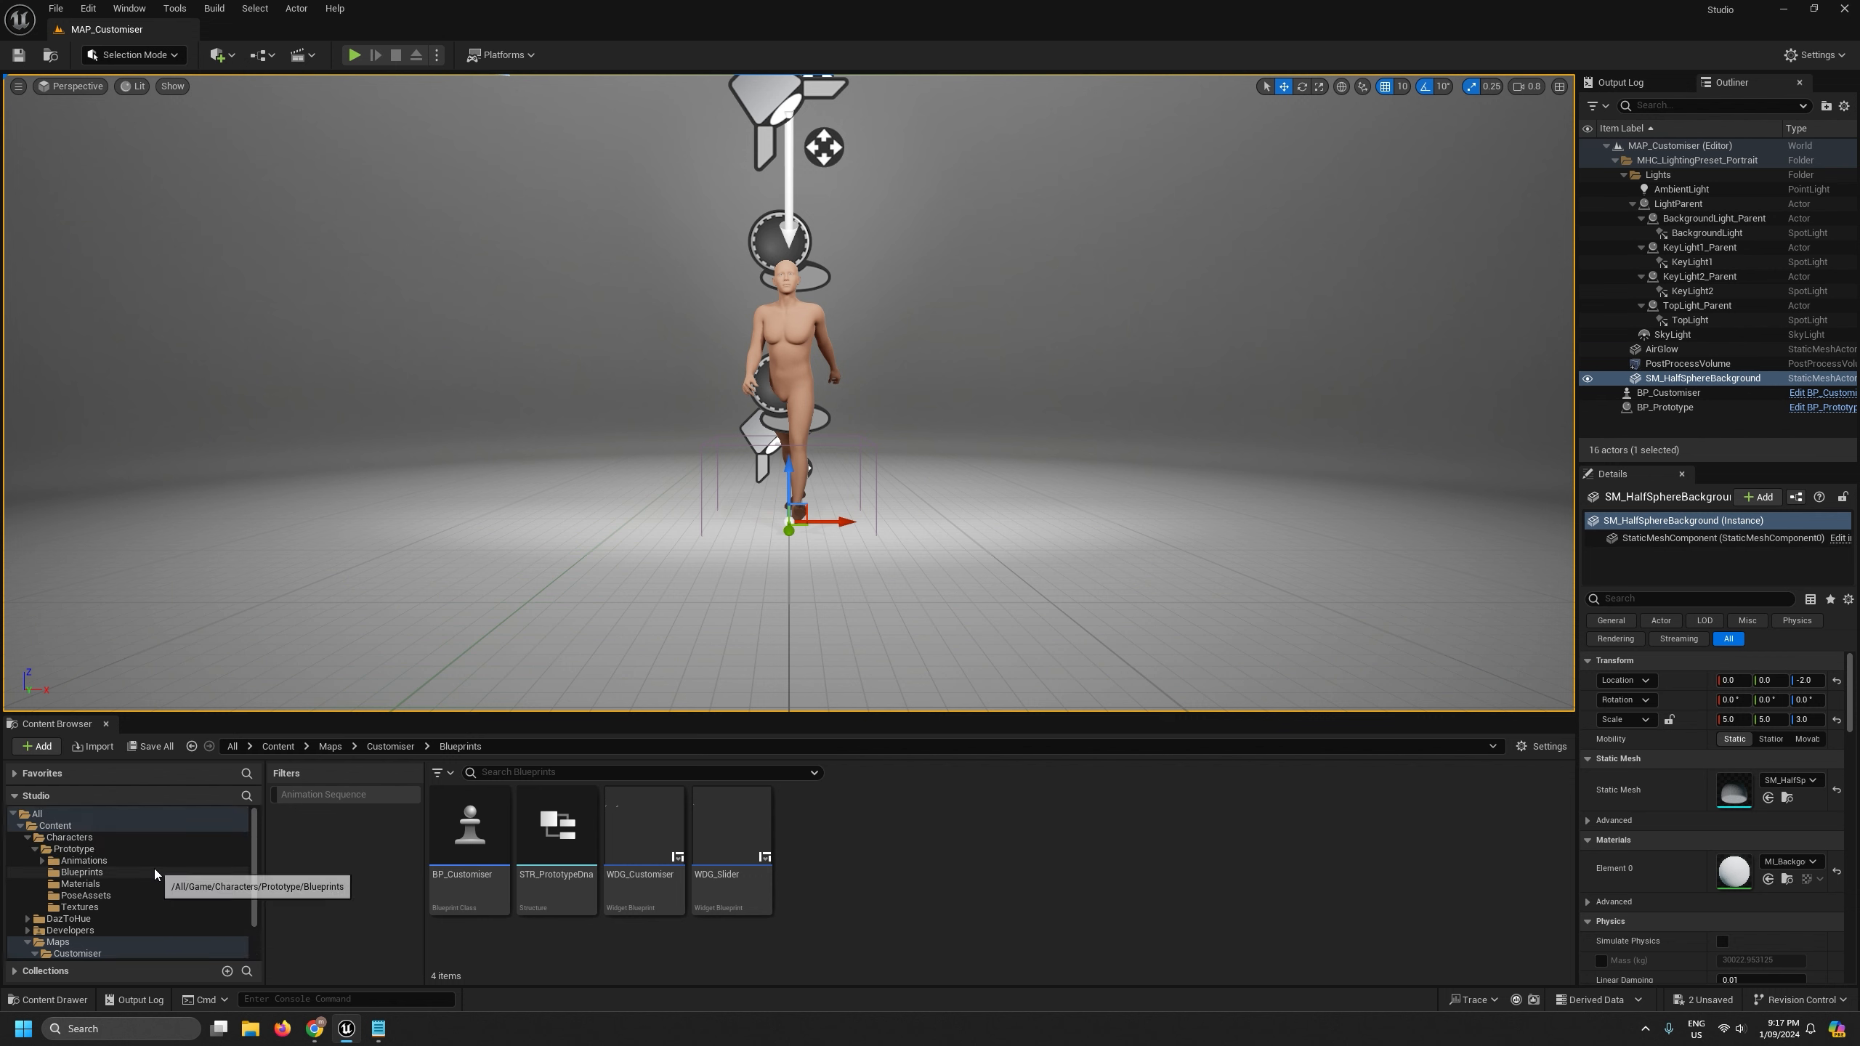
# - Open BP_Prototype from the Prototype character's Blueprints folder, compile it and close it
pyautogui.scroll(2, 110, 890)
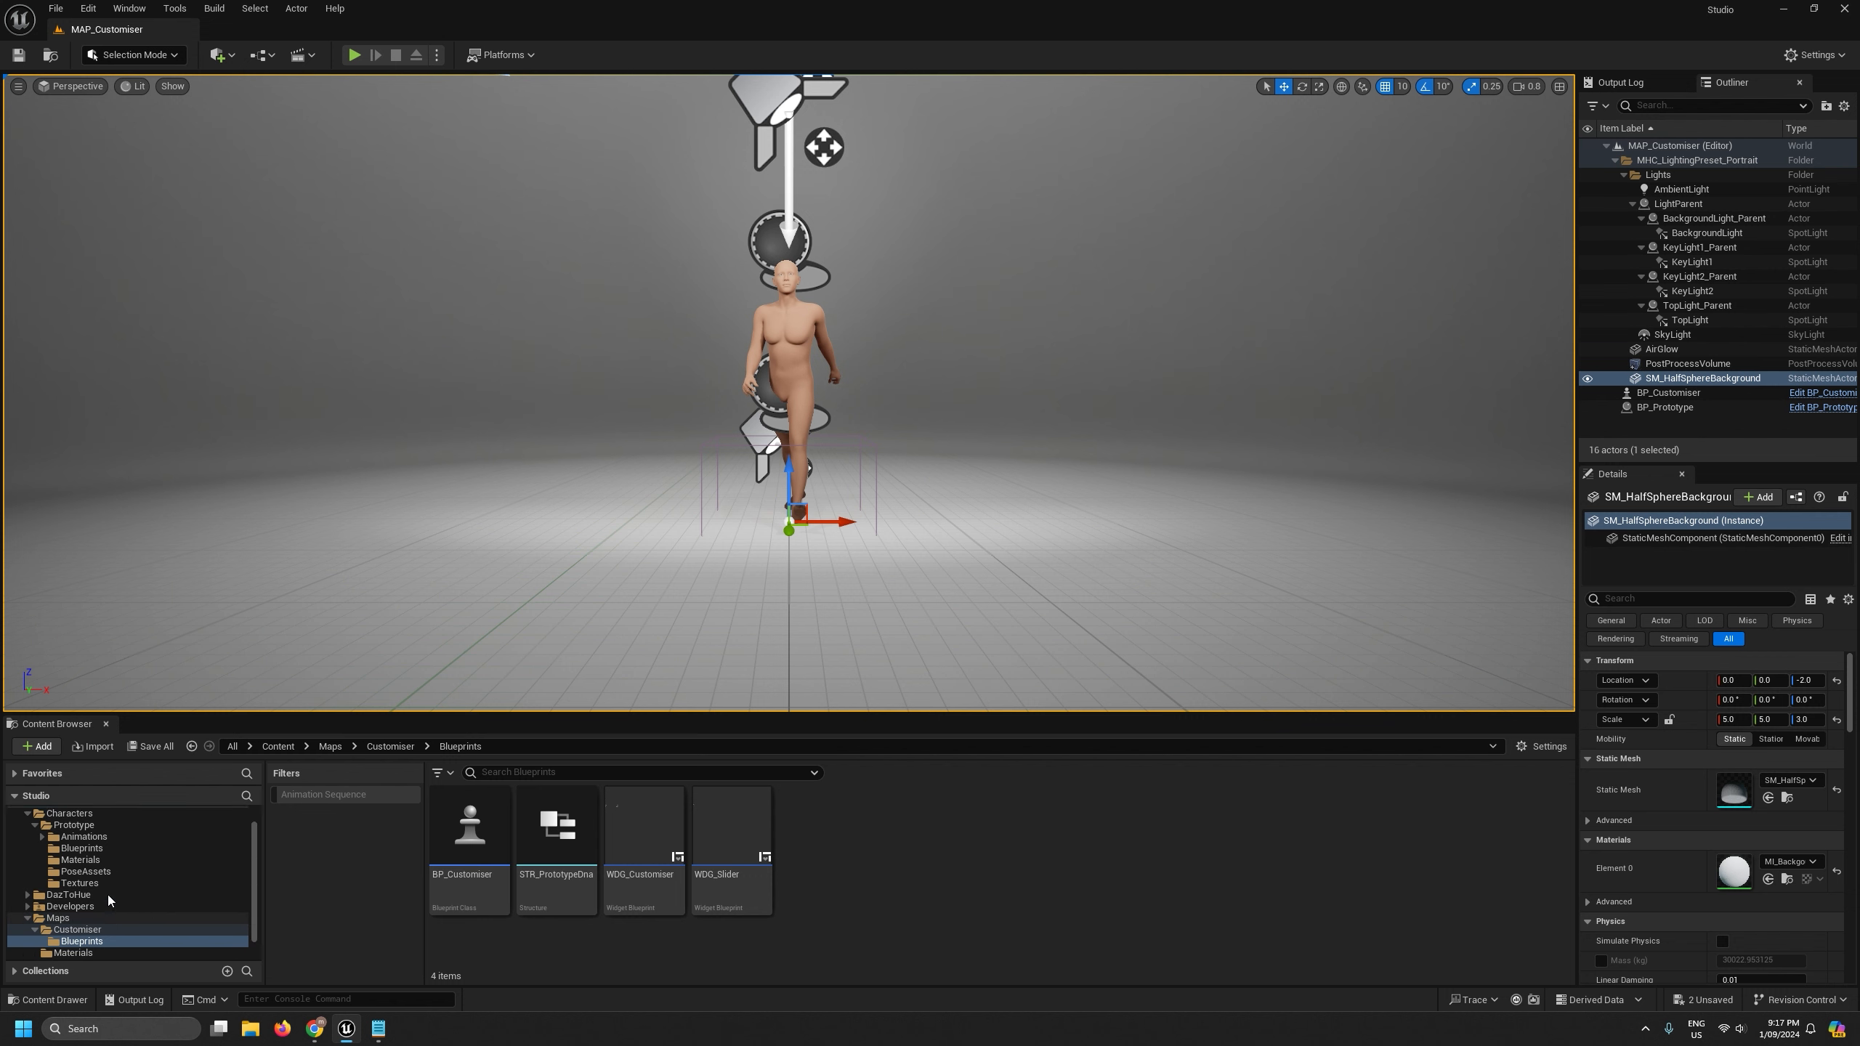
pyautogui.click(94, 873)
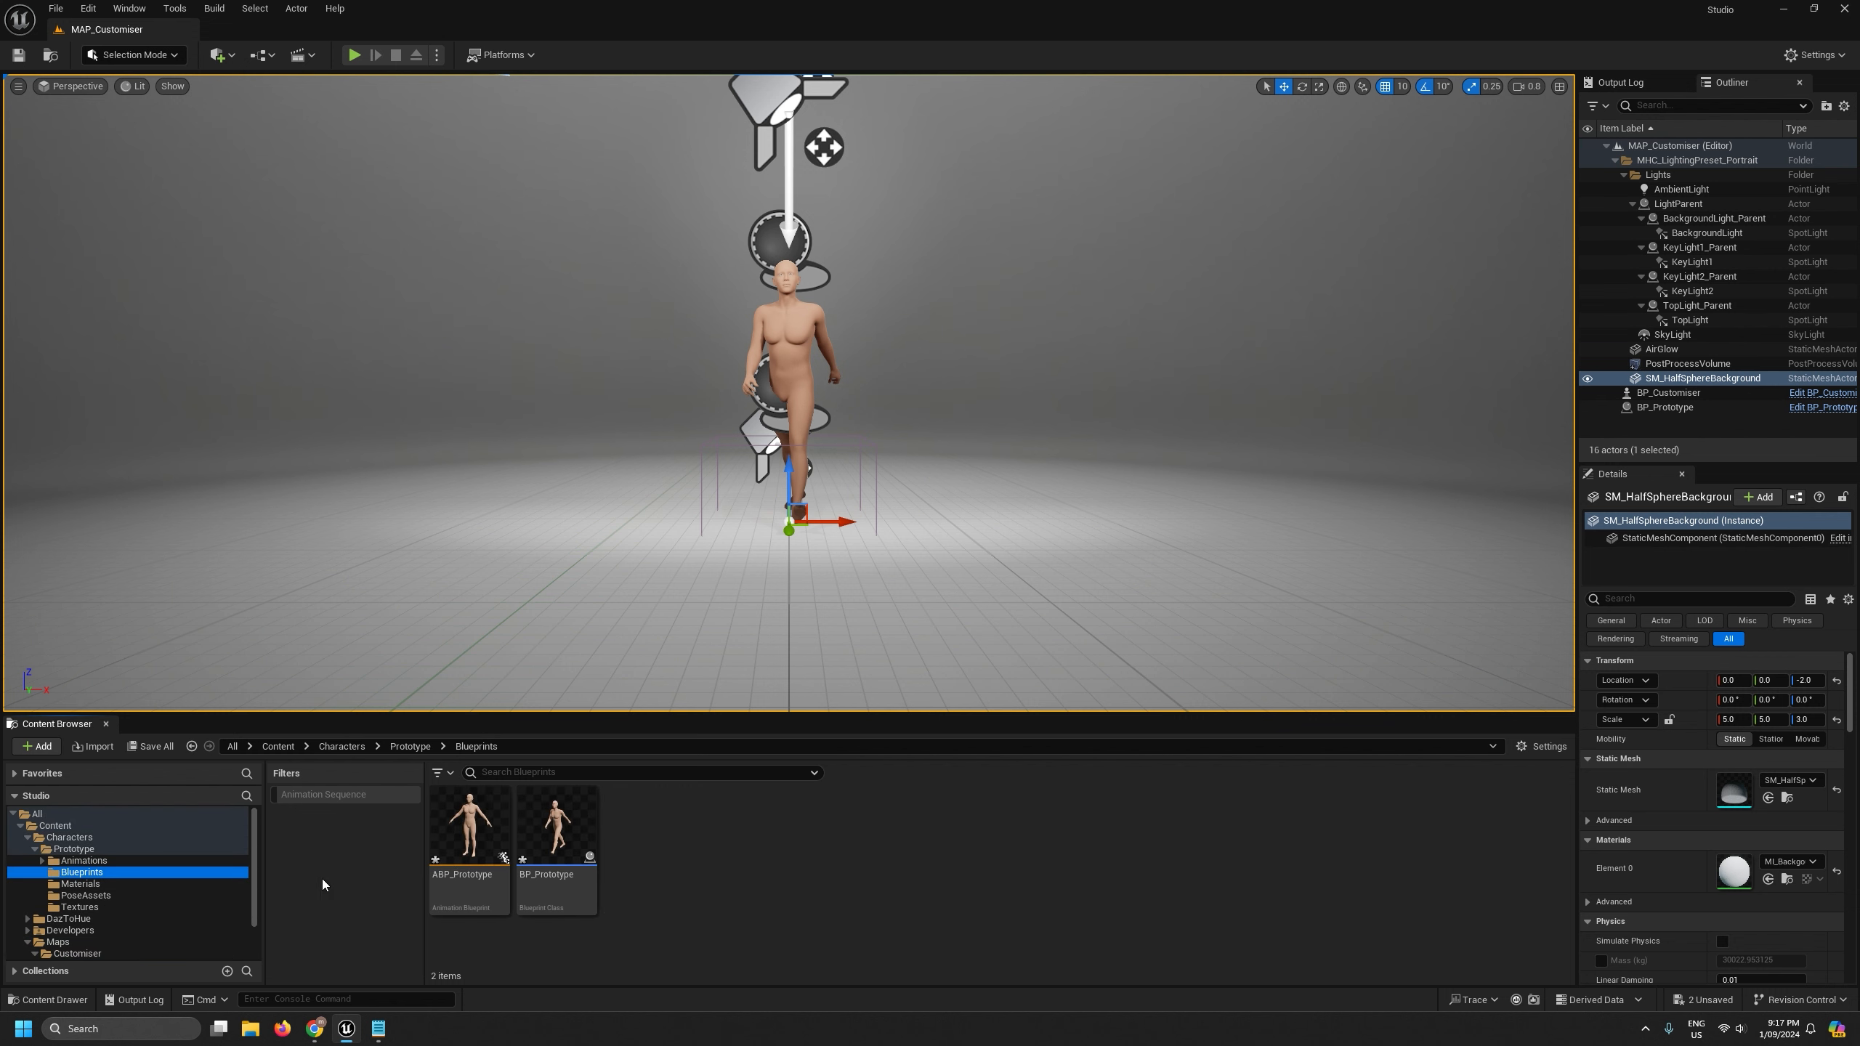
pyautogui.doubleClick(560, 827)
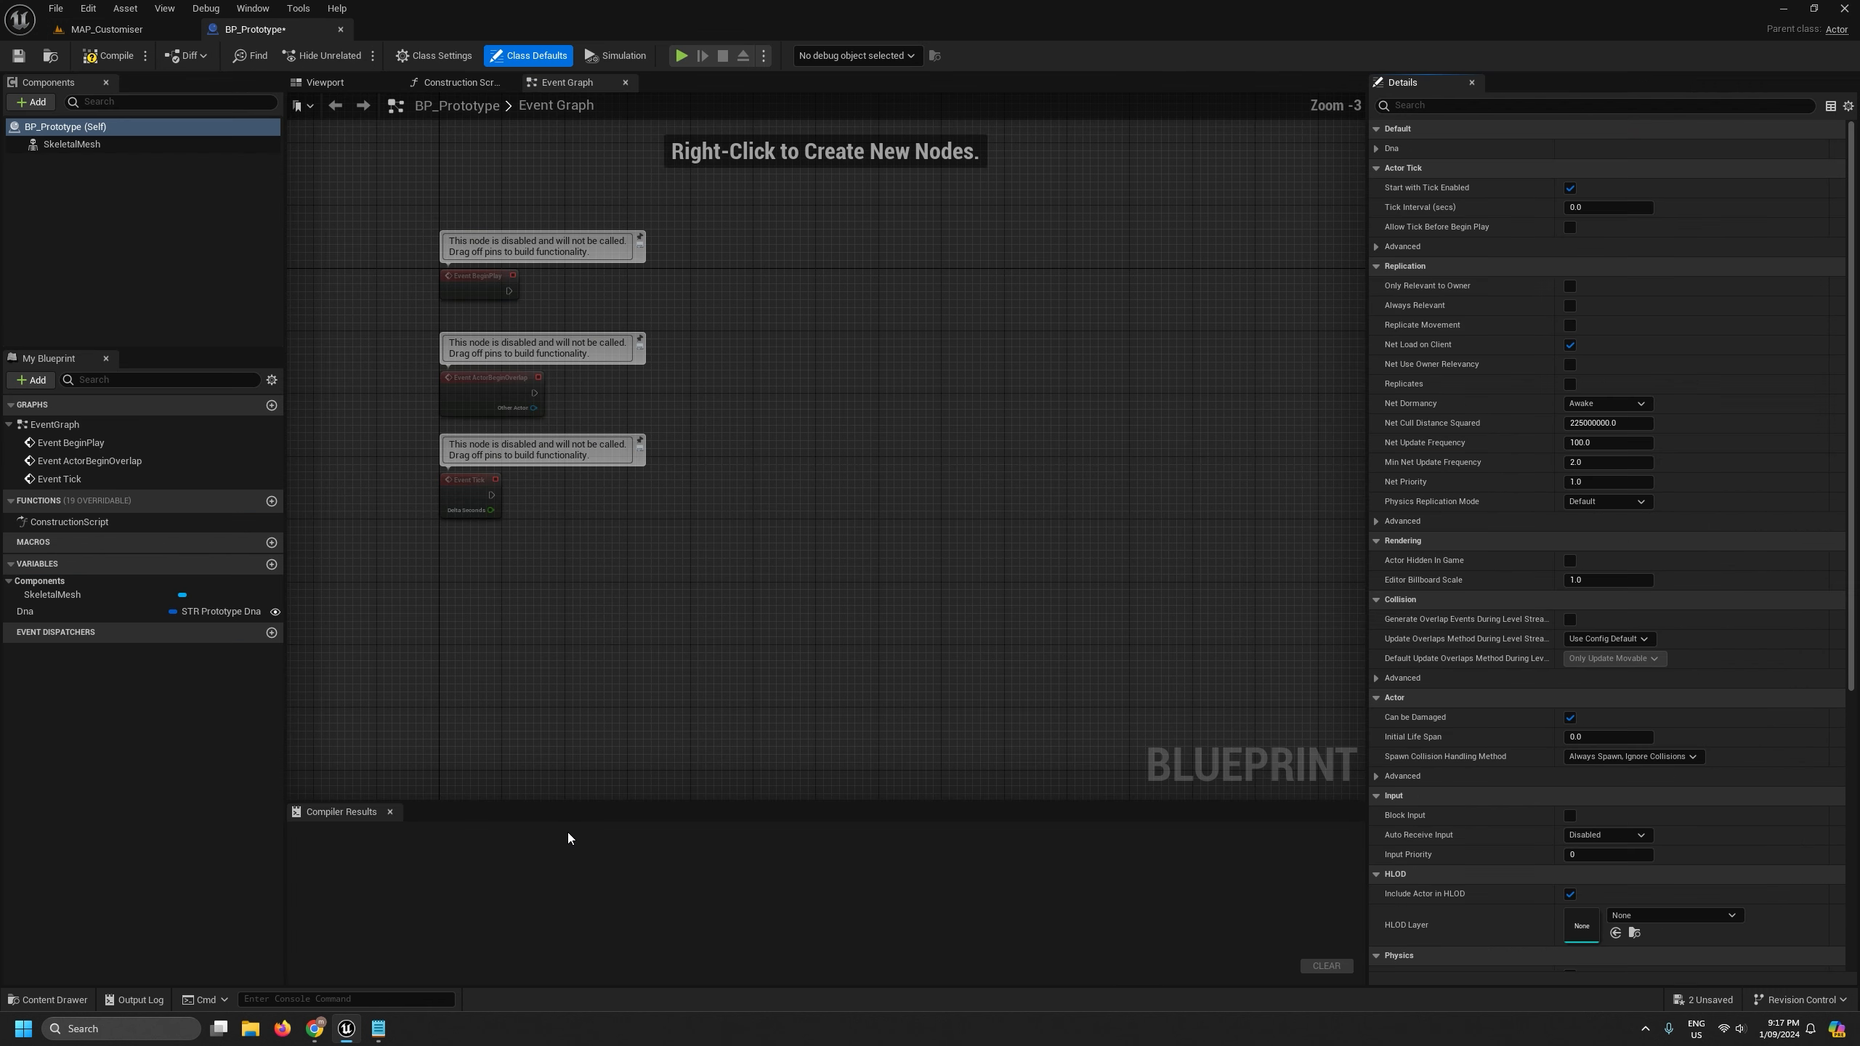
pyautogui.click(121, 59)
pyautogui.click(341, 29)
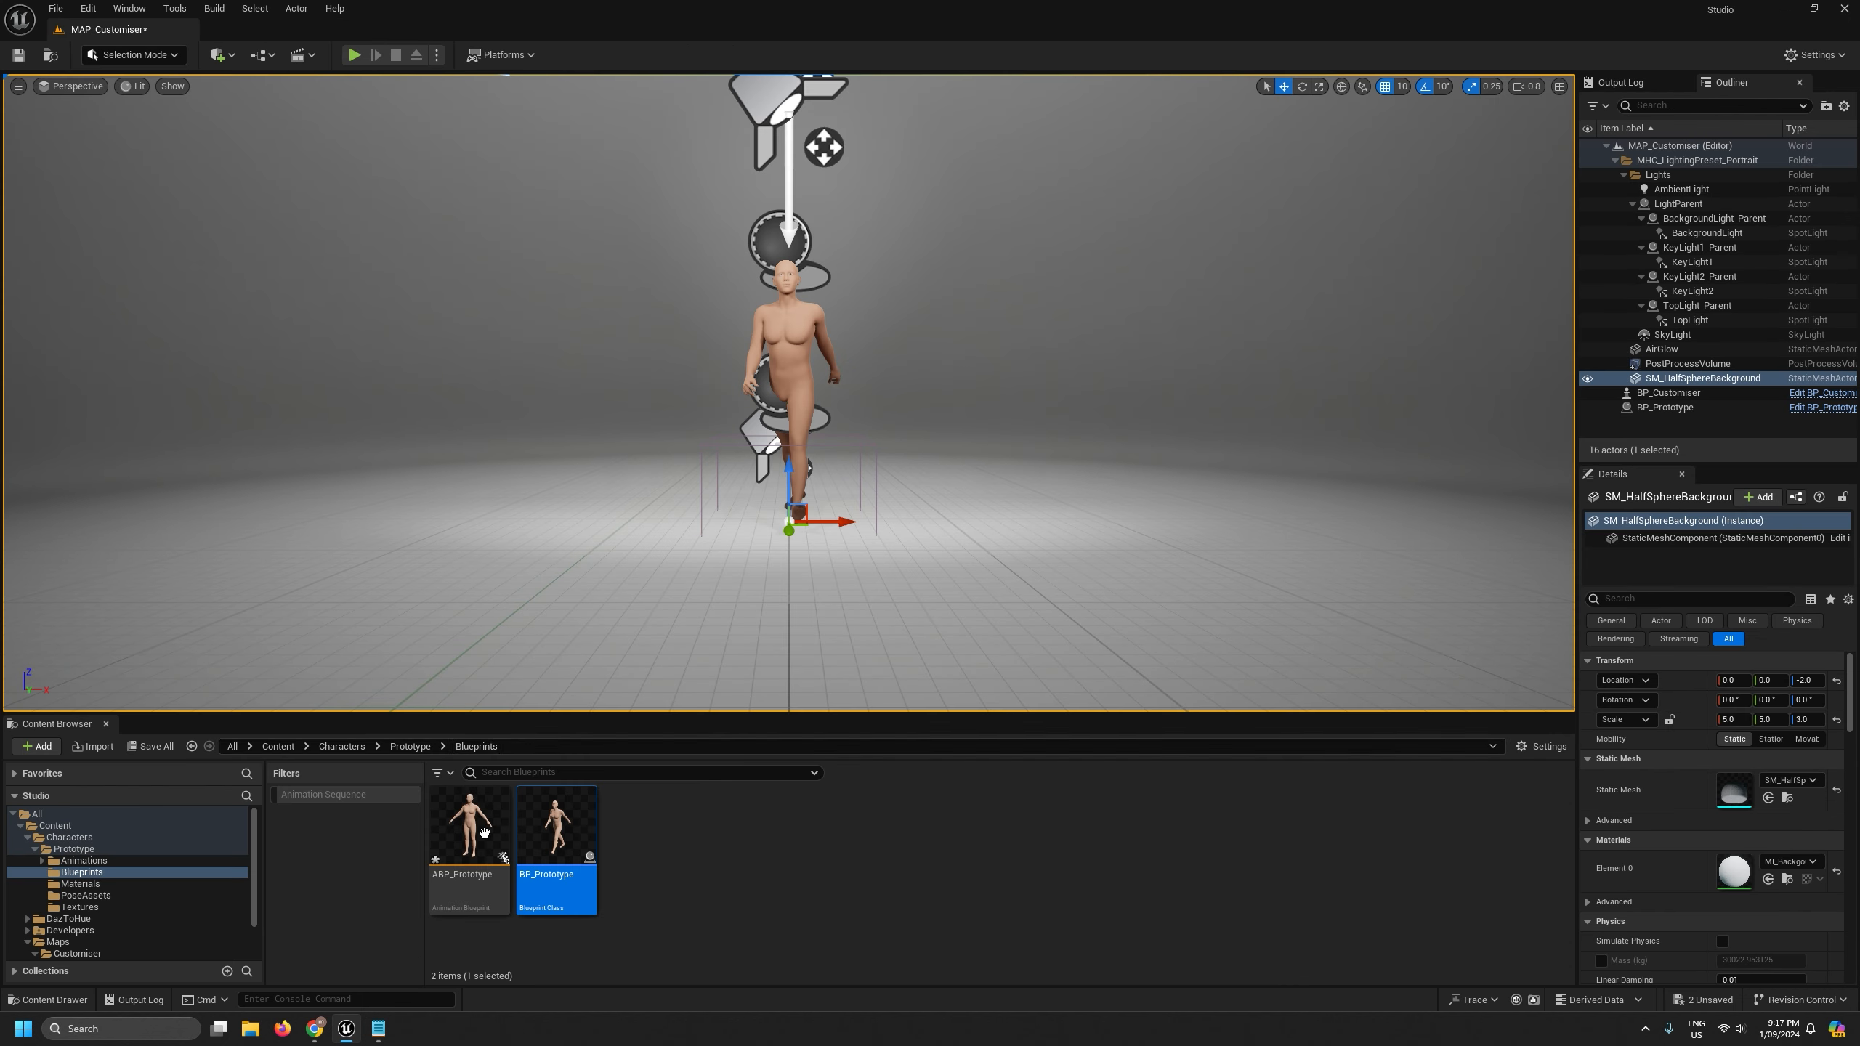
# - Reopen ABP_Prototype, check its AnimGraph and Blueprint Thread Safe Update Animation function, and compile and save it
pyautogui.click(476, 834)
pyautogui.doubleClick(479, 836)
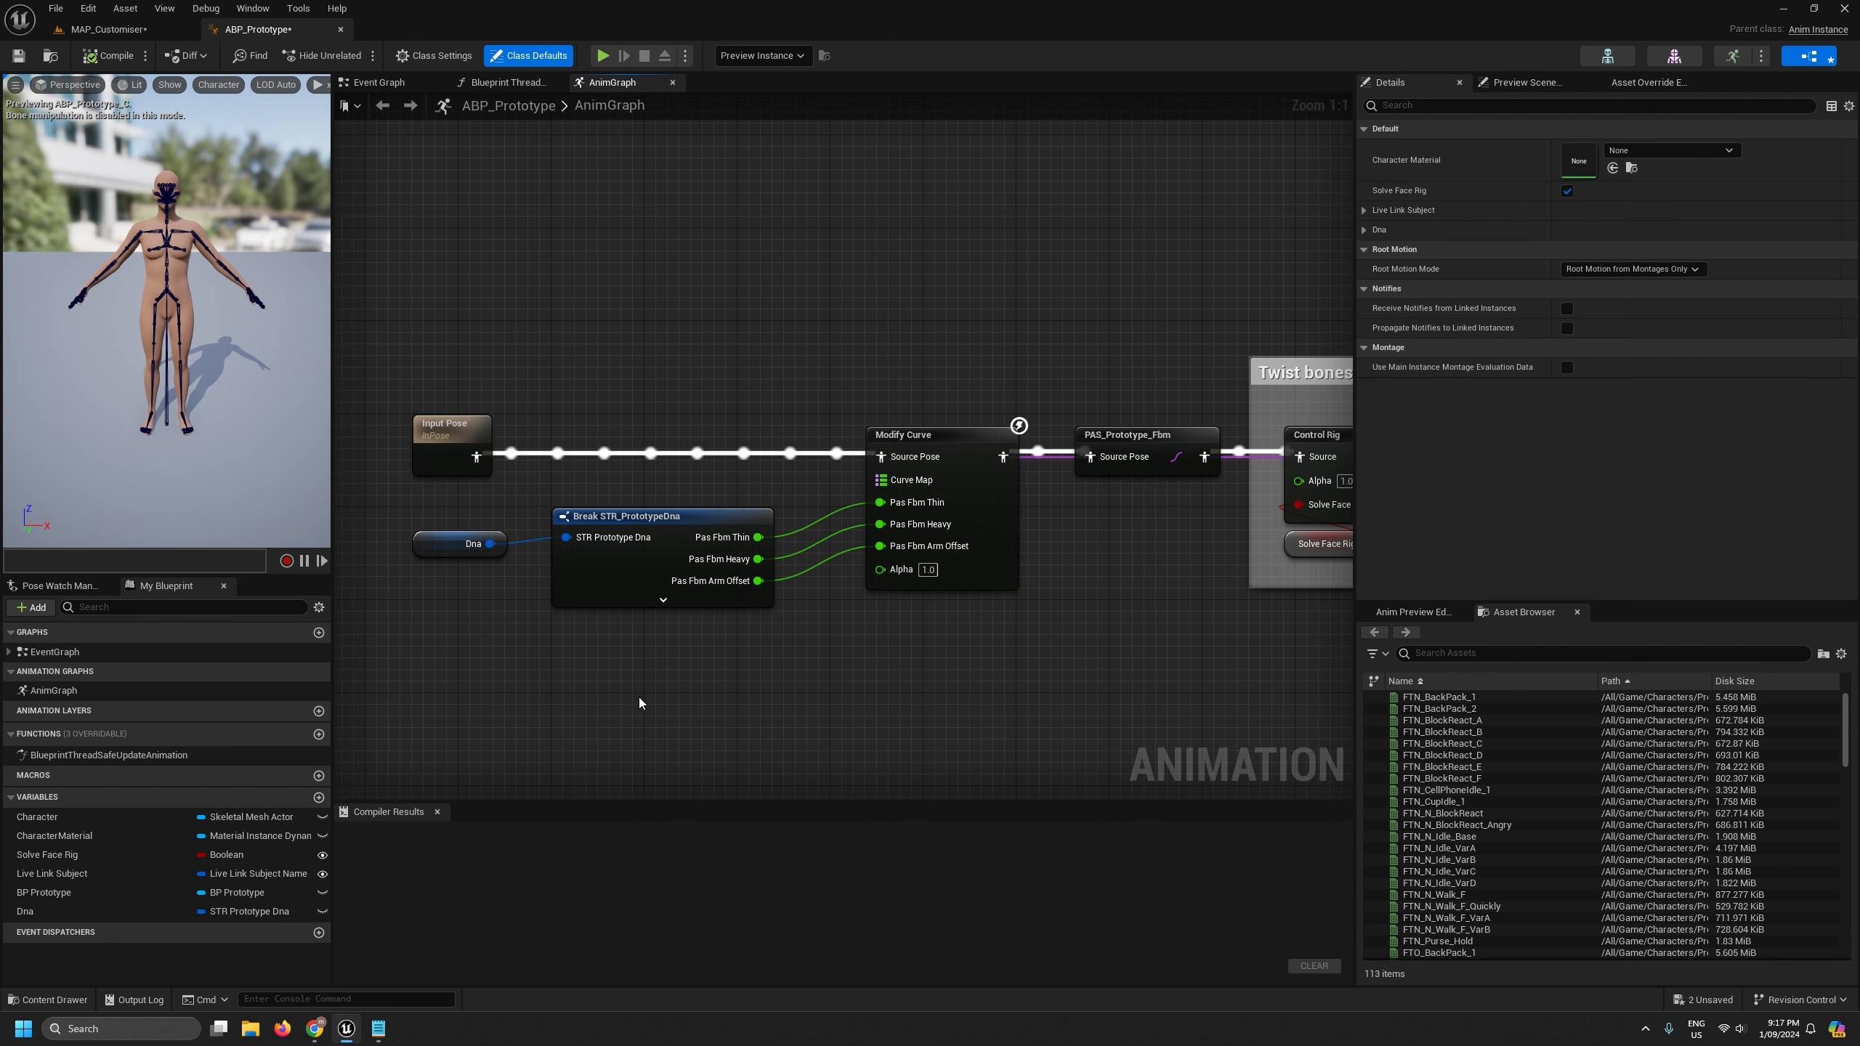
pyautogui.scroll(-5, 640, 698)
pyautogui.moveTo(971, 724); pyautogui.dragTo(908, 540, button='right')
pyautogui.scroll(4, 614, 481)
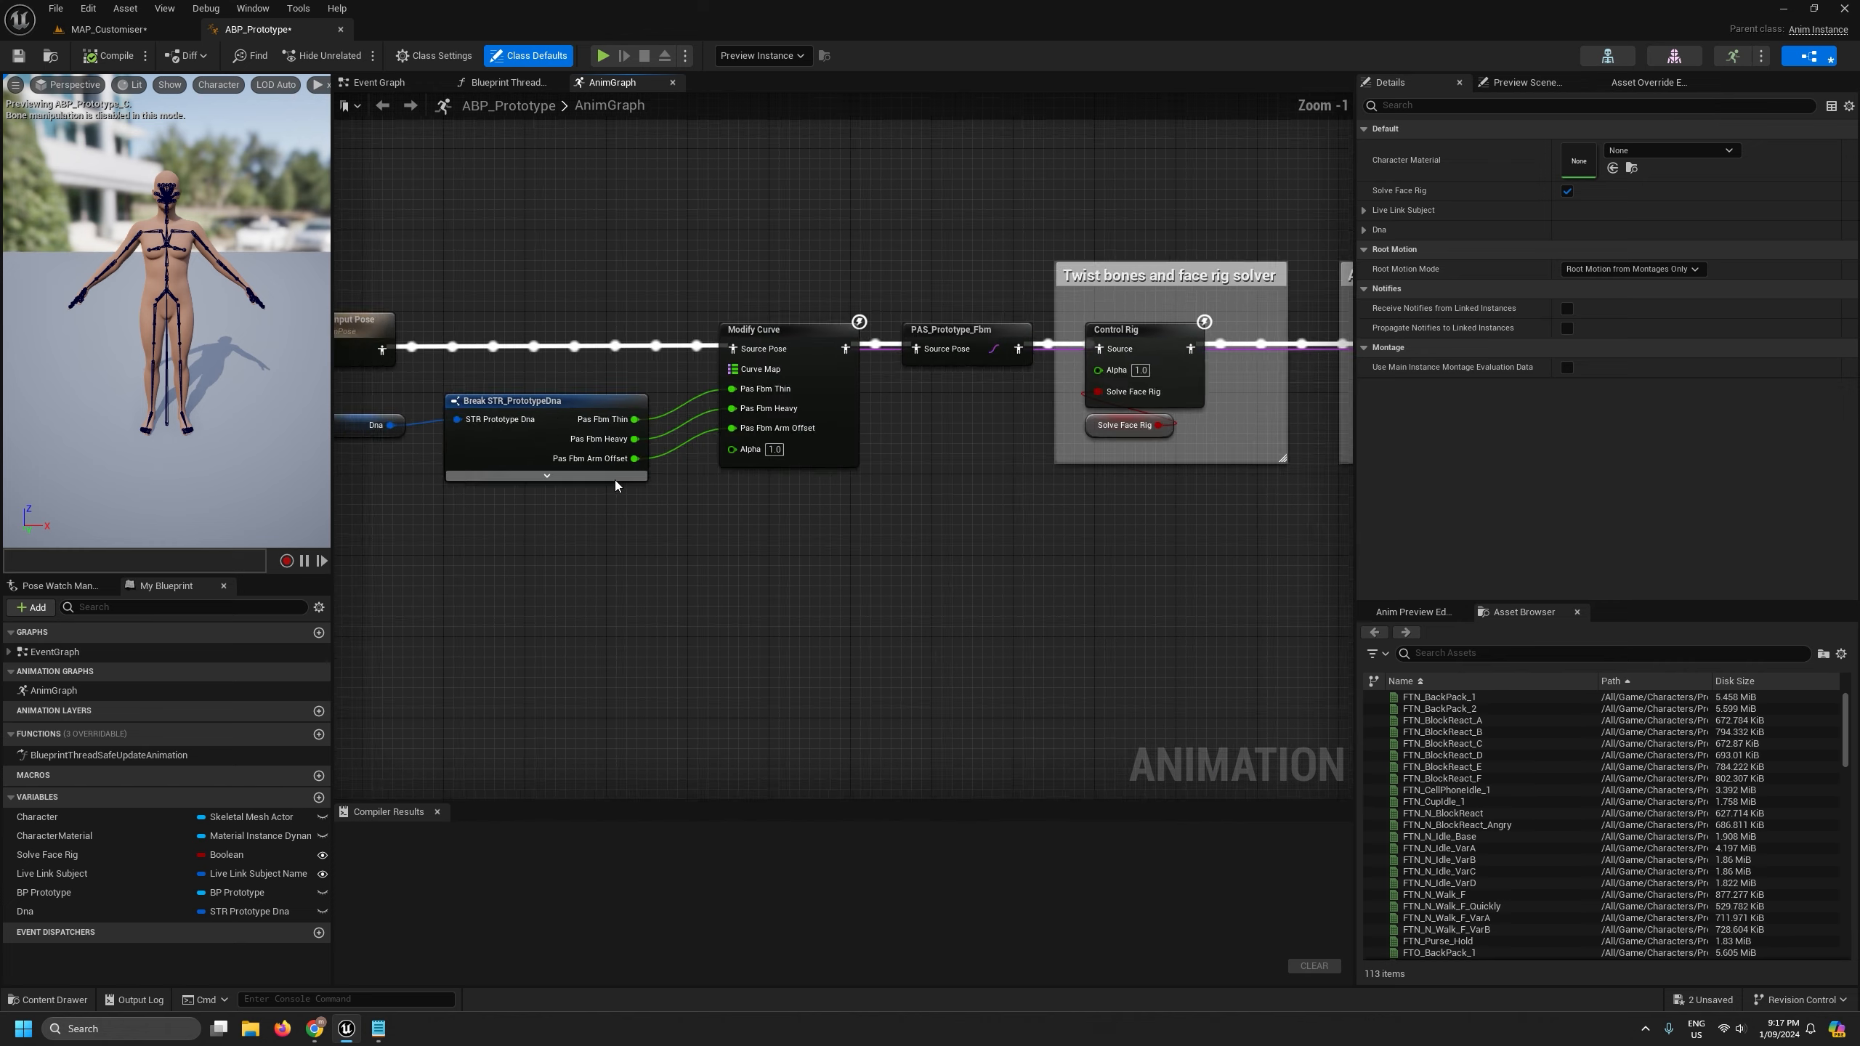
pyautogui.scroll(-5, 613, 480)
pyautogui.click(491, 82)
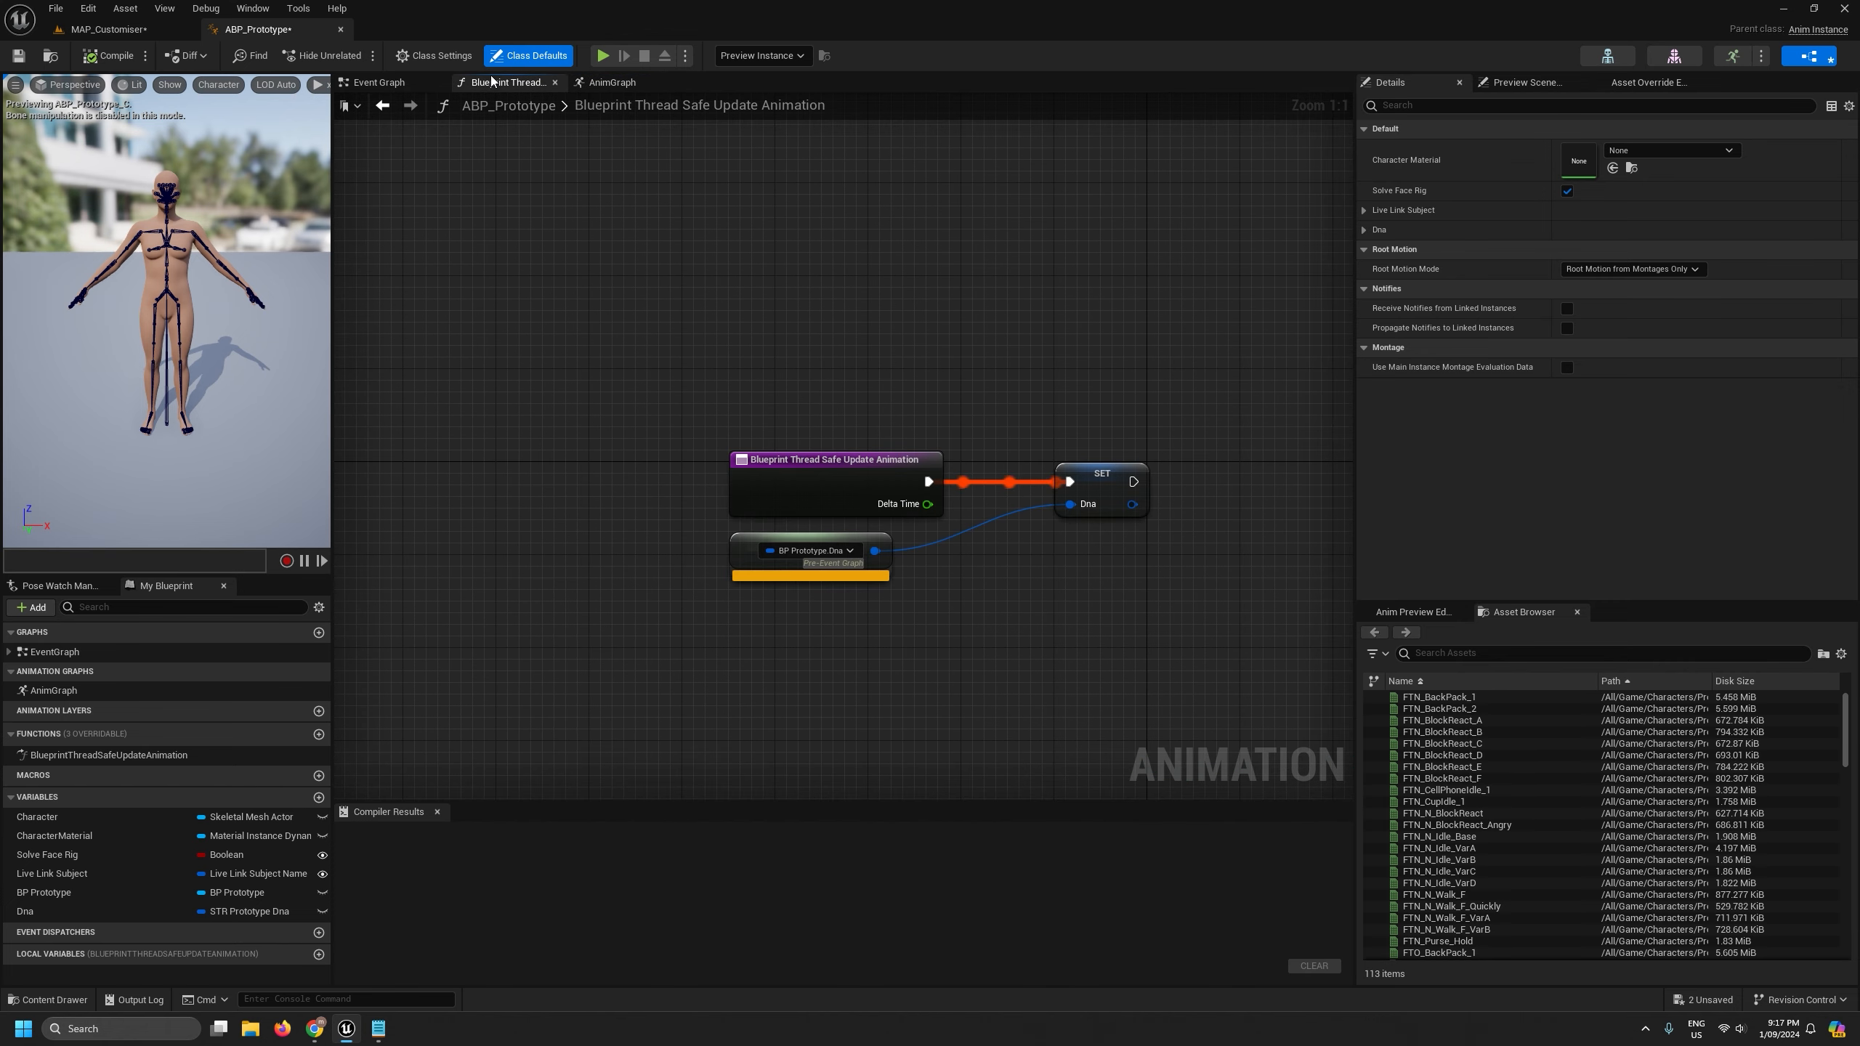
pyautogui.click(108, 56)
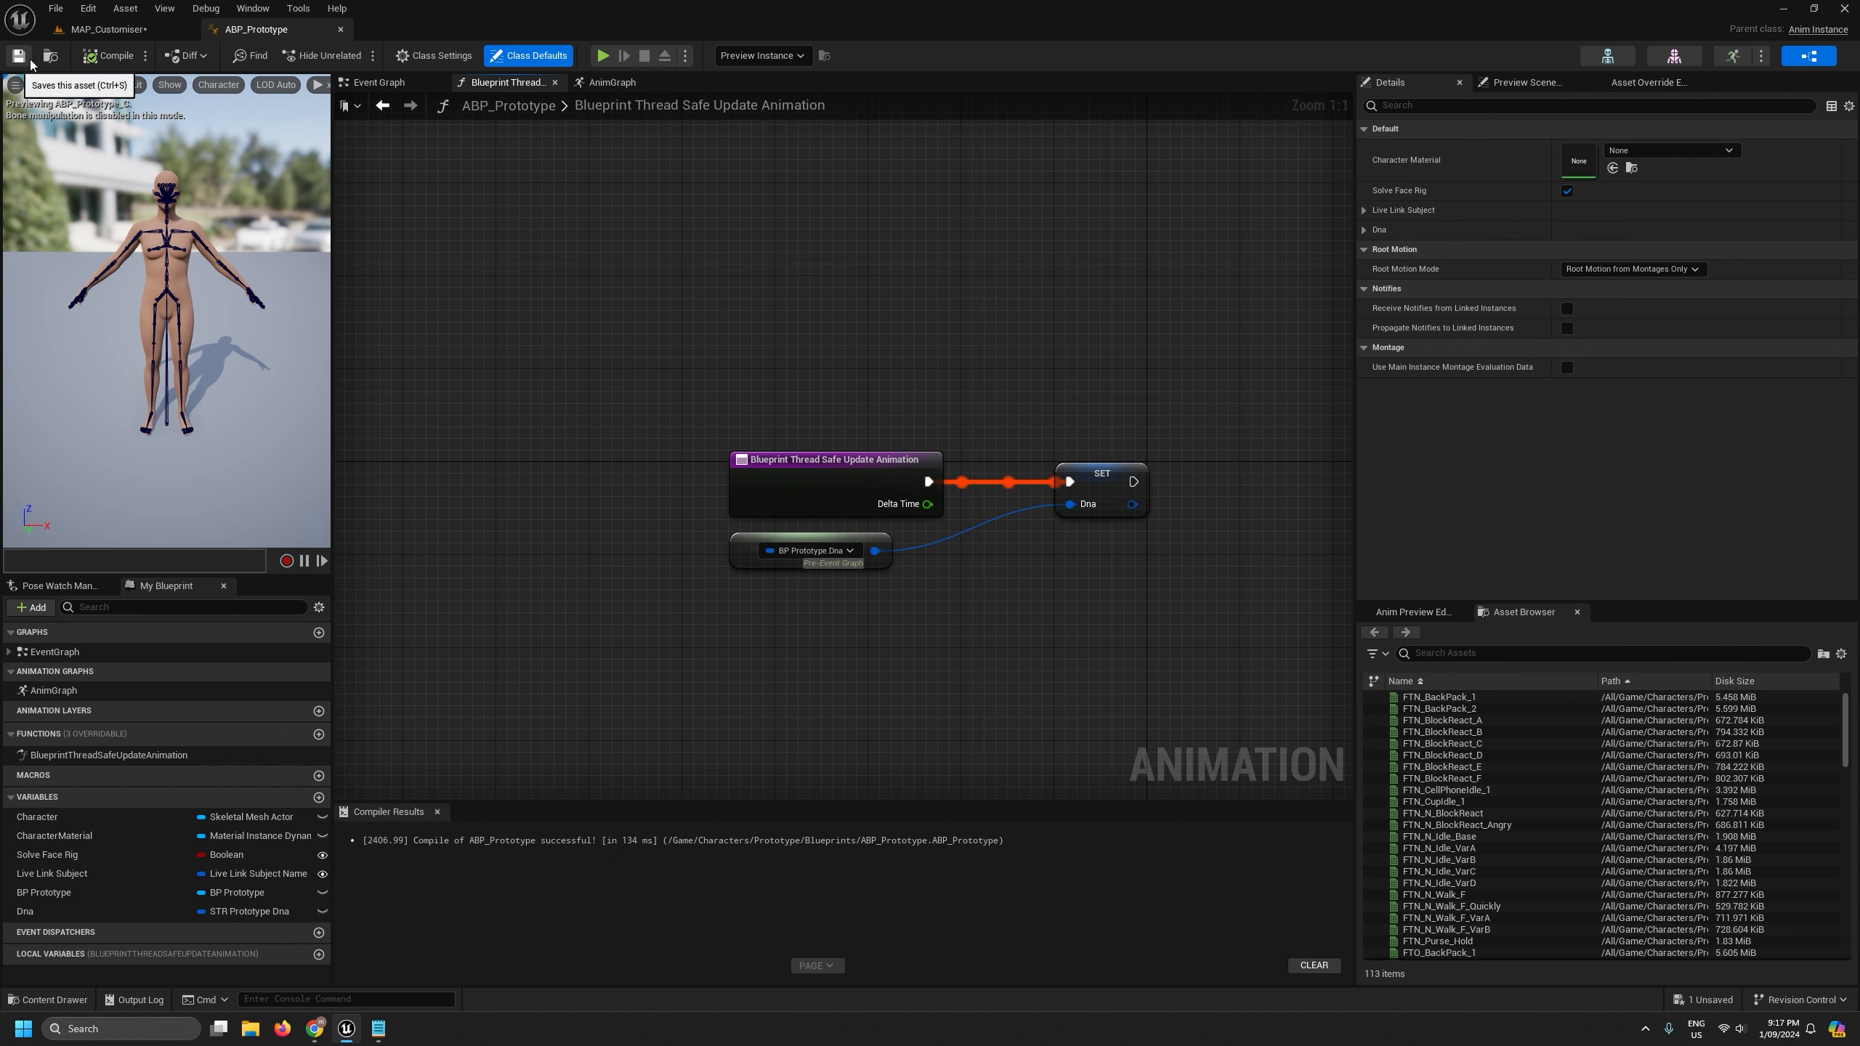
# - Play MAP_Customiser full screen, test the body sliders on the character and stop the play session
pyautogui.click(167, 30)
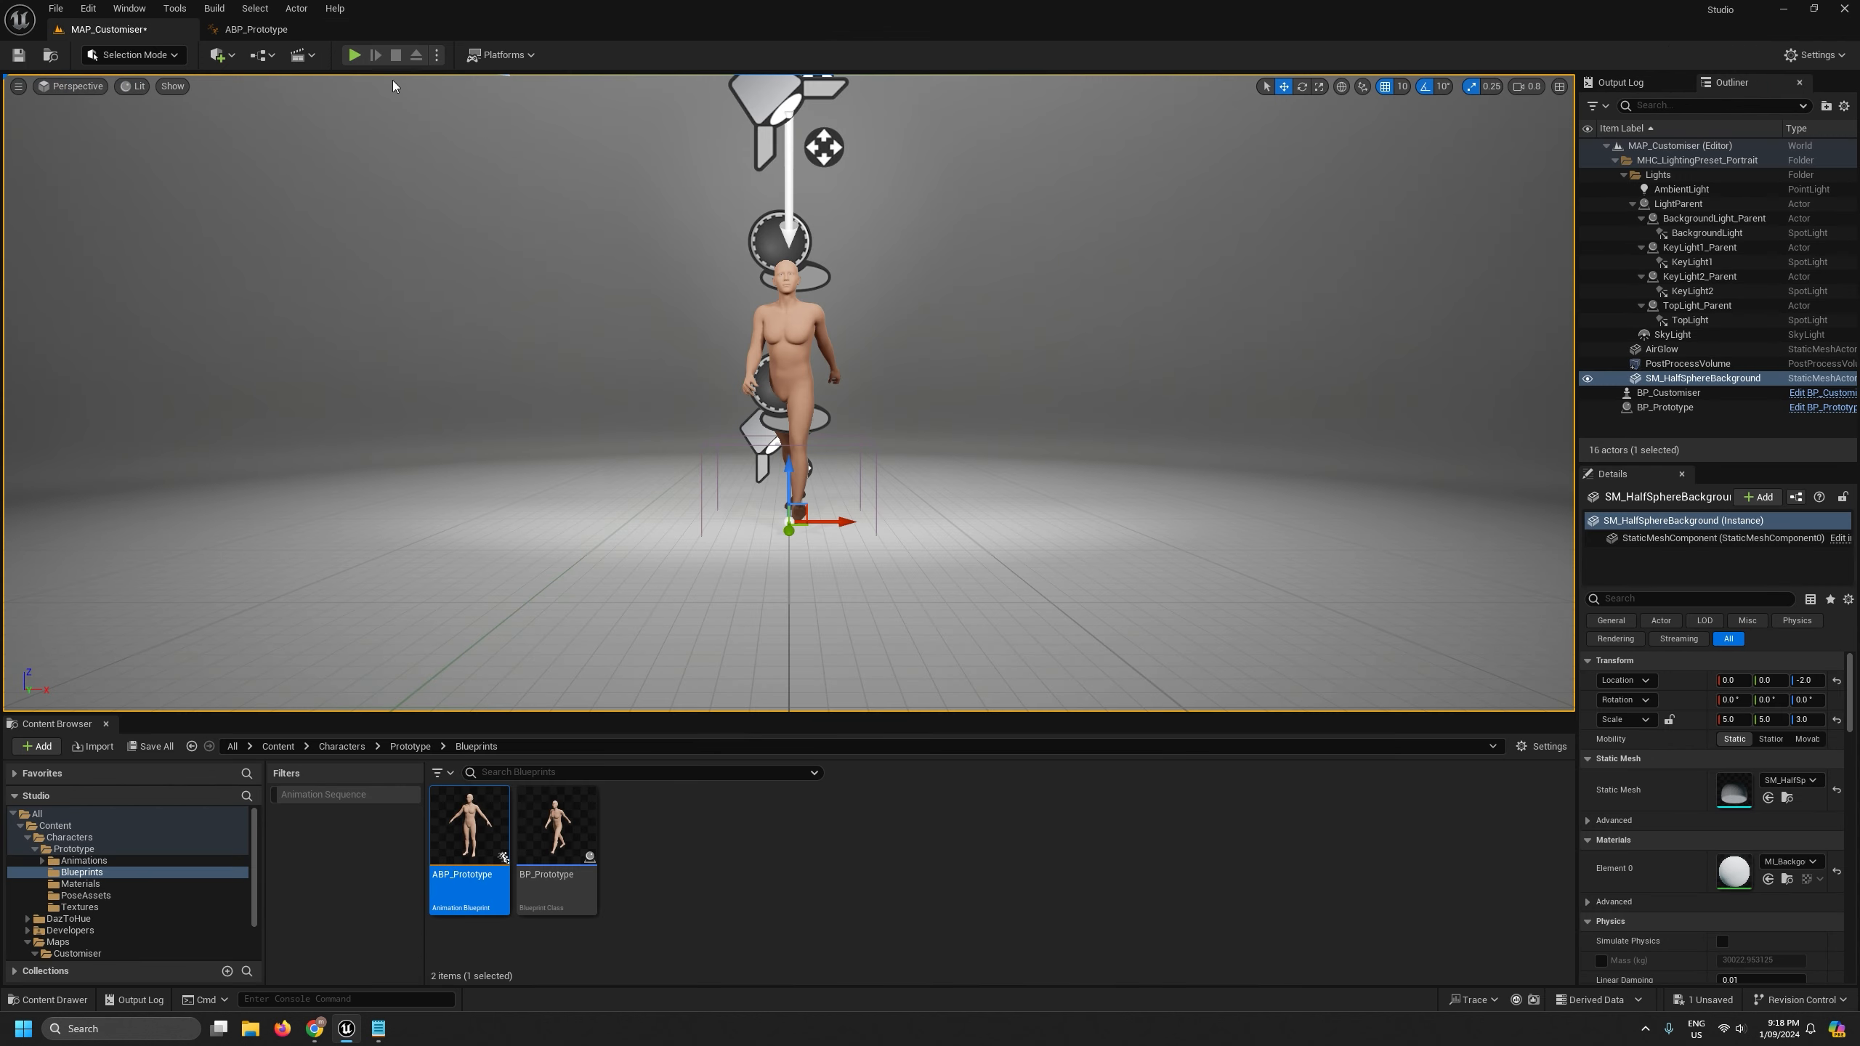
pyautogui.click(354, 55)
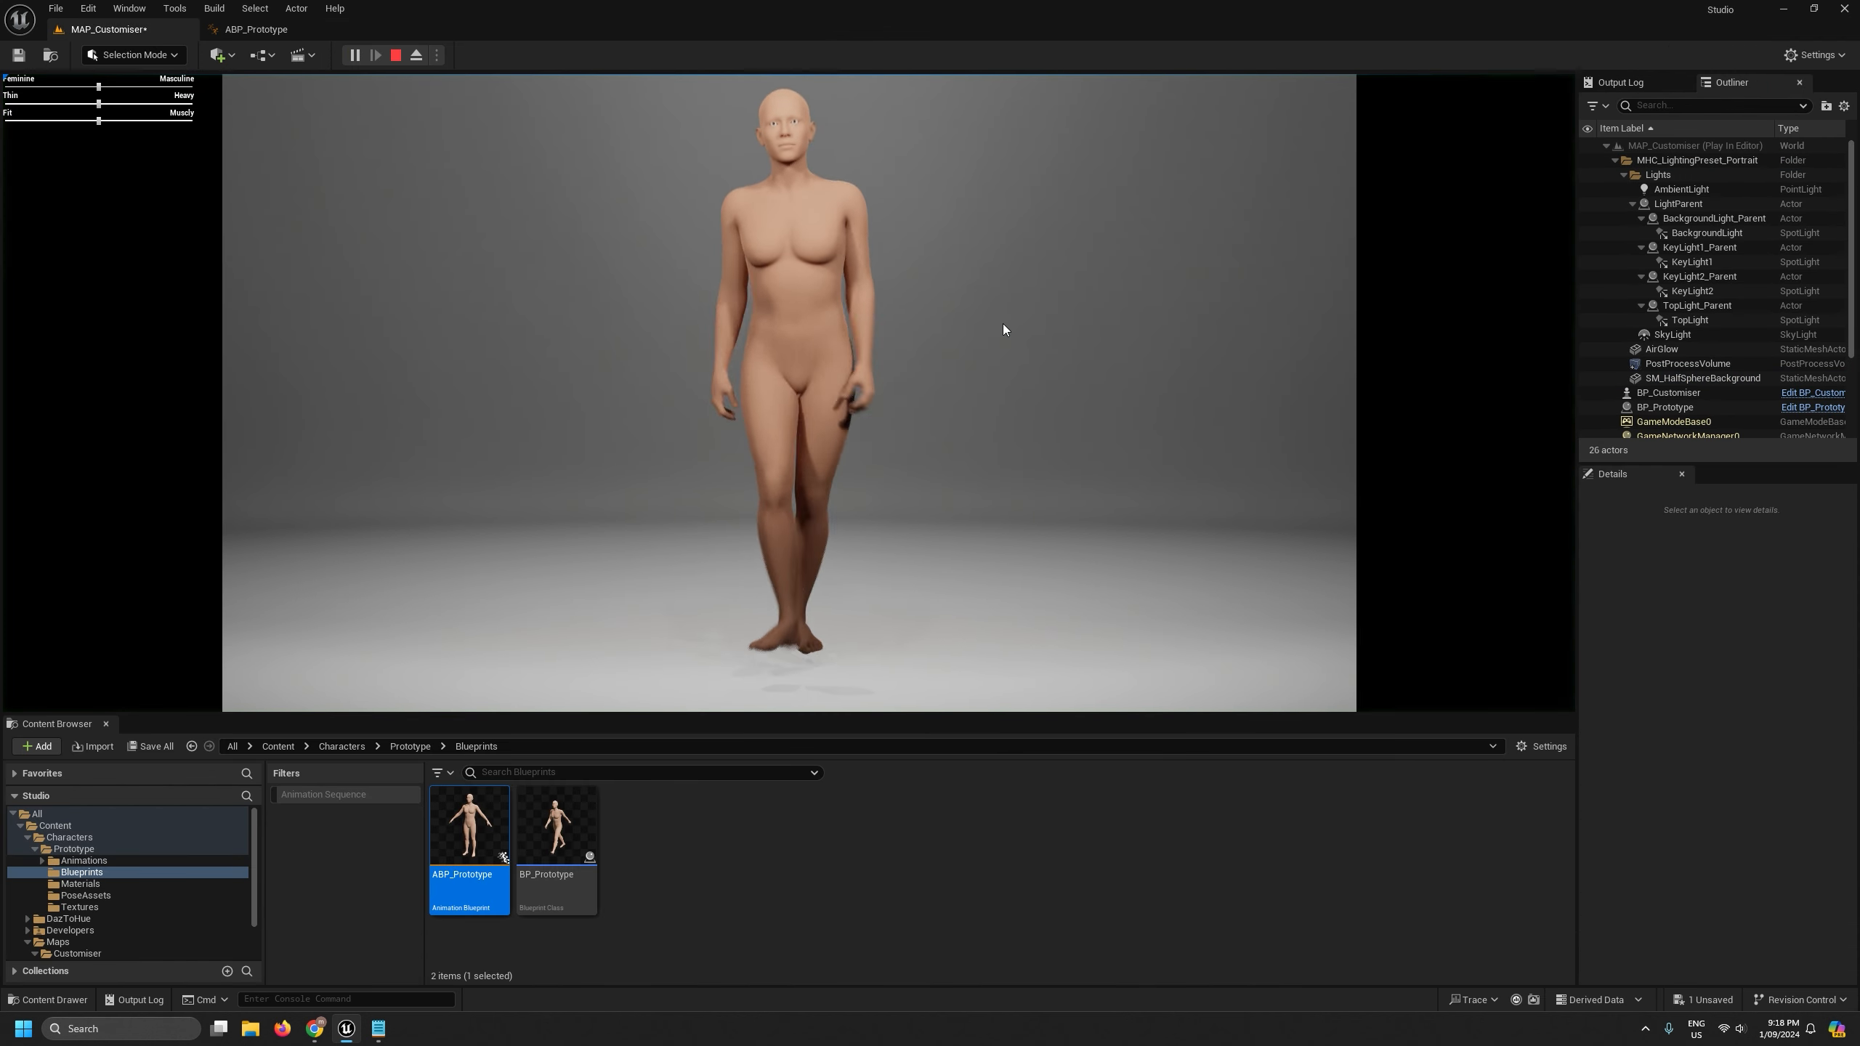
pyautogui.press('F11')
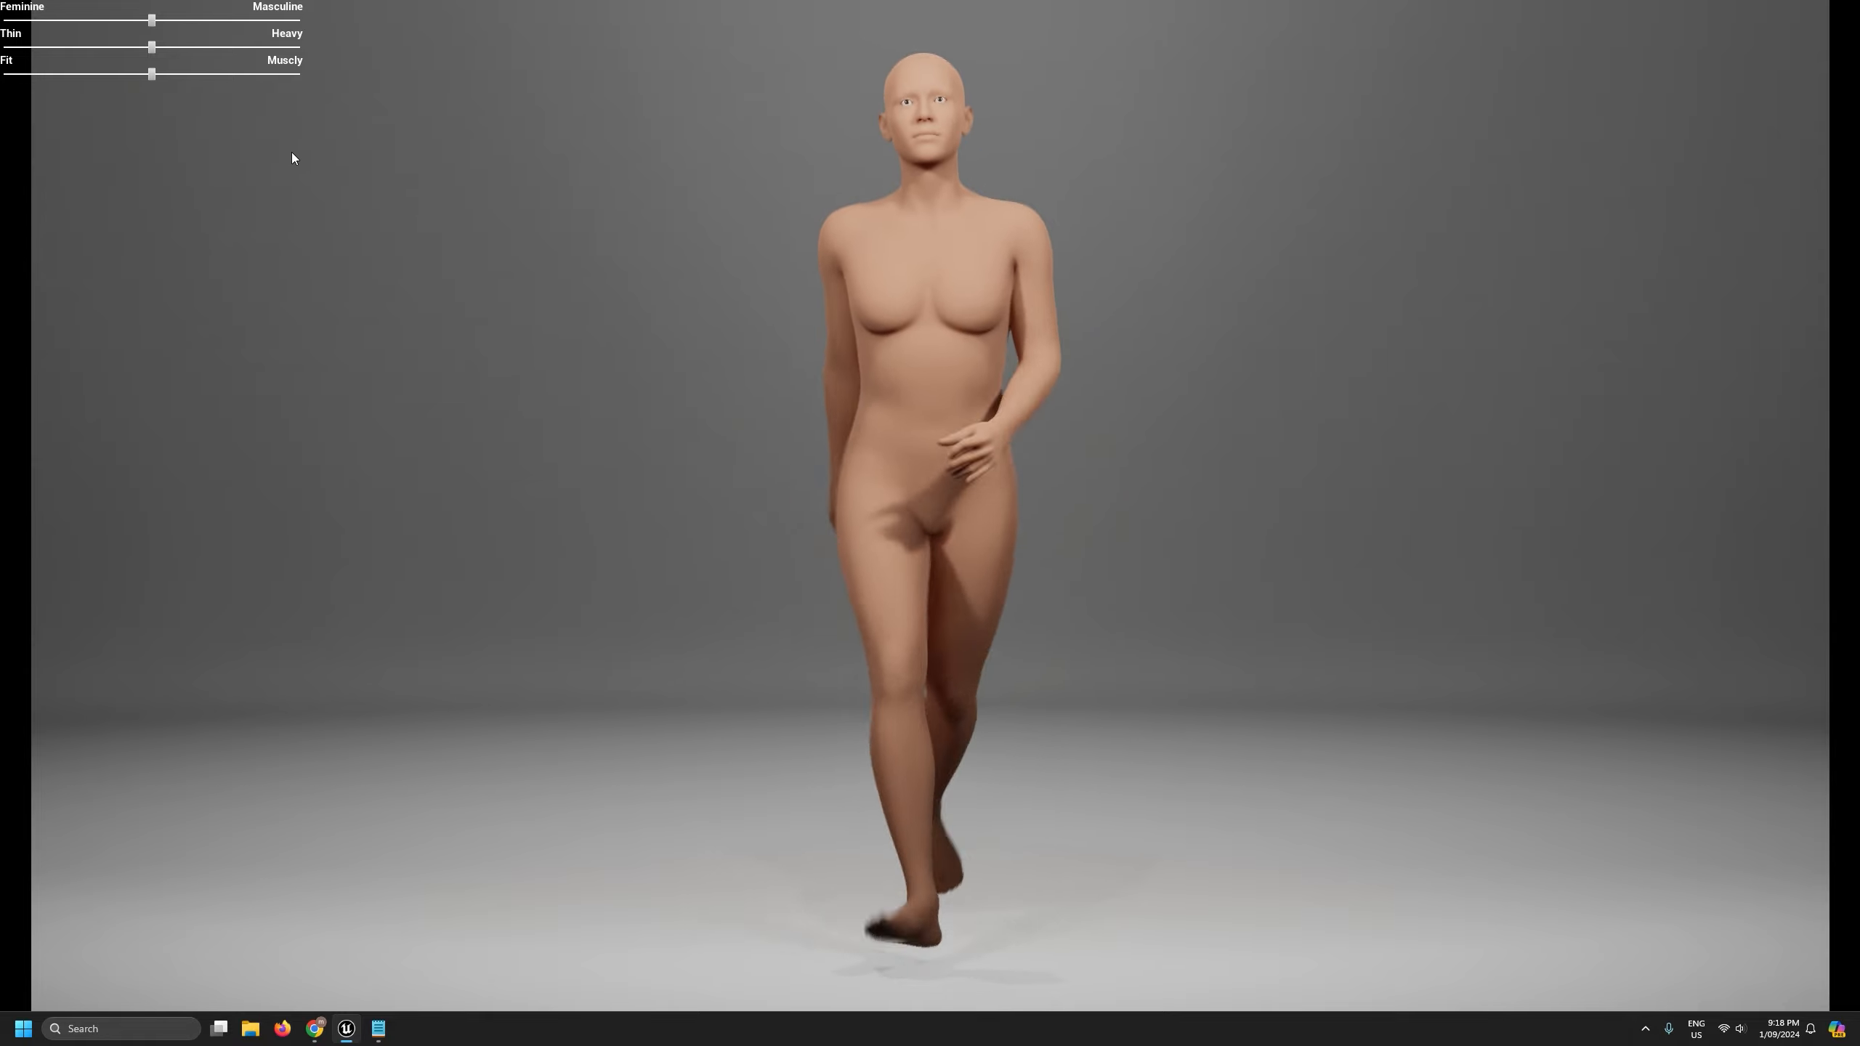
pyautogui.moveTo(153, 46); pyautogui.dragTo(128, 75)
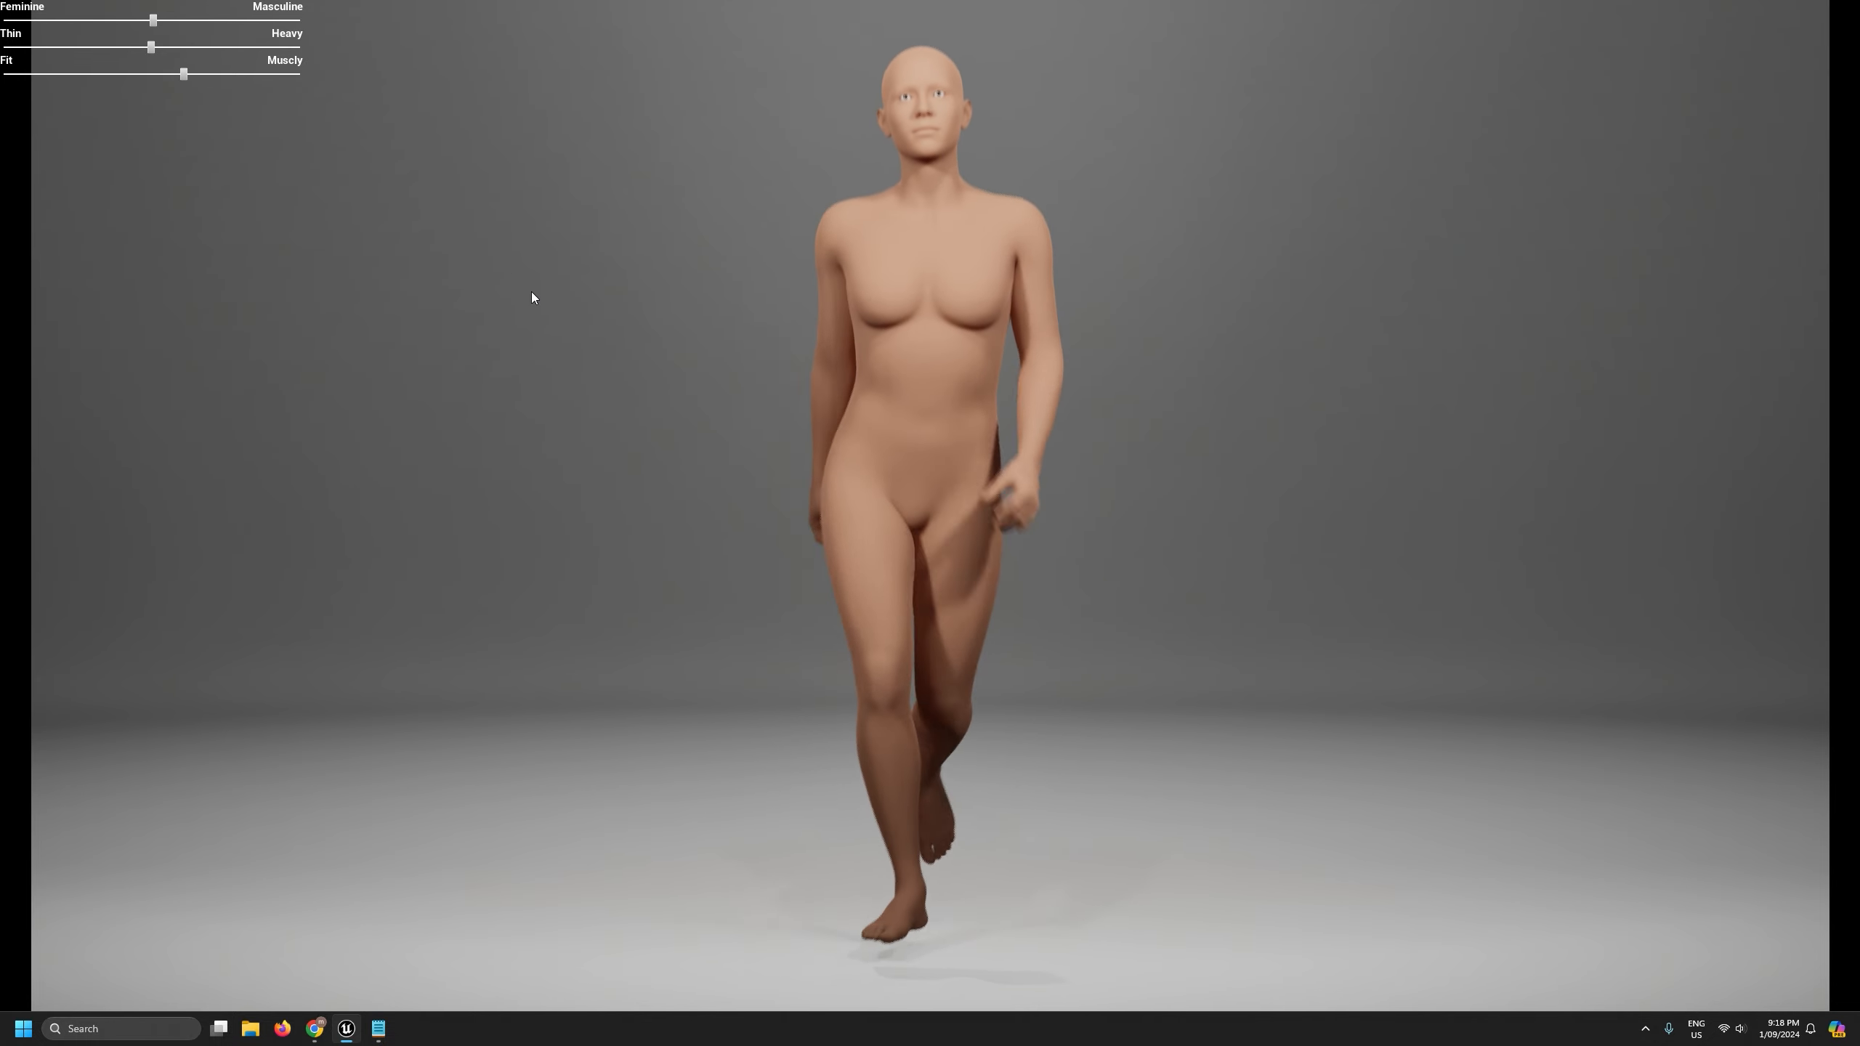
pyautogui.press('F11')
pyautogui.click(397, 57)
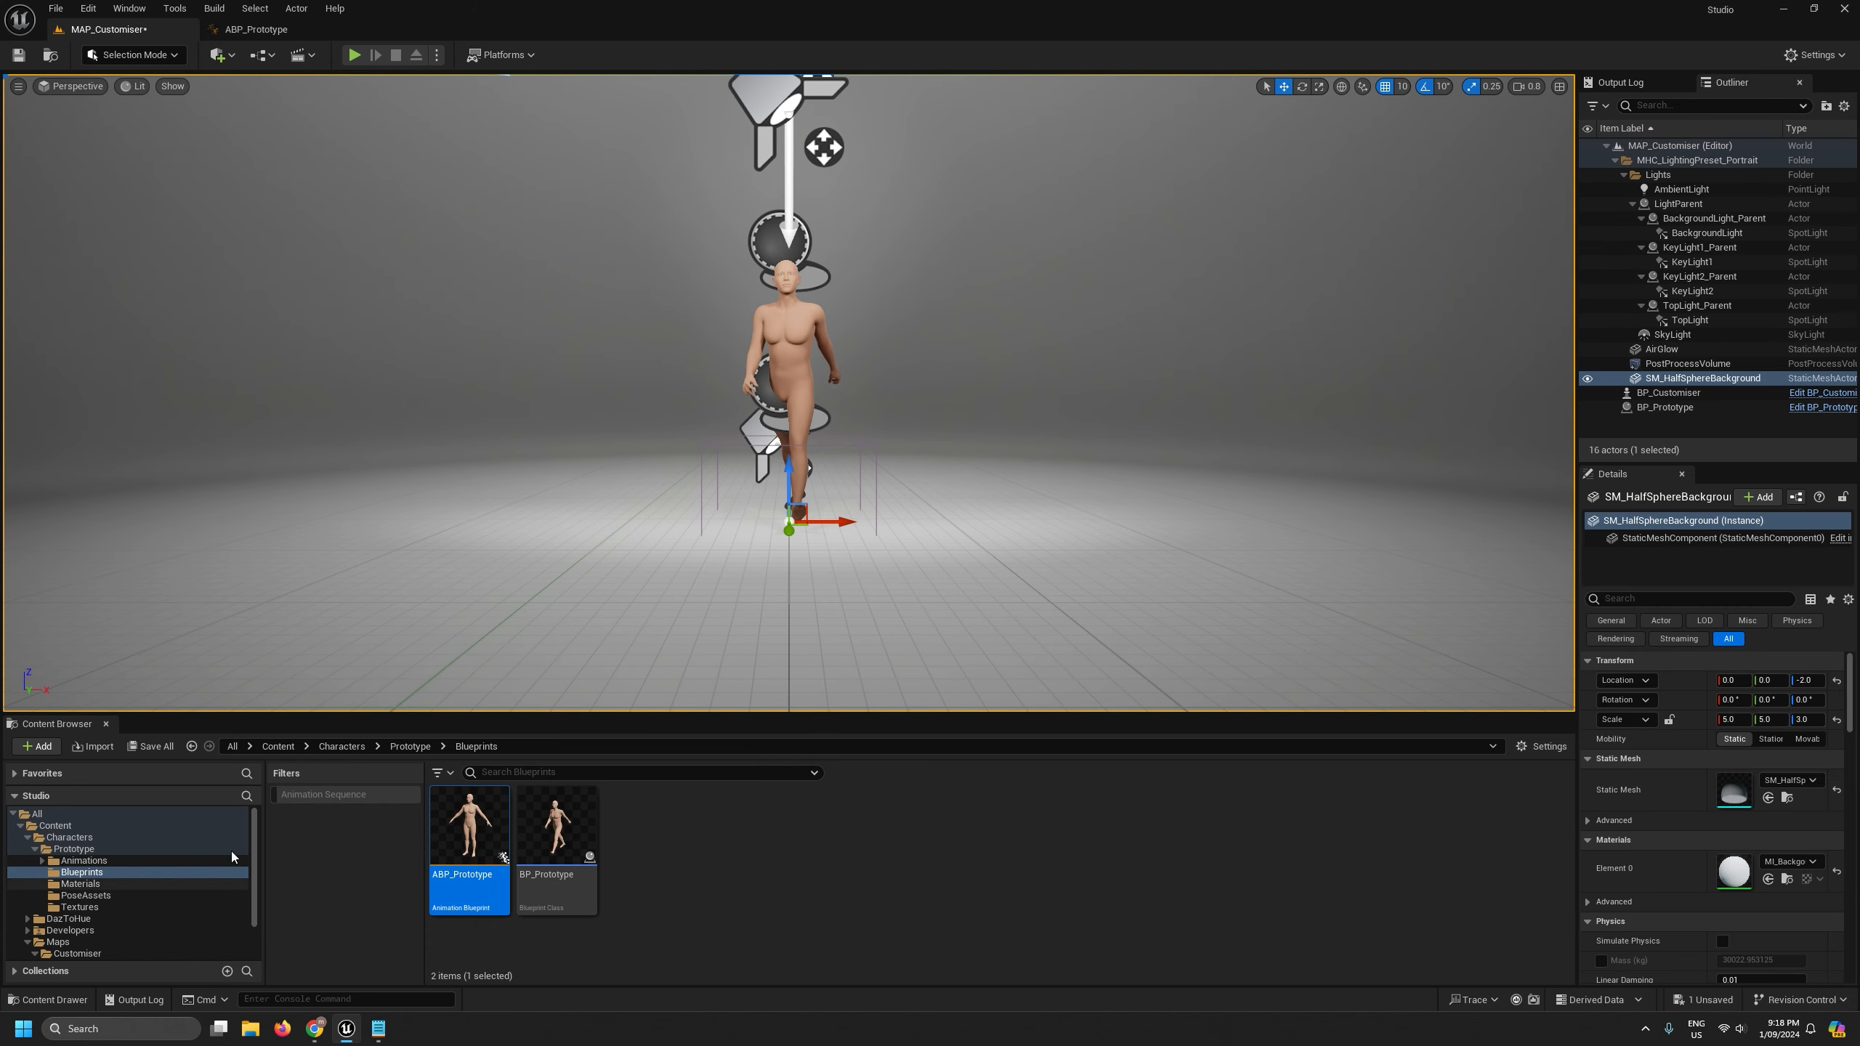
# - Enlarge the Content Browser, open BP_Customiser from the Customiser Blueprints folder to check its Event Graph, and close it
pyautogui.moveTo(583, 713); pyautogui.dragTo(583, 539)
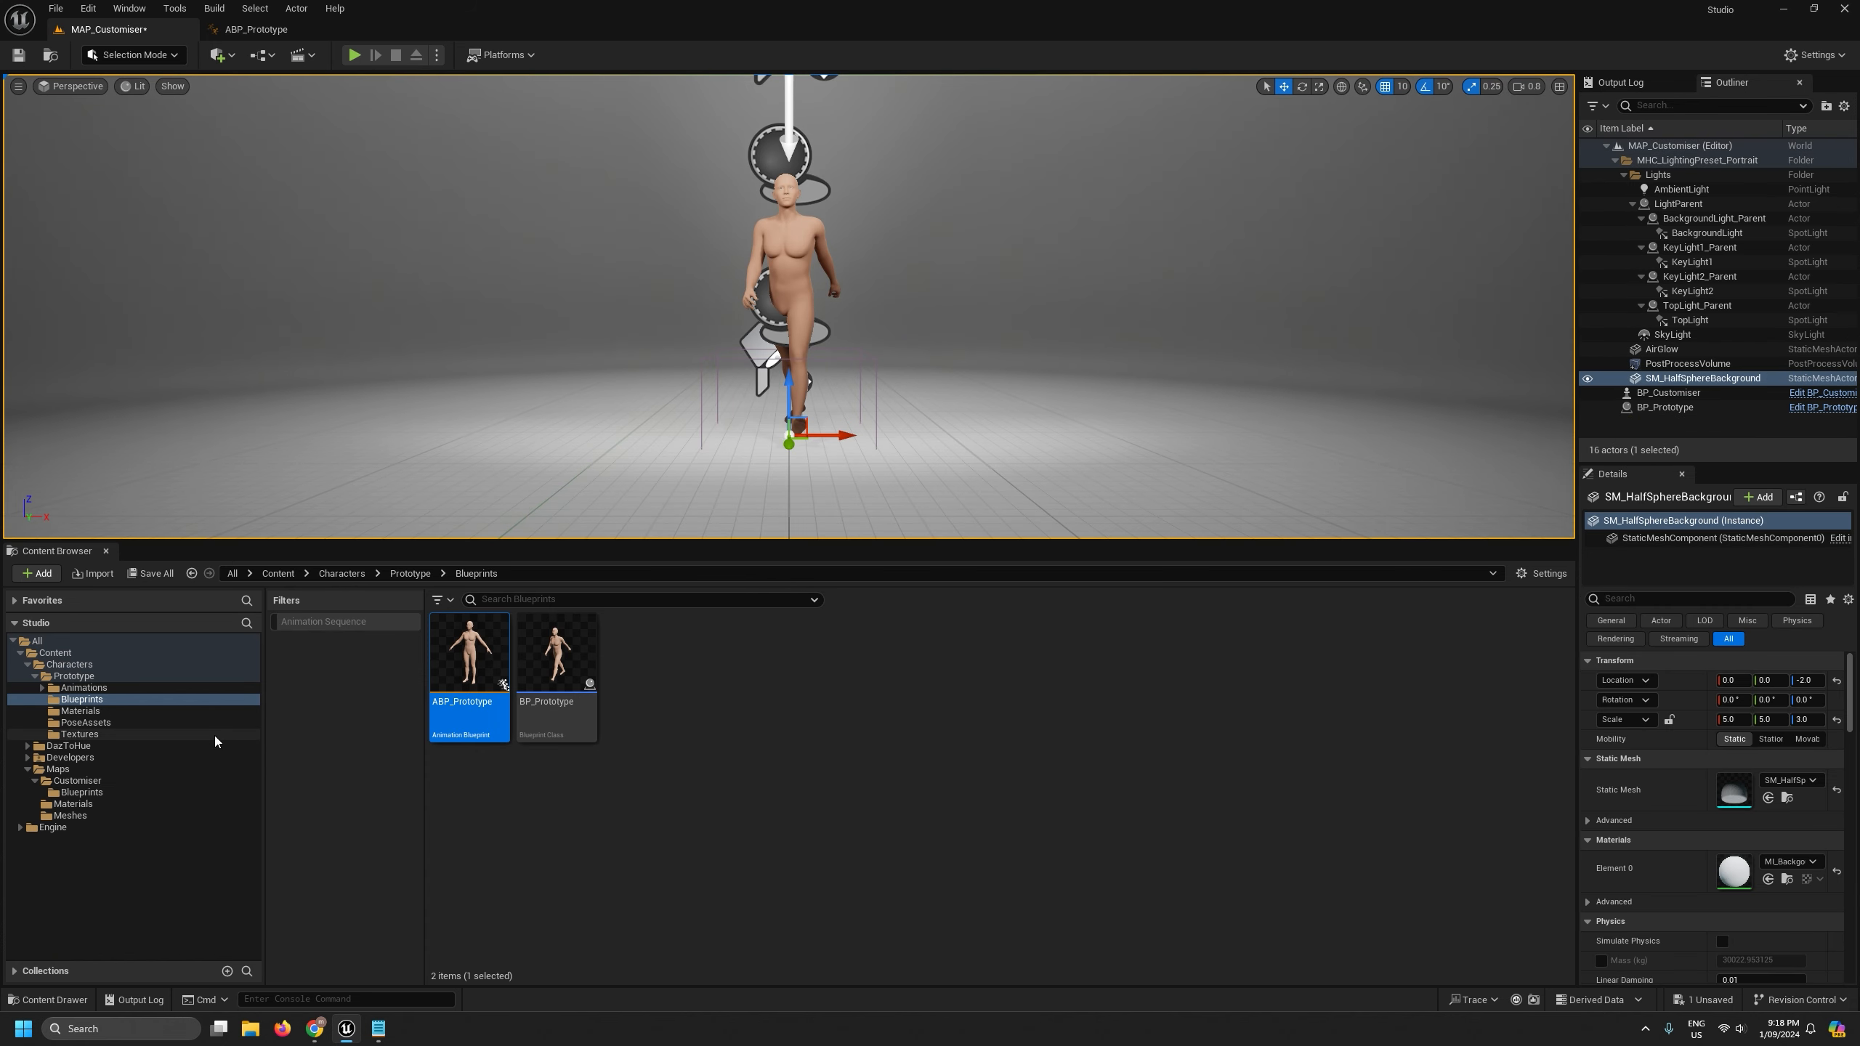
pyautogui.click(81, 791)
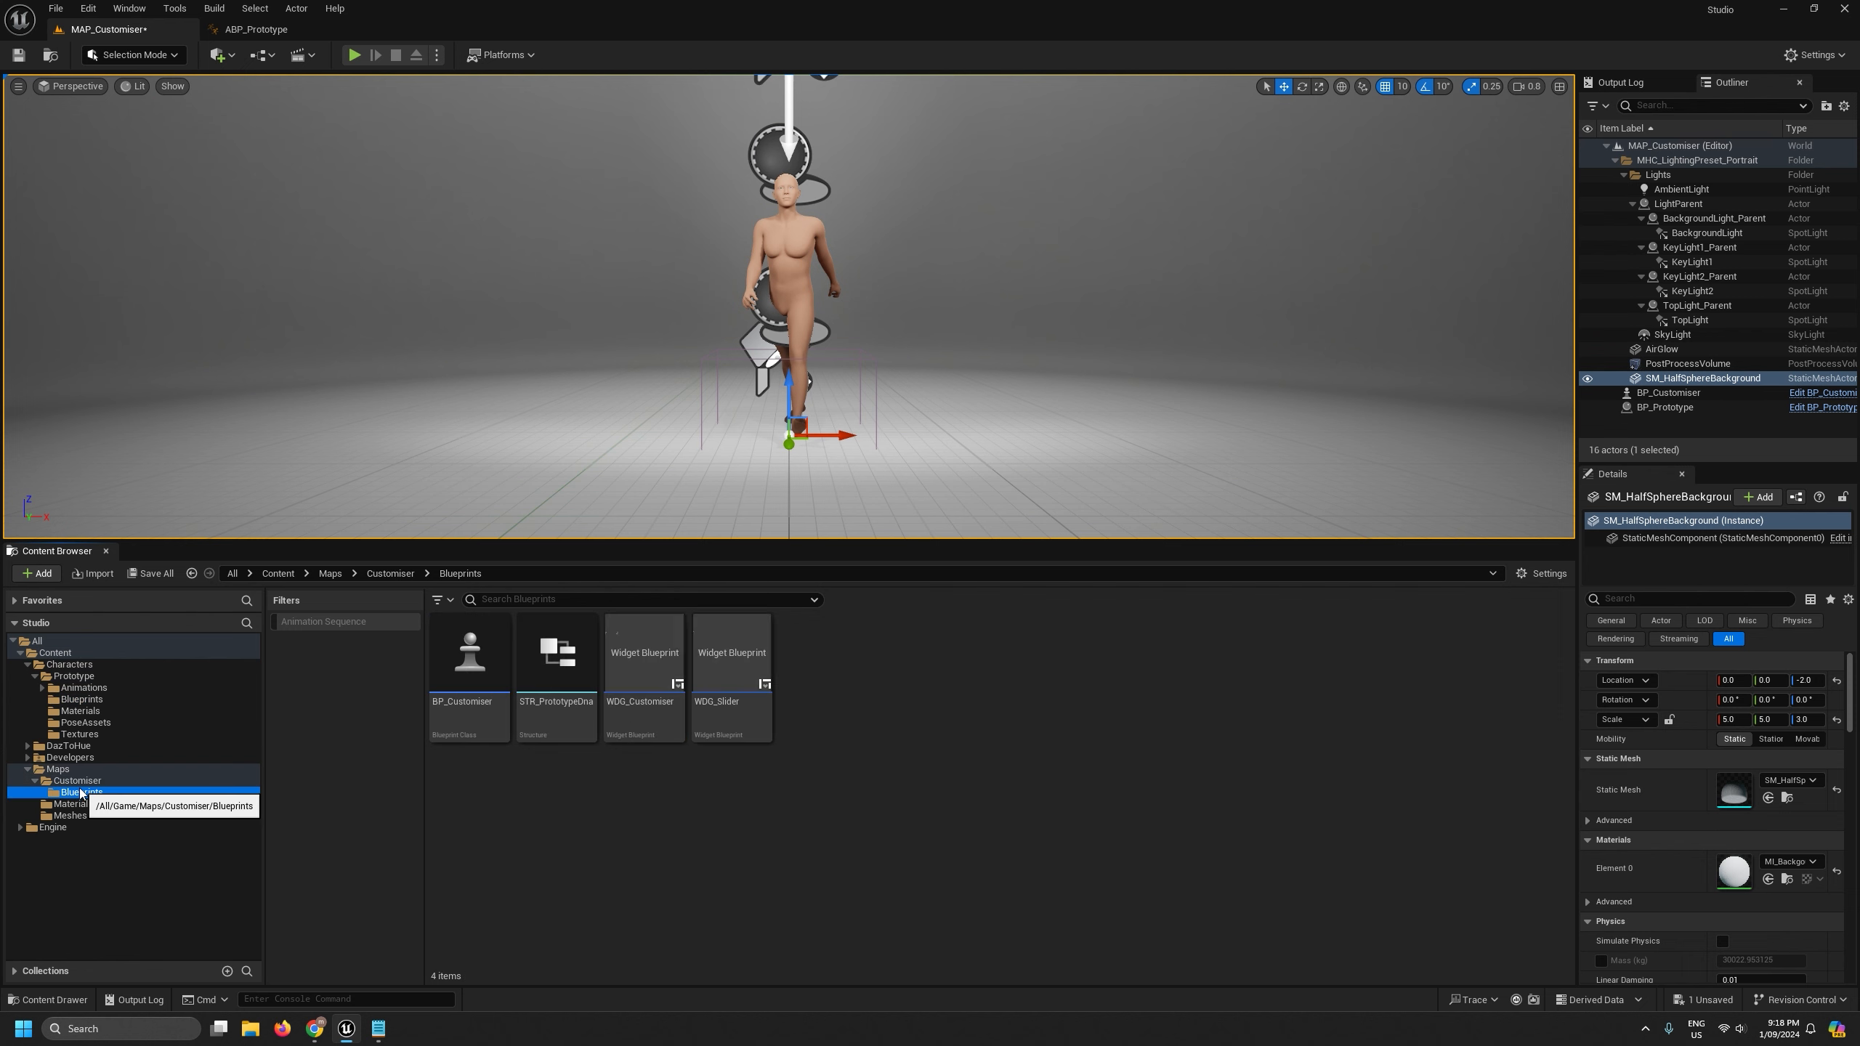
pyautogui.doubleClick(476, 660)
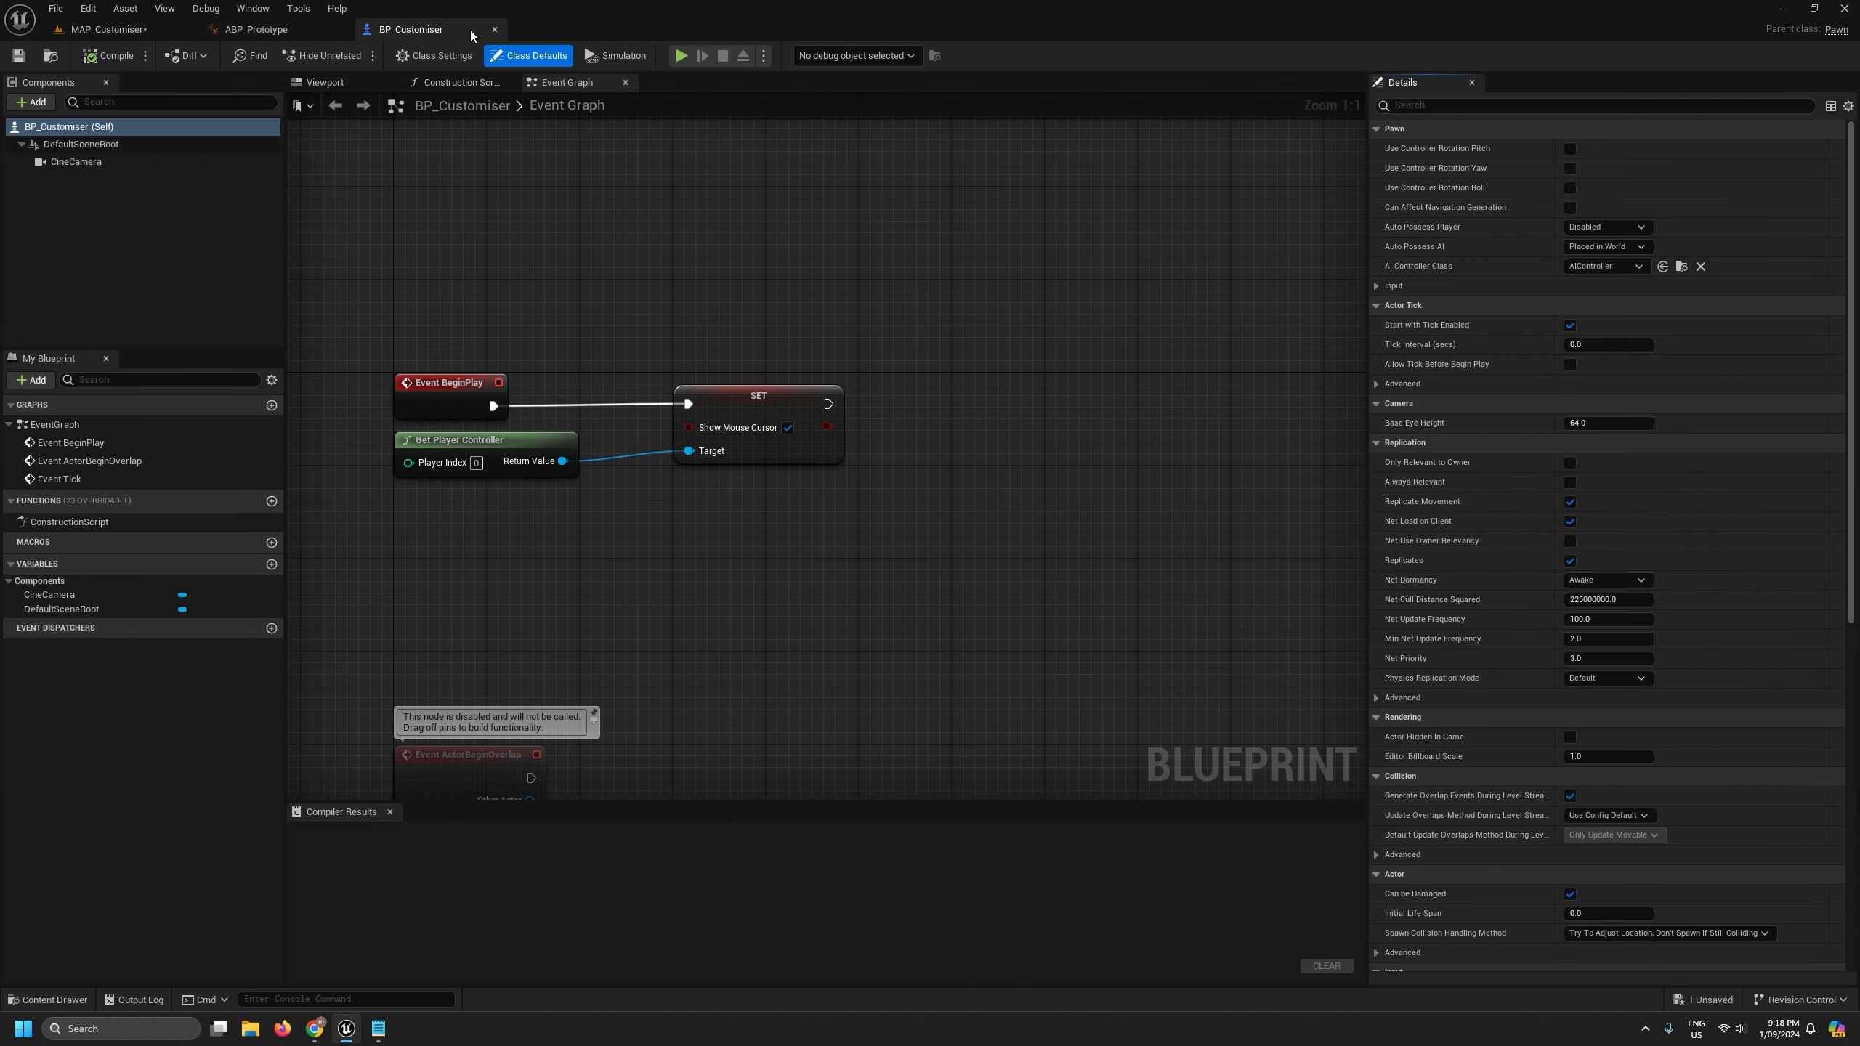
pyautogui.click(494, 29)
pyautogui.click(132, 31)
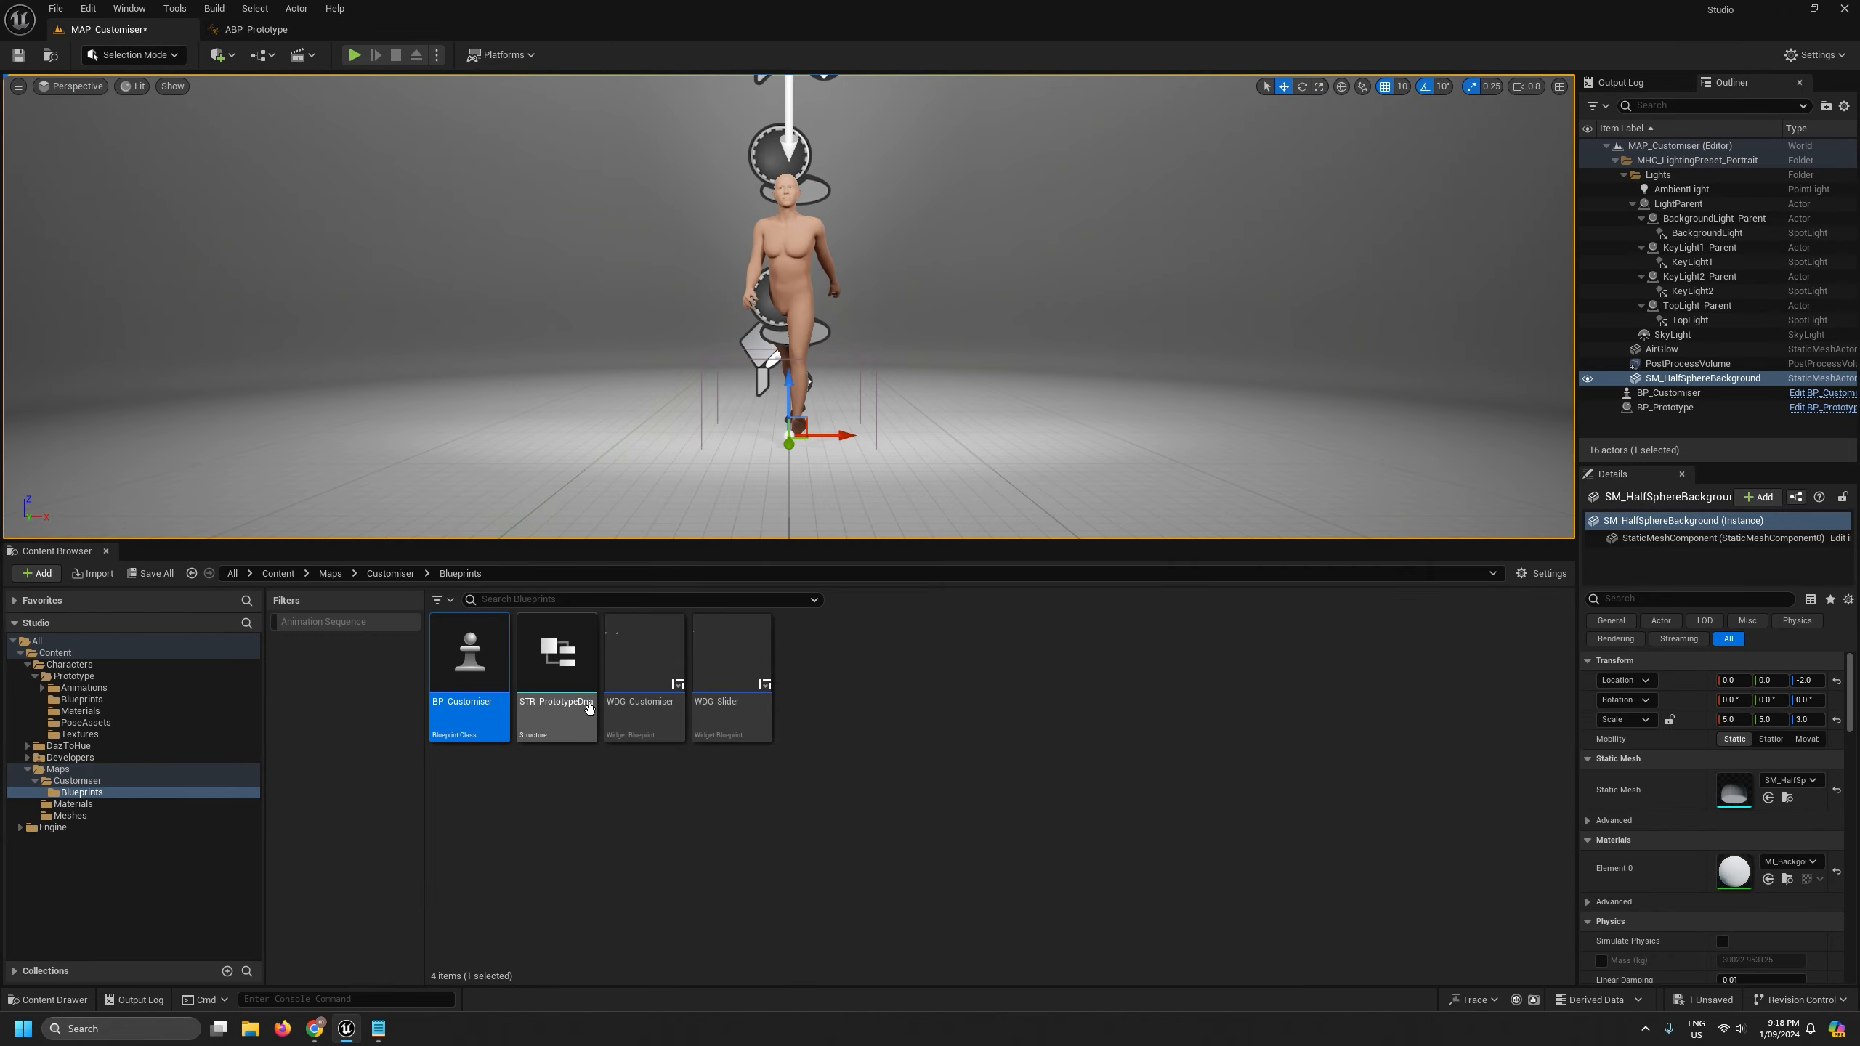
# - Open WDG_Customiser, follow its Feminine–Masculine slider to WDG_Slider, examine that widget's Event Graph and close it
pyautogui.click(642, 675)
pyautogui.doubleClick(643, 676)
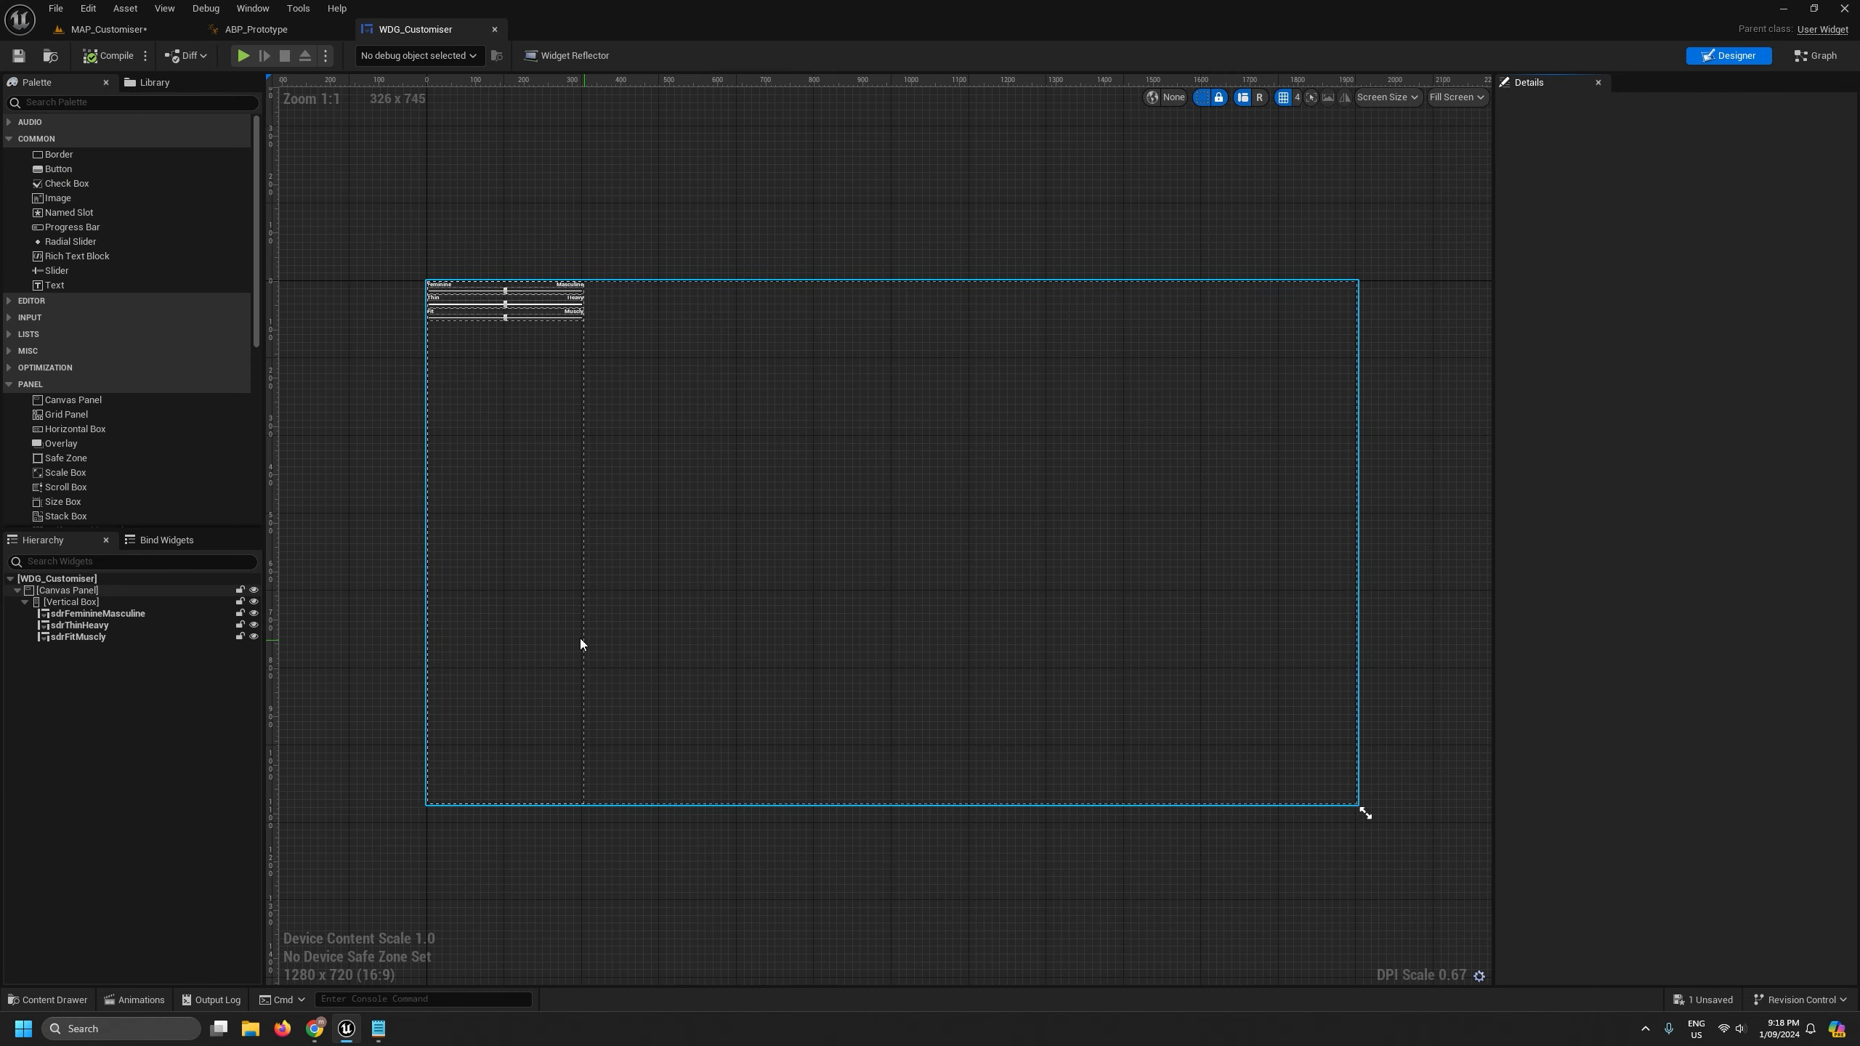
pyautogui.scroll(3, 431, 314)
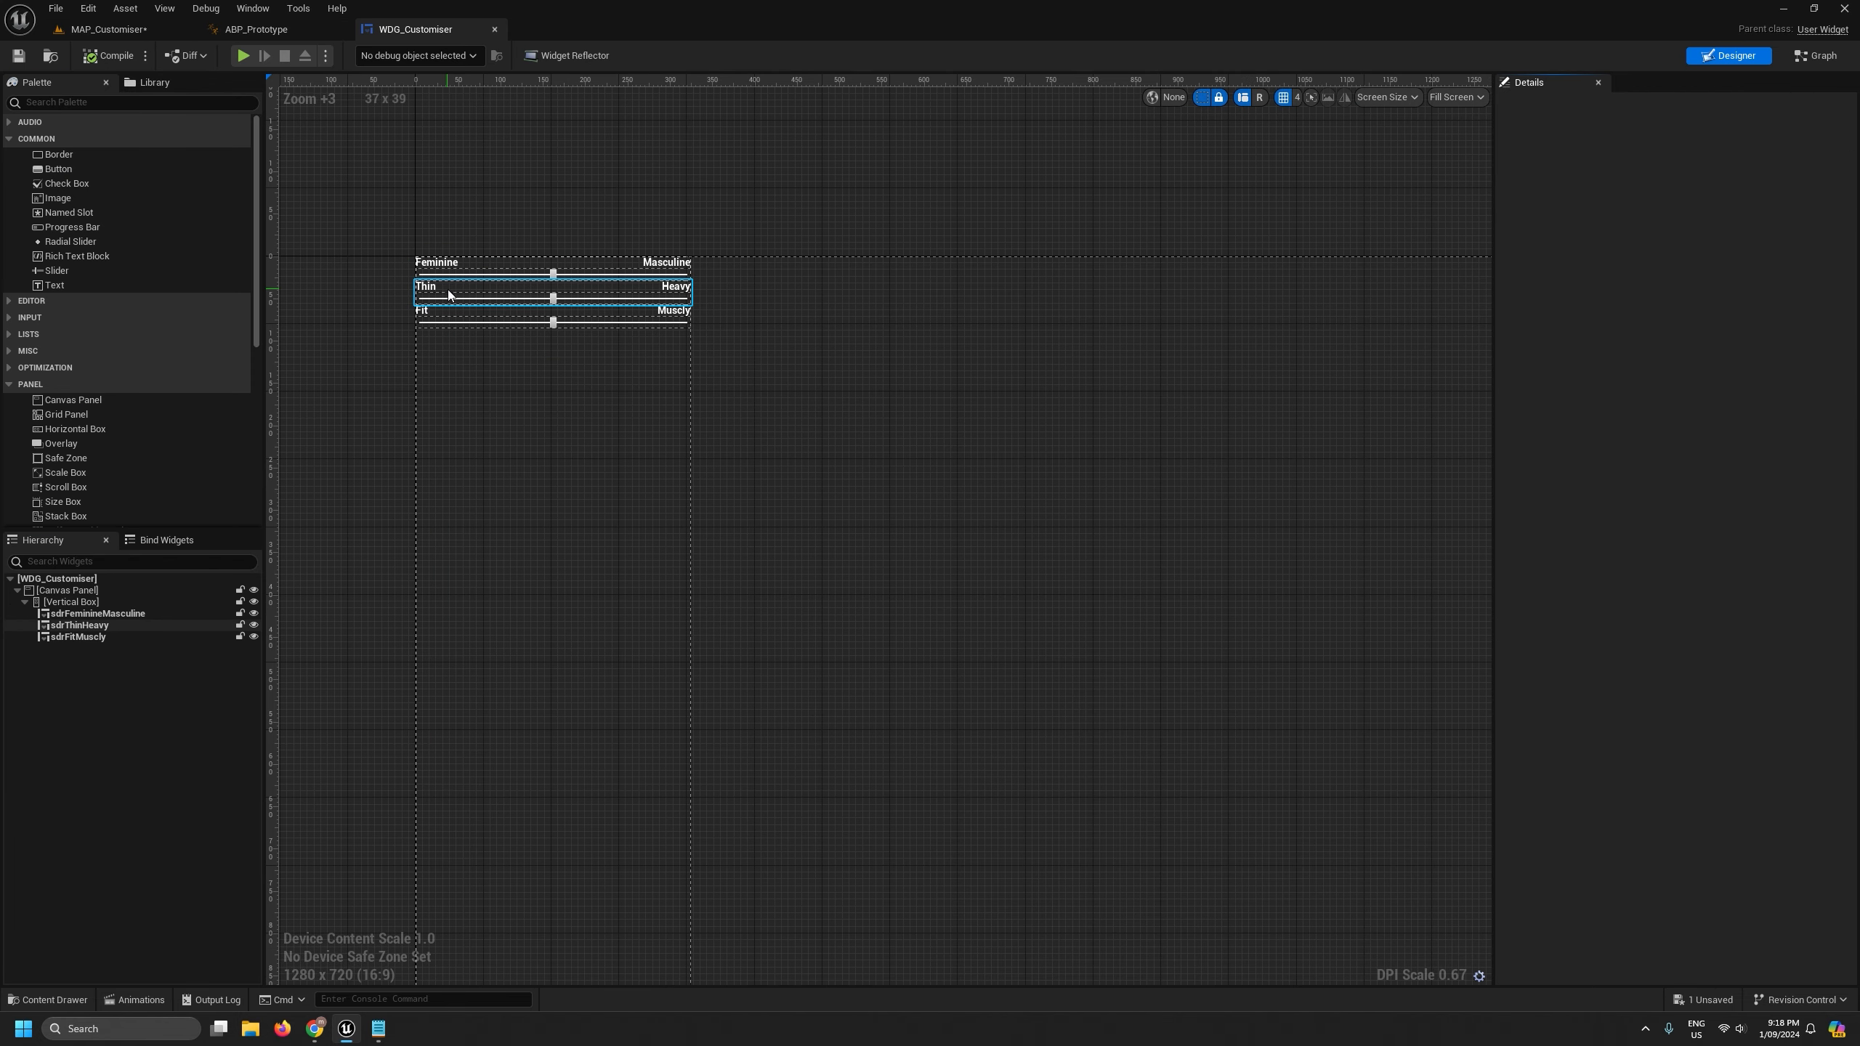
pyautogui.click(448, 292)
pyautogui.click(464, 261)
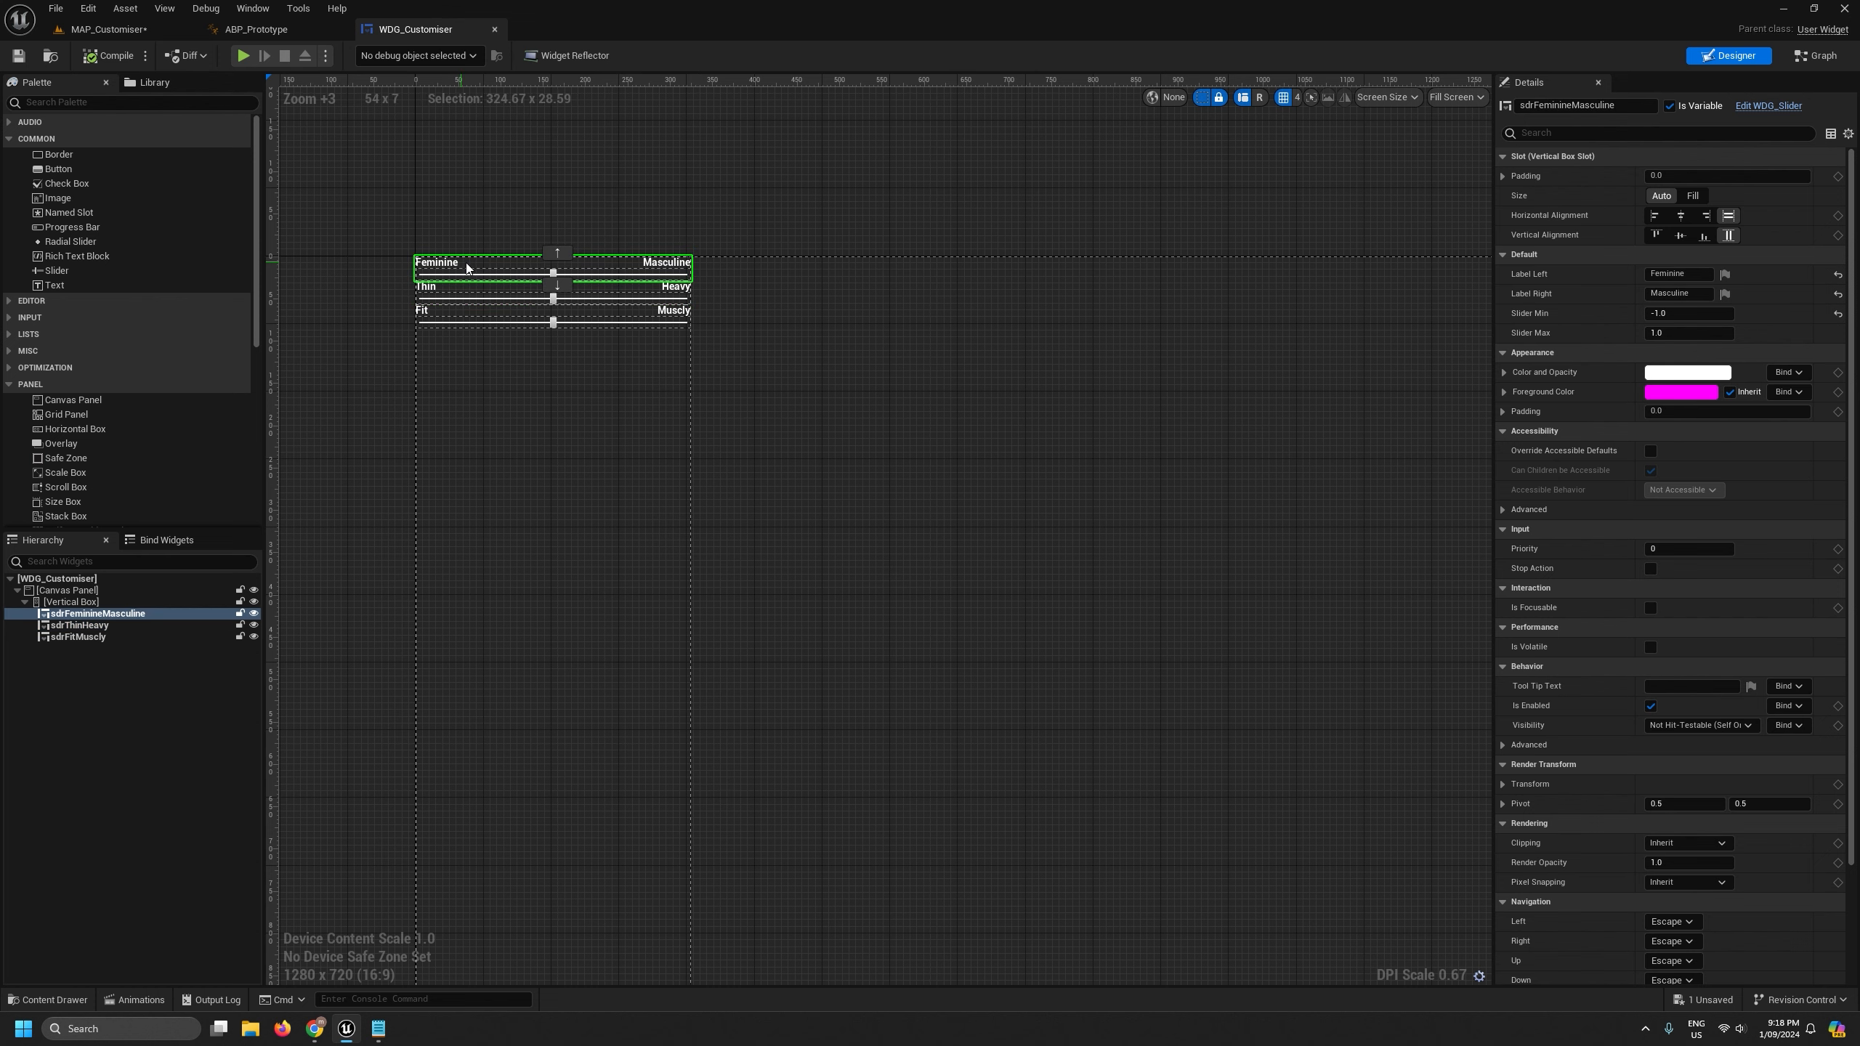
pyautogui.click(1776, 106)
pyautogui.click(1815, 56)
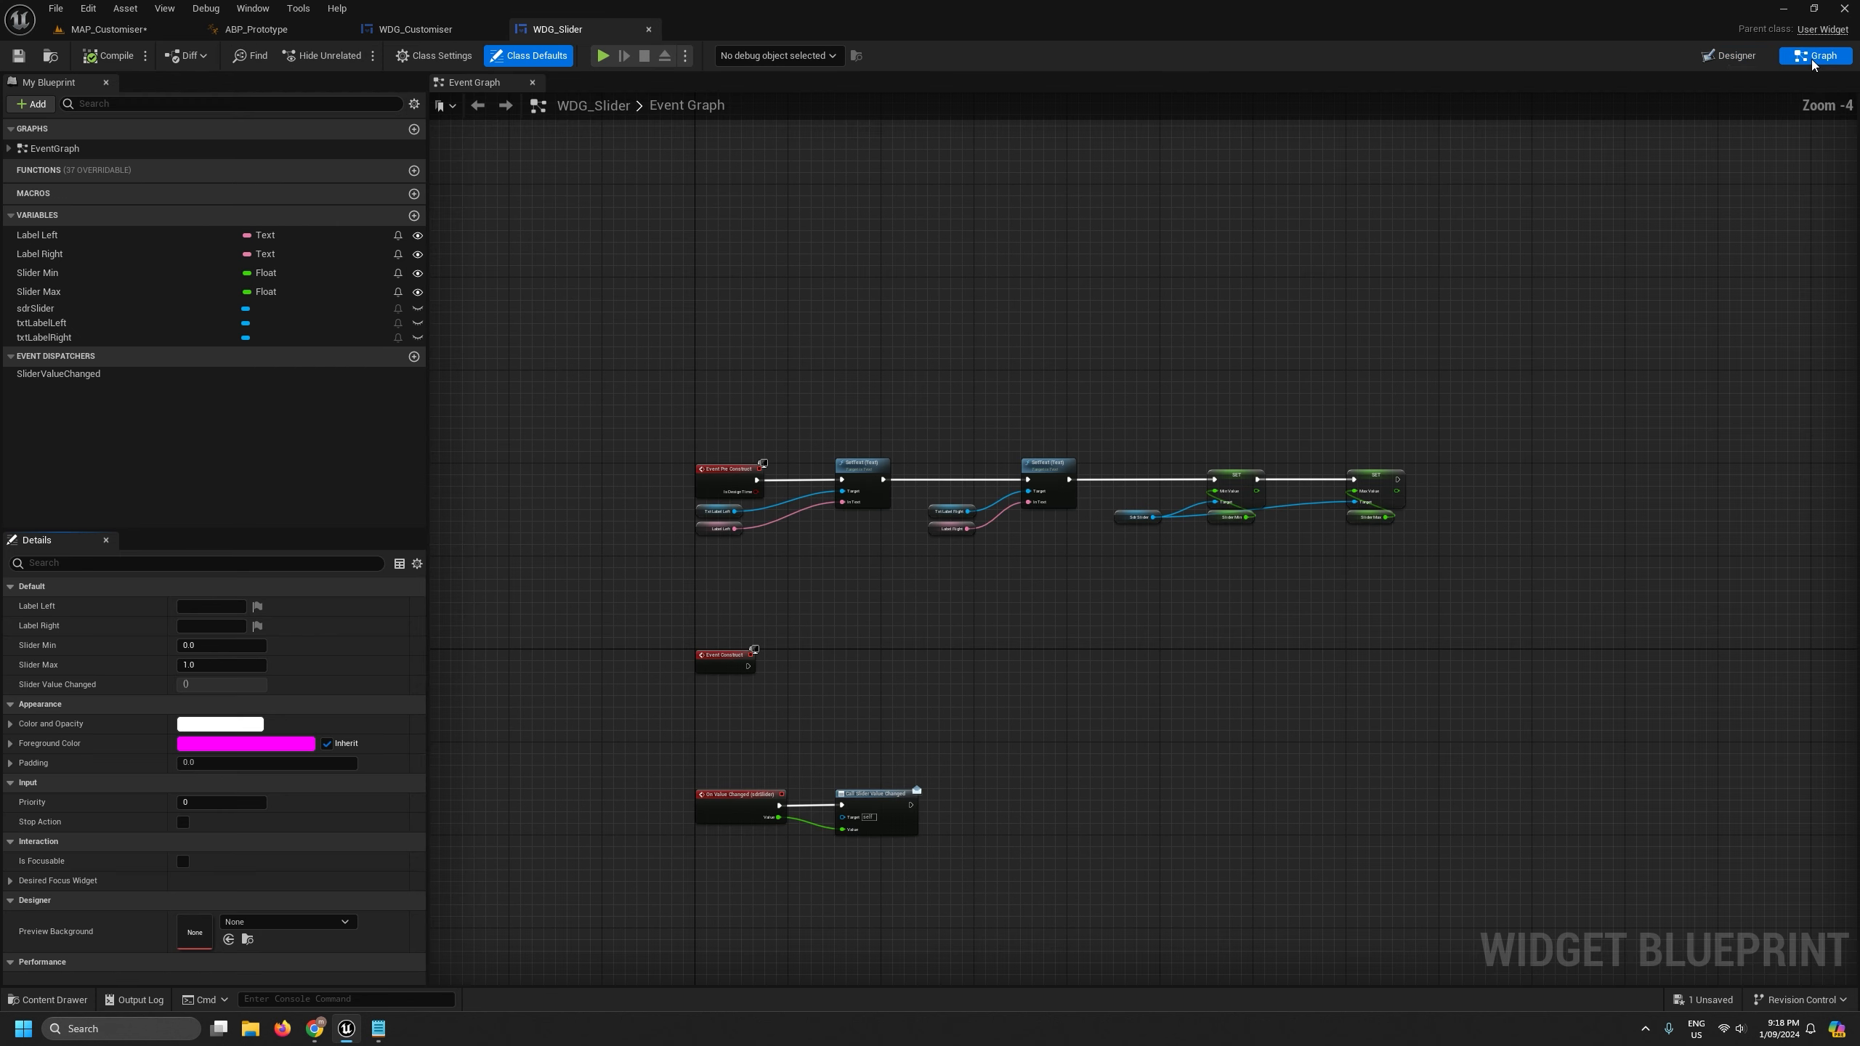
pyautogui.scroll(2, 1052, 546)
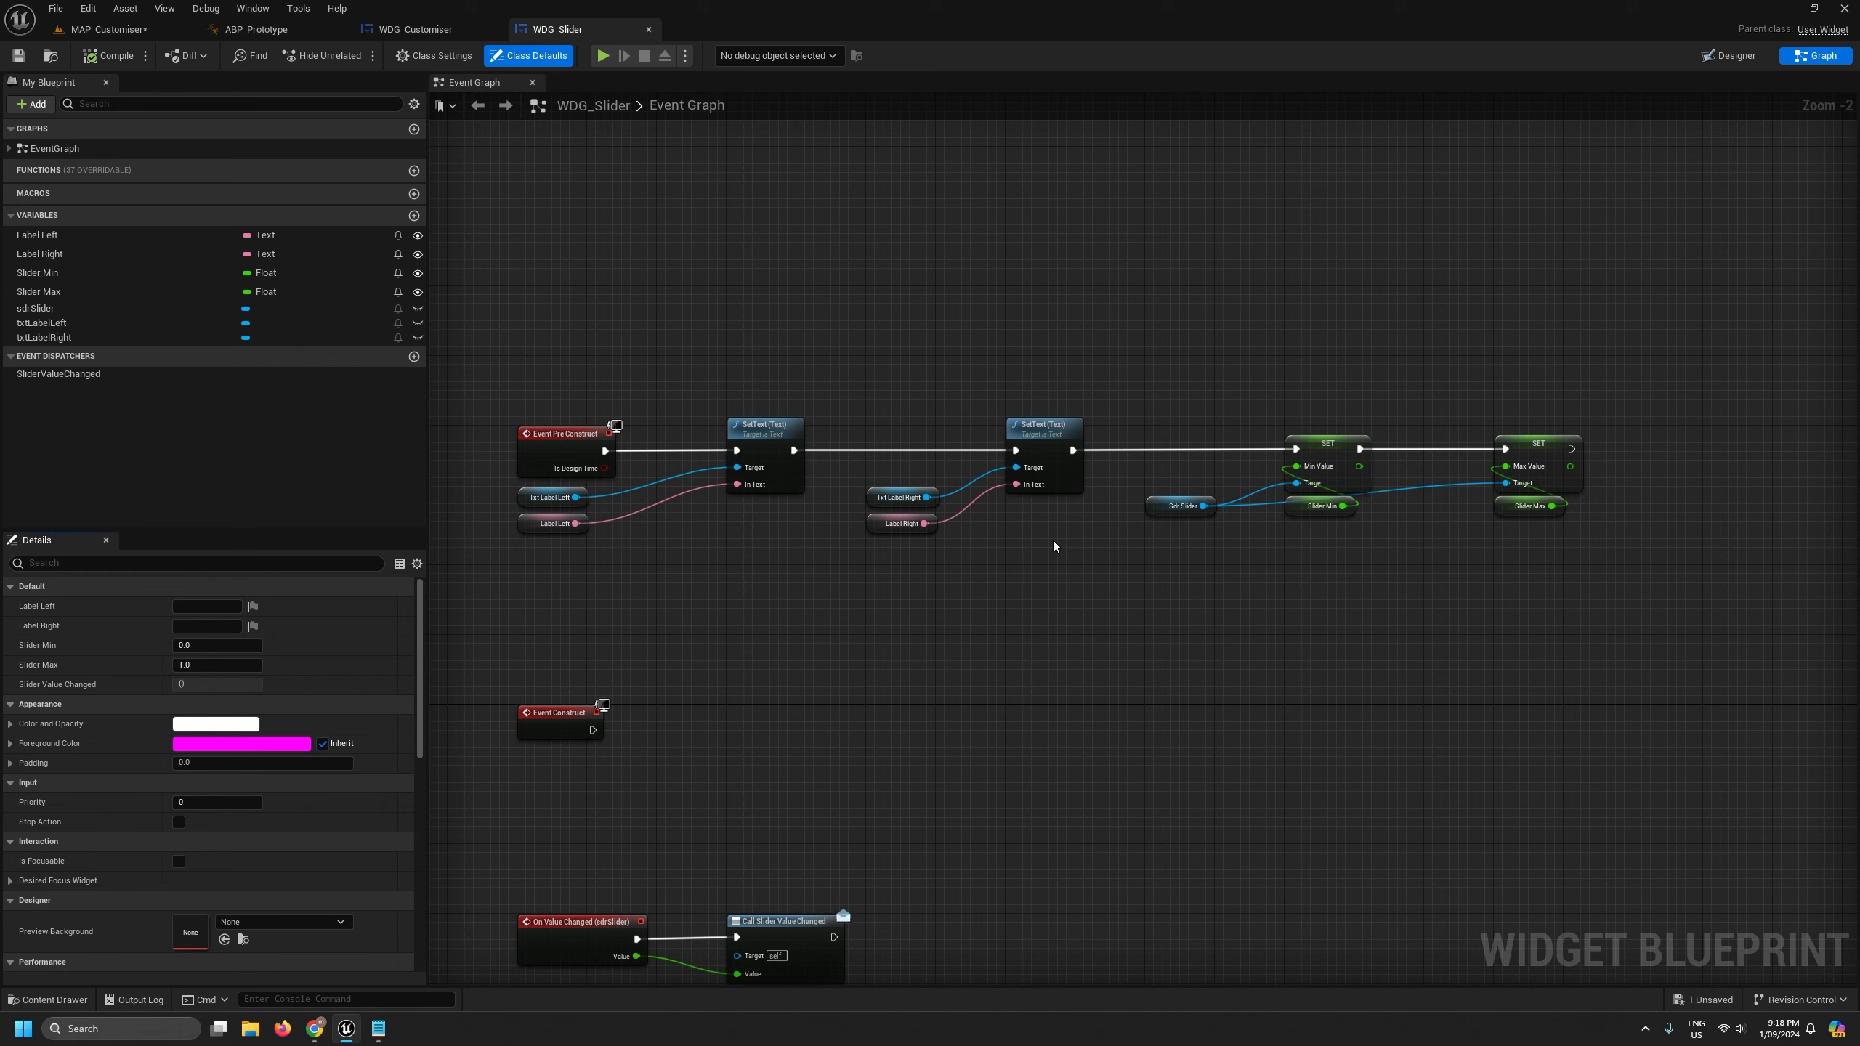
pyautogui.scroll(-3, 1052, 540)
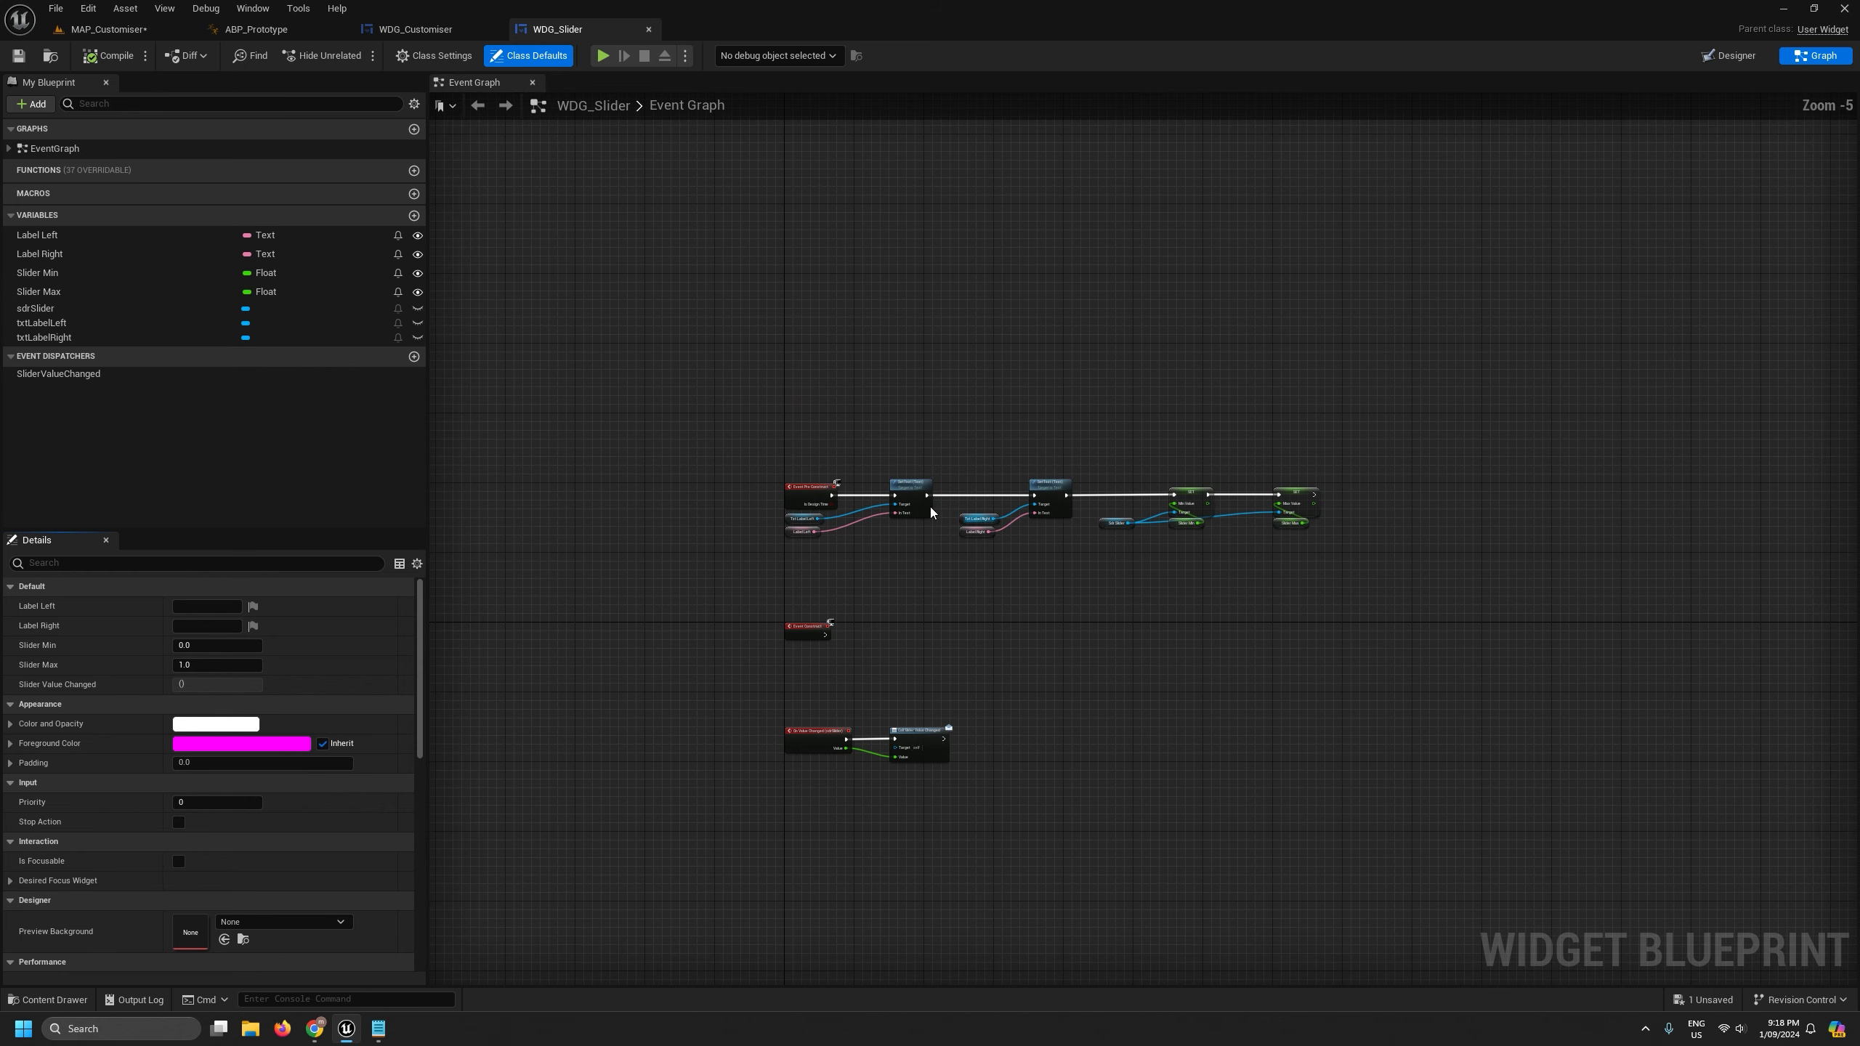
pyautogui.click(649, 29)
# - Add a Print String after Call Dna Changed in WDG_Customiser's sdrFeminineMasculine event, fed by the slider's Value, and compile
pyautogui.click(1820, 57)
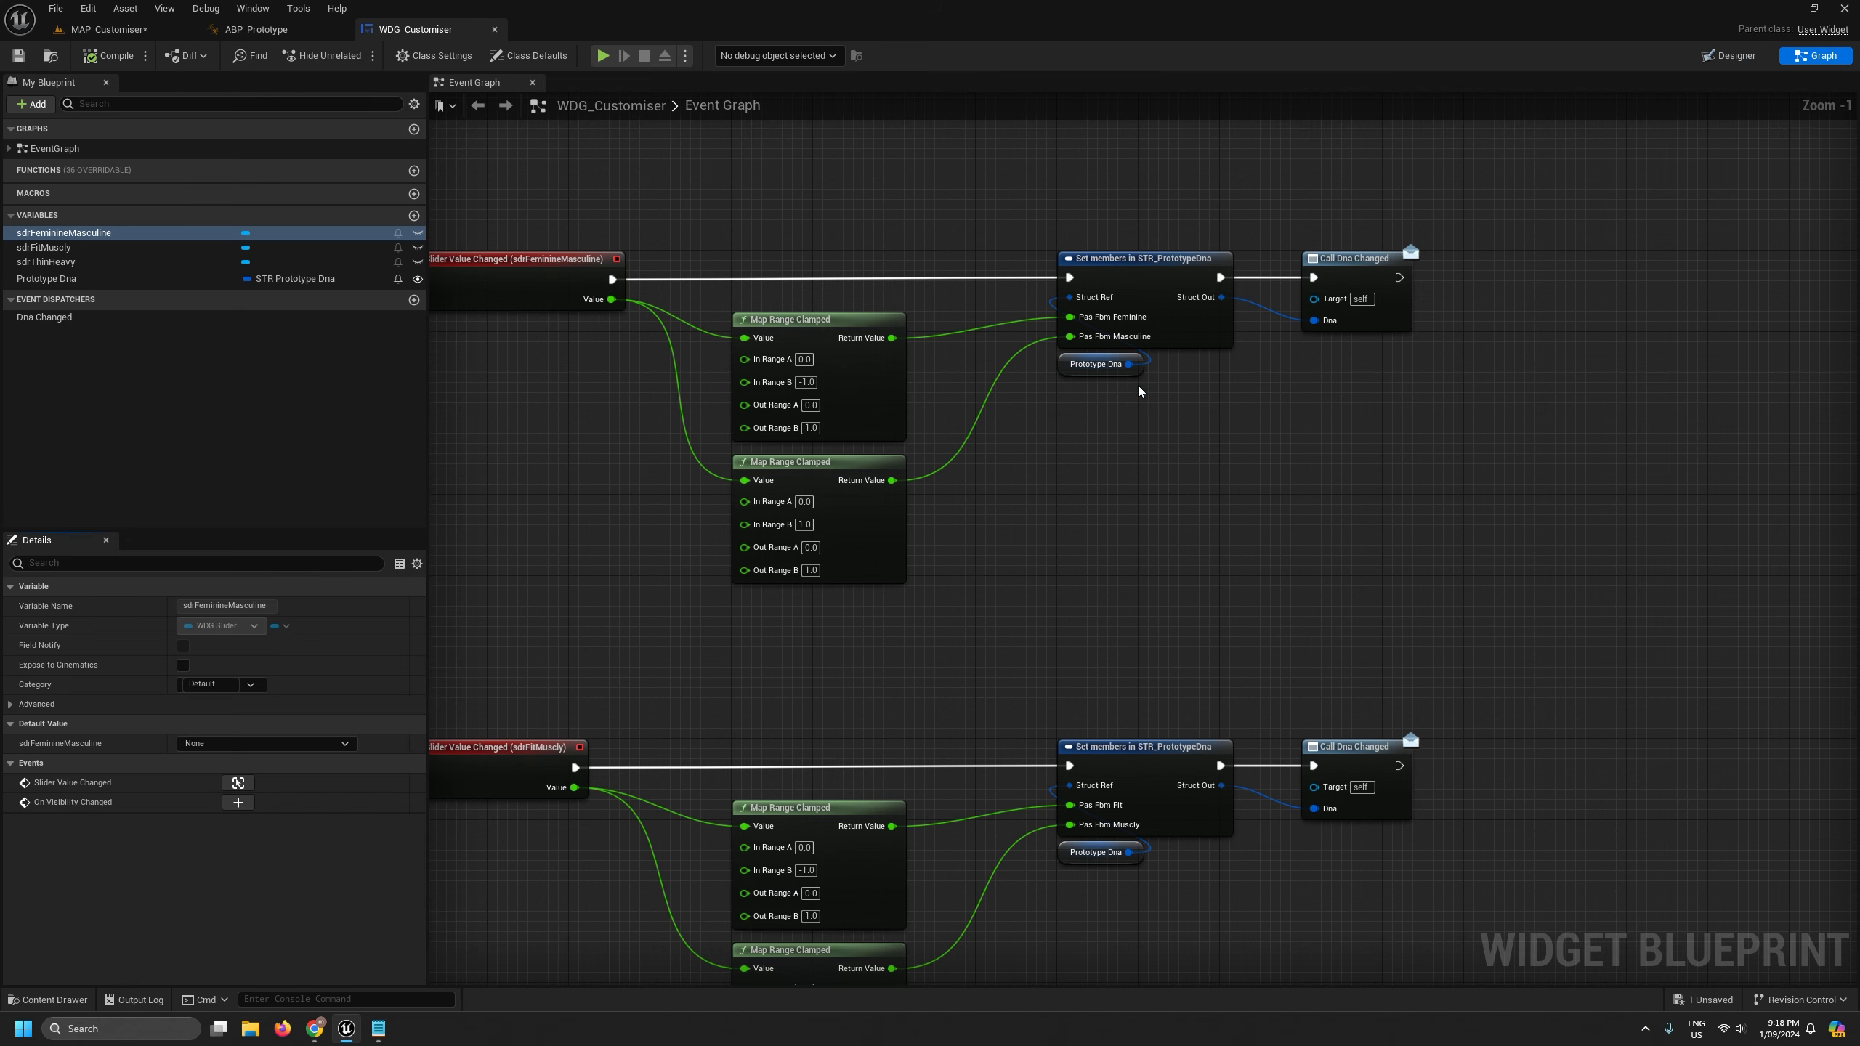
pyautogui.scroll(-3, 1138, 546)
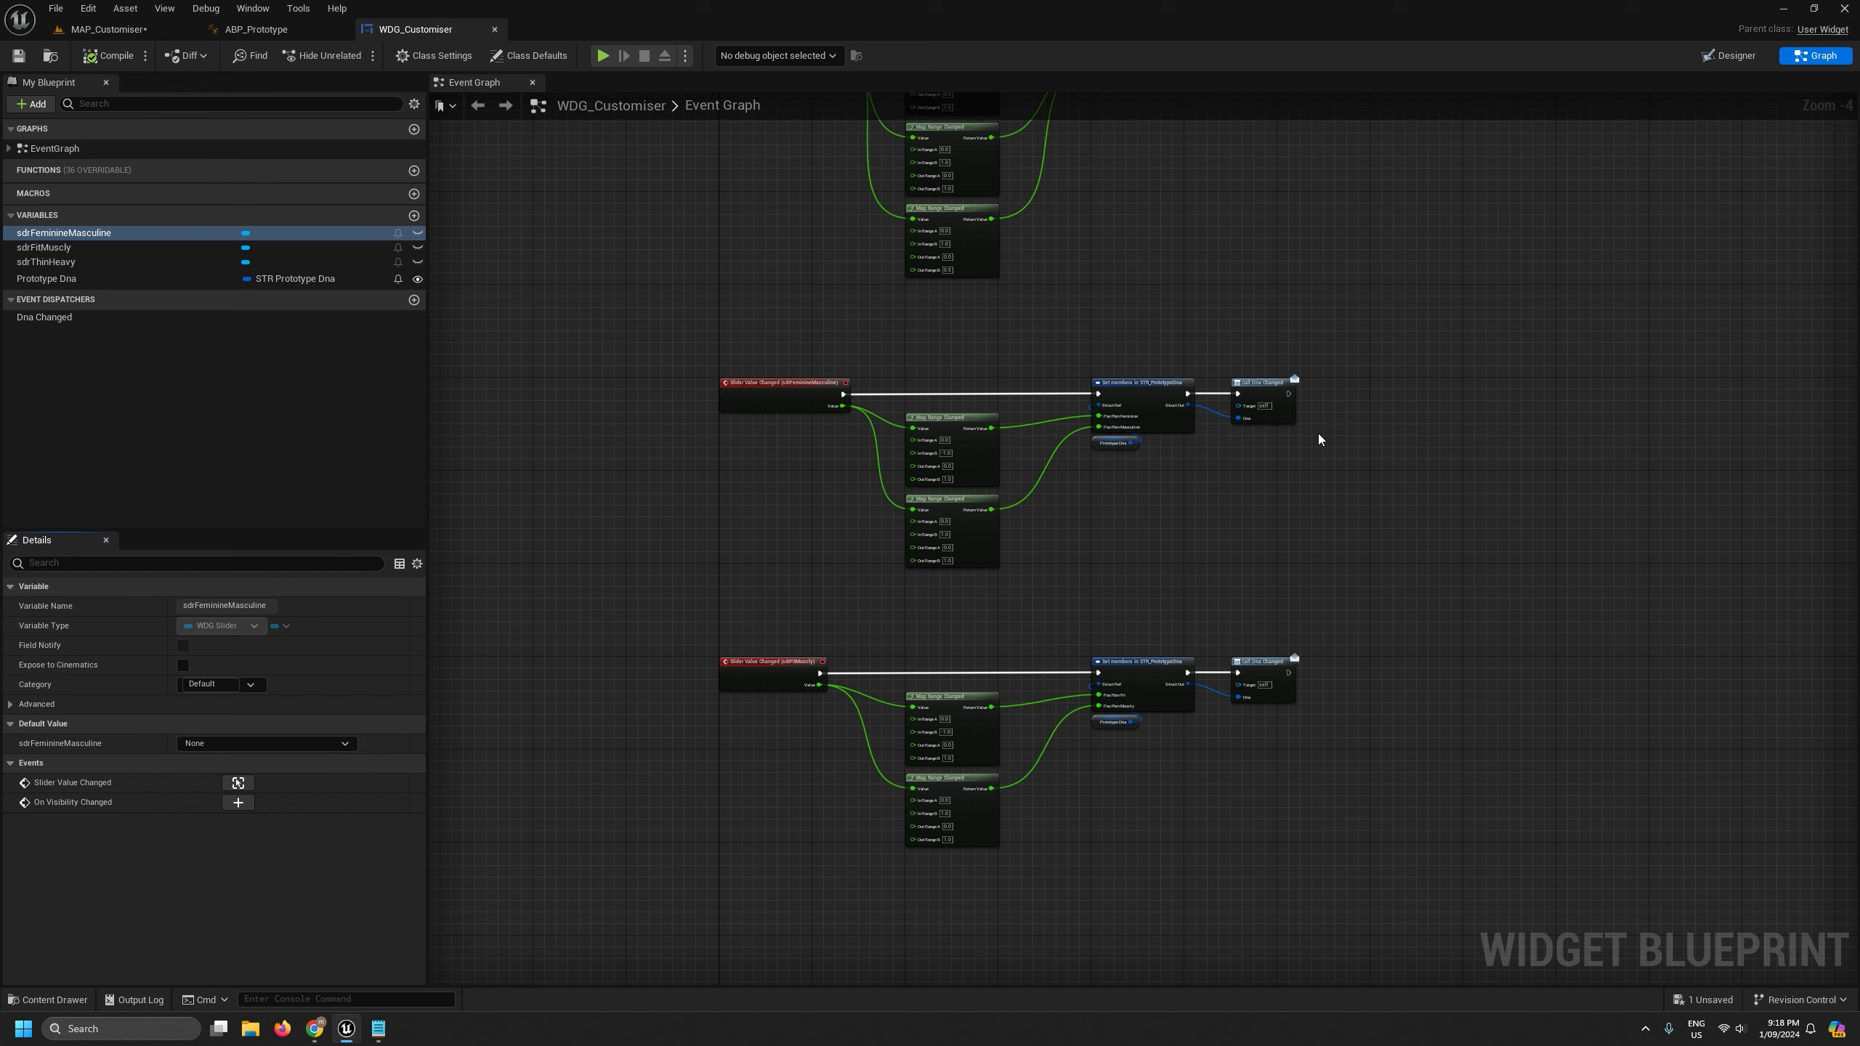
pyautogui.scroll(1, 1301, 427)
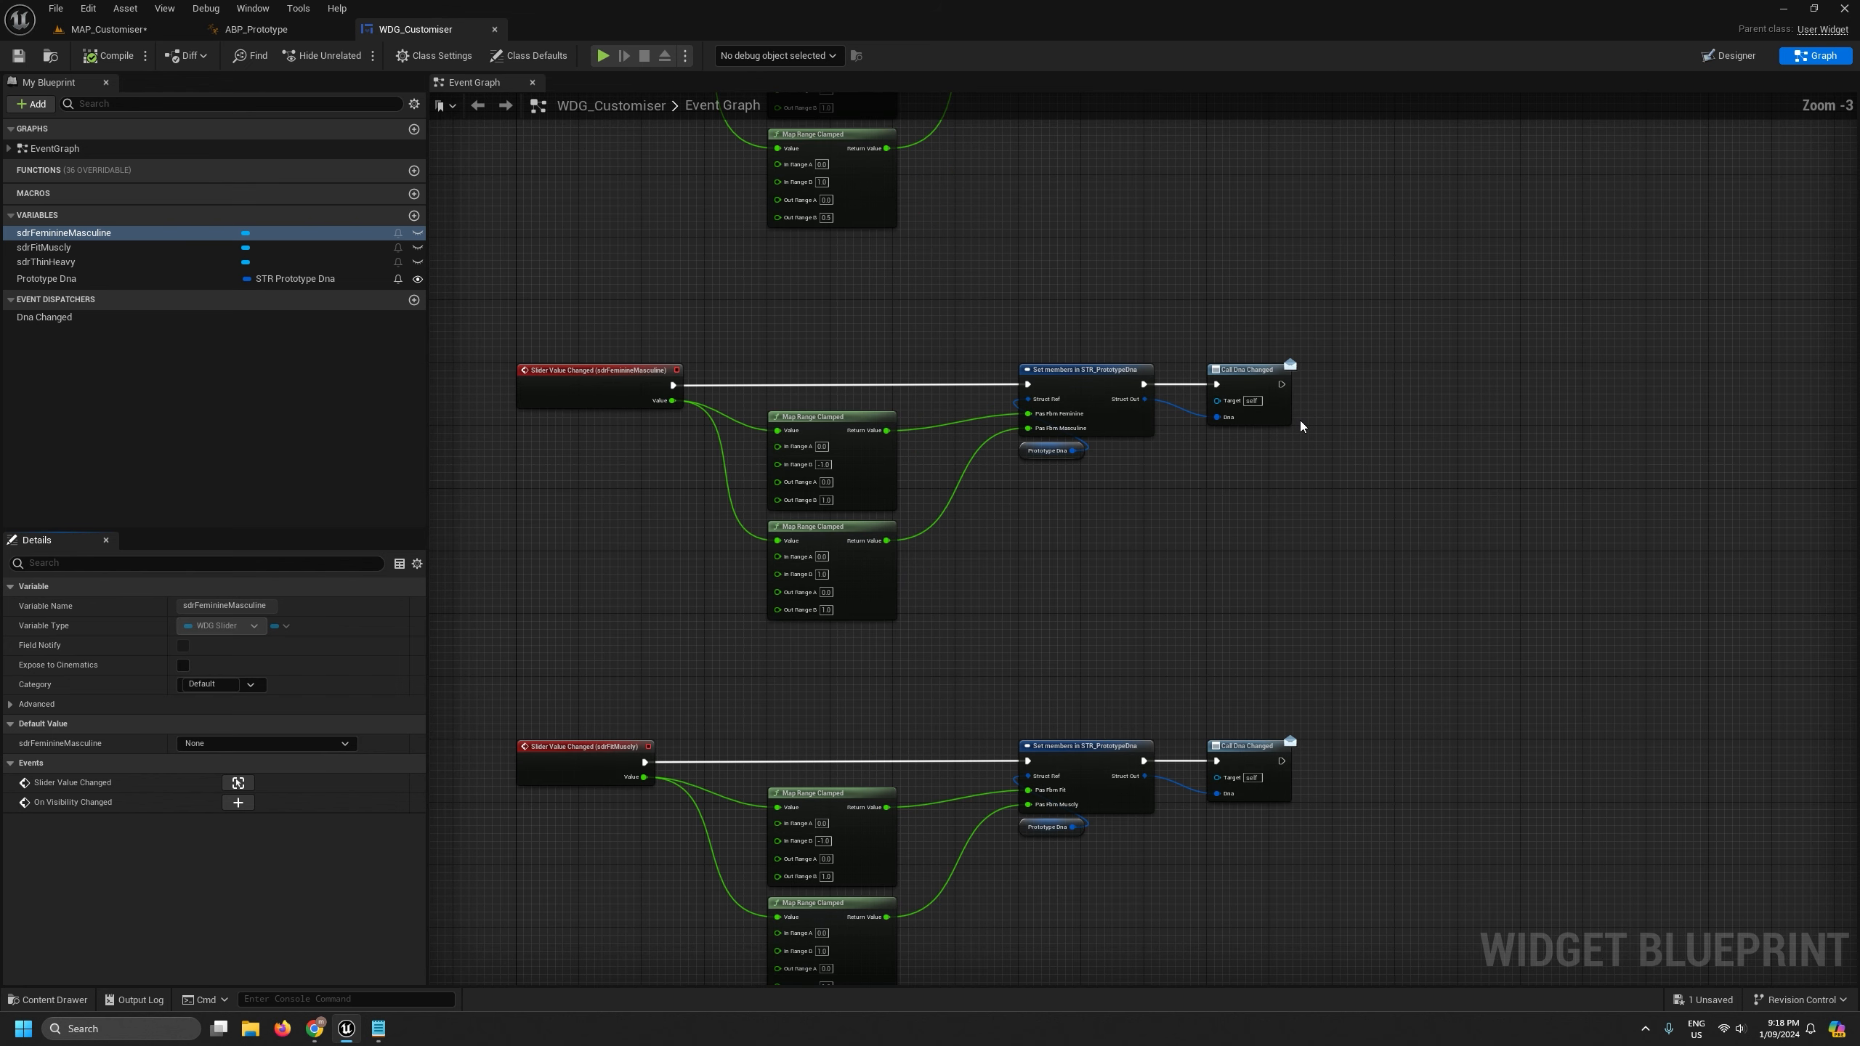
pyautogui.rightClick(1372, 409)
pyautogui.write('print')
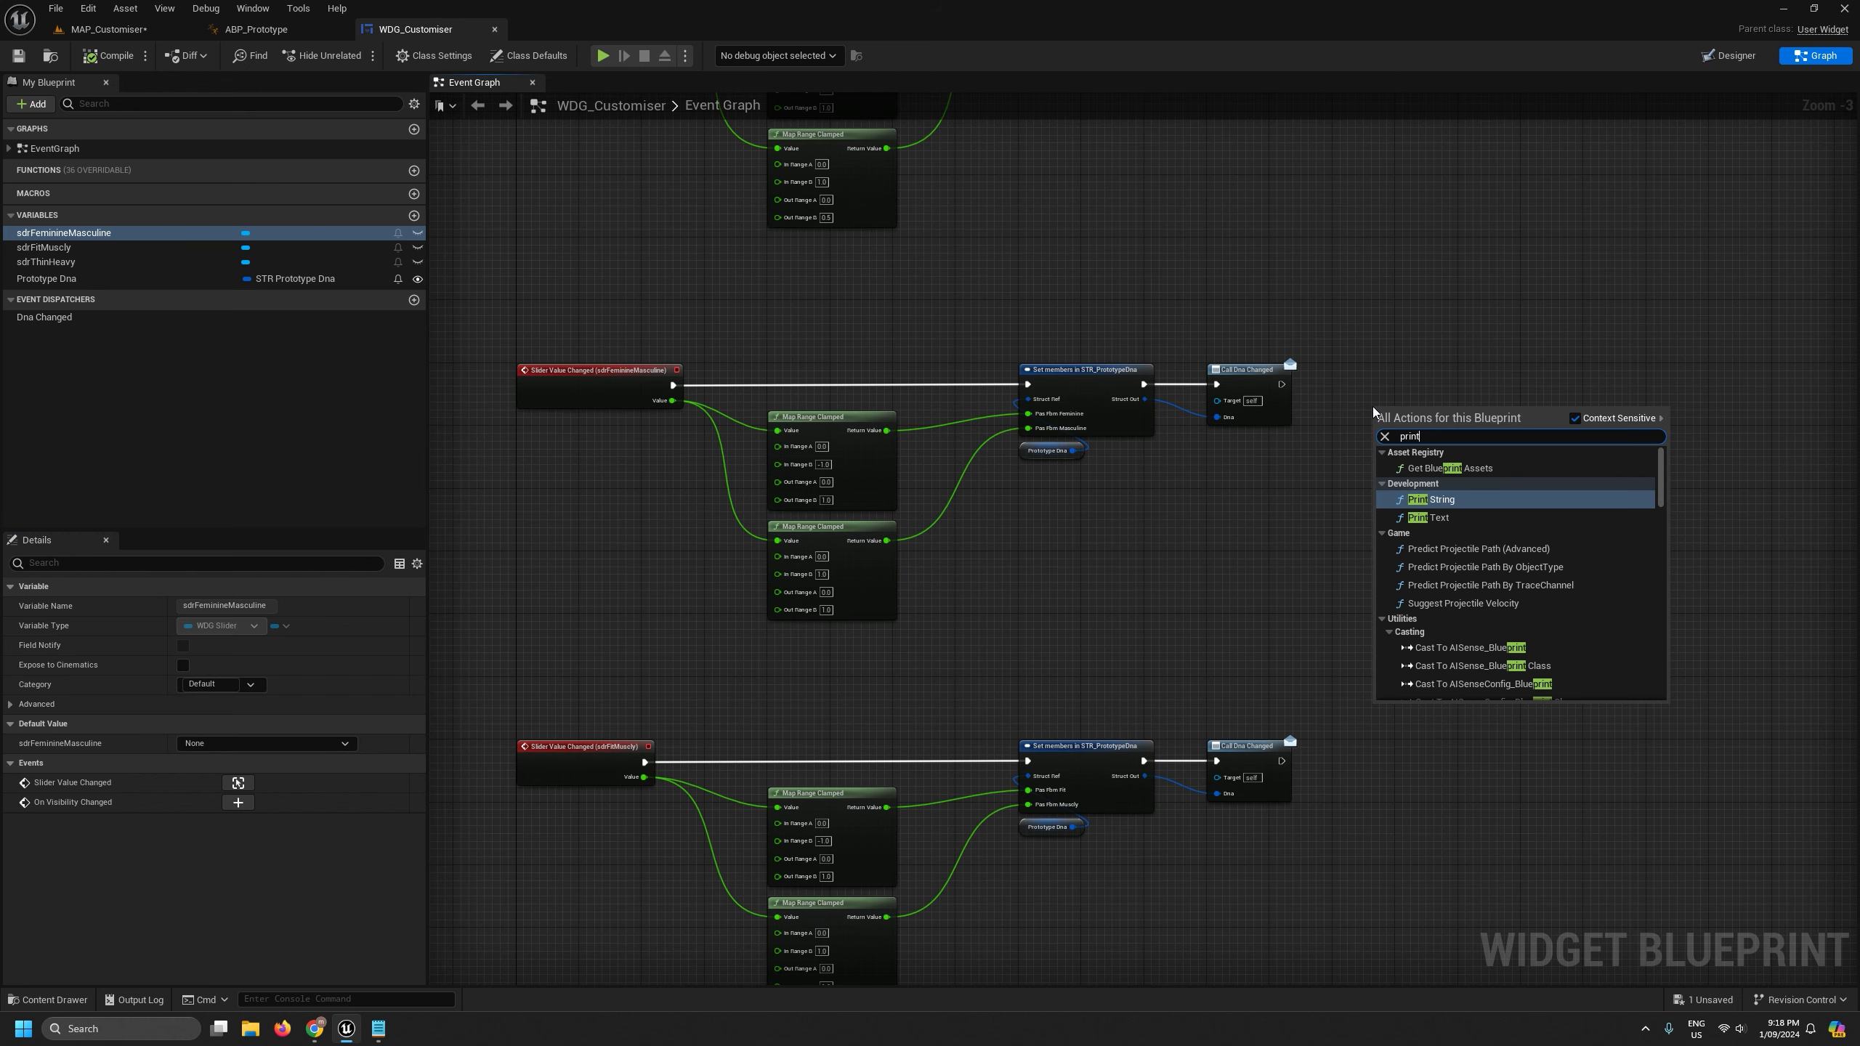
pyautogui.press('Return')
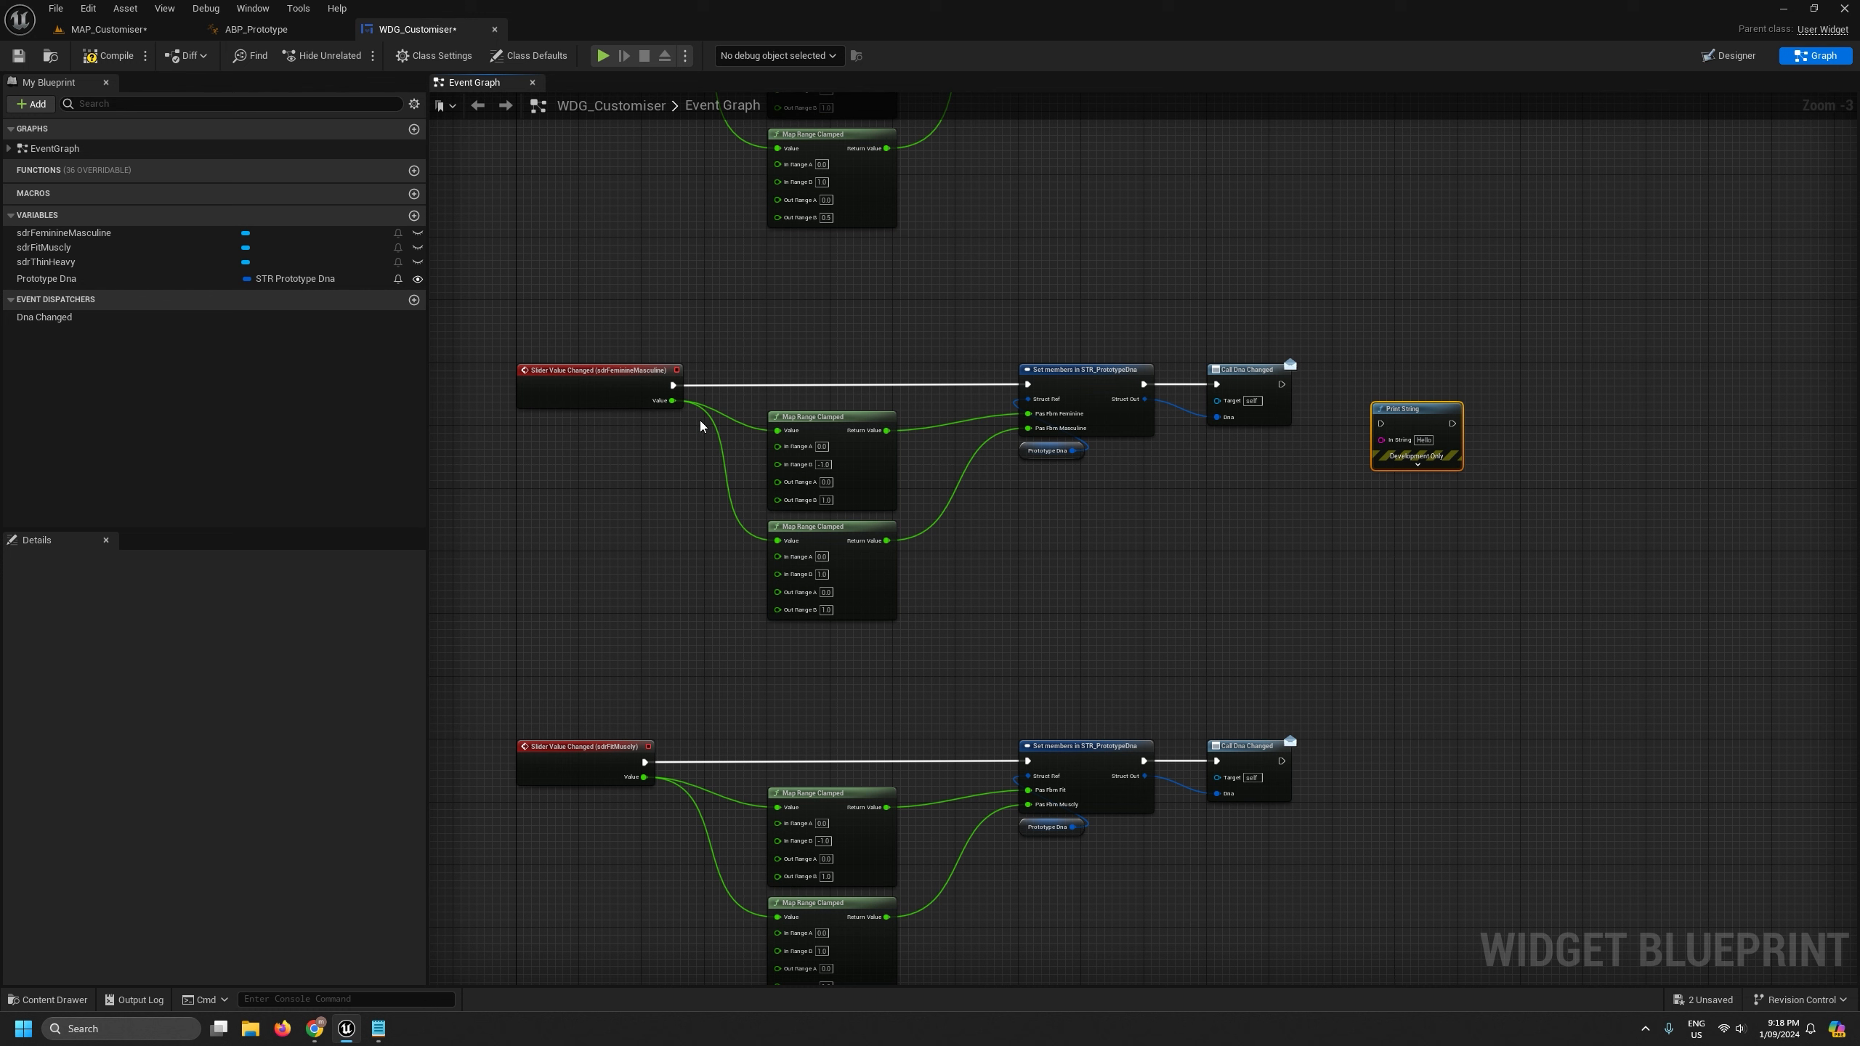
pyautogui.moveTo(671, 400); pyautogui.dragTo(1013, 478)
pyautogui.moveTo(1357, 457); pyautogui.dragTo(1381, 440)
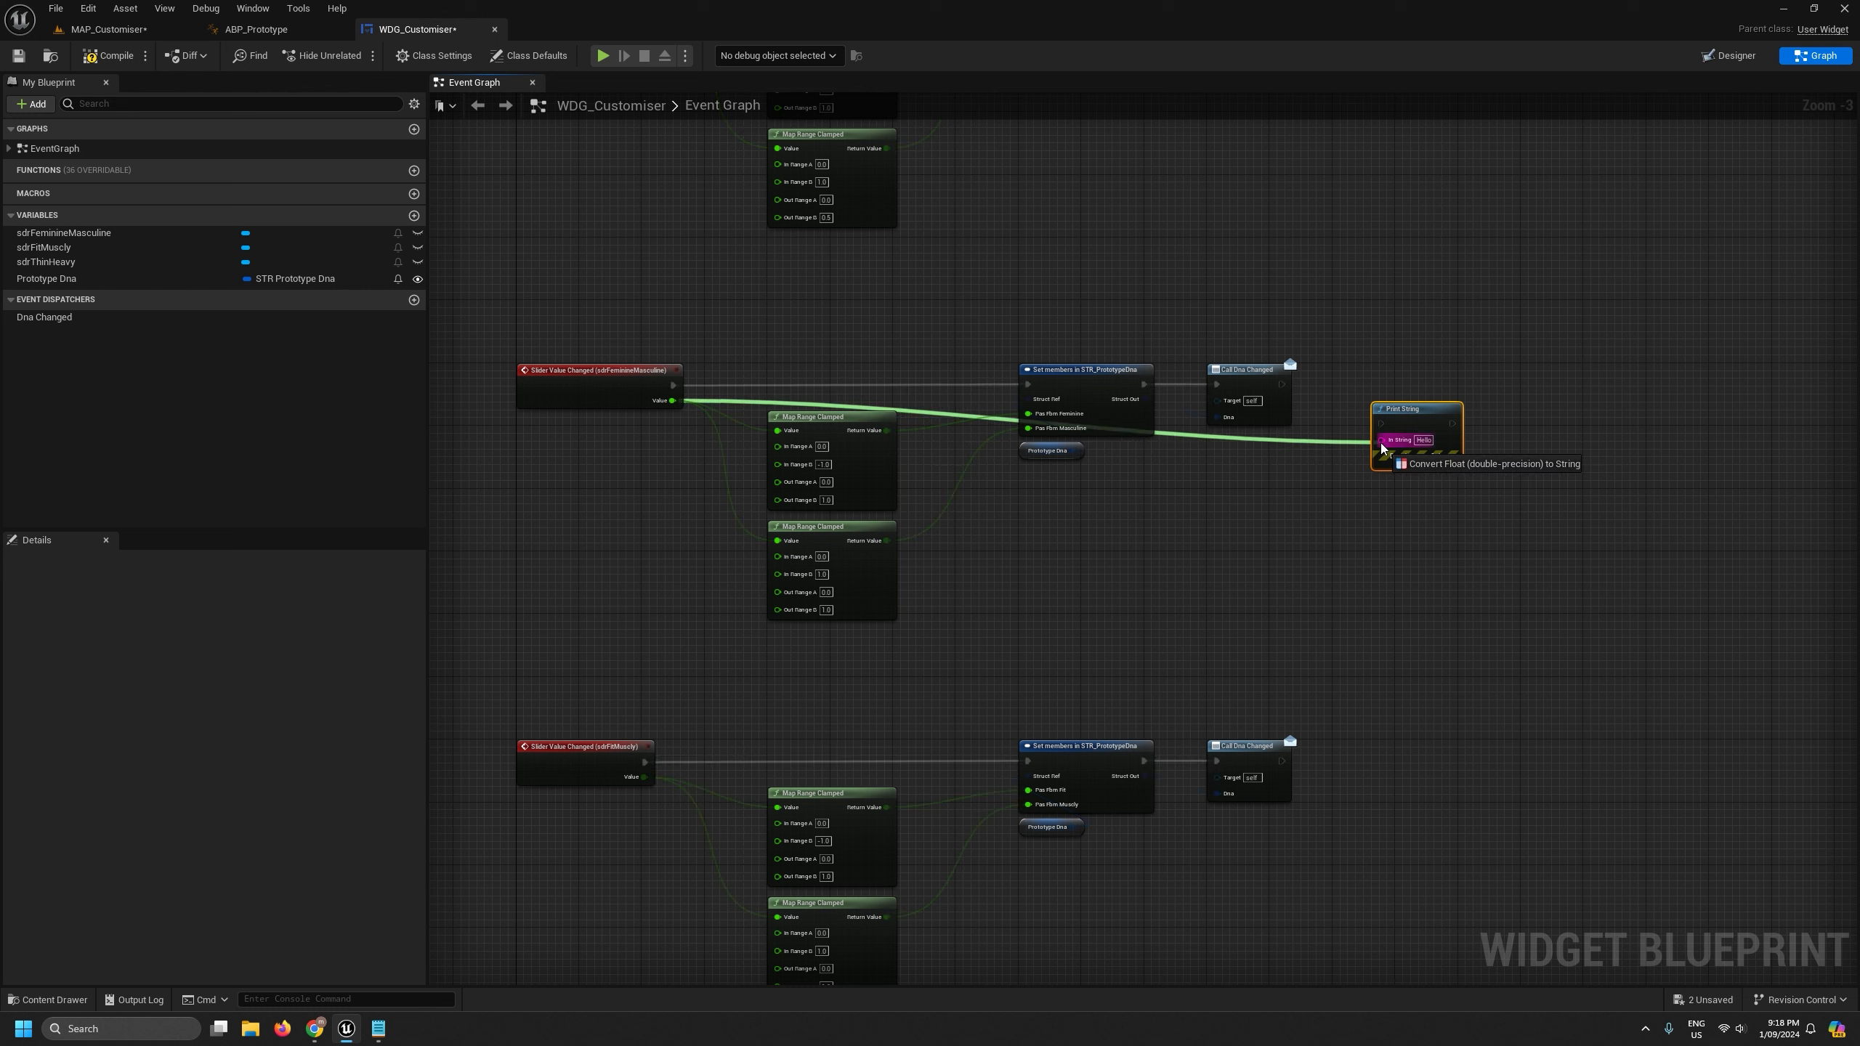
pyautogui.moveTo(1282, 384); pyautogui.dragTo(1382, 425)
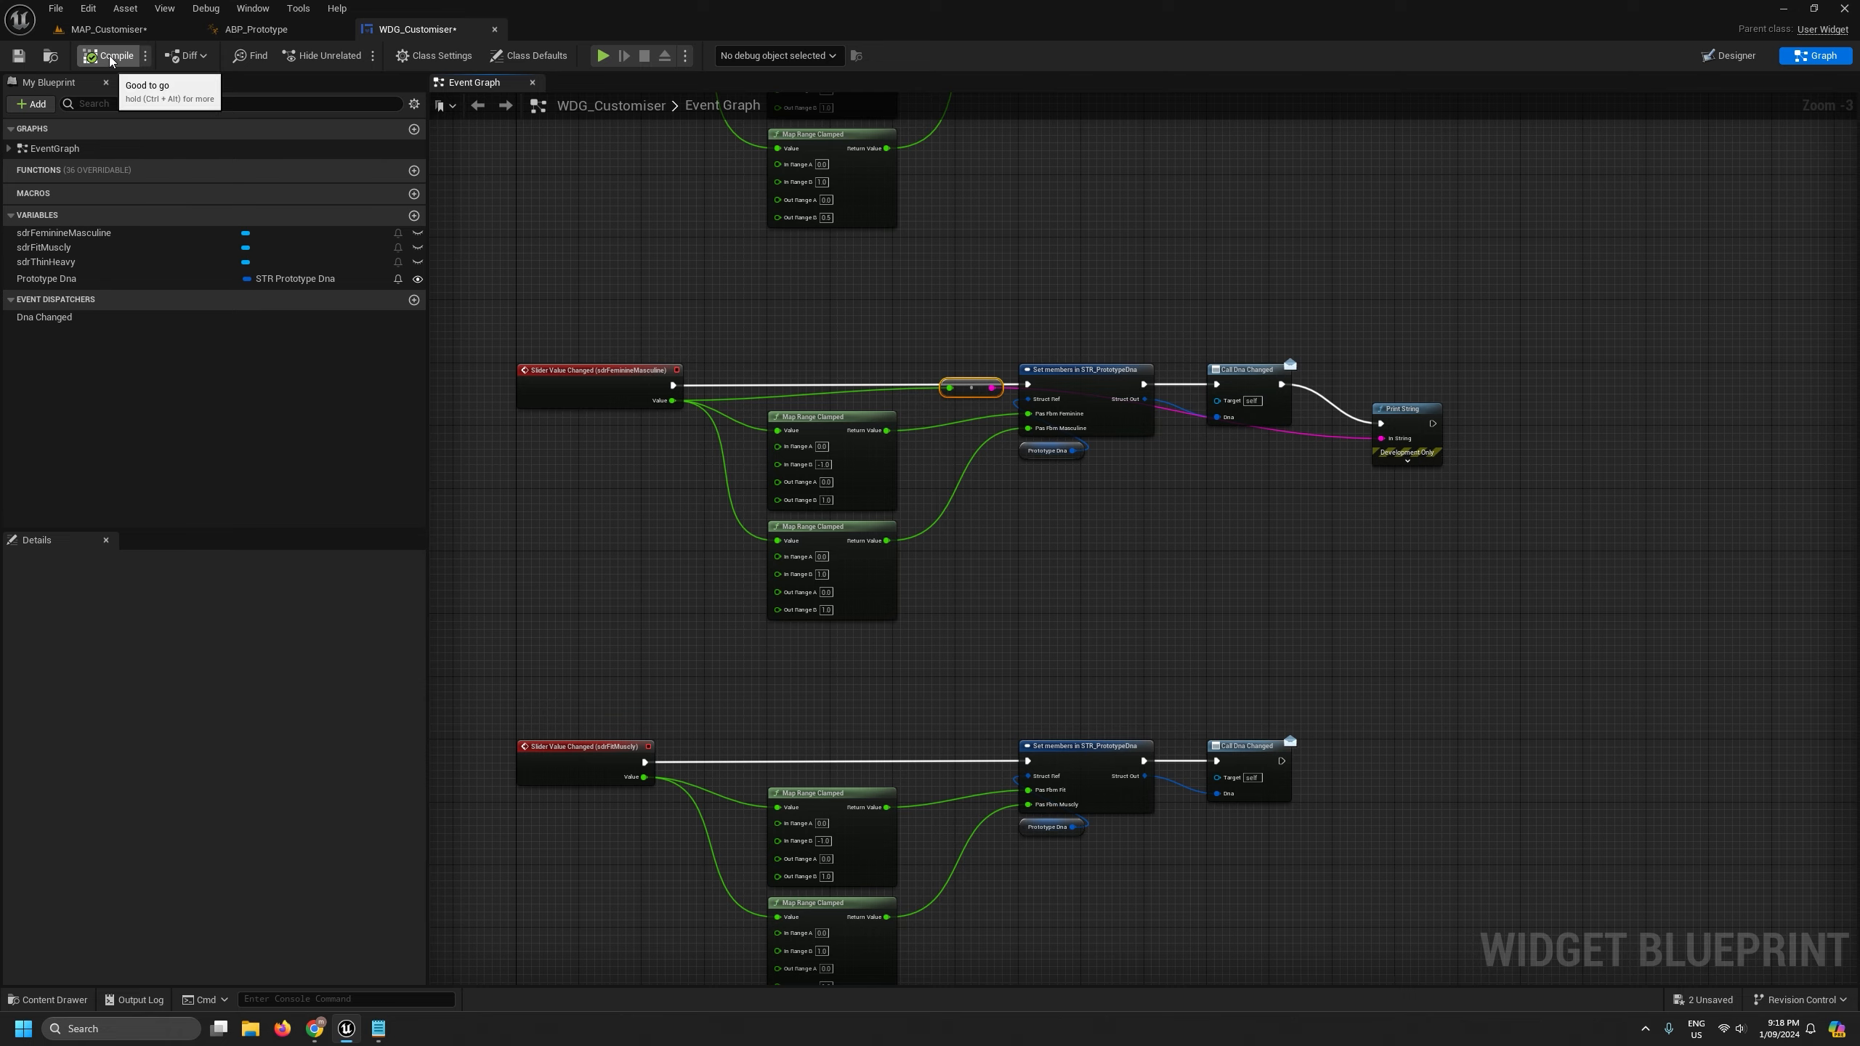
# - Play MAP_Customiser, move the sliders to check the printed Feminine–Masculine values, and stop the session
pyautogui.click(108, 29)
pyautogui.click(354, 54)
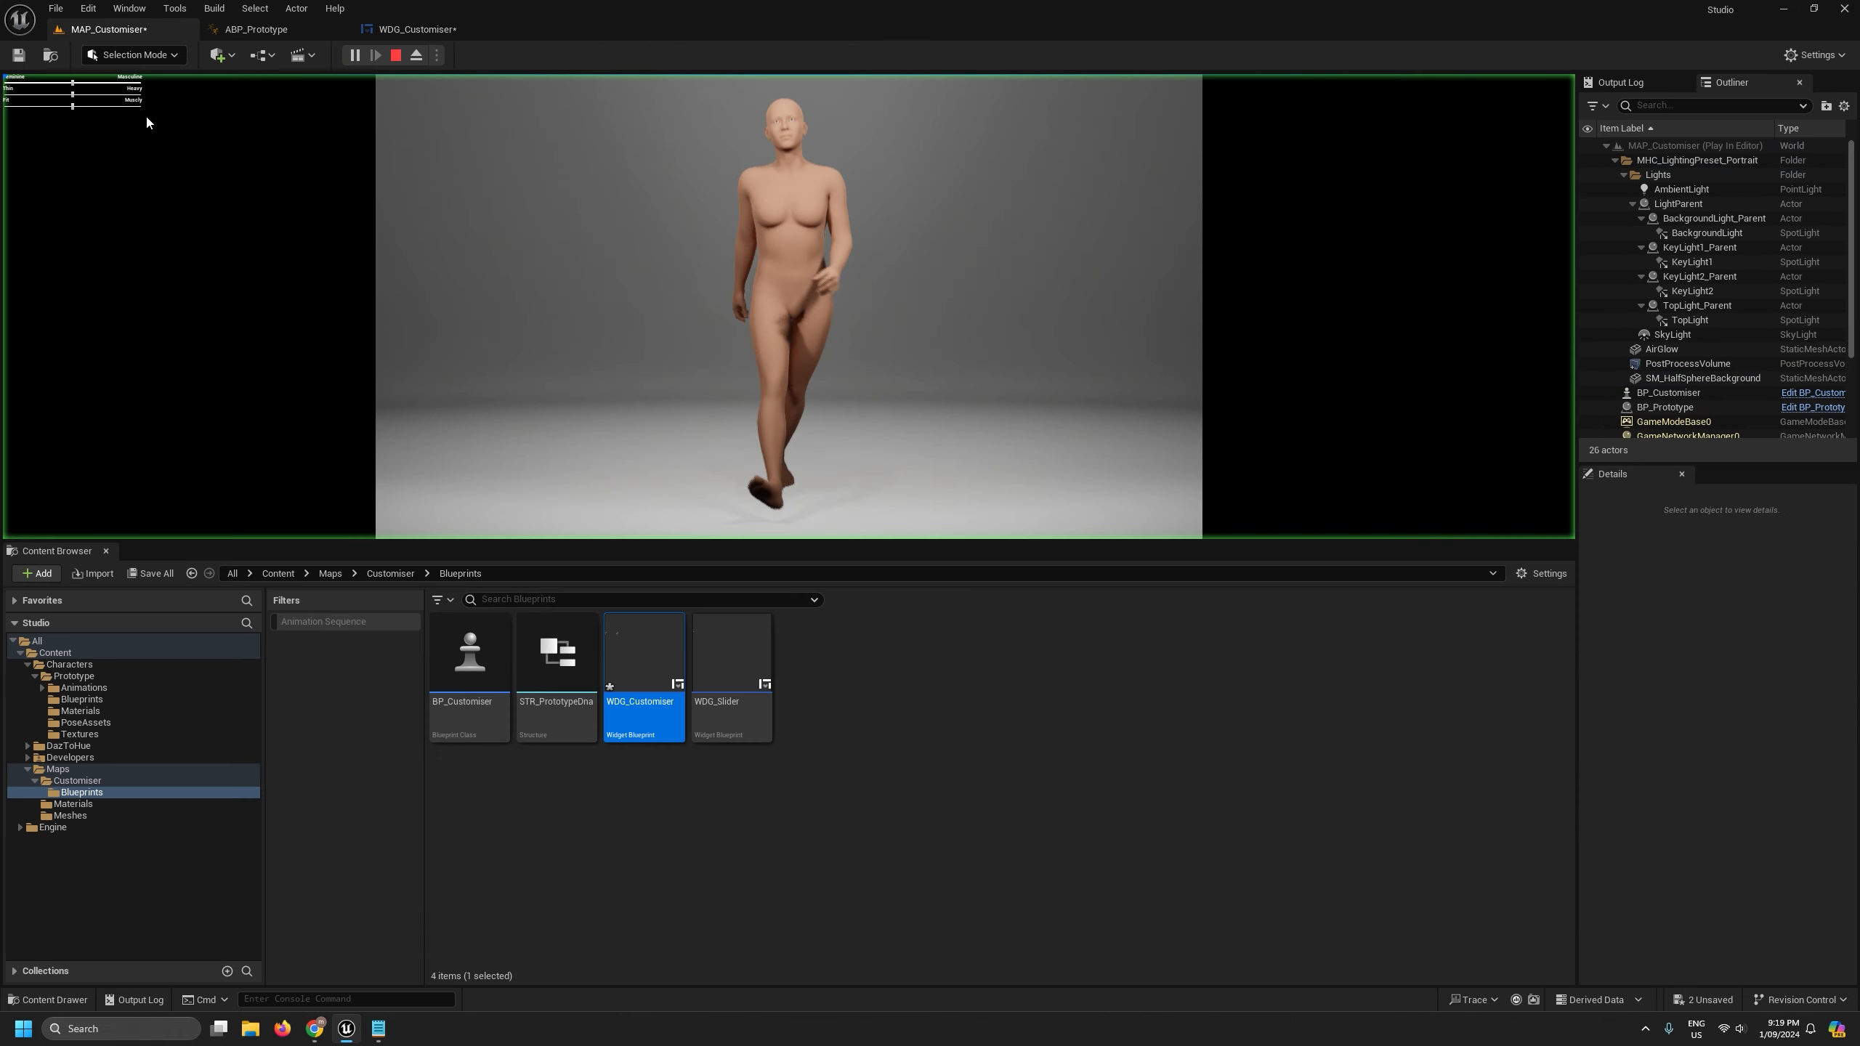
pyautogui.moveTo(72, 83); pyautogui.dragTo(13, 104)
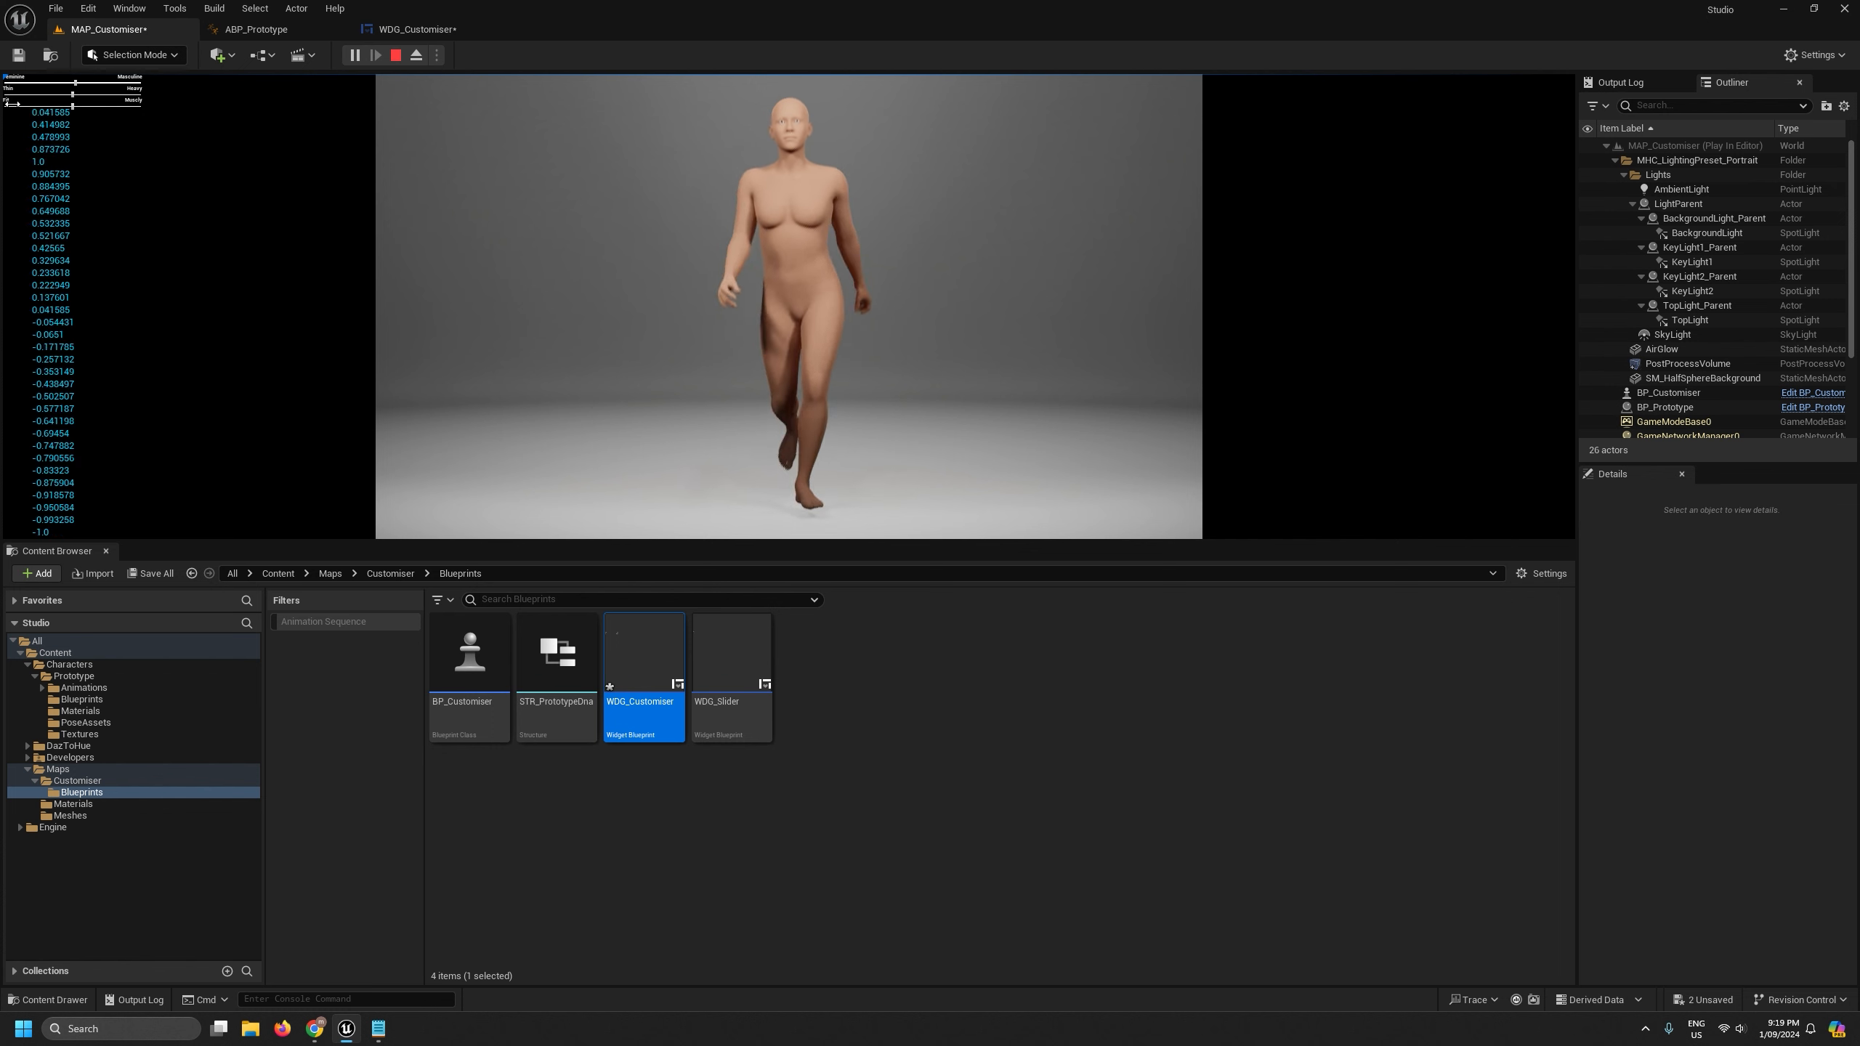
pyautogui.click(395, 55)
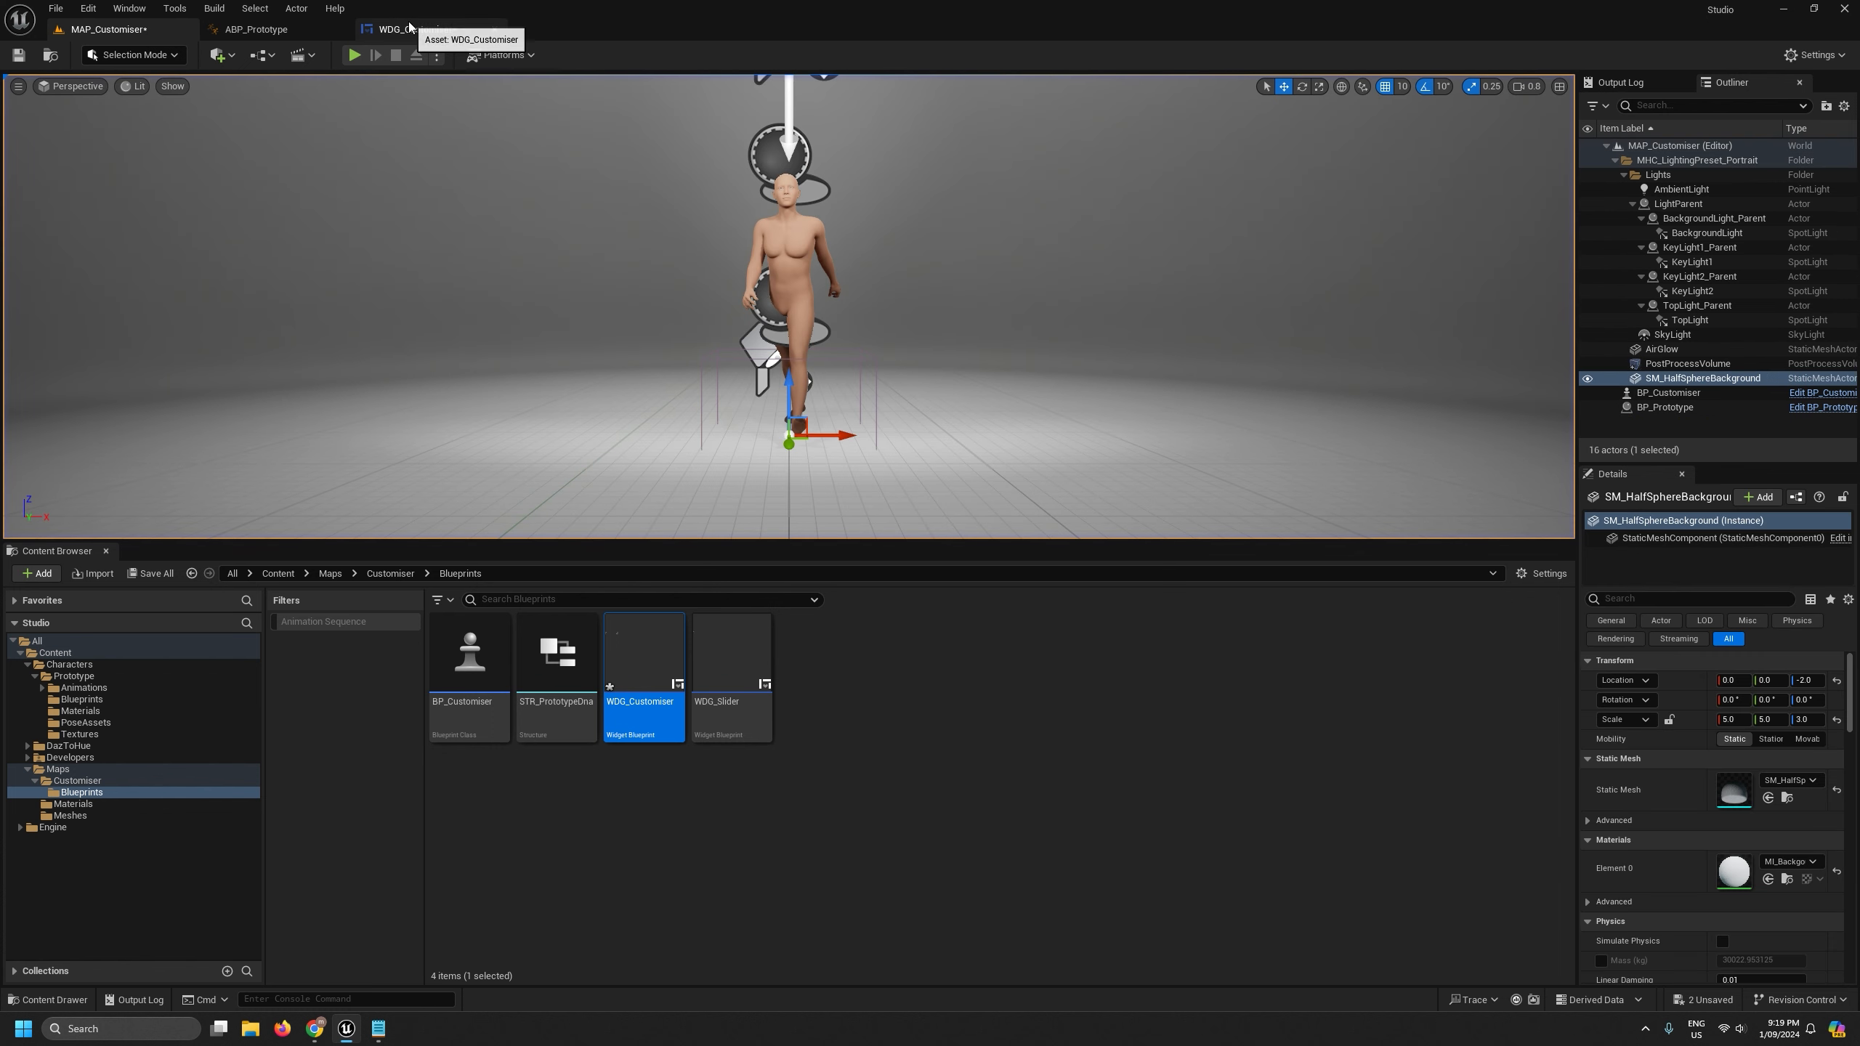
# - Delete the Print String and its float-to-string conversion node from WDG_Customiser, and compile and save the widget
pyautogui.click(410, 28)
pyautogui.click(1416, 430)
pyautogui.press('Delete')
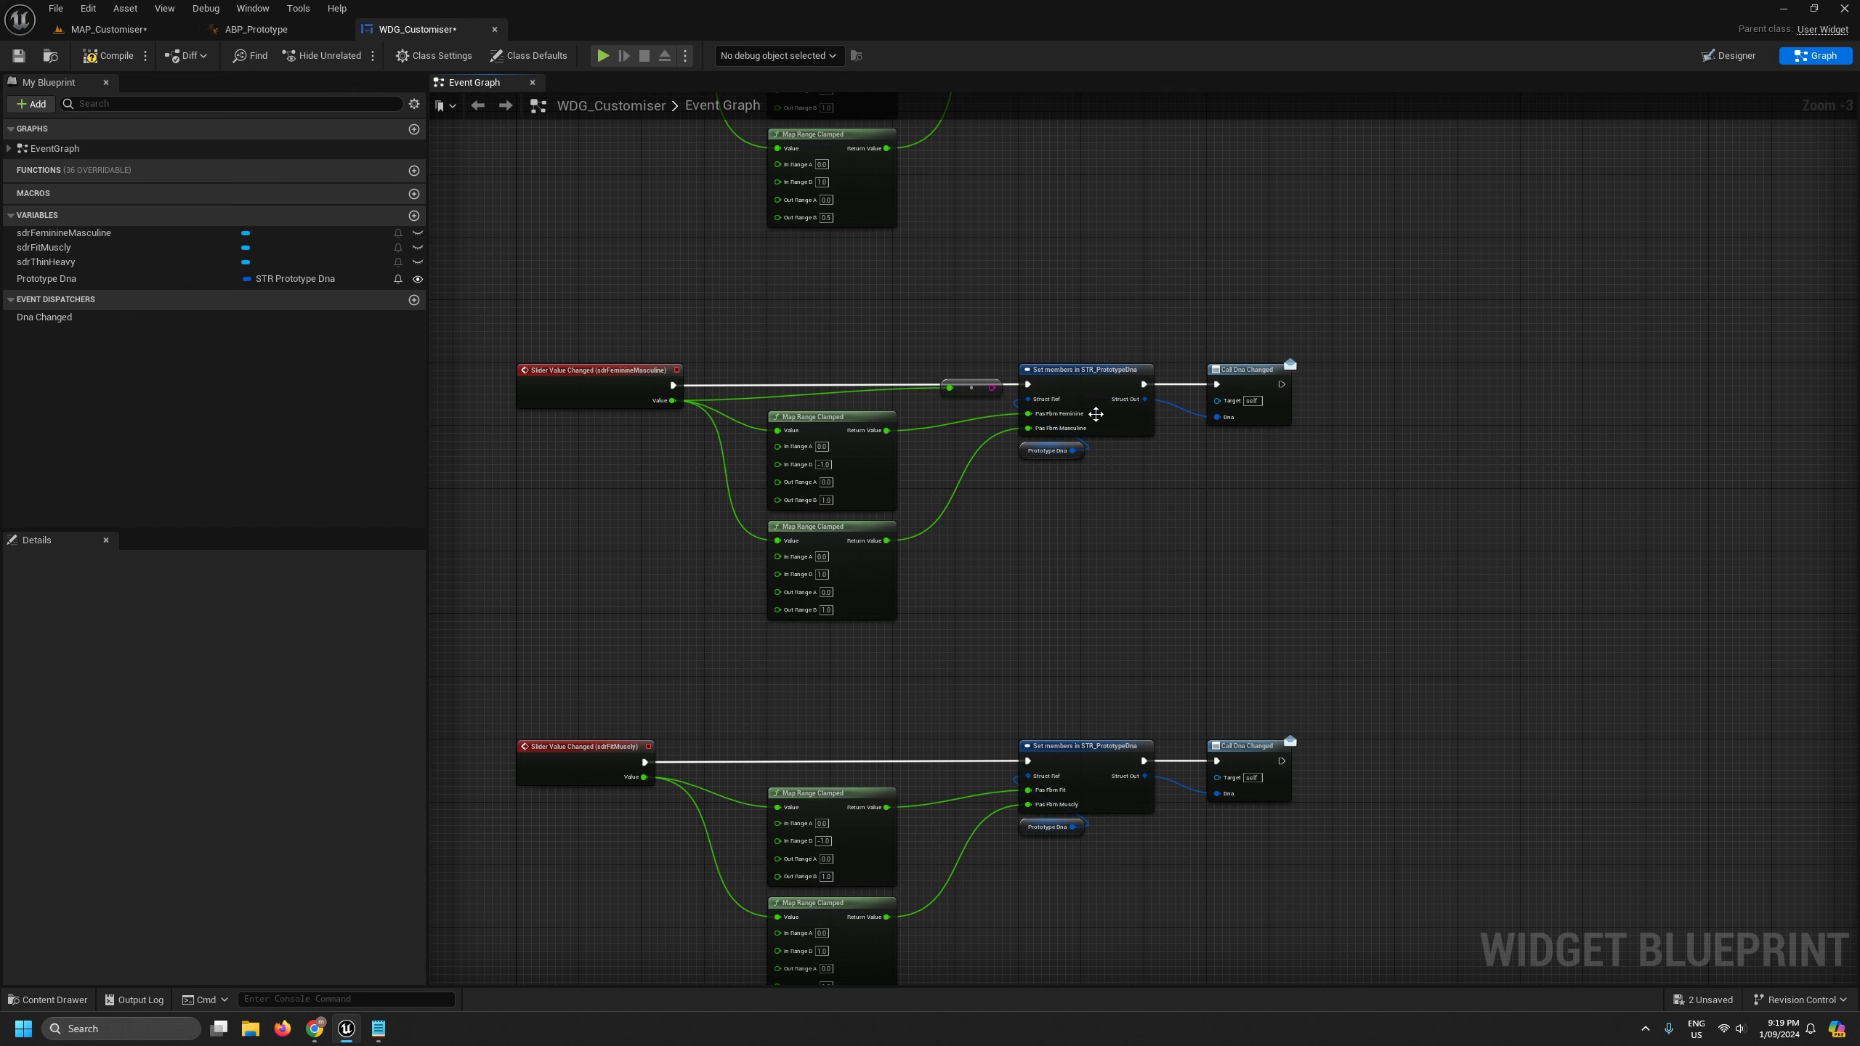
pyautogui.click(966, 391)
pyautogui.press('Delete')
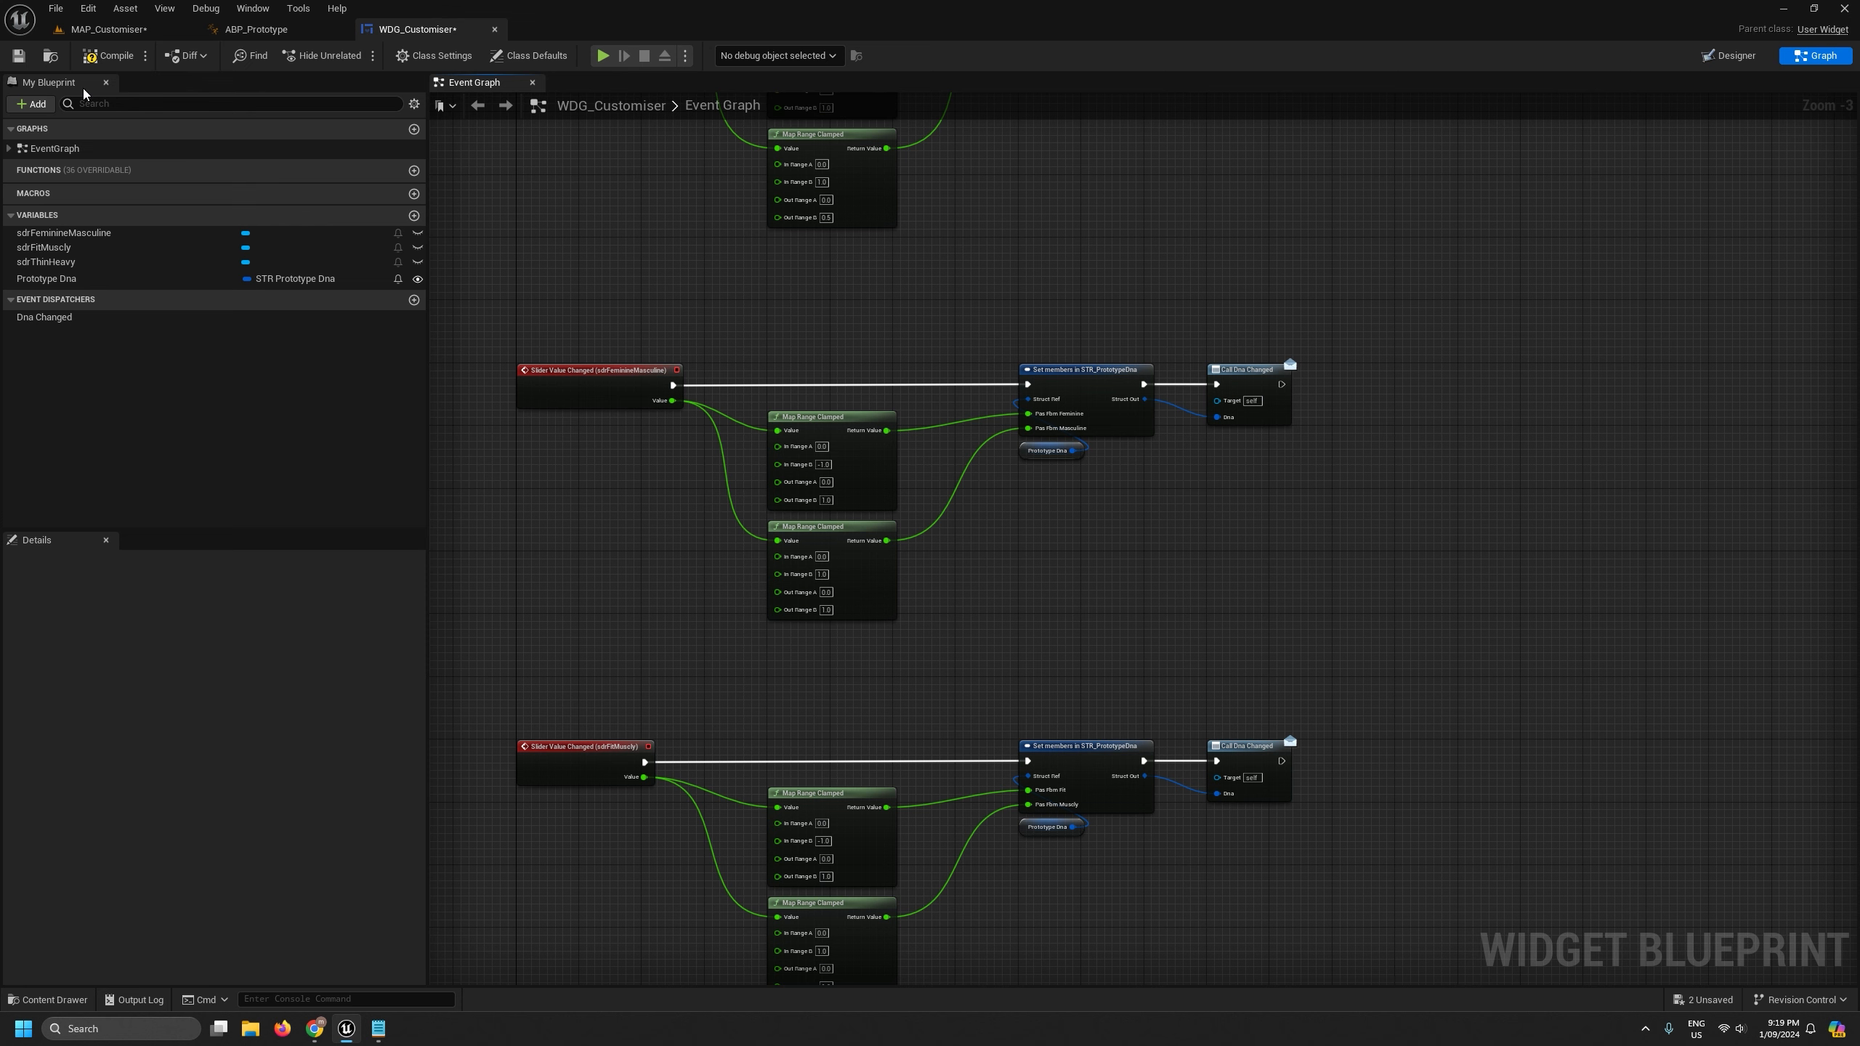
pyautogui.click(100, 63)
pyautogui.click(29, 60)
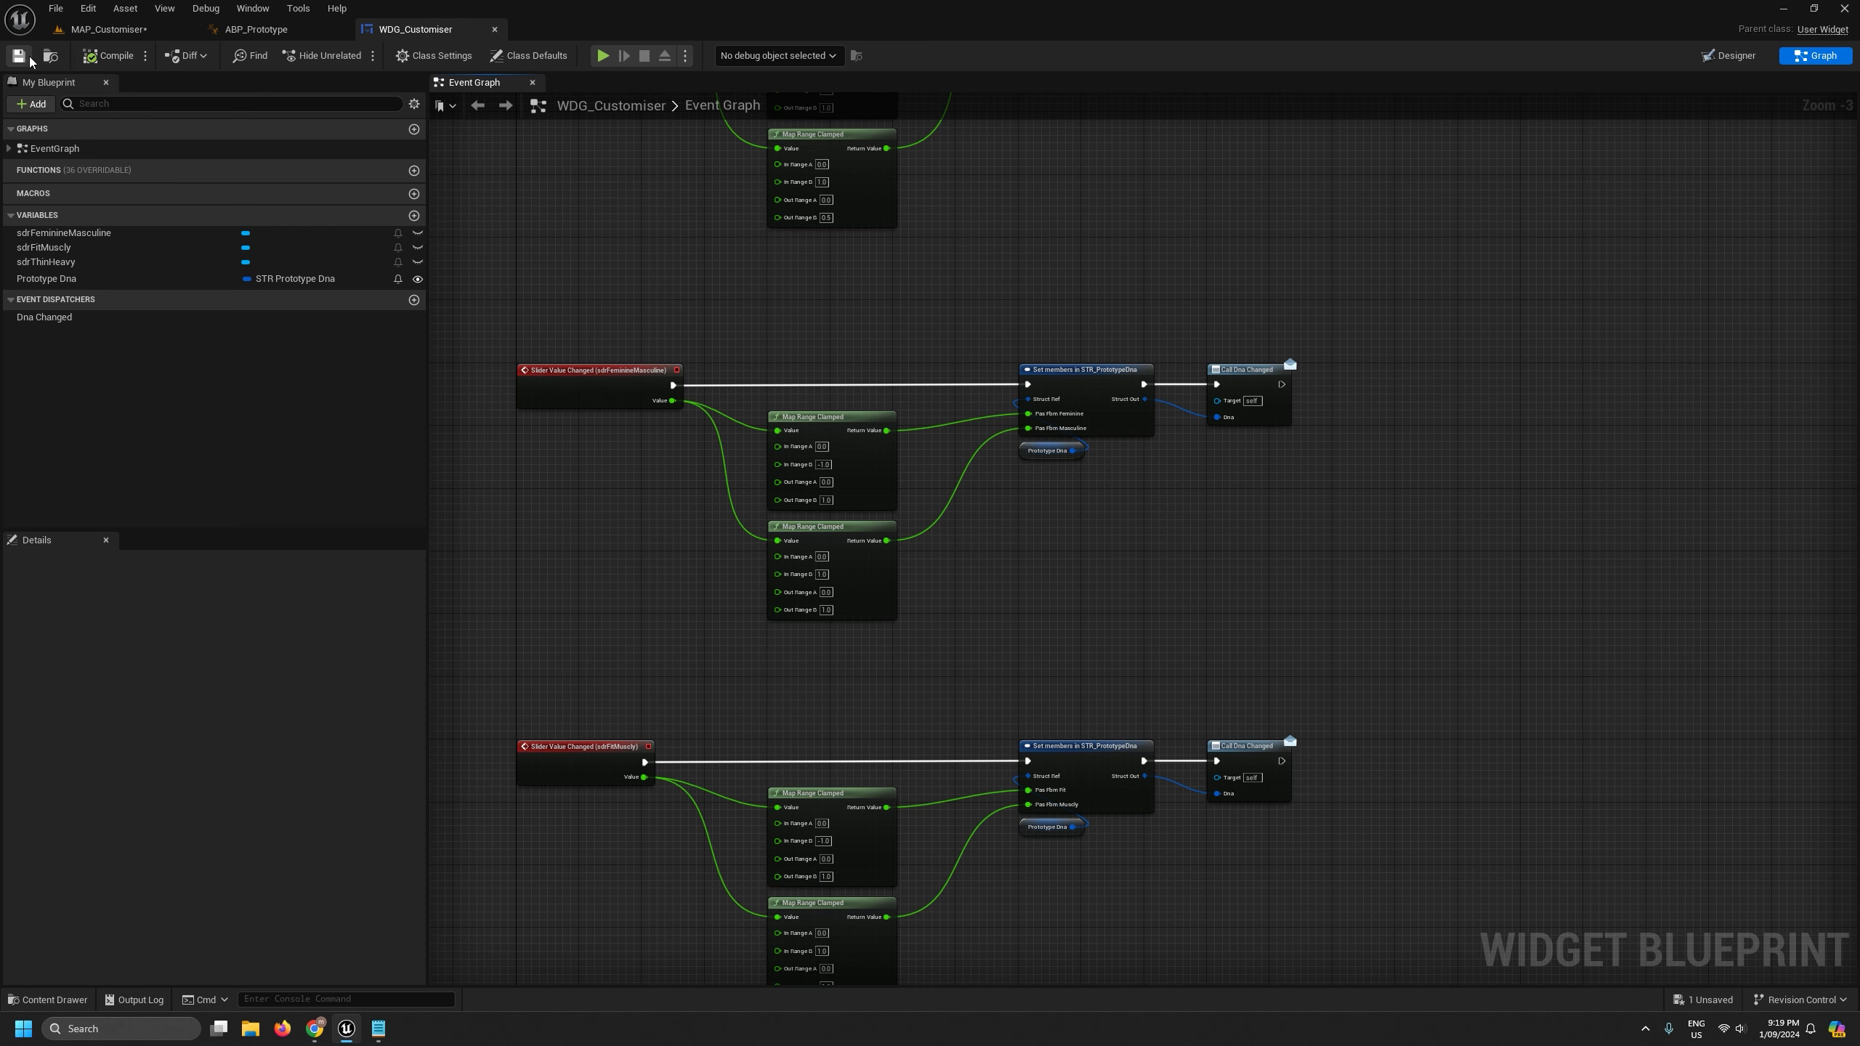
# - Expand the Break STR_PrototypeDna node in ABP_Prototype's AnimGraph to reveal all its output pins beside Modify Curve
pyautogui.click(248, 30)
pyautogui.click(634, 86)
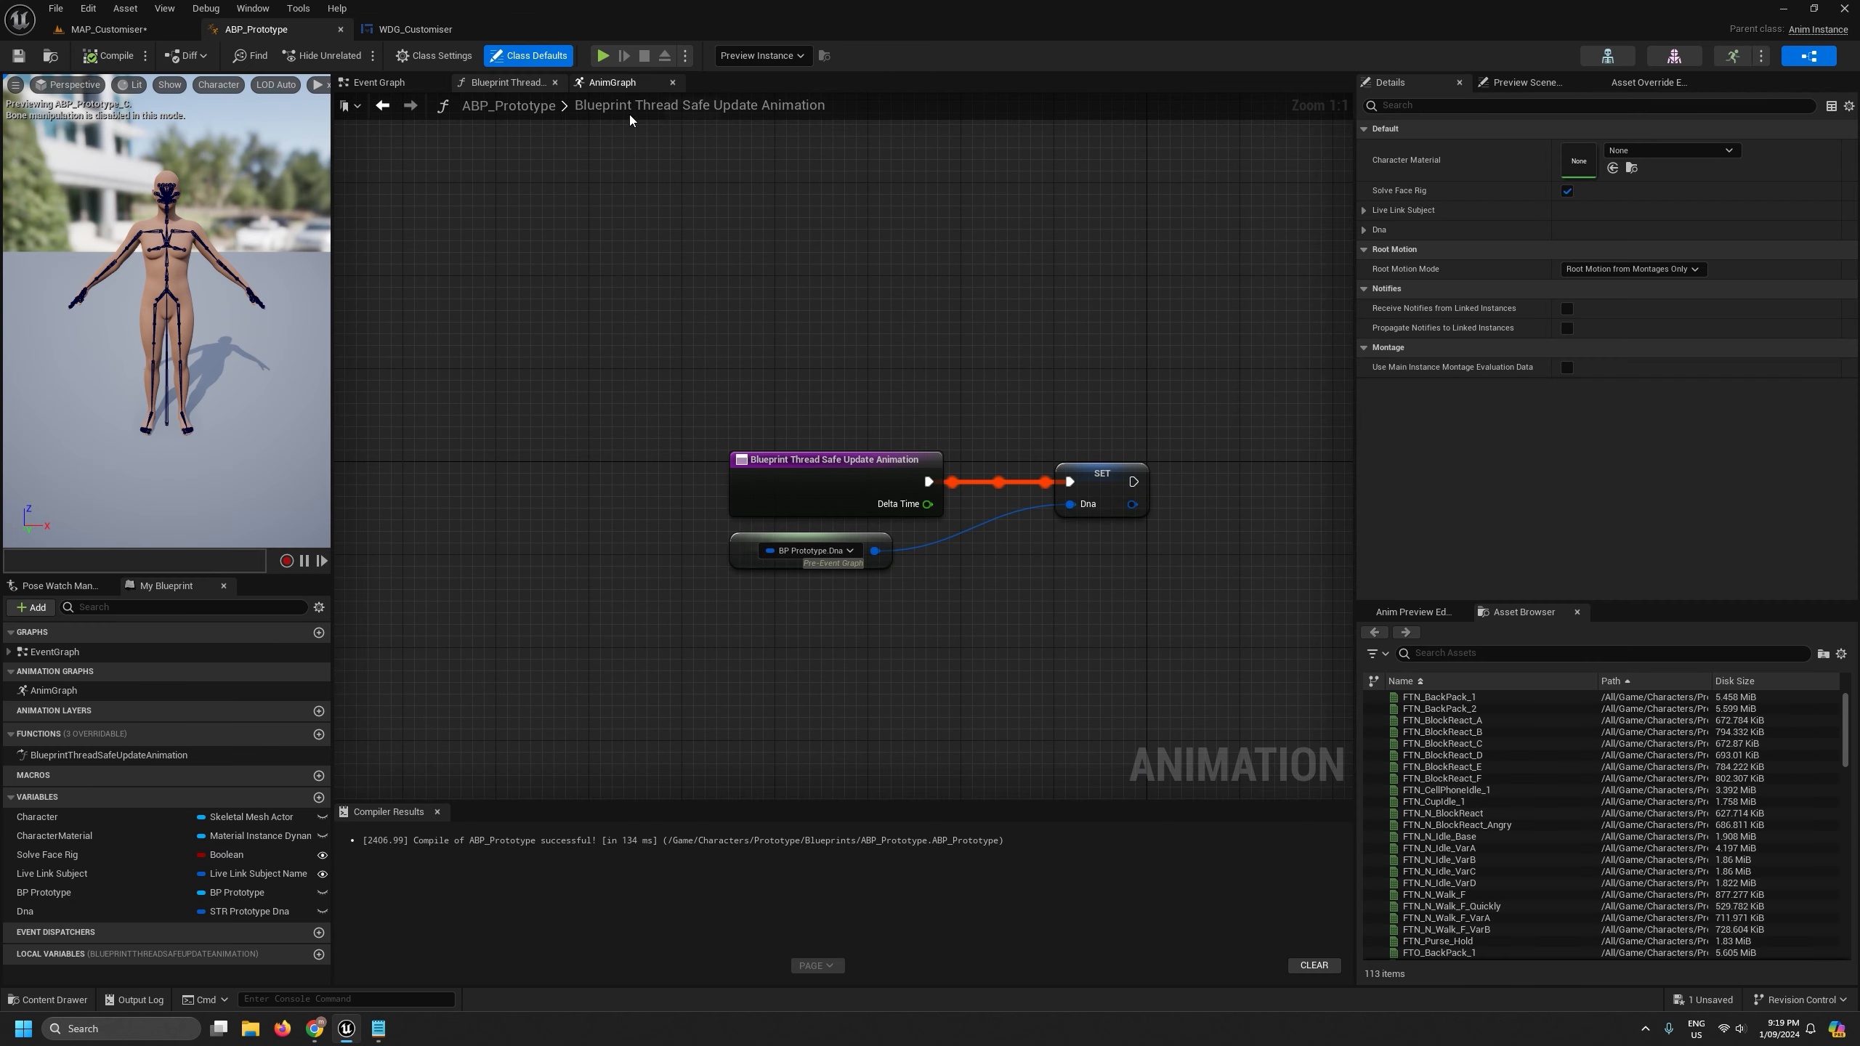
pyautogui.click(626, 419)
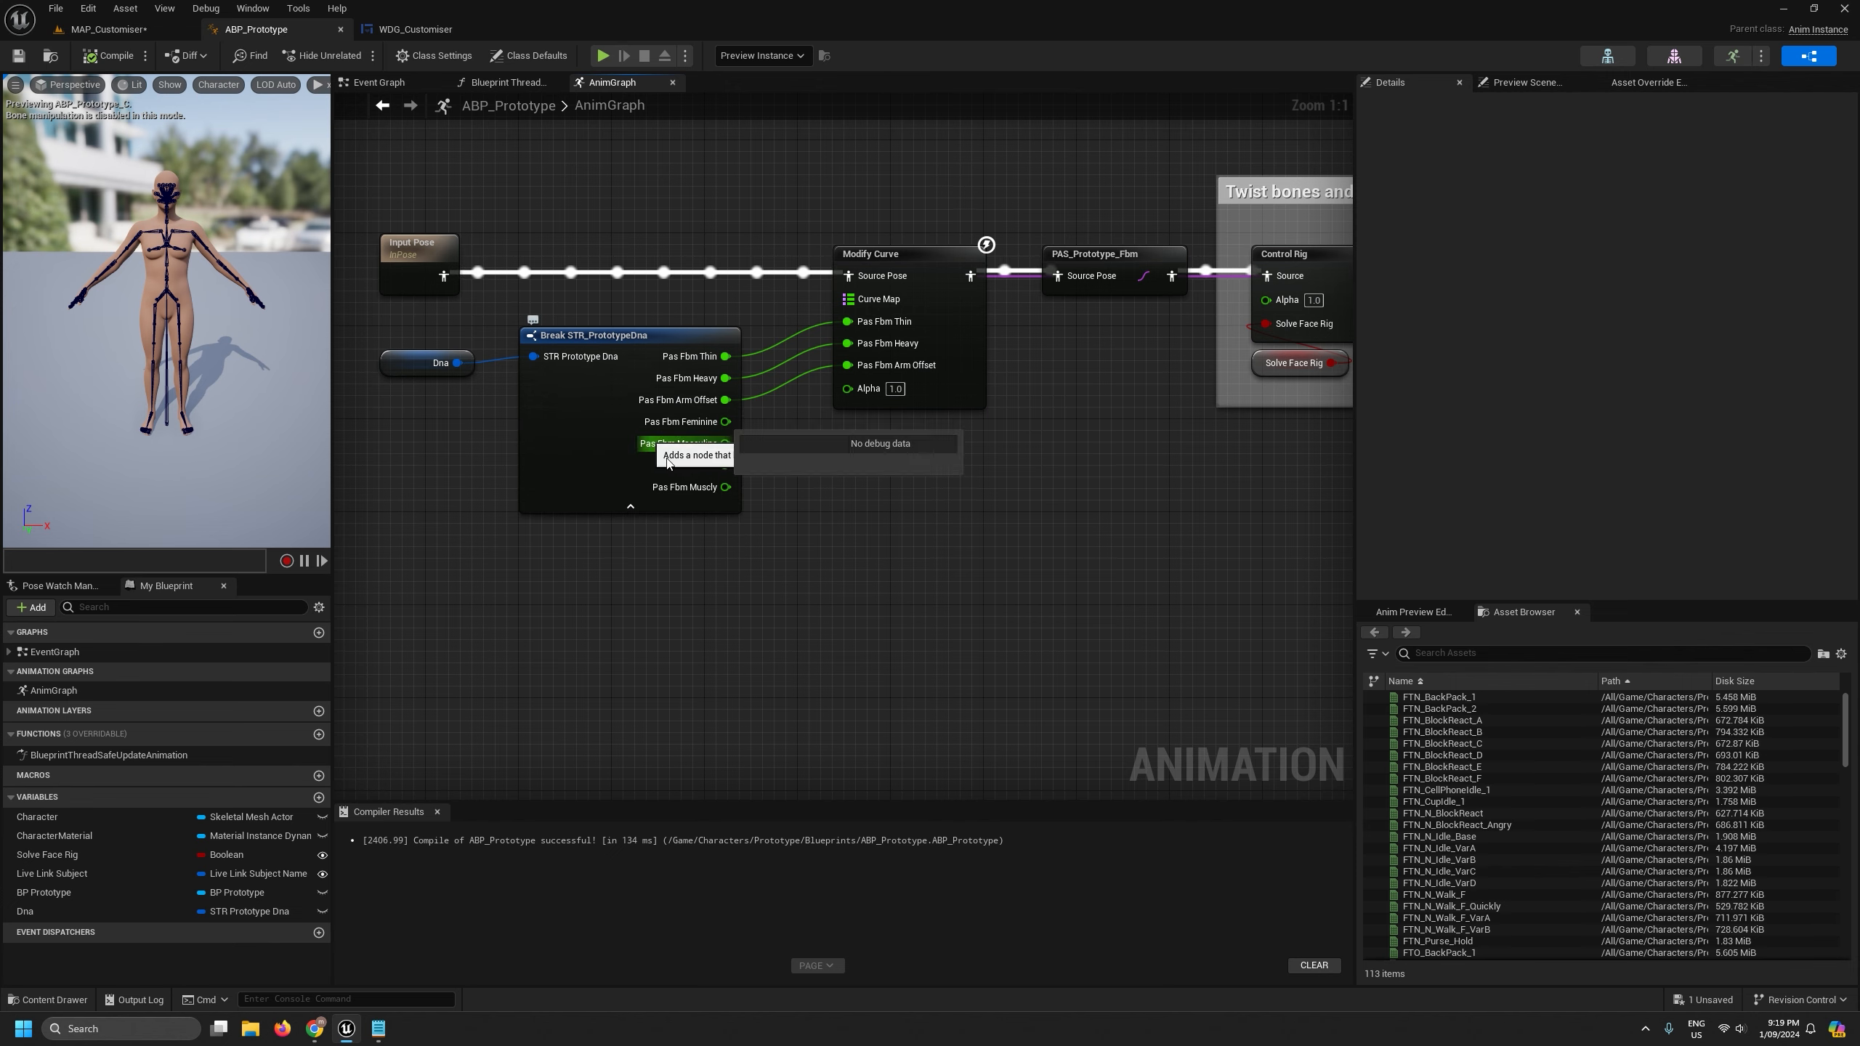
pyautogui.scroll(2, 739, 440)
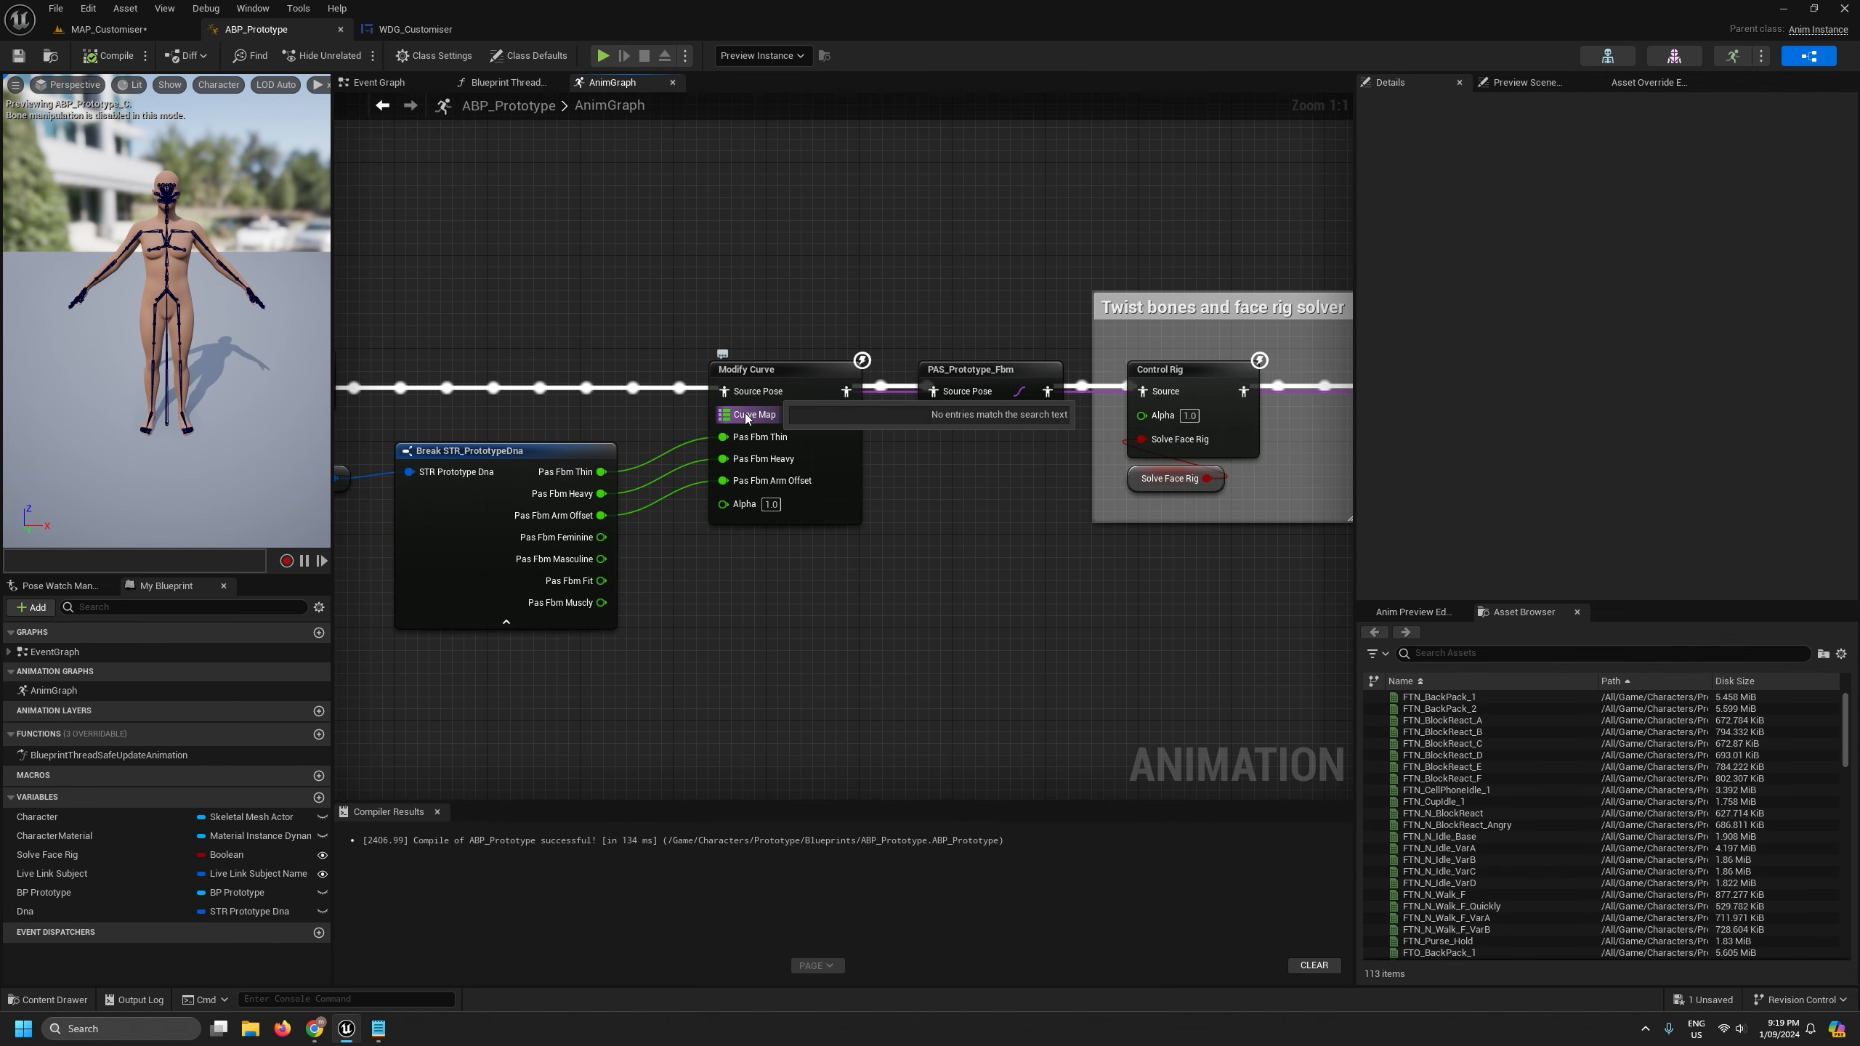
# - Add a pasFbmFeminine curve pin to the Modify Curve node in ABP_Prototype's AnimGraph
pyautogui.rightClick(746, 416)
pyautogui.moveTo(806, 623)
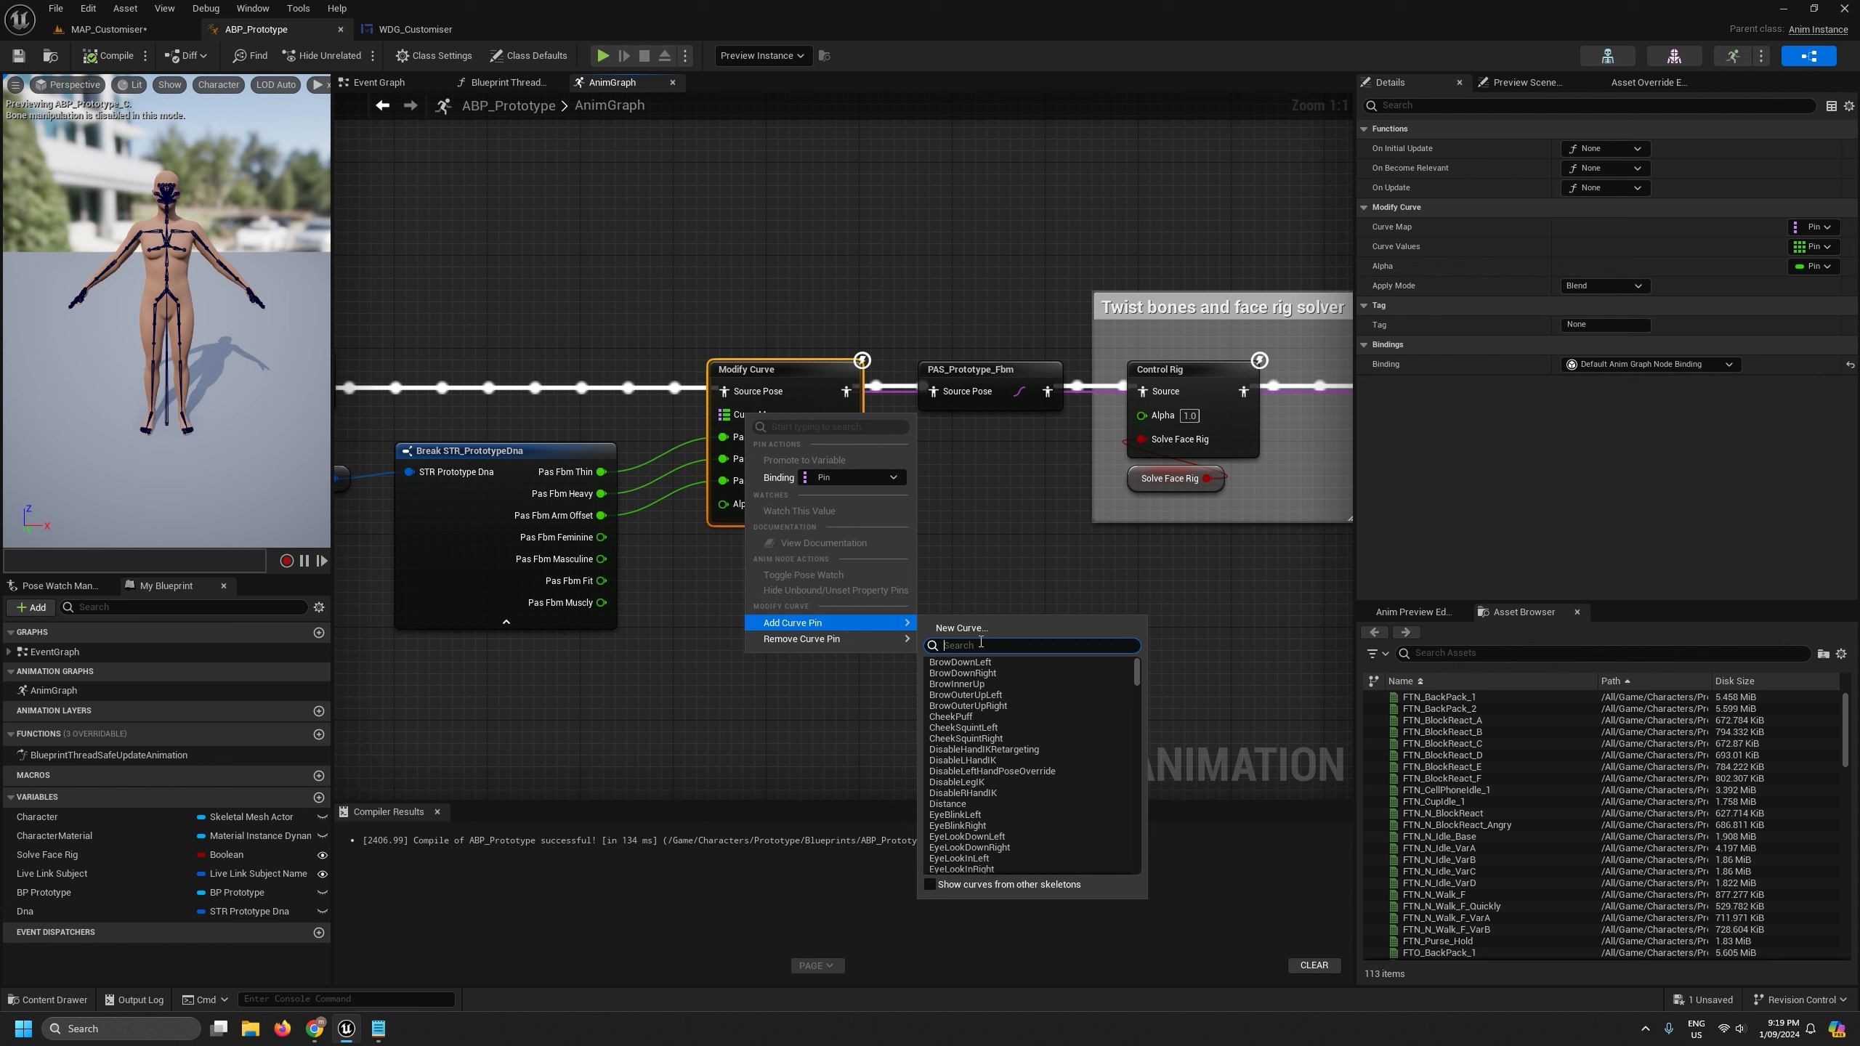
pyautogui.write('femin')
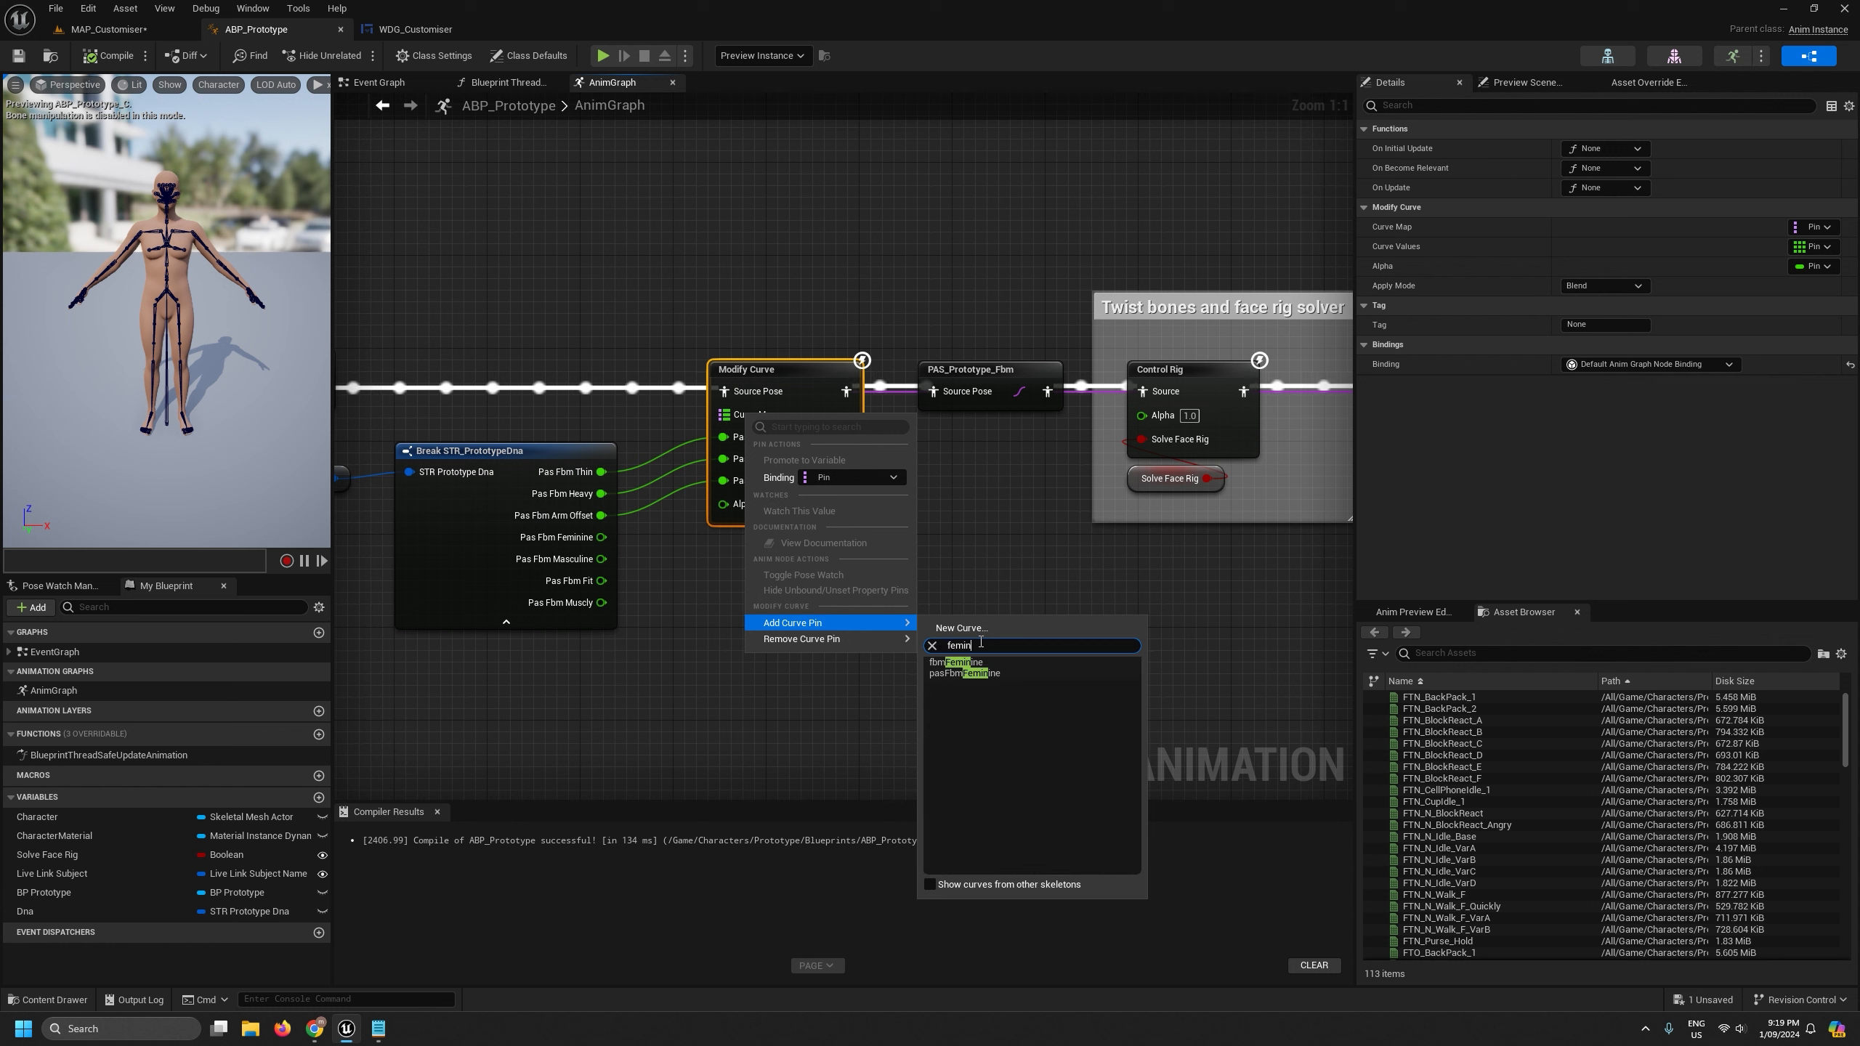
pyautogui.click(964, 673)
pyautogui.rightClick(757, 419)
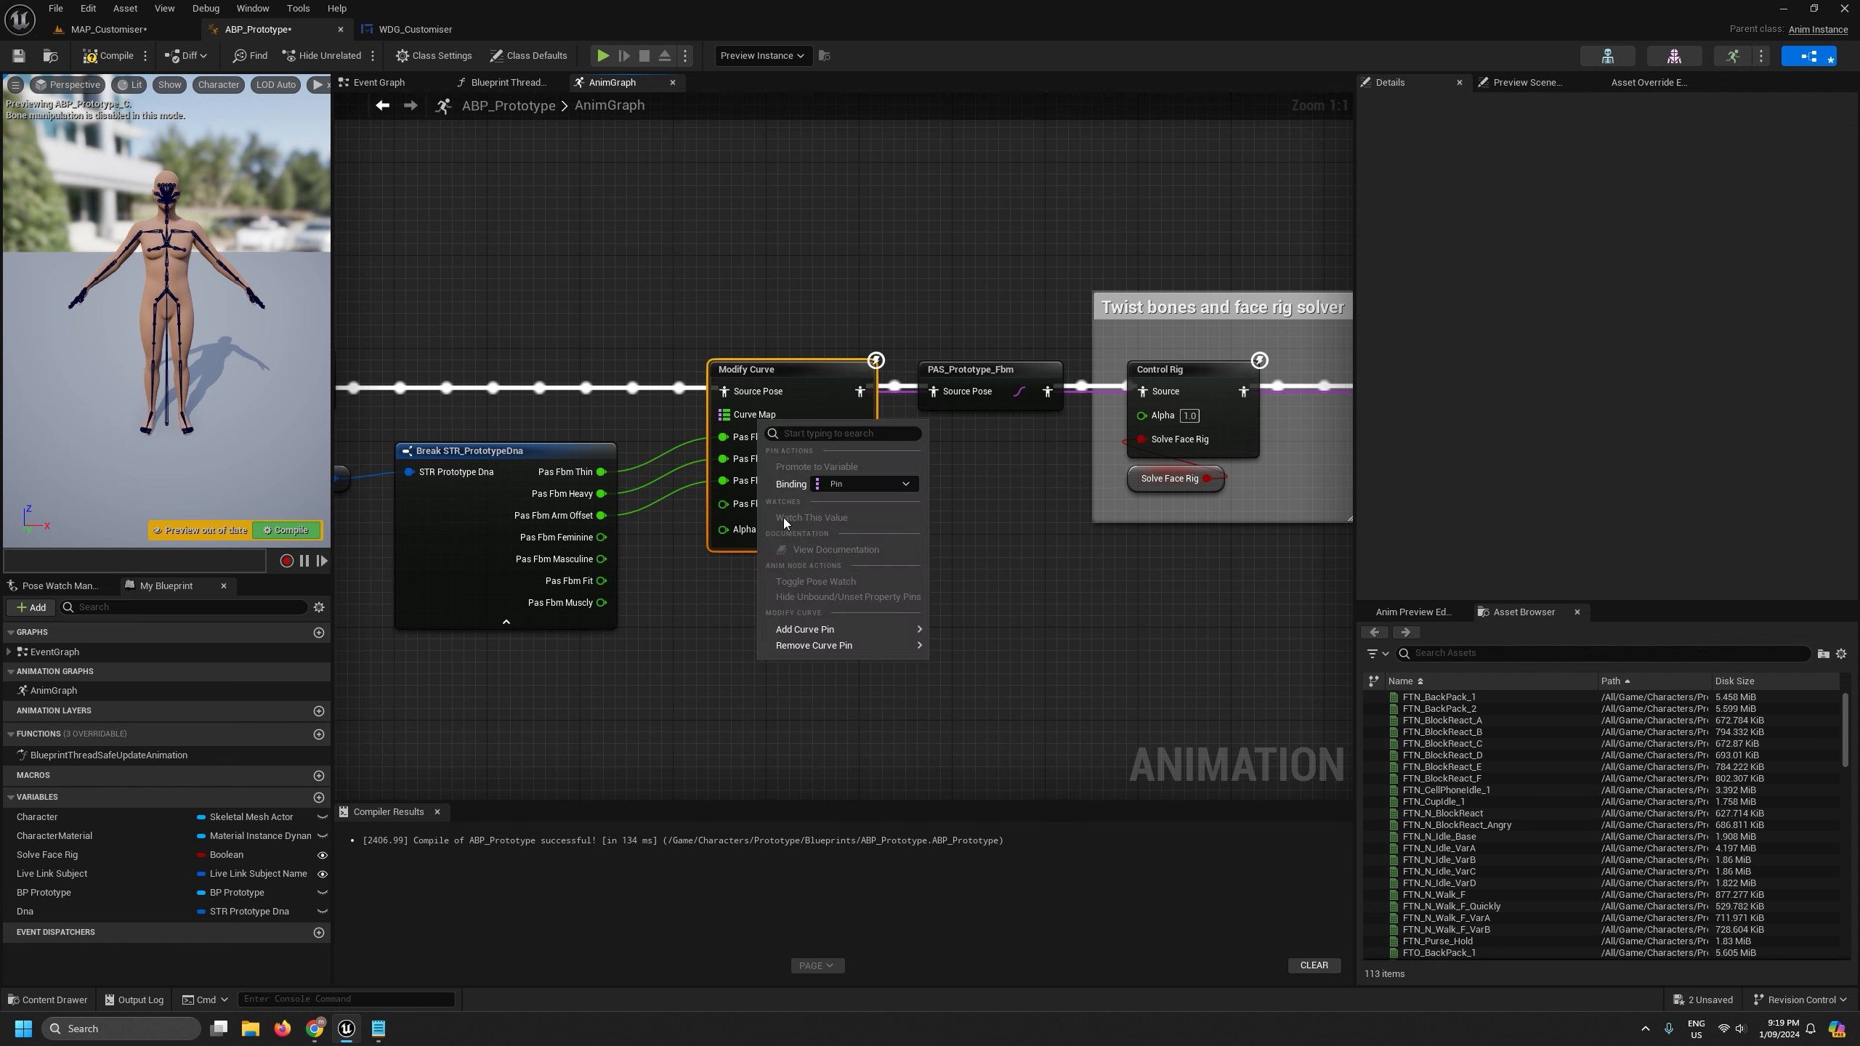
pyautogui.moveTo(820, 629)
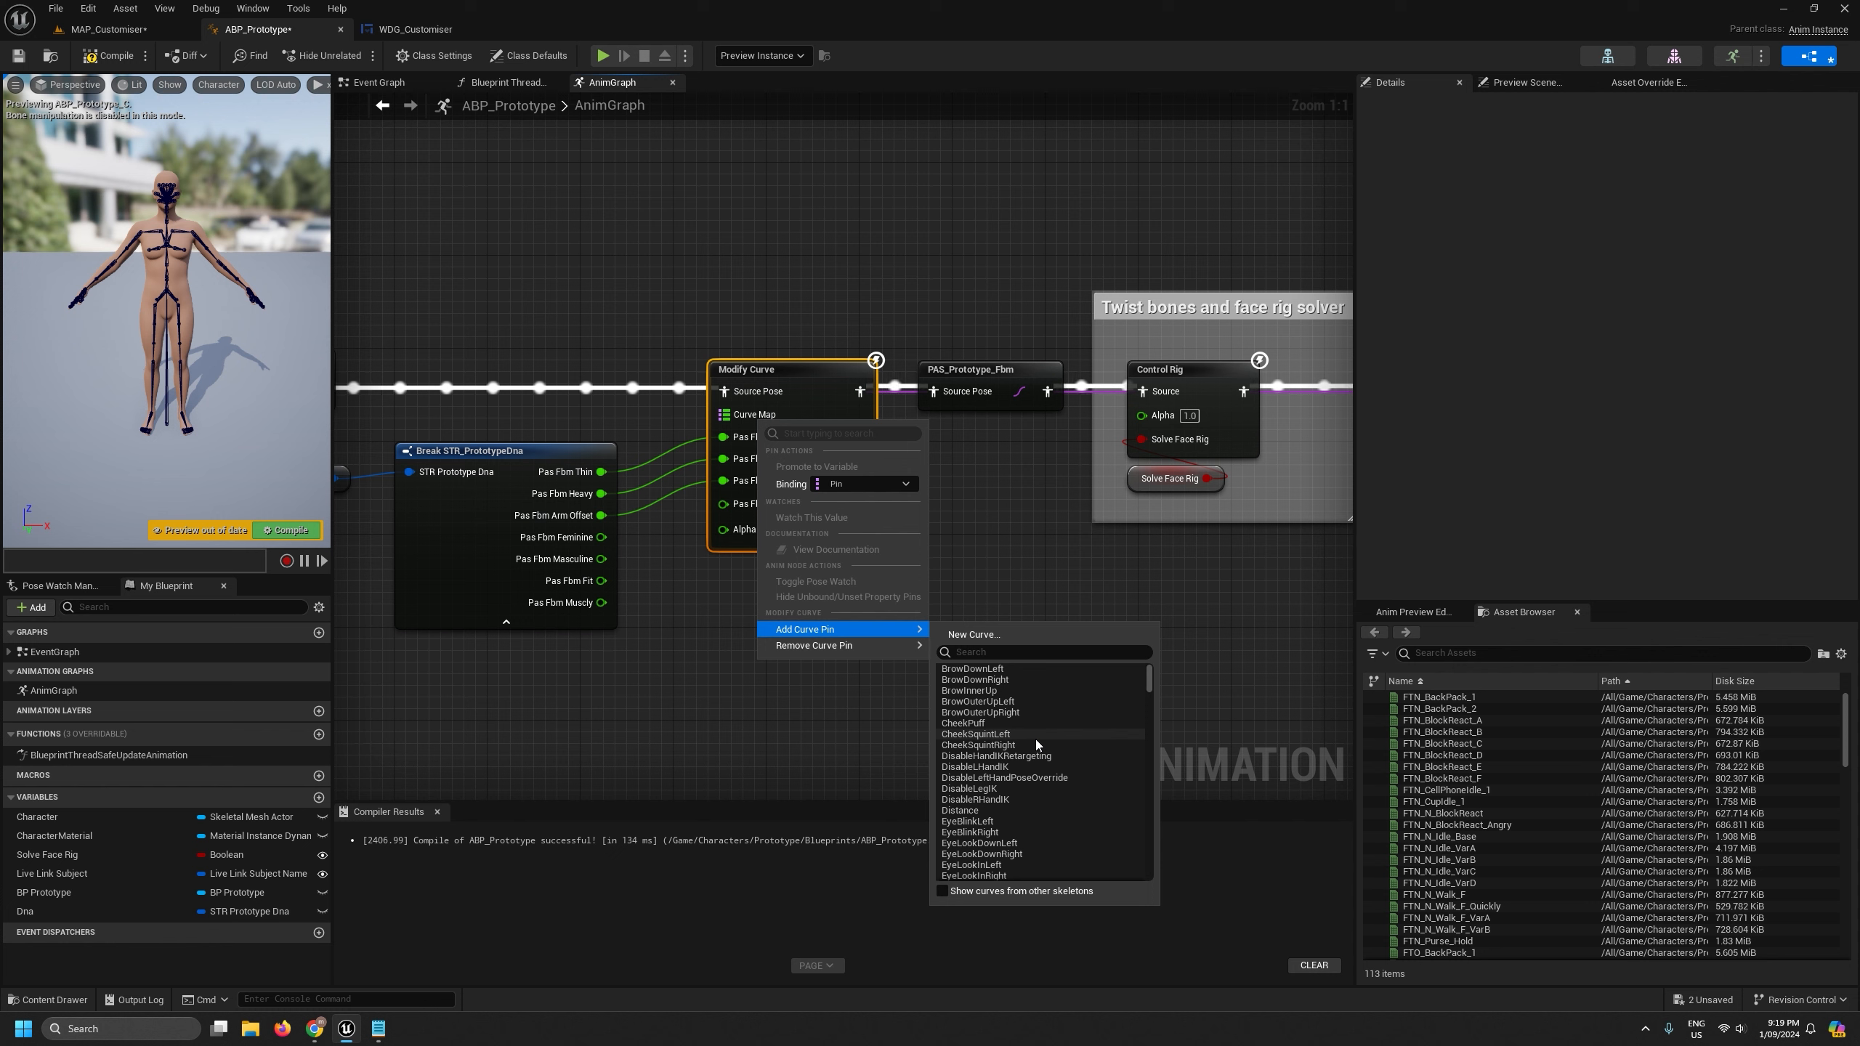
pyautogui.write('mascu')
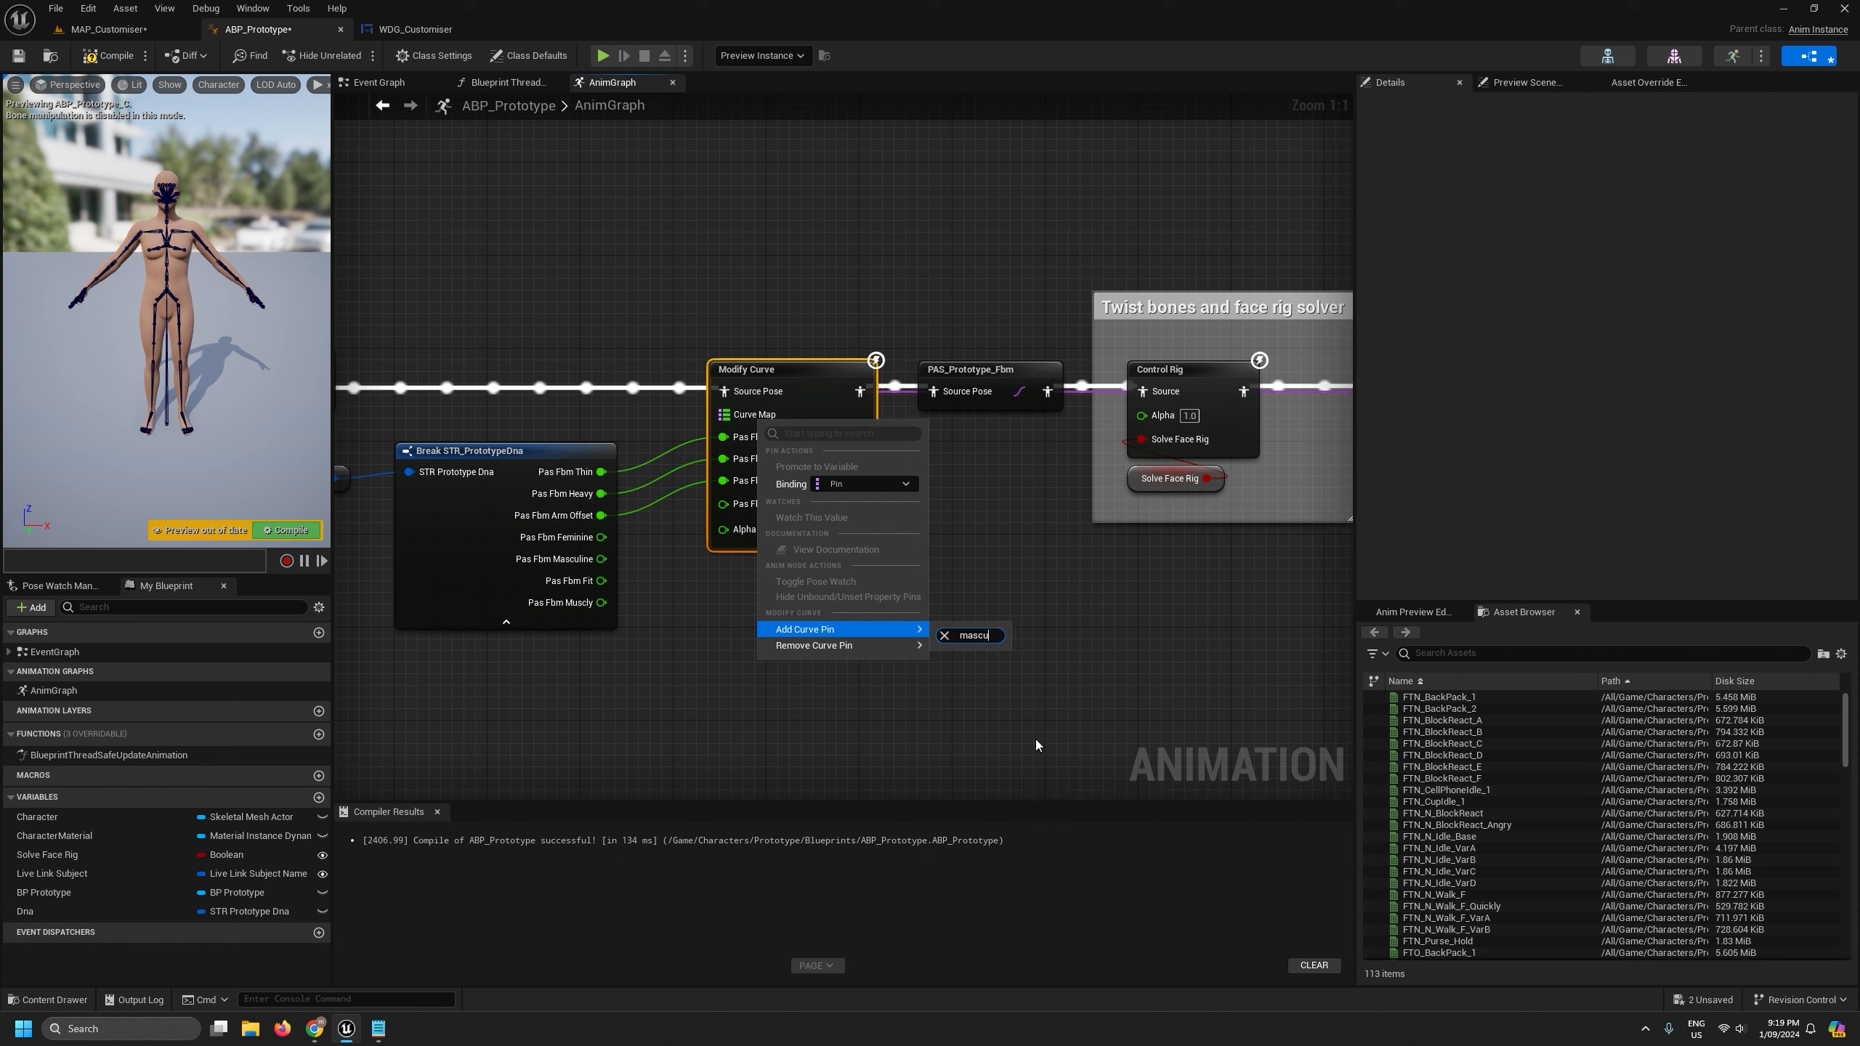
pyautogui.press('BackSpace')
pyautogui.press('BackSpace')
pyautogui.press('BackSpace')
pyautogui.press('BackSpace')
pyautogui.press('BackSpace')
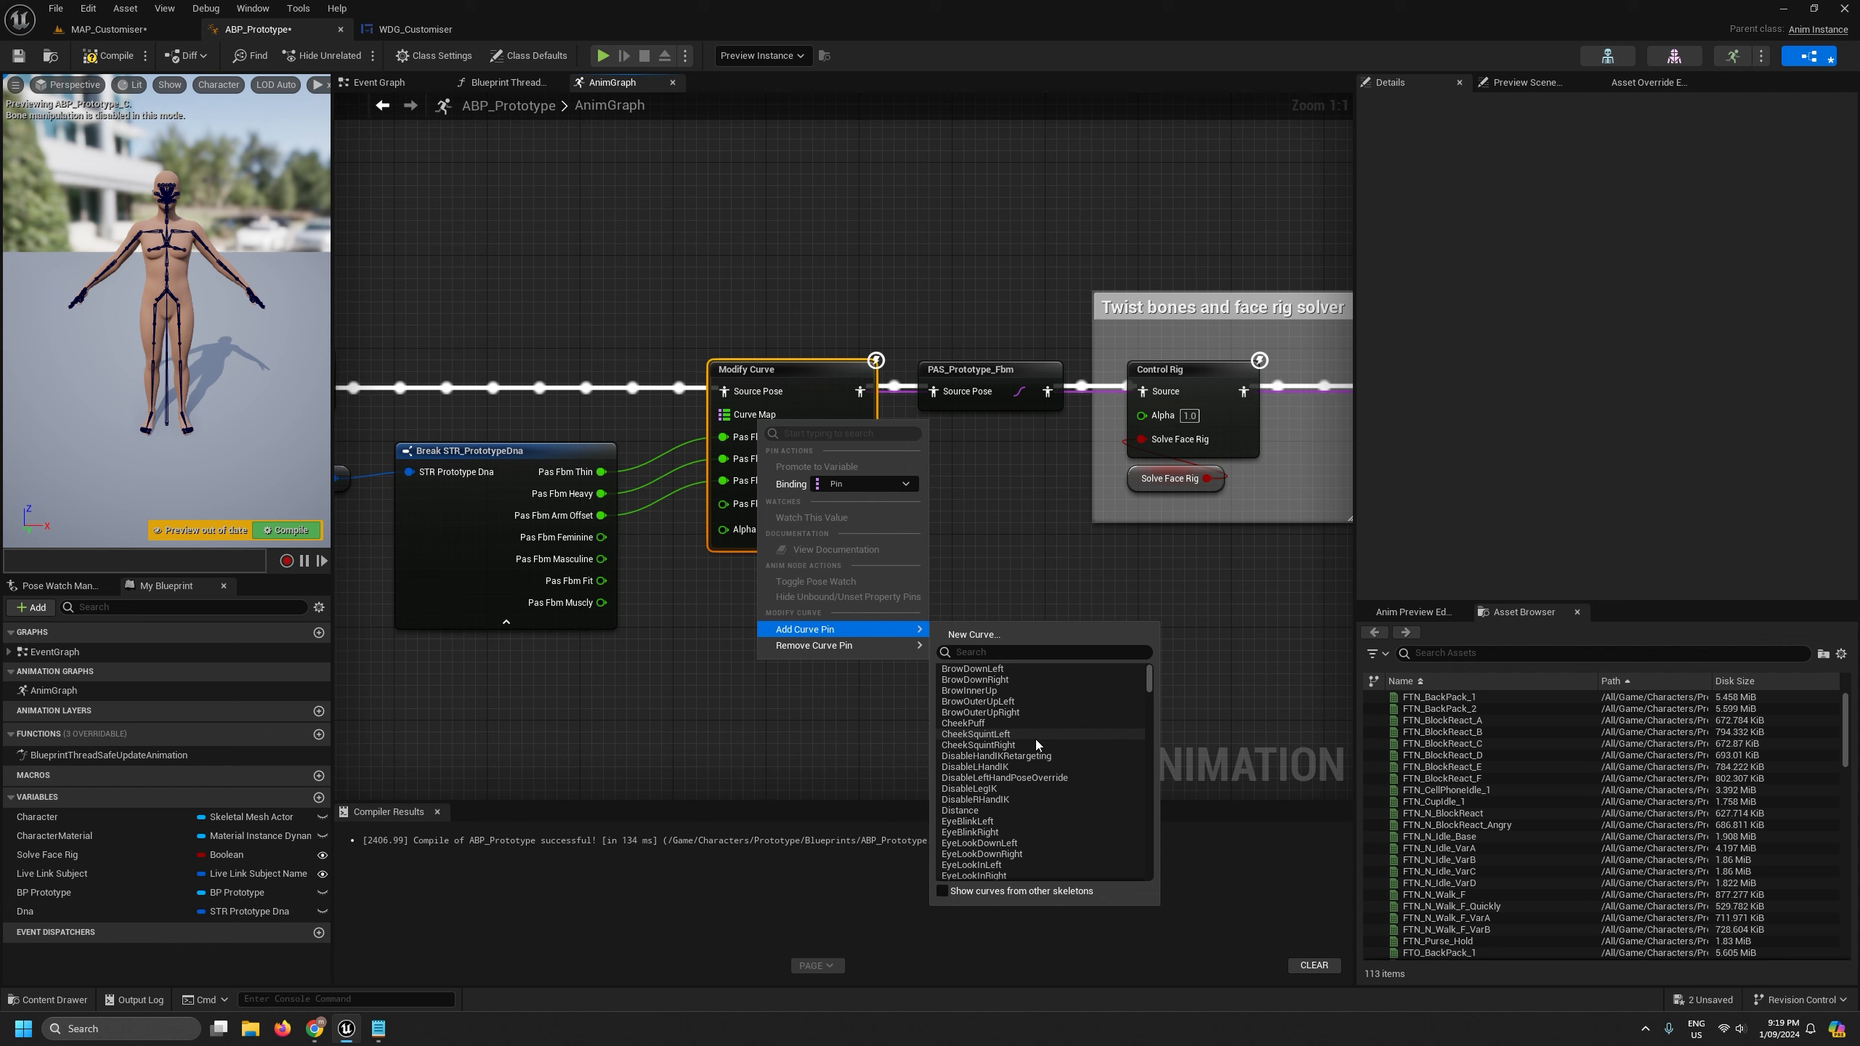
pyautogui.write('ma')
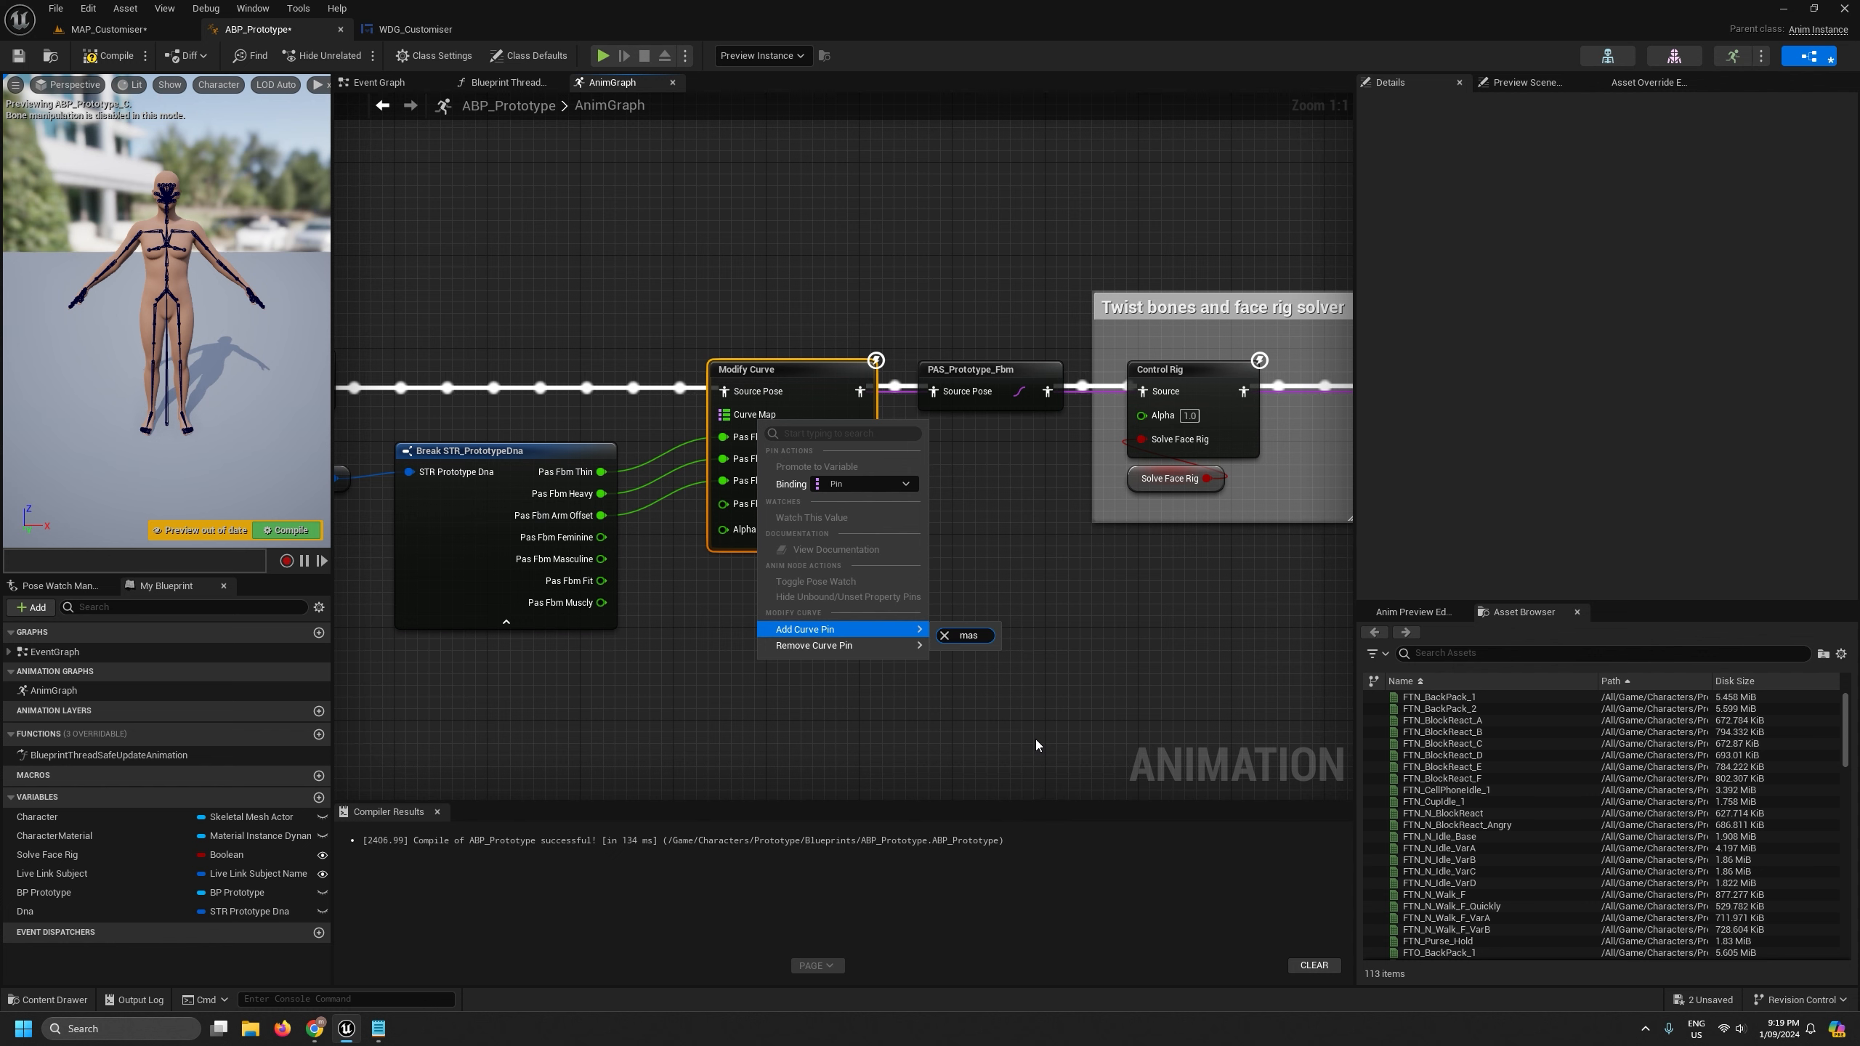
pyautogui.click(882, 668)
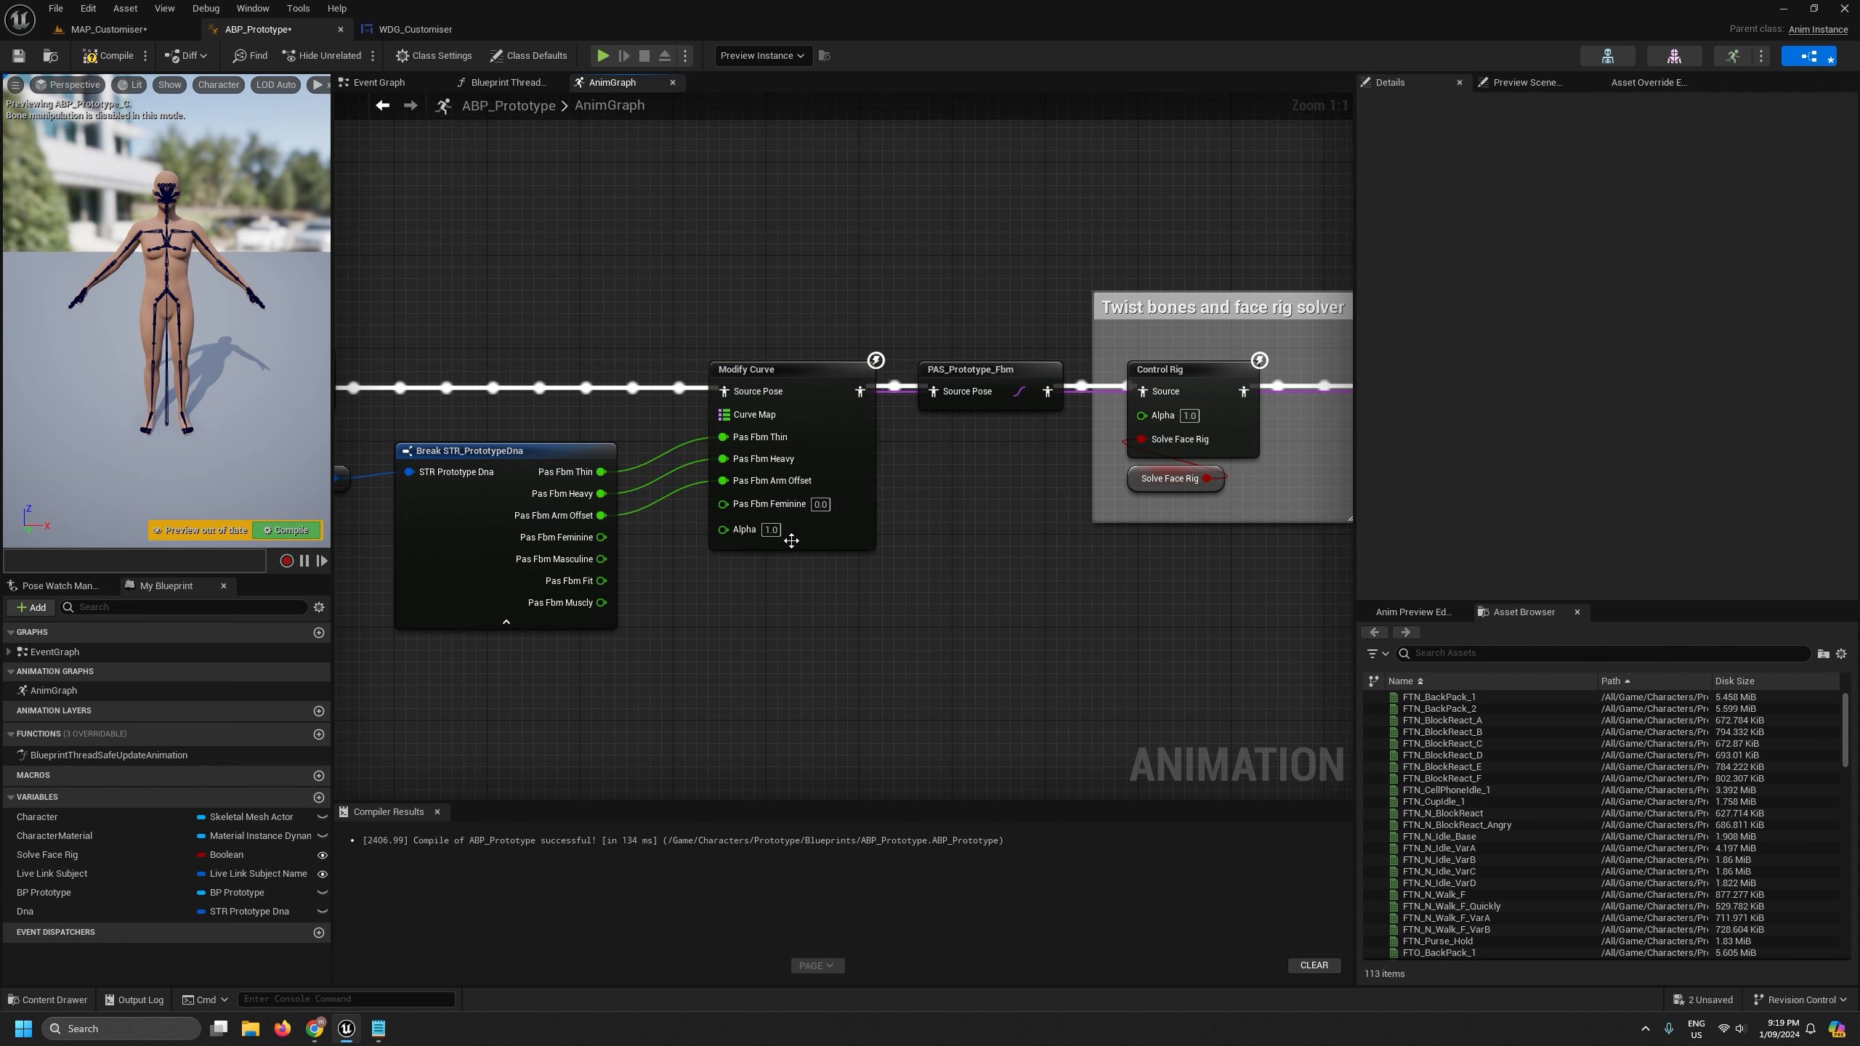
# - Add a pasFbmMasculine curve pin to the Modify Curve node
pyautogui.rightClick(775, 509)
pyautogui.moveTo(862, 765)
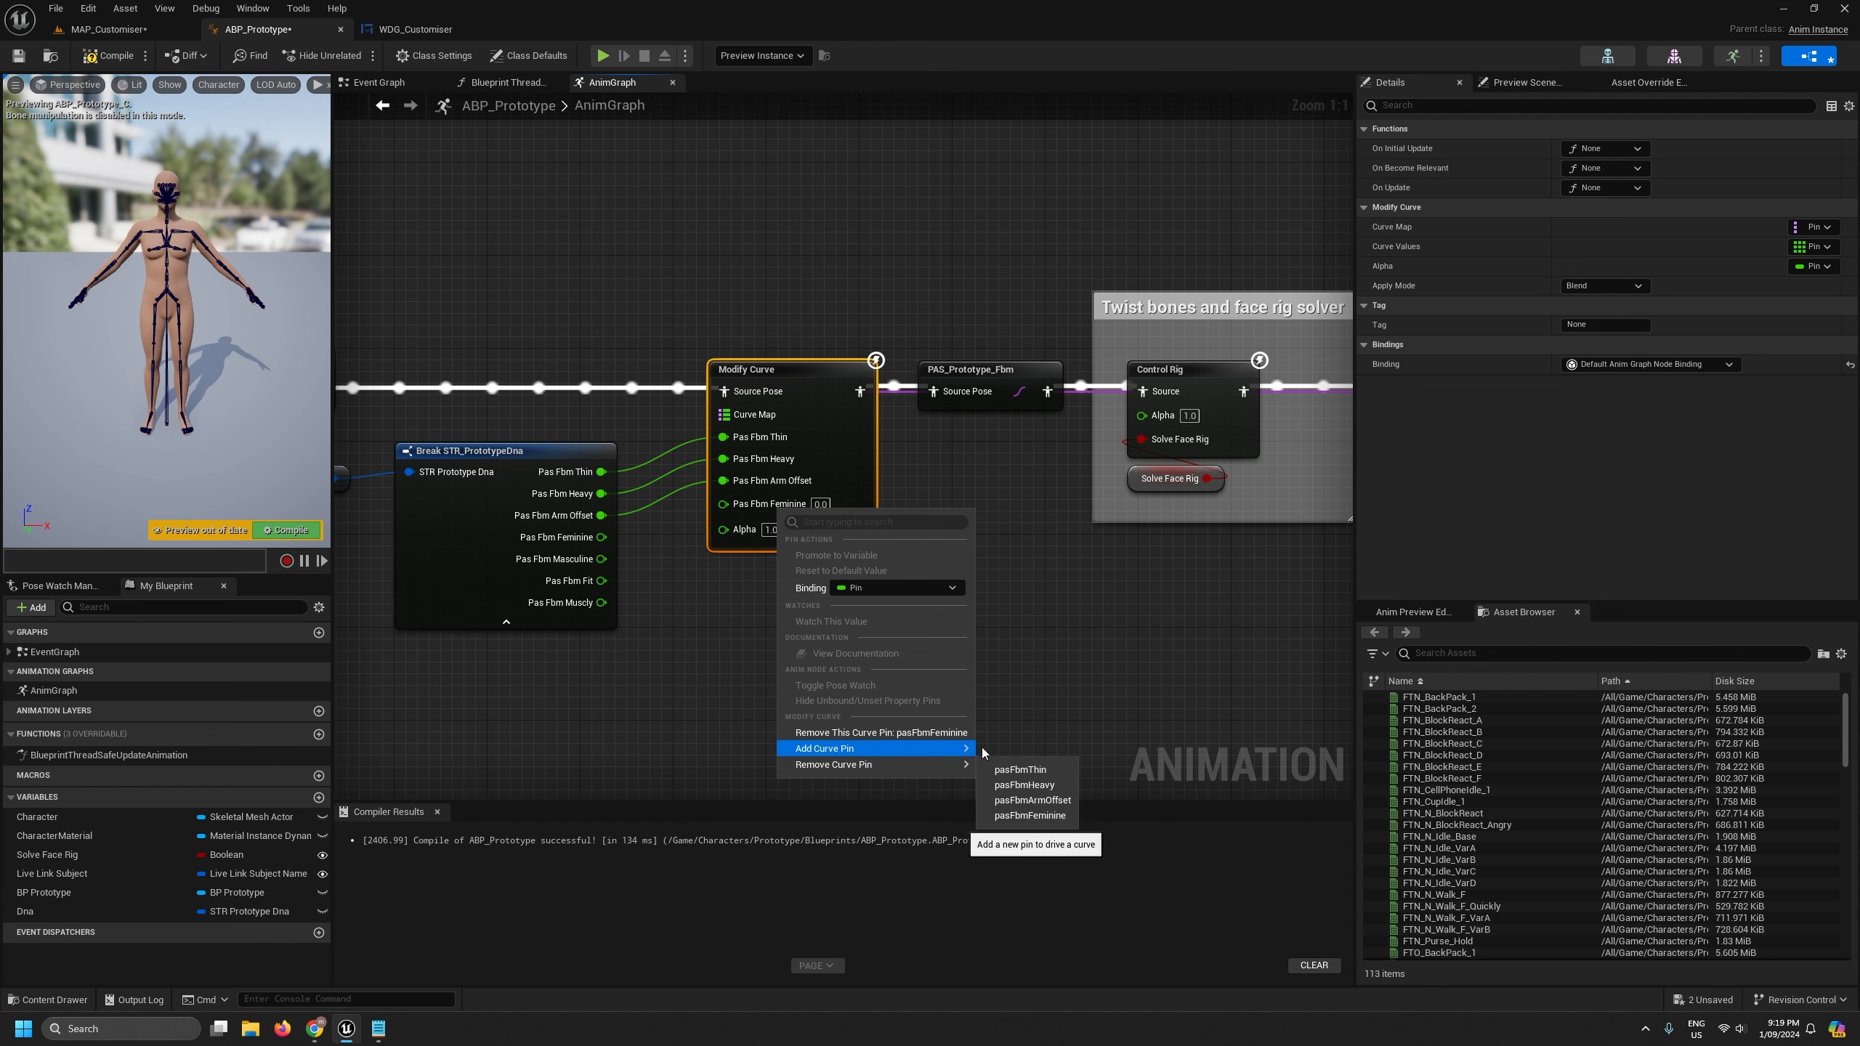
pyautogui.moveTo(944, 751)
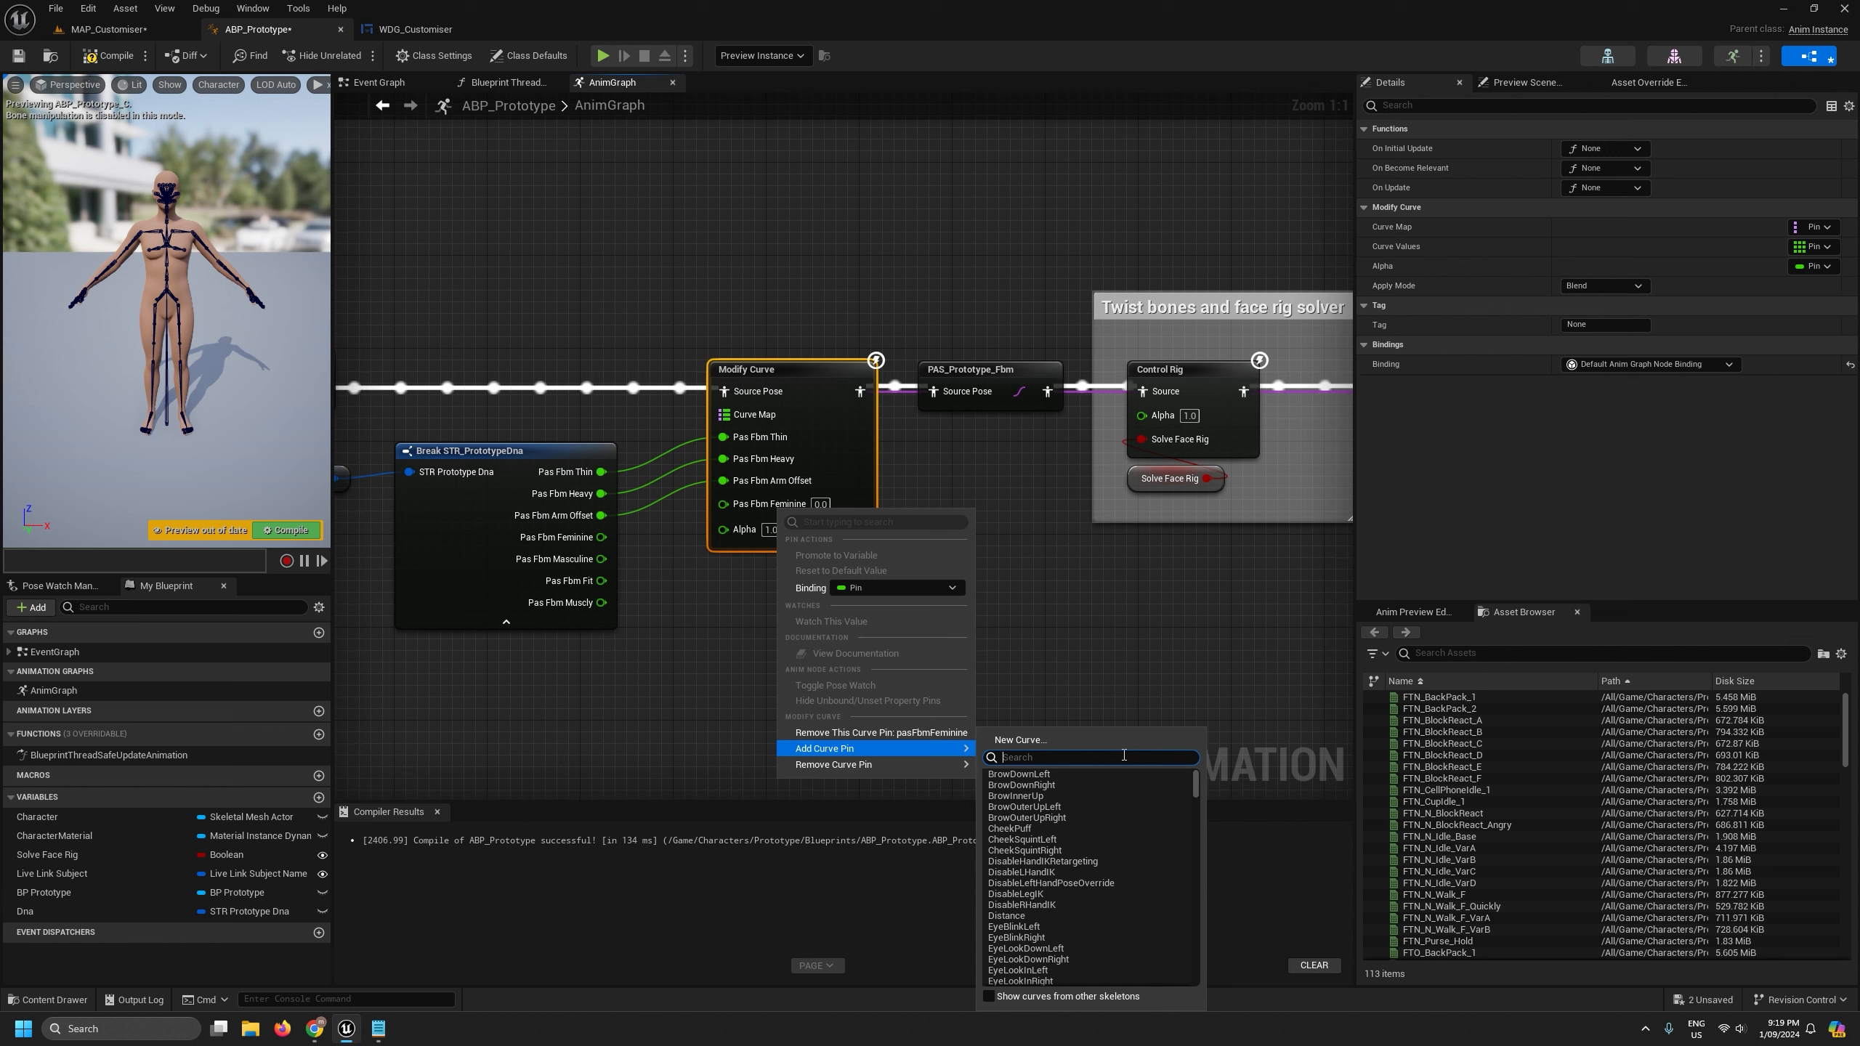
pyautogui.write('m')
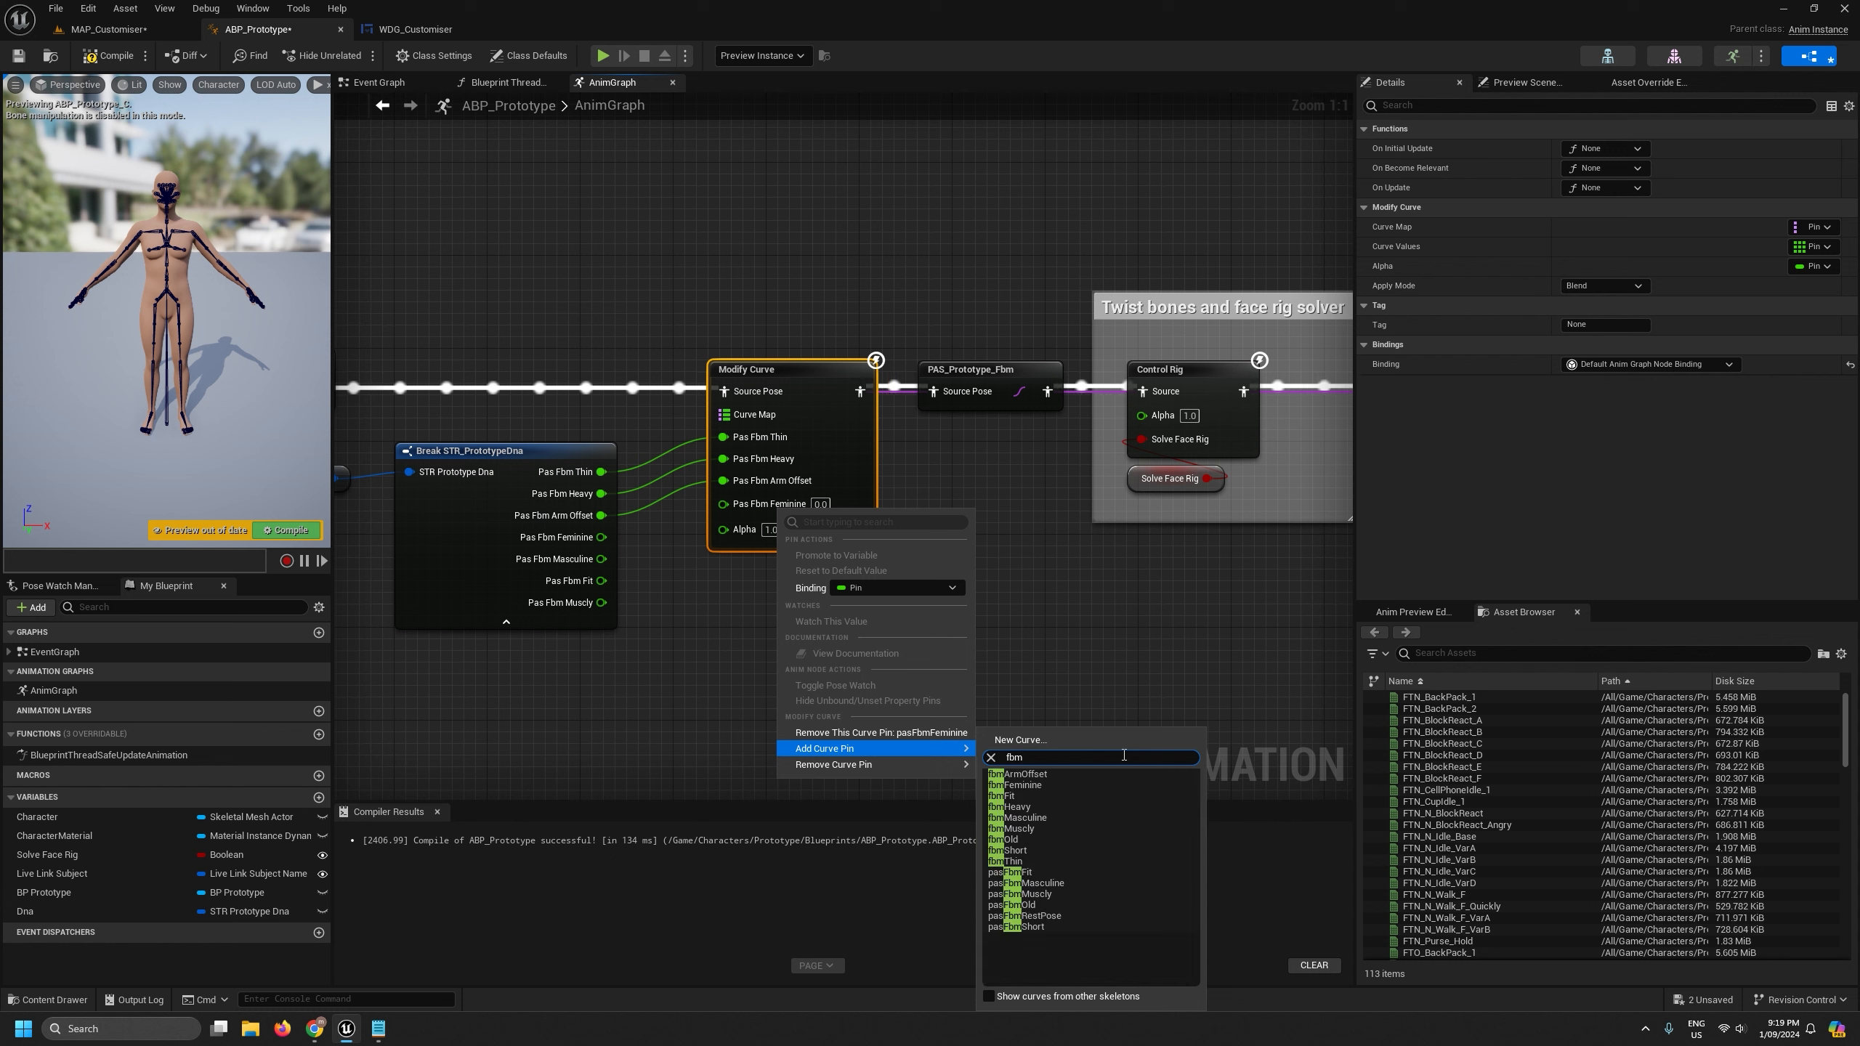
pyautogui.click(1046, 883)
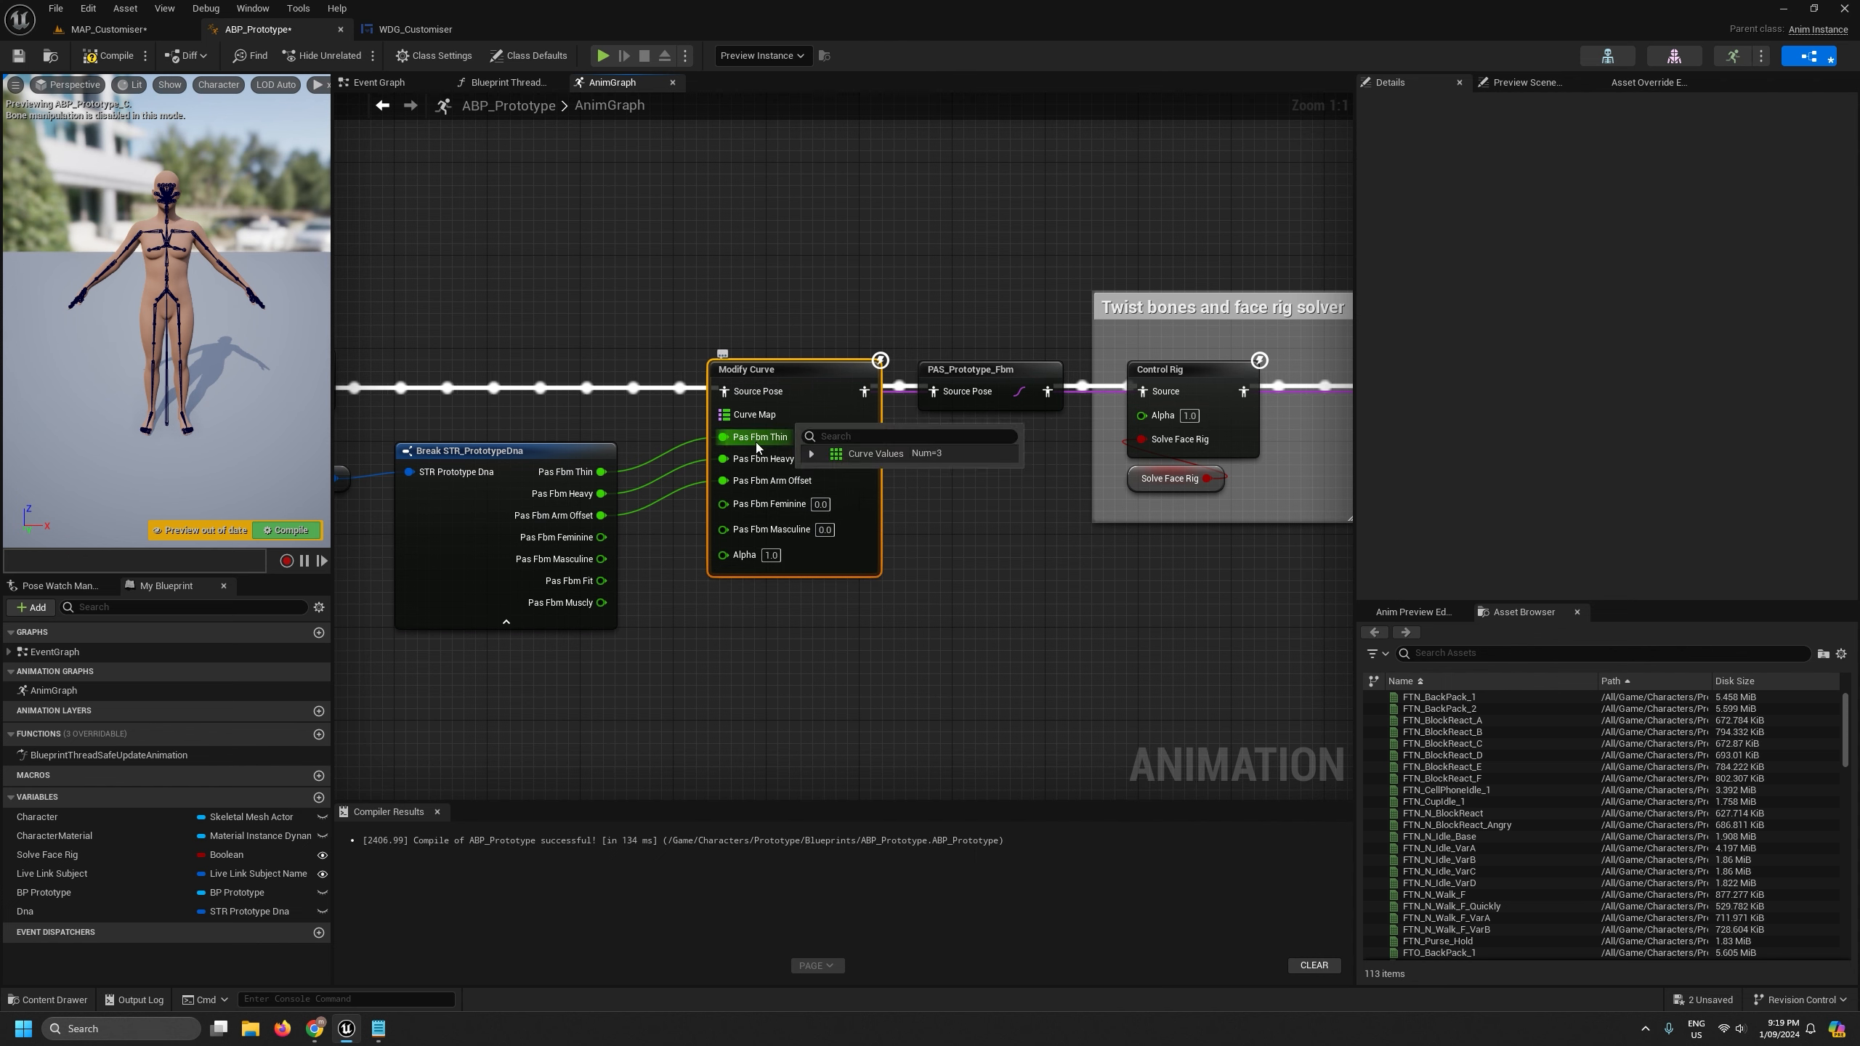
# - Add pasFbmFit and pasFbmMuscly curve pins to the Modify Curve node
pyautogui.rightClick(758, 415)
pyautogui.moveTo(878, 624)
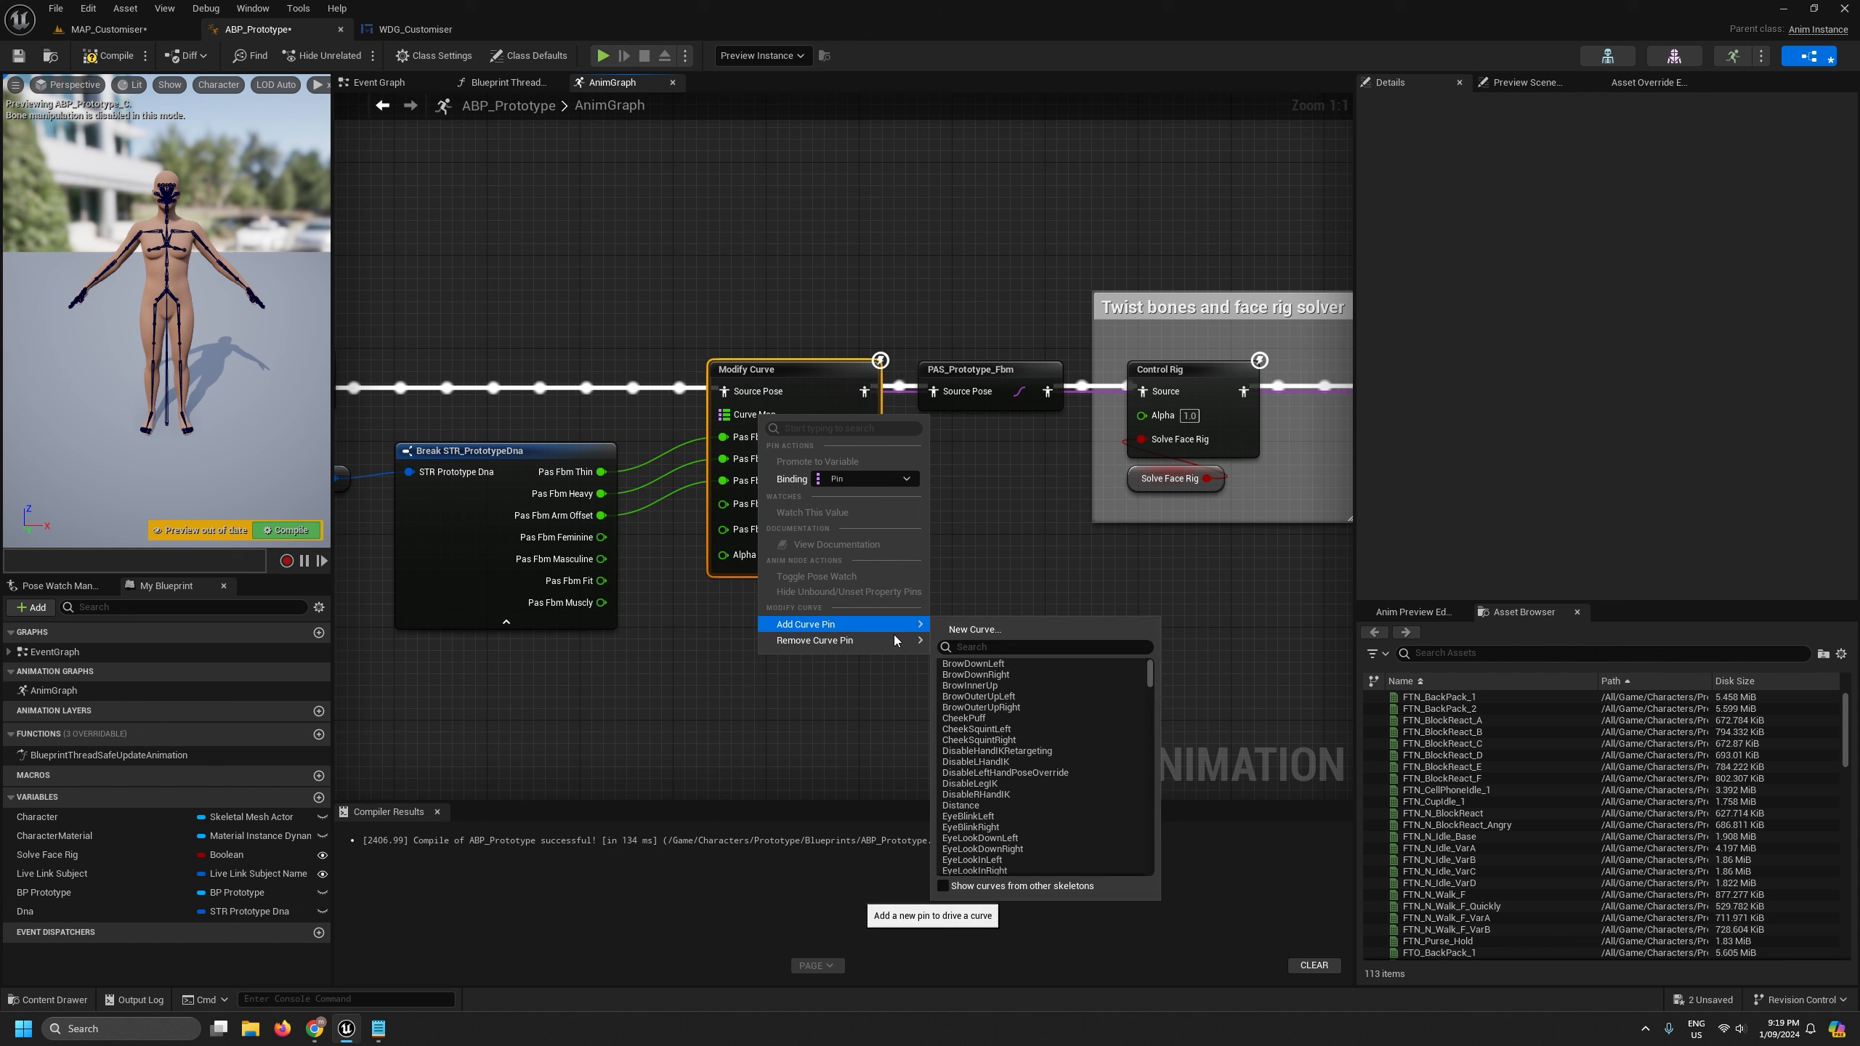
pyautogui.write('fit')
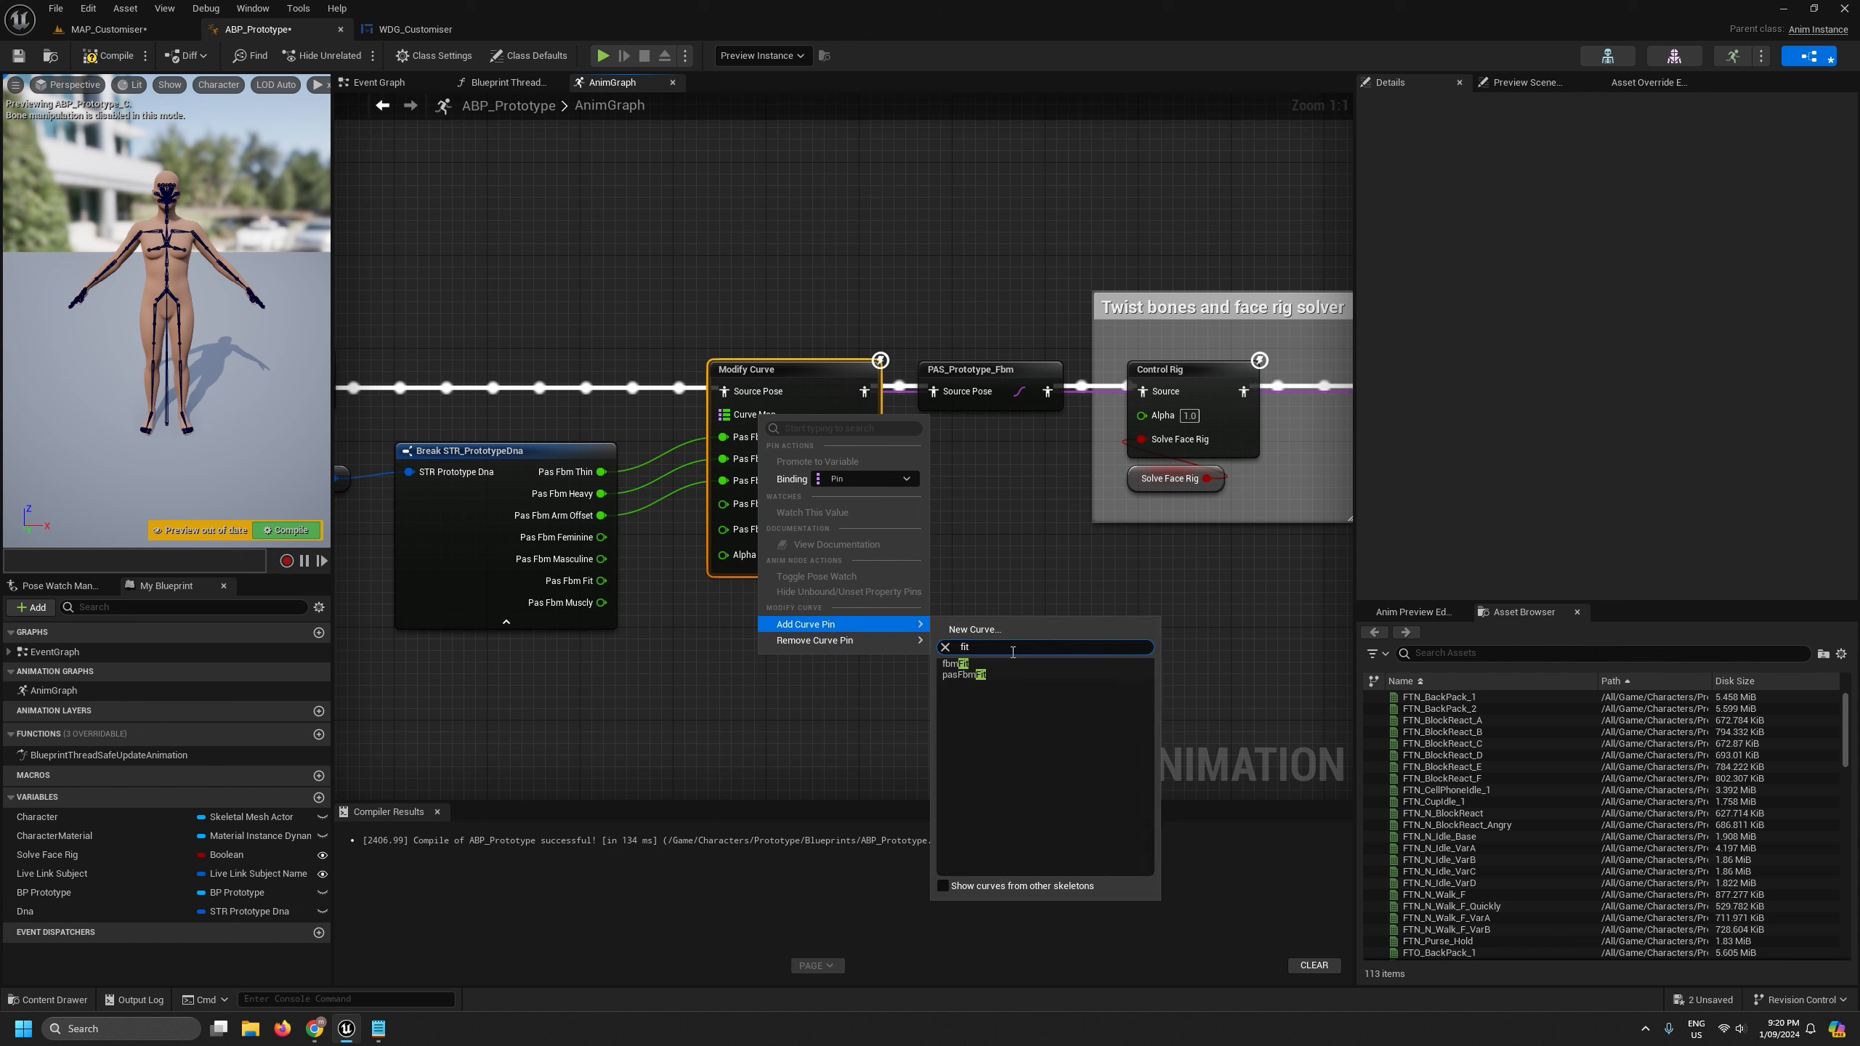
pyautogui.click(988, 675)
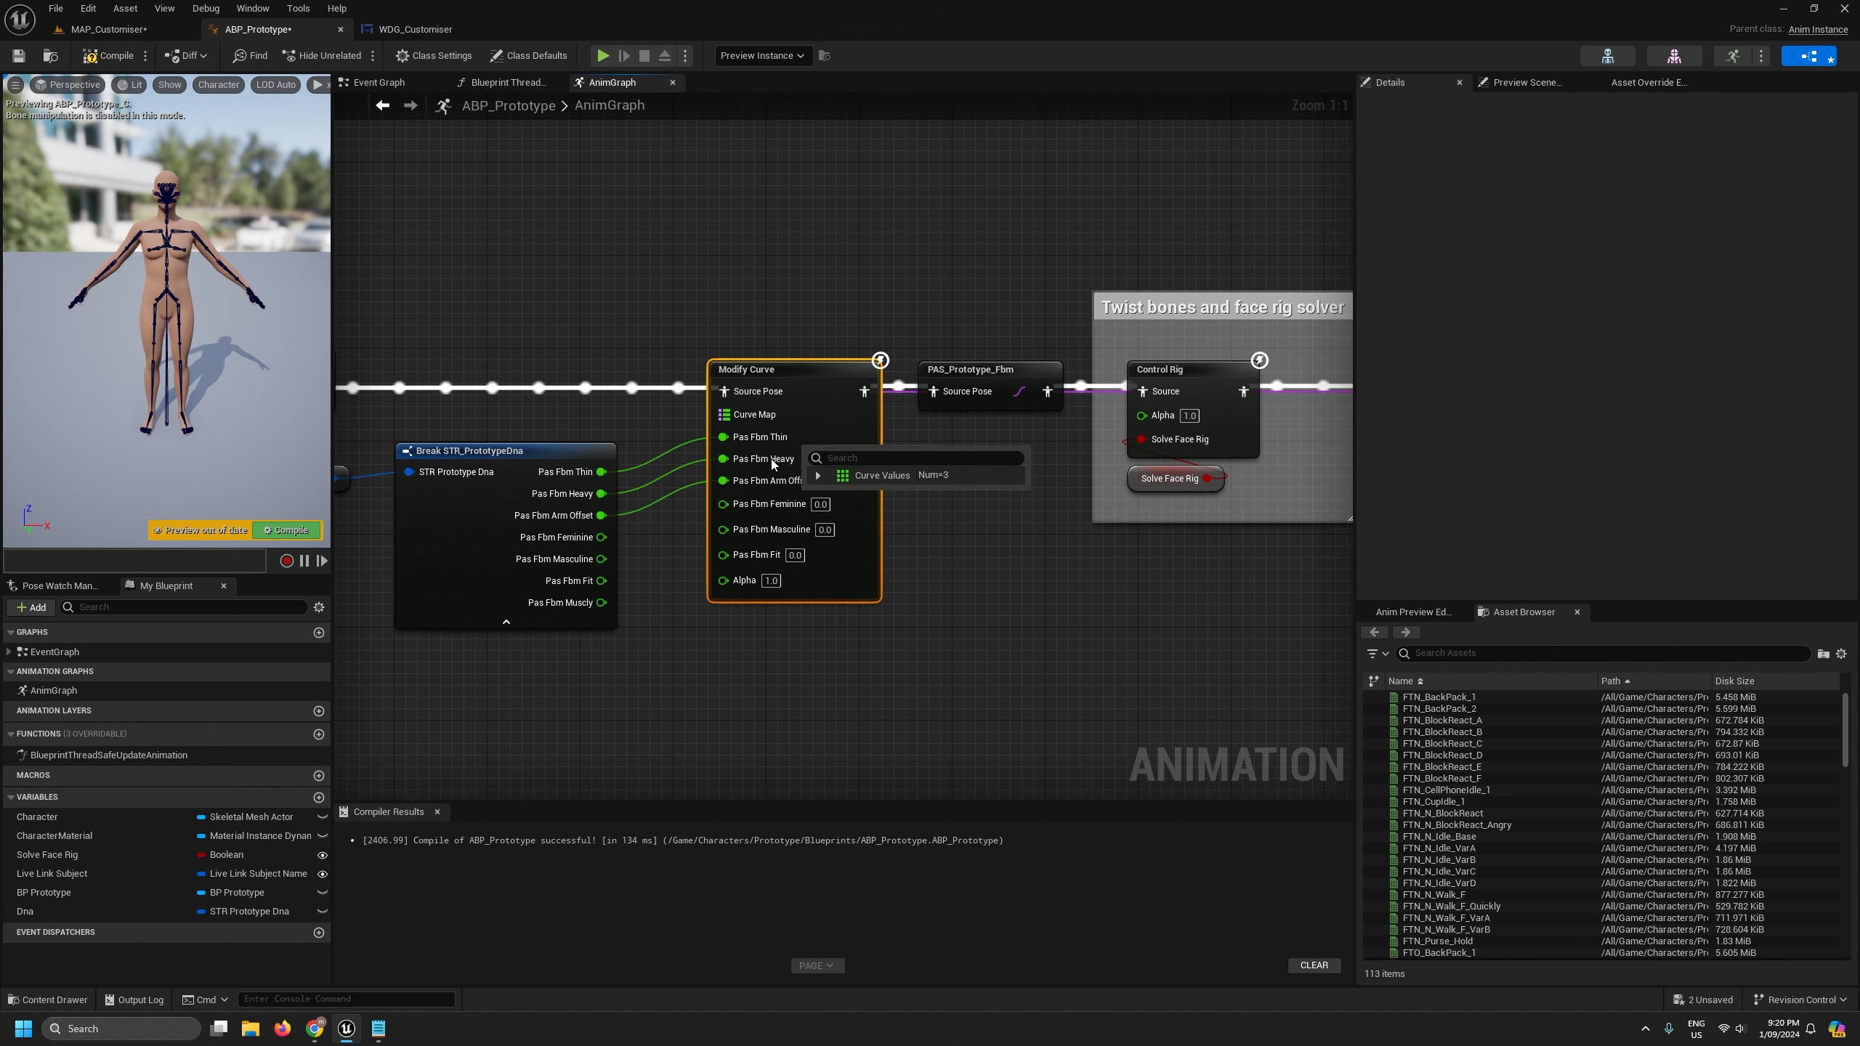
pyautogui.rightClick(758, 425)
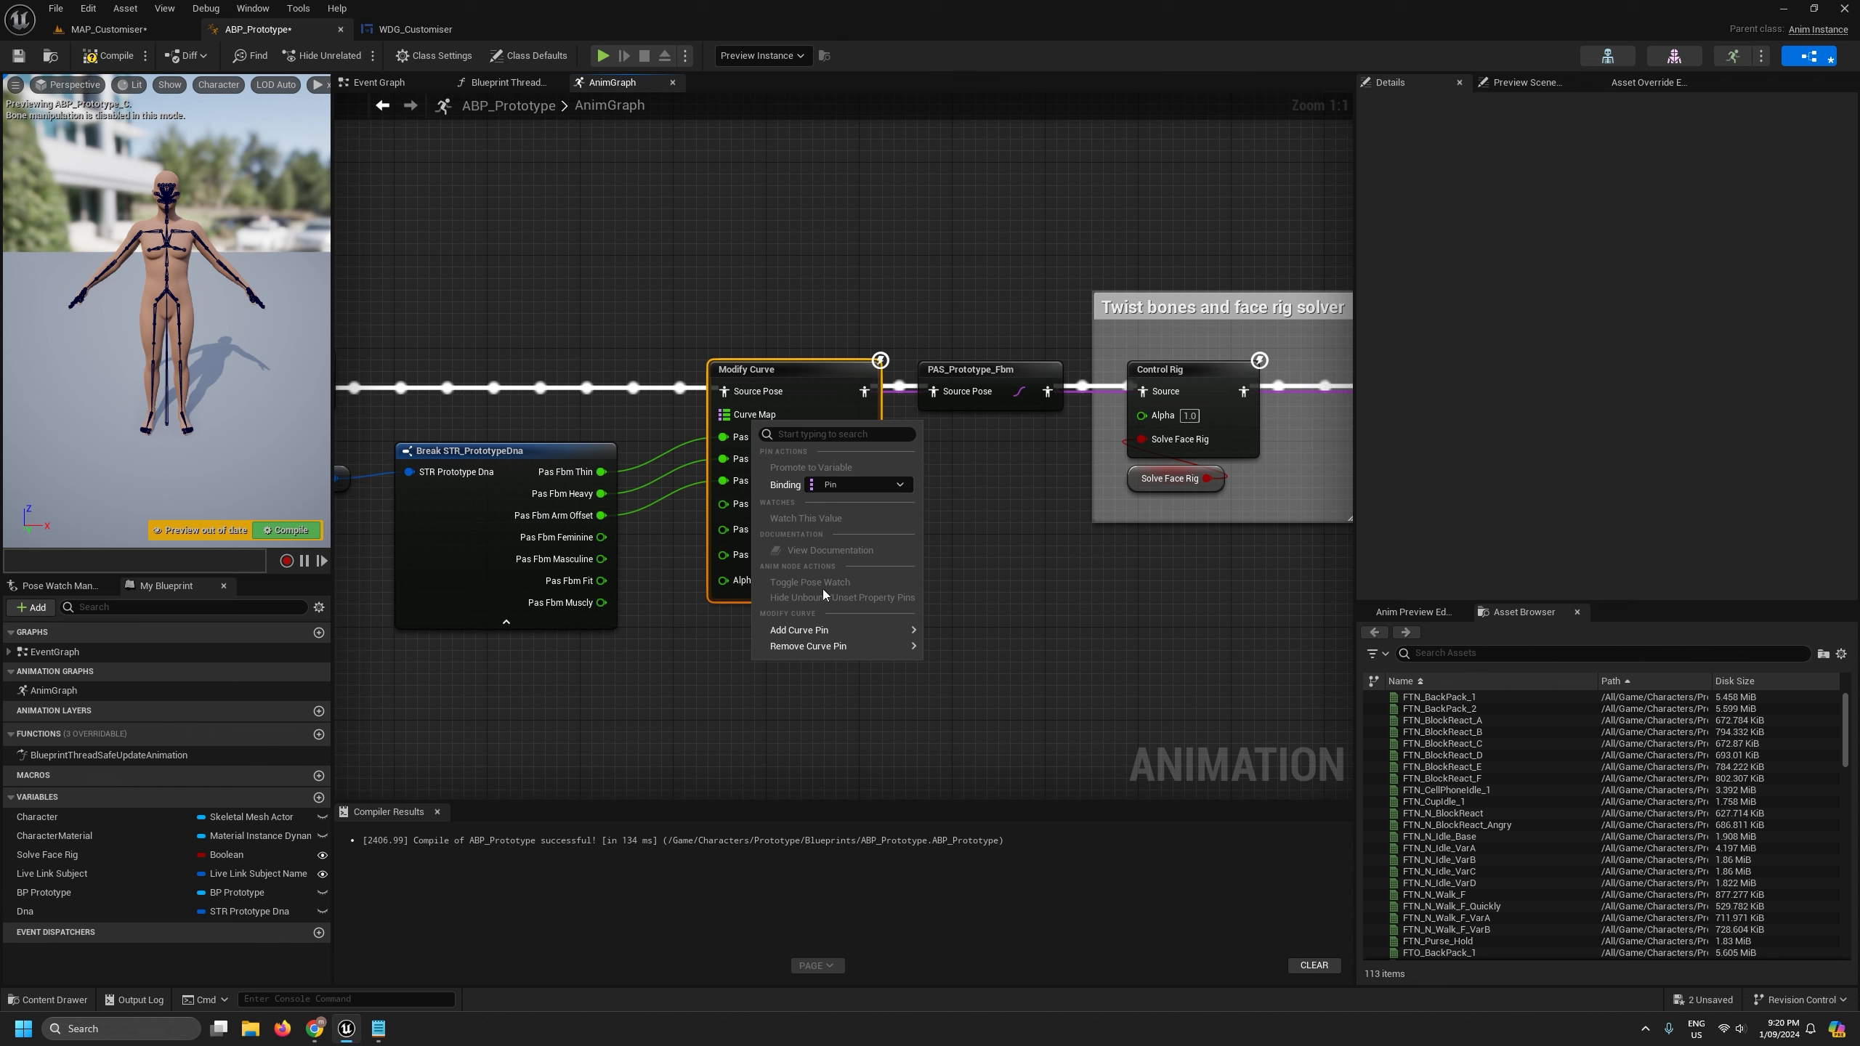
pyautogui.moveTo(842, 630)
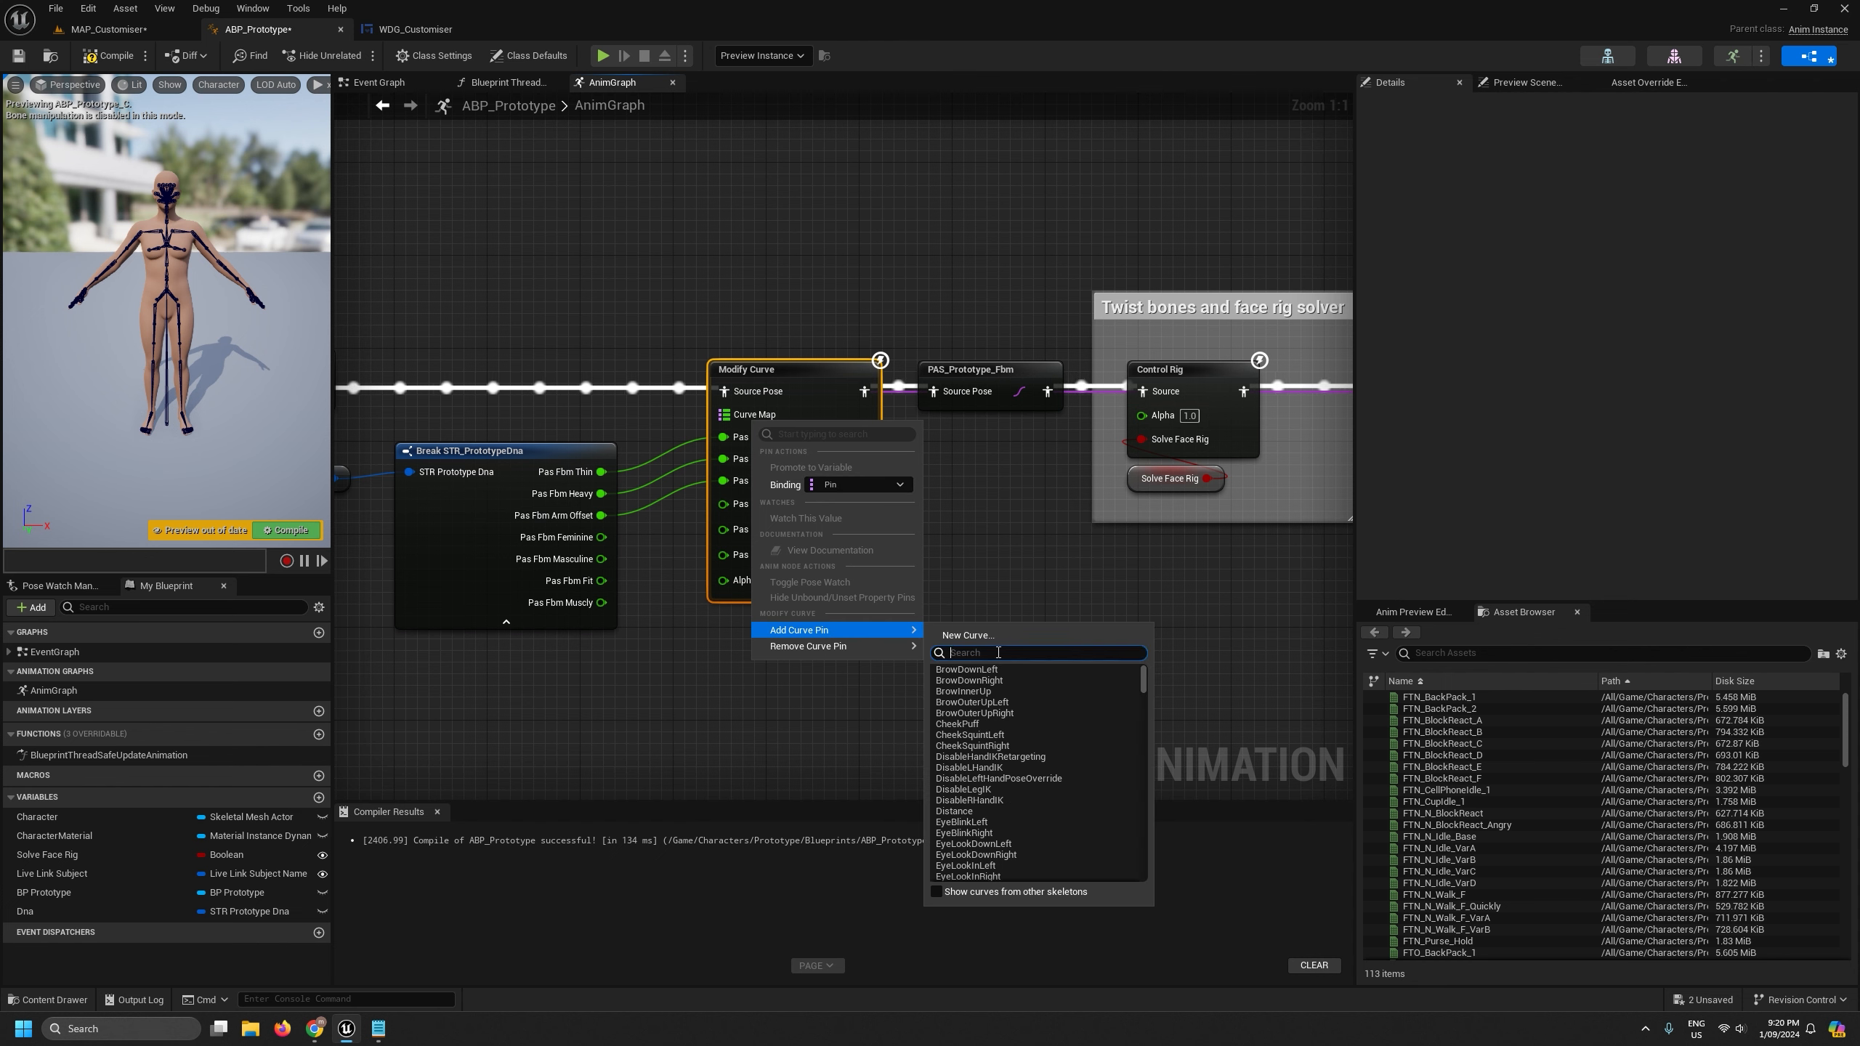
pyautogui.write('musc')
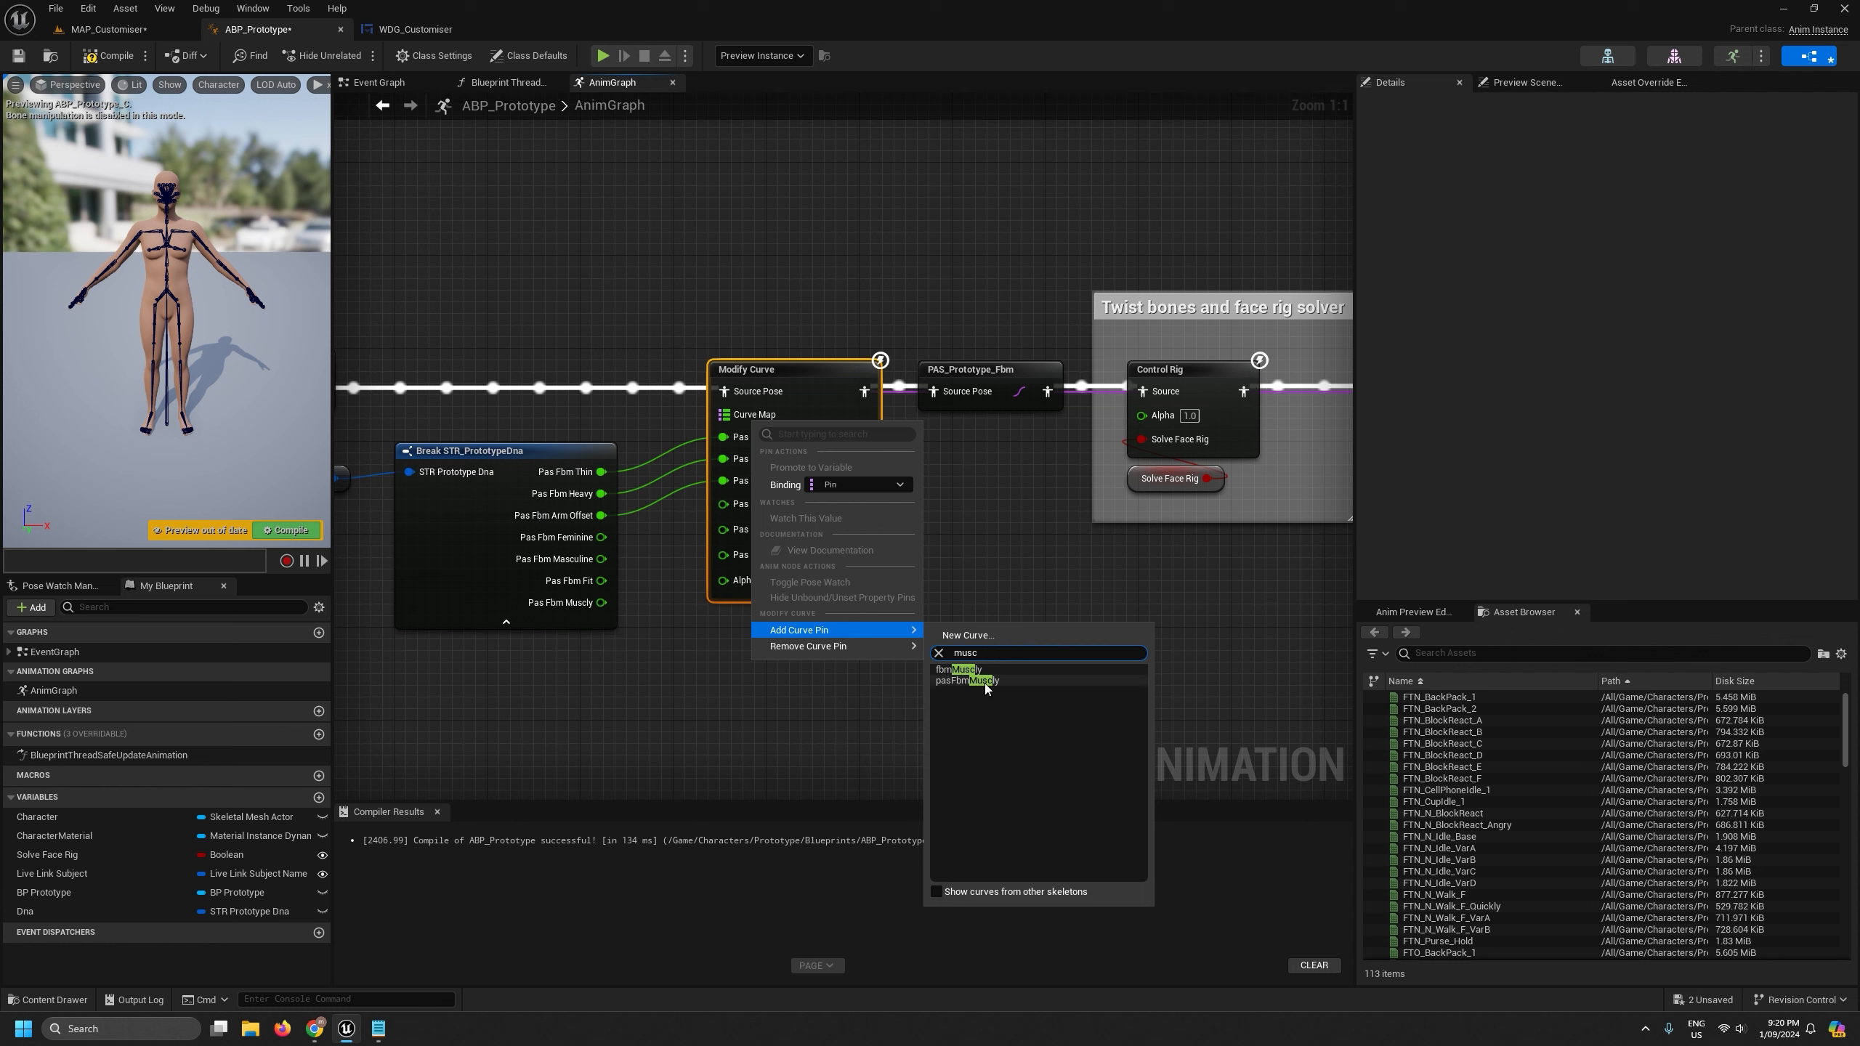
pyautogui.click(966, 681)
# - Connect the Feminine, Masculine, Fit and Muscly outputs of Break STR_PrototypeDna to the matching Modify Curve pins
pyautogui.moveTo(601, 537); pyautogui.dragTo(723, 504)
pyautogui.moveTo(600, 558); pyautogui.dragTo(723, 547)
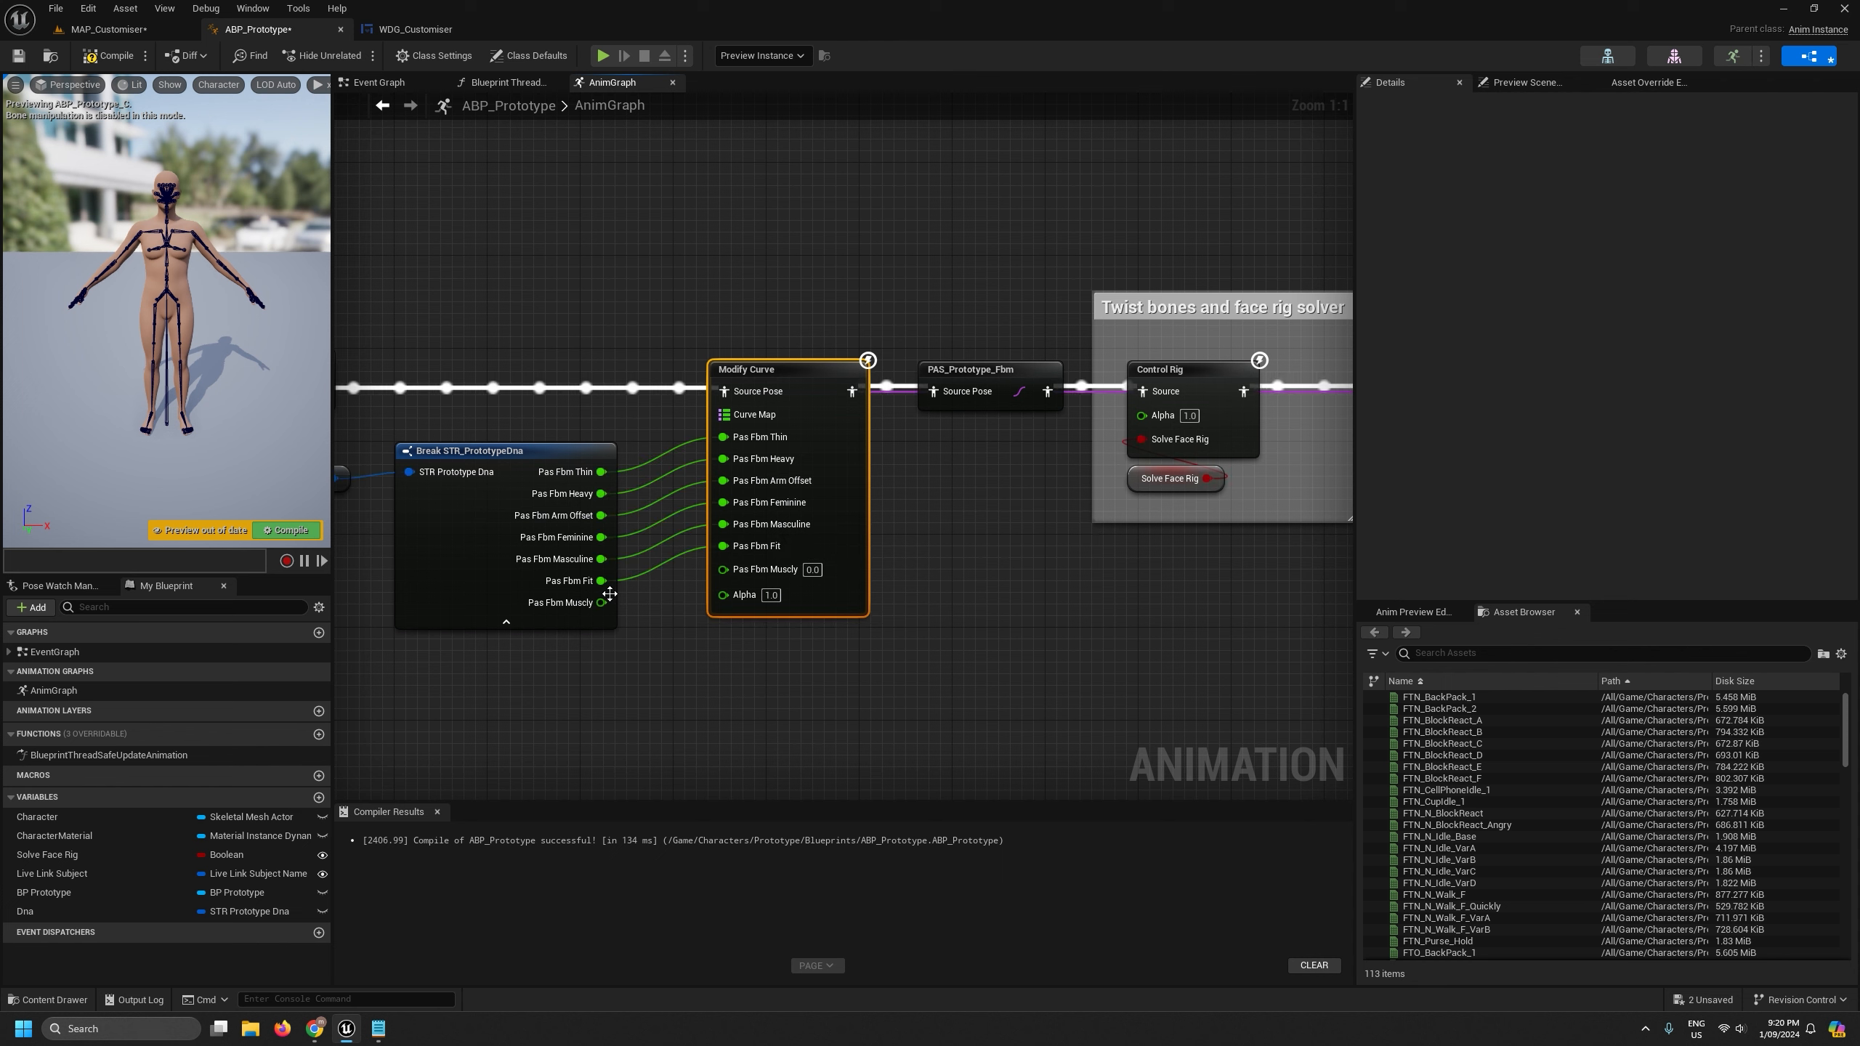
pyautogui.moveTo(601, 602); pyautogui.dragTo(722, 574)
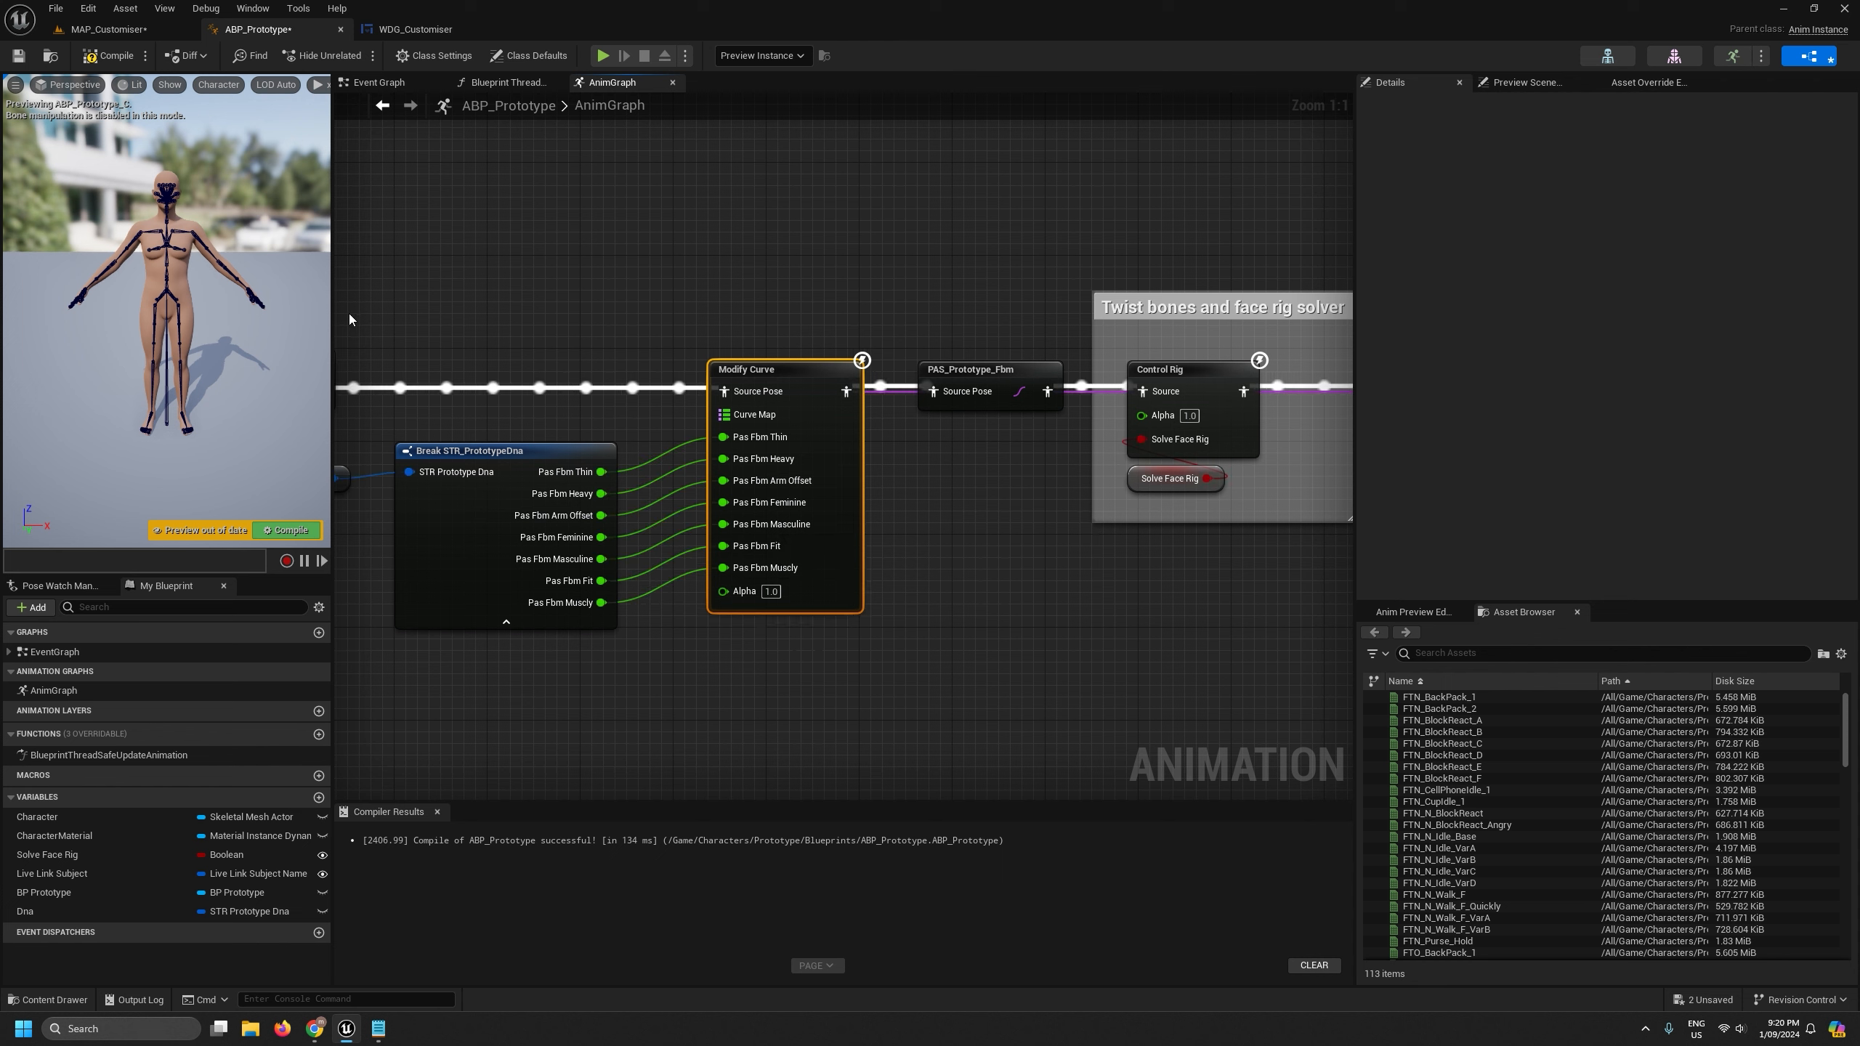
# - Compile and save ABP_Prototype, and close its editor to return to MAP_Customiser
pyautogui.click(97, 59)
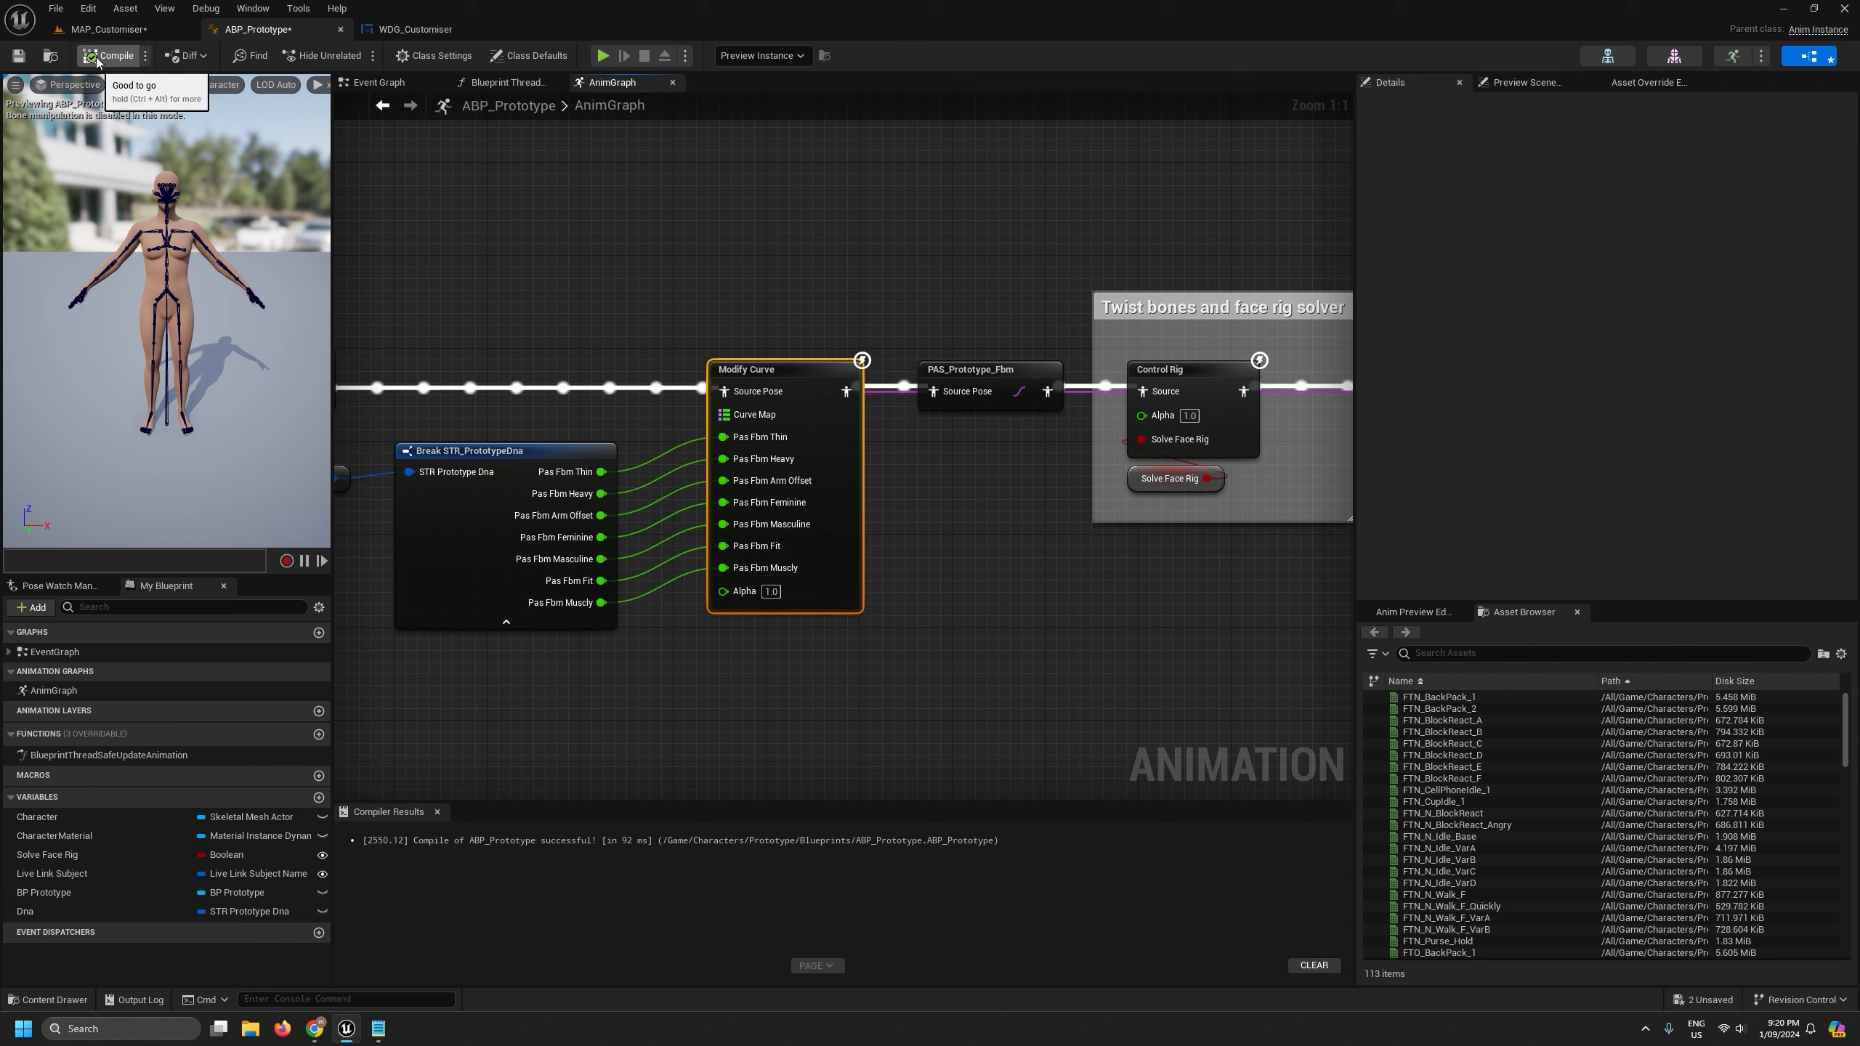
pyautogui.click(18, 57)
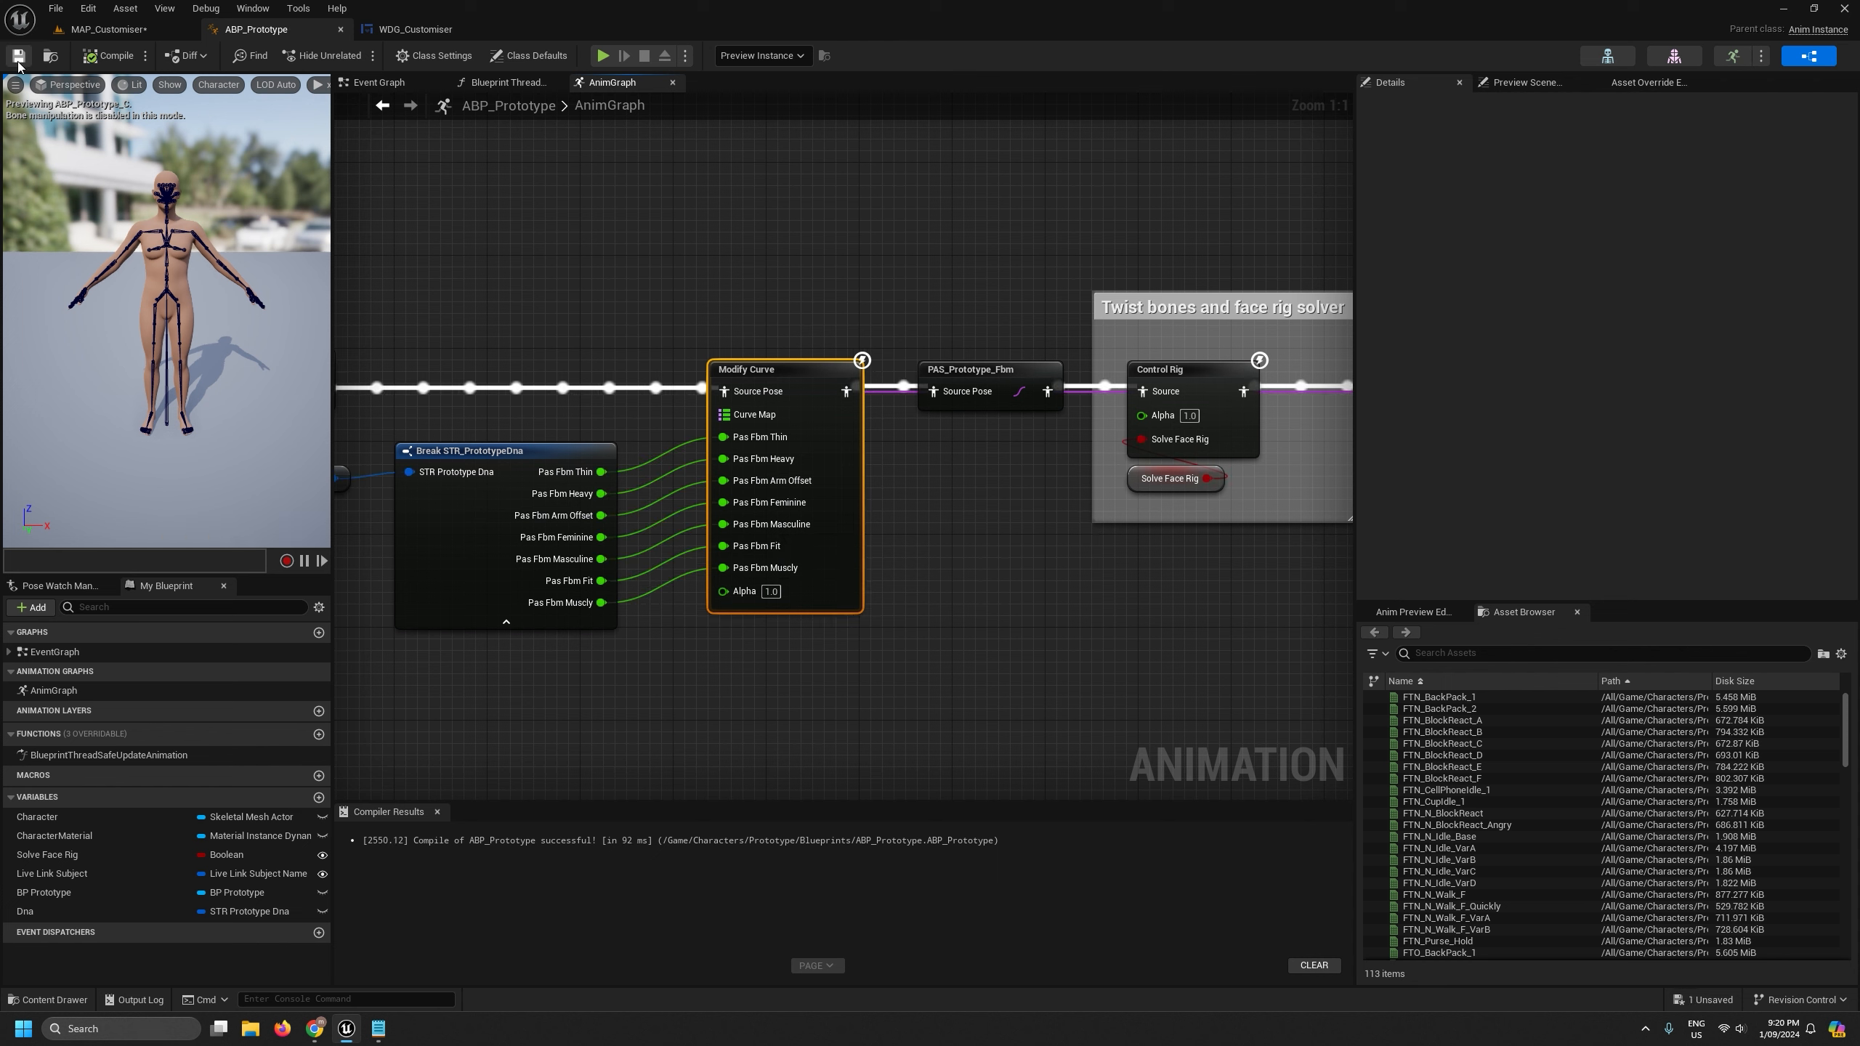
pyautogui.click(341, 31)
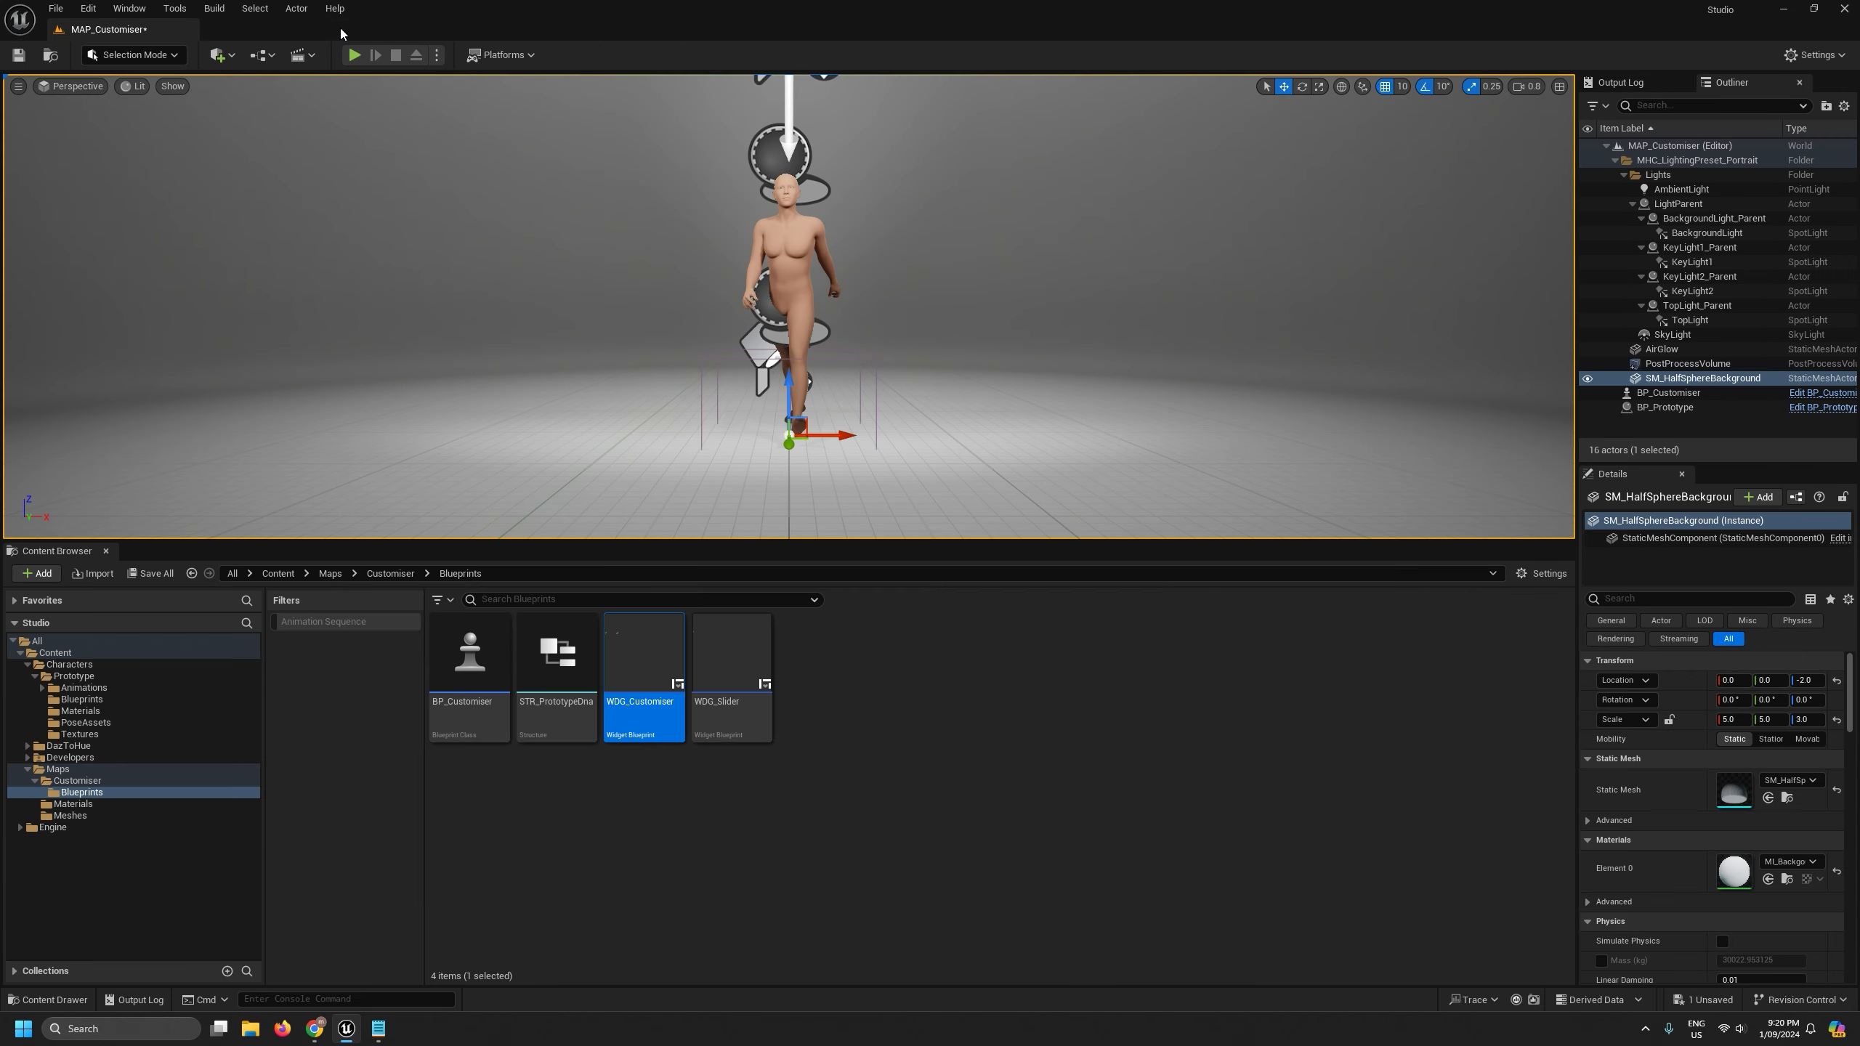
# - Play MAP_Customiser in full screen and test the Feminine–Masculine slider at full Feminine with the Fit–Muscly slider at full Muscly and near its middle
pyautogui.hotkey('alt', 'p')
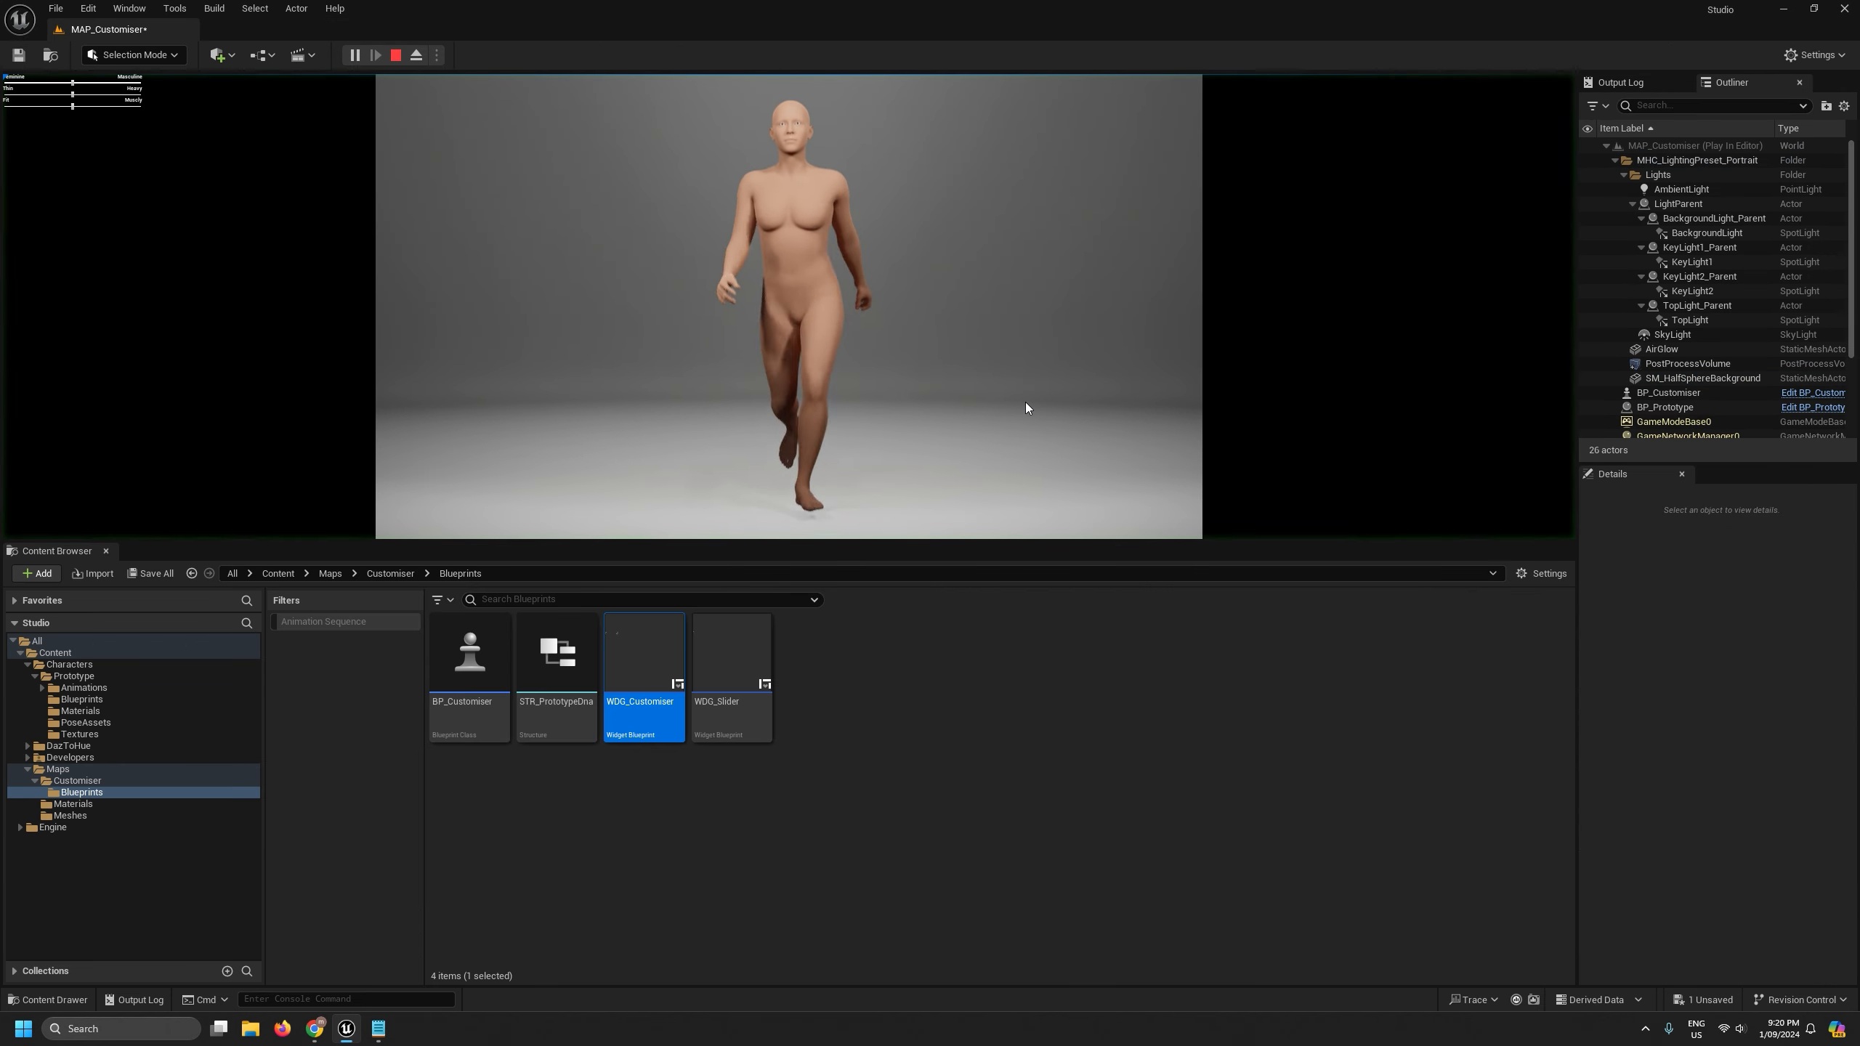
pyautogui.press('F11')
pyautogui.moveTo(151, 20); pyautogui.dragTo(284, 87)
pyautogui.moveTo(154, 20); pyautogui.dragTo(4, 20)
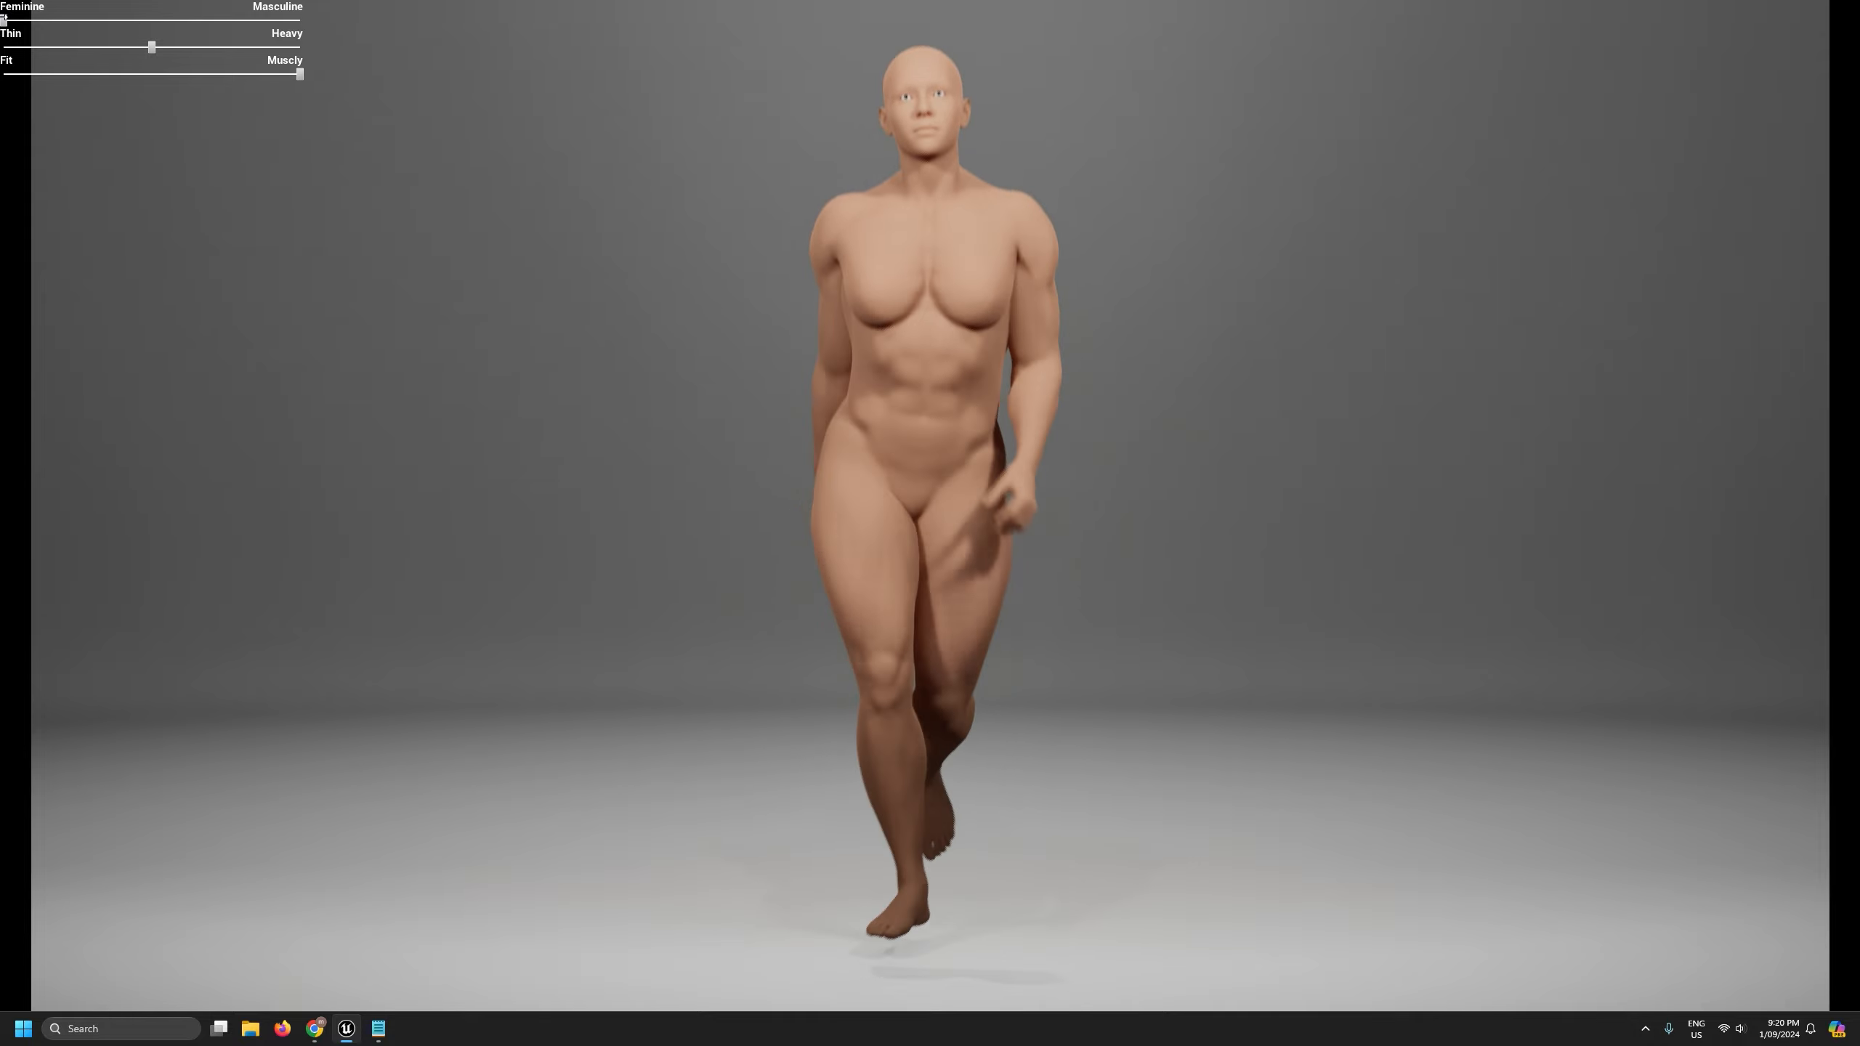
pyautogui.moveTo(300, 74); pyautogui.dragTo(383, 83)
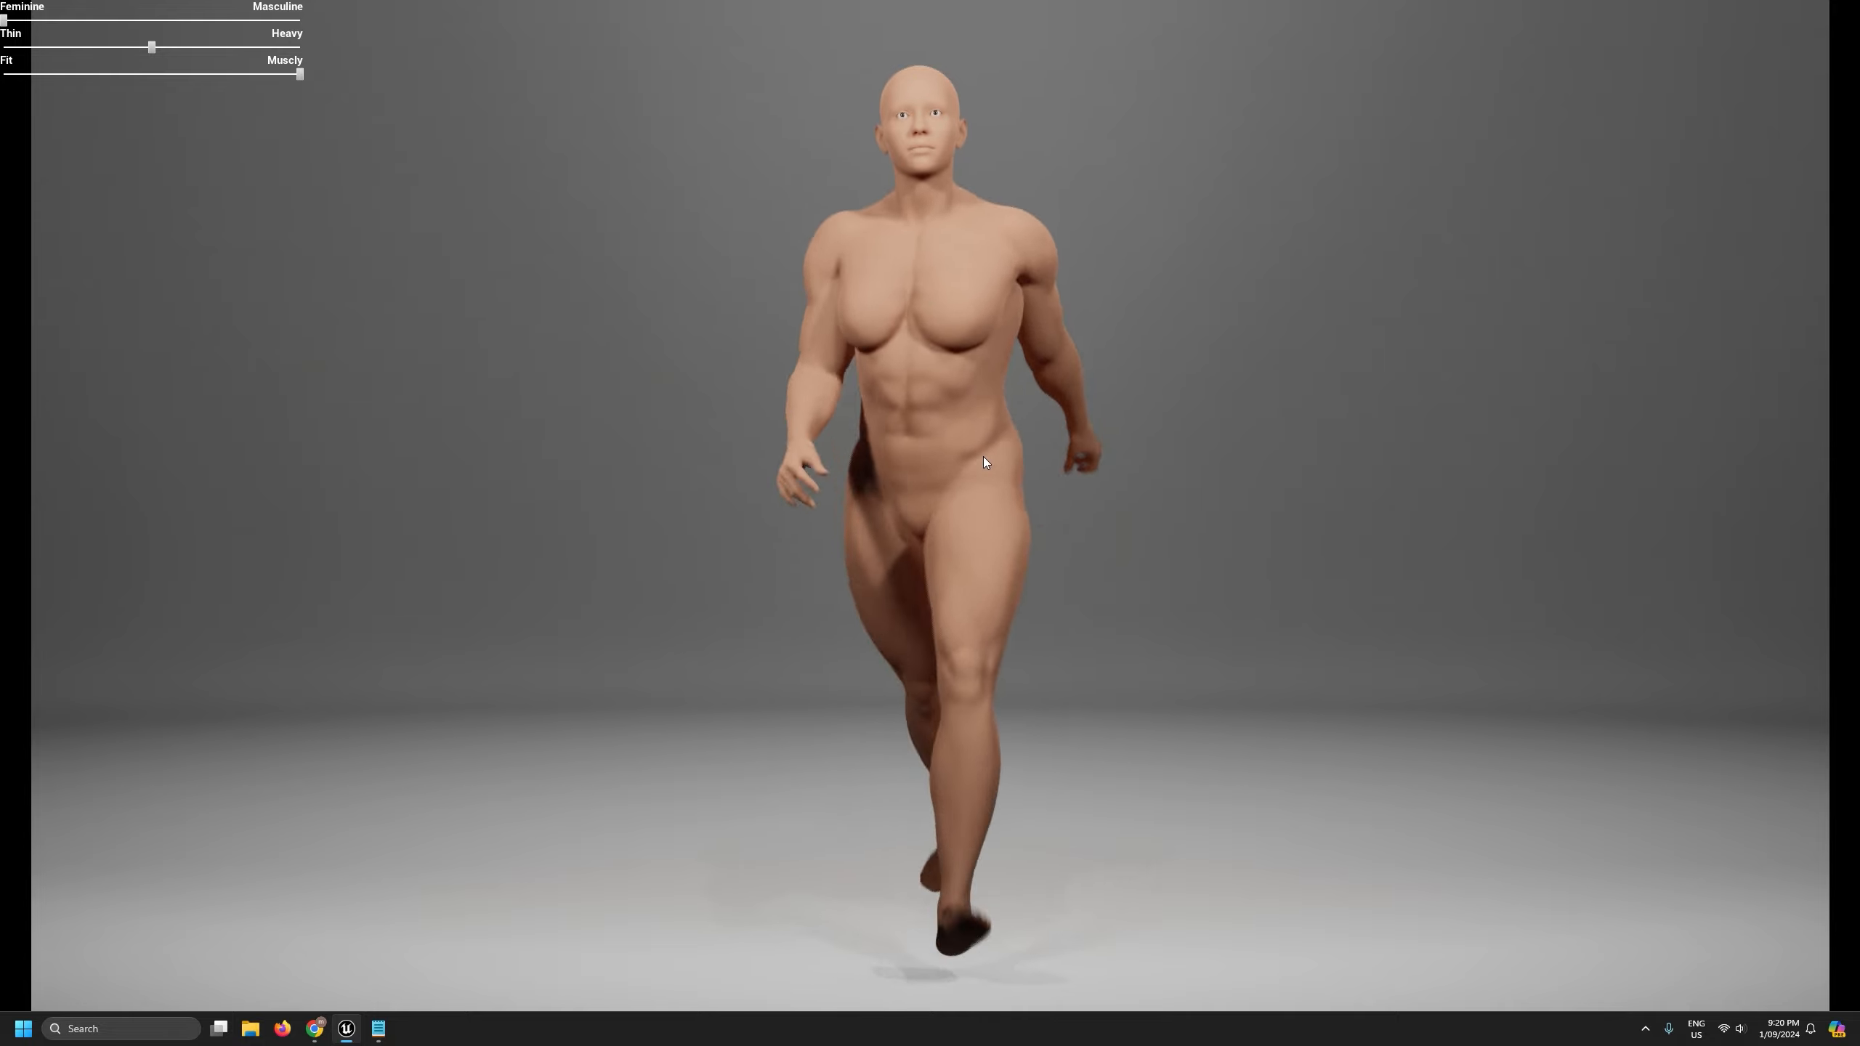
pyautogui.moveTo(292, 78); pyautogui.dragTo(172, 81)
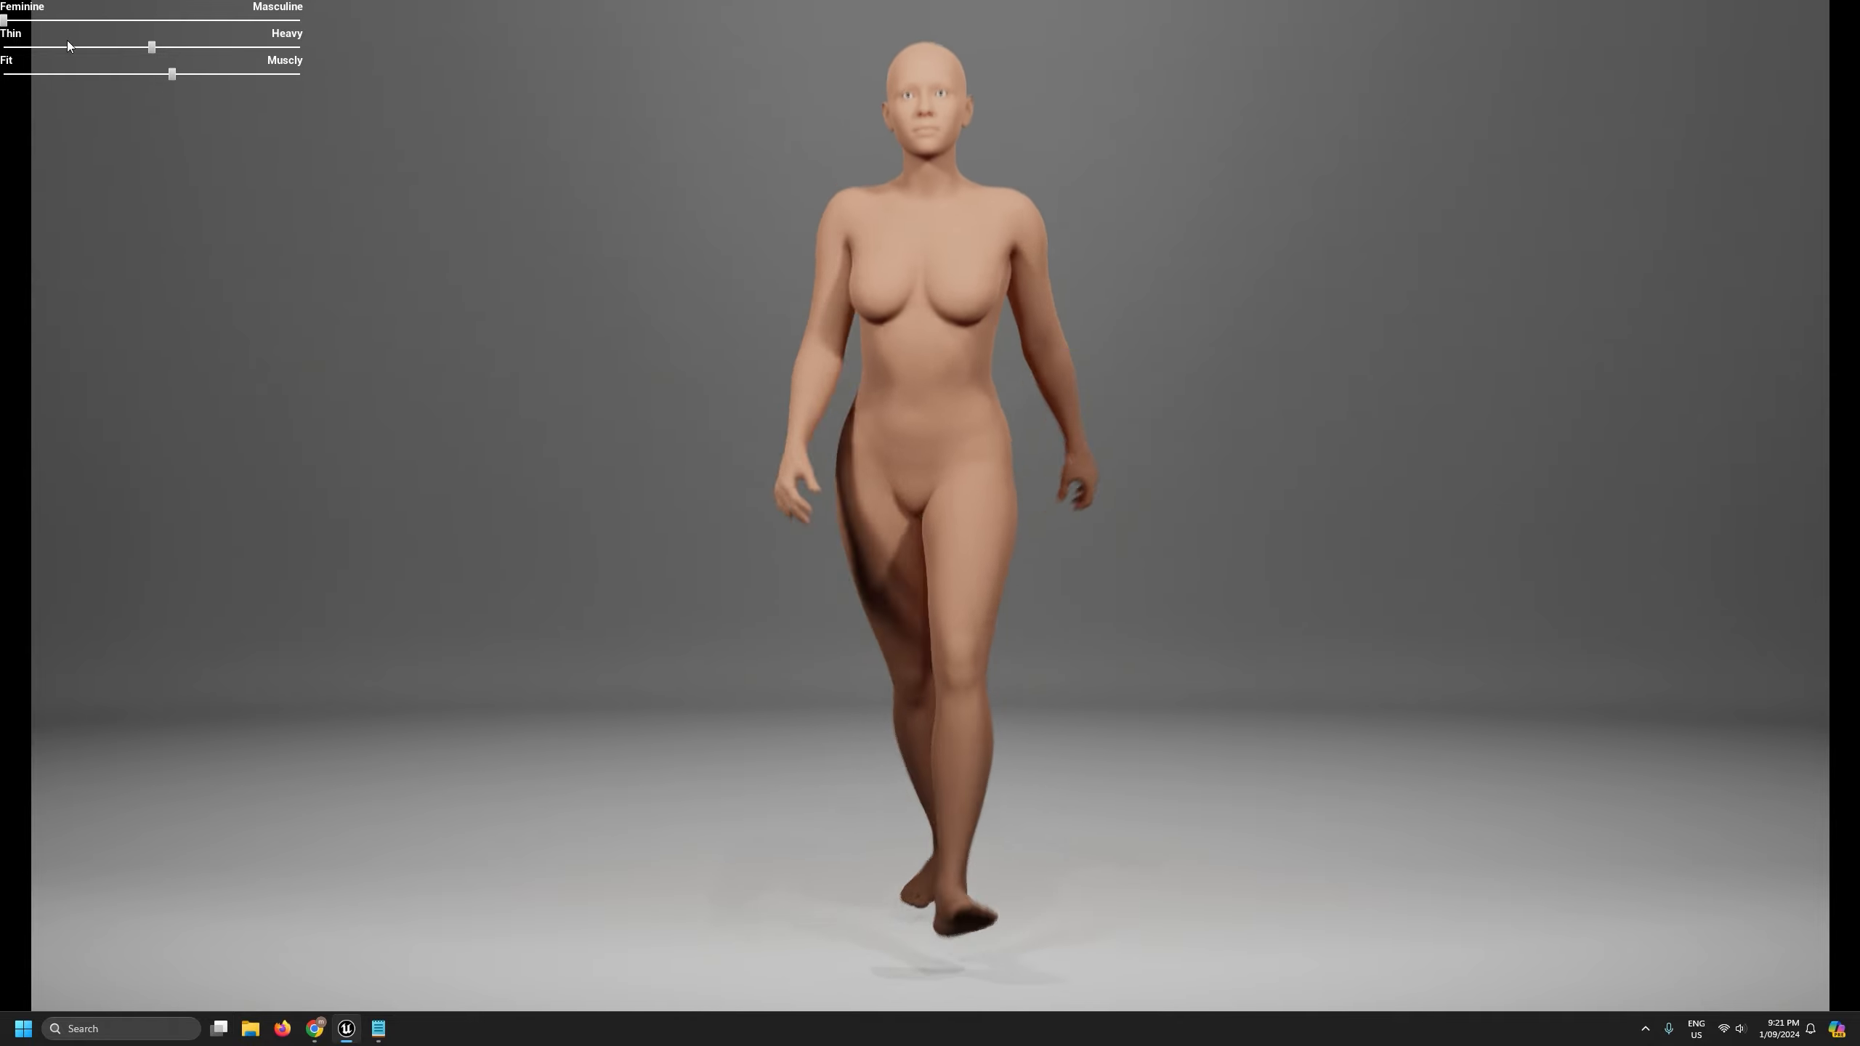
# - Test the body at full Masculine, Heavy and Muscly, return the Thin–Heavy and Fit–Muscly sliders near their middles, and stop the session
pyautogui.moveTo(4, 20); pyautogui.dragTo(173, 76)
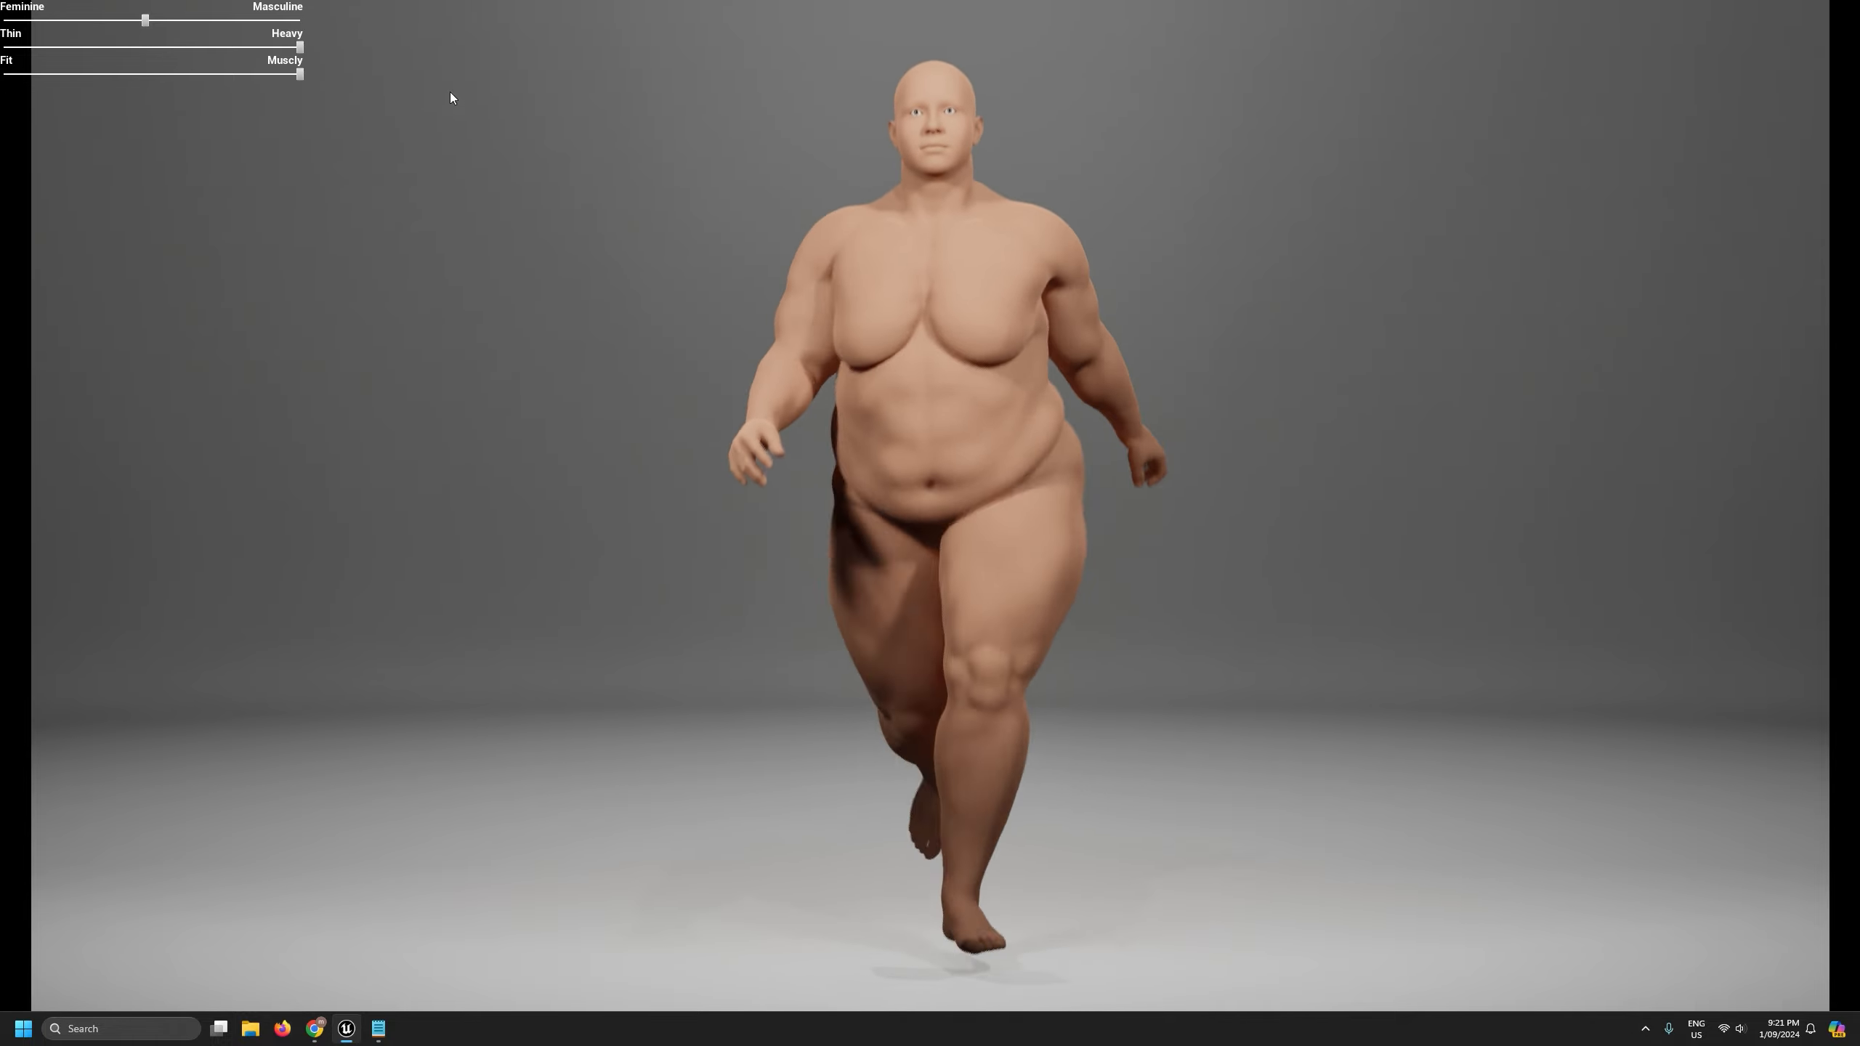
pyautogui.moveTo(145, 20); pyautogui.dragTo(359, 22)
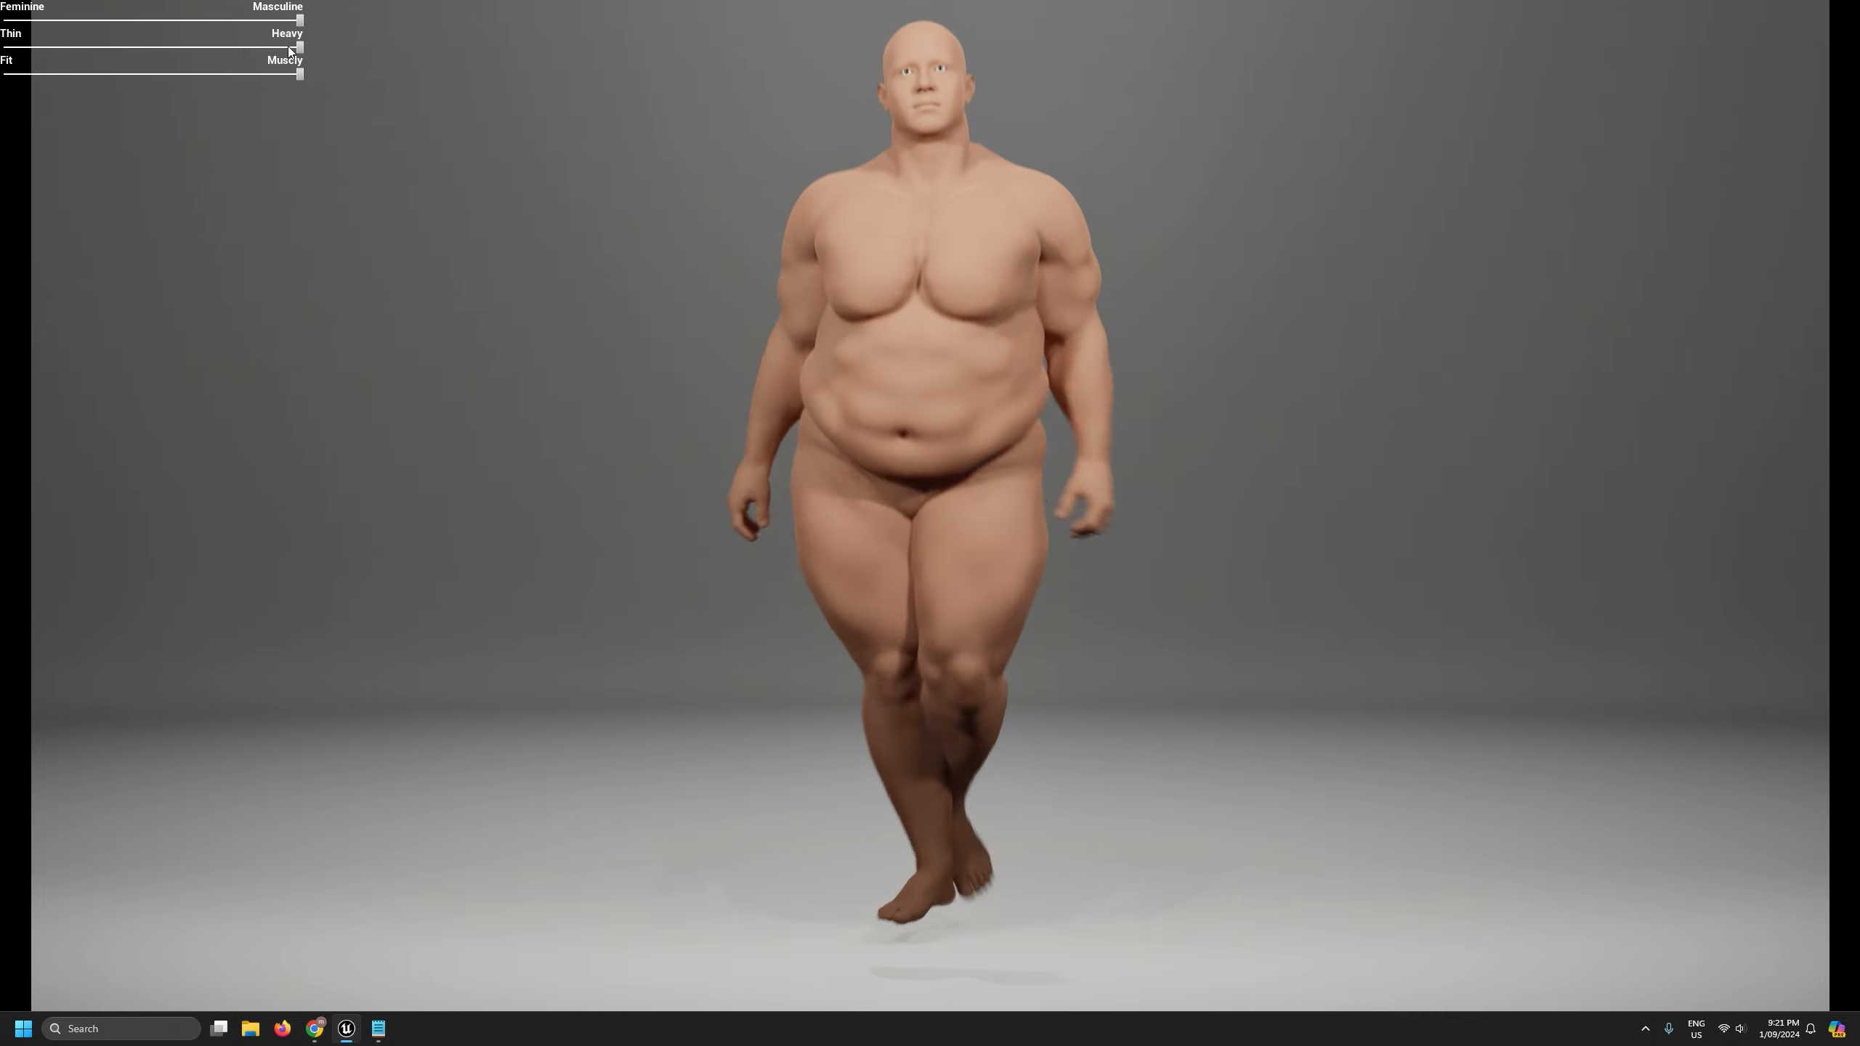
pyautogui.moveTo(287, 47); pyautogui.dragTo(180, 59)
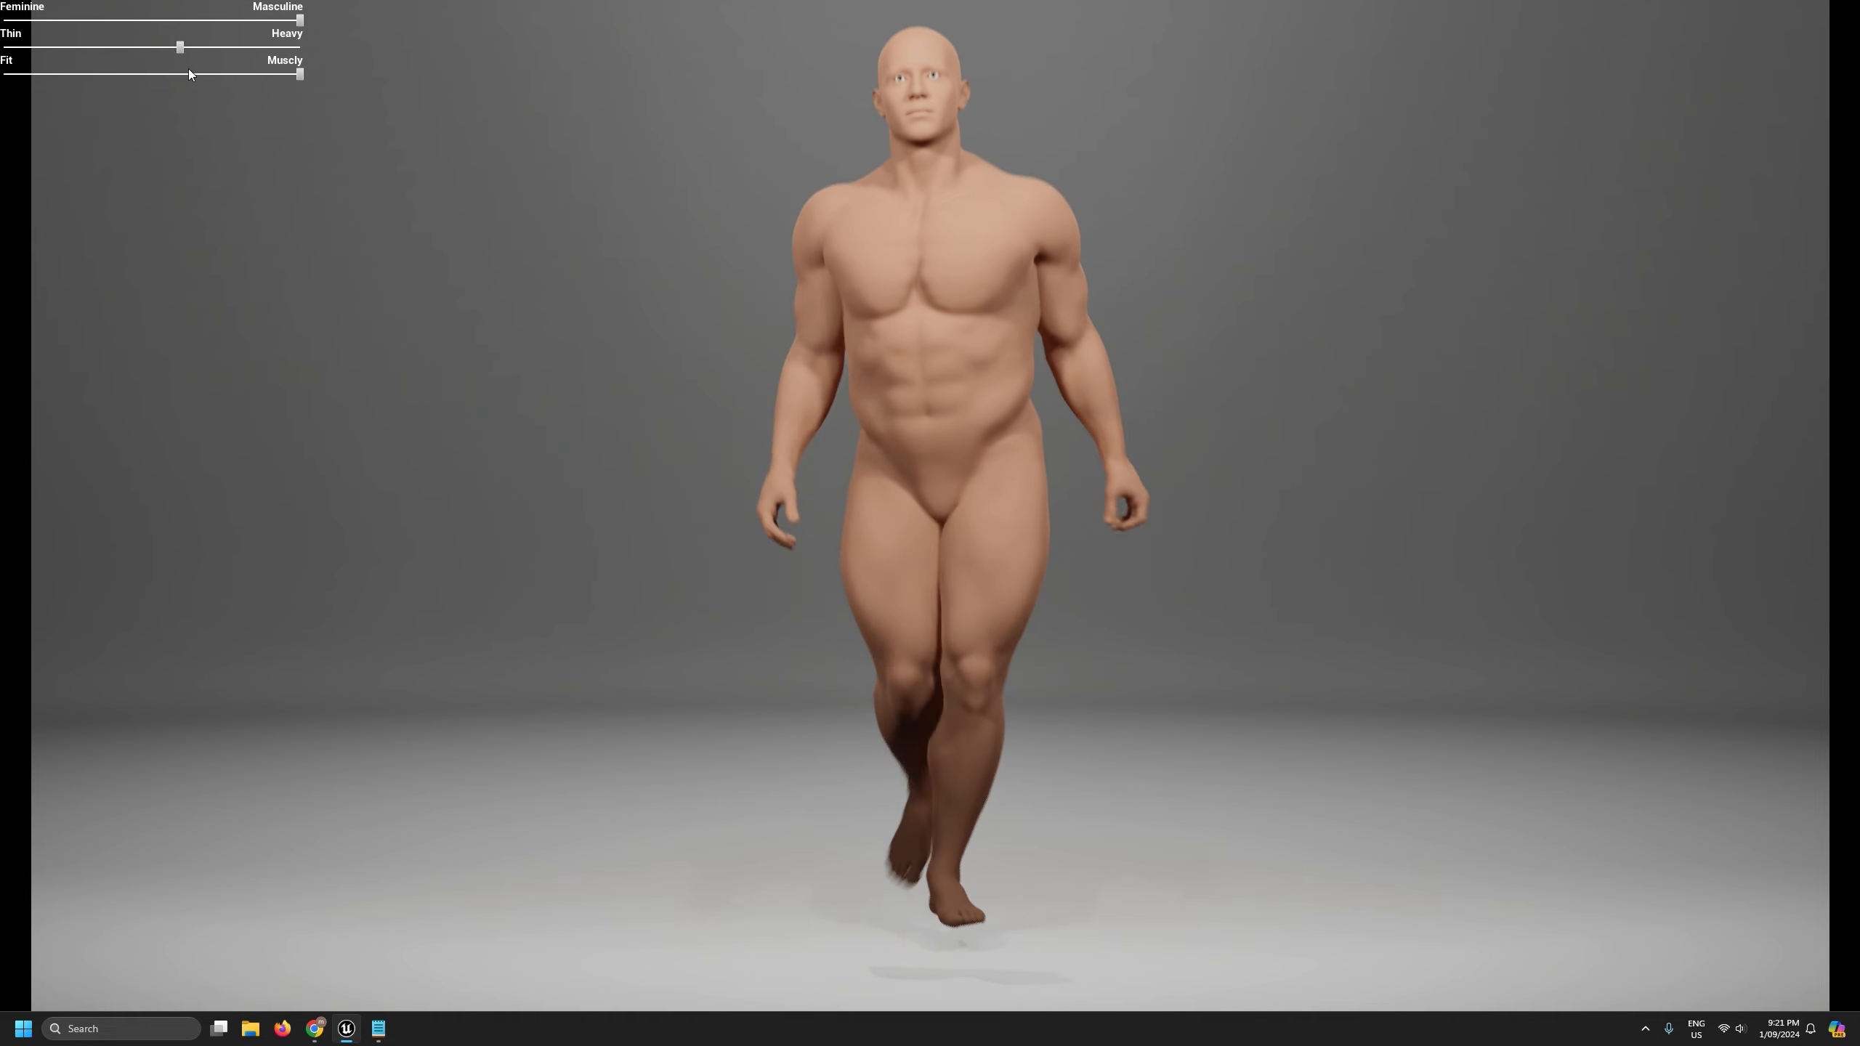
pyautogui.click(162, 73)
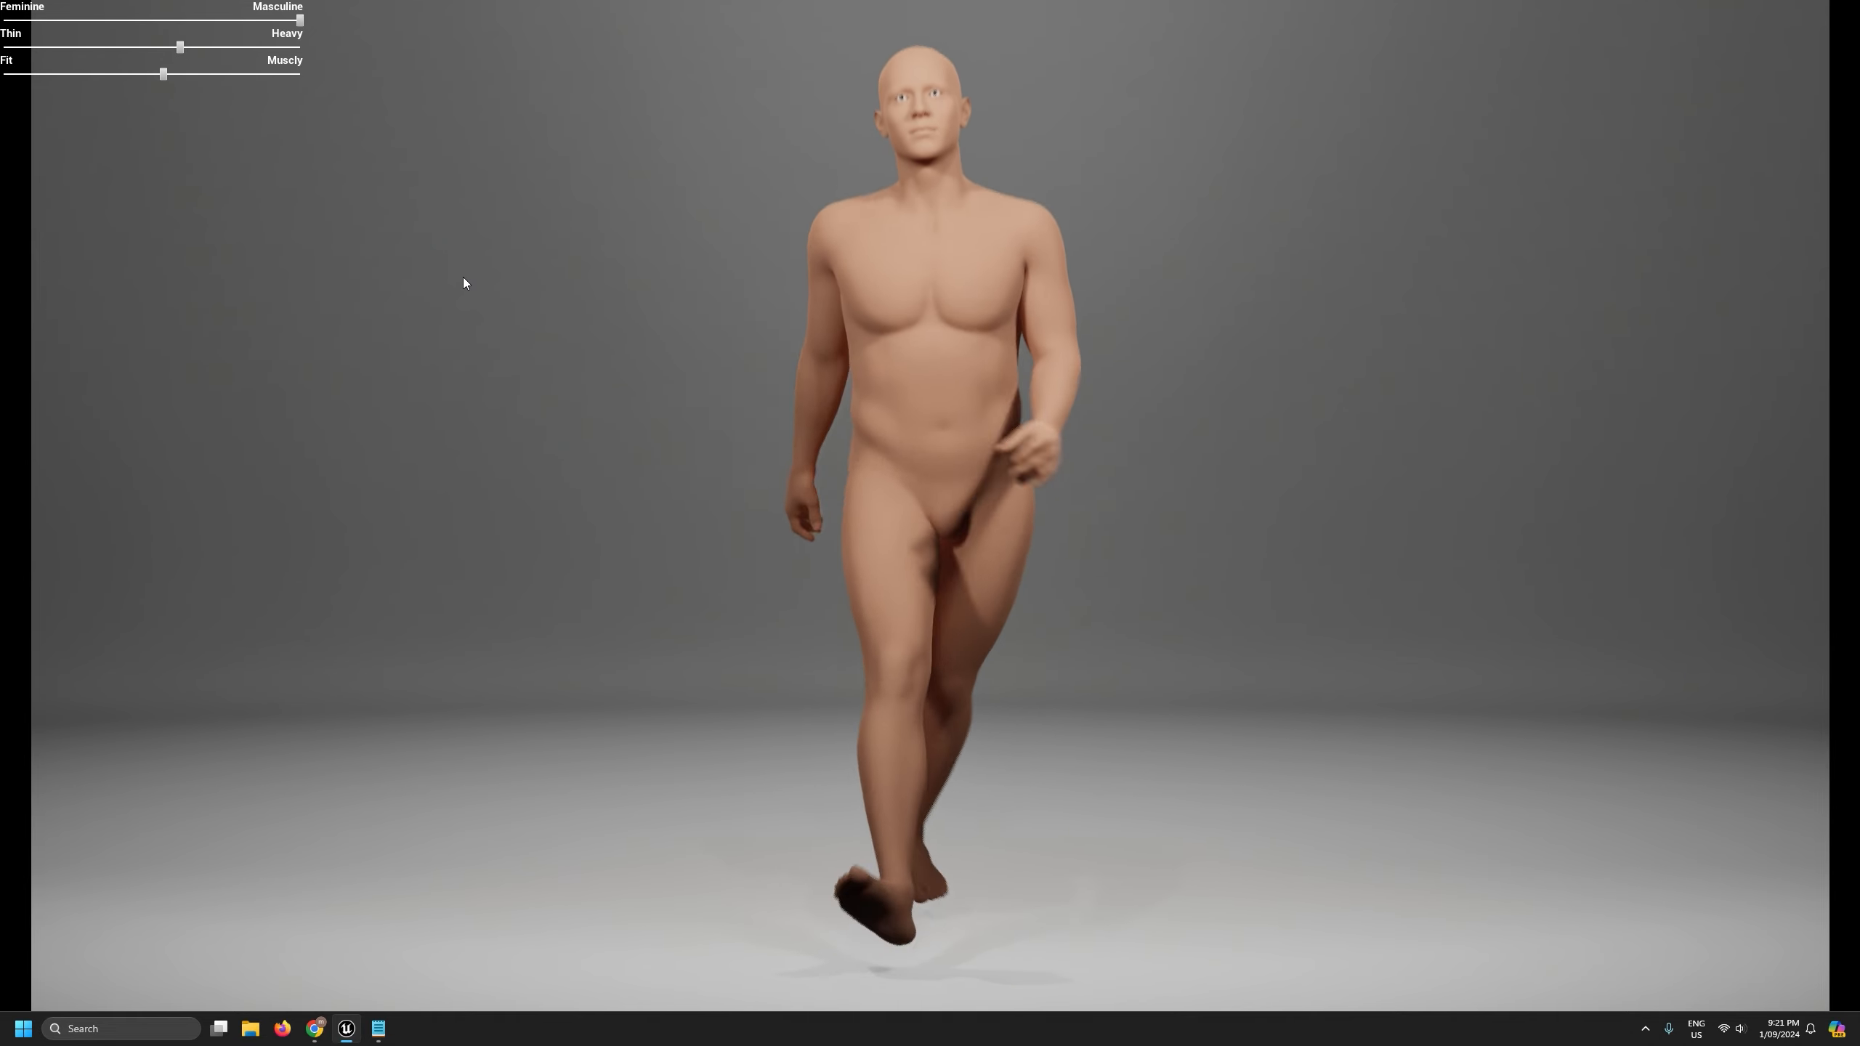
pyautogui.press('F11')
pyautogui.click(395, 56)
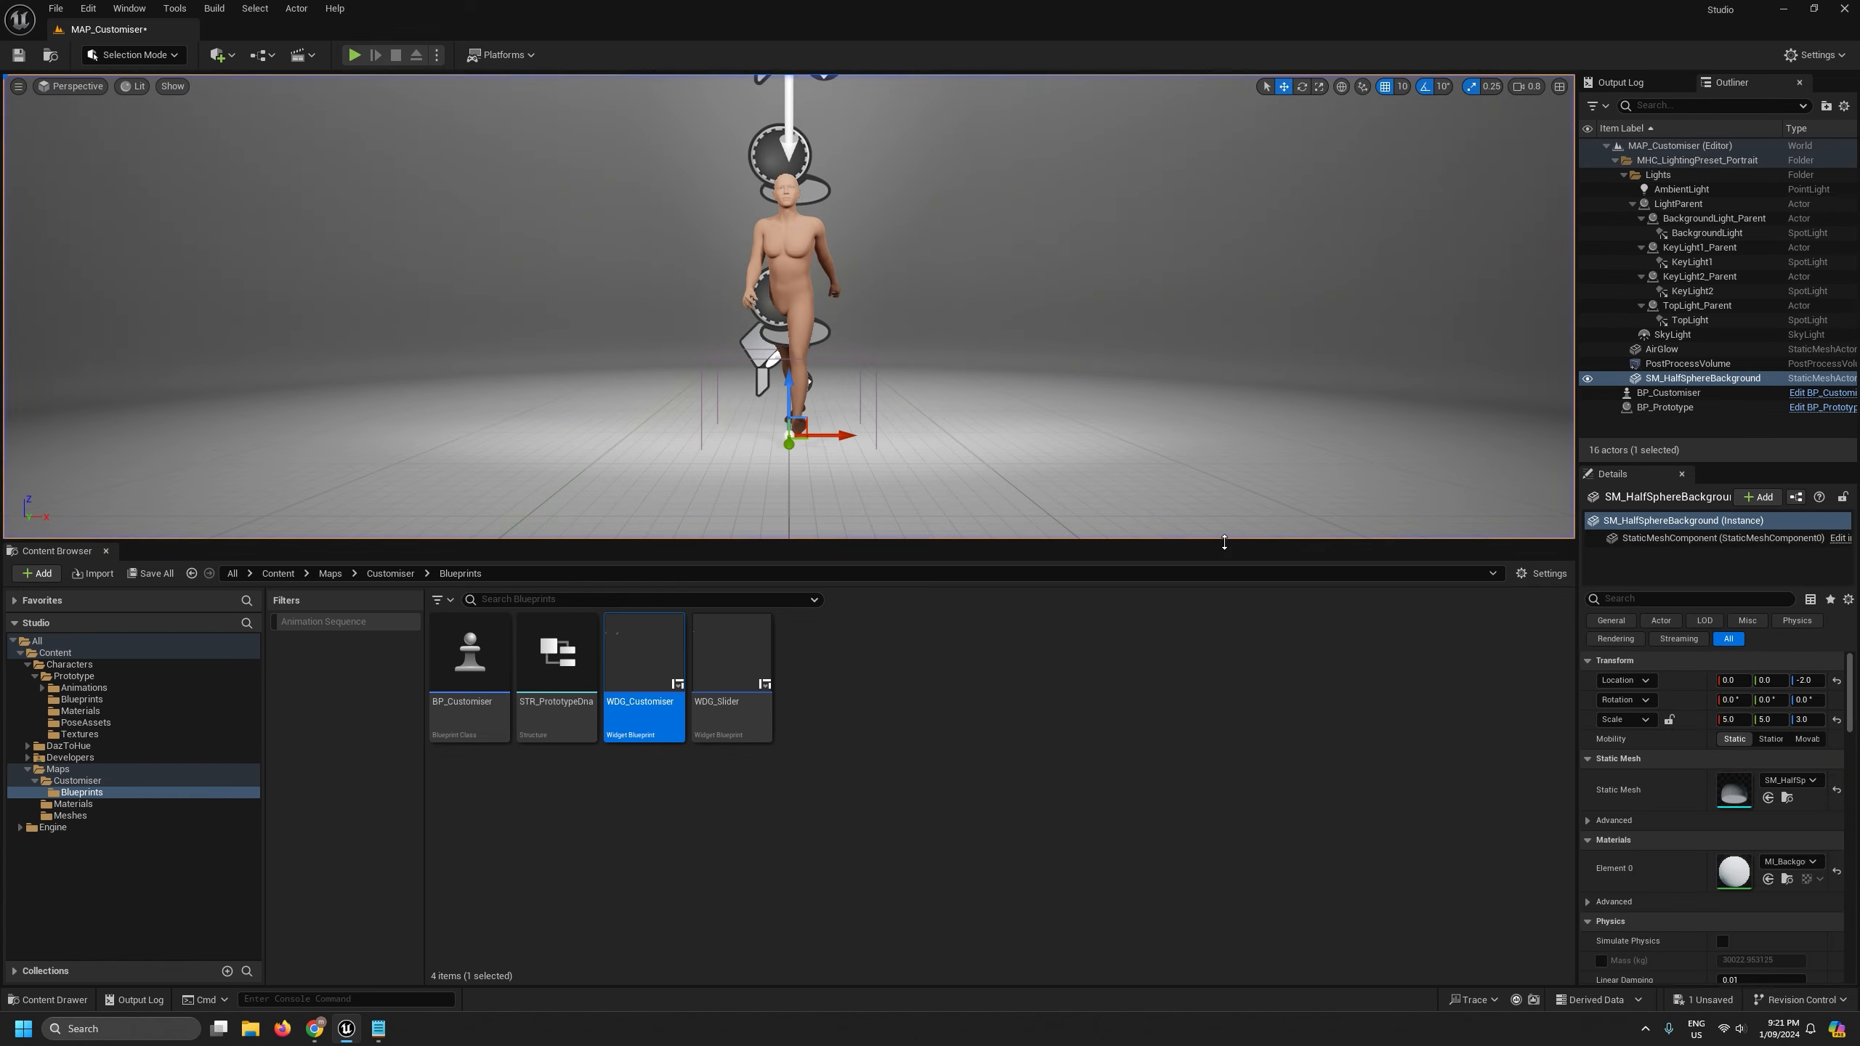
# - Play MAP_Customiser in a taller viewport, test the Feminine–Masculine and Thin–Heavy sliders slightly past their middles, and stop the session
pyautogui.moveTo(1231, 544); pyautogui.dragTo(1245, 609)
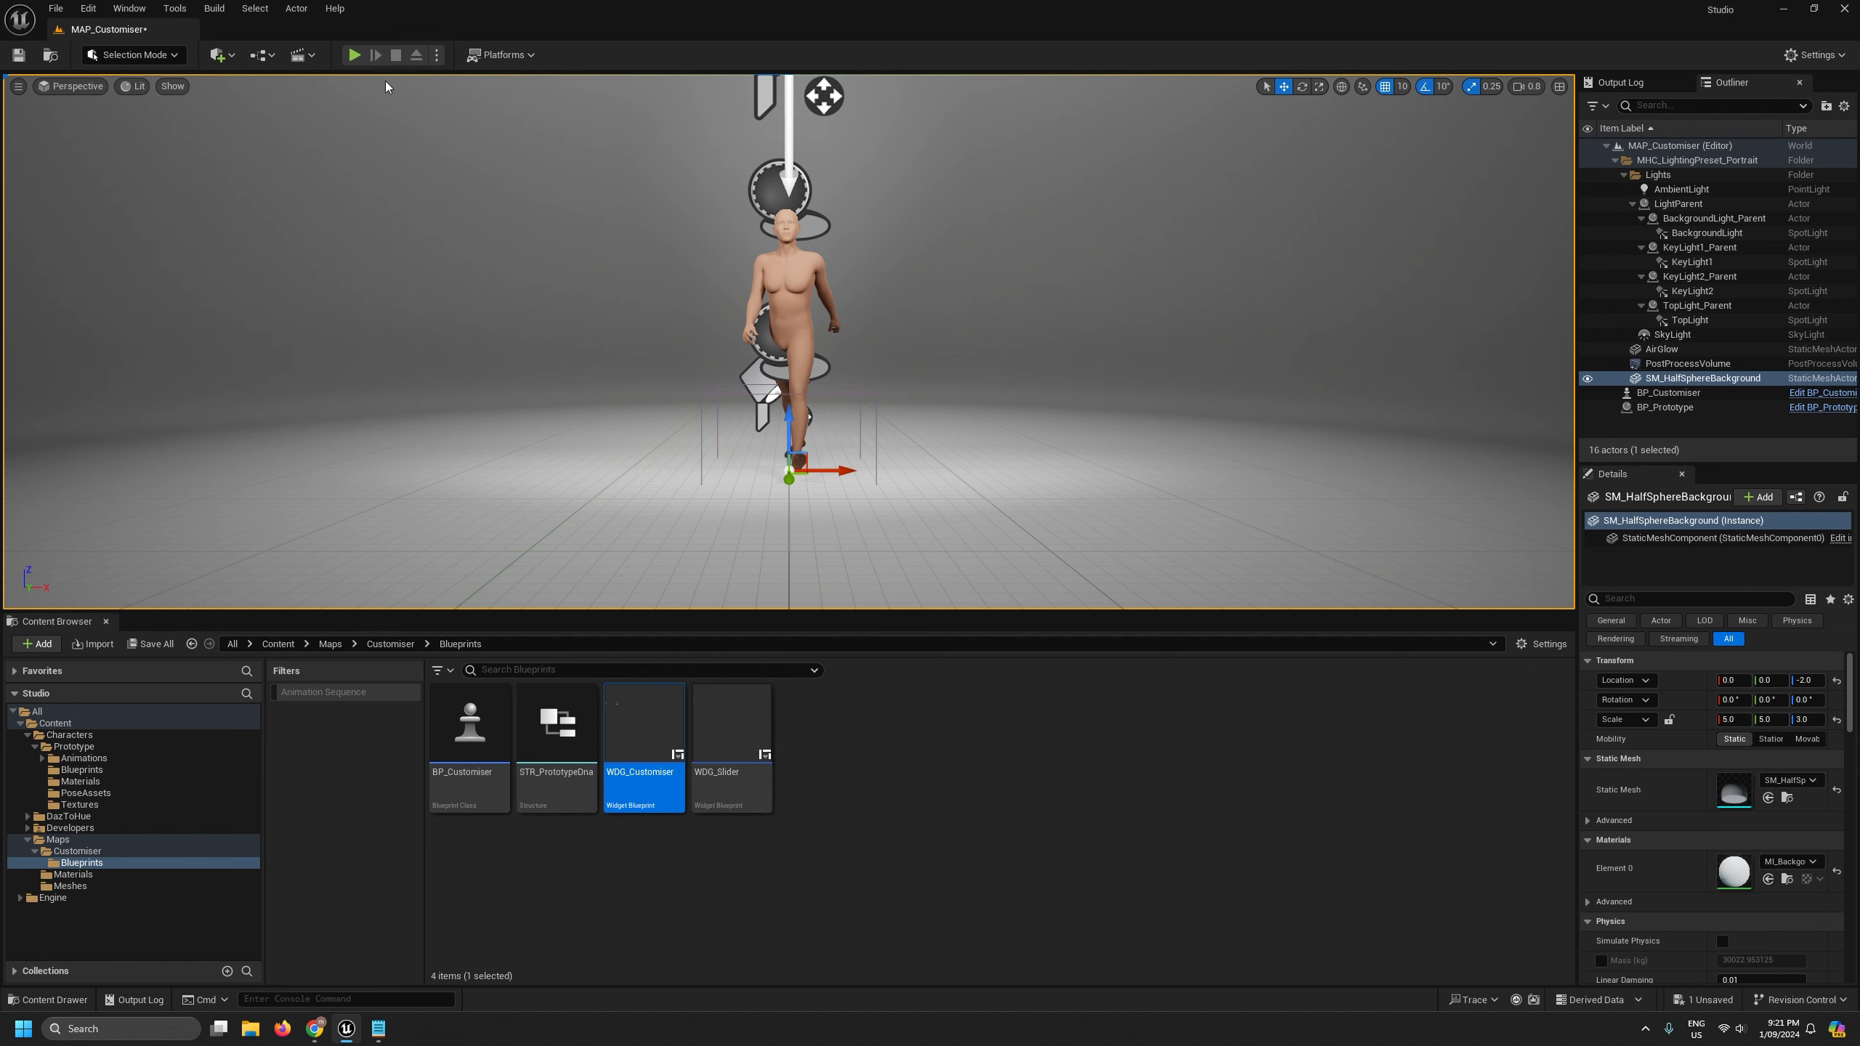
pyautogui.click(355, 55)
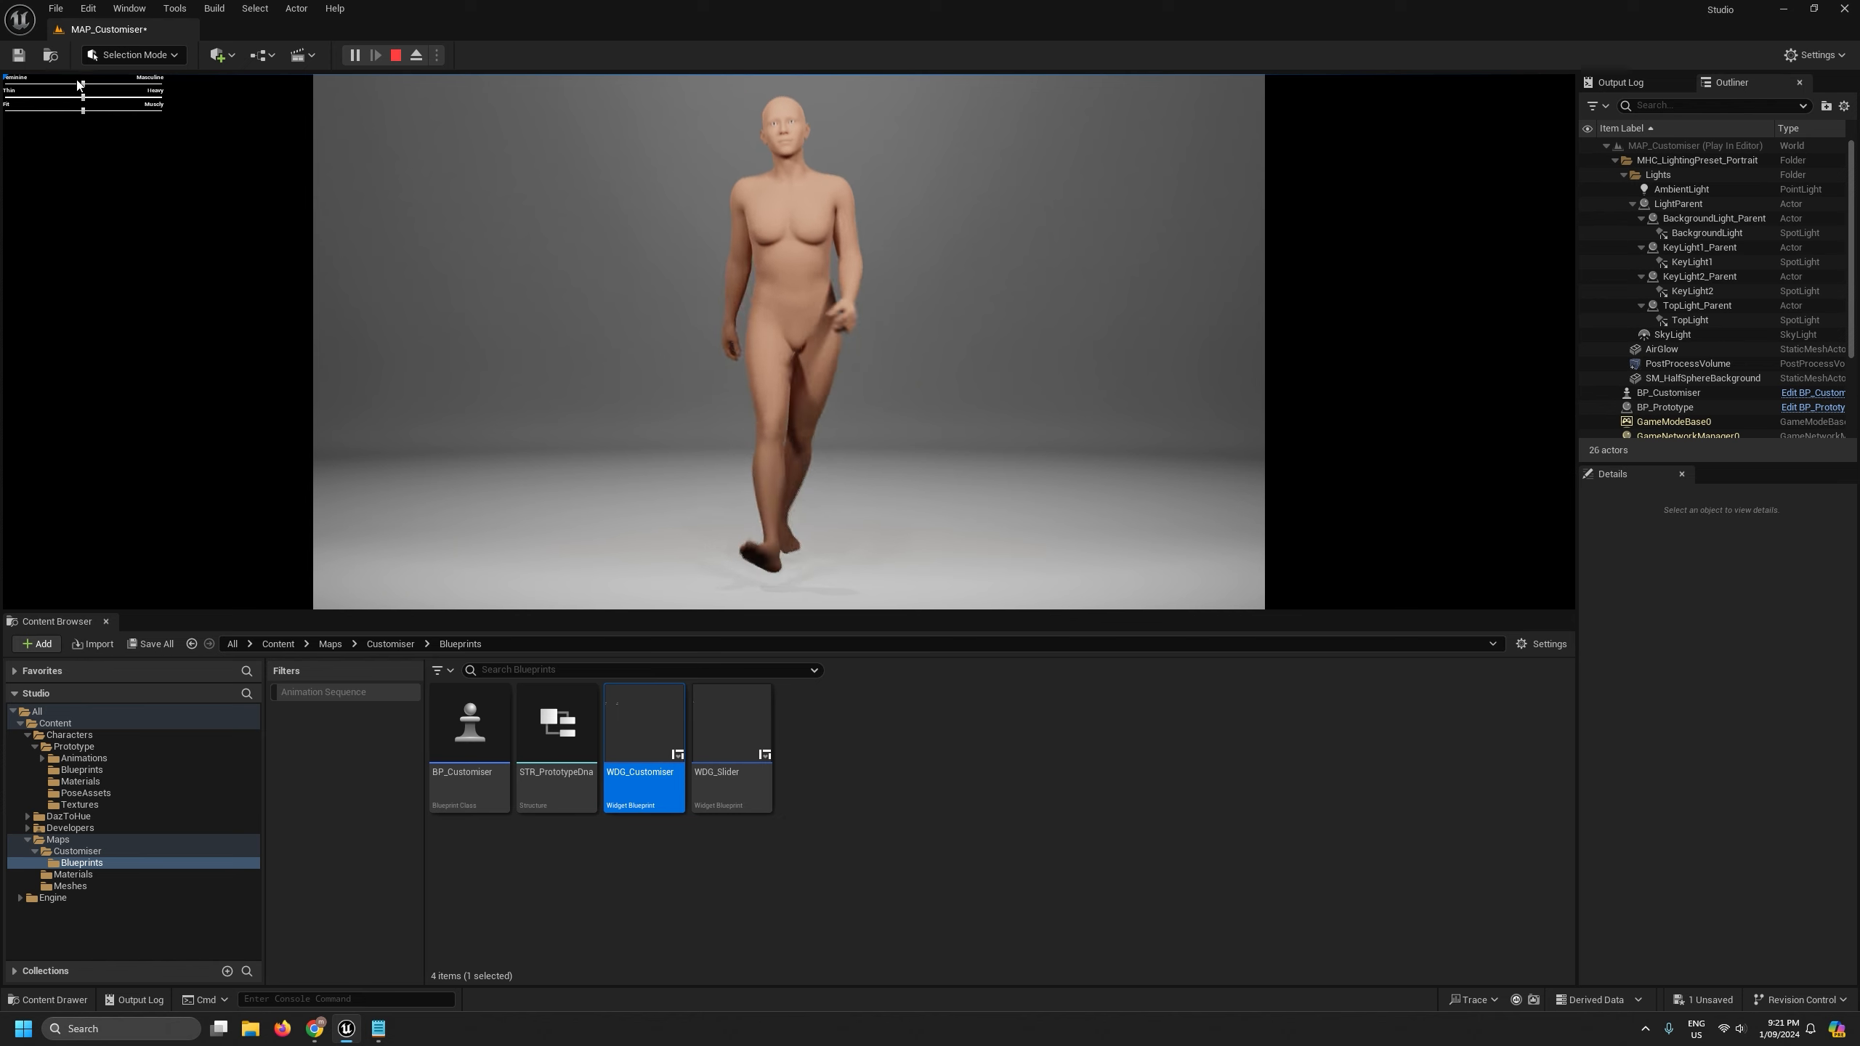
pyautogui.moveTo(77, 83); pyautogui.dragTo(96, 97)
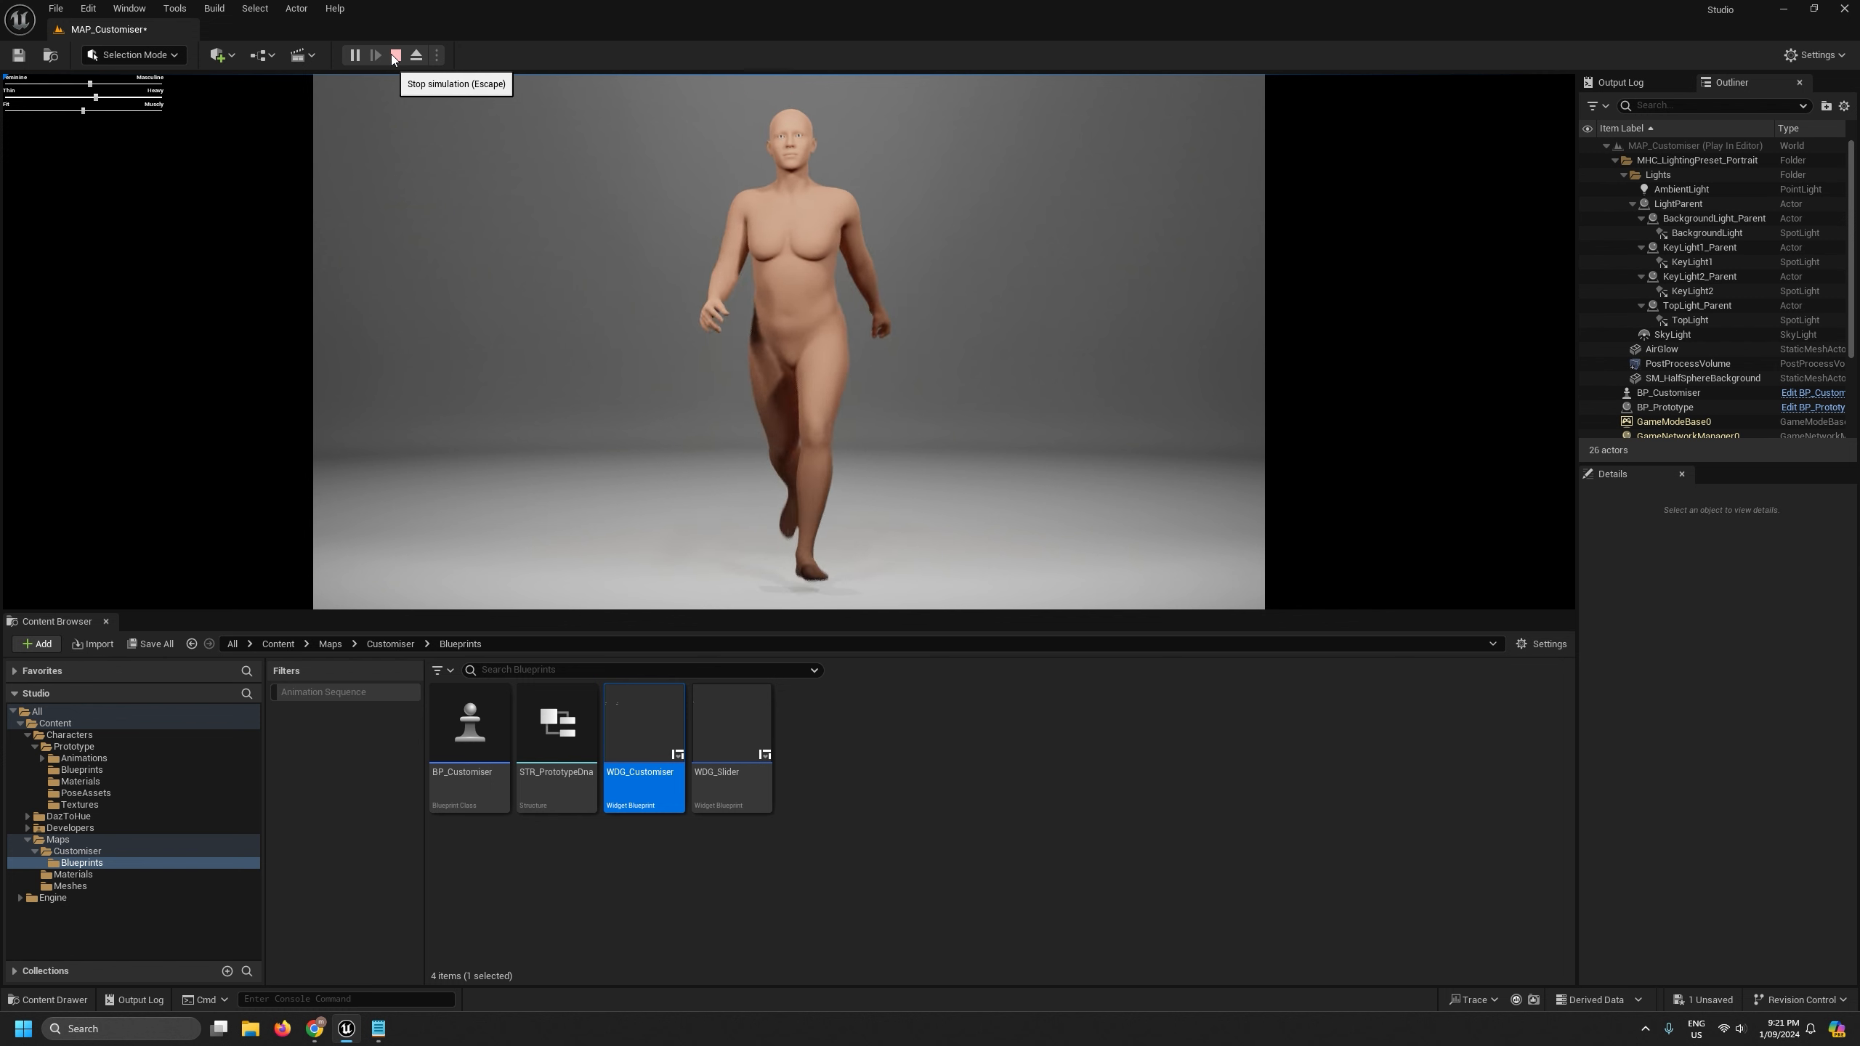
pyautogui.click(395, 56)
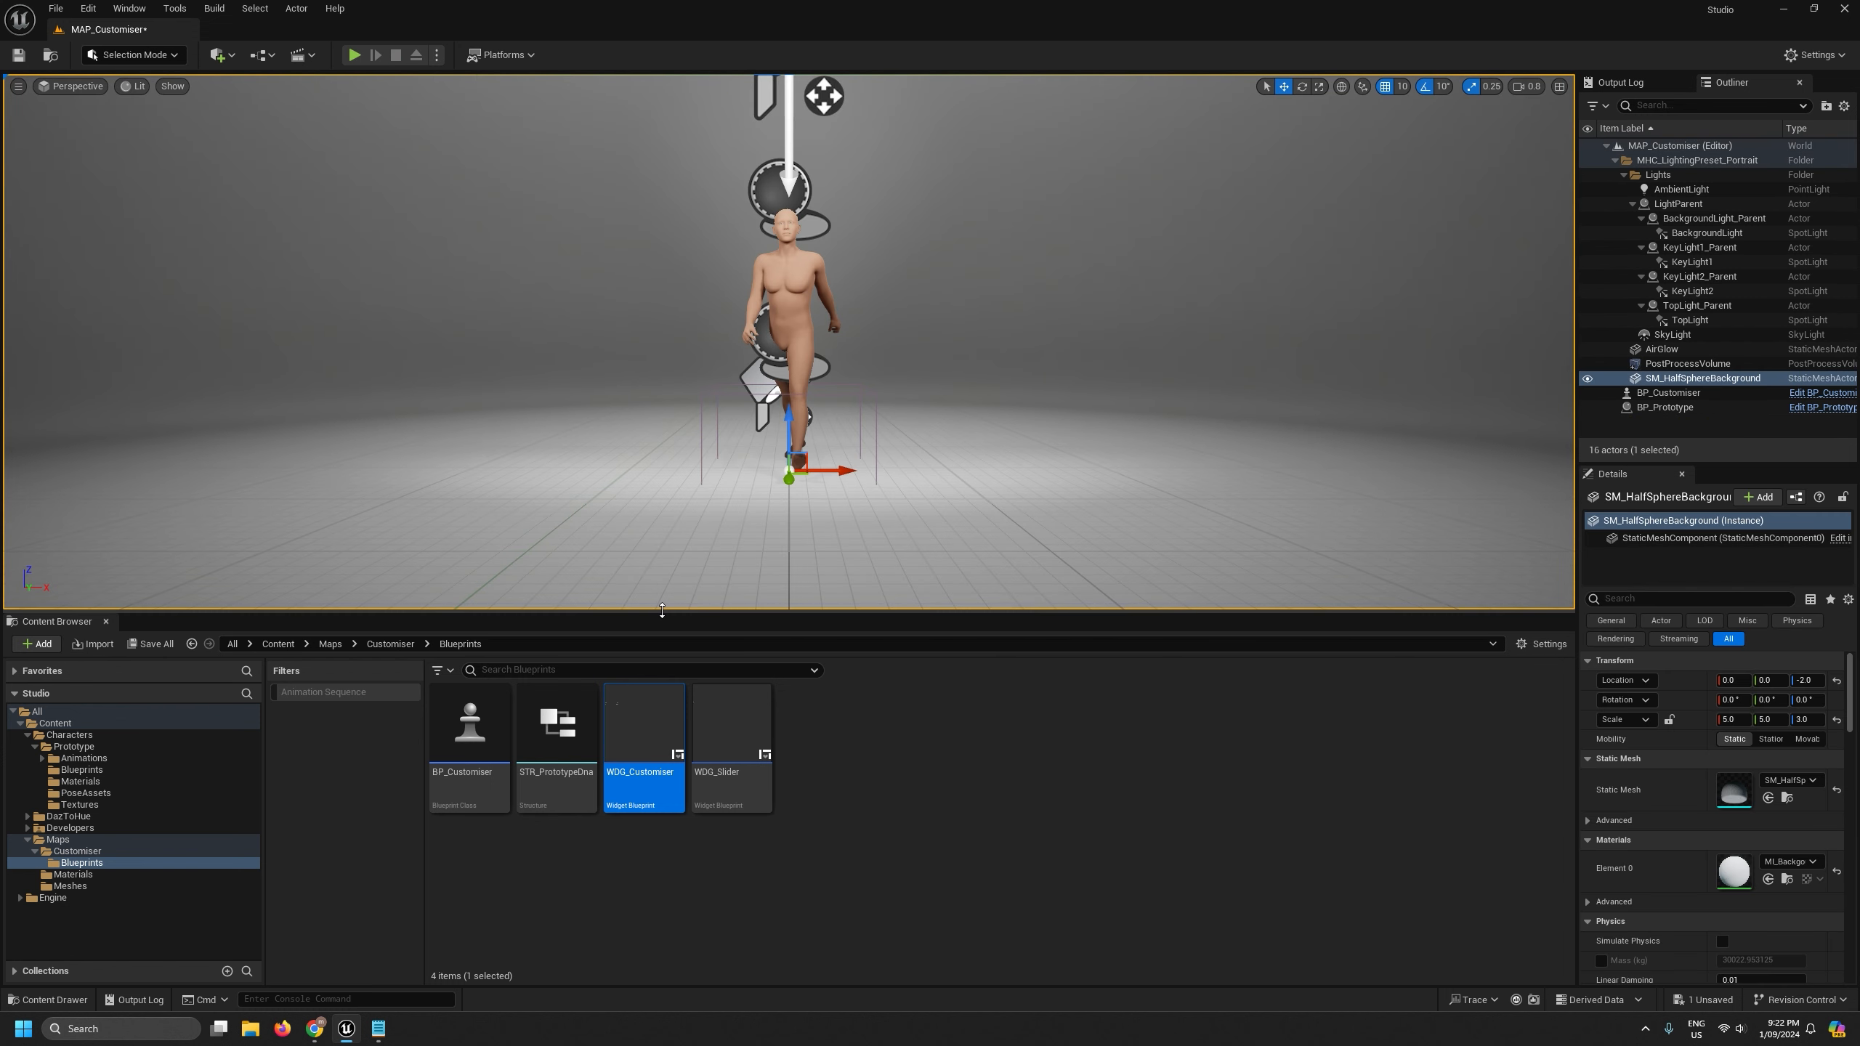
pyautogui.moveTo(662, 610); pyautogui.dragTo(661, 726)
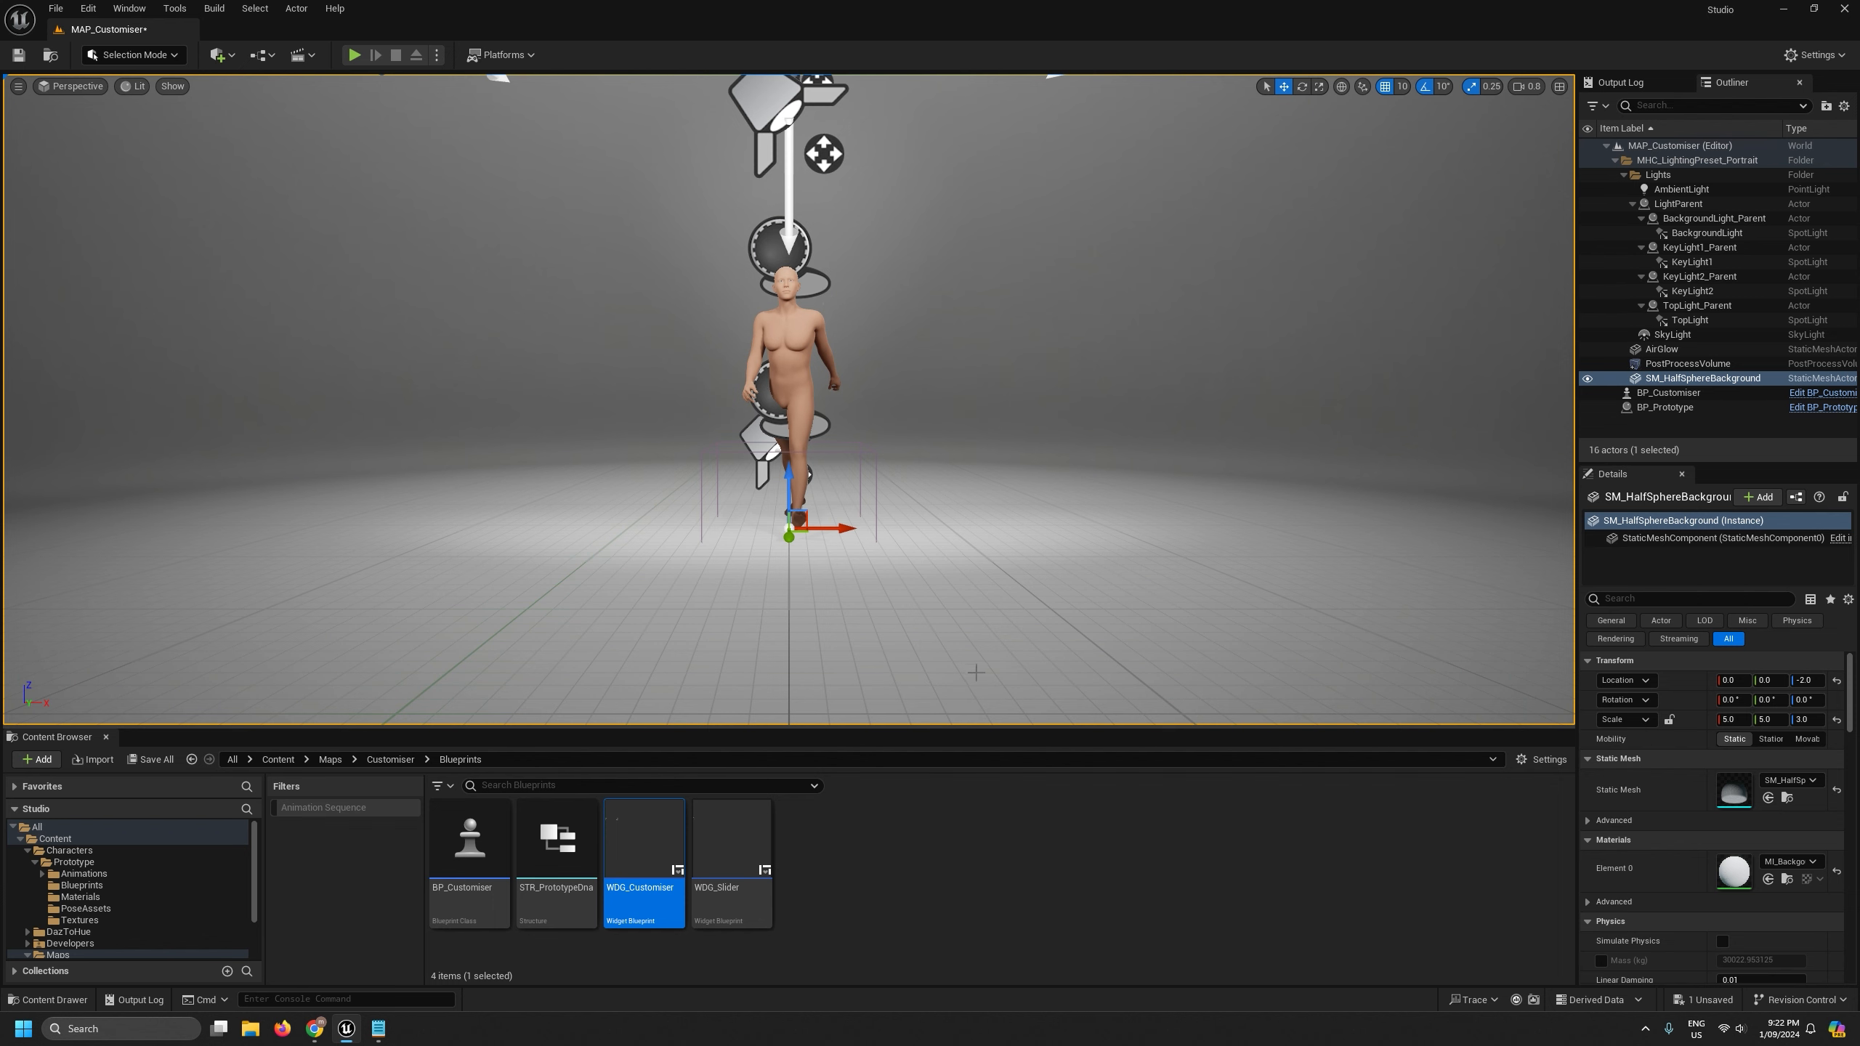
pyautogui.moveTo(1003, 725); pyautogui.dragTo(979, 511)
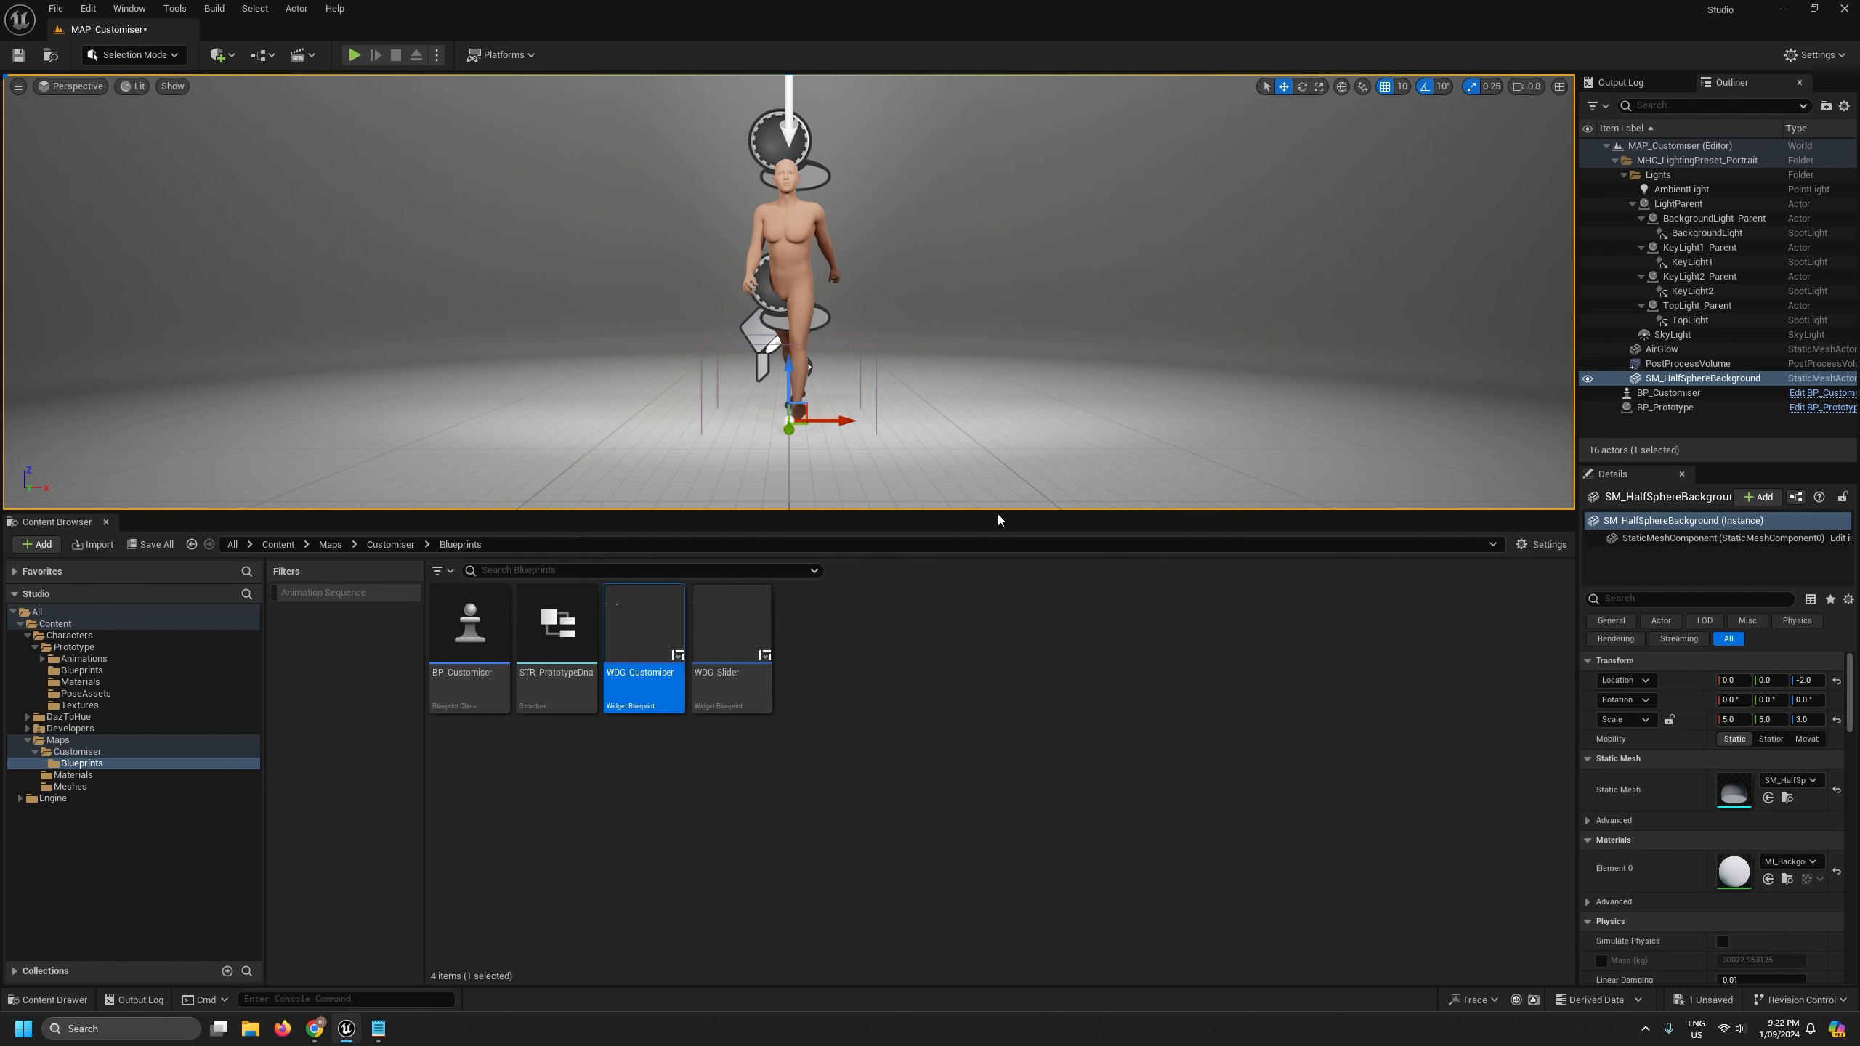
pyautogui.moveTo(1002, 513); pyautogui.dragTo(1006, 599)
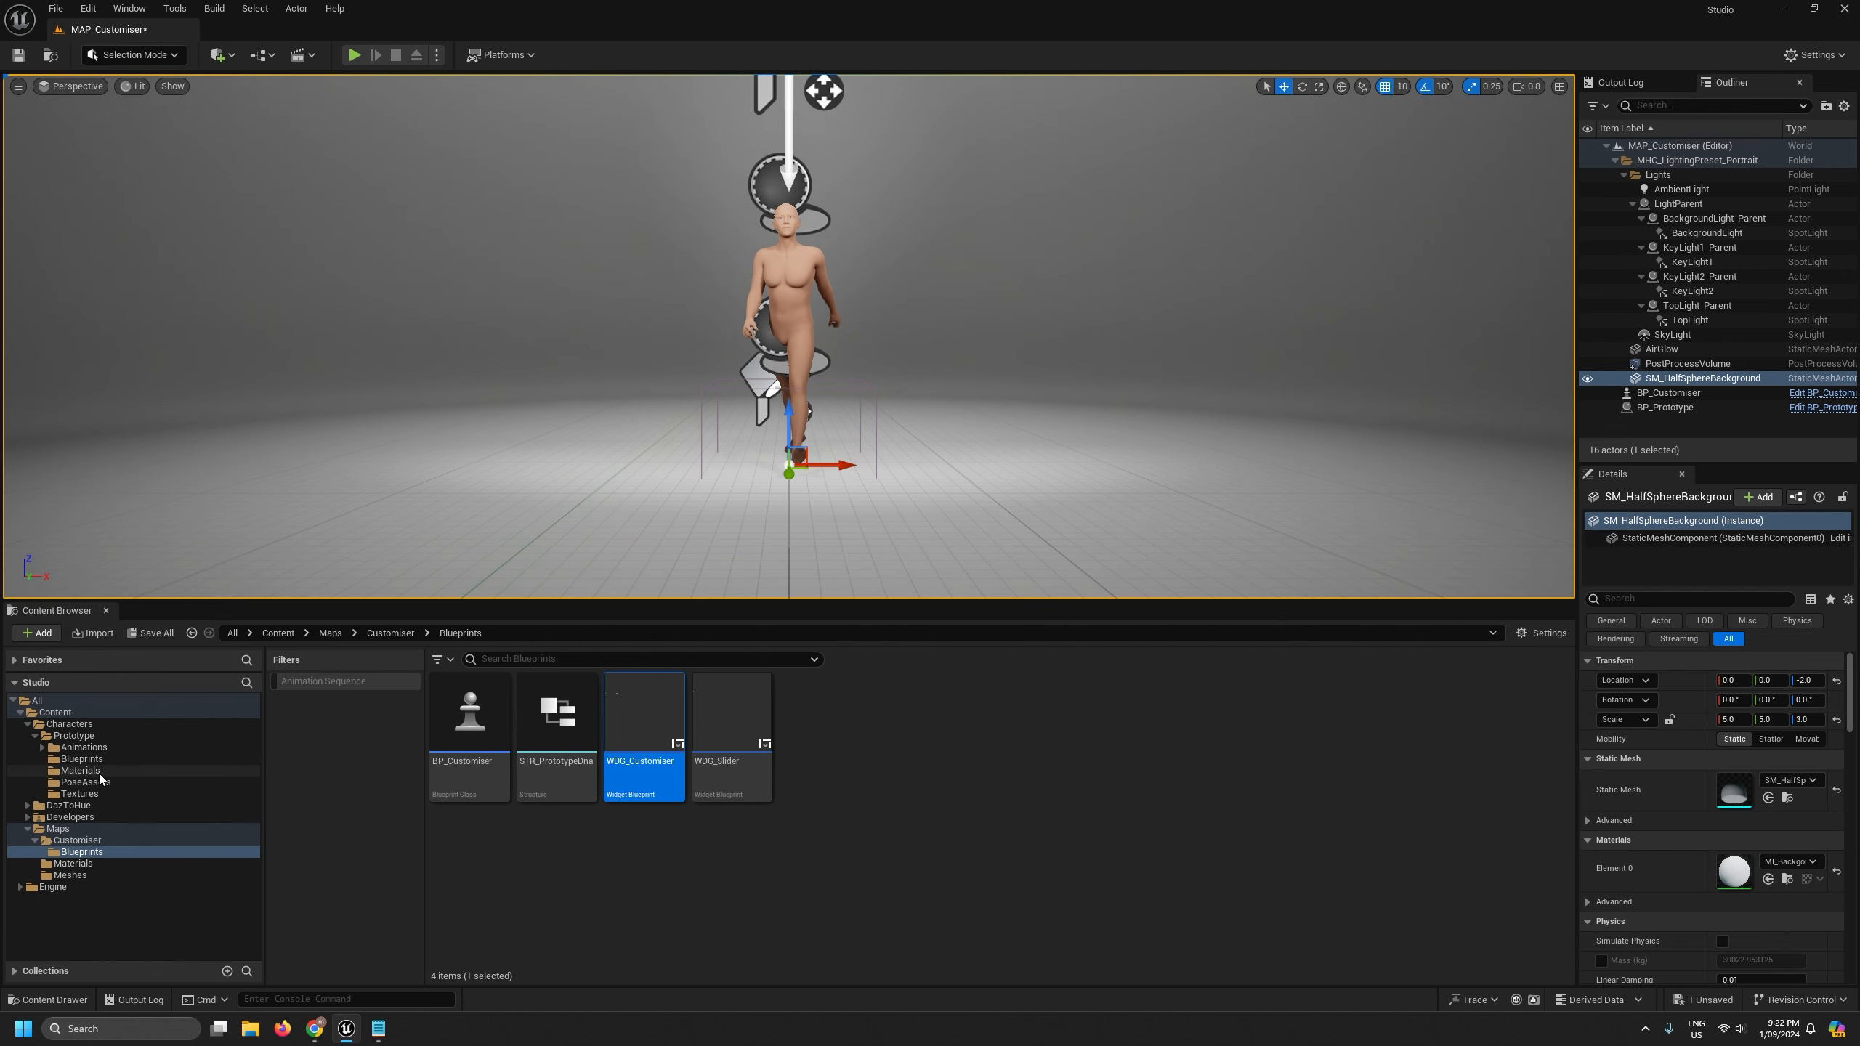
# - Open the WDG_Customiser widget from Maps/Customiser/Blueprints and select its Canvas Panel, giving the properties area more width
pyautogui.doubleClick(57, 828)
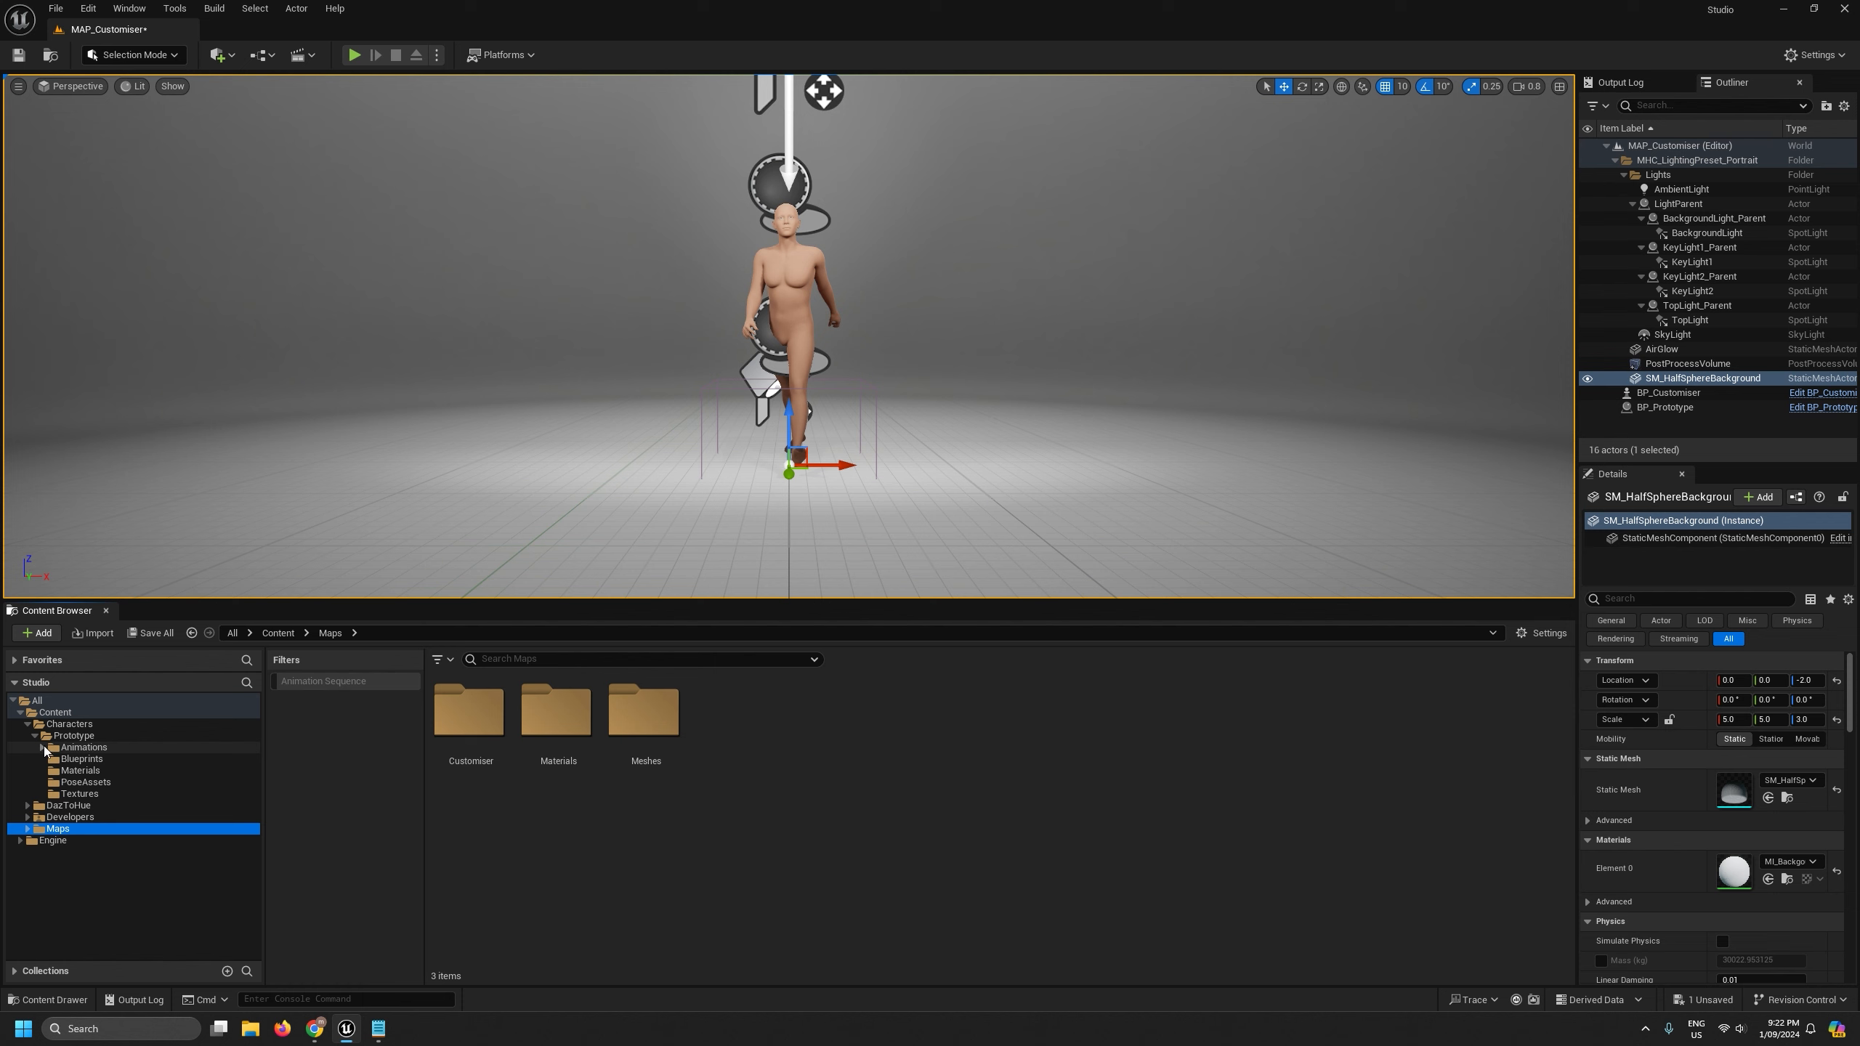
pyautogui.click(27, 829)
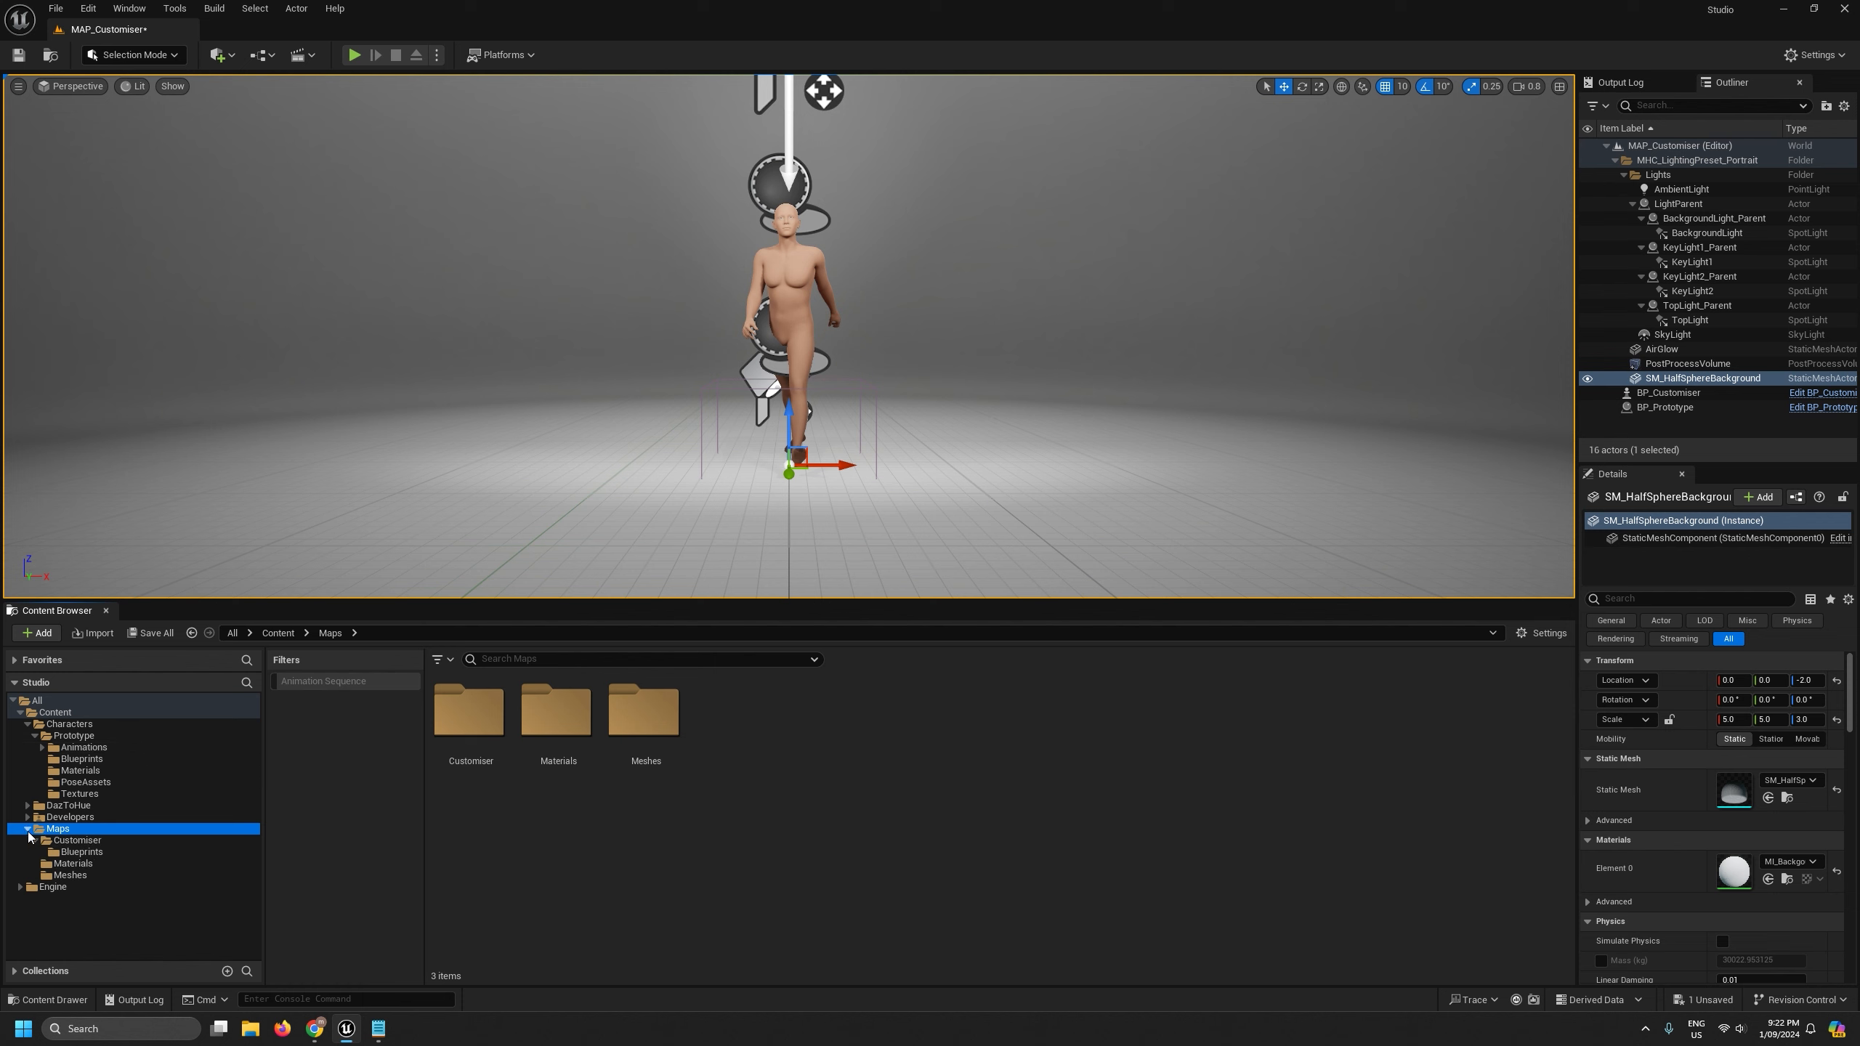
pyautogui.click(97, 852)
pyautogui.doubleClick(659, 766)
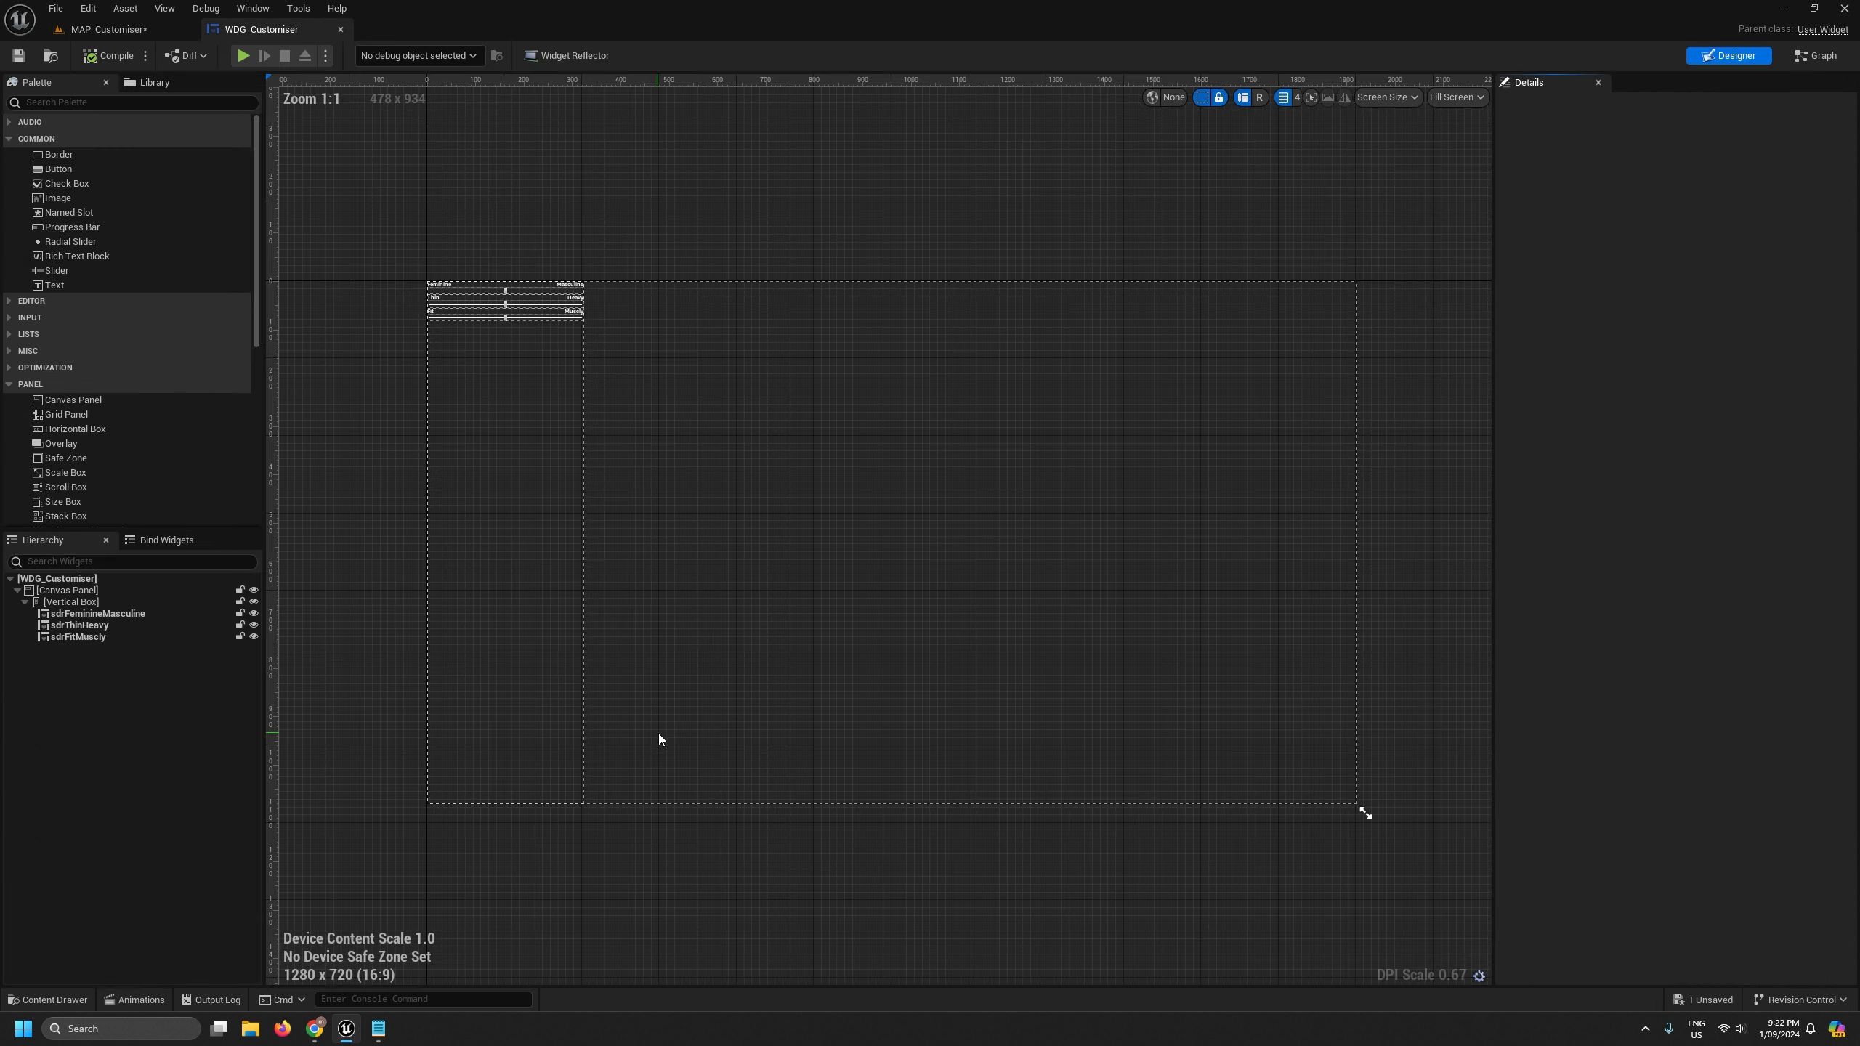
pyautogui.scroll(3, 388, 301)
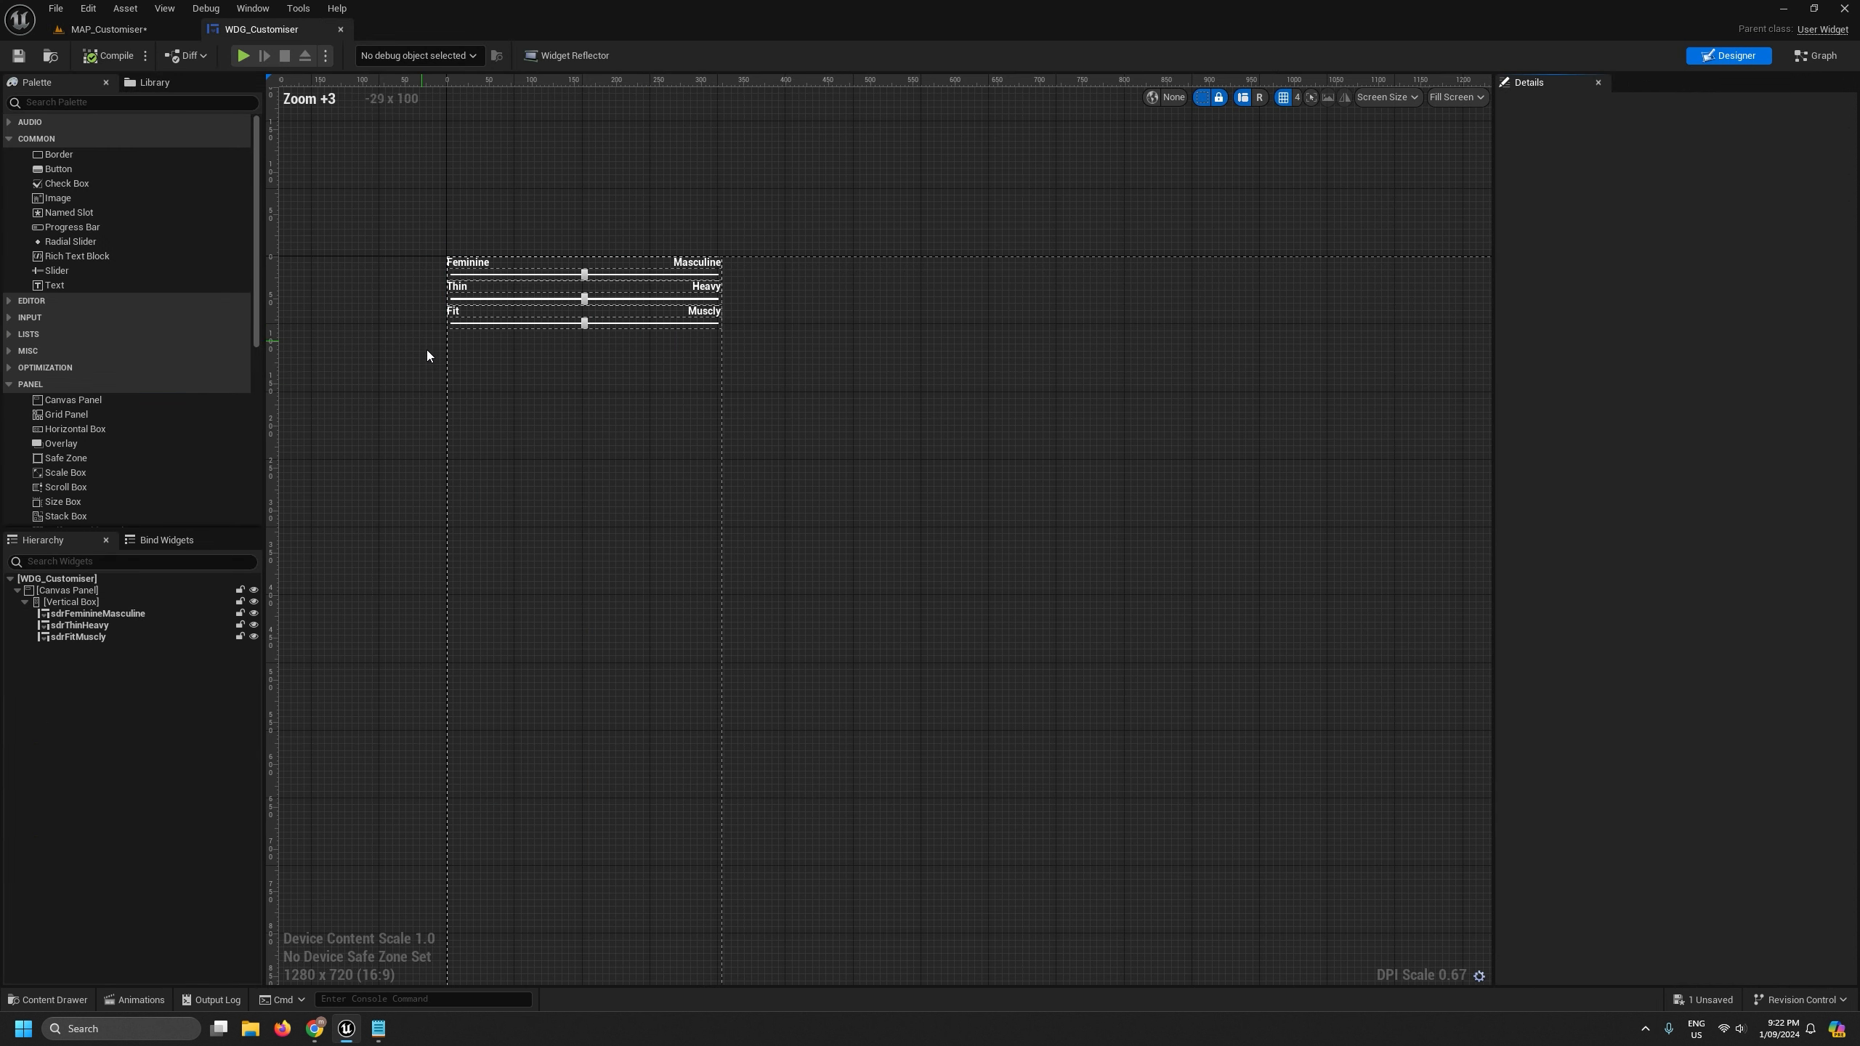
pyautogui.click(106, 589)
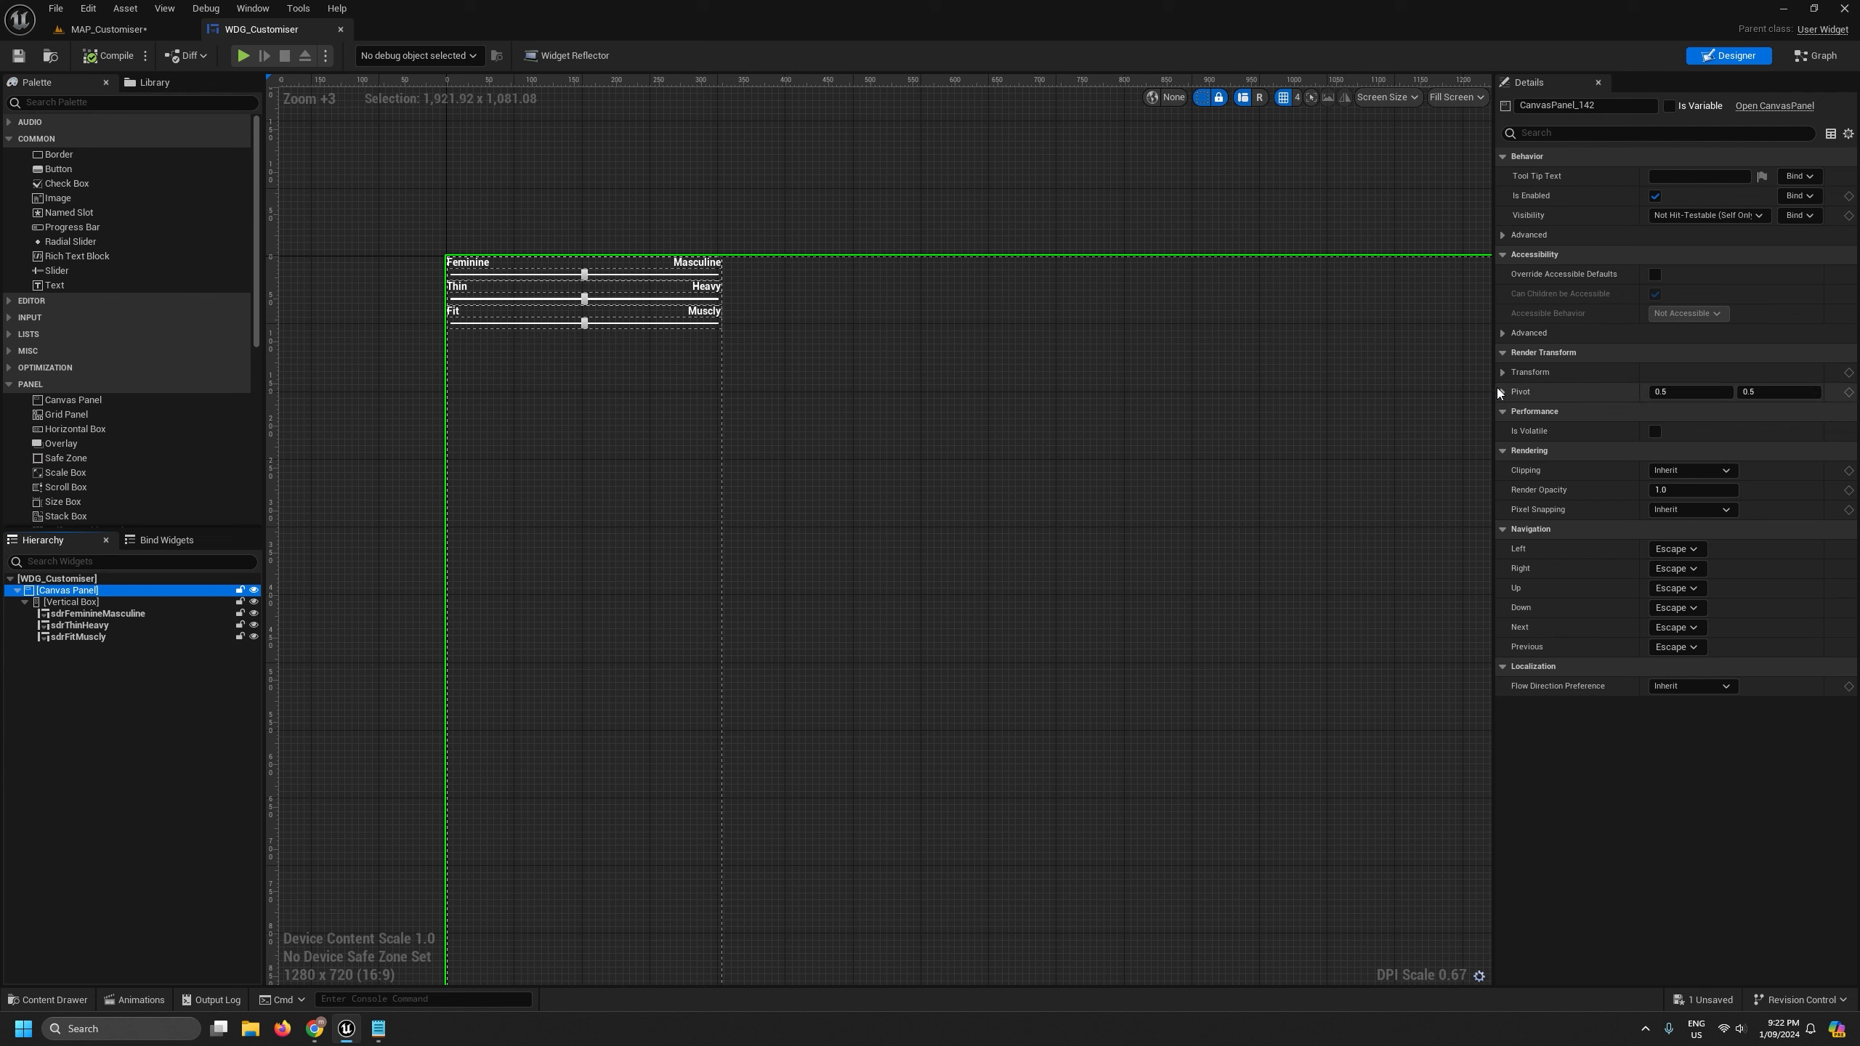
pyautogui.moveTo(1491, 386); pyautogui.dragTo(1378, 391)
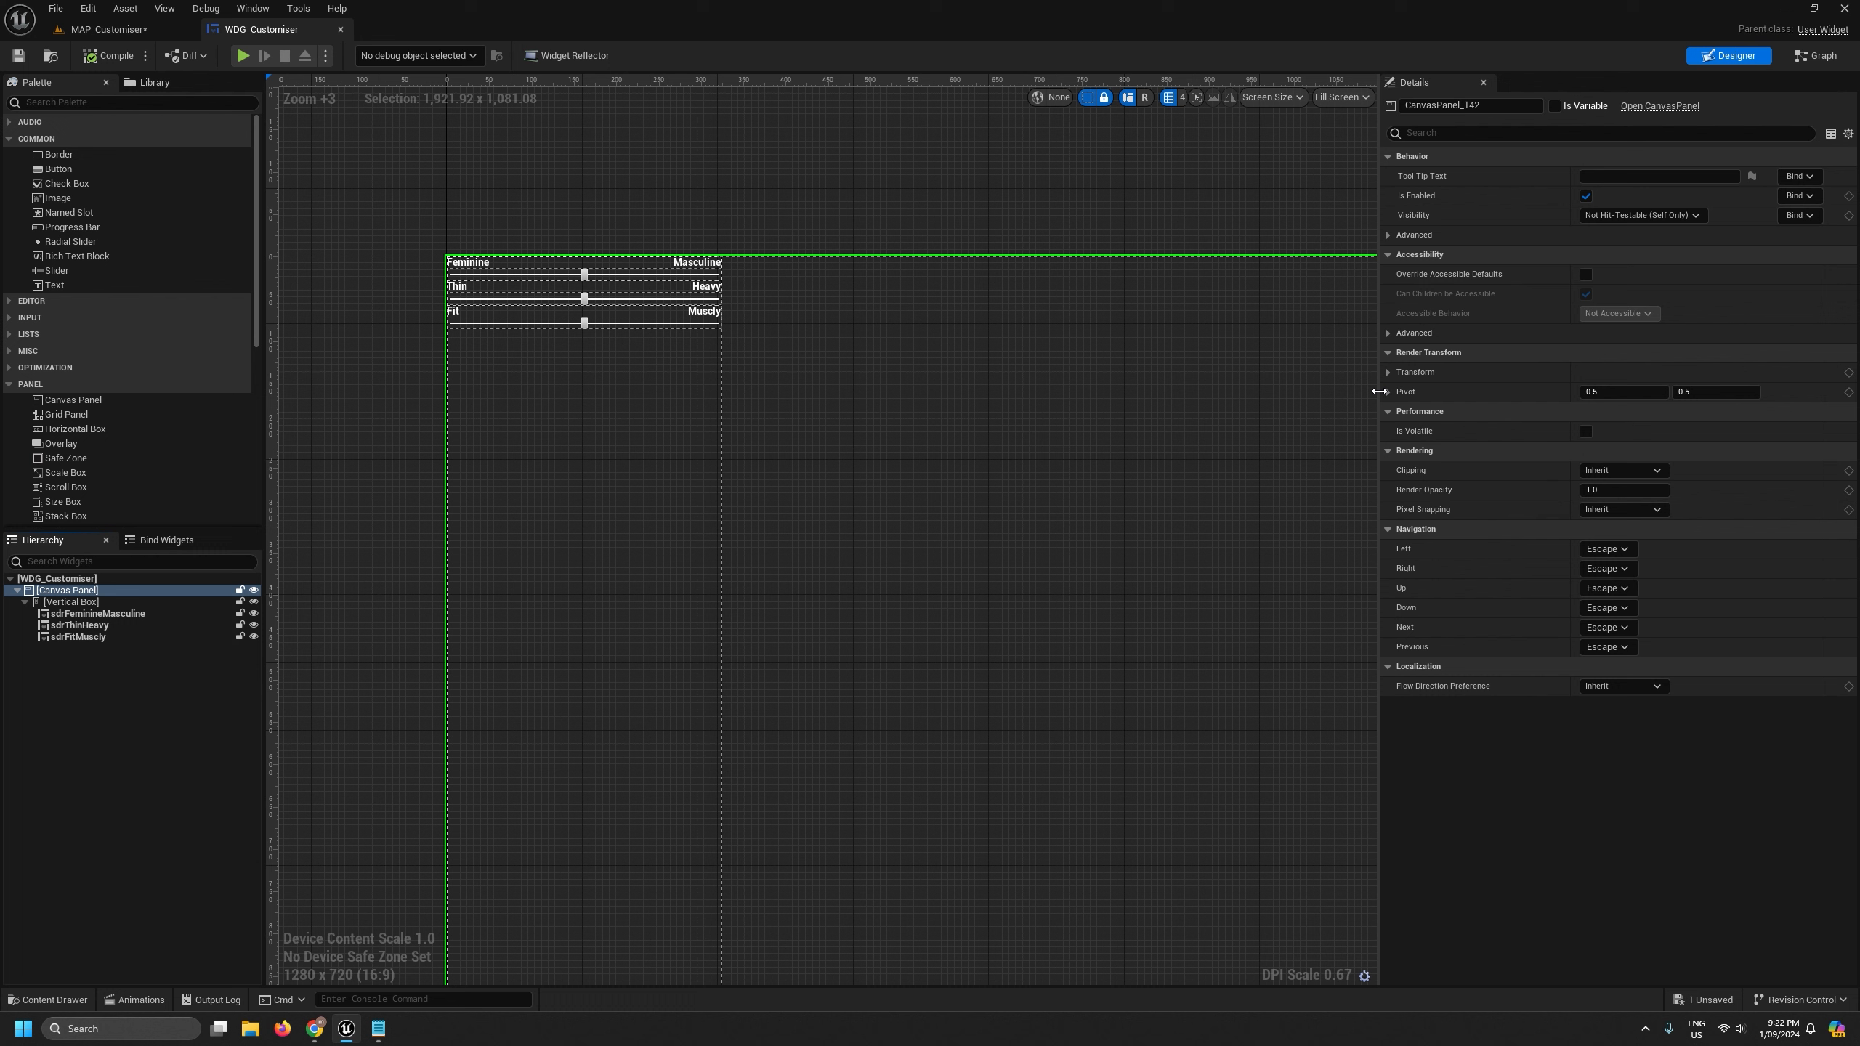
# - Add a Horizontal Box to the Canvas Panel and nest the Vertical Box with the three sliders inside it
pyautogui.scroll(-3, 45, 286)
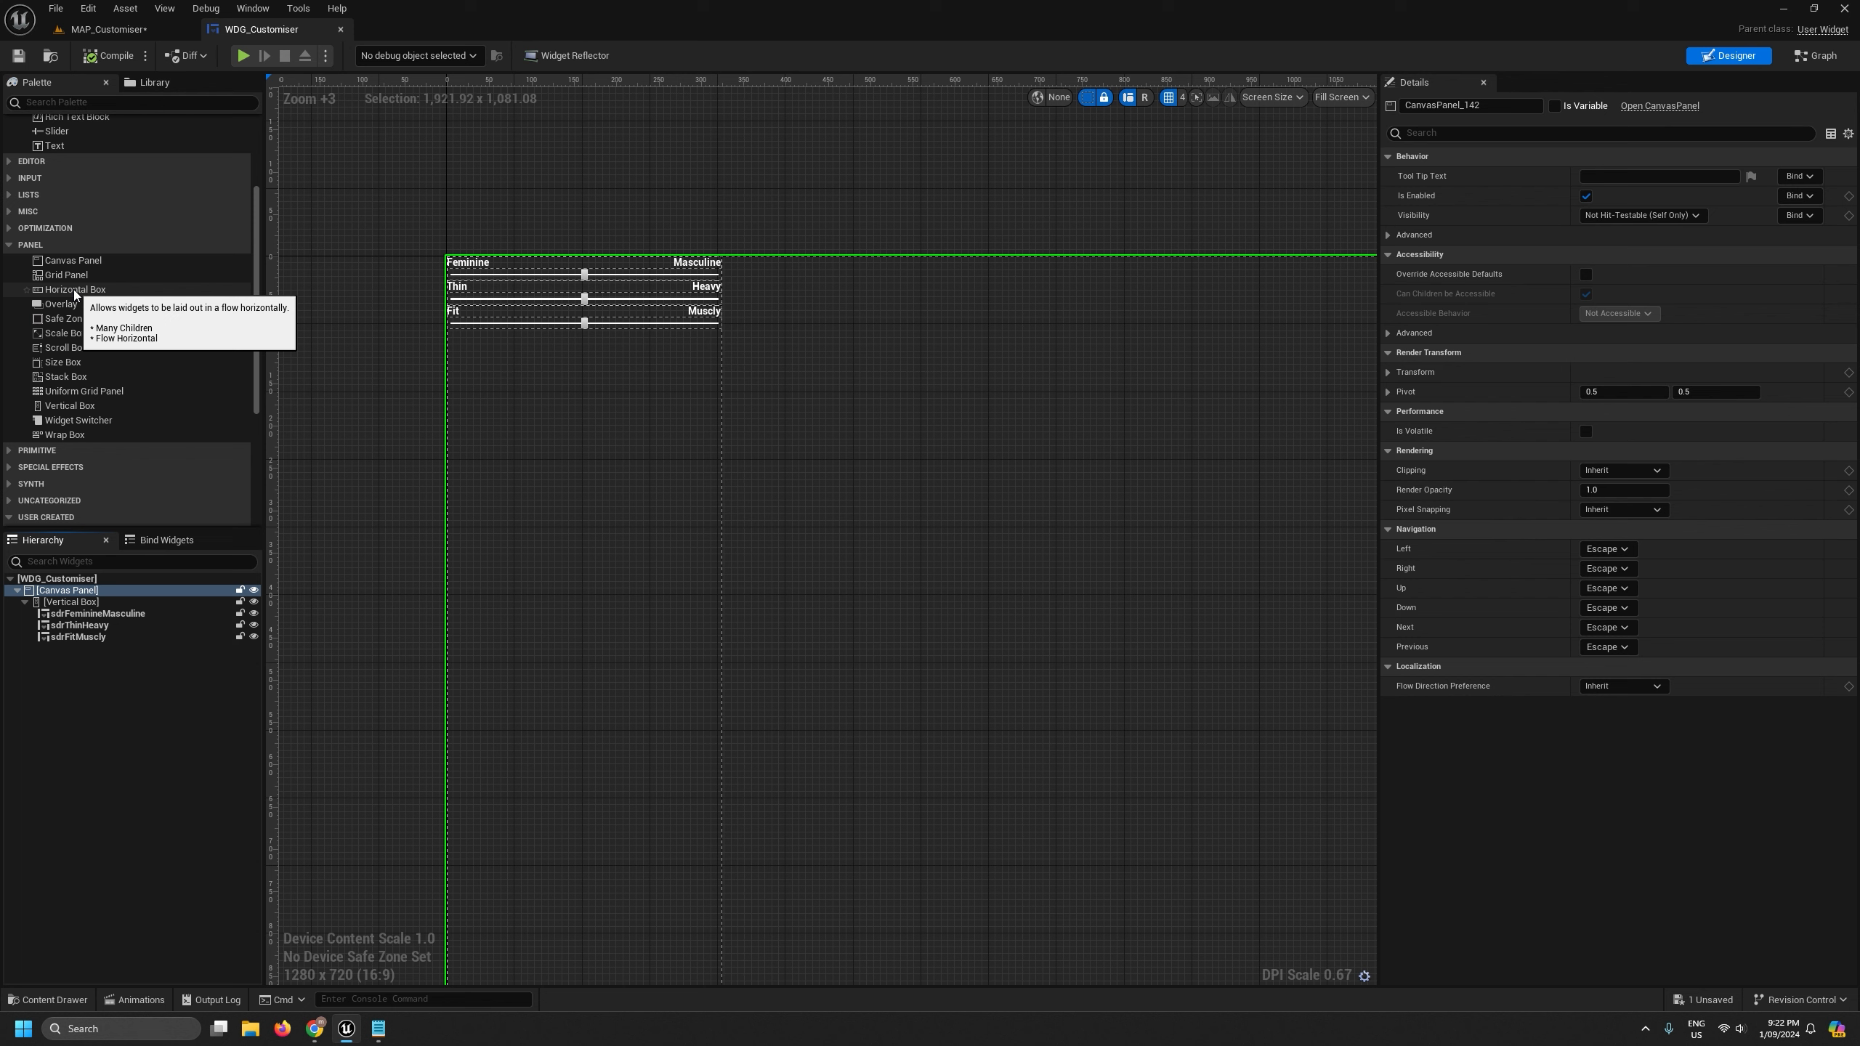
pyautogui.moveTo(74, 294)
pyautogui.mouseDown()
pyautogui.moveTo(59, 593)
pyautogui.moveTo(80, 309)
pyautogui.mouseUp()
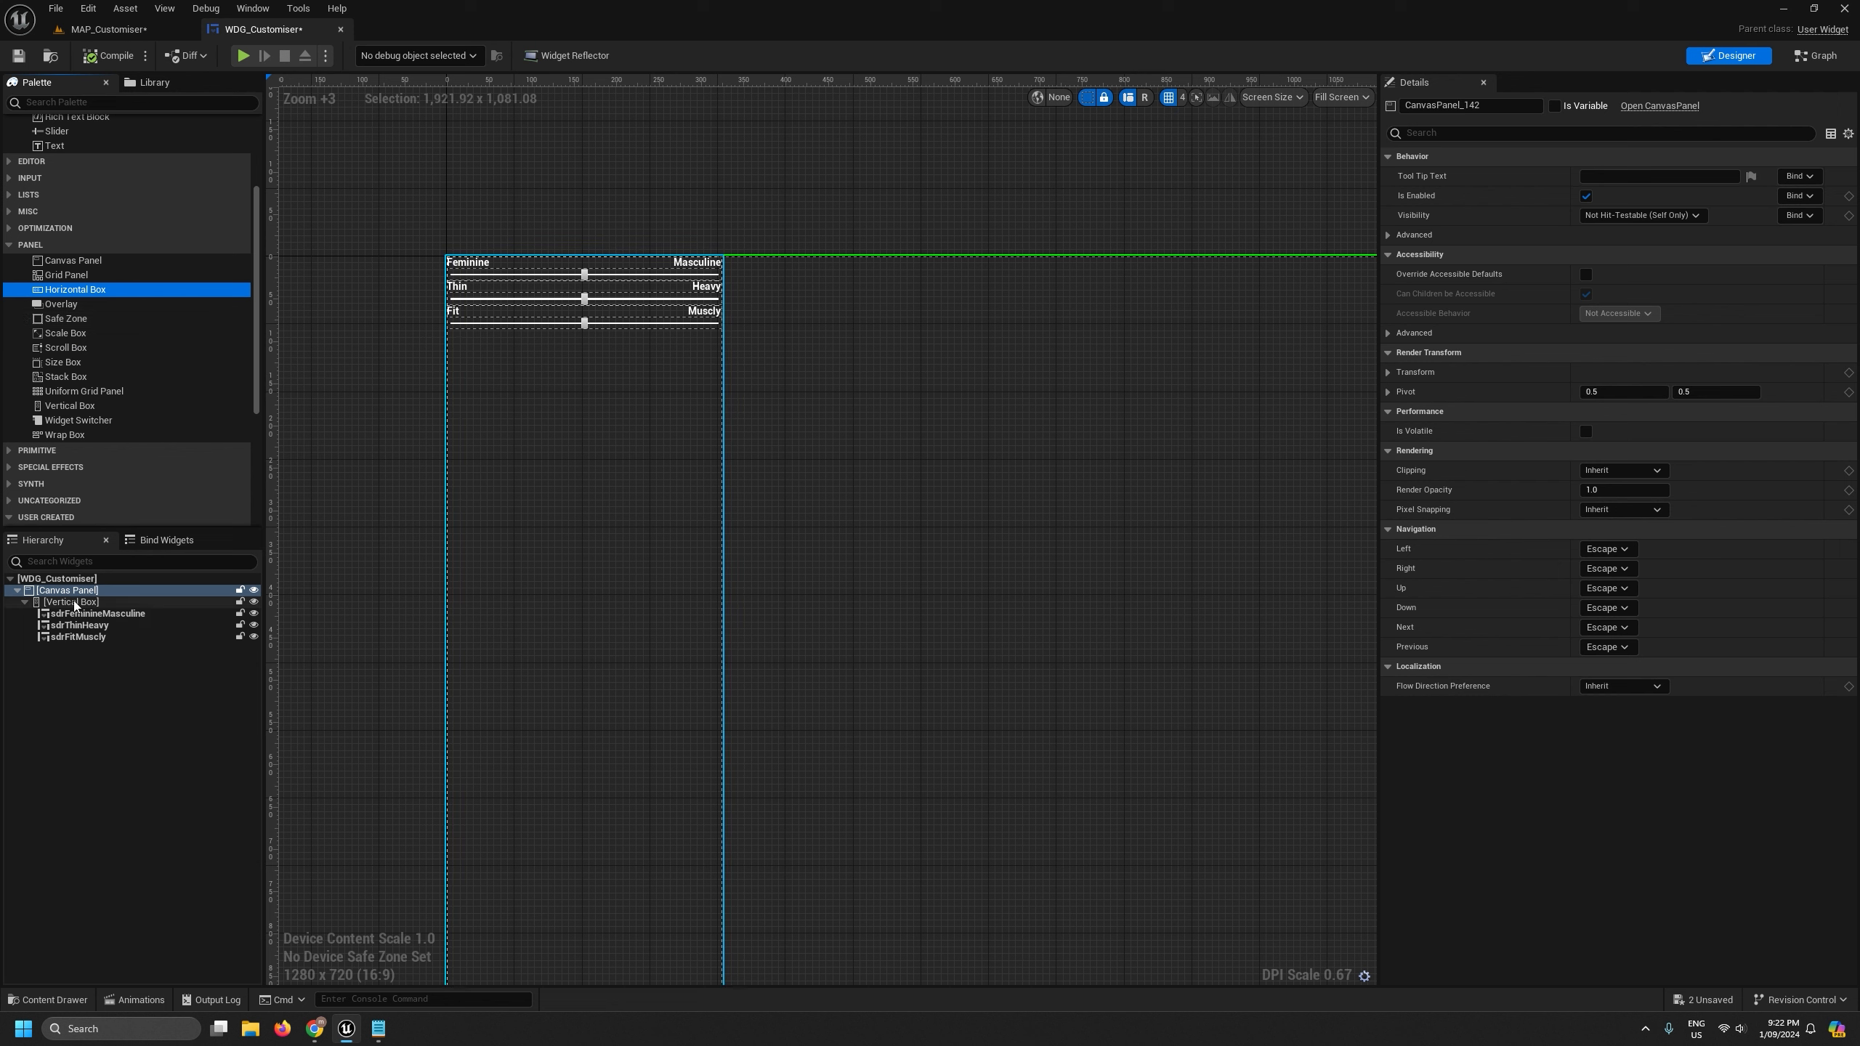
pyautogui.rightClick(73, 596)
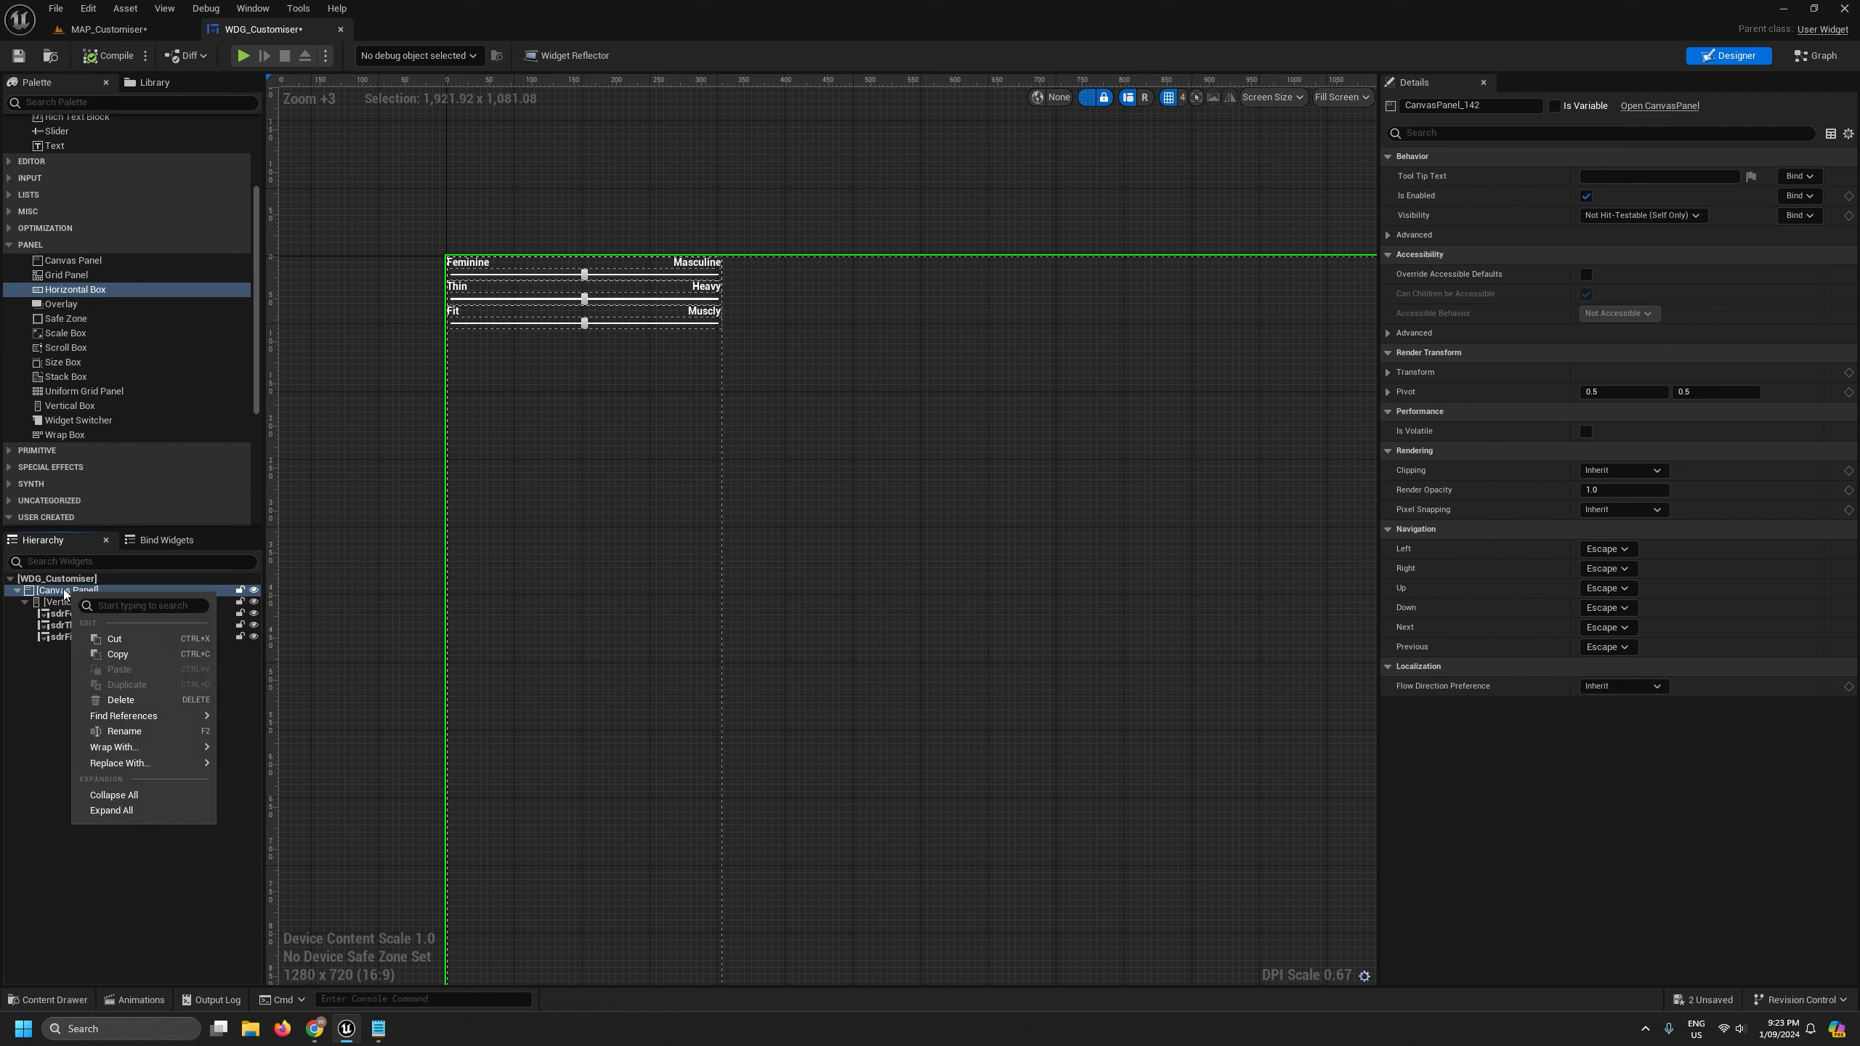
pyautogui.moveTo(75, 289); pyautogui.dragTo(70, 653)
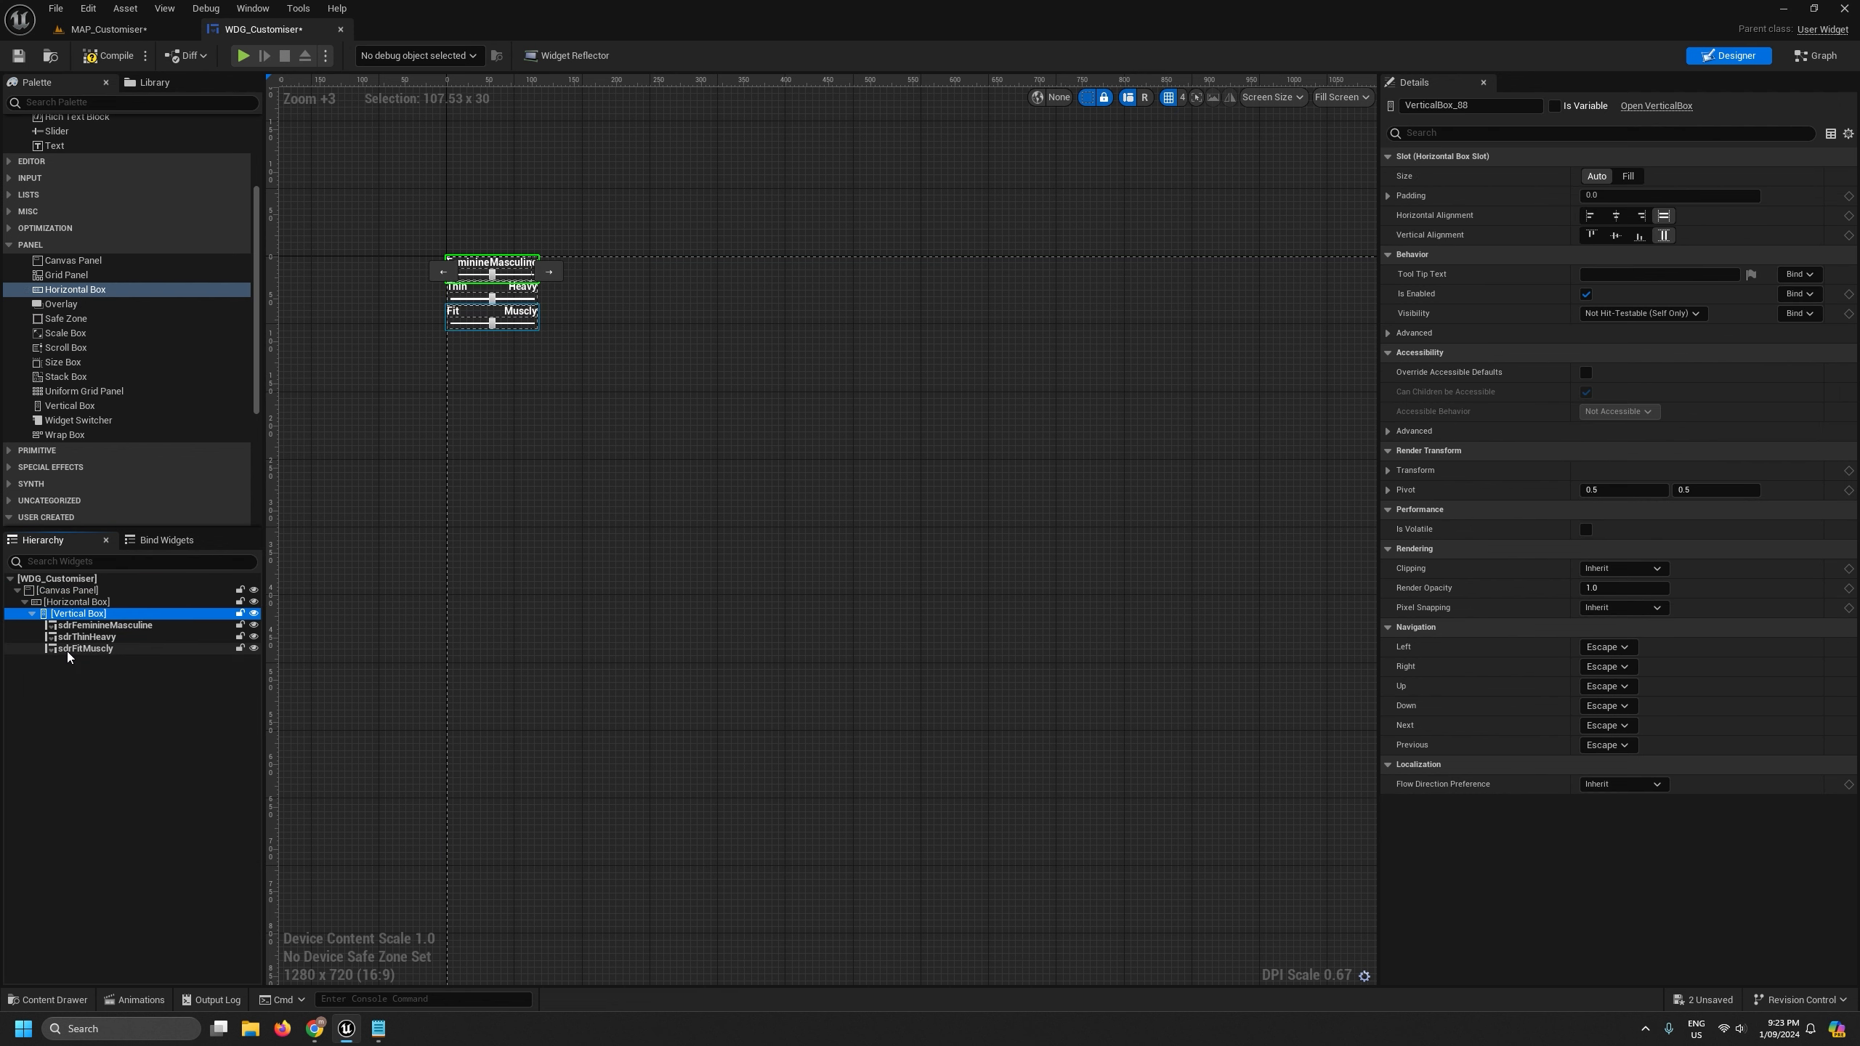
# - Anchor the Horizontal Box to the canvas's left edge with vertical stretch and set its Offset Bottom to 0
pyautogui.click(73, 603)
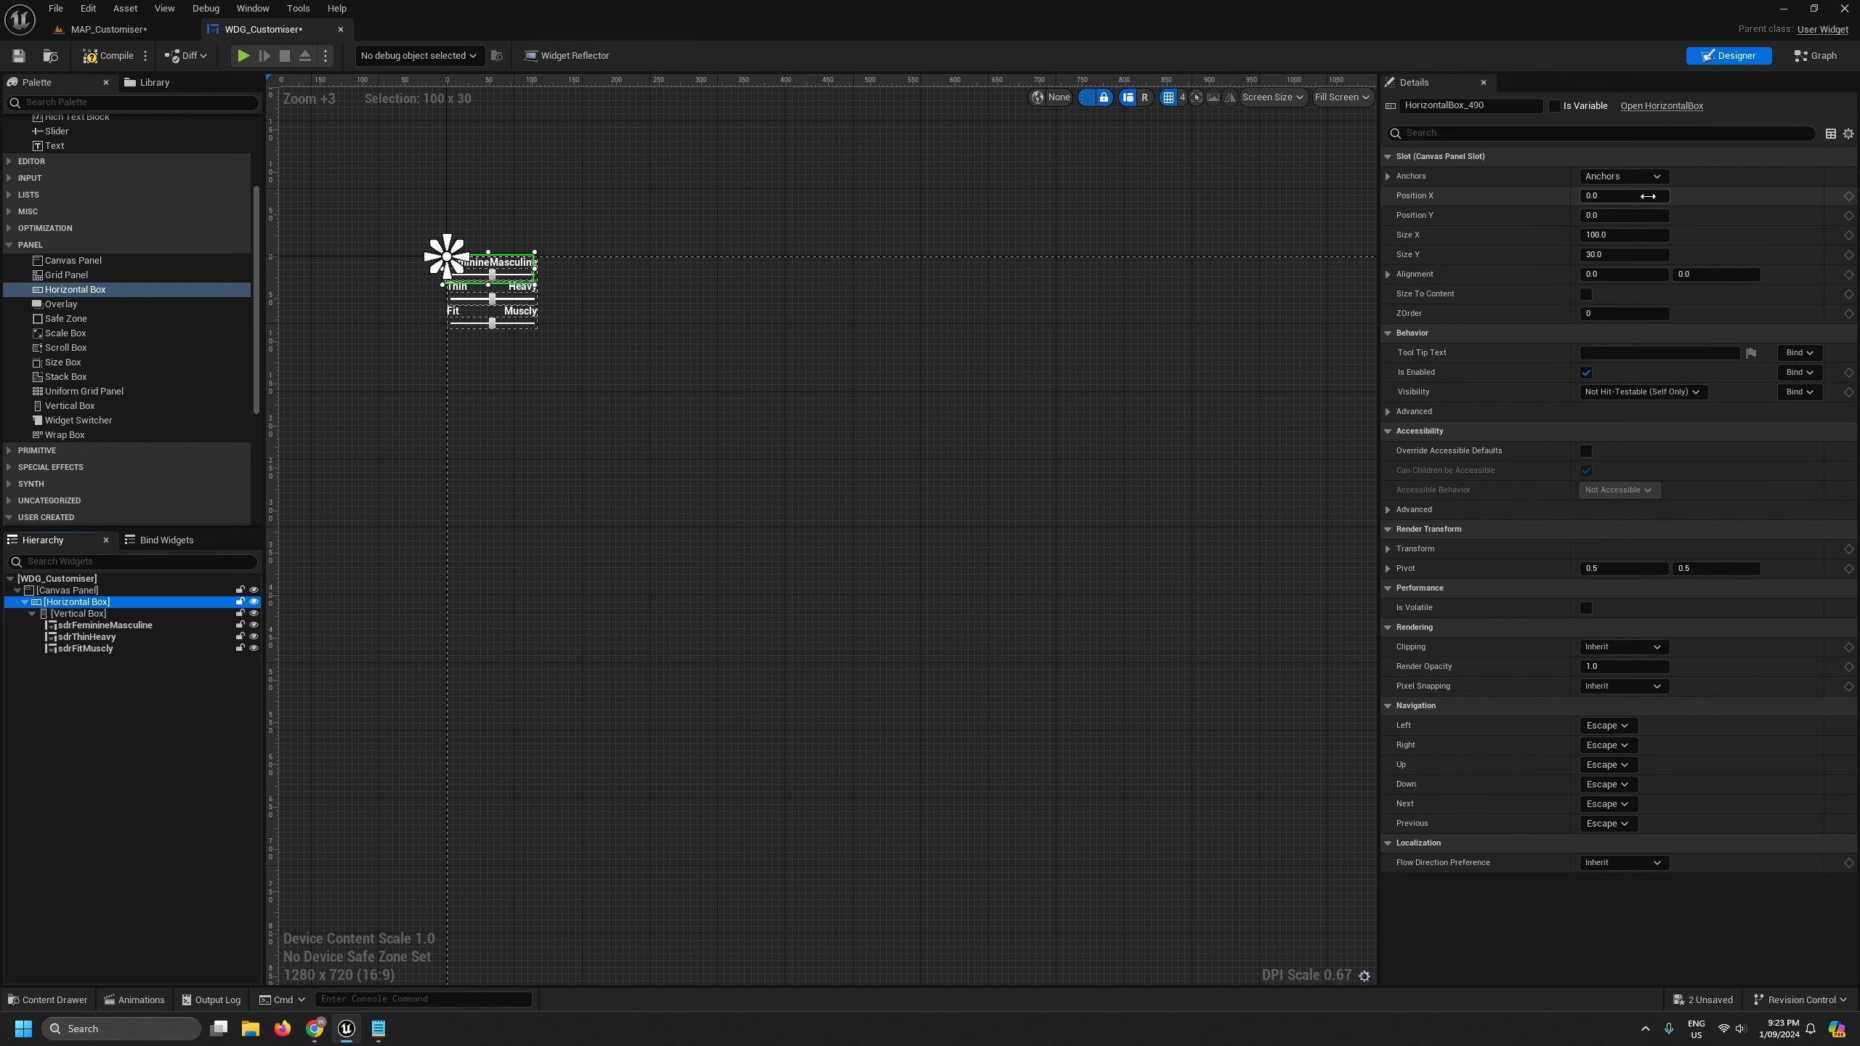
pyautogui.click(1656, 180)
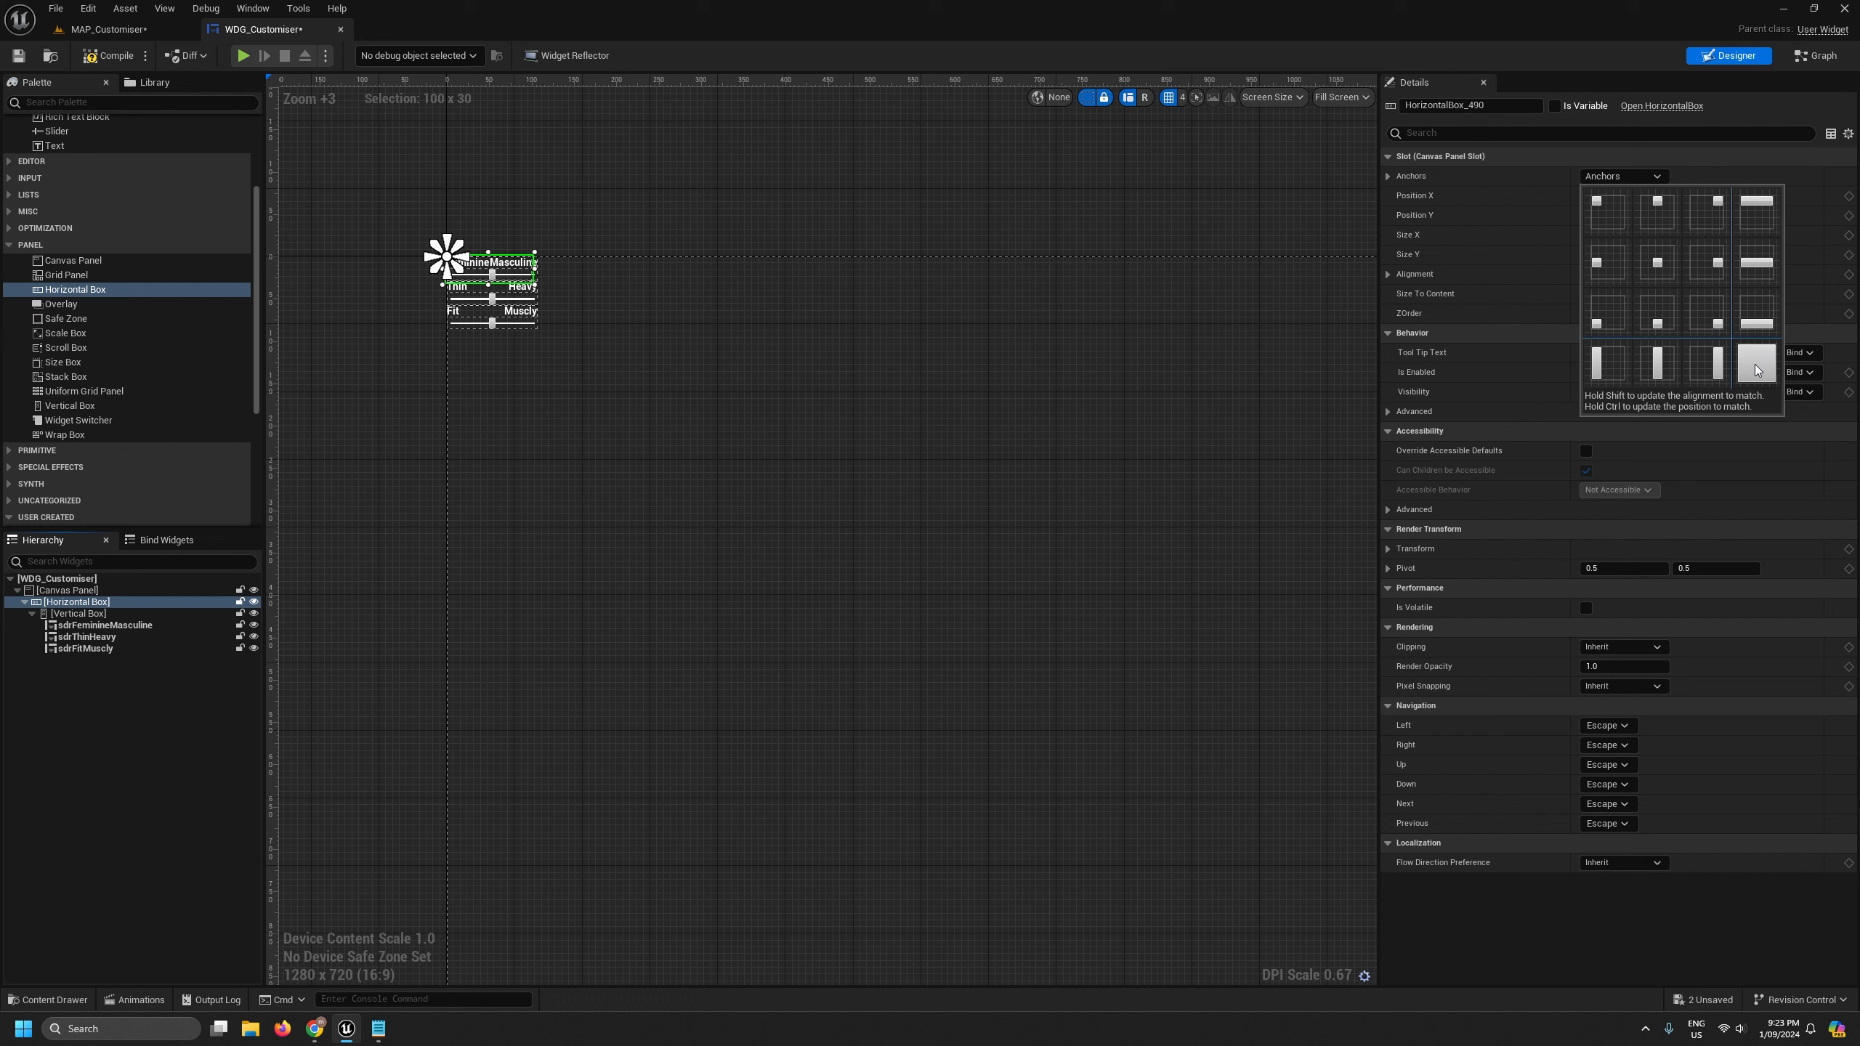
pyautogui.click(1604, 372)
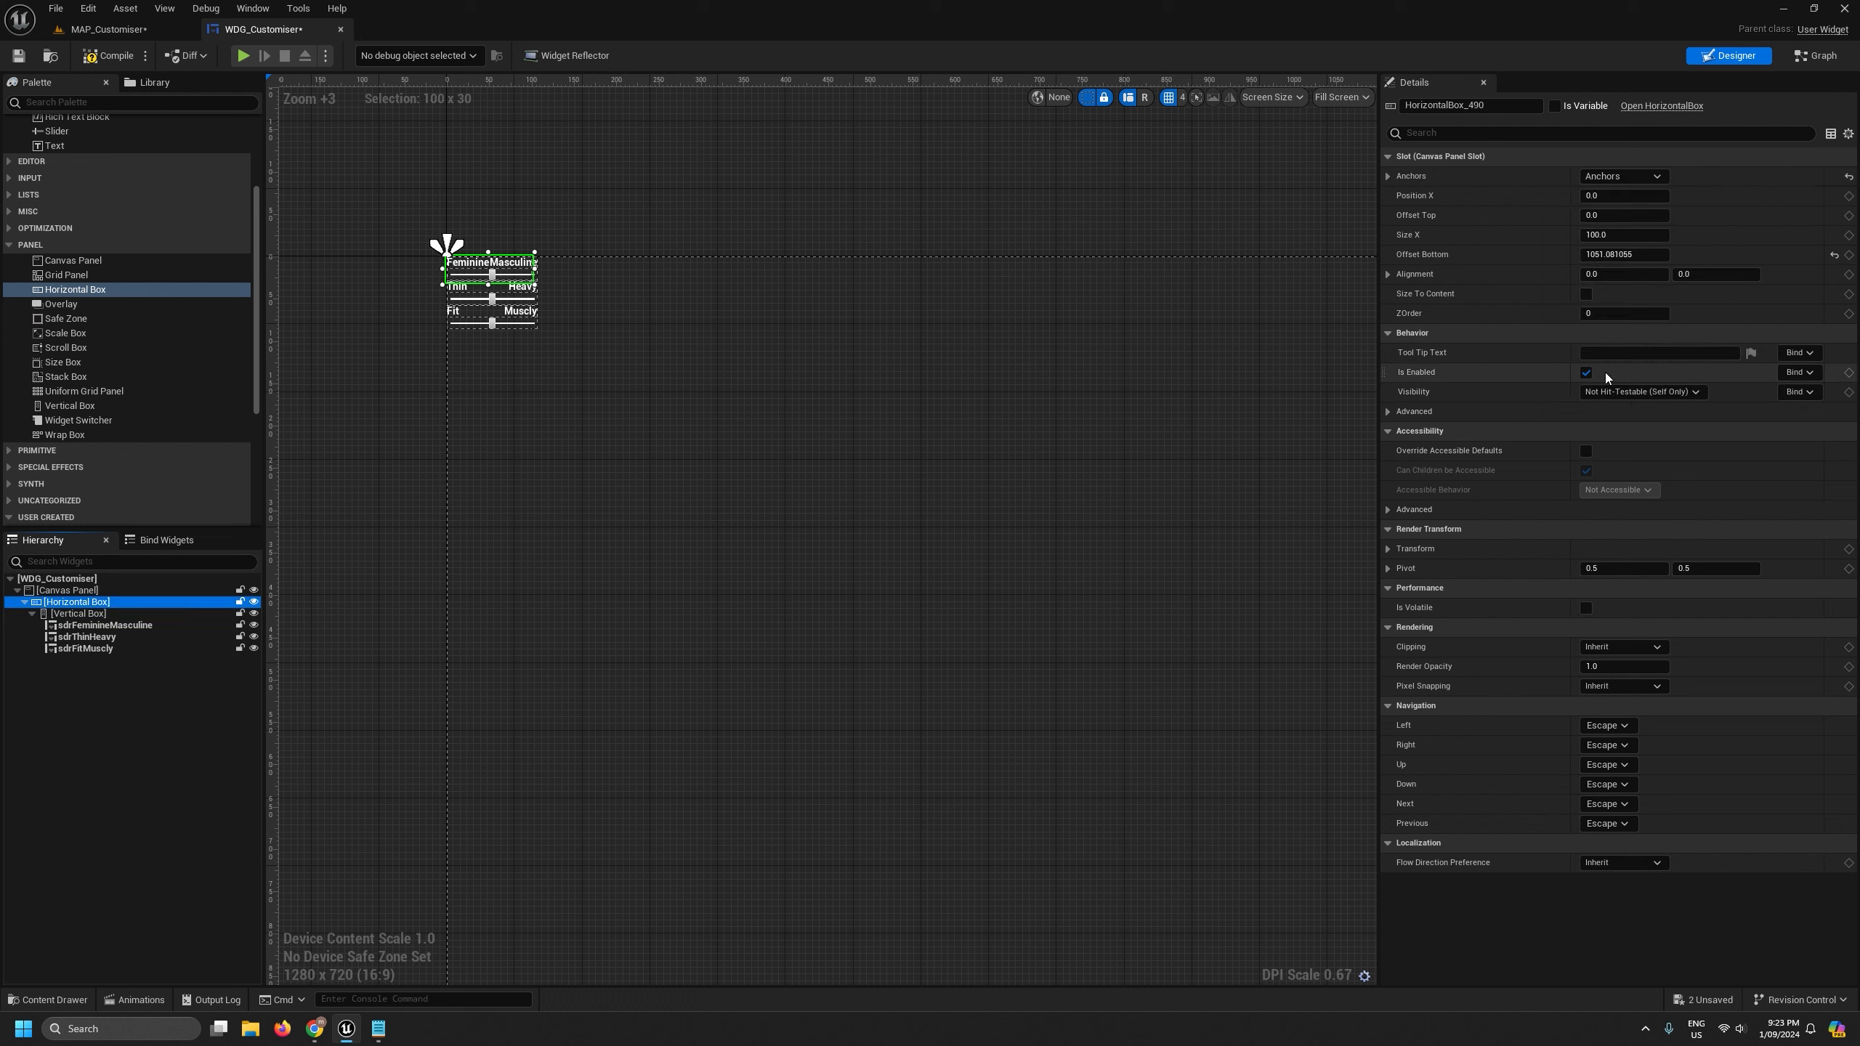
pyautogui.click(1625, 255)
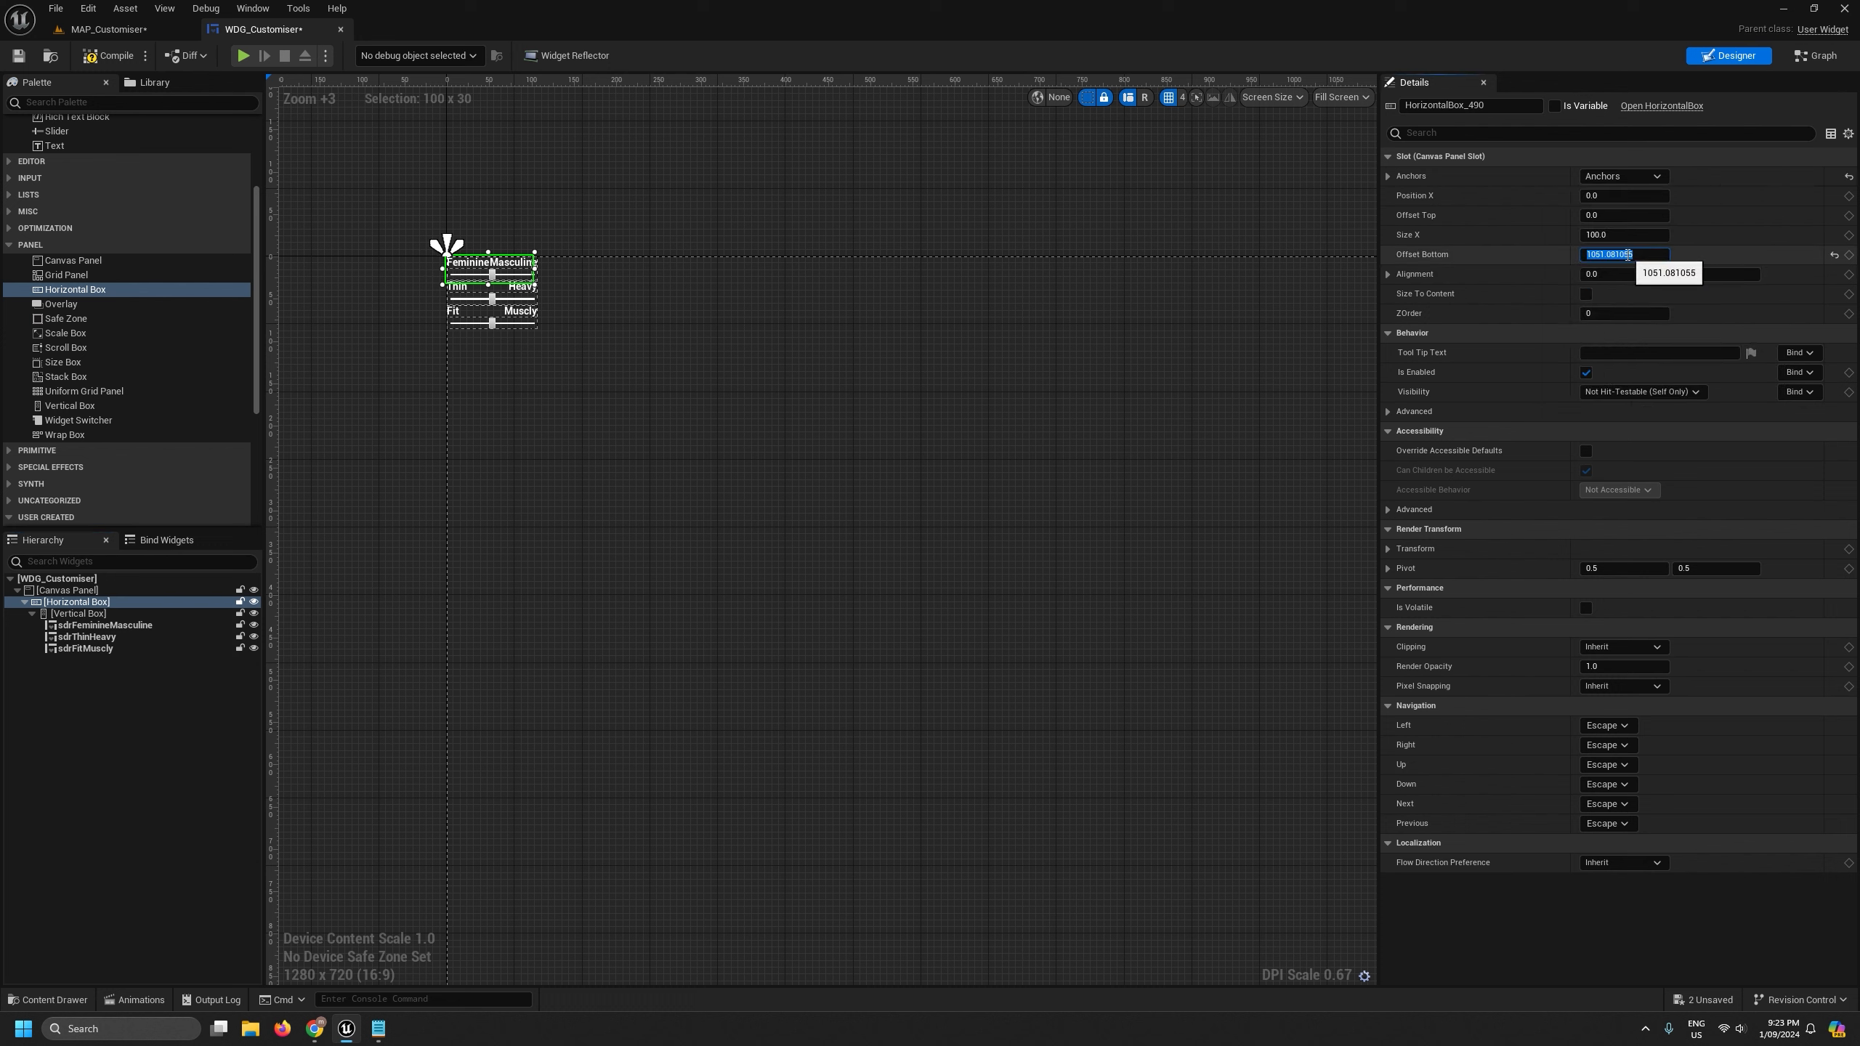
pyautogui.write('0')
pyautogui.press('Return')
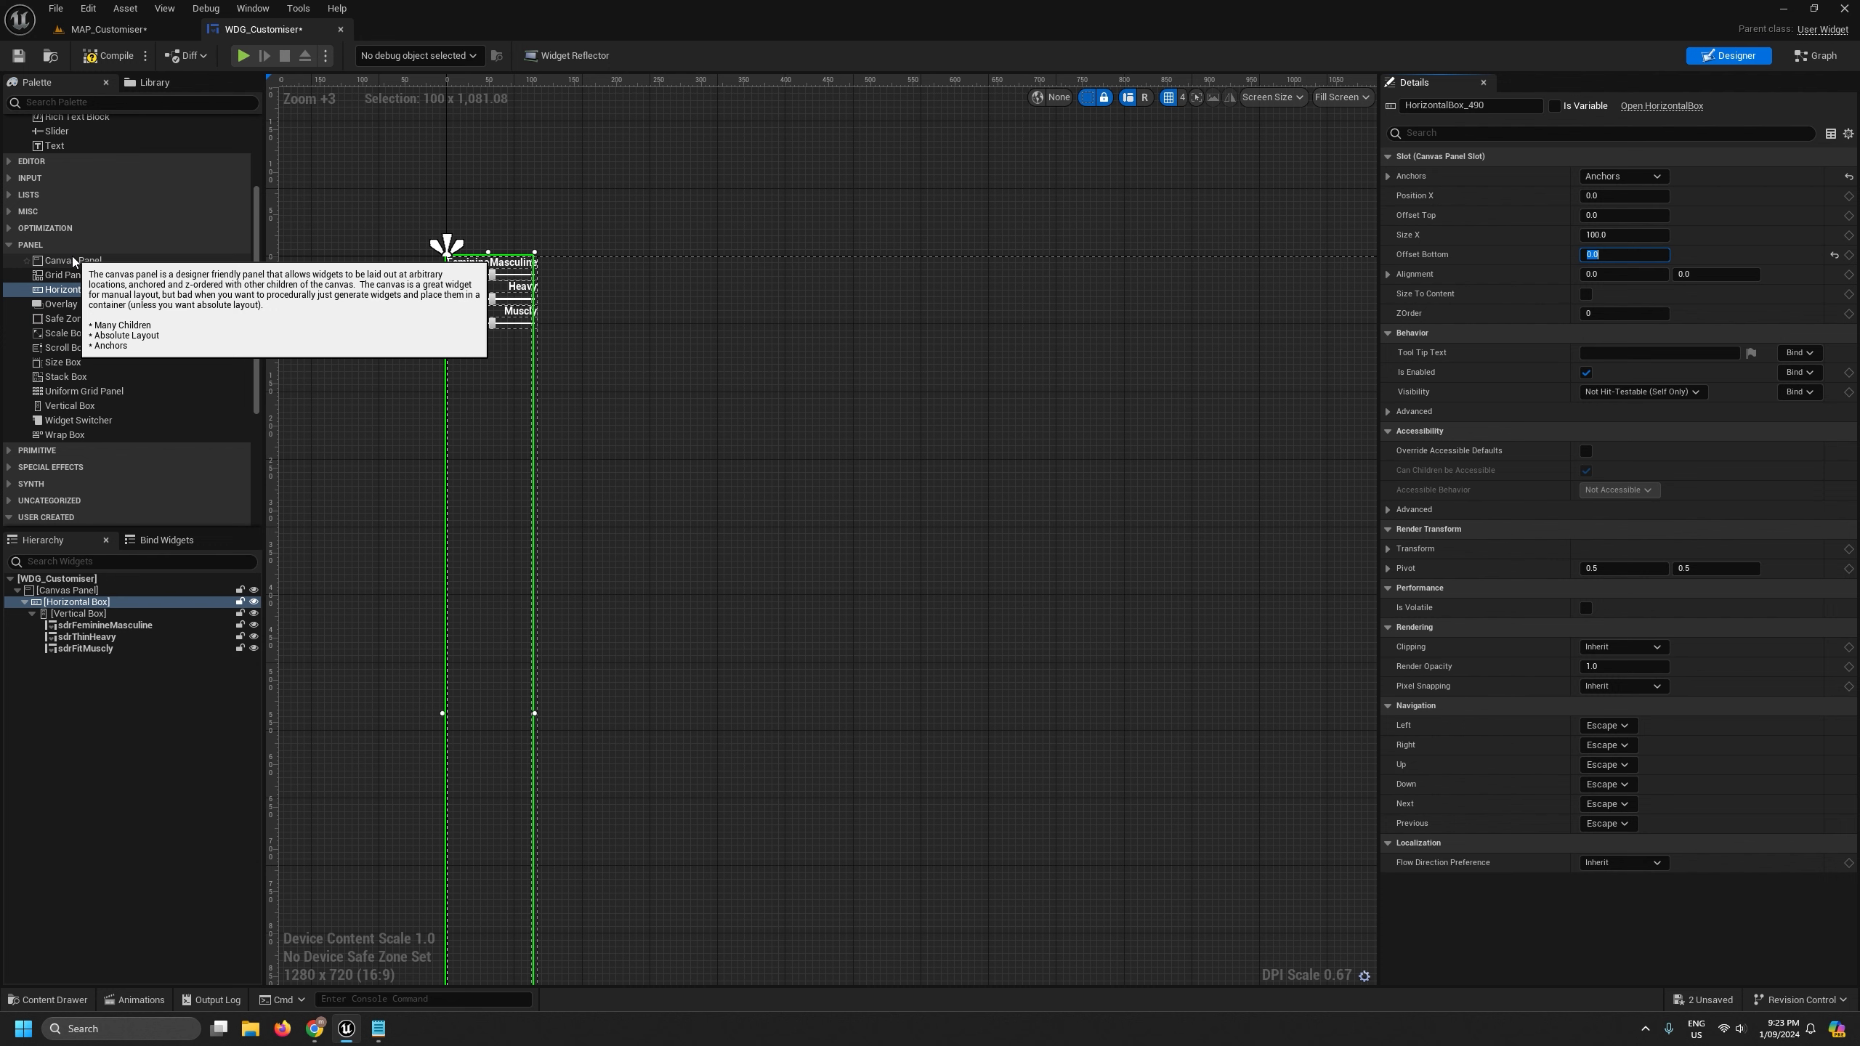
# - Add a Border to the Canvas Panel and move the Vertical Box with the three sliders into it
pyautogui.click(77, 617)
pyautogui.scroll(3, 77, 352)
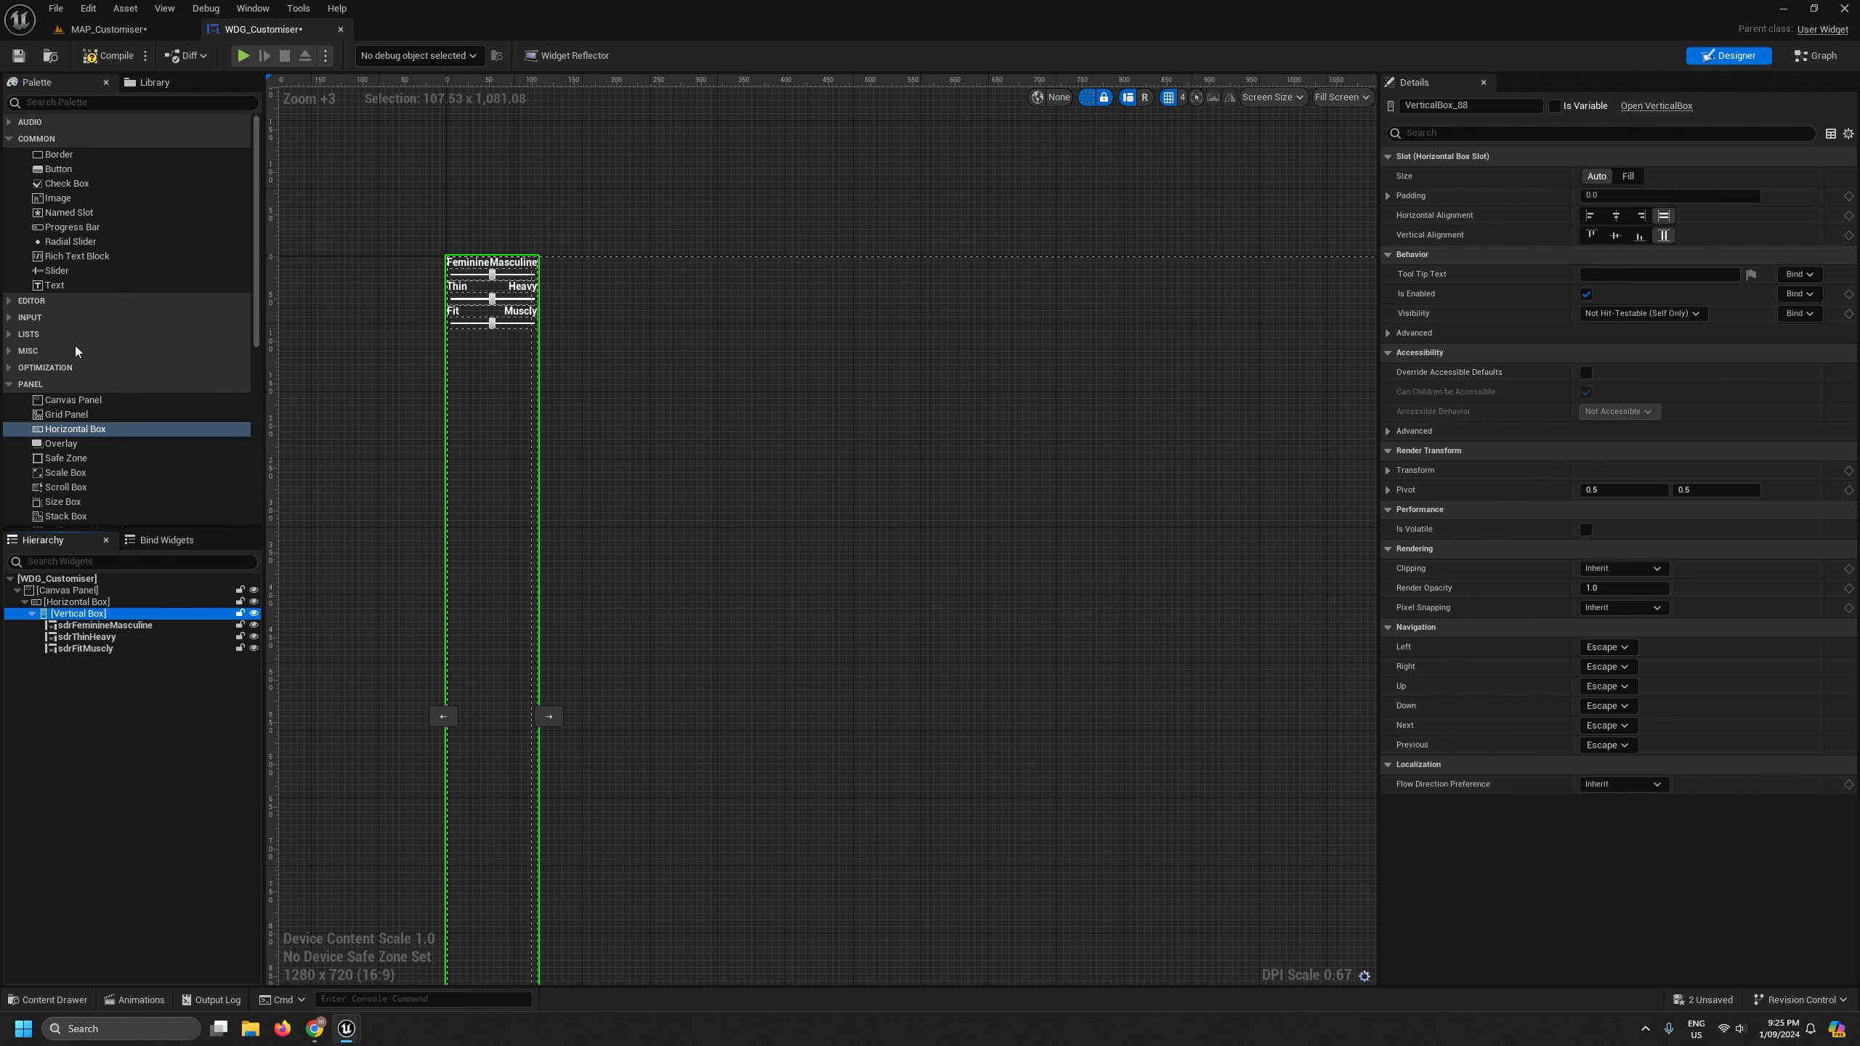
pyautogui.scroll(-1, 77, 352)
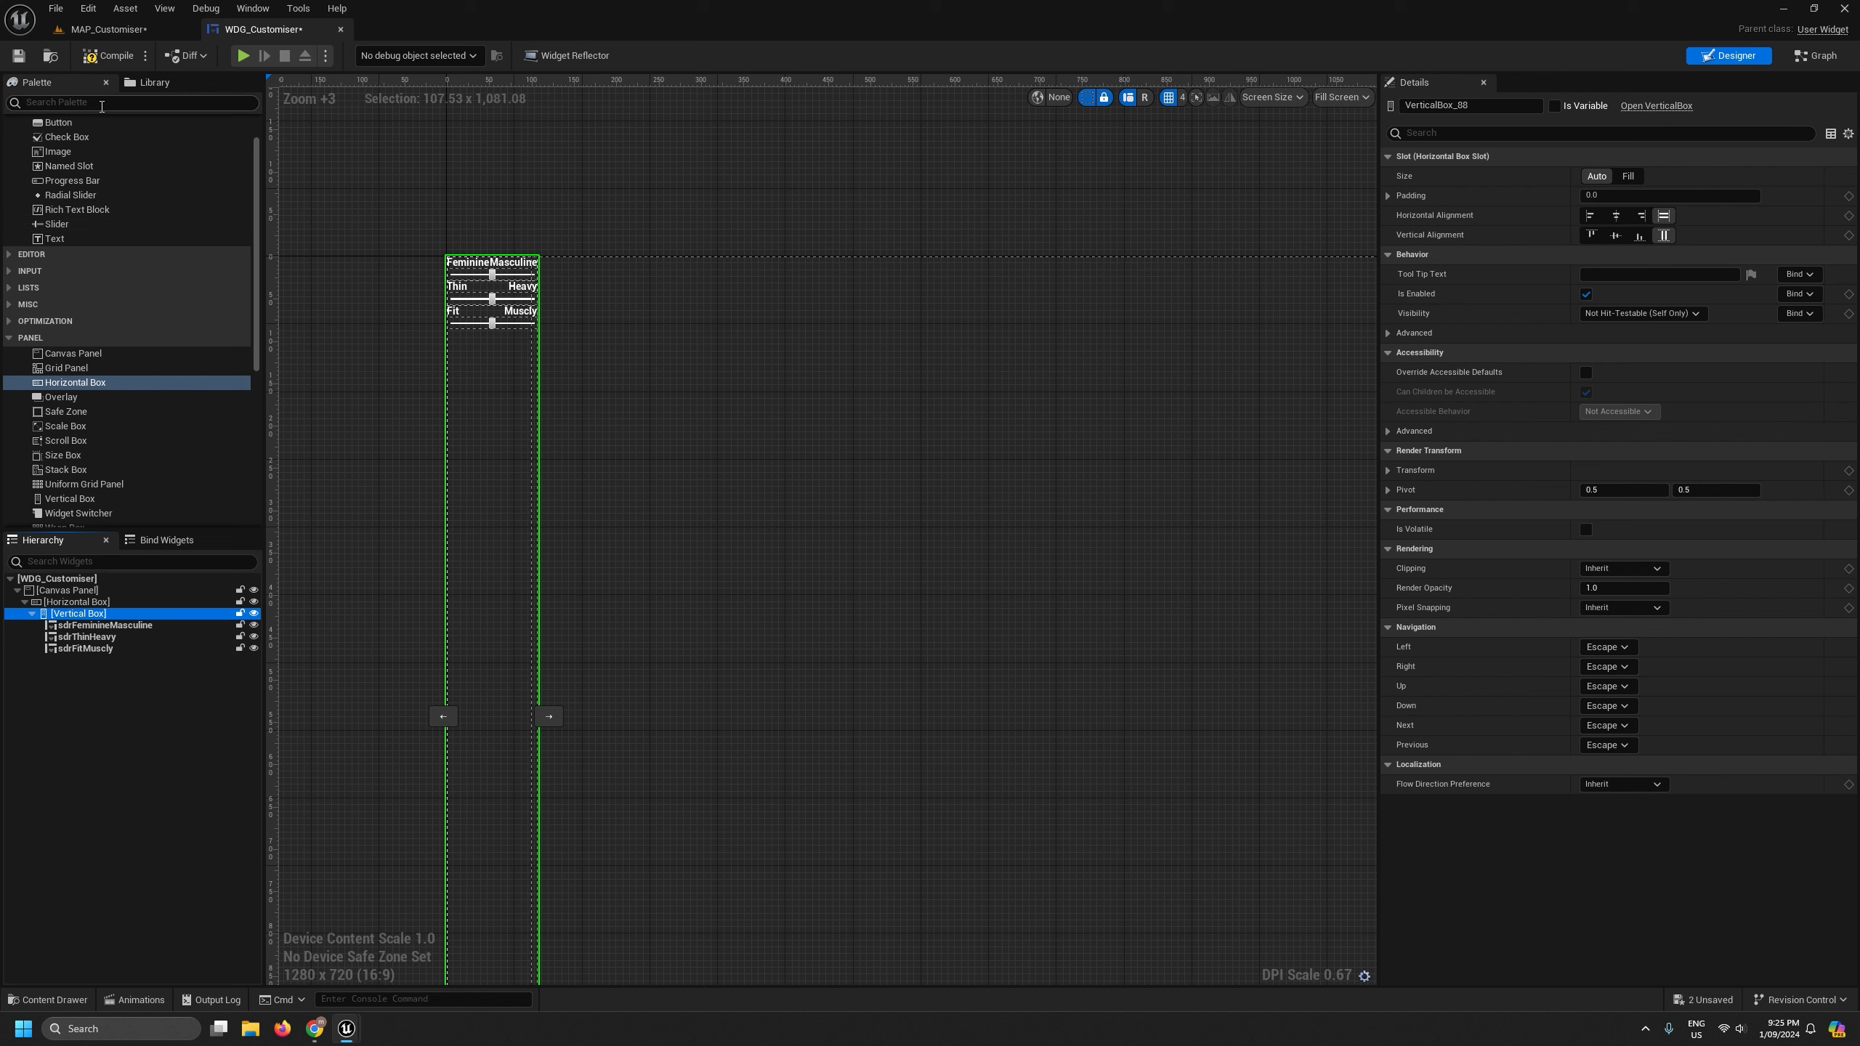
pyautogui.click(101, 104)
pyautogui.write('border')
pyautogui.moveTo(70, 142); pyautogui.dragTo(65, 664)
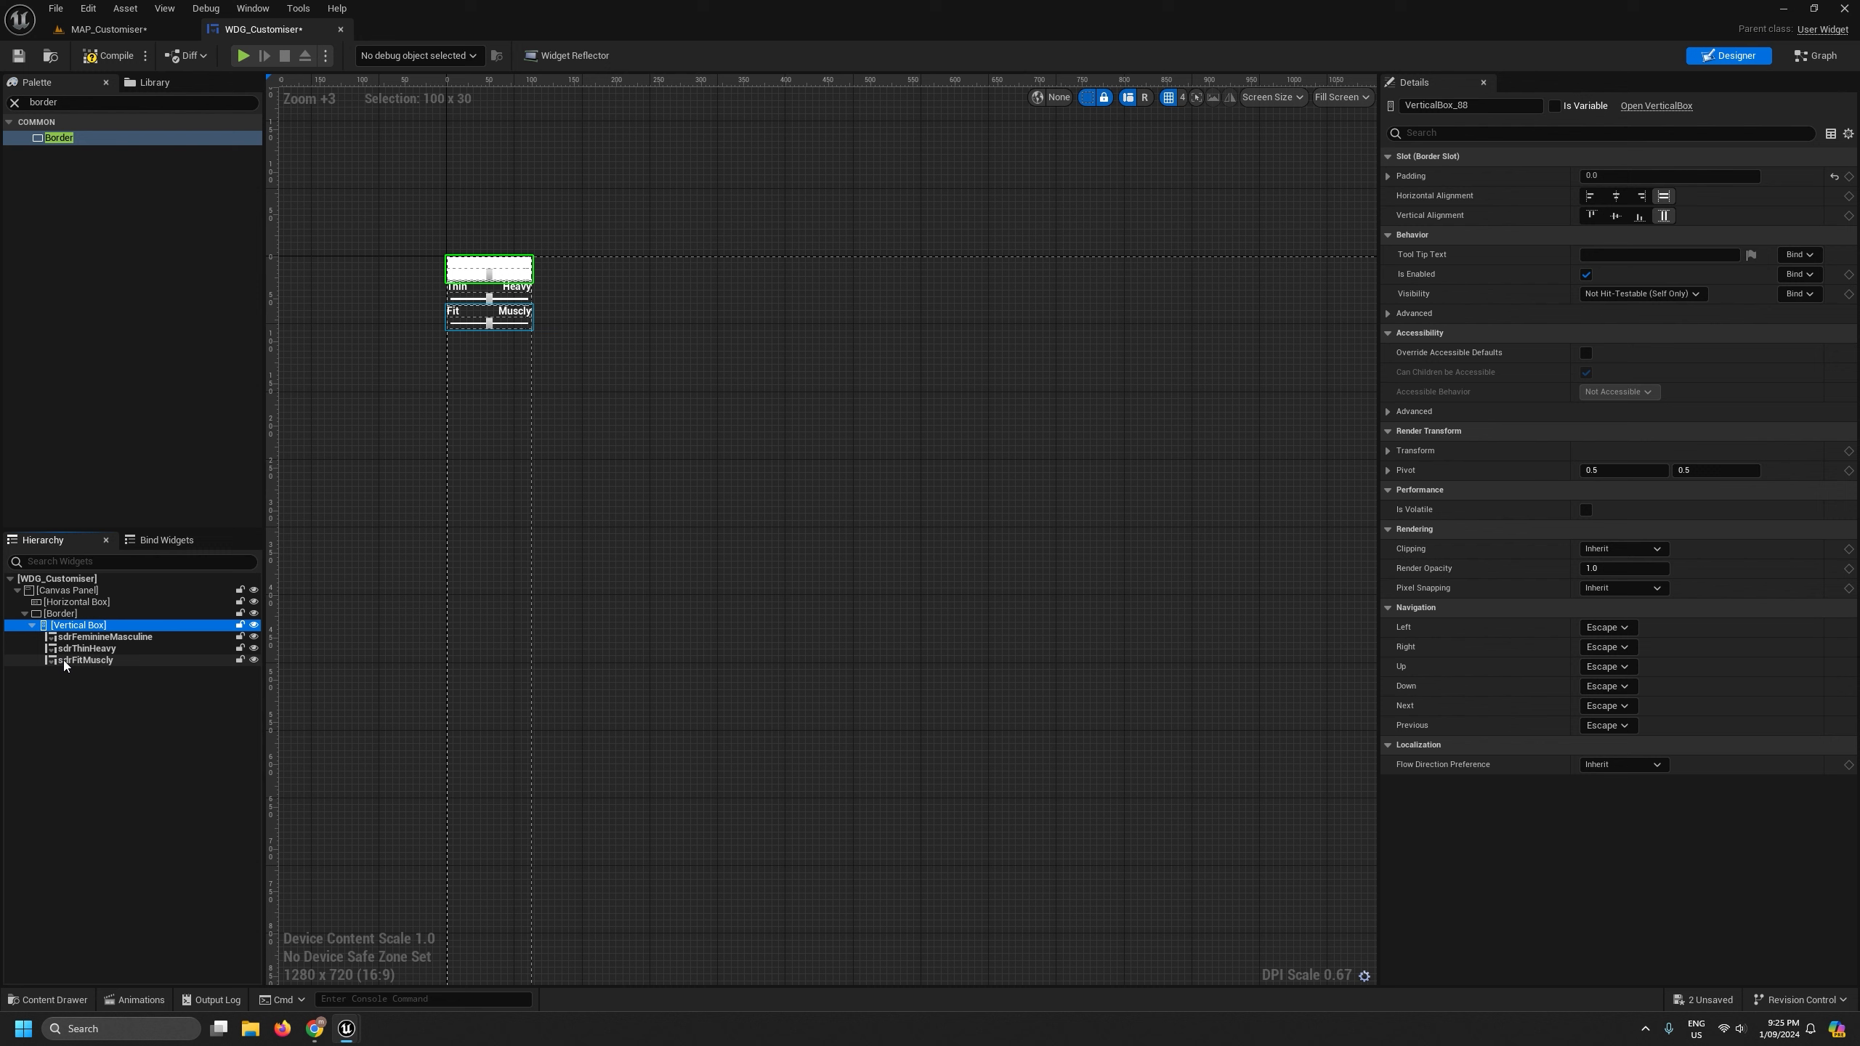
# - Anchor the Border to stretch across the whole canvas and set its Offset Bottom and Offset Right to 0
pyautogui.click(64, 614)
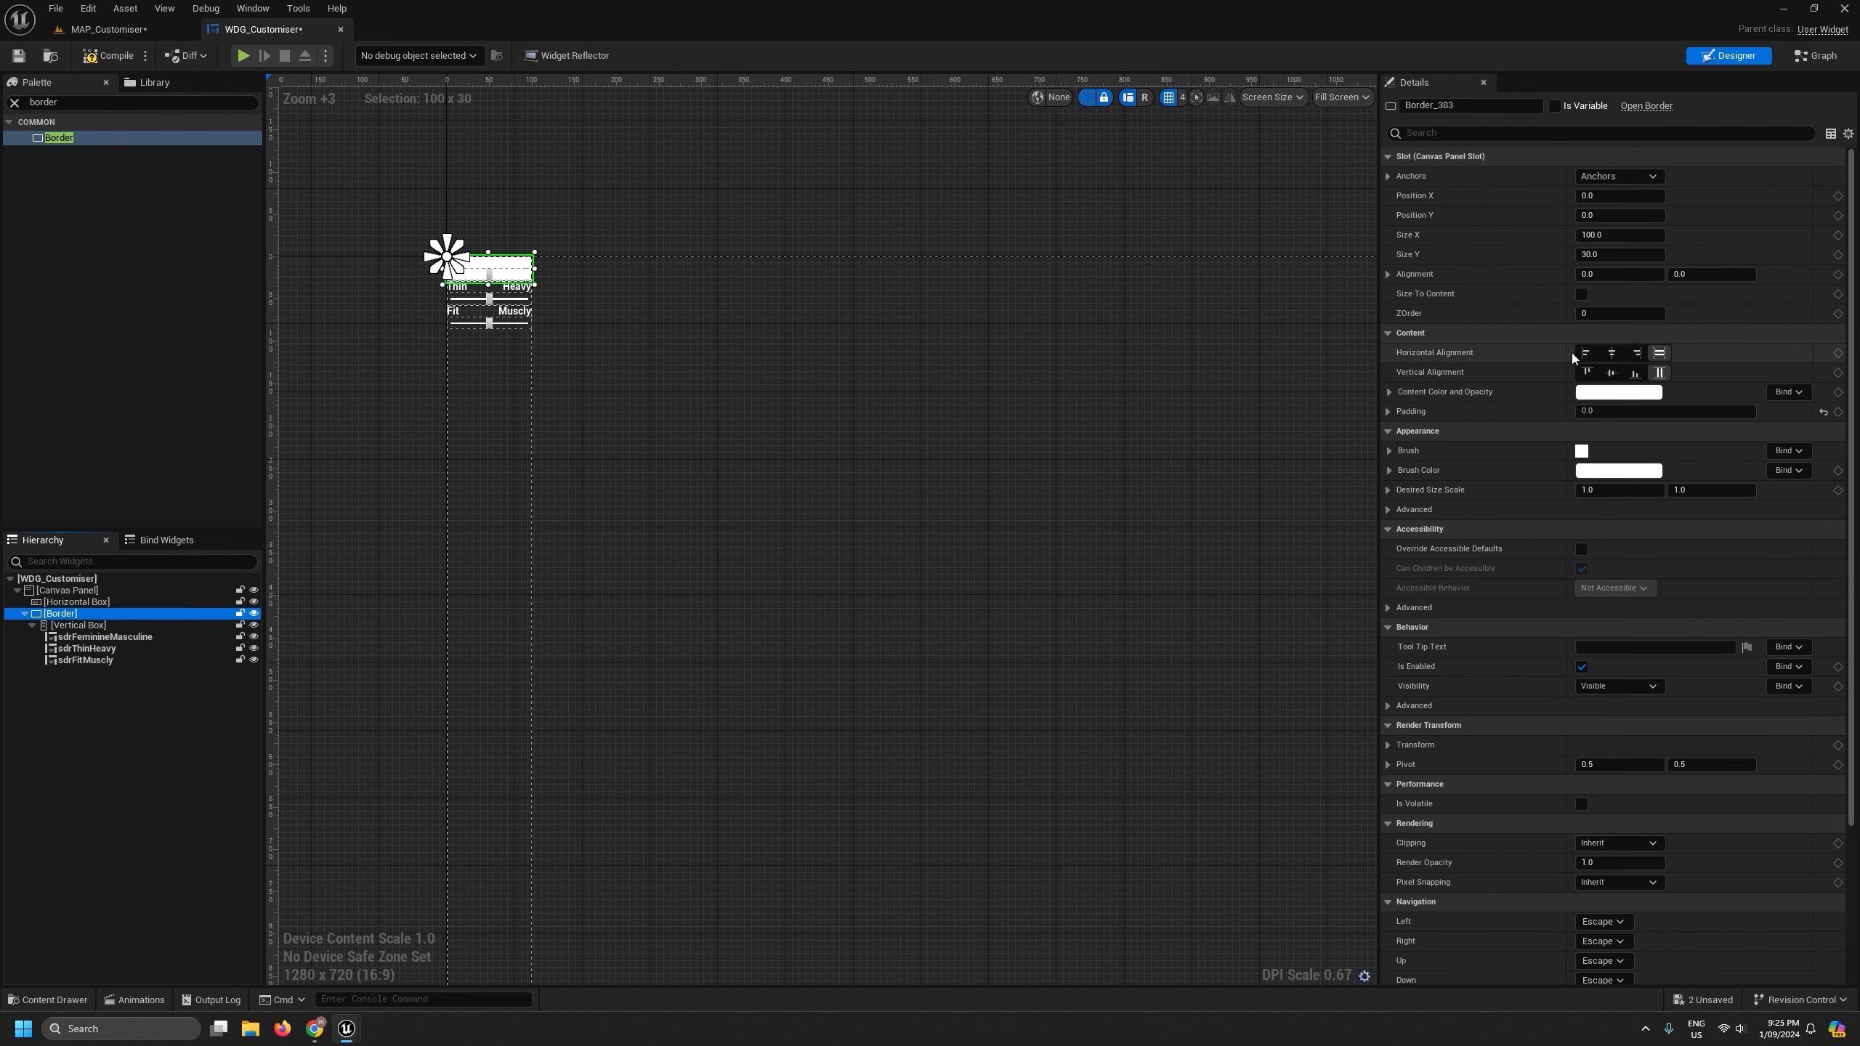
pyautogui.click(1608, 177)
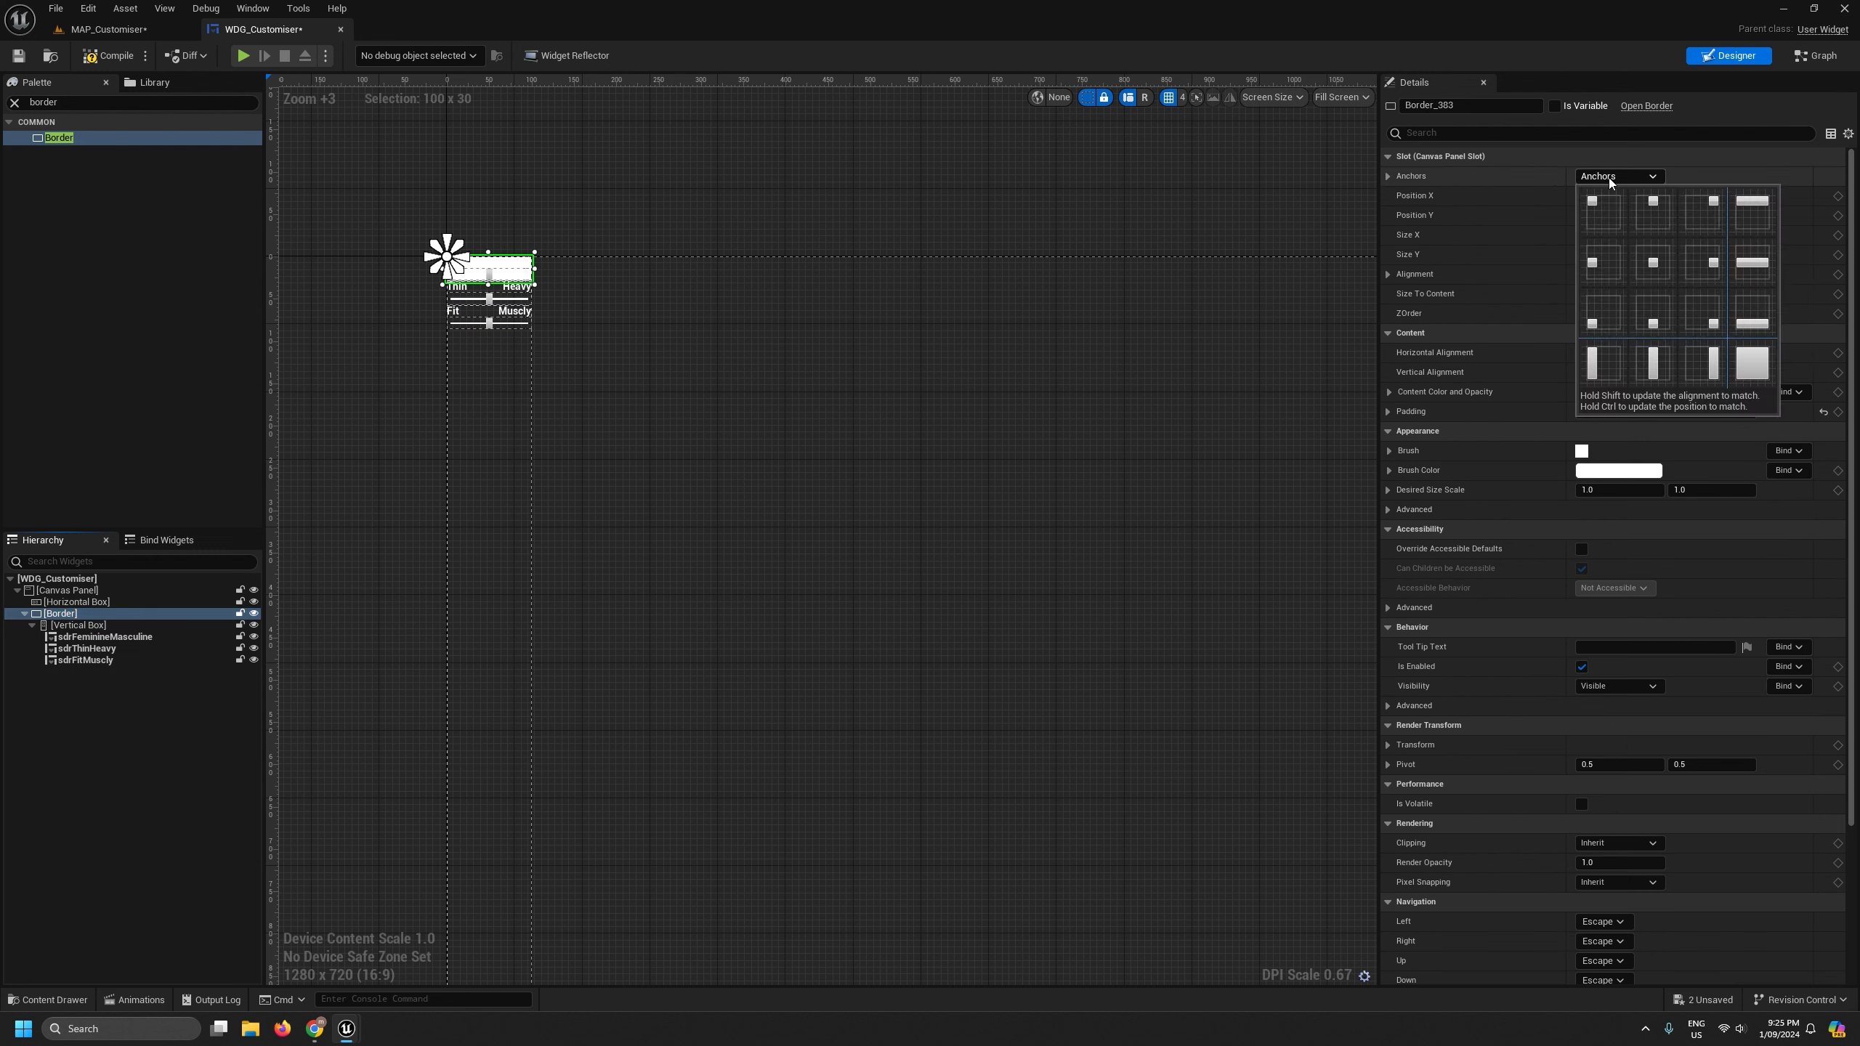
pyautogui.click(1752, 357)
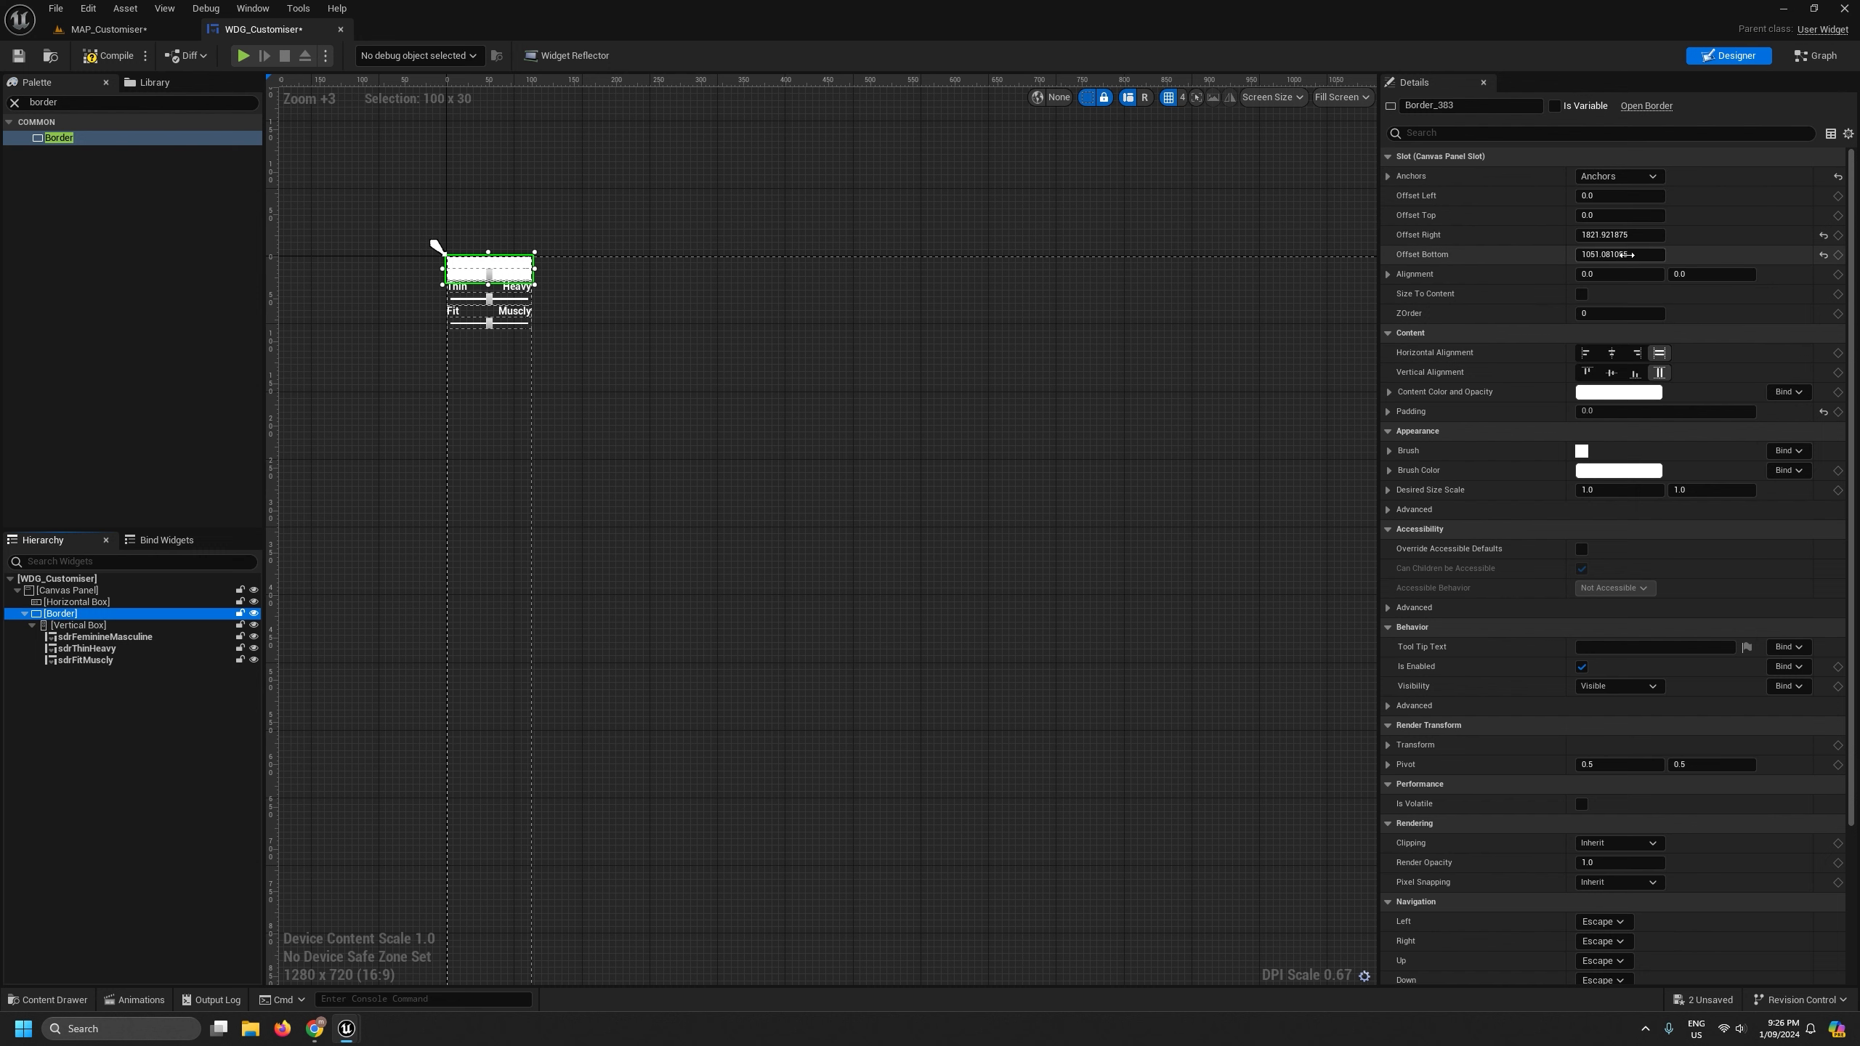
pyautogui.click(1629, 255)
pyautogui.write('0')
pyautogui.press('Return')
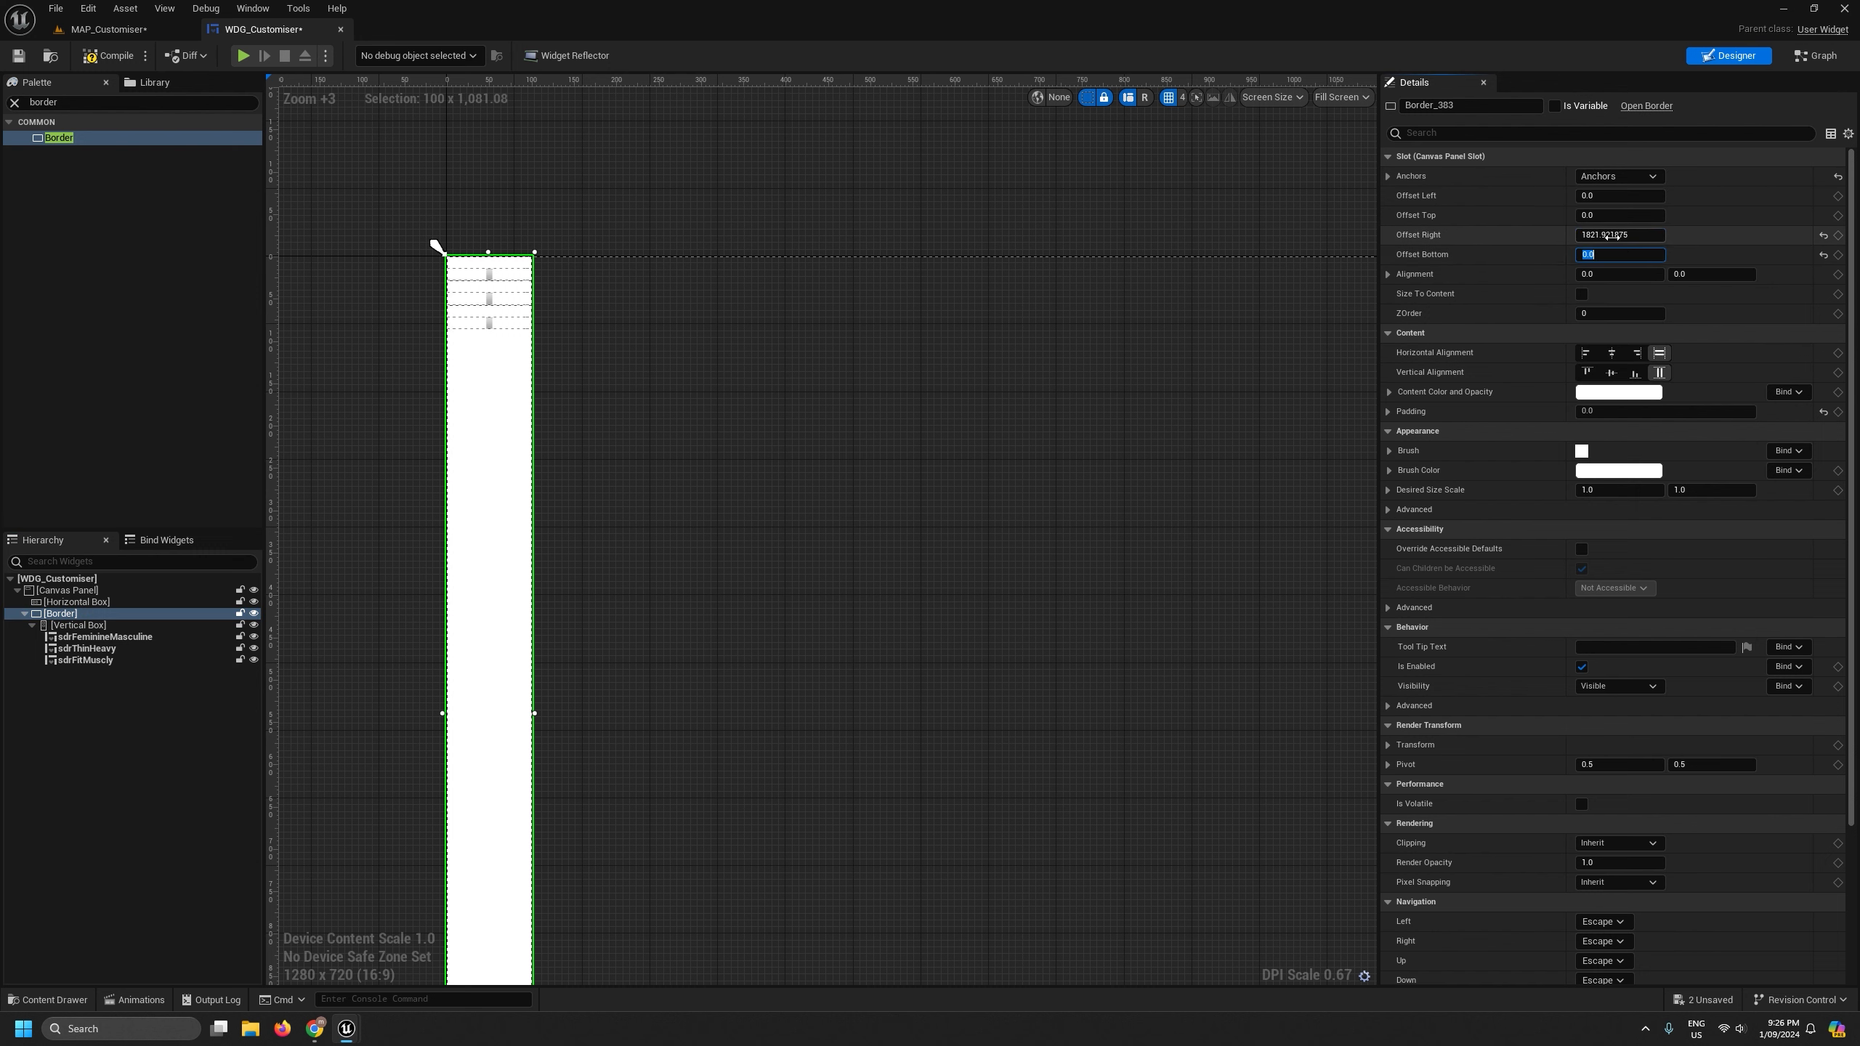
pyautogui.click(1612, 236)
pyautogui.write('0')
pyautogui.press('Return')
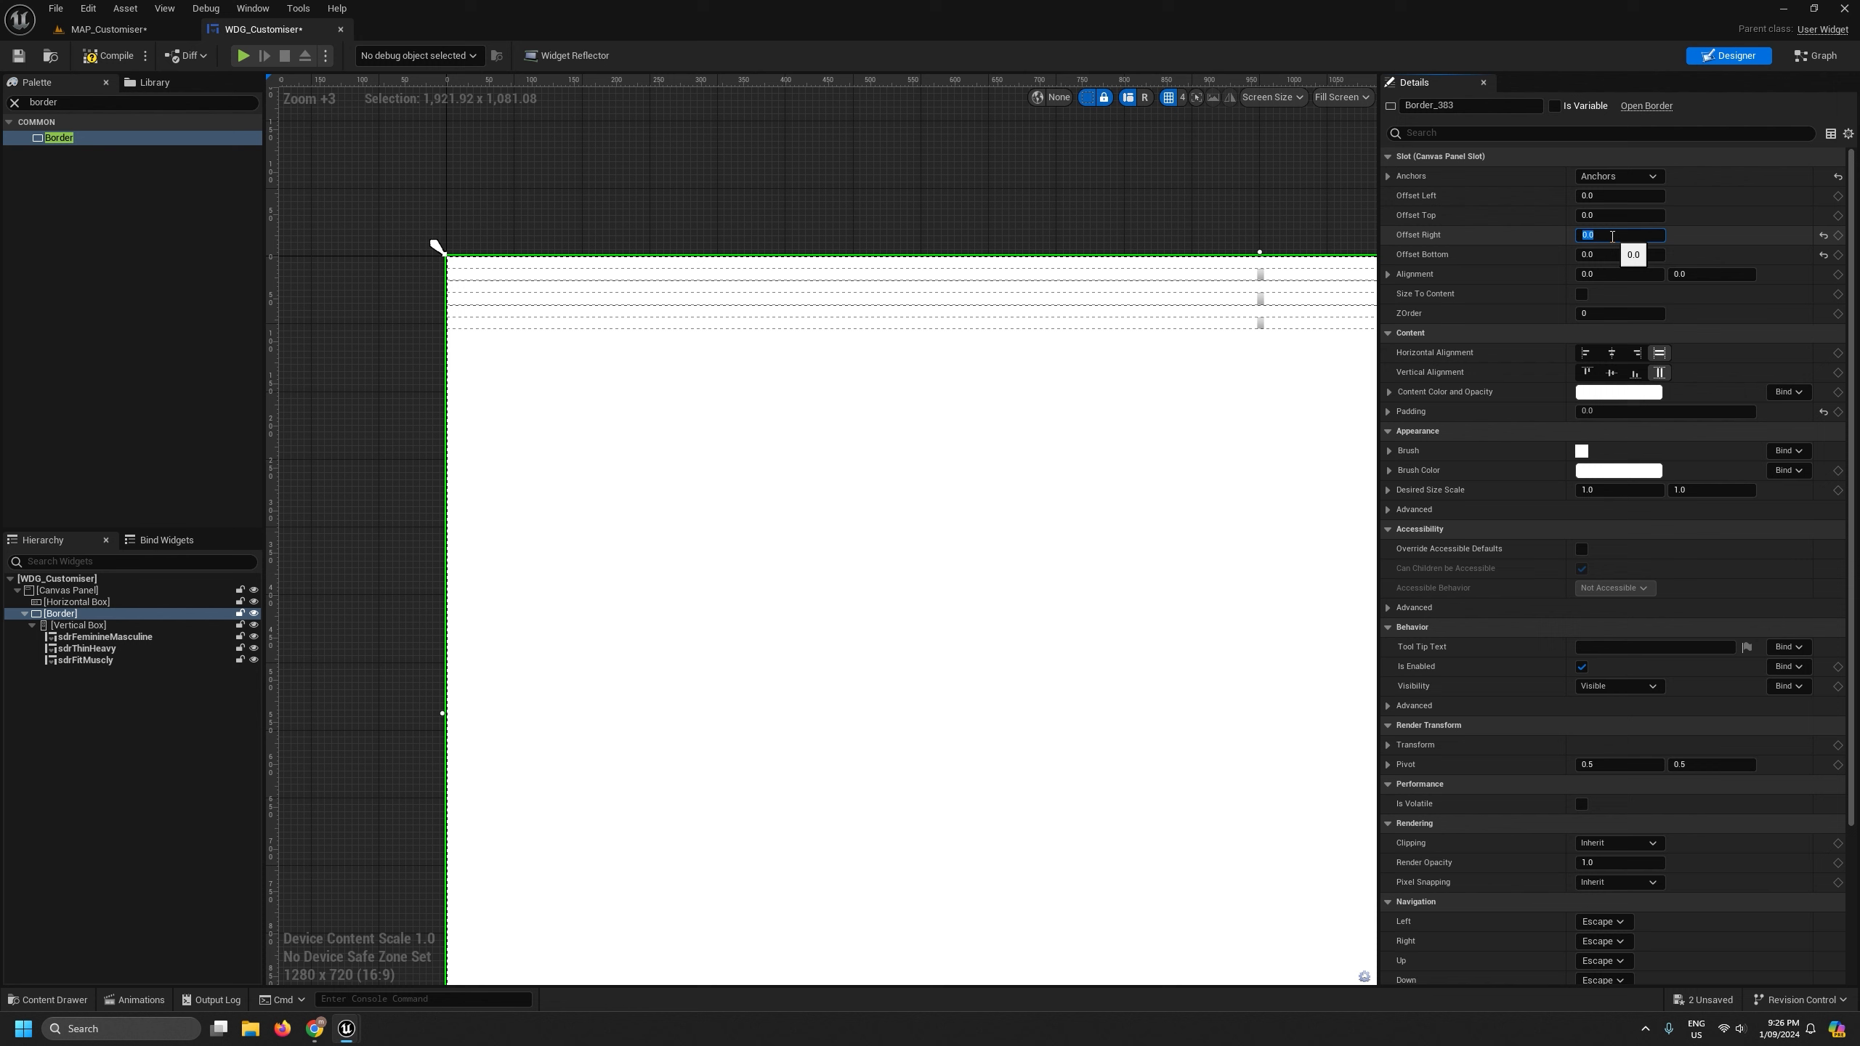
# - Change the Border's anchor to the canvas's left edge with vertical stretch and set its Size X to 200
pyautogui.click(1601, 179)
pyautogui.click(1590, 368)
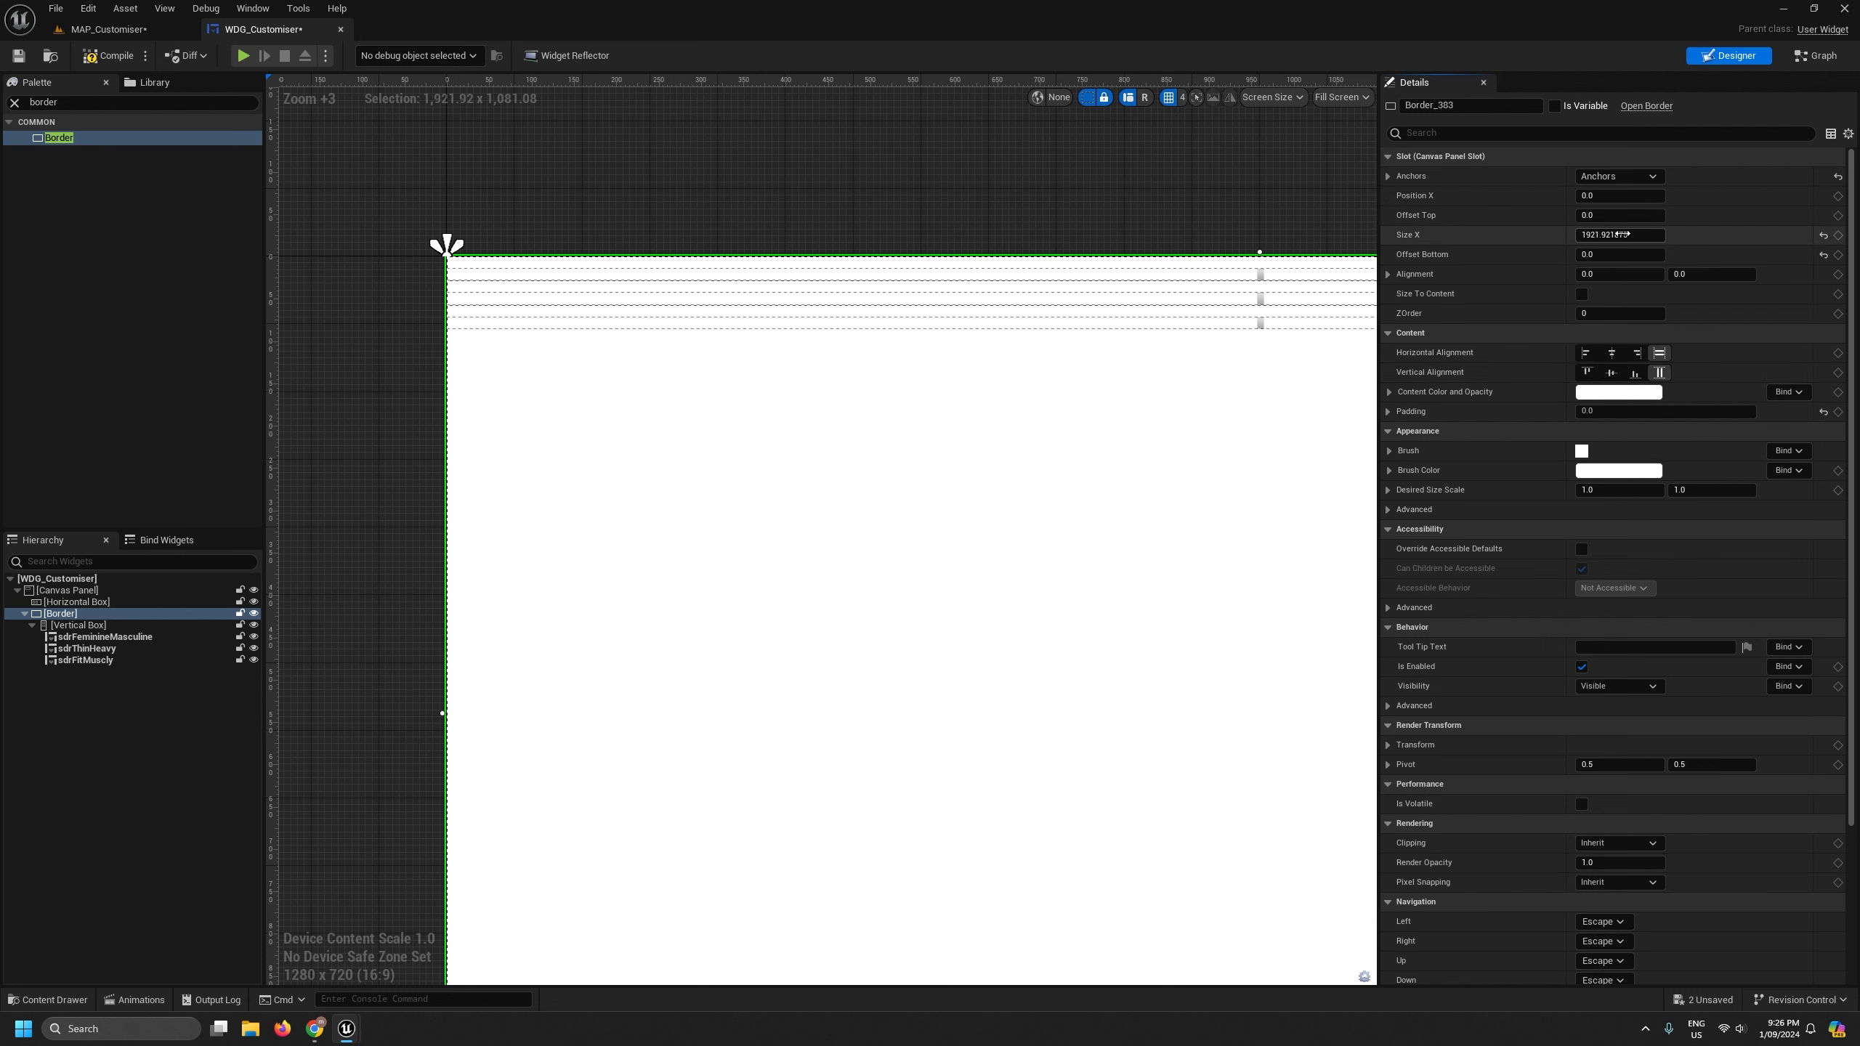
pyautogui.click(1624, 234)
pyautogui.write('0')
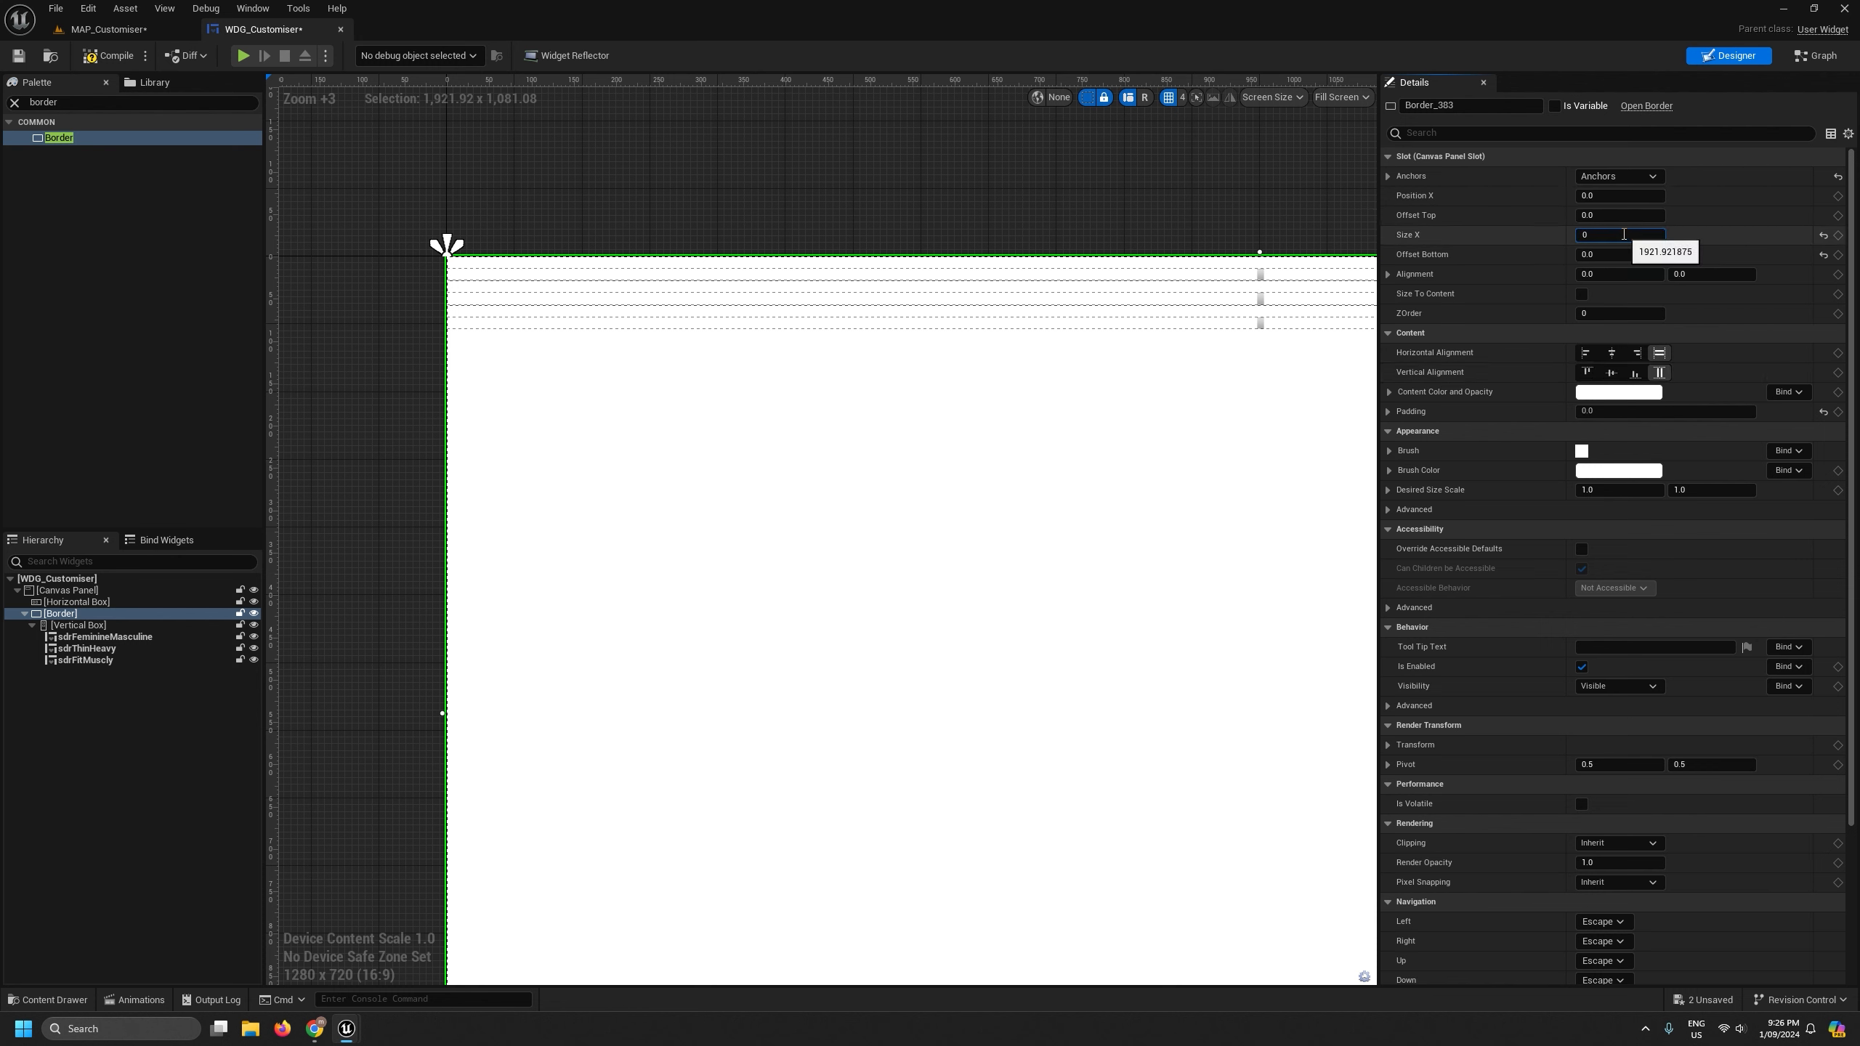
pyautogui.write('0.0')
pyautogui.press('Return')
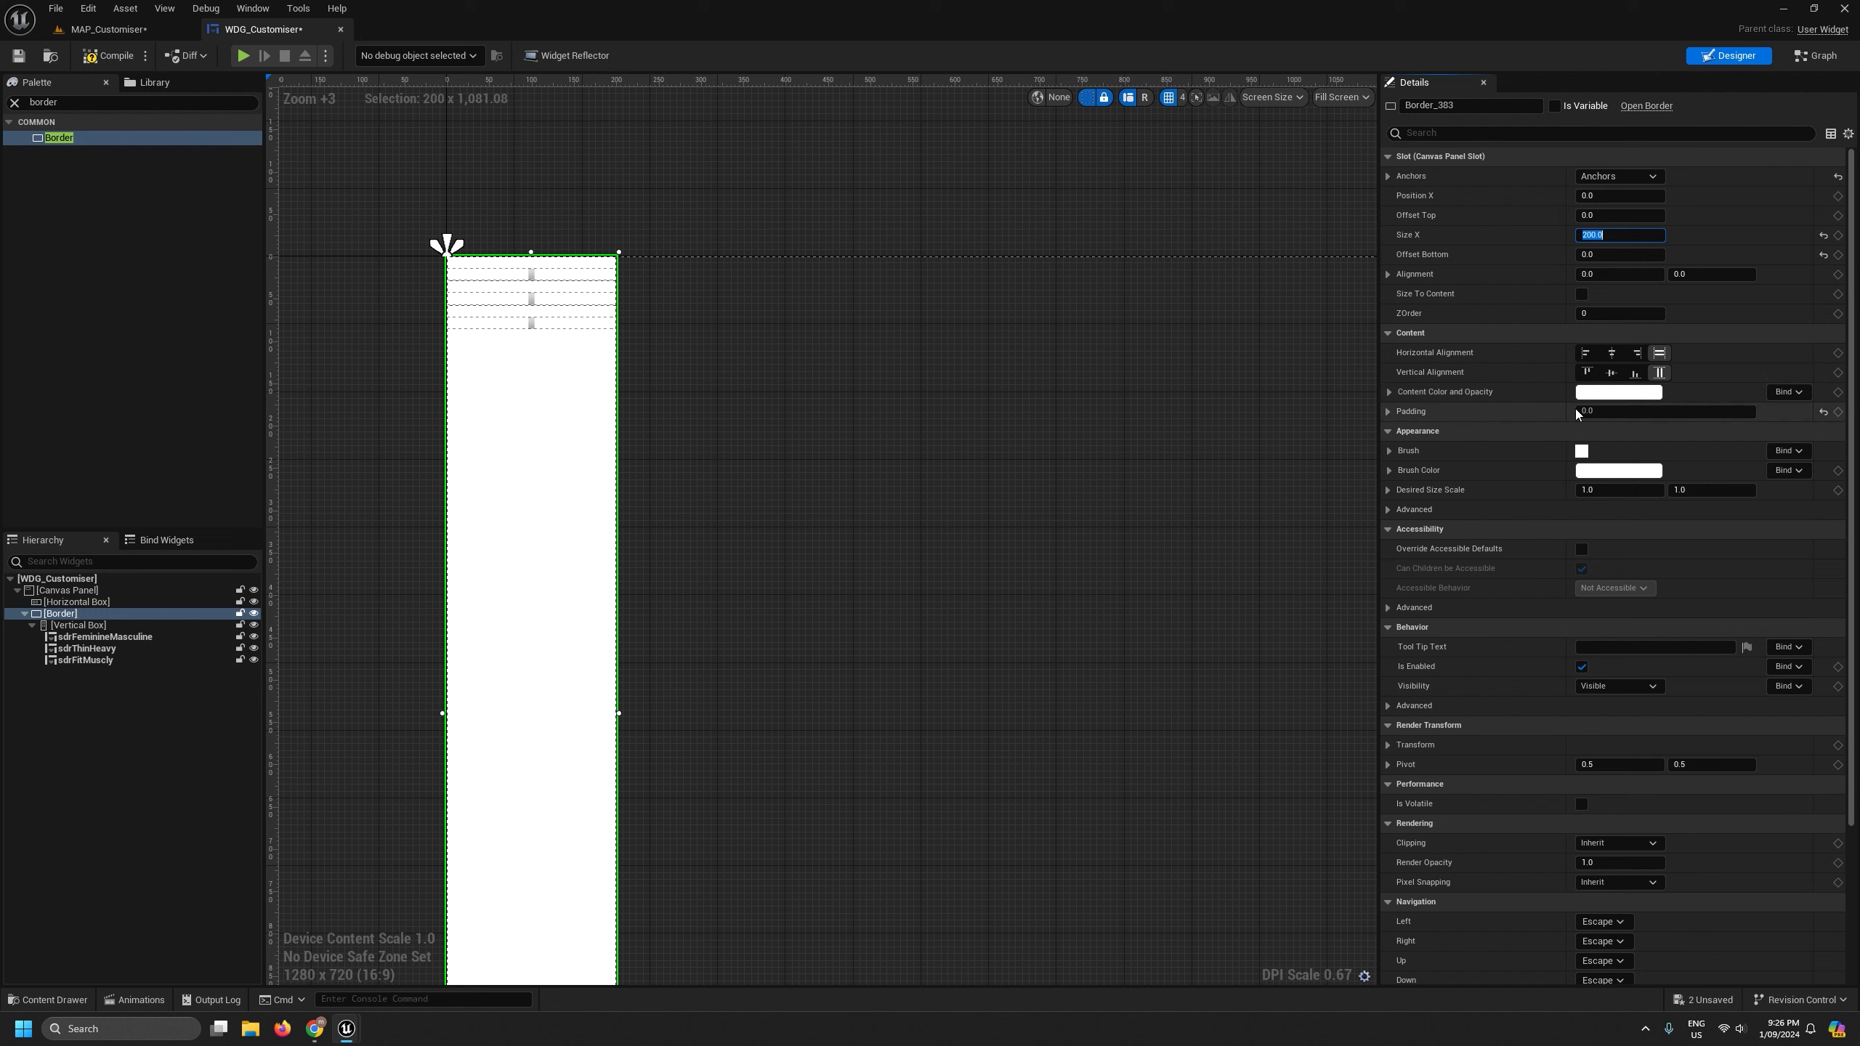
# - Set the Border's brush color to a dark grey with a Value of 0.05
pyautogui.click(1390, 471)
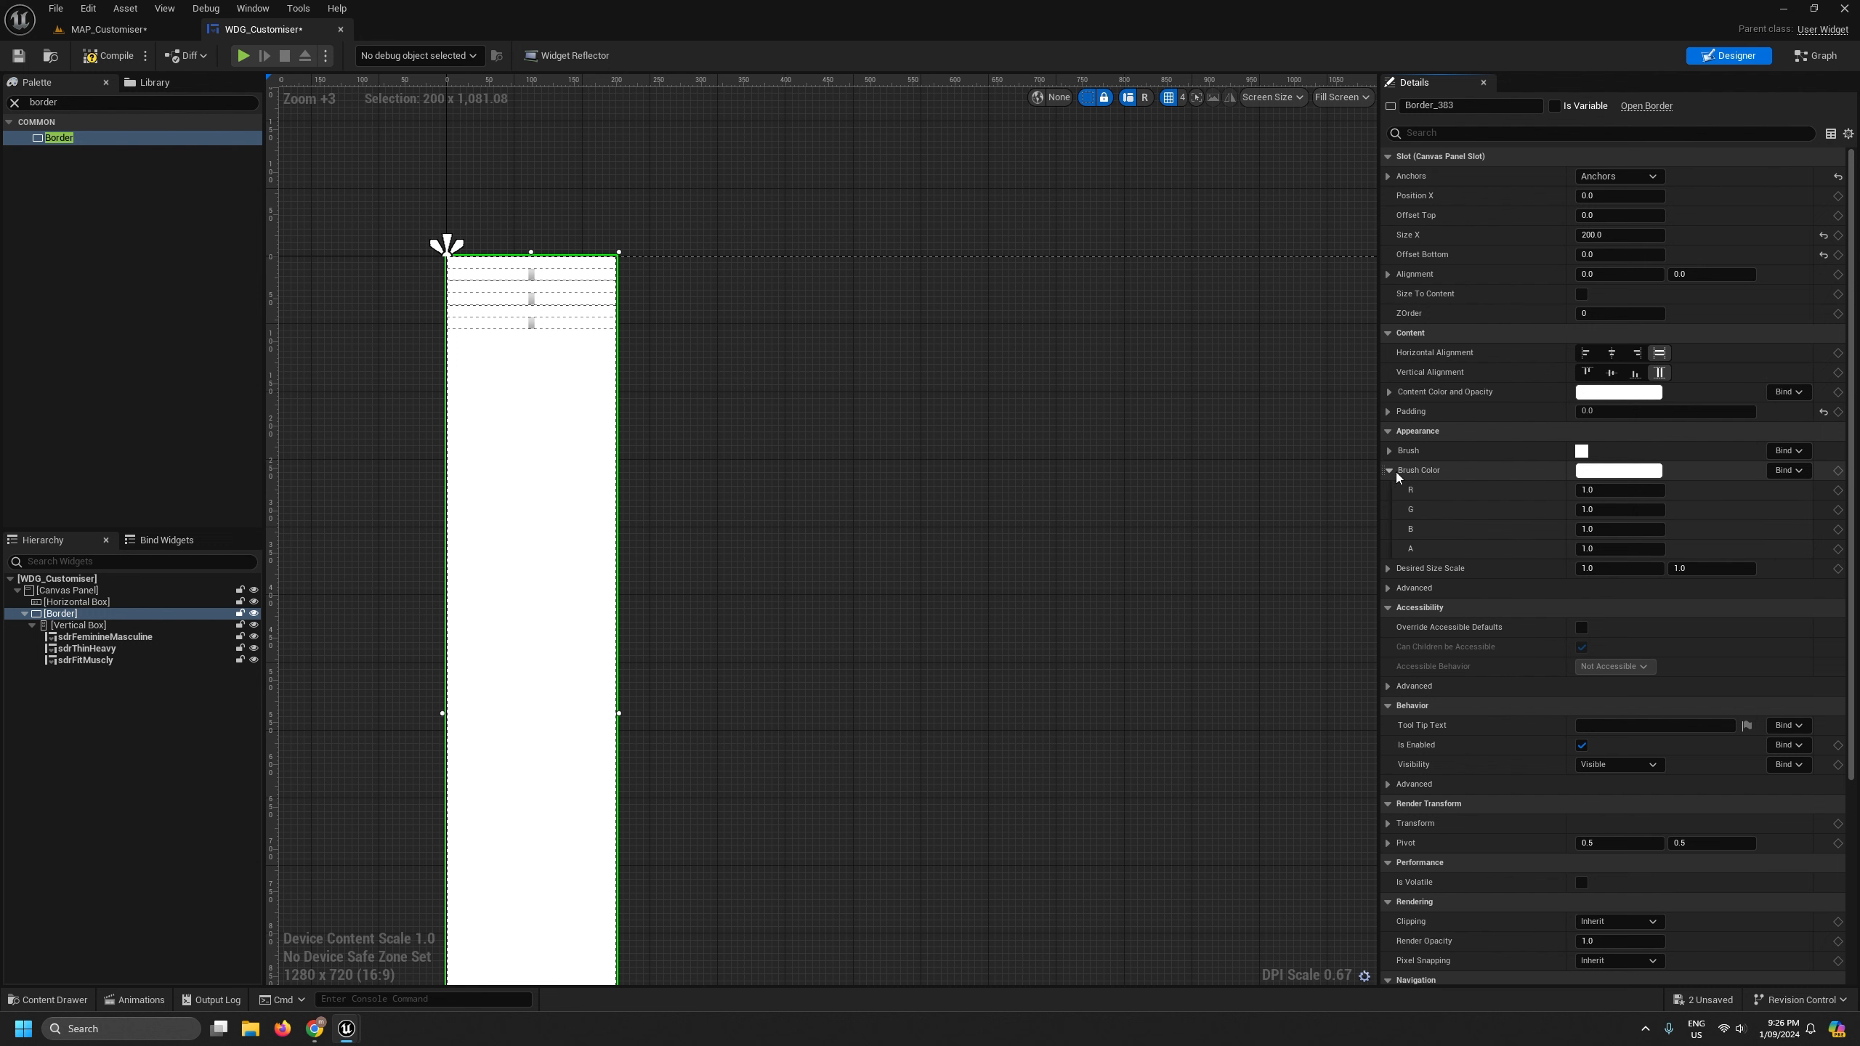
pyautogui.click(1630, 472)
pyautogui.moveTo(1507, 579)
pyautogui.mouseDown()
pyautogui.moveTo(1505, 697)
pyautogui.moveTo(1501, 663)
pyautogui.mouseUp()
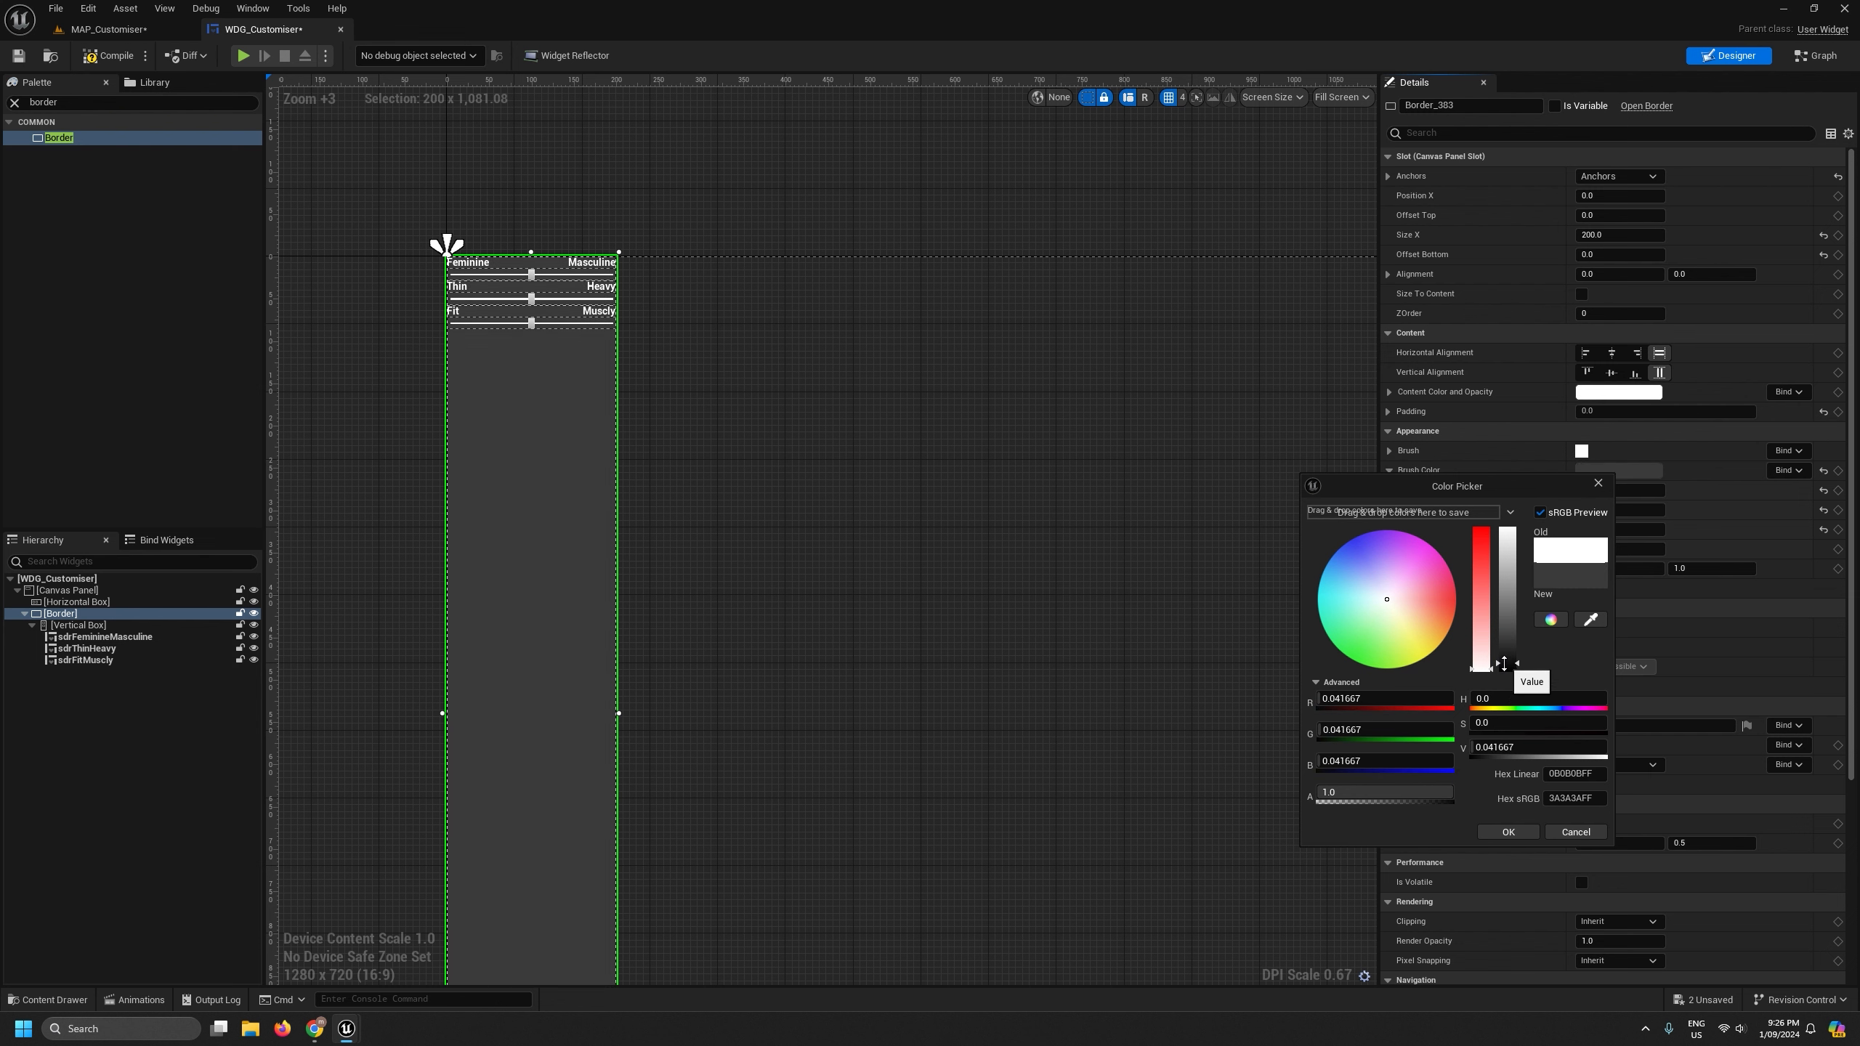
pyautogui.click(1476, 746)
pyautogui.moveTo(1489, 747); pyautogui.dragTo(1640, 746)
pyautogui.write('5')
pyautogui.press('Return')
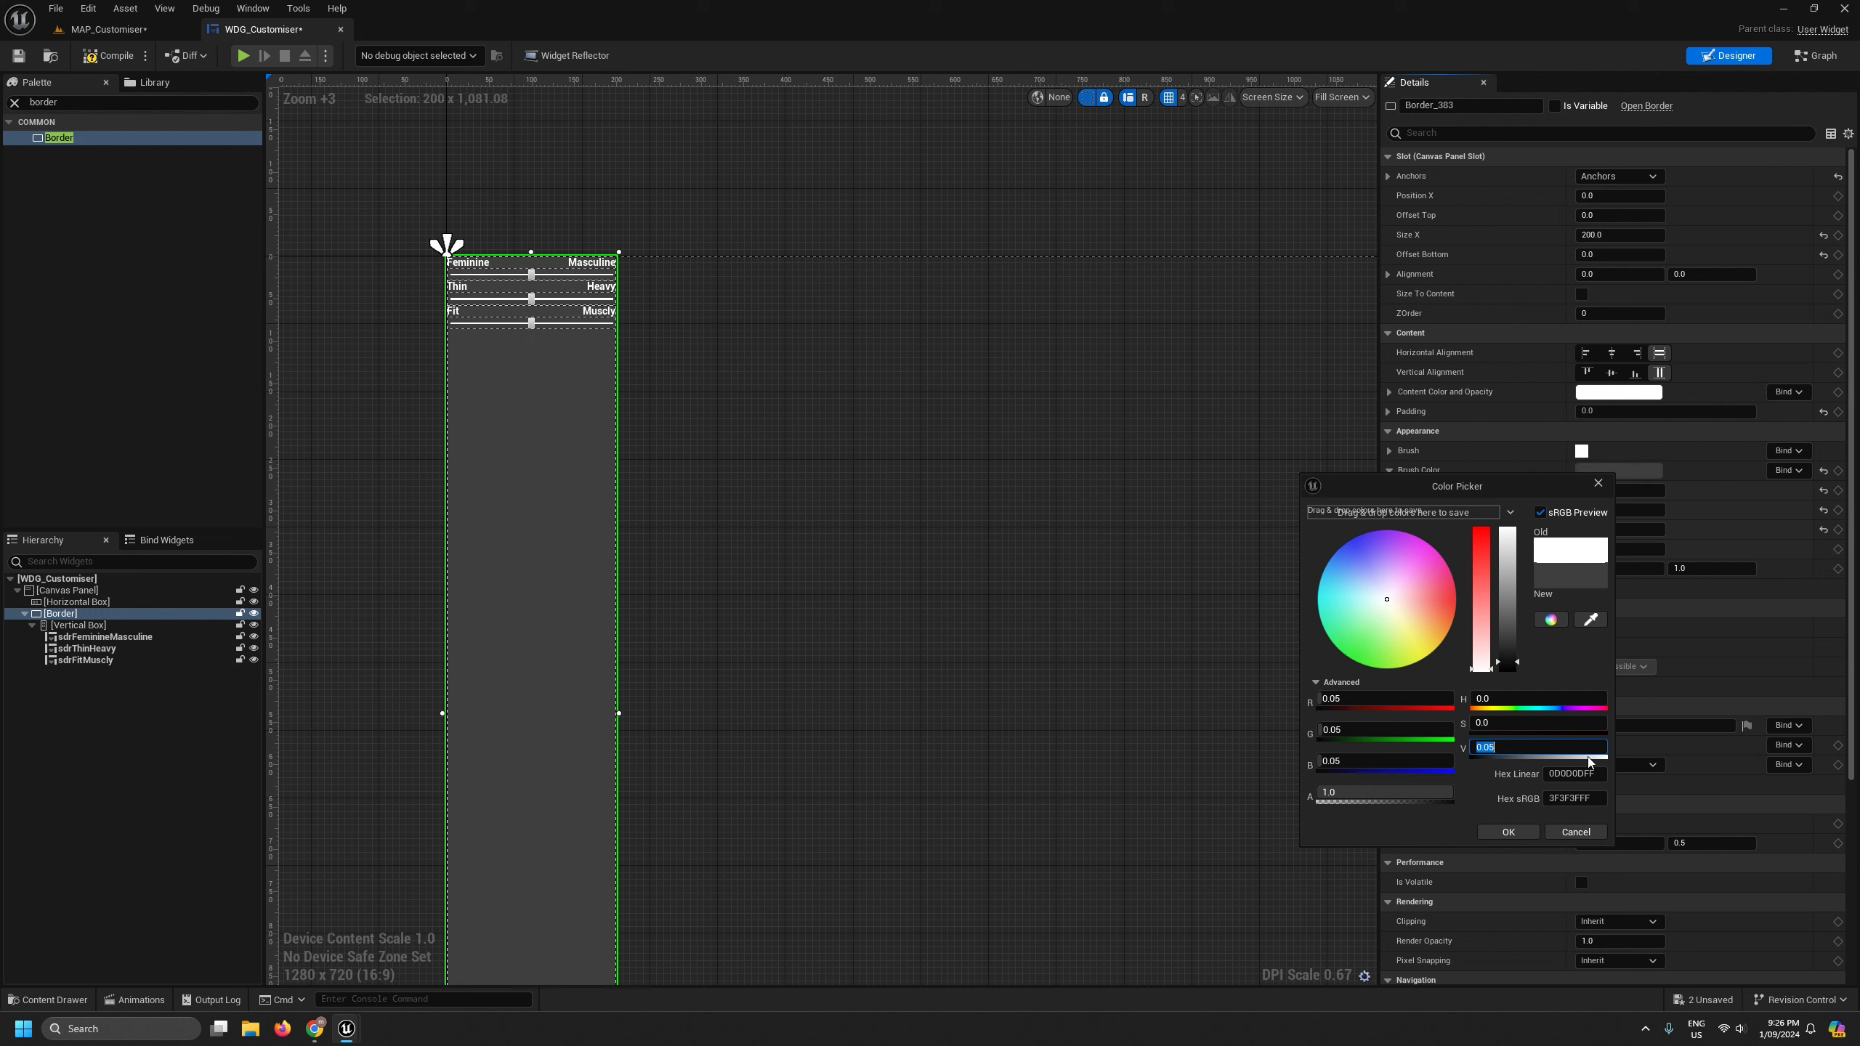
pyautogui.click(1526, 832)
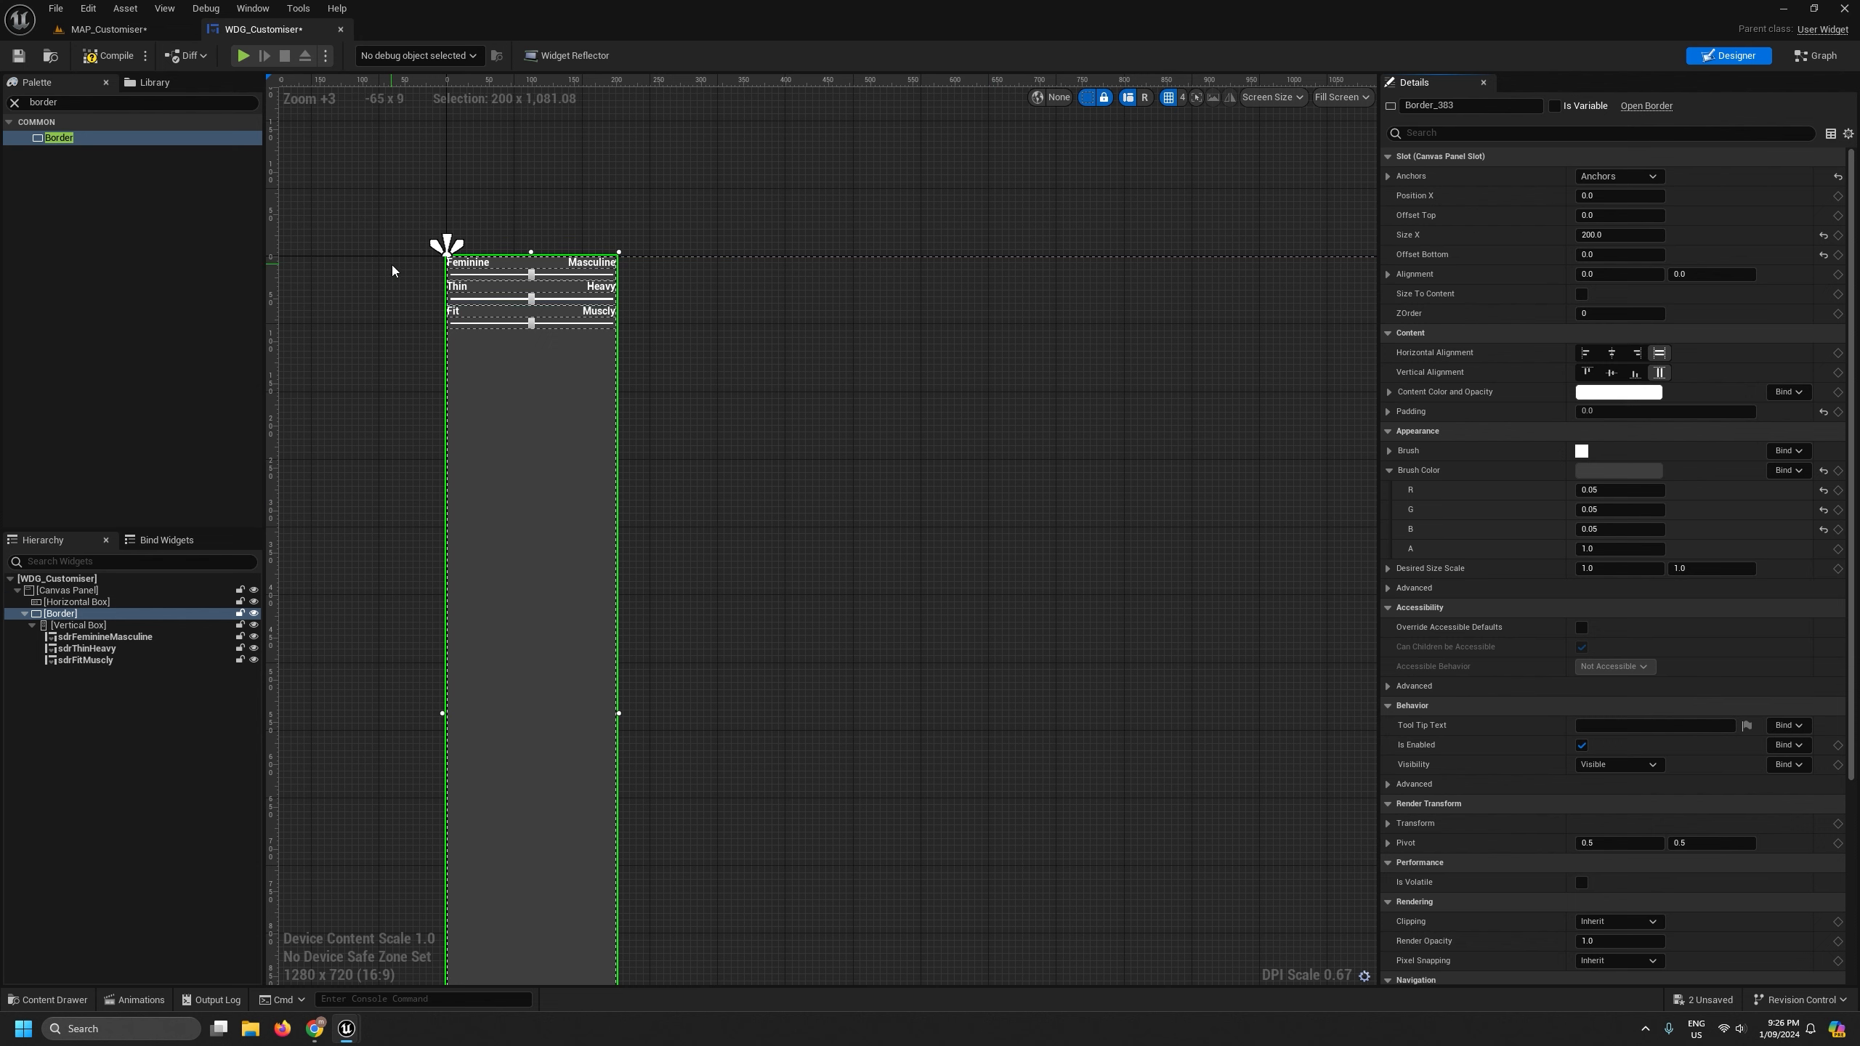
# - Examine the panel layout of BPW_Customiser in the StudioX project, and return to WDG_Customiser in the Studio project
pyautogui.scroll(12, 579, 208)
pyautogui.scroll(-8, 605, 212)
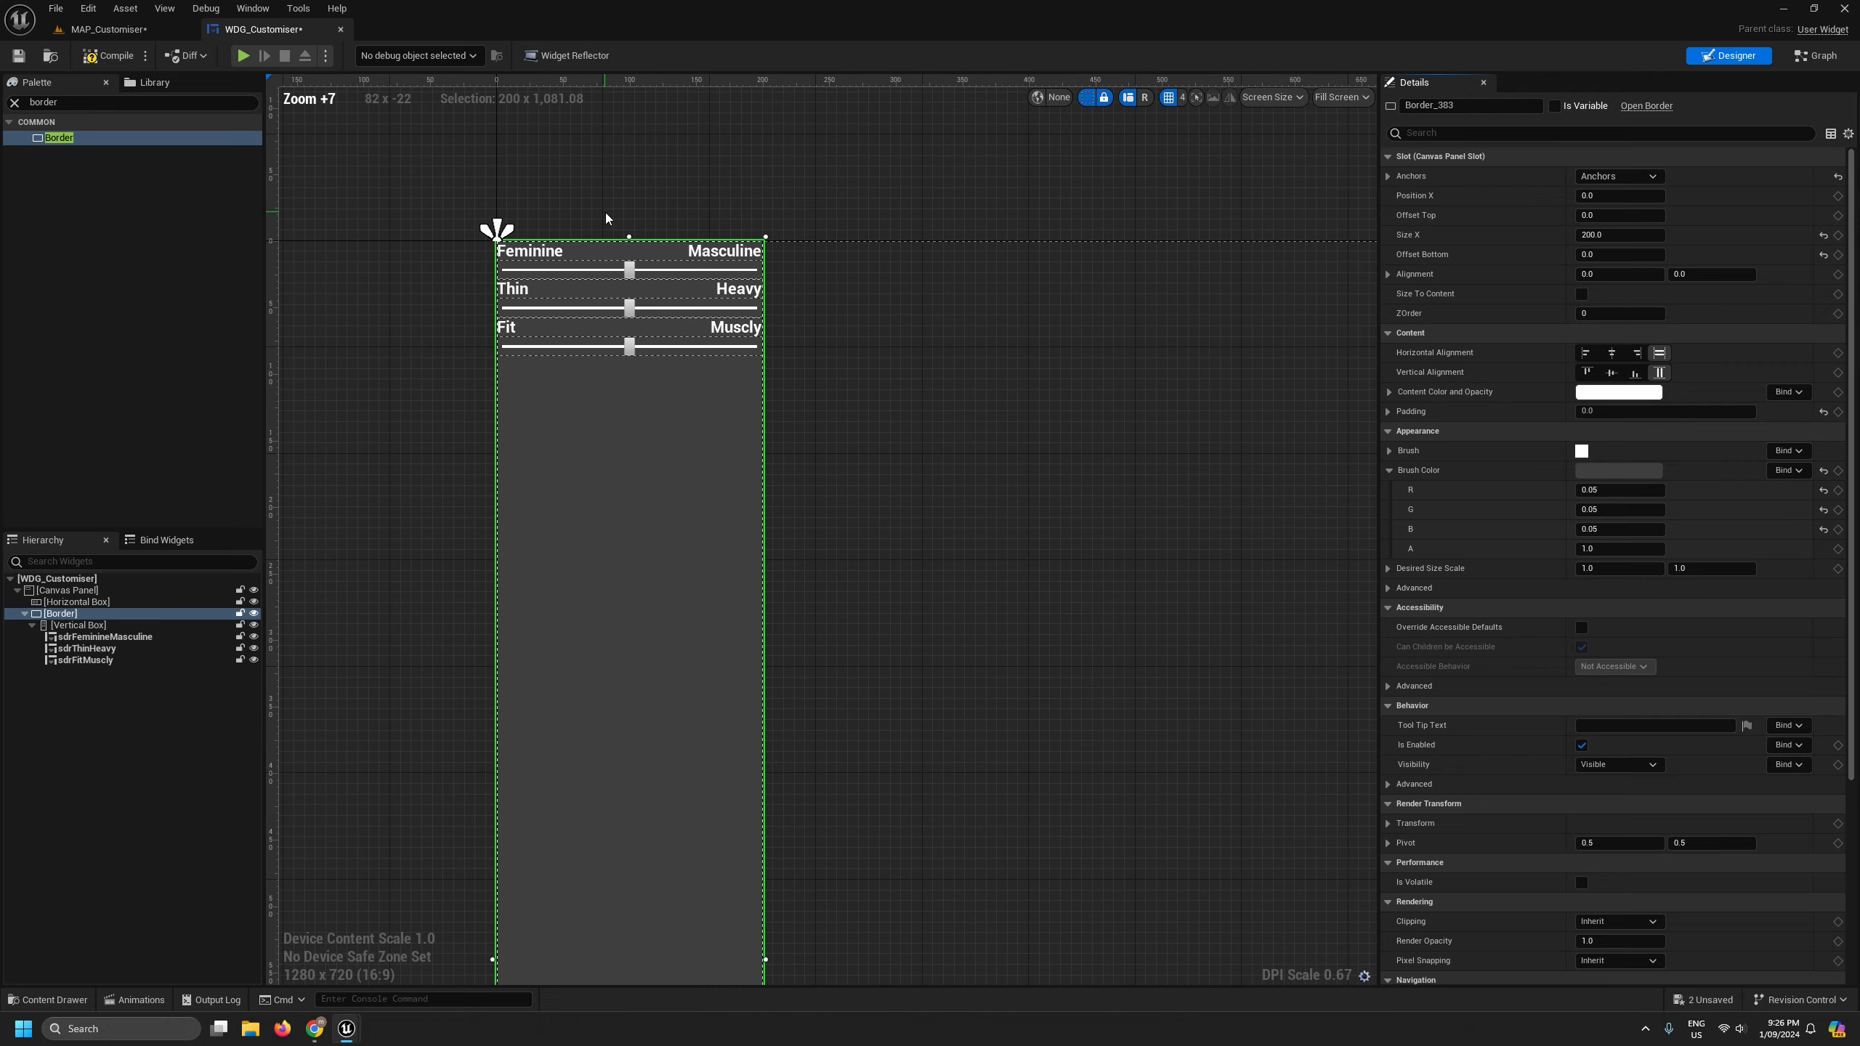
pyautogui.scroll(-6, 605, 212)
pyautogui.scroll(2, 606, 212)
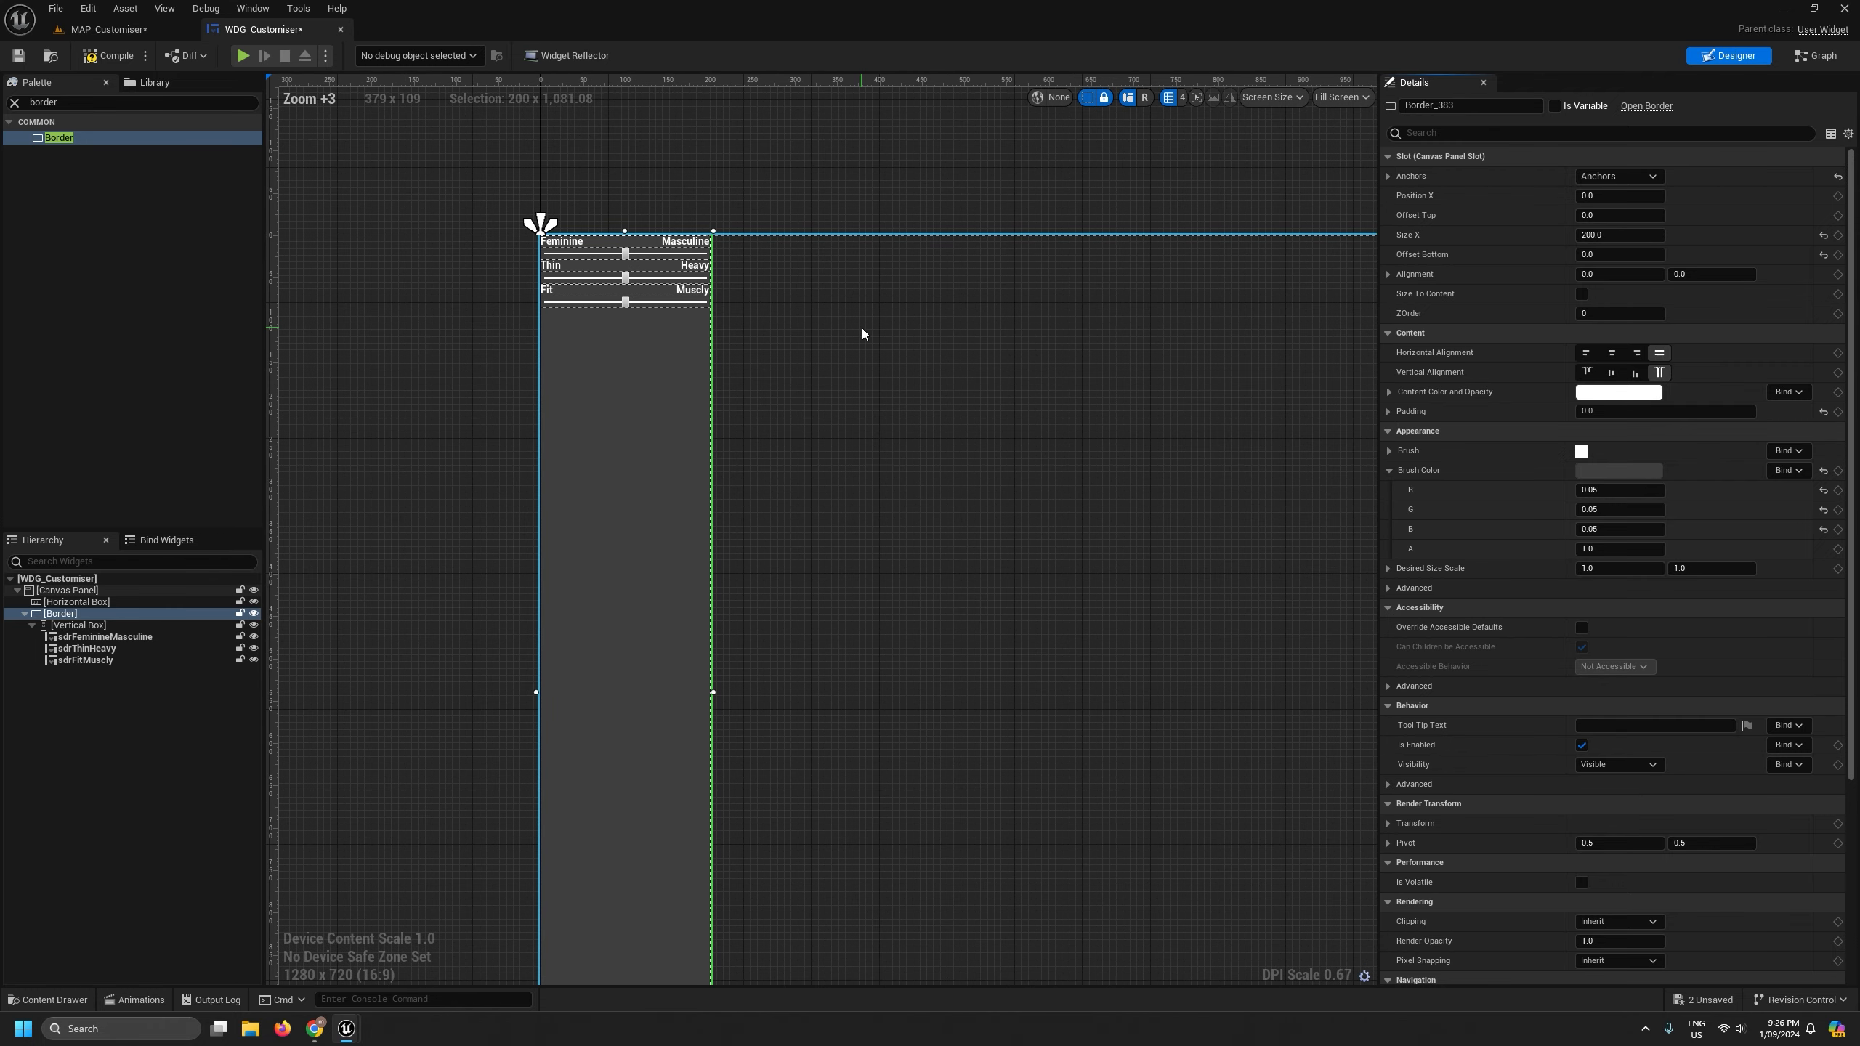
pyautogui.moveTo(862, 334); pyautogui.dragTo(793, 237, button='right')
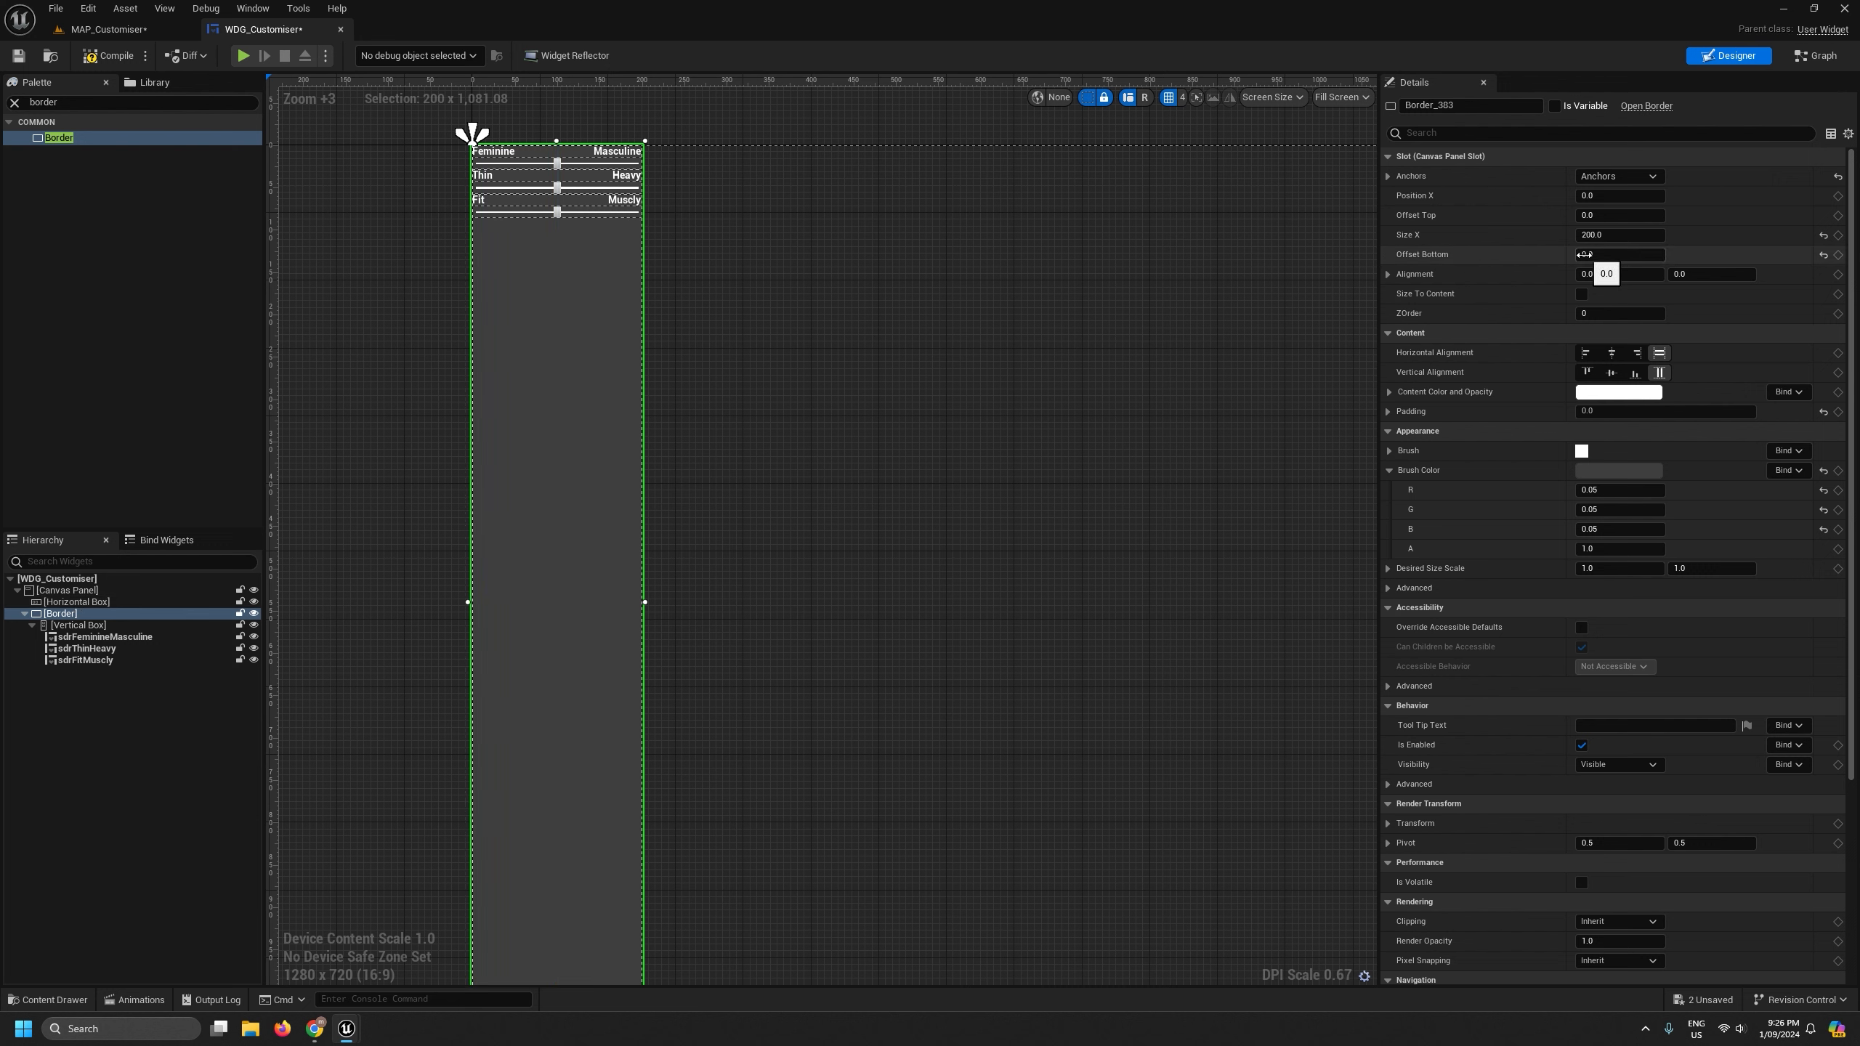
pyautogui.moveTo(347, 1028)
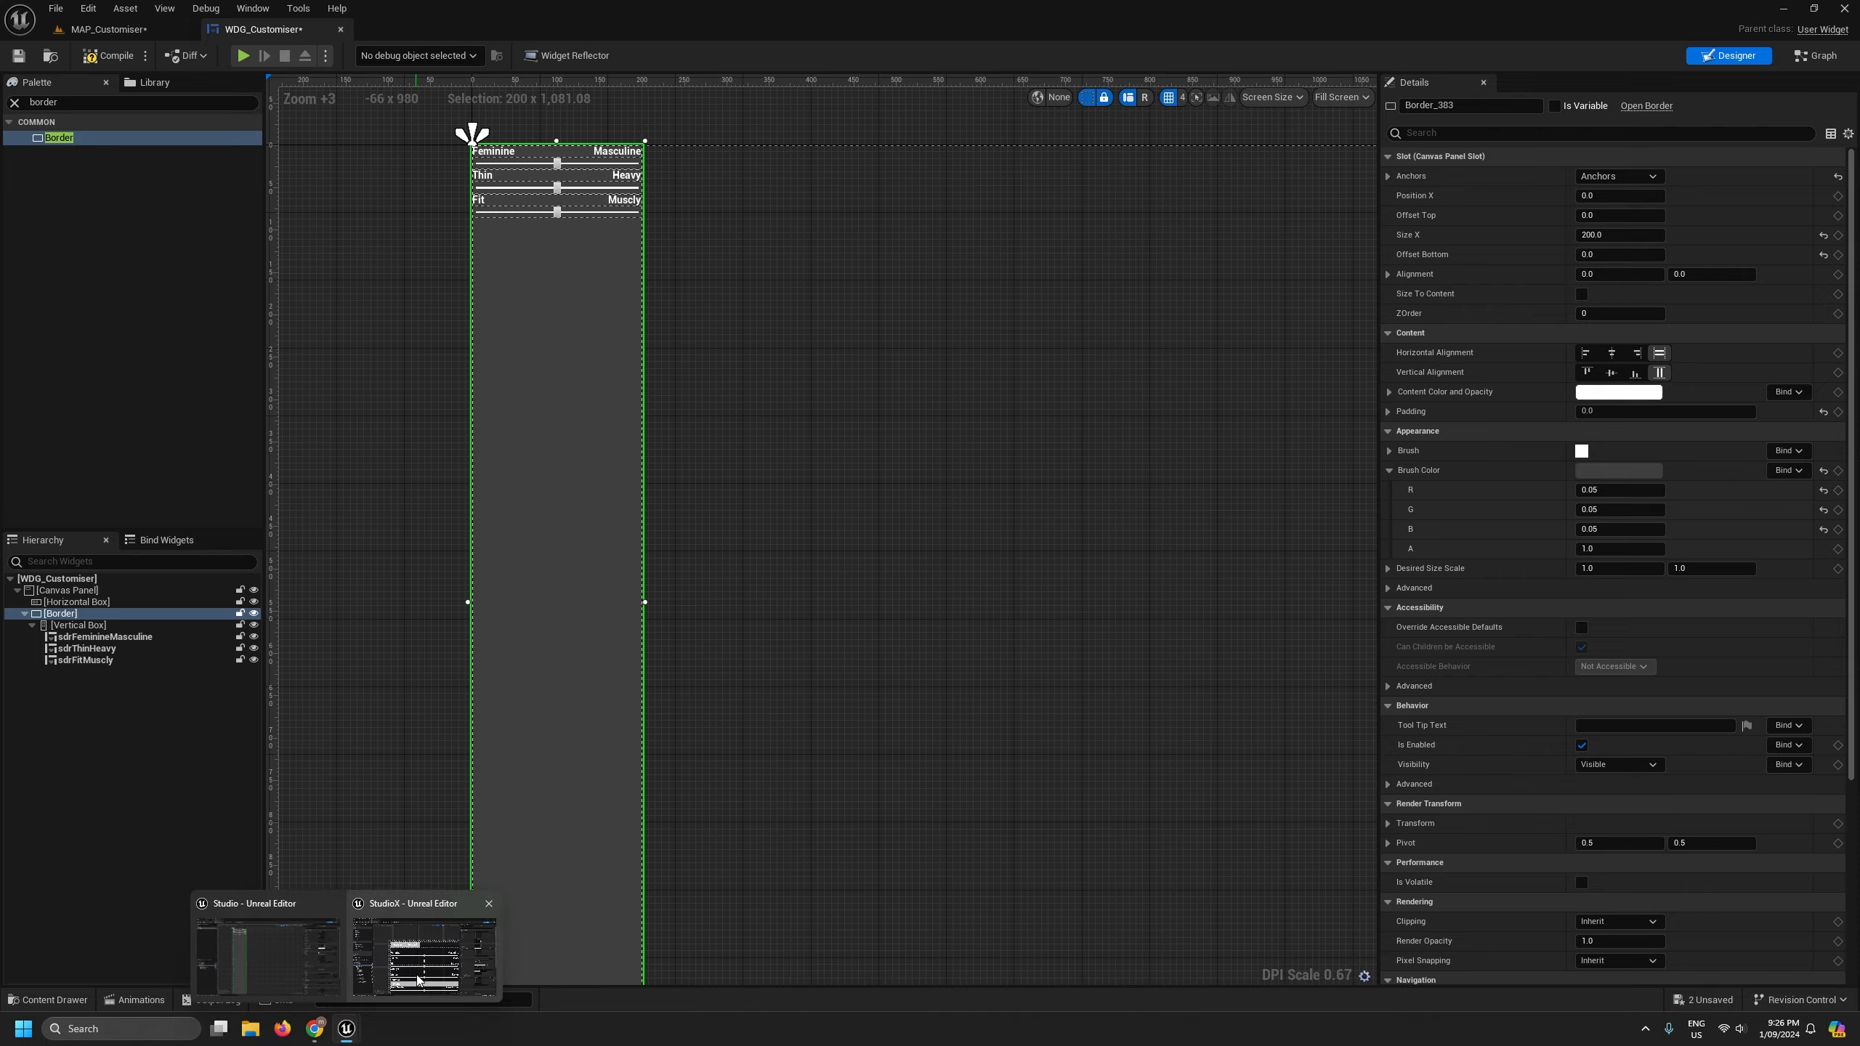
pyautogui.click(415, 974)
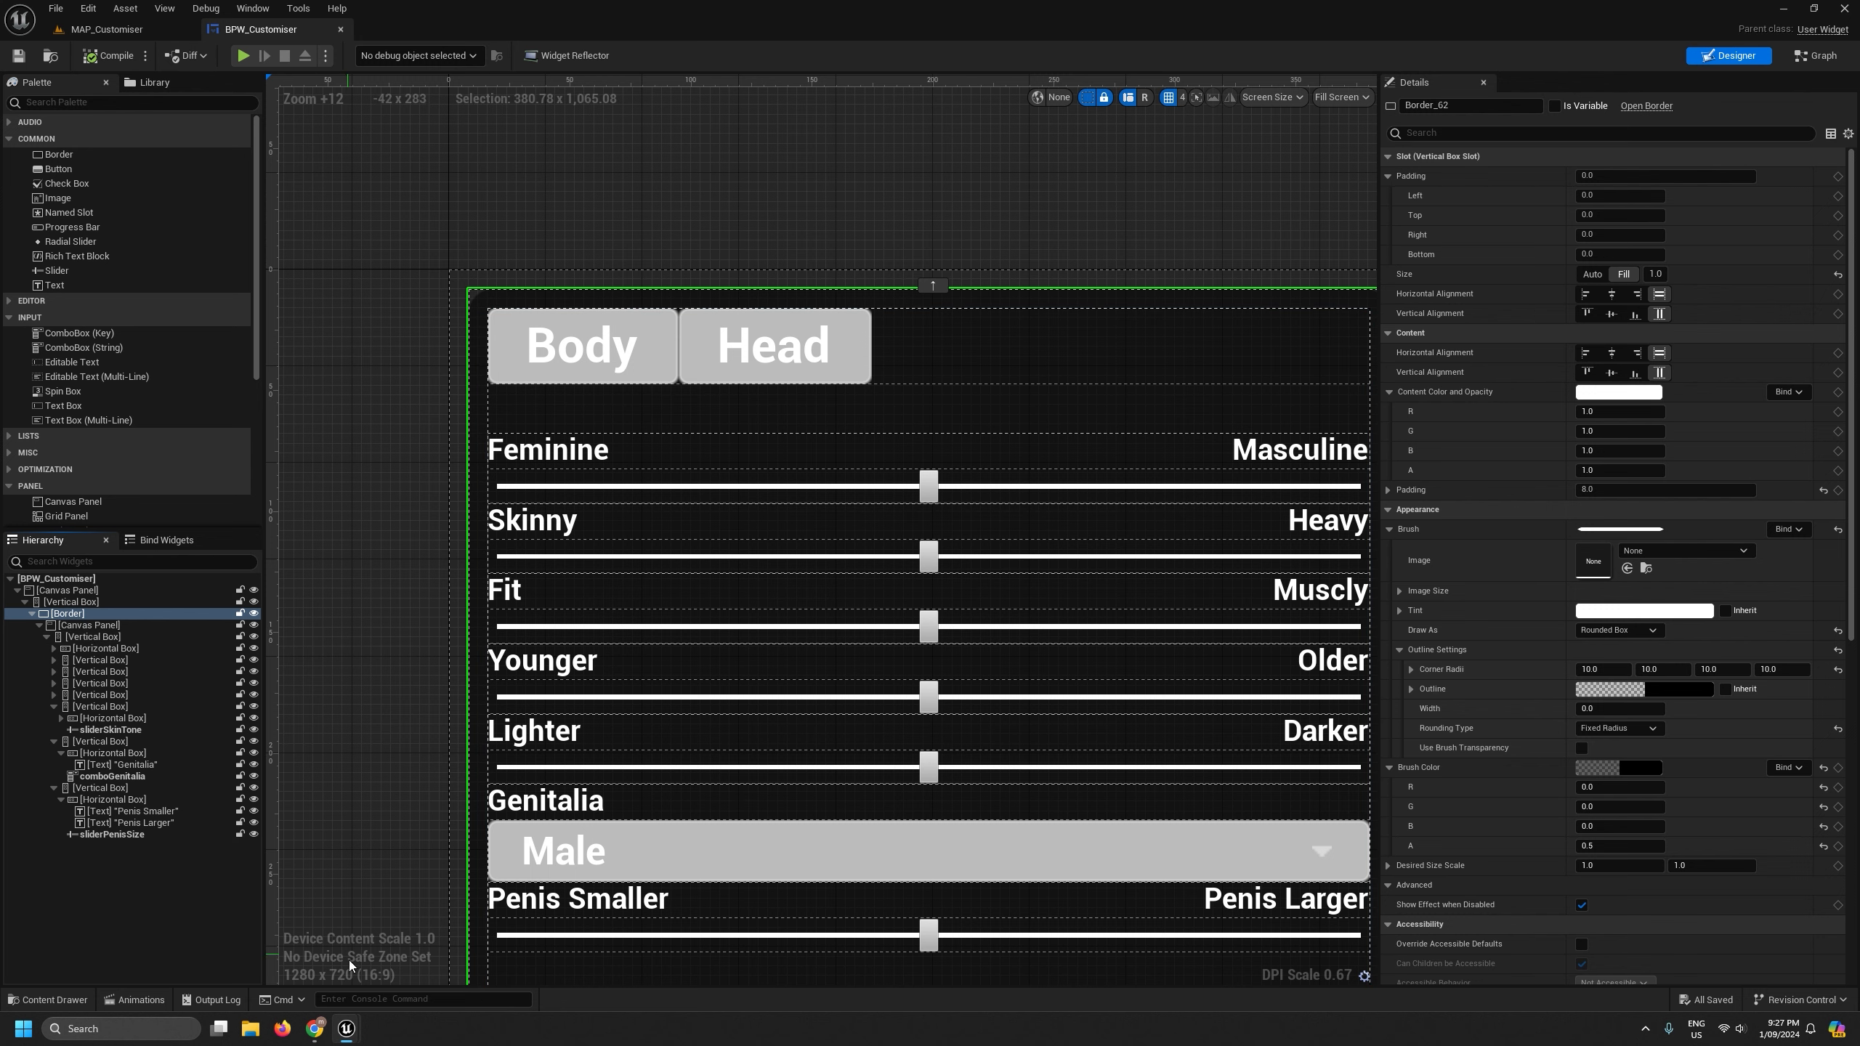
pyautogui.moveTo(361, 1038)
pyautogui.click(287, 965)
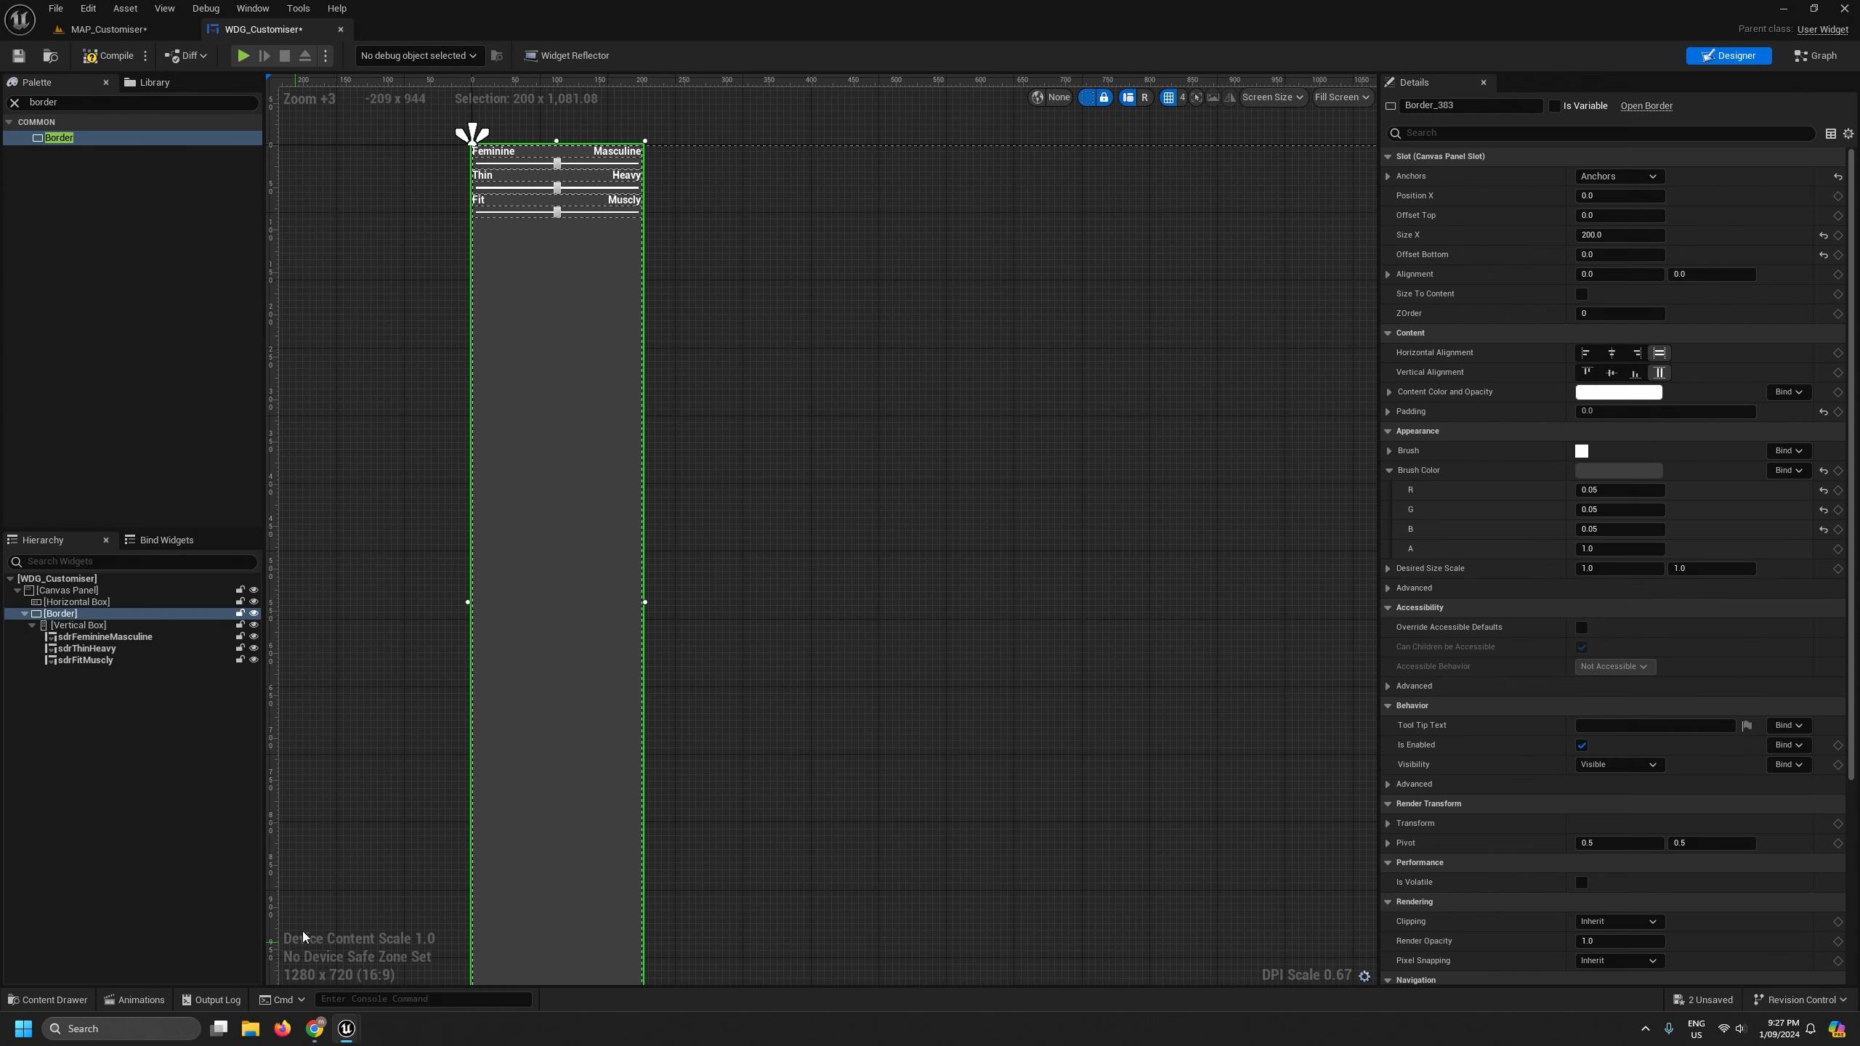
# - Add a Canvas Panel inside the Border so that it contains the Vertical Box with the sliders
pyautogui.click(14, 103)
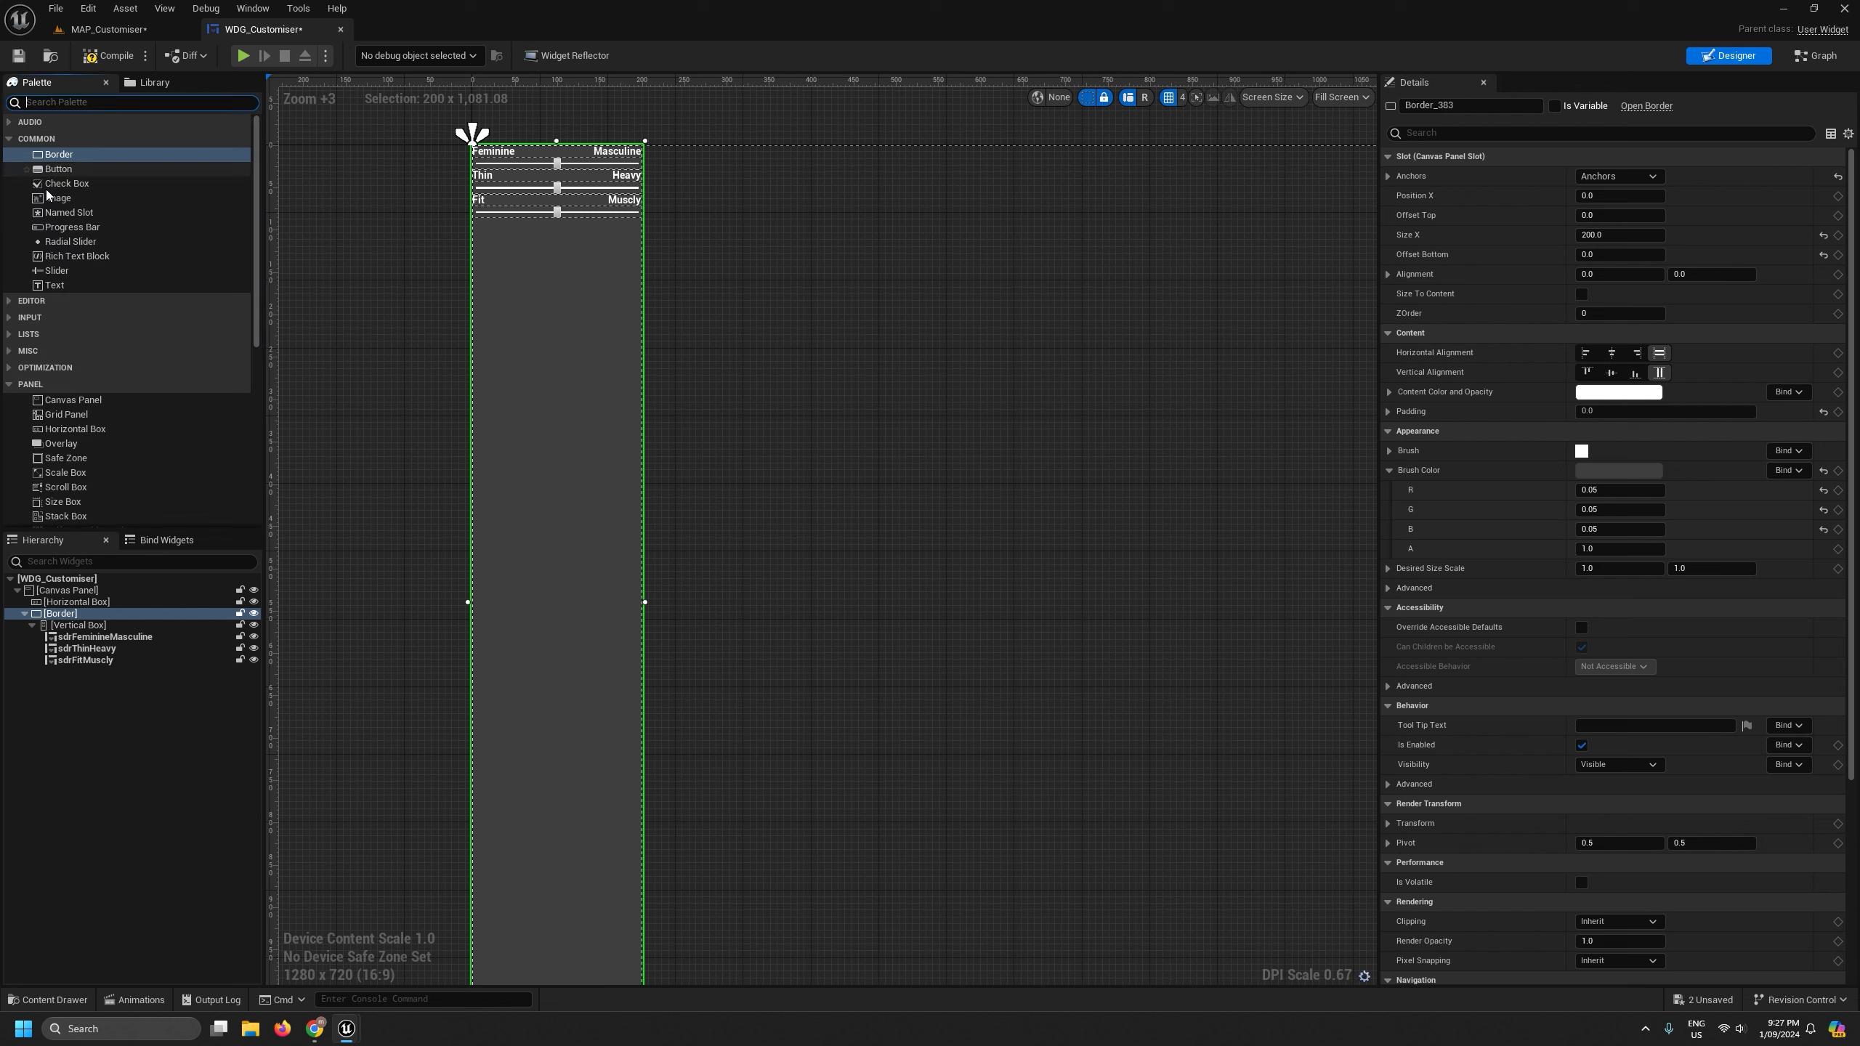
pyautogui.scroll(-2, 48, 362)
pyautogui.scroll(-2, 48, 361)
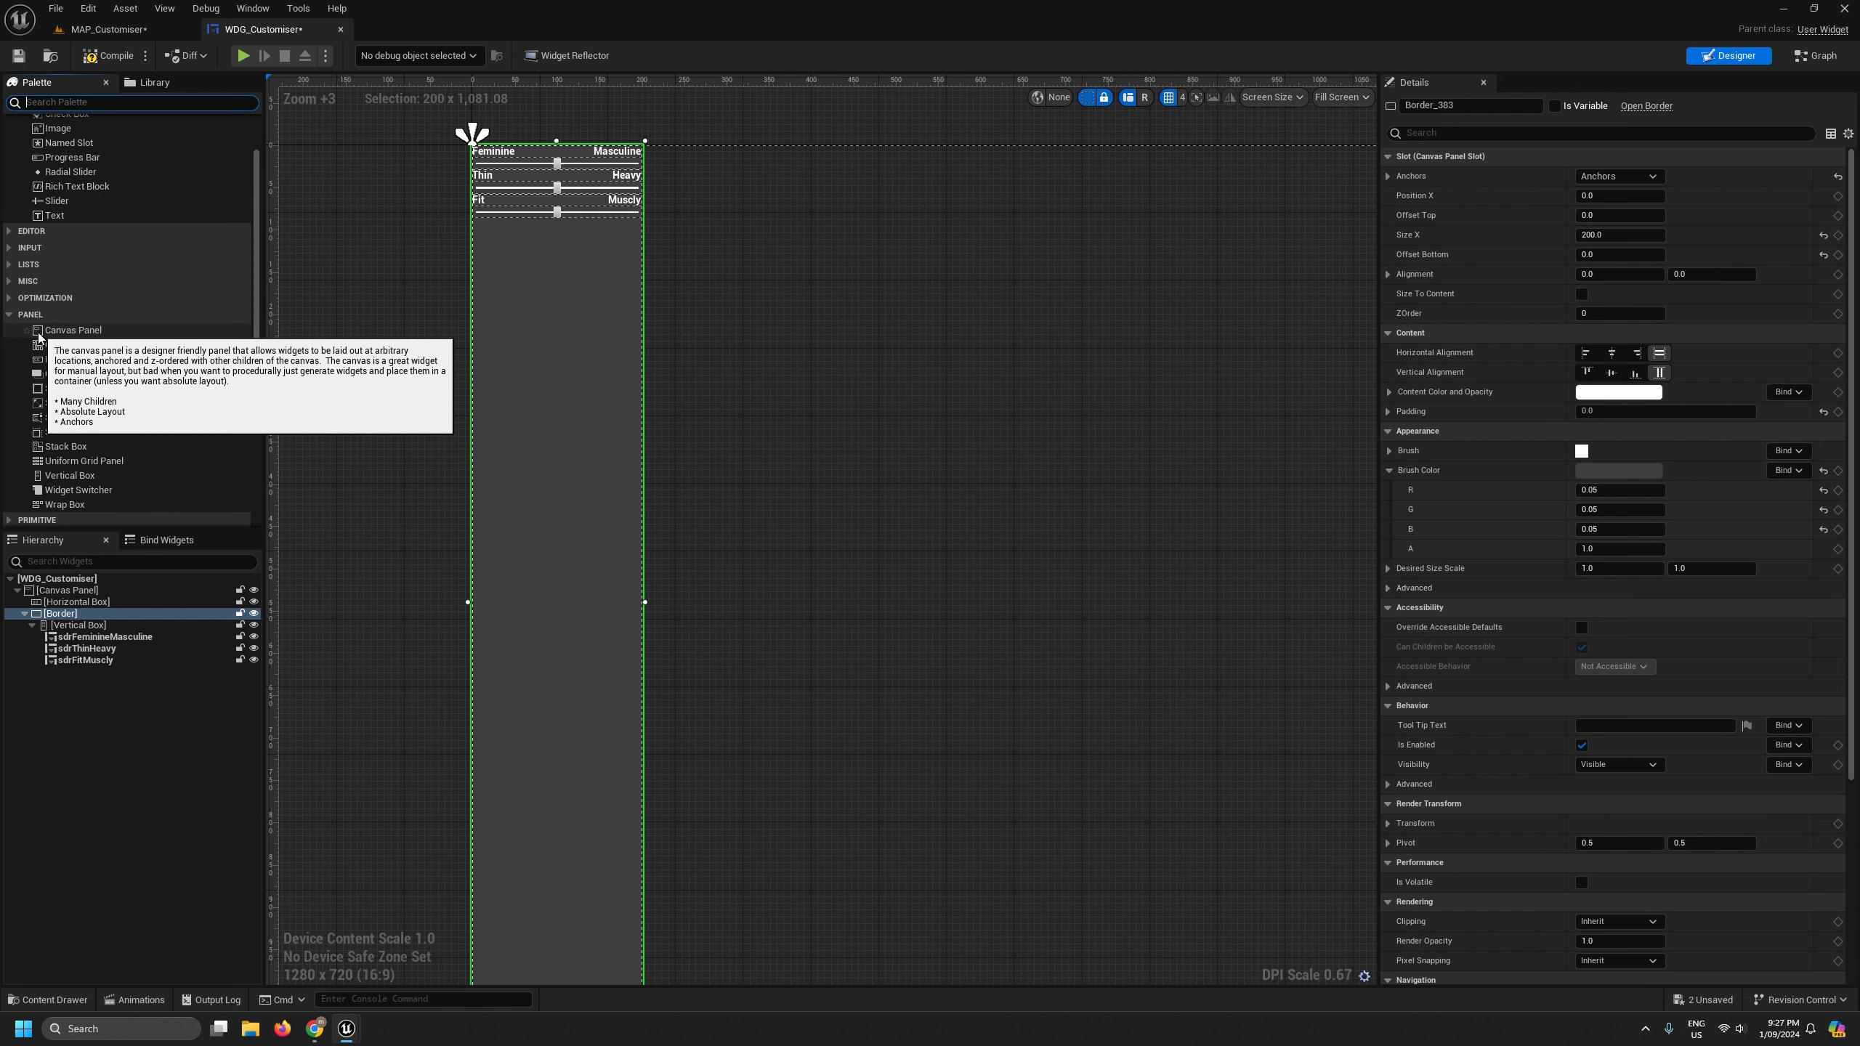
pyautogui.moveTo(48, 329); pyautogui.dragTo(50, 613)
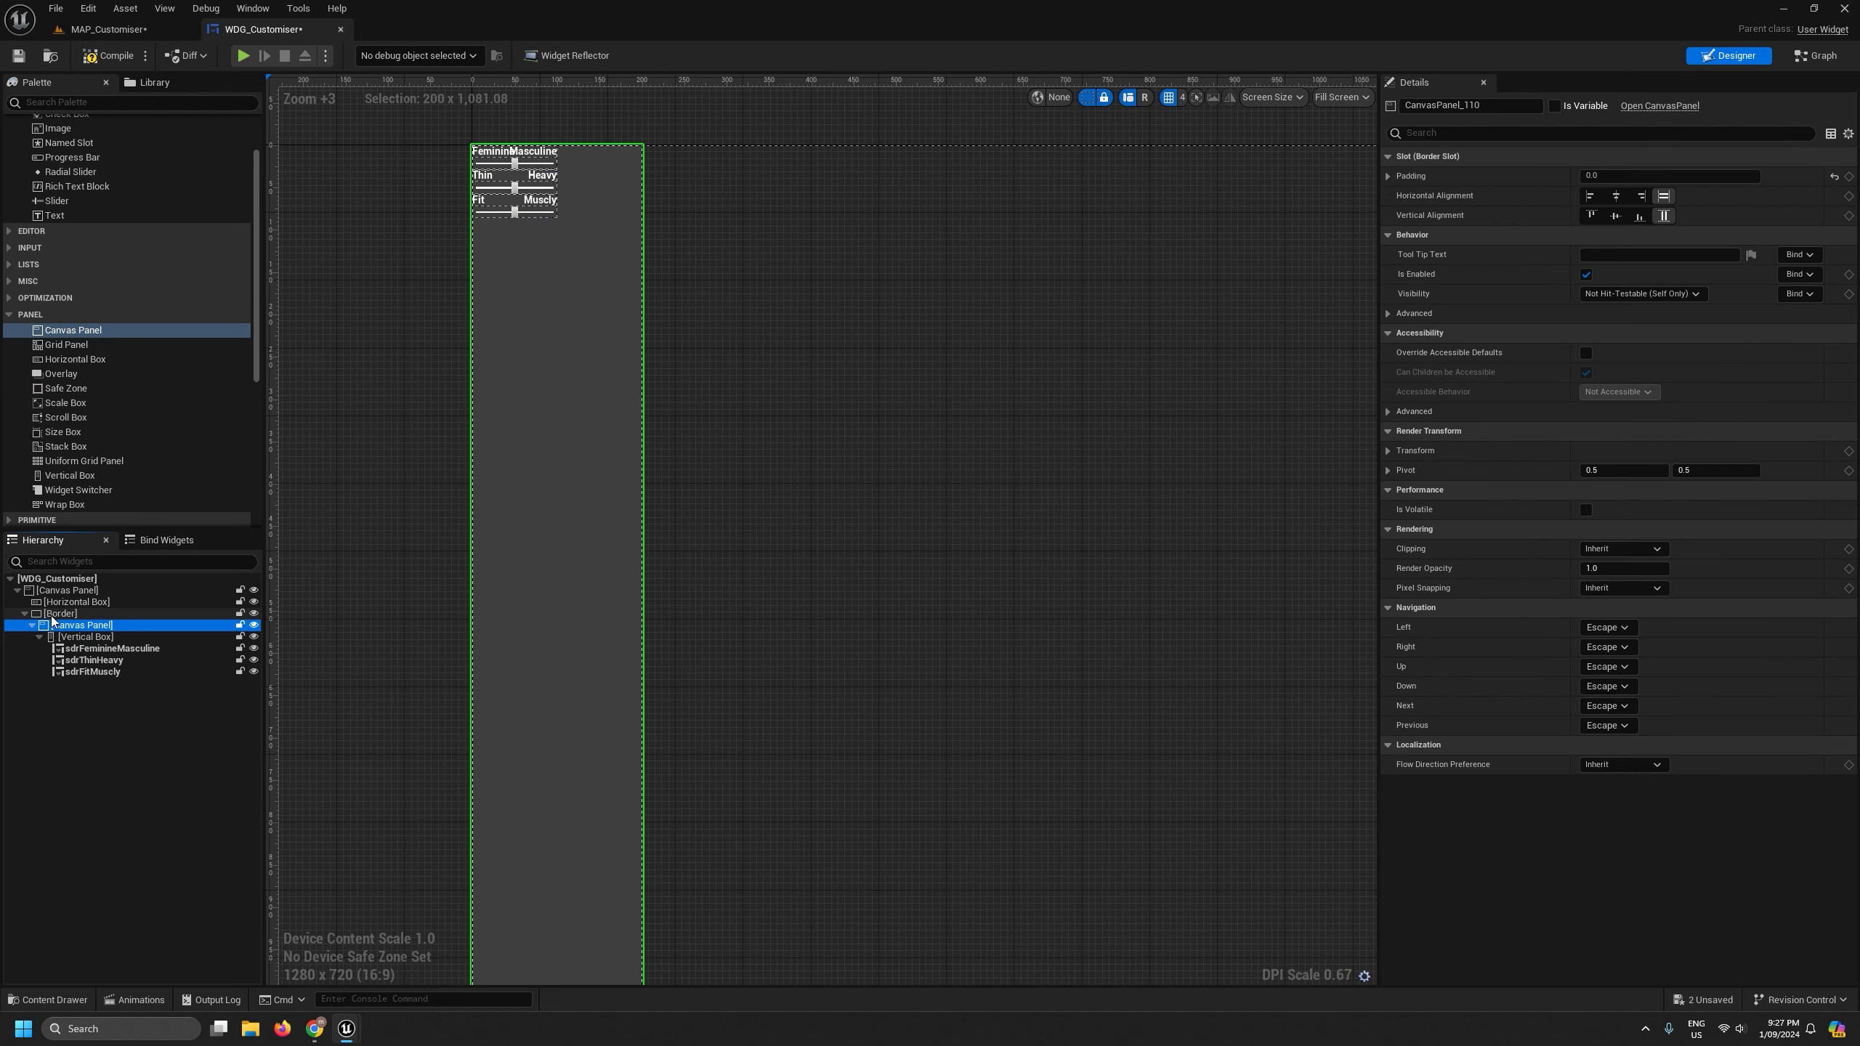
# - Set the inner Canvas Panel's slot padding to 8 within the Border
pyautogui.click(59, 614)
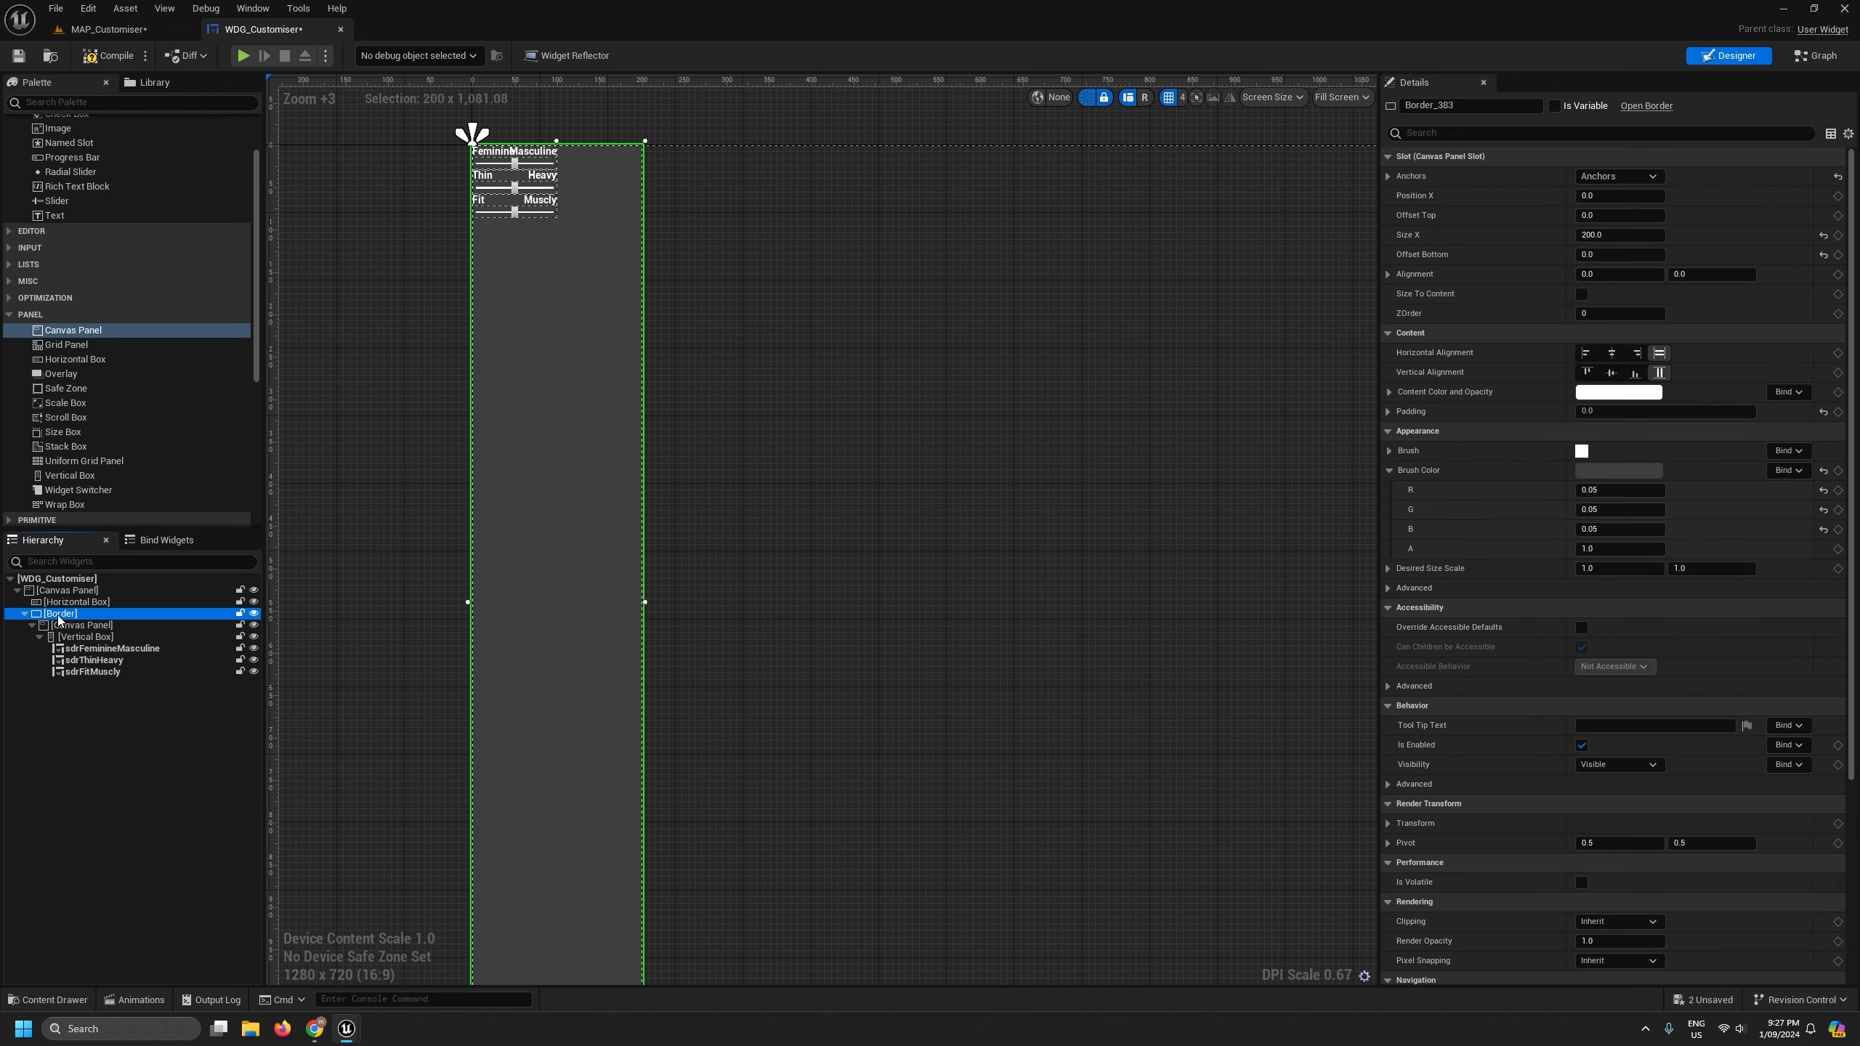
pyautogui.click(71, 626)
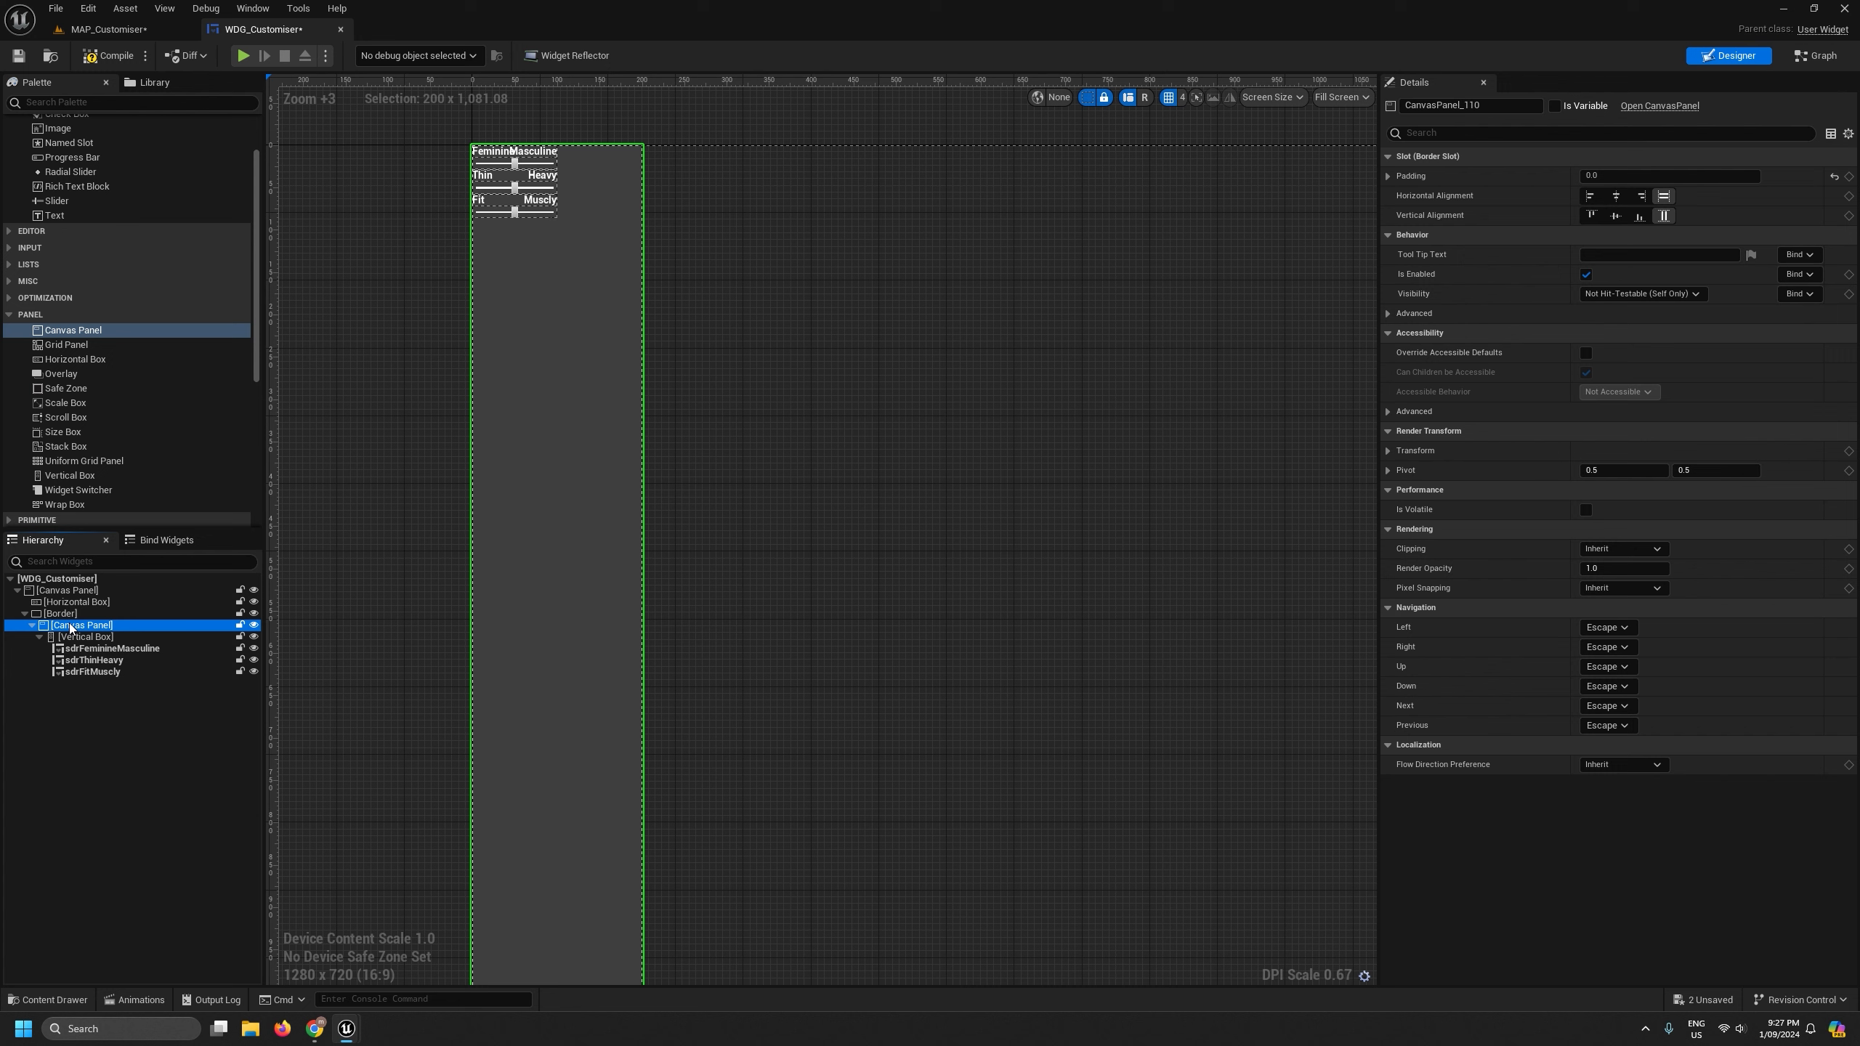
pyautogui.click(1612, 159)
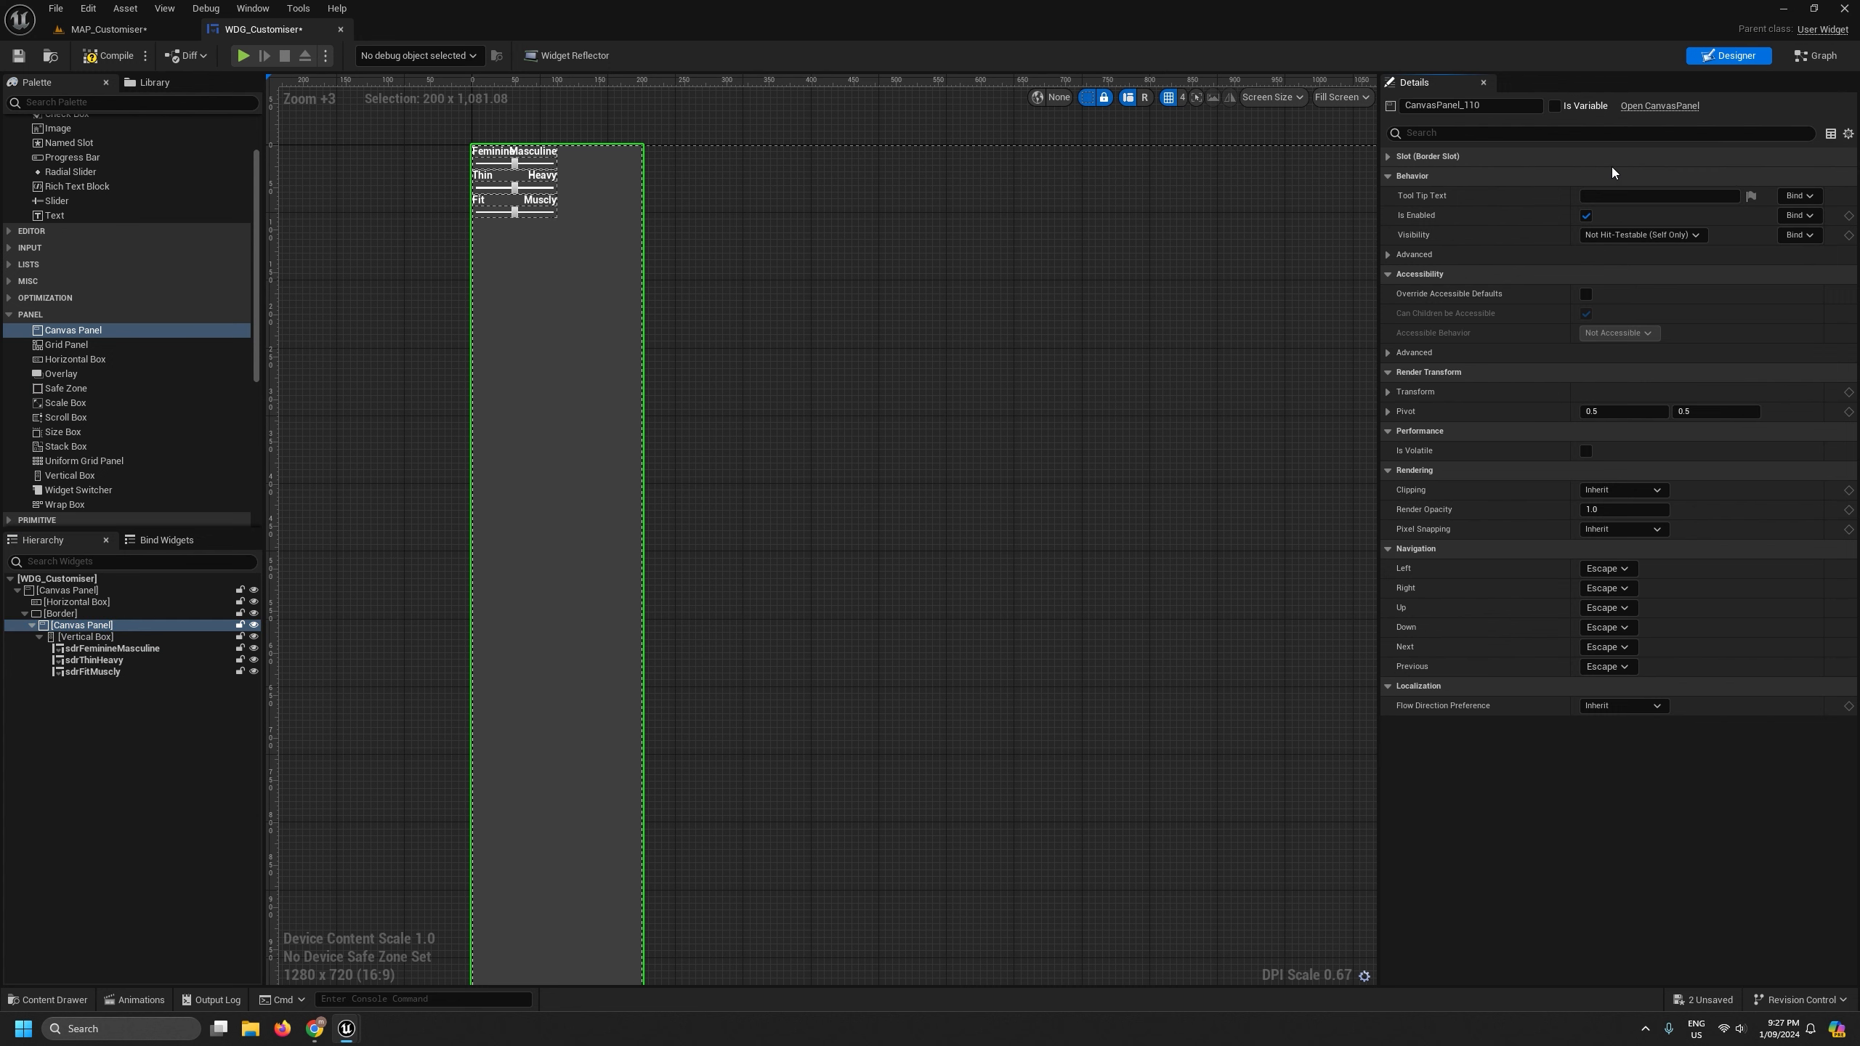
pyautogui.click(1572, 158)
pyautogui.click(1611, 177)
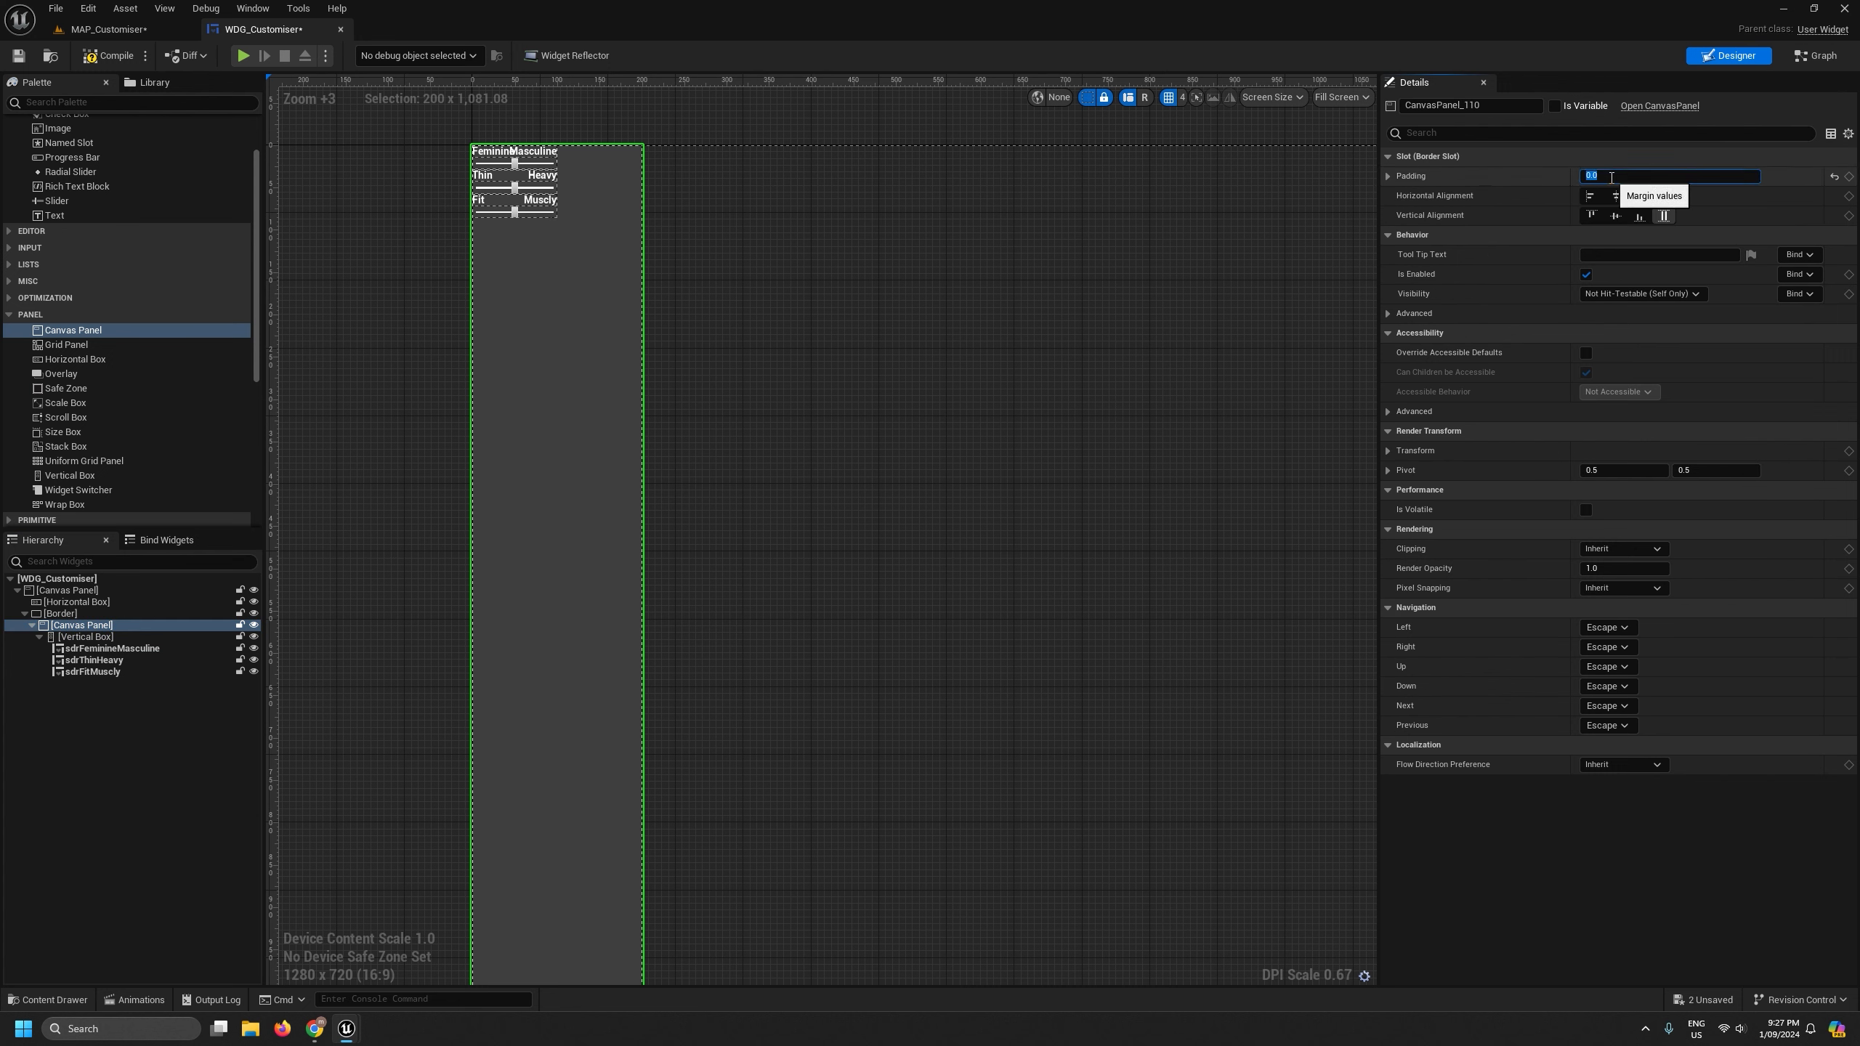
pyautogui.write('8')
pyautogui.press('Return')
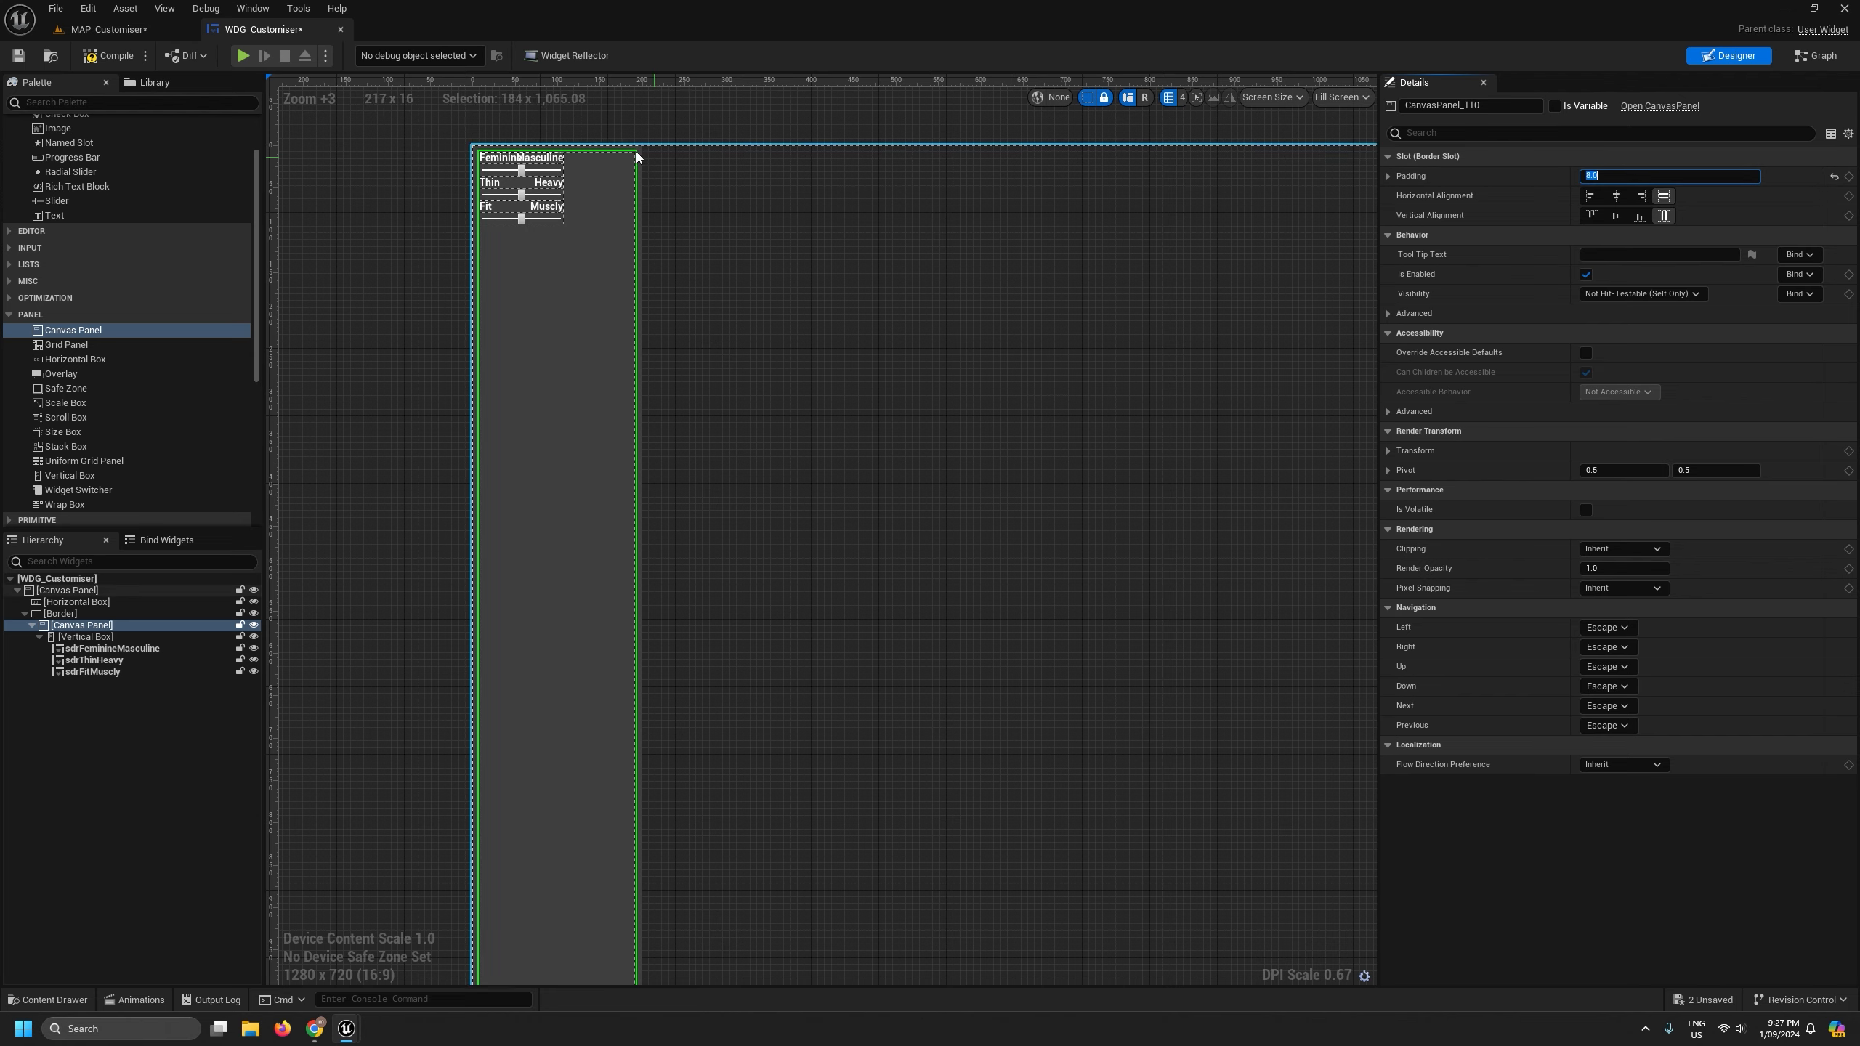
# - Offset the Border from the screen edges by setting its Position X and Offset Top to 8
pyautogui.scroll(13, 454, 140)
pyautogui.scroll(-5, 454, 140)
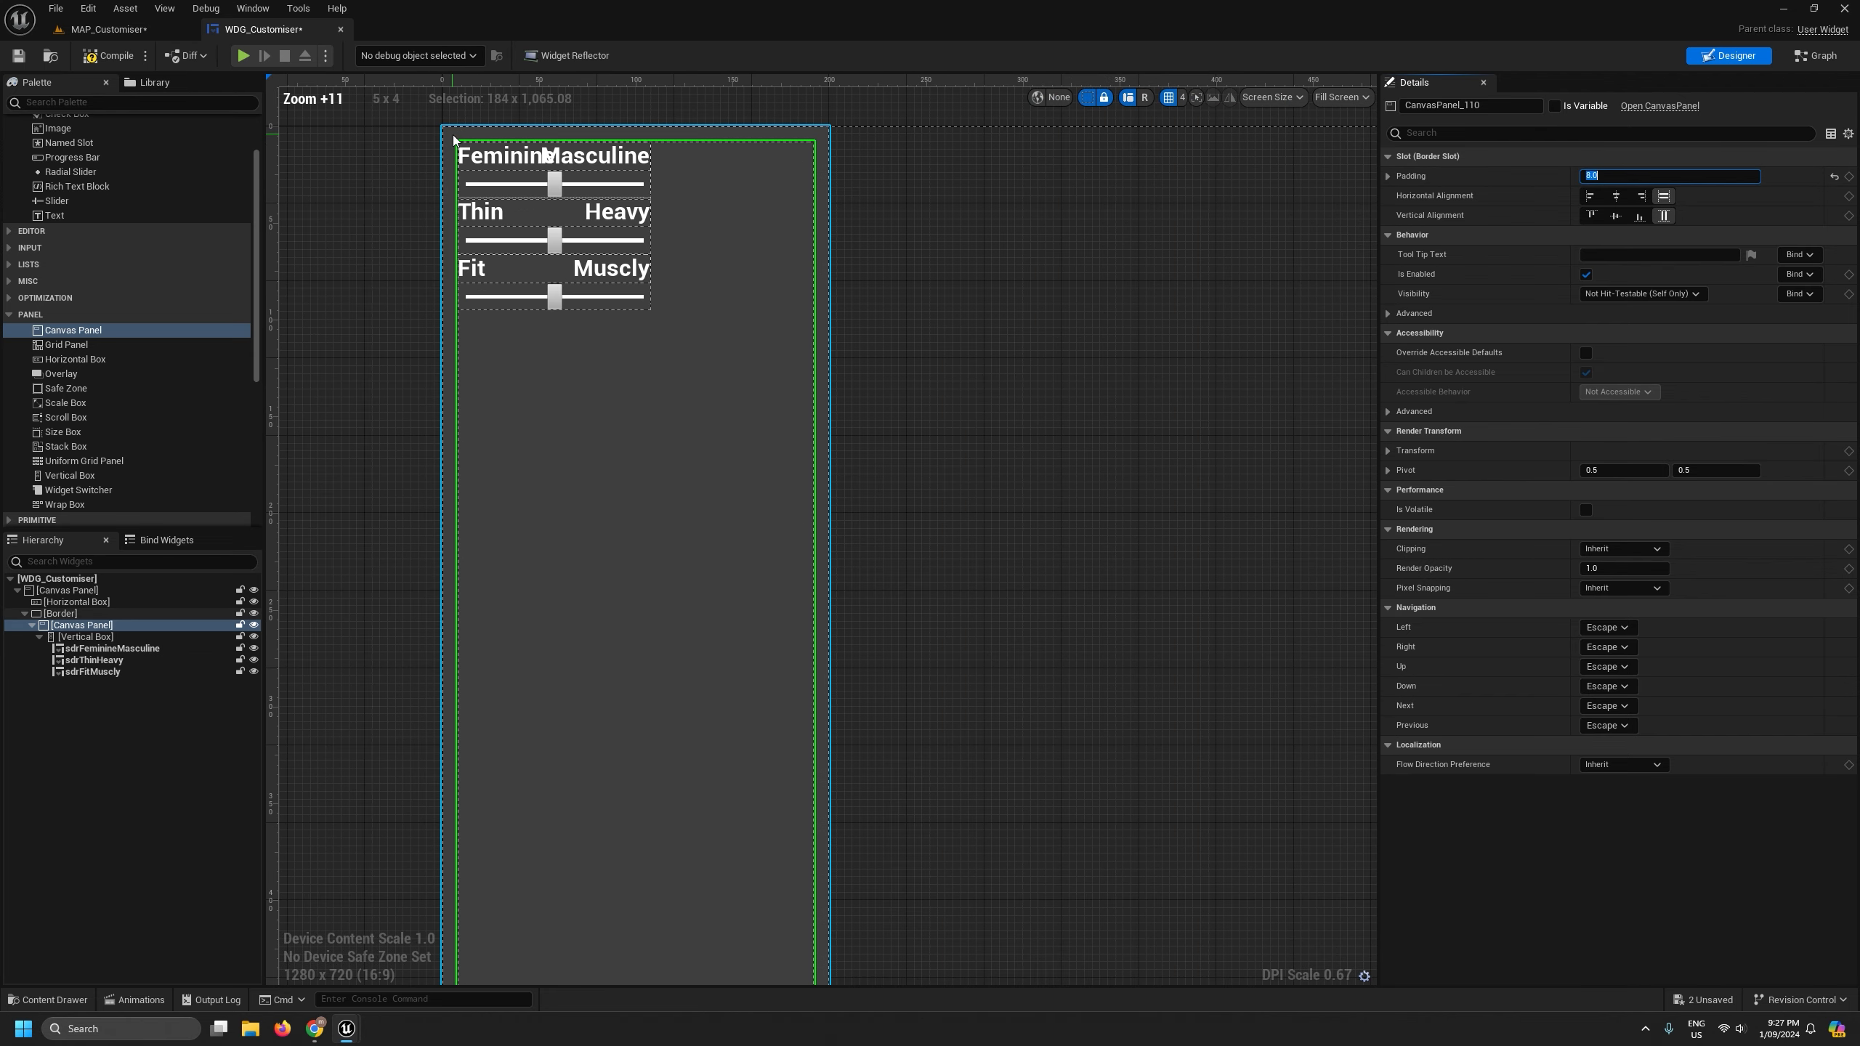
pyautogui.click(88, 614)
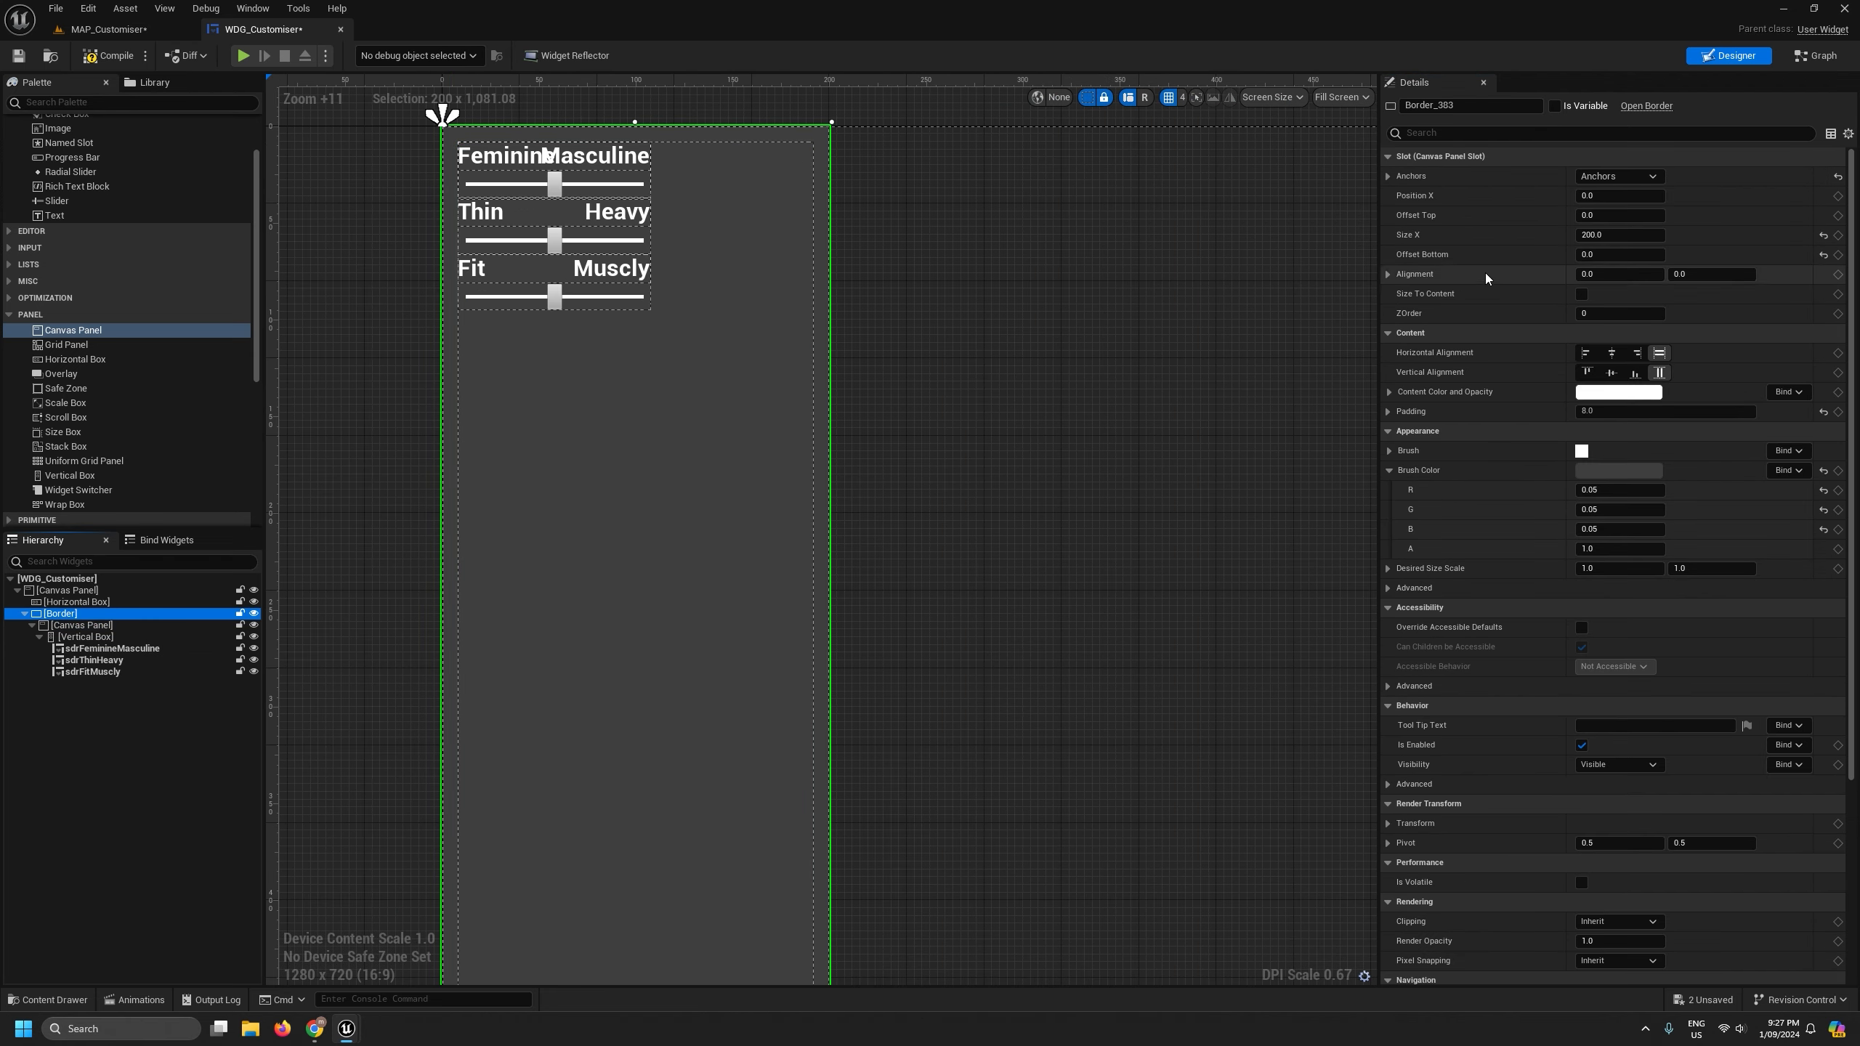
pyautogui.click(1600, 194)
pyautogui.write('8')
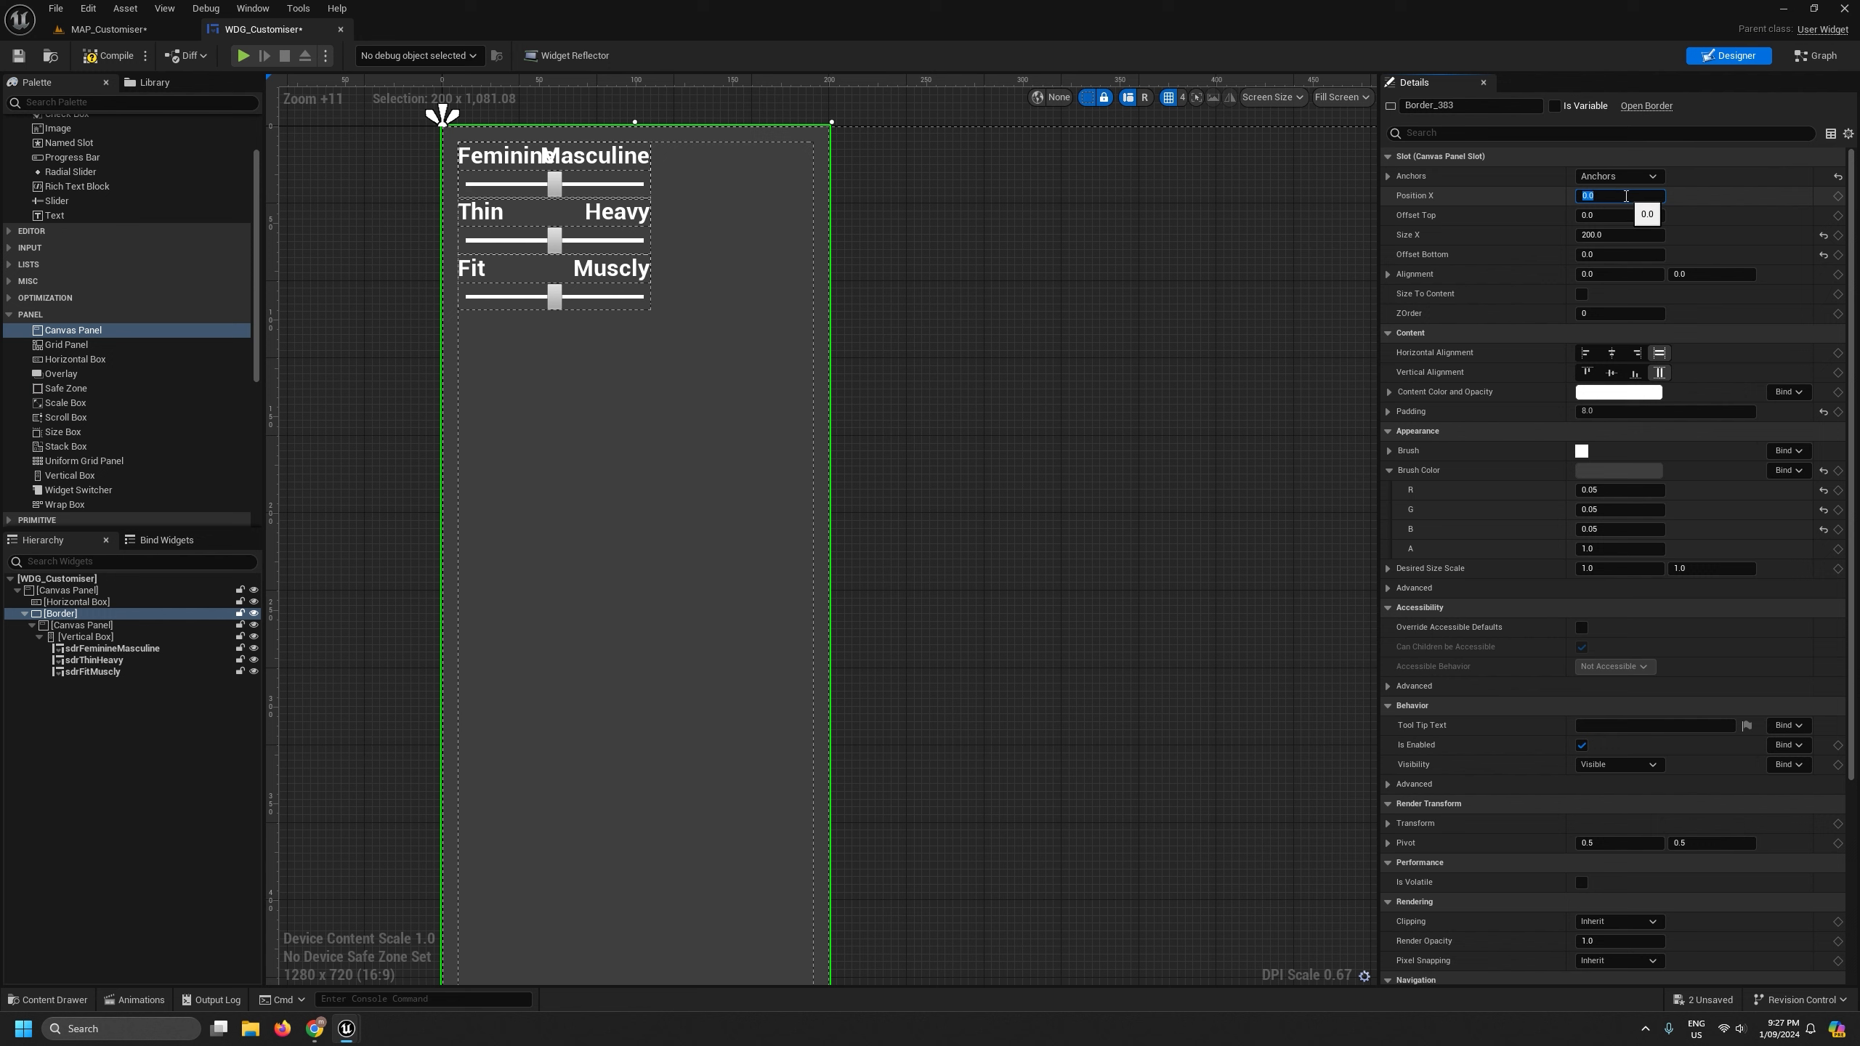
pyautogui.click(1612, 213)
pyautogui.write('8')
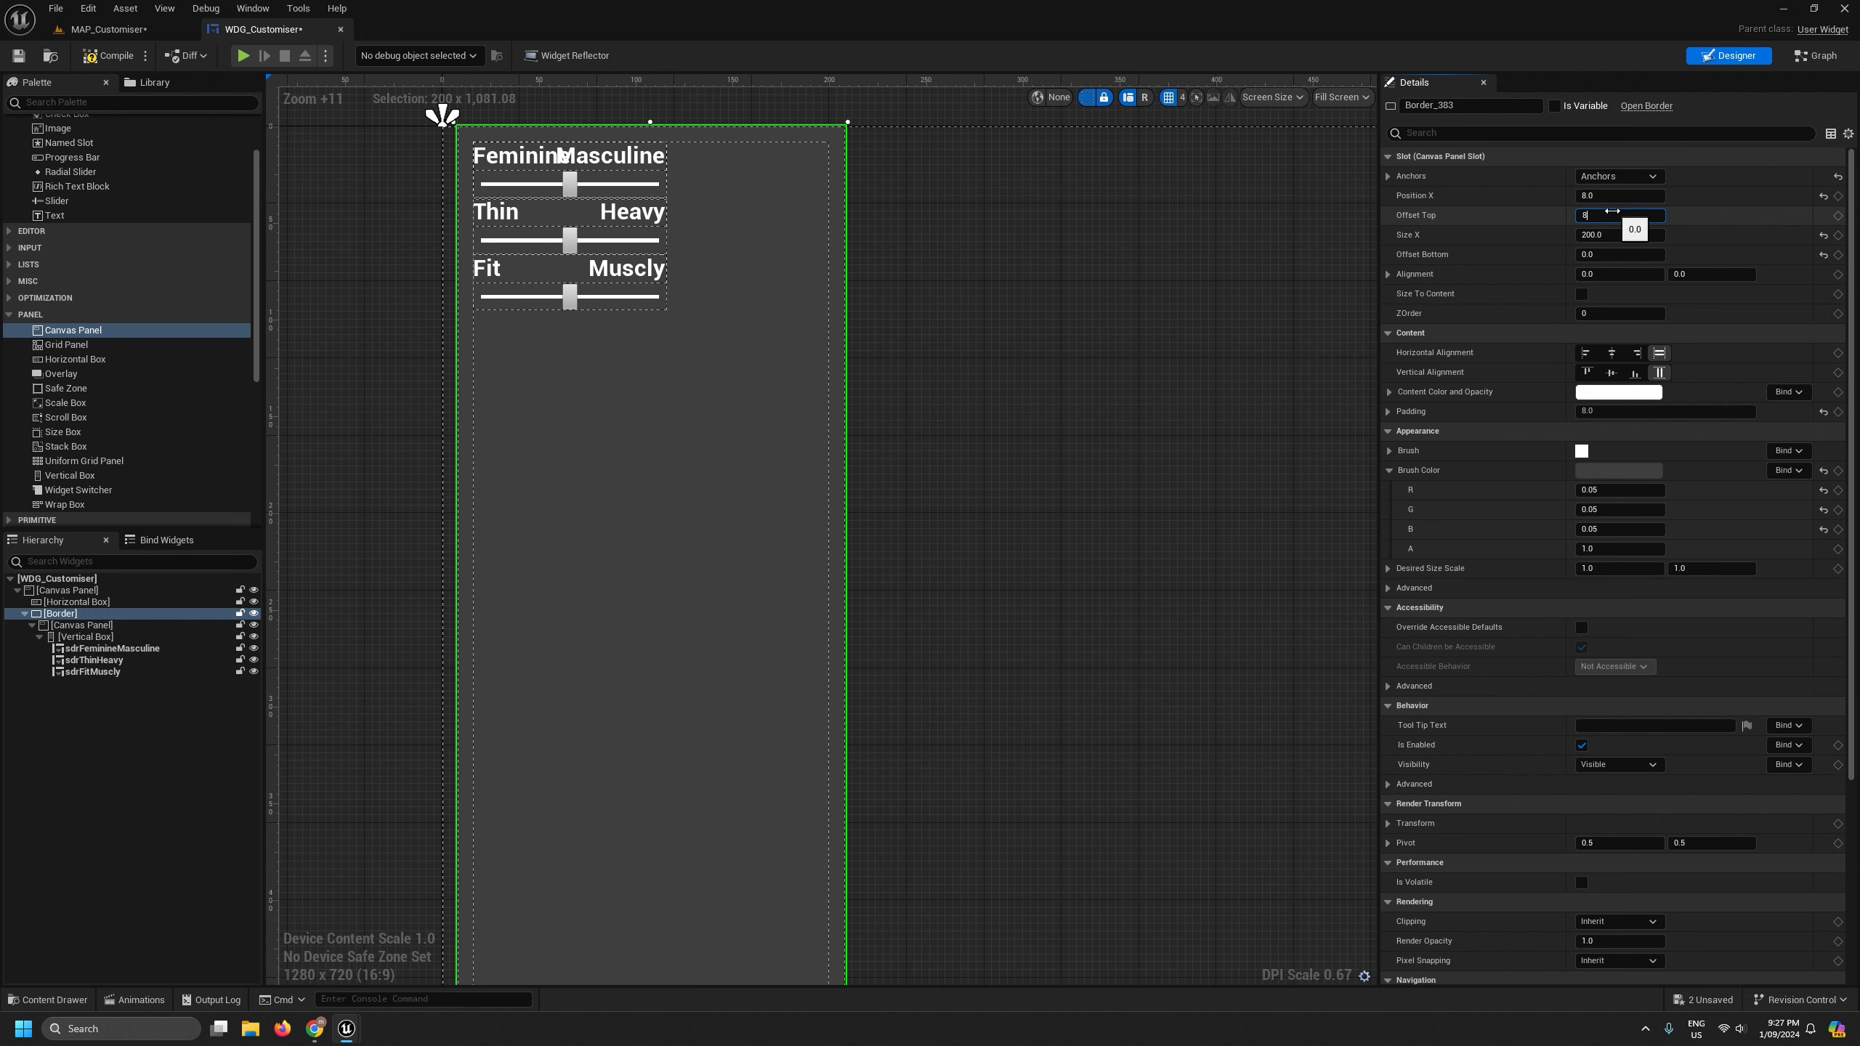
pyautogui.press('Return')
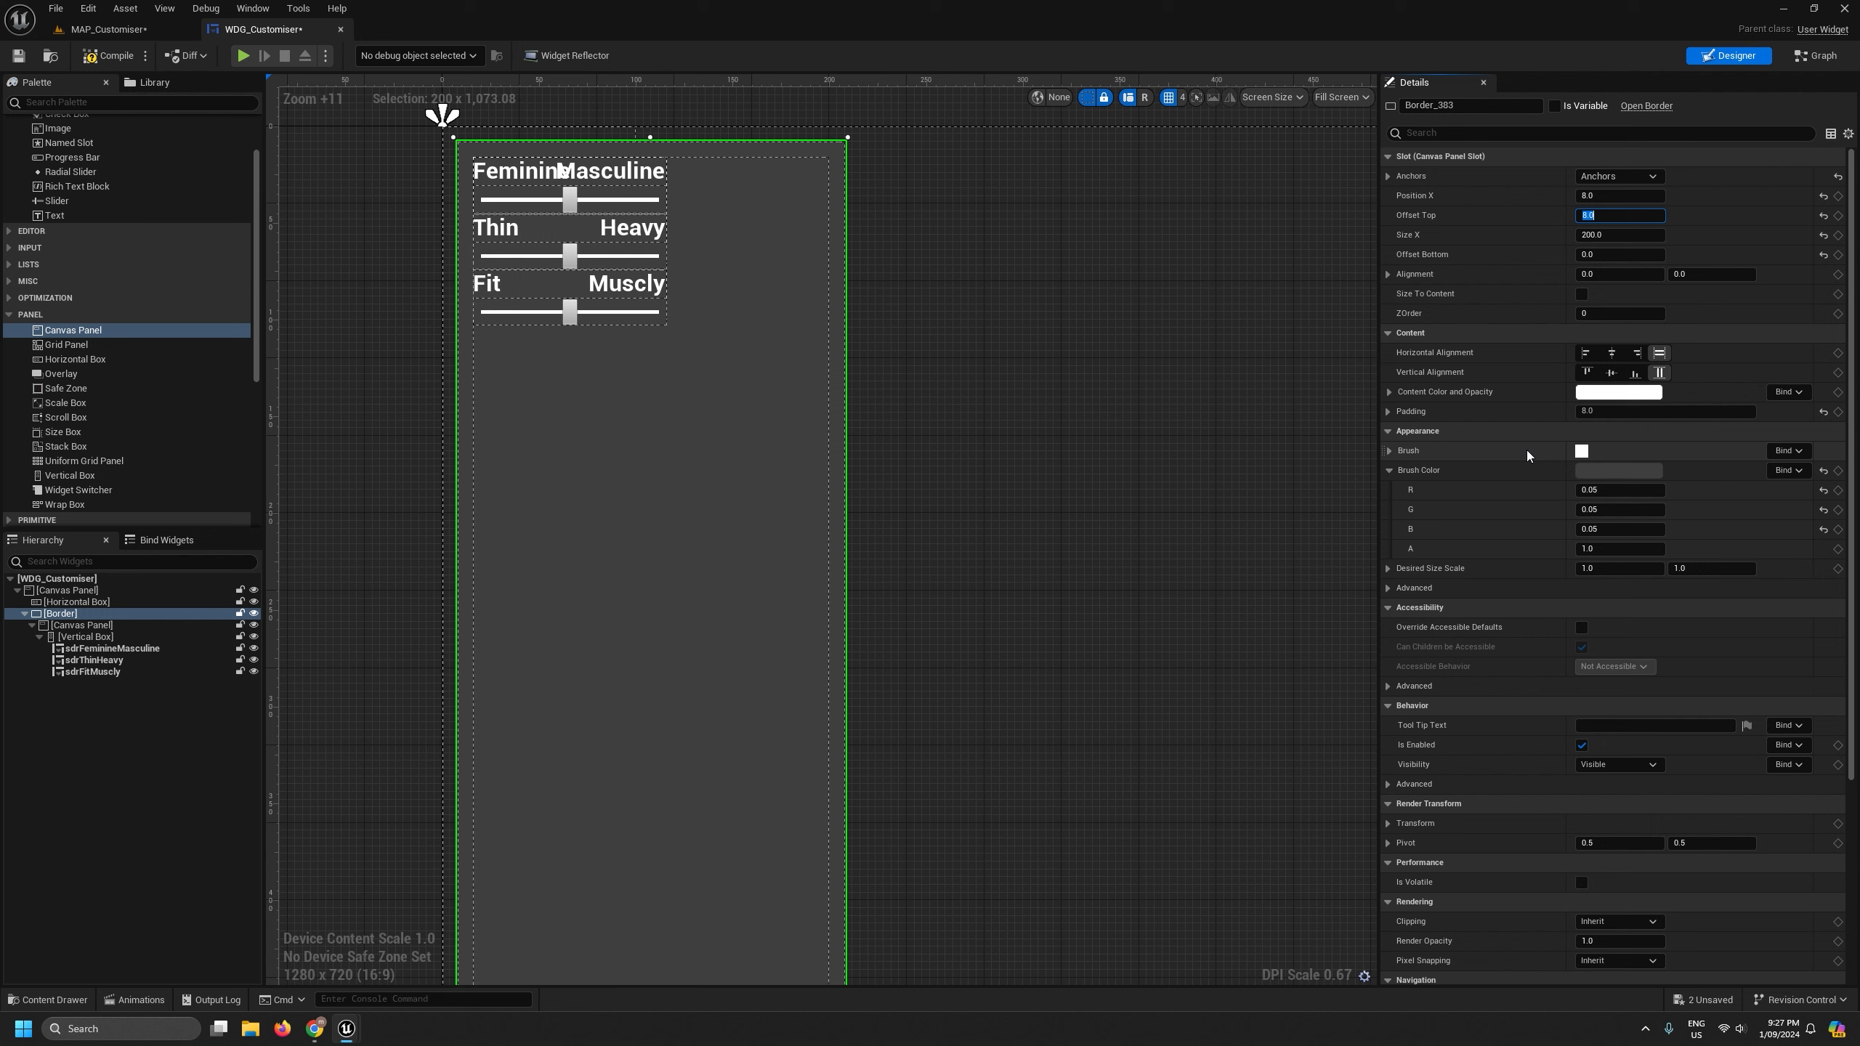
# - Set the Border's brush to draw as a Rounded Box with the Fixed Radius rounding type
pyautogui.click(1389, 451)
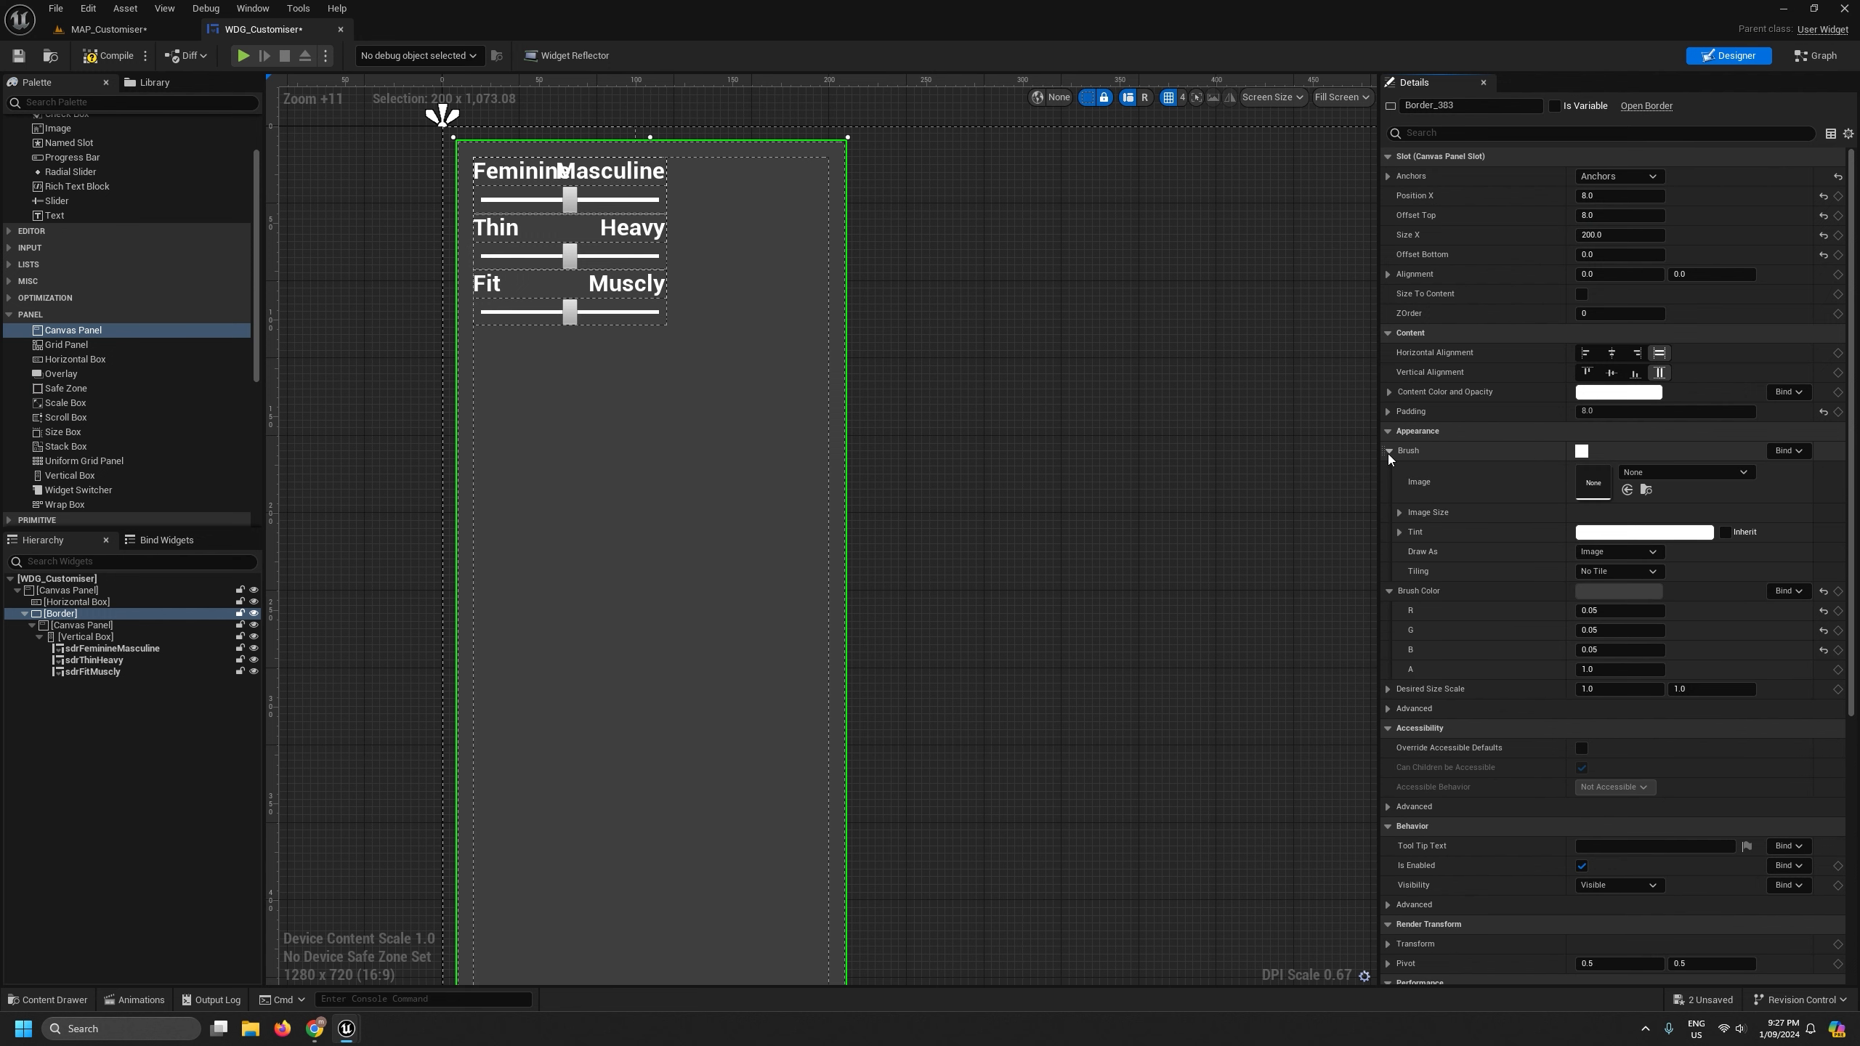
pyautogui.click(1615, 553)
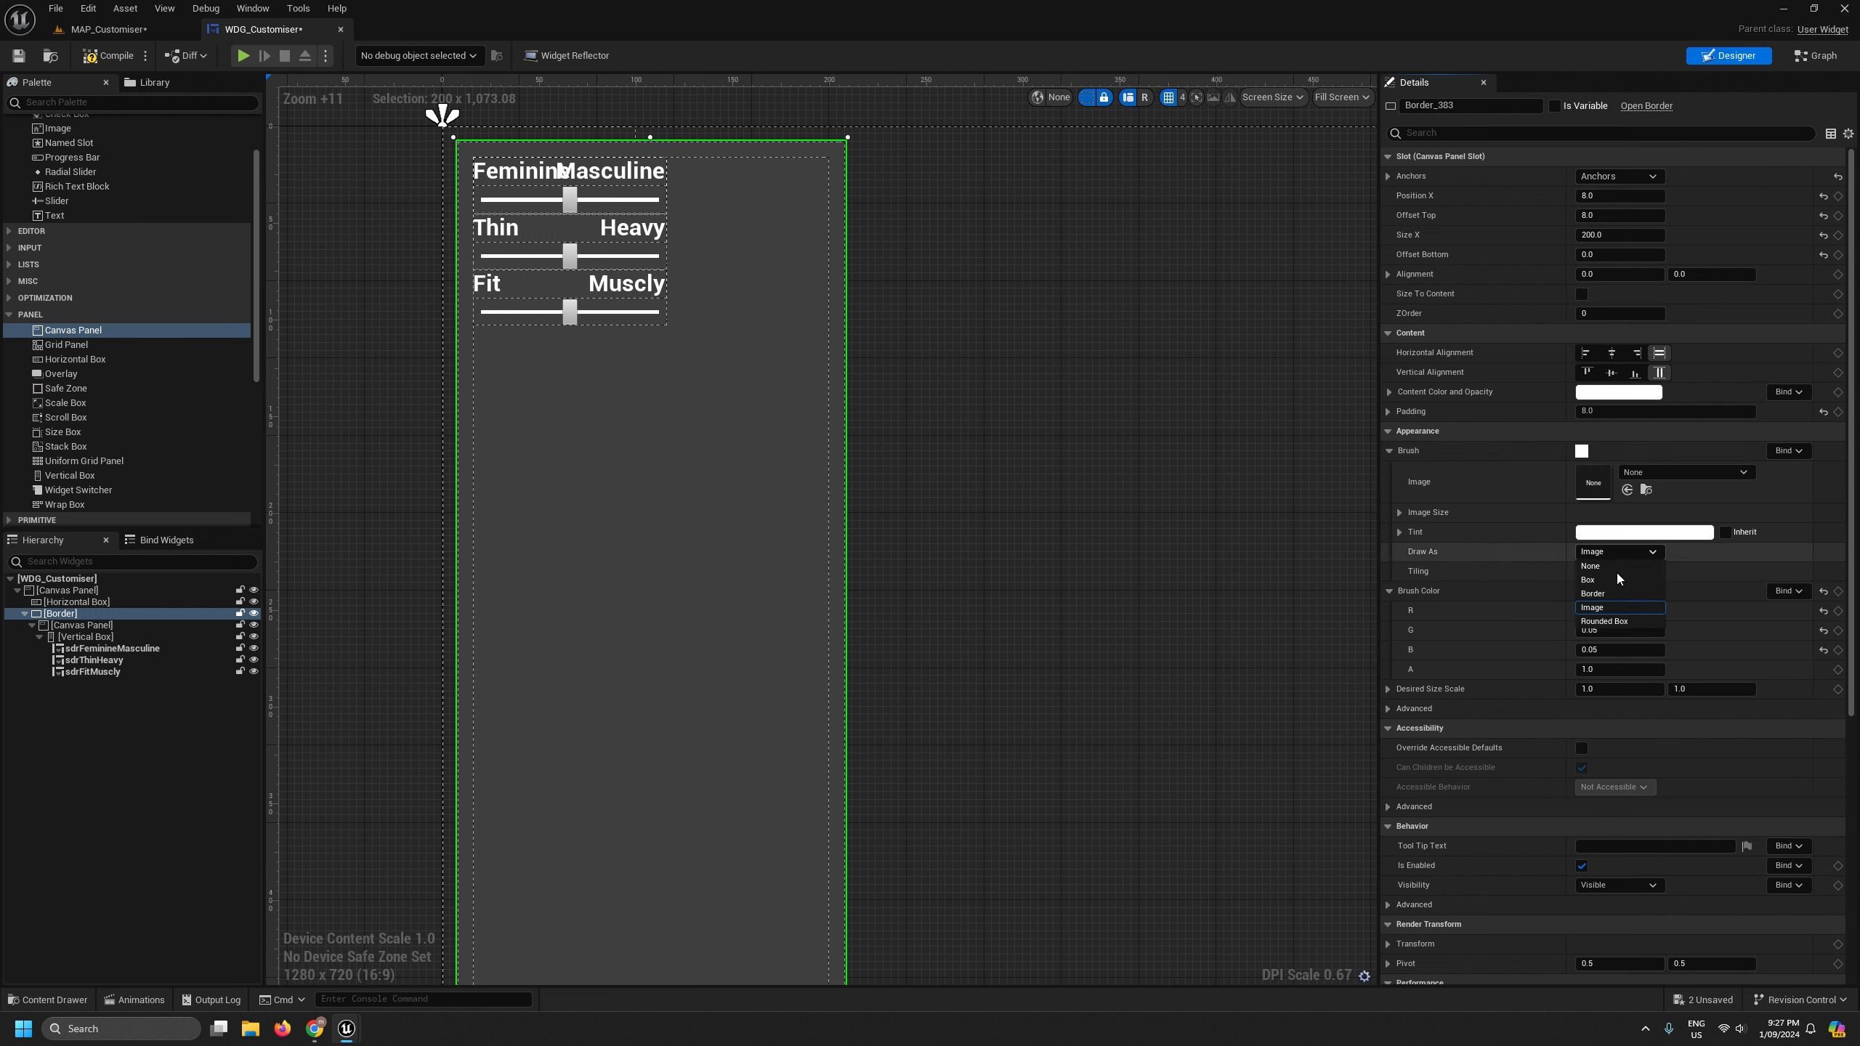
pyautogui.click(1615, 622)
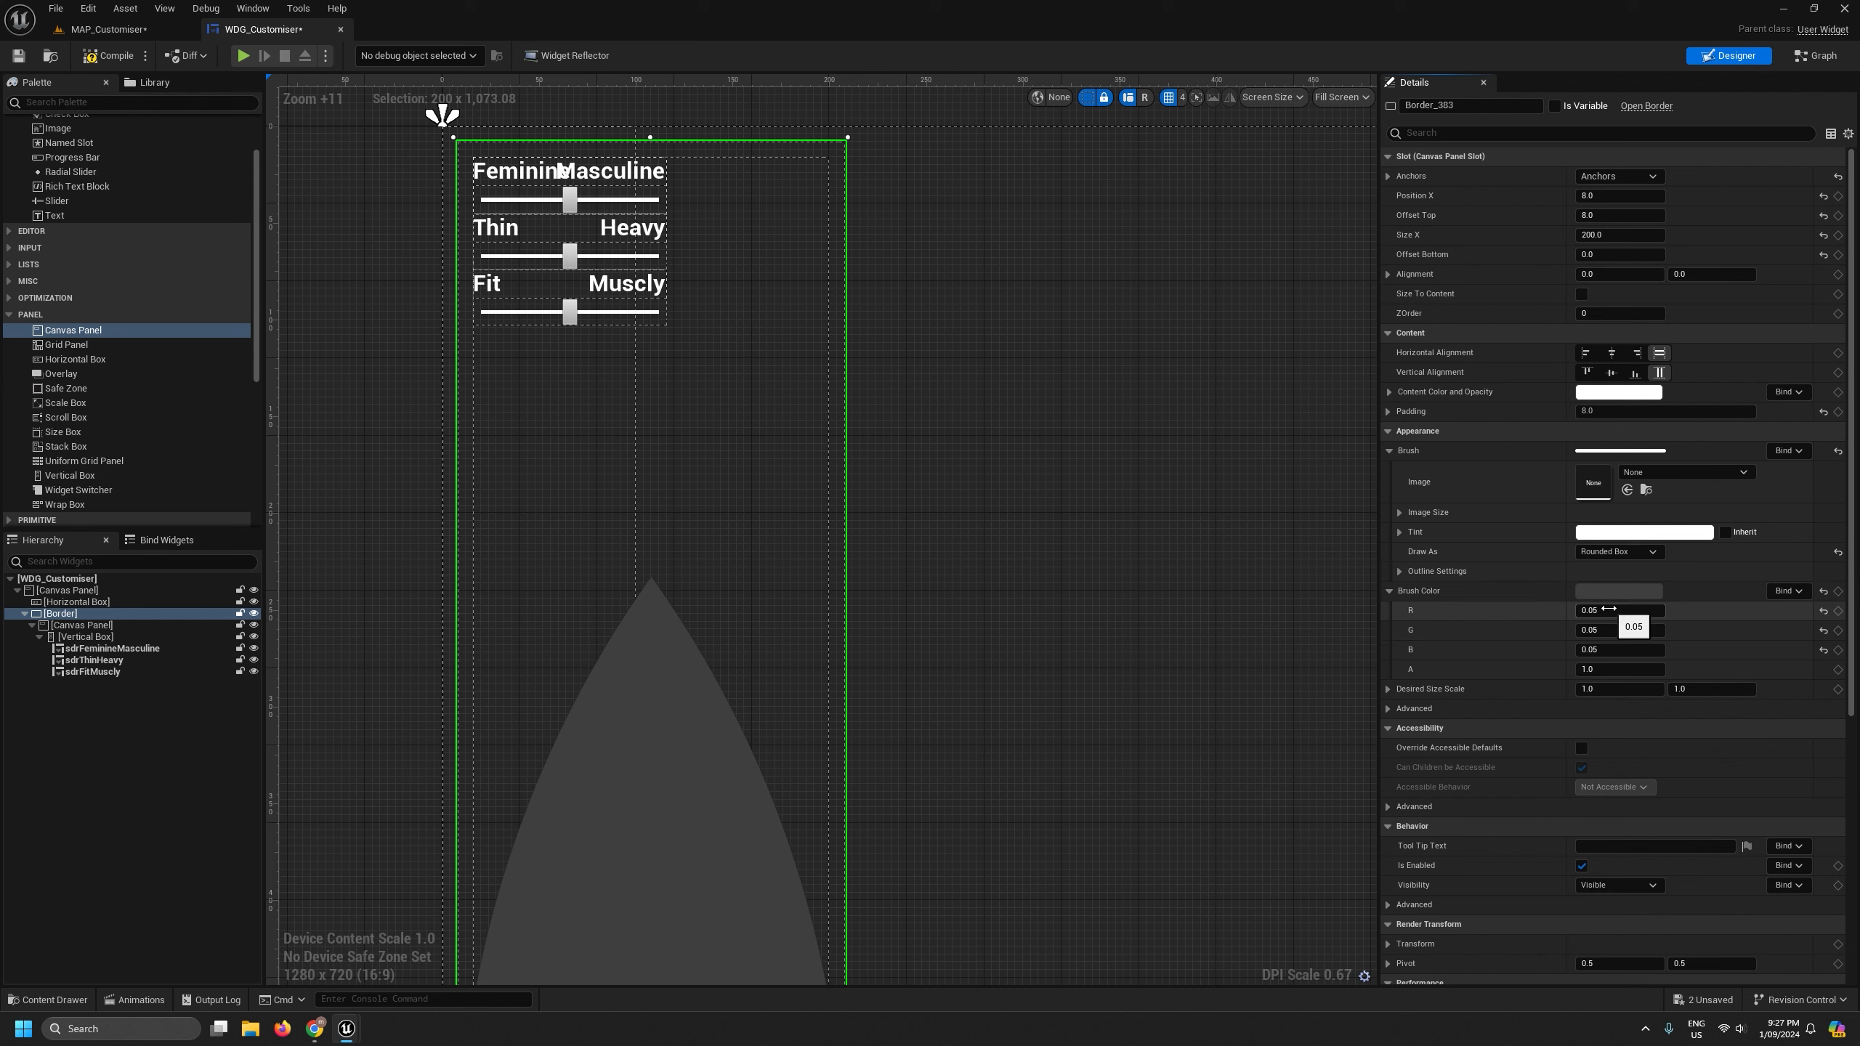
pyautogui.moveTo(1597, 690); pyautogui.dragTo(1540, 697)
pyautogui.hotkey('ctrl', 'z')
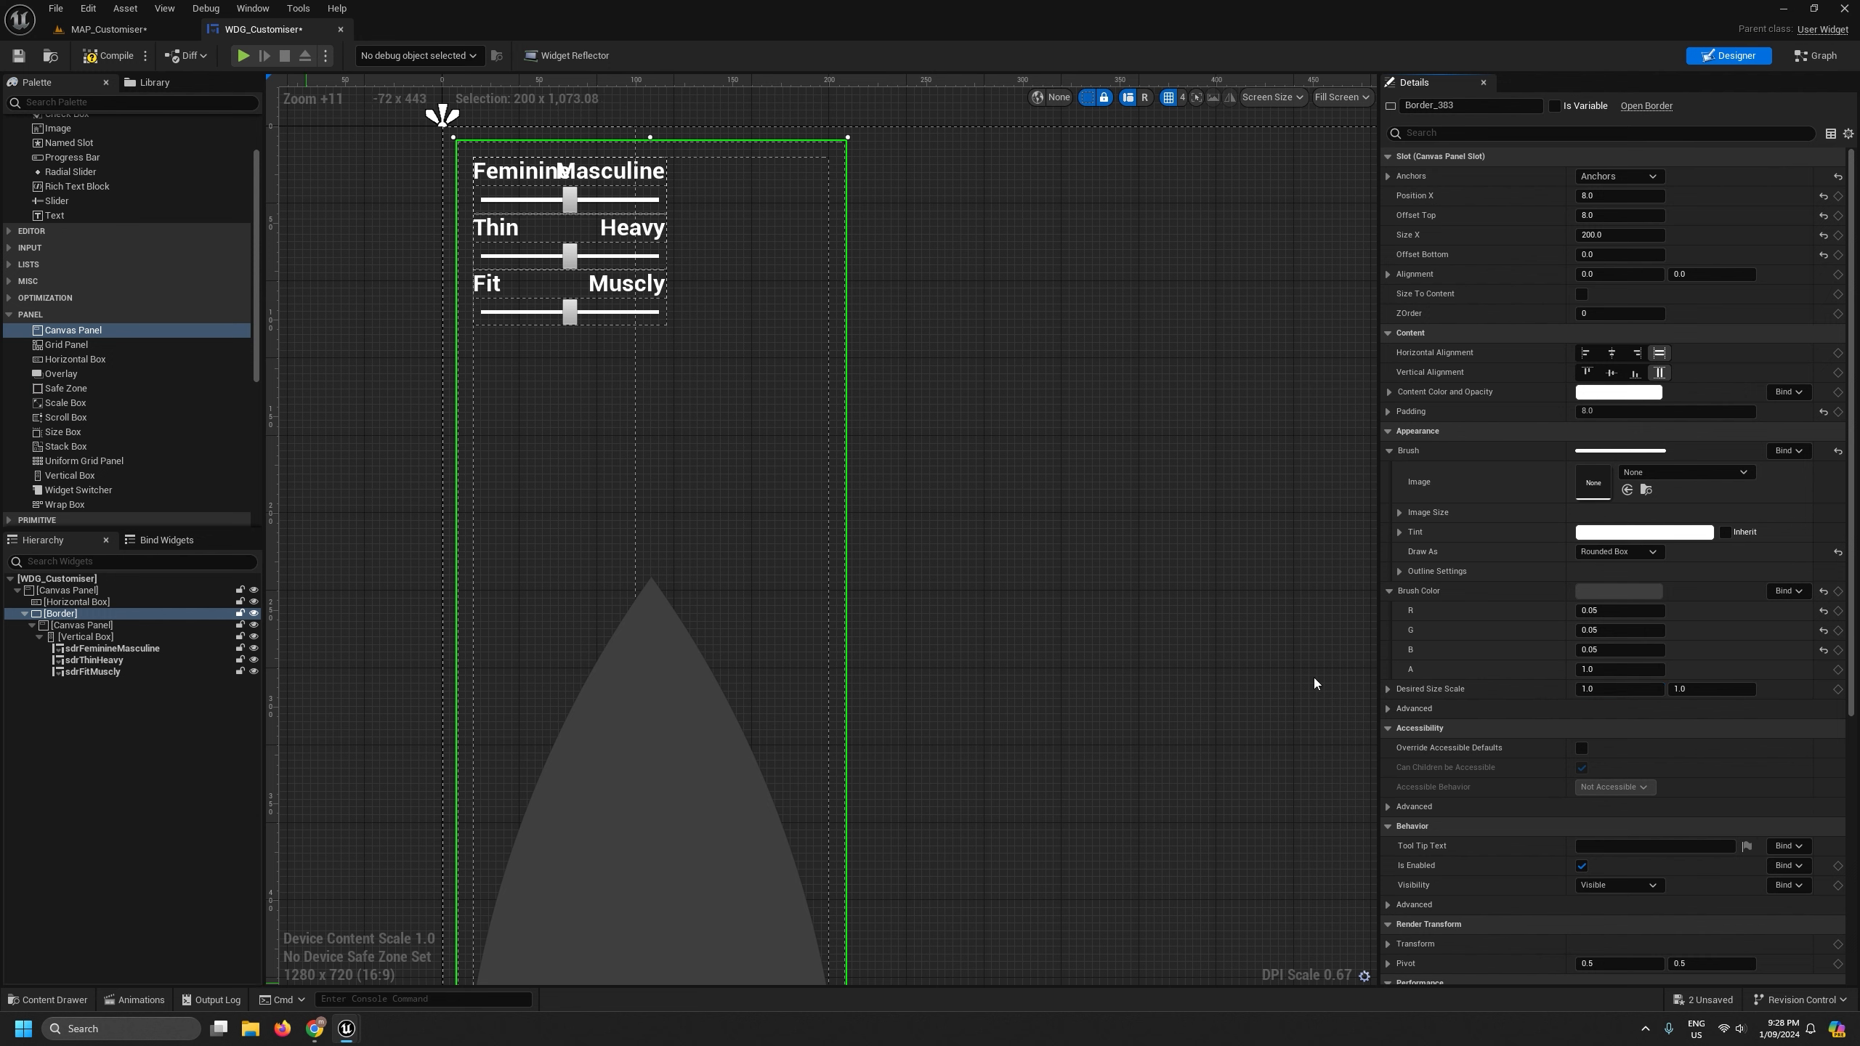
pyautogui.click(1389, 707)
pyautogui.click(1387, 689)
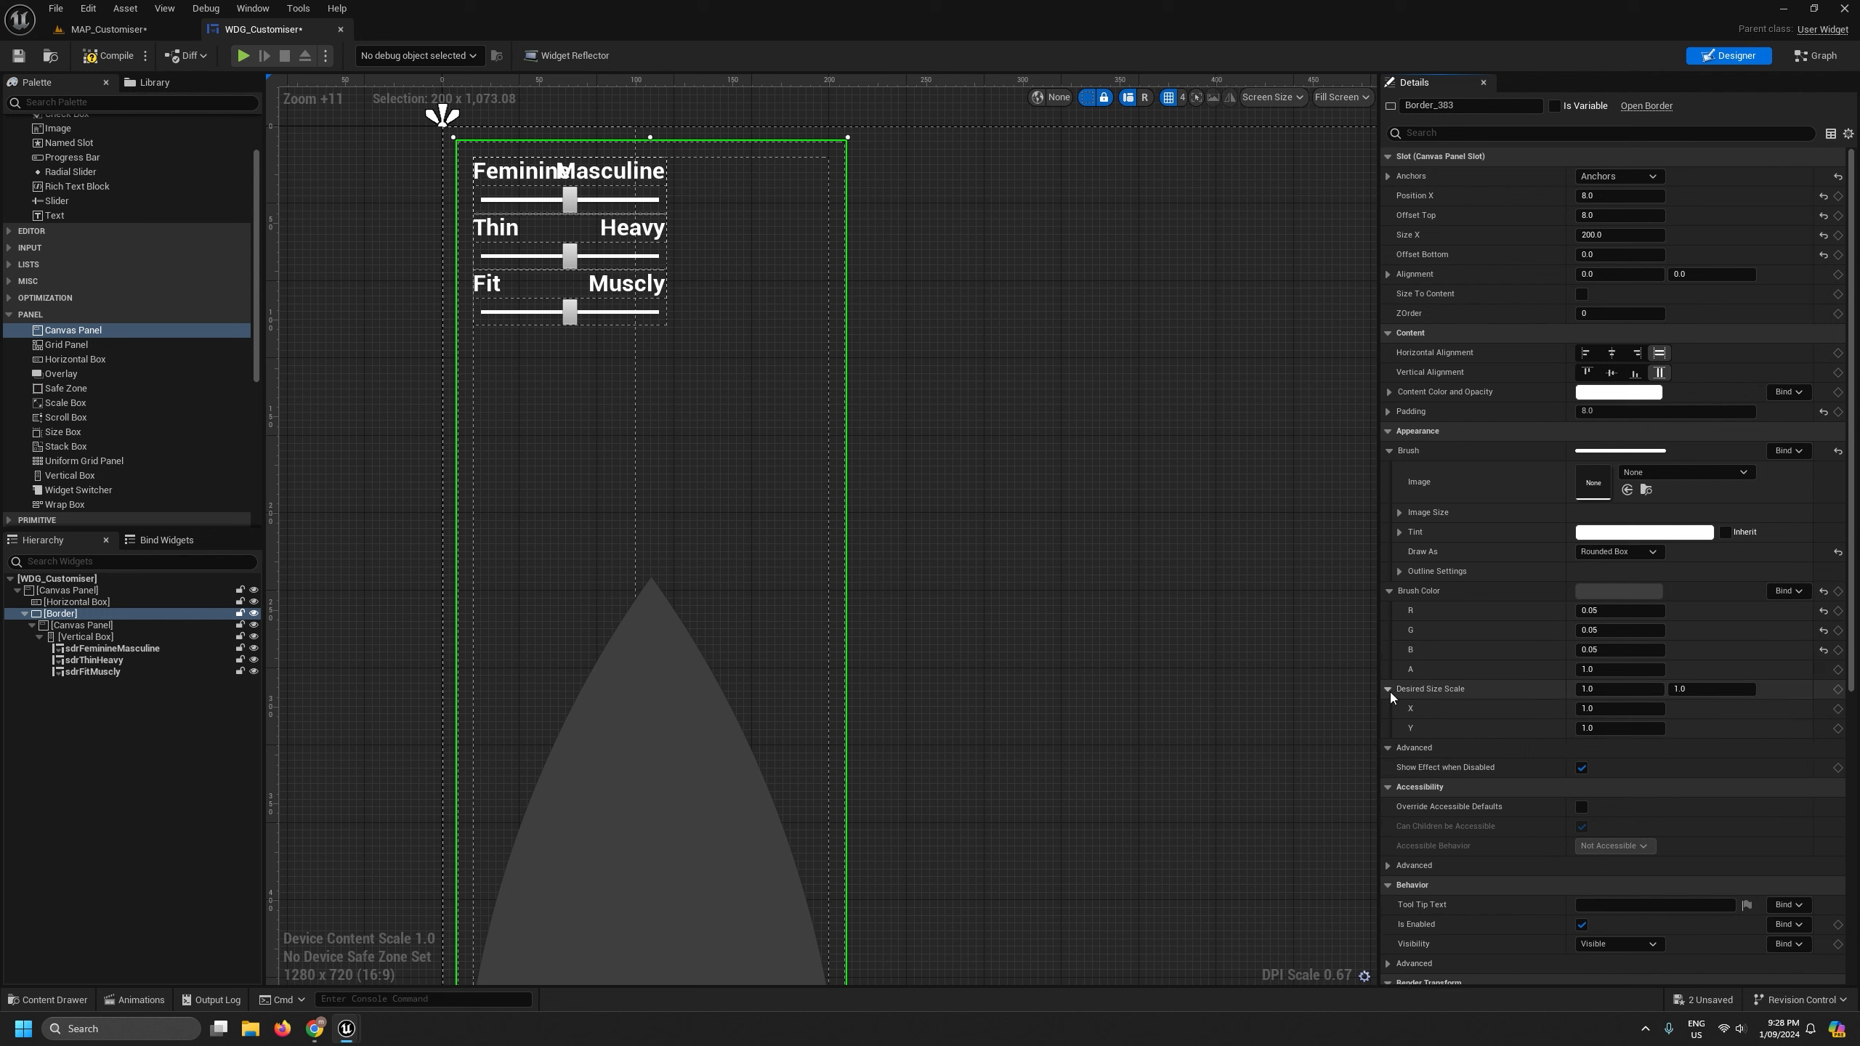
pyautogui.click(1399, 571)
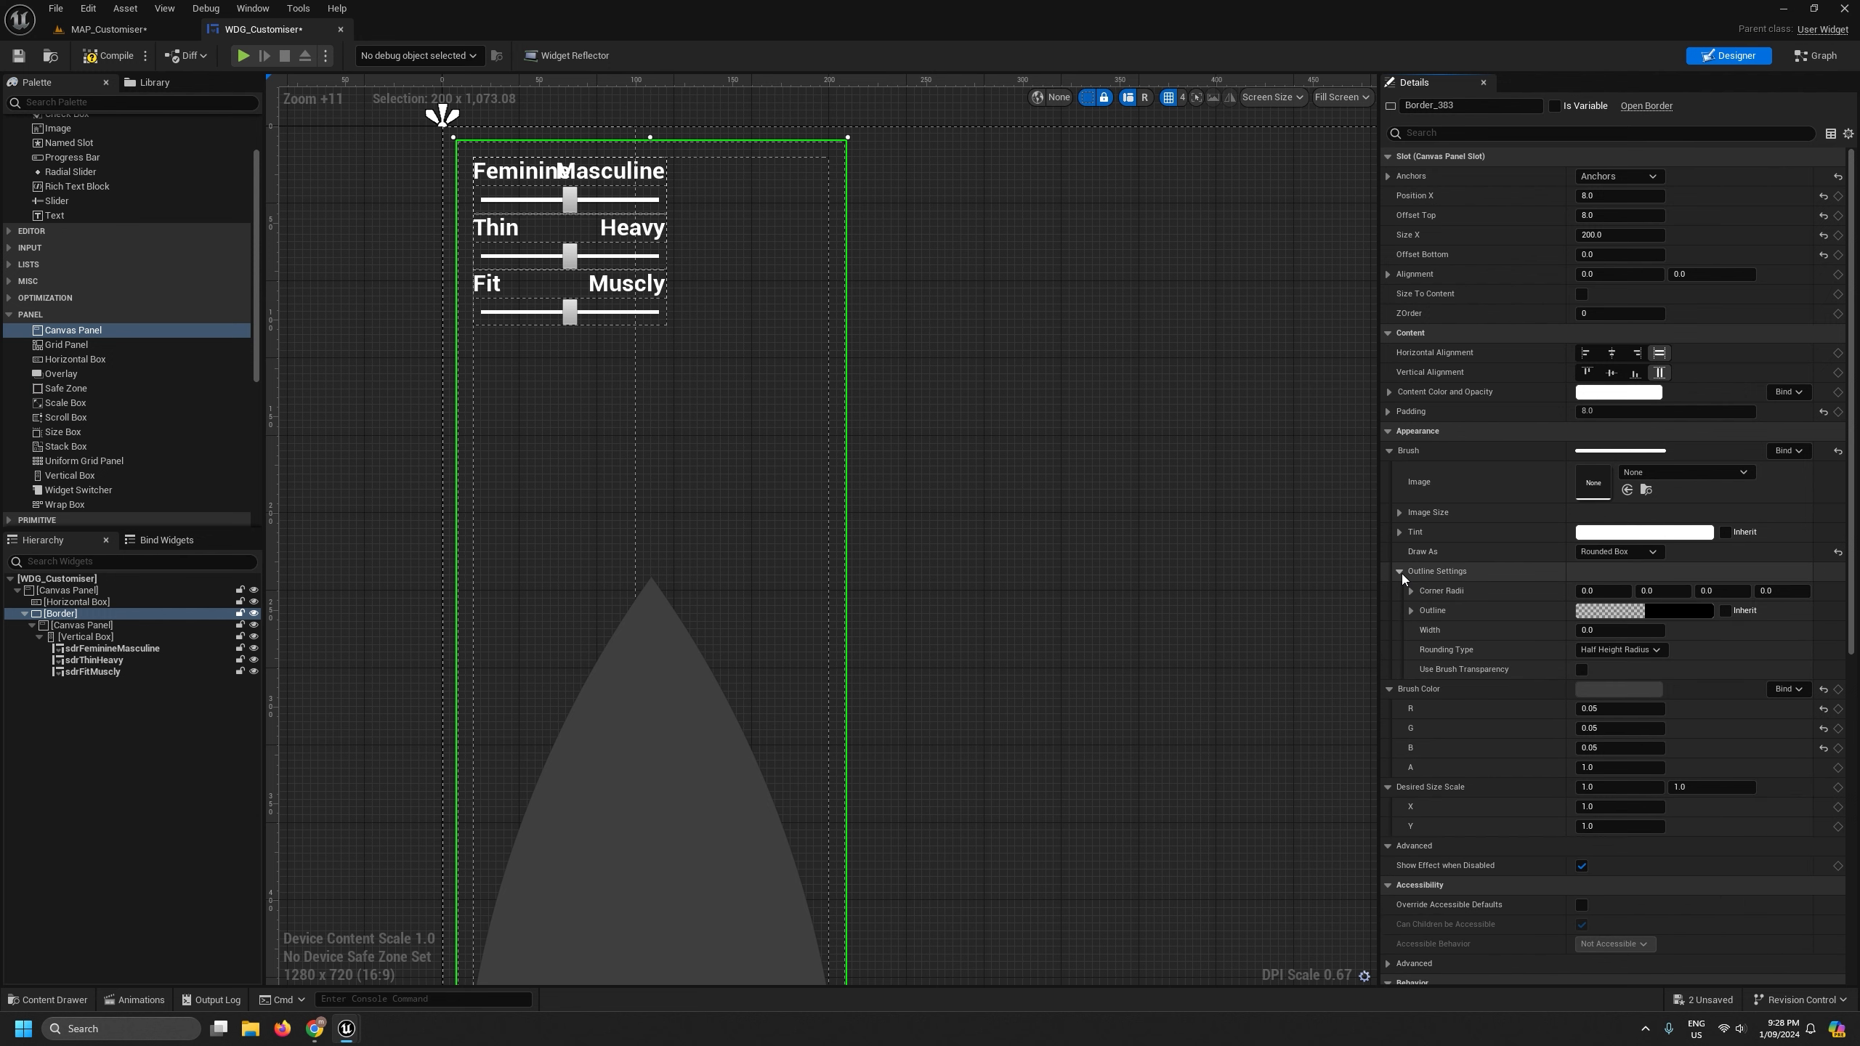
pyautogui.click(1630, 646)
pyautogui.click(1626, 664)
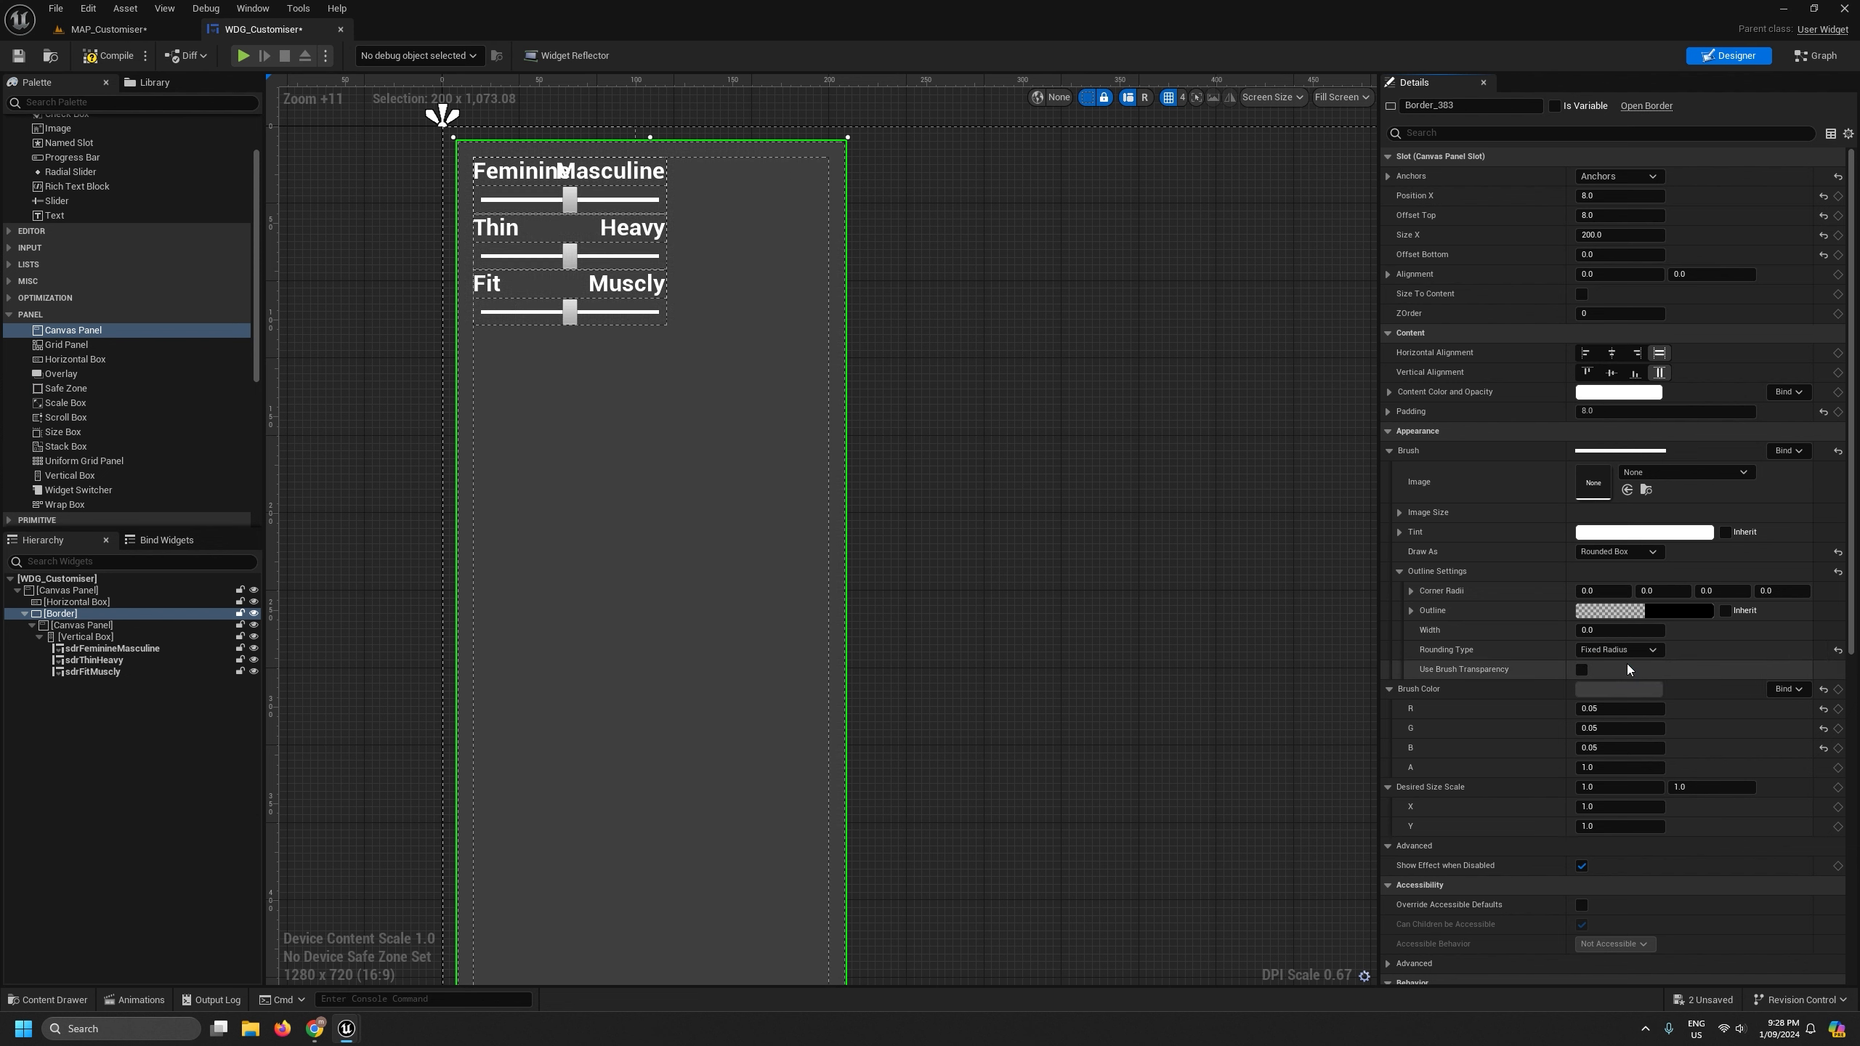
# - Set all four corner radii of the Border's rounded box to 10
pyautogui.click(1615, 592)
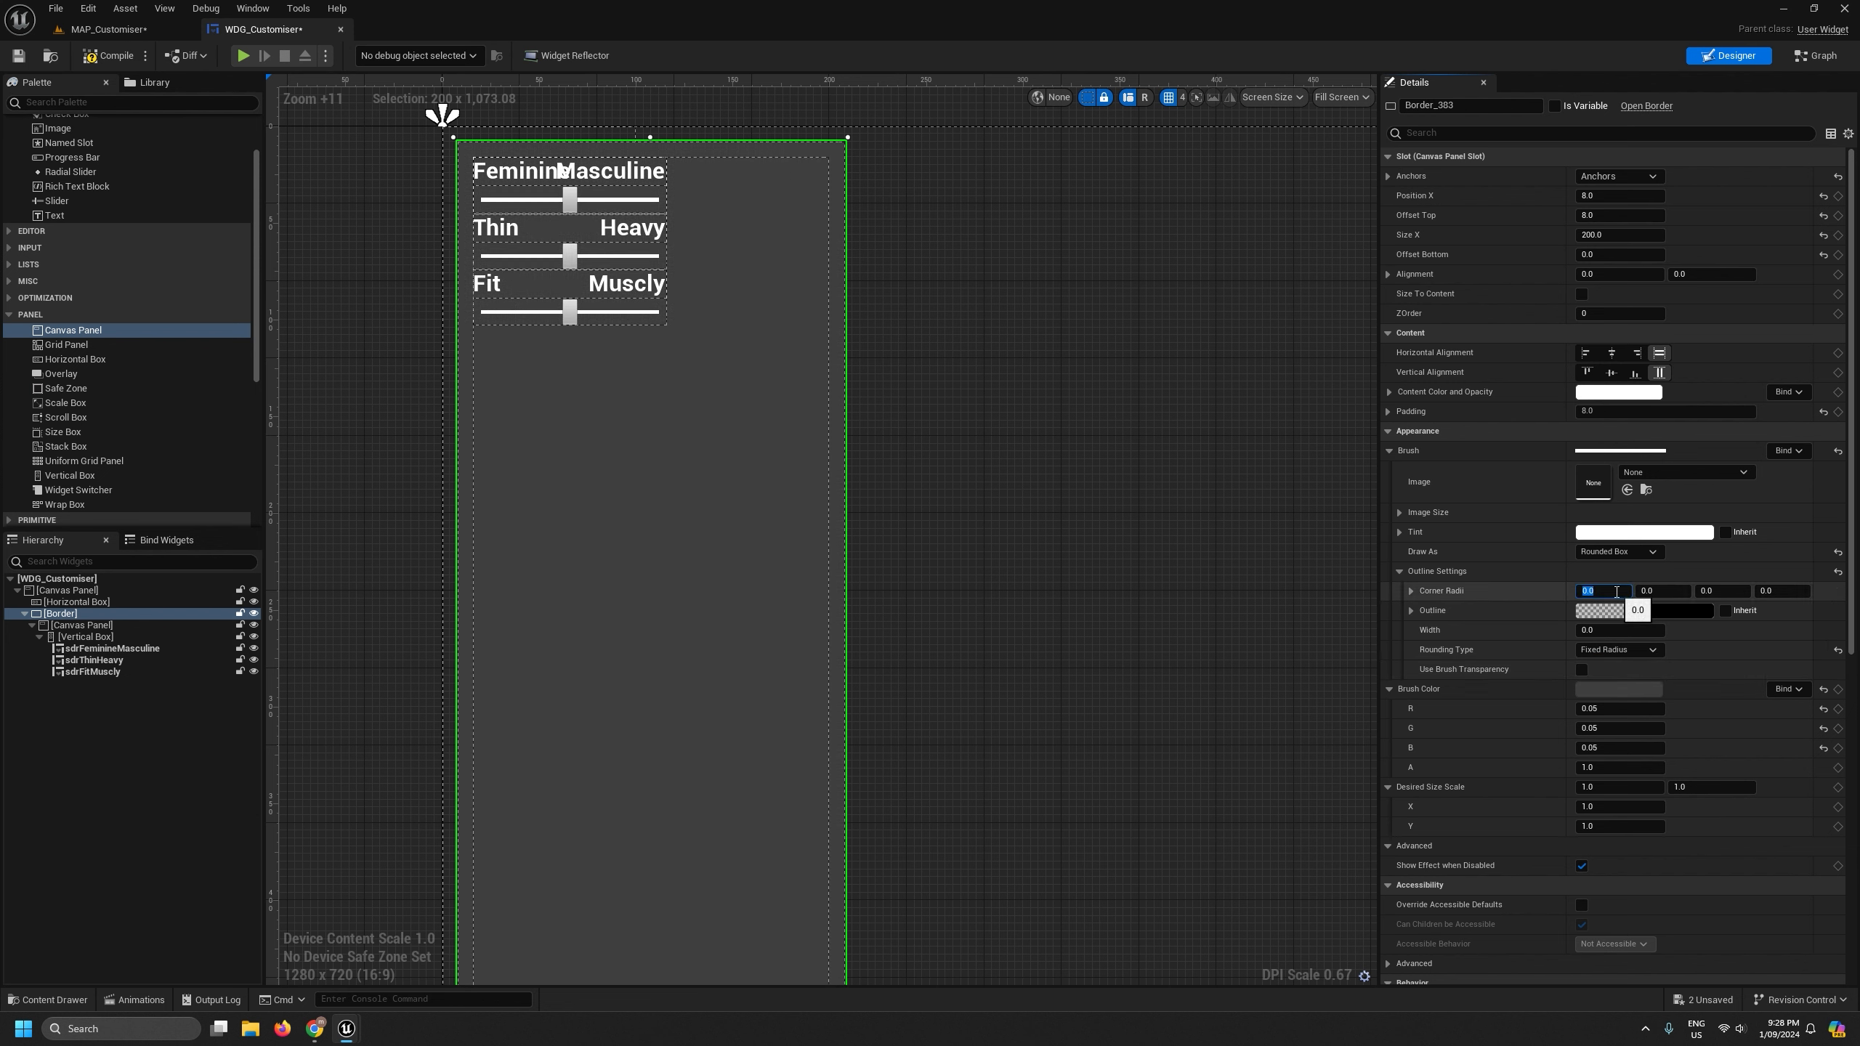
pyautogui.write('10')
pyautogui.press('Tab')
pyautogui.write('10')
pyautogui.press('Tab')
pyautogui.write('10')
pyautogui.press('Tab')
pyautogui.write('10')
pyautogui.press('Tab')
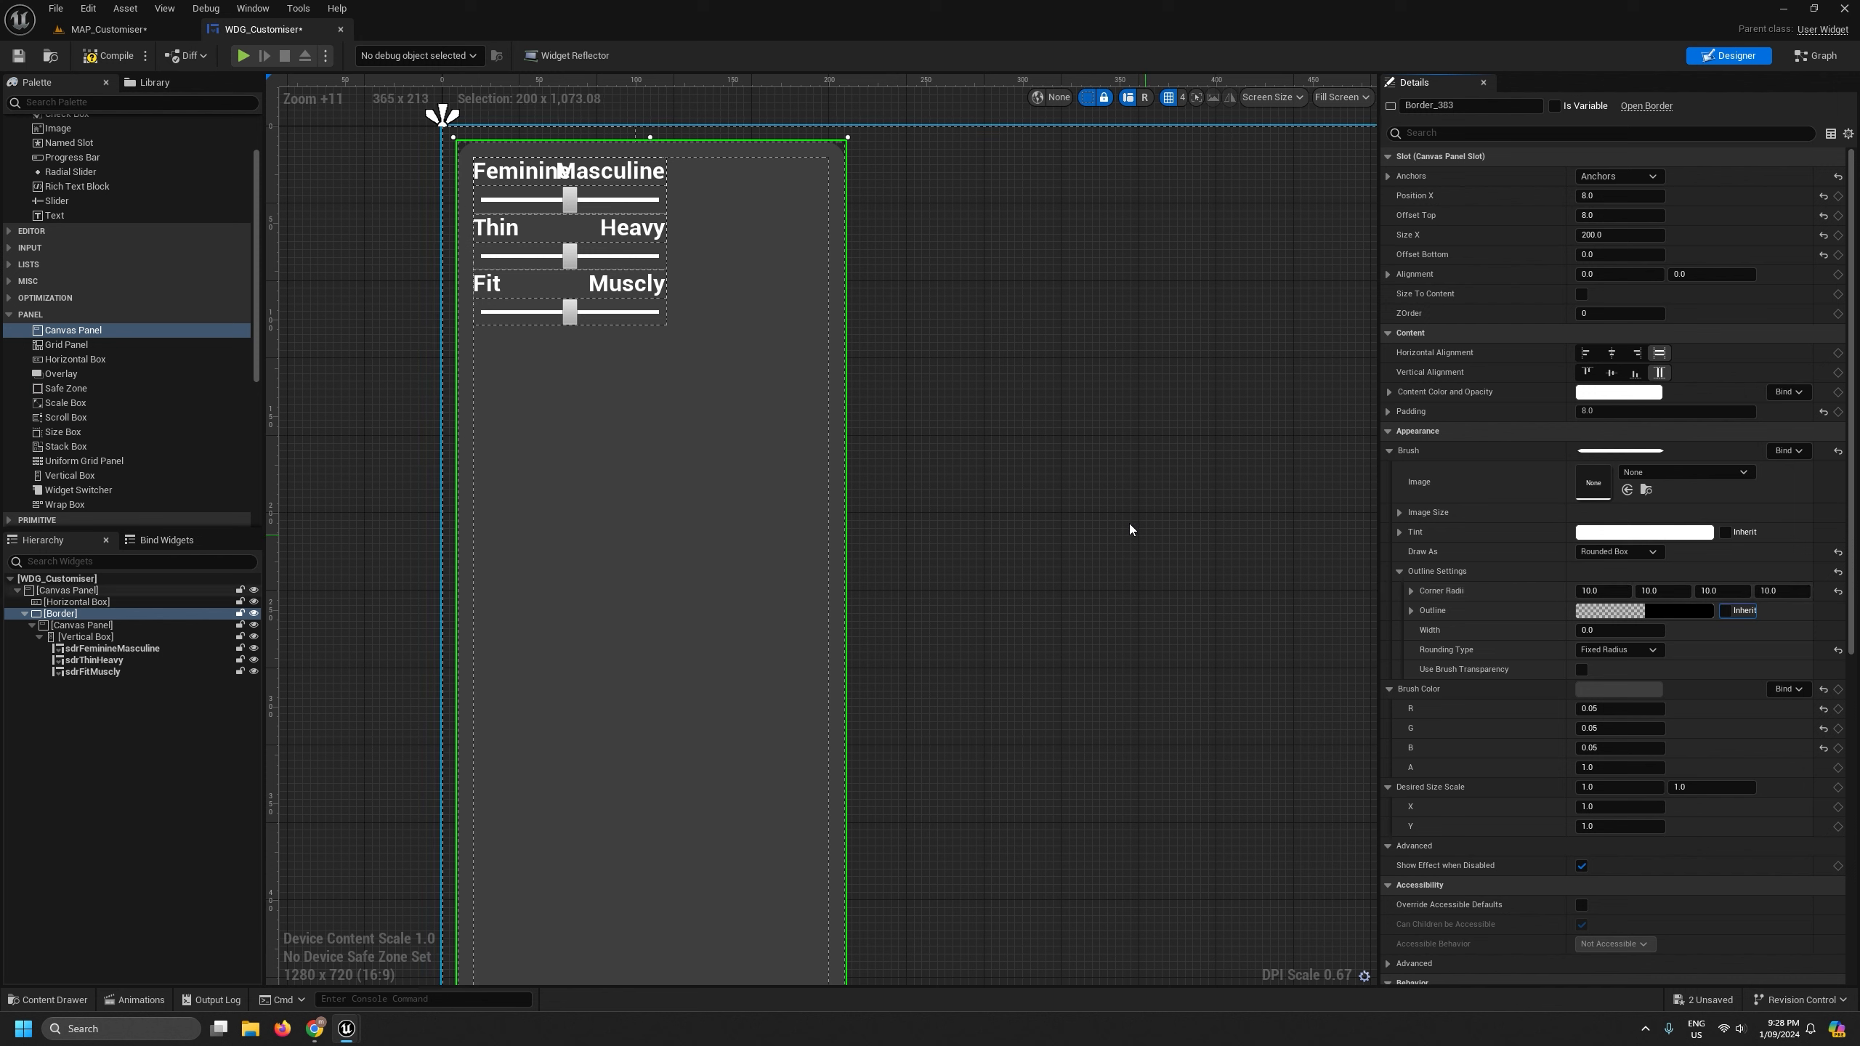
pyautogui.click(1092, 486)
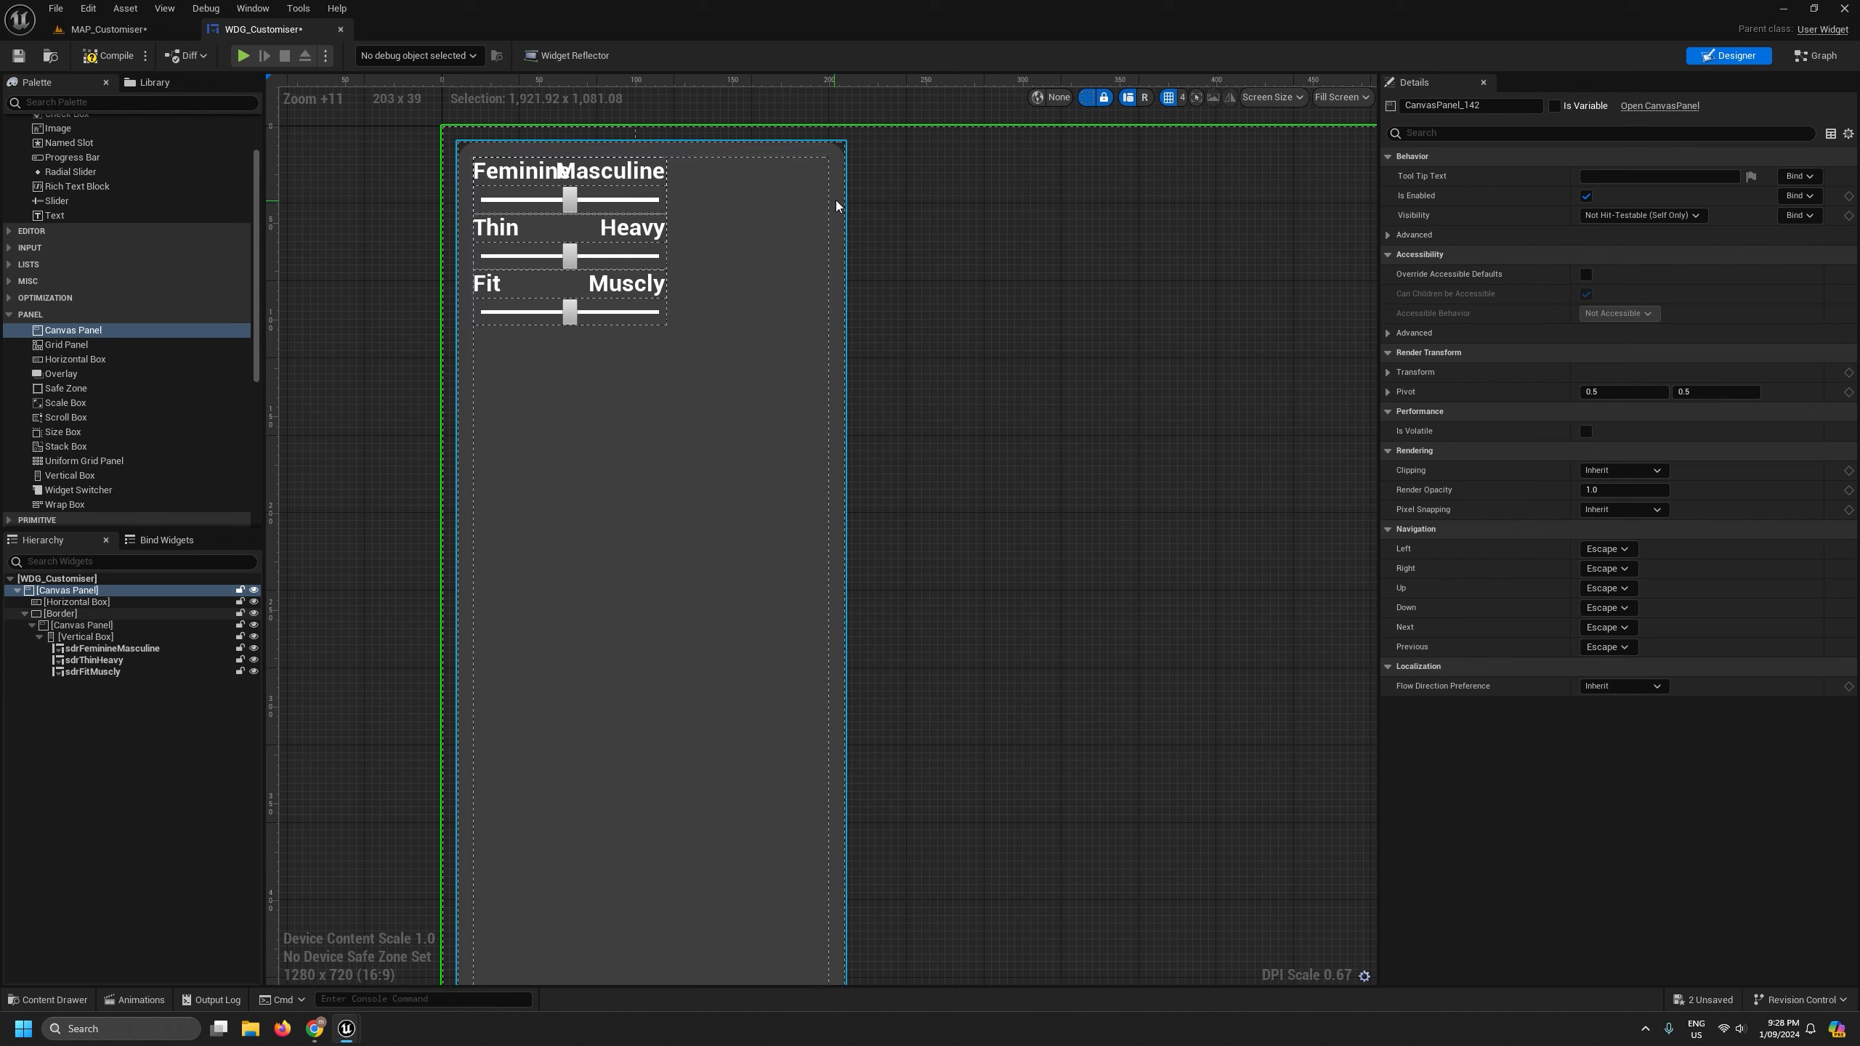
pyautogui.click(87, 626)
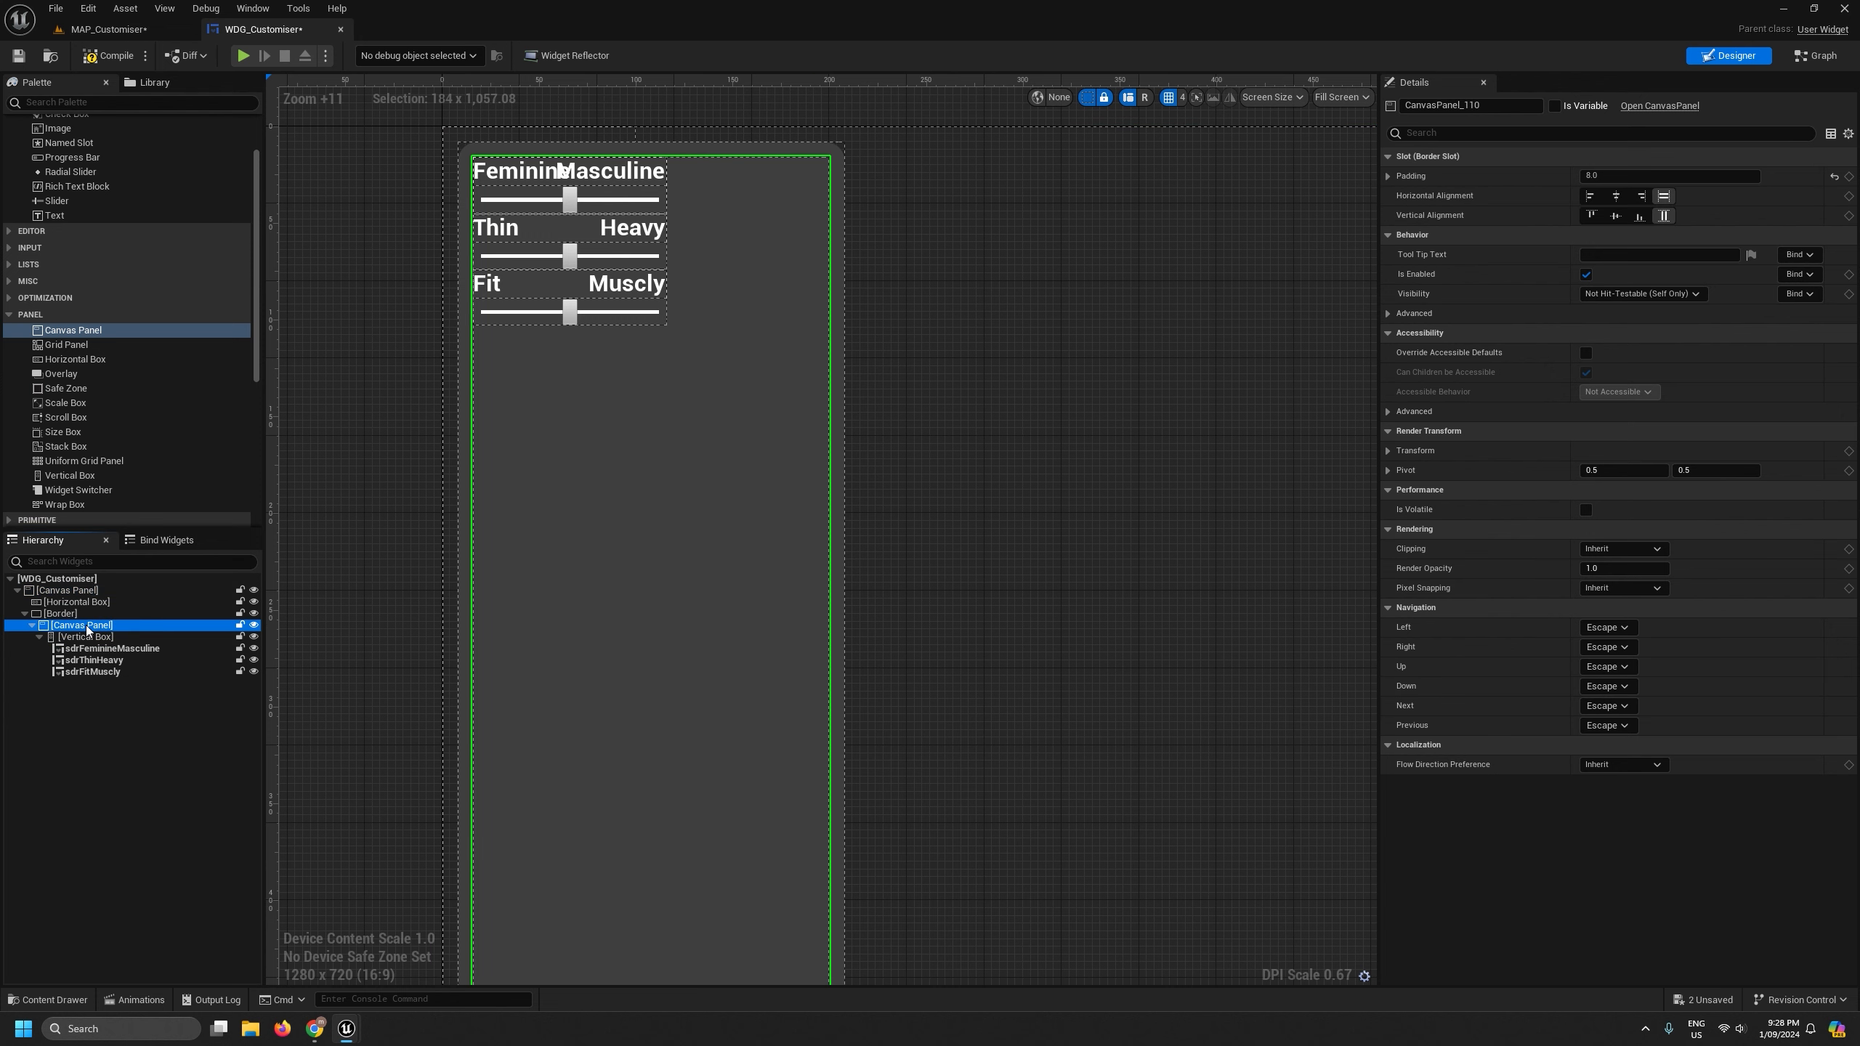
pyautogui.click(82, 614)
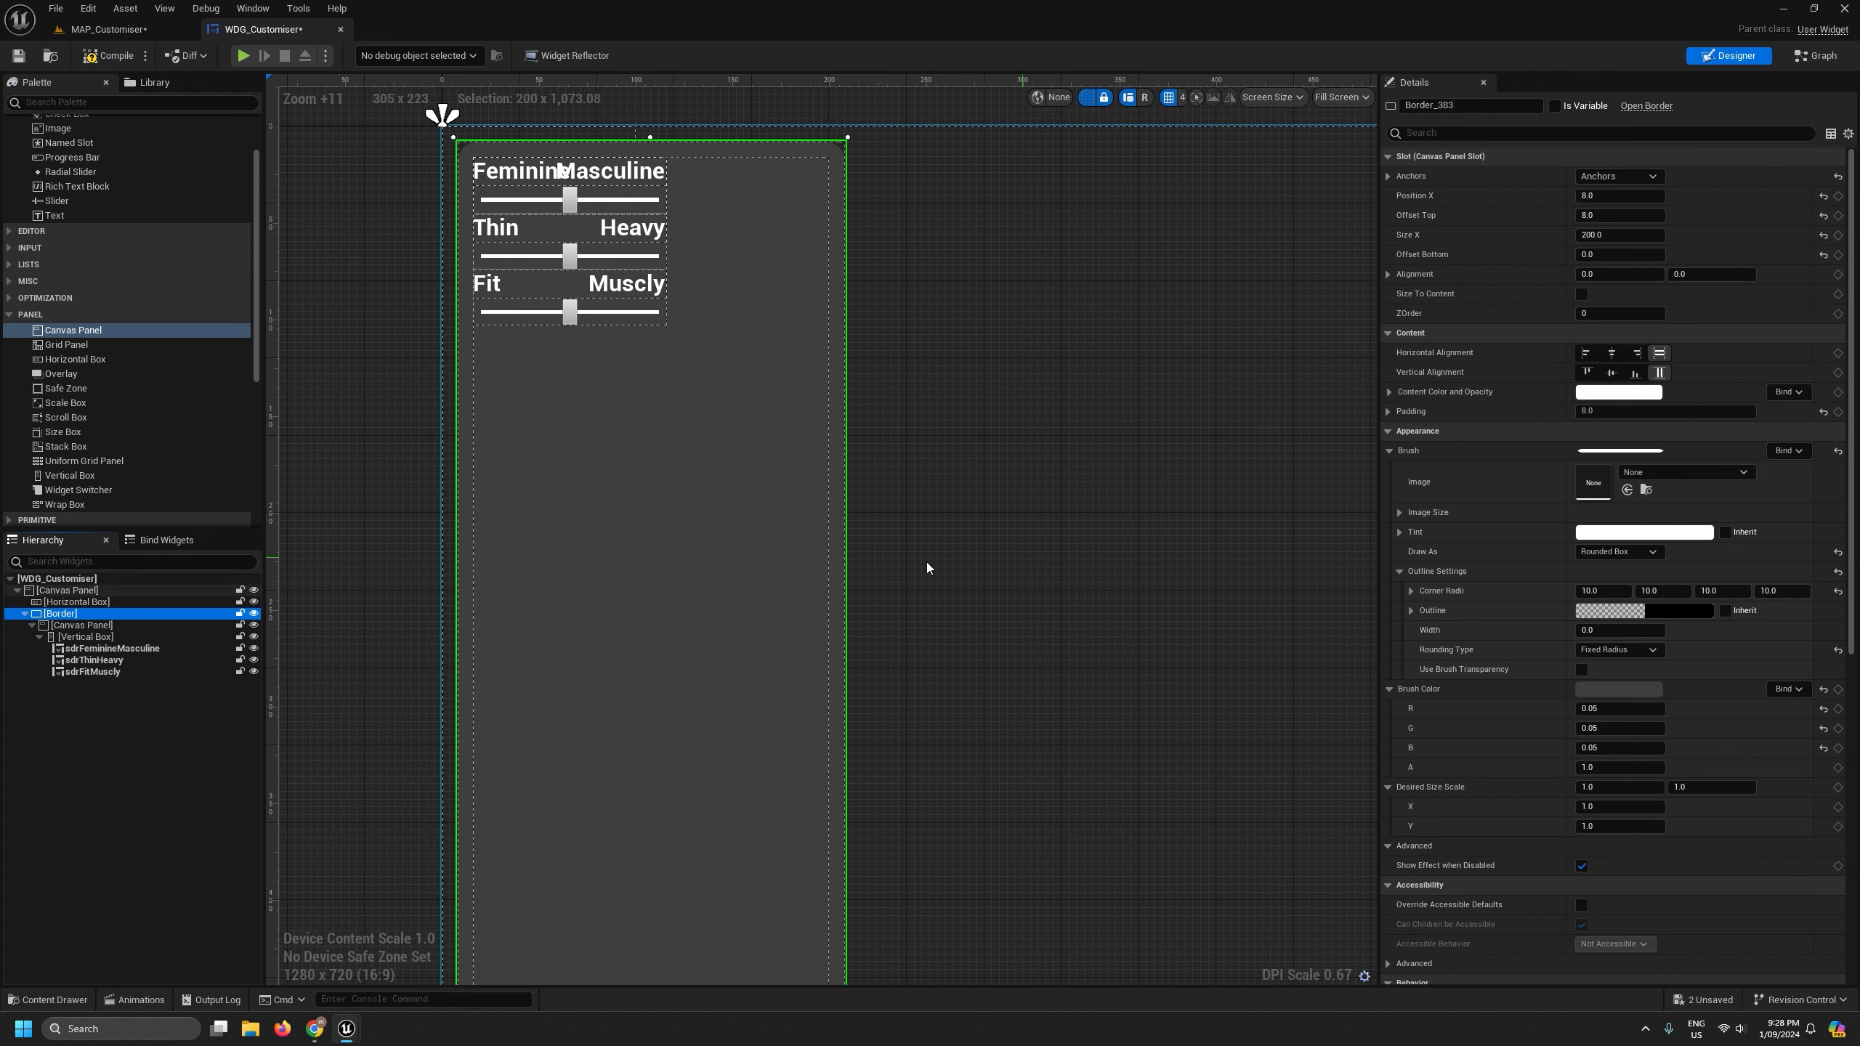
# - Set the alpha of the Border's Brush Color to 0.25 so the side panel is semi-transparent
pyautogui.click(83, 626)
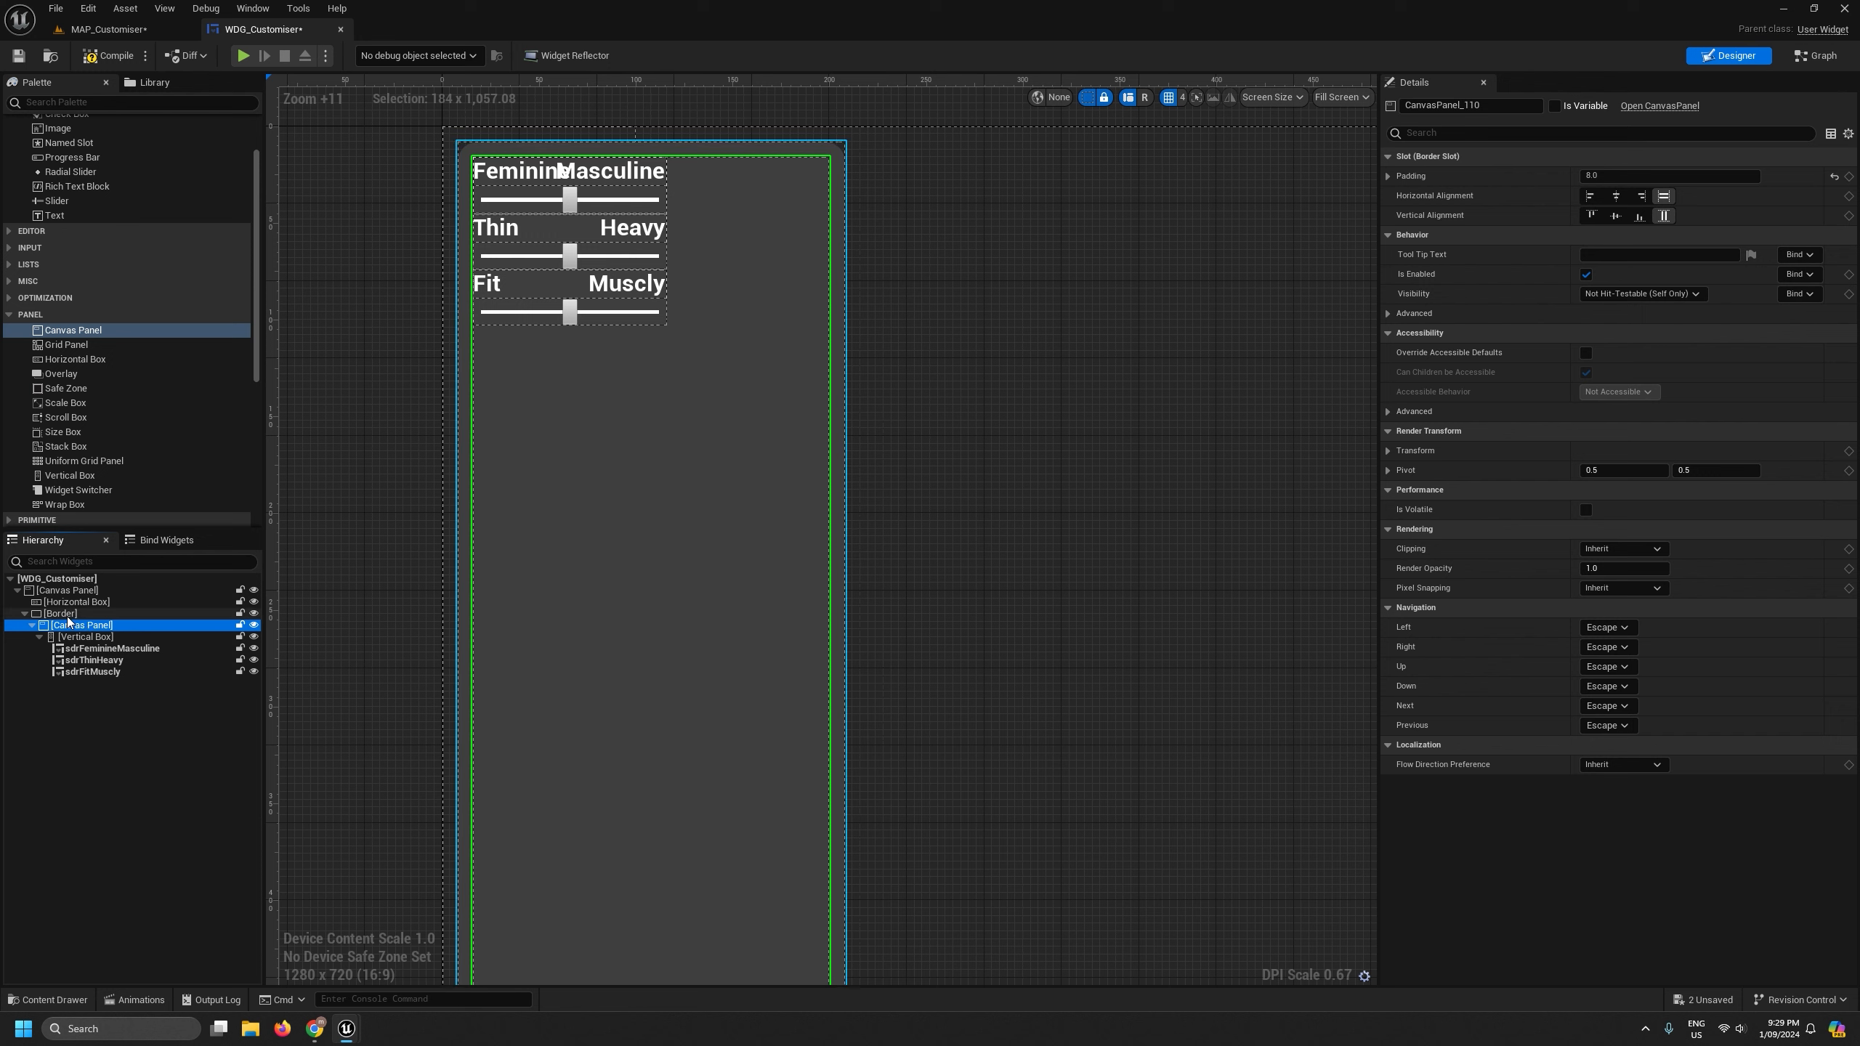
pyautogui.click(63, 614)
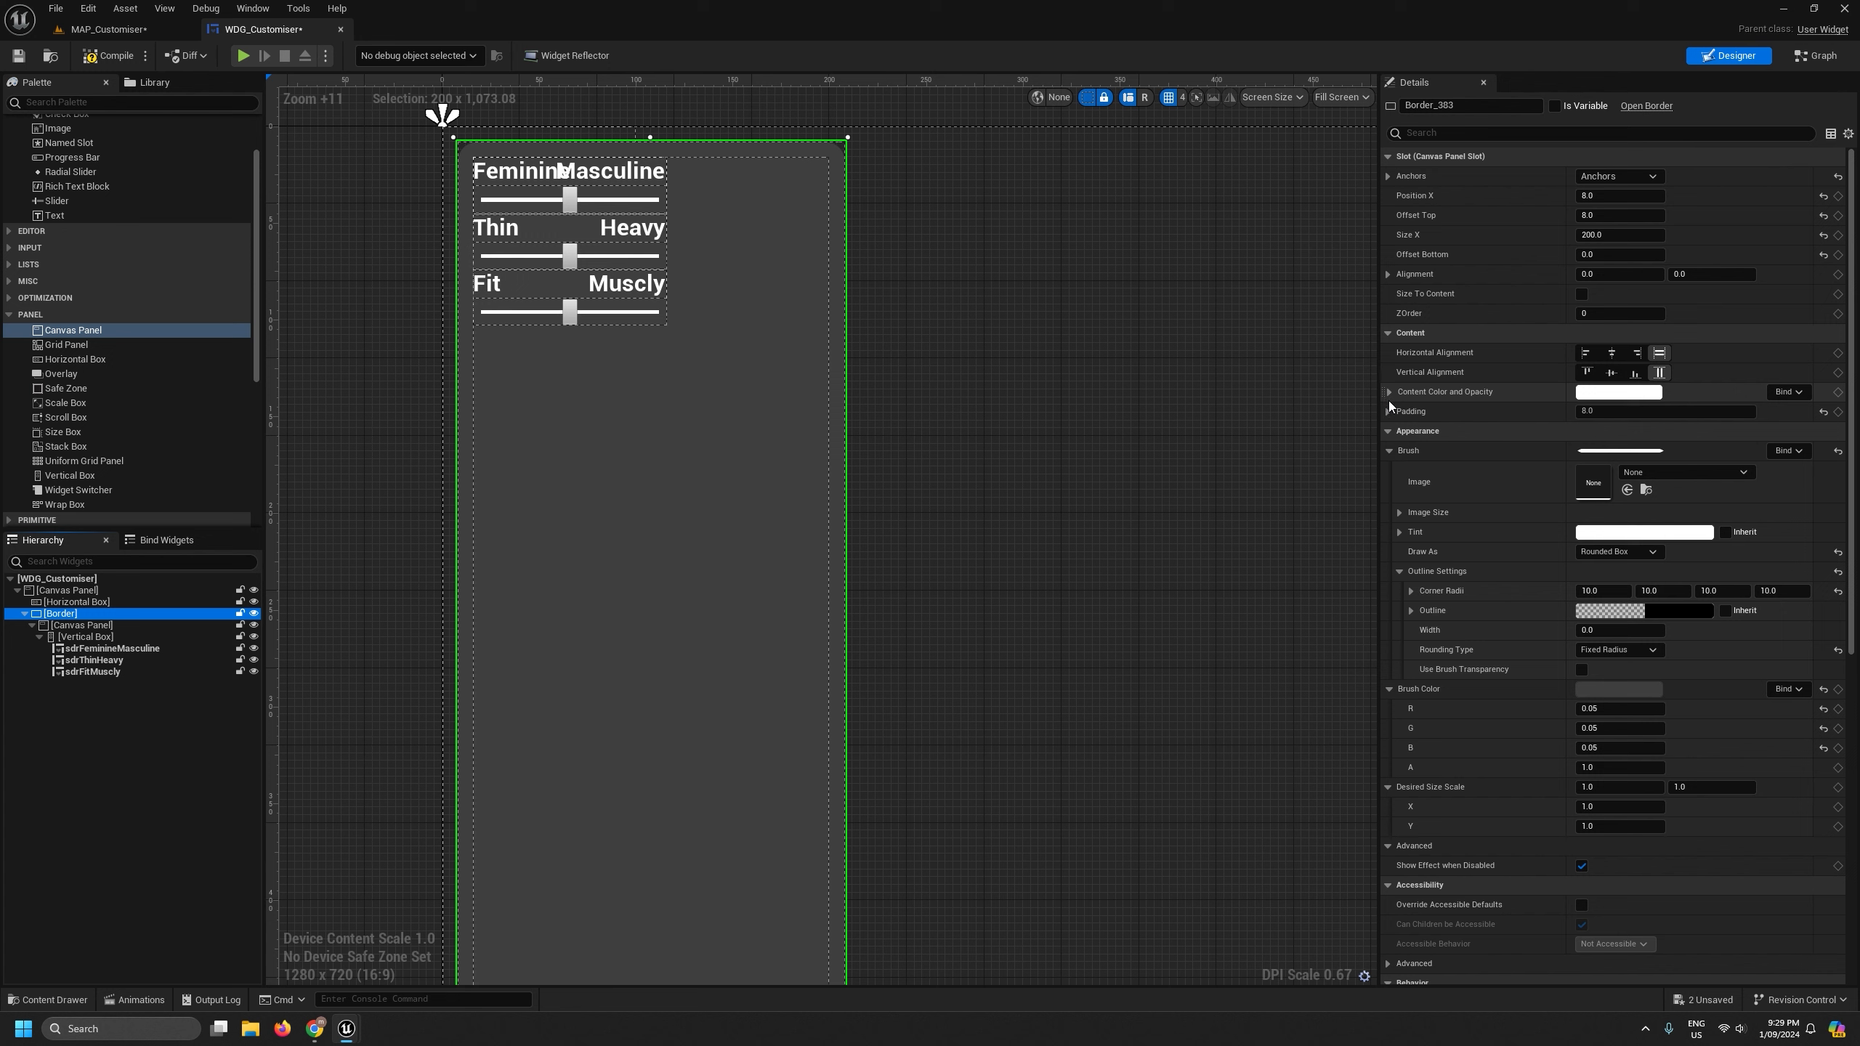
pyautogui.click(1395, 453)
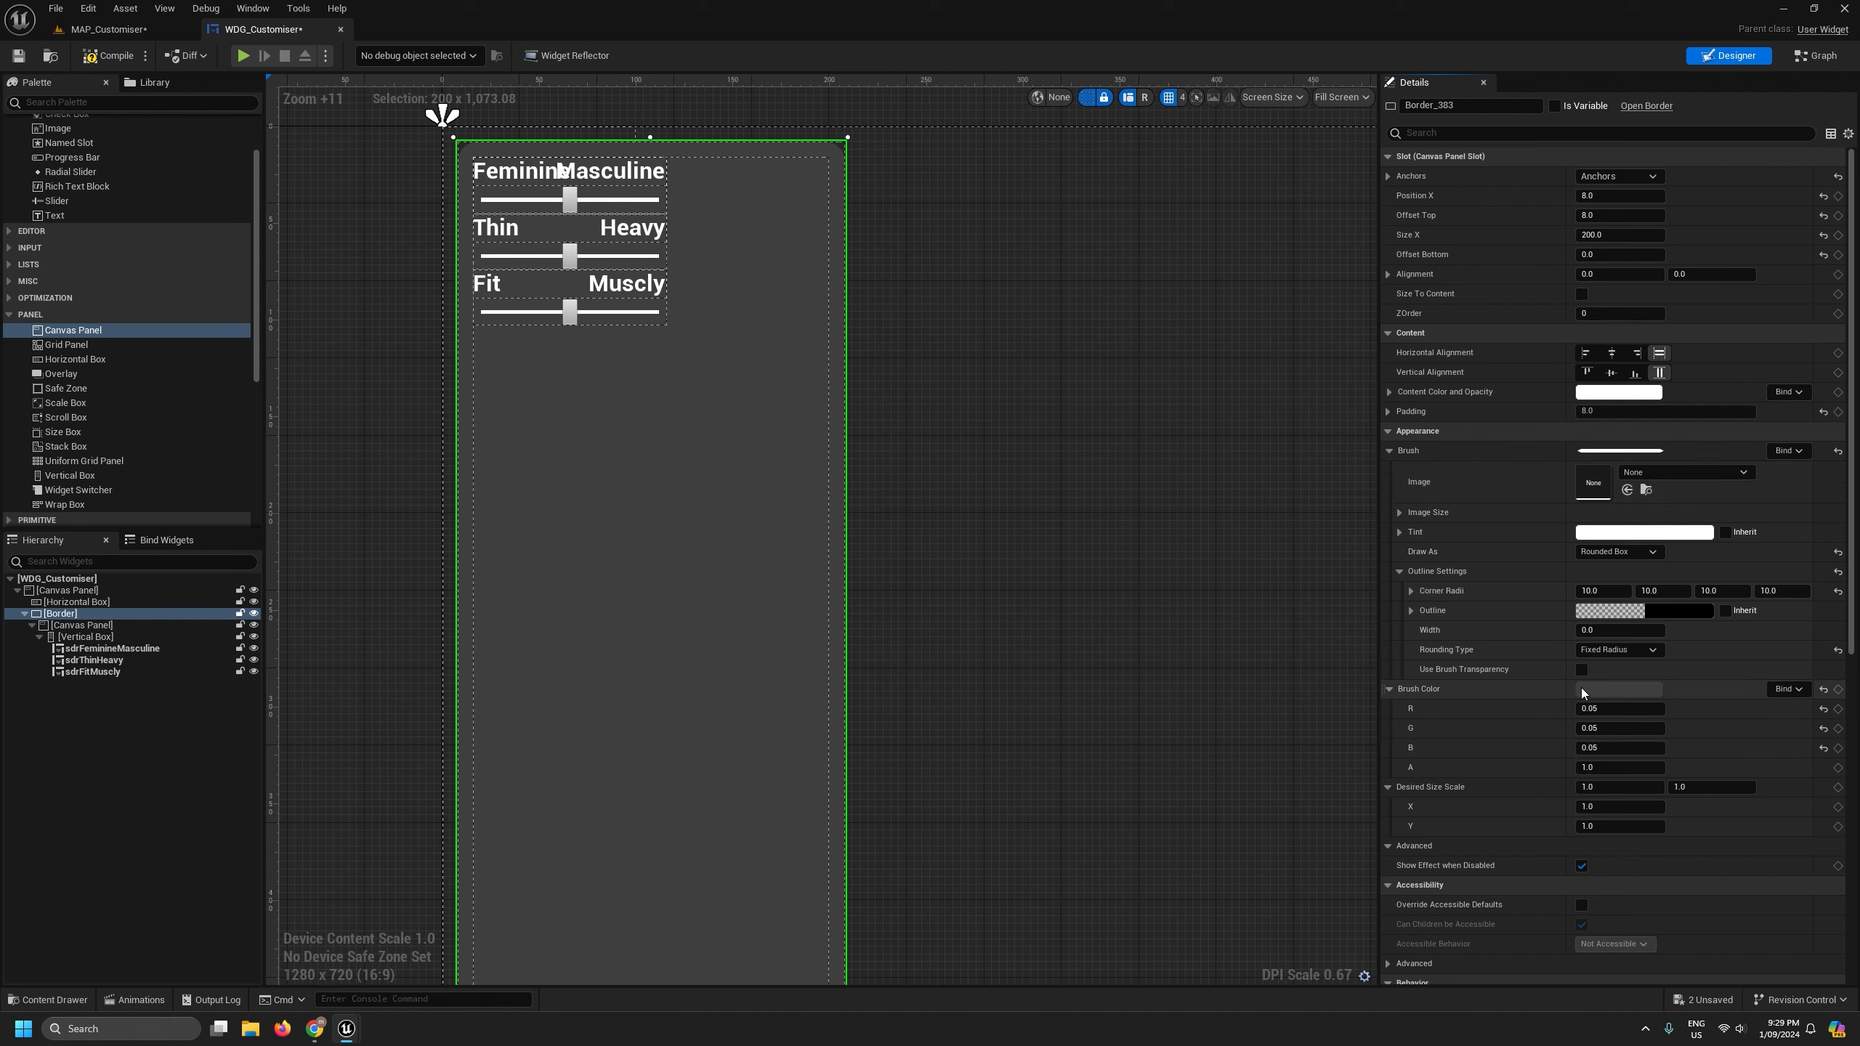
pyautogui.click(1617, 771)
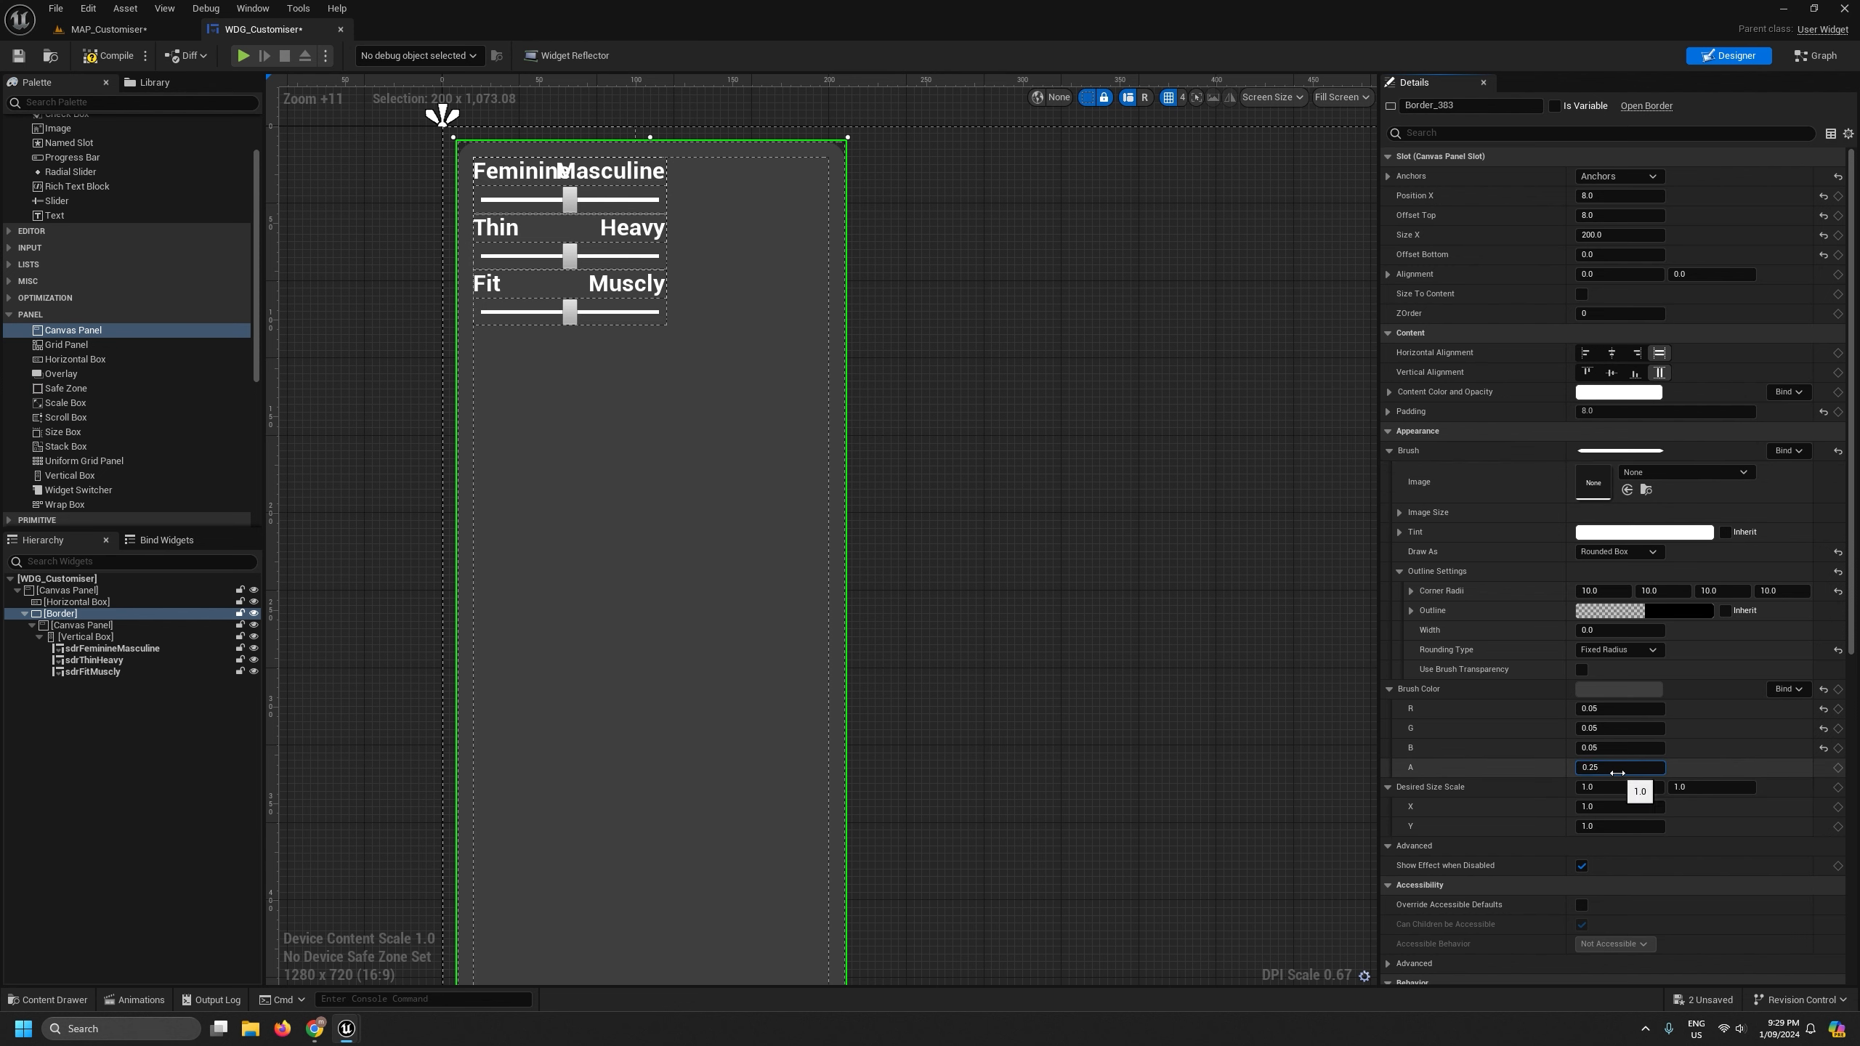
pyautogui.press('Return')
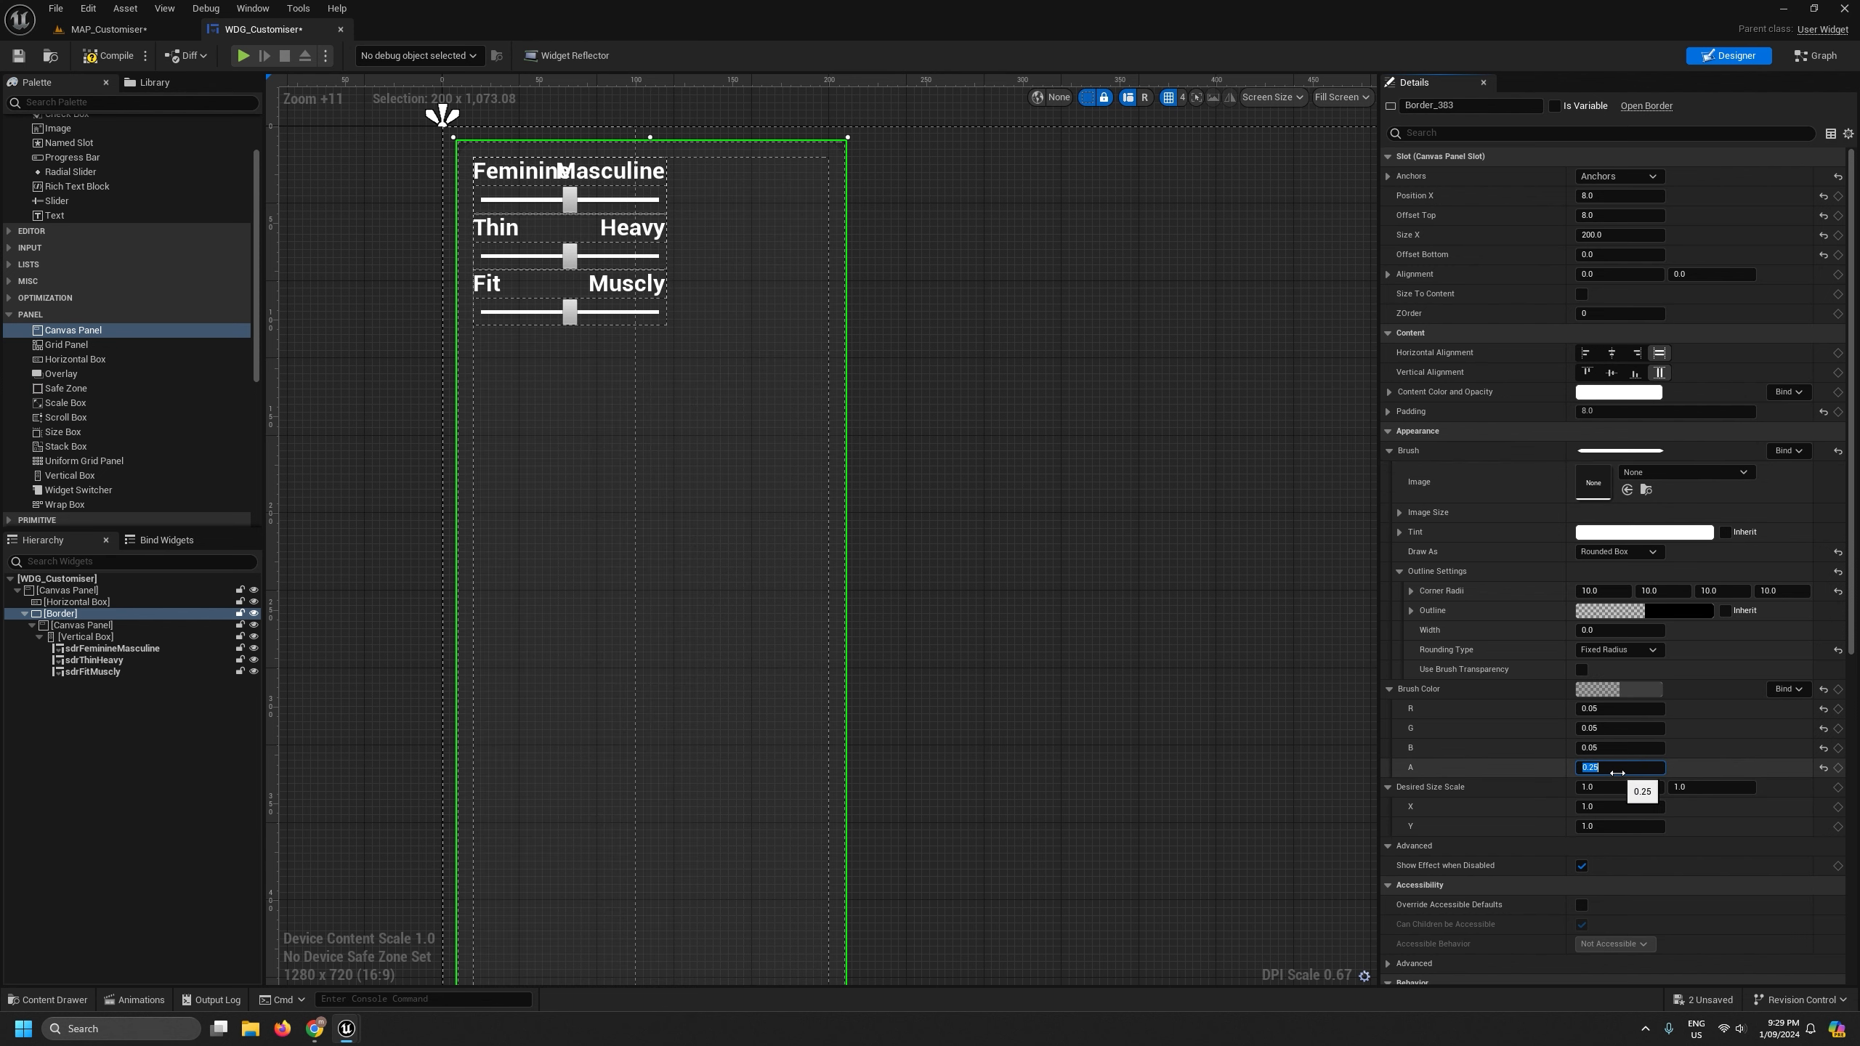
# - Darken the Border's Brush Color in the Color Picker by setting its value (V) to 0.005, and accept the colour
pyautogui.click(1637, 690)
pyautogui.moveTo(1535, 810); pyautogui.dragTo(1532, 817)
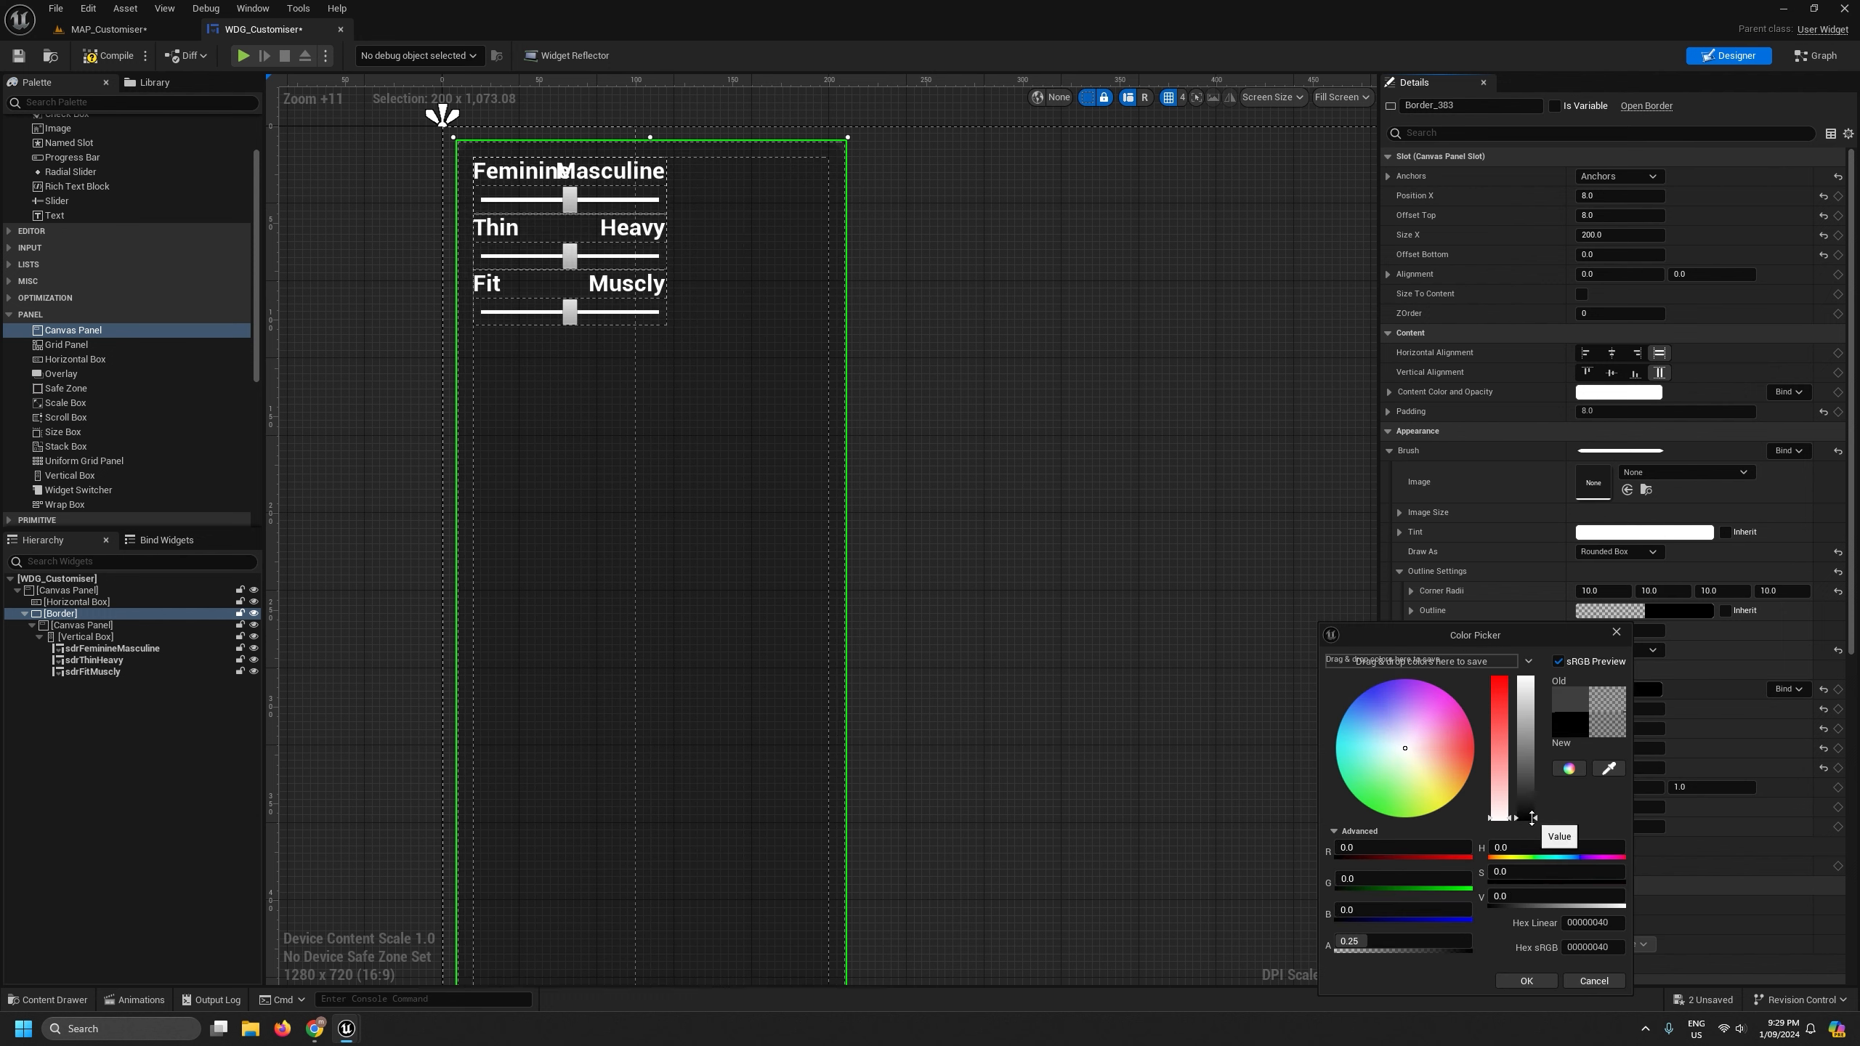
pyautogui.moveTo(1532, 818); pyautogui.dragTo(1531, 816)
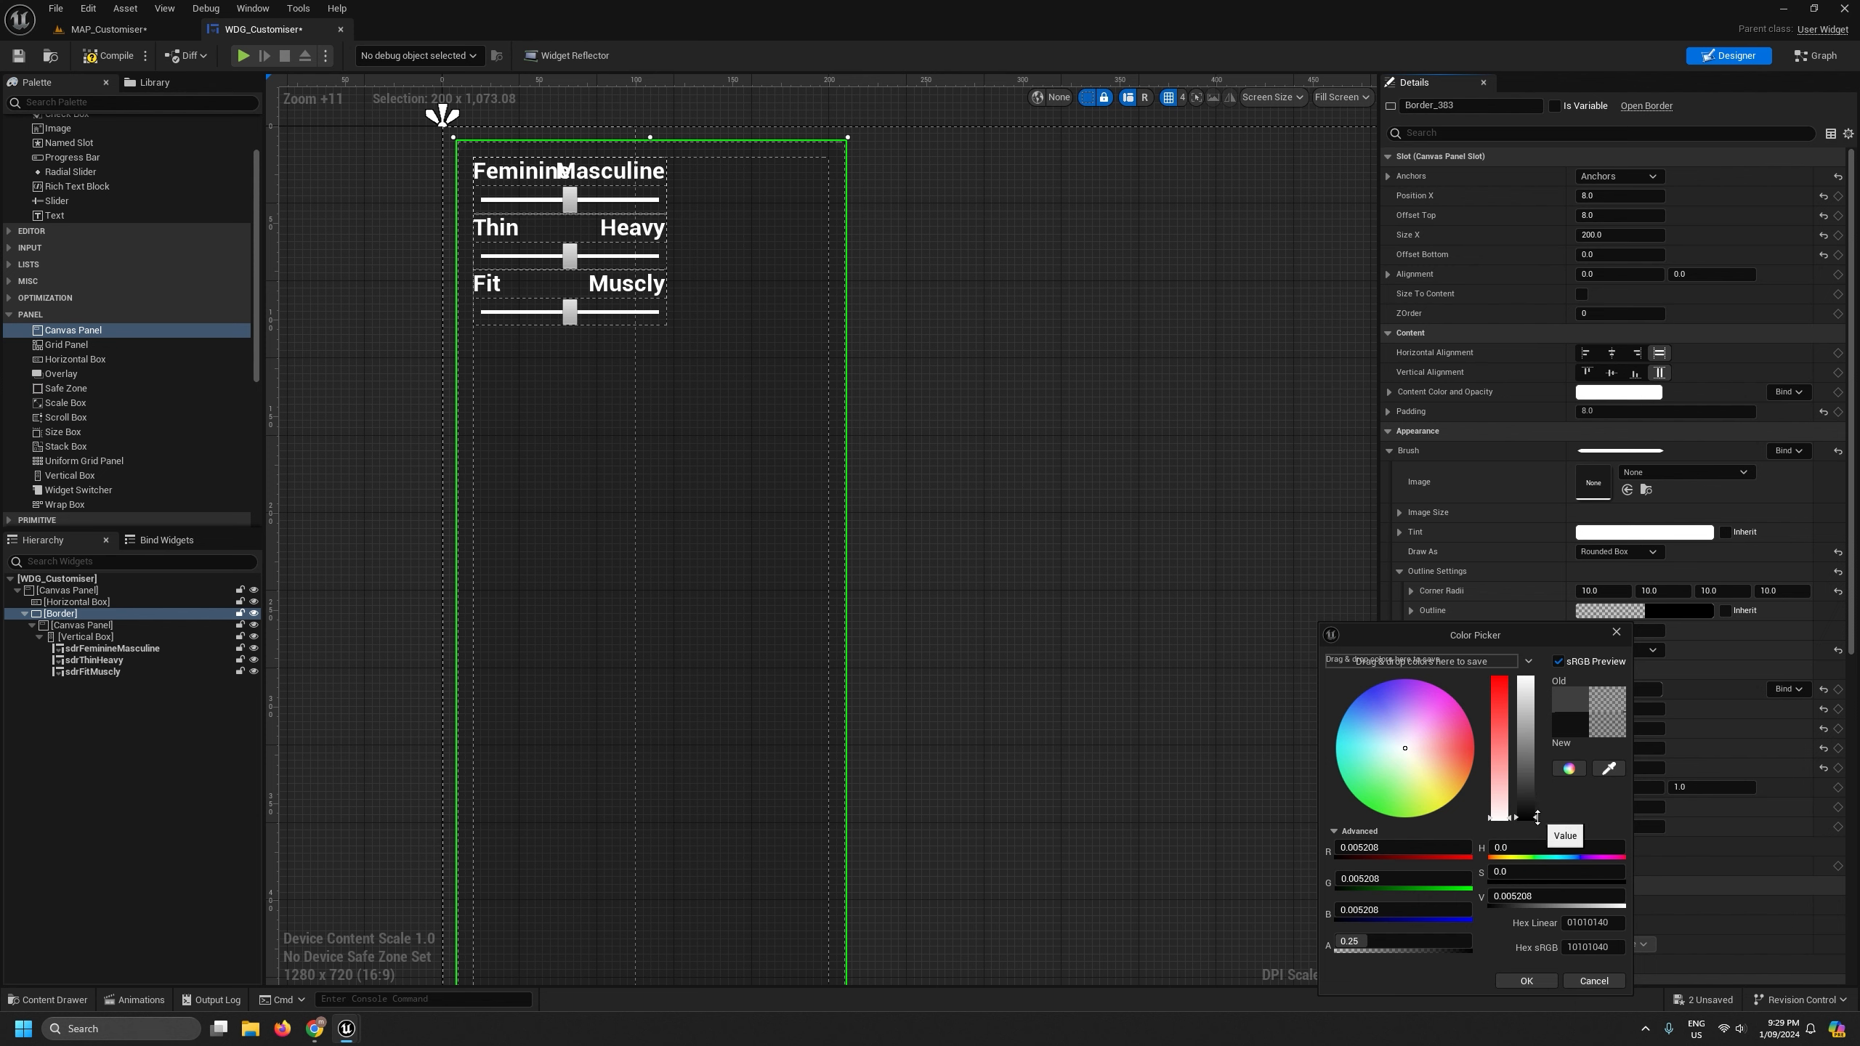
pyautogui.click(1546, 895)
pyautogui.press('BackSpace')
pyautogui.press('BackSpace')
pyautogui.press('BackSpace')
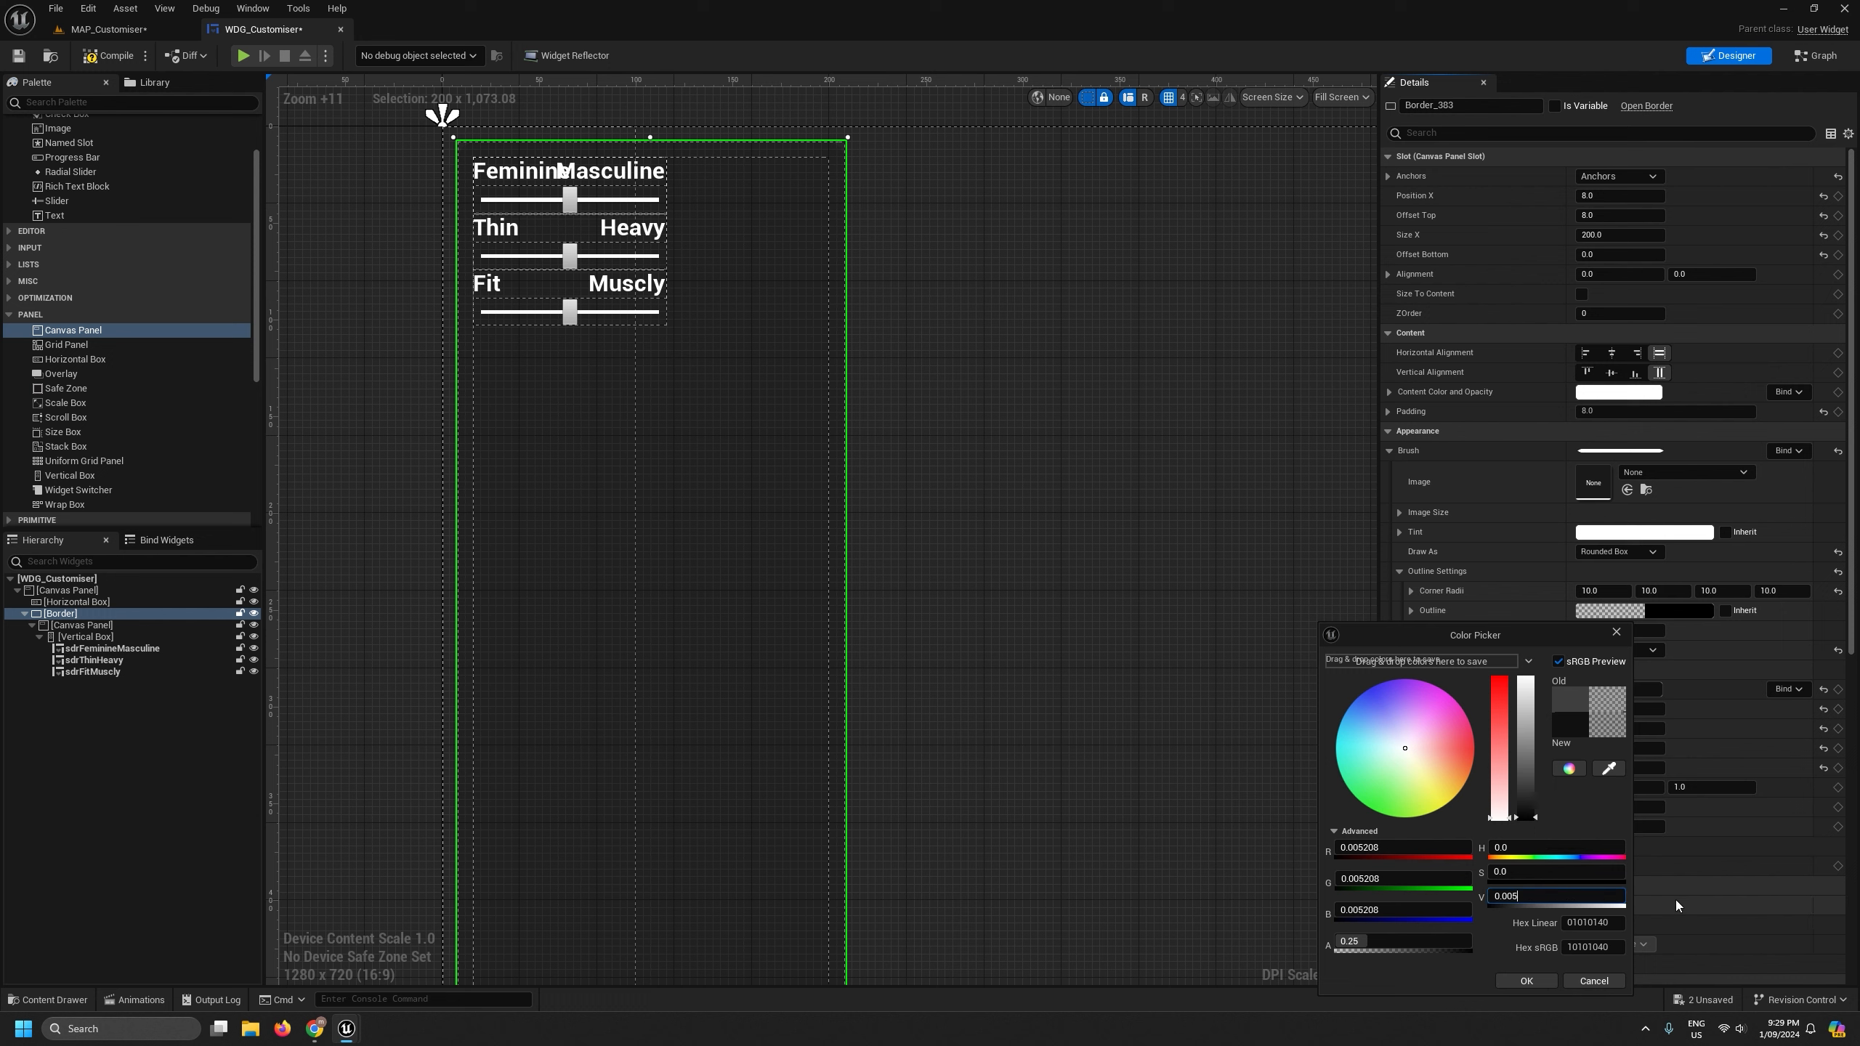
pyautogui.click(1526, 980)
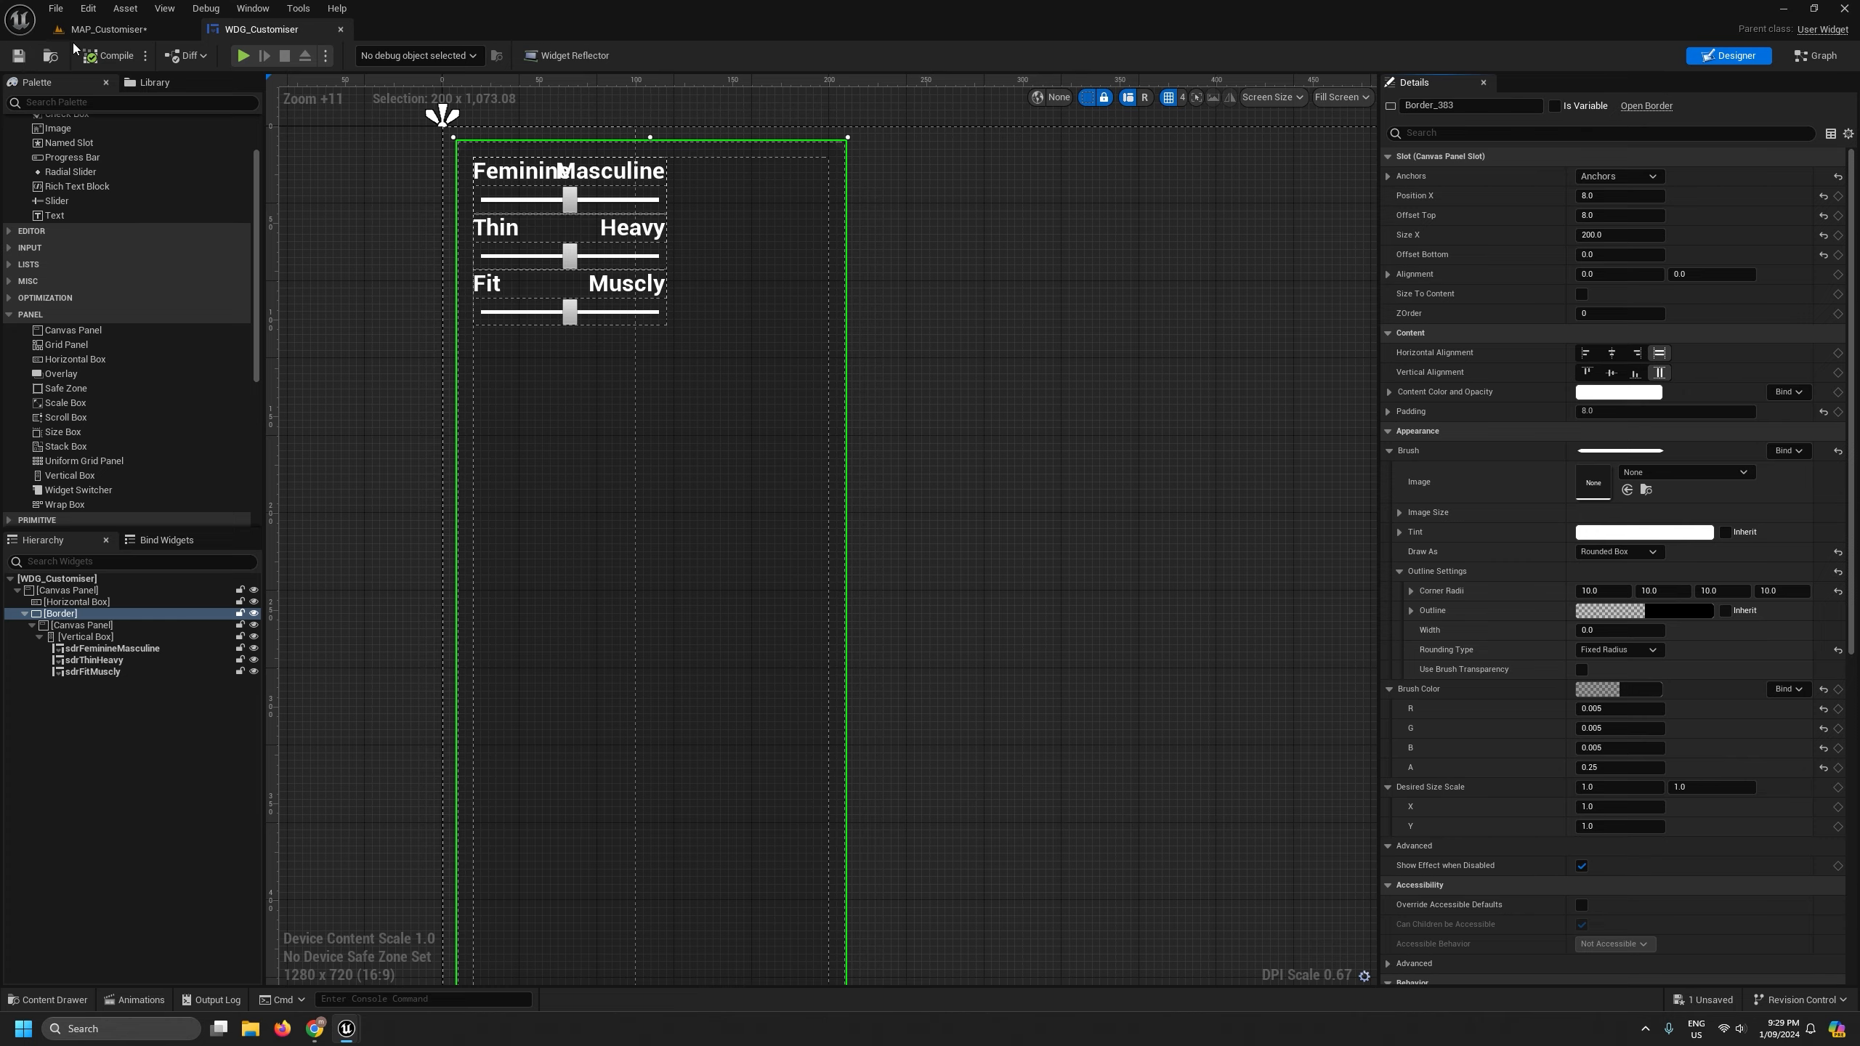
# - Play-test the MAP_Customiser level in full screen, try the Feminine/Masculine slider on the panel, and end the session
pyautogui.click(95, 29)
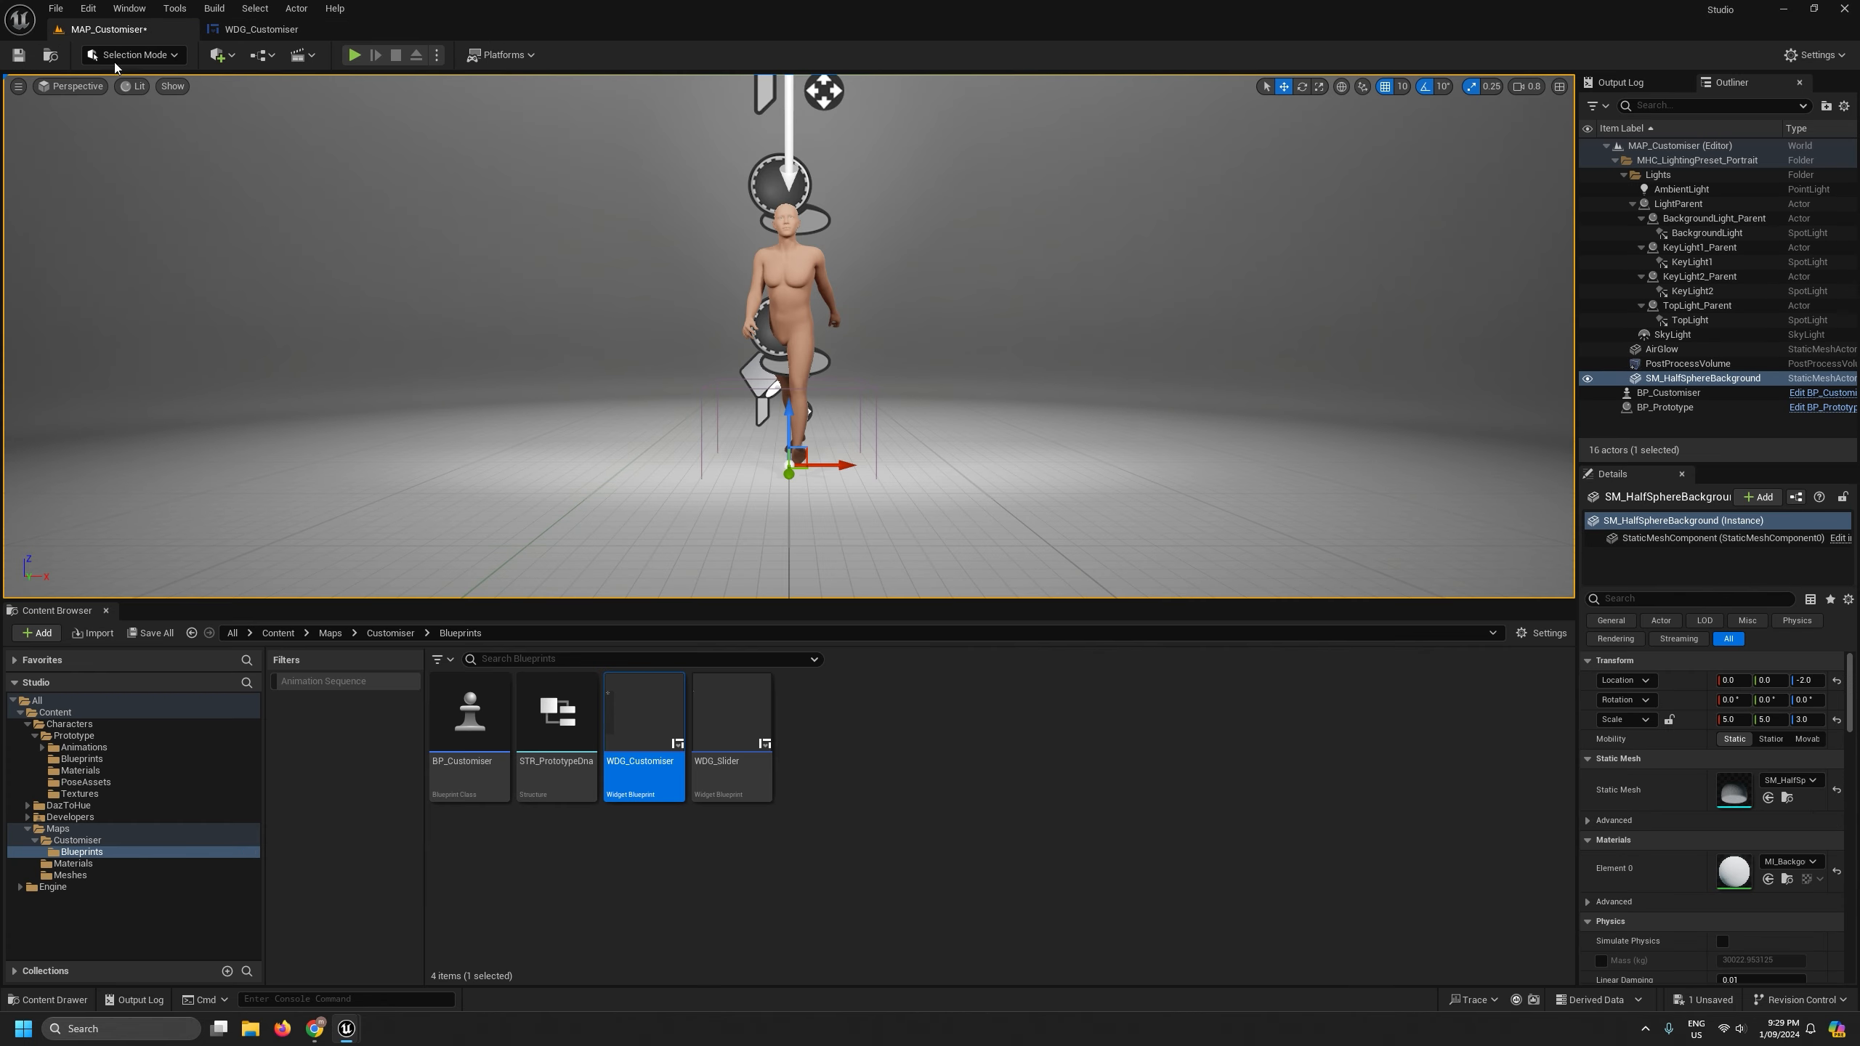
pyautogui.click(353, 56)
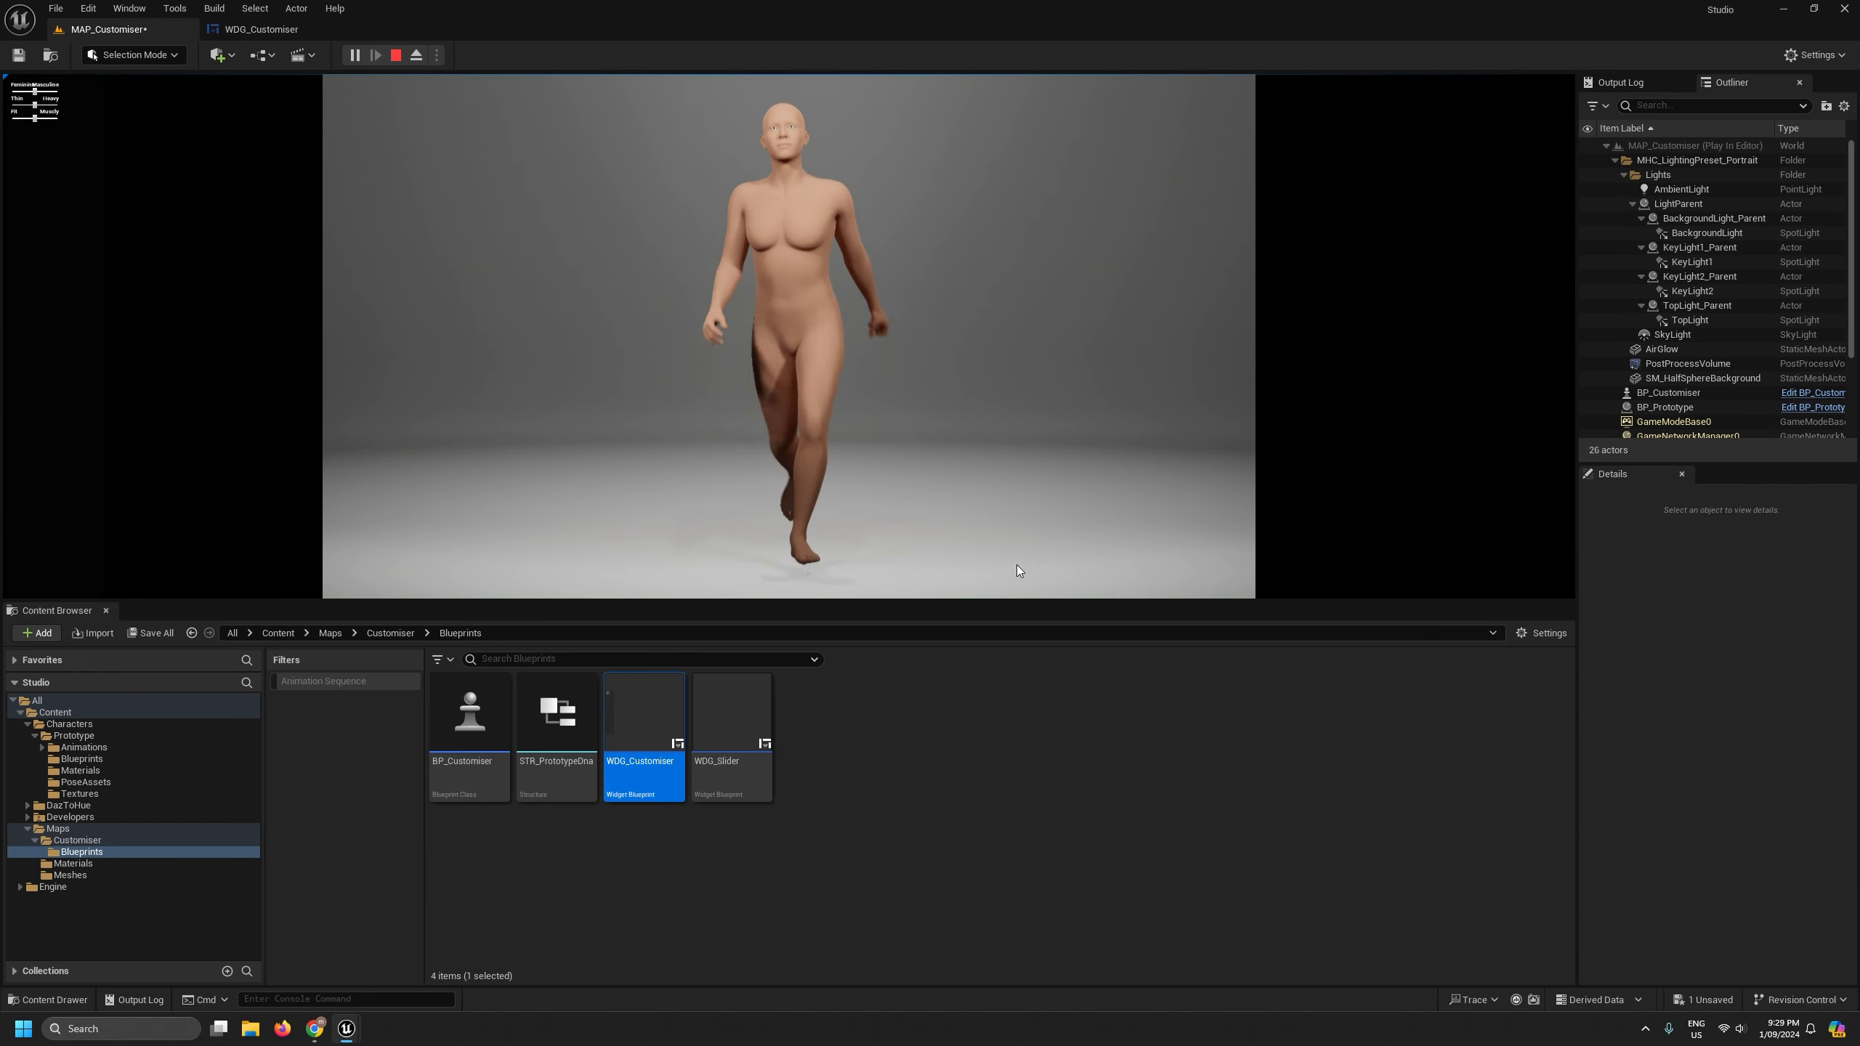
pyautogui.press('F11')
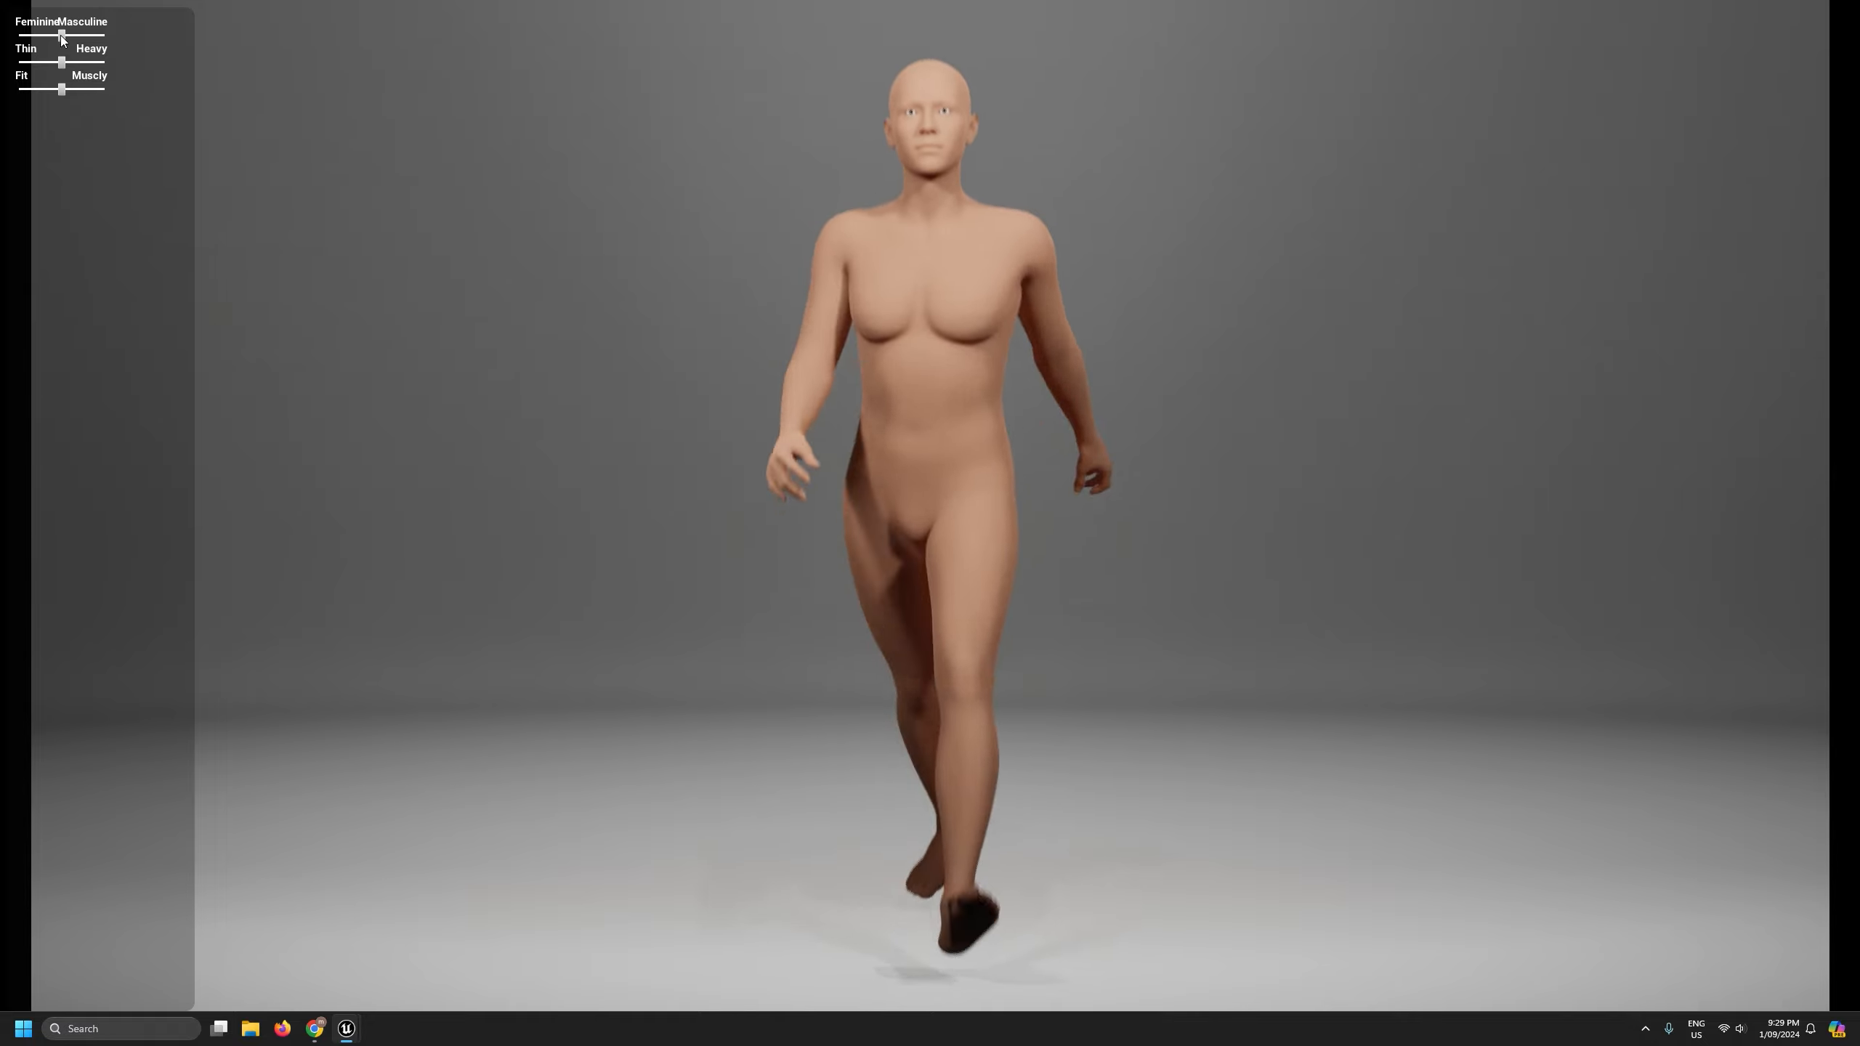
pyautogui.moveTo(61, 35)
pyautogui.mouseDown()
pyautogui.moveTo(104, 35)
pyautogui.moveTo(22, 35)
pyautogui.moveTo(111, 37)
pyautogui.moveTo(67, 37)
pyautogui.mouseUp()
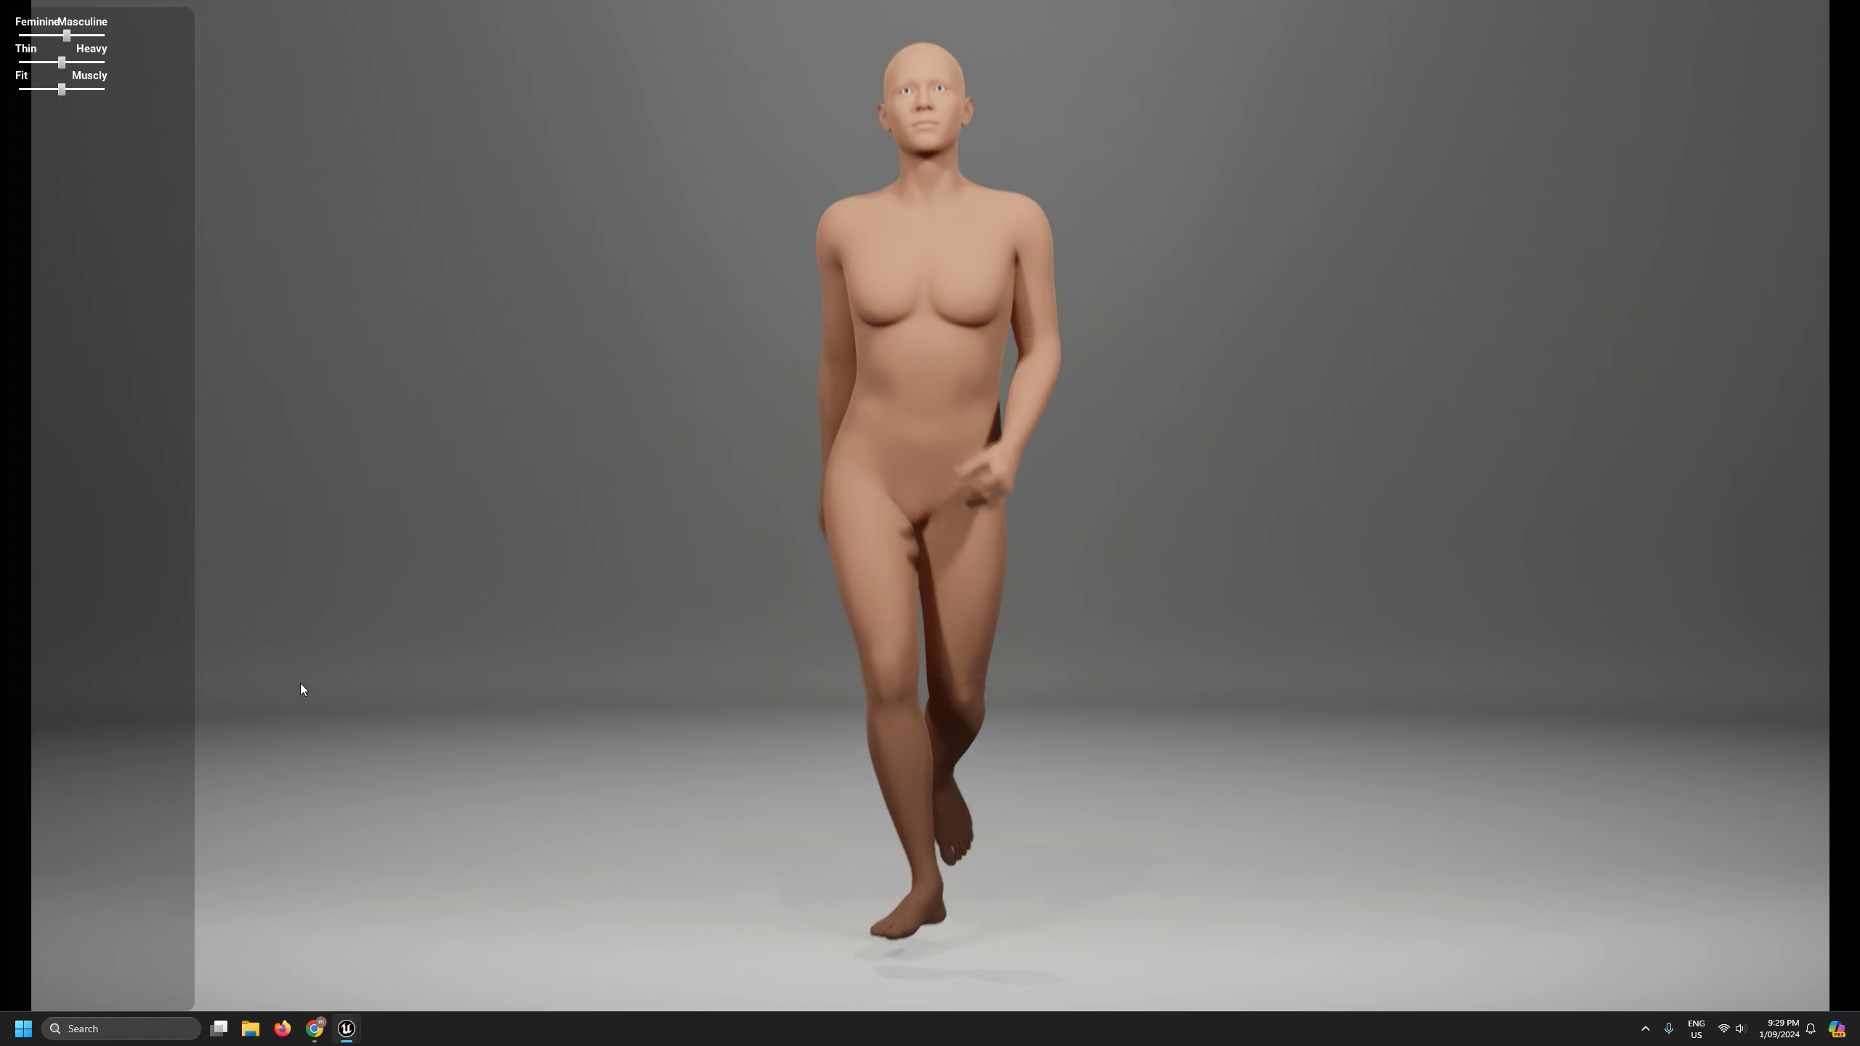
pyautogui.press('Escape')
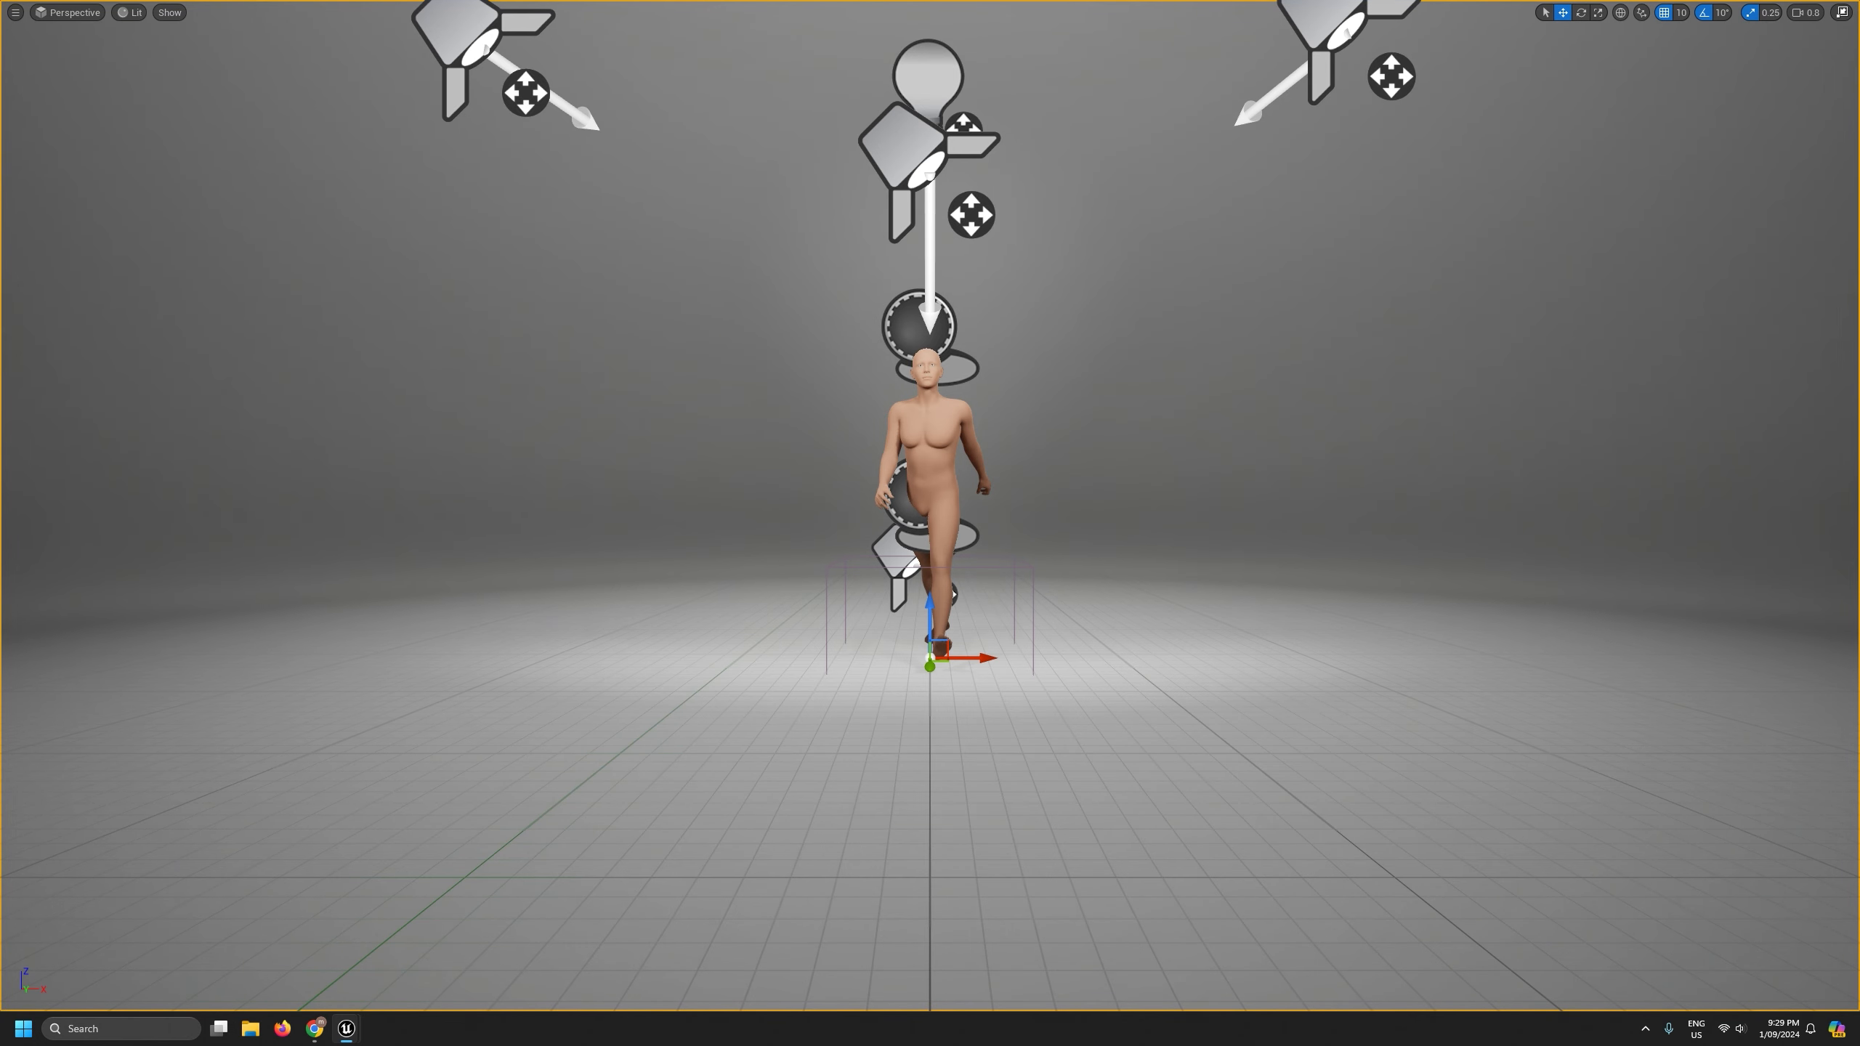
pyautogui.press('F11')
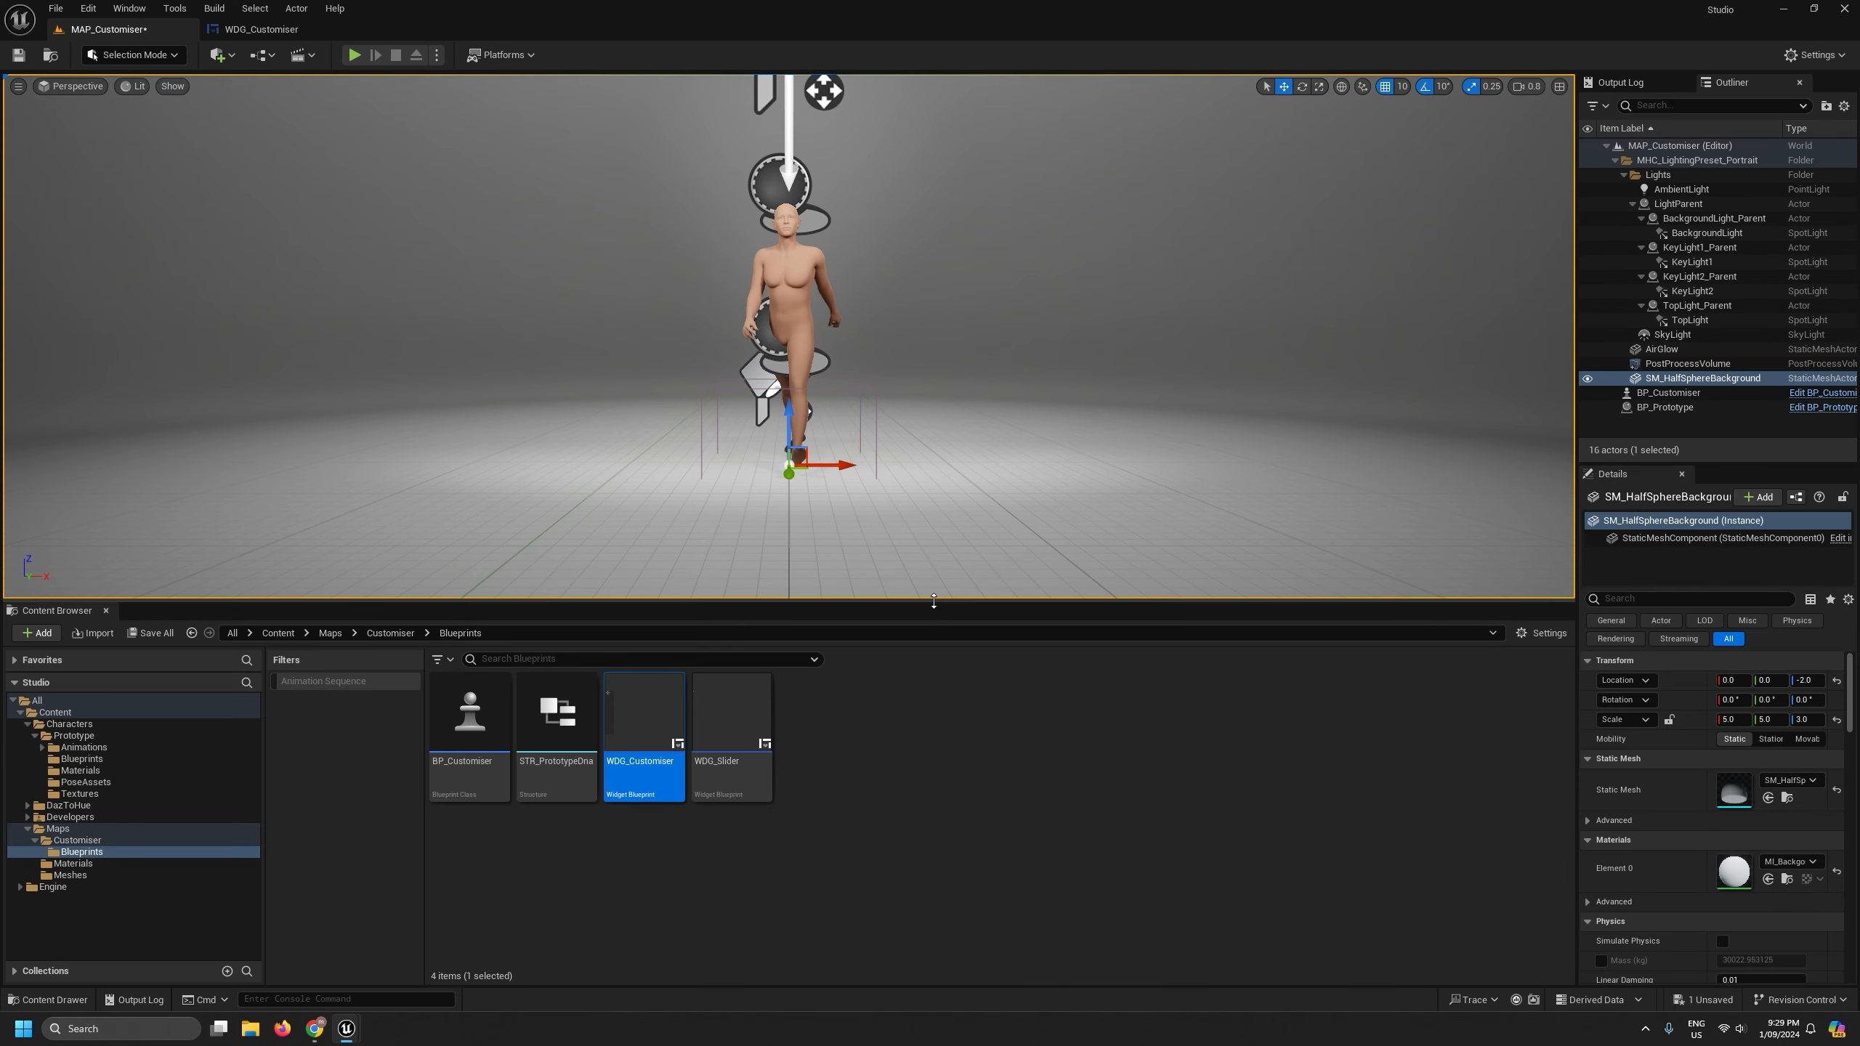
# - Enlarge the level viewport above the Content Browser and reopen the WDG_Customiser widget
pyautogui.moveTo(934, 601); pyautogui.dragTo(930, 671)
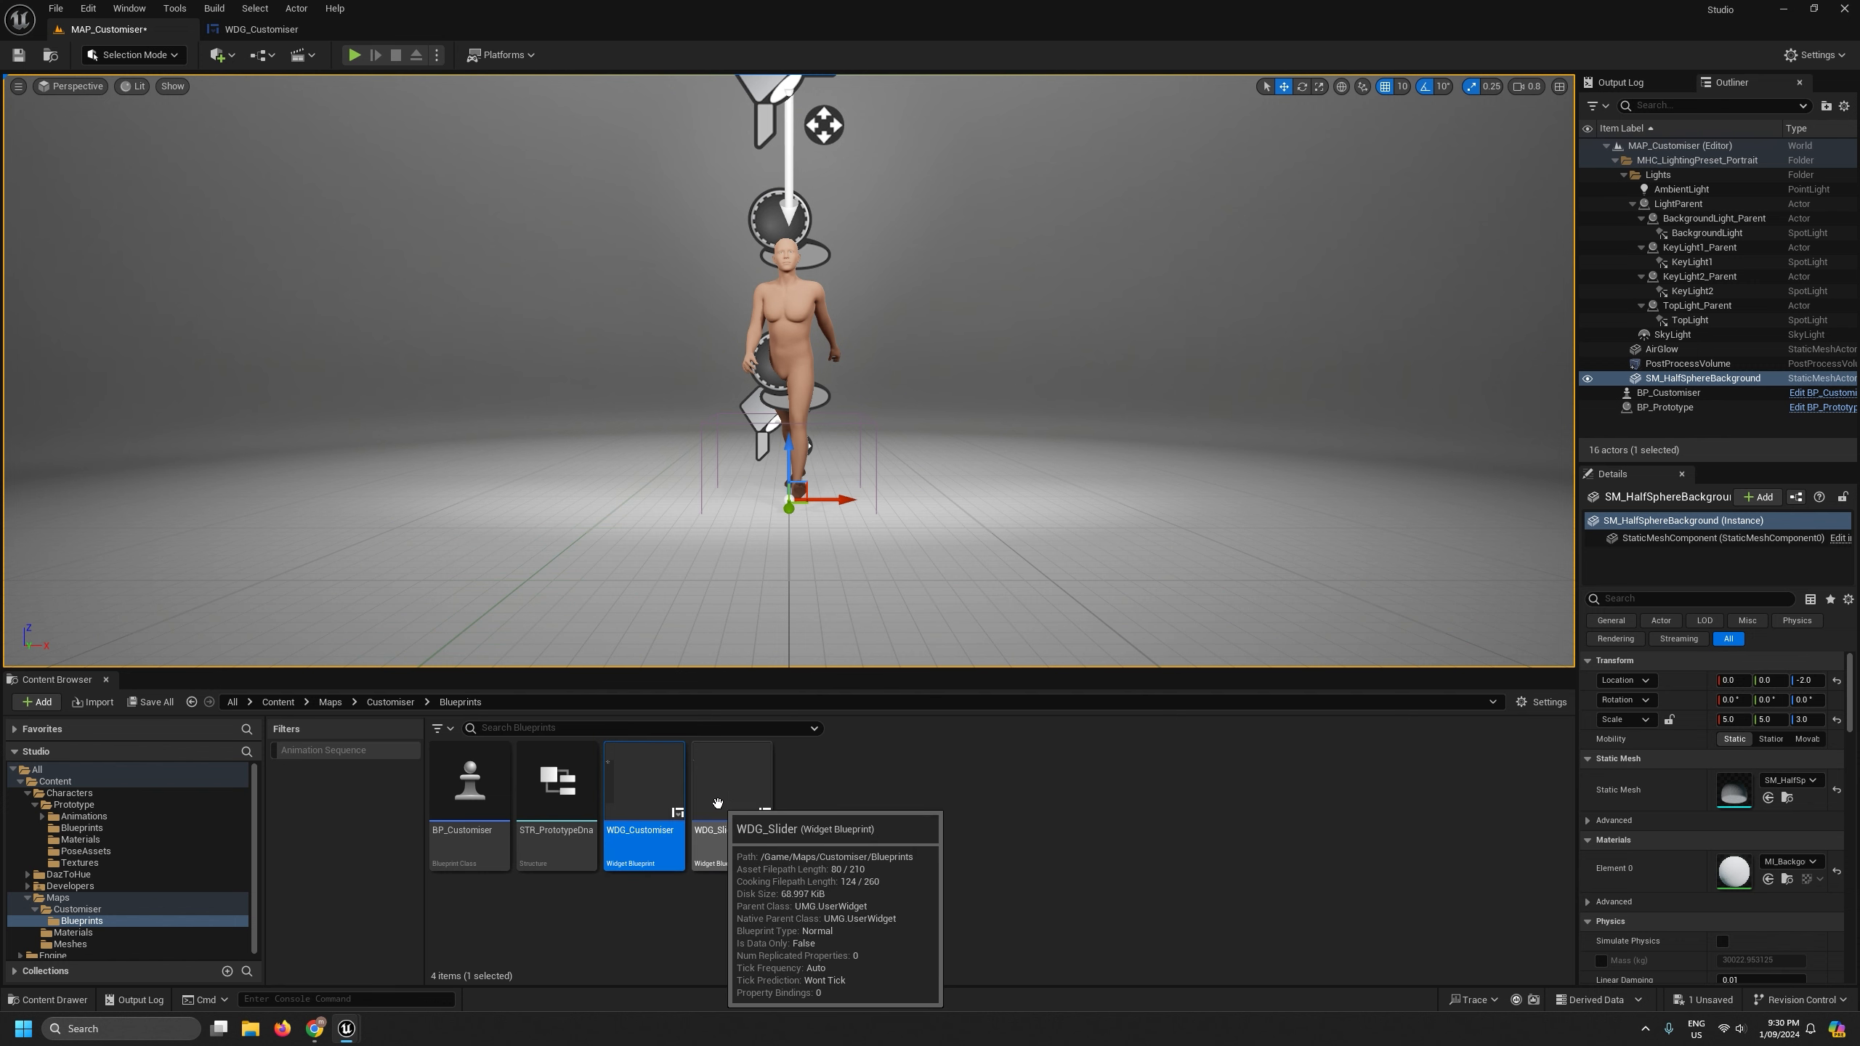
pyautogui.doubleClick(648, 787)
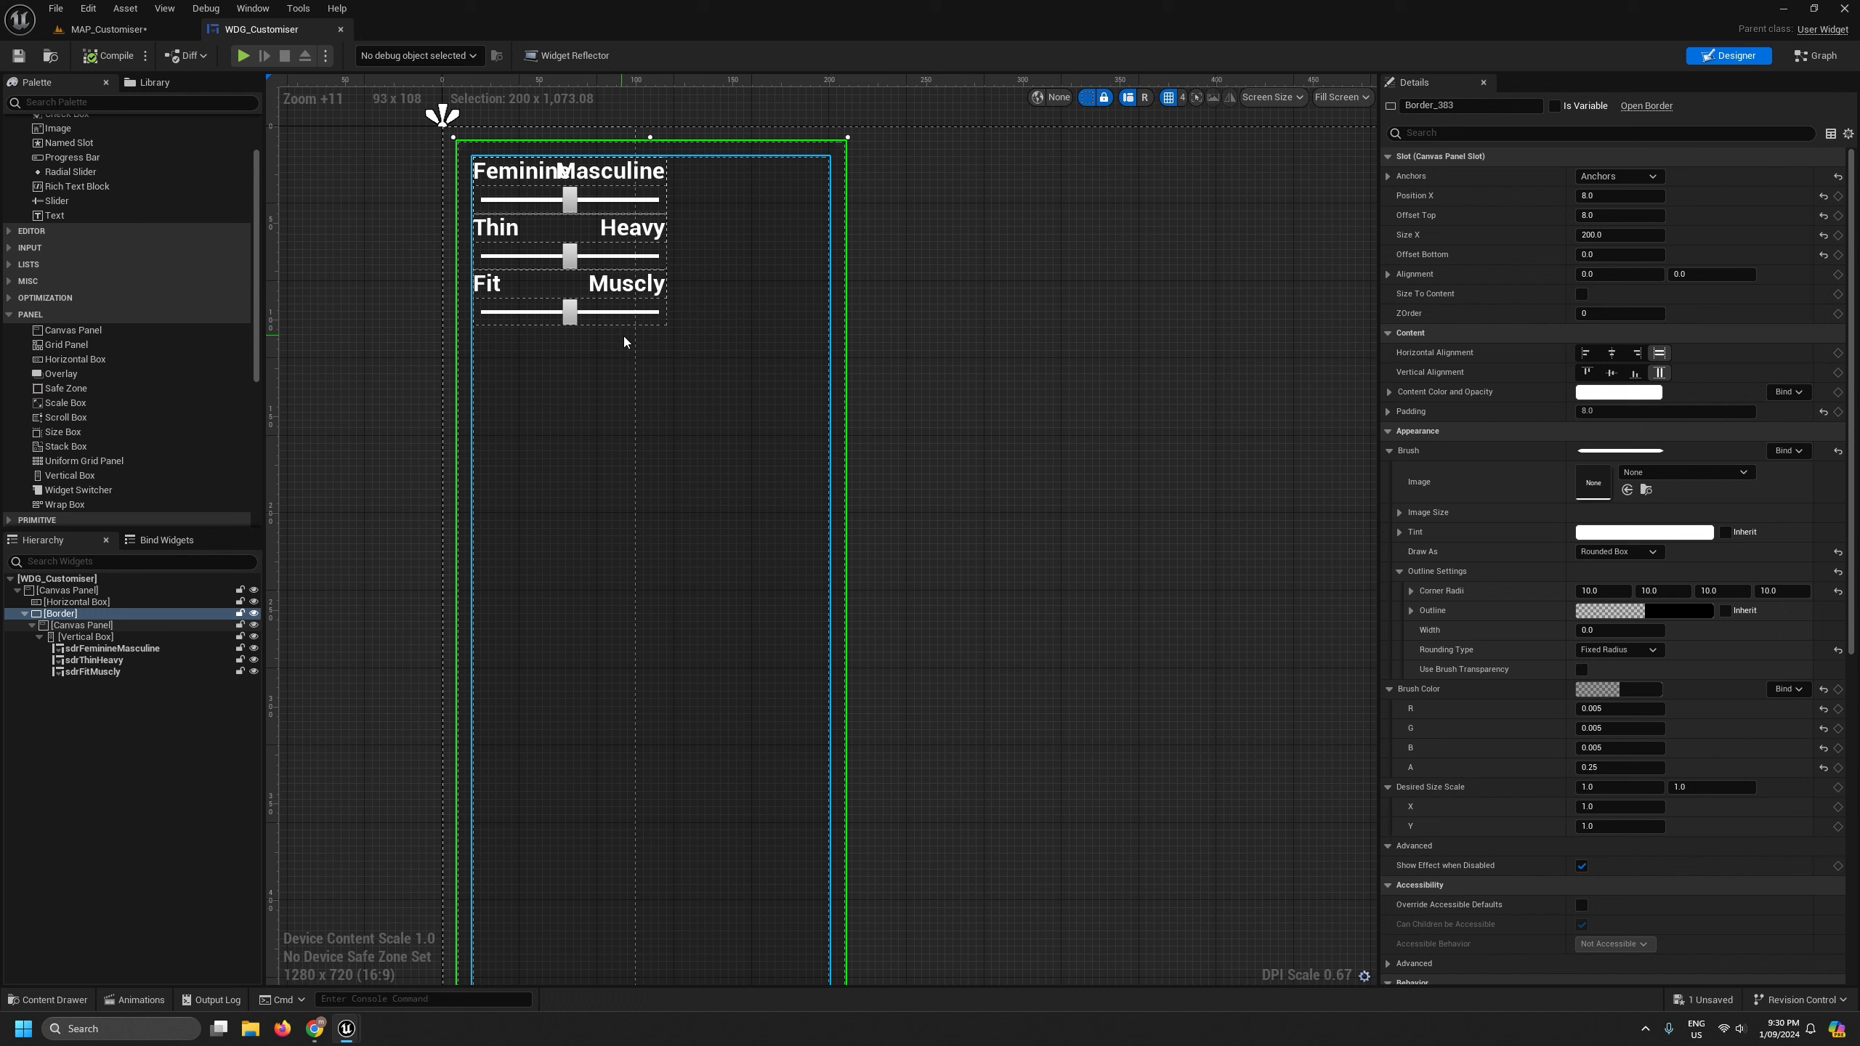
pyautogui.click(99, 603)
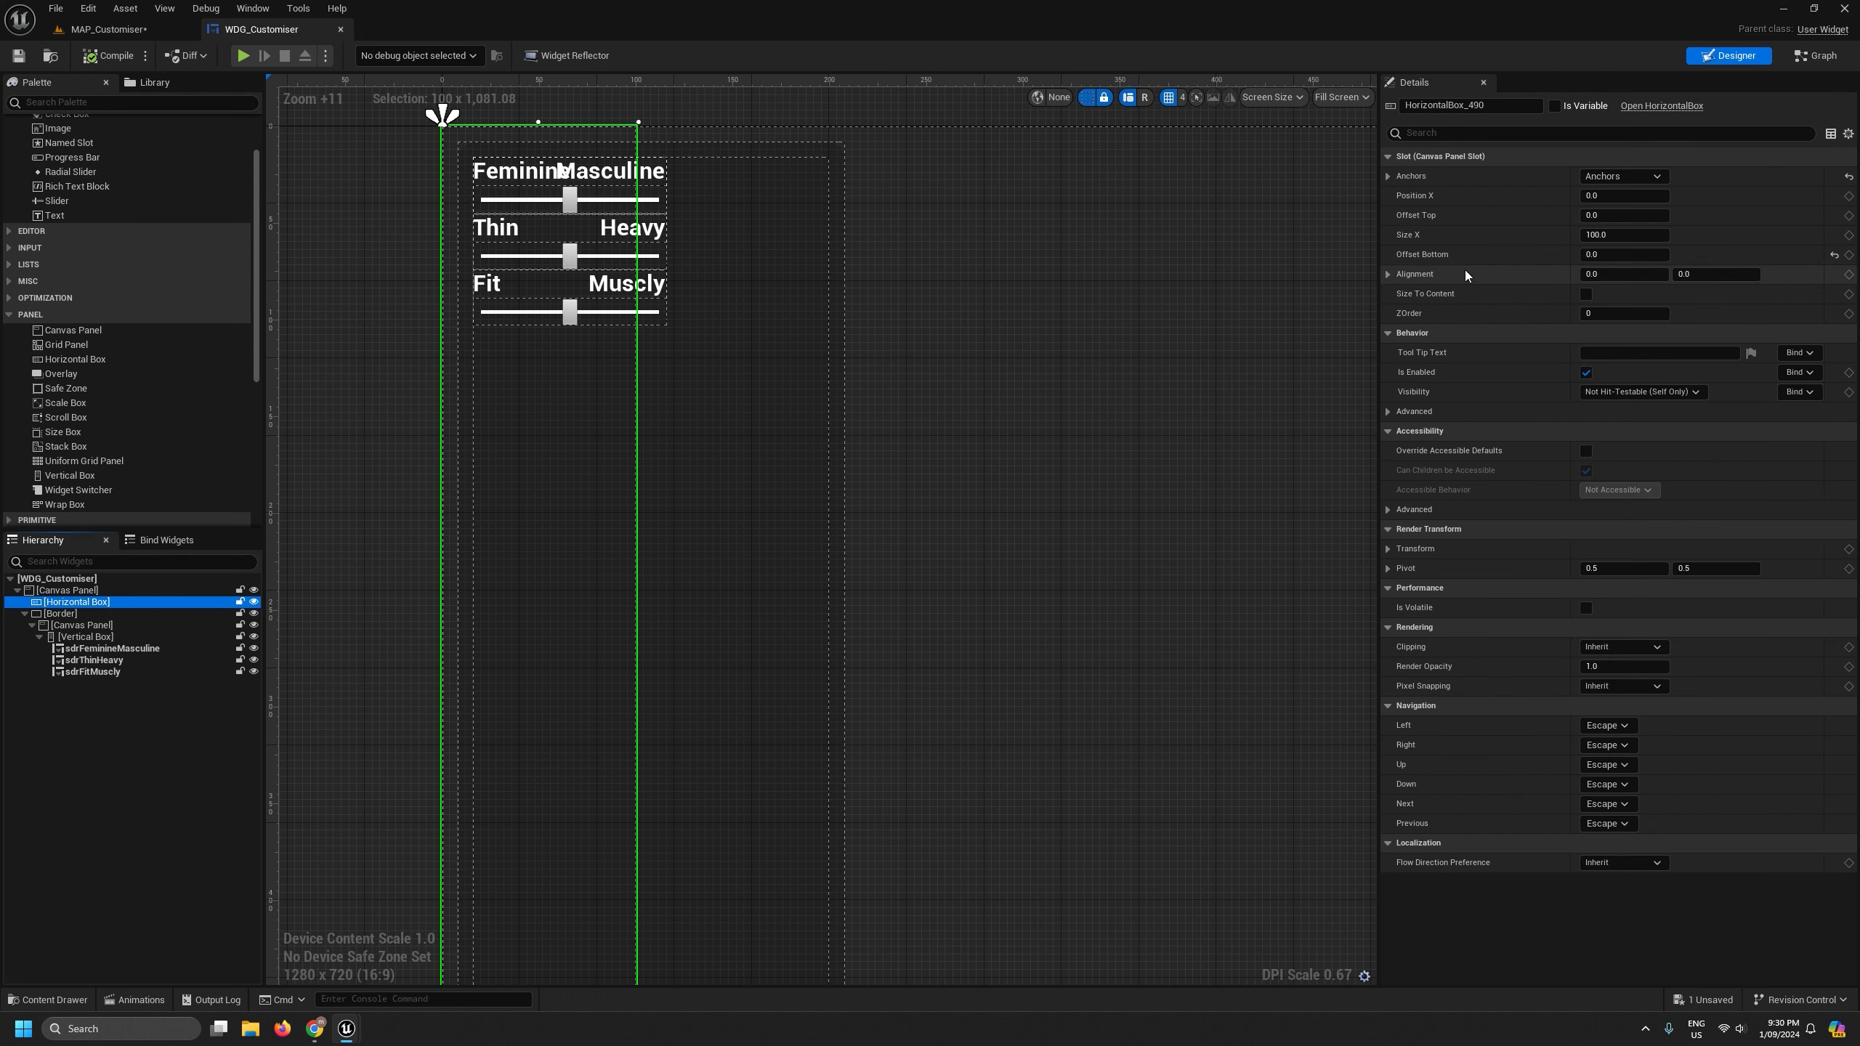
pyautogui.click(1586, 293)
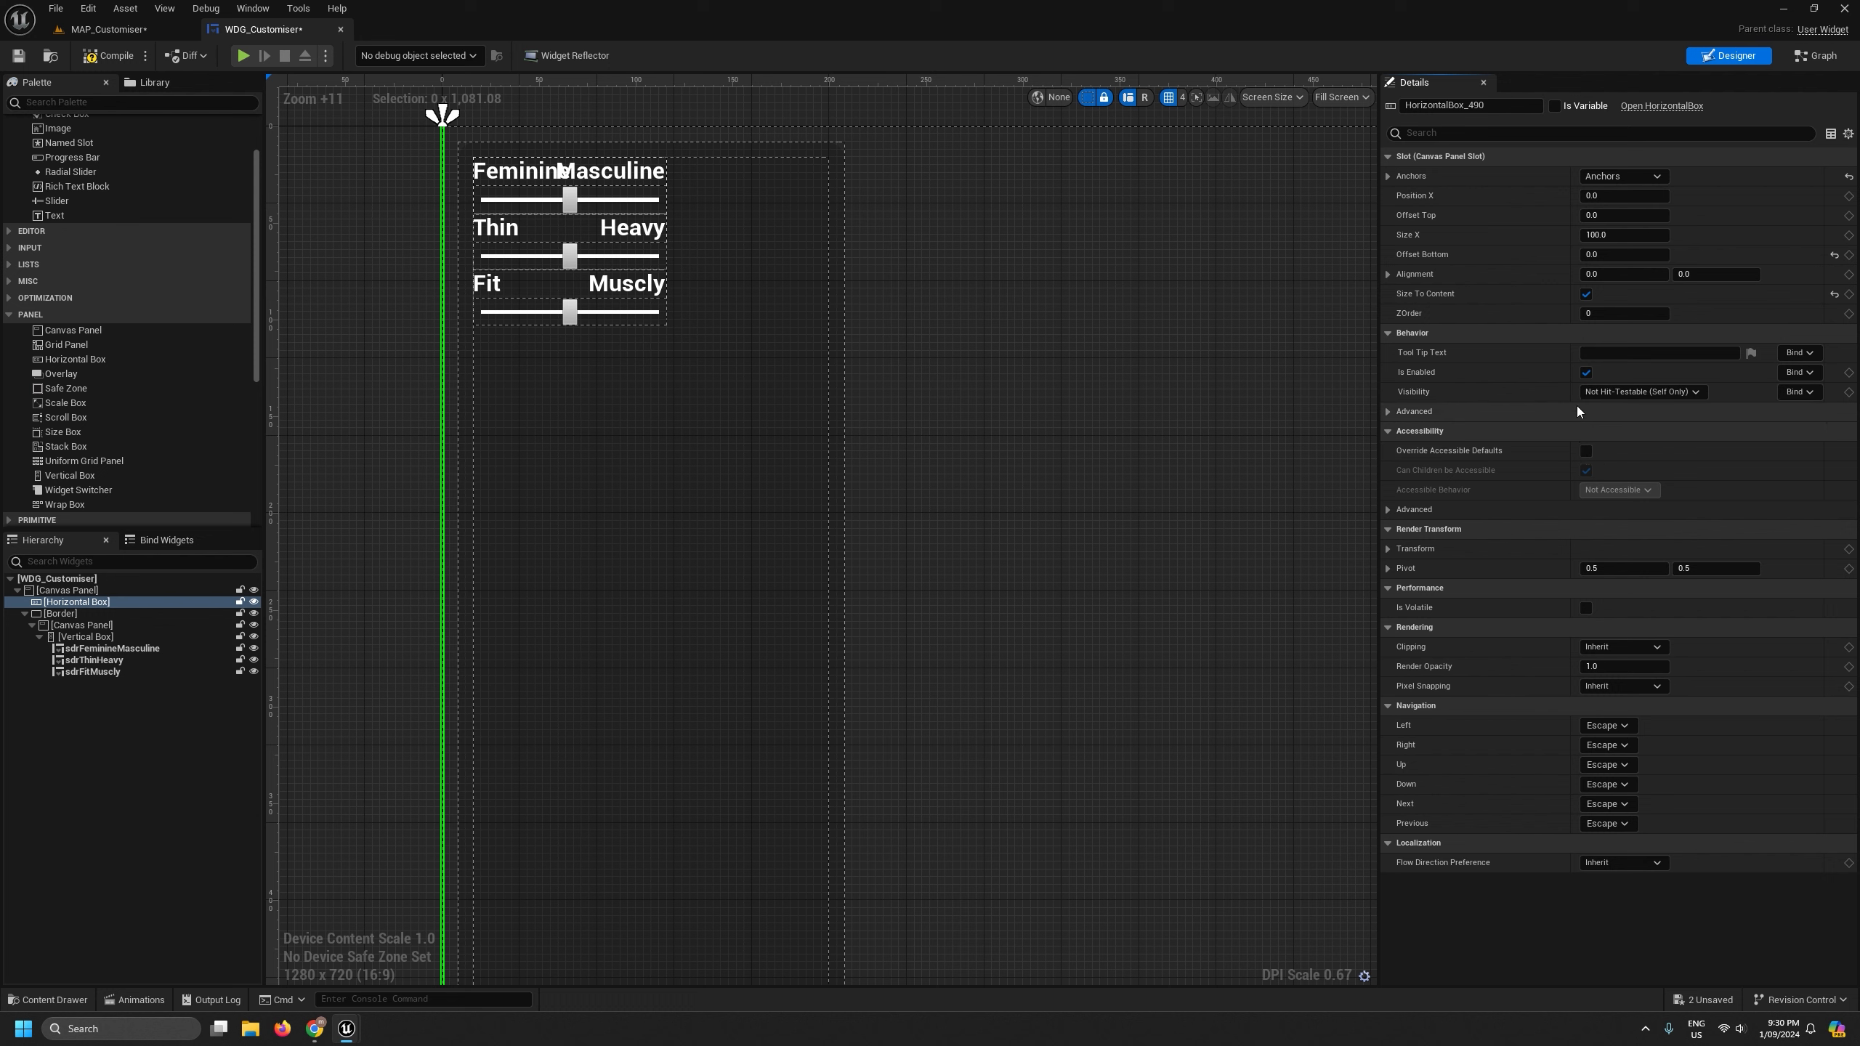
pyautogui.click(1586, 294)
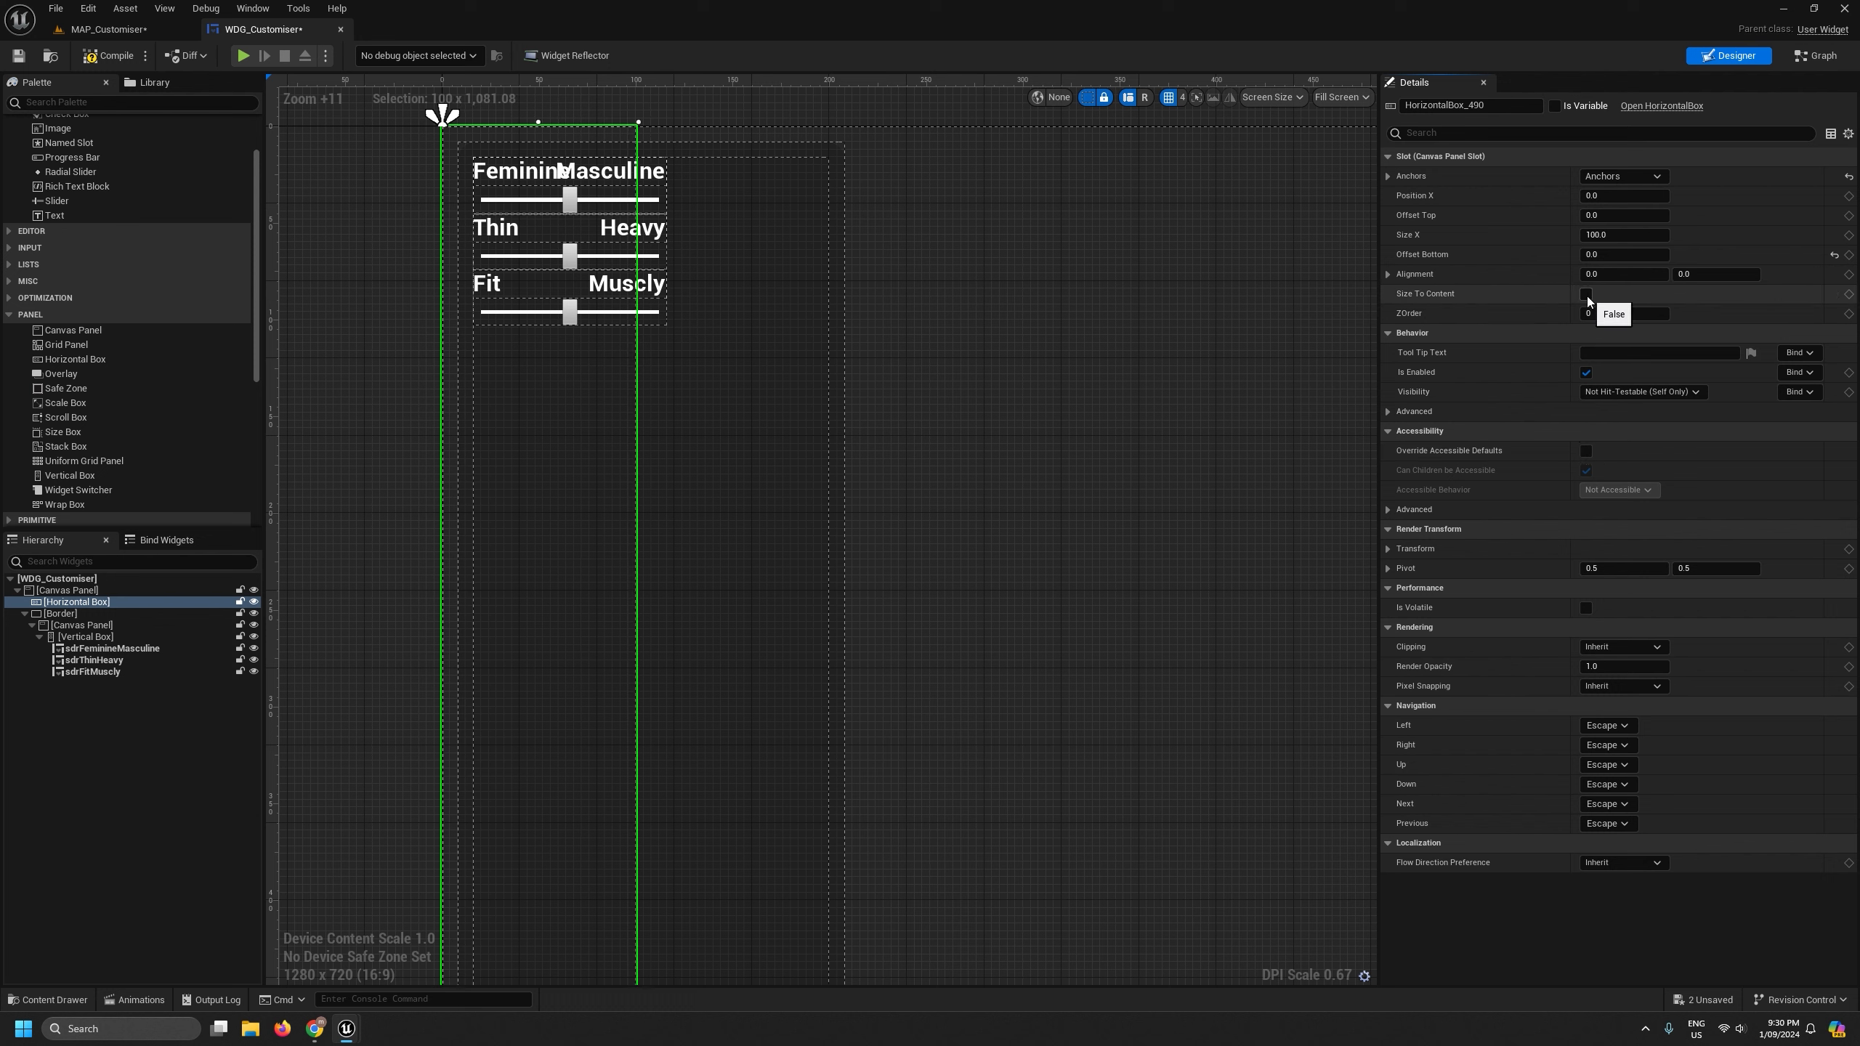
pyautogui.click(70, 616)
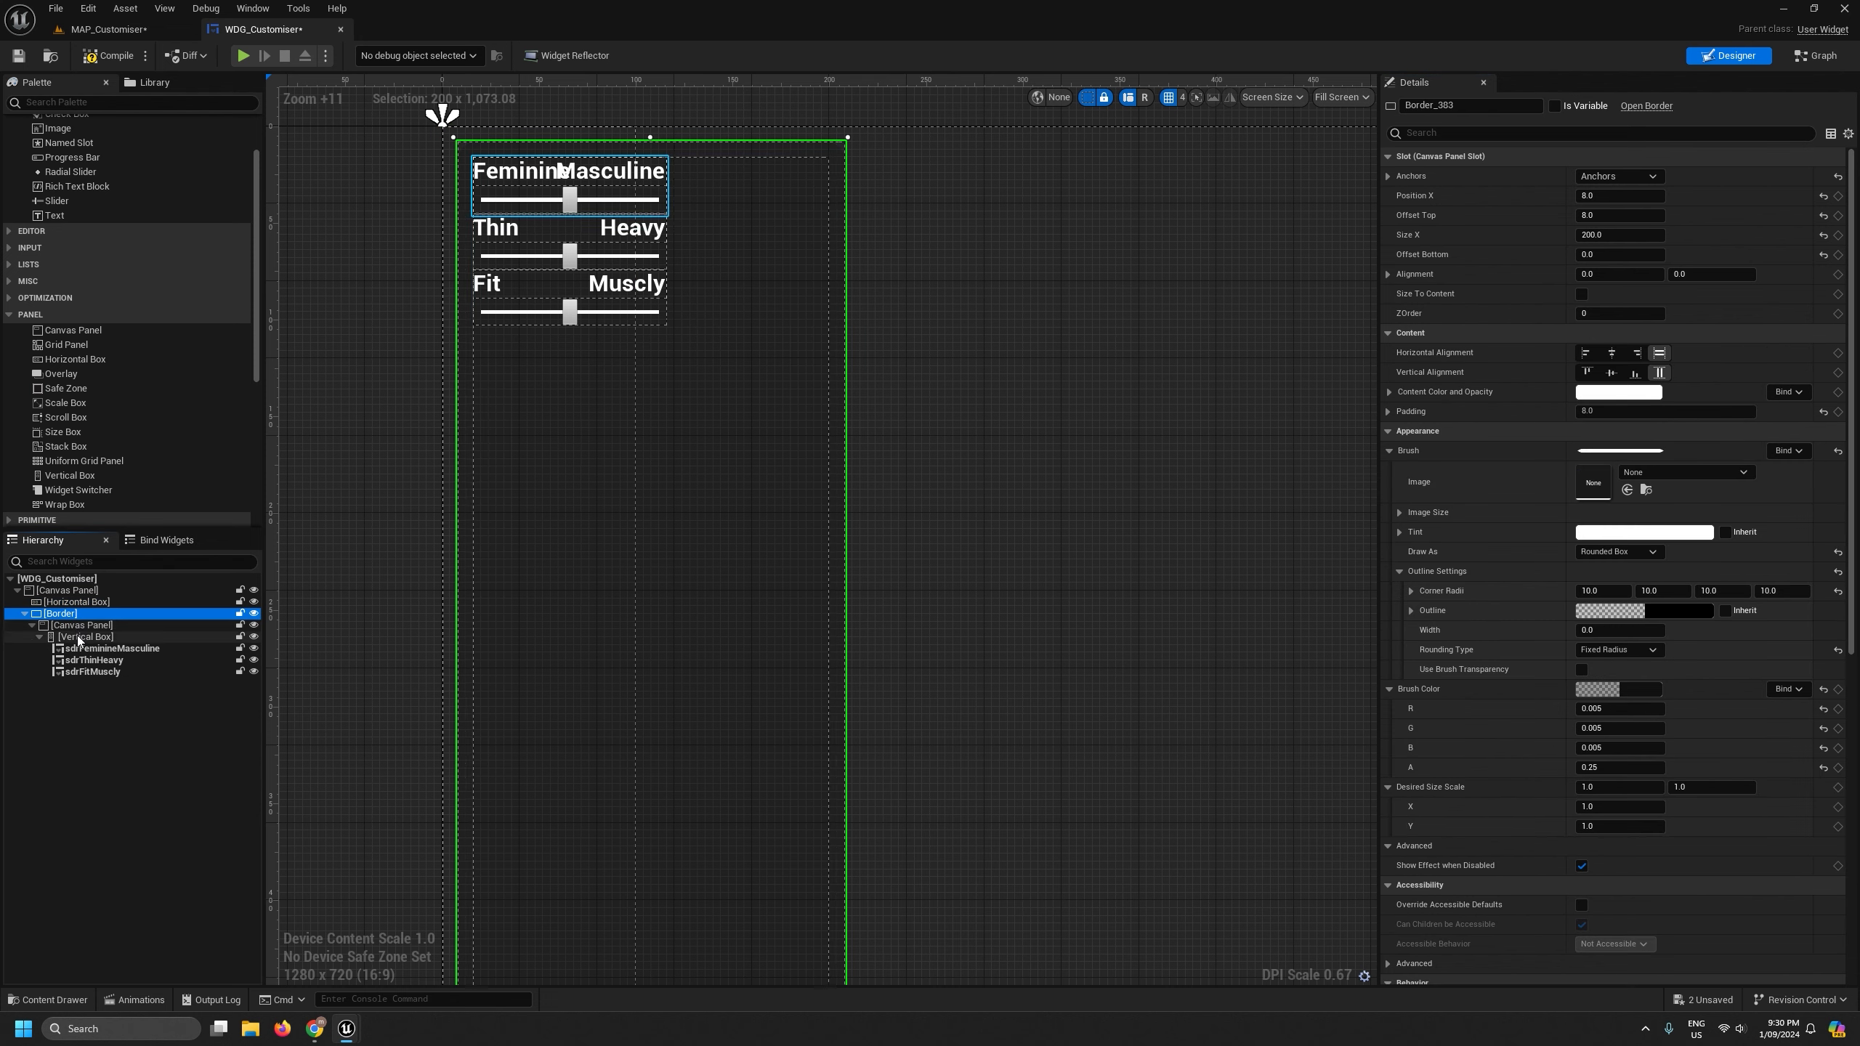
# - Anchor the Vertical Box holding the sliders to stretch horizontally along the top, with Offset Right set to 0
pyautogui.click(77, 635)
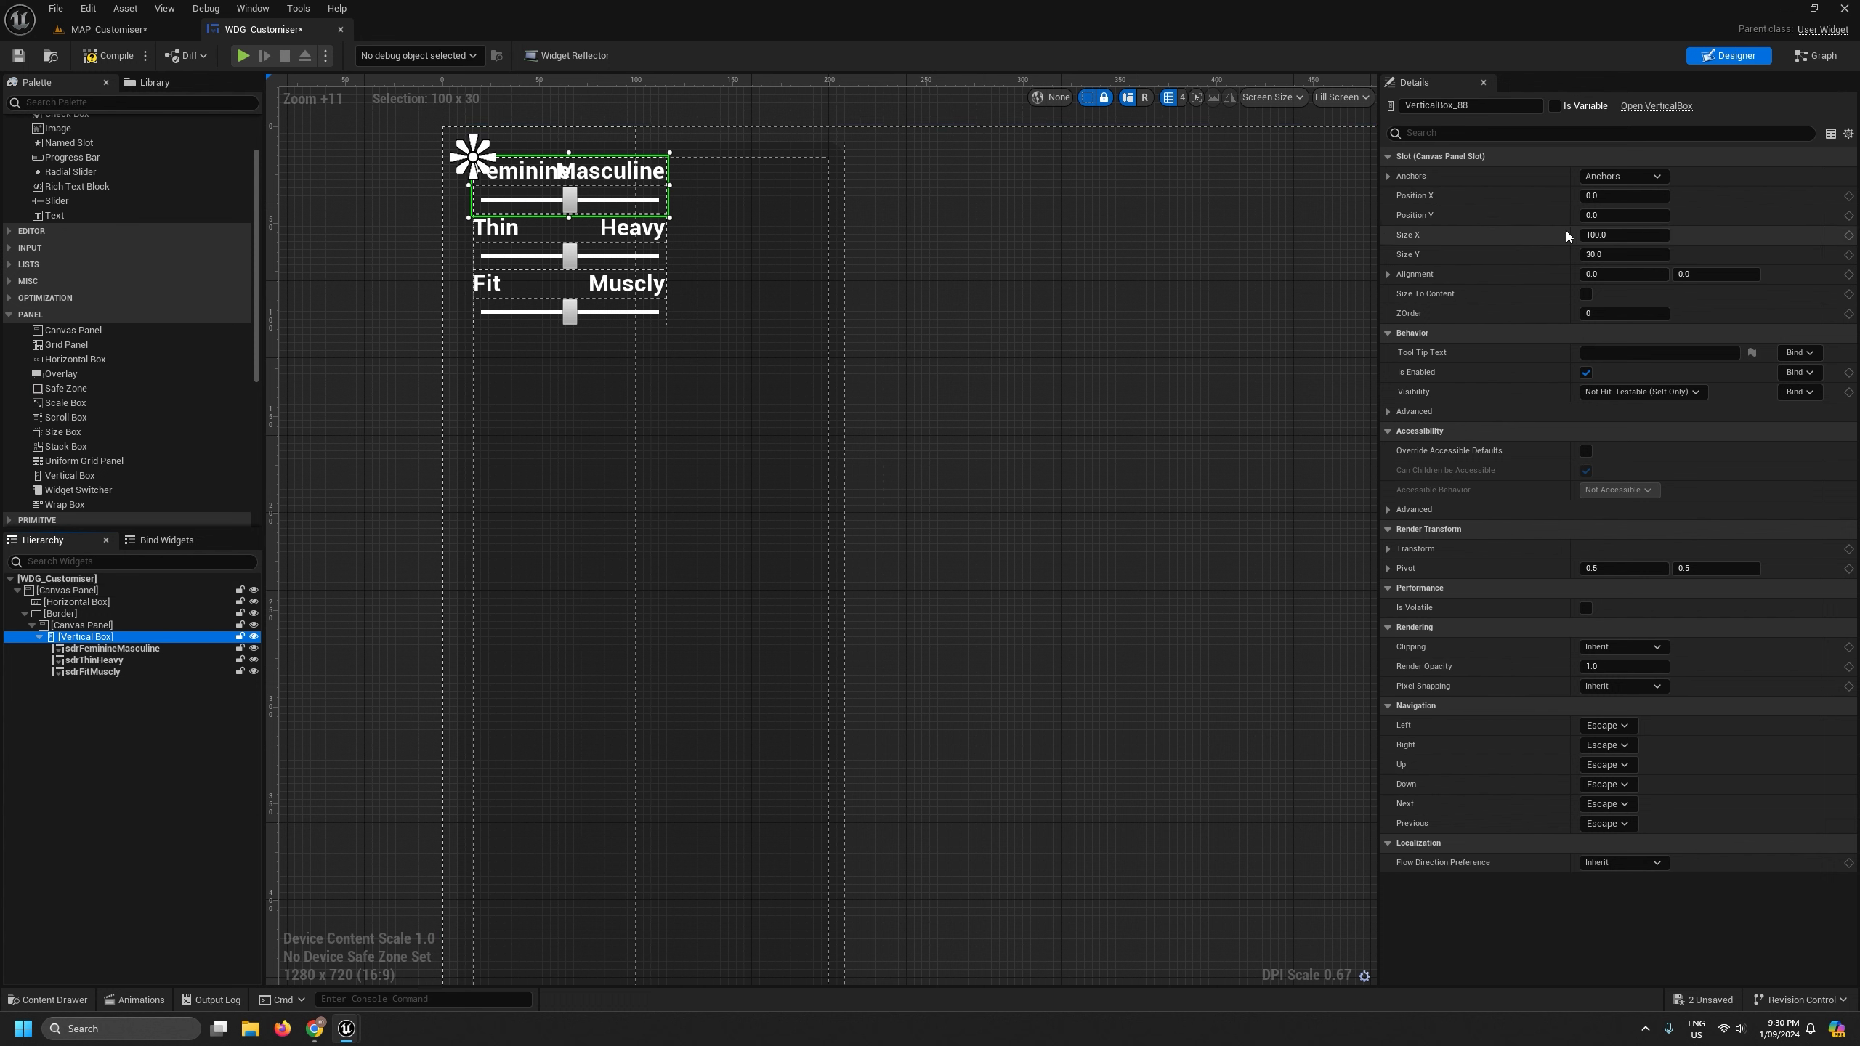
pyautogui.click(1660, 175)
pyautogui.click(1757, 202)
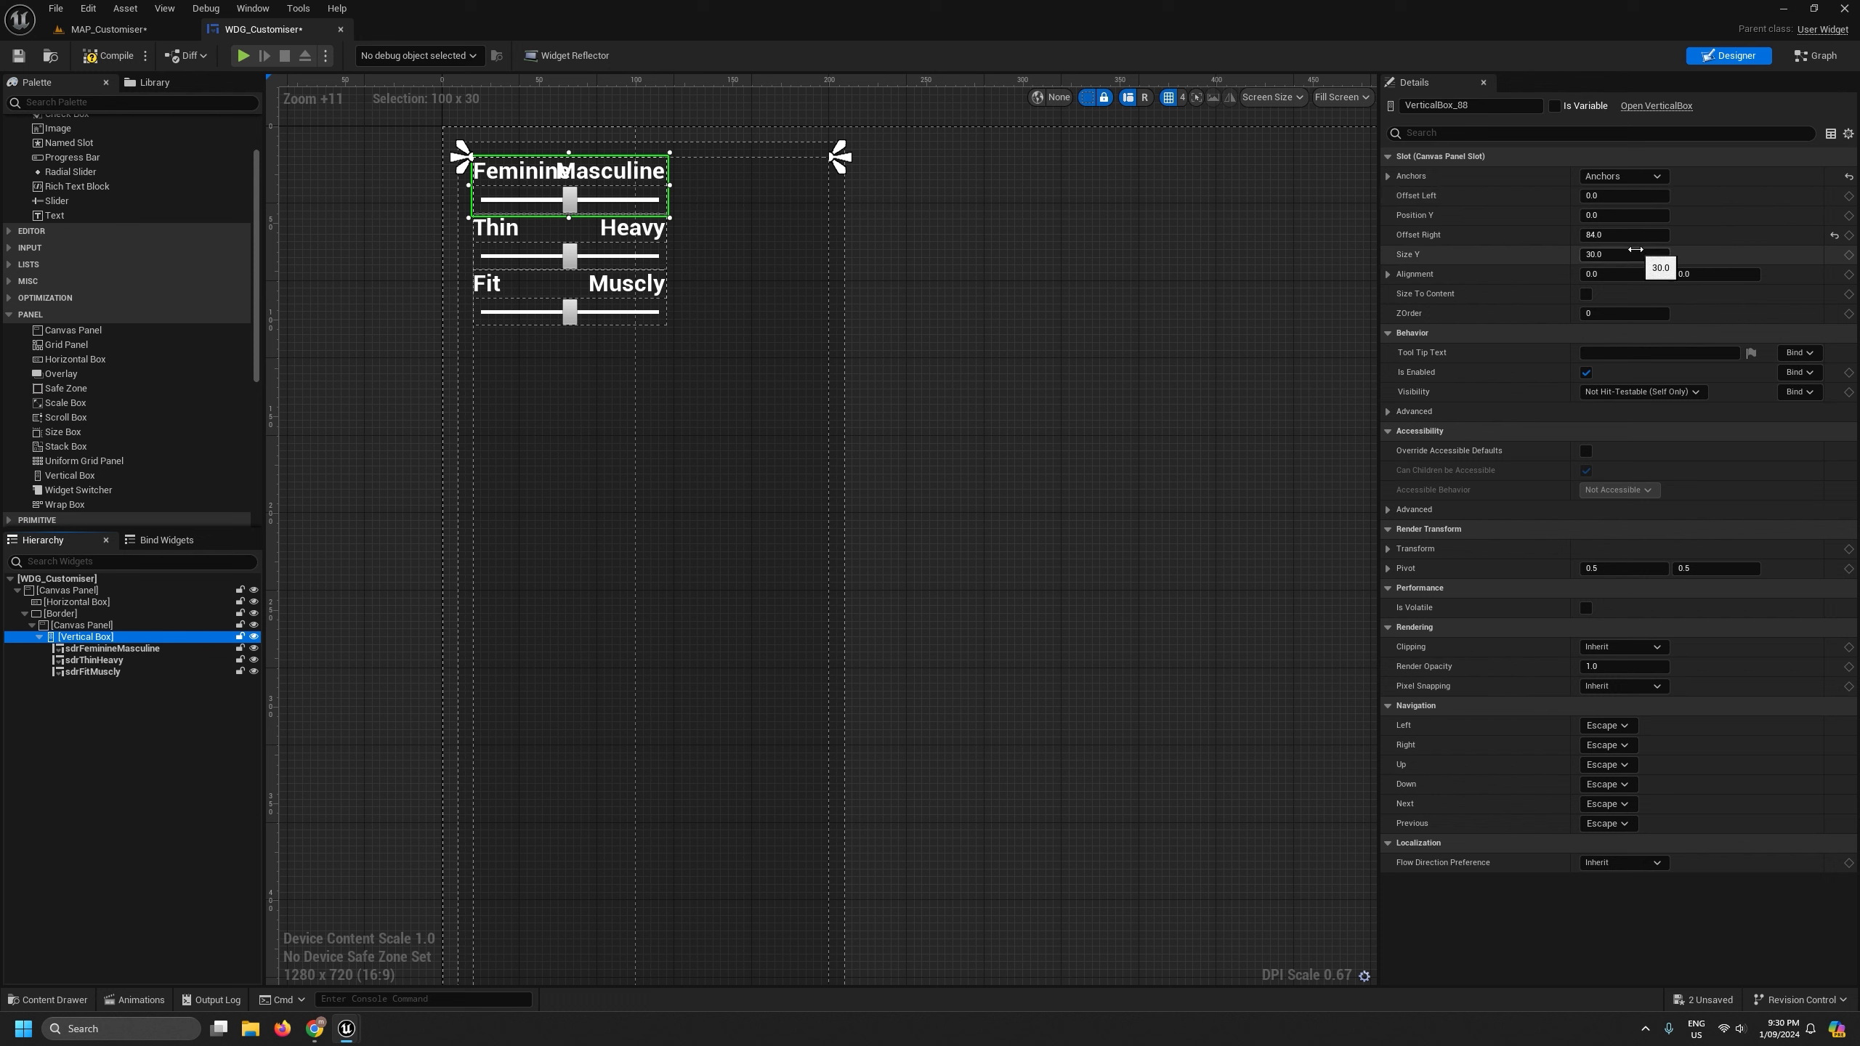
pyautogui.click(1626, 235)
pyautogui.press('Return')
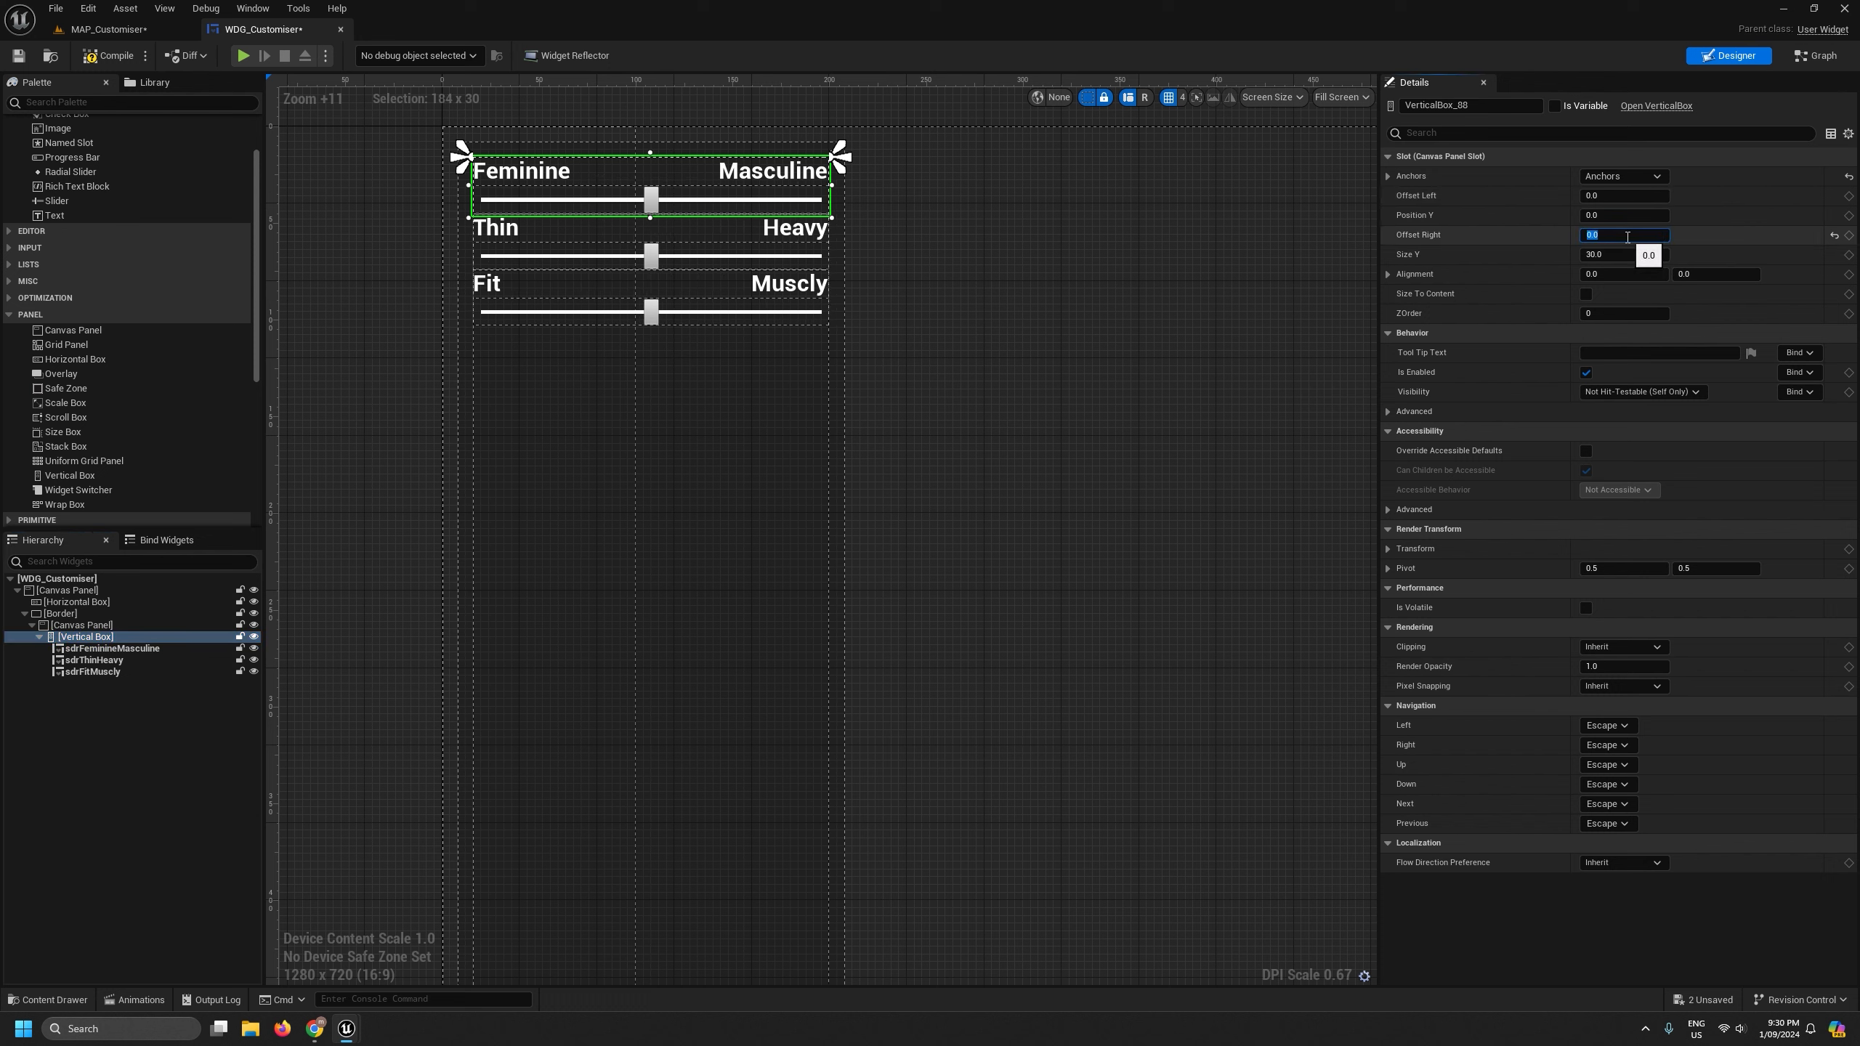
# - Save the WDG_Customiser widget and return to the MAP_Customiser level
pyautogui.click(1069, 326)
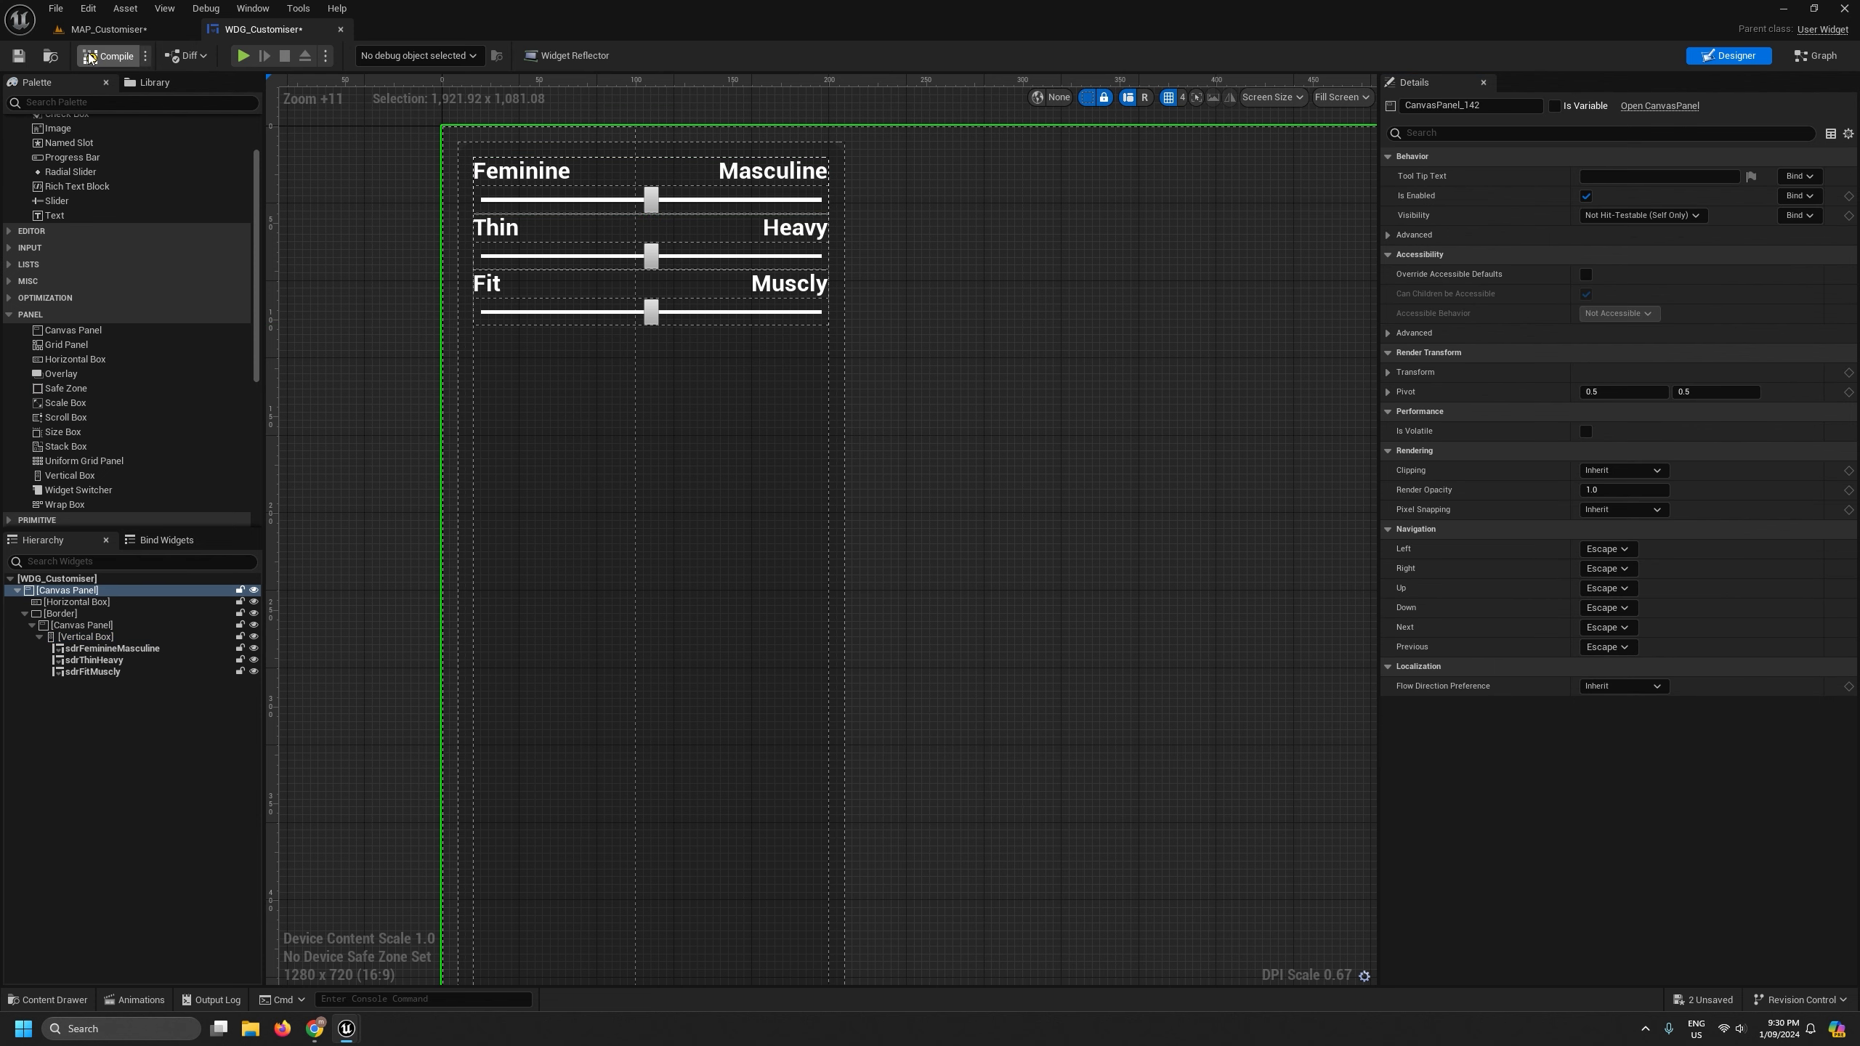
pyautogui.click(18, 56)
pyautogui.click(108, 28)
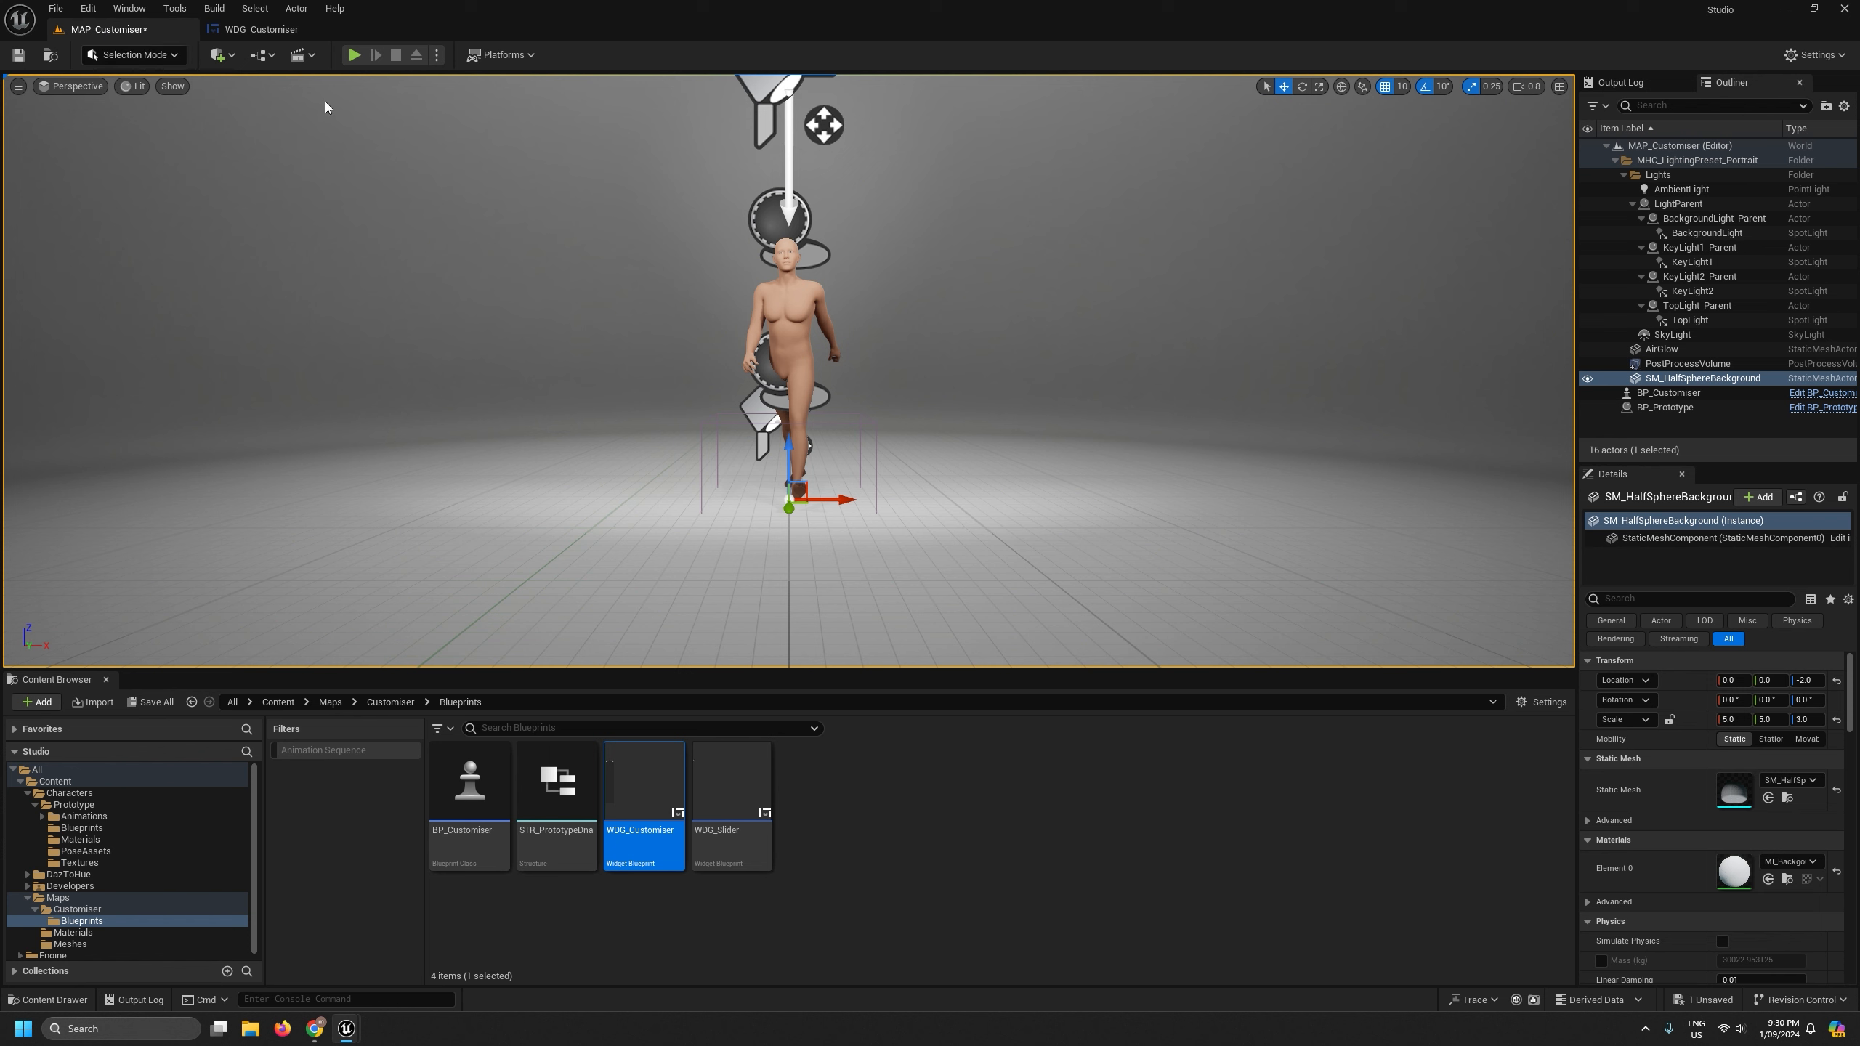
# - Play the level in a new editor window, try the body sliders at different window sizes, and end the preview
pyautogui.click(436, 55)
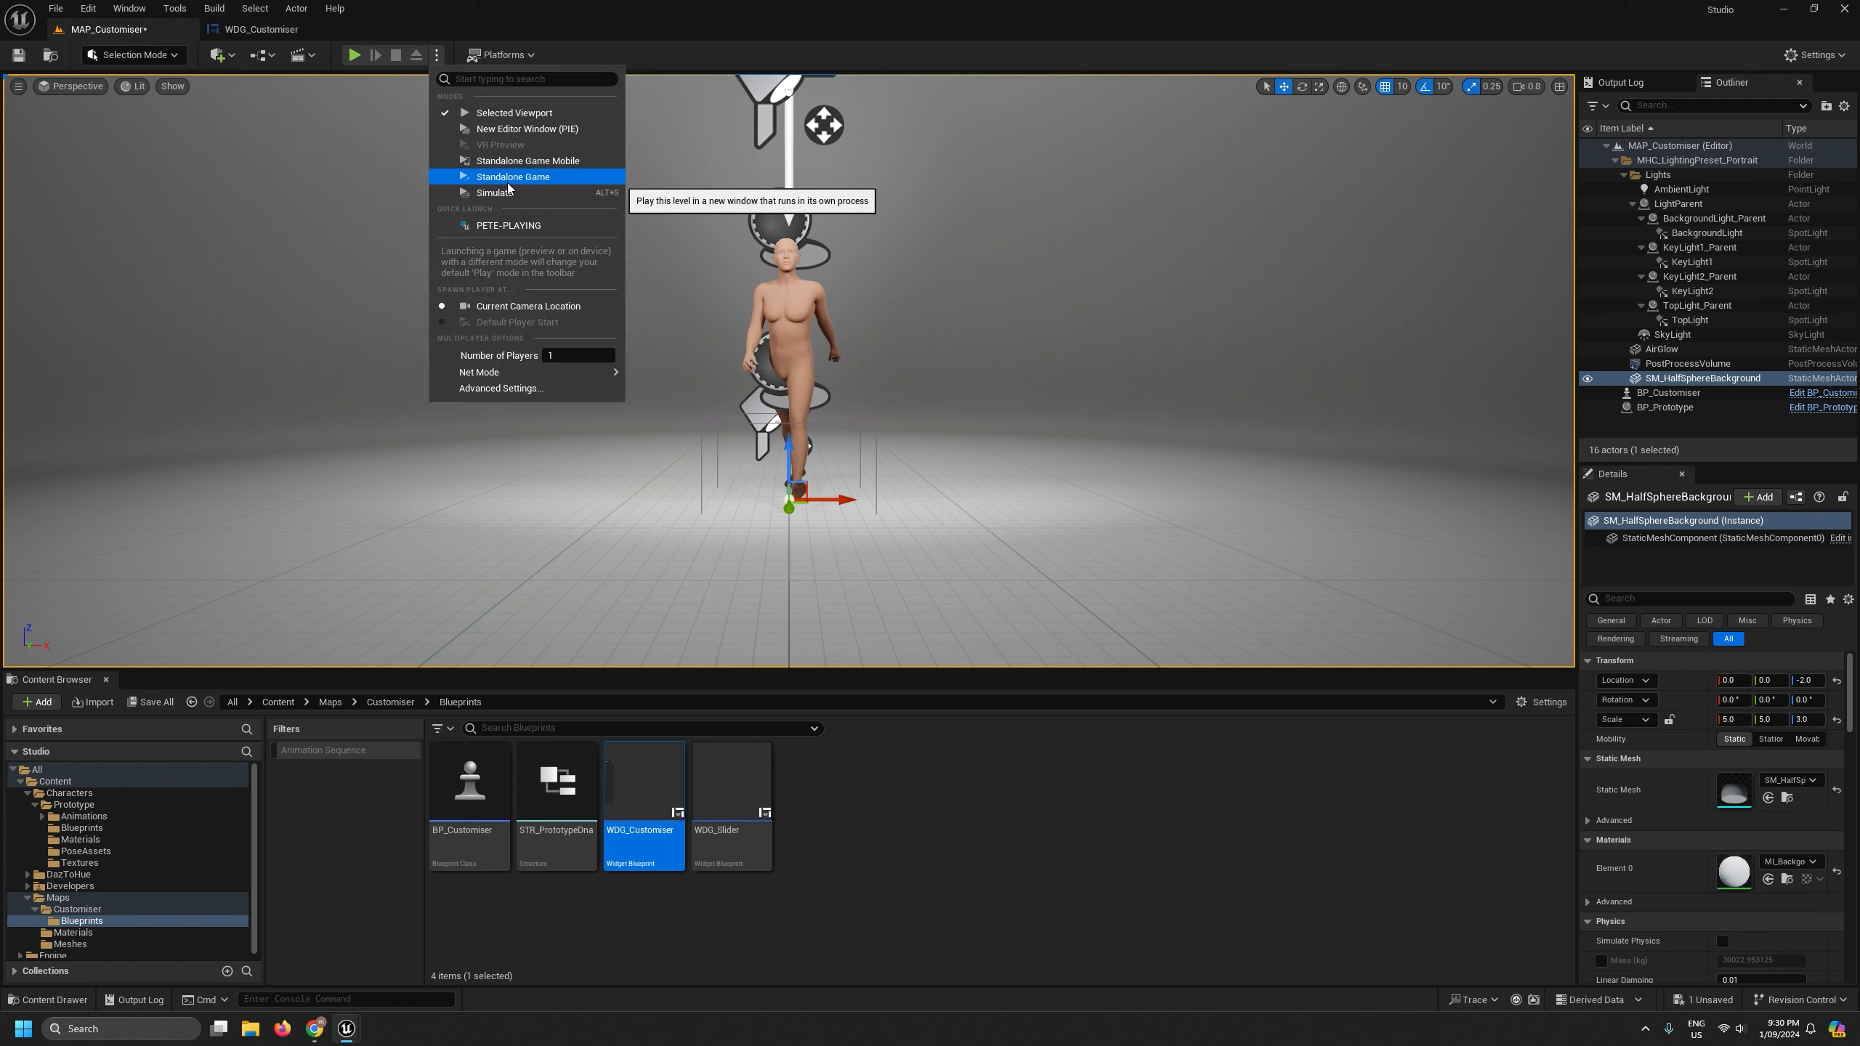
pyautogui.click(521, 132)
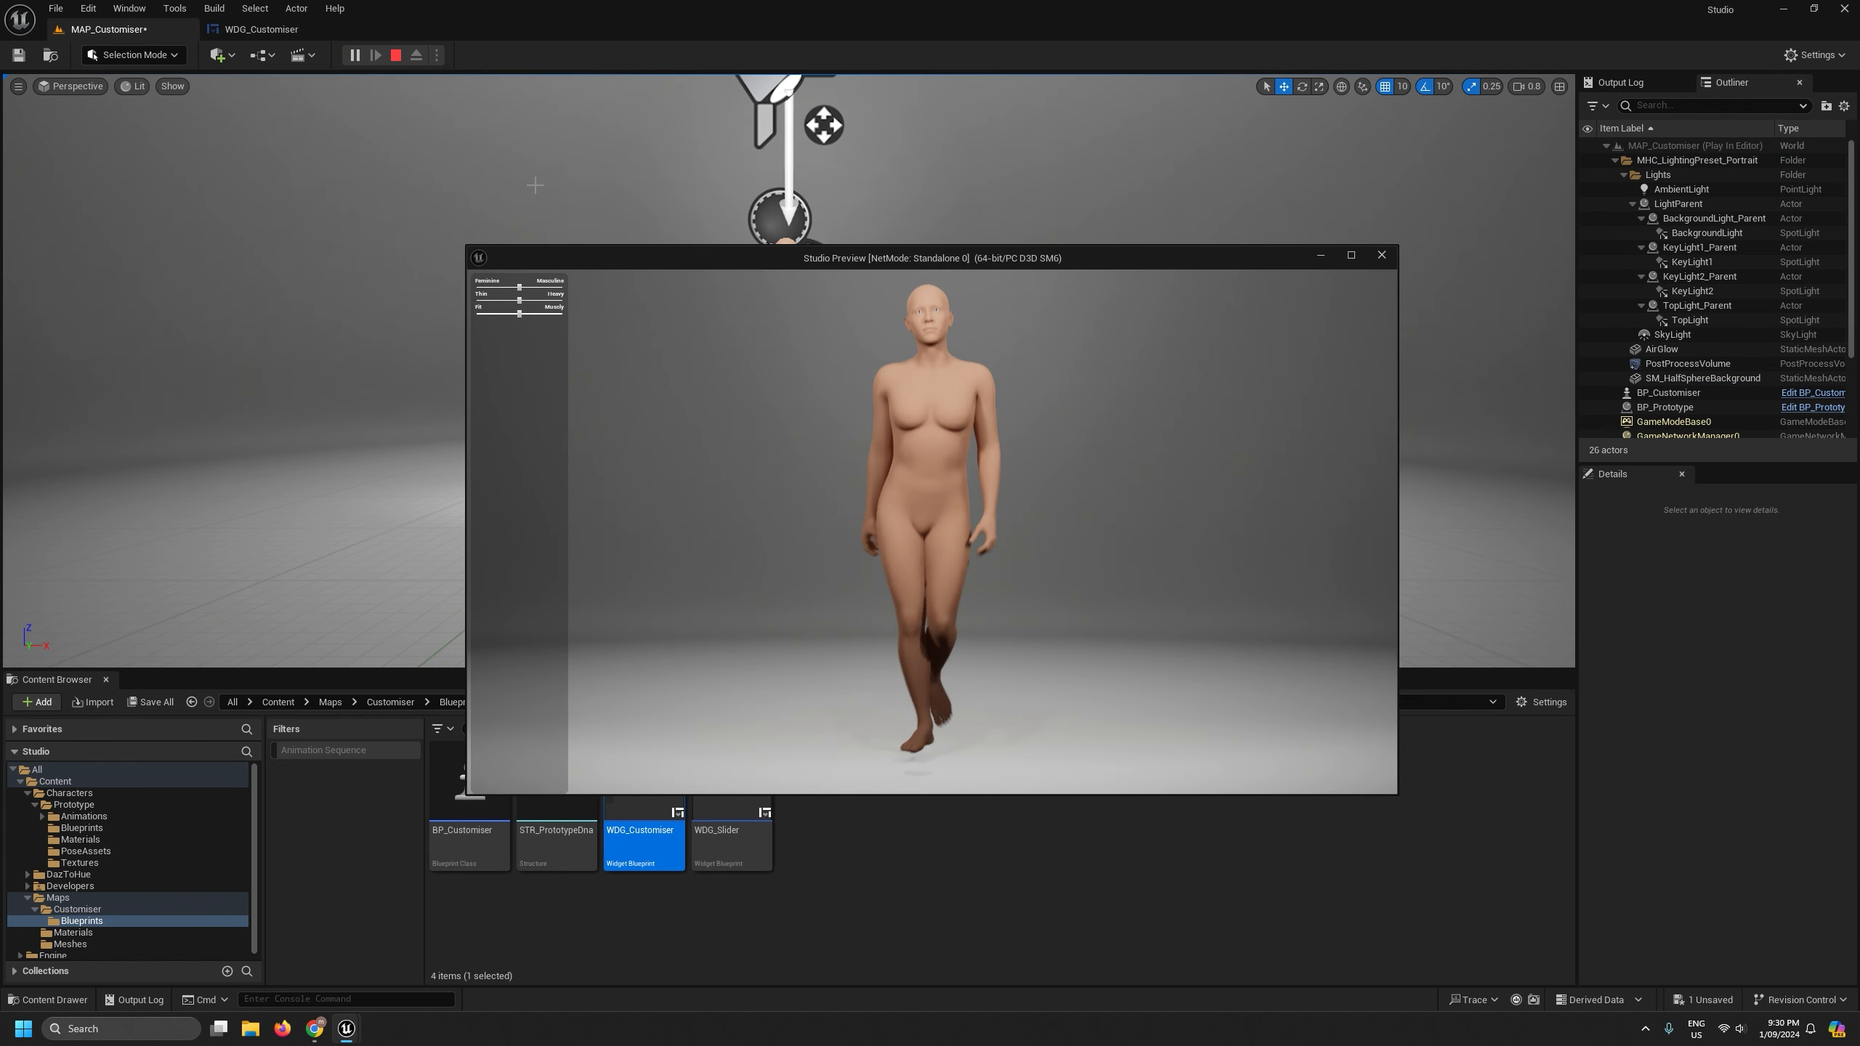
pyautogui.click(1351, 255)
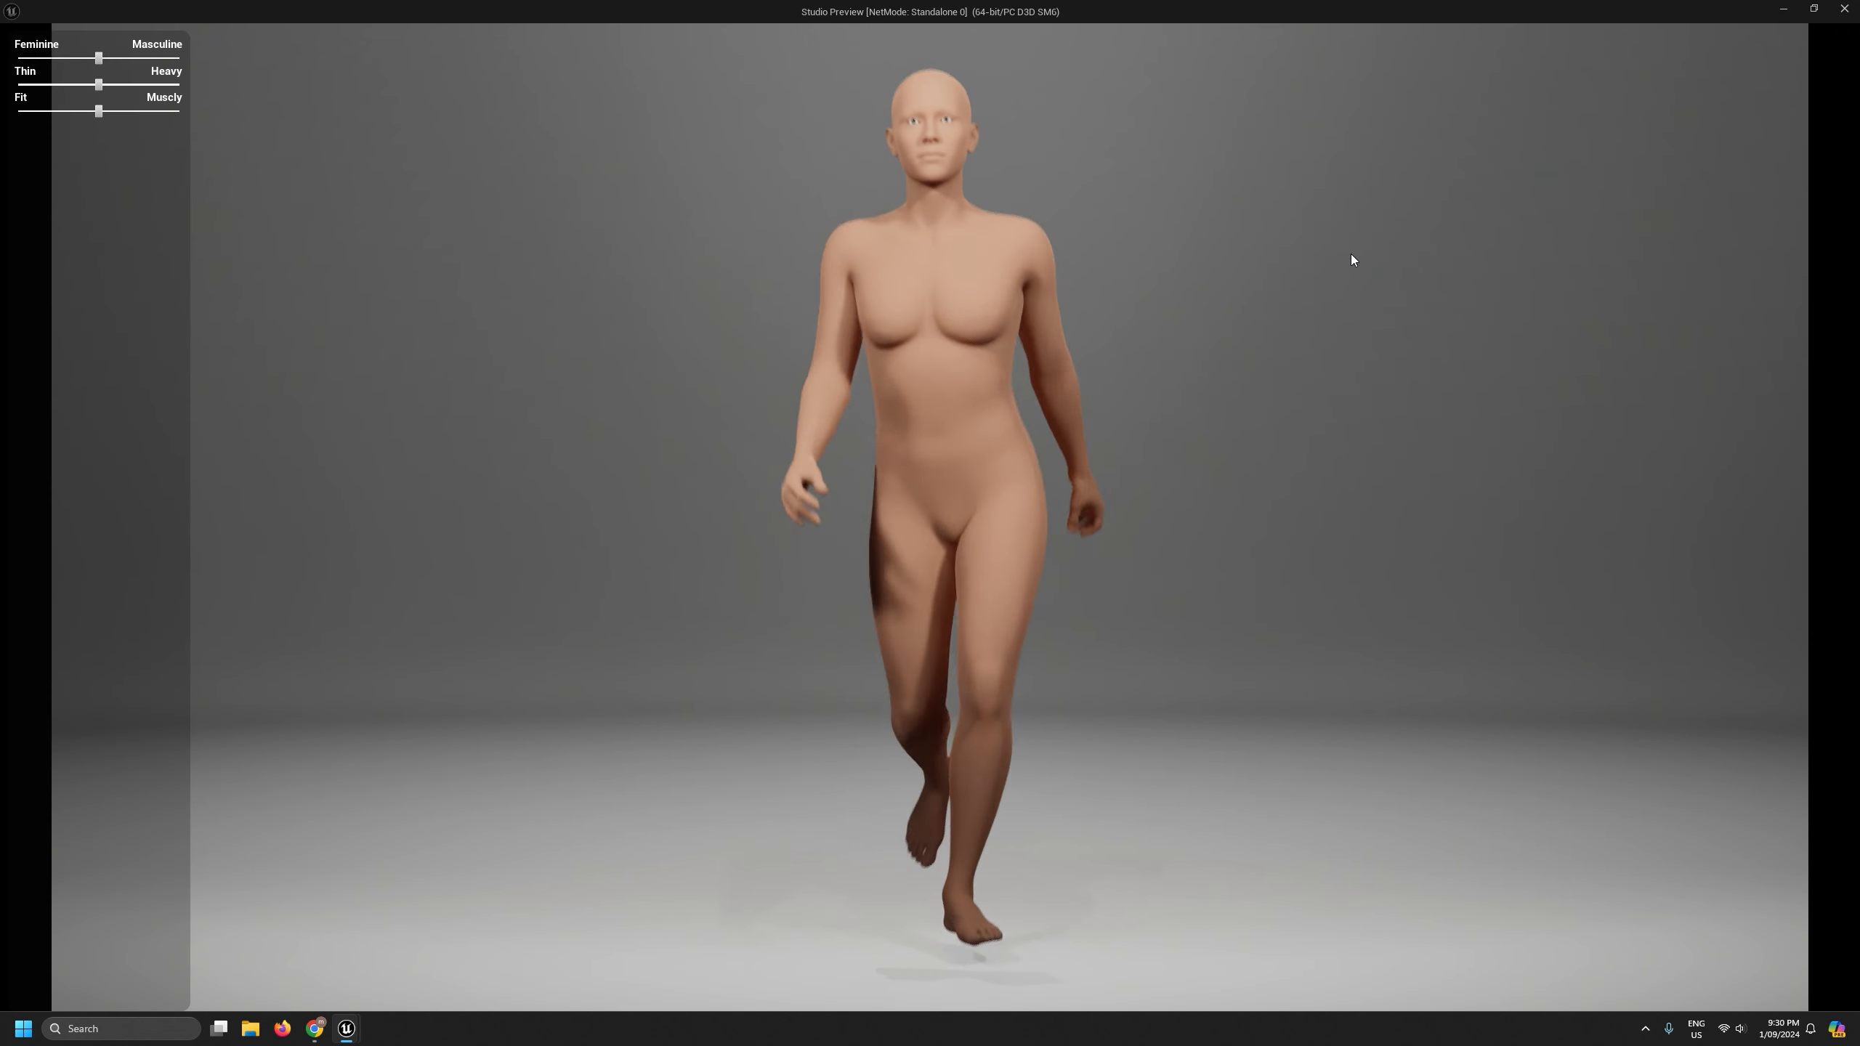
pyautogui.click(1814, 8)
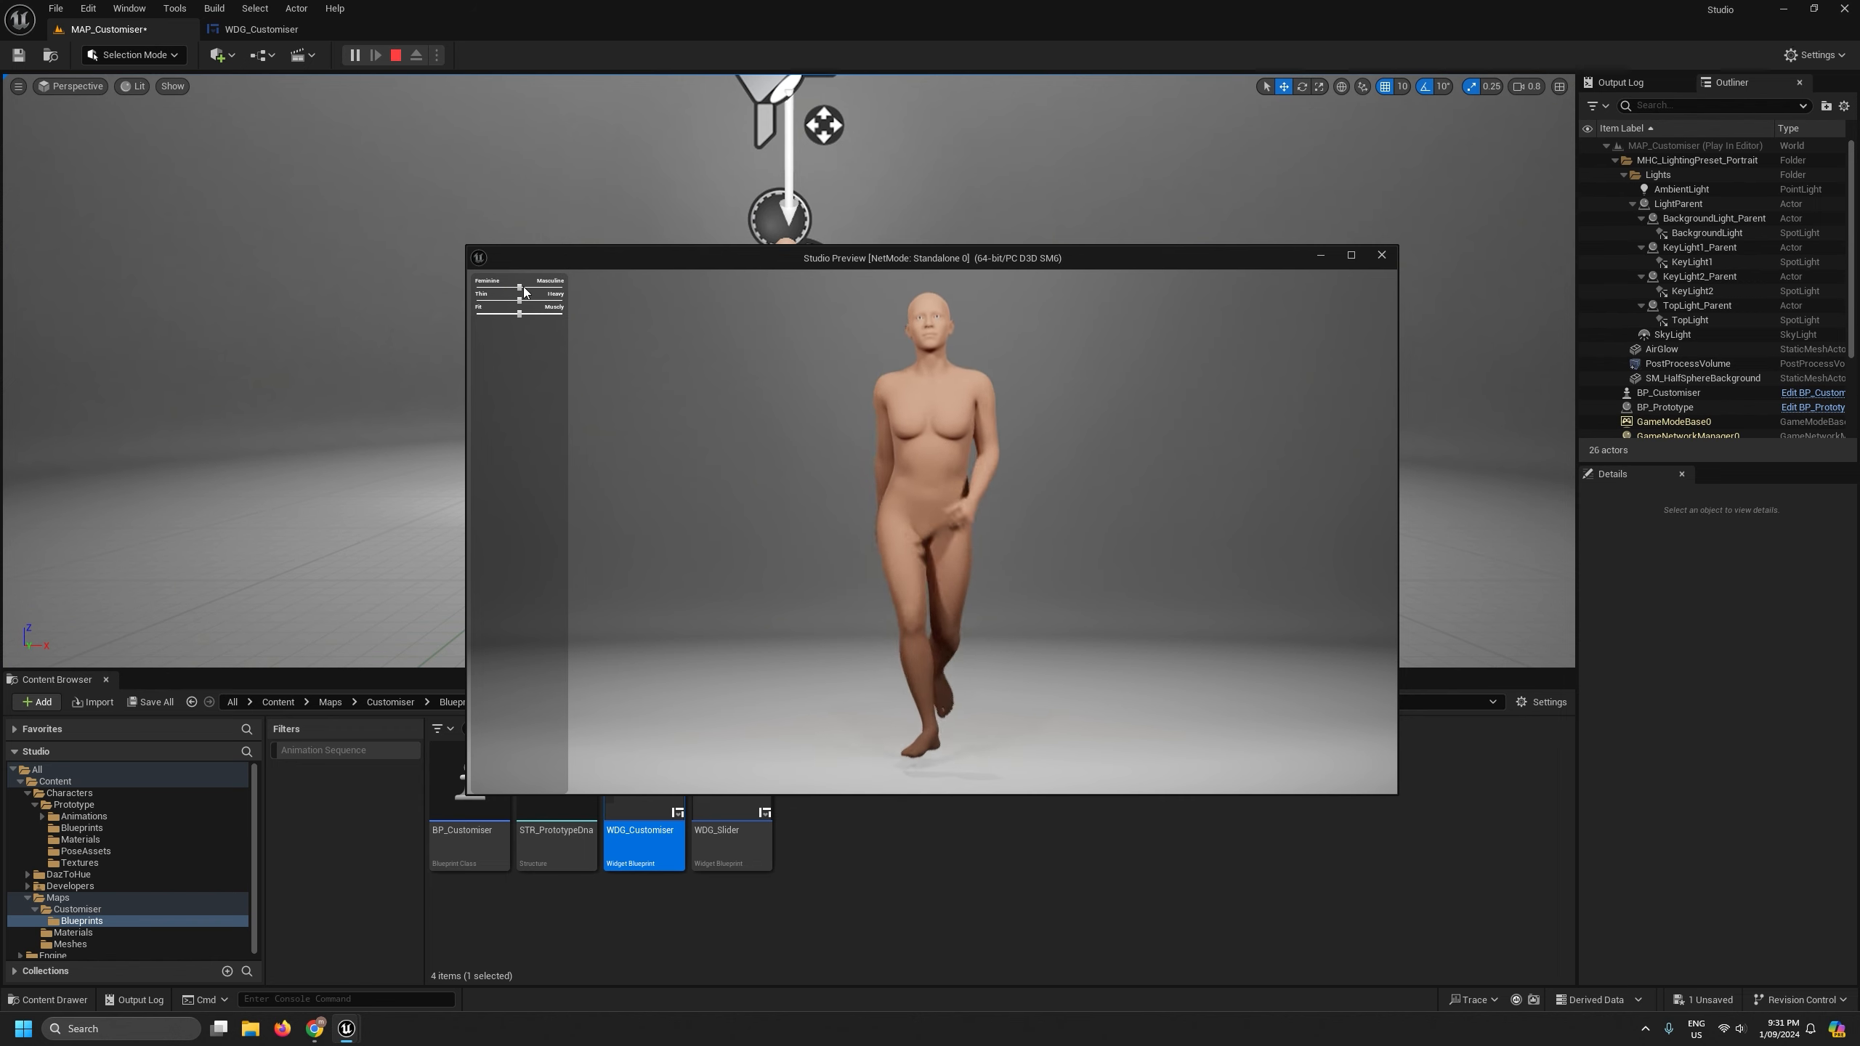
pyautogui.moveTo(521, 287)
pyautogui.mouseDown()
pyautogui.moveTo(484, 289)
pyautogui.moveTo(531, 317)
pyautogui.moveTo(510, 320)
pyautogui.mouseUp()
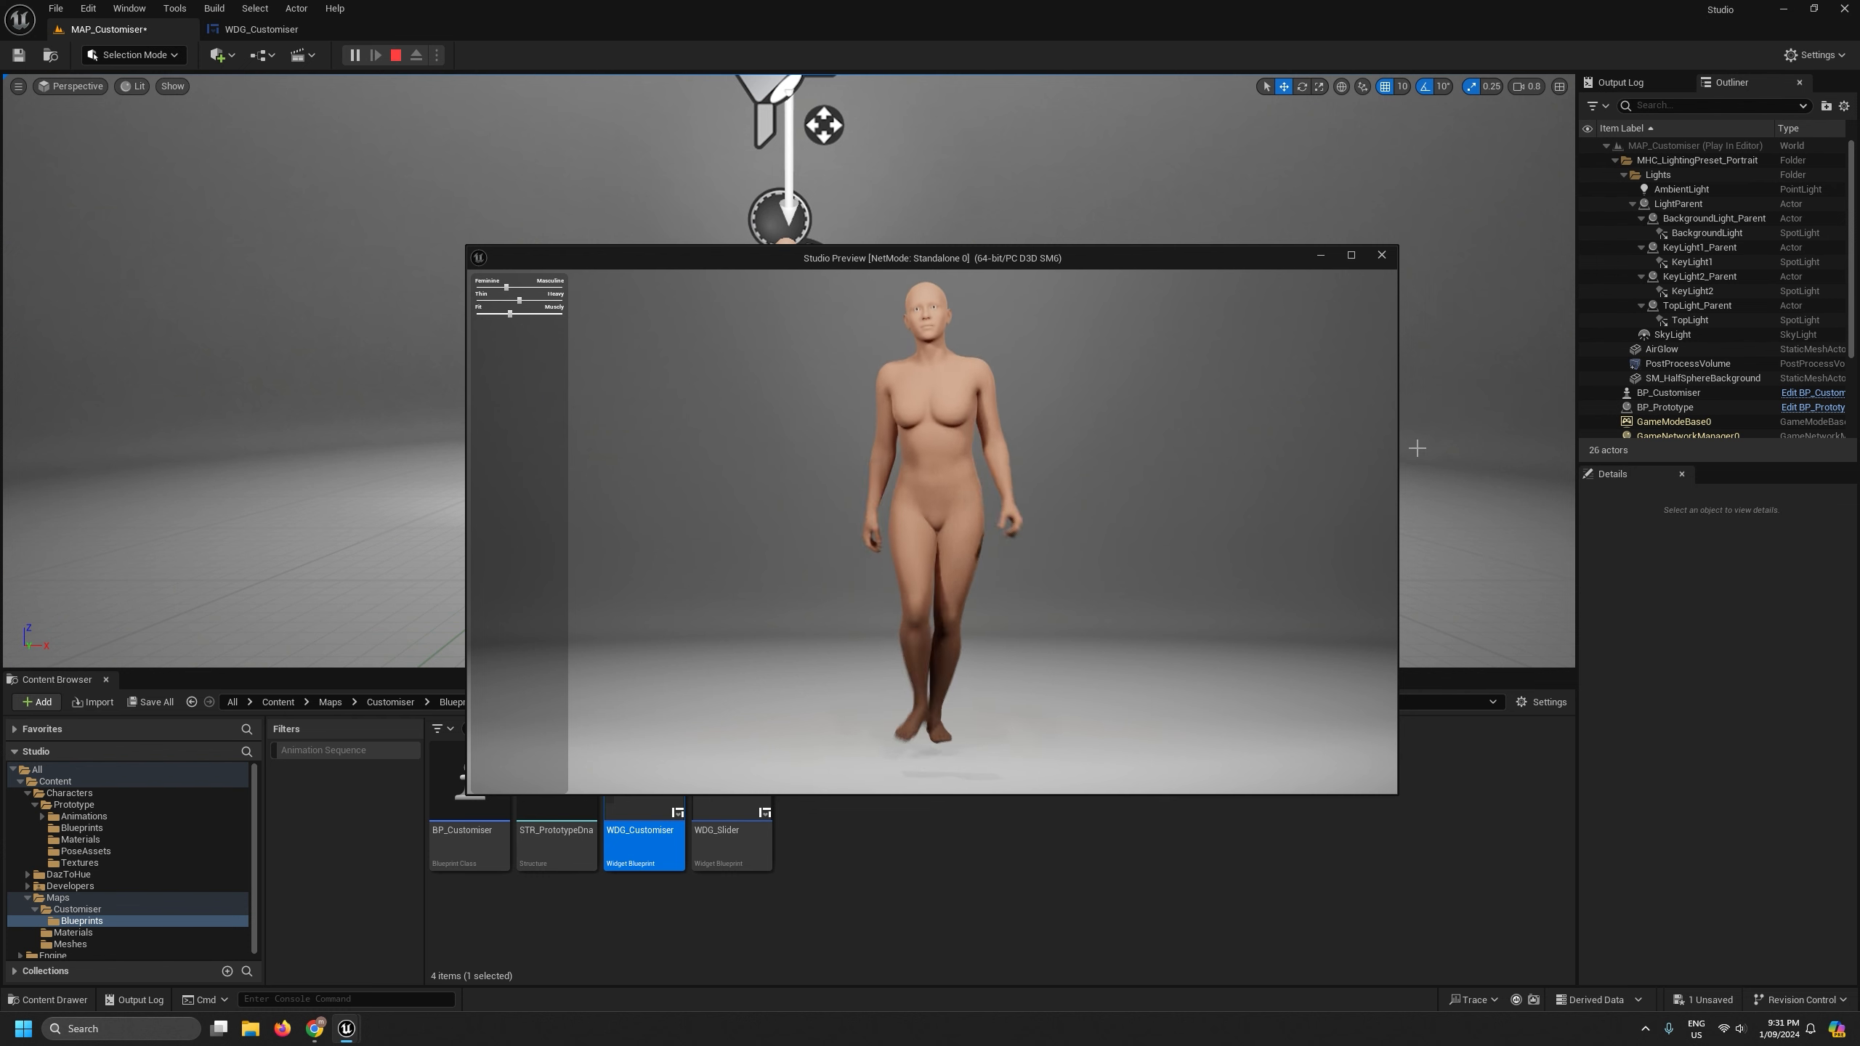
pyautogui.click(1381, 255)
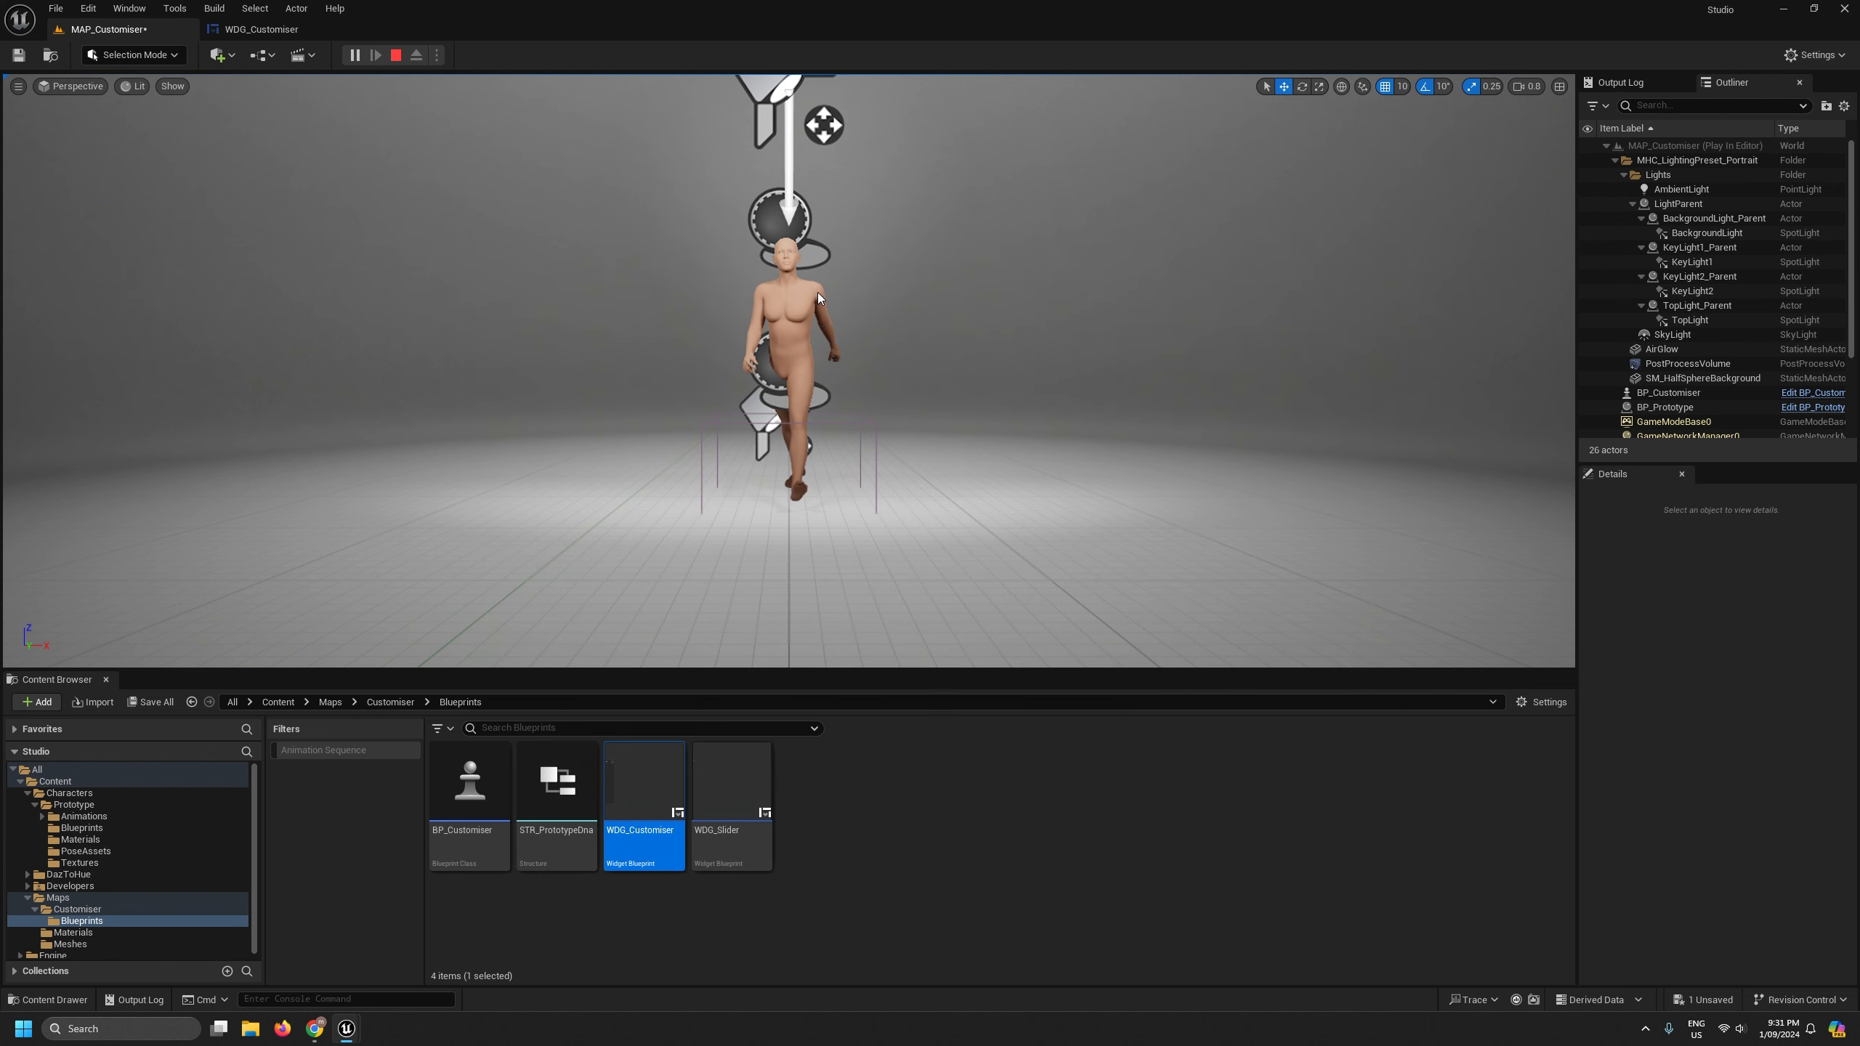
pyautogui.click(475, 106)
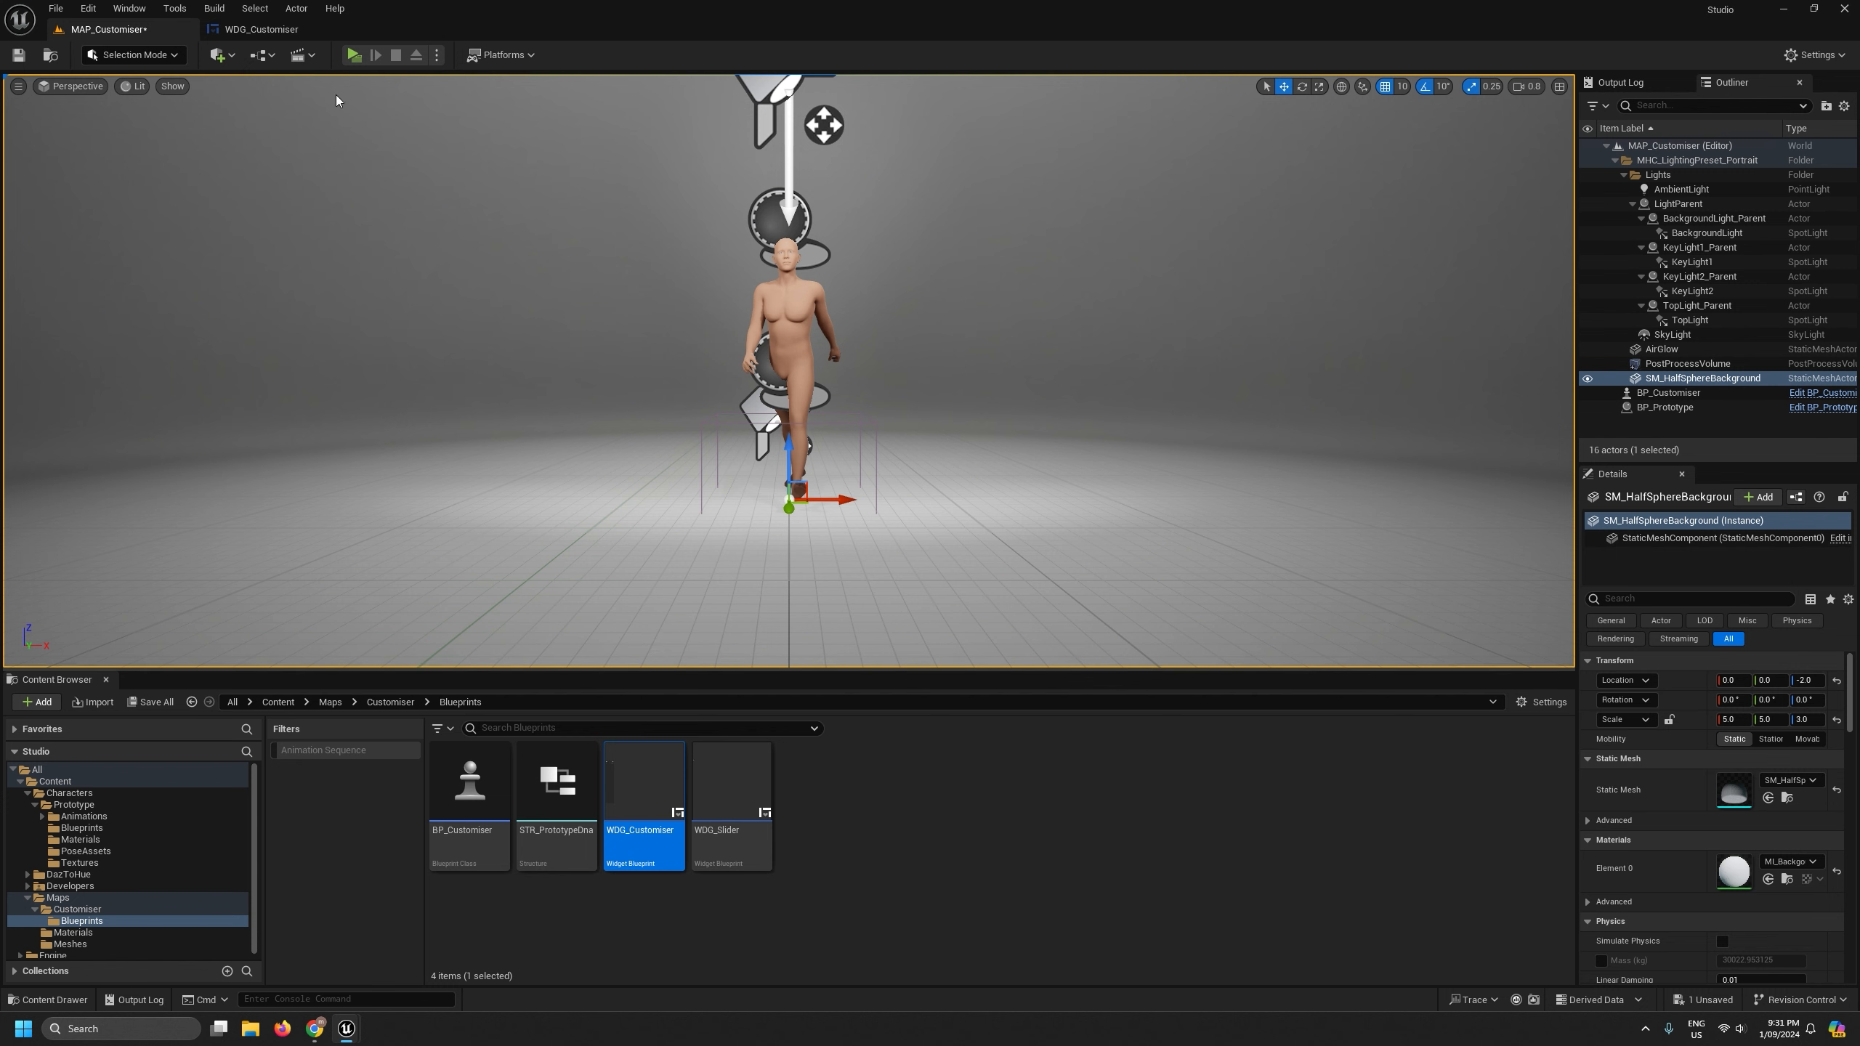
# - In the WDG_Customiser widget, set the slider panel Border's Offset Bottom to 8.0
pyautogui.click(294, 29)
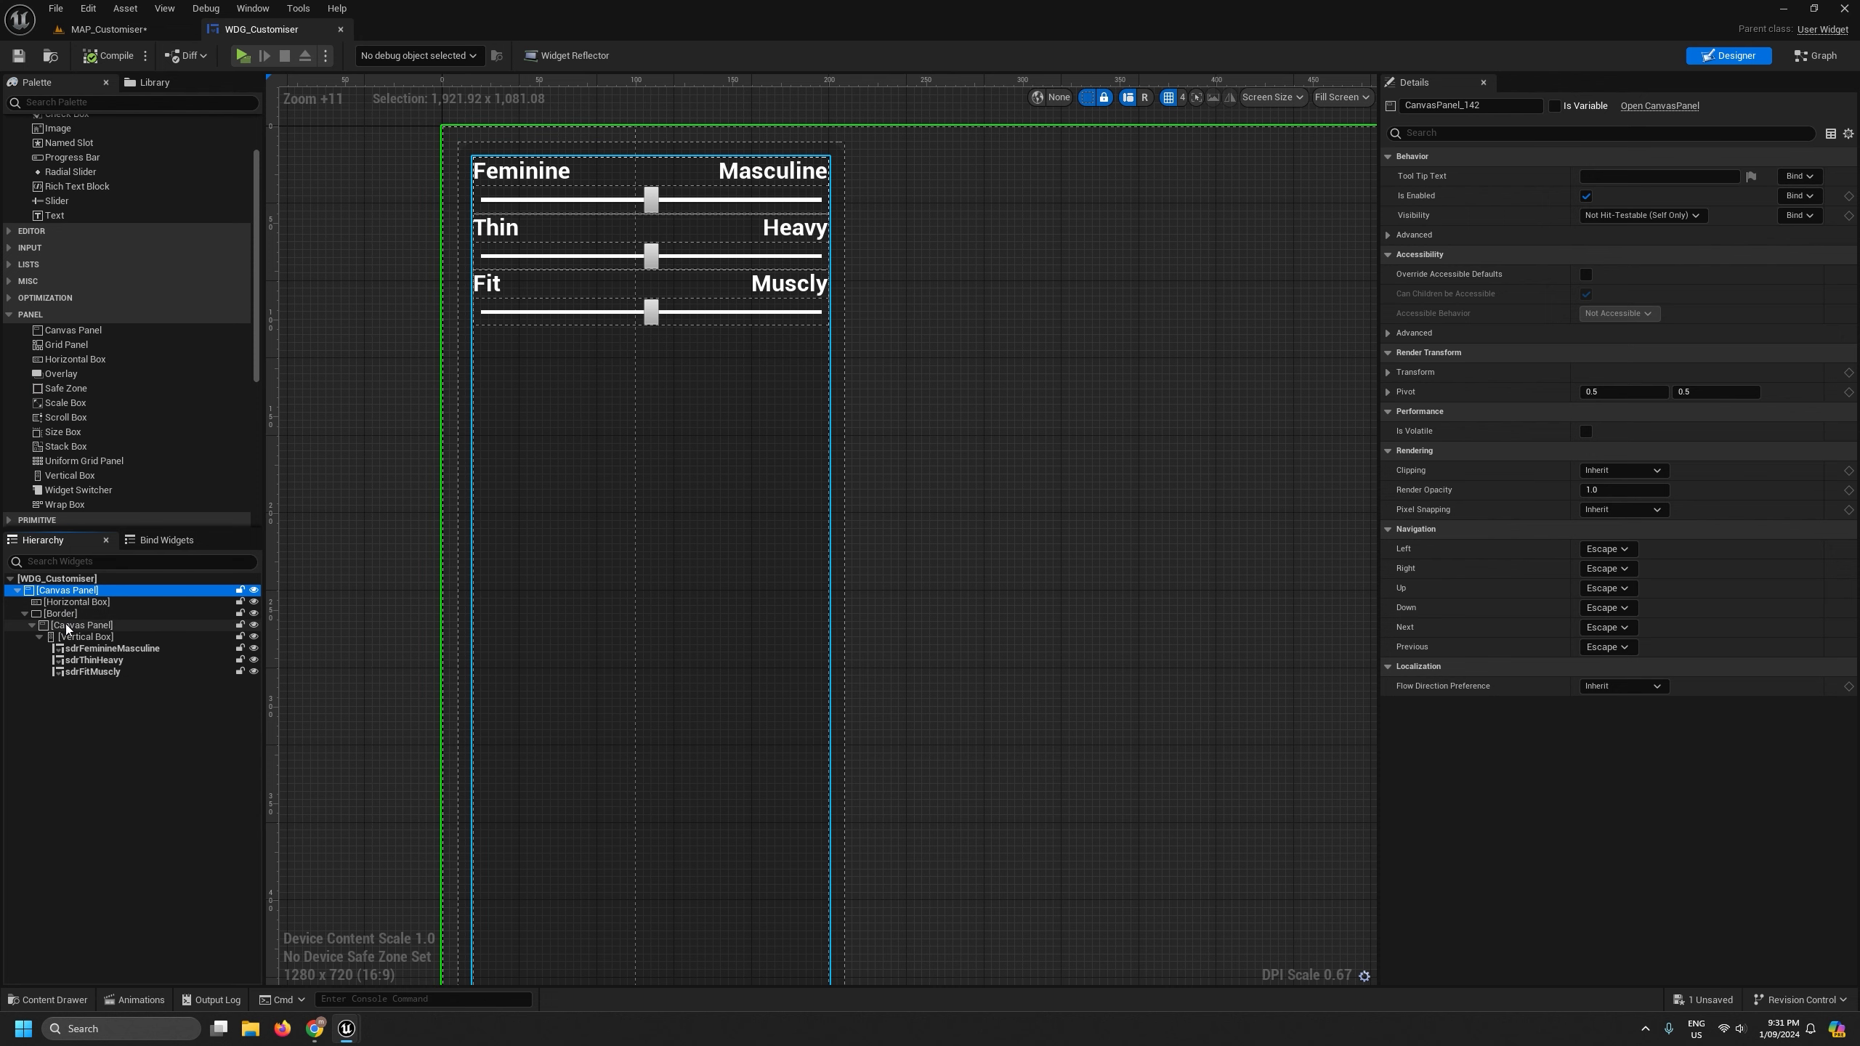
pyautogui.click(67, 627)
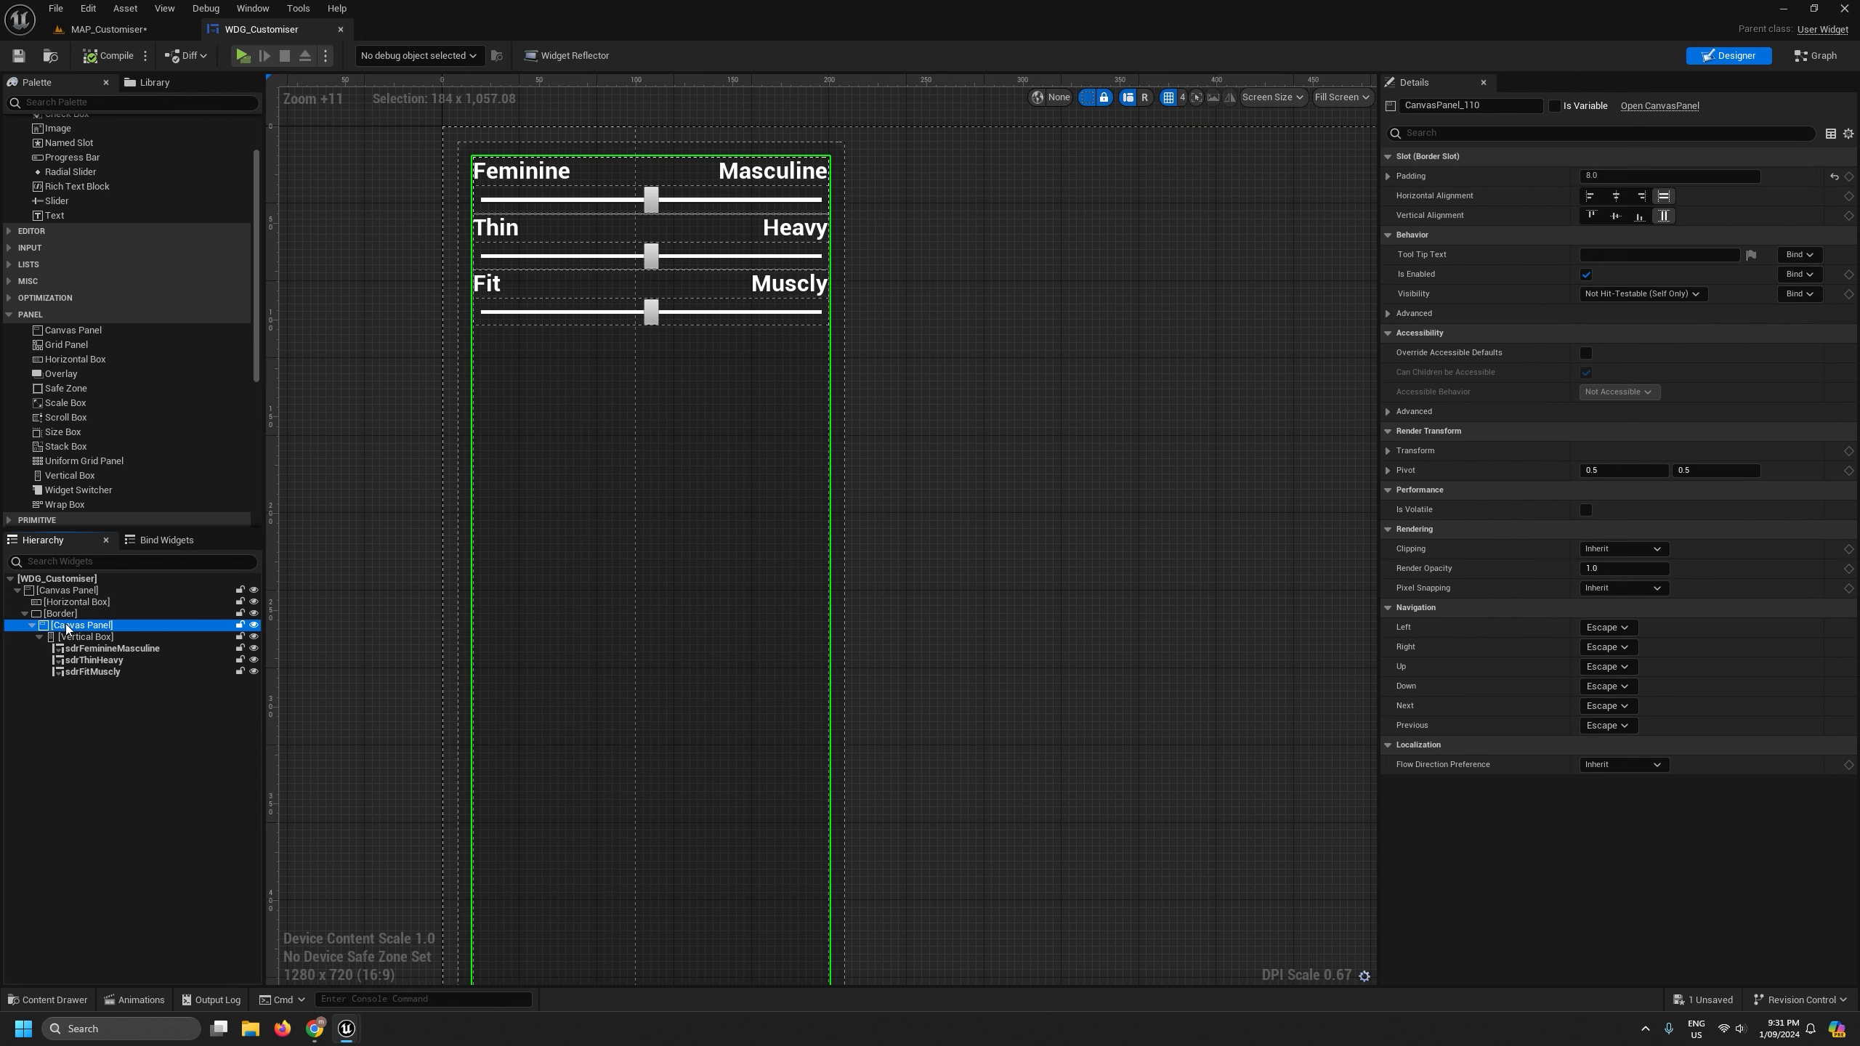
pyautogui.click(1387, 177)
pyautogui.click(1387, 176)
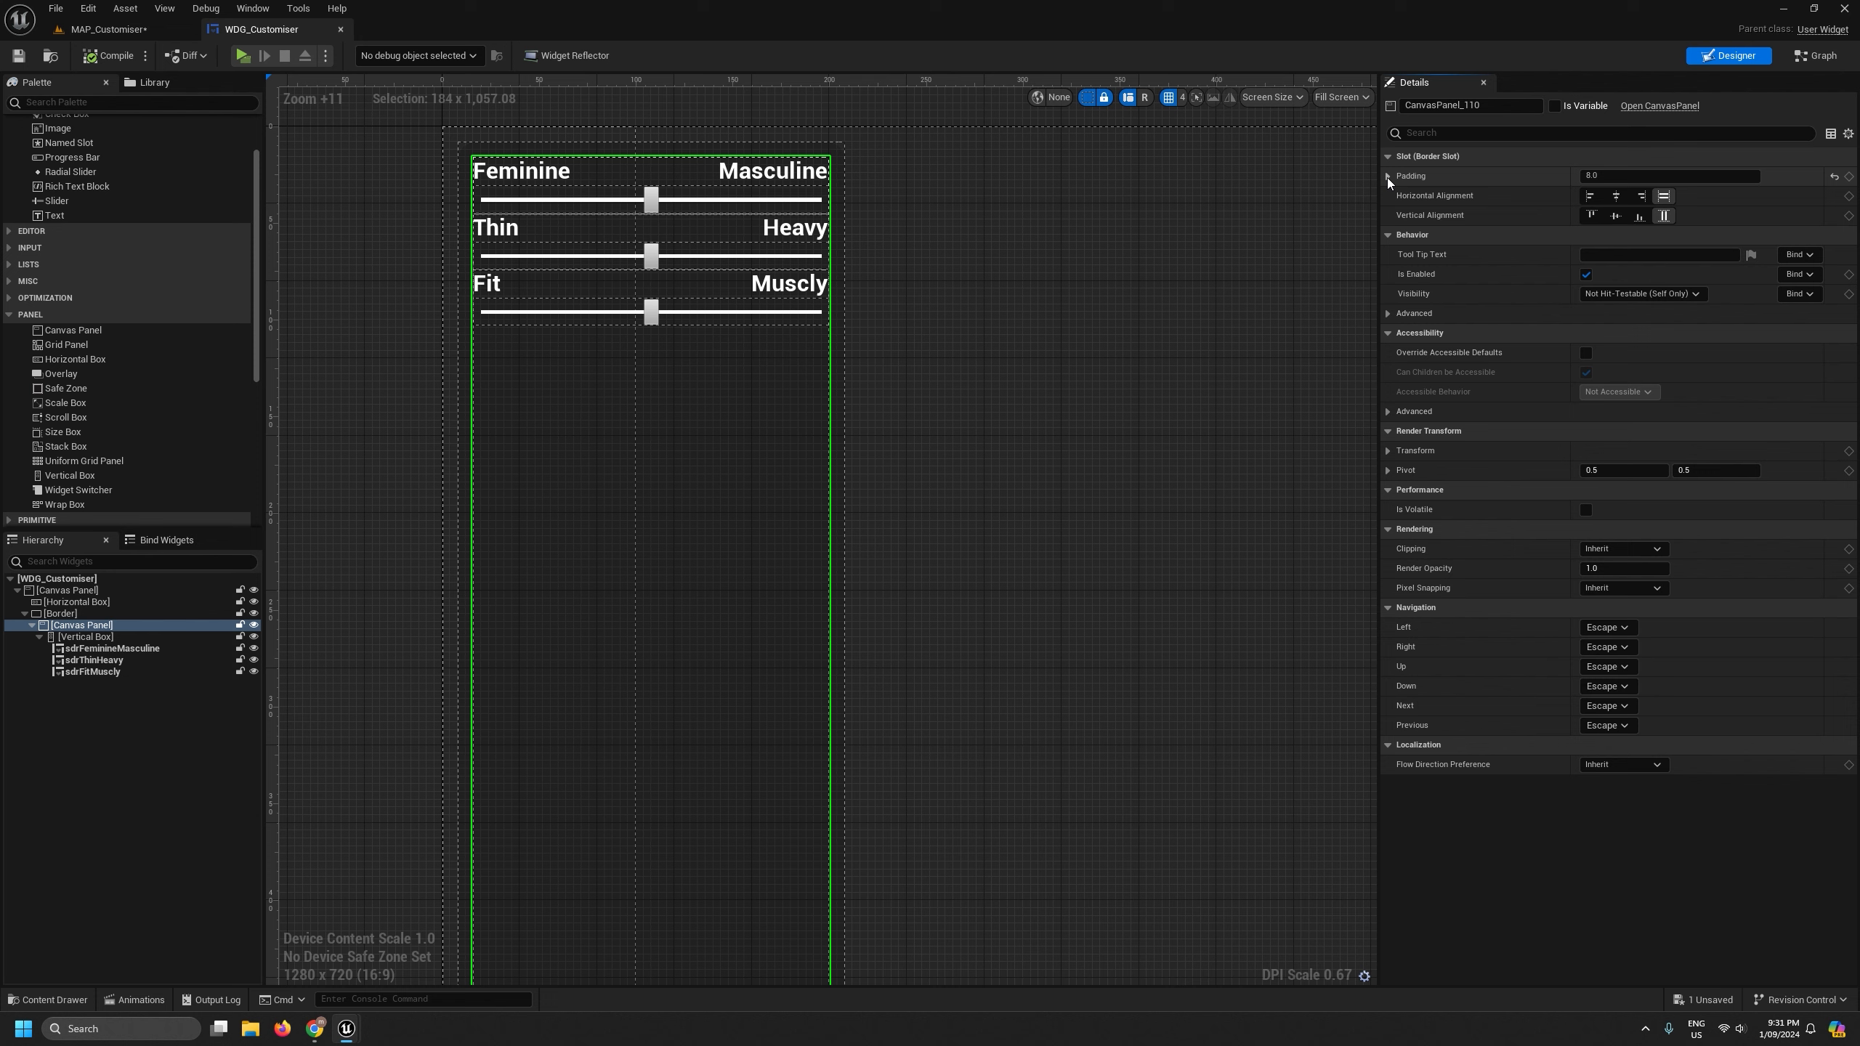
pyautogui.click(63, 614)
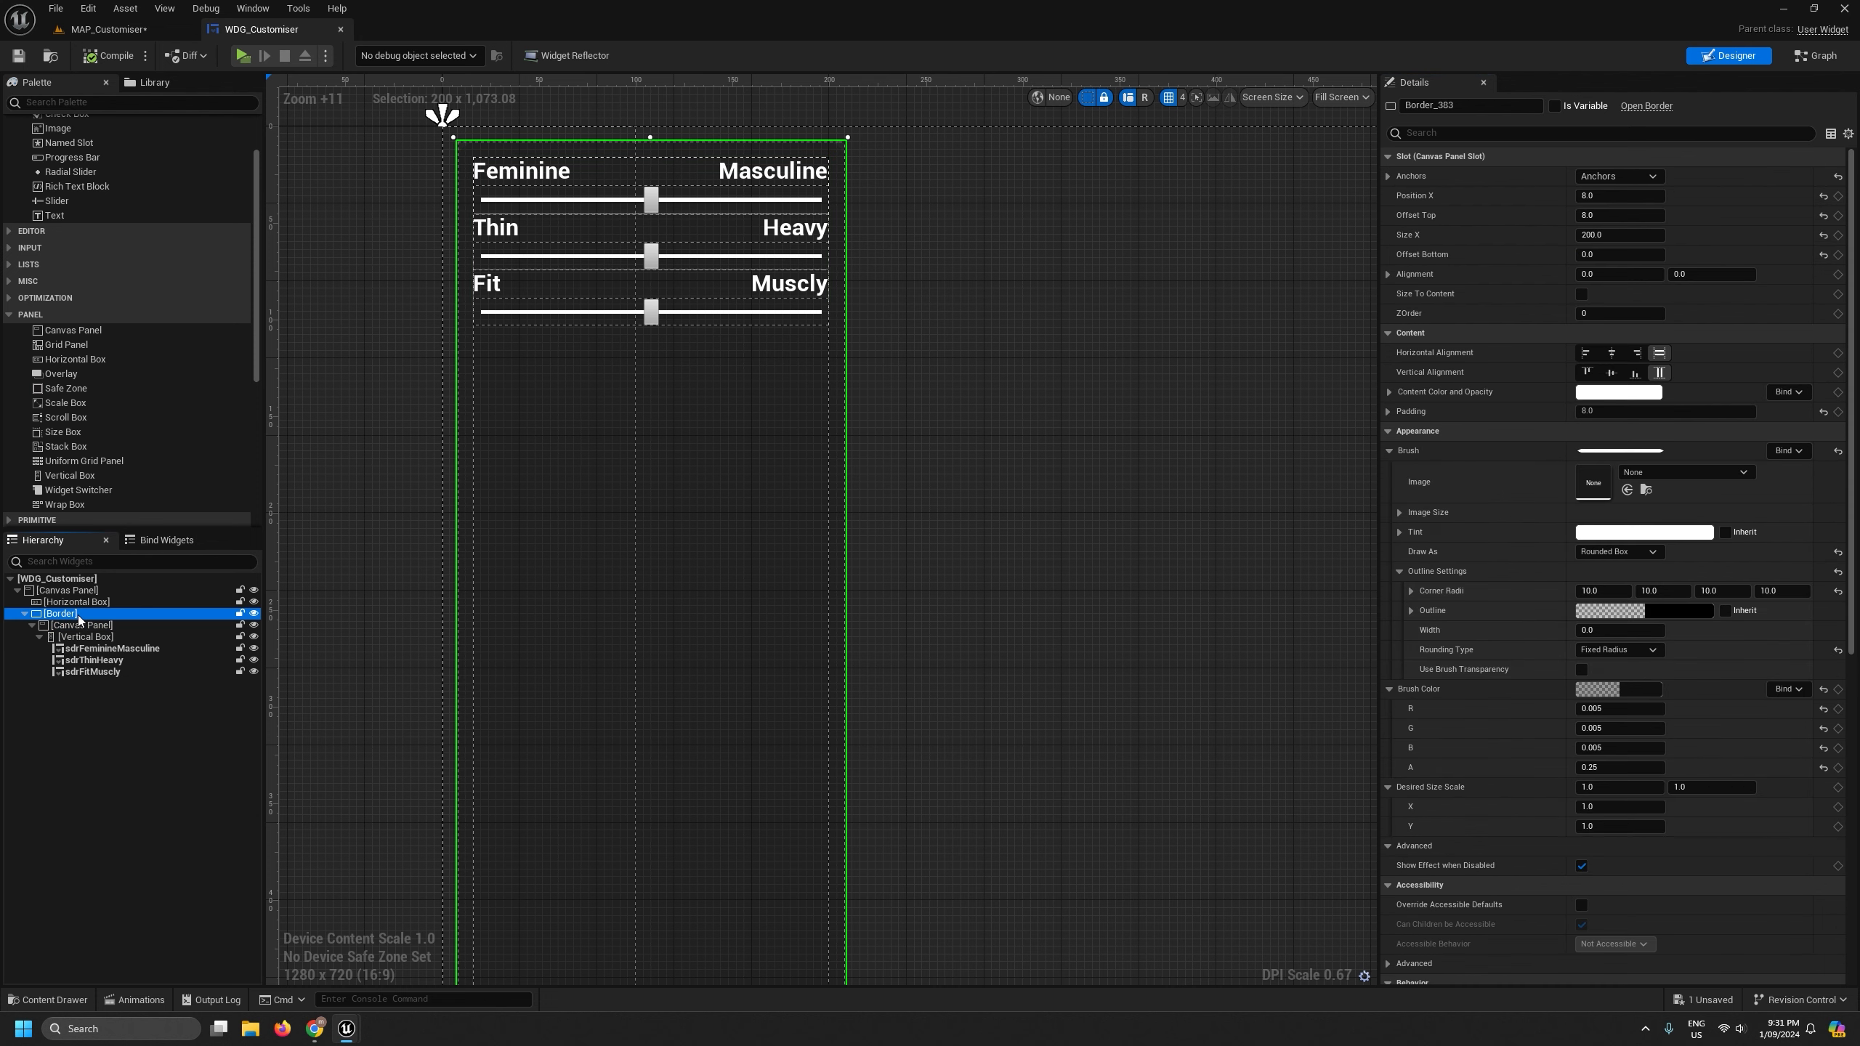
pyautogui.click(1615, 254)
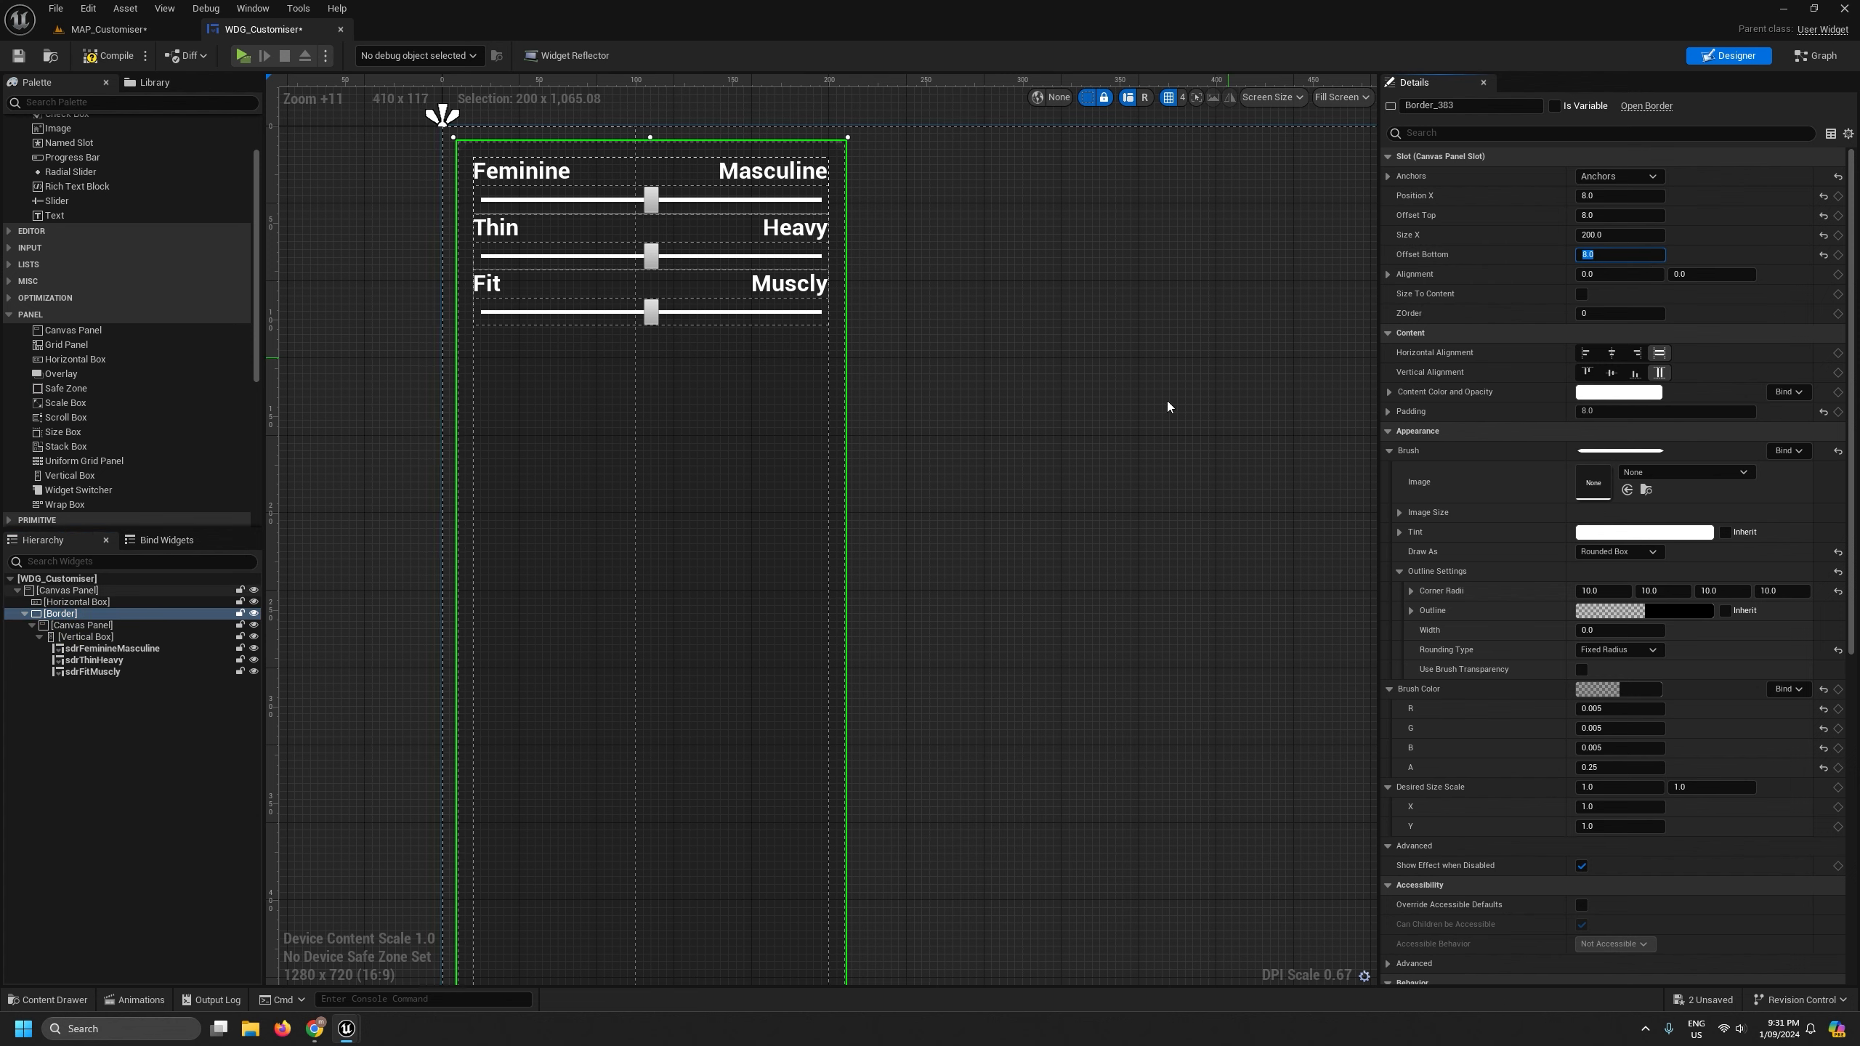
# - Check the Border's bottom margin against the canvas edge, and compile and close the WDG_Customiser widget
pyautogui.scroll(-5, 1014, 575)
pyautogui.moveTo(953, 859); pyautogui.dragTo(908, 264, button='right')
pyautogui.scroll(-3, 915, 480)
pyautogui.scroll(4, 842, 804)
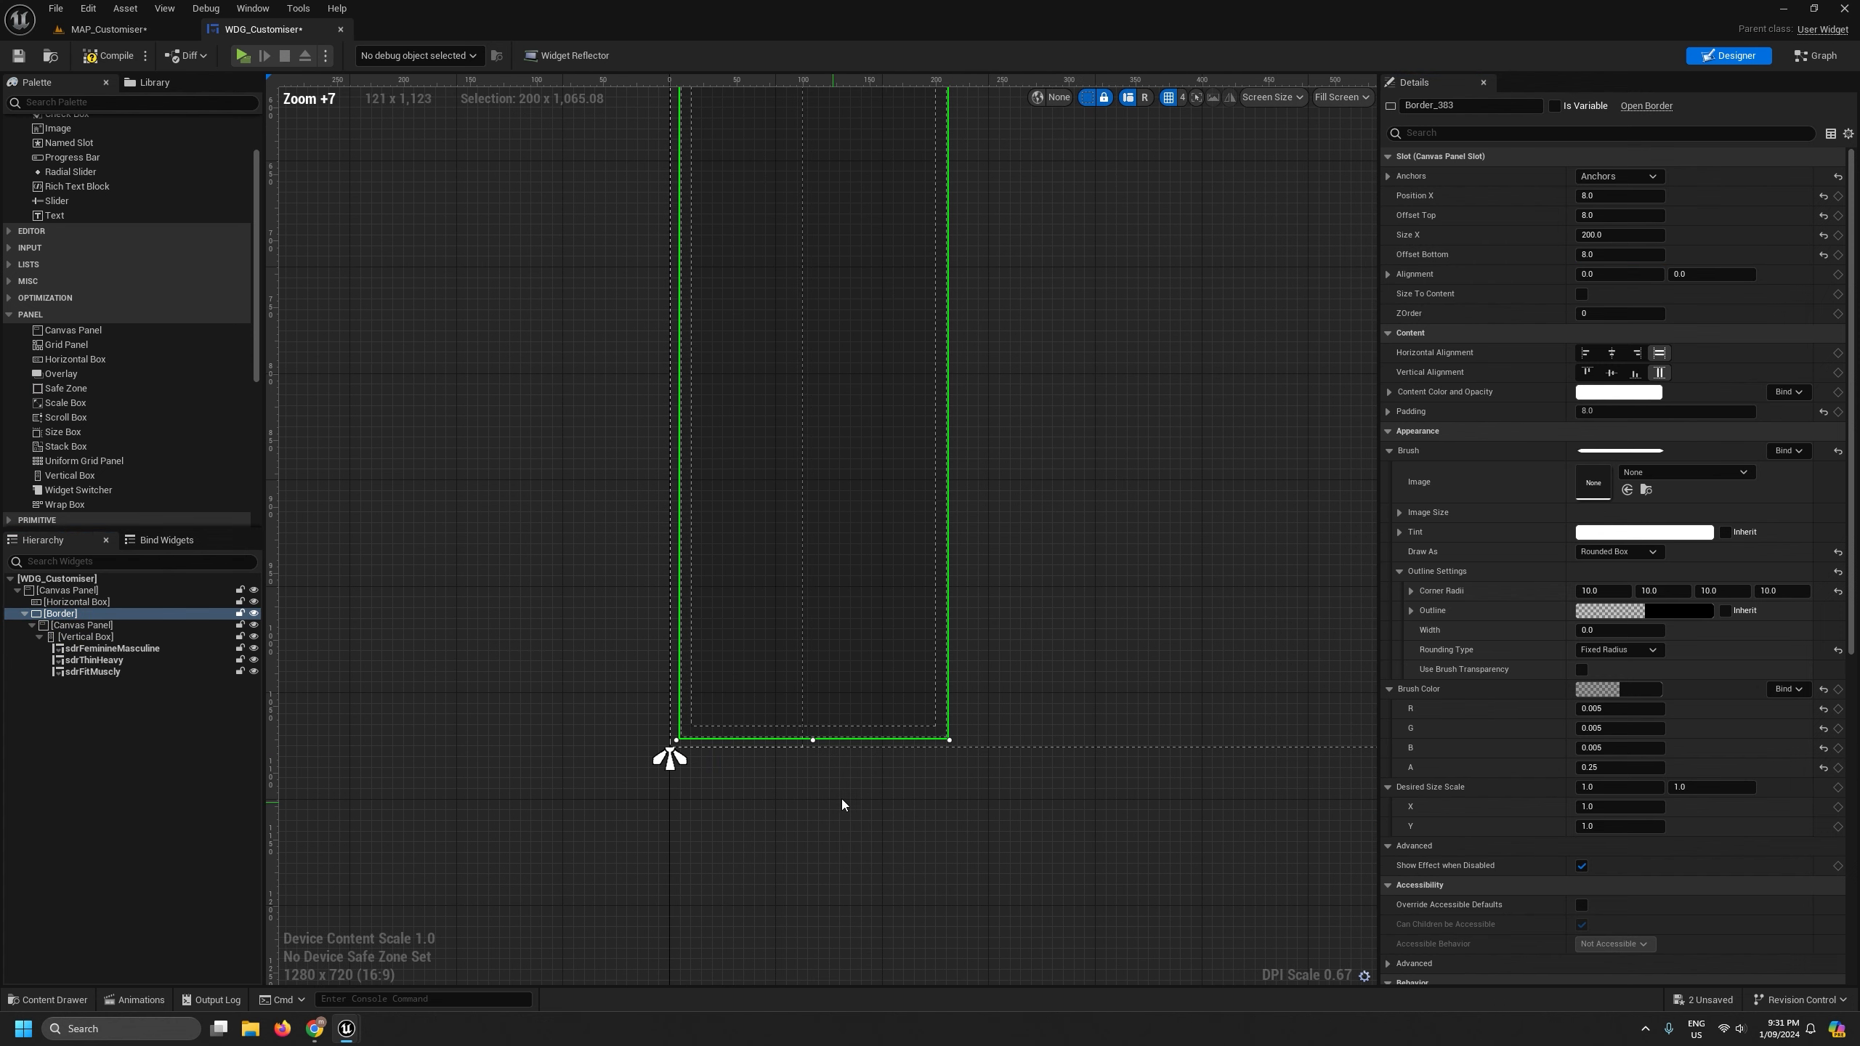
pyautogui.click(890, 771)
pyautogui.scroll(-1, 893, 780)
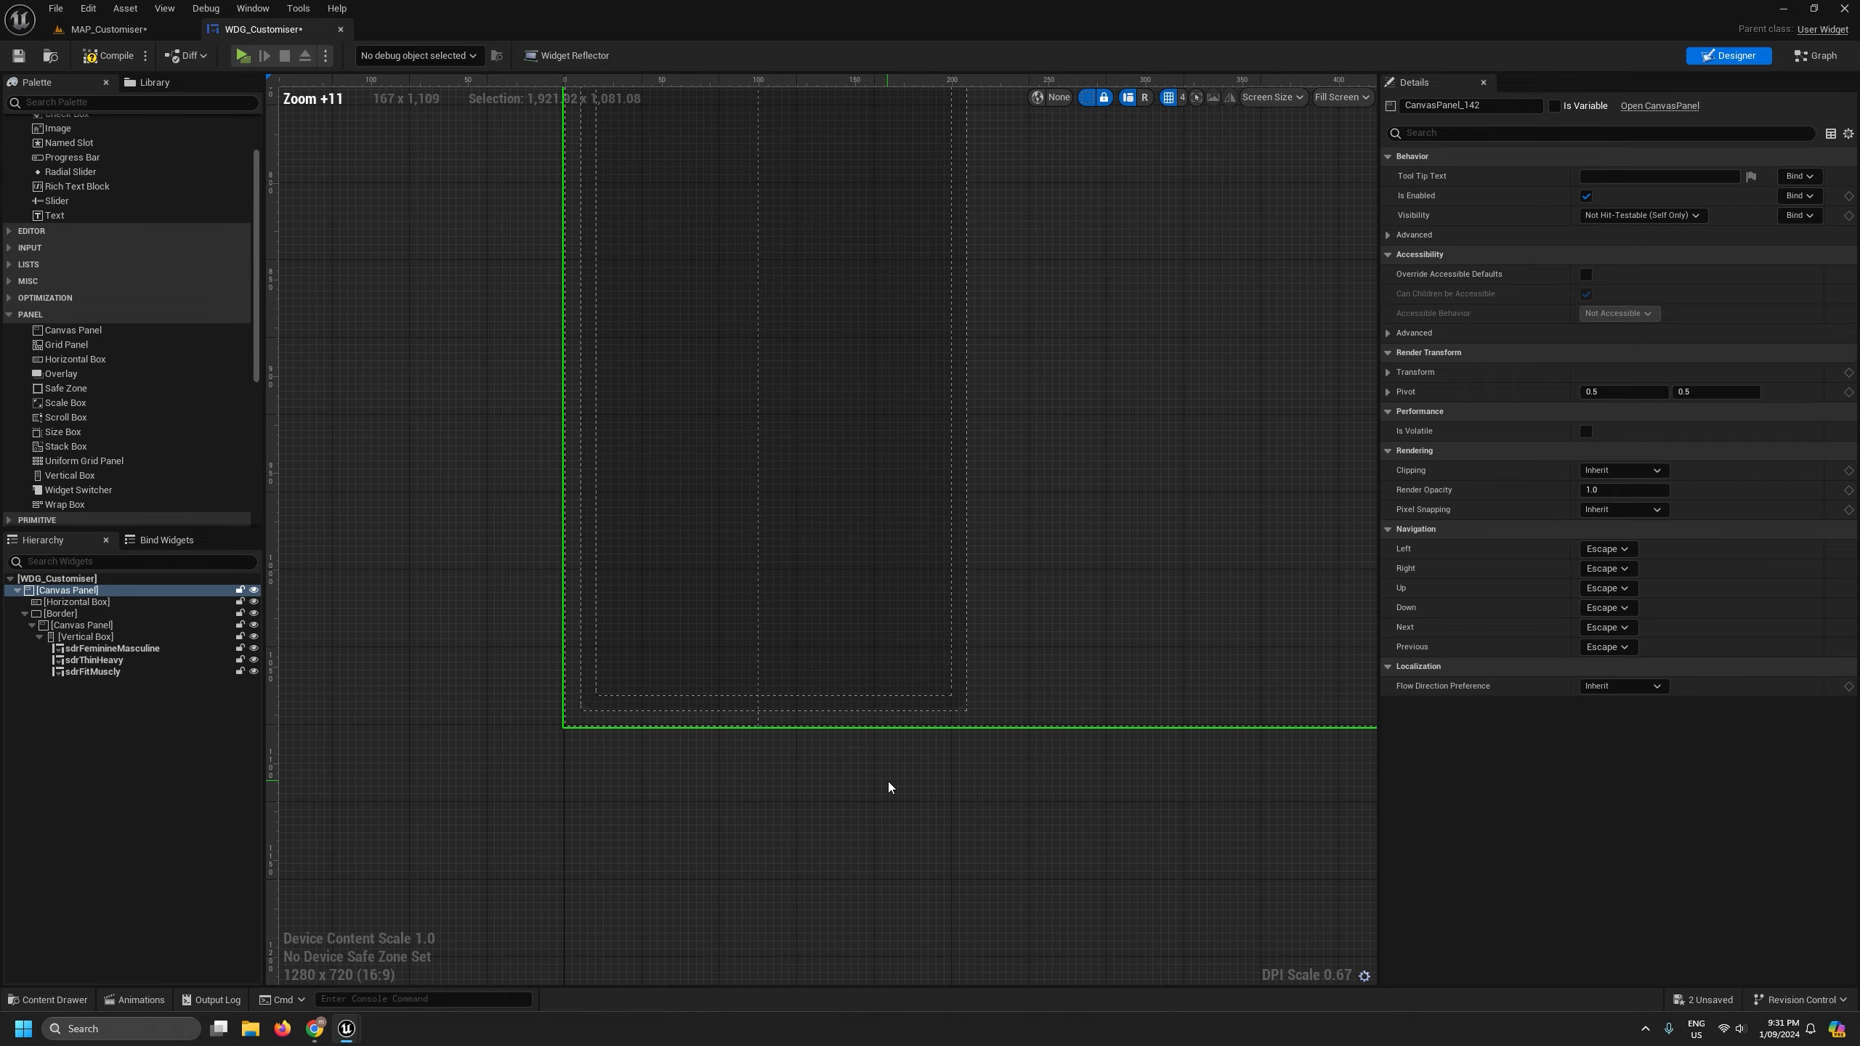
pyautogui.scroll(-5, 887, 783)
pyautogui.scroll(6, 946, 465)
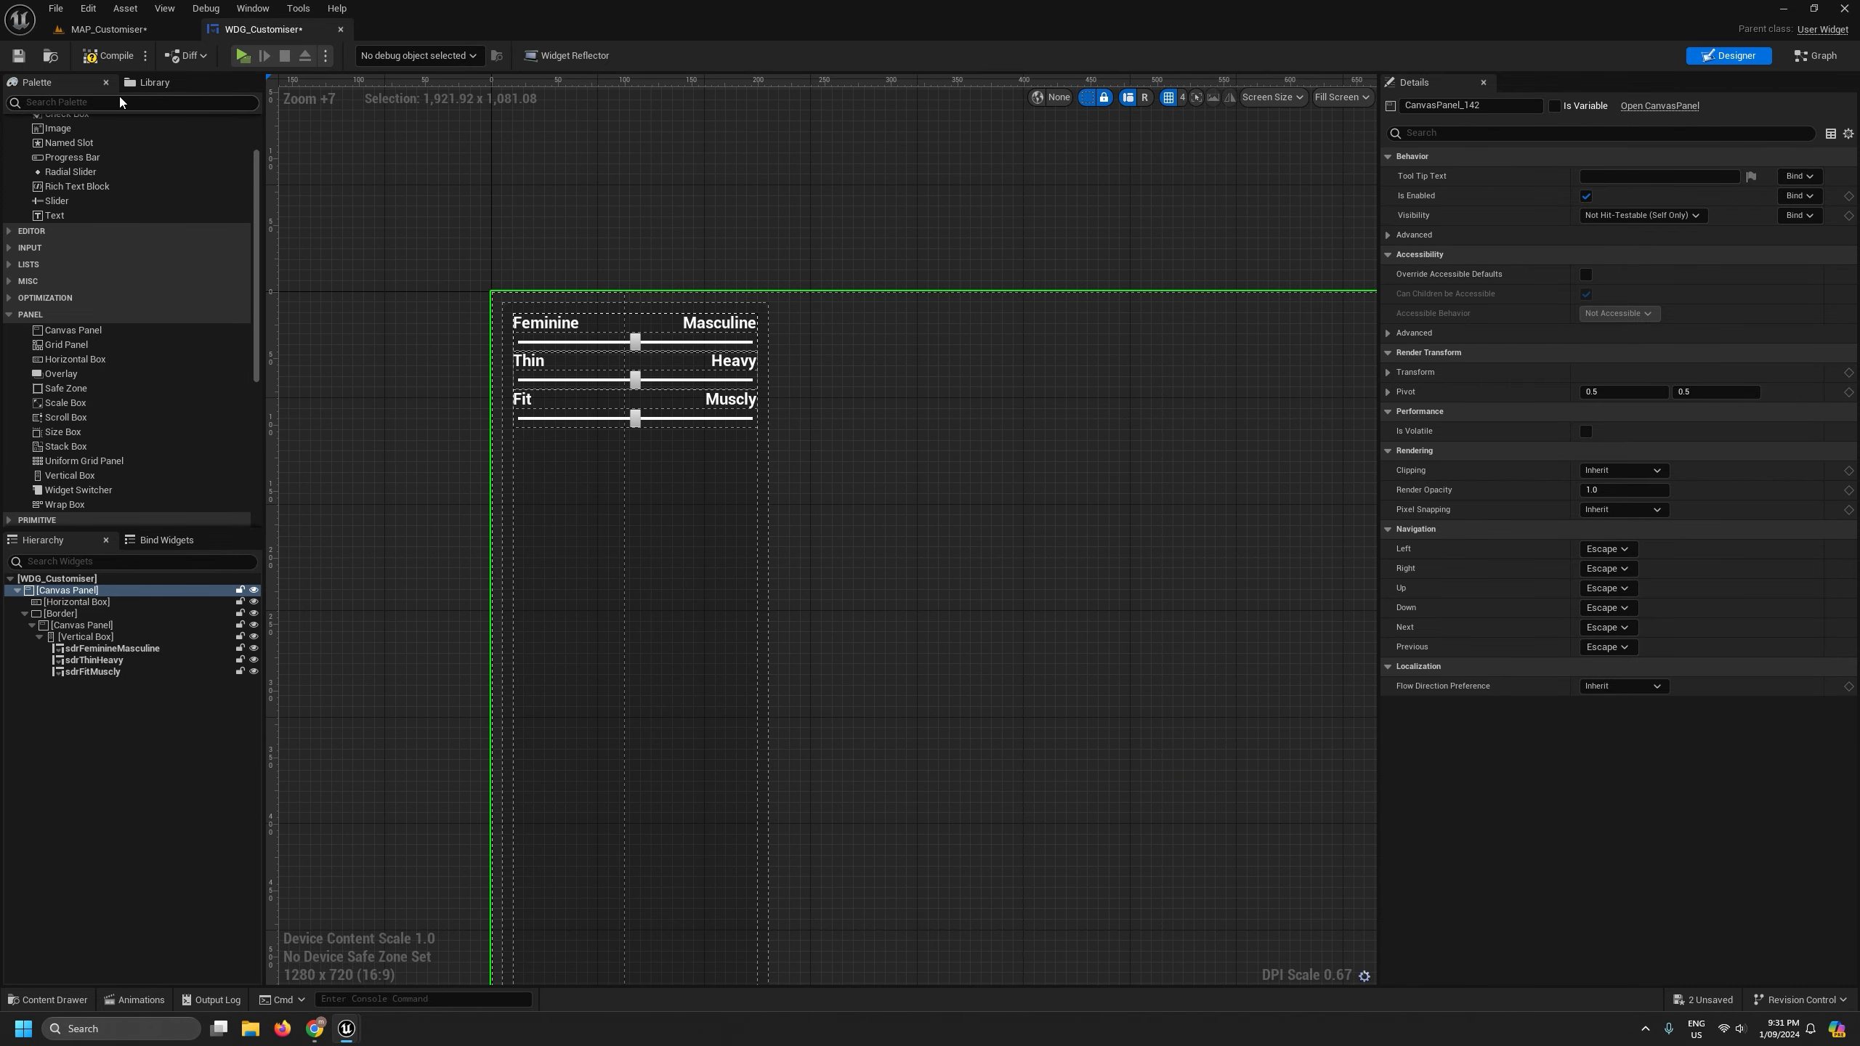
pyautogui.click(108, 59)
pyautogui.click(341, 30)
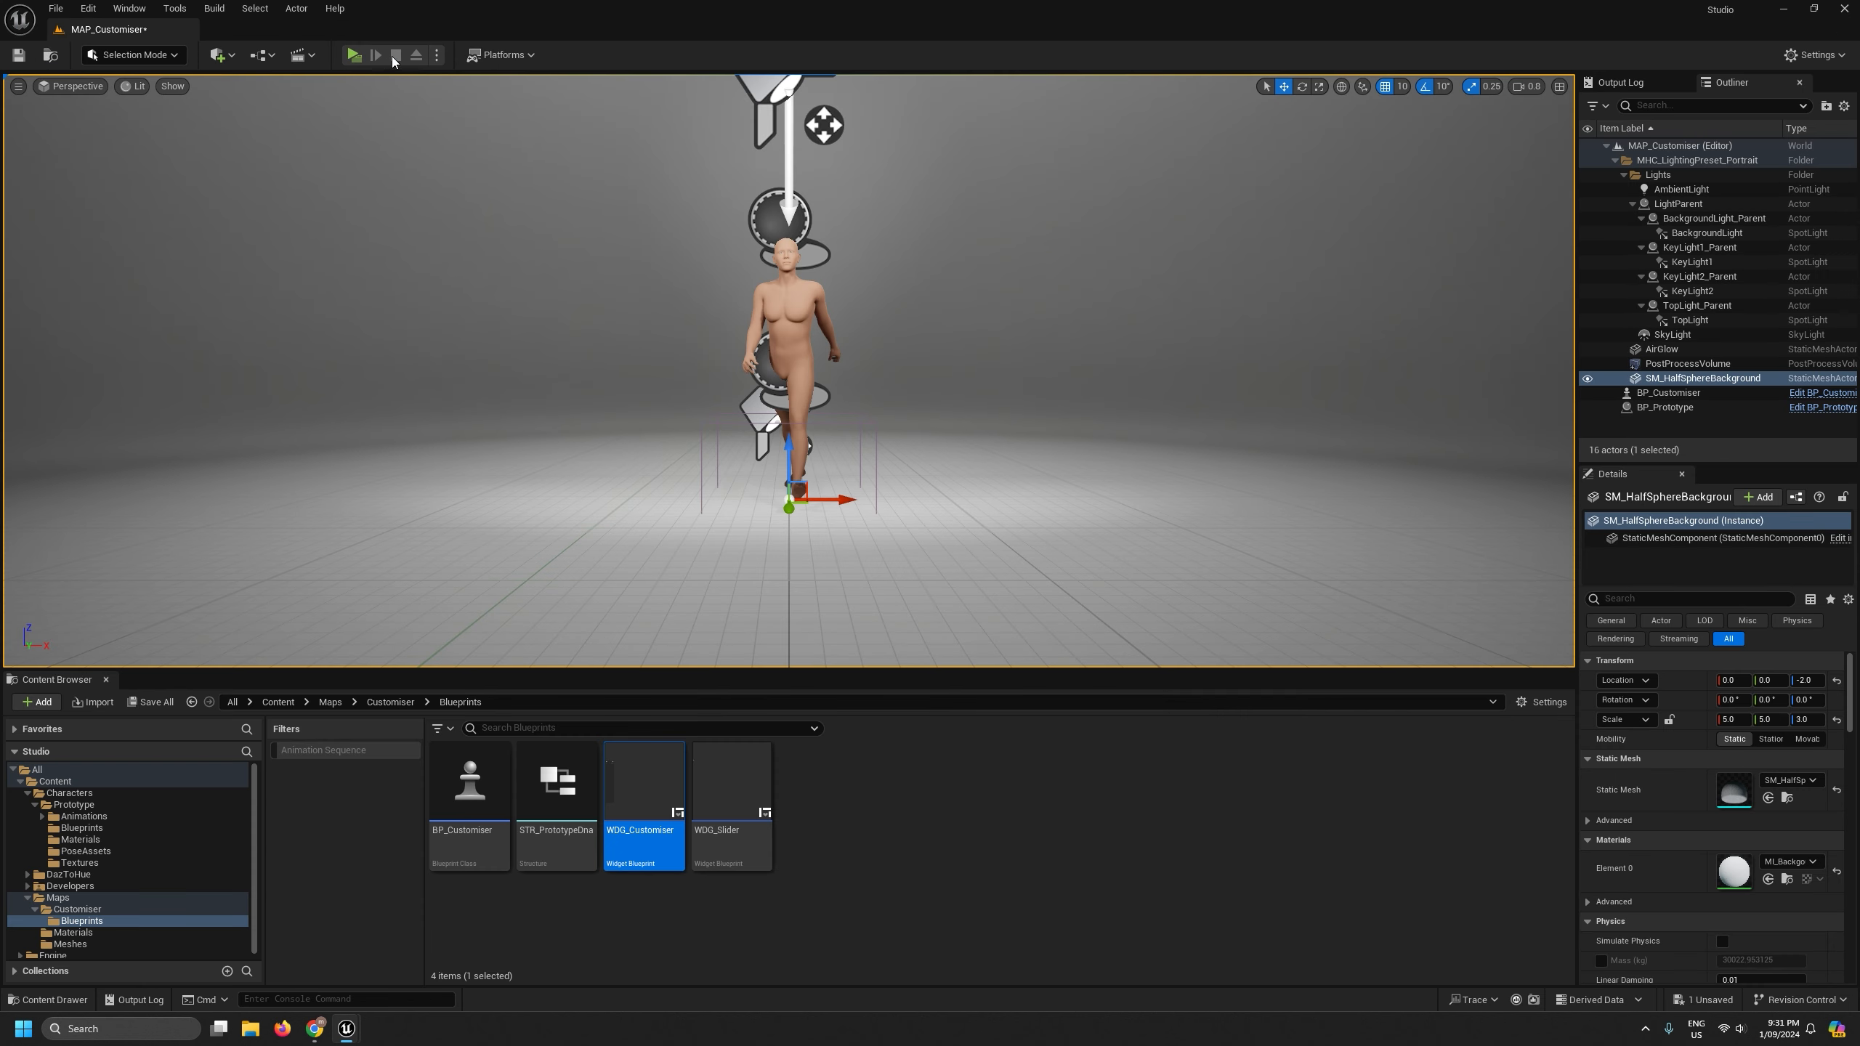
# - Play the level full screen in the selected viewport, try the Feminine/Masculine and Thin/Heavy sliders, and stop the simulation
pyautogui.click(437, 55)
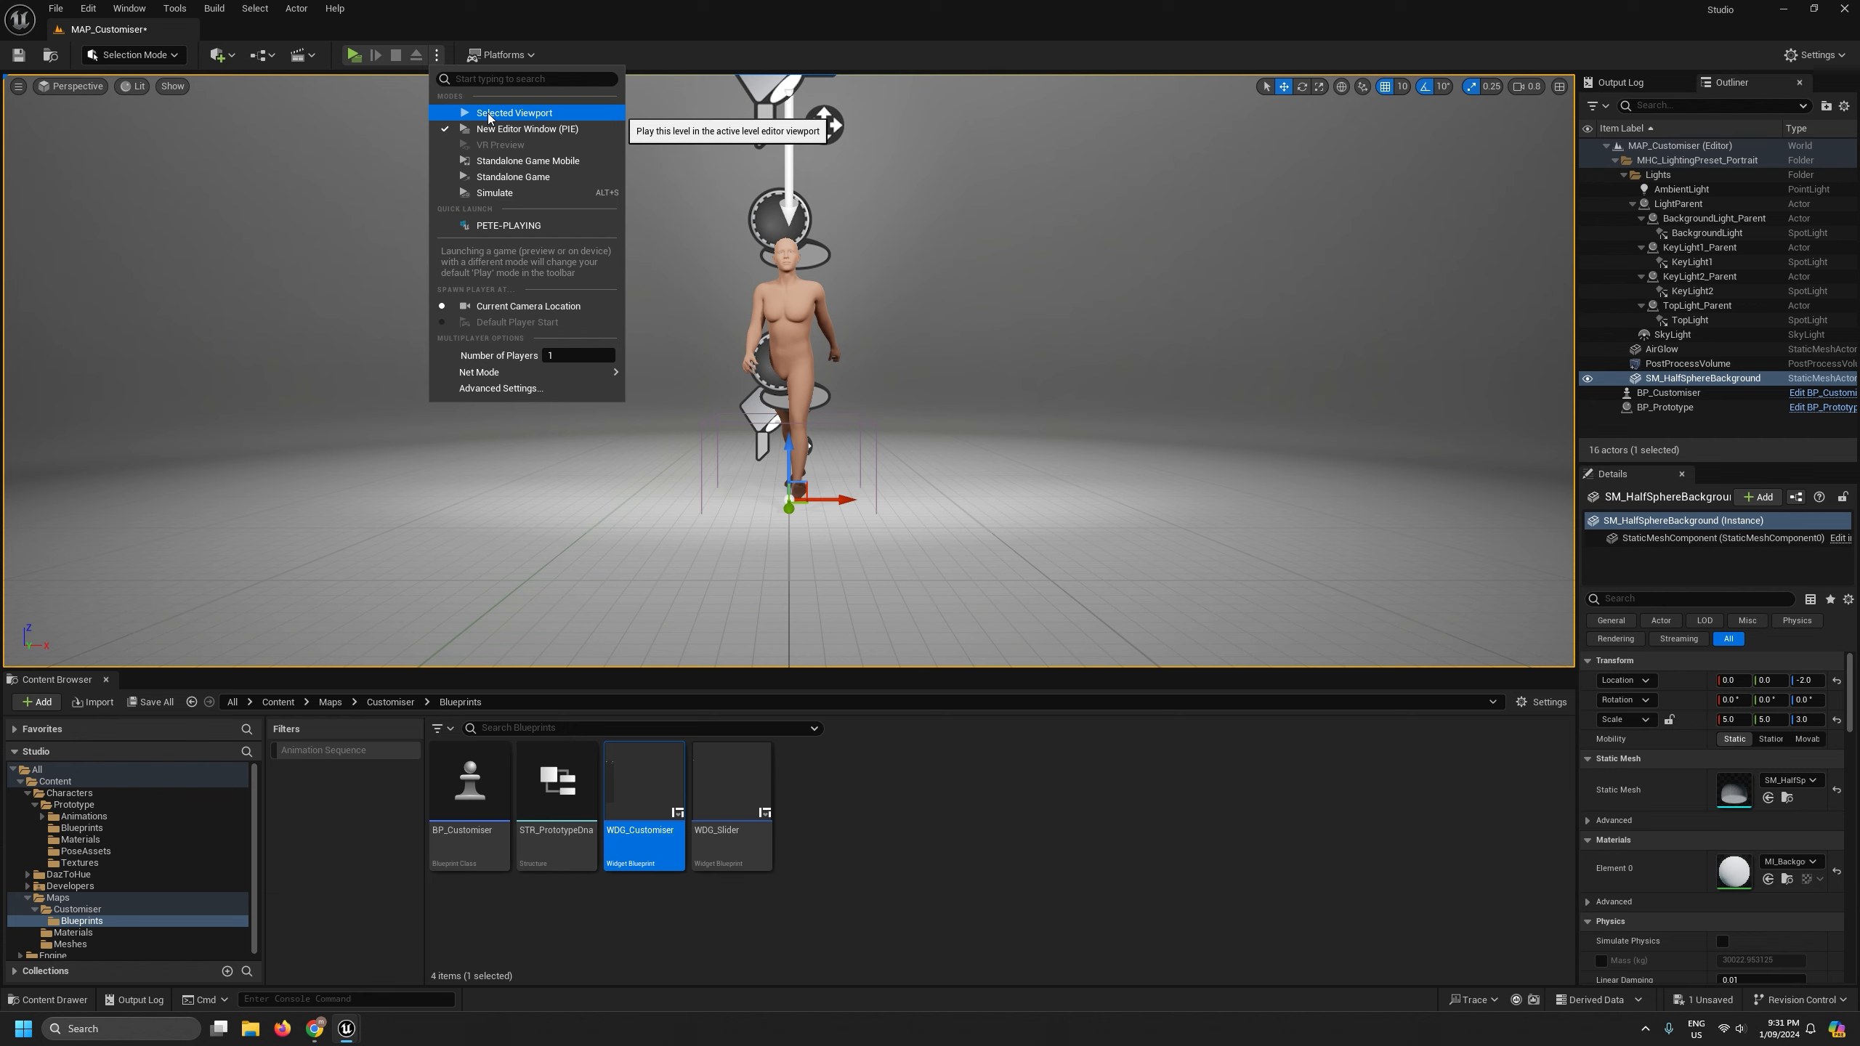
pyautogui.click(488, 113)
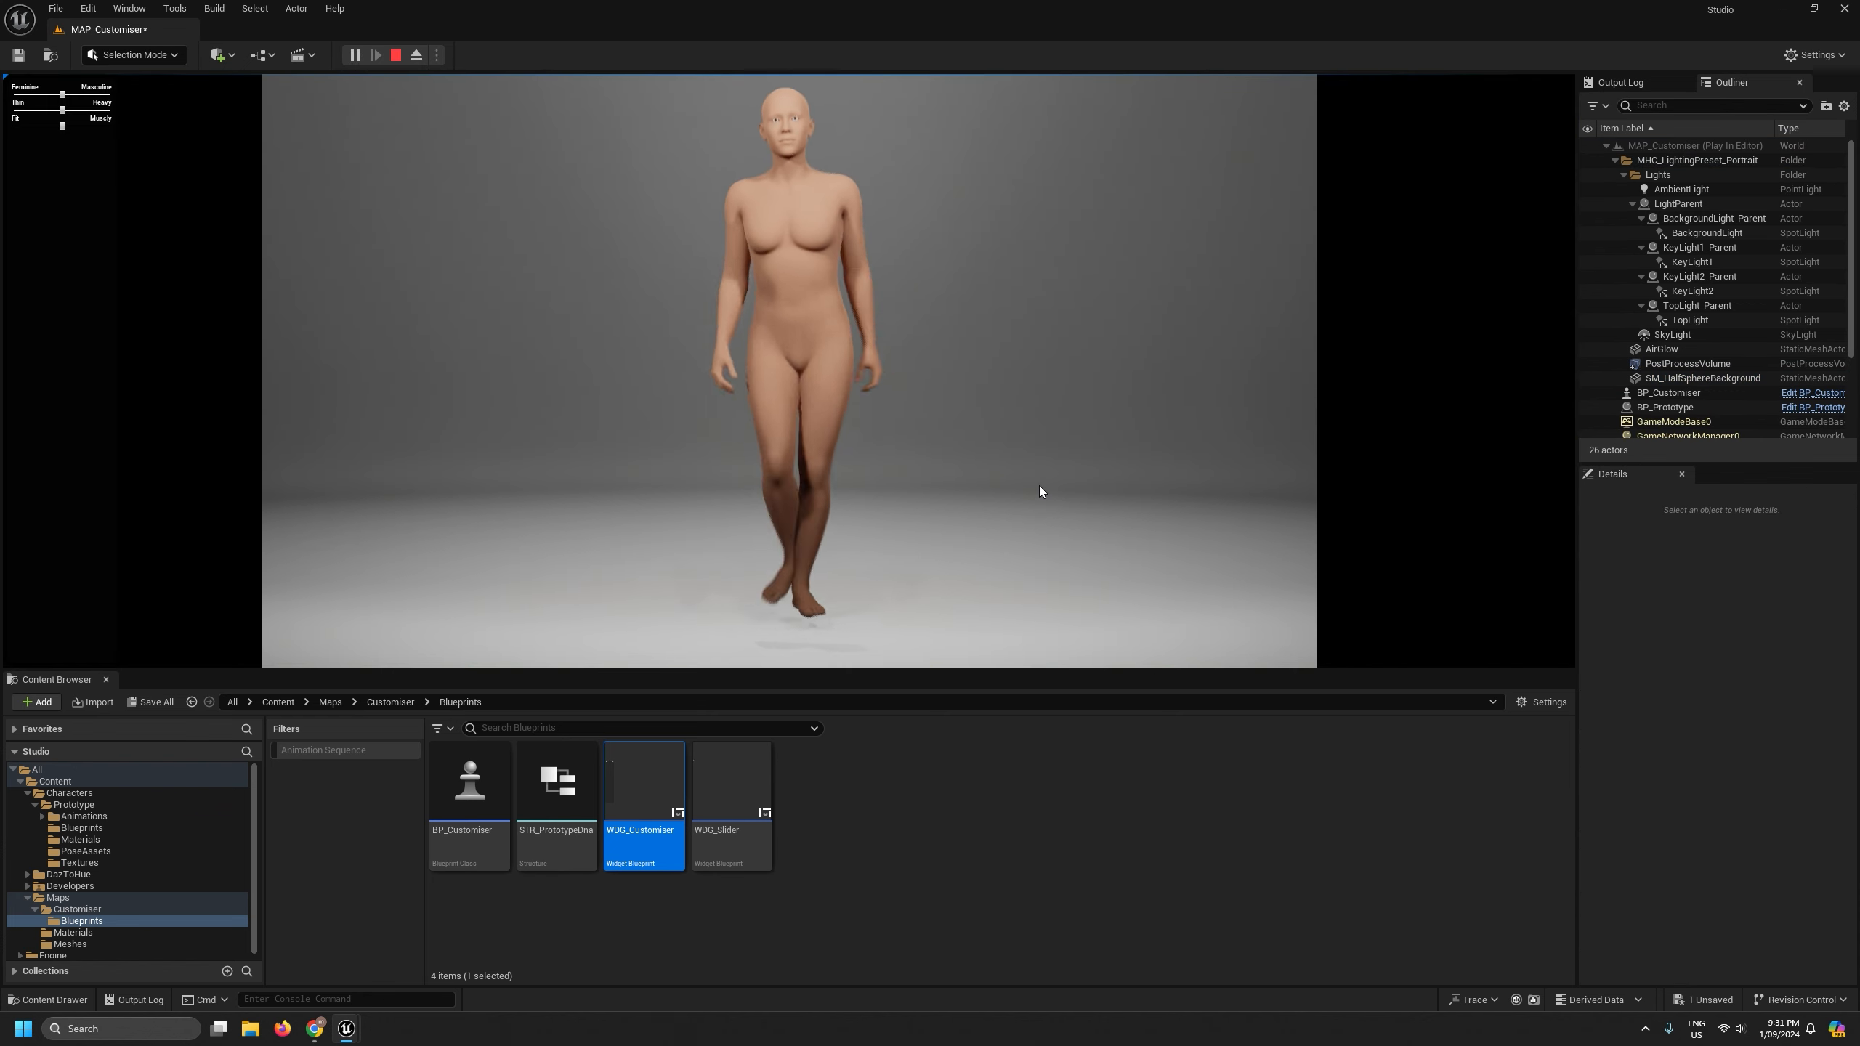
pyautogui.press('F11')
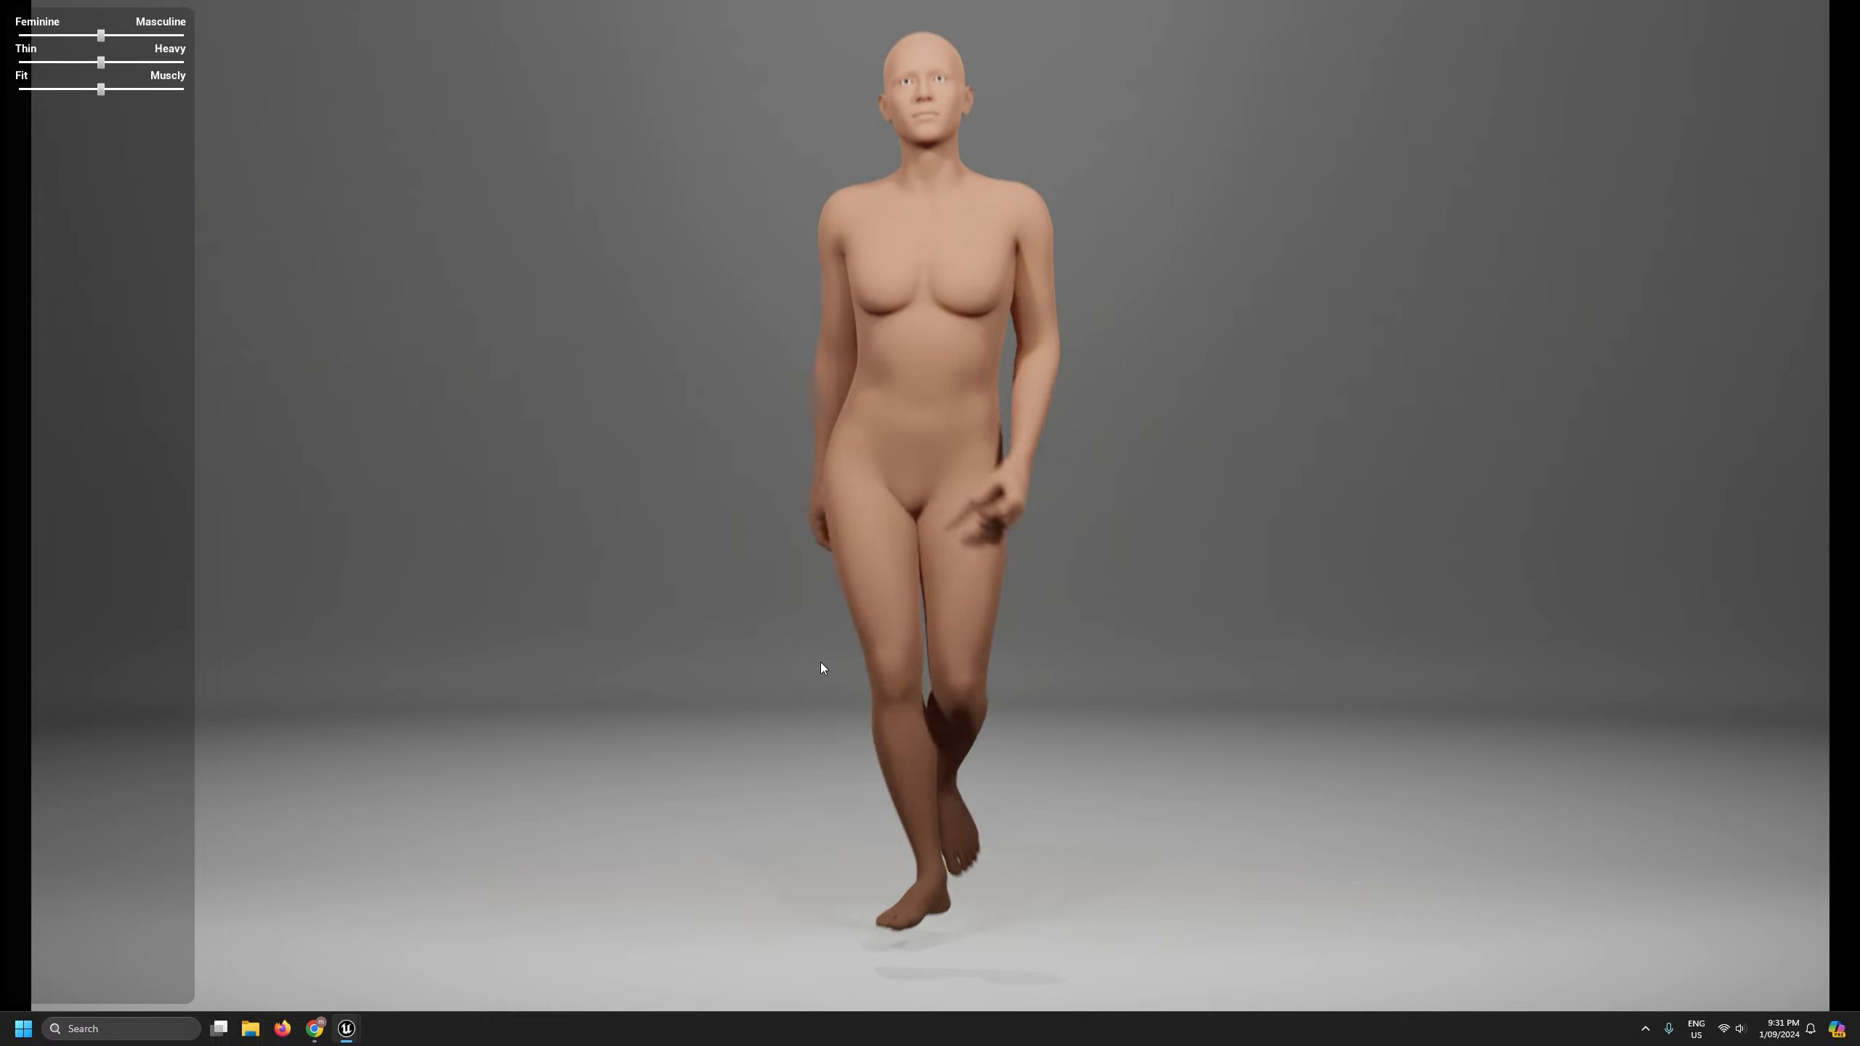
pyautogui.moveTo(102, 35)
pyautogui.mouseDown()
pyautogui.moveTo(162, 34)
pyautogui.moveTo(20, 35)
pyautogui.moveTo(170, 66)
pyautogui.moveTo(84, 63)
pyautogui.mouseUp()
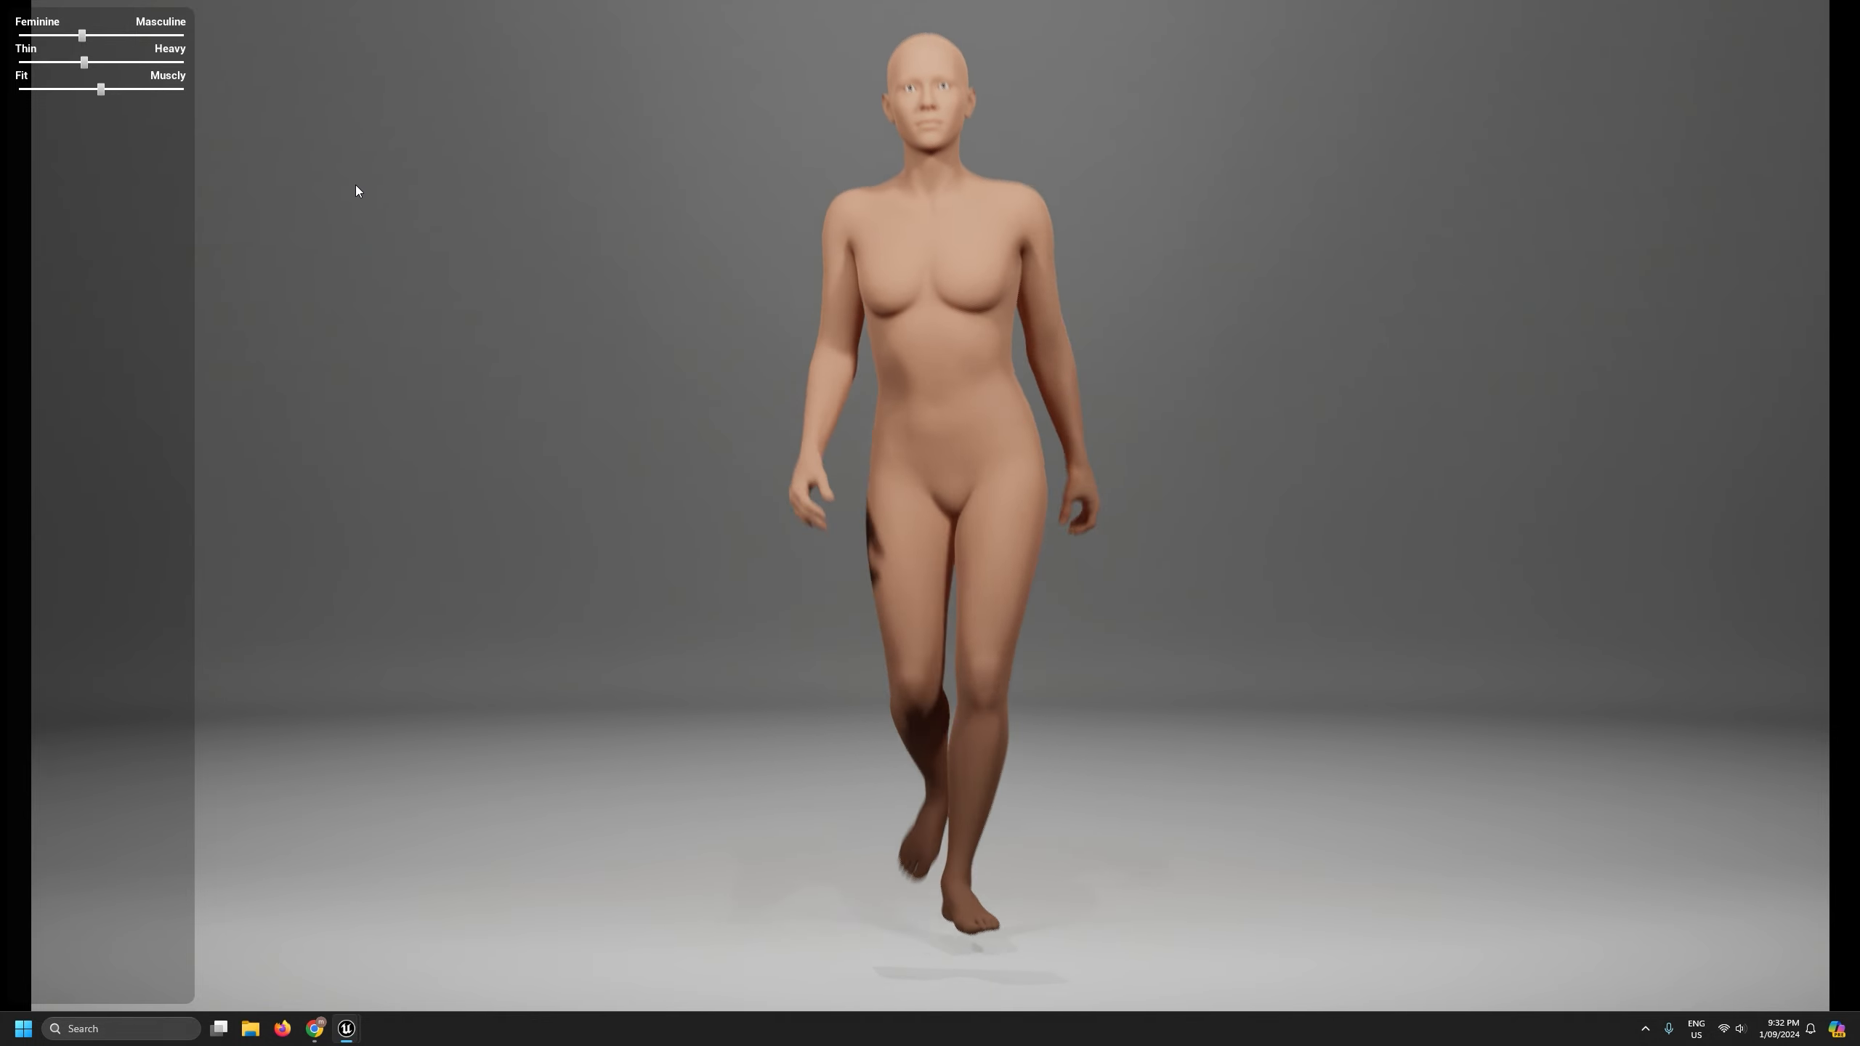
pyautogui.press('F11')
pyautogui.click(395, 59)
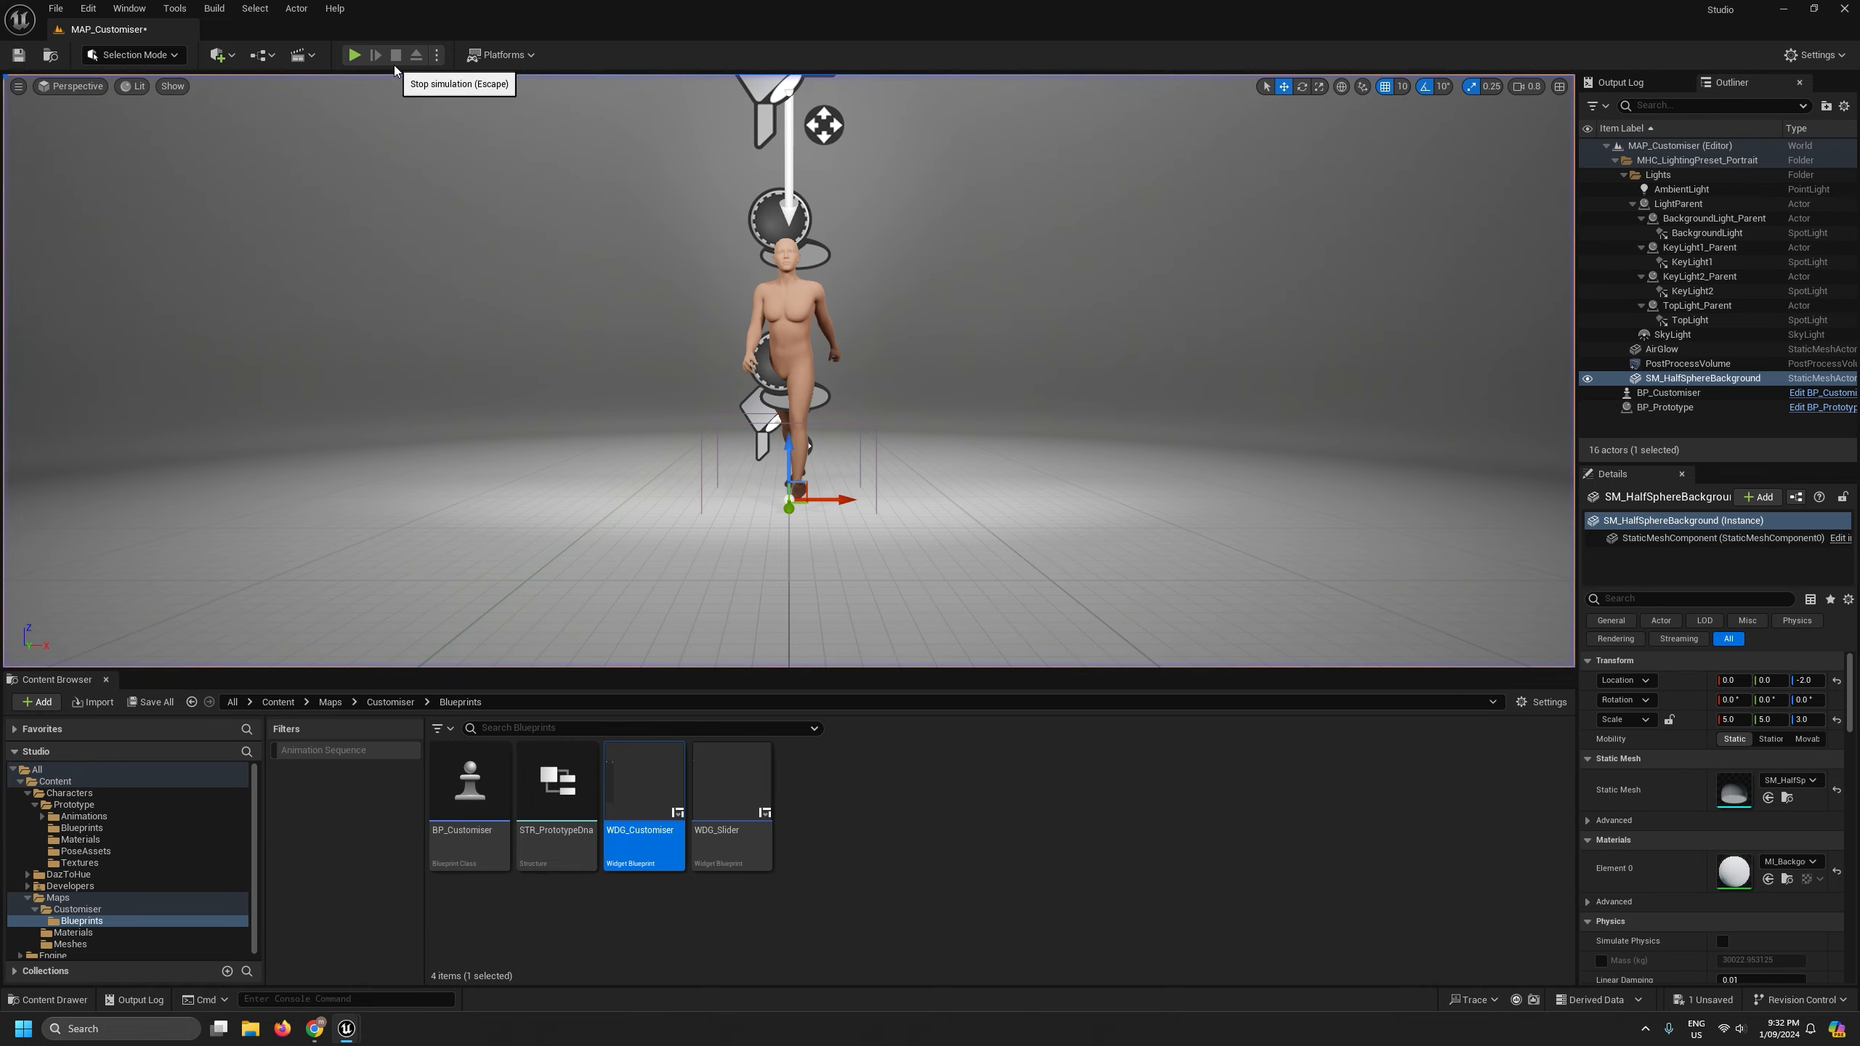
# - Examine the walking character's feet against the floor from the side and from a distance
pyautogui.press('w')
pyautogui.moveTo(777, 425); pyautogui.dragTo(542, 436, button='right')
pyautogui.scroll(-2, 774, 441)
pyautogui.press('d')
pyautogui.scroll(-1, 550, 440)
pyautogui.press('q')
pyautogui.press('q')
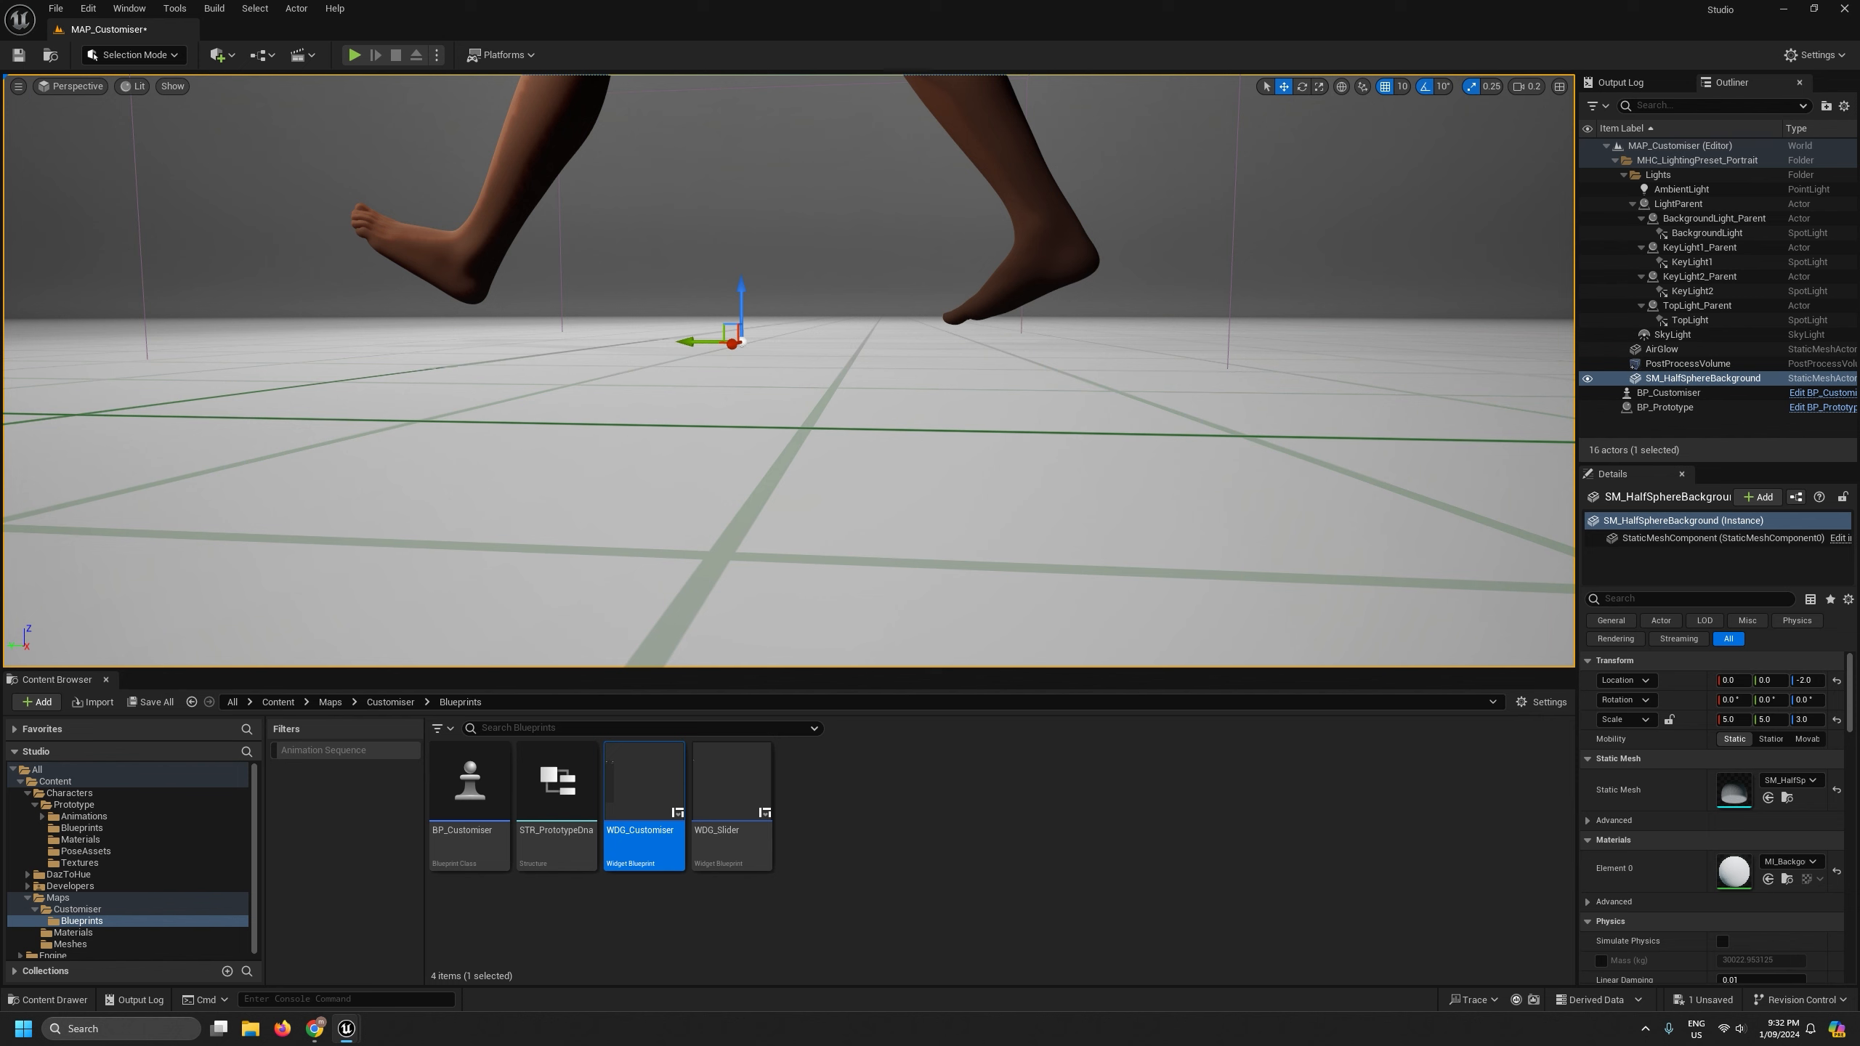
pyautogui.press('a')
pyautogui.moveTo(542, 435); pyautogui.dragTo(804, 480, button='right')
pyautogui.press('s')
pyautogui.scroll(3, 804, 480)
pyautogui.press('e')
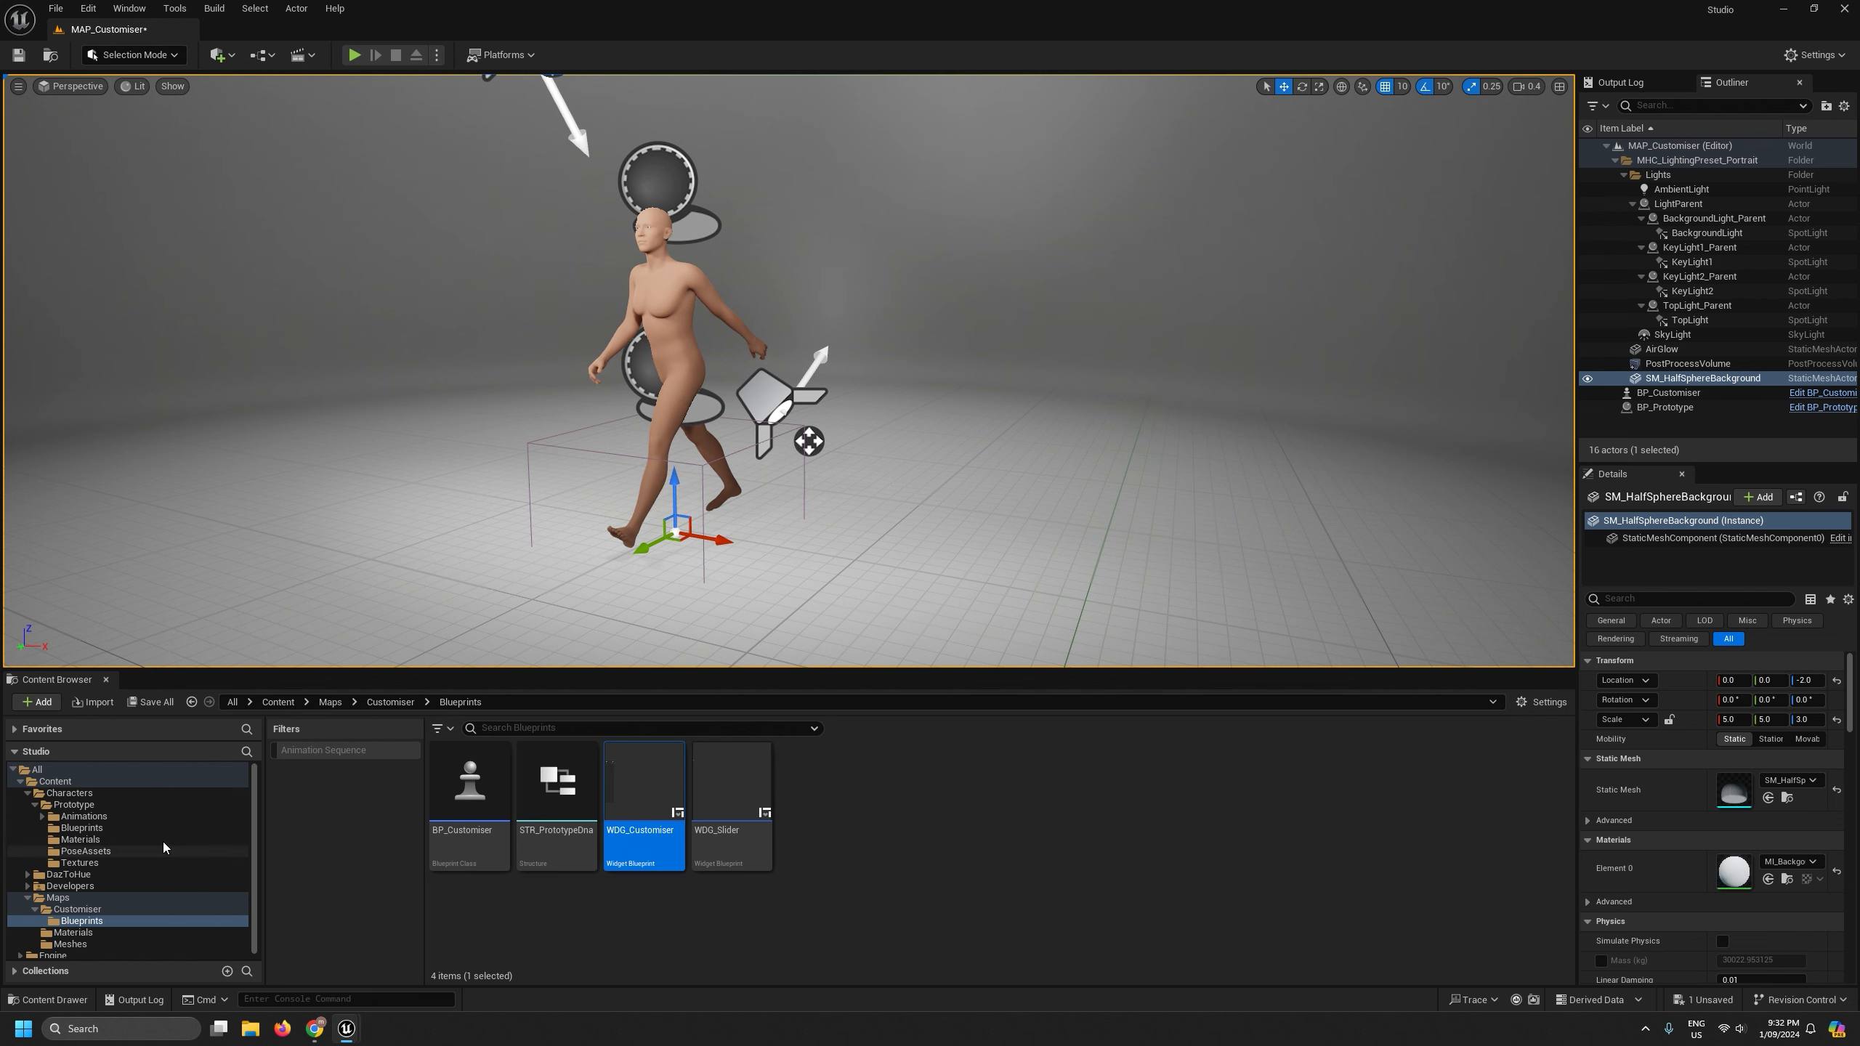
# - Open the BP_Prototype blueprint from the Prototype character's Blueprints folder and select its SkeletalMesh component
pyautogui.click(82, 816)
pyautogui.click(81, 828)
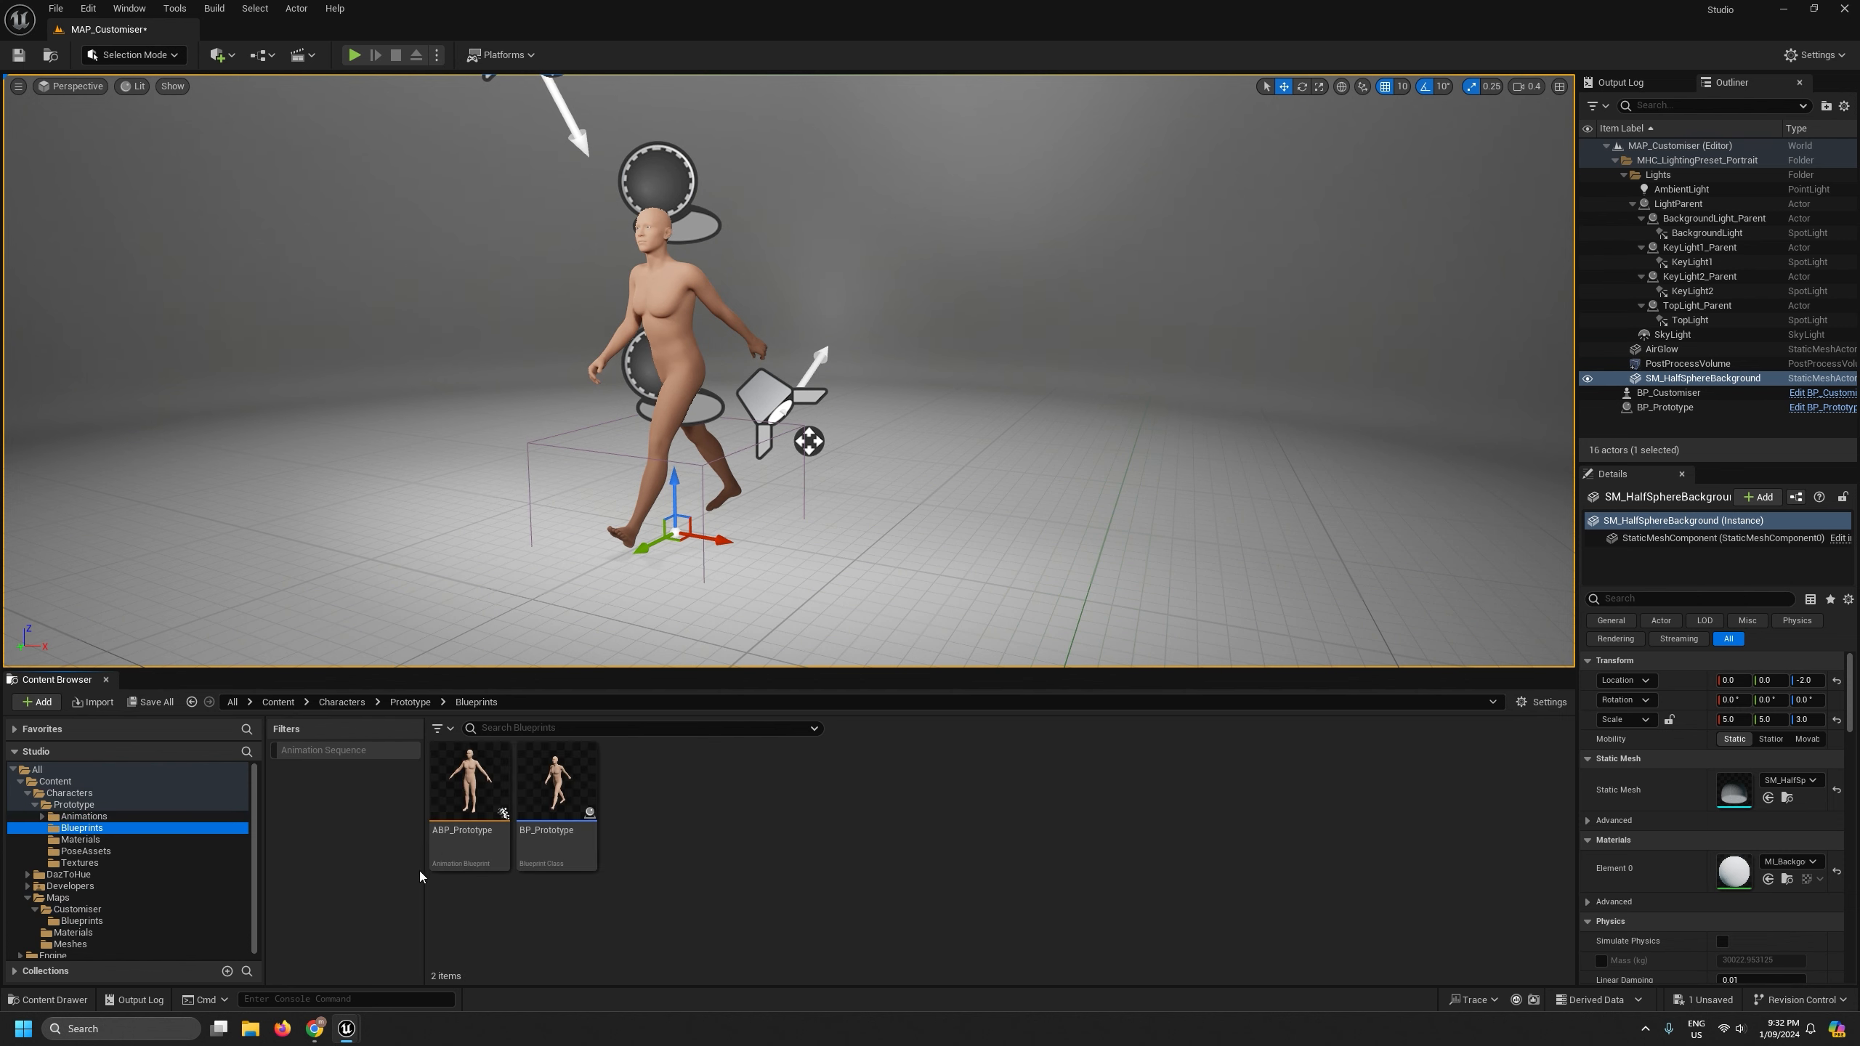
pyautogui.click(472, 771)
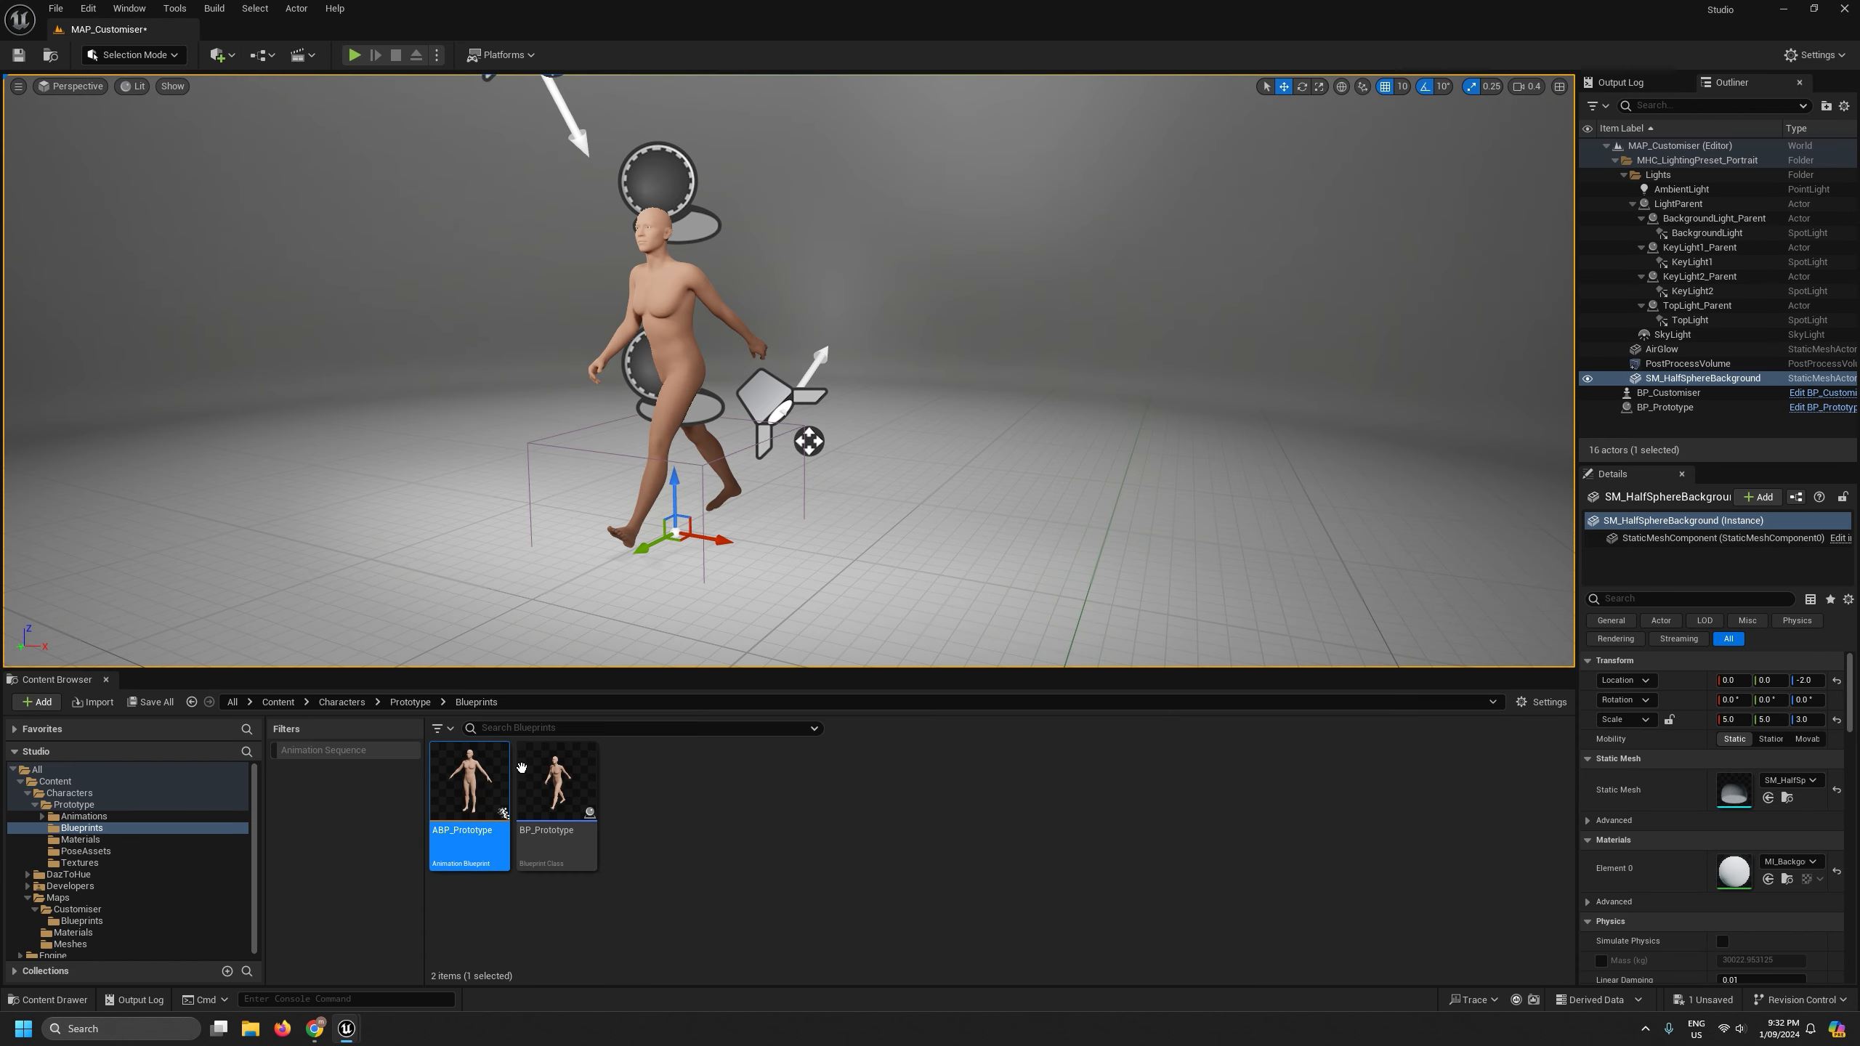
pyautogui.doubleClick(521, 767)
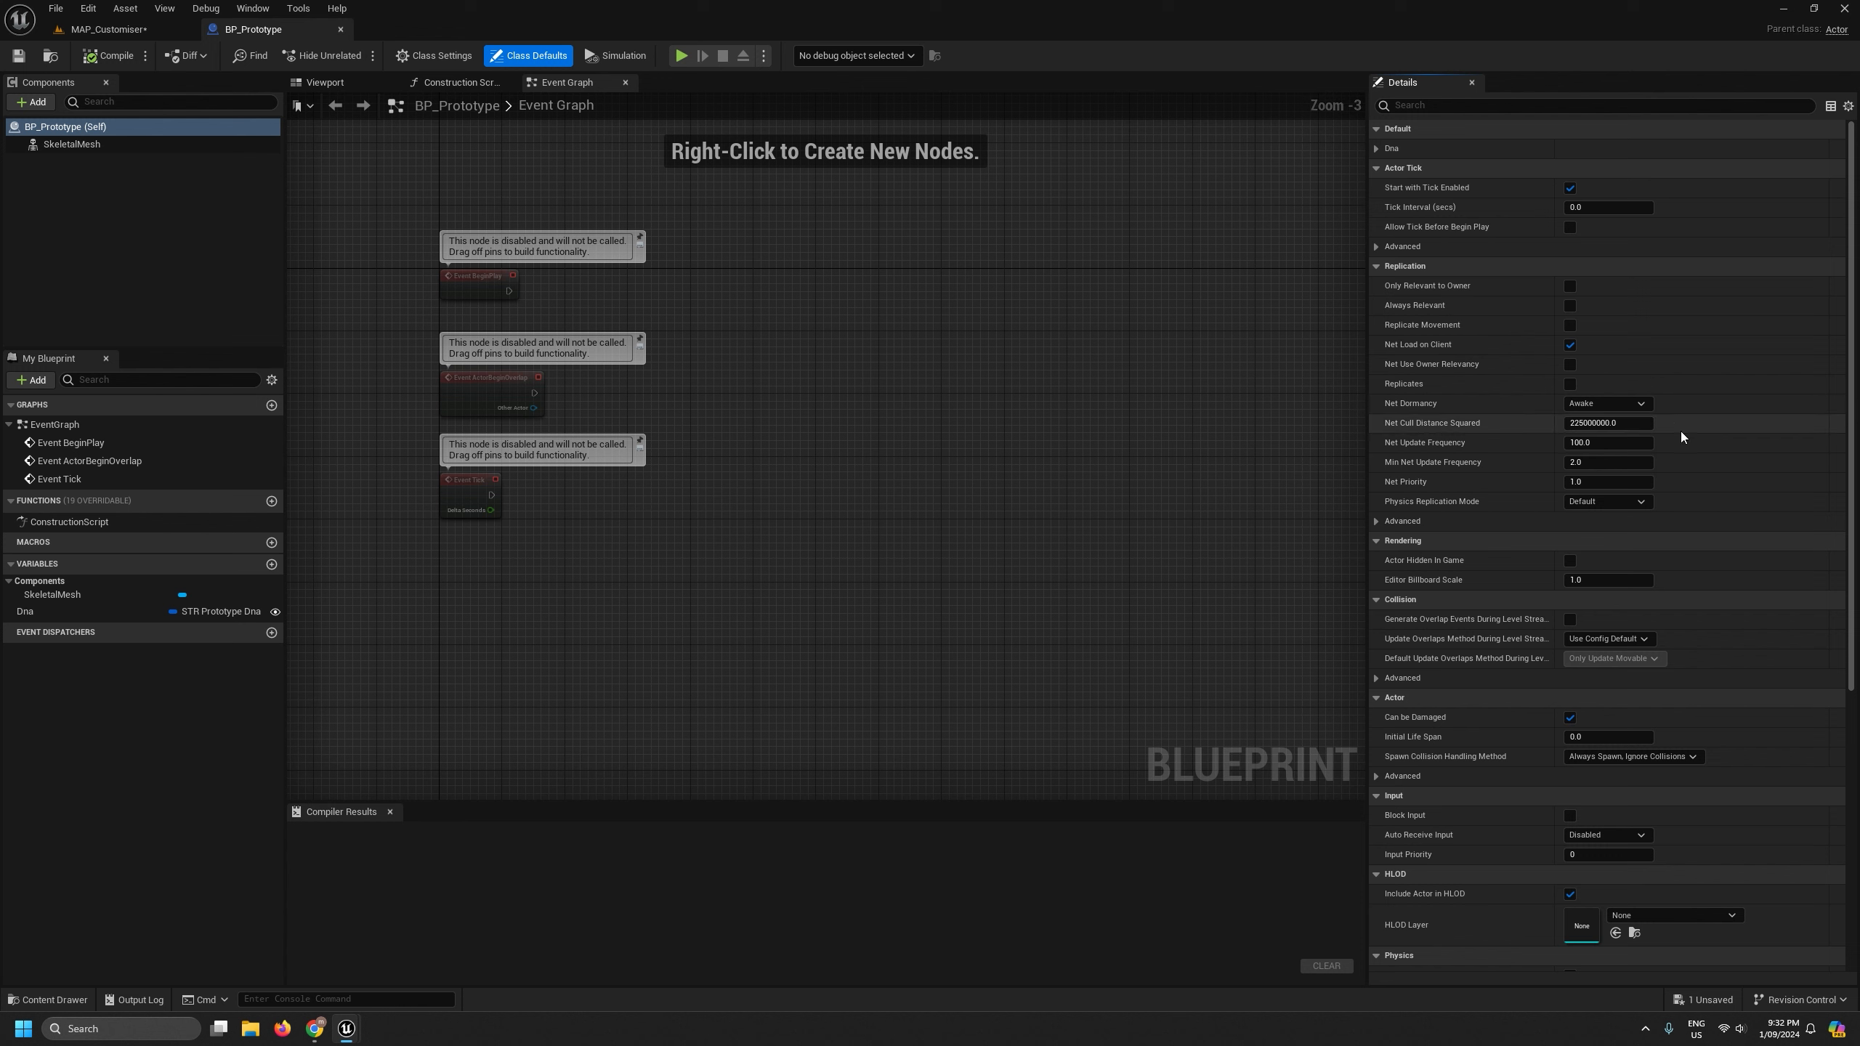
pyautogui.click(71, 143)
# - Set the SkeletalMesh's Anim to Play to the MTN_N_Idle_B animation sequence
pyautogui.click(1691, 346)
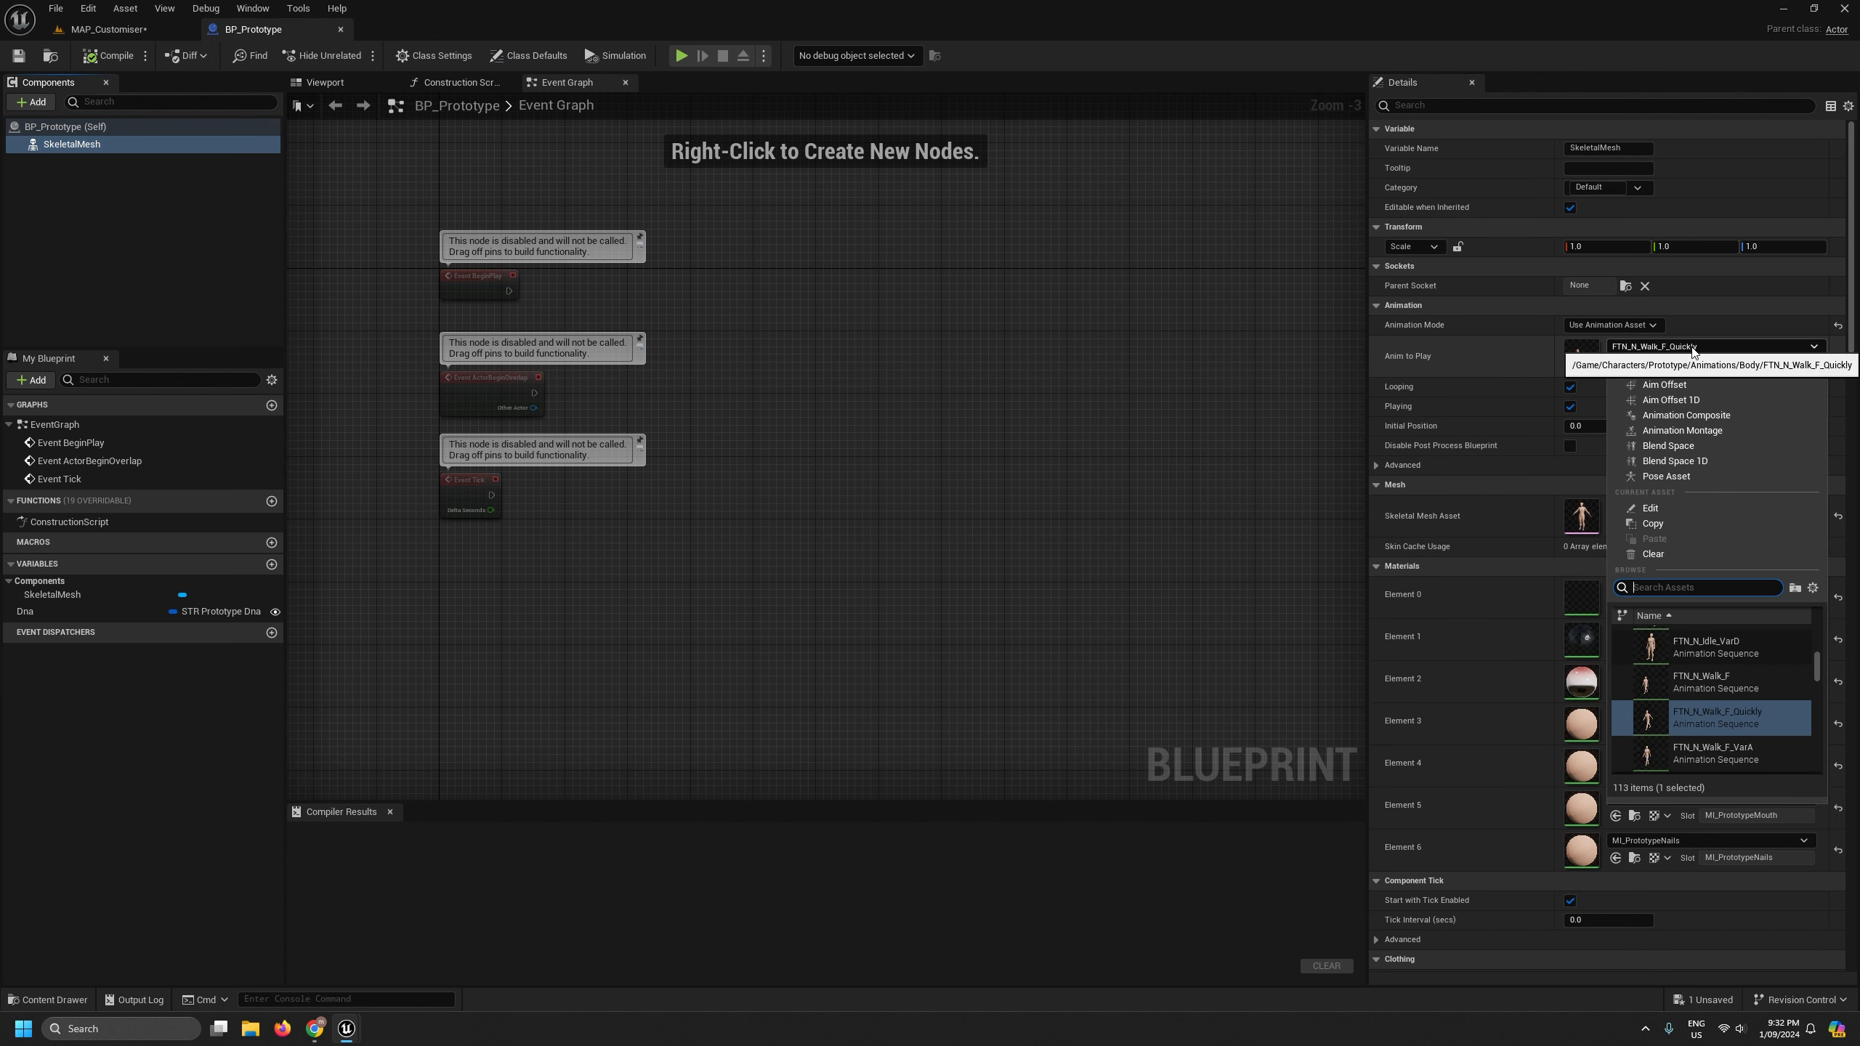
pyautogui.write('idle')
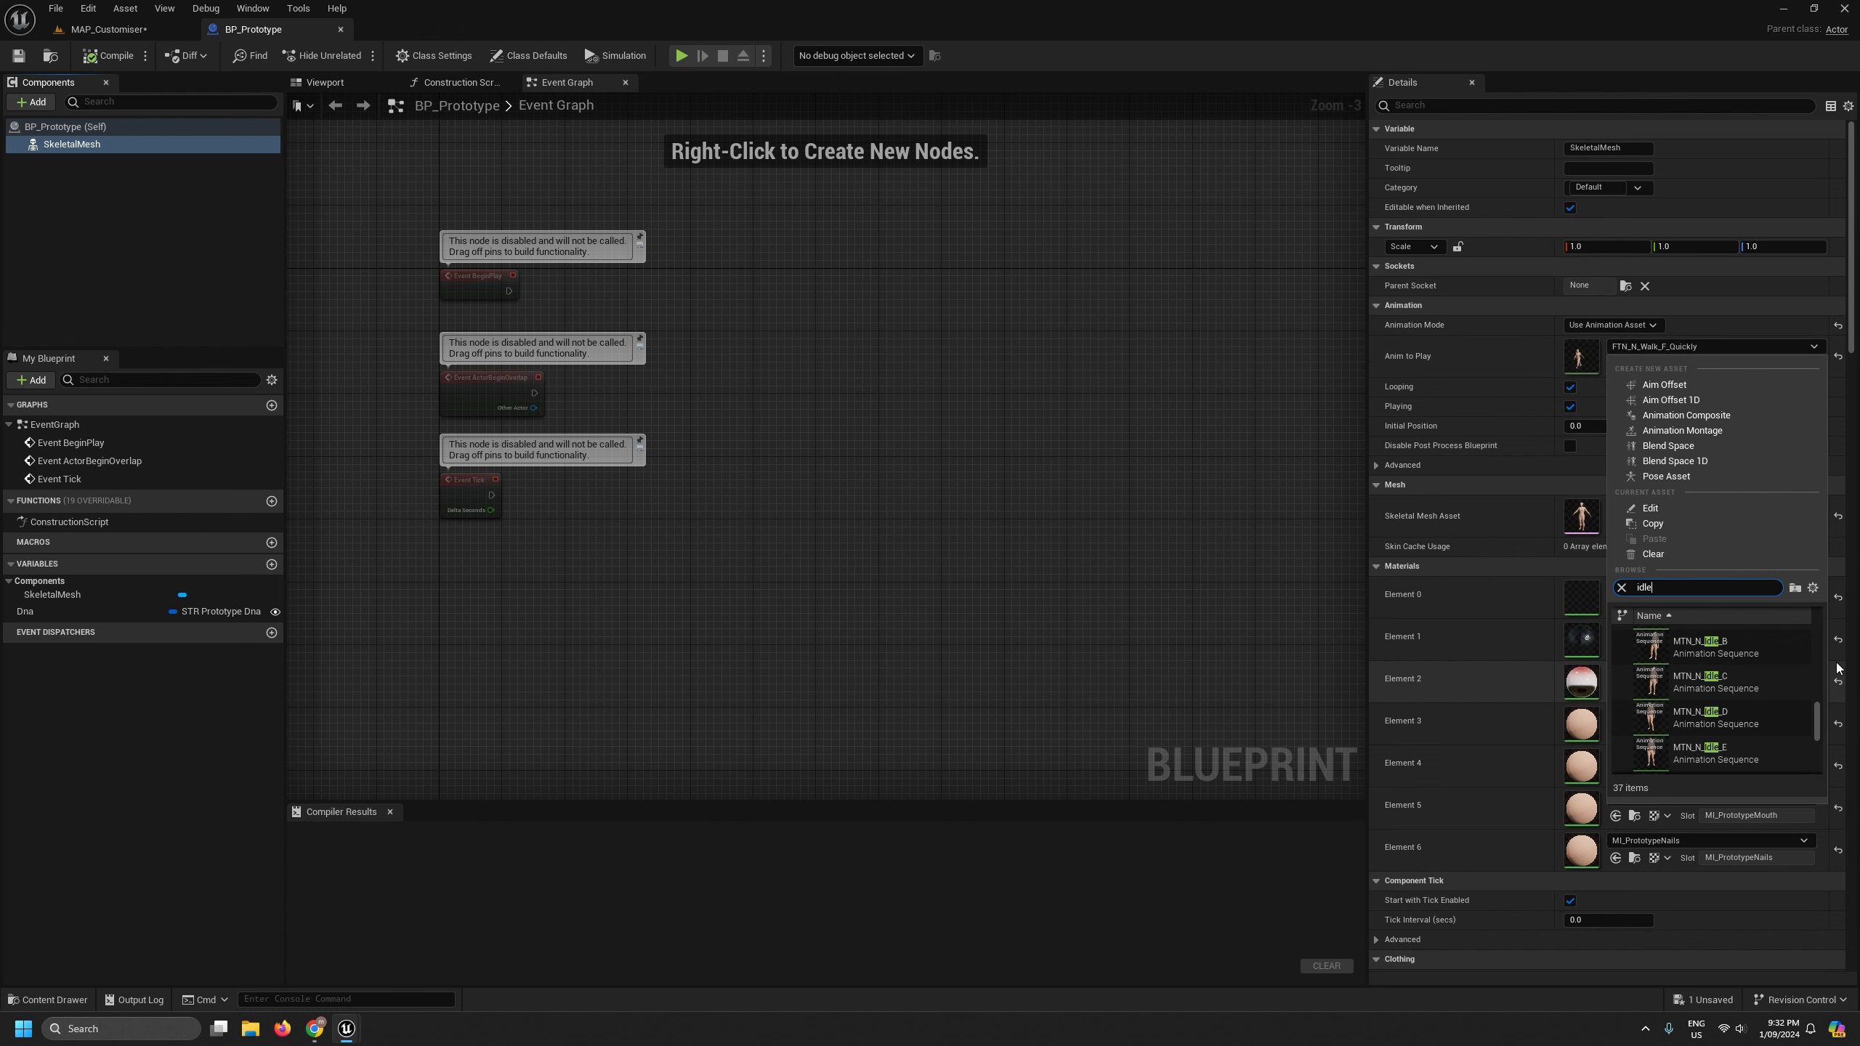
pyautogui.click(1700, 645)
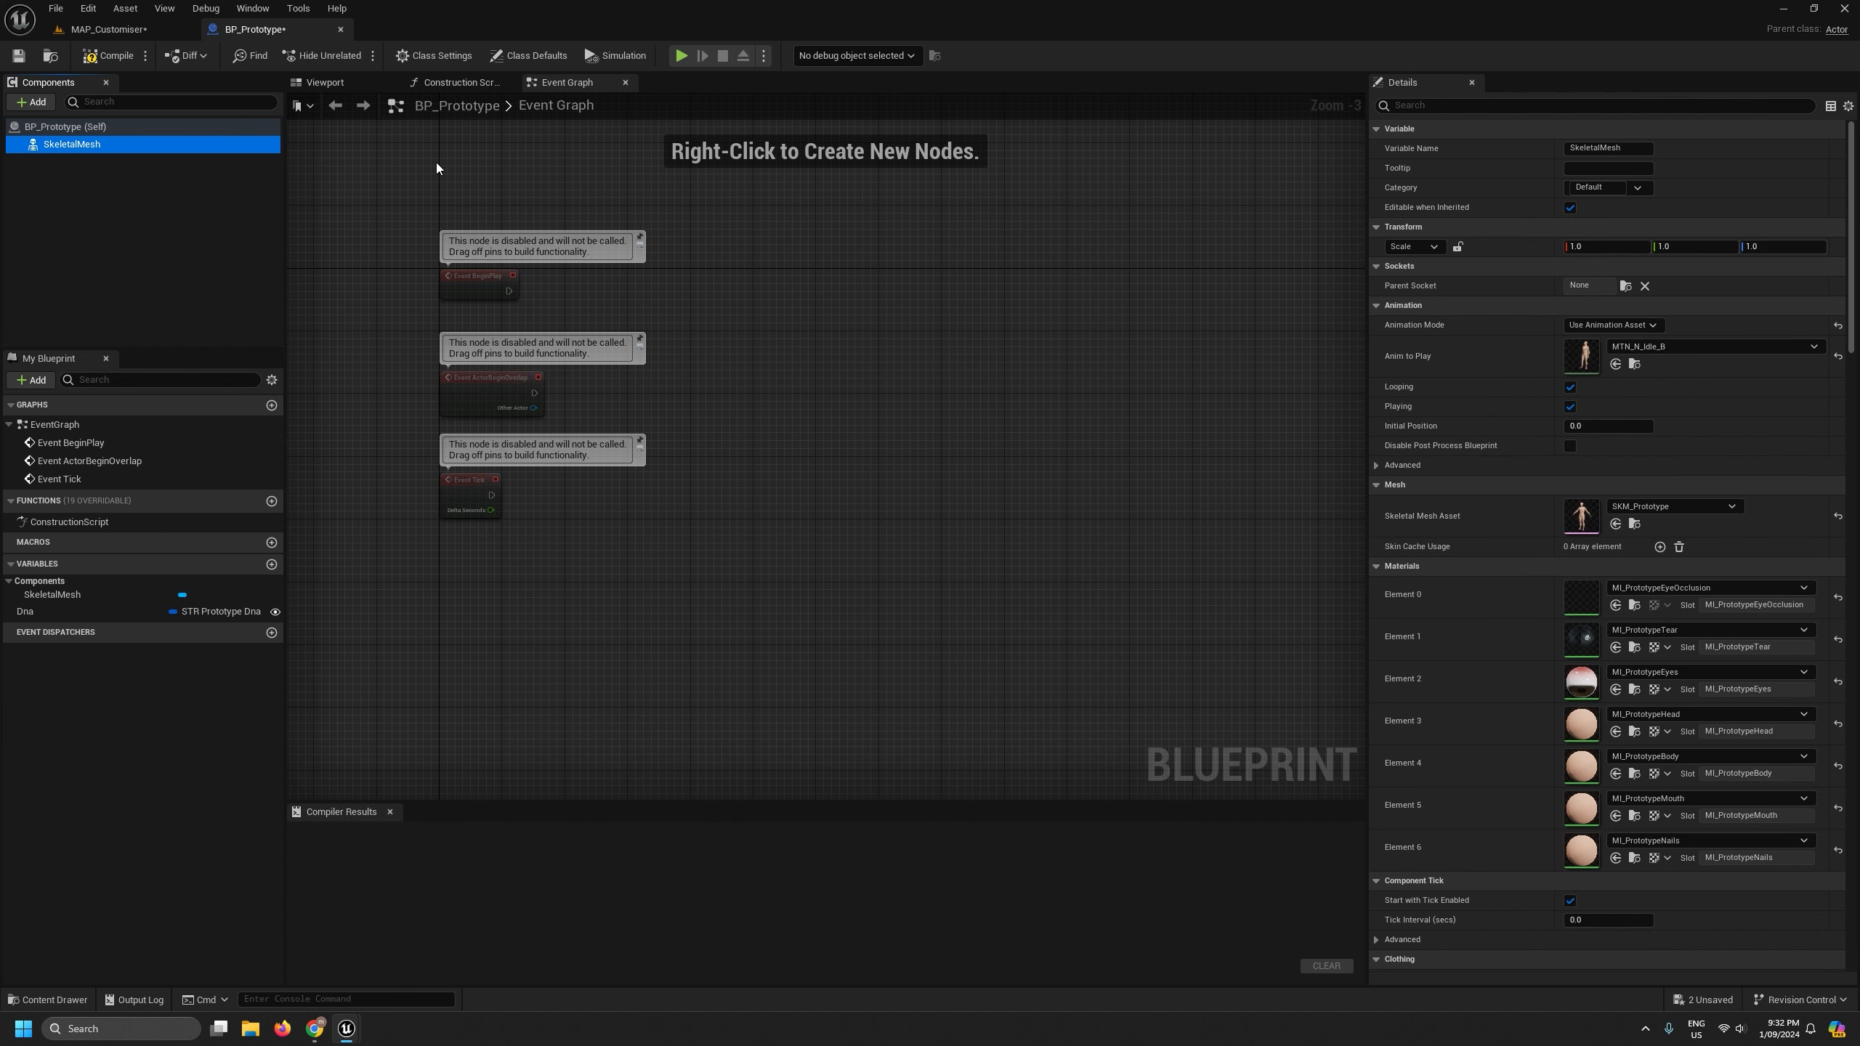
# - Examine the character's idle animation from the front in the blueprint's 3D preview
pyautogui.click(326, 83)
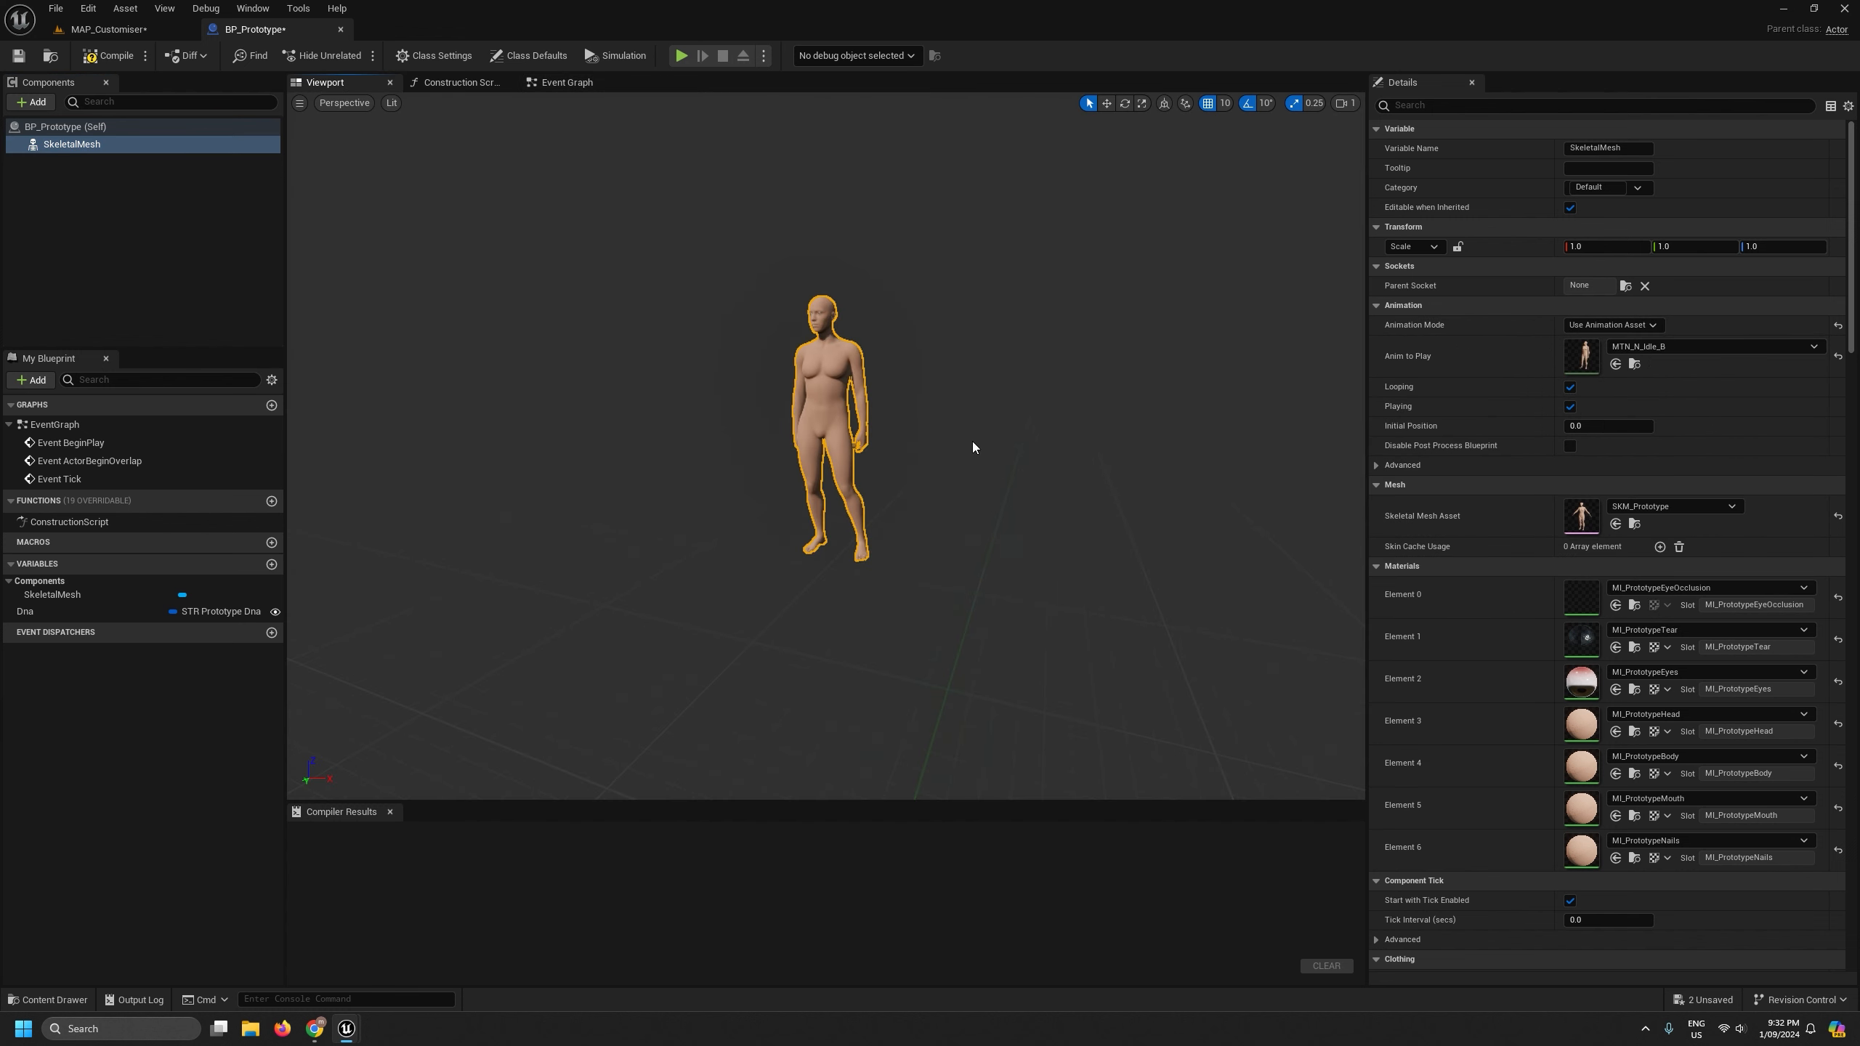
pyautogui.scroll(-2, 972, 442)
pyautogui.moveTo(972, 442); pyautogui.dragTo(1064, 442, button='right')
pyautogui.press('w')
pyautogui.press('a')
pyautogui.scroll(-3, 1049, 414)
pyautogui.press('w')
pyautogui.press('a')
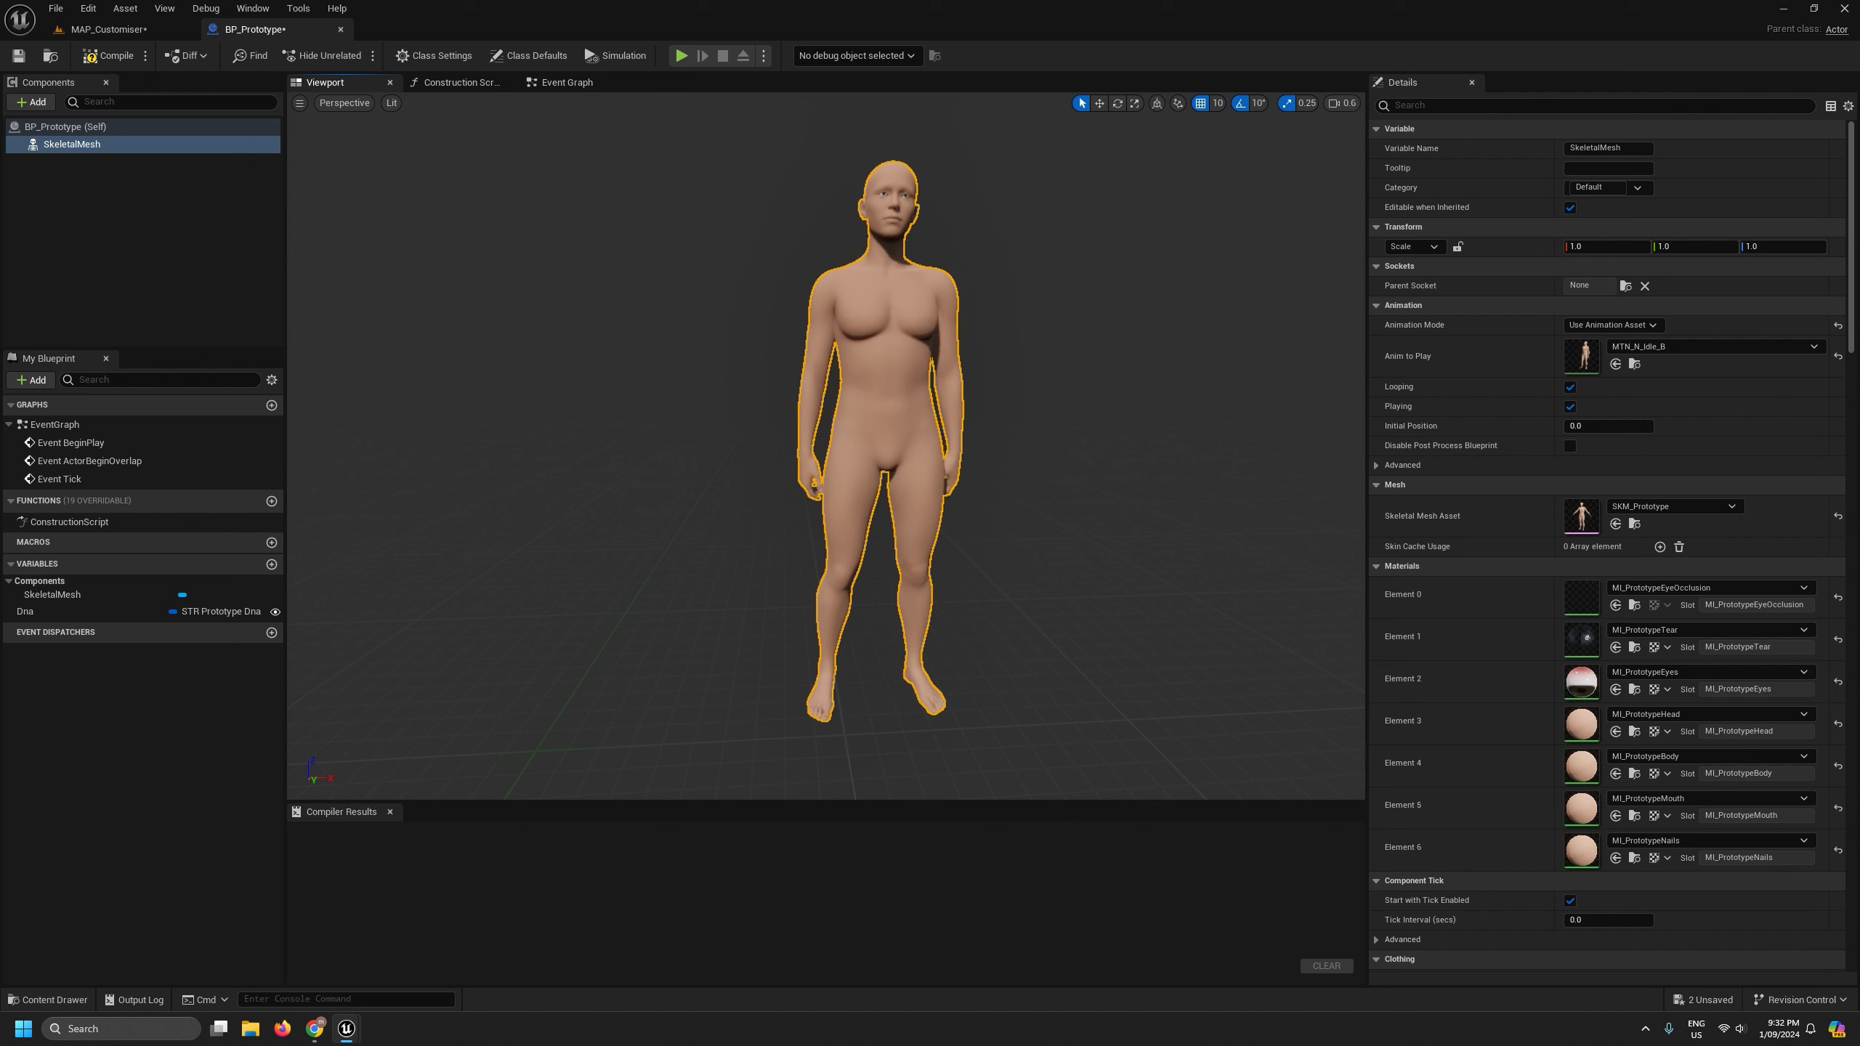
# - Set the SkeletalMesh's Anim to Play to the MTN_N_Idle_E animation sequence
pyautogui.click(1667, 346)
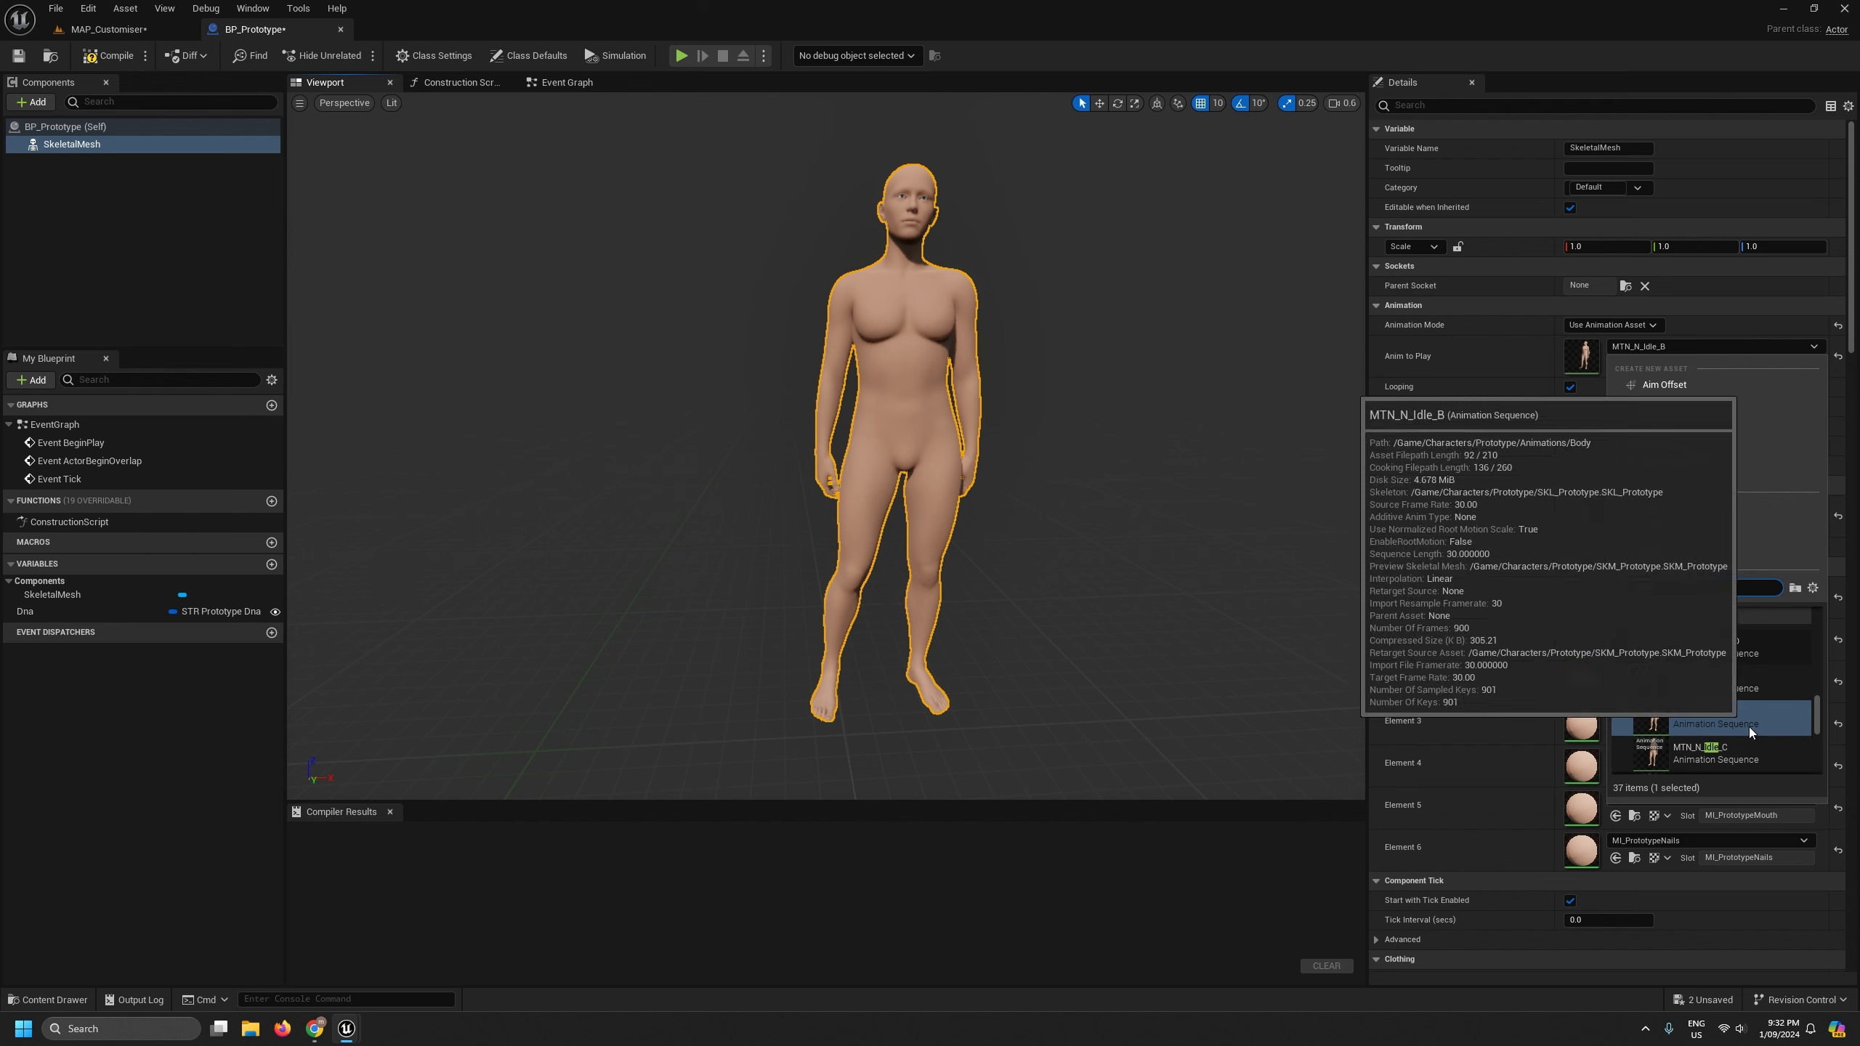
pyautogui.scroll(-3, 1754, 721)
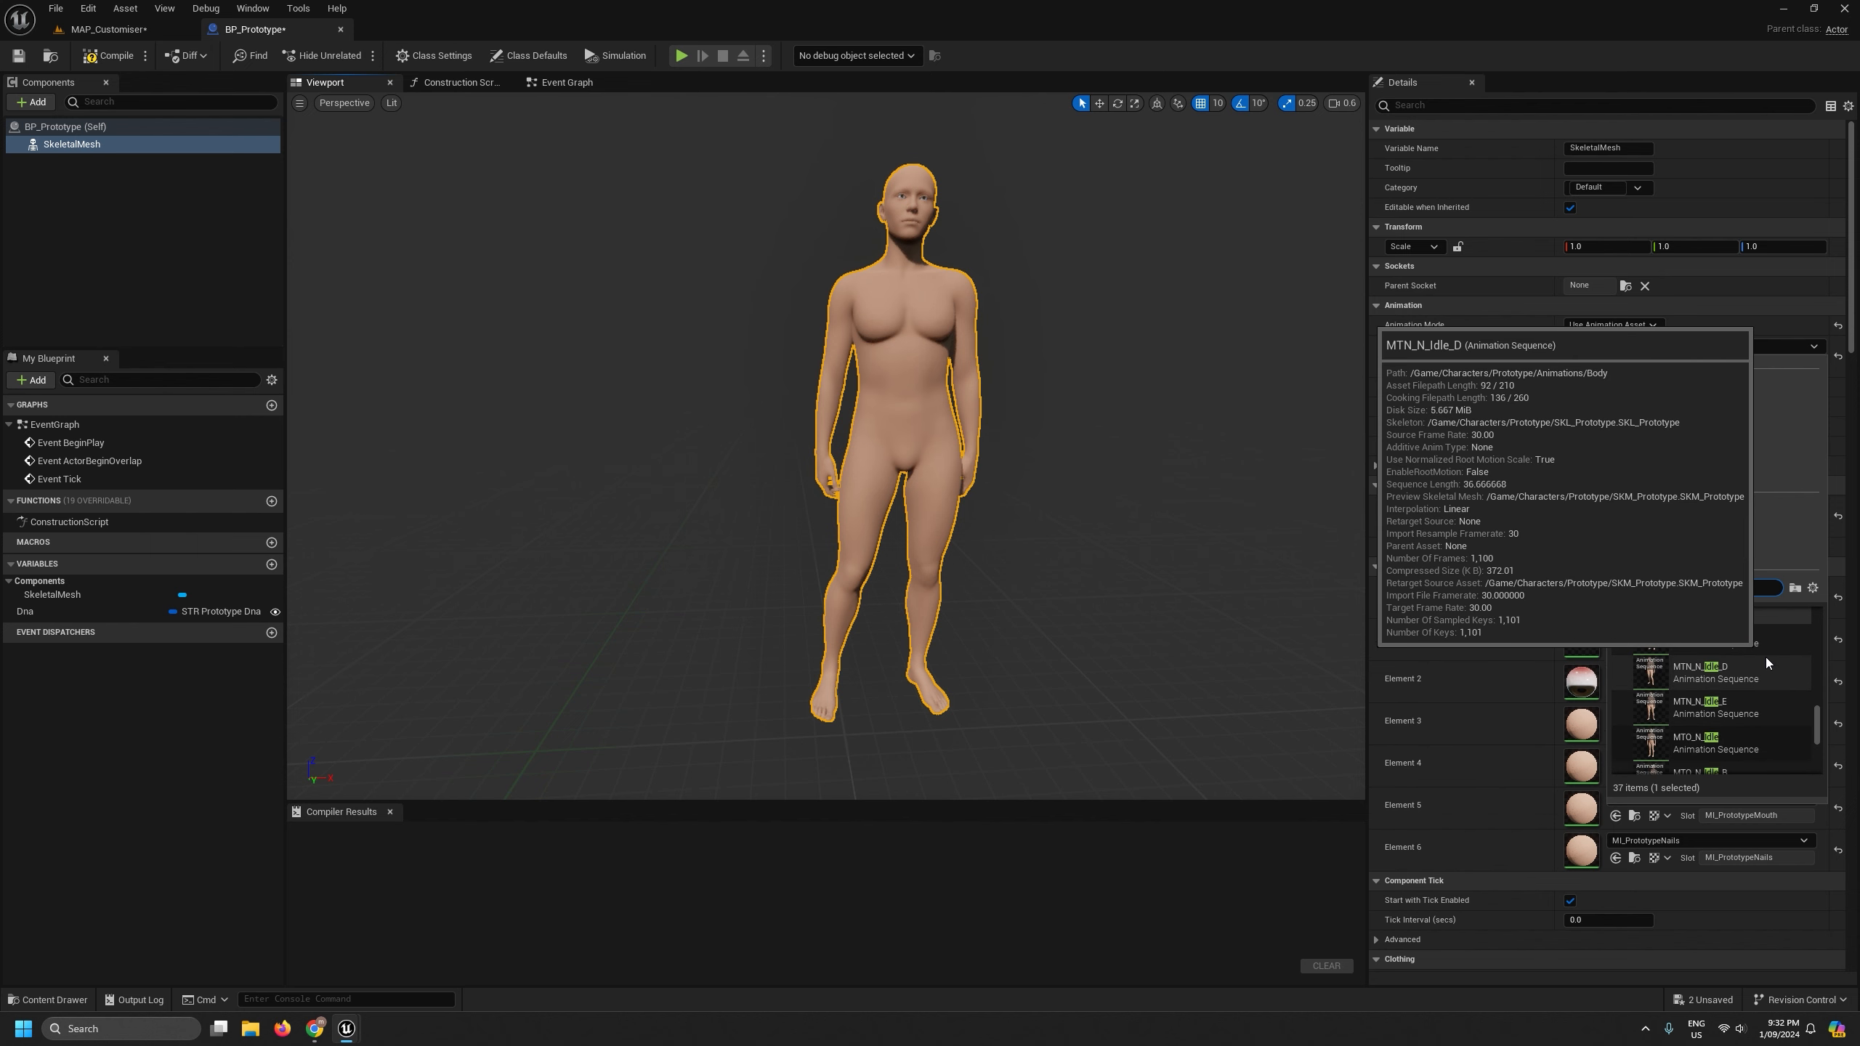
pyautogui.click(1755, 700)
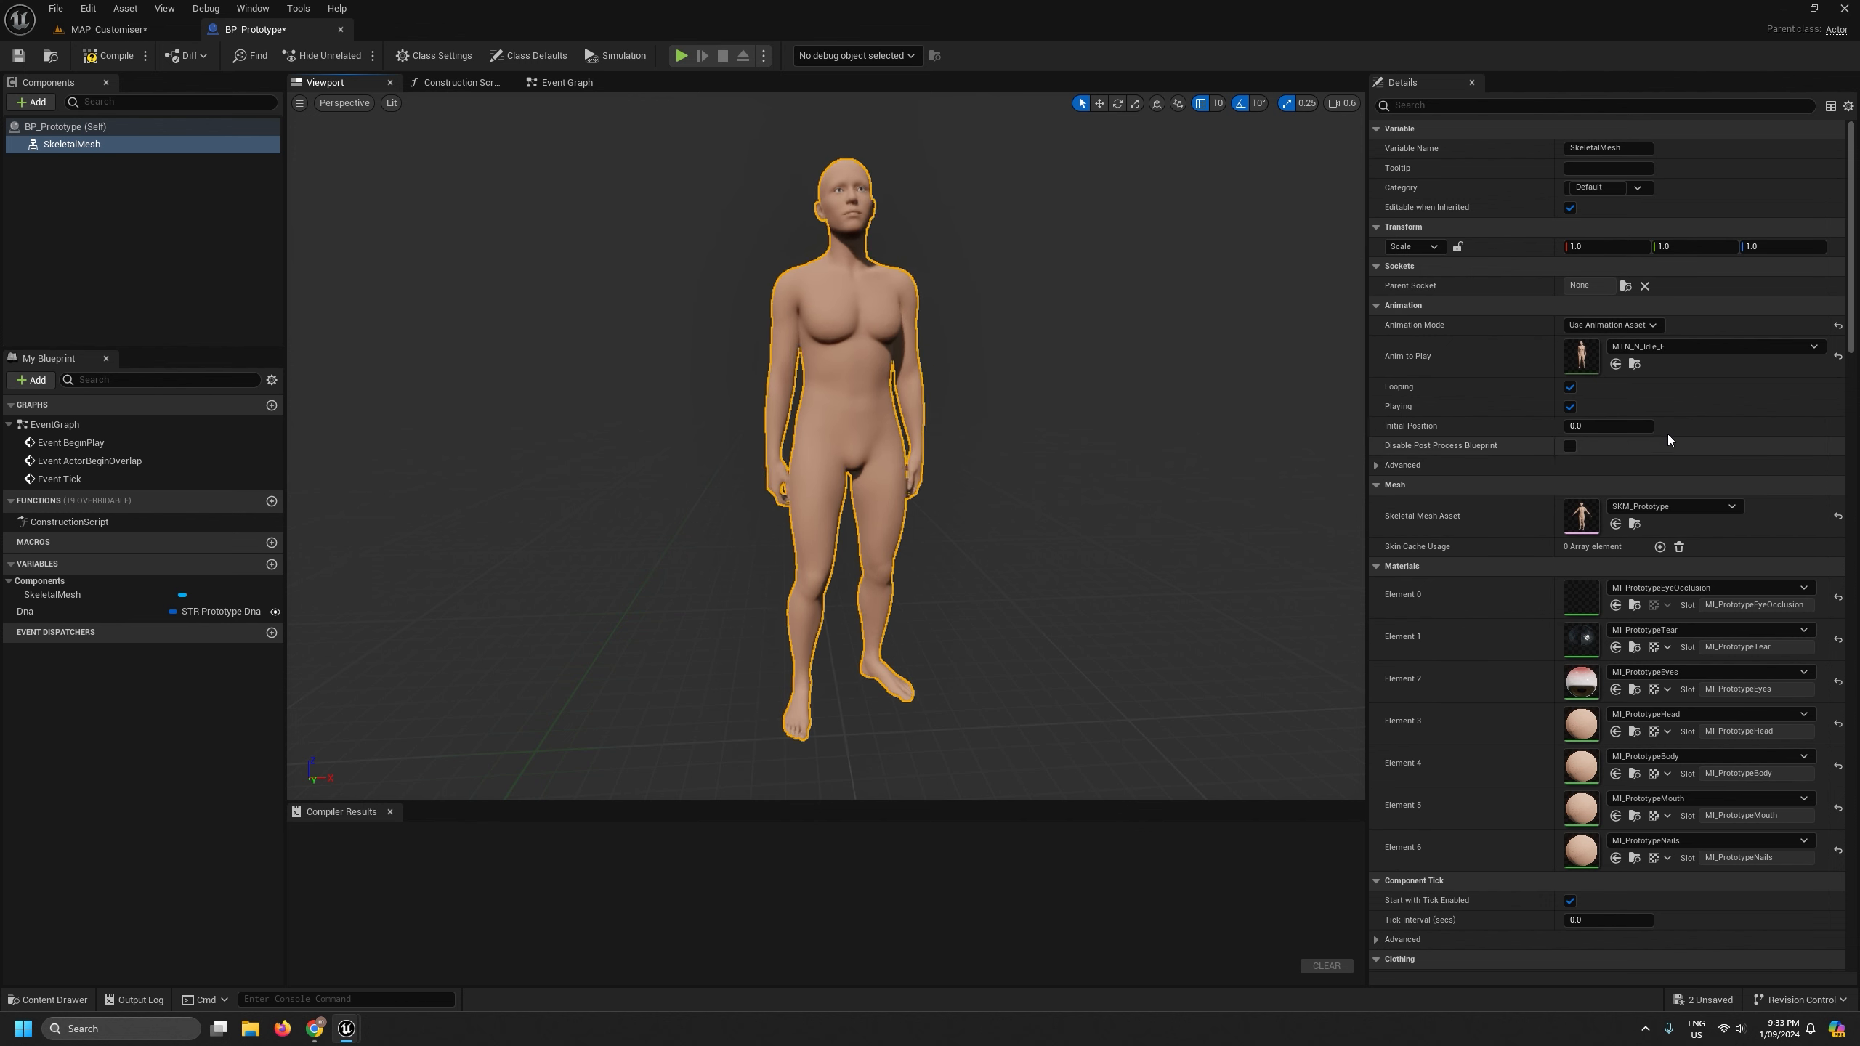
# - Set the SkeletalMesh's Anim to Play to ANM_Prototype_idle_loop, save the BP_Prototype blueprint and close it
pyautogui.click(1680, 347)
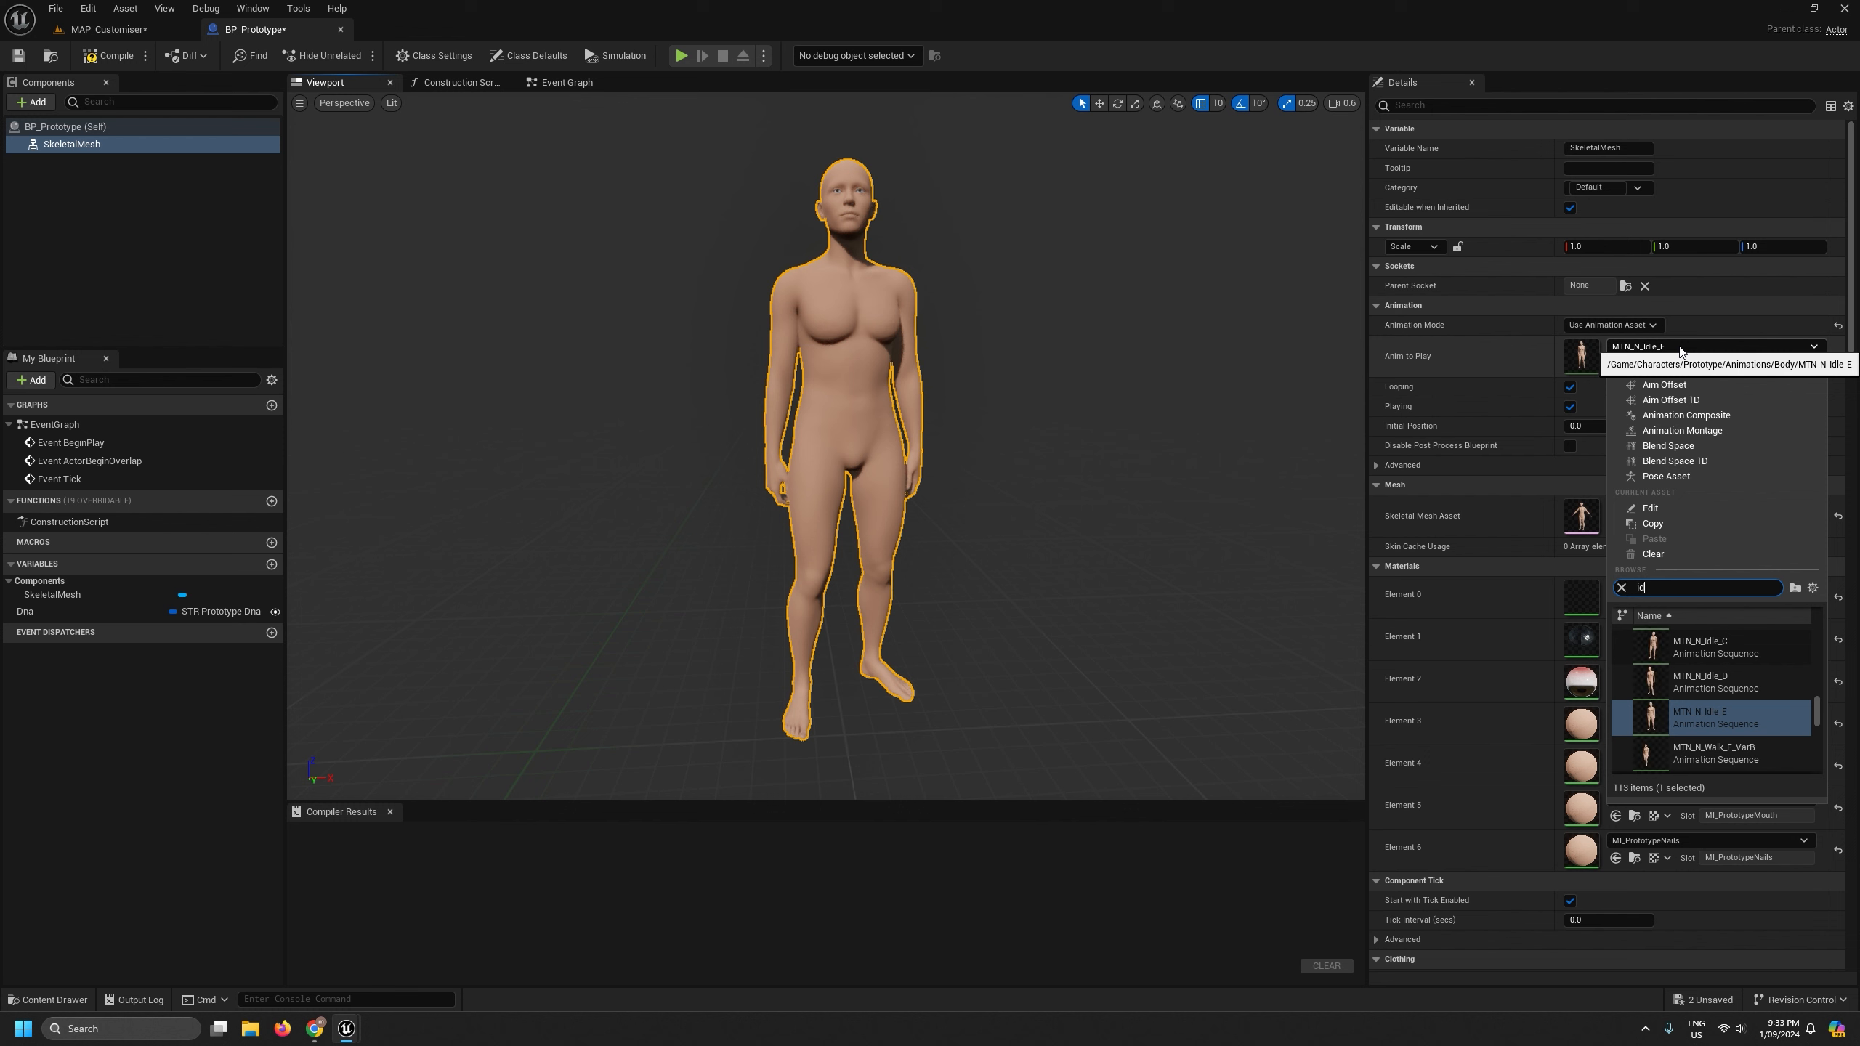
pyautogui.scroll(-5, 1714, 690)
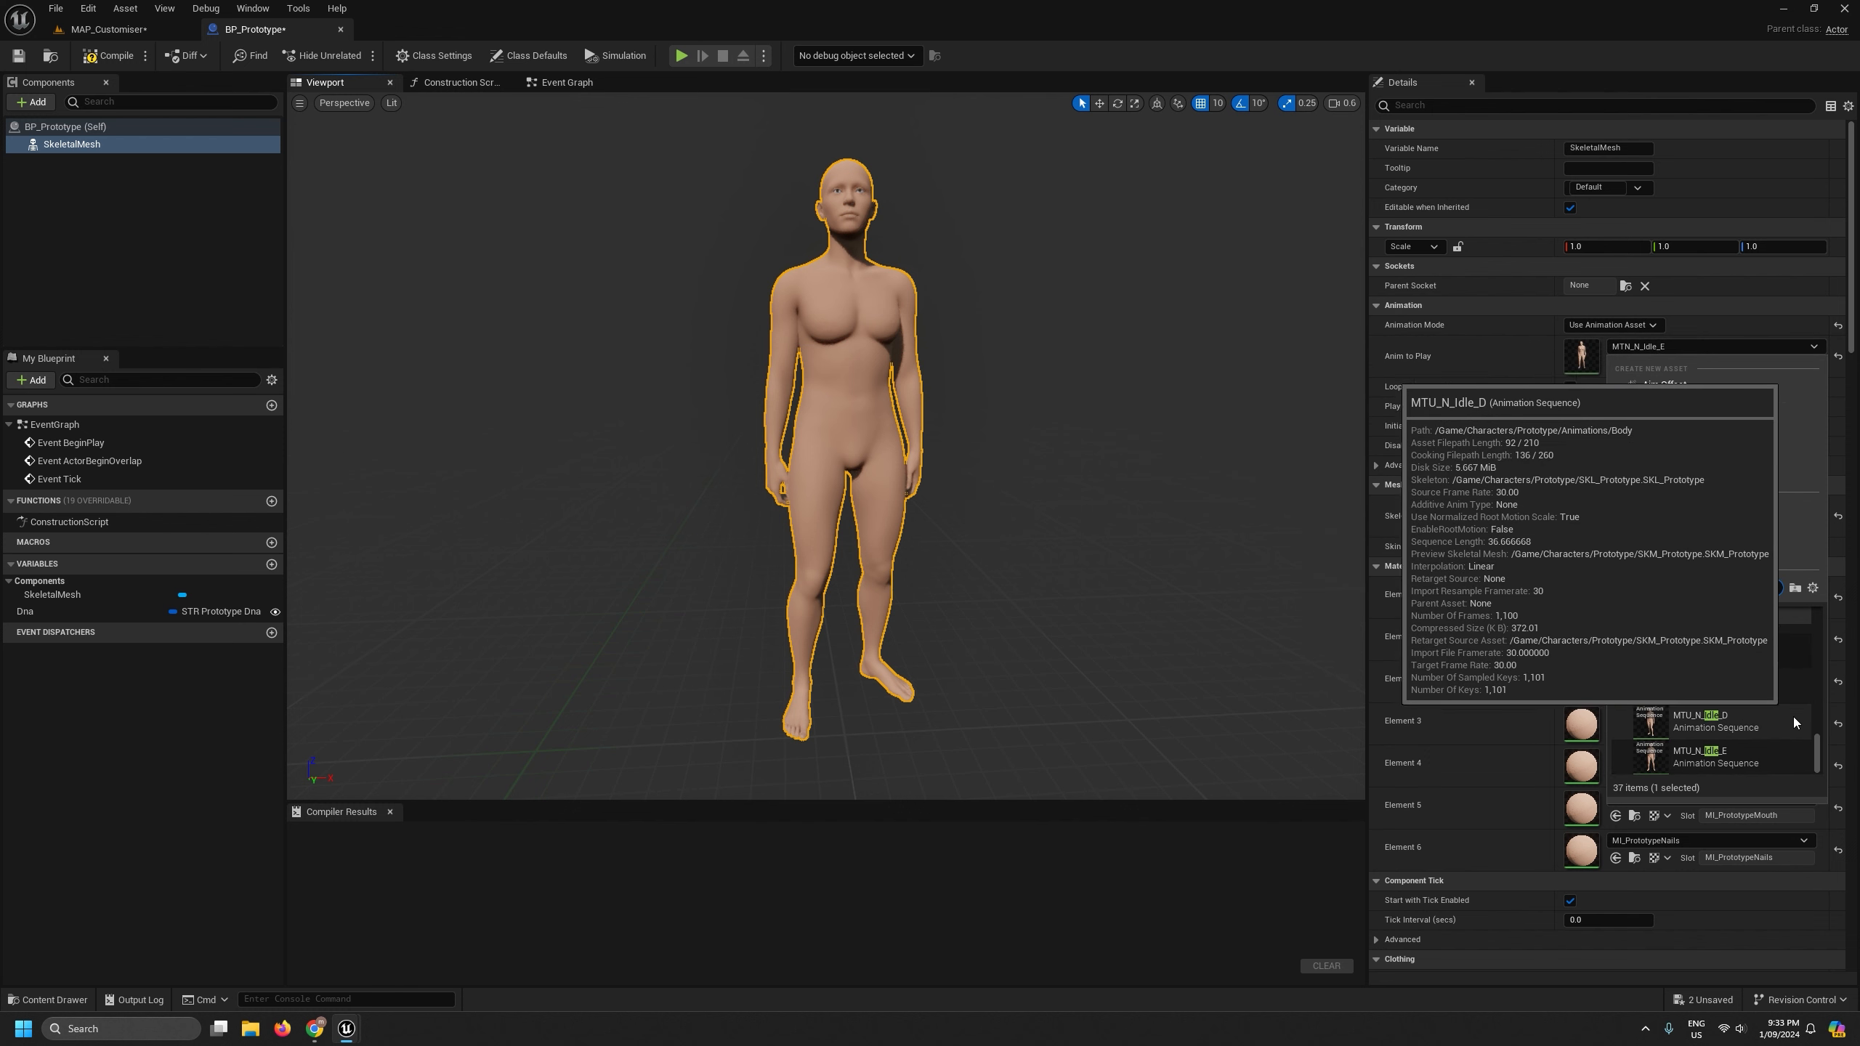
pyautogui.moveTo(1819, 751); pyautogui.dragTo(1821, 602)
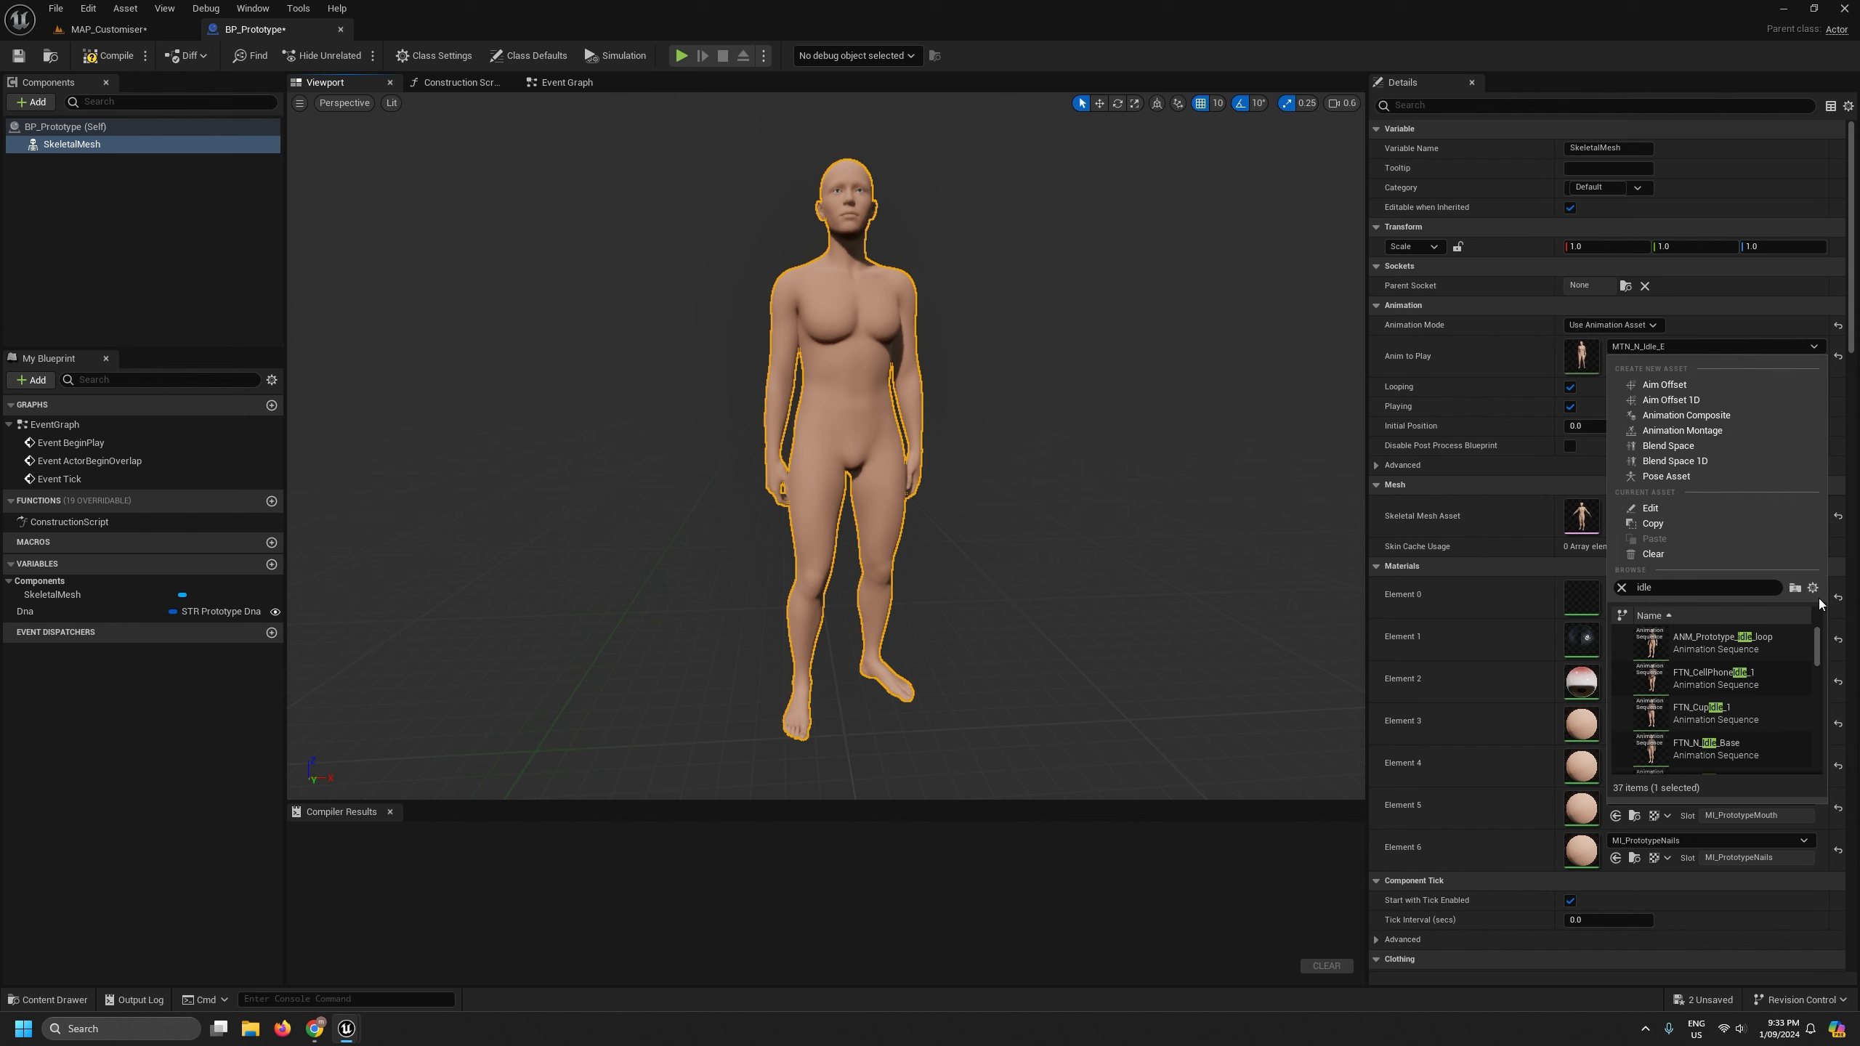
pyautogui.click(1721, 642)
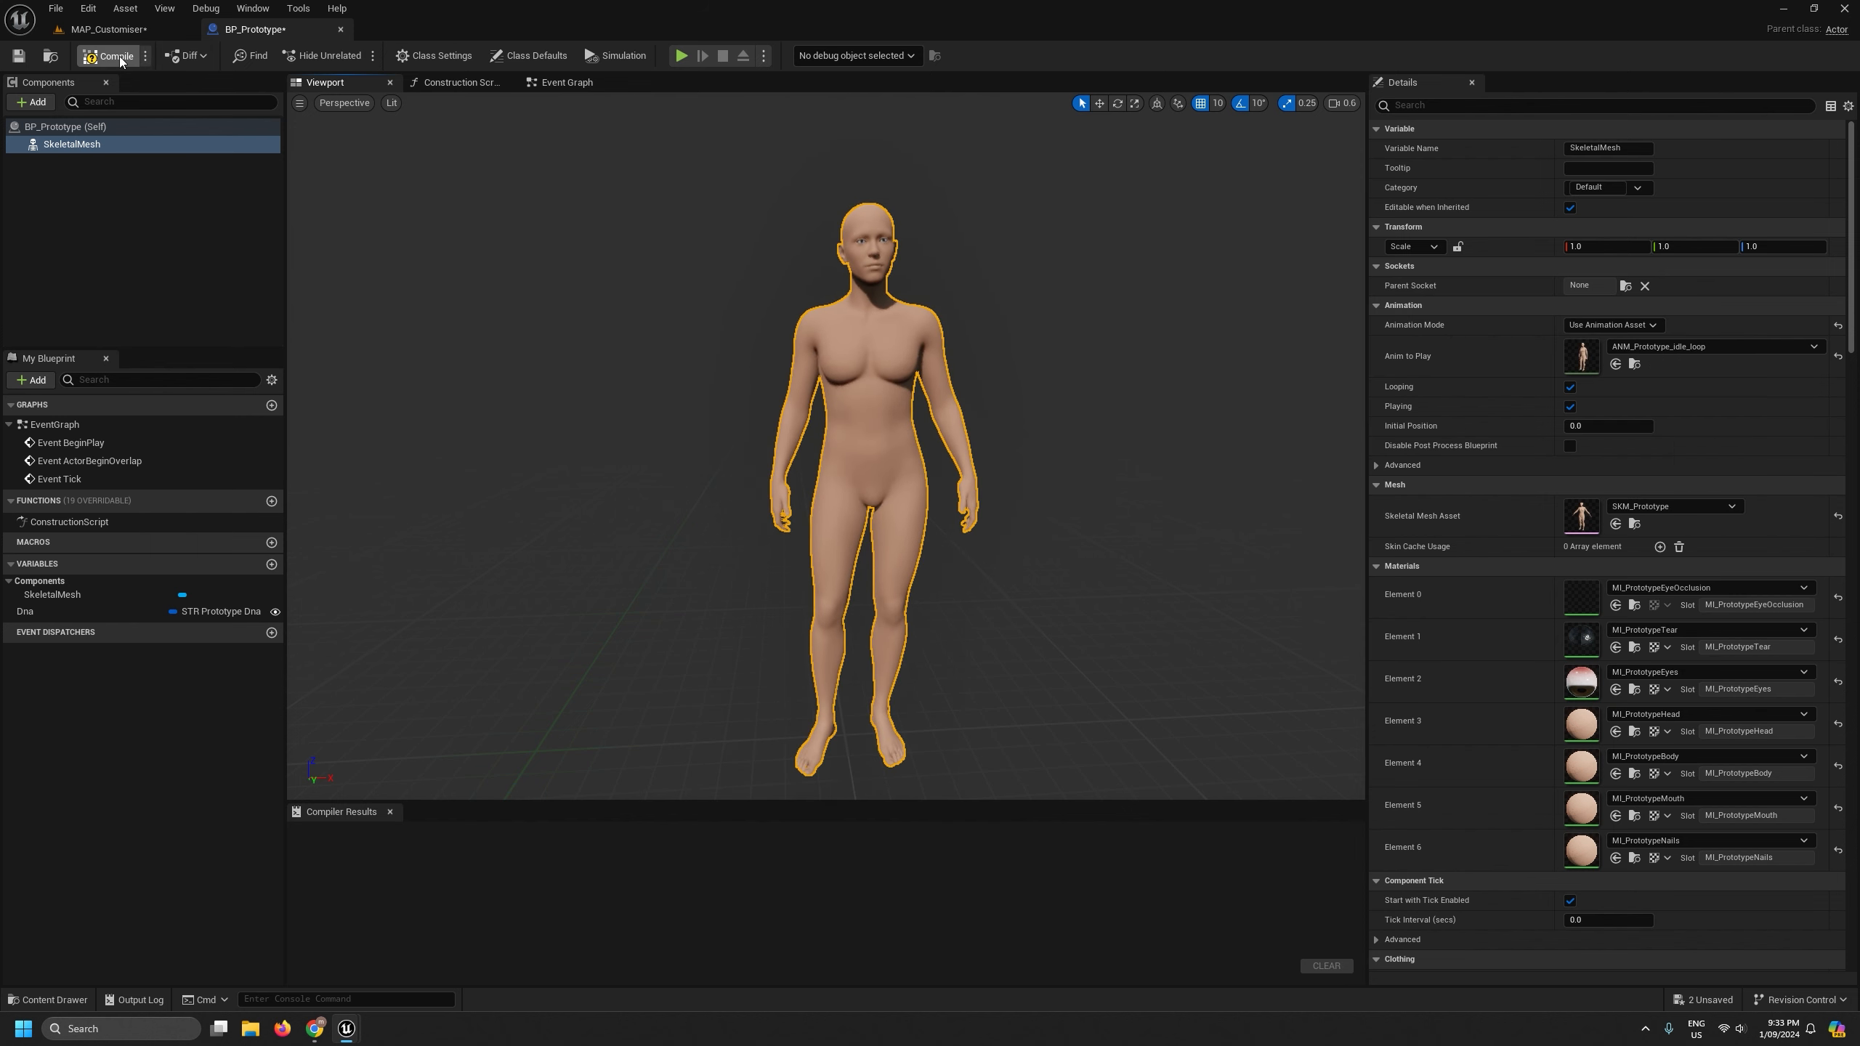
pyautogui.click(16, 59)
pyautogui.click(340, 29)
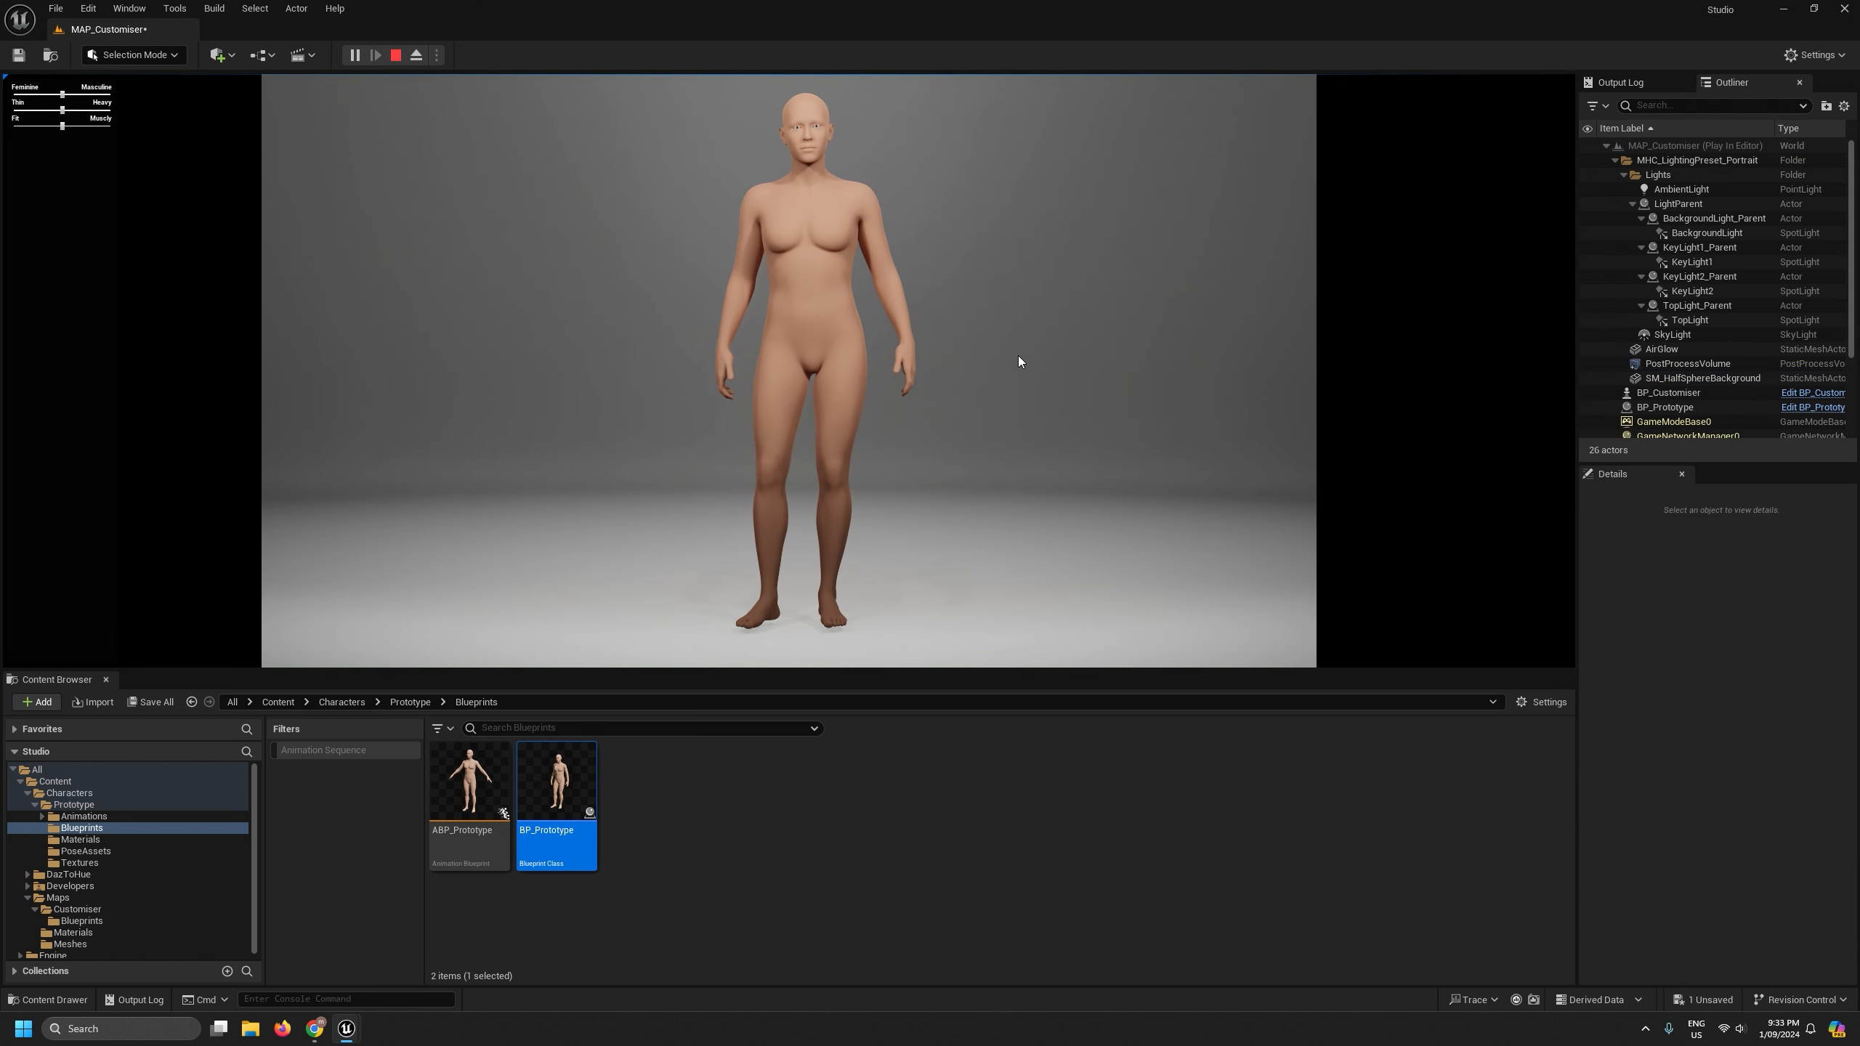
# - Stop the play session and lower the BP_Prototype actor to a Z location of about -2.09, bringing its feet down to the floor
pyautogui.click(396, 56)
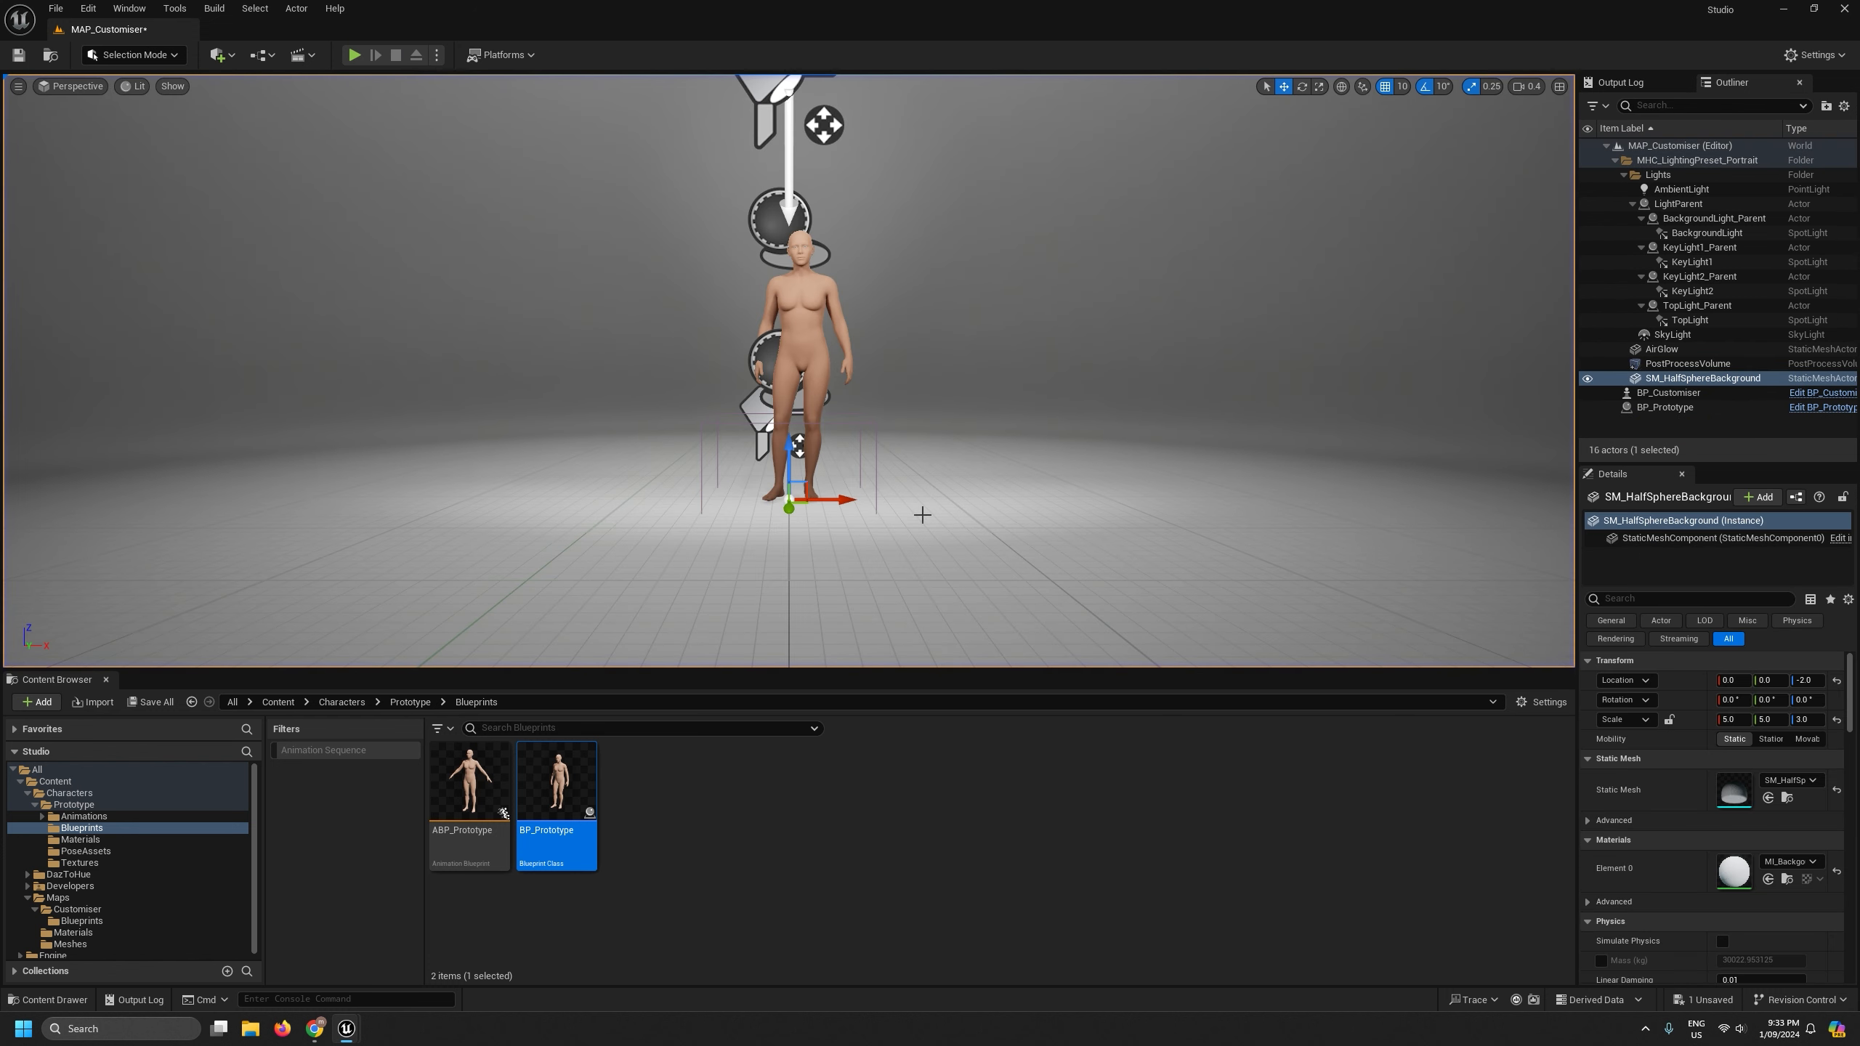
pyautogui.click(796, 306)
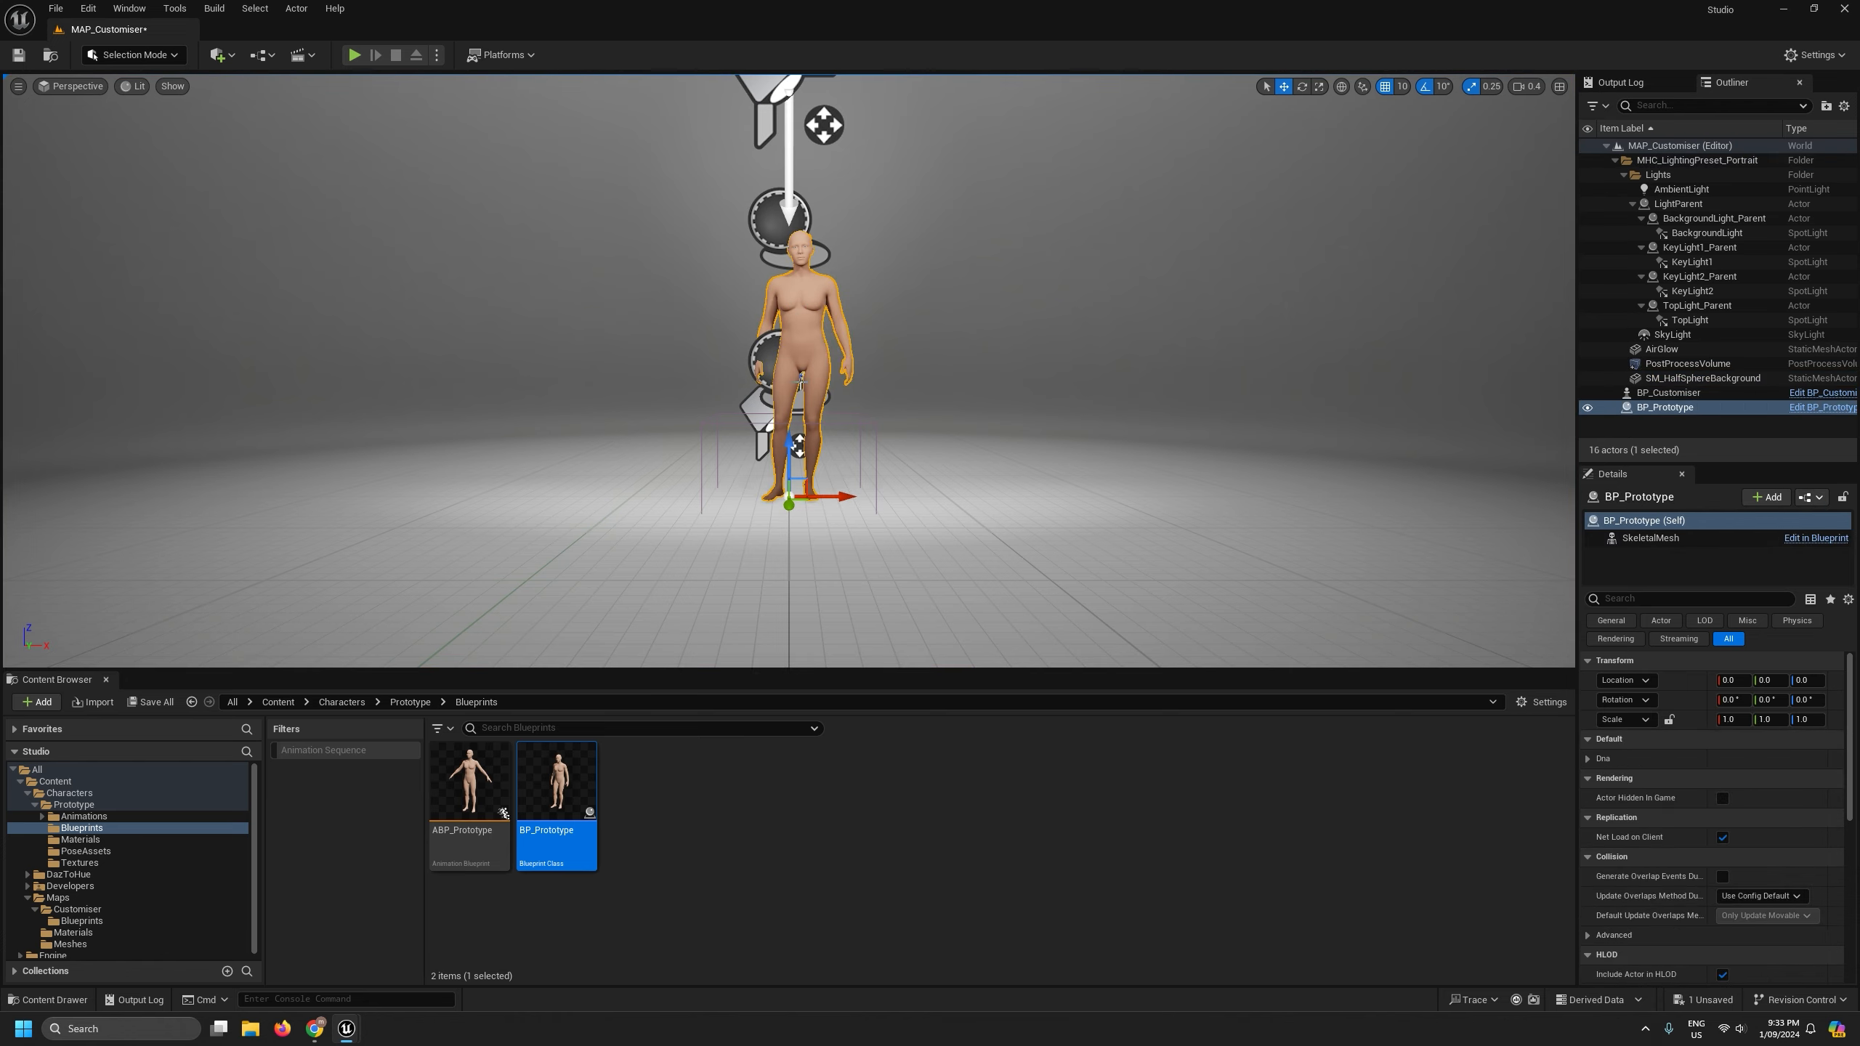
pyautogui.moveTo(796, 306); pyautogui.dragTo(808, 354, button='right')
pyautogui.scroll(-1, 797, 306)
pyautogui.press('w')
pyautogui.scroll(2, 776, 358)
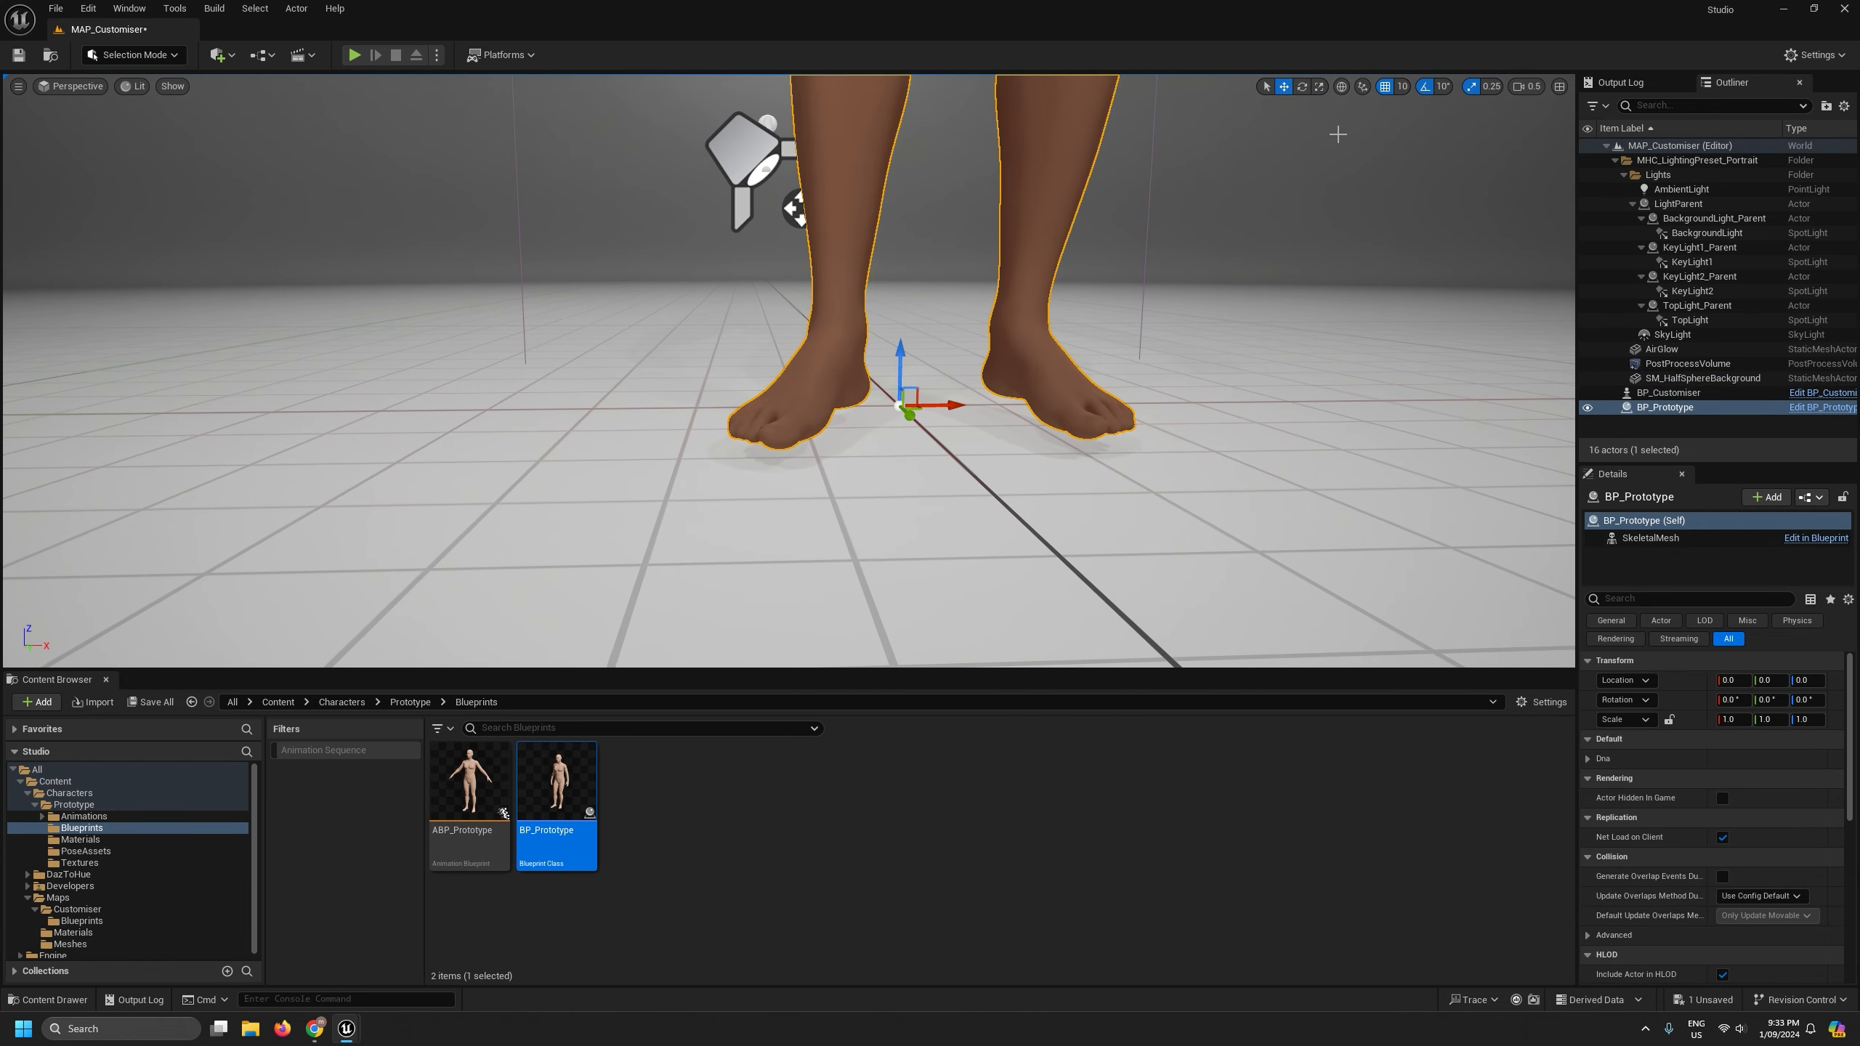
pyautogui.moveTo(907, 356); pyautogui.dragTo(902, 377)
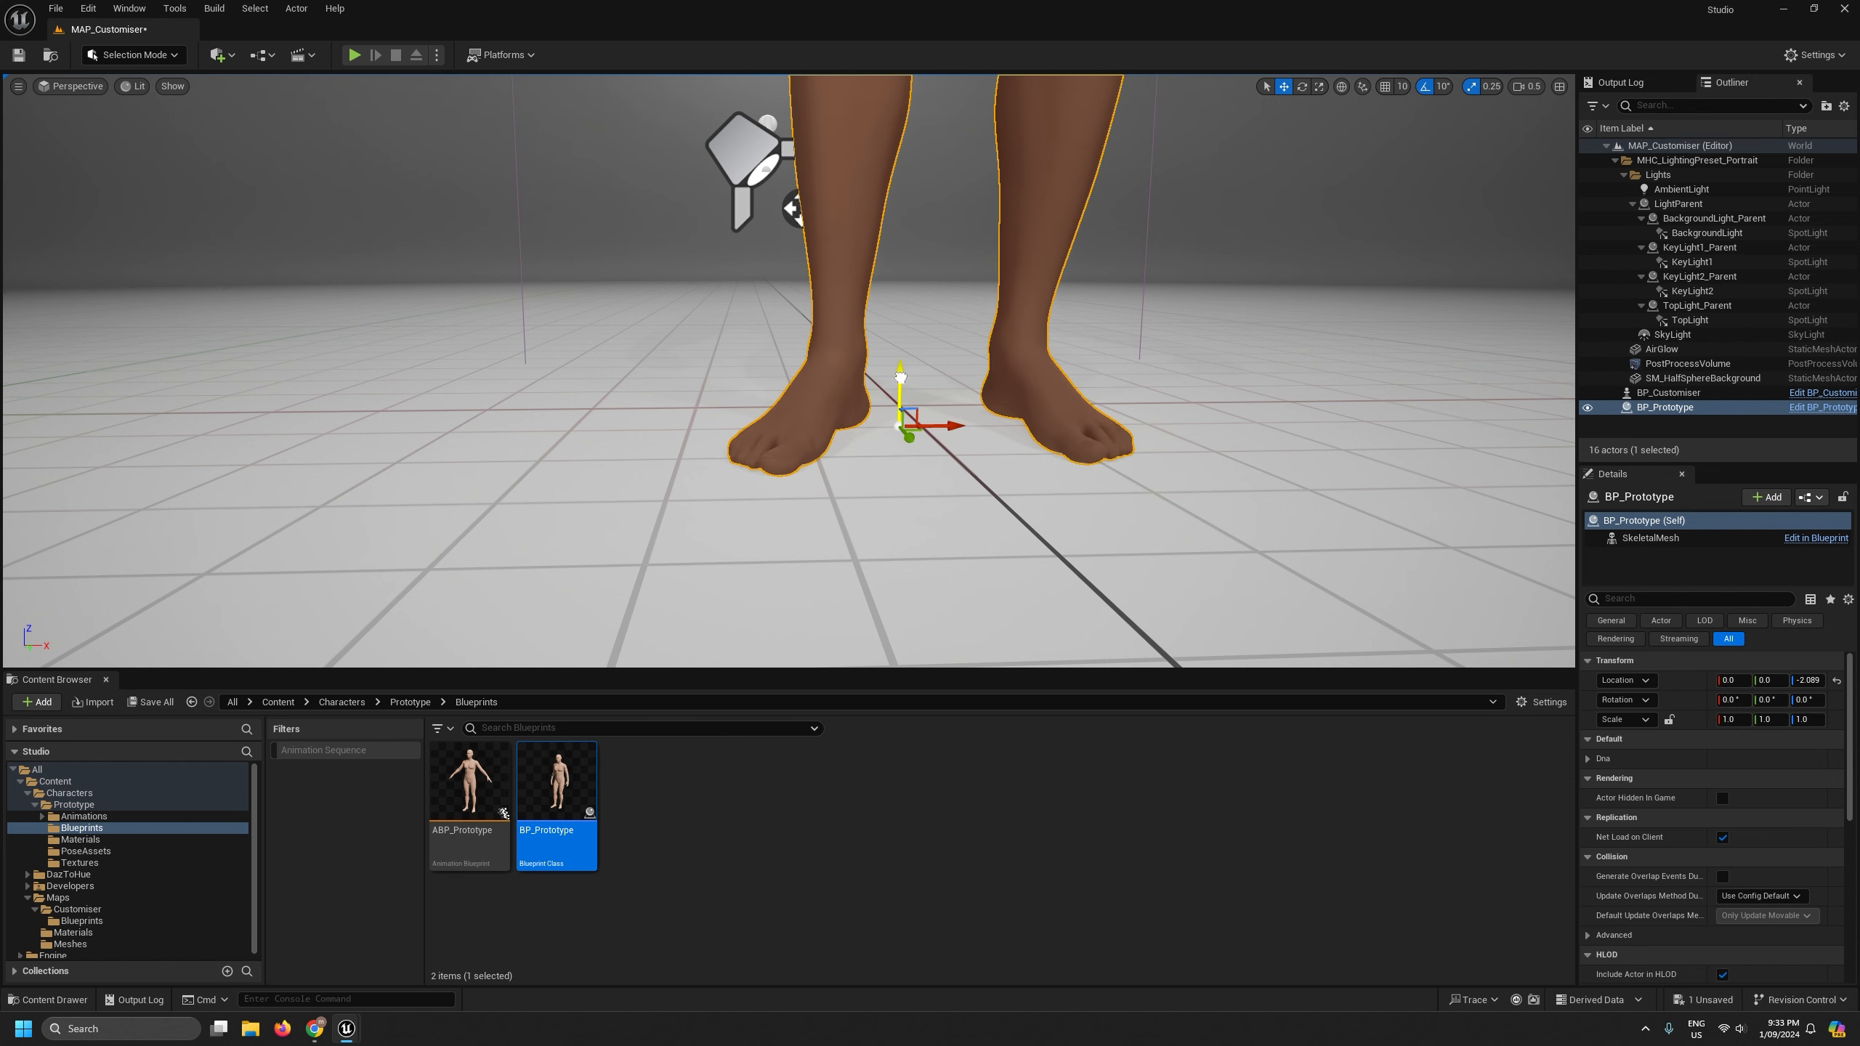
# - Examine how the character's feet meet the floor from the side and front in the level viewport
pyautogui.press('a')
pyautogui.moveTo(941, 389); pyautogui.dragTo(1025, 373, button='right')
pyautogui.scroll(-2, 1017, 388)
pyautogui.press('q')
pyautogui.press('e')
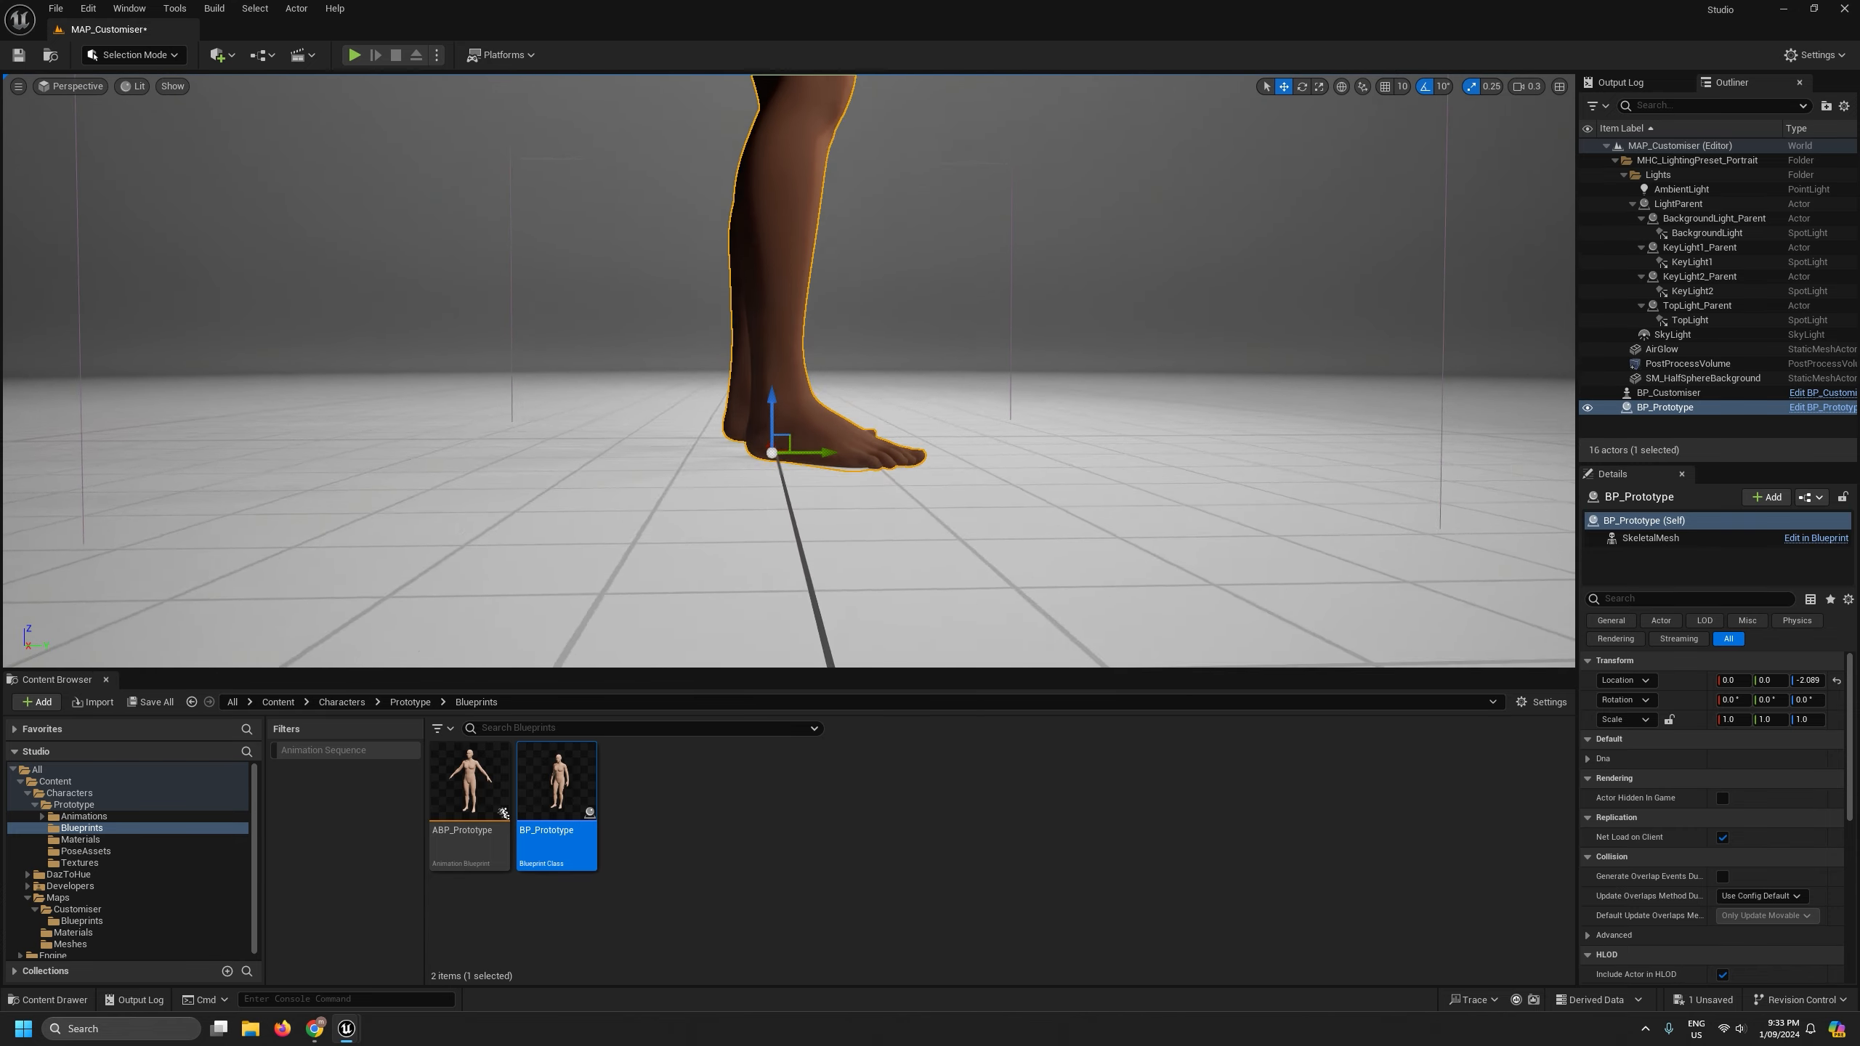
pyautogui.scroll(2, 788, 371)
pyautogui.press('d')
pyautogui.scroll(1, 788, 371)
pyautogui.moveTo(788, 370); pyautogui.dragTo(652, 343, button='right')
pyautogui.press('e')
pyautogui.press('a')
pyautogui.moveTo(437, 204); pyautogui.dragTo(449, 208, button='right')
# - Save the map and test the Feminine–Masculine slider in a play session by moving it fully to Feminine
pyautogui.click(19, 55)
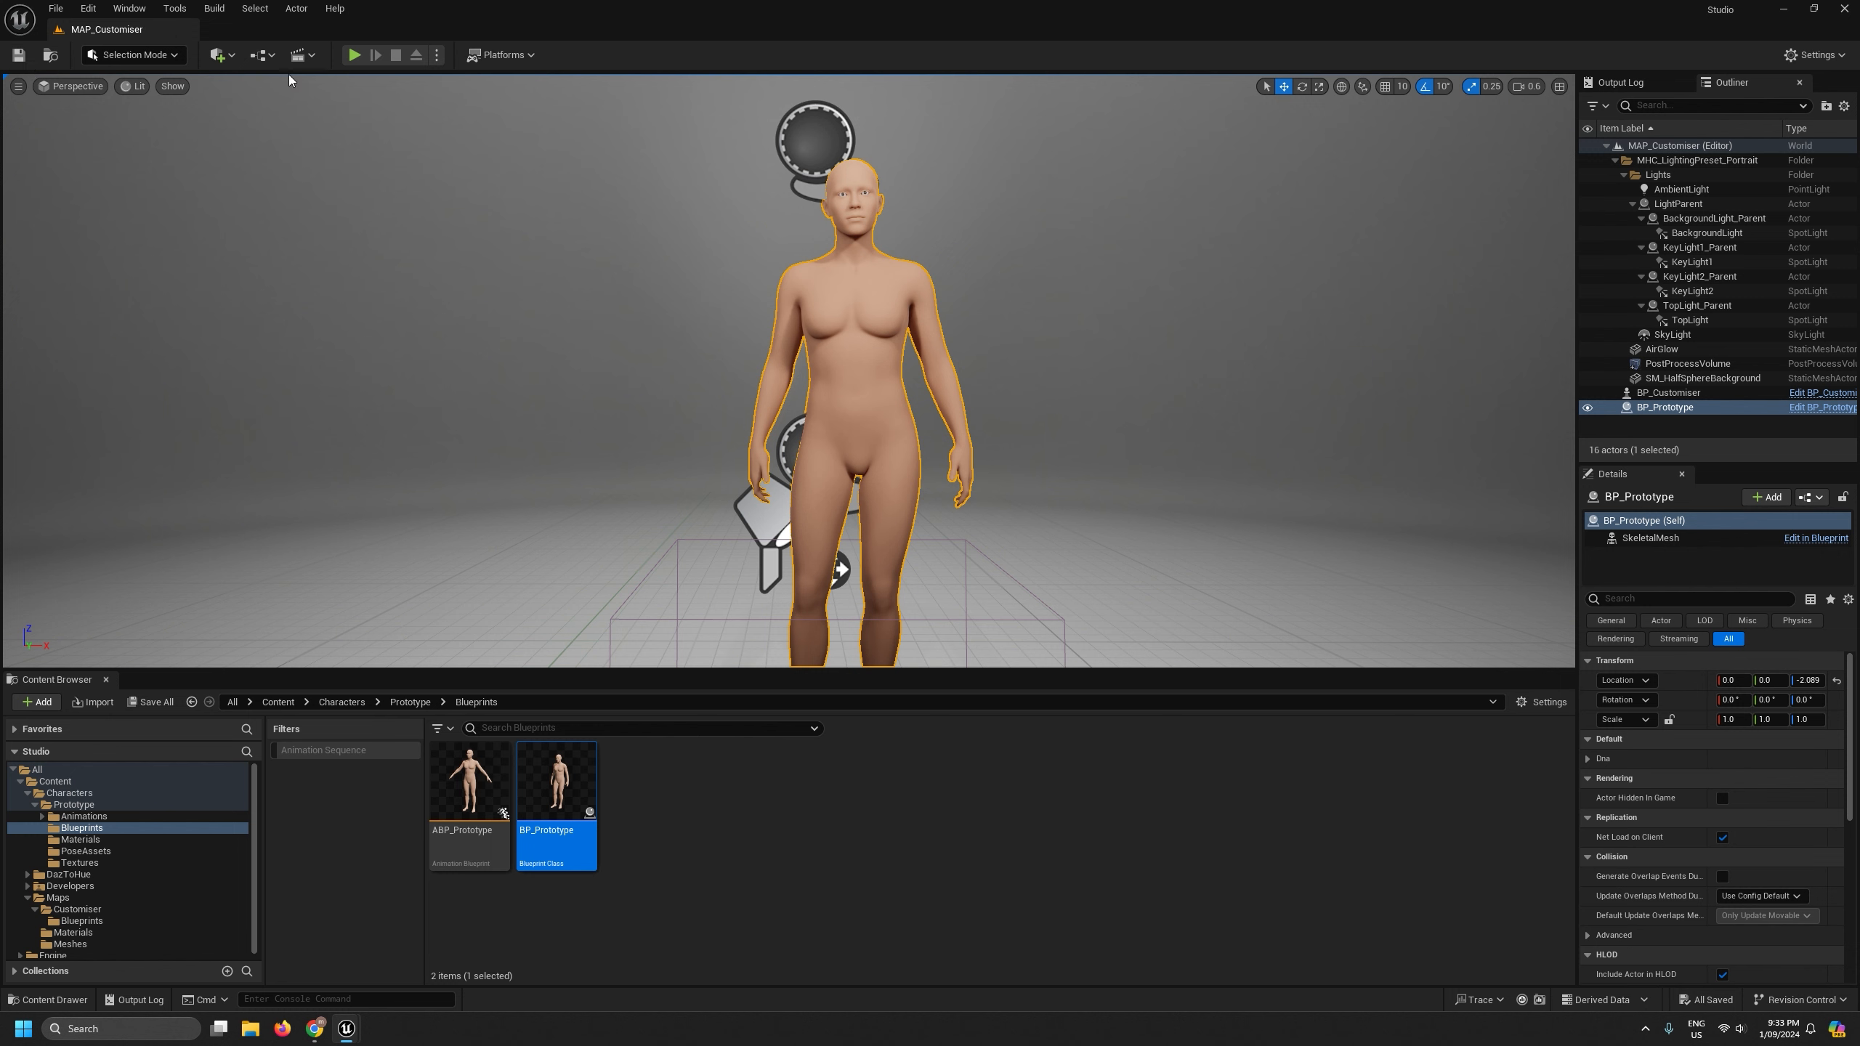
pyautogui.hotkey('alt', 'p')
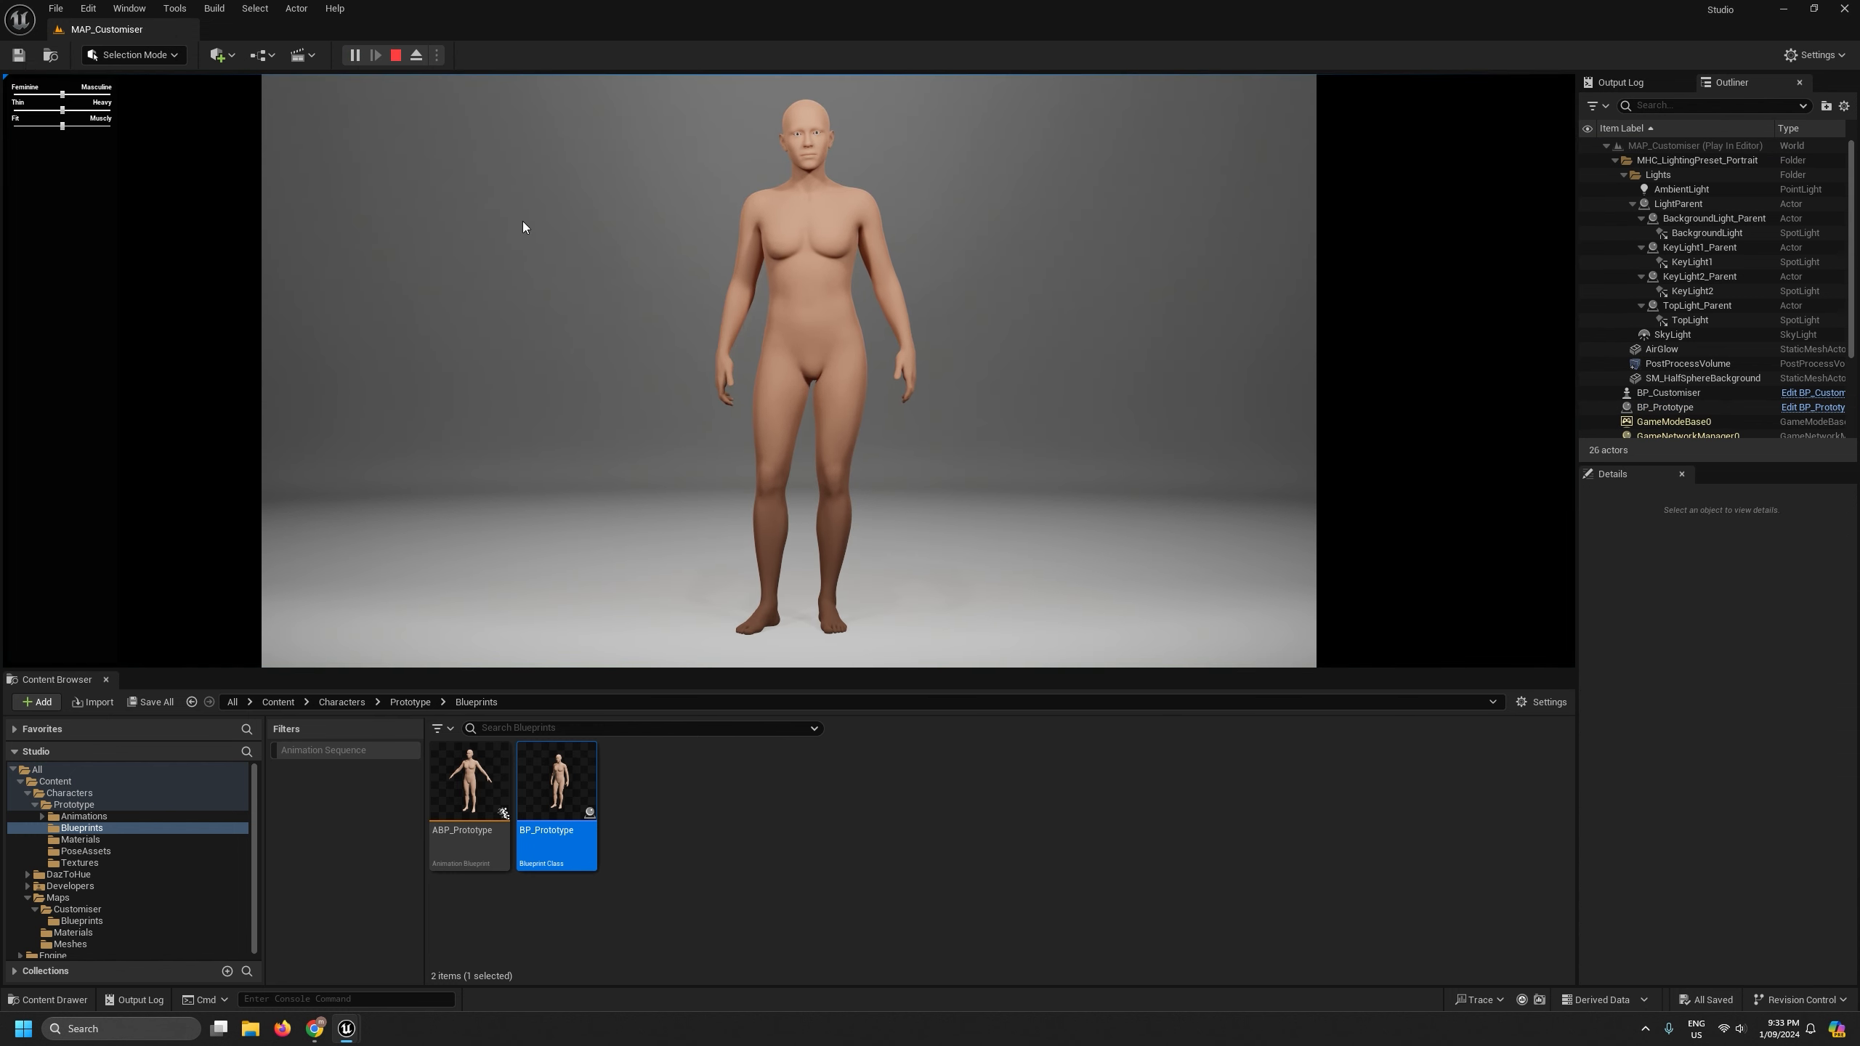
pyautogui.moveTo(62, 94); pyautogui.dragTo(13, 94)
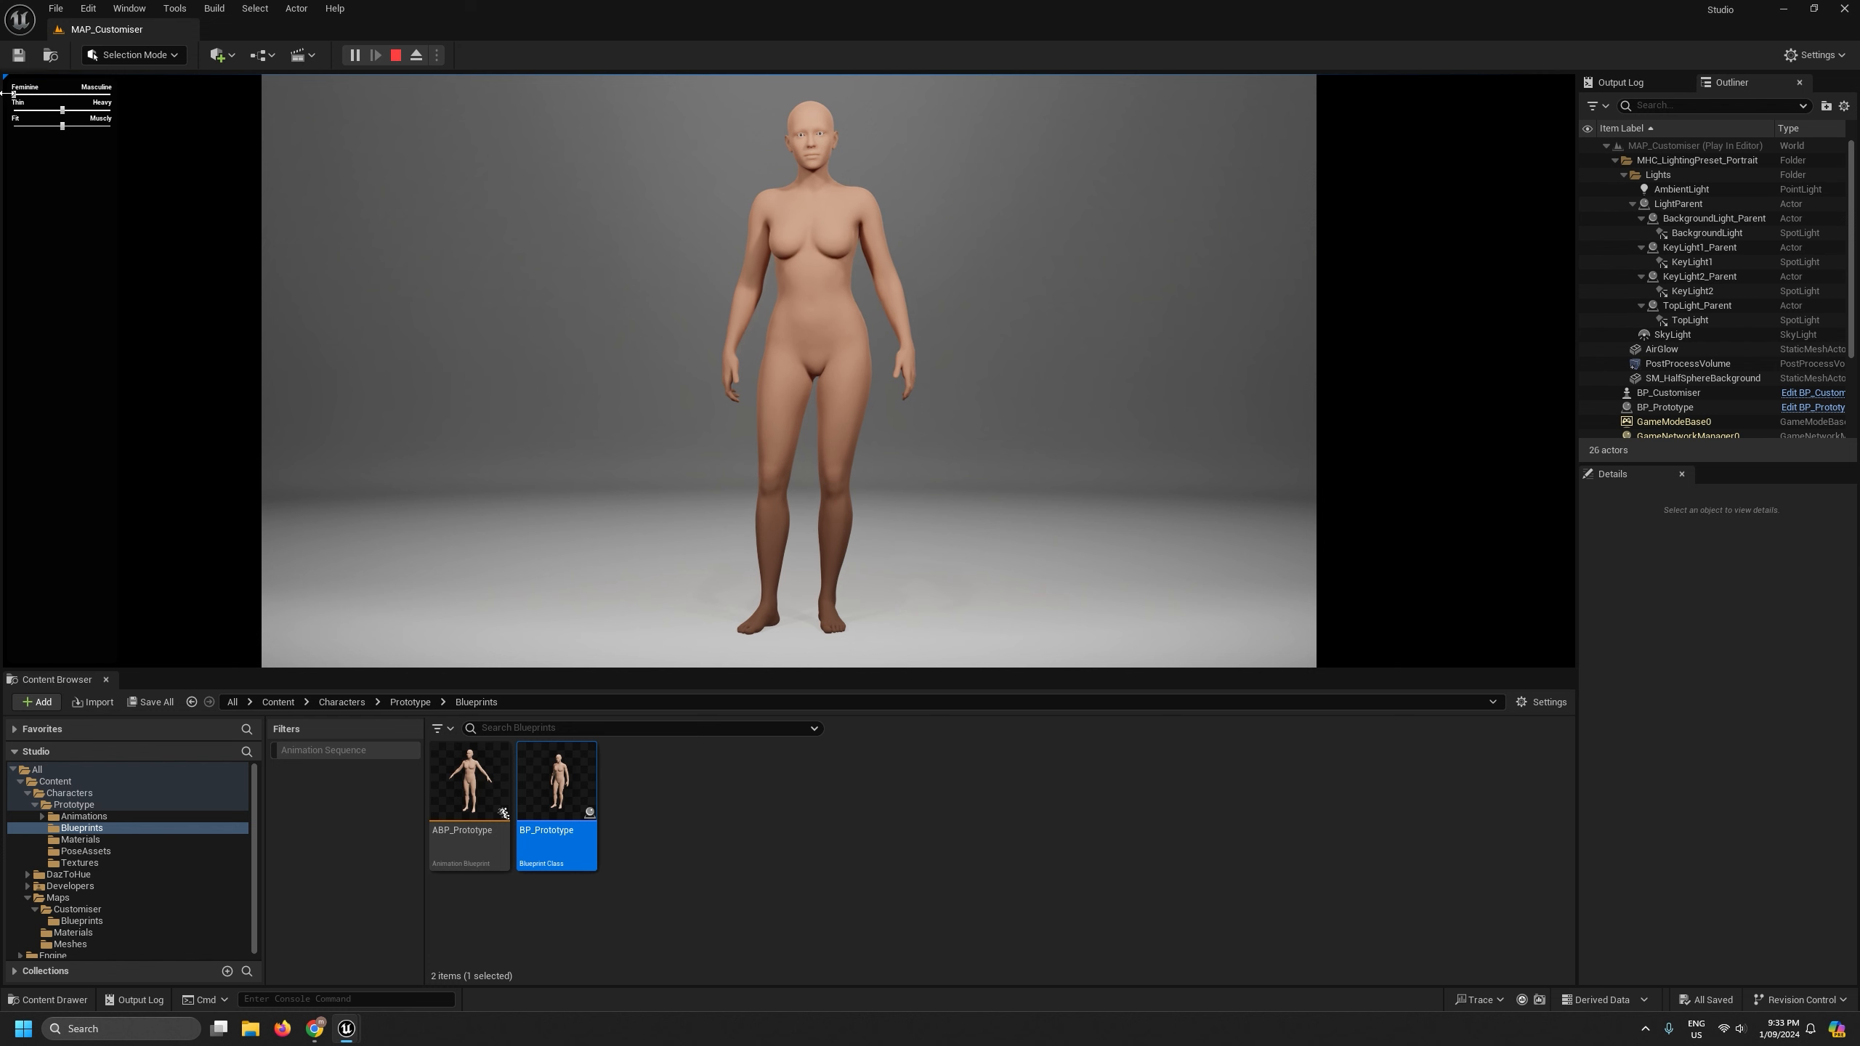
pyautogui.press('Escape')
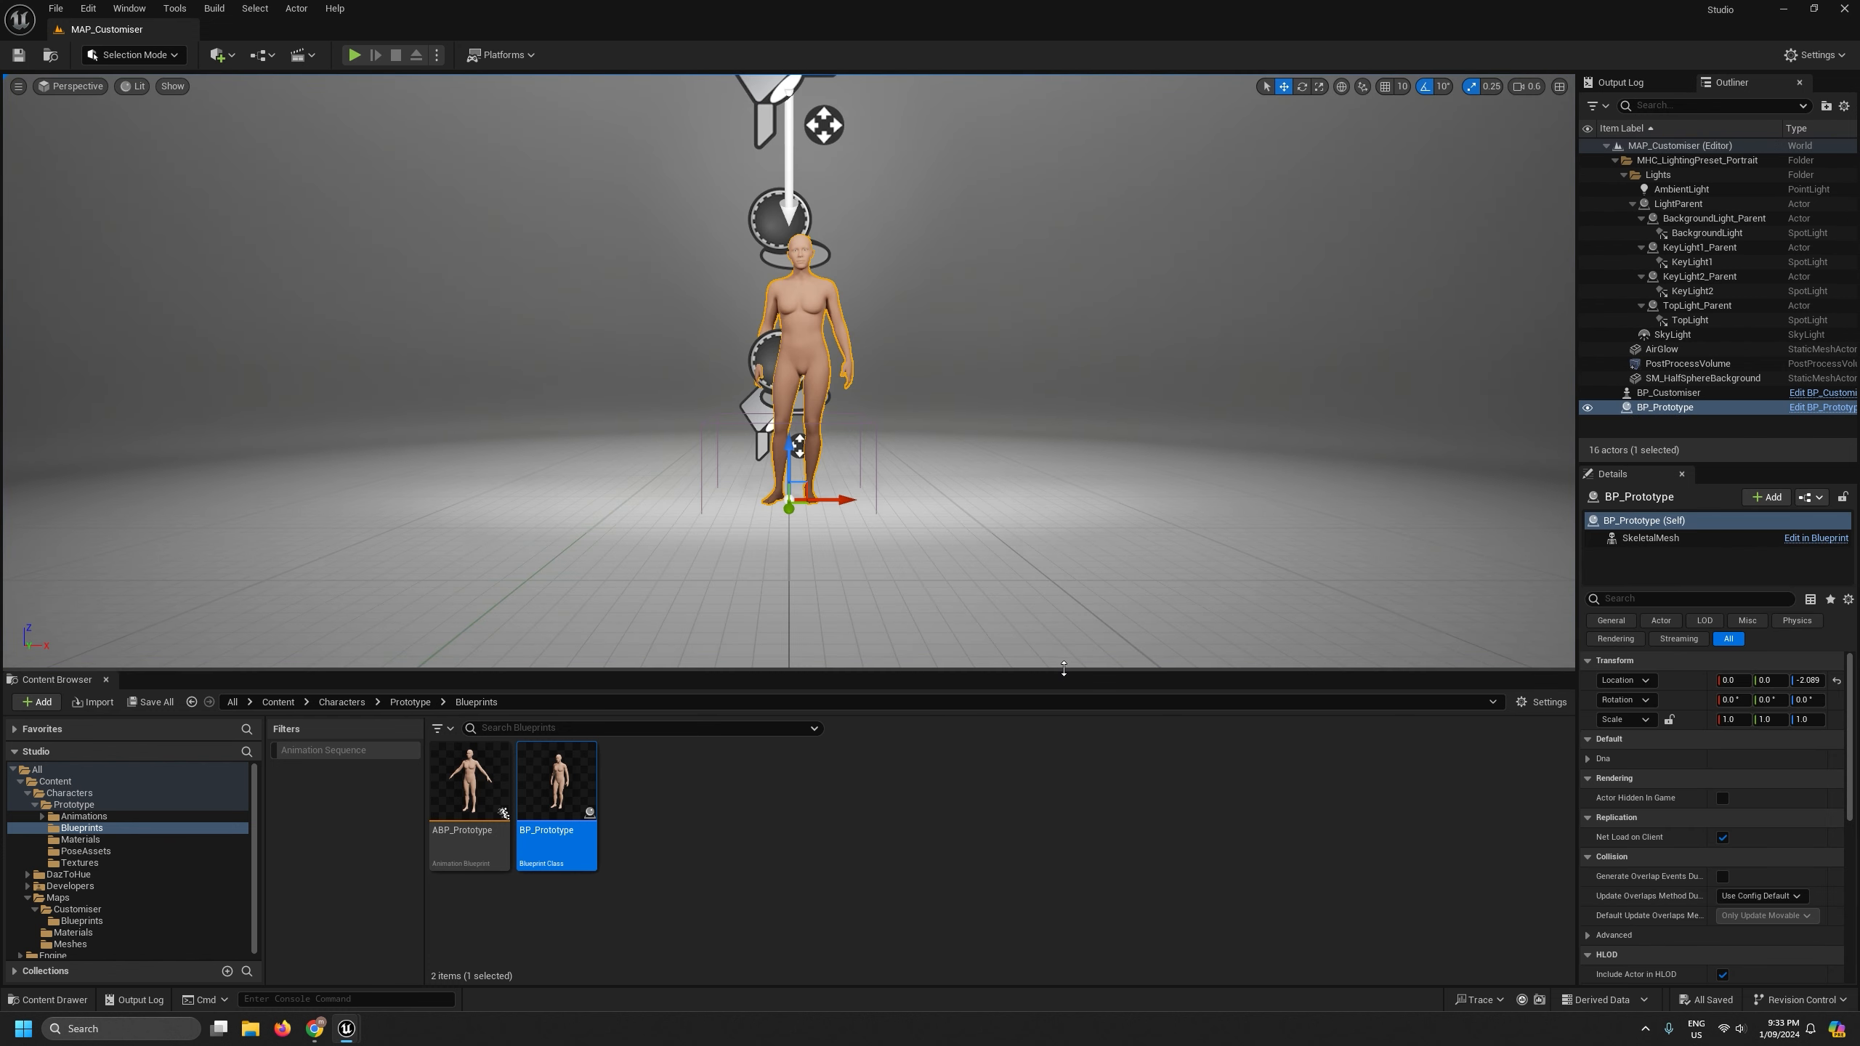
# - Open the WDG_Customiser widget blueprint from the Maps > Customiser > Blueprints folder
pyautogui.moveTo(1054, 671); pyautogui.dragTo(1054, 637)
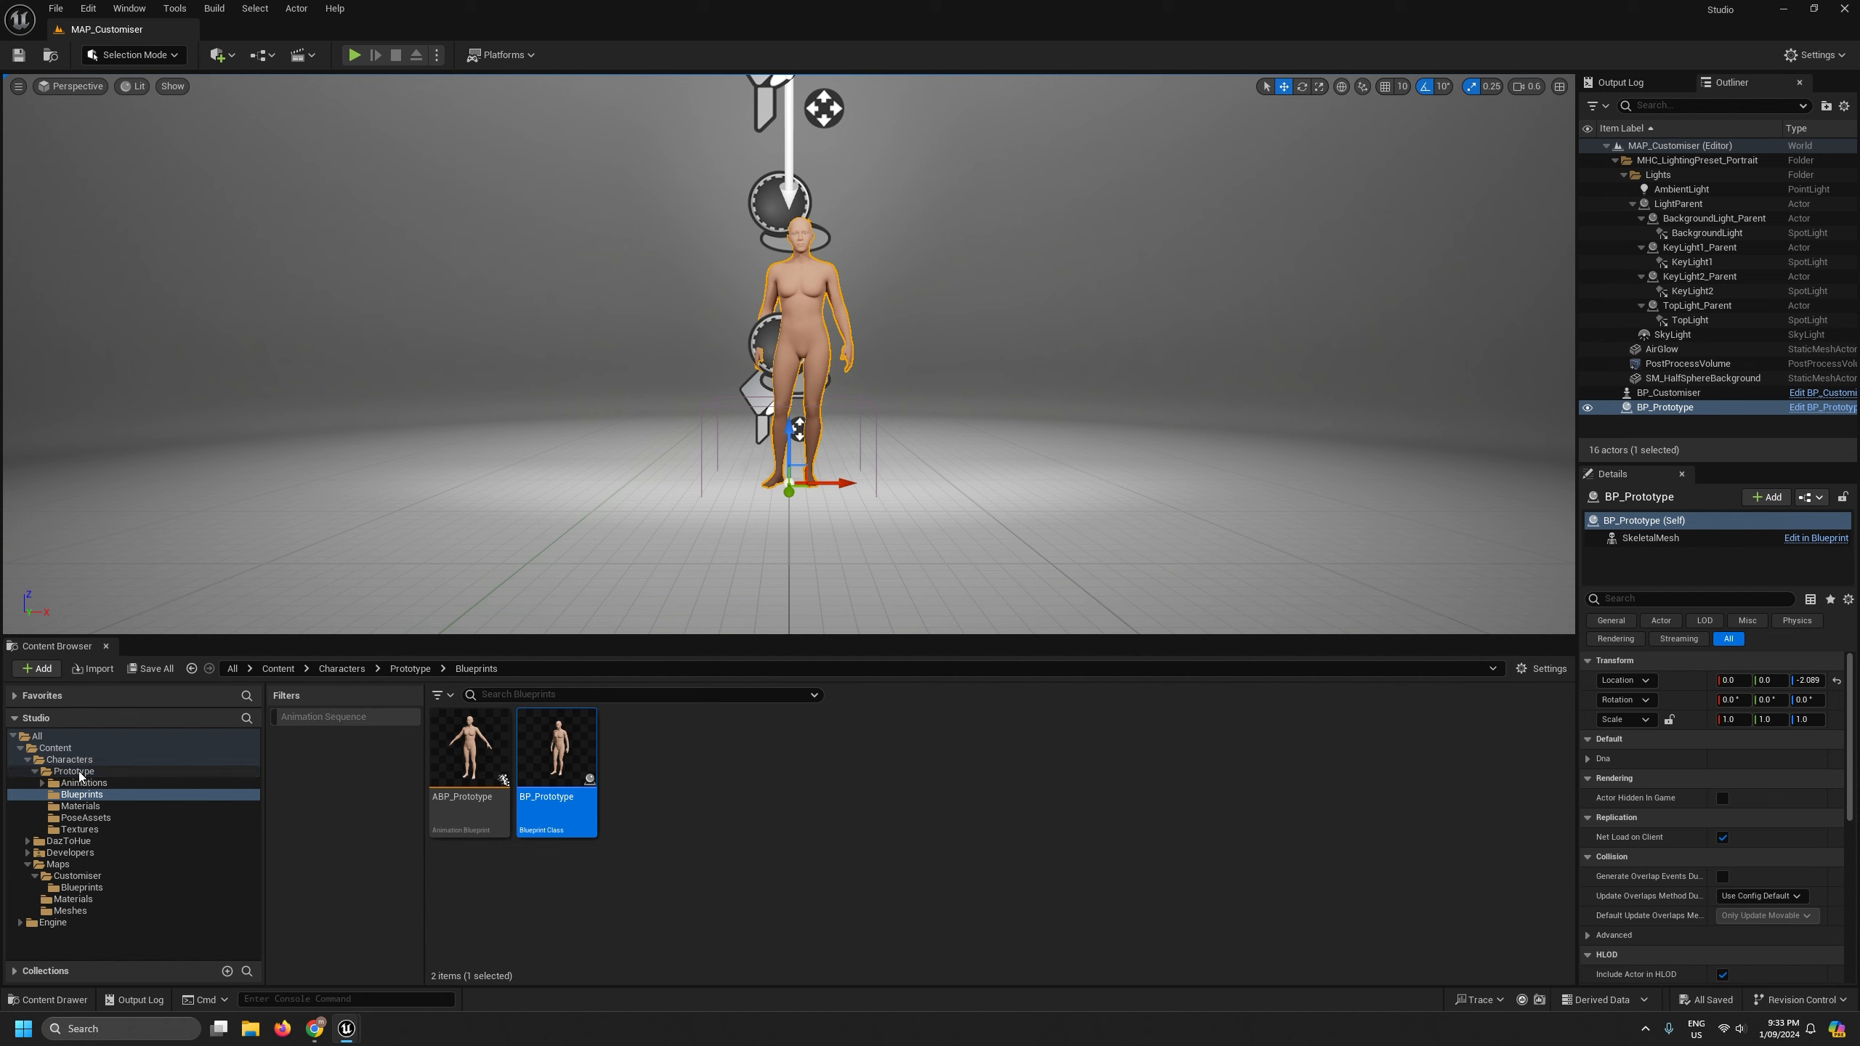
pyautogui.click(29, 762)
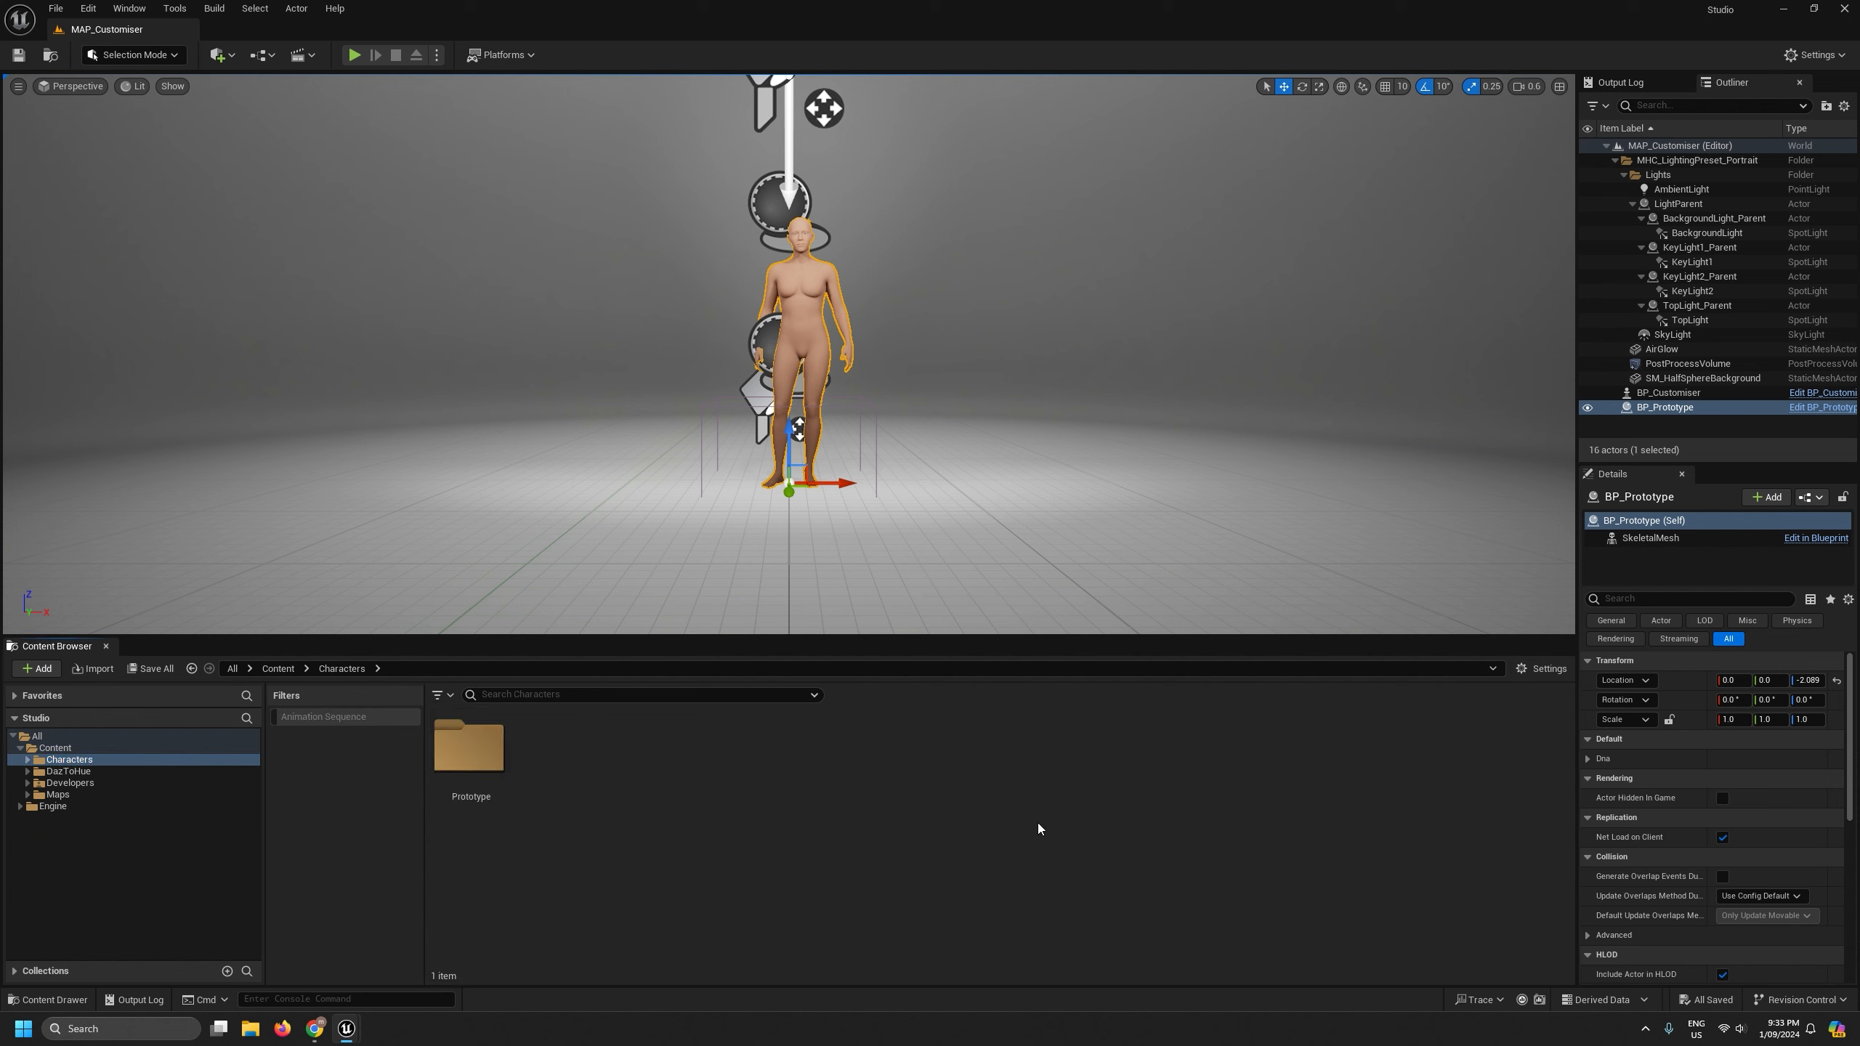
pyautogui.moveTo(1133, 636); pyautogui.dragTo(1120, 695)
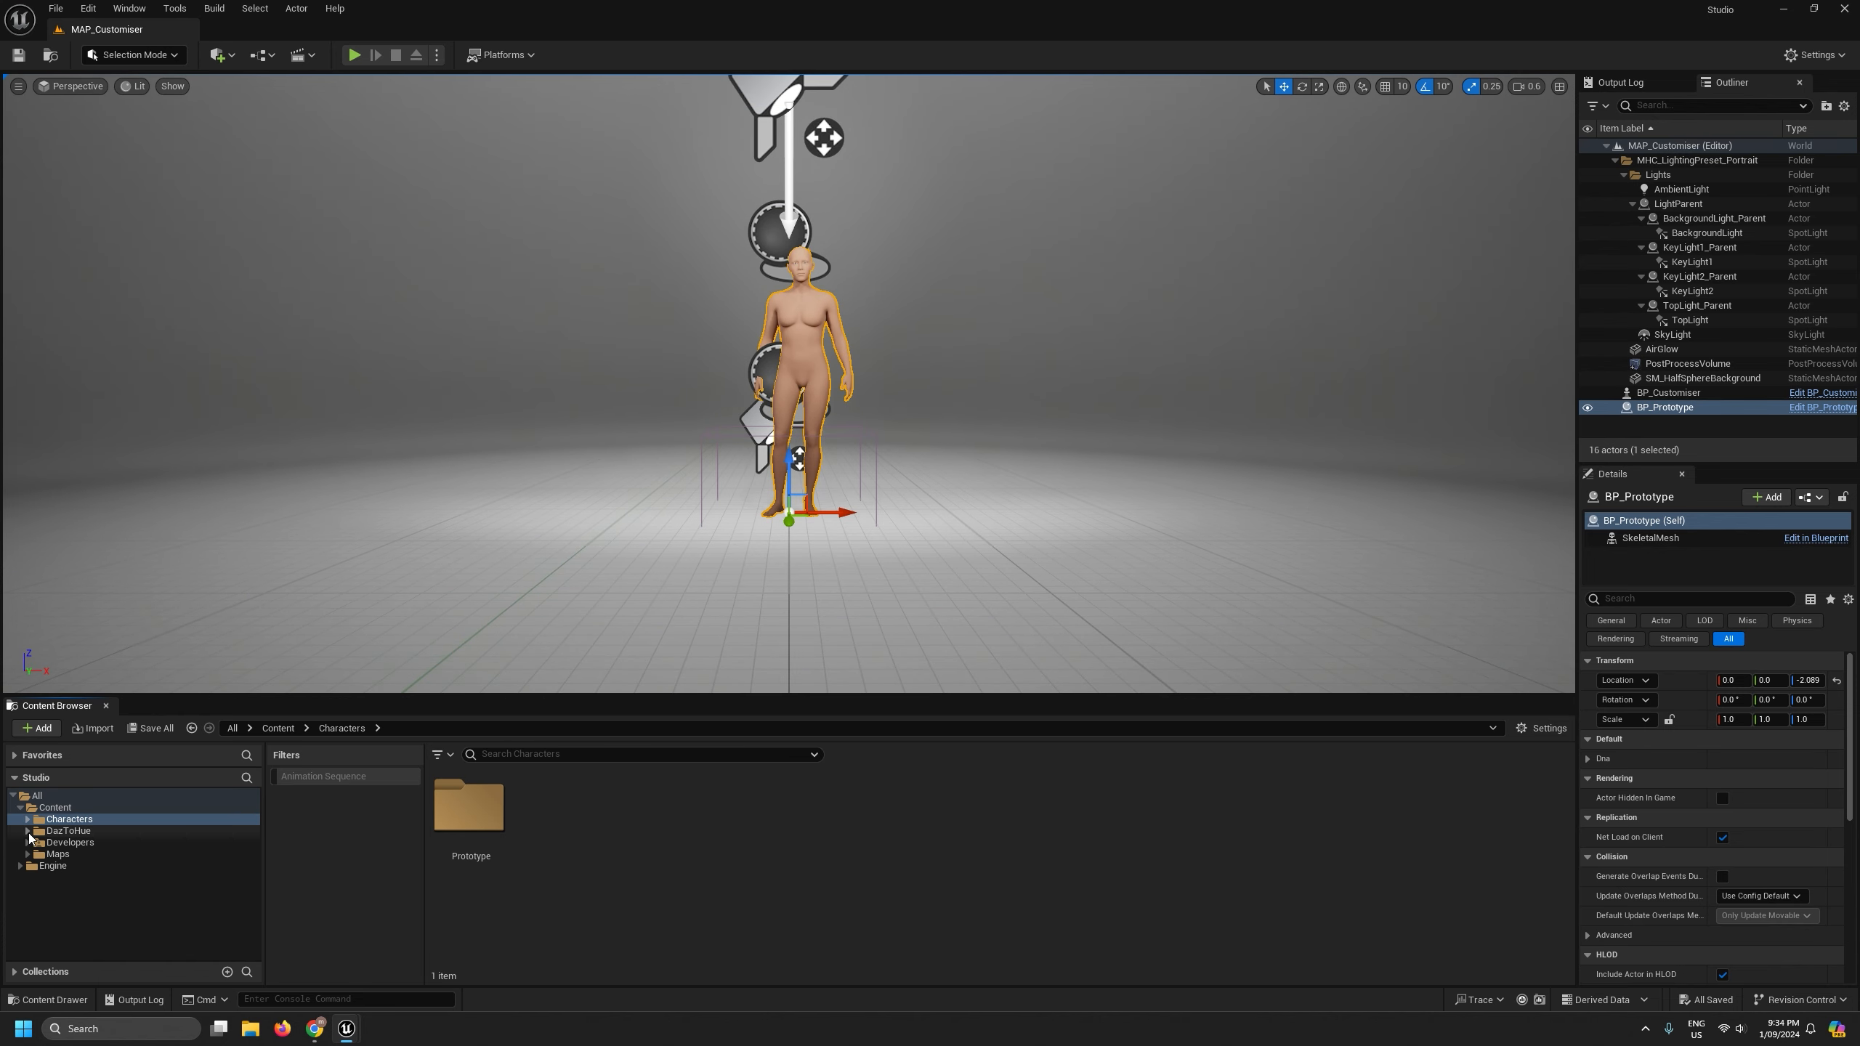
pyautogui.click(27, 854)
pyautogui.click(34, 865)
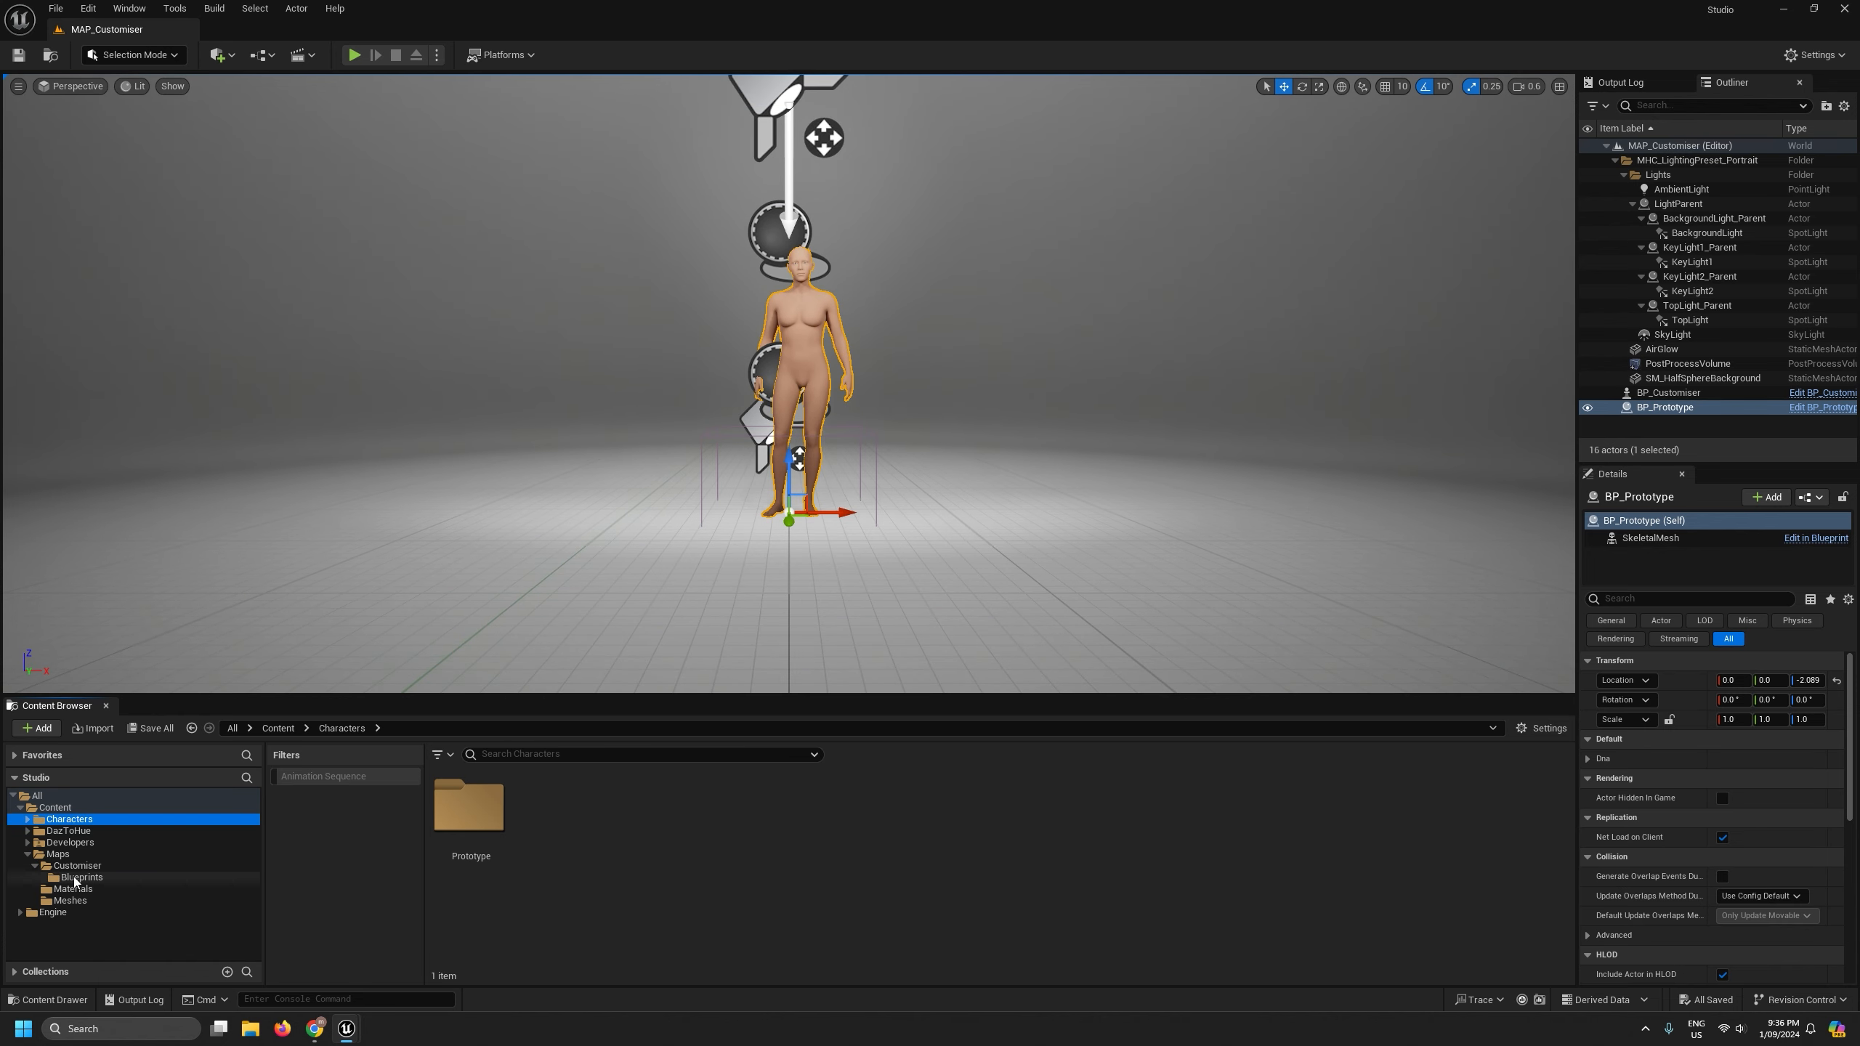
pyautogui.click(80, 877)
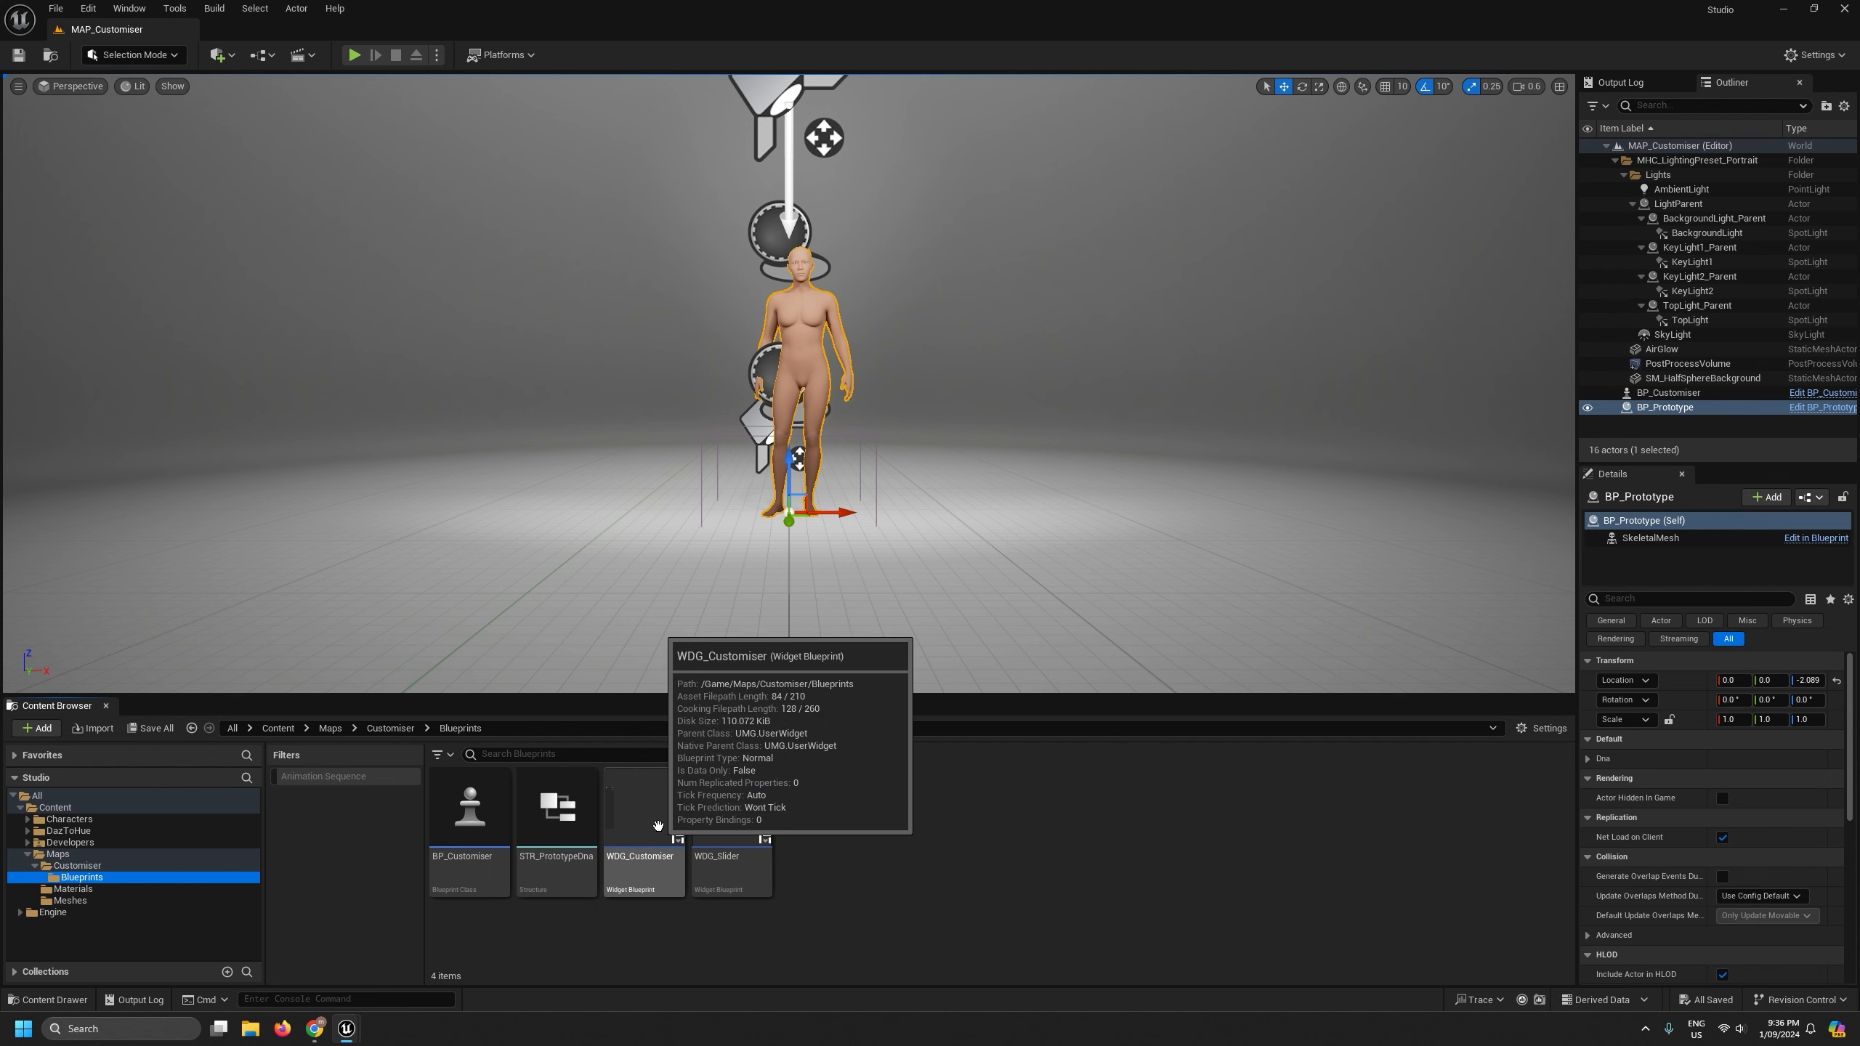
pyautogui.click(626, 890)
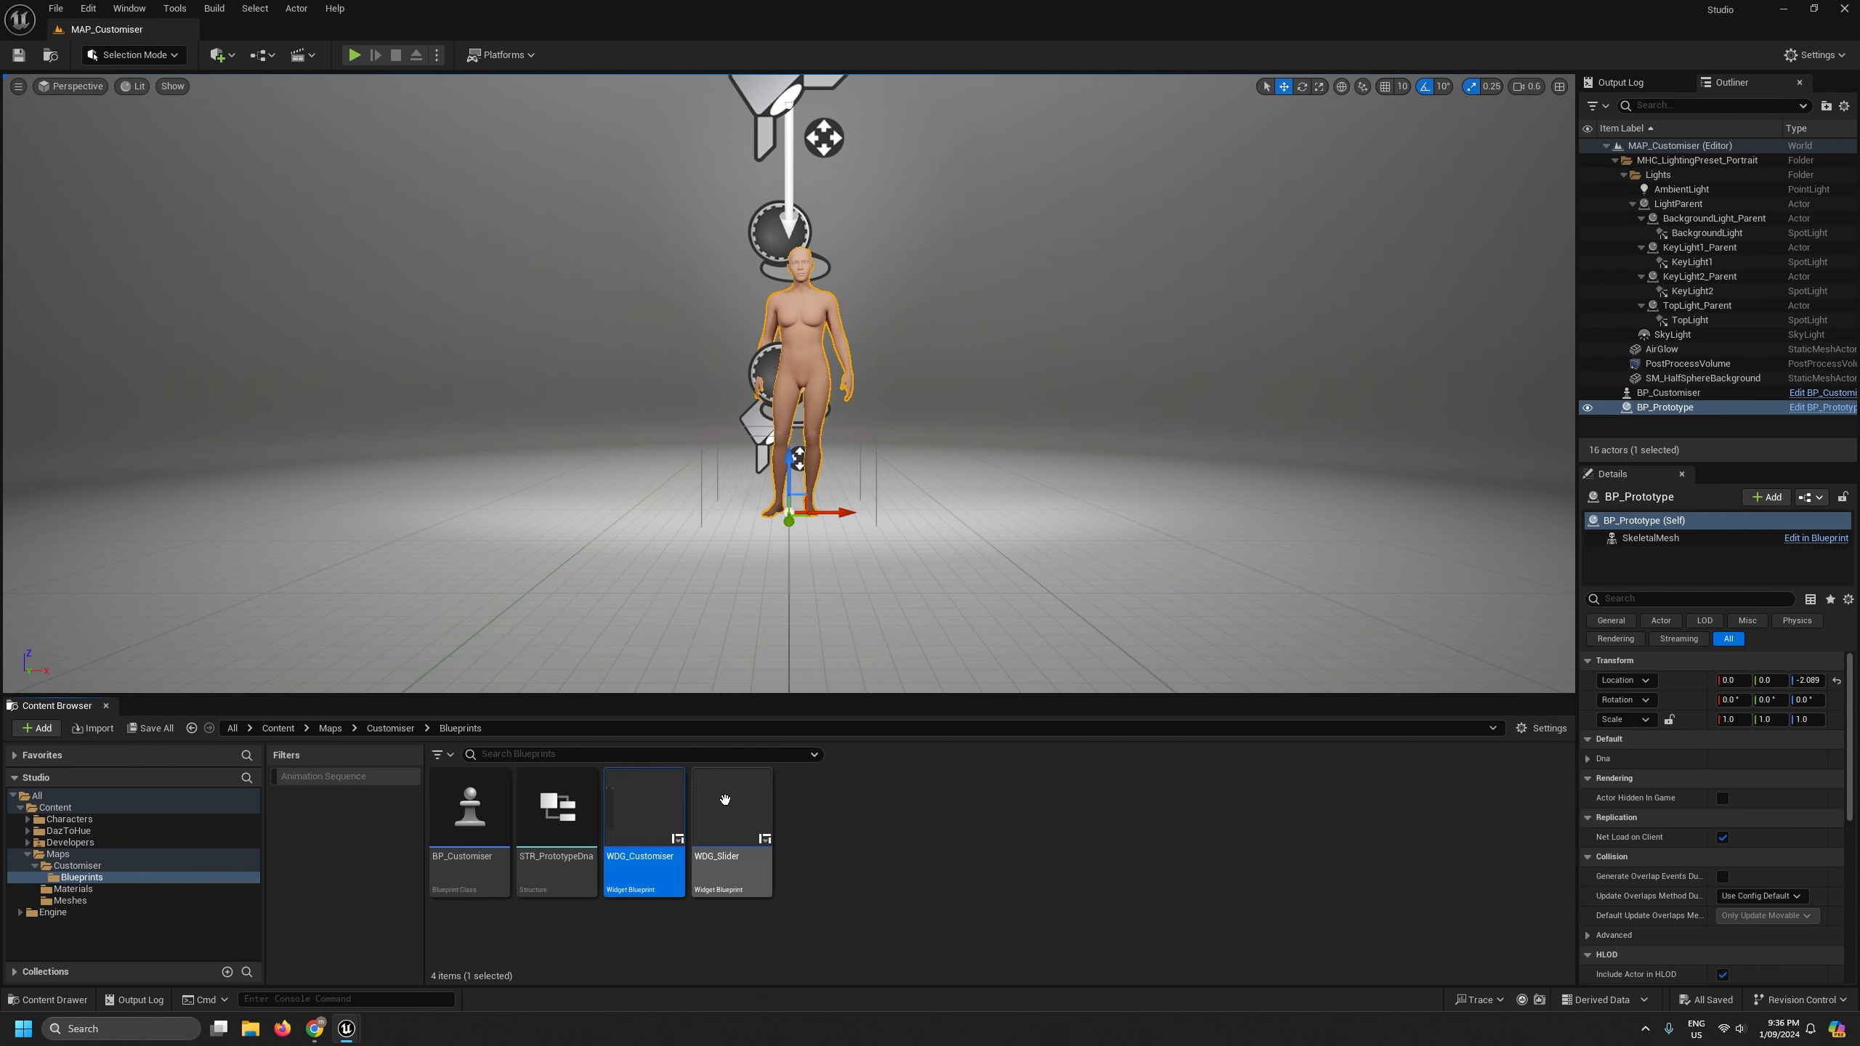
pyautogui.doubleClick(663, 802)
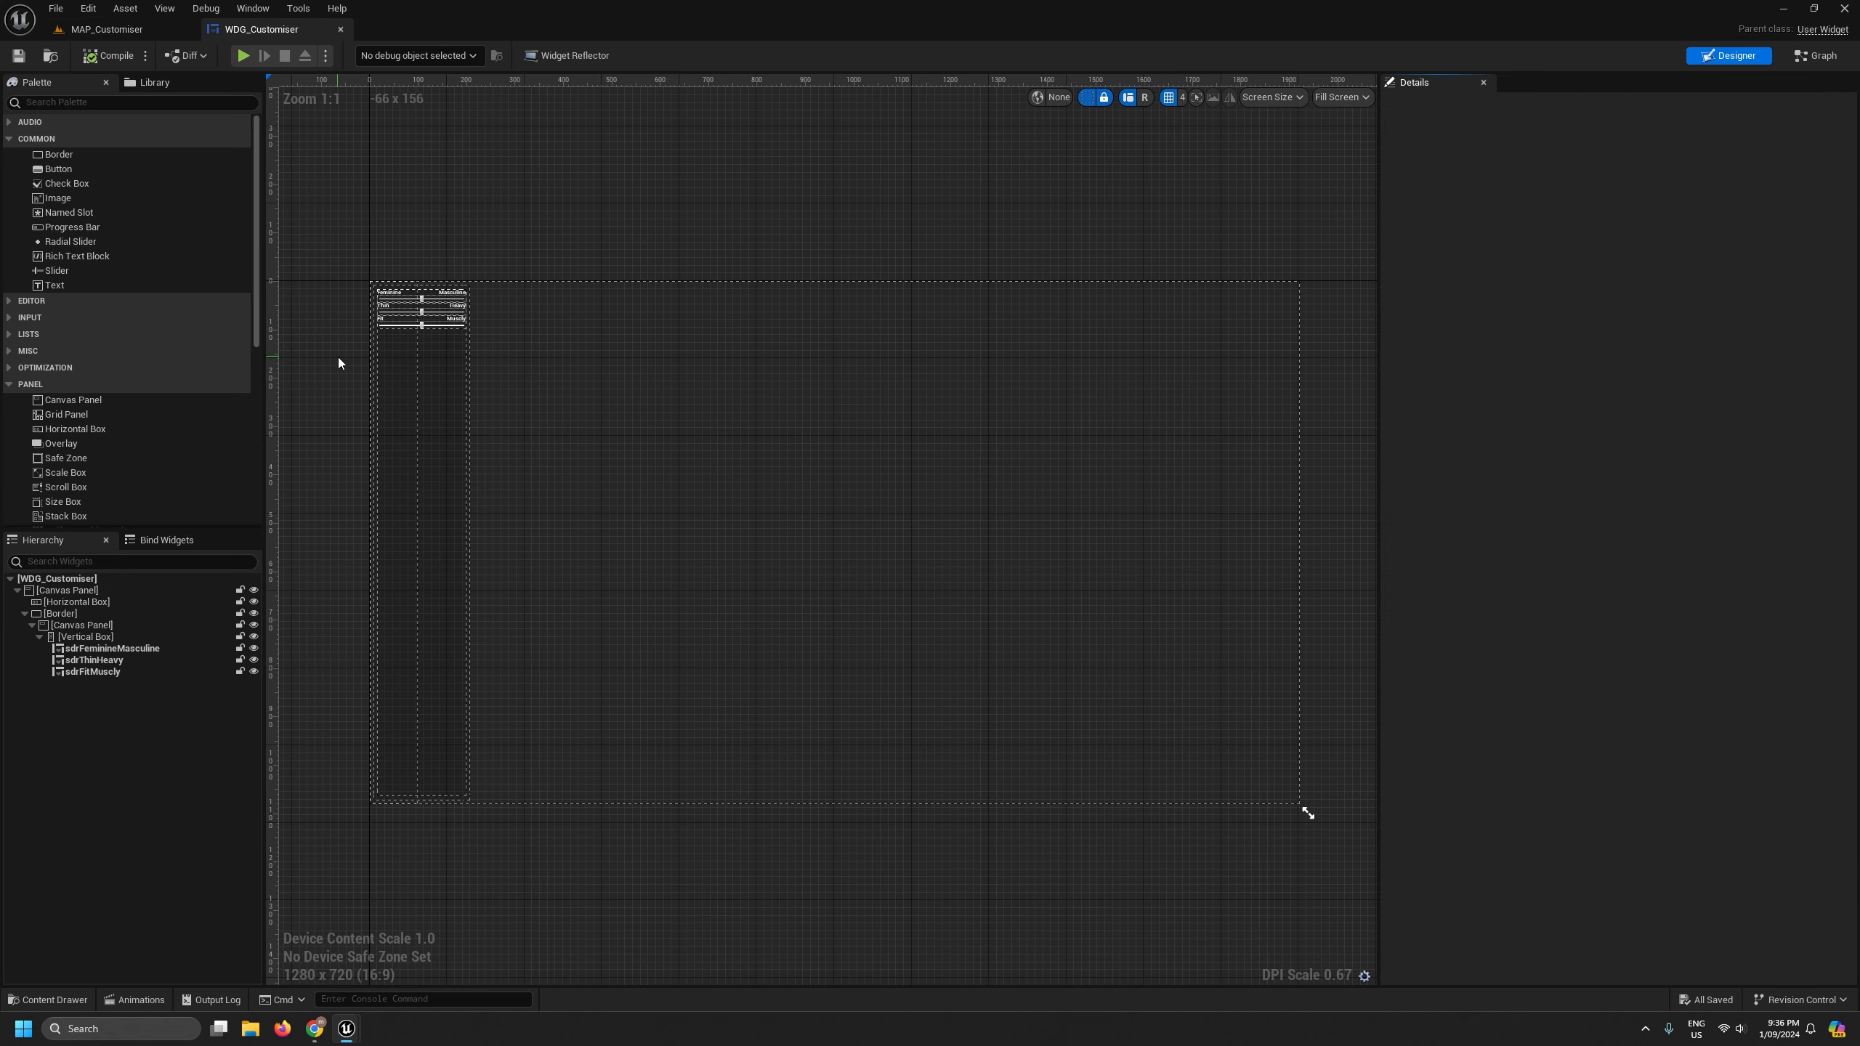
# - Nest the Border with its slider contents inside the Horizontal Box in the widget hierarchy
pyautogui.click(61, 614)
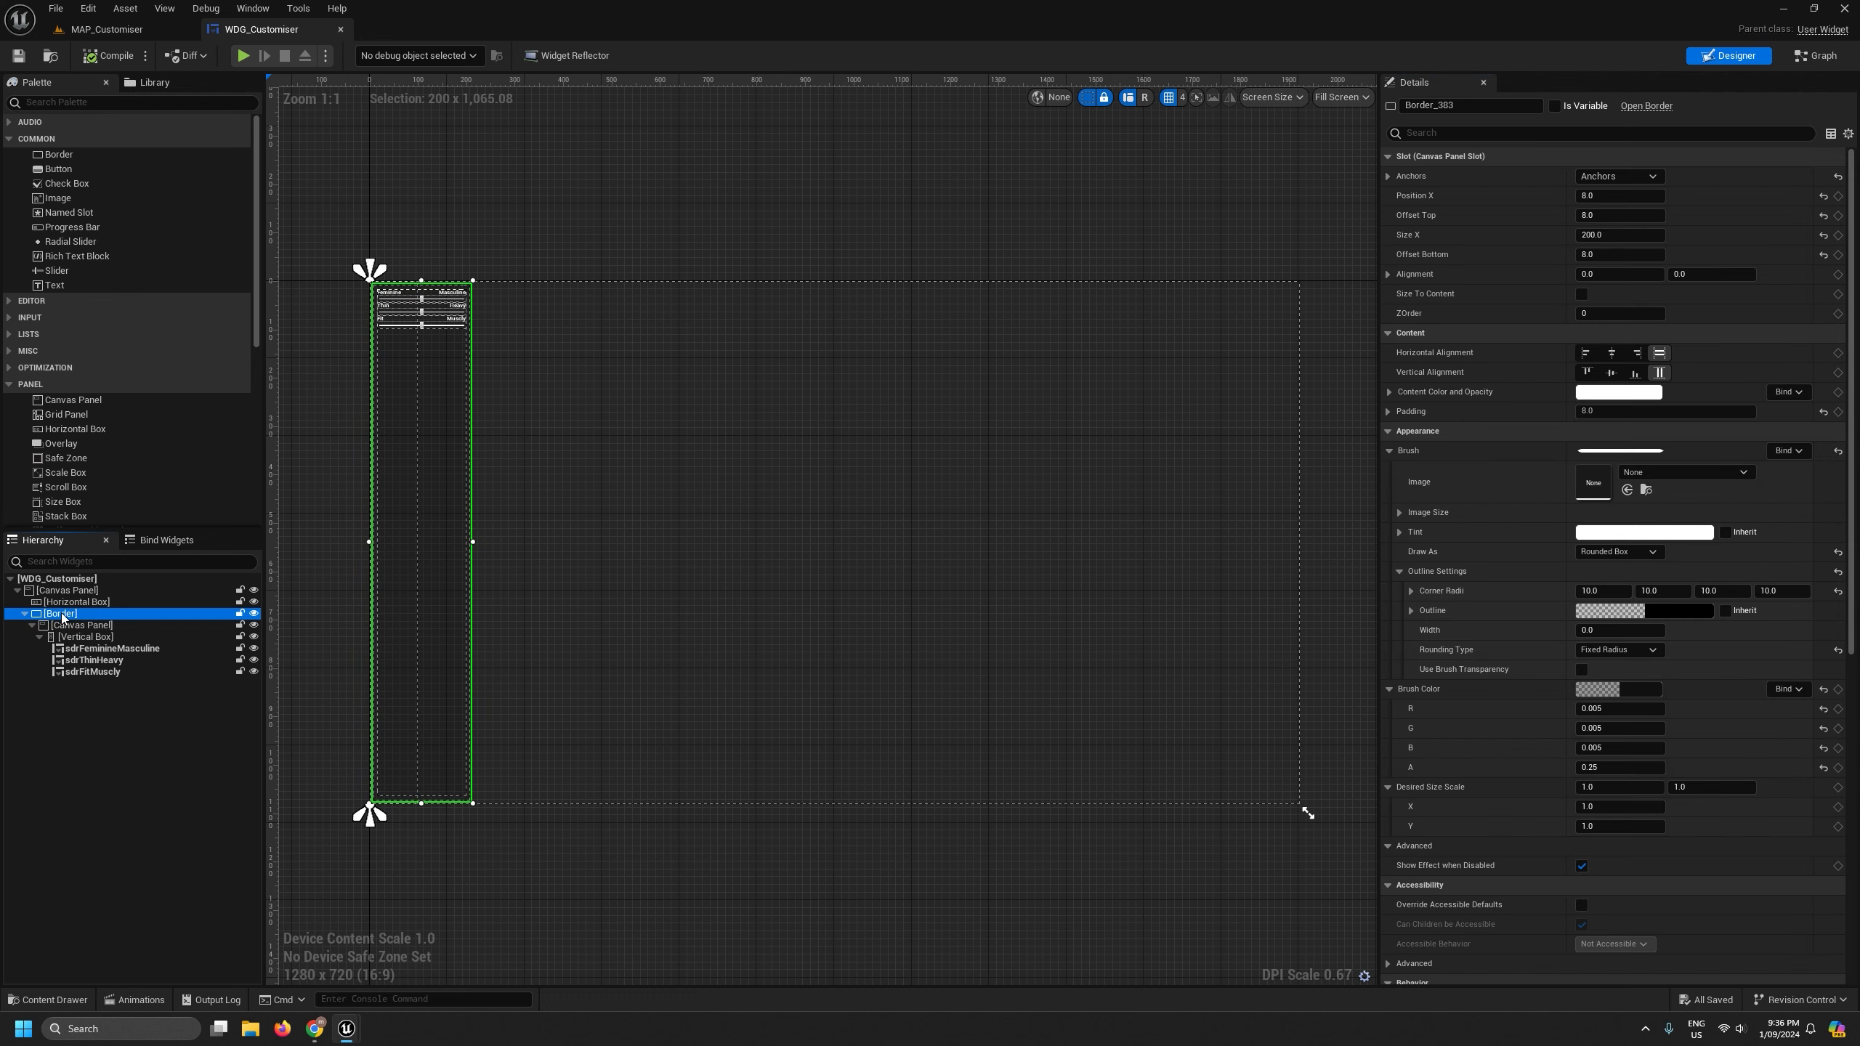
pyautogui.click(26, 614)
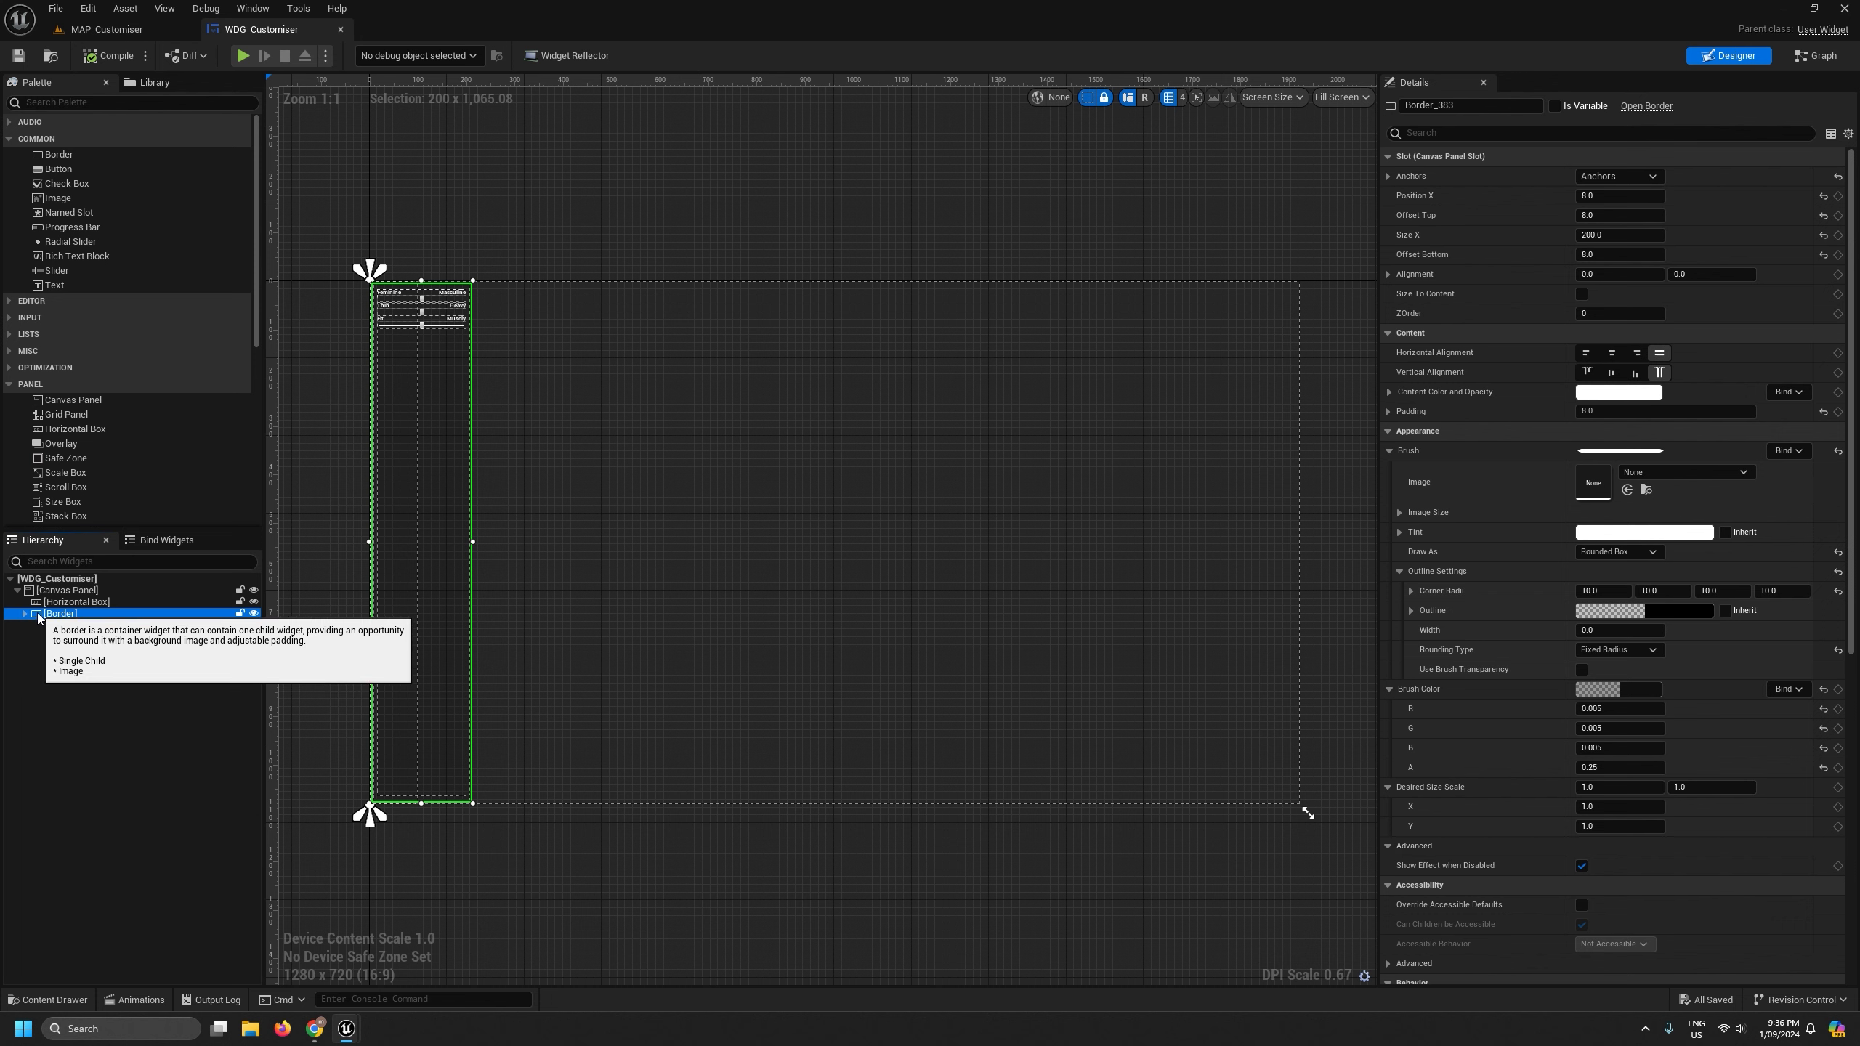
pyautogui.moveTo(29, 617); pyautogui.dragTo(56, 608)
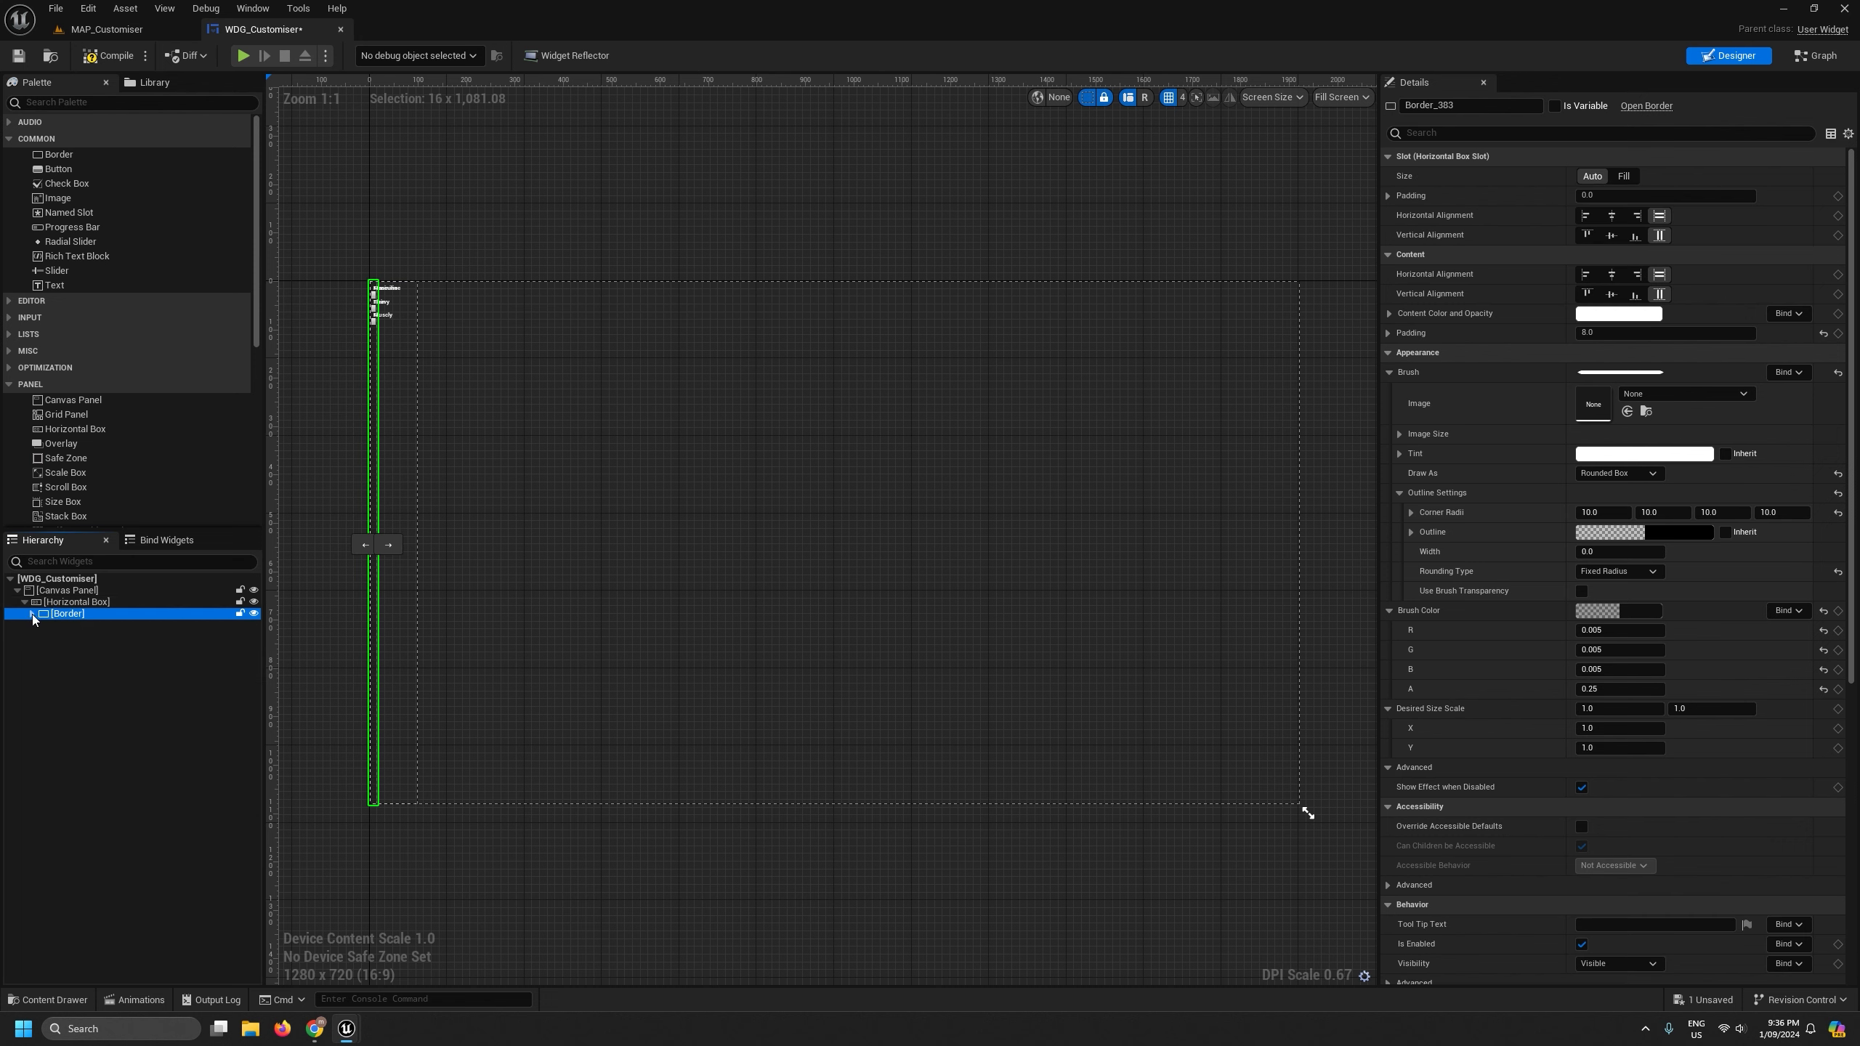
# - Anchor the Horizontal Box to the left edge with vertical stretch and set its Size X, trying 240 and settling on 280
pyautogui.click(66, 602)
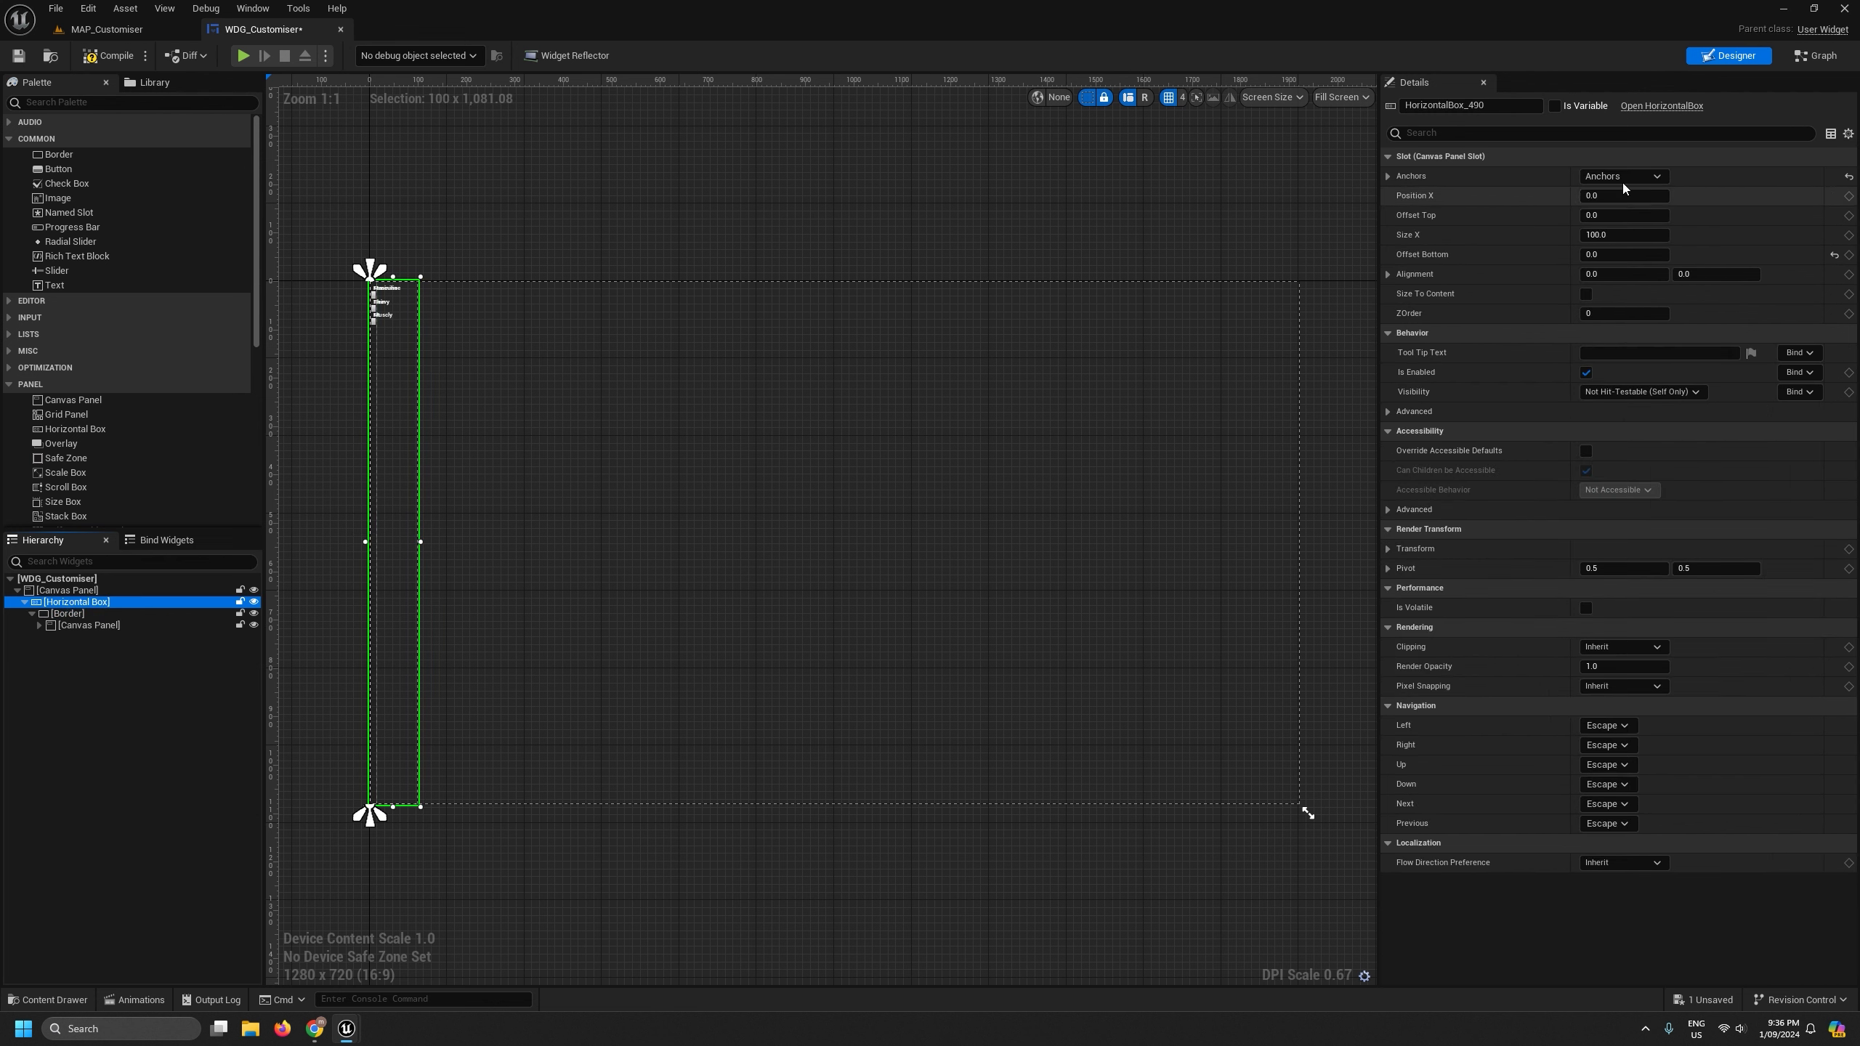
pyautogui.click(1643, 177)
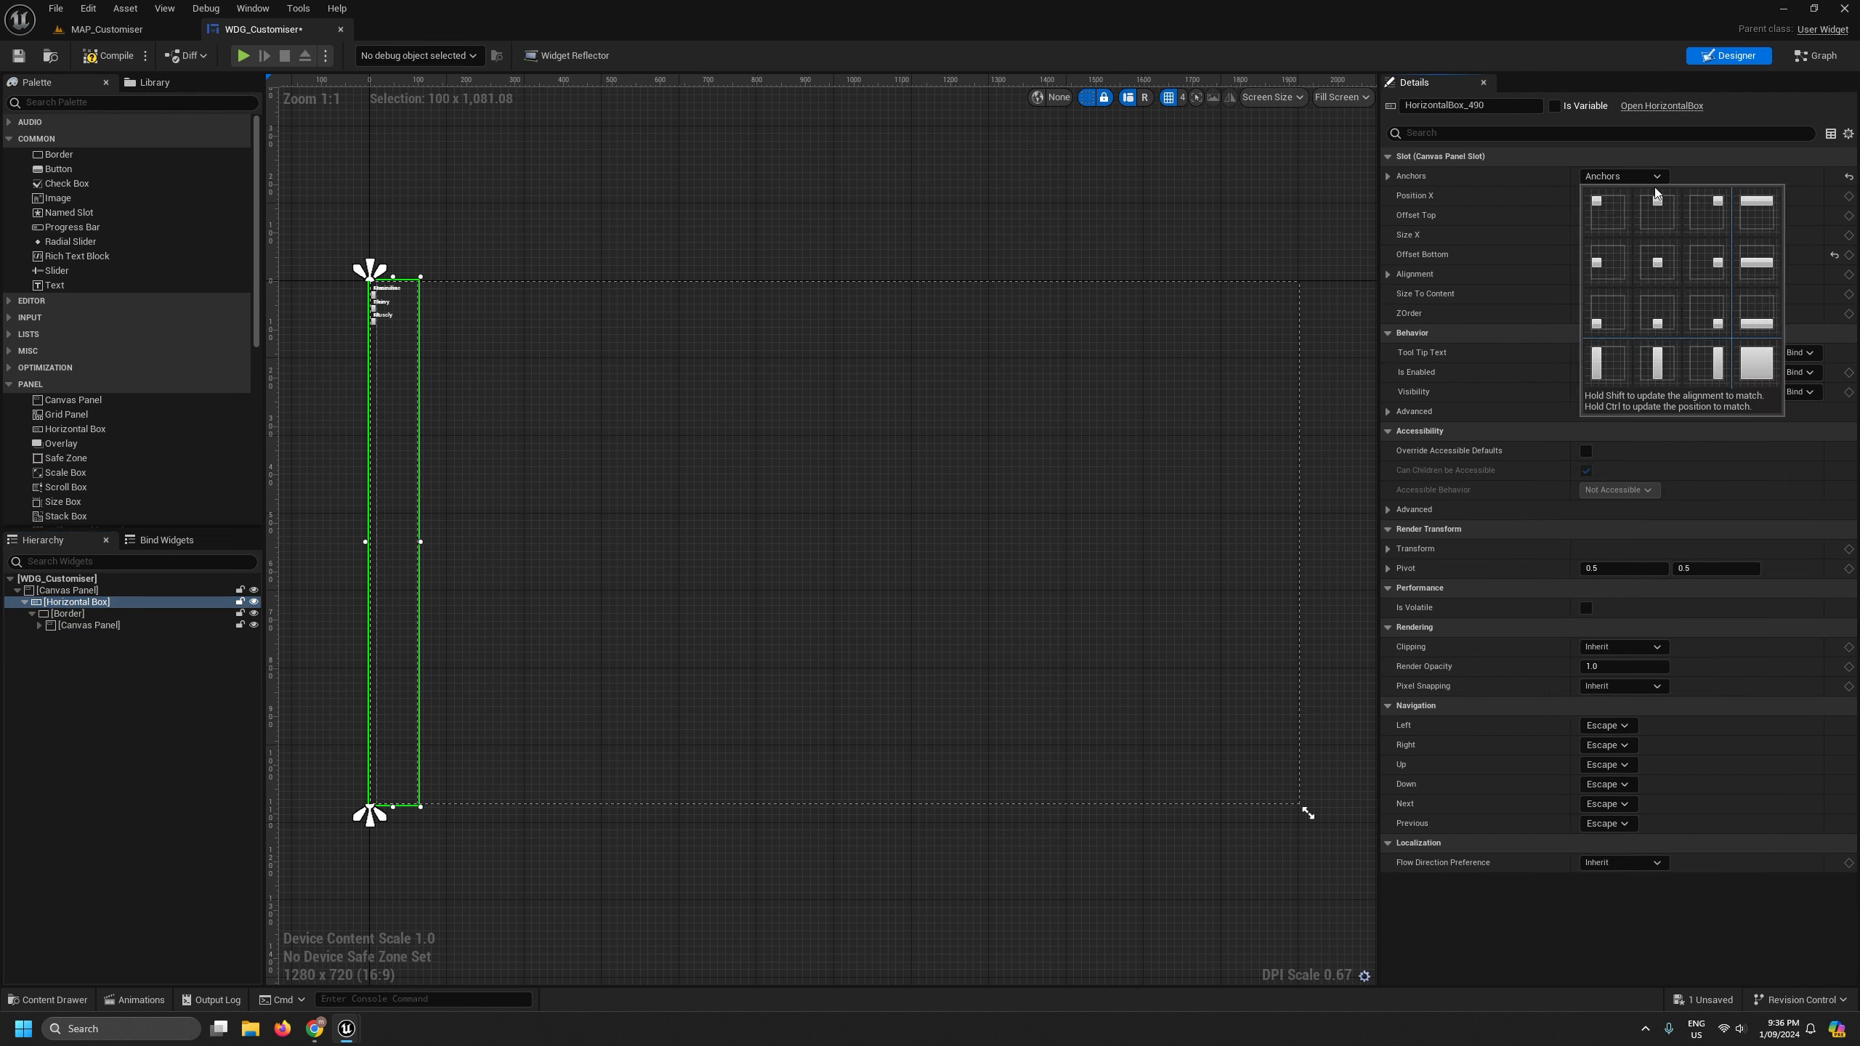
pyautogui.click(1596, 363)
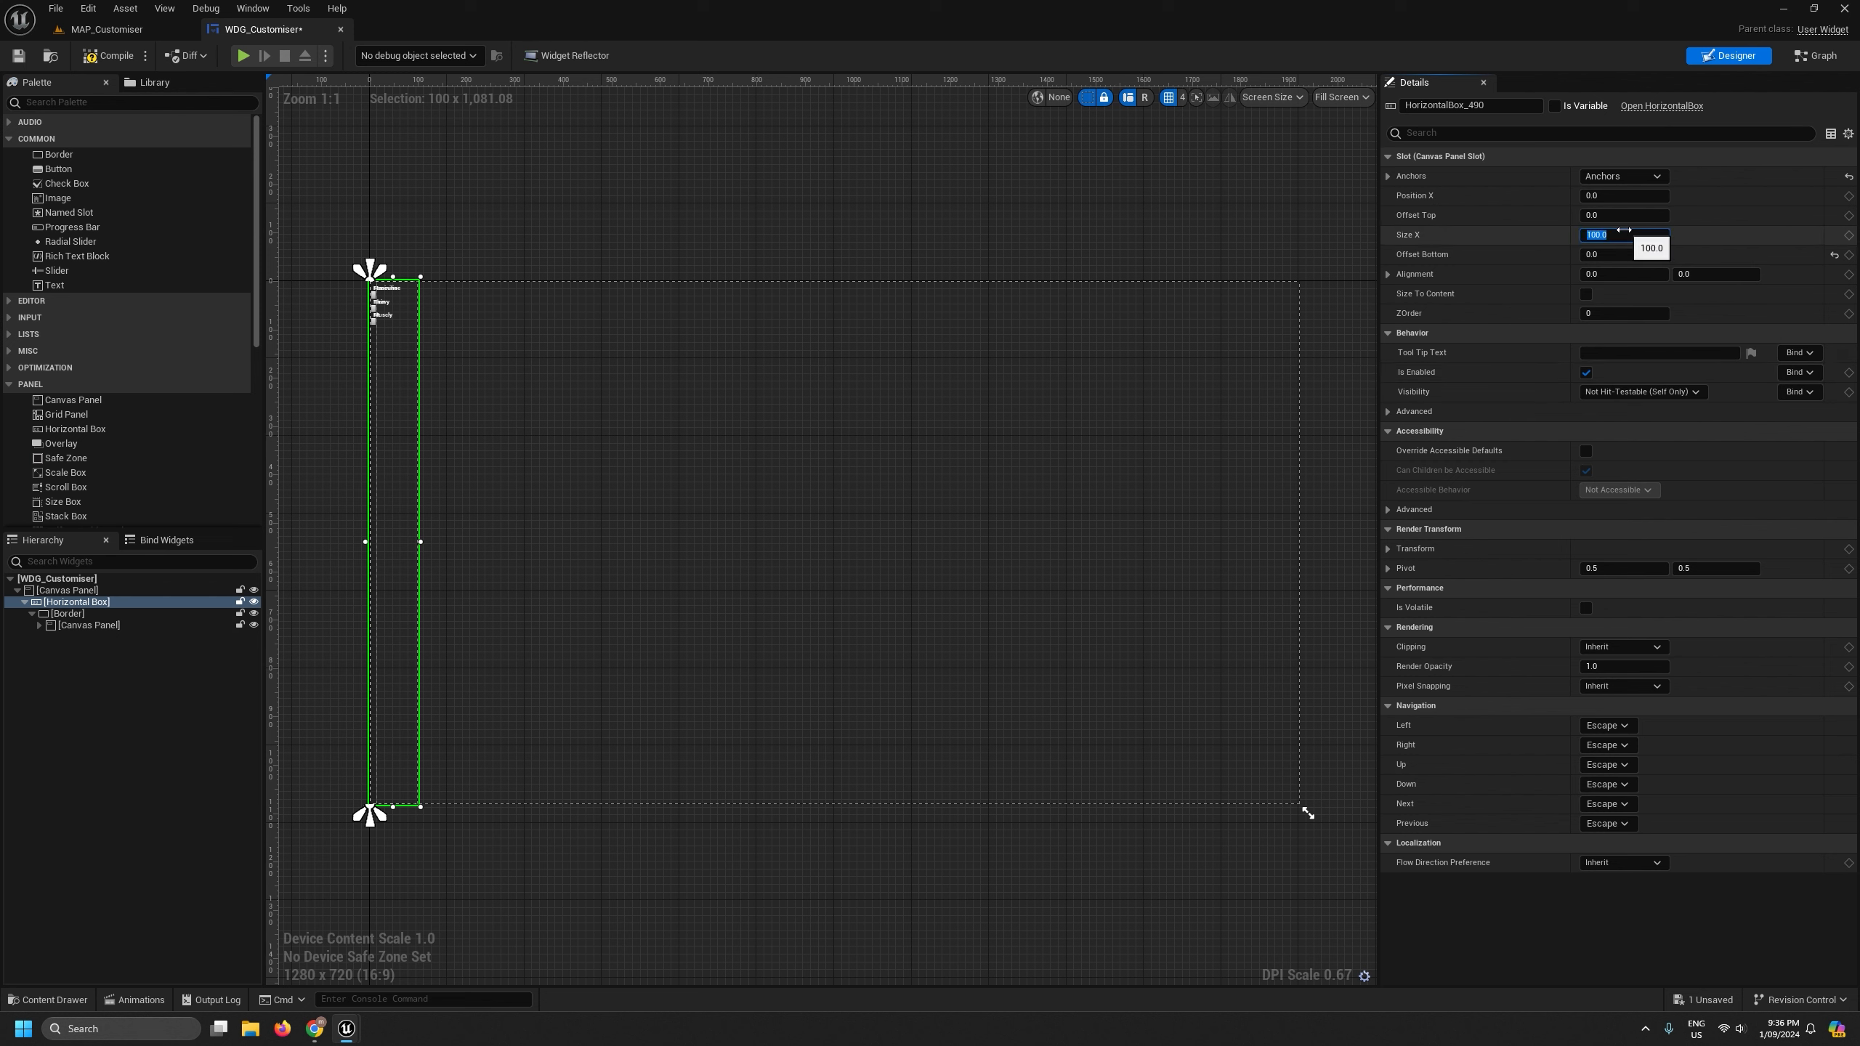
pyautogui.write('240')
pyautogui.press('Return')
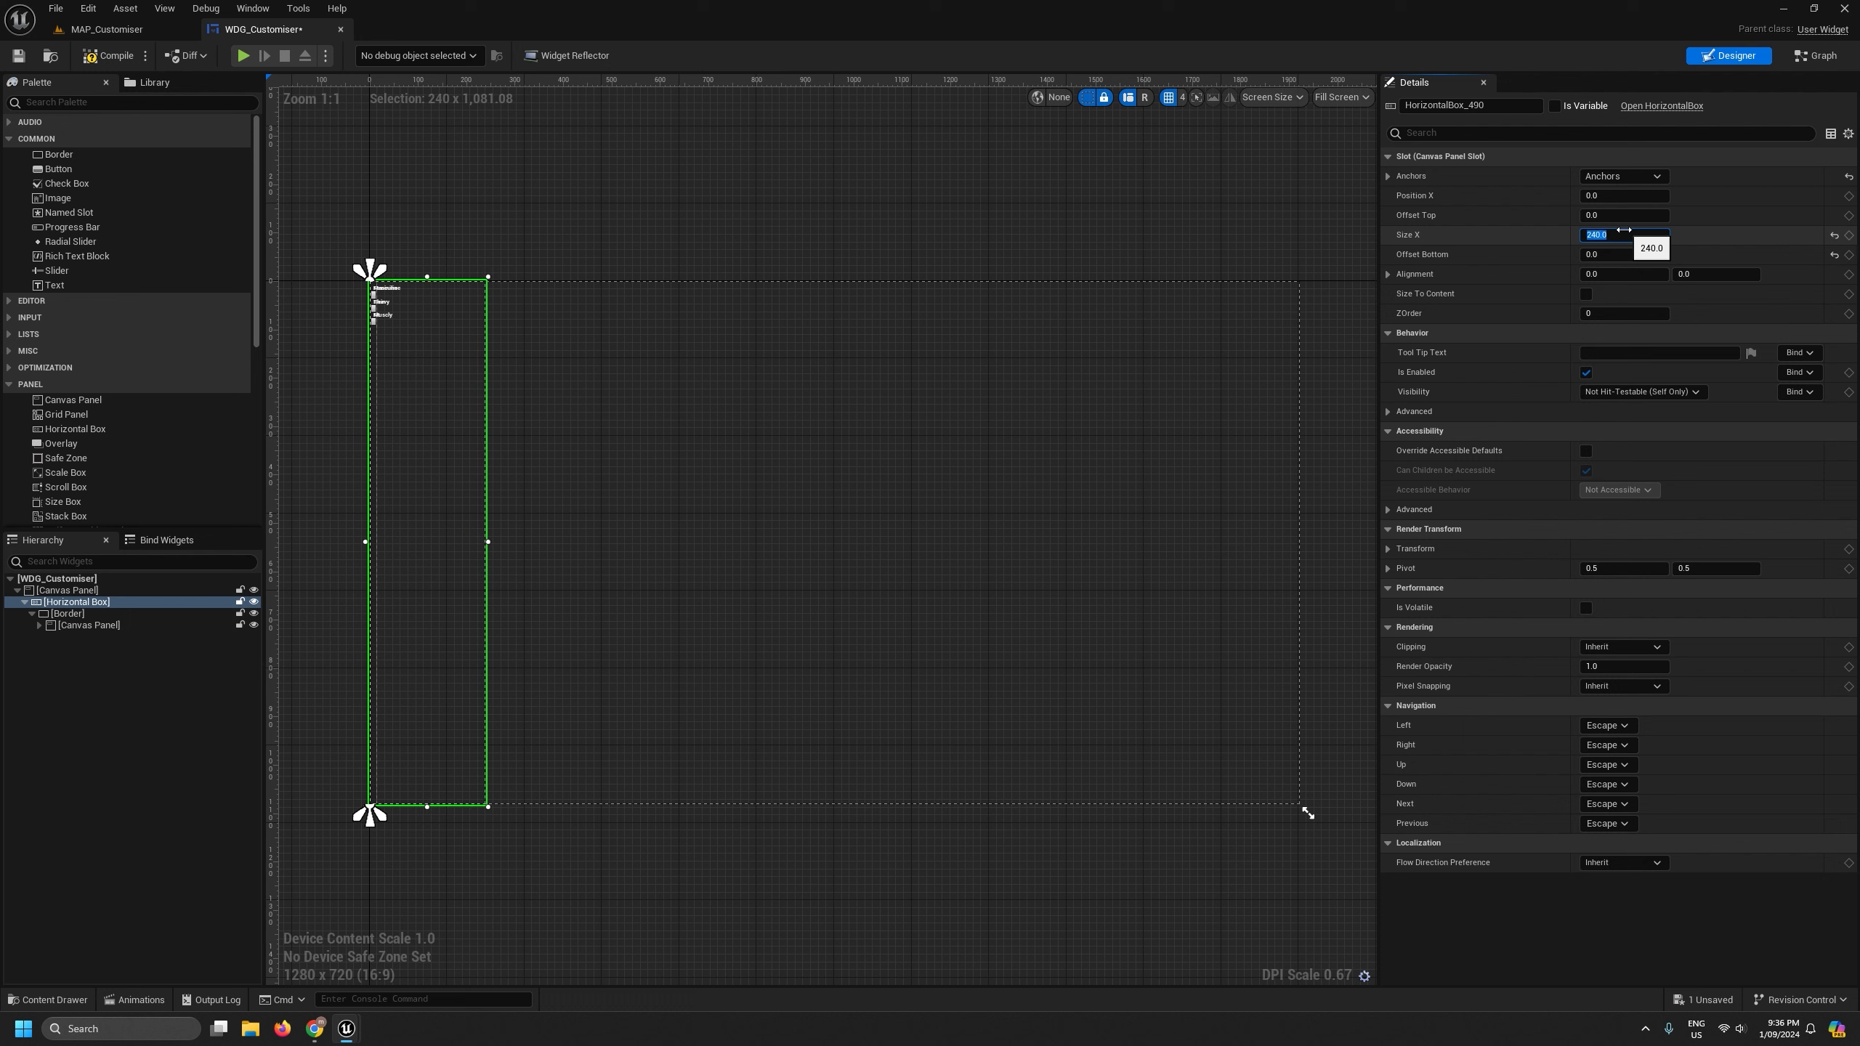
pyautogui.write('280')
pyautogui.press('Return')
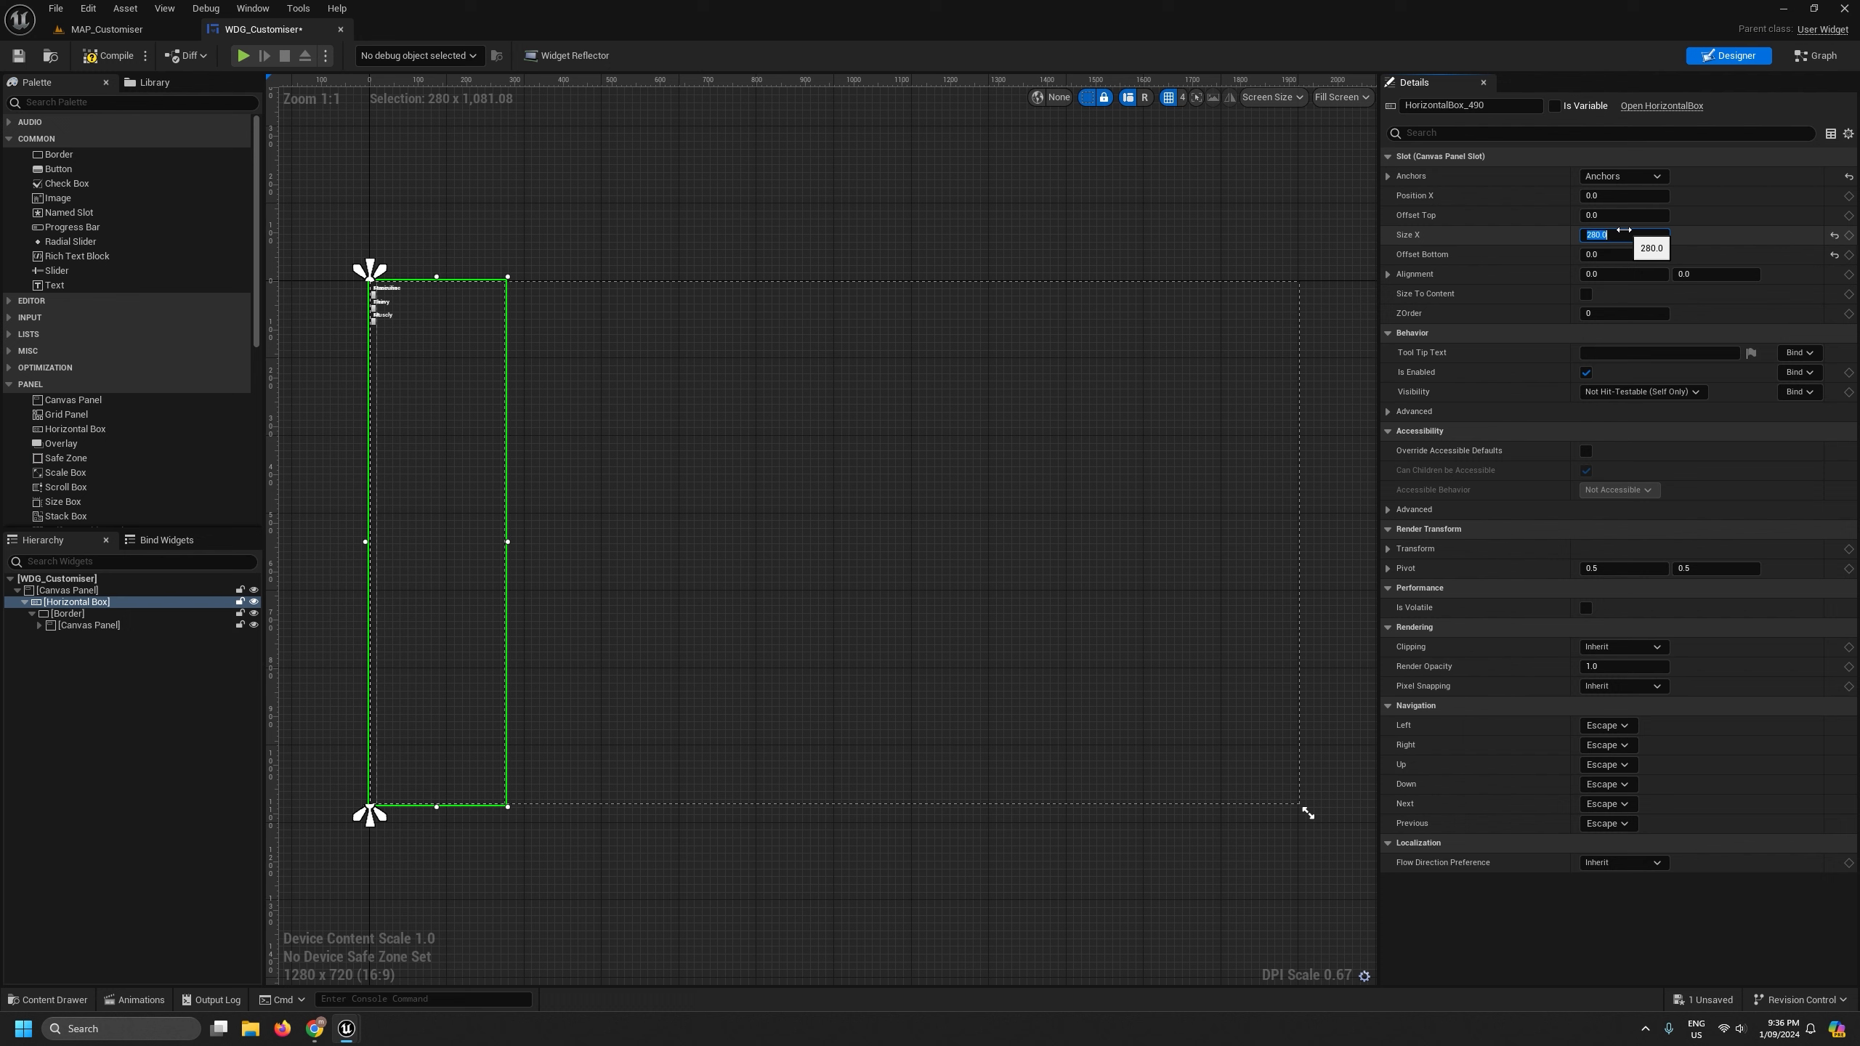
# - Set the Border's horizontal box slot size to Fill
pyautogui.click(64, 616)
pyautogui.click(1626, 178)
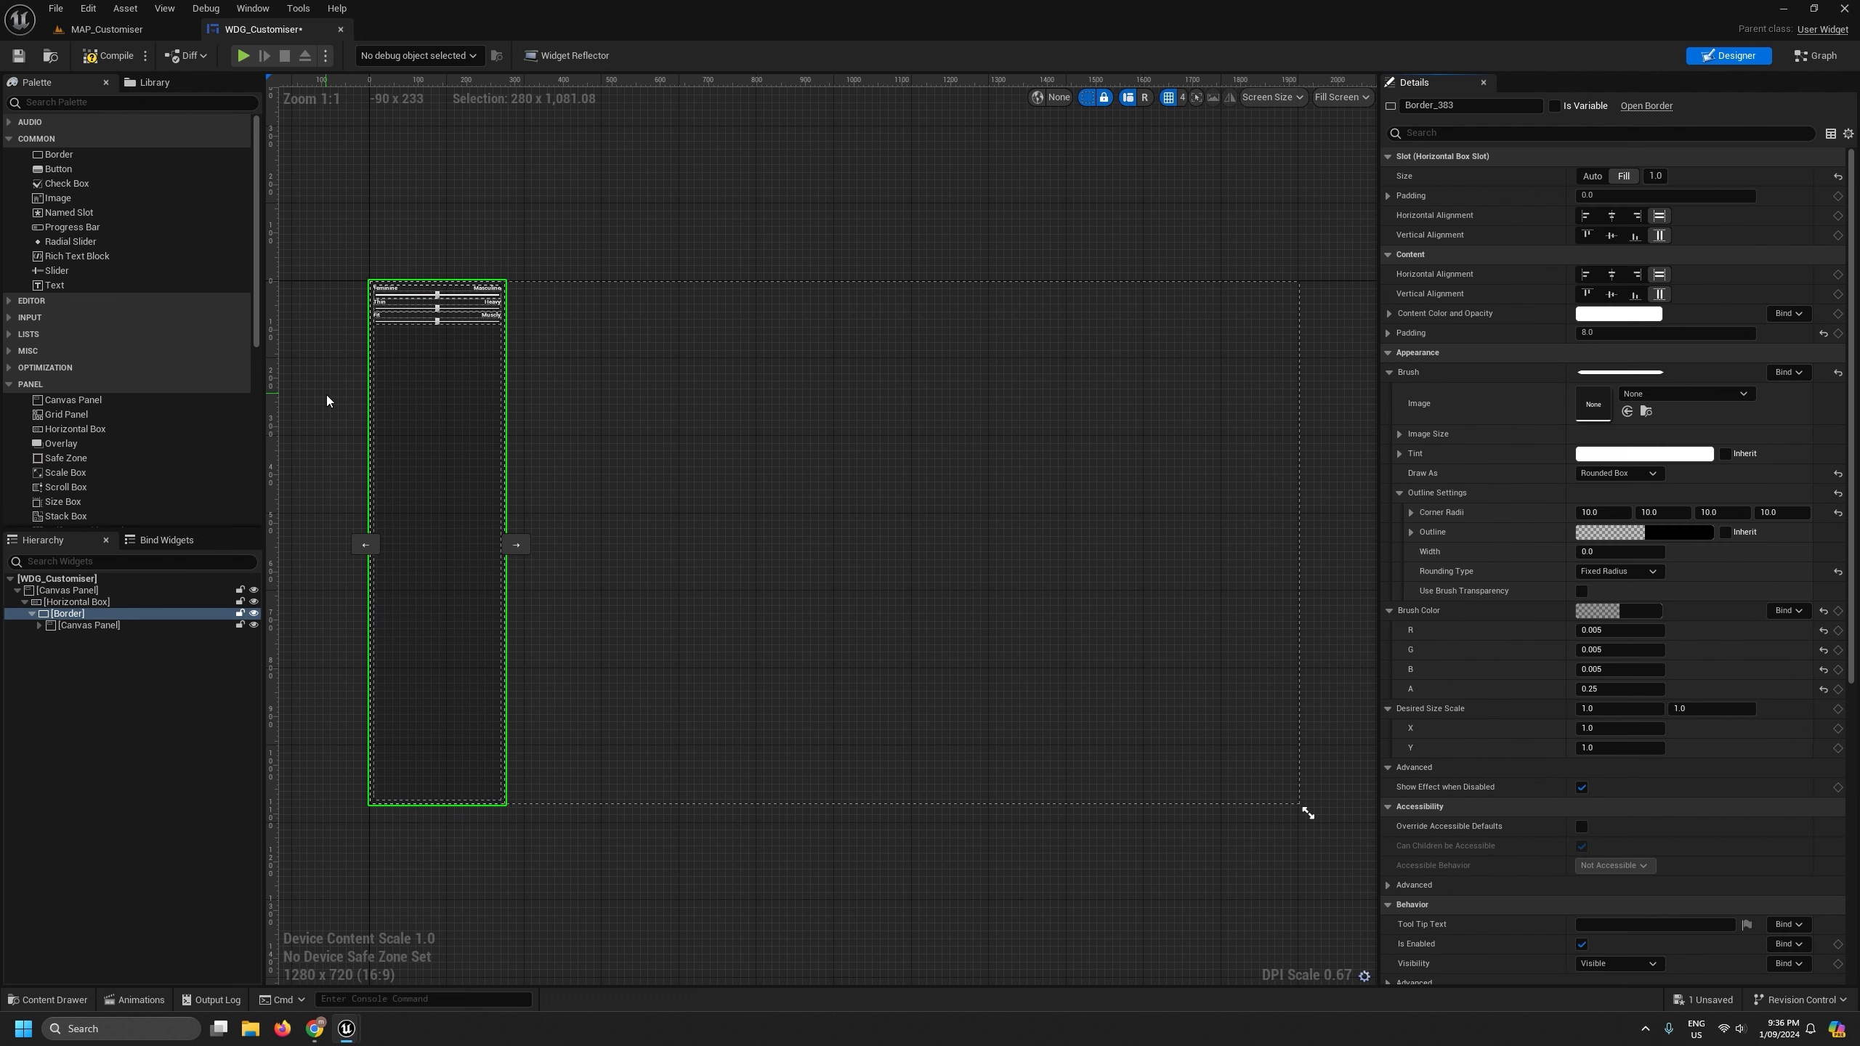
# - Try anchoring the Horizontal Box to the right edge with vertical stretch, and undo that anchor change
pyautogui.click(81, 606)
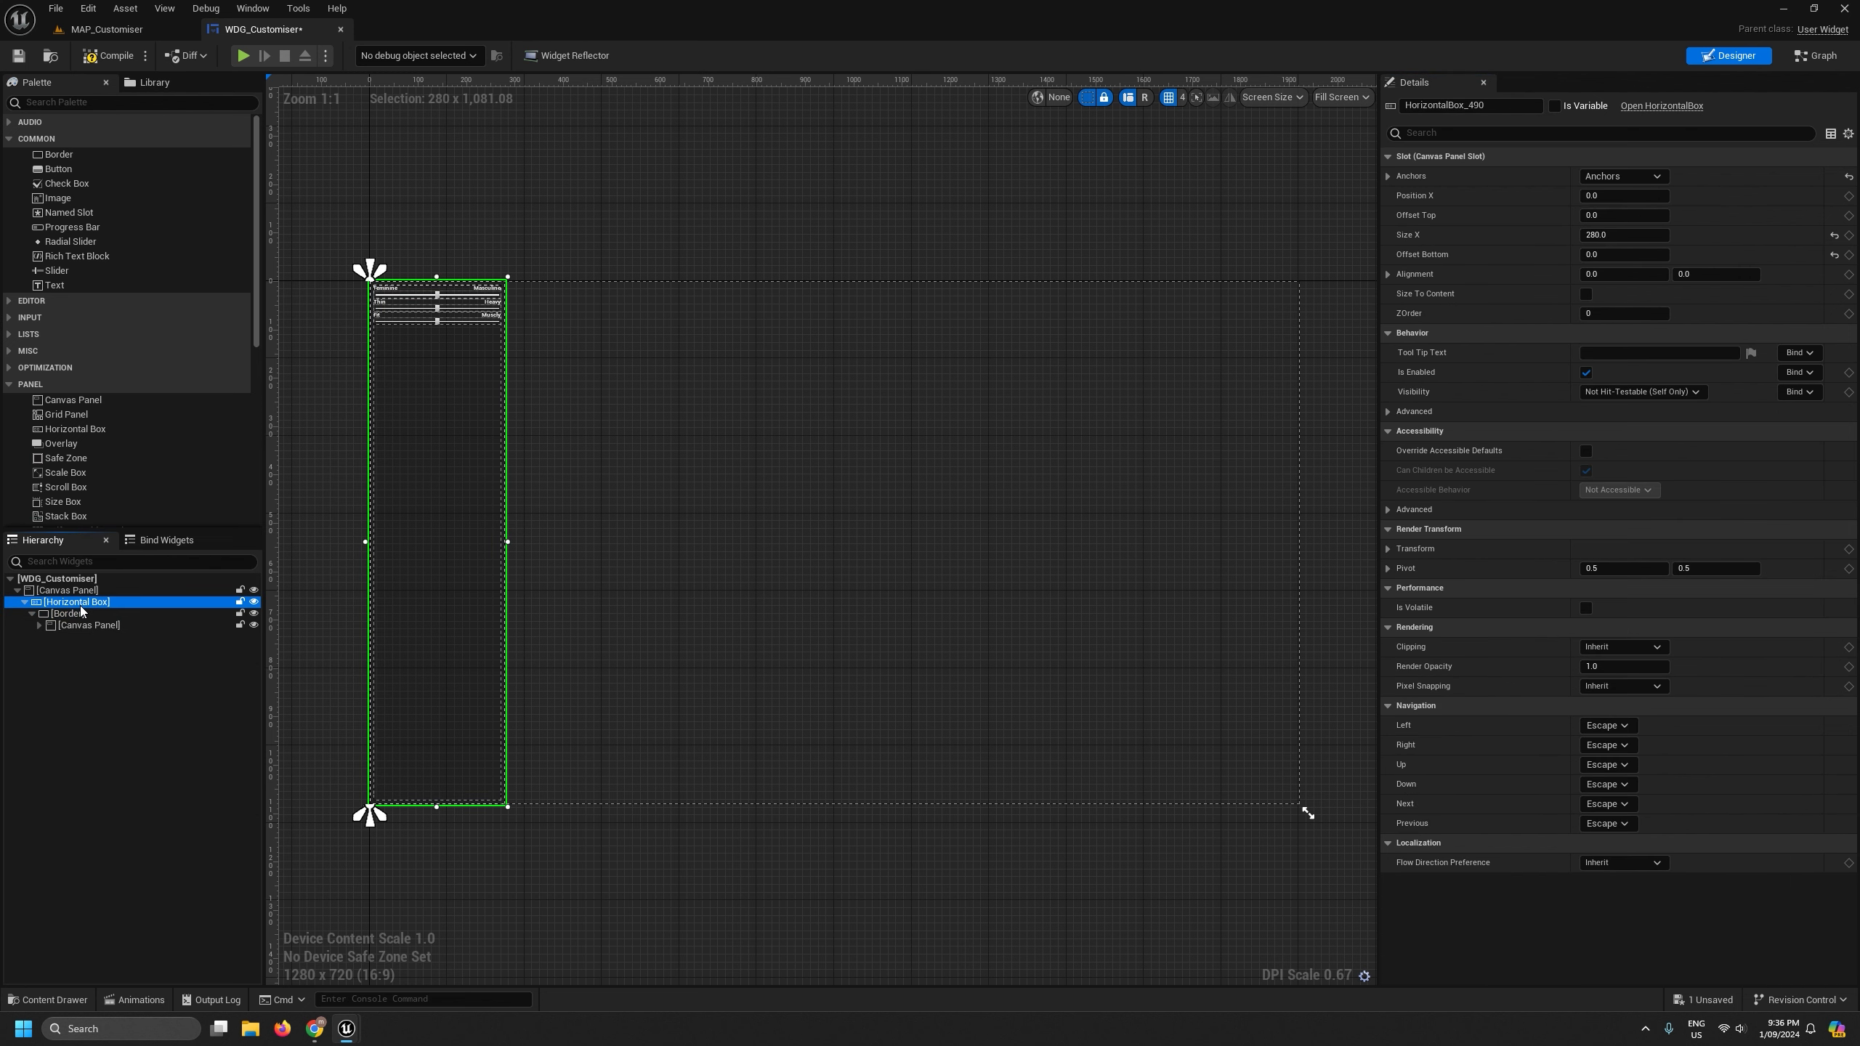
pyautogui.click(1622, 176)
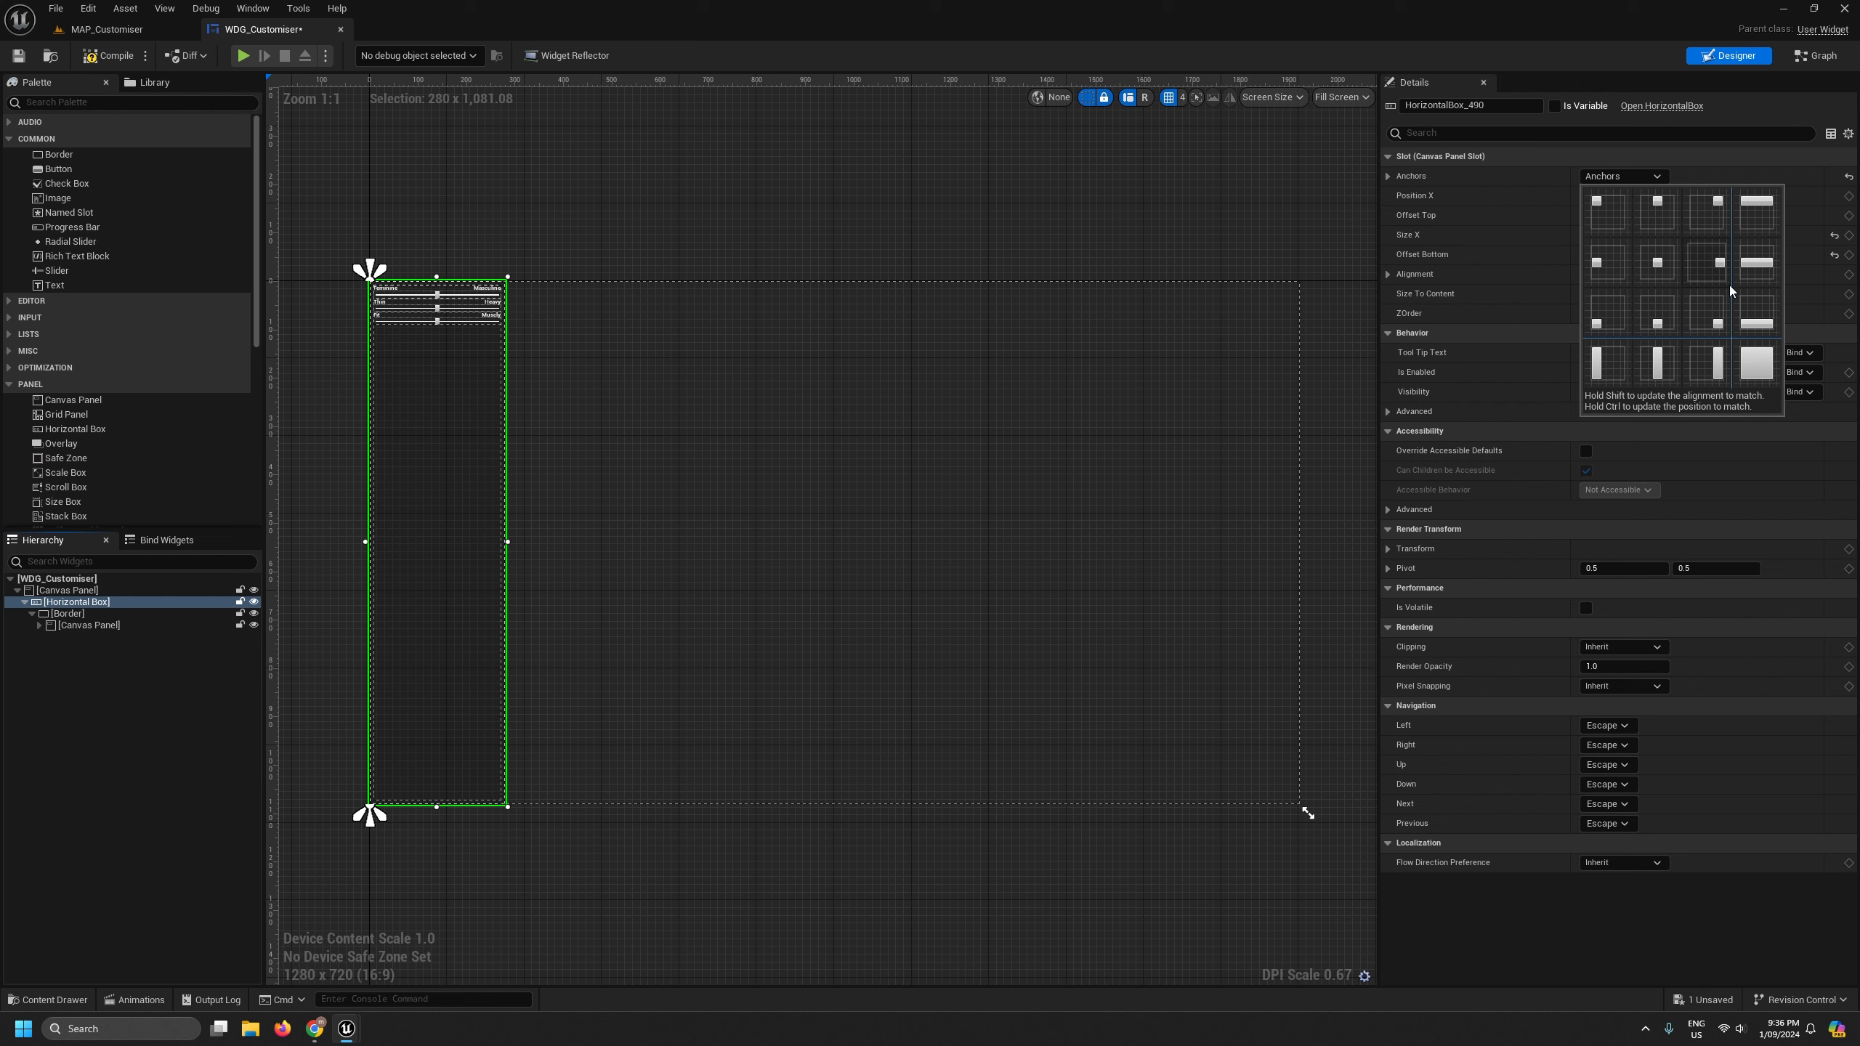
pyautogui.keyDown('ctrl'); pyautogui.click(1717, 362); pyautogui.keyUp('ctrl')
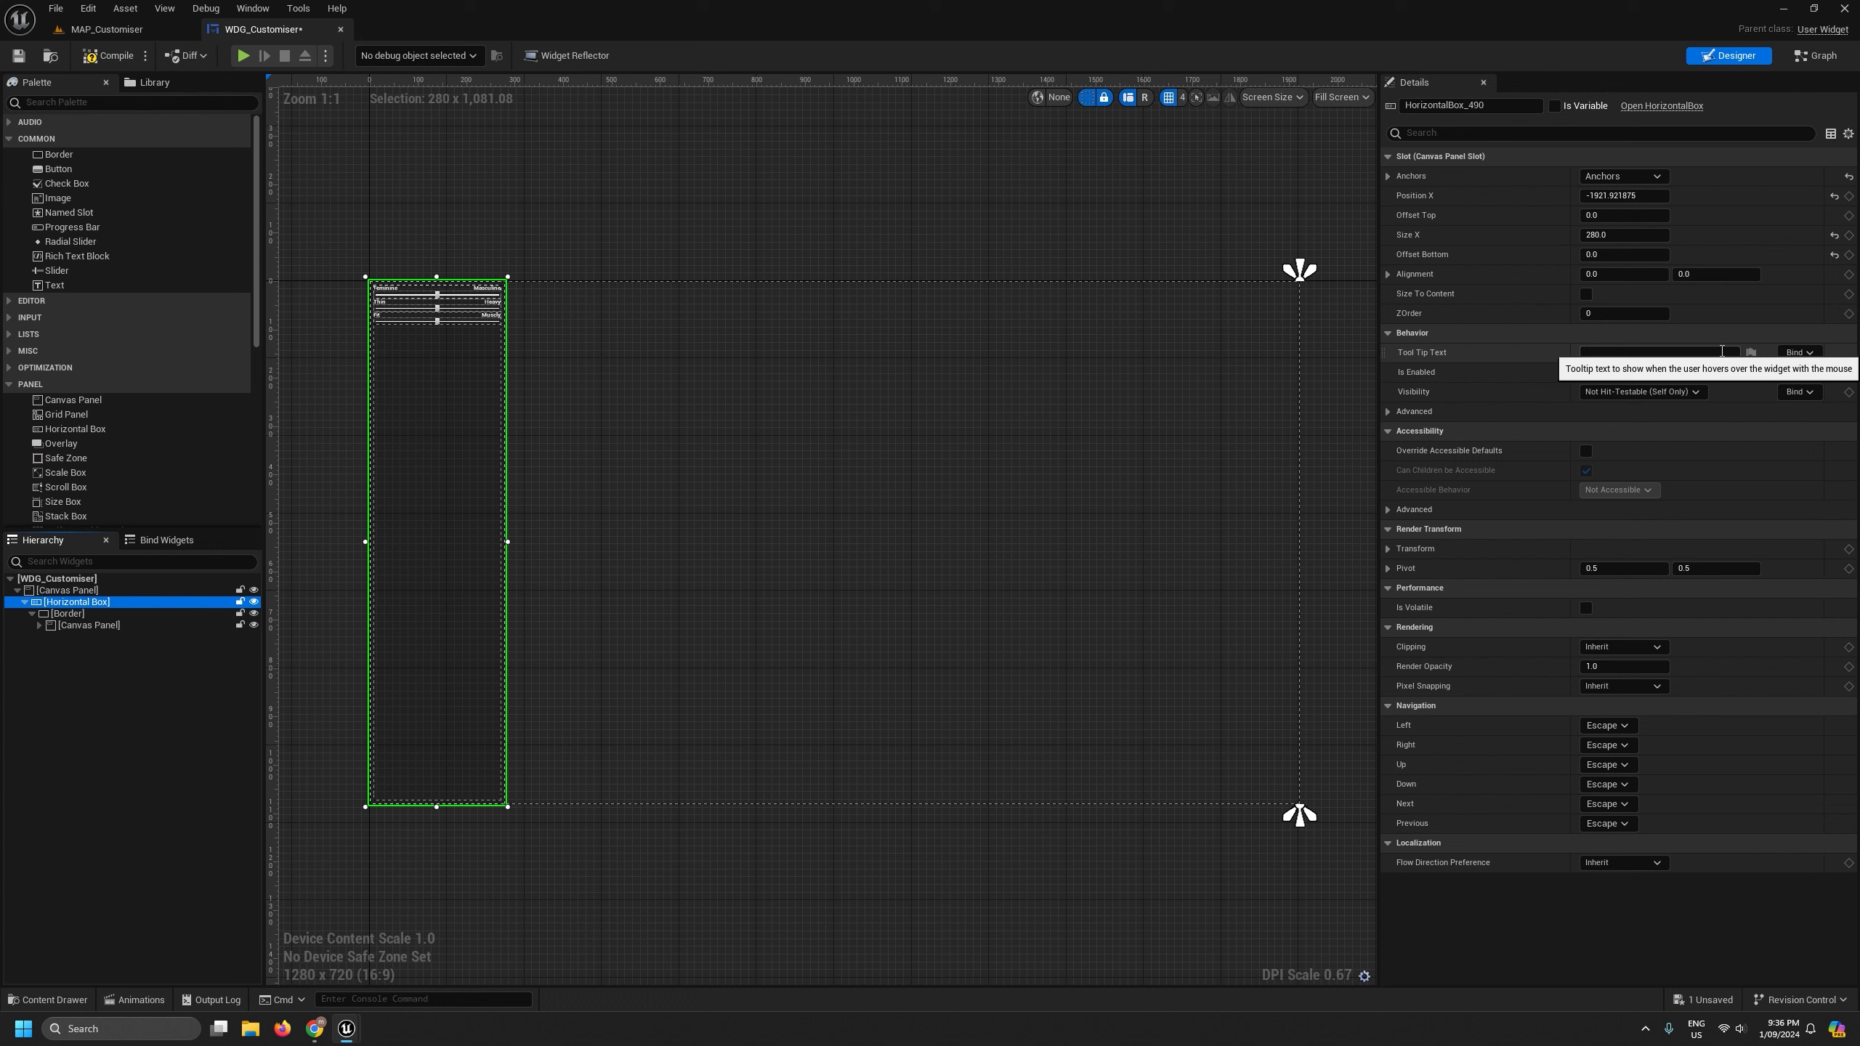
pyautogui.hotkey('ctrl', 'z')
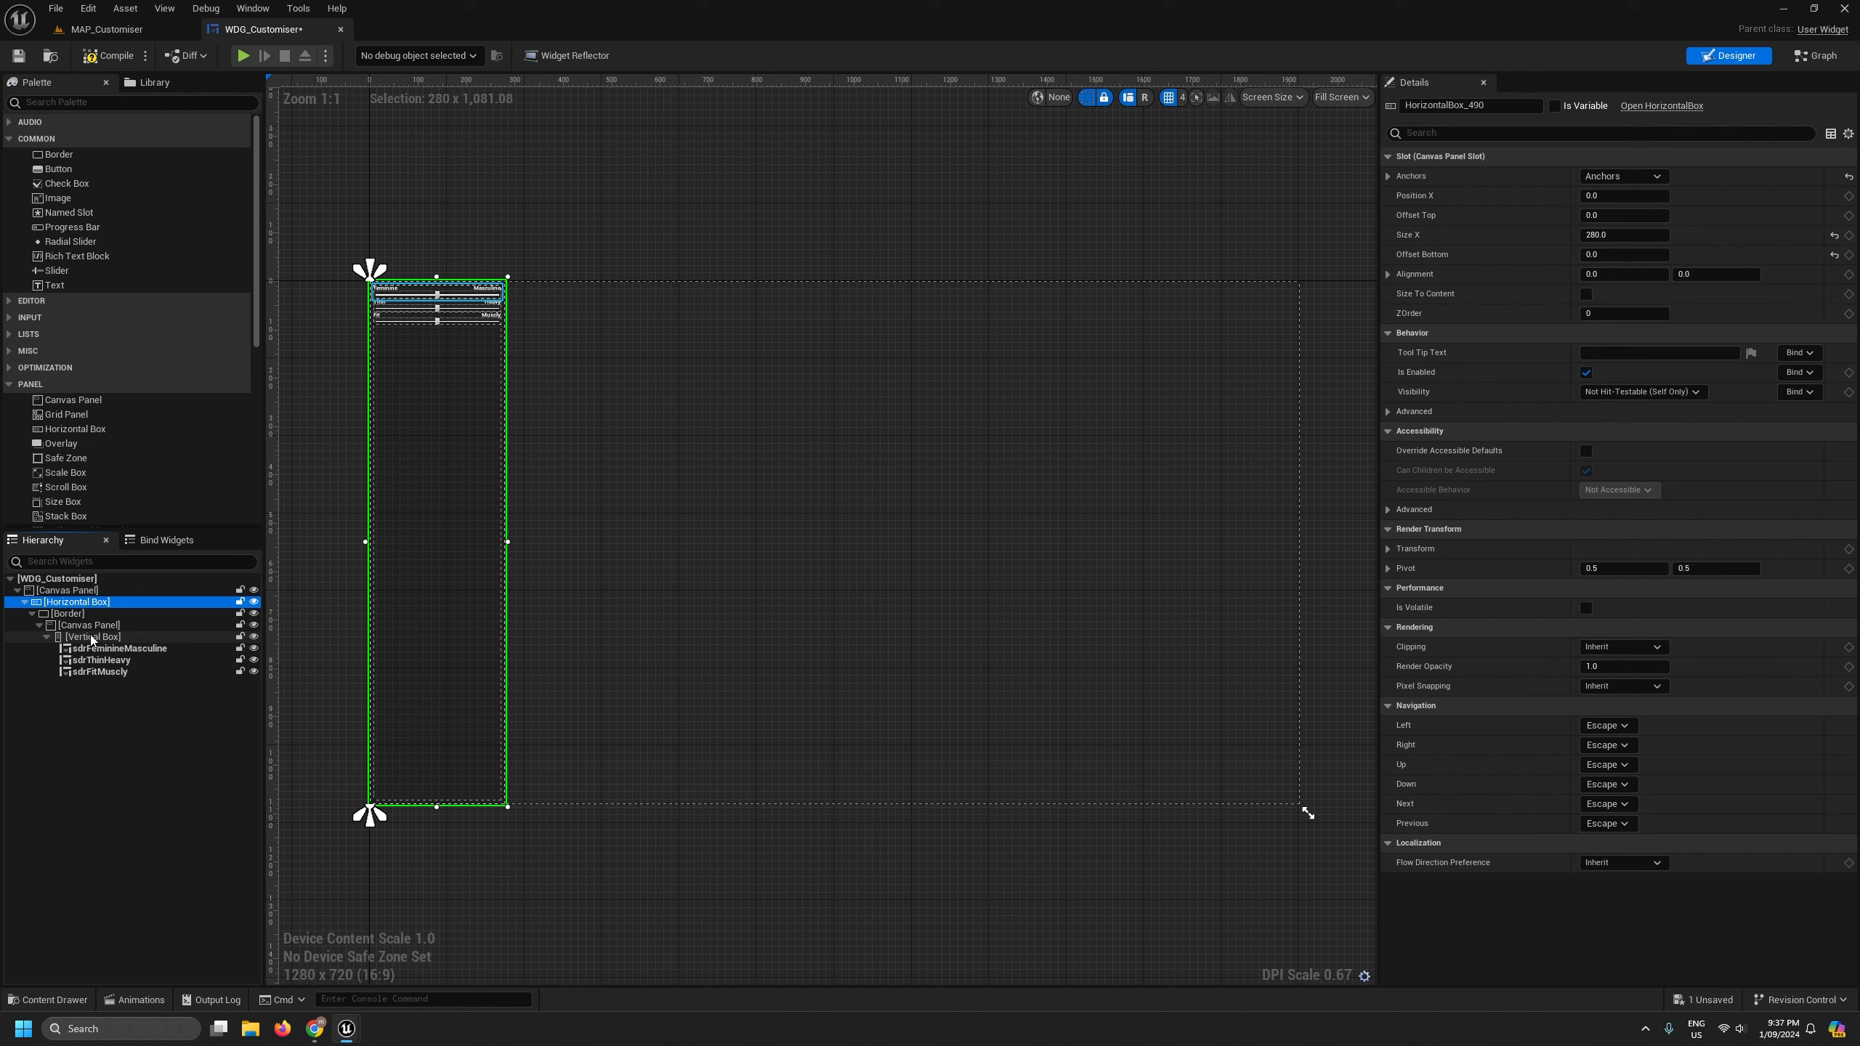
# - Right-align the Border horizontally within its Horizontal Box slot
pyautogui.click(33, 617)
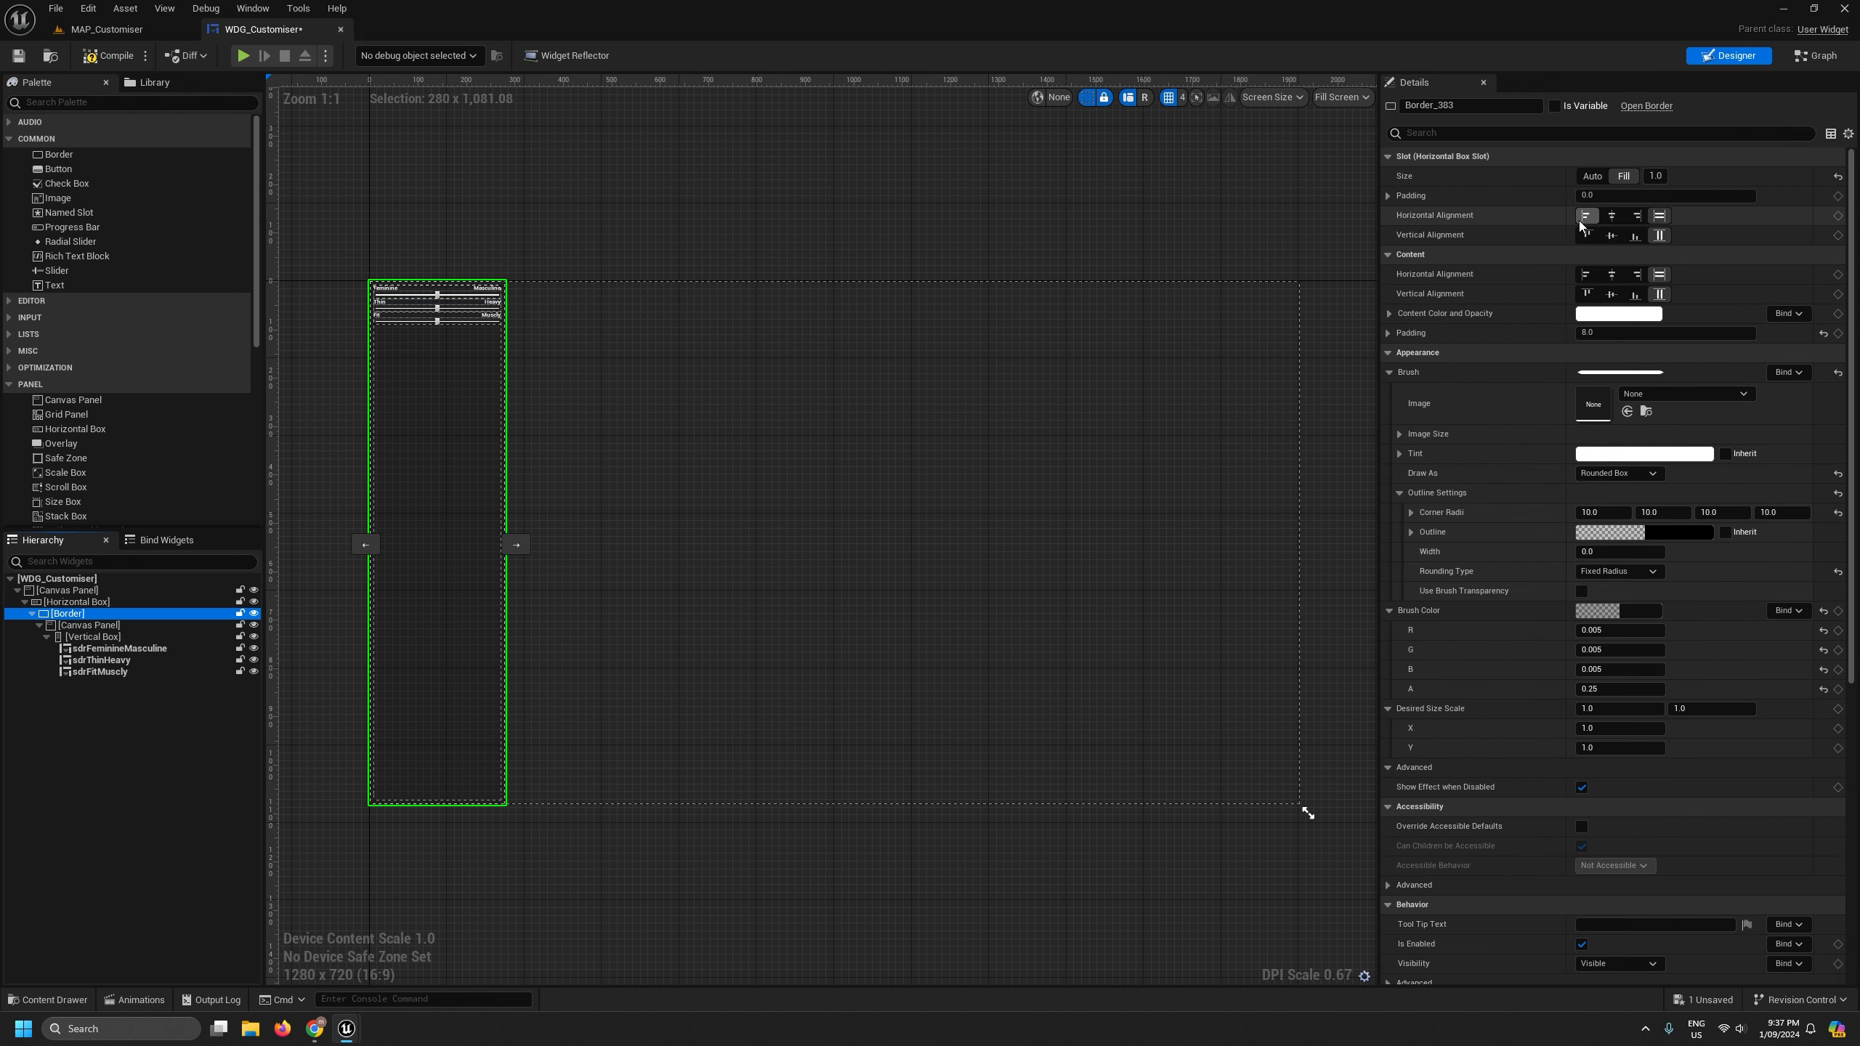
pyautogui.click(1641, 217)
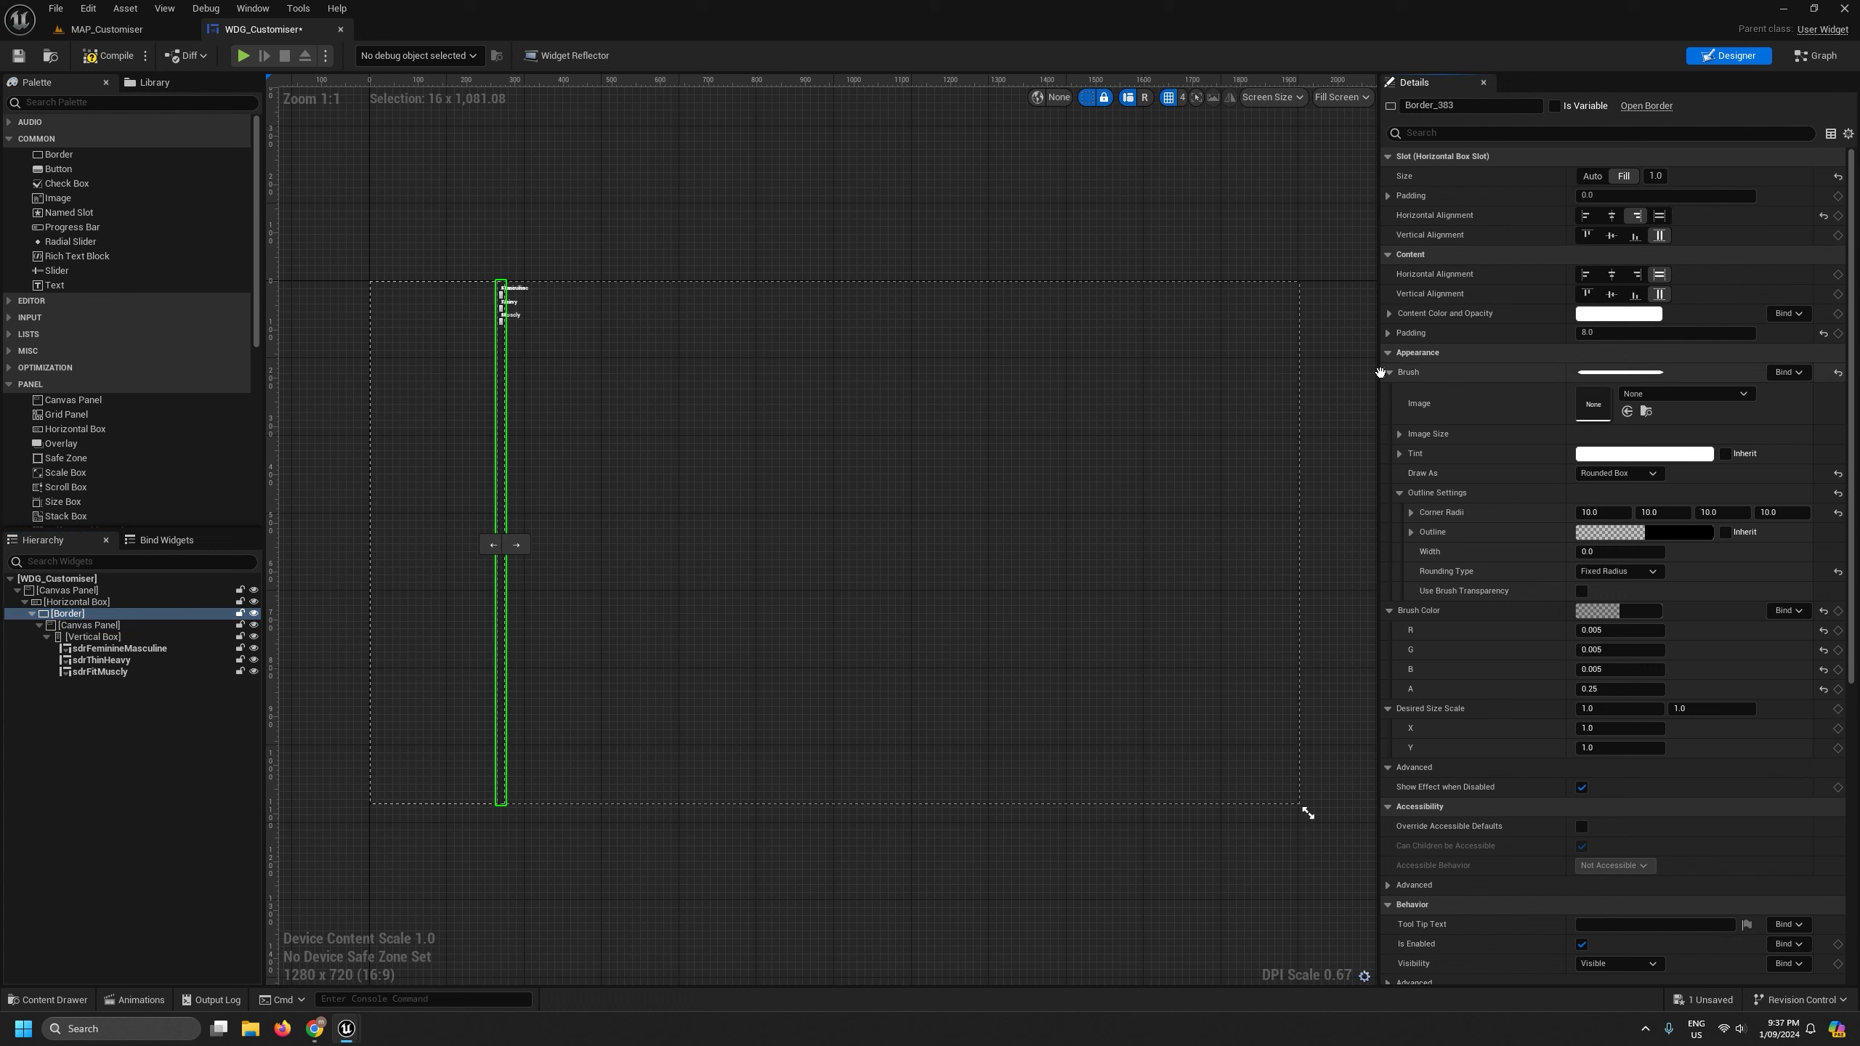
pyautogui.moveTo(1379, 373); pyautogui.dragTo(1283, 373)
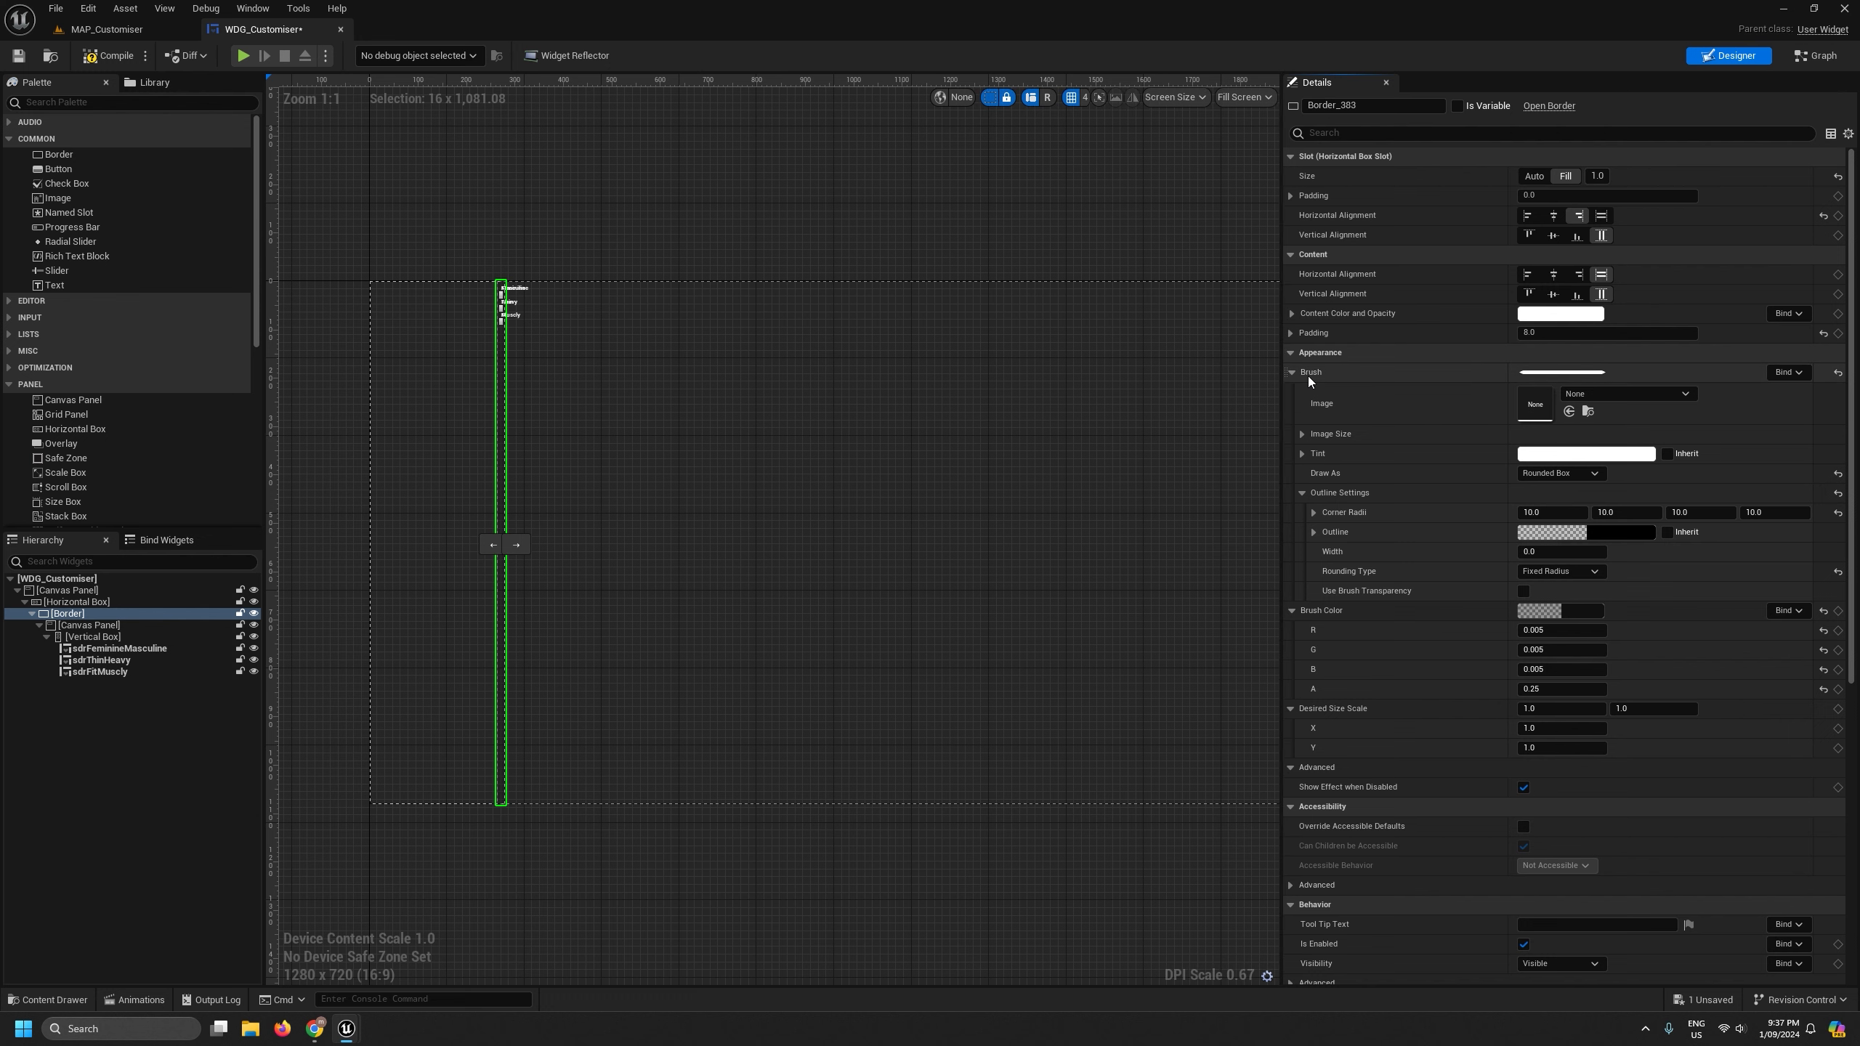
pyautogui.click(1290, 195)
pyautogui.click(1290, 195)
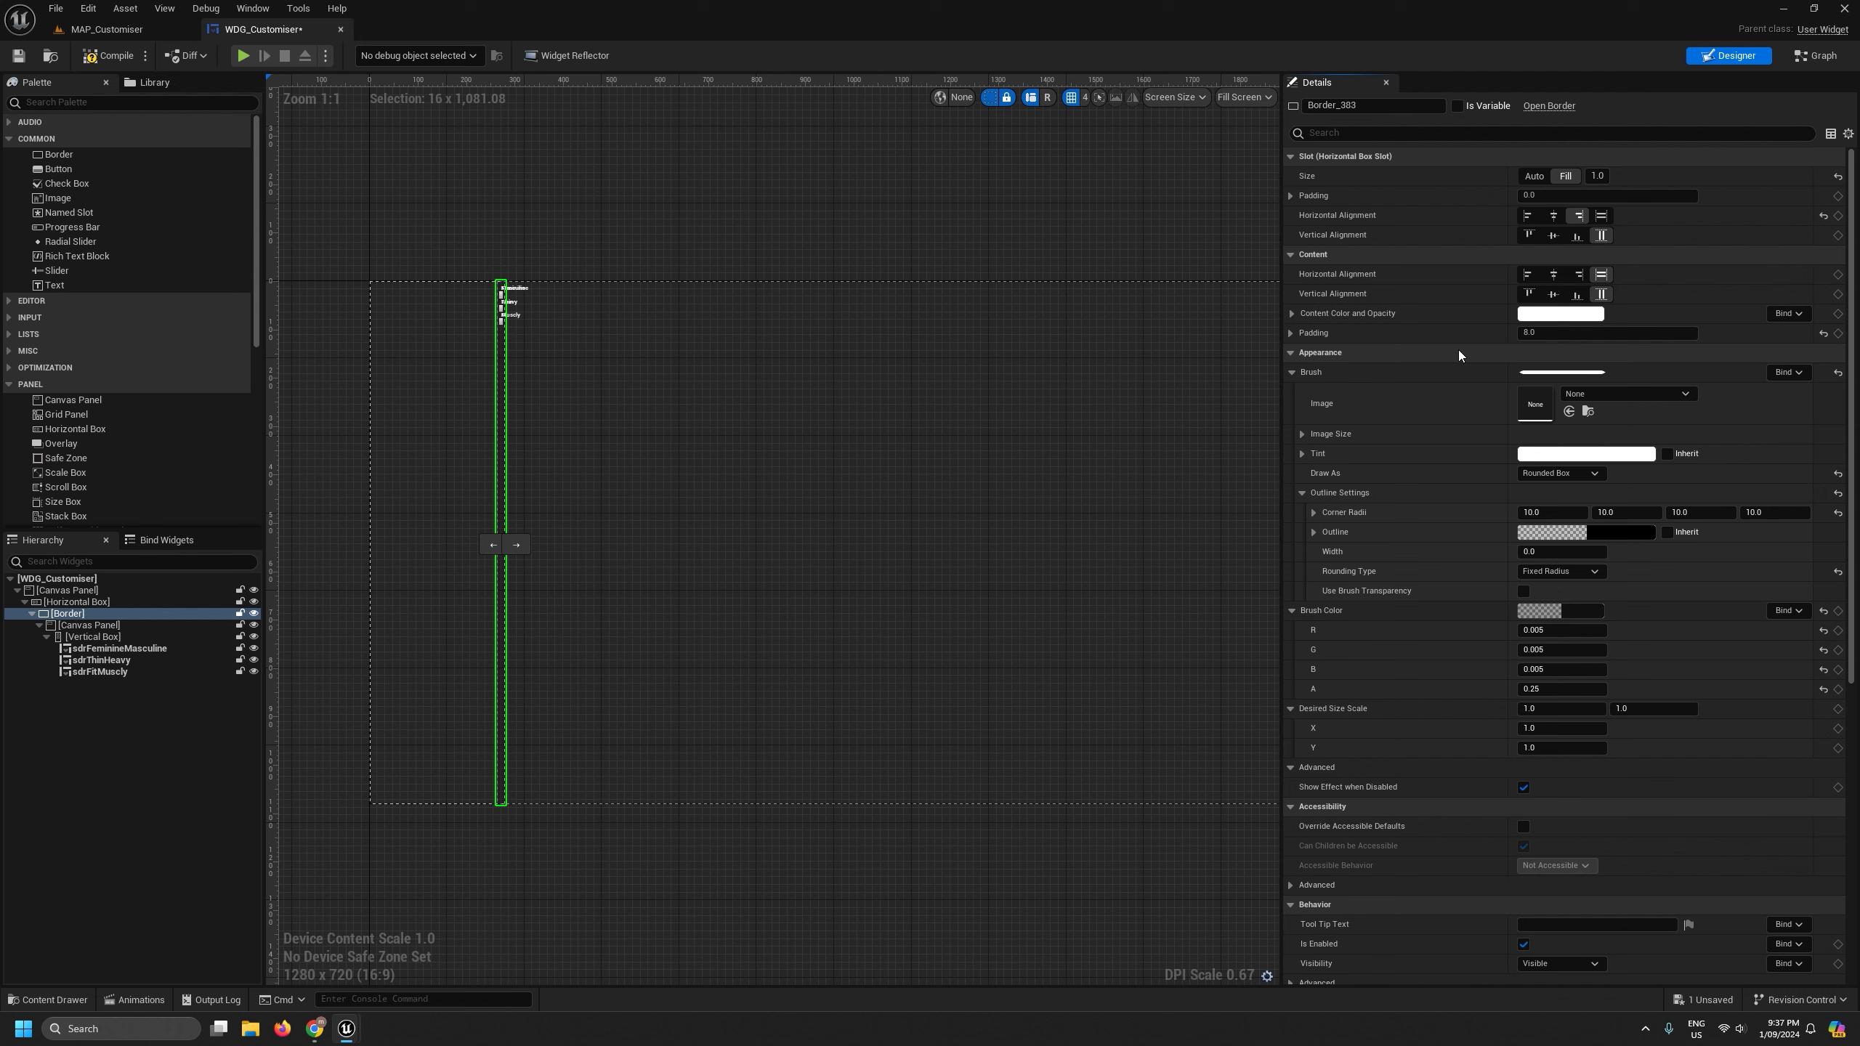
# - Anchor the Horizontal Box to stretch across the whole canvas and set its Offset Right to 0
pyautogui.click(82, 604)
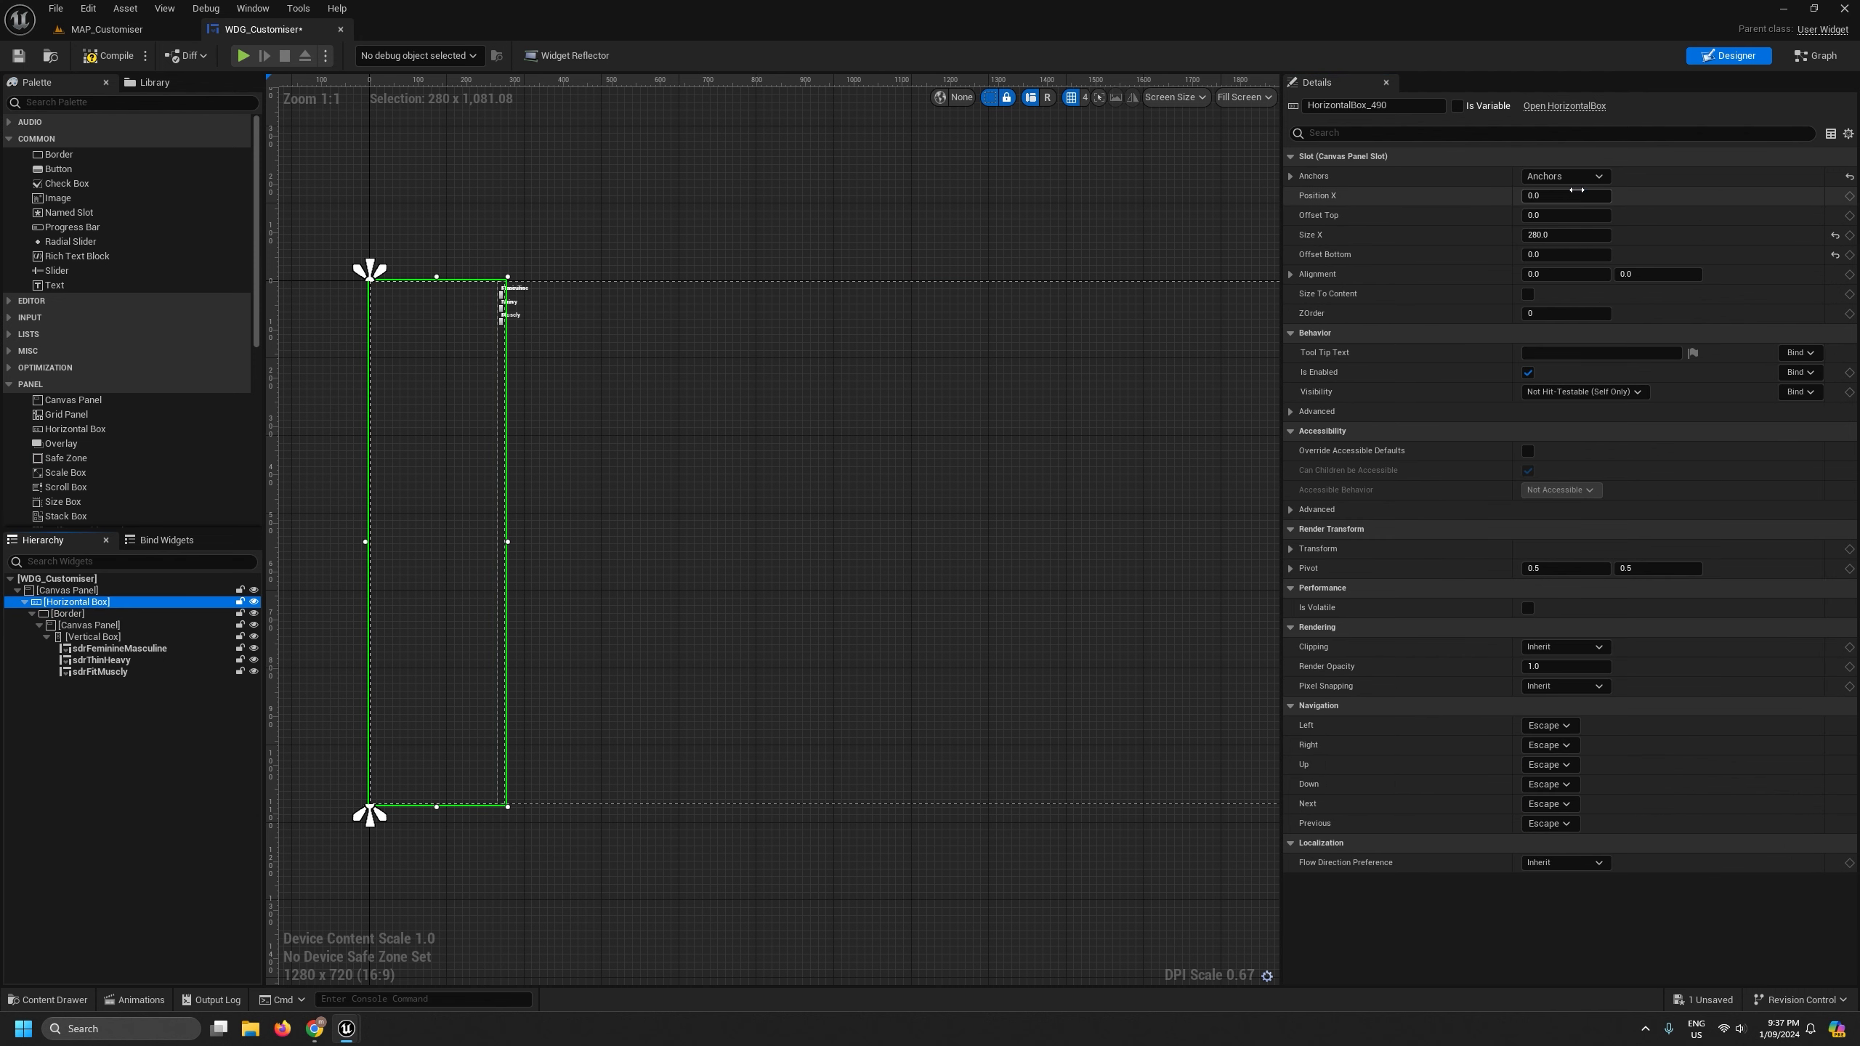
pyautogui.click(1586, 179)
pyautogui.click(1694, 358)
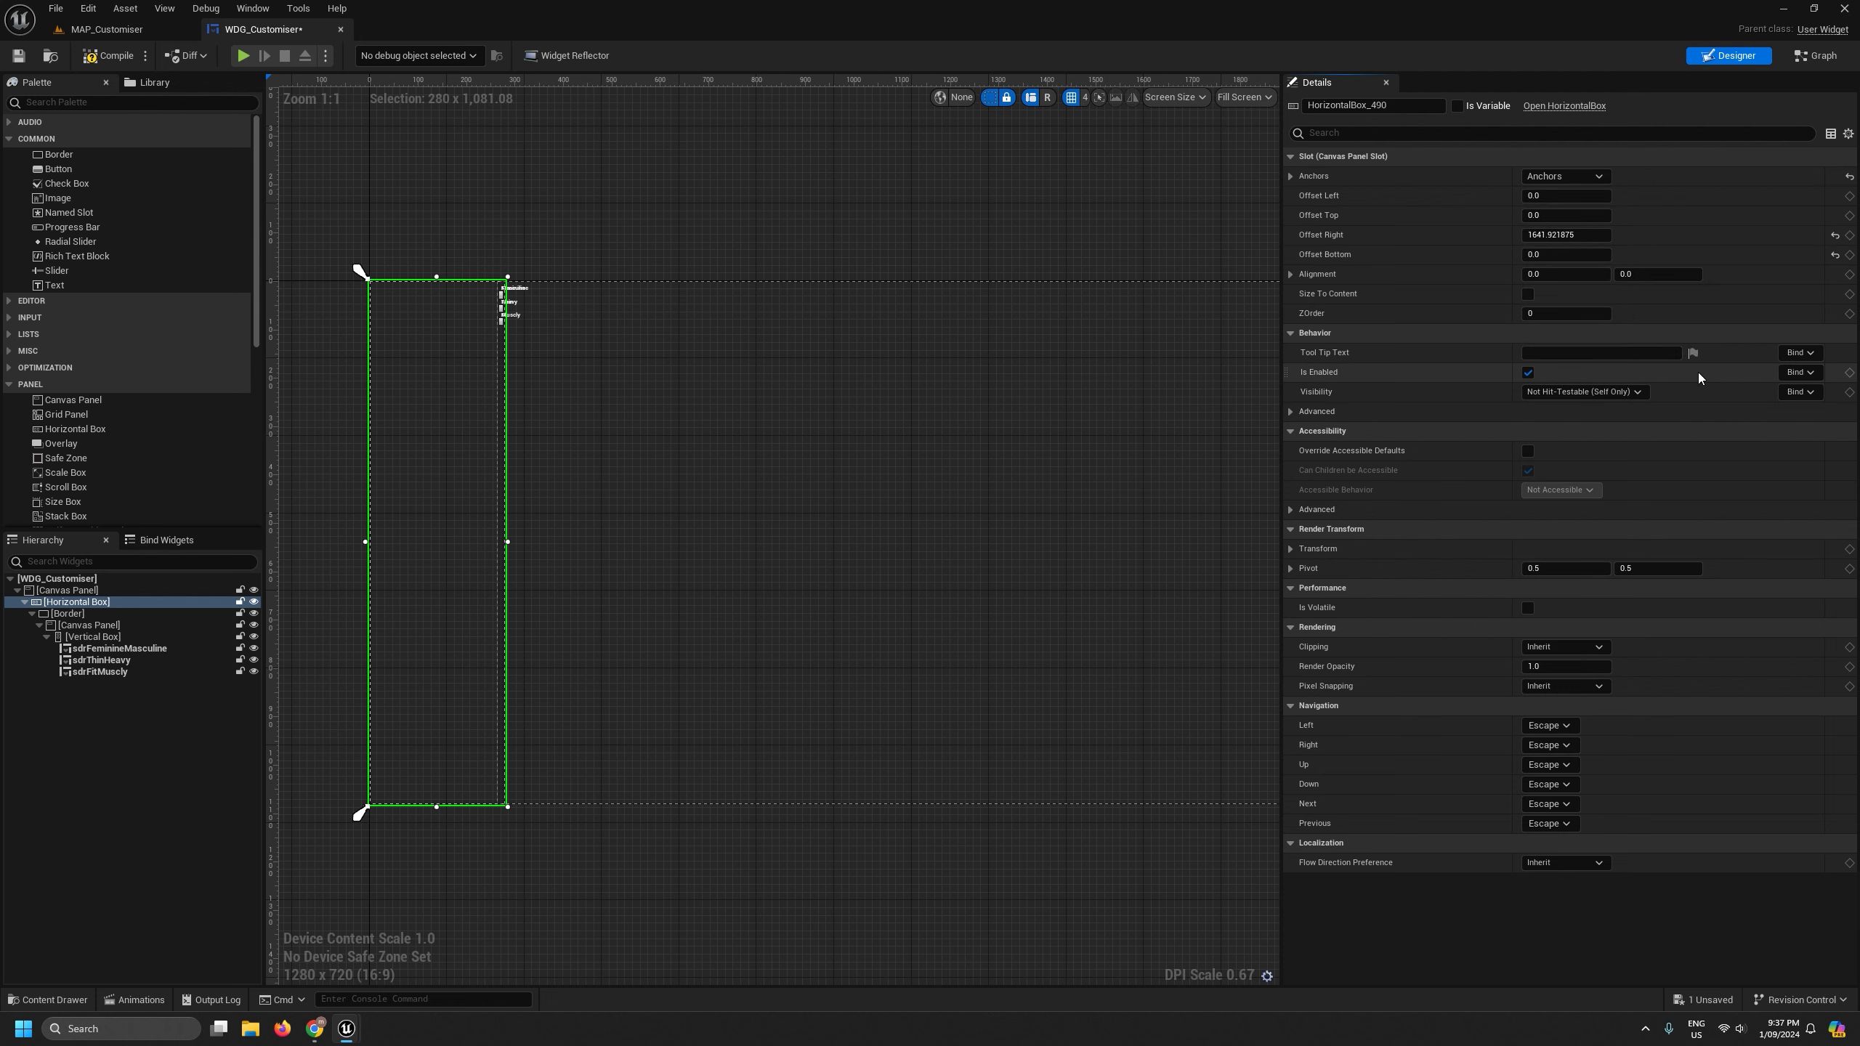
pyautogui.click(1581, 236)
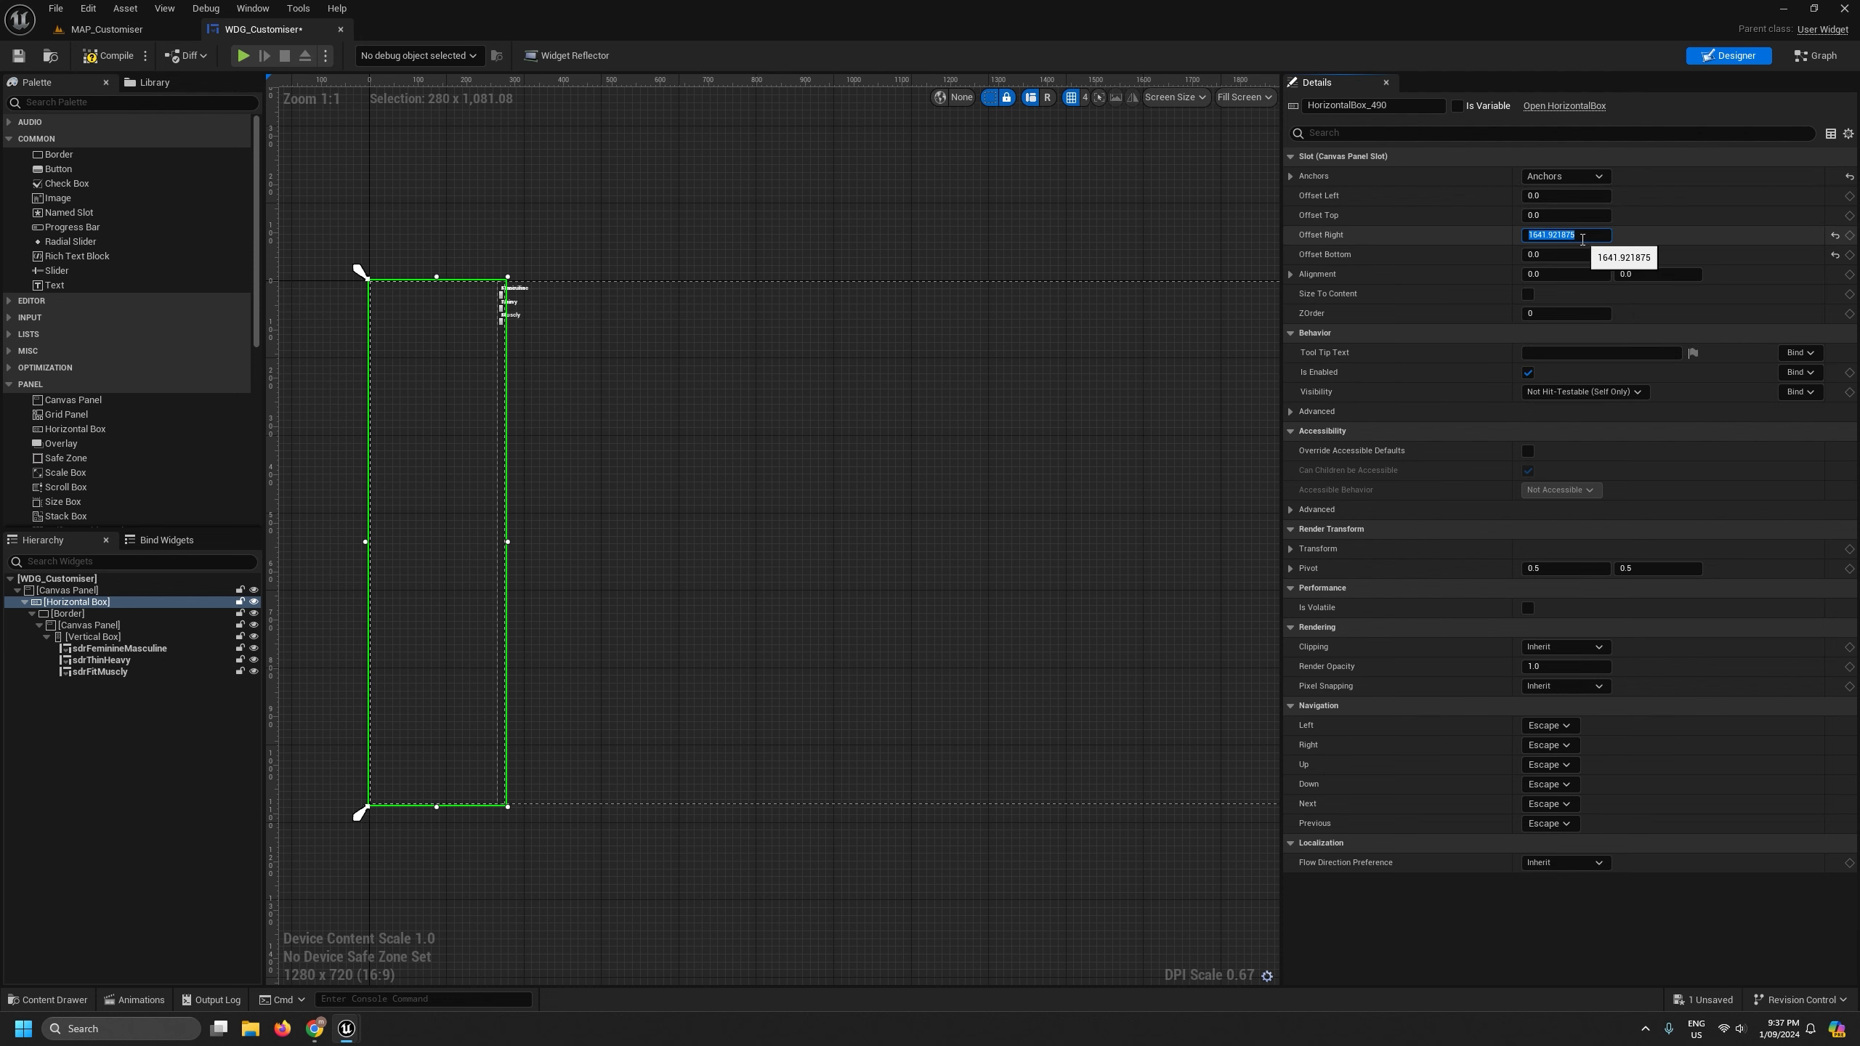
pyautogui.write('0')
pyautogui.press('Return')
pyautogui.moveTo(930, 532); pyautogui.dragTo(860, 526, button='right')
# - Switch the Border's horizontal slot alignment between Fill and Right, and settle on Fill
pyautogui.click(95, 614)
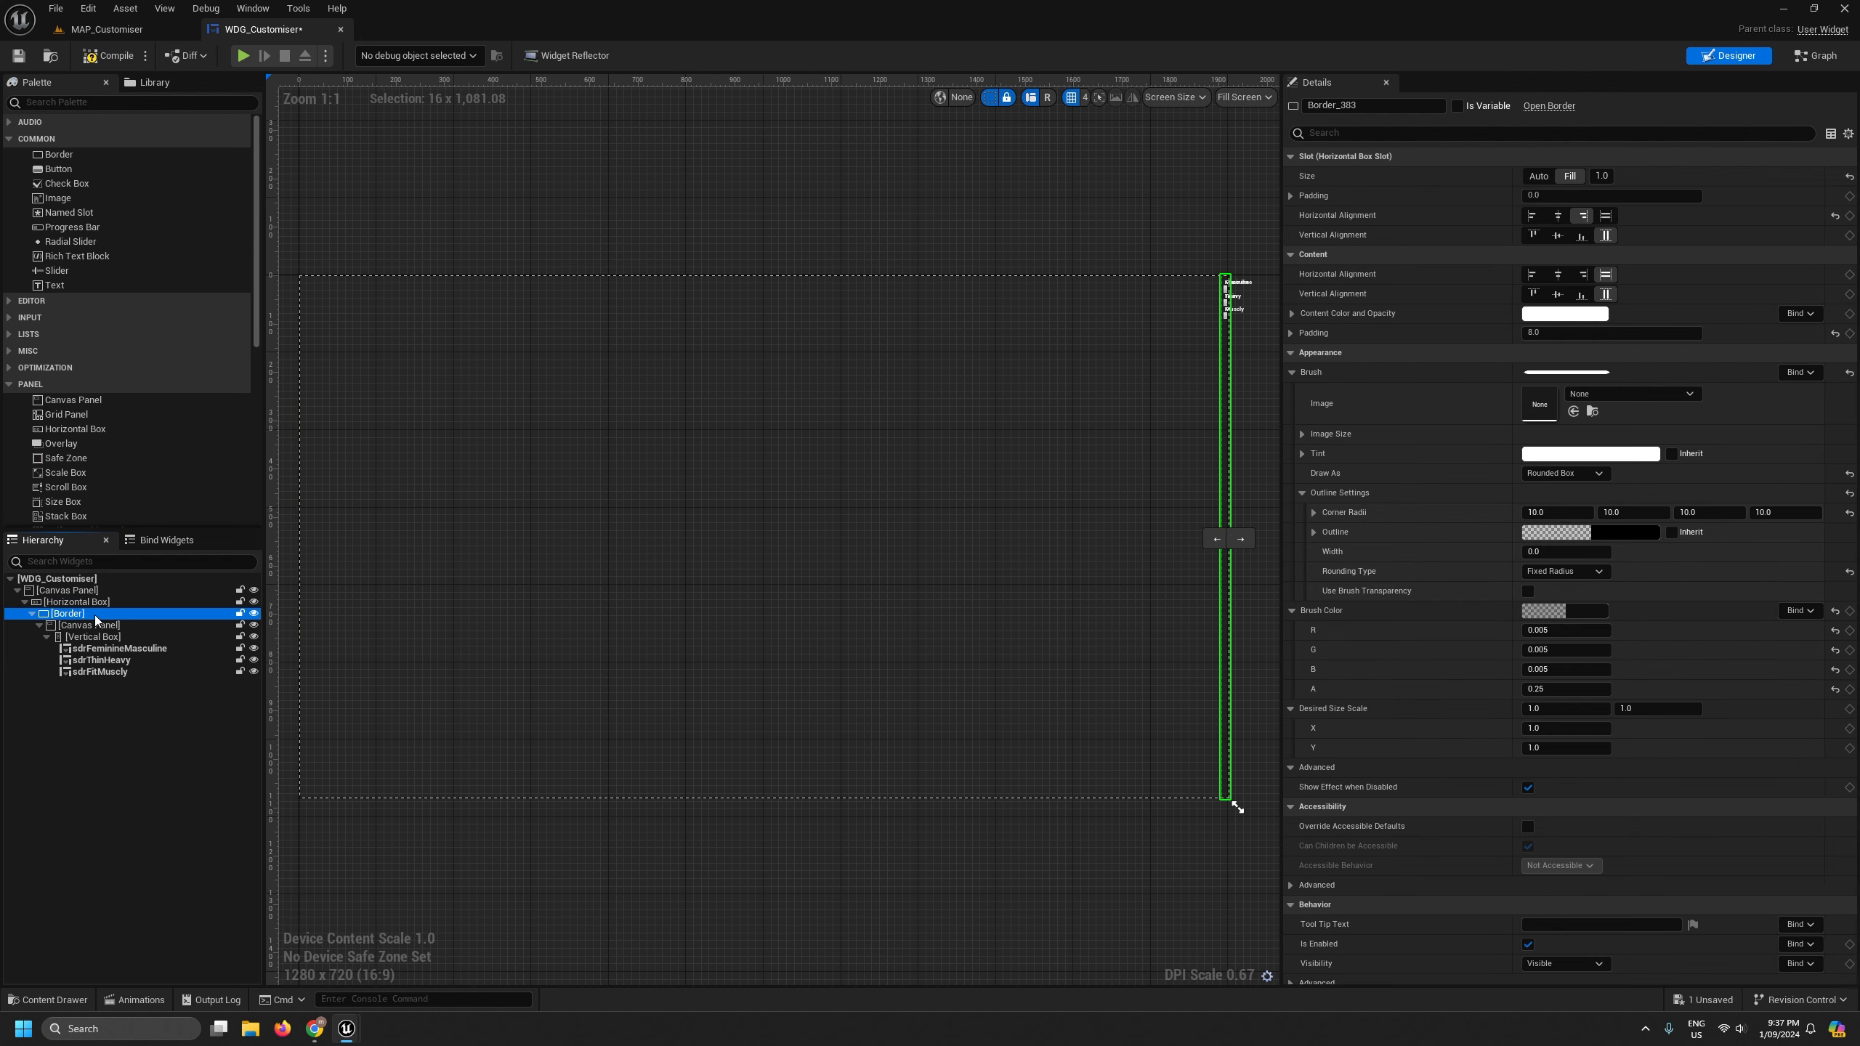
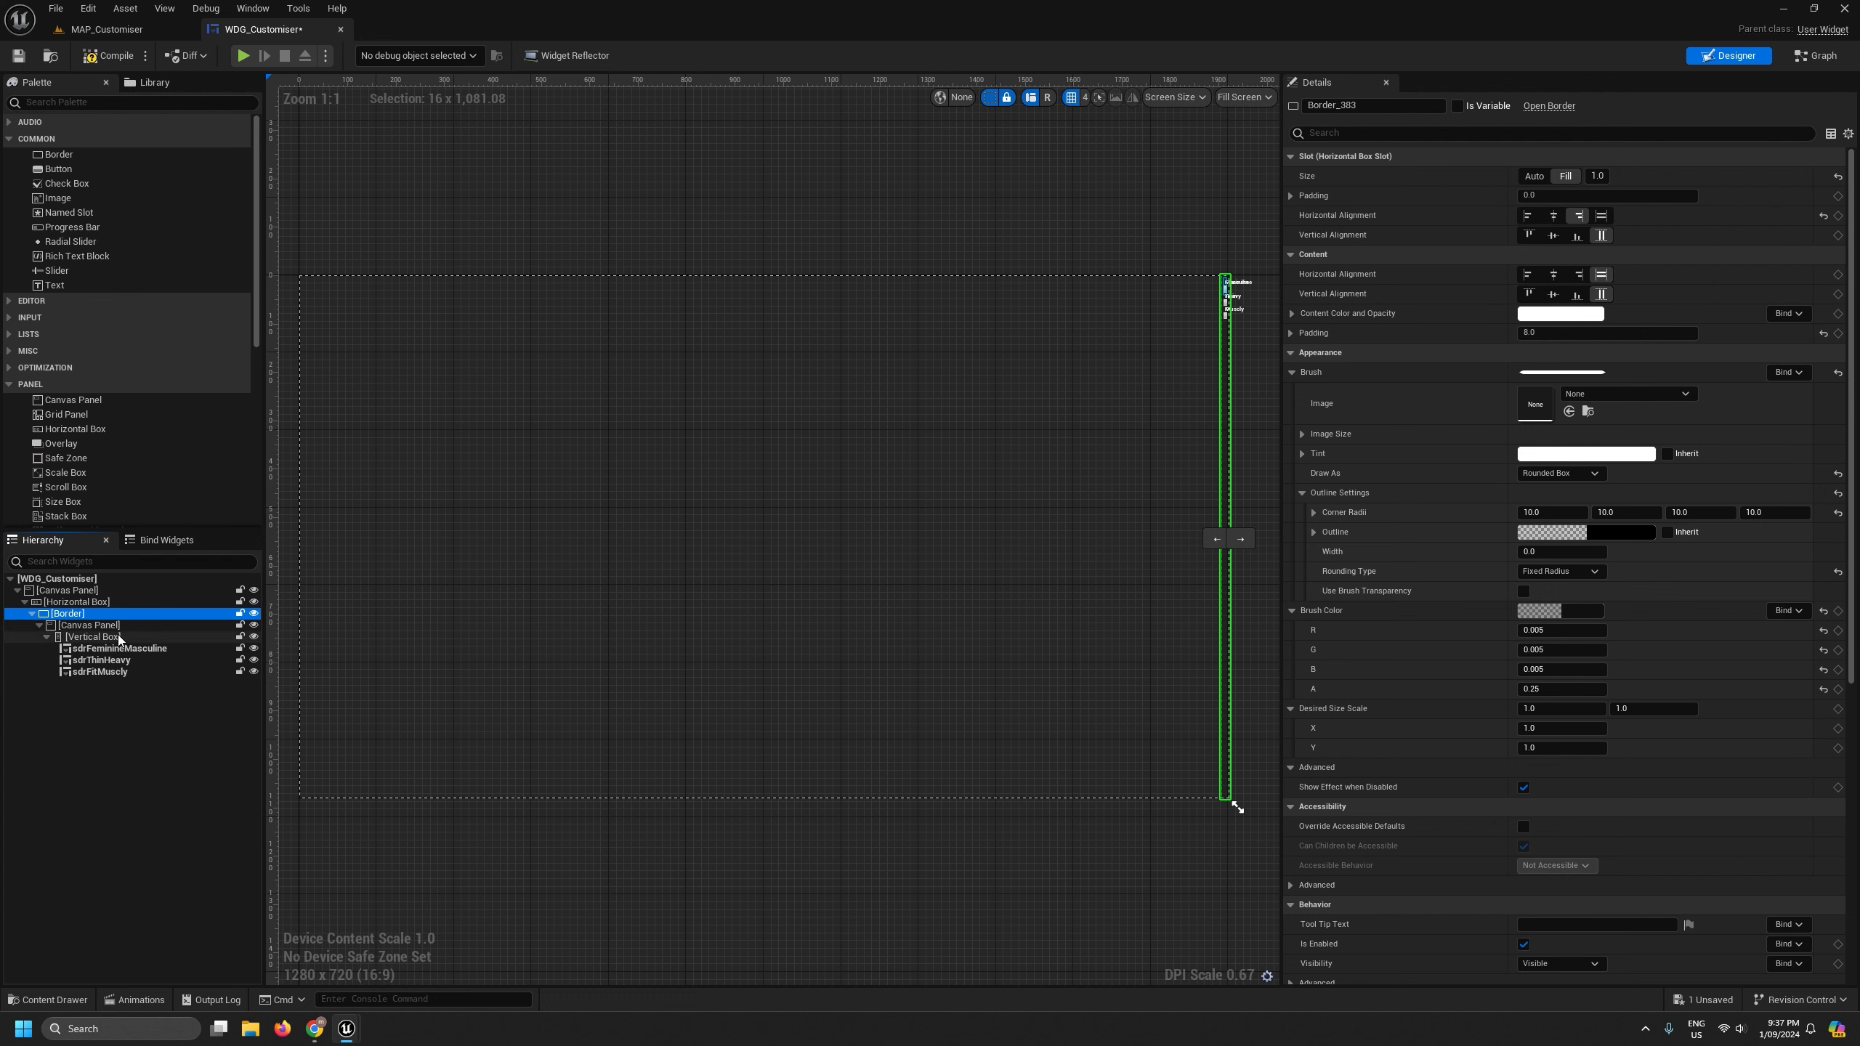
pyautogui.click(97, 625)
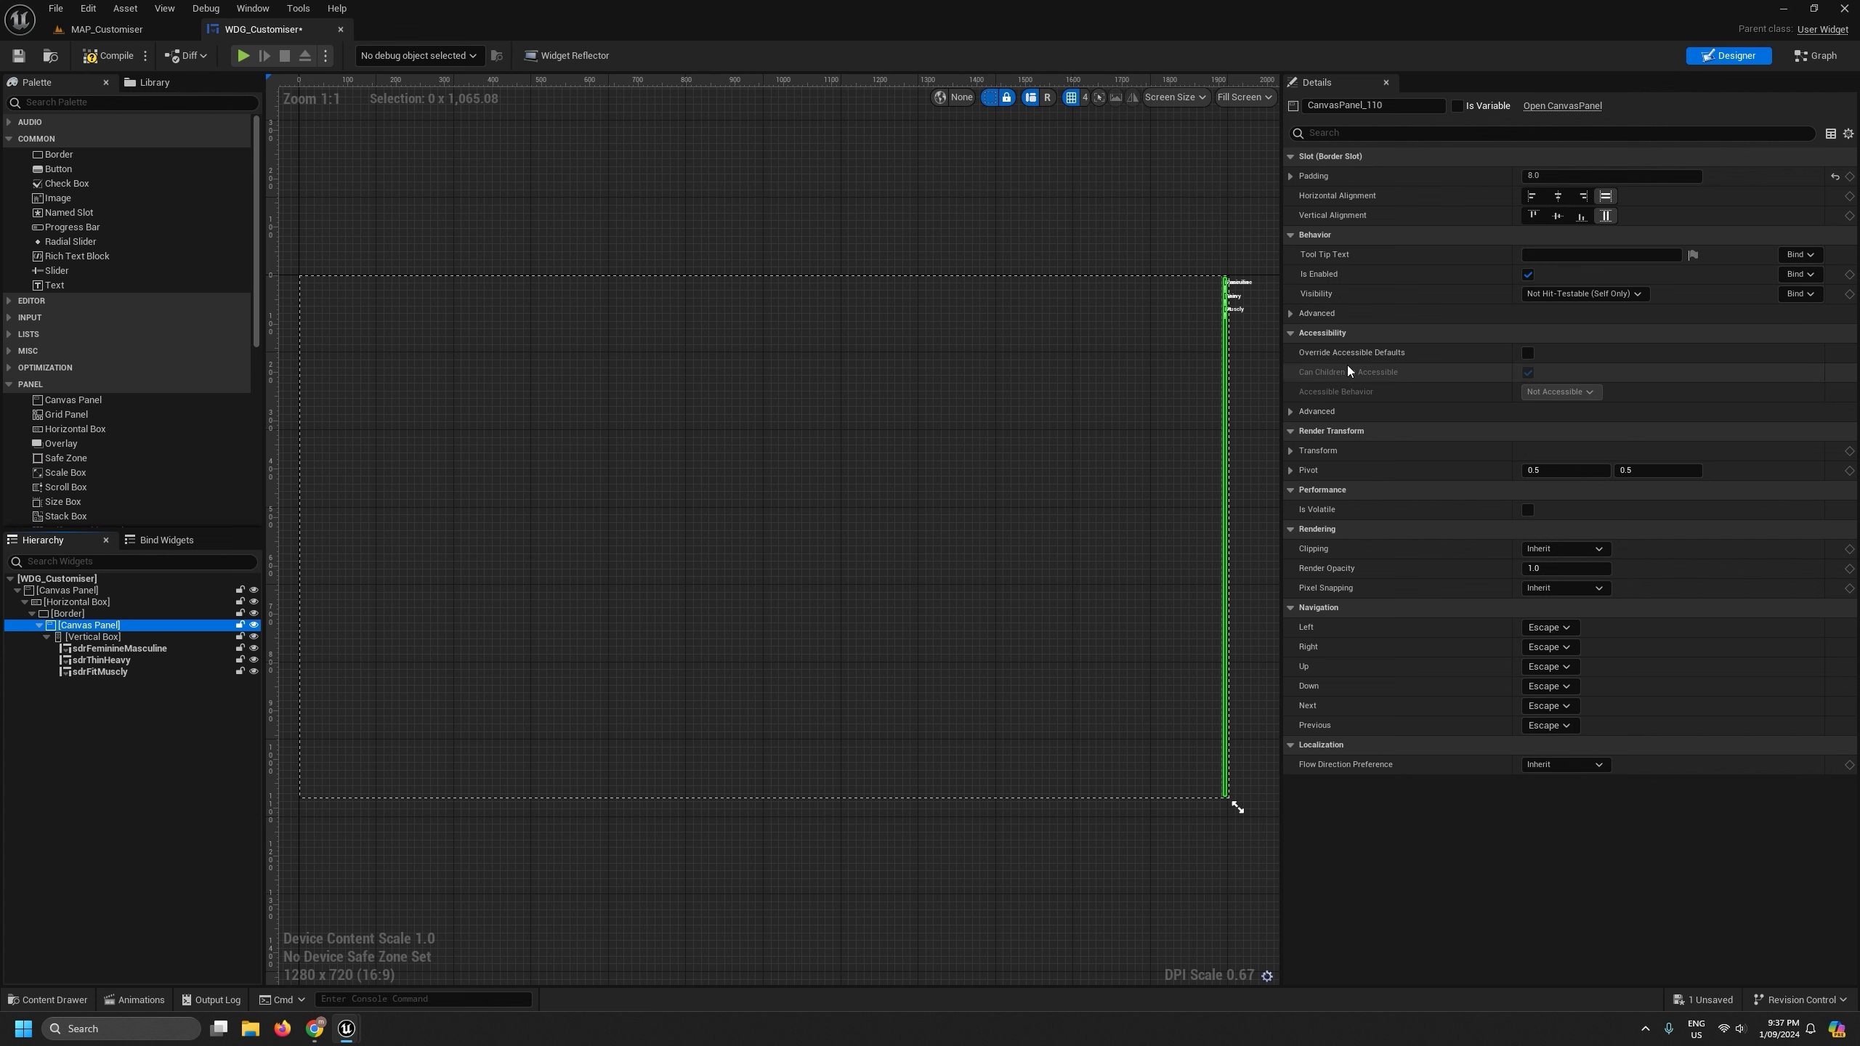
pyautogui.click(66, 614)
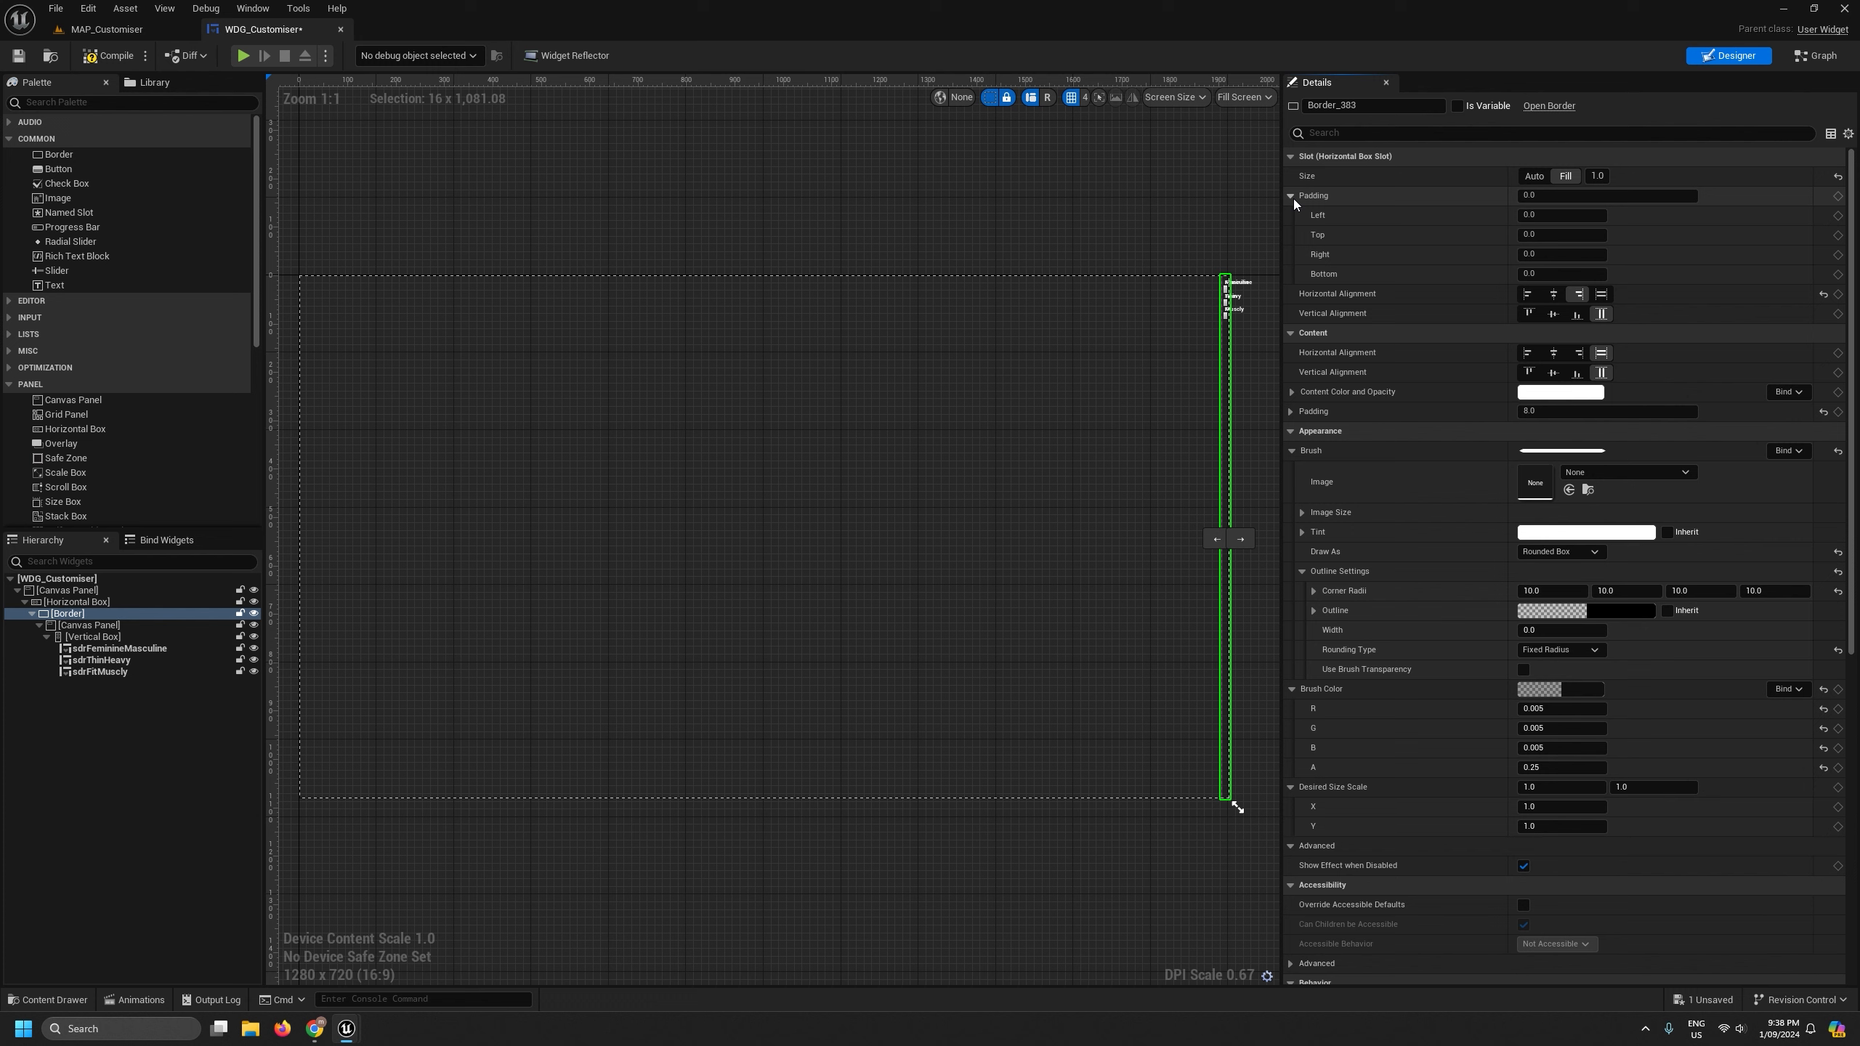
pyautogui.click(1600, 216)
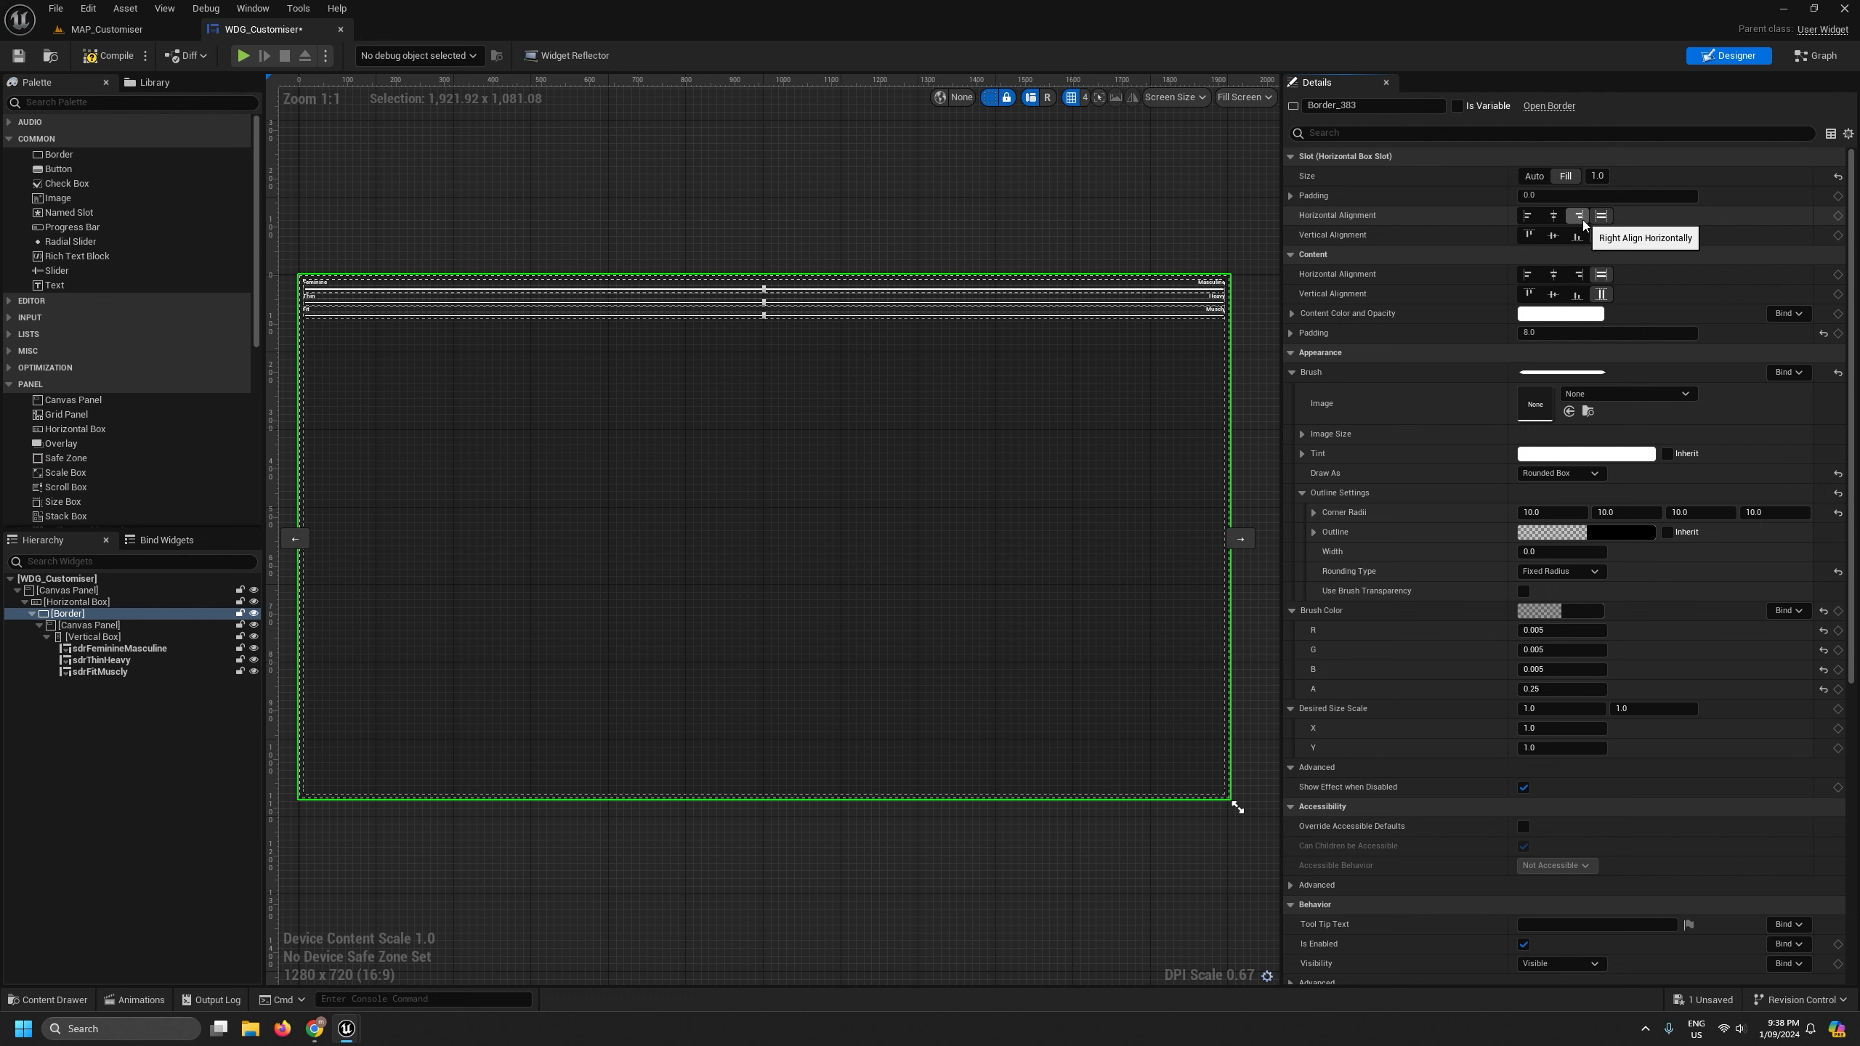
pyautogui.click(1579, 215)
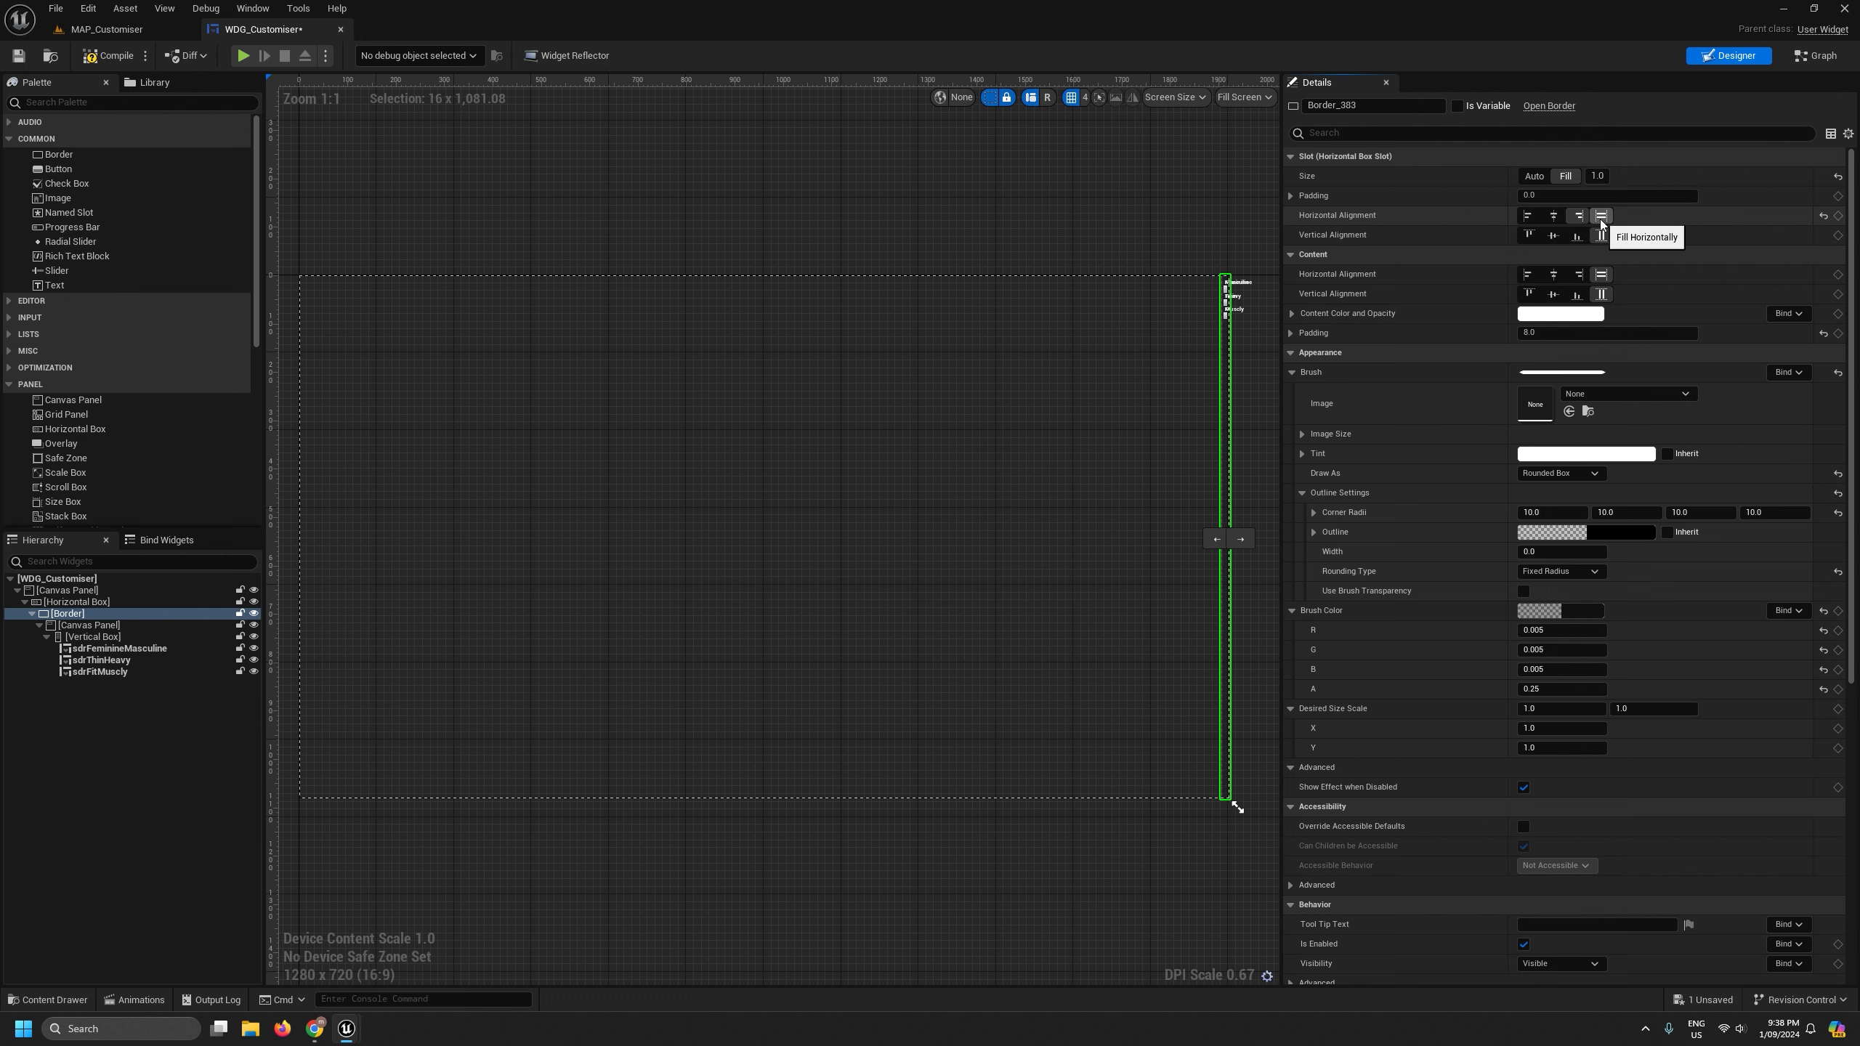
pyautogui.click(1601, 216)
pyautogui.click(1292, 334)
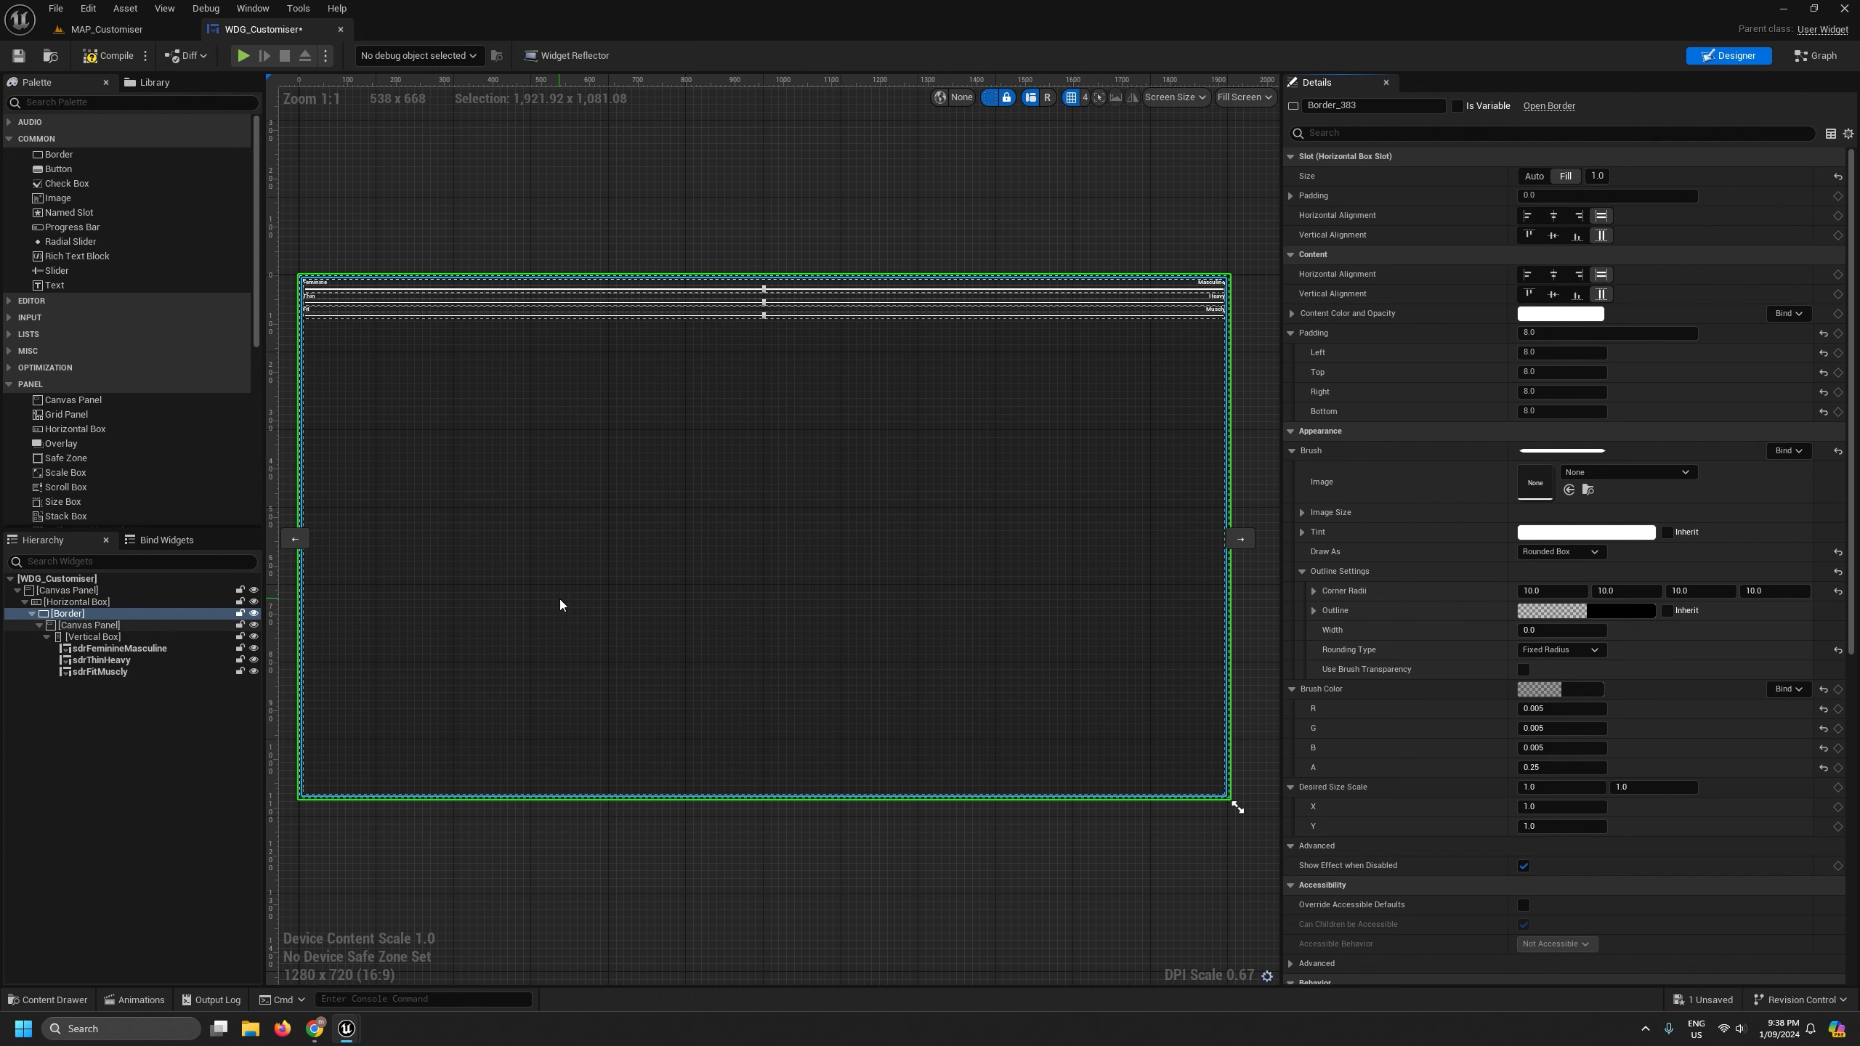
pyautogui.click(79, 619)
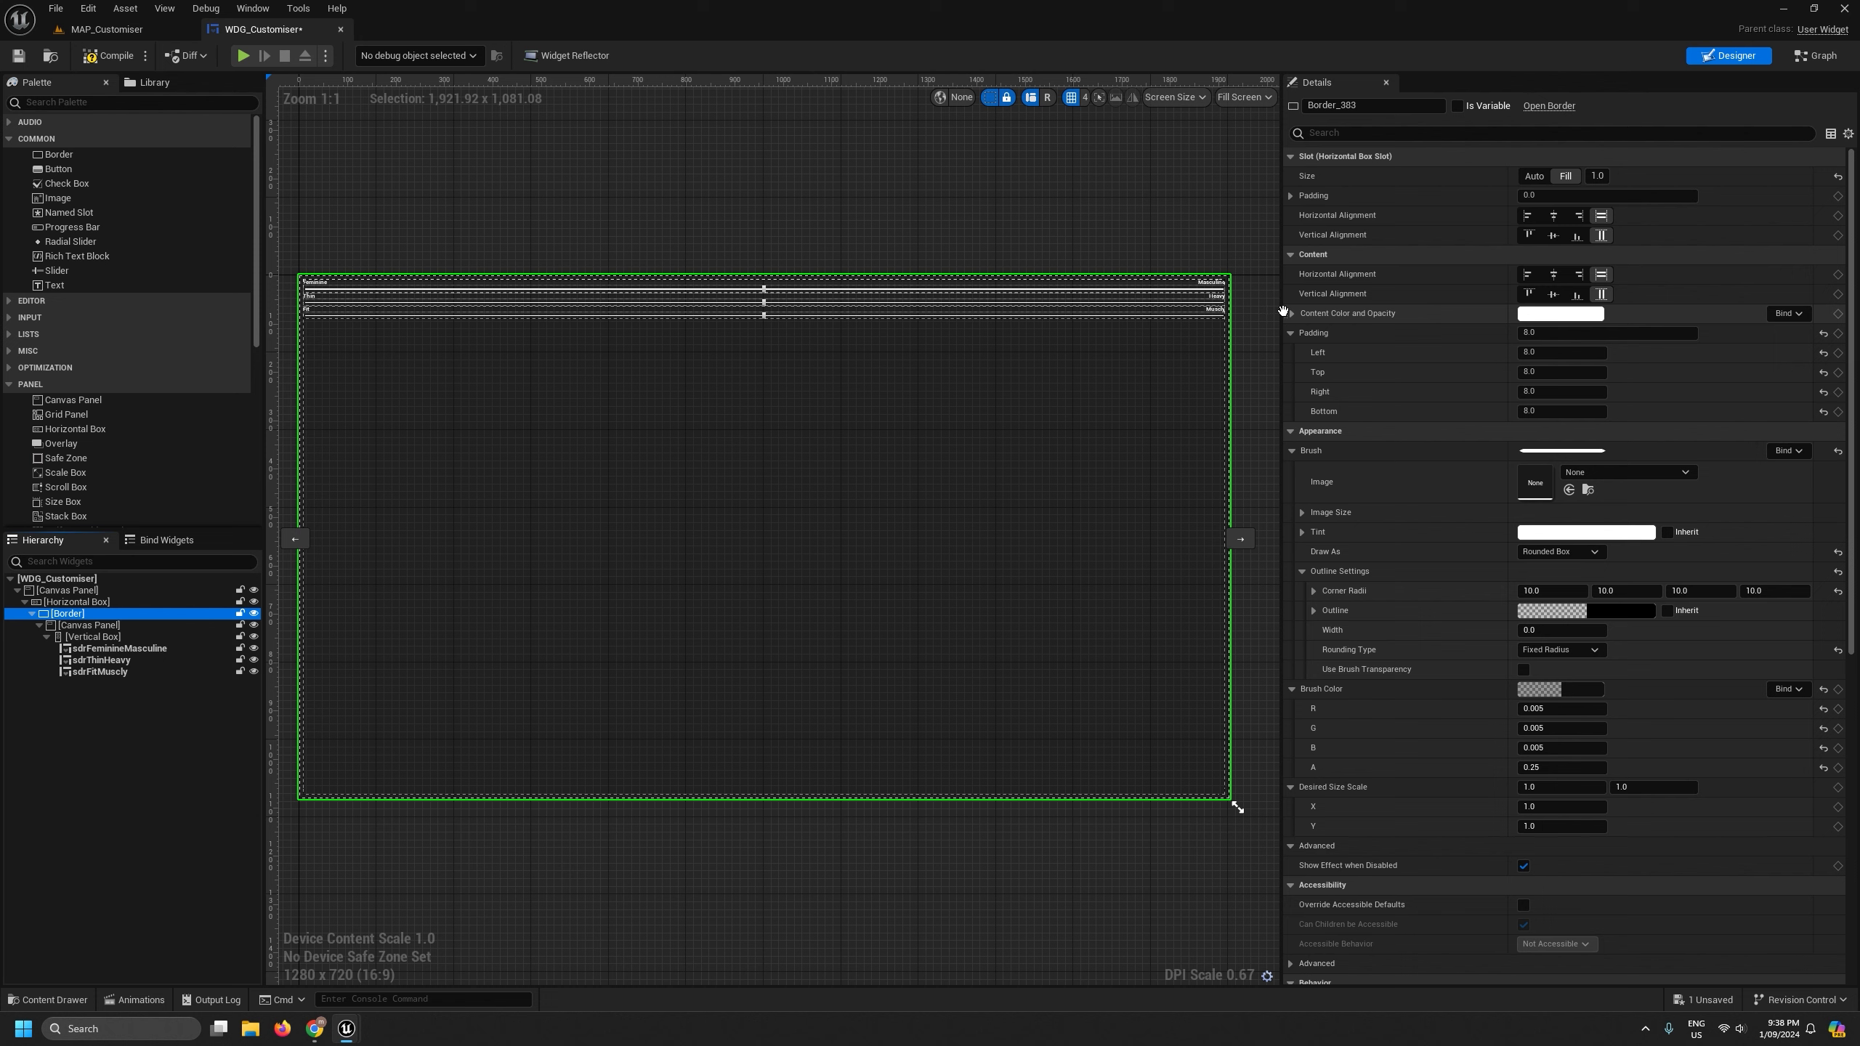
pyautogui.moveTo(1282, 324); pyautogui.dragTo(1426, 324)
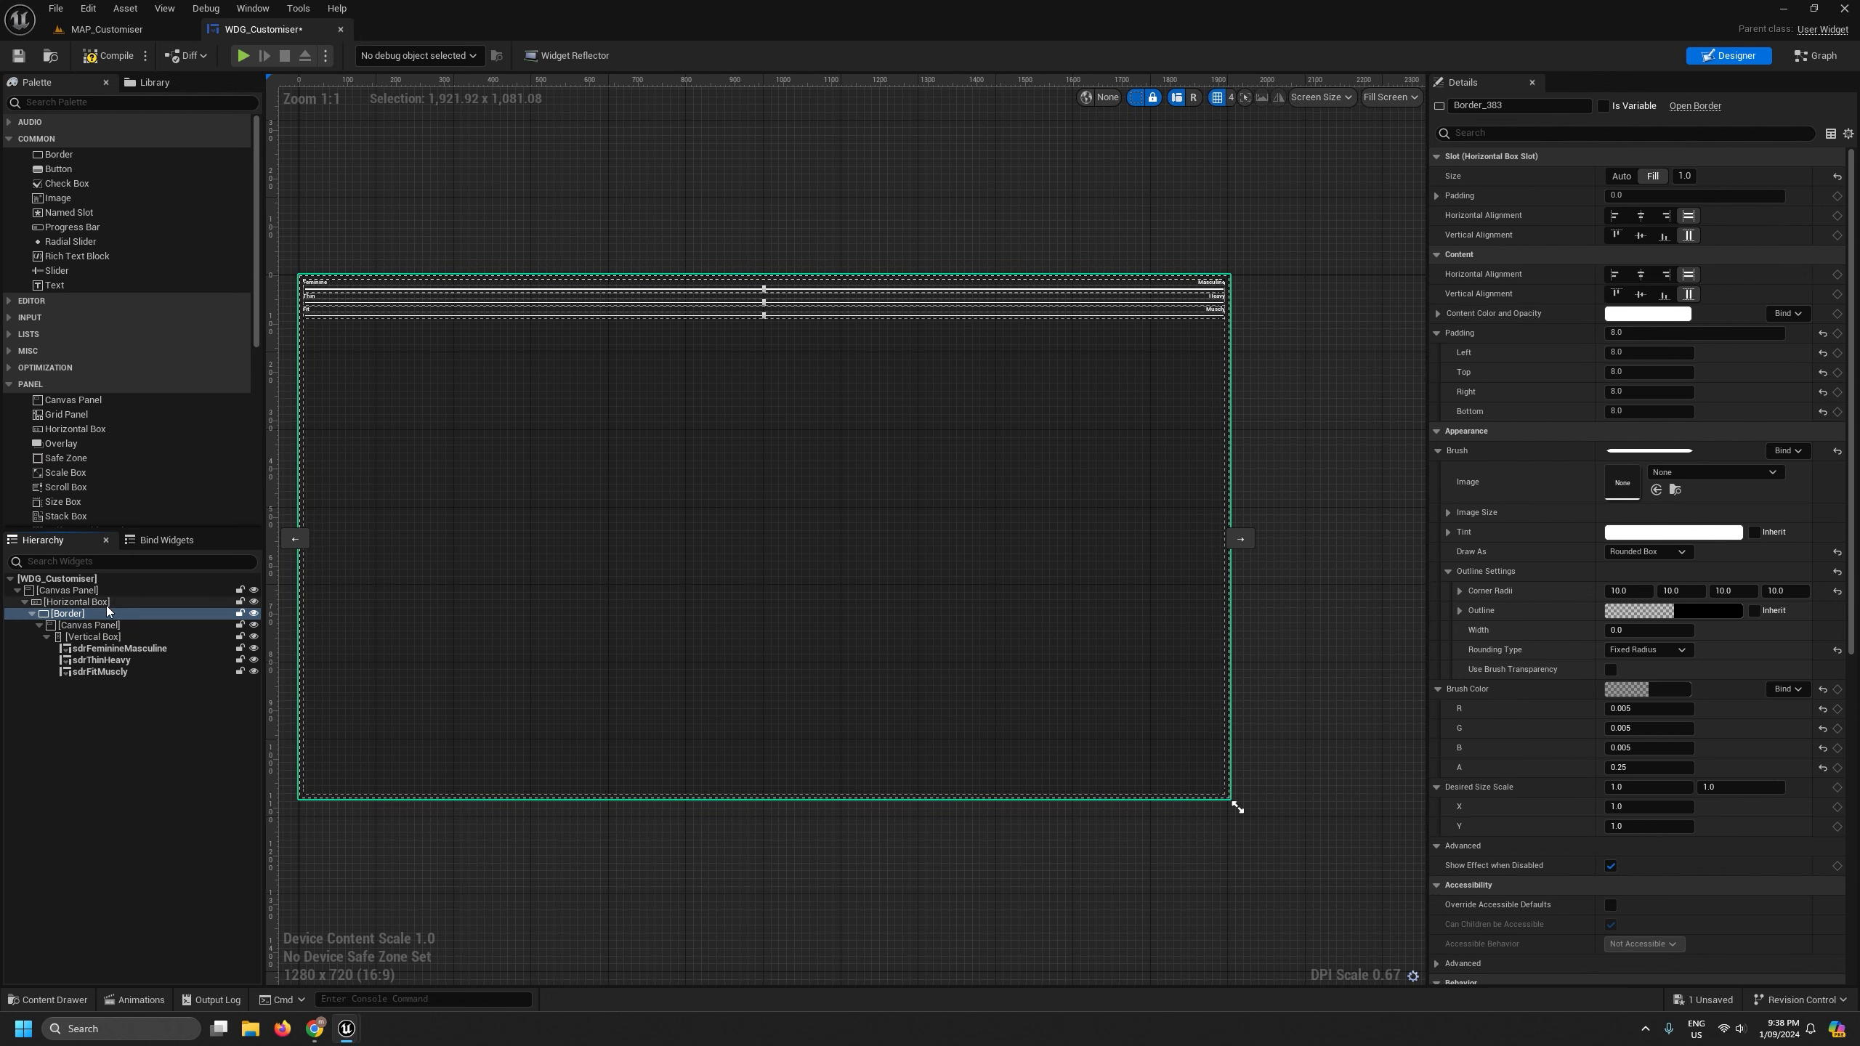
pyautogui.click(80, 624)
pyautogui.click(81, 615)
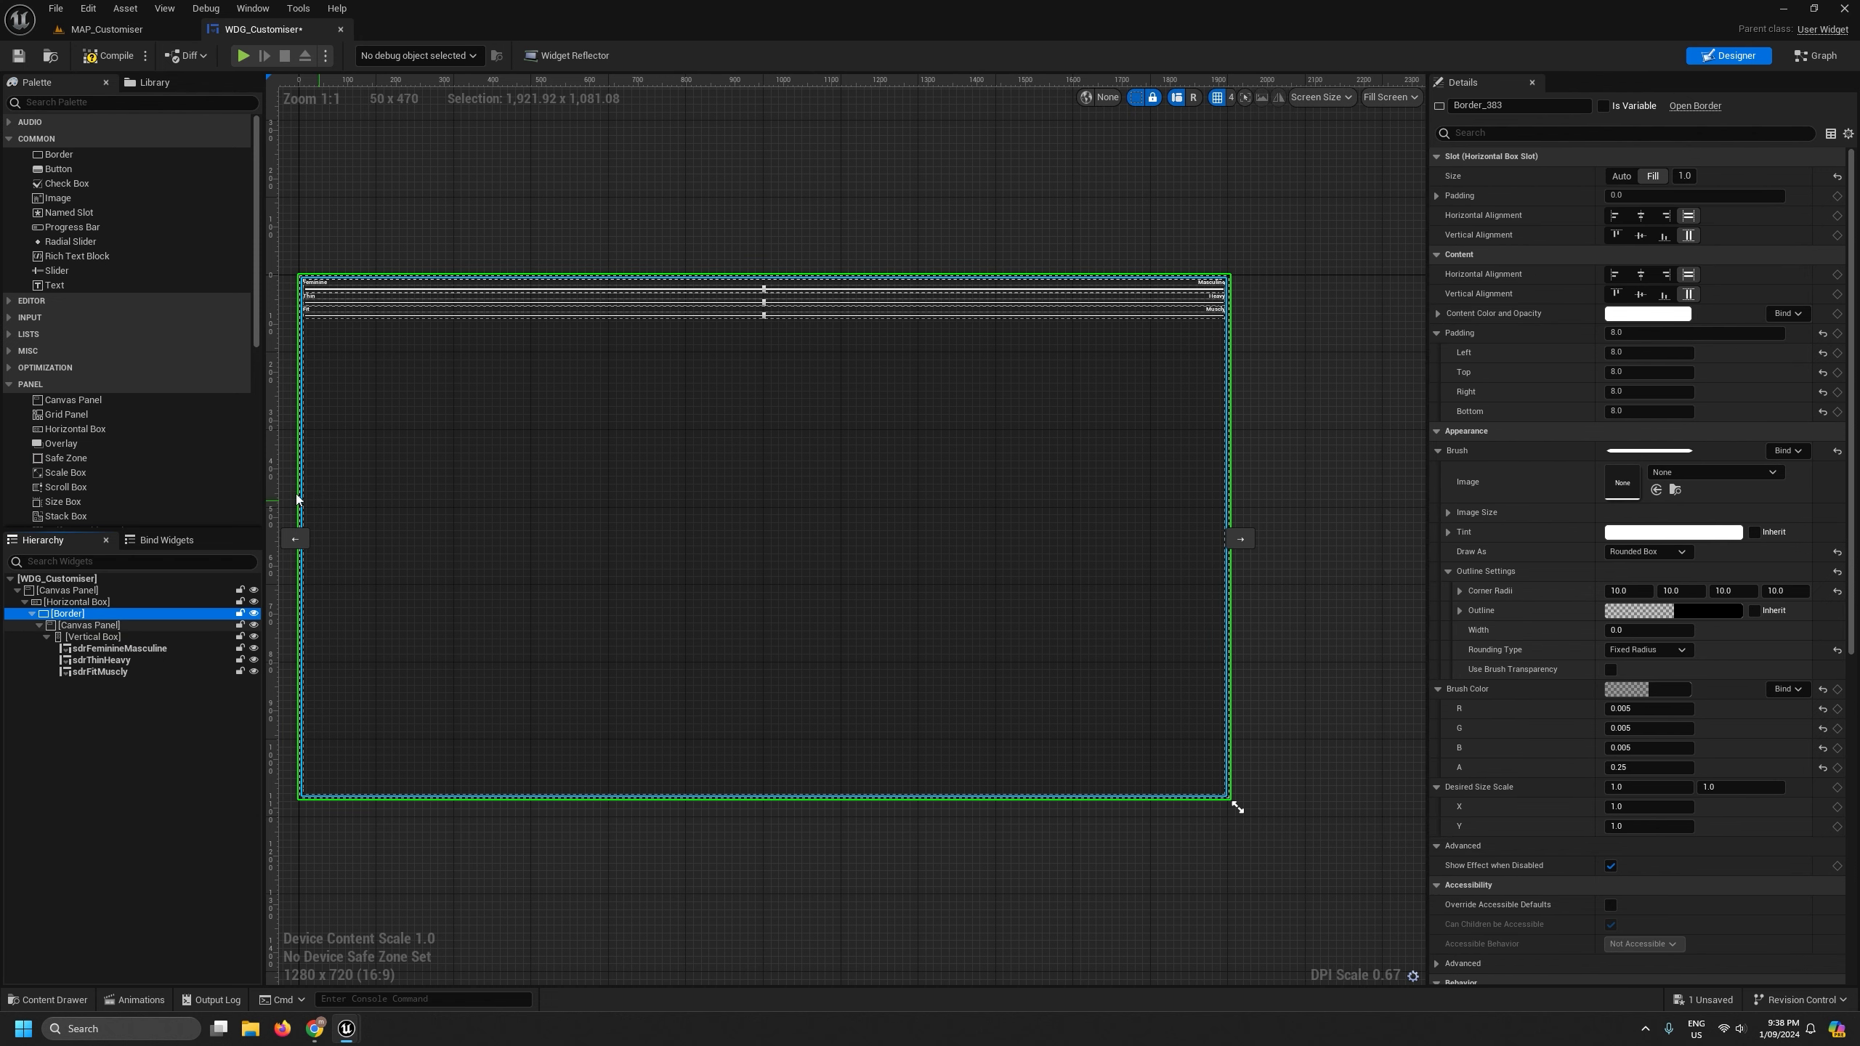
pyautogui.click(79, 601)
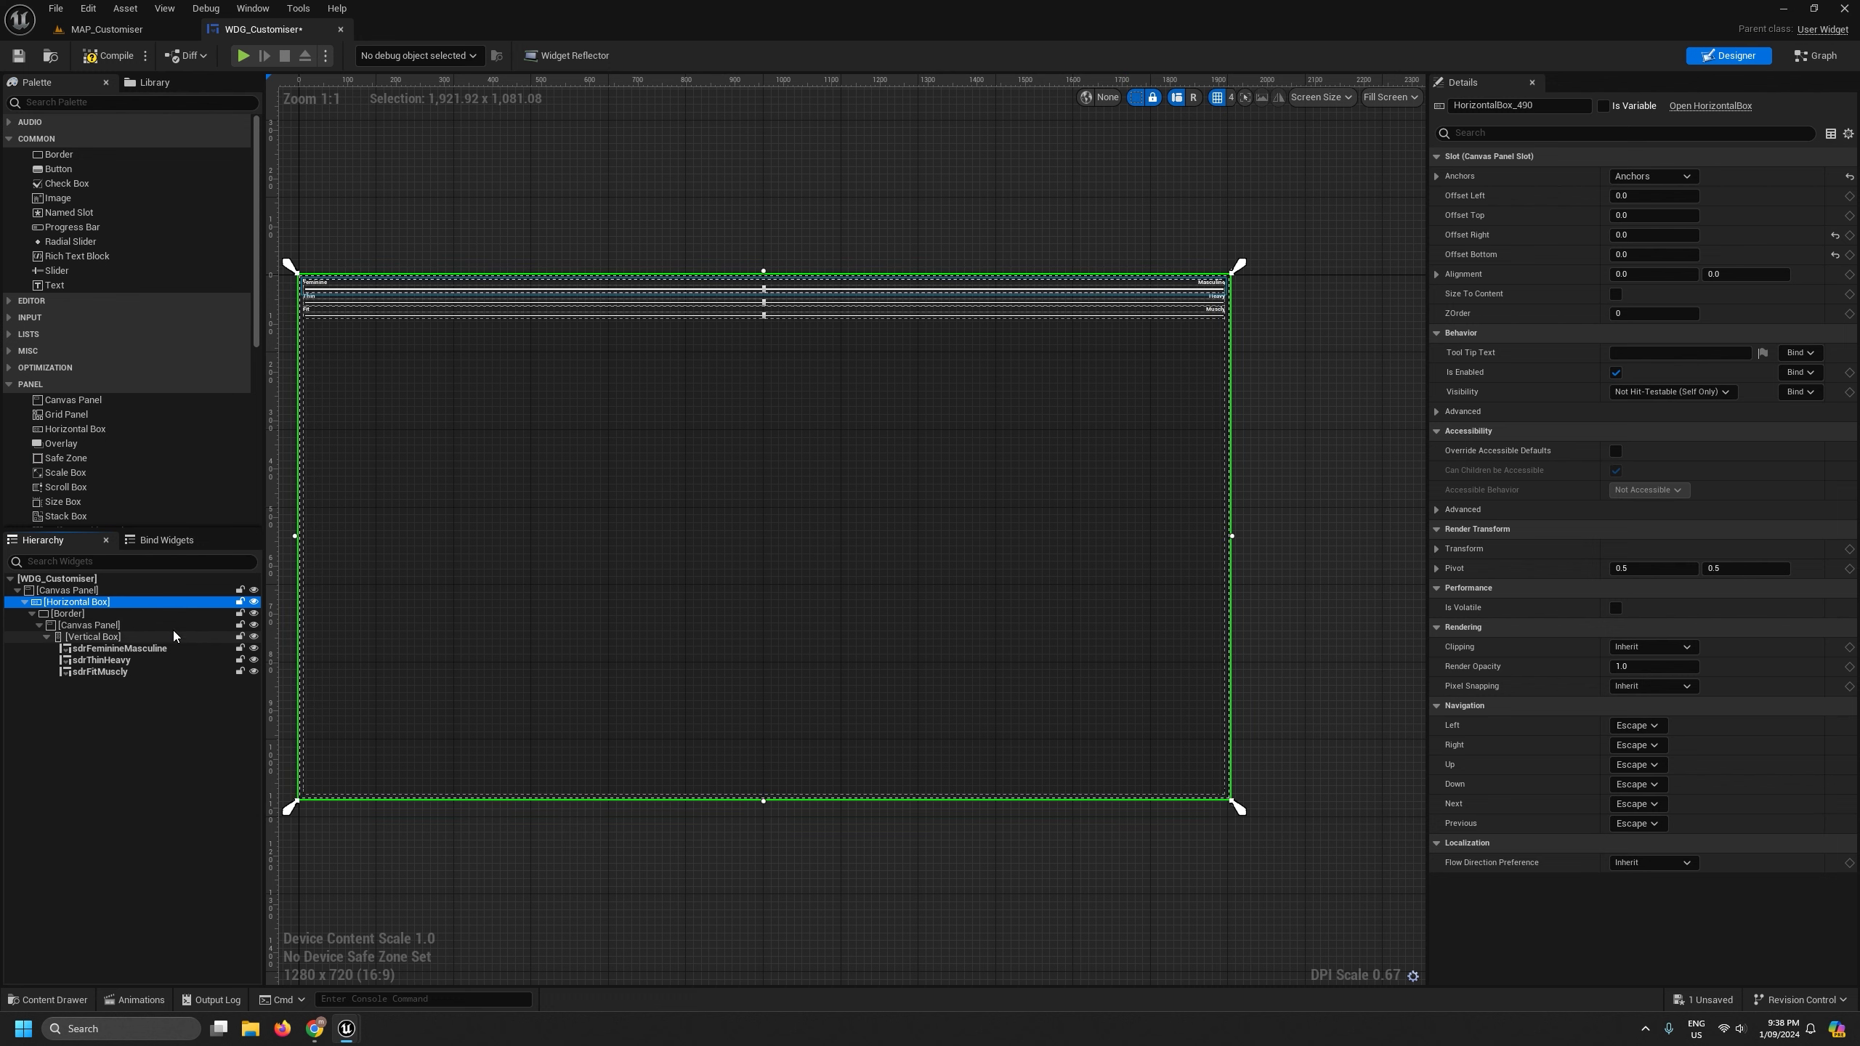
# - Try setting the Border's Horizontal Box slot size to Auto with right horizontal alignment
pyautogui.click(68, 613)
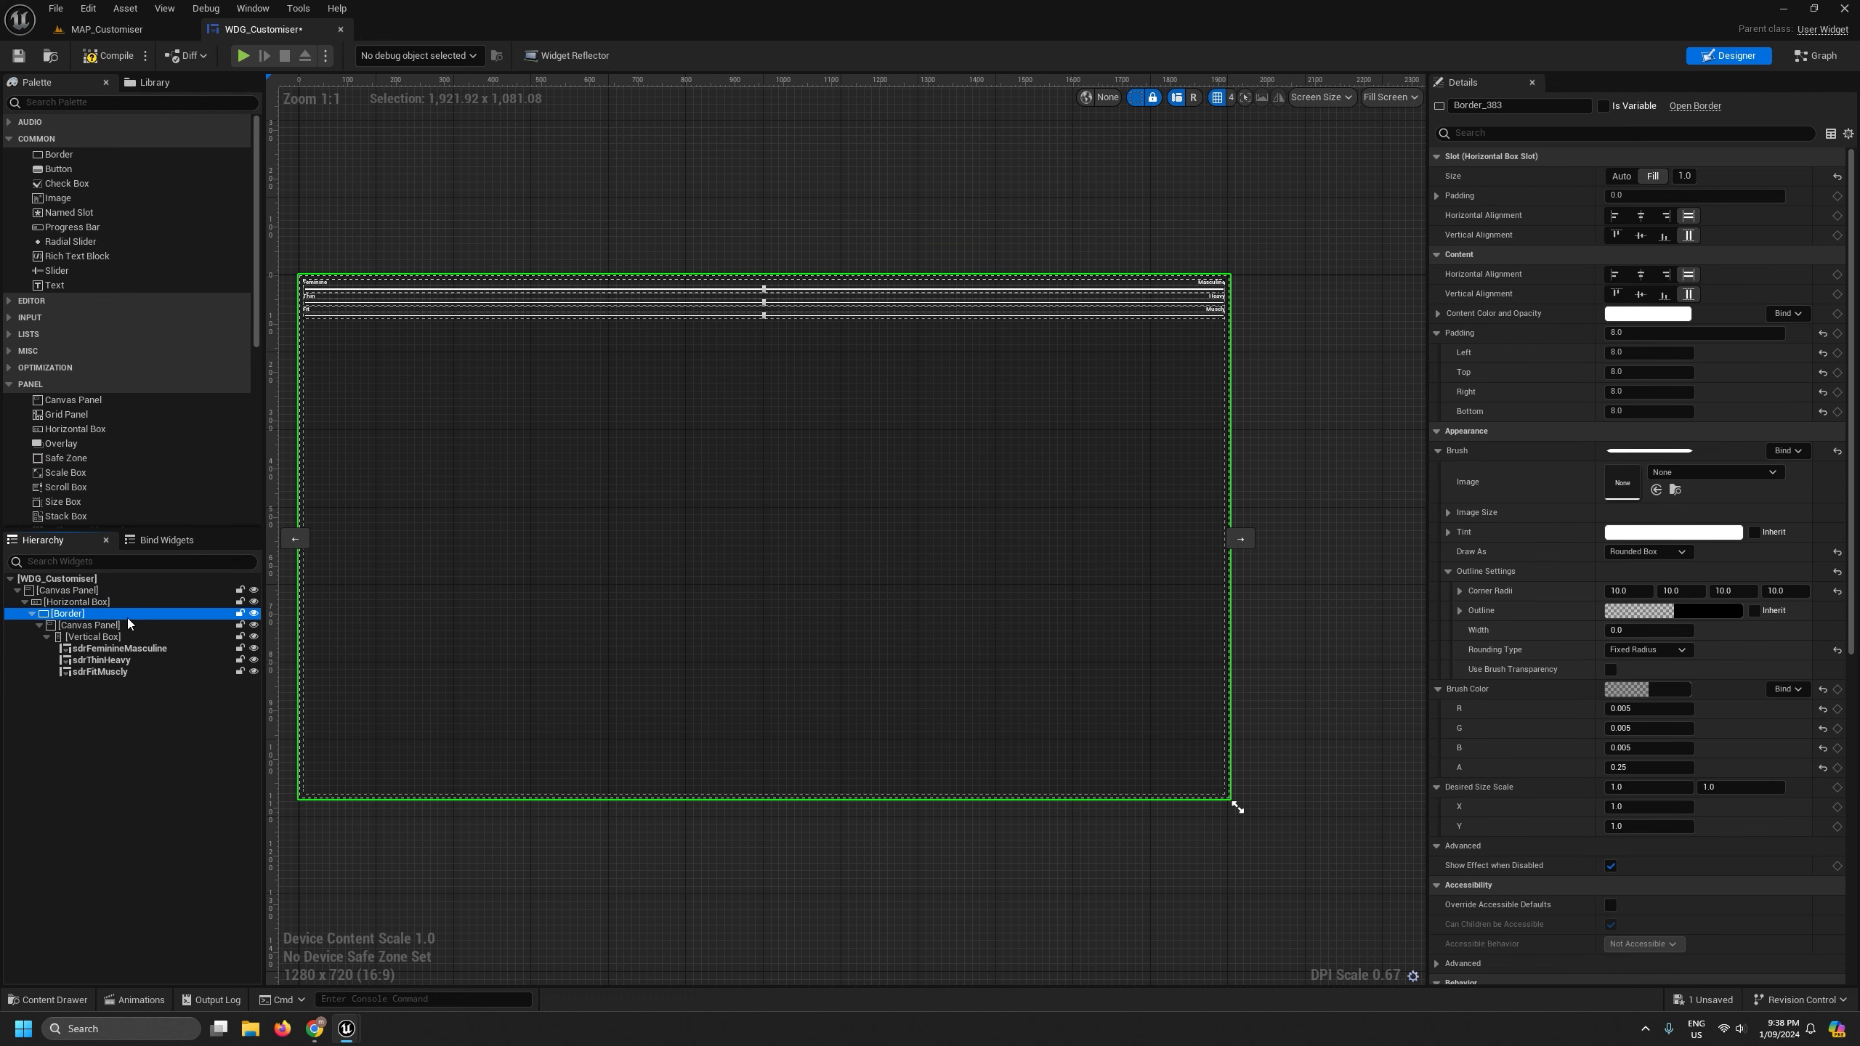
pyautogui.click(1621, 178)
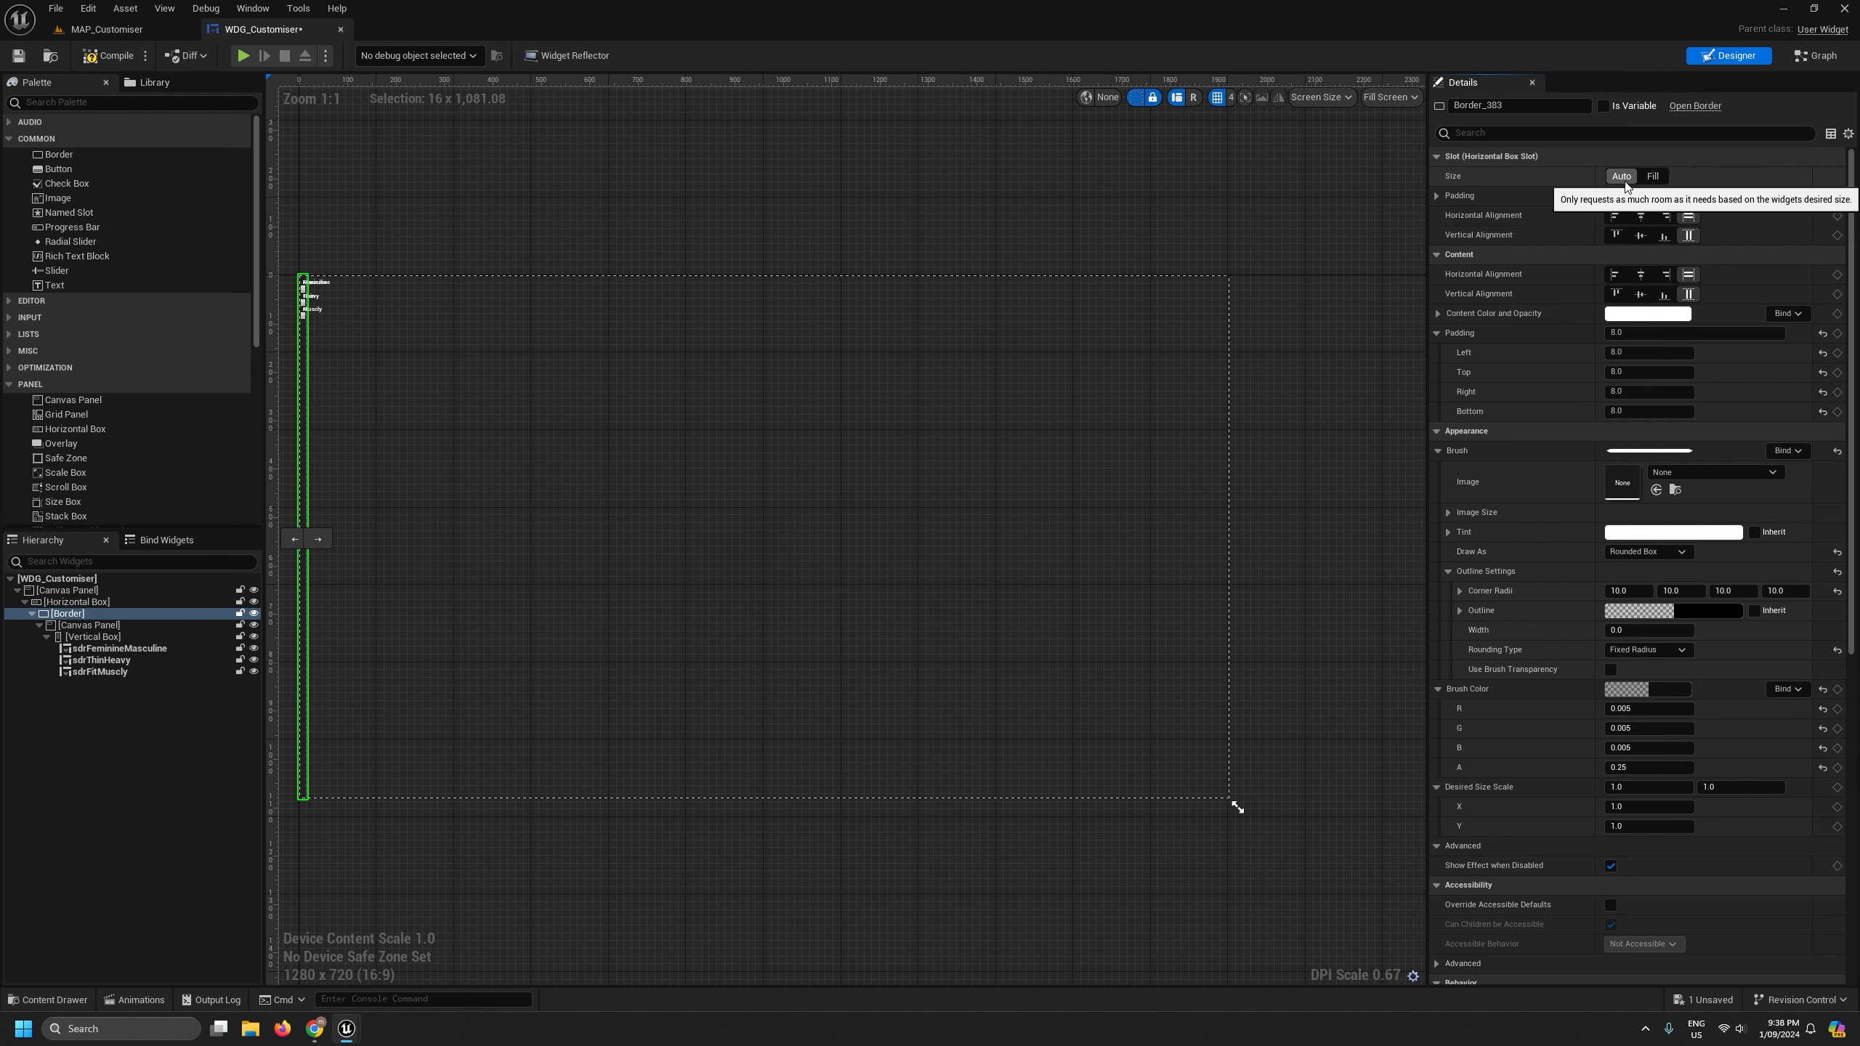
pyautogui.click(1667, 215)
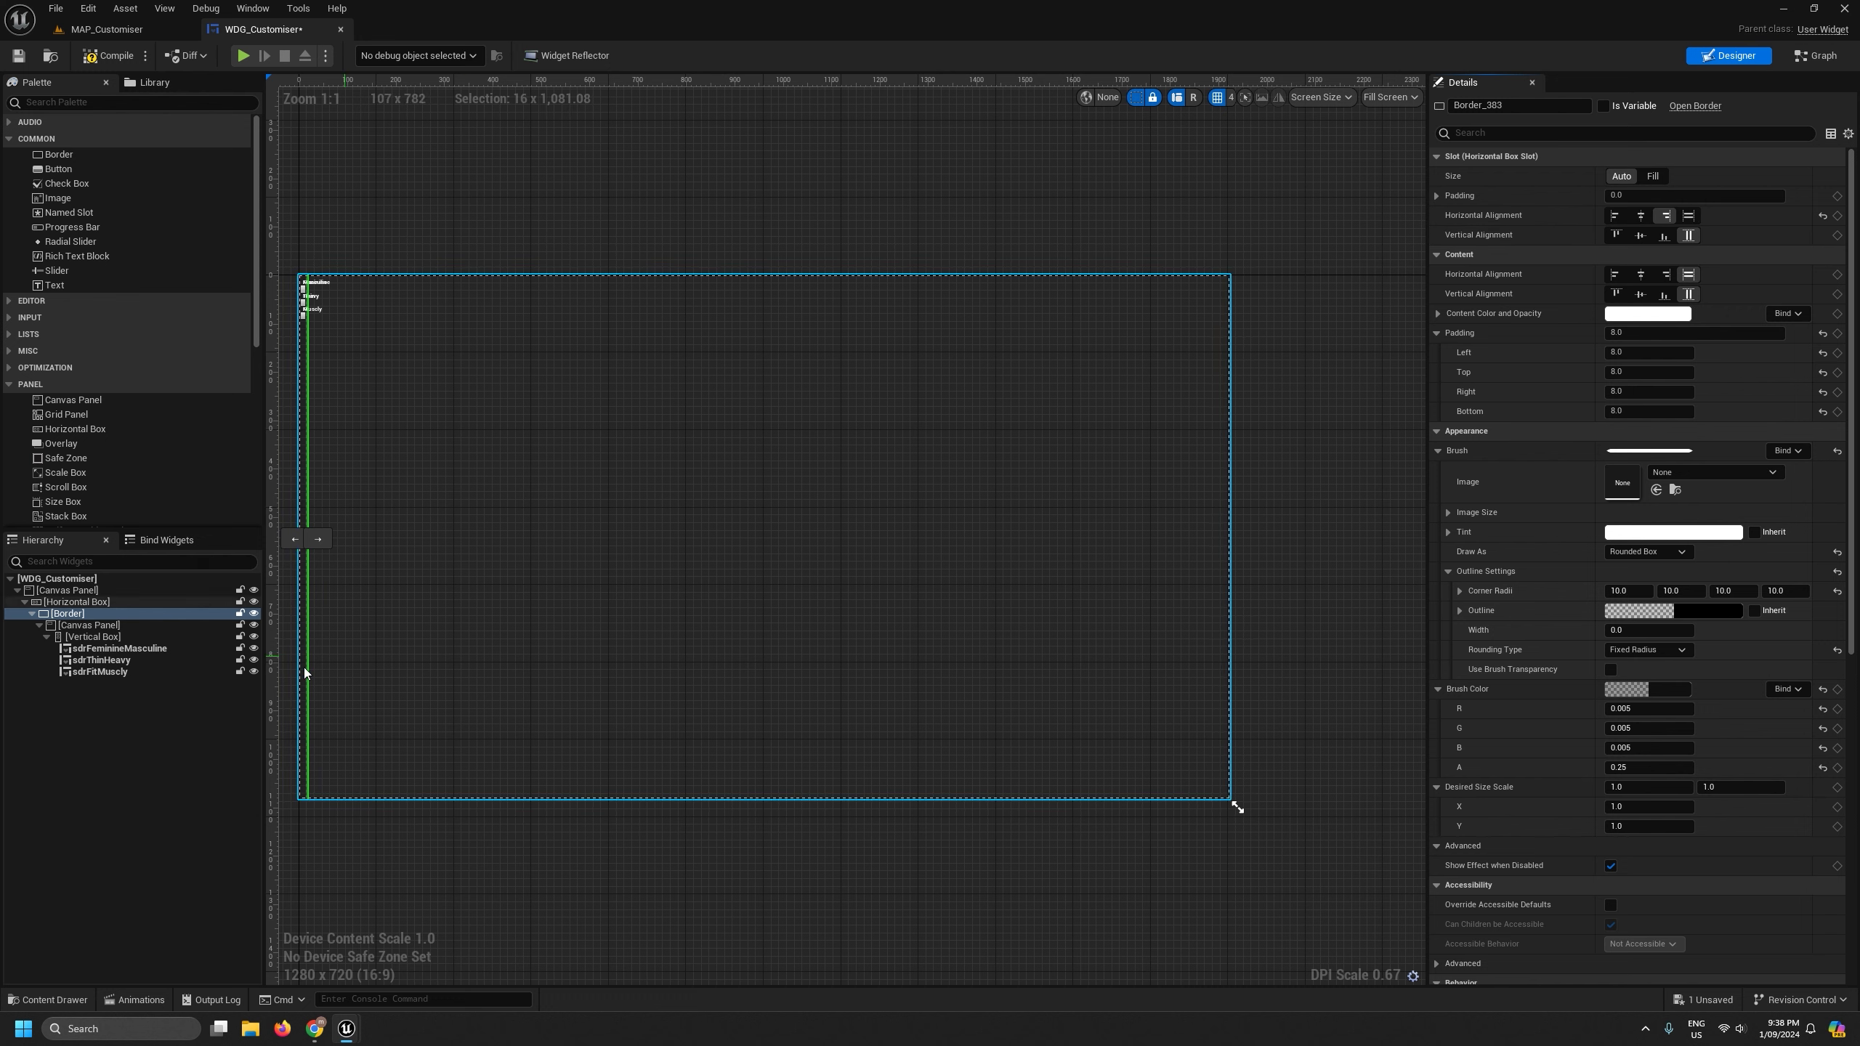
pyautogui.click(78, 605)
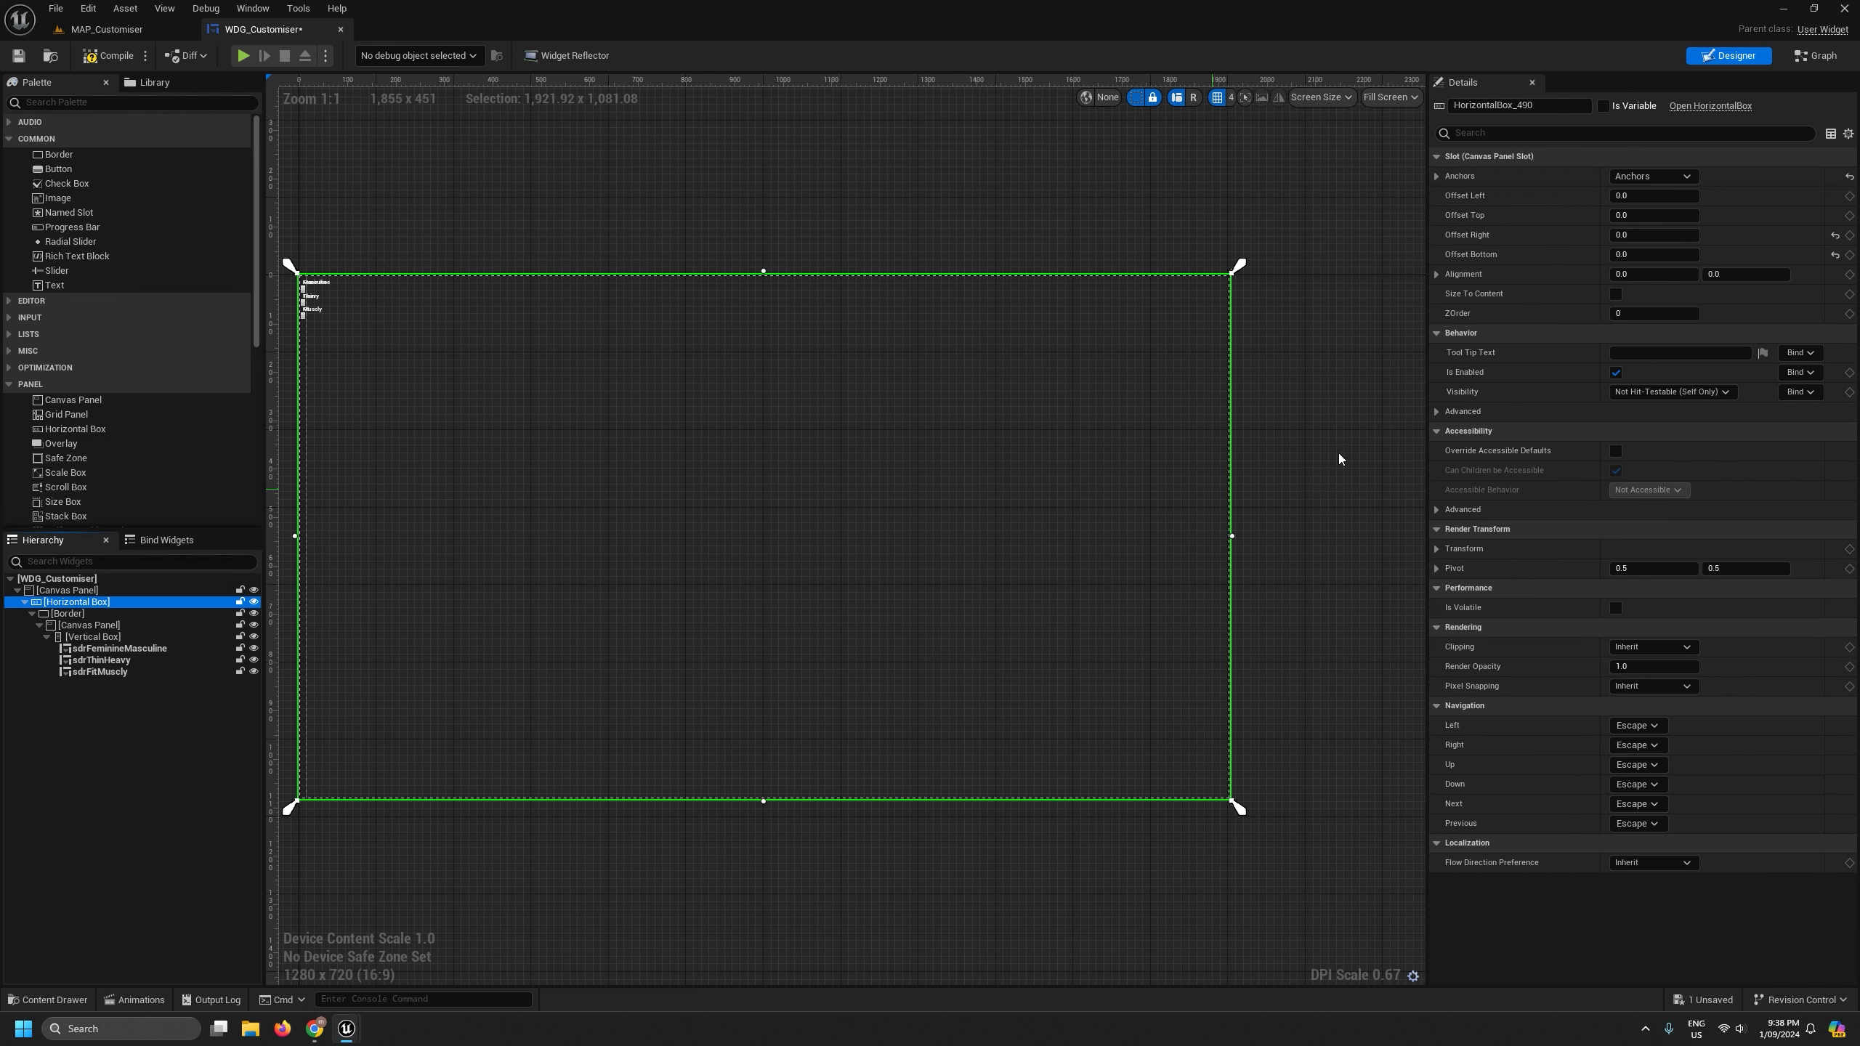
pyautogui.click(1662, 178)
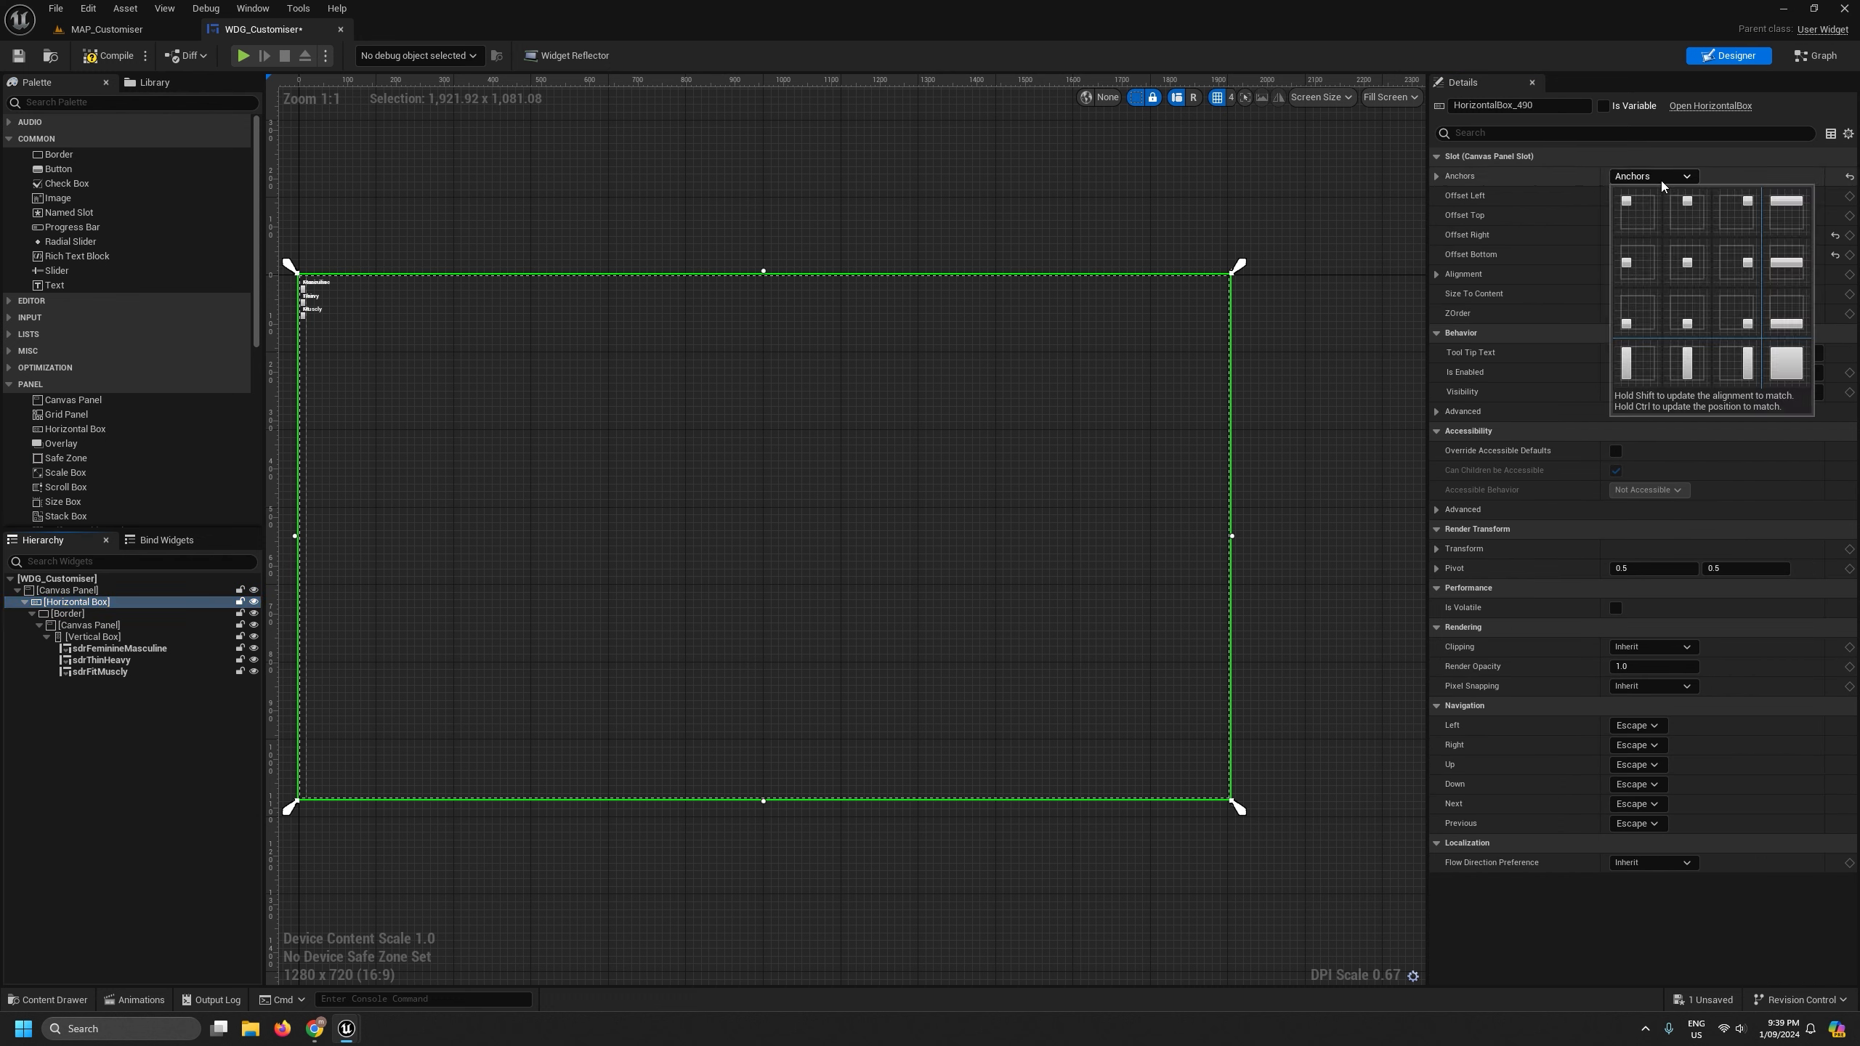
pyautogui.click(1662, 180)
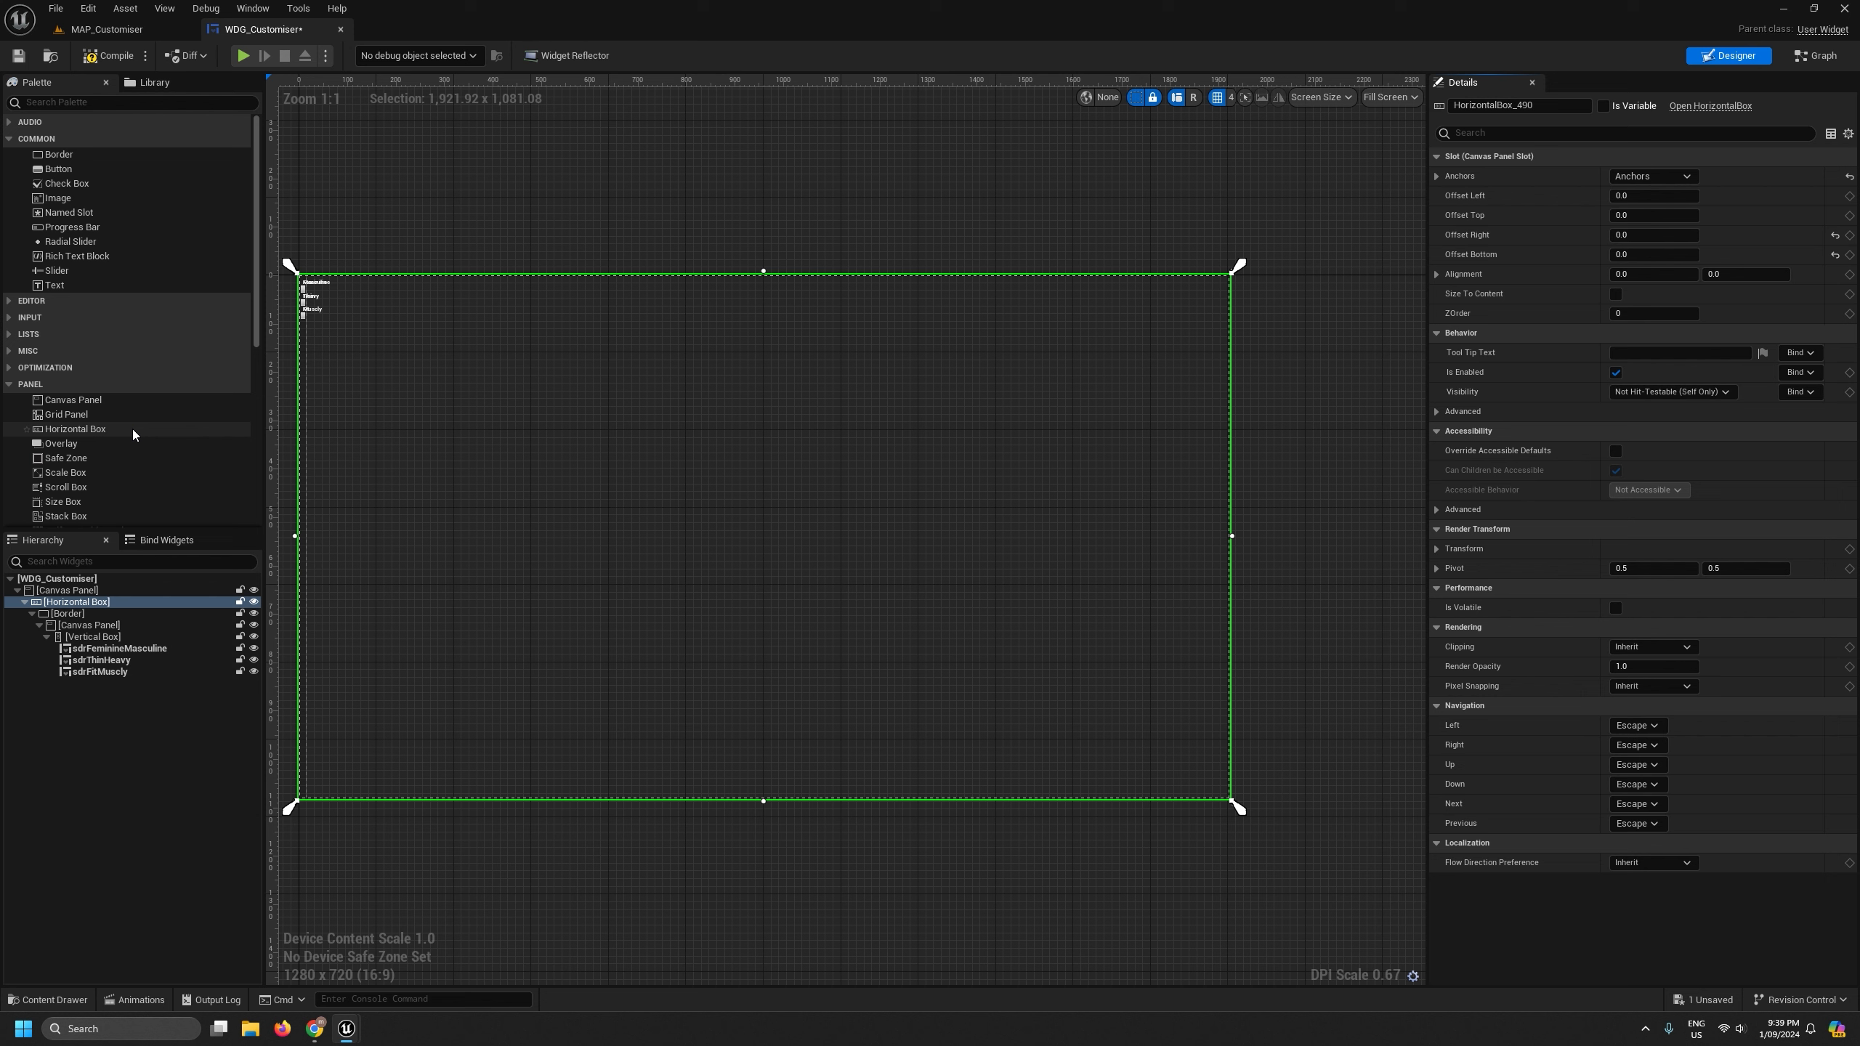
# - Move the Border with its slider contents out of the Horizontal Box, directly under the root Canvas Panel
pyautogui.doubleClick(53, 616)
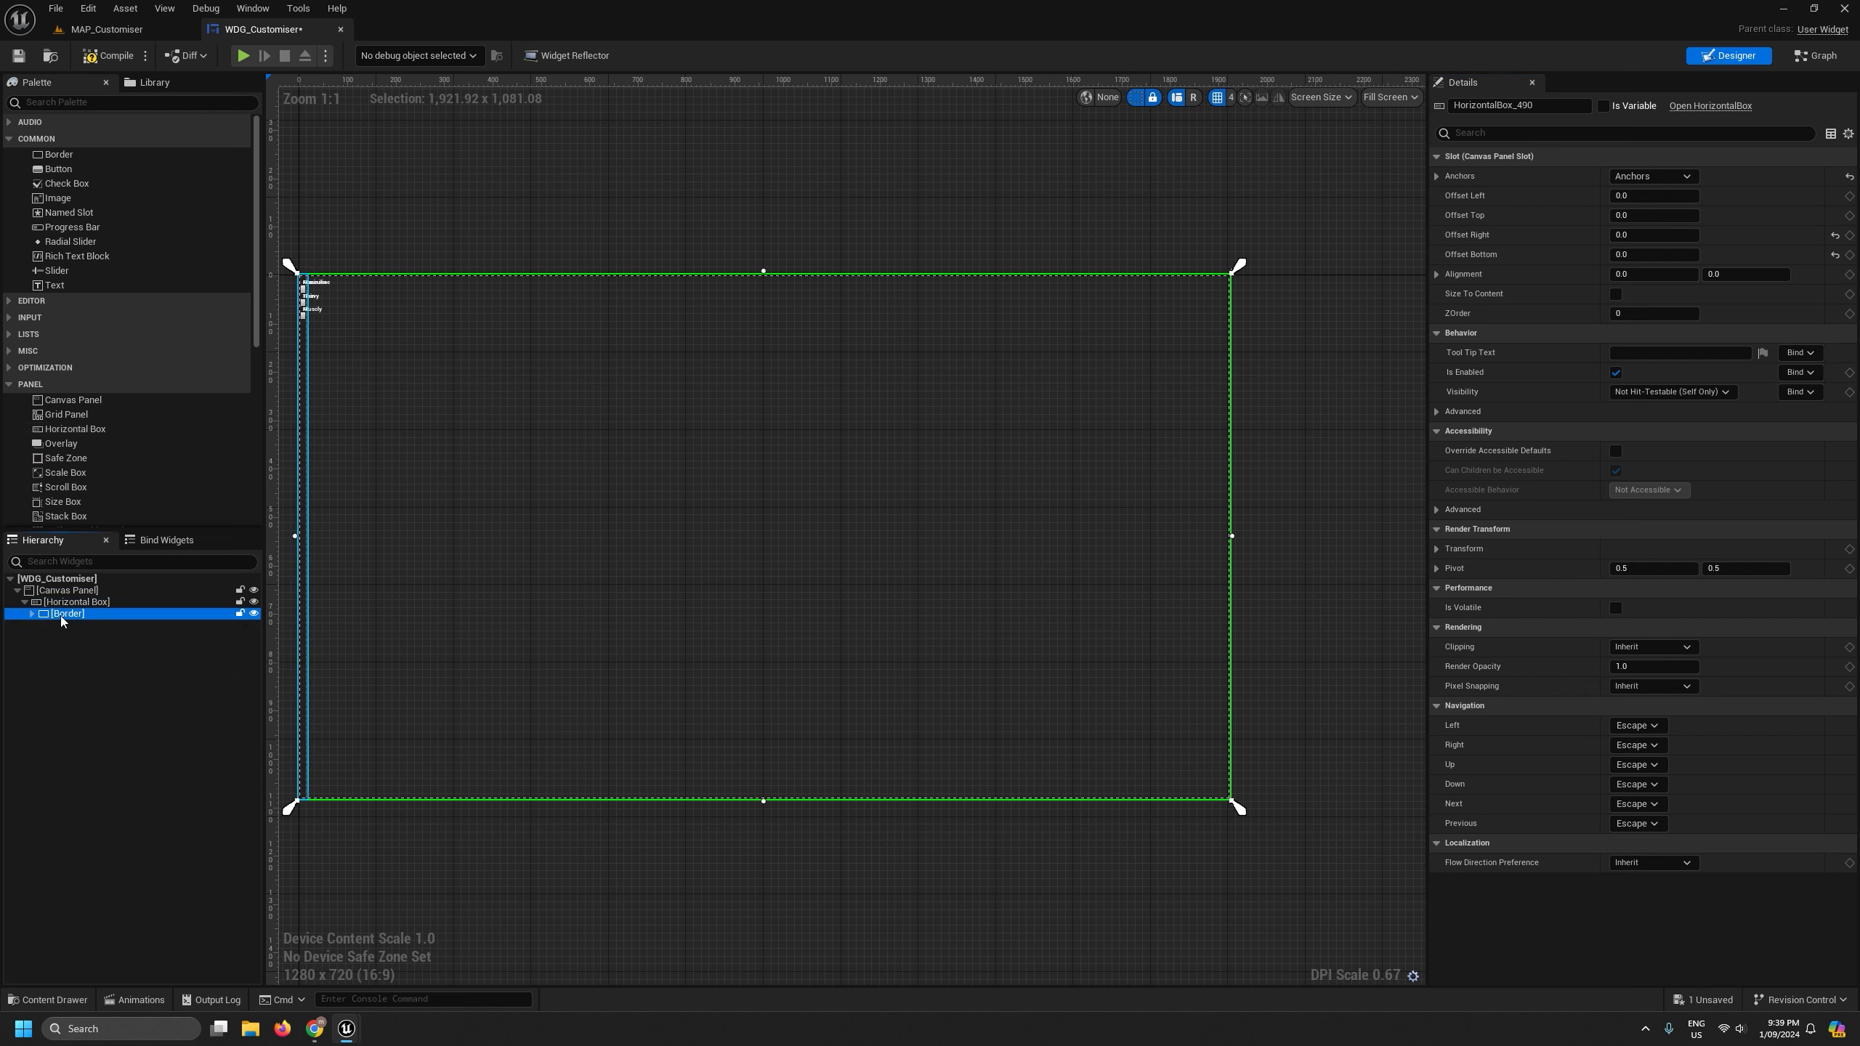
pyautogui.moveTo(61, 617); pyautogui.dragTo(66, 603)
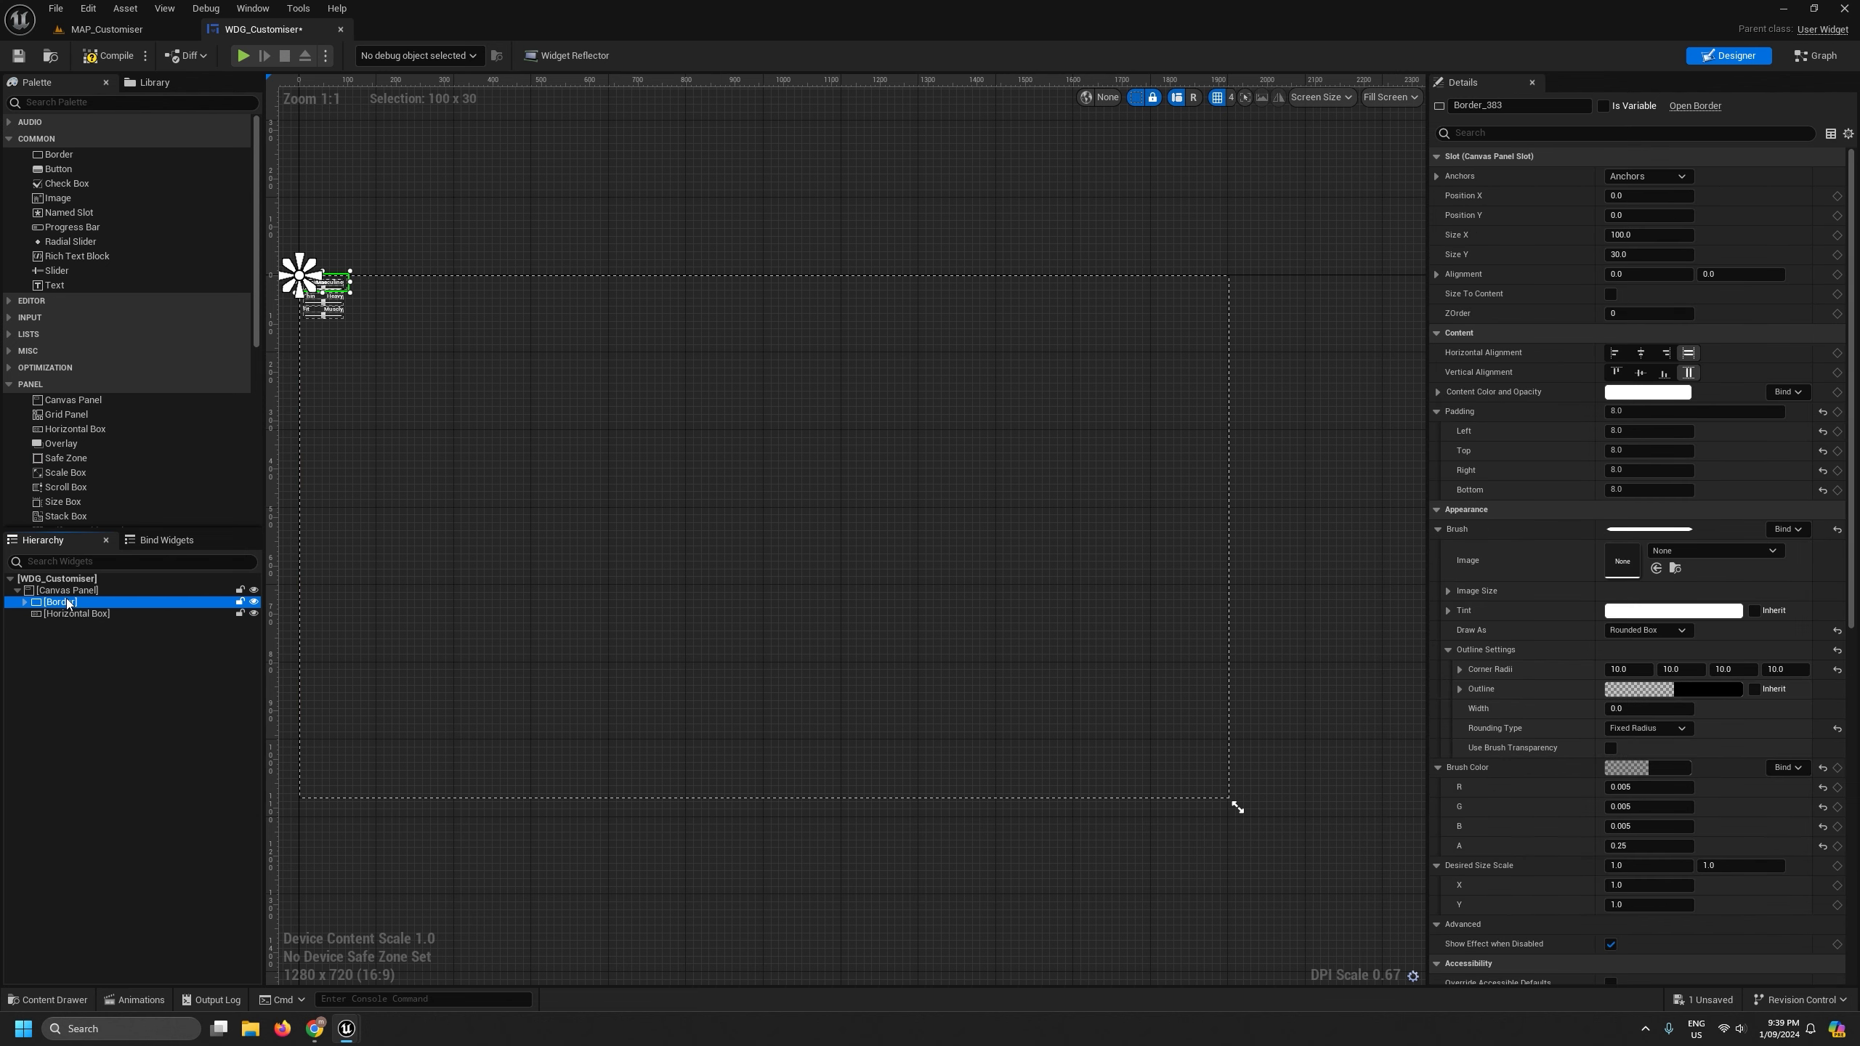
pyautogui.click(25, 602)
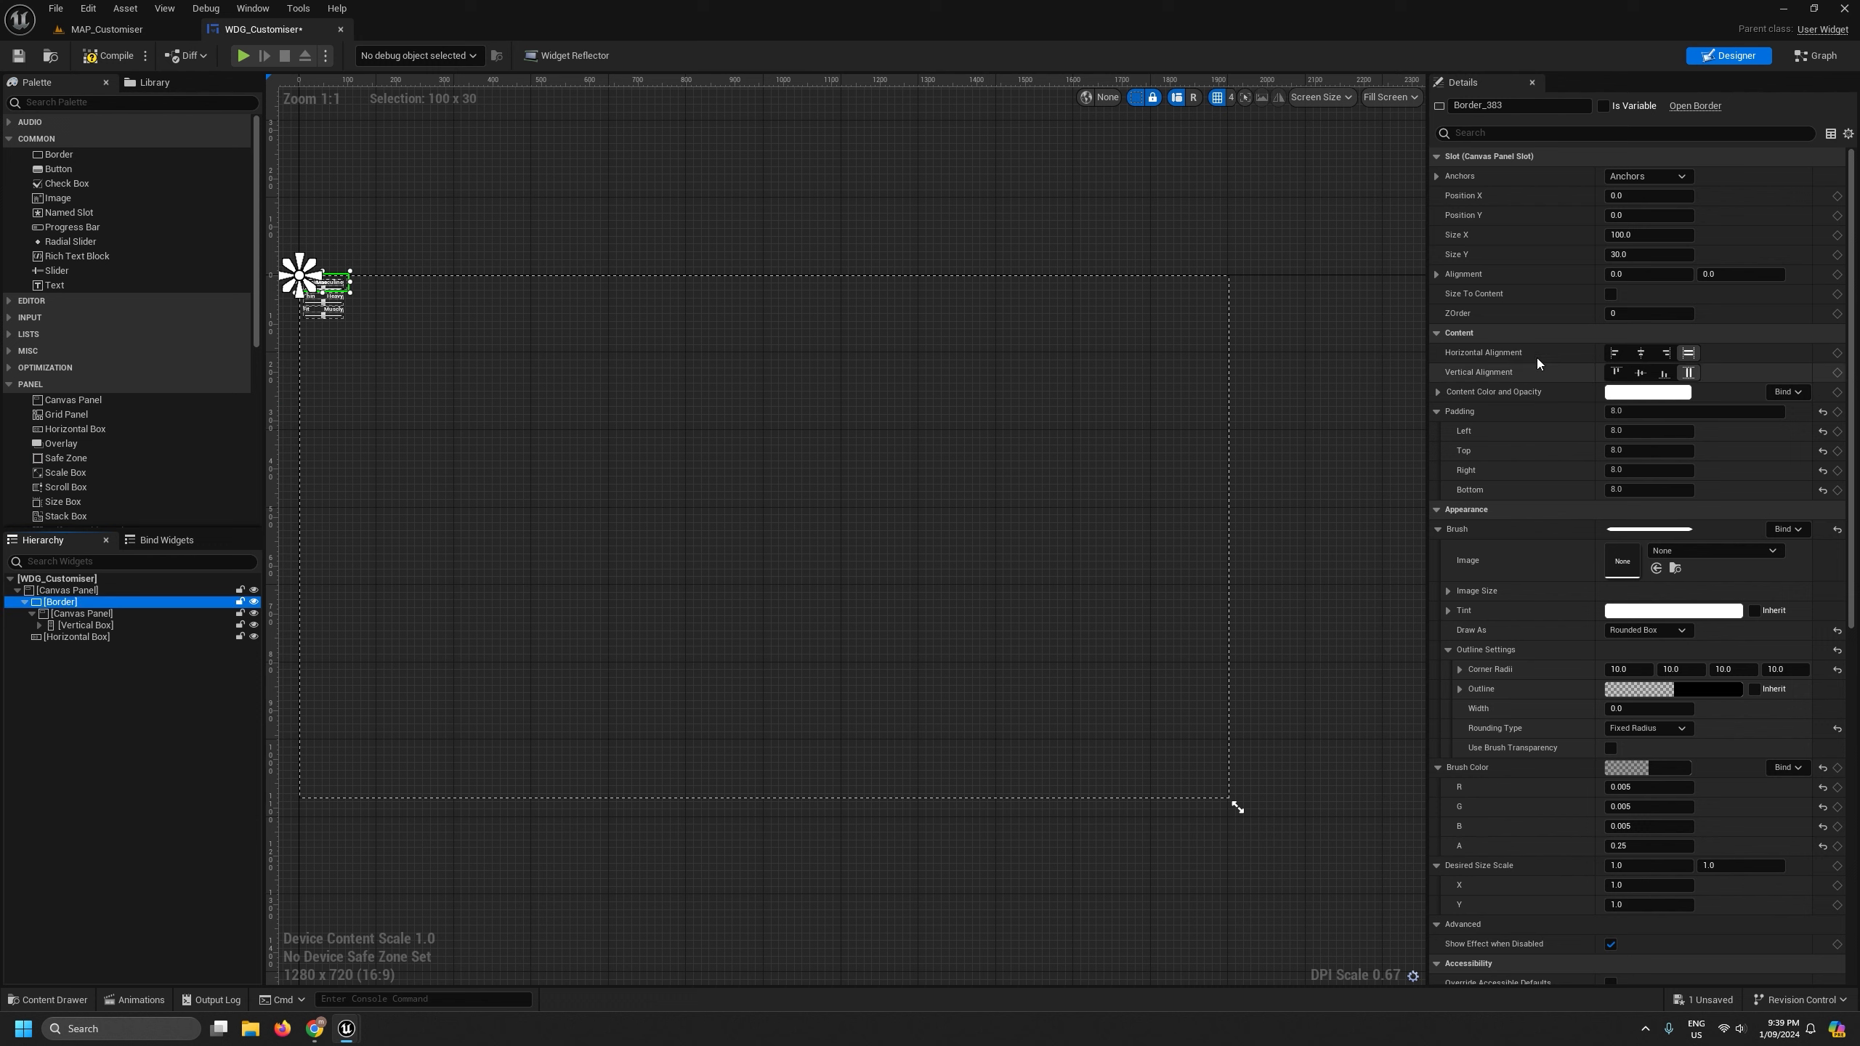
# - Anchor the Border to the canvas's right edge with vertical stretch, and set its Offset Bottom and Position X to 0
pyautogui.click(1659, 181)
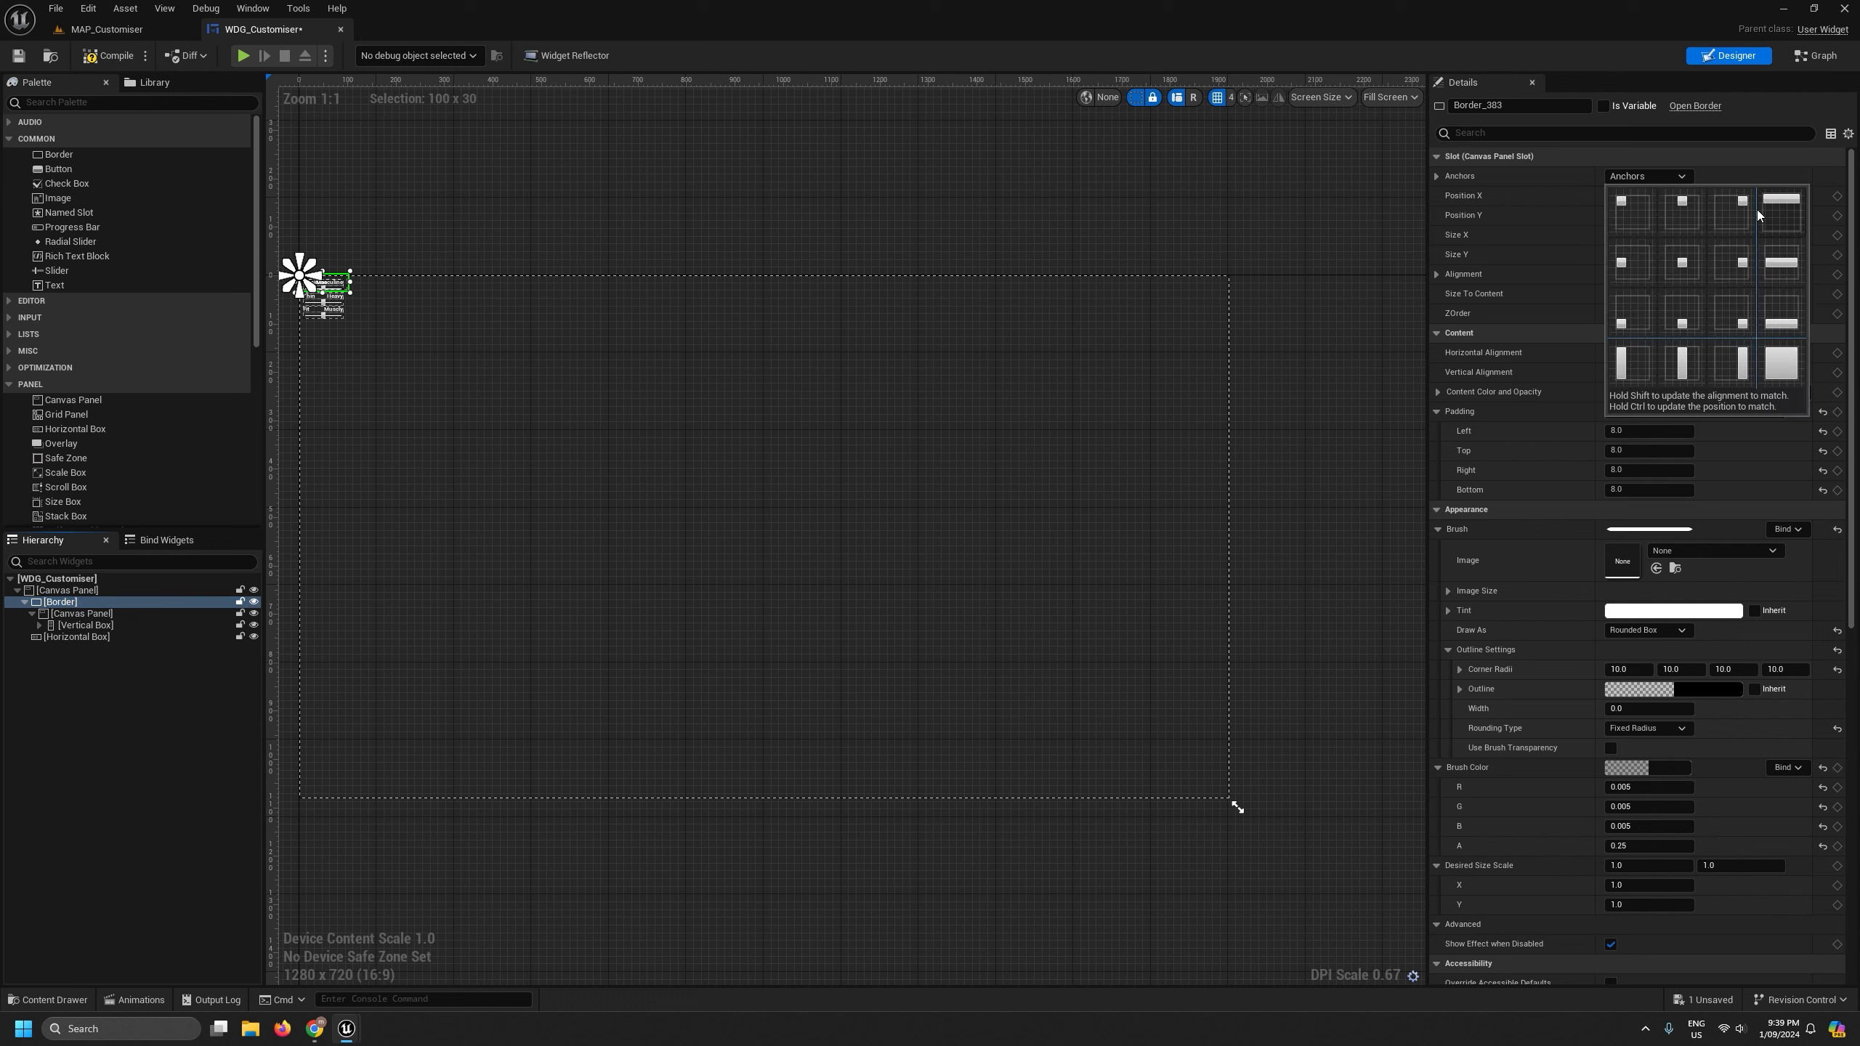
pyautogui.click(1739, 369)
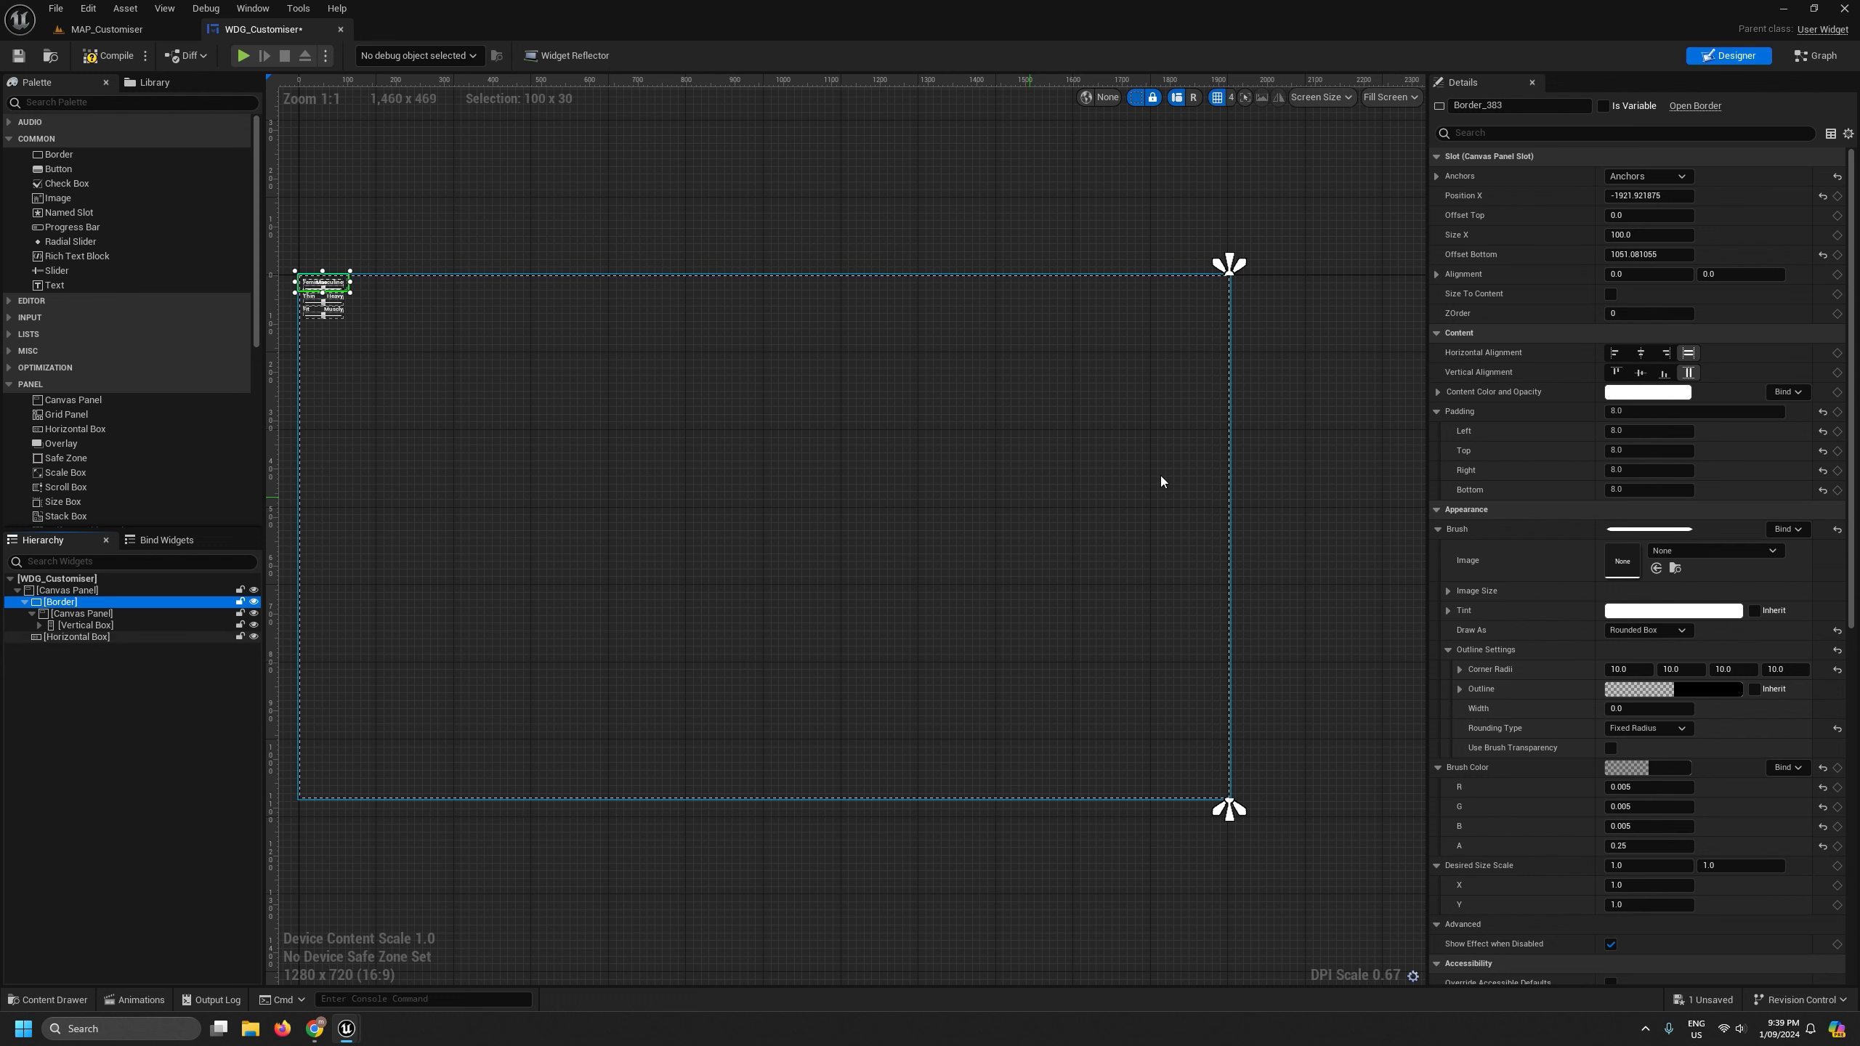
pyautogui.click(1647, 254)
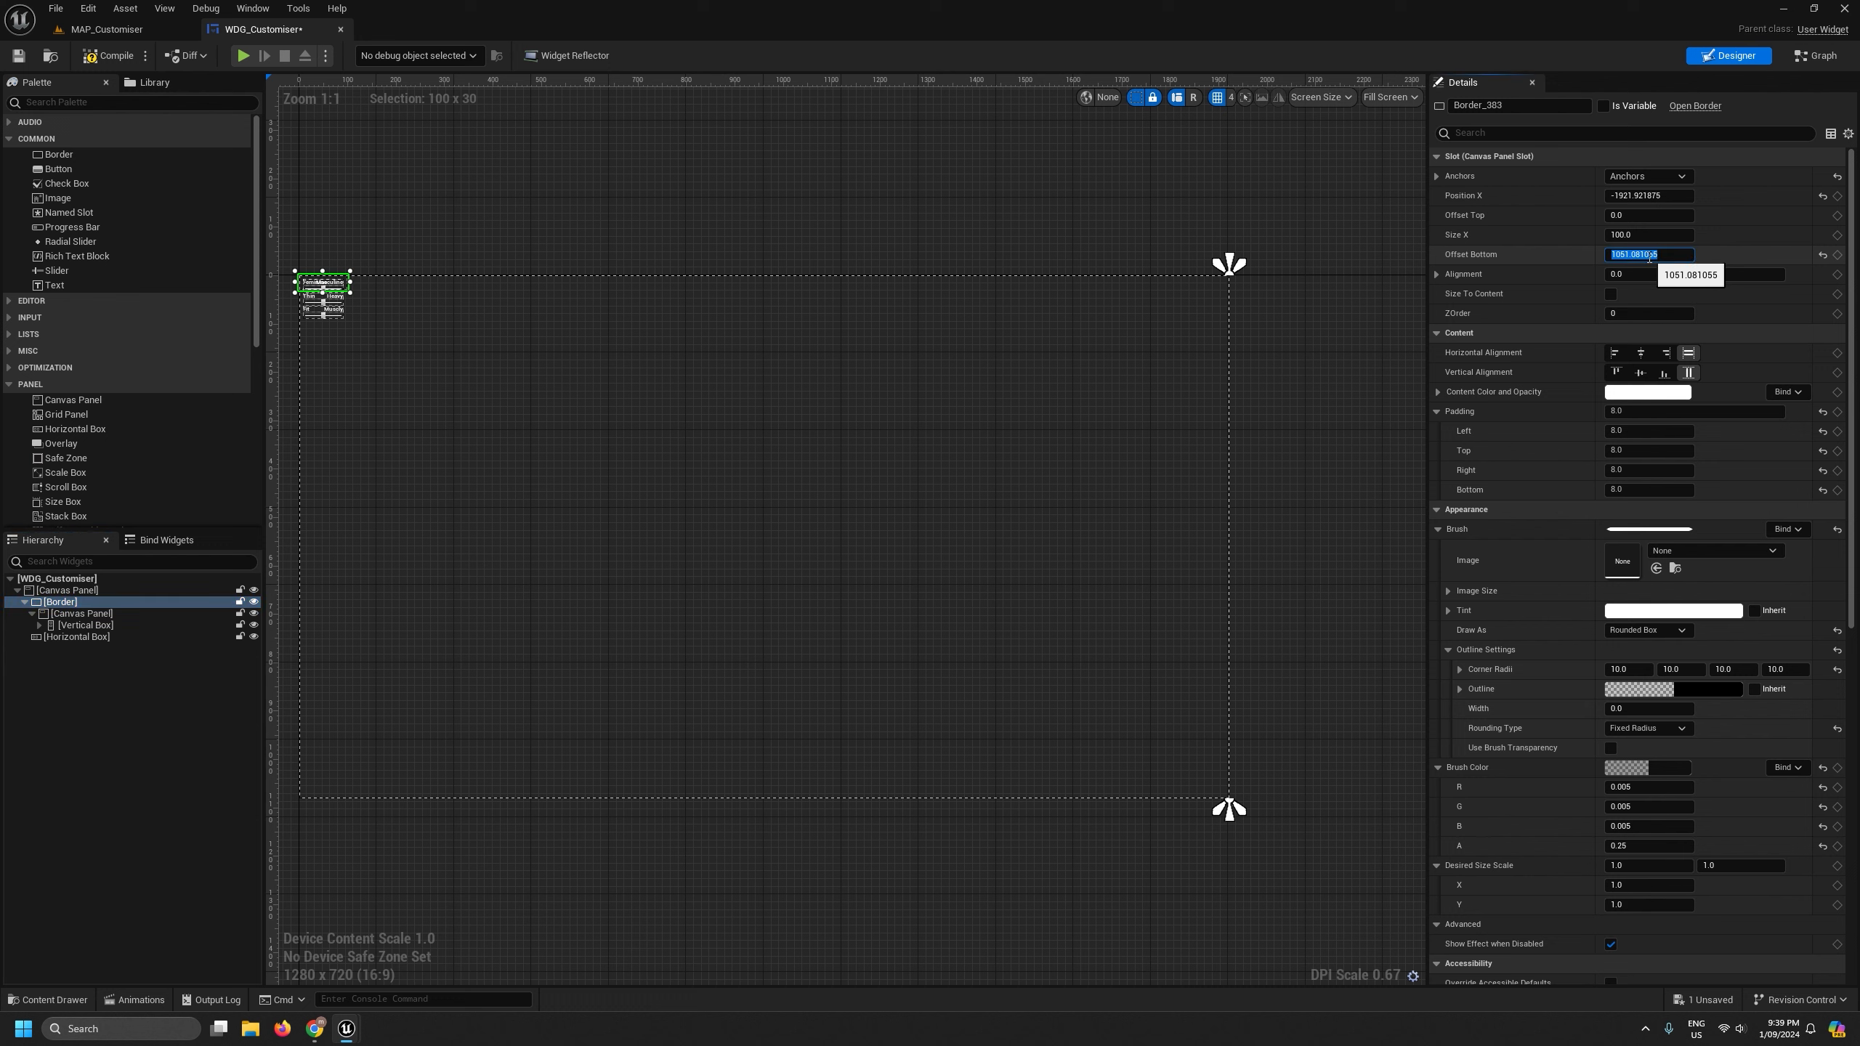
pyautogui.write('0')
pyautogui.press('Return')
pyautogui.click(1657, 196)
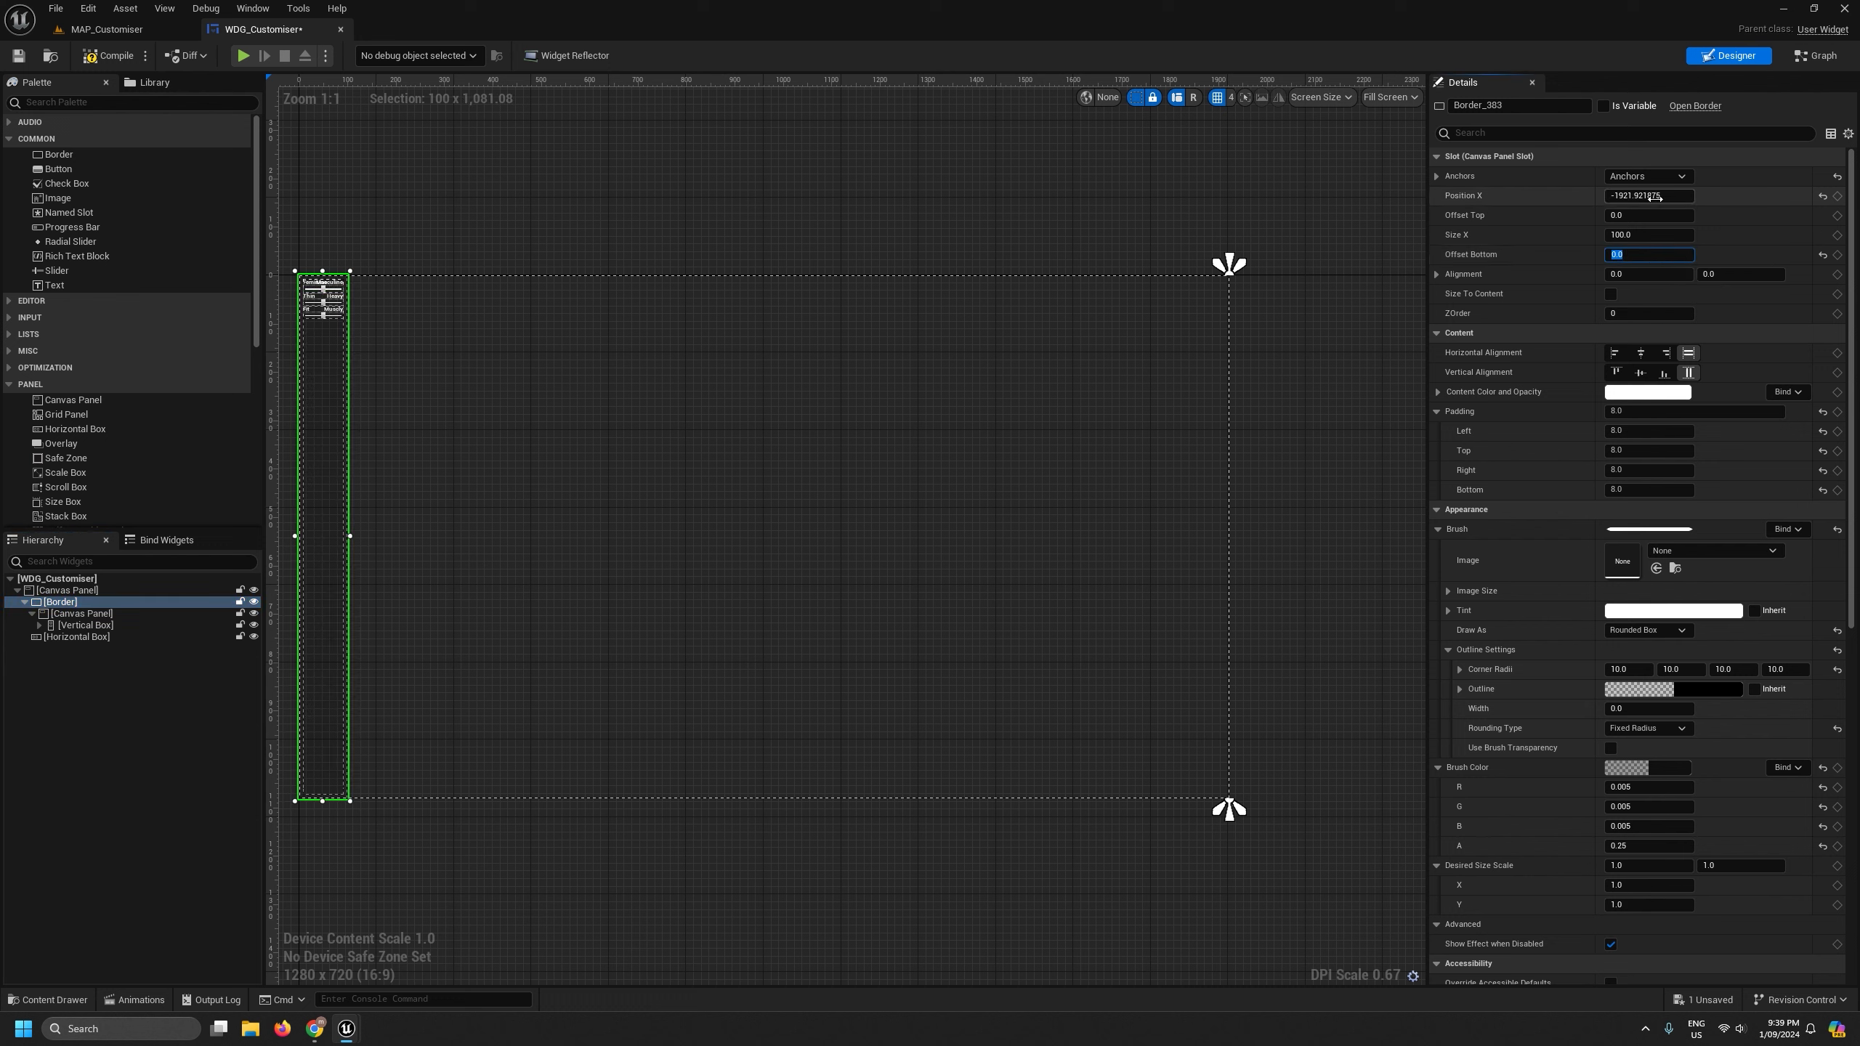
pyautogui.write('0')
pyautogui.press('Return')
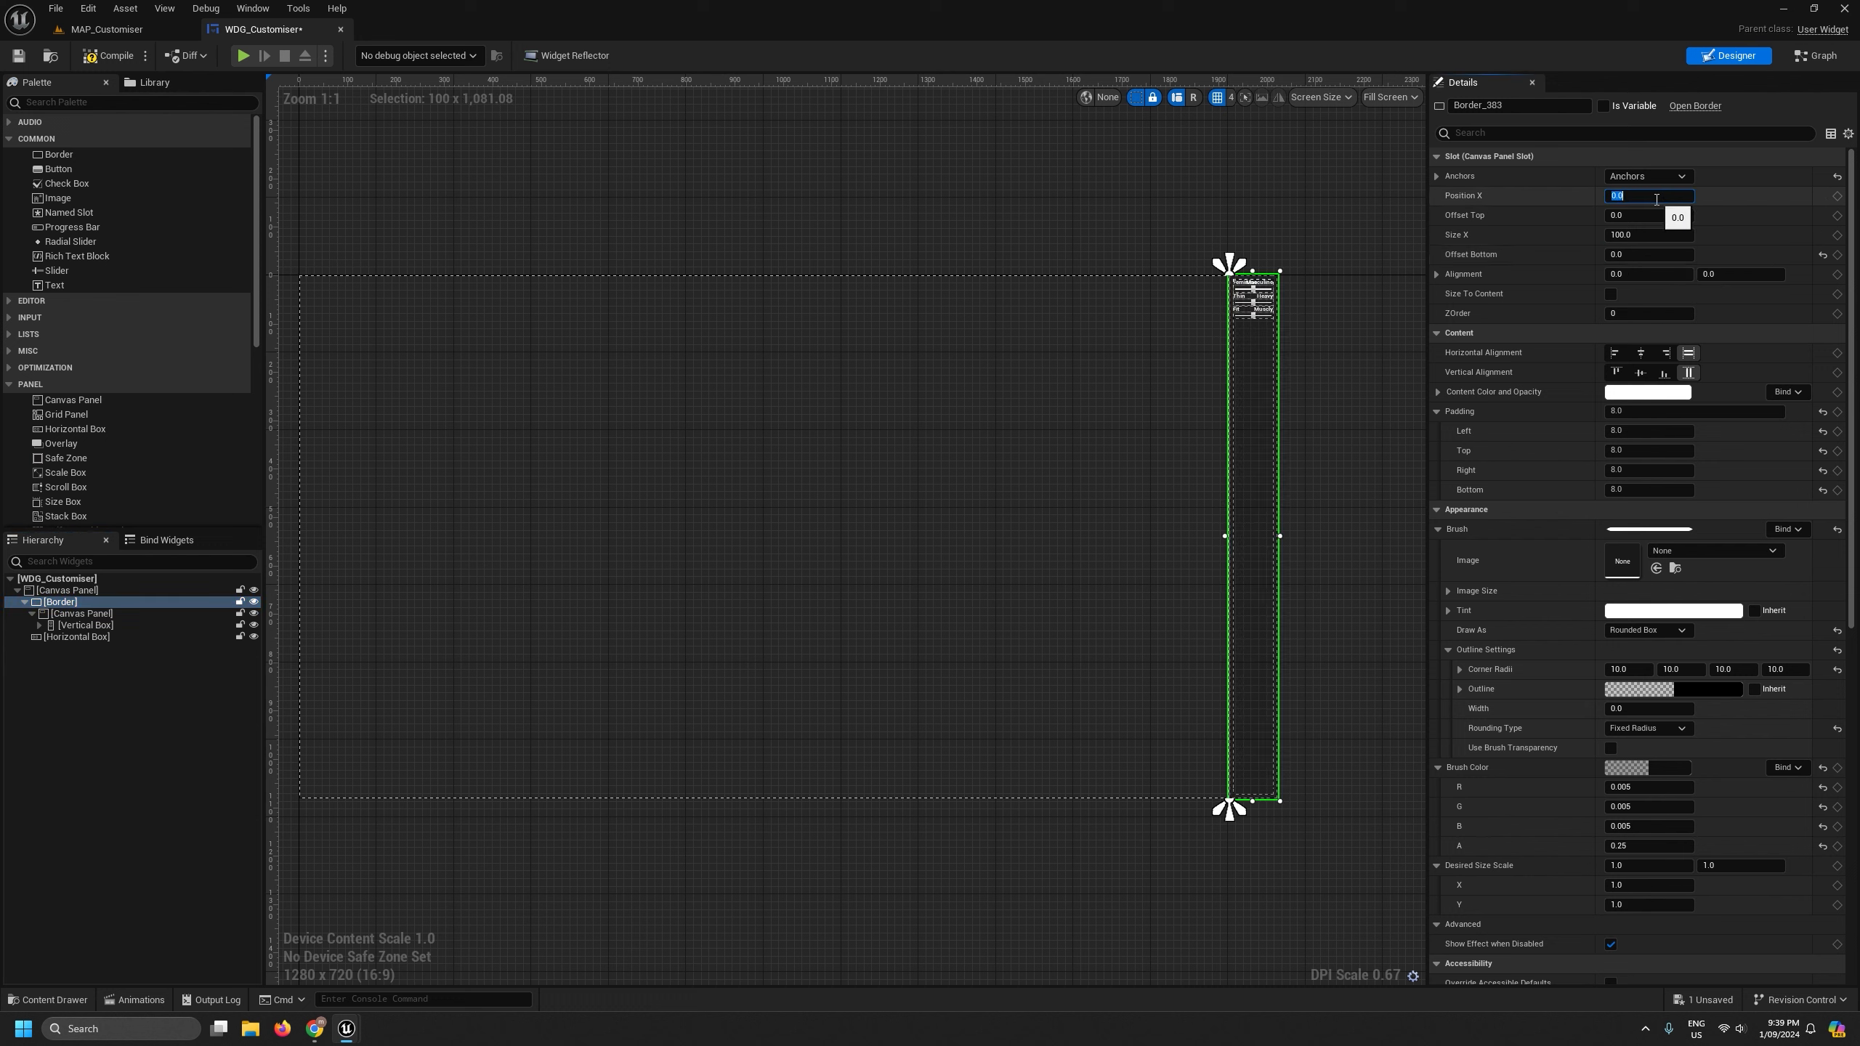
# - Set the Border's Size X to 260 and reapply its right-edge anchor with vertical stretch
pyautogui.click(1646, 234)
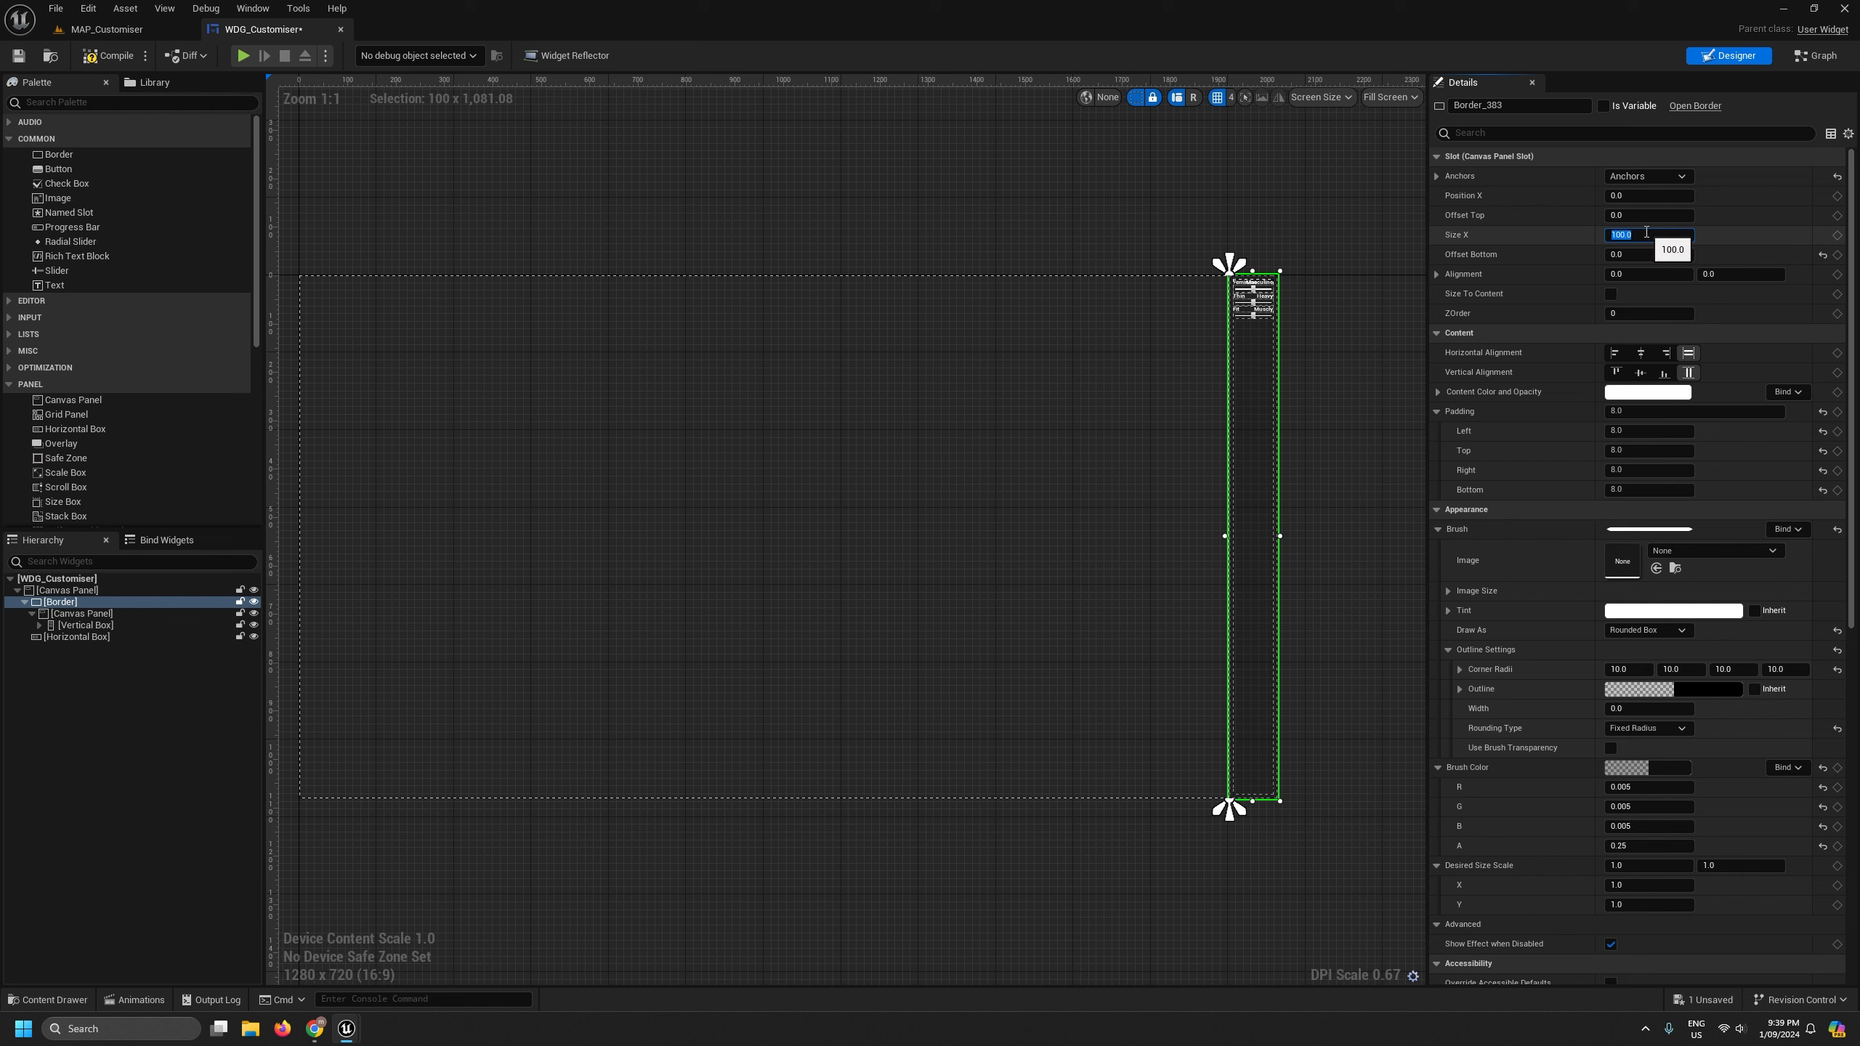
pyautogui.write('260')
pyautogui.press('Return')
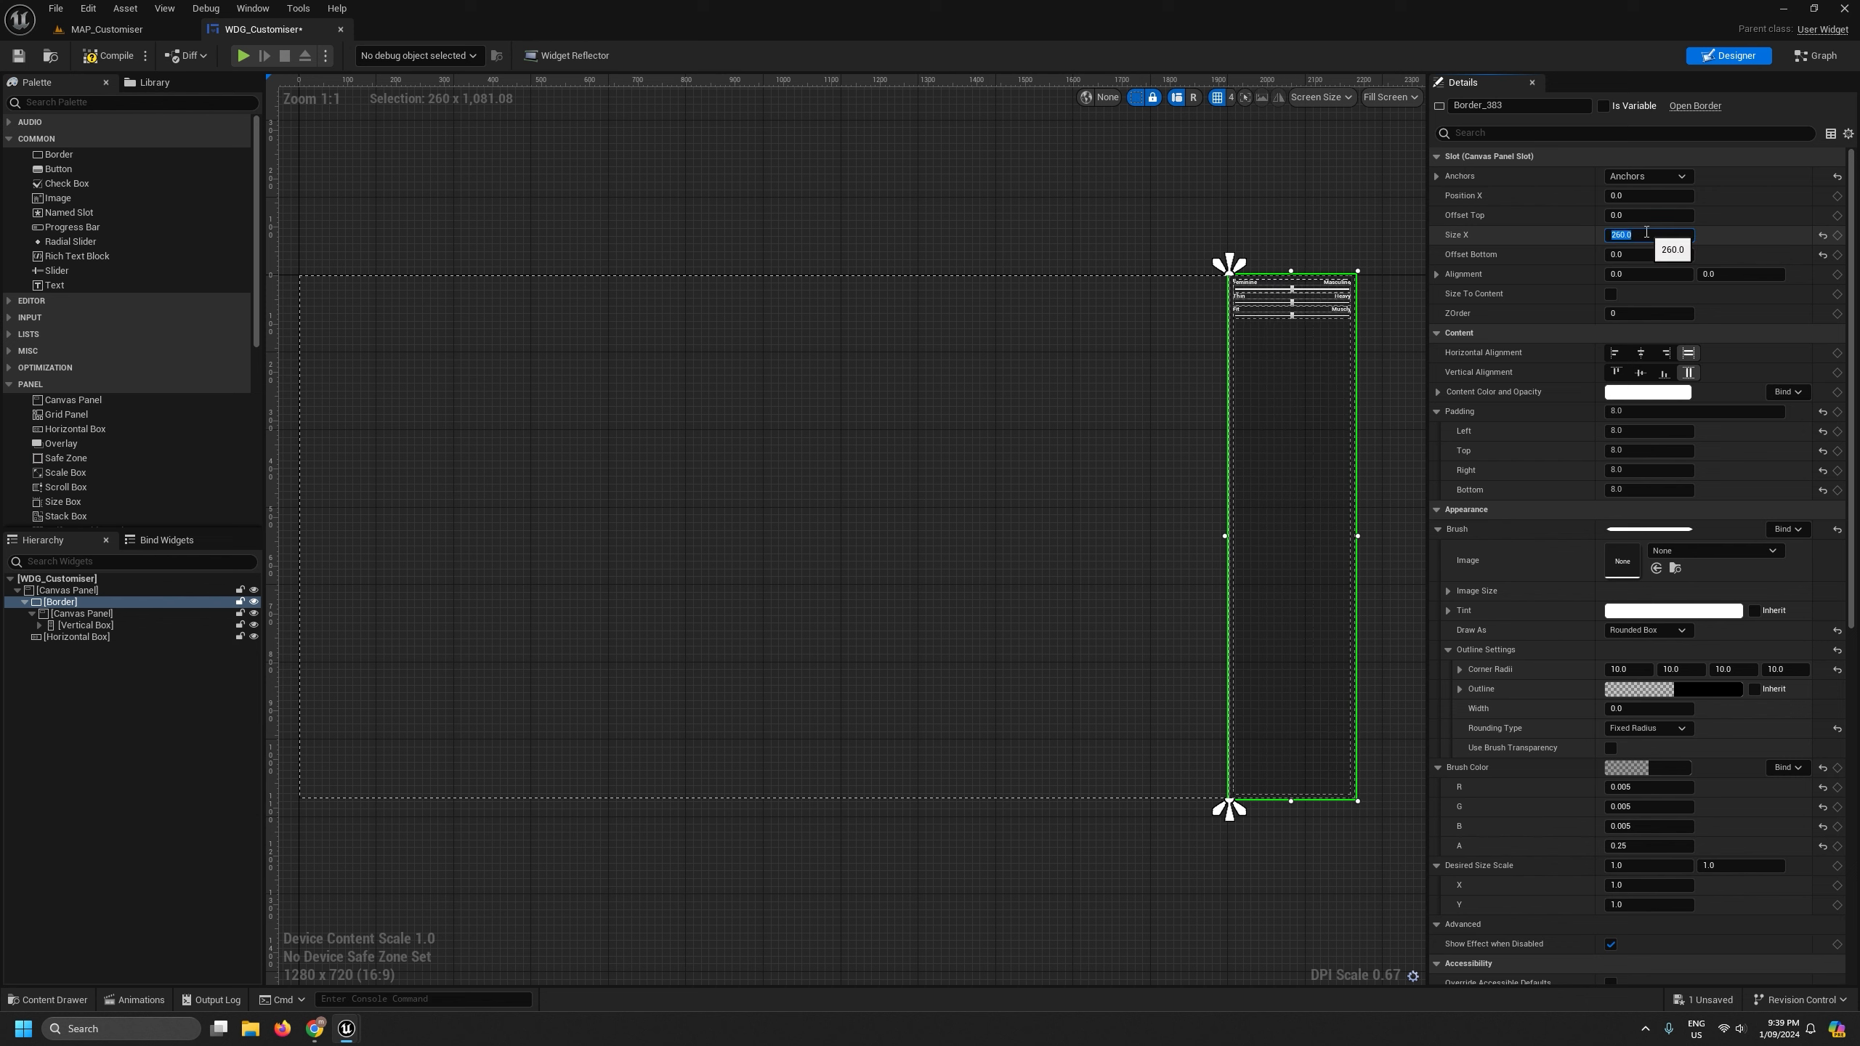
pyautogui.click(1677, 177)
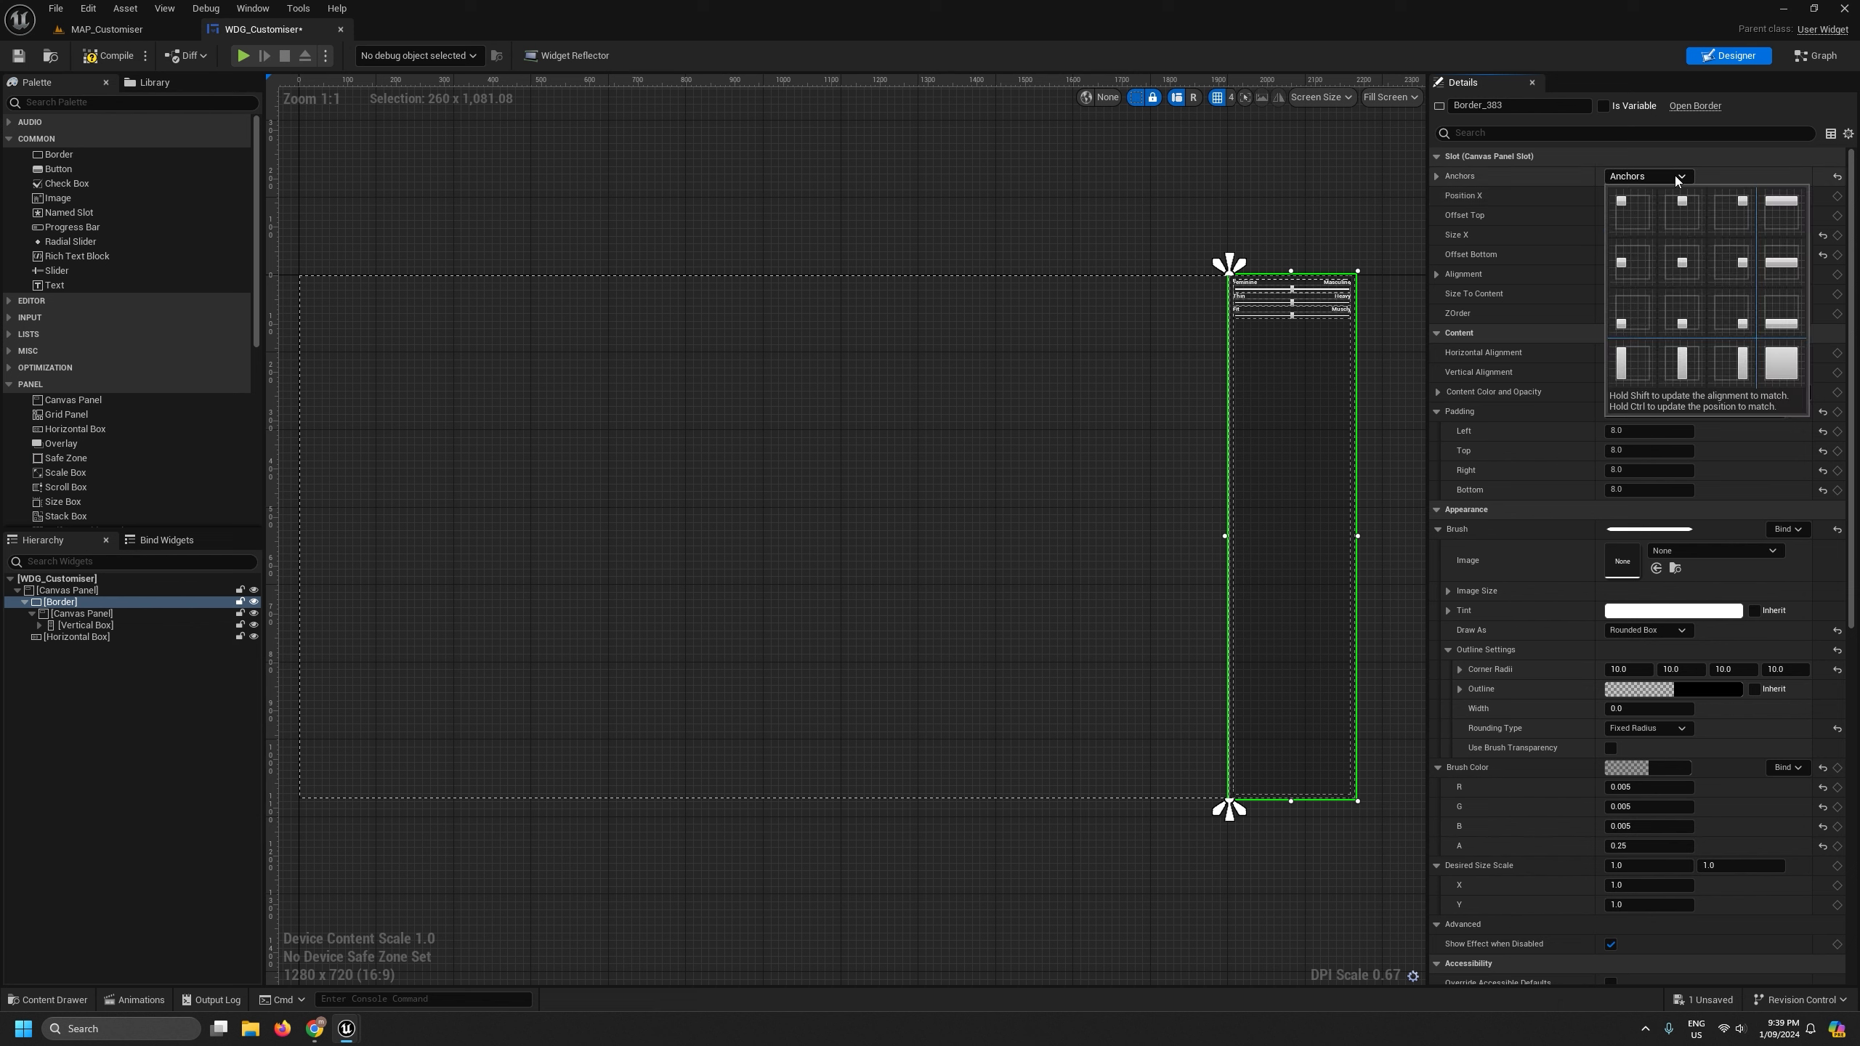
pyautogui.click(1733, 357)
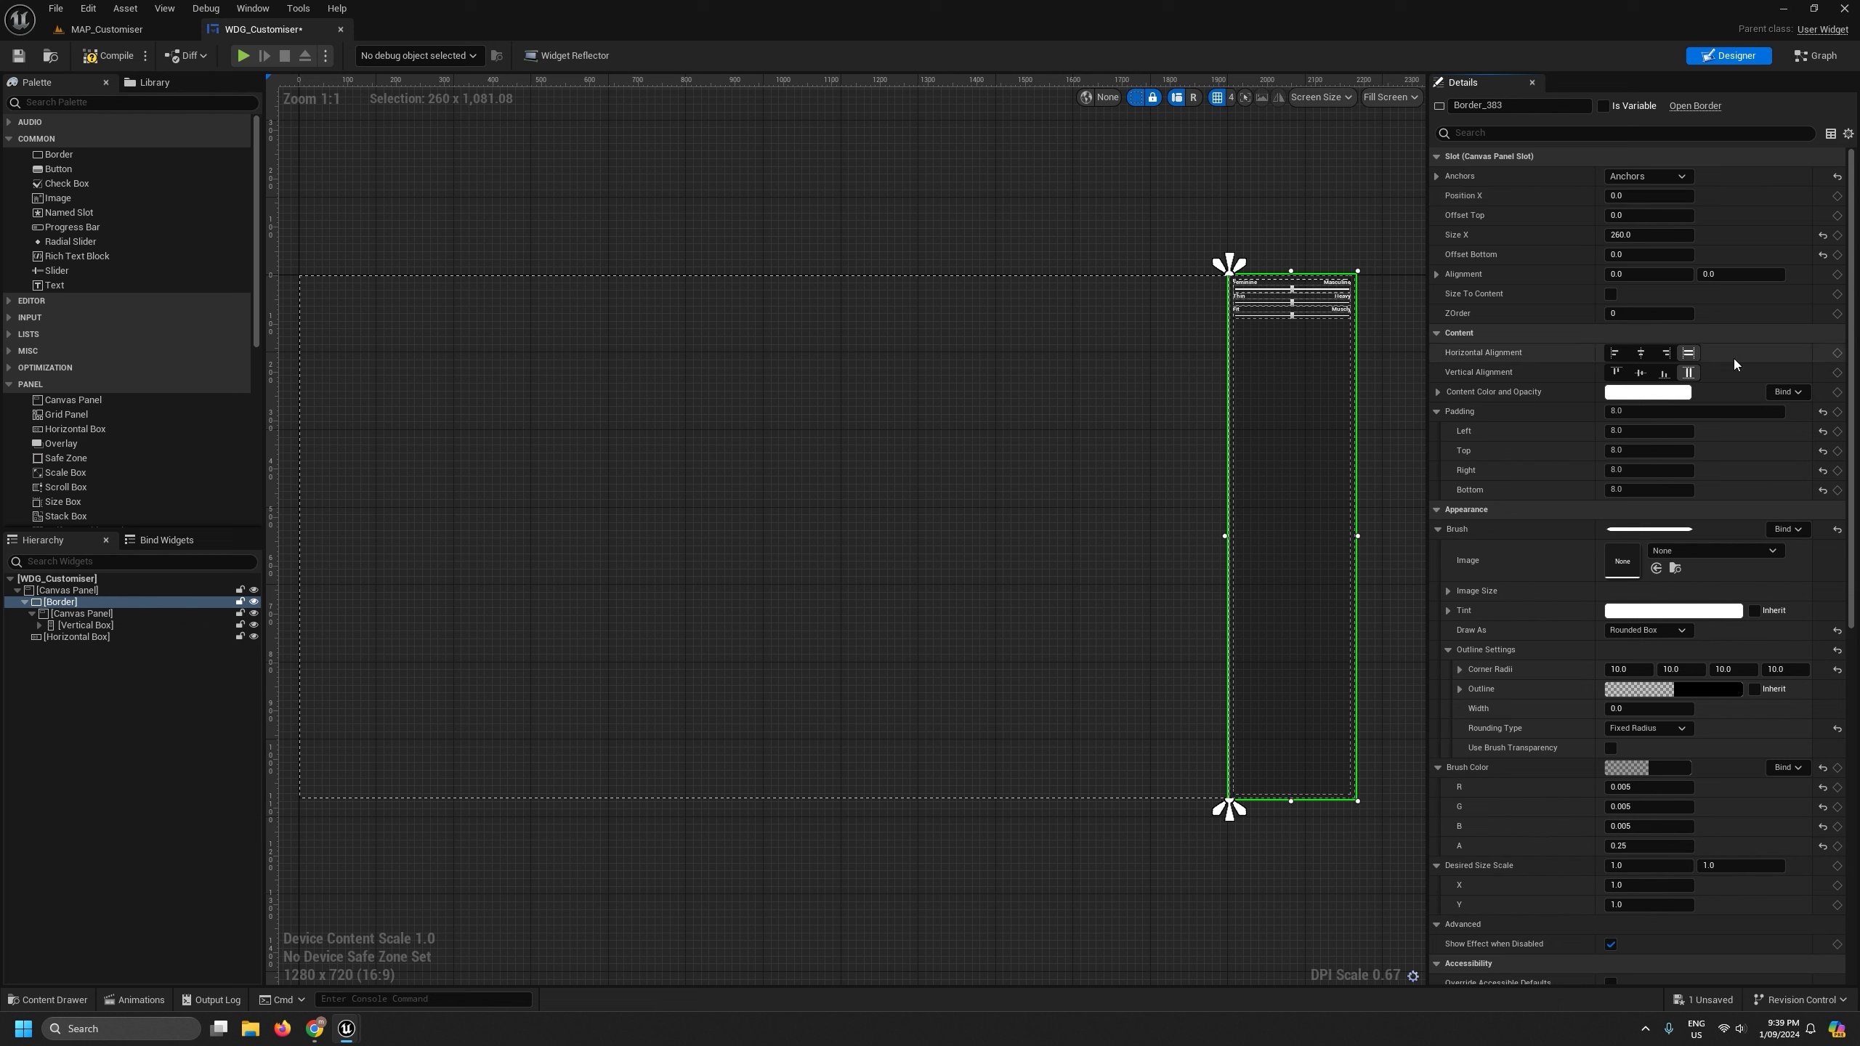
# - Set the Border's Position X to -260 so the slider panel sits inside the canvas's right edge
pyautogui.click(1414, 413)
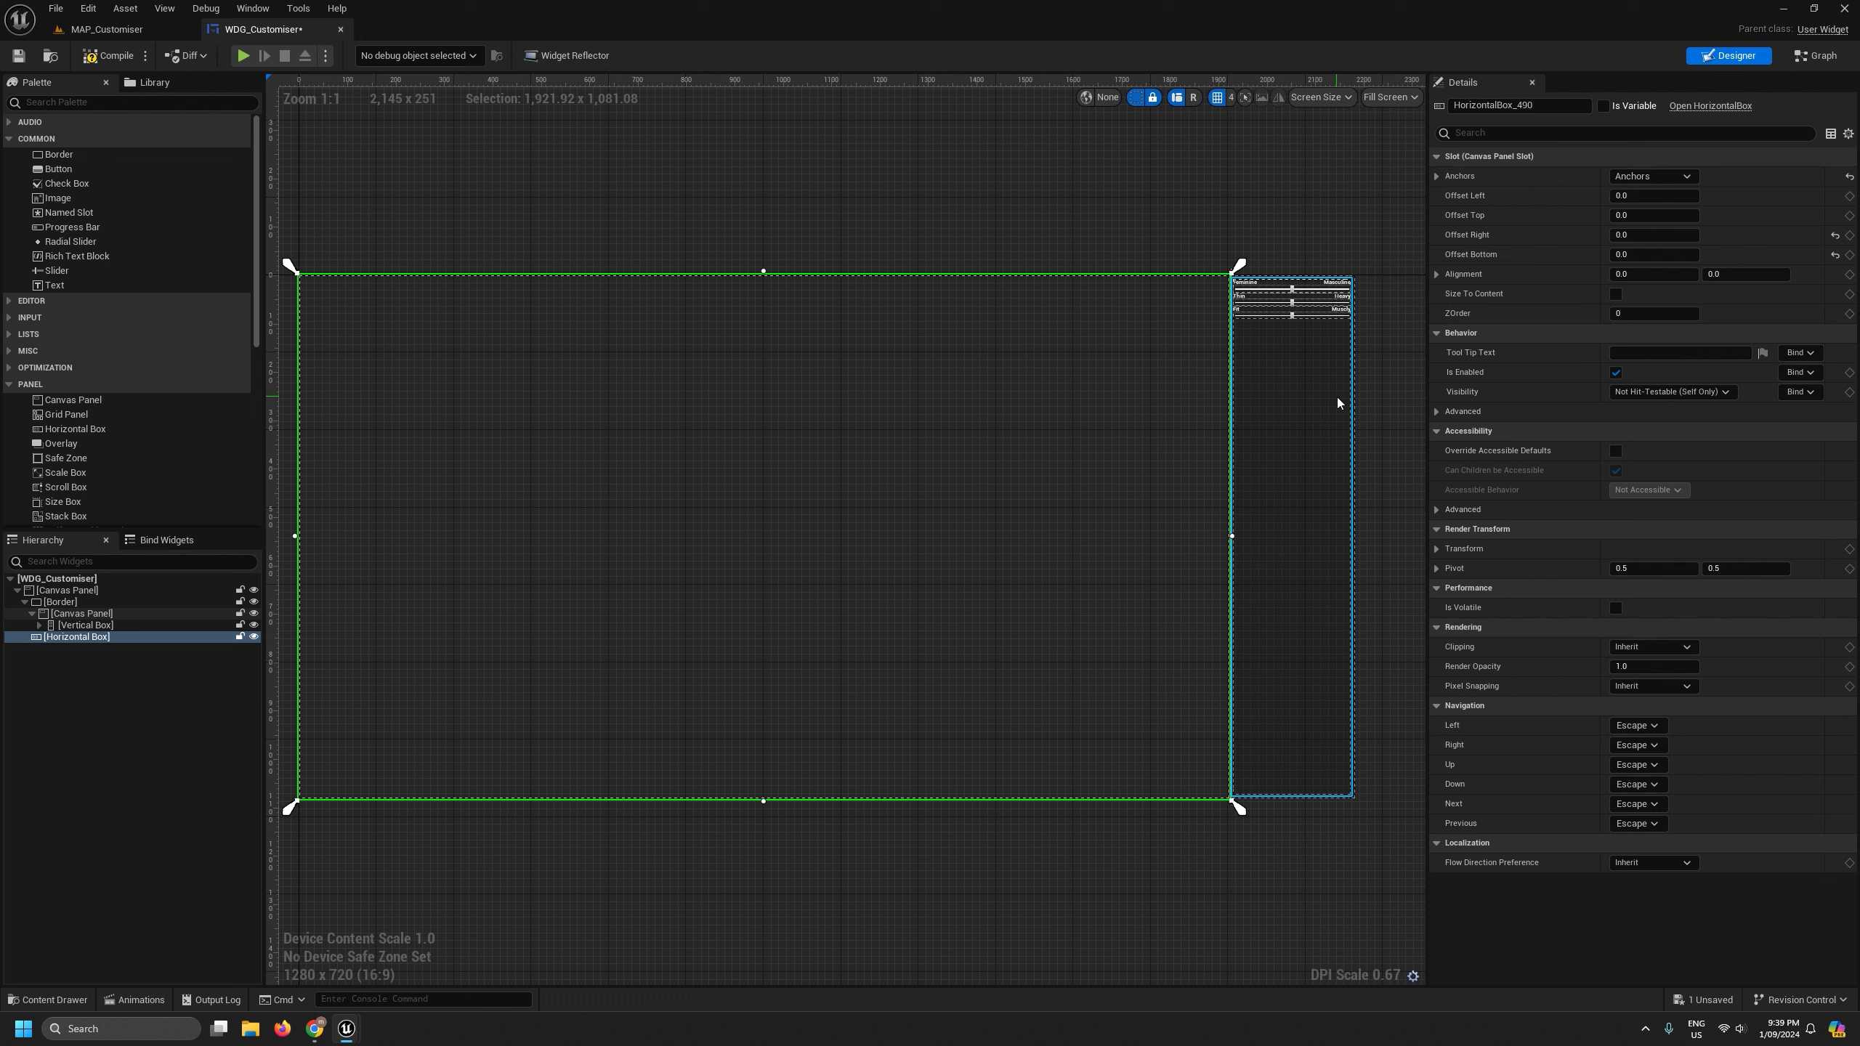
pyautogui.click(59, 602)
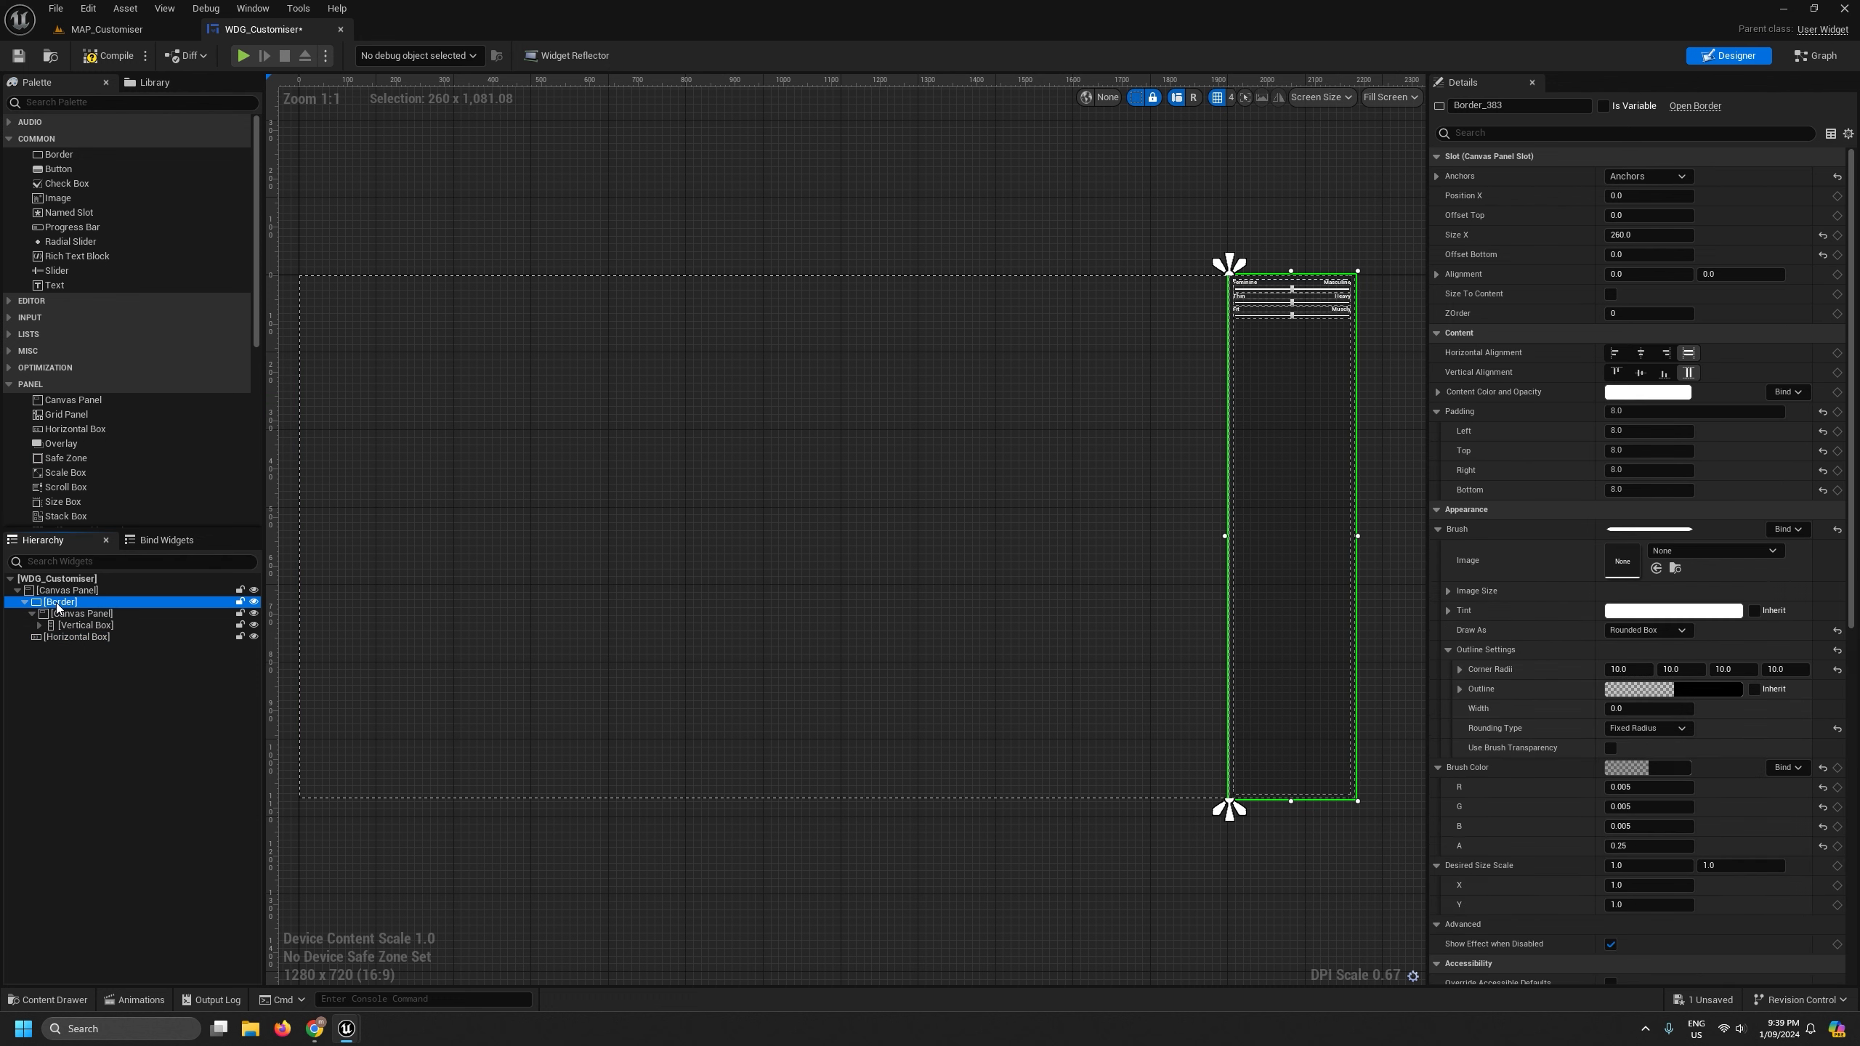
pyautogui.click(1645, 235)
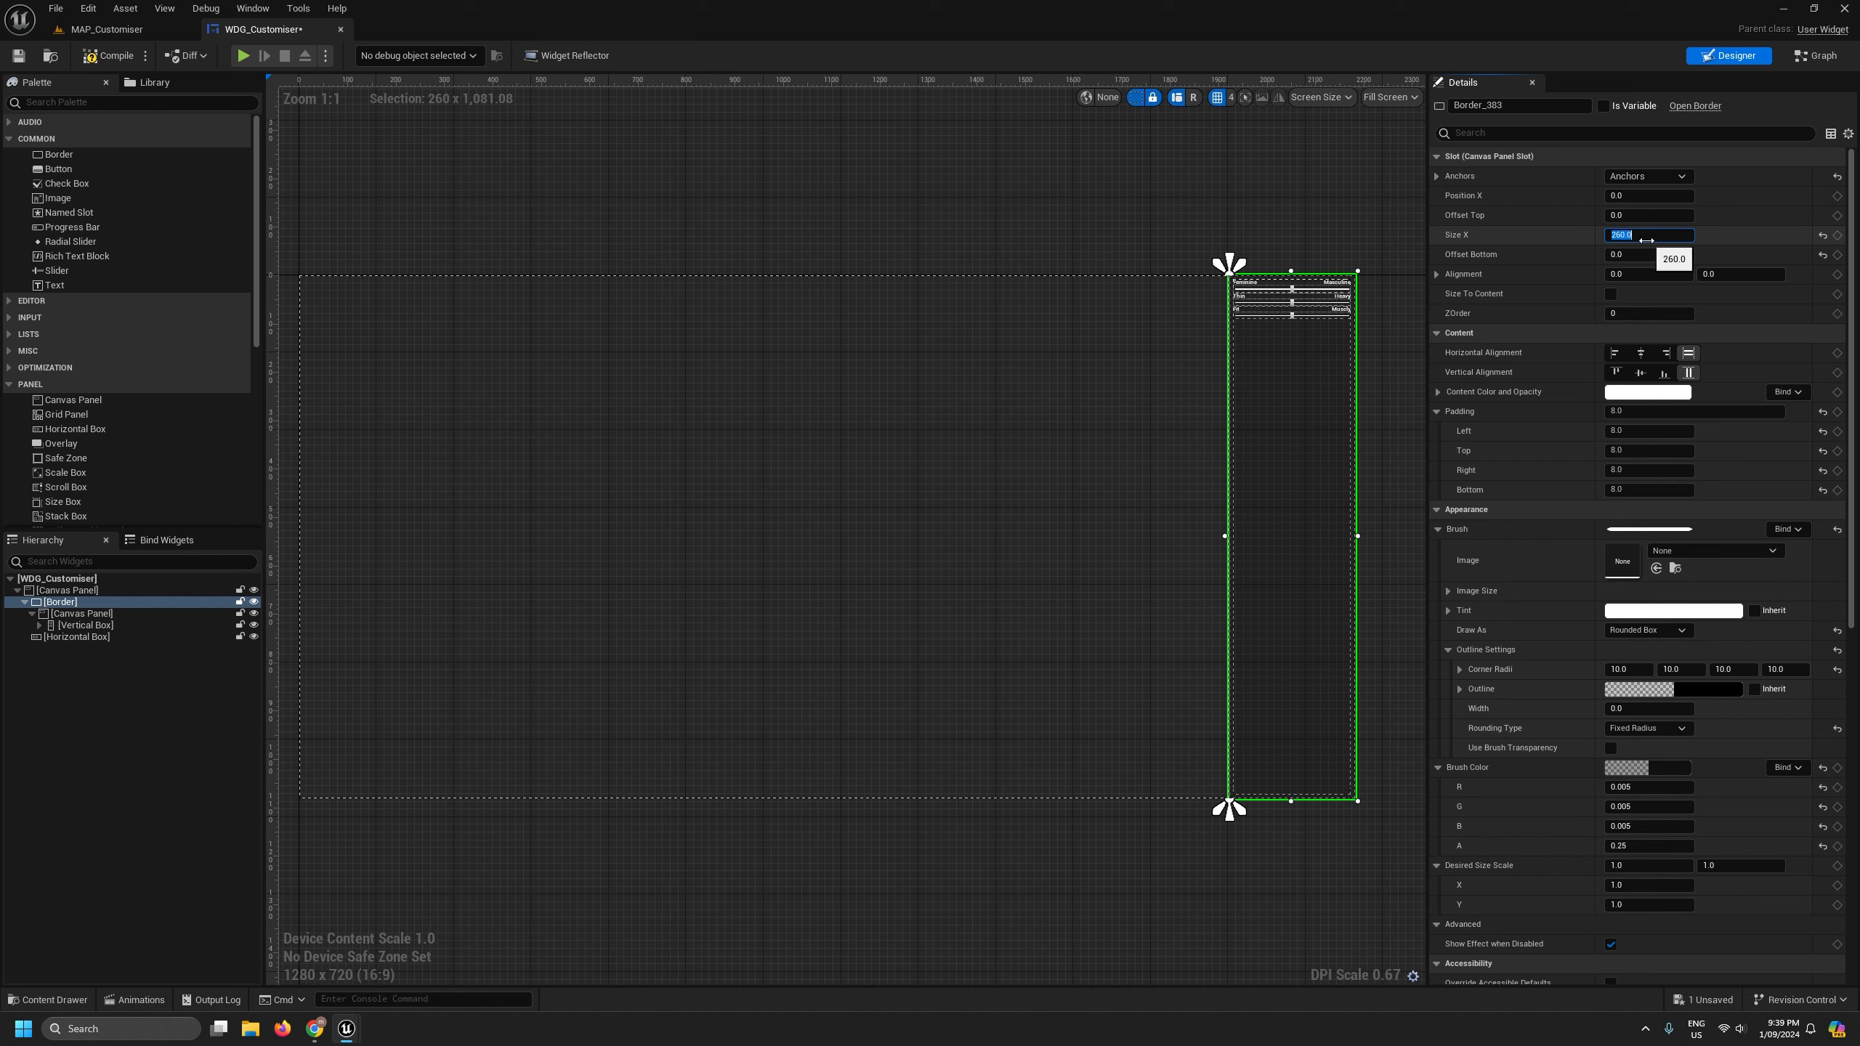
pyautogui.click(1648, 196)
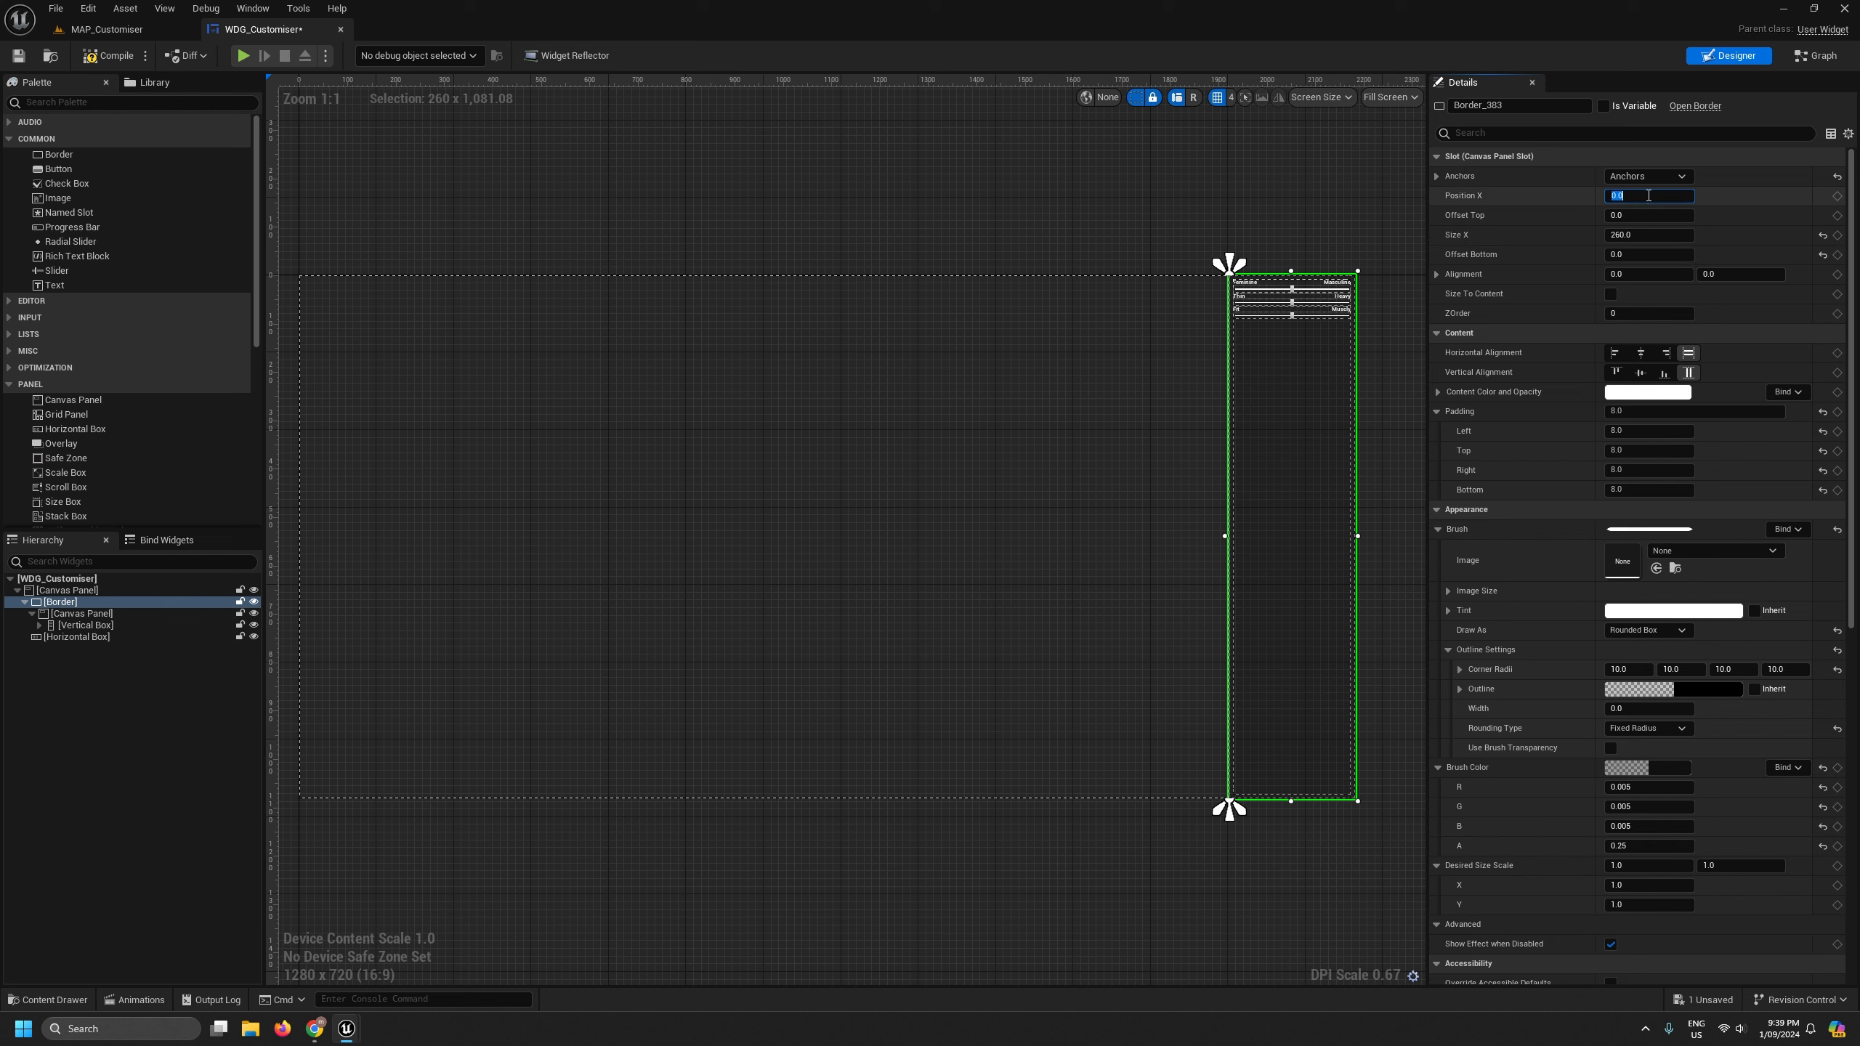
pyautogui.write('-260')
pyautogui.press('Return')
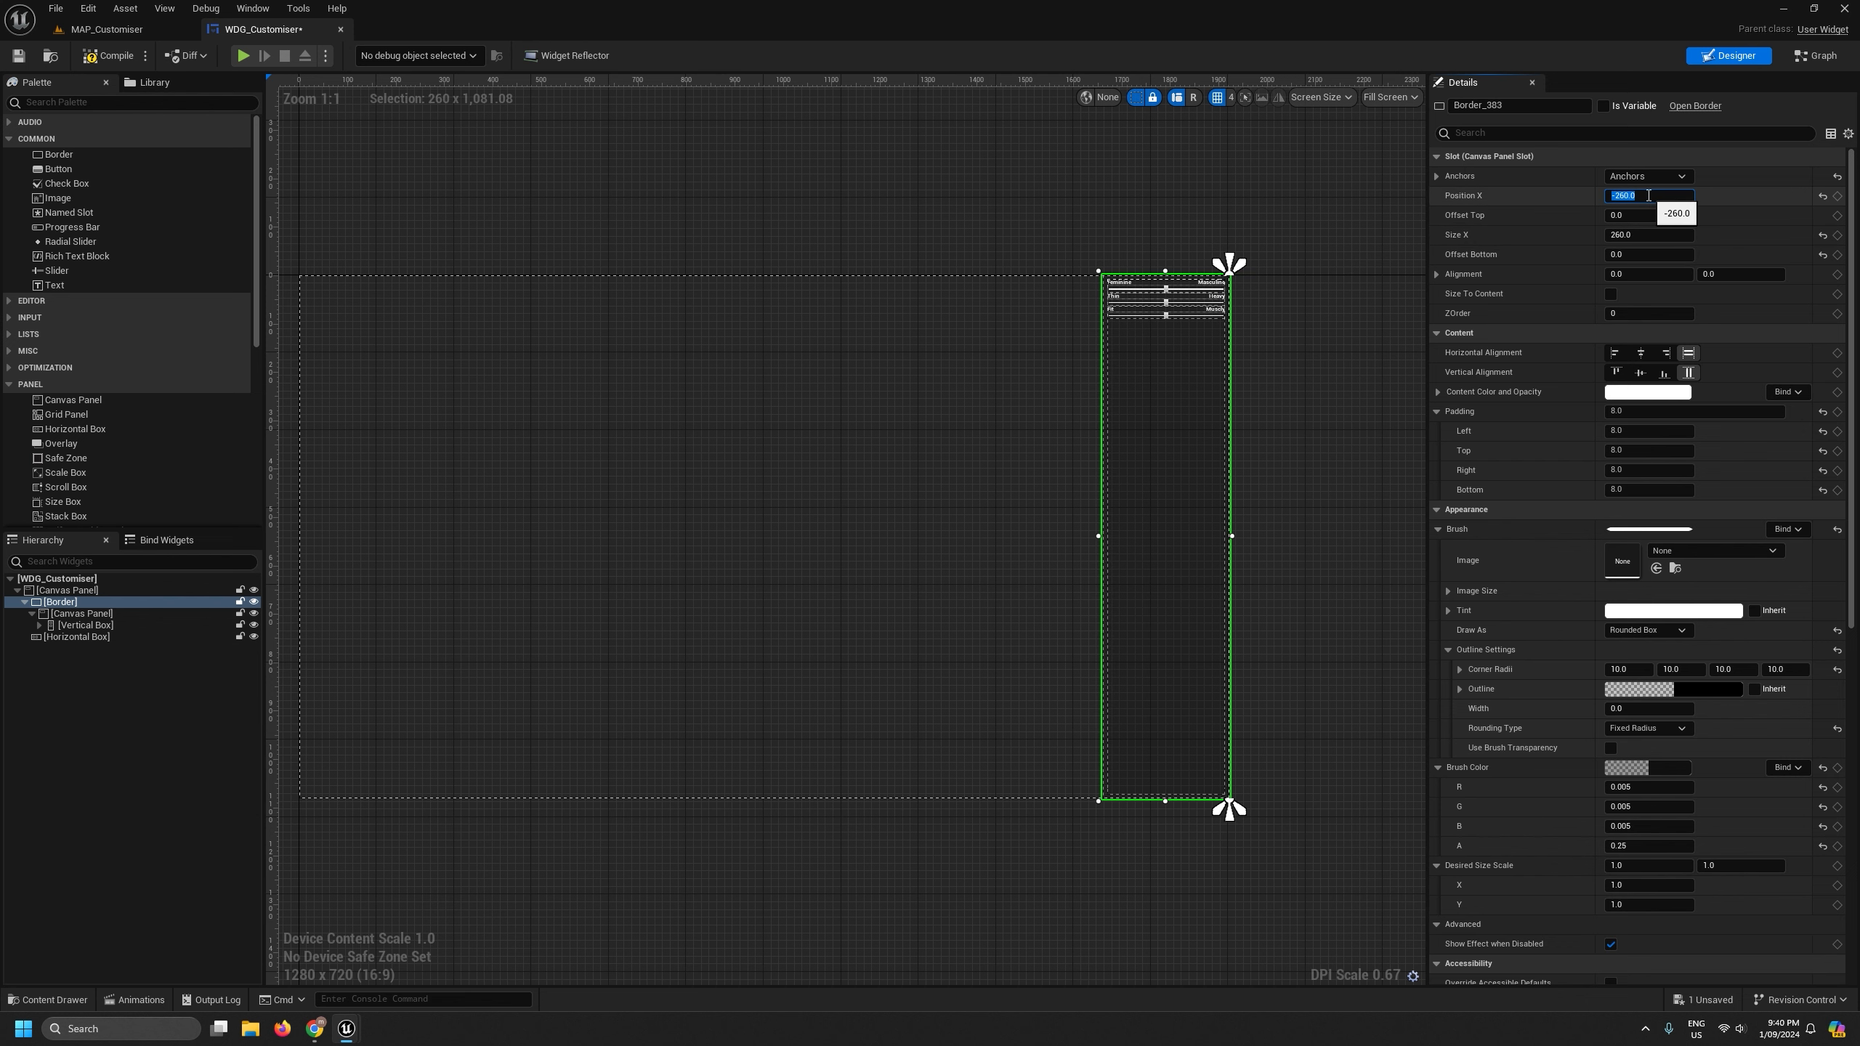
pyautogui.click(1267, 293)
pyautogui.scroll(5, 1248, 292)
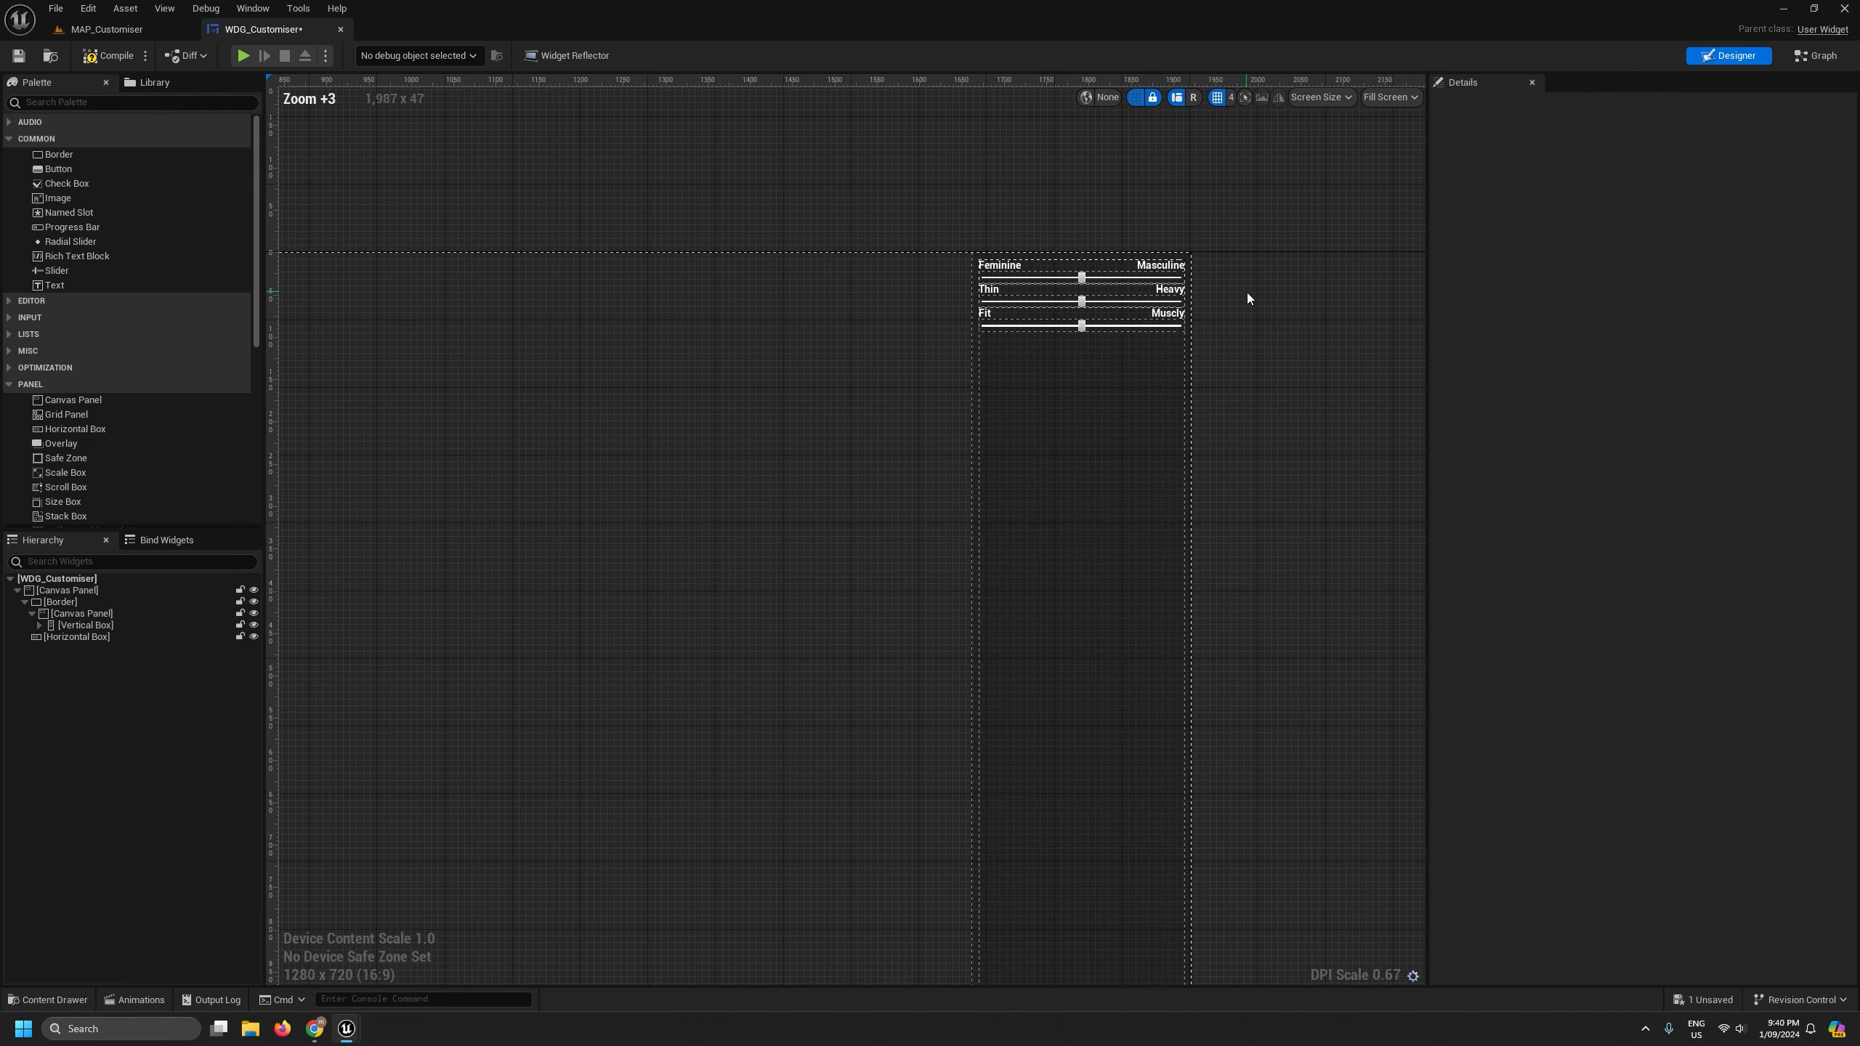
pyautogui.scroll(-7, 1243, 295)
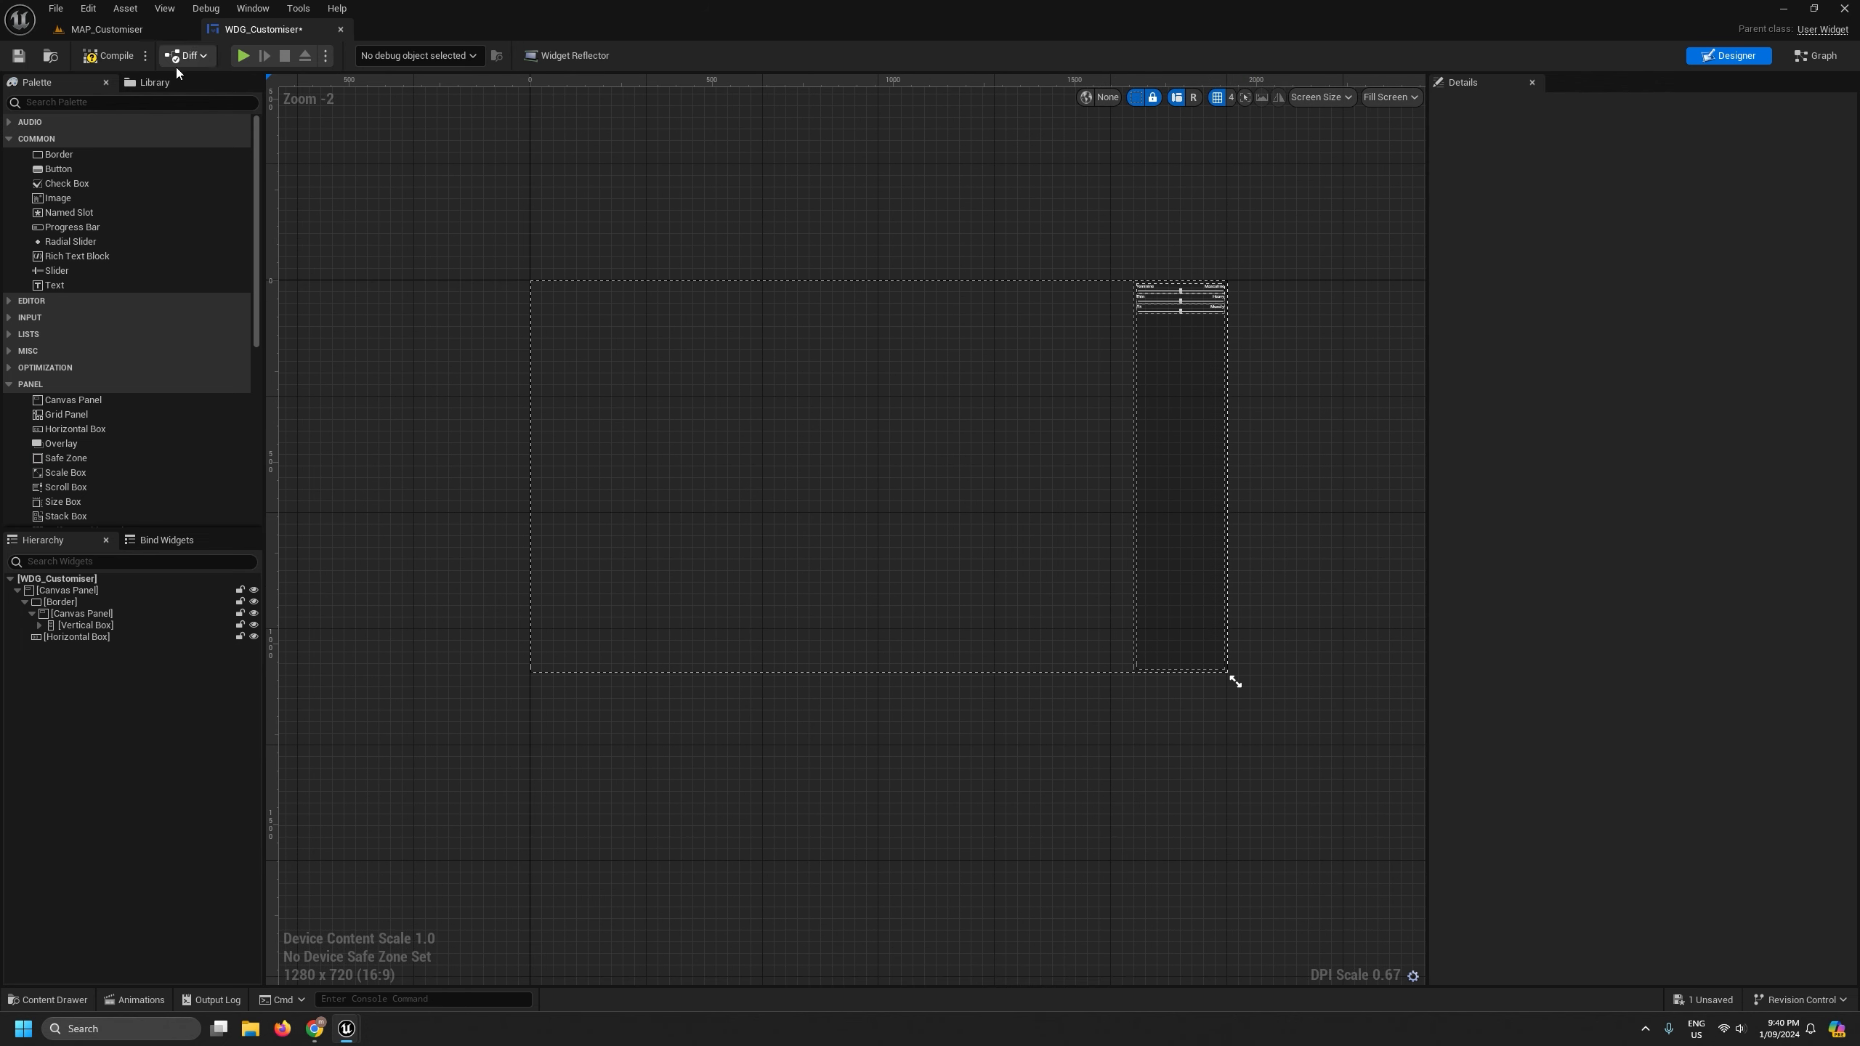
# - Delete the empty Horizontal Box from the widget hierarchy, then compile and save WDG_Customiser
pyautogui.click(109, 56)
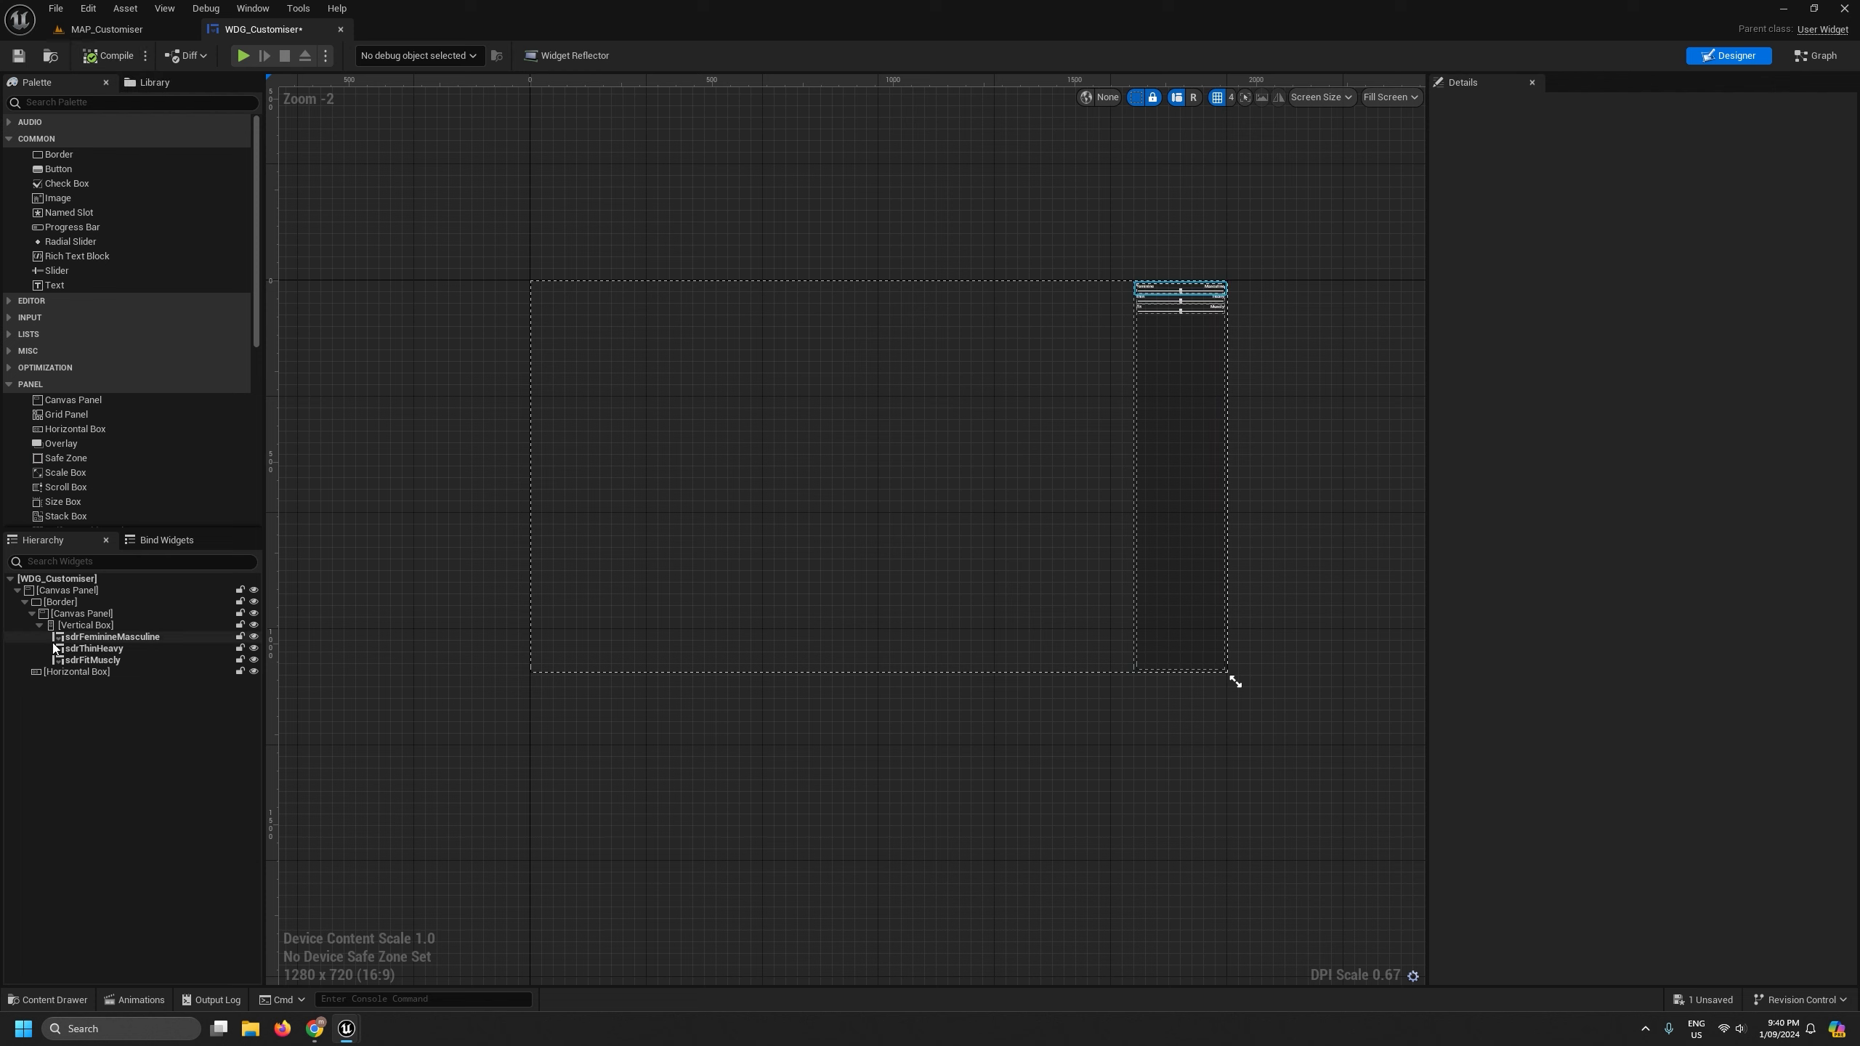
pyautogui.click(74, 673)
pyautogui.press('Delete')
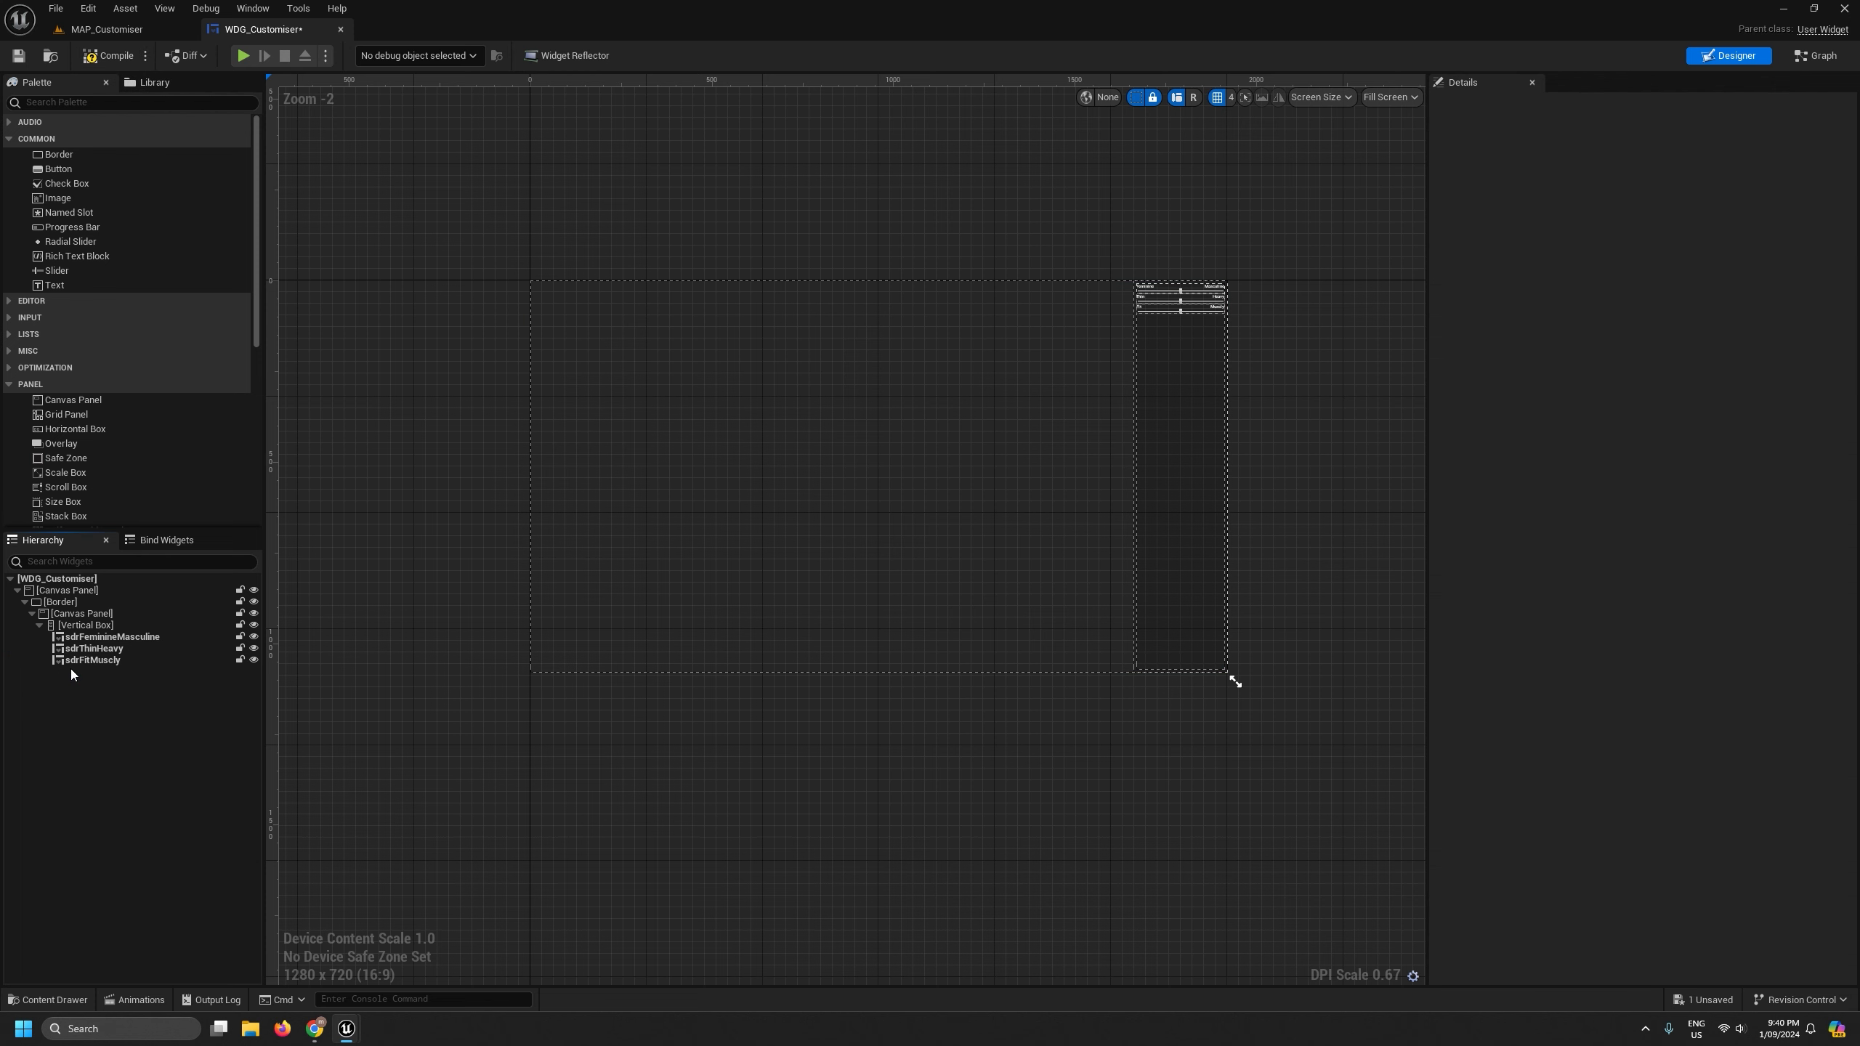
pyautogui.click(103, 56)
pyautogui.hotkey('ctrl', 's')
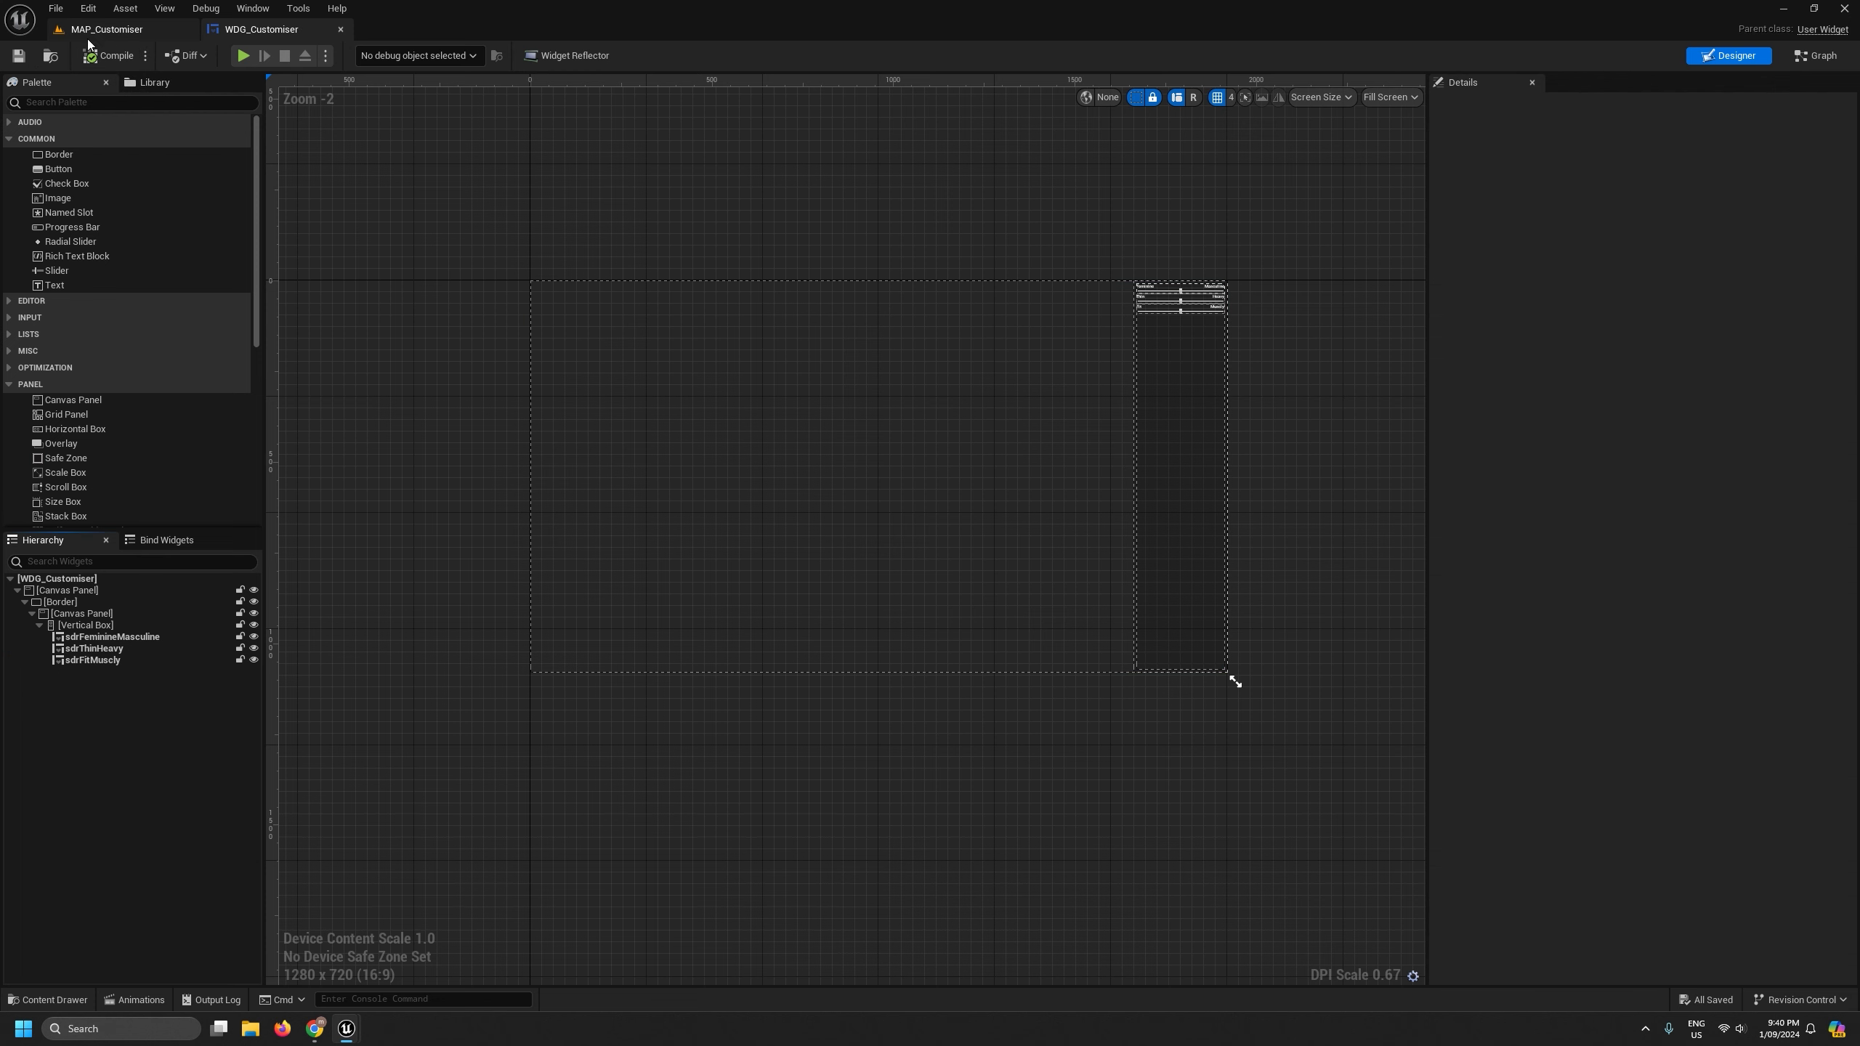
# - Play the MAP_Customiser level in a separate window and enlarge it to check how the slider panel docks
pyautogui.click(102, 29)
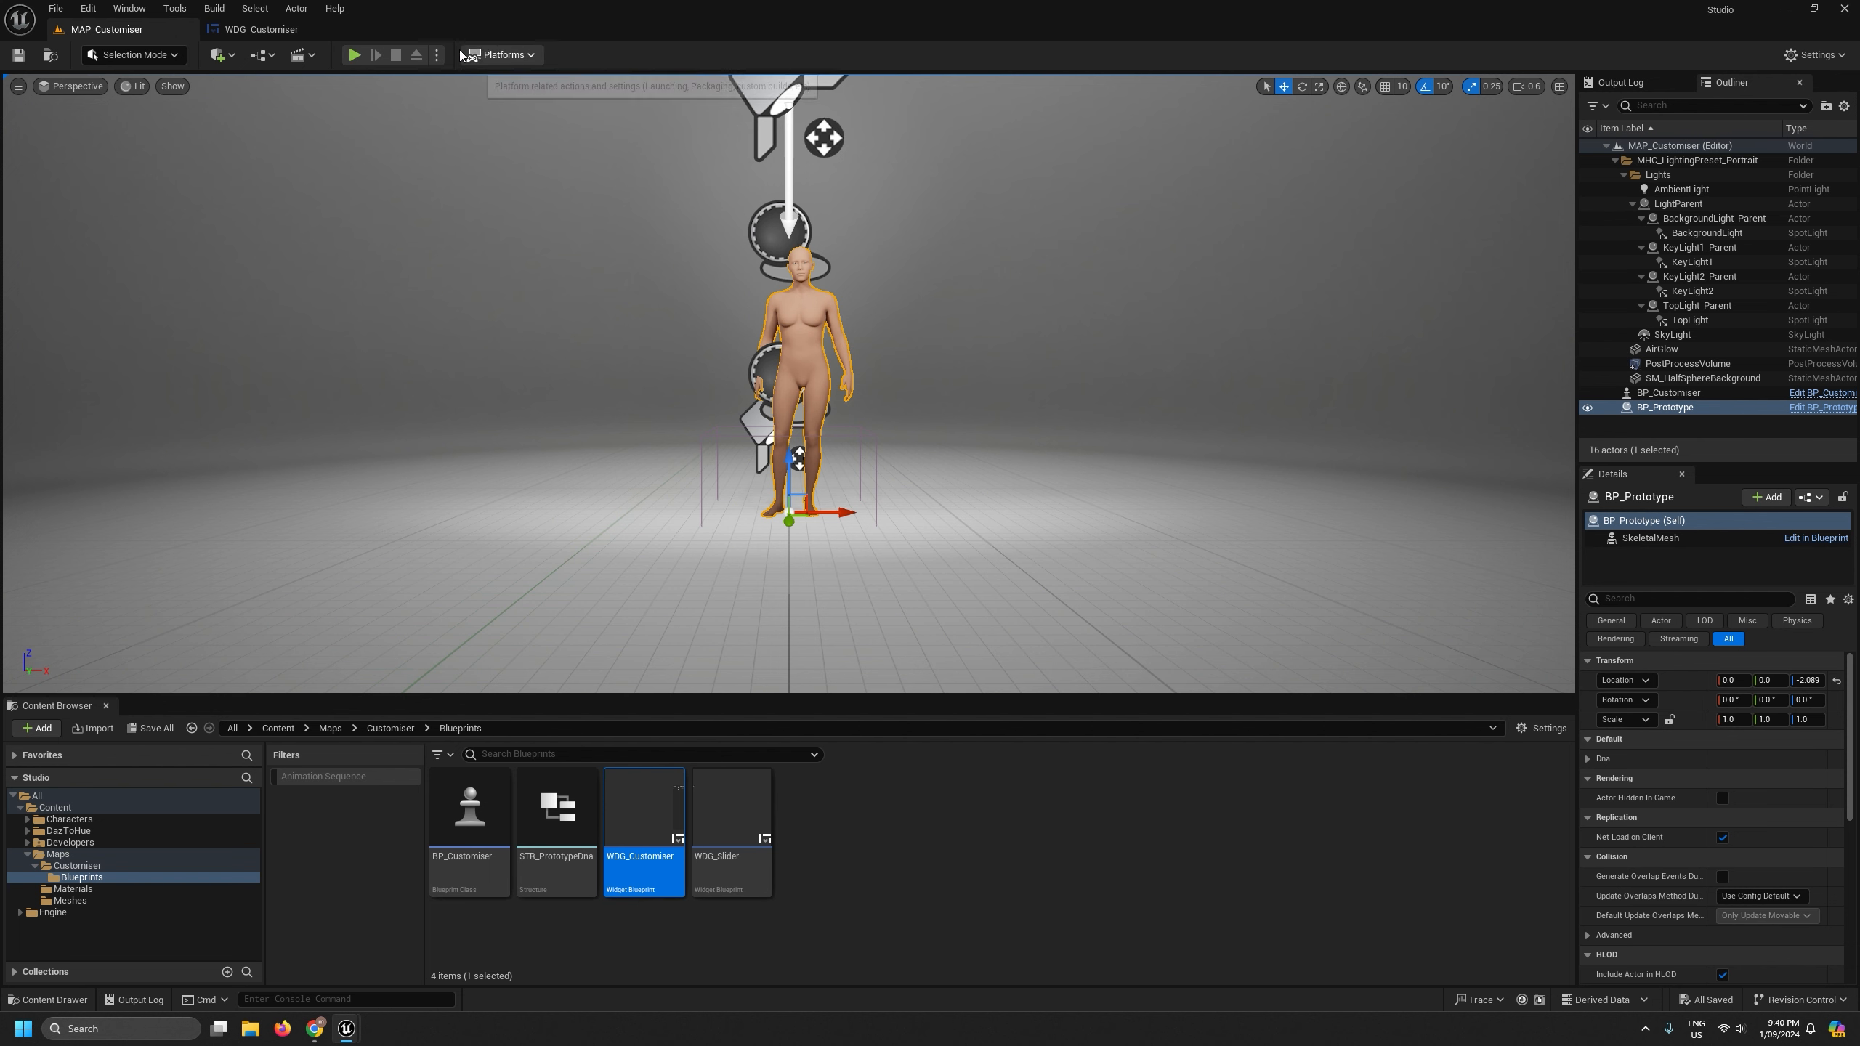
pyautogui.click(436, 55)
pyautogui.click(510, 132)
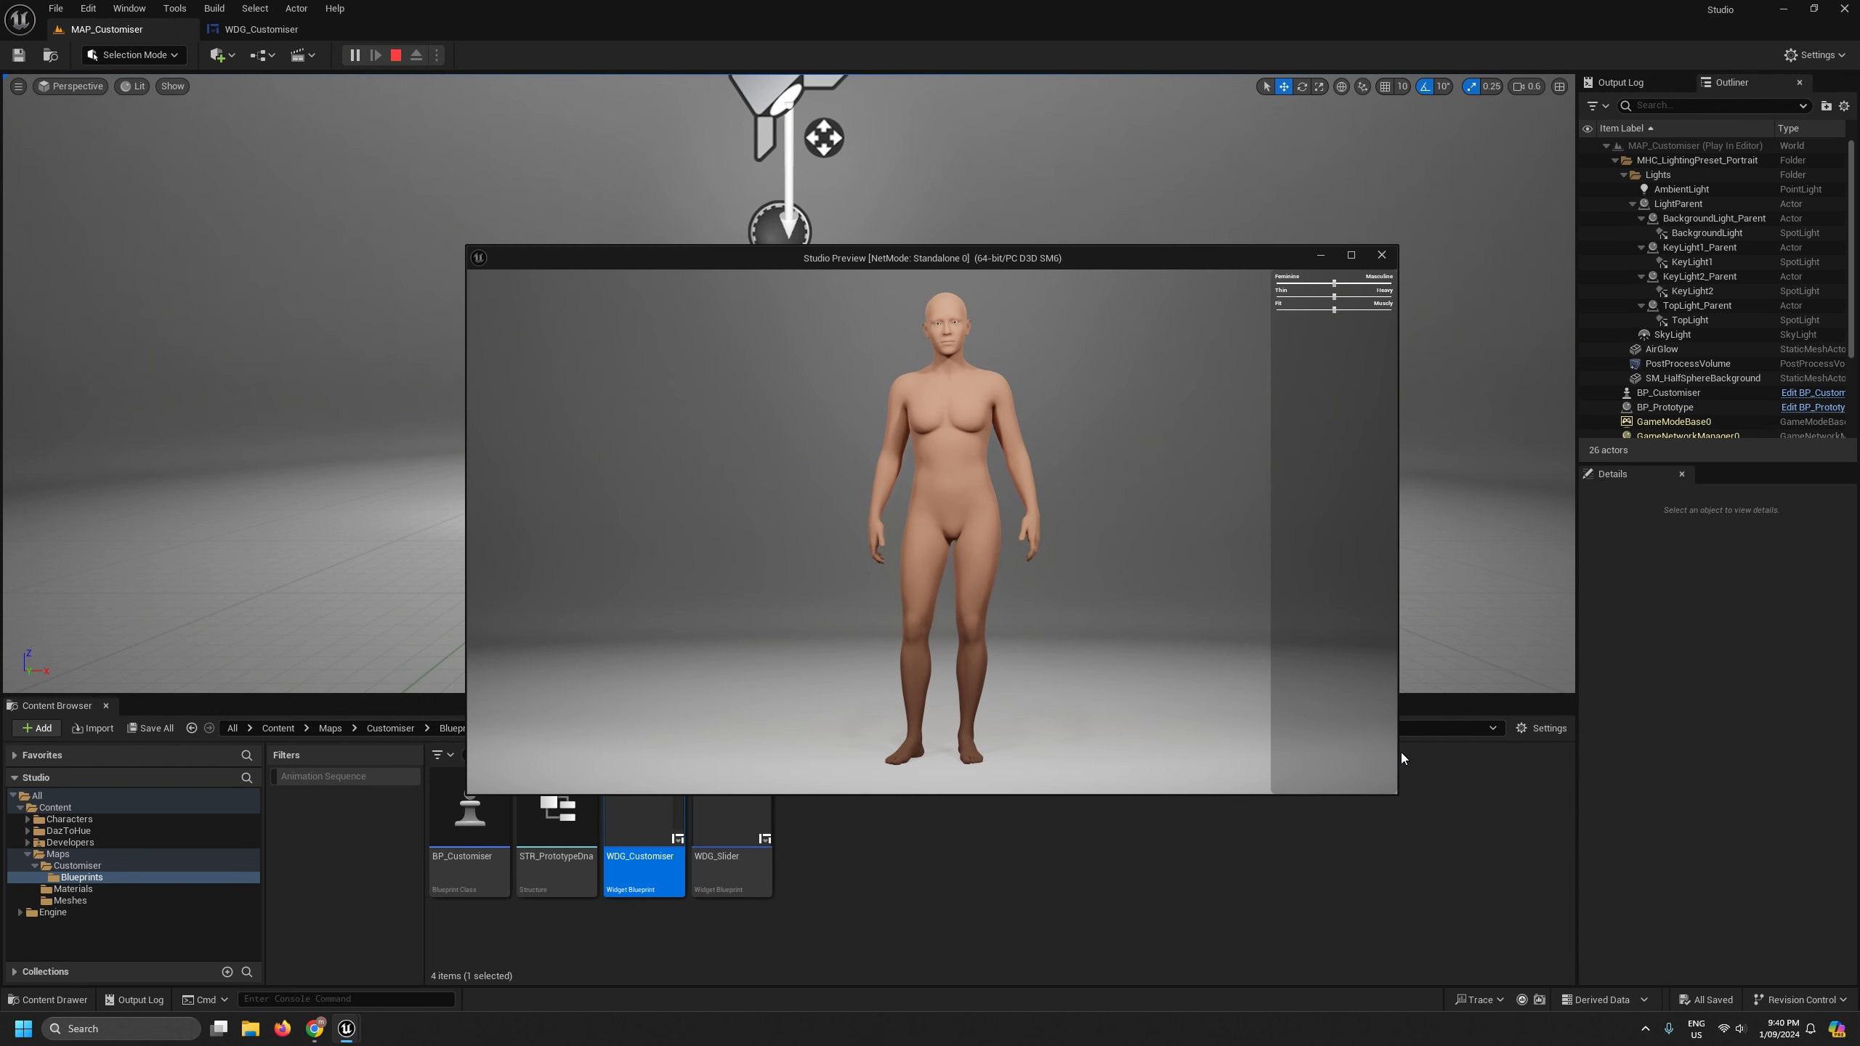
pyautogui.moveTo(1397, 796); pyautogui.dragTo(1614, 903)
pyautogui.click(1599, 255)
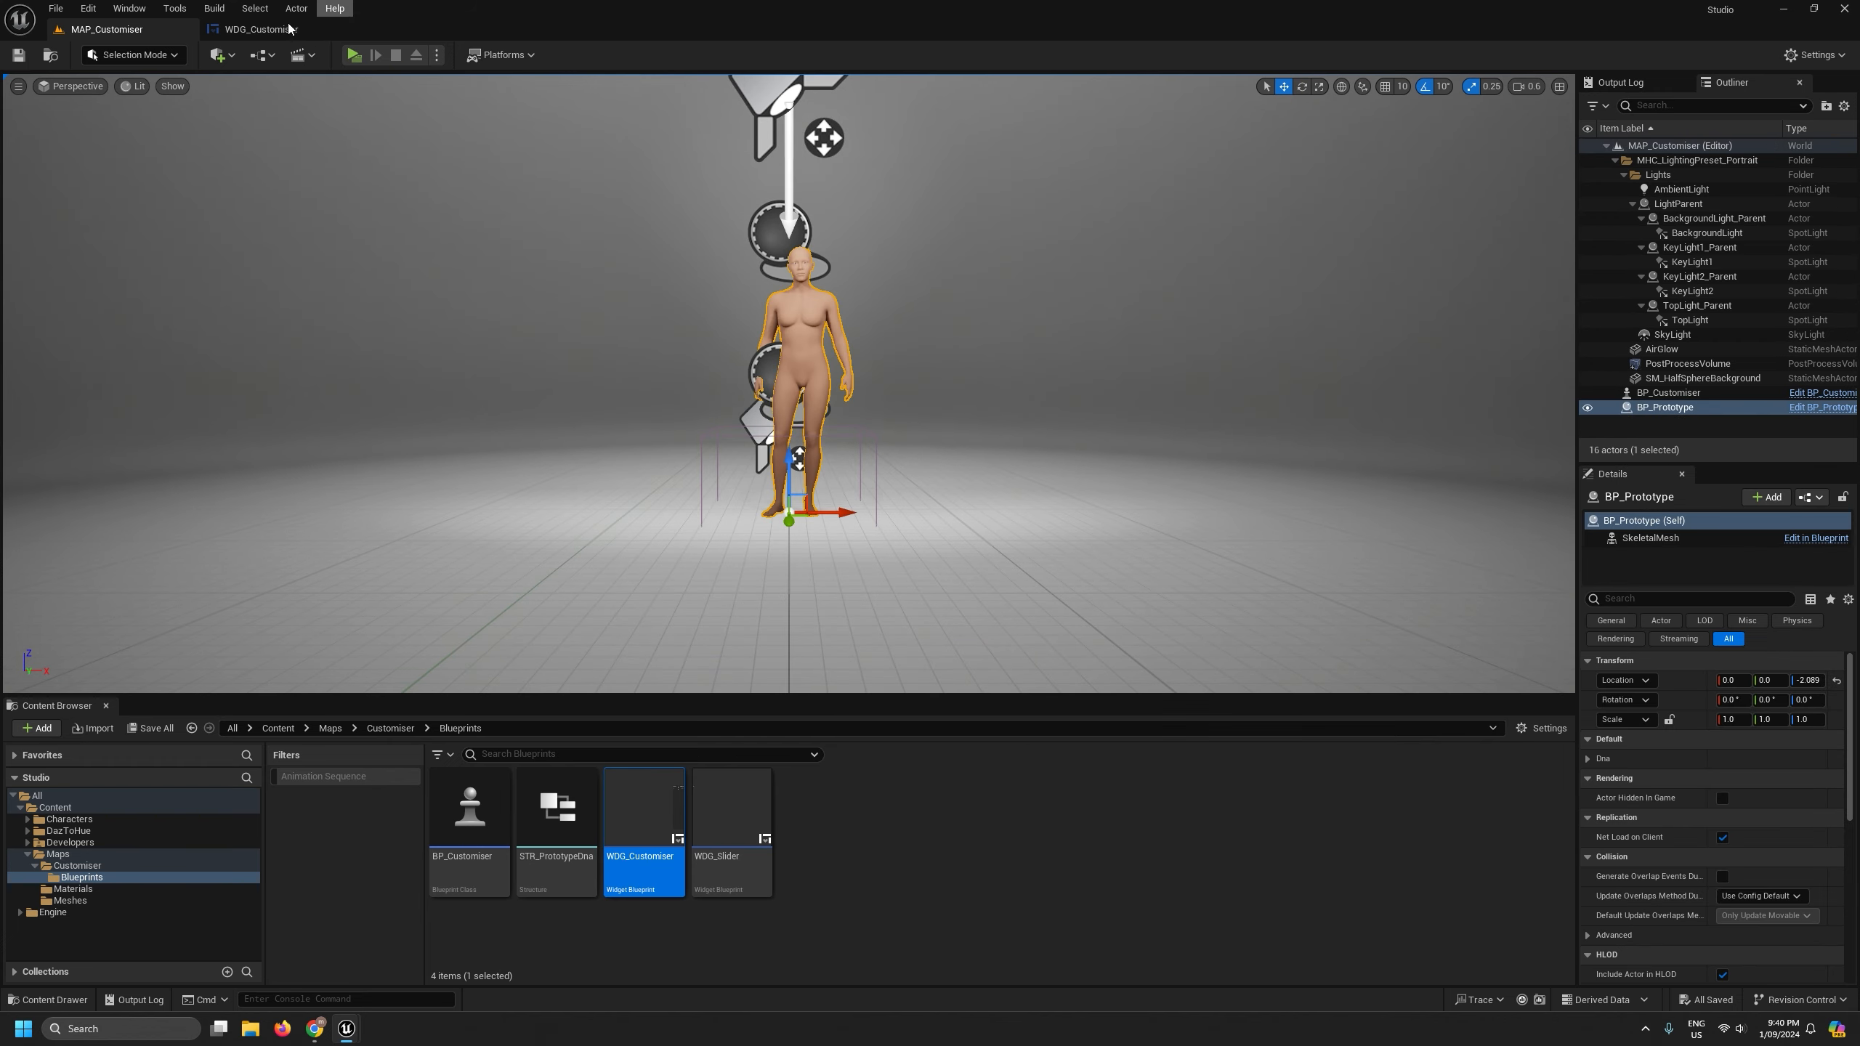
# - Set the Border's Position X to -268 in WDG_Customiser to leave a gap at the canvas's right edge
pyautogui.click(262, 29)
pyautogui.scroll(9, 1236, 276)
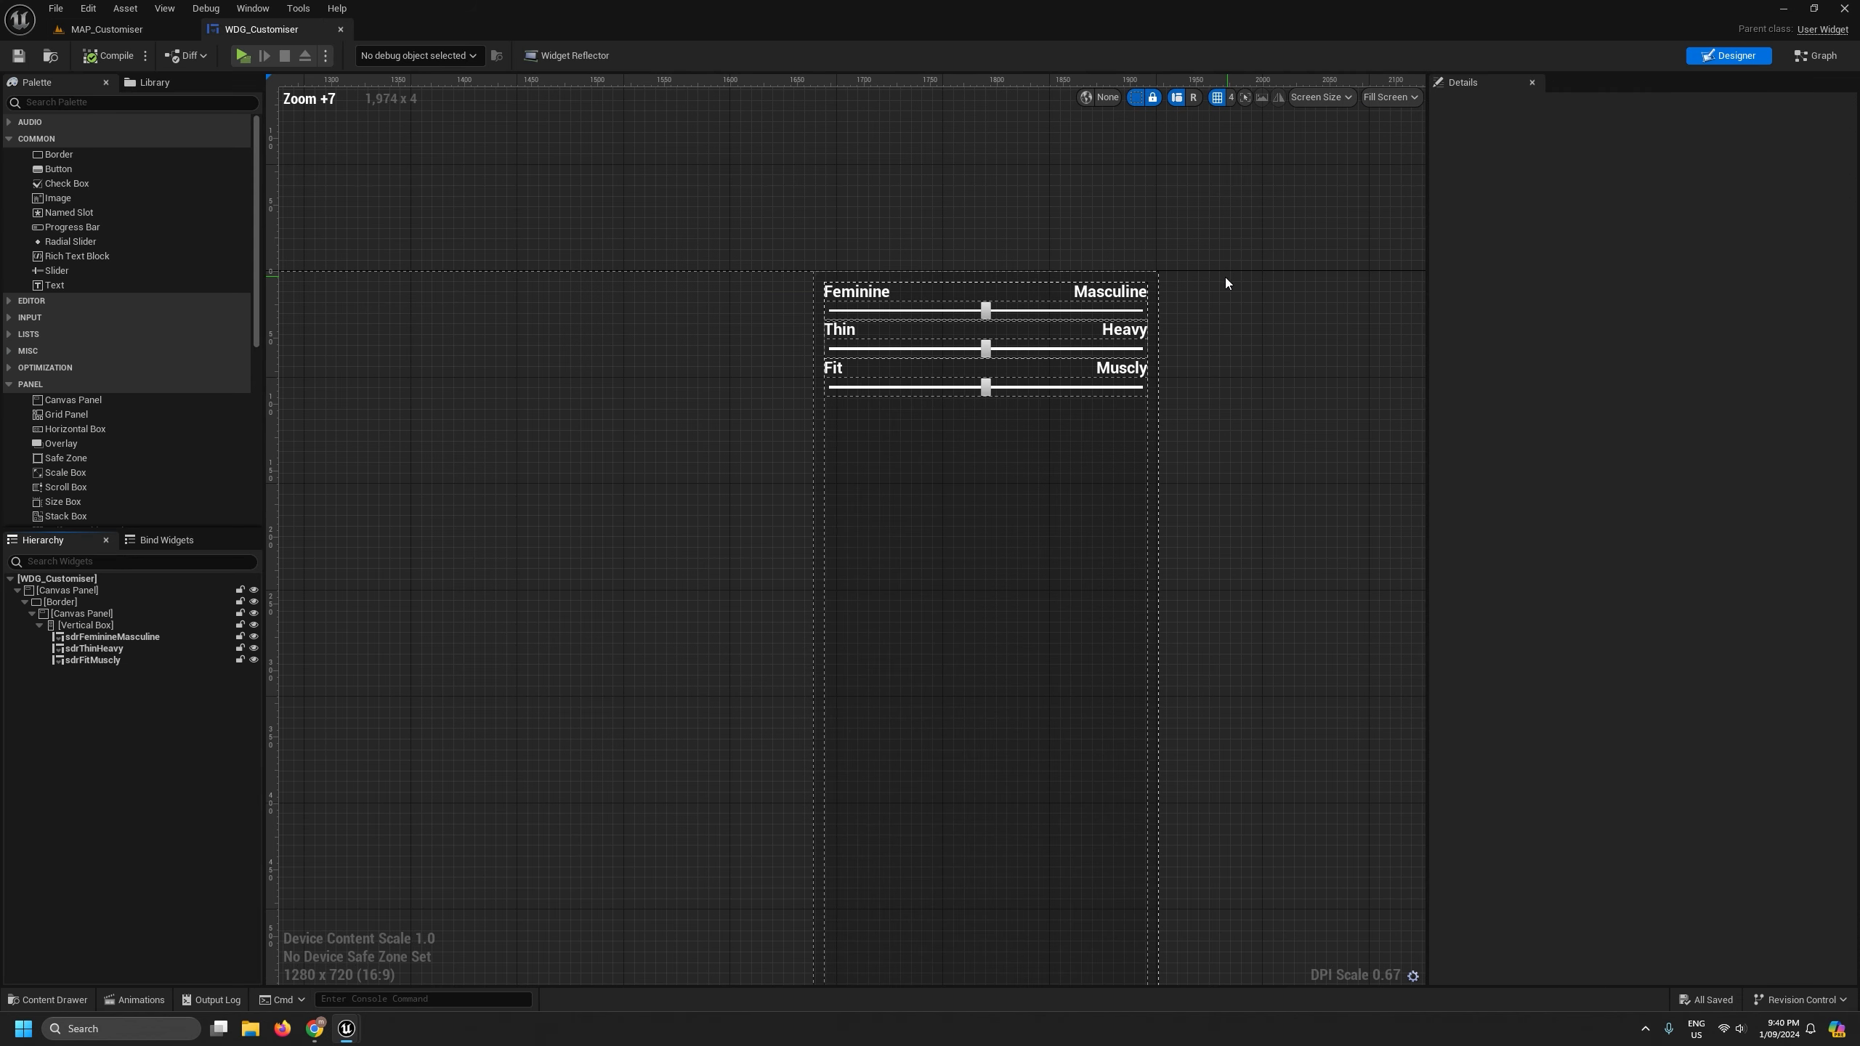
pyautogui.click(77, 613)
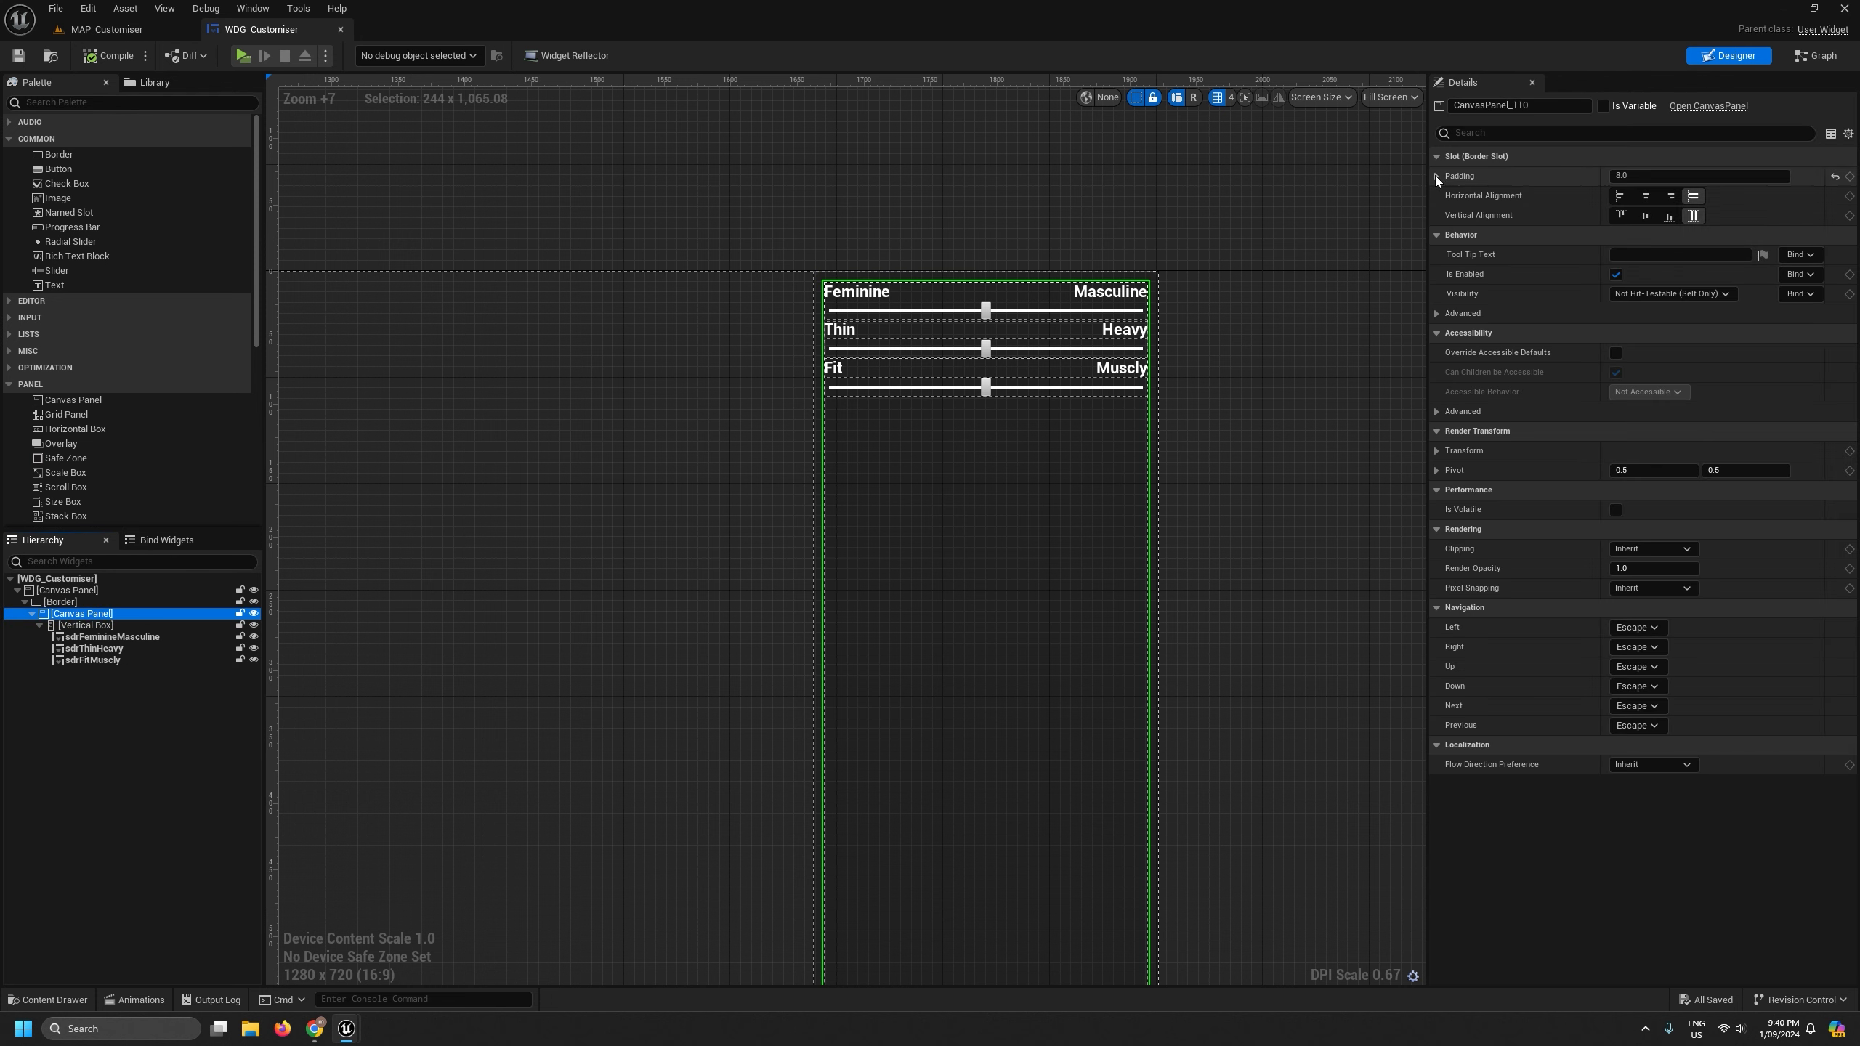
pyautogui.click(66, 601)
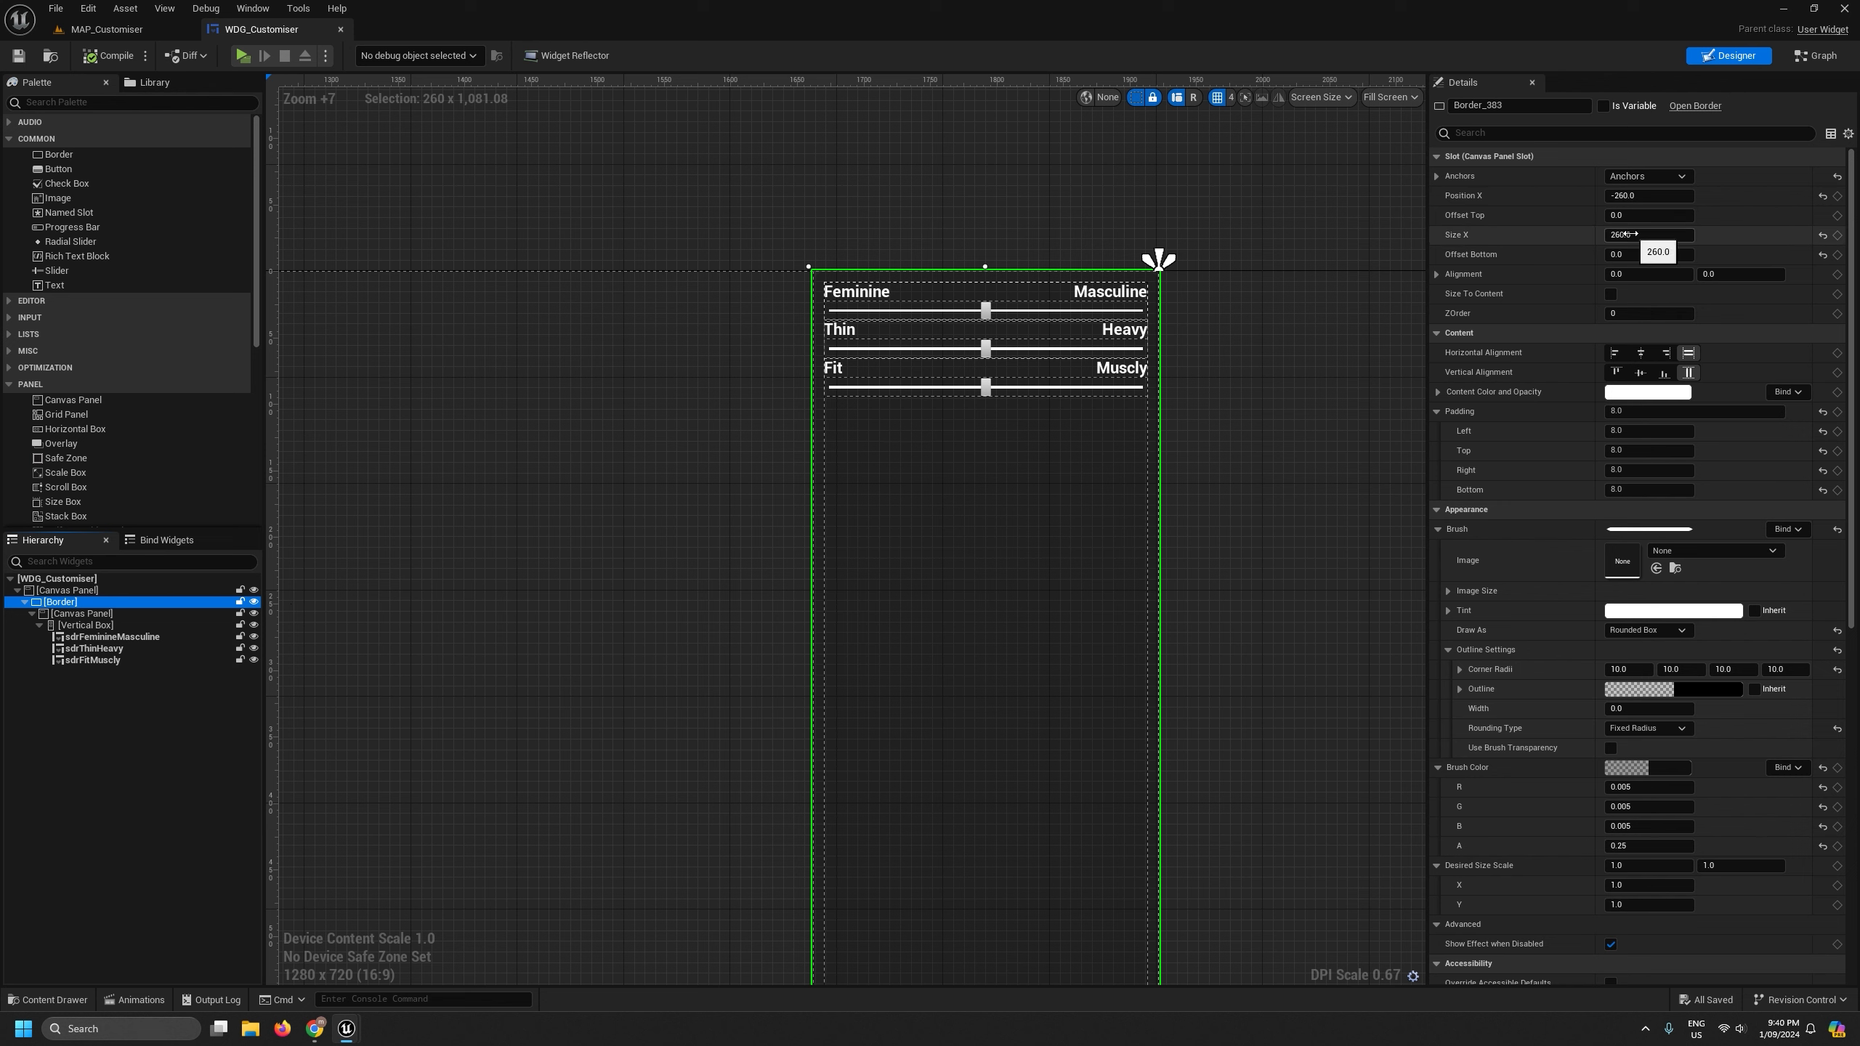
pyautogui.click(1623, 195)
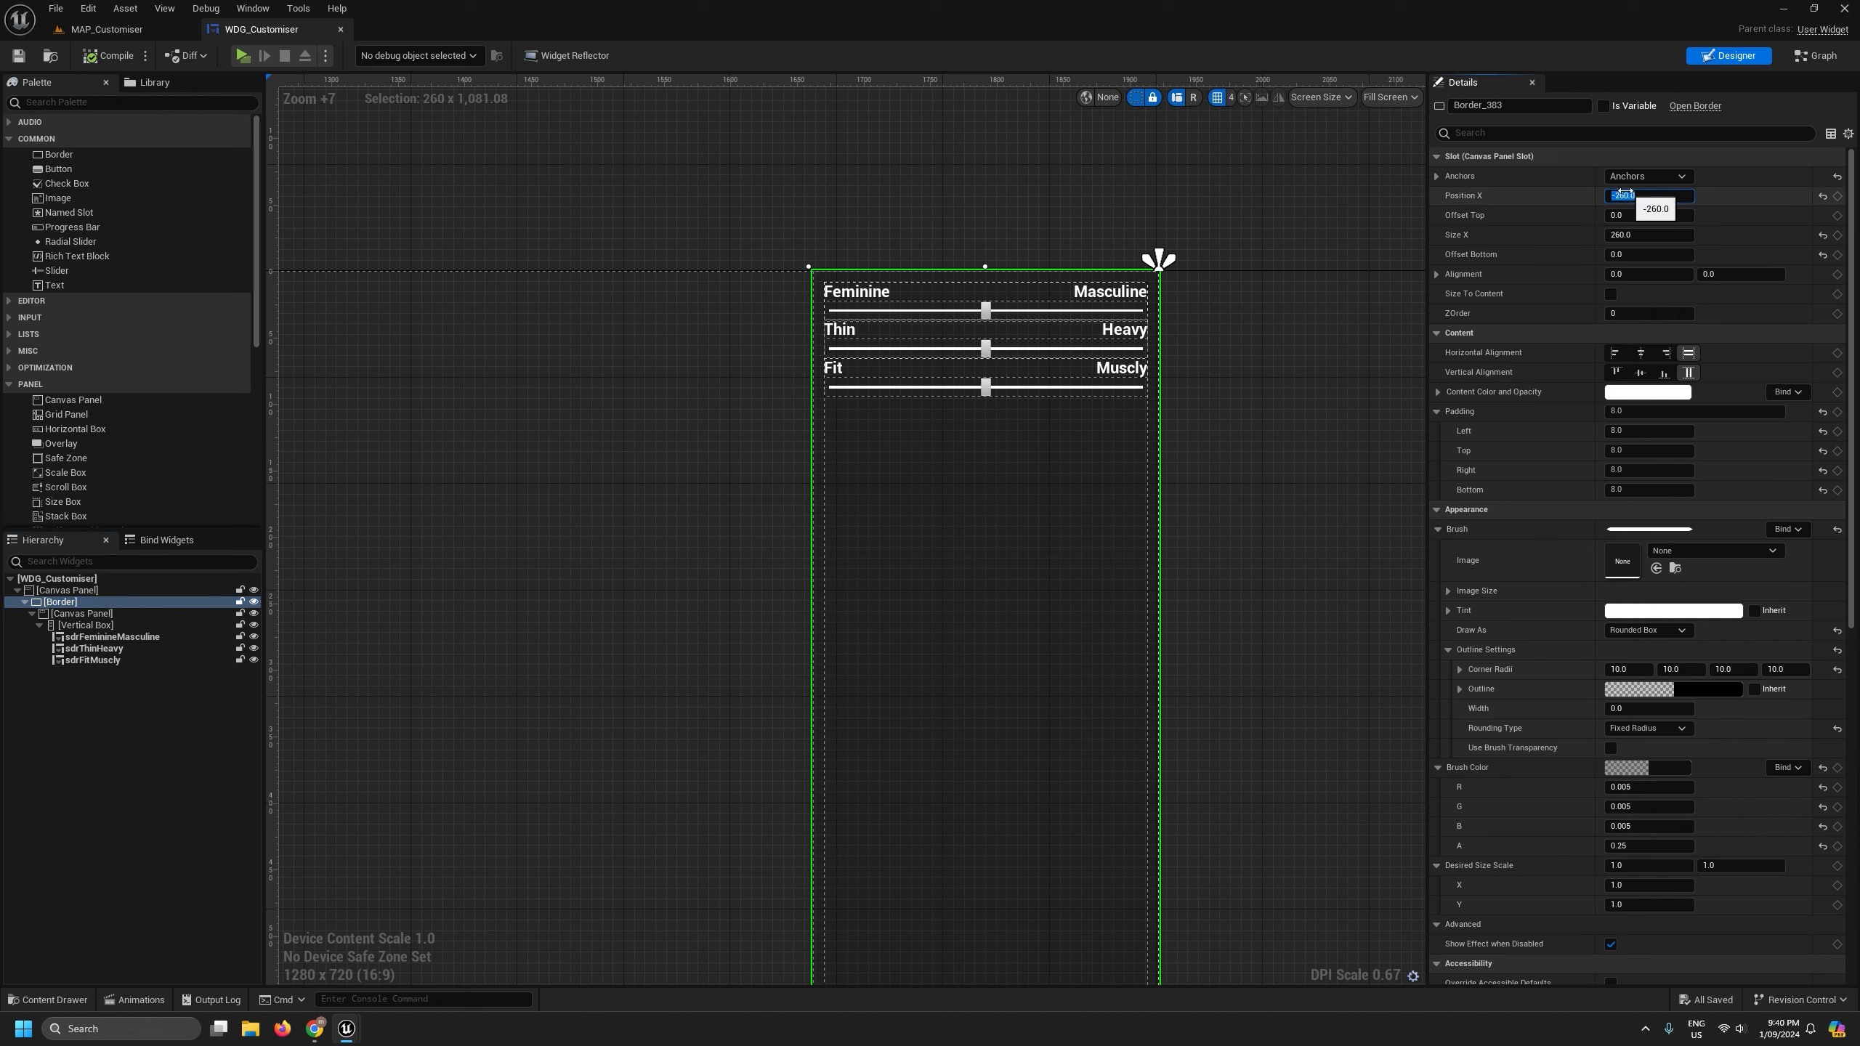
pyautogui.write('-268')
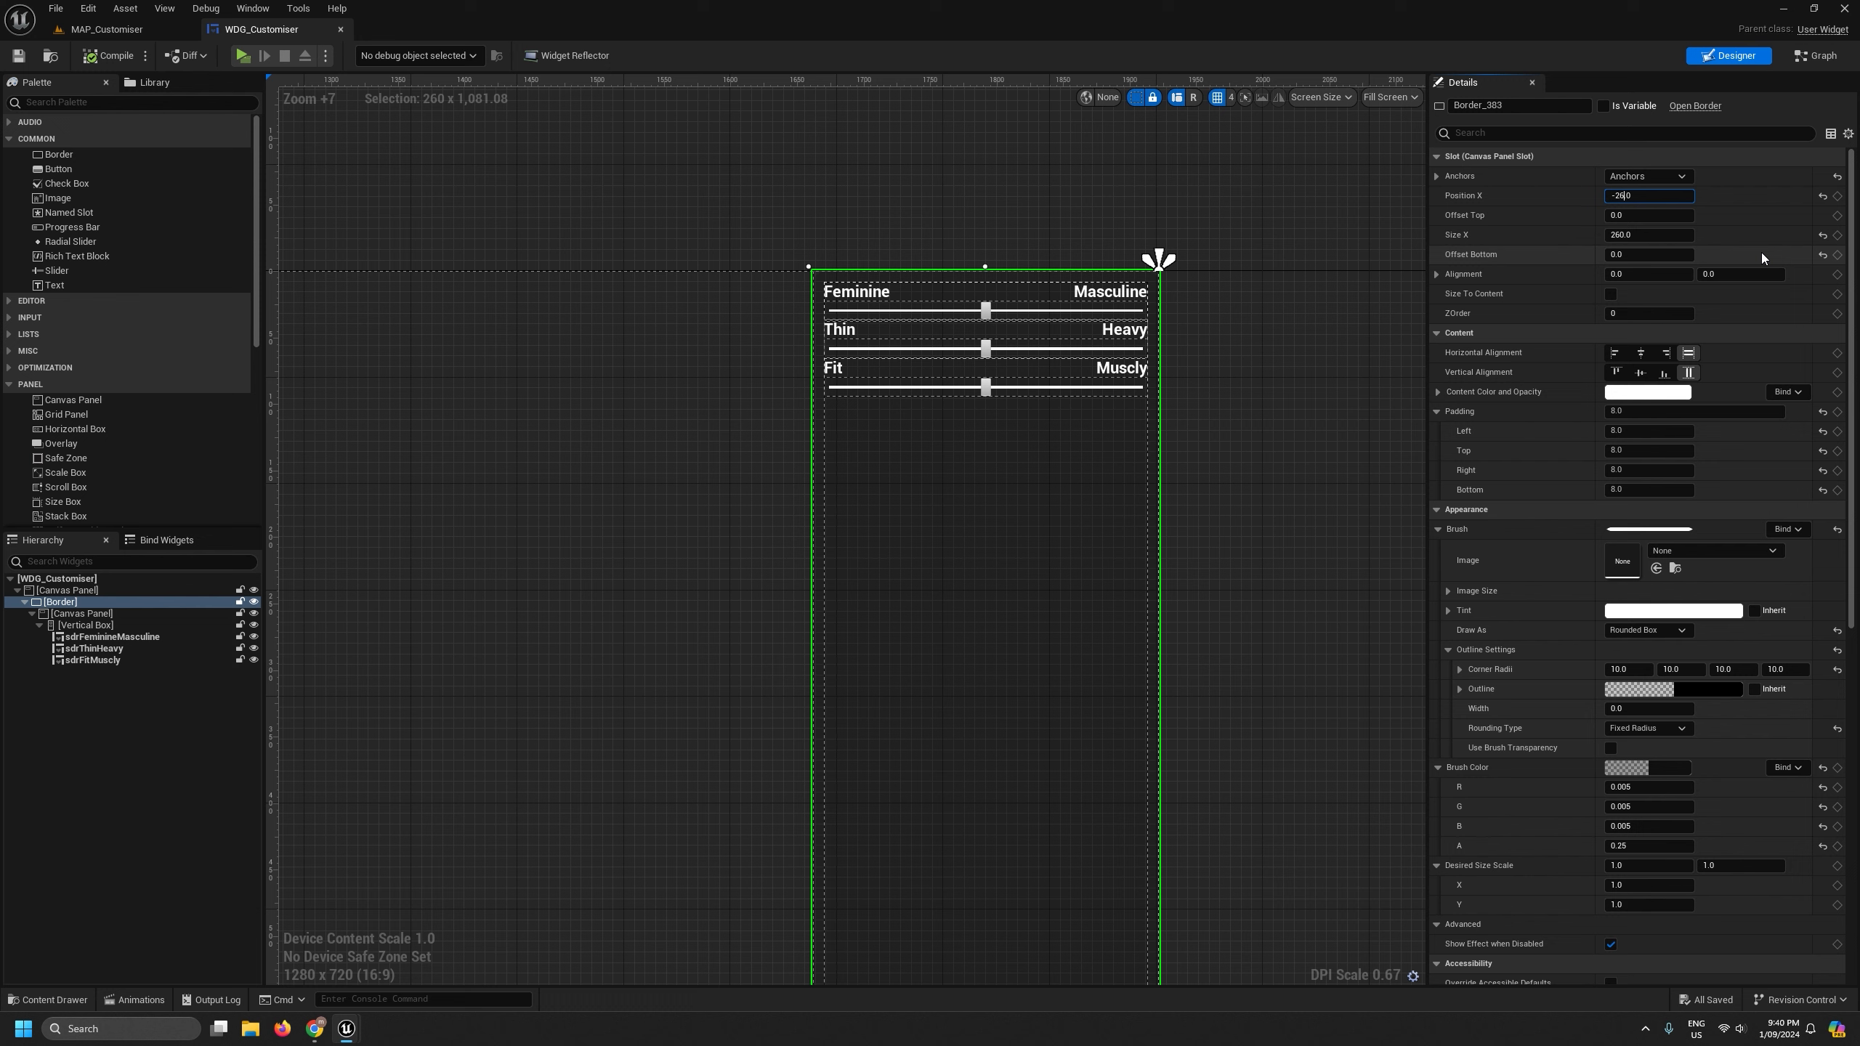
pyautogui.press('Return')
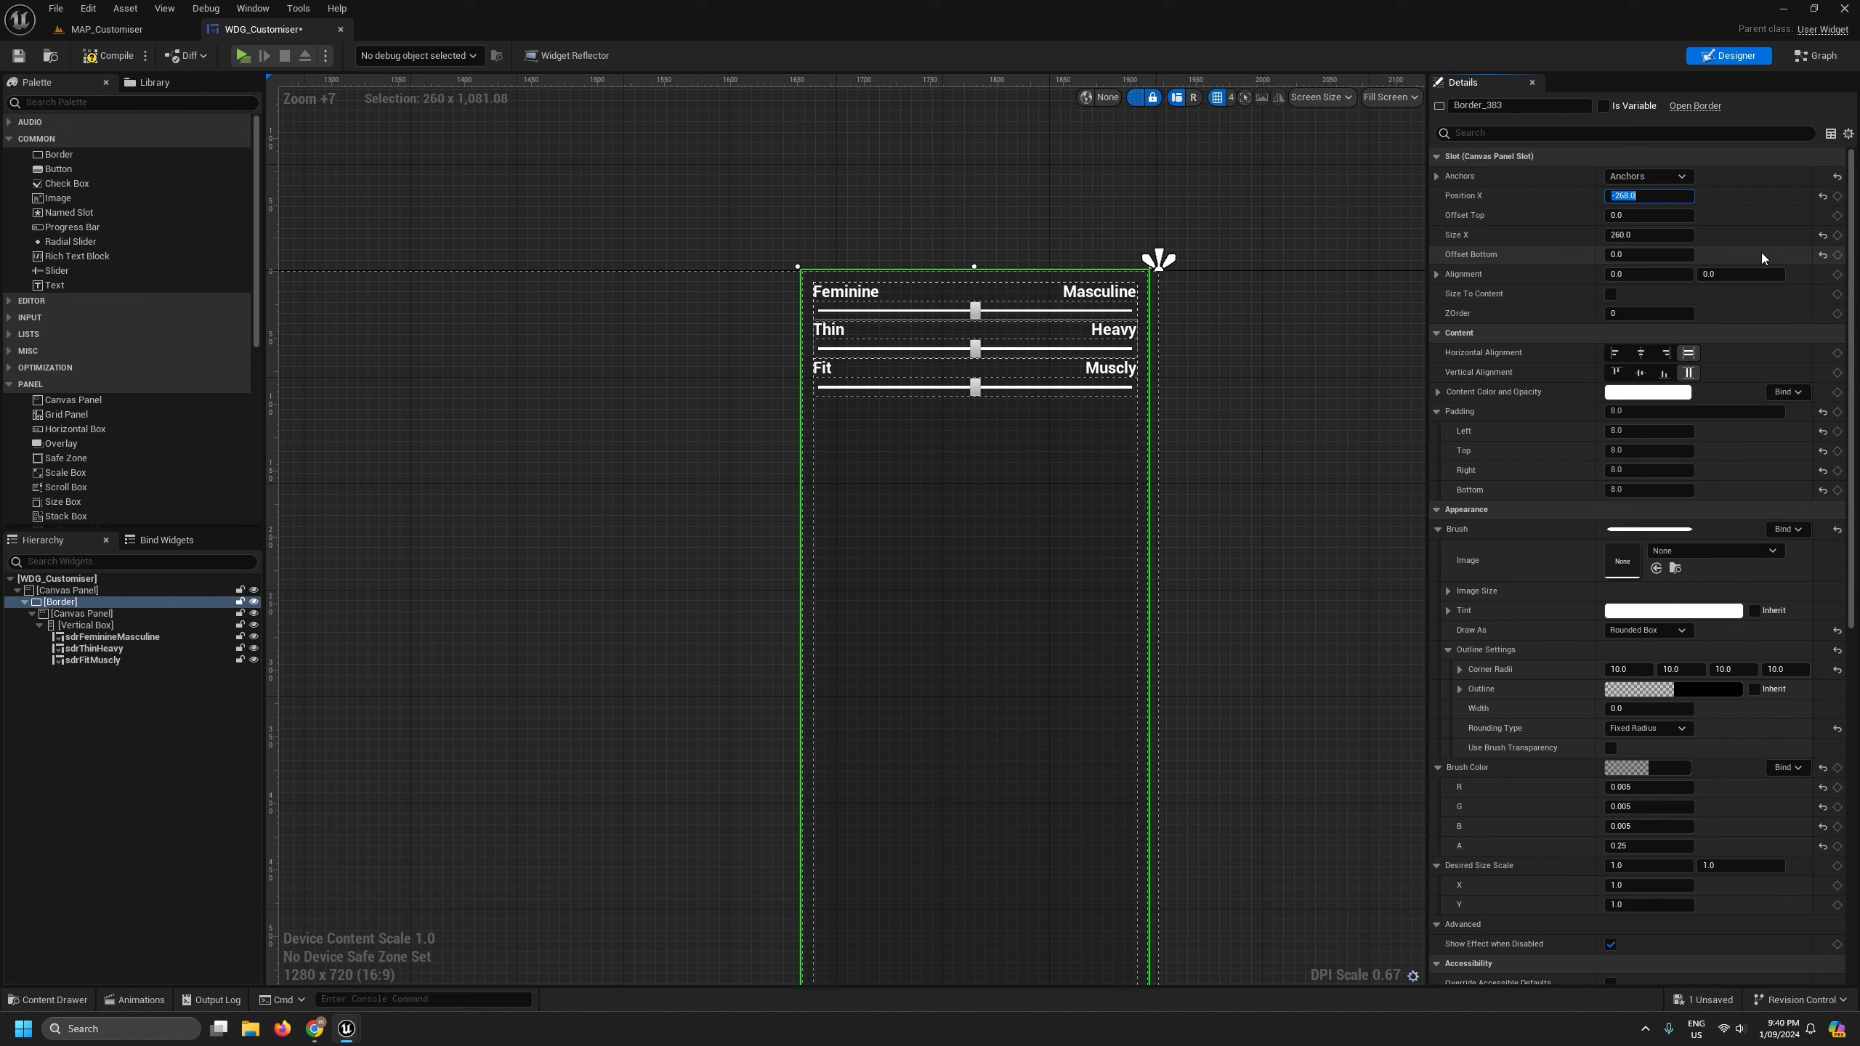
# - Set the Border's Offset Top and Offset Bottom to 8
pyautogui.click(1629, 212)
pyautogui.write('8')
pyautogui.press('Return')
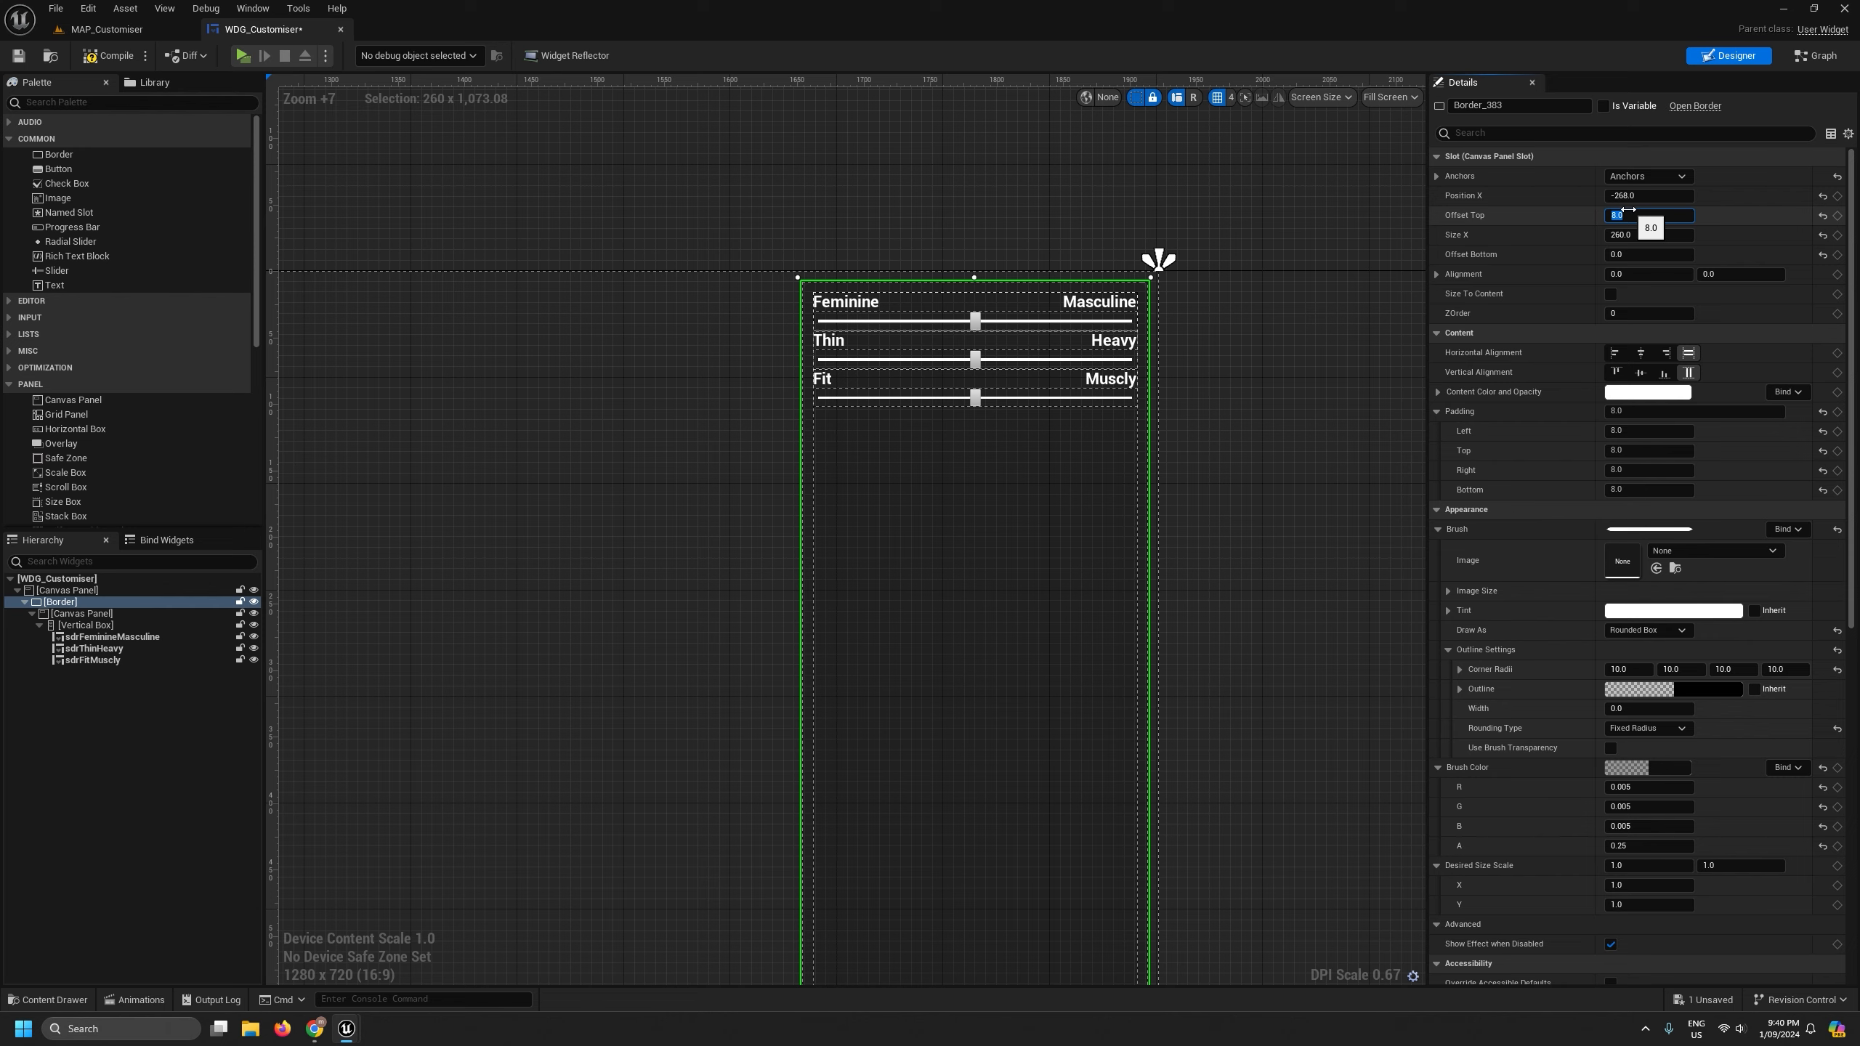
pyautogui.scroll(-3, 1247, 759)
pyautogui.moveTo(1247, 759); pyautogui.dragTo(1080, 543, button='right')
pyautogui.scroll(3, 1054, 485)
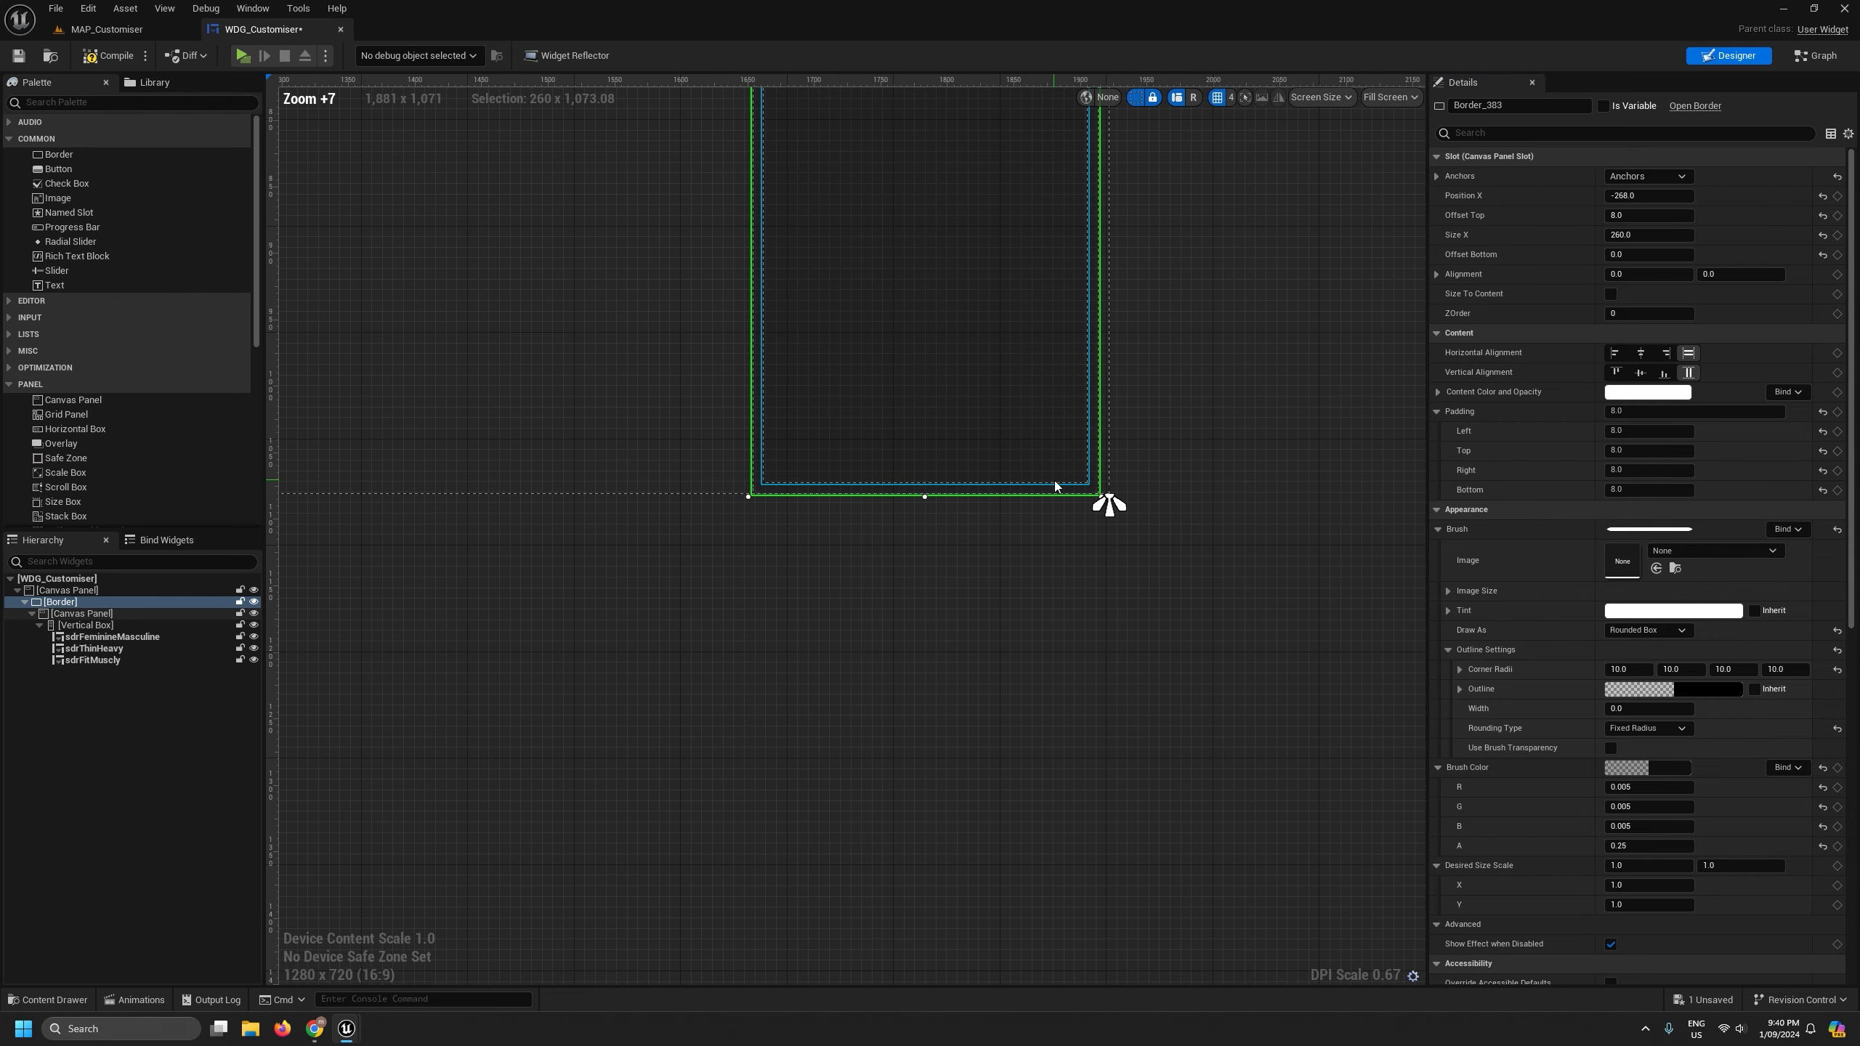
pyautogui.scroll(3, 1055, 483)
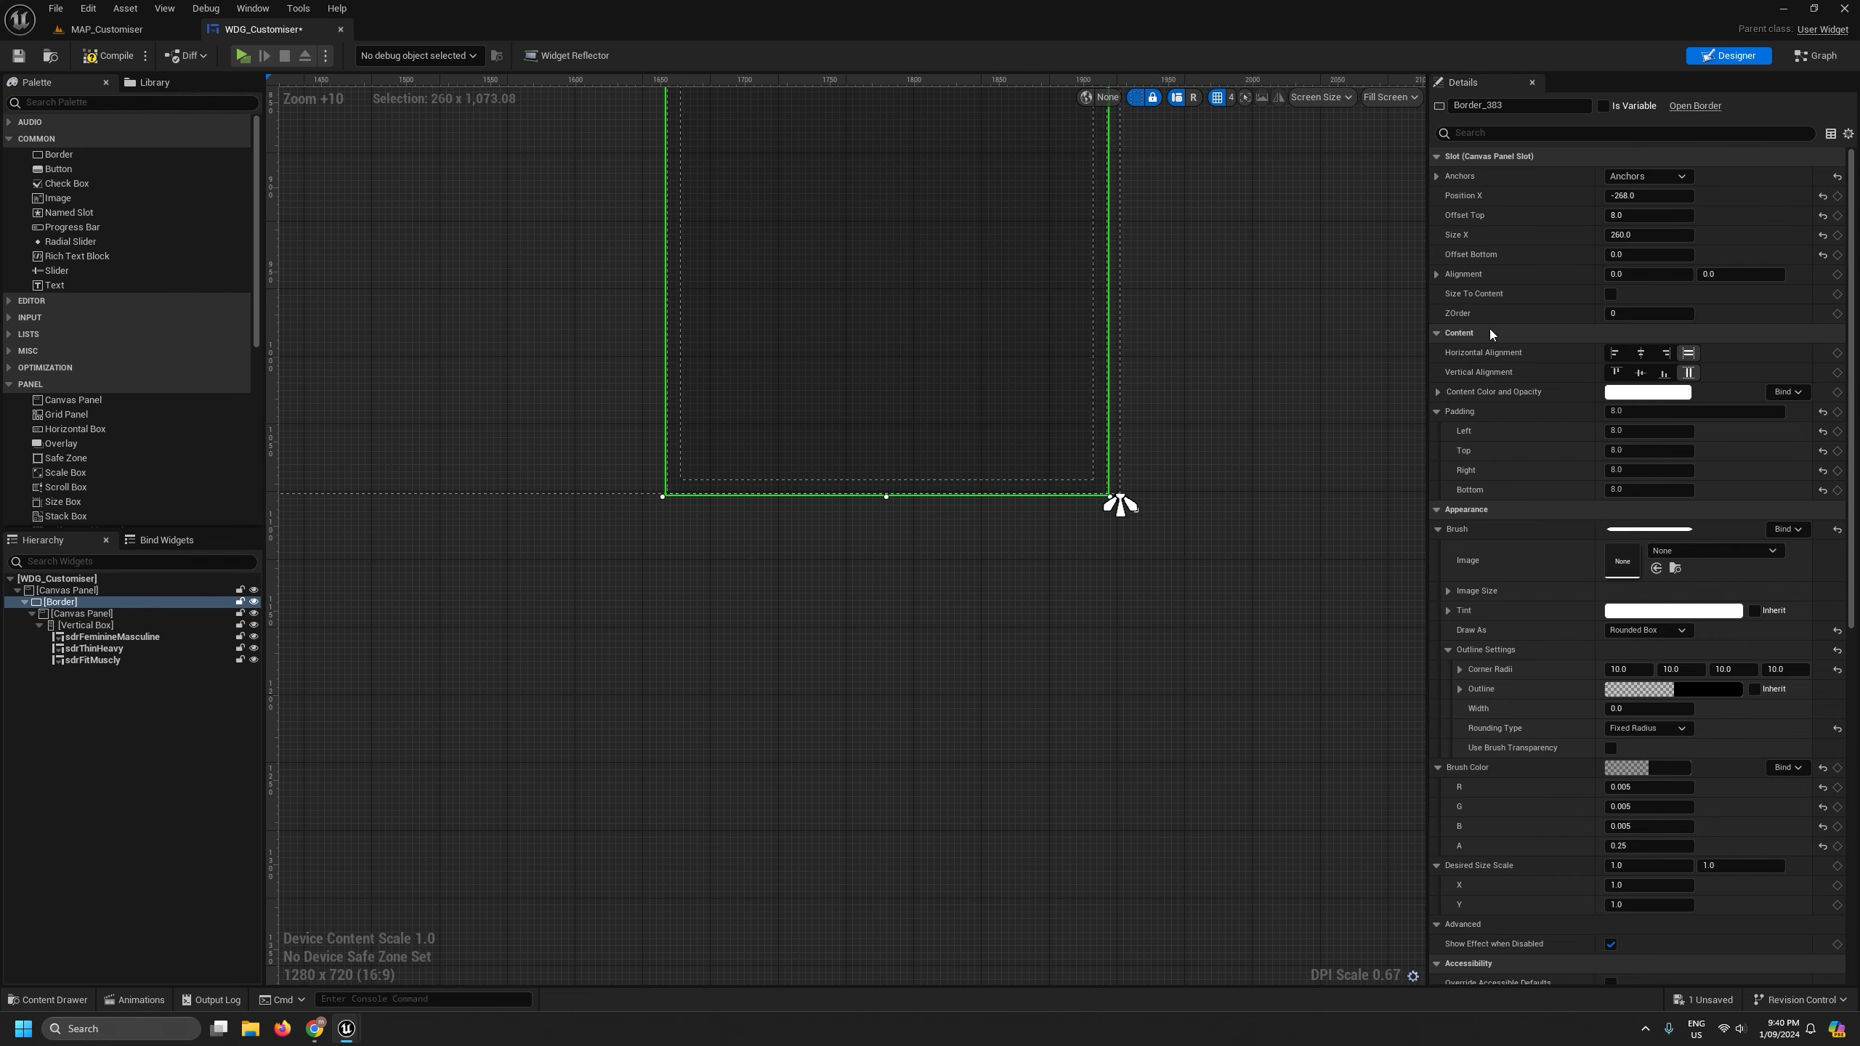
pyautogui.press('Return')
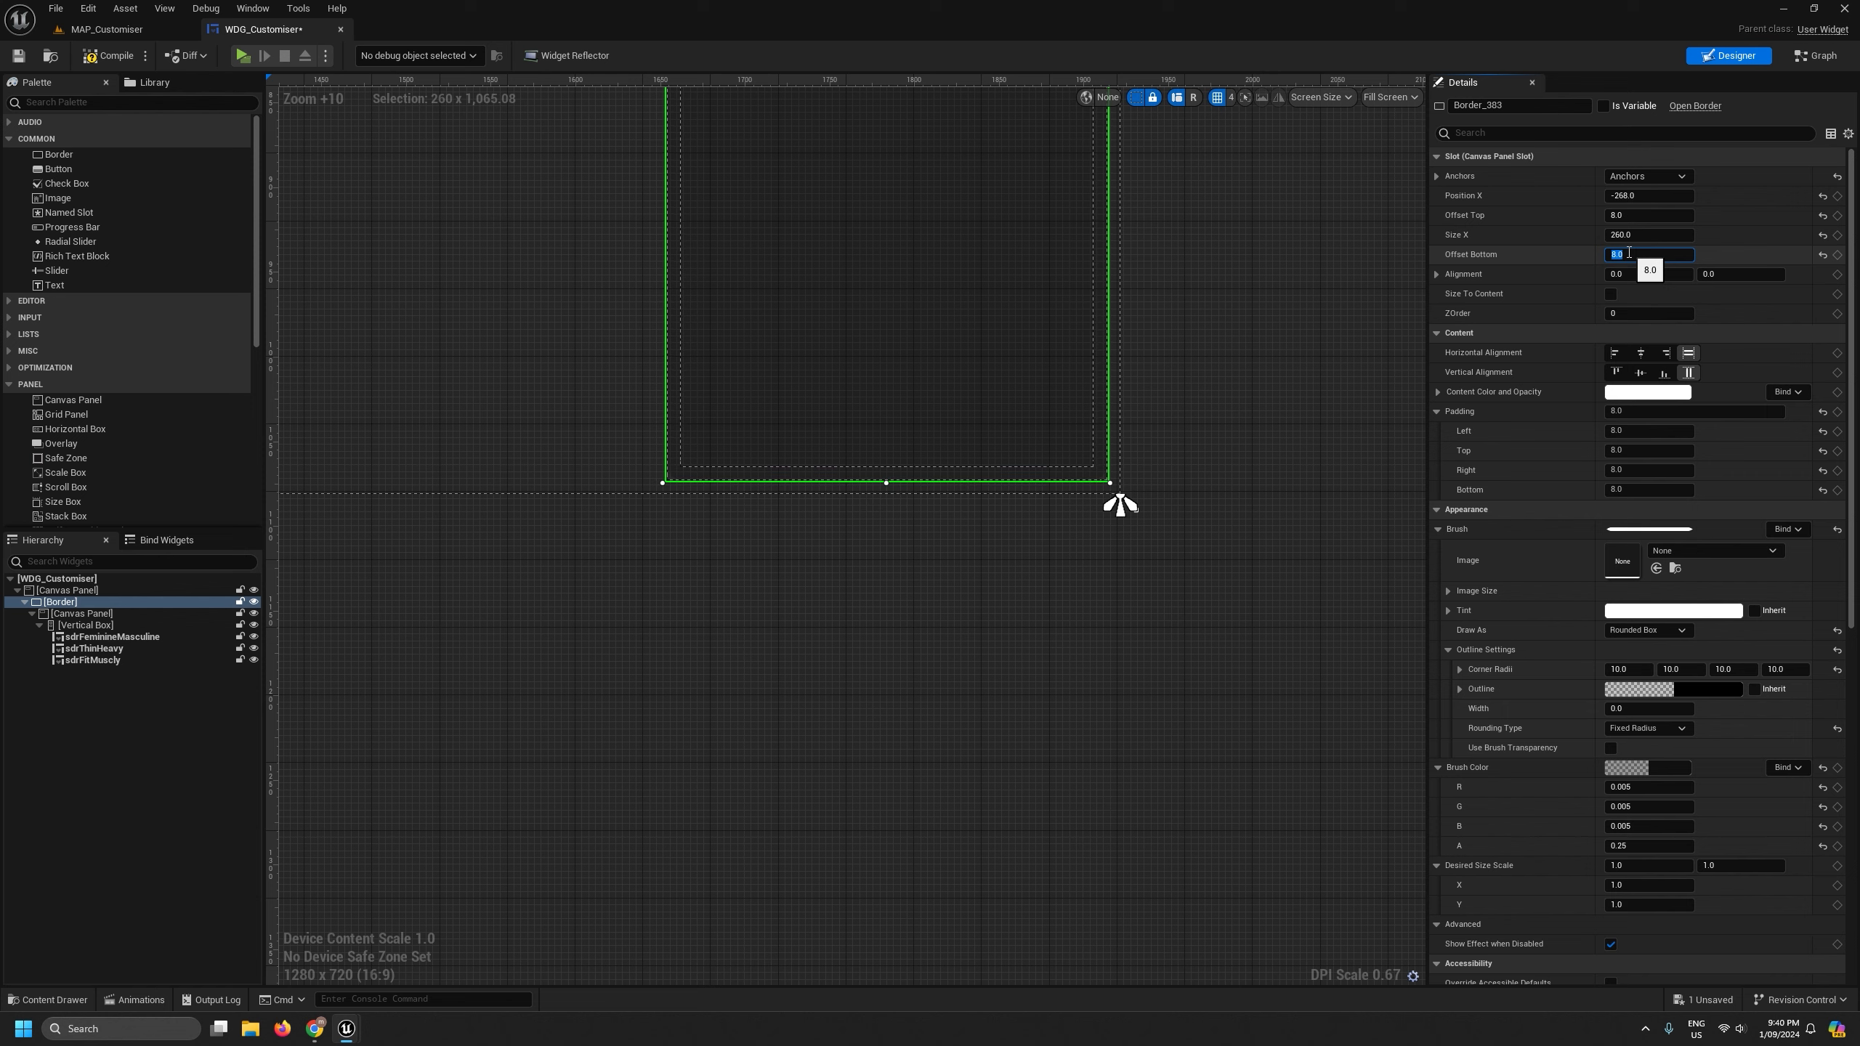
# - Examine the slider panel's margins against the canvas edges and the empty area on the canvas's opposite side
pyautogui.scroll(-8, 1254, 366)
pyautogui.moveTo(1253, 349); pyautogui.dragTo(1146, 677, button='right')
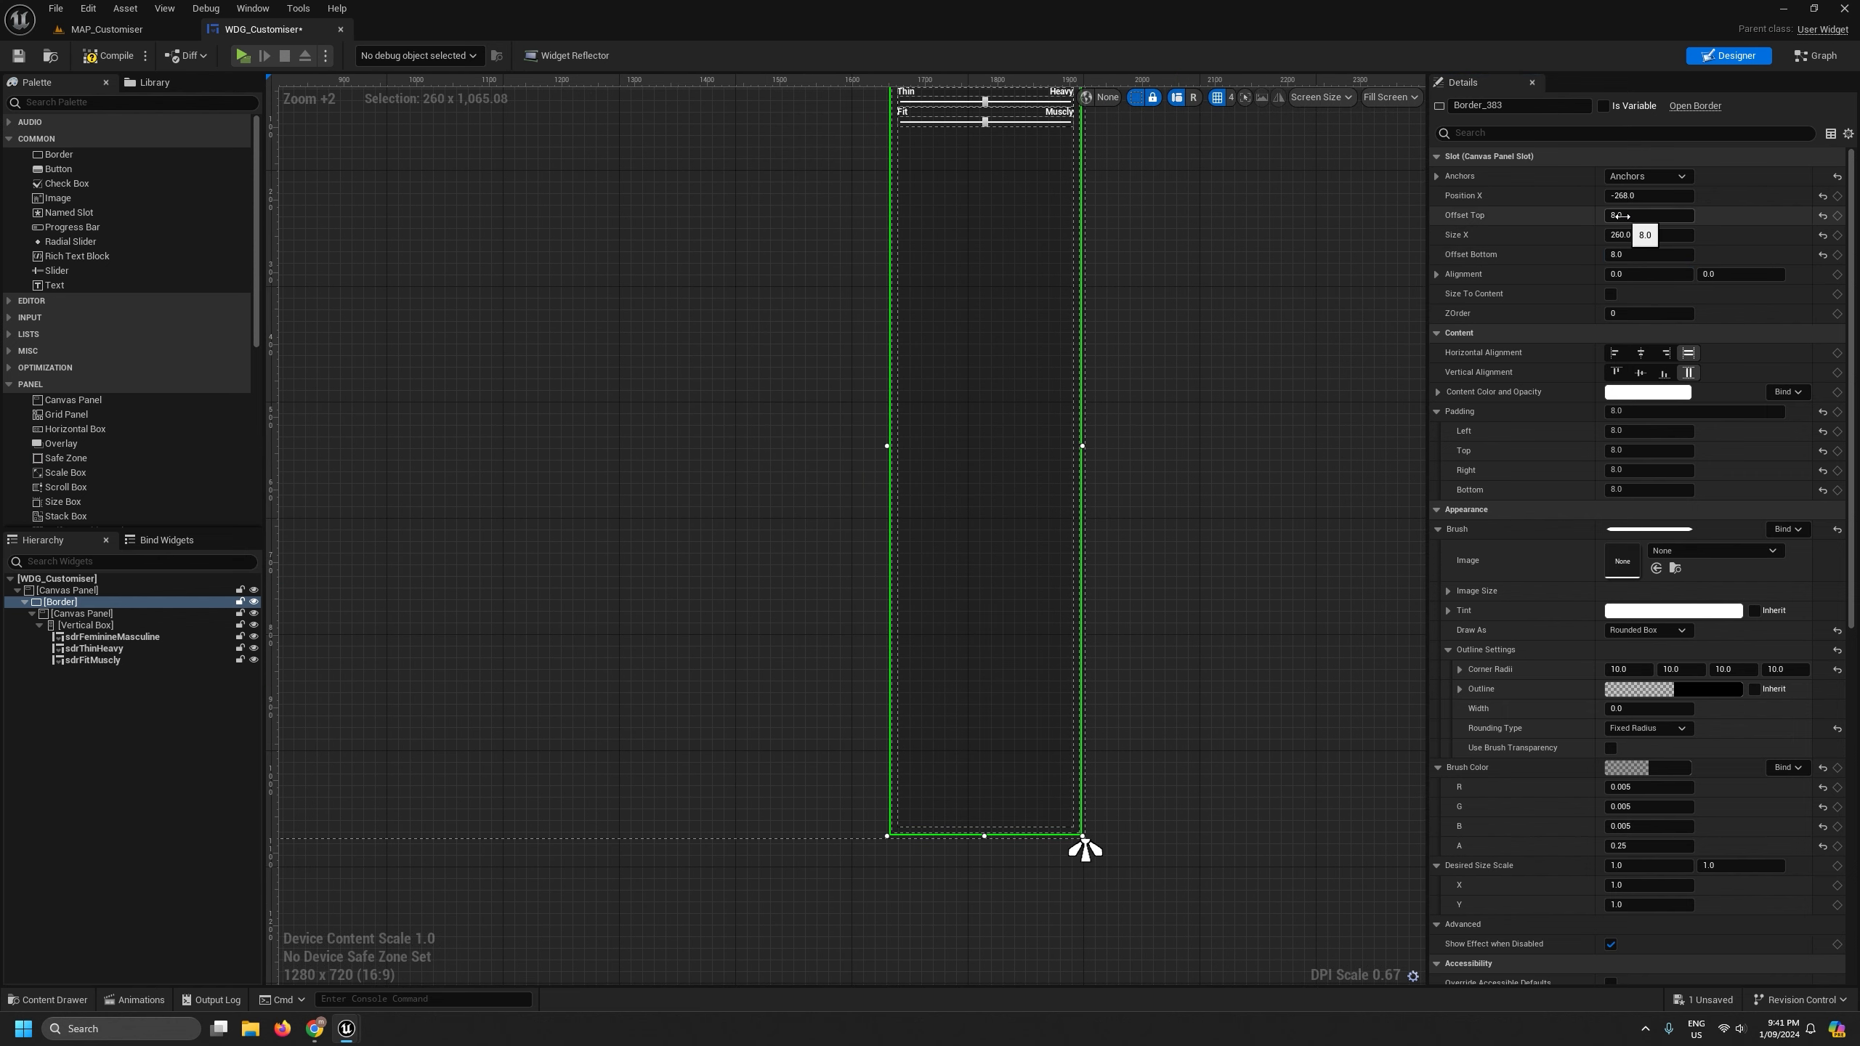
pyautogui.scroll(-3, 1206, 369)
pyautogui.moveTo(1204, 279); pyautogui.dragTo(1163, 399, button='right')
pyautogui.scroll(6, 1066, 332)
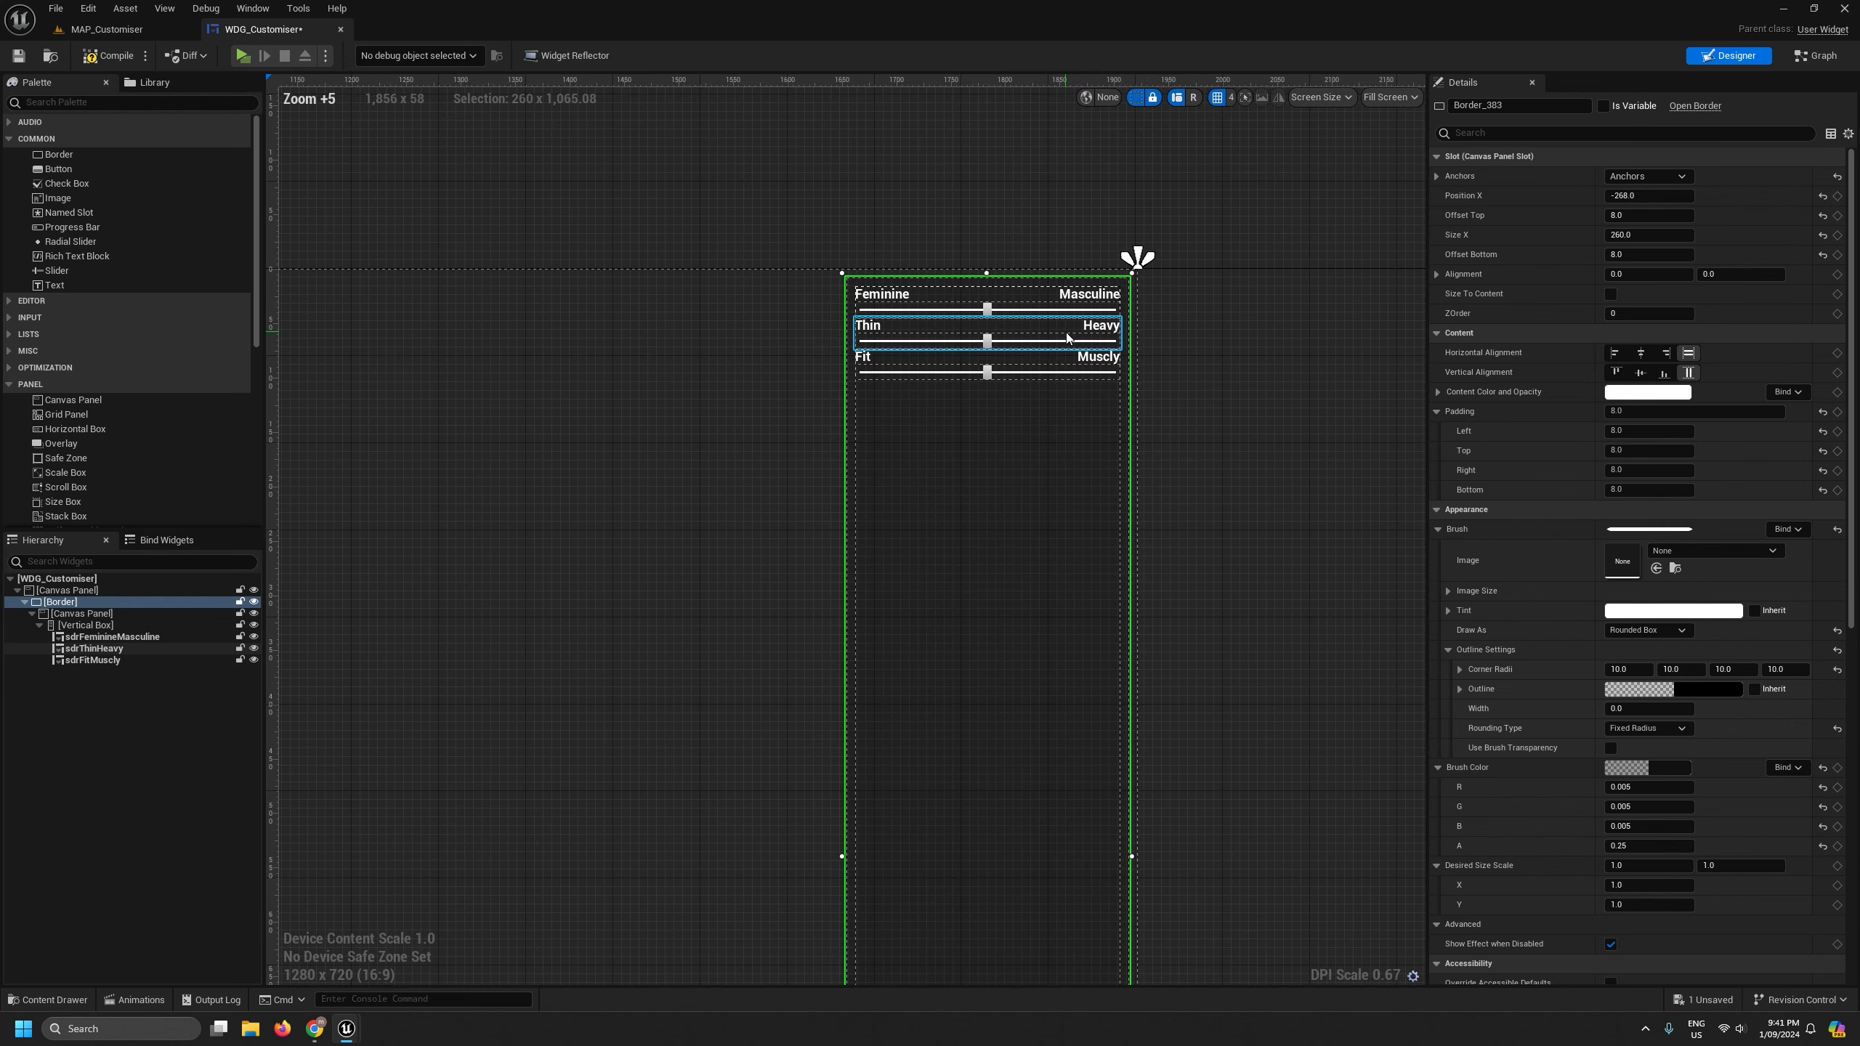
pyautogui.scroll(-8, 1067, 331)
pyautogui.scroll(3, 629, 413)
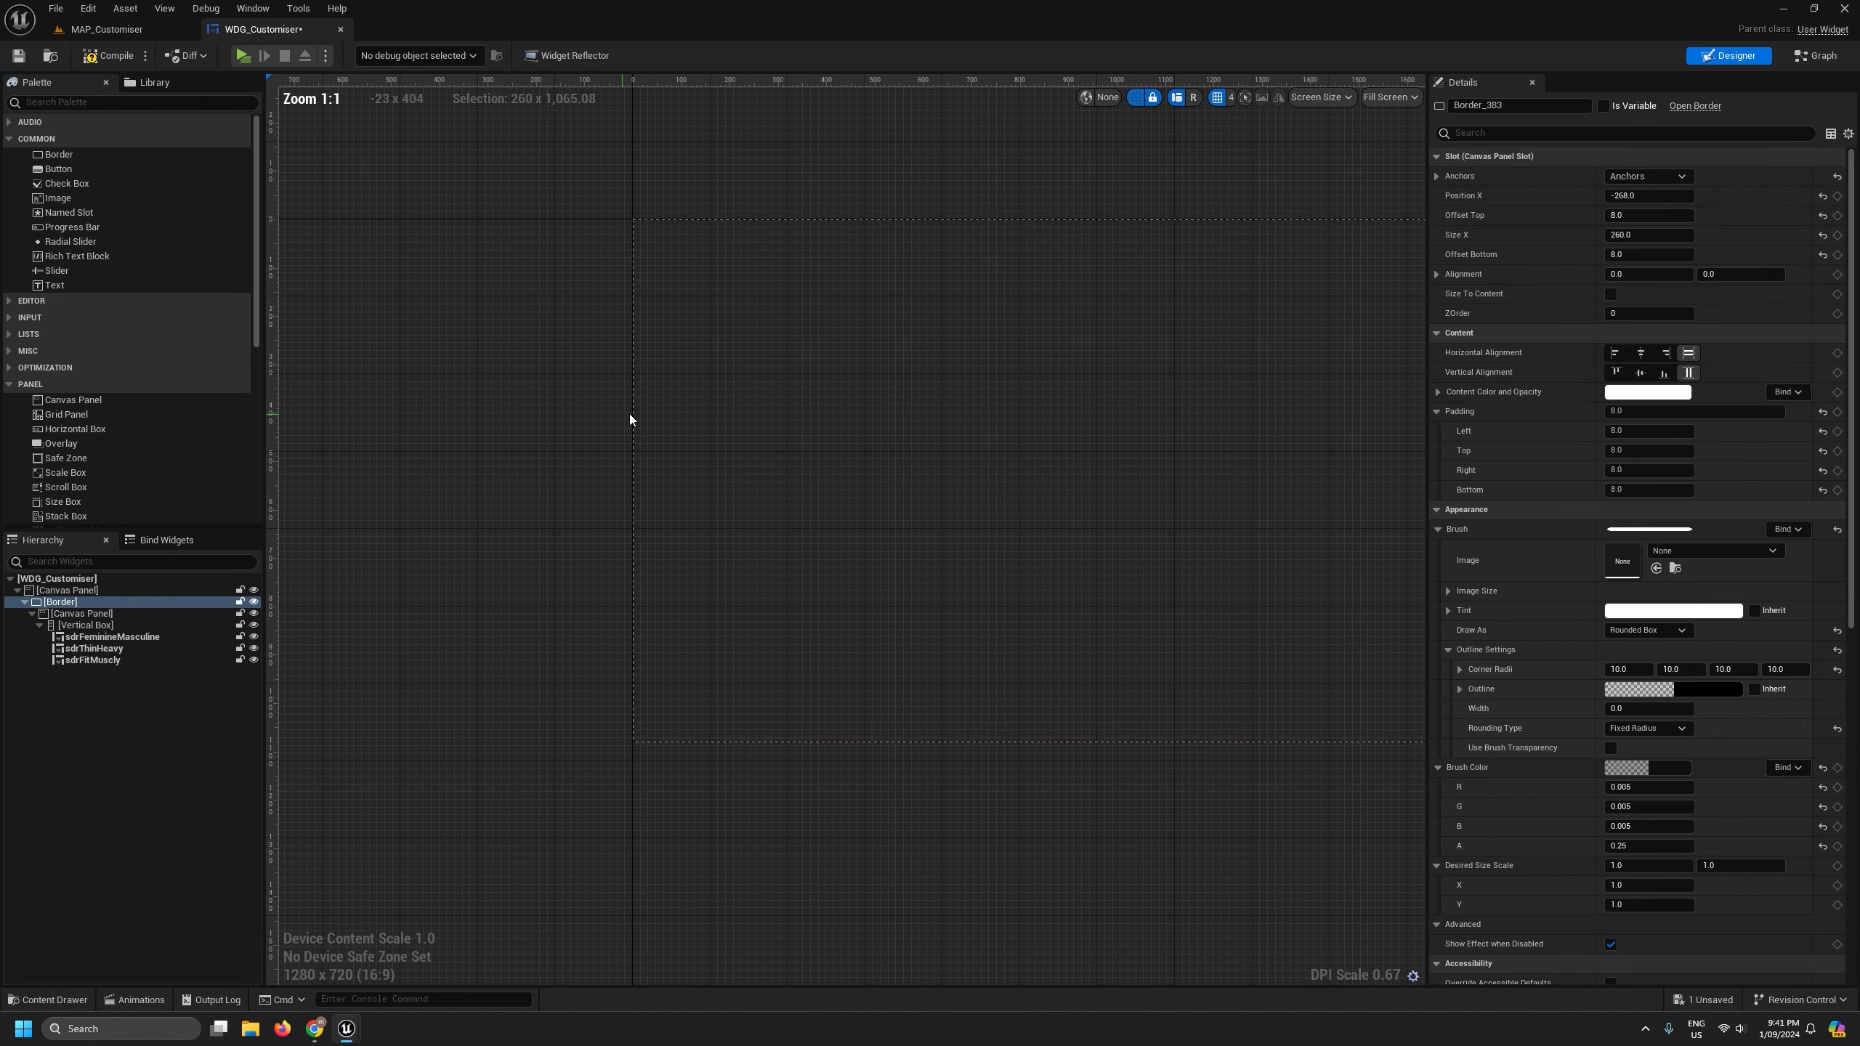
pyautogui.scroll(-3, 629, 413)
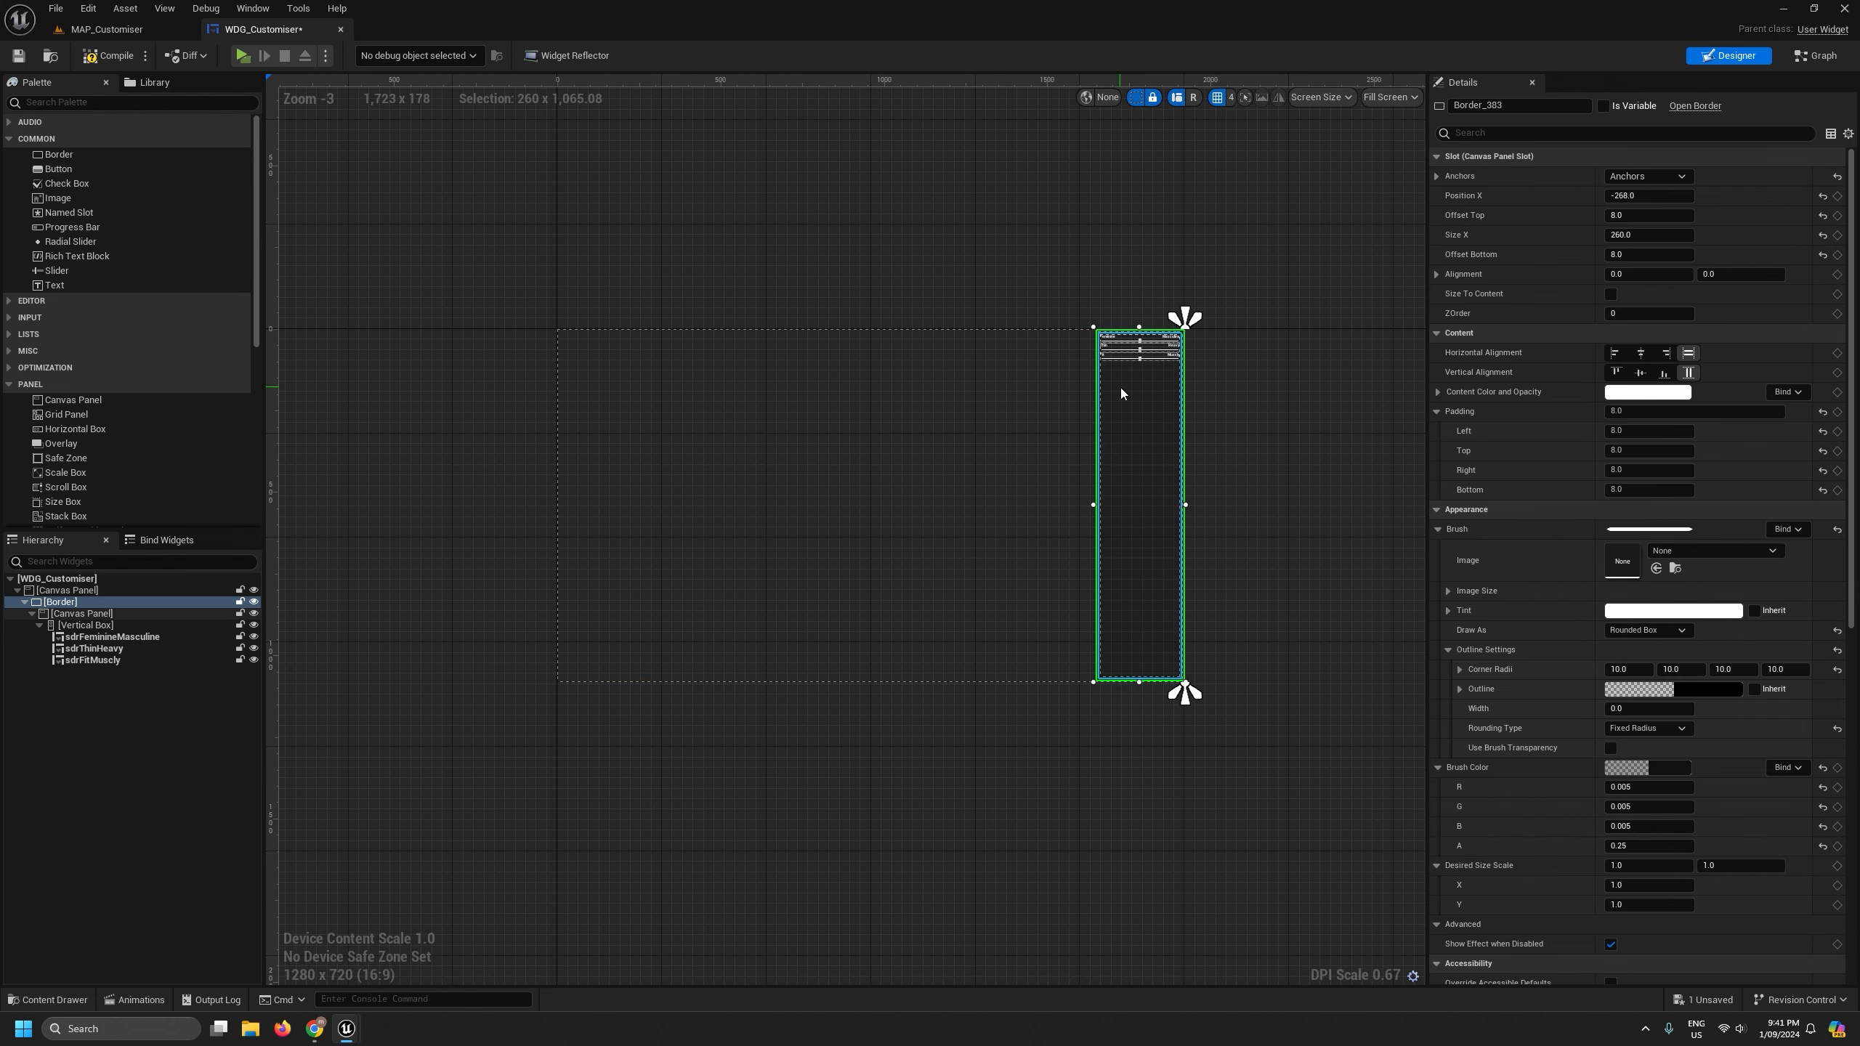
pyautogui.scroll(3, 1121, 386)
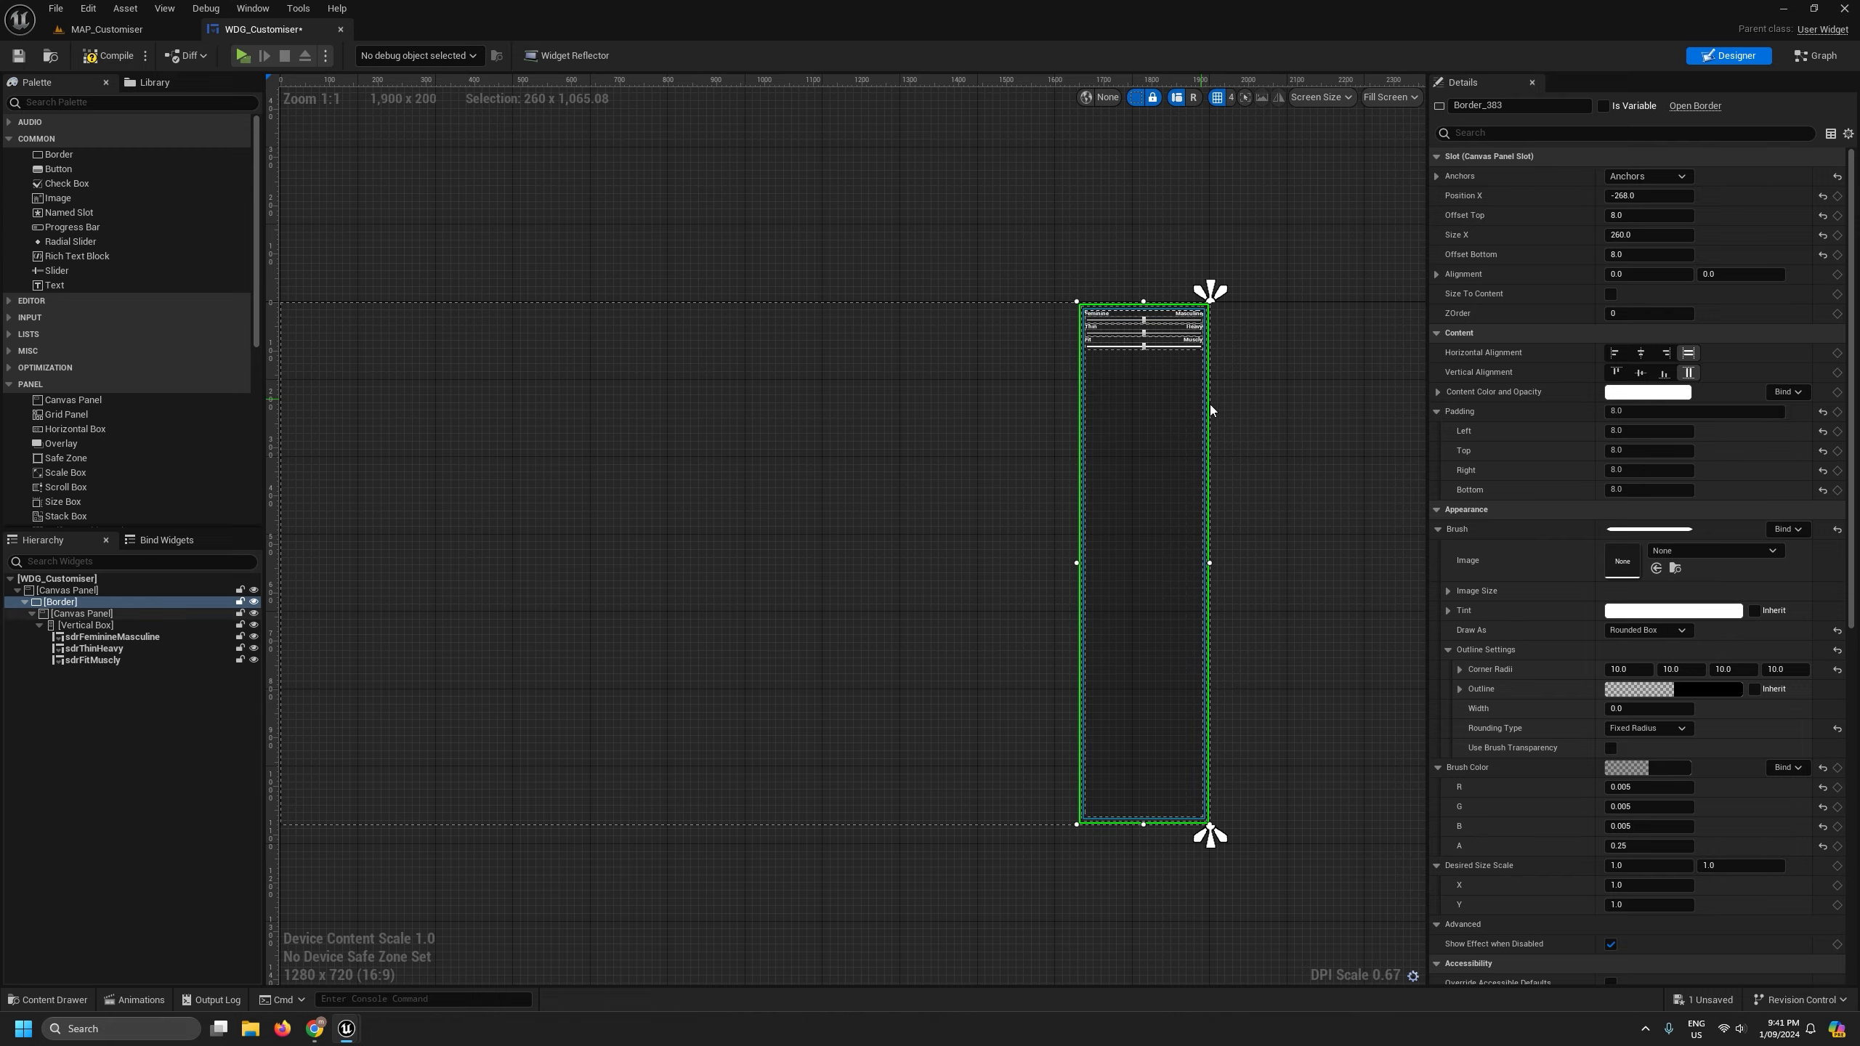
pyautogui.scroll(4, 1210, 410)
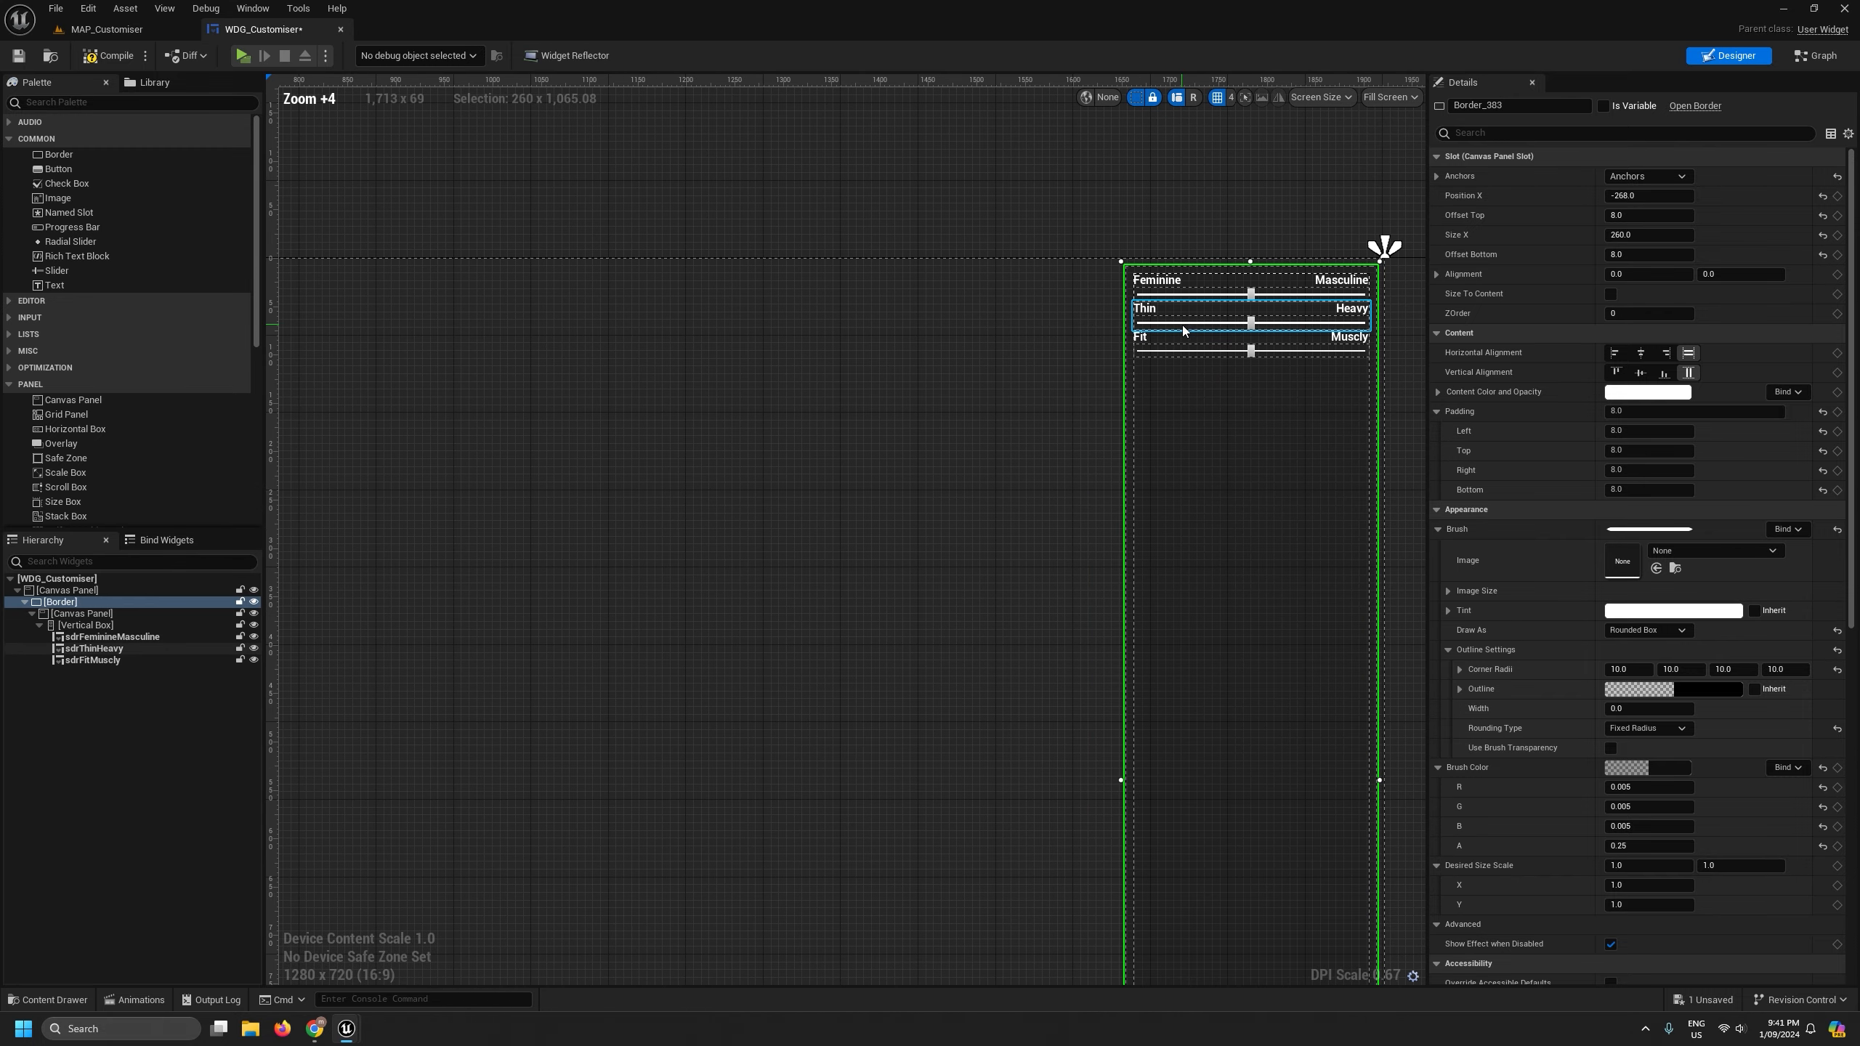
pyautogui.scroll(-4, 1193, 555)
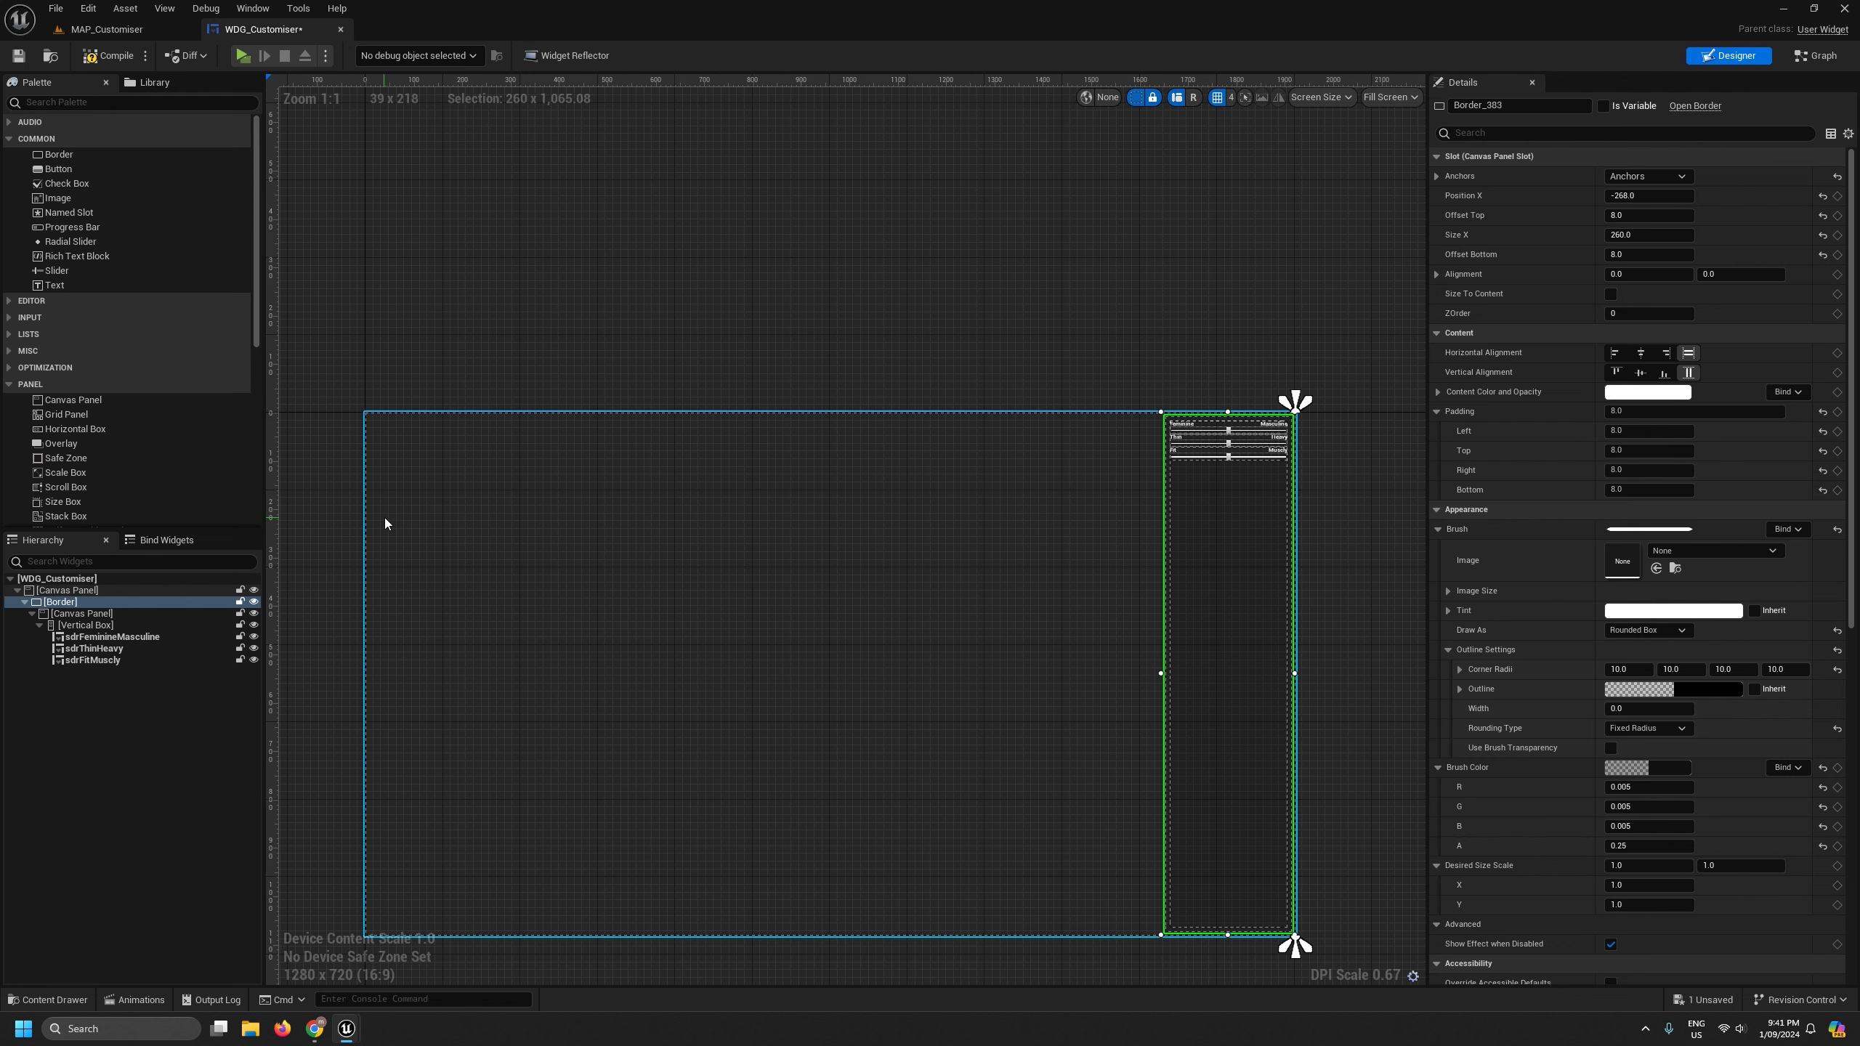
pyautogui.scroll(3, 407, 456)
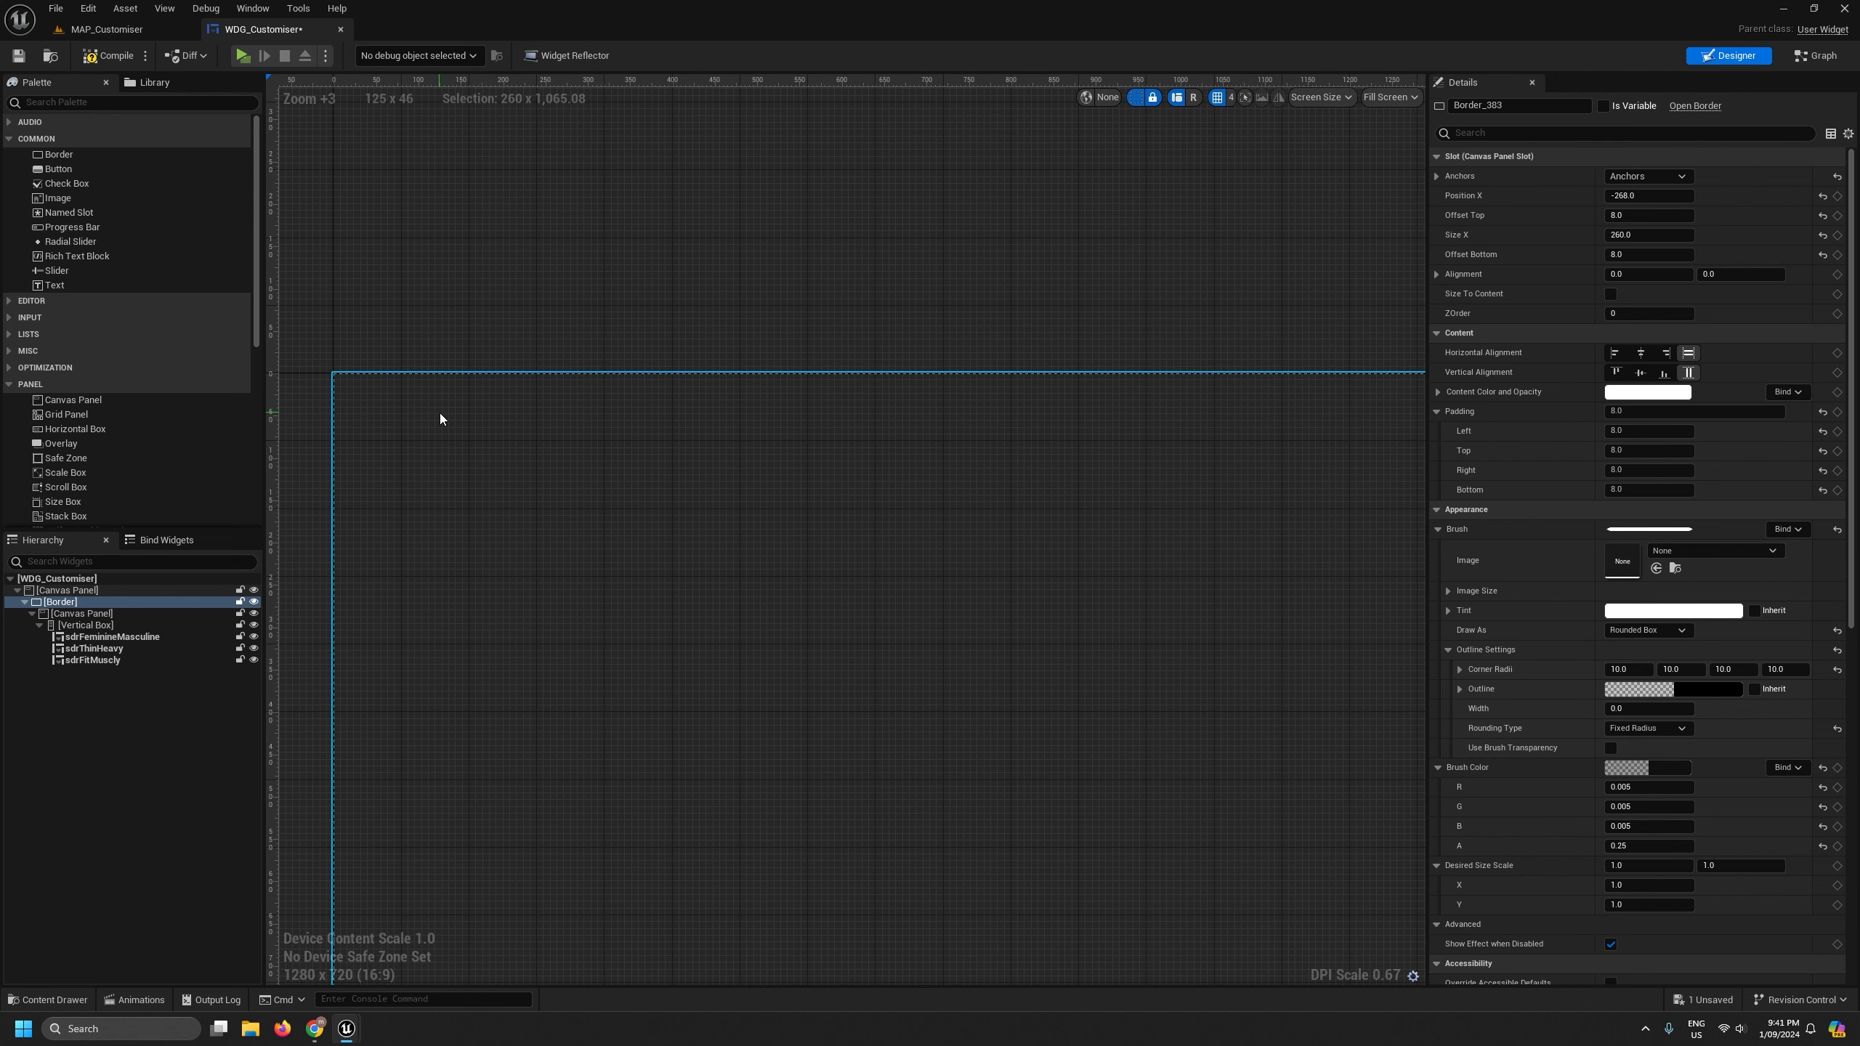
# - Examine the root canvas as a whole and the slider panel's placement within it
pyautogui.click(351, 447)
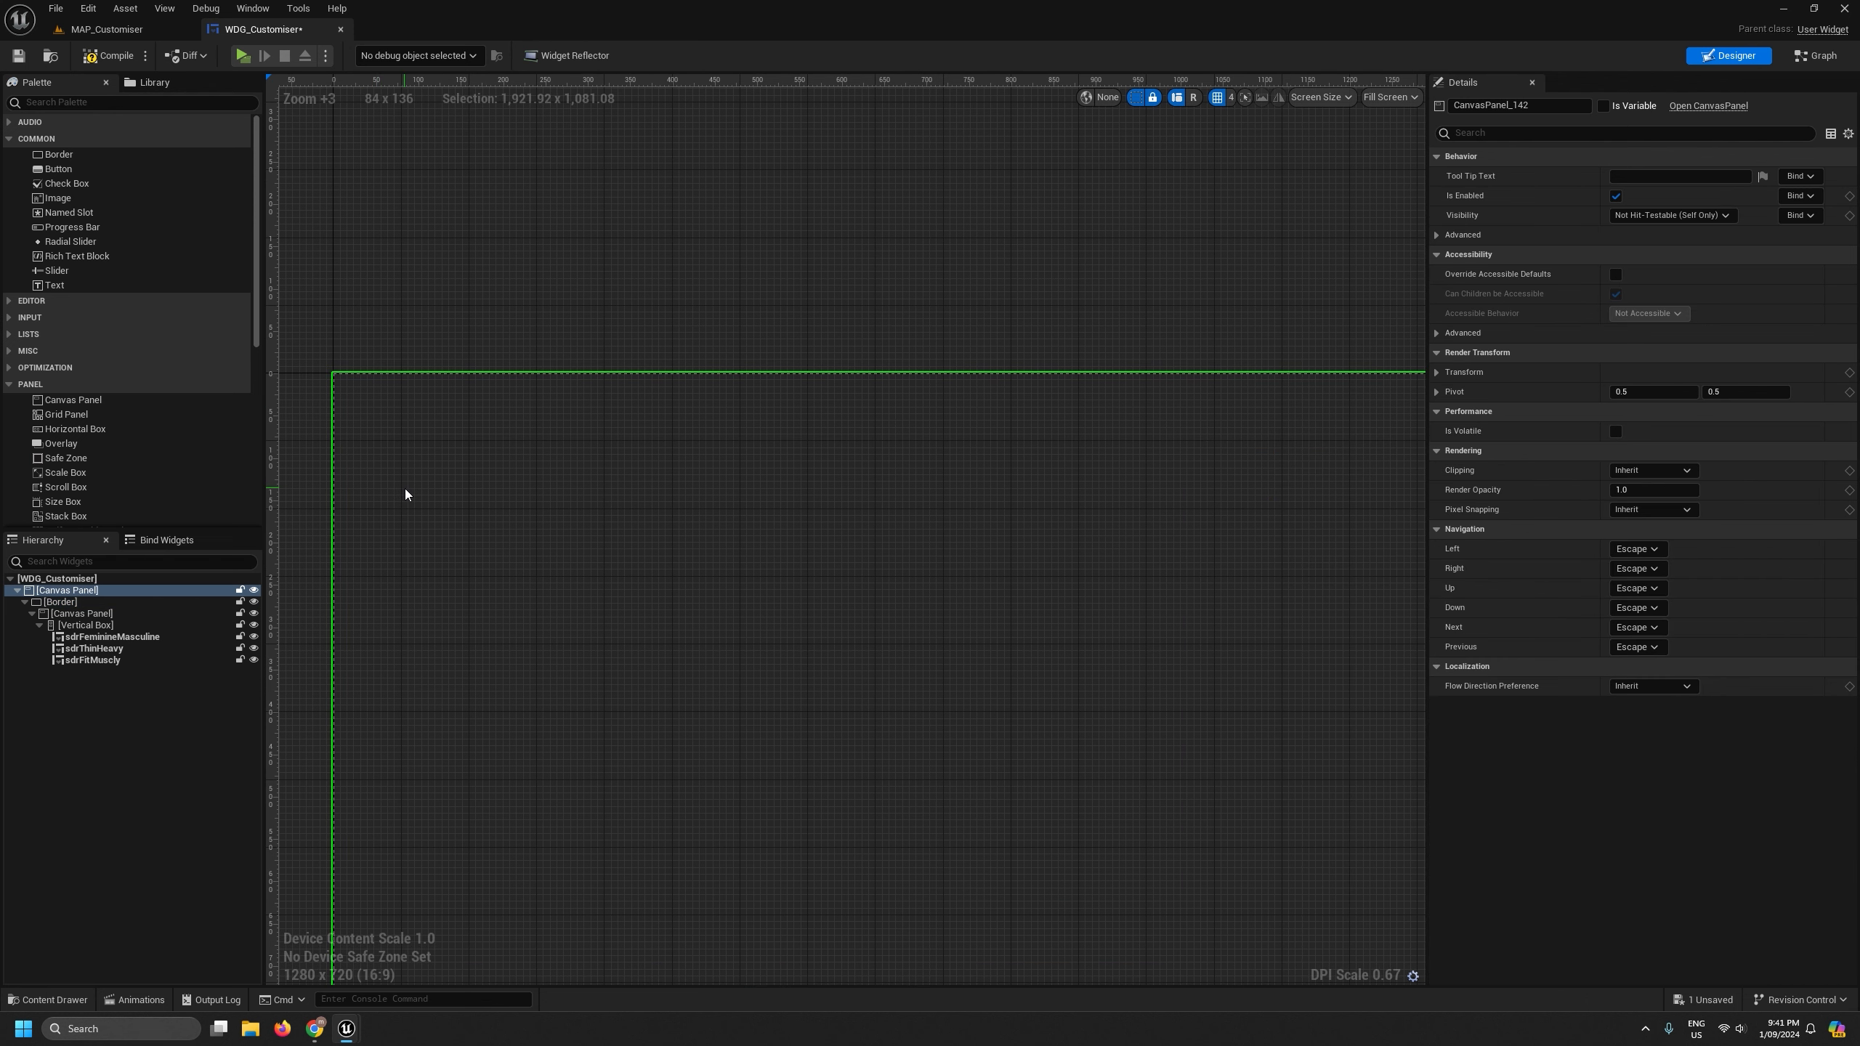
pyautogui.scroll(-8, 507, 612)
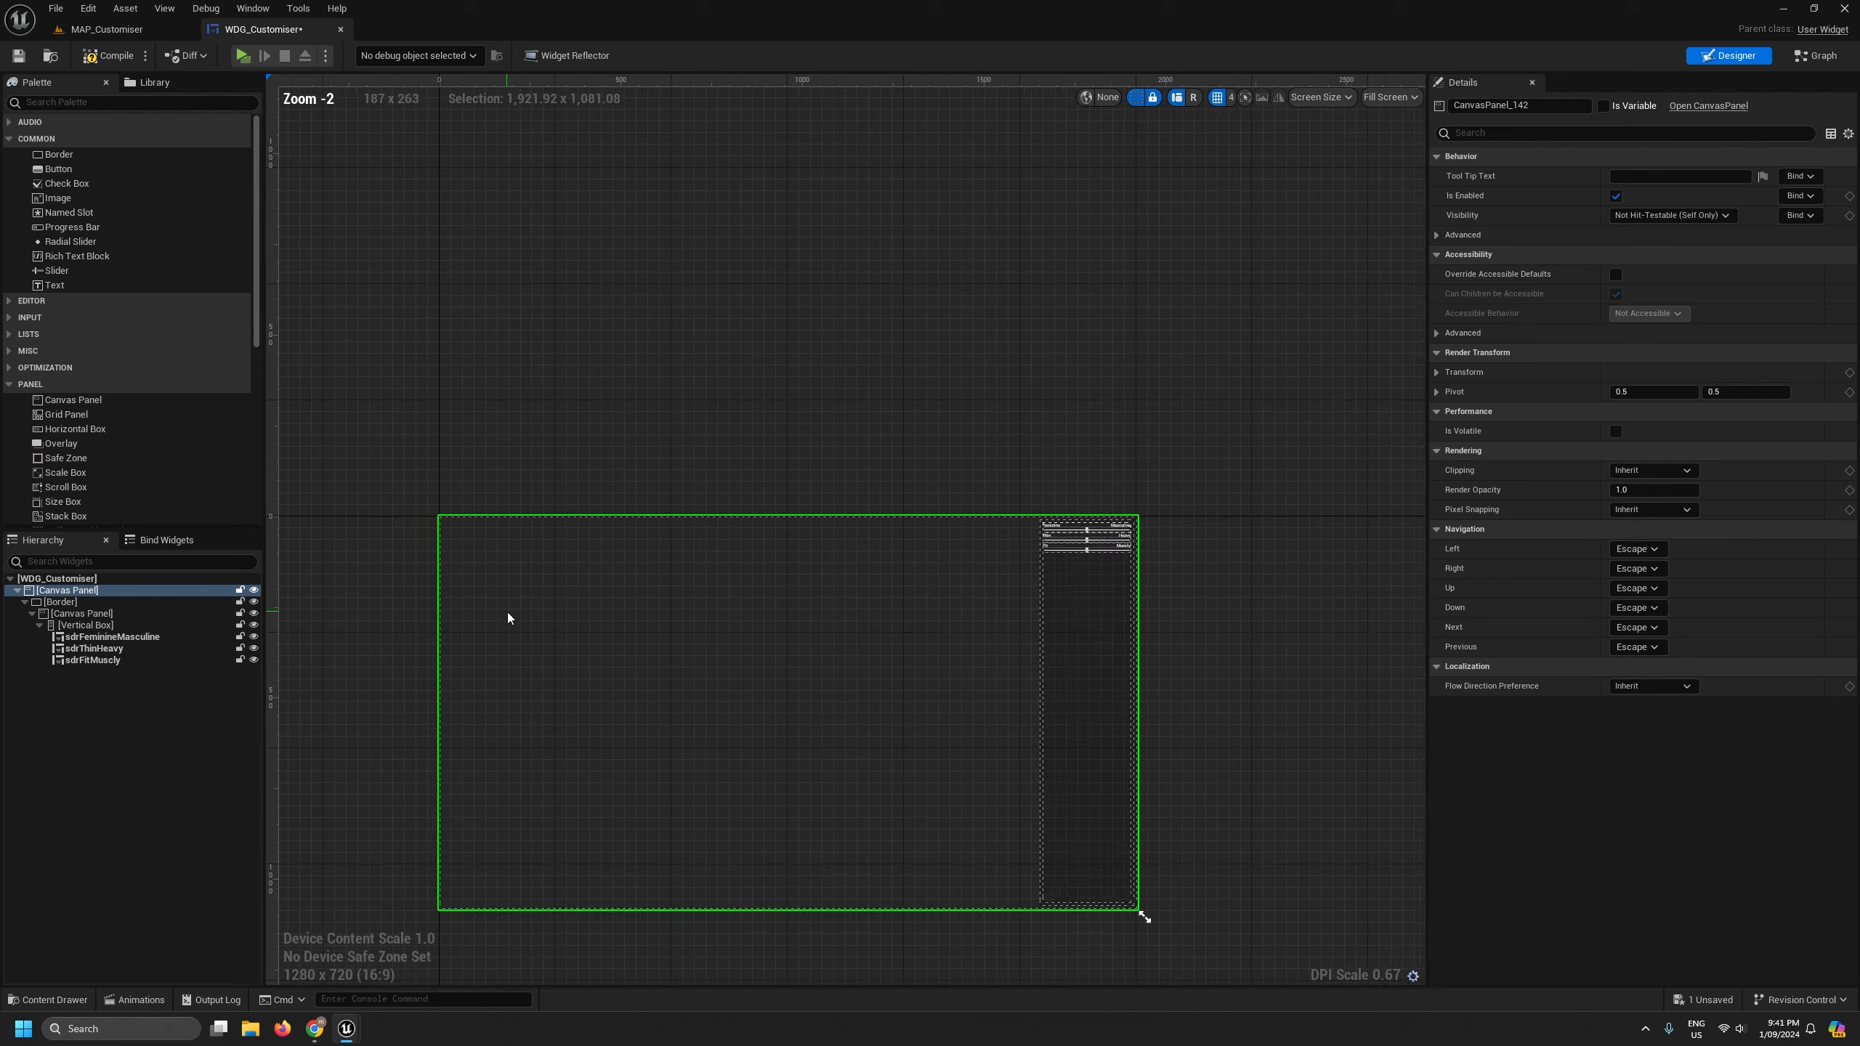
pyautogui.scroll(5, 507, 613)
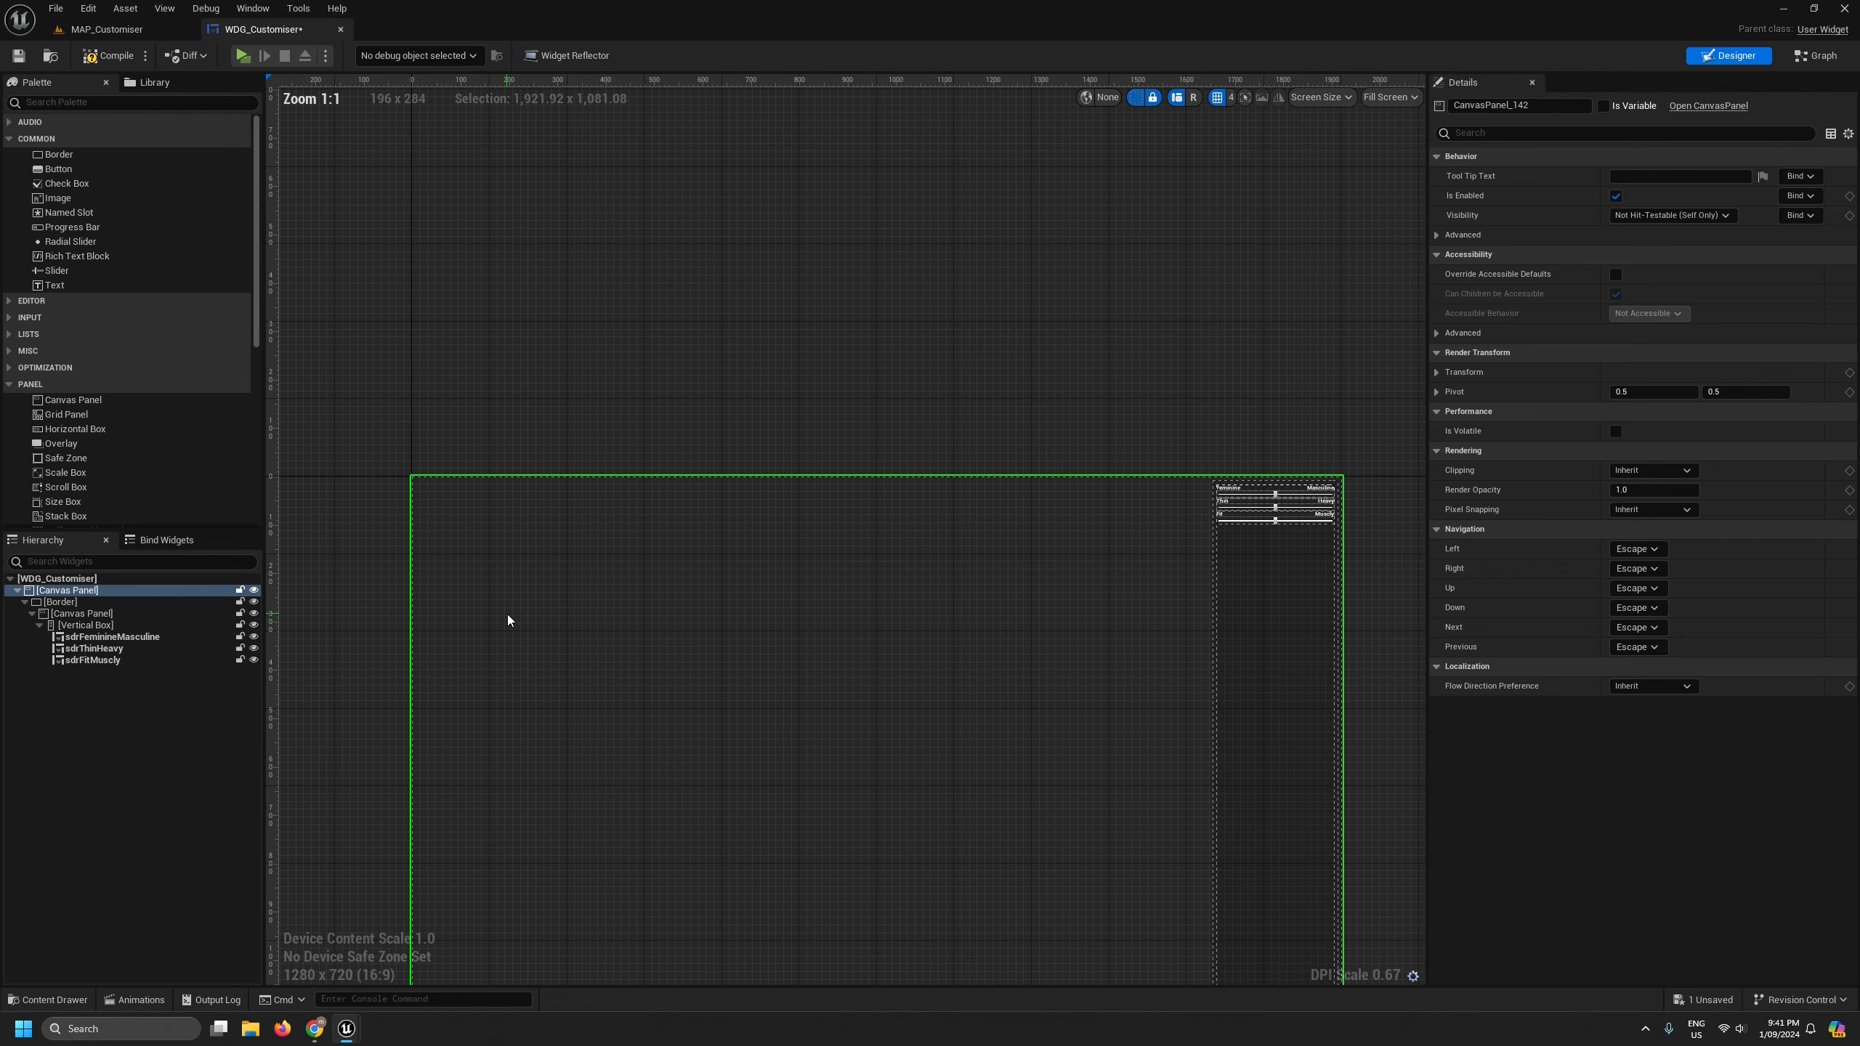
pyautogui.scroll(2, 1260, 497)
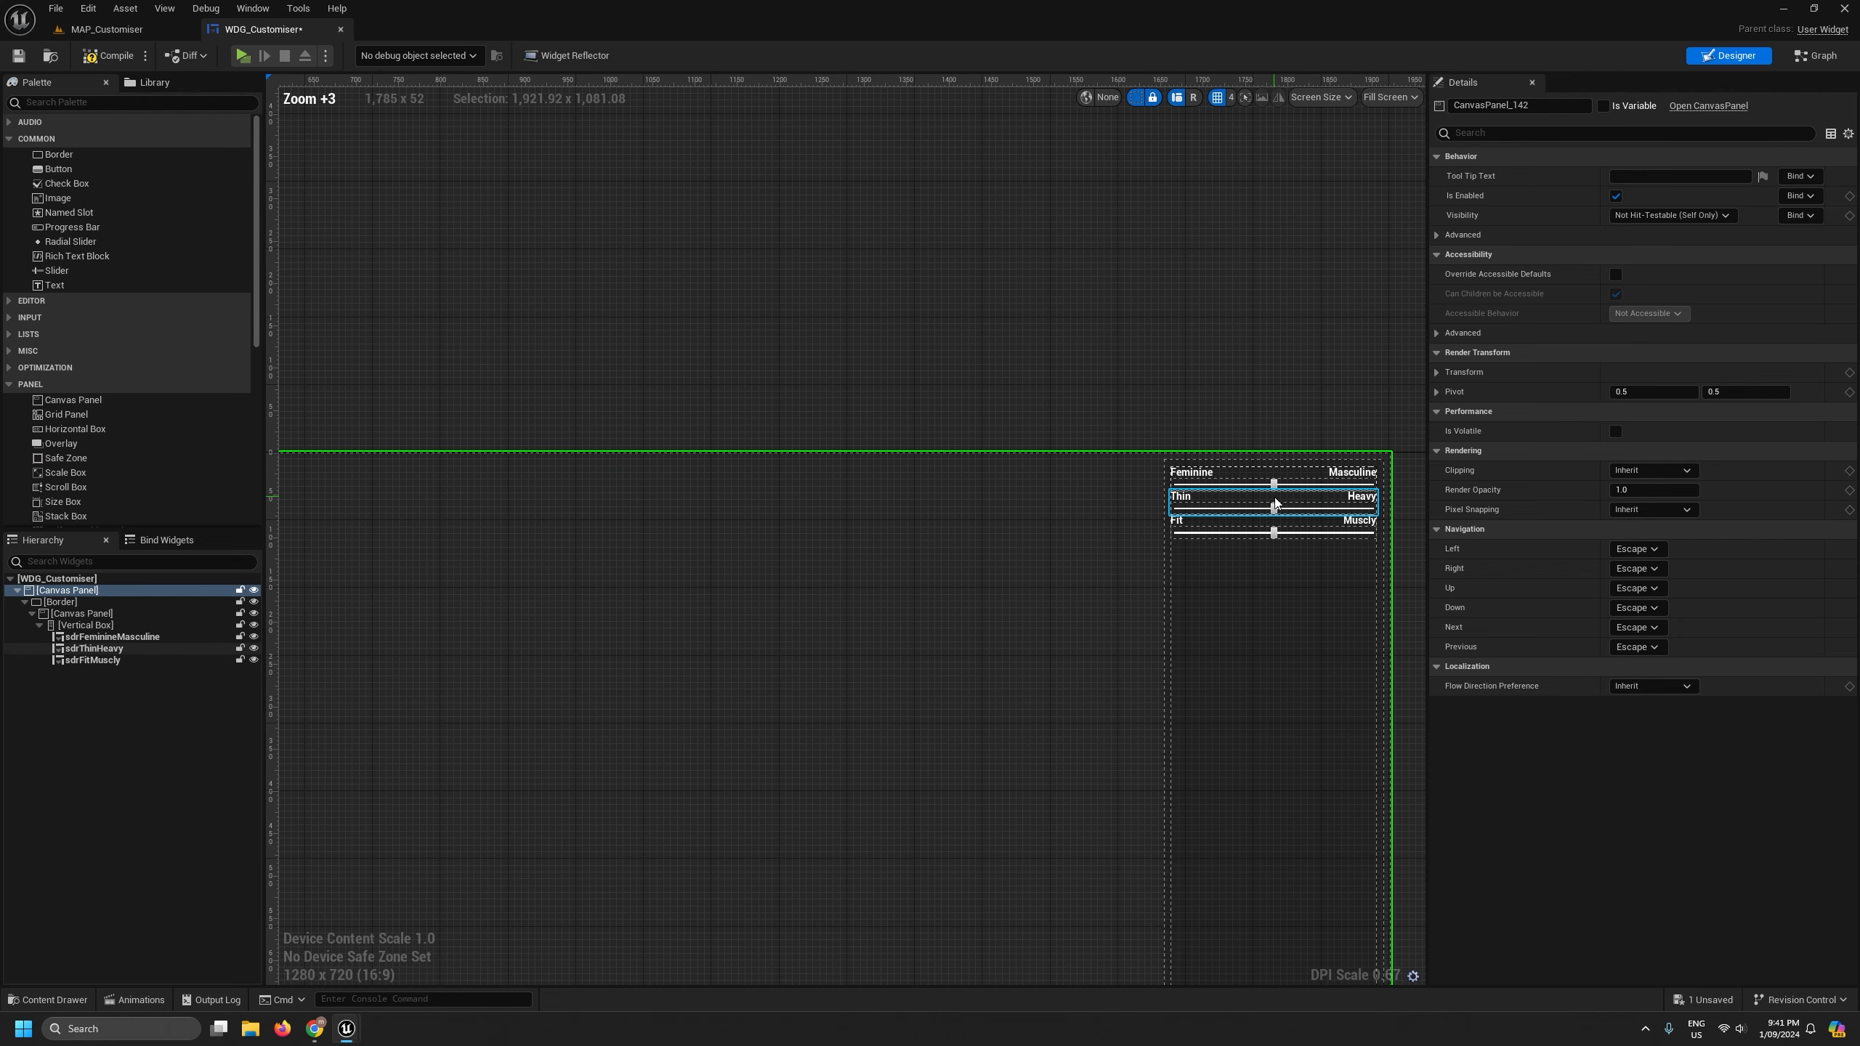
pyautogui.scroll(-7, 1273, 517)
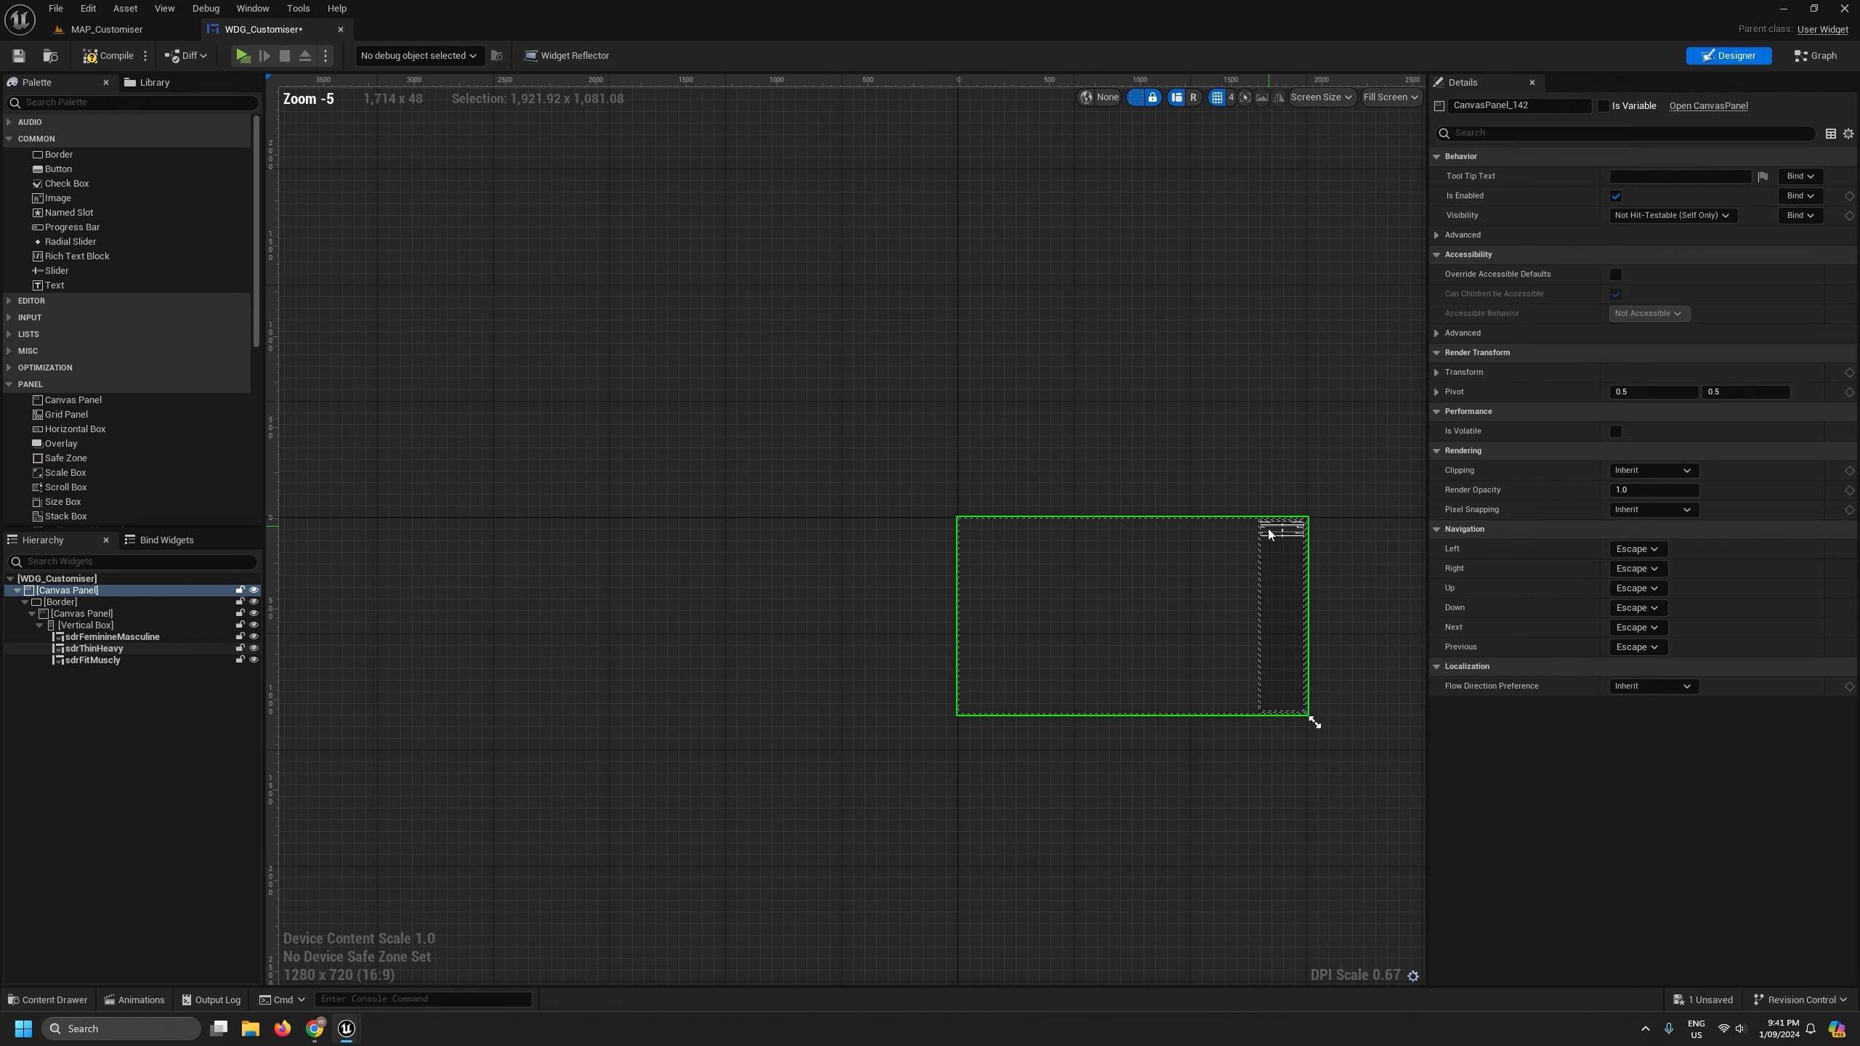
pyautogui.moveTo(1107, 637); pyautogui.dragTo(875, 614, button='right')
pyautogui.scroll(3, 840, 591)
pyautogui.scroll(1, 875, 613)
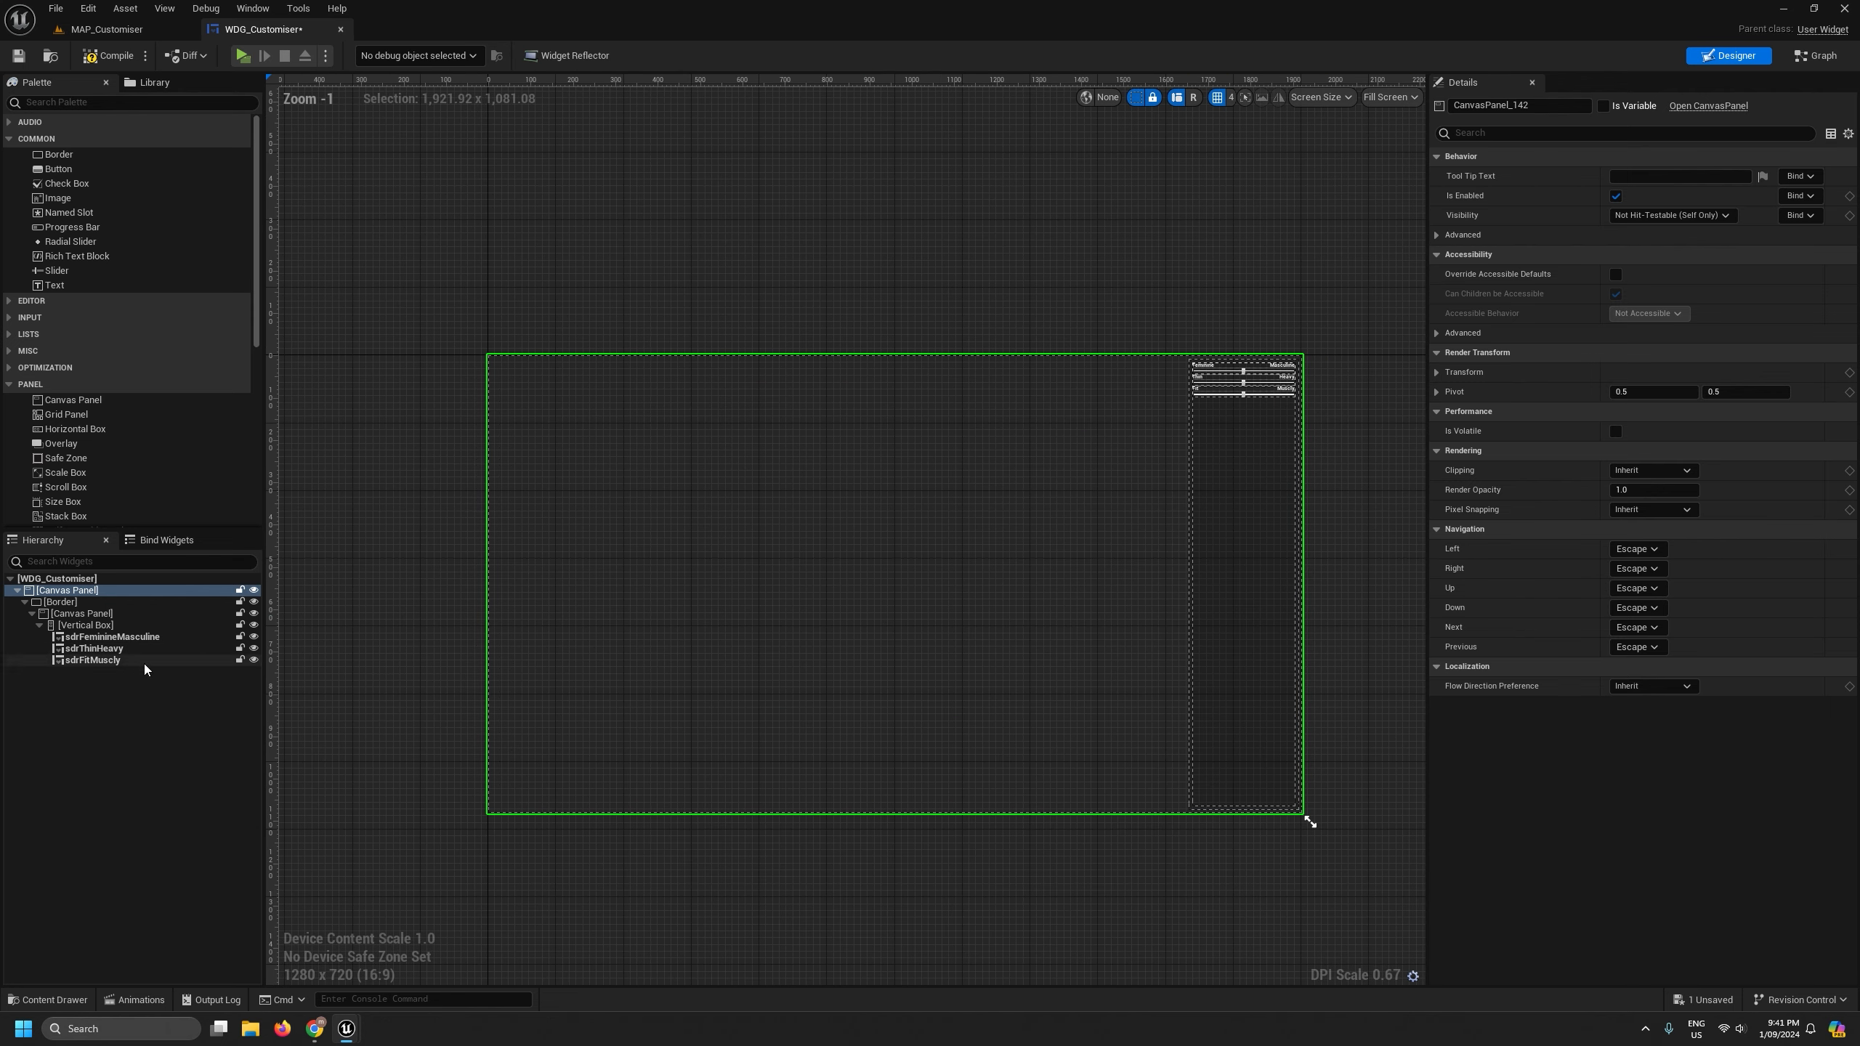
# - Duplicate the slider panel's Border inside the root Canvas Panel
pyautogui.click(64, 605)
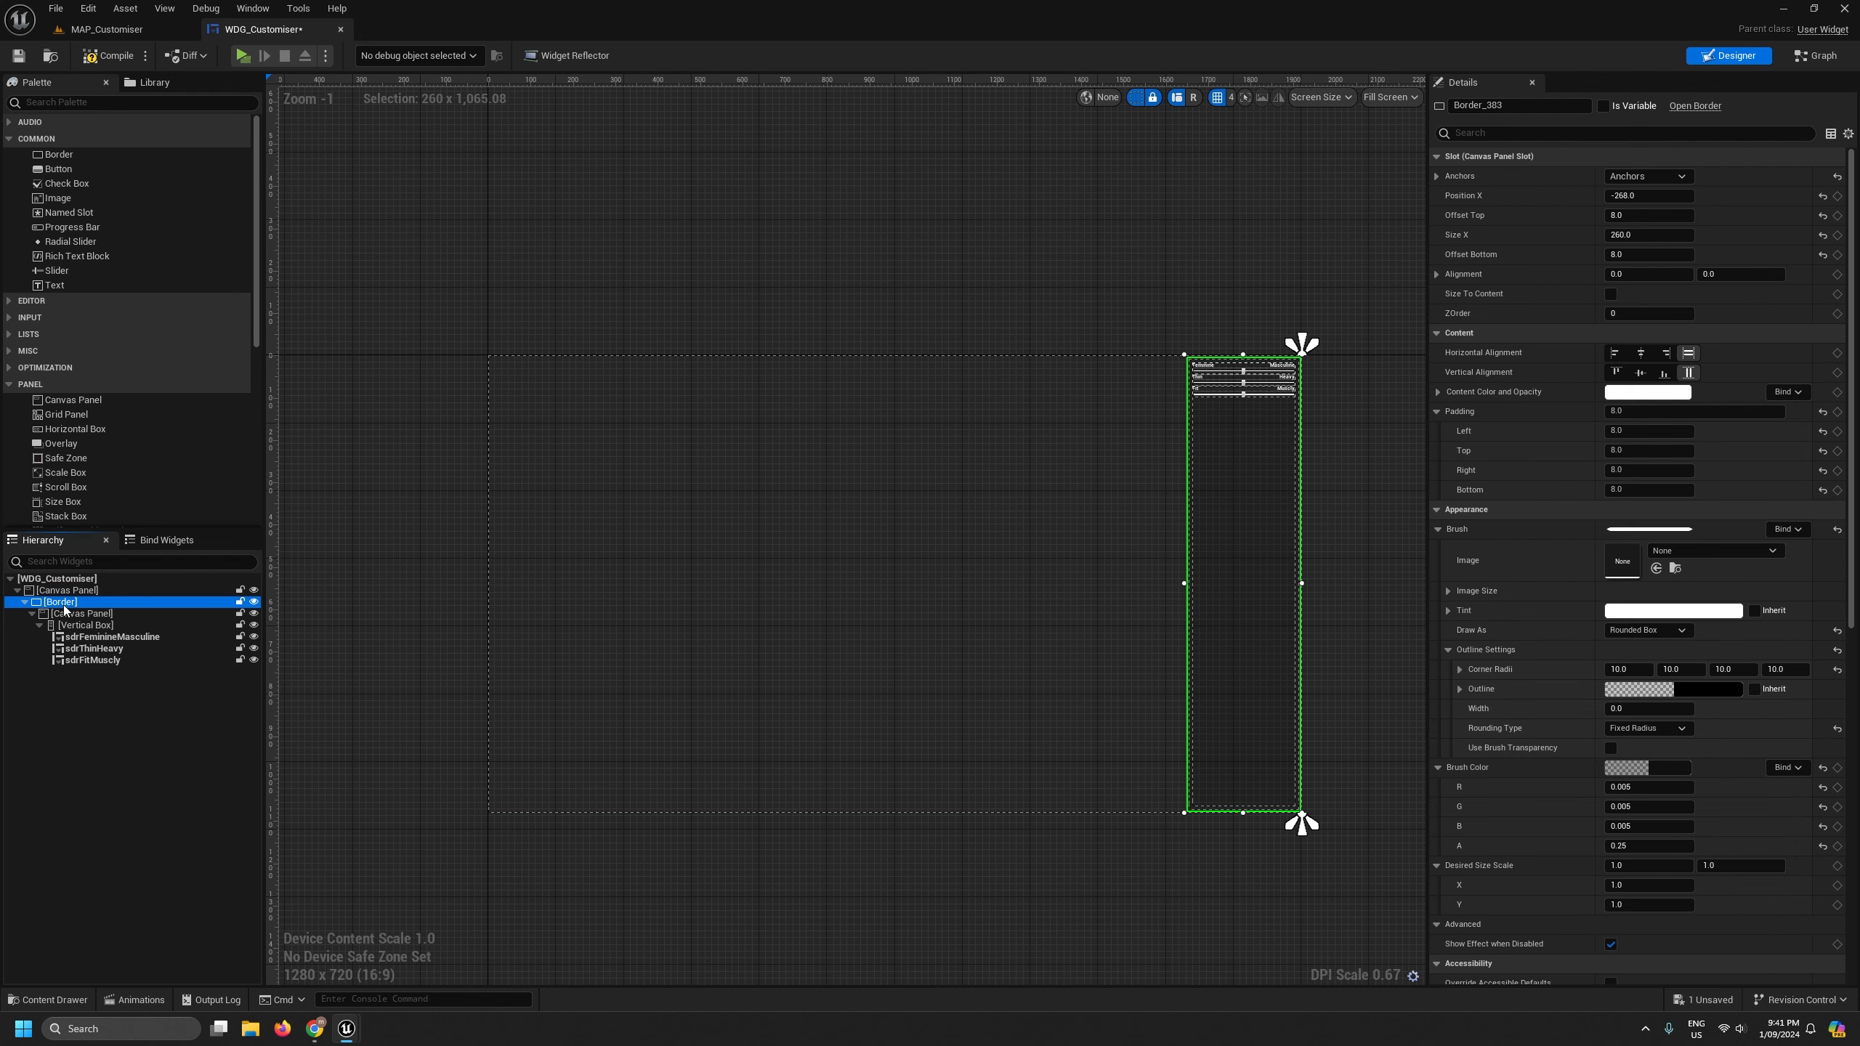
pyautogui.click(24, 603)
pyautogui.click(70, 662)
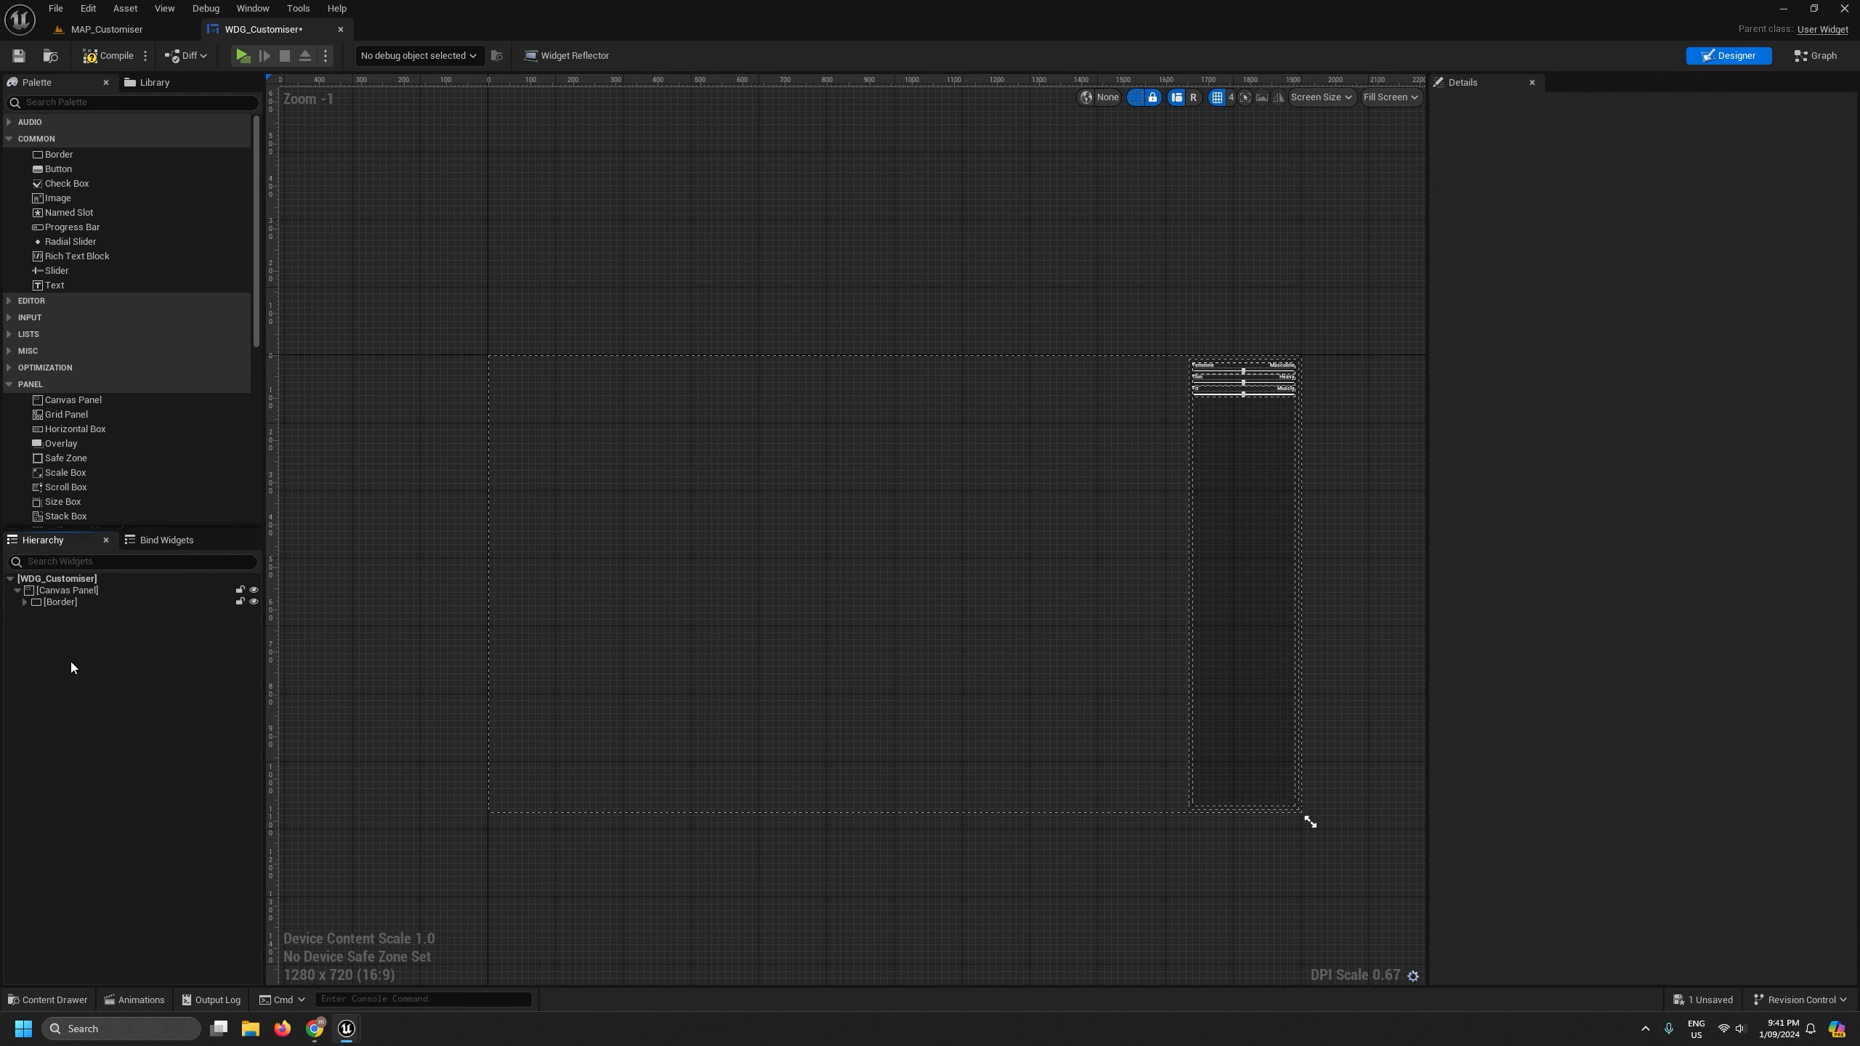
pyautogui.click(76, 593)
pyautogui.hotkey('ctrl', 'v')
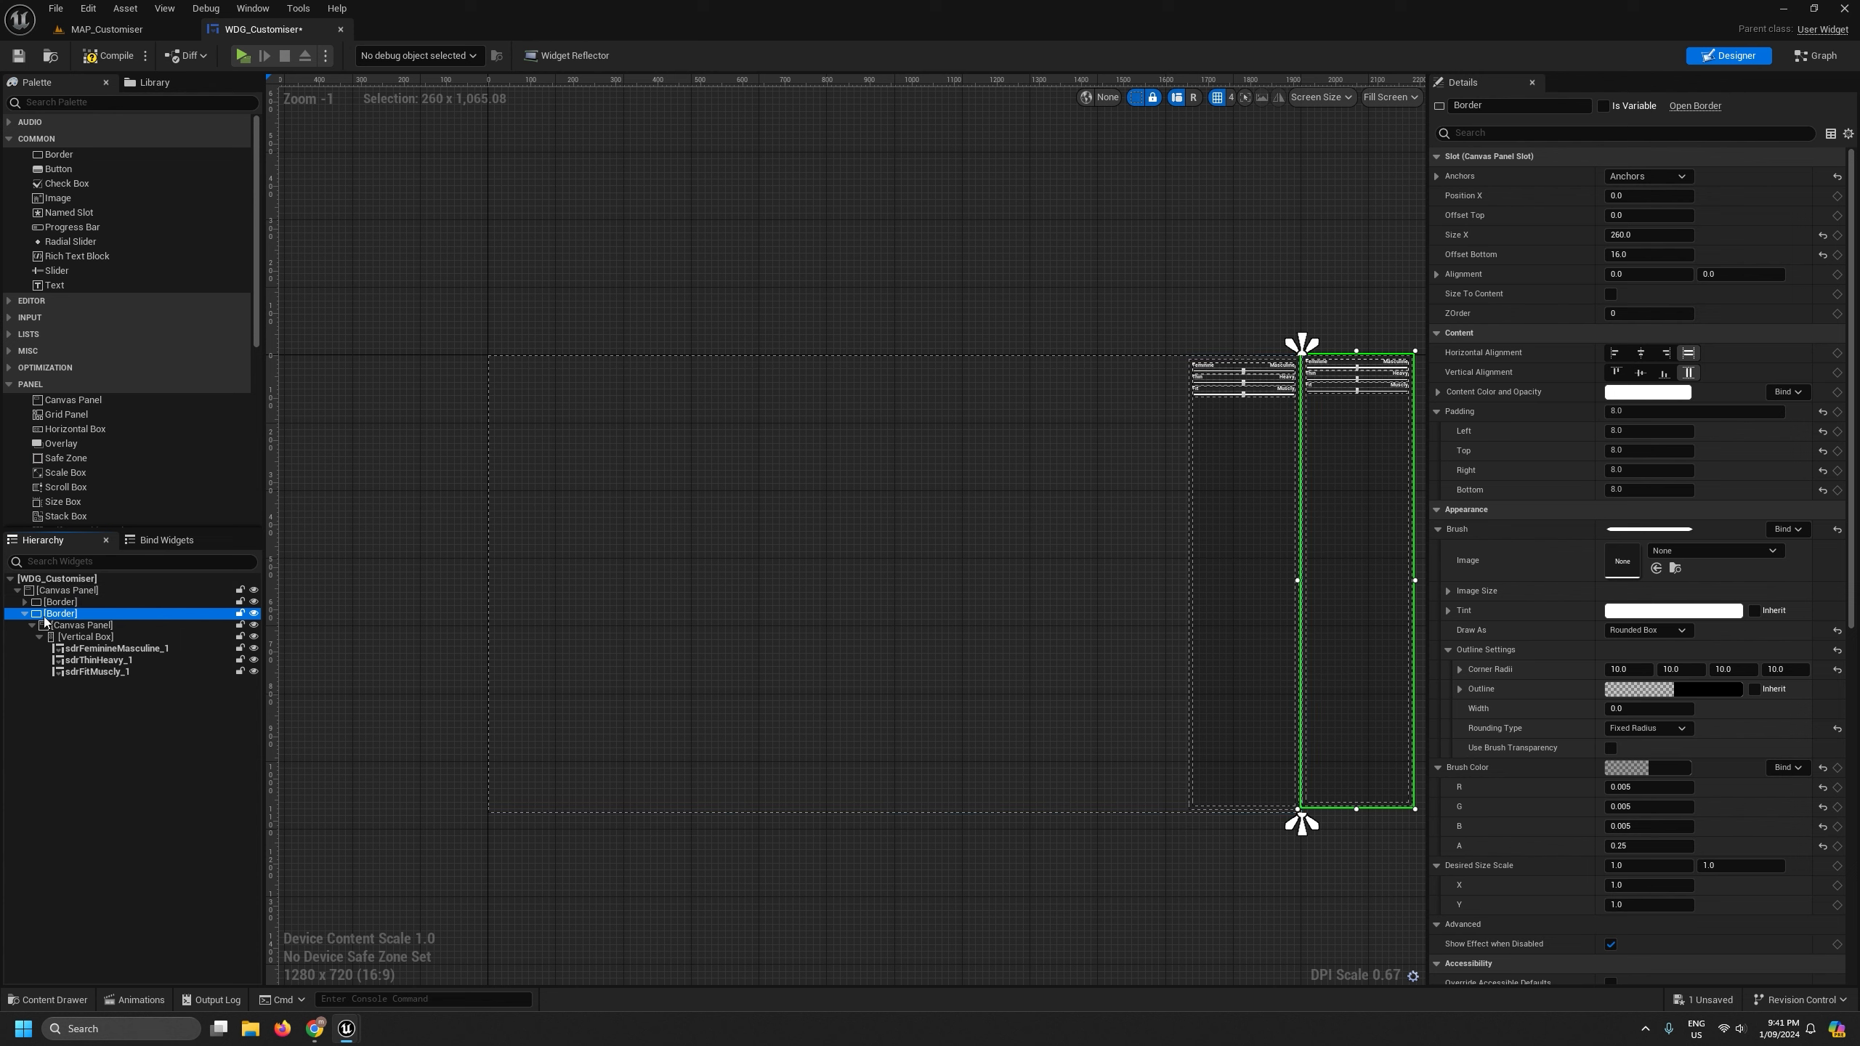
# - Delete the three sliders from the copied Border and move the copy above the original in the hierarchy
pyautogui.click(92, 661)
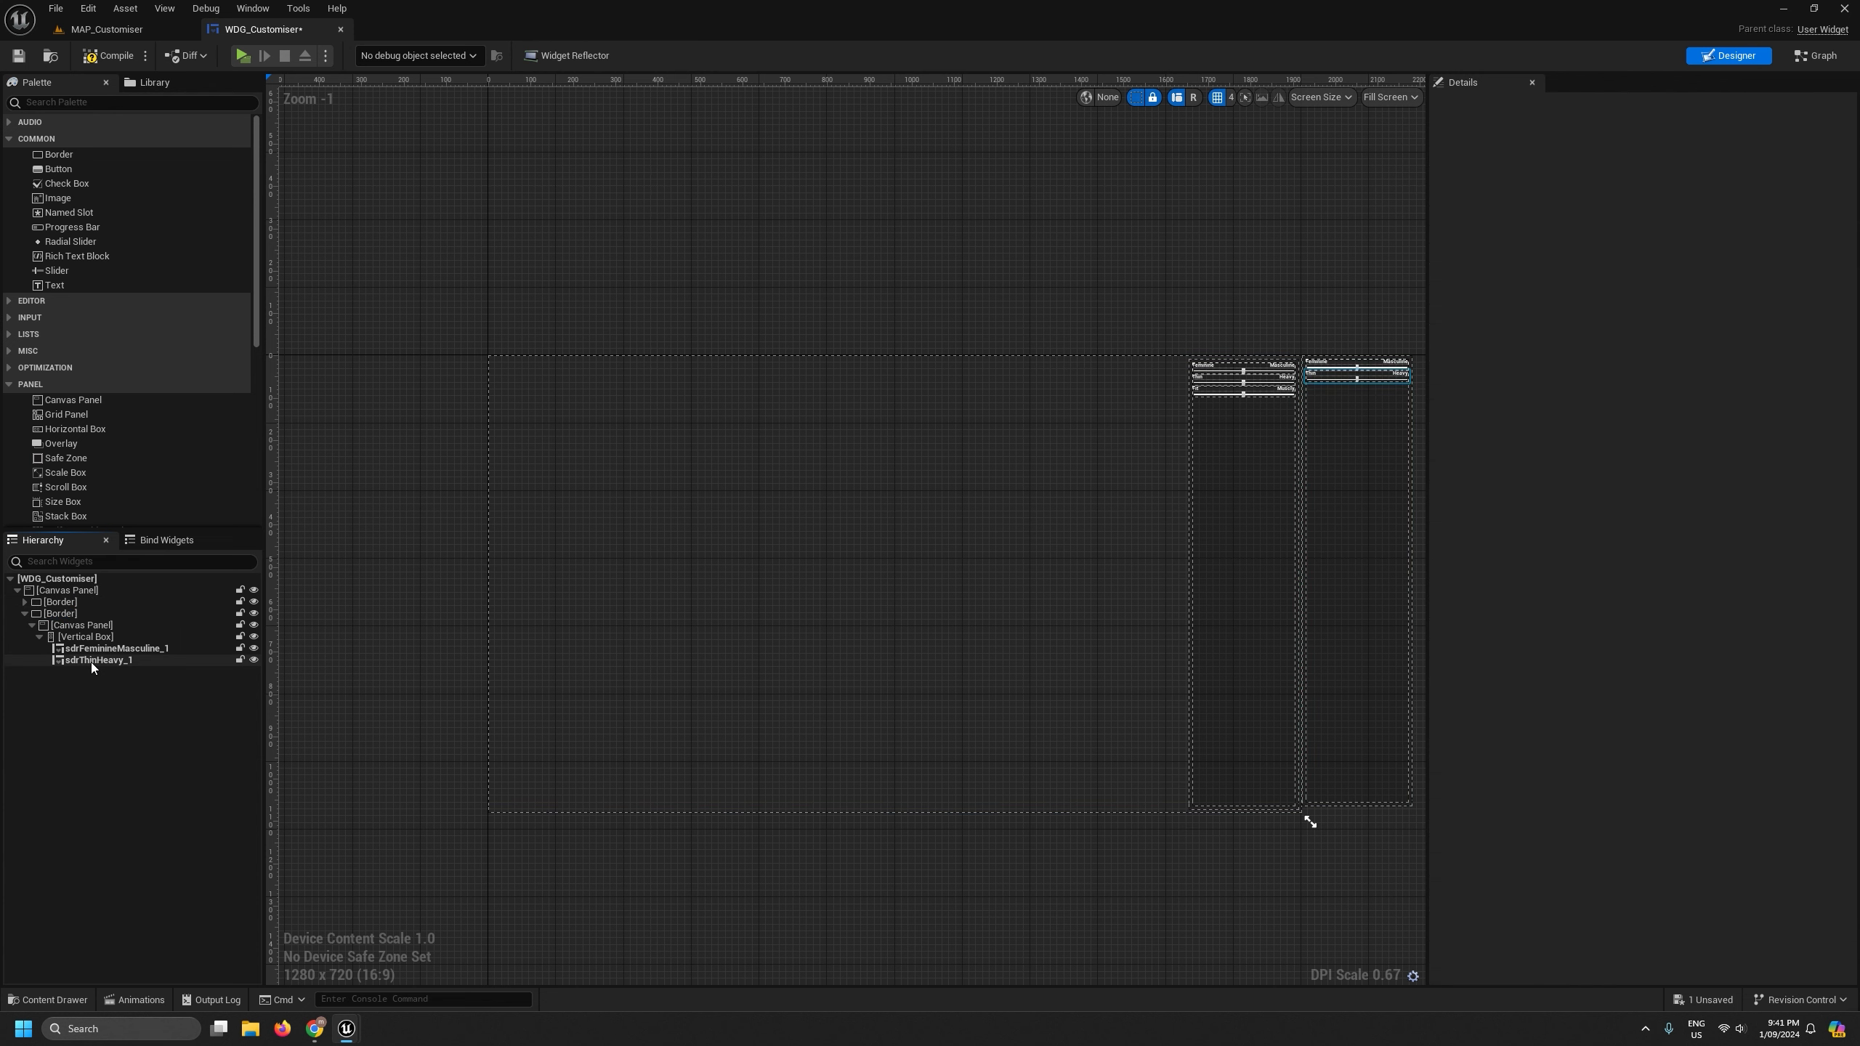
pyautogui.press('Delete')
pyautogui.click(93, 649)
pyautogui.press('Delete')
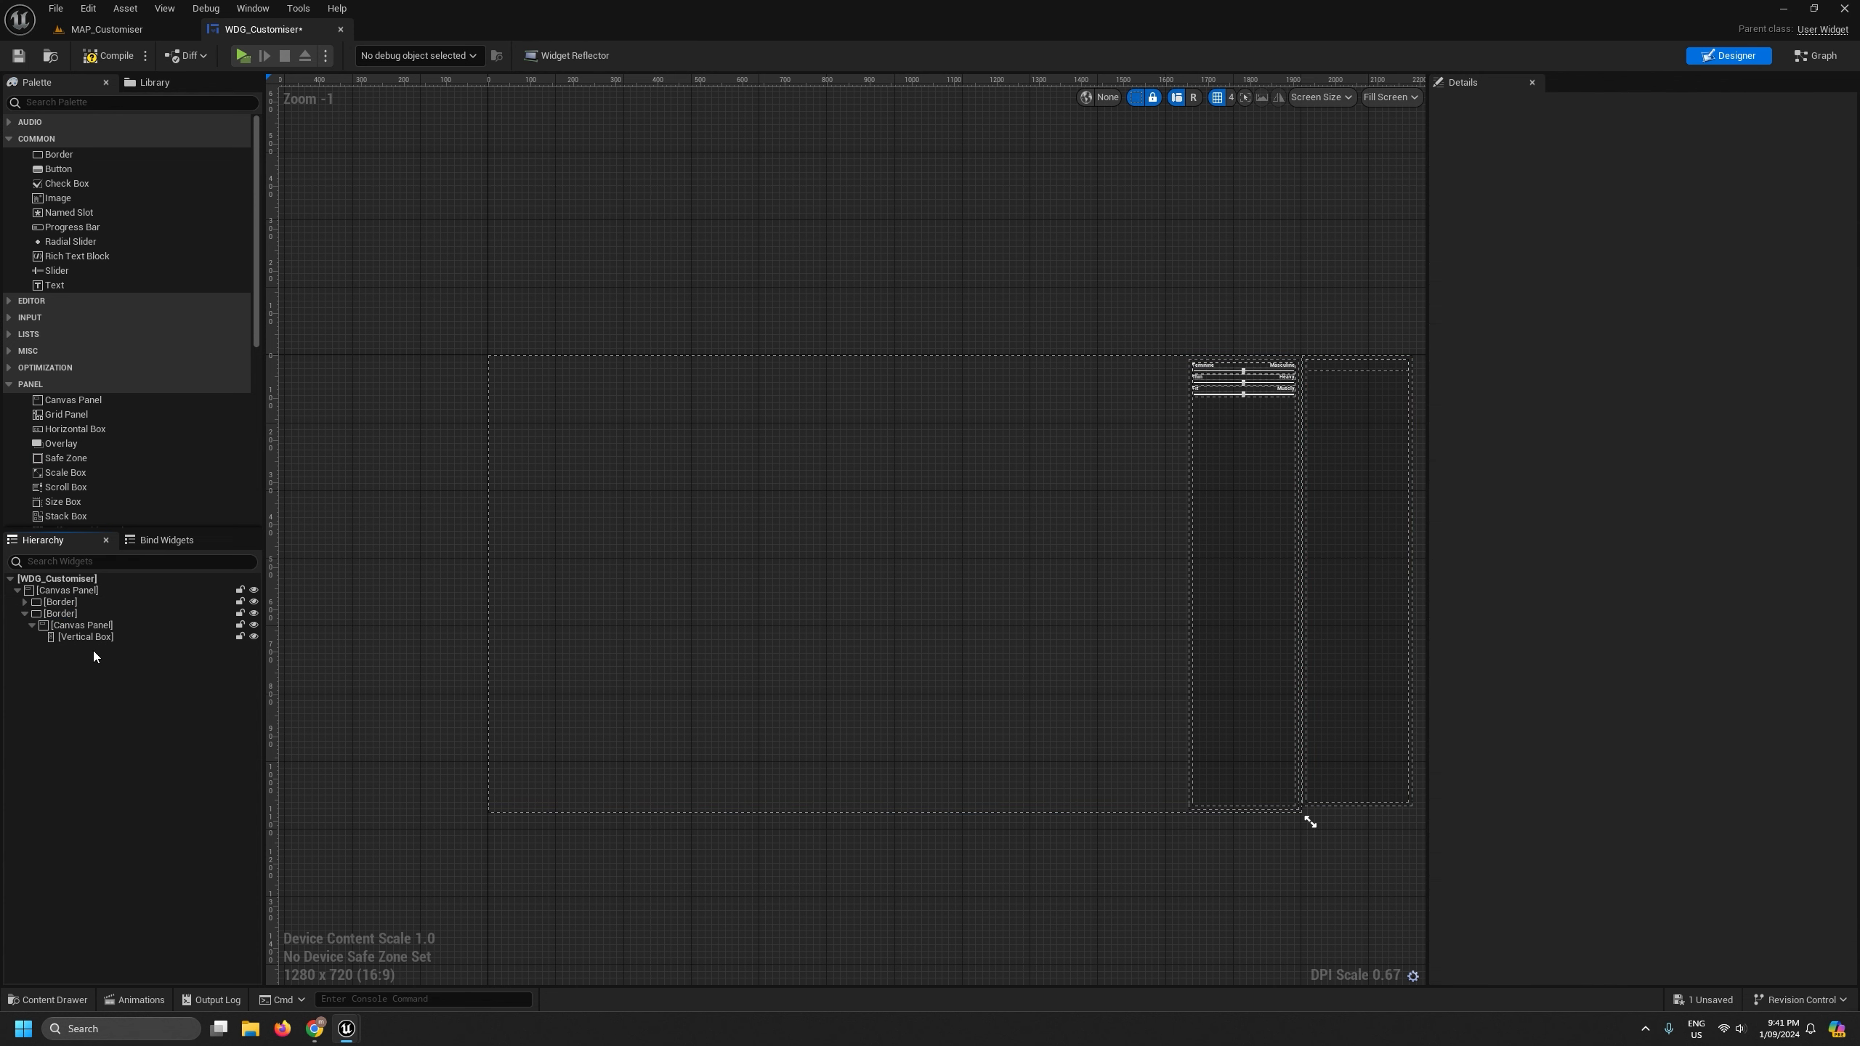
pyautogui.click(24, 613)
pyautogui.moveTo(43, 614); pyautogui.dragTo(60, 602)
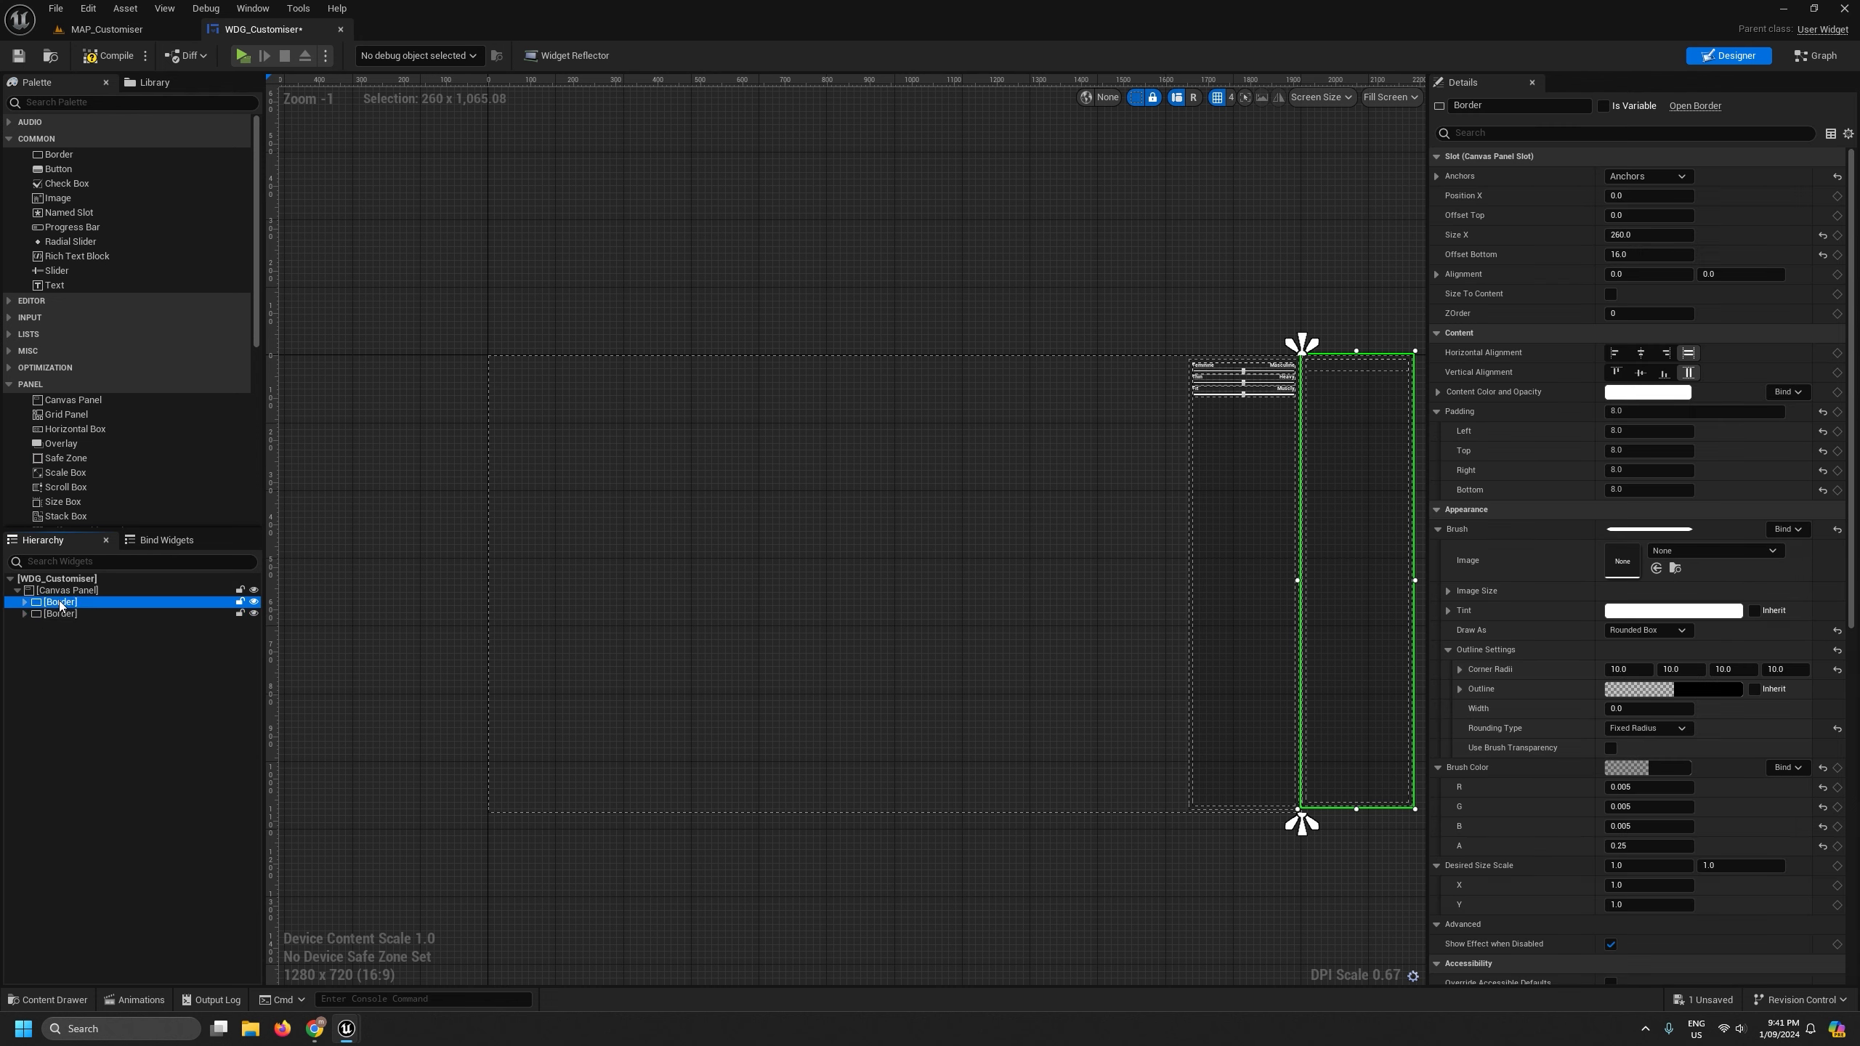
# - Anchor the copied Border to the canvas's left edge with vertical stretch and set its Position X to 8
pyautogui.click(1648, 235)
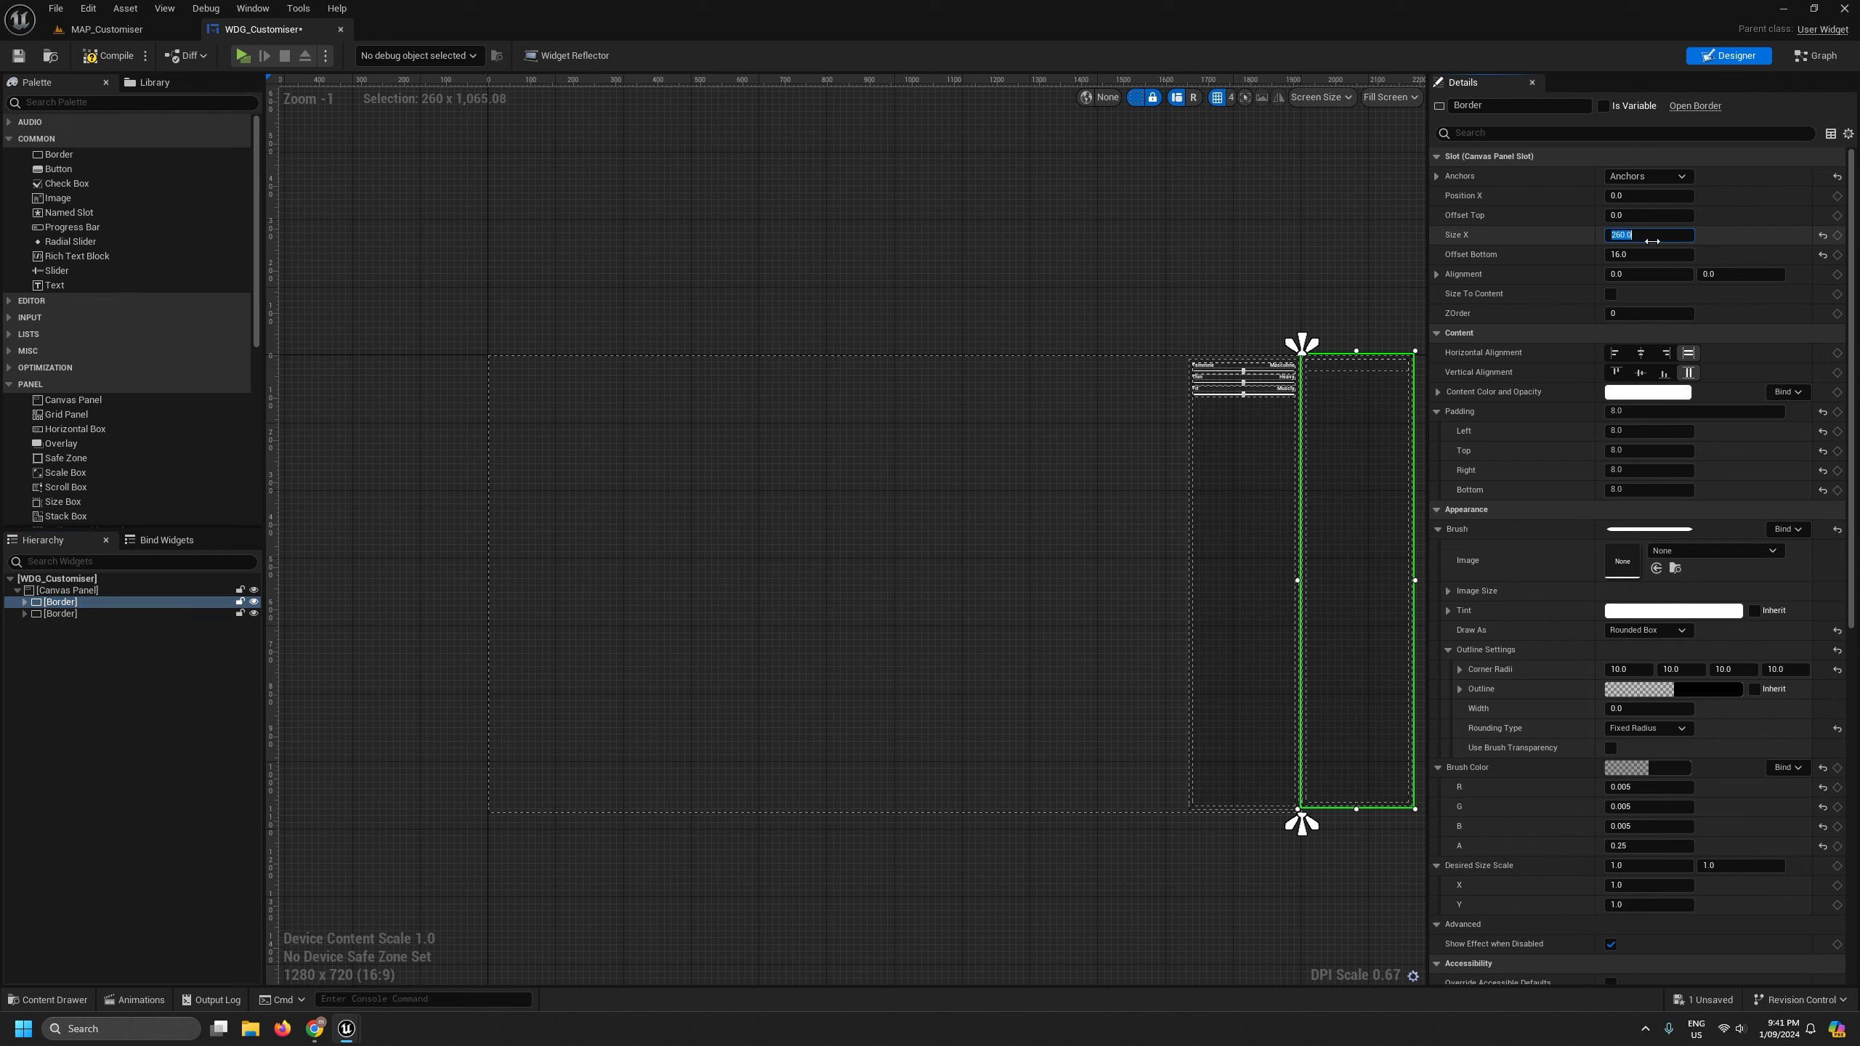
pyautogui.click(1646, 176)
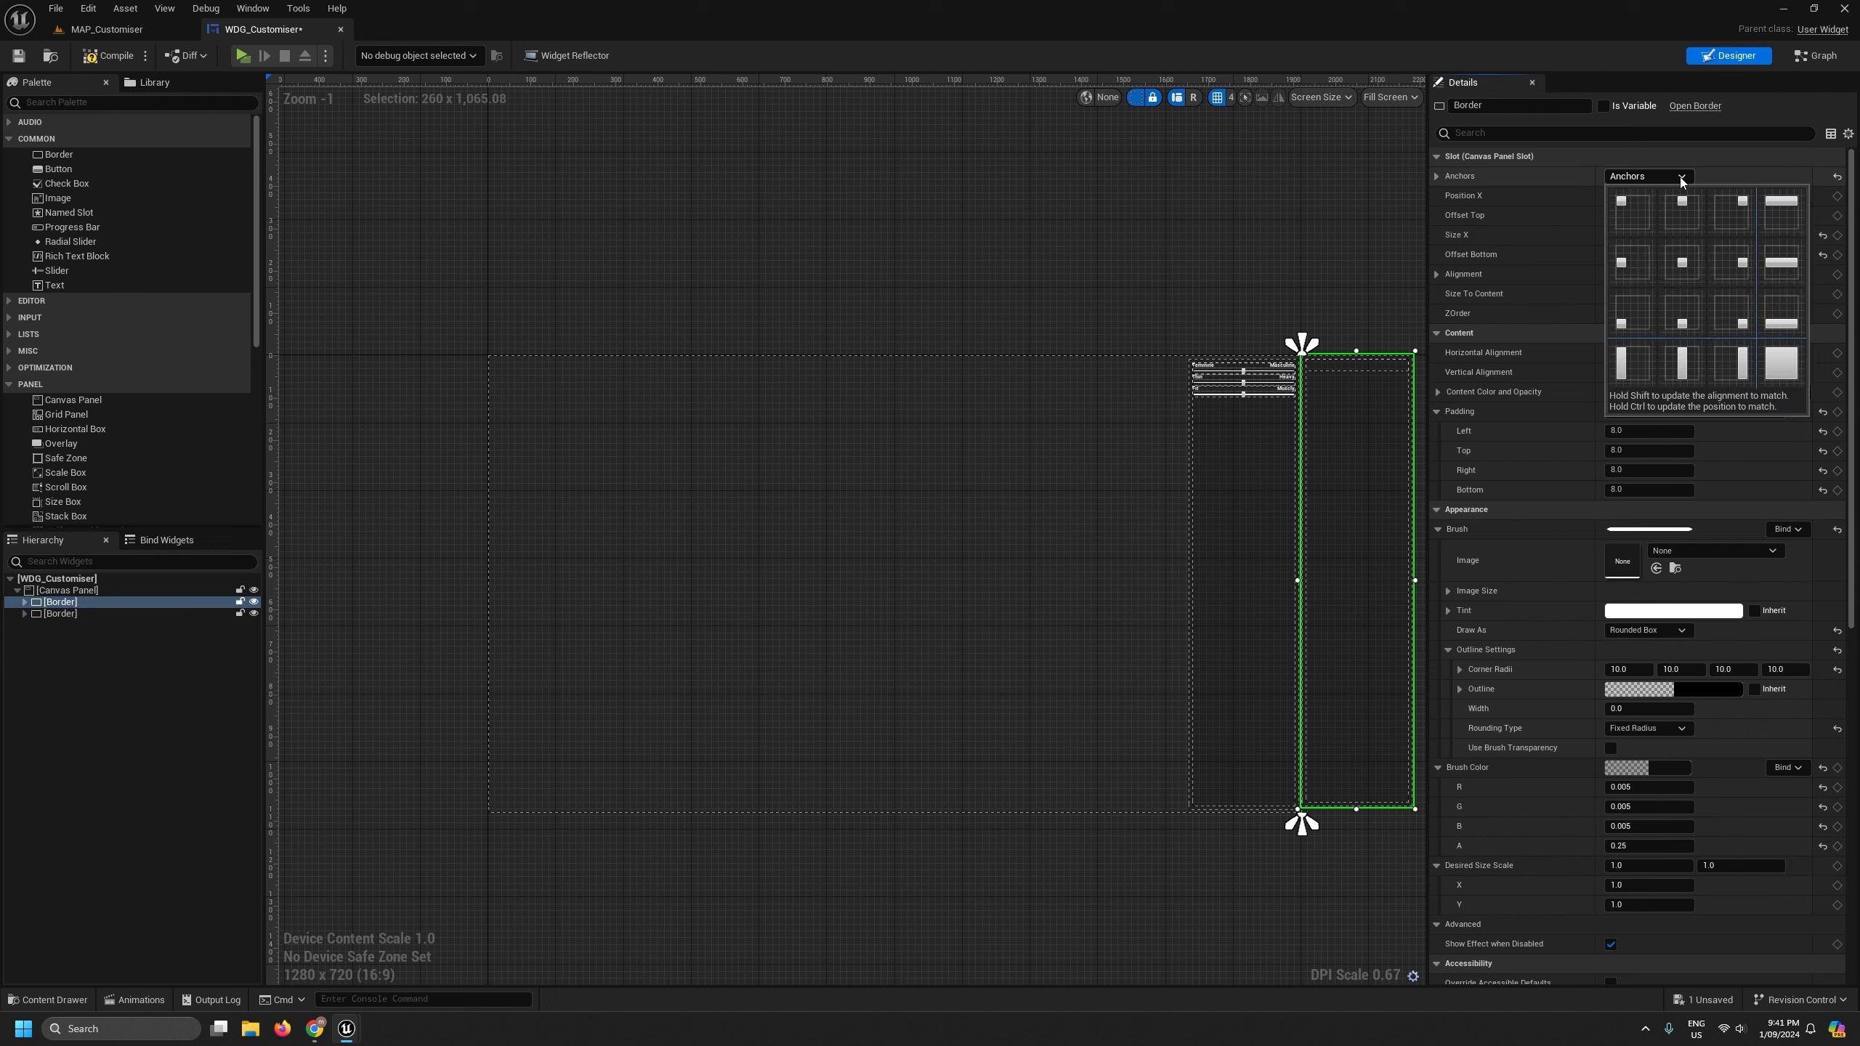
pyautogui.click(1619, 362)
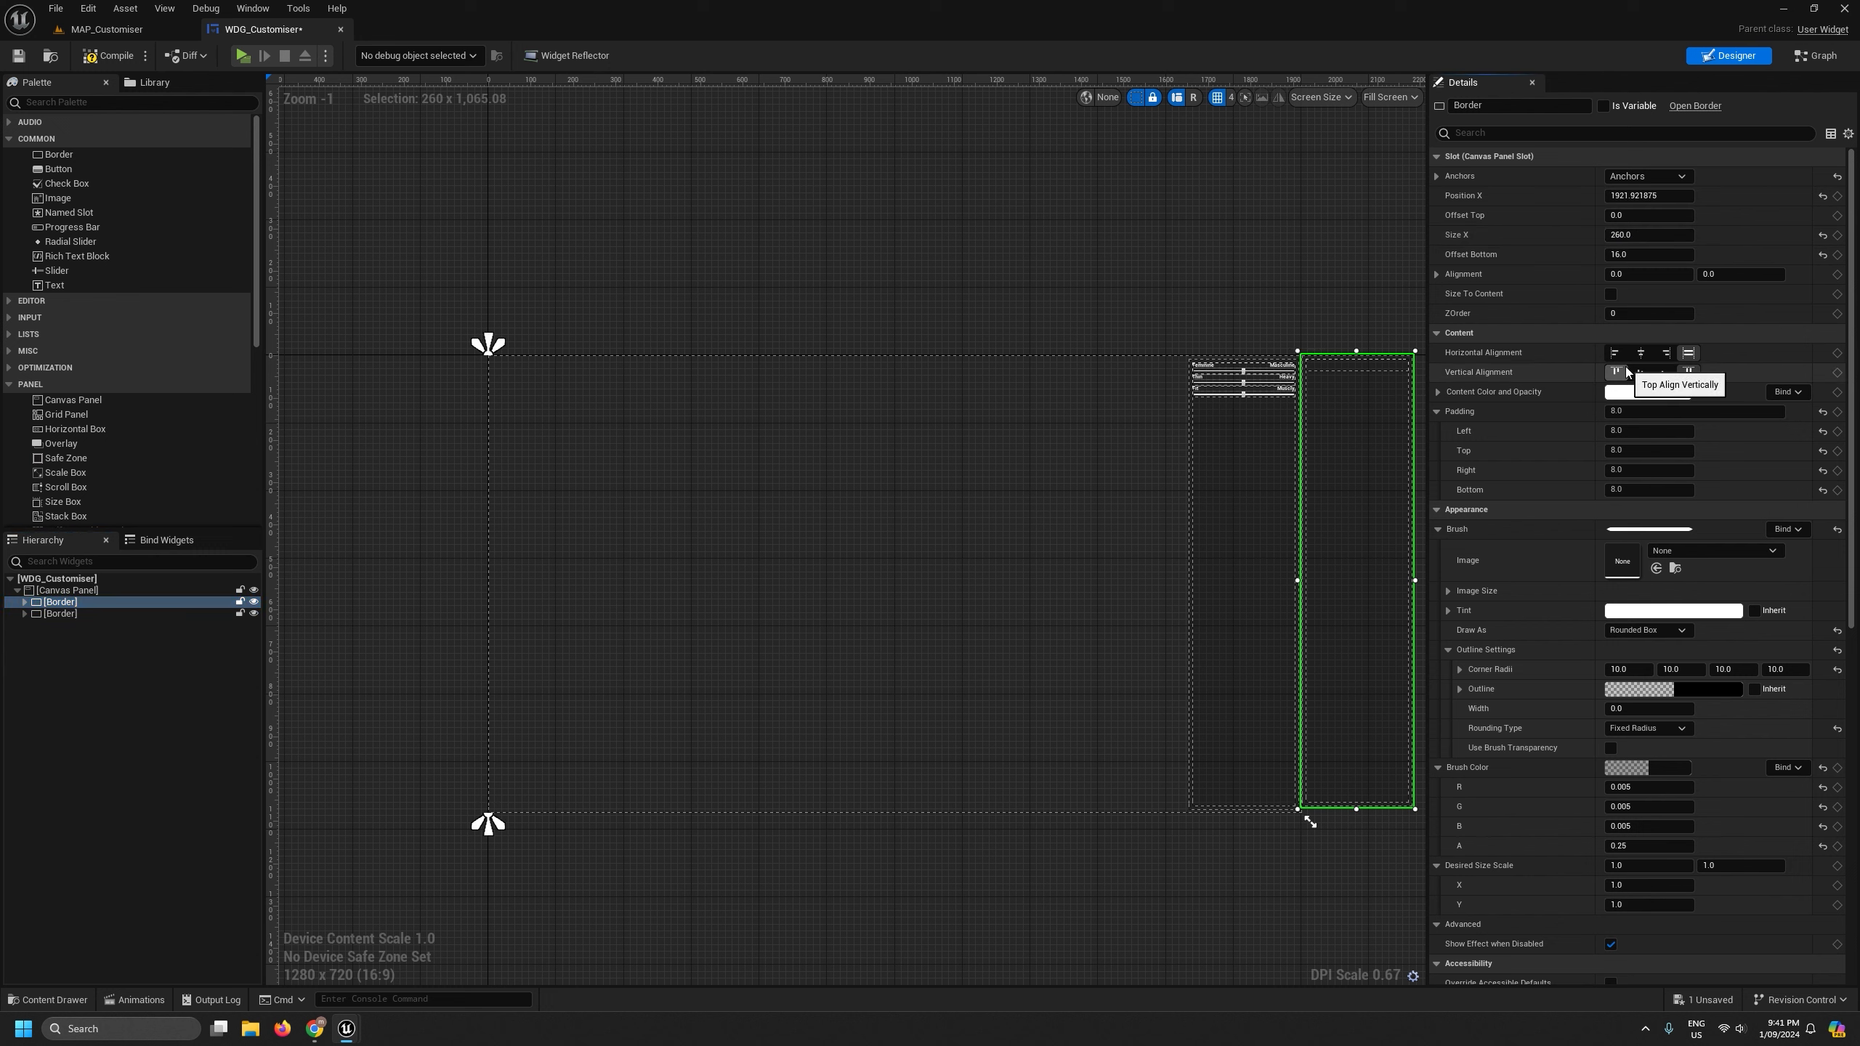
pyautogui.click(1662, 197)
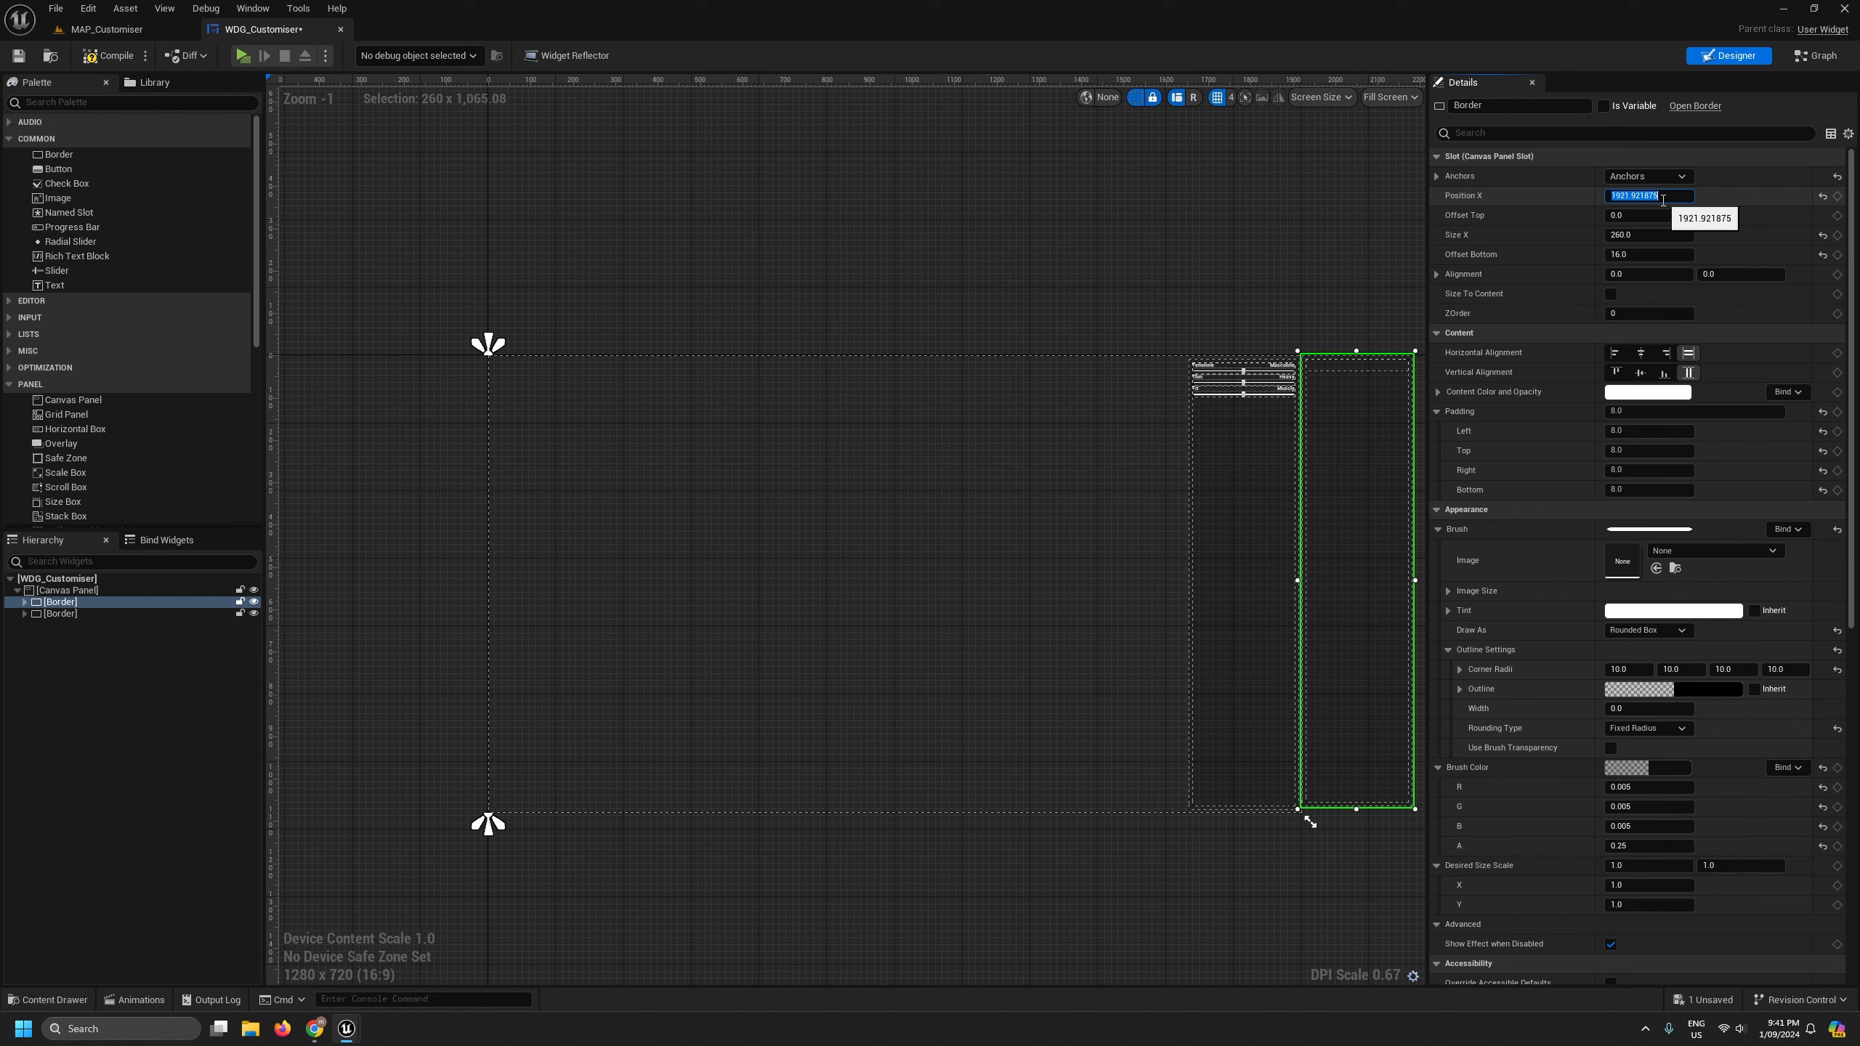
pyautogui.write('8')
pyautogui.press('Return')
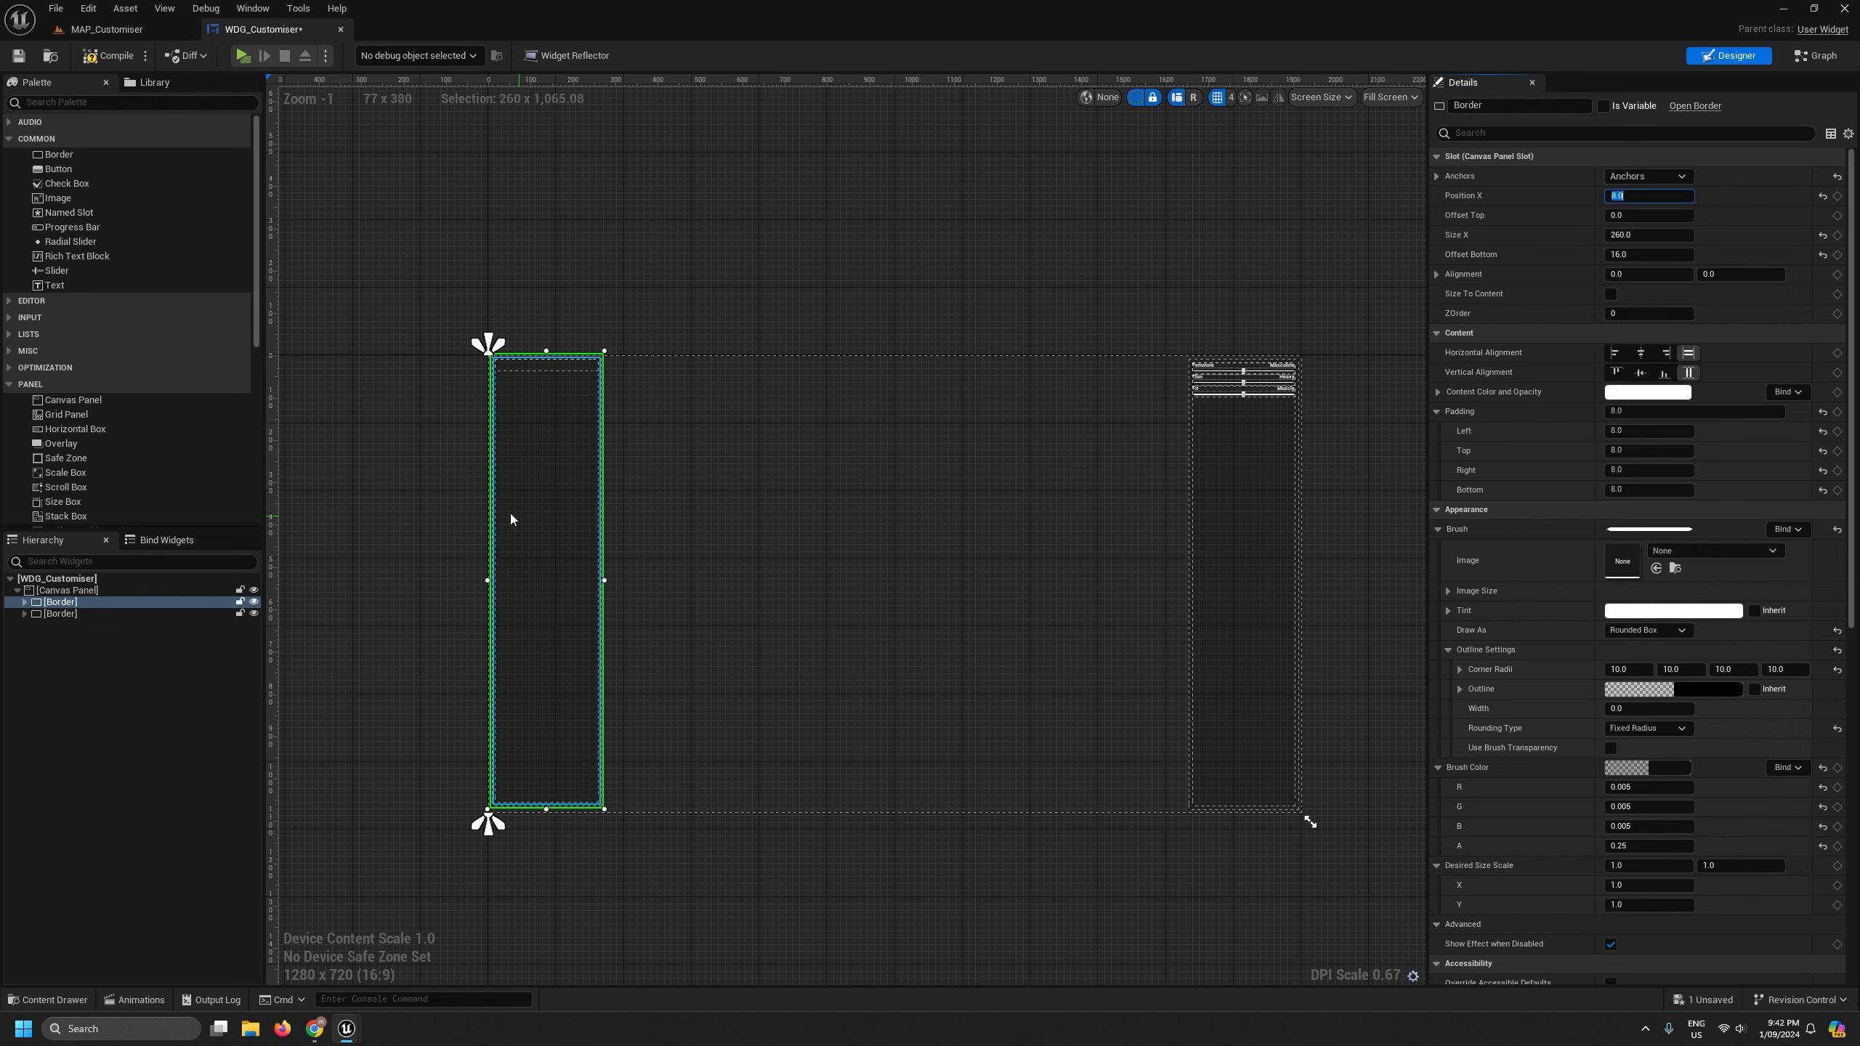
# - Set the left Border's Offset Bottom and Offset Top to 8
pyautogui.scroll(5, 476, 424)
pyautogui.scroll(3, 506, 366)
pyautogui.click(465, 421)
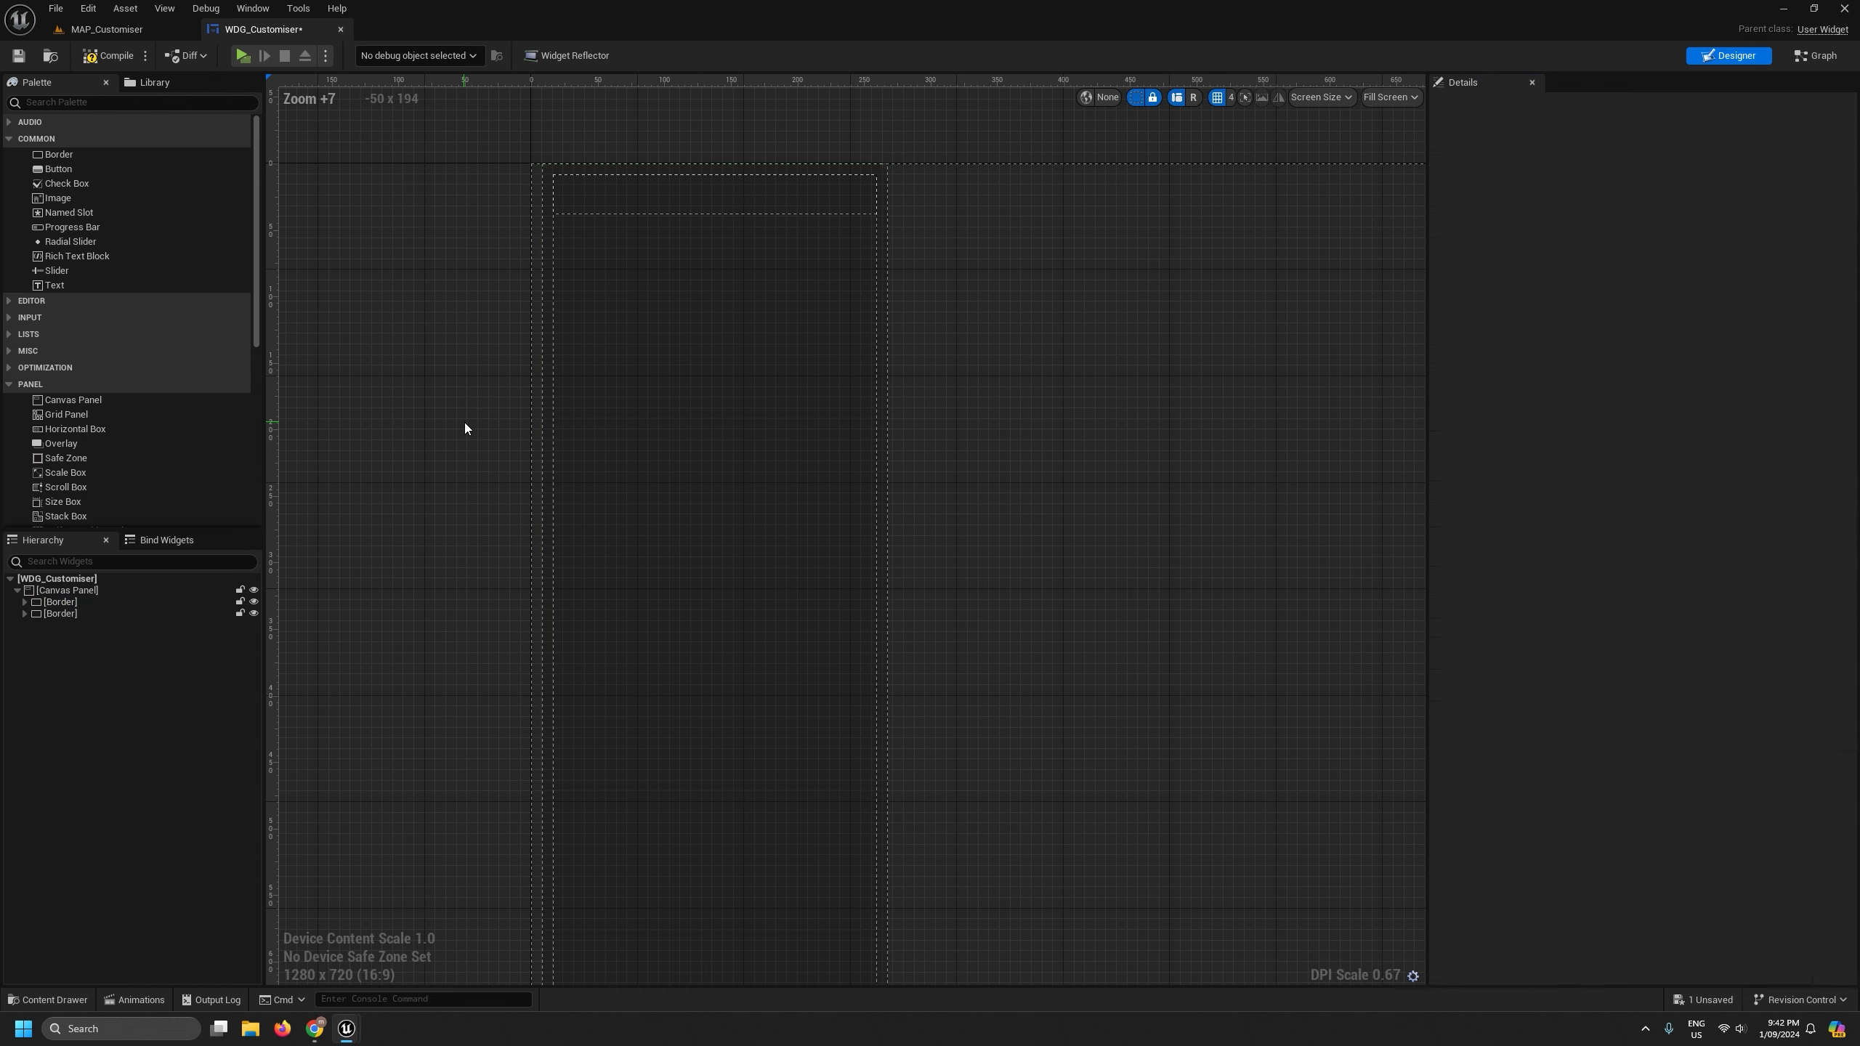
pyautogui.click(71, 603)
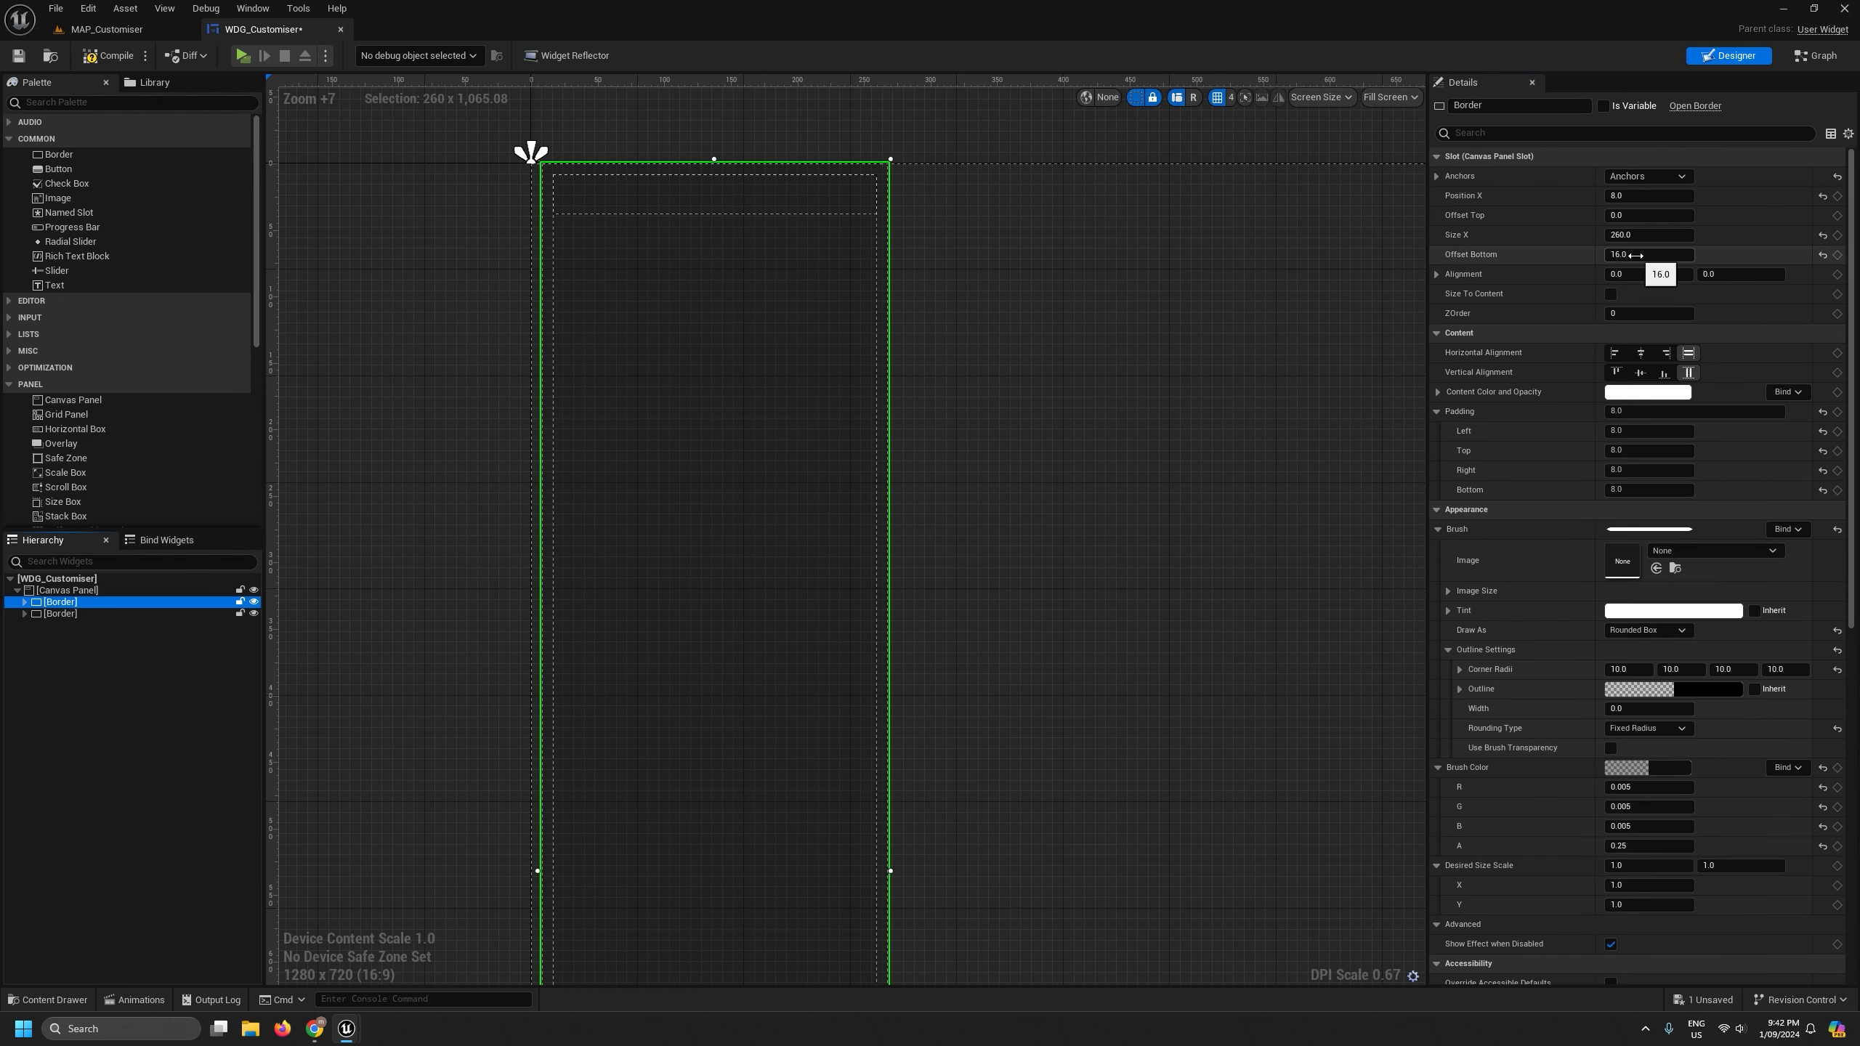
pyautogui.click(1635, 255)
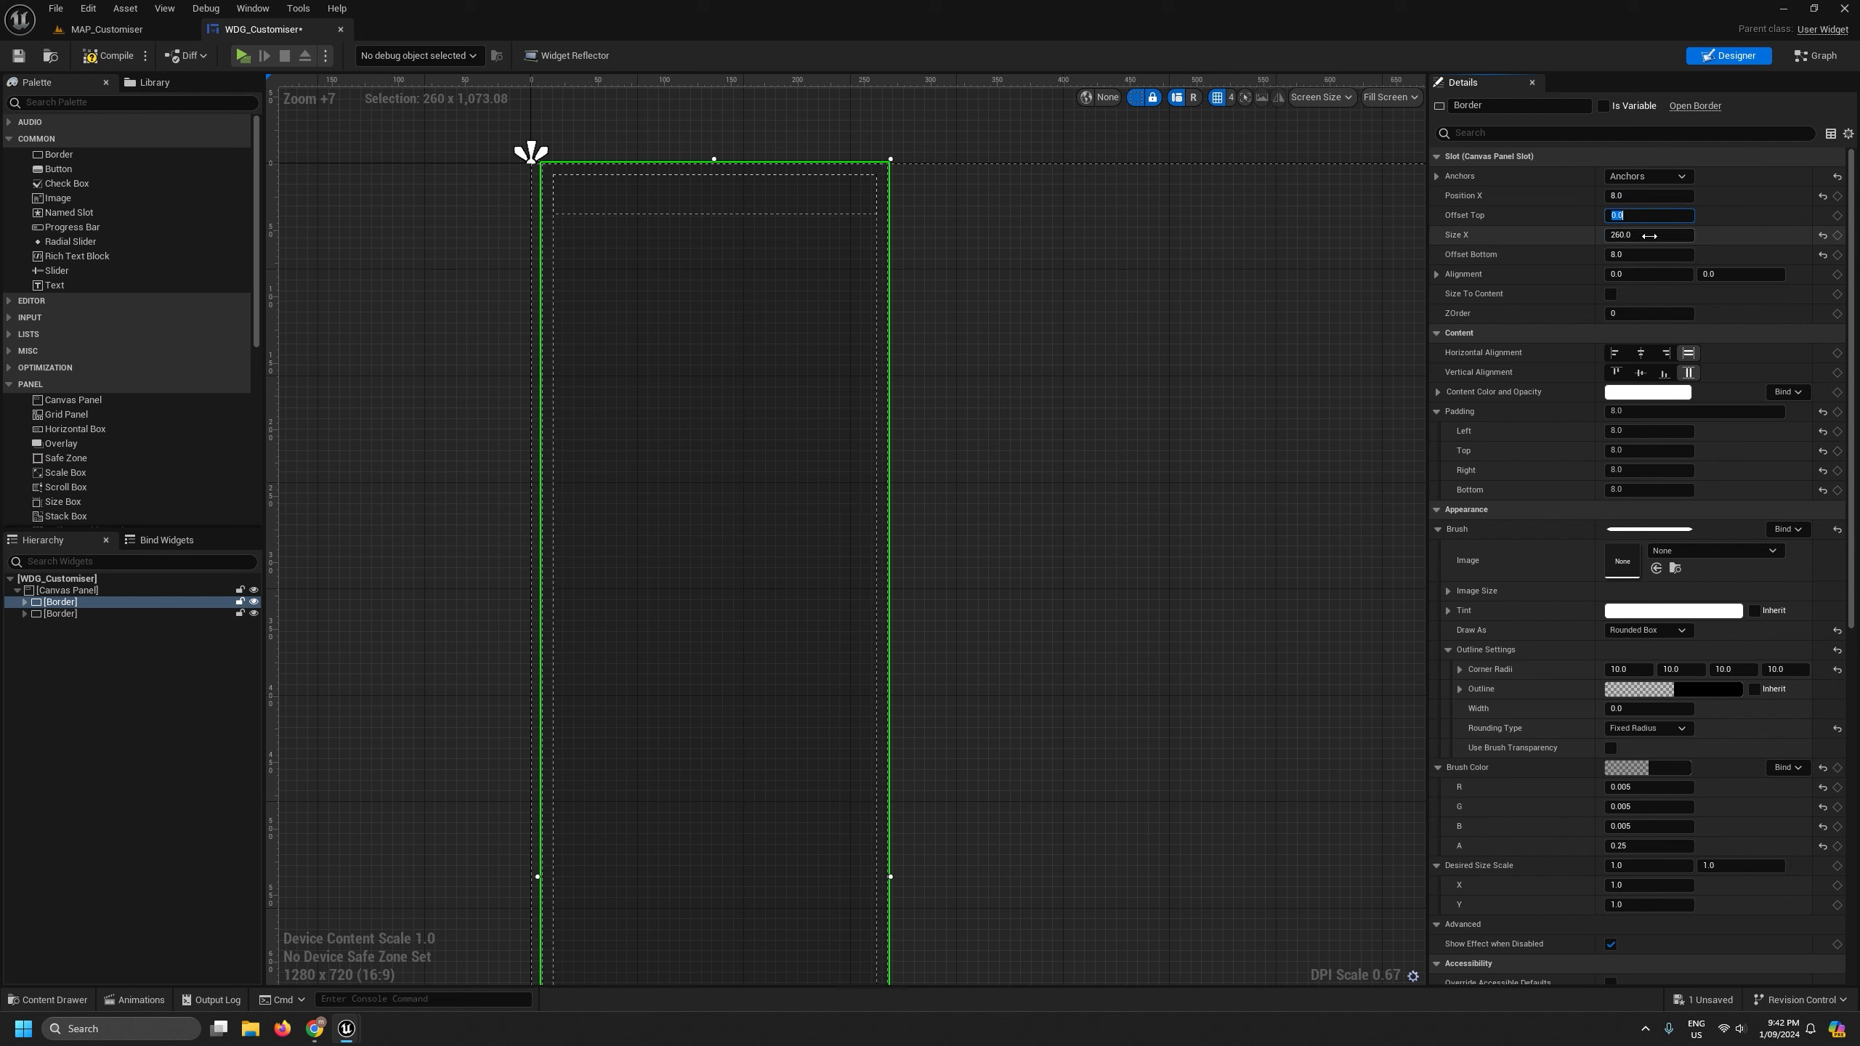
pyautogui.press('Return')
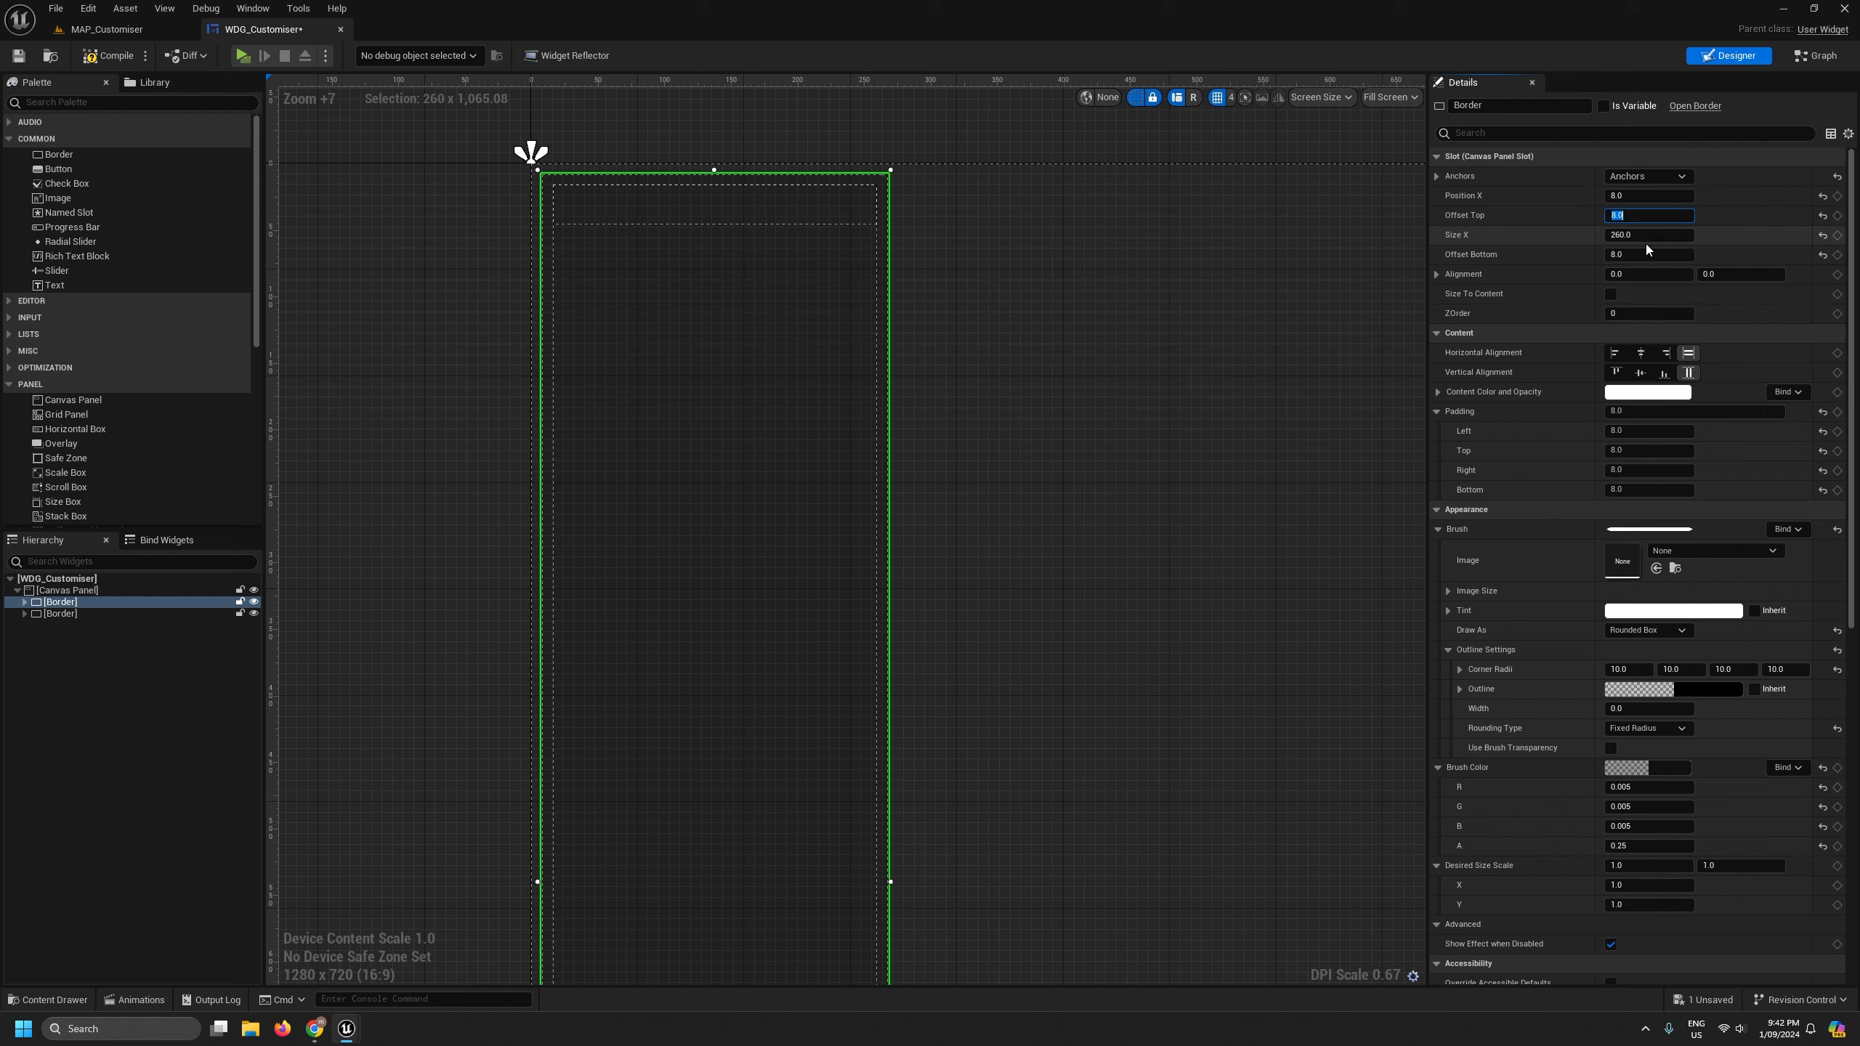
# - Compare the two side panels' margins, checking the slider panel's lower corner and its slot settings
pyautogui.click(1245, 385)
pyautogui.scroll(-6, 1234, 405)
pyautogui.moveTo(1221, 608); pyautogui.dragTo(590, 461, button='right')
pyautogui.scroll(-3, 1057, 480)
pyautogui.scroll(9, 1017, 681)
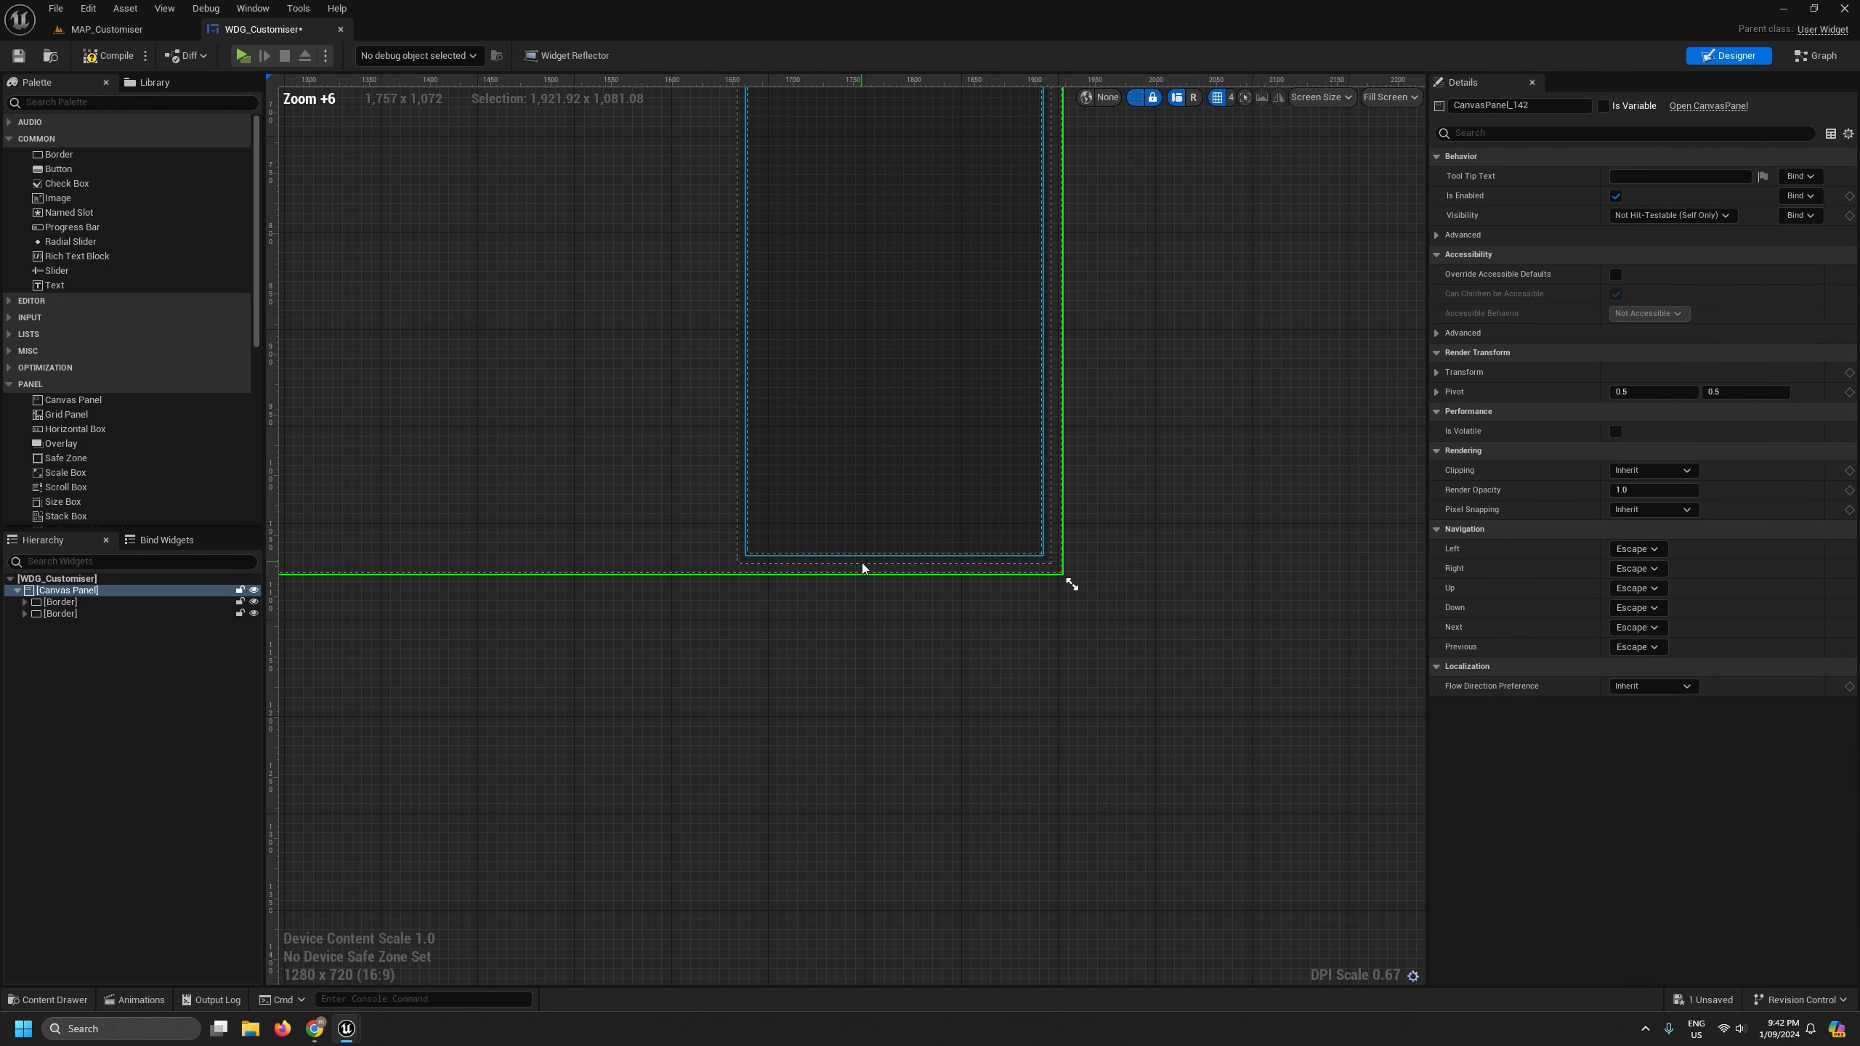
pyautogui.scroll(1, 863, 566)
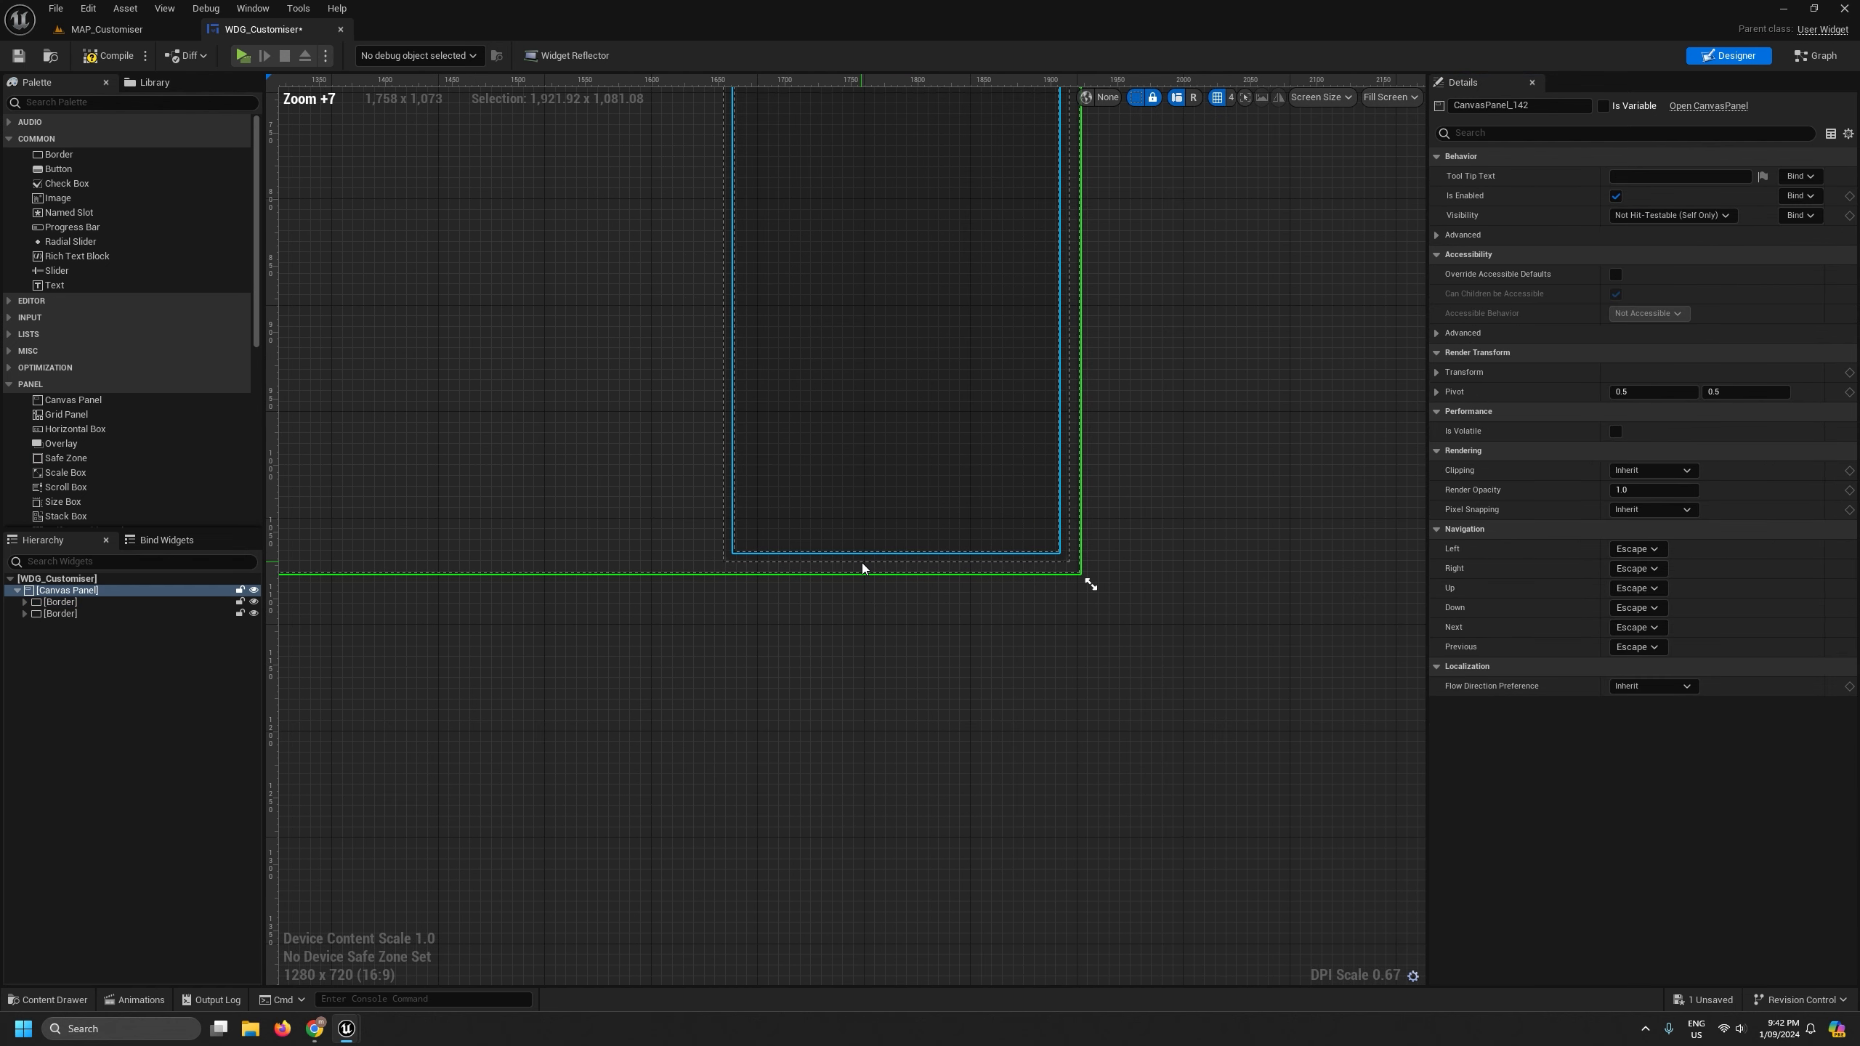
pyautogui.click(70, 615)
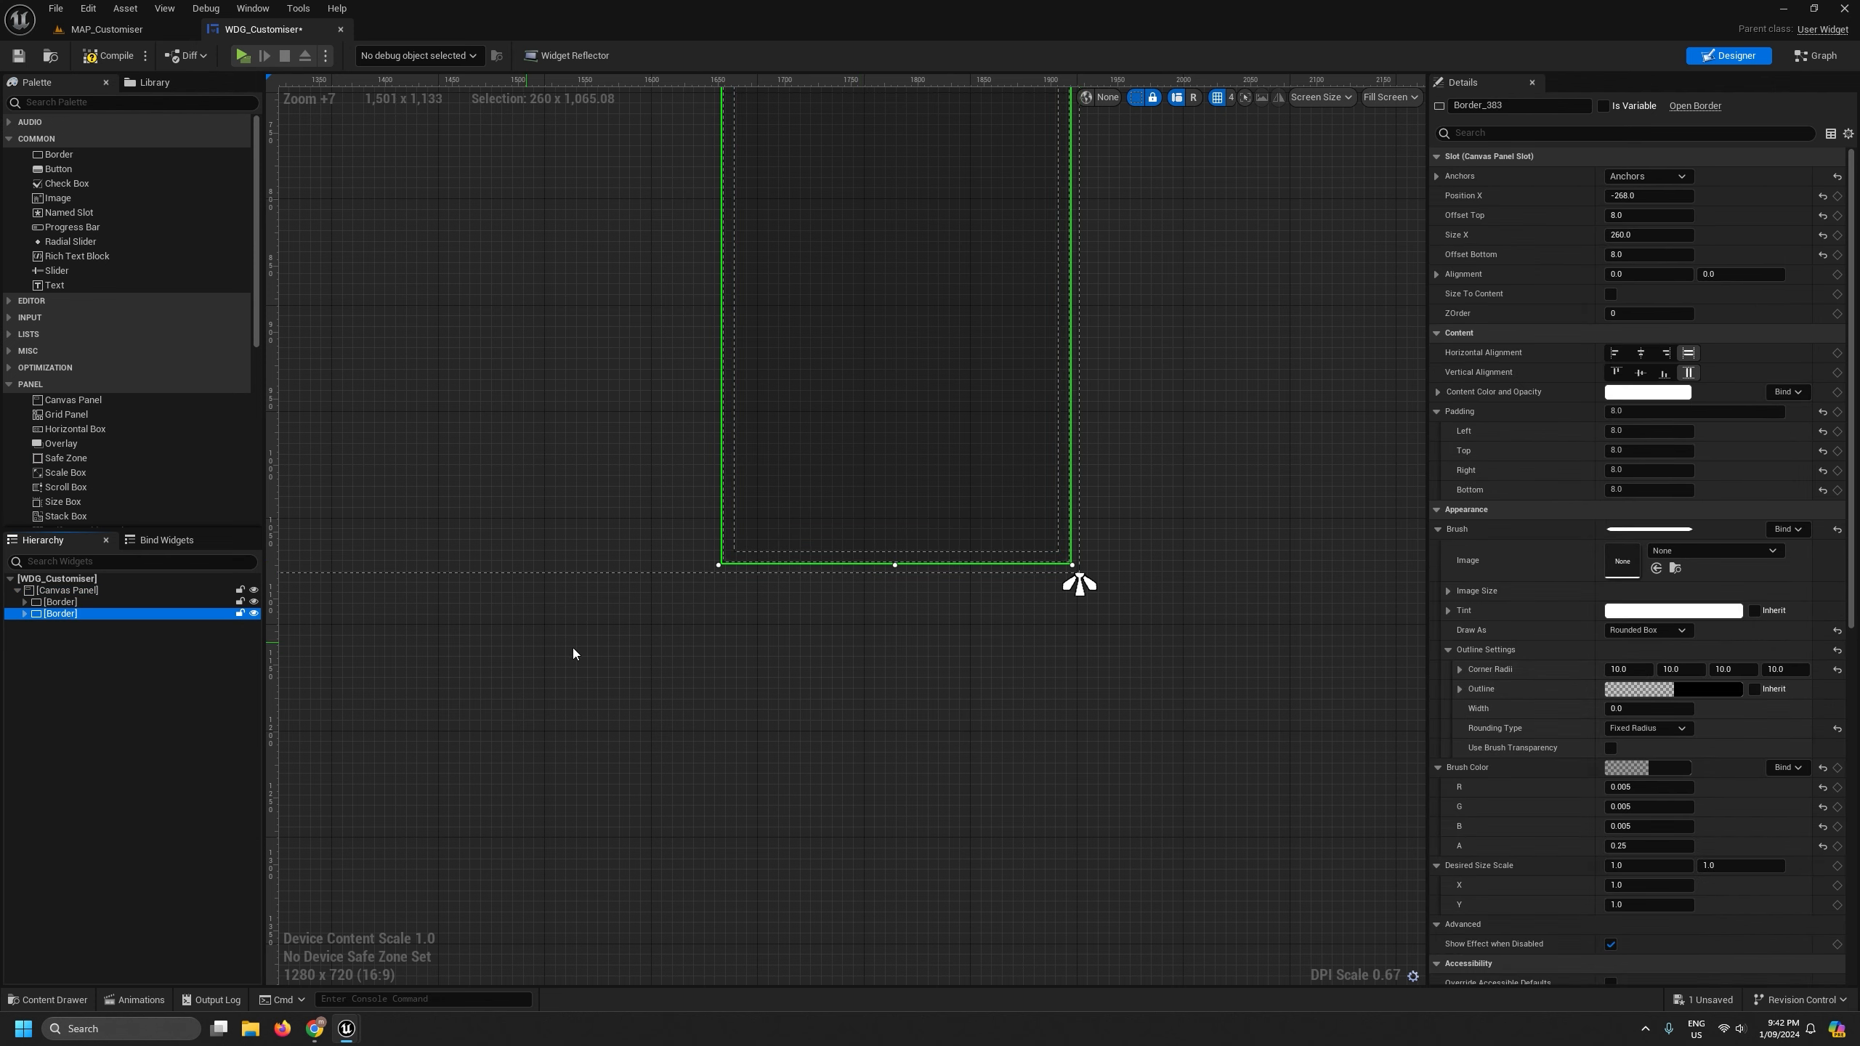
pyautogui.scroll(-9, 749, 661)
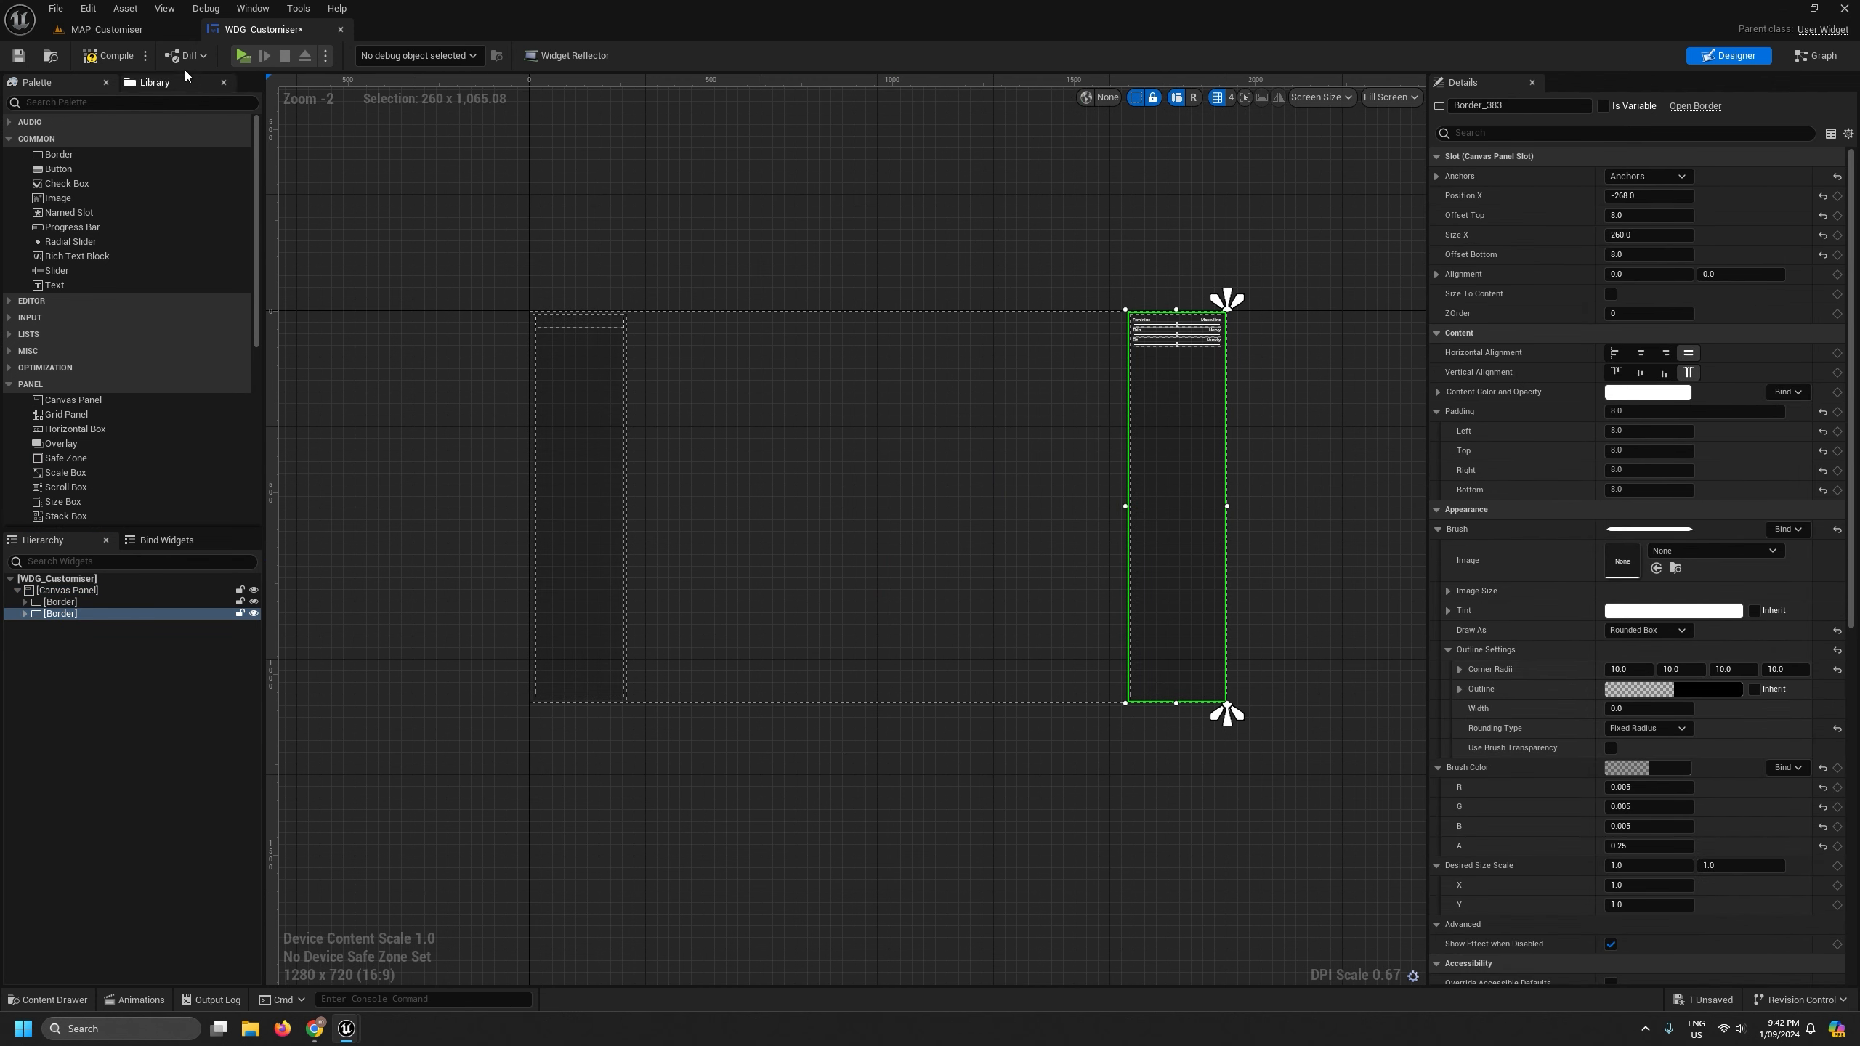
# - Save WDG_Customiser, play MAP_Customiser in a separate window, and resize that window to check how both panels dock
pyautogui.click(18, 55)
pyautogui.click(73, 32)
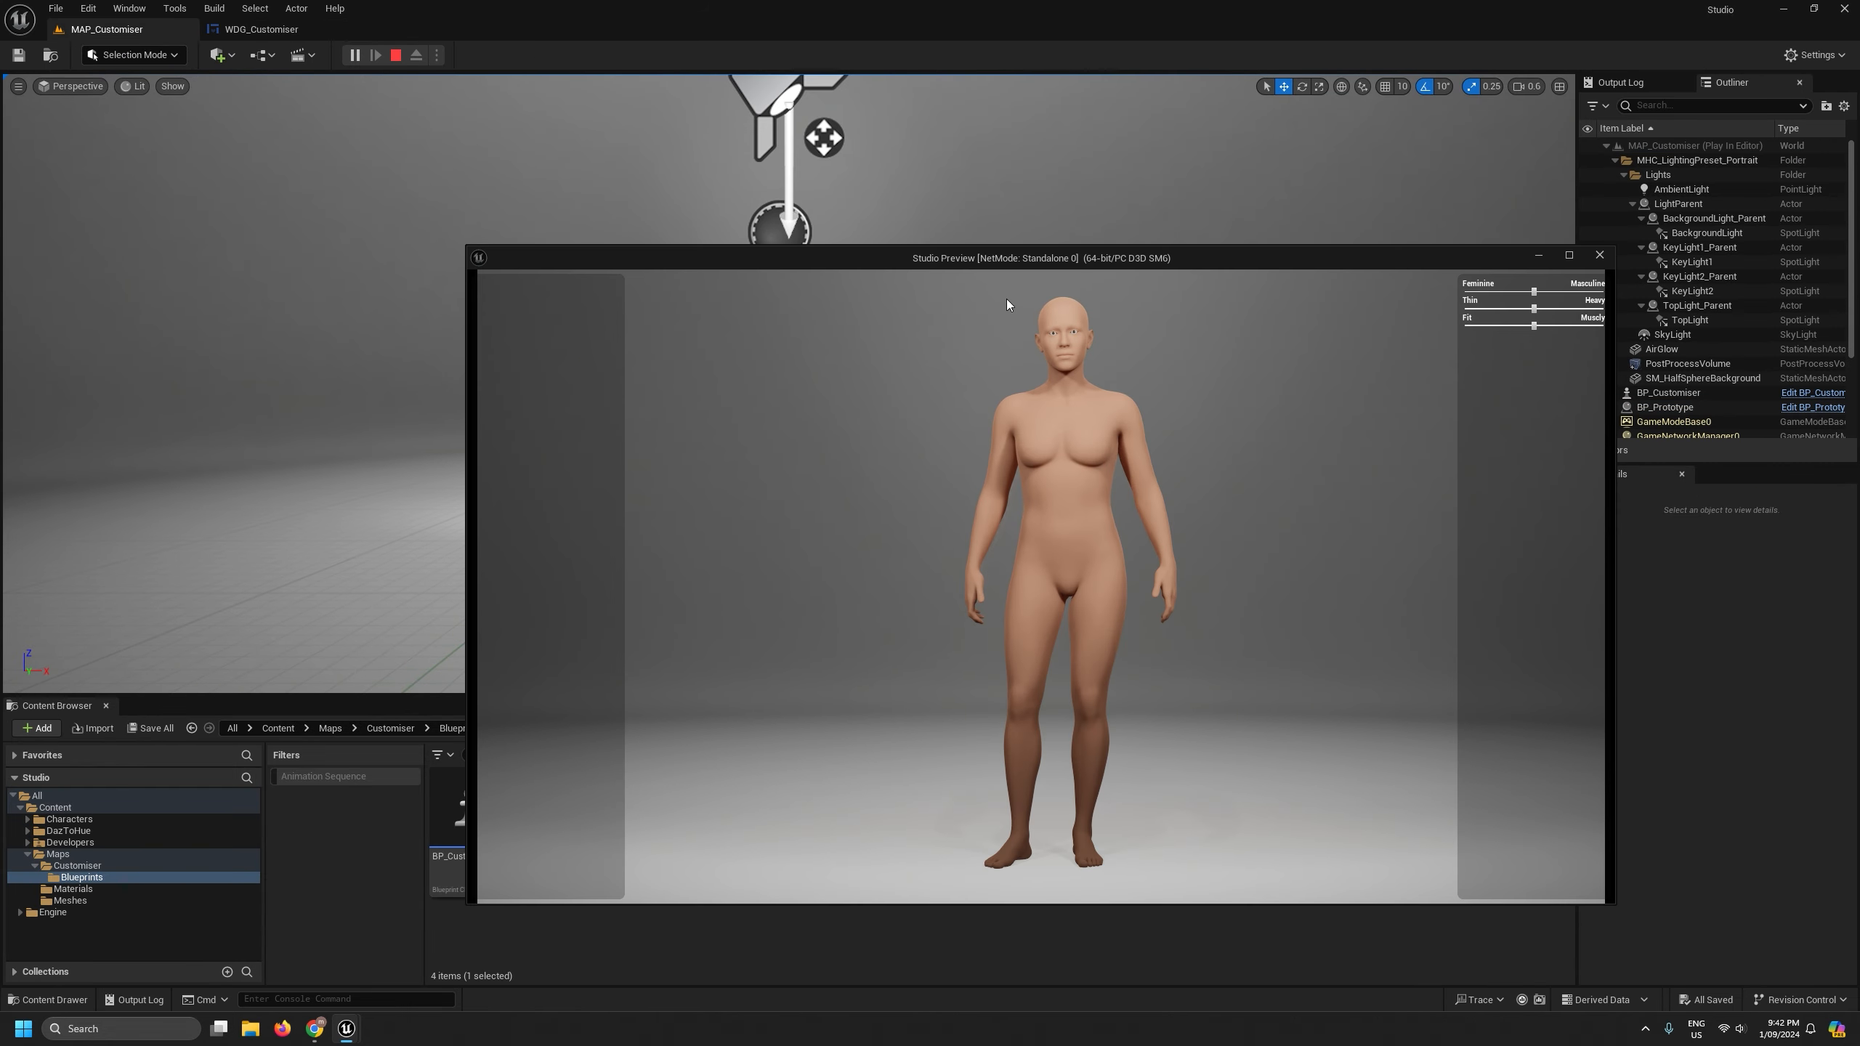
pyautogui.moveTo(952, 261); pyautogui.dragTo(776, 171)
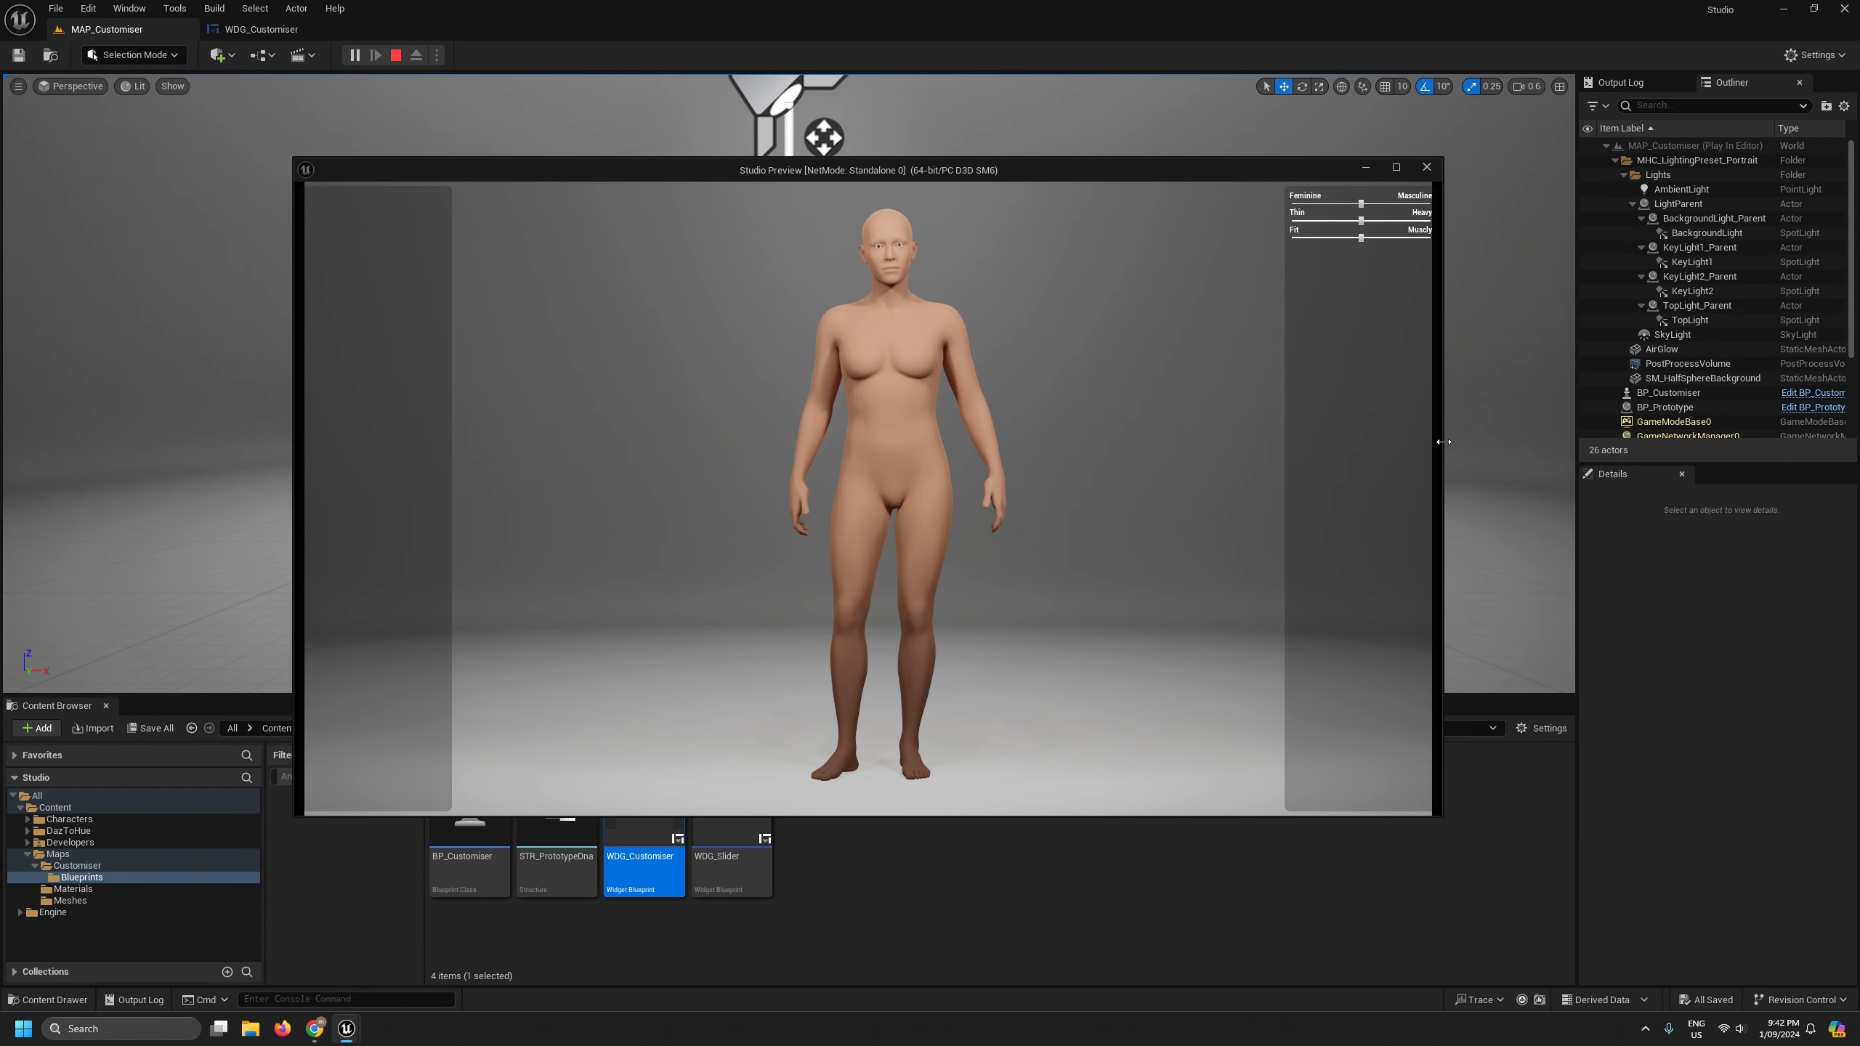
pyautogui.moveTo(1440, 440); pyautogui.dragTo(1421, 443)
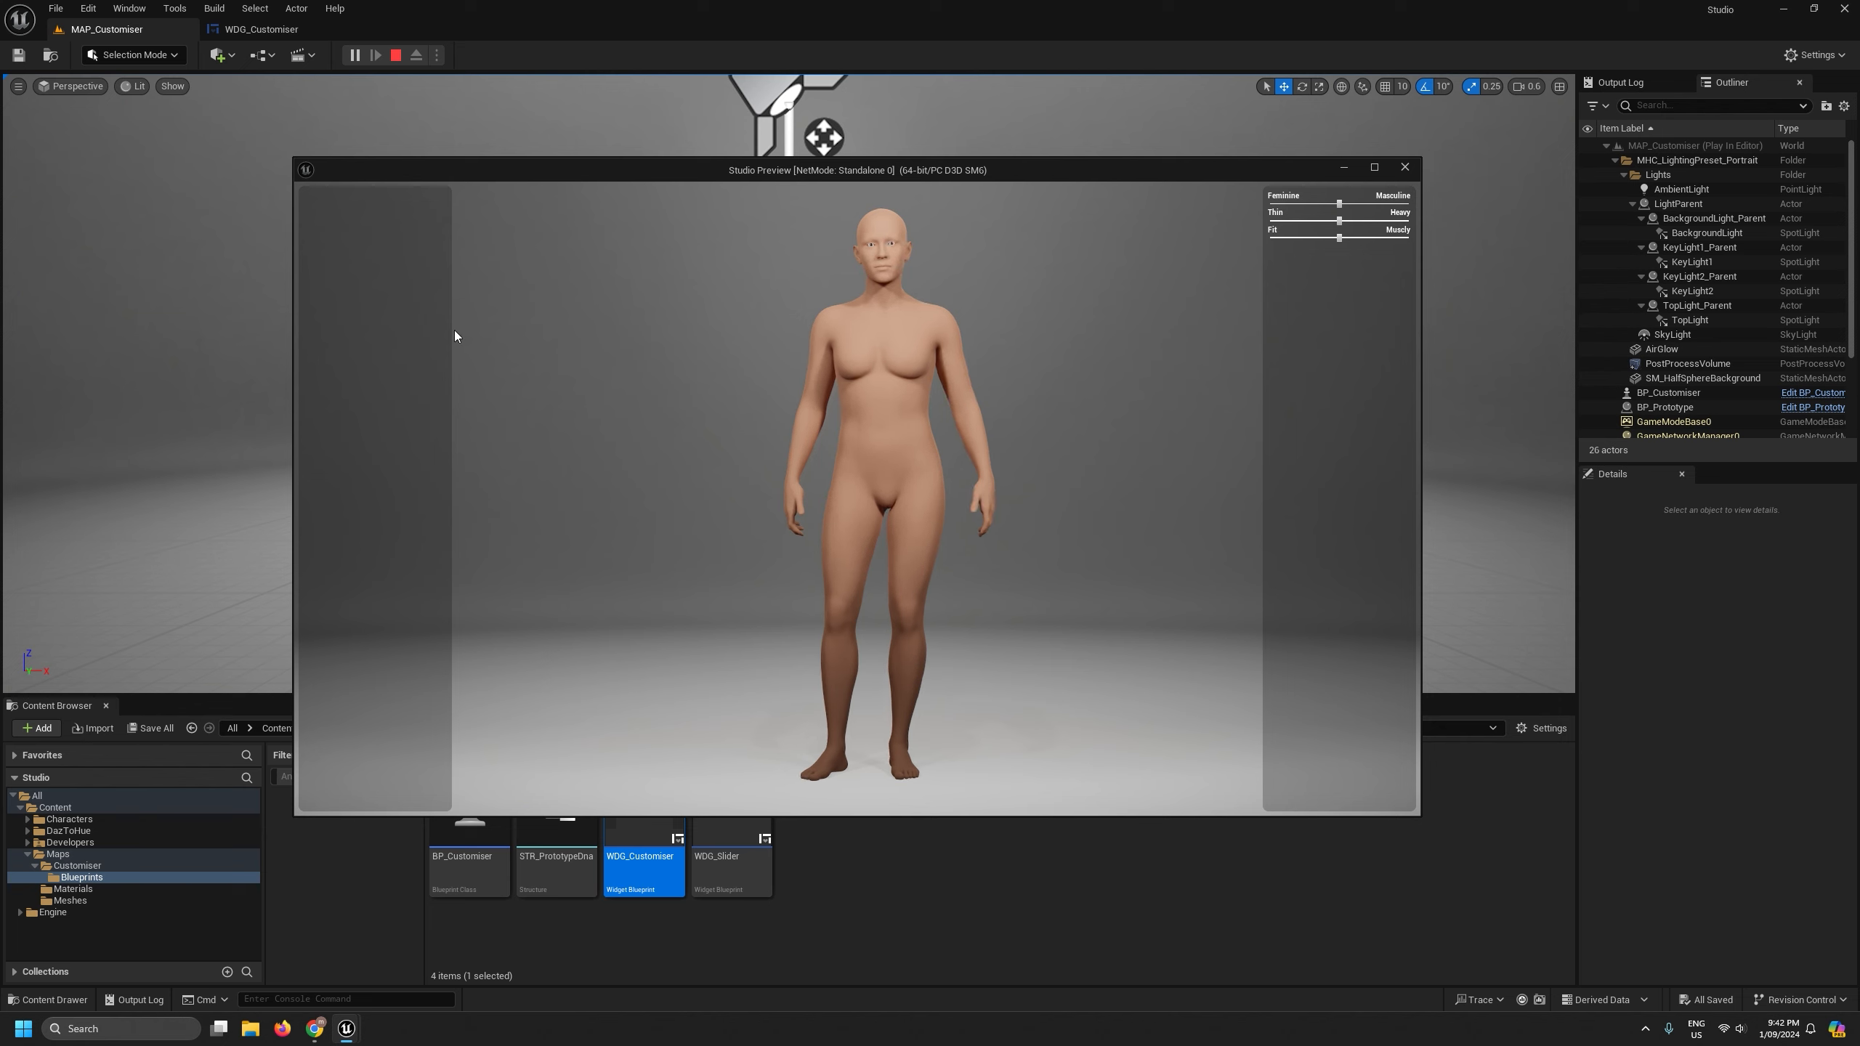
# - Test the Feminine/Masculine, Thin/Heavy and Fit/Muscly sliders on the character, then end play and enlarge the Content Browser
pyautogui.moveTo(1339, 203); pyautogui.dragTo(1300, 239)
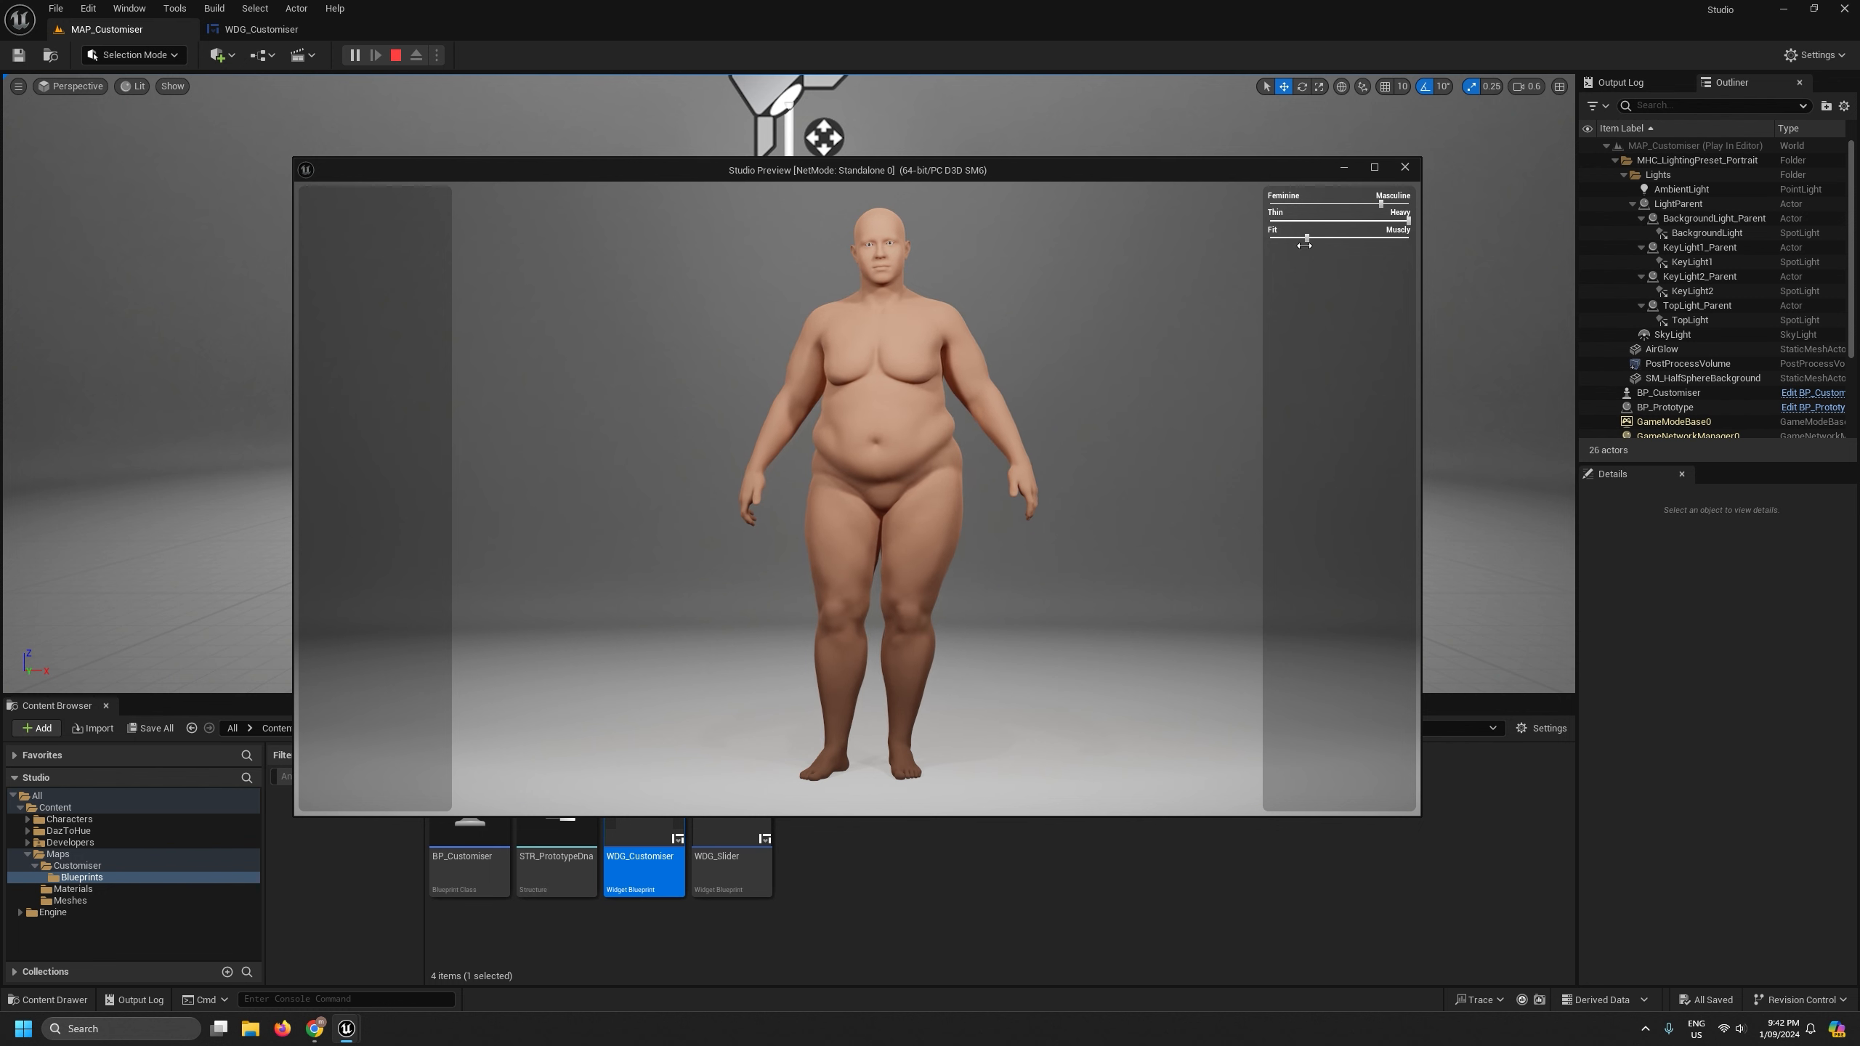
pyautogui.click(1410, 173)
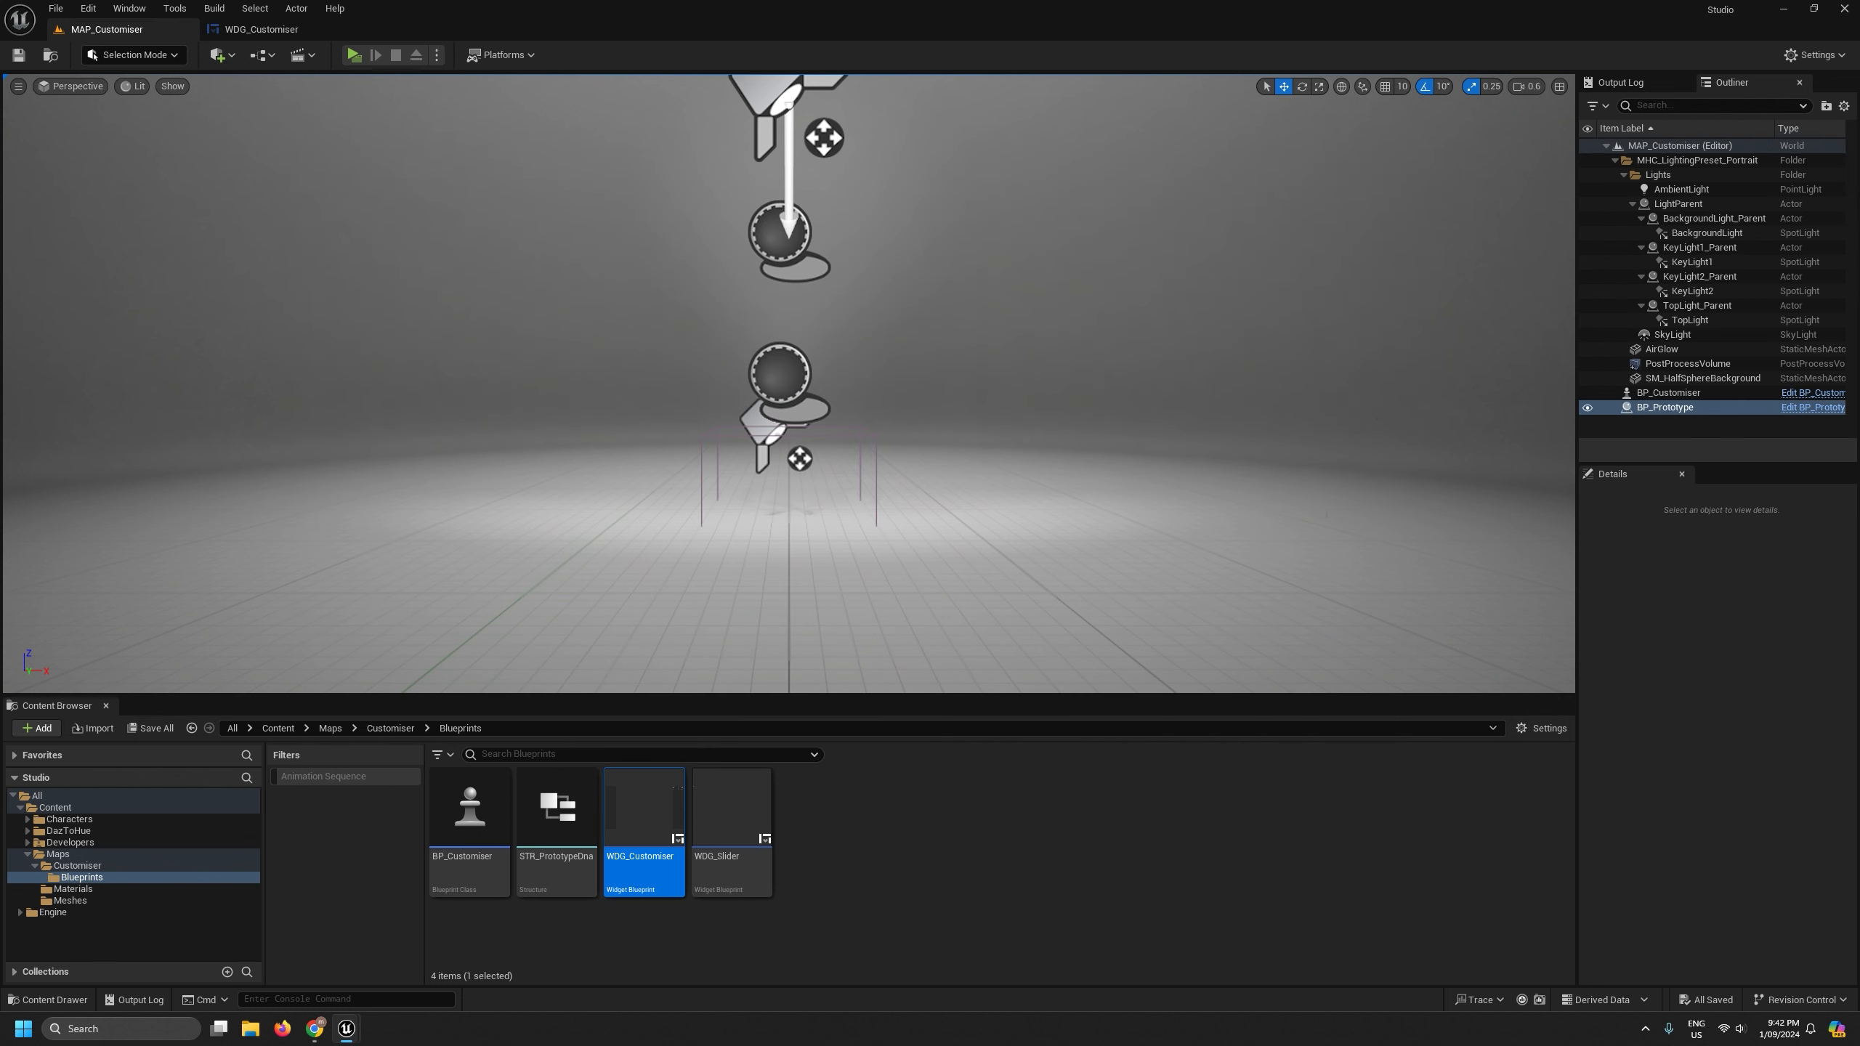
pyautogui.moveTo(1131, 694); pyautogui.dragTo(1307, 632)
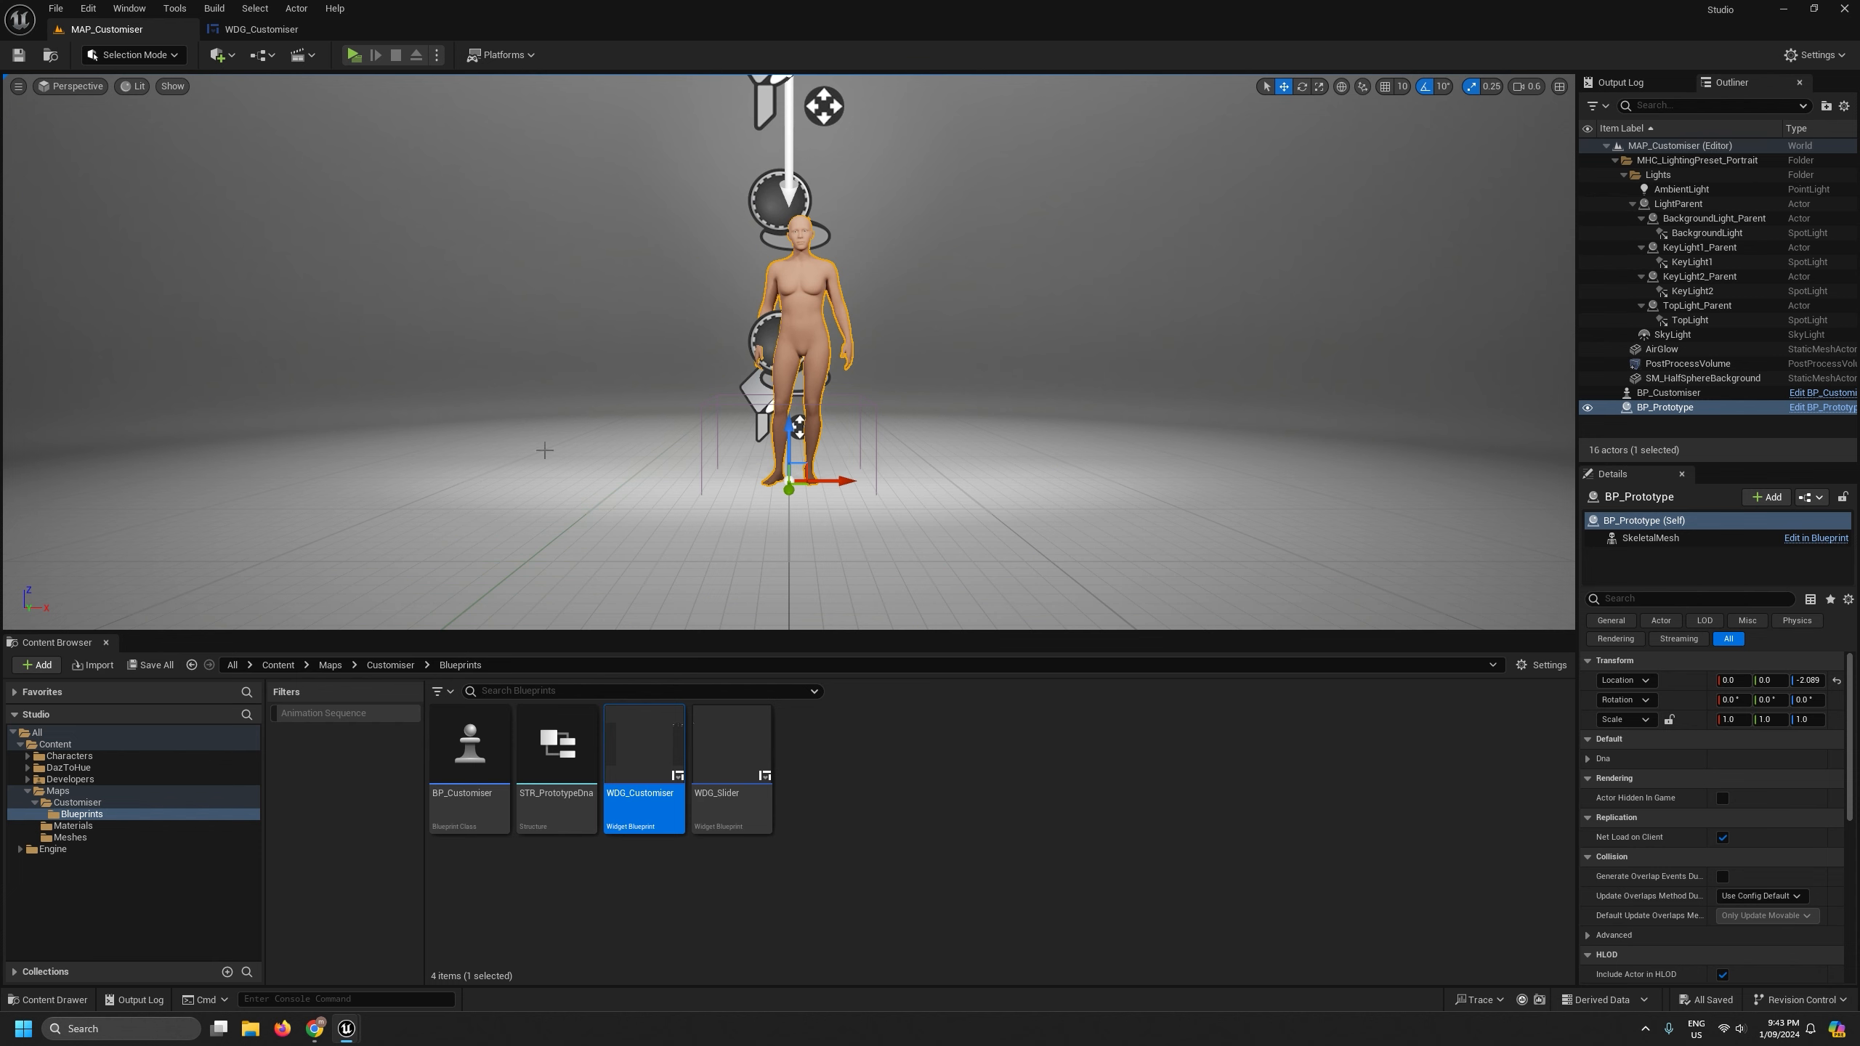
# - Expand the left Border's hierarchy in WDG_Customiser and examine the slot settings of its nested Vertical Box
pyautogui.click(296, 29)
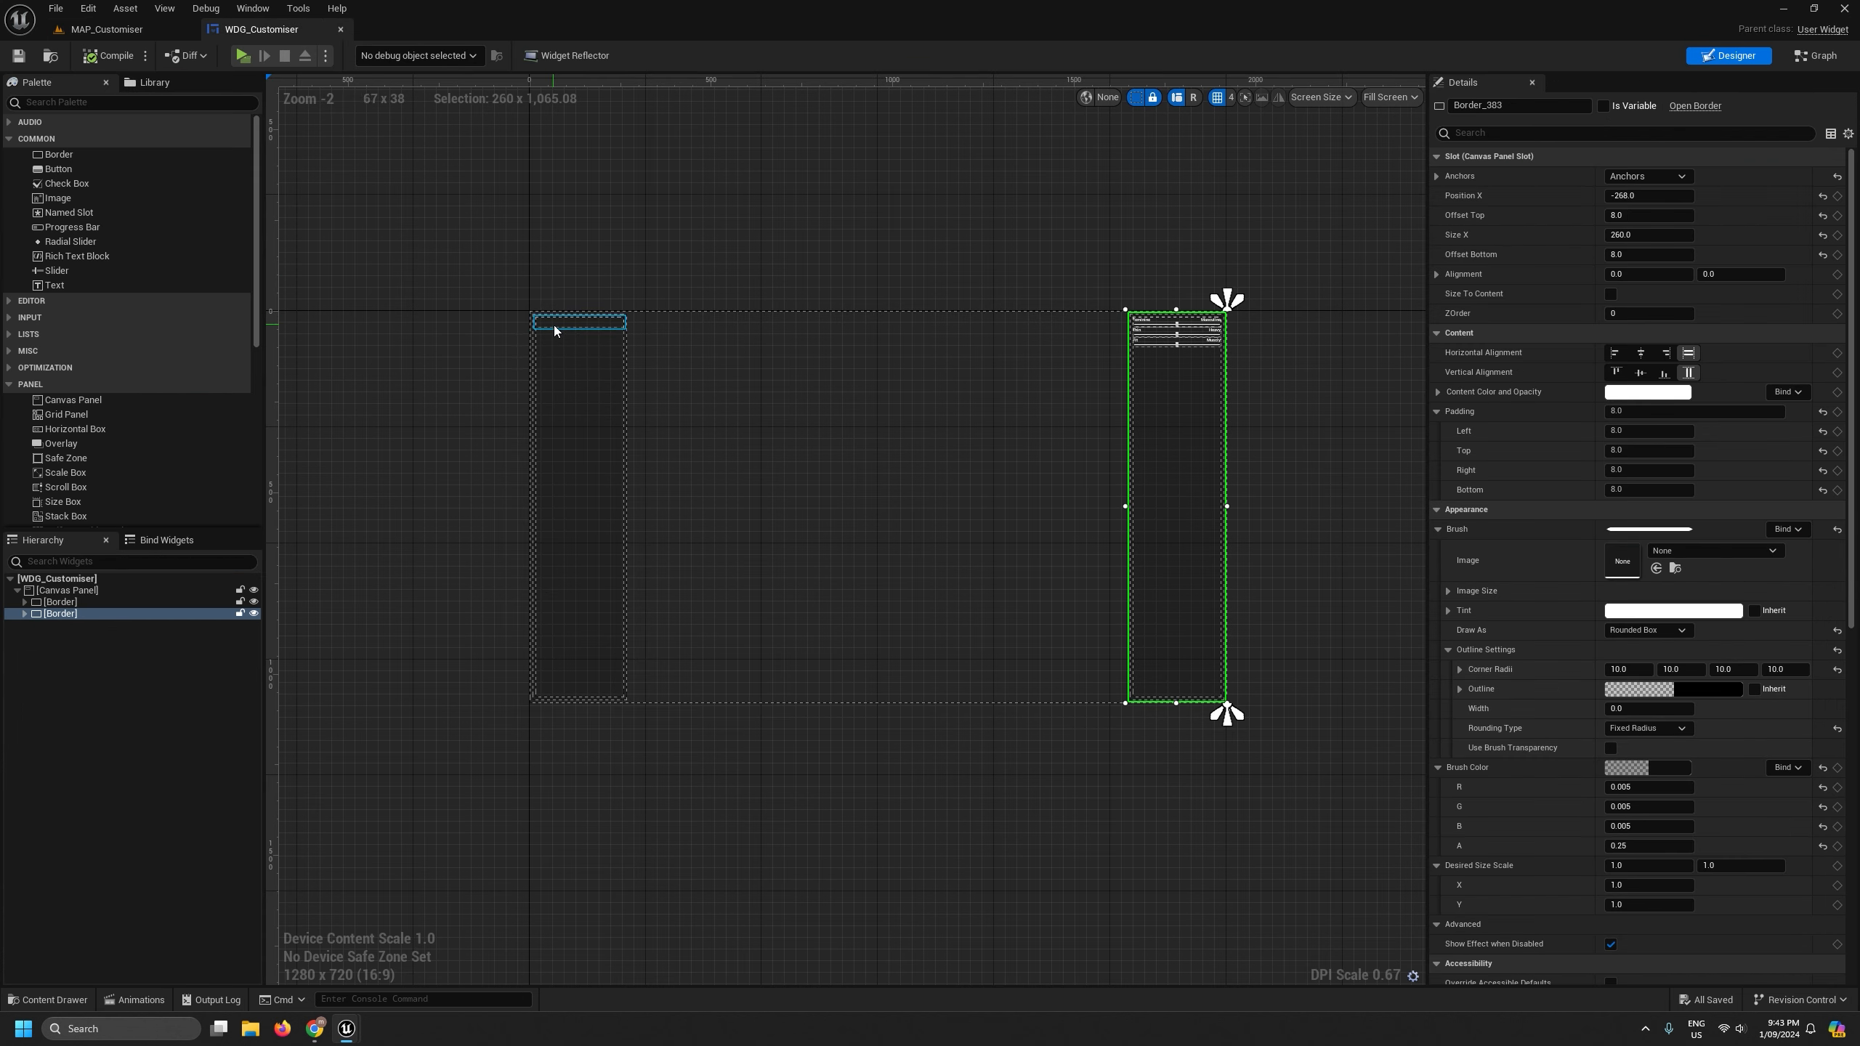
pyautogui.scroll(3, 554, 329)
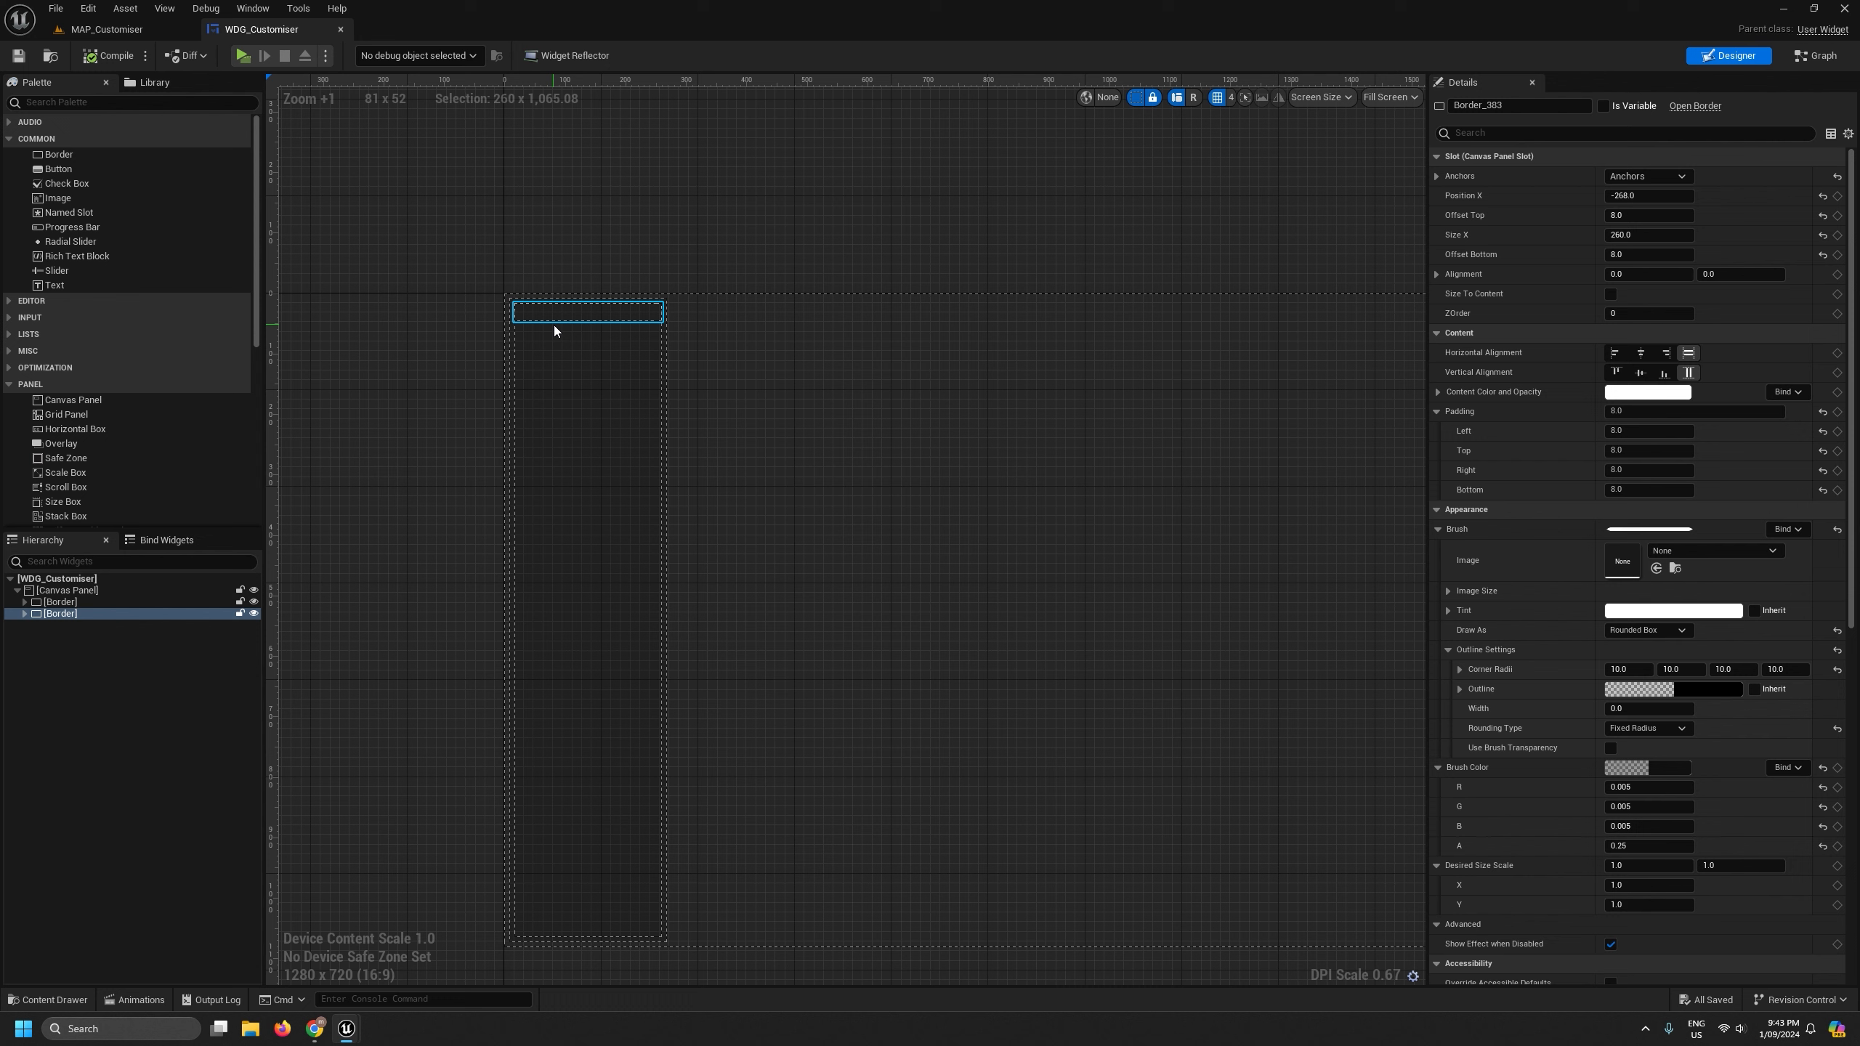
pyautogui.click(24, 601)
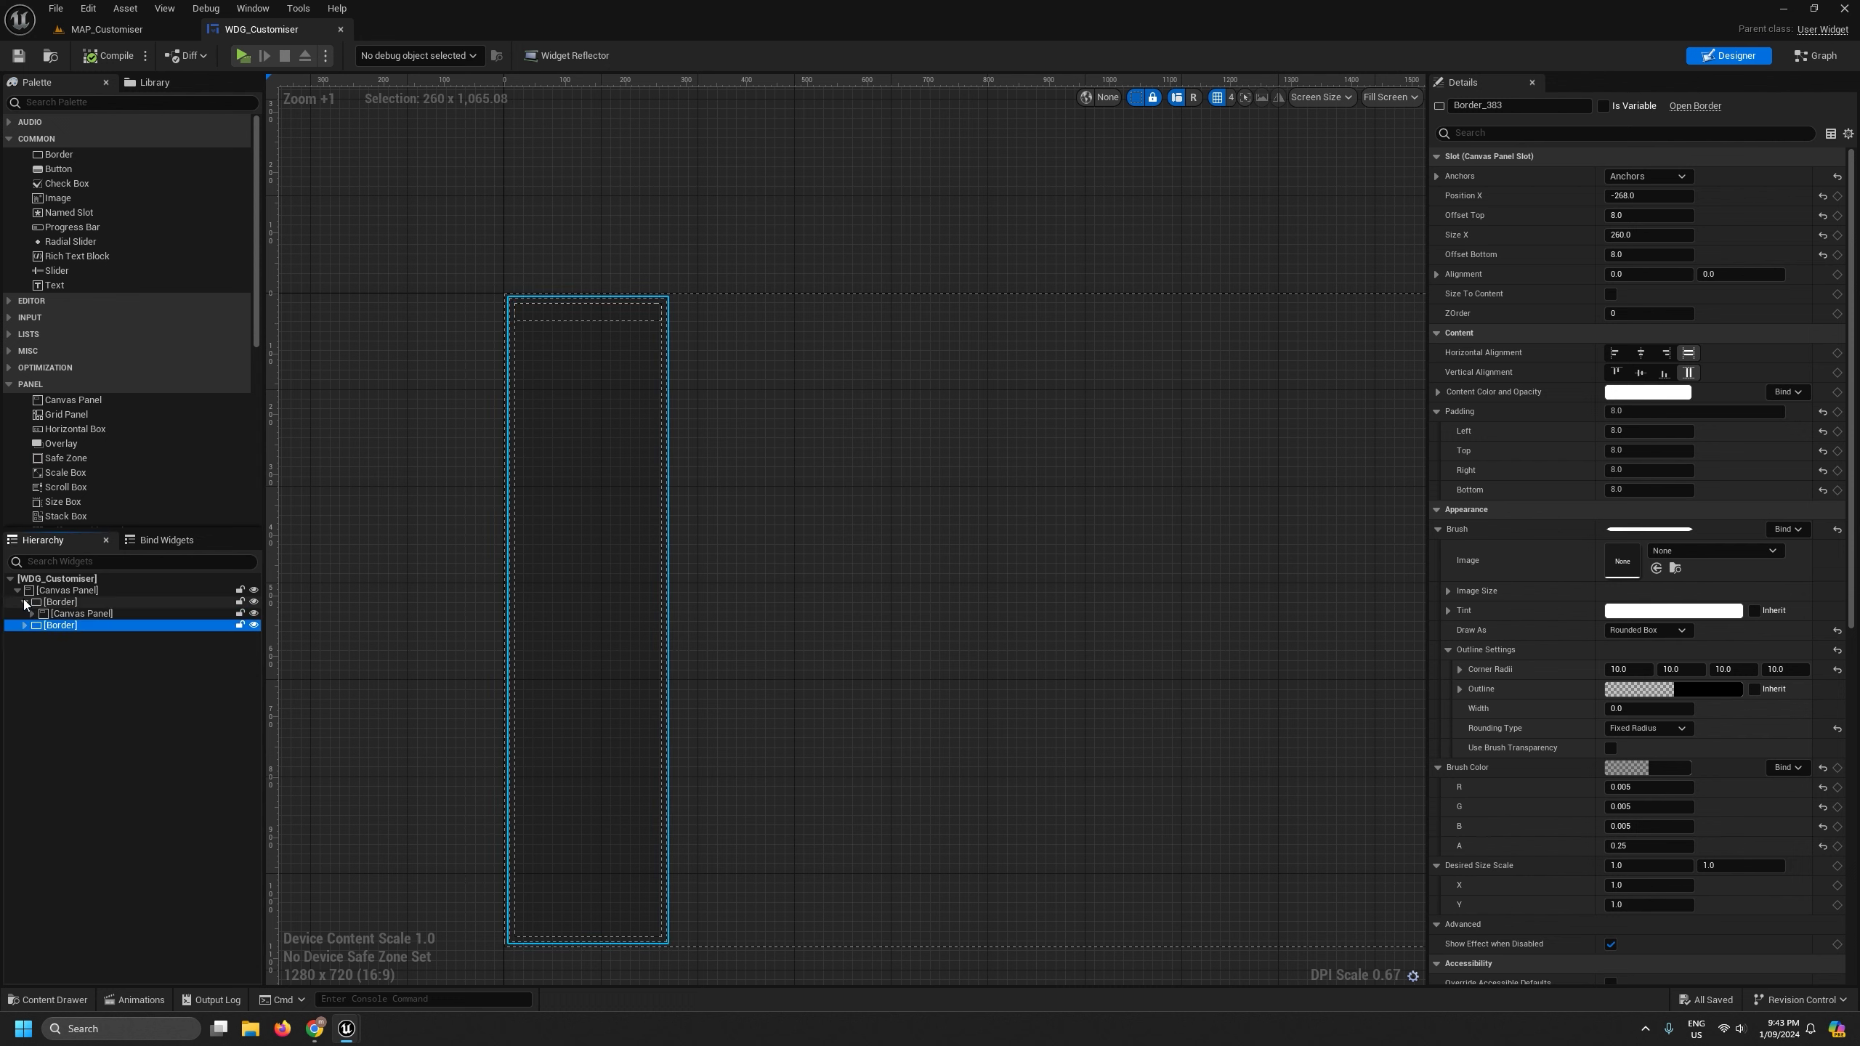
pyautogui.click(33, 614)
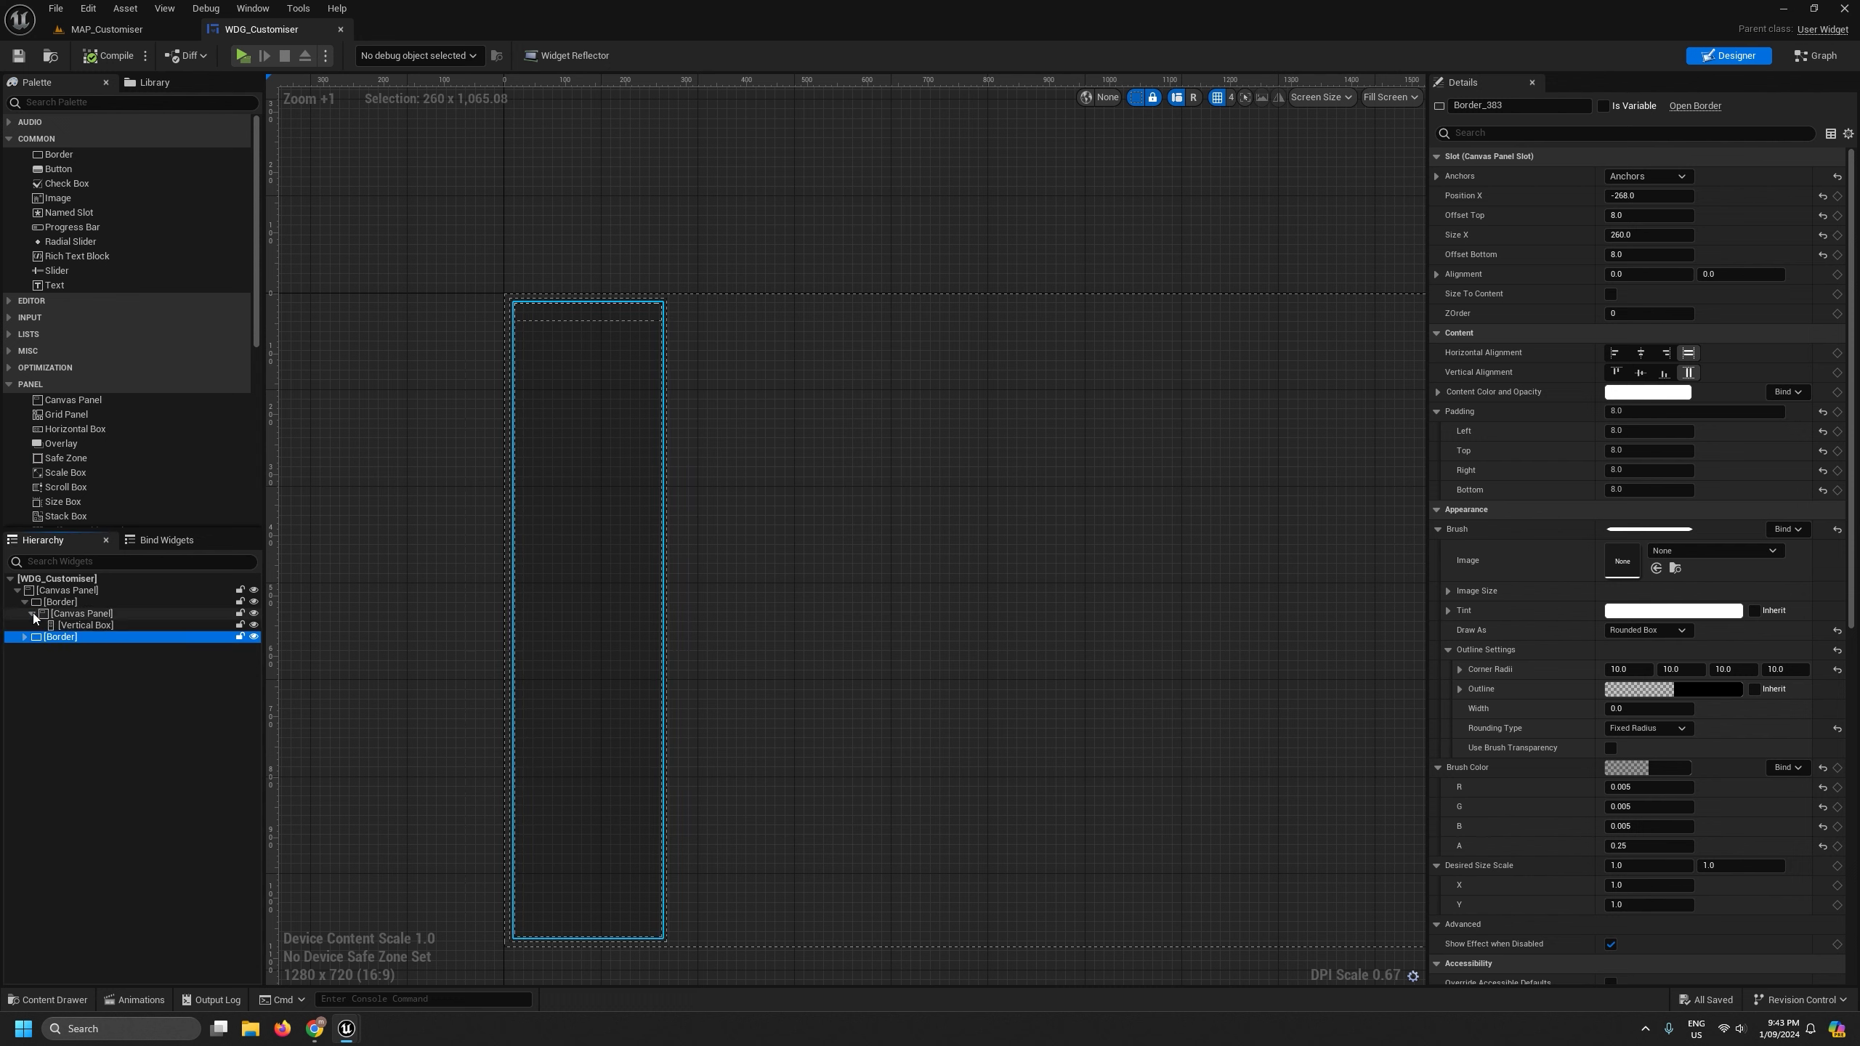
pyautogui.click(69, 625)
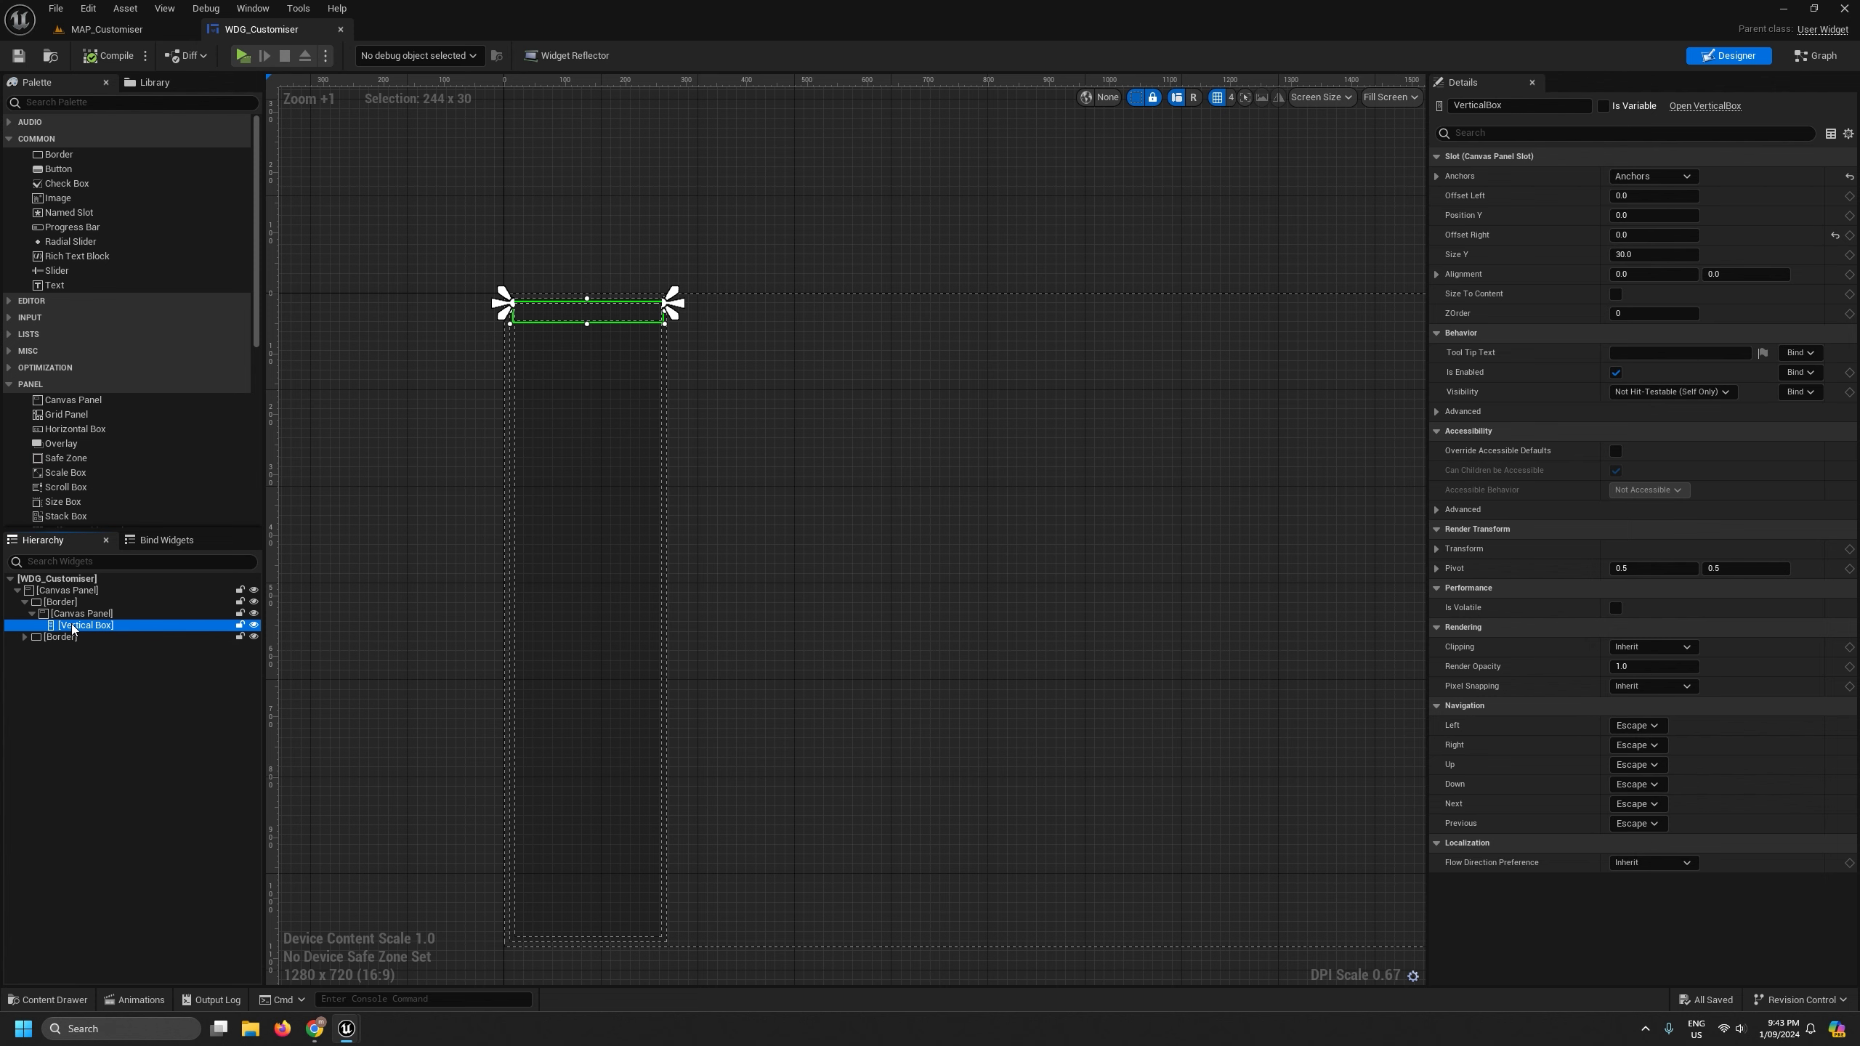
# - Start creating a new Widget Blueprint in the Customiser Blueprints folder from the MAP_Customiser level editor
pyautogui.click(106, 29)
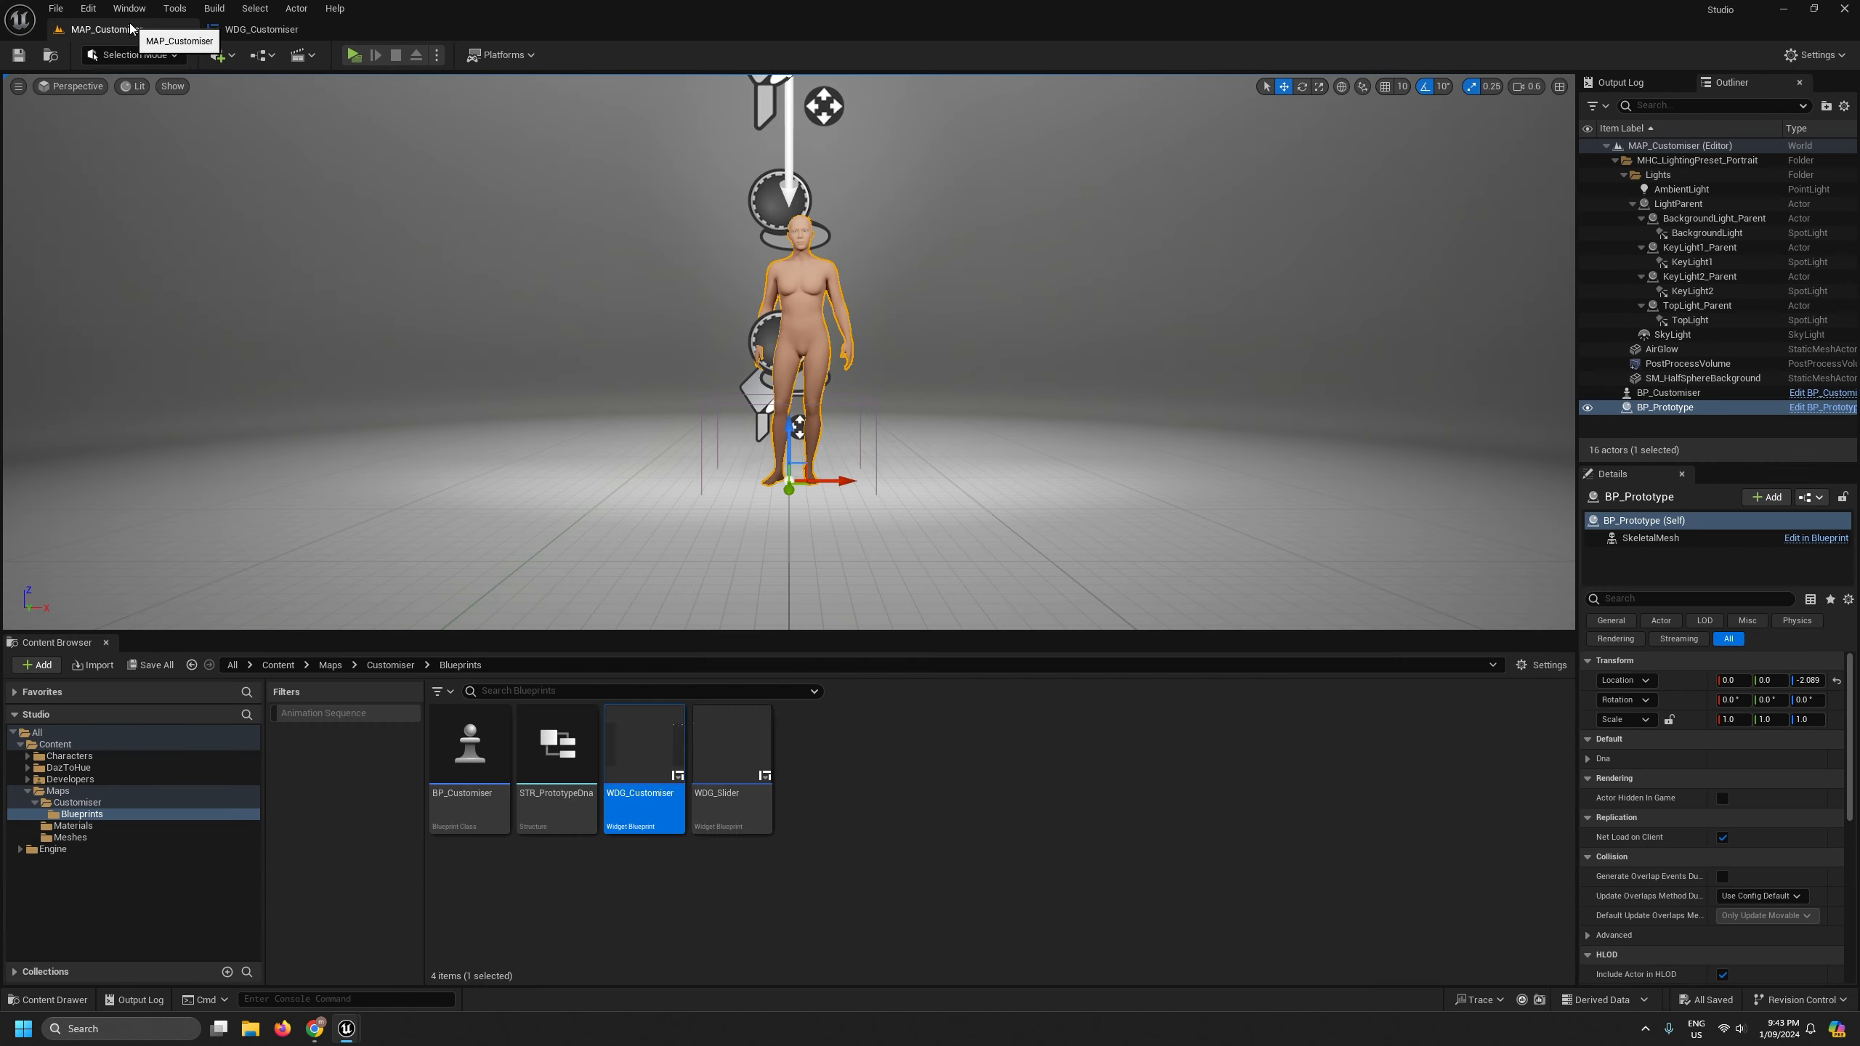
pyautogui.rightClick(847, 778)
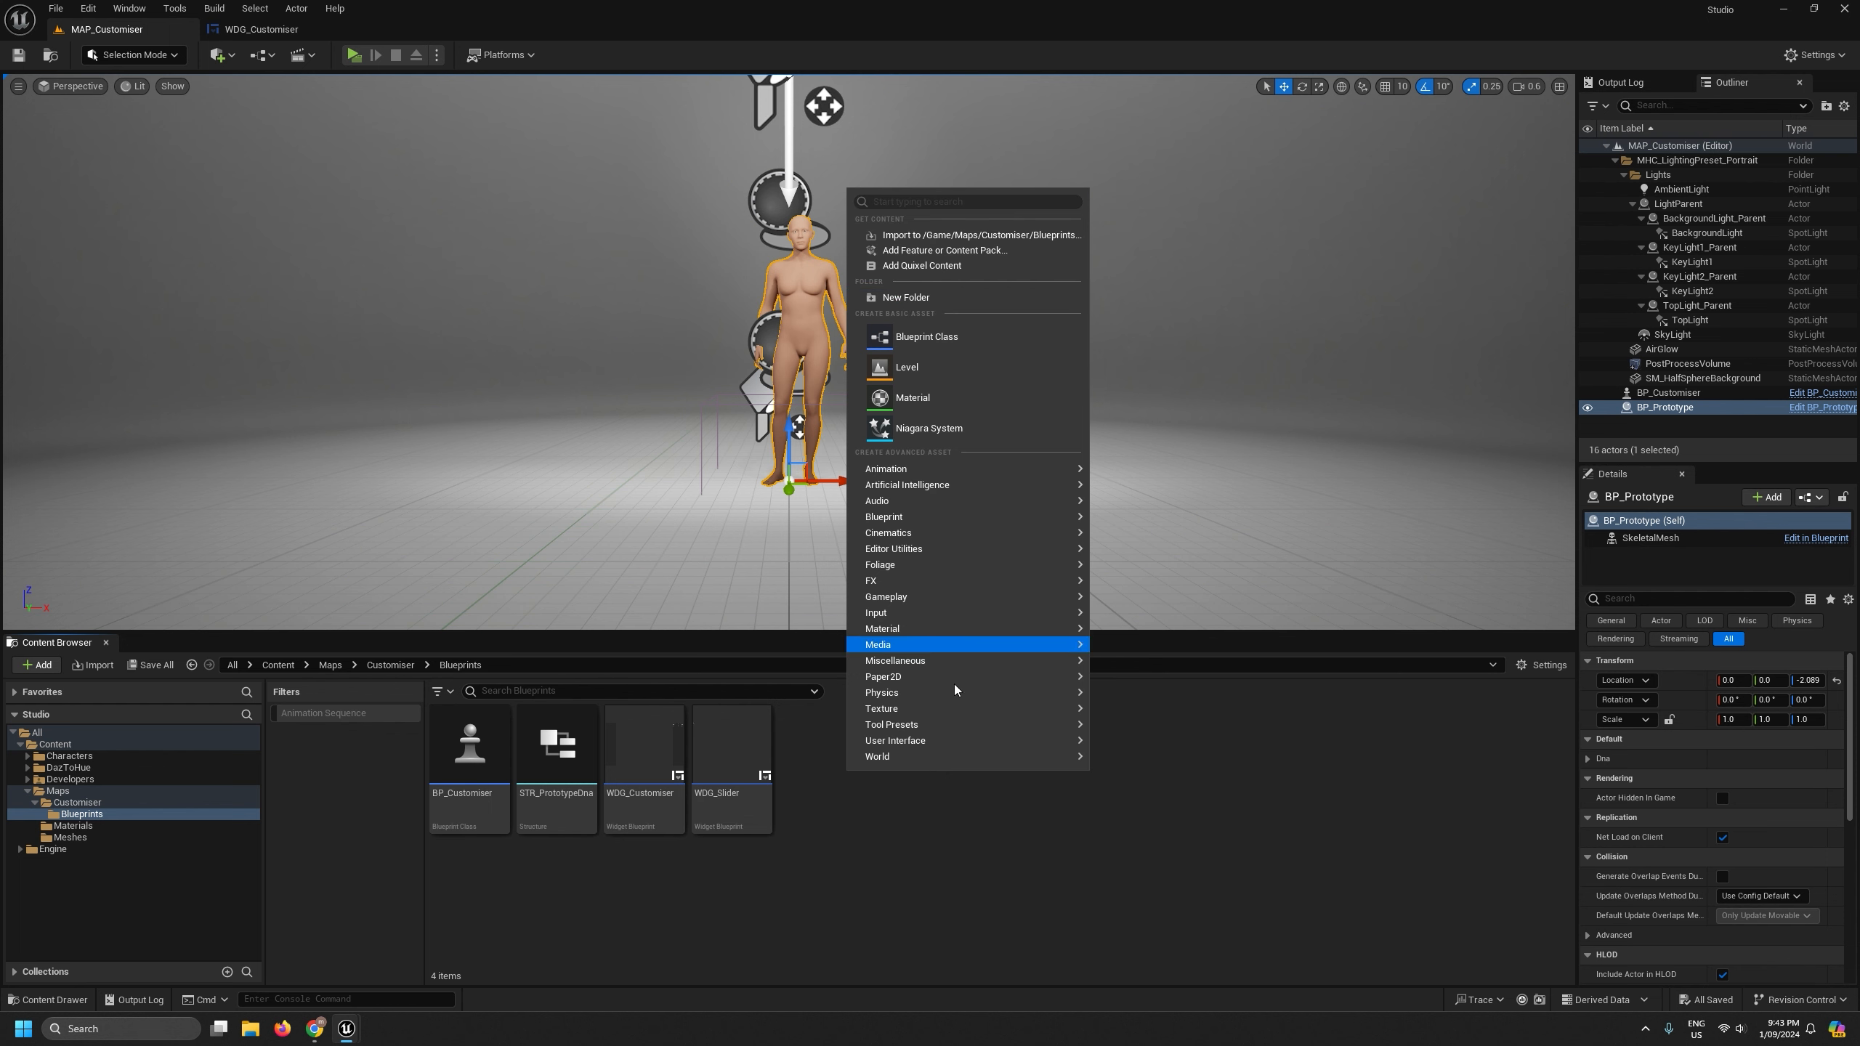
pyautogui.moveTo(973, 740)
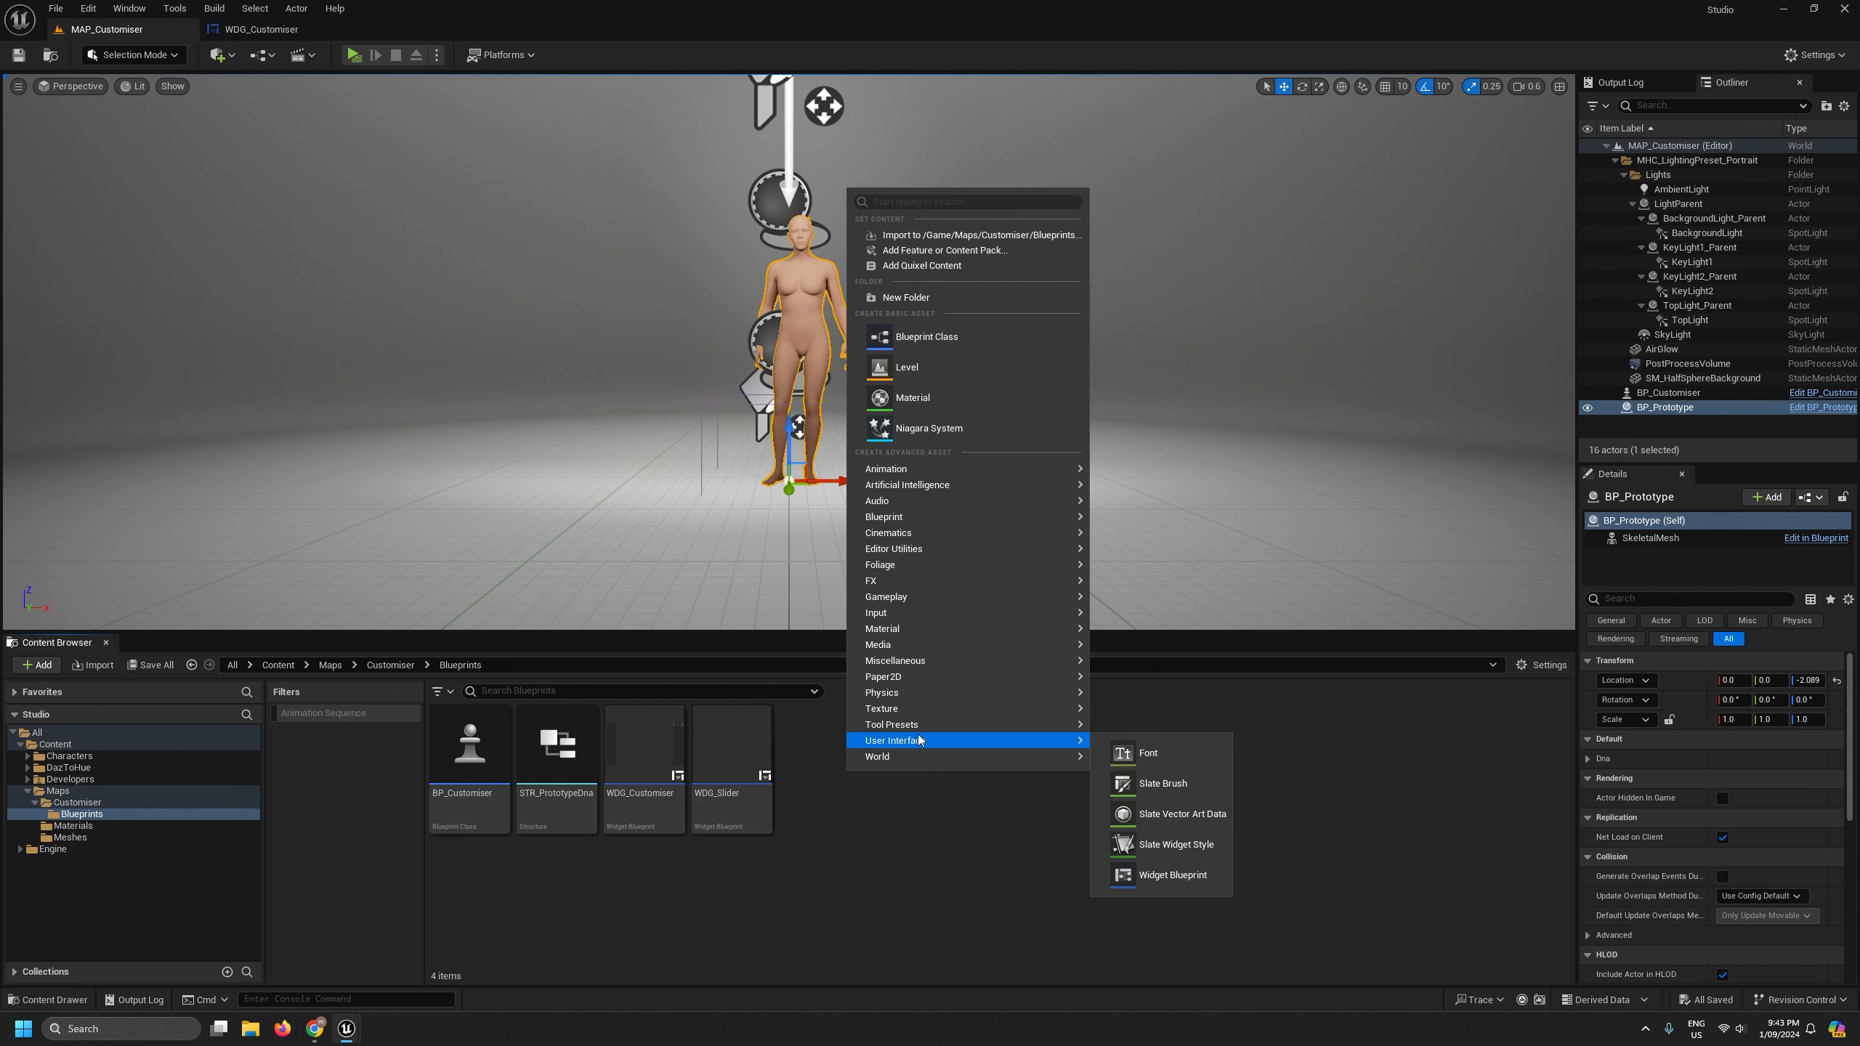
pyautogui.click(1182, 872)
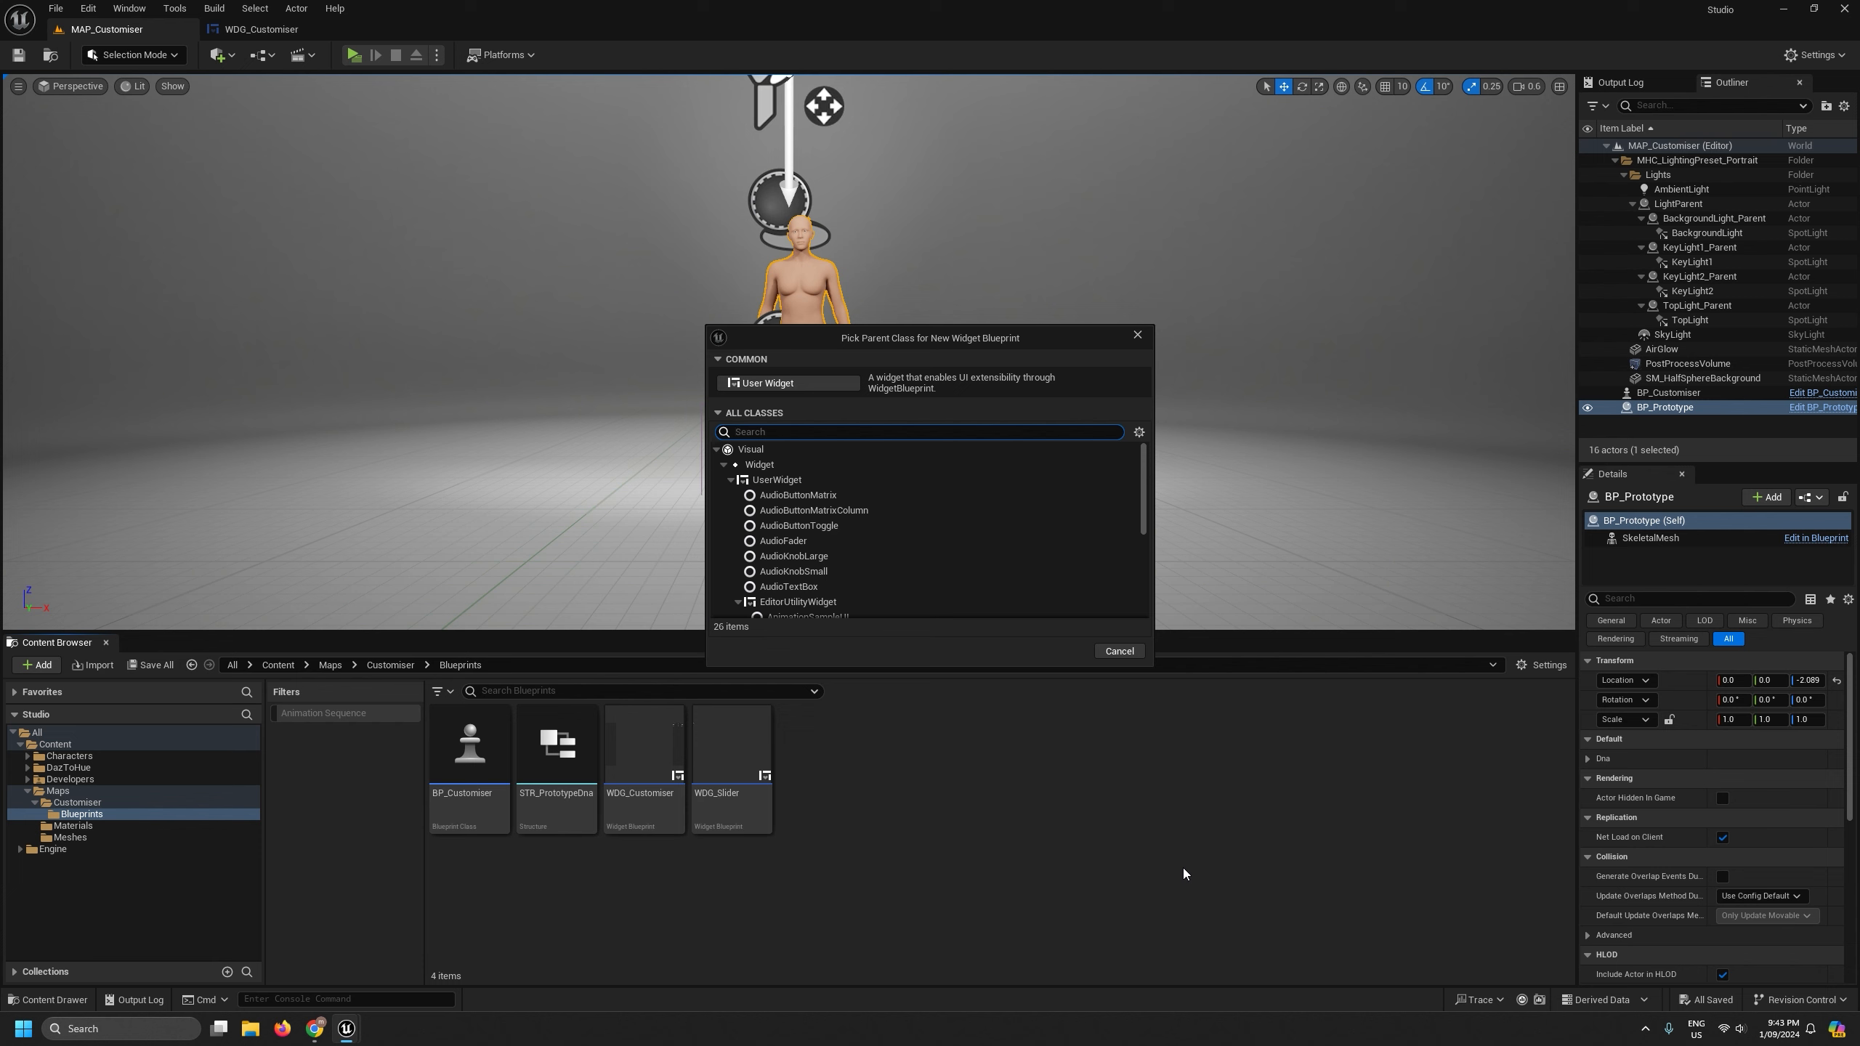
pyautogui.write('WDG_')
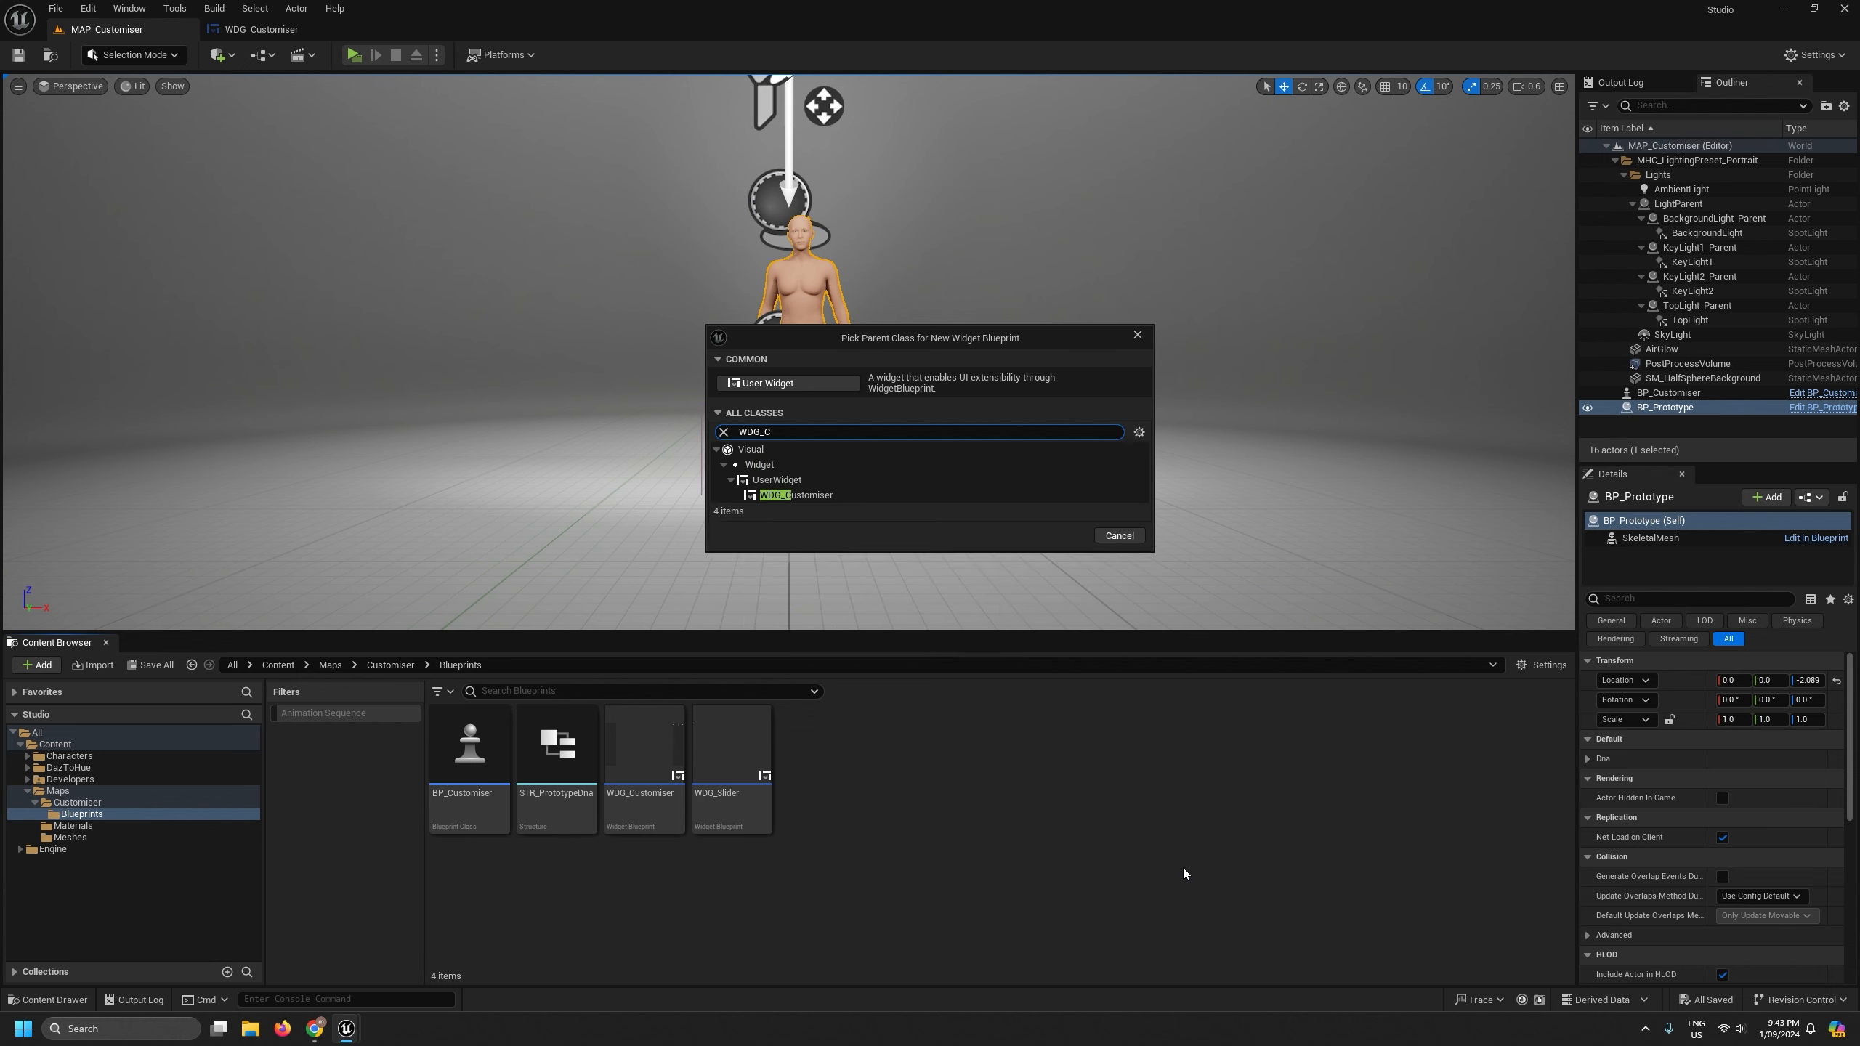
pyautogui.write('Categ')
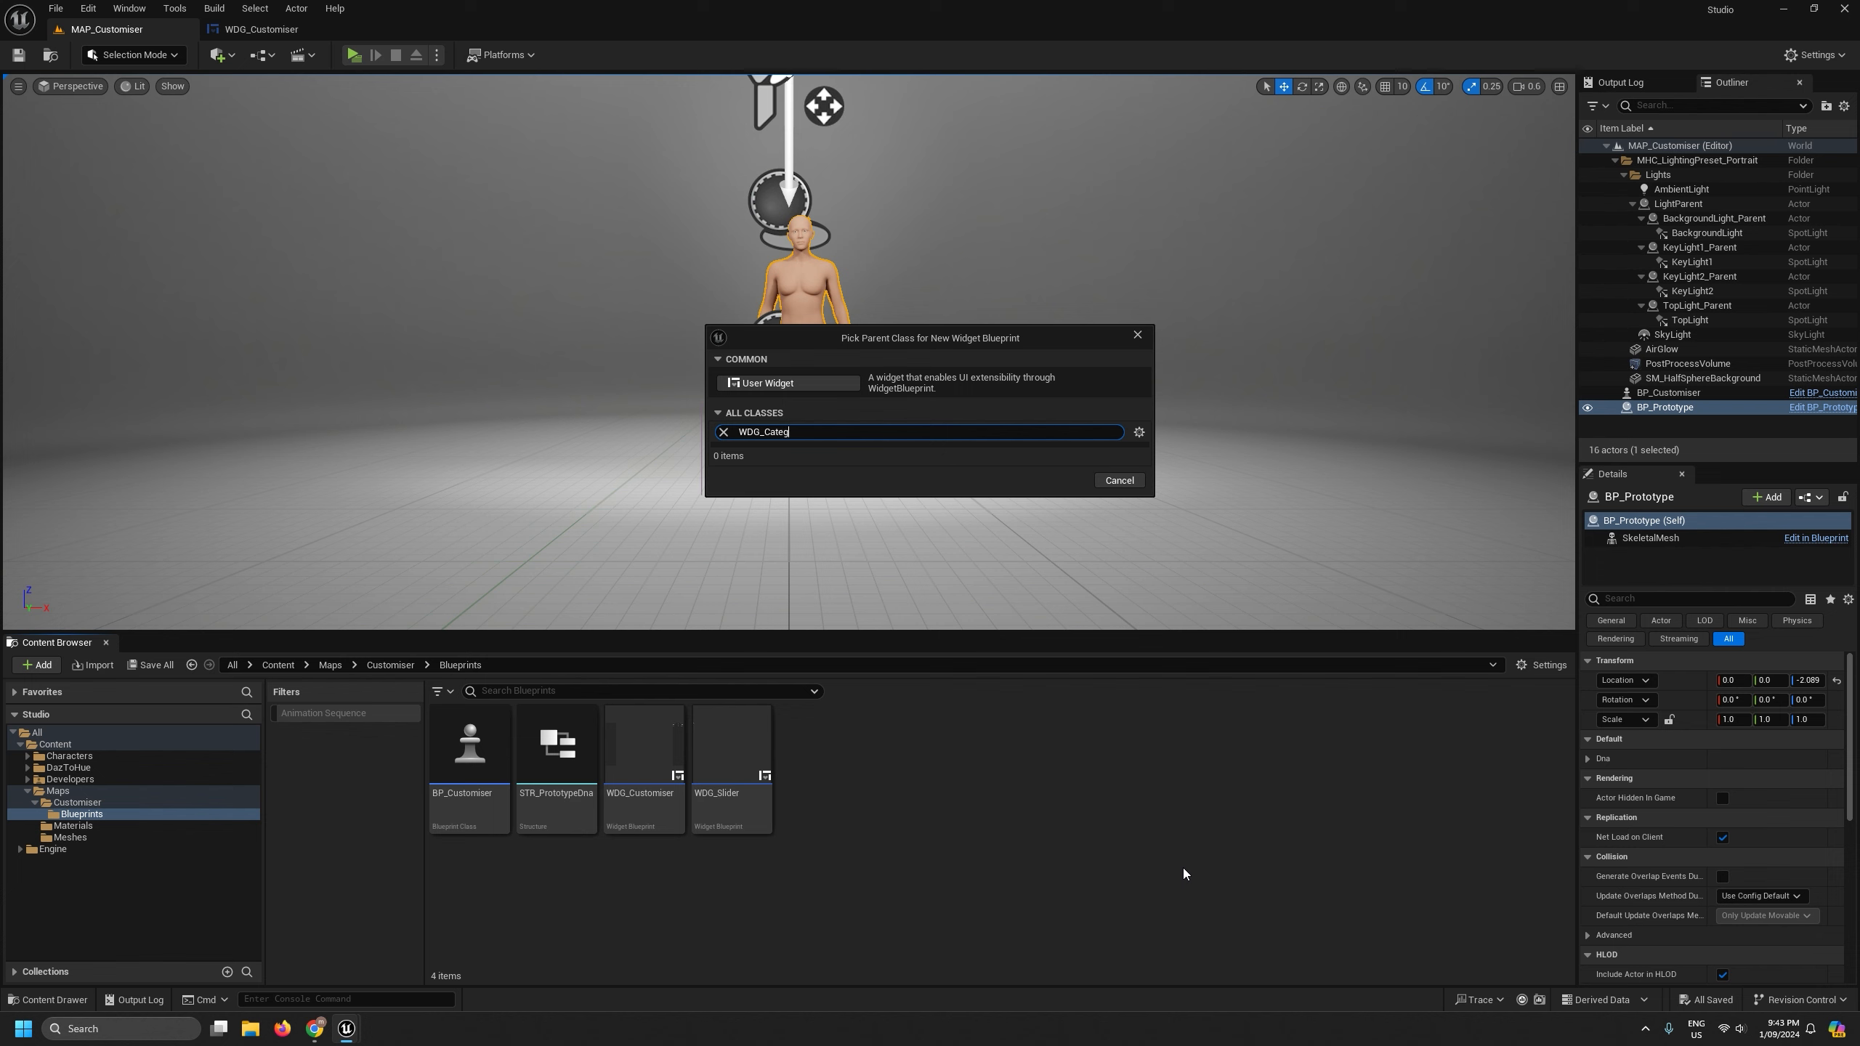
pyautogui.write('oryButton')
pyautogui.doubleClick(826, 432)
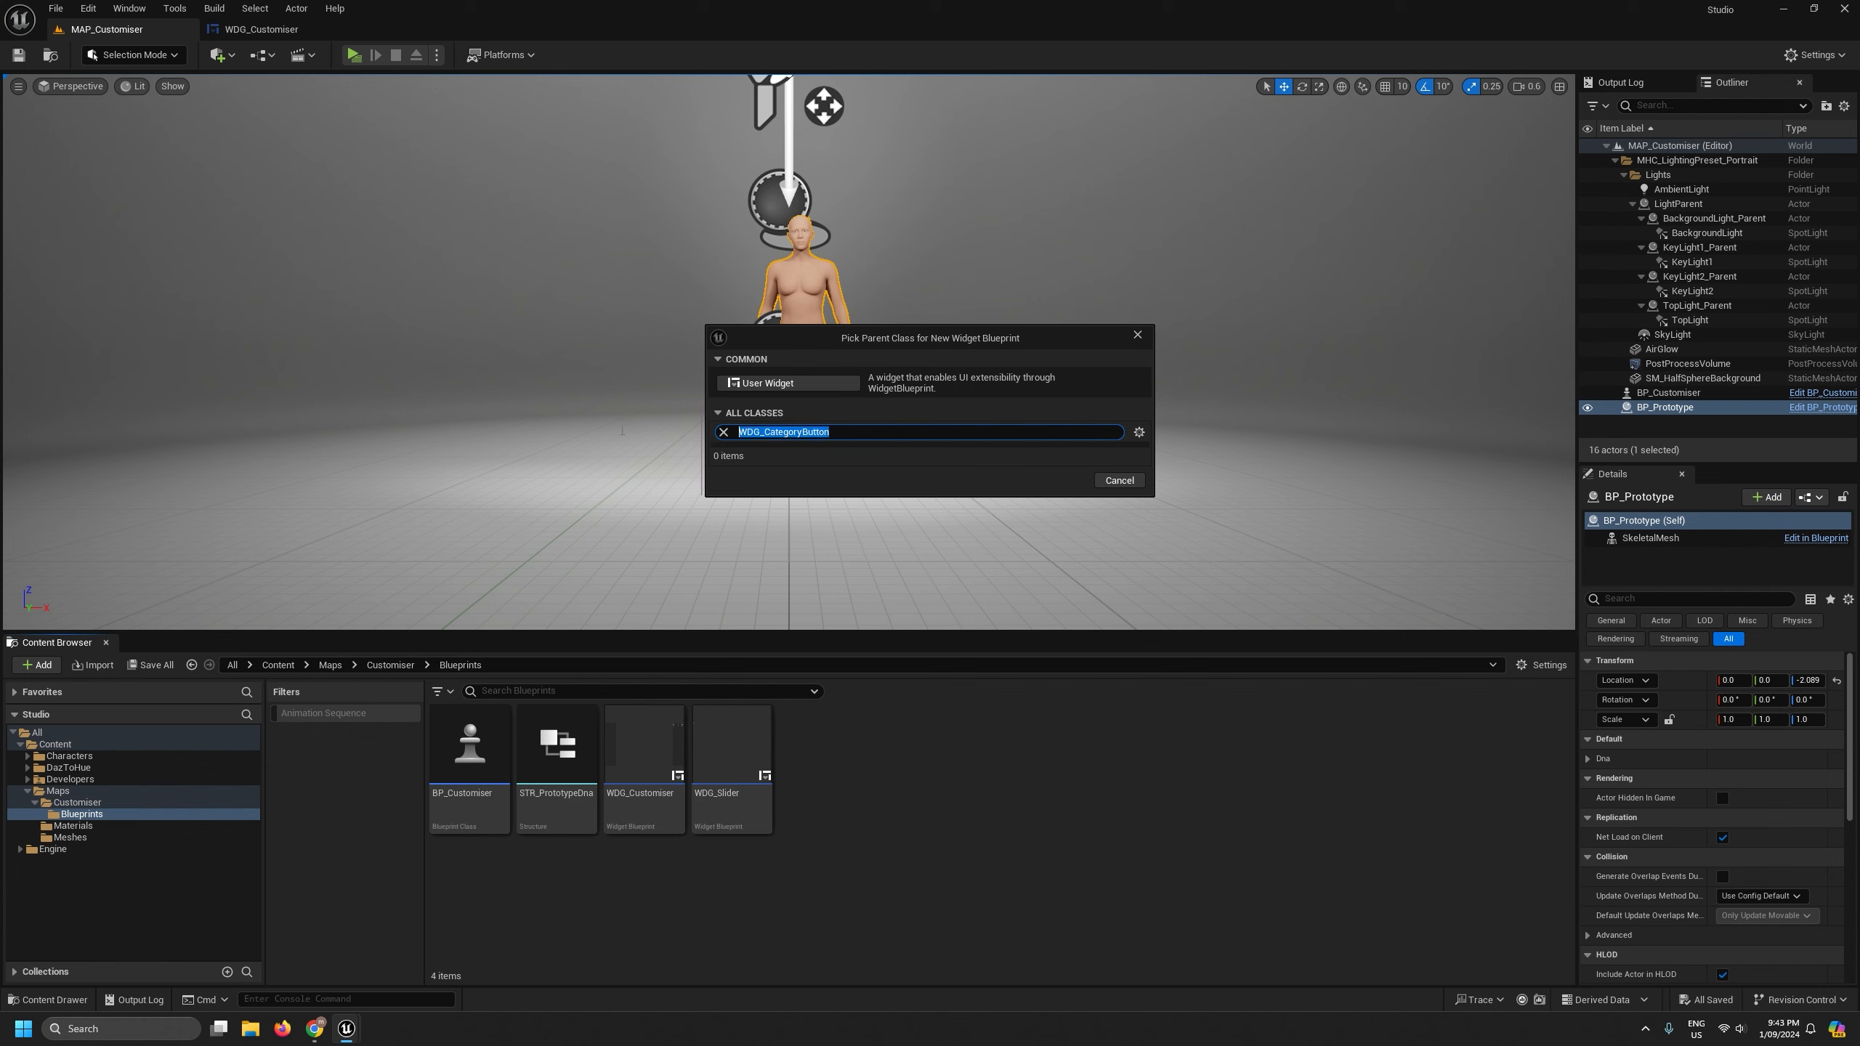
# - Choose User Widget as the parent class and name the new widget blueprint WDG_CategoryBUtton
pyautogui.click(805, 383)
pyautogui.write('WDG')
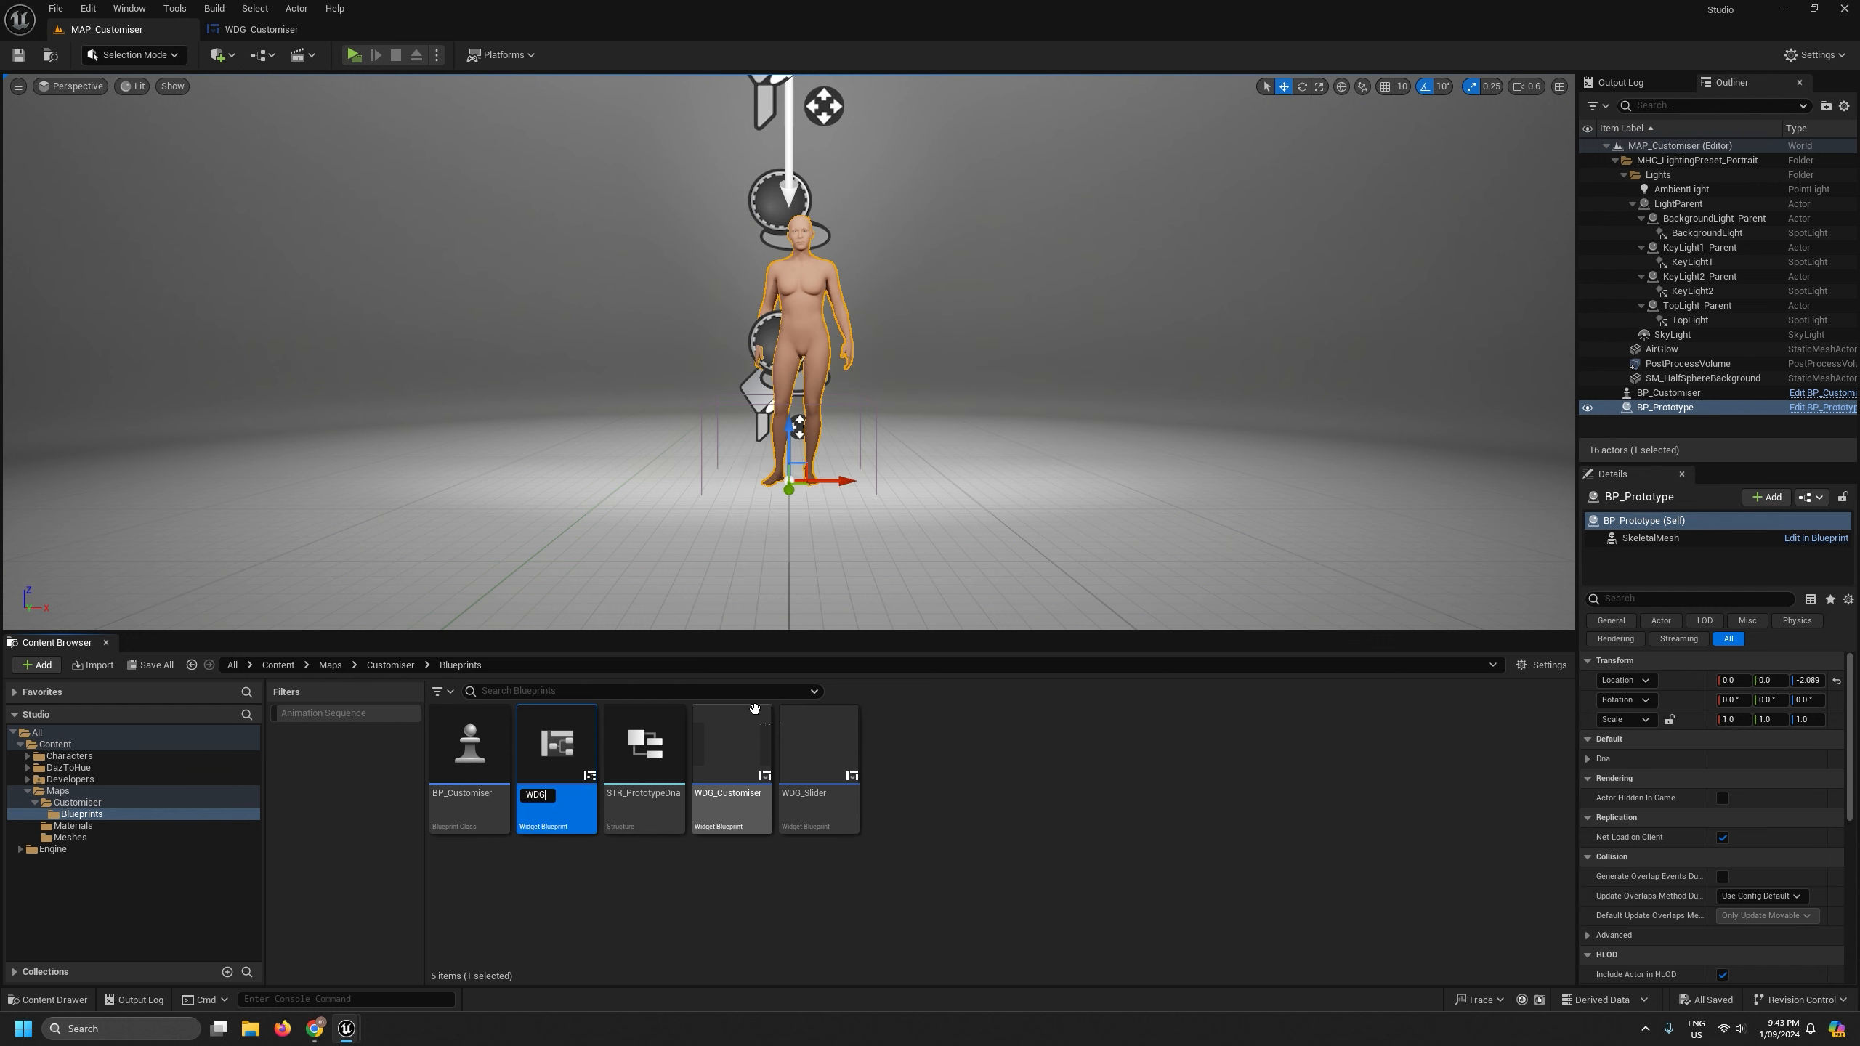
pyautogui.write('_Category')
pyautogui.write('BUtton')
pyautogui.press('Return')
# - Build WDG_CategoryBUtton from a root Button with a Text block inside, and dock its editor beside WDG_Customiser
pyautogui.doubleClick(639, 750)
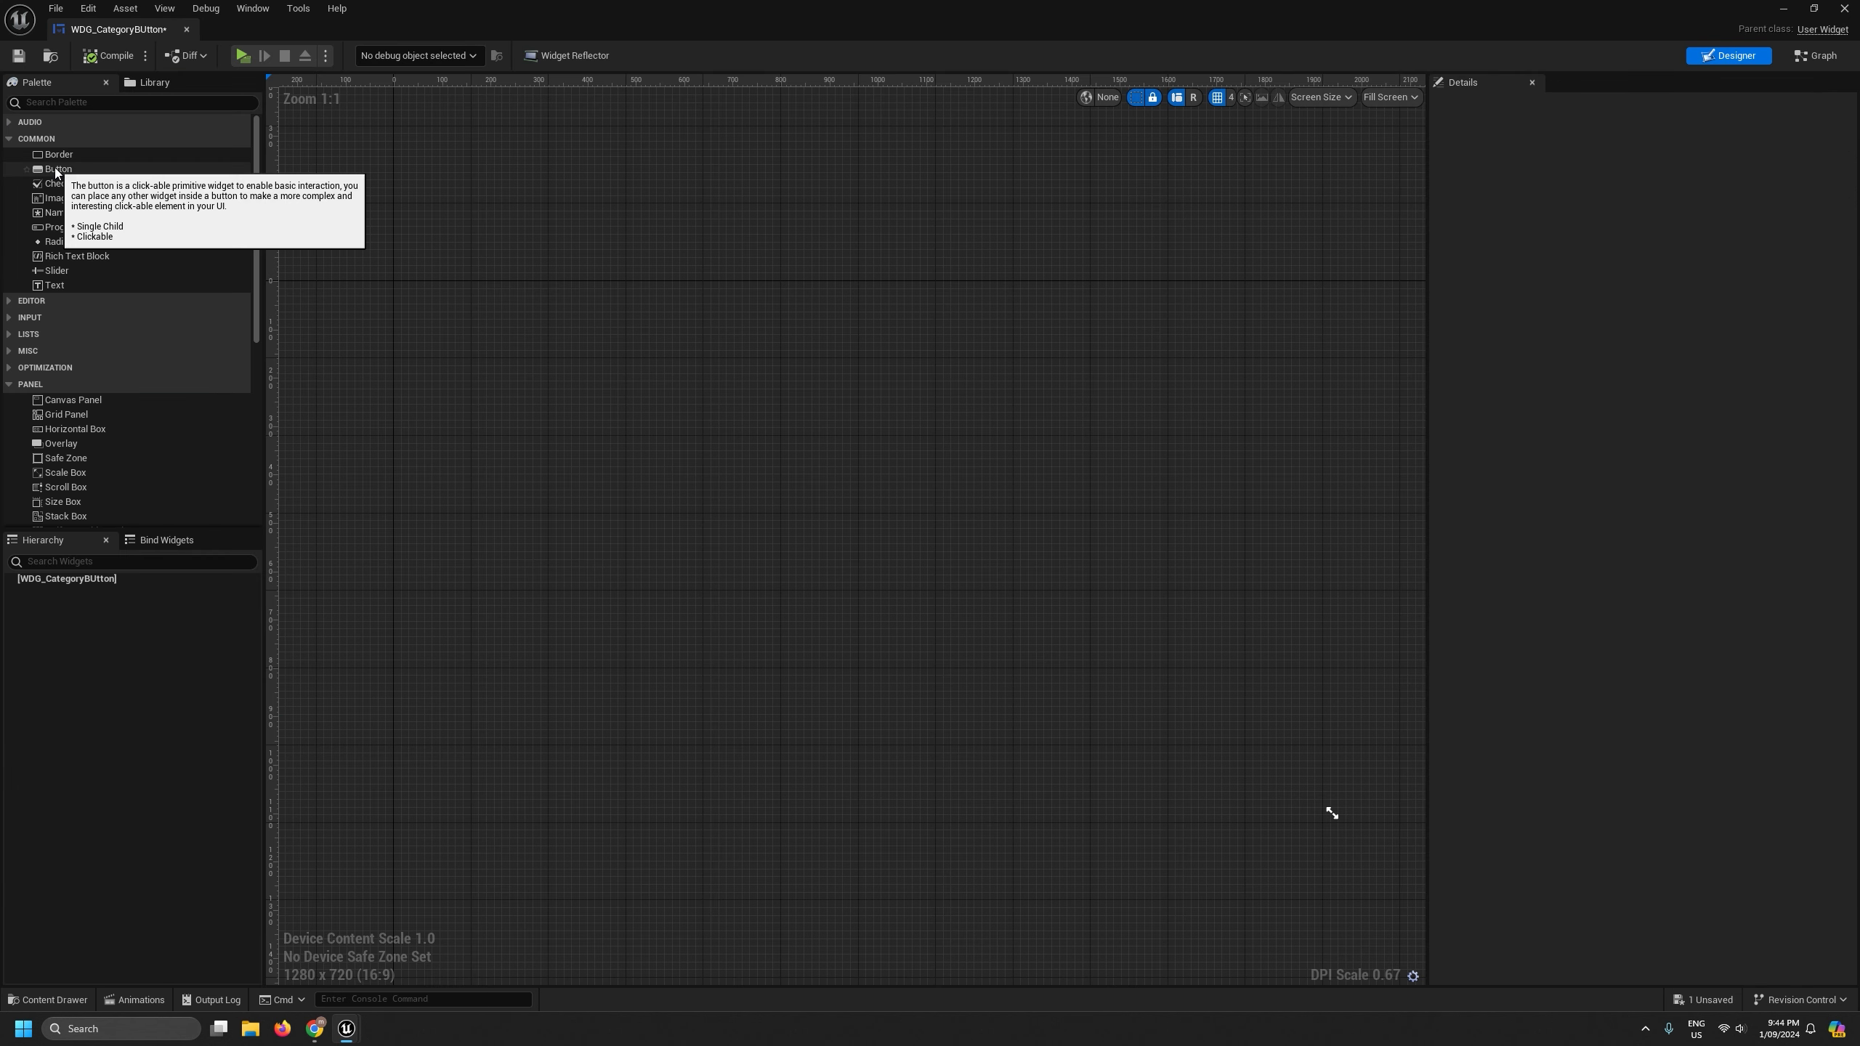
pyautogui.moveTo(57, 170); pyautogui.dragTo(61, 577)
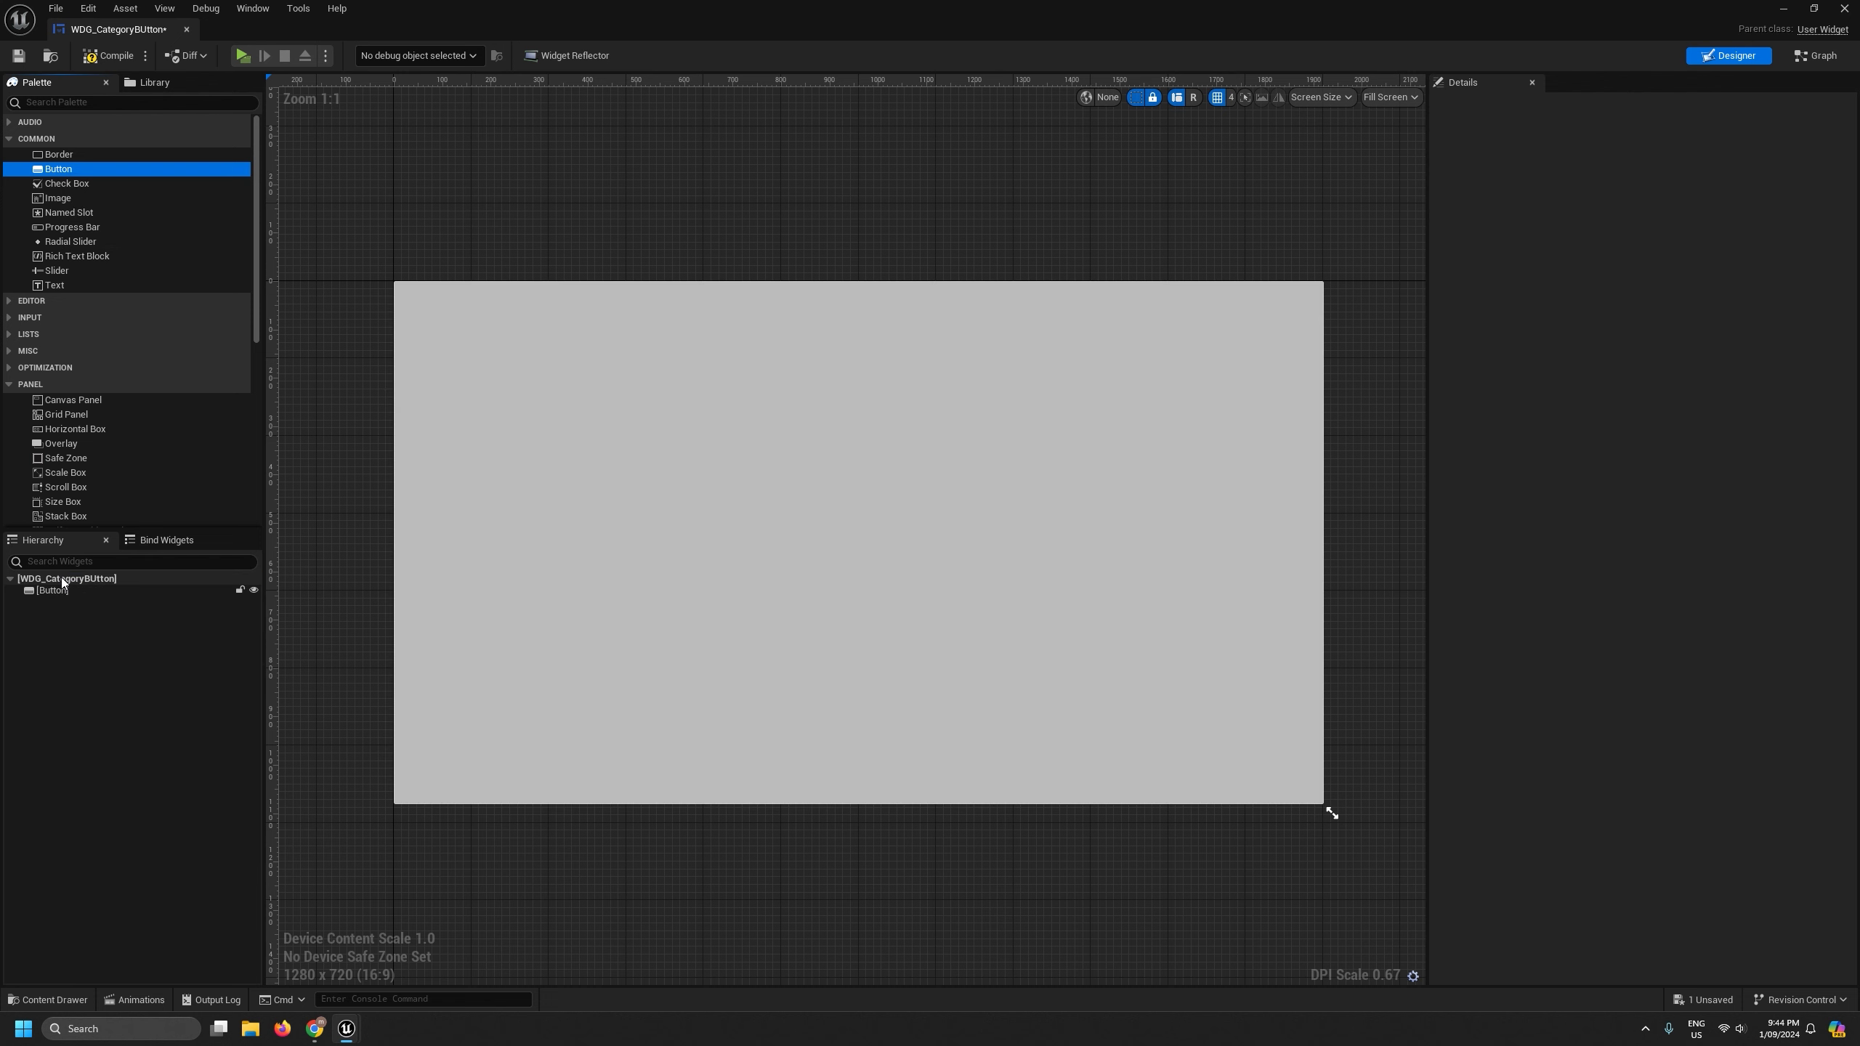
pyautogui.click(55, 586)
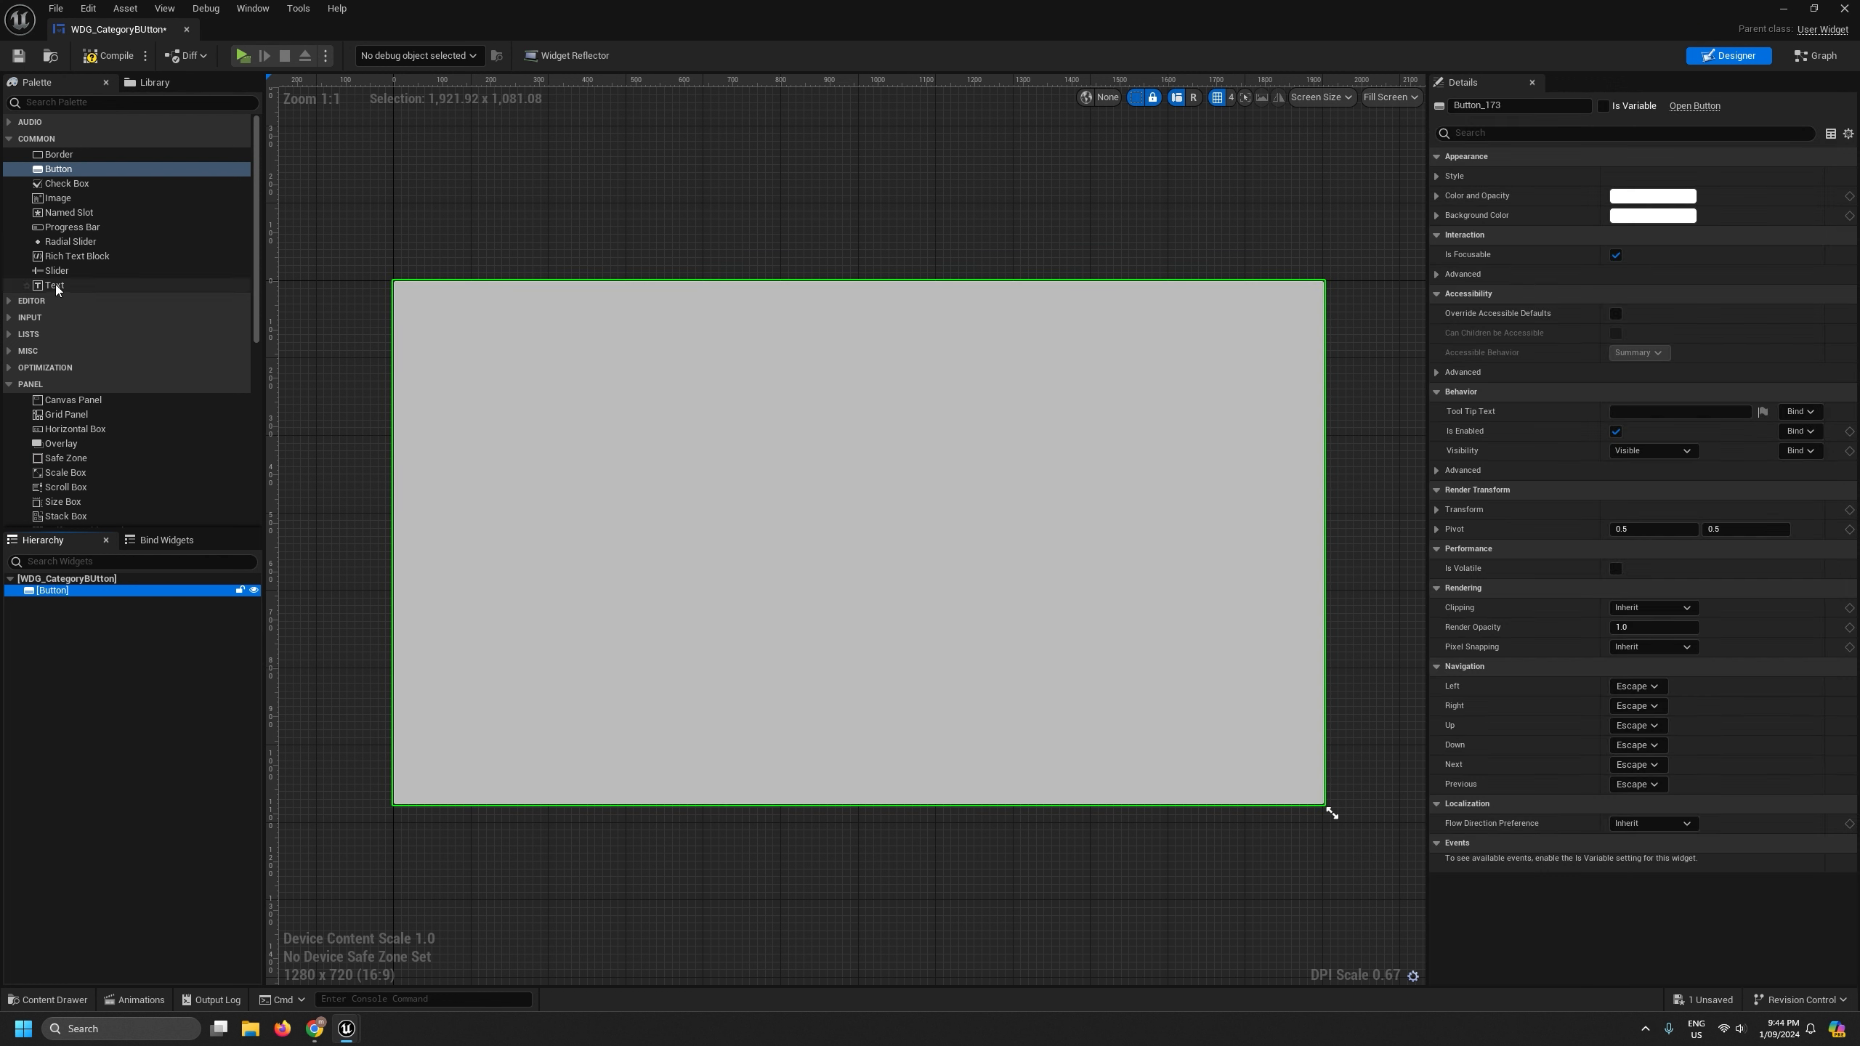
pyautogui.moveTo(57, 288); pyautogui.dragTo(42, 594)
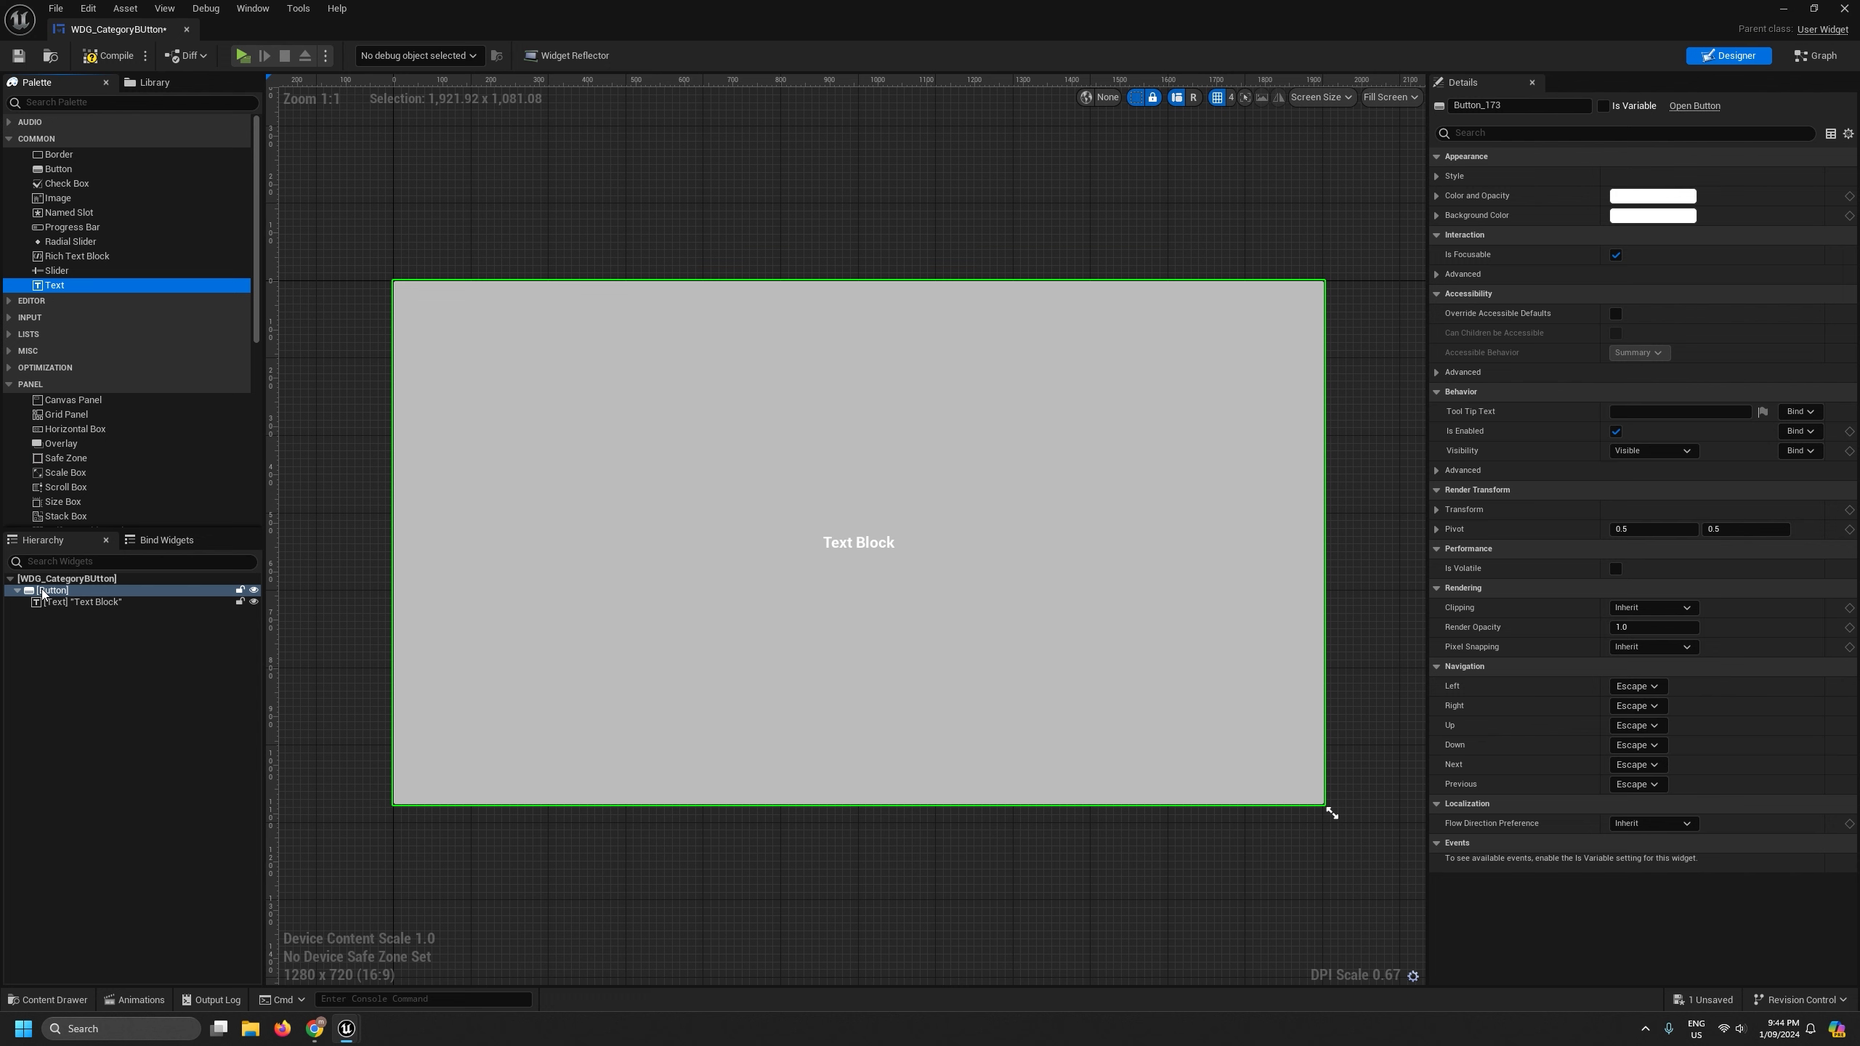
pyautogui.click(65, 602)
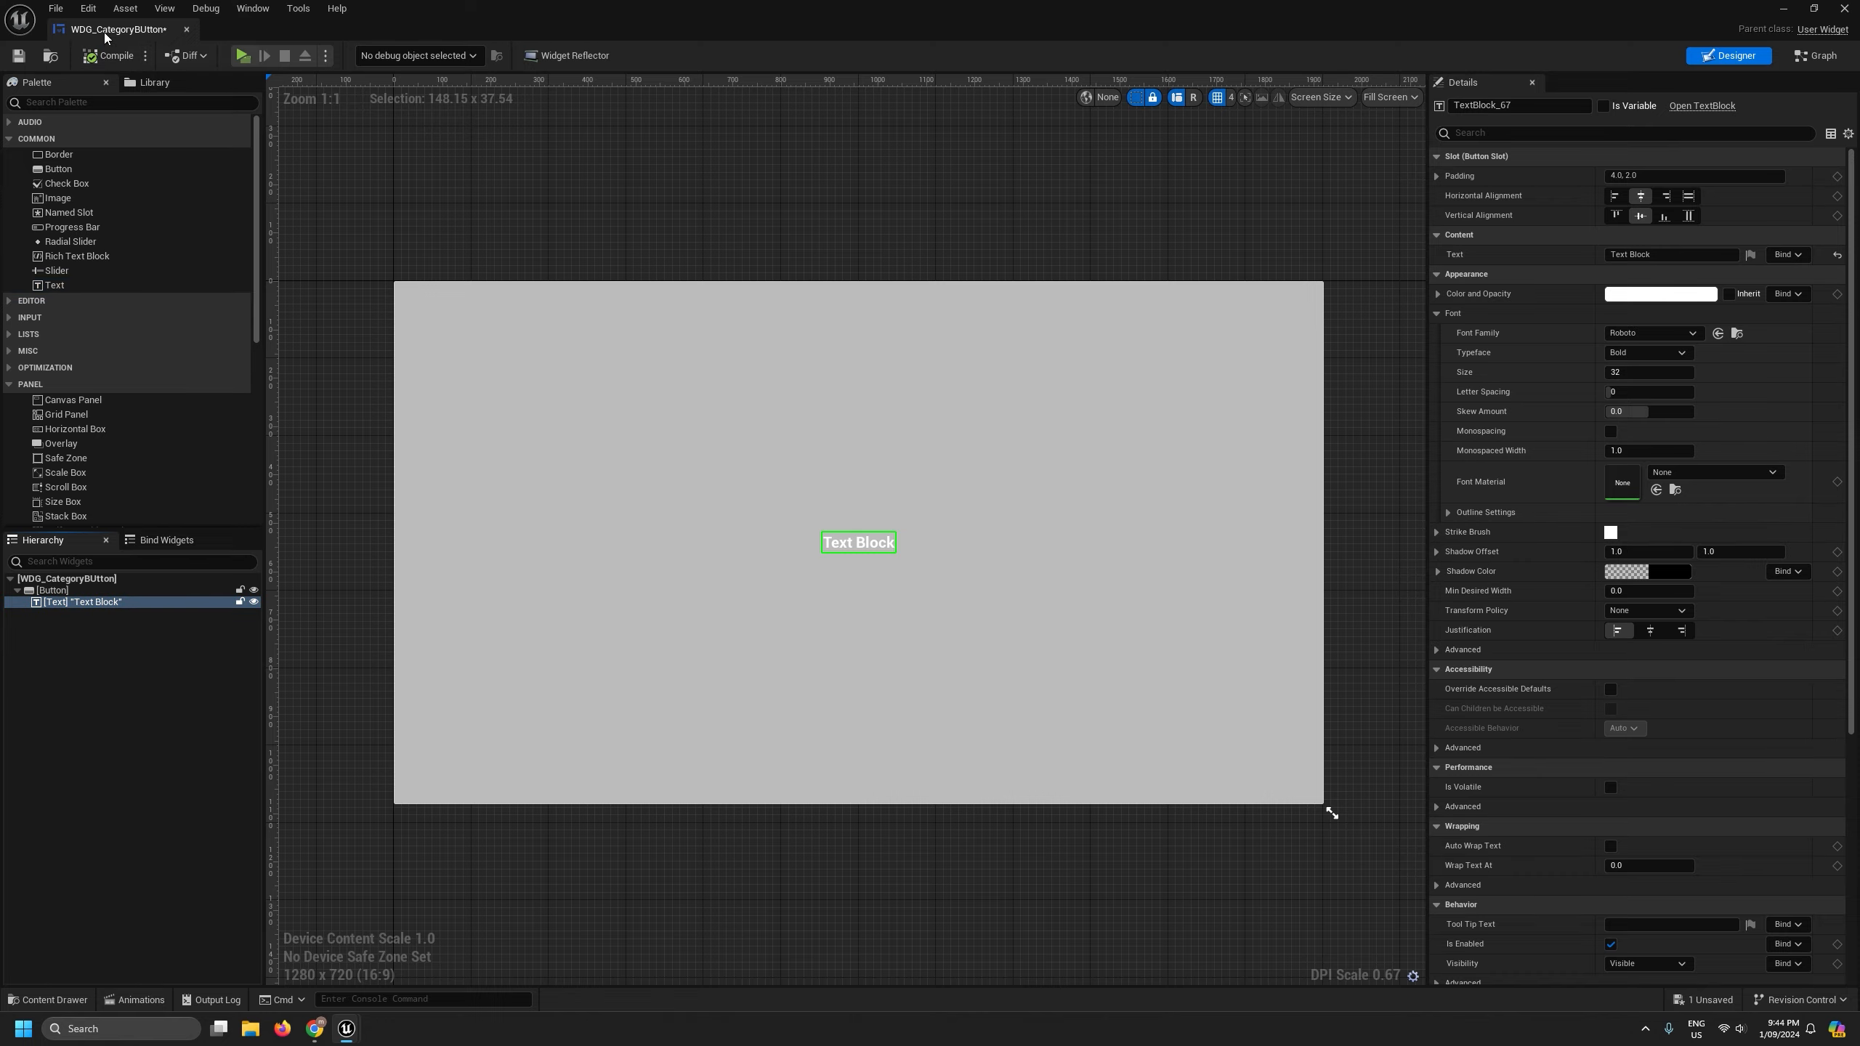
pyautogui.moveTo(110, 29); pyautogui.dragTo(410, 29)
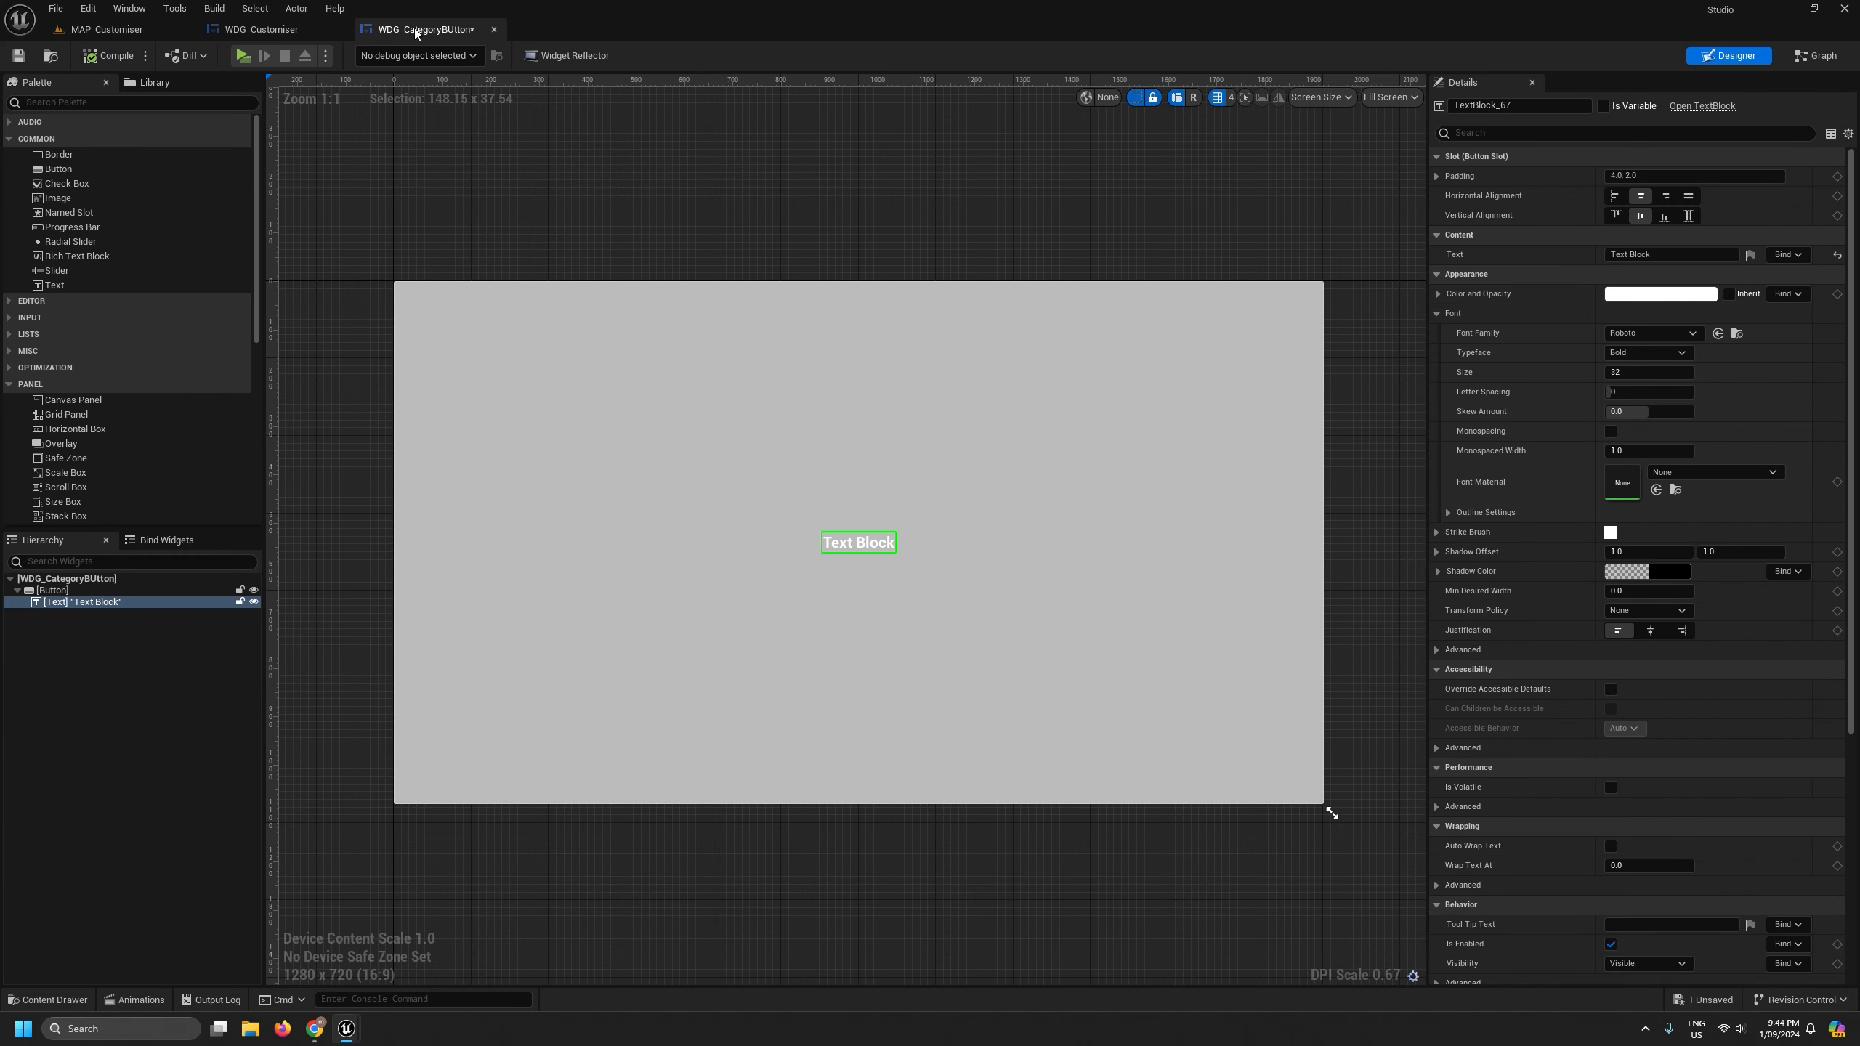
# - Add a WDG Category BUtton widget to the left panel's Vertical Box in WDG_Customiser
pyautogui.click(297, 30)
pyautogui.scroll(-10, 103, 399)
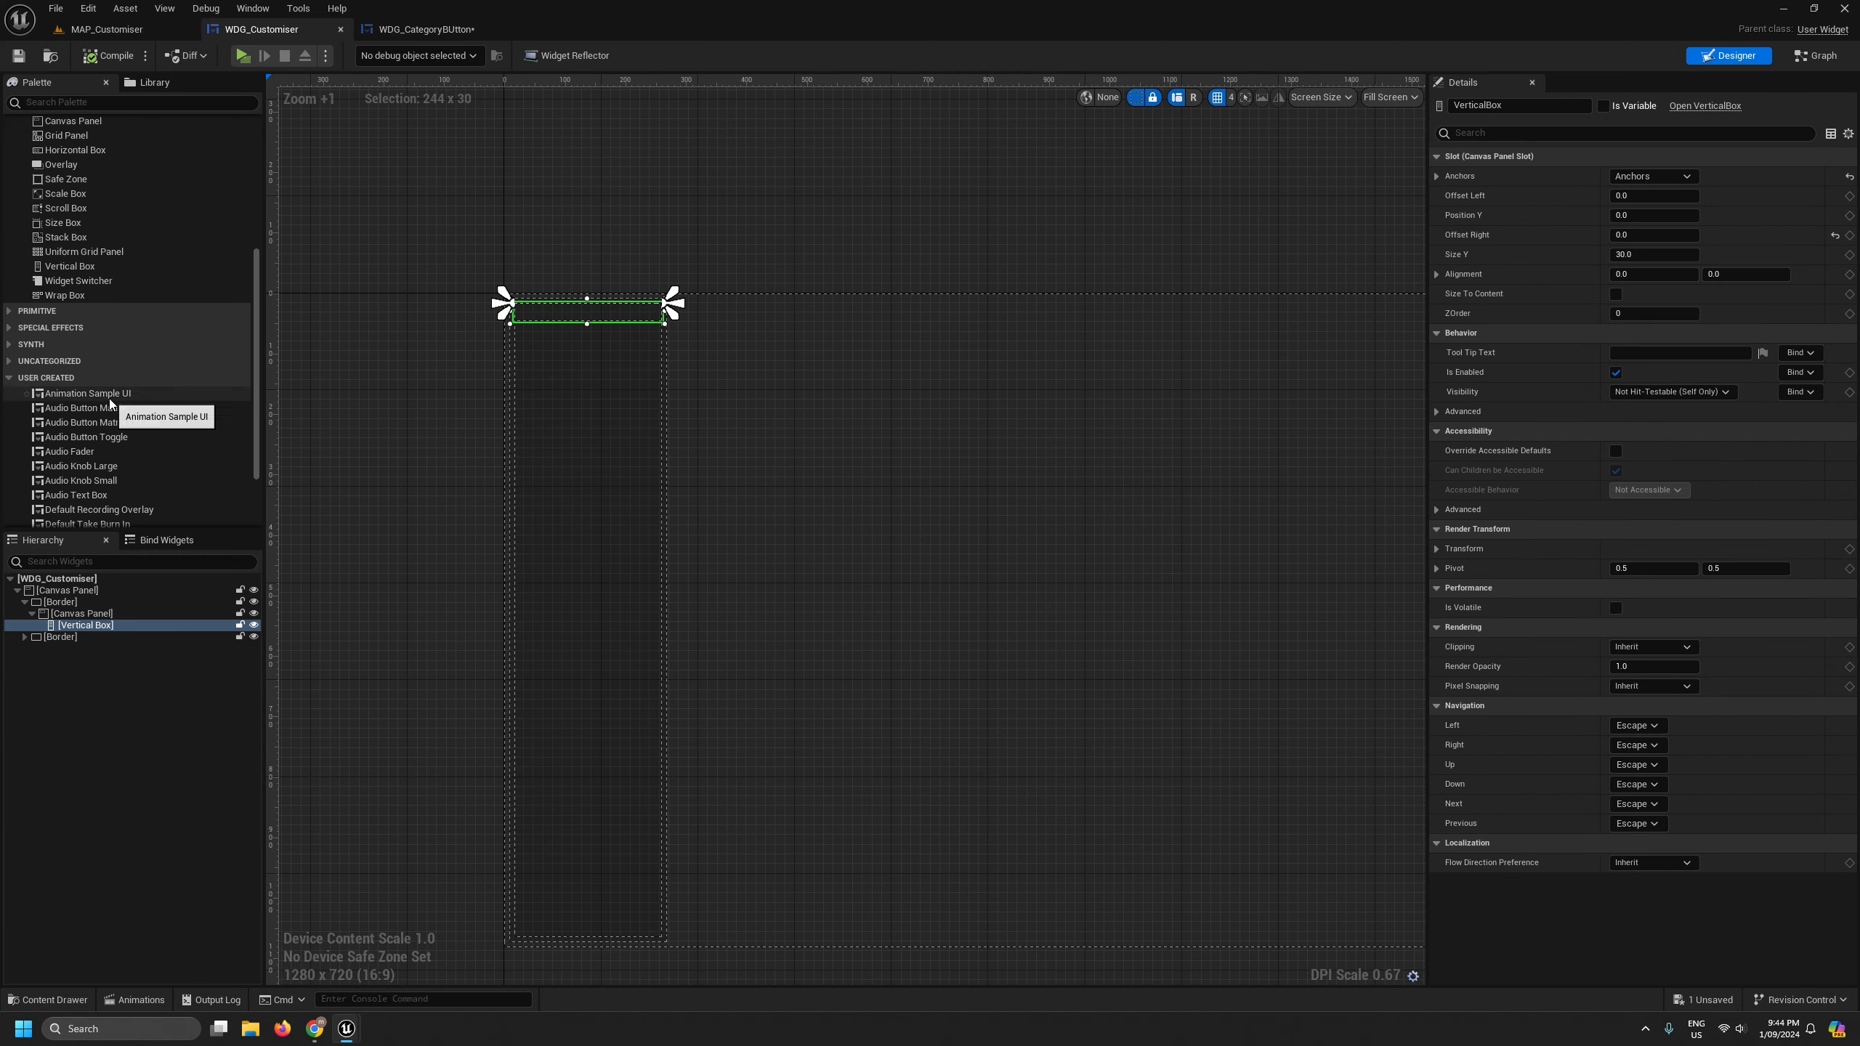
pyautogui.moveTo(77, 489); pyautogui.dragTo(77, 628)
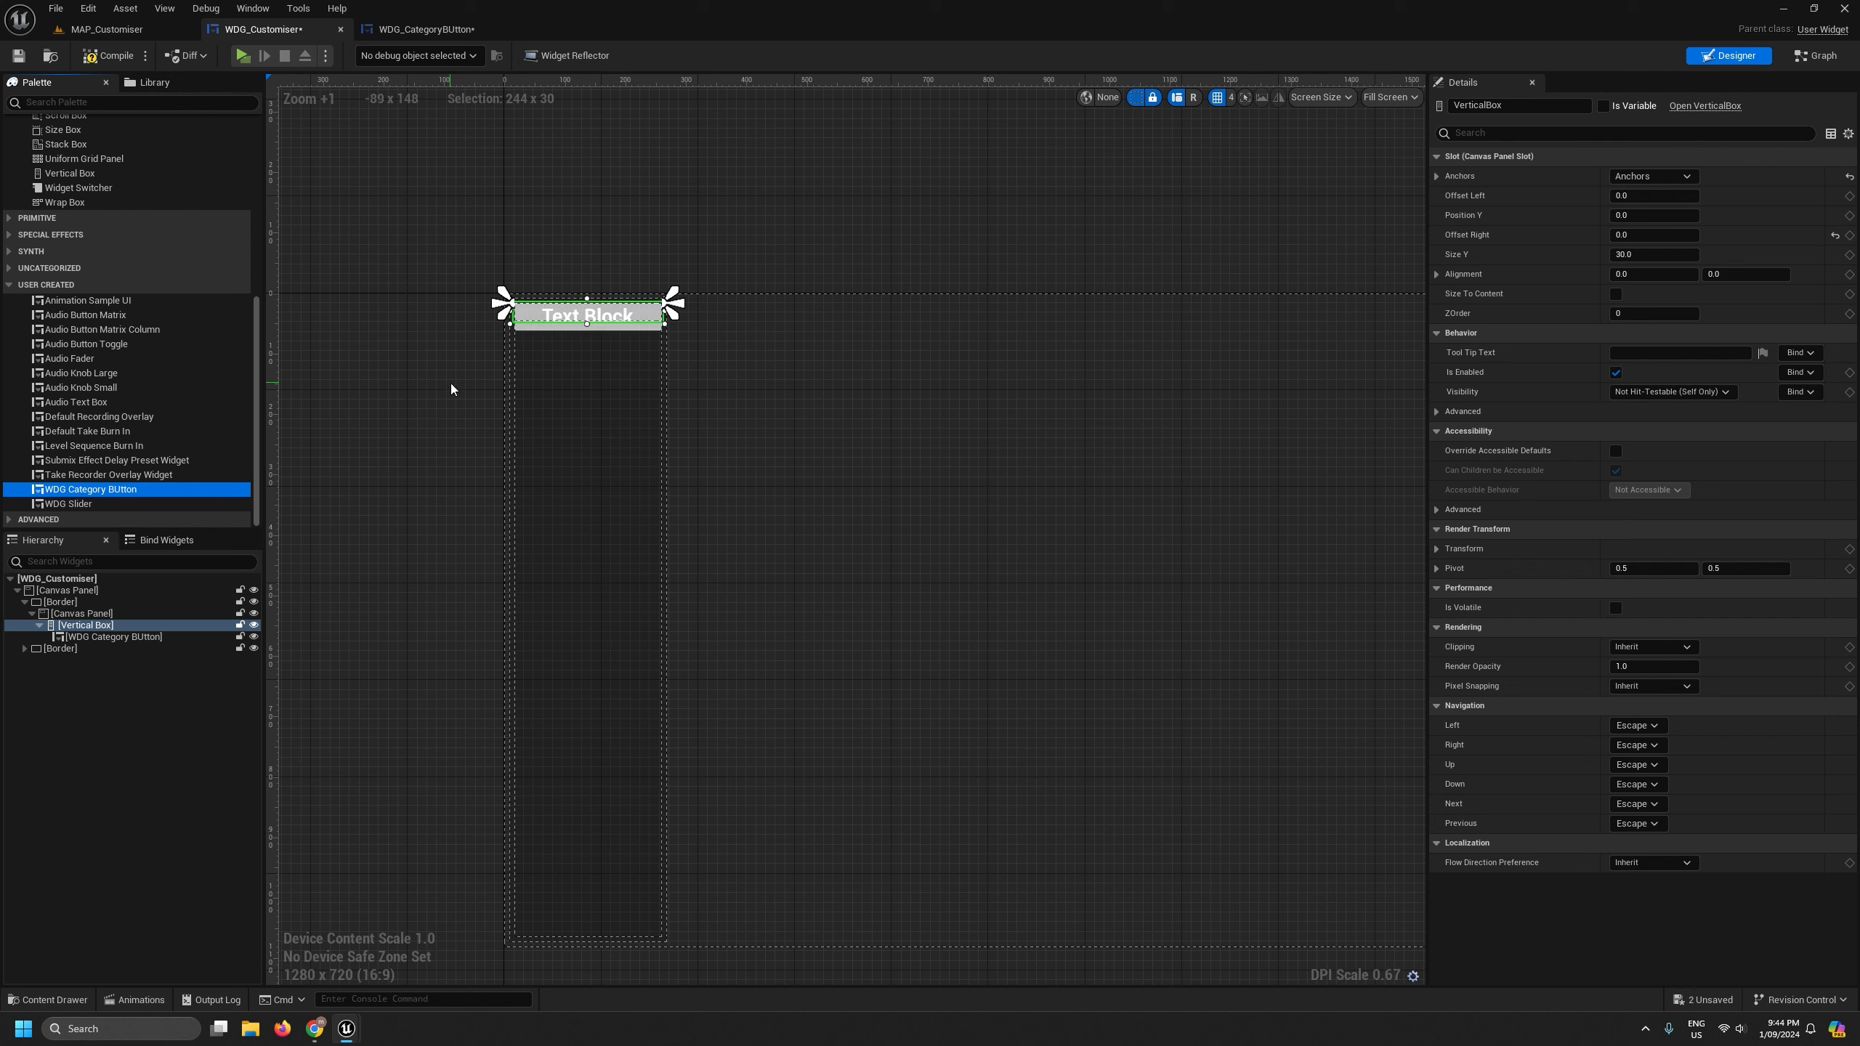
# - Anchor the left panel's Vertical Box to stretch in both directions and set its Offset Bottom to 0
pyautogui.click(86, 619)
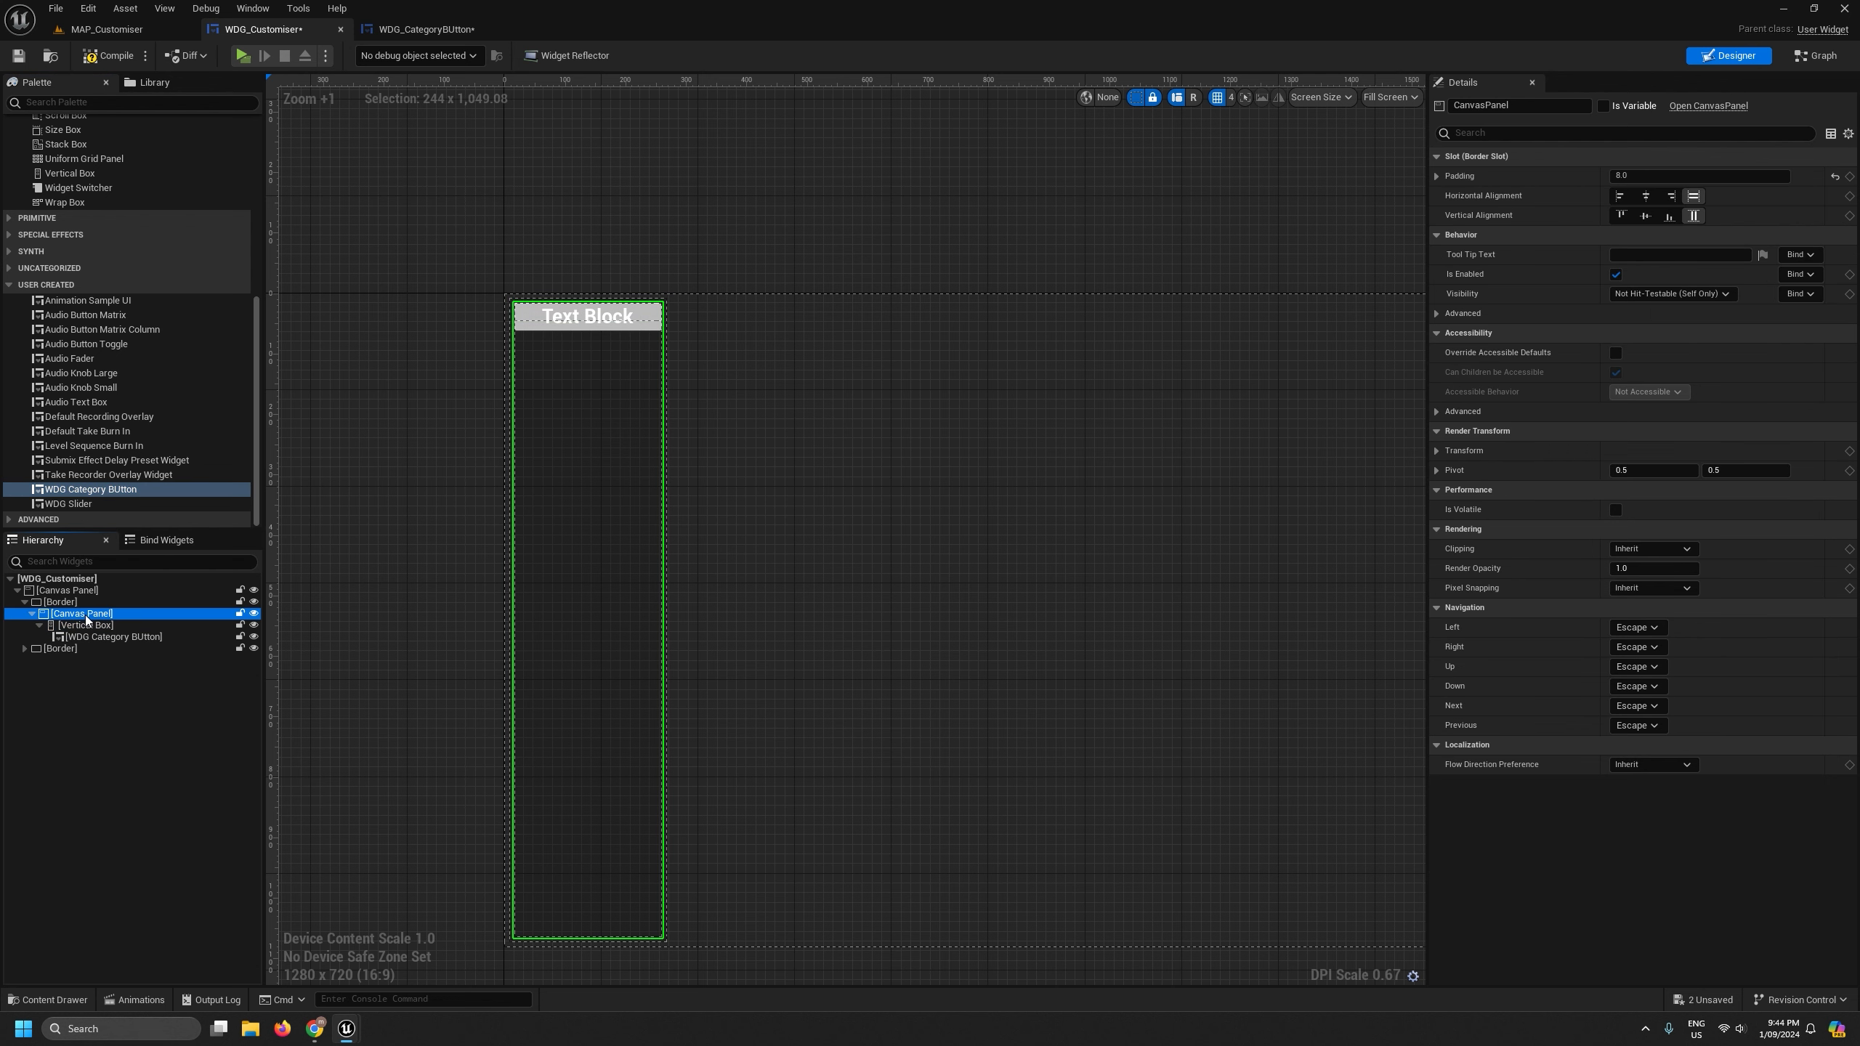
pyautogui.click(86, 625)
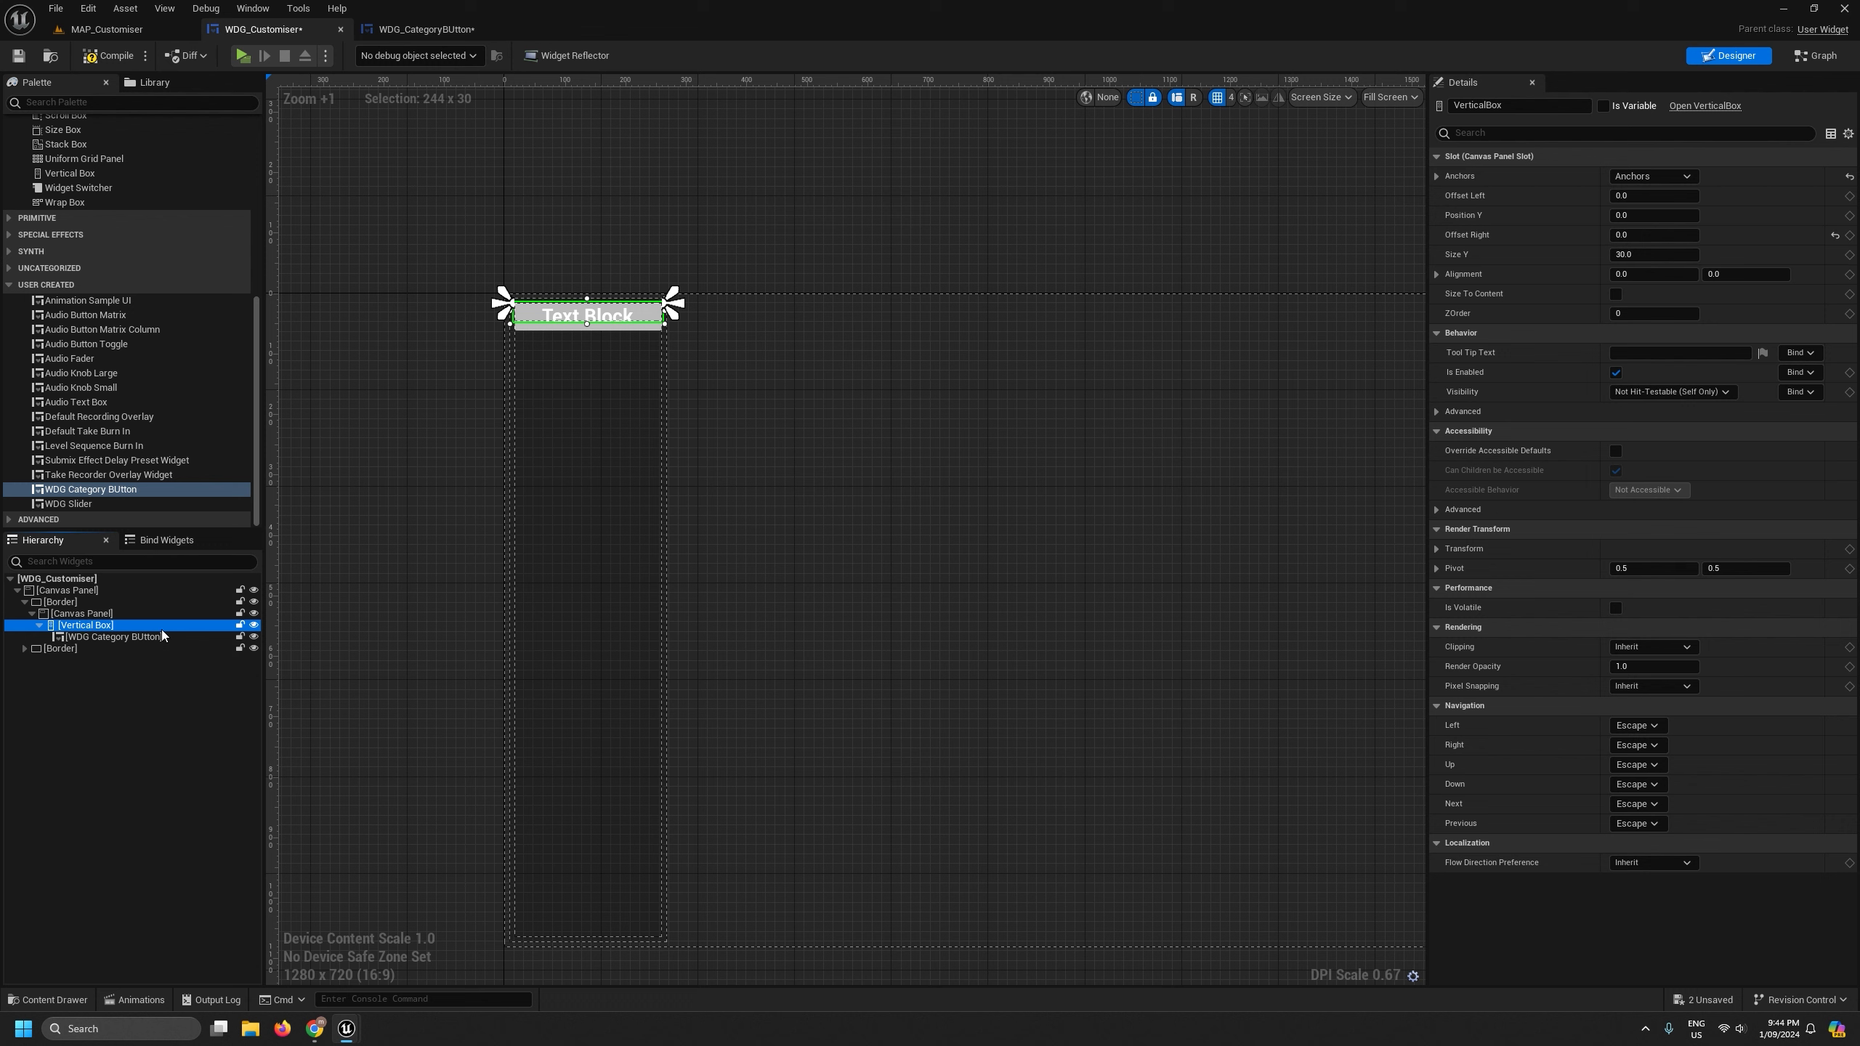
pyautogui.click(1677, 175)
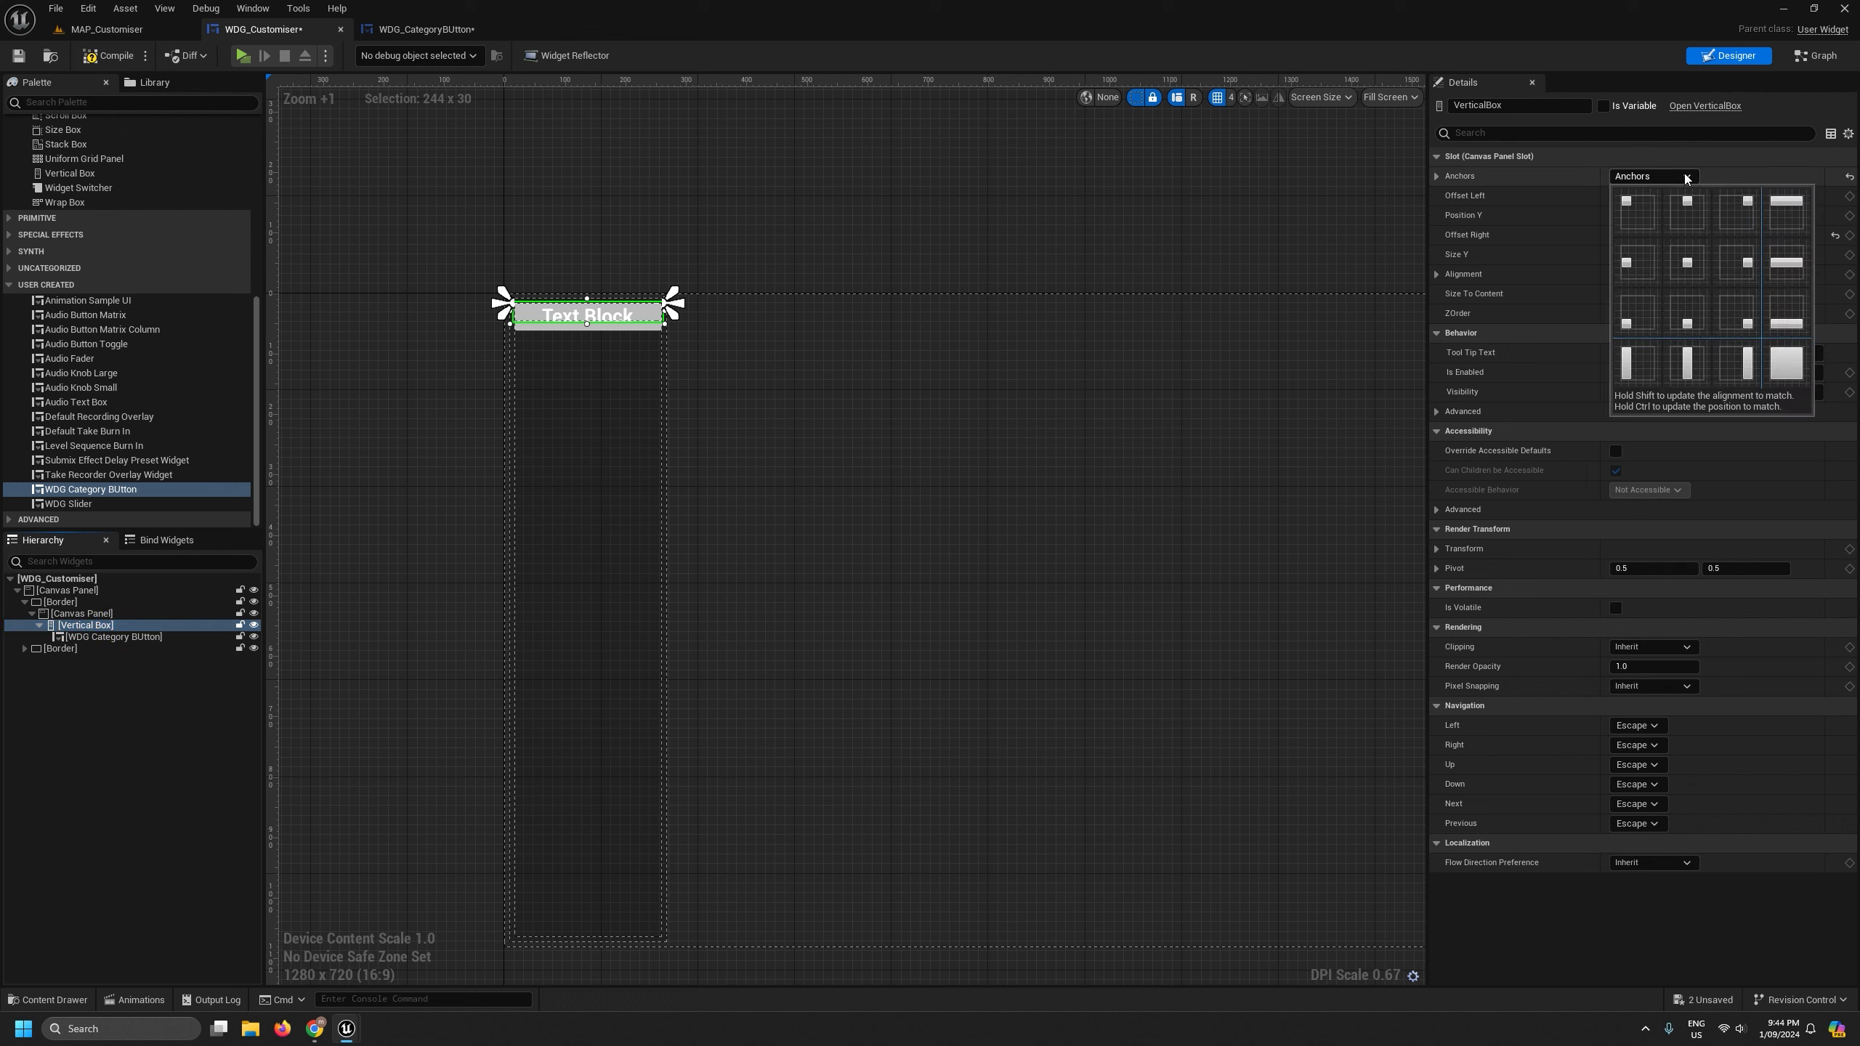
pyautogui.click(1782, 362)
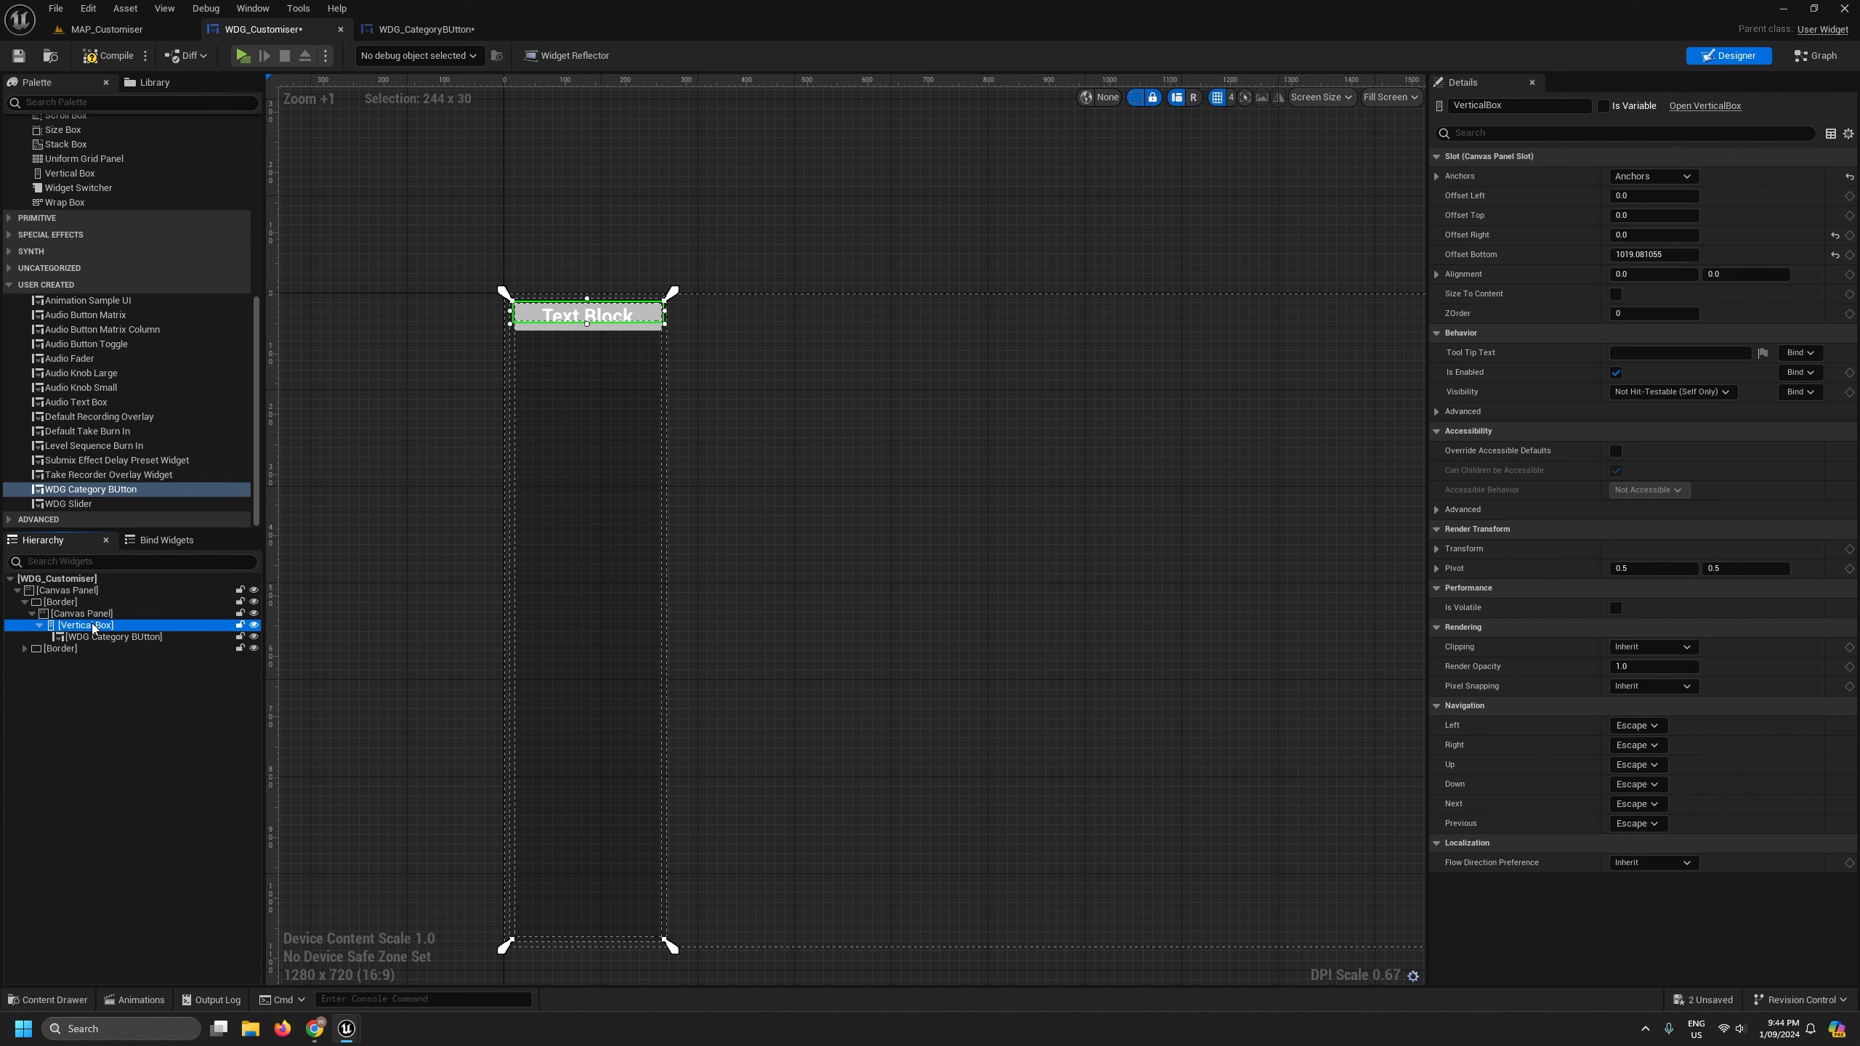
pyautogui.click(1654, 254)
pyautogui.write('0')
pyautogui.press('Return')
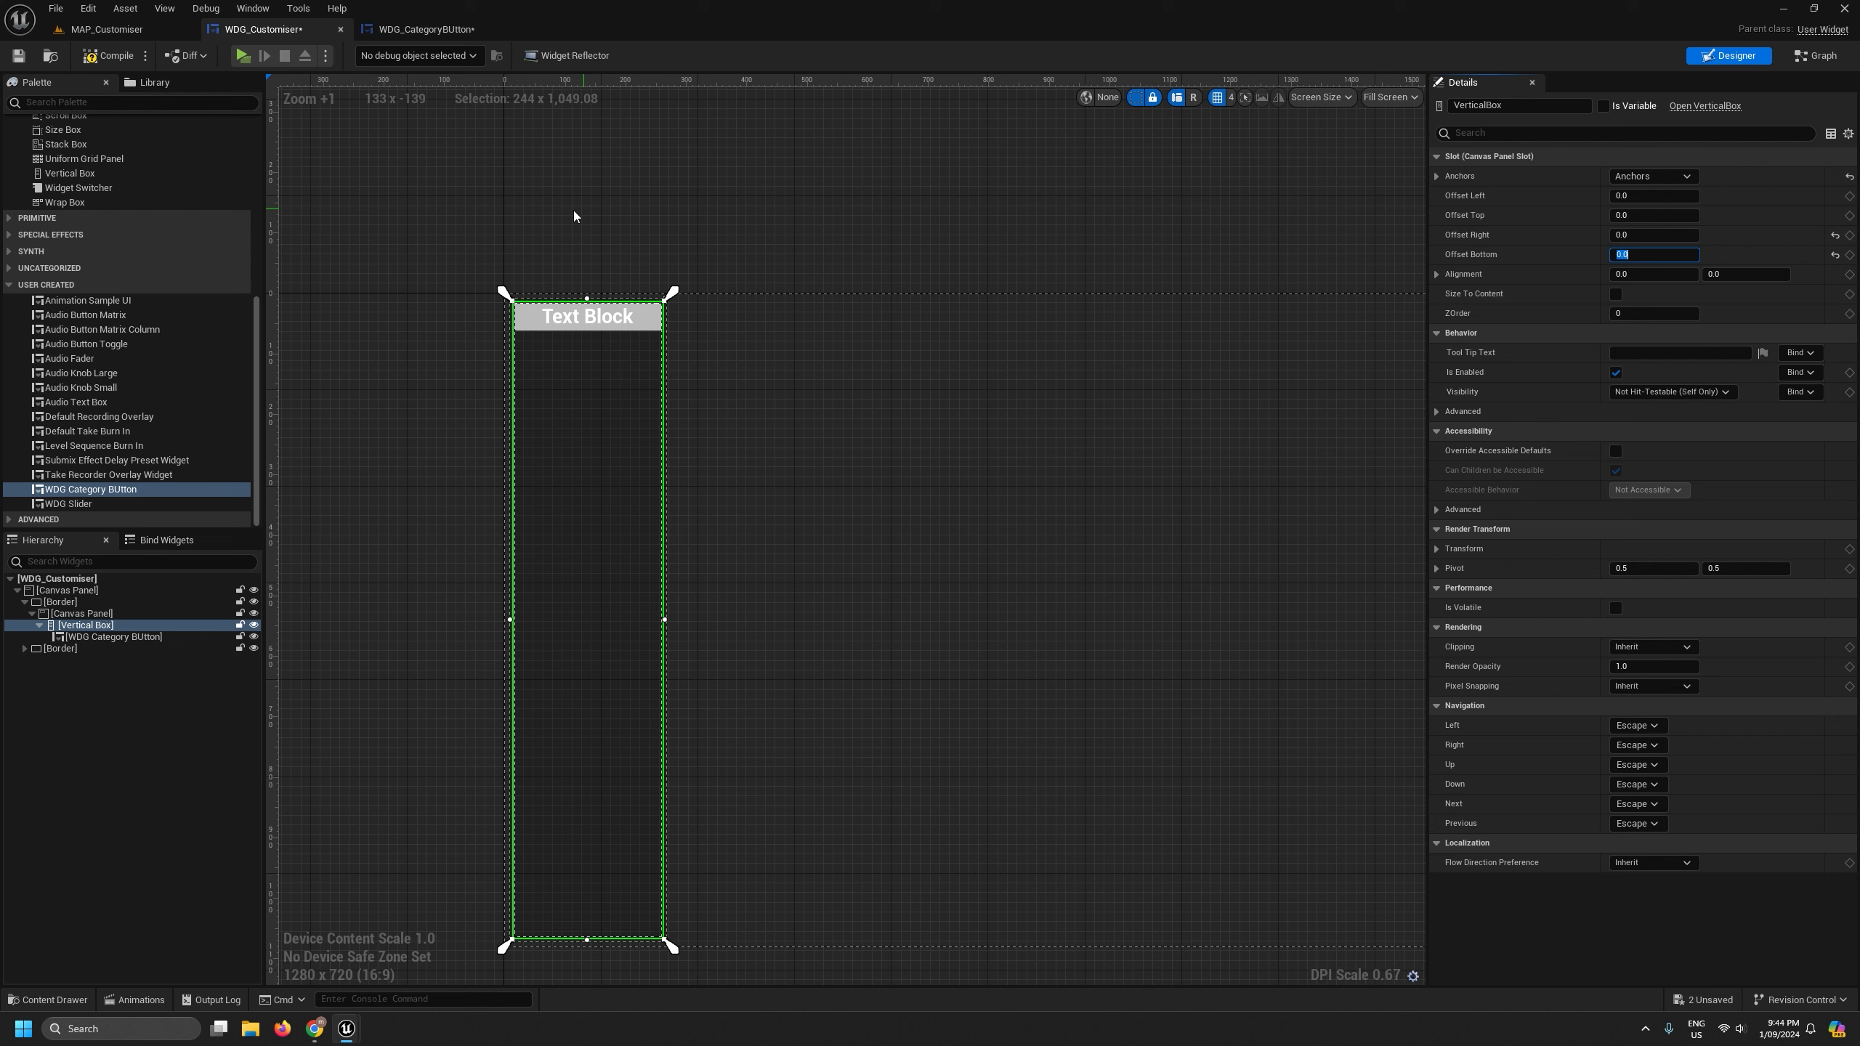
# - Compile and save WDG_Customiser, and close both widget blueprint editors
pyautogui.click(126, 57)
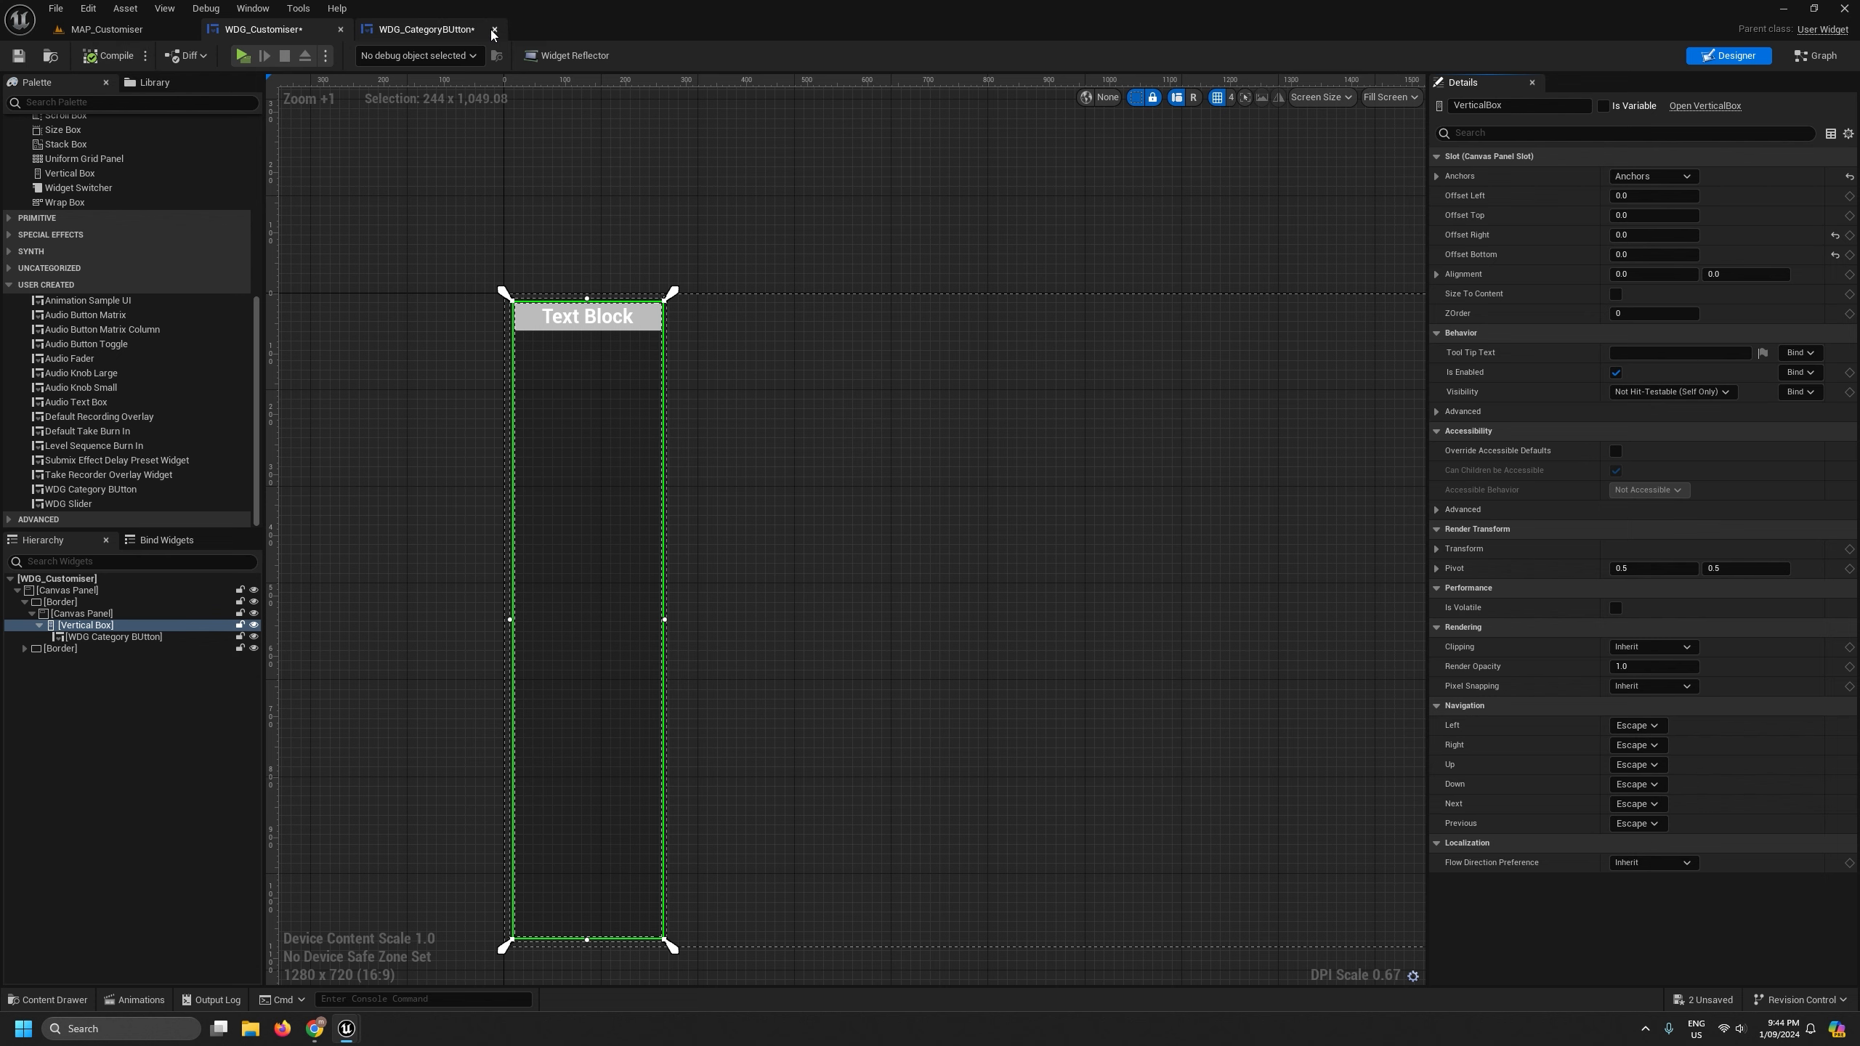
pyautogui.click(21, 55)
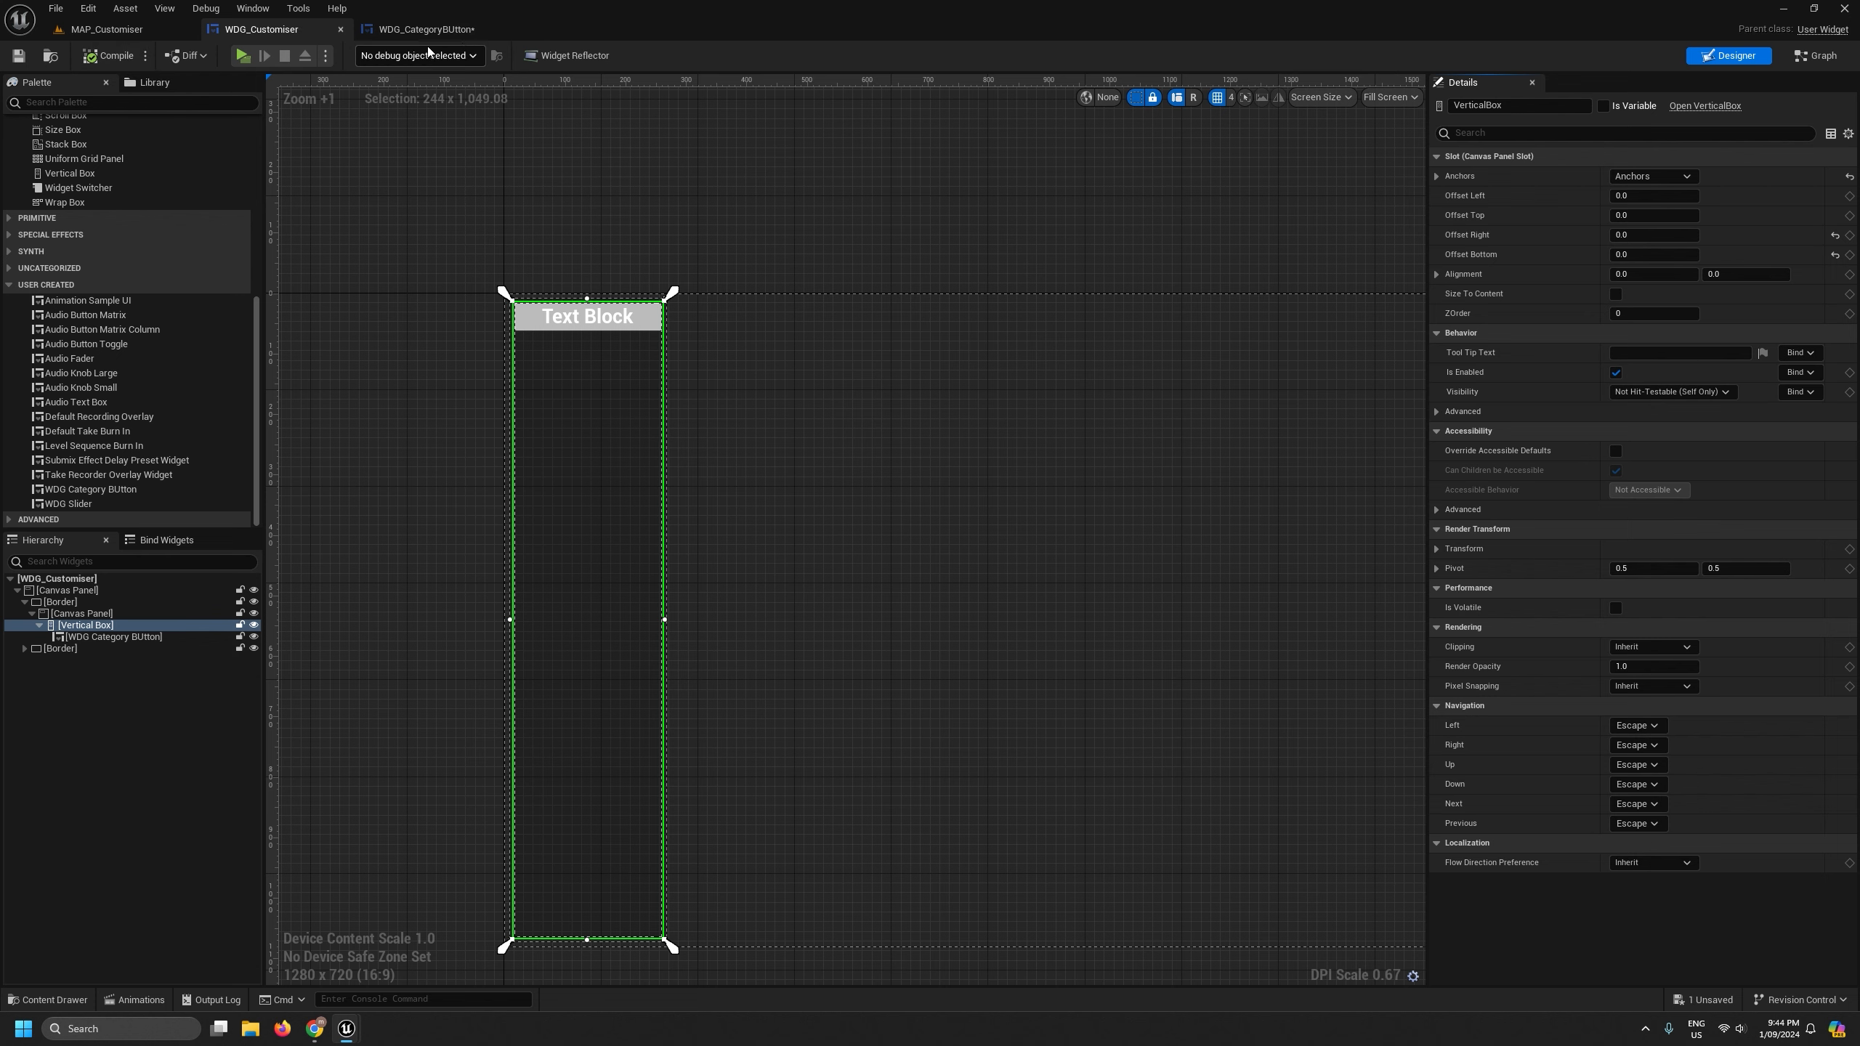
pyautogui.click(493, 29)
pyautogui.click(341, 29)
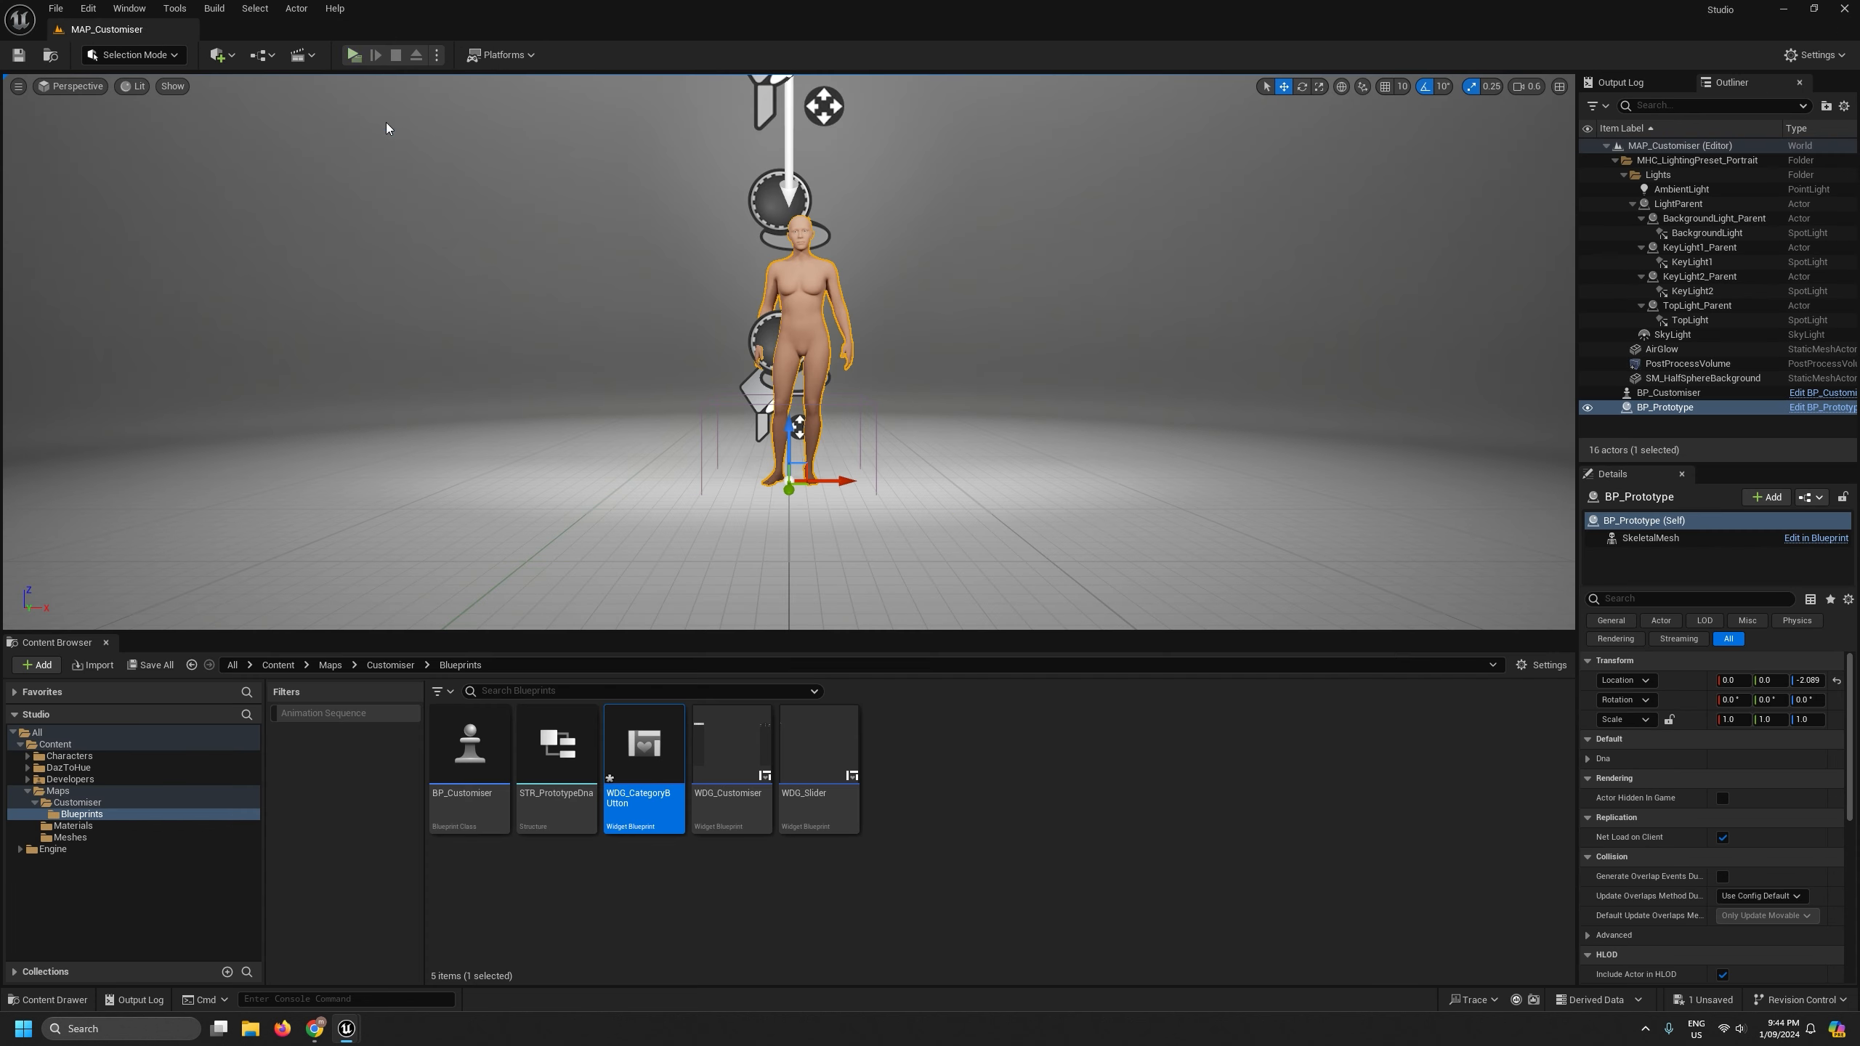
# - Correct the category button widget's asset name to WDG_CategoryButton
pyautogui.click(664, 796)
pyautogui.moveTo(664, 796); pyautogui.dragTo(679, 796)
pyautogui.click(654, 796)
pyautogui.press('Delete')
pyautogui.write('u')
pyautogui.press('Return')
# - Reopen WDG_Customiser and WDG_CategoryButton, and compare the button in the left panel with its own widget design
pyautogui.click(741, 737)
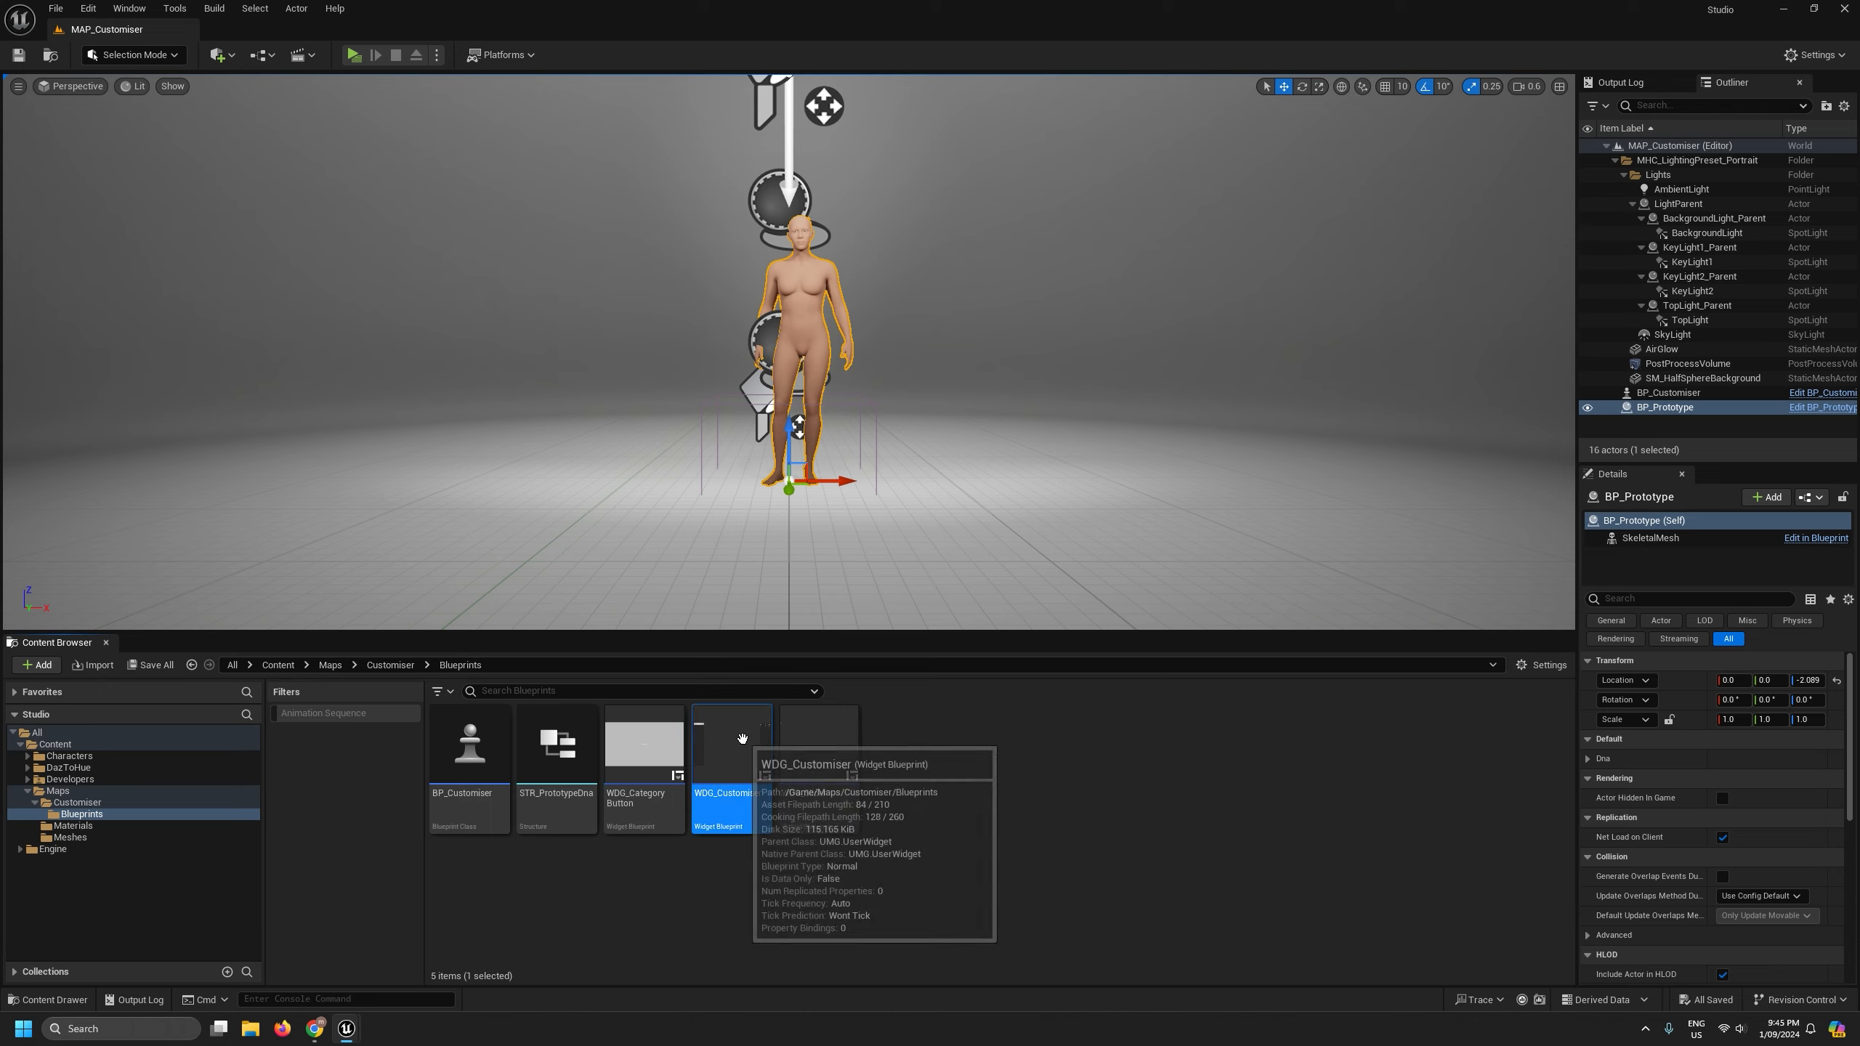
pyautogui.doubleClick(743, 738)
pyautogui.click(146, 30)
pyautogui.click(642, 740)
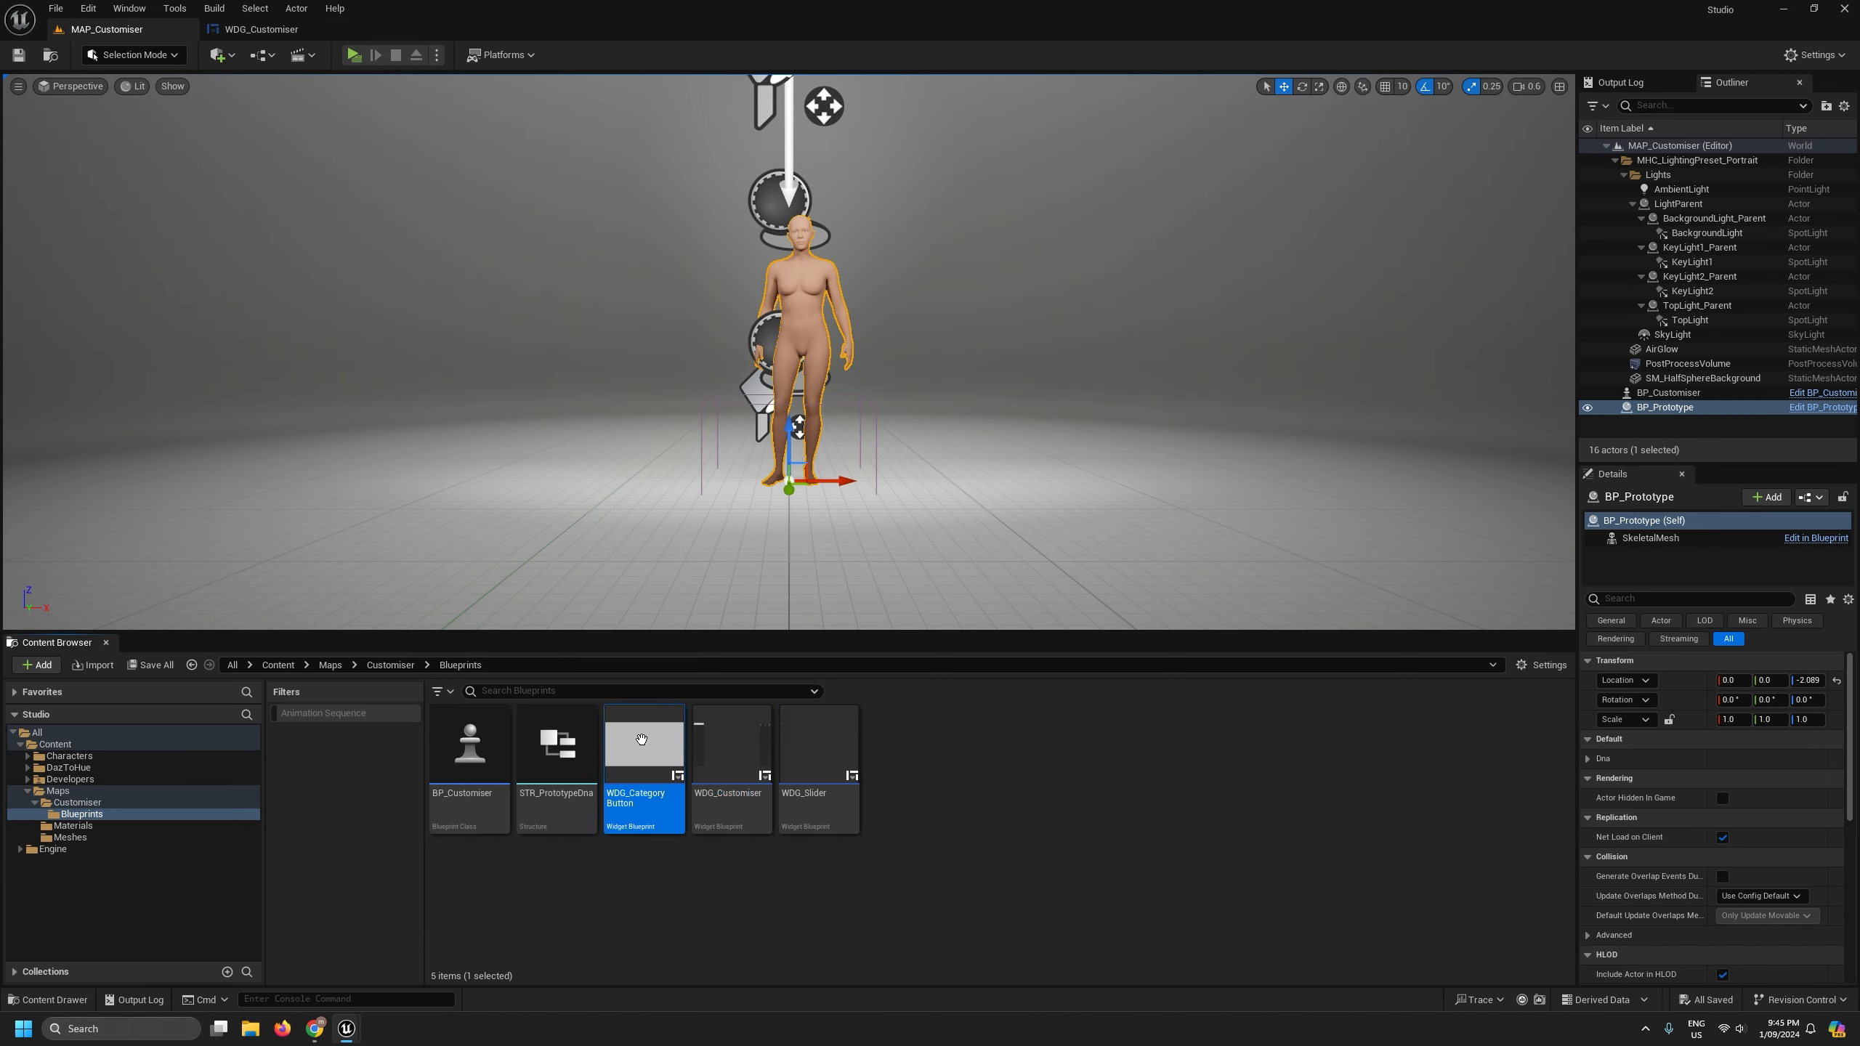
pyautogui.doubleClick(641, 739)
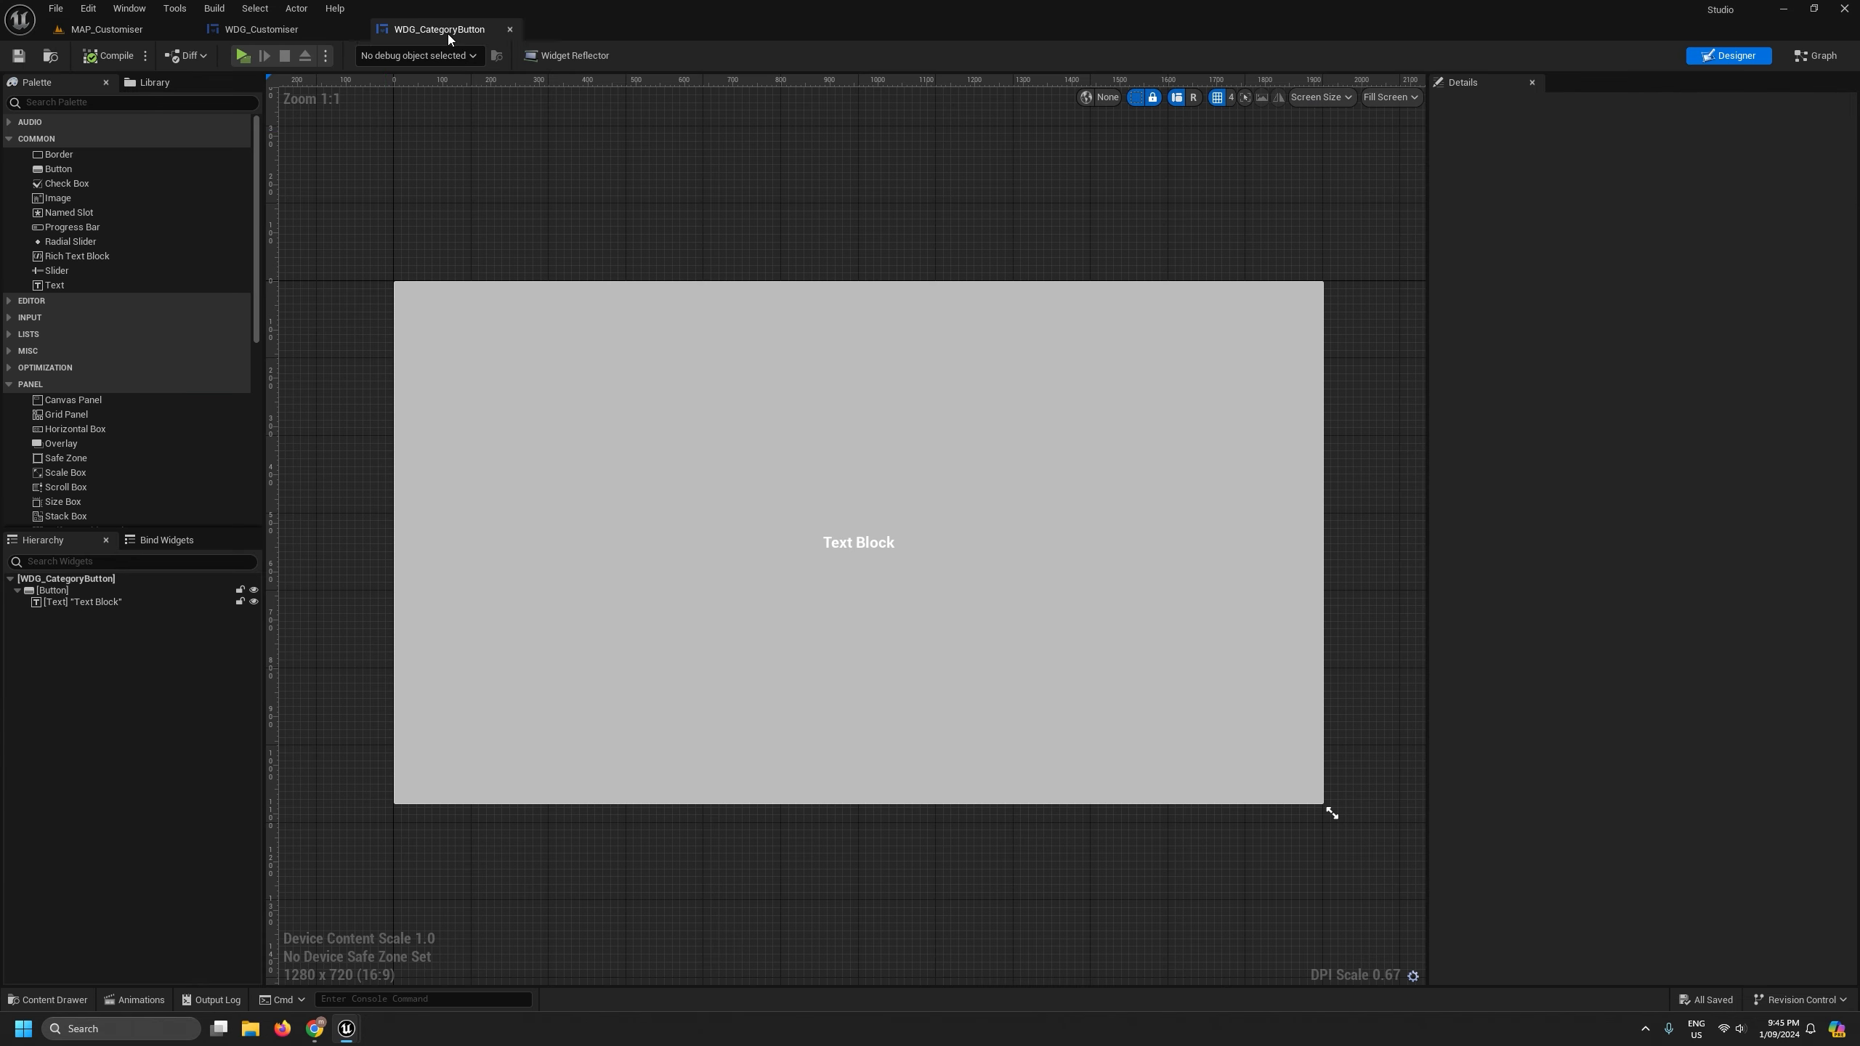
pyautogui.click(281, 30)
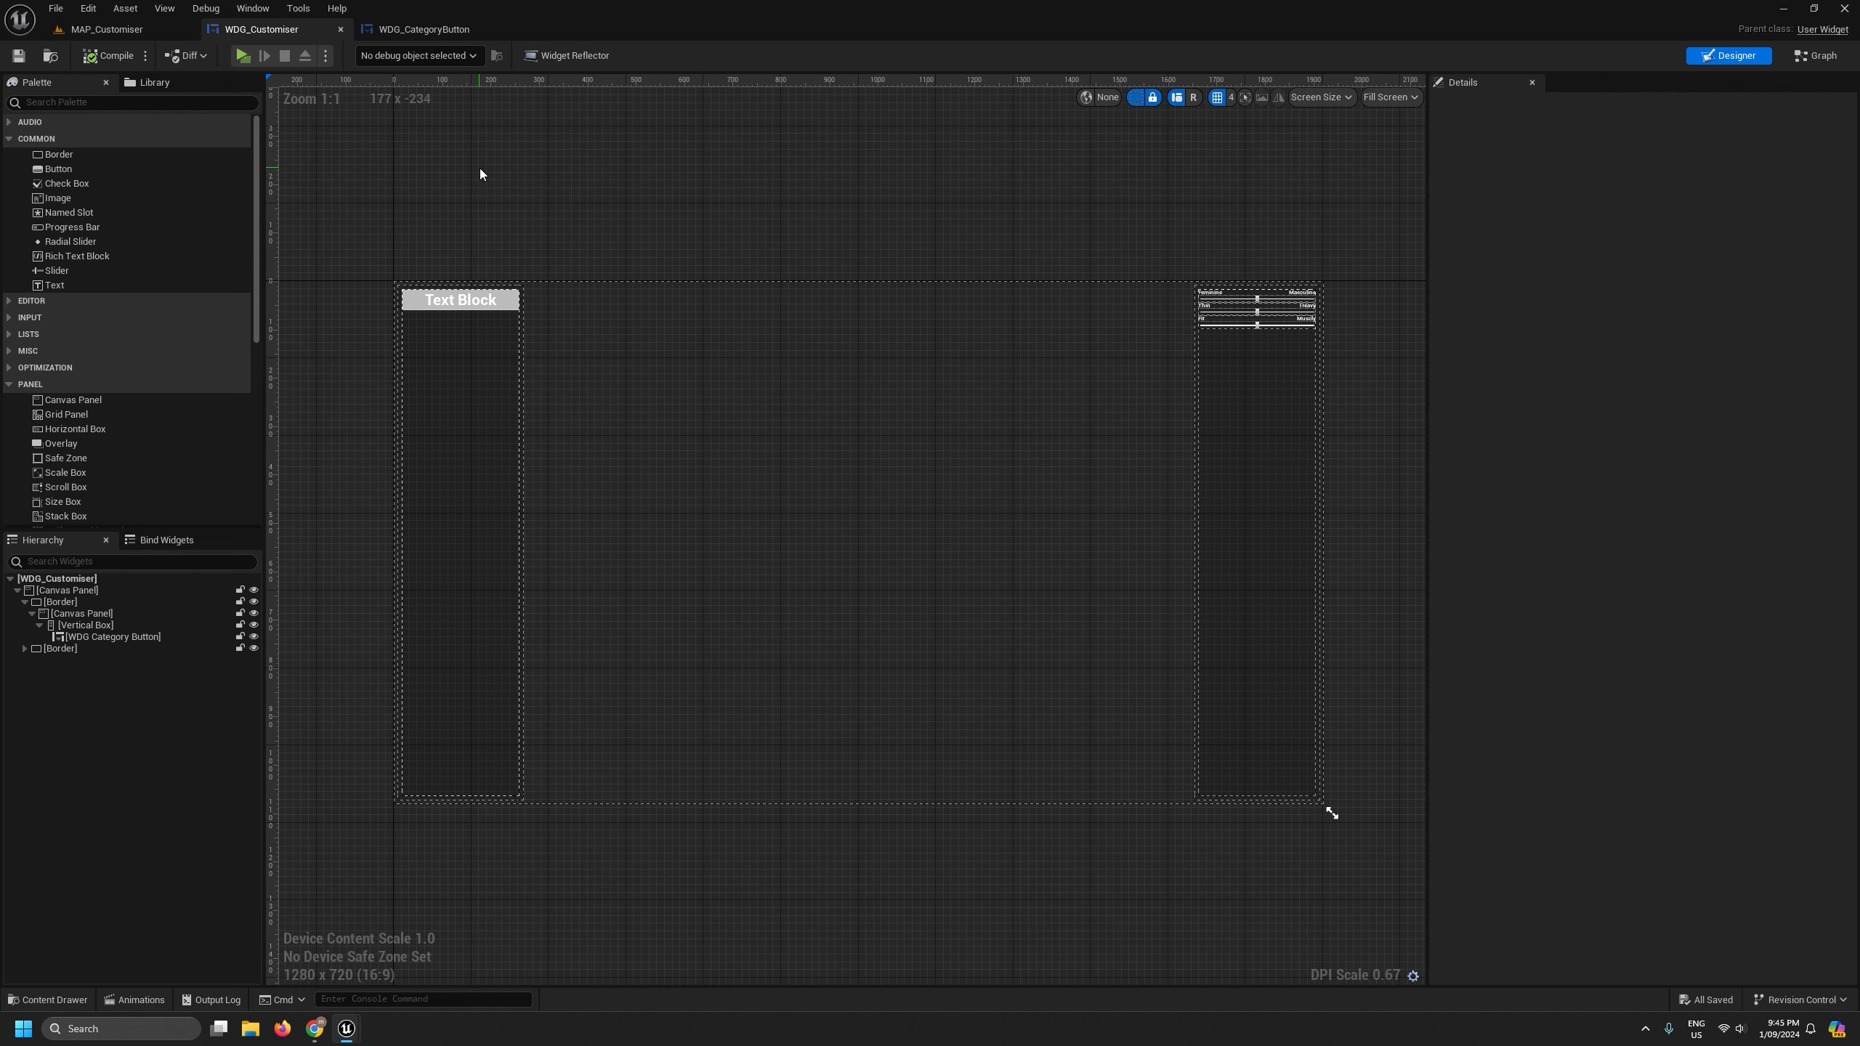
pyautogui.scroll(7, 370, 280)
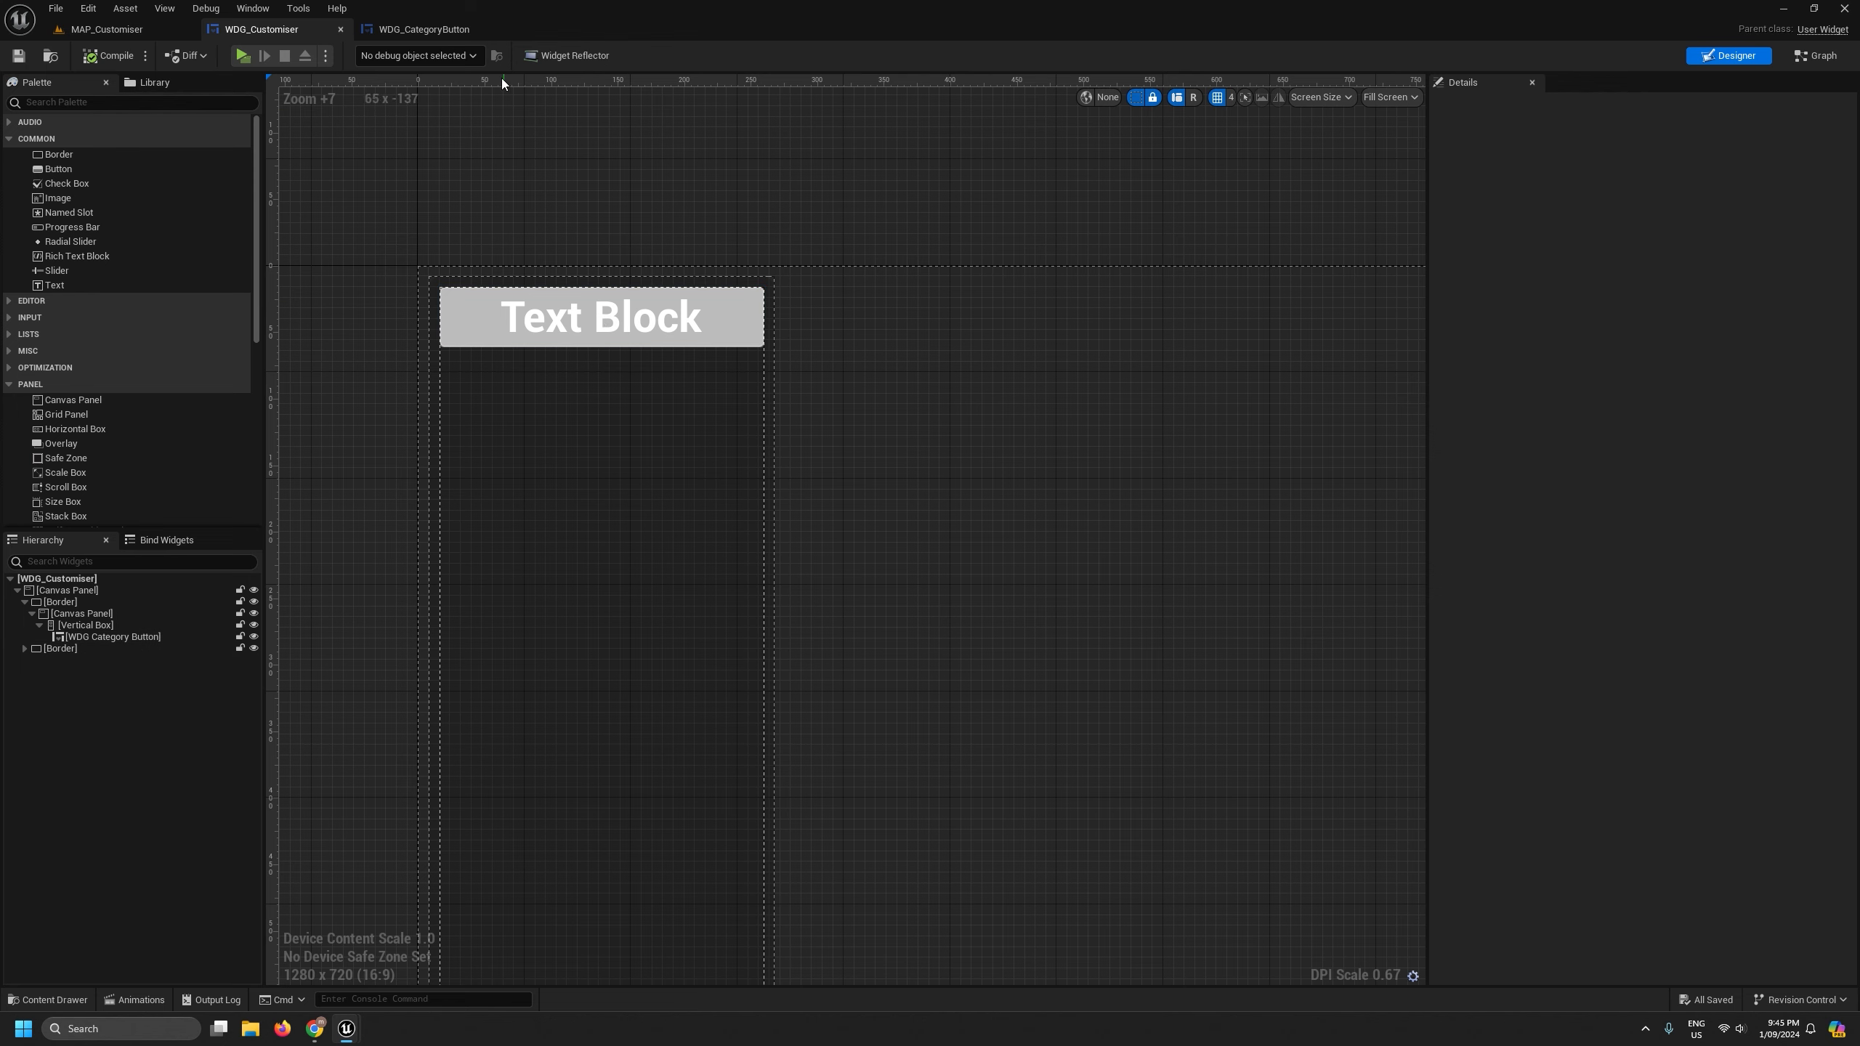
pyautogui.click(429, 29)
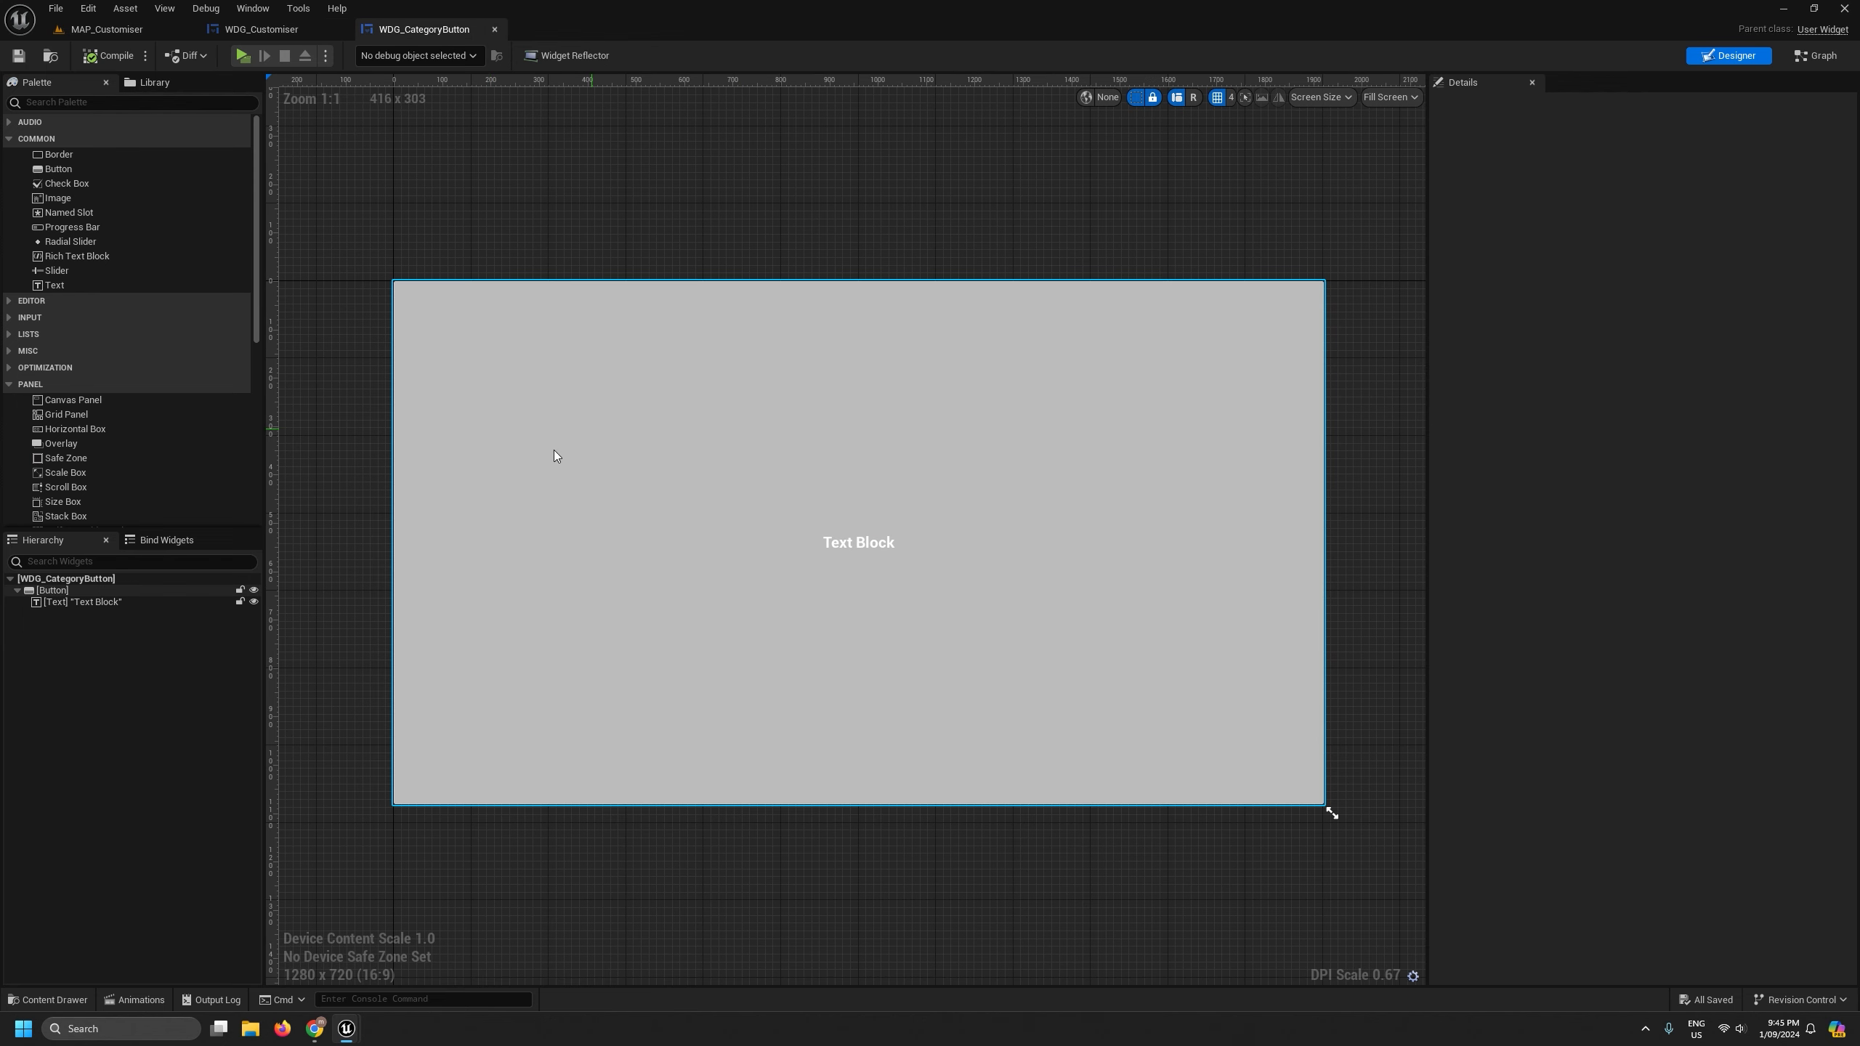
# - Rename the root button of the category button widget as btnCategory
pyautogui.click(77, 602)
pyautogui.click(65, 591)
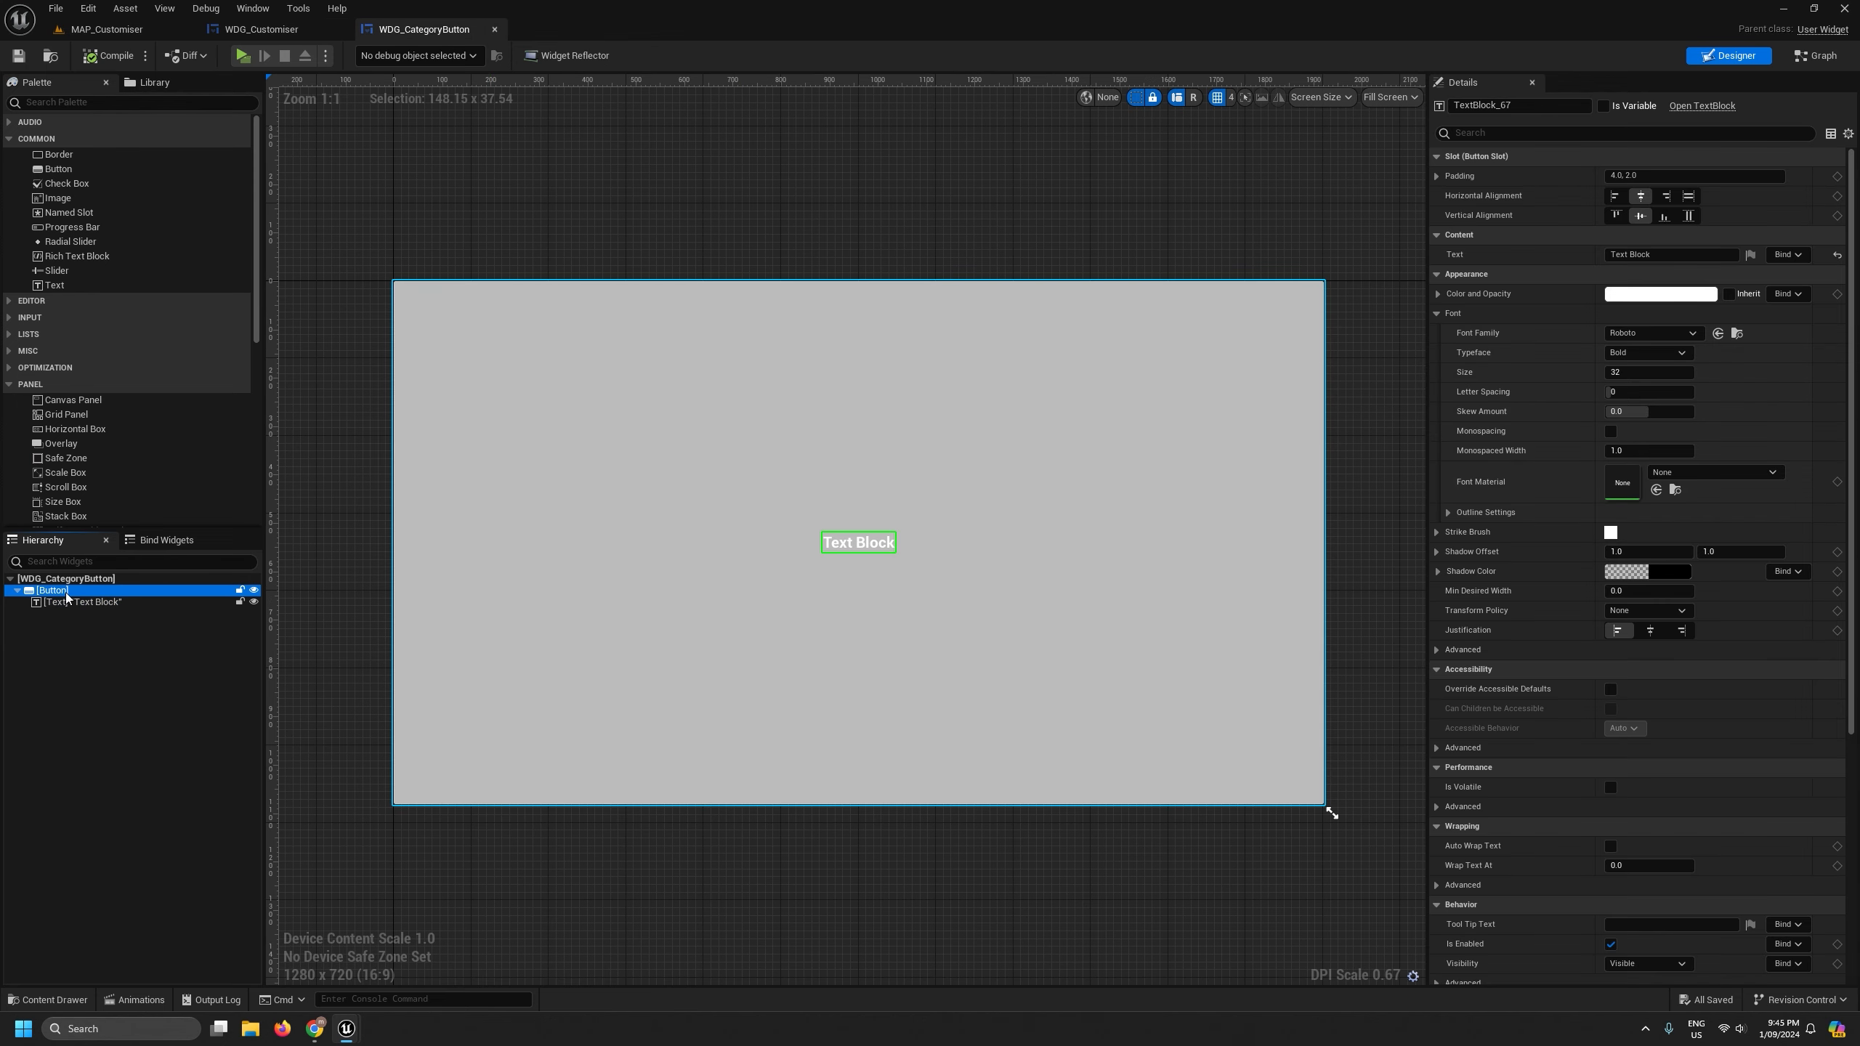
pyautogui.moveTo(1512, 107); pyautogui.dragTo(1256, 114)
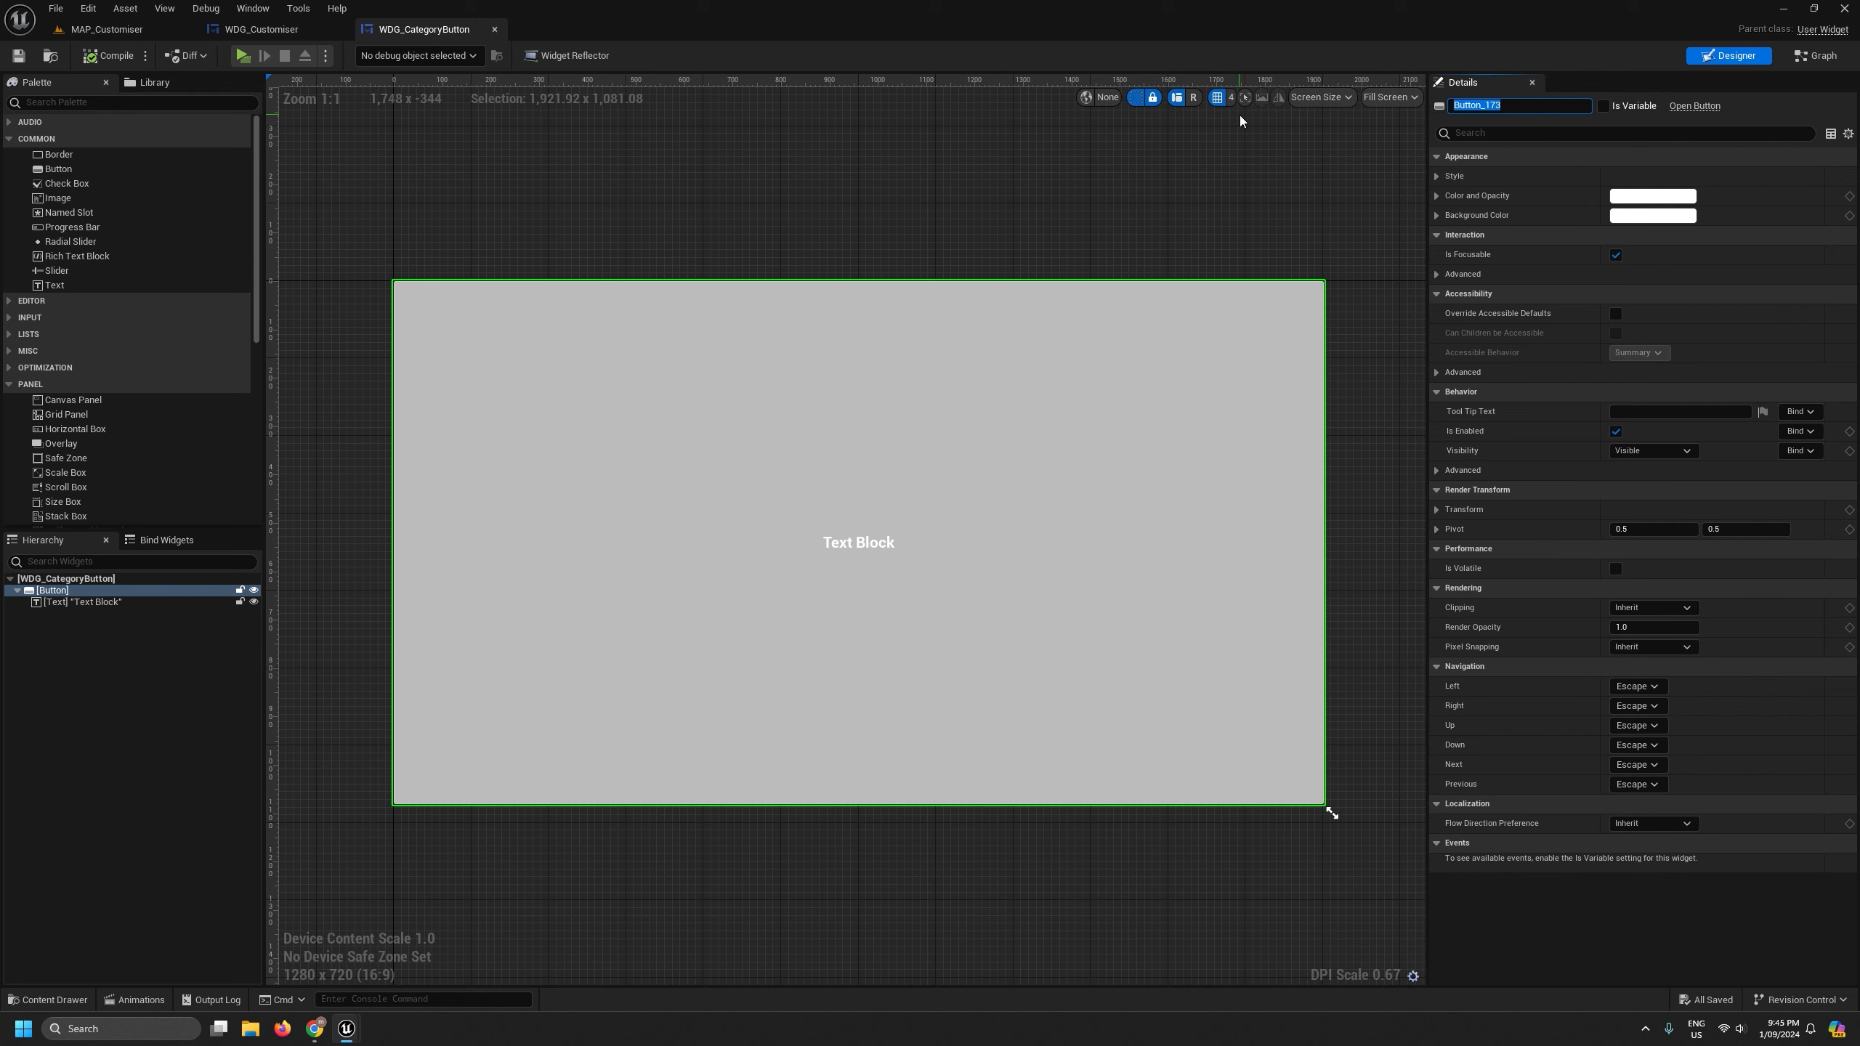
pyautogui.write('btnCategory')
pyautogui.press('Return')
# - Rename the button's text block as txtLabel and expose it as a variable
pyautogui.click(102, 602)
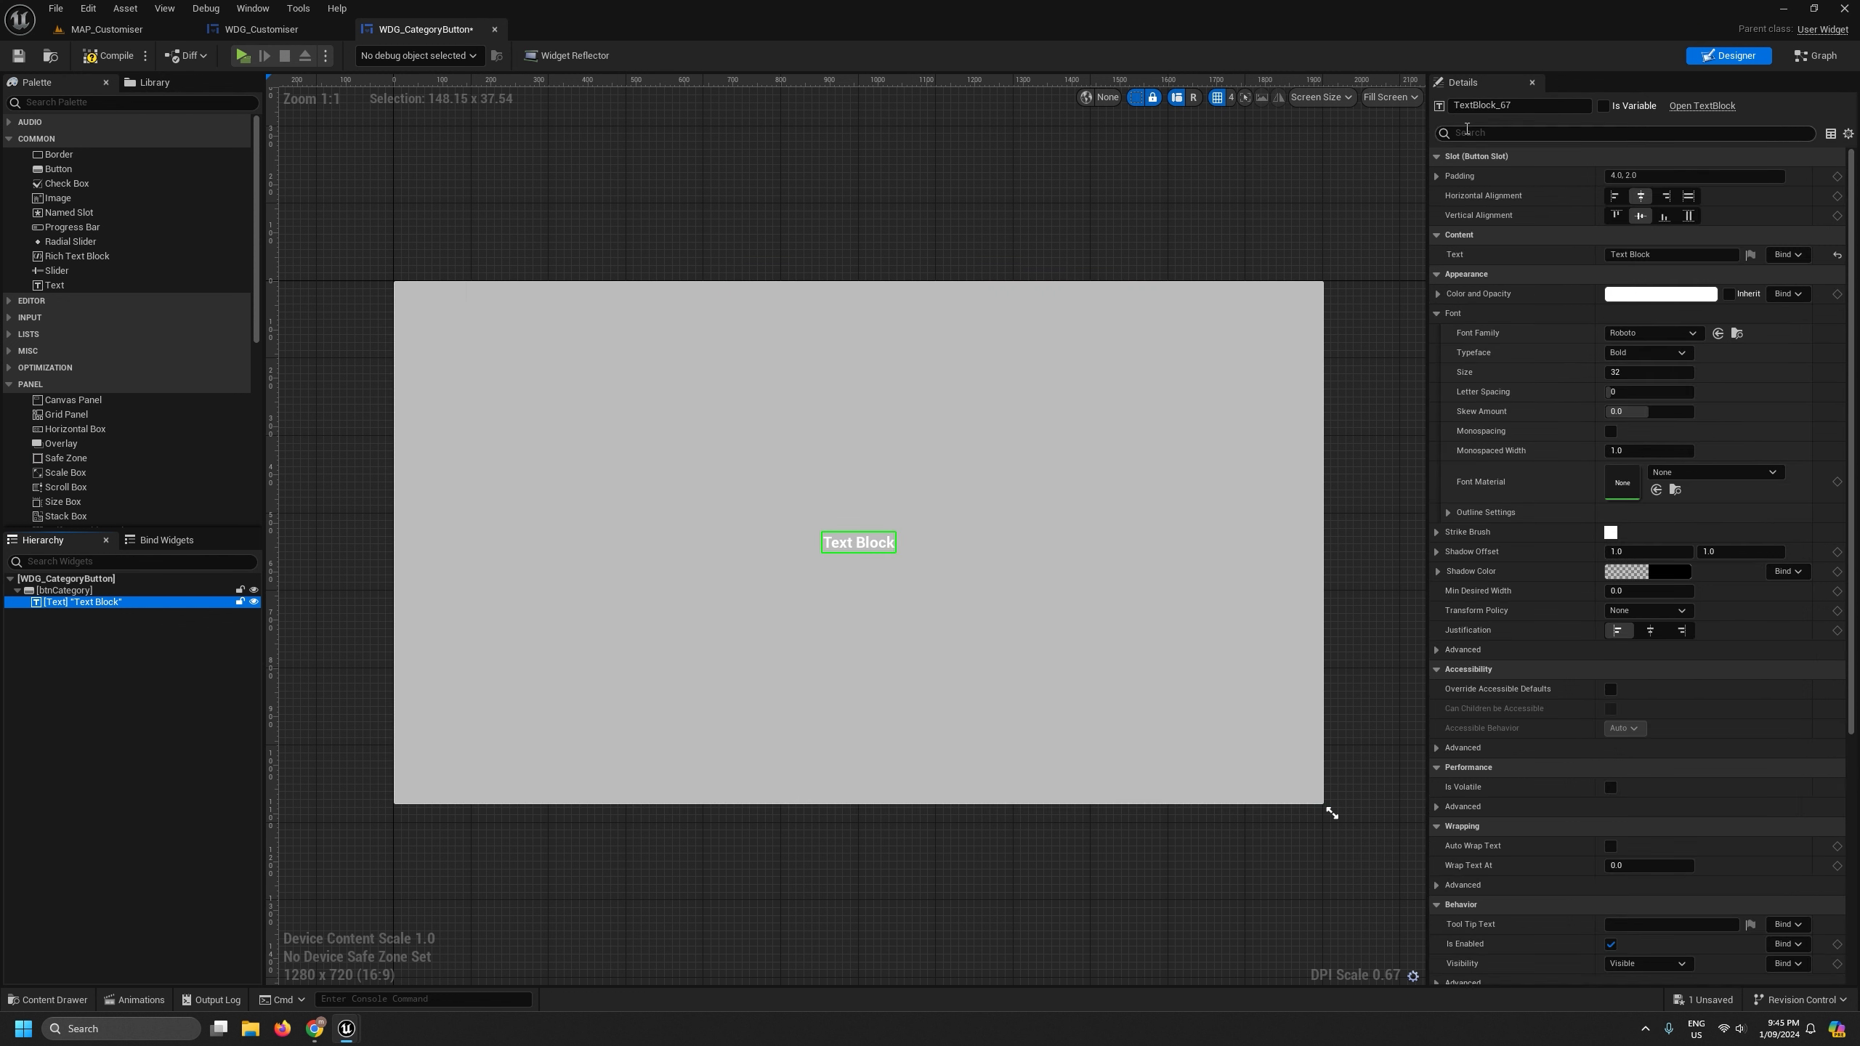
pyautogui.click(1538, 107)
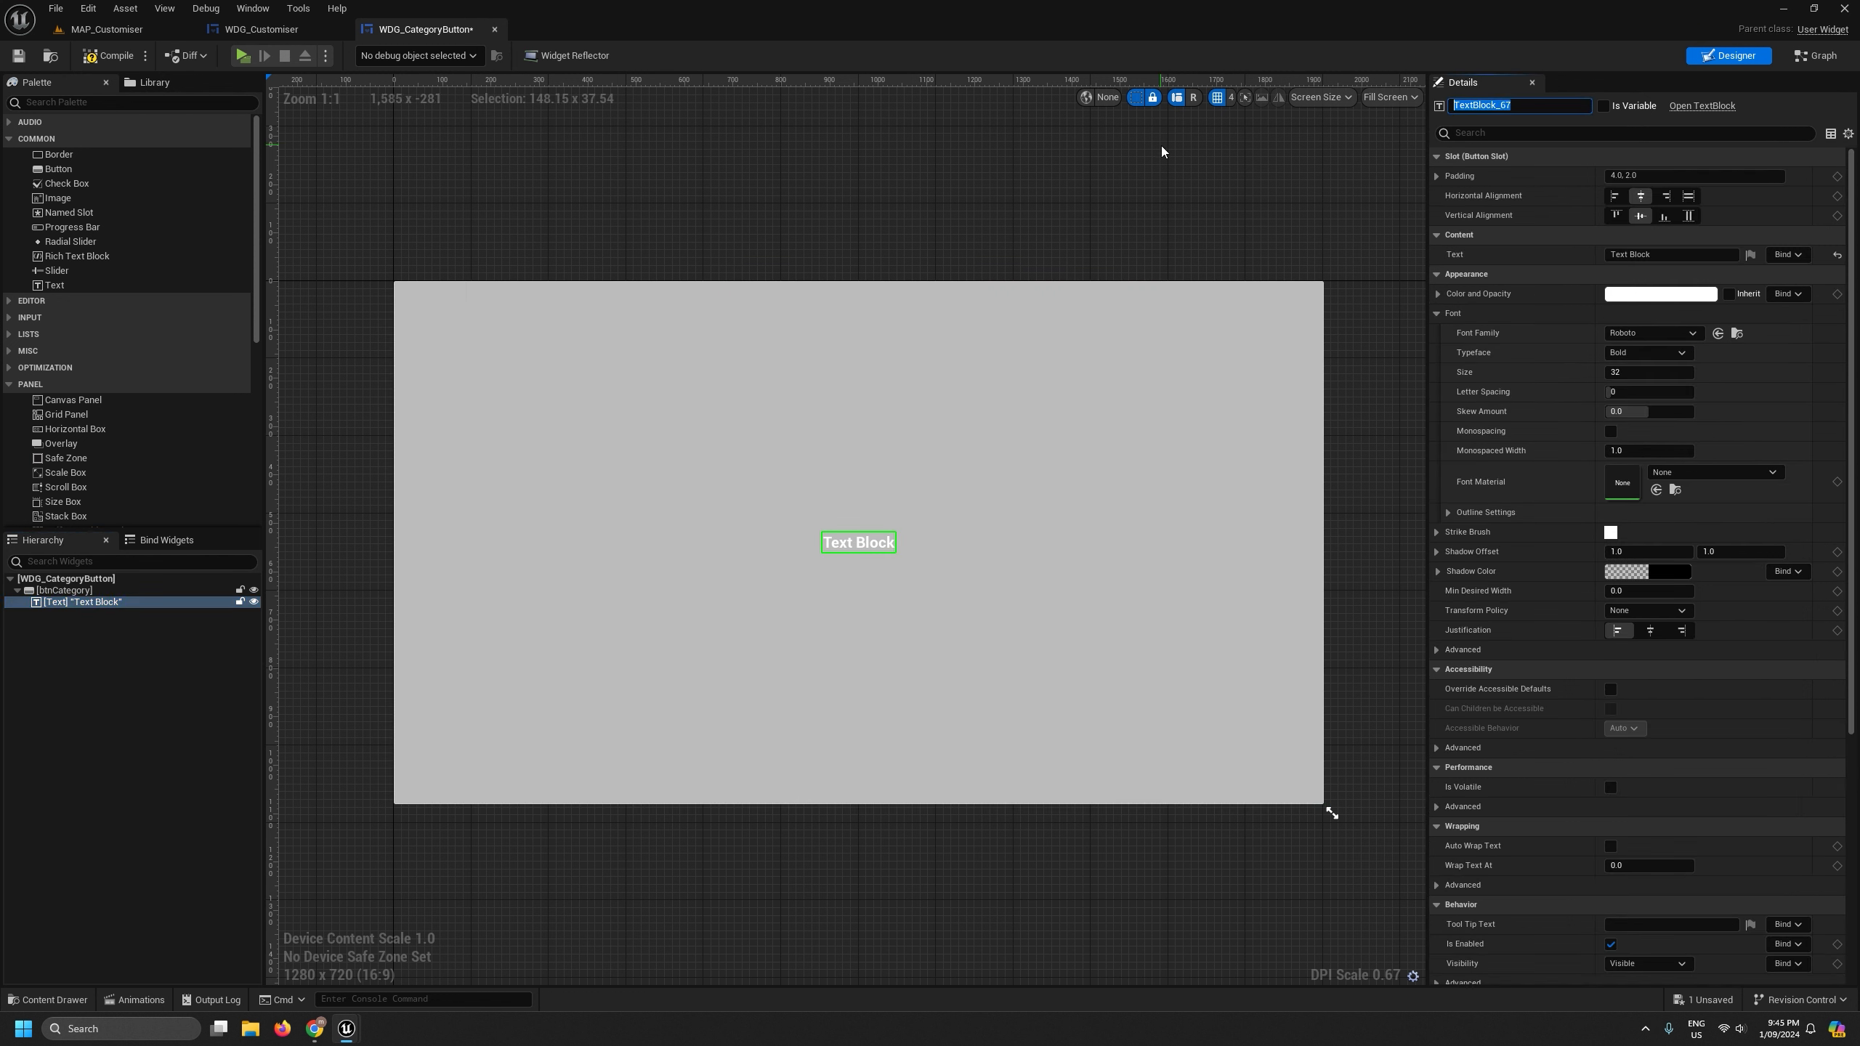
pyautogui.write('txtLabel')
pyautogui.press('Return')
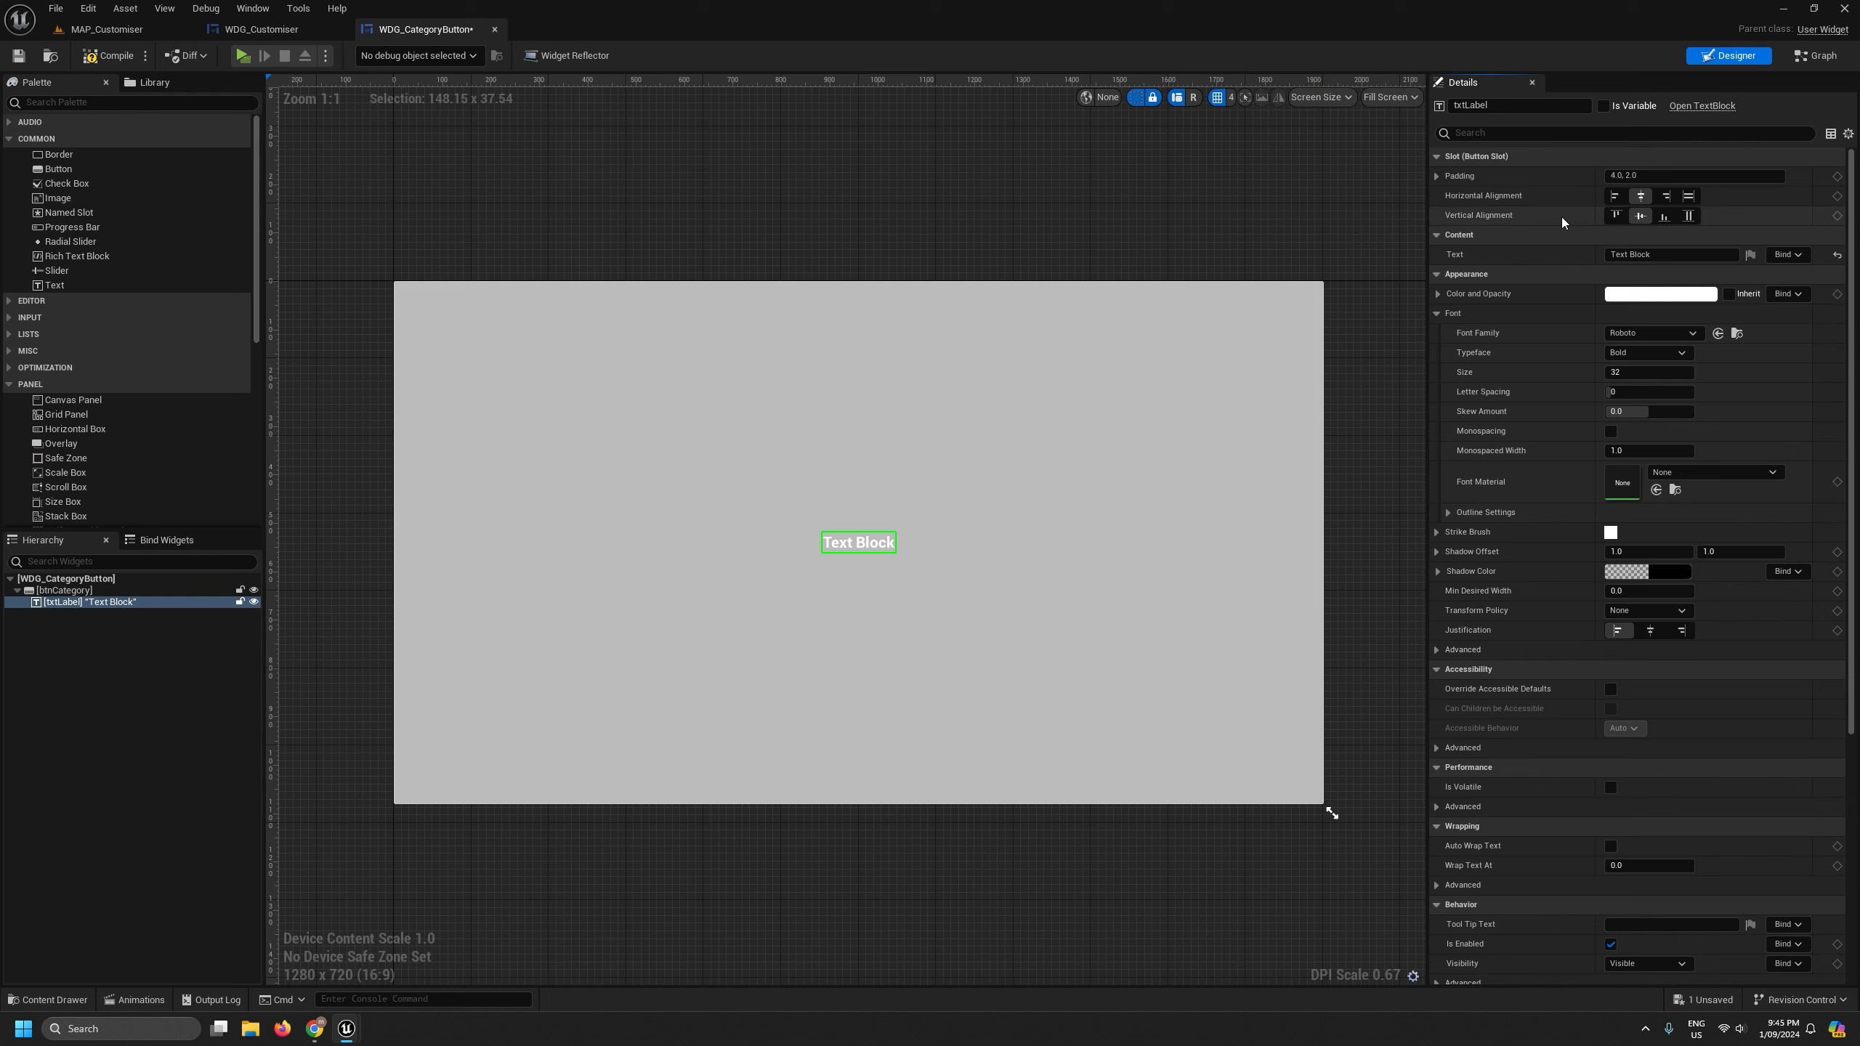
pyautogui.click(1603, 107)
pyautogui.scroll(-5, 1703, 355)
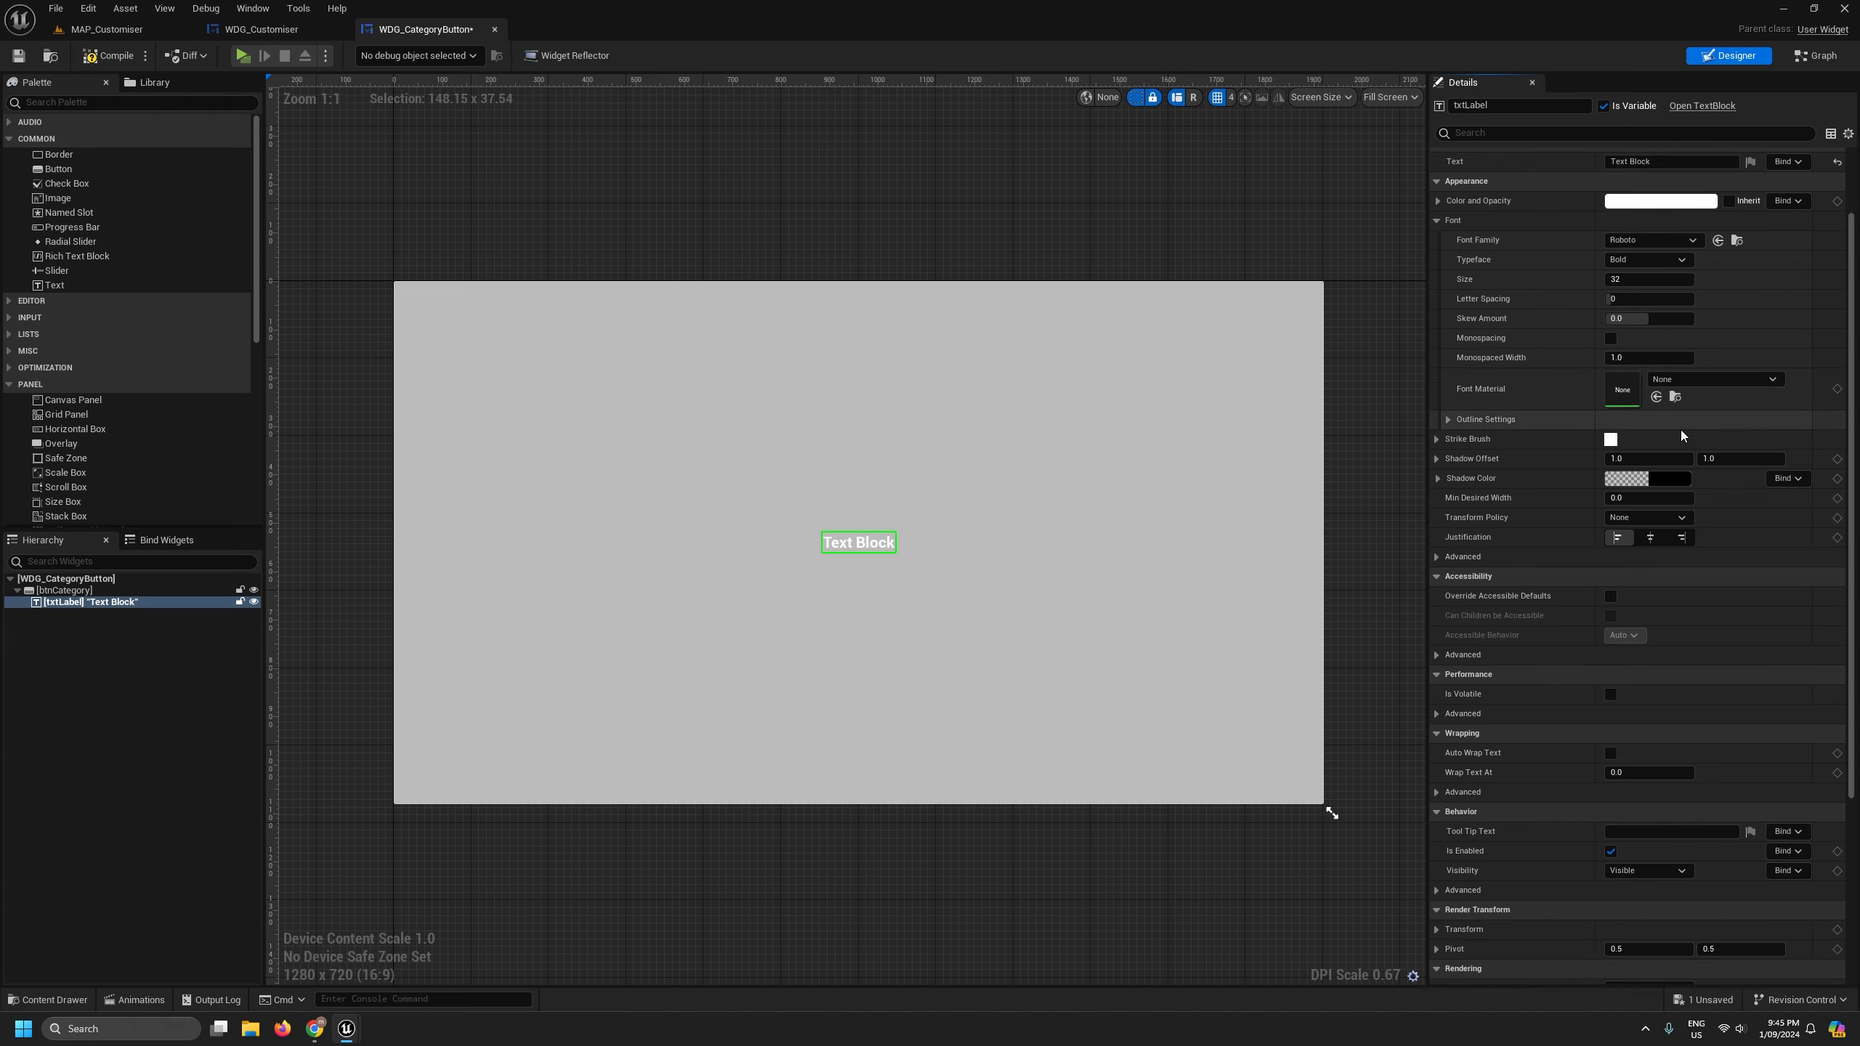
pyautogui.scroll(5, 1703, 355)
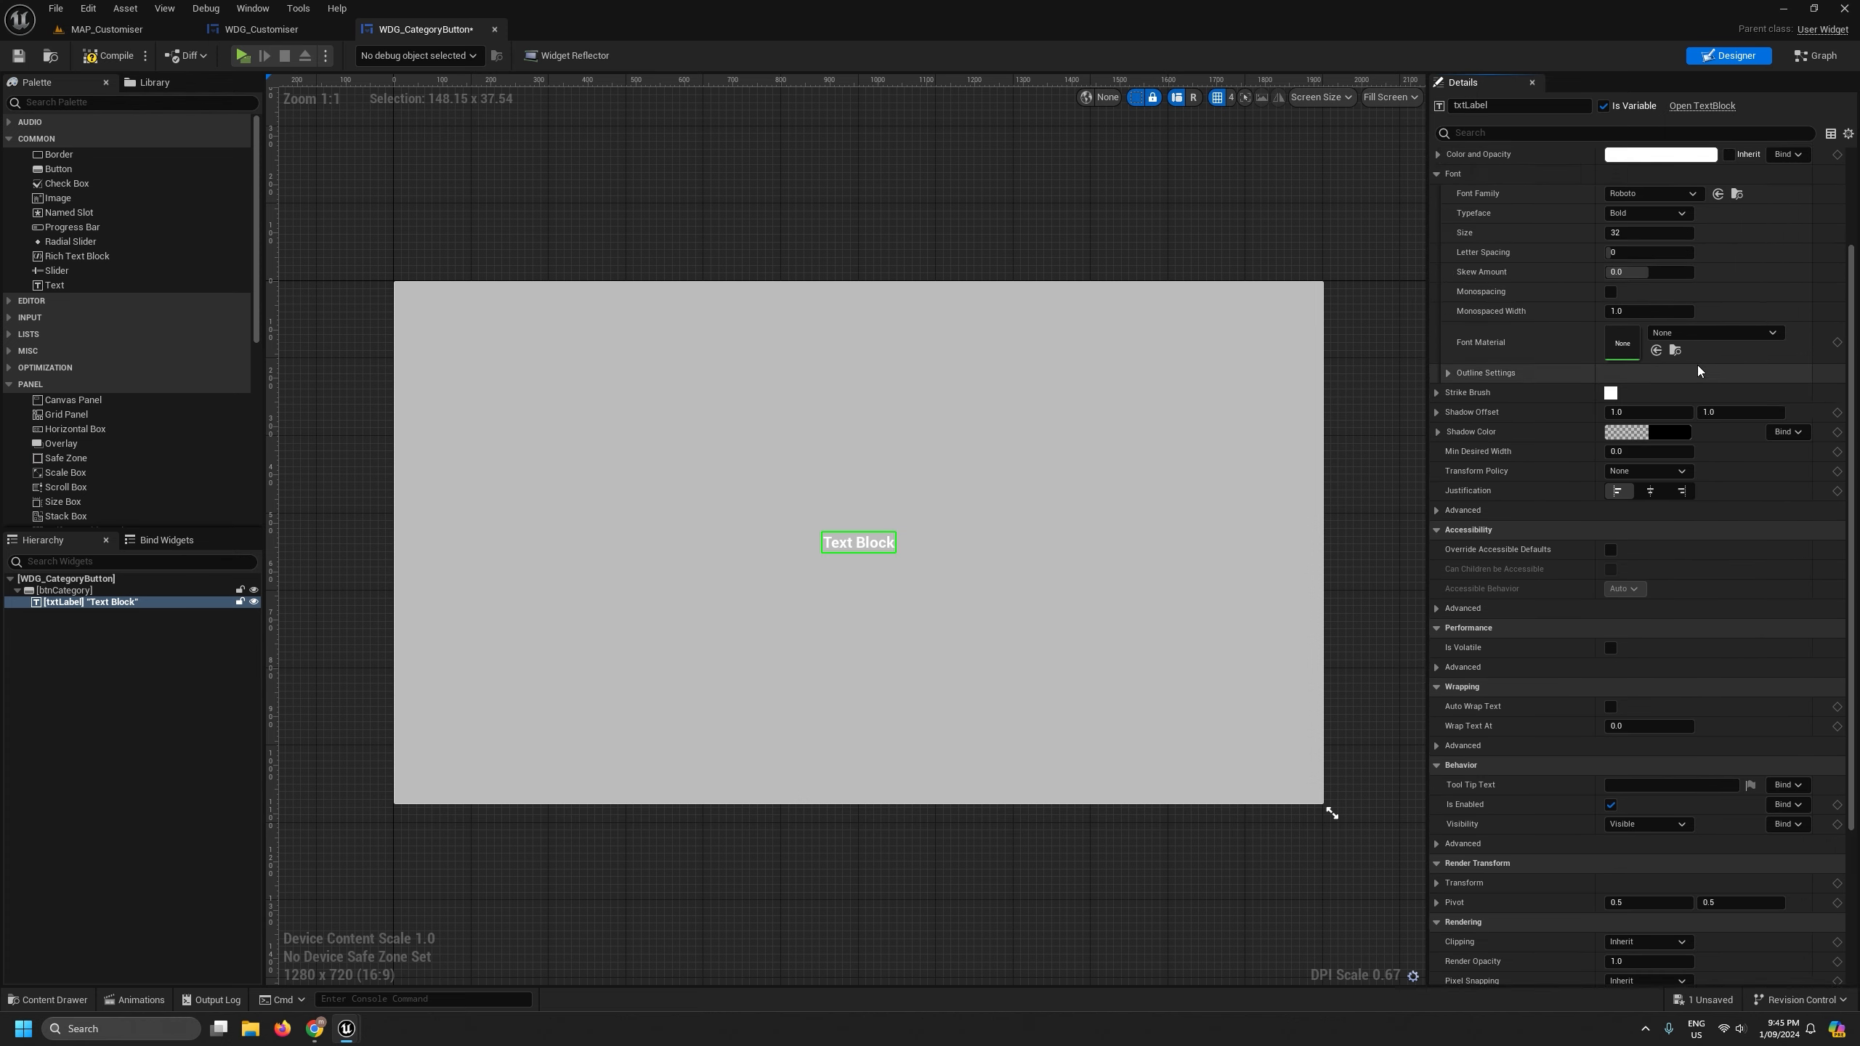
# - In the widget's graph, add a Text variable named Button Label and compile the blueprint
pyautogui.click(1816, 62)
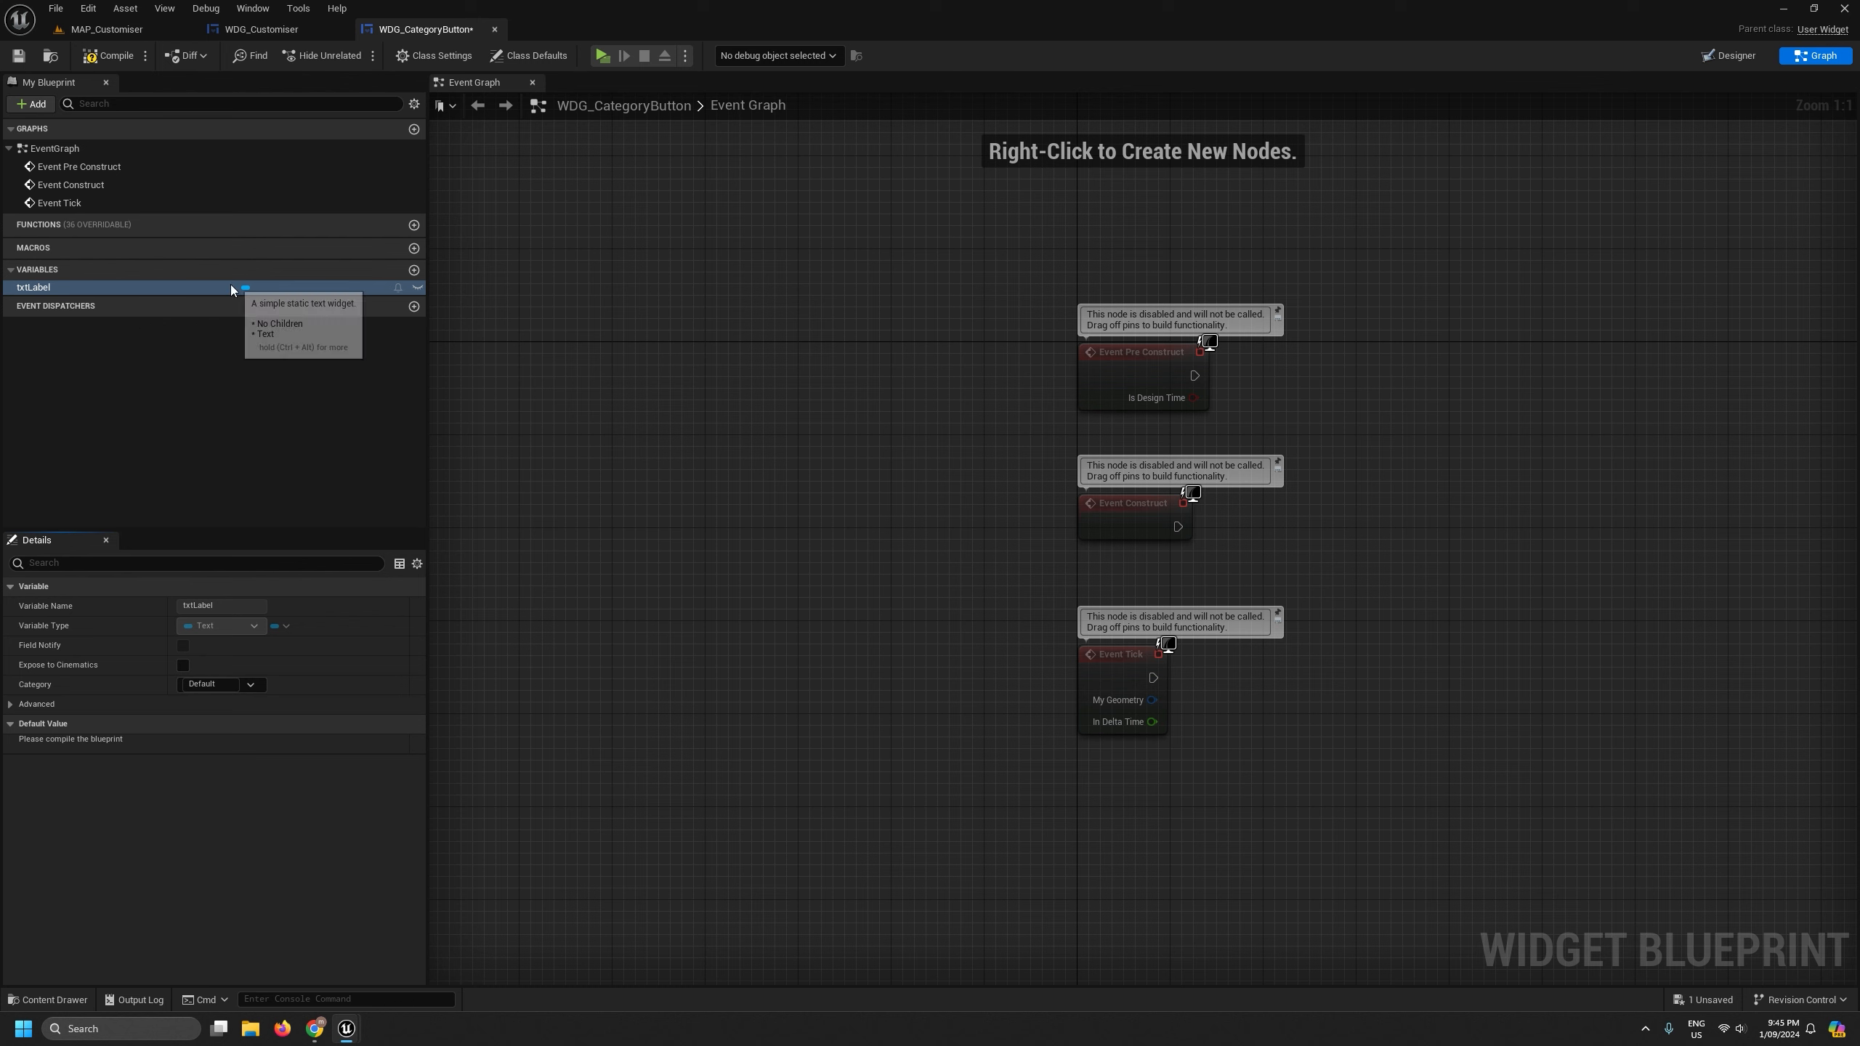
pyautogui.click(414, 270)
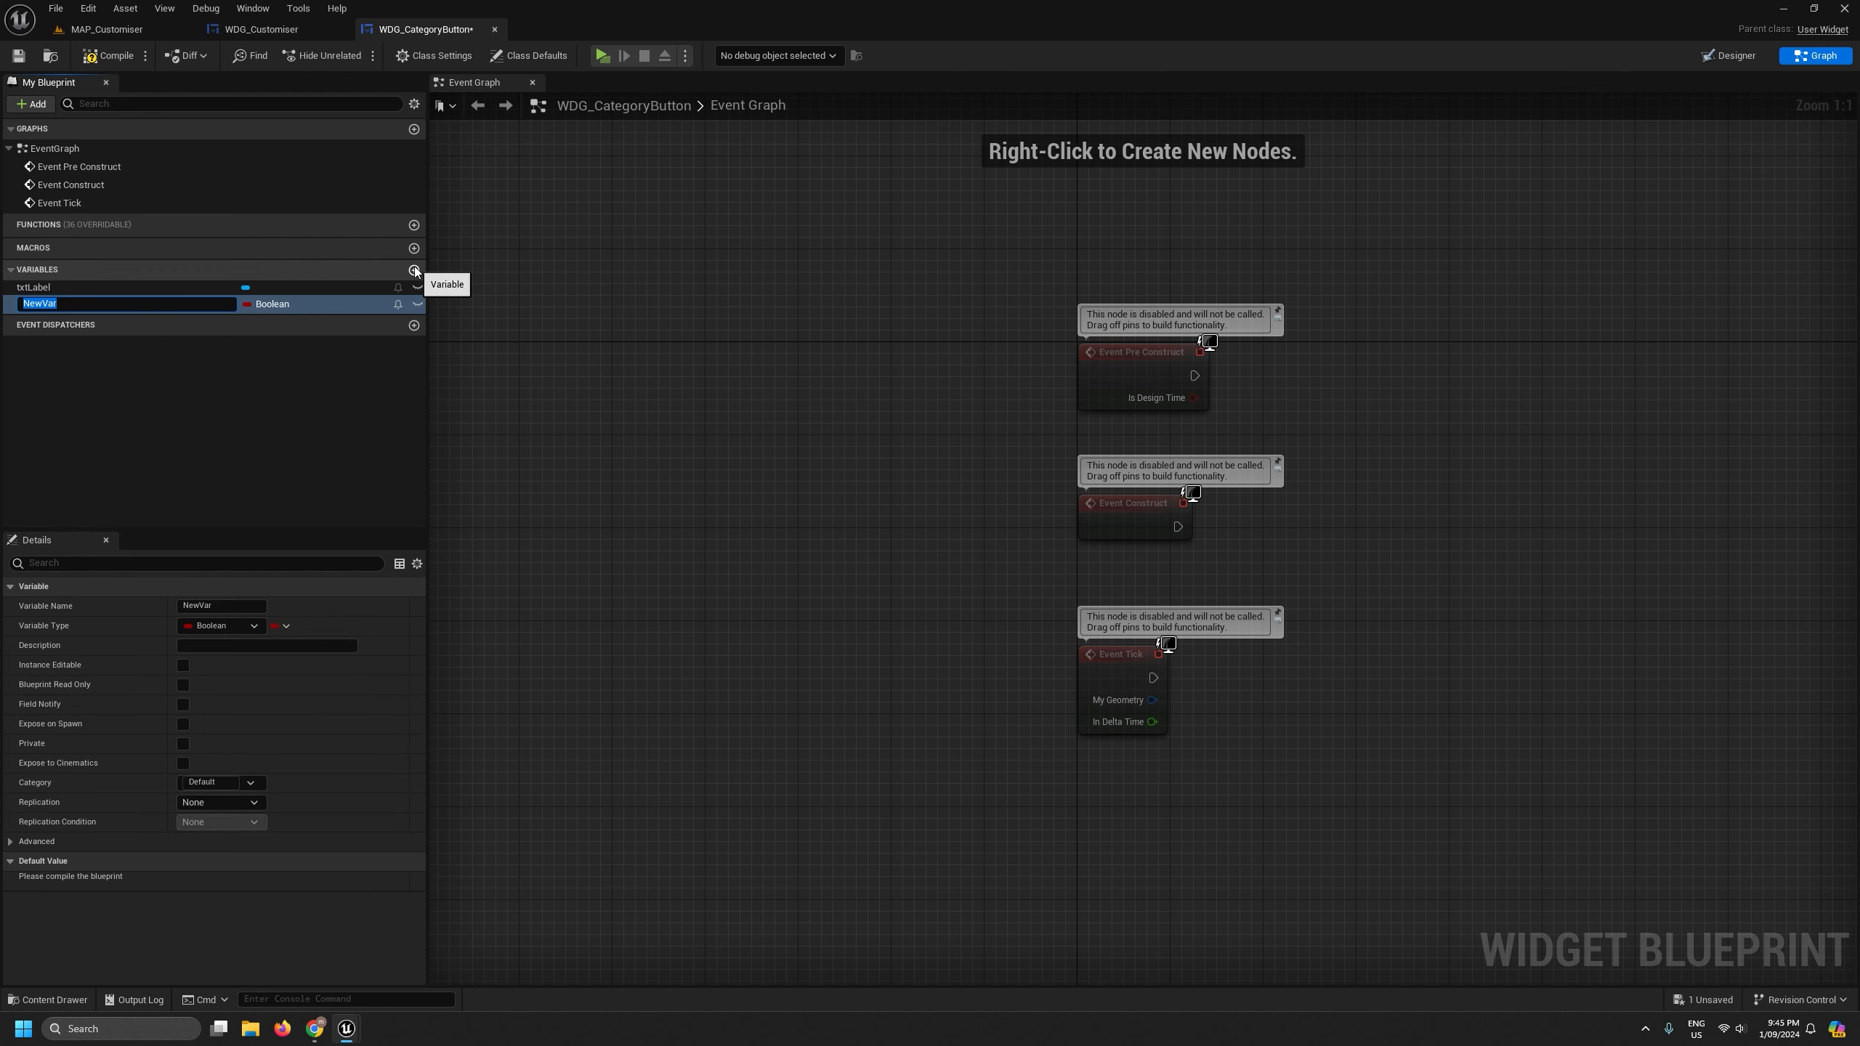
pyautogui.write('Button Label')
pyautogui.press('Return')
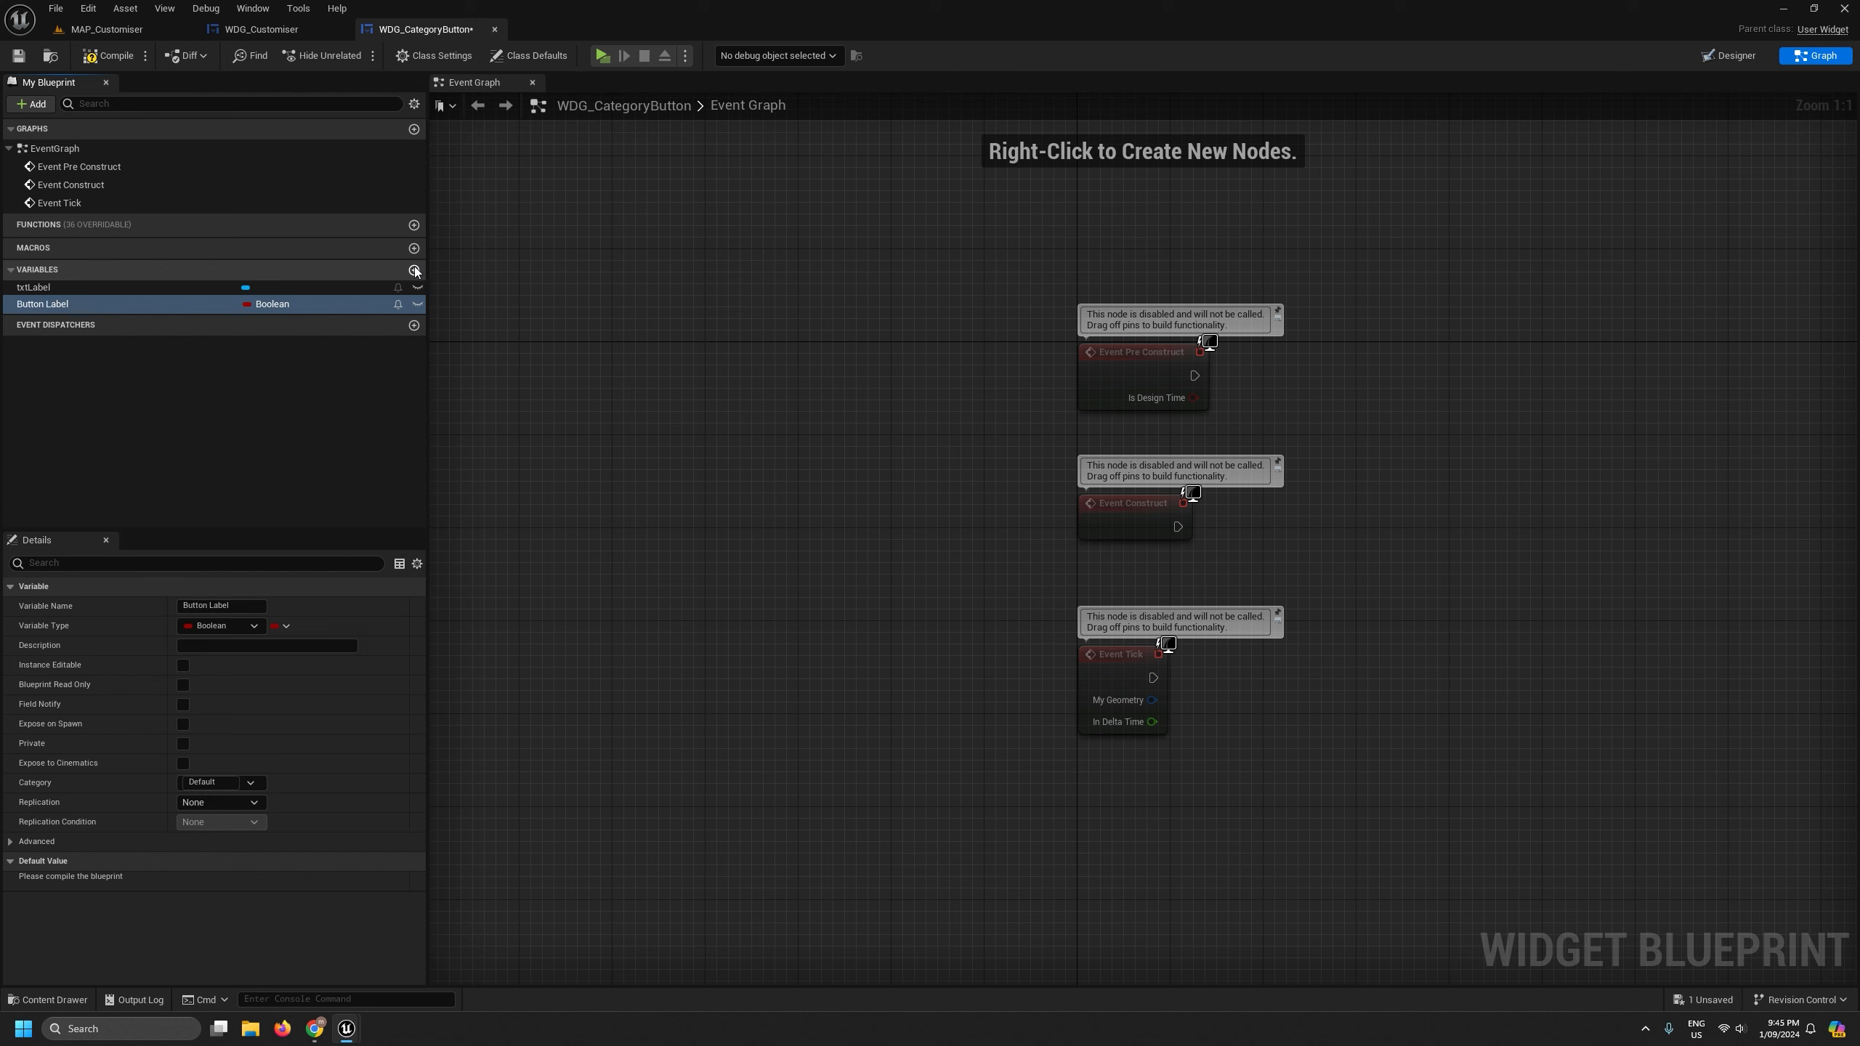
pyautogui.click(333, 304)
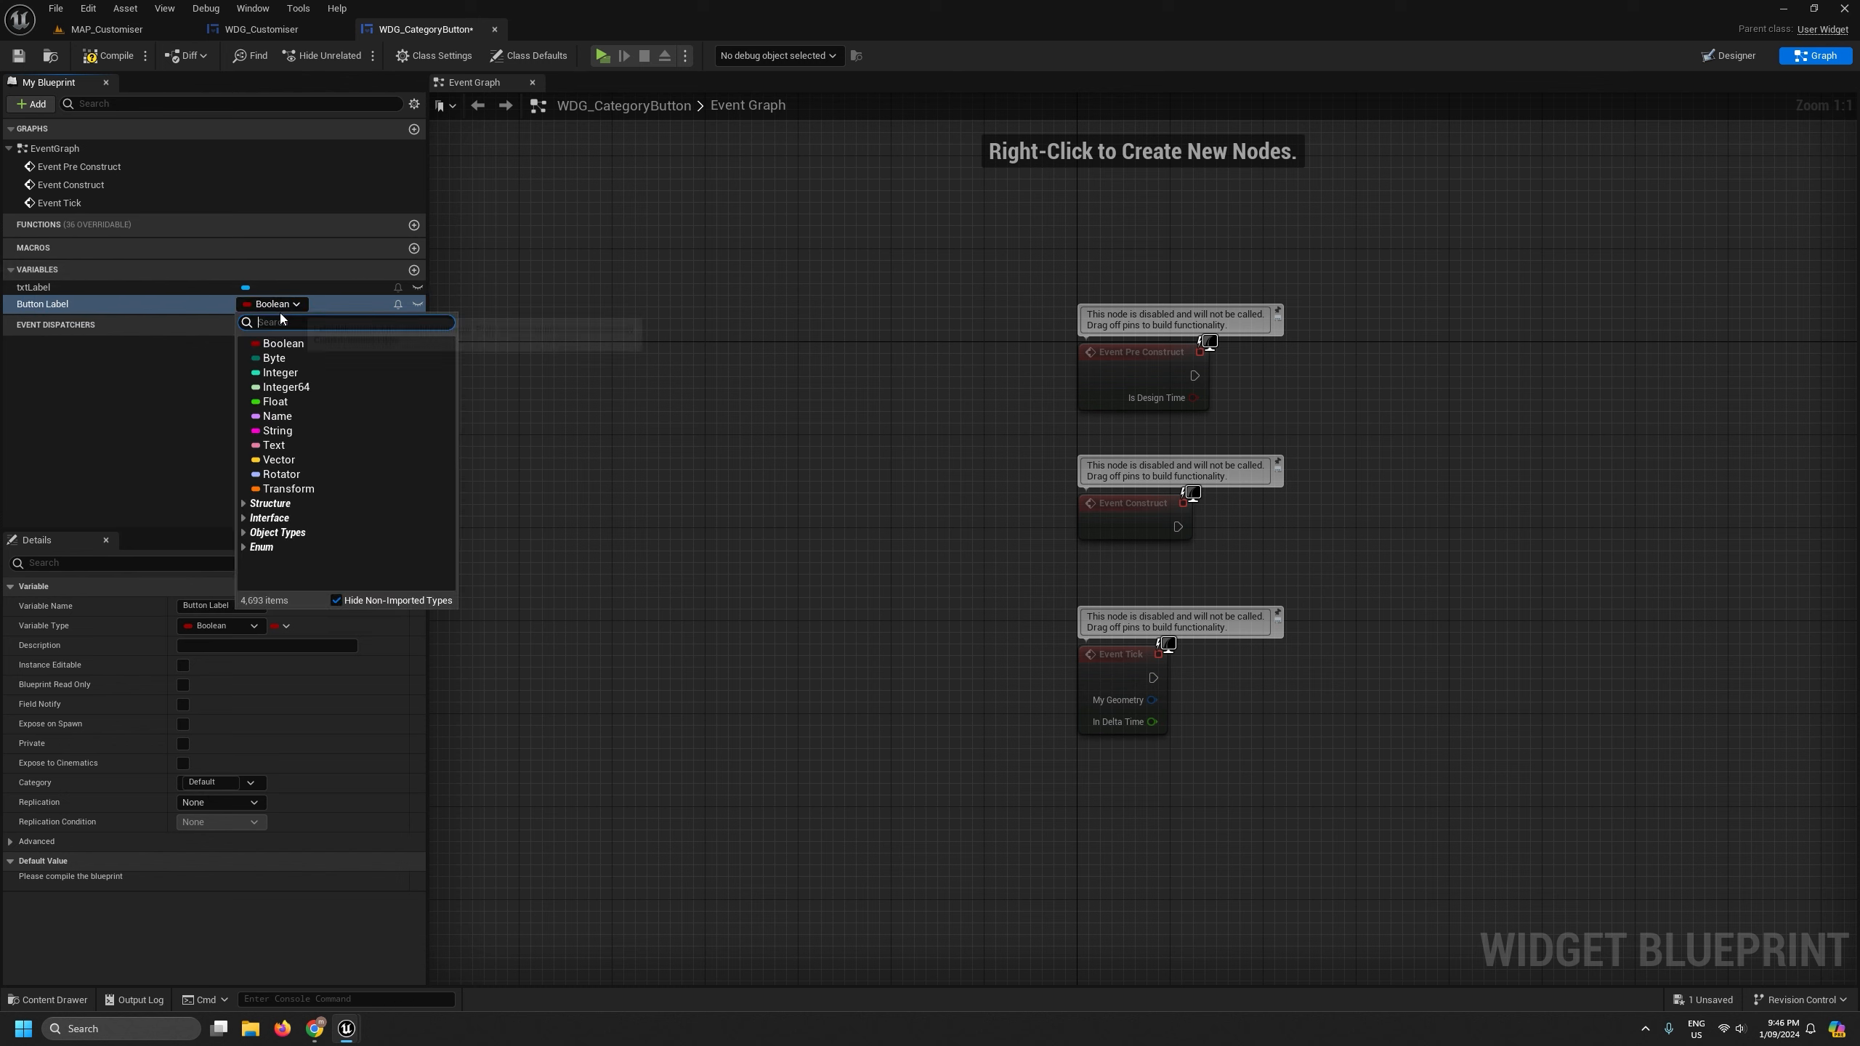
pyautogui.click(277, 424)
pyautogui.press('F7')
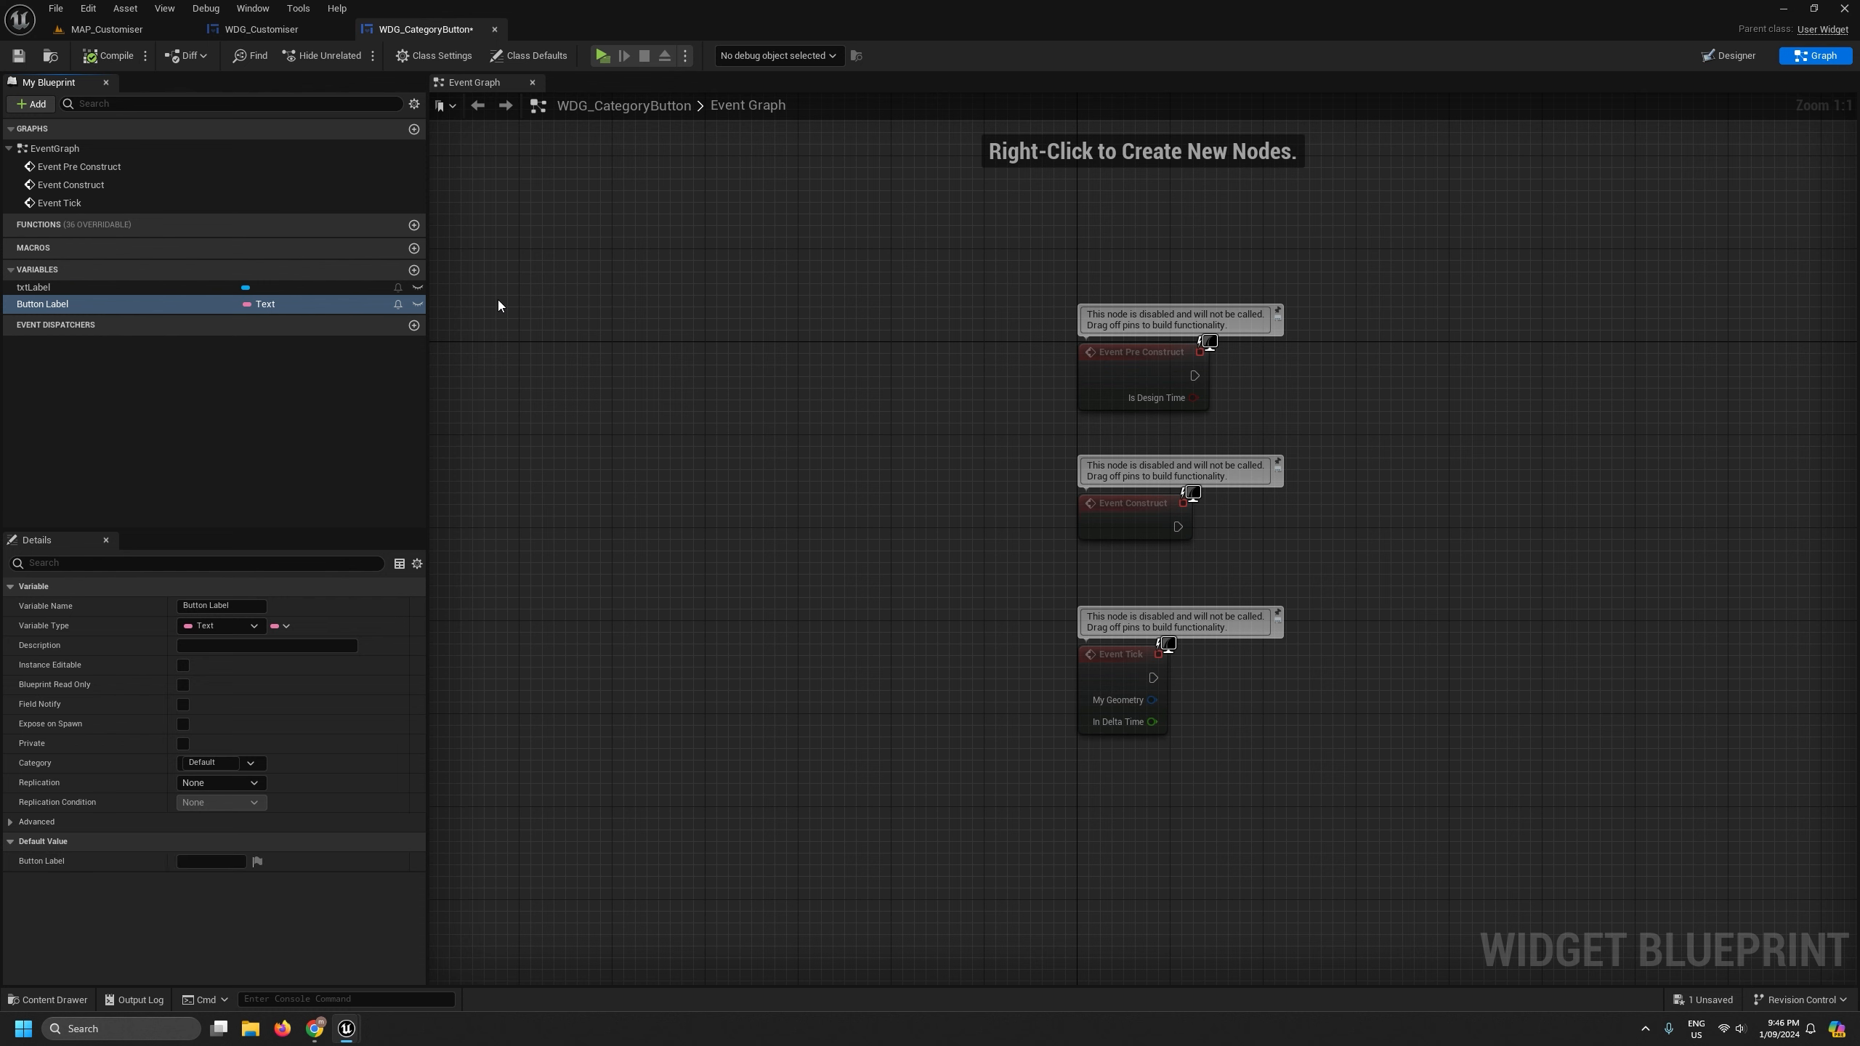
# - Delete the Event Construct and Event Tick nodes from the event graph
pyautogui.moveTo(1412, 863); pyautogui.dragTo(1017, 503)
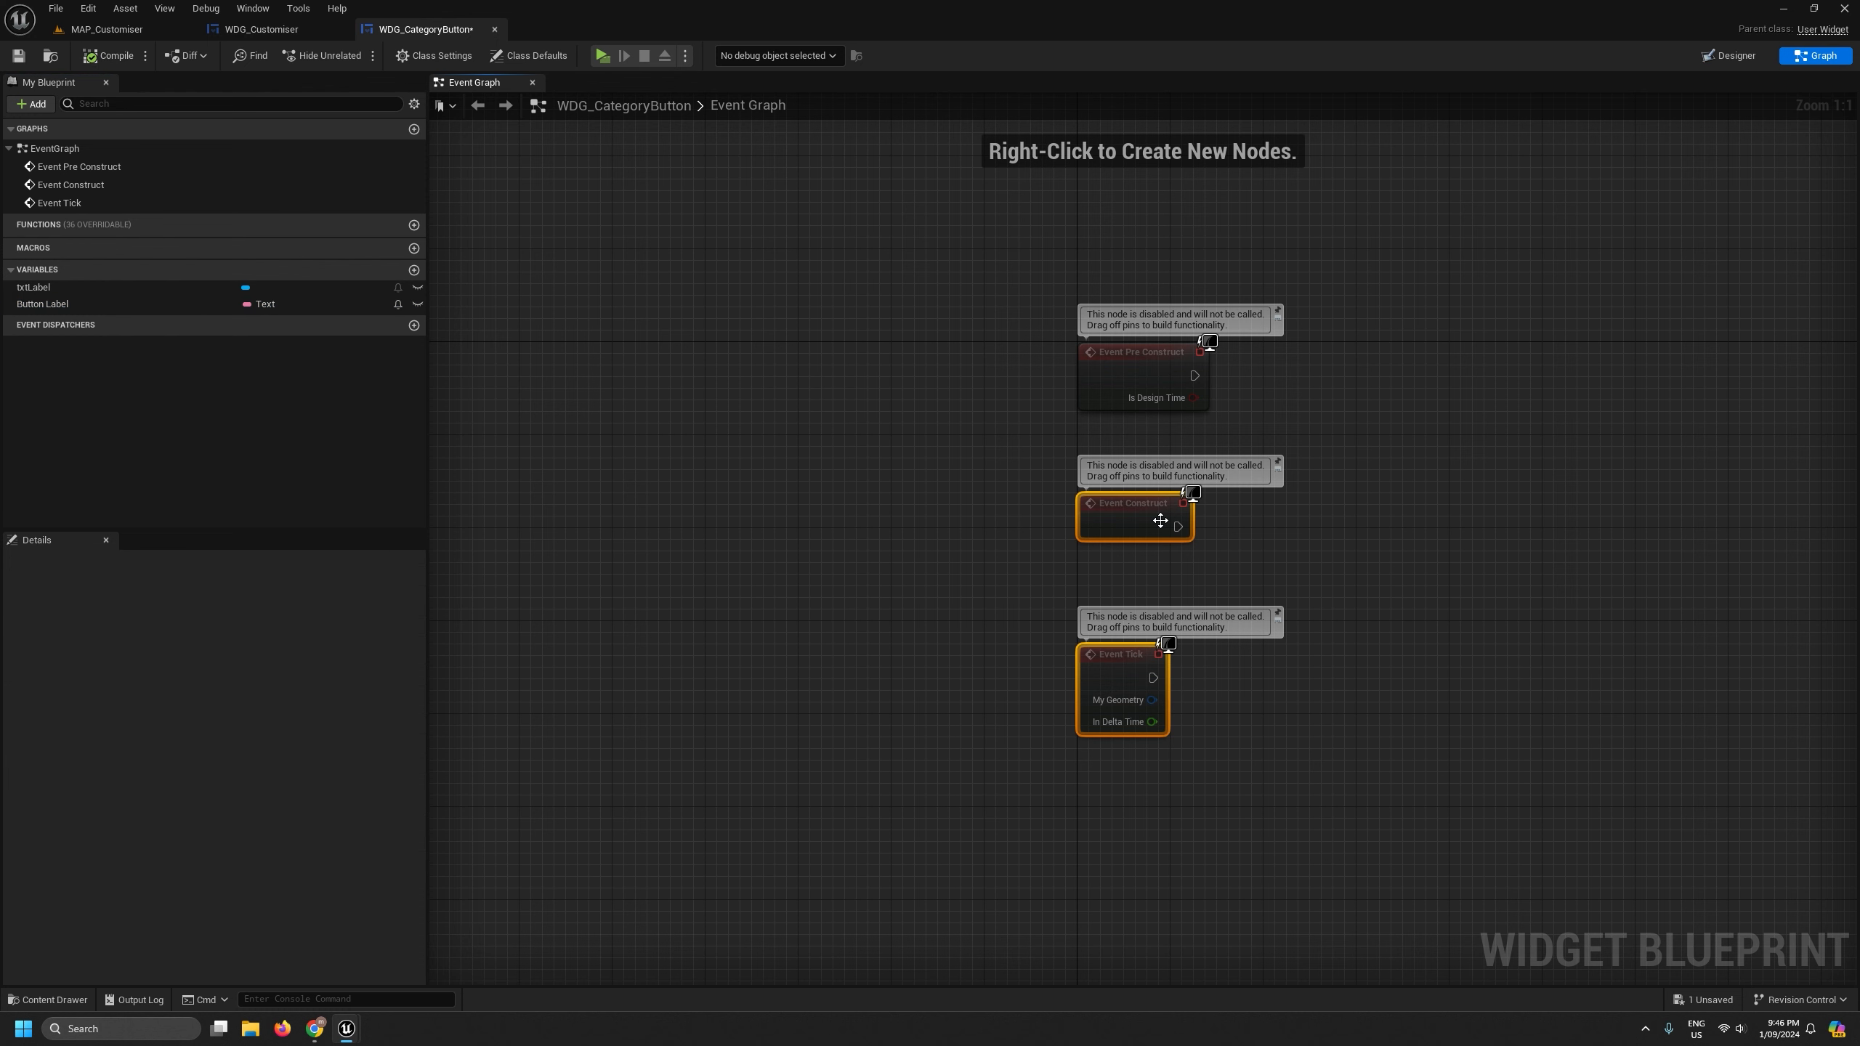
pyautogui.press('Delete')
pyautogui.moveTo(1231, 522); pyautogui.dragTo(747, 636, button='right')
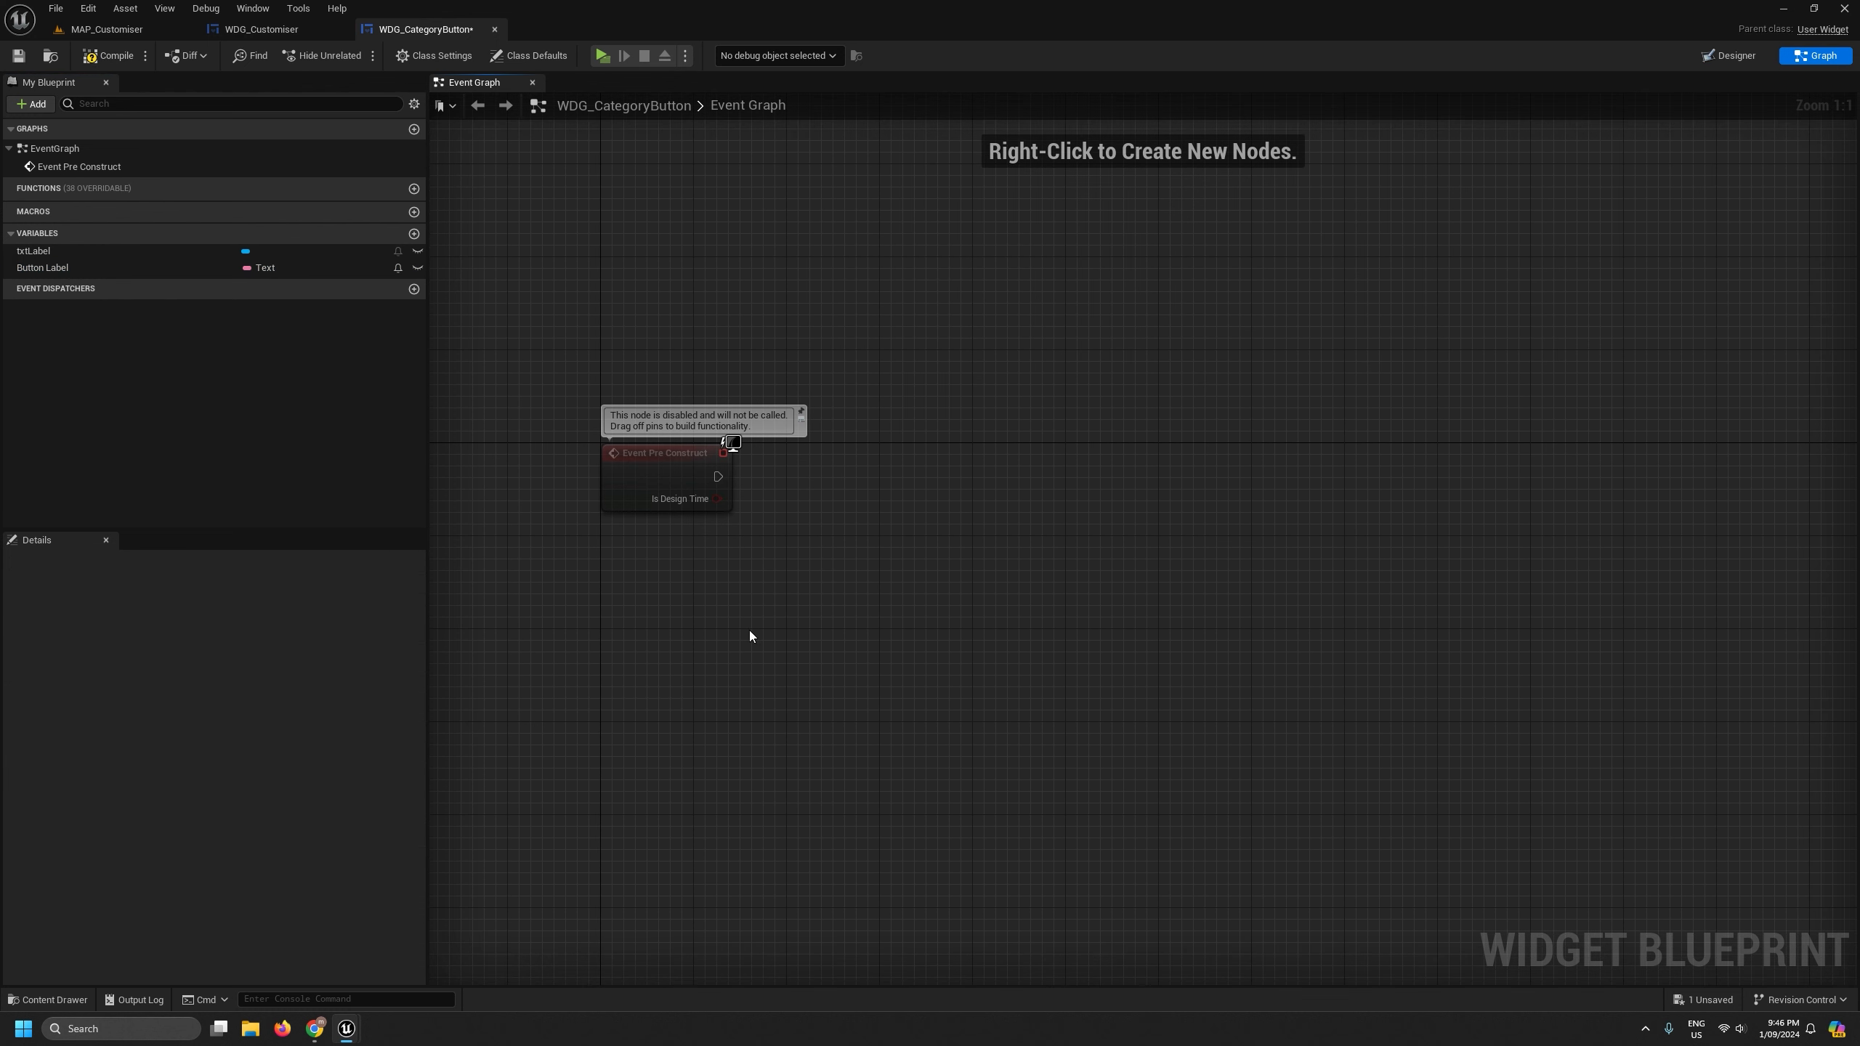
# - Place a getter for txtLabel in the event graph and create a SetText (Text) node from it
pyautogui.moveTo(34, 254); pyautogui.dragTo(988, 526)
pyautogui.click(690, 590)
pyautogui.write('set text')
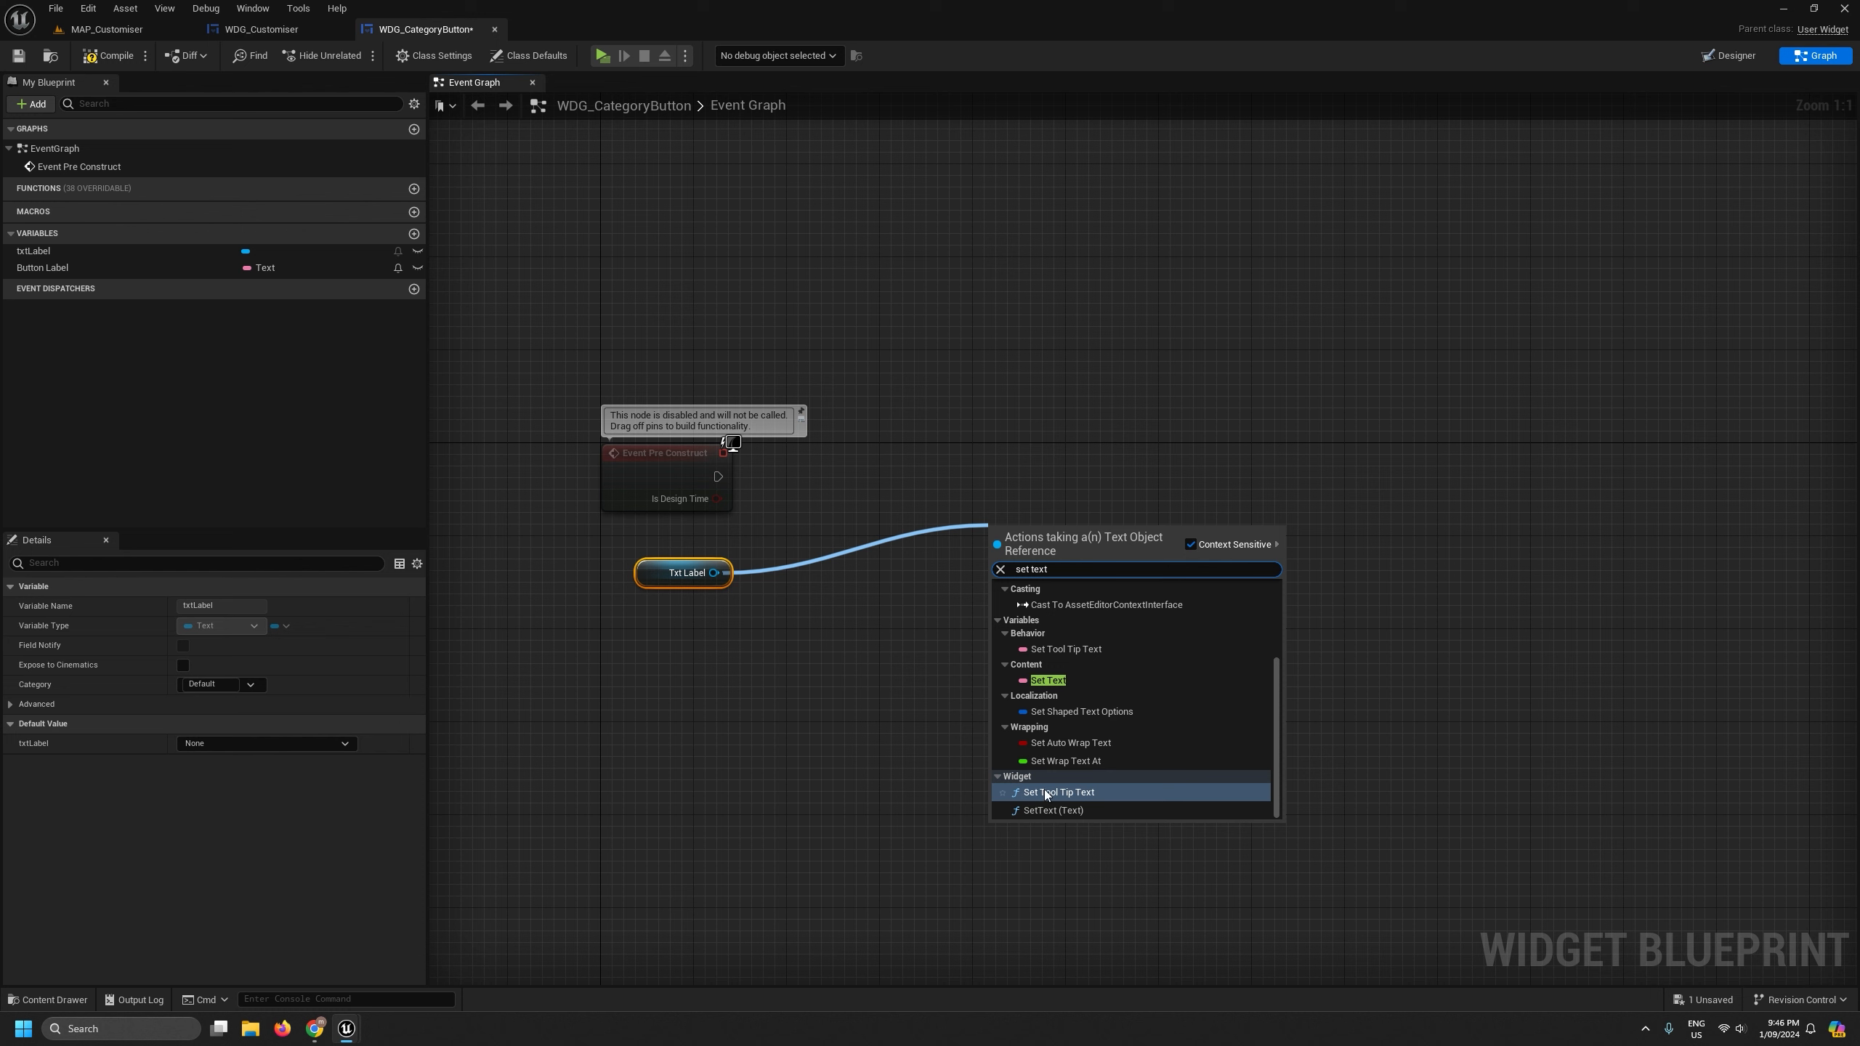
pyautogui.click(1056, 809)
# - Feed a Button Label getter into SetText's In Text, run the node from Event Pre Construct, and tidy the node layout
pyautogui.moveTo(110, 268); pyautogui.dragTo(999, 614)
pyautogui.click(721, 674)
pyautogui.moveTo(718, 476); pyautogui.dragTo(995, 456)
pyautogui.moveTo(653, 575); pyautogui.dragTo(618, 540)
pyautogui.moveTo(676, 652); pyautogui.dragTo(608, 572)
pyautogui.moveTo(974, 454); pyautogui.dragTo(879, 454)
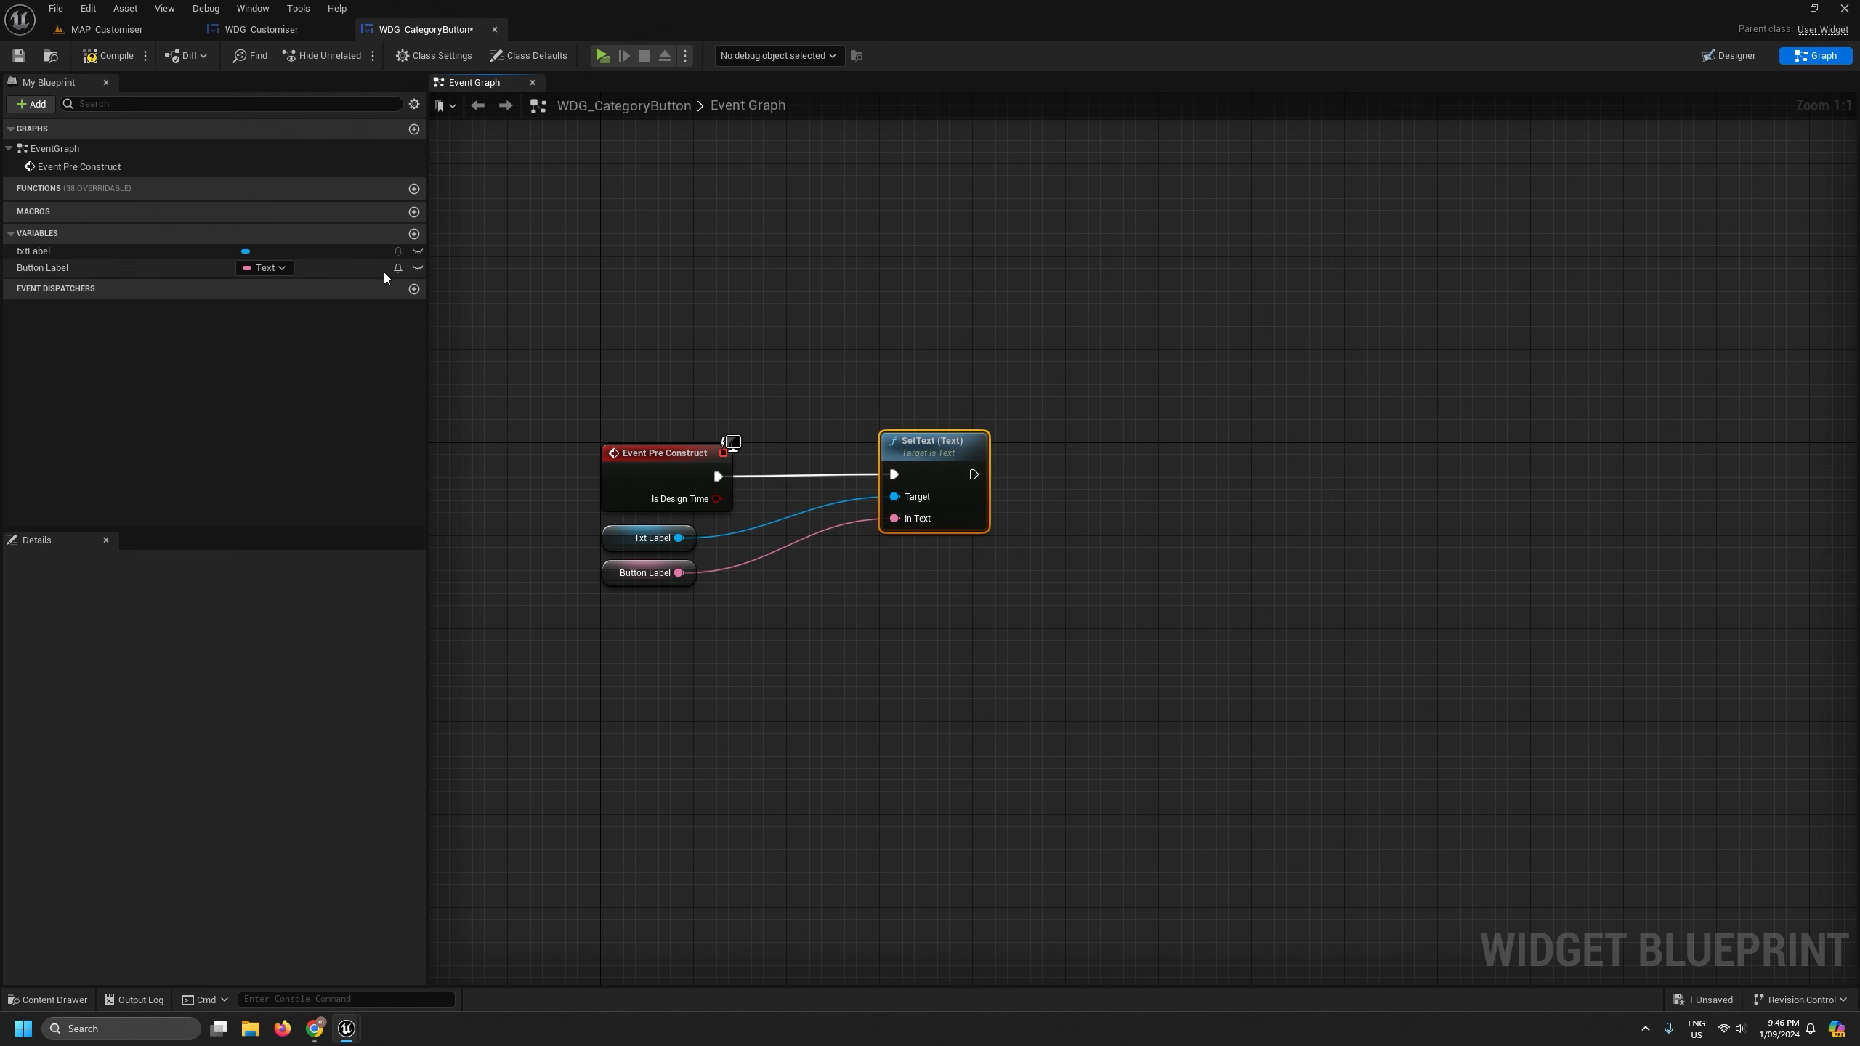
# - Make the Button Label variable instance editable, and compile and save WDG_CategoryButton
pyautogui.click(417, 269)
pyautogui.click(110, 58)
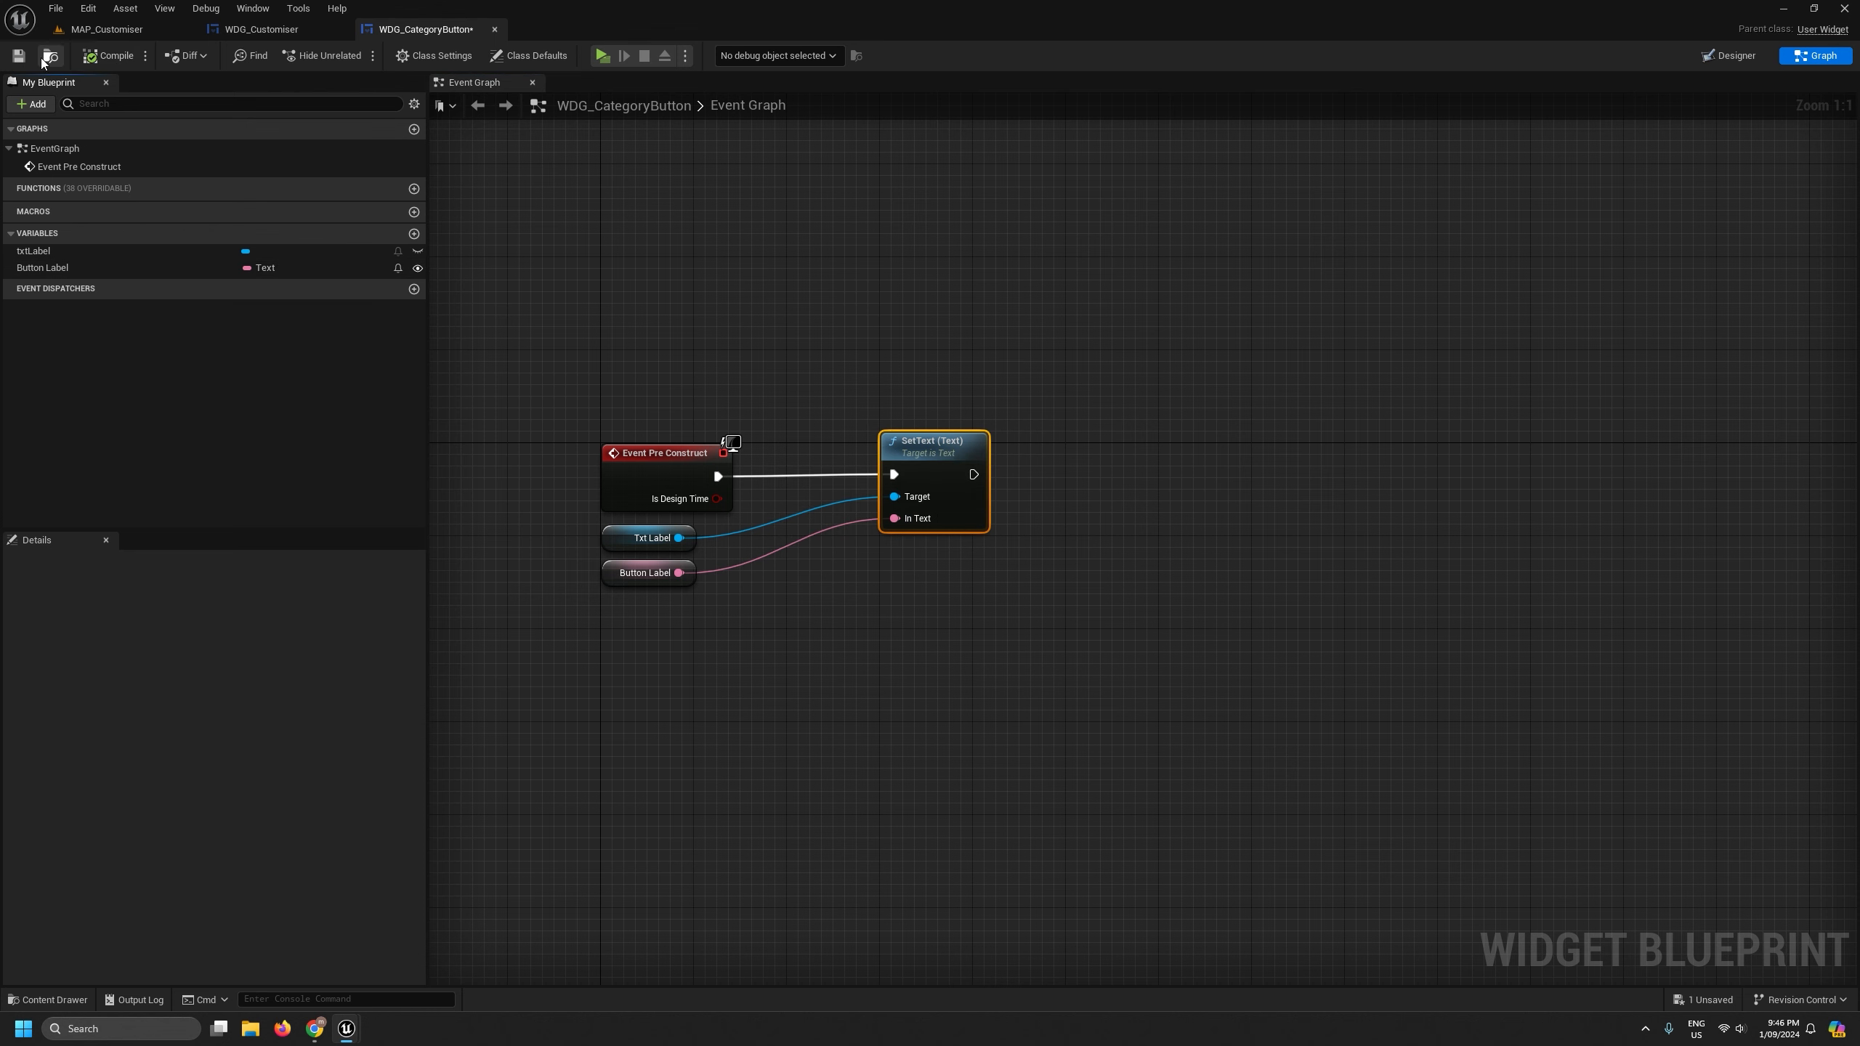
pyautogui.click(18, 56)
# - Set the default value of WDG_CategoryButton's Button Label variable to "Label"
pyautogui.click(276, 29)
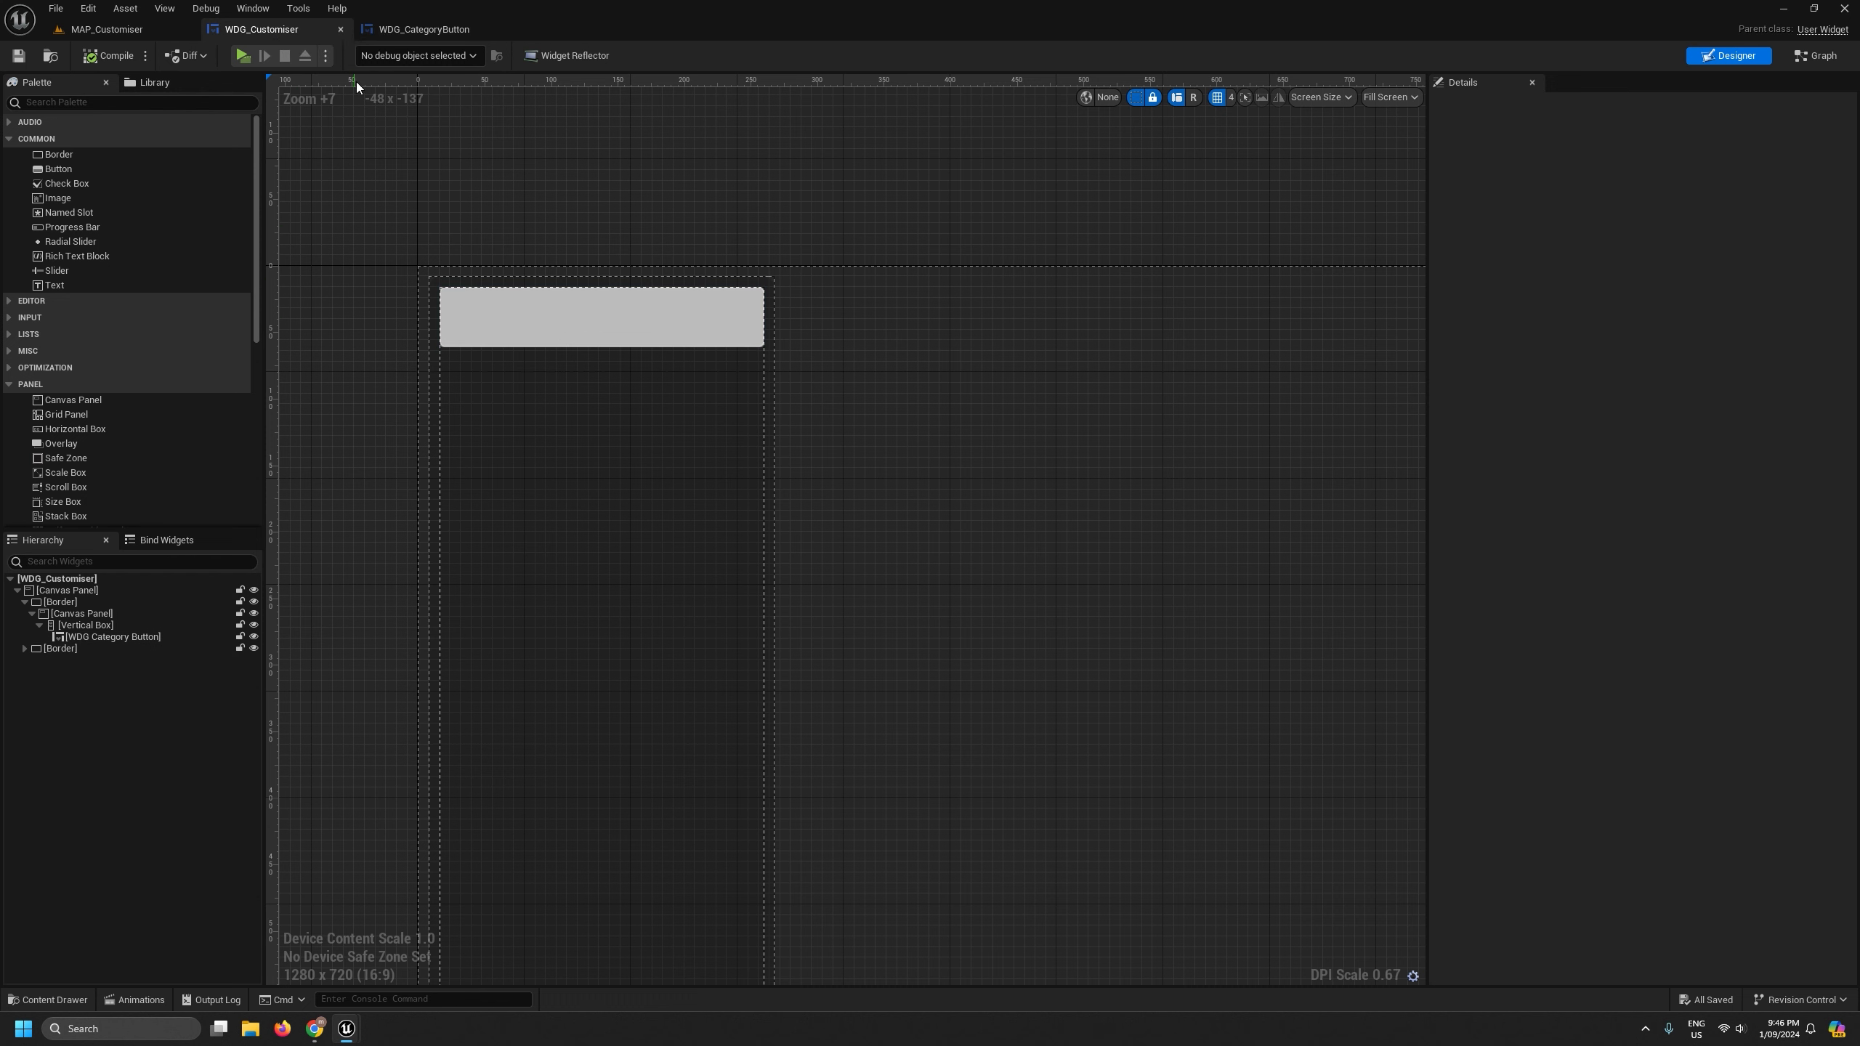
pyautogui.click(424, 31)
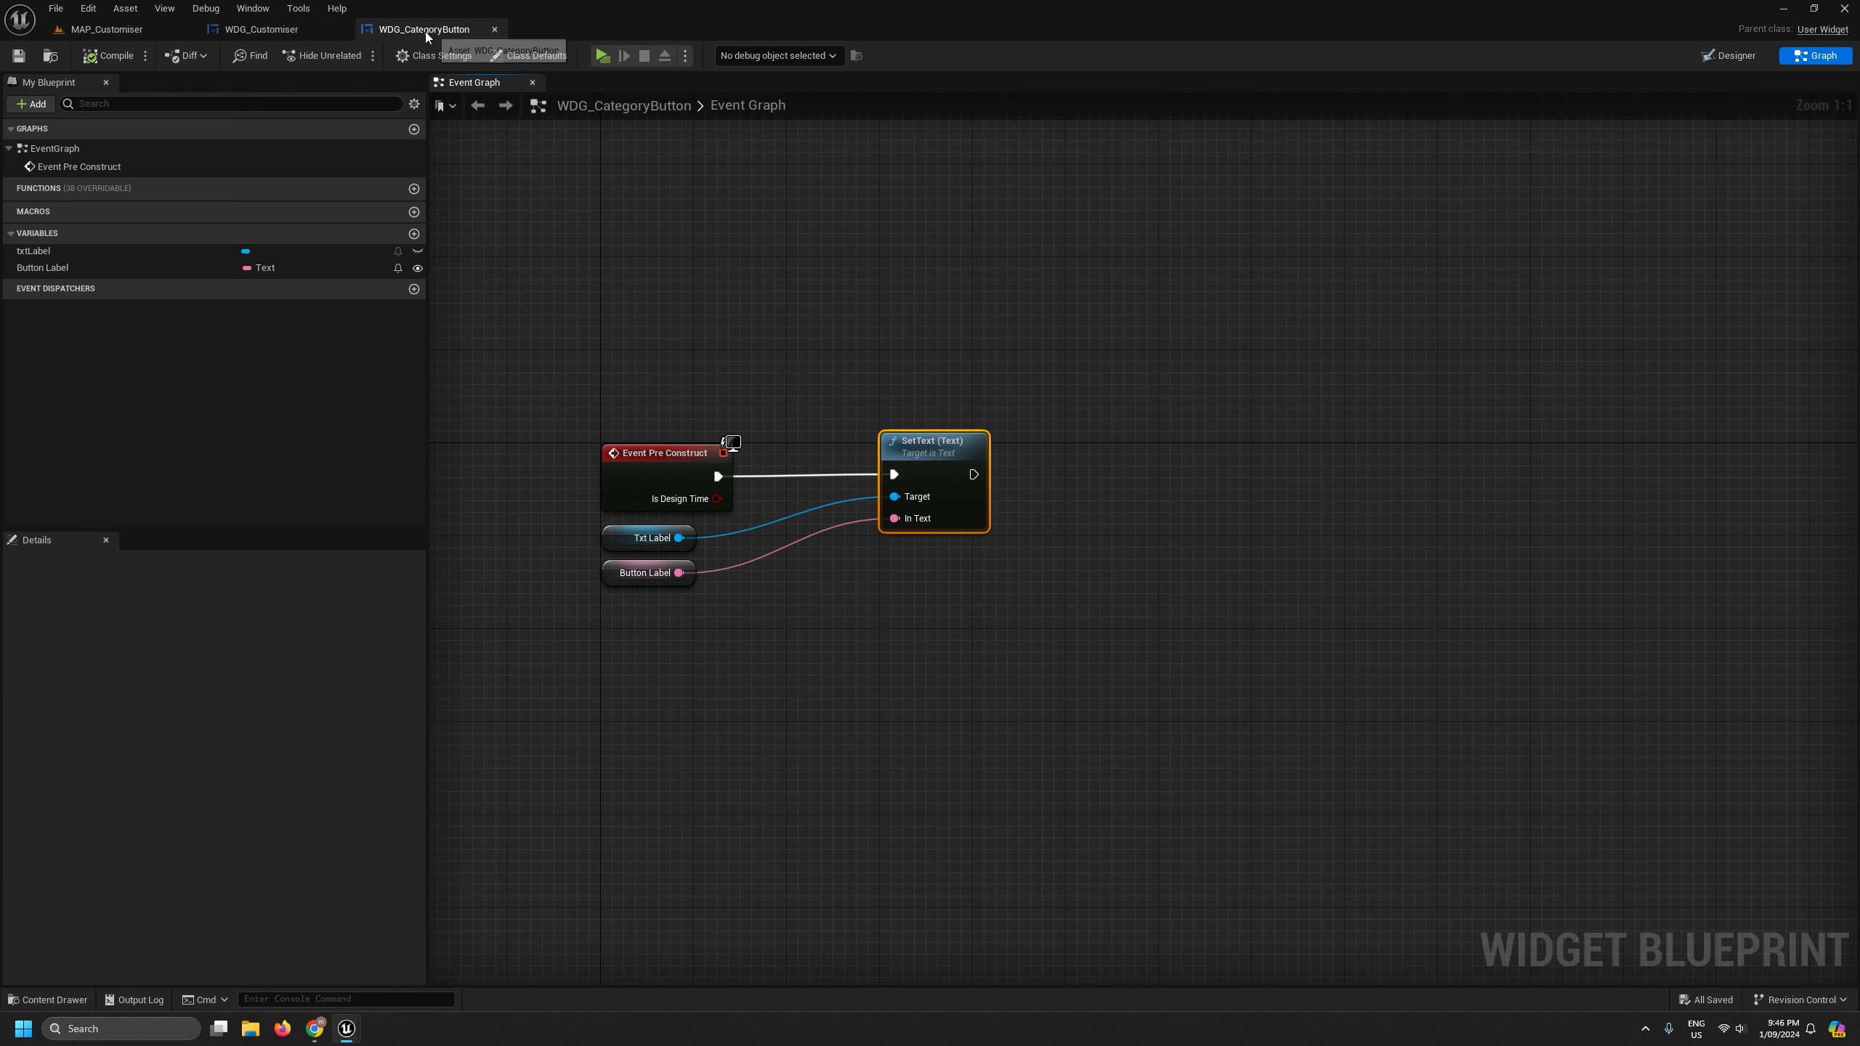
pyautogui.click(49, 267)
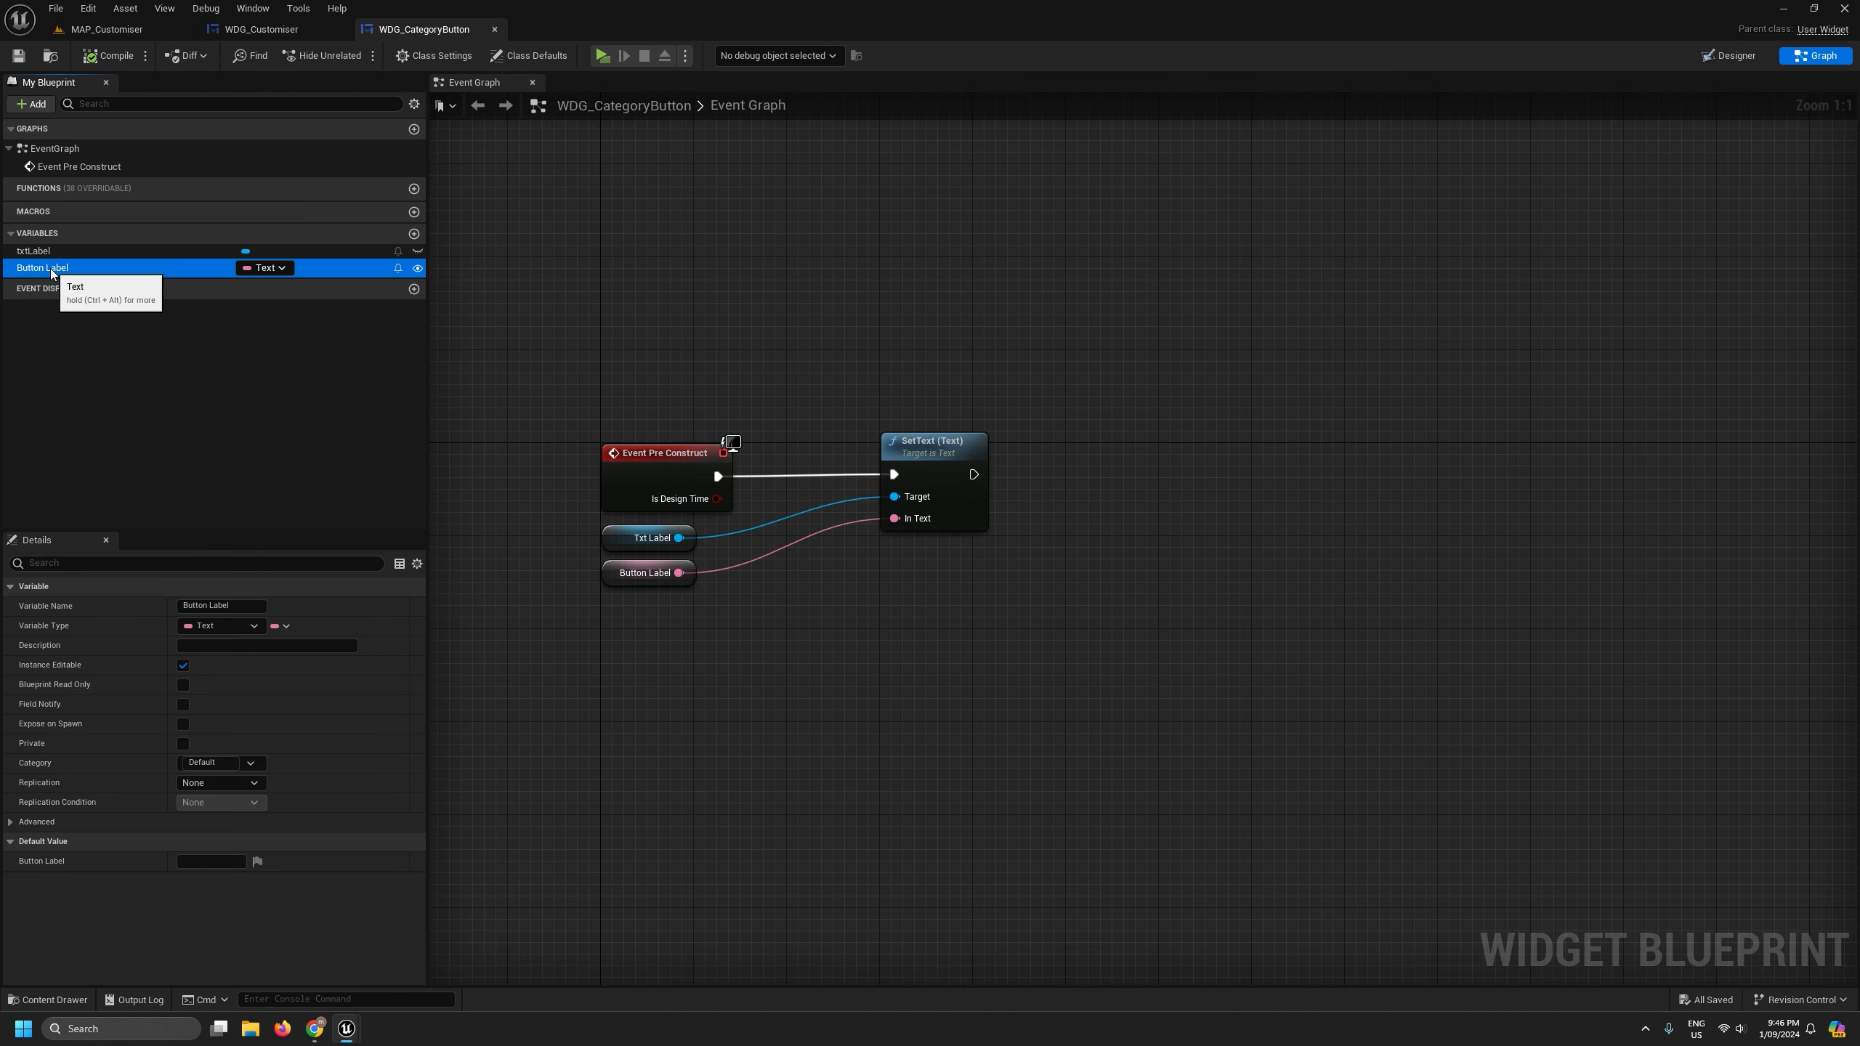
pyautogui.click(212, 860)
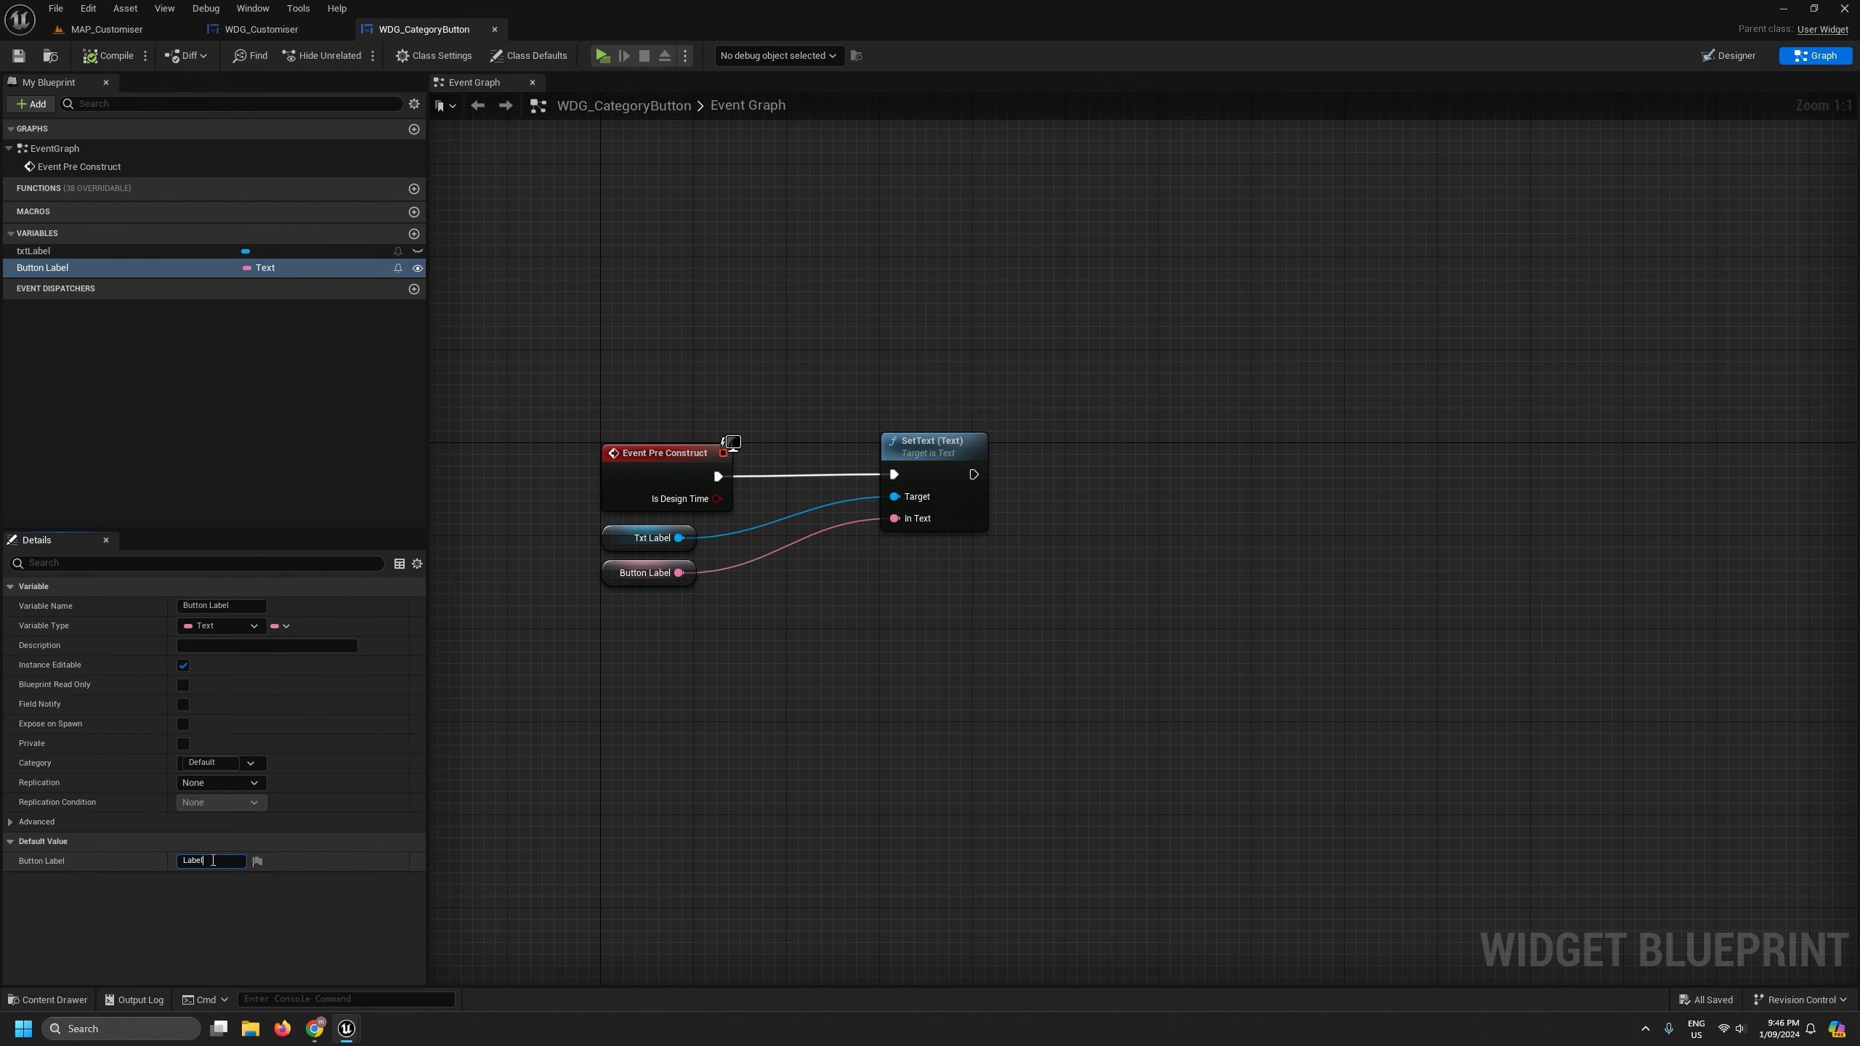
pyautogui.write('Label')
pyautogui.press('Return')
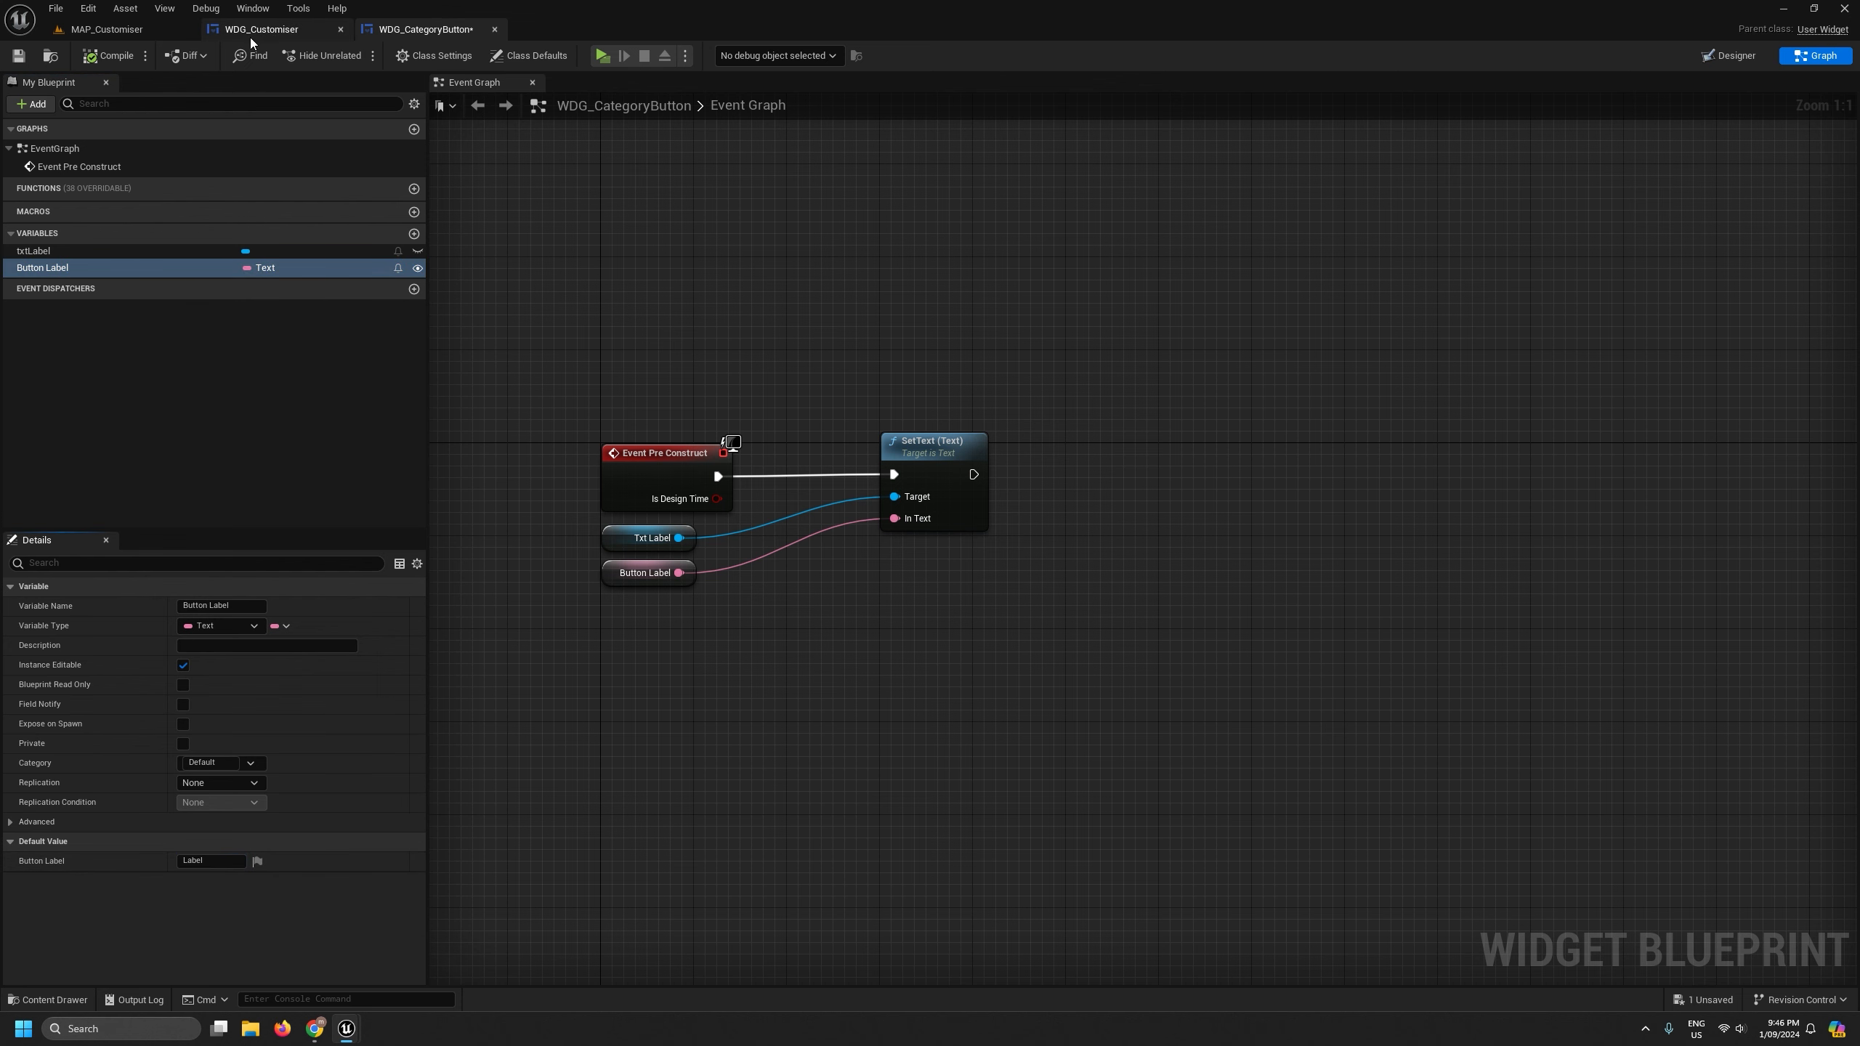
# - In WDG_Customiser, set the existing category button's Button Label to "Head"
pyautogui.click(253, 35)
pyautogui.click(589, 321)
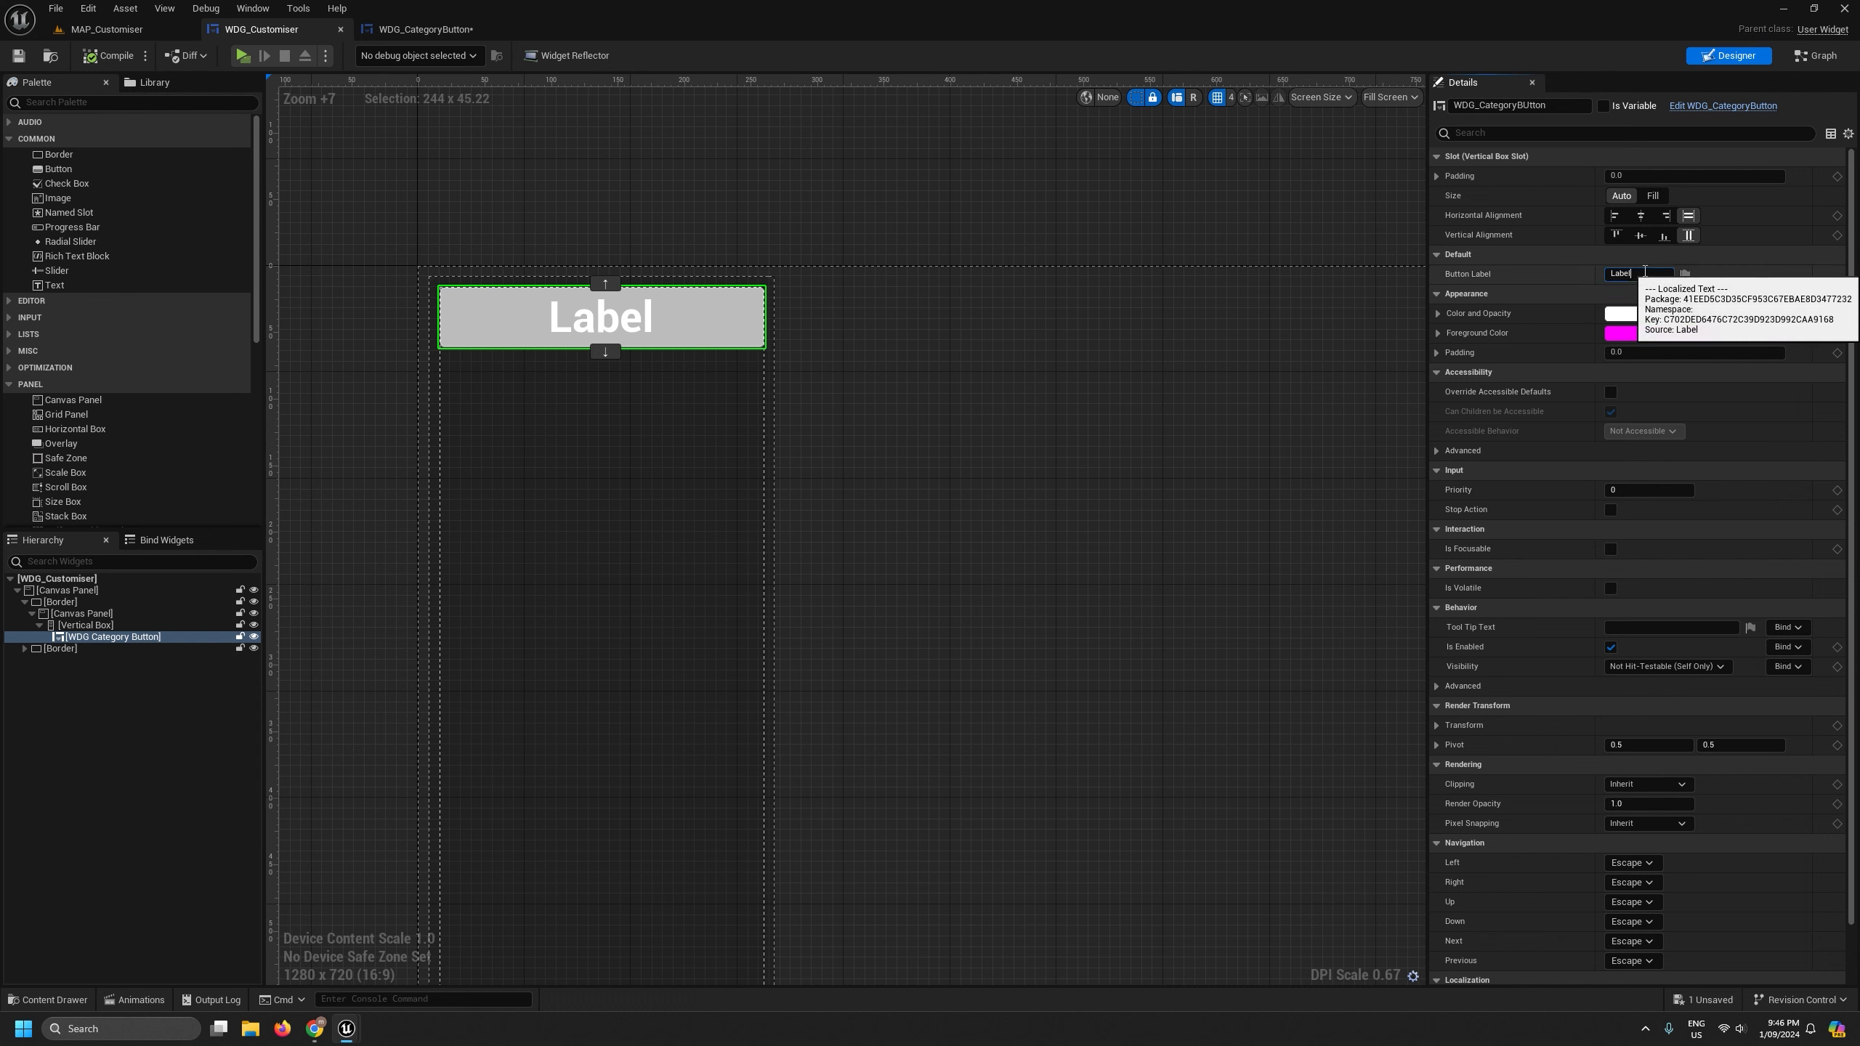
pyautogui.click(1638, 273)
pyautogui.write('Head')
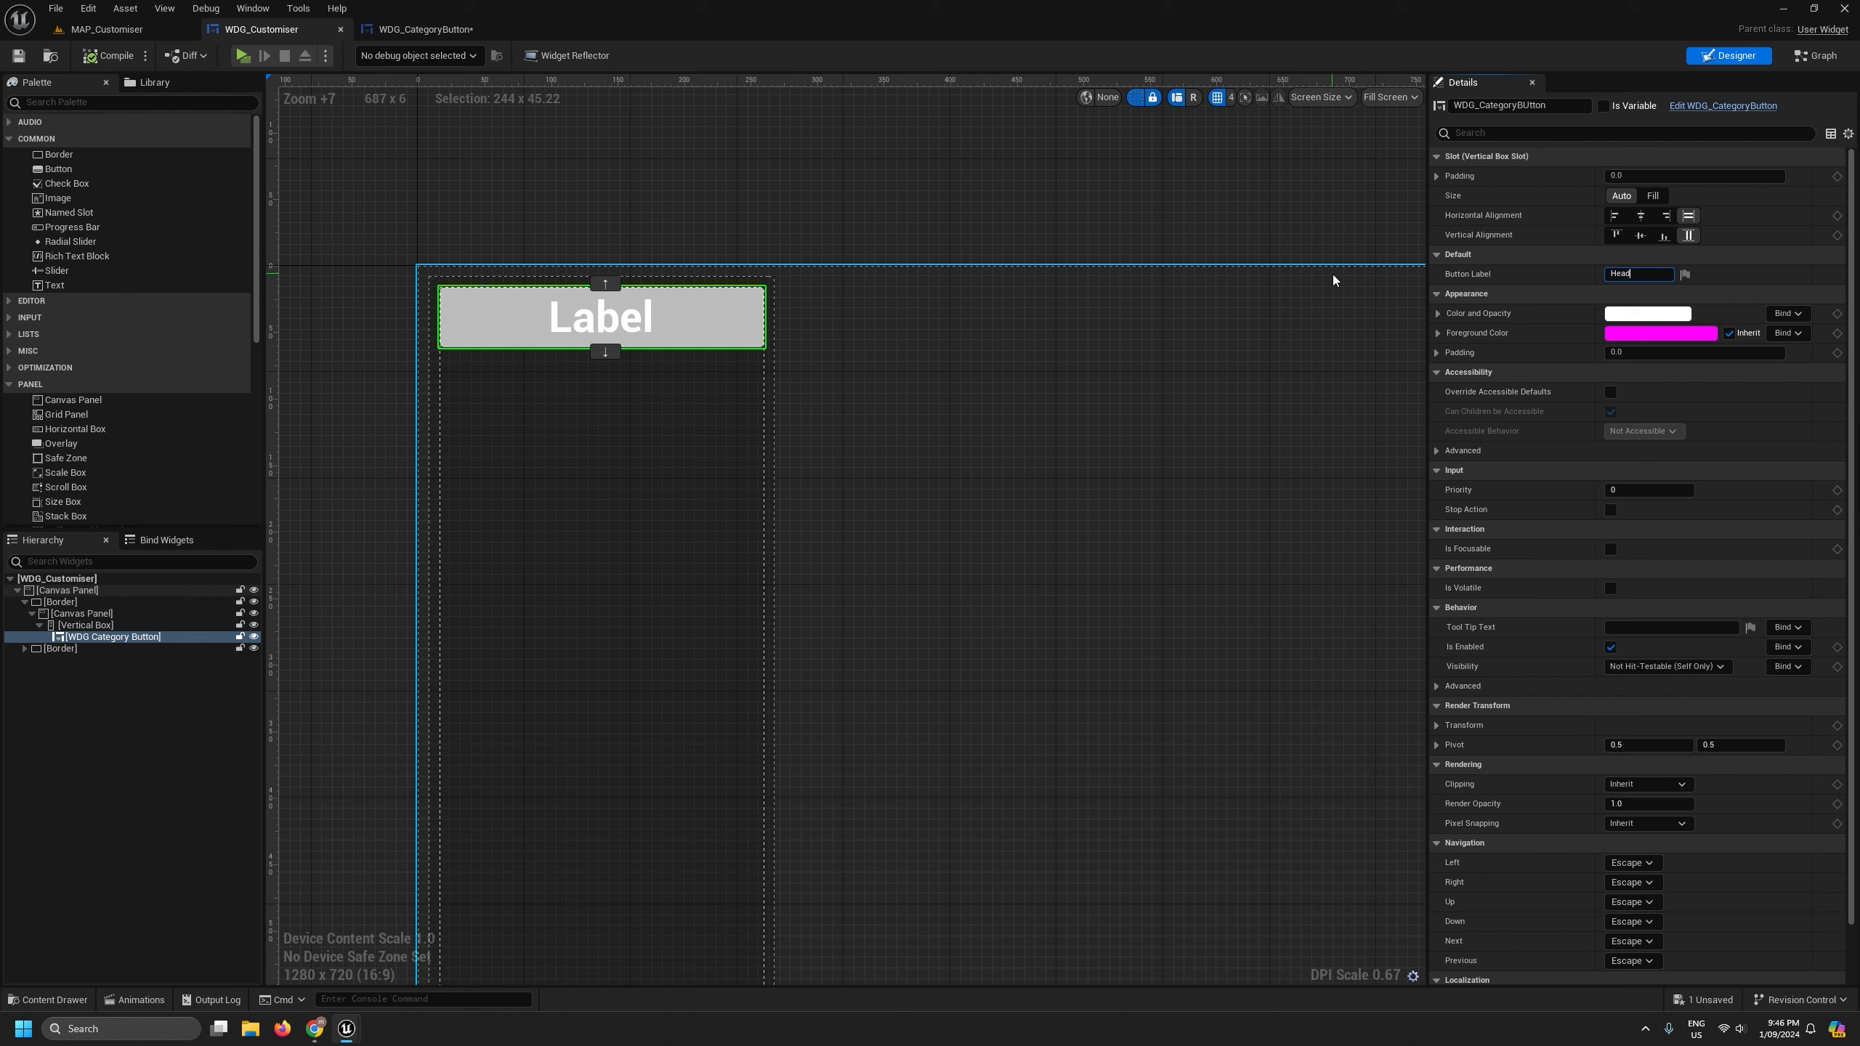
pyautogui.press('Return')
# - Add a second WDG Category Button to the left panel's Vertical Box and set its Button Label to "Body"
pyautogui.scroll(-8, 125, 419)
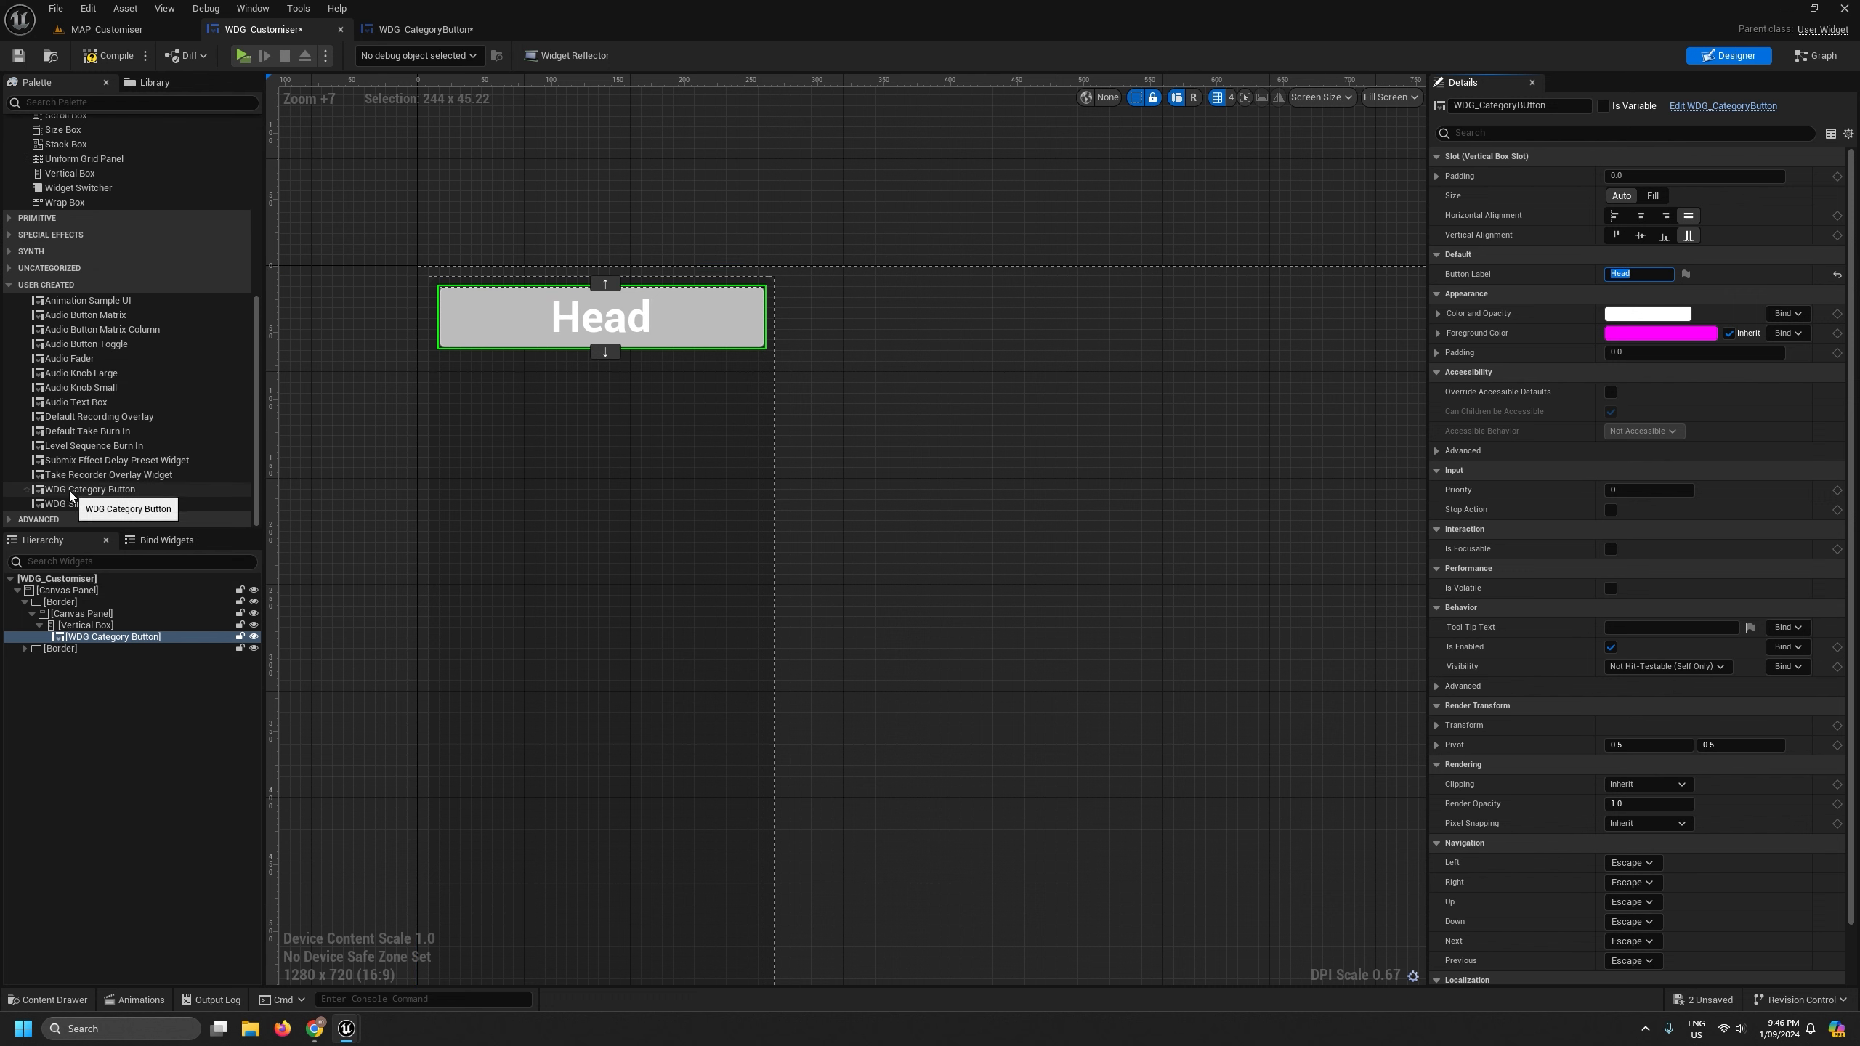
pyautogui.moveTo(117, 490); pyautogui.dragTo(89, 631)
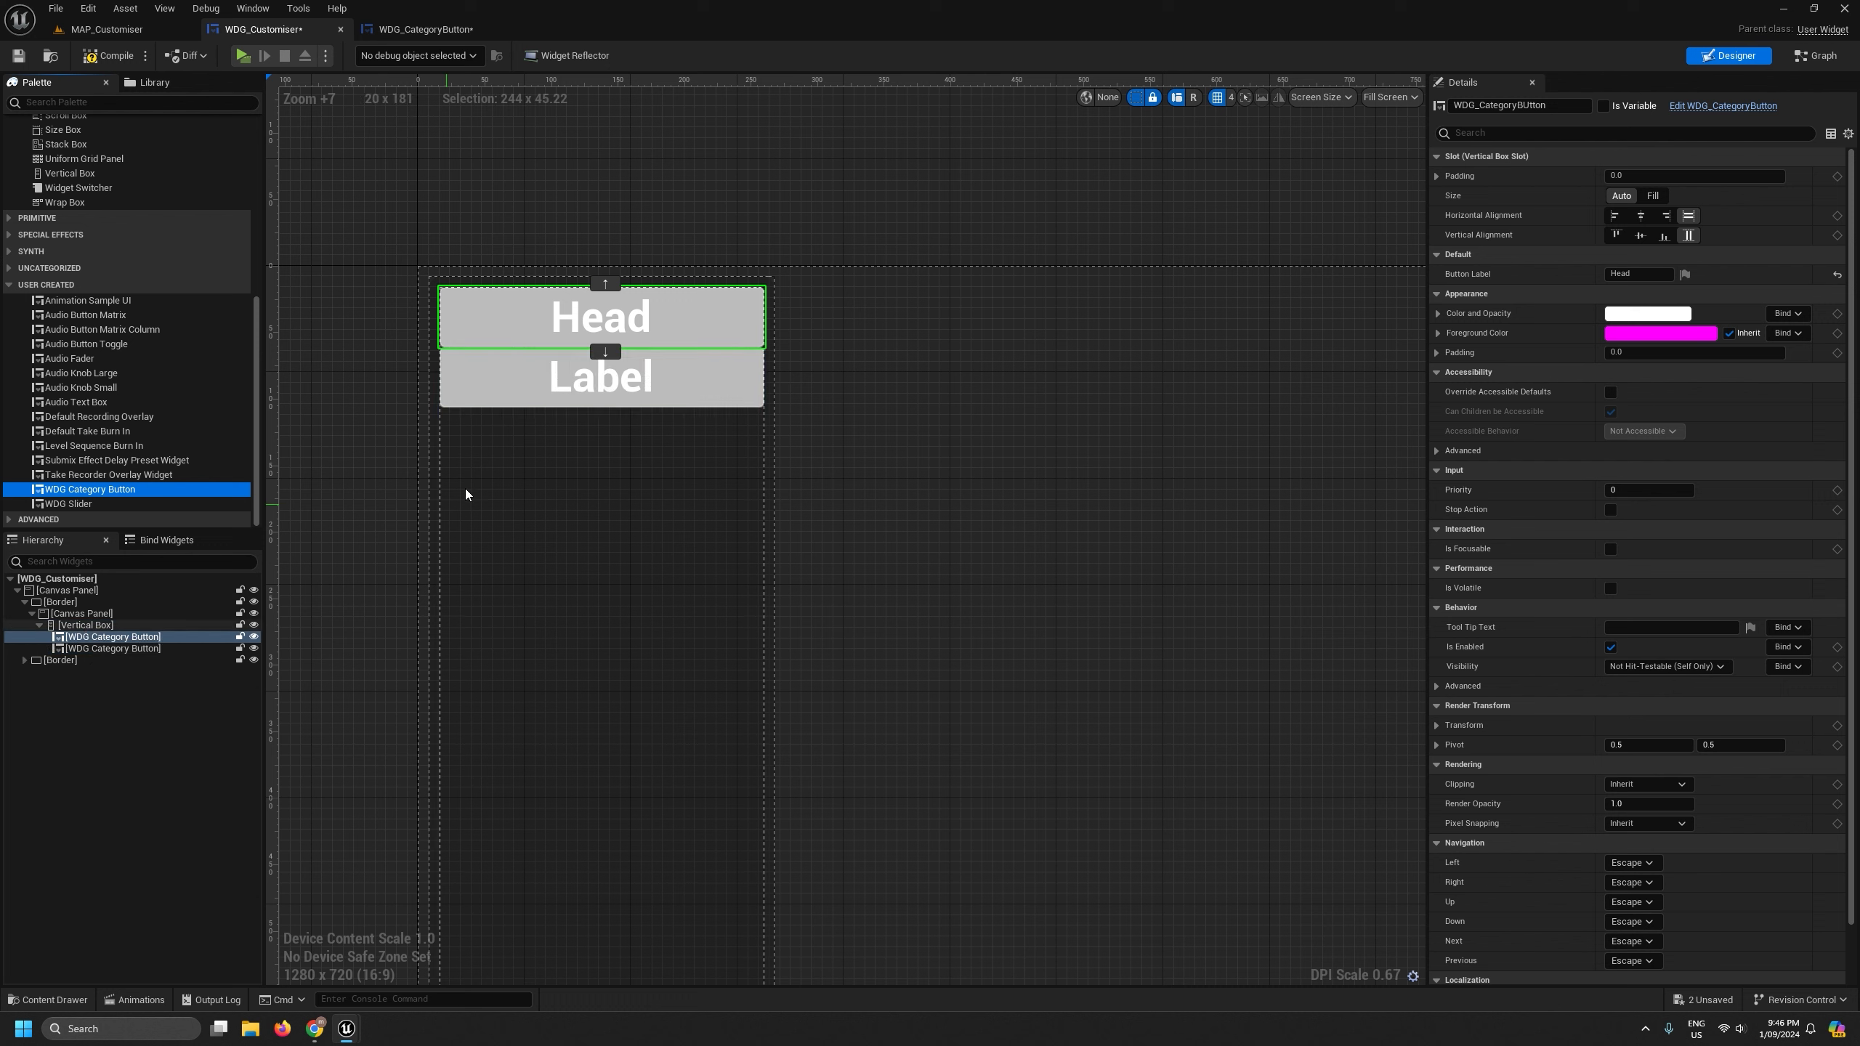
pyautogui.click(1639, 274)
pyautogui.write('Body')
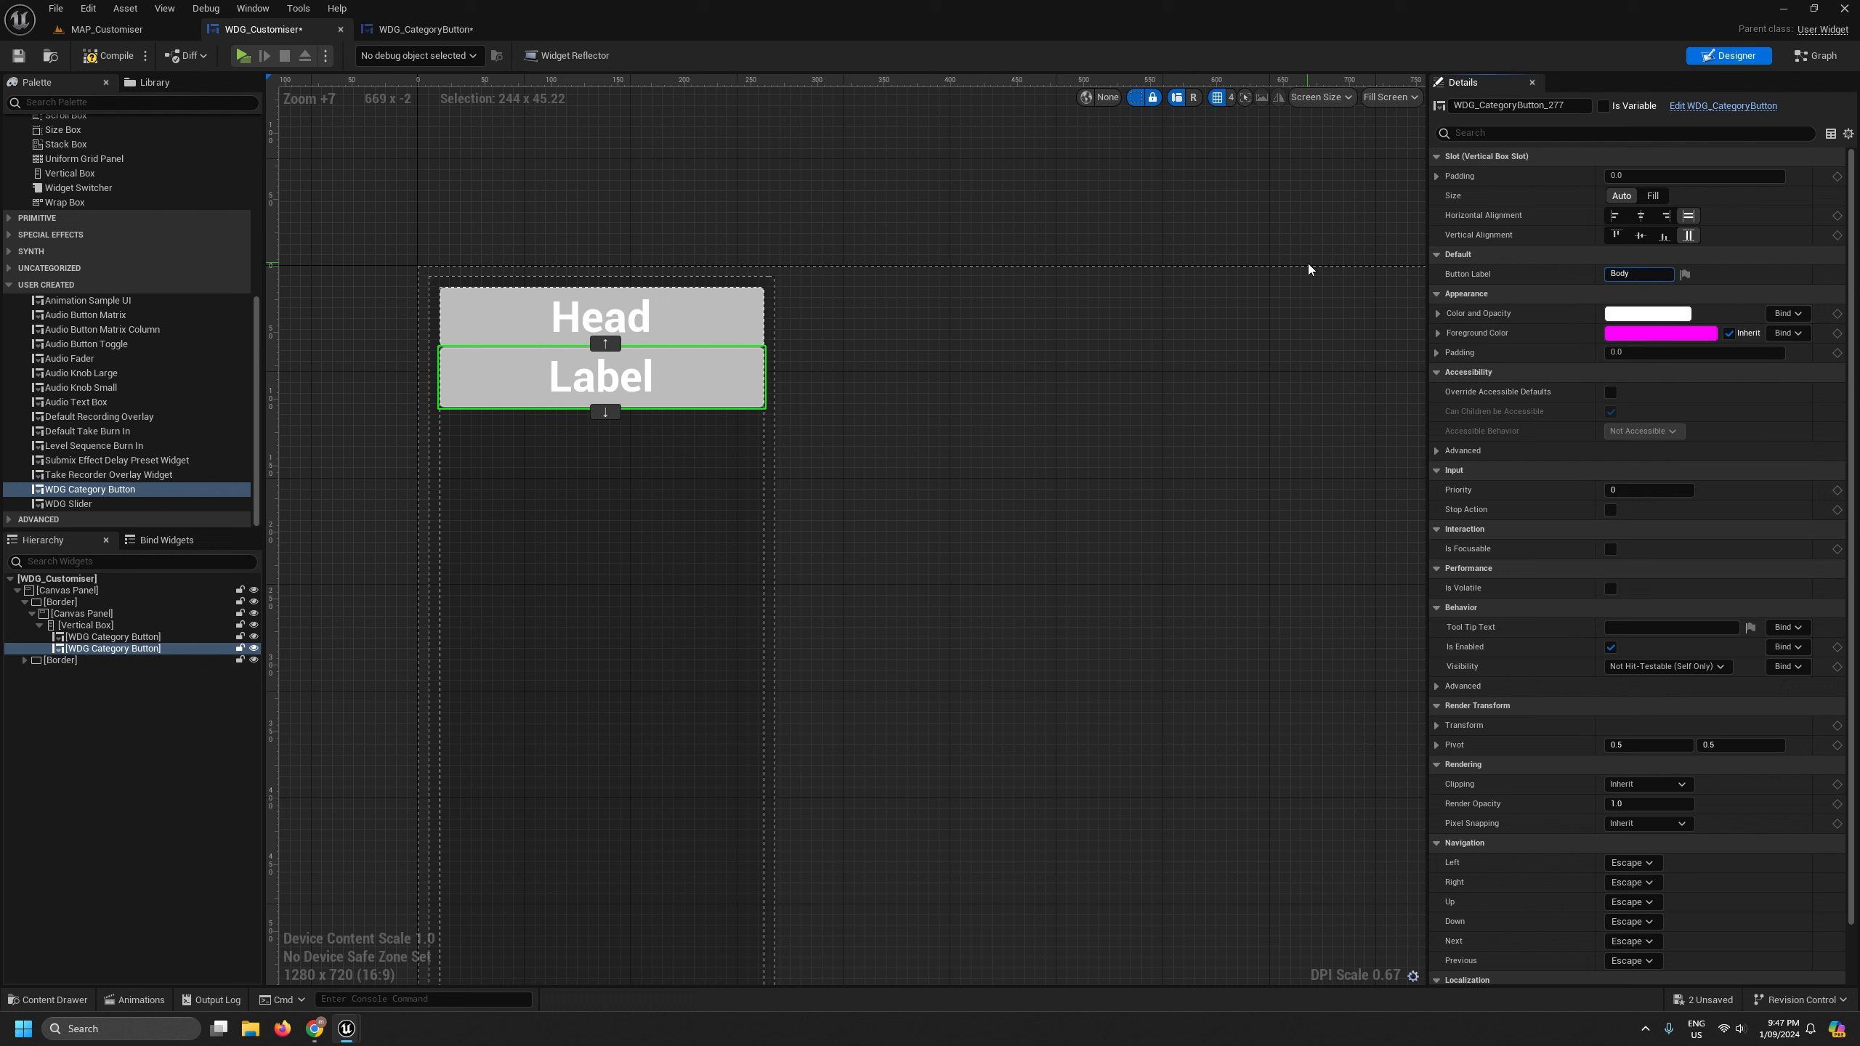
pyautogui.press('Return')
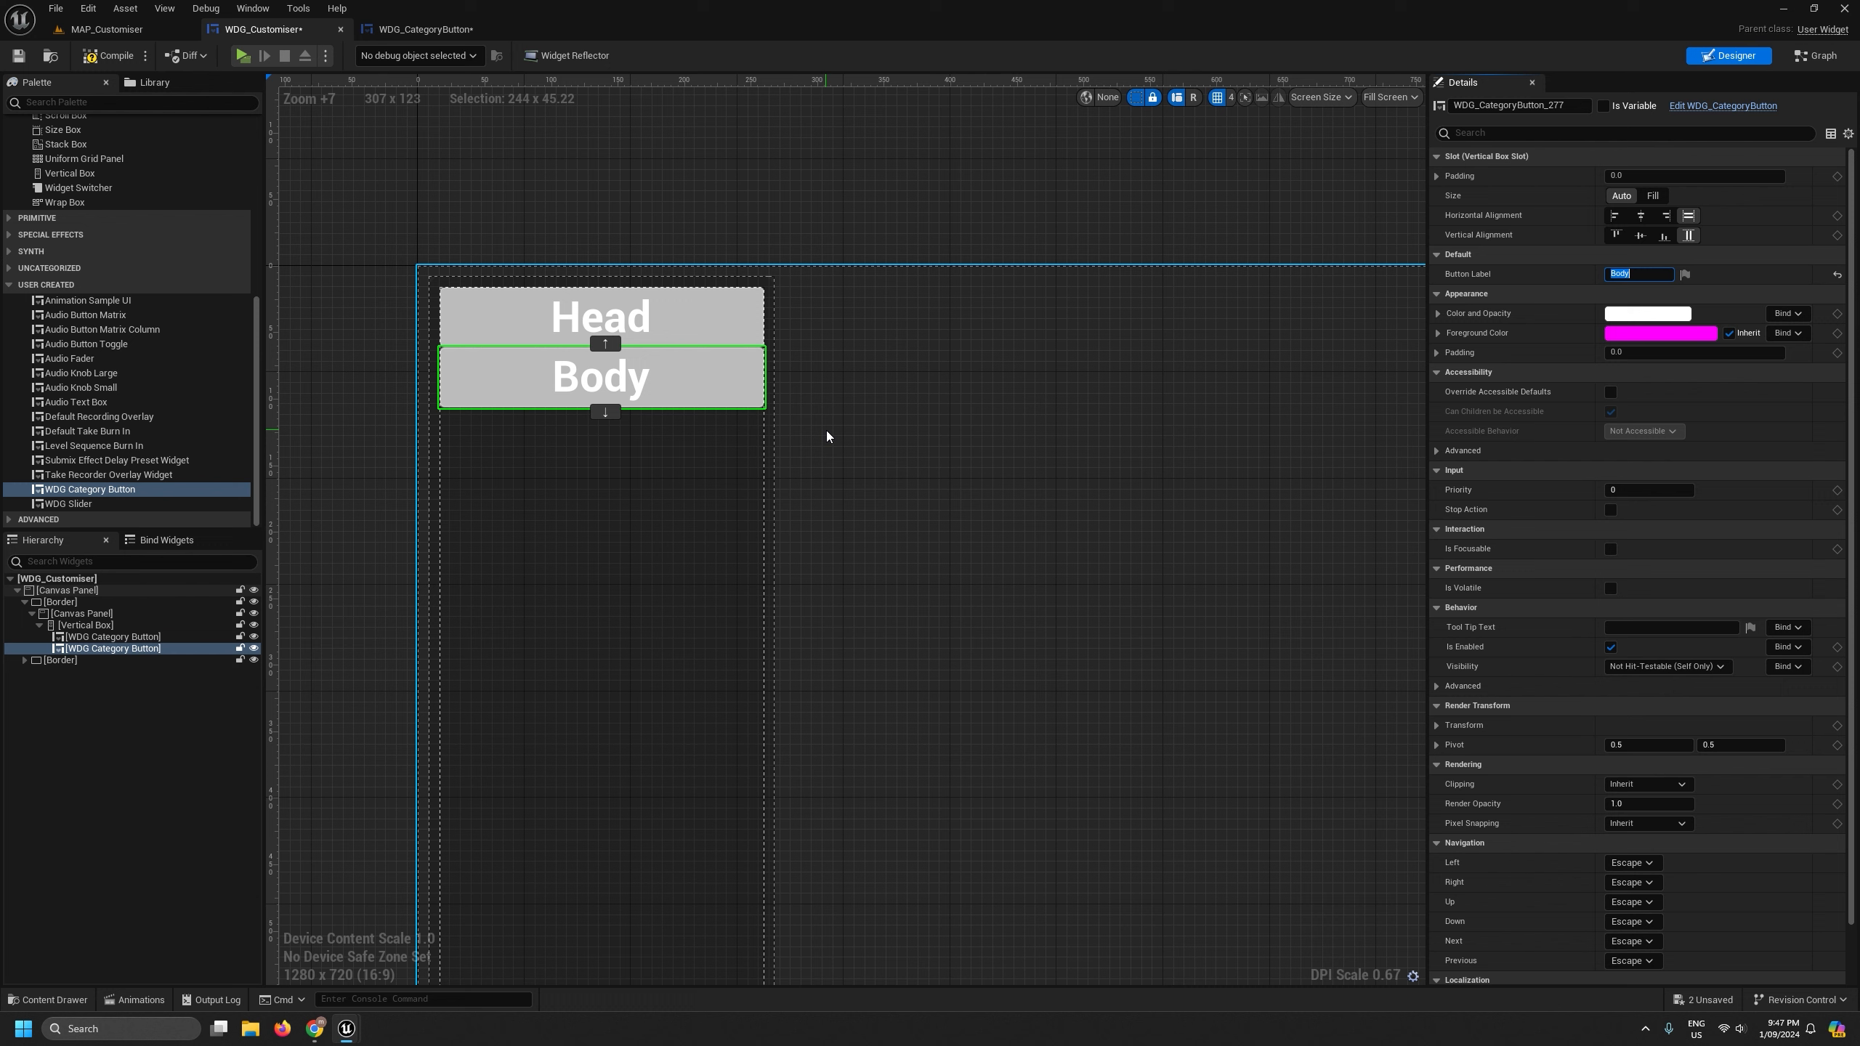
# - Set the Head button's bottom slot padding to 8
pyautogui.click(687, 328)
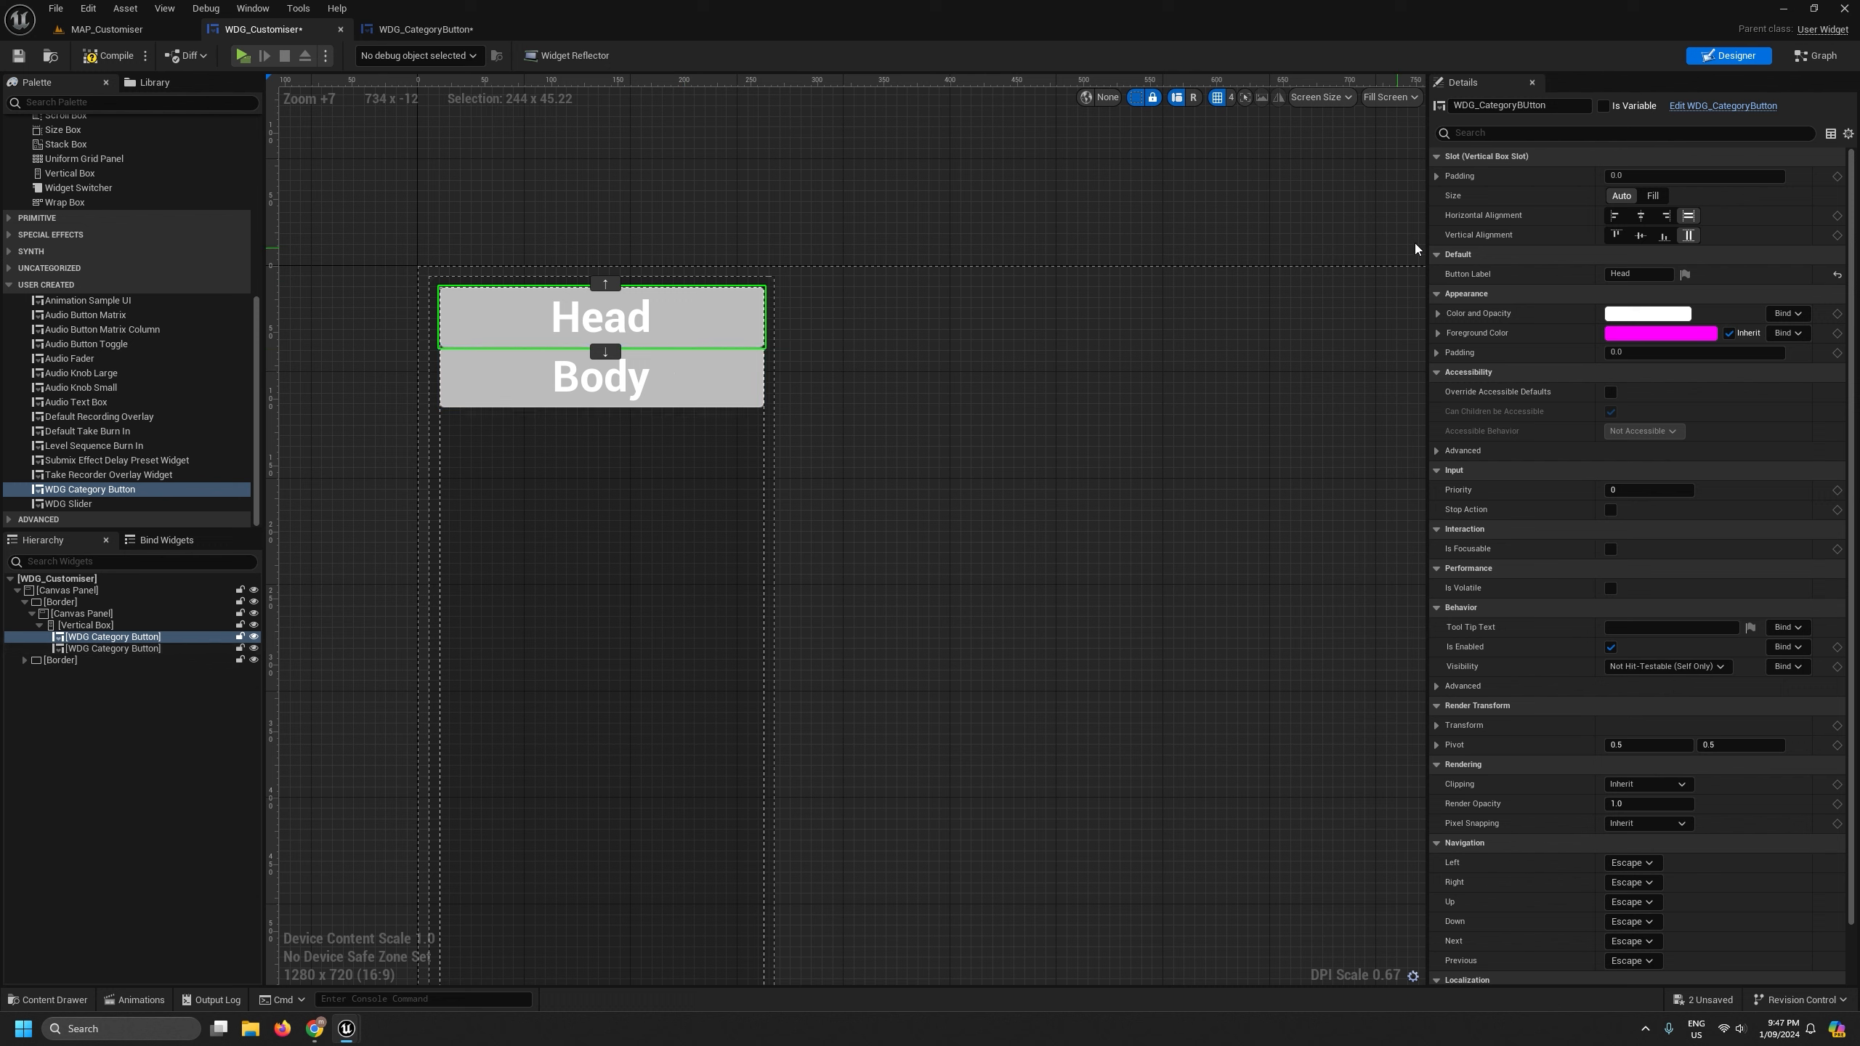
pyautogui.click(1435, 177)
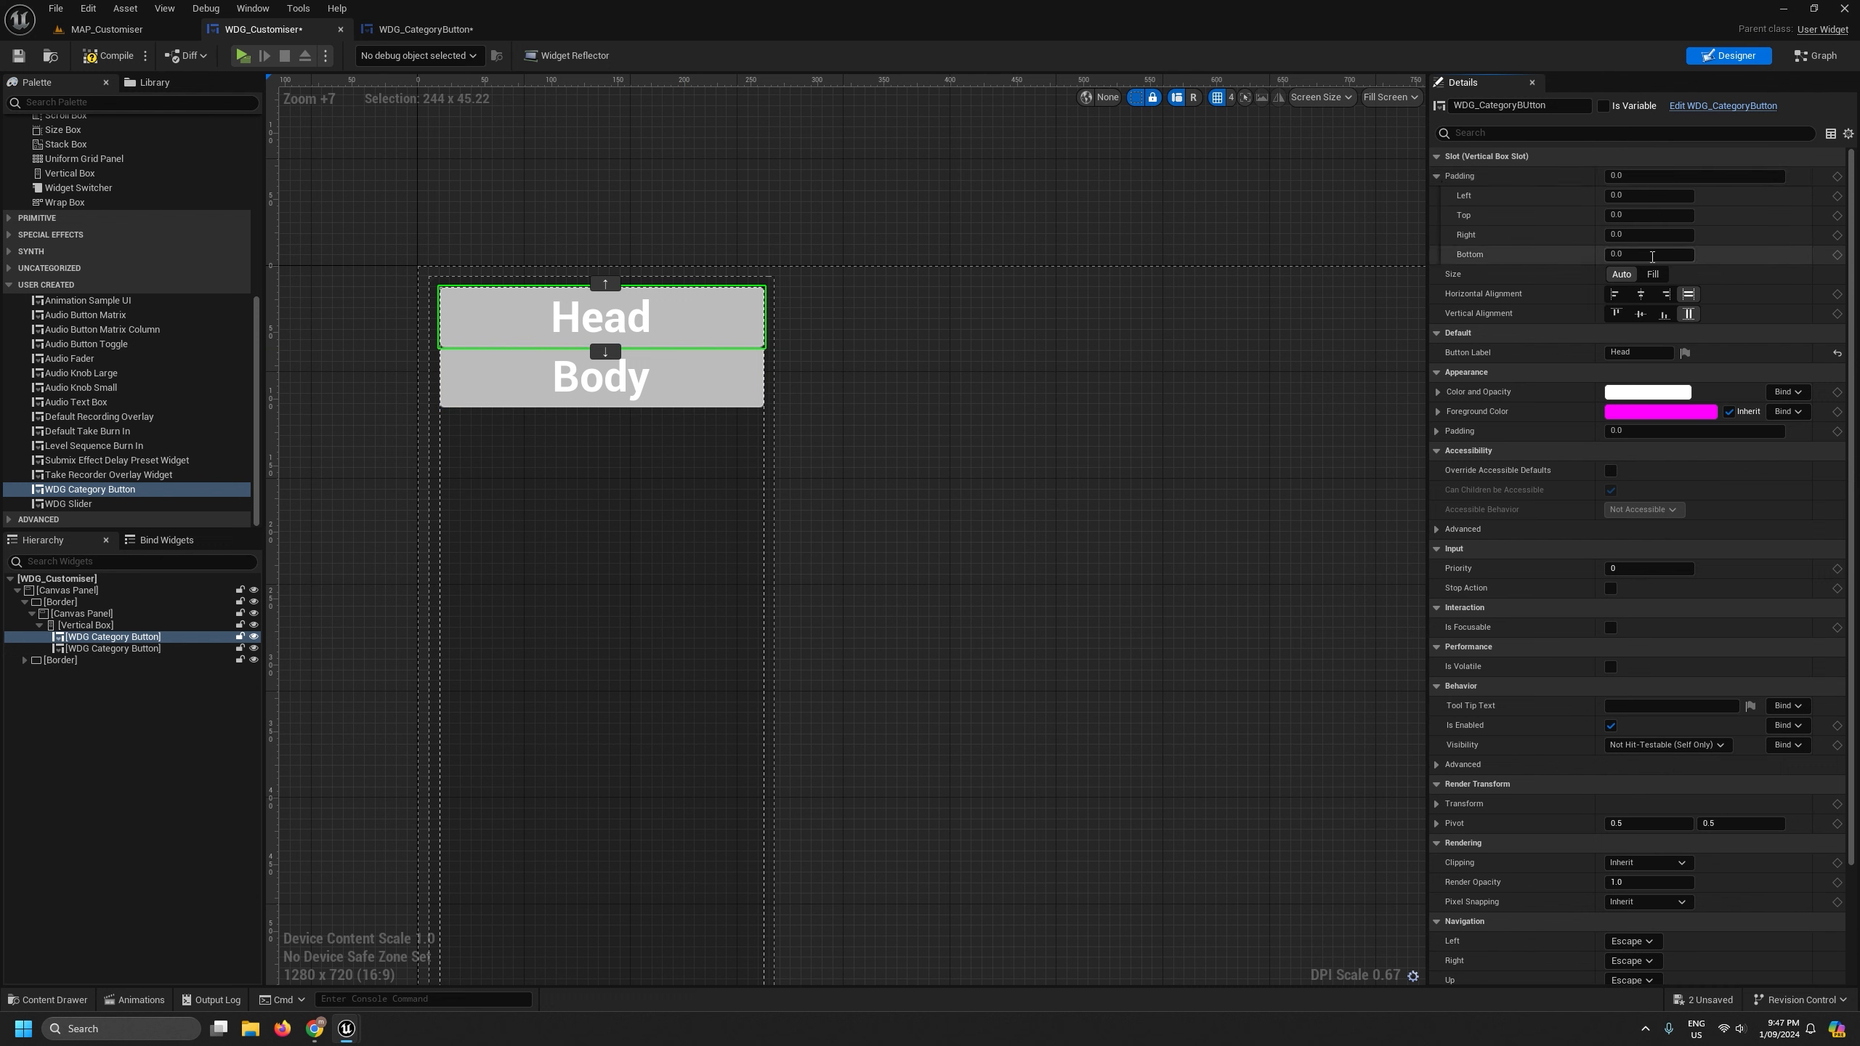
pyautogui.click(1652, 255)
pyautogui.write('8')
pyautogui.press('Return')
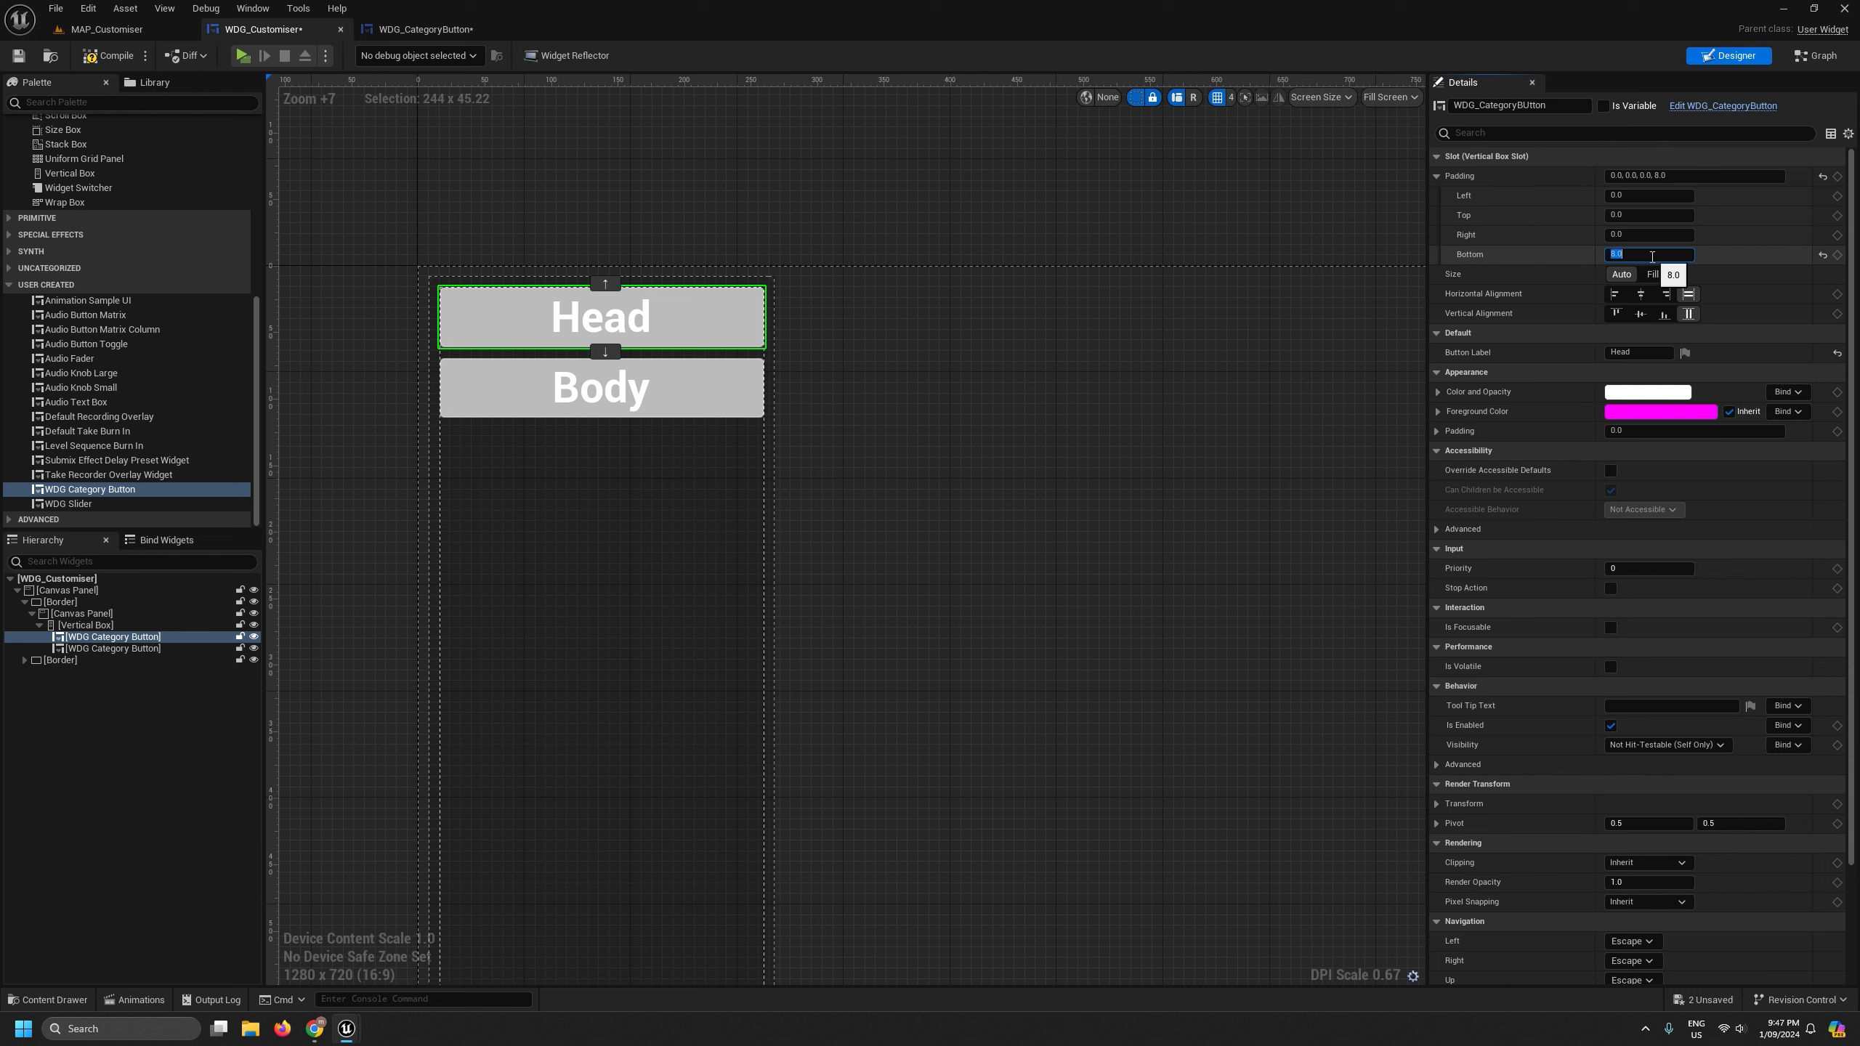
# - Set the Body button's bottom slot padding to 8, and compile and save WDG_Customiser
pyautogui.click(693, 396)
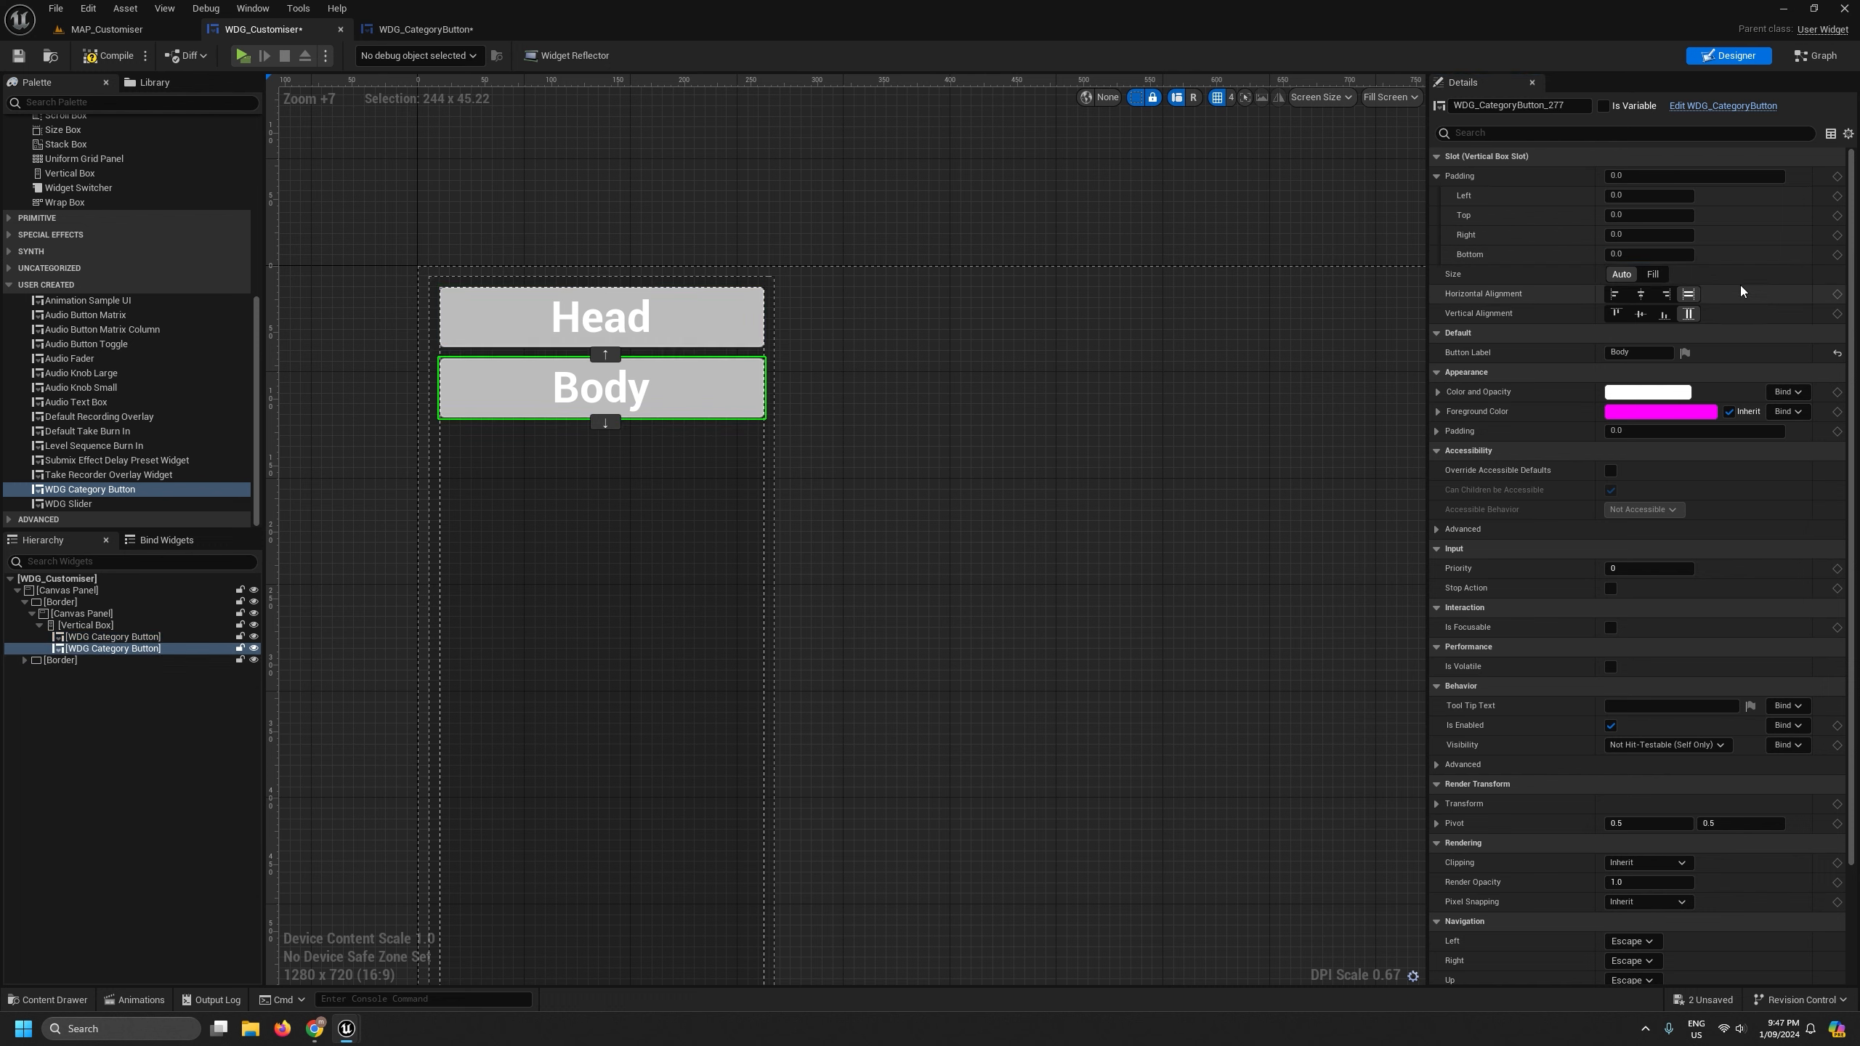
pyautogui.click(1652, 255)
pyautogui.write('8')
pyautogui.press('Return')
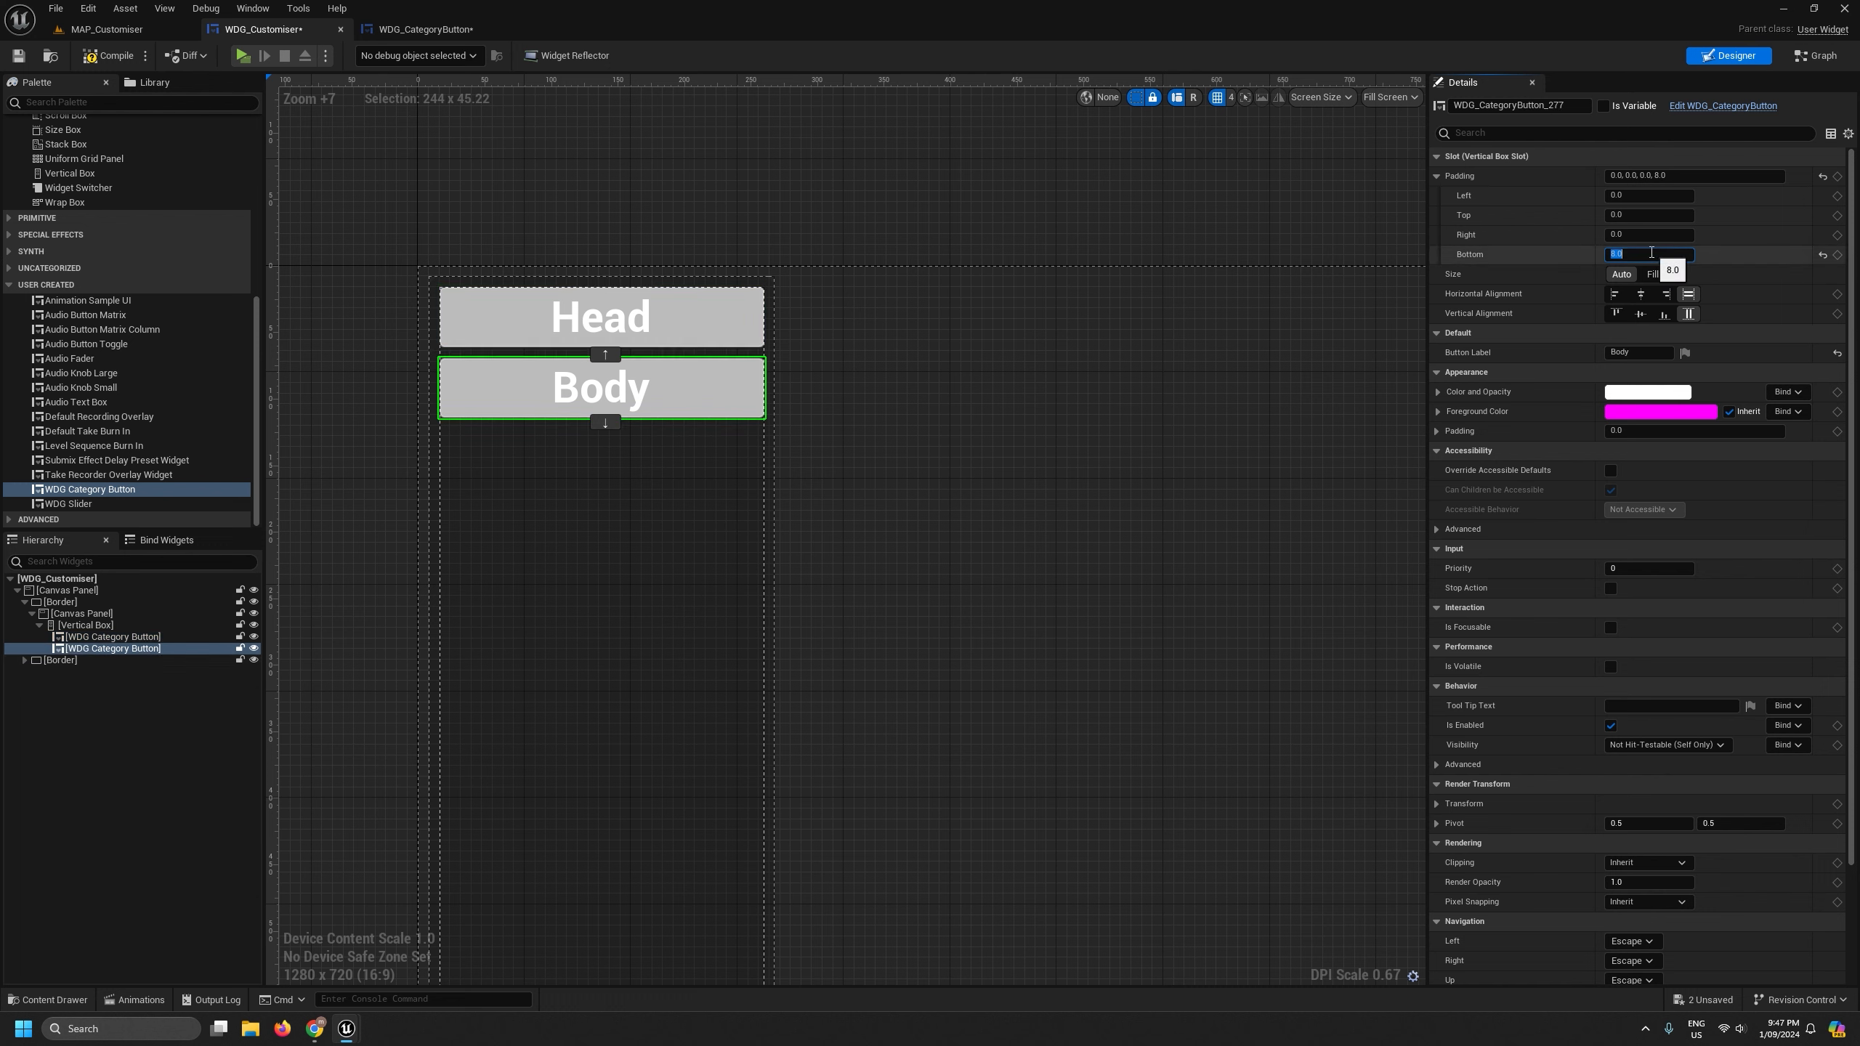
pyautogui.click(111, 58)
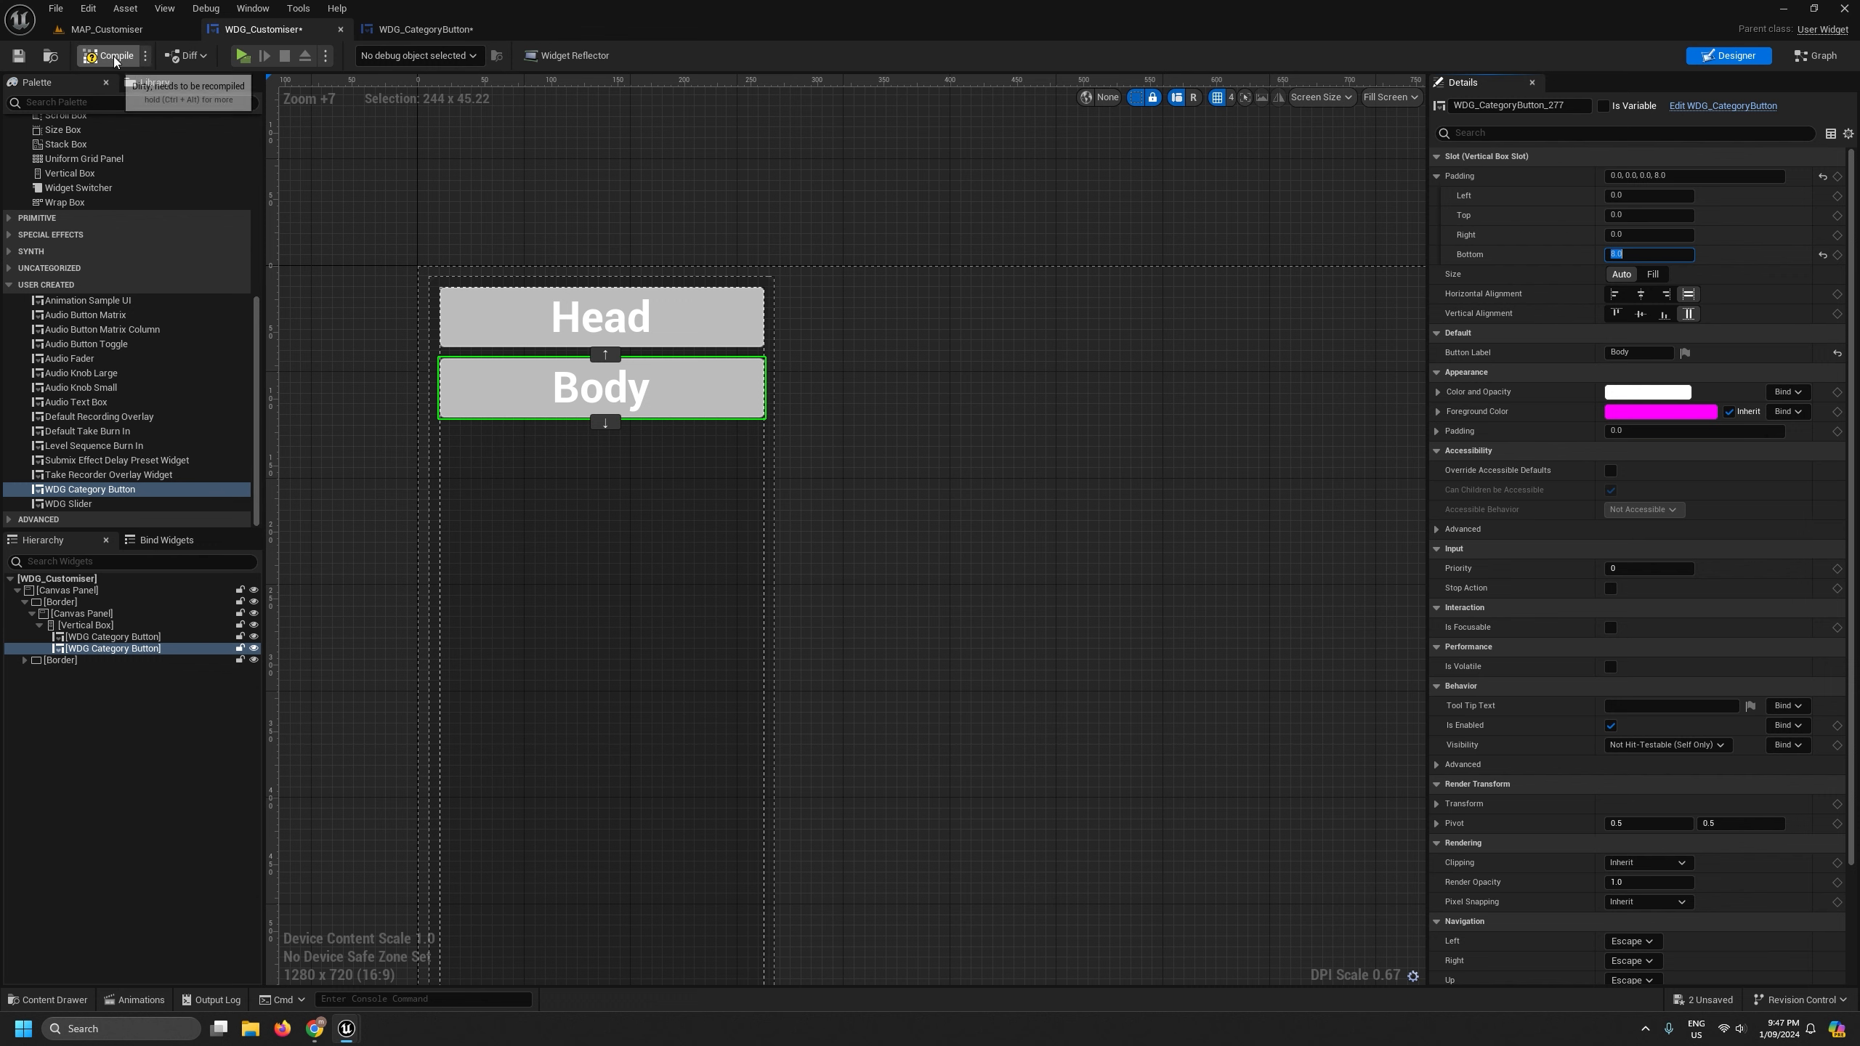
pyautogui.hotkey('ctrl', 's')
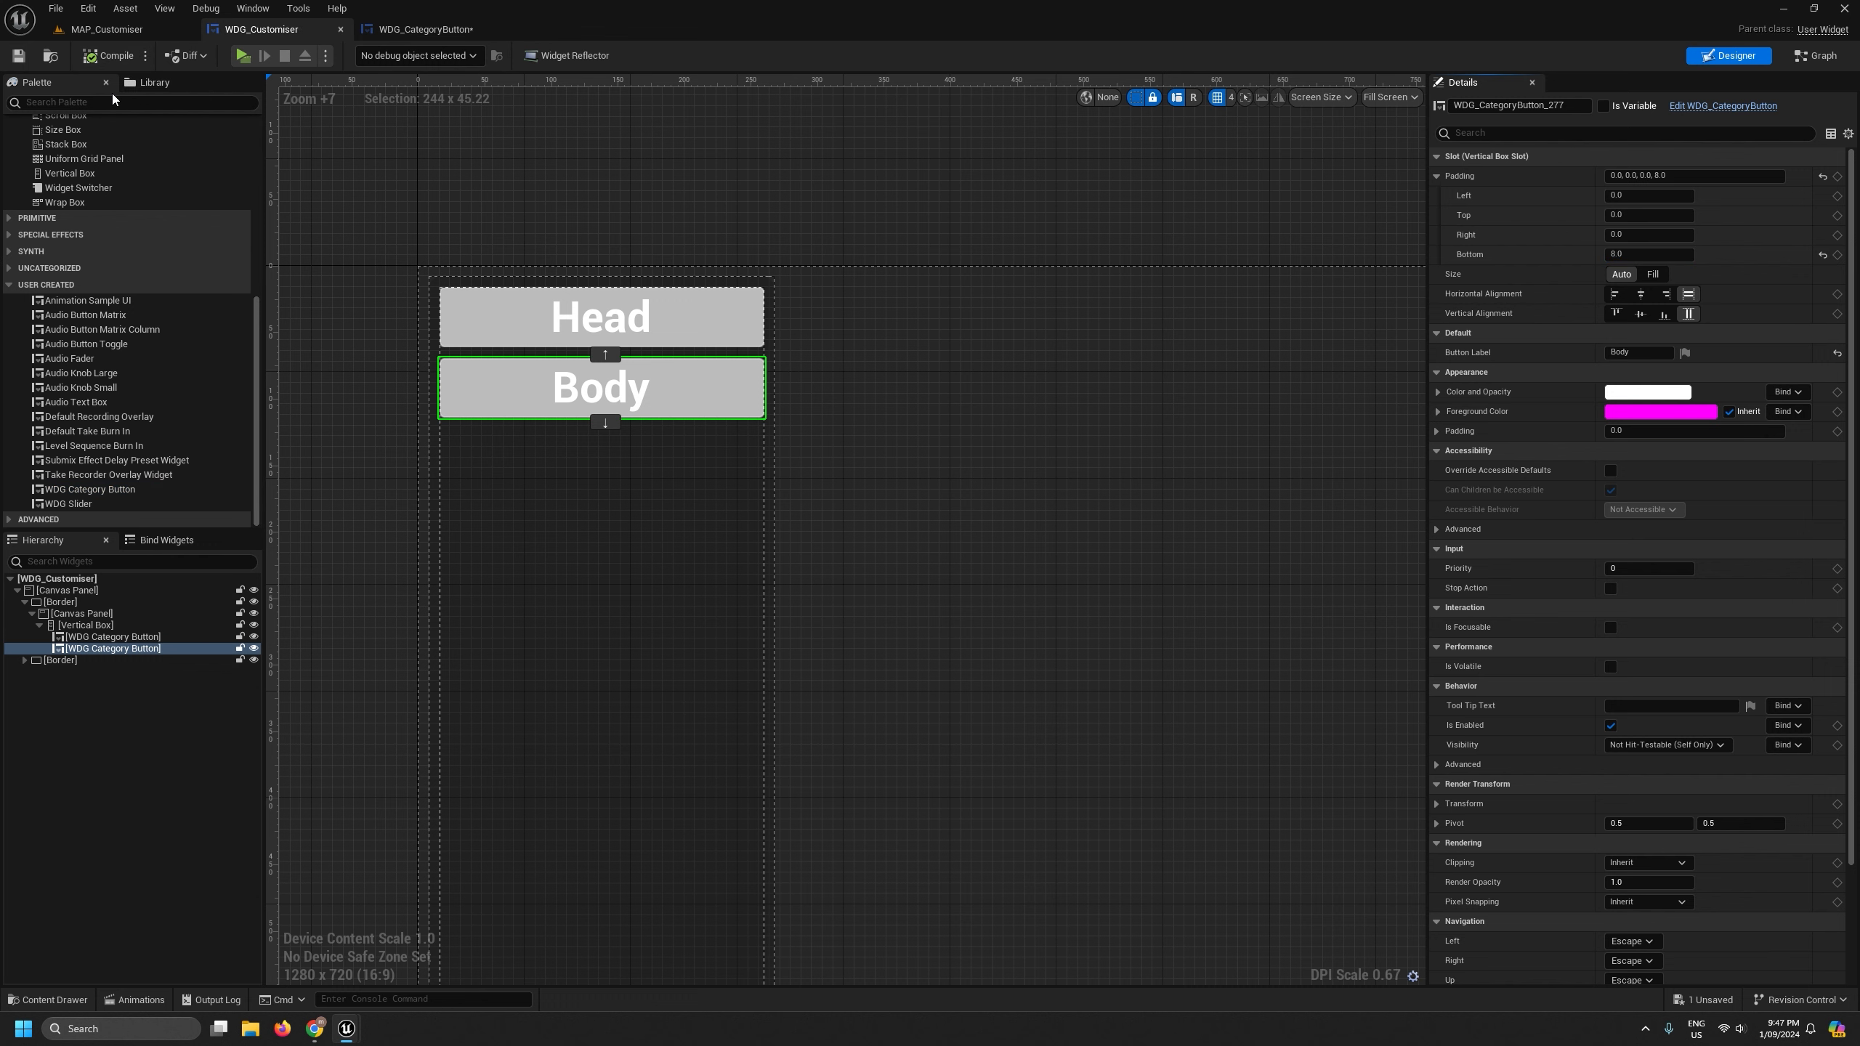
# - Run the MAP_Customiser preview to check the Head and Body buttons, close it and return to WDG_Customiser
pyautogui.click(108, 34)
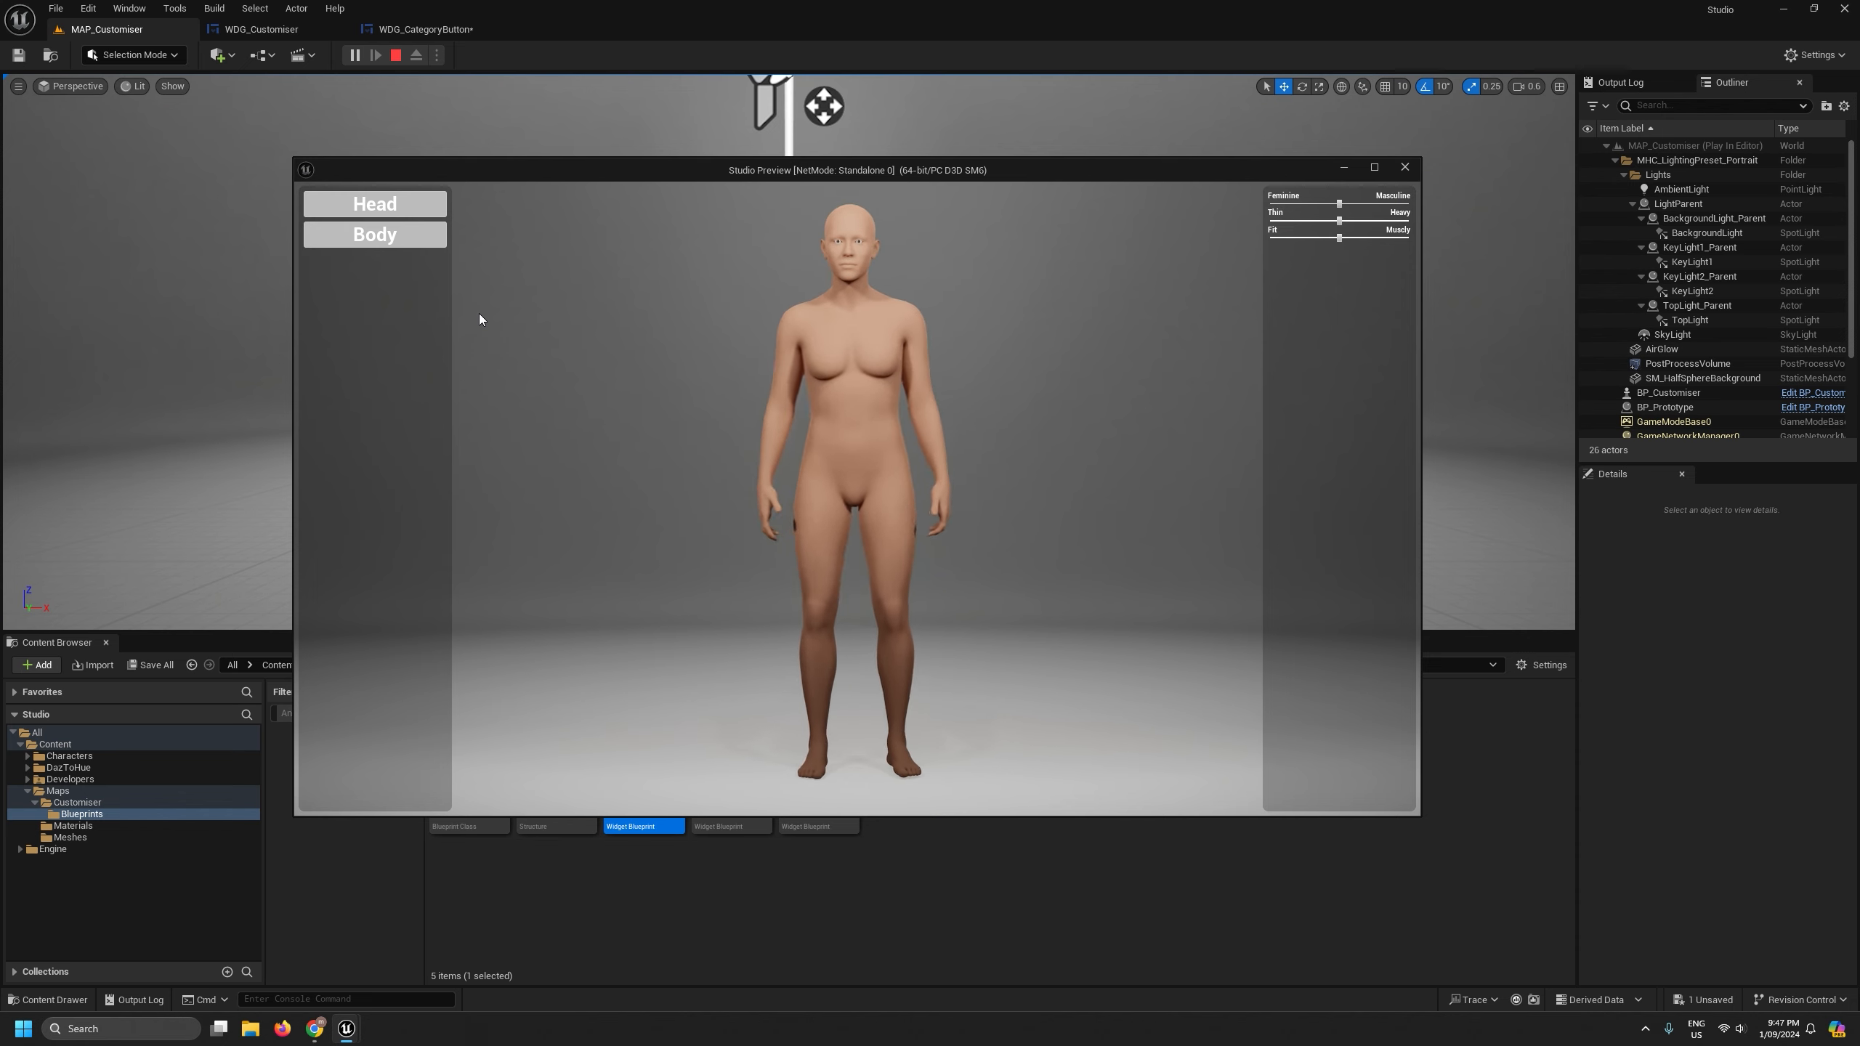
pyautogui.click(1405, 168)
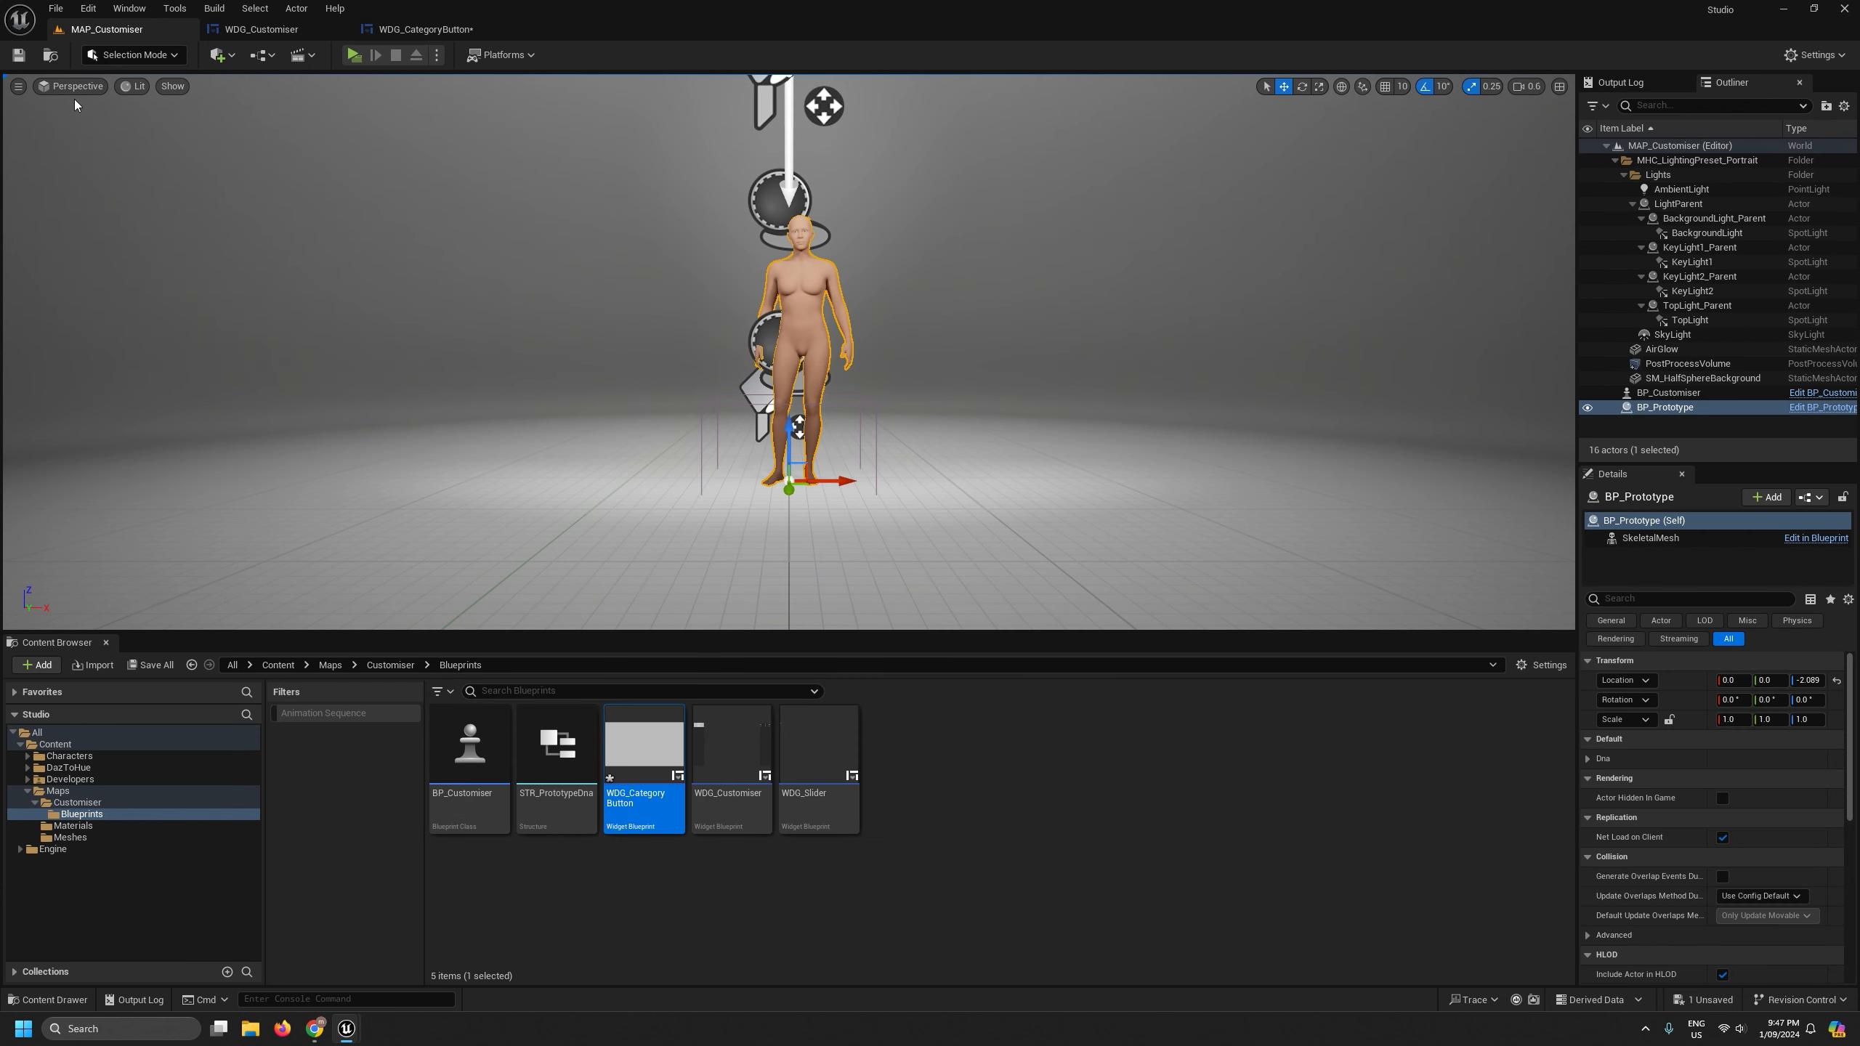
pyautogui.click(426, 29)
pyautogui.click(293, 29)
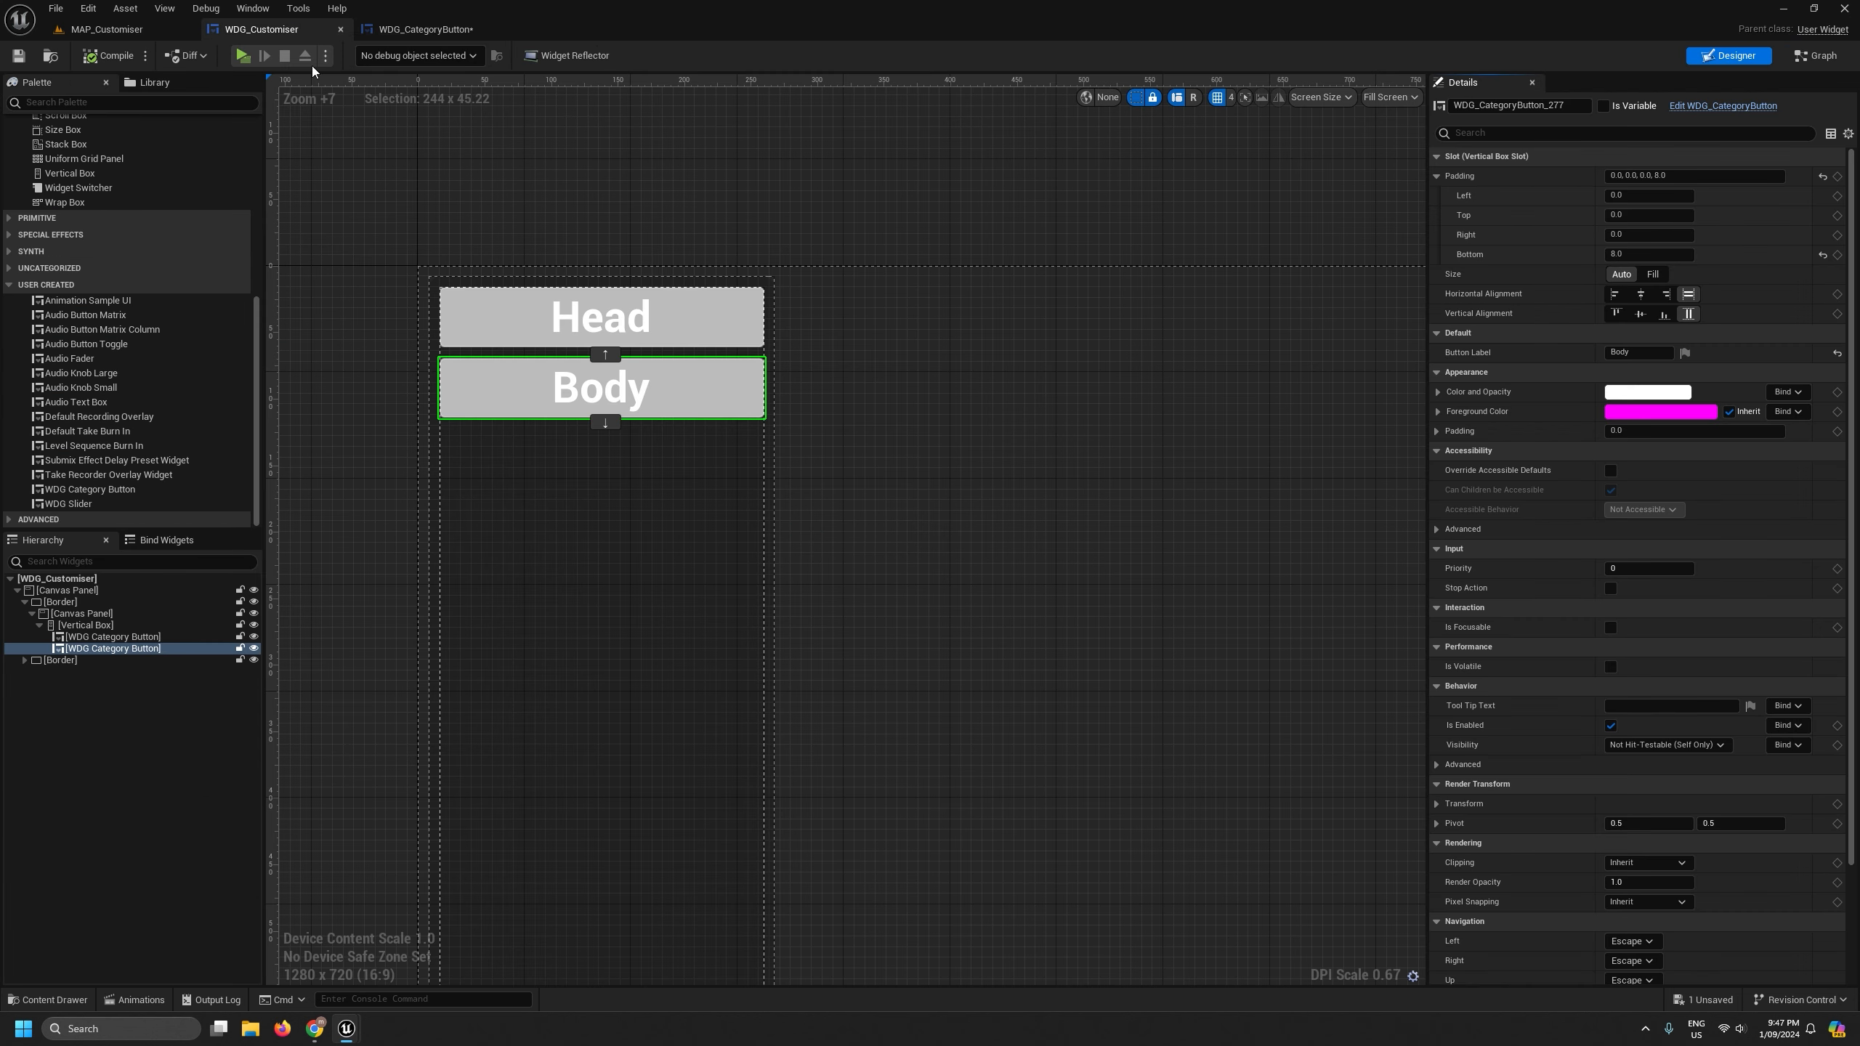
# - Rename the Head category button widget as btnCategoryHead
pyautogui.click(634, 326)
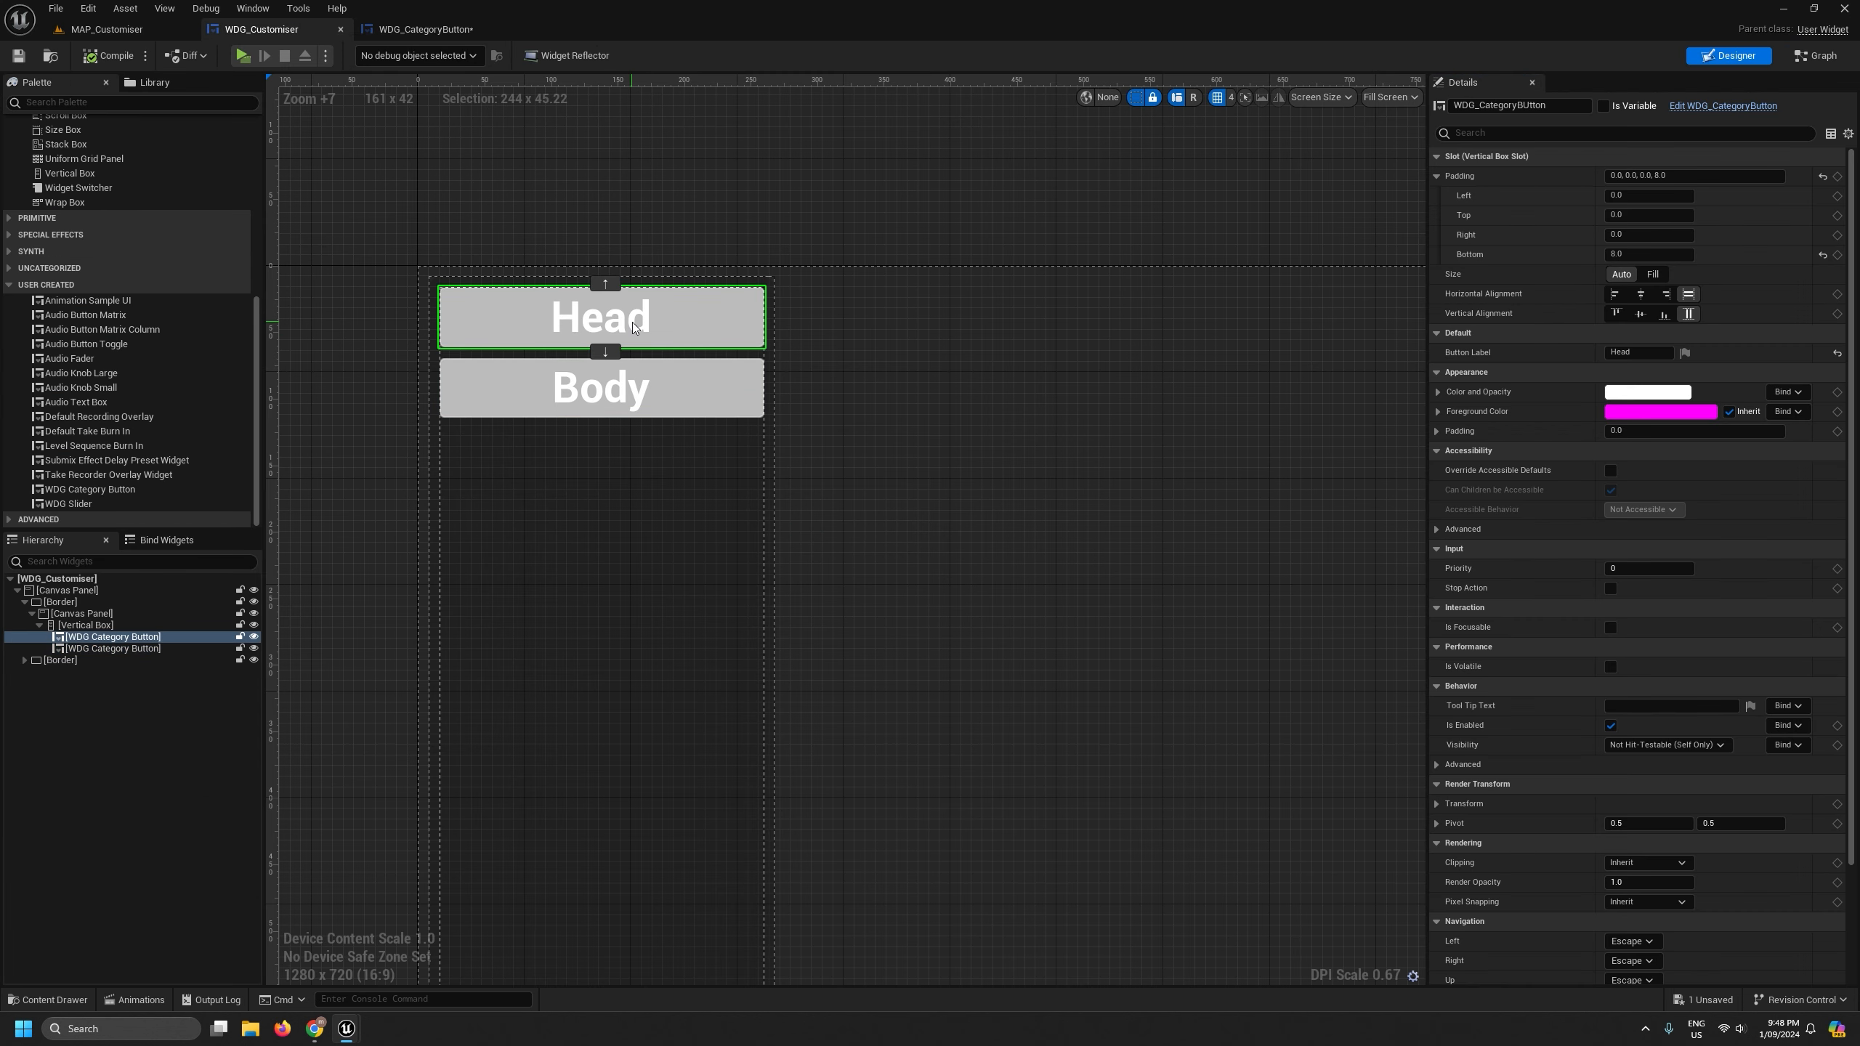
pyautogui.click(622, 385)
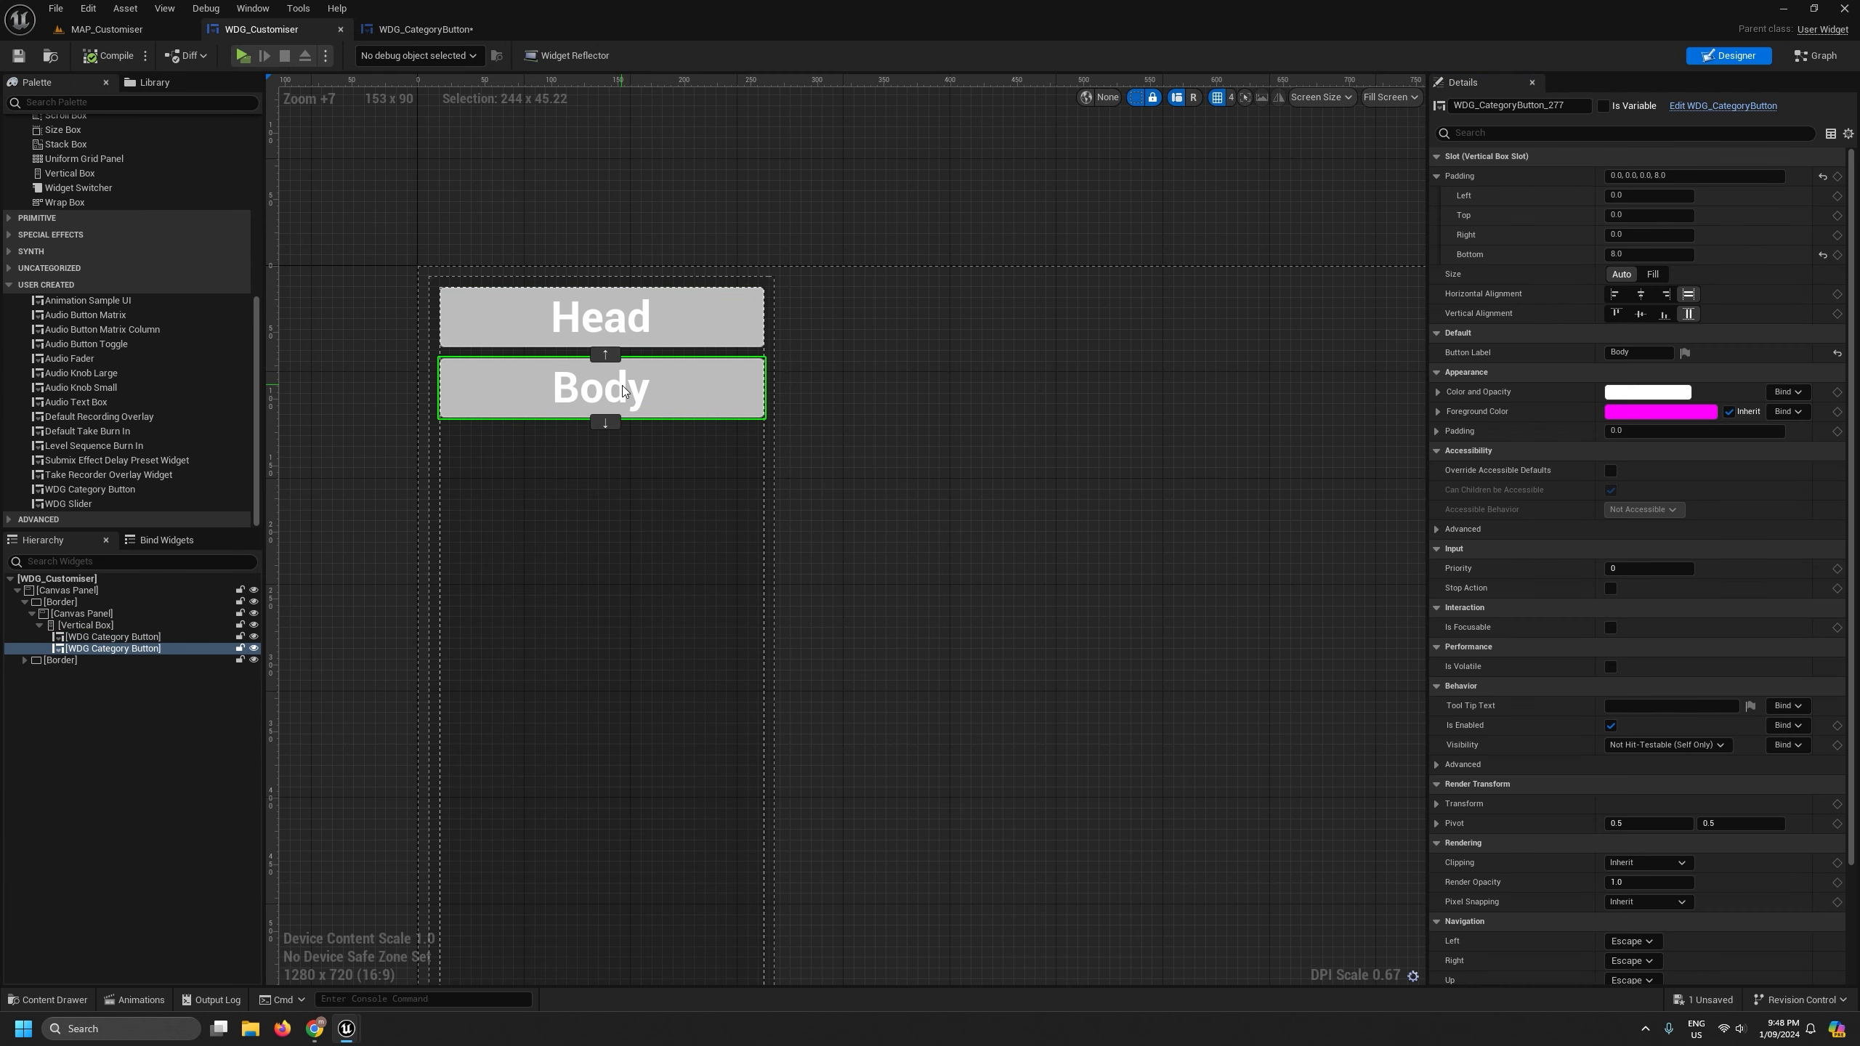
pyautogui.click(619, 323)
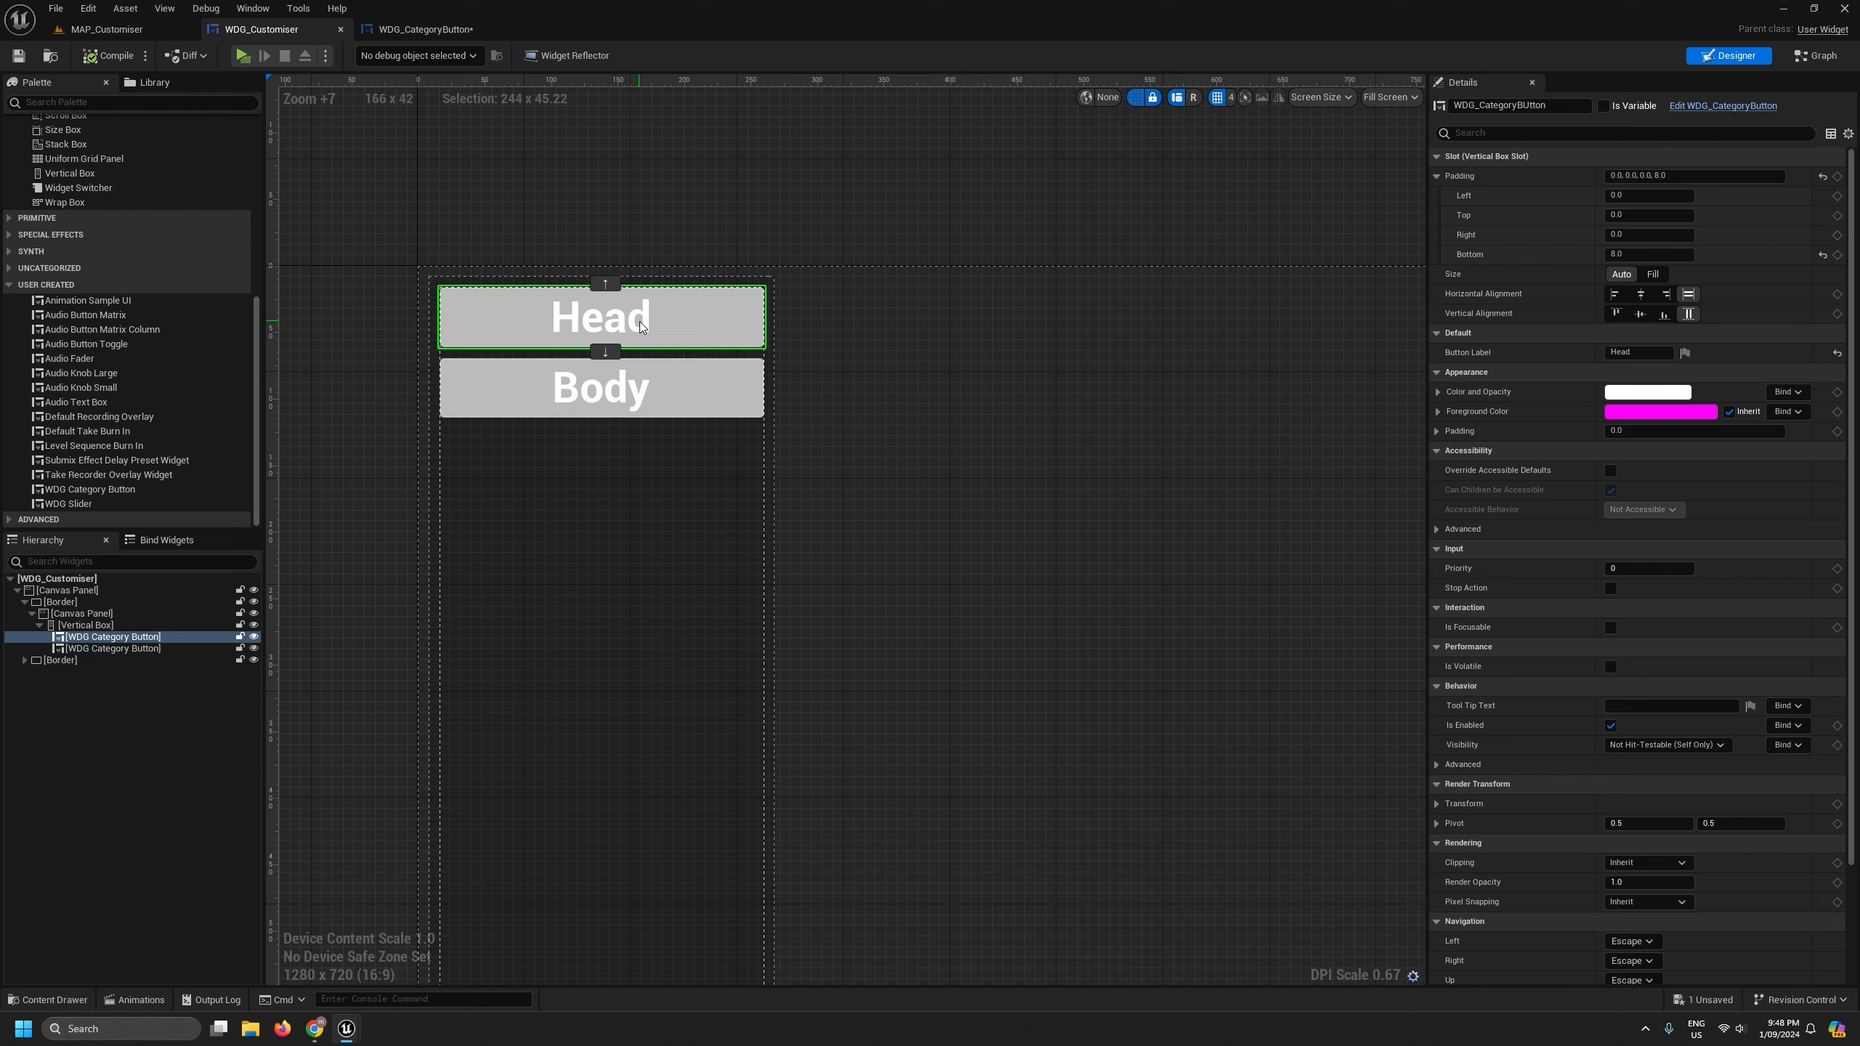
pyautogui.click(1561, 104)
pyautogui.write('btnCategoryHead')
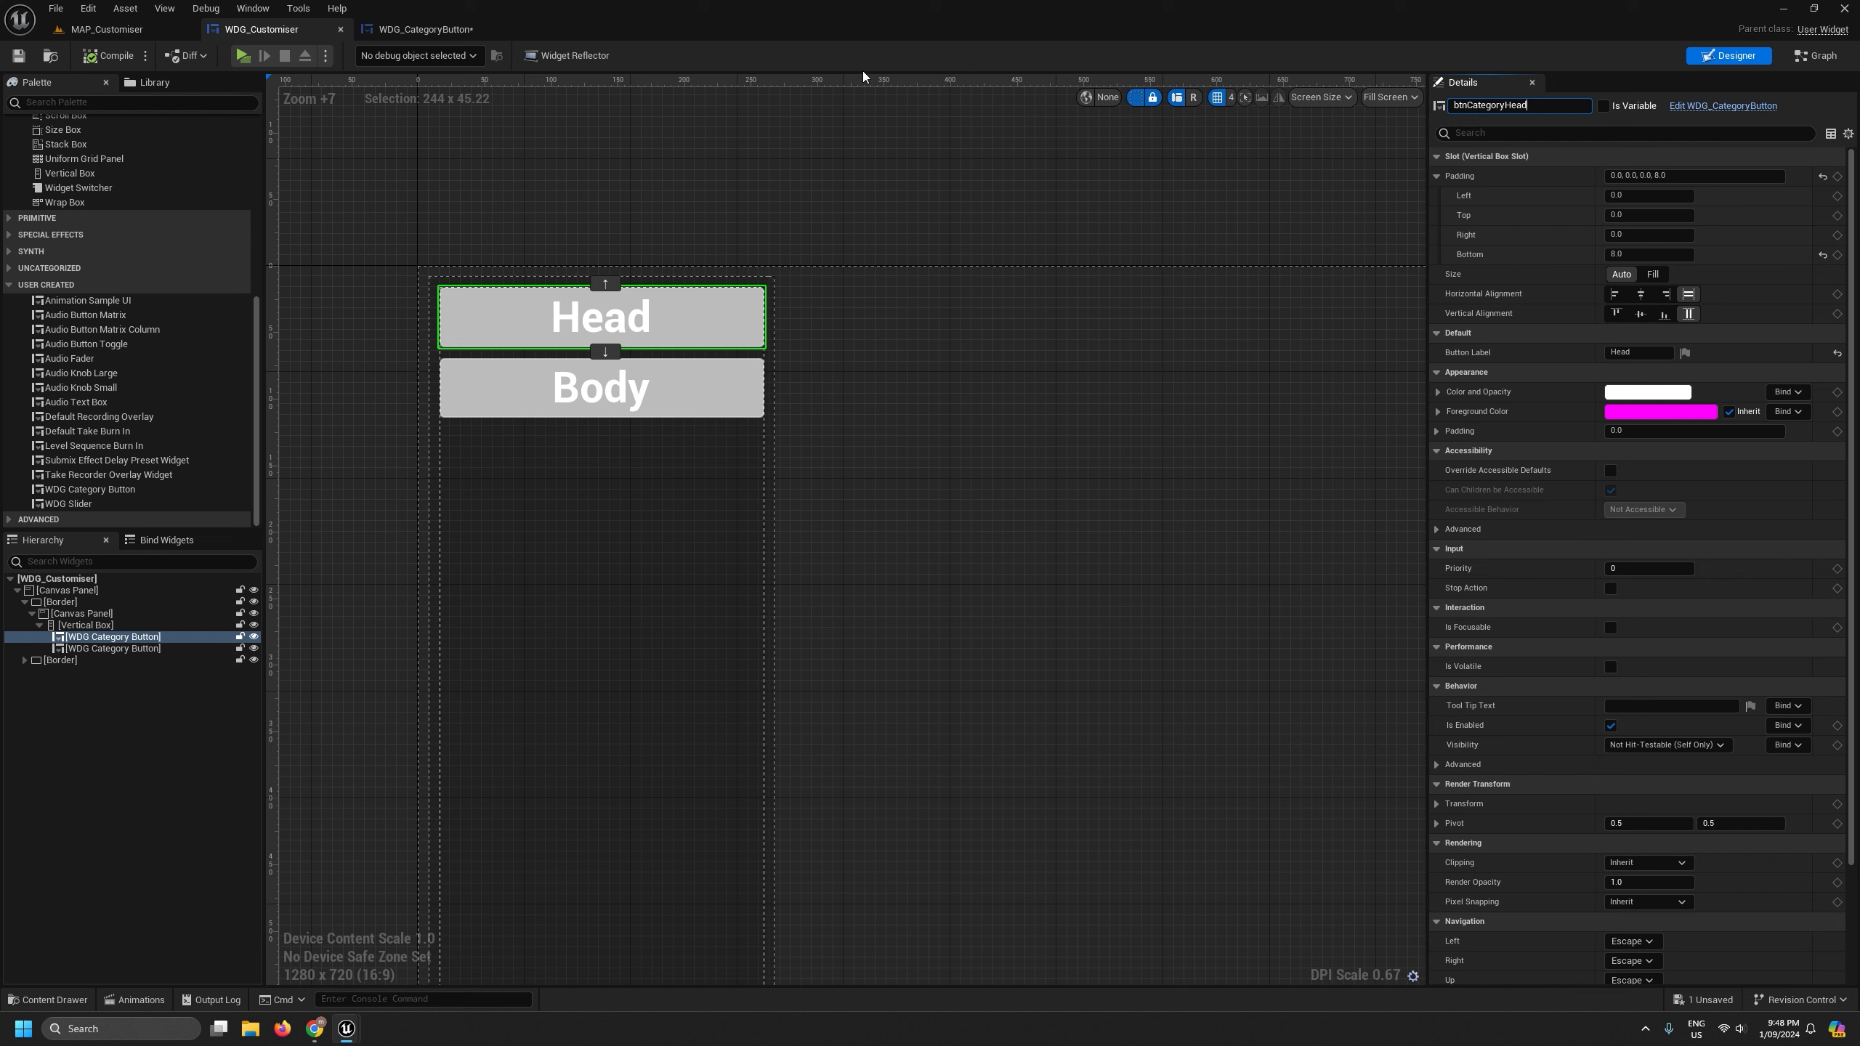
pyautogui.press('Return')
# - Rename the Body category button widget as btnCategoryBody, reusing the Head button's copied widget name
pyautogui.click(1508, 106)
pyautogui.hotkey('ctrl', 'c')
pyautogui.click(600, 388)
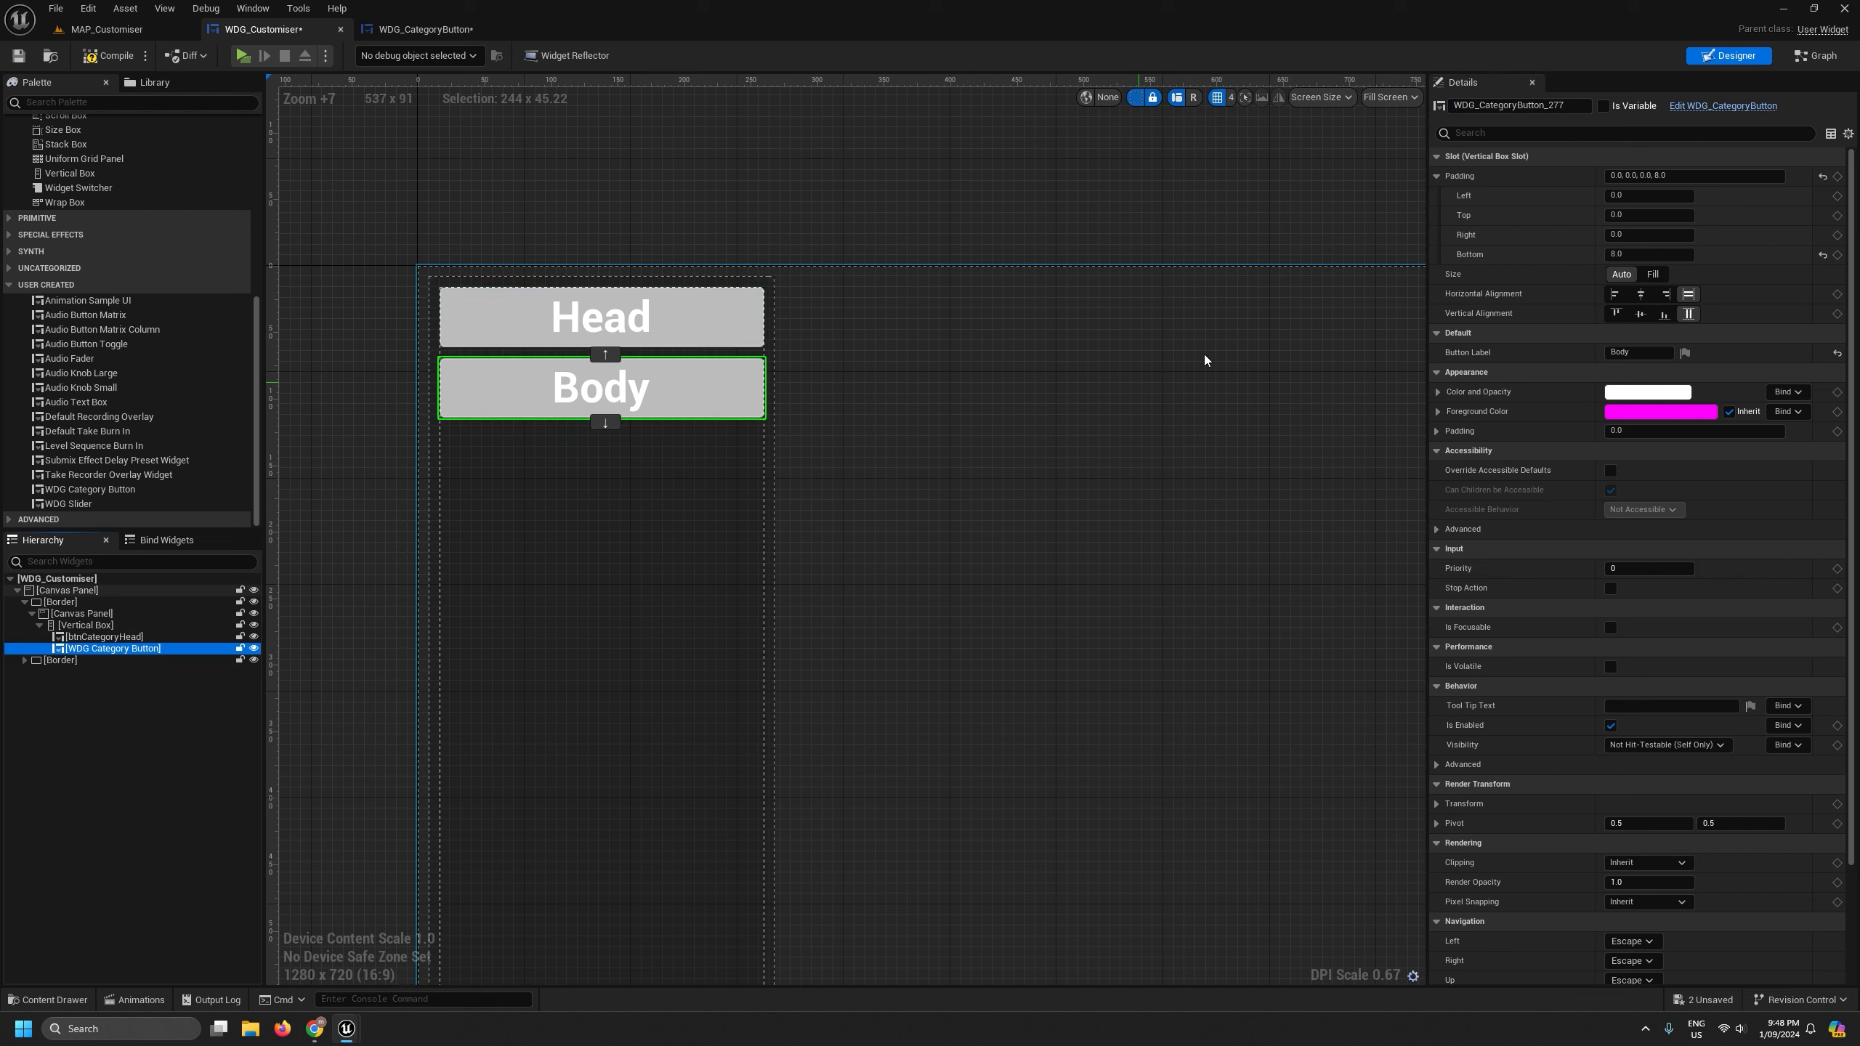
pyautogui.click(1501, 106)
pyautogui.hotkey('ctrl', 'v')
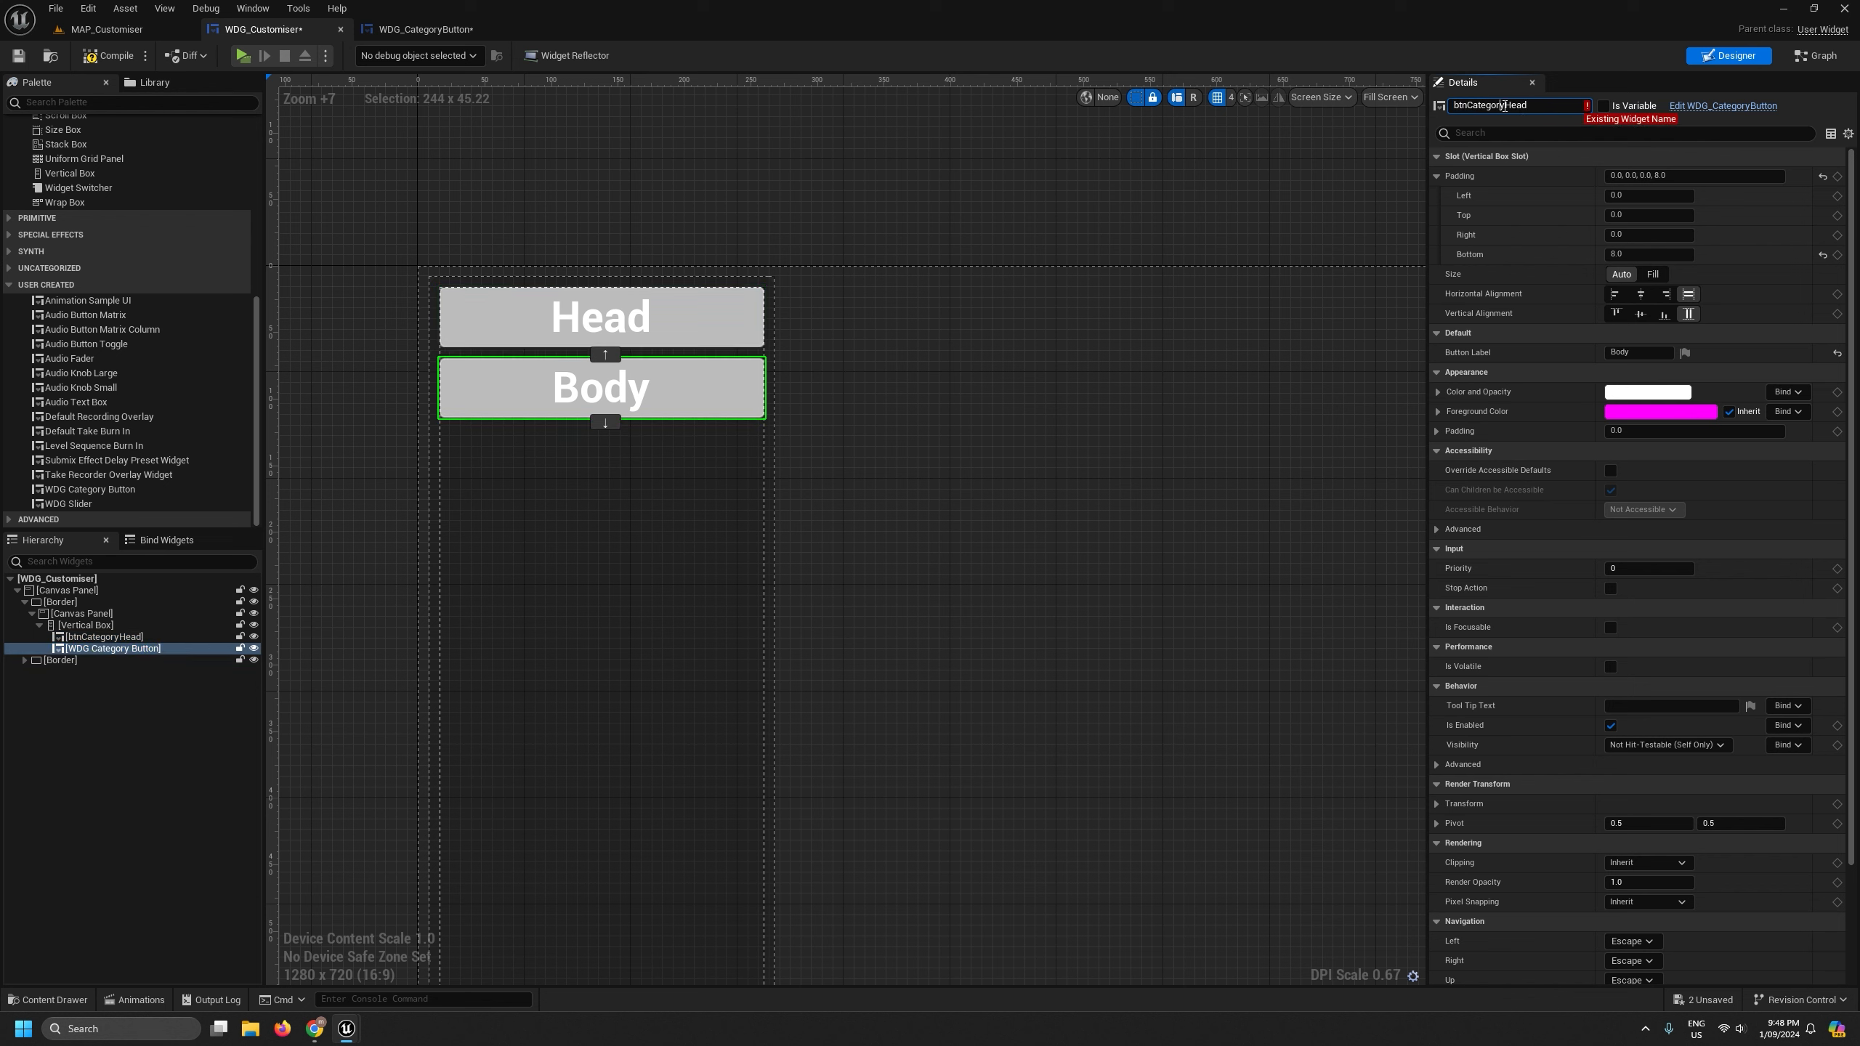
pyautogui.moveTo(1504, 106); pyautogui.dragTo(1683, 121)
pyautogui.press('Right')
pyautogui.hotkey('shift', 'Left')
pyautogui.hotkey('shift', 'Left')
pyautogui.hotkey('shift', 'Left')
pyautogui.press('BackSpace')
pyautogui.press('BackSpace')
pyautogui.write('Body')
pyautogui.press('Return')
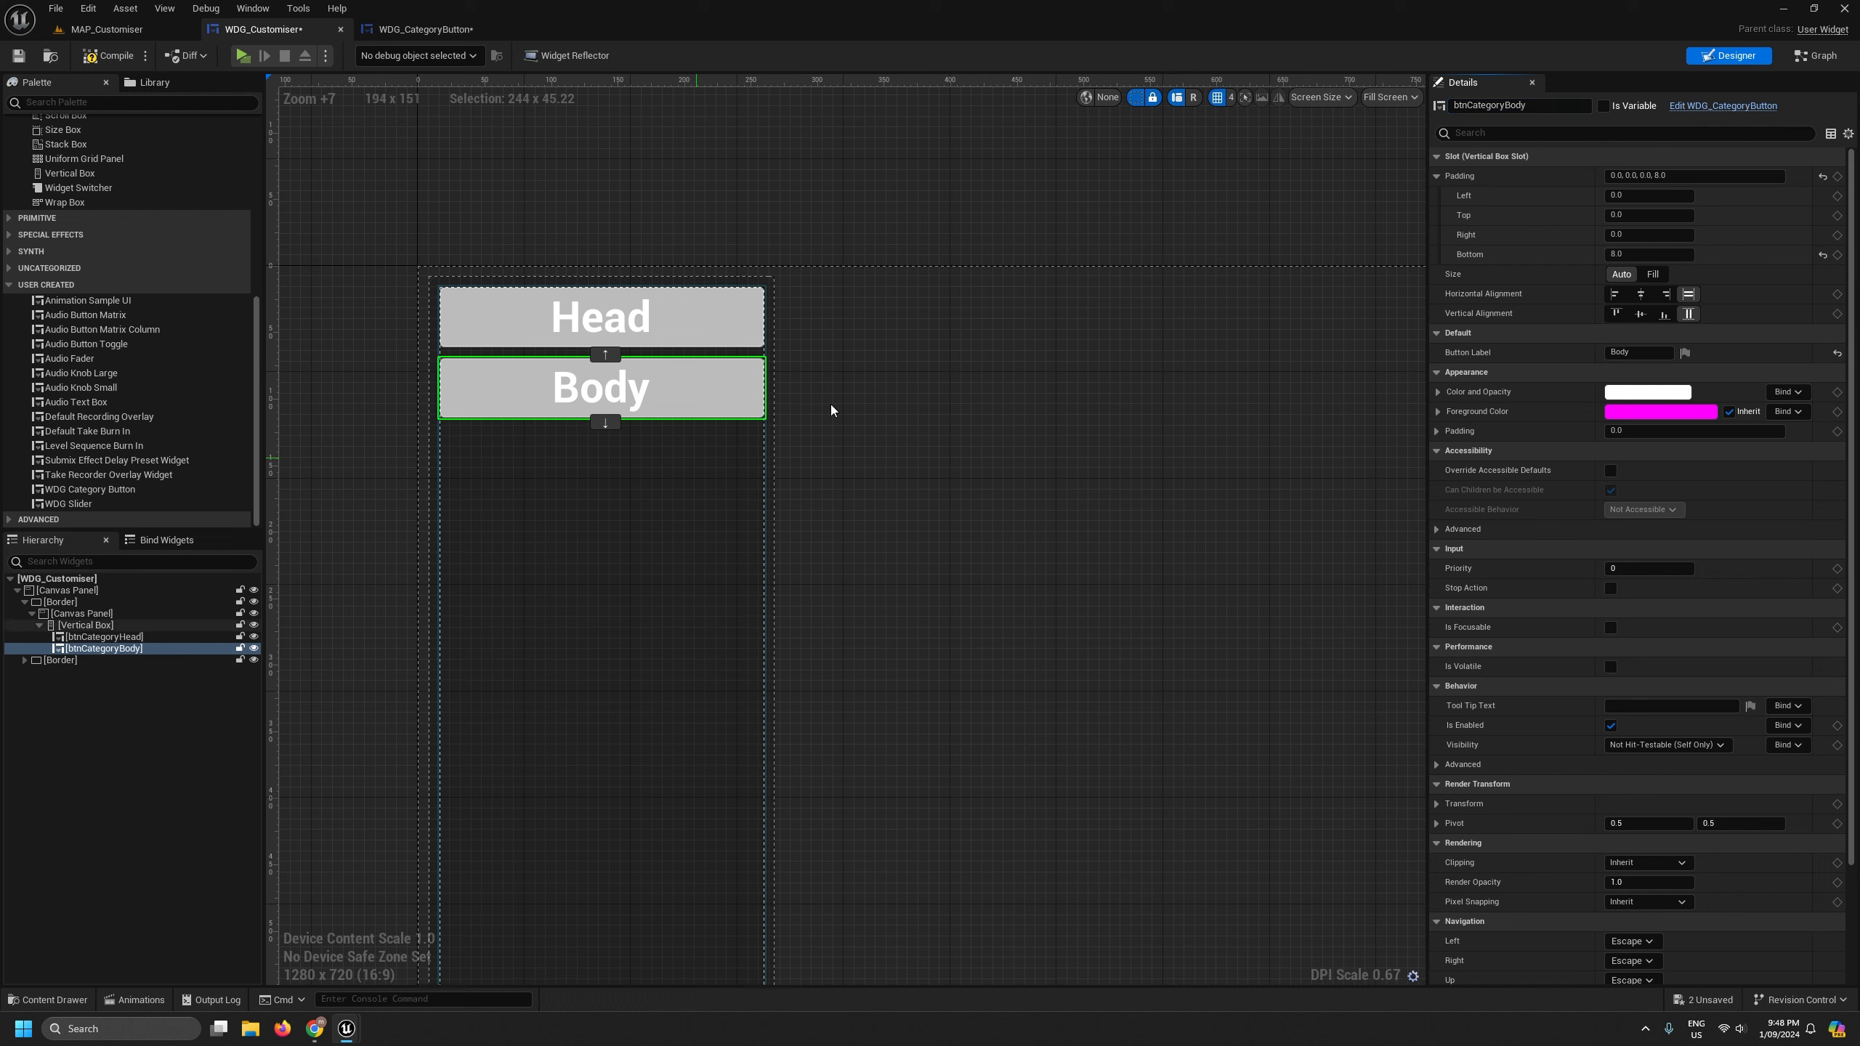
# - Enable Is Variable for both btnCategoryBody and btnCategoryHead
pyautogui.click(601, 317)
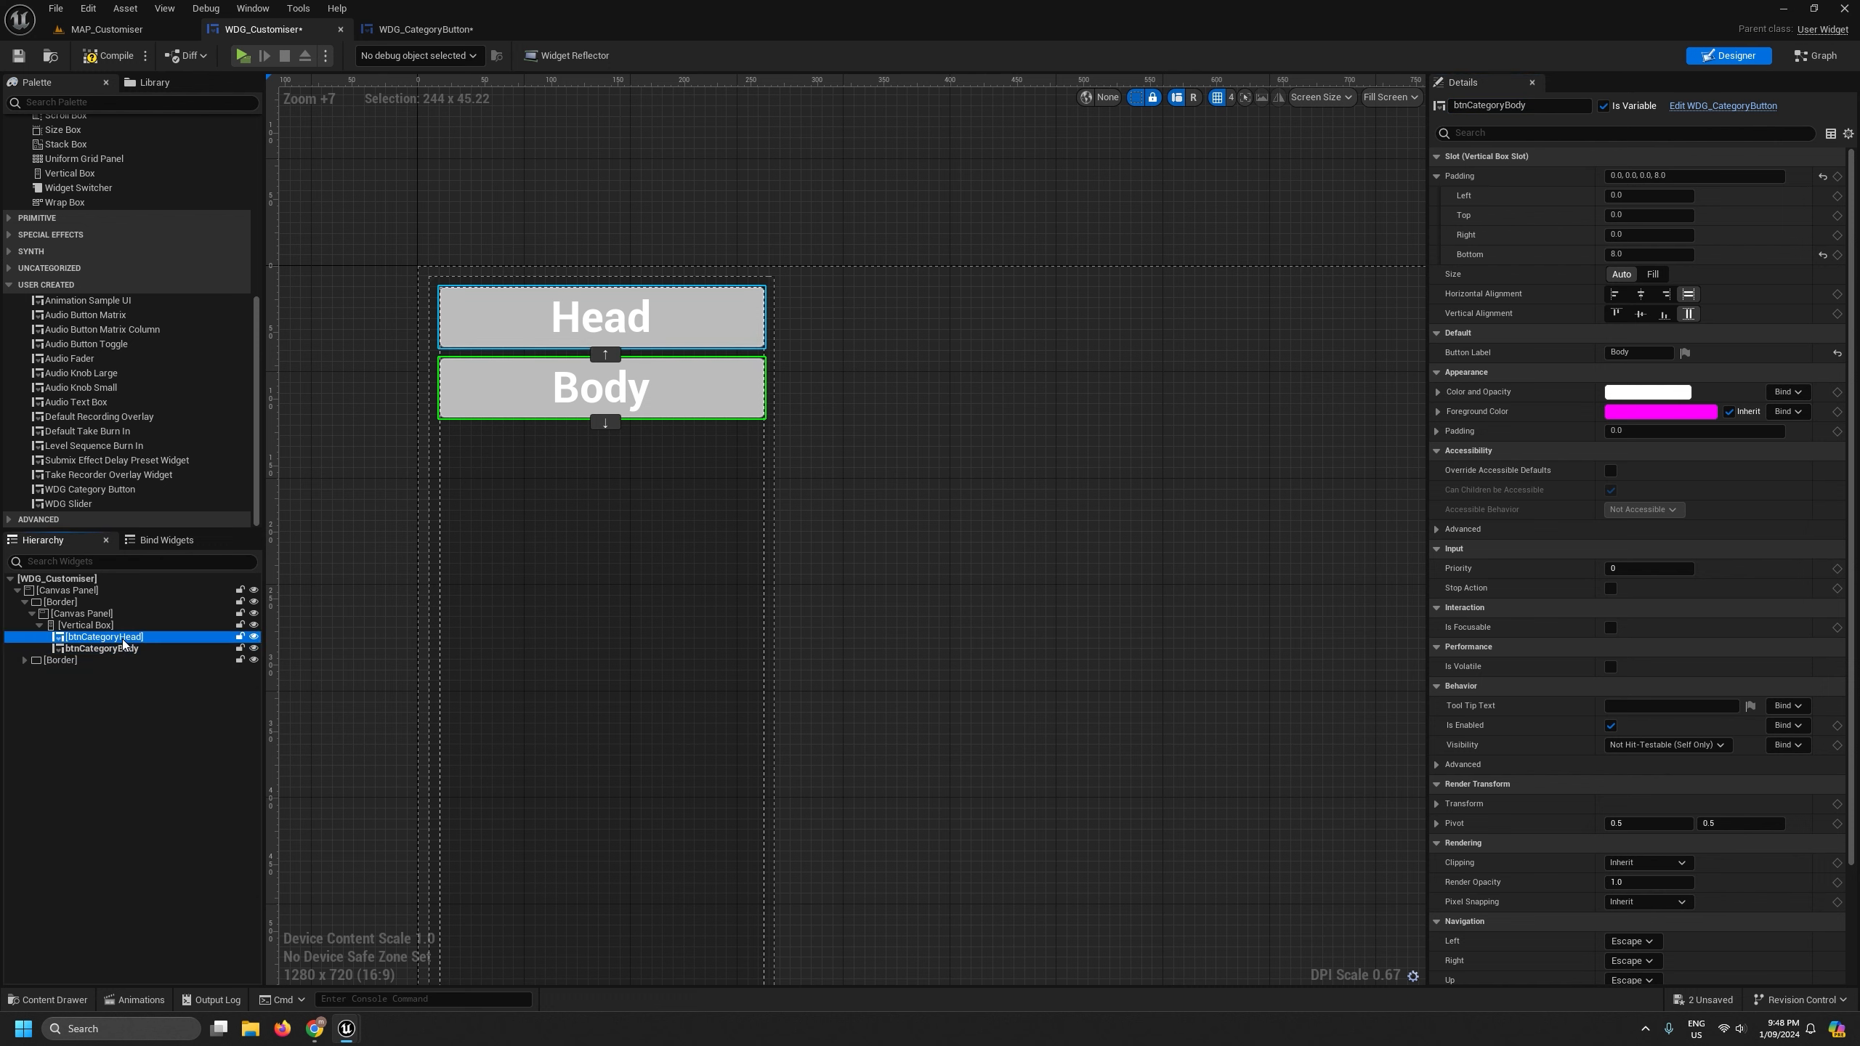
pyautogui.click(1604, 107)
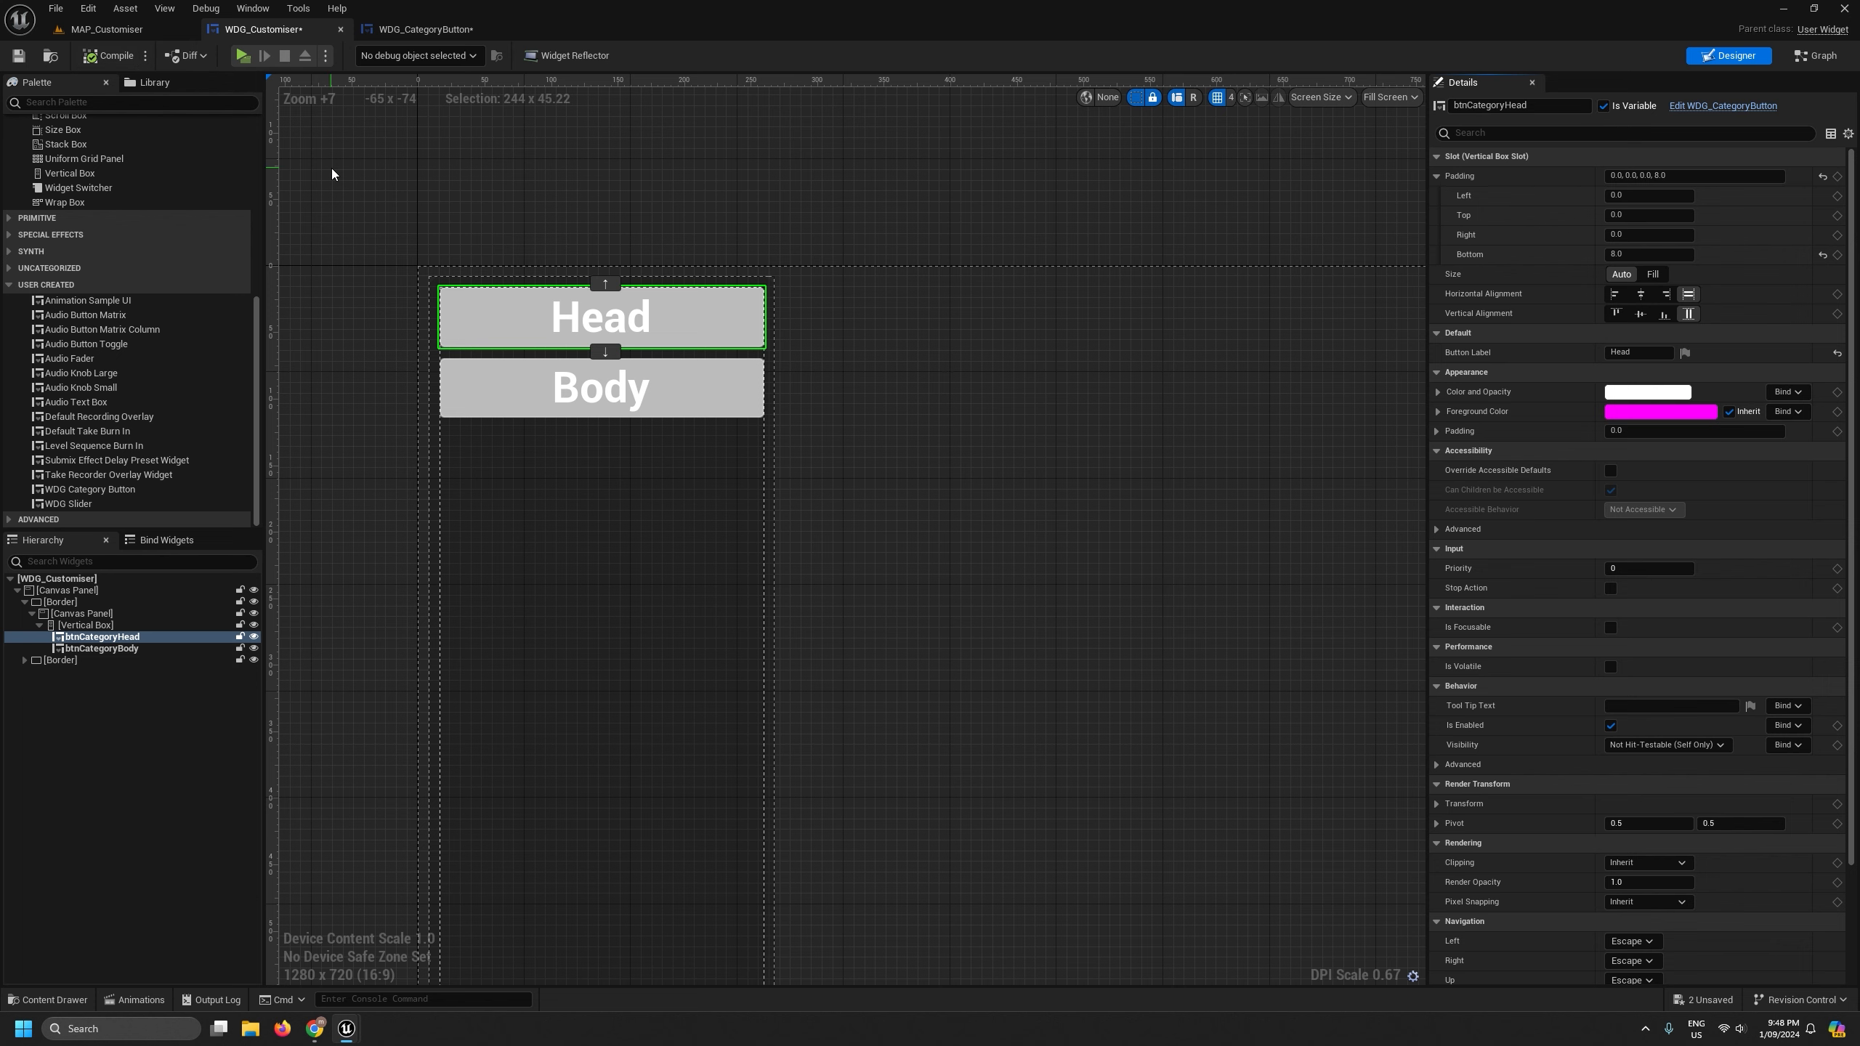
pyautogui.scroll(-7, 954, 455)
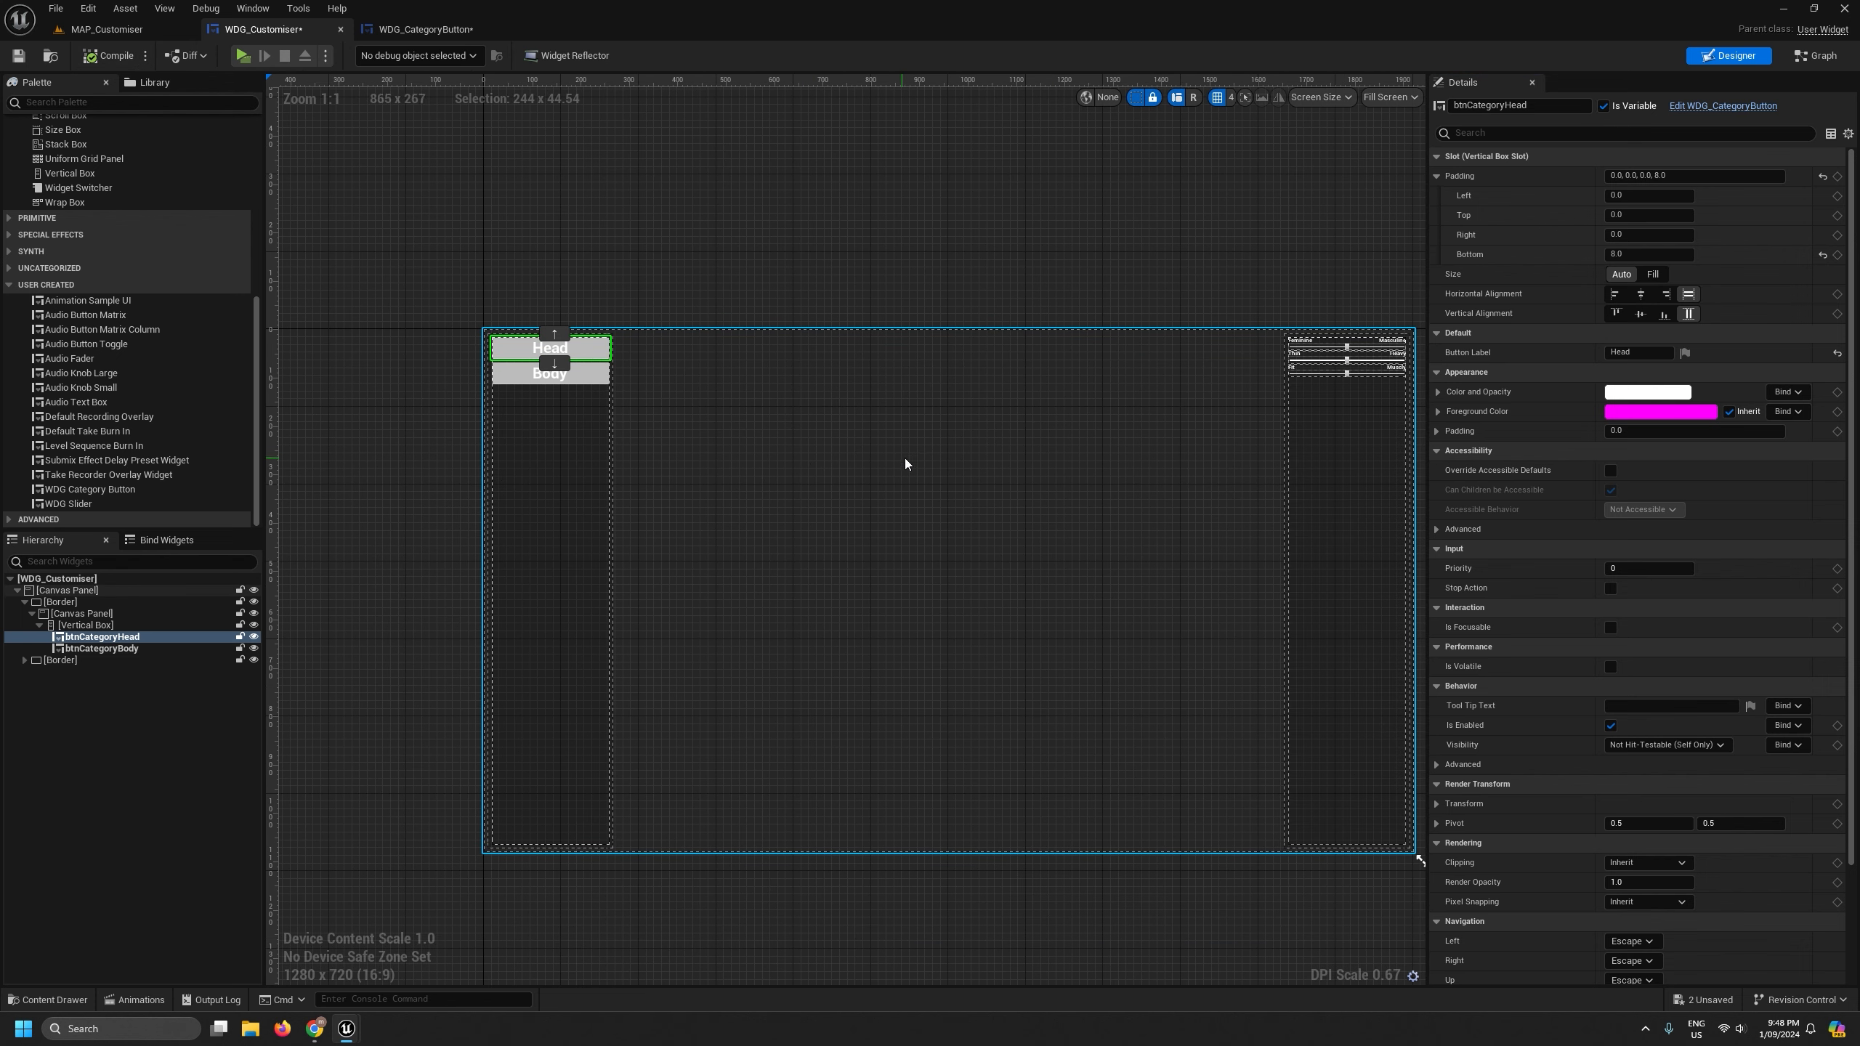
pyautogui.moveTo(904, 458); pyautogui.dragTo(863, 448, button='right')
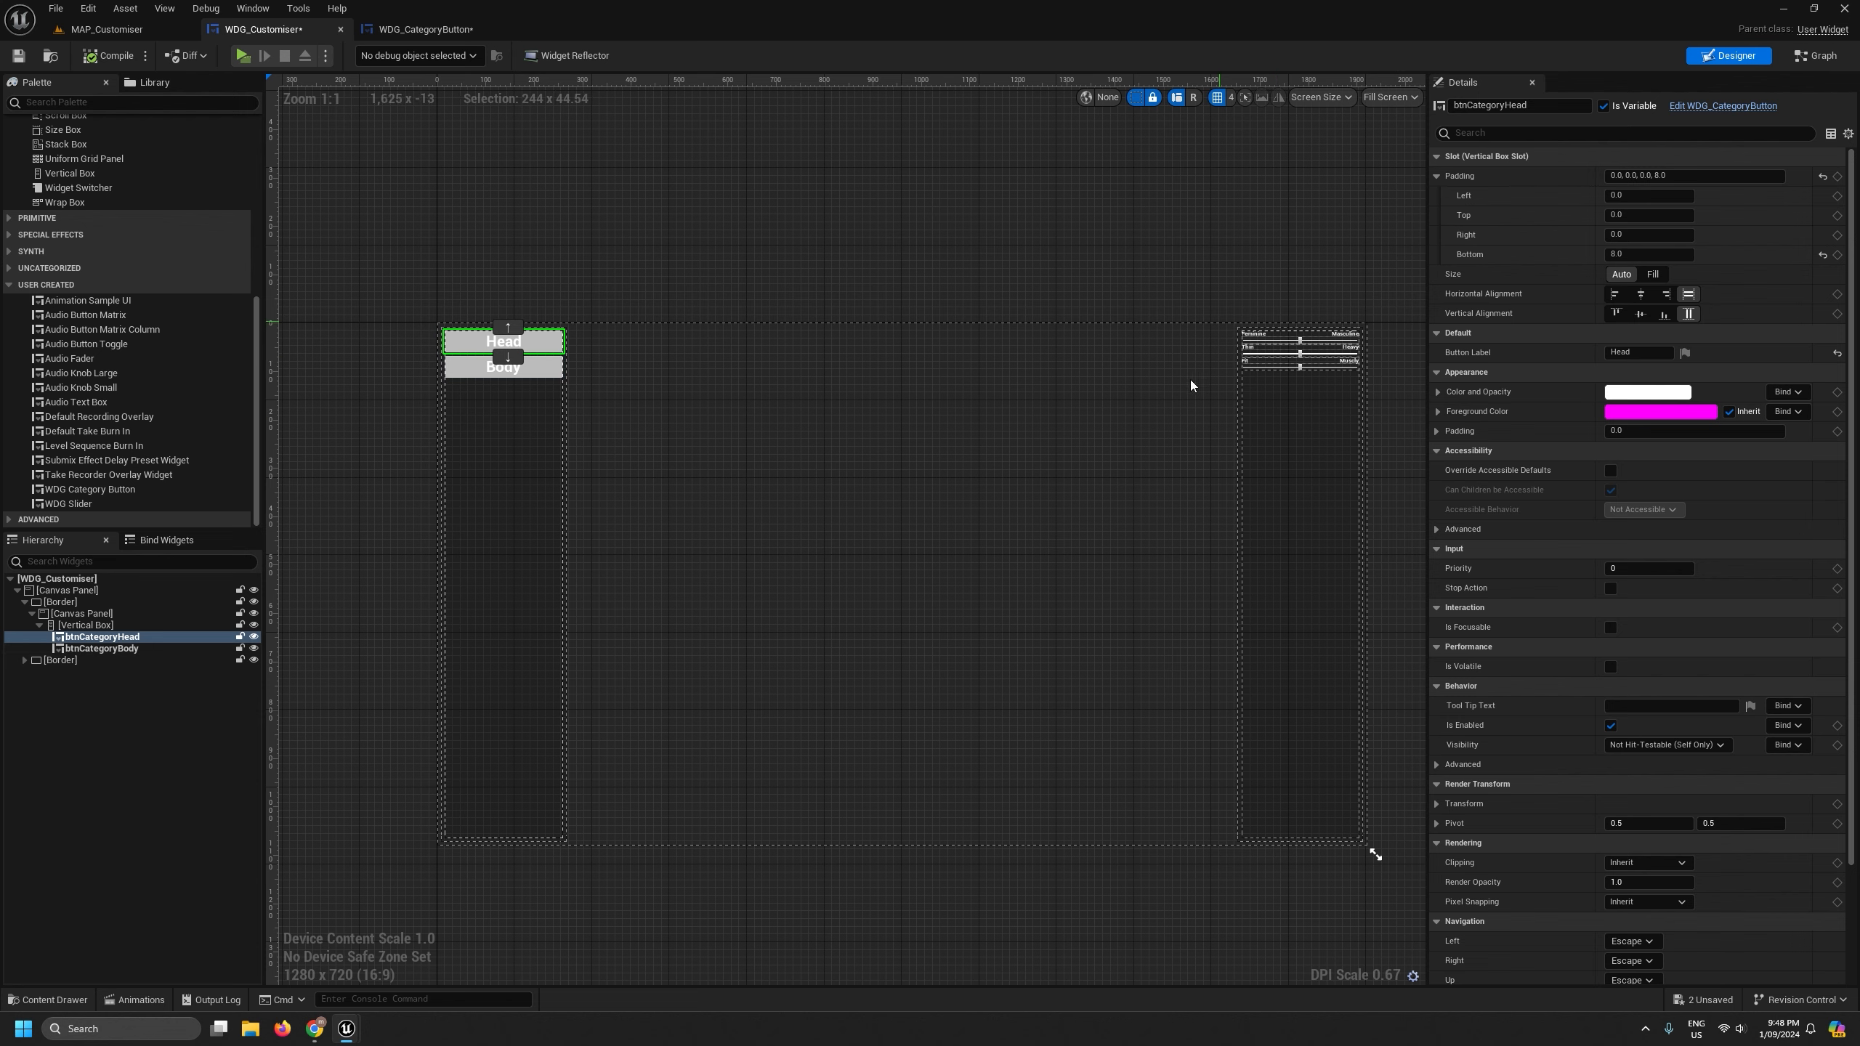
pyautogui.scroll(4, 1318, 319)
pyautogui.scroll(-4, 1239, 381)
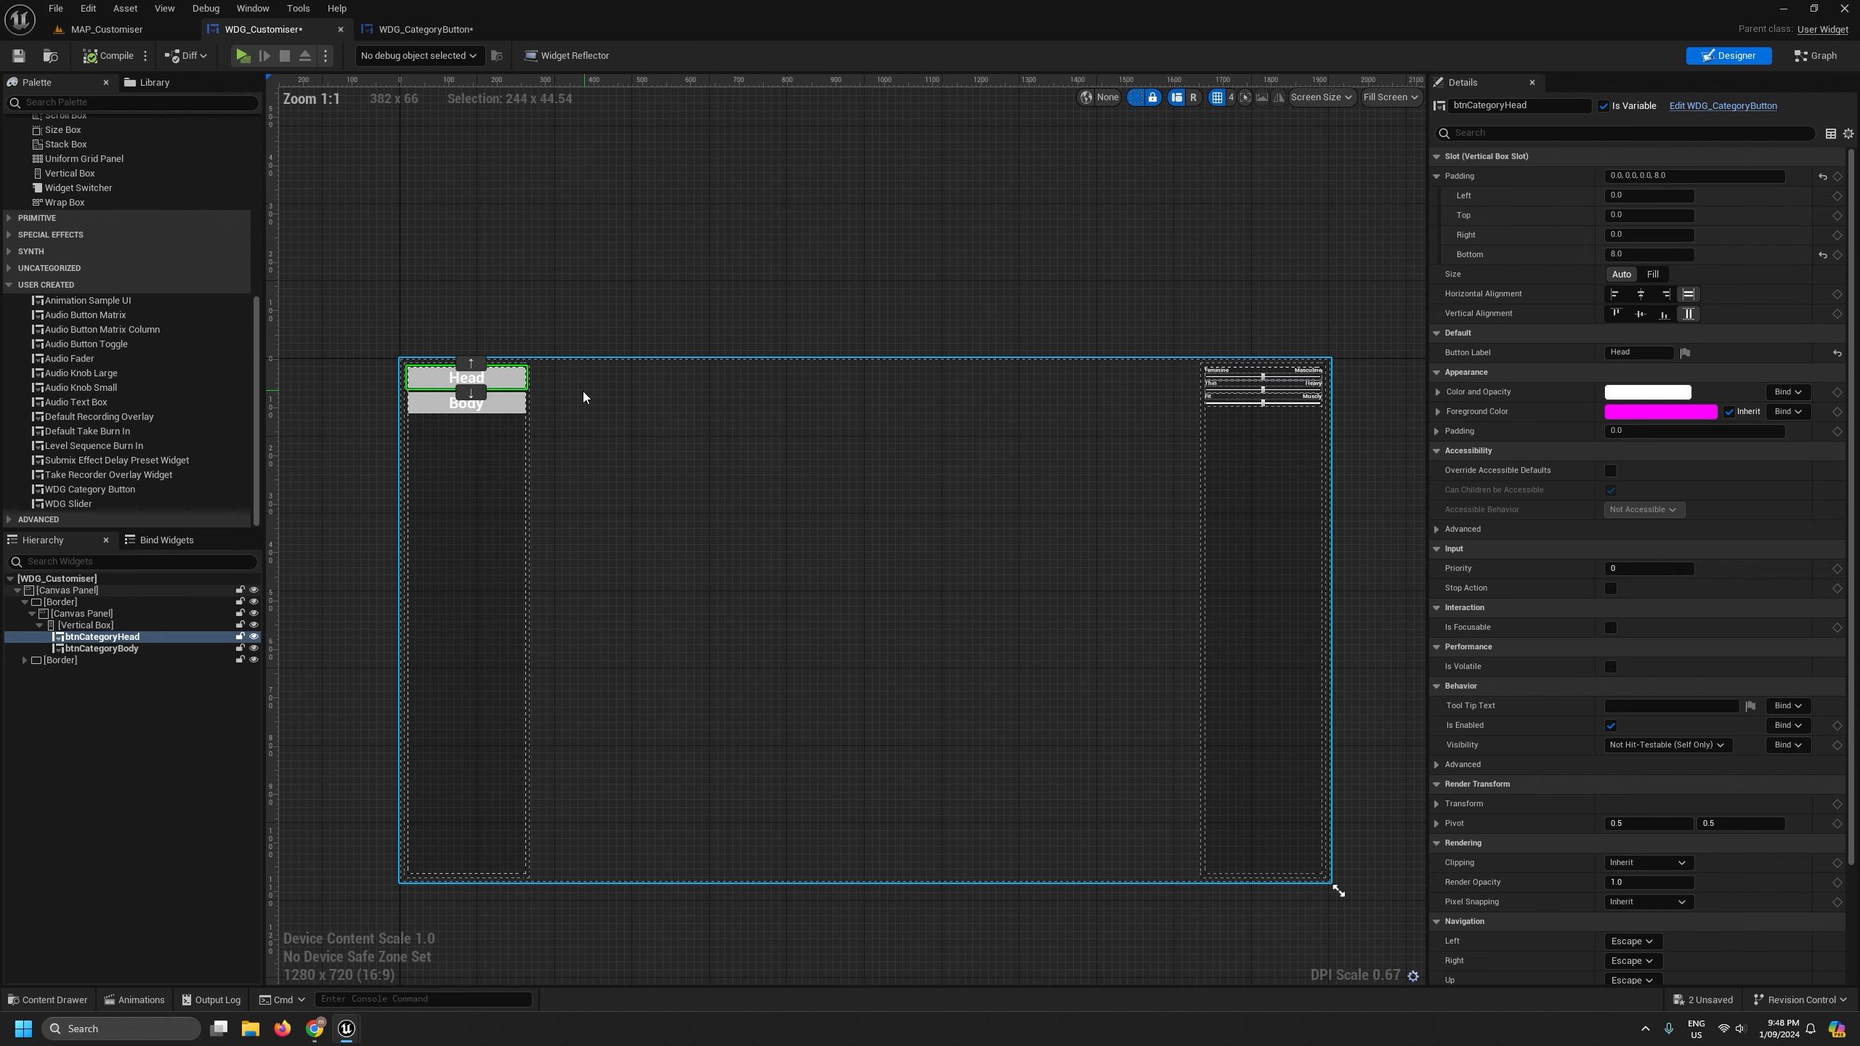
pyautogui.scroll(4, 454, 410)
pyautogui.click(456, 429)
pyautogui.scroll(3, 660, 474)
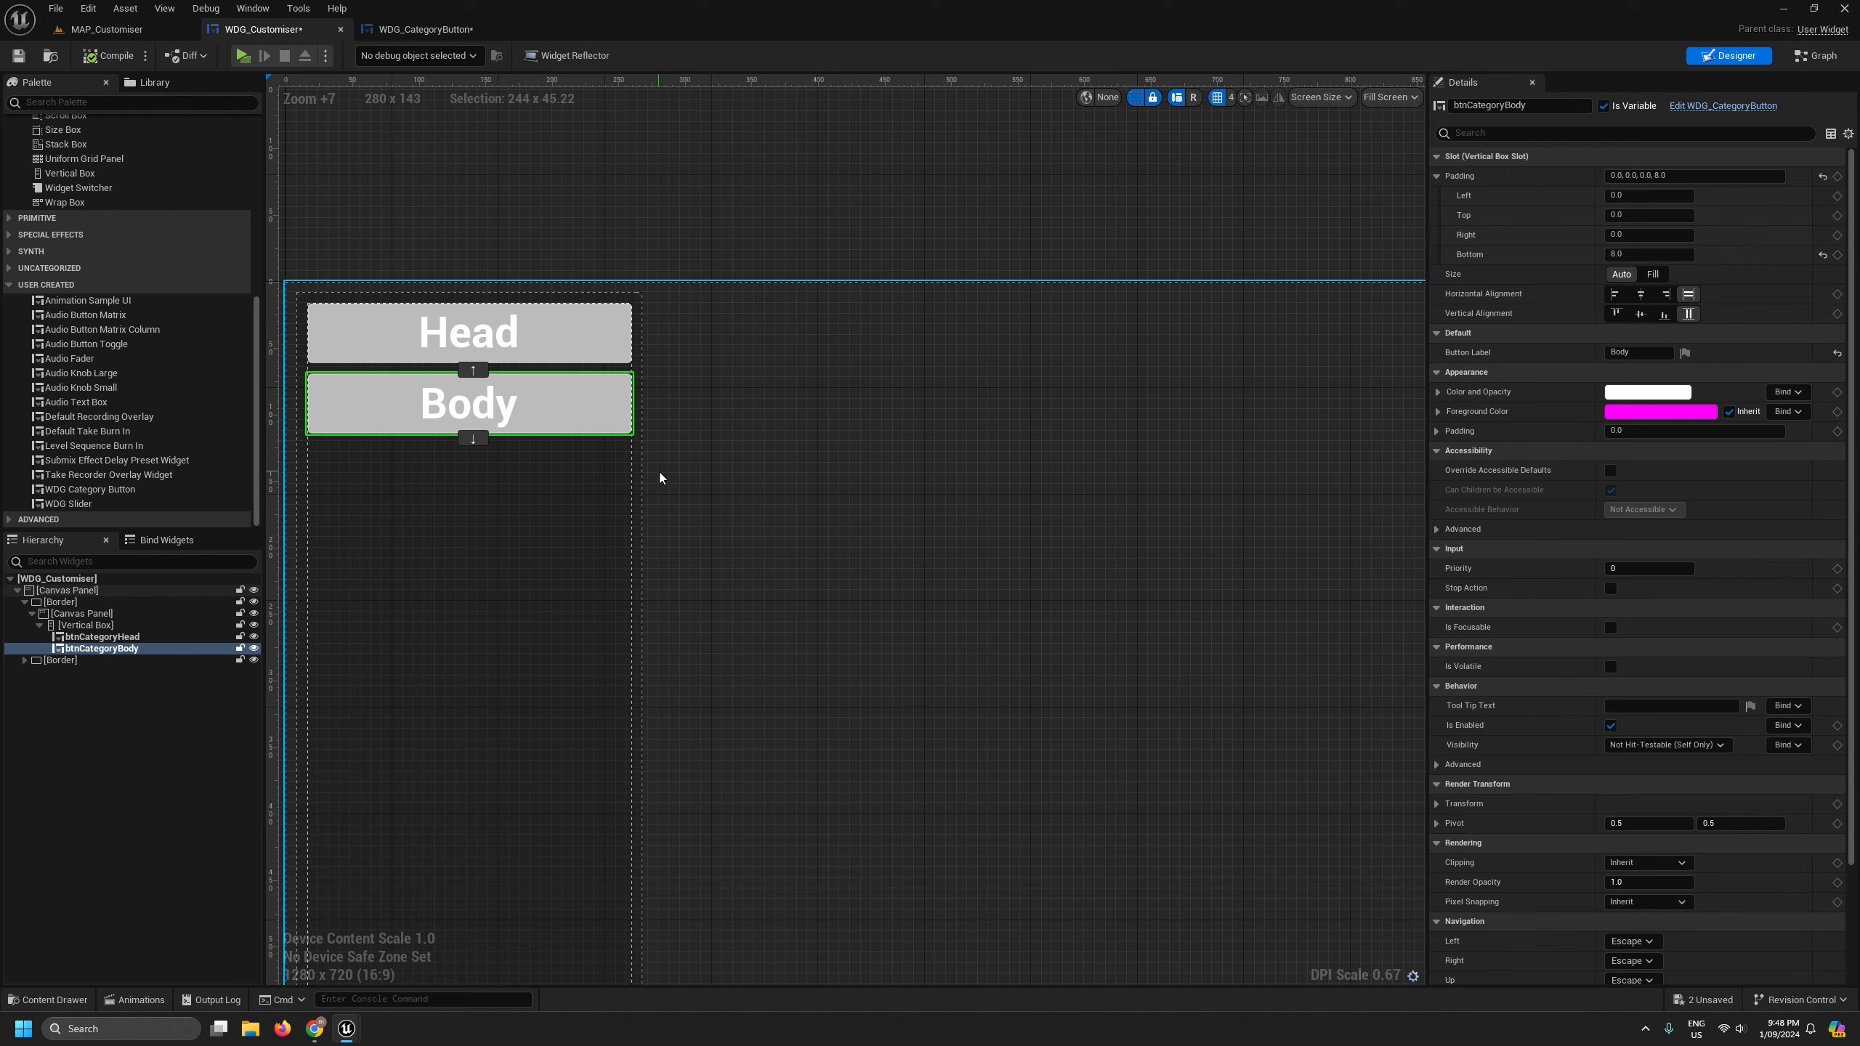
pyautogui.scroll(-10, 659, 471)
pyautogui.scroll(4, 1153, 475)
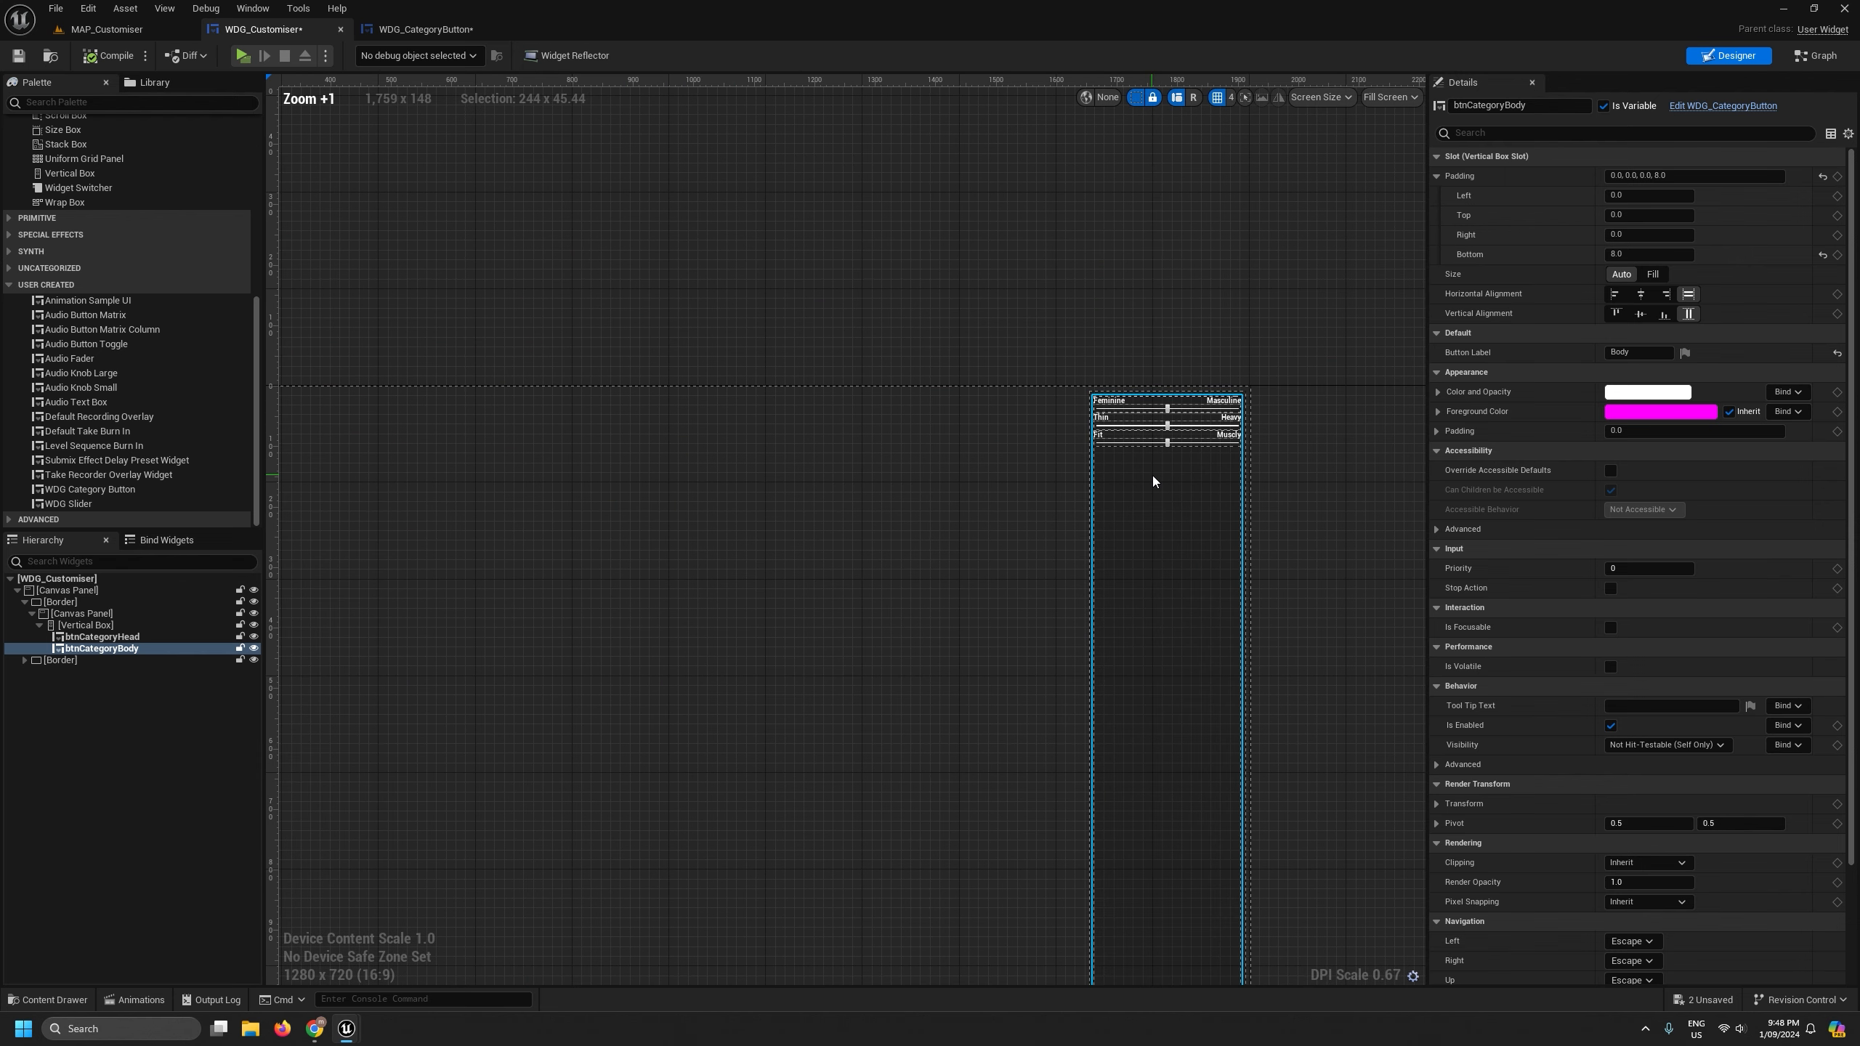
pyautogui.scroll(-4, 743, 453)
pyautogui.scroll(9, 596, 424)
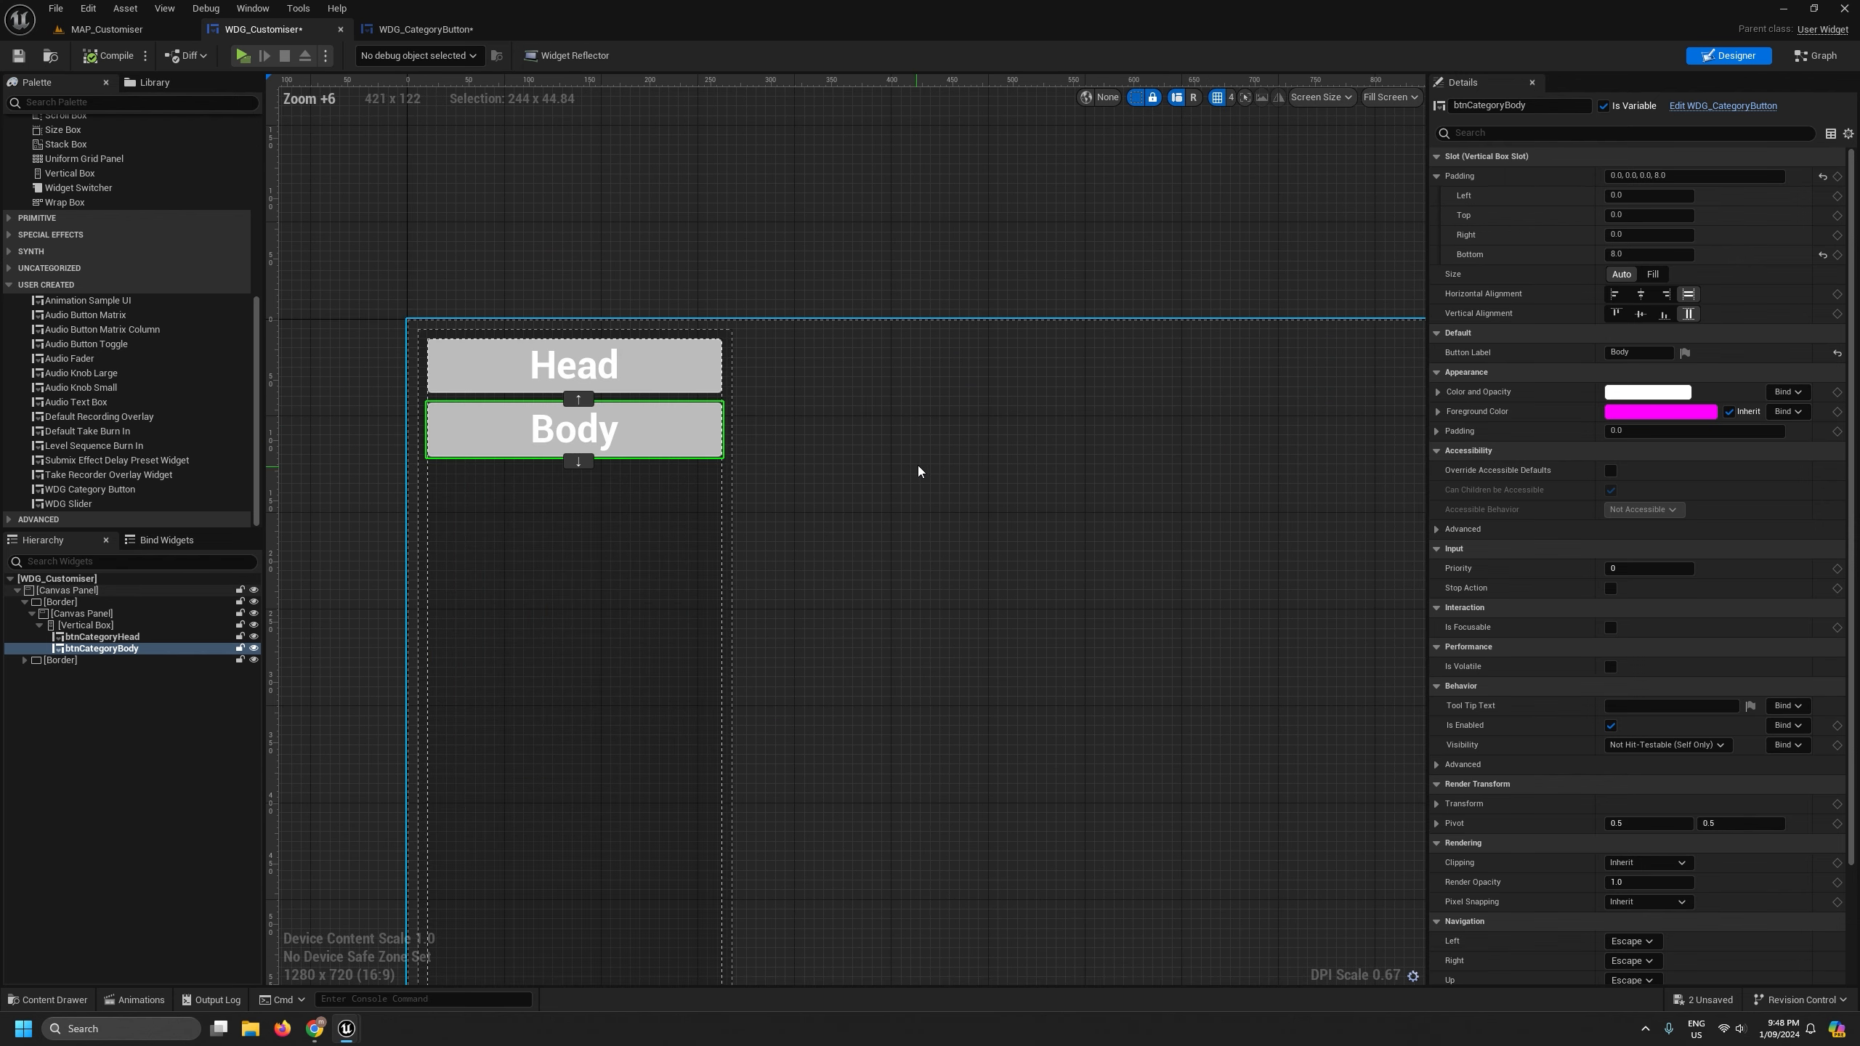
pyautogui.click(898, 433)
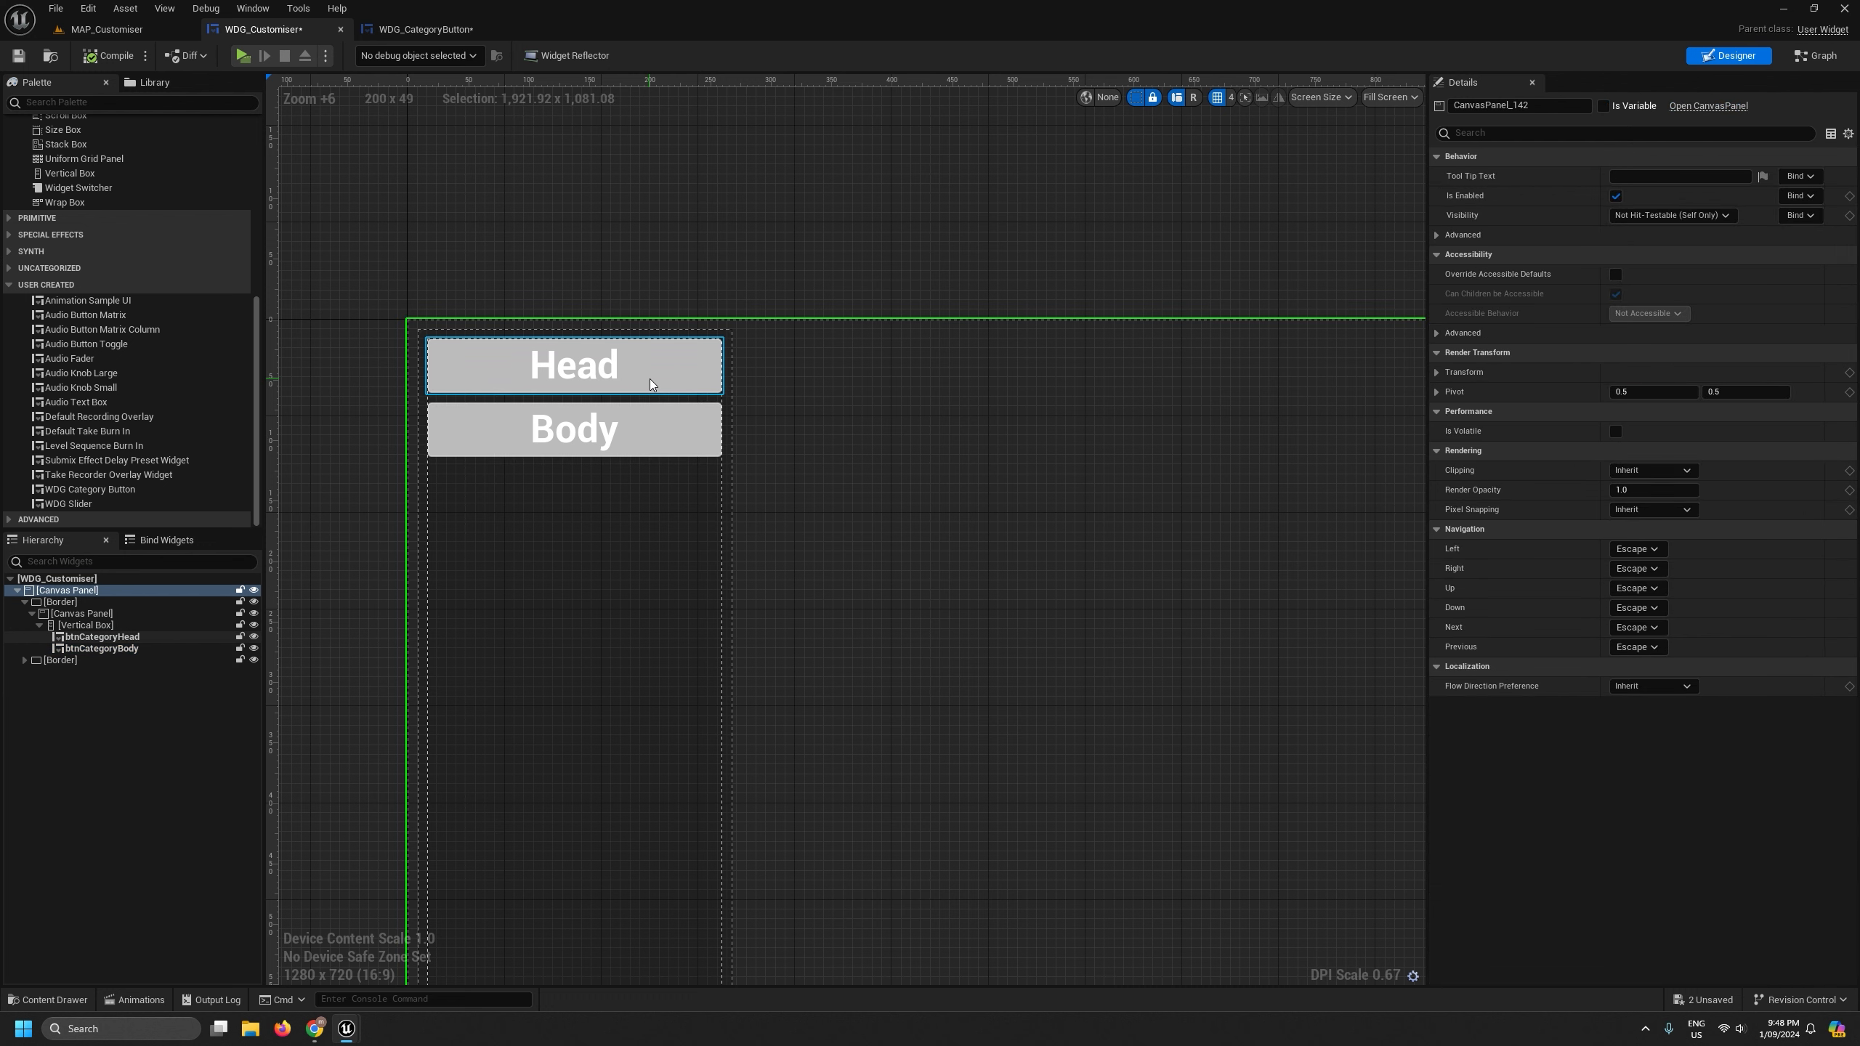
pyautogui.click(650, 378)
pyautogui.click(662, 421)
pyautogui.click(670, 351)
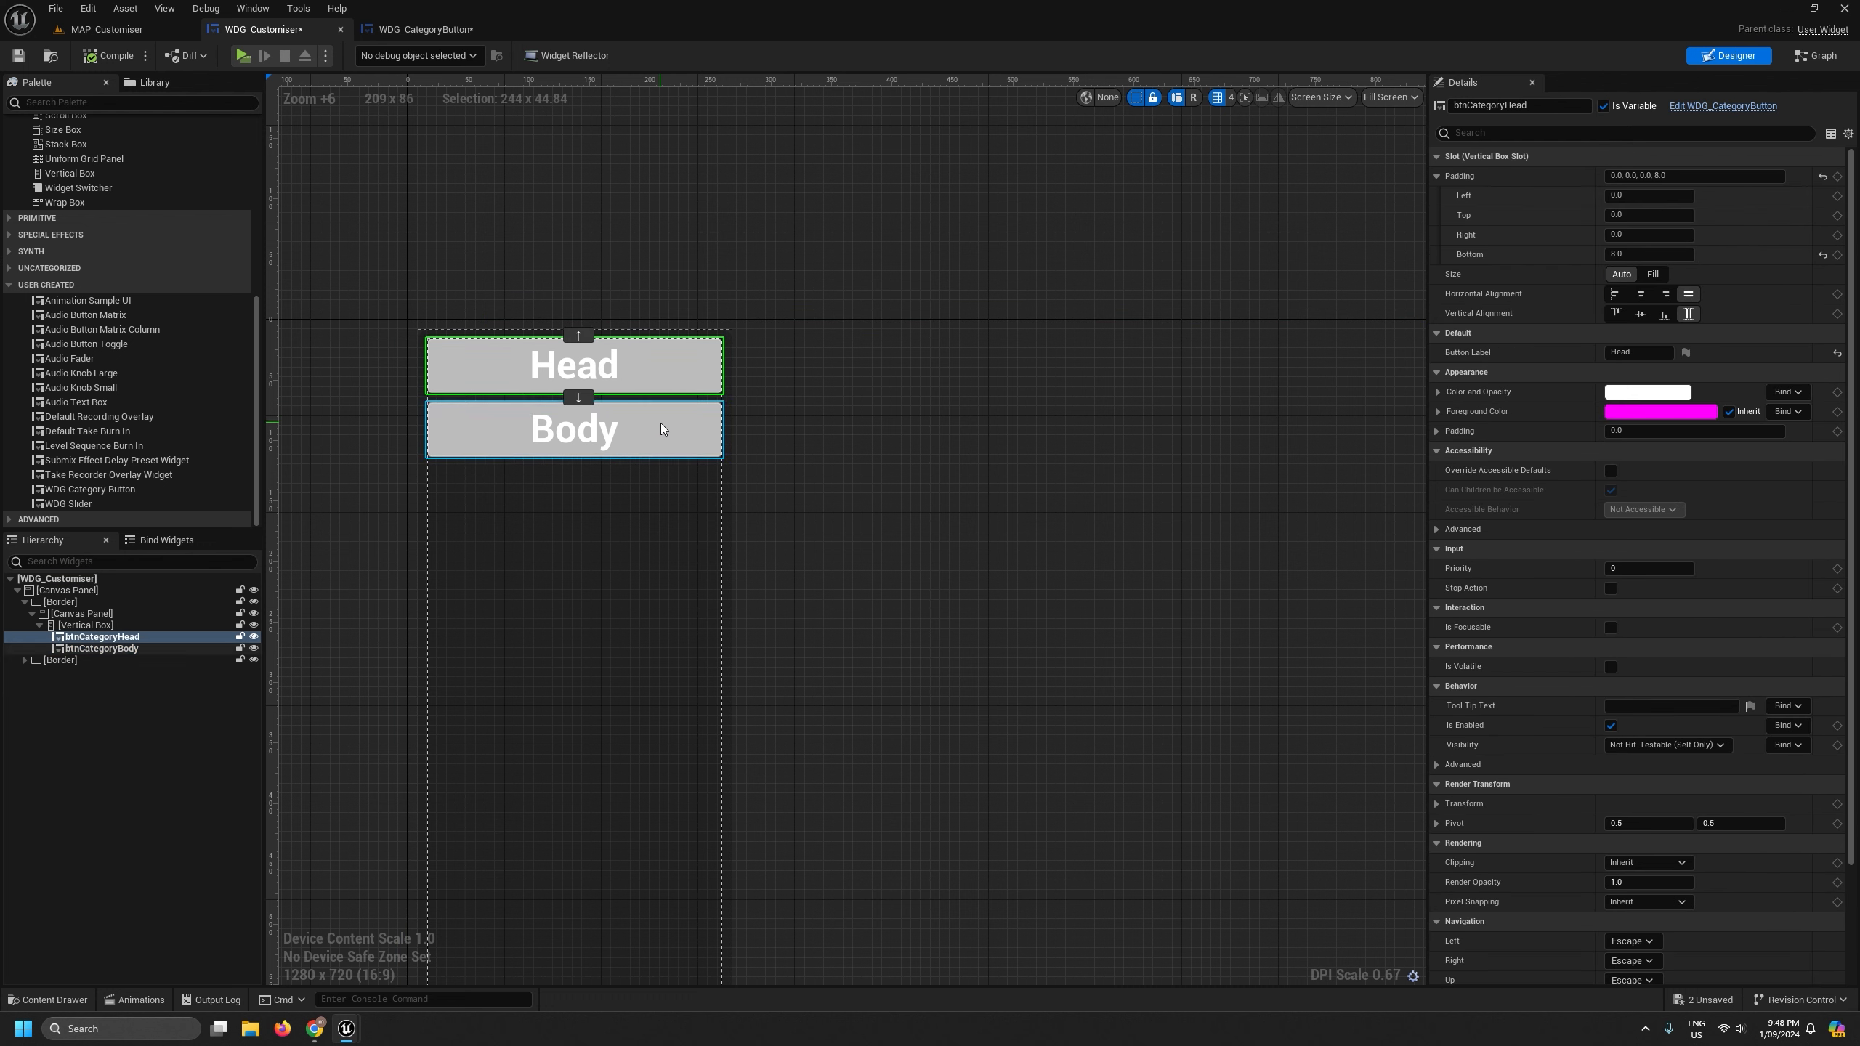
pyautogui.click(660, 423)
pyautogui.click(668, 369)
pyautogui.click(664, 421)
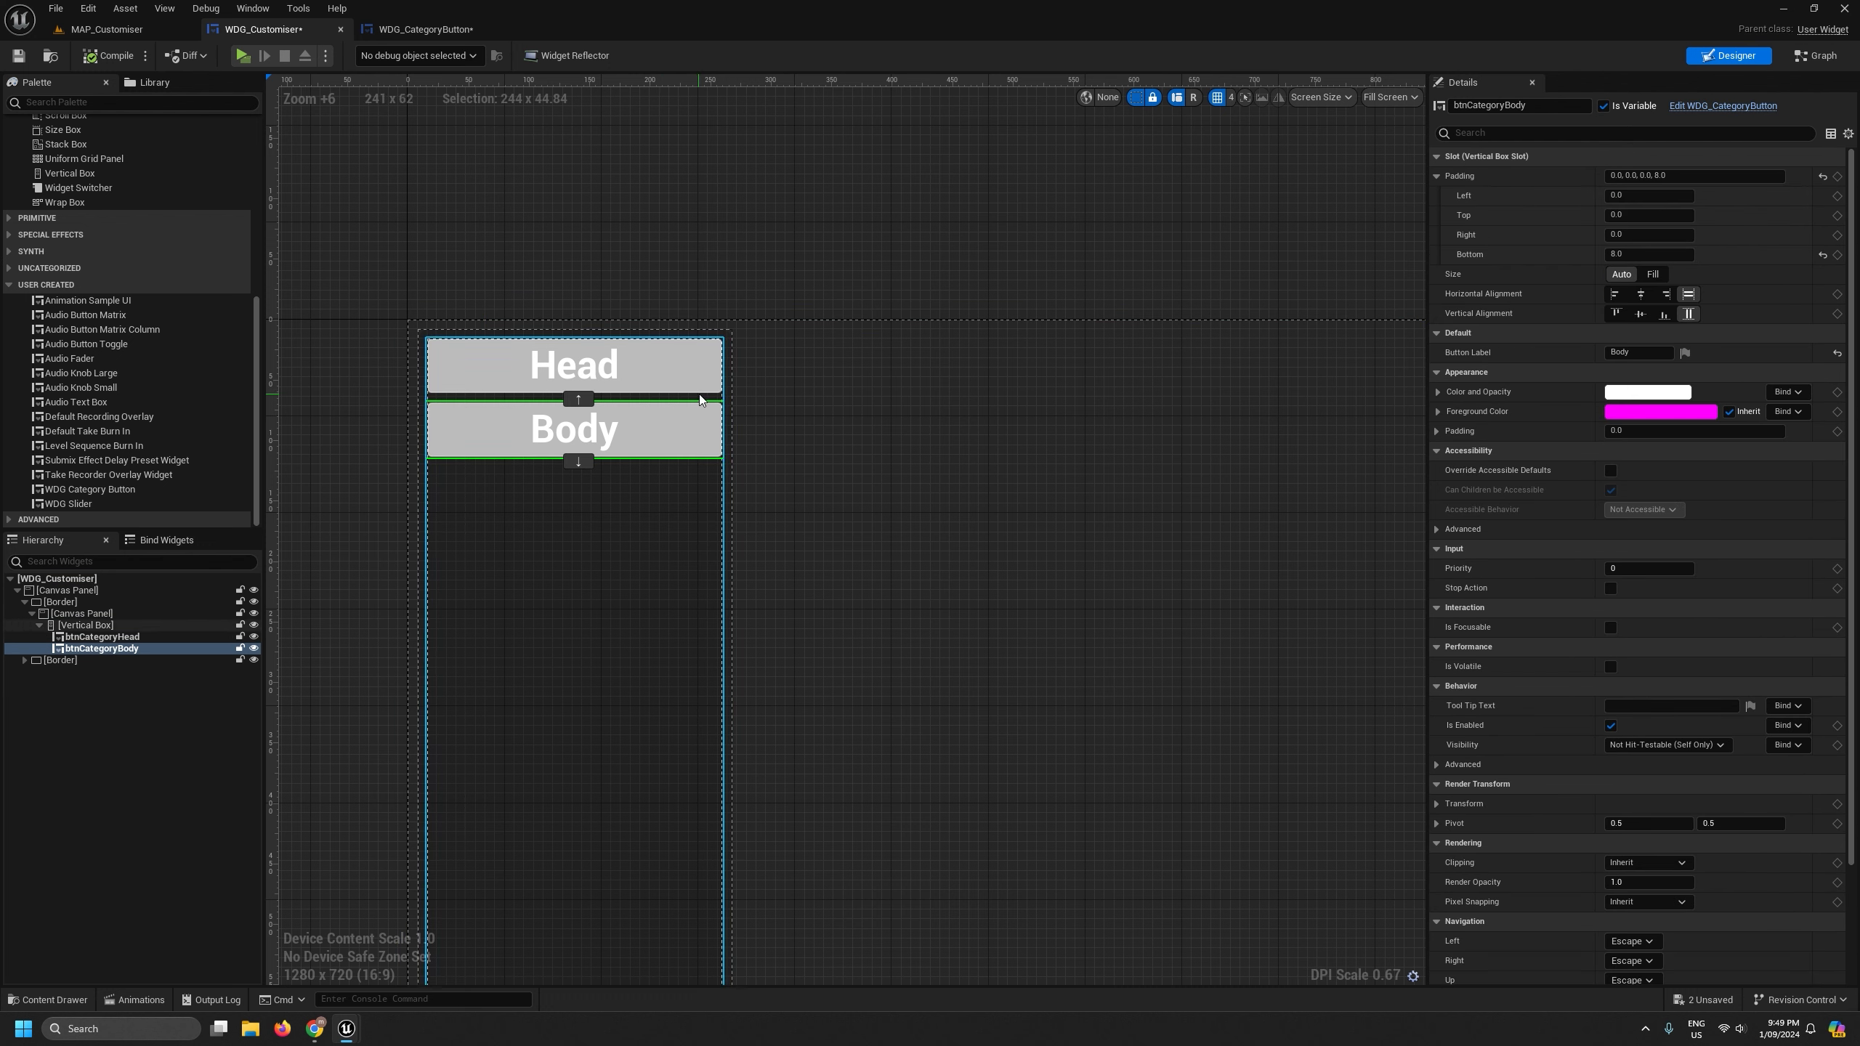
pyautogui.click(678, 375)
pyautogui.click(680, 424)
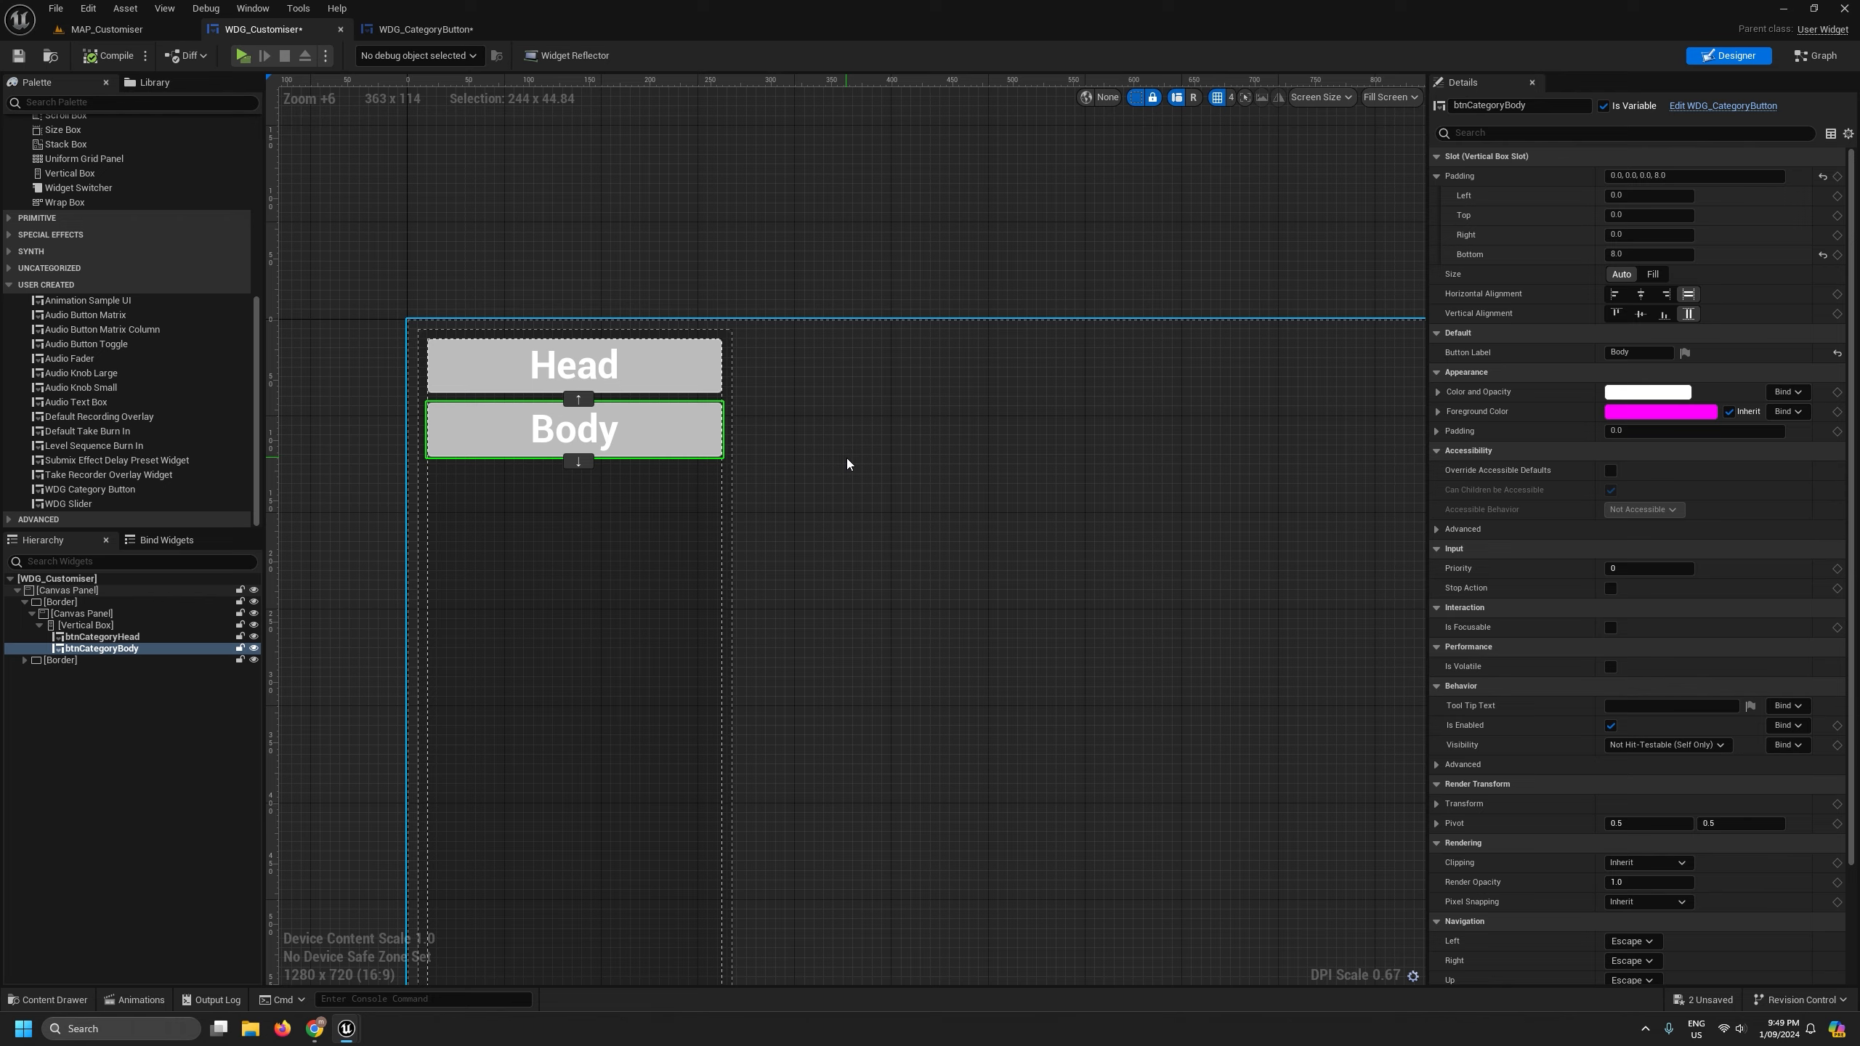
pyautogui.scroll(-7, 847, 461)
pyautogui.moveTo(946, 495); pyautogui.dragTo(736, 452, button='right')
pyautogui.click(594, 406)
pyautogui.scroll(3, 586, 429)
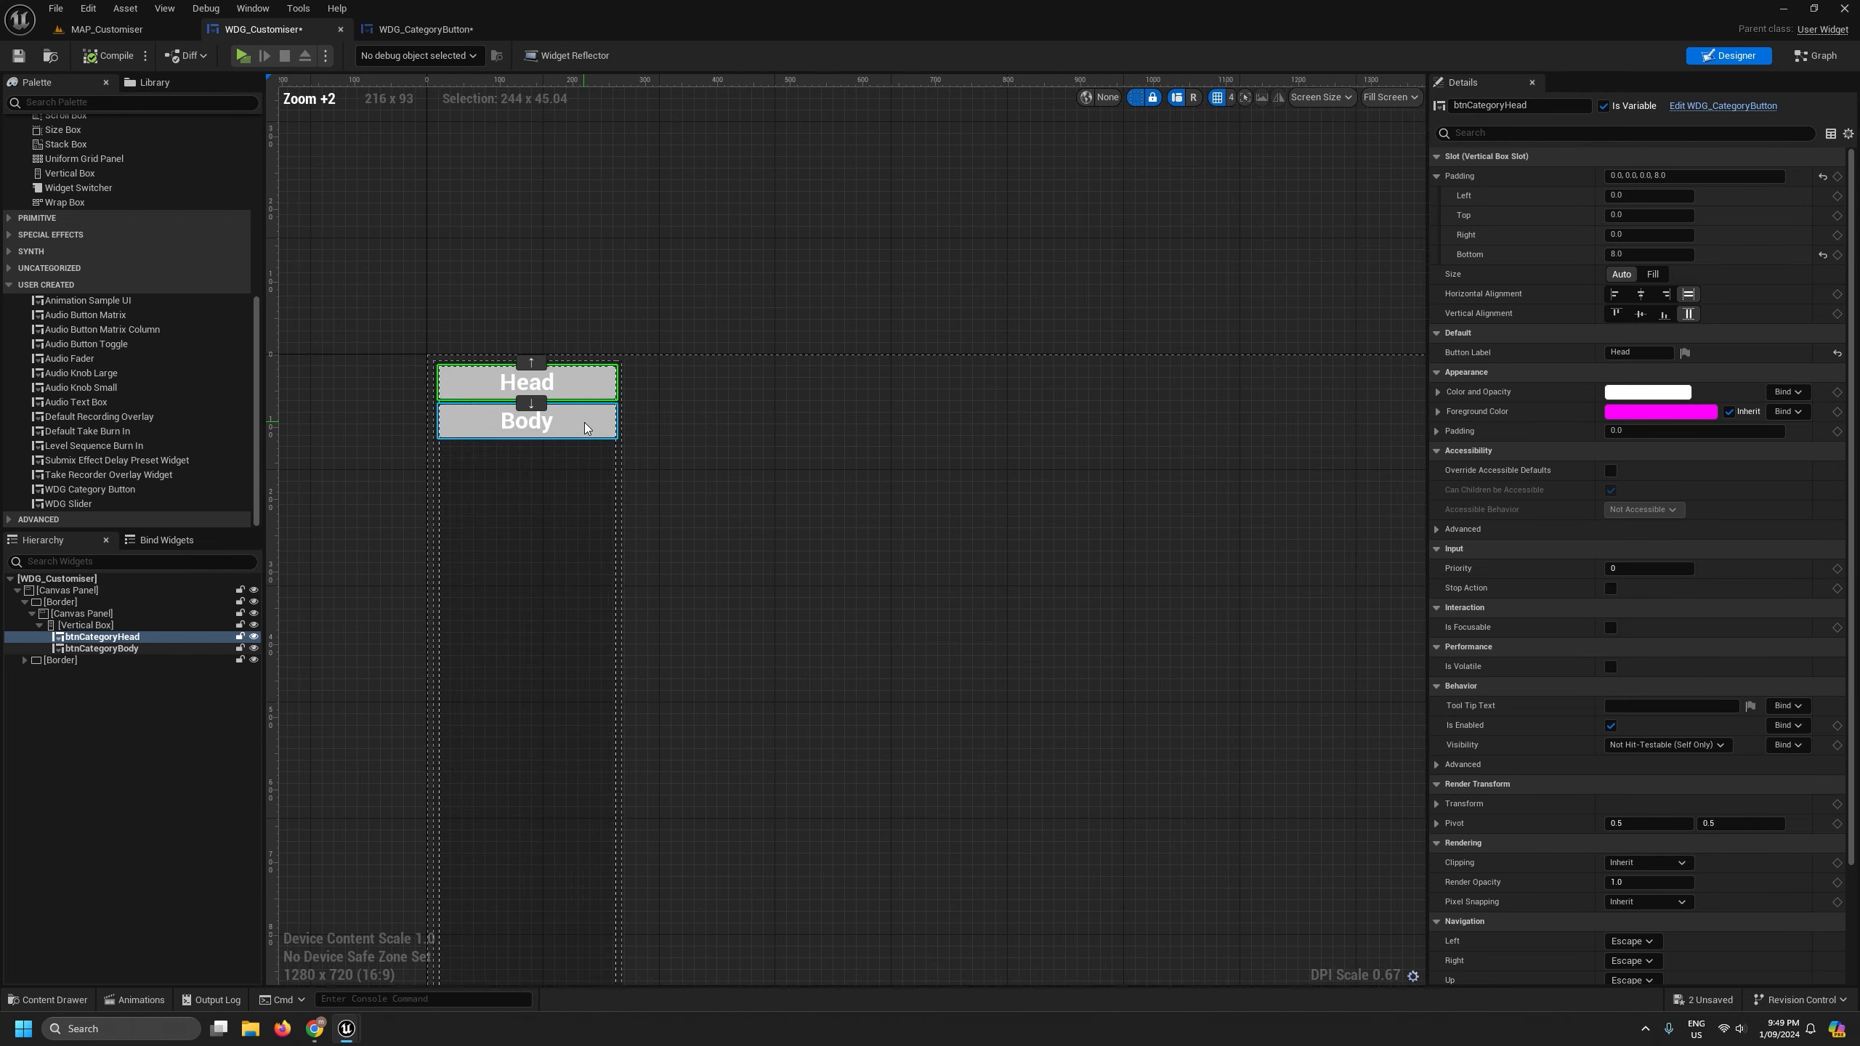
pyautogui.scroll(1, 584, 425)
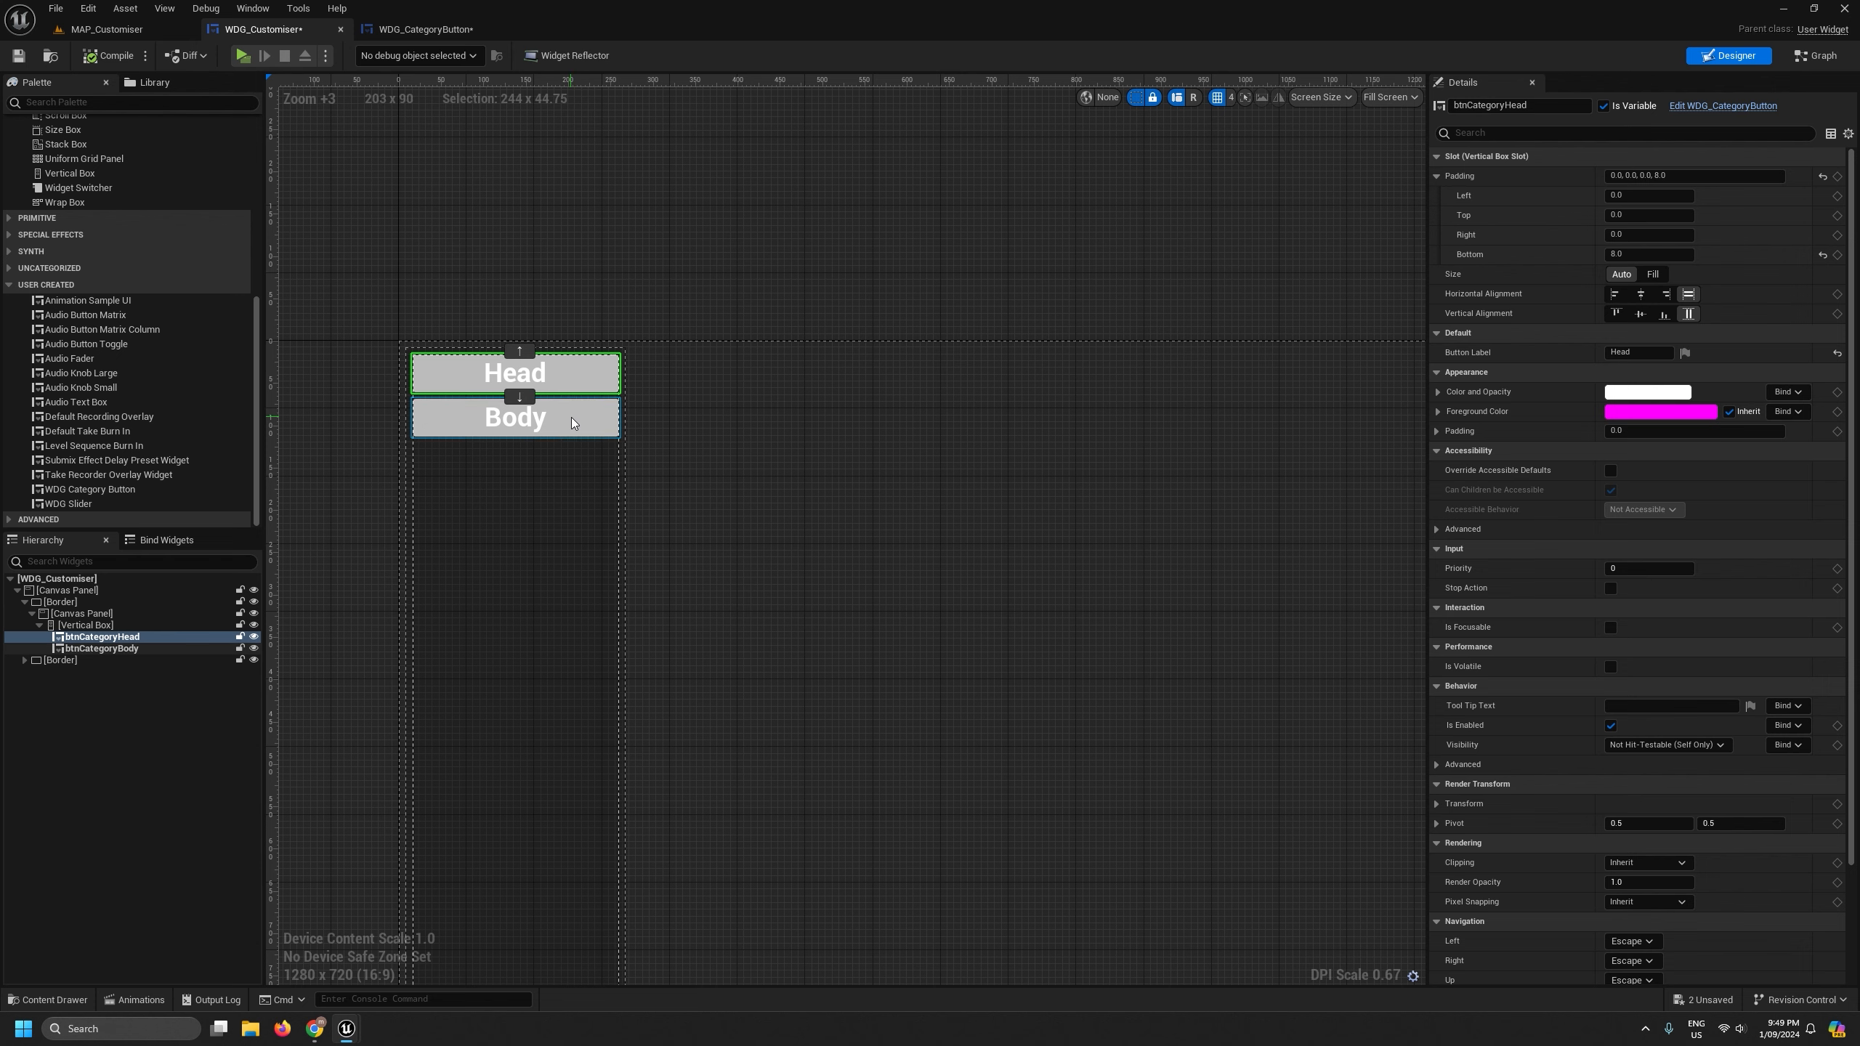
pyautogui.click(103, 29)
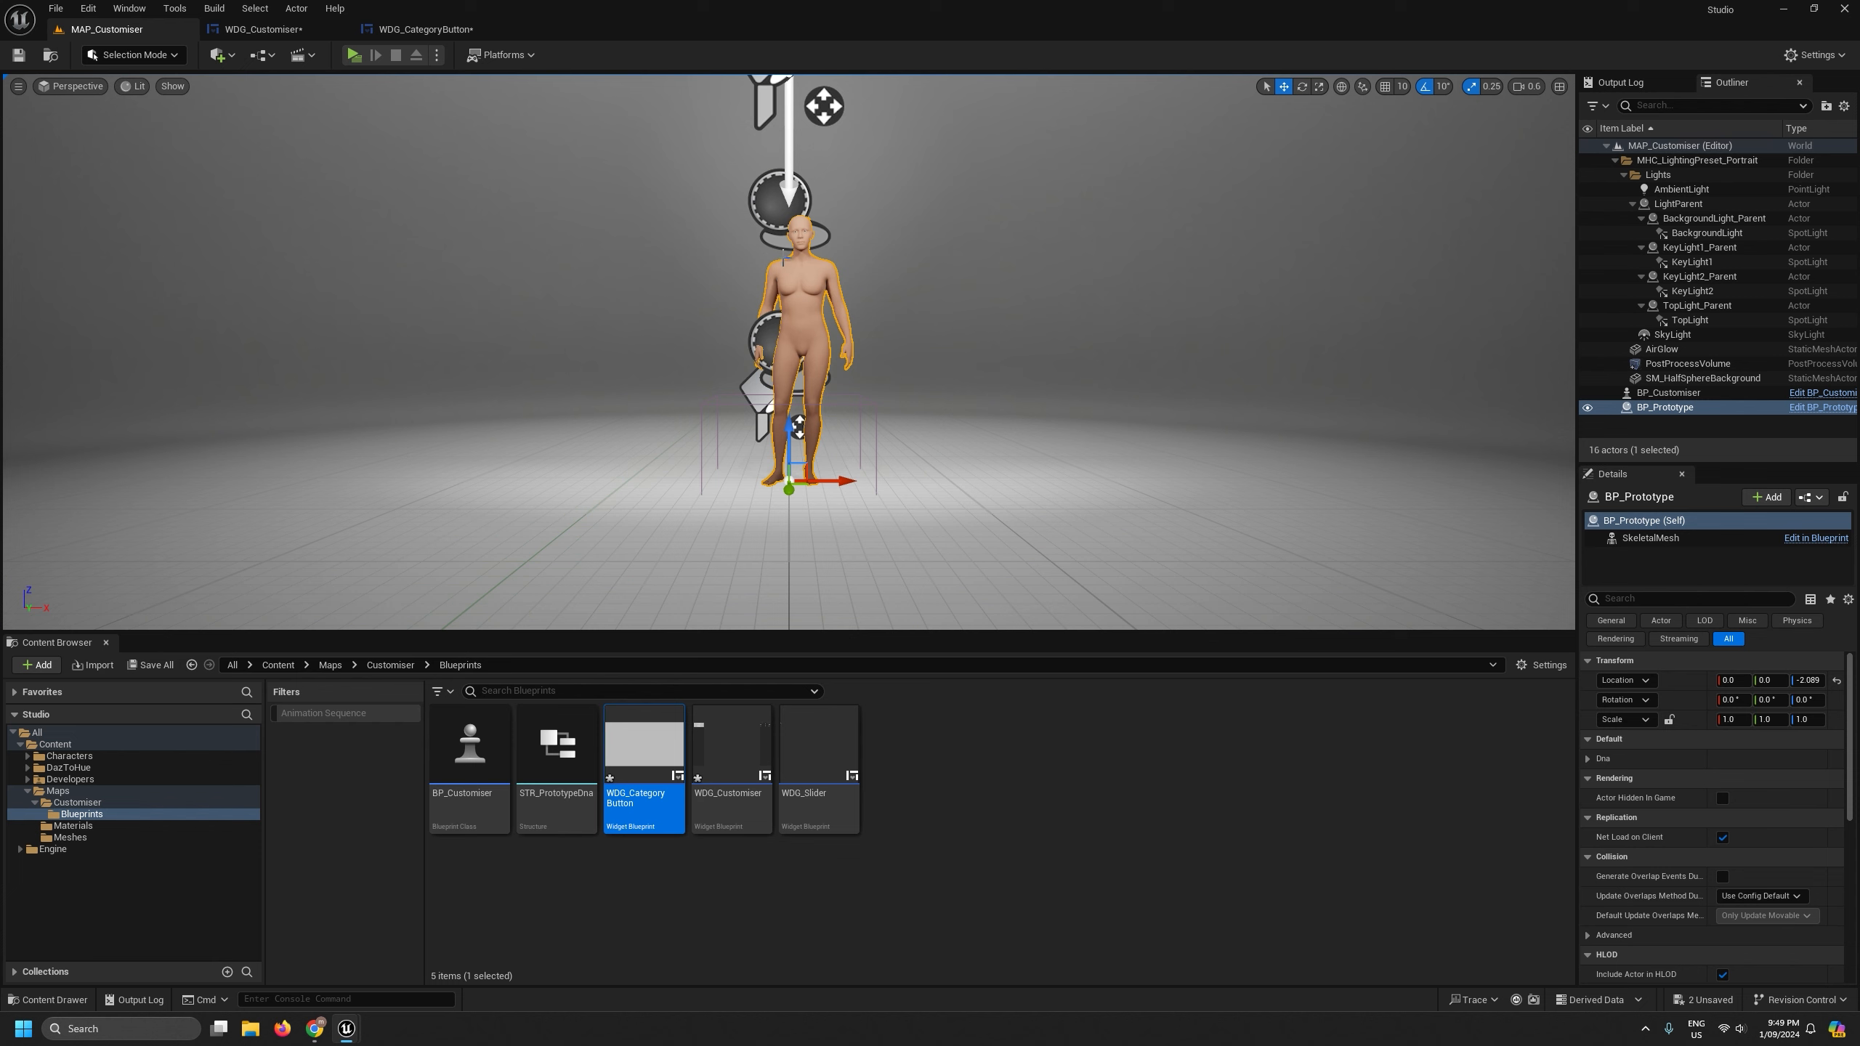
pyautogui.click(447, 30)
pyautogui.click(312, 35)
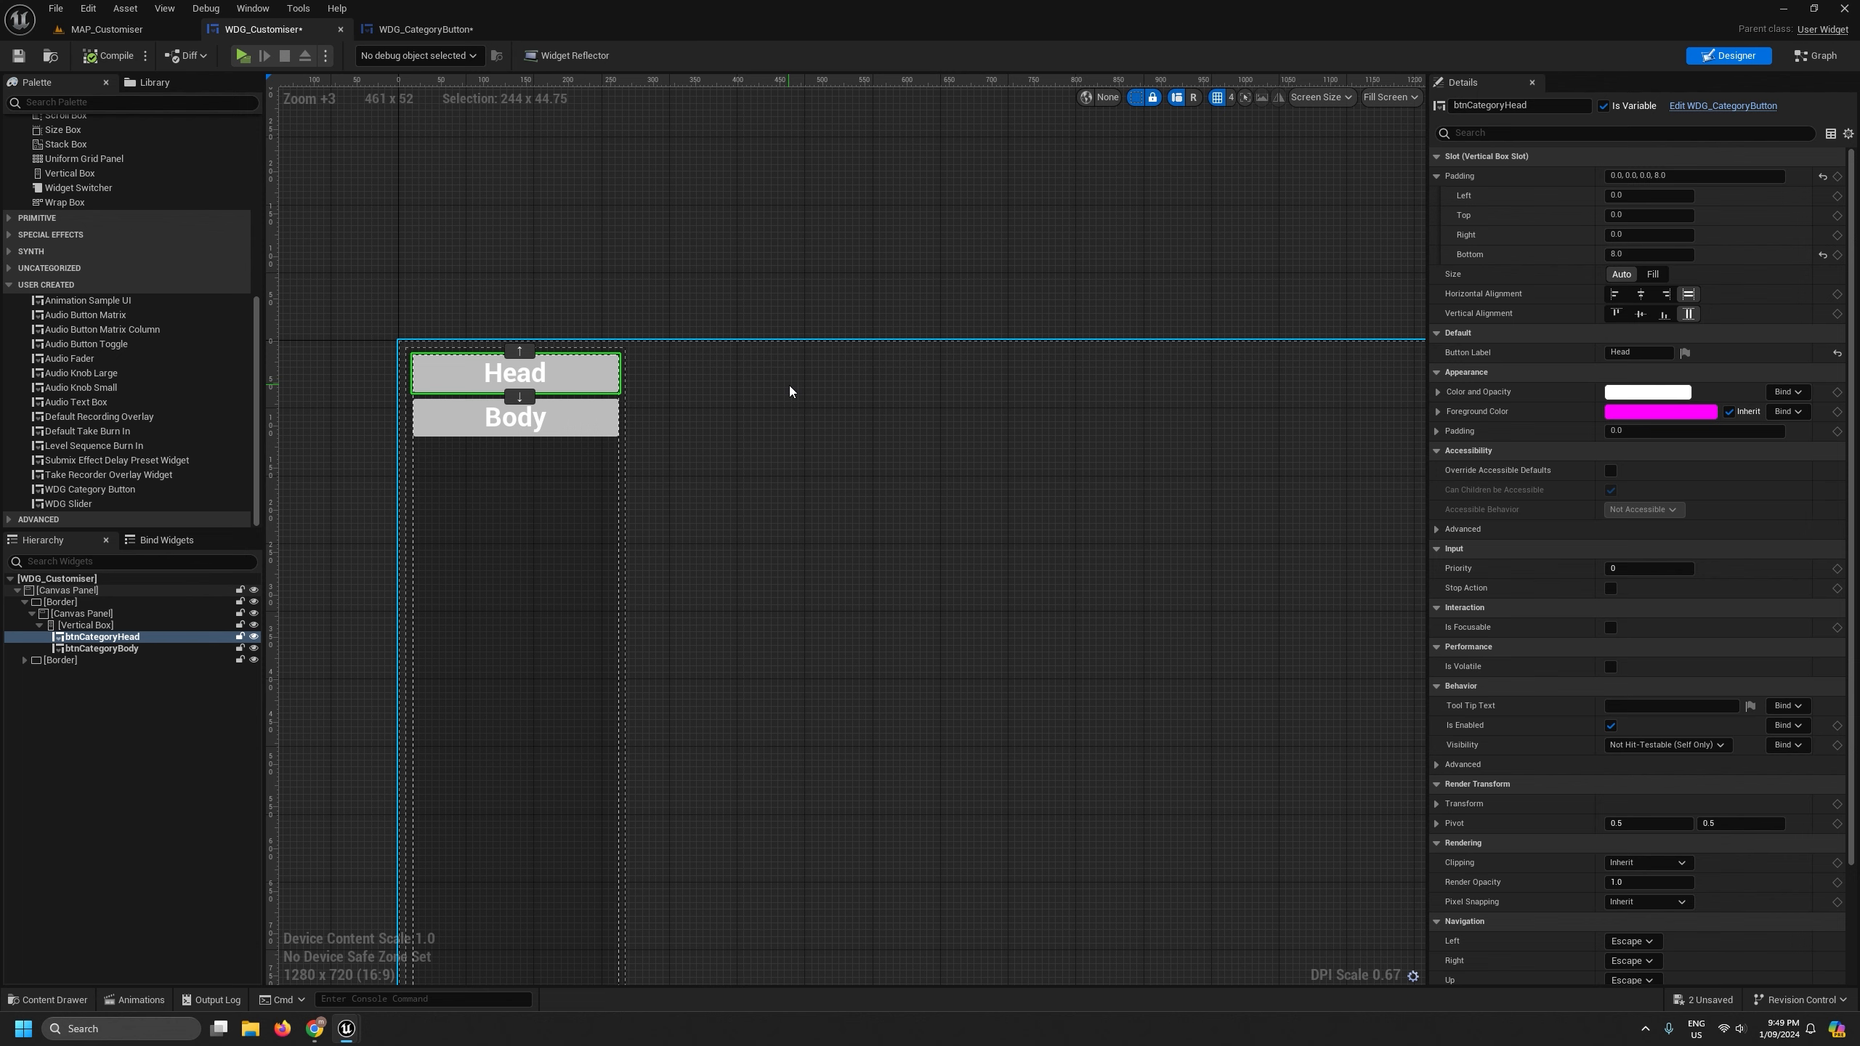
pyautogui.scroll(-6, 789, 385)
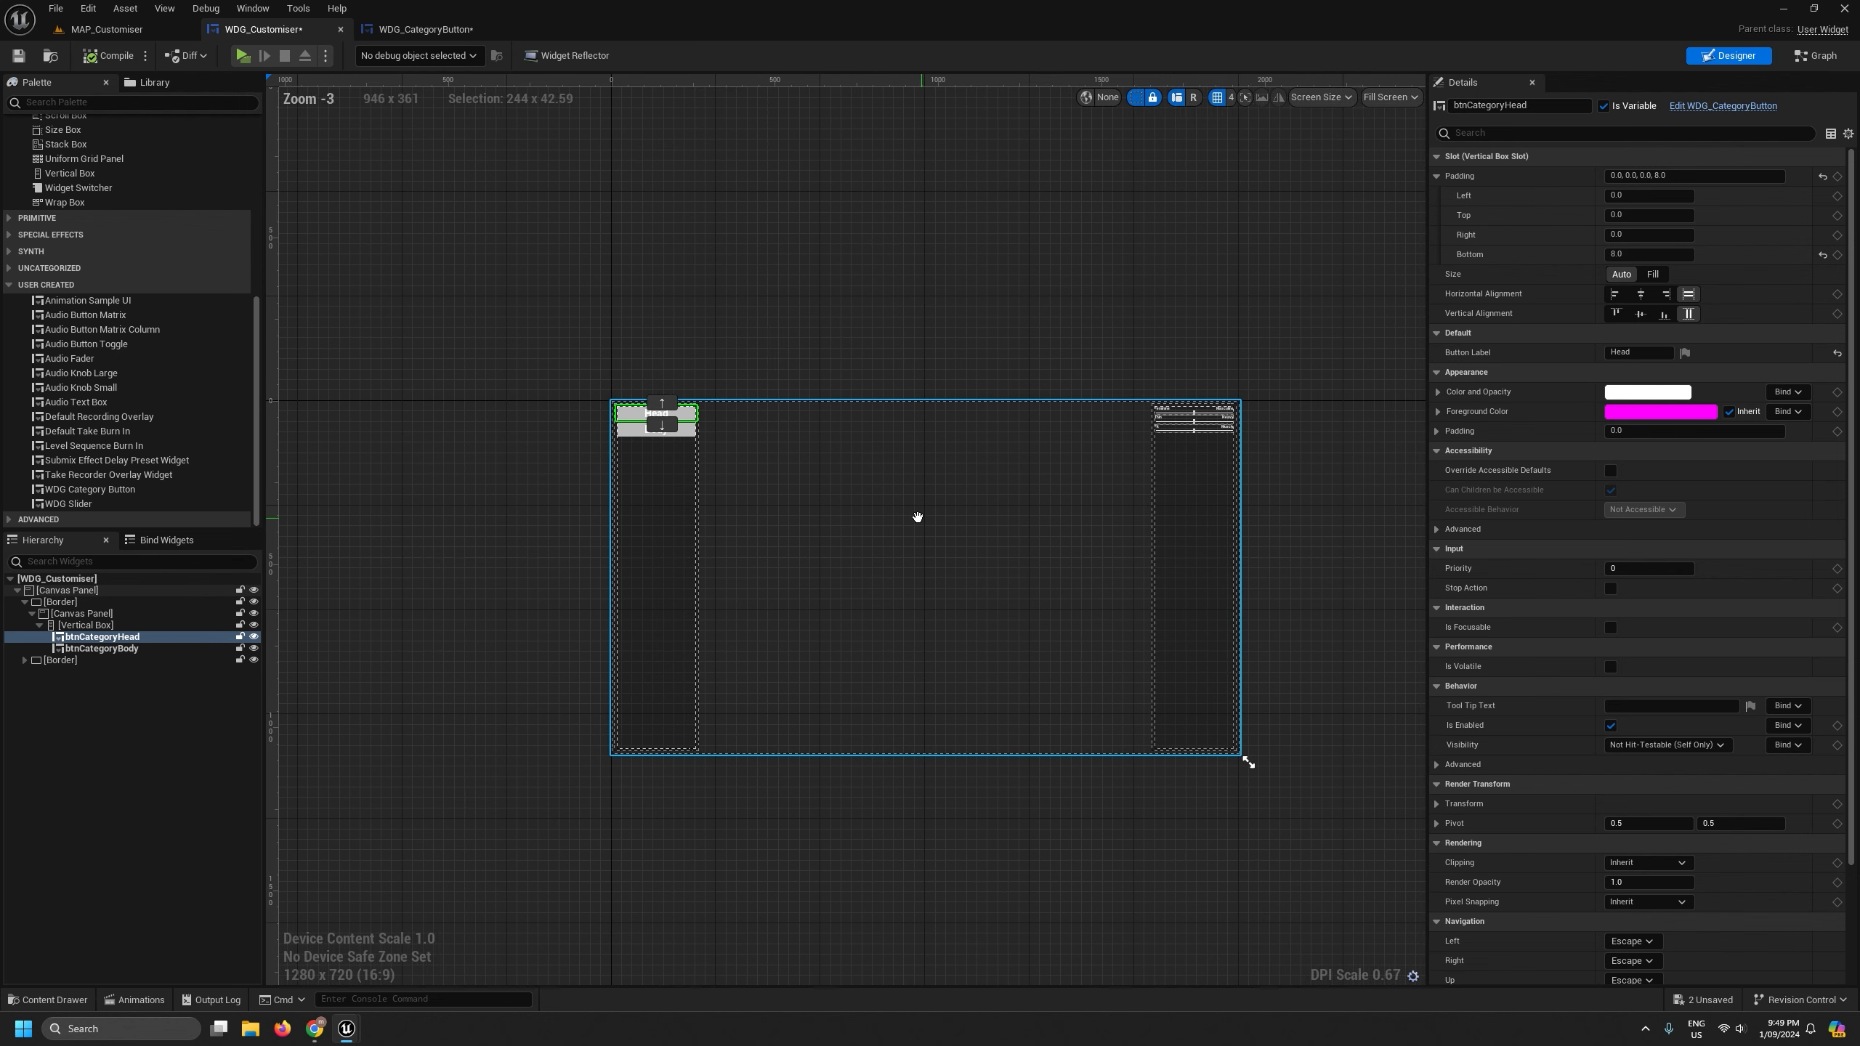
pyautogui.scroll(2, 782, 504)
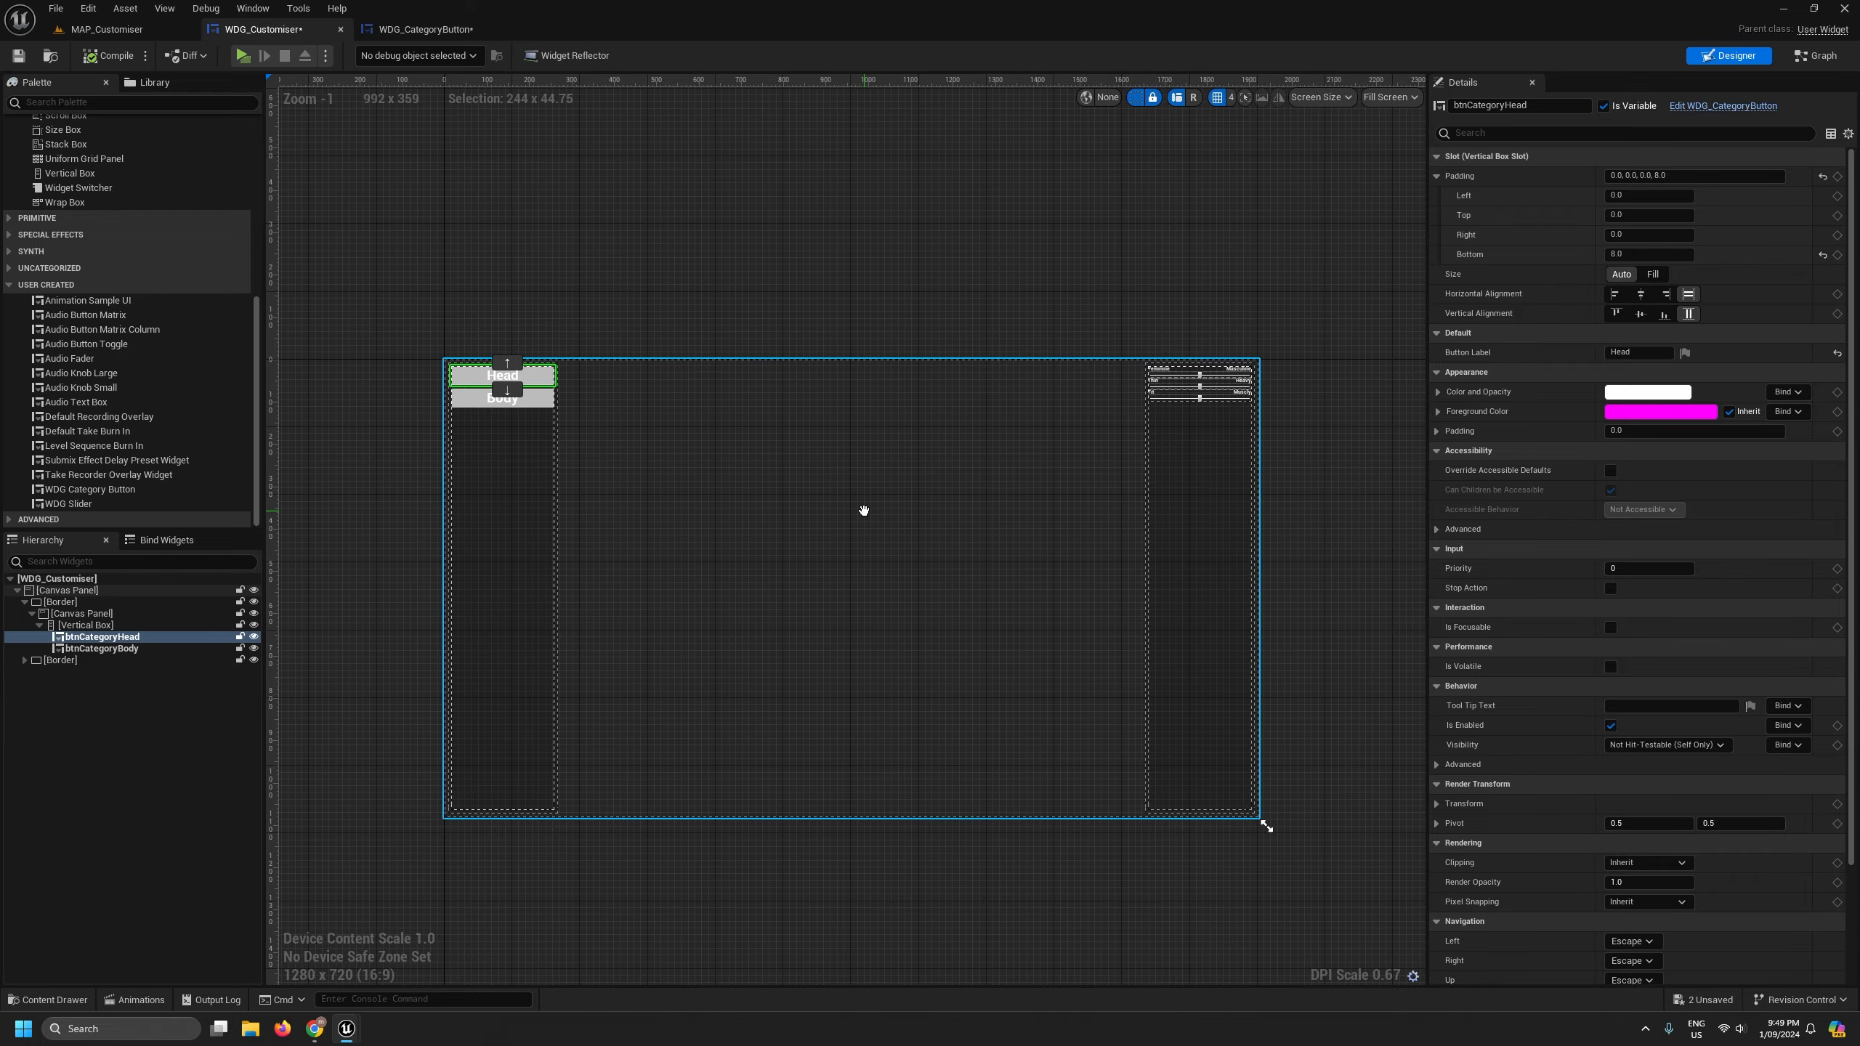
pyautogui.moveTo(863, 511); pyautogui.dragTo(840, 506, button='right')
pyautogui.scroll(2, 630, 430)
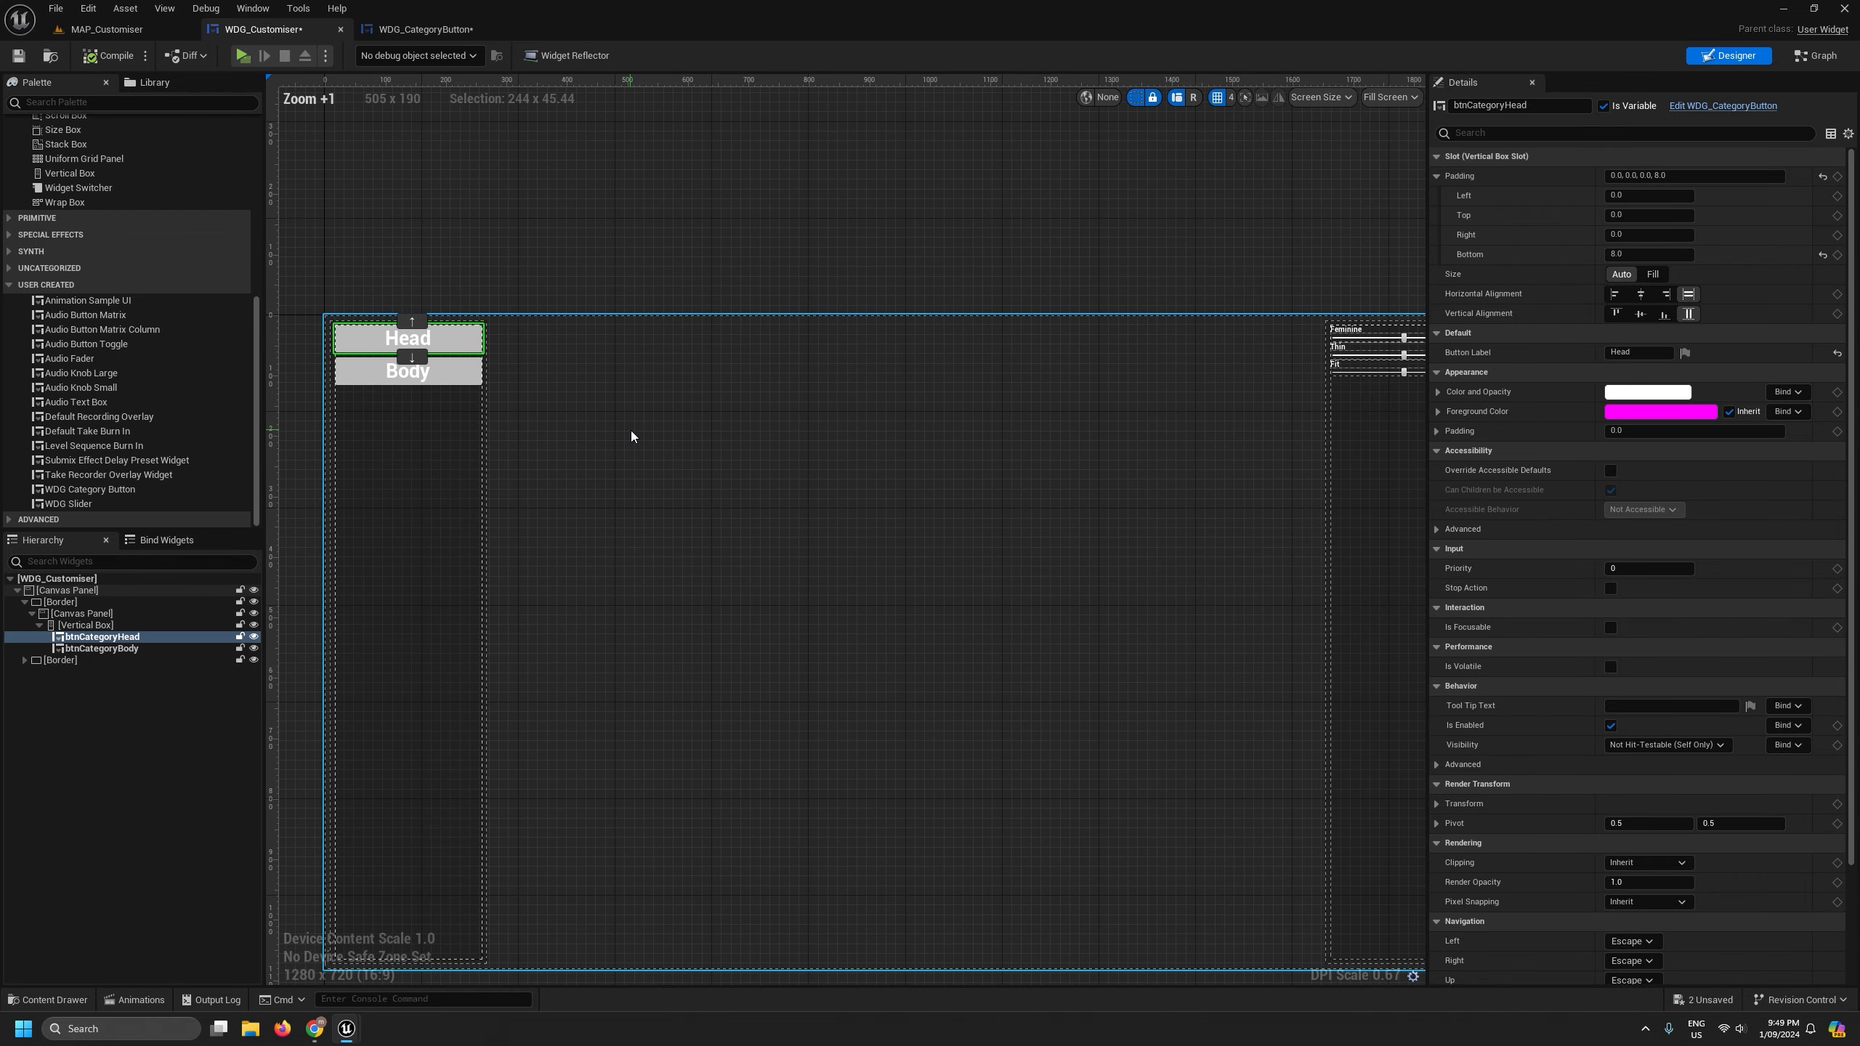
pyautogui.scroll(-2, 631, 430)
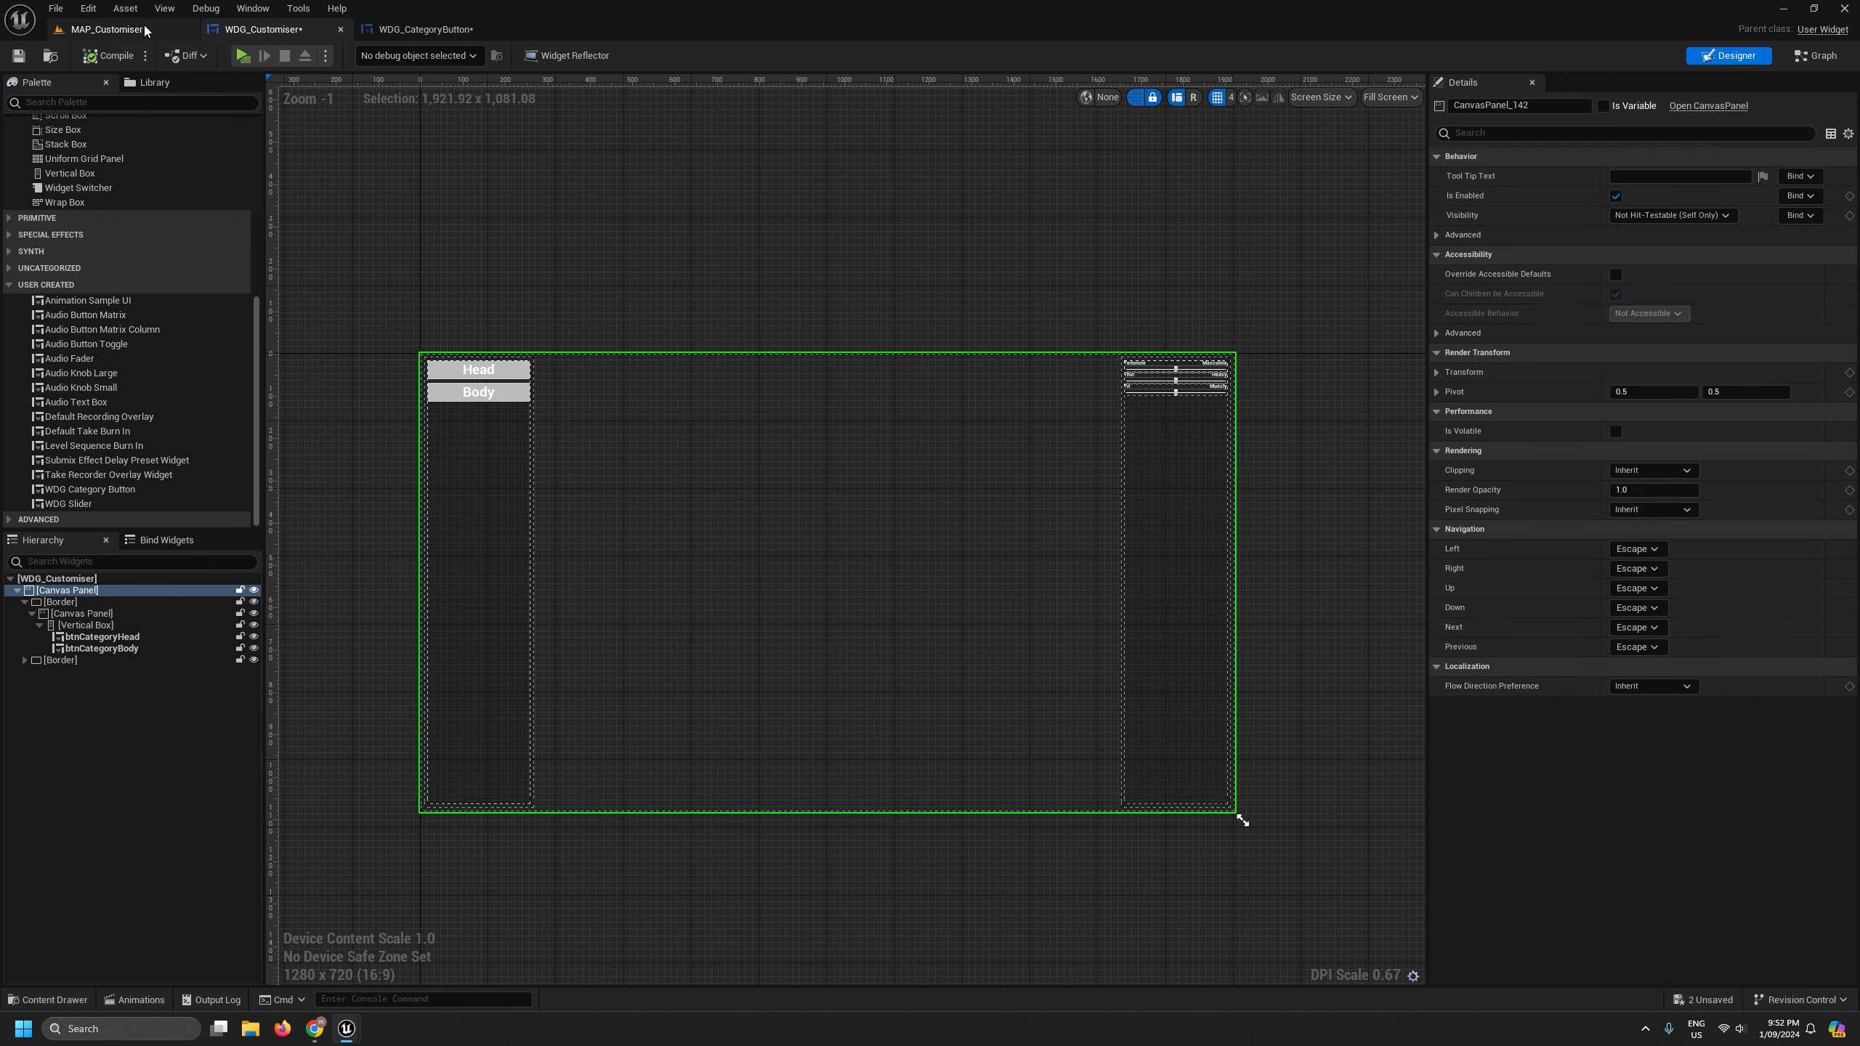
pyautogui.click(106, 28)
pyautogui.click(307, 29)
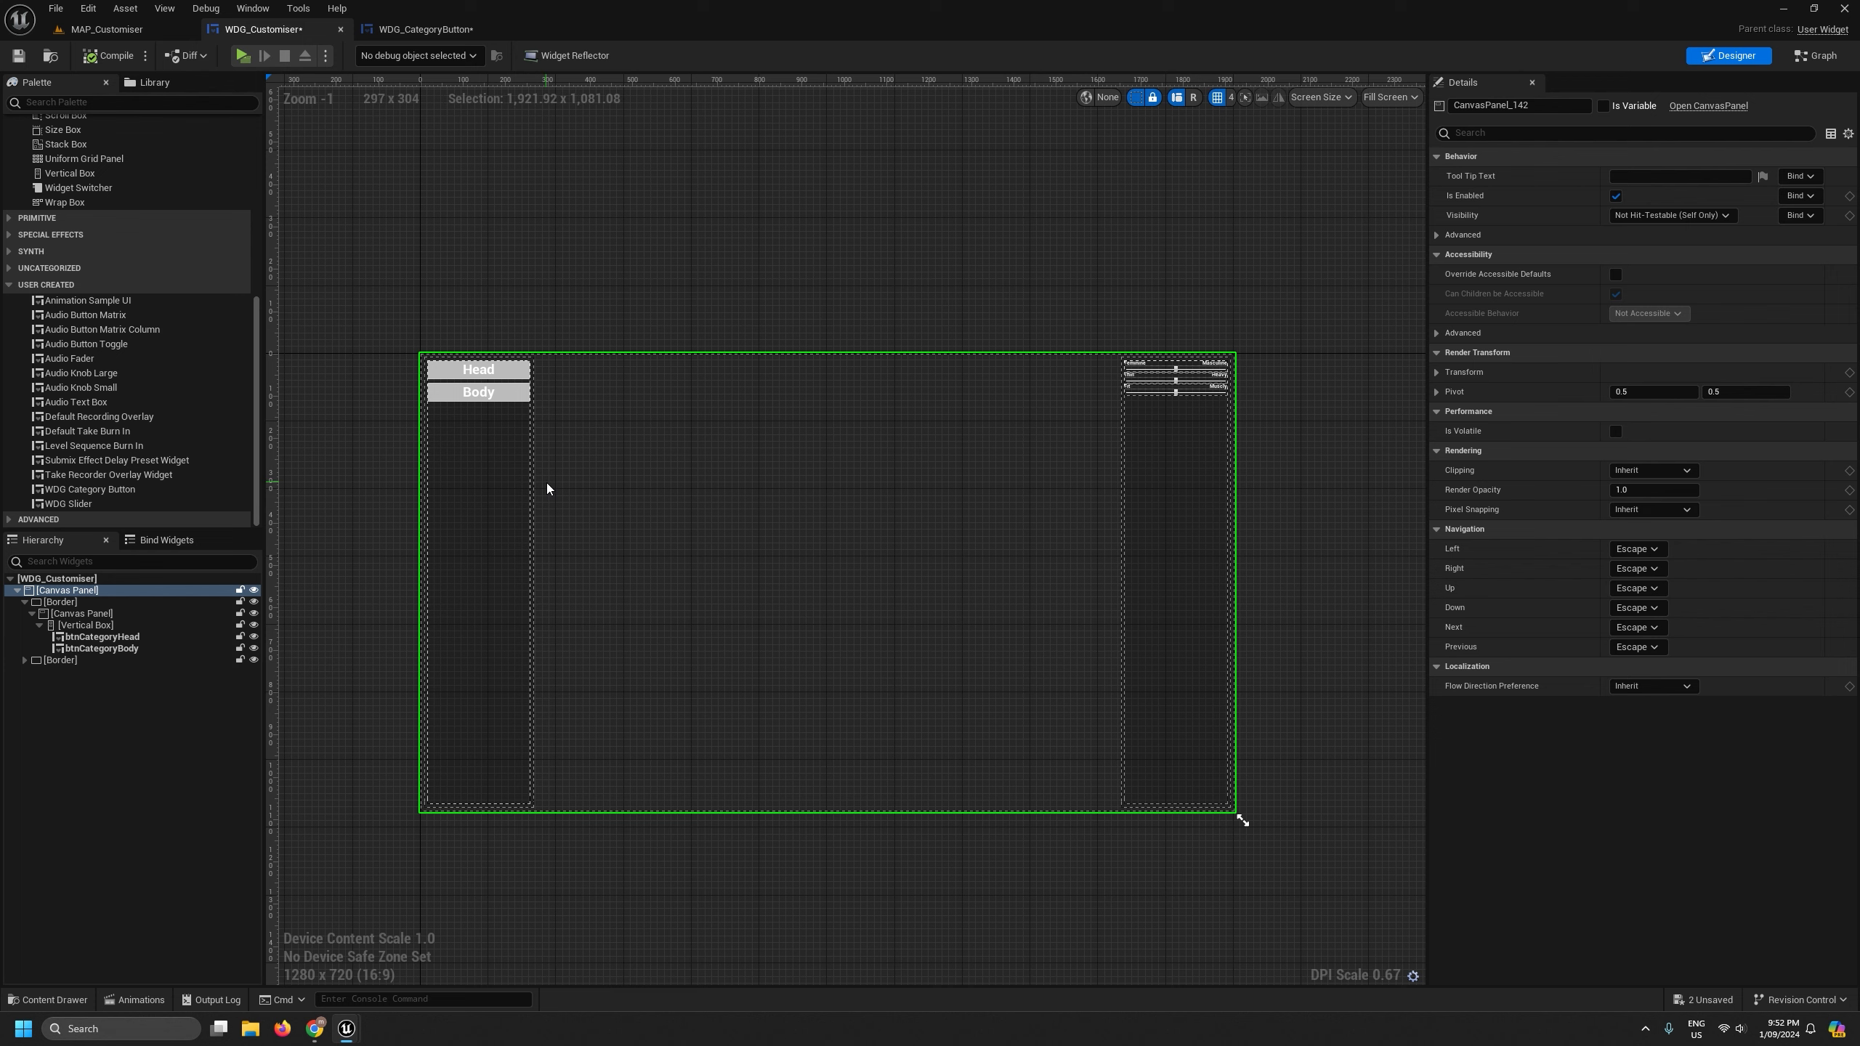
pyautogui.scroll(1, 648, 489)
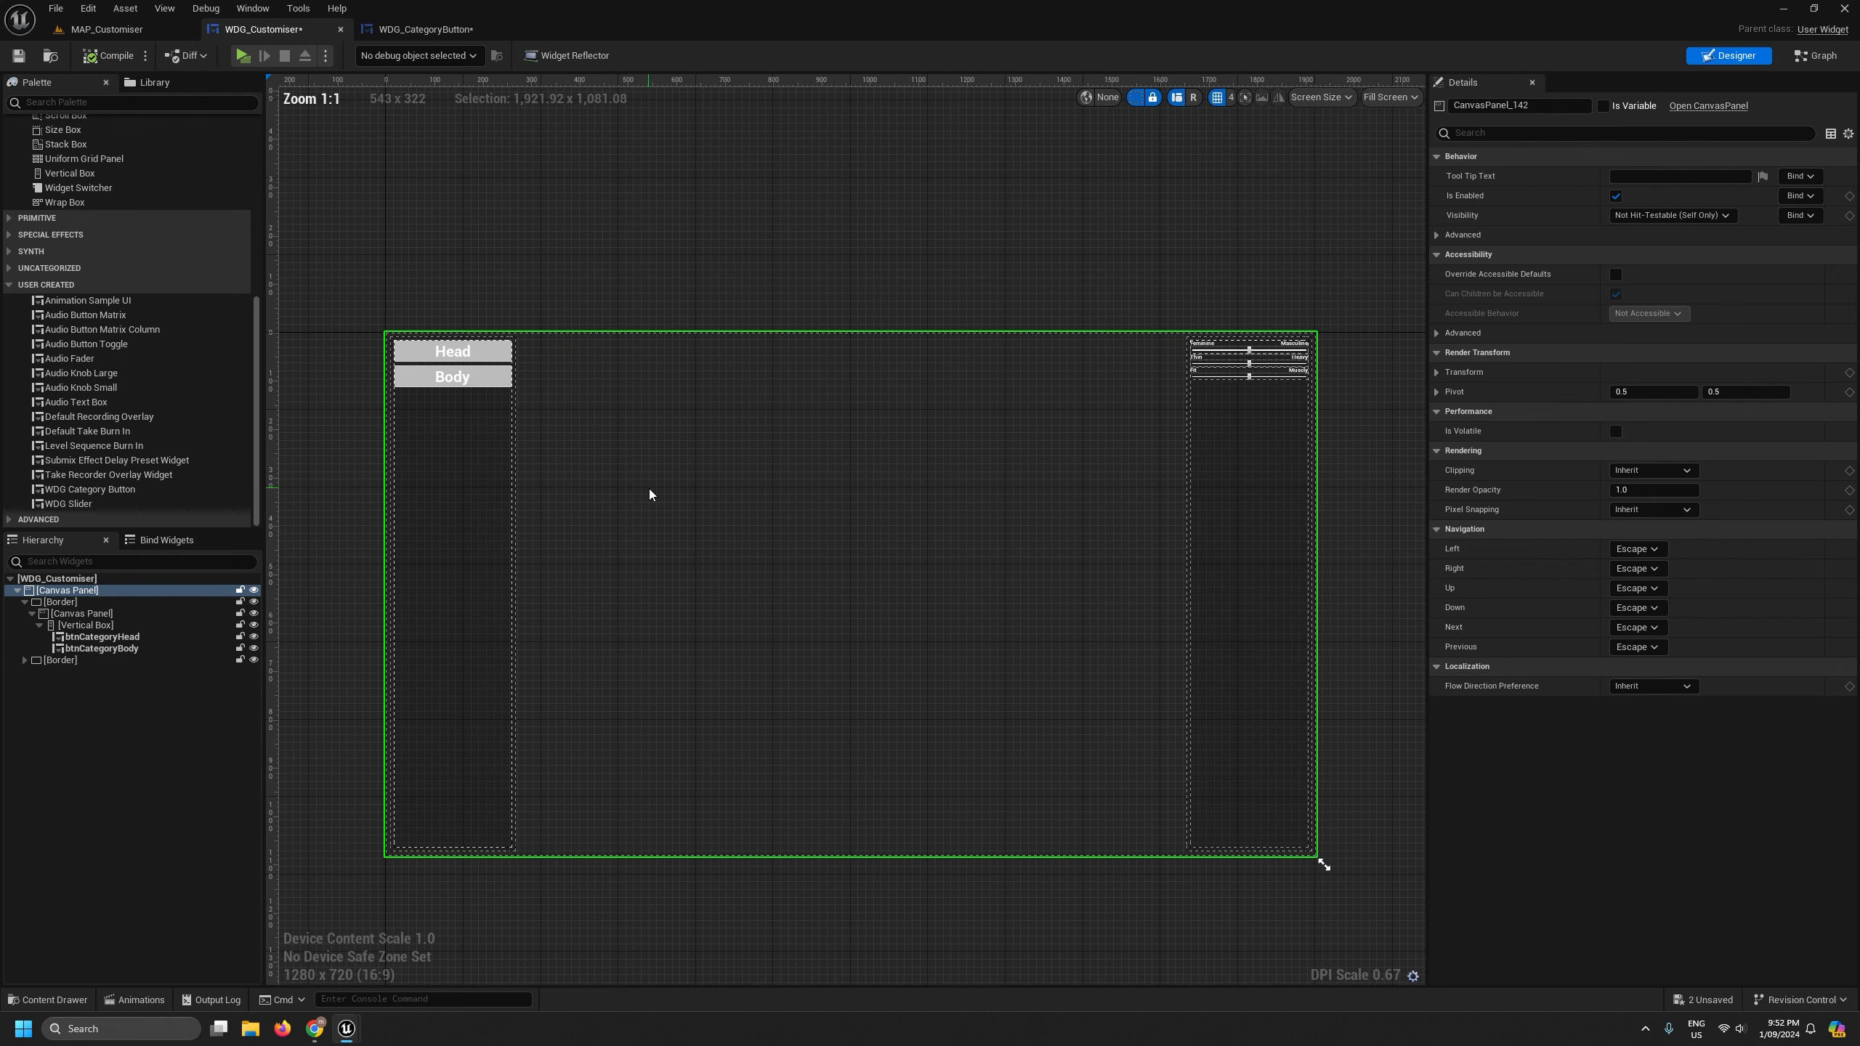
# - In the MAP_Customiser level, try moving the BP_Customiser camera along its Y axis toward the character, and undo the move
pyautogui.click(73, 29)
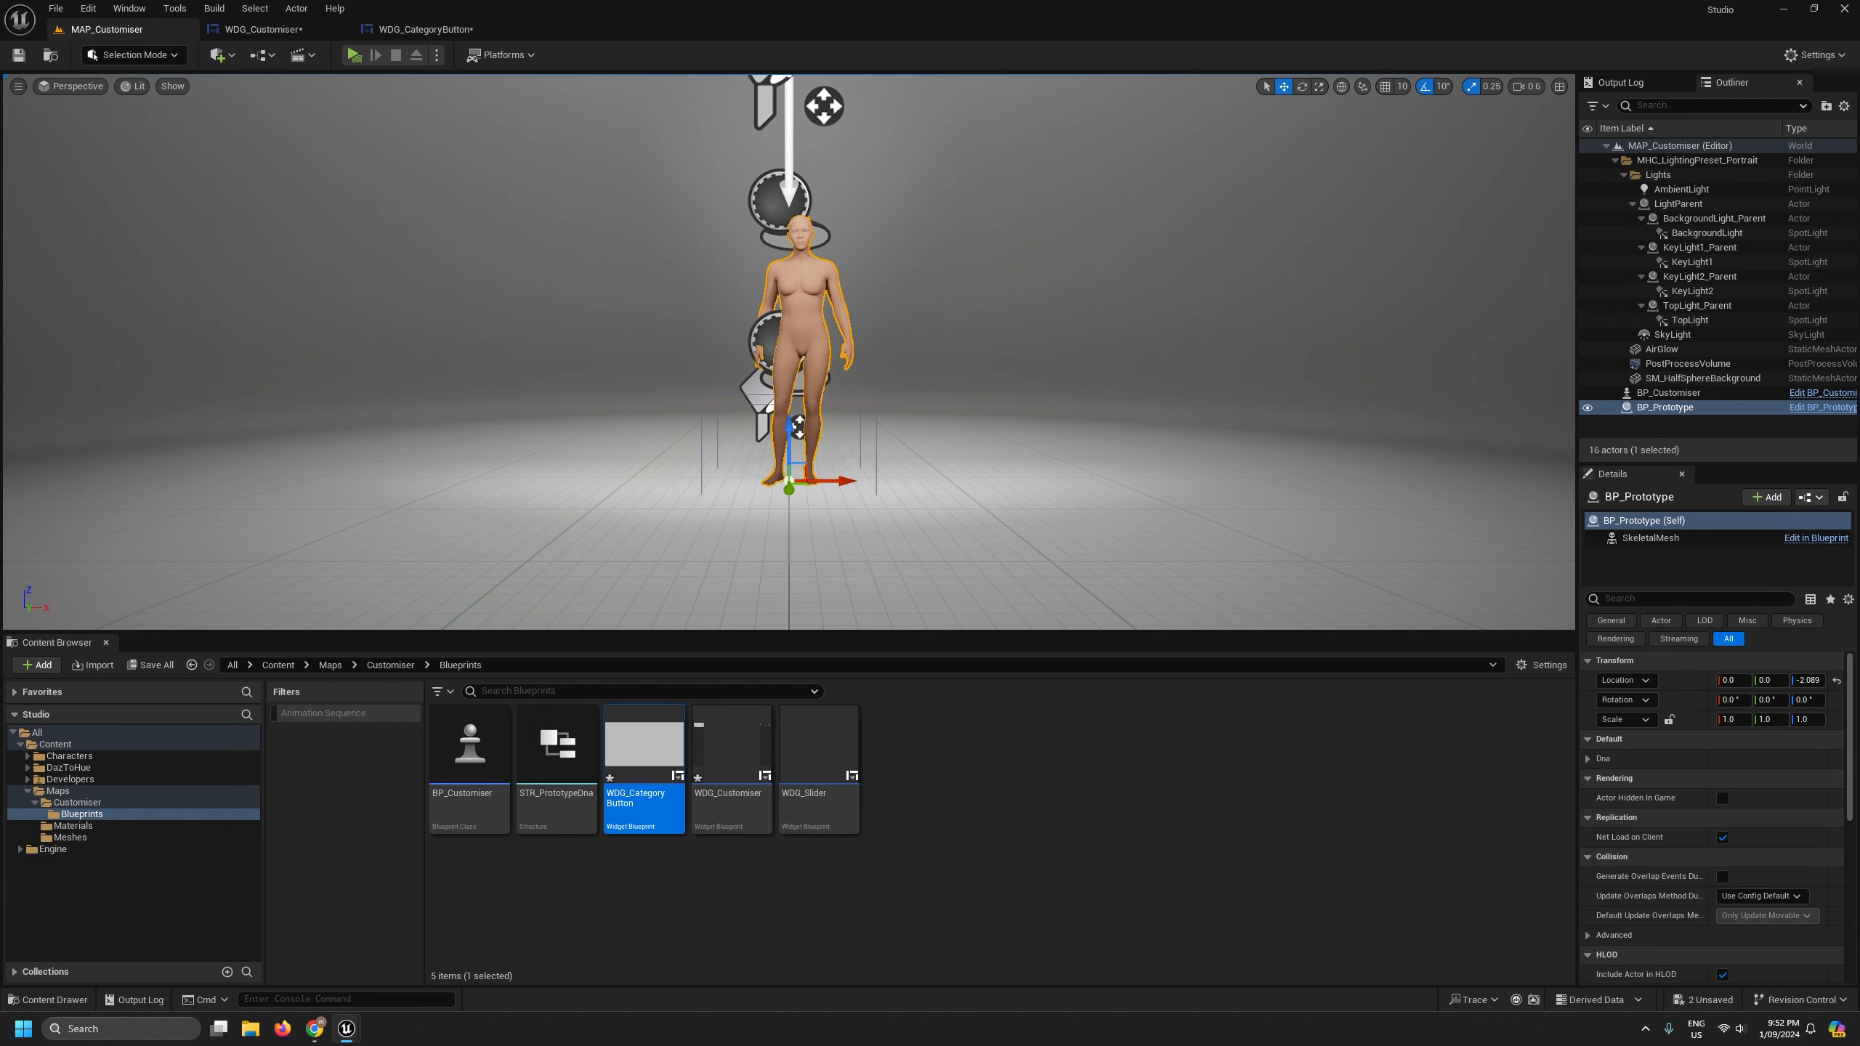
pyautogui.press('s')
pyautogui.moveTo(788, 351); pyautogui.dragTo(1050, 402, button='right')
pyautogui.scroll(4, 1048, 401)
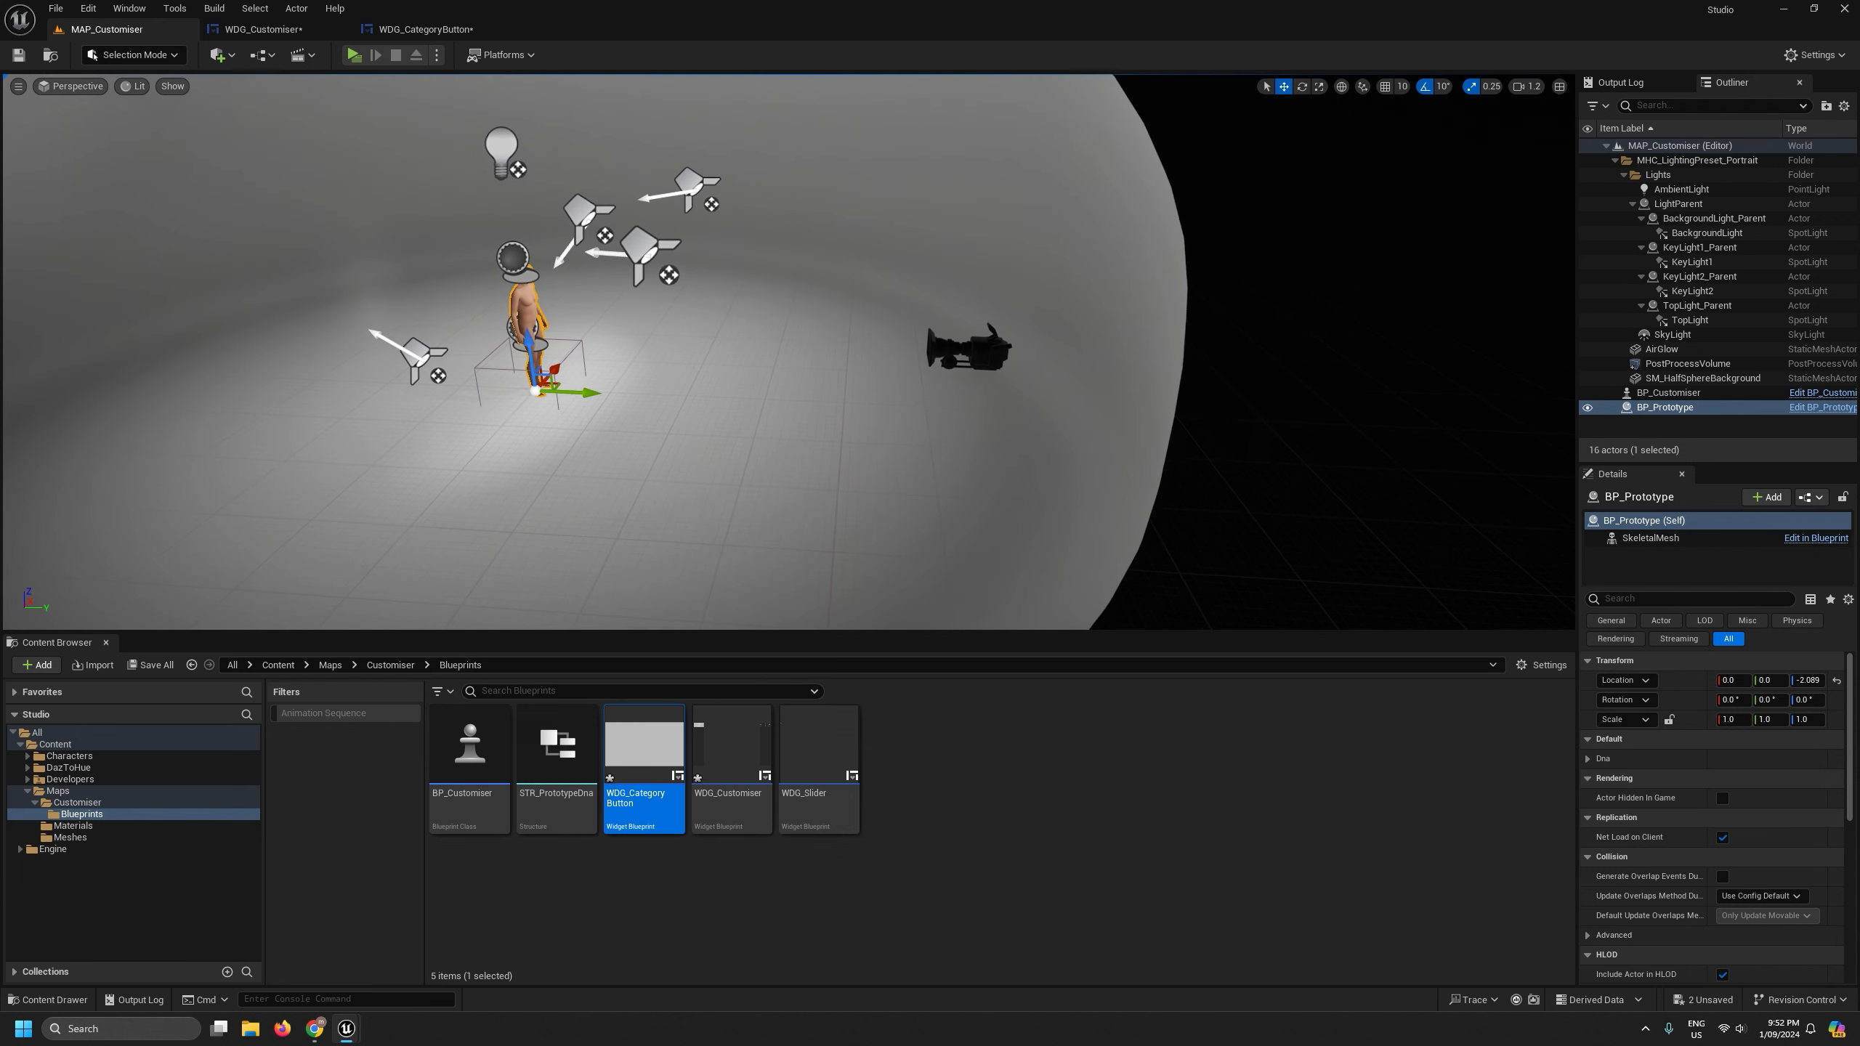
pyautogui.press('w')
pyautogui.moveTo(1221, 436)
pyautogui.mouseDown(button='right')
pyautogui.moveTo(1190, 436)
pyautogui.moveTo(1220, 436)
pyautogui.mouseUp(button='right')
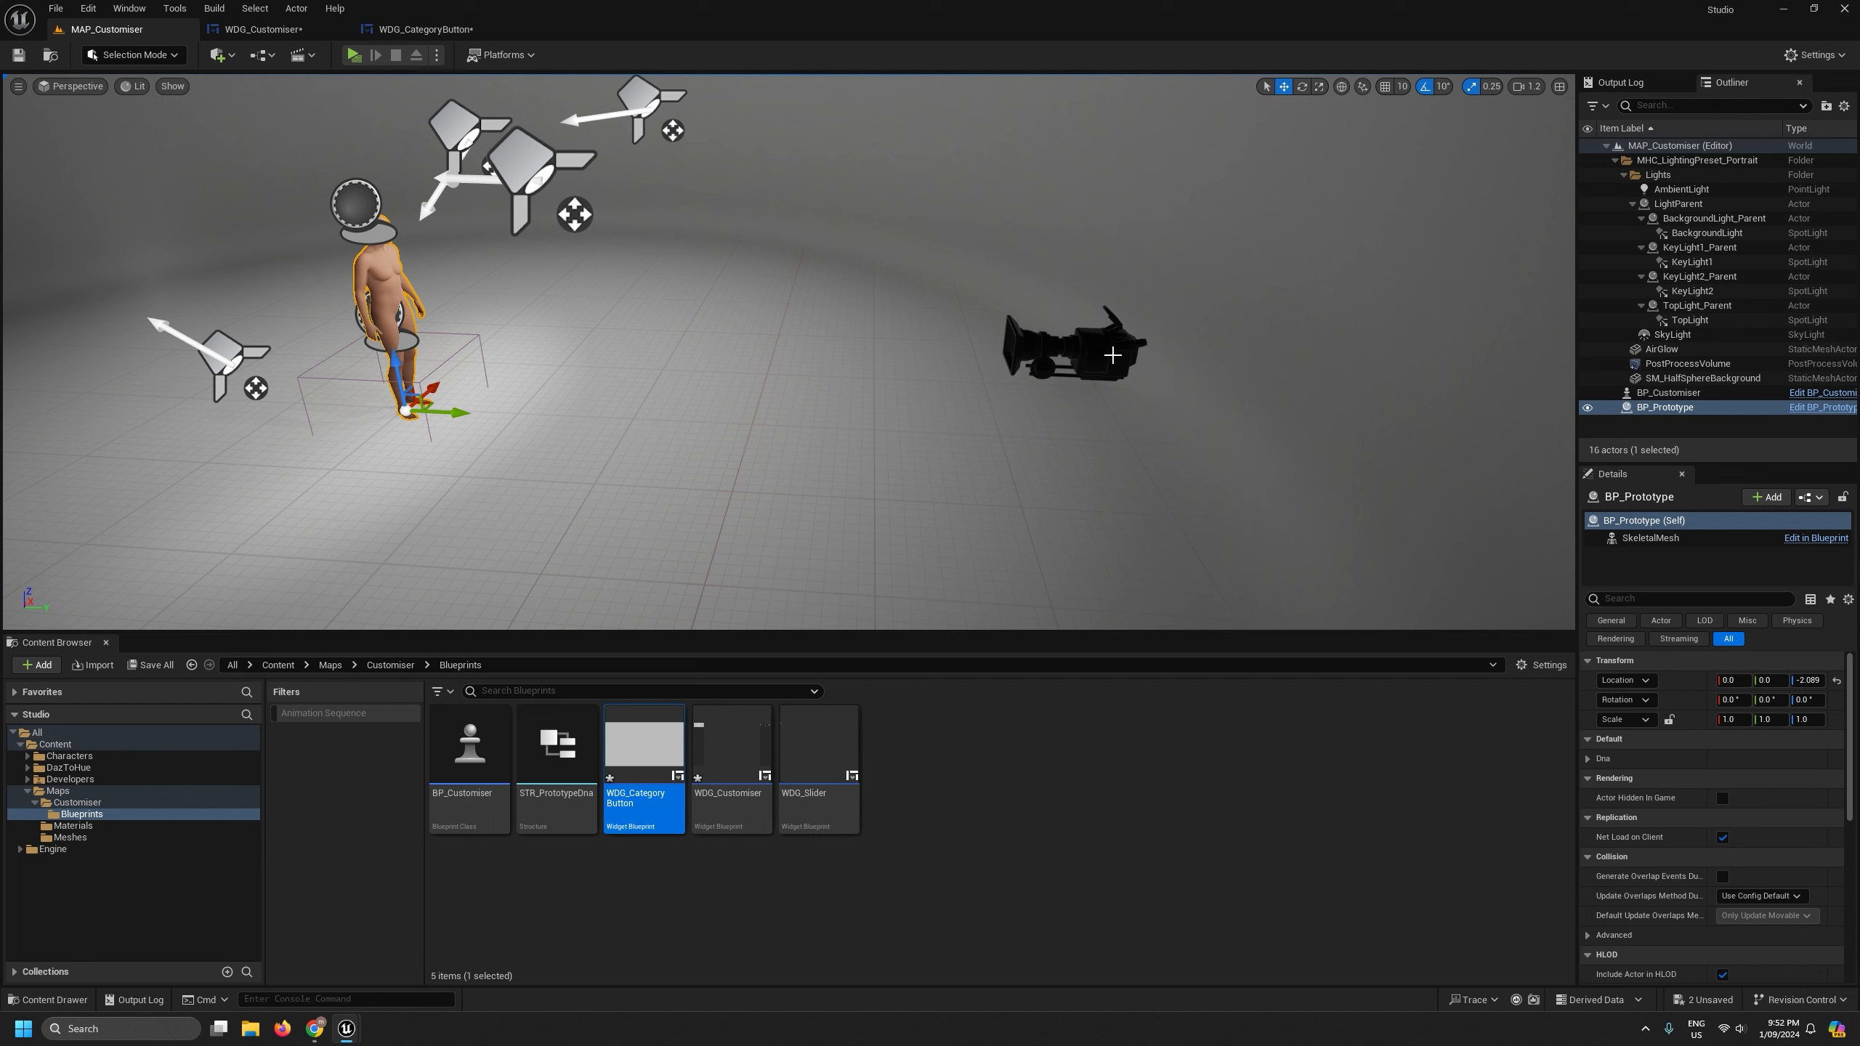
pyautogui.click(1111, 355)
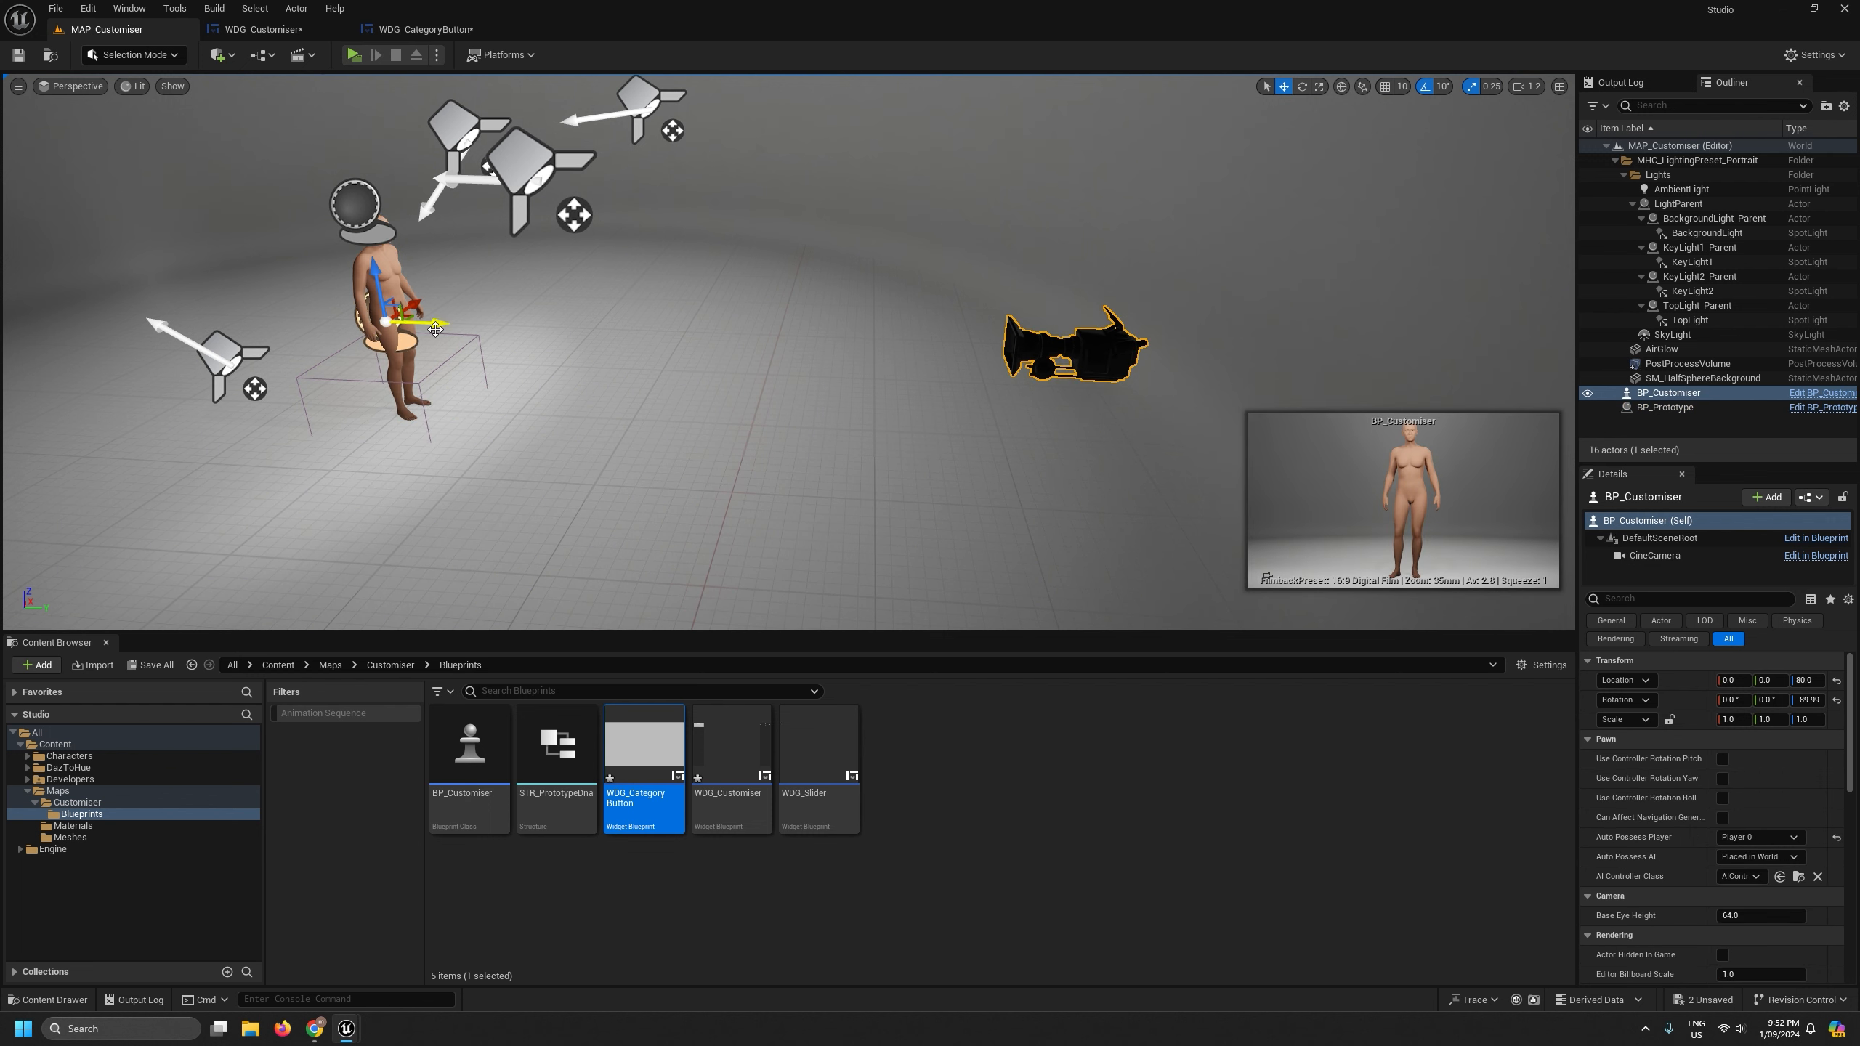
pyautogui.moveTo(435, 329); pyautogui.dragTo(188, 320)
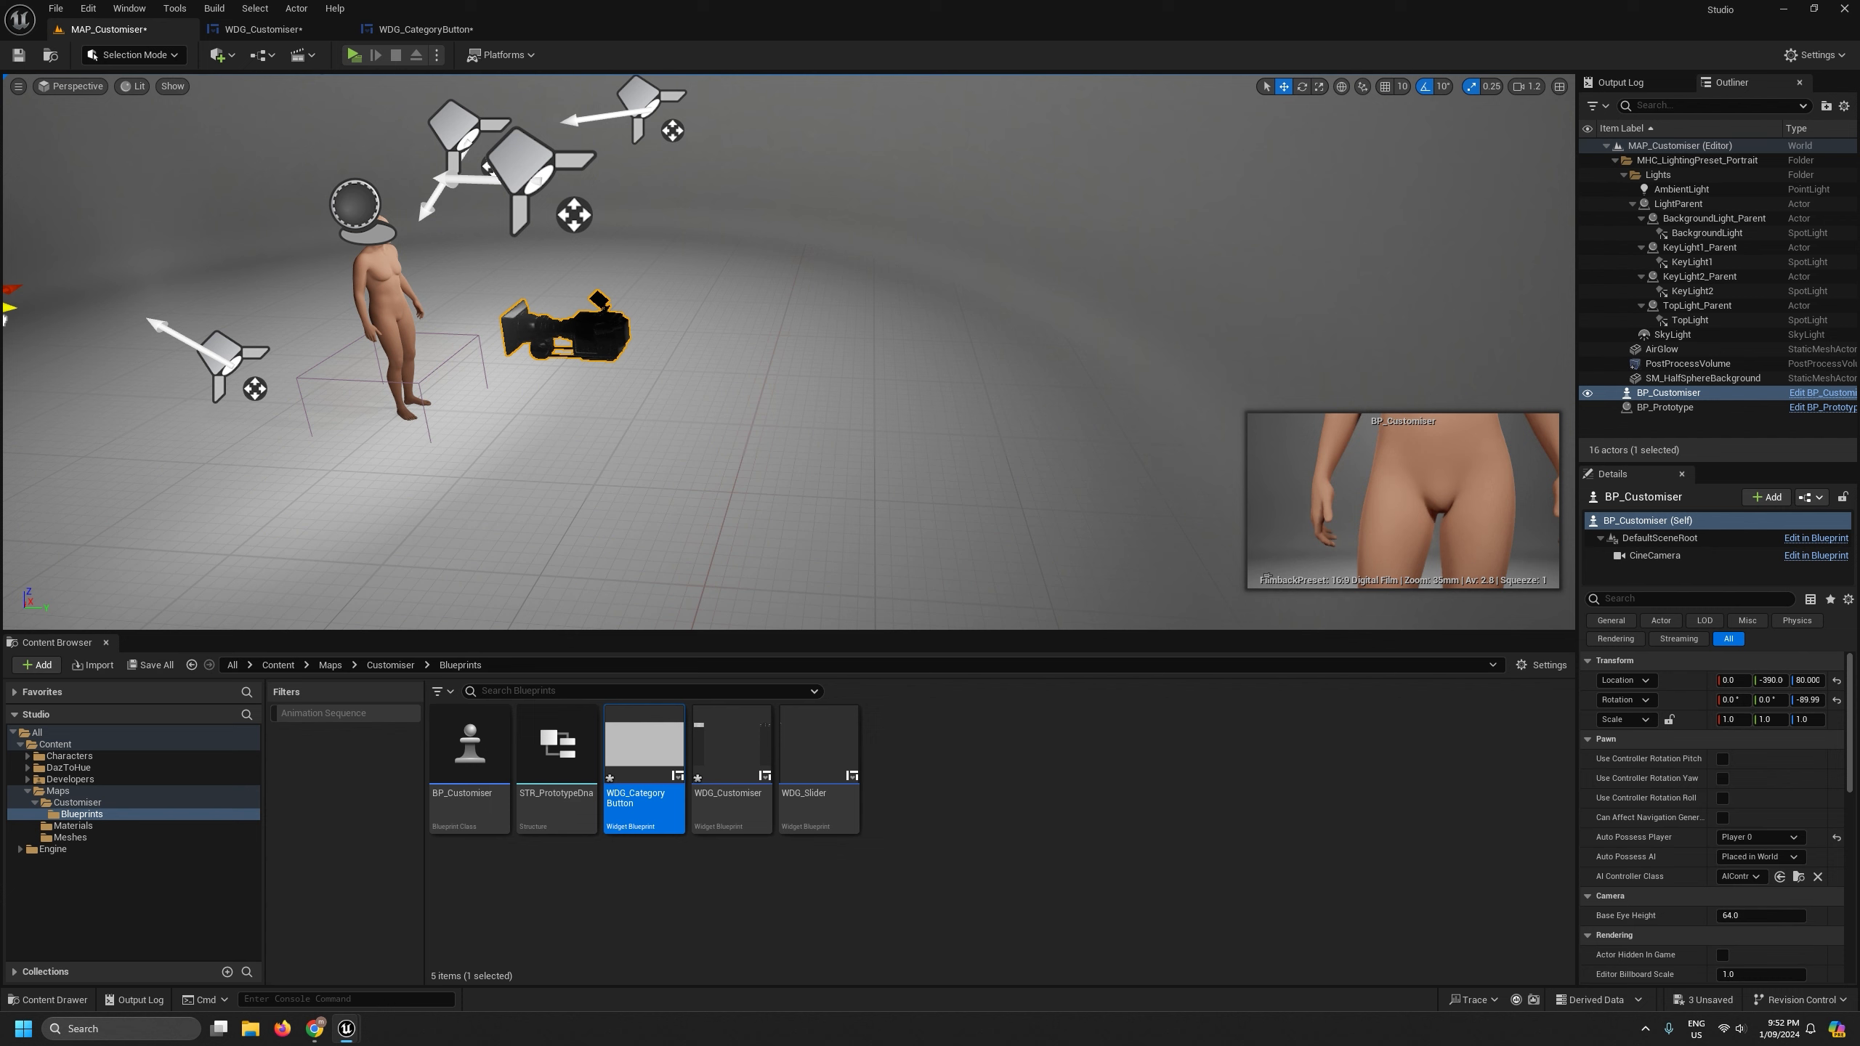
pyautogui.moveTo(10, 306); pyautogui.dragTo(492, 343)
pyautogui.hotkey('ctrl', 's')
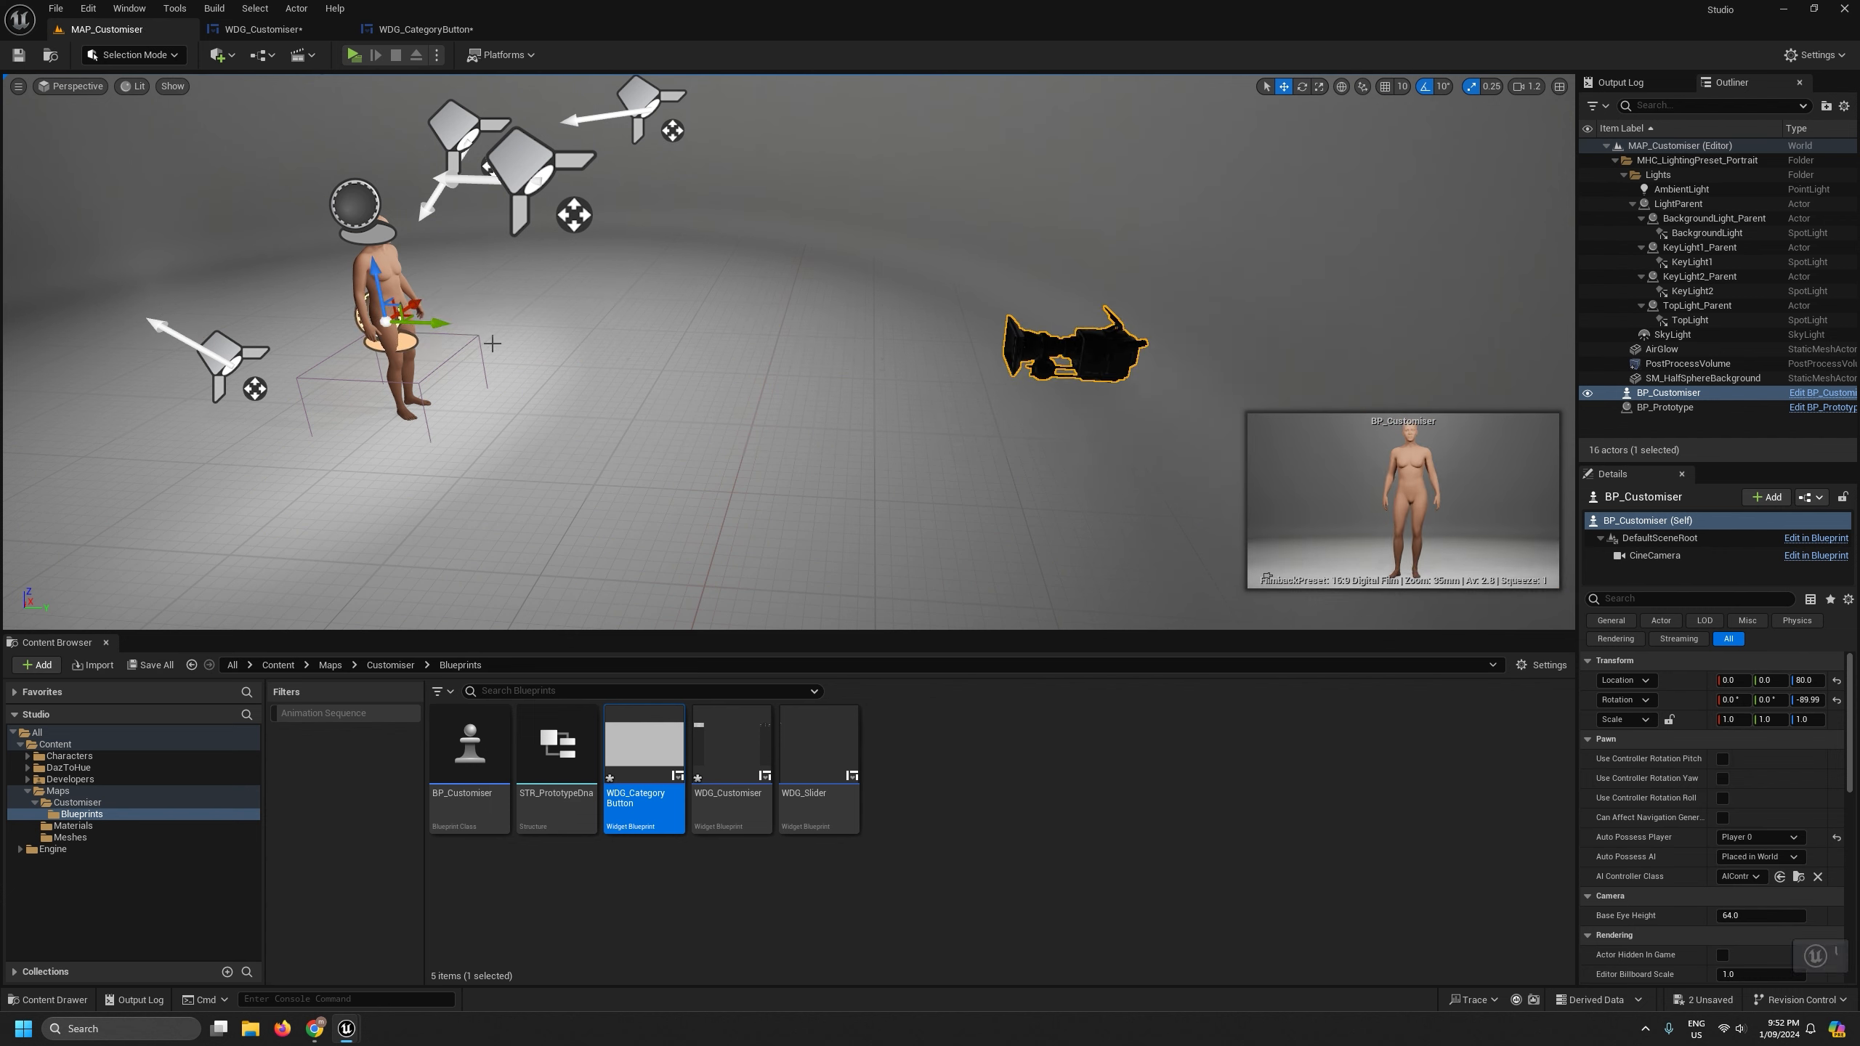
# - Try rotating the BP_Prototype character about 60° around its vertical axis, and undo the rotation
pyautogui.click(398, 277)
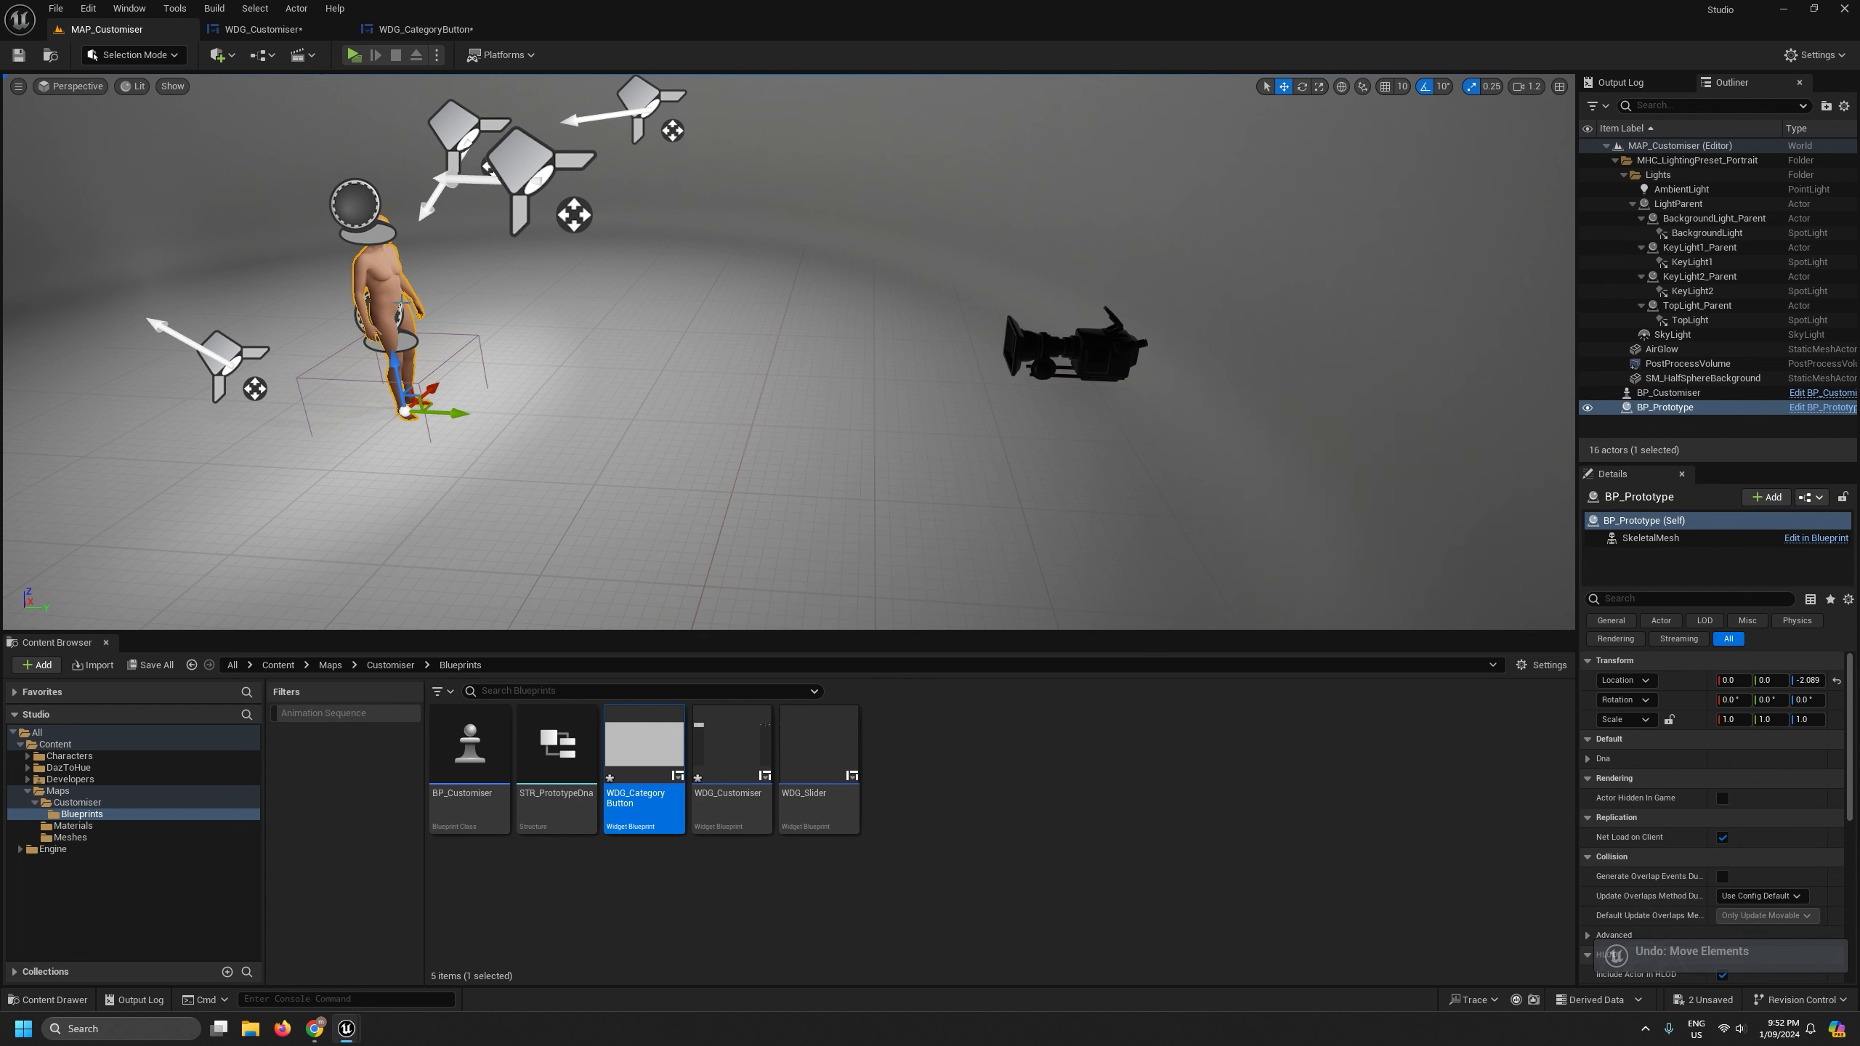
pyautogui.press('e')
pyautogui.moveTo(421, 438); pyautogui.dragTo(501, 396)
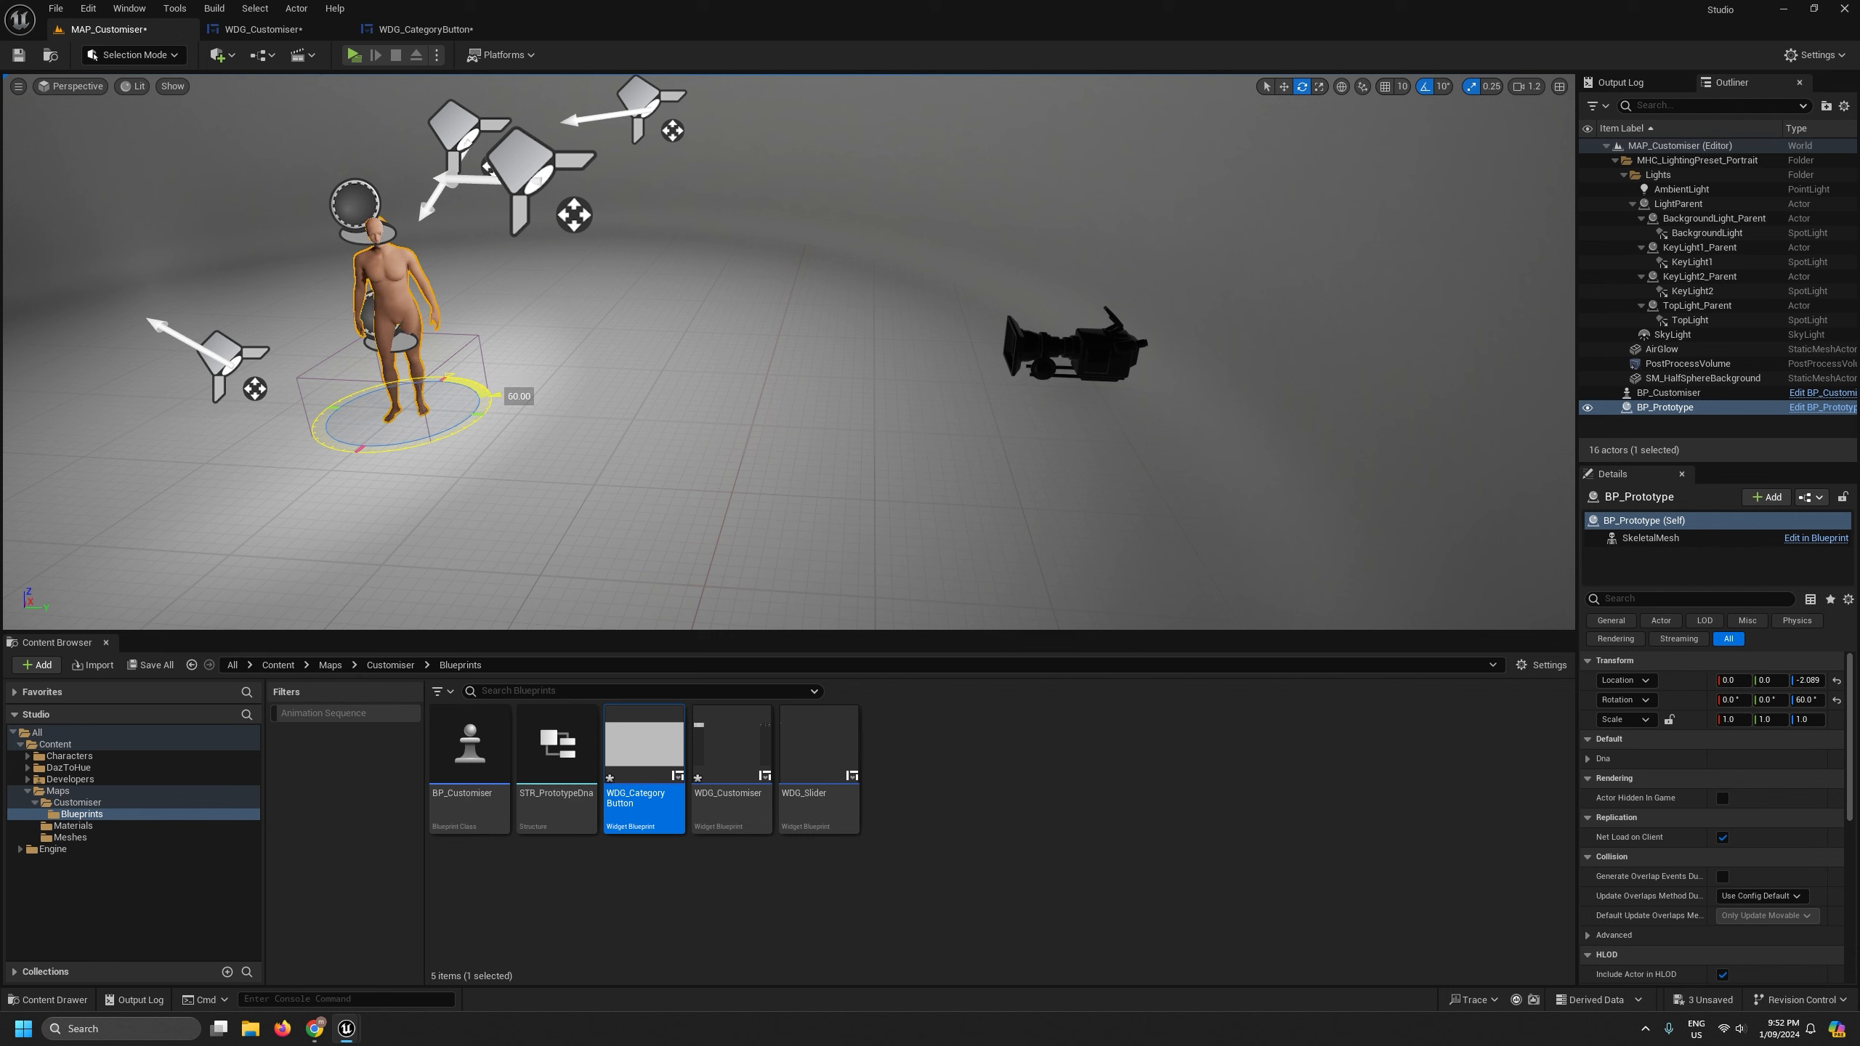
pyautogui.moveTo(501, 396)
pyautogui.mouseDown()
pyautogui.moveTo(440, 440)
pyautogui.moveTo(330, 411)
pyautogui.moveTo(326, 428)
pyautogui.moveTo(381, 445)
pyautogui.moveTo(483, 381)
pyautogui.mouseUp()
pyautogui.hotkey('ctrl', 'z')
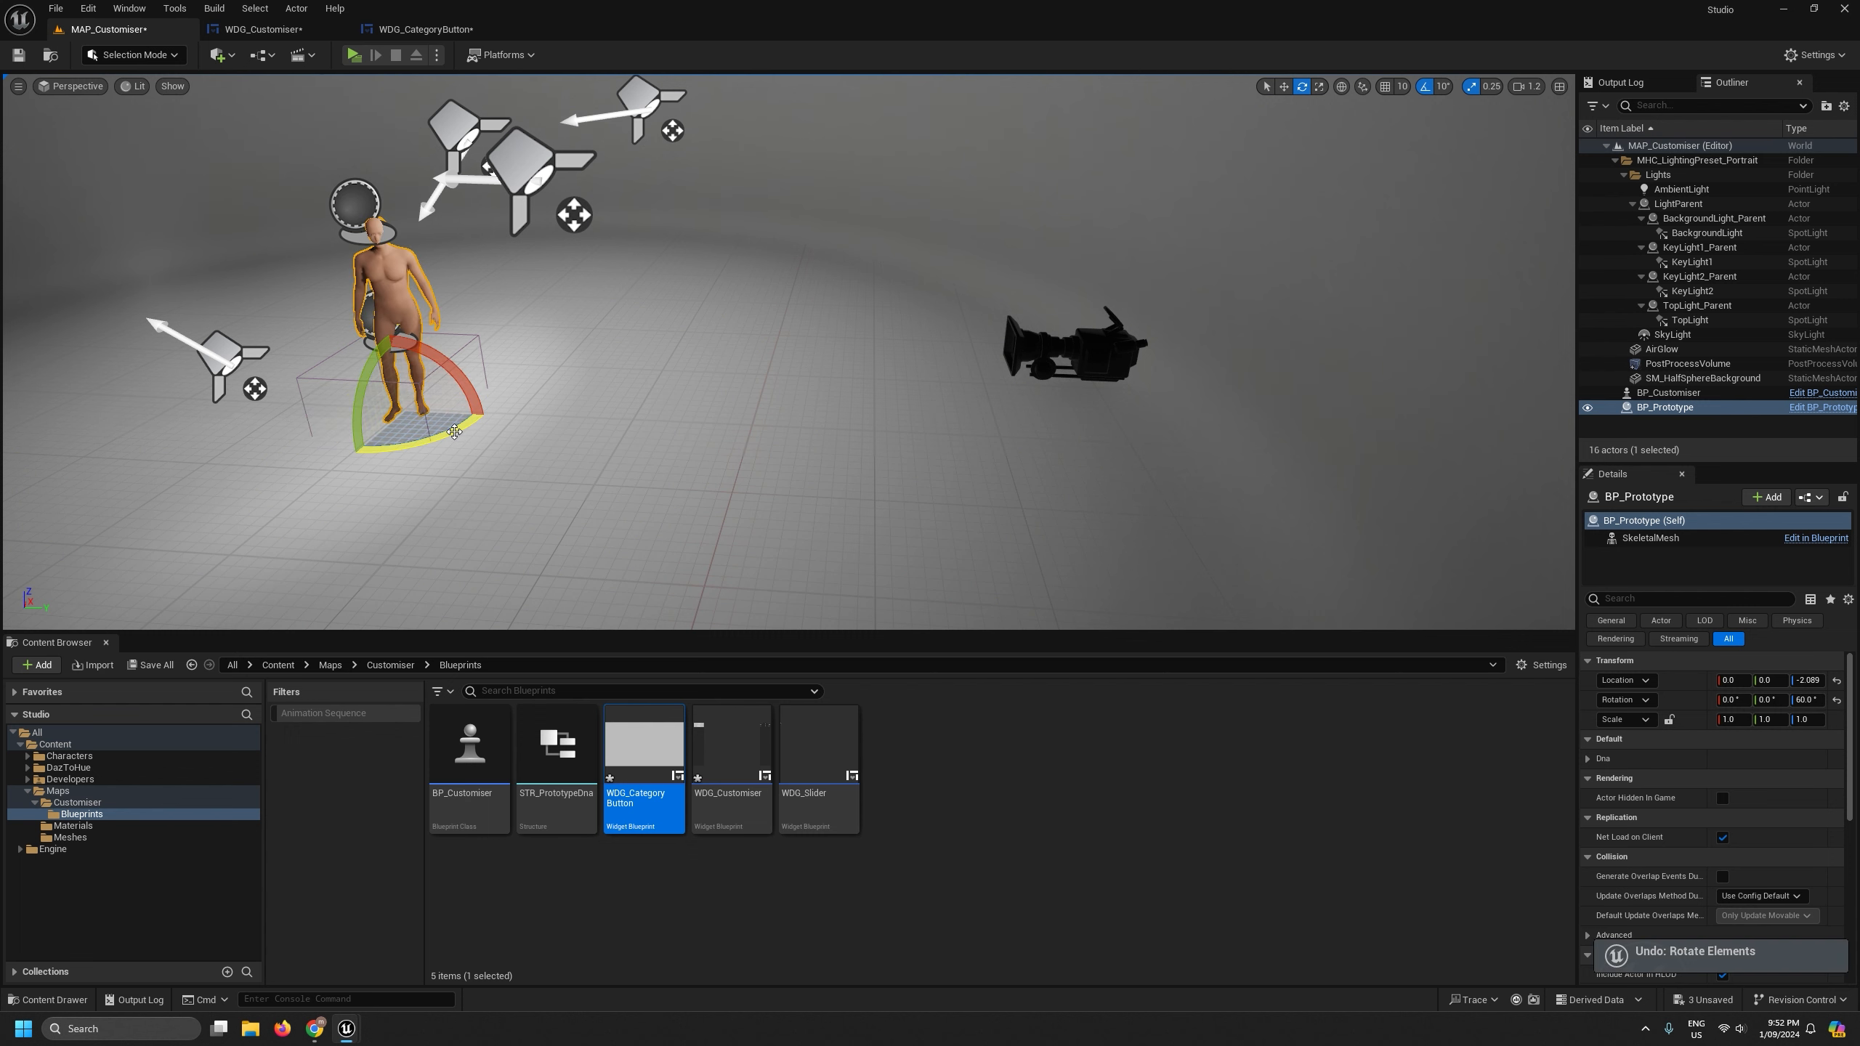
pyautogui.hotkey('ctrl', 'z')
# - Examine how the camera, lights and character are arranged in the MAP_Customiser scene
pyautogui.moveTo(540, 446); pyautogui.dragTo(579, 414, button='right')
pyautogui.press('w')
pyautogui.scroll(-4, 497, 454)
pyautogui.press('a')
pyautogui.press('w')
pyautogui.press('d')
pyautogui.press('s')
pyautogui.scroll(6, 439, 388)
pyautogui.press('a')
pyautogui.press('d')
pyautogui.press('a')
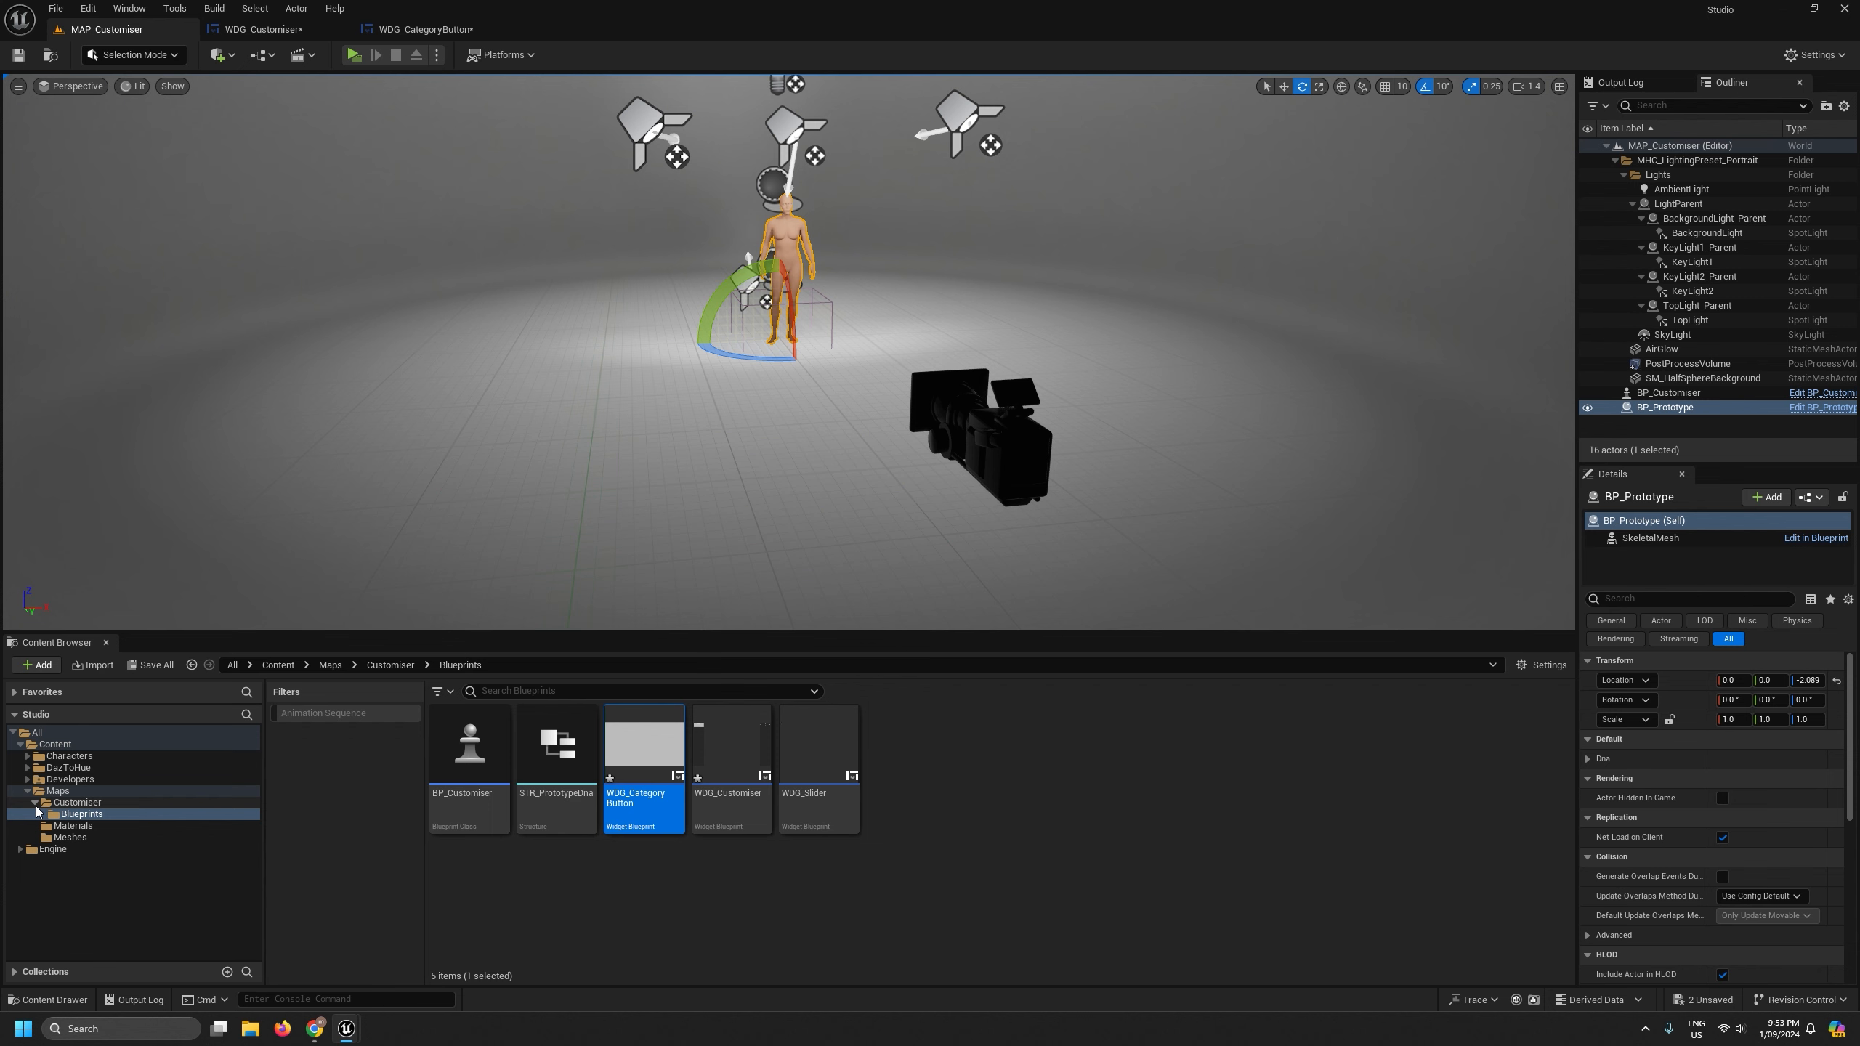
# - Open the BP_Customiser blueprint from the Customiser/Blueprints folder and show its 3D component preview
pyautogui.click(36, 804)
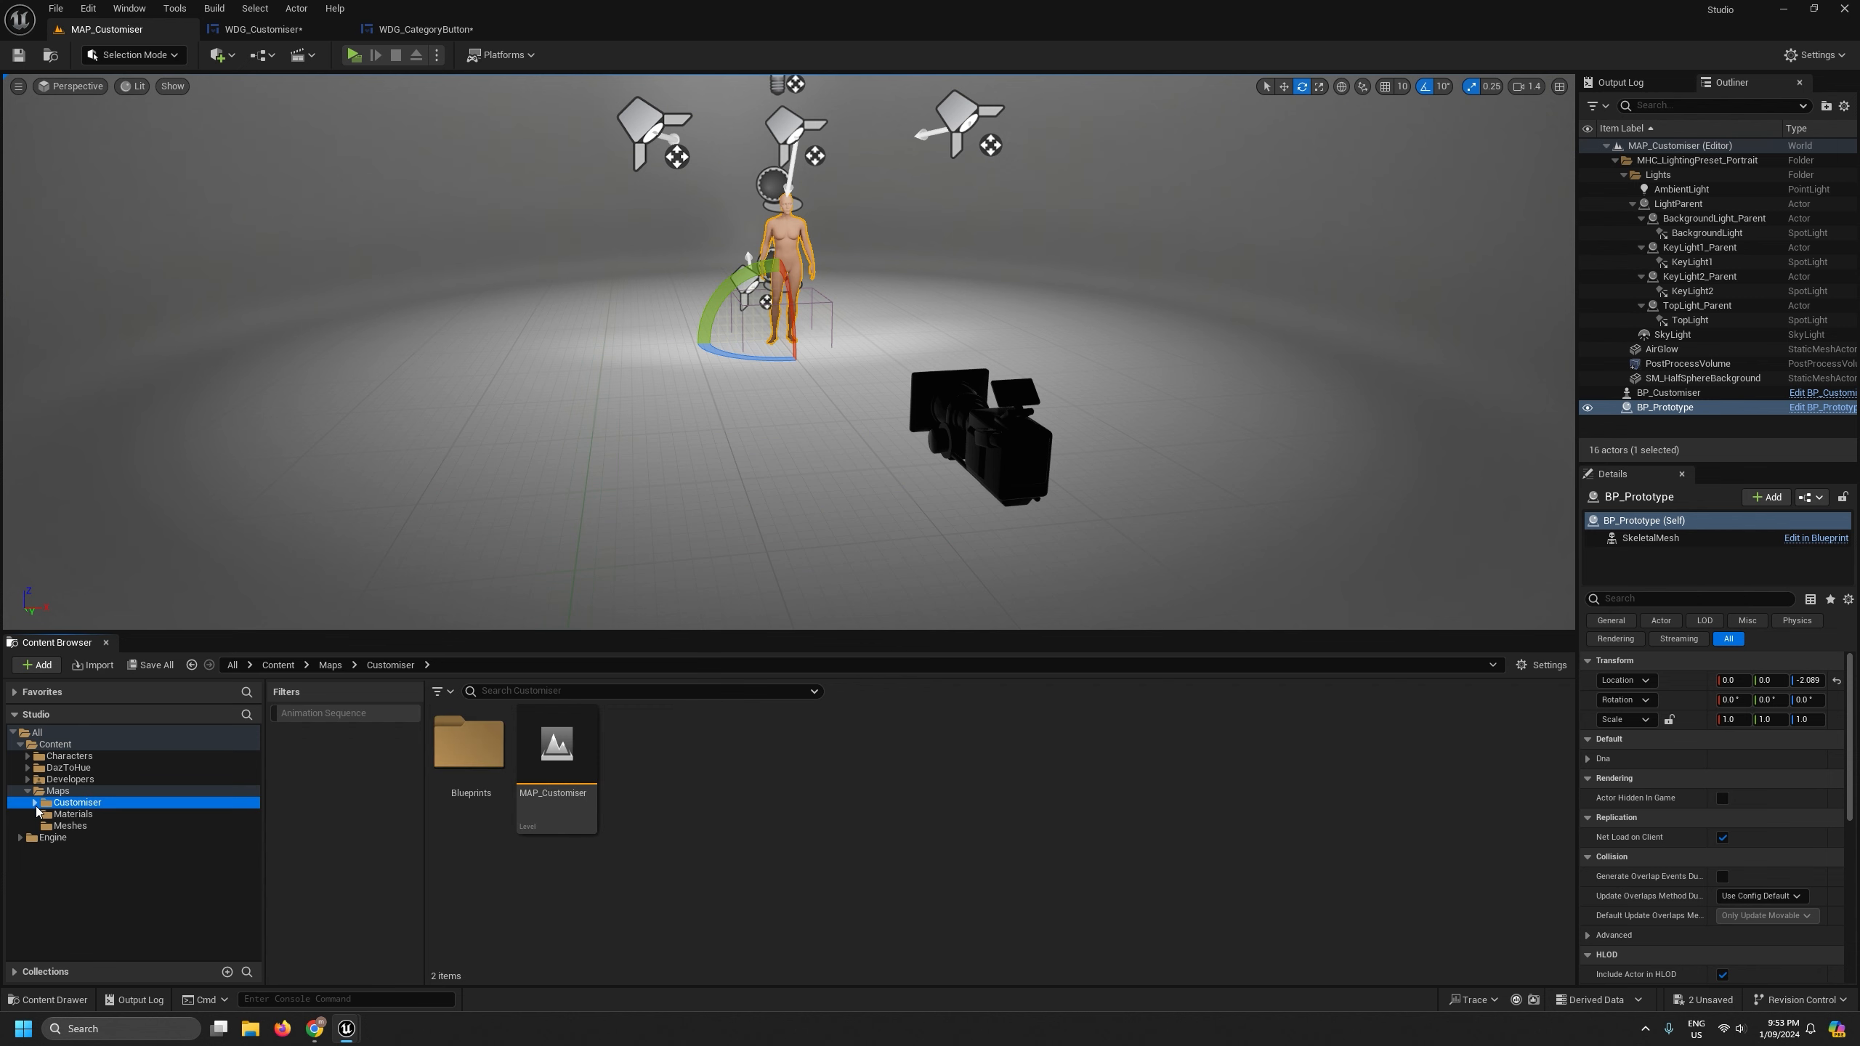
pyautogui.click(34, 803)
pyautogui.click(78, 813)
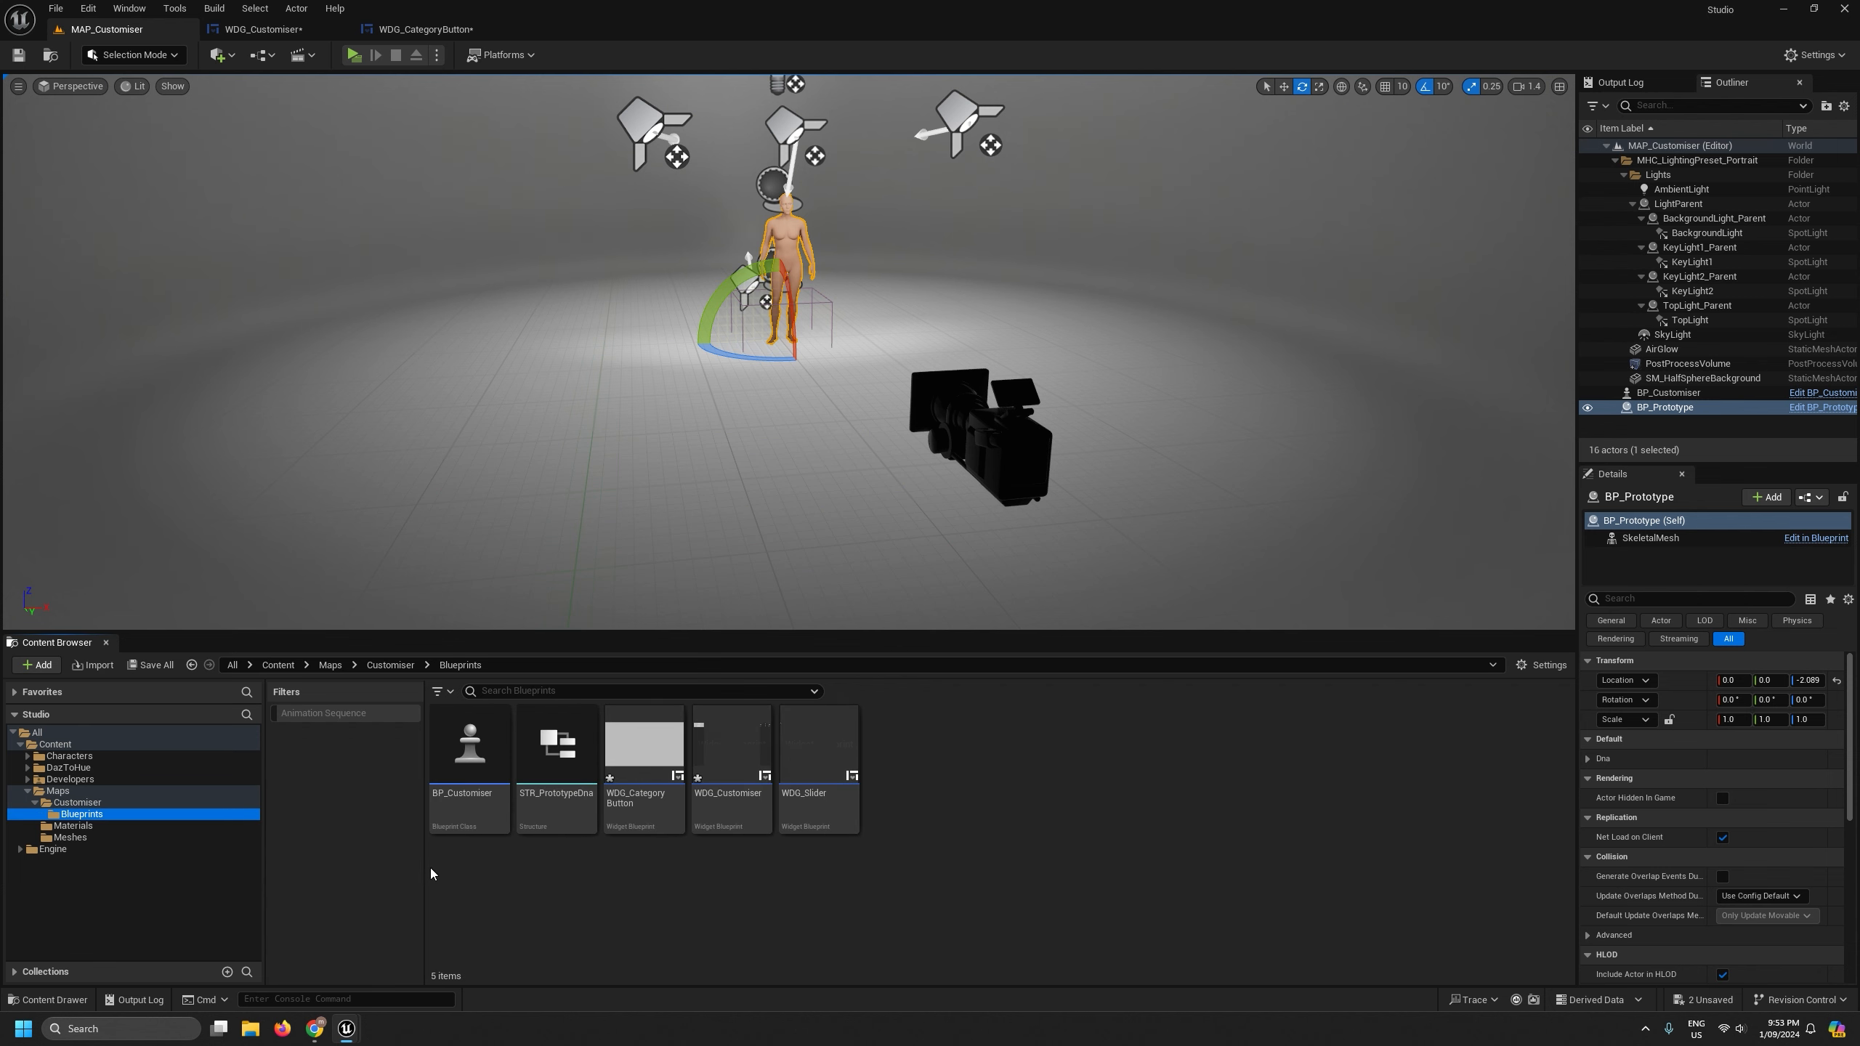
pyautogui.doubleClick(514, 833)
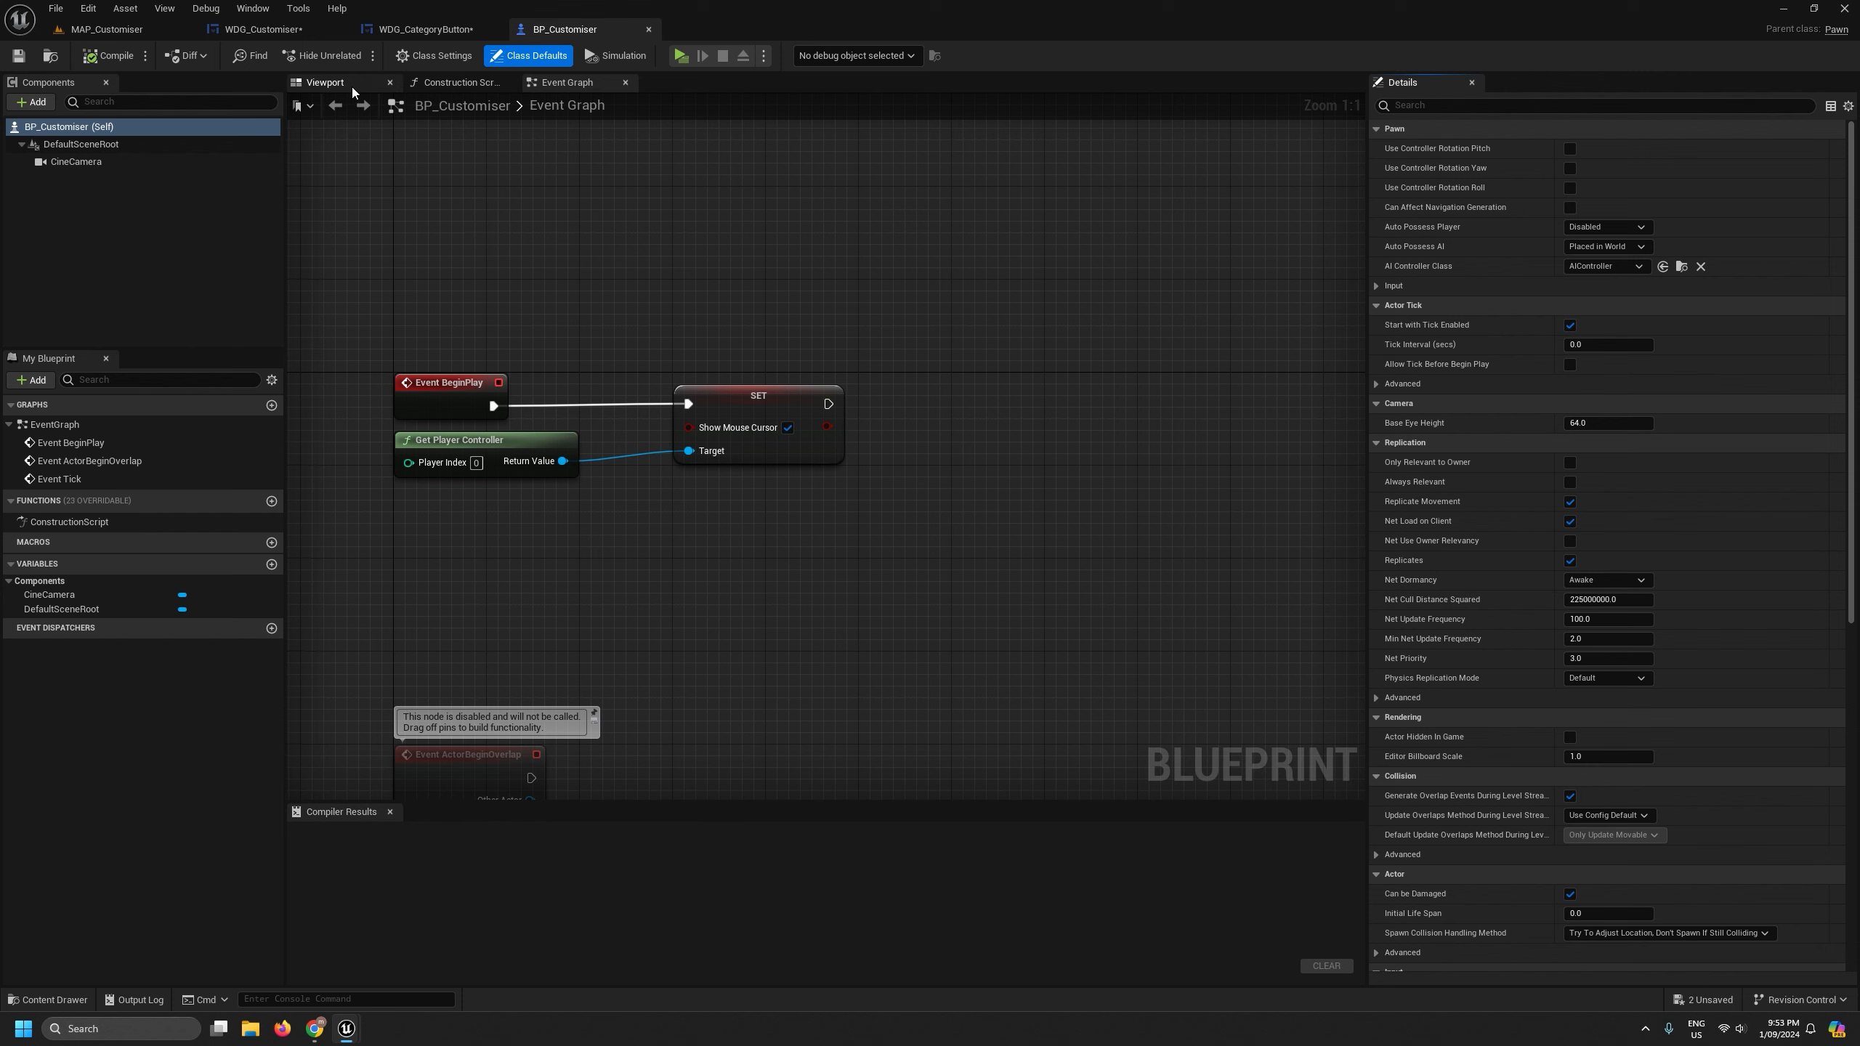
pyautogui.click(324, 83)
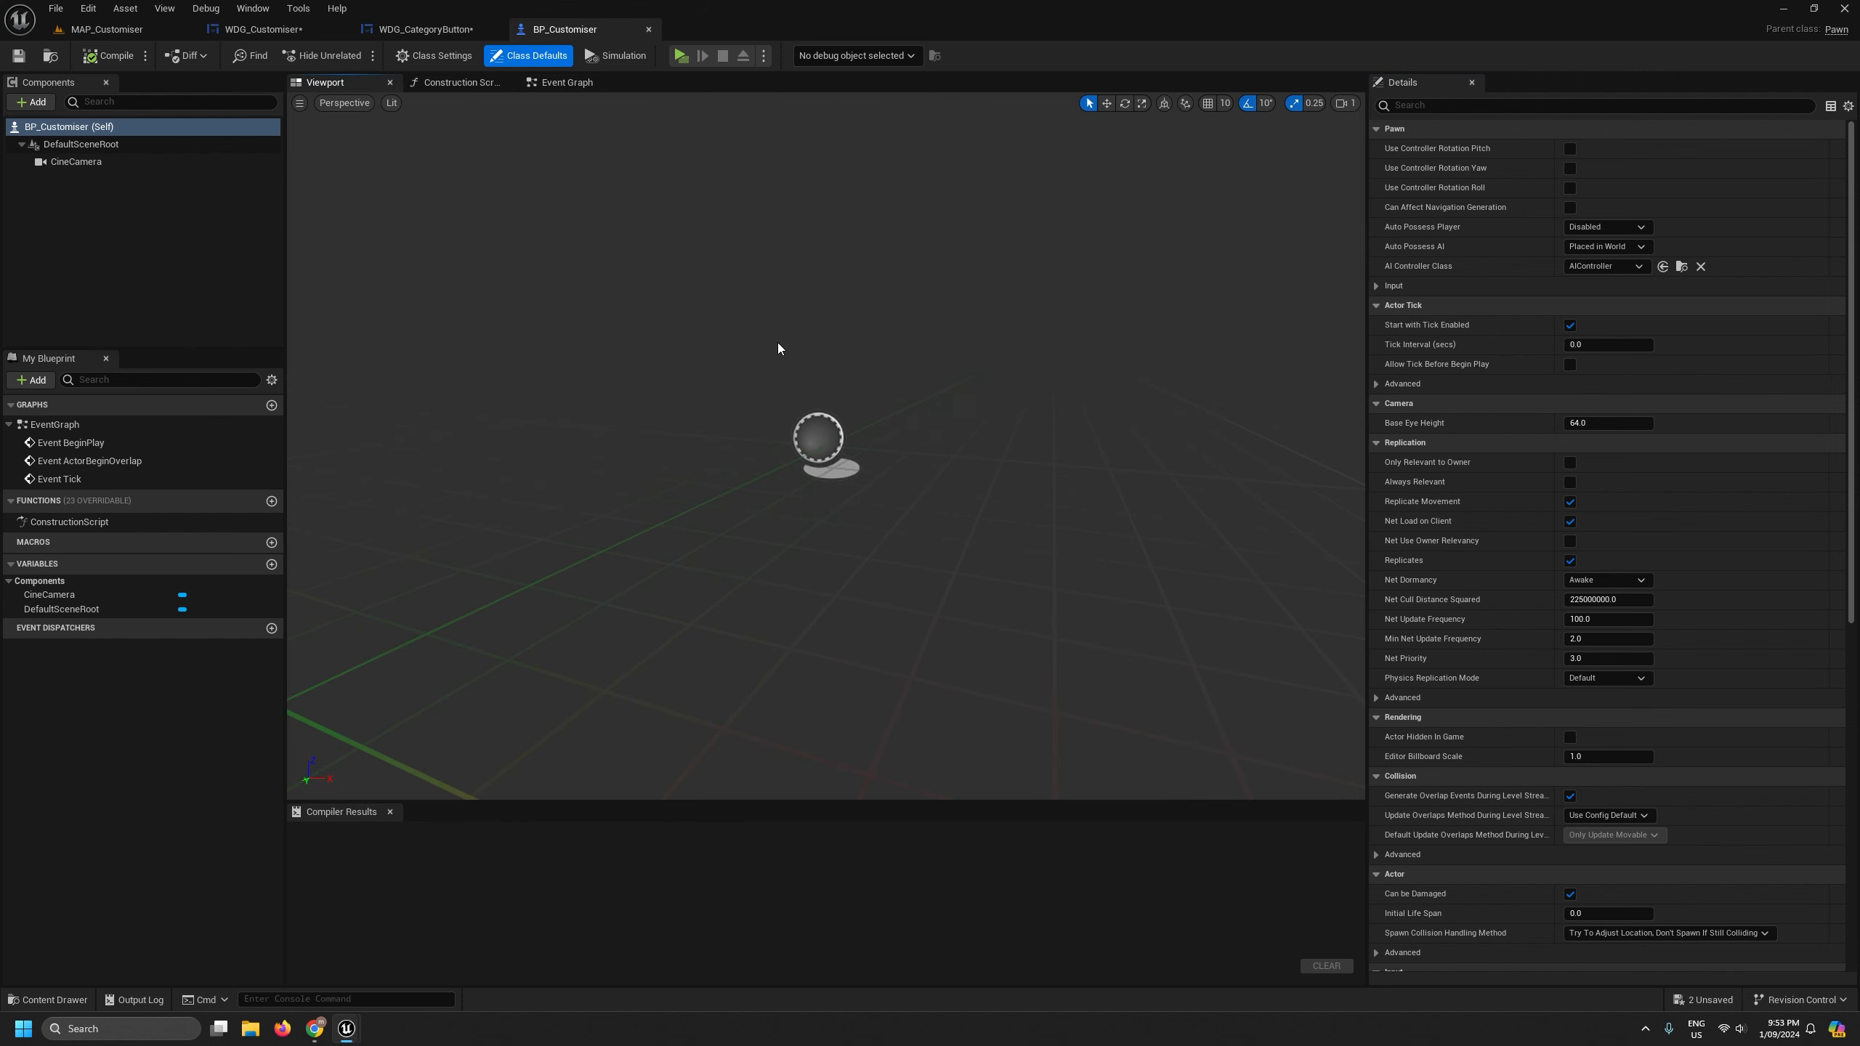
# - Try moving the CineCamera component forward along its X axis, undo the move and compile BP_Customiser
pyautogui.click(126, 162)
pyautogui.moveTo(532, 237); pyautogui.dragTo(579, 293, button='right')
pyautogui.scroll(6, 579, 293)
pyautogui.press('s')
pyautogui.scroll(1, 826, 445)
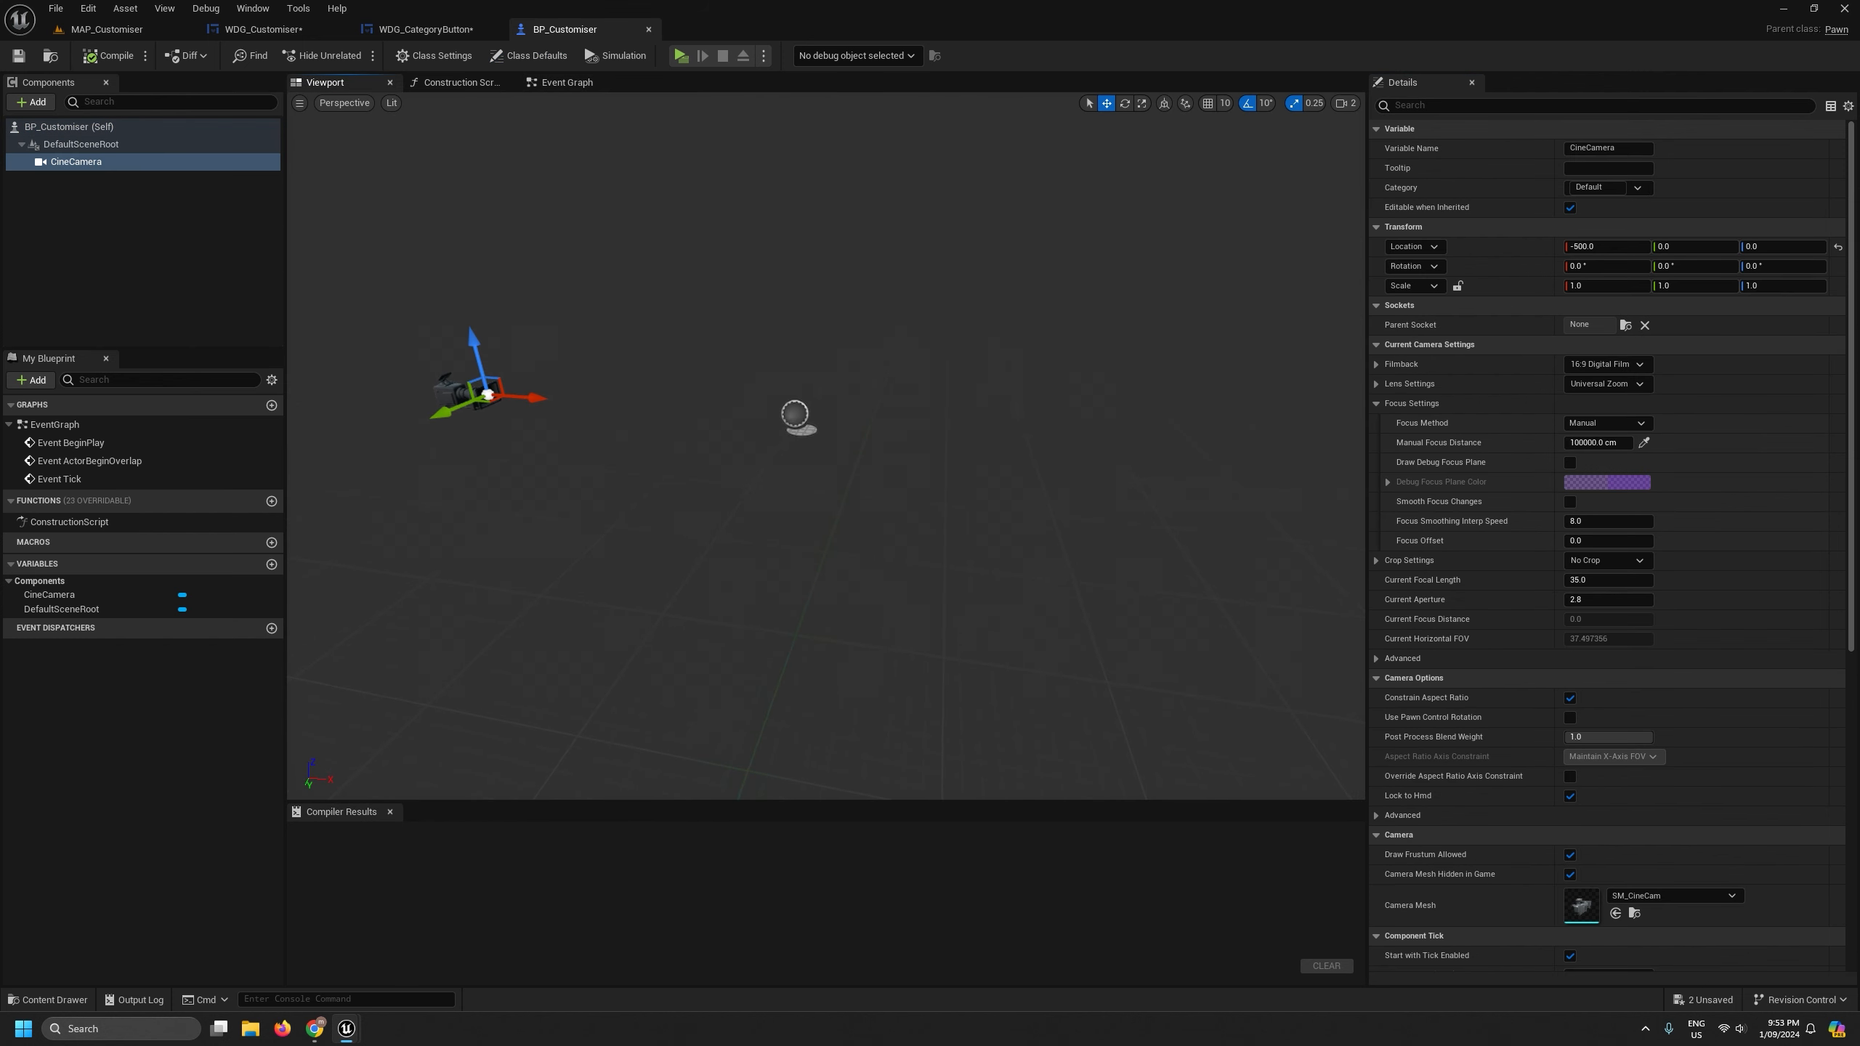
pyautogui.moveTo(552, 397); pyautogui.dragTo(628, 391)
pyautogui.hotkey('ctrl', 'z')
pyautogui.click(110, 56)
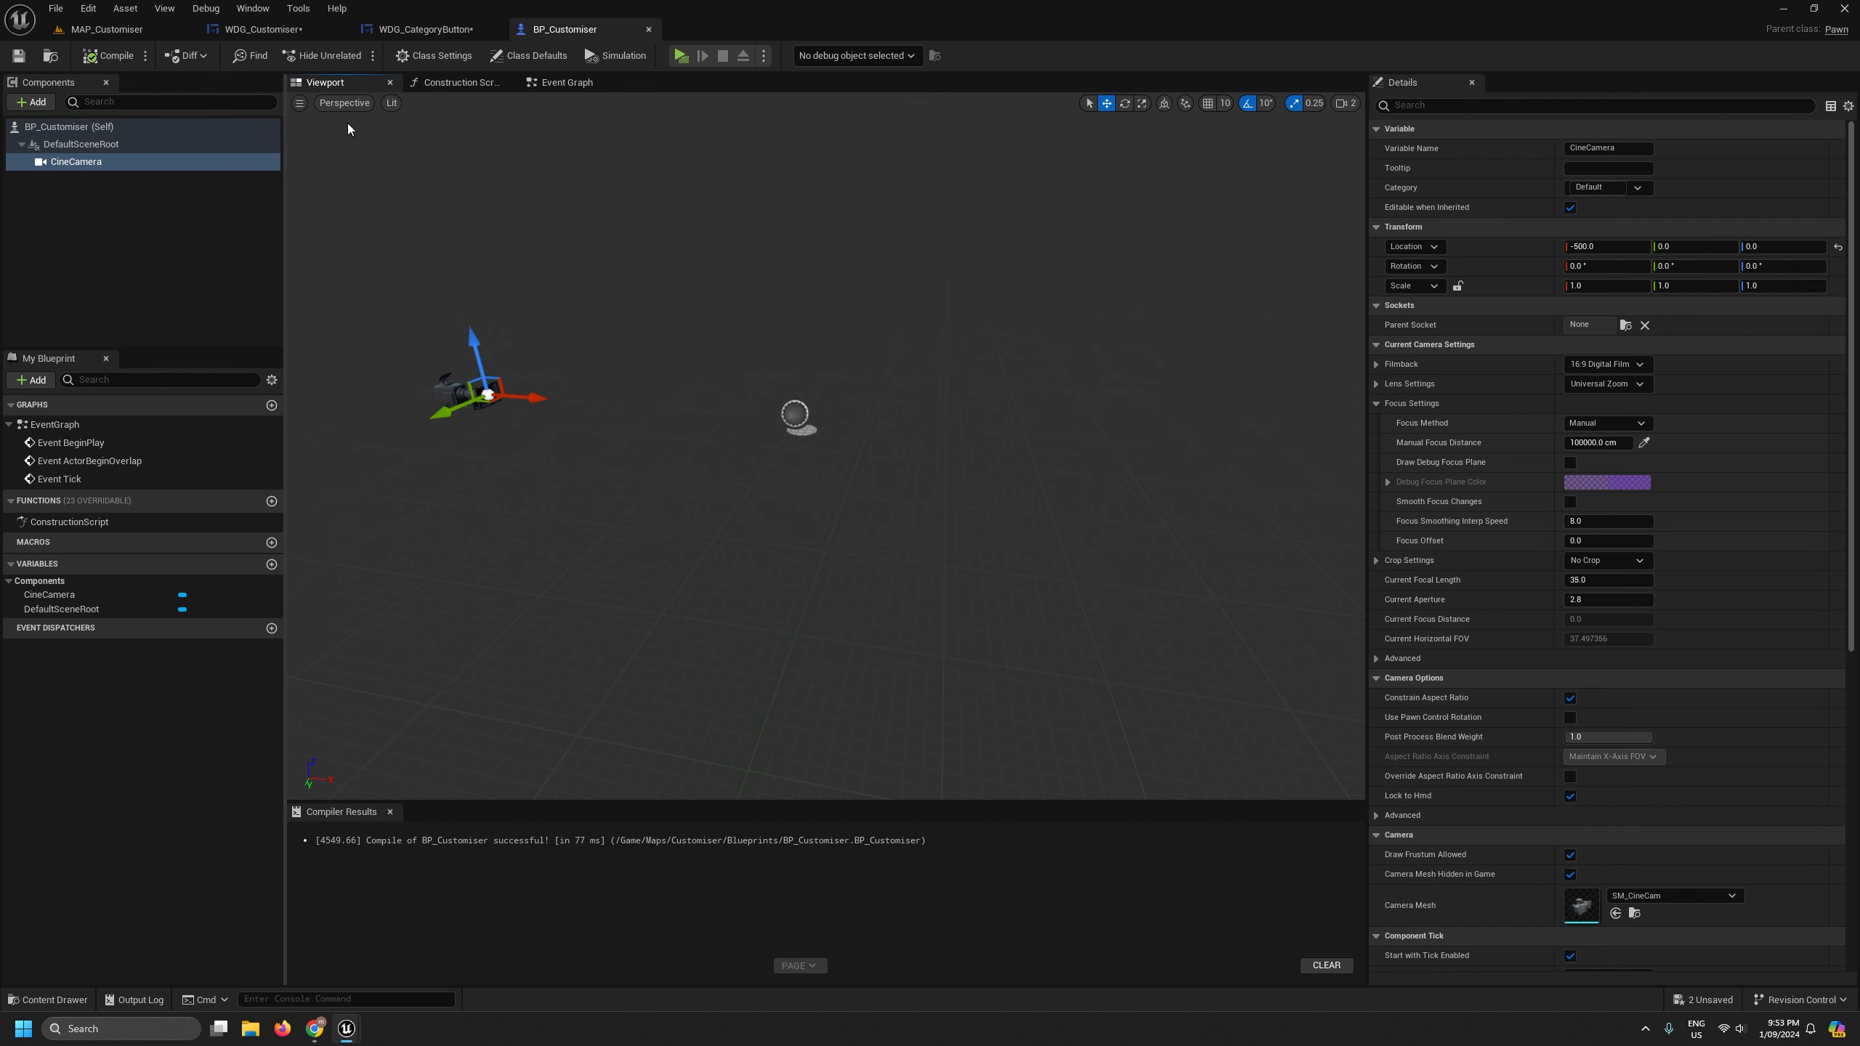
# - Close the BP_Customiser, WDG_CategoryButton and WDG_Customiser editors to return to the MAP_Customiser level
pyautogui.click(648, 29)
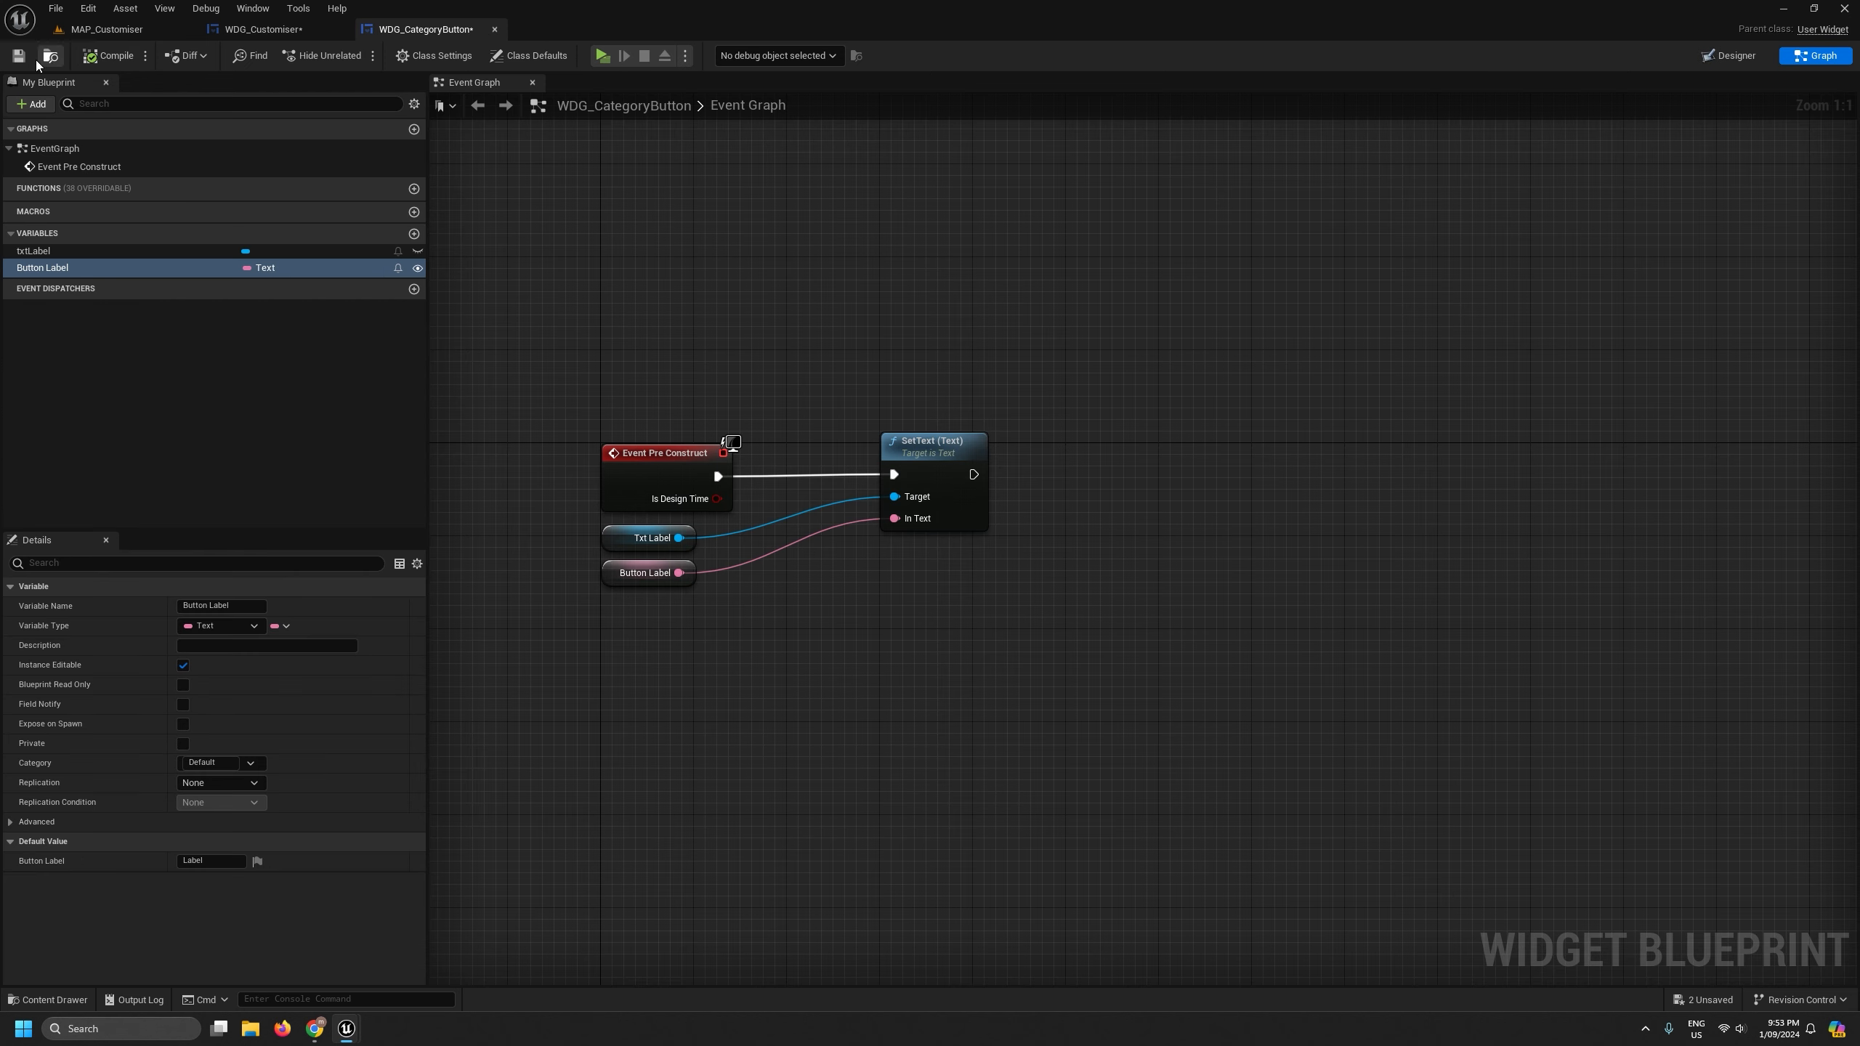
pyautogui.click(494, 29)
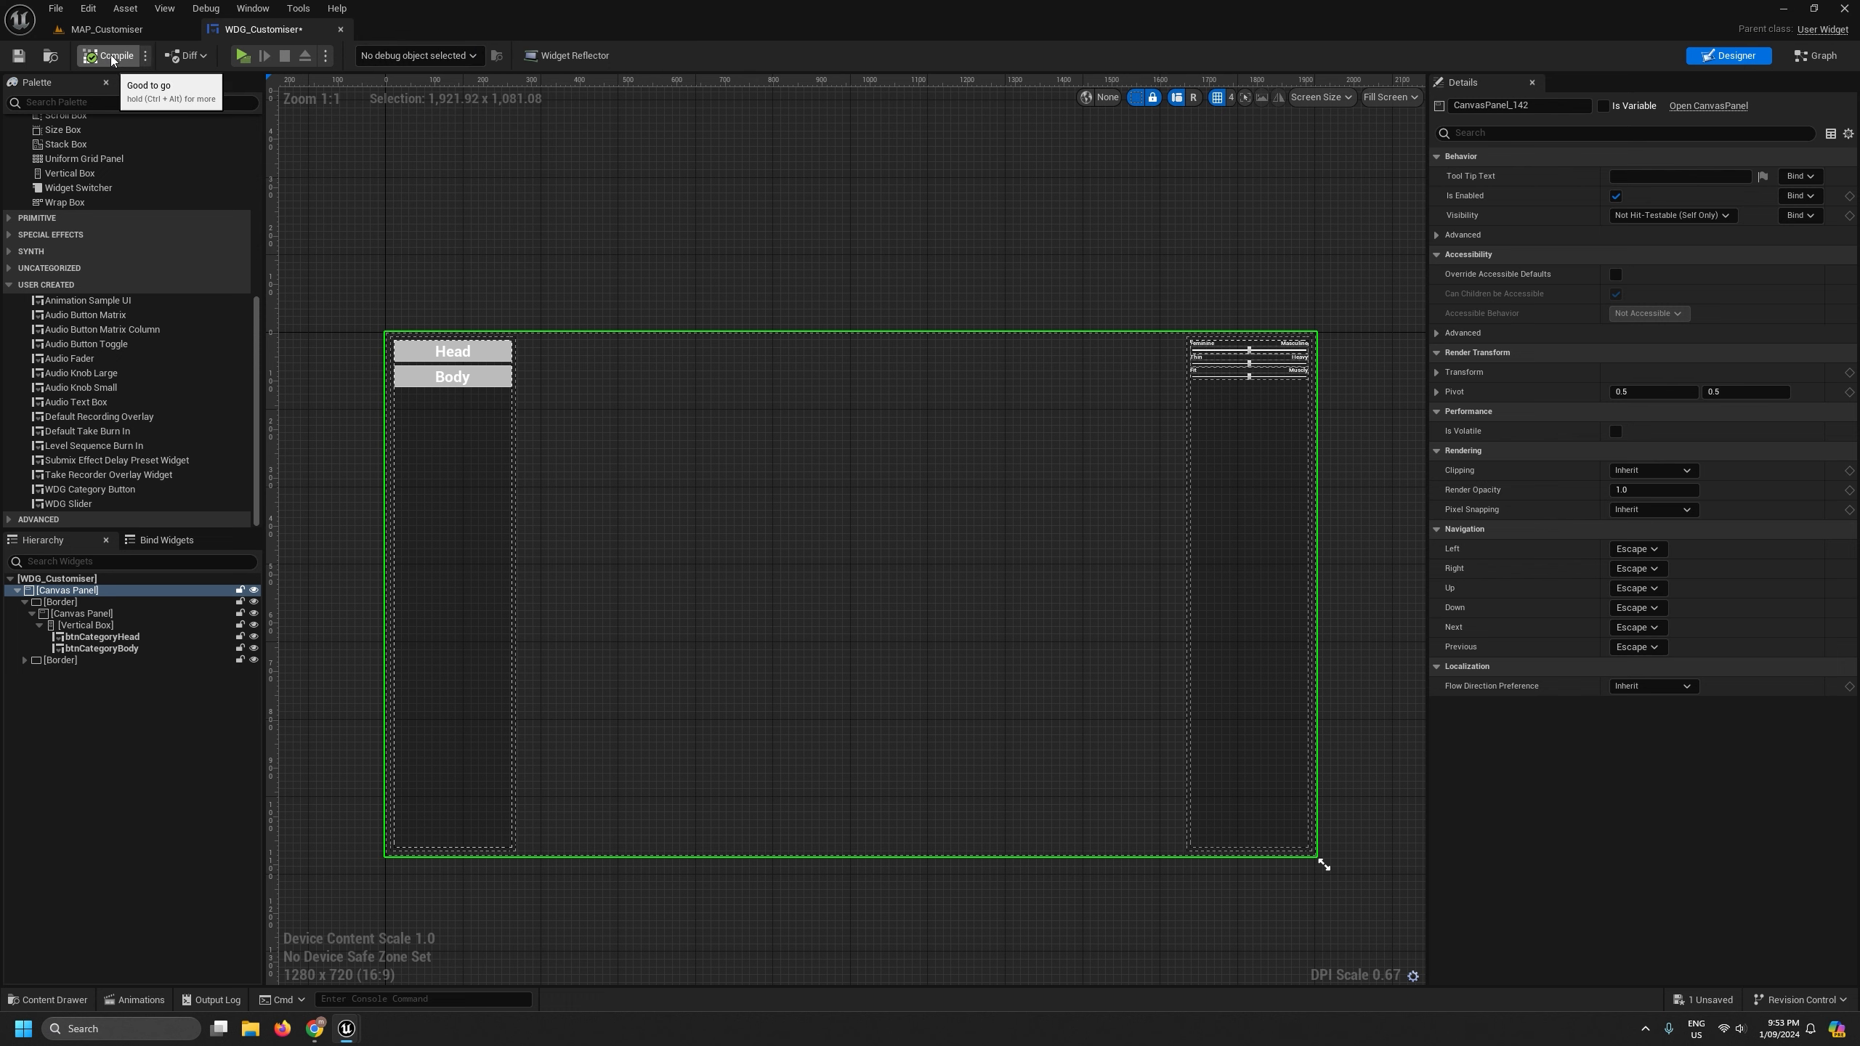
pyautogui.click(340, 29)
# - Create a new Structure asset named STR_CategoryCamera in the Blueprints folder
pyautogui.rightClick(908, 802)
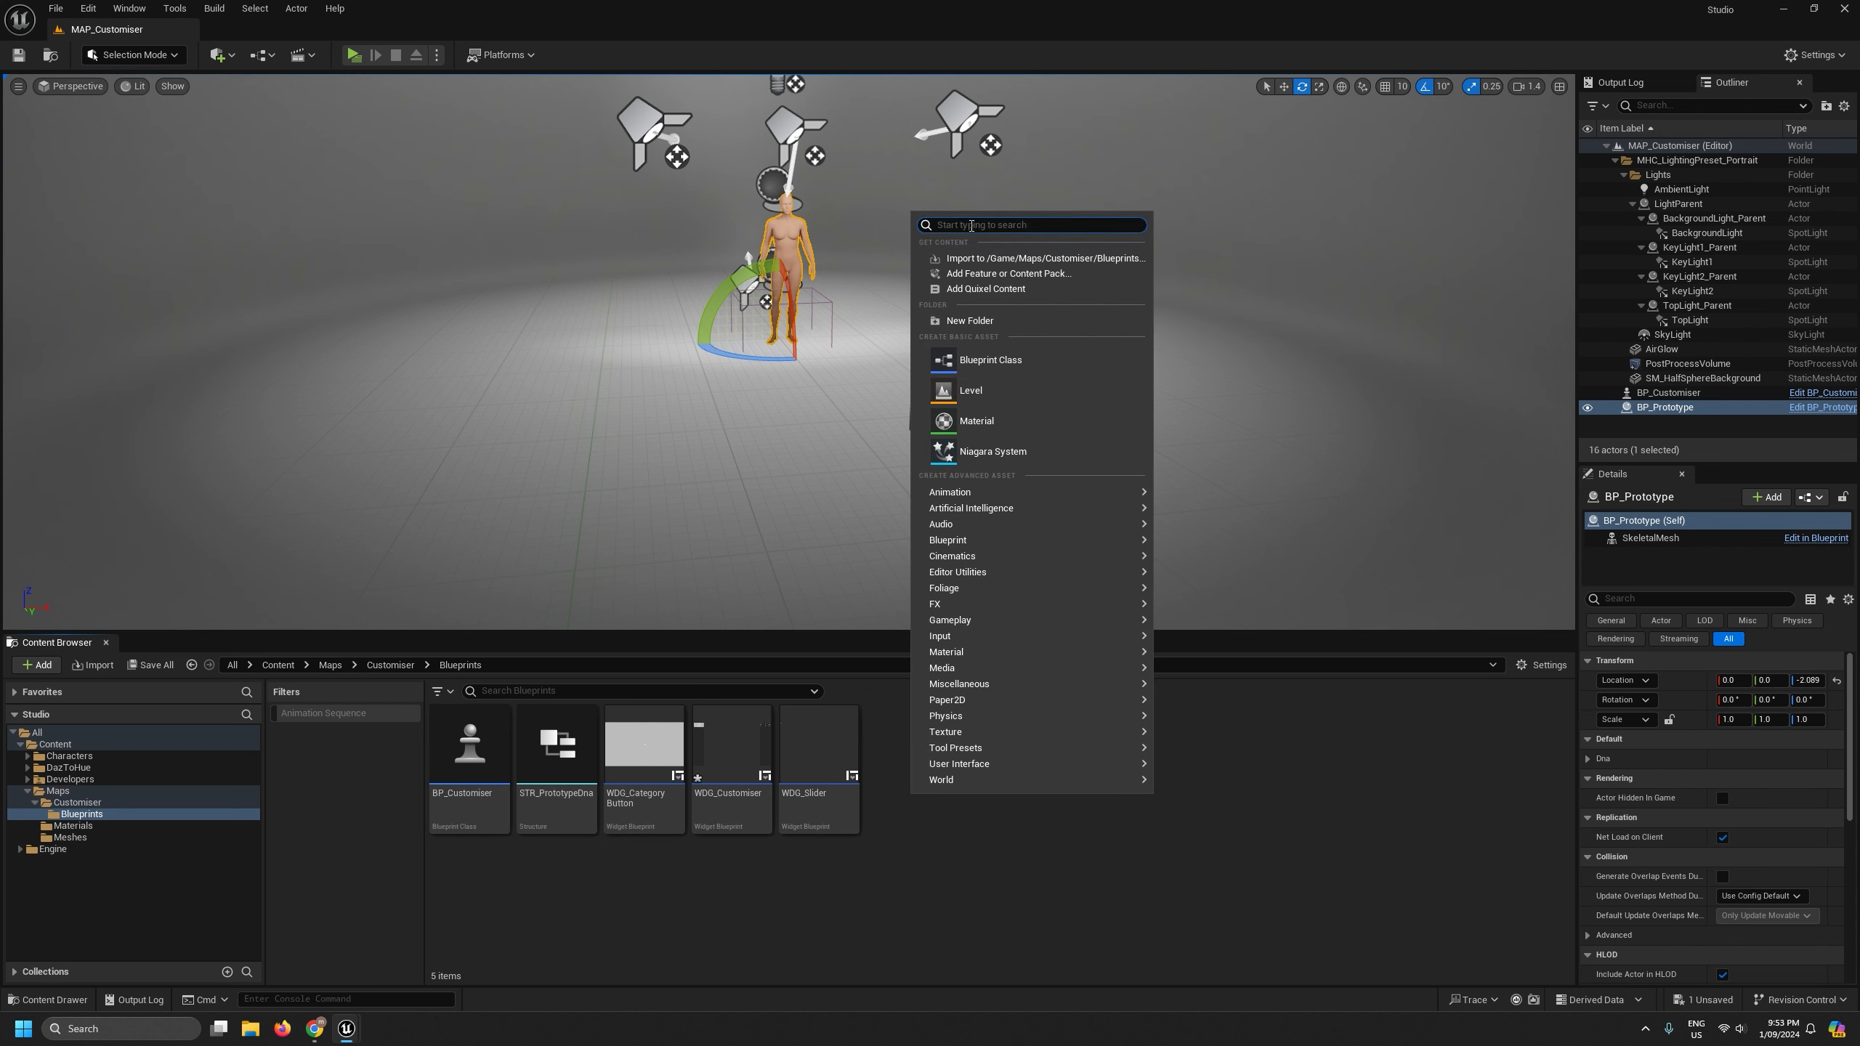
pyautogui.write('structu')
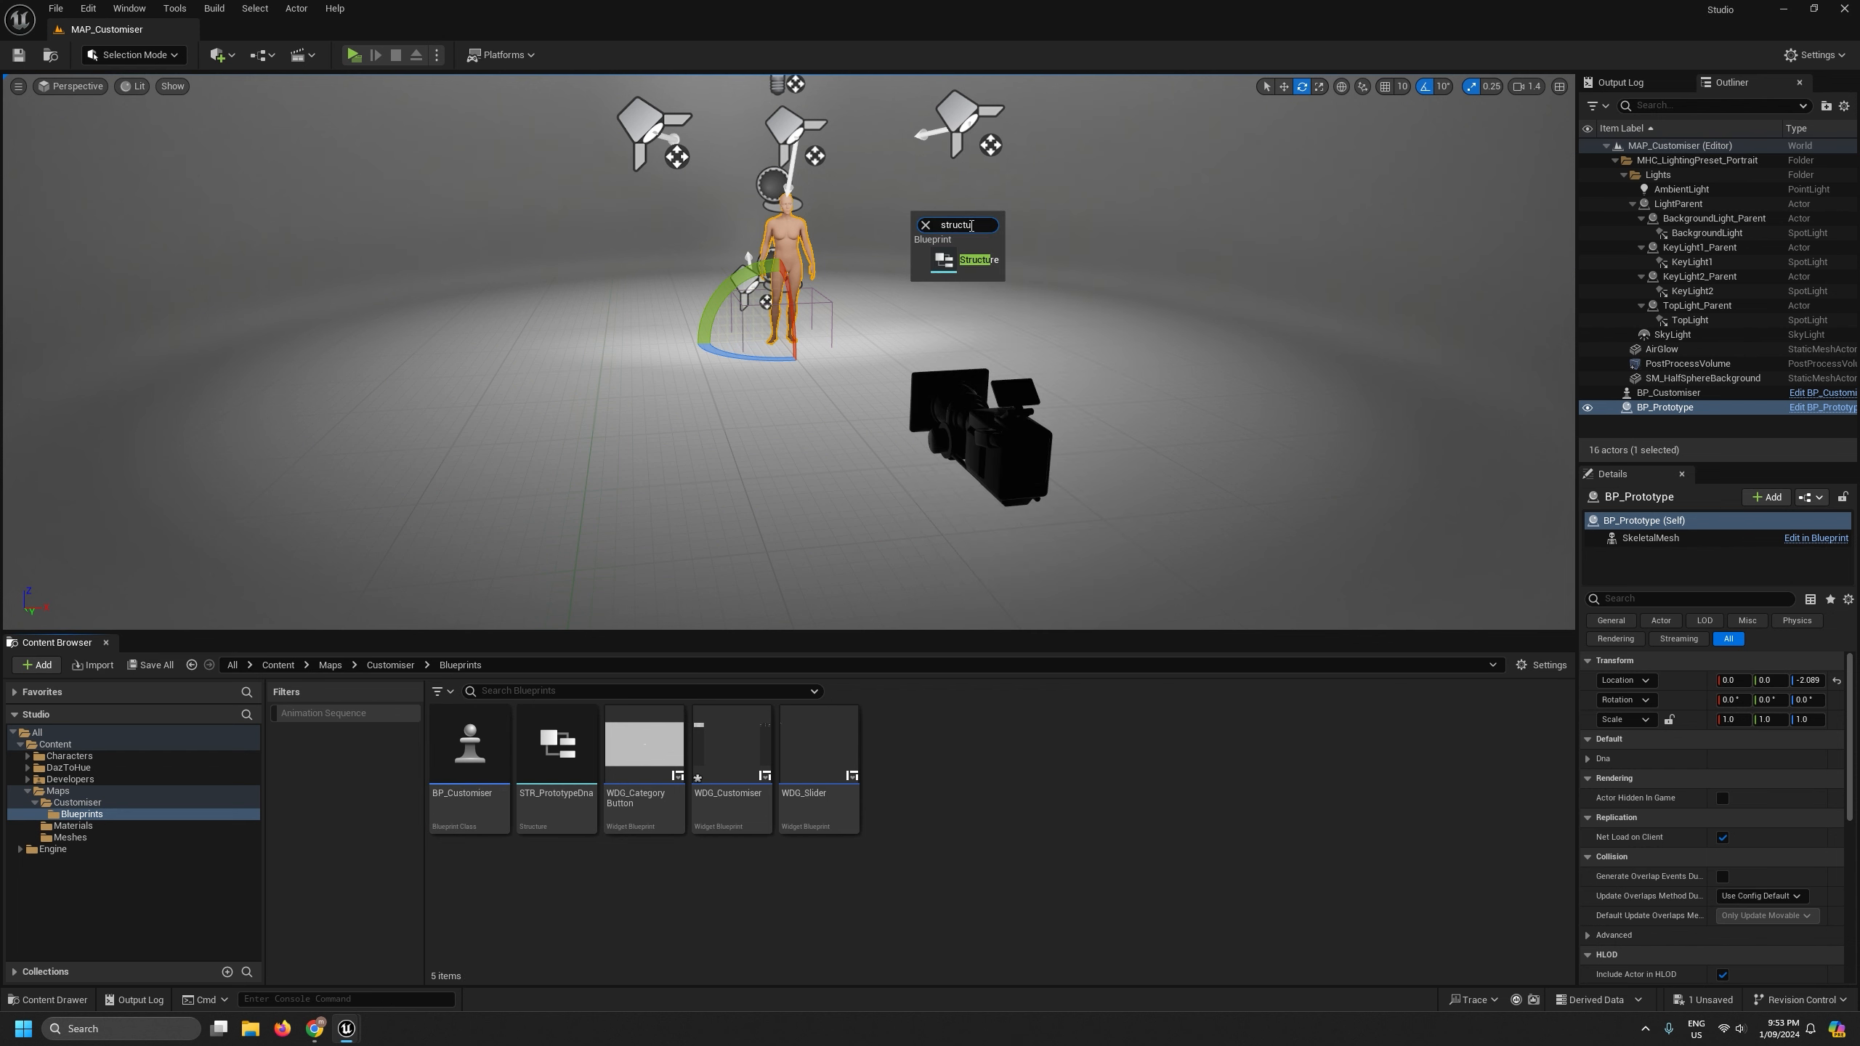
pyautogui.click(962, 265)
pyautogui.write('STR_Ca')
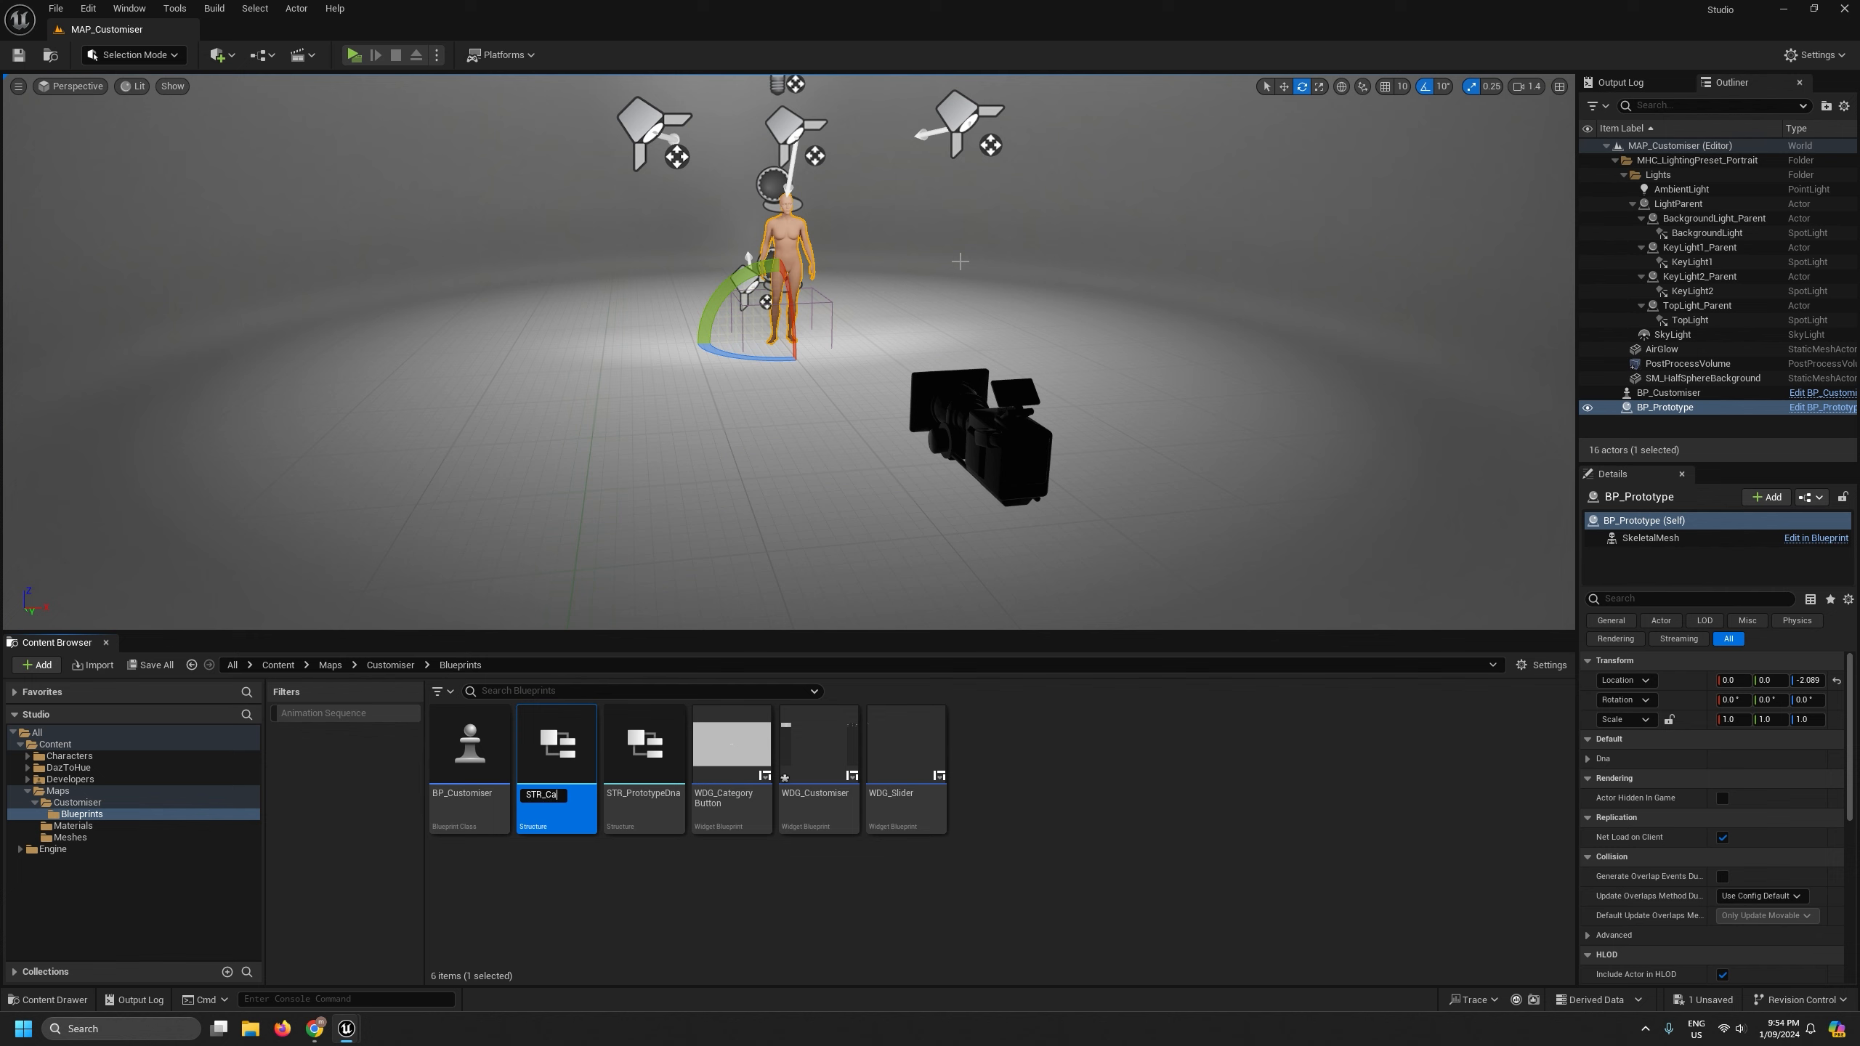
pyautogui.write('tegoryCamera')
pyautogui.press('Return')
# - Open STR_CategoryCamera, rename its first member variable as Position and open that variable's type choices
pyautogui.doubleClick(565, 742)
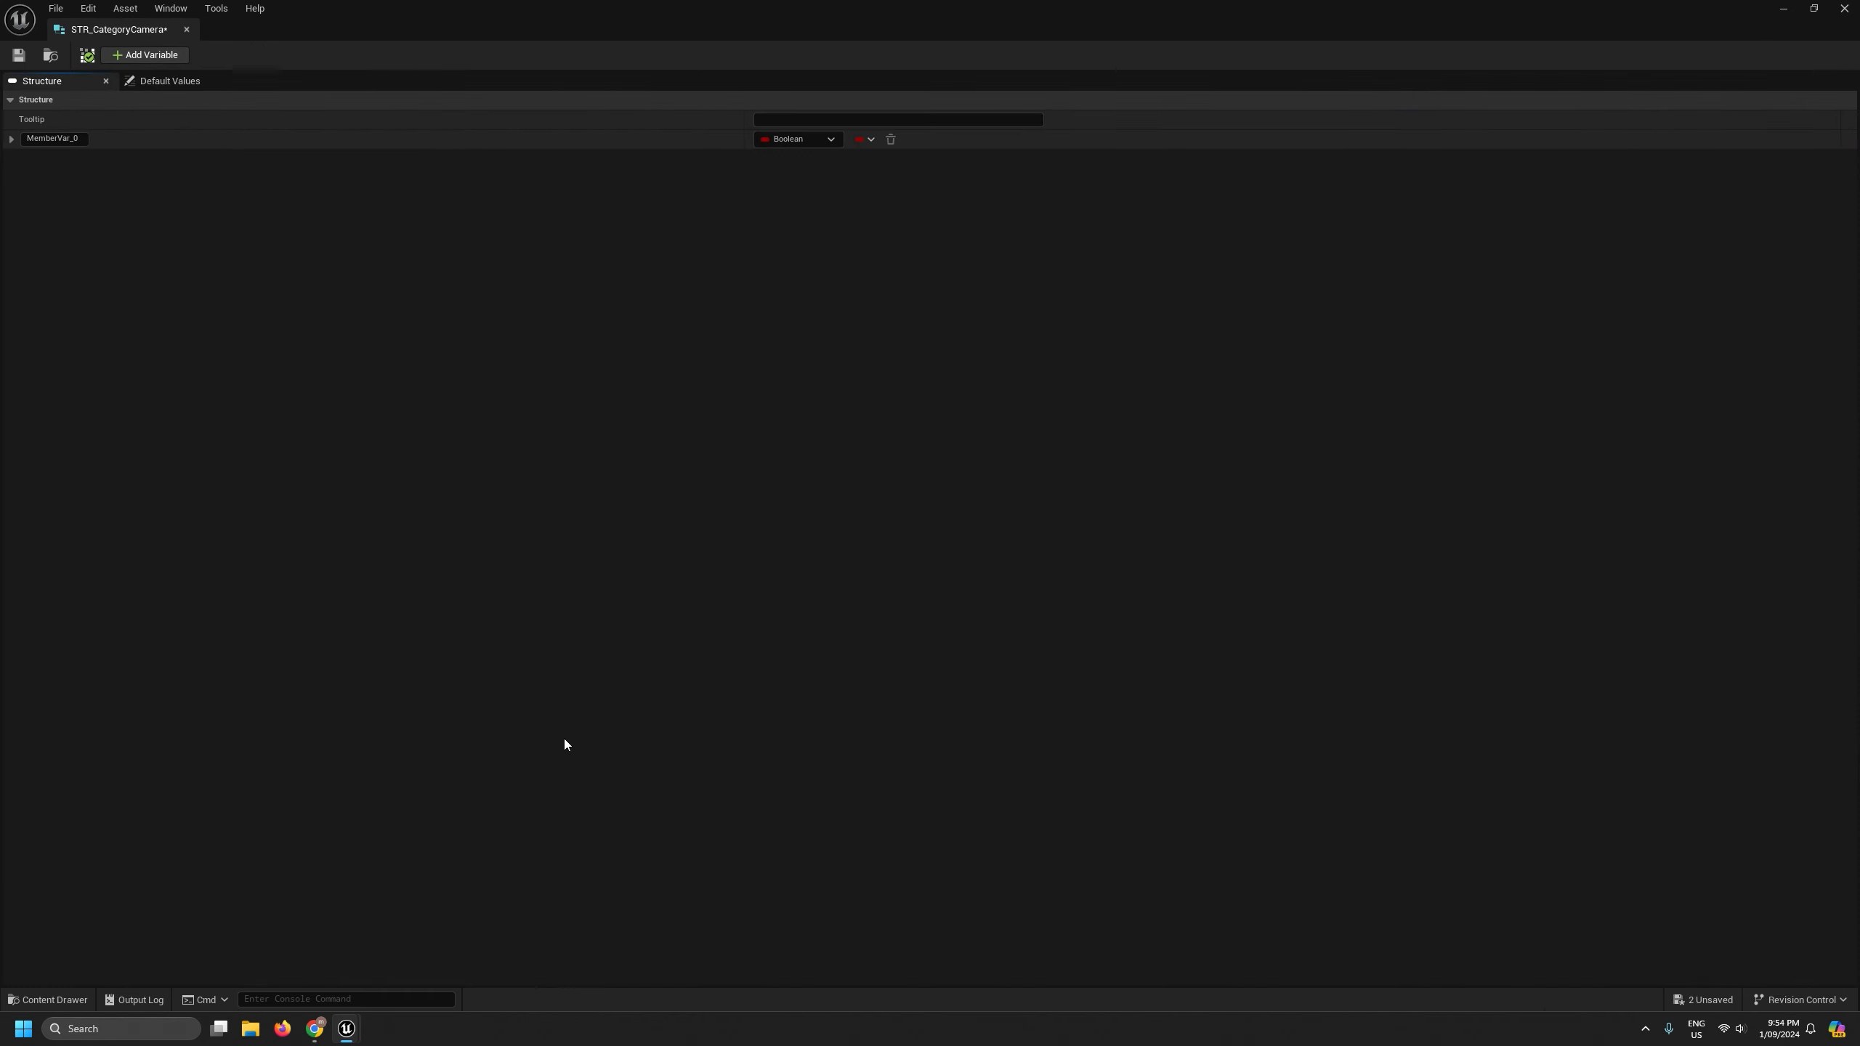
pyautogui.click(60, 140)
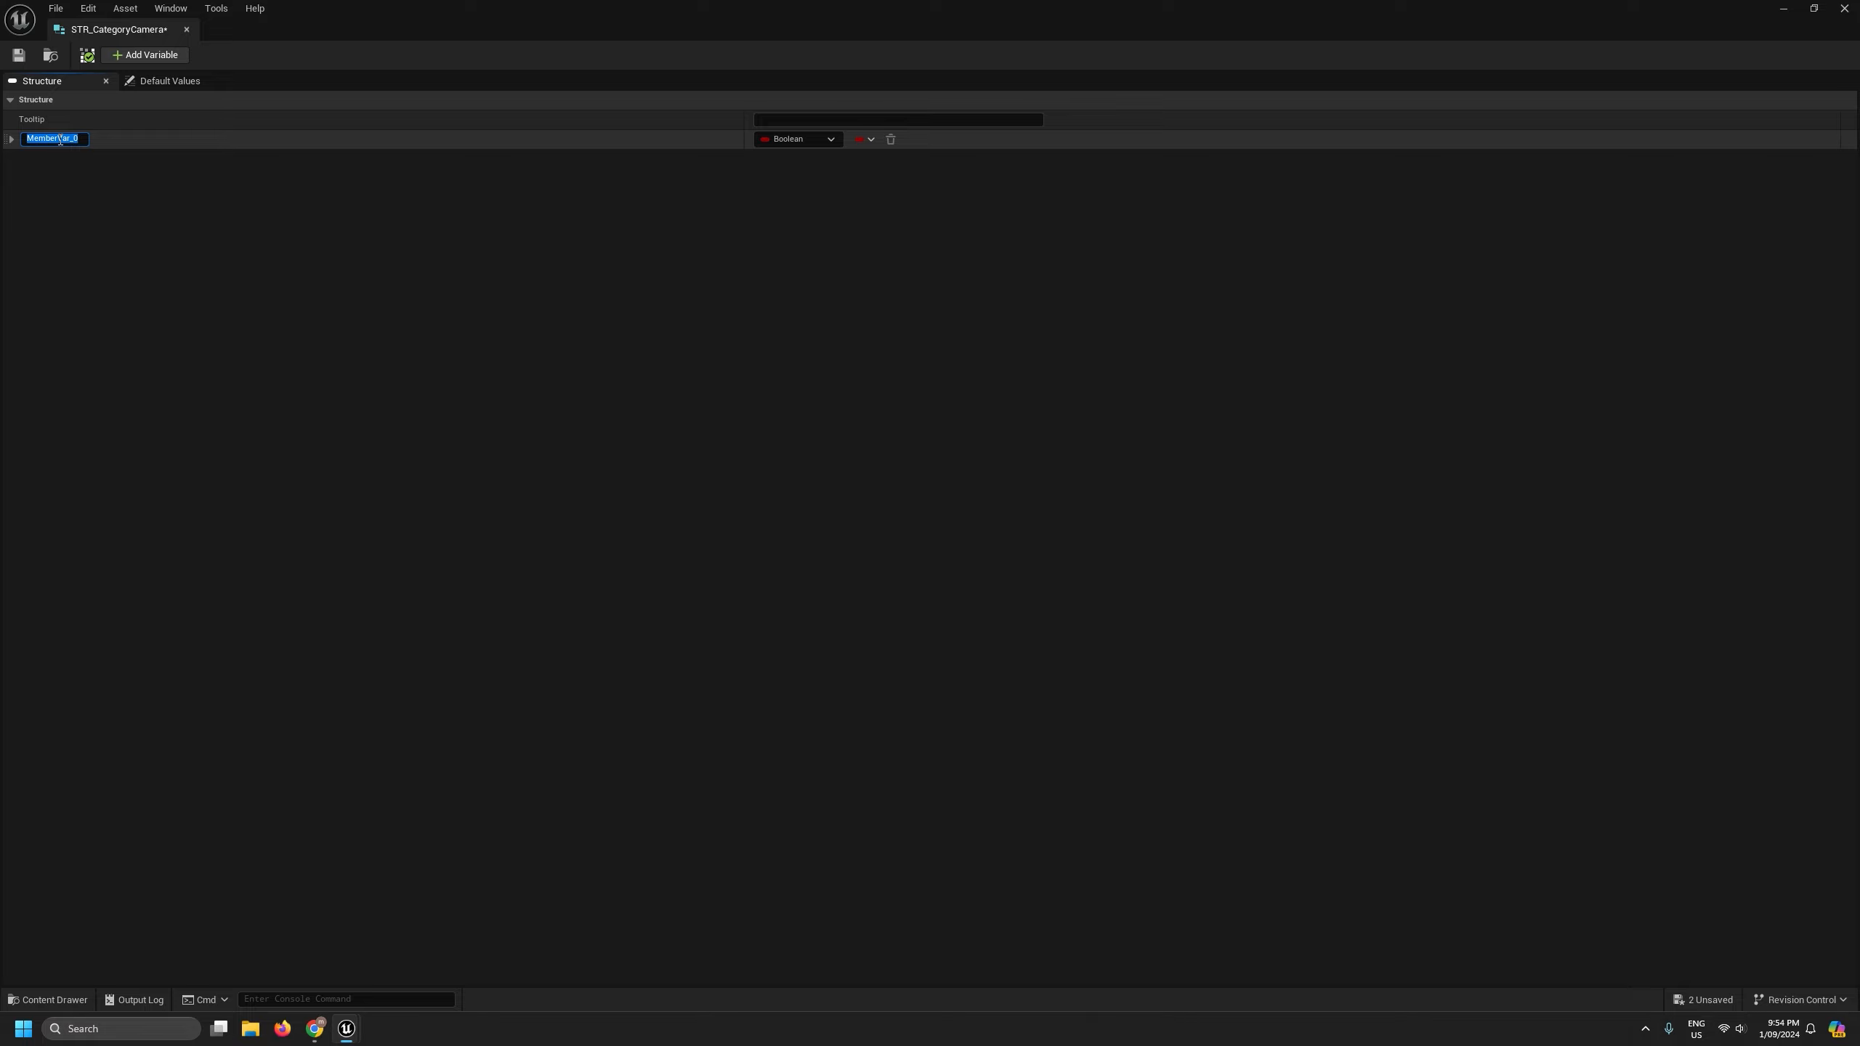
pyautogui.write('Position')
pyautogui.click(770, 145)
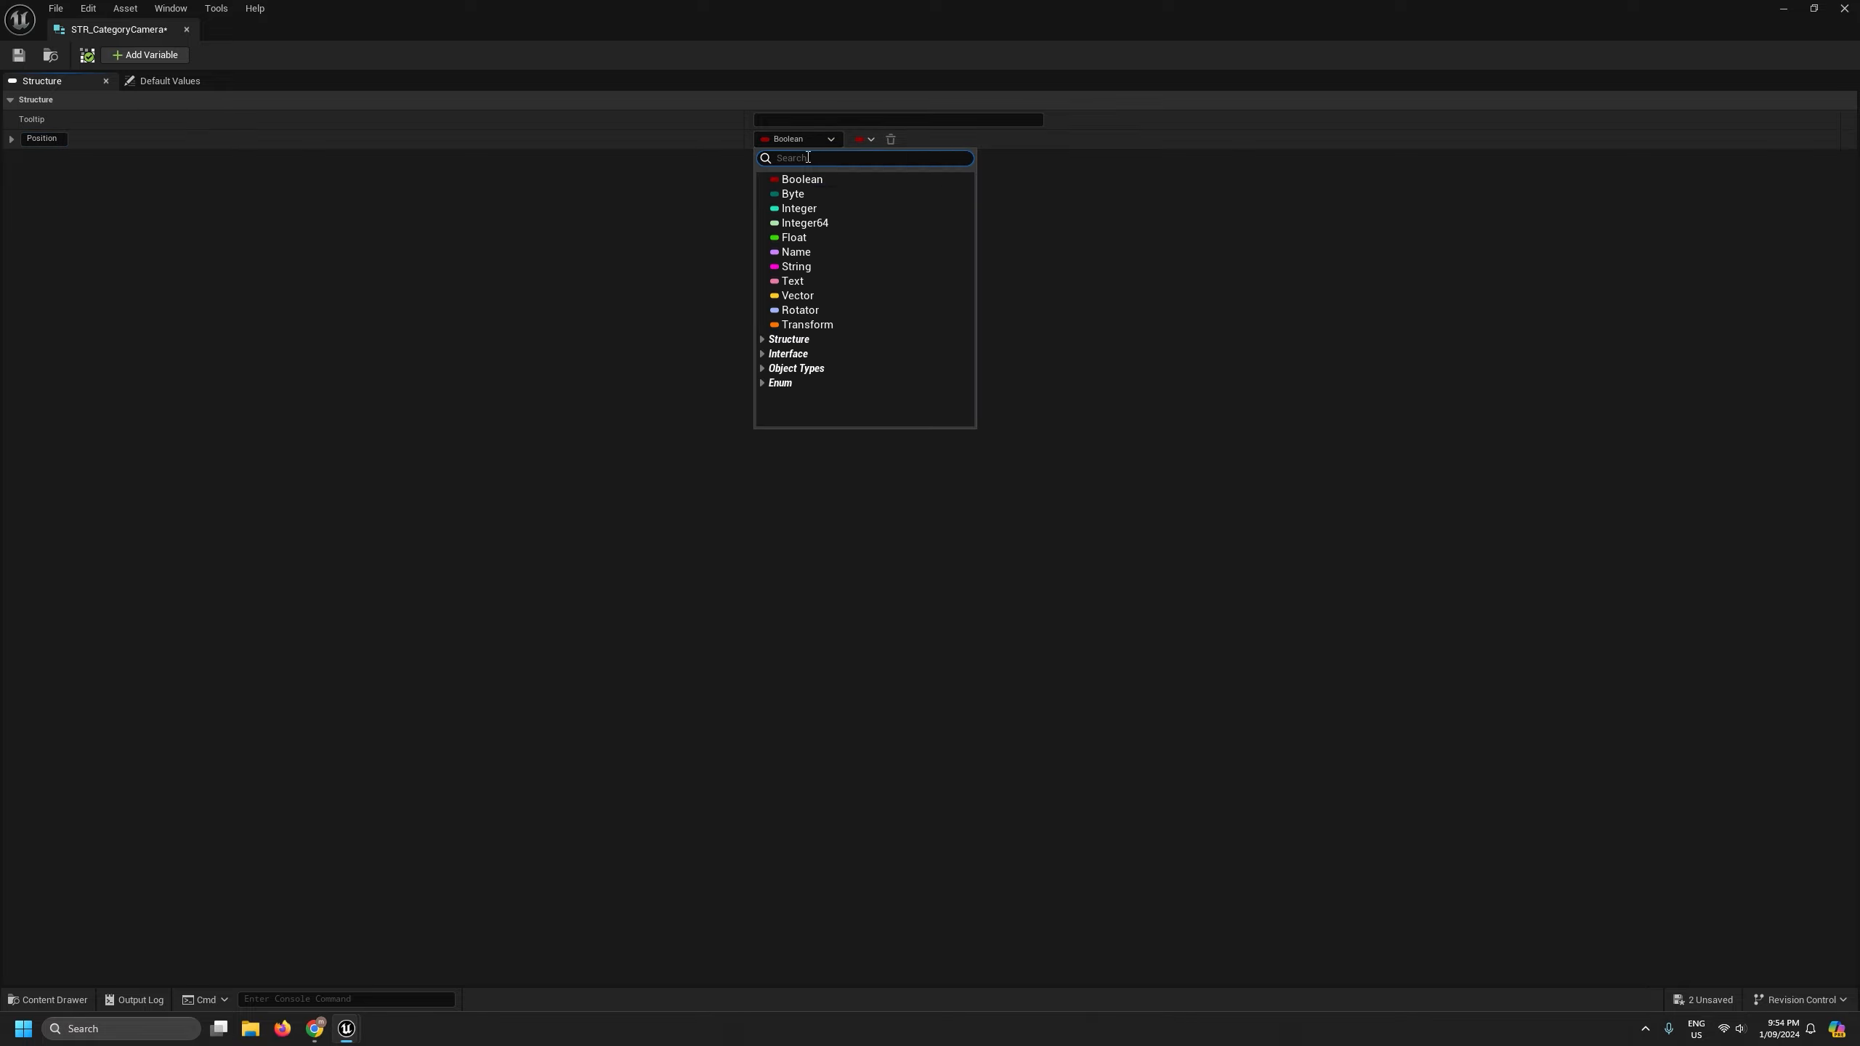